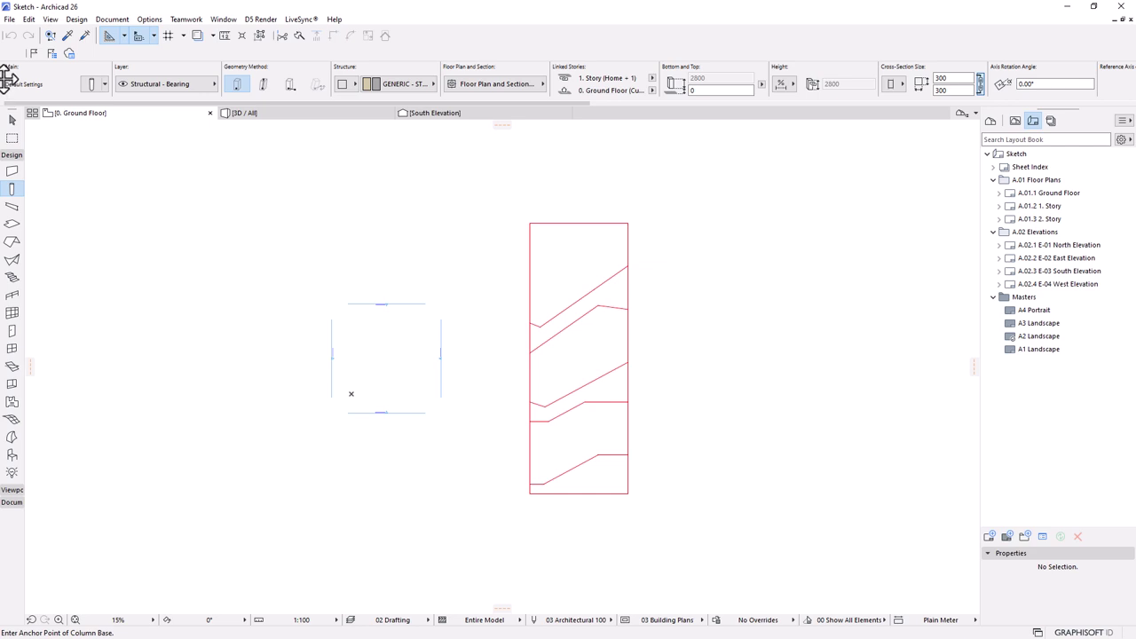
- Dock the Info Box vertically beside the Toolbox and look through the Column tool's default settings in it
drag(8, 78, 25, 139)
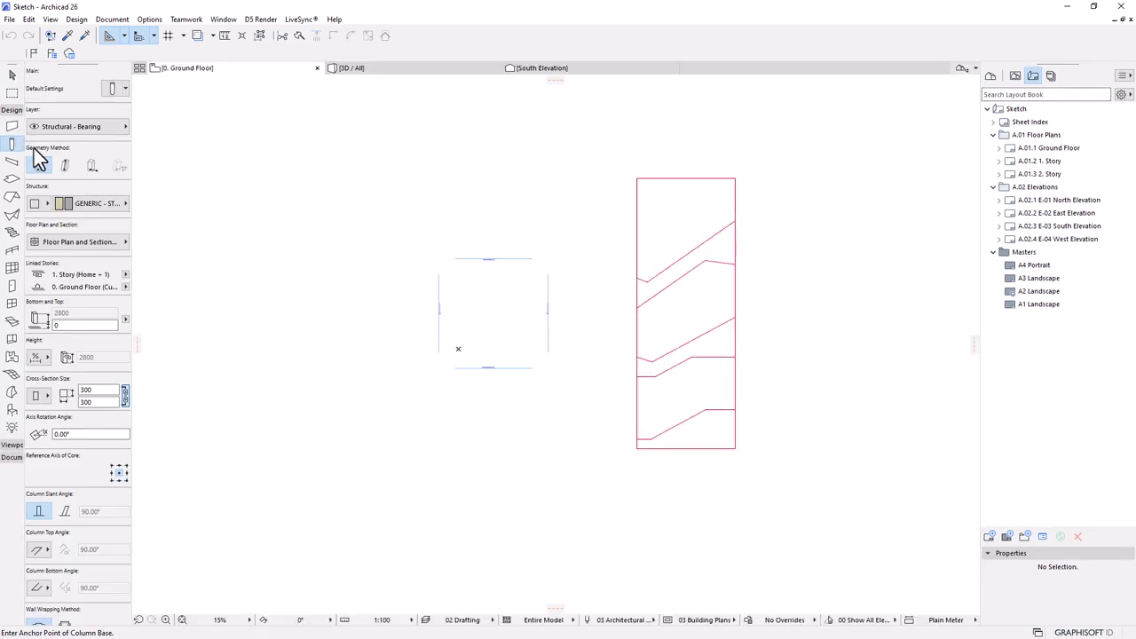
scroll(737, 191, up, 2)
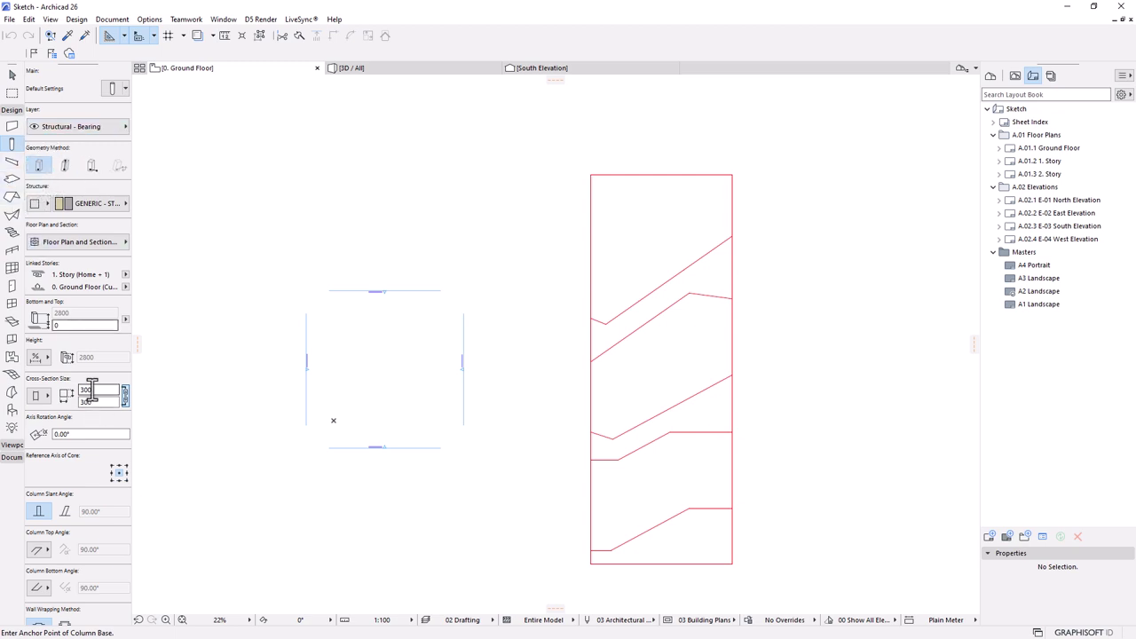
scroll(79, 344, down, 5)
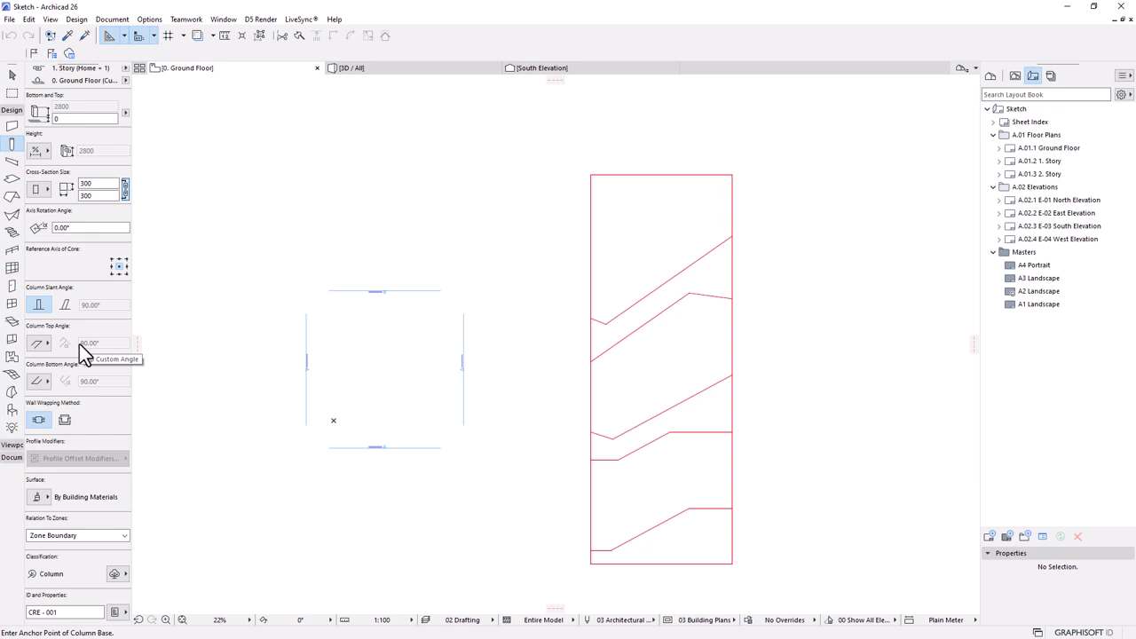
scroll(79, 343, up, 5)
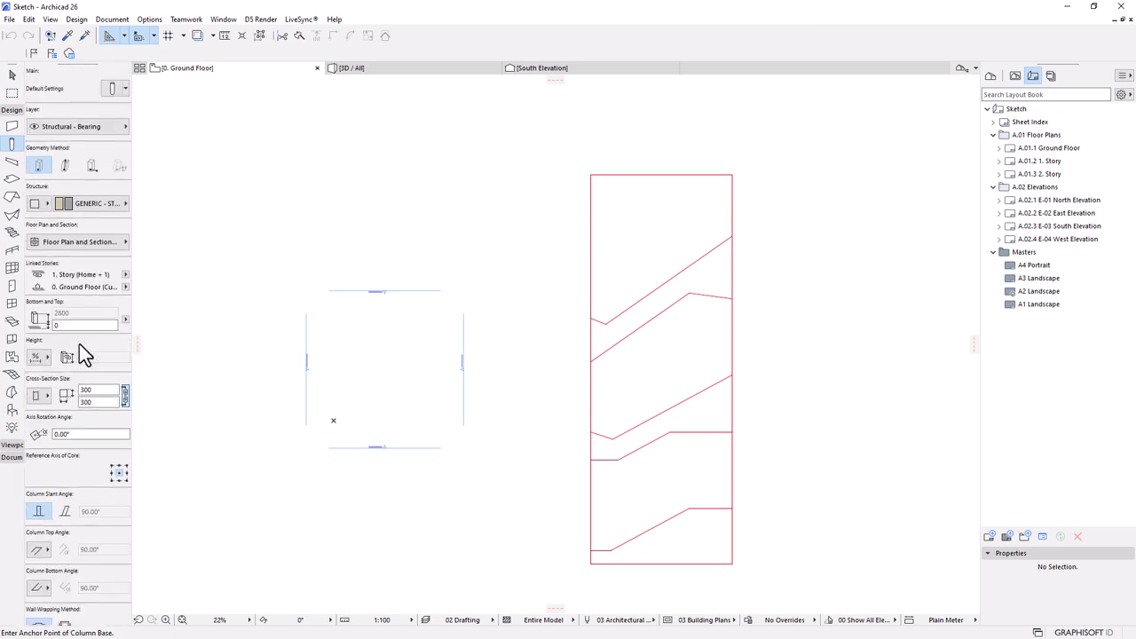
- Review the Beam tool's default settings in the Info Box and in its full settings dialog, leaving them unedited
click(12, 162)
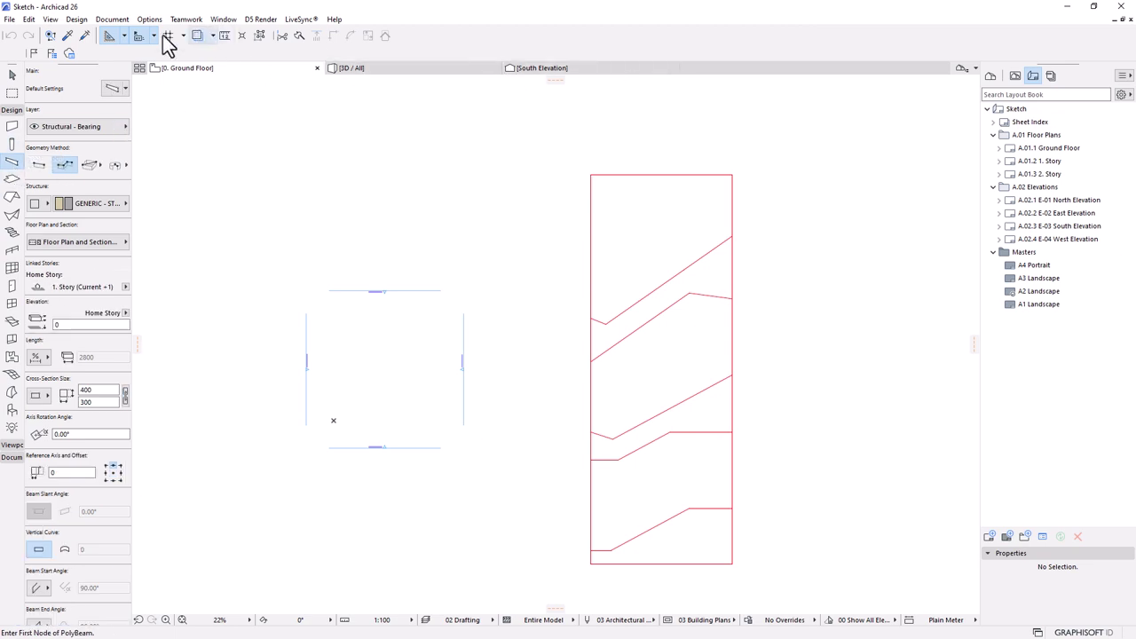
scroll(84, 298, down, 7)
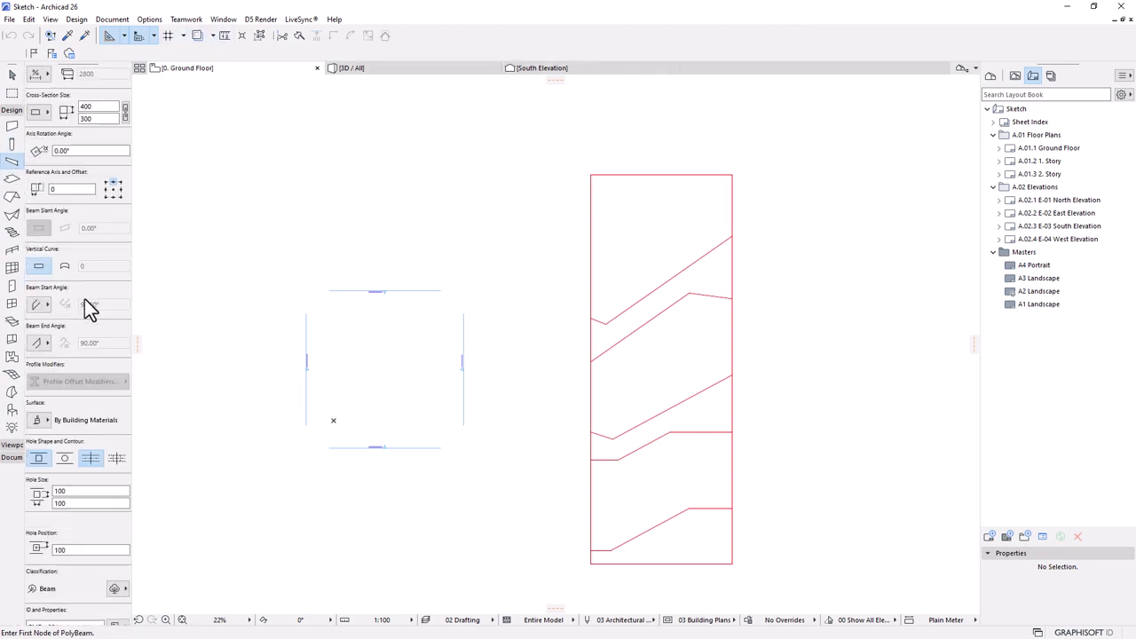
scroll(84, 298, up, 7)
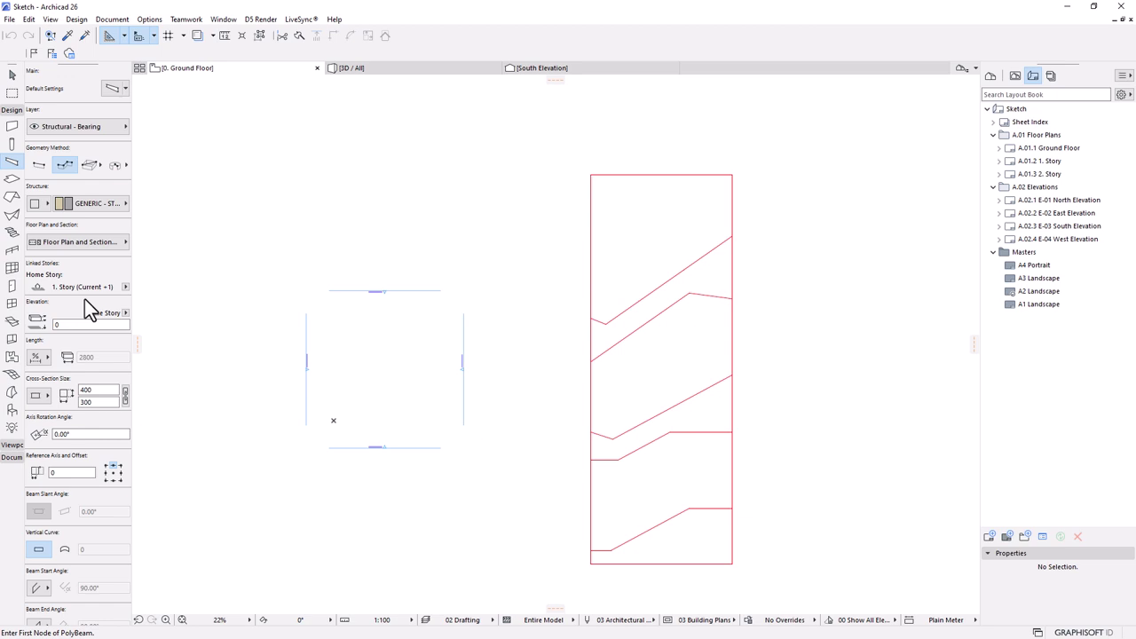
click(111, 88)
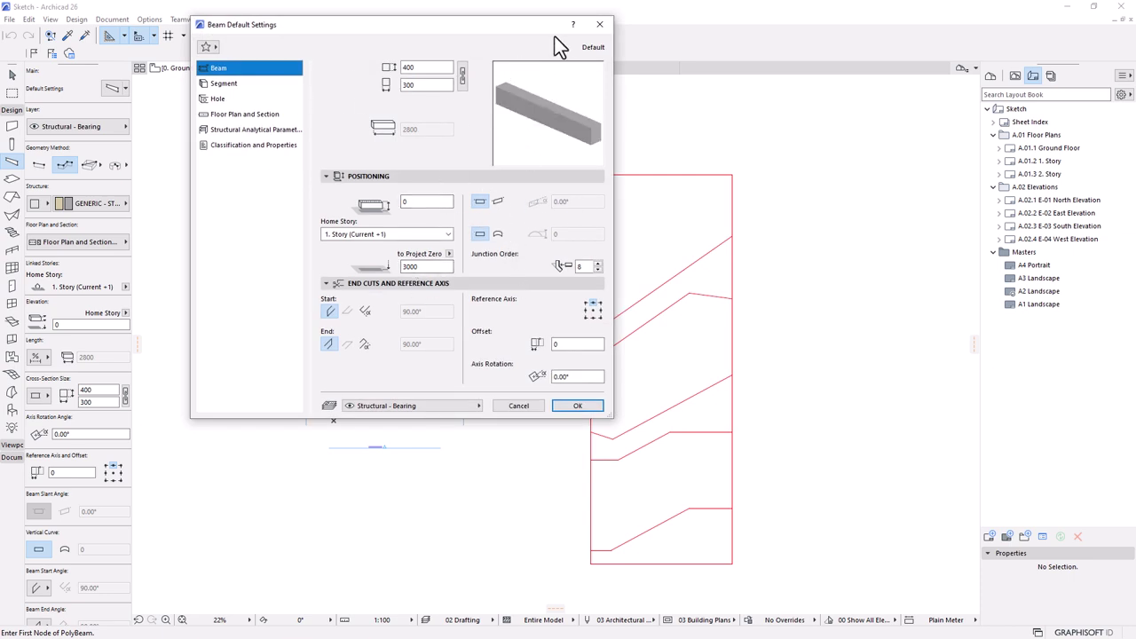
click(600, 25)
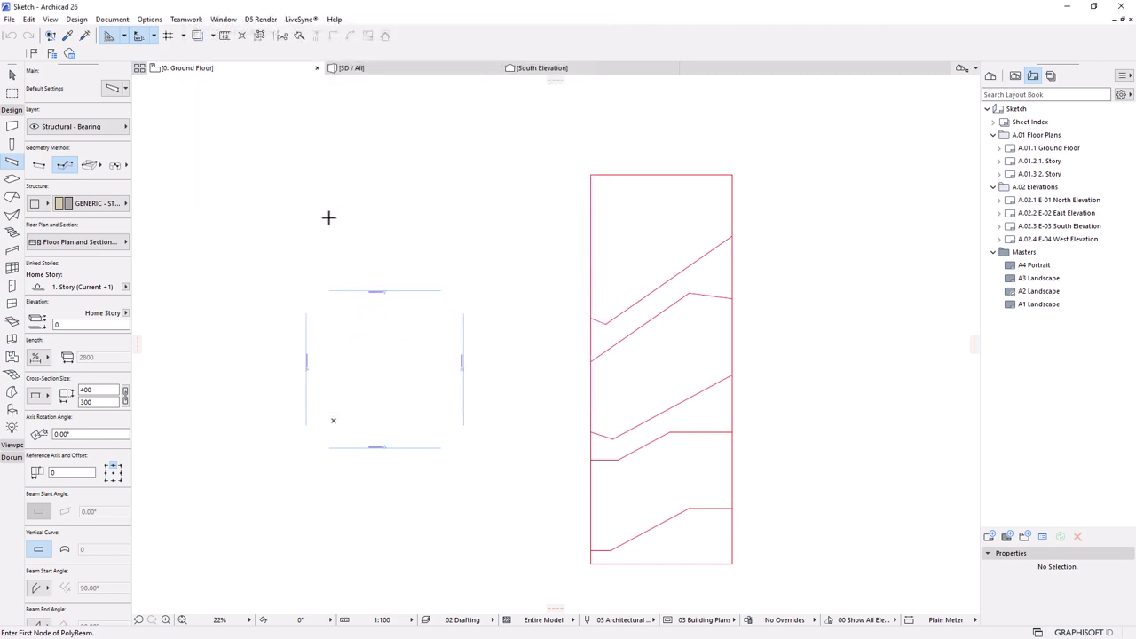
- Switch to the Arrow tool and examine the four elevation markers on the ground floor plan
scroll(233, 341, up, 1)
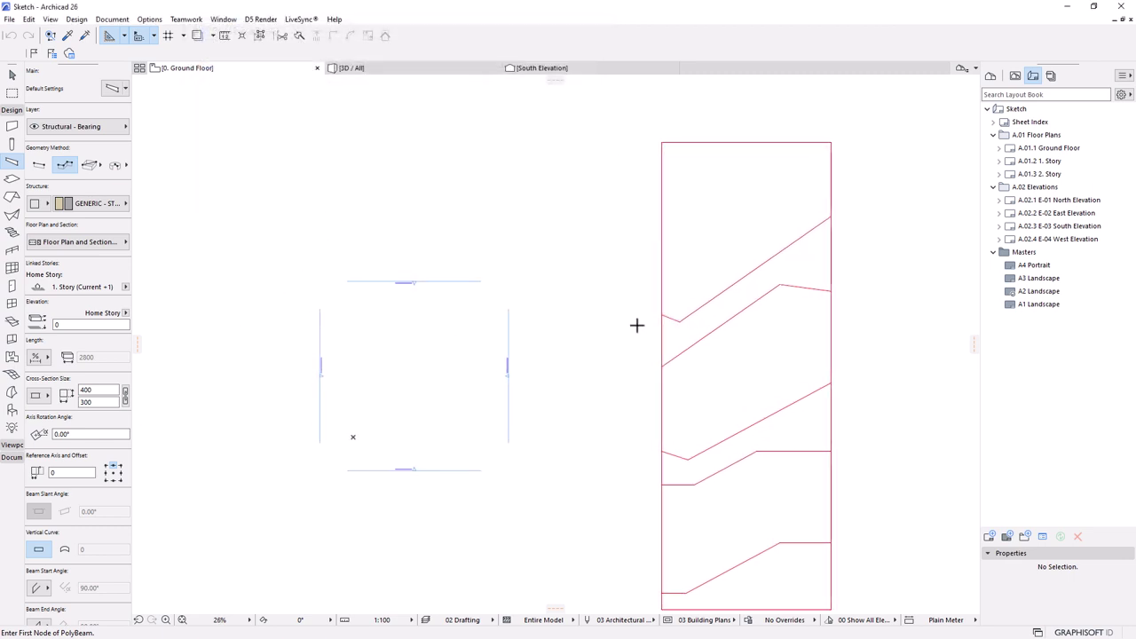
scroll(302, 474, up, 2)
scroll(304, 314, up, 4)
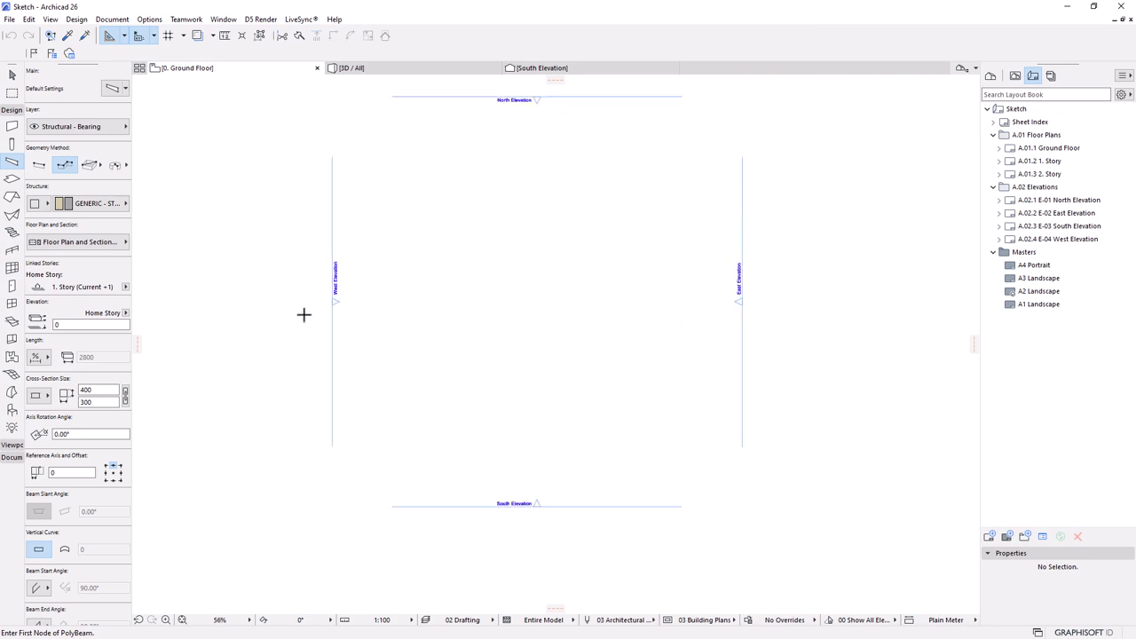
scroll(702, 372, down, 2)
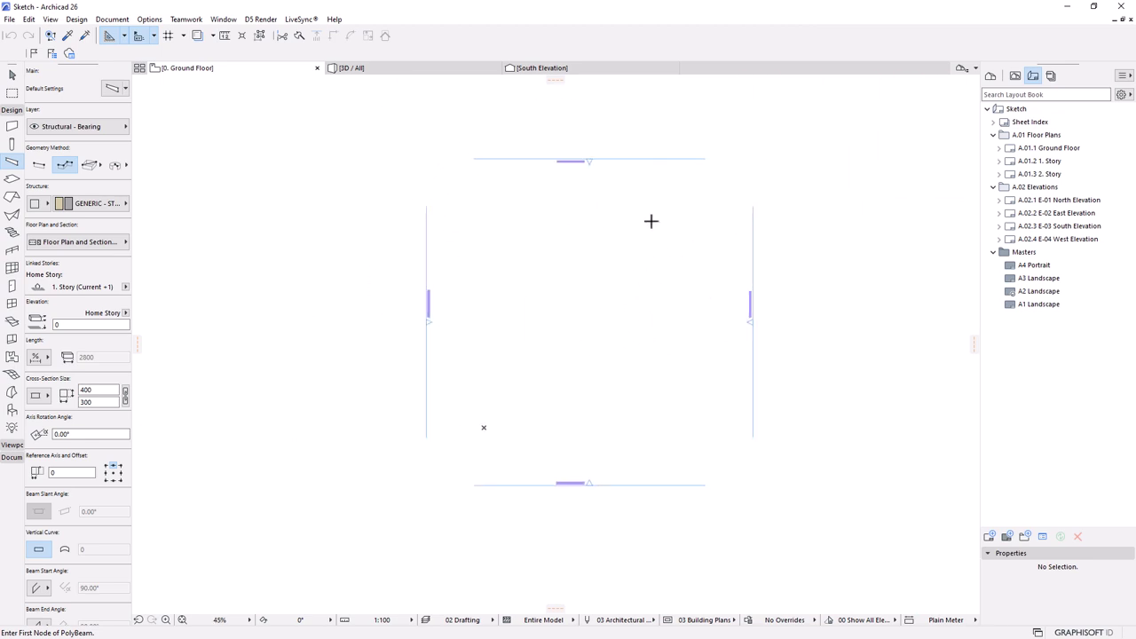
click(12, 74)
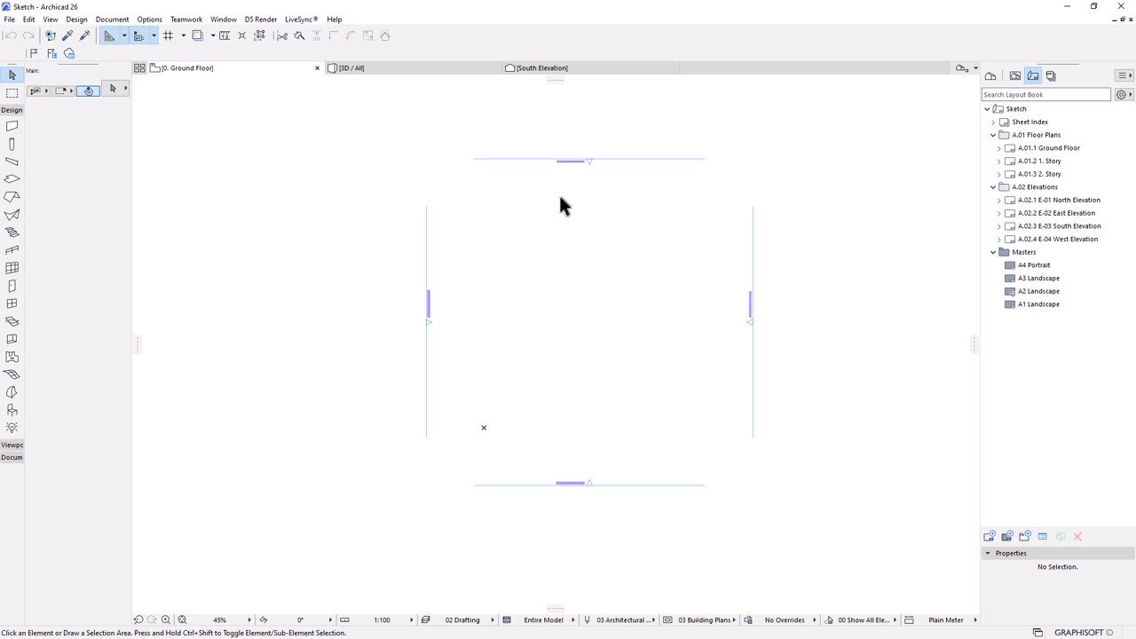
click(797, 112)
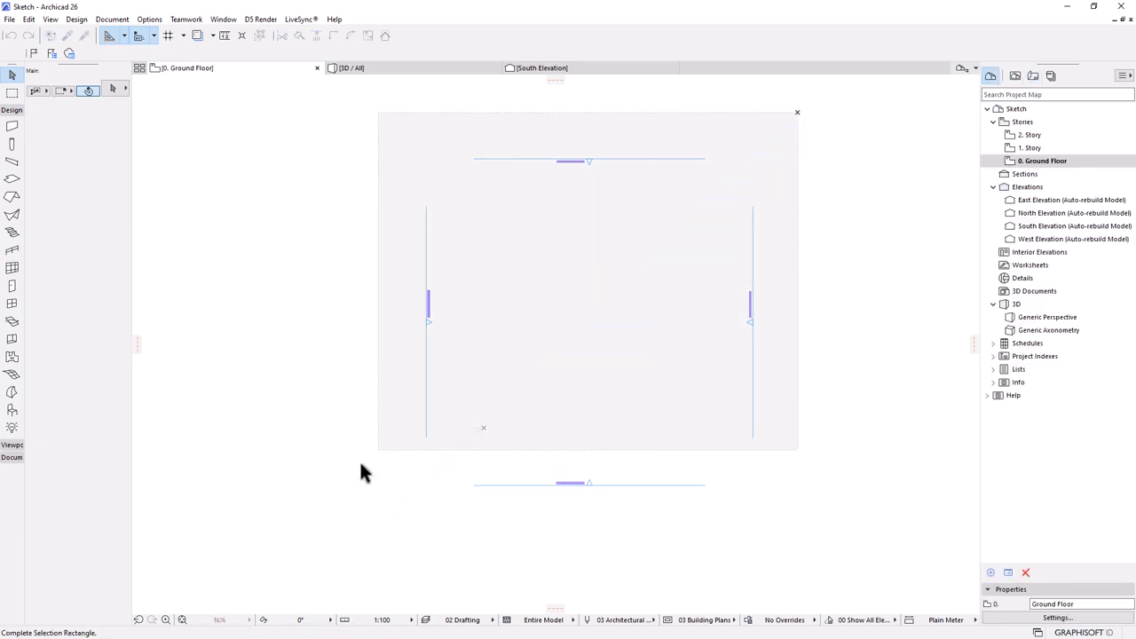
click(843, 160)
scroll(733, 310, up, 2)
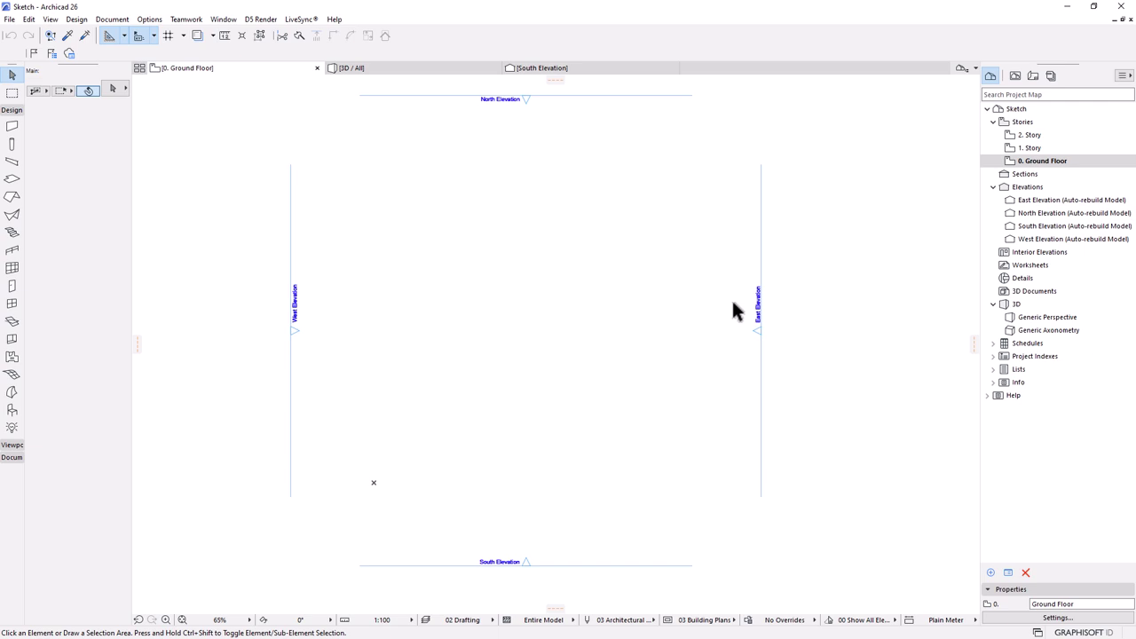
scroll(733, 304, down, 2)
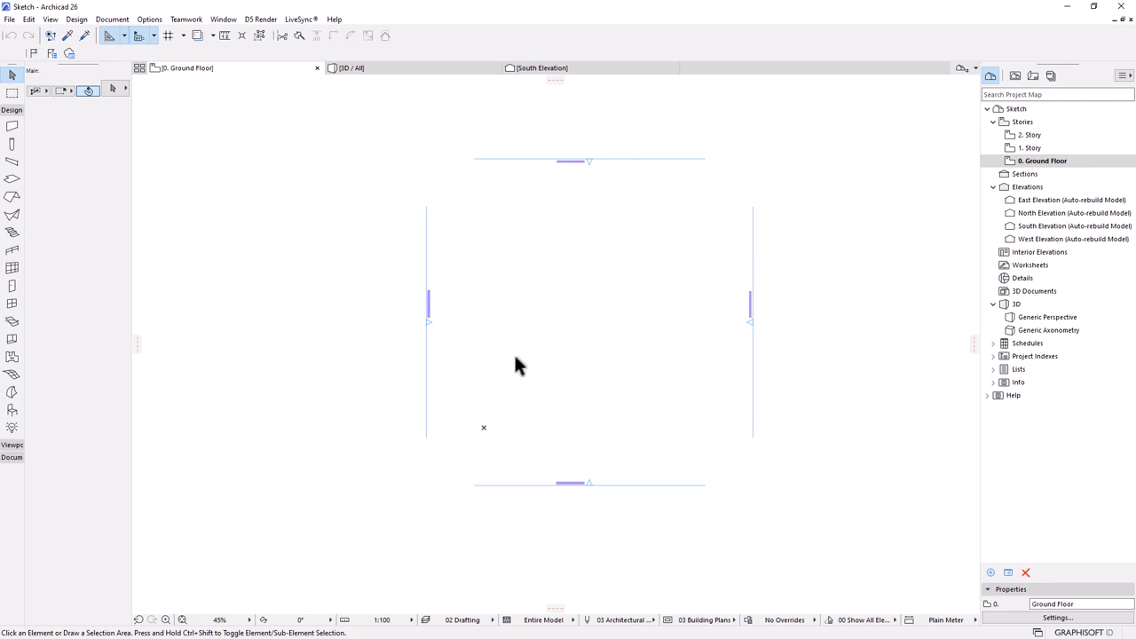
- Select the elevation markers as a group and individually to inspect their settings
click(844, 106)
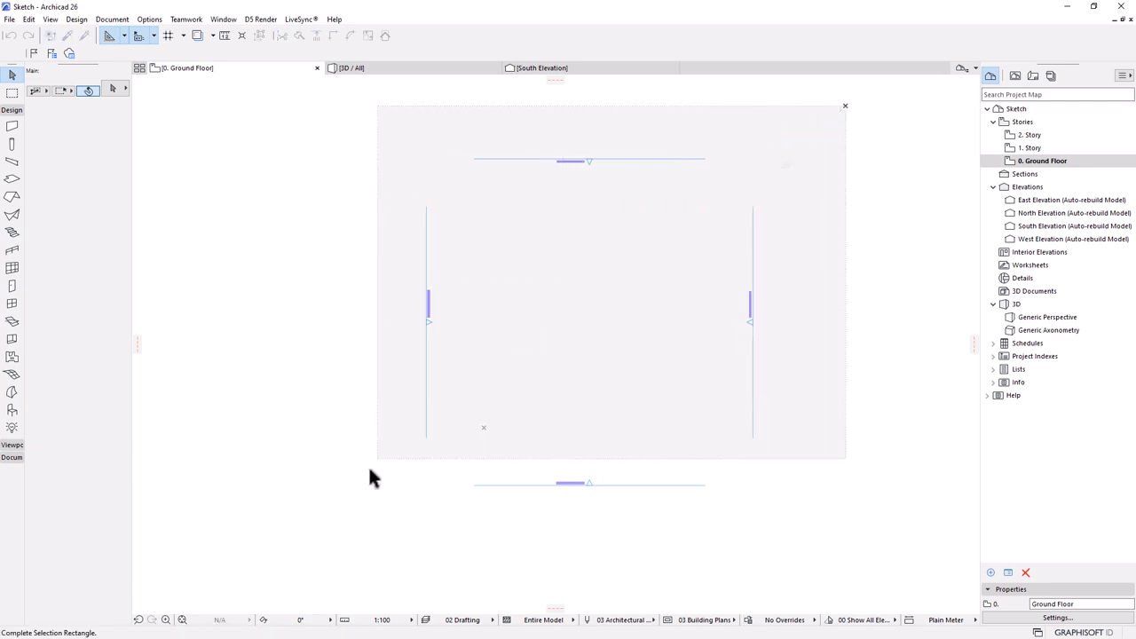
click(342, 544)
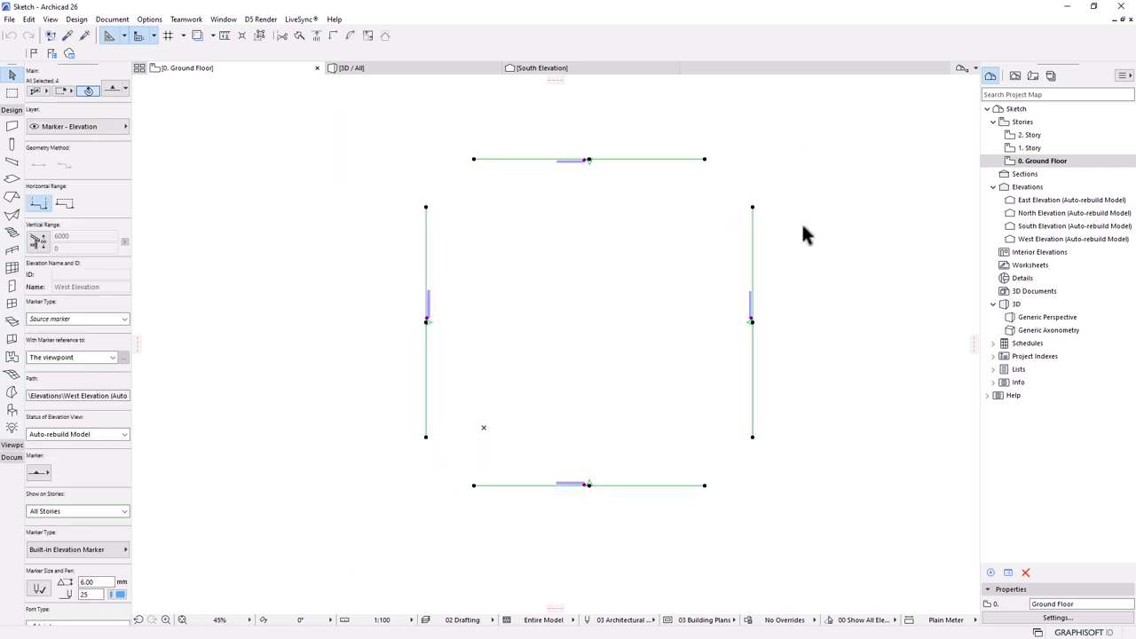
click(746, 279)
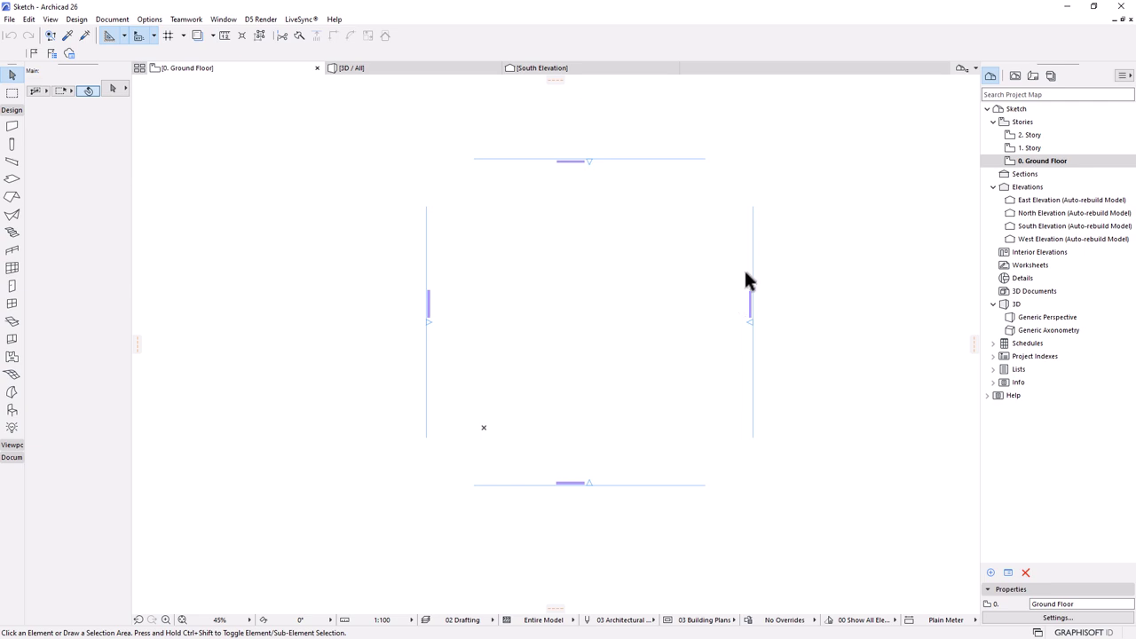
click(639, 159)
click(425, 254)
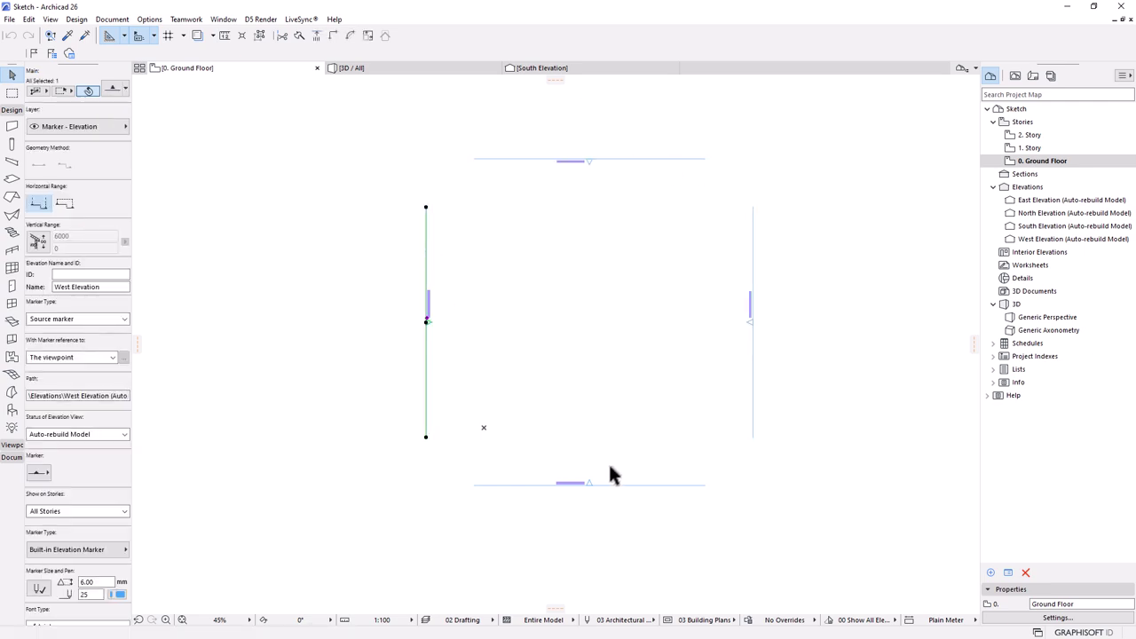
click(609, 483)
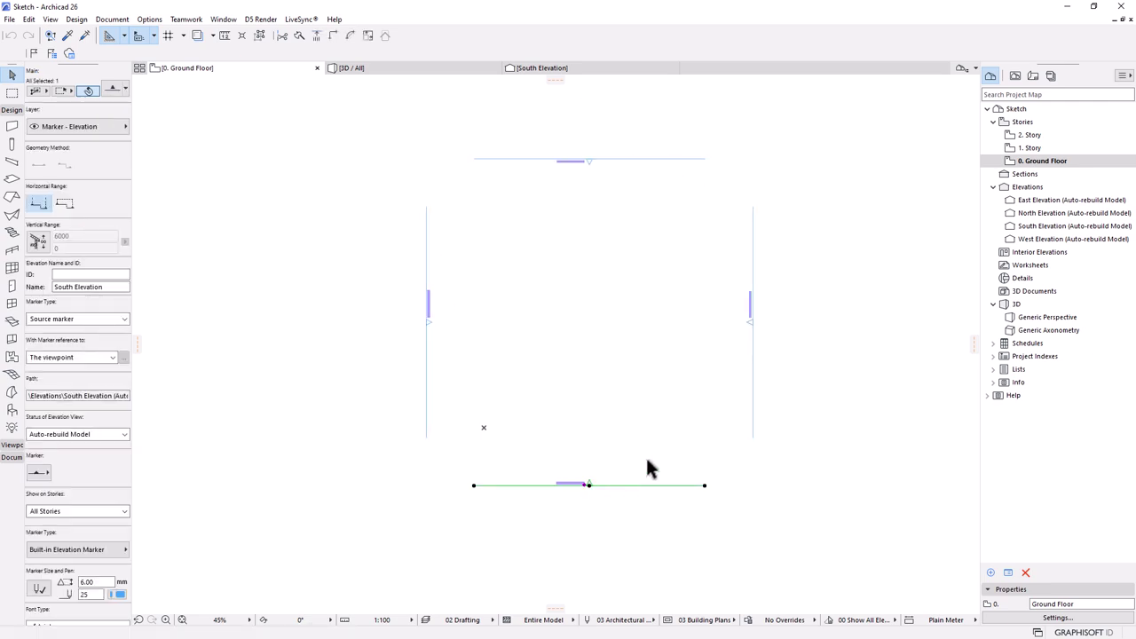
scroll(748, 195, up, 2)
click(752, 220)
scroll(696, 229, down, 2)
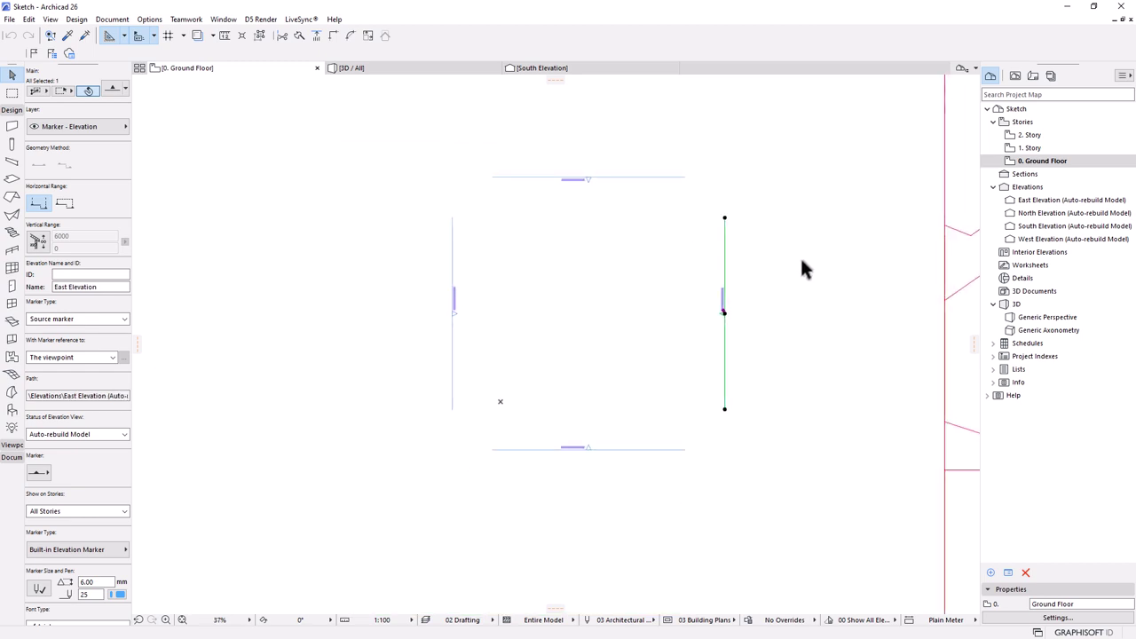
- Select all four elevation markers and set their marker style to Circle 4 in the selection settings
click(772, 242)
click(806, 138)
click(404, 486)
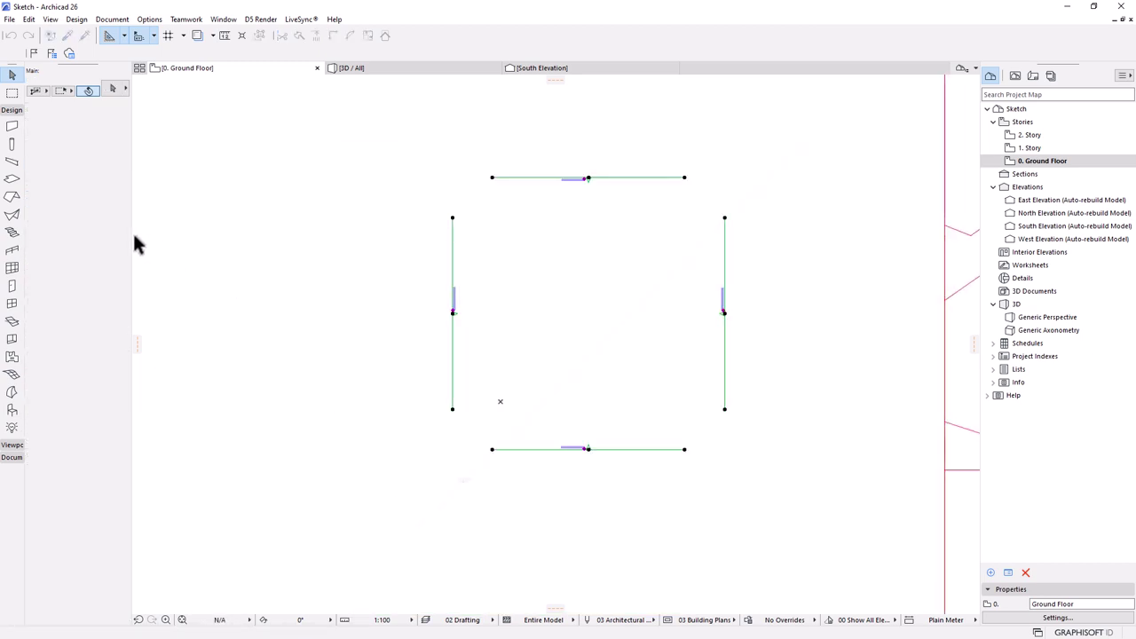
click(113, 89)
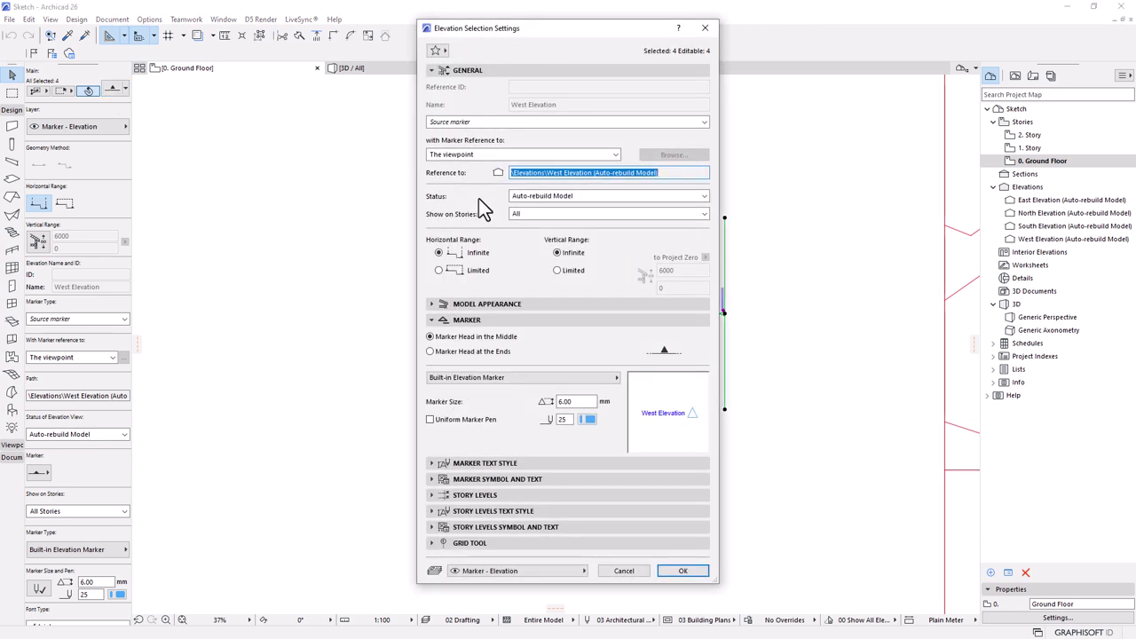
click(434, 481)
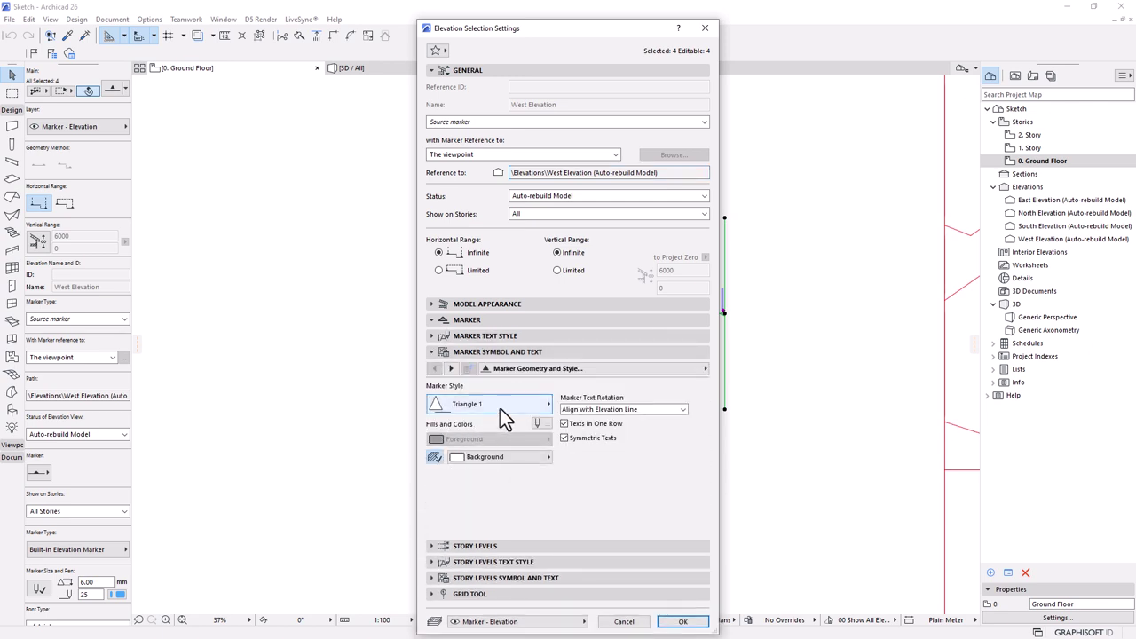
click(469, 405)
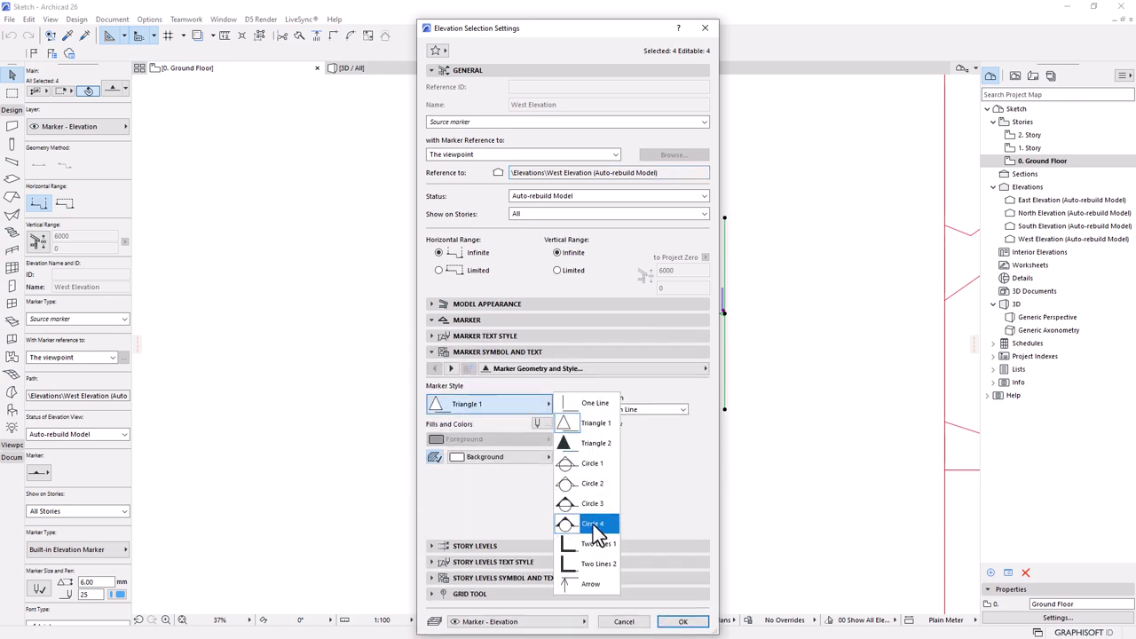
click(592, 524)
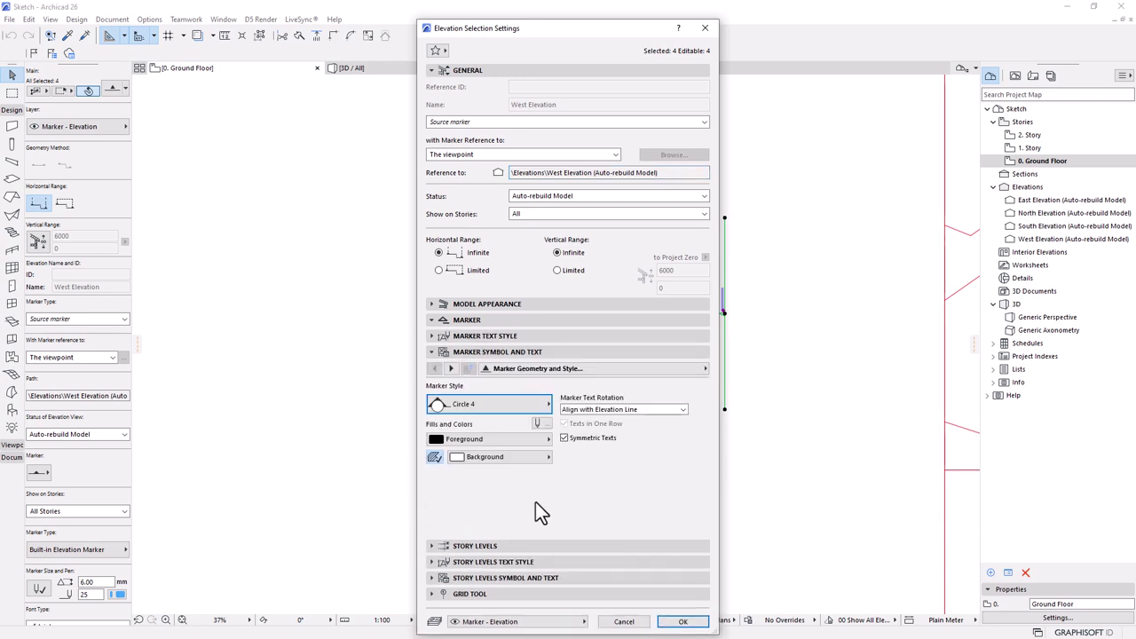
- Set the marker size of the four elevation markers to 15 mm, apply the settings and clear the selection
click(461, 319)
double_click(572, 401)
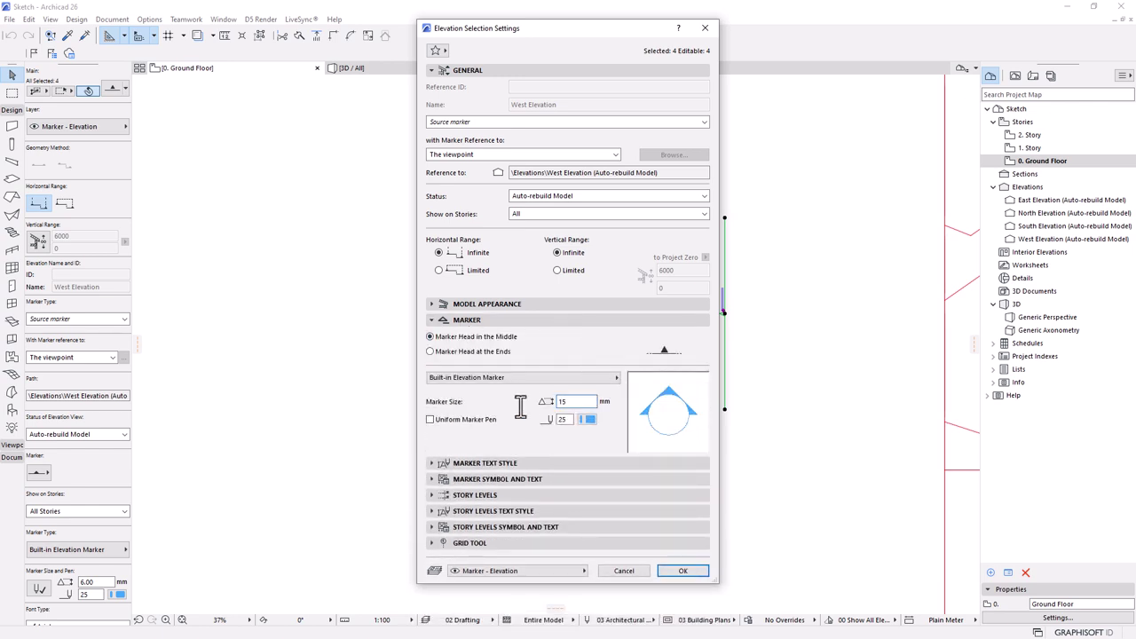
click(682, 571)
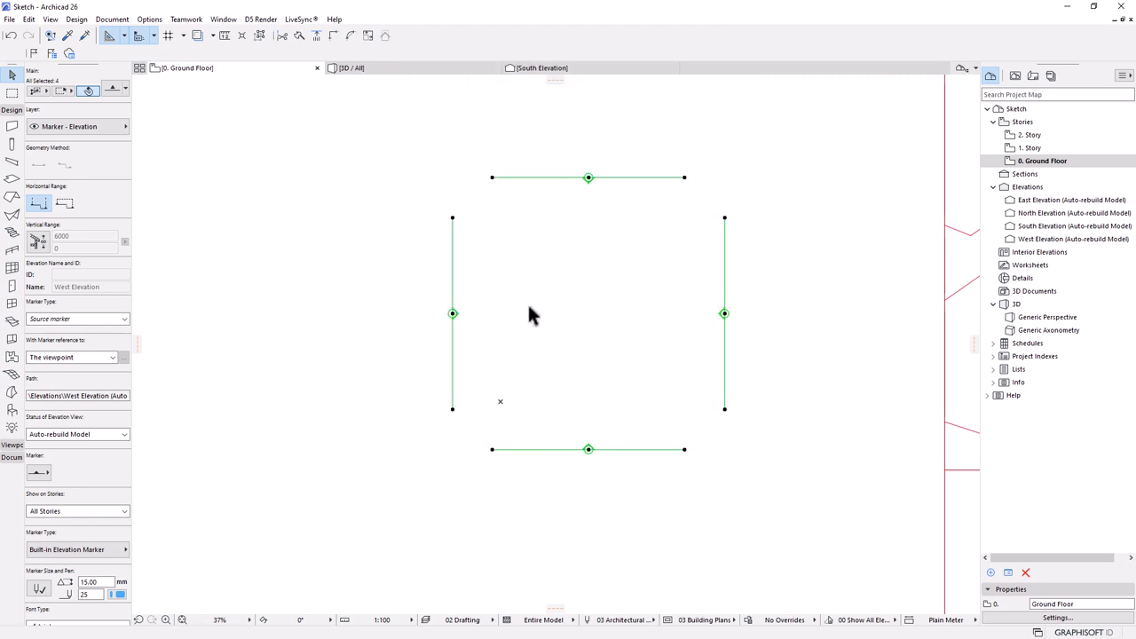
click(441, 298)
scroll(441, 301, down, 1)
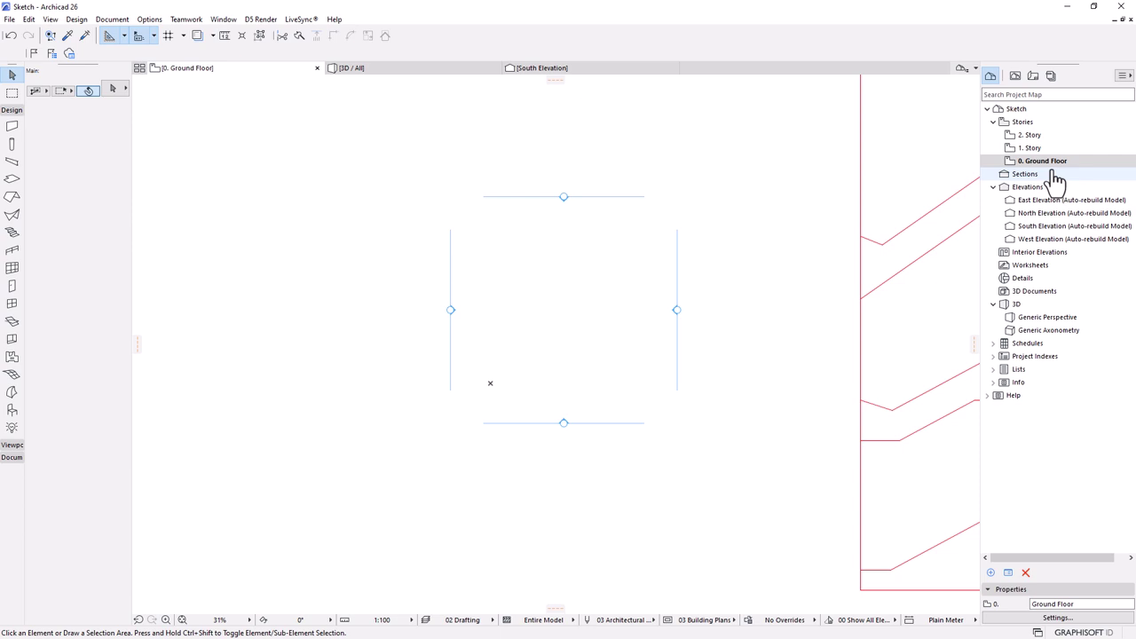
- Show the Layout Book and collapse the A.02 Elevations and Masters folders, leaving A.01 Floor Plans expanded
click(1034, 77)
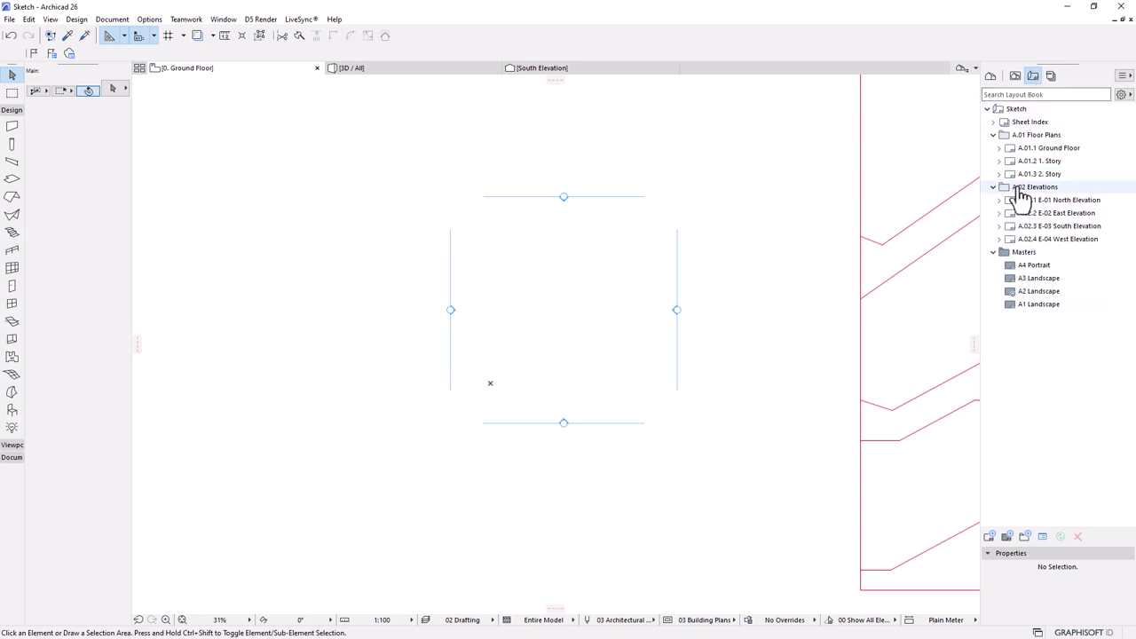
click(993, 253)
click(993, 187)
click(993, 135)
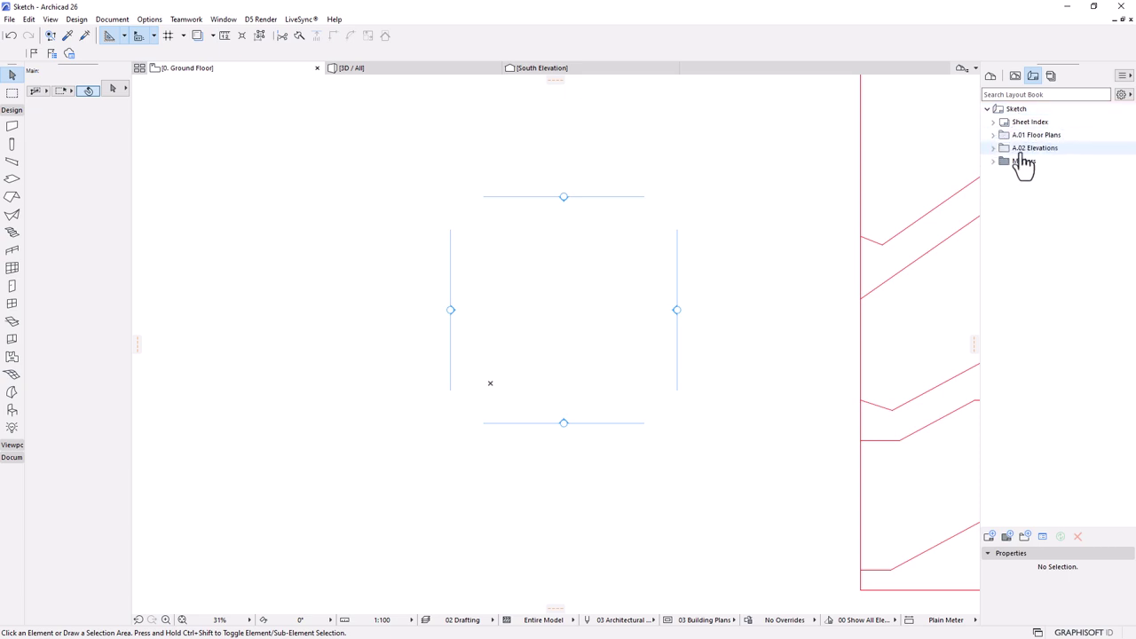
click(993, 135)
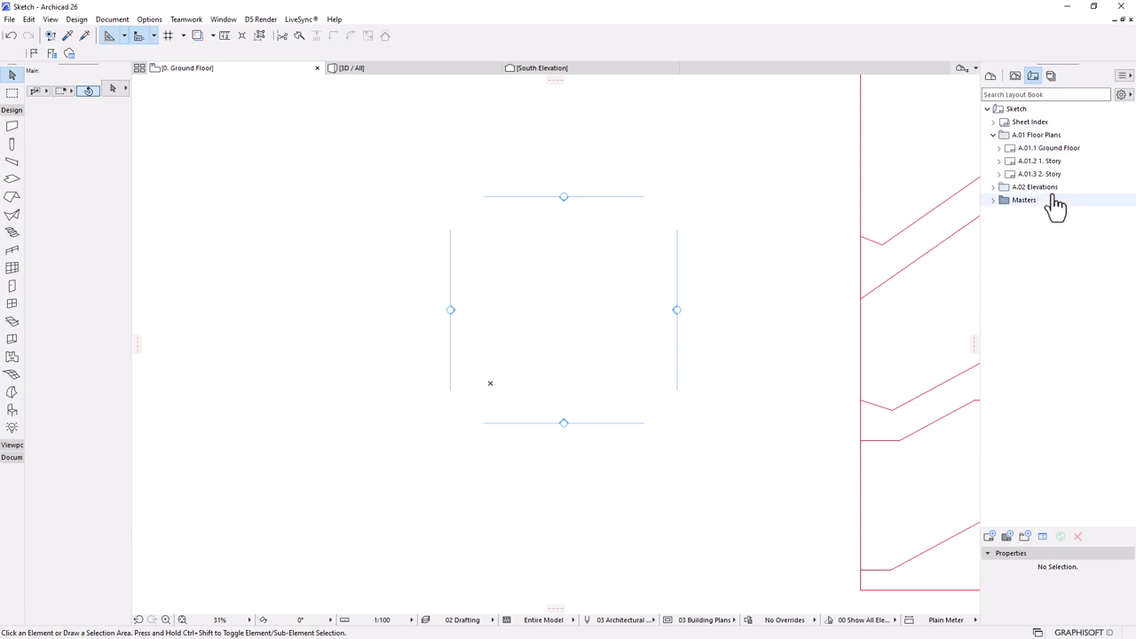
- Open the A.01.1 Ground Floor layout and view the whole sheet with its placed drawing
double_click(1029, 150)
scroll(666, 213, down, 3)
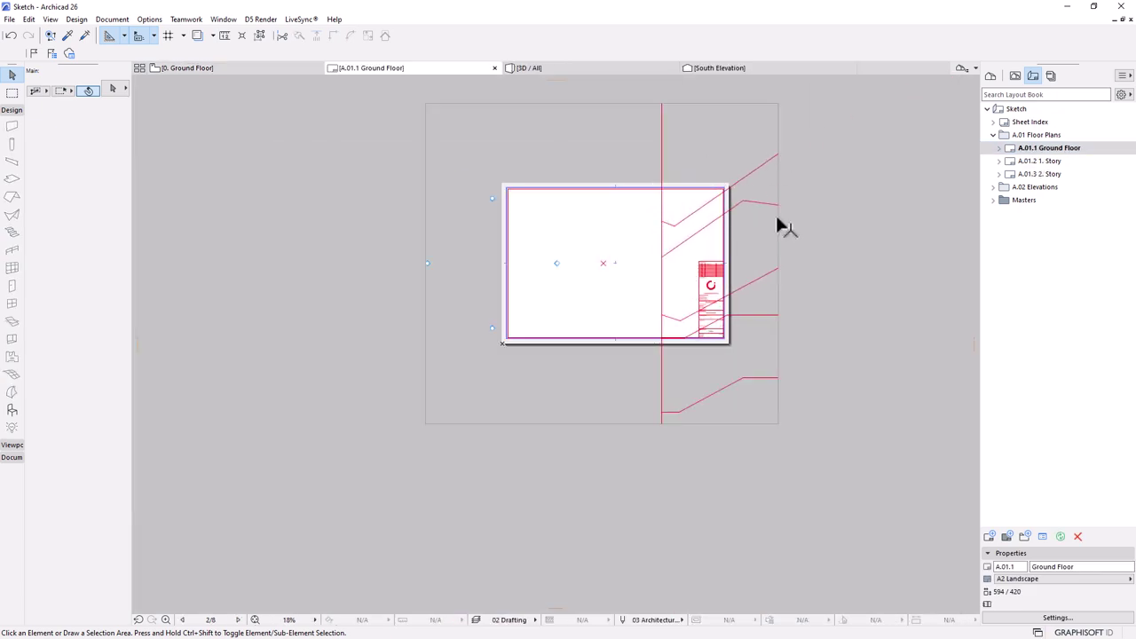
scroll(776, 220, up, 1)
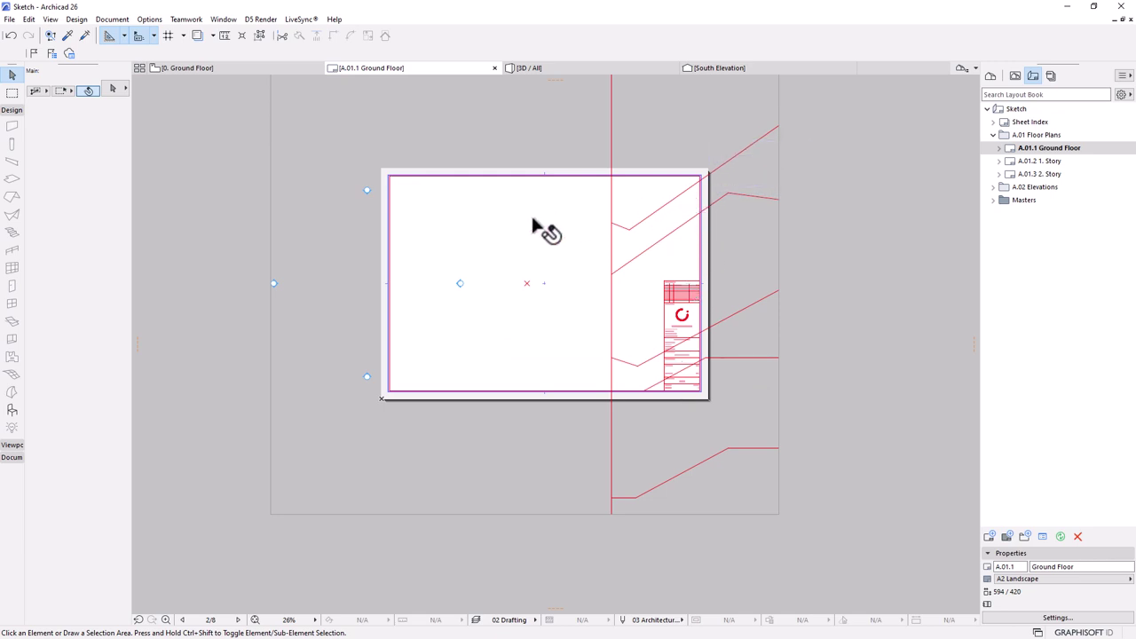
- Move the placed Ground Floor drawing across the layout so its four elevation markers sit centred on the sheet
scroll(501, 360, down, 1)
click(510, 159)
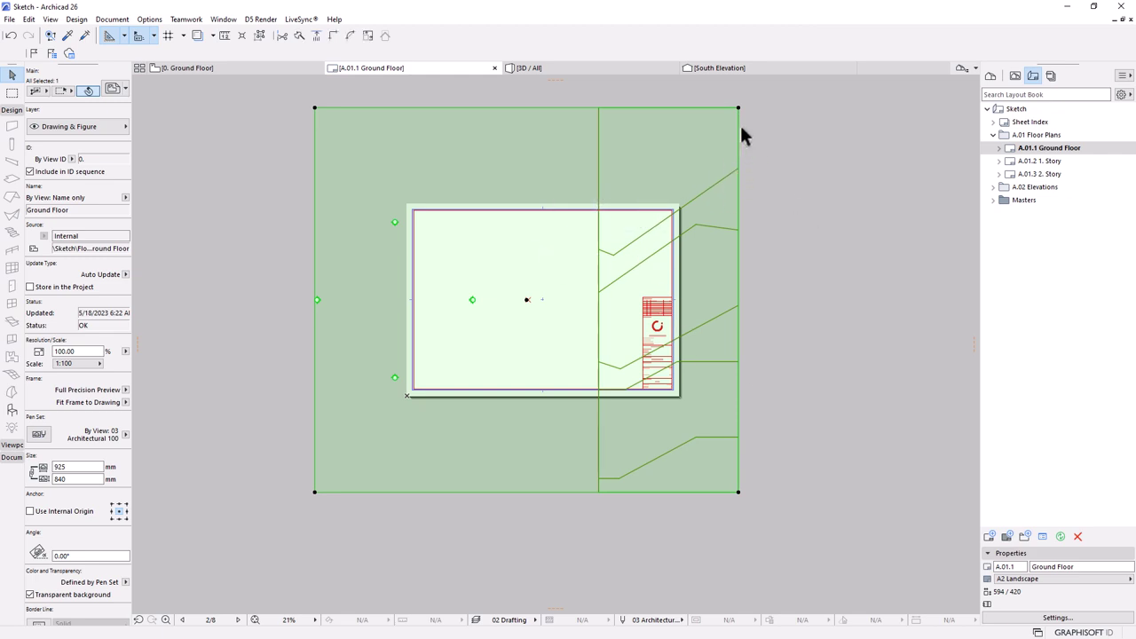
key(ctrl+d)
click(394, 298)
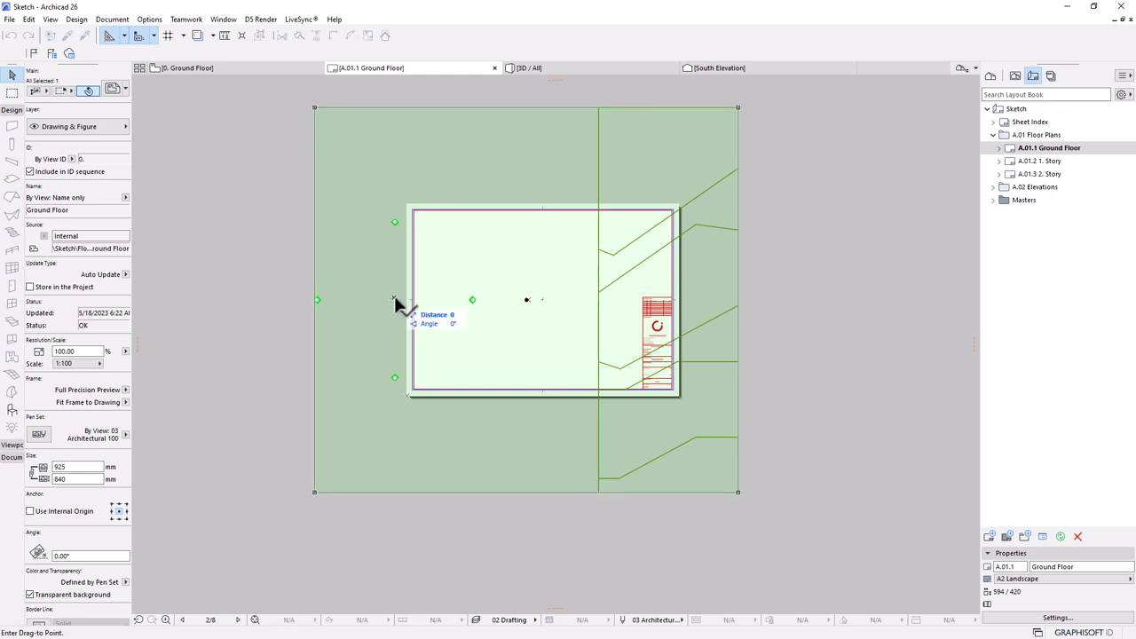
click(522, 299)
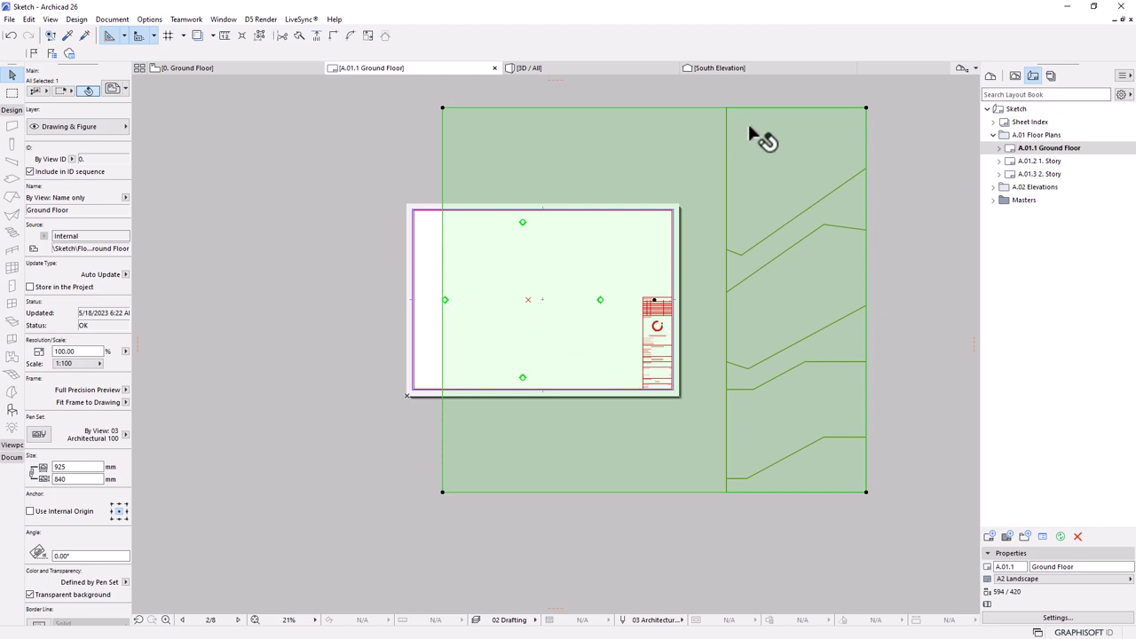
- Crop all four sides of the Ground Floor drawing's frame to the sheet margins, giving a frame of about 566 × 394 mm
click(866, 140)
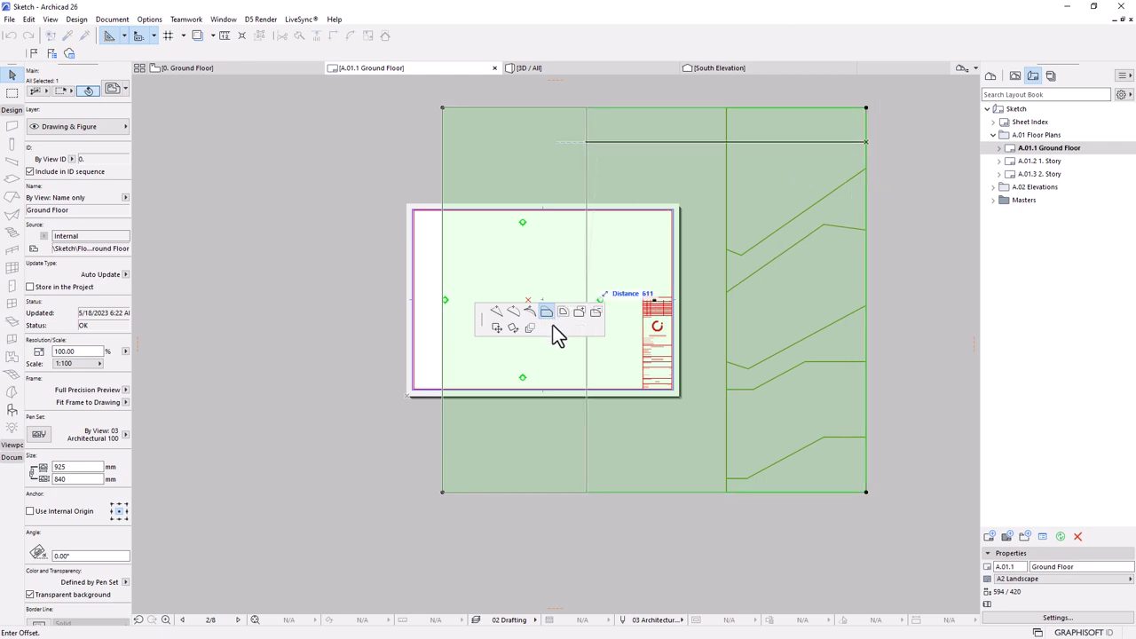
click(675, 206)
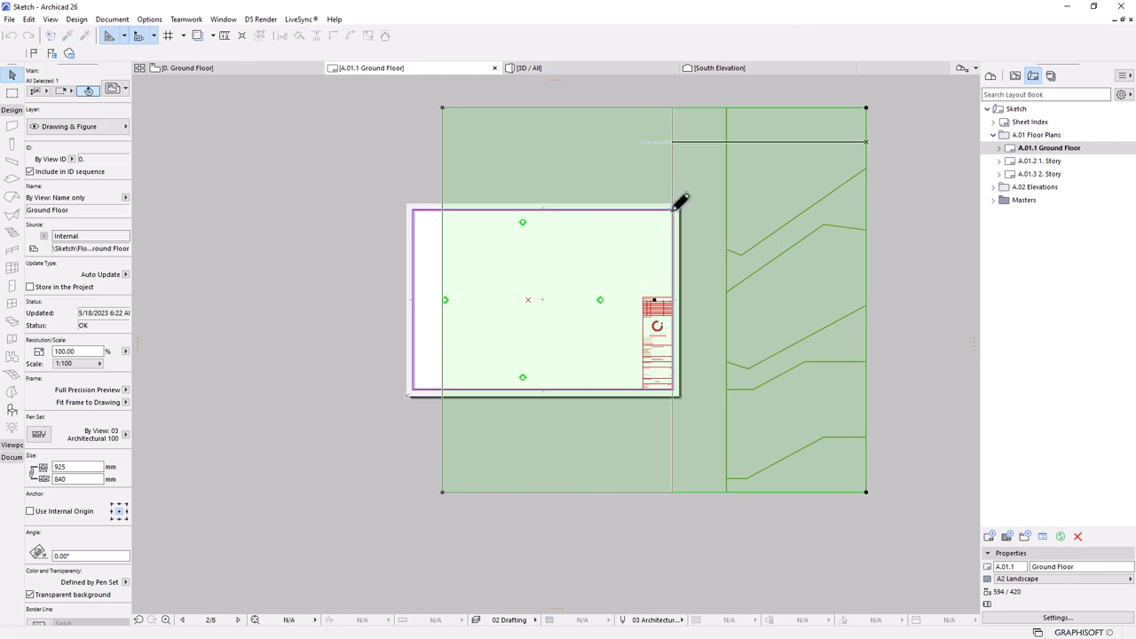
click(442, 131)
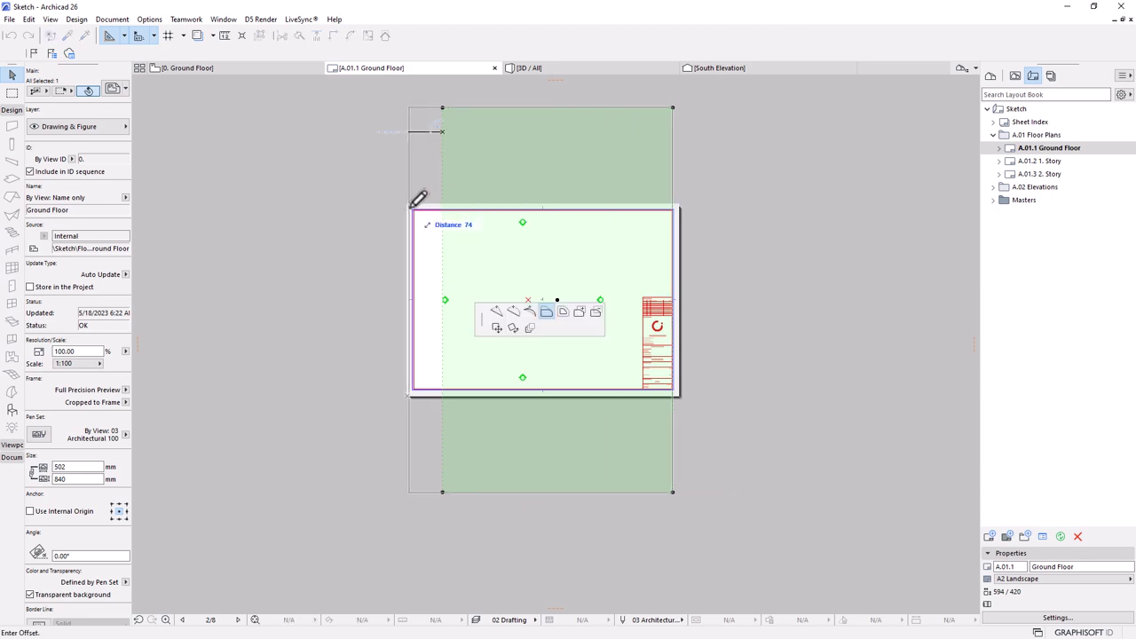
click(413, 202)
click(599, 107)
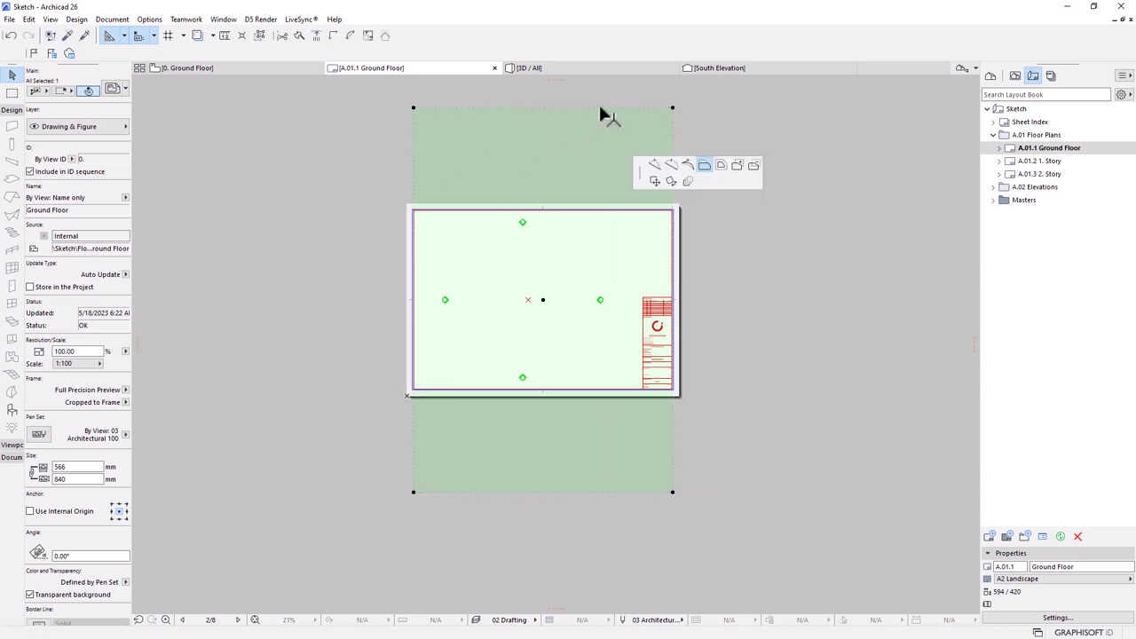
click(674, 207)
click(604, 491)
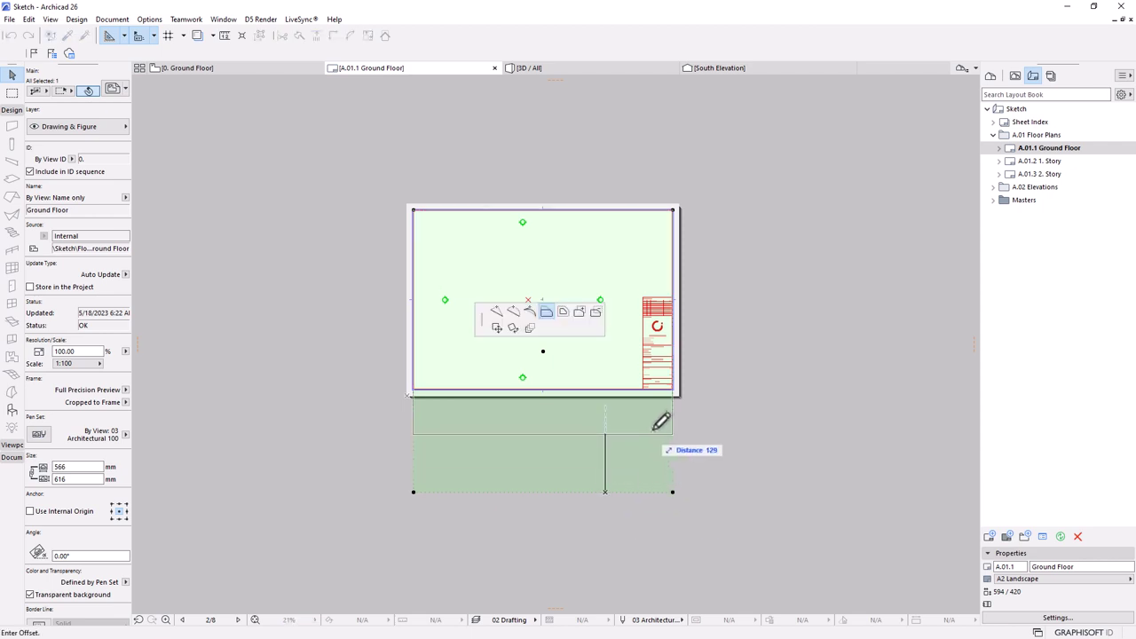
click(682, 383)
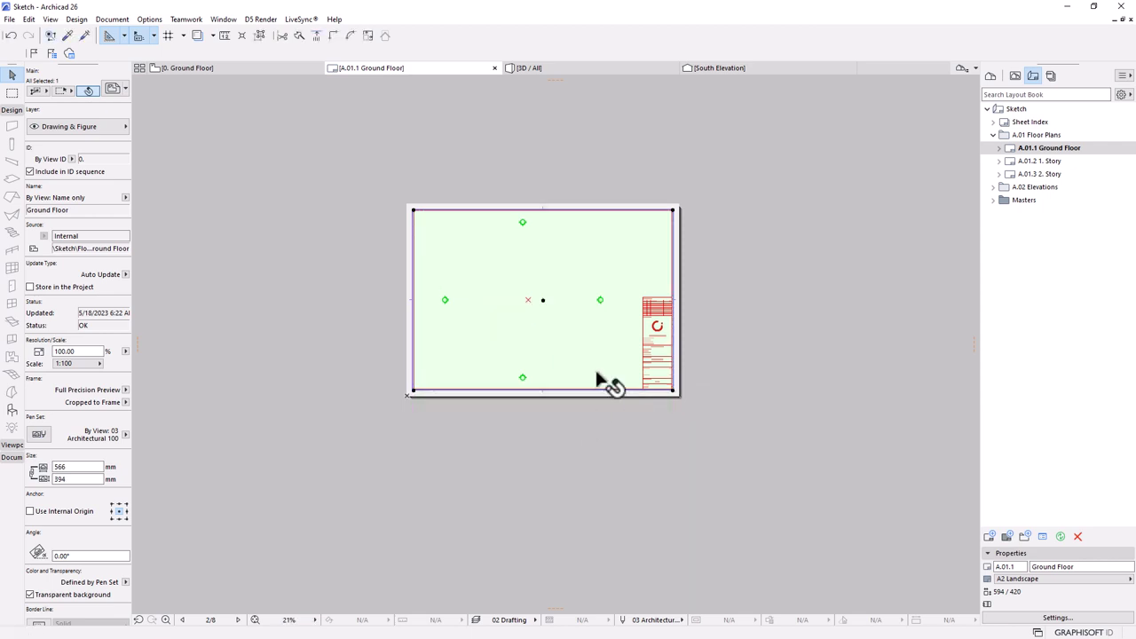
- Open the A2 Landscape master layout from the Masters folder and delete its entire title block and border
scroll(537, 290, up, 3)
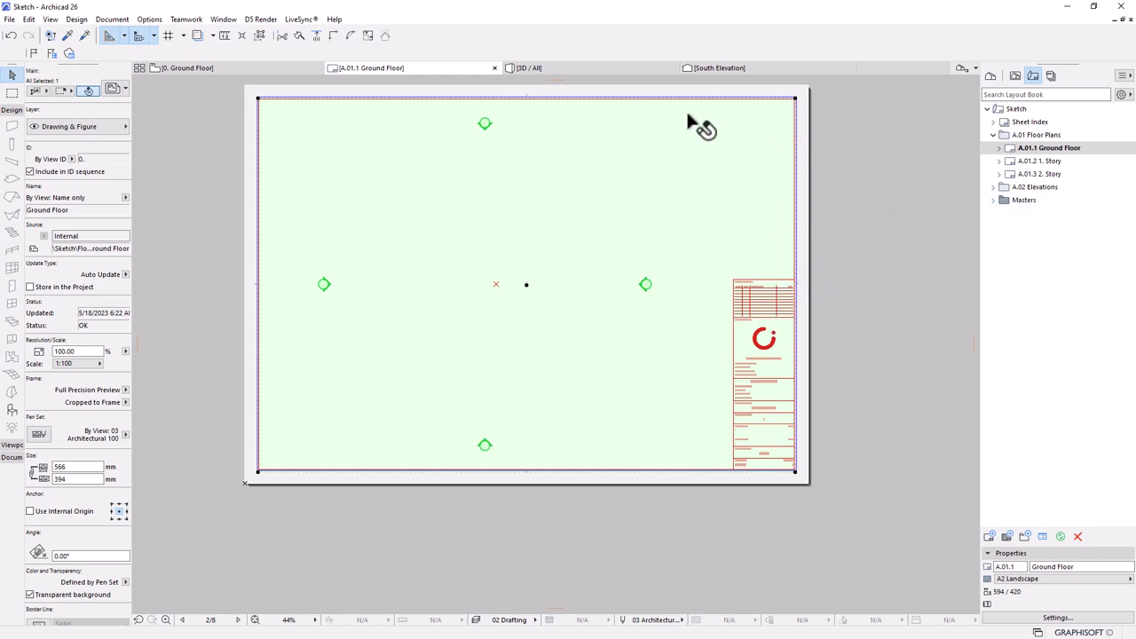
scroll(575, 344, down, 2)
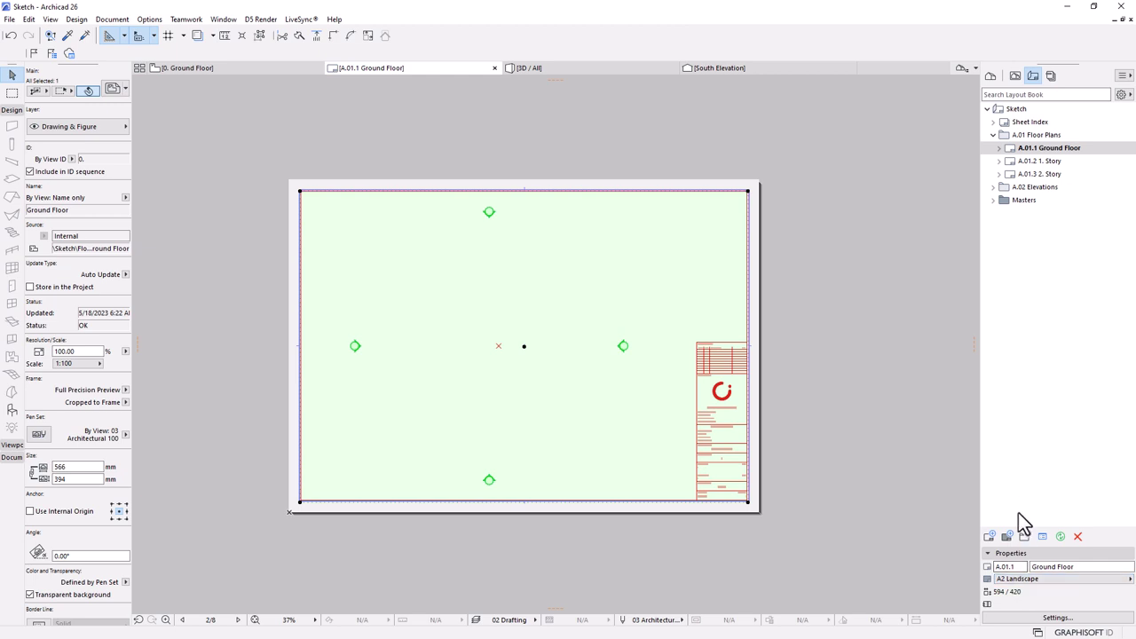
click(993, 201)
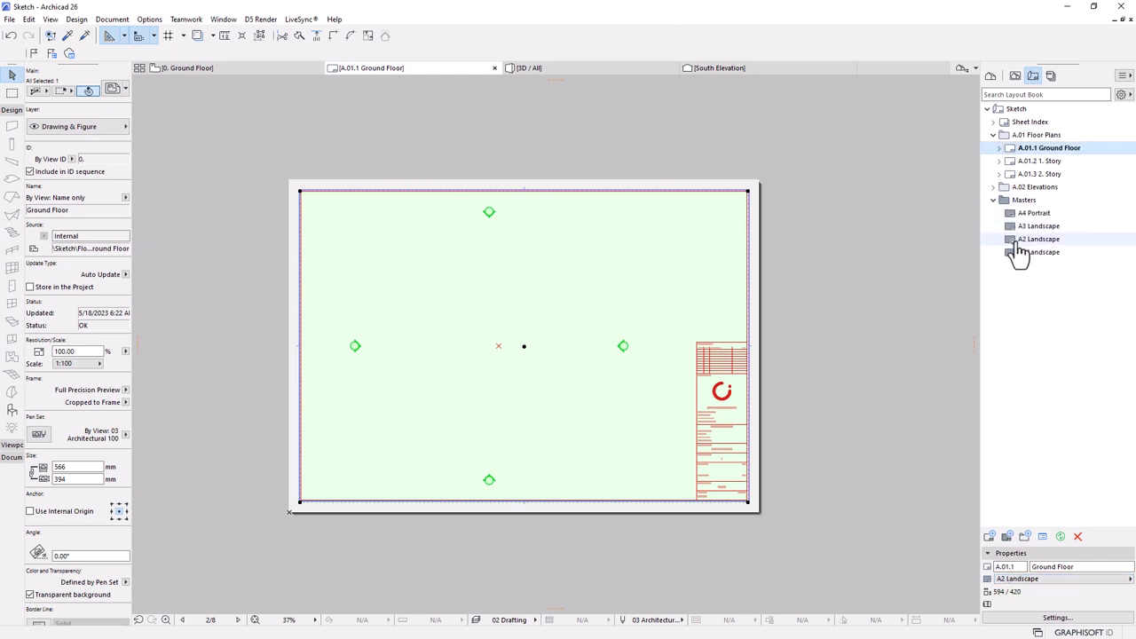
double_click(1031, 243)
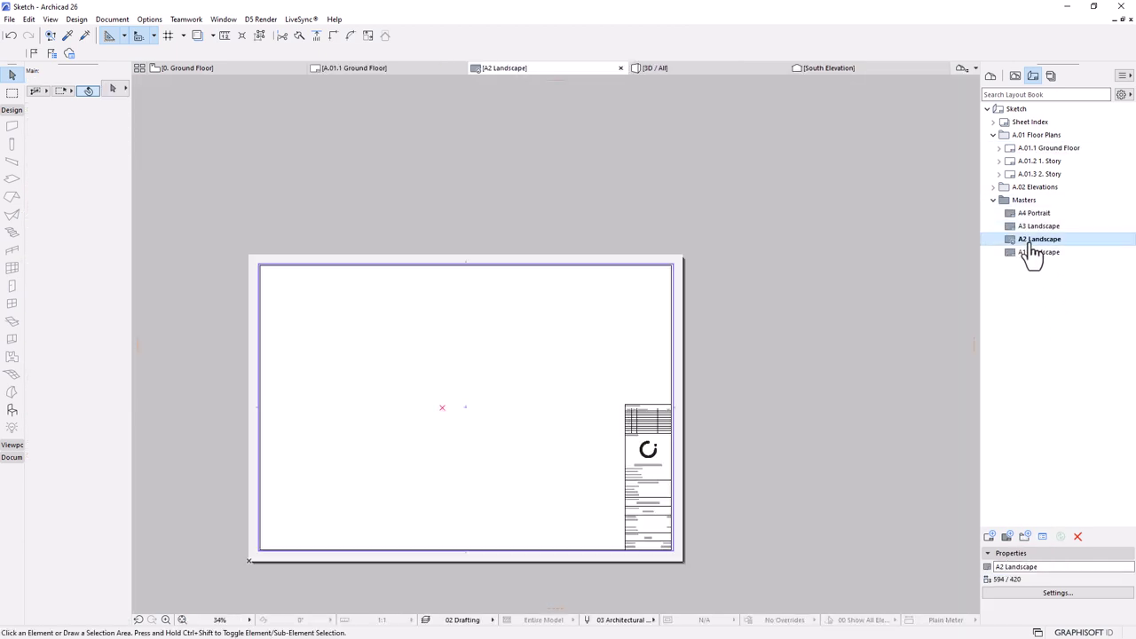
scroll(680, 389, up, 8)
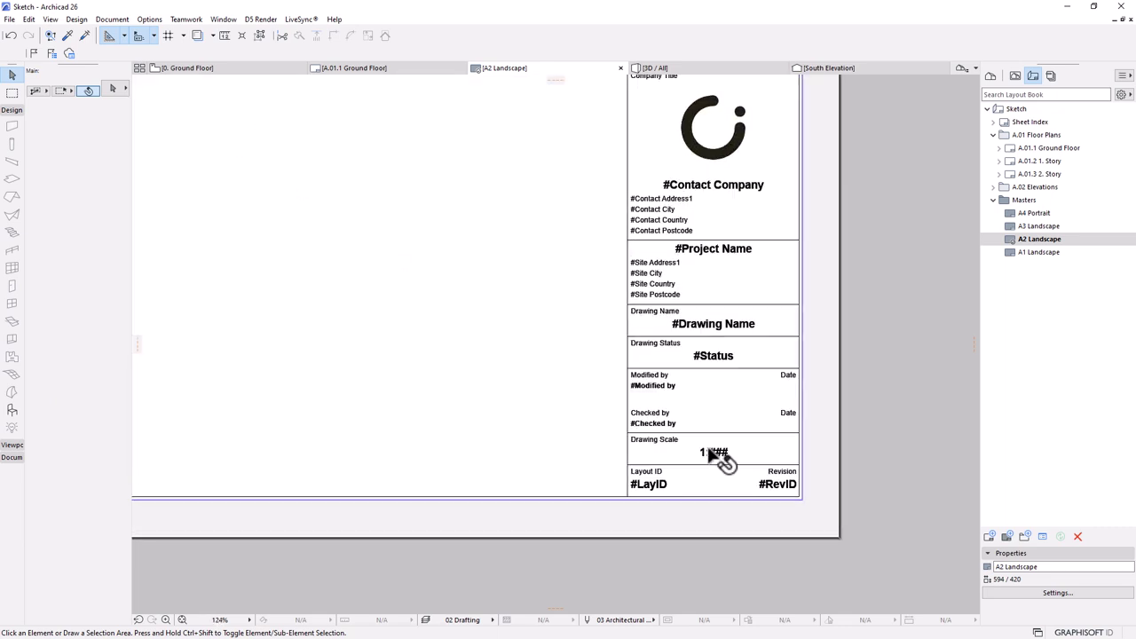
scroll(720, 460, down, 10)
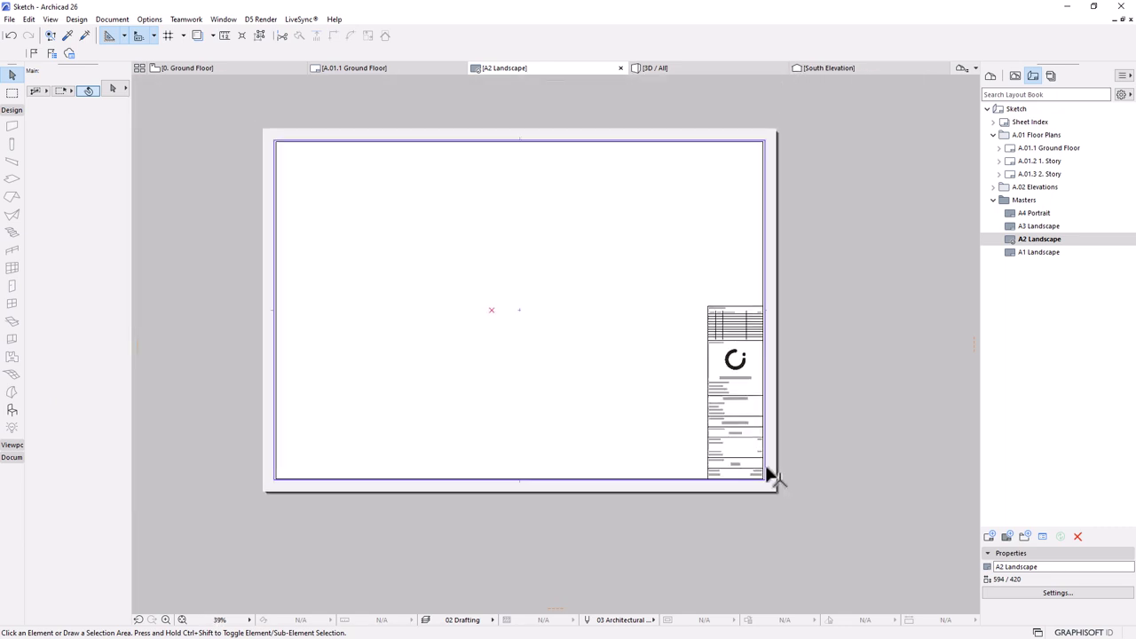
drag(841, 180, 332, 526)
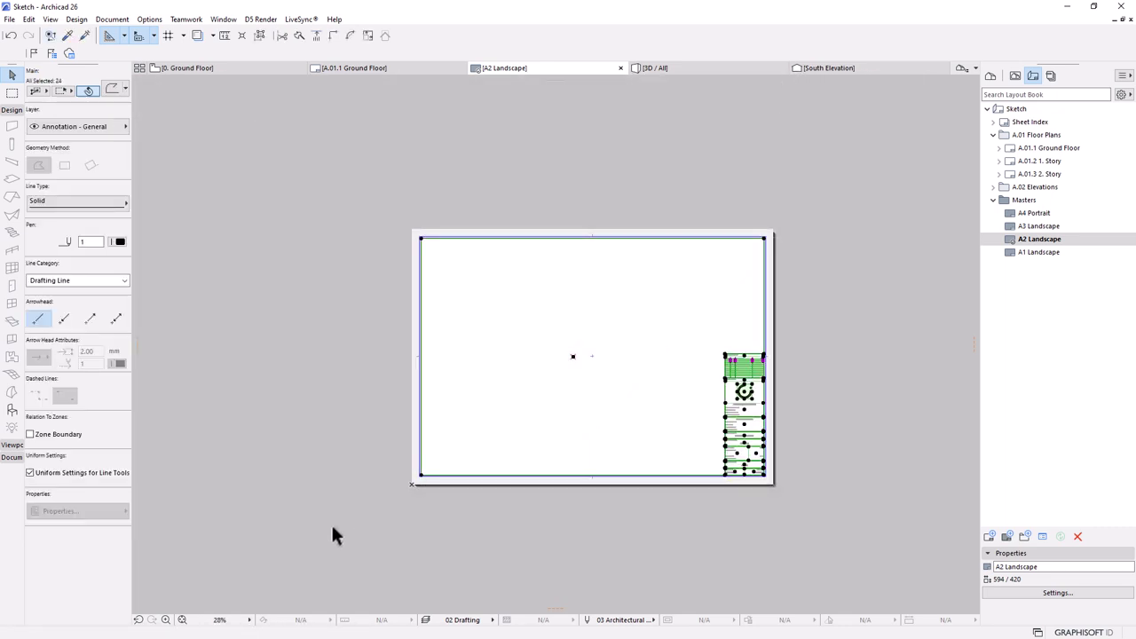
key(Delete)
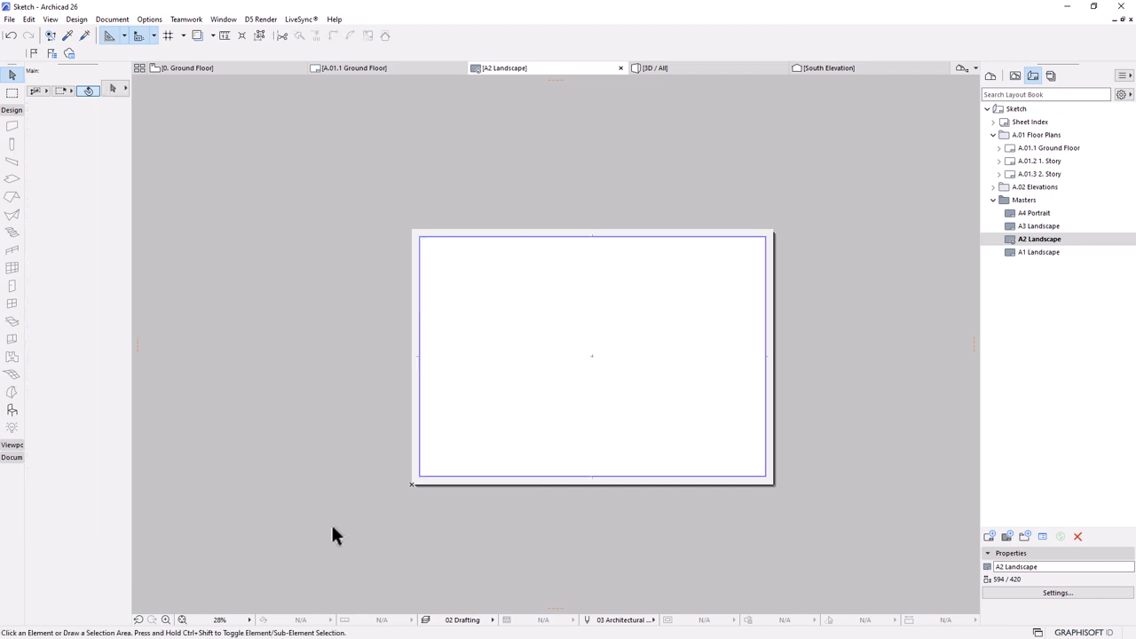
- Switch to the Title Block 03 Archicad project and copy all elements of its A1 Landscape master layout
key(super)
mouse_move(303, 628)
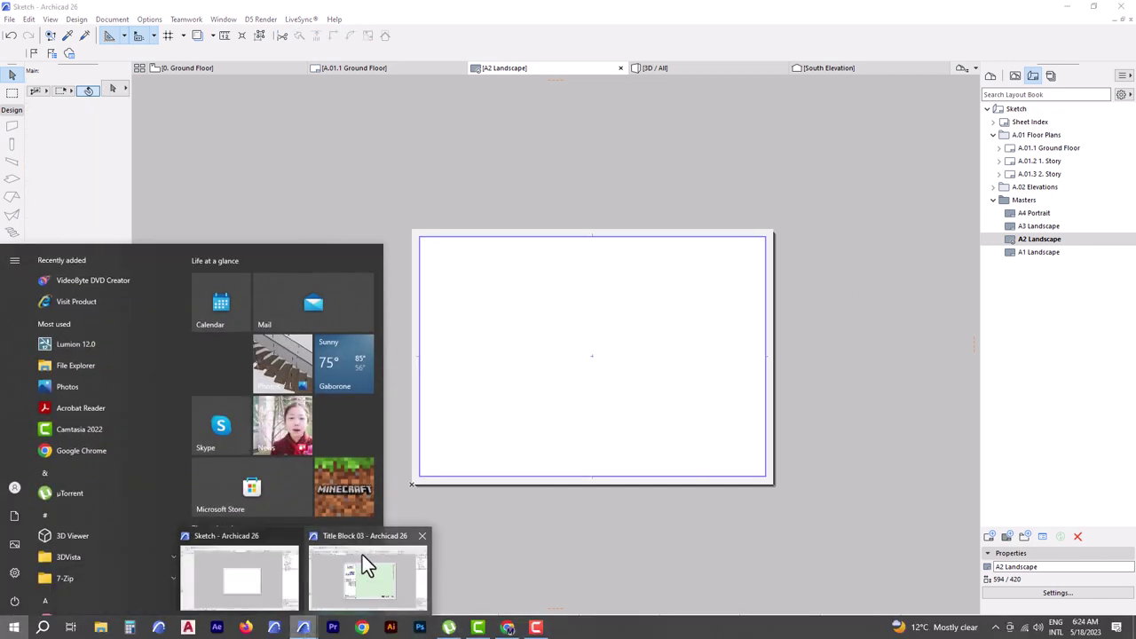
click(365, 555)
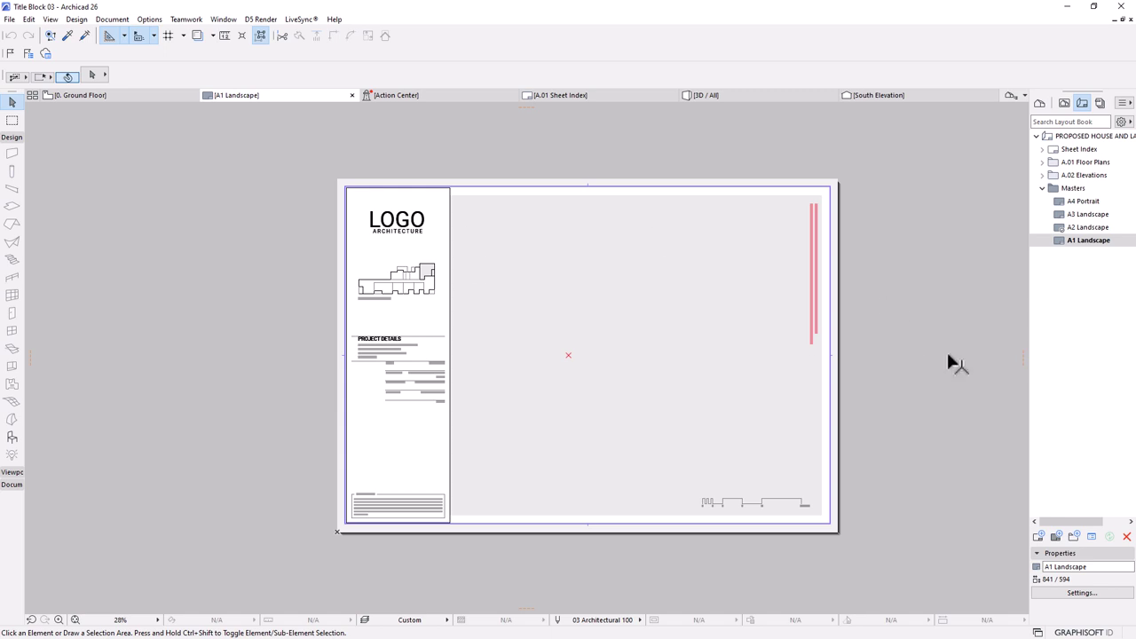
scroll(489, 468, up, 3)
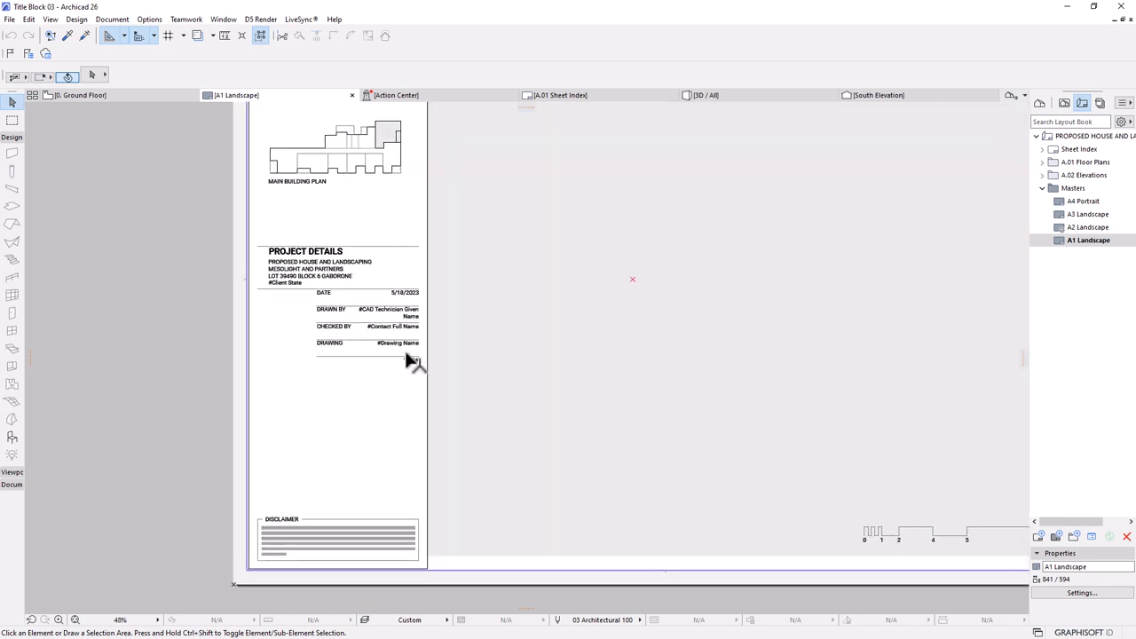
scroll(408, 362, down, 4)
drag(795, 140, 234, 490)
right_click(797, 226)
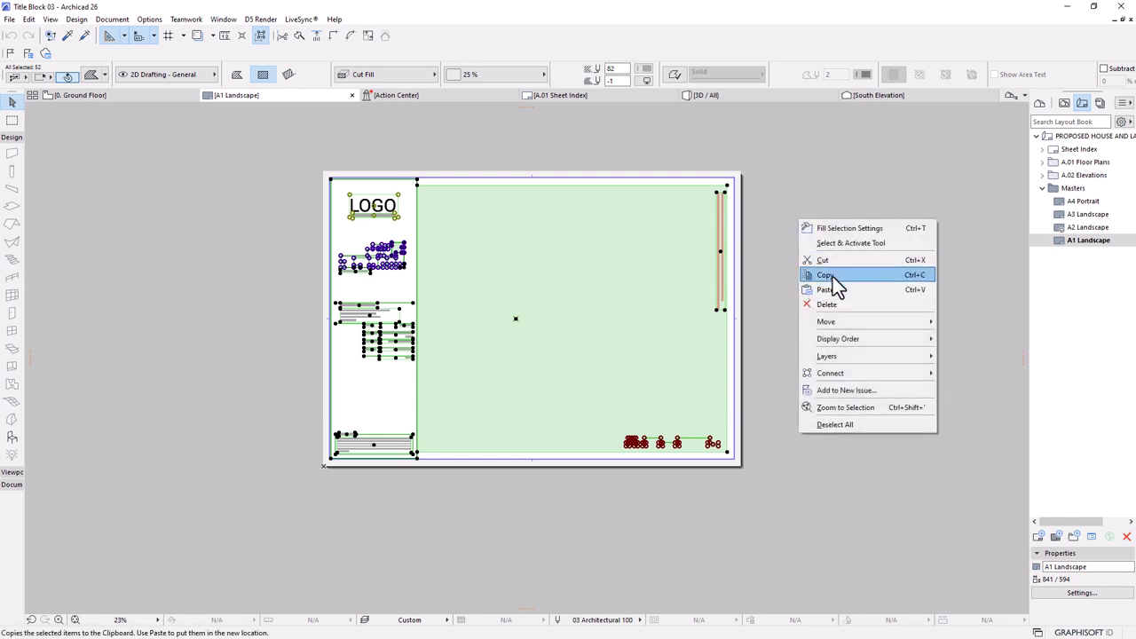
click(826, 274)
- Return to the Sketch project and paste the title block onto the A2 Landscape master, aligned with the sheet's lower-left margin corner
key(super)
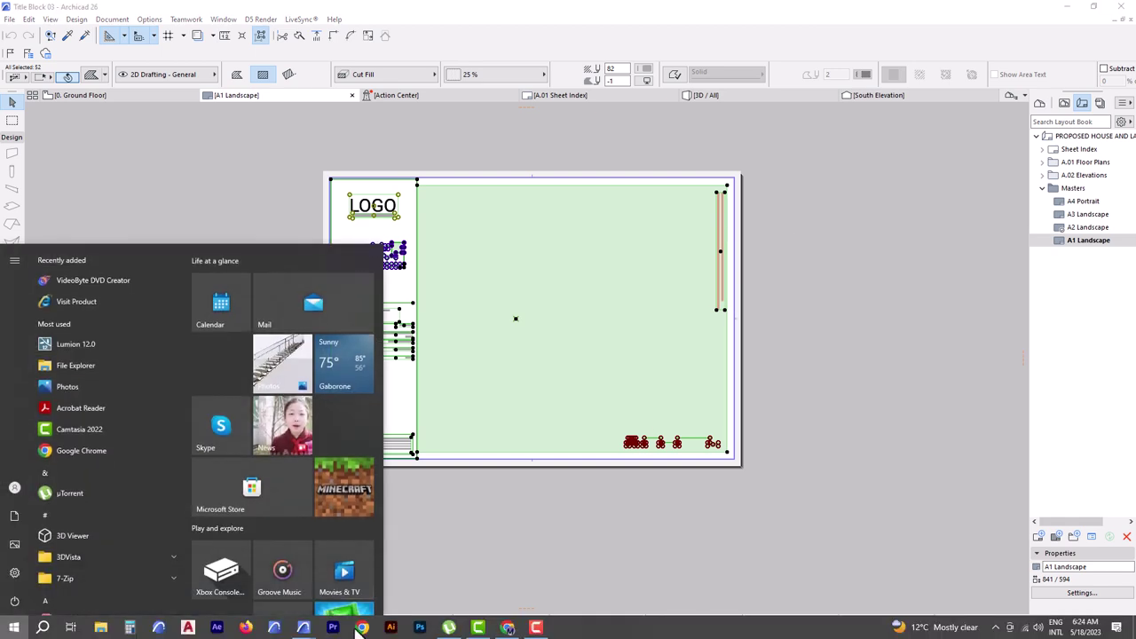
mouse_move(302, 627)
click(249, 578)
right_click(708, 162)
click(750, 172)
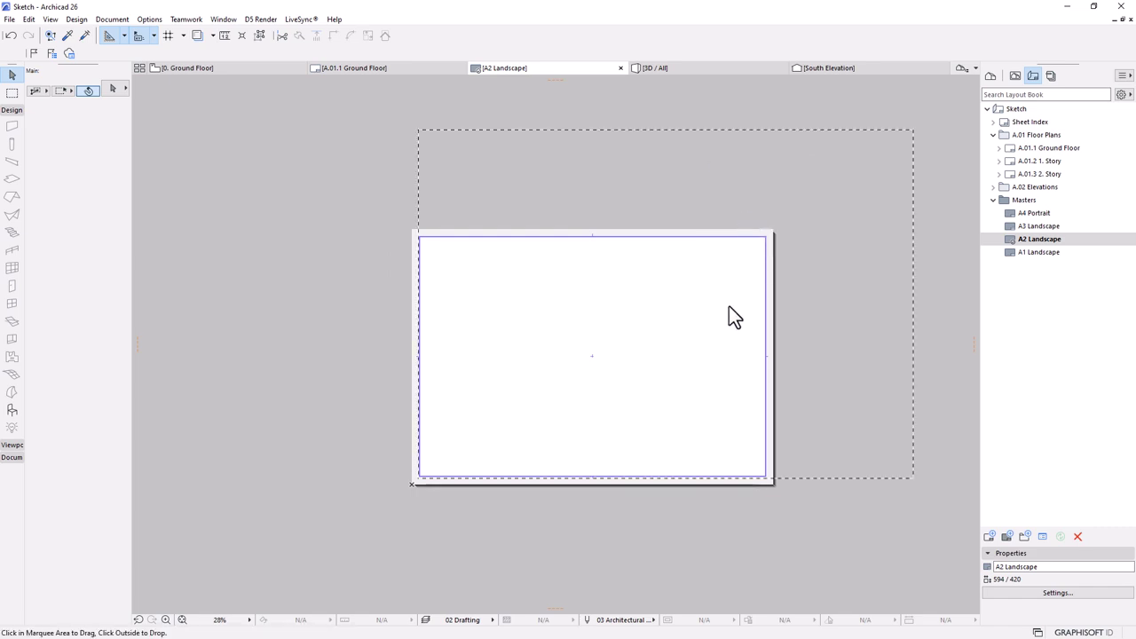
drag(677, 355, 800, 417)
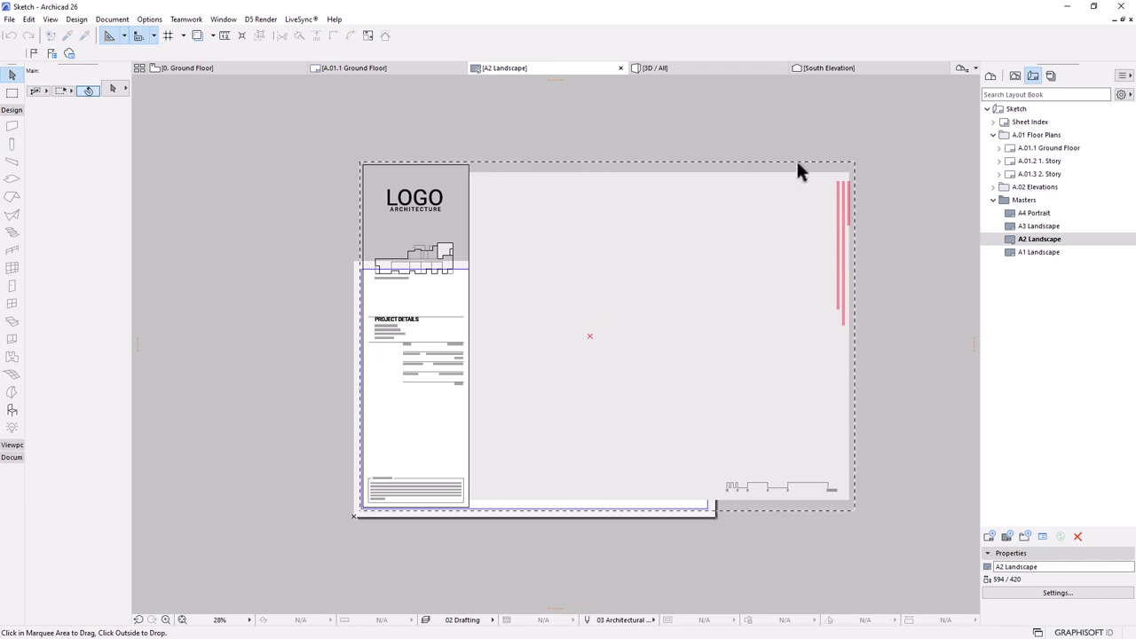
click(696, 110)
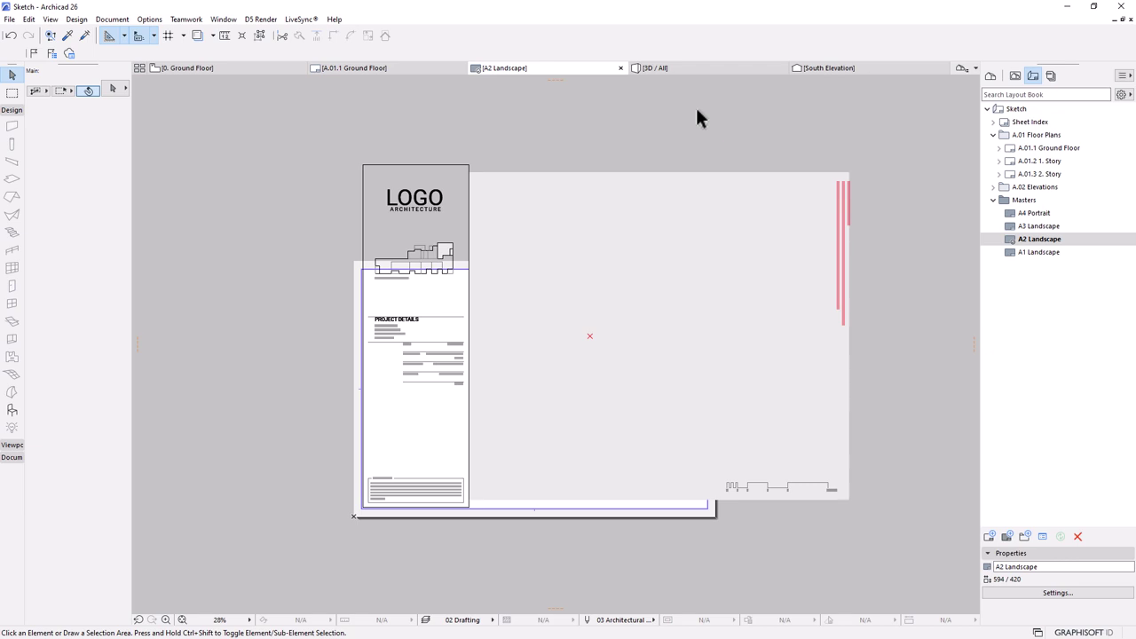
- Begin a graphically defined Resize of all pasted title block elements, using the title block's lower-left corner as the centerpoint
click(892, 128)
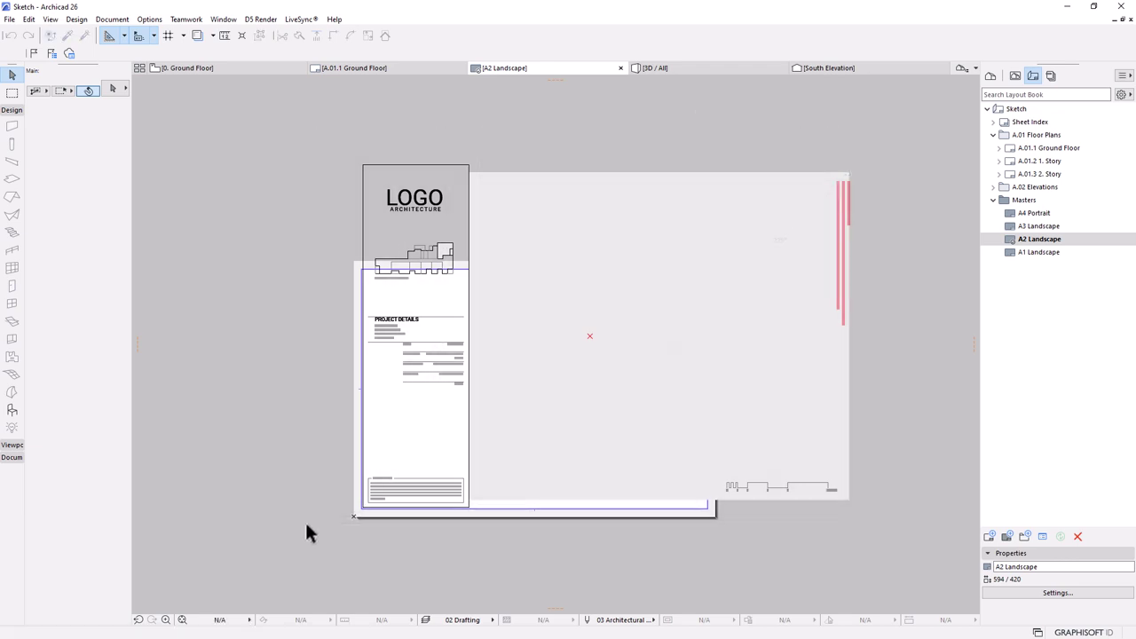
click(306, 524)
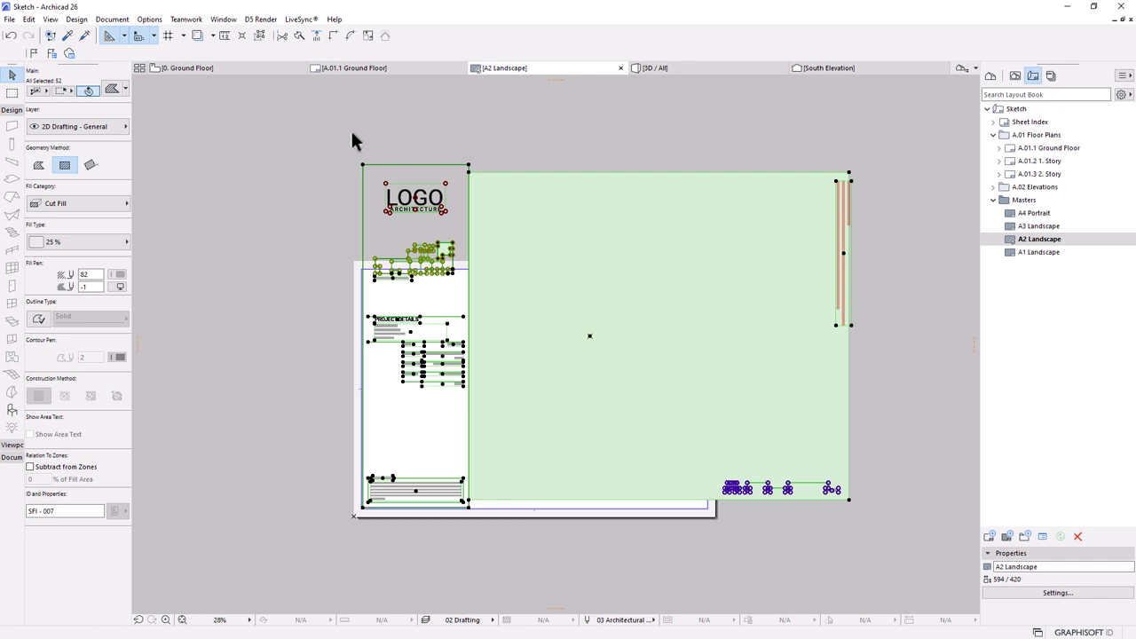
click(29, 19)
mouse_move(88, 310)
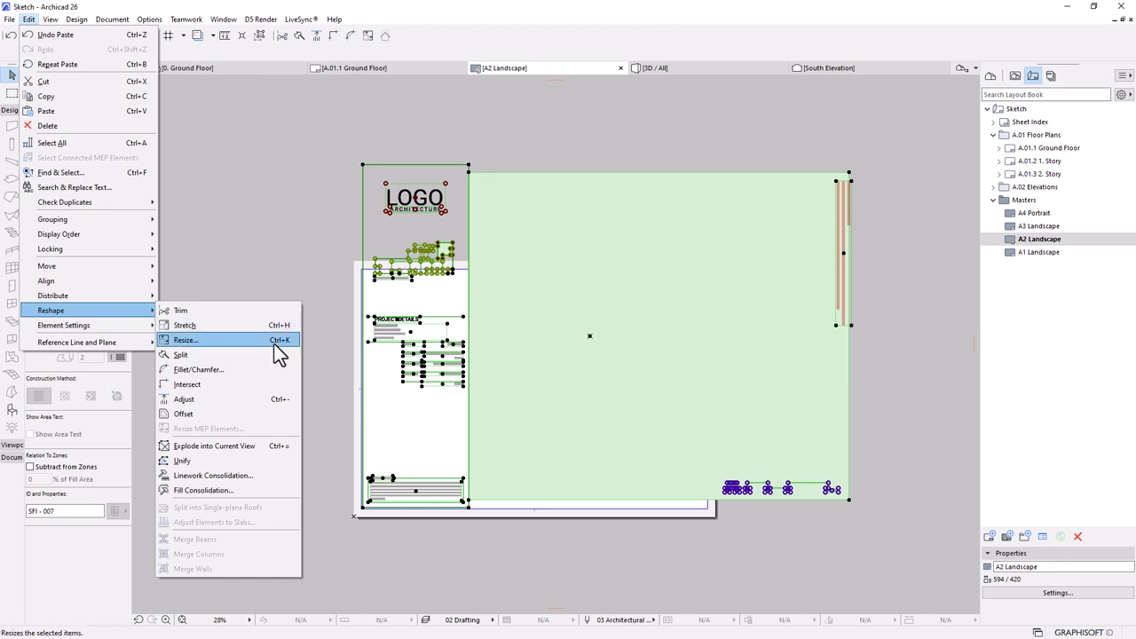
click(188, 341)
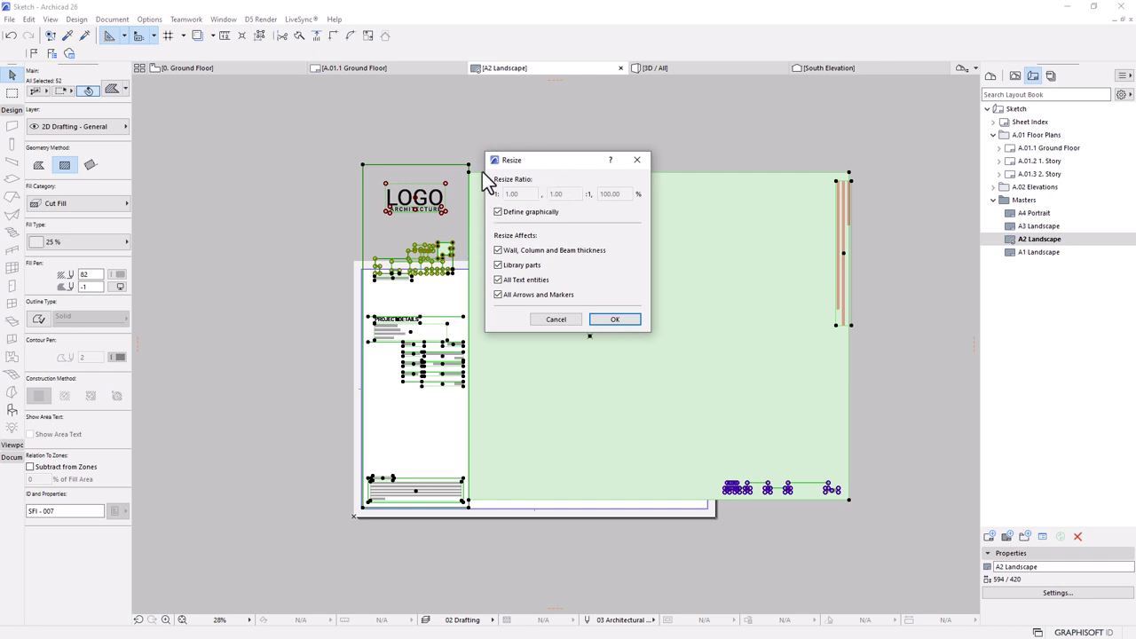
click(621, 319)
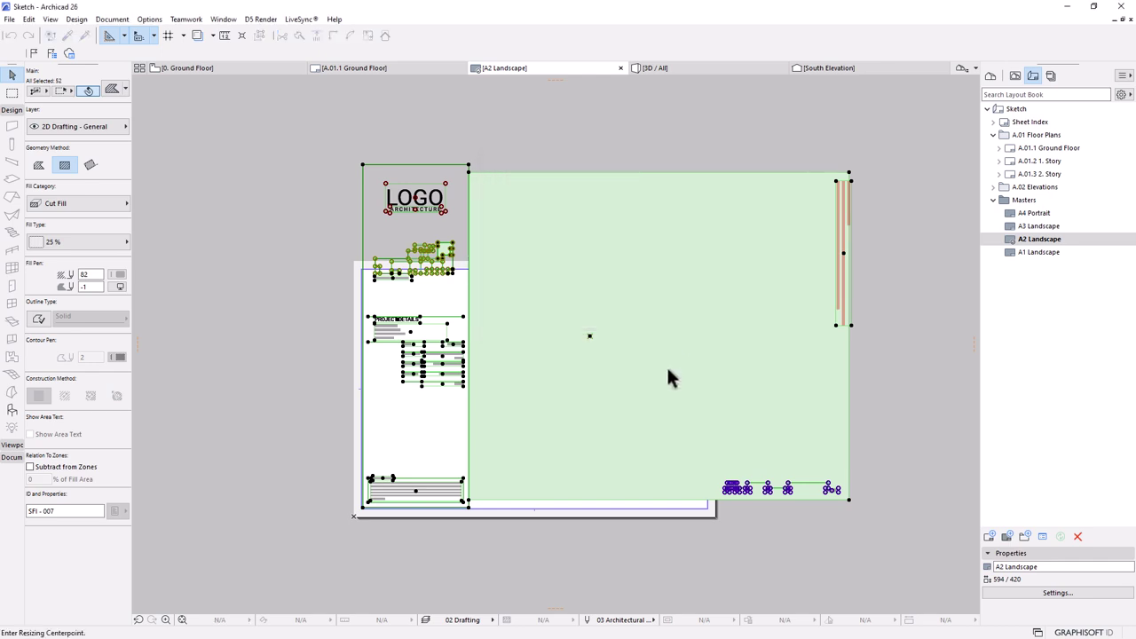
scroll(332, 513, up, 10)
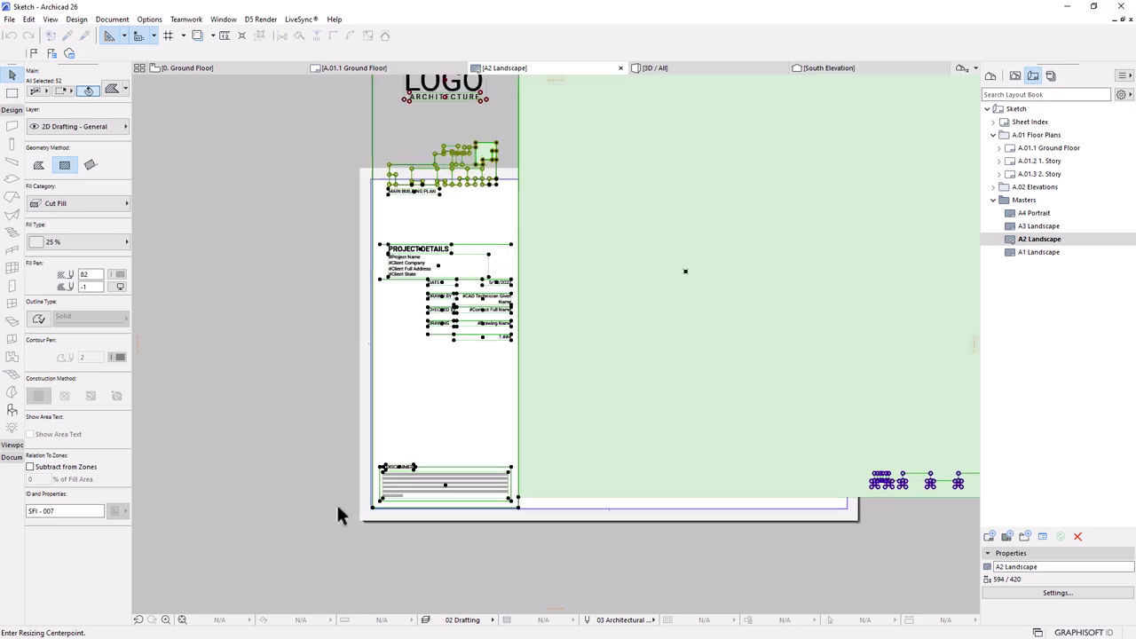
scroll(386, 536, up, 1)
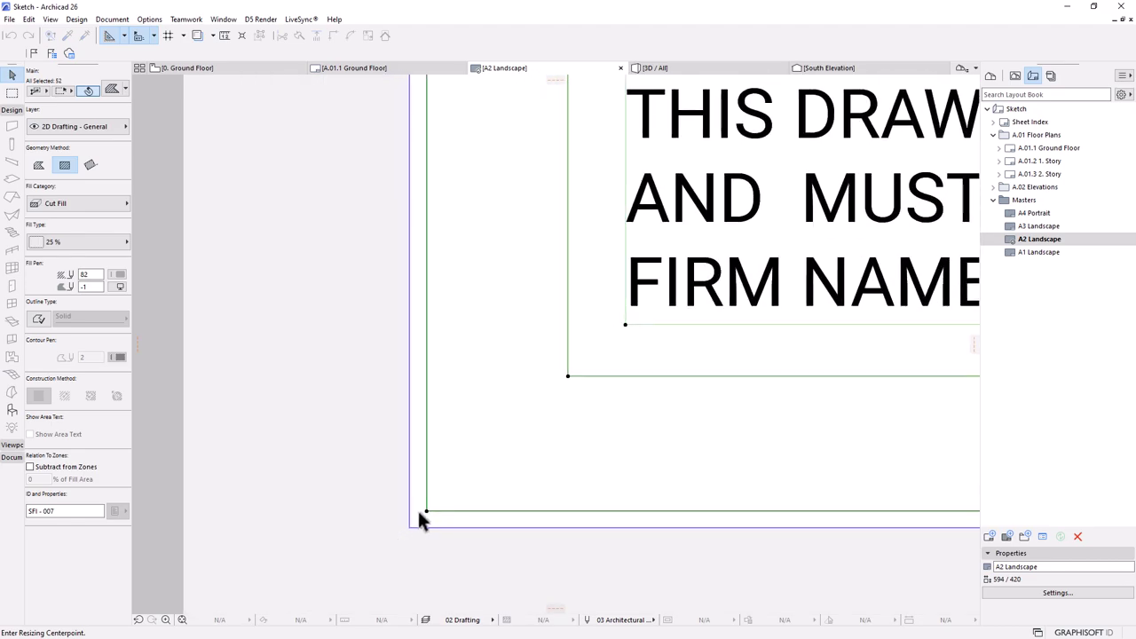
click(425, 518)
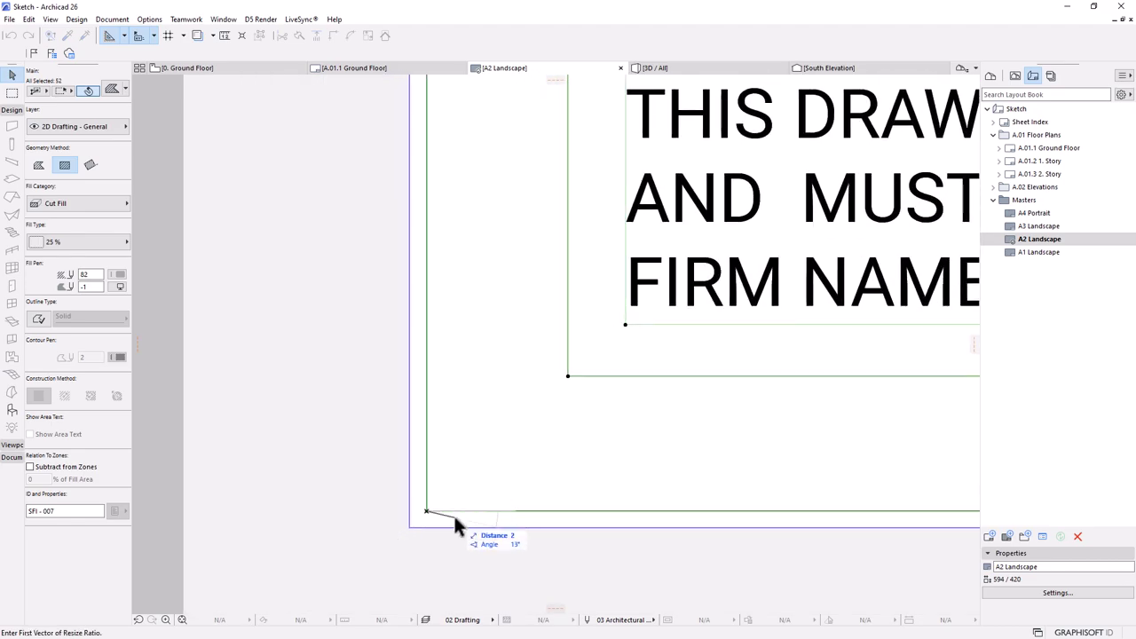
- Scale the title block from its upper-left corner down to the upper-left margin corner of the A2 sheet
scroll(479, 519, down, 3)
scroll(492, 526, down, 4)
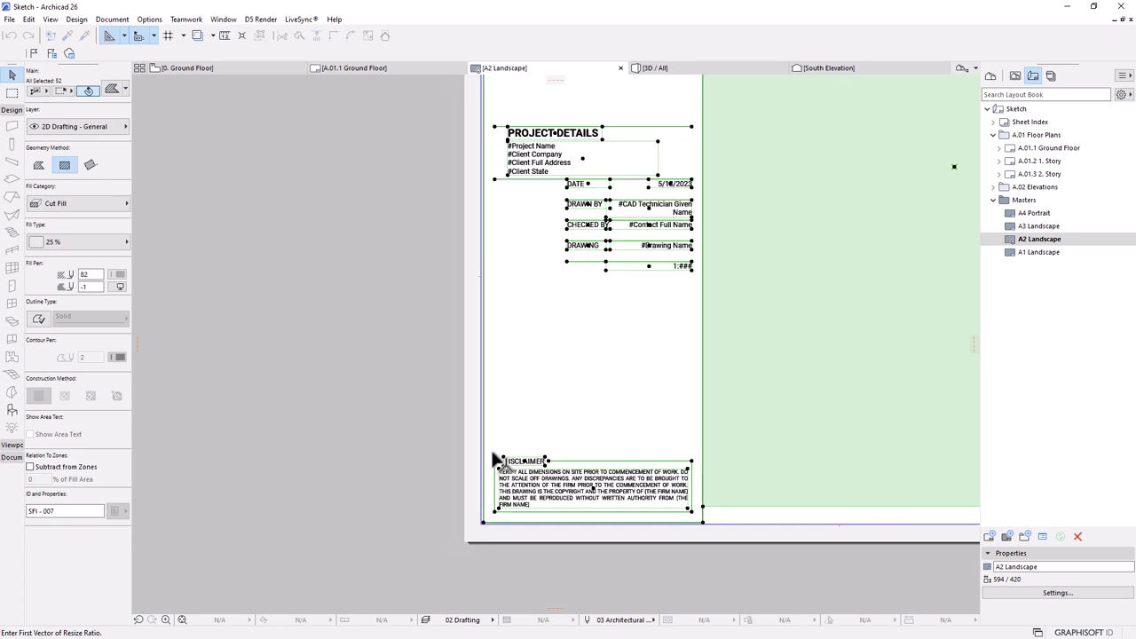
scroll(484, 110, up, 3)
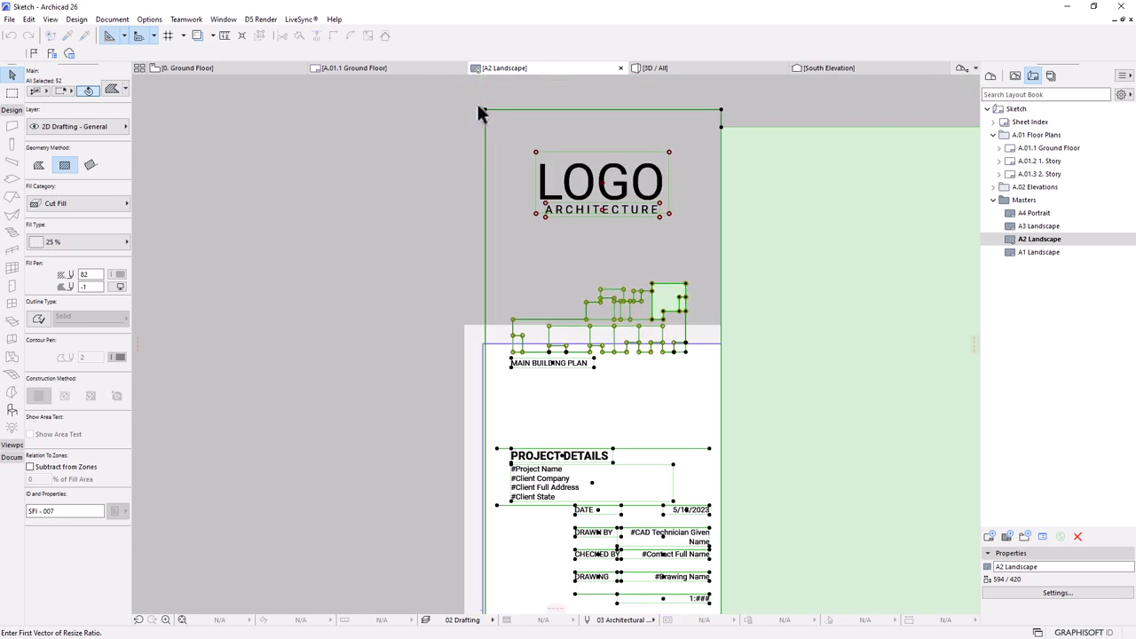
click(491, 106)
scroll(498, 99, down, 2)
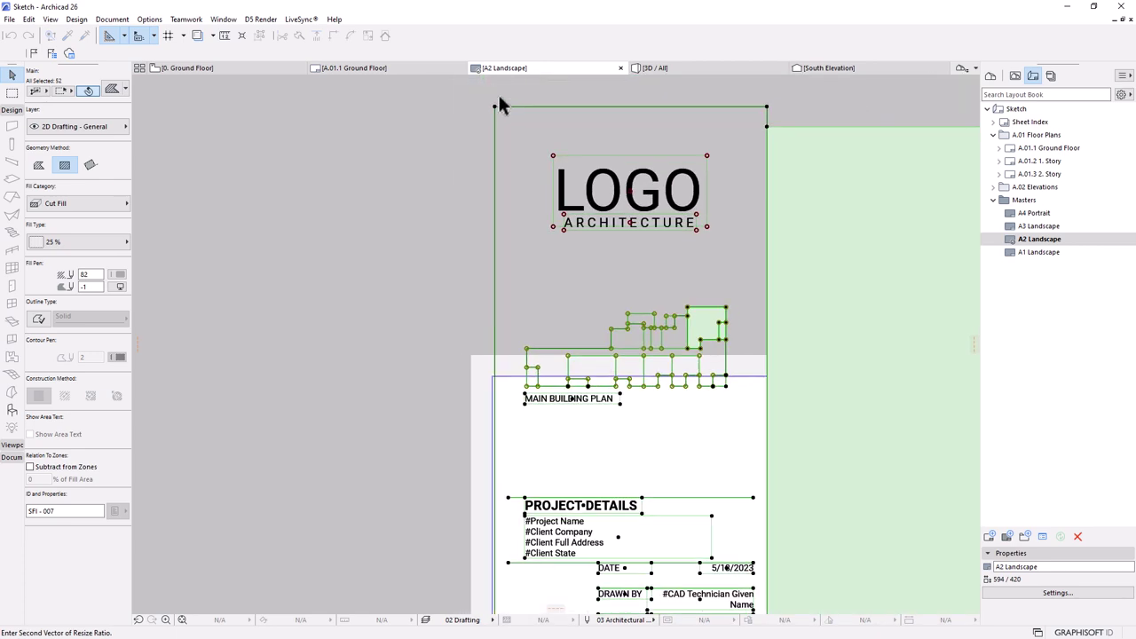
scroll(491, 365, up, 3)
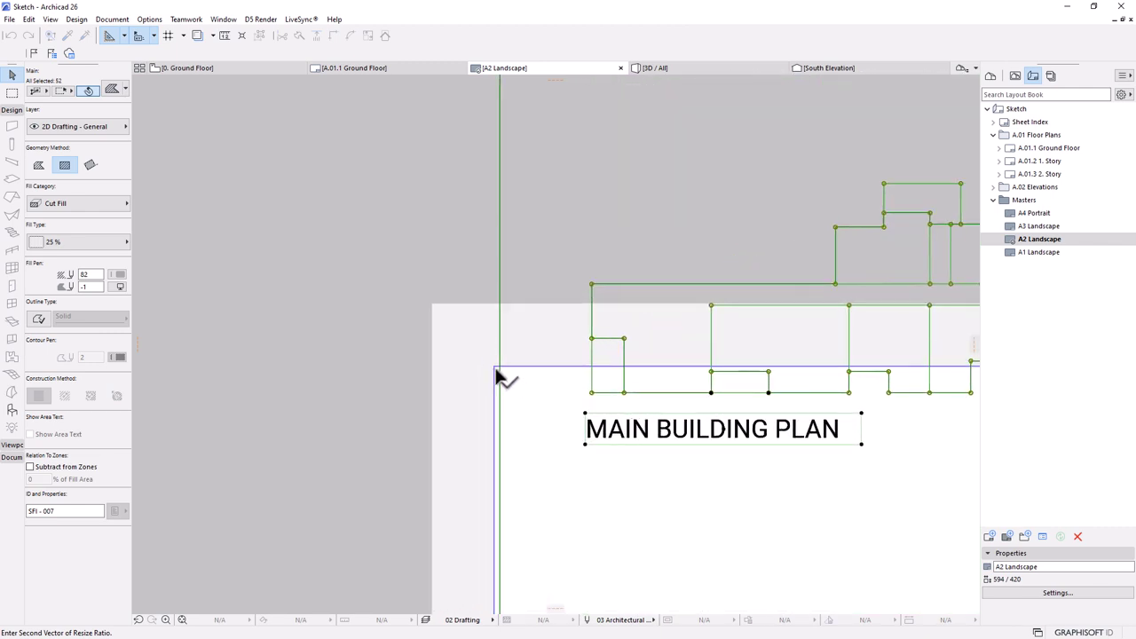
click(495, 369)
scroll(401, 256, down, 5)
click(783, 387)
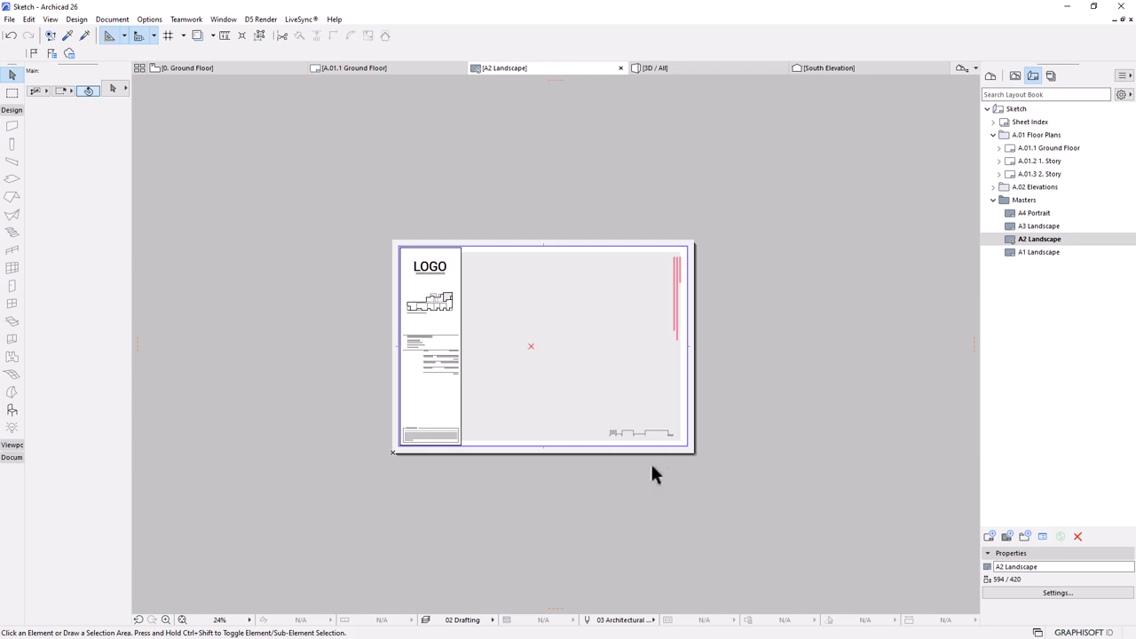
- Search the object library for "north" and choose North Symbol 26 as the object to place
scroll(527, 433, up, 3)
scroll(520, 378, up, 2)
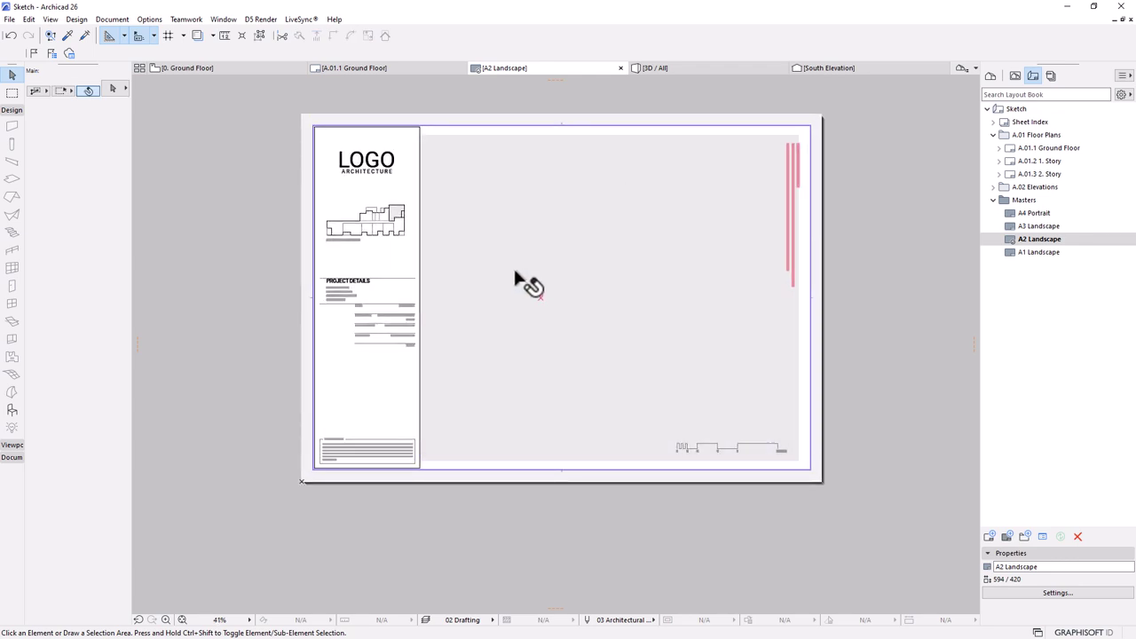
scroll(507, 289, up, 2)
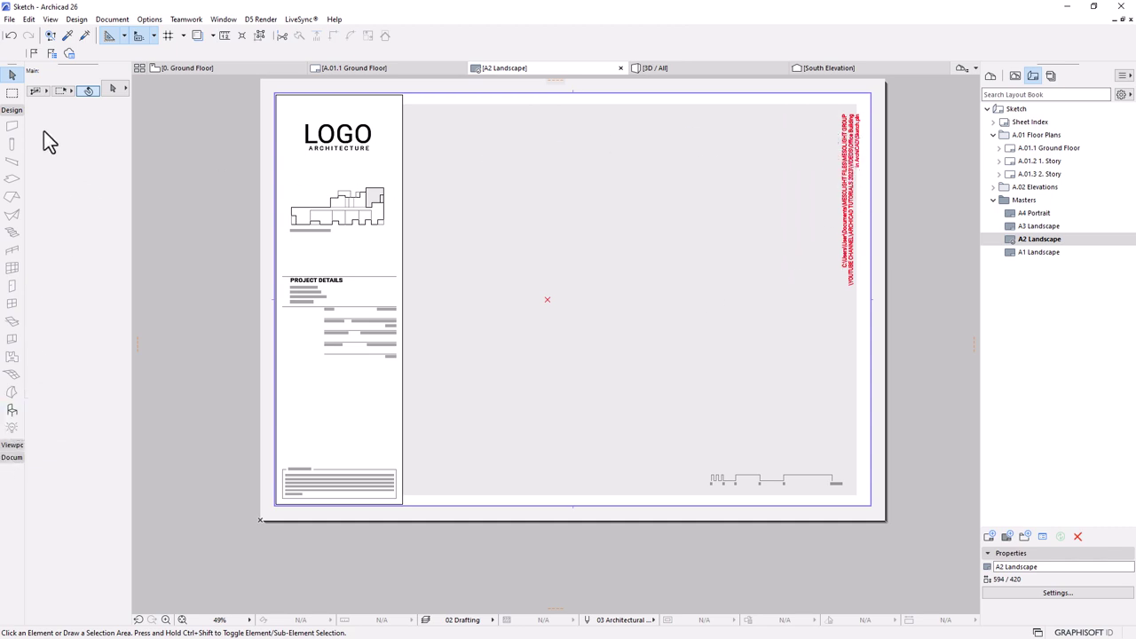
click(11, 409)
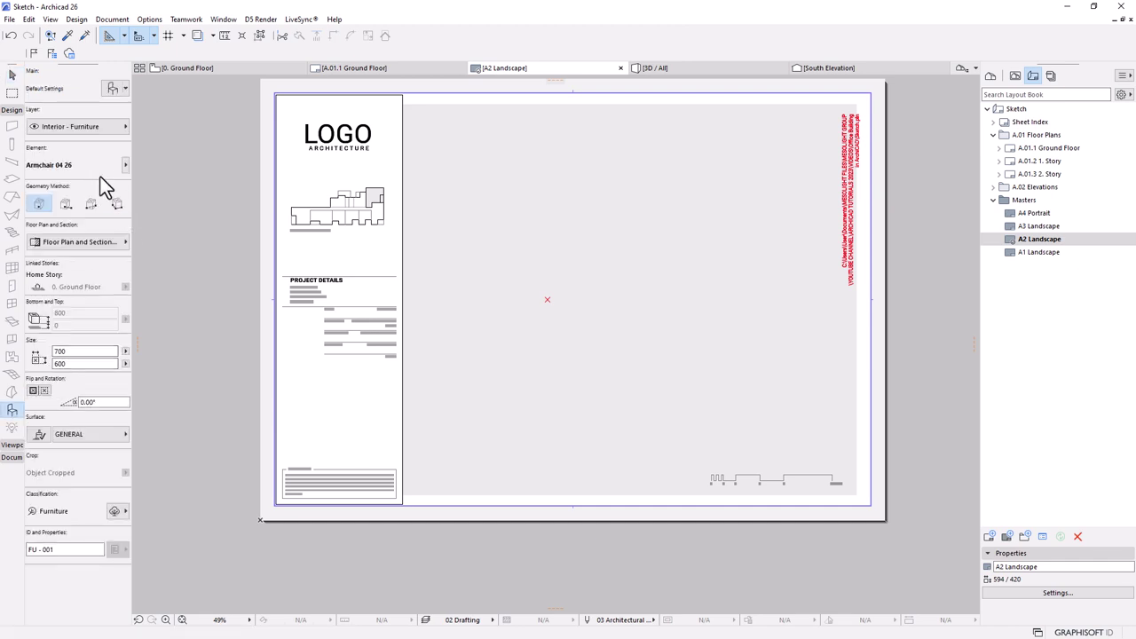
click(111, 90)
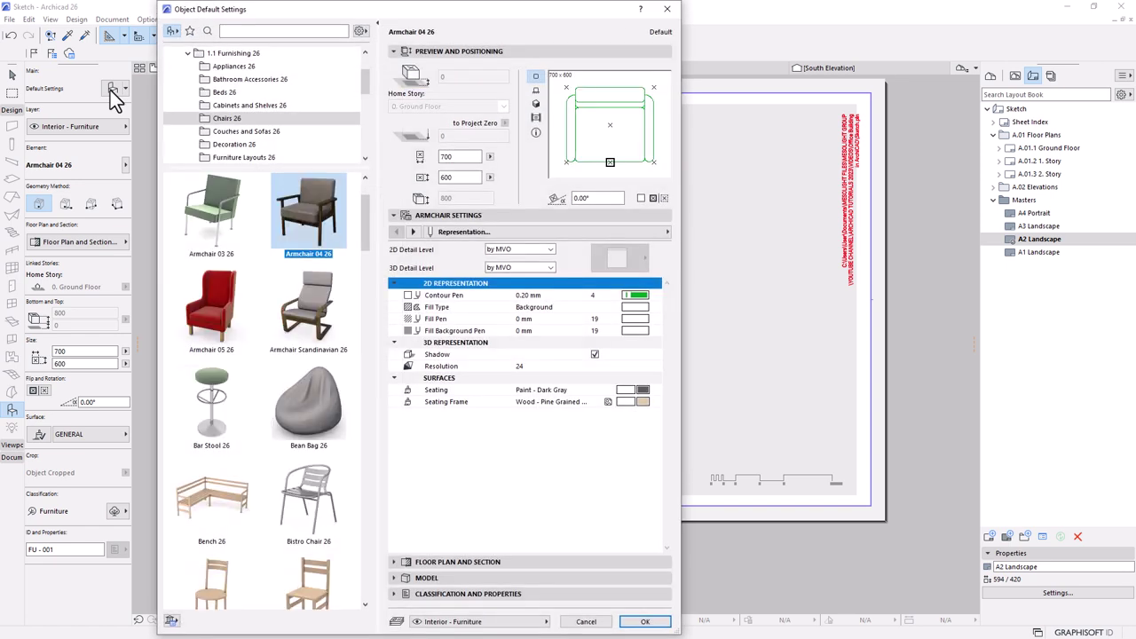
click(239, 32)
text(north)
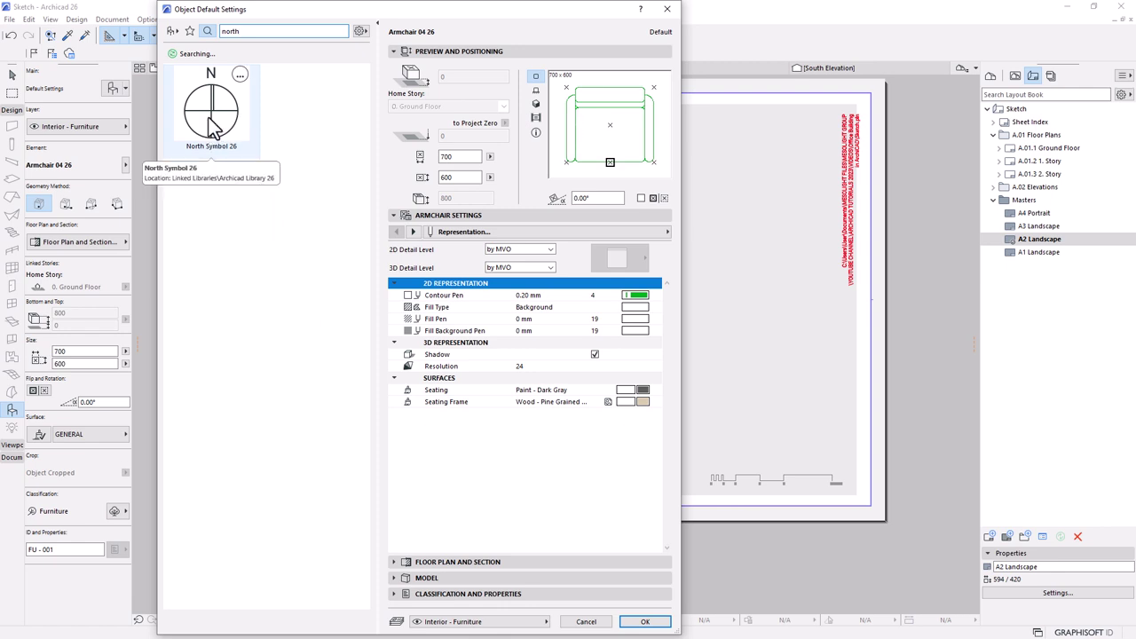
click(210, 135)
- Set the north symbol to Style 1 and place it near the upper-right corner of the A2 Landscape sheet
click(593, 285)
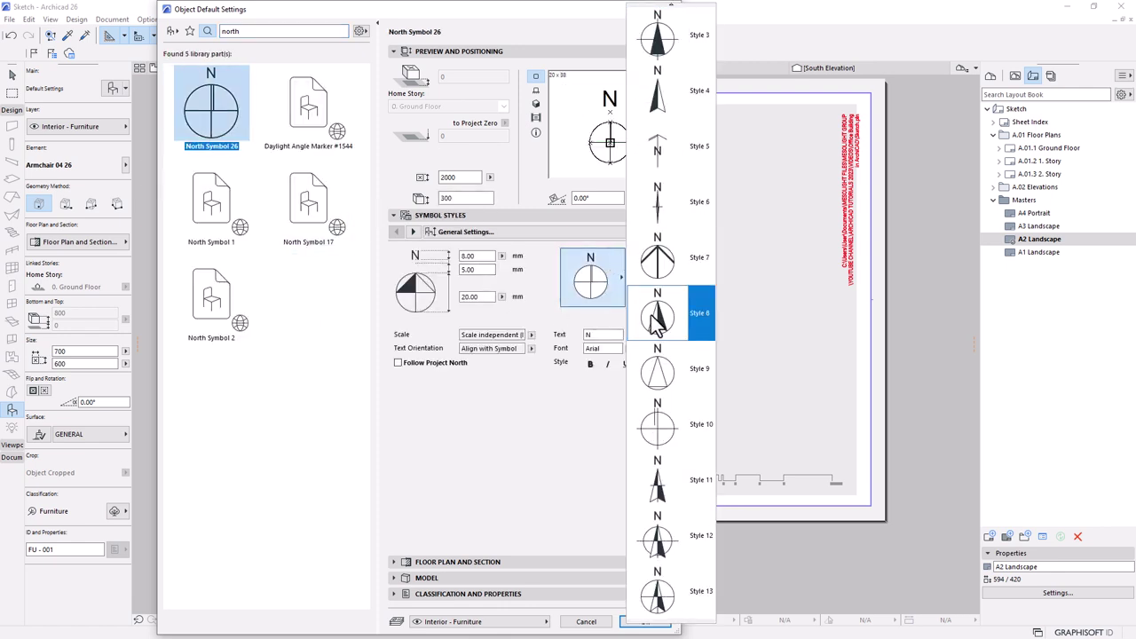
scroll(655, 324, up, 2)
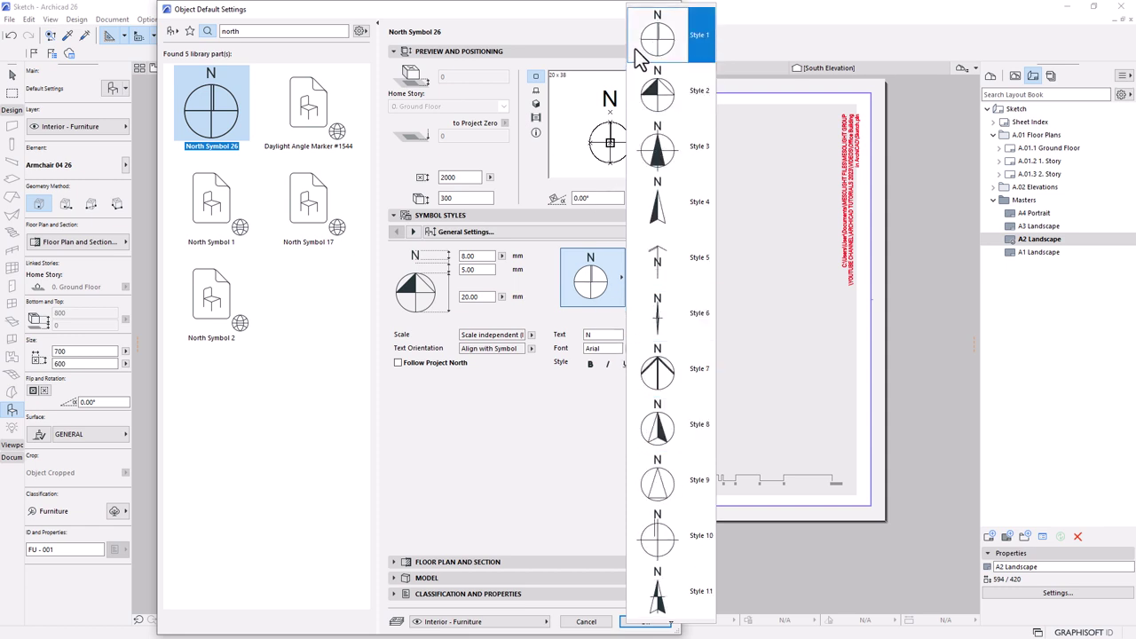
click(657, 40)
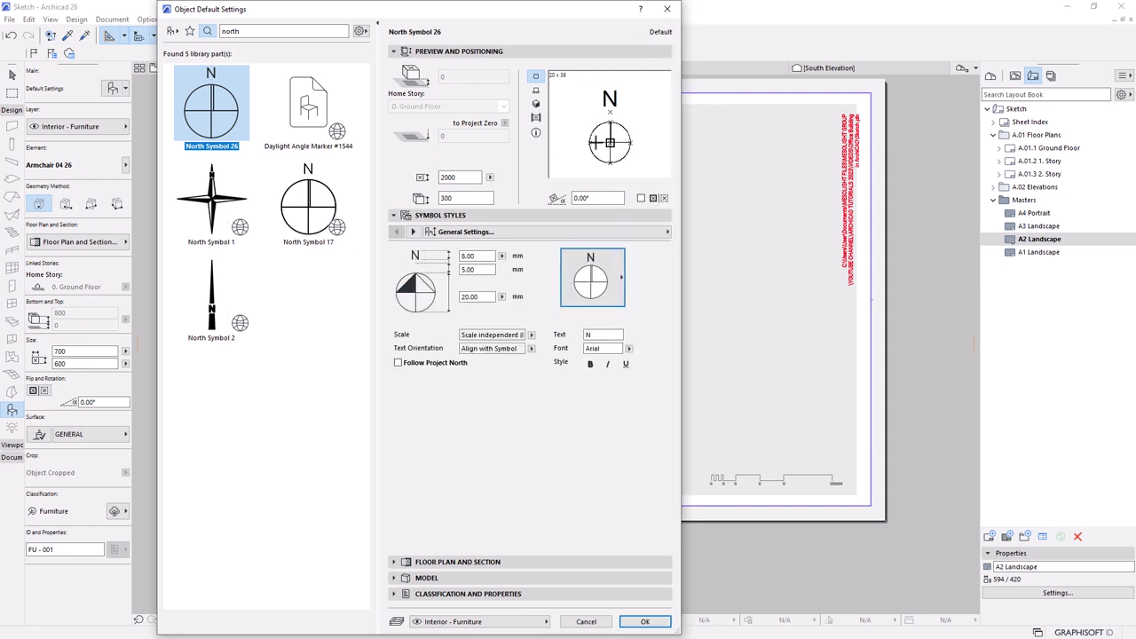
click(643, 622)
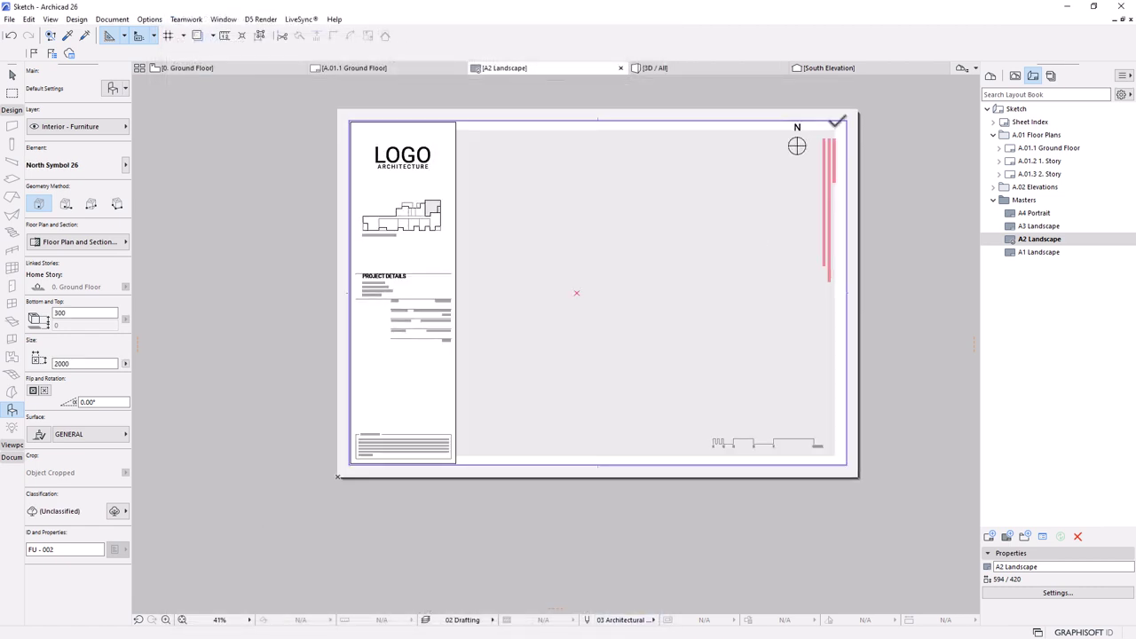
scroll(829, 49, up, 5)
- Move the north symbol diagonally down and to the right, closer to the red file path text
click(12, 75)
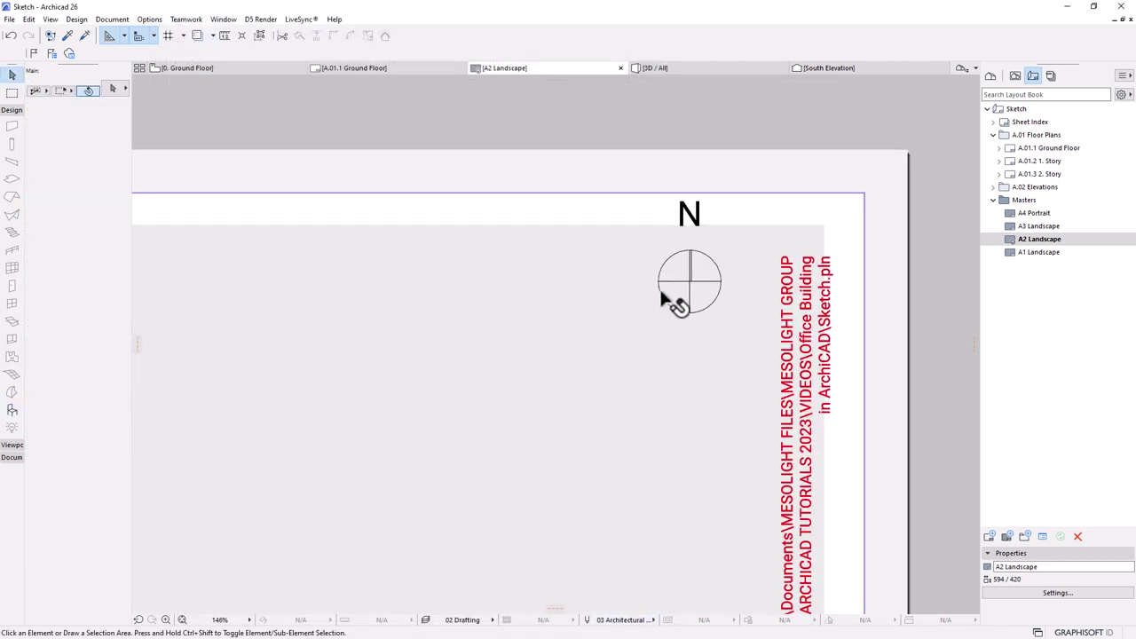
click(687, 279)
click(689, 282)
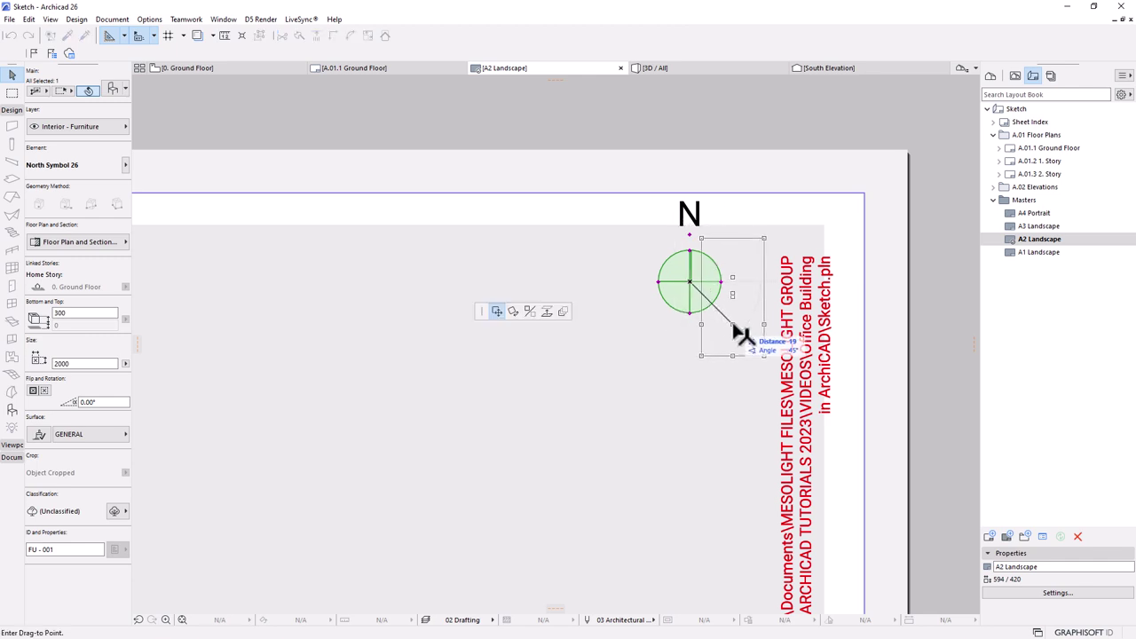
click(739, 337)
key(Escape)
scroll(847, 187, down, 3)
scroll(865, 249, down, 4)
scroll(843, 297, up, 3)
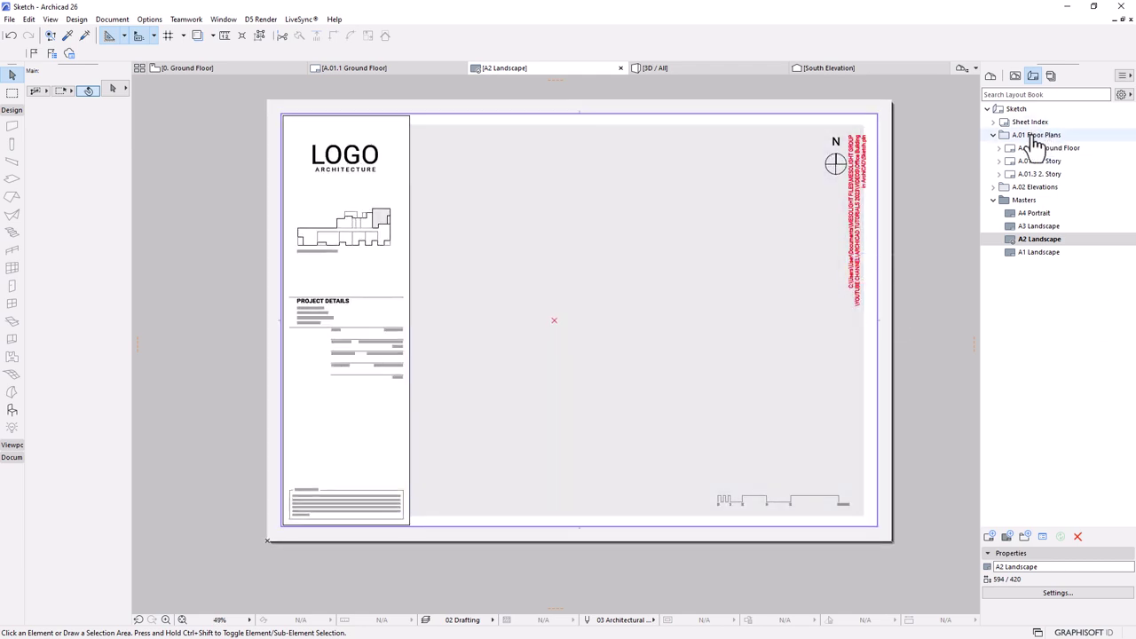
- Open the A.01.1 Ground Floor layout and shift the drawing's content within its frame, clear of the title block
double_click(1034, 135)
click(994, 134)
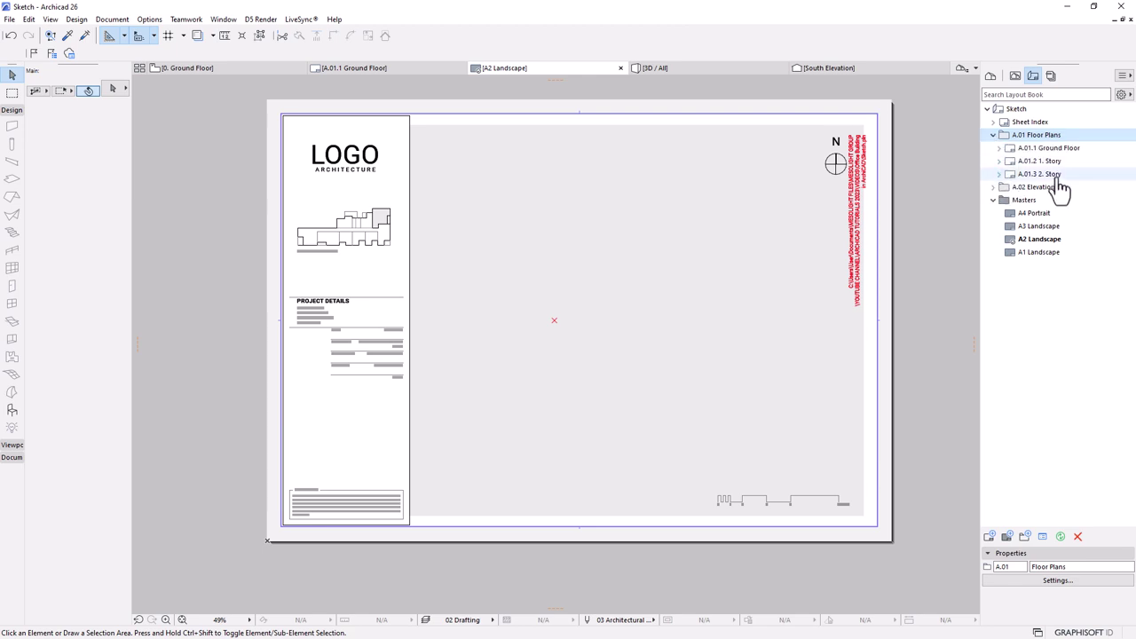
double_click(1051, 149)
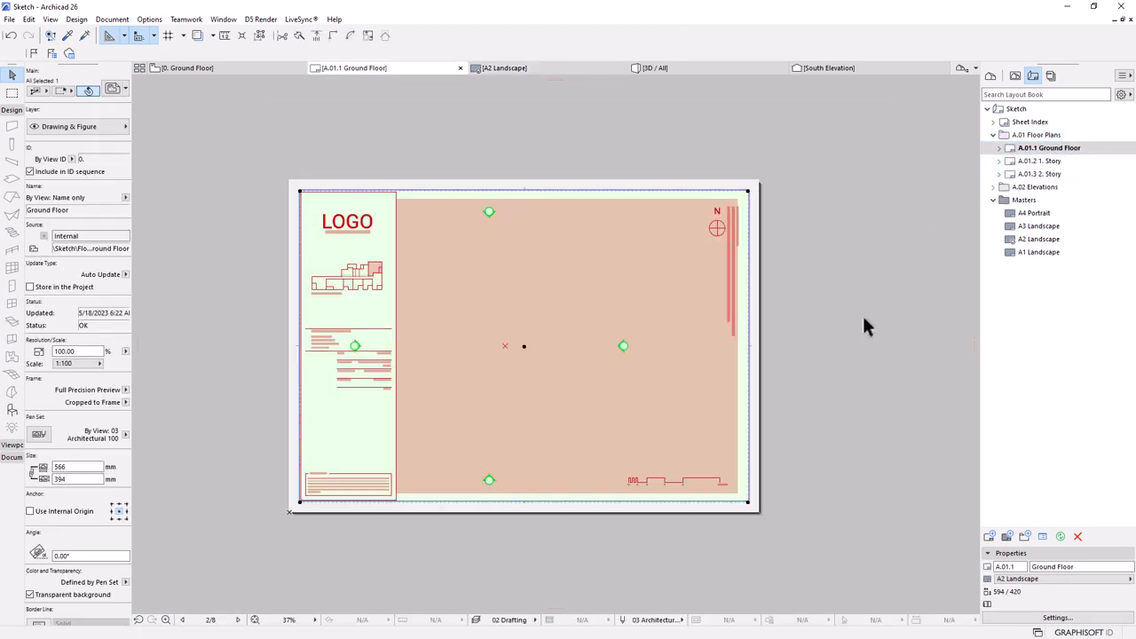
scroll(380, 486, up, 1)
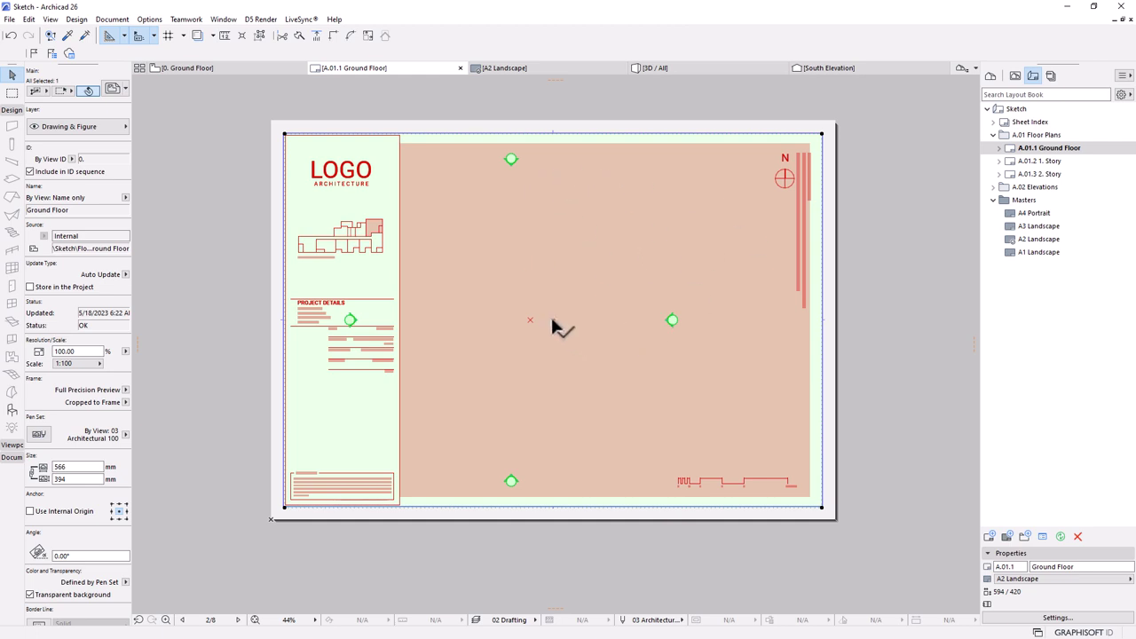
click(551, 320)
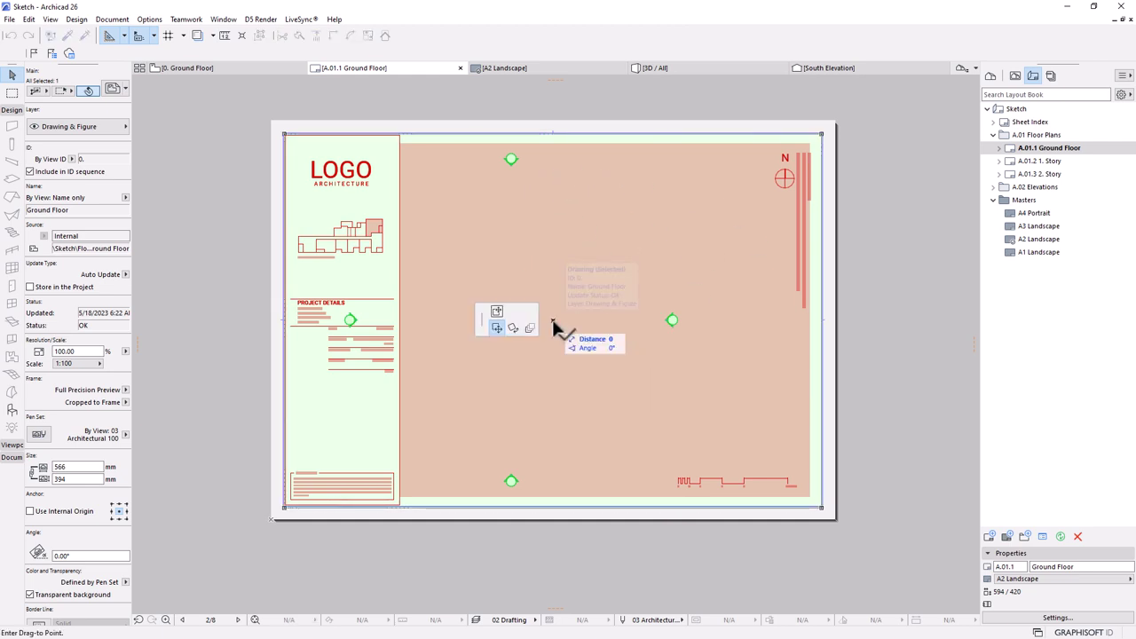
click(498, 325)
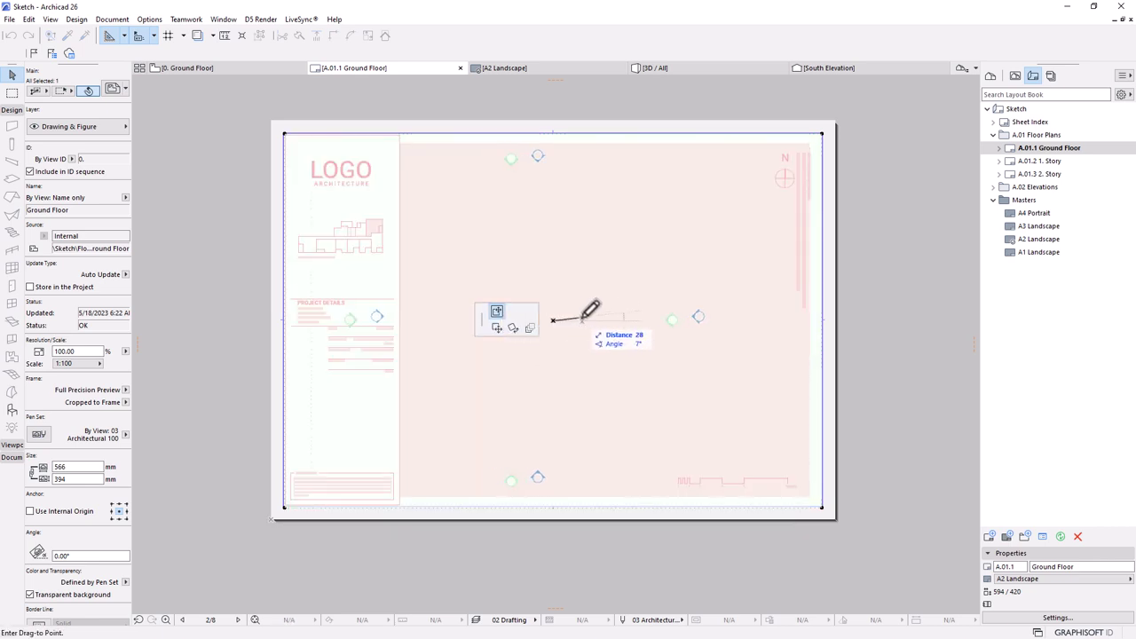
click(631, 320)
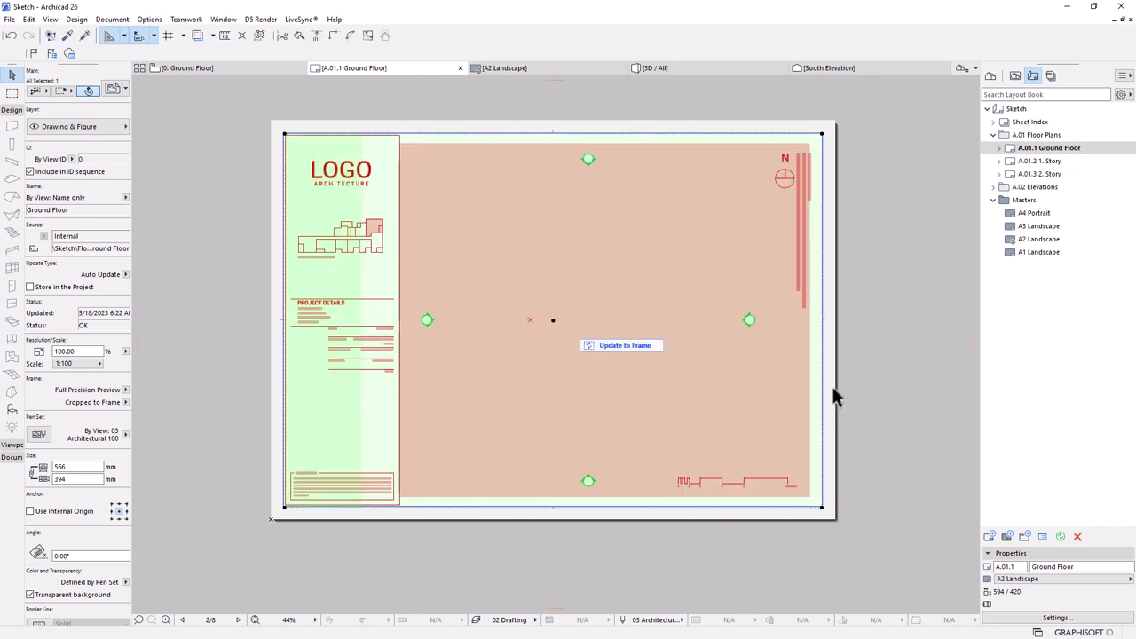
click(895, 353)
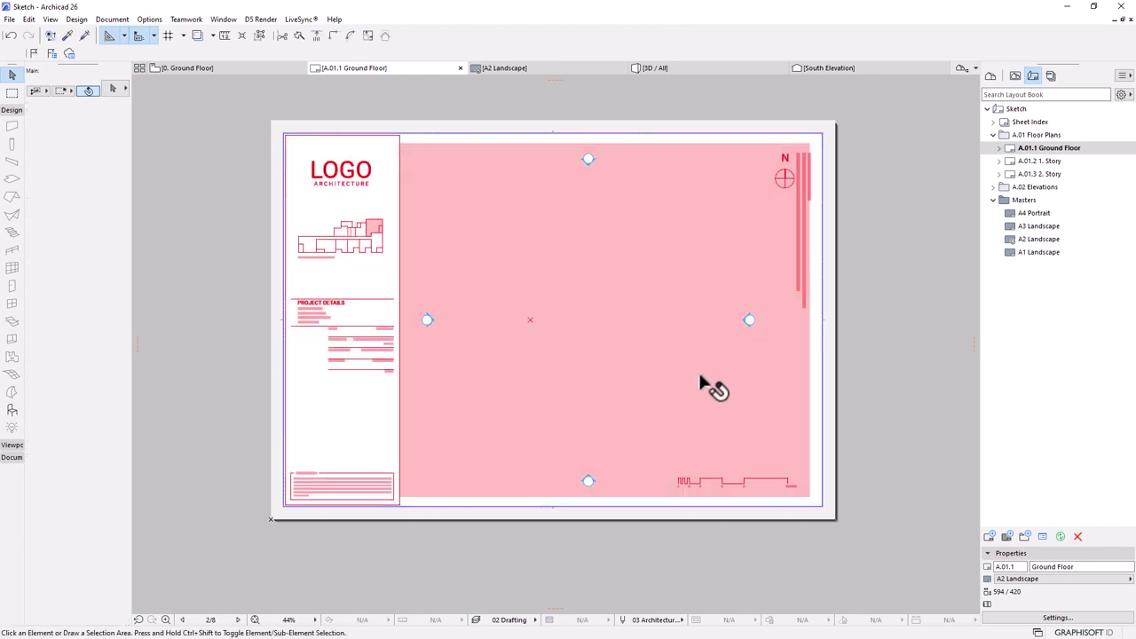
scroll(637, 321, down, 2)
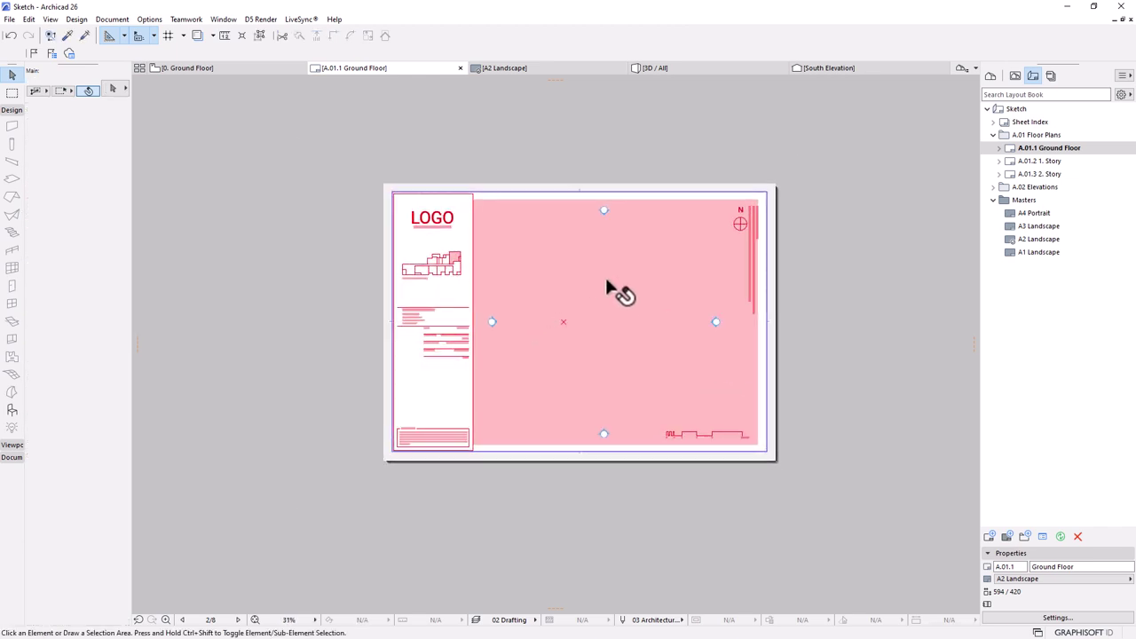
scroll(606, 284, up, 2)
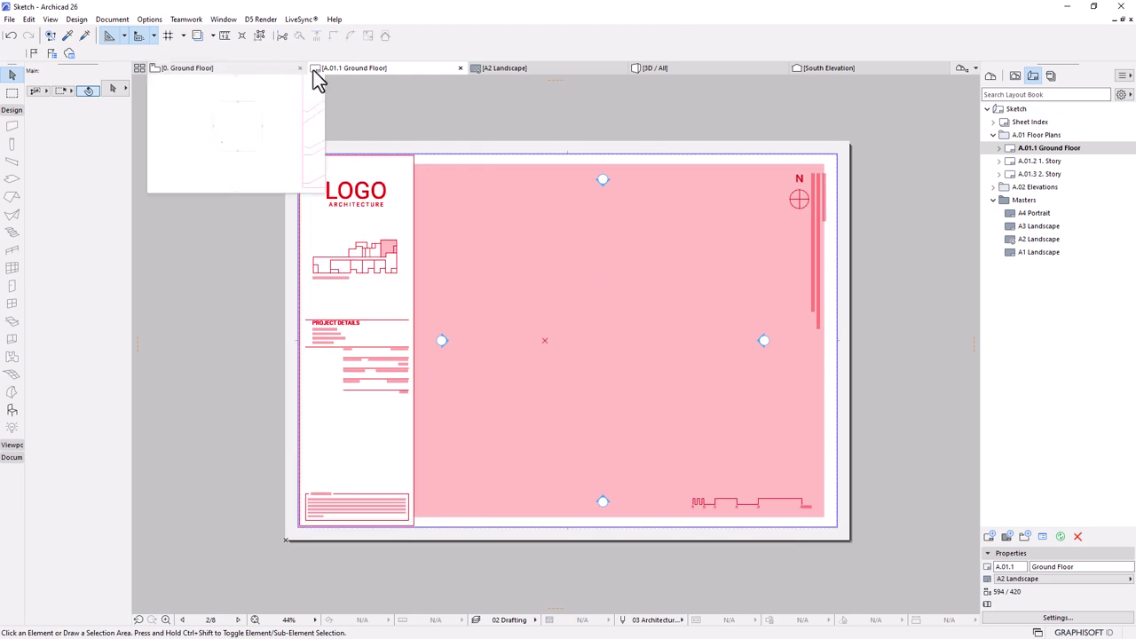
- Open the Ground Floor plan and set the Slab tool to a basic structure with a structural concrete material
click(223, 71)
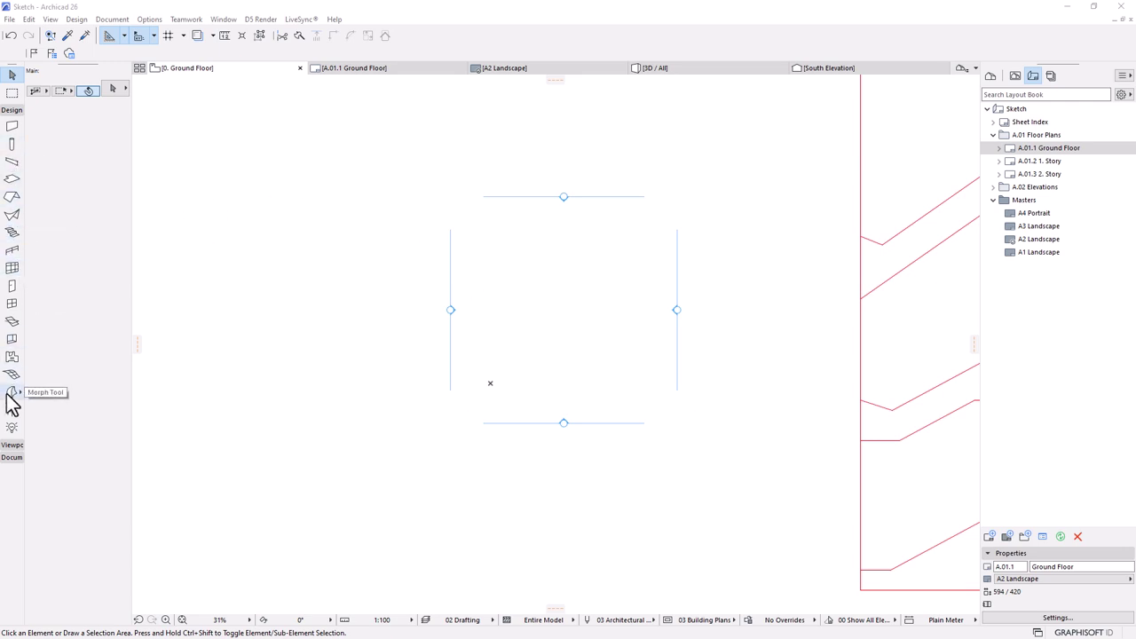
click(12, 180)
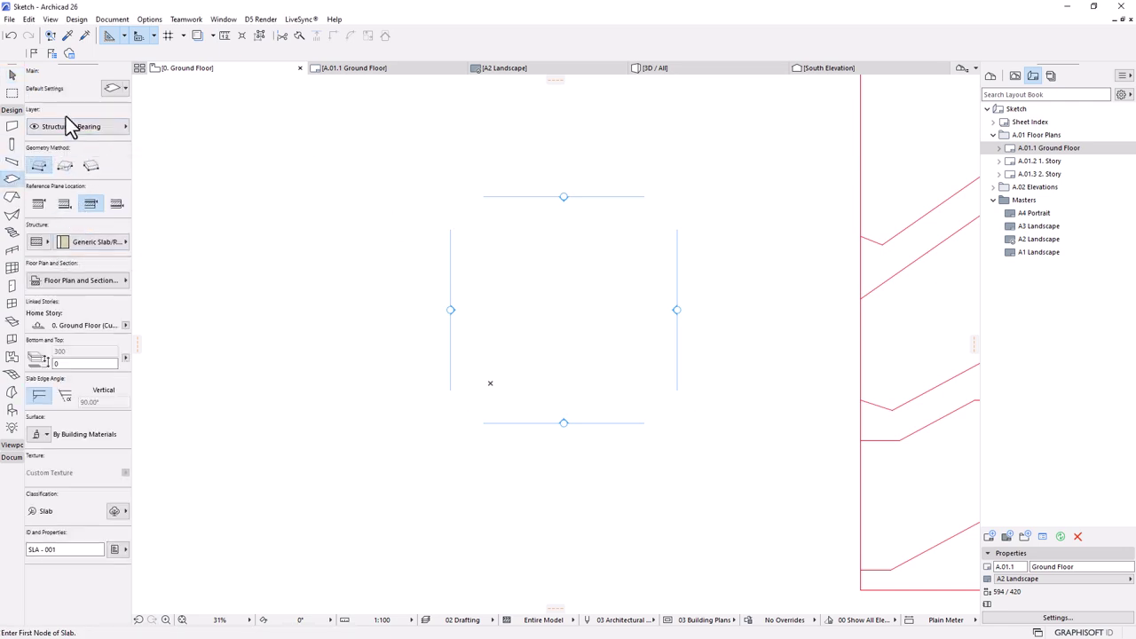
click(36, 243)
click(62, 240)
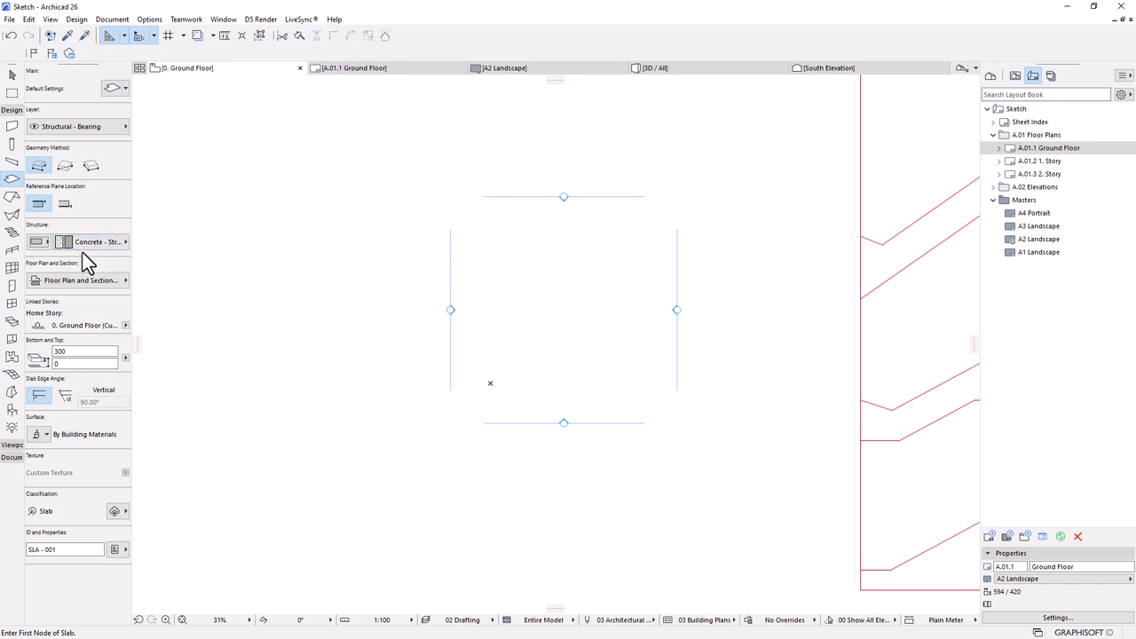
click(84, 243)
click(199, 424)
double_click(61, 351)
- Override the slab's top surface with Tiles - Tan 30x30, found by searching the surfaces for "tile"
click(43, 441)
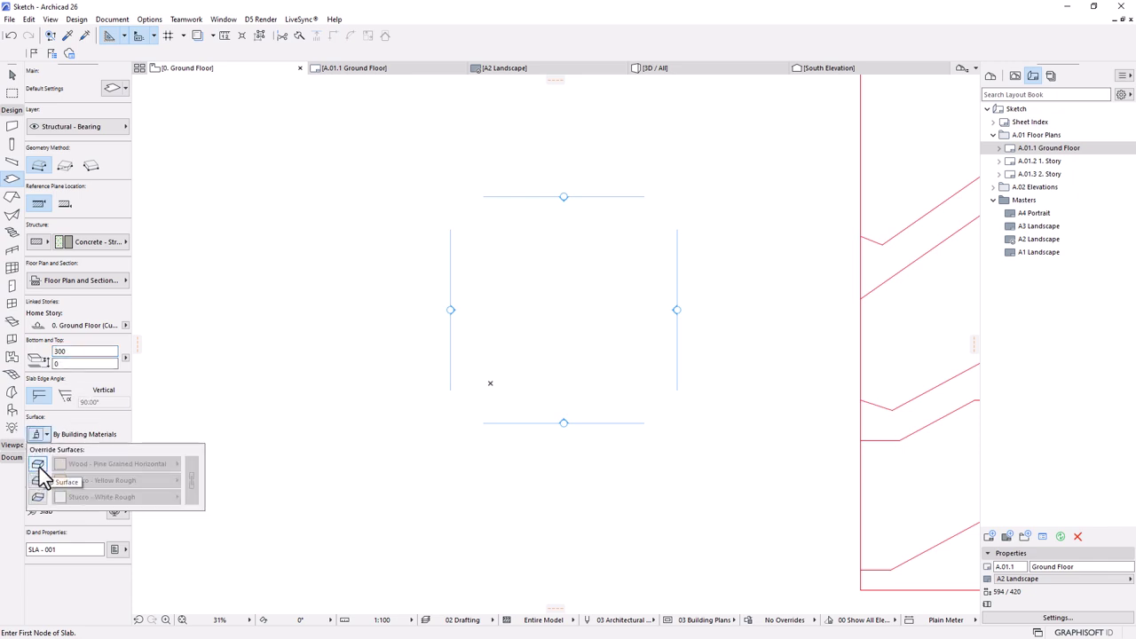
click(37, 465)
click(114, 464)
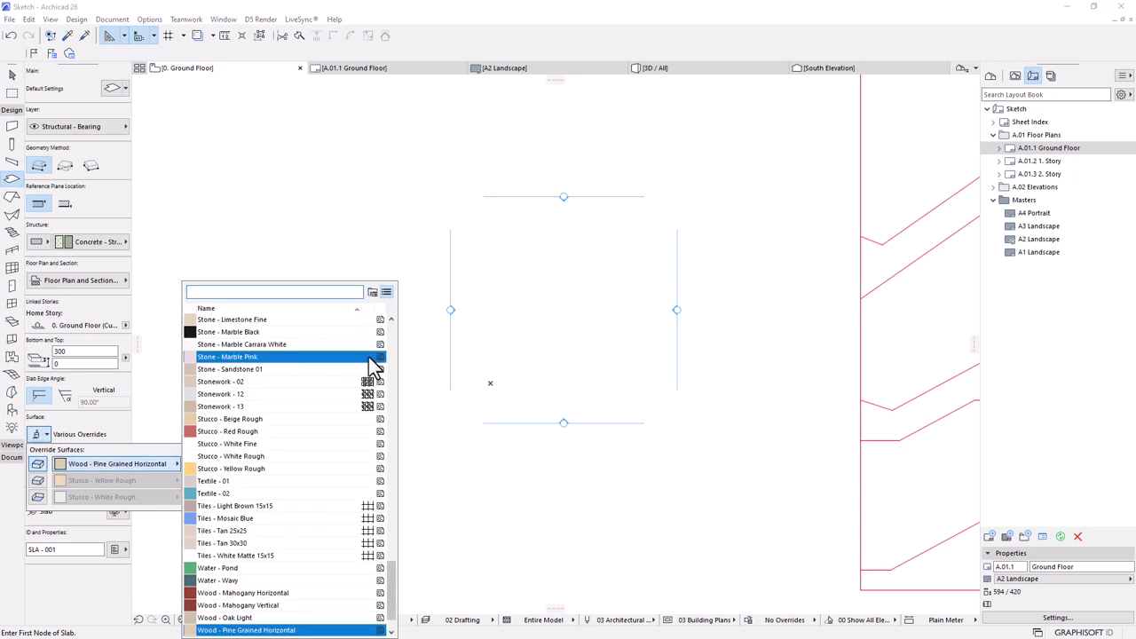
text(tile)
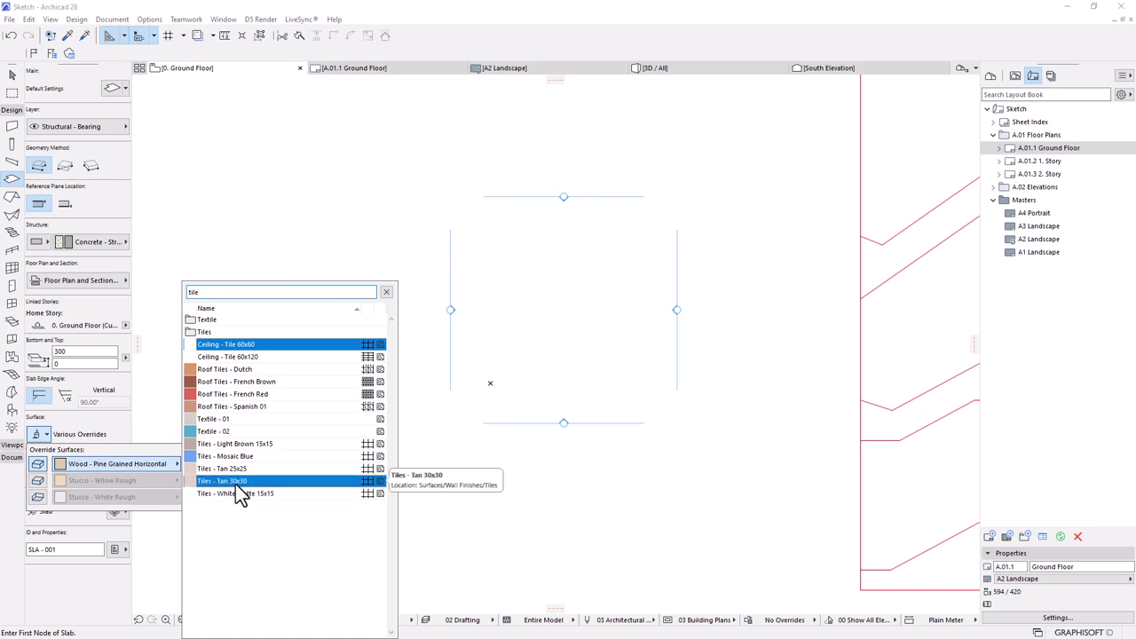
click(232, 481)
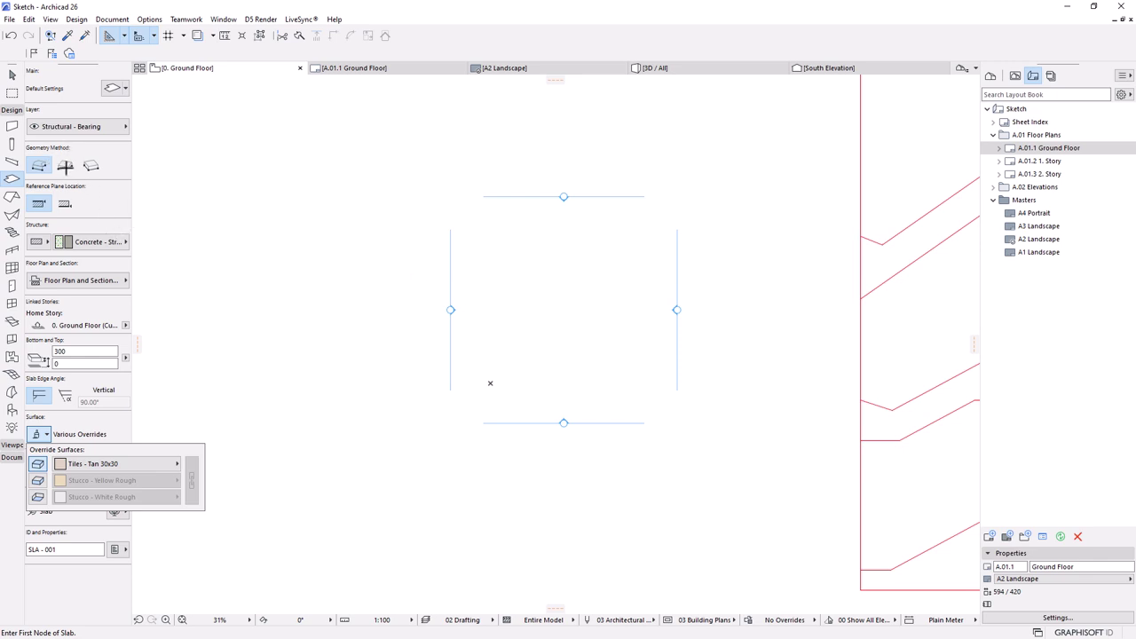
- Draw a rectangular slab 30000 by 30000 between the elevation markers on the Ground Floor plan
click(65, 166)
scroll(529, 268, up, 3)
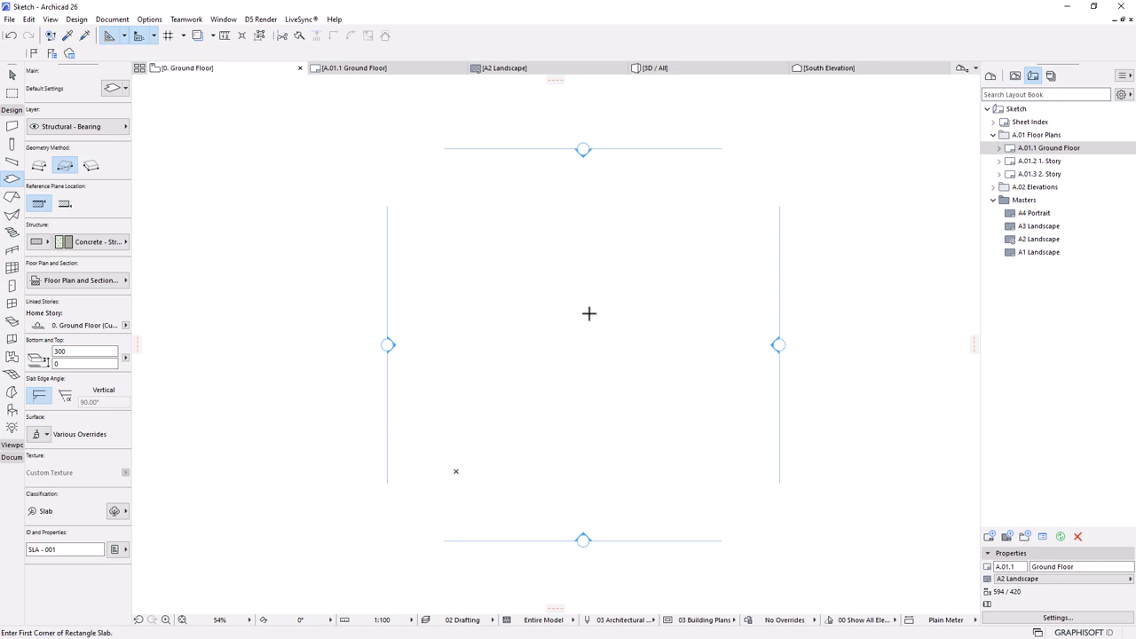
click(413, 169)
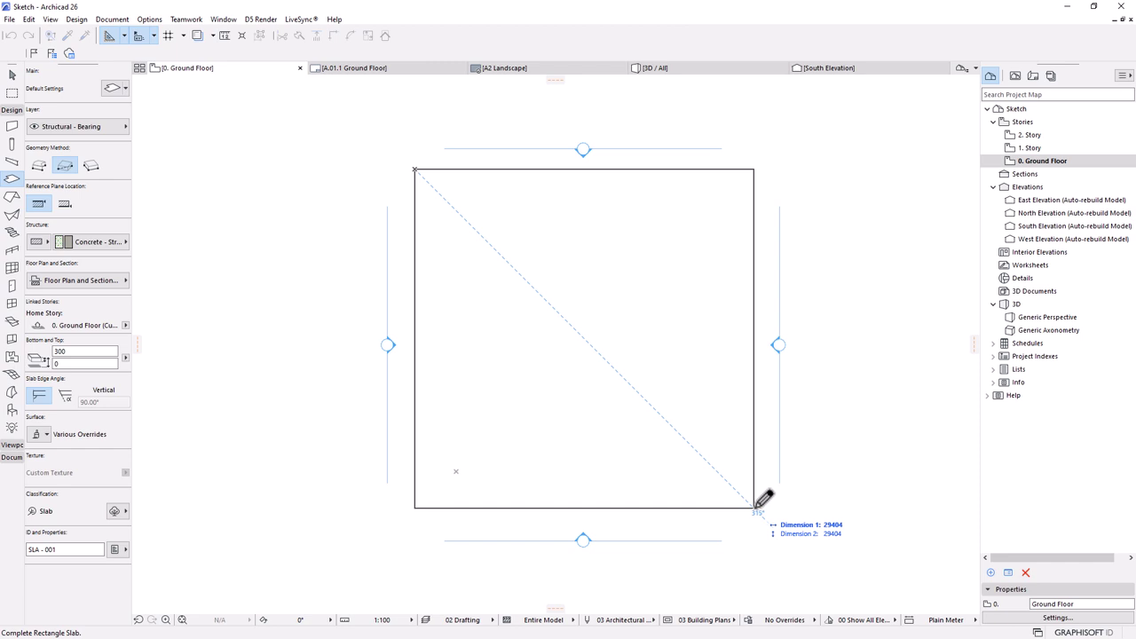
text(30000)
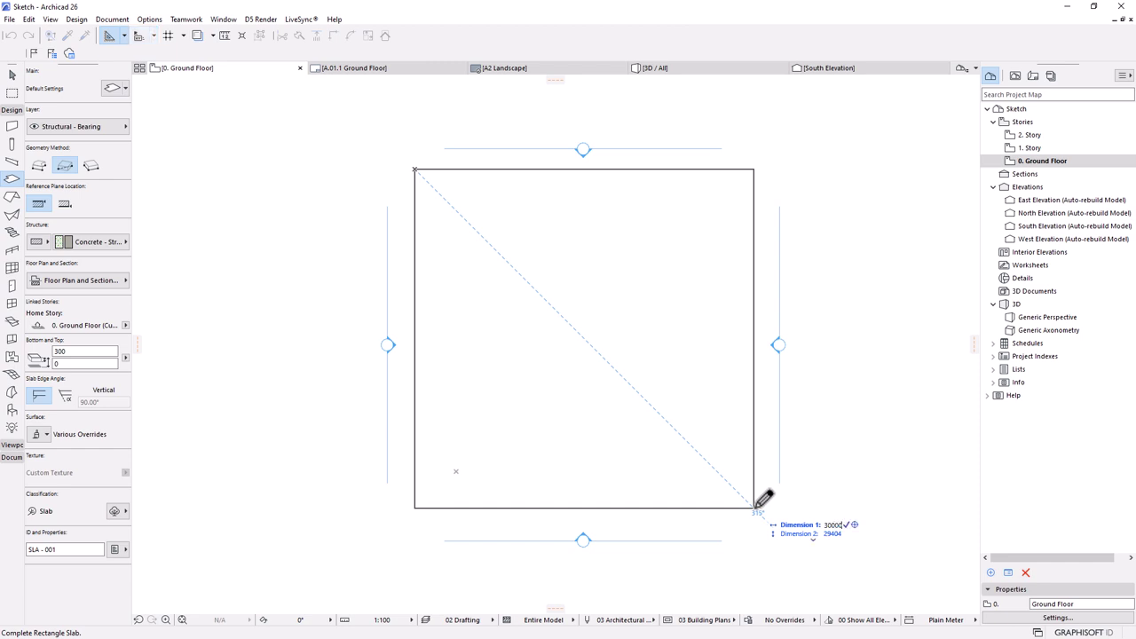
key(Tab)
text(30000)
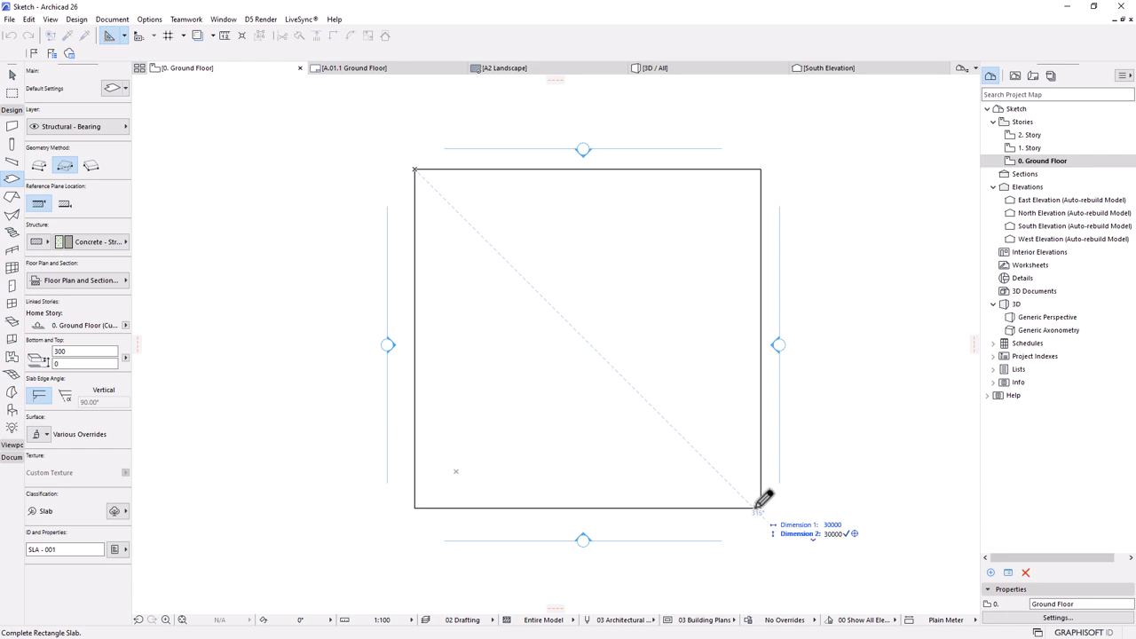
key(Return)
scroll(656, 346, down, 2)
scroll(631, 331, up, 2)
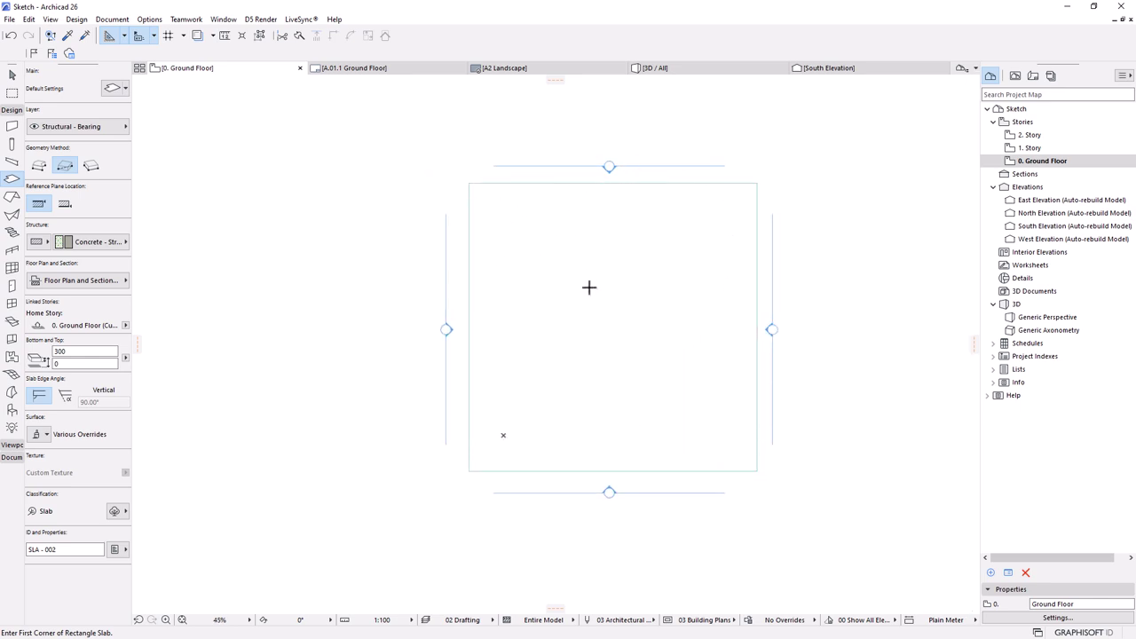
scroll(642, 317, up, 1)
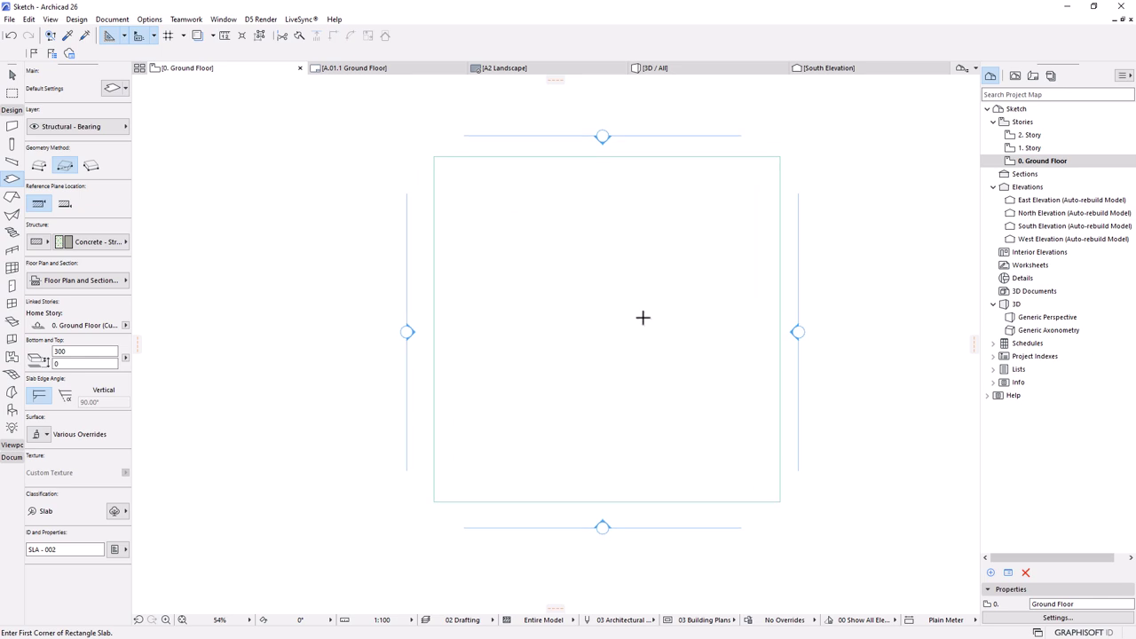
- Switch to the 3D view and orbit around the new slab to inspect it from a corner
click(699, 71)
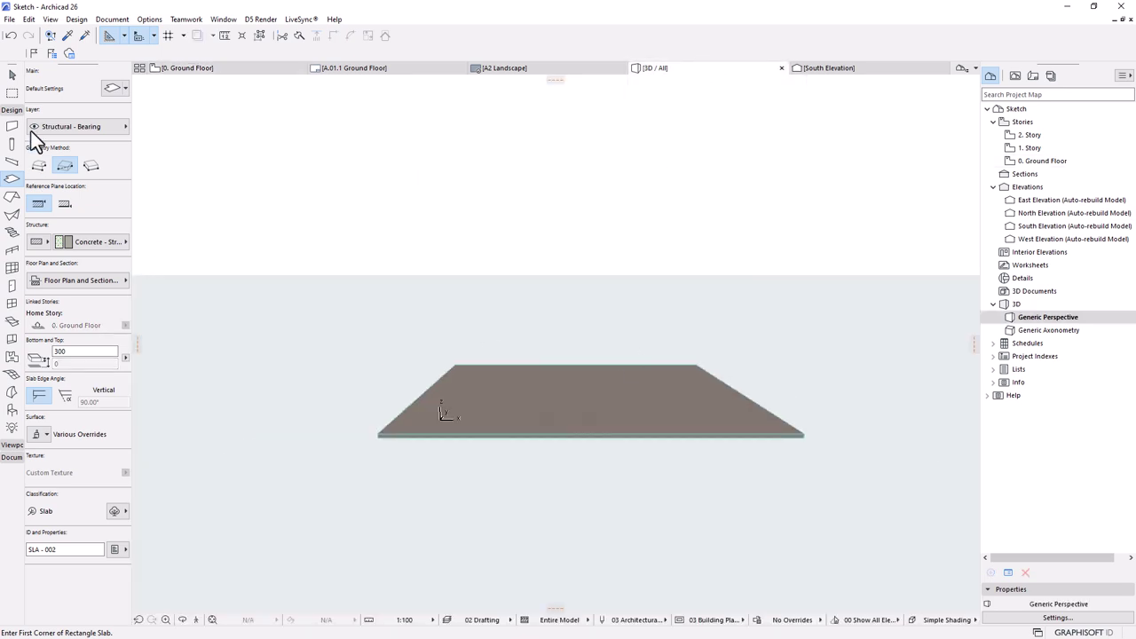
click(12, 76)
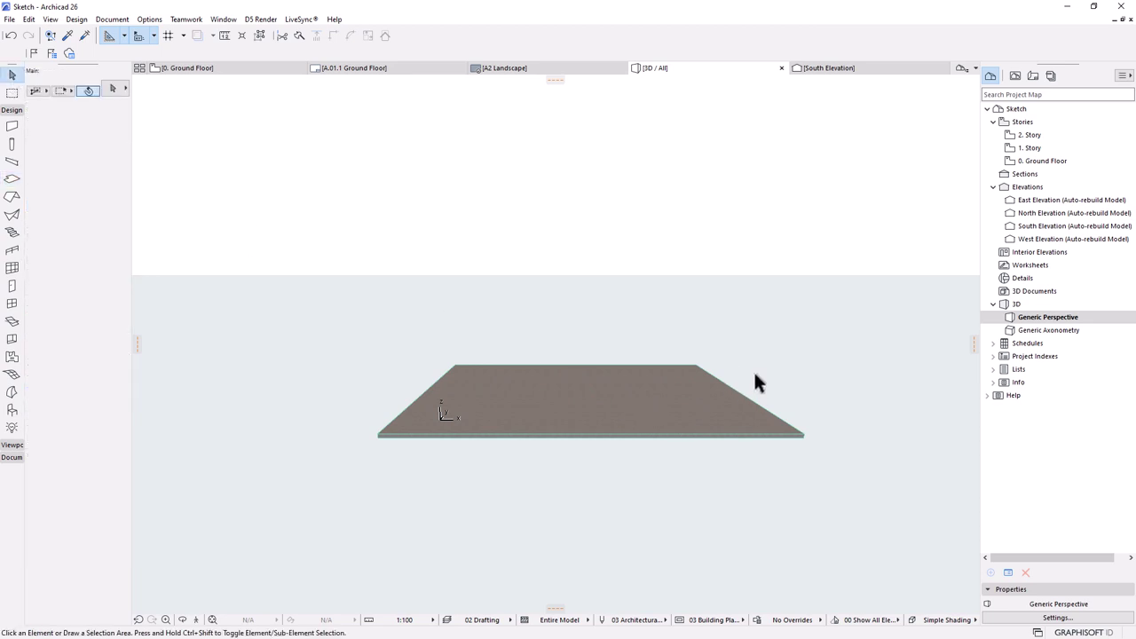
key(o)
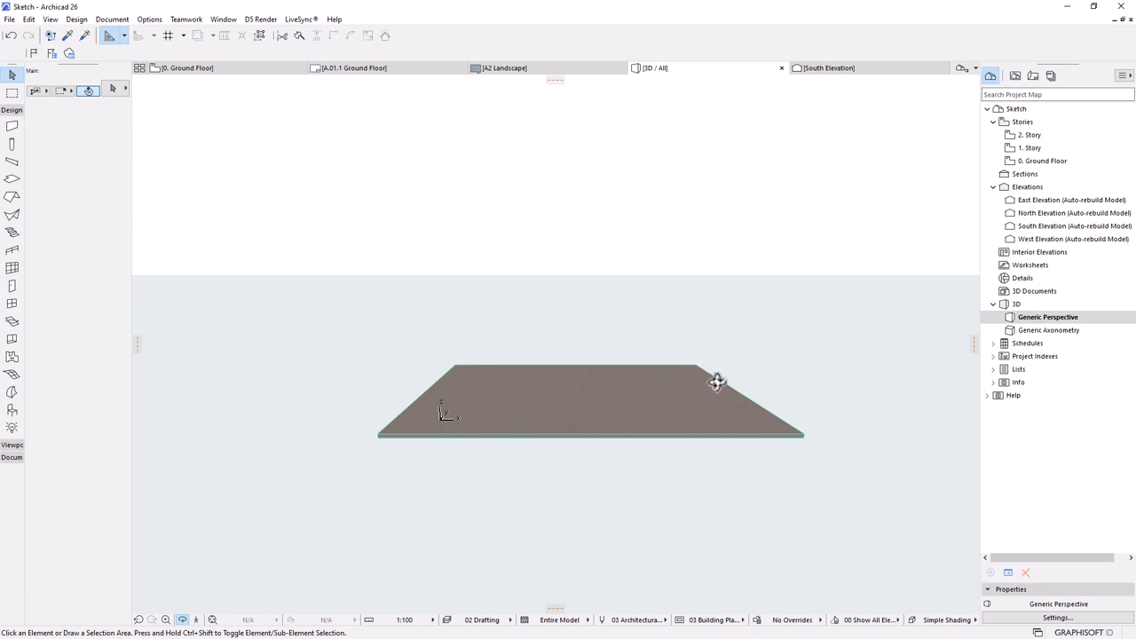
drag(819, 398, 657, 393)
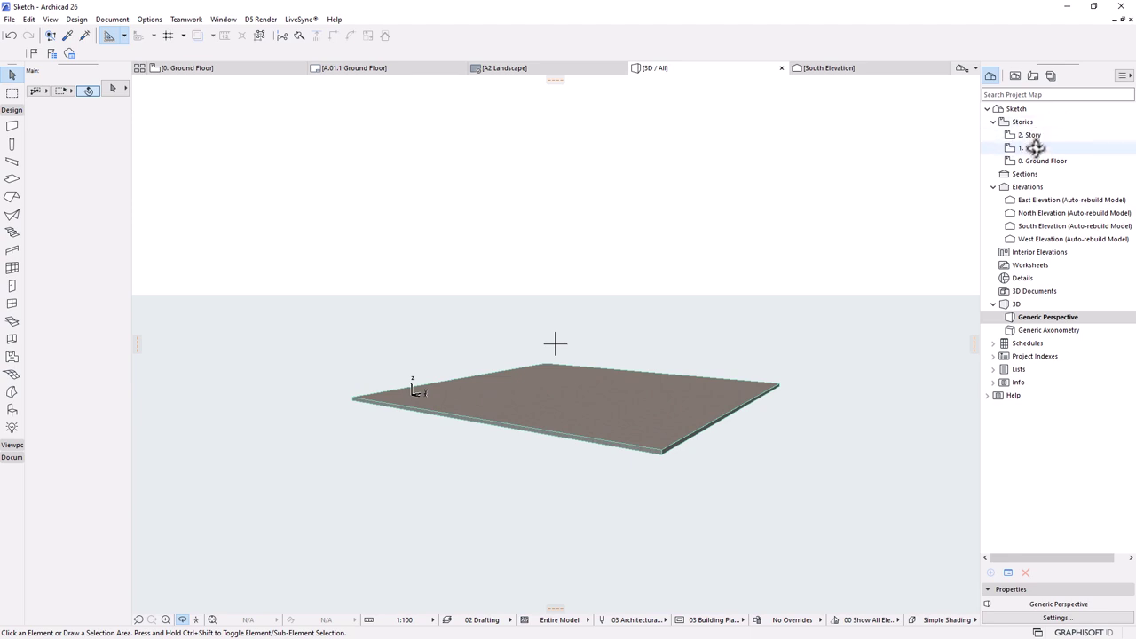
- Open the story settings and insert a new story directly above Ground Floor
right_click(1034, 162)
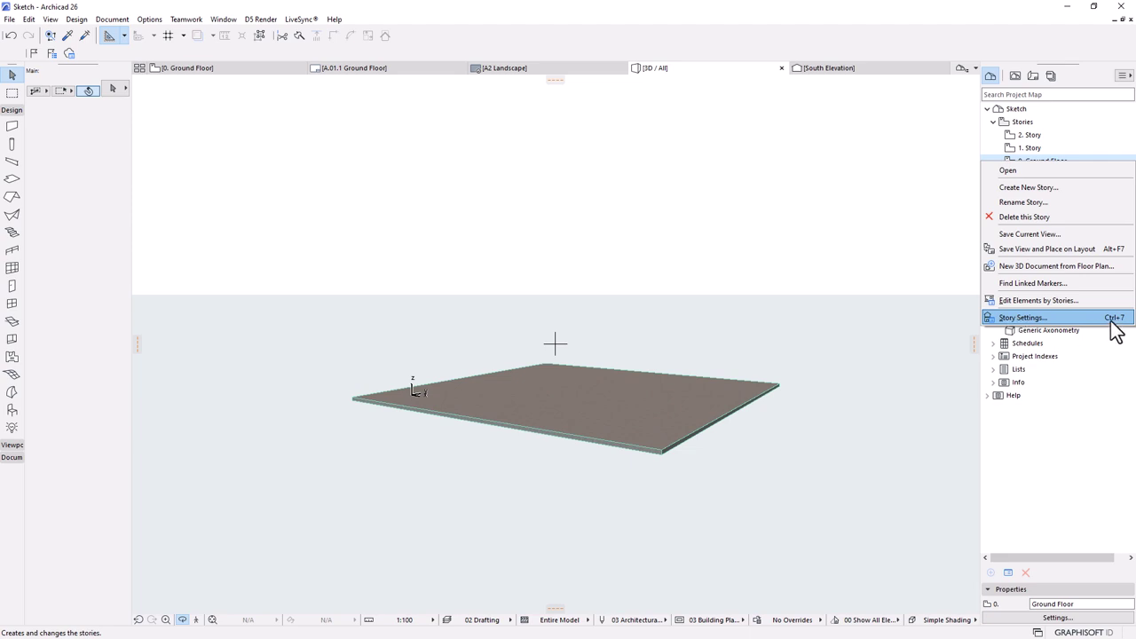
click(1030, 317)
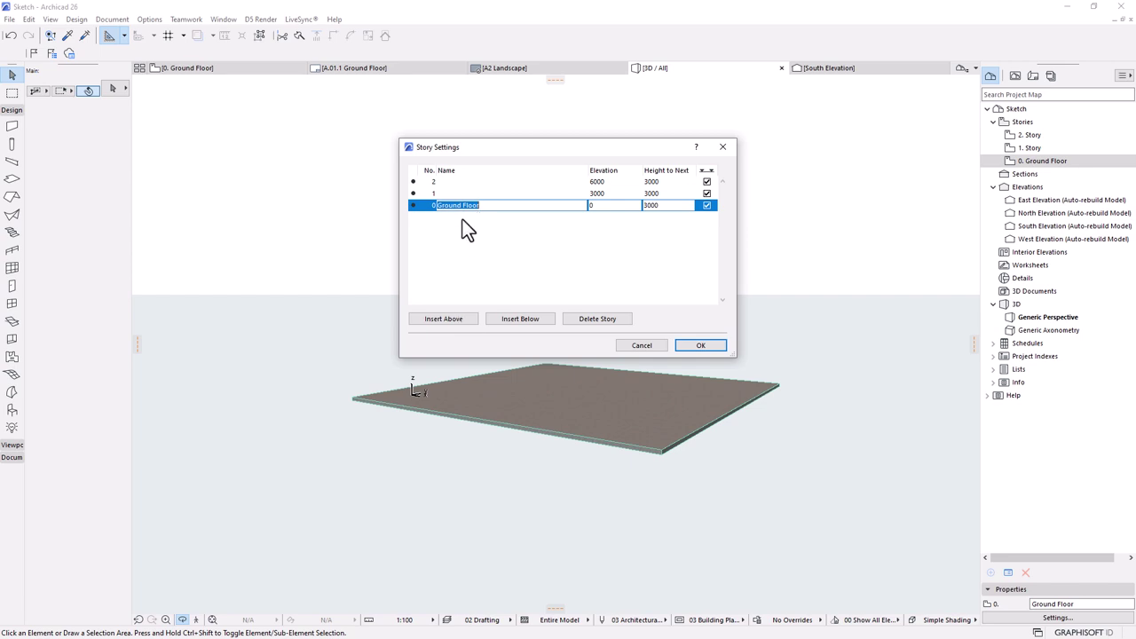
click(438, 317)
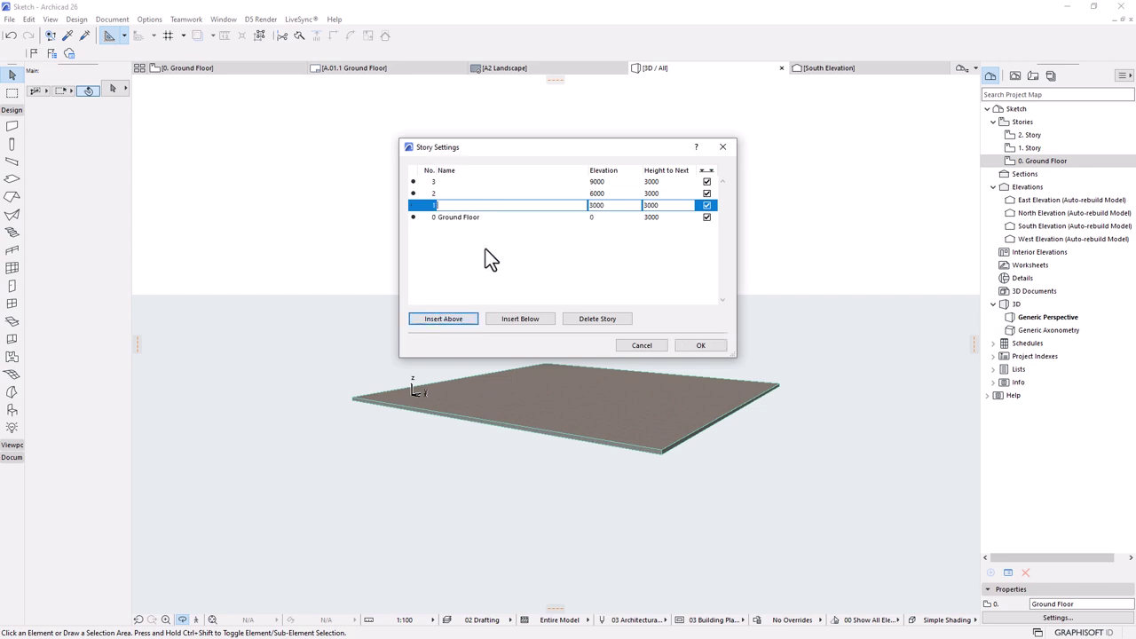
- Insert a story below Ground Floor, name it Foundation and set its height to next to 2500
click(486, 218)
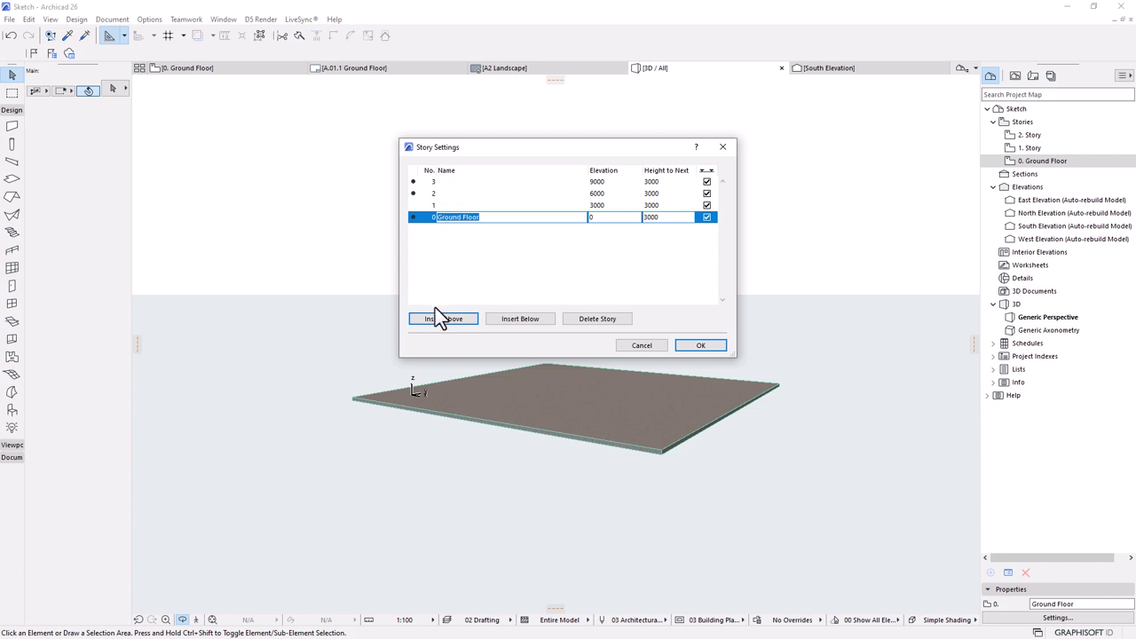
click(519, 321)
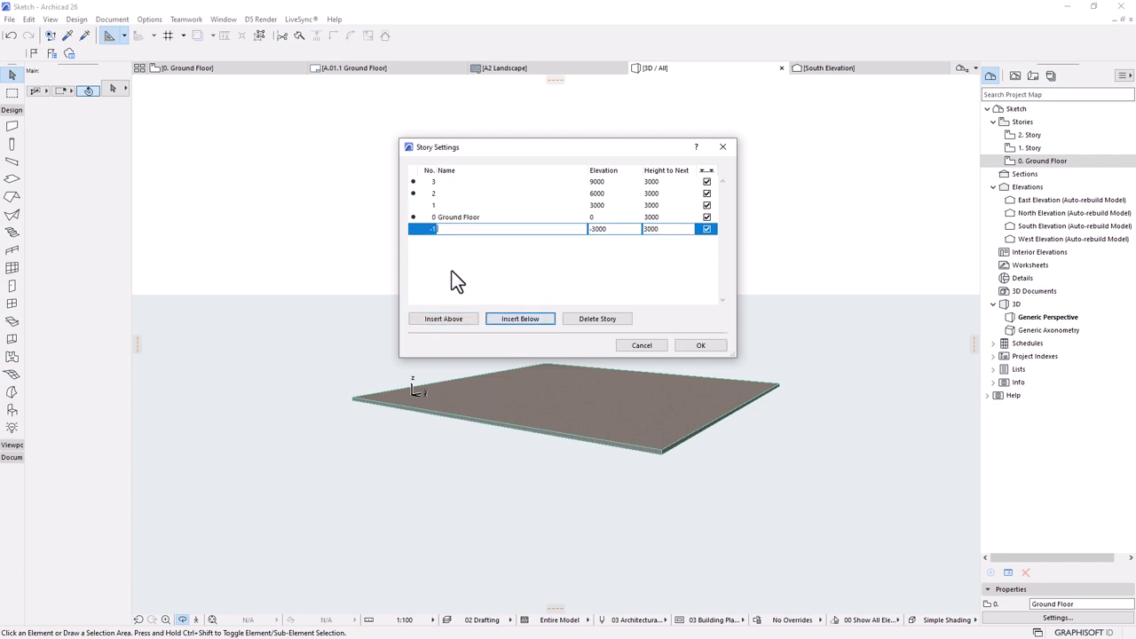
text(Foundation)
click(670, 229)
drag(663, 230, 642, 231)
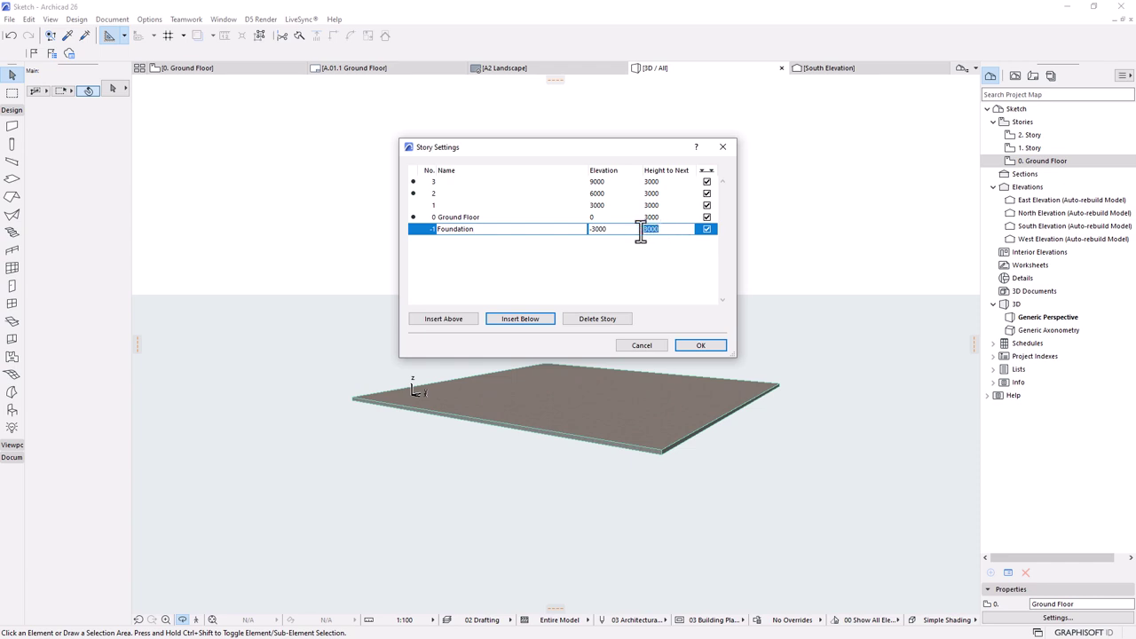
text(2500)
- Insert unnamed stories above the topmost story until story 30 is reached, and delete story 30
click(439, 182)
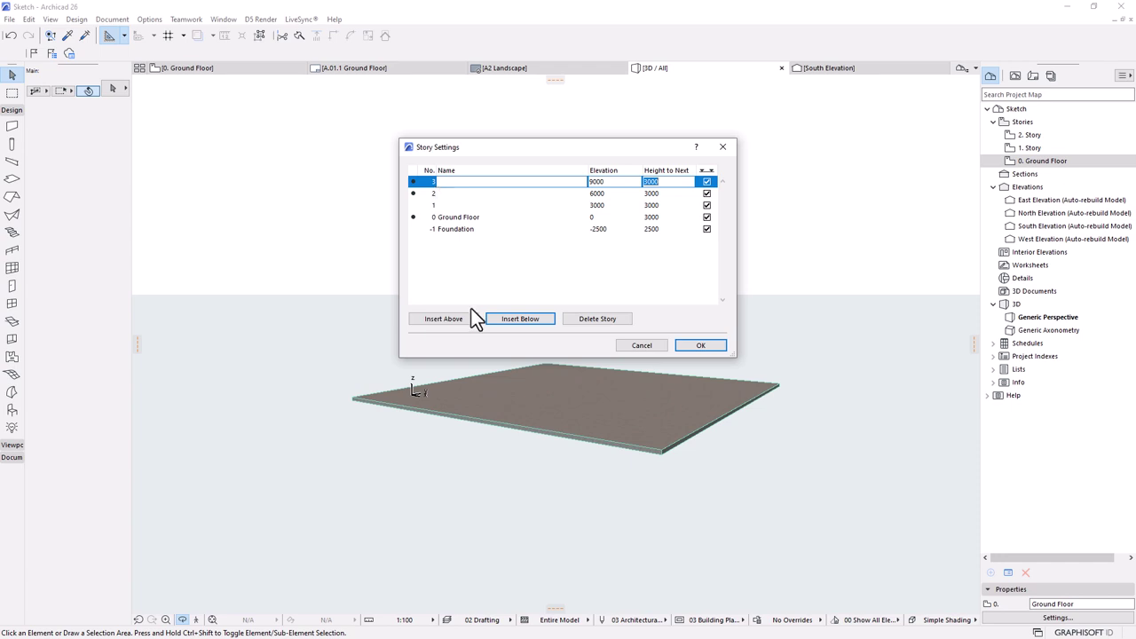
click(447, 319)
click(446, 319)
click(446, 320)
click(447, 319)
click(445, 320)
click(445, 319)
click(446, 320)
click(445, 320)
click(446, 320)
click(446, 319)
click(445, 320)
click(446, 320)
click(445, 319)
click(446, 319)
click(445, 320)
click(446, 319)
click(446, 319)
click(446, 319)
click(445, 320)
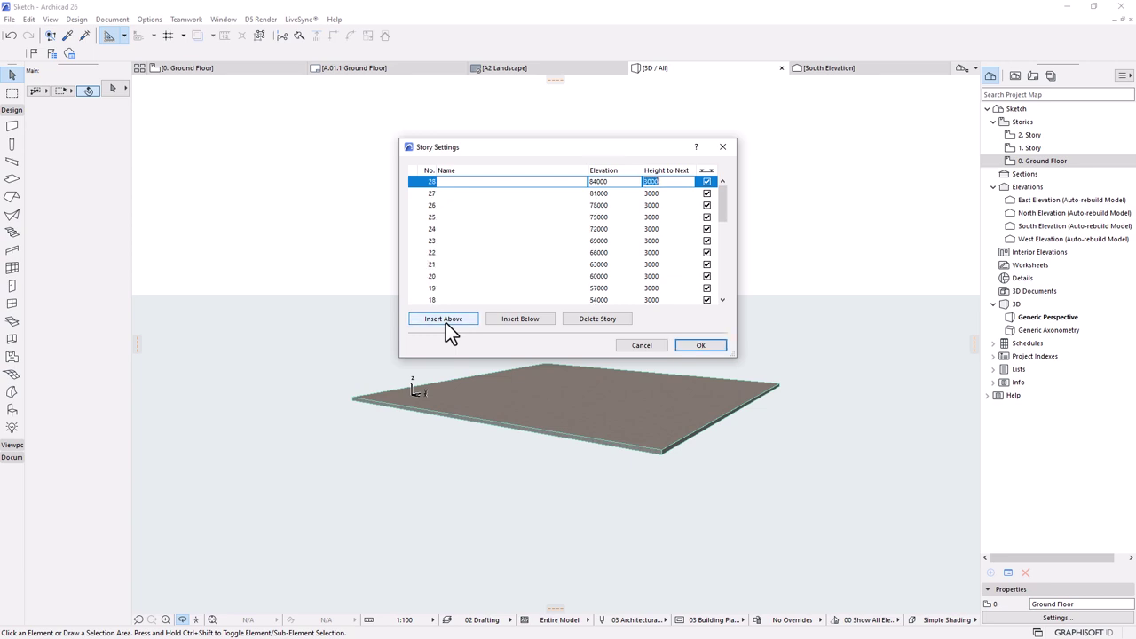
click(445, 319)
click(445, 321)
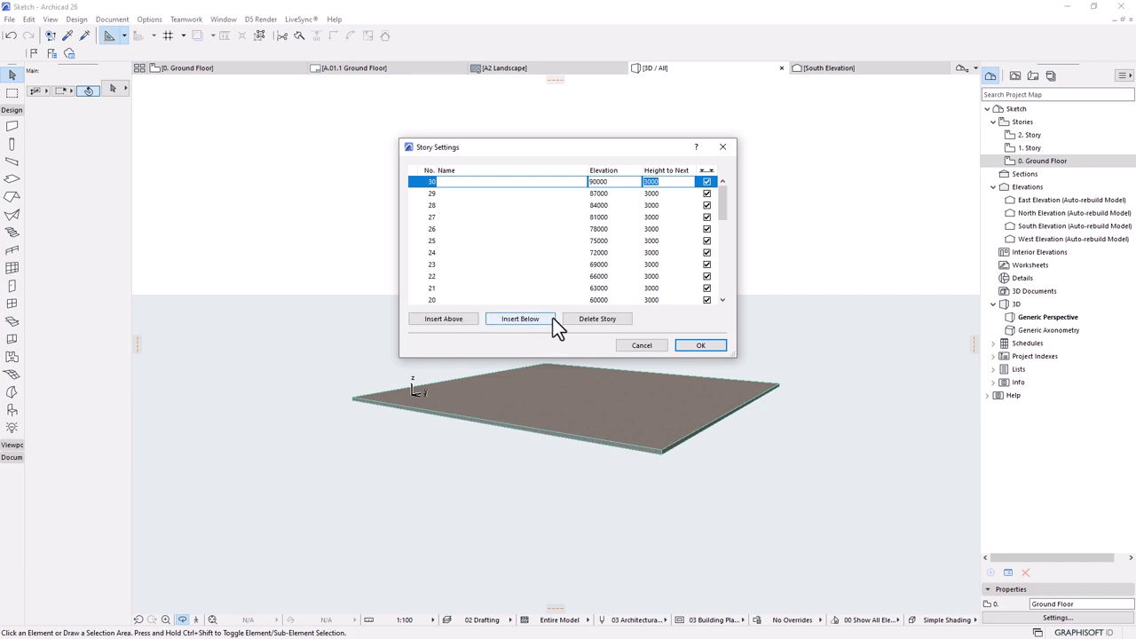
click(587, 318)
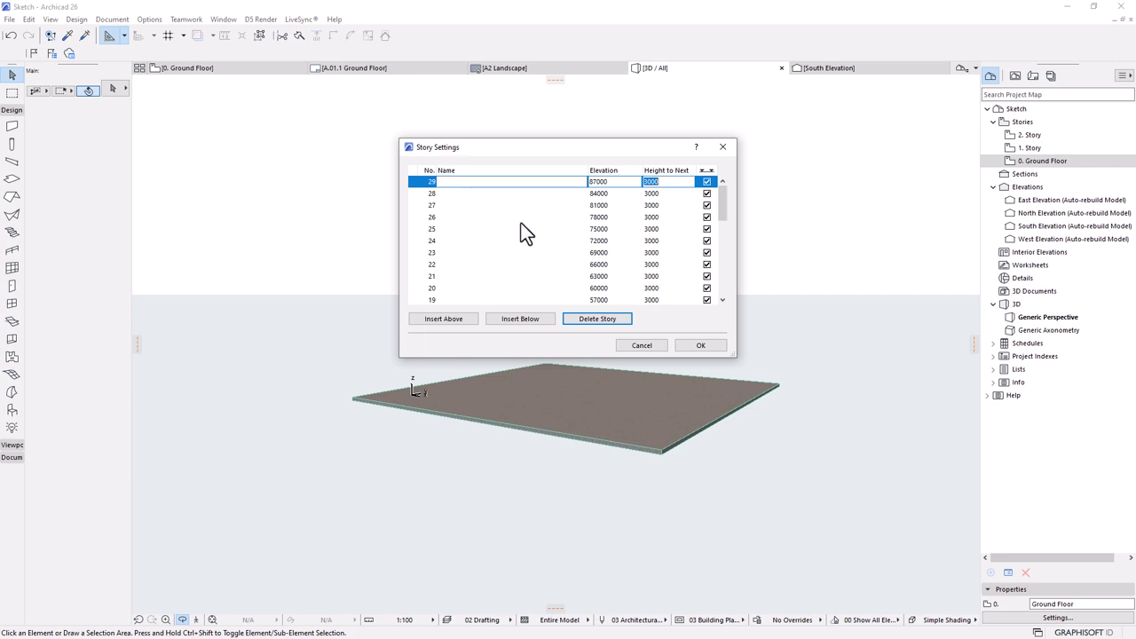
- Copy the elevation value of story 28 and accept the story settings
scroll(522, 224, down, 5)
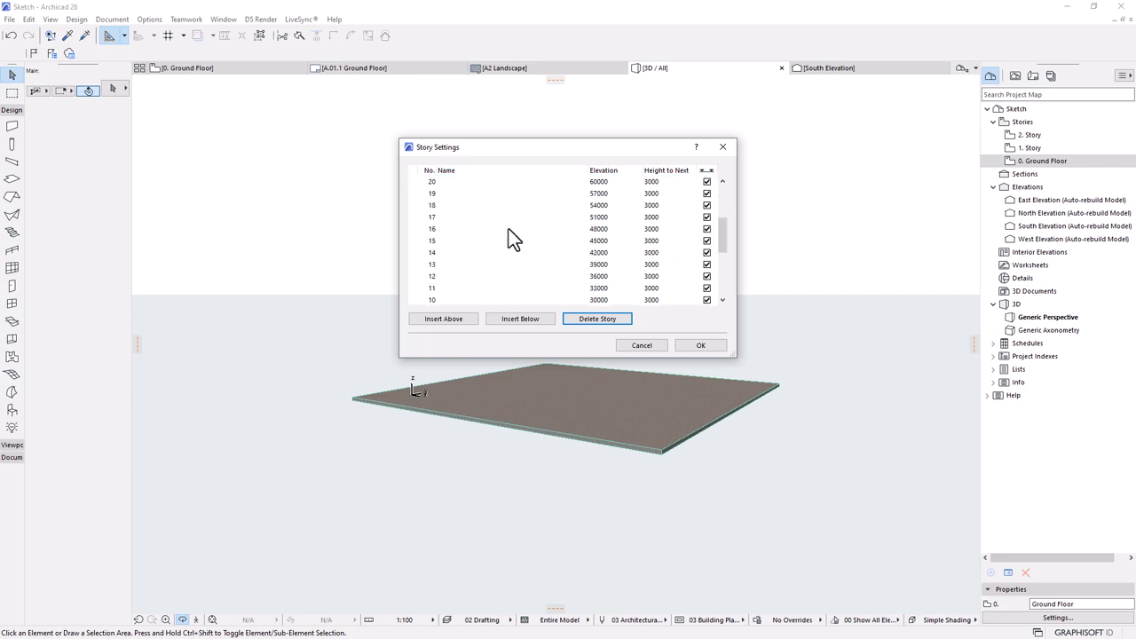
scroll(509, 229, up, 5)
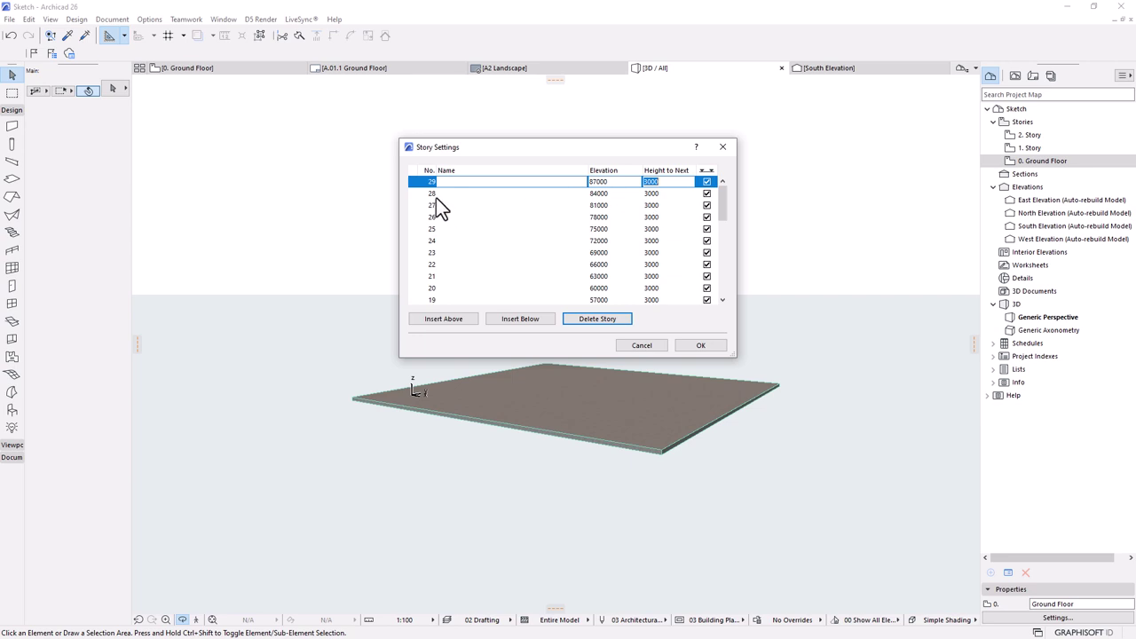
click(588, 192)
double_click(612, 194)
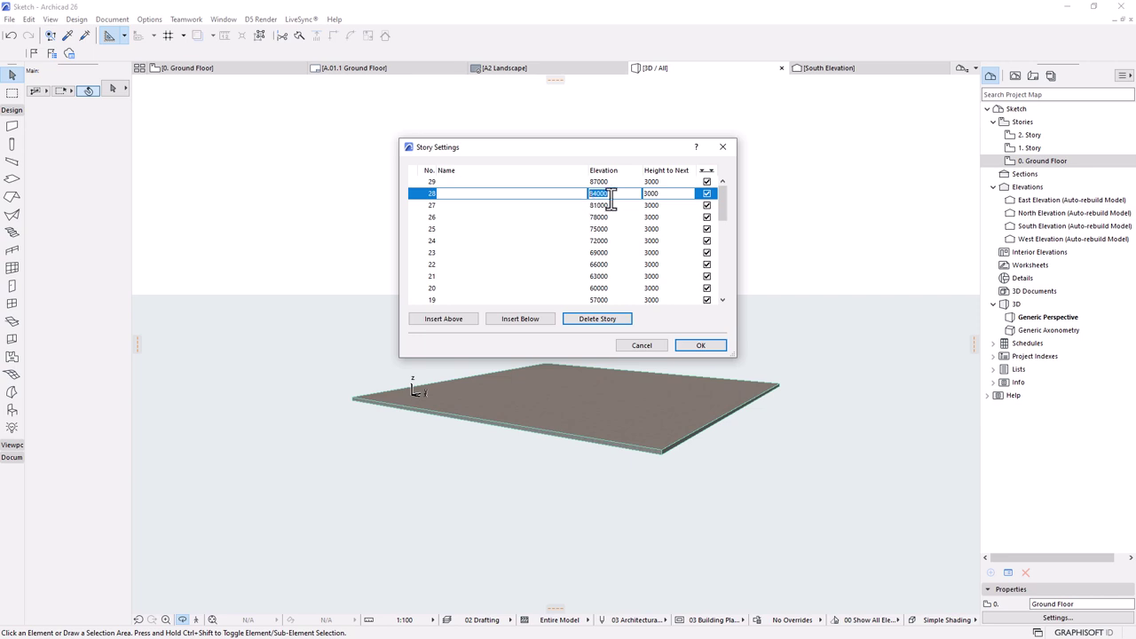
click(616, 195)
double_click(616, 194)
right_click(610, 194)
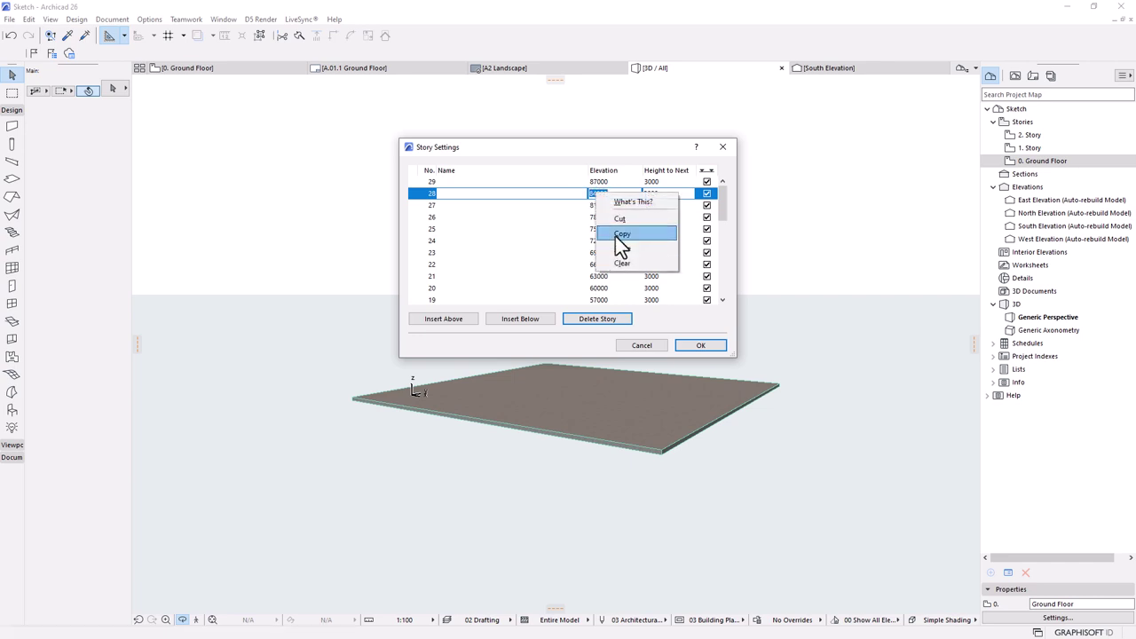
click(615, 236)
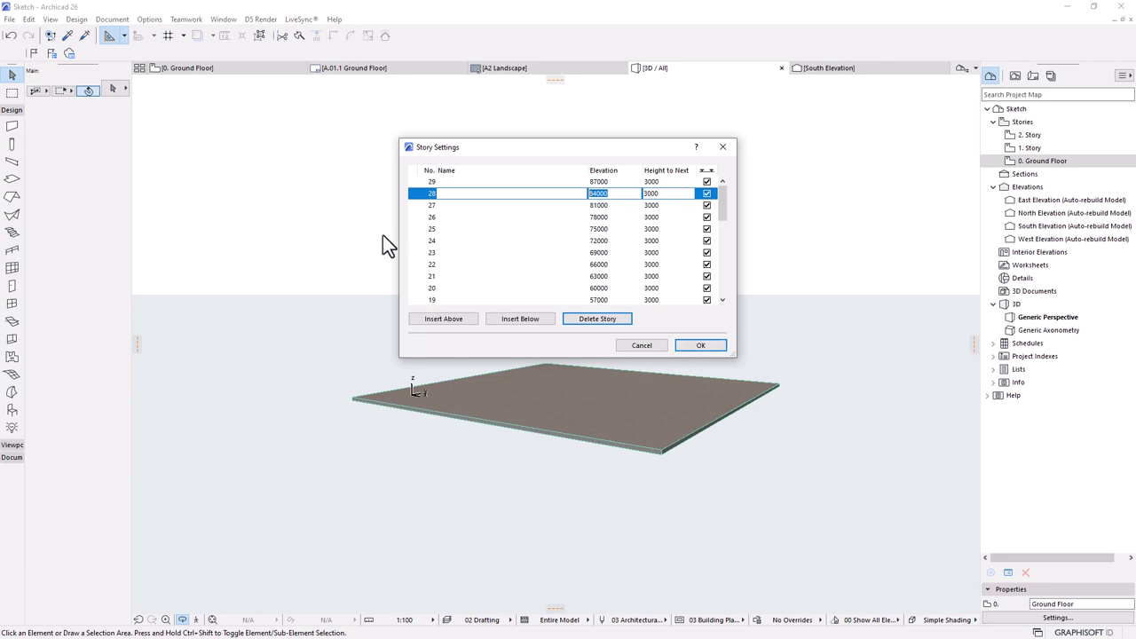
click(702, 347)
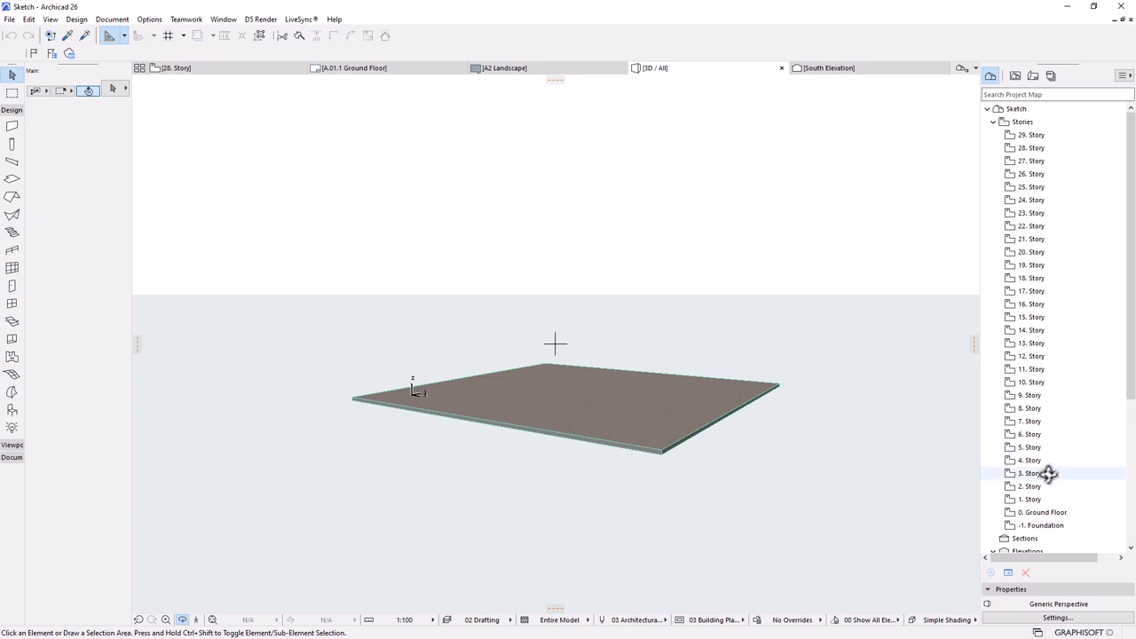
- Copy the ground-floor slab and paste it in place on stories 1, 2 and 3
mouse_move(621, 408)
shift+middle_down()
mouse_move(609, 424)
mouse_move(565, 417)
mouse_move(693, 406)
mouse_move(592, 424)
shift+middle_up()
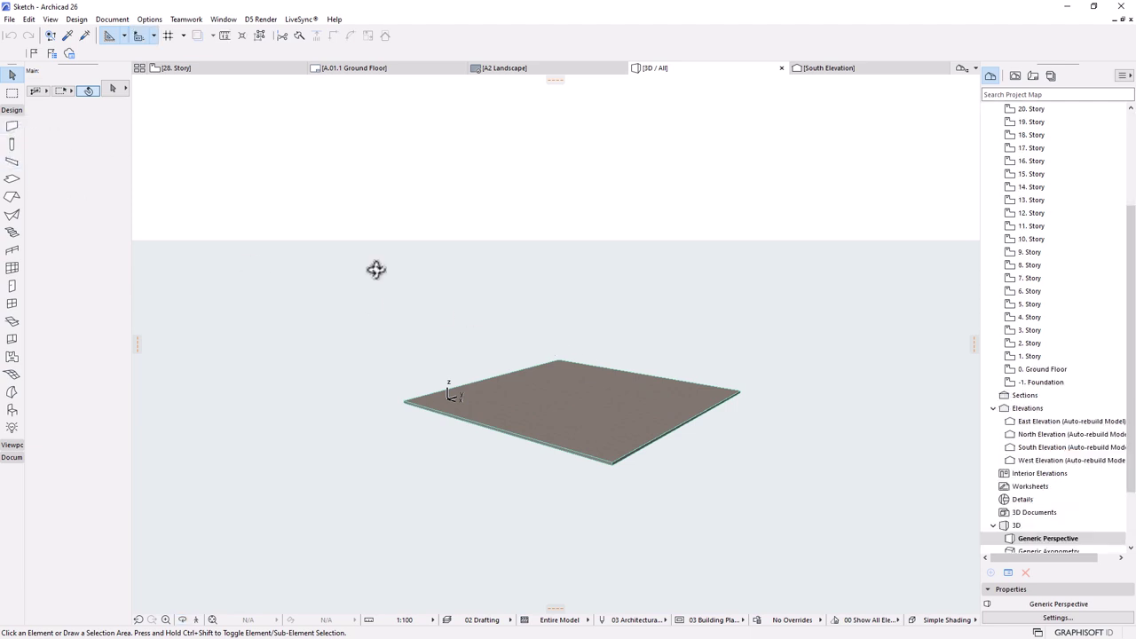
click(638, 430)
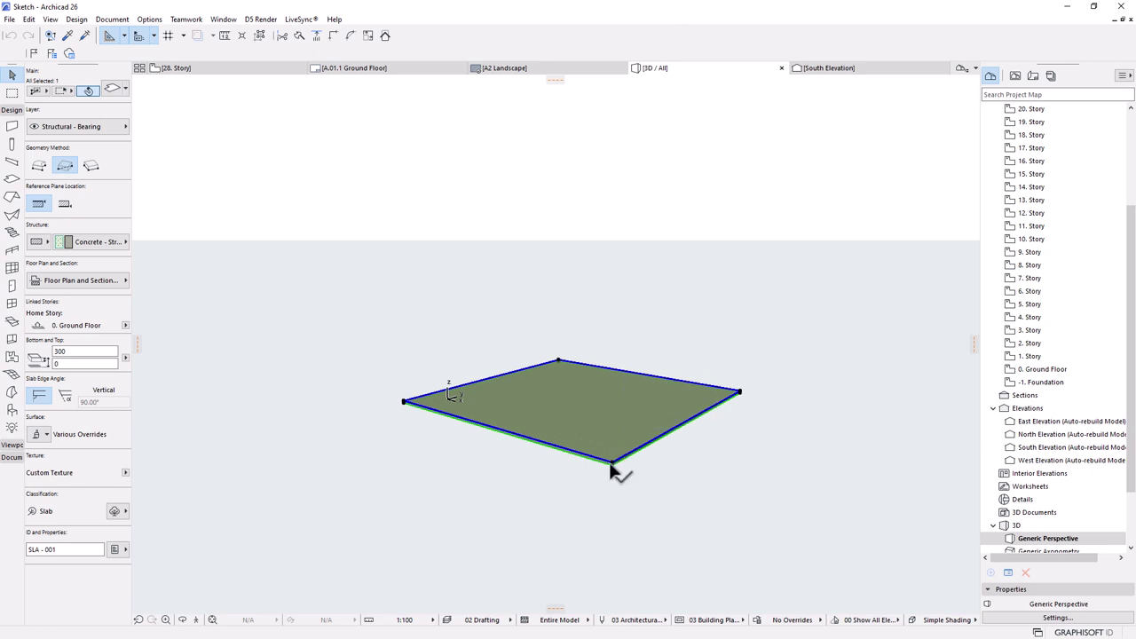
scroll(1074, 311, up, 2)
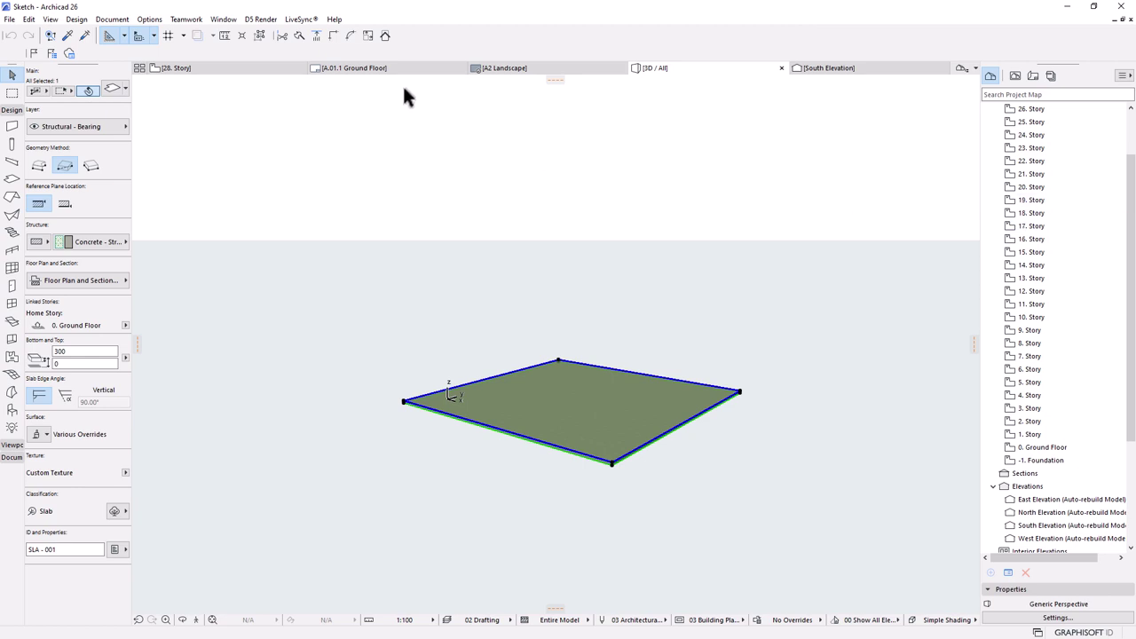
double_click(1044, 448)
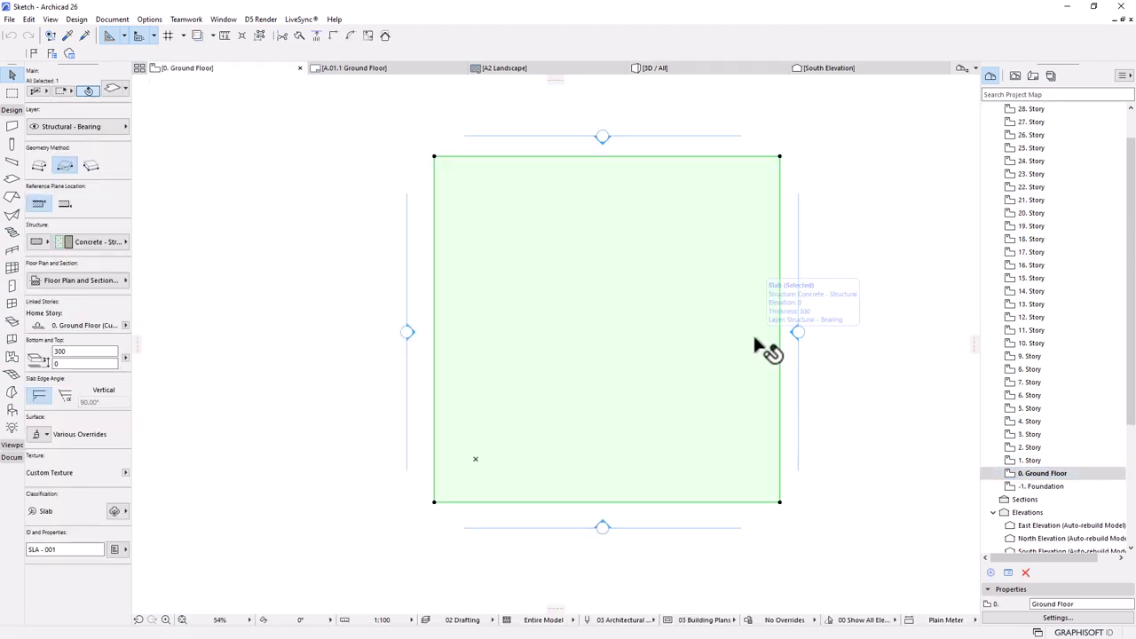
click(1031, 462)
double_click(1030, 461)
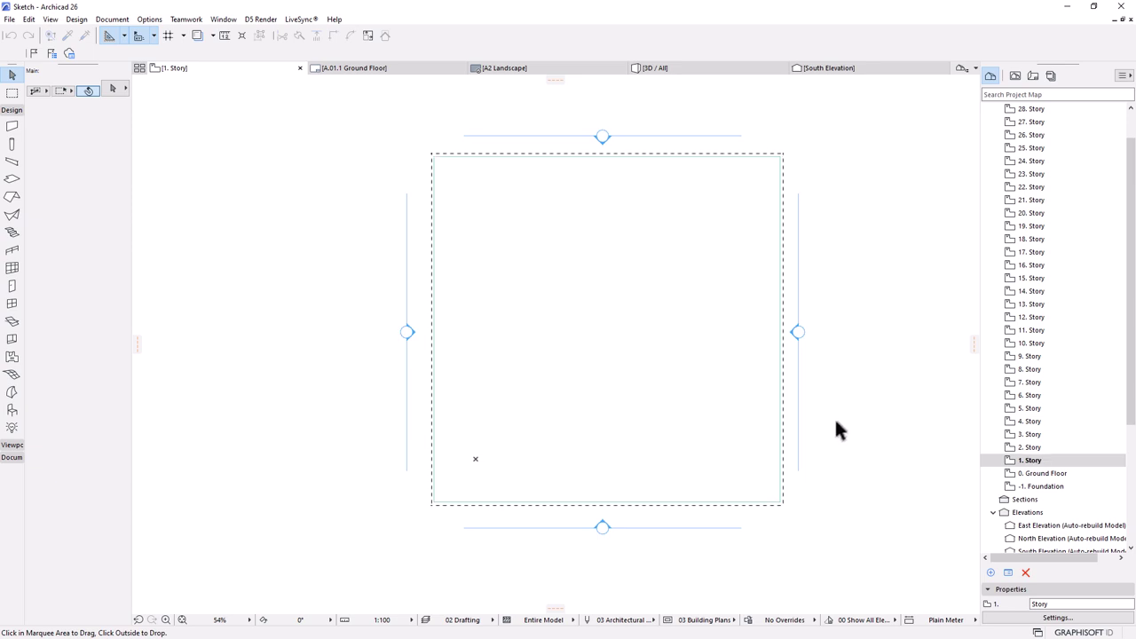
double_click(1027, 448)
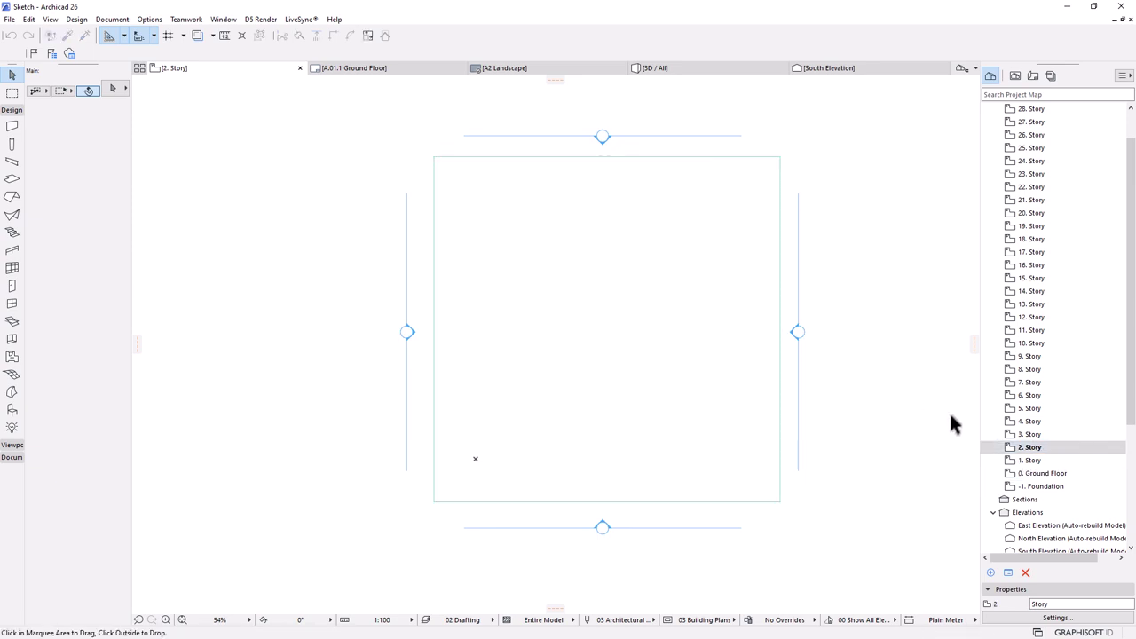
double_click(1012, 434)
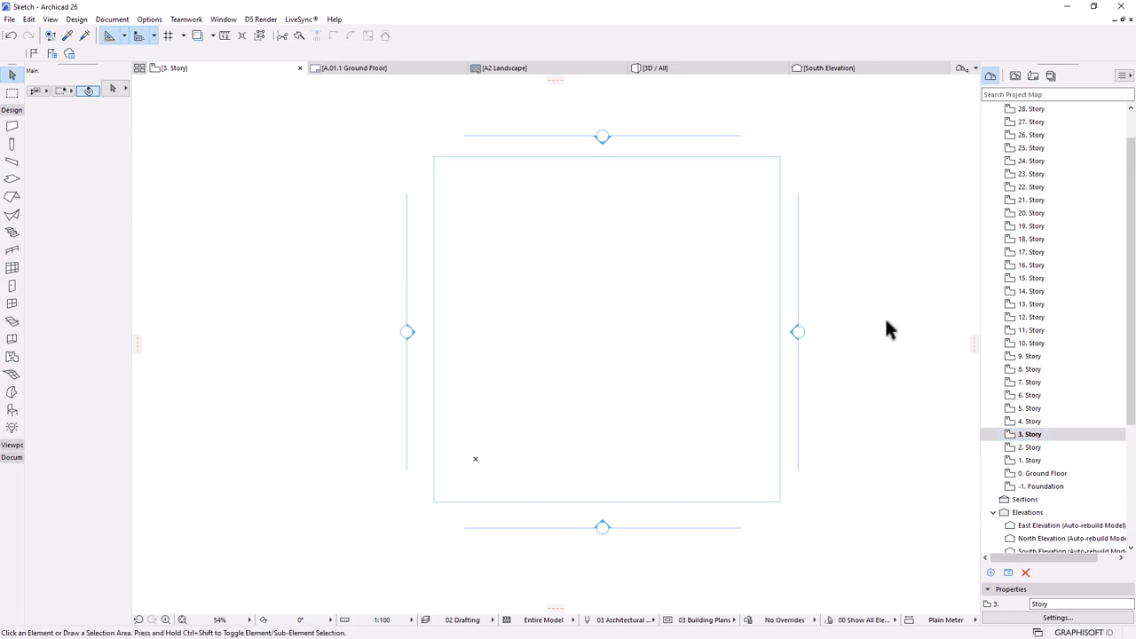
scroll(1019, 400, up, 2)
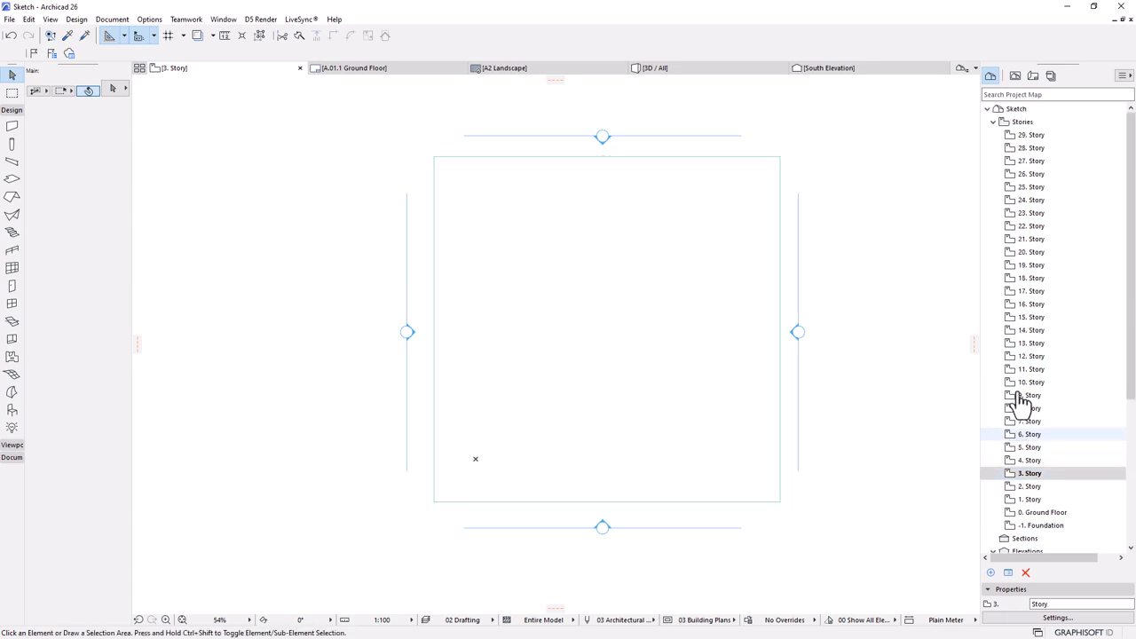
- Delete the three pasted slabs above the ground-floor slab in the 3D view
click(653, 68)
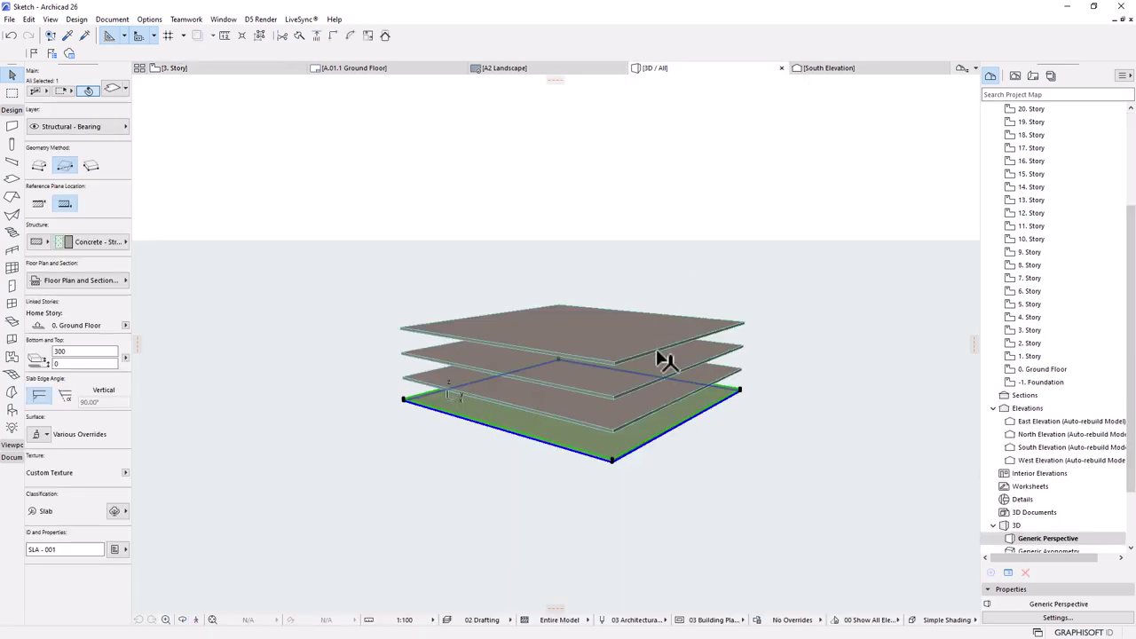
shift+middle_drag(645, 444, 637, 423)
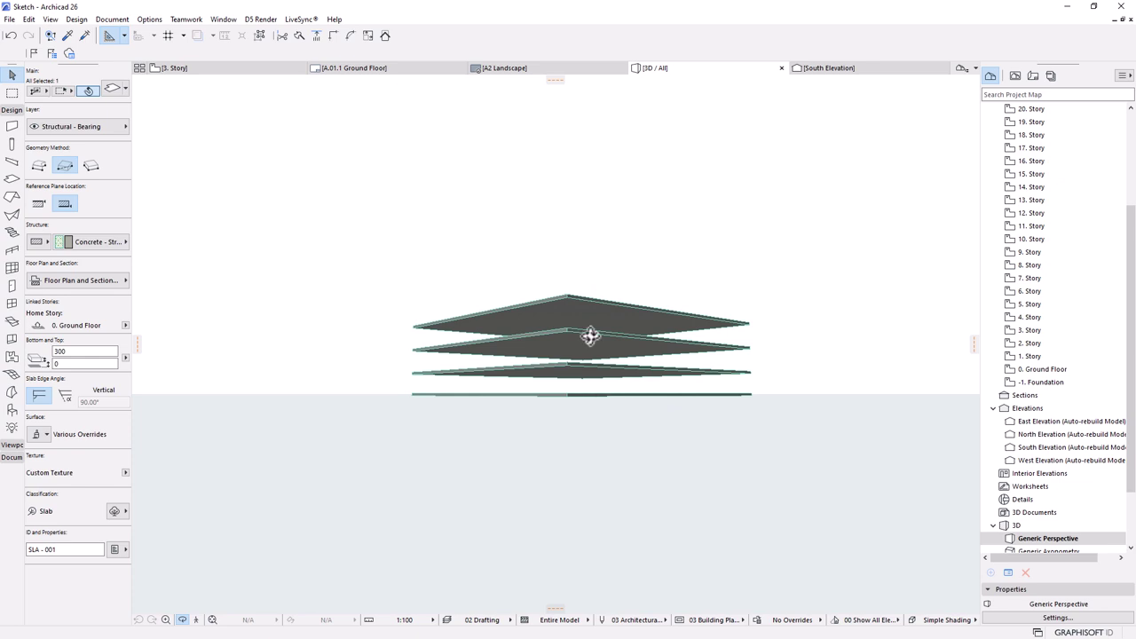
scroll(591, 331, up, 1)
click(850, 245)
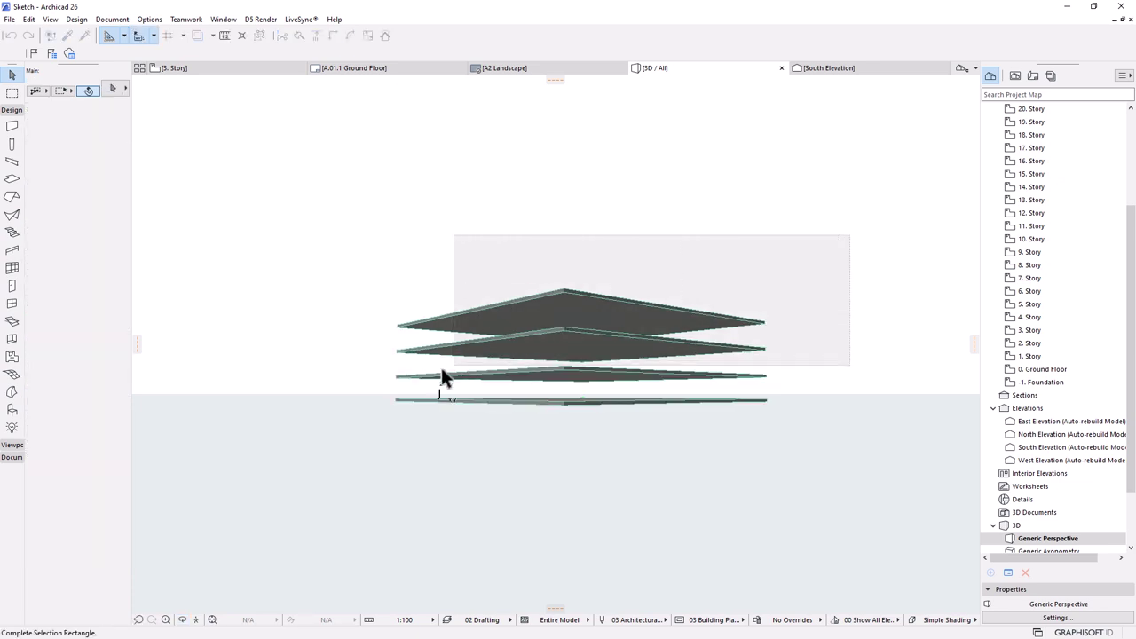
click(364, 381)
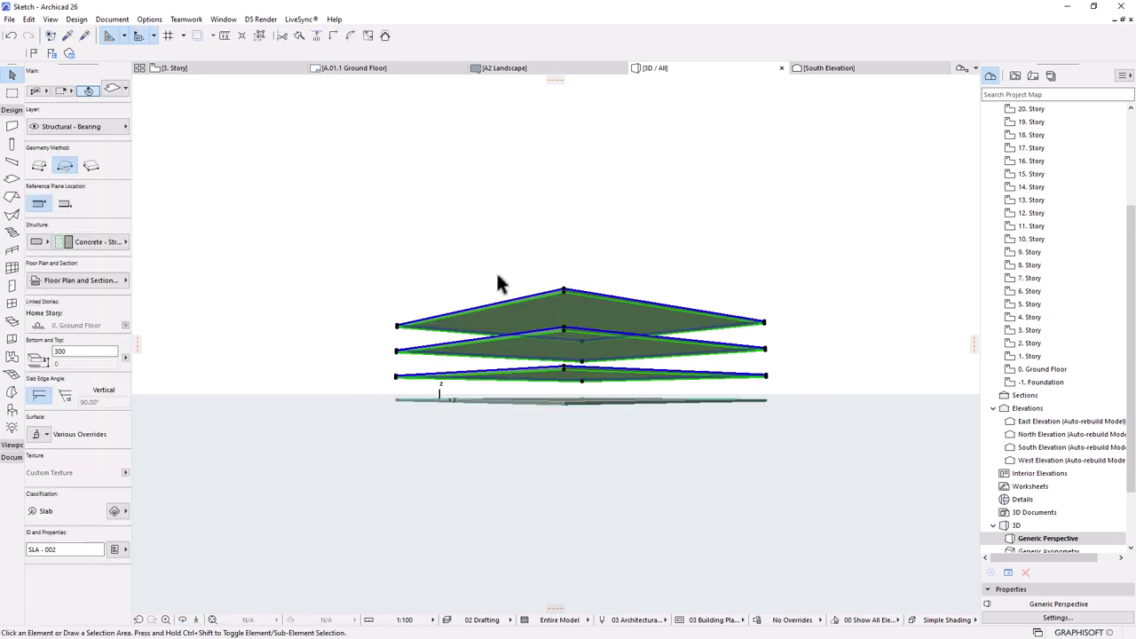
key(Delete)
key(o)
drag(572, 377, 588, 439)
key(o)
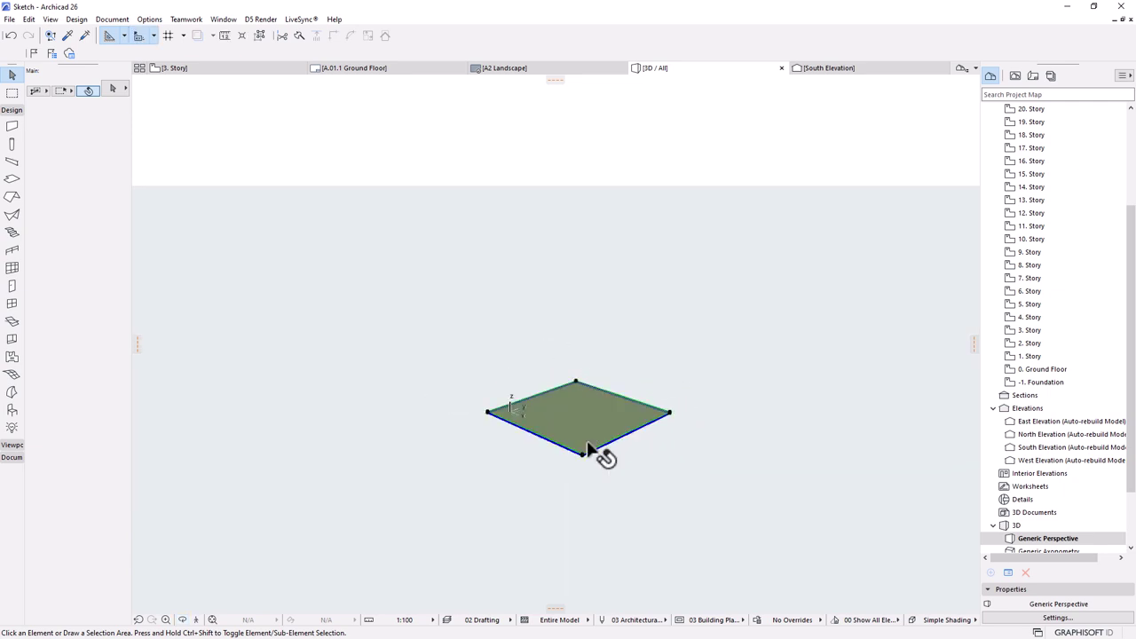
click(579, 453)
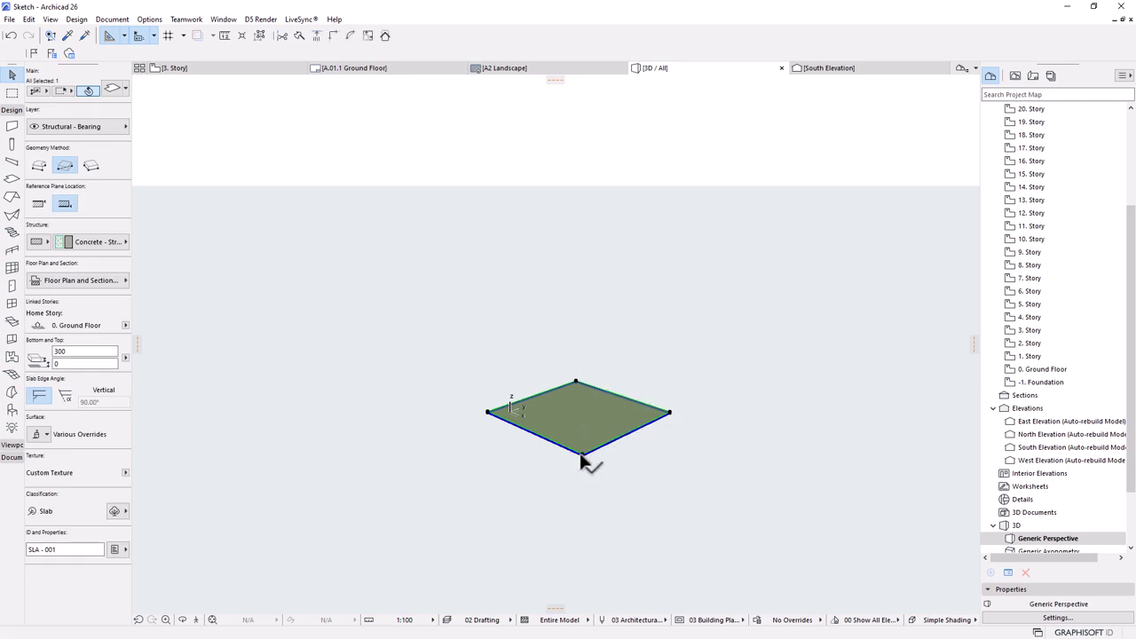
click(582, 455)
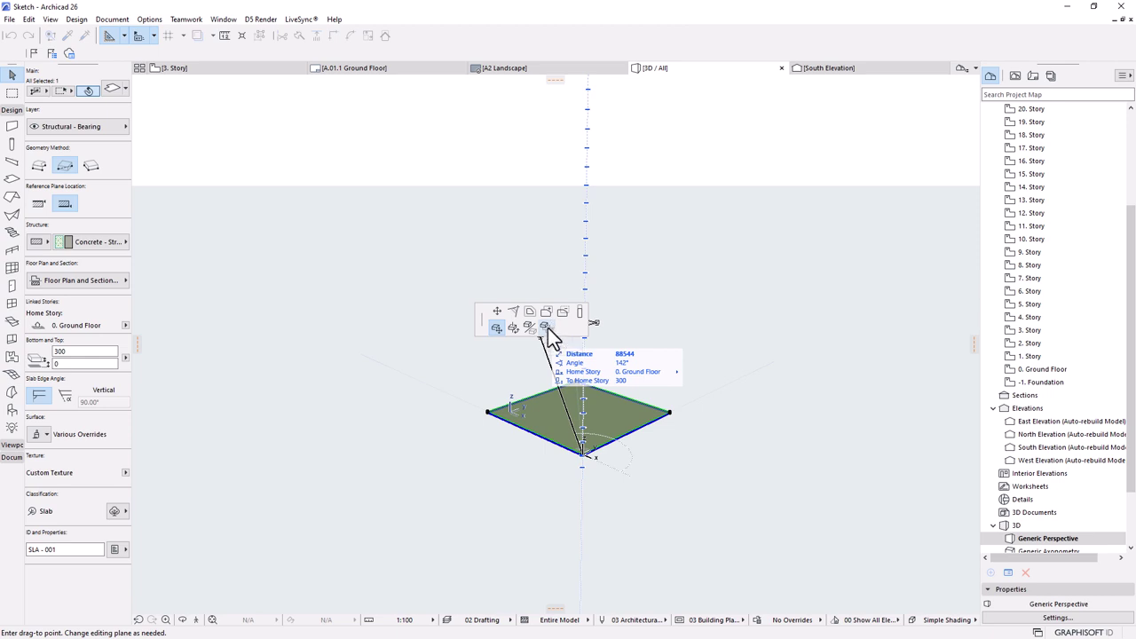
key(Escape)
key(Escape)
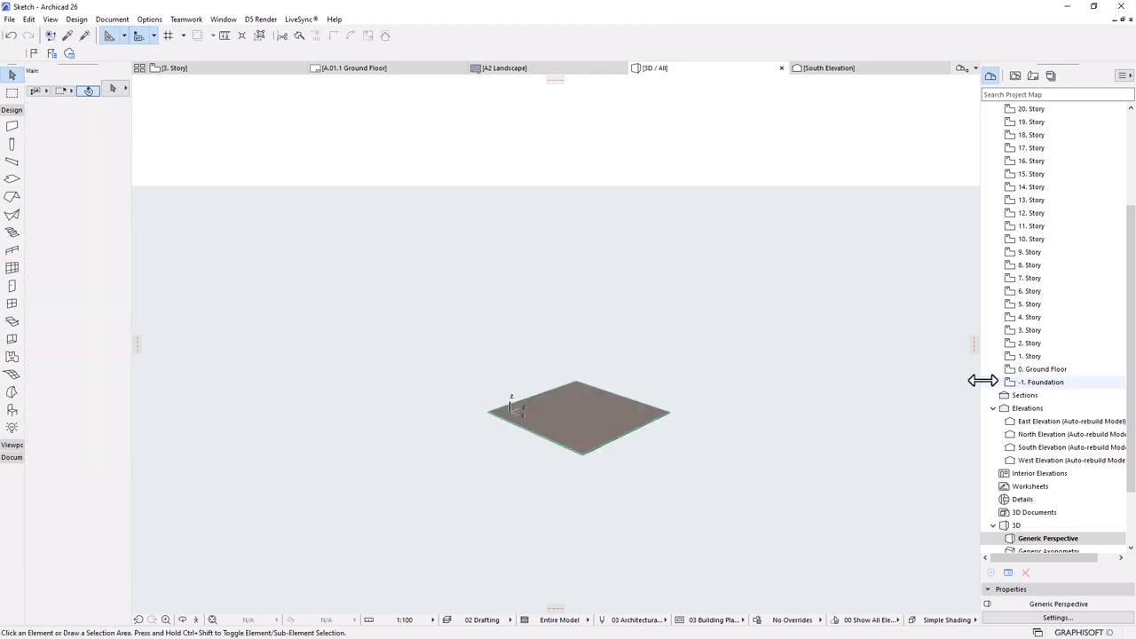
double_click(1022, 370)
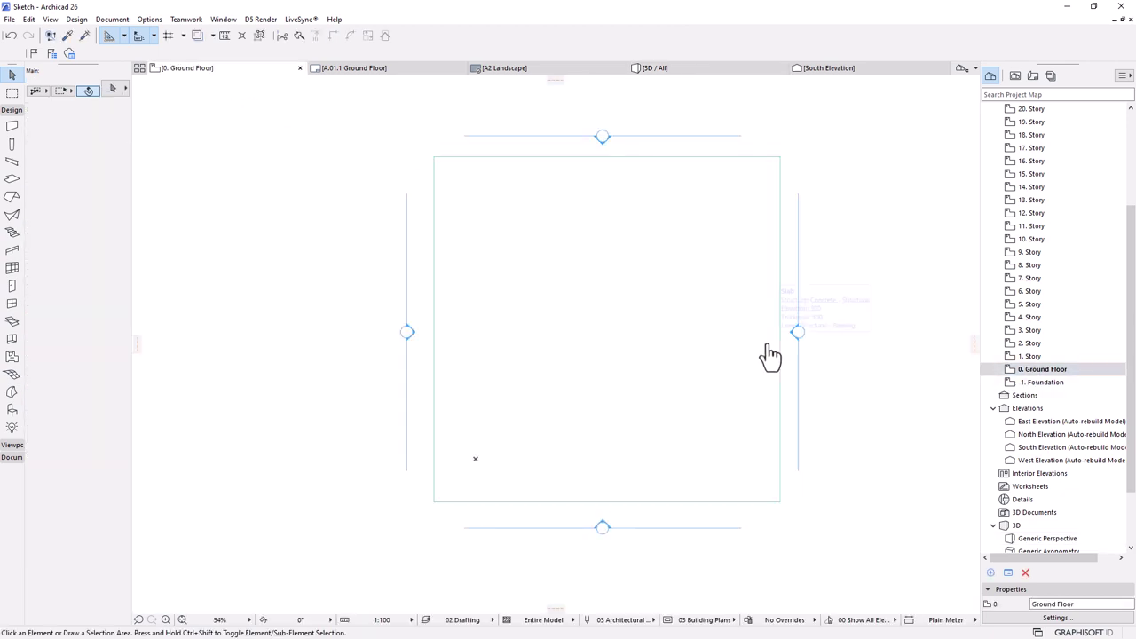
click(633, 284)
scroll(423, 321, down, 2)
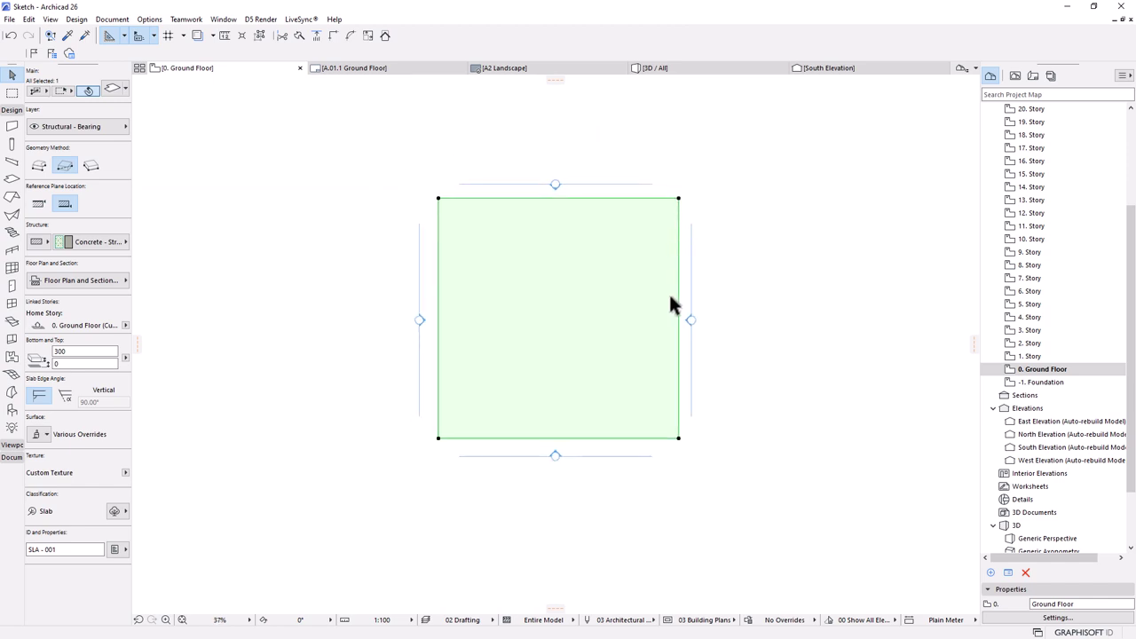
click(678, 438)
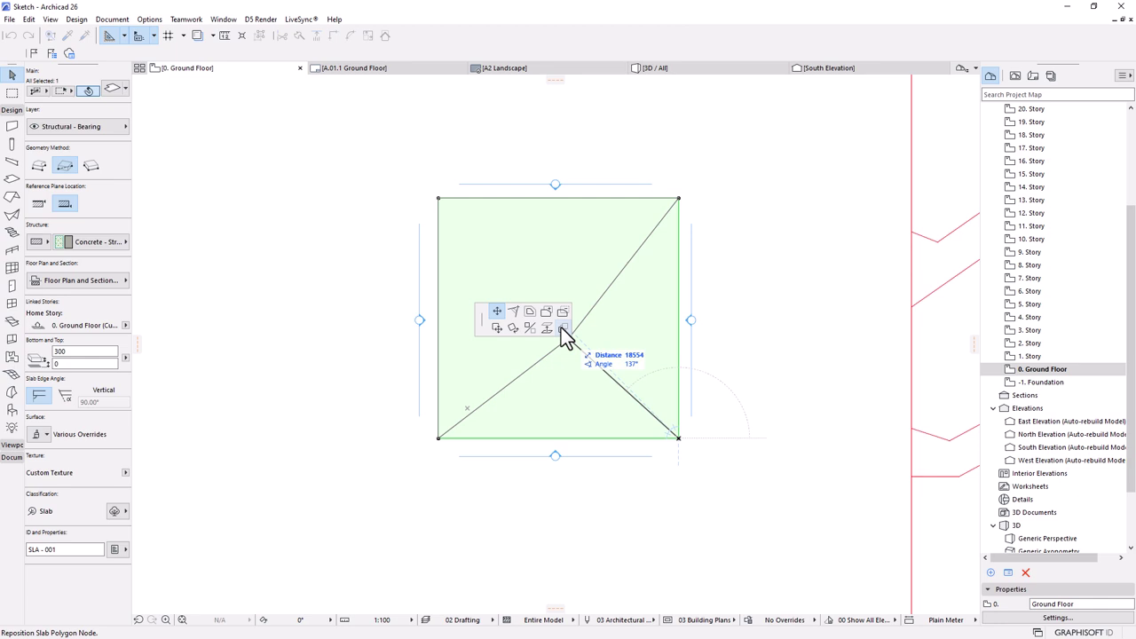
key(Escape)
click(690, 69)
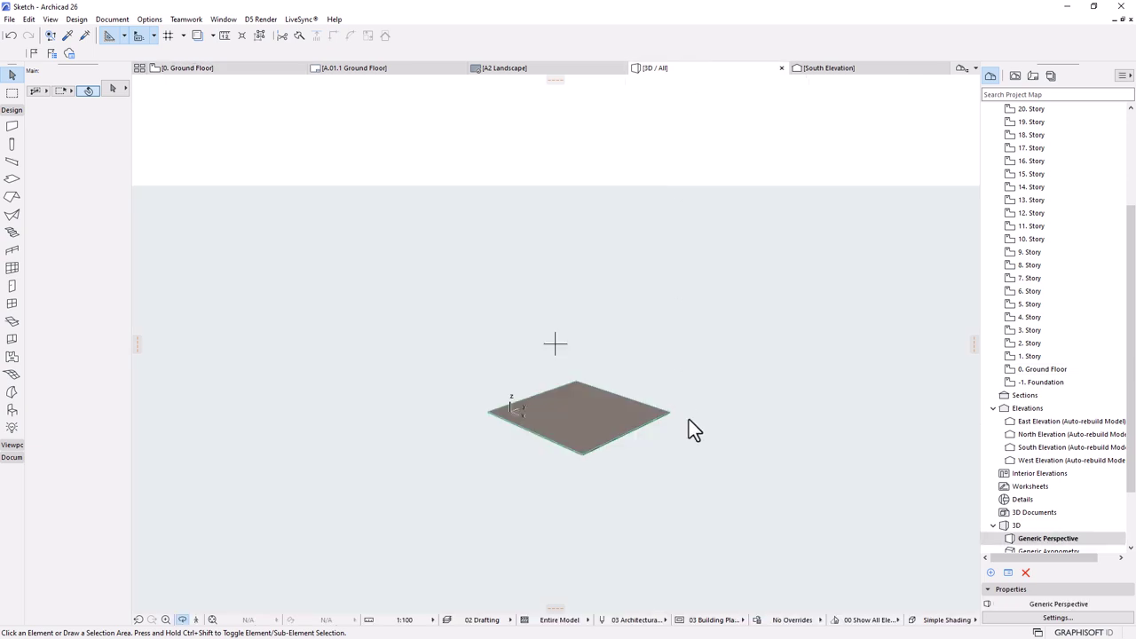
- Multiply the ground-floor slab from its front corner in 3D, using Elevate with the Distribute method and 27 copies
scroll(585, 435, up, 3)
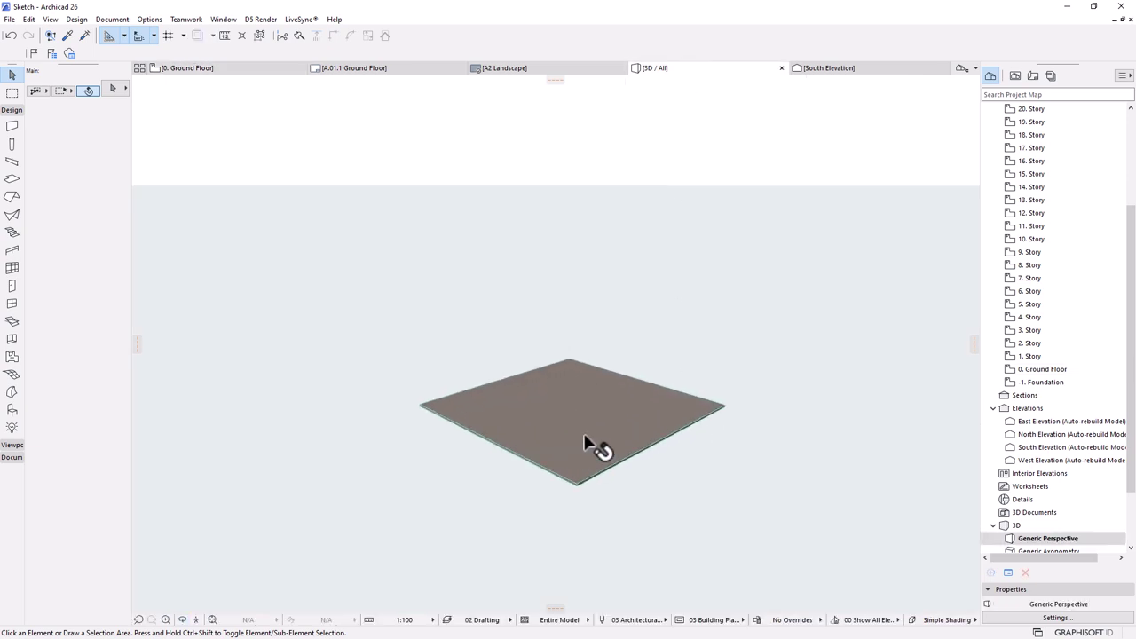
click(571, 466)
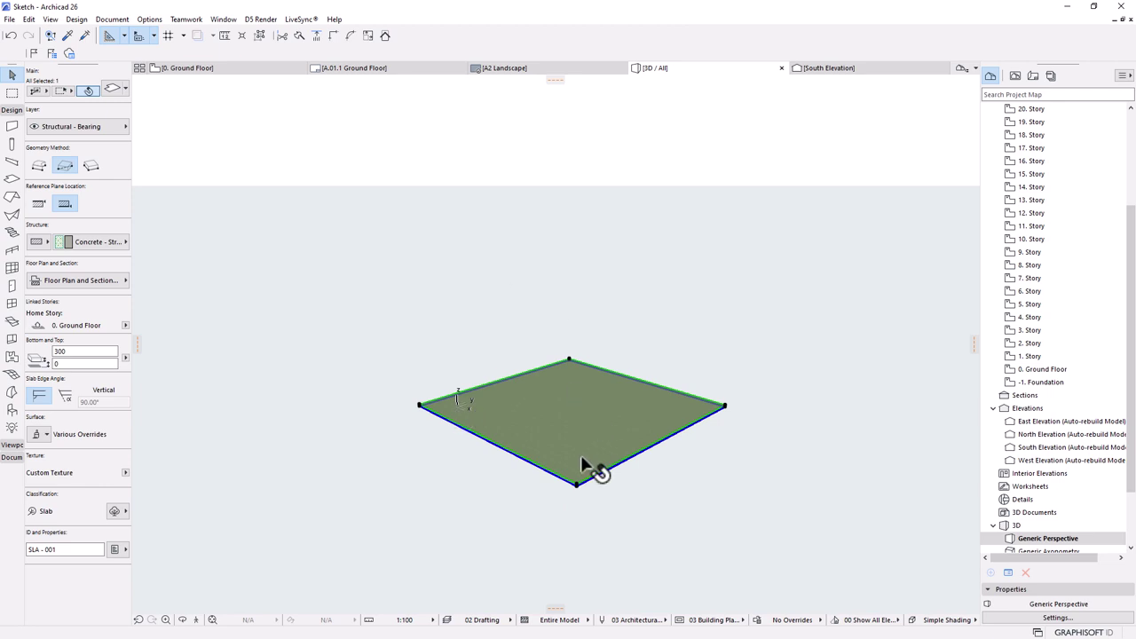
click(577, 485)
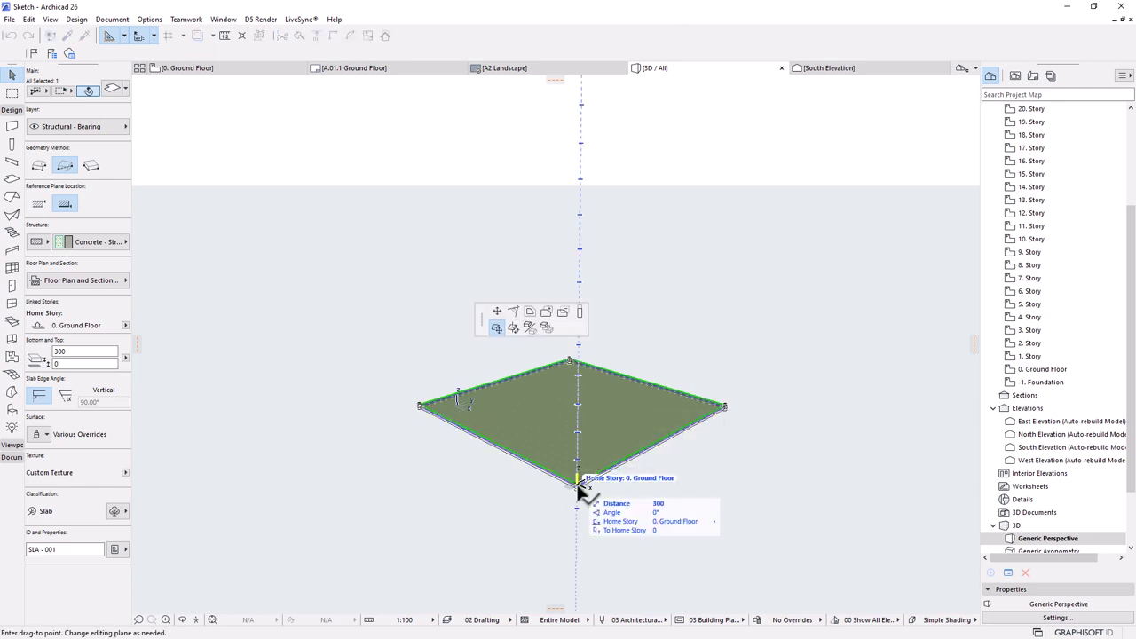
click(546, 328)
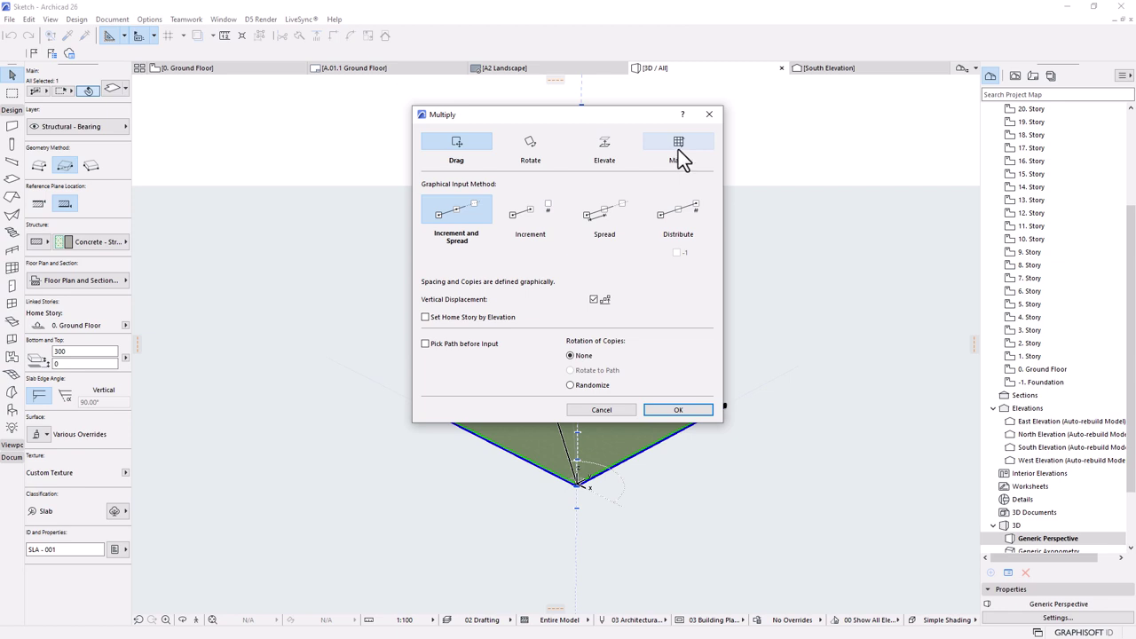
click(601, 146)
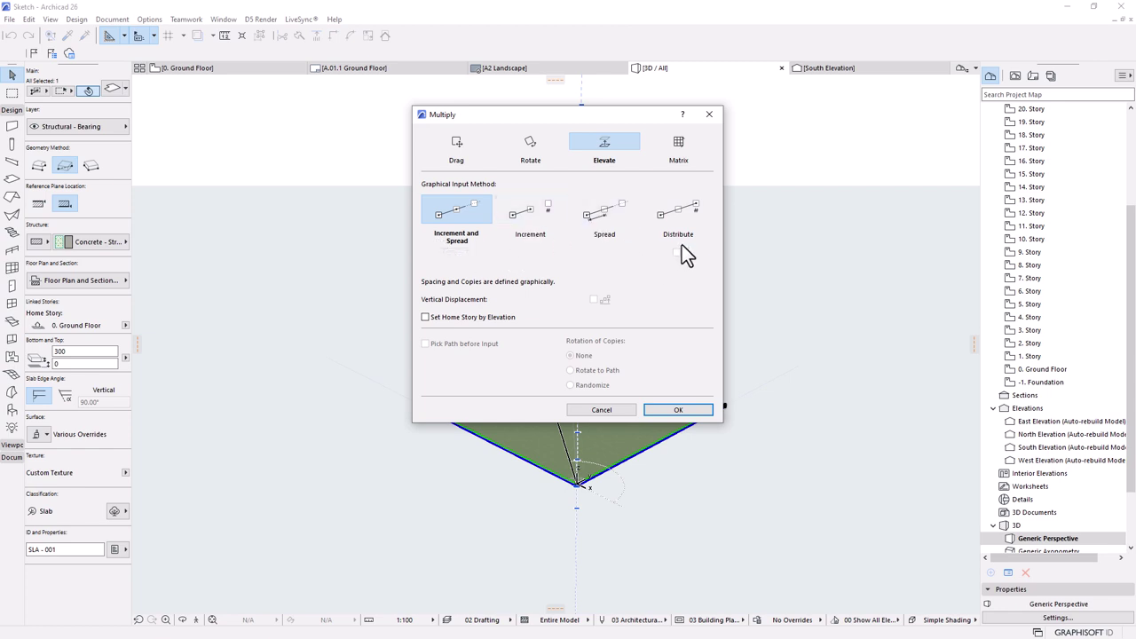
click(684, 213)
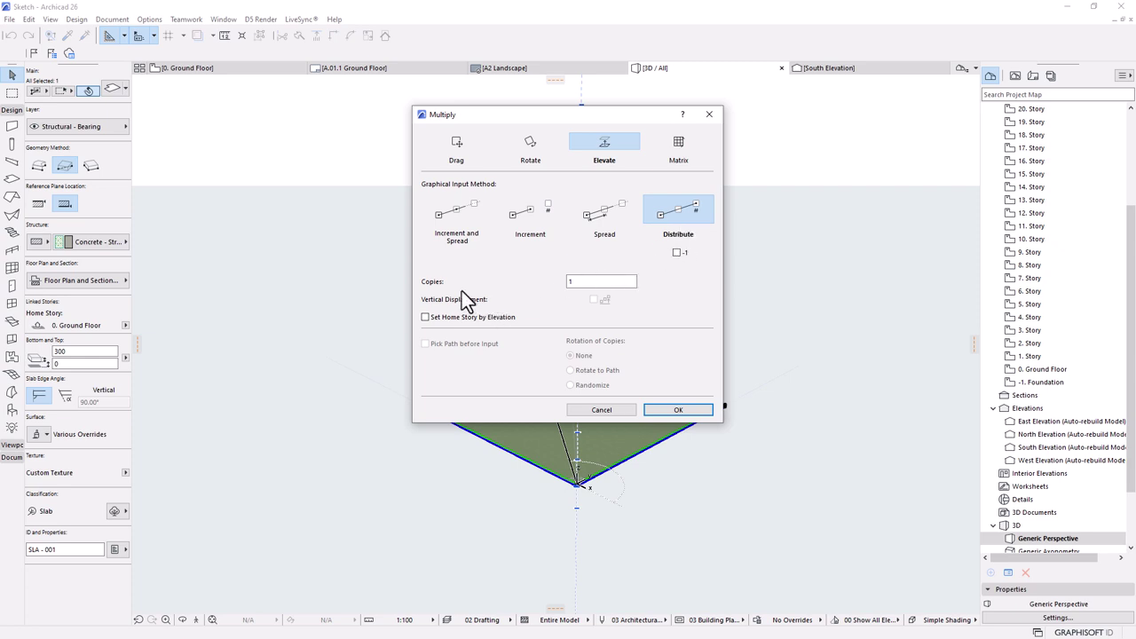
double_click(591, 282)
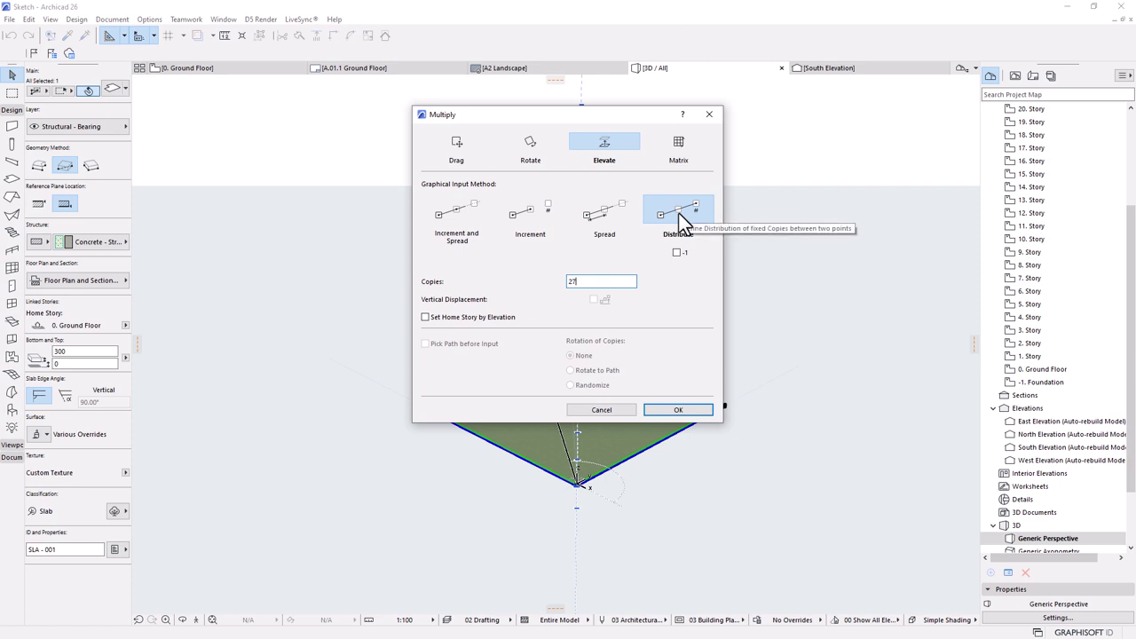
click(677, 412)
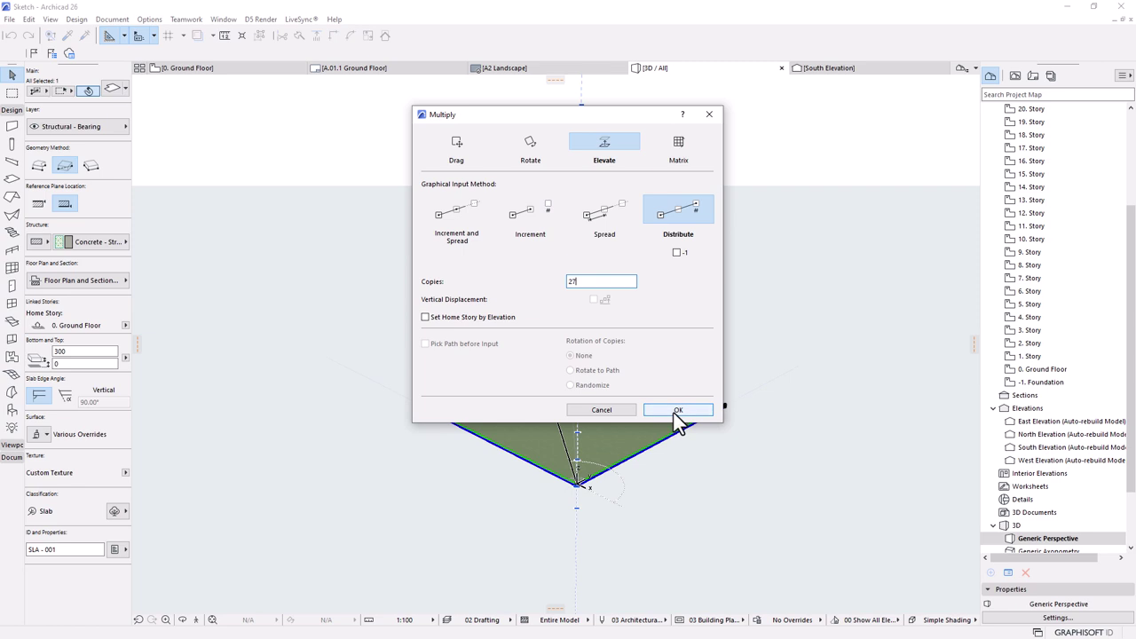
- Distribute the slab copies vertically from the slab's front corner over an elevation of 84000 and check individual slabs in the stack
click(575, 486)
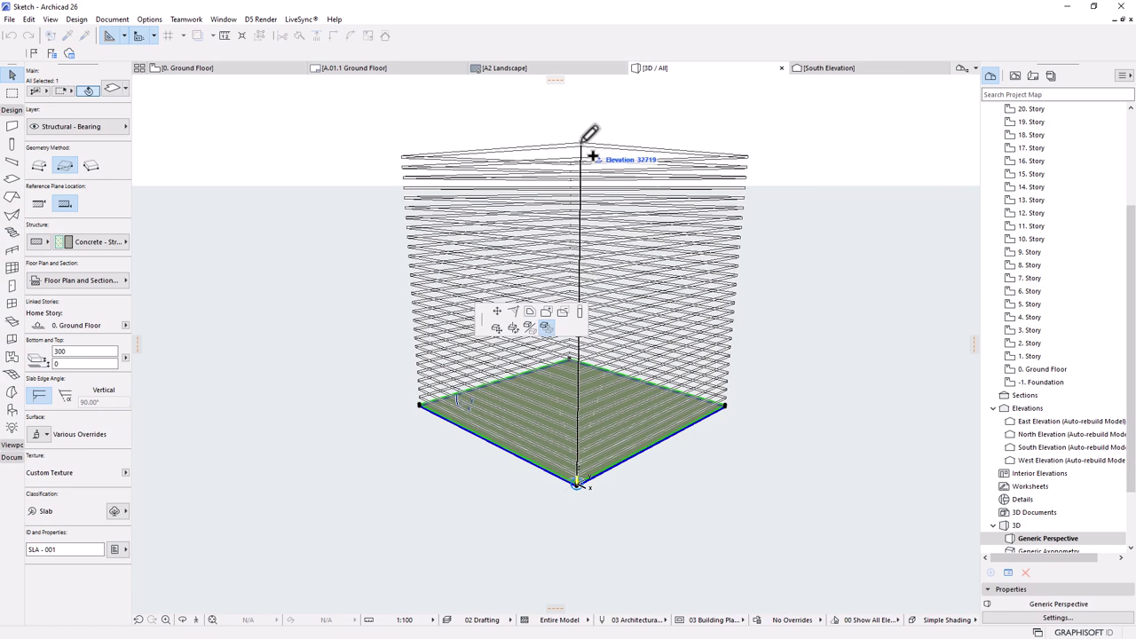
text(84000)
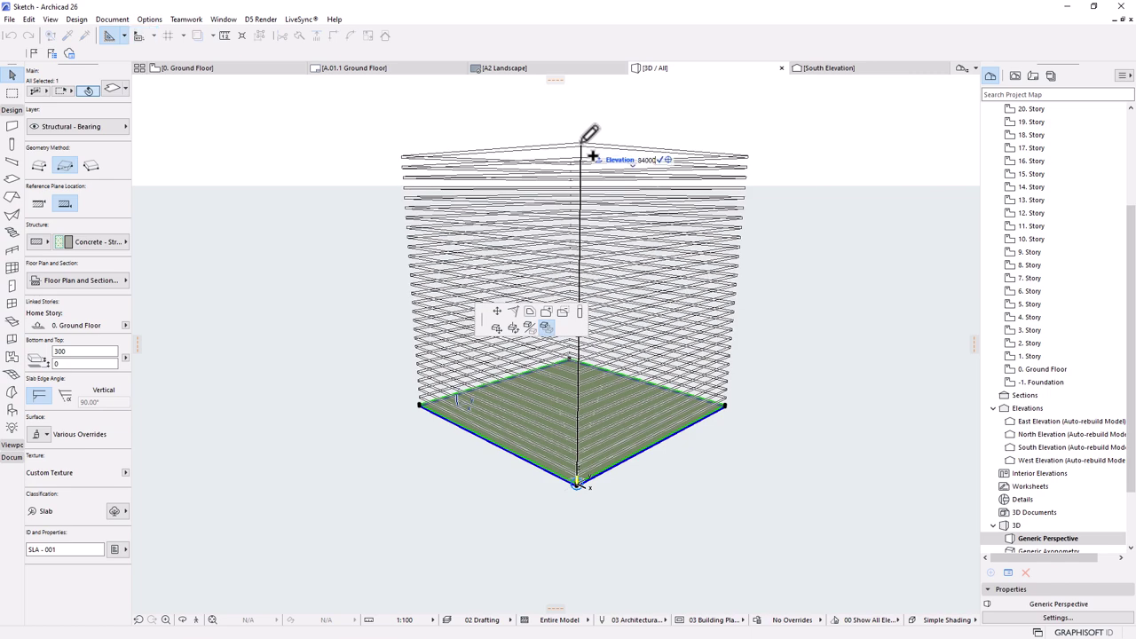
key(Return)
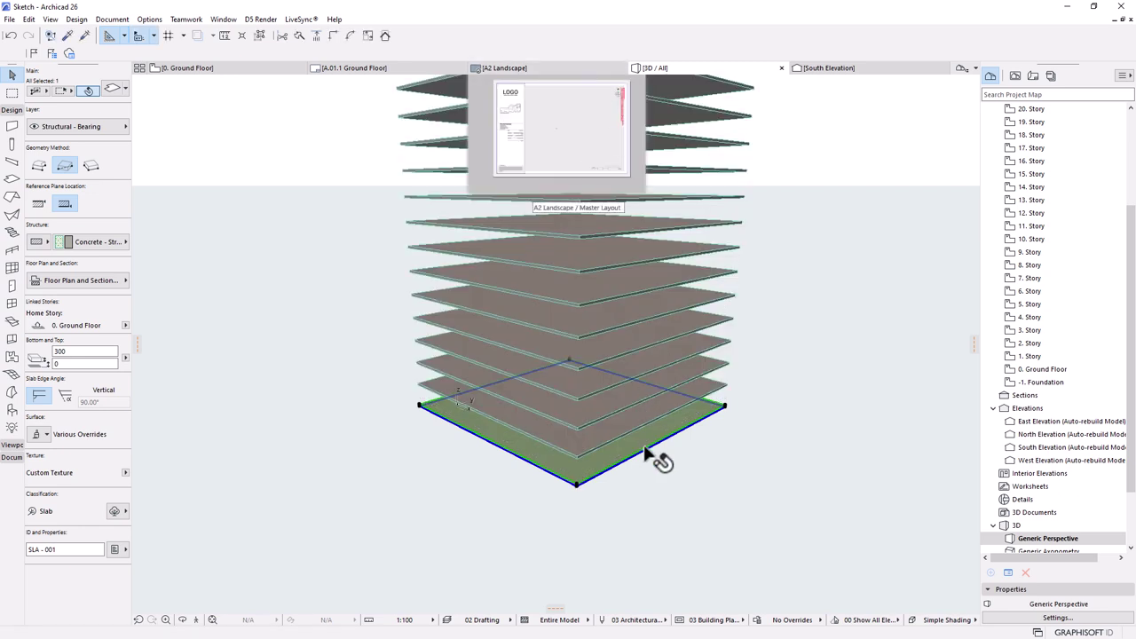
scroll(618, 504, down, 5)
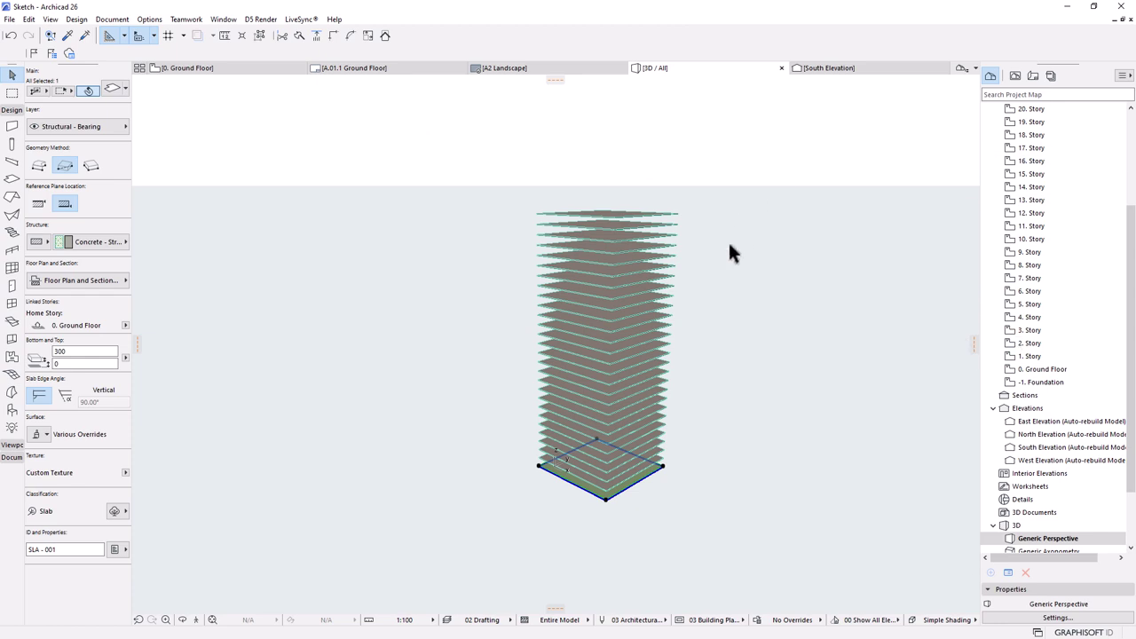
click(607, 316)
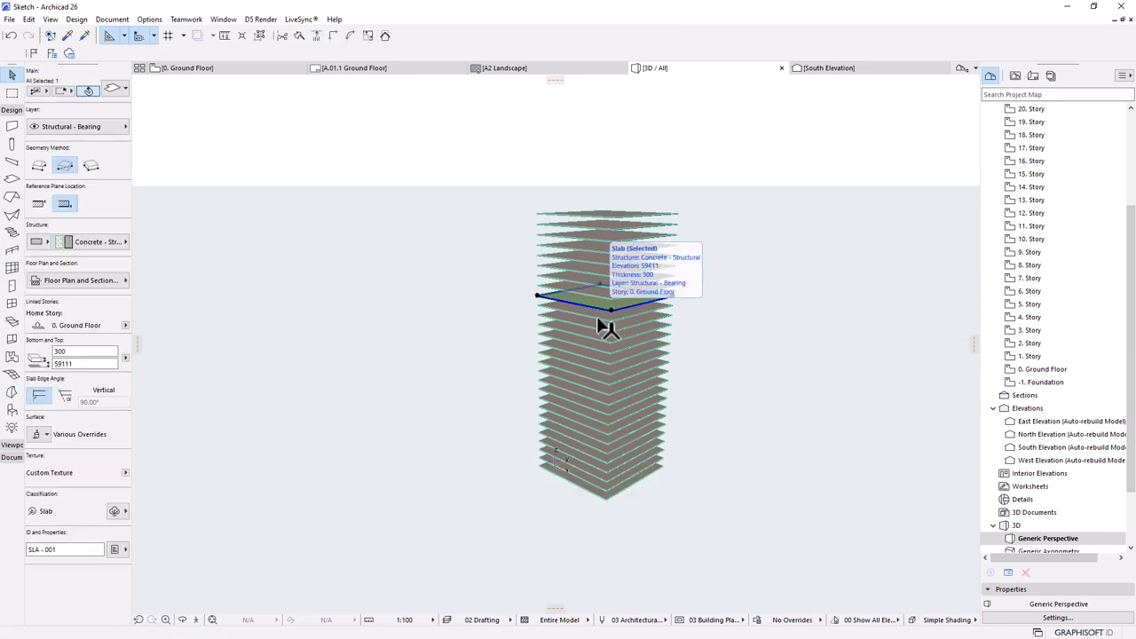
click(617, 378)
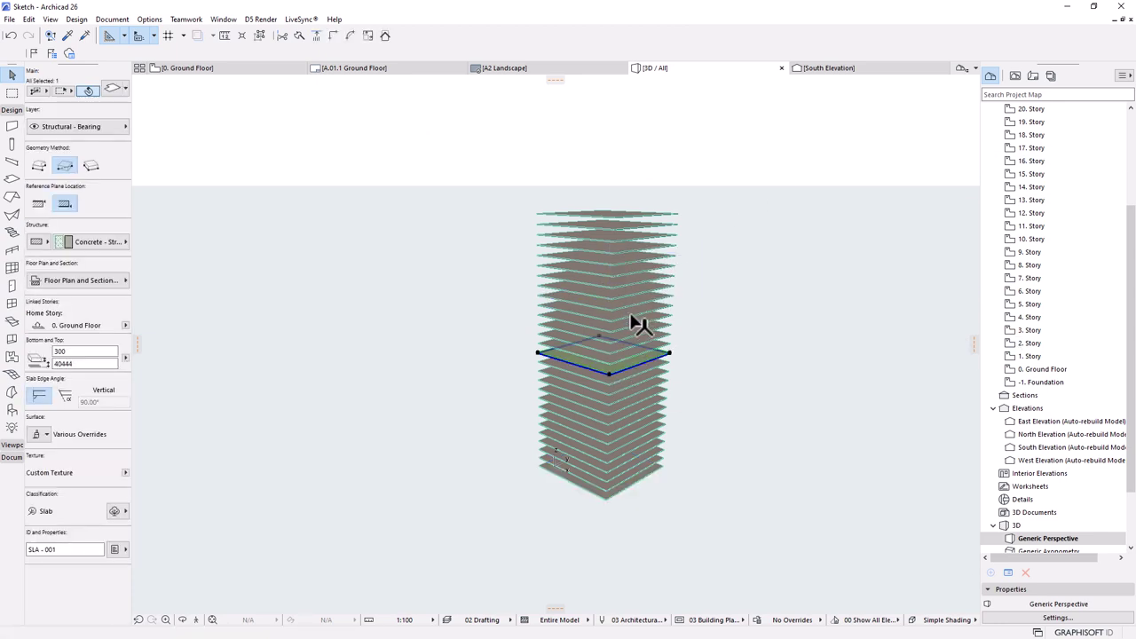
click(790, 405)
scroll(624, 318, up, 4)
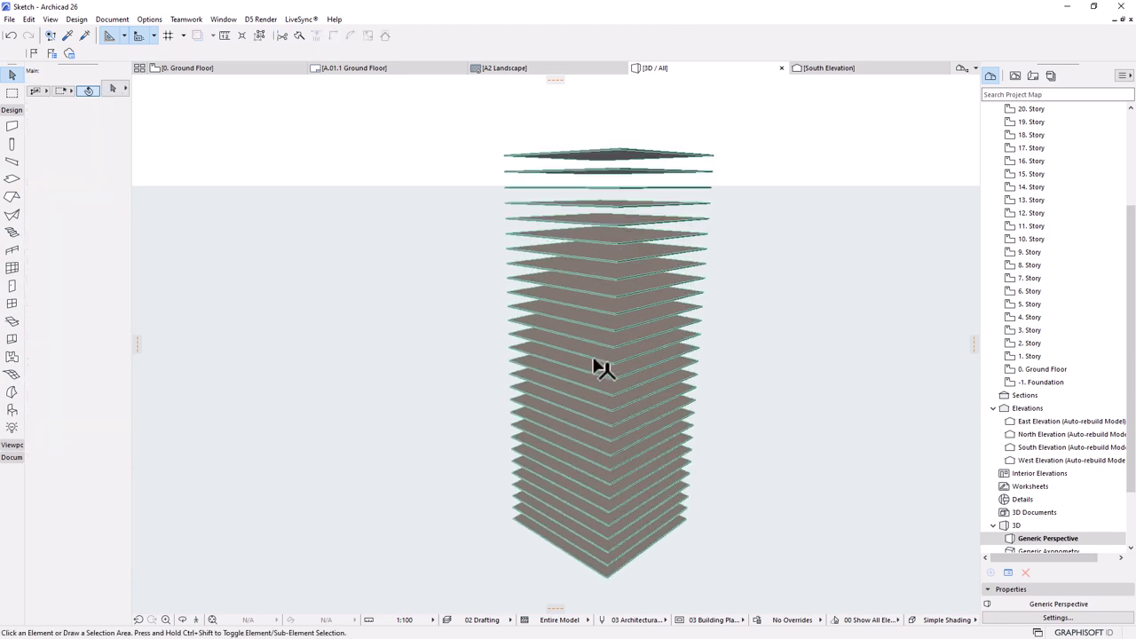
- Check the home story assigned to individual slab copies in the 3D stack
click(624, 342)
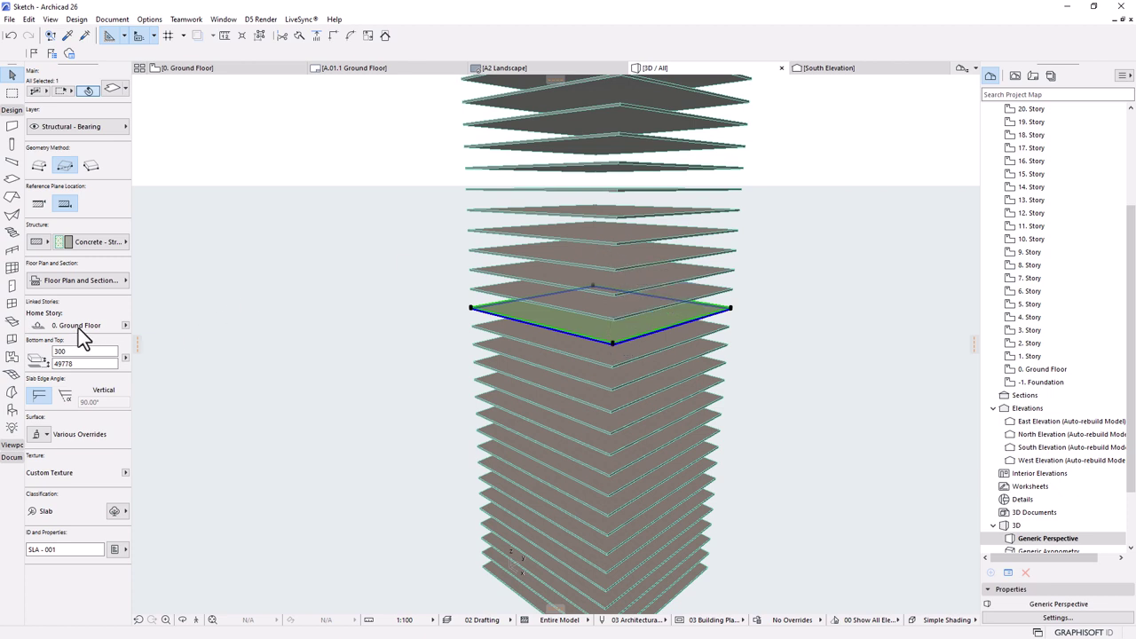
drag(533, 287, 603, 250)
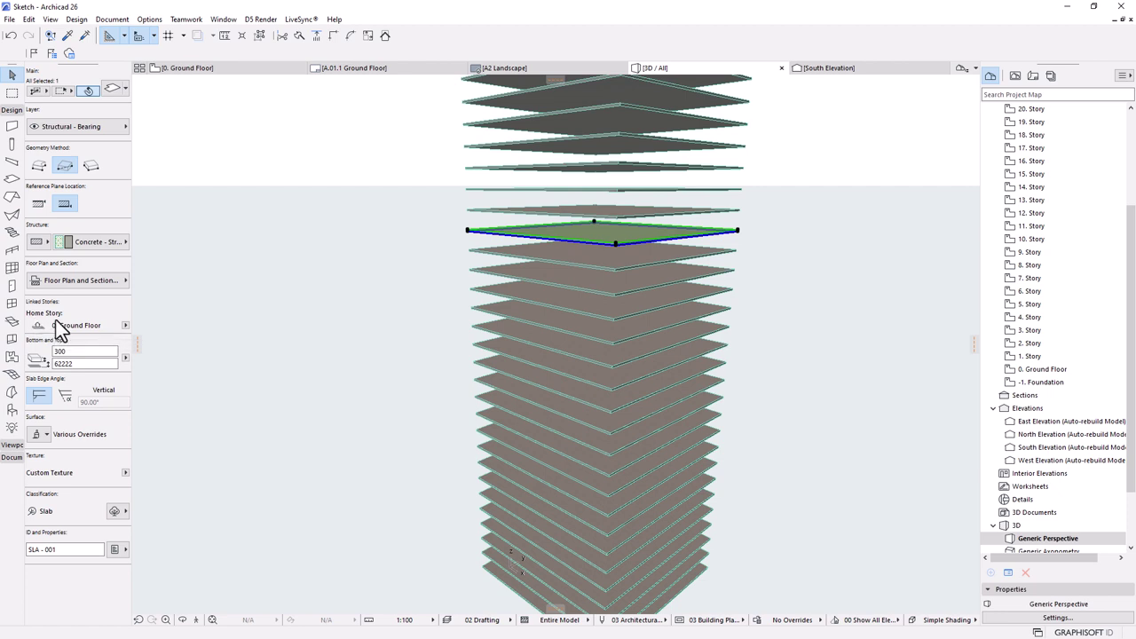
drag(593, 228, 604, 169)
drag(601, 306, 717, 418)
click(779, 321)
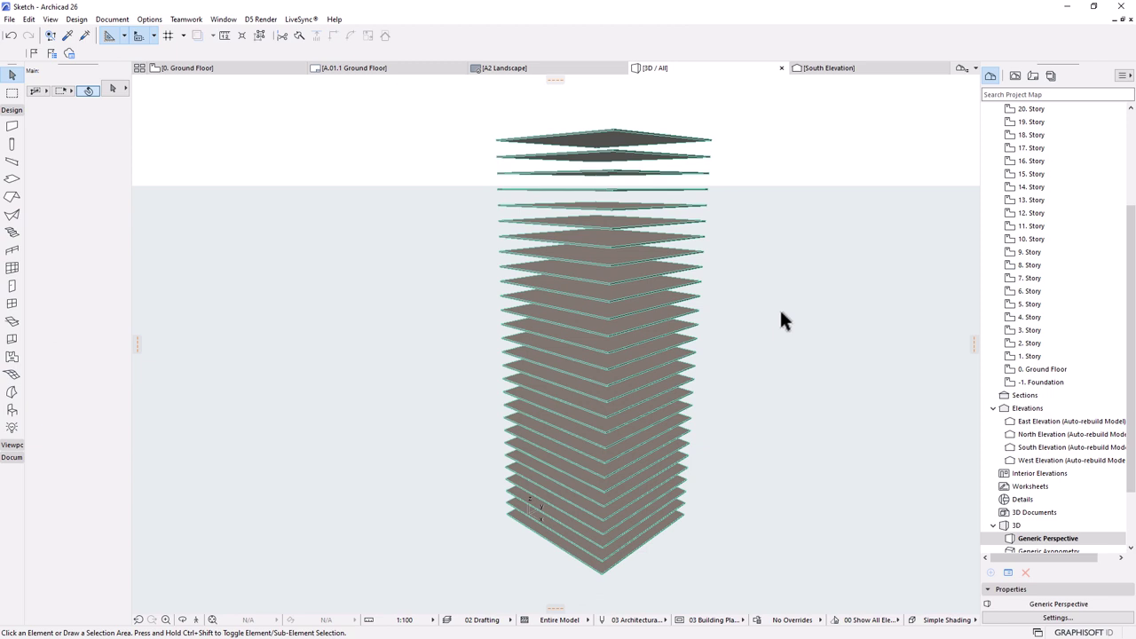
scroll(583, 367, up, 3)
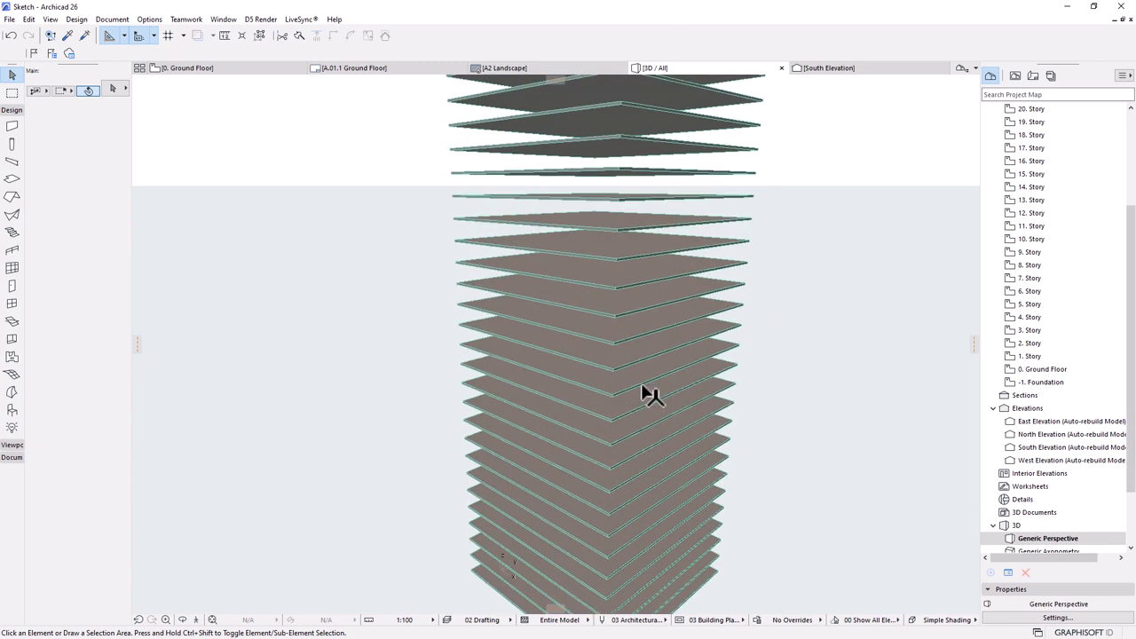
- Undo the slab multiplication and set up Multiply again with Elevate, Distribute, 27 copies and Set Home Story by Elevation enabled
key(ctrl+z)
scroll(656, 484, up, 3)
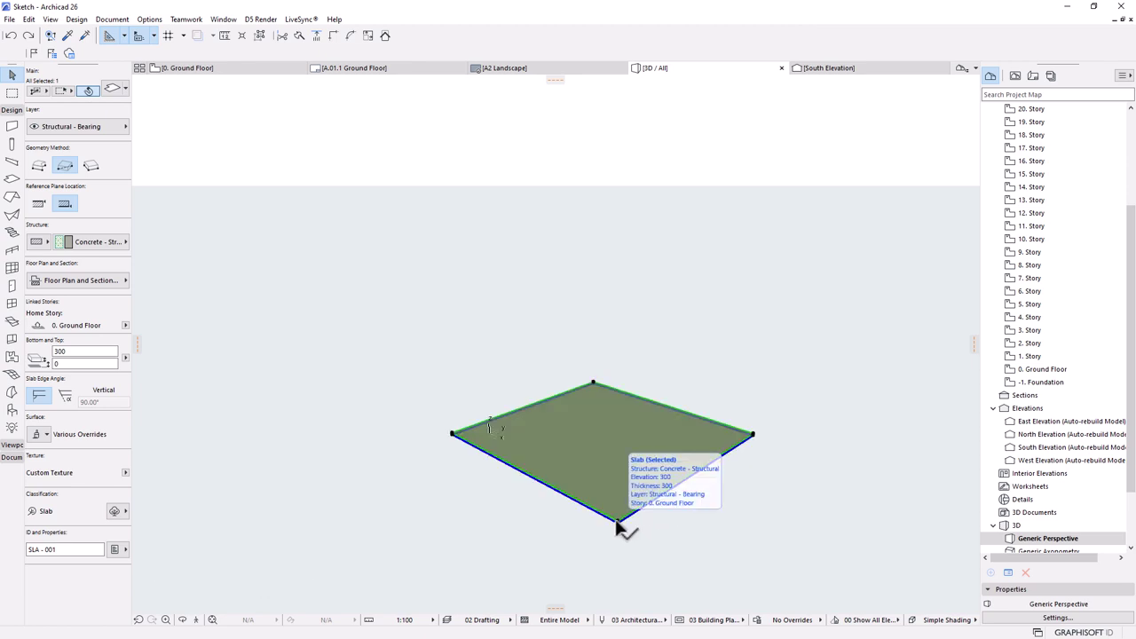
click(616, 522)
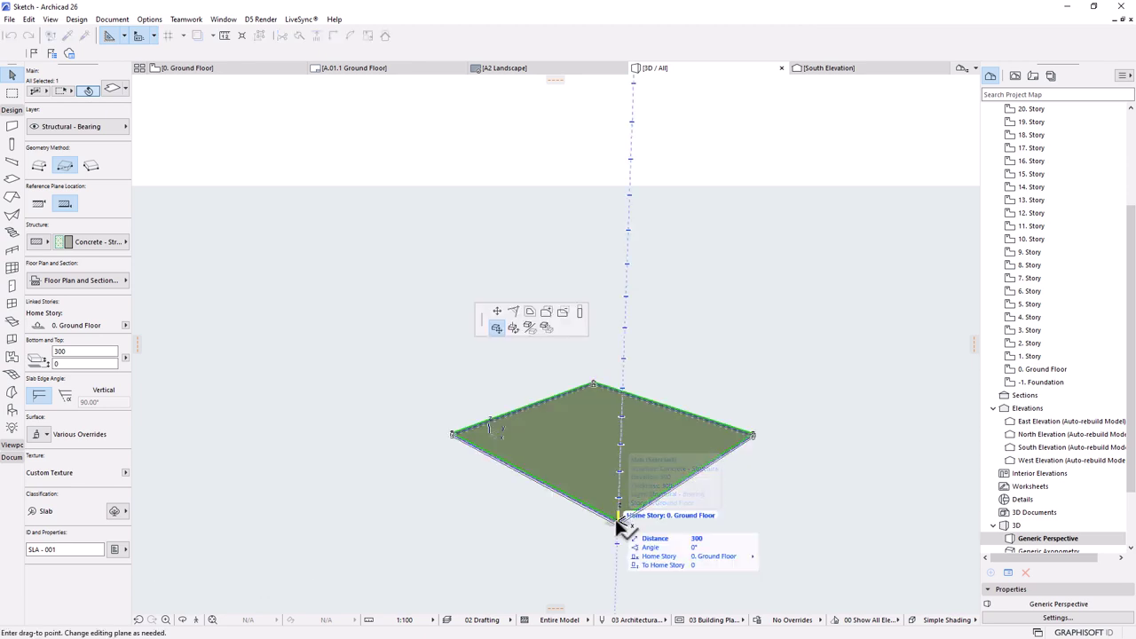
click(543, 328)
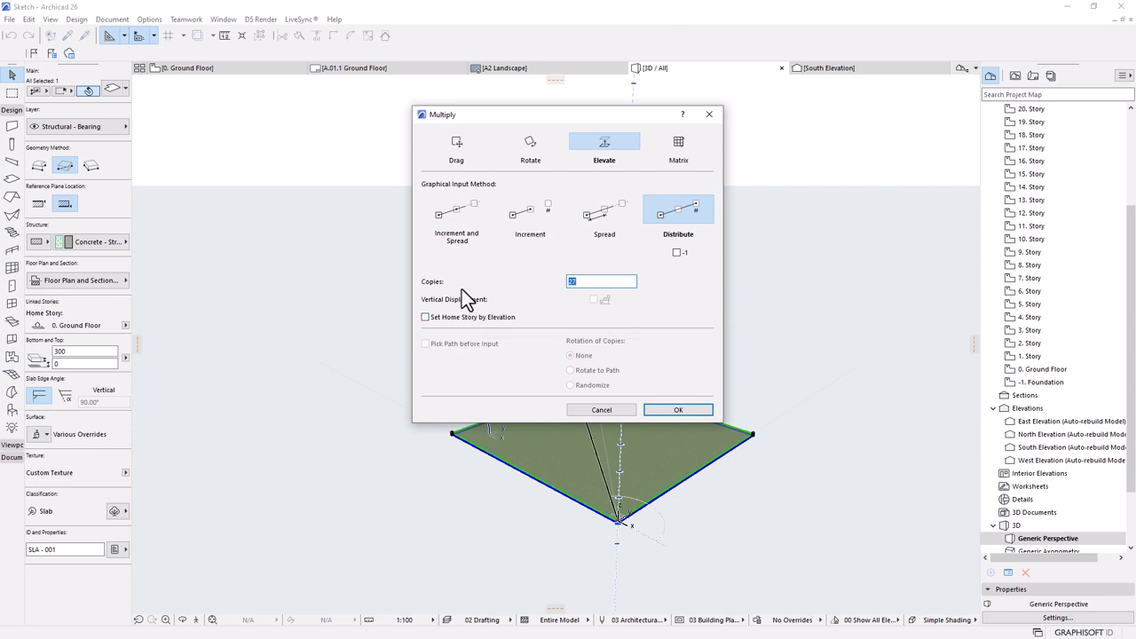
click(426, 317)
click(677, 413)
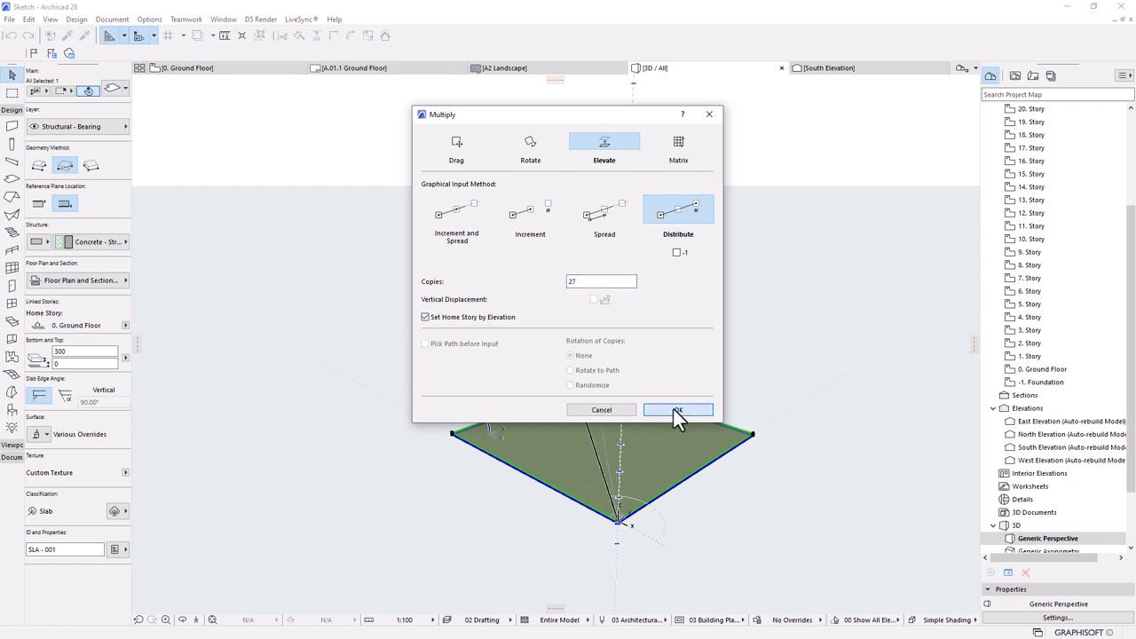
- Distribute the slab copies vertically from the ground-floor slab's front corner over an elevation of 84000
click(619, 523)
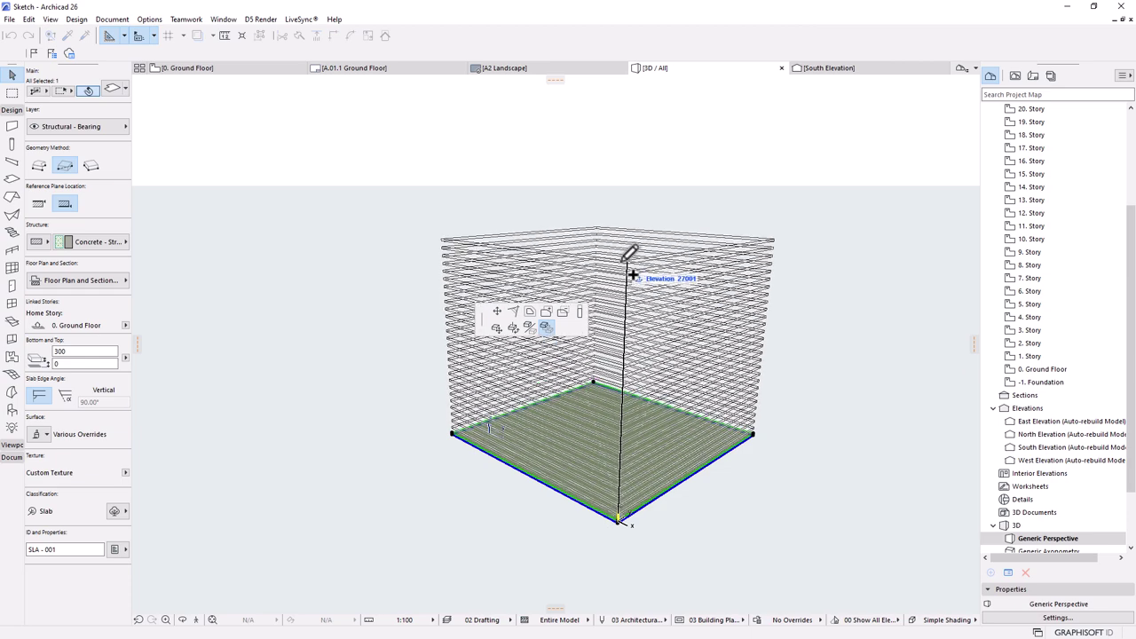
text(8400)
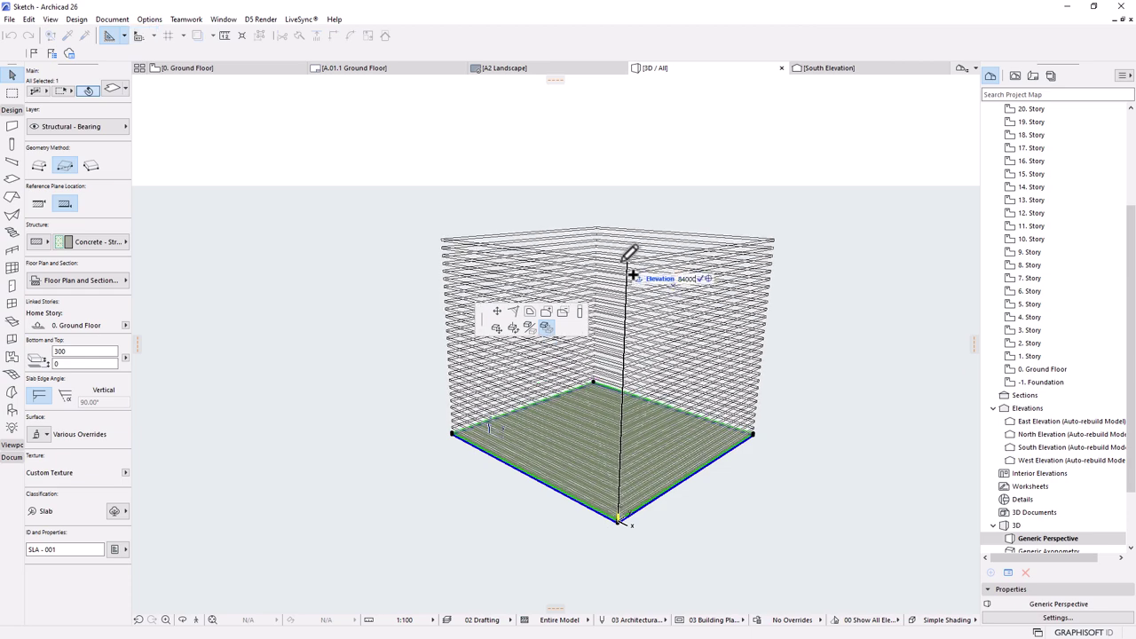
key(Return)
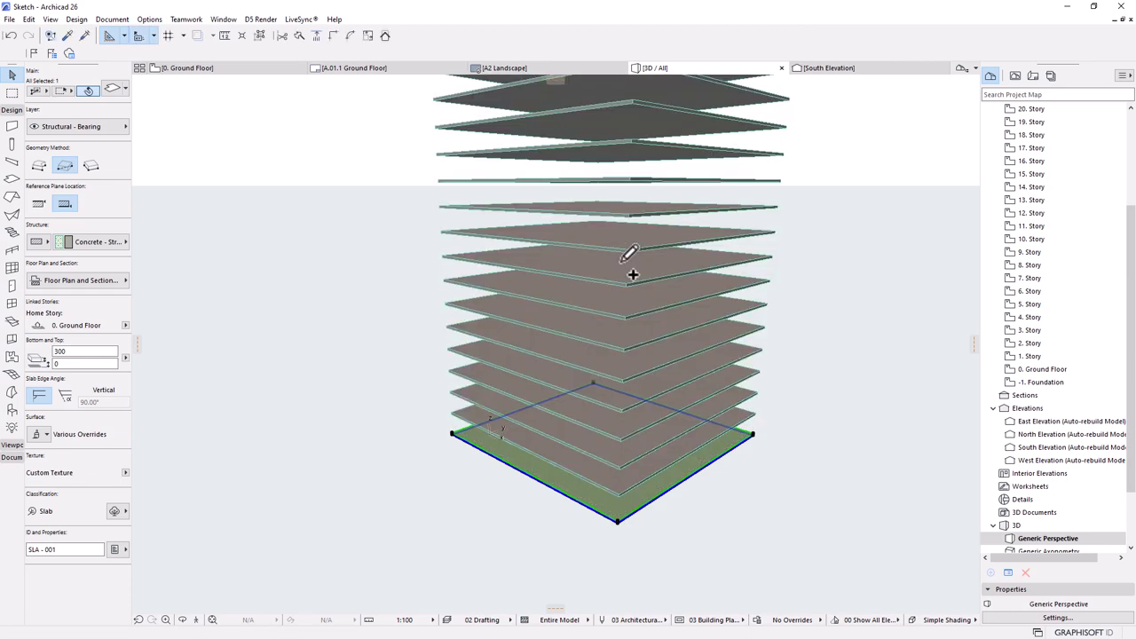
- Check the home story and elevation of several slabs at different heights in the new stack
click(642, 213)
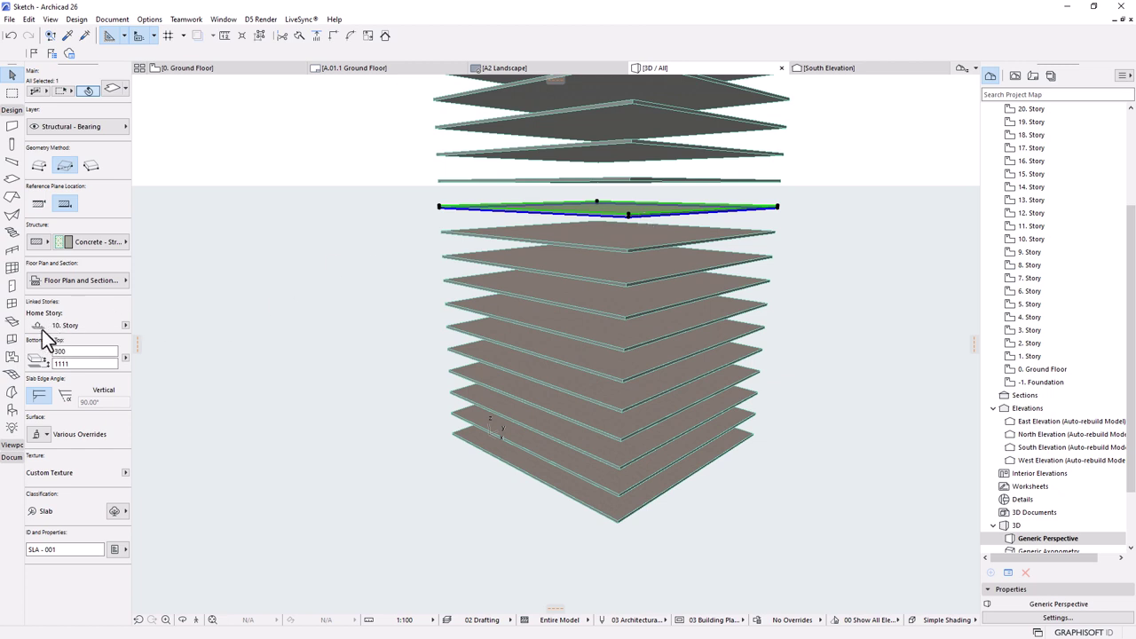
shift+middle_drag(606, 361, 609, 540)
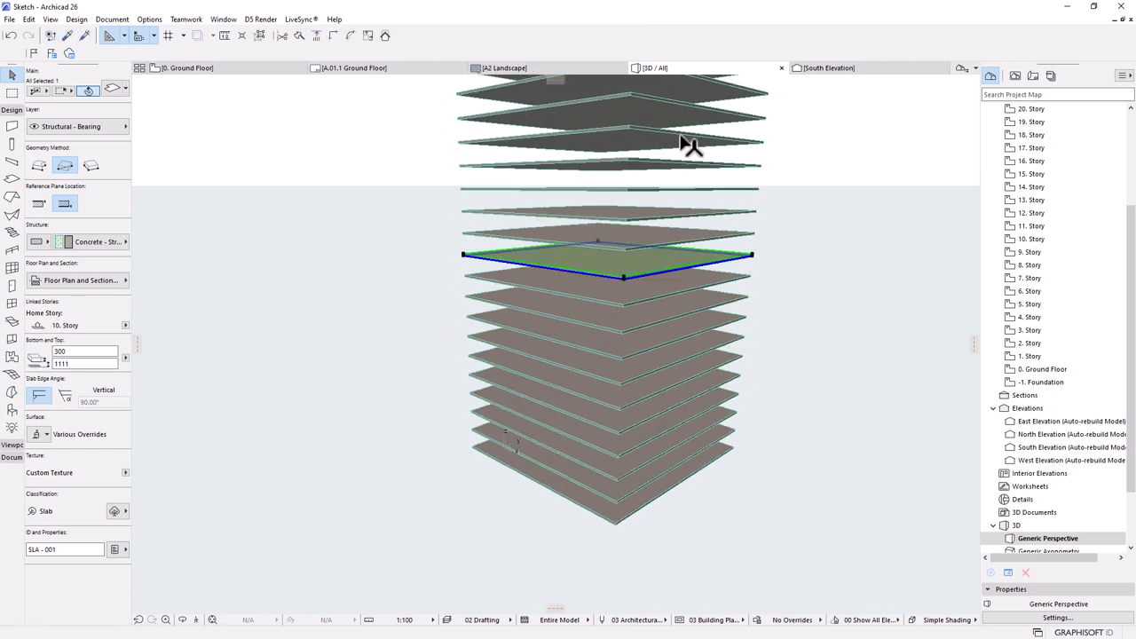
click(627, 168)
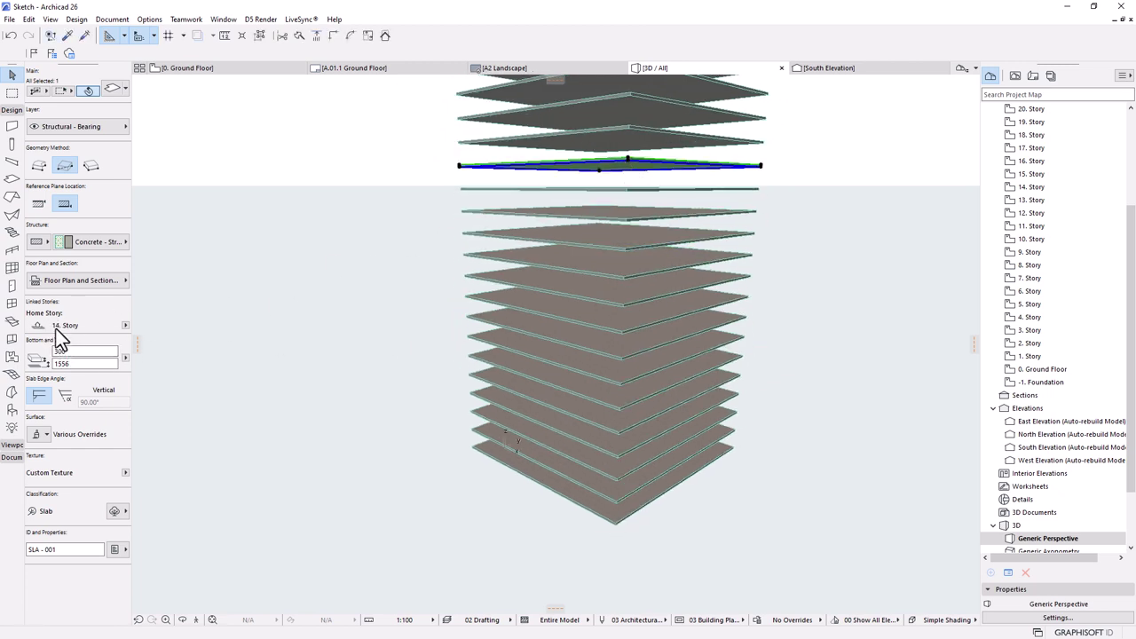
shift+middle_drag(497, 454, 520, 470)
scroll(520, 470, down, 3)
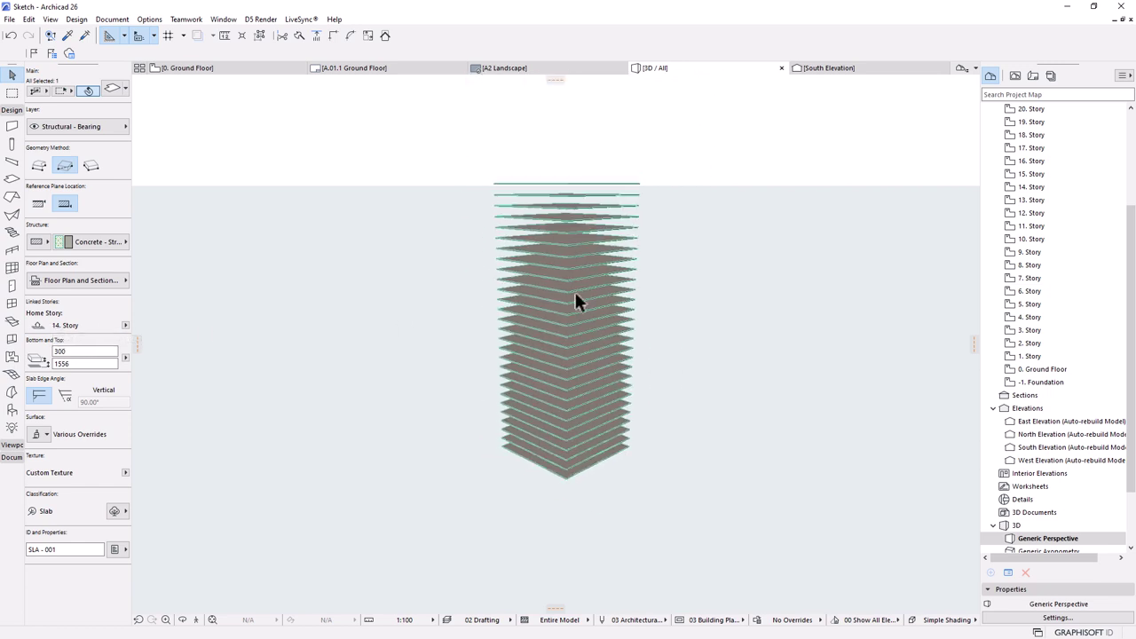
click(573, 230)
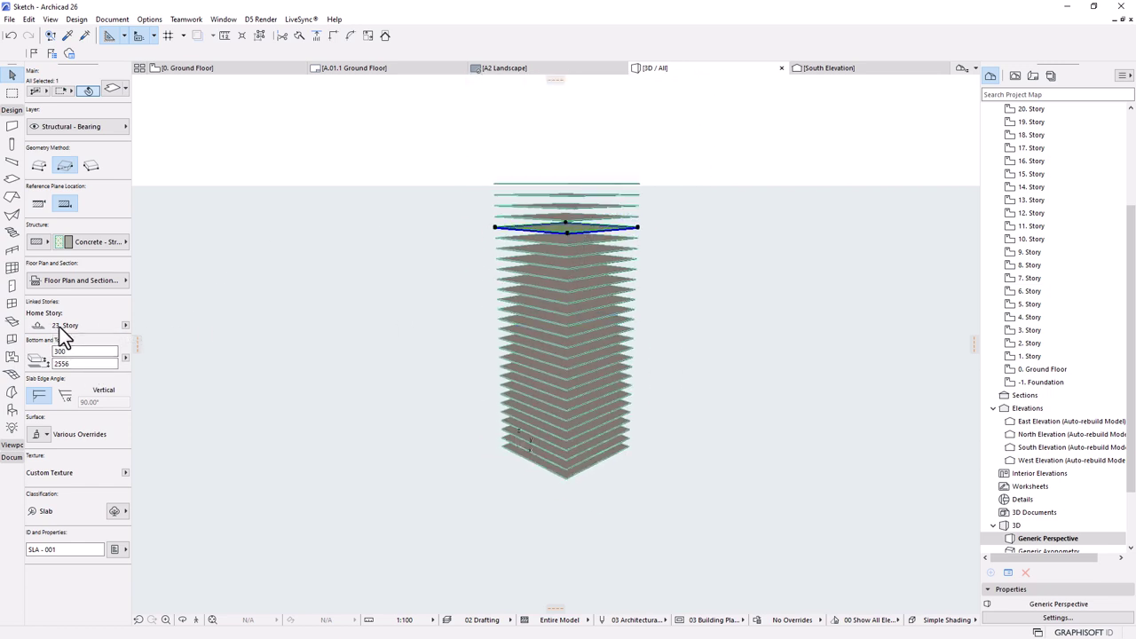
click(486, 407)
shift+middle_drag(486, 405, 577, 346)
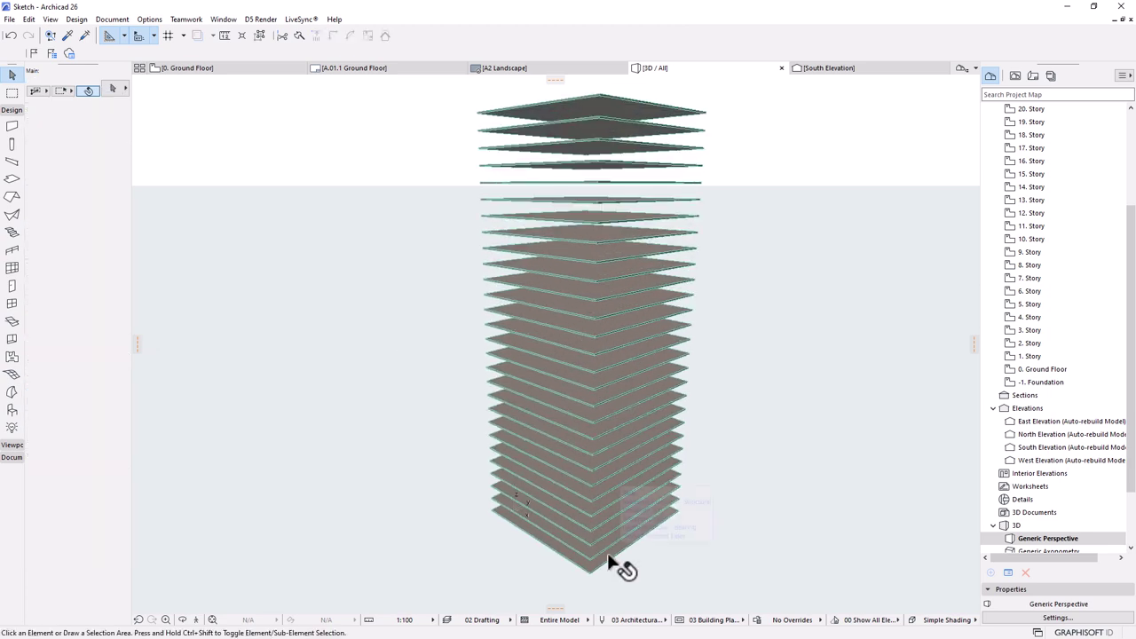
click(621, 482)
click(796, 293)
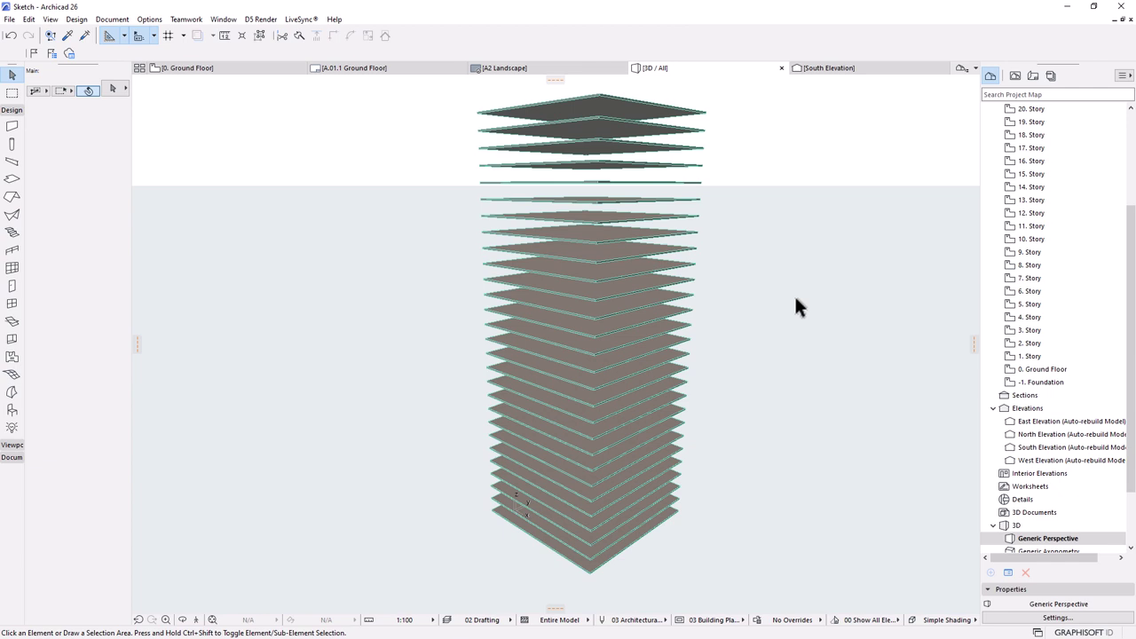
shift+middle_drag(532, 231, 524, 266)
scroll(524, 271, up, 2)
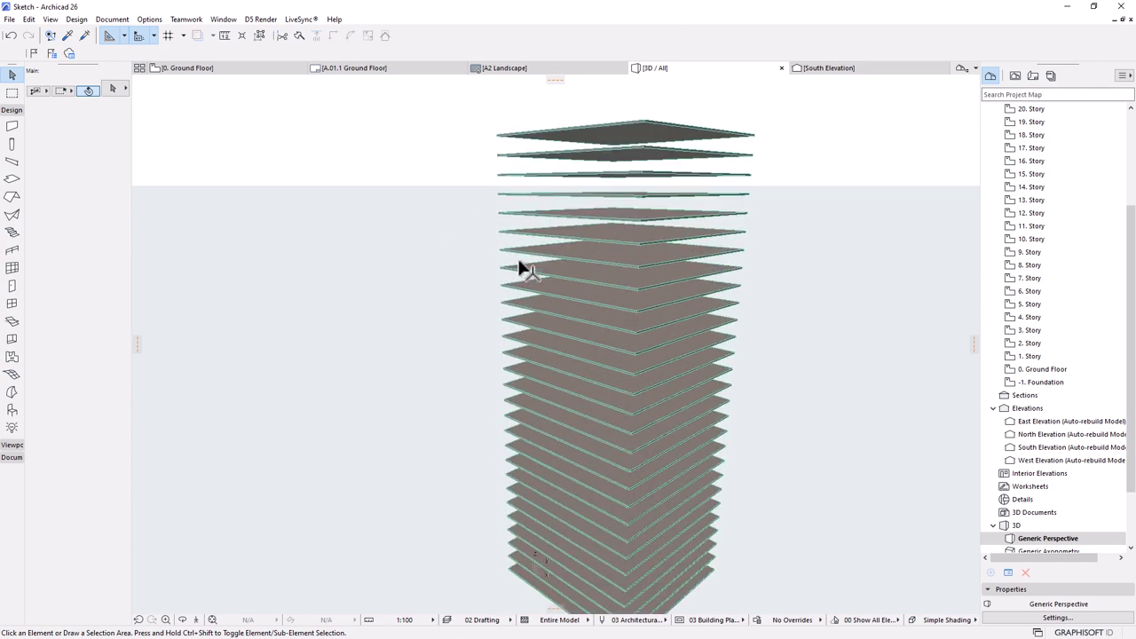
mouse_move(538, 254)
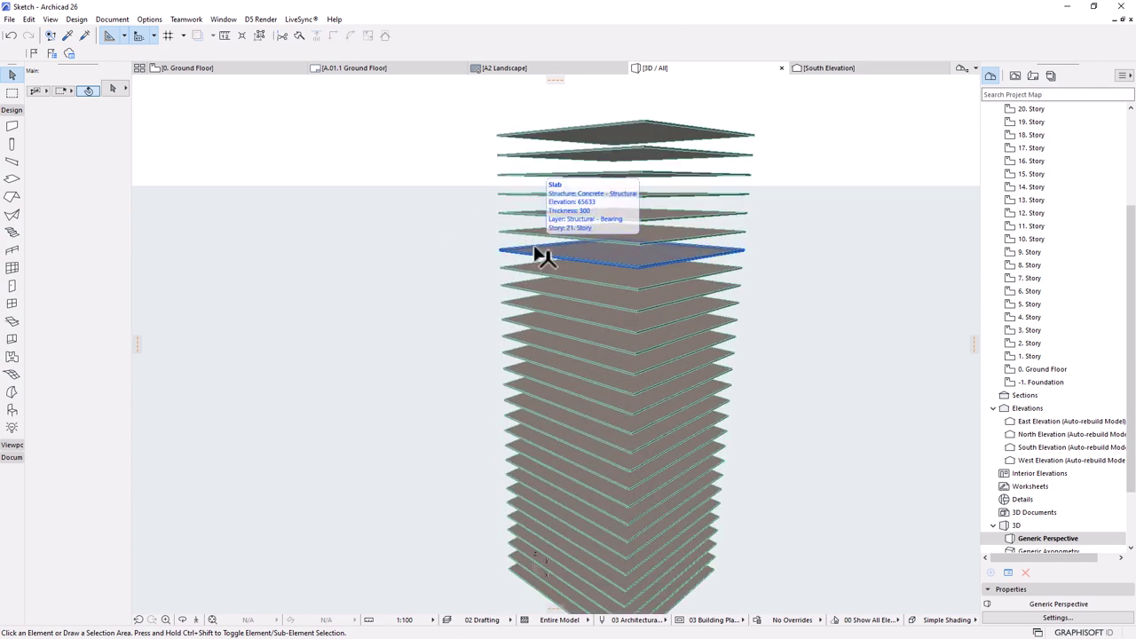
scroll(710, 260, down, 2)
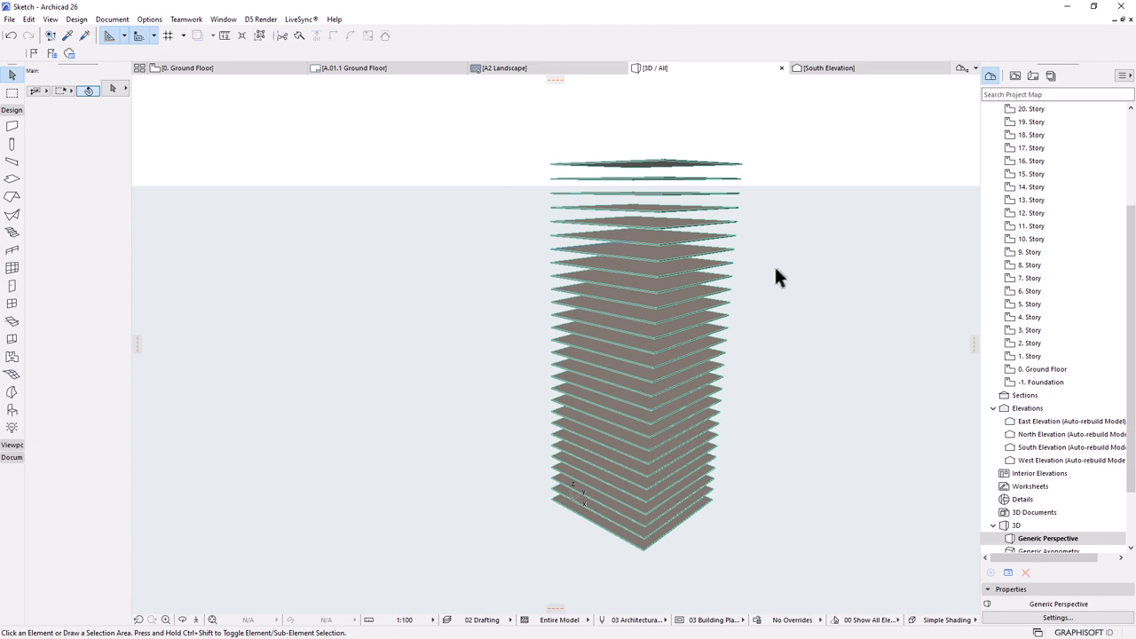
shift+middle_drag(775, 270, 599, 340)
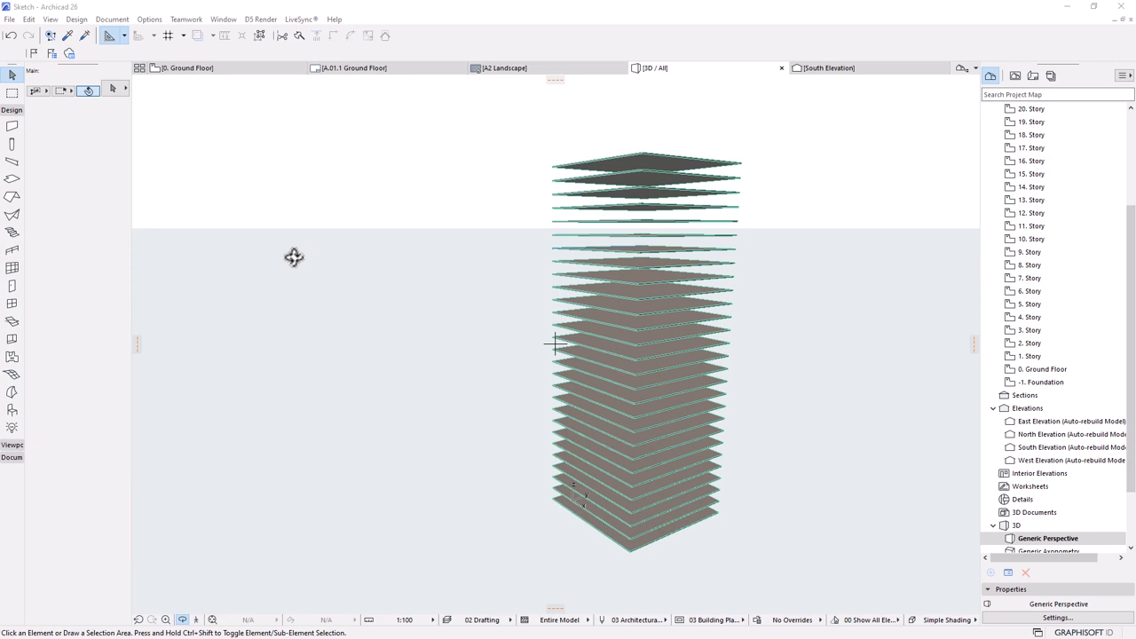
- Open the Curtain Wall default settings and apply the Generic Curtain Wall favorite
click(12, 267)
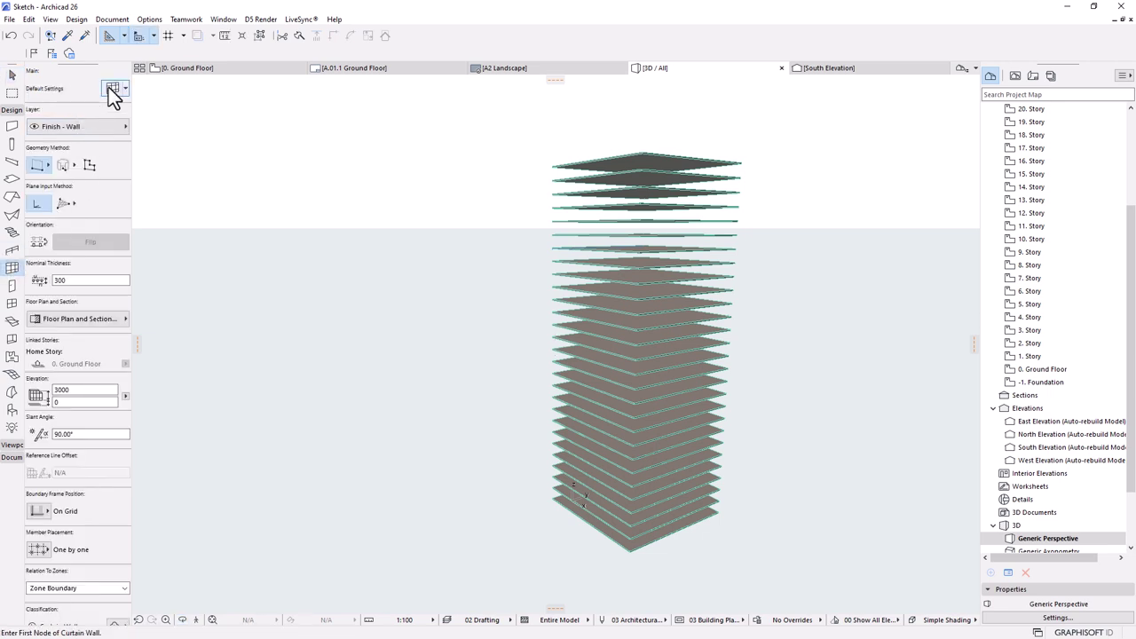
click(112, 89)
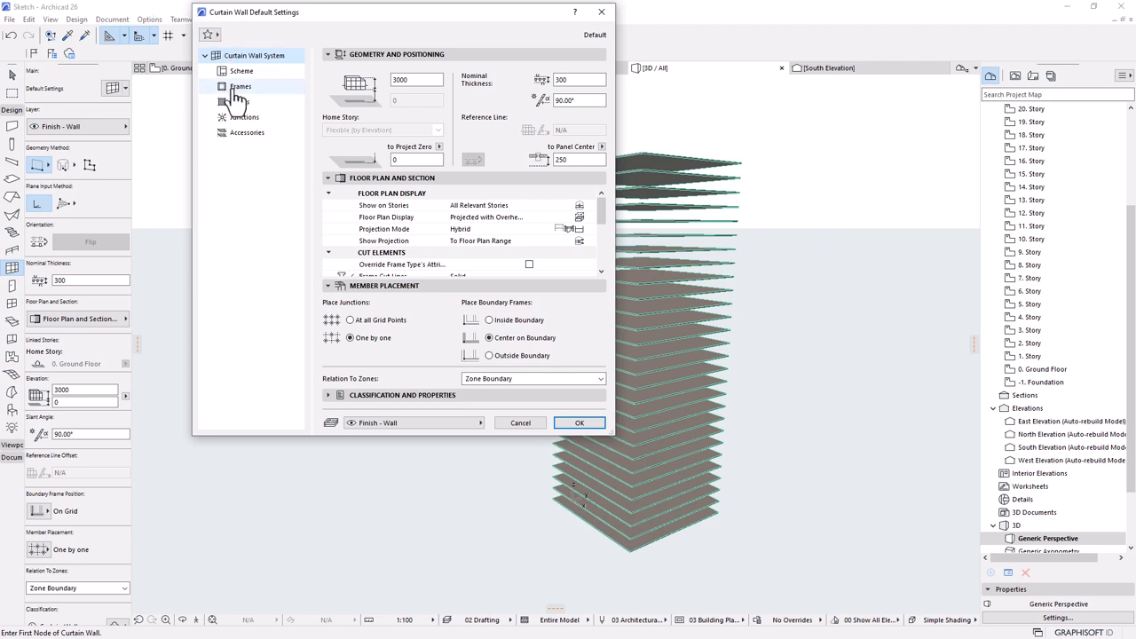
click(213, 35)
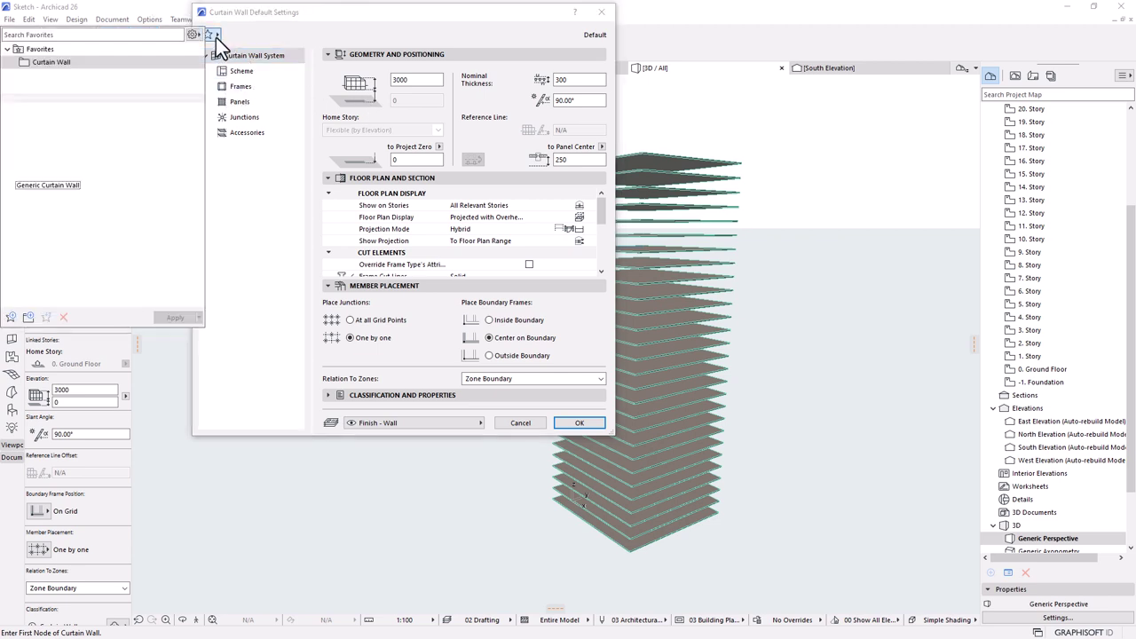
double_click(51, 166)
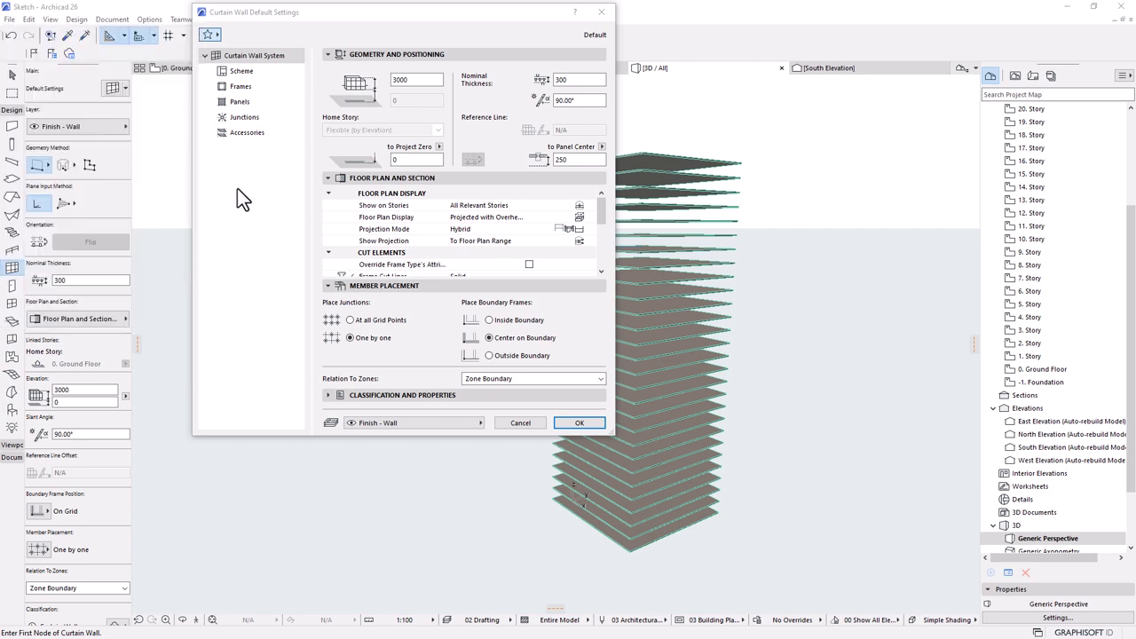
- Apply the Checkerboard 1000/1000 favorite to the curtain wall's scheme
click(242, 71)
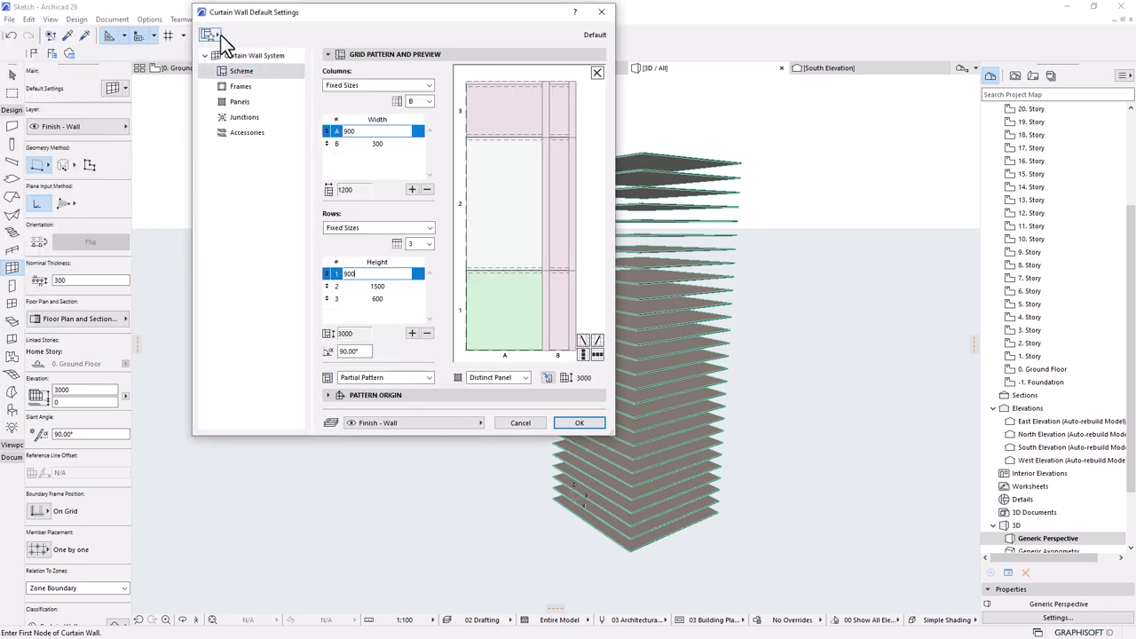
click(213, 37)
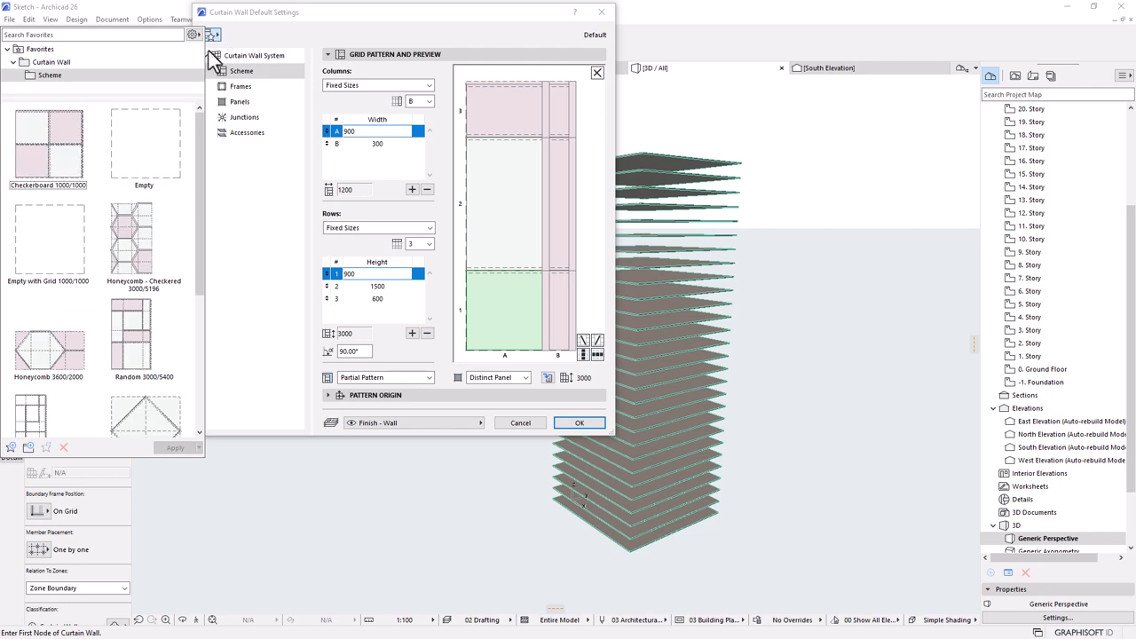
mouse_move(198, 121)
mouse_down()
mouse_move(201, 309)
mouse_move(207, 120)
mouse_up()
click(49, 148)
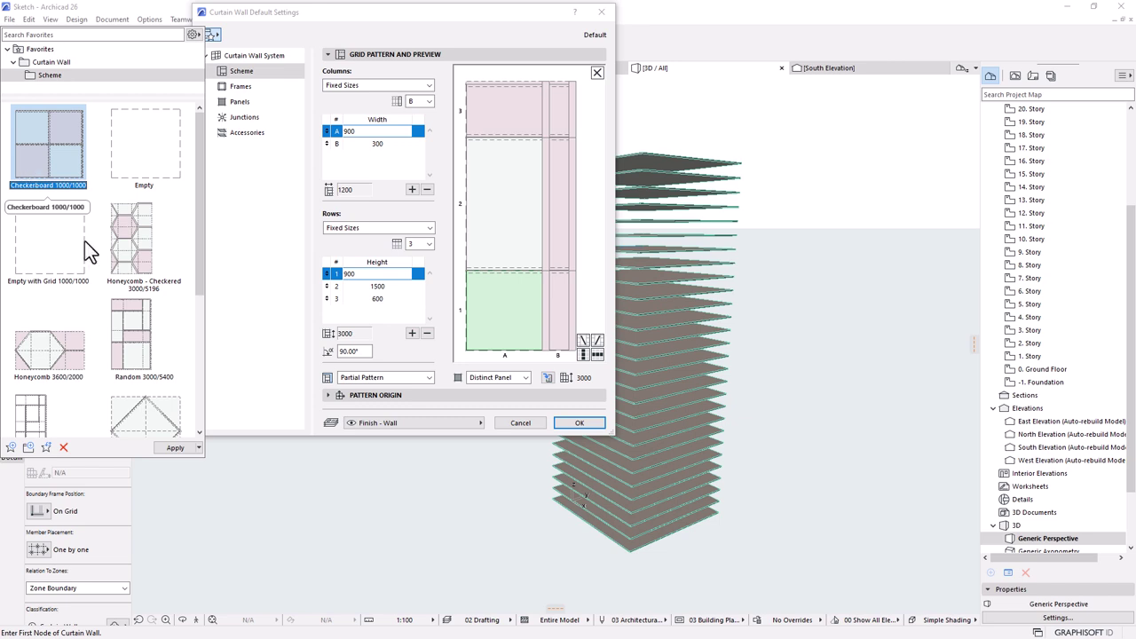
double_click(57, 147)
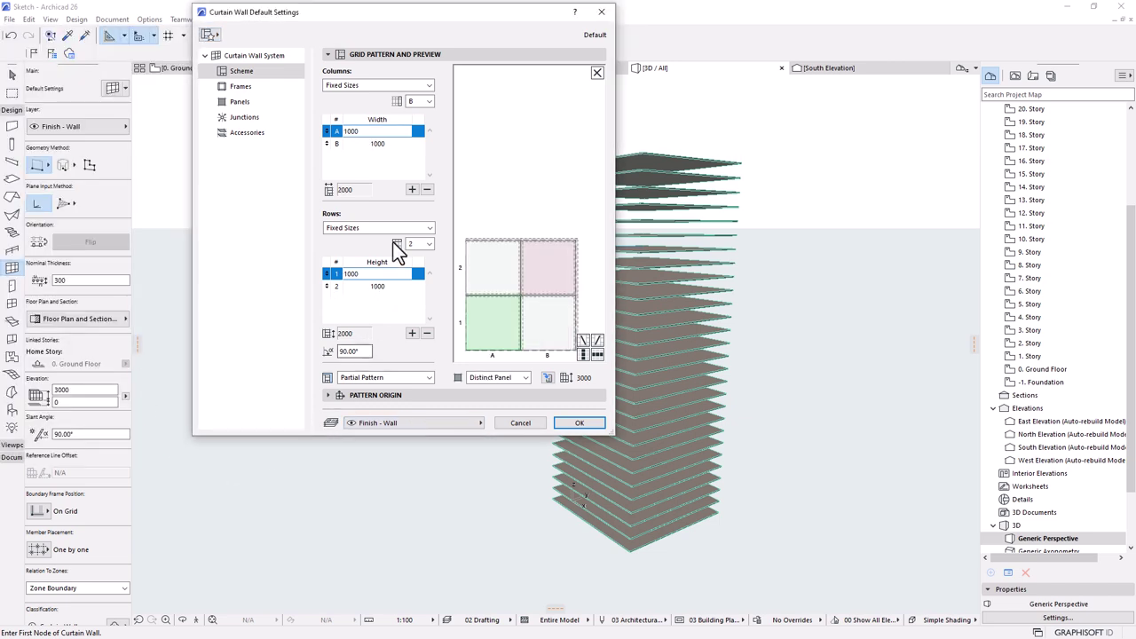
- Select all four cells of the curtain wall grid pattern and set their panel type to Main Panel
click(535, 284)
click(556, 265)
shift+click(507, 271)
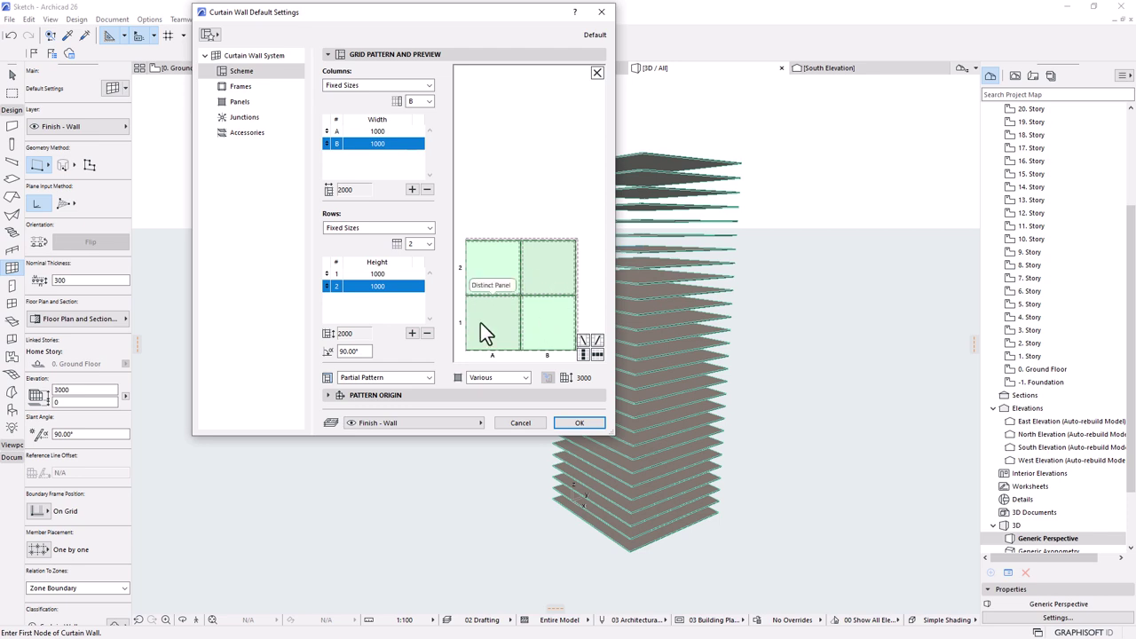
click(488, 377)
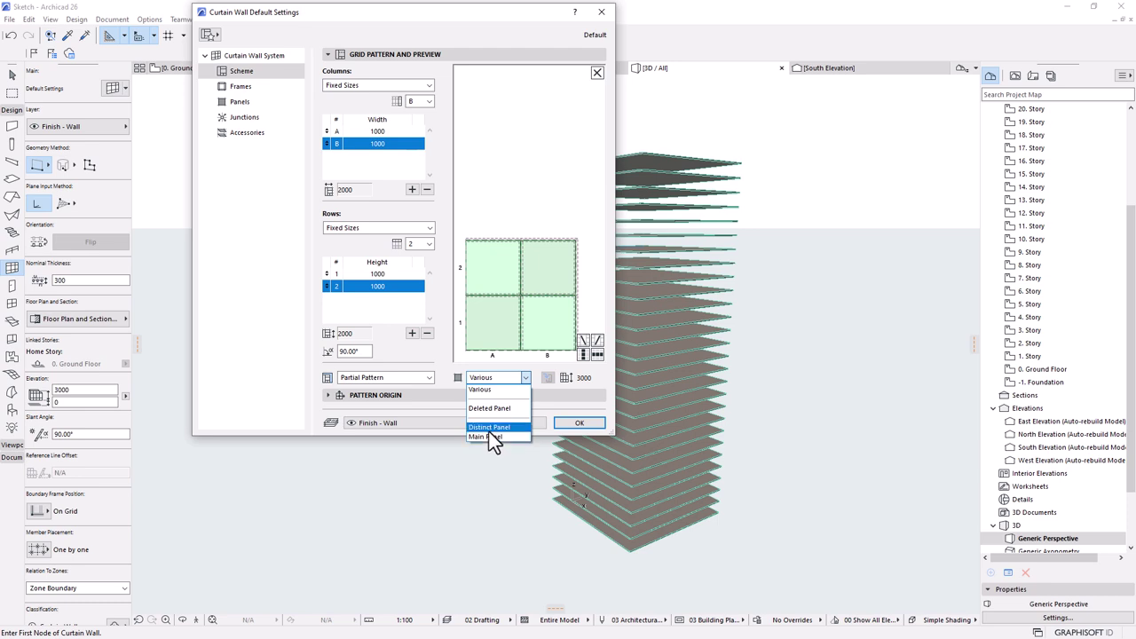
click(486, 437)
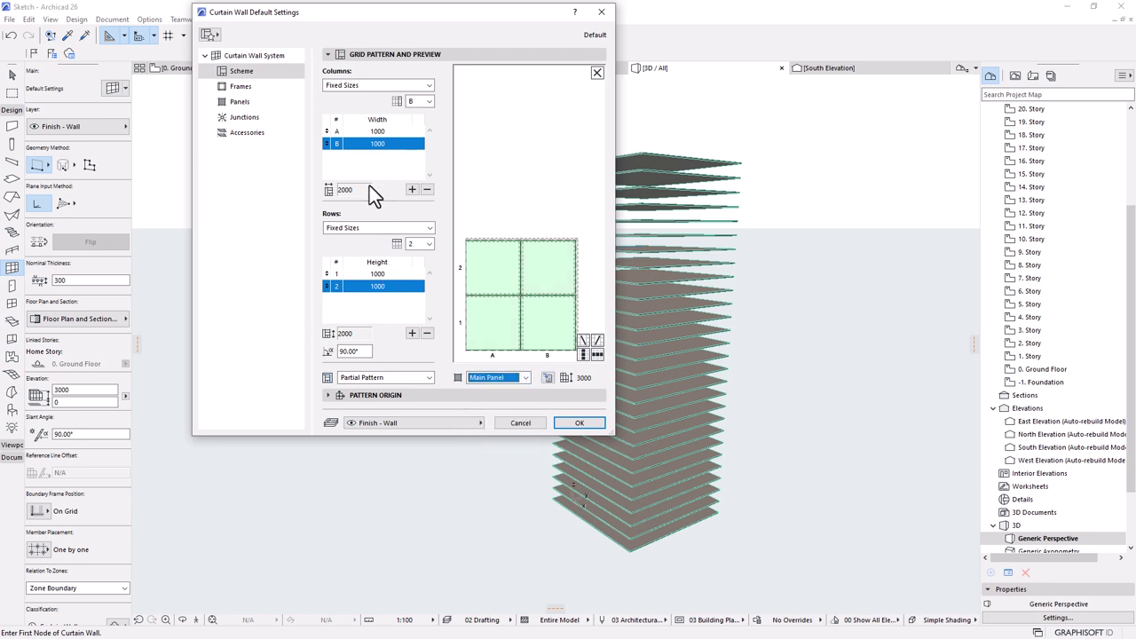
- Set the widths of grid pattern columns A and B to 1200 each
click(379, 144)
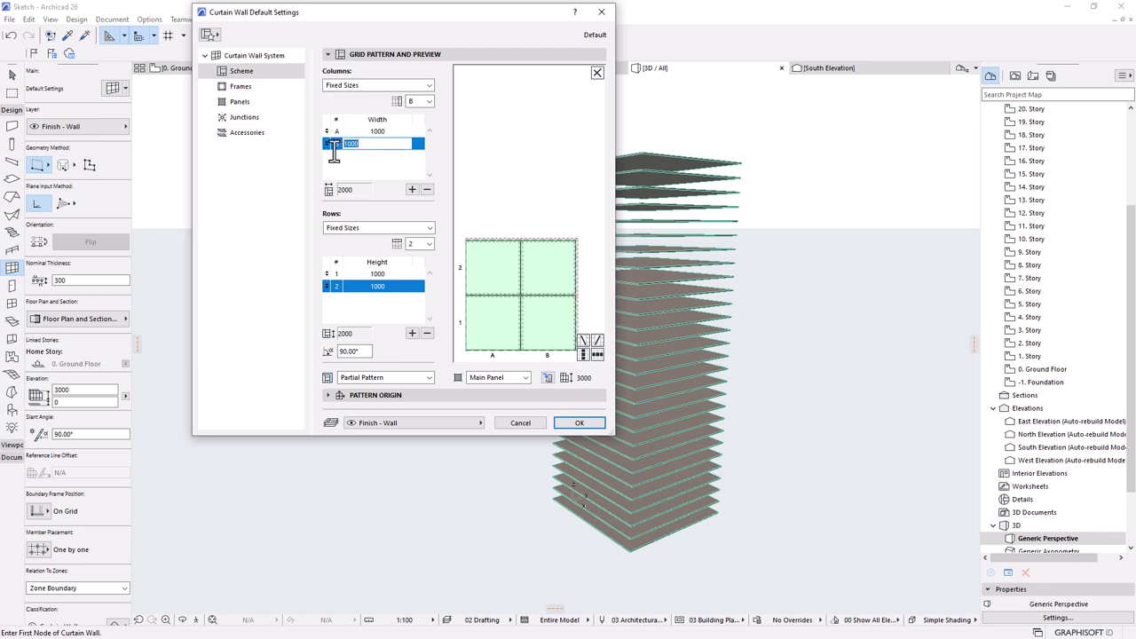
text(12000)
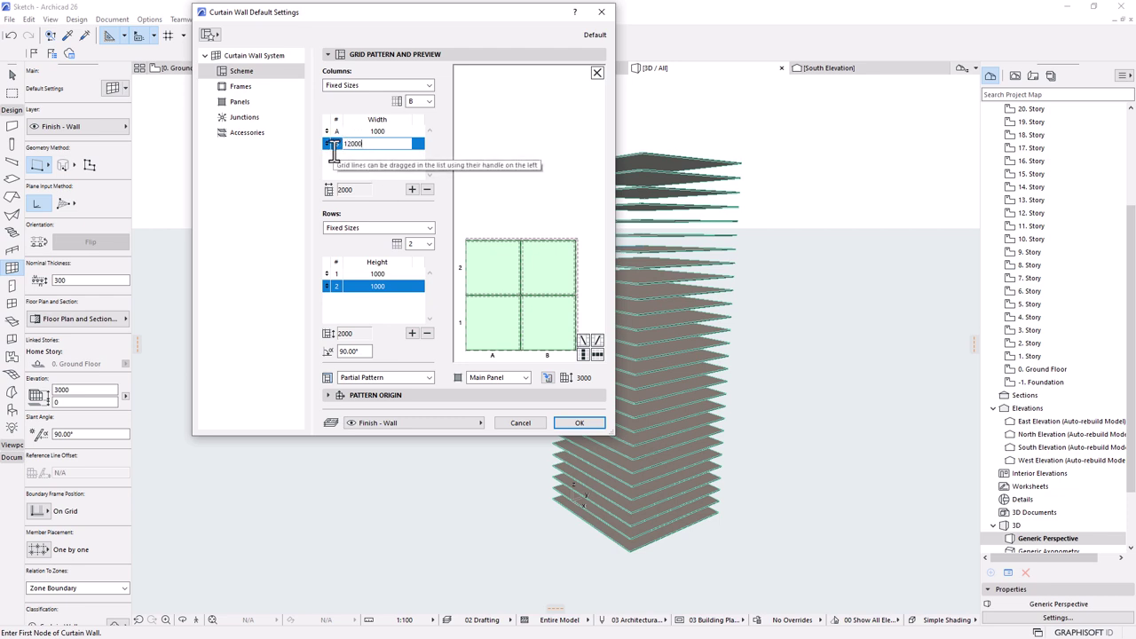
click(402, 131)
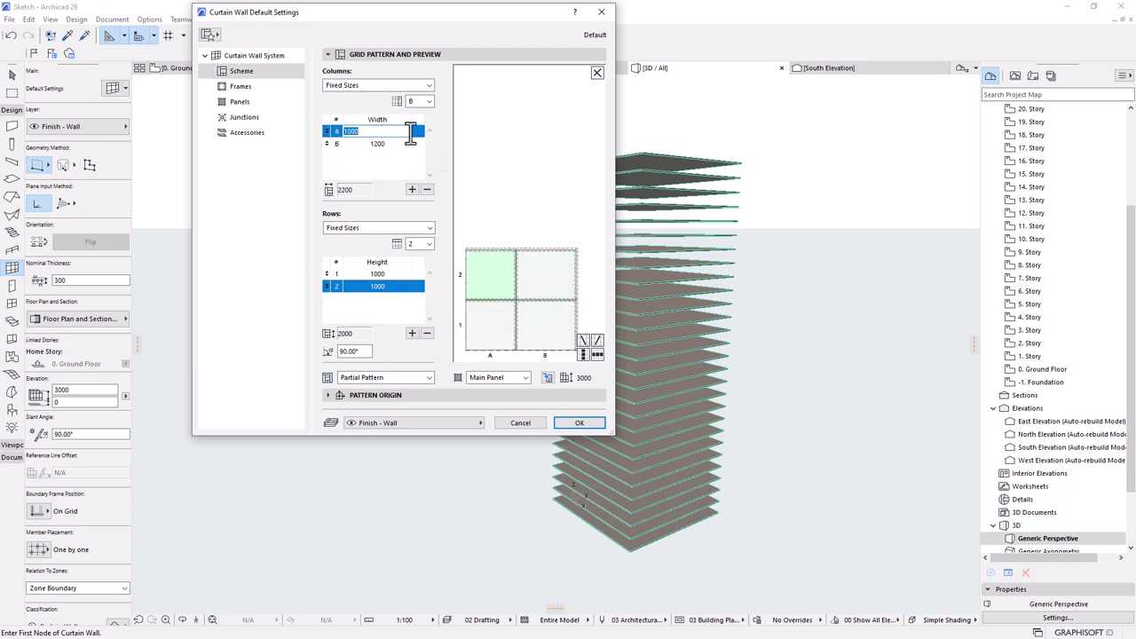
text(1200)
click(389, 165)
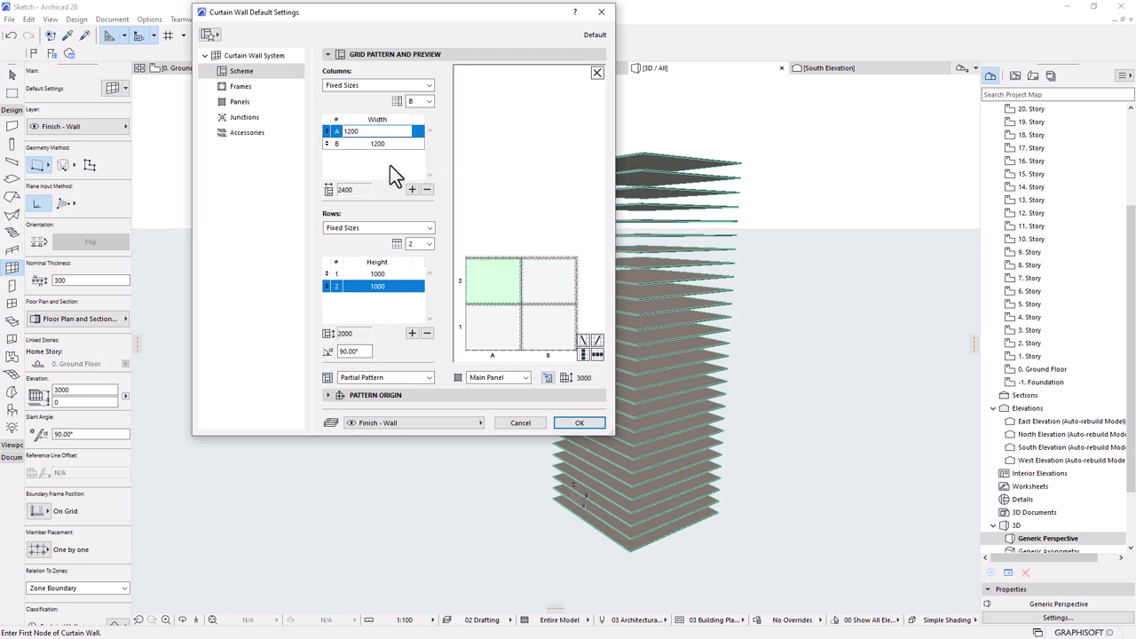
- Remove the second row from the grid pattern, set the remaining row's height to 3000, and accept the curtain wall defaults
click(380, 275)
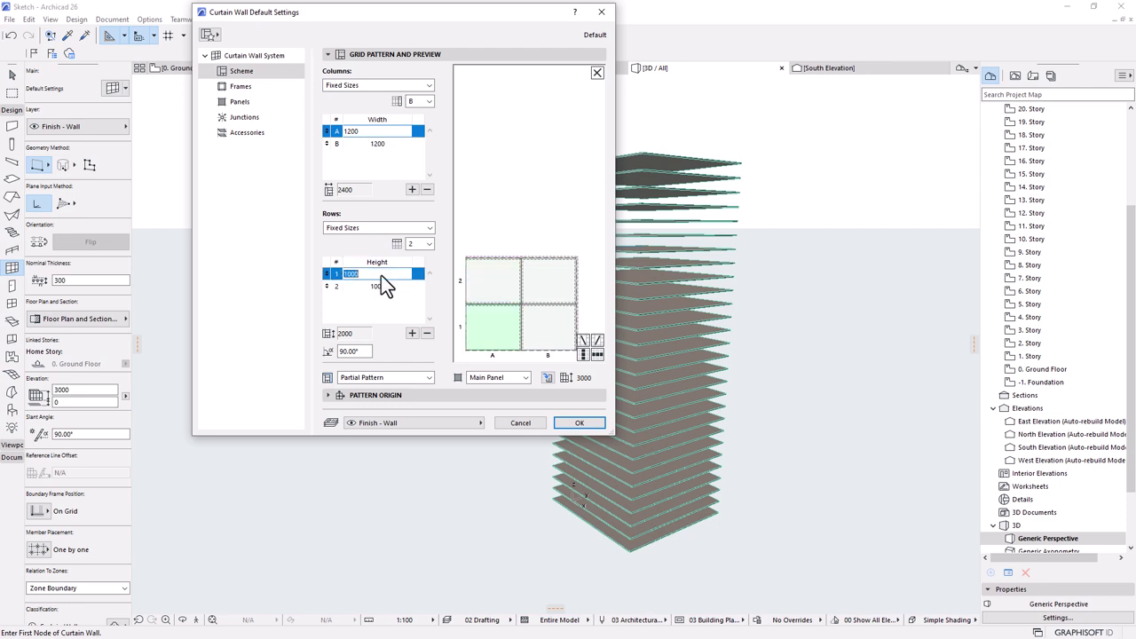
click(373, 286)
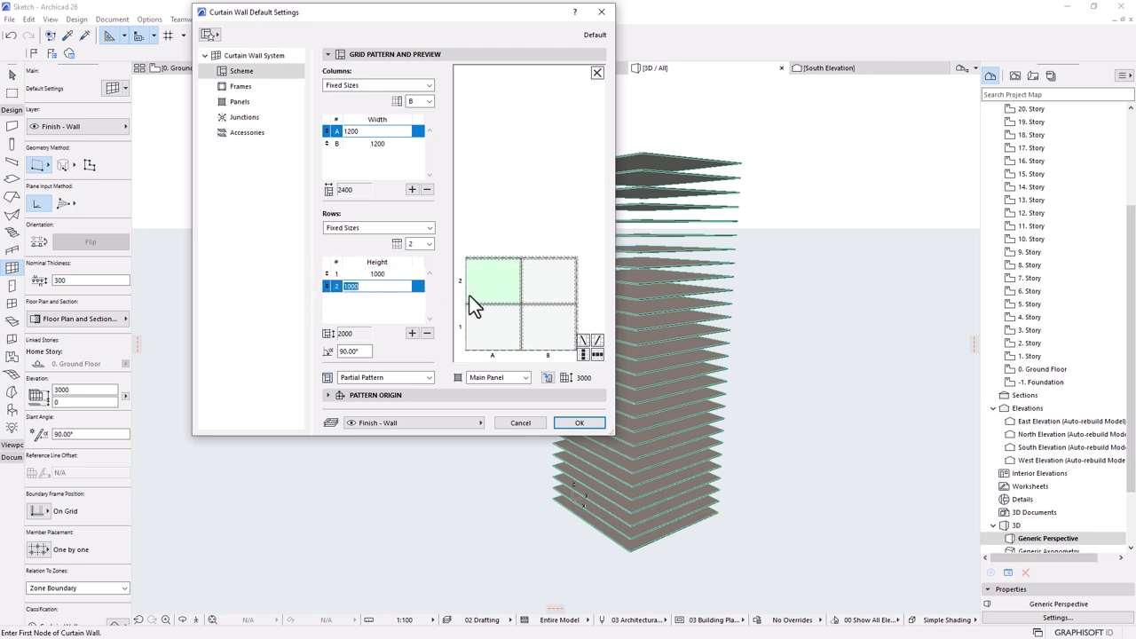
click(427, 333)
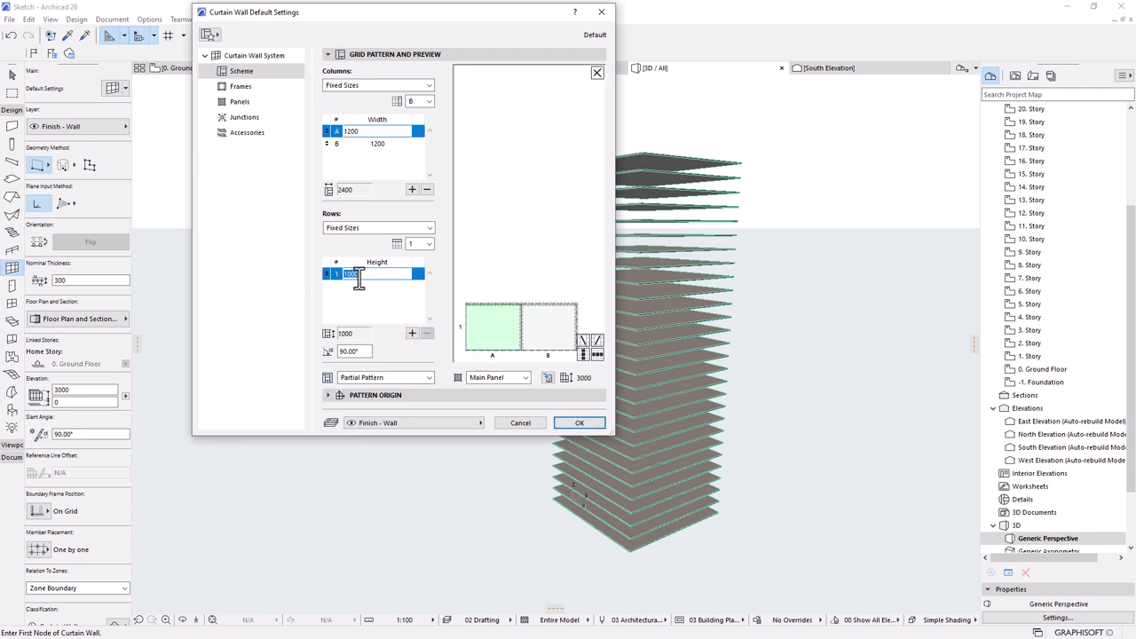
text(3000)
key(Return)
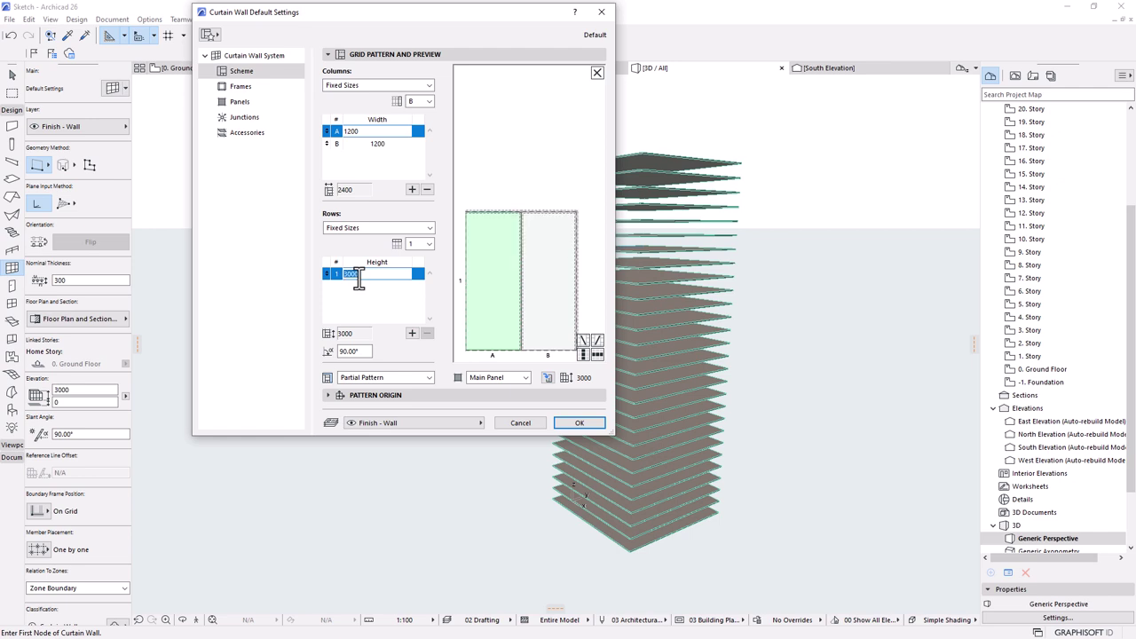
click(376, 321)
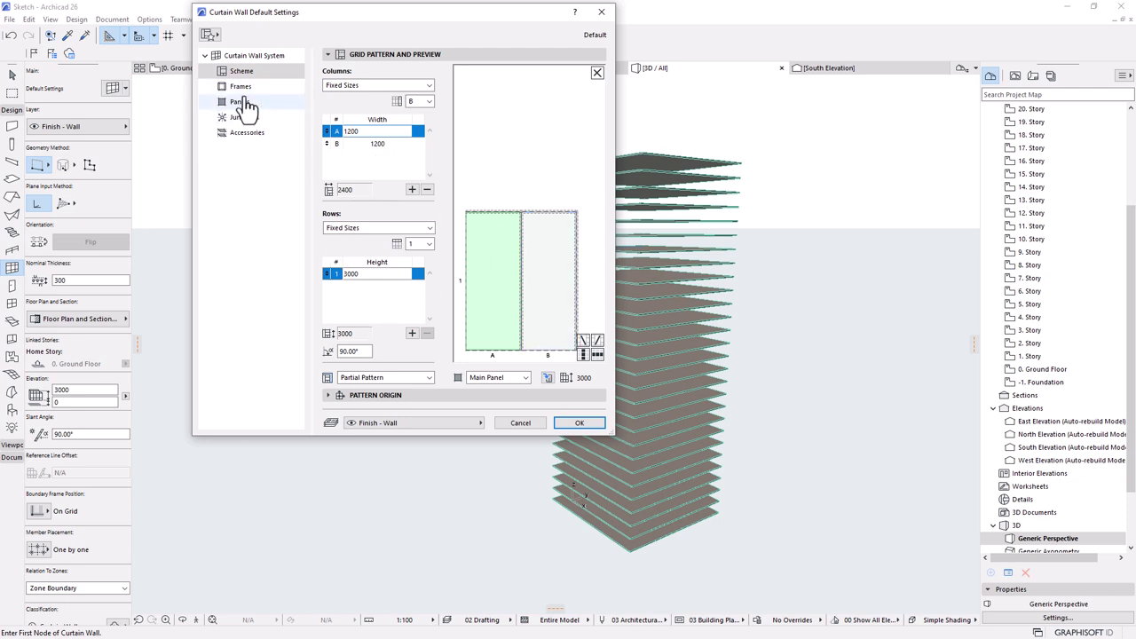
click(572, 423)
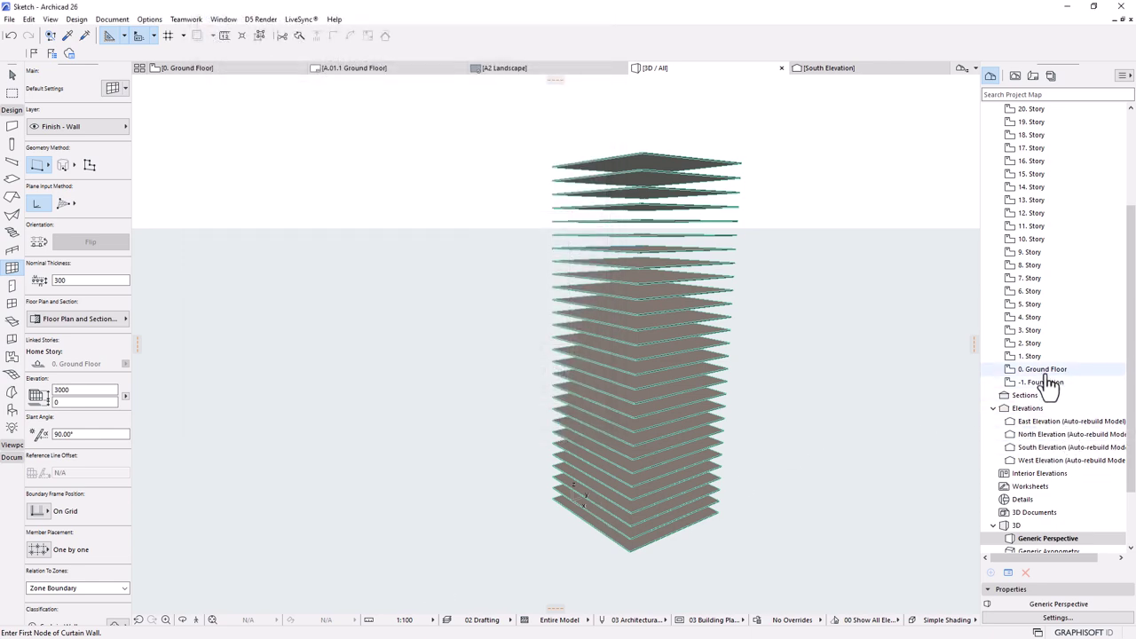
- Place a curtain wall around the perimeter of the lowest slab in the stack
scroll(627, 484, up, 5)
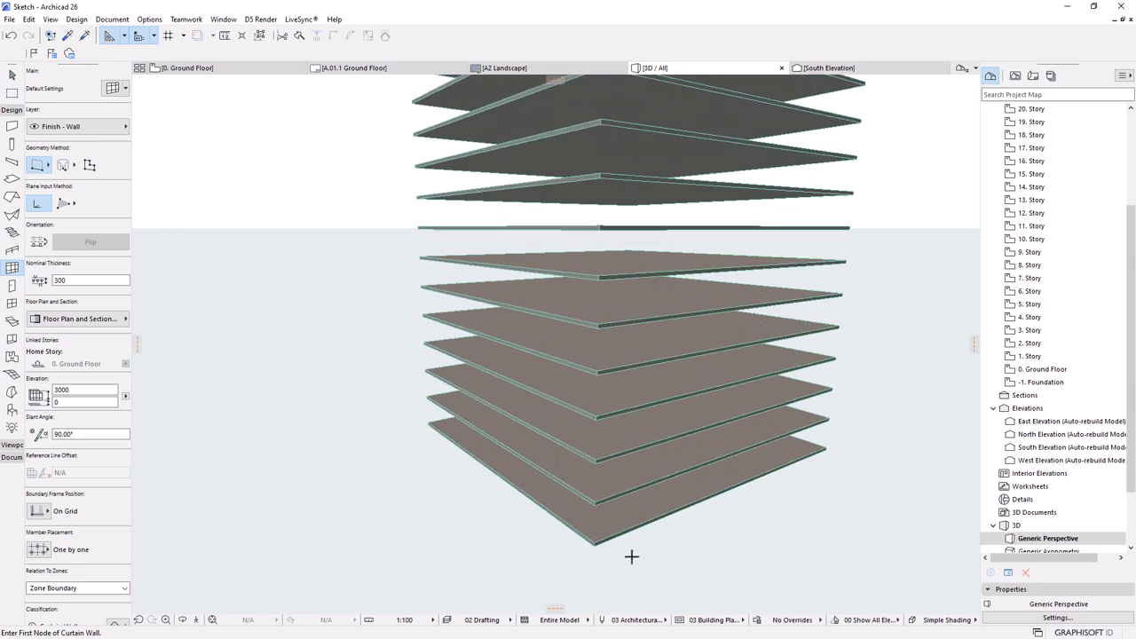
scroll(614, 526, up, 2)
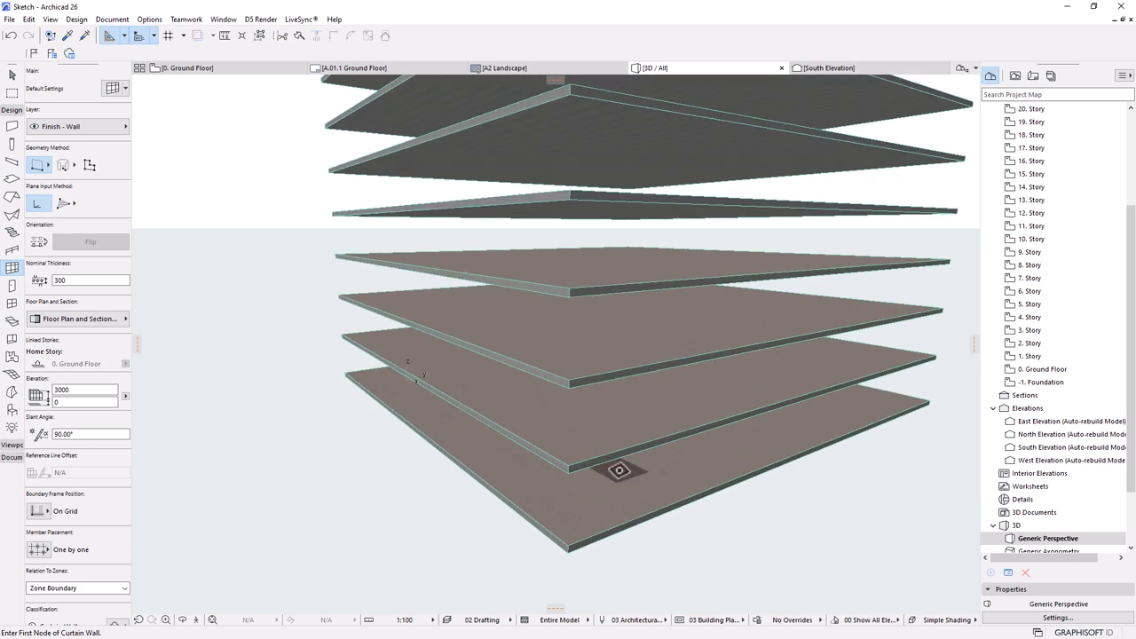
click(653, 515)
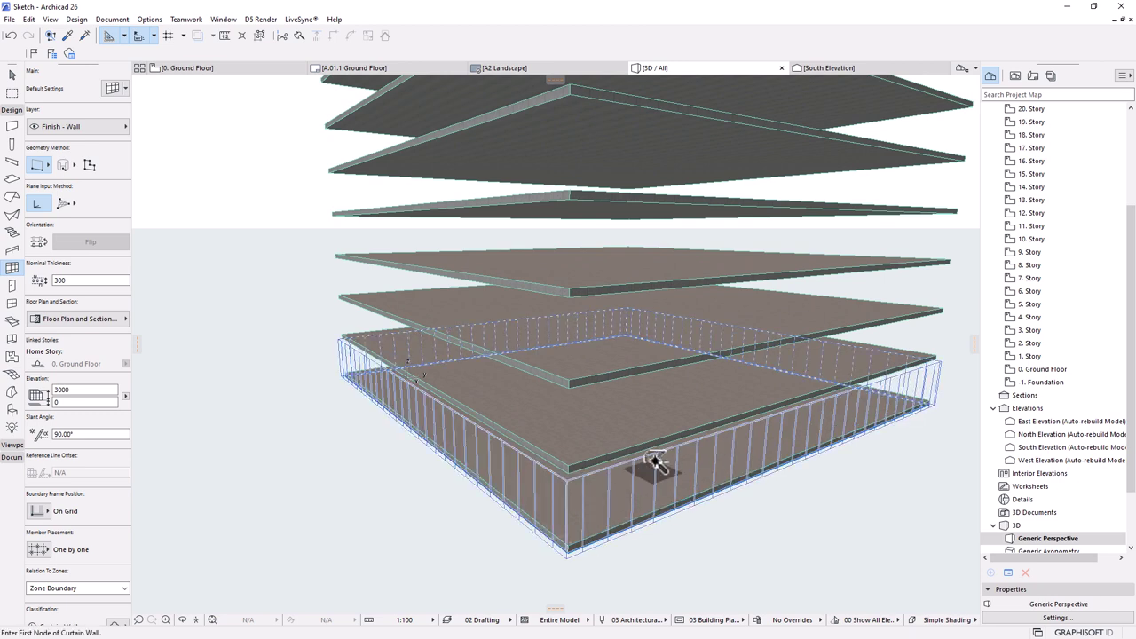
click(661, 508)
- Examine the new curtain wall from several sides, including its corners and how its top and bottom meet the slabs
scroll(631, 547, up, 3)
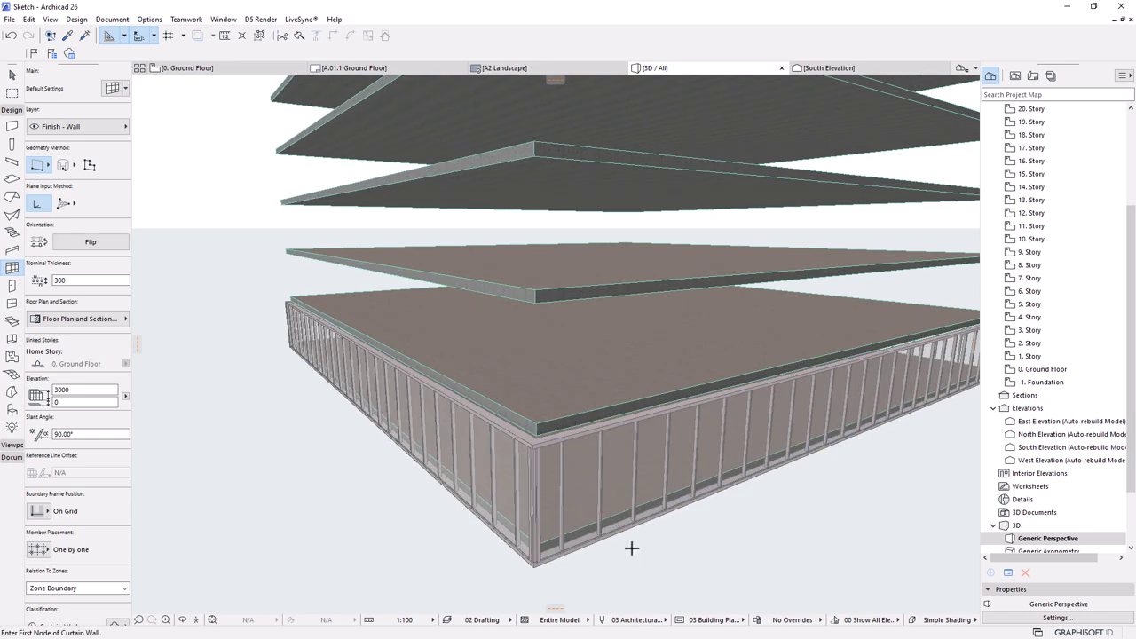
scroll(630, 548, up, 2)
scroll(626, 514, down, 3)
shift+middle_drag(626, 515, 544, 523)
shift+middle_drag(256, 398, 684, 456)
scroll(725, 467, up, 2)
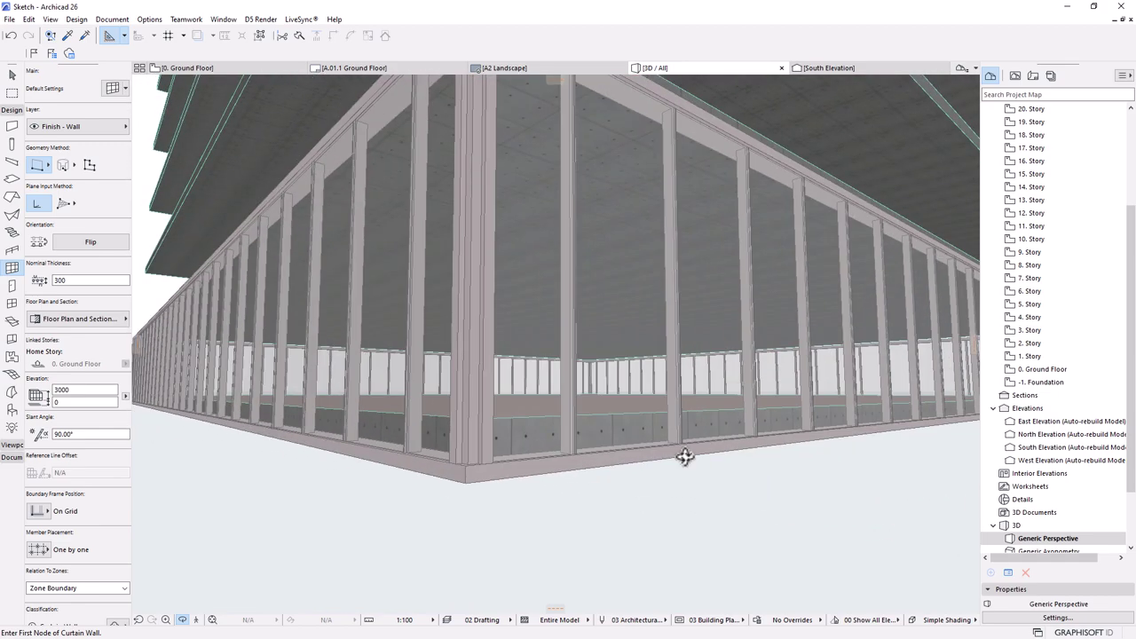
scroll(684, 456, down, 3)
shift+middle_drag(722, 423, 505, 446)
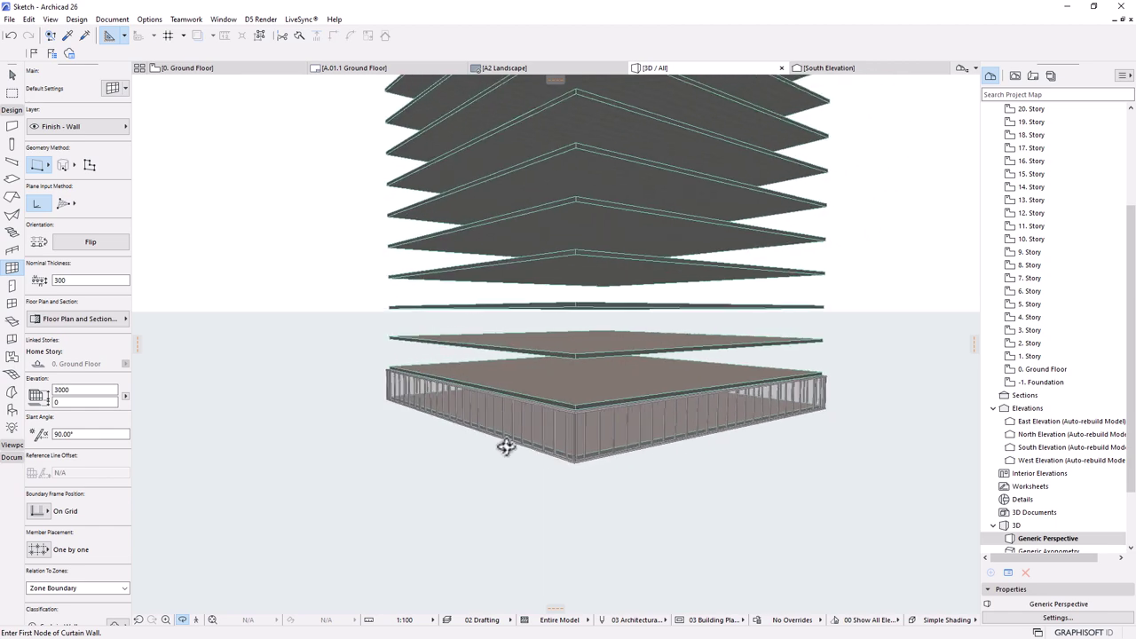
scroll(585, 452, up, 8)
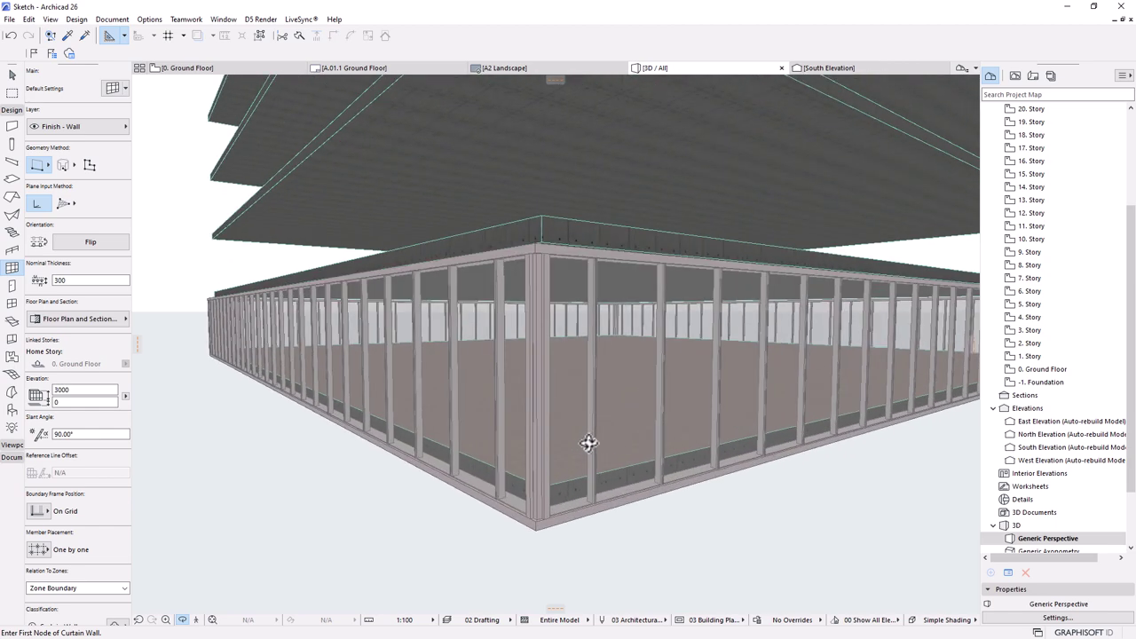
scroll(585, 445, up, 4)
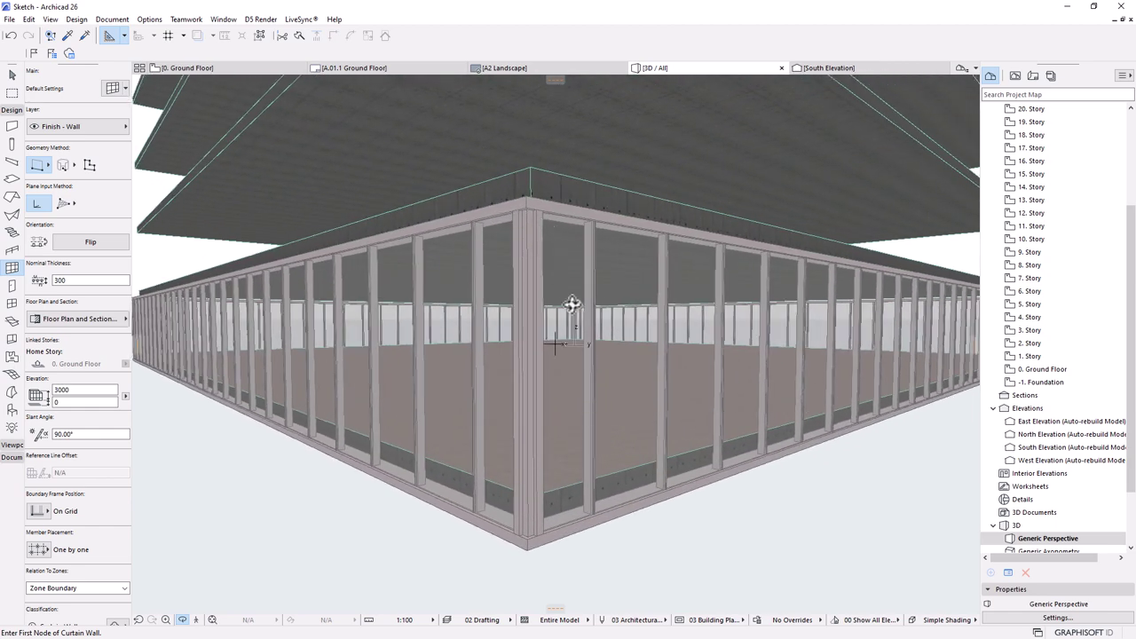
shift+middle_drag(507, 407, 566, 359)
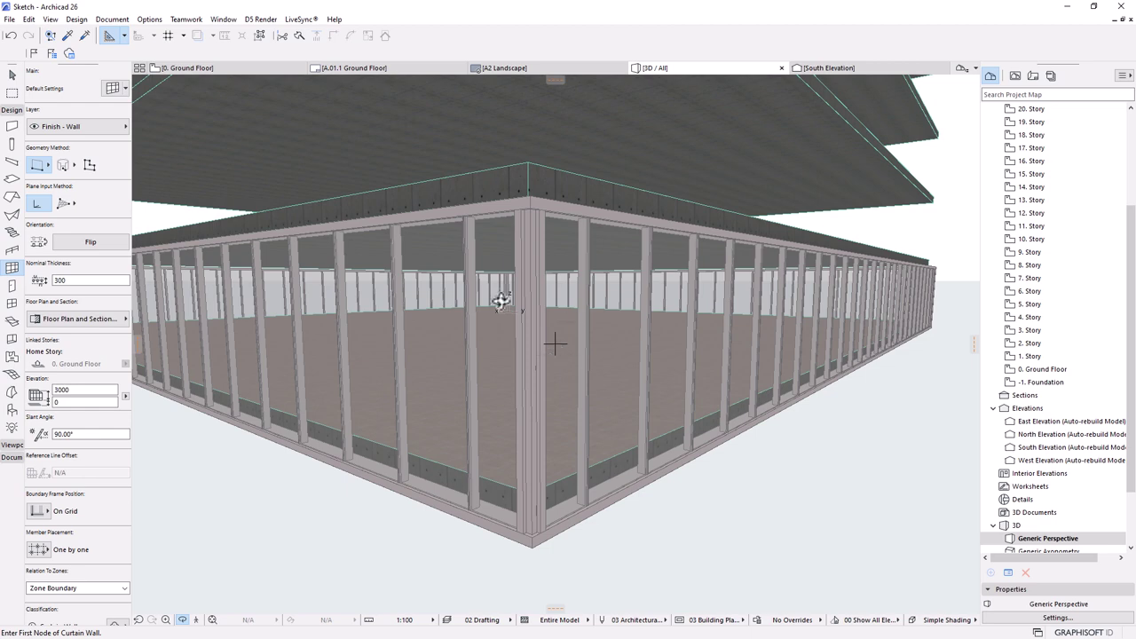
scroll(500, 398, down, 5)
scroll(652, 434, up, 2)
shift+middle_drag(652, 434, 393, 420)
shift+middle_drag(377, 373, 681, 414)
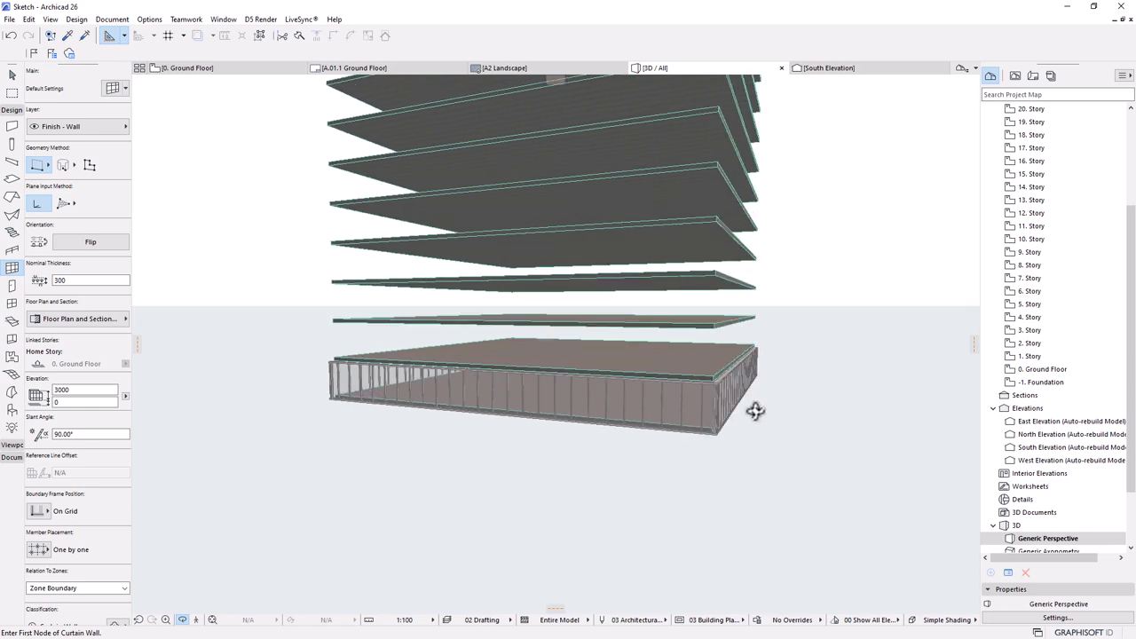
scroll(720, 394, up, 4)
scroll(737, 393, up, 2)
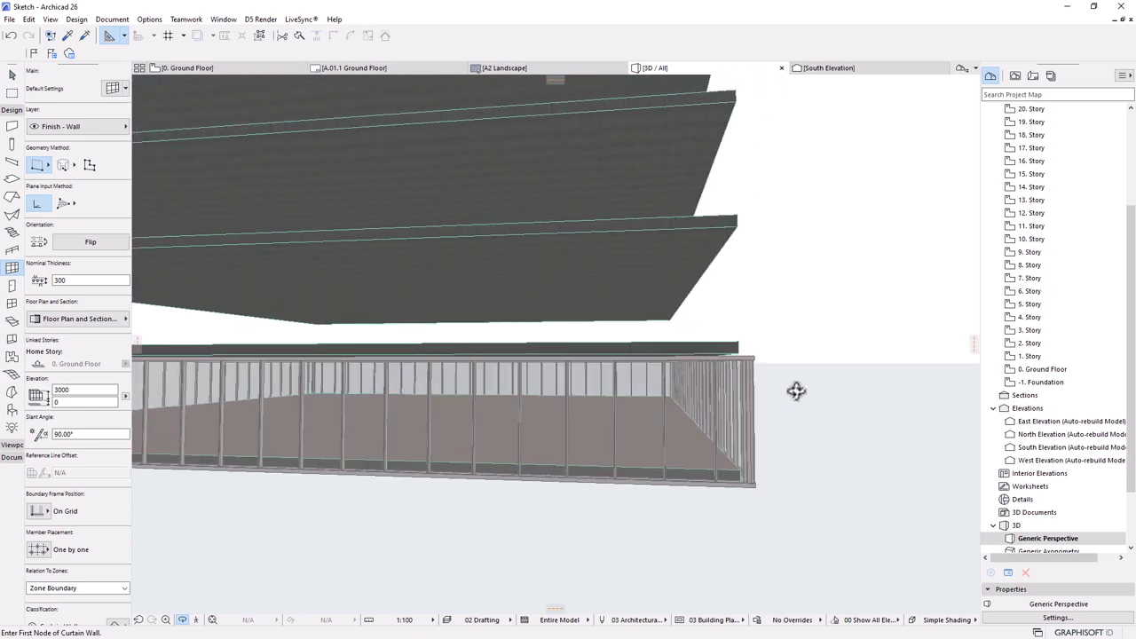
scroll(748, 355, up, 2)
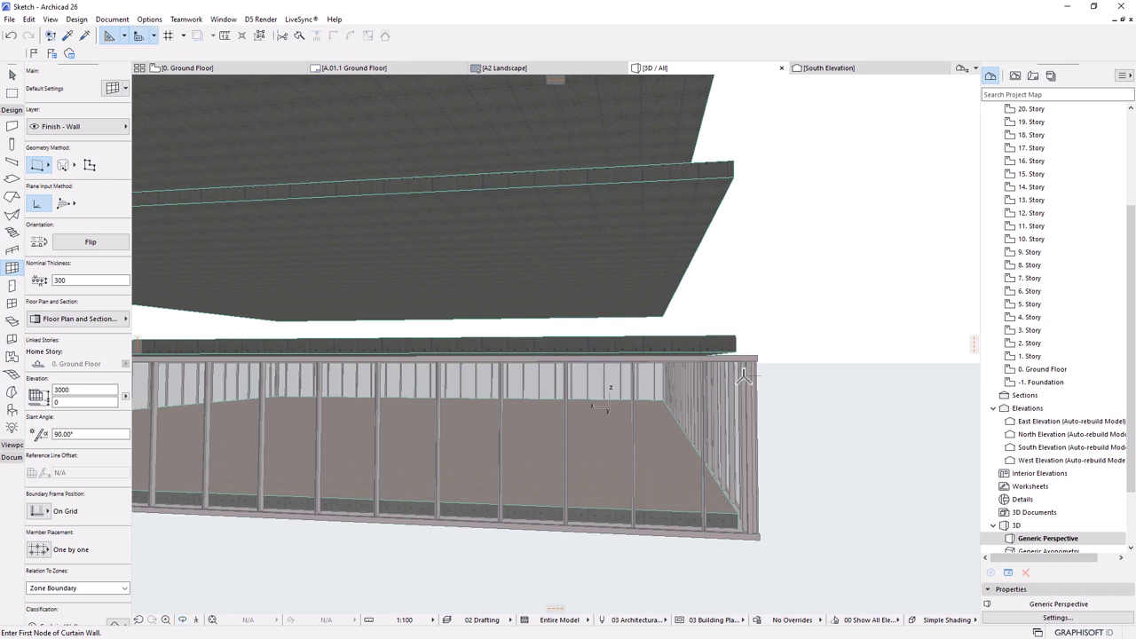
- Try stacking a copy of the ground-floor curtain wall directly on its top edge, and delete that copy
shift+click(736, 375)
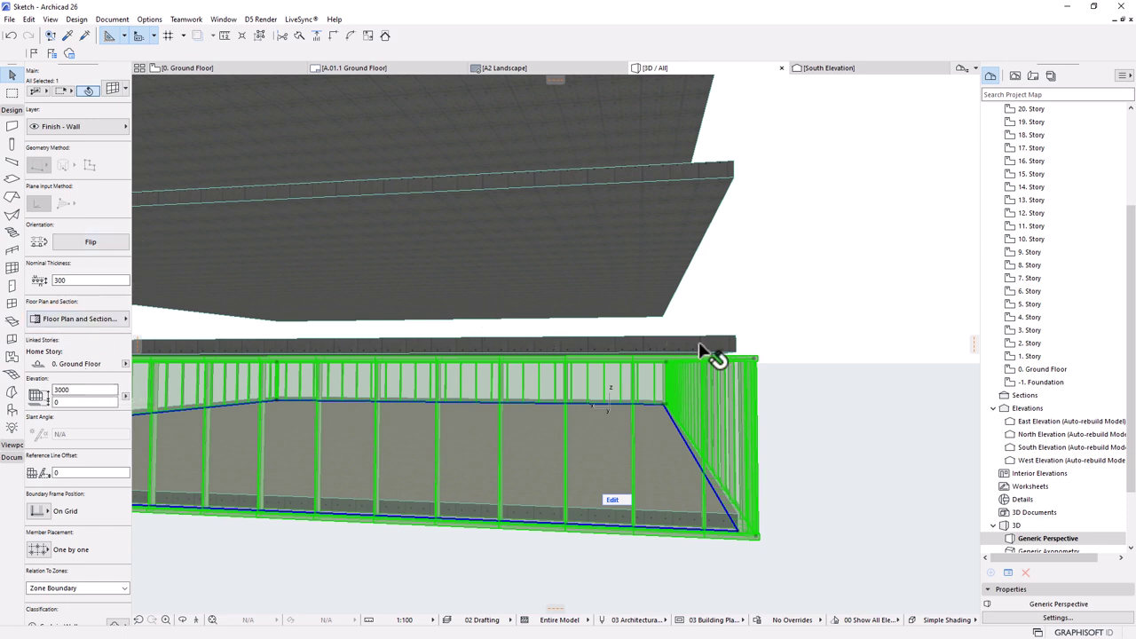
shift+middle_drag(712, 345, 788, 435)
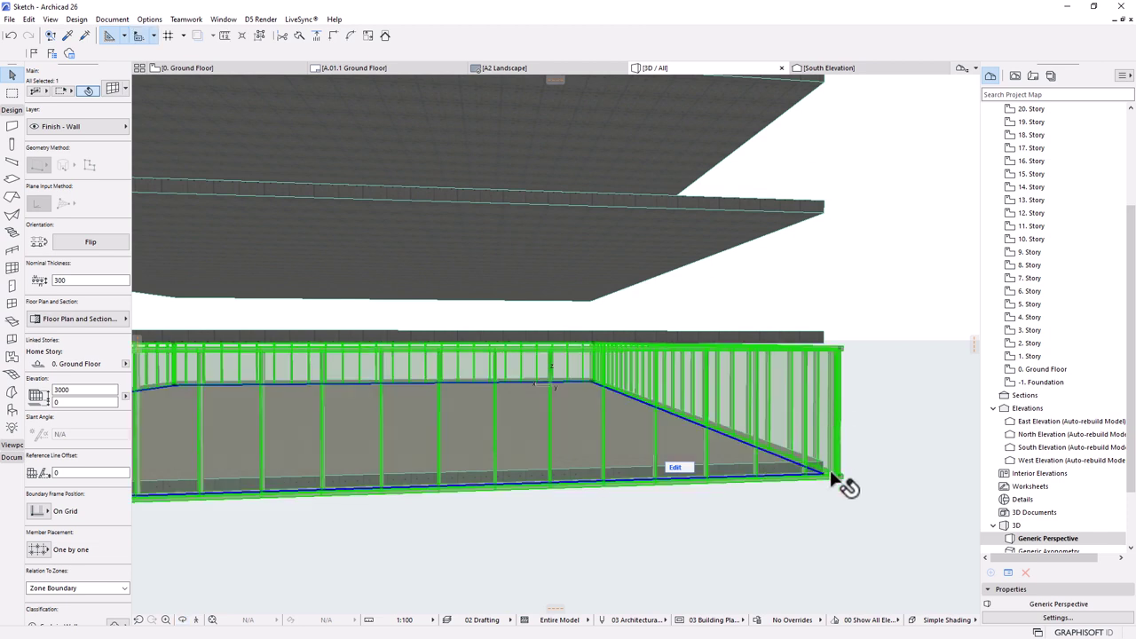
key(ctrl+d)
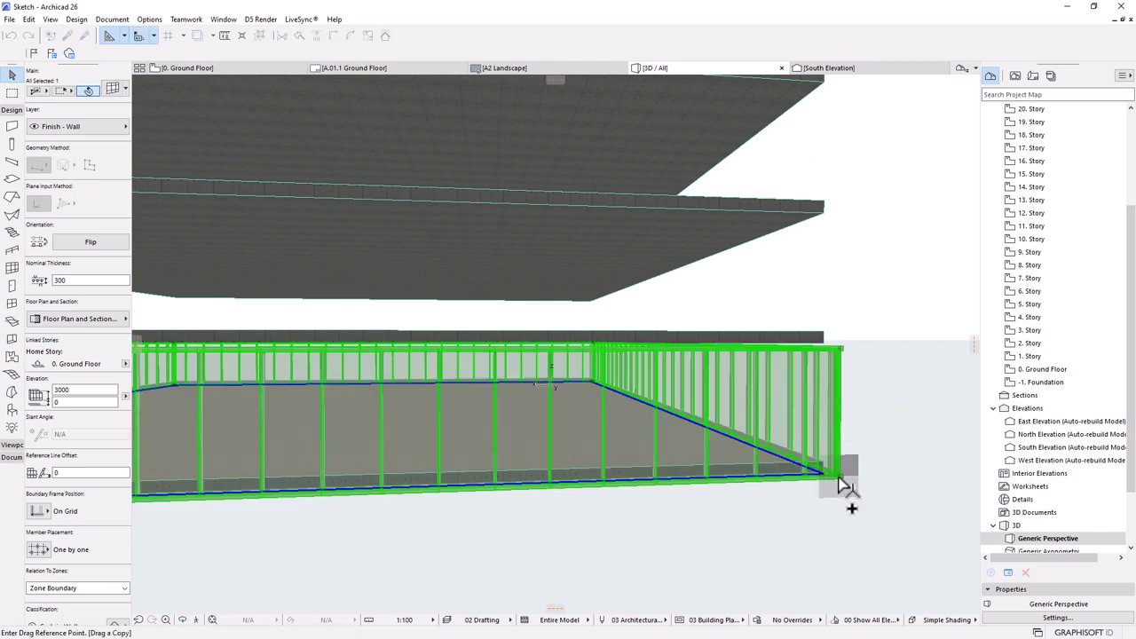
click(838, 472)
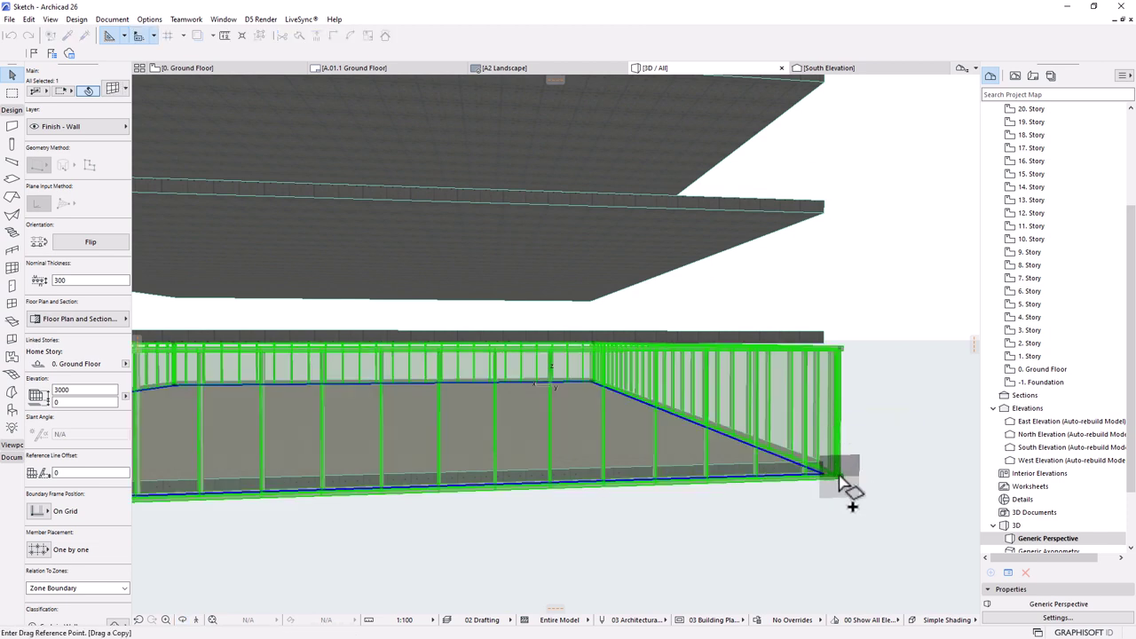
click(837, 344)
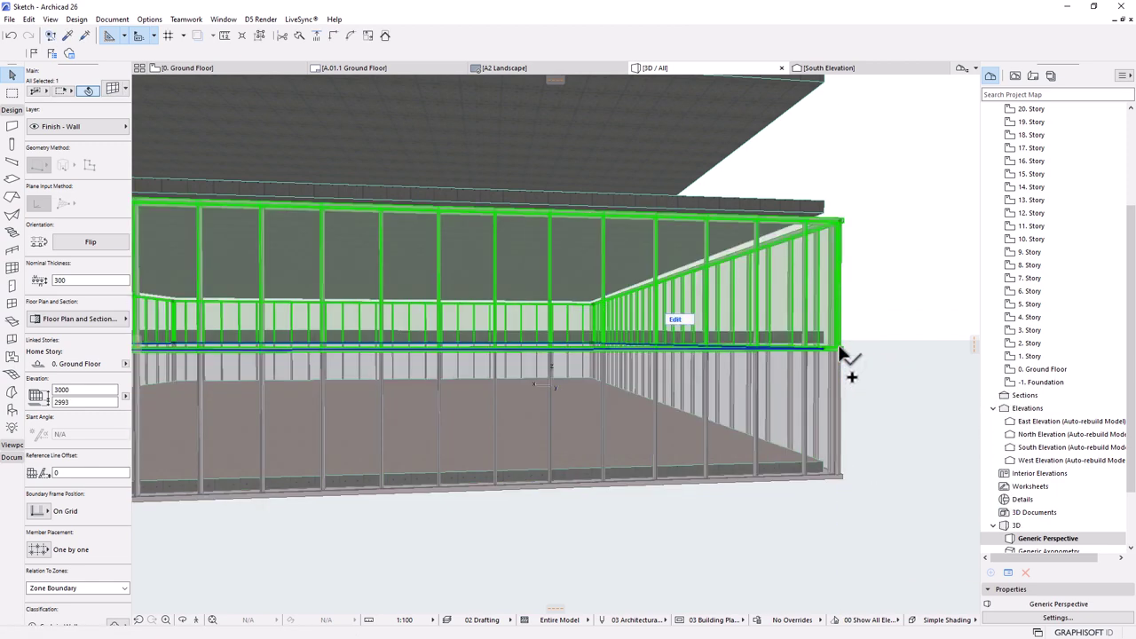
scroll(823, 405, down, 3)
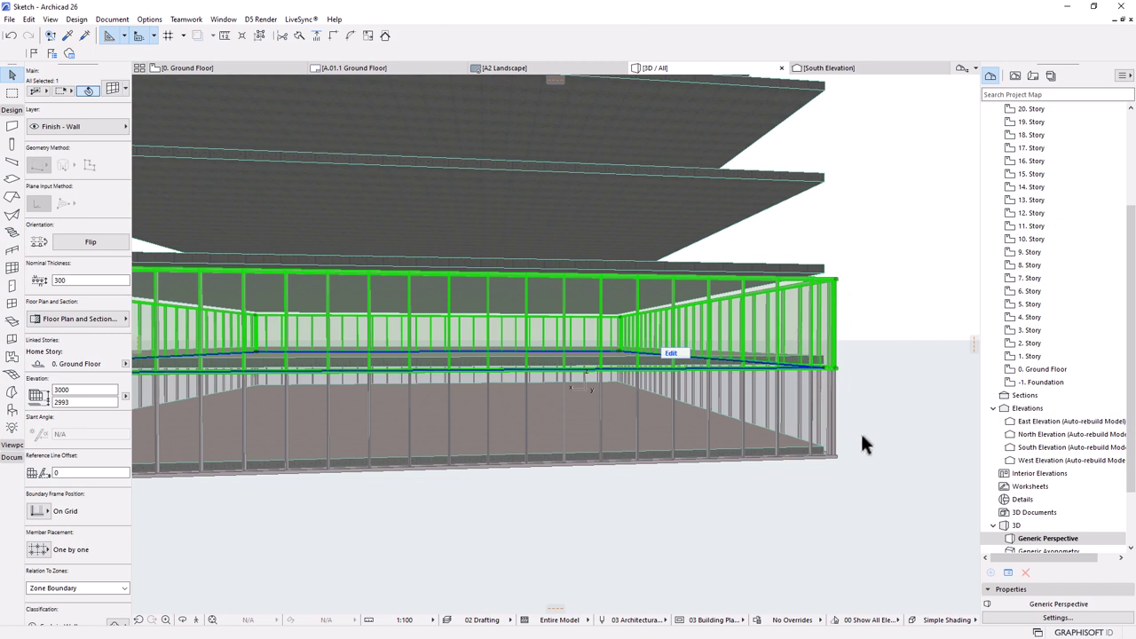
key(Delete)
- Open the selection settings of the ground-floor curtain wall and add a second grid pattern row 300 high
shift+middle_drag(853, 430, 608, 452)
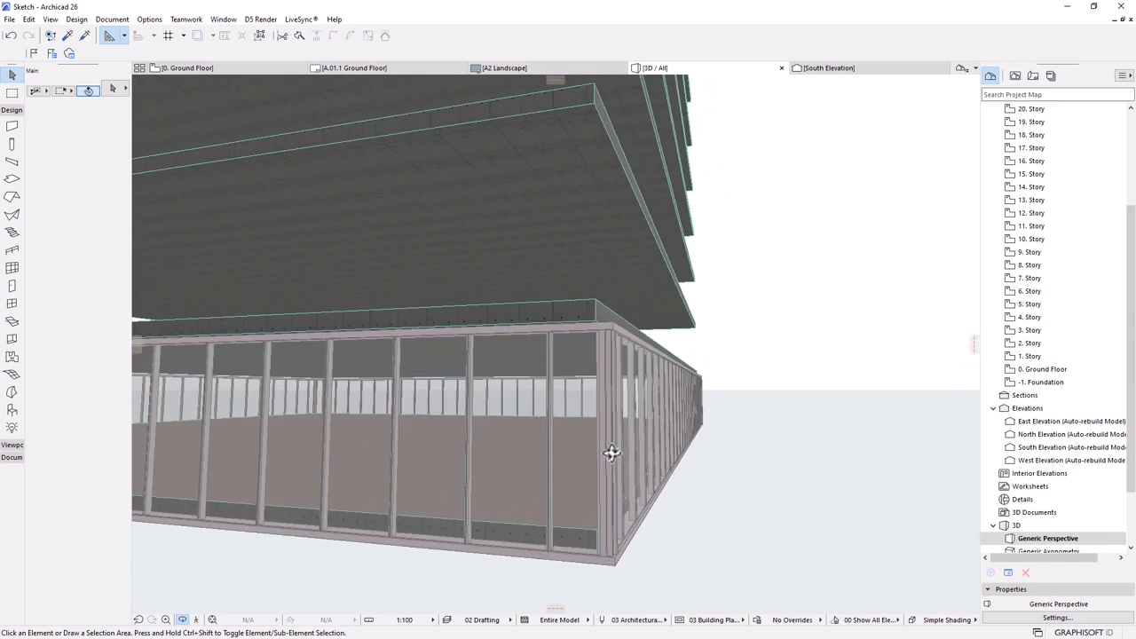
click(594, 401)
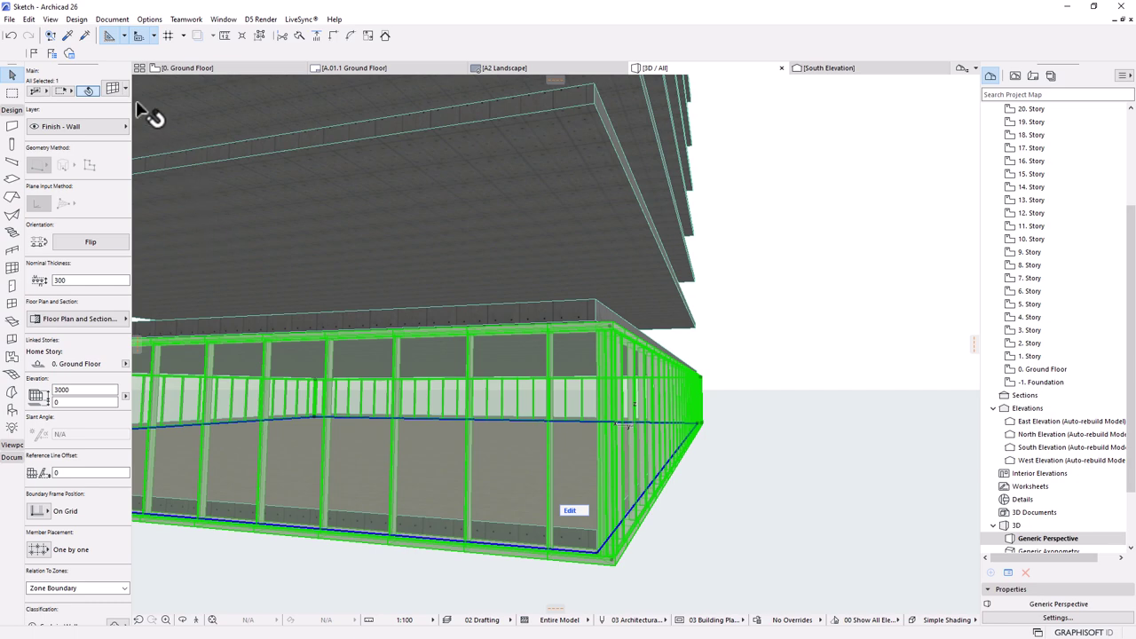
click(114, 90)
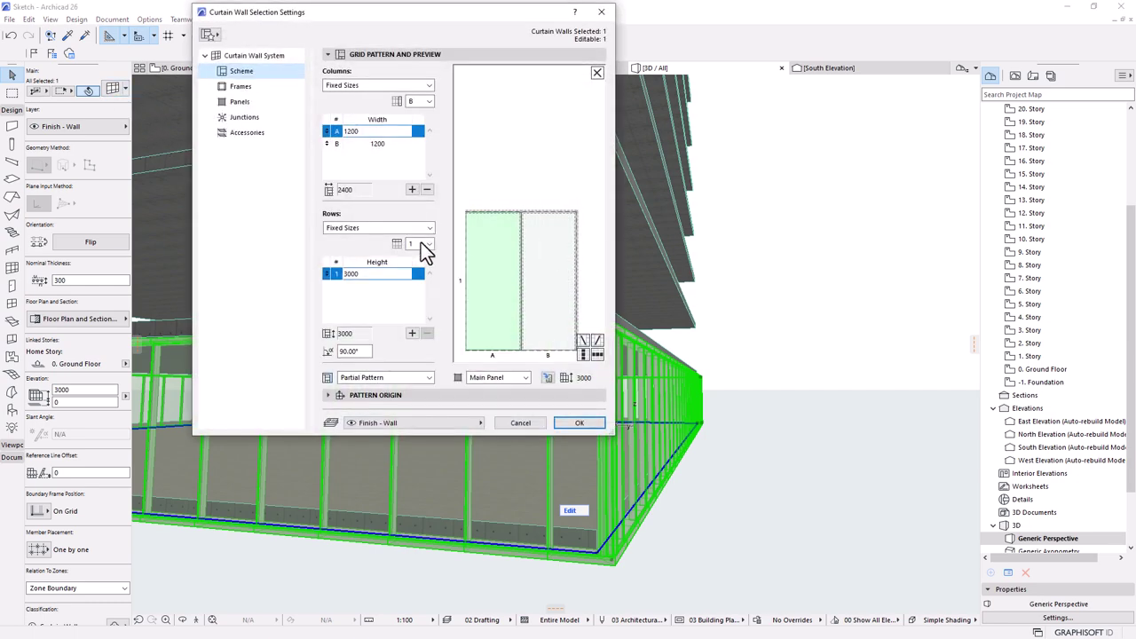
drag(450, 16, 809, 105)
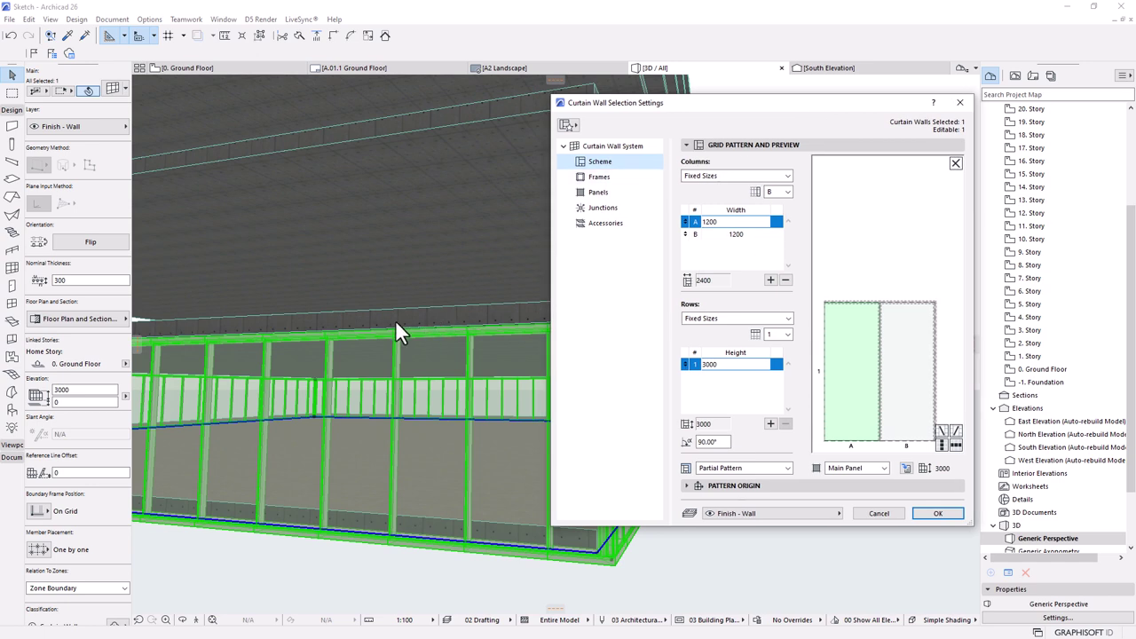
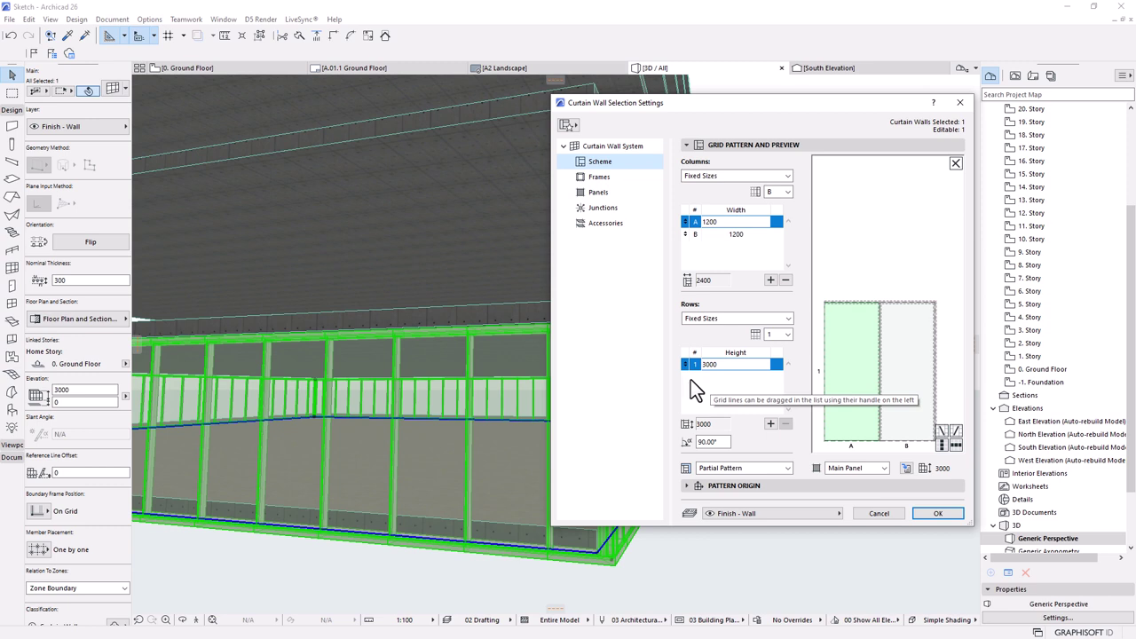
click(770, 424)
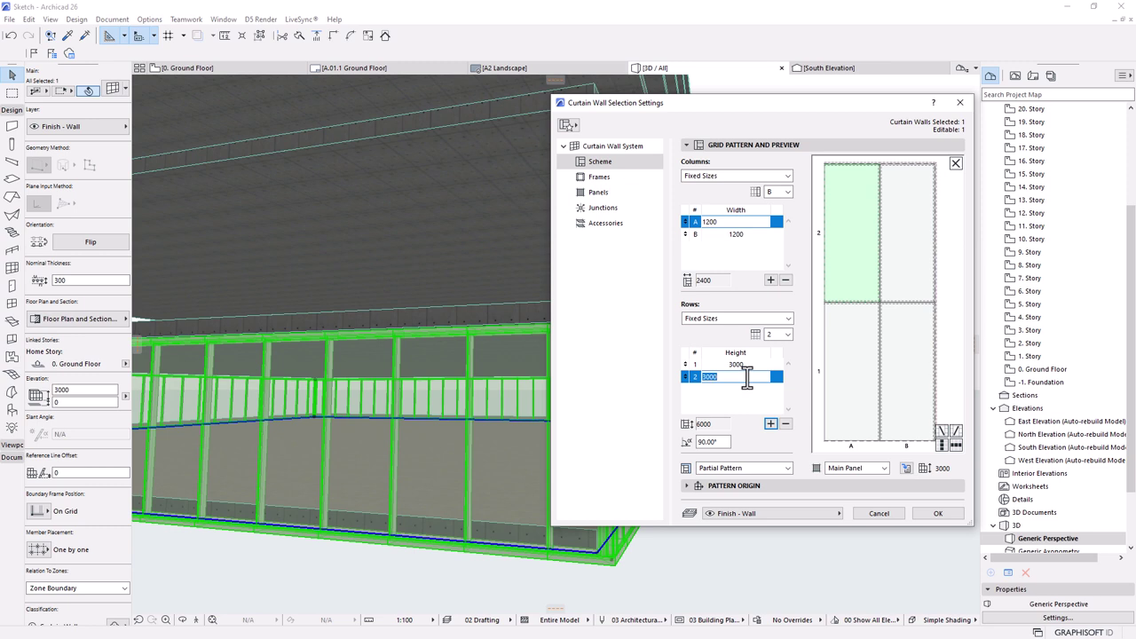
text(300)
key(Return)
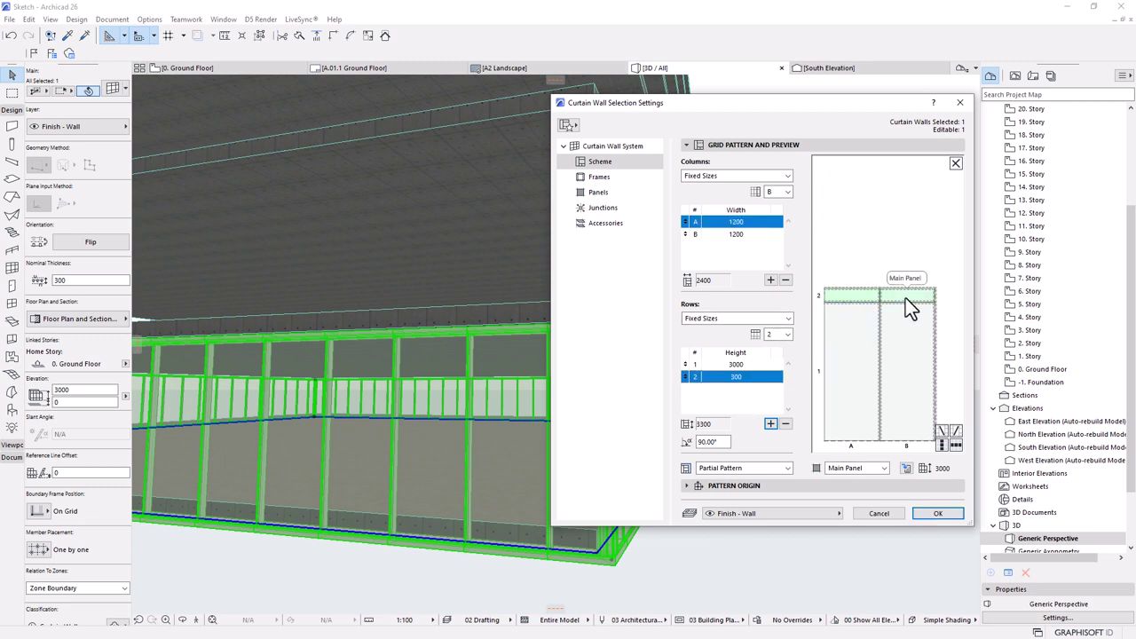
- Assign Distinct Panel to the cells of the 300 high second row in the curtain wall's grid pattern and apply the settings
click(868, 467)
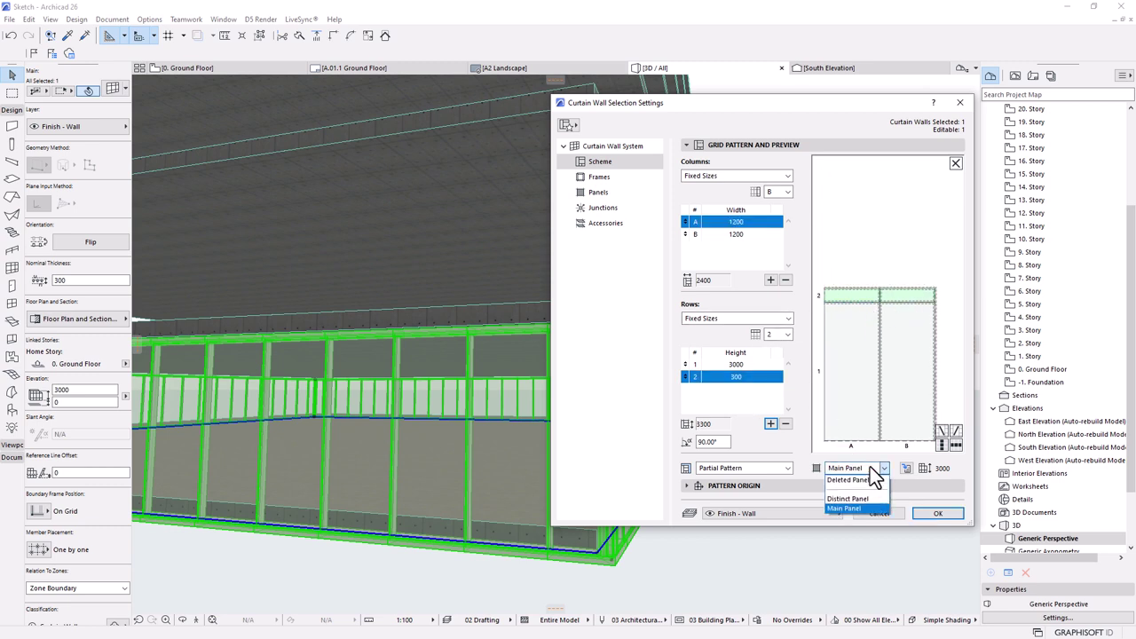
click(858, 500)
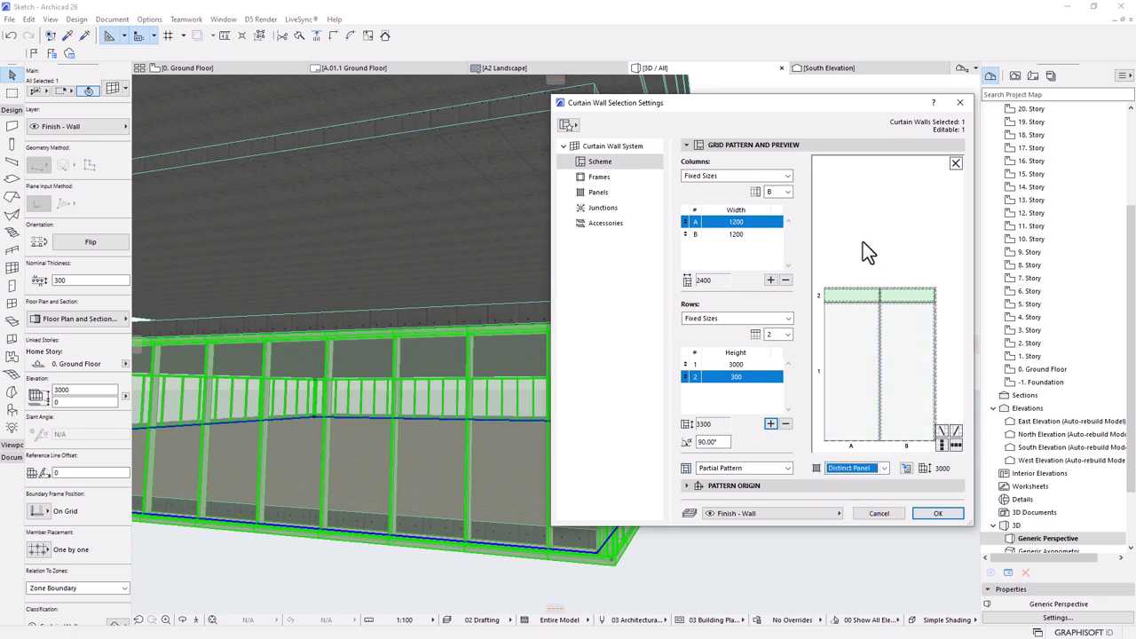
click(934, 512)
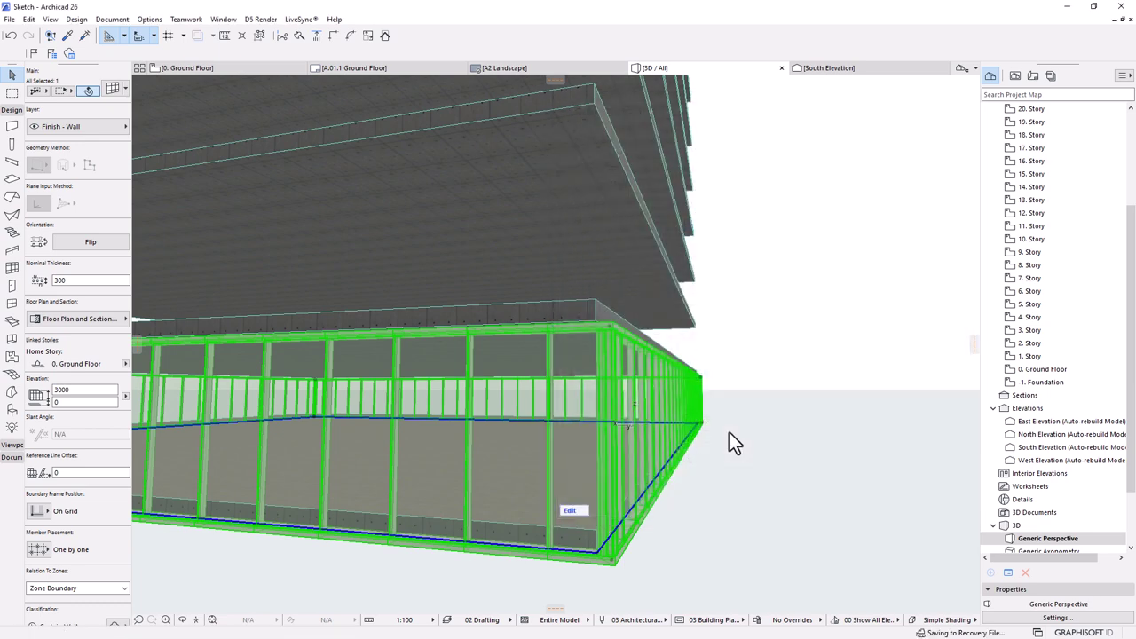
- Set the first grid pattern row of the ground-floor curtain wall to a height of 2700 and apply the settings
shift+middle_drag(729, 431, 415, 400)
click(113, 89)
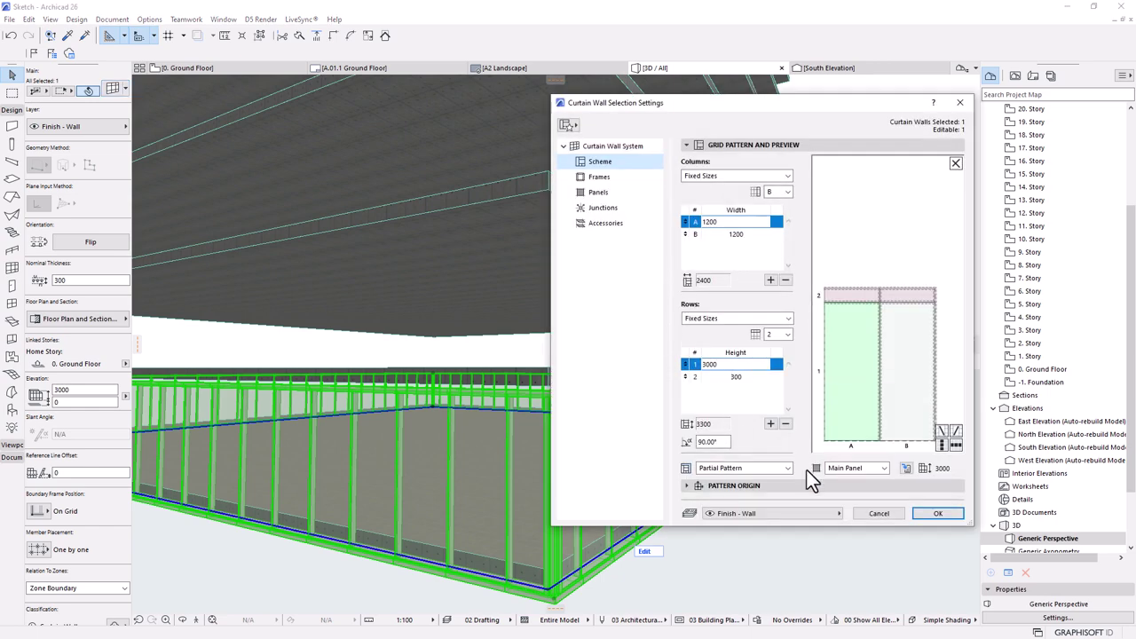
click(924, 514)
click(57, 390)
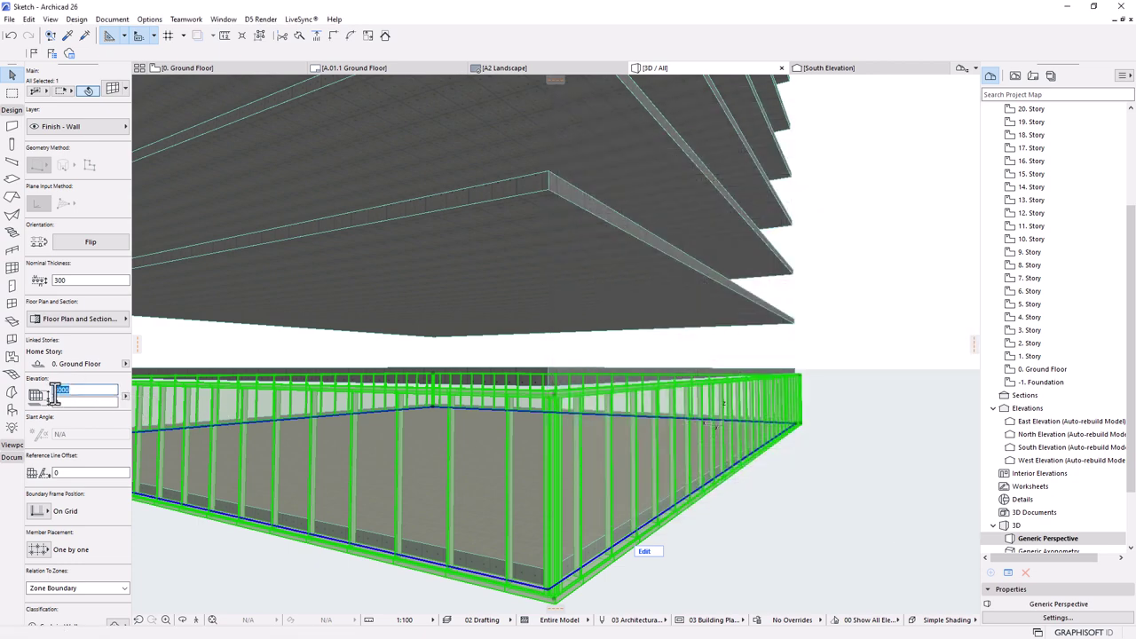
click(117, 96)
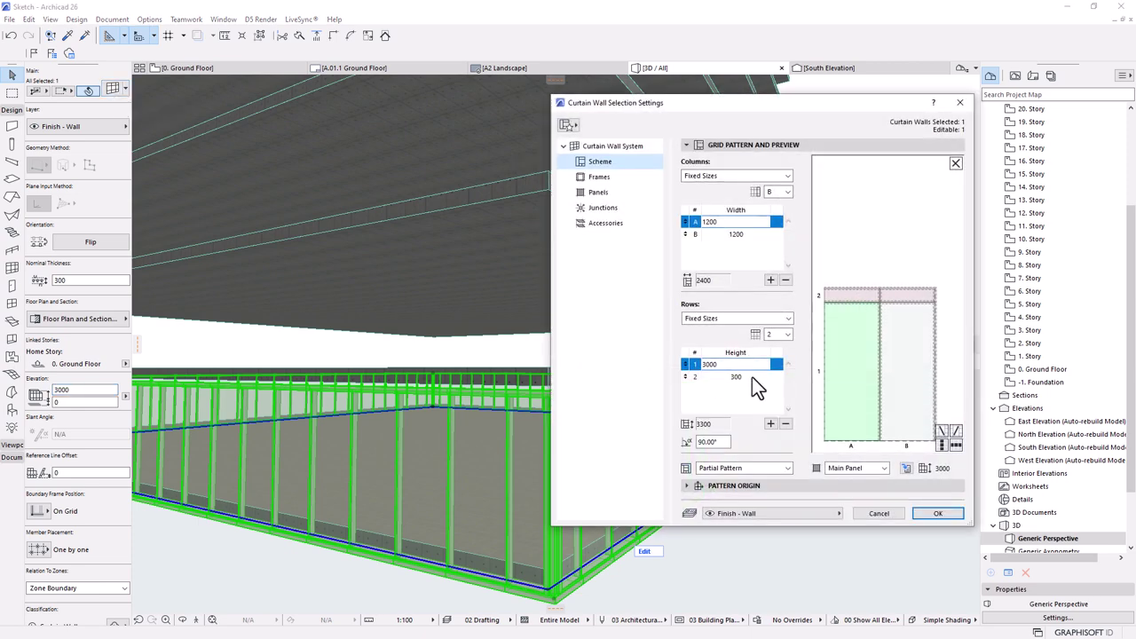
click(737, 378)
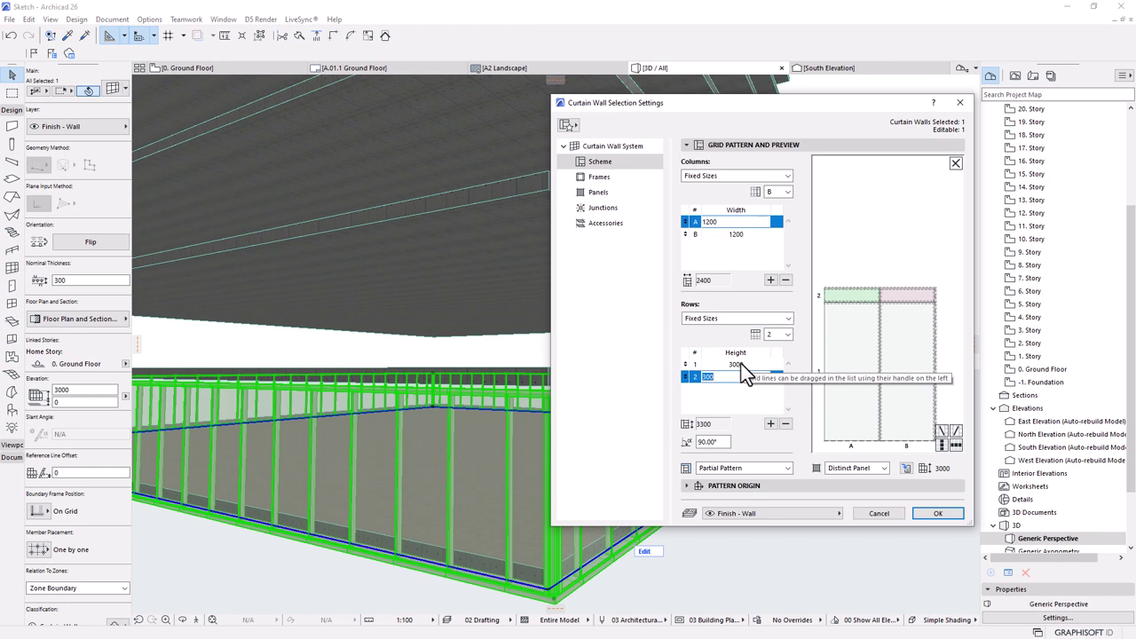
click(740, 364)
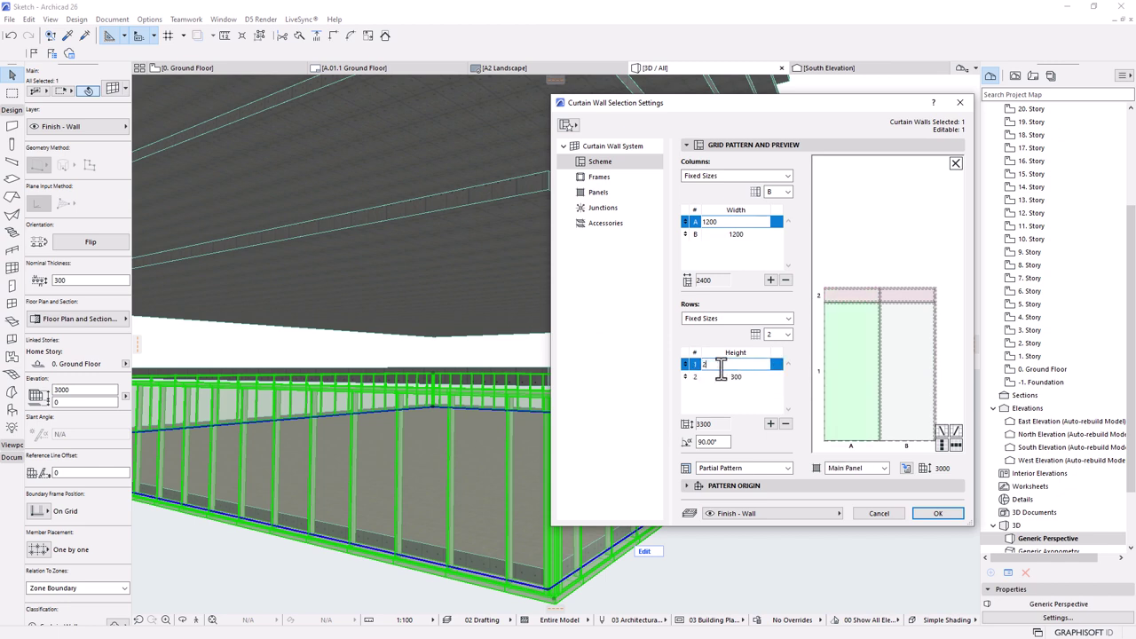
text(2700)
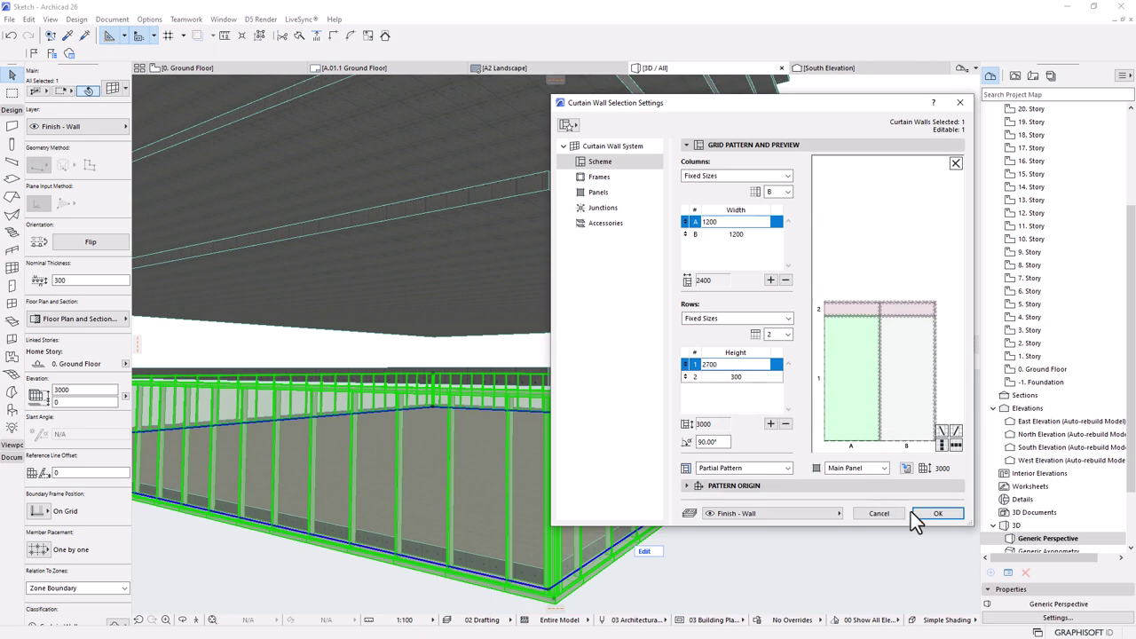
click(937, 513)
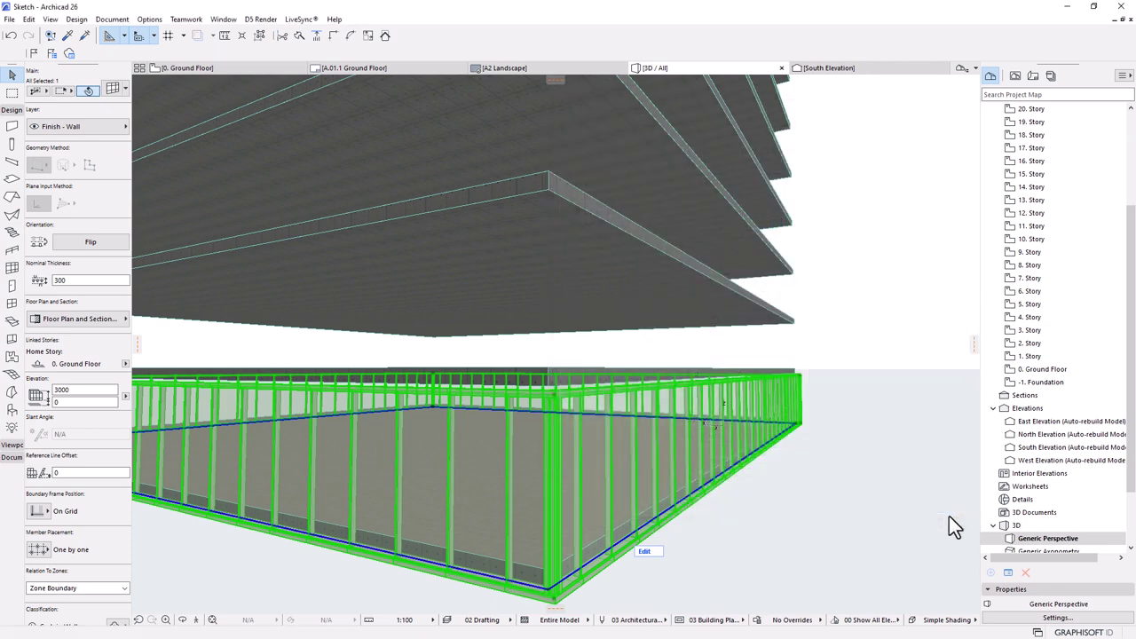
- Examine the curtain wall's upper panel band from several sides, including its corners and how it lines up with the slab above
click(791, 553)
shift+middle_drag(565, 487, 691, 410)
shift+middle_drag(654, 464, 852, 431)
scroll(852, 431, up, 3)
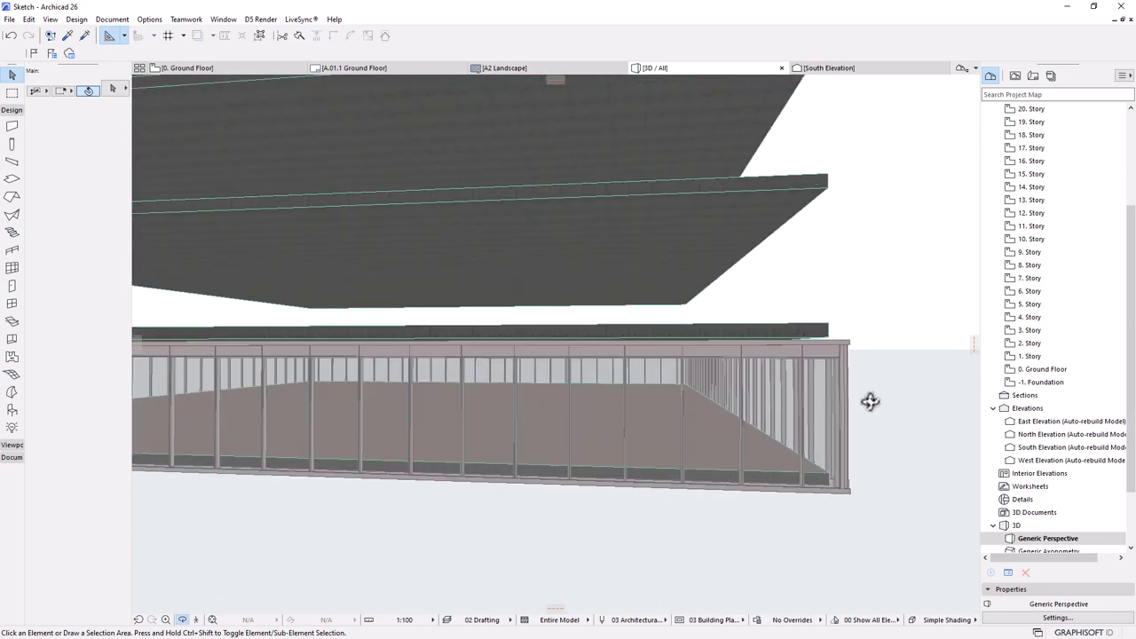
scroll(869, 453, up, 4)
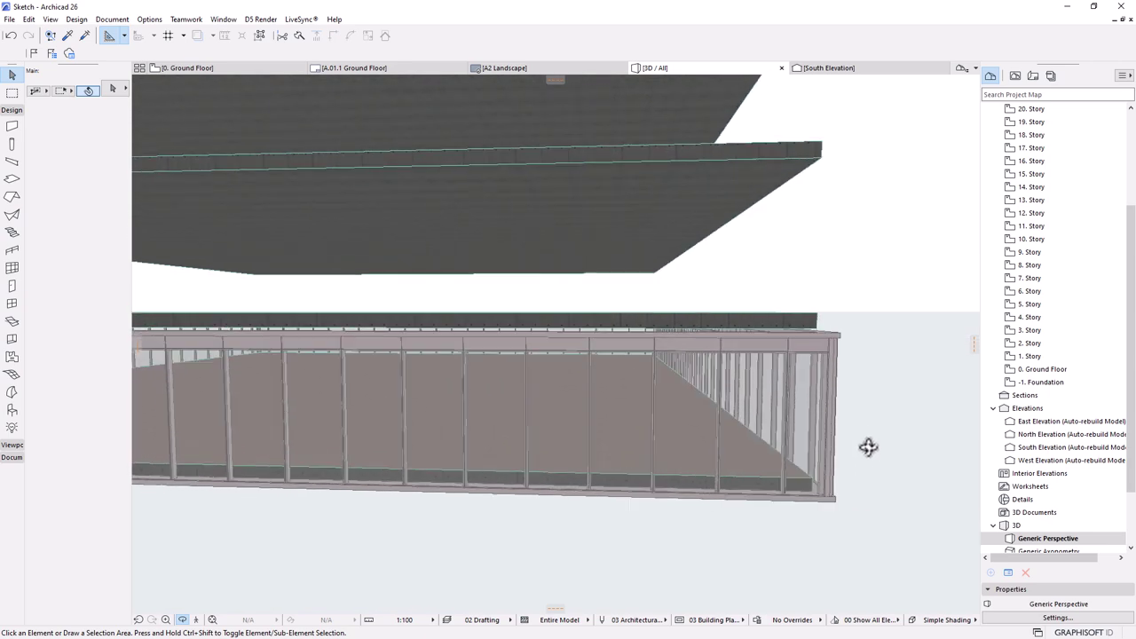
mouse_move(815, 295)
shift+middle_down()
mouse_move(793, 278)
mouse_move(760, 352)
mouse_move(730, 314)
mouse_move(704, 350)
mouse_move(580, 340)
mouse_move(578, 352)
shift+middle_up()
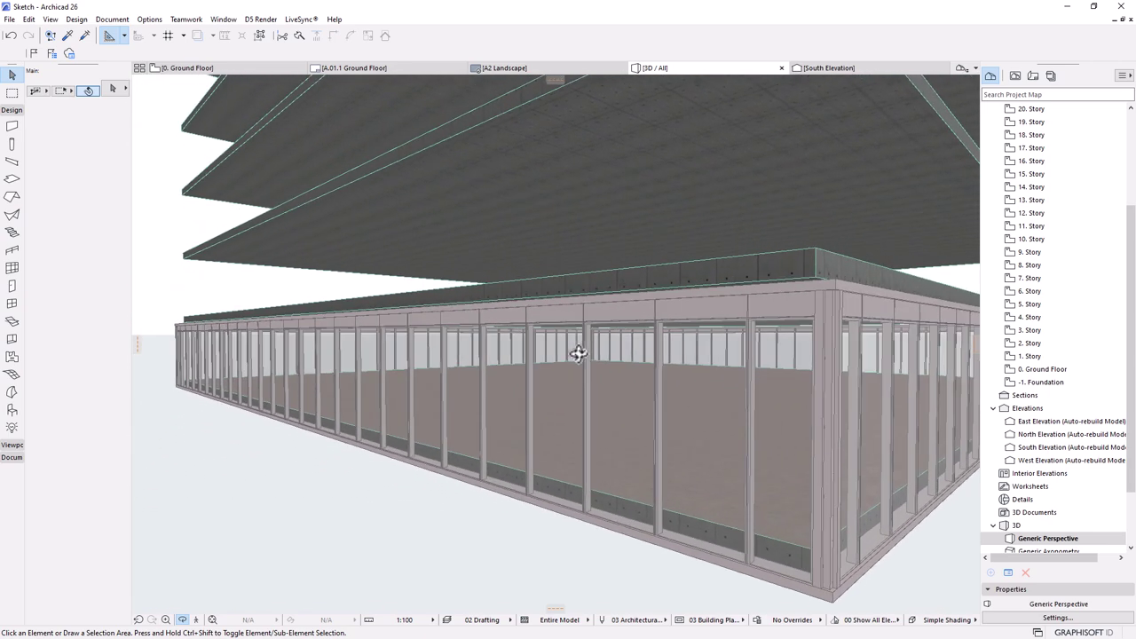
scroll(817, 286, up, 3)
mouse_move(816, 286)
shift+middle_down()
mouse_move(765, 310)
mouse_move(662, 314)
shift+middle_up()
shift+middle_drag(773, 251, 760, 358)
scroll(761, 358, down, 5)
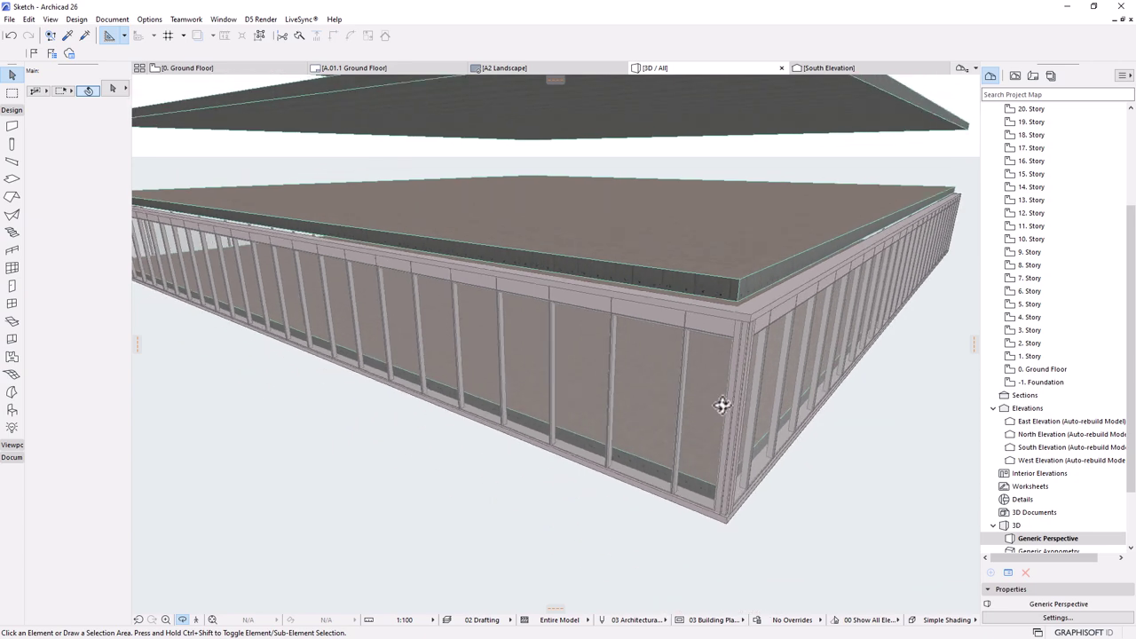
- Raise the base of the curtain wall to an elevation of 300 and set its height to 3000
click(726, 443)
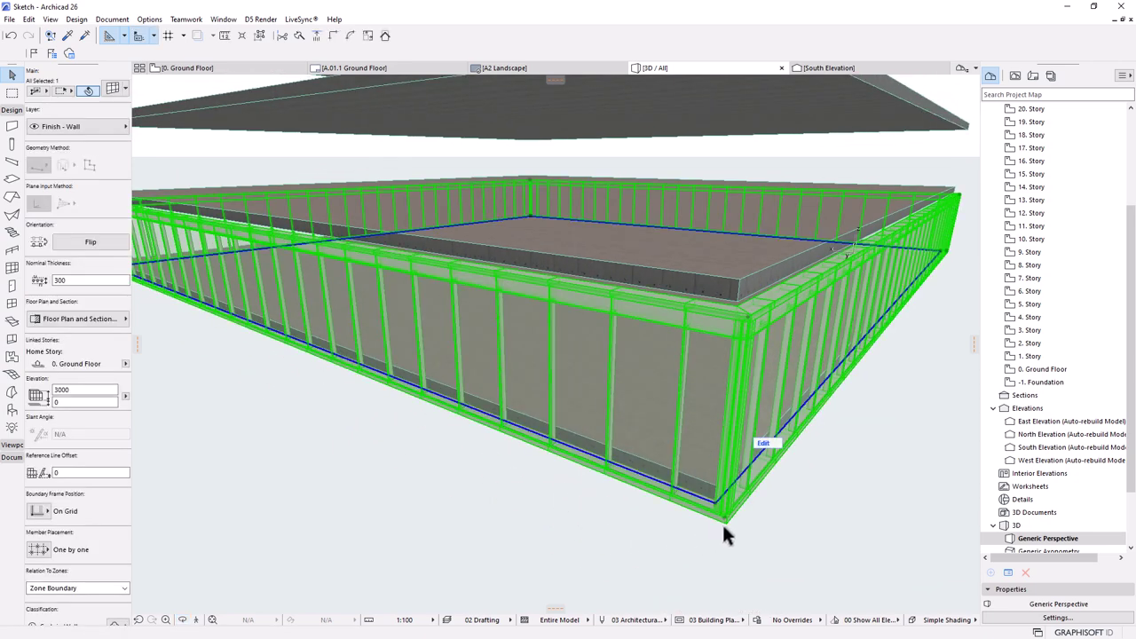
click(66, 402)
text(30)
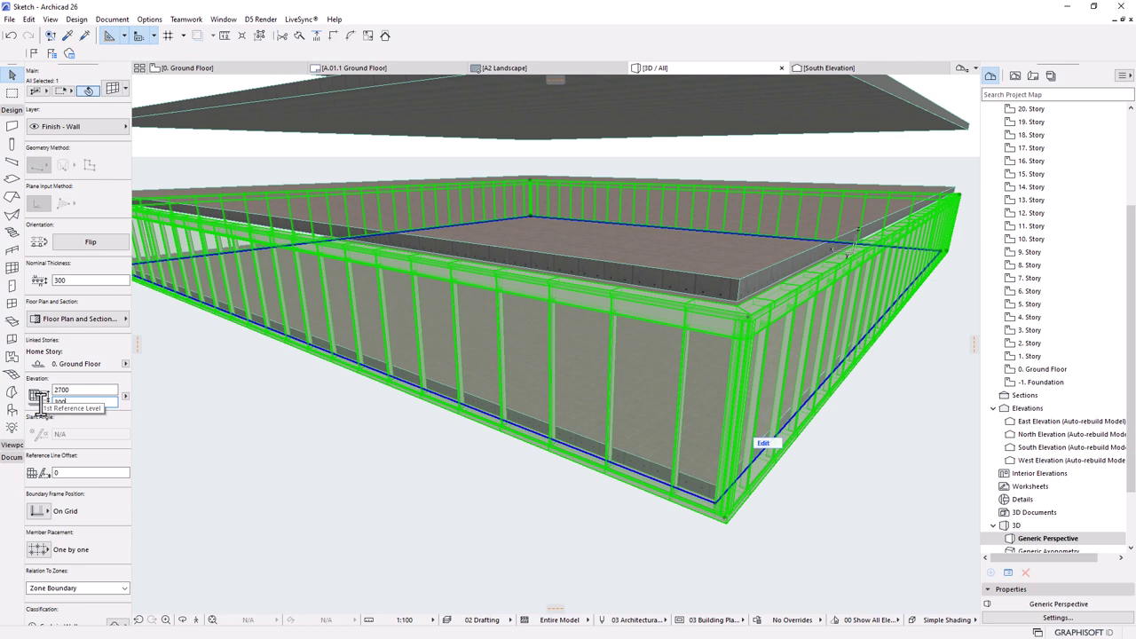
text(0)
key(Return)
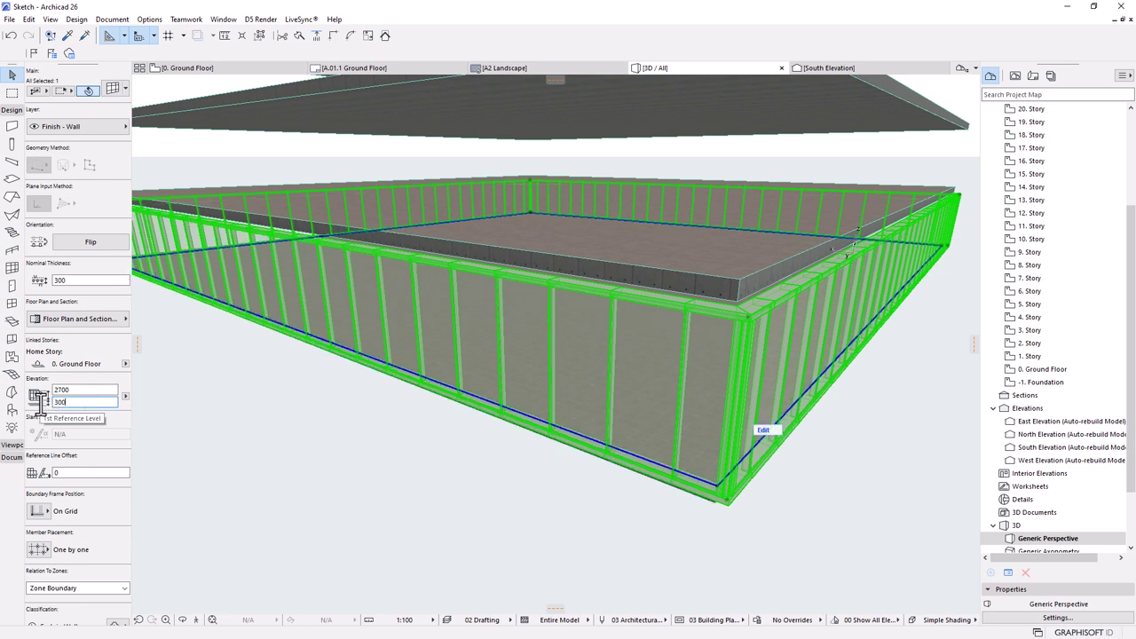
shift+middle_drag(659, 471, 743, 373)
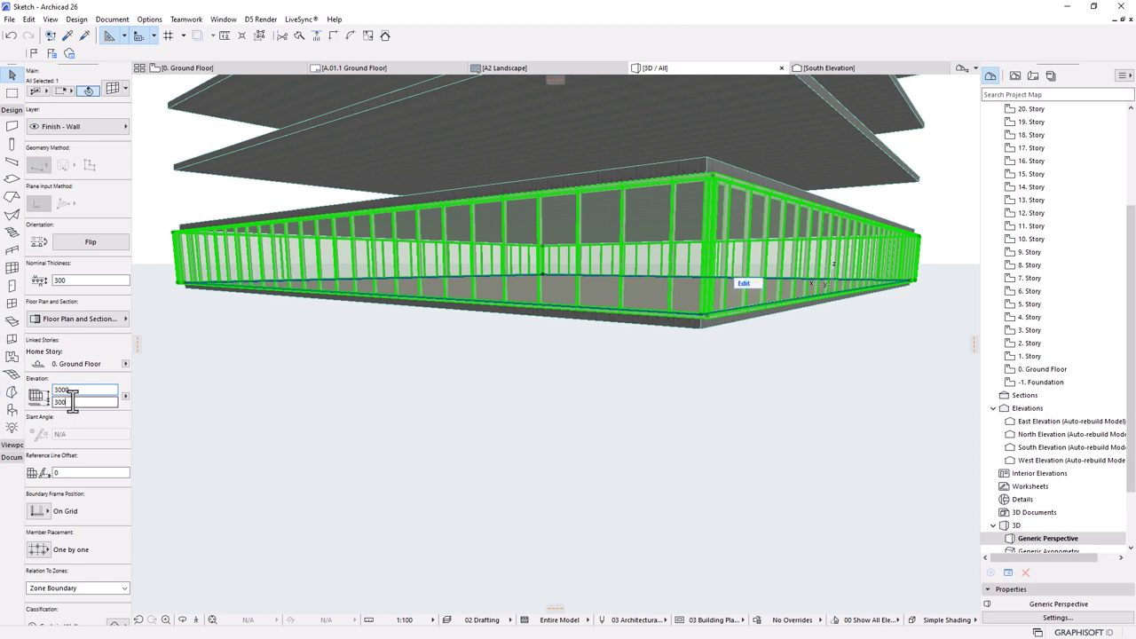
- Change the curtain wall's transom frame type to Built-in Frame and apply the settings
shift+middle_drag(533, 342, 619, 330)
scroll(611, 298, up, 10)
shift+middle_drag(523, 332, 602, 264)
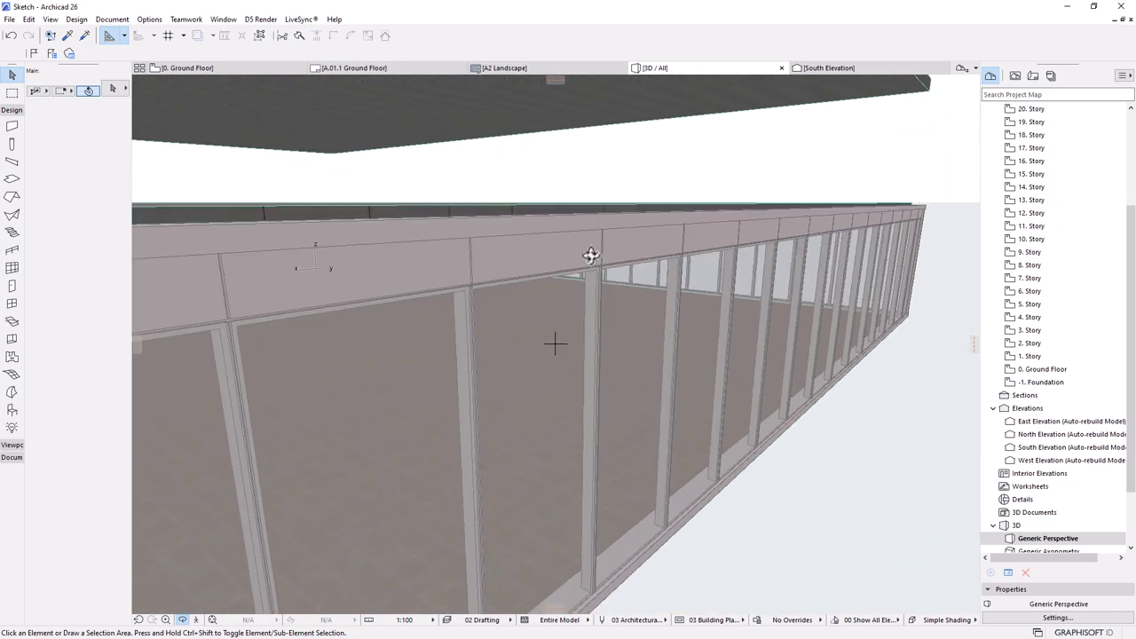
click(572, 237)
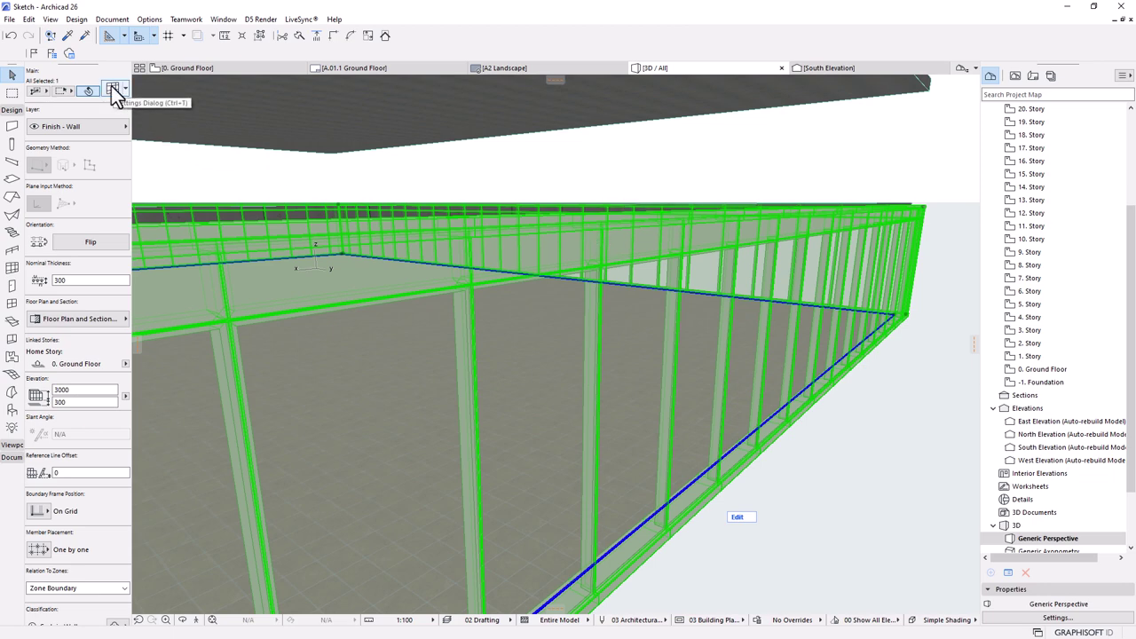
click(112, 90)
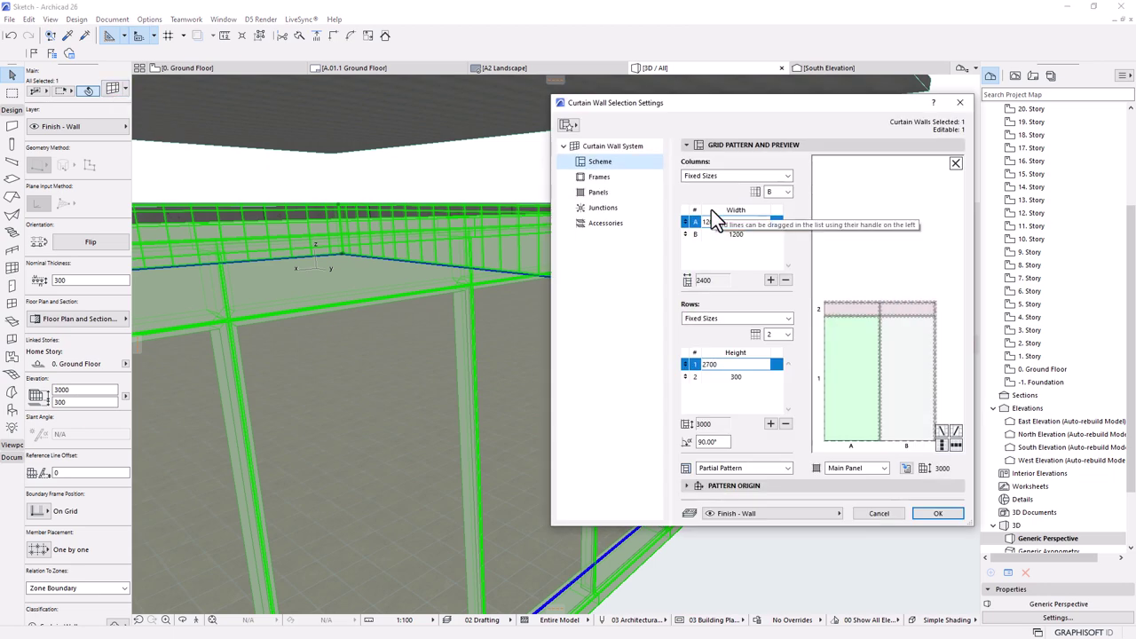
click(597, 177)
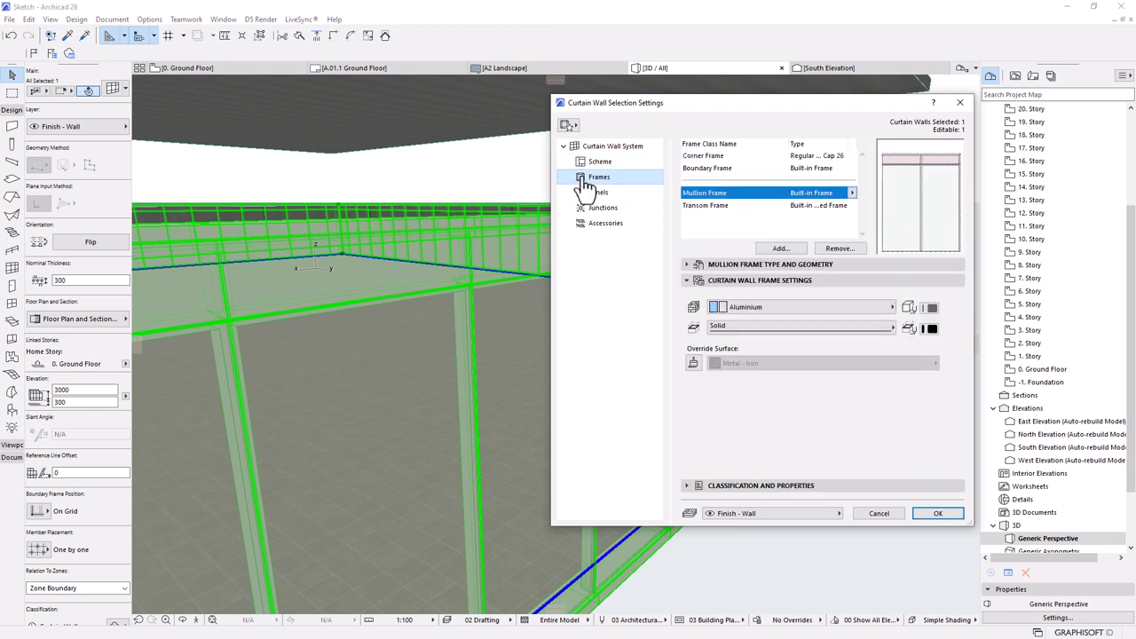
click(690, 206)
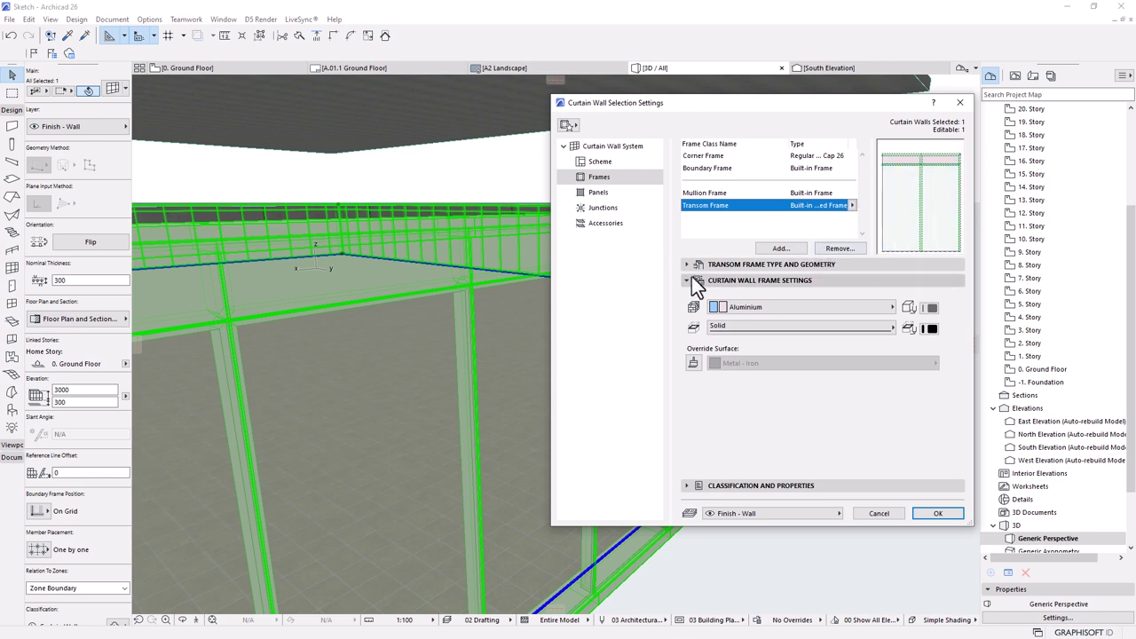
click(729, 267)
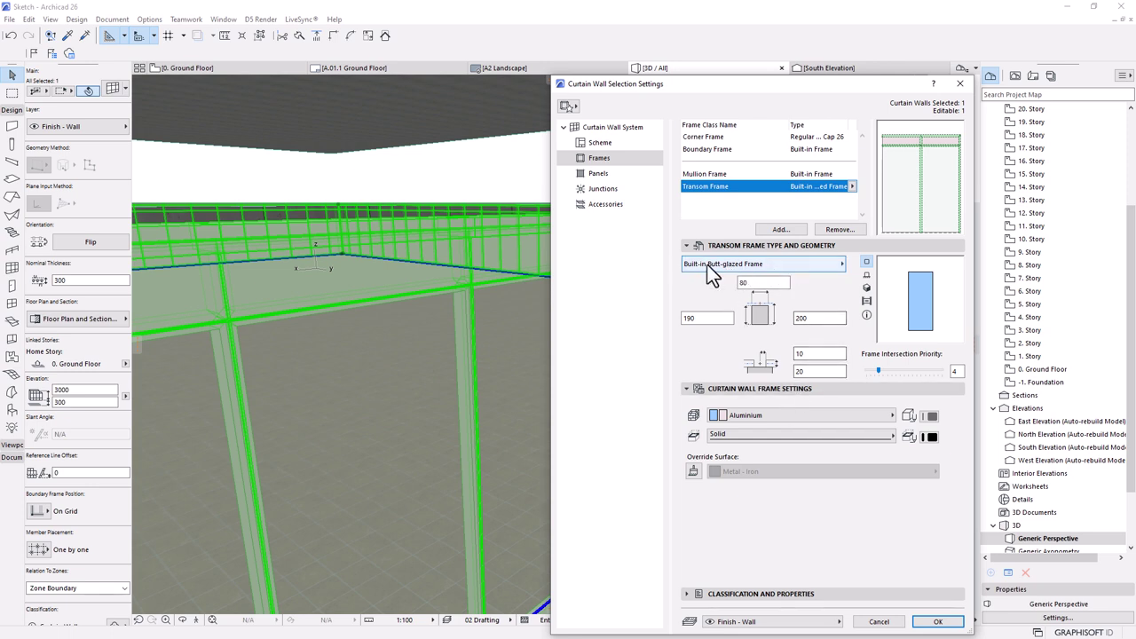
click(784, 266)
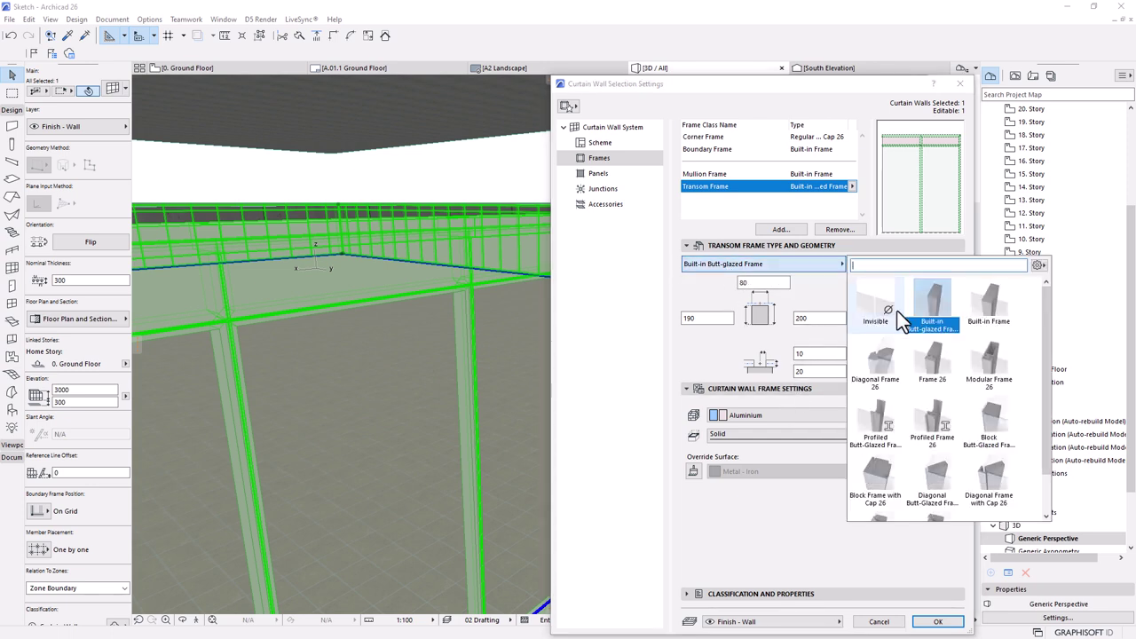
click(990, 303)
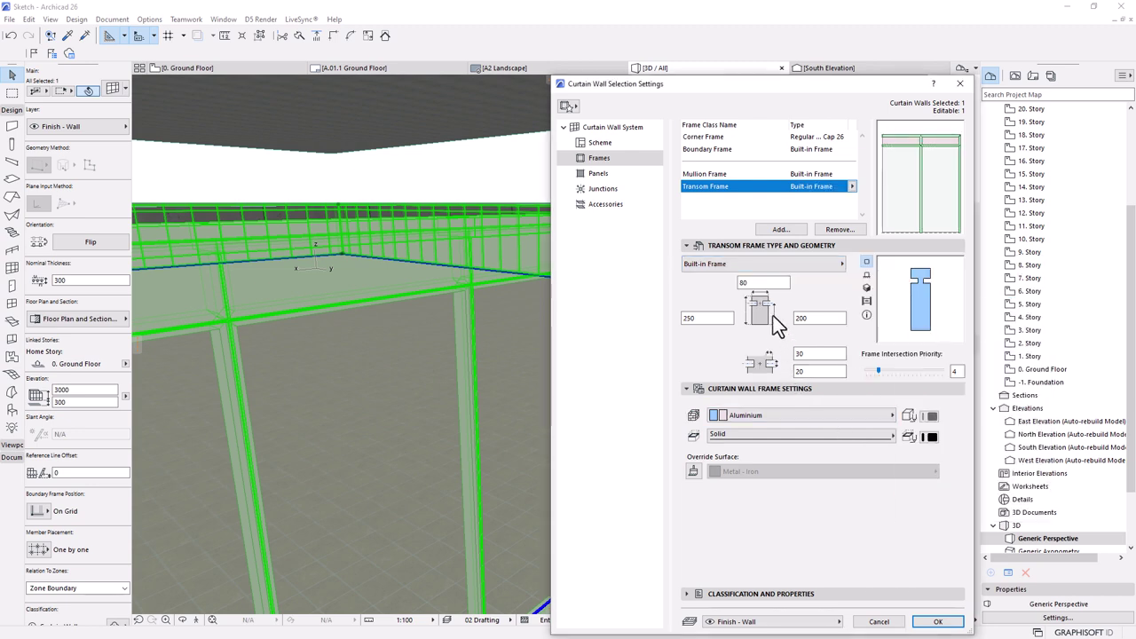
click(937, 621)
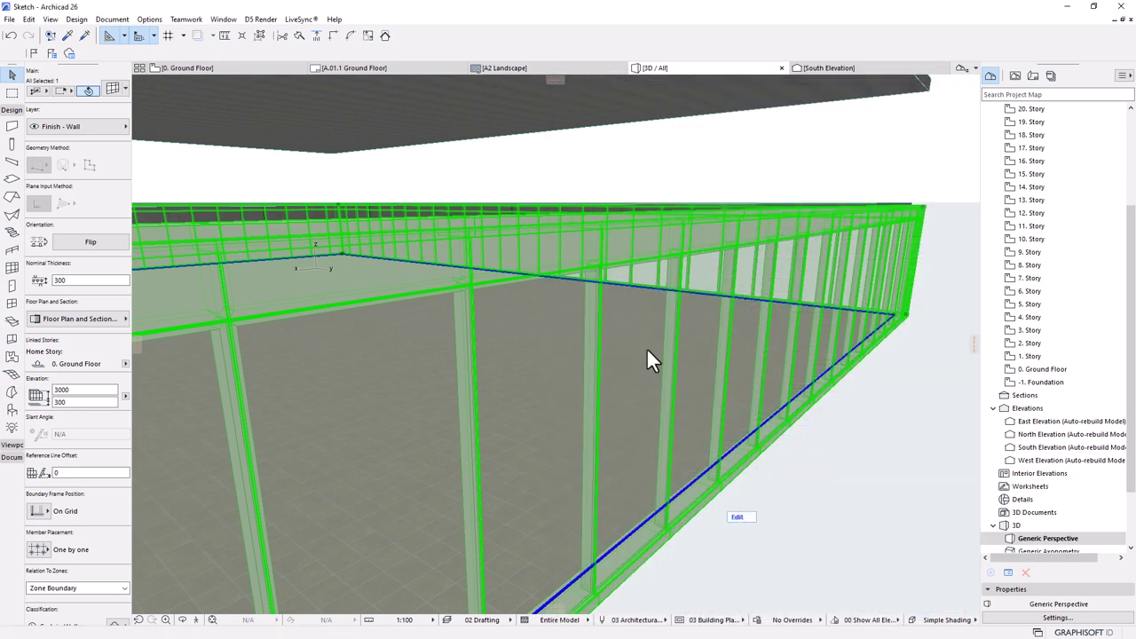
click(830, 448)
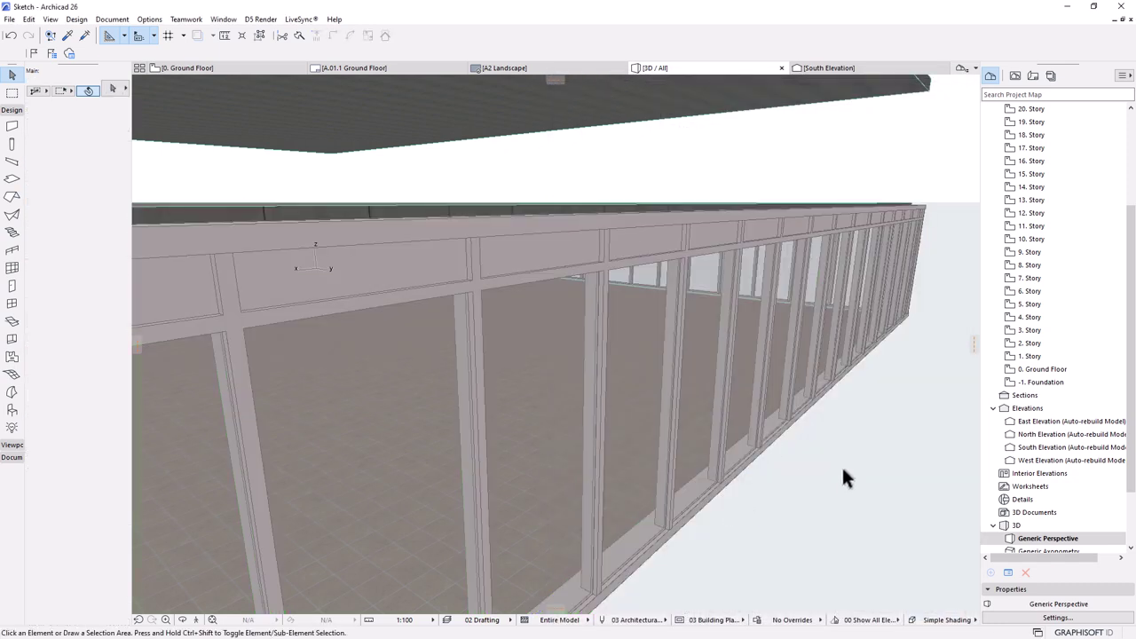
- Change the ground-floor curtain wall's transom frame type to Built-in Butt-glazed Frame
scroll(751, 459, up, 3)
shift+middle_drag(752, 459, 674, 538)
scroll(674, 507, up, 5)
scroll(674, 537, up, 4)
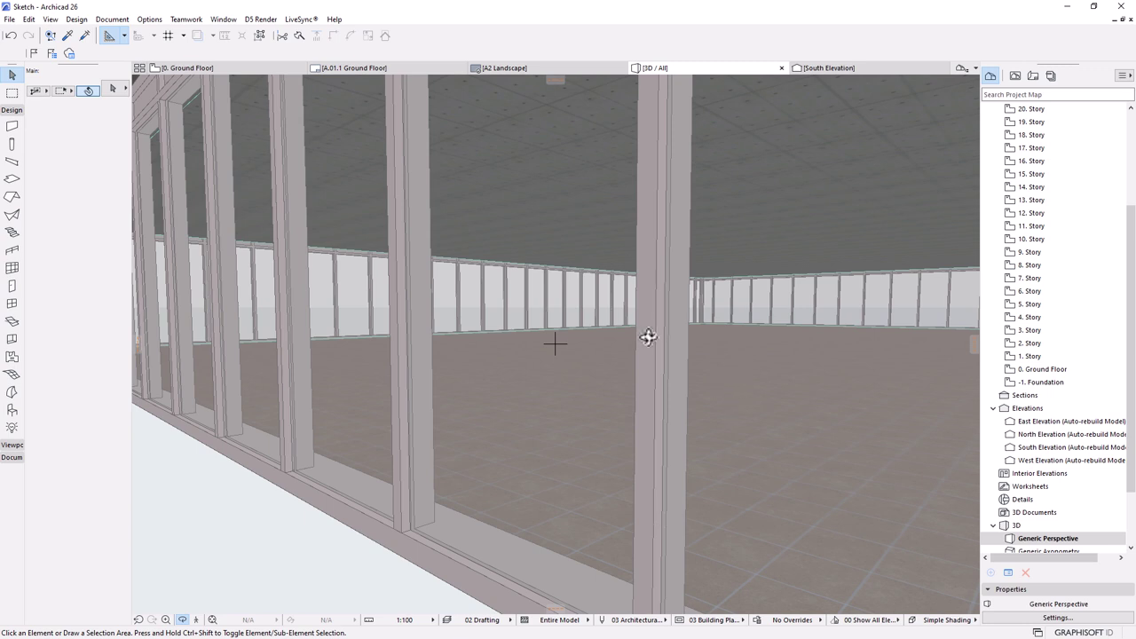
click(654, 266)
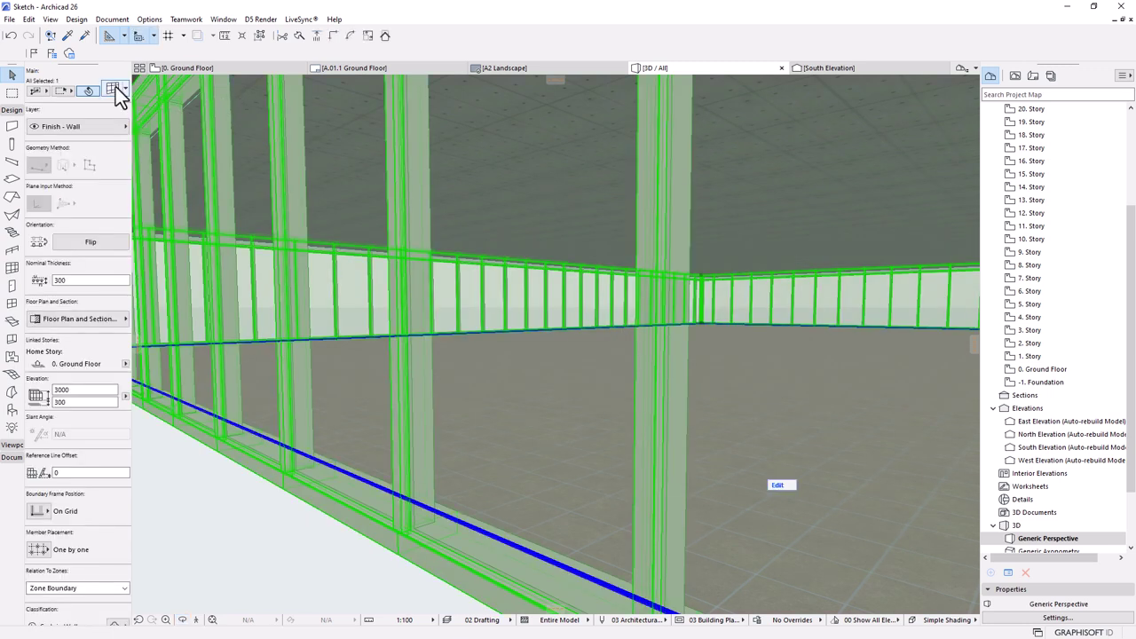
key(ctrl+t)
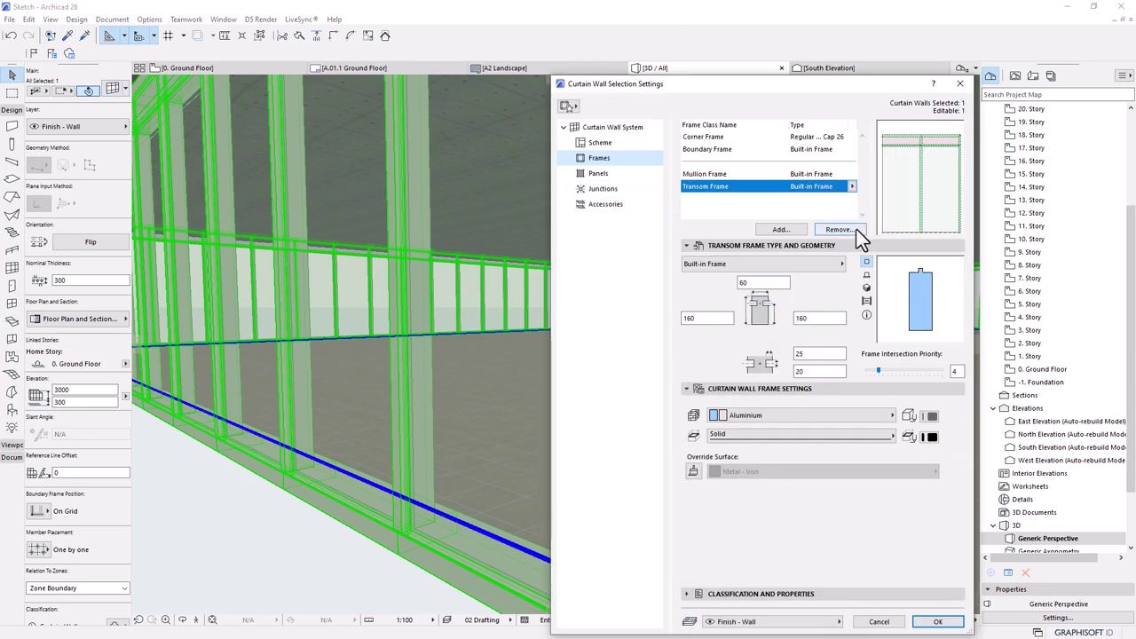
click(815, 261)
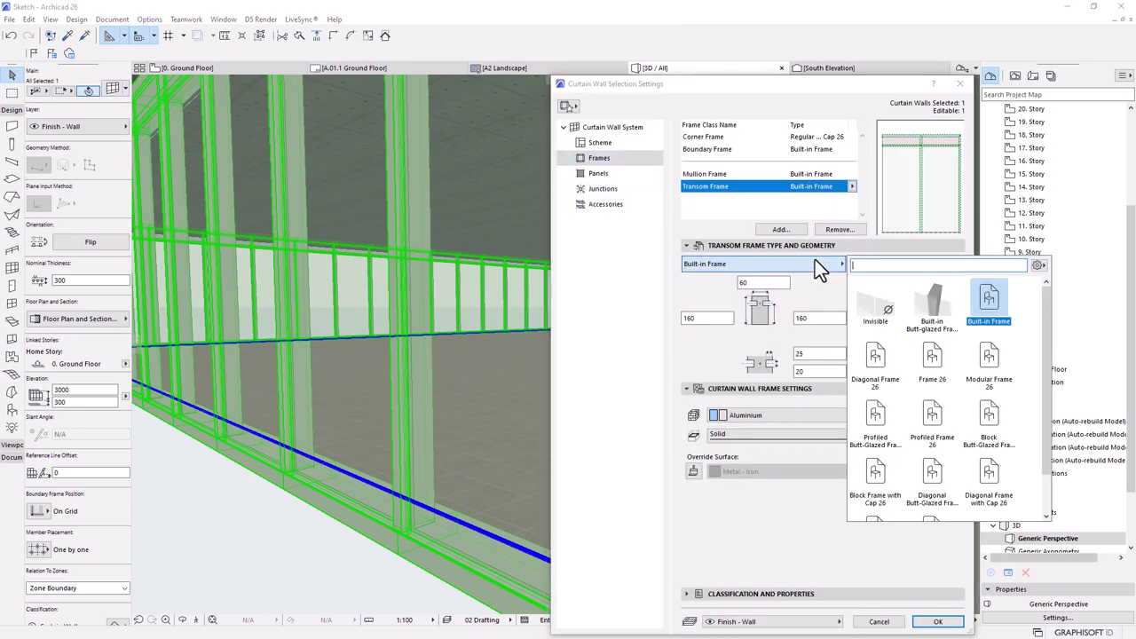
click(935, 307)
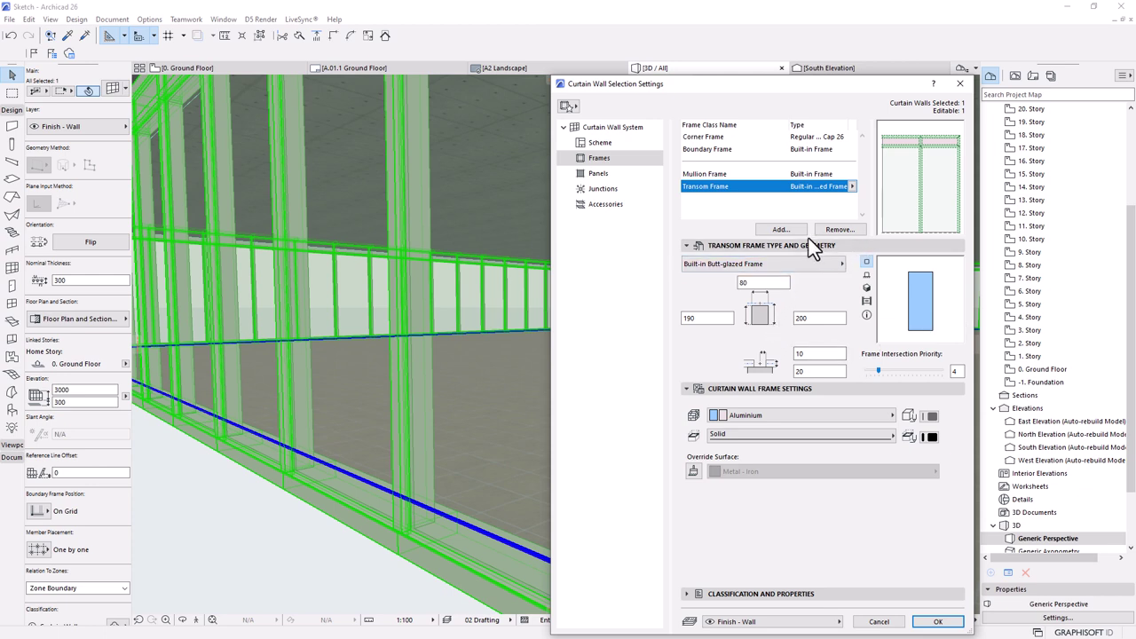
- Set the curtain wall's boundary frame to a width of 100 and a depth of 300, and apply the settings
click(704, 149)
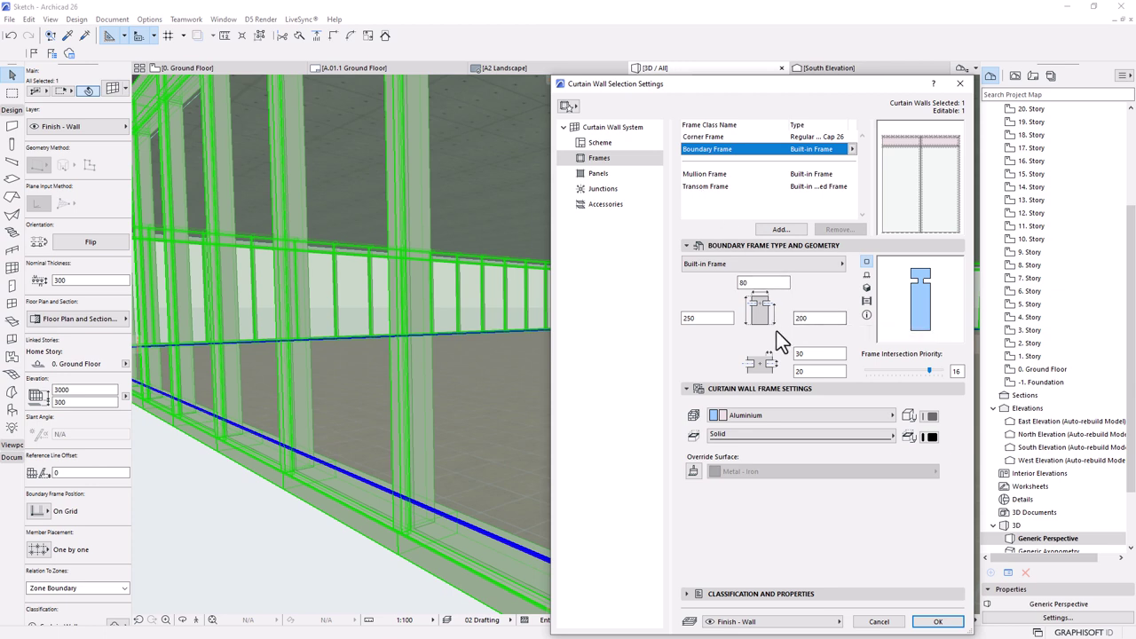
click(710, 187)
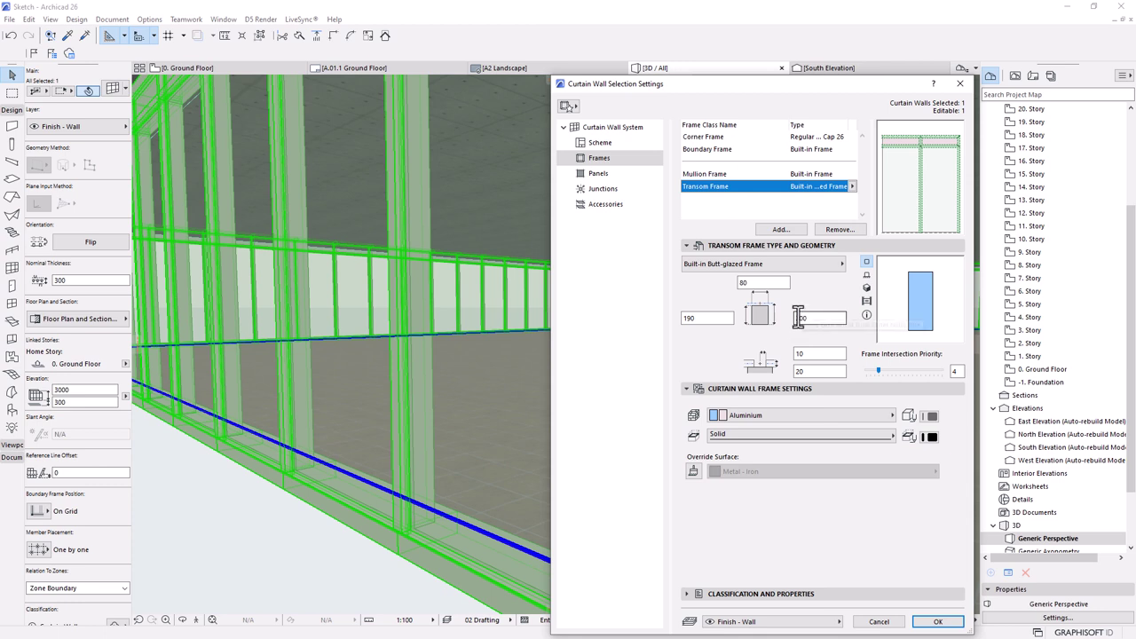
click(710, 149)
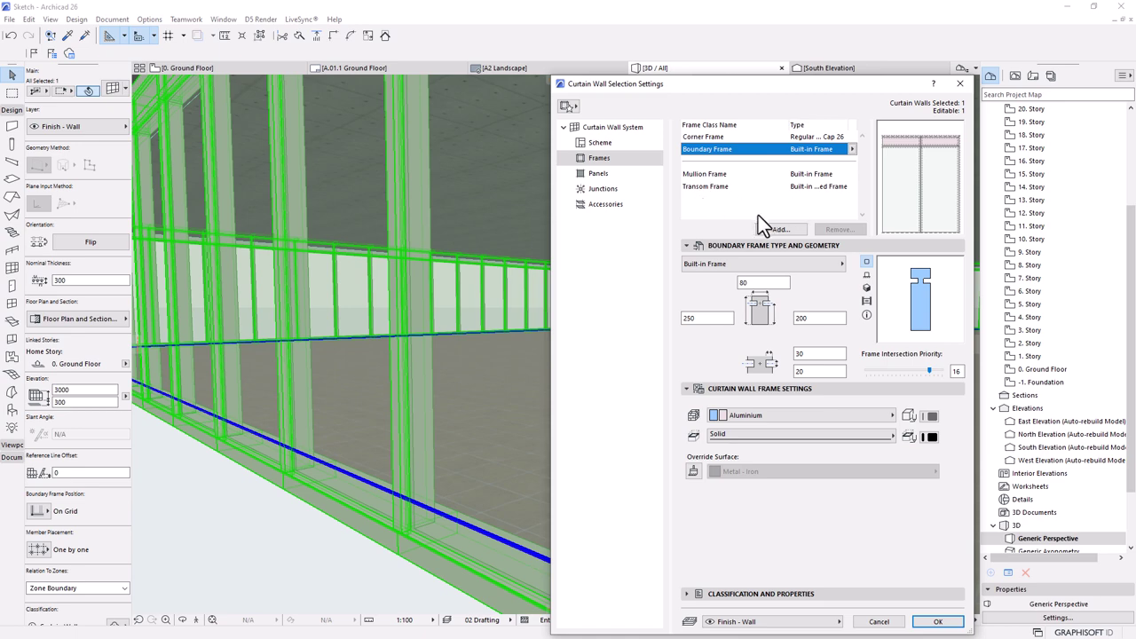
click(937, 621)
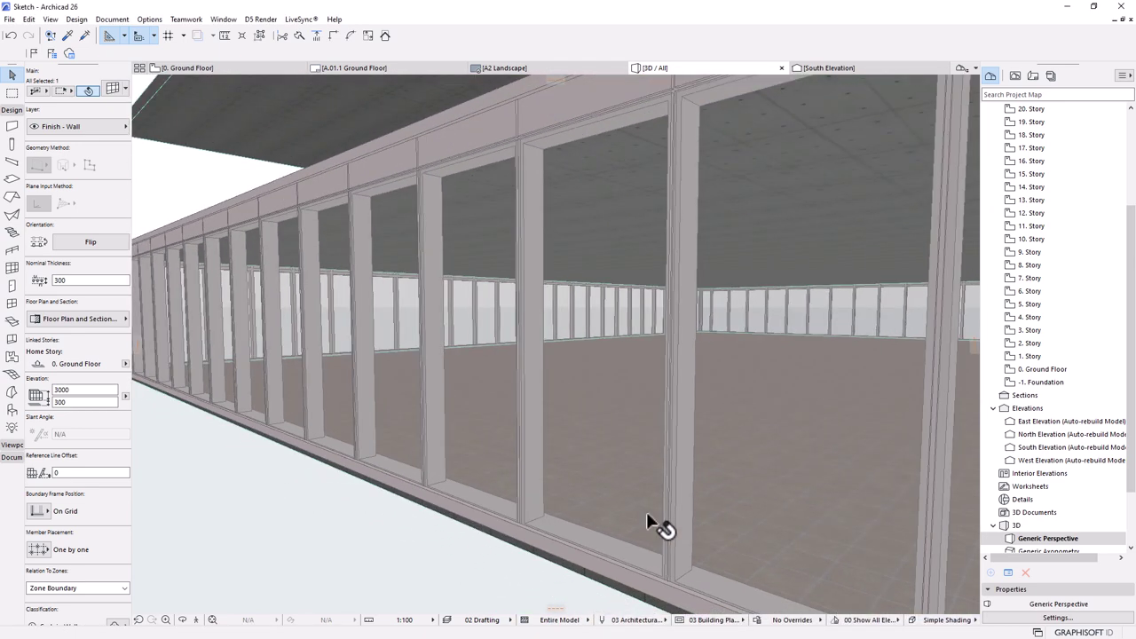
- Examine the curtain wall's boundary and transom frames along the facade and around its corner
drag(654, 523, 592, 488)
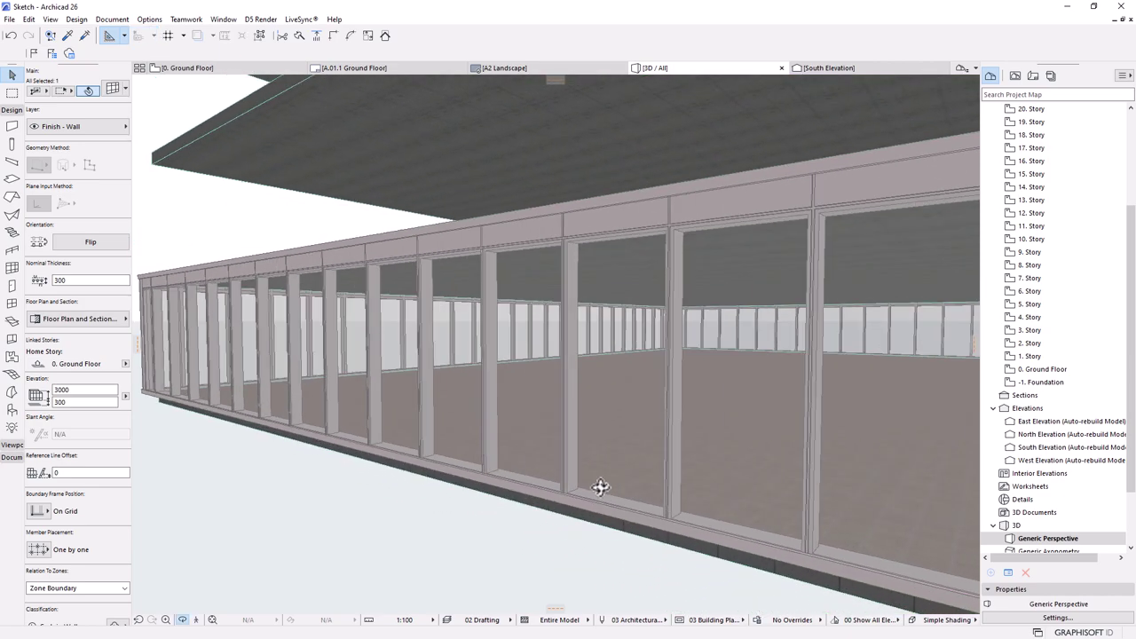
scroll(592, 488, down, 2)
scroll(458, 376, down, 6)
drag(477, 383, 628, 358)
scroll(628, 358, up, 8)
drag(697, 382, 716, 381)
key(Escape)
- Set the transom frame's width, depth and panel position to 80 each and apply the settings to the curtain wall
click(564, 266)
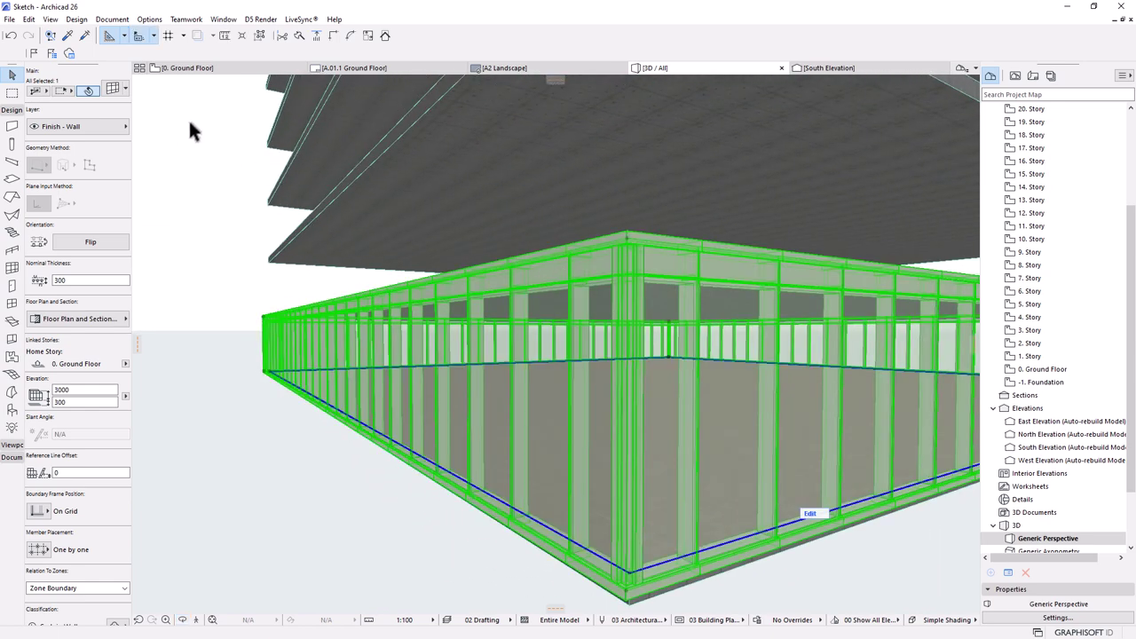
click(120, 88)
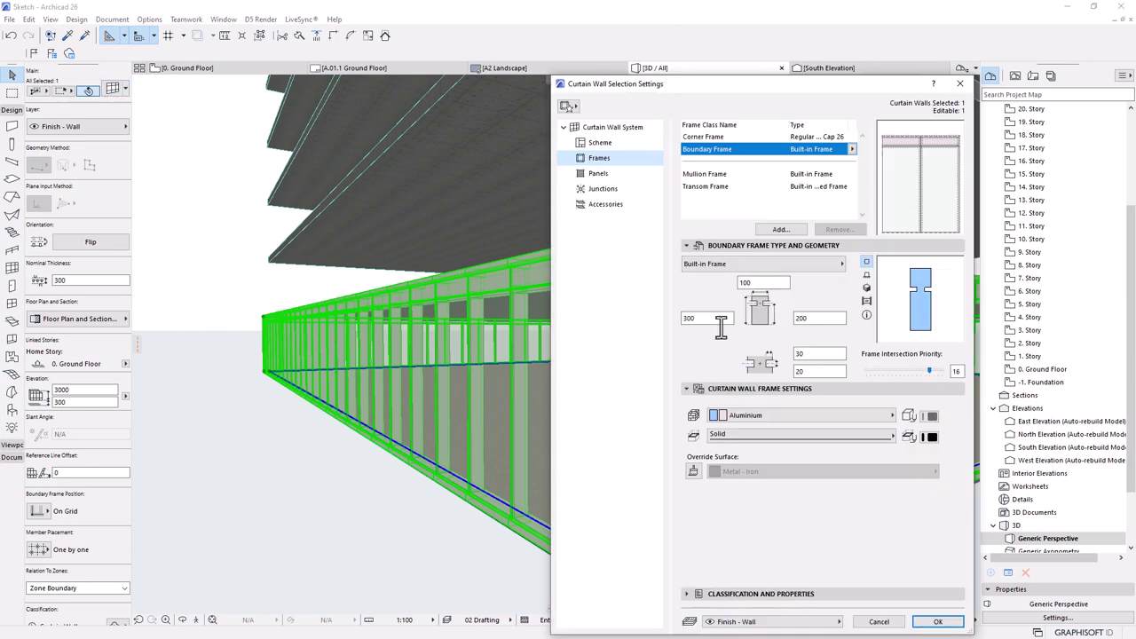
click(701, 187)
click(819, 317)
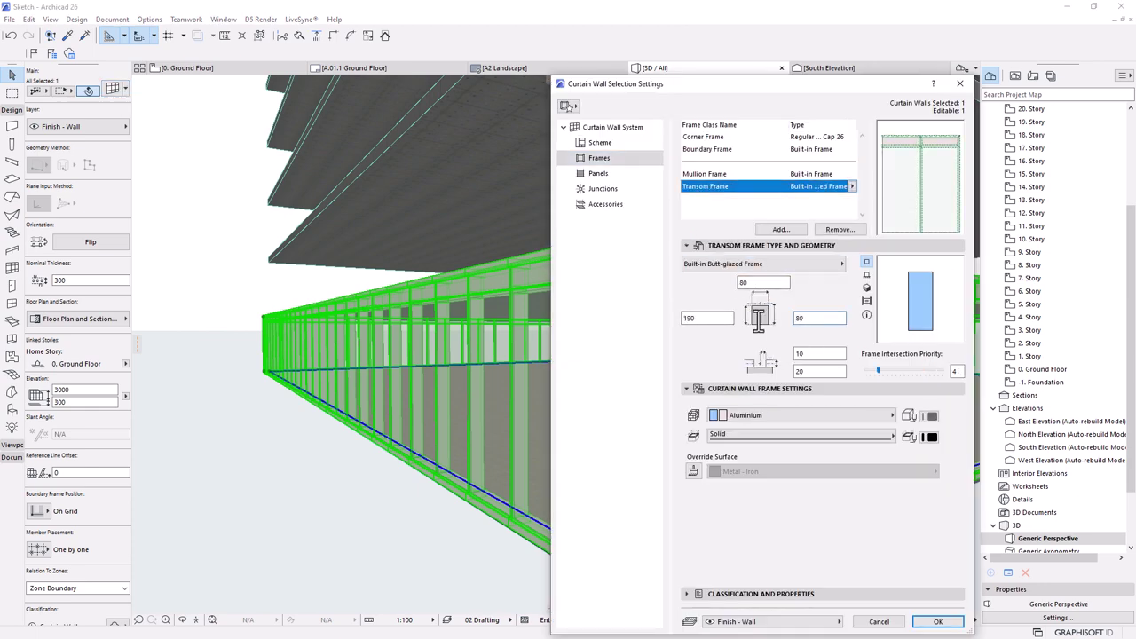
click(714, 324)
drag(720, 320, 657, 325)
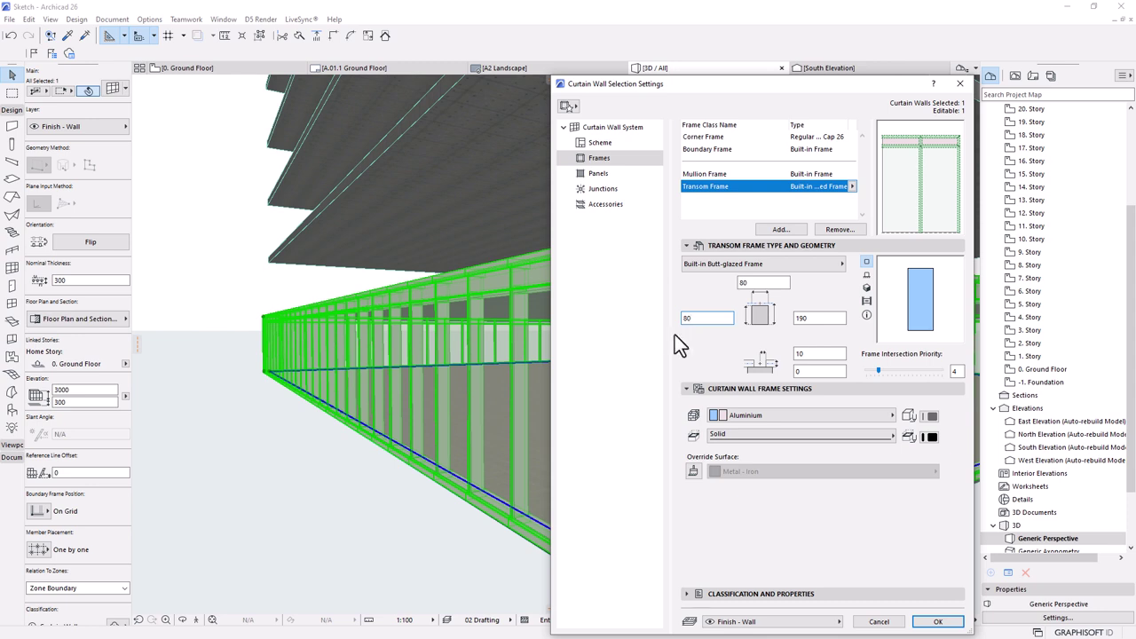
click(804, 318)
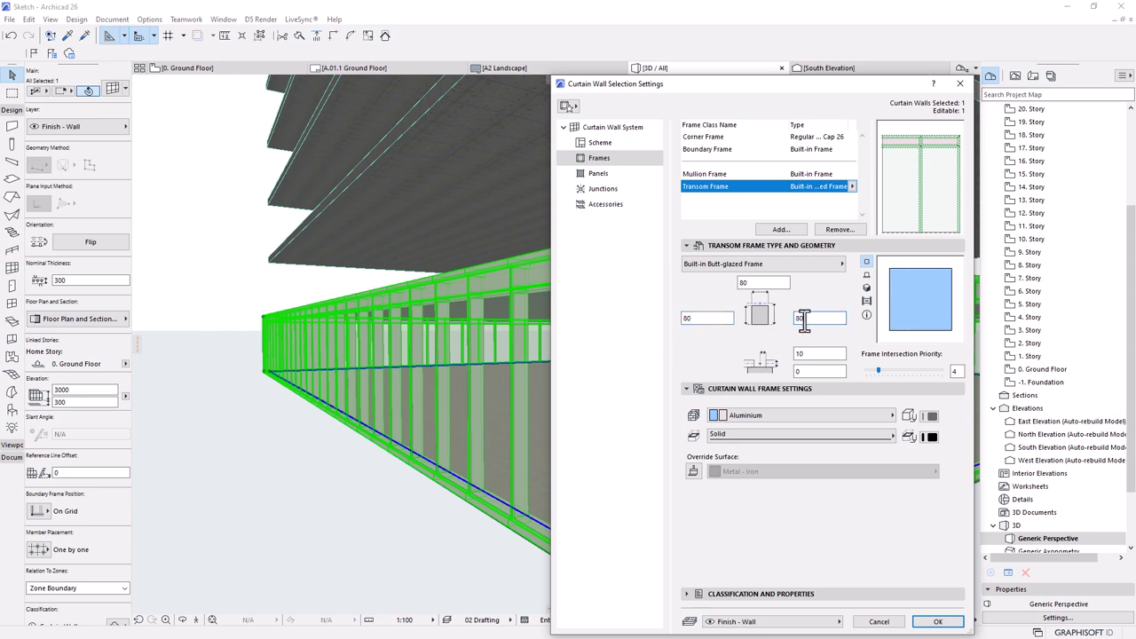
click(751, 282)
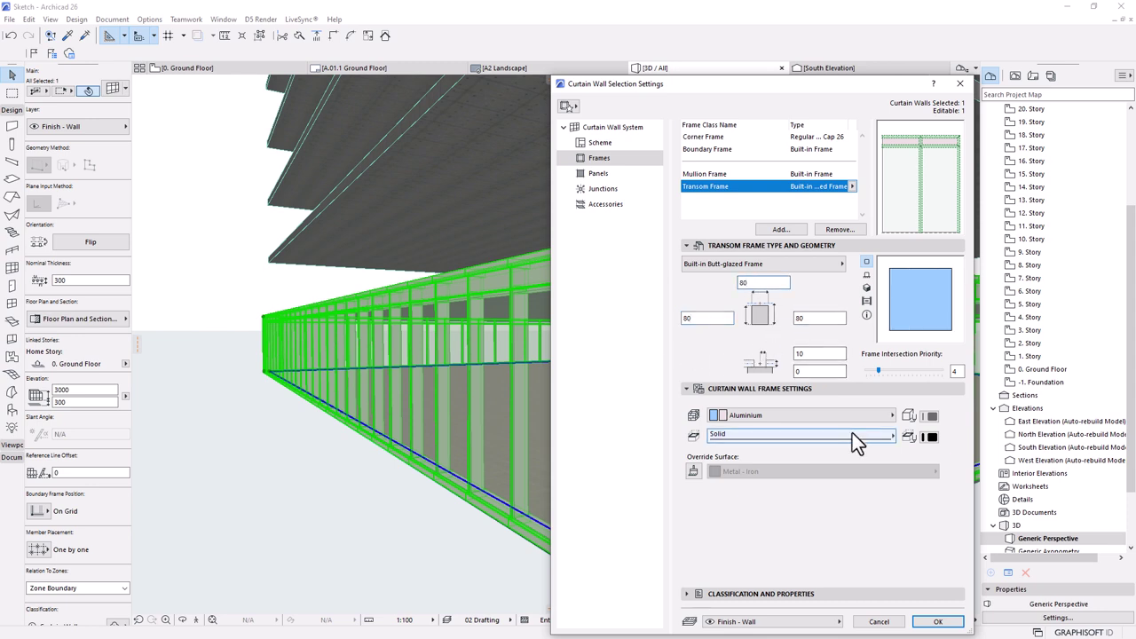
click(932, 623)
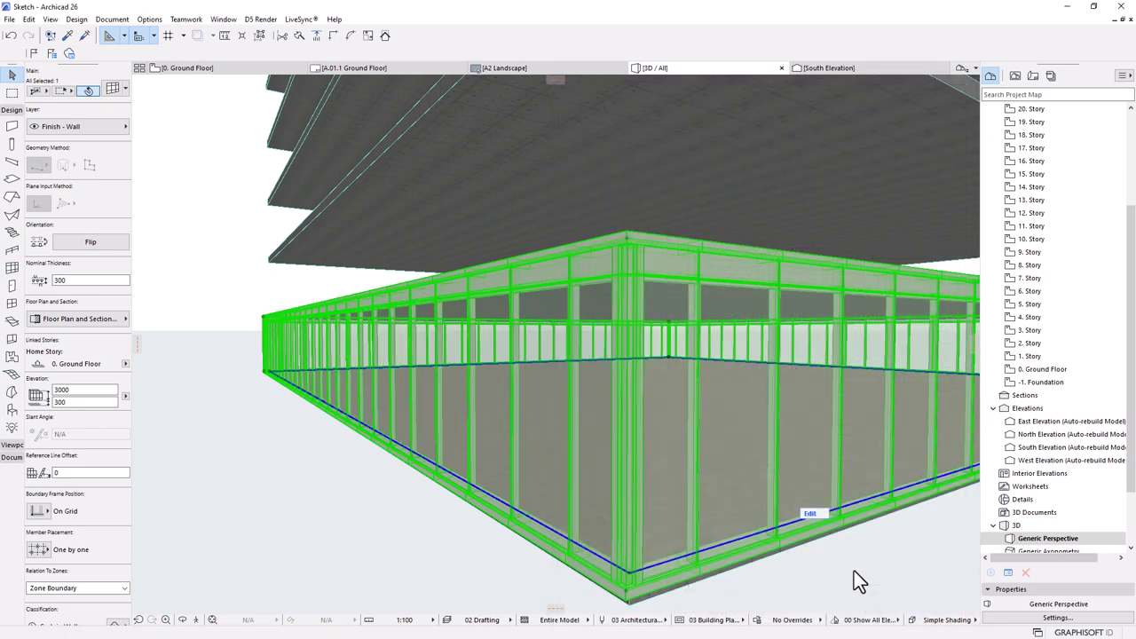
- Try merging the panels across the outer edge of column B in the curtain wall's grid pattern, and apply it
shift+middle_drag(615, 392, 690, 423)
shift+middle_drag(623, 429, 563, 352)
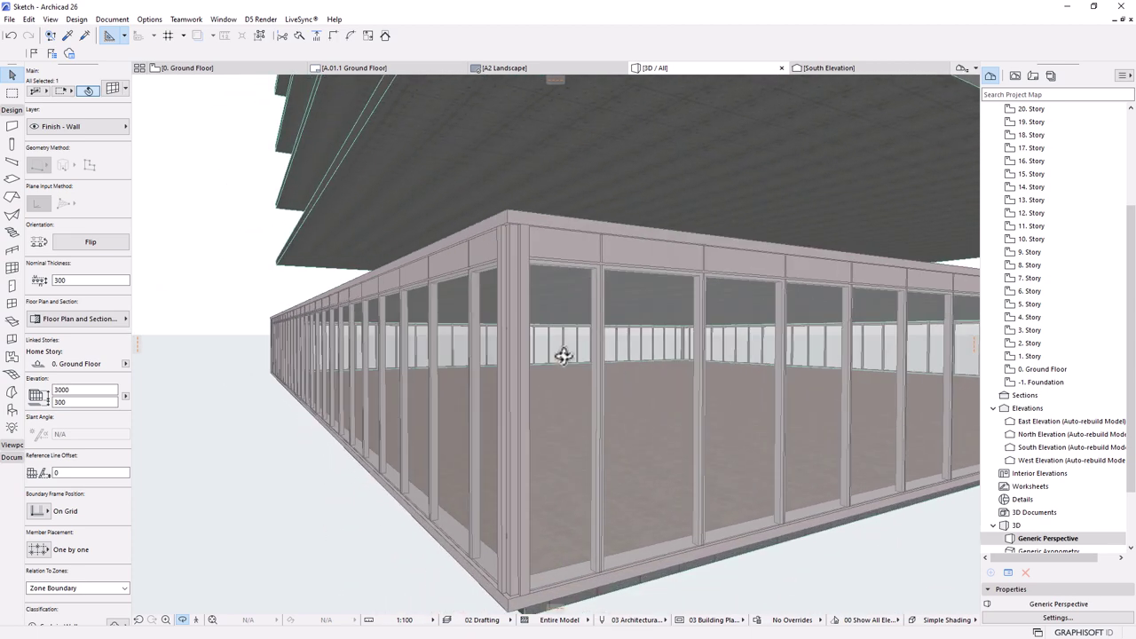
click(561, 348)
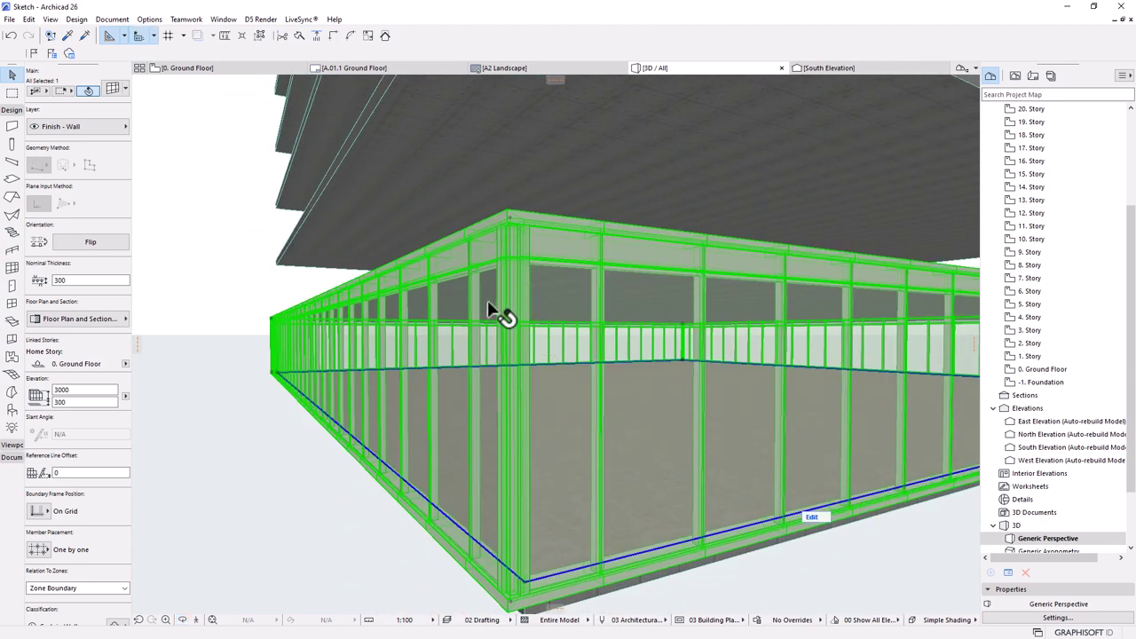
click(112, 90)
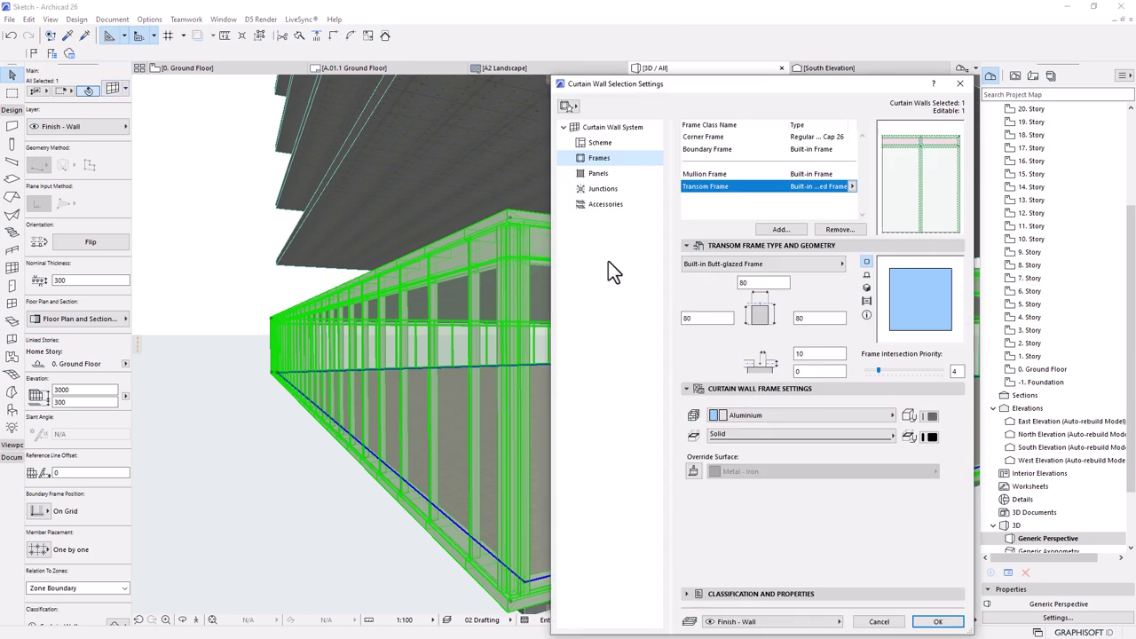
click(600, 143)
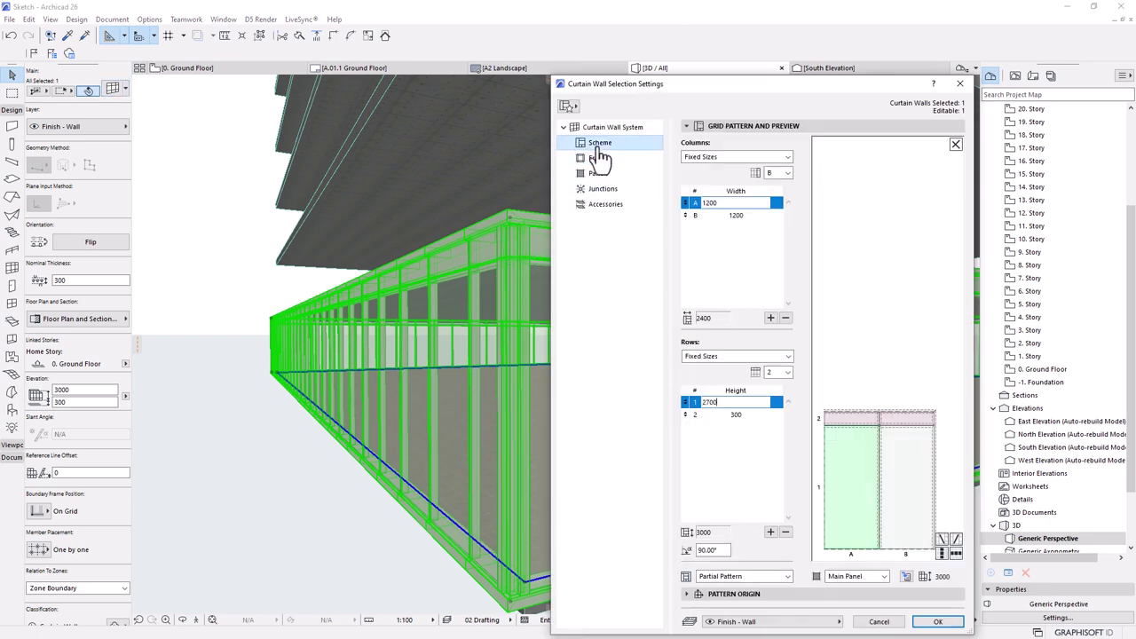
click(932, 441)
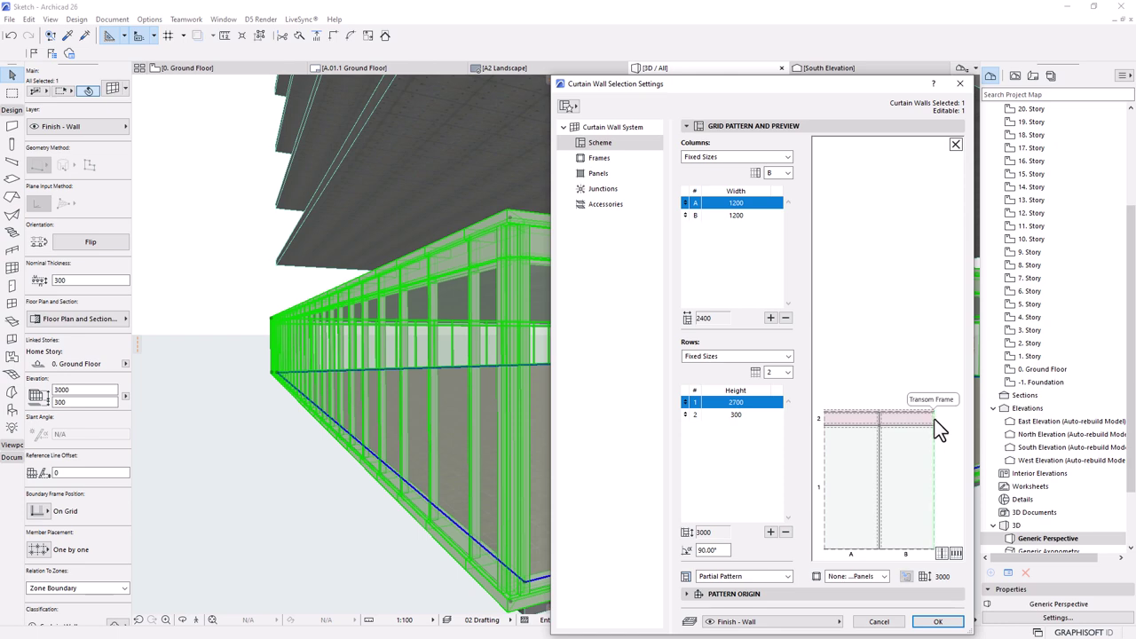
click(937, 621)
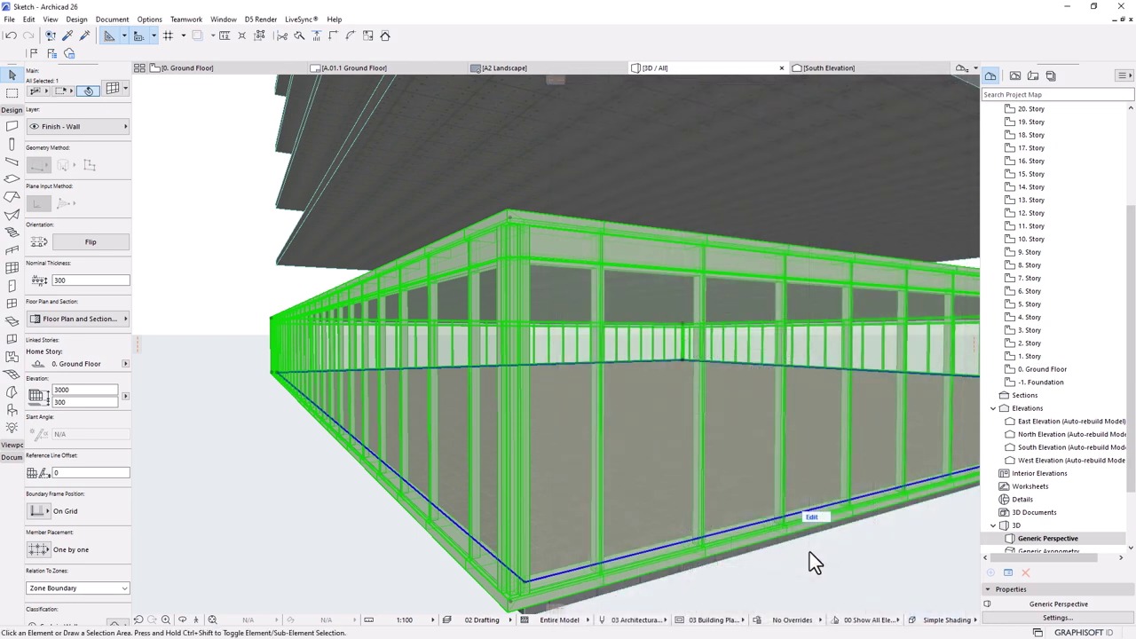
- Undo the last curtain wall pattern change and check the restored grid scheme
key(Escape)
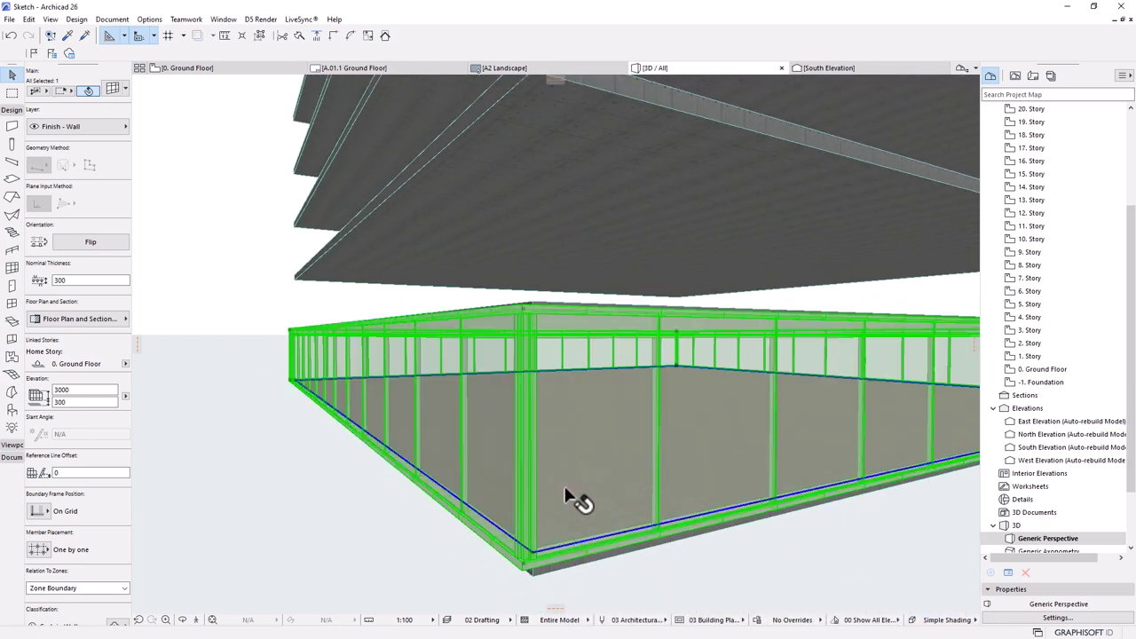
shift+middle_drag(577, 502, 509, 464)
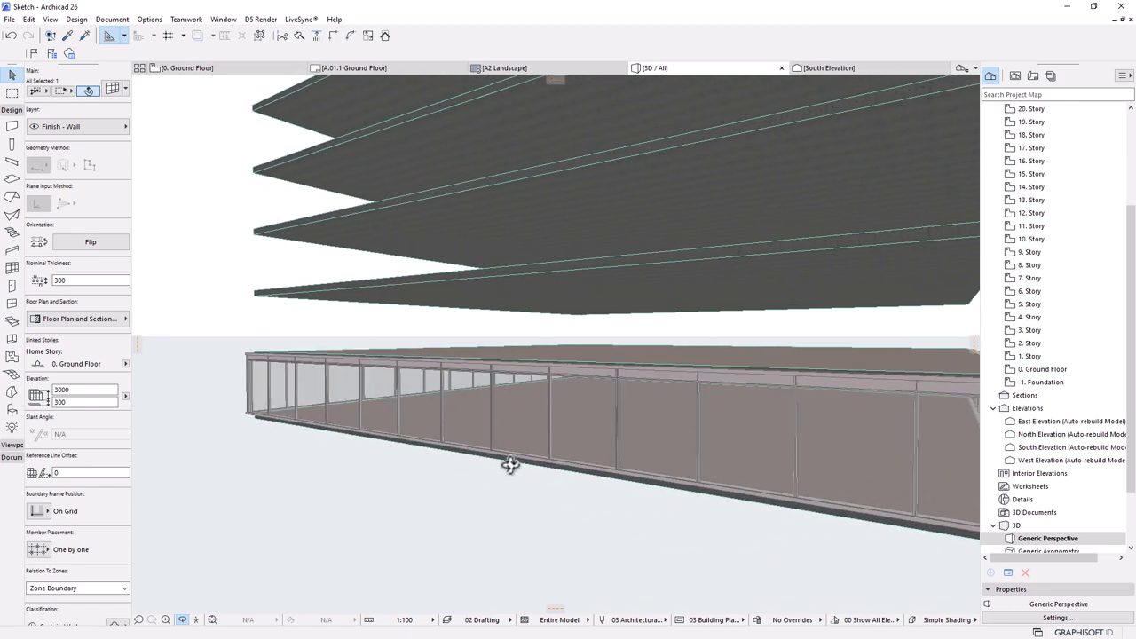
key(ctrl+z)
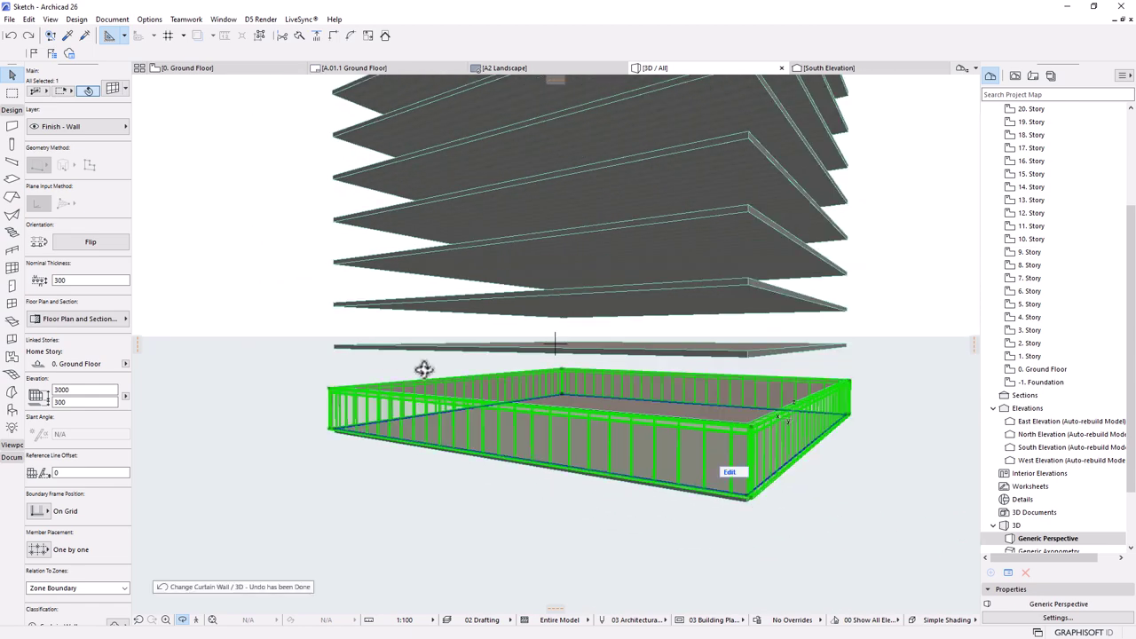
click(113, 90)
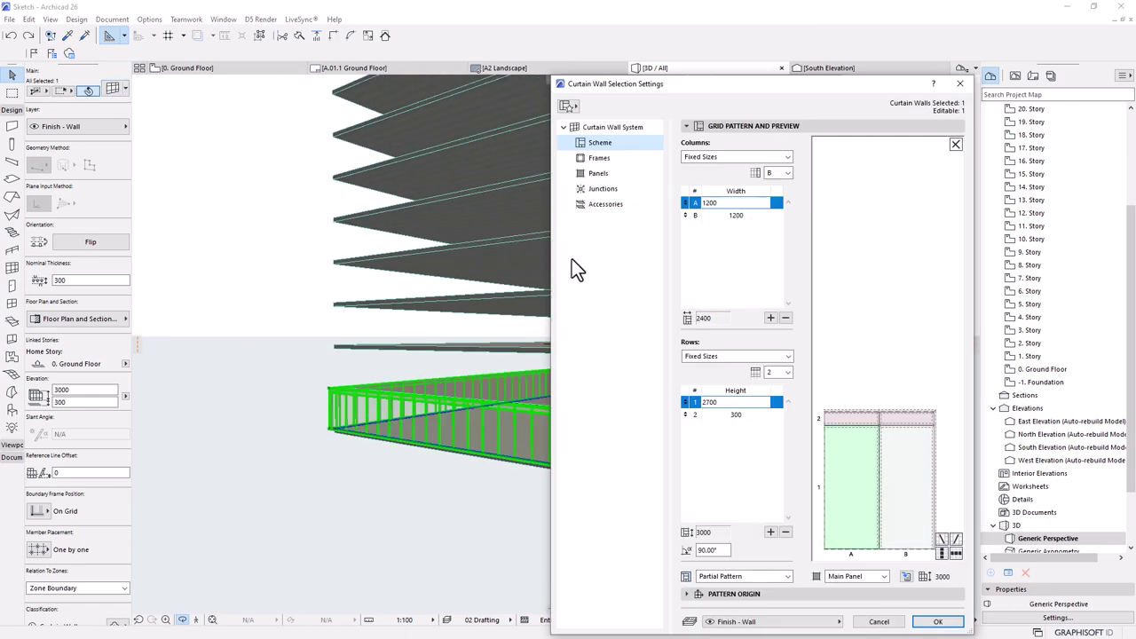
key(Escape)
- Enter the curtain wall's edit mode and check the frame class and geometry of the corner frame
shift+middle_drag(750, 423, 692, 390)
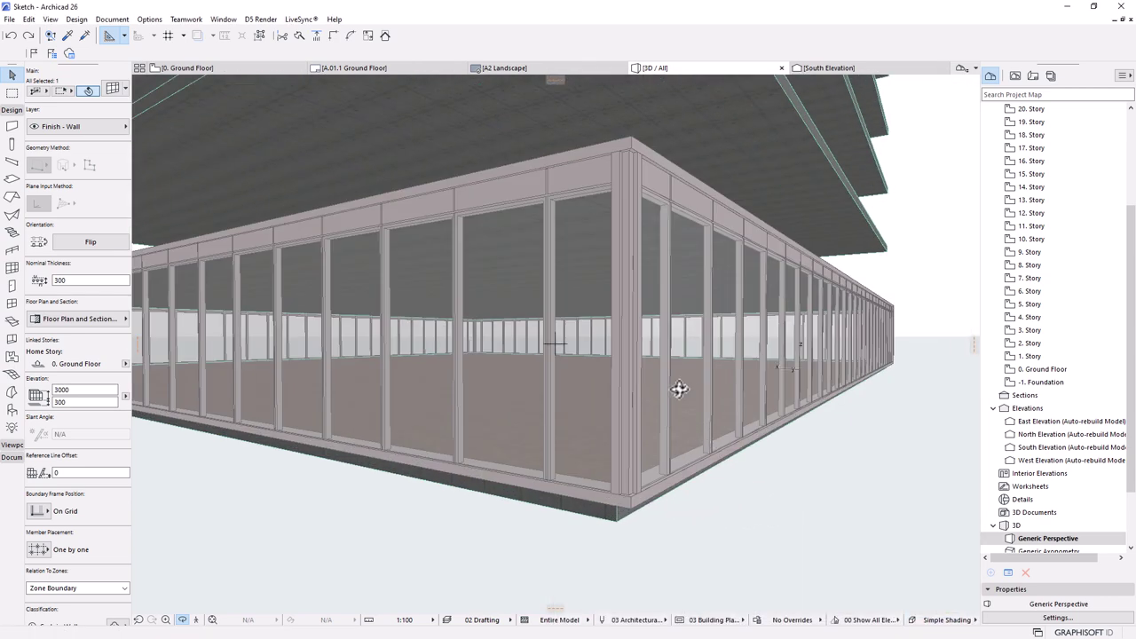
double_click(718, 421)
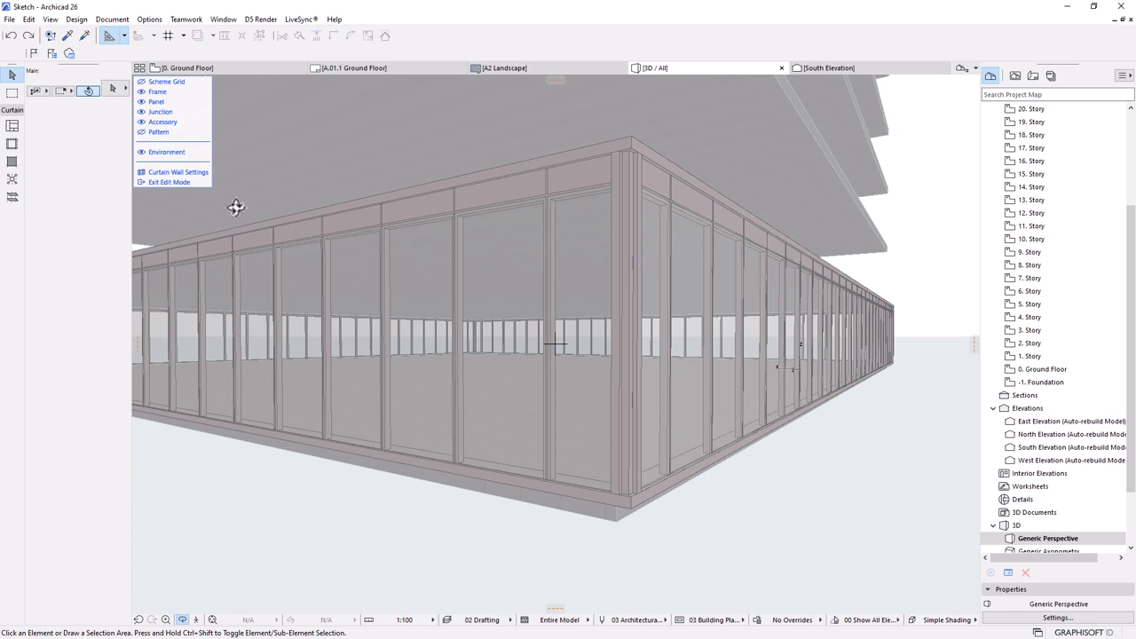
click(633, 229)
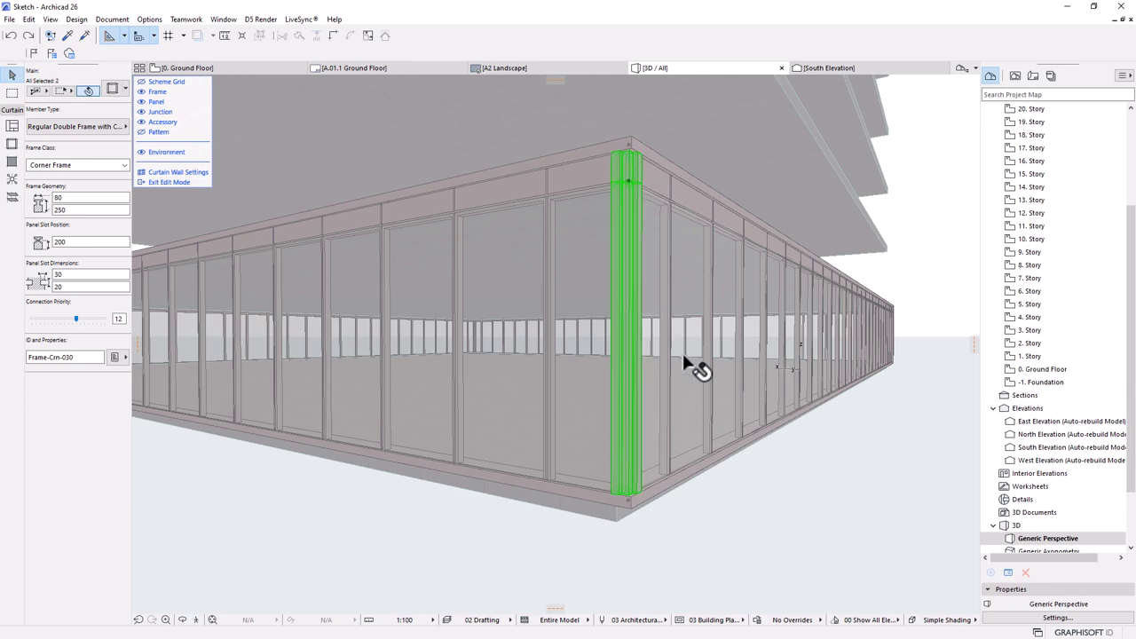
key(Escape)
- Delete the vertical boundary frames at the curtain wall corner that has boundary frames instead of a corner frame
shift+middle_drag(683, 353, 680, 216)
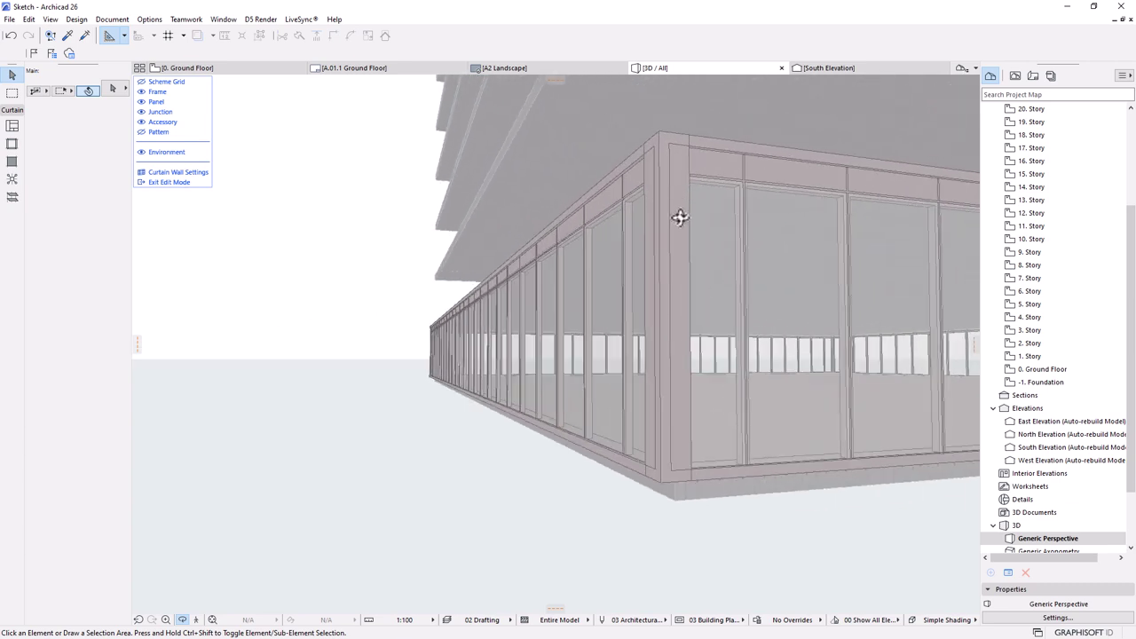
click(663, 228)
shift+click(652, 232)
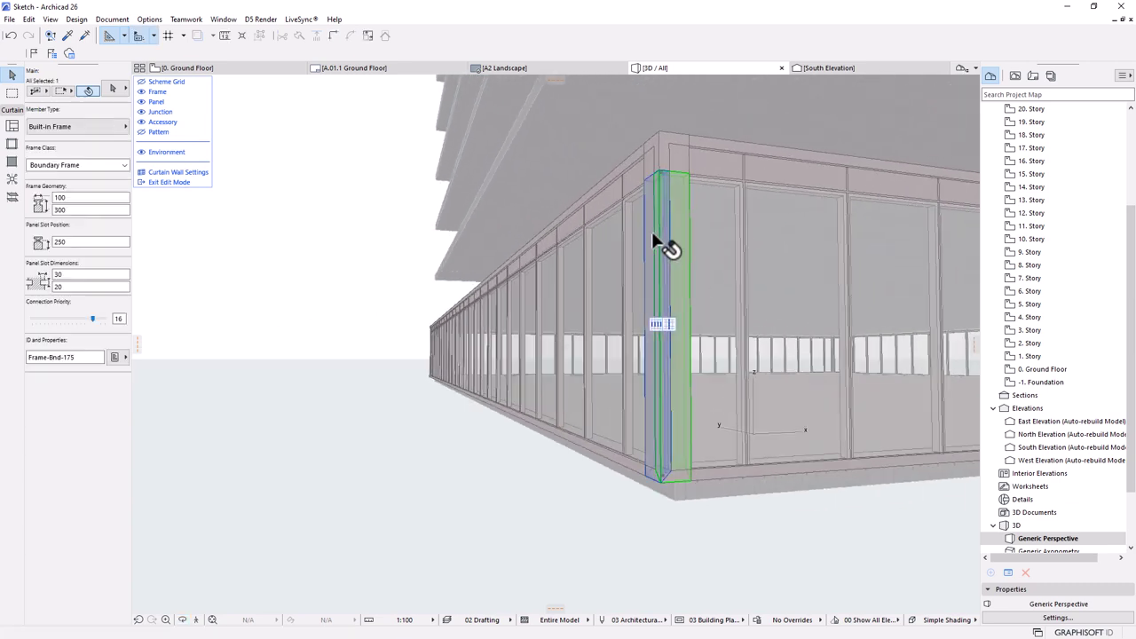
shift+click(647, 162)
key(Escape)
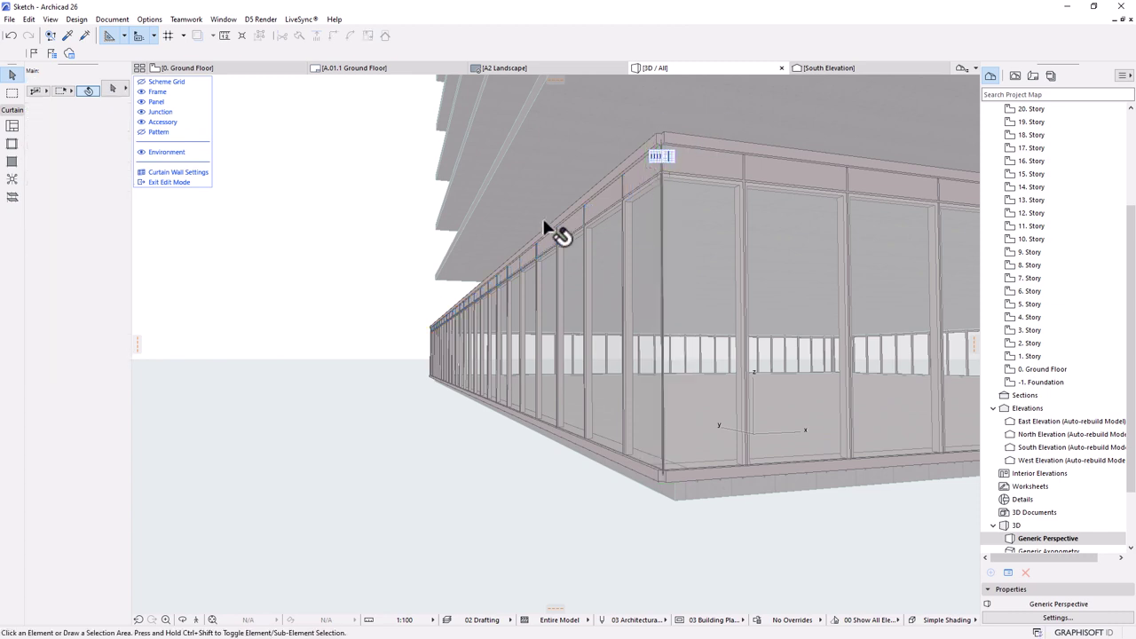
- Delete the two vertical corner frame pieces, upper and lower, at the next corner of the ground-floor curtain wall
scroll(423, 317, down, 5)
shift+middle_drag(423, 316, 550, 340)
scroll(950, 316, up, 2)
scroll(896, 322, up, 3)
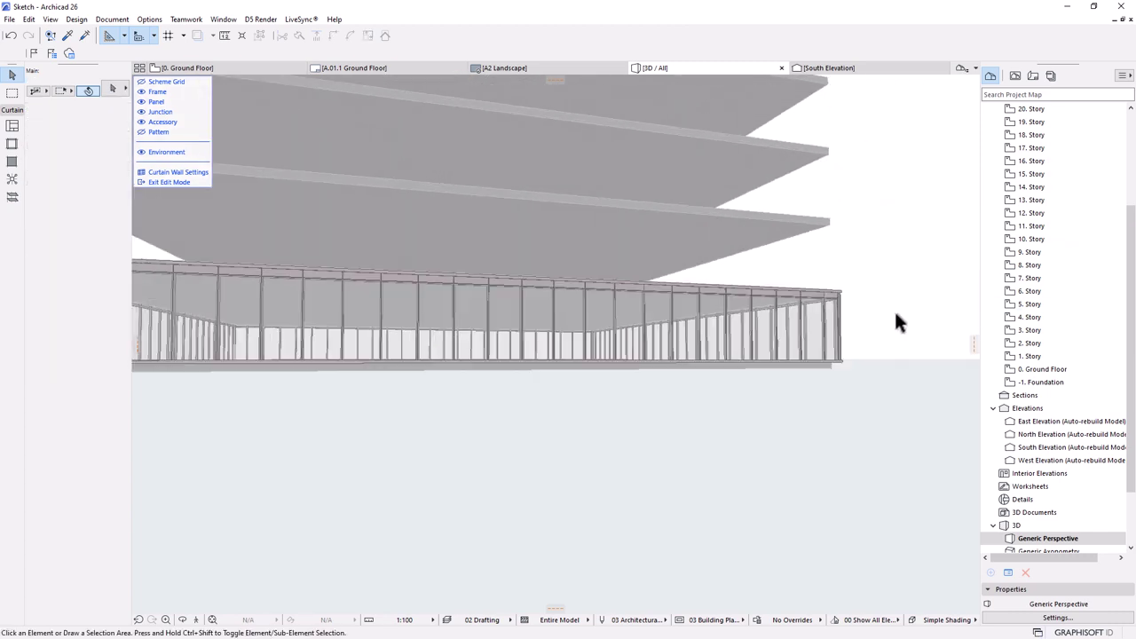
shift+middle_drag(893, 309, 443, 367)
scroll(781, 195, up, 4)
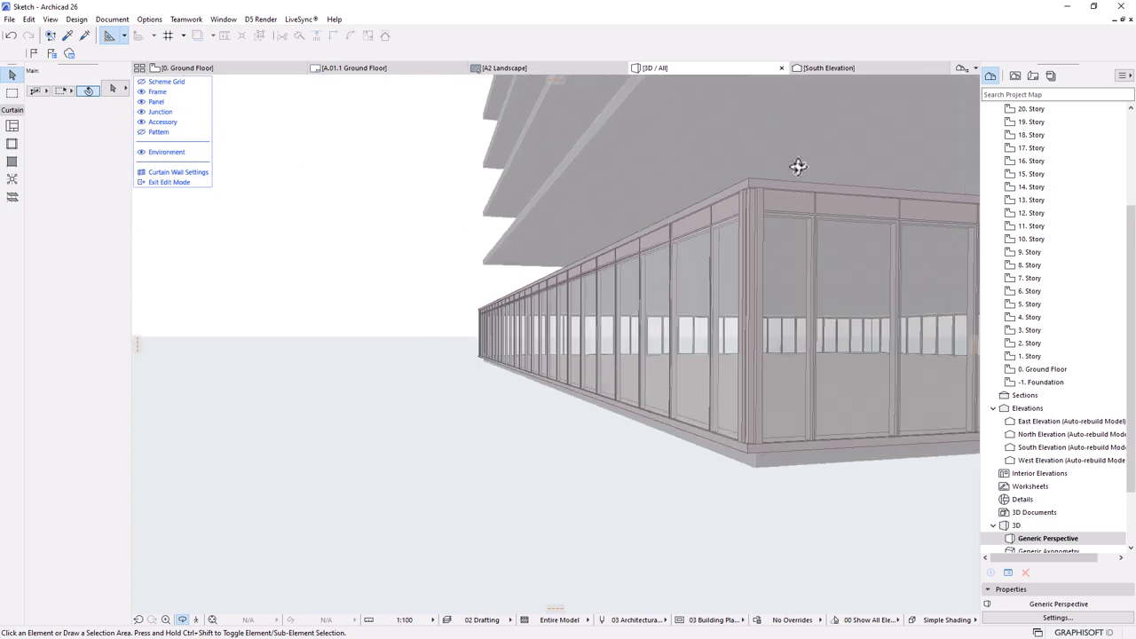
click(721, 266)
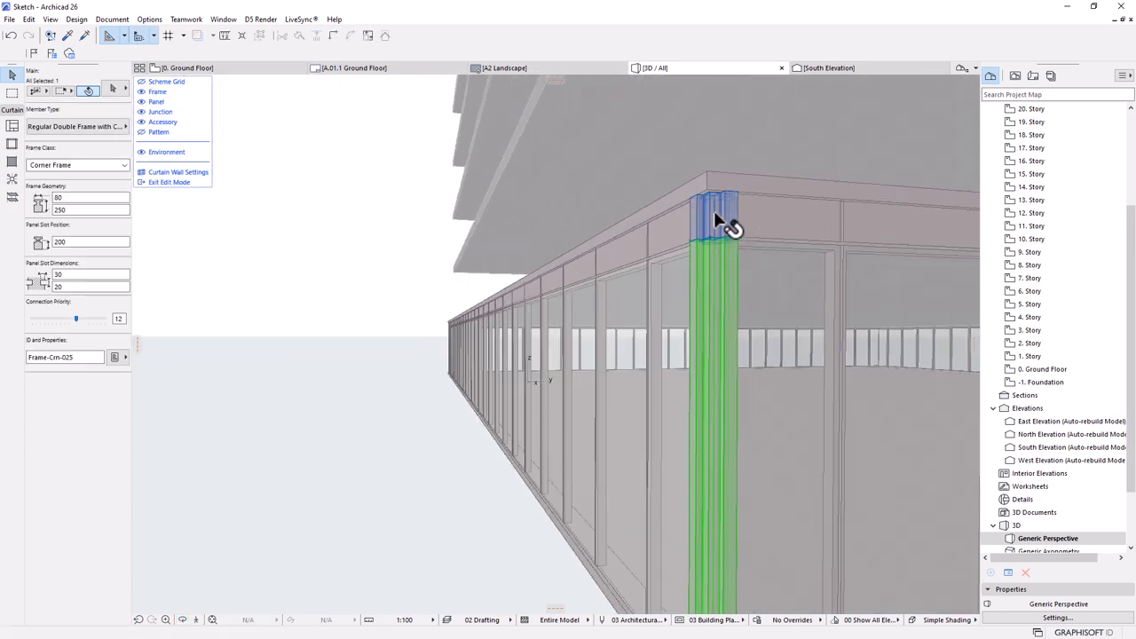
scroll(547, 271, down, 2)
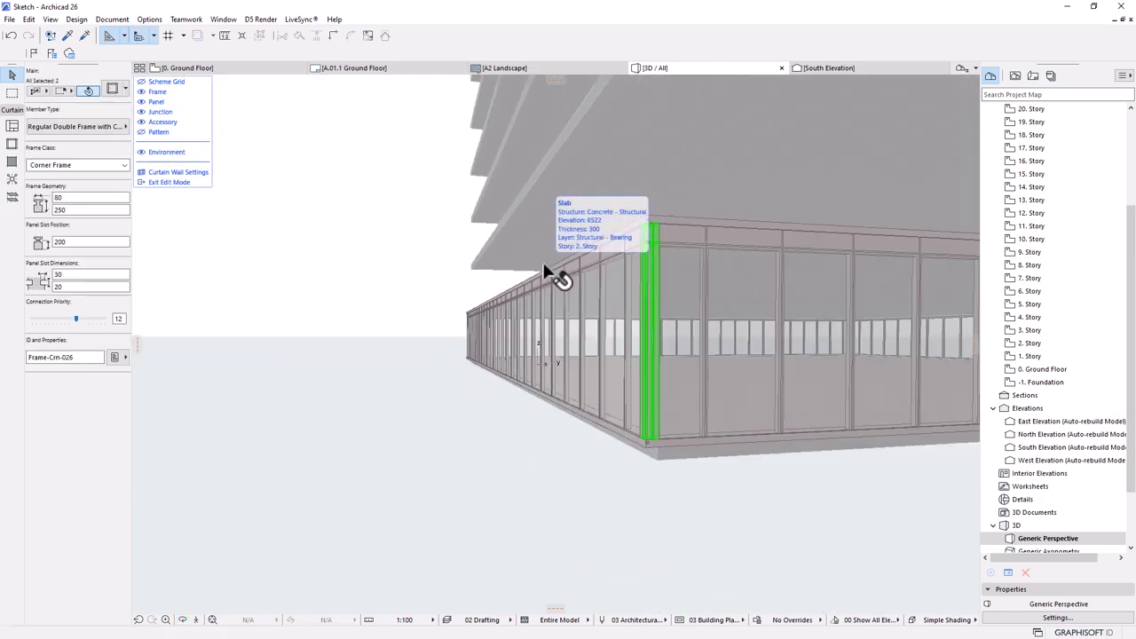
key(Escape)
- Delete the vertical corner frames at the remaining framed corner of the curtain wall
scroll(543, 275, down, 2)
shift+middle_drag(537, 279, 672, 319)
scroll(672, 319, up, 10)
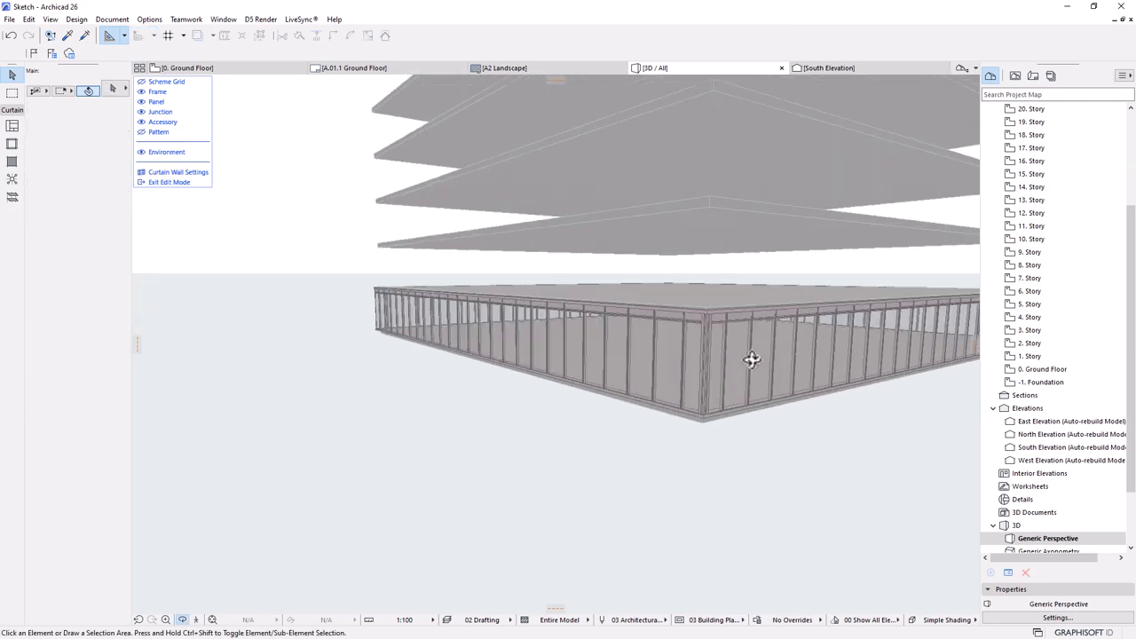
click(618, 259)
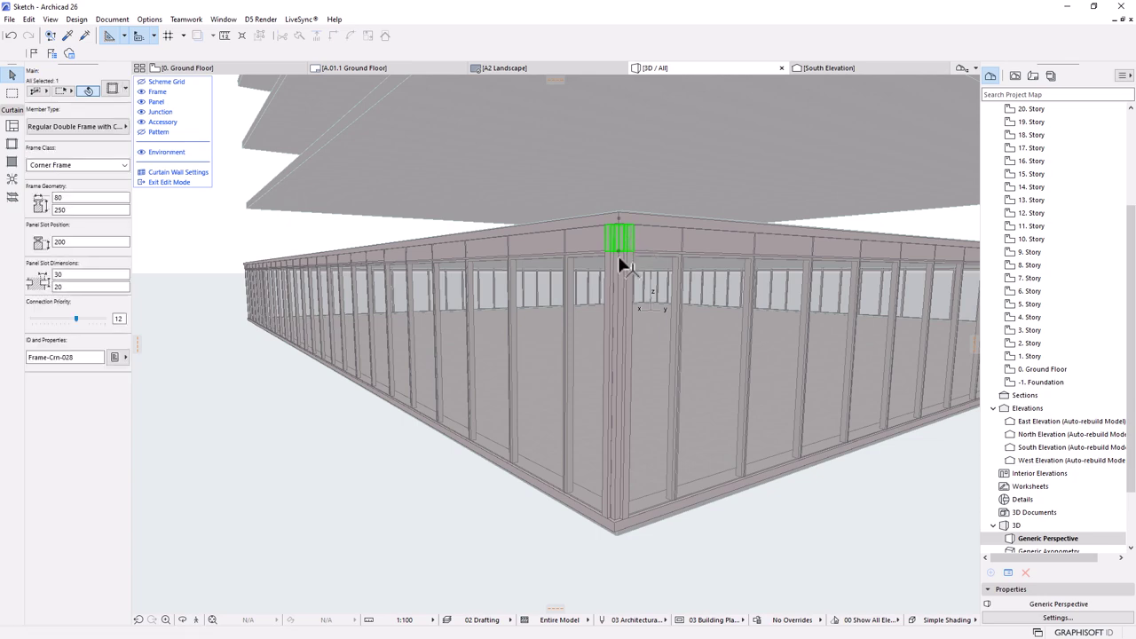
key(Escape)
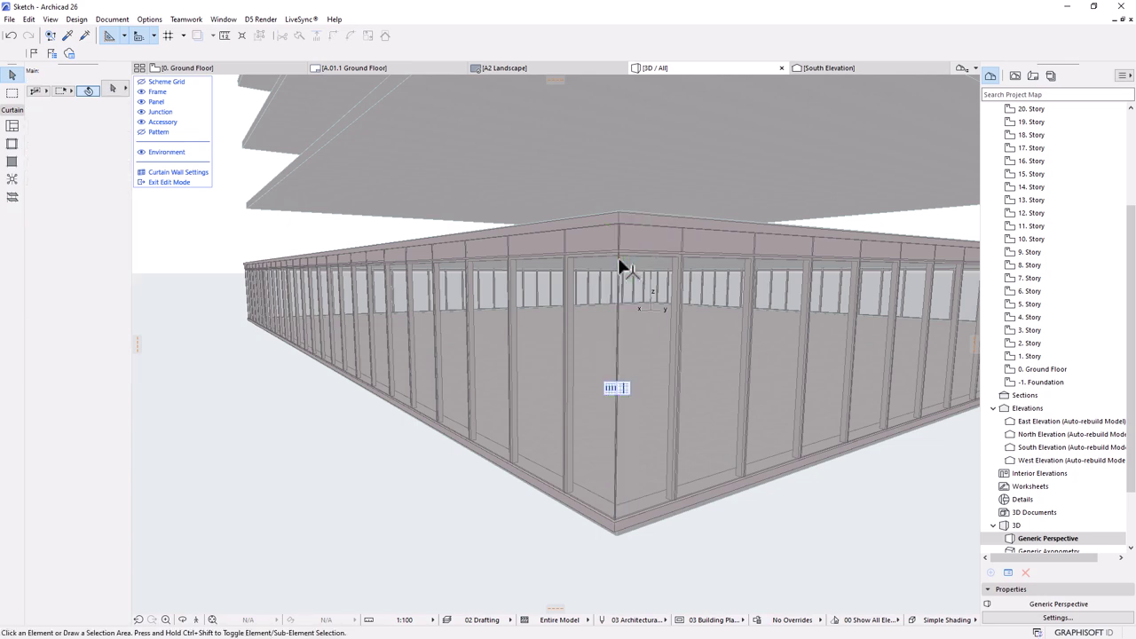
- Check the frameless corners of the curtain wall and exit its edit mode
shift+middle_drag(618, 260, 749, 485)
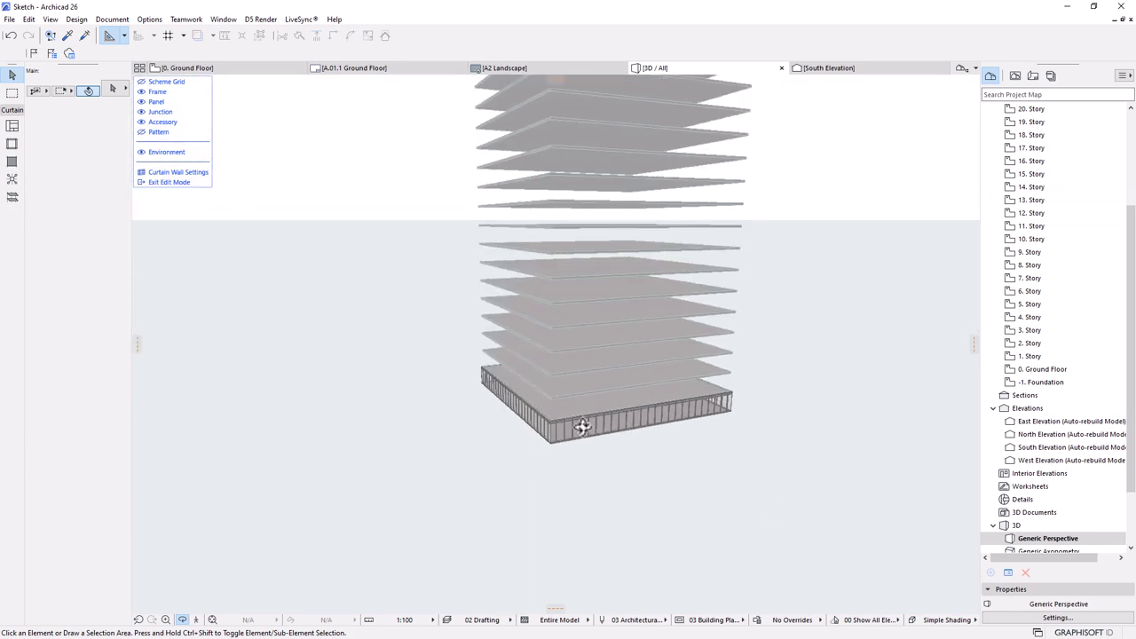
scroll(578, 443, up, 5)
scroll(532, 450, up, 4)
shift+middle_drag(551, 446, 286, 241)
click(182, 182)
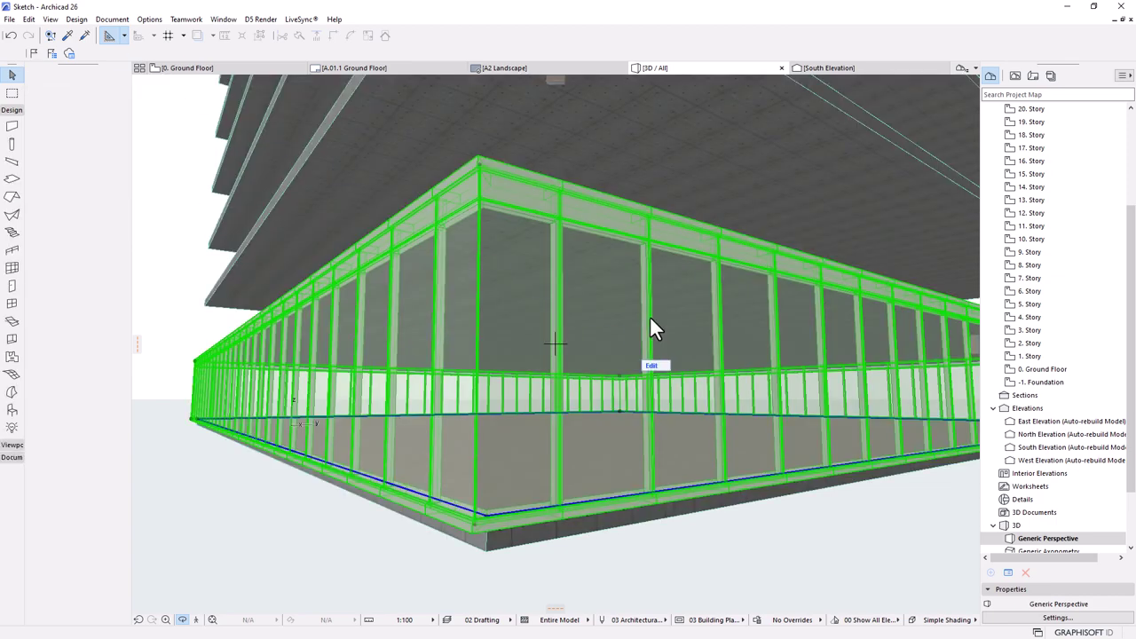
- Multiply the curtain wall vertically with Elevate and Distribute, making 27 copies over an elevation of 84000
shift+middle_drag(641, 332, 474, 446)
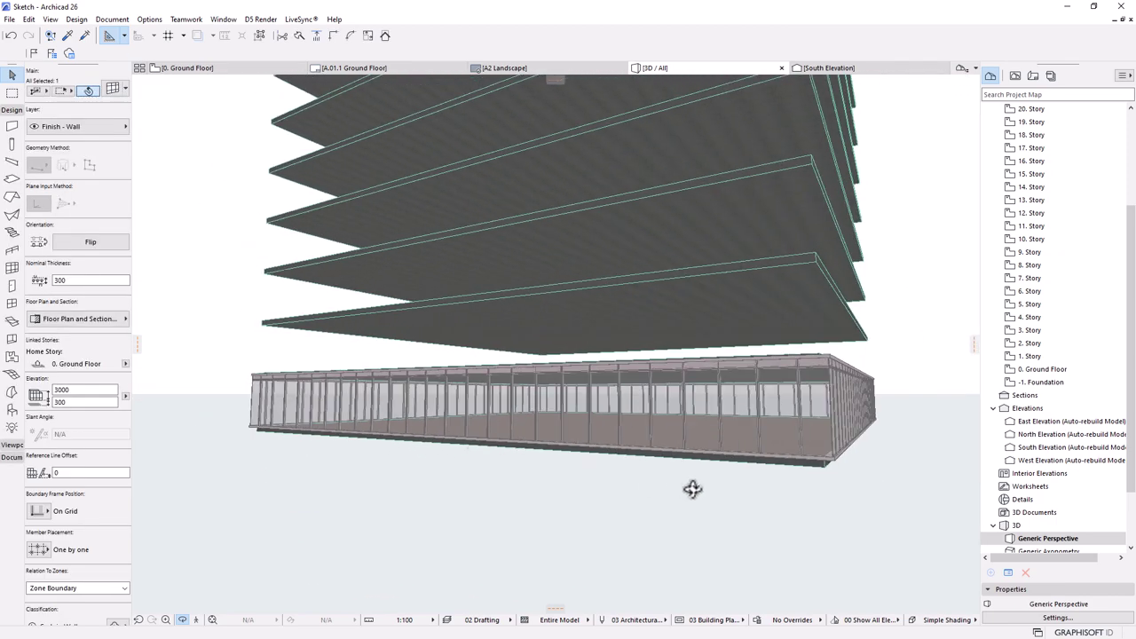
scroll(656, 445, down, 3)
shift+middle_drag(654, 448, 694, 512)
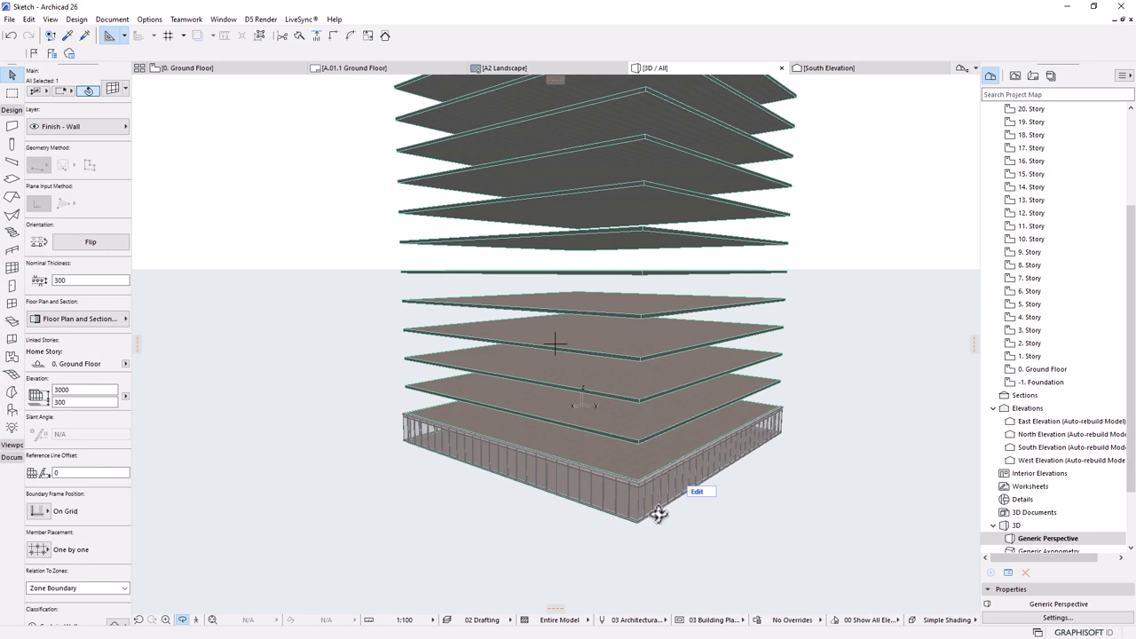
shift+middle_drag(652, 516, 582, 593)
scroll(582, 592, down, 5)
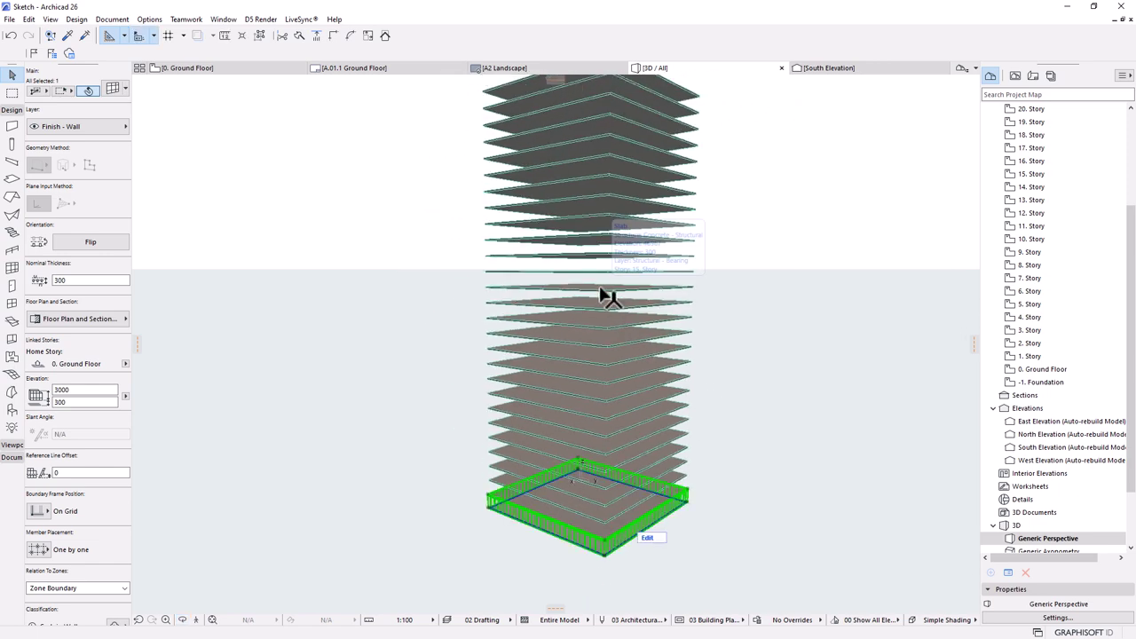
click(607, 557)
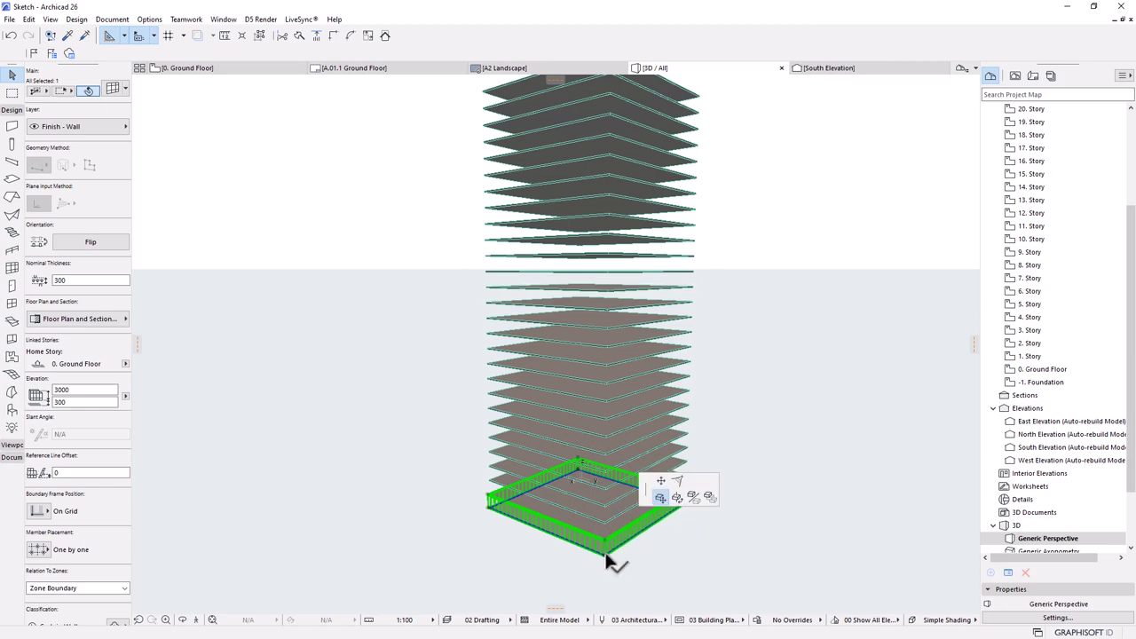
click(545, 328)
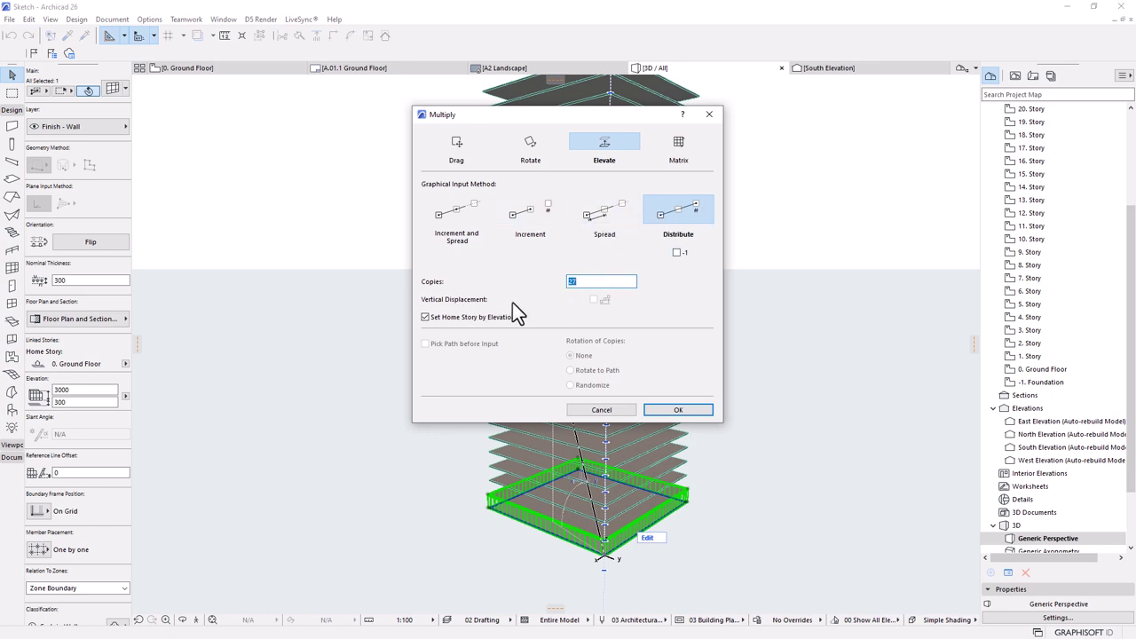
click(668, 410)
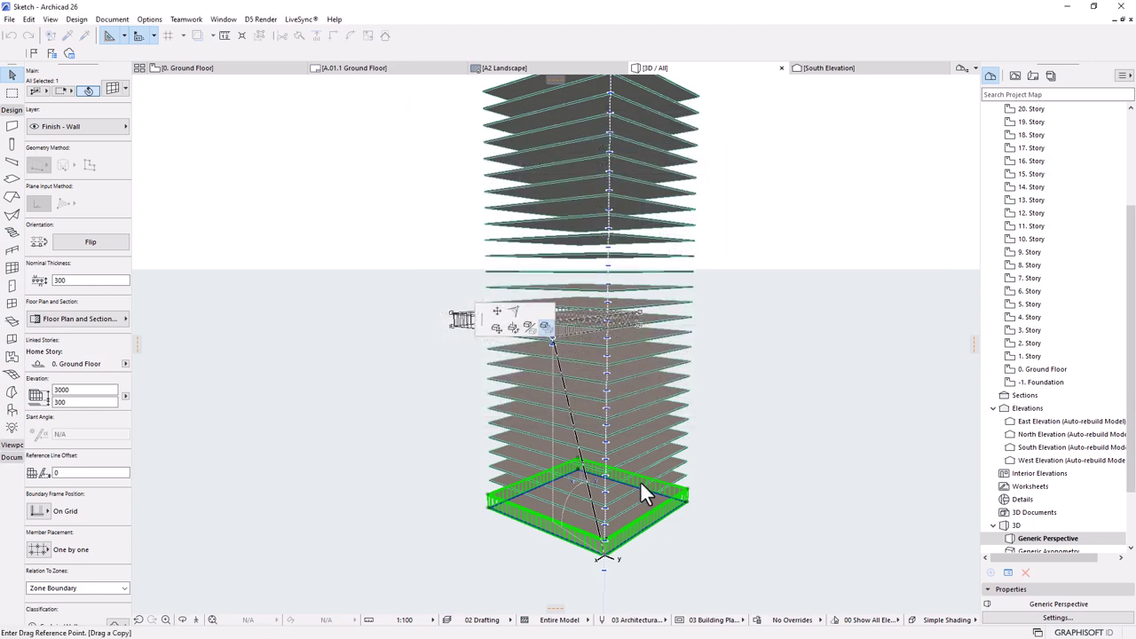
click(604, 554)
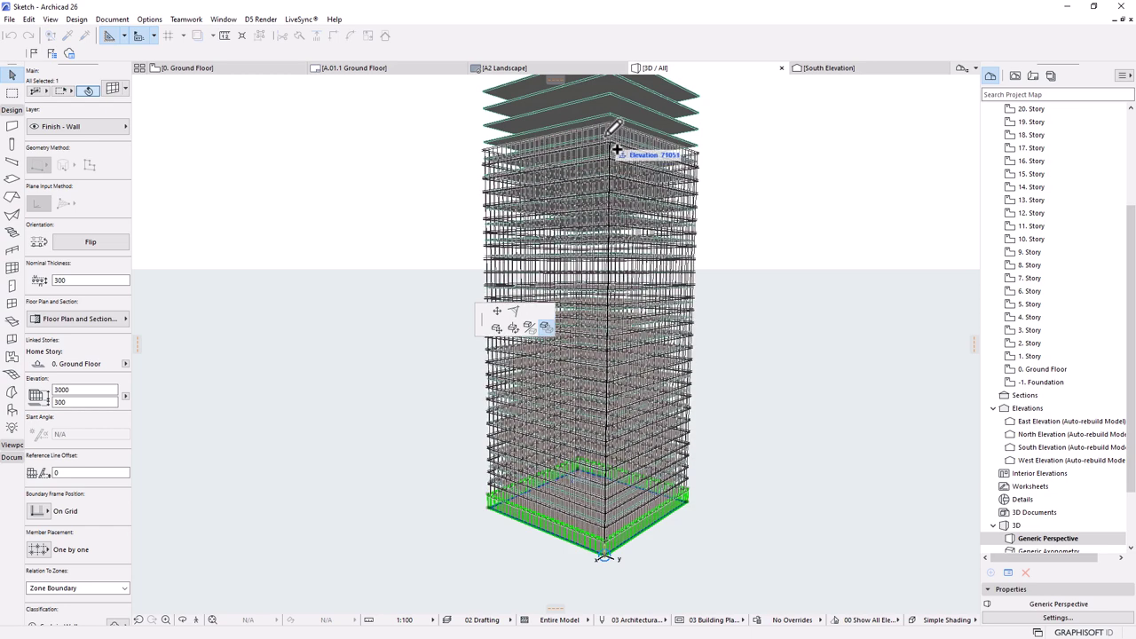
text(84000)
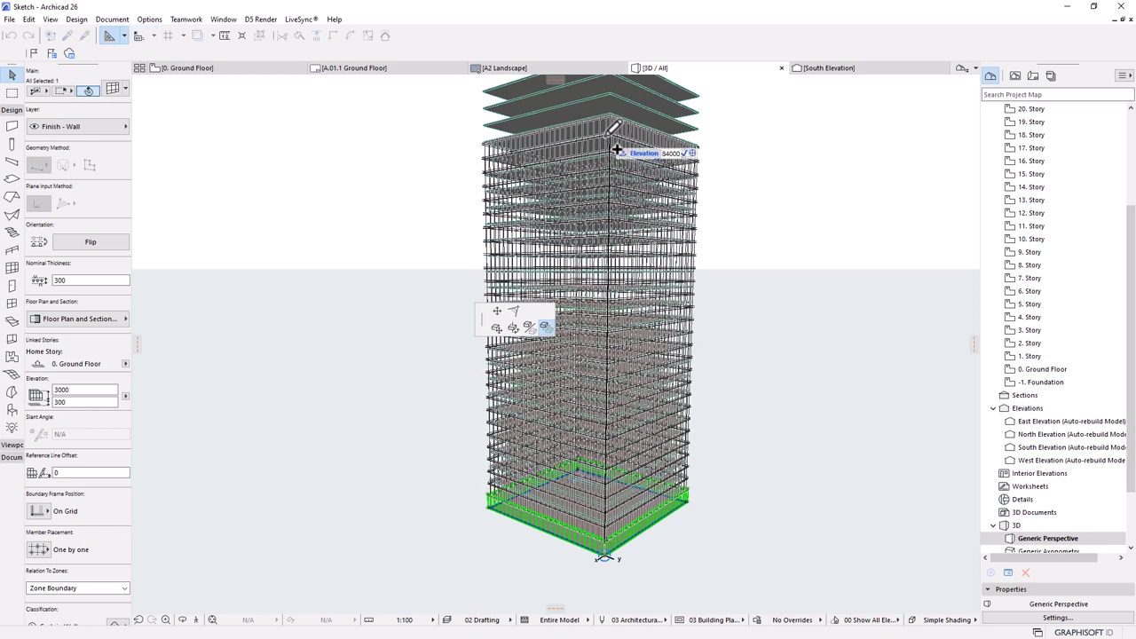
key(Return)
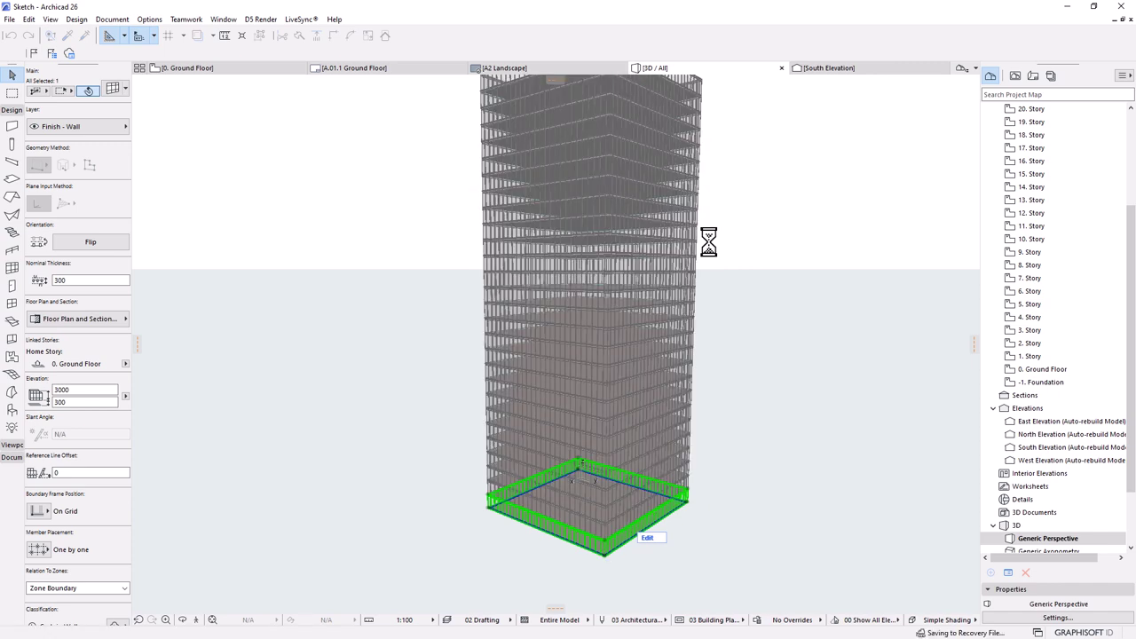
- Deselect the curtain wall and examine how its copies fit the slabs and corners around the whole tower
click(768, 268)
scroll(672, 482, down, 3)
shift+middle_drag(772, 430, 680, 483)
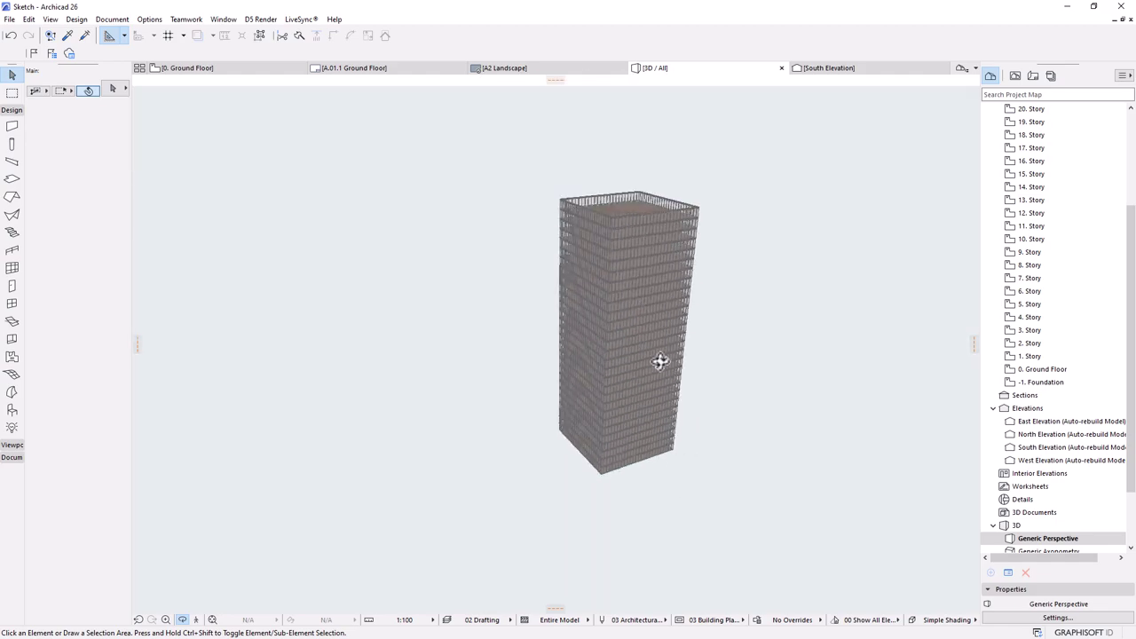
scroll(661, 280, up, 3)
scroll(659, 335, up, 10)
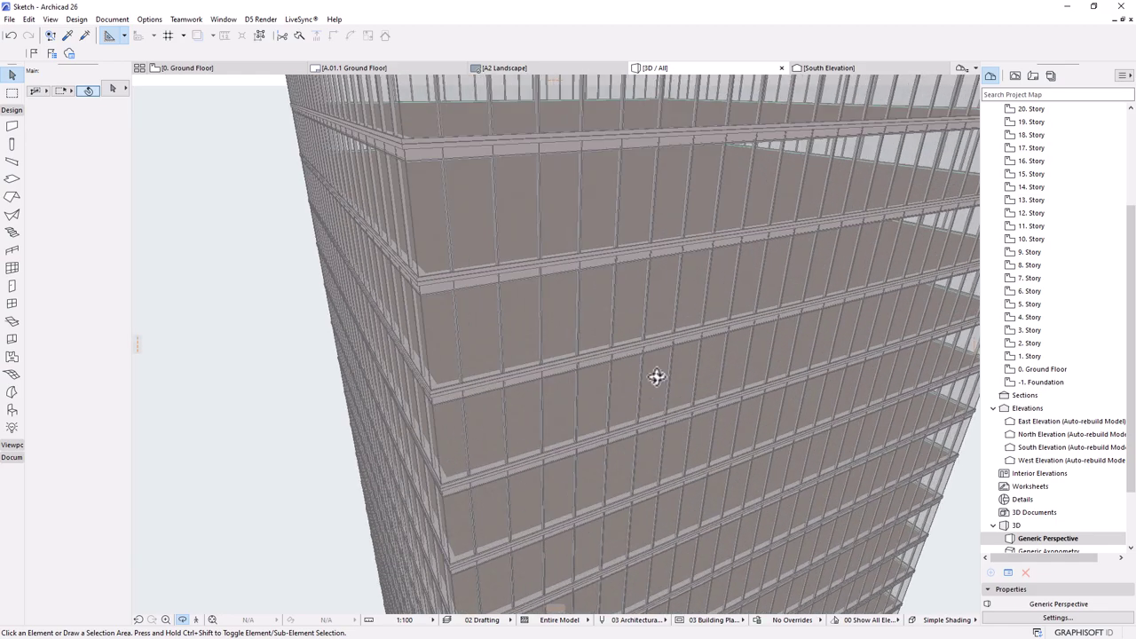
shift+middle_drag(668, 339, 370, 351)
scroll(661, 236, down, 5)
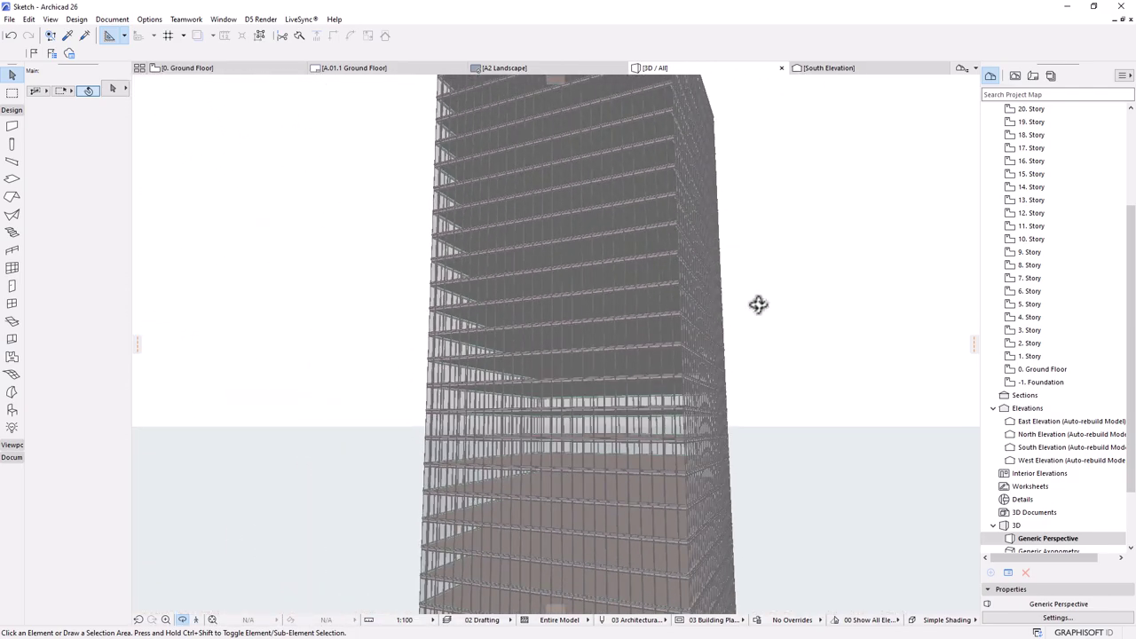
scroll(578, 261, down, 3)
shift+middle_drag(730, 312, 660, 363)
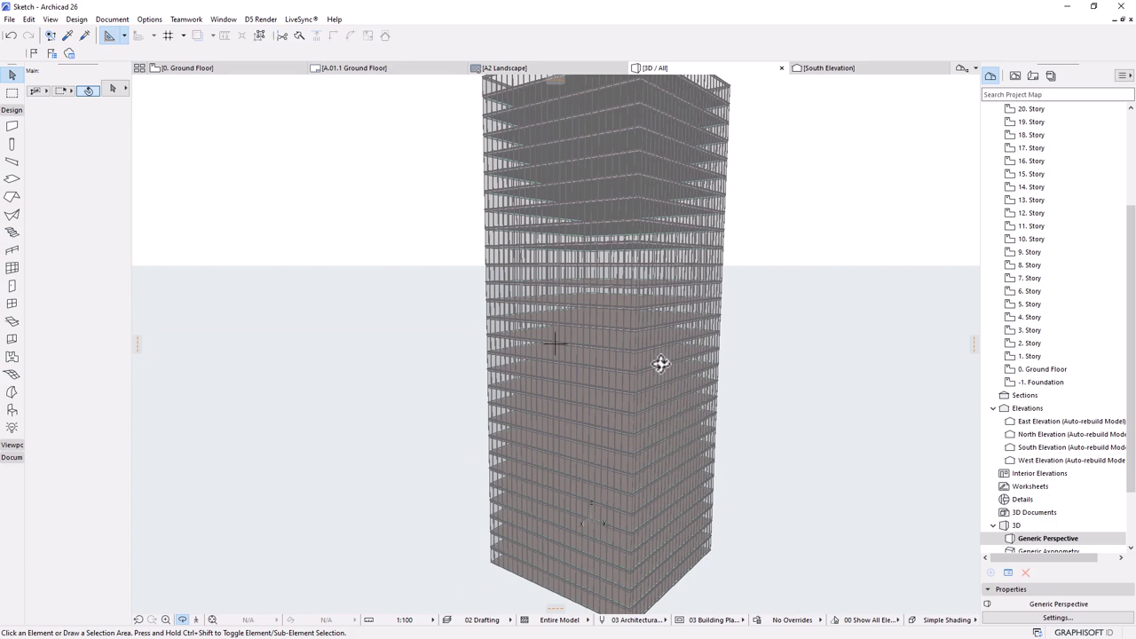
- Try to add a new layer named Envelope to the model view layers
key(ctrl+l)
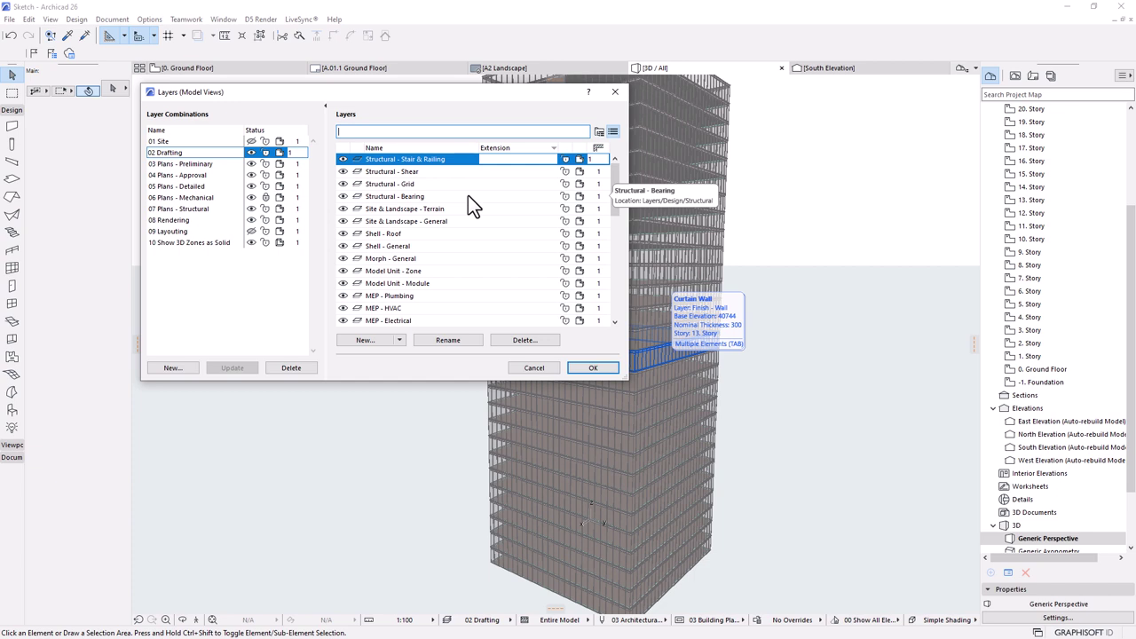
text(Outer)
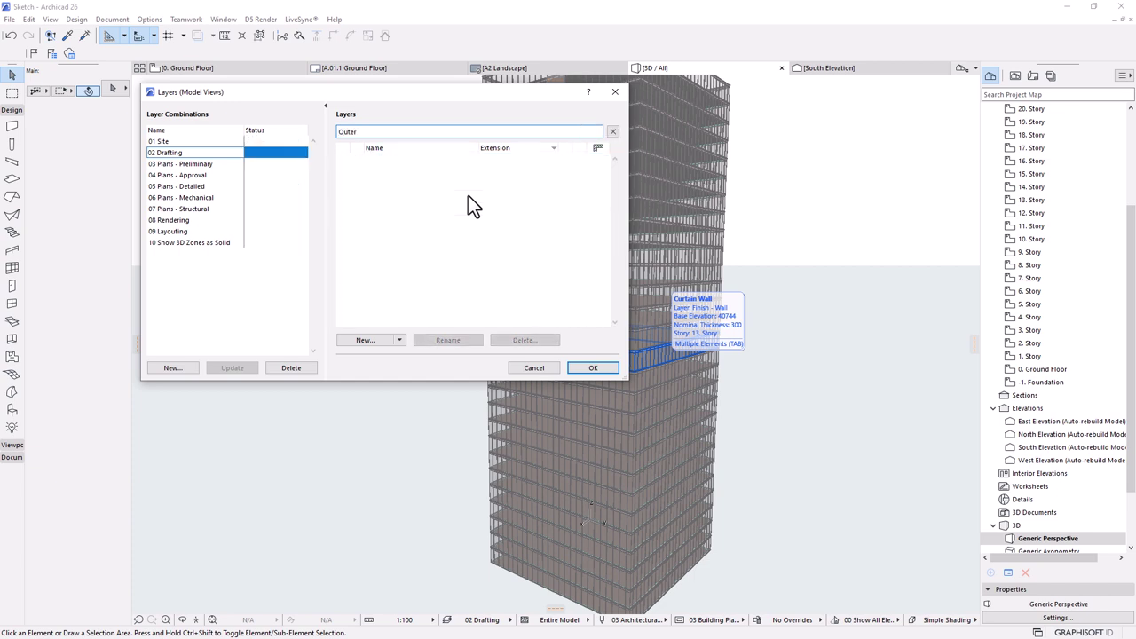
drag(375, 130, 318, 129)
text(Enve)
drag(368, 132, 332, 131)
key(ctrl+c)
click(377, 339)
key(ctrl+v)
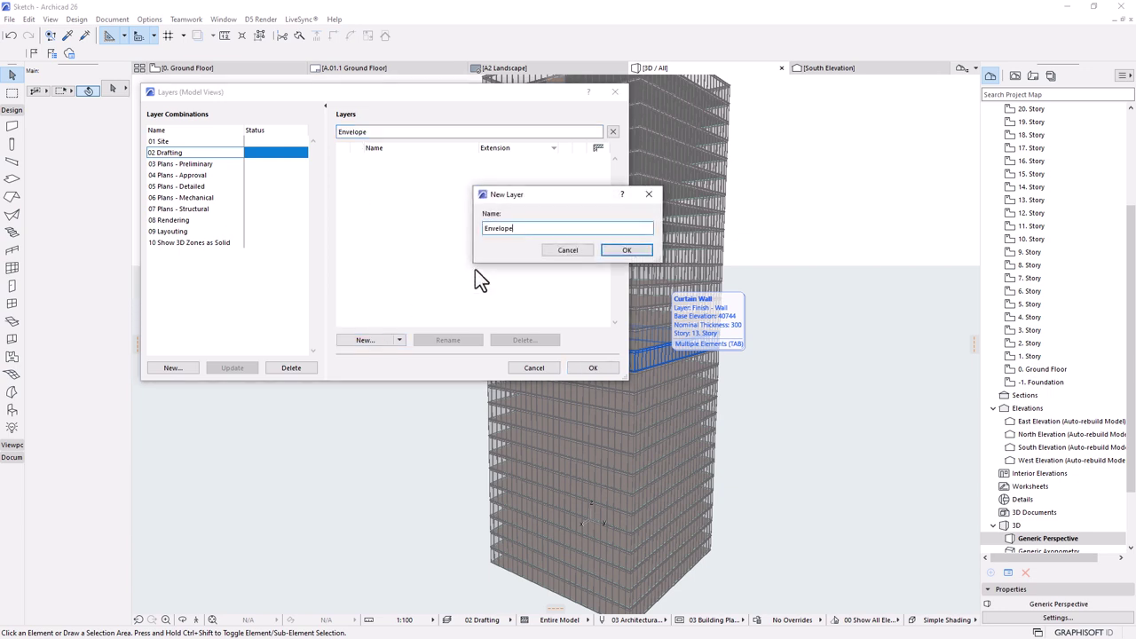
click(603, 252)
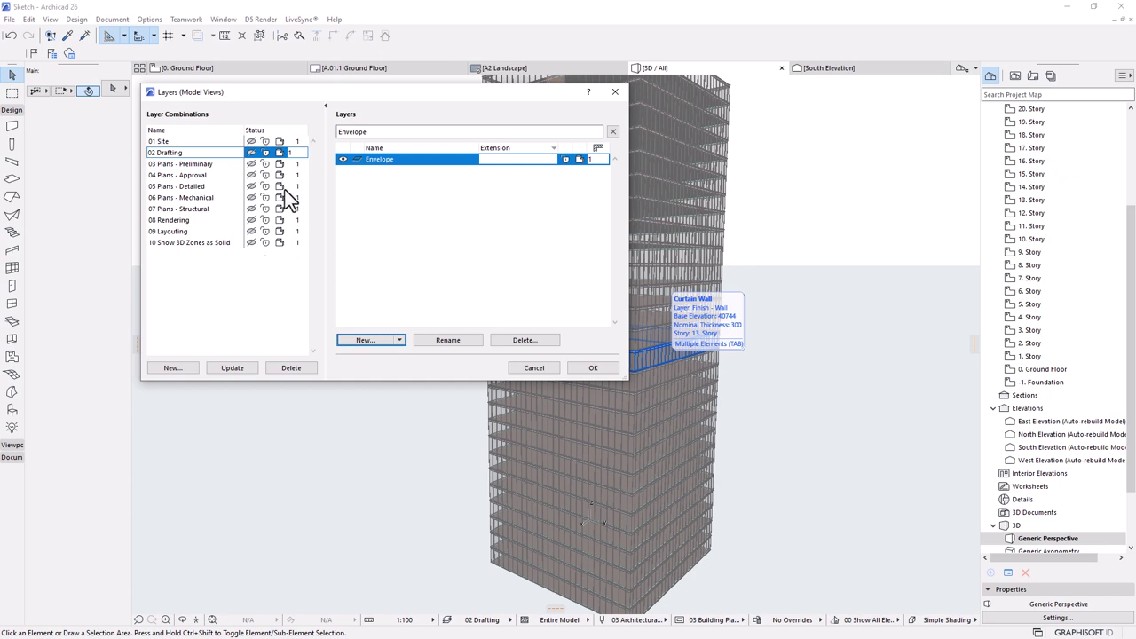
- Check the Envelope layer's visibility in layer combinations such as 01 Site and 08 Rendering, and close the layer settings without confirming
click(404, 268)
click(159, 142)
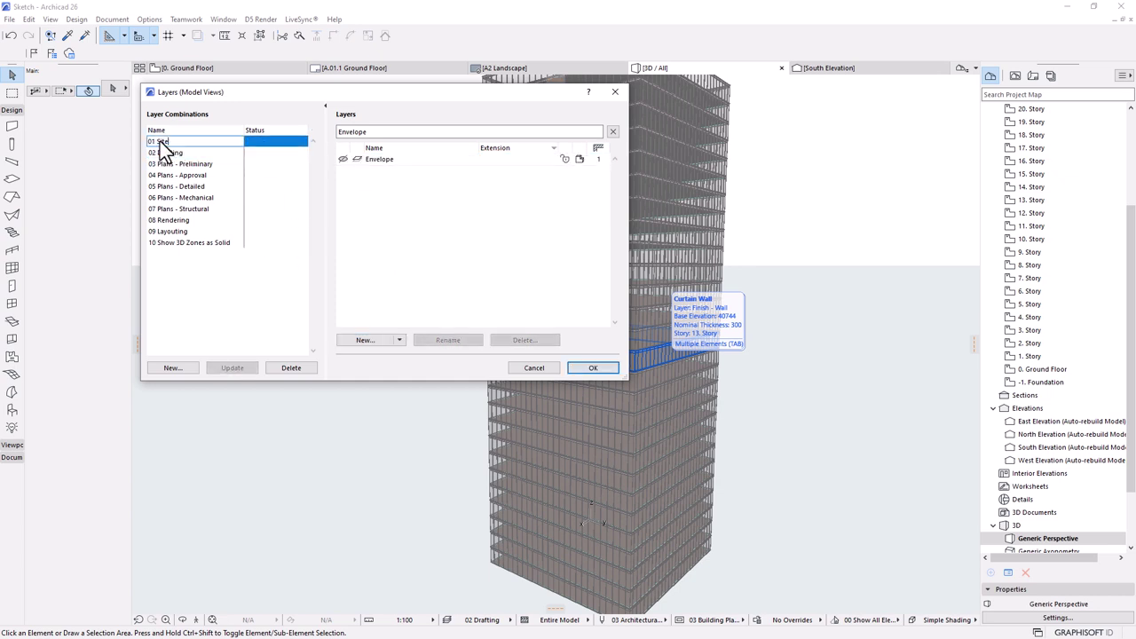
click(162, 184)
click(169, 220)
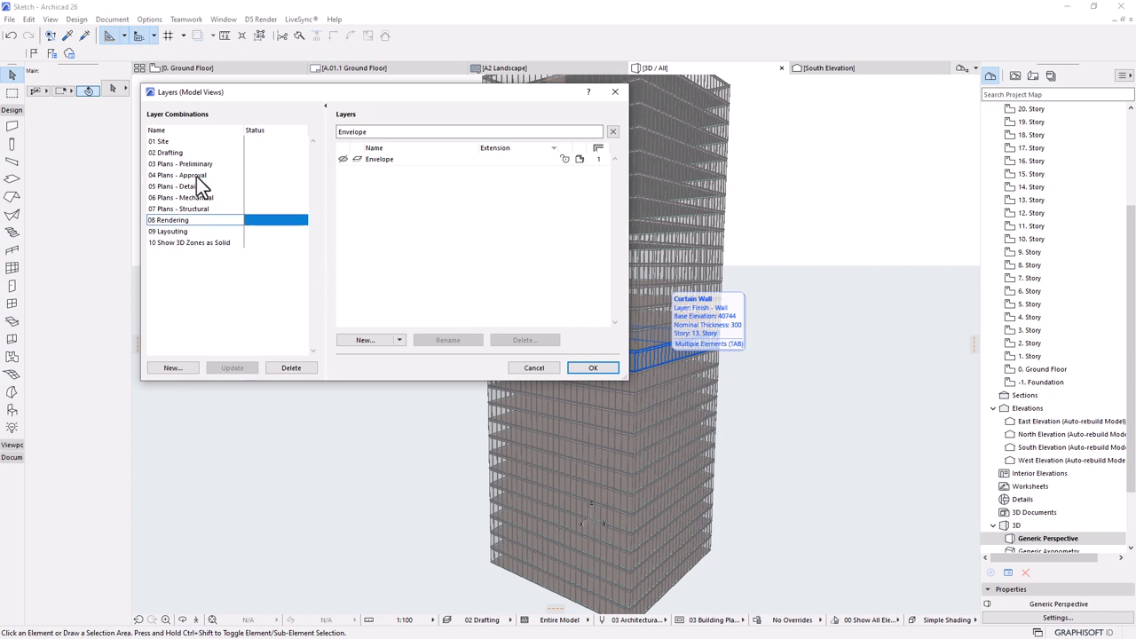
click(160, 142)
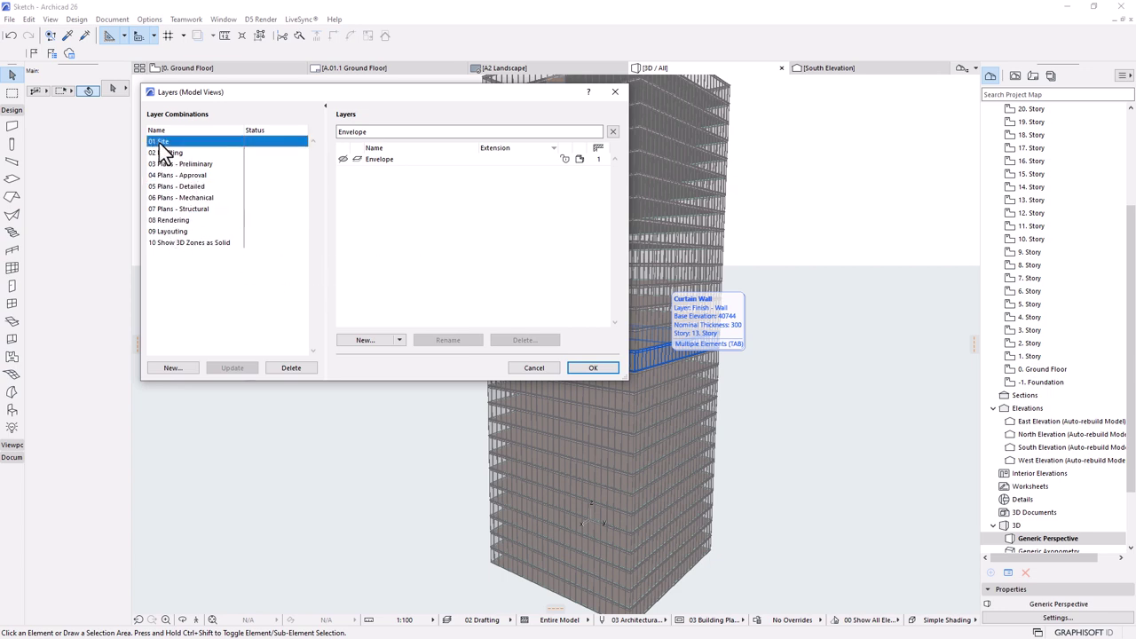
click(168, 175)
click(171, 220)
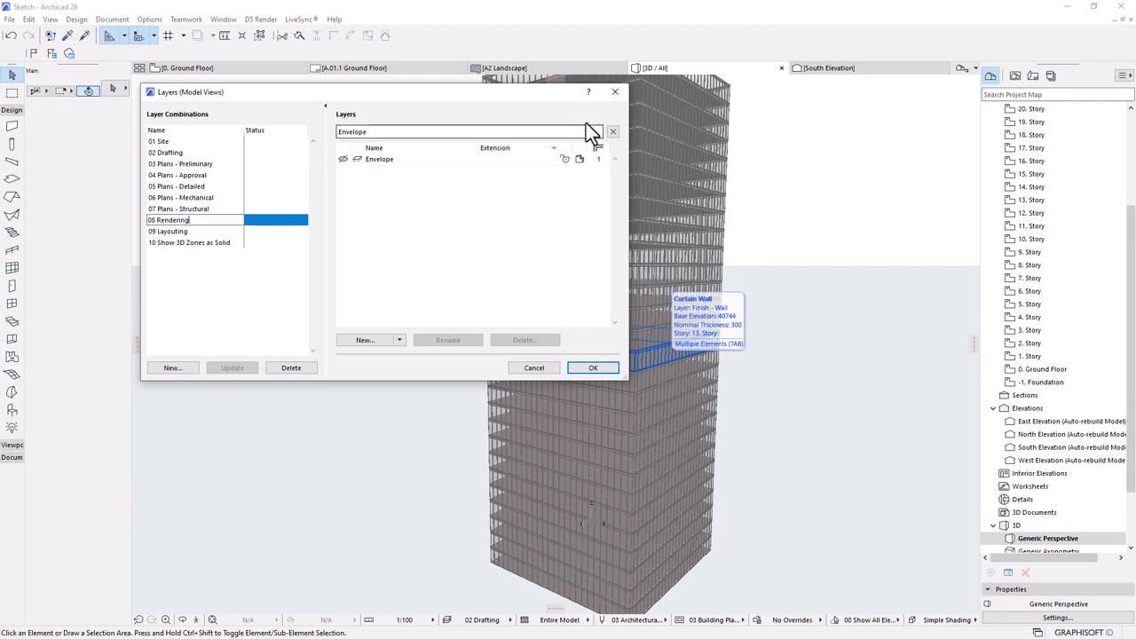
click(614, 93)
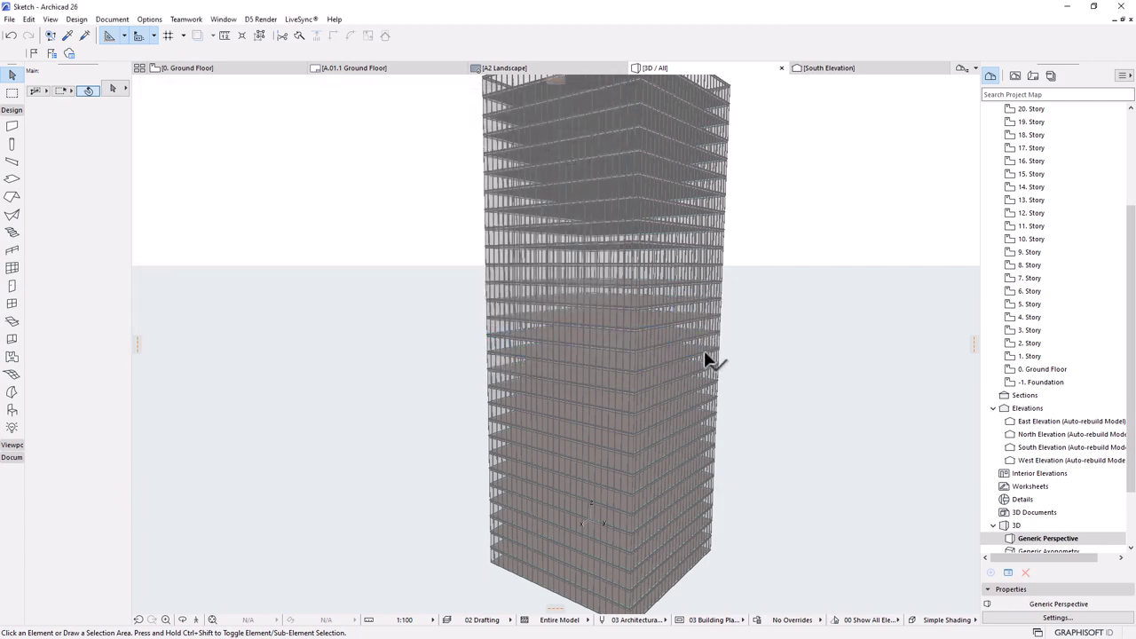
click(704, 356)
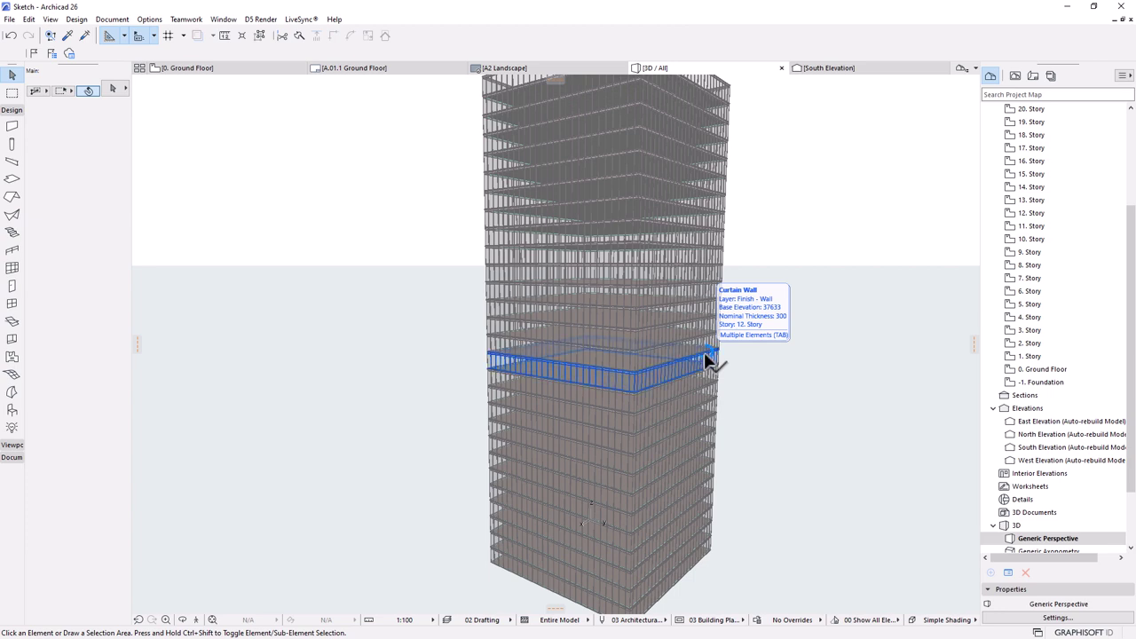
drag(706, 358, 706, 359)
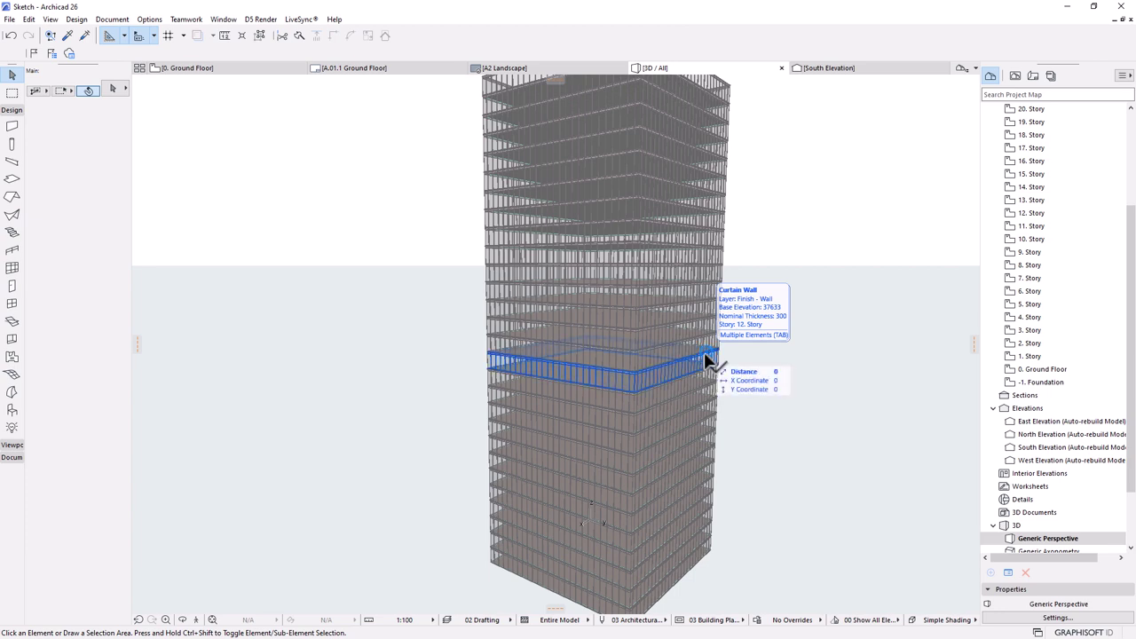
click(444, 119)
- Add a new layer named Envelope to the model view layers
click(224, 19)
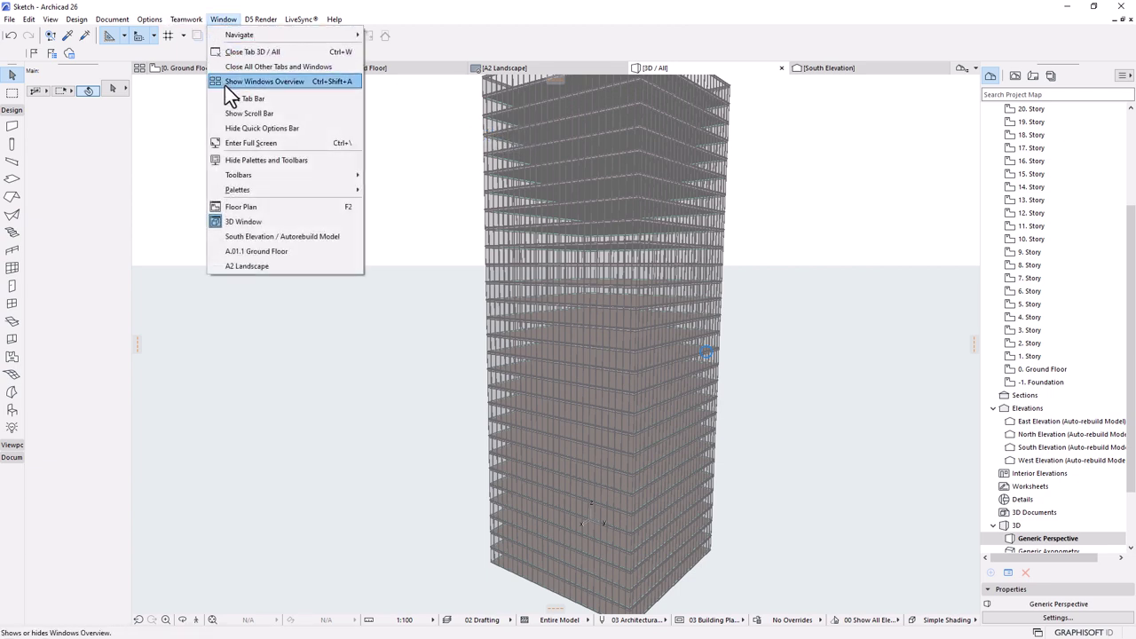
mouse_move(149, 20)
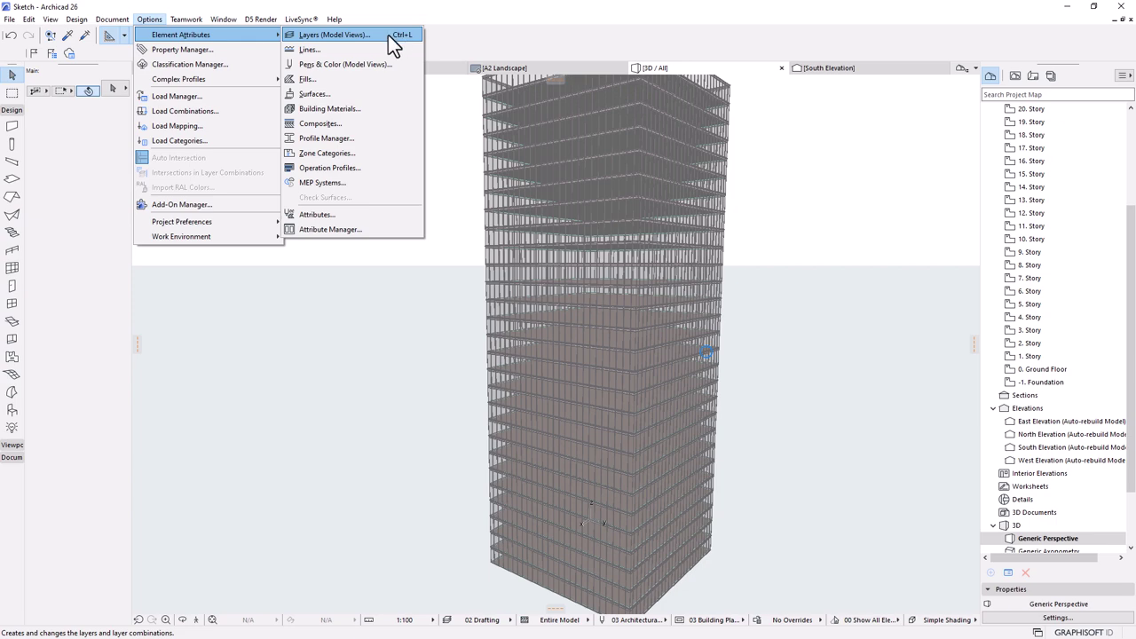
click(390, 36)
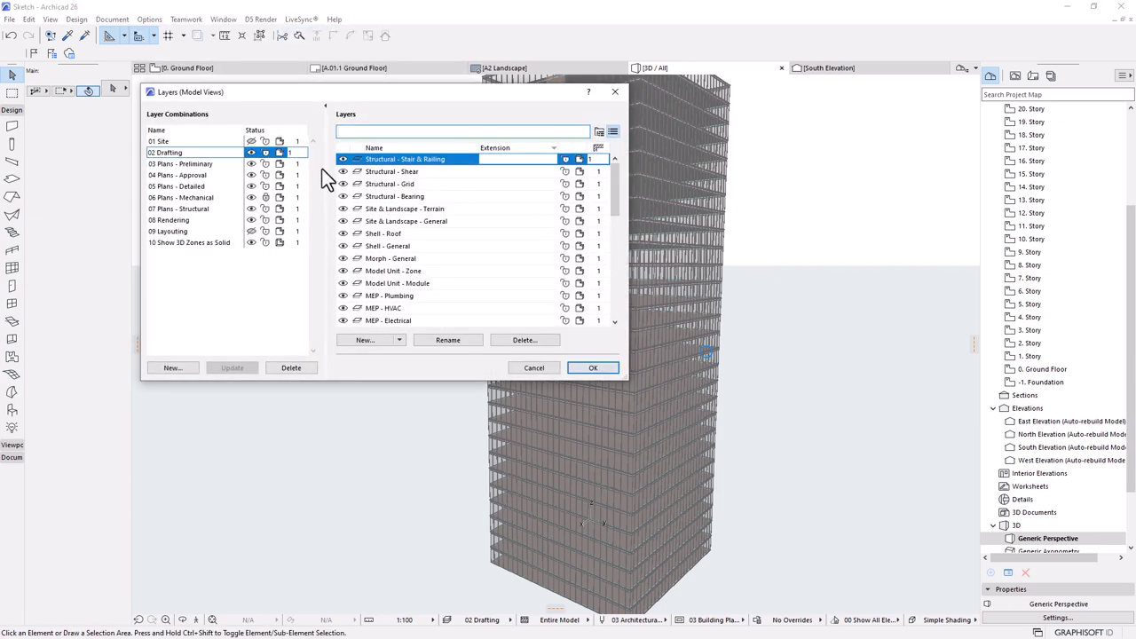
click(362, 339)
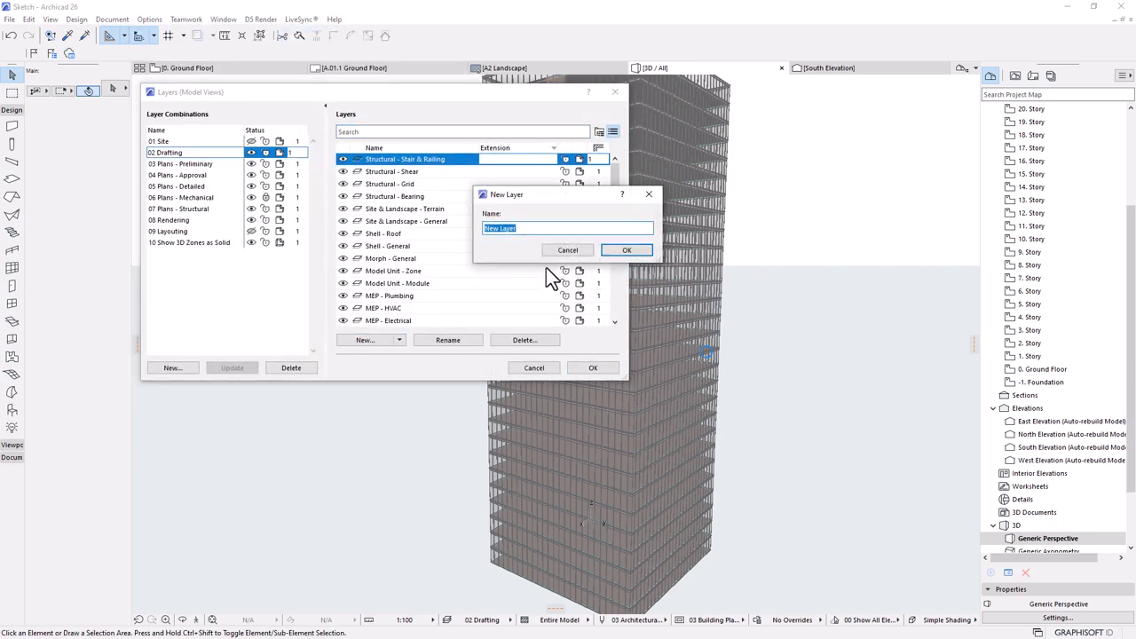
text(Envelope)
click(626, 250)
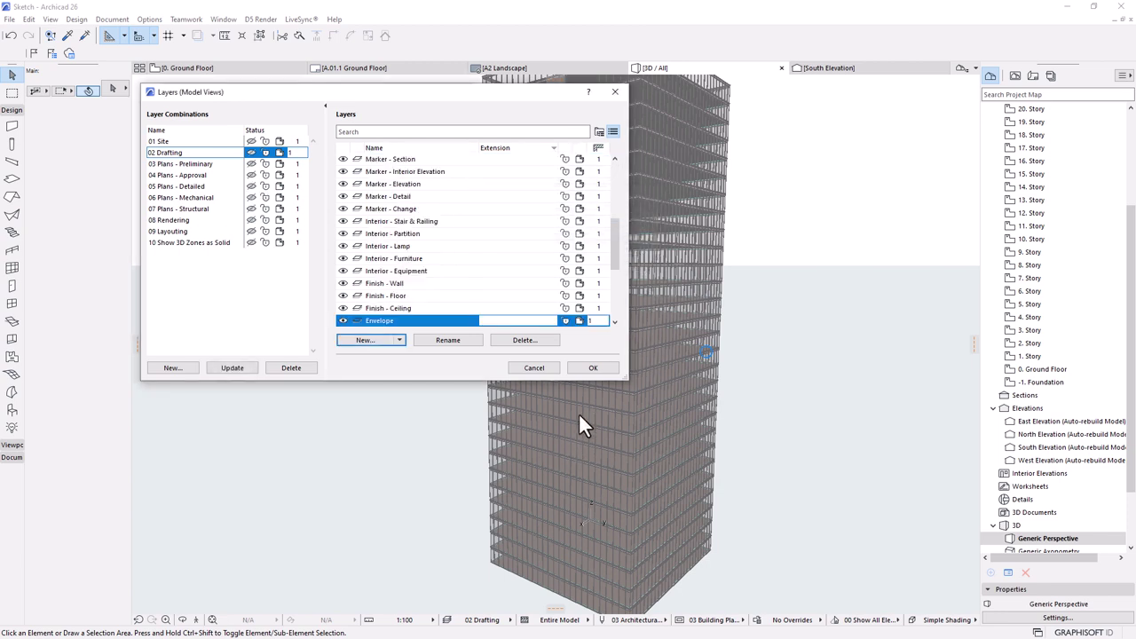
- Add another new layer named Shading and confirm the layer settings
click(363, 339)
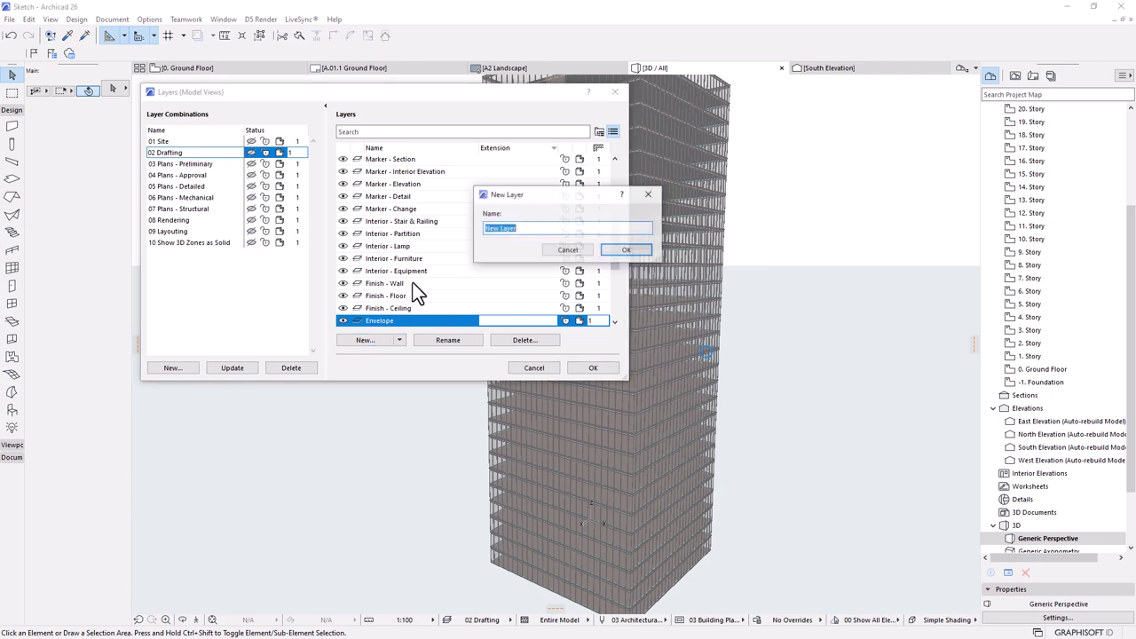
text(s)
key(BackSpace)
text(Shading)
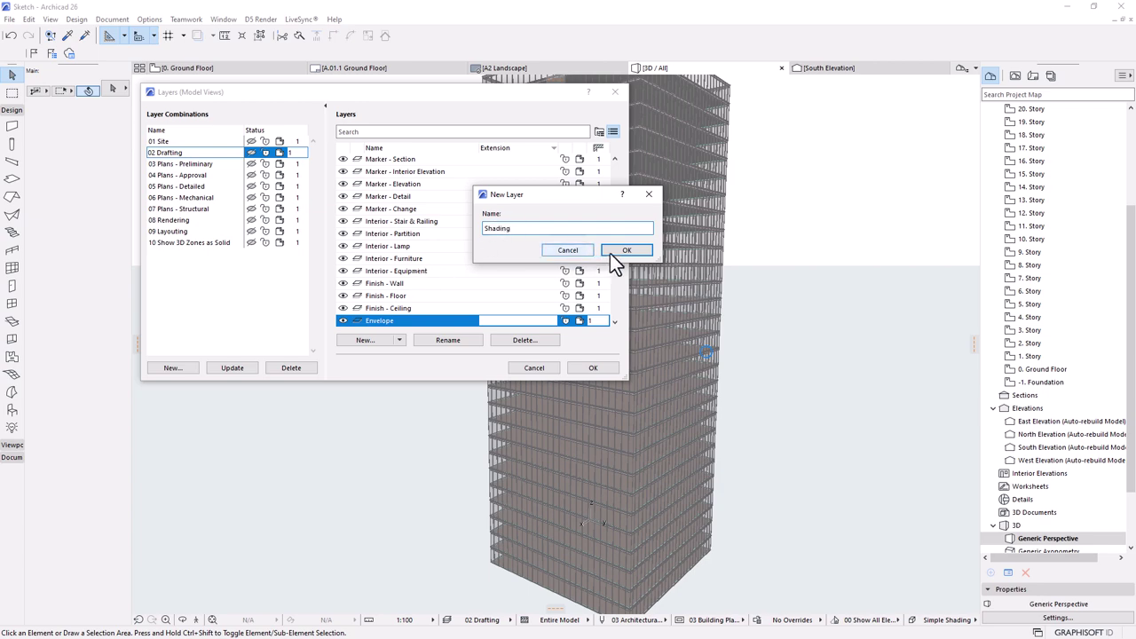
click(621, 251)
click(579, 368)
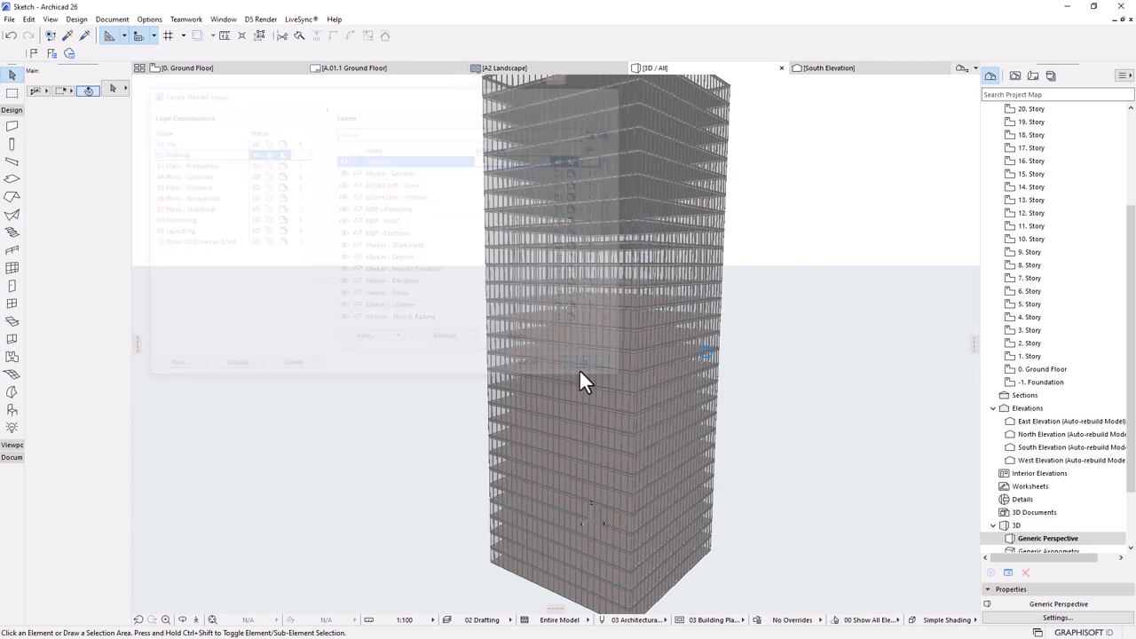
- Select all curtain walls of the tower, assign them to the Envelope layer, and deselect them
alt+click(591, 286)
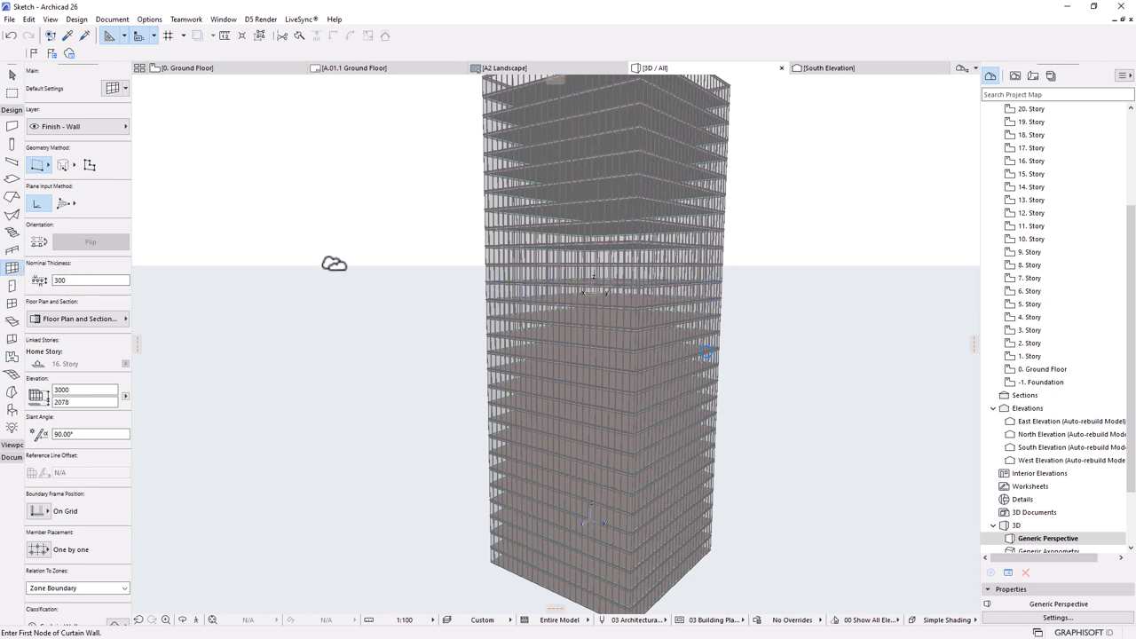
key(ctrl+a)
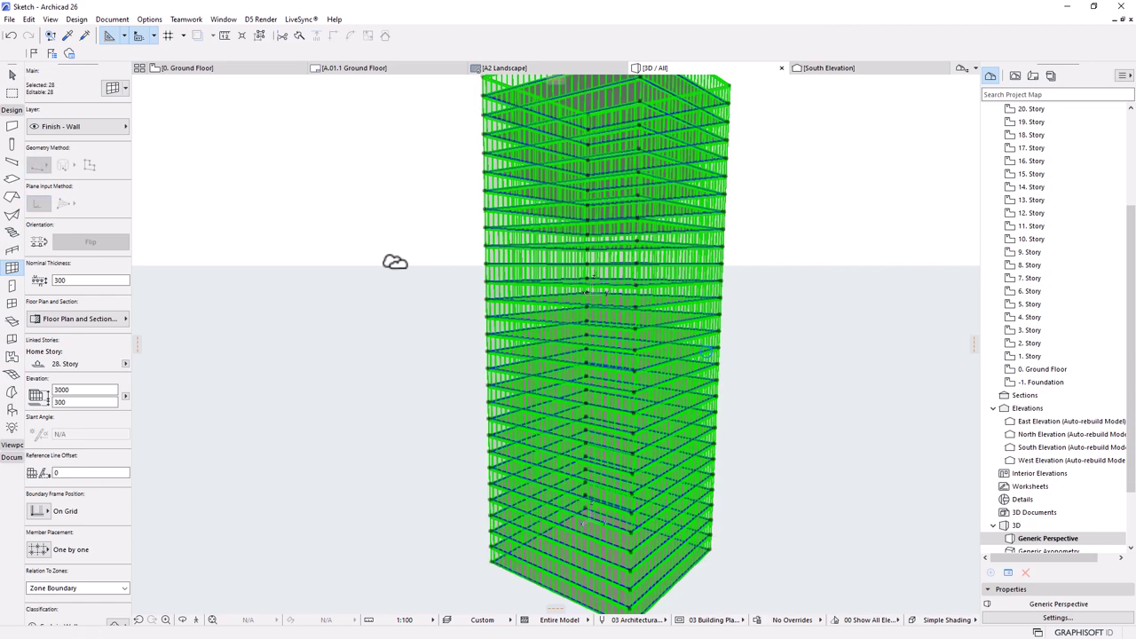
click(104, 131)
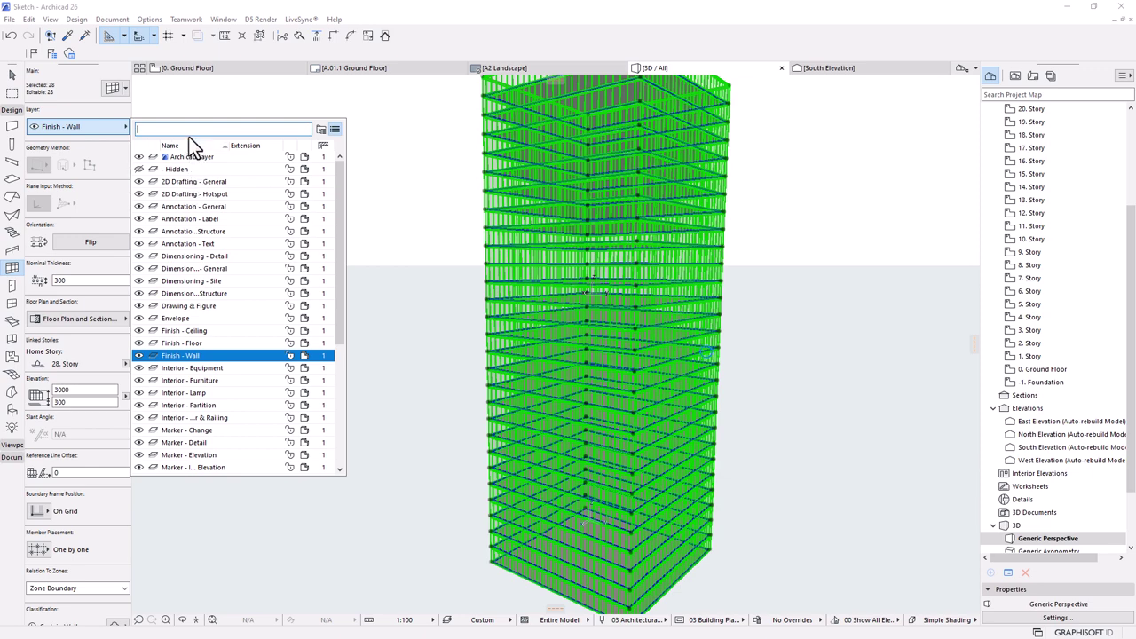
text(en)
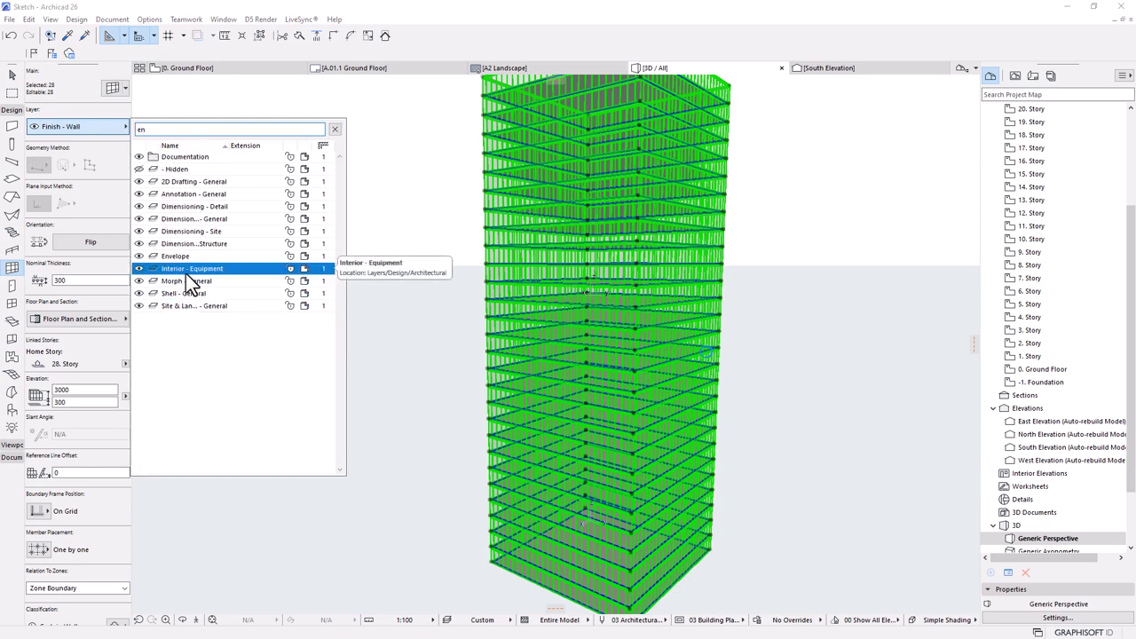
text(v)
click(181, 157)
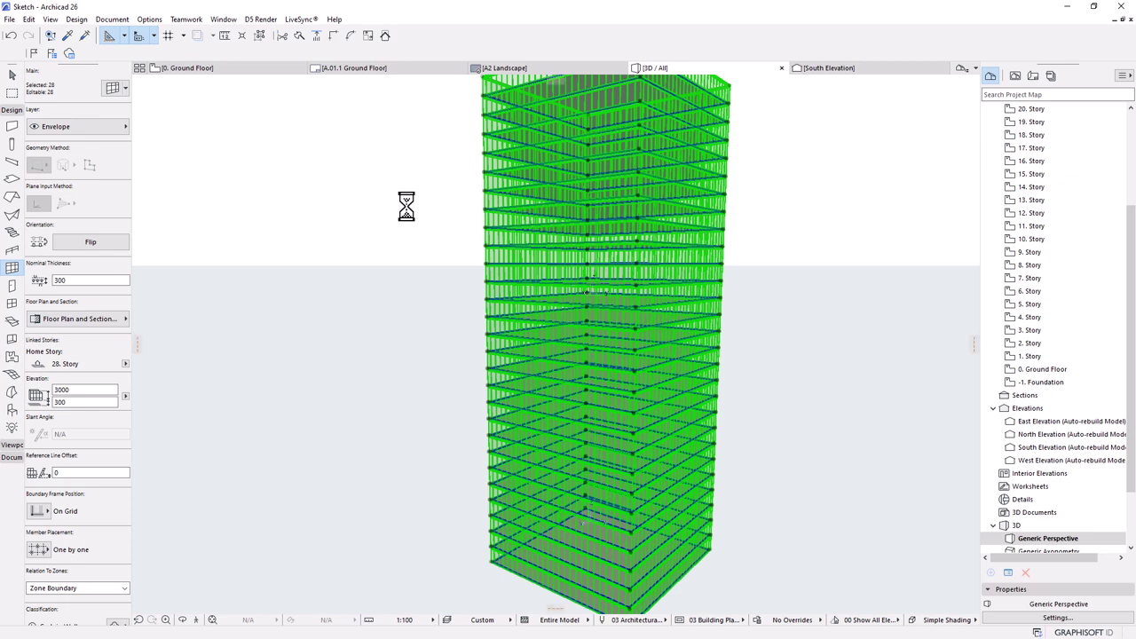
click(12, 76)
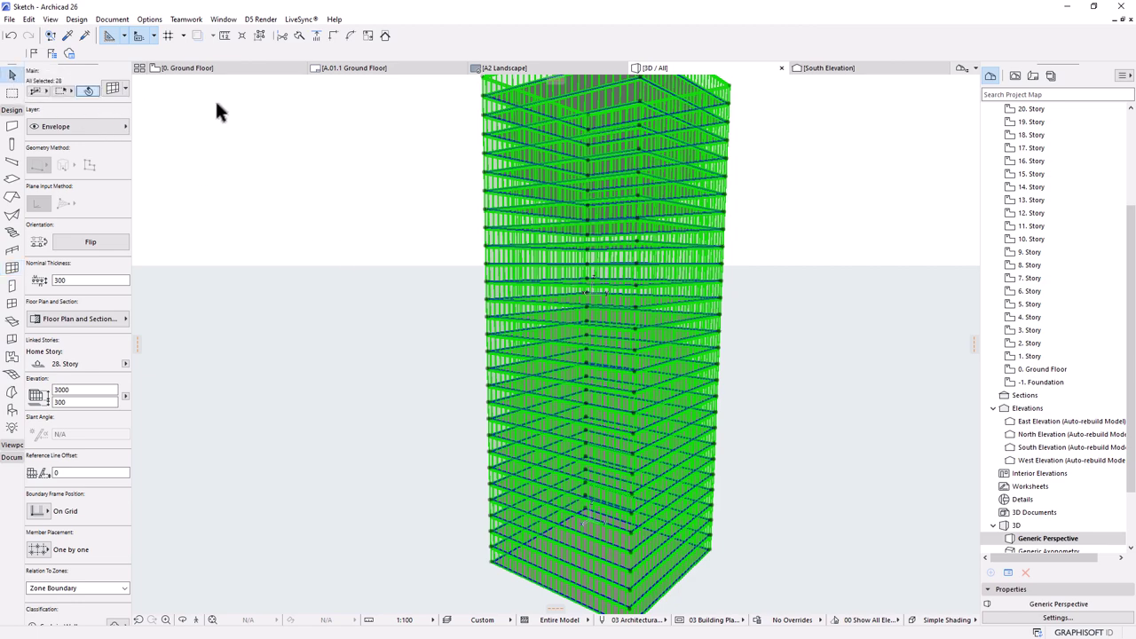
click(367, 227)
- On the 0. Ground Floor plan, make an inward offset copy of the slab at a distance of 10000
scroll(692, 404, down, 2)
shift+middle_drag(656, 468, 533, 530)
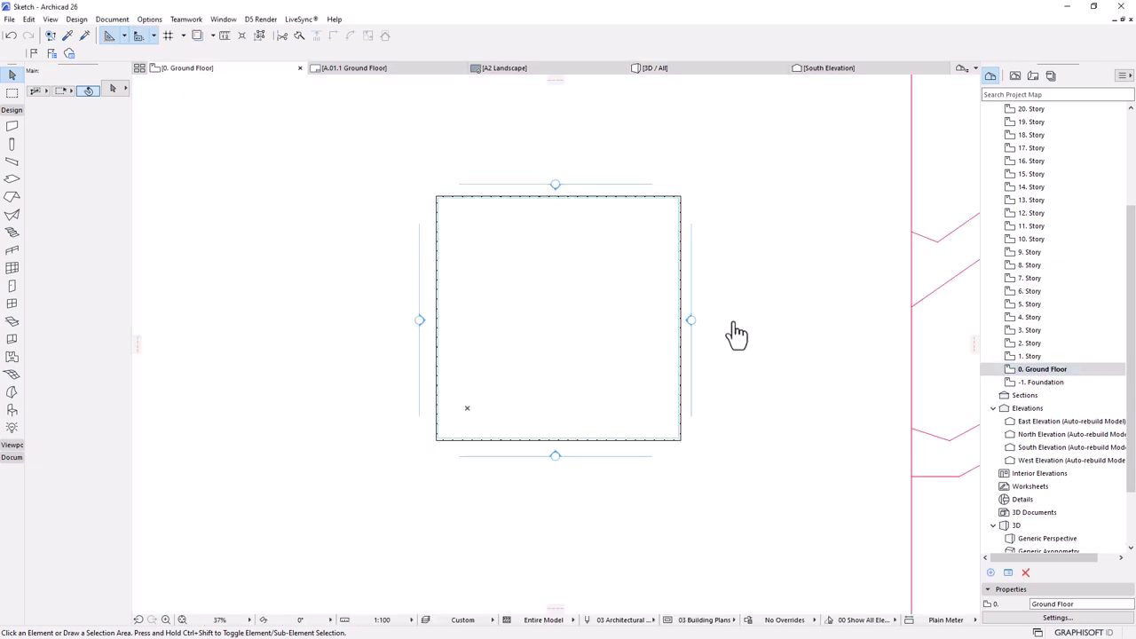
scroll(555, 292, up, 3)
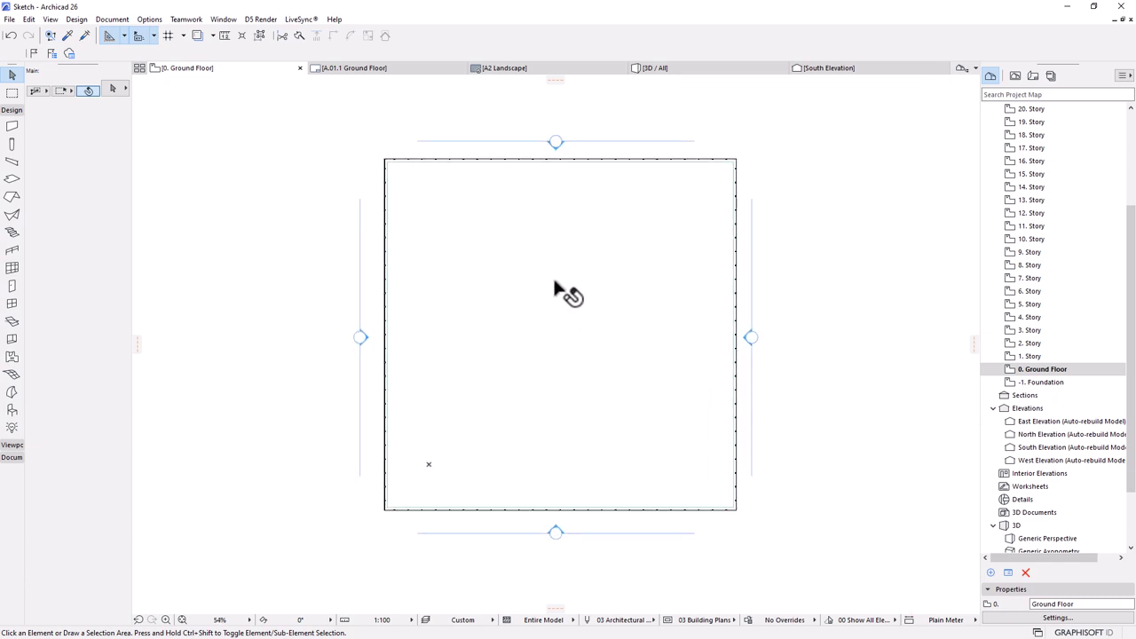
scroll(708, 340, down, 2)
scroll(635, 387, up, 2)
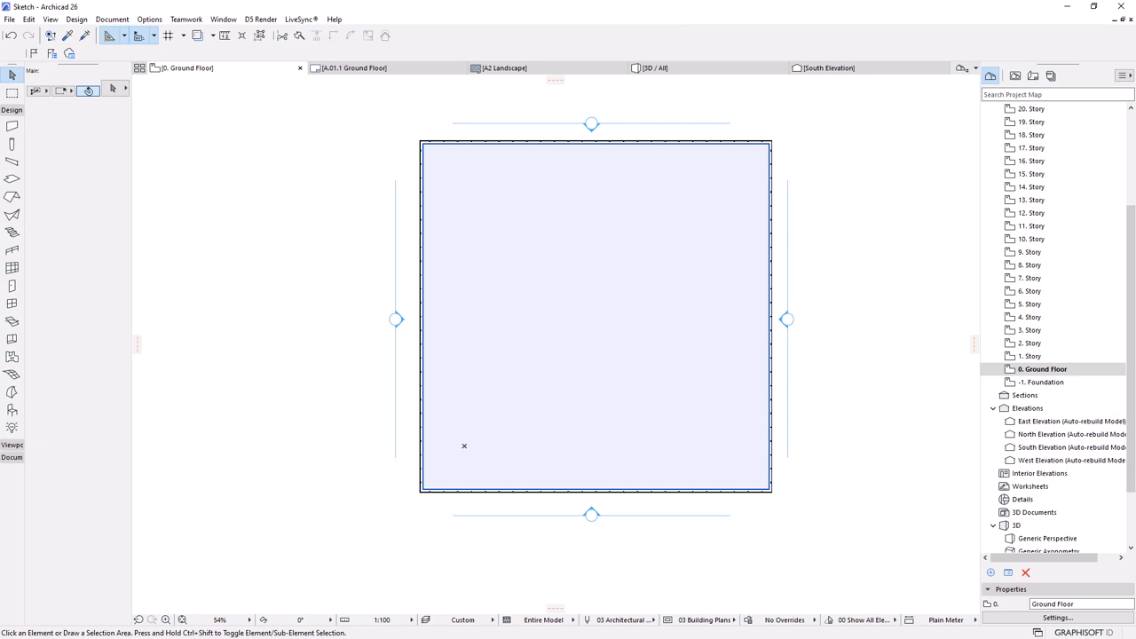
scroll(468, 248, up, 2)
scroll(533, 273, down, 1)
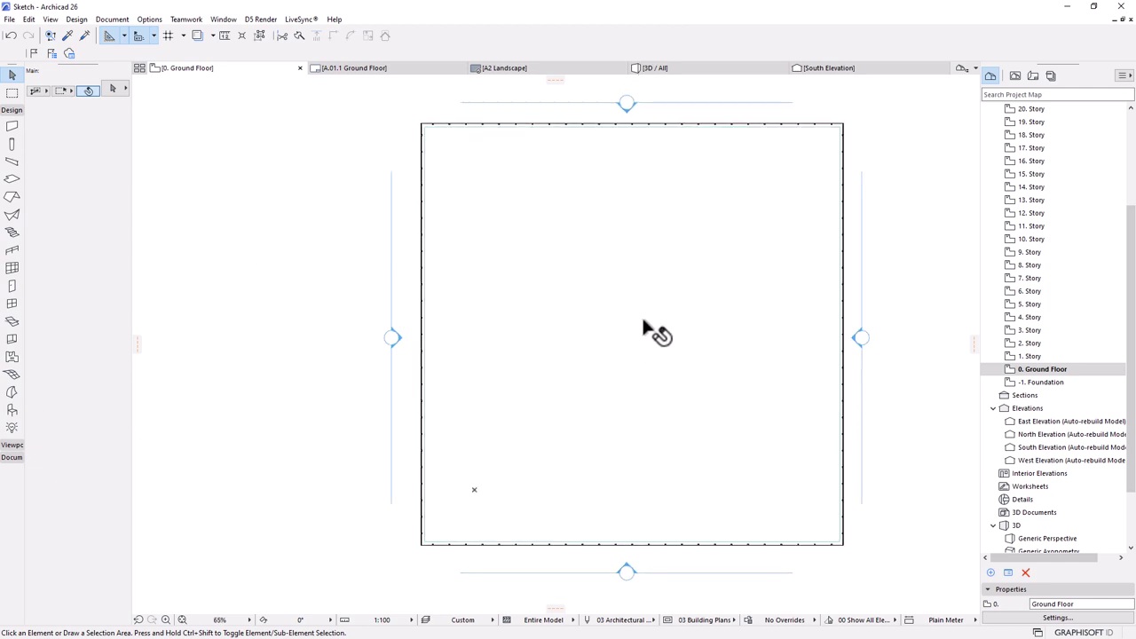
click(713, 240)
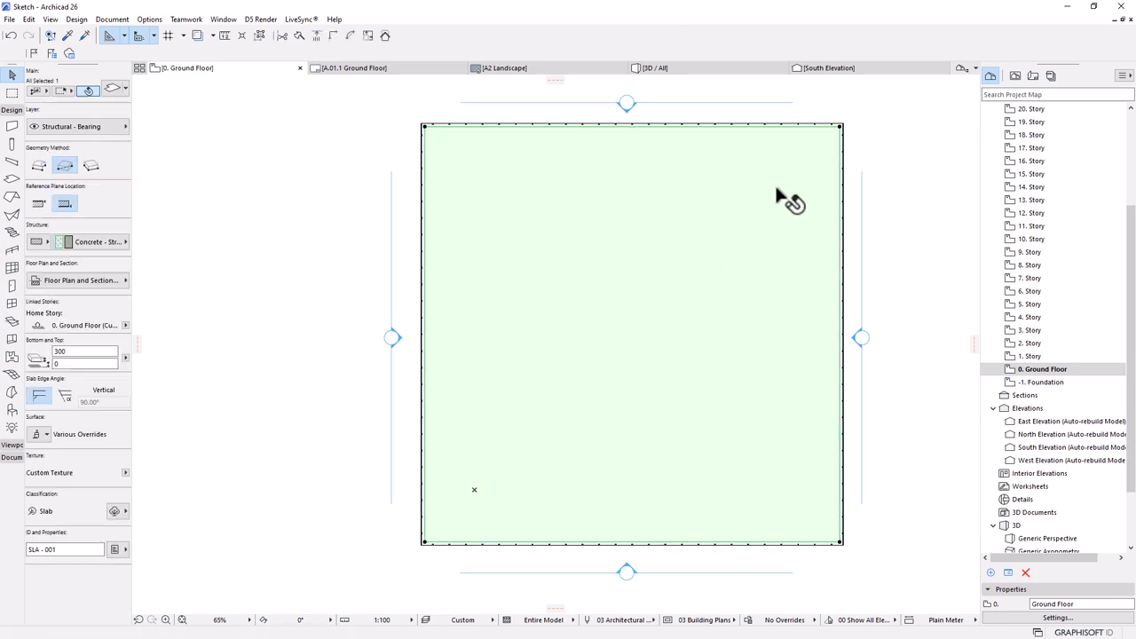
click(840, 129)
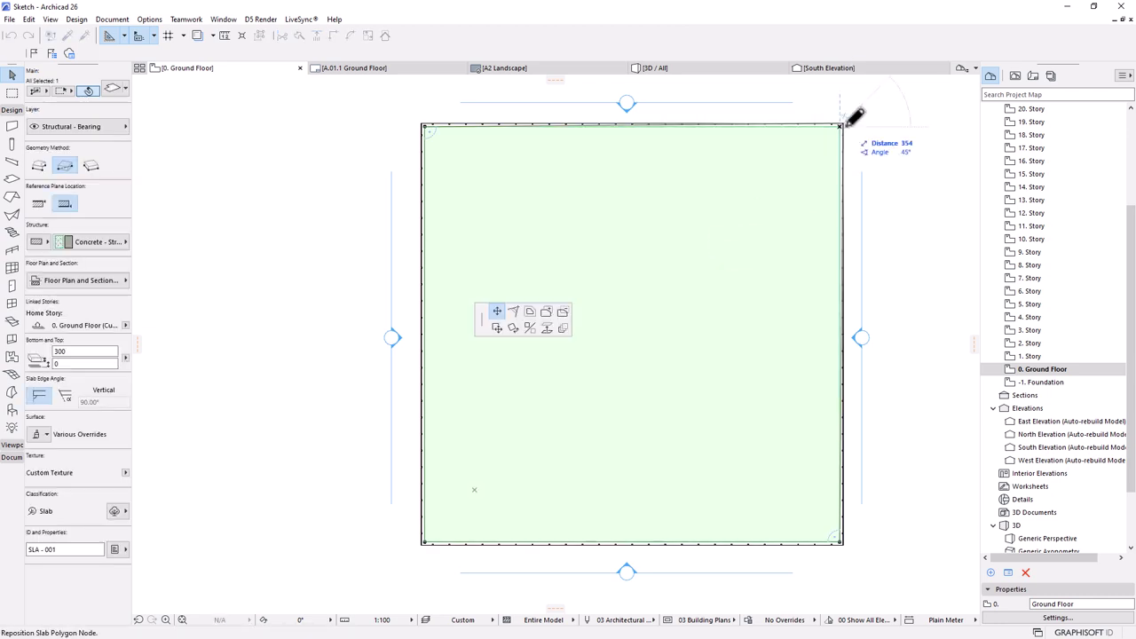
click(532, 314)
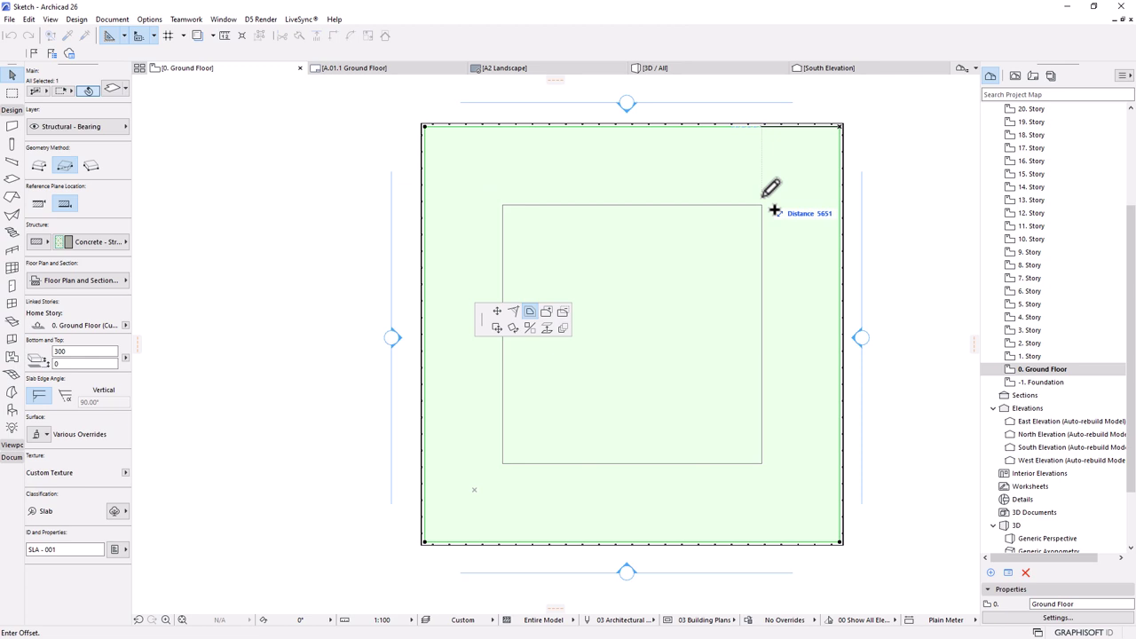
text(10000)
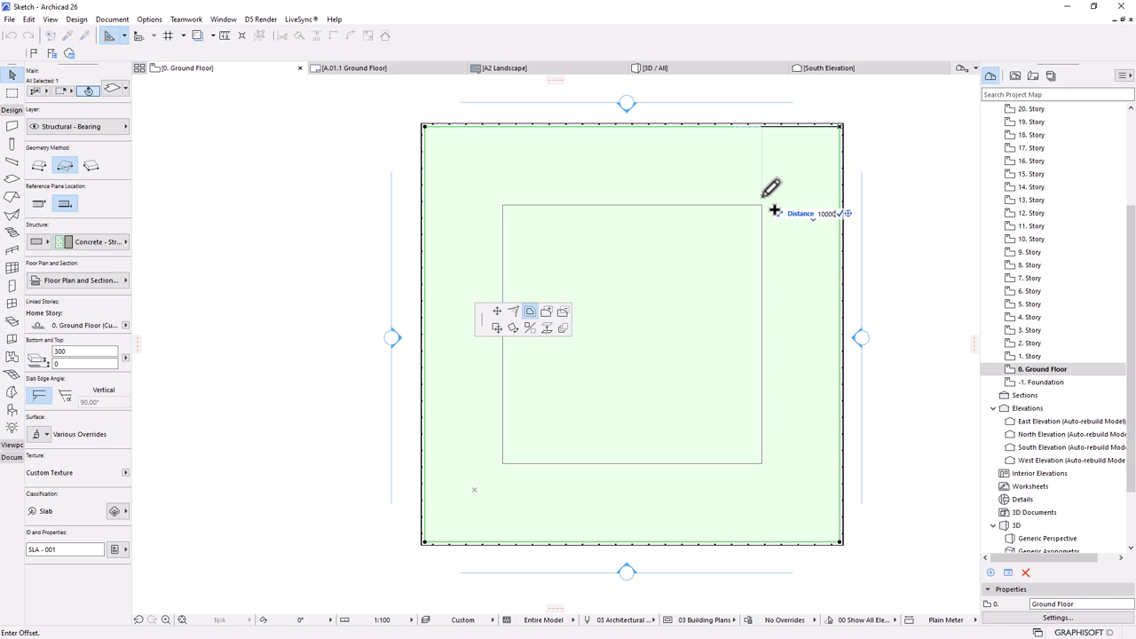
key(Return)
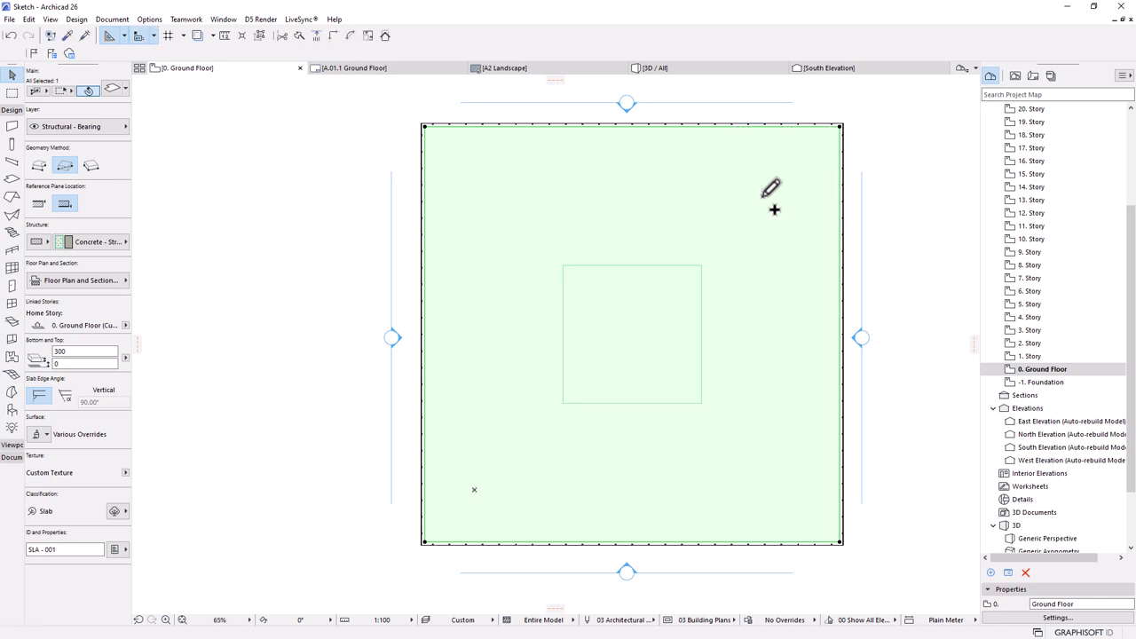
- Measure the upper side of the inner square slab and clear the selection
key(m)
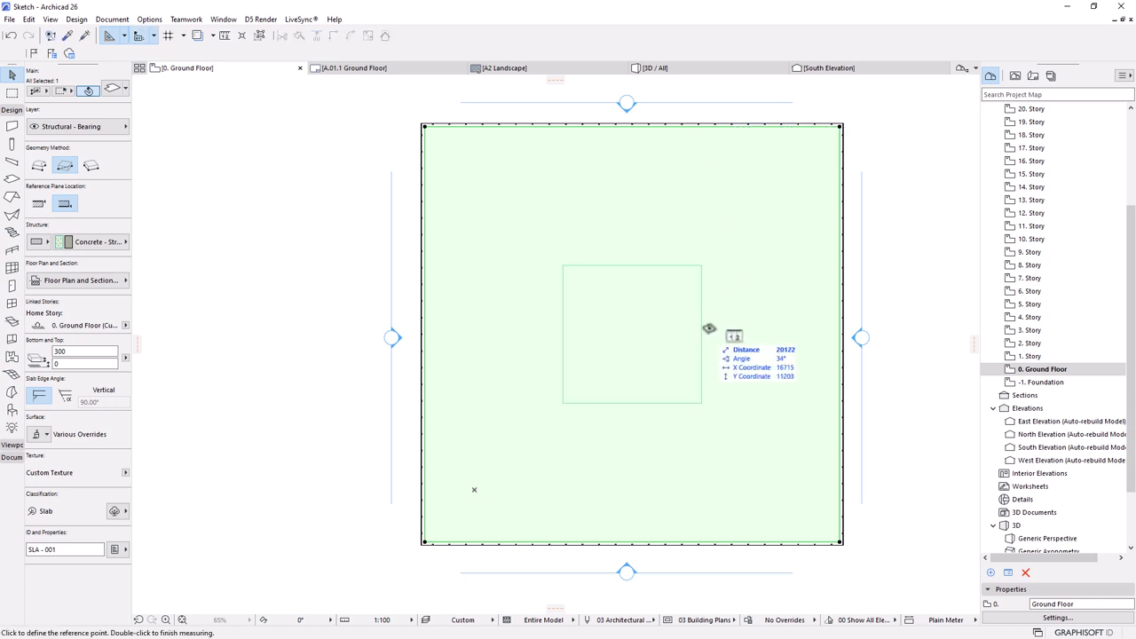
click(701, 265)
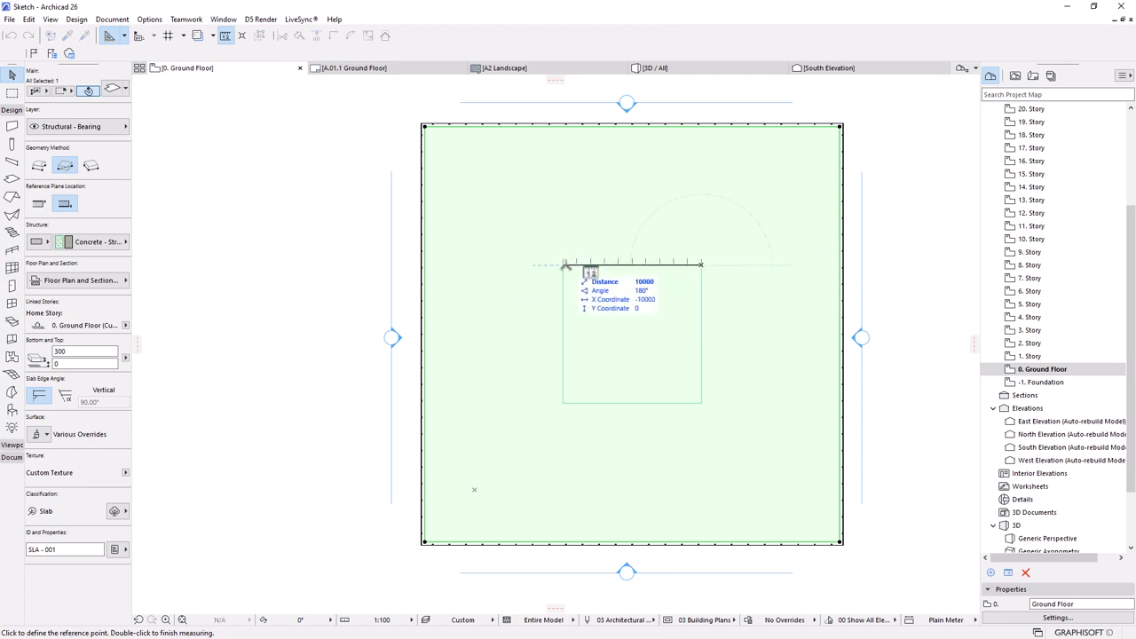
key(Escape)
scroll(629, 388, up, 2)
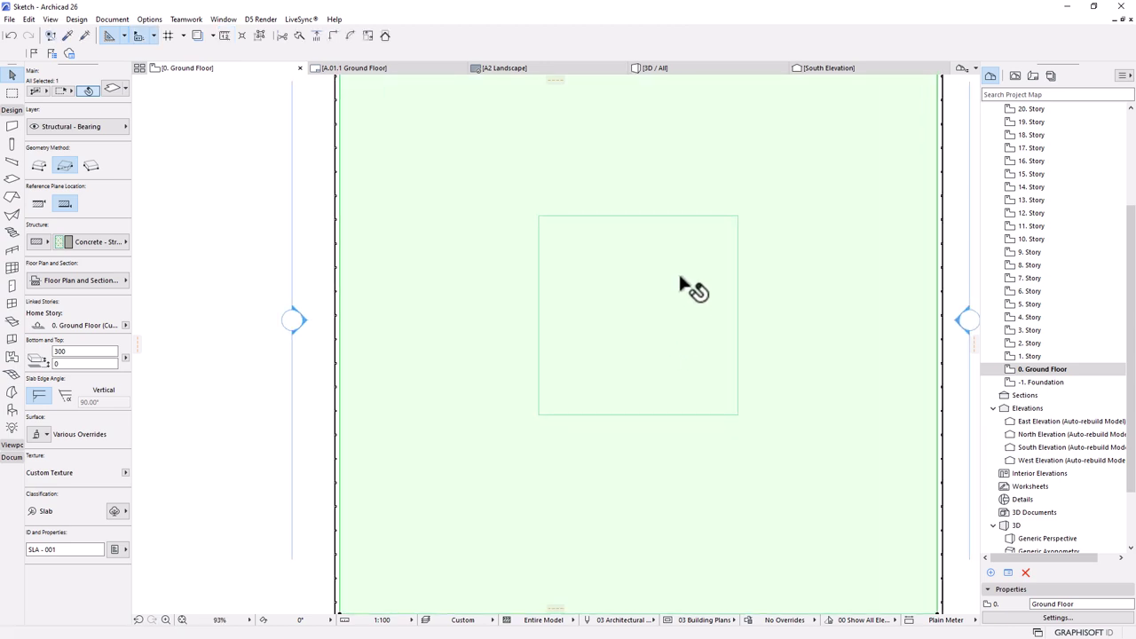
key(Escape)
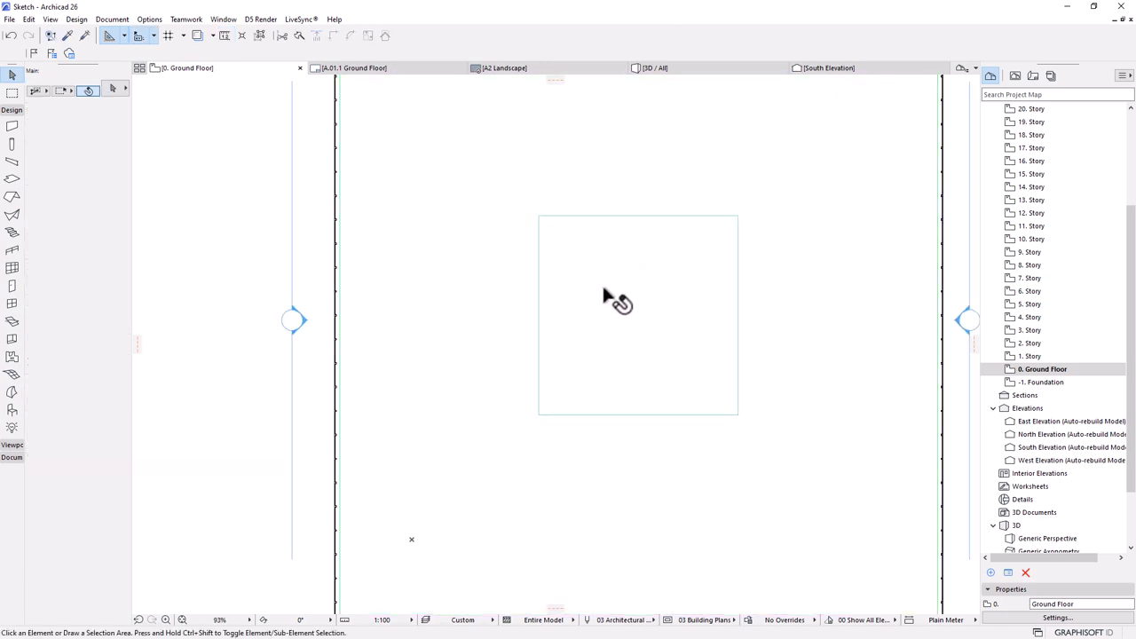
- Fillet the lower-right corner of the inner square slab with a radius of 8000, and deselect the slab
scroll(602, 284, up, 1)
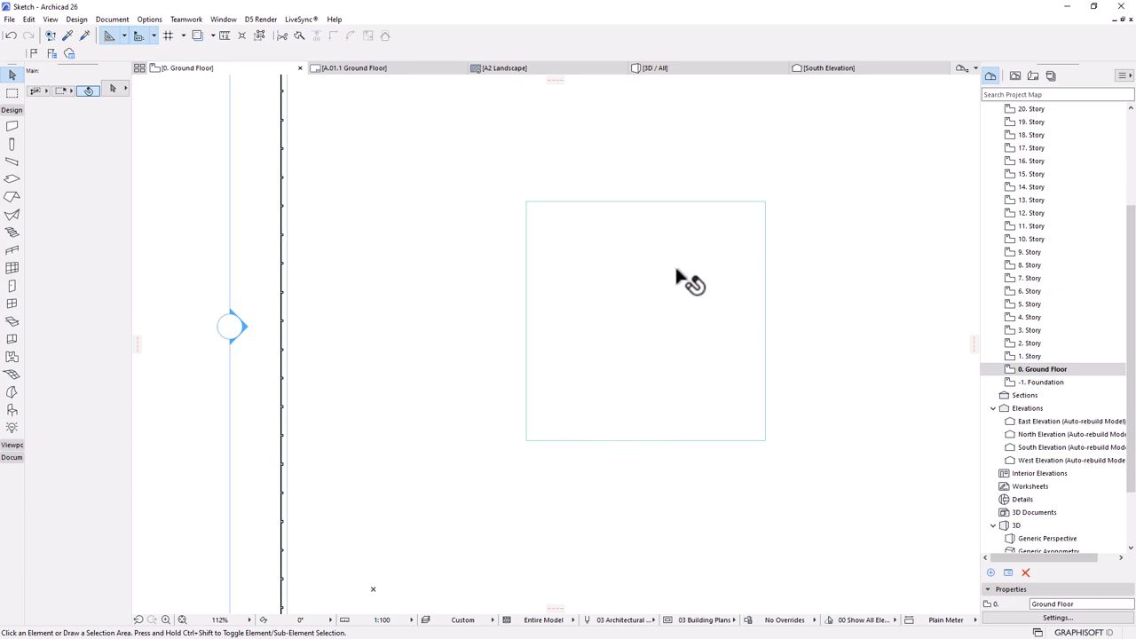
scroll(643, 255, down, 5)
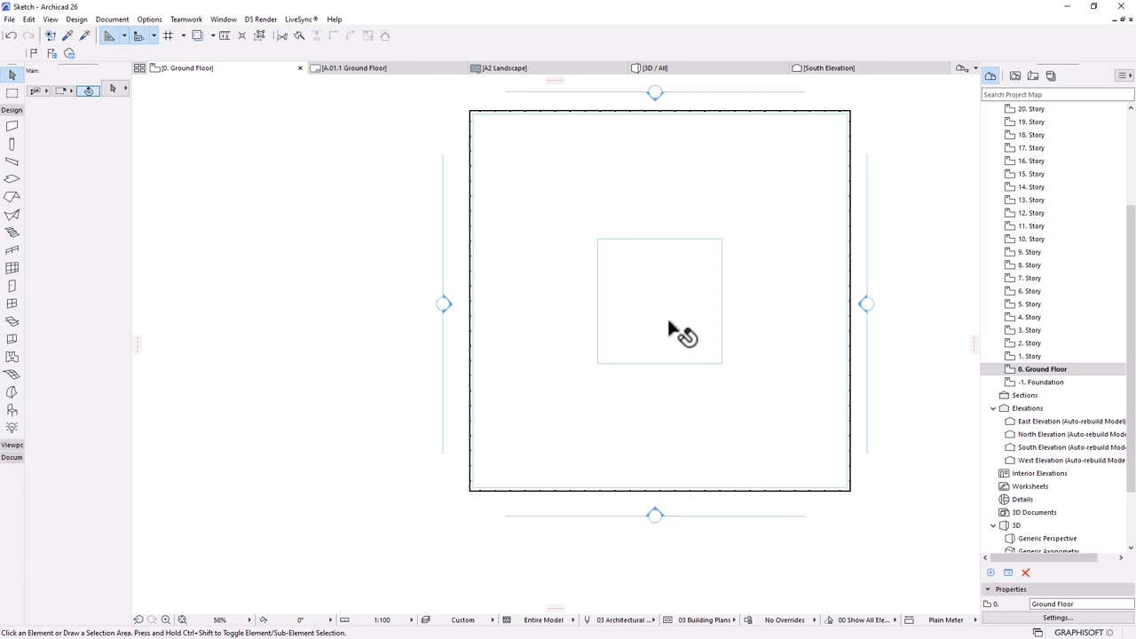
scroll(651, 302, up, 3)
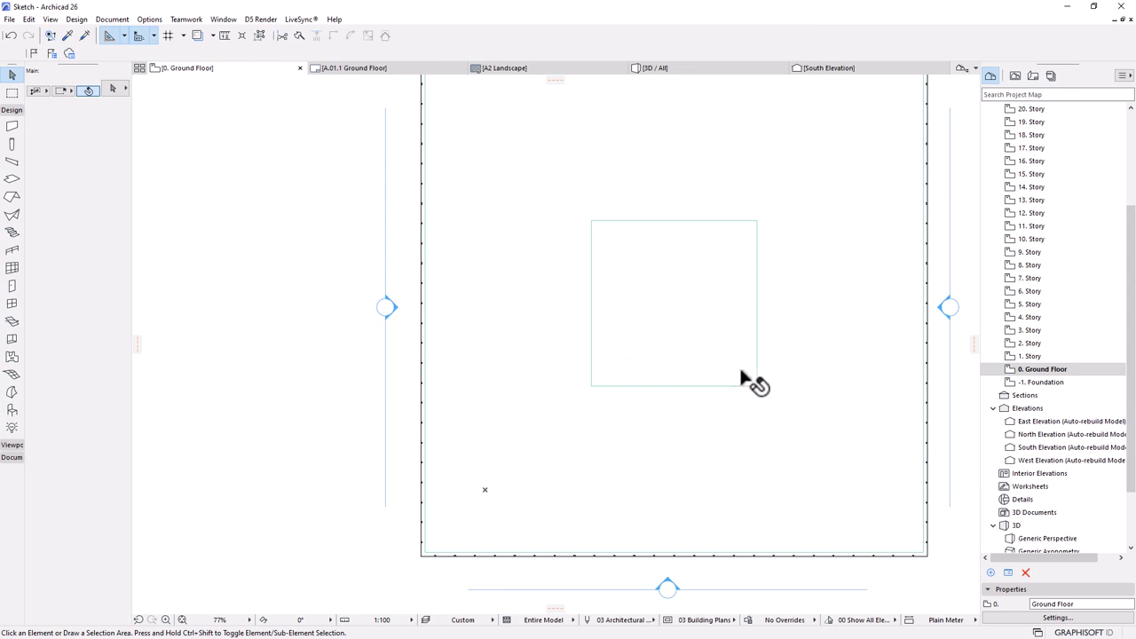
click(757, 386)
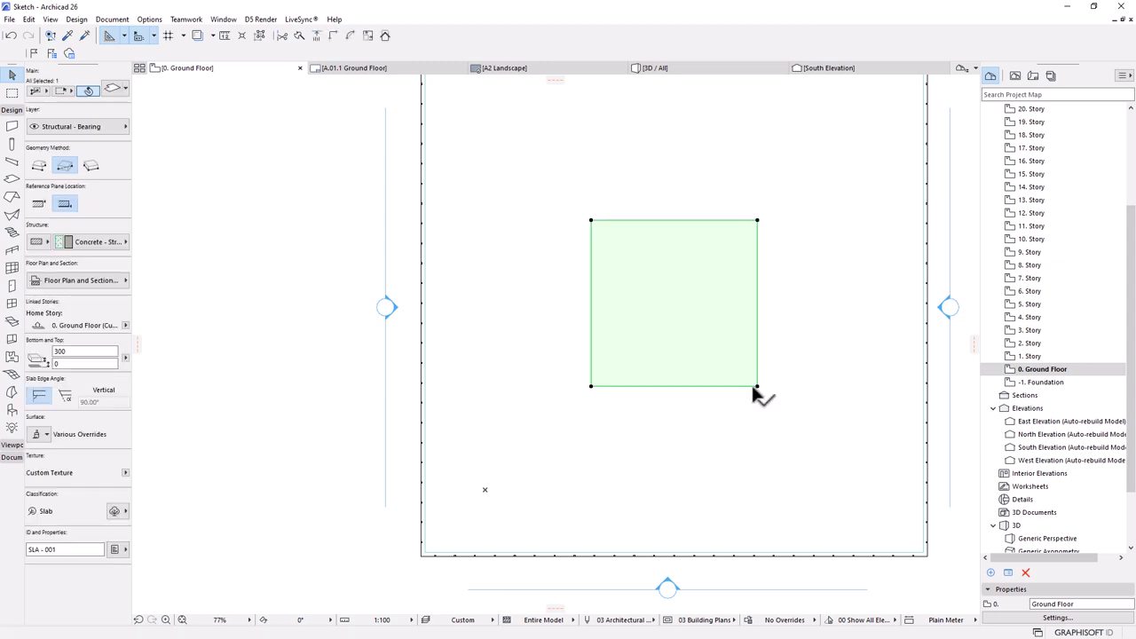
click(756, 385)
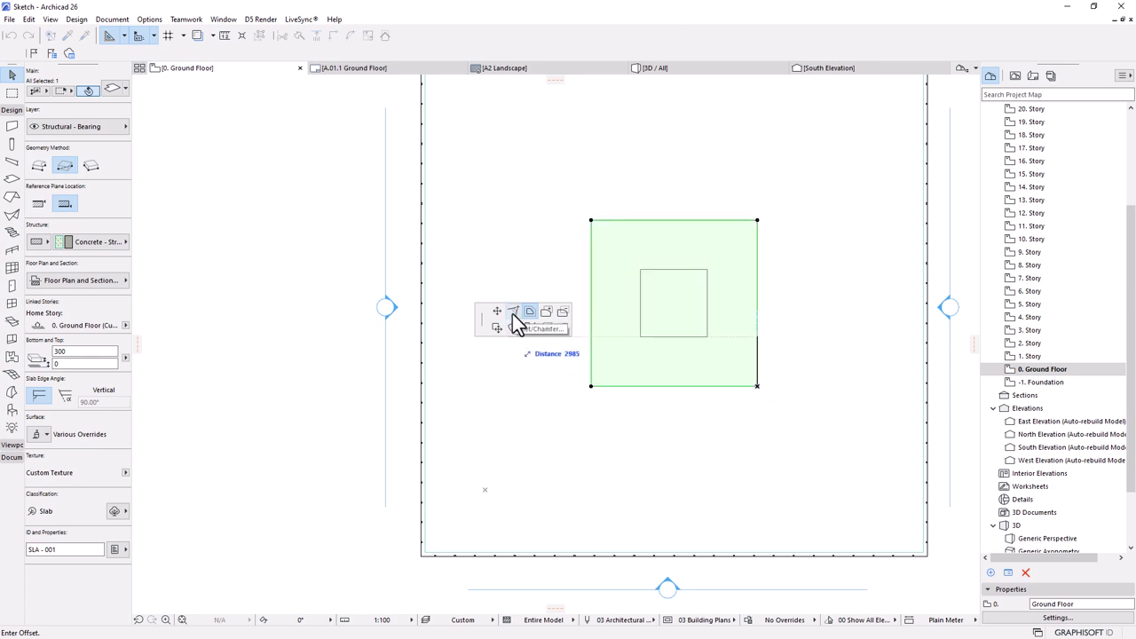
click(513, 311)
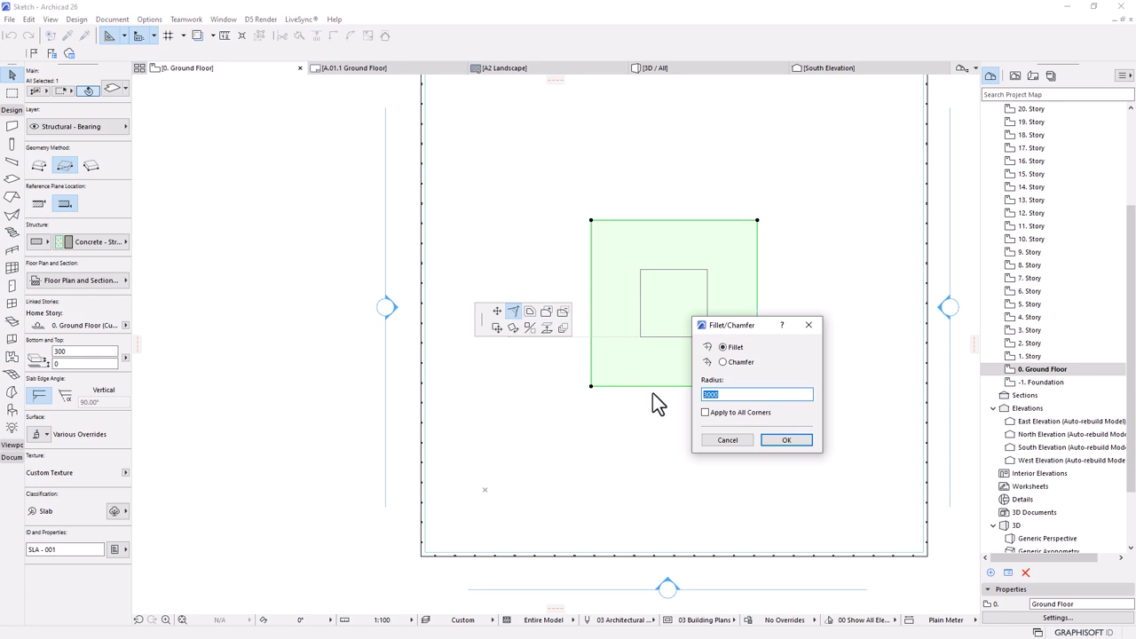
text(8000)
click(786, 440)
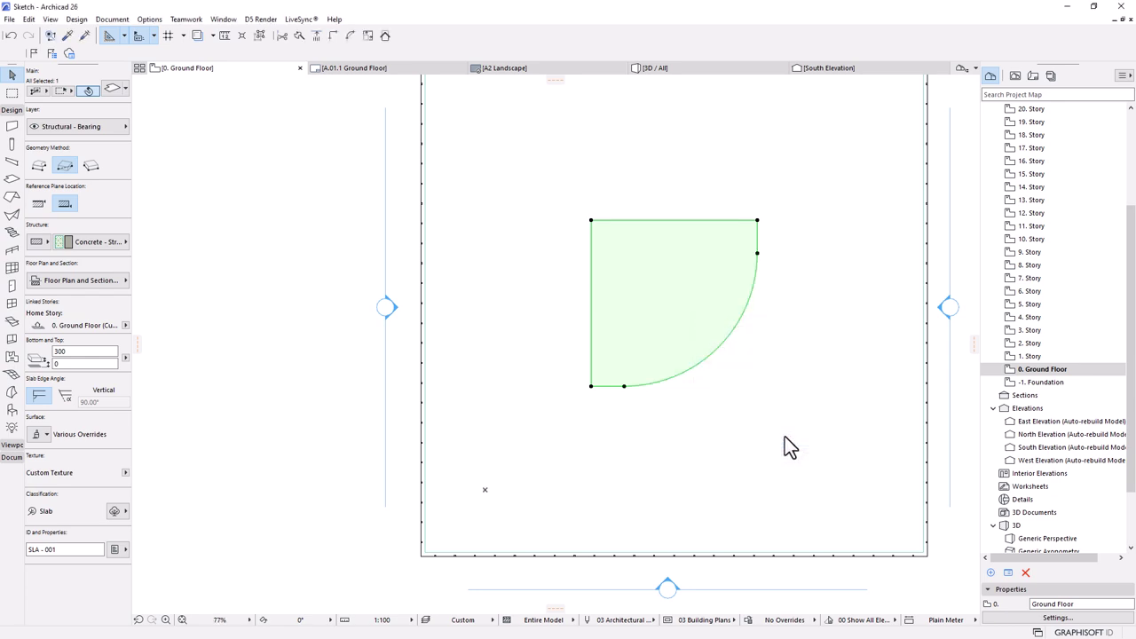
scroll(713, 346, down, 3)
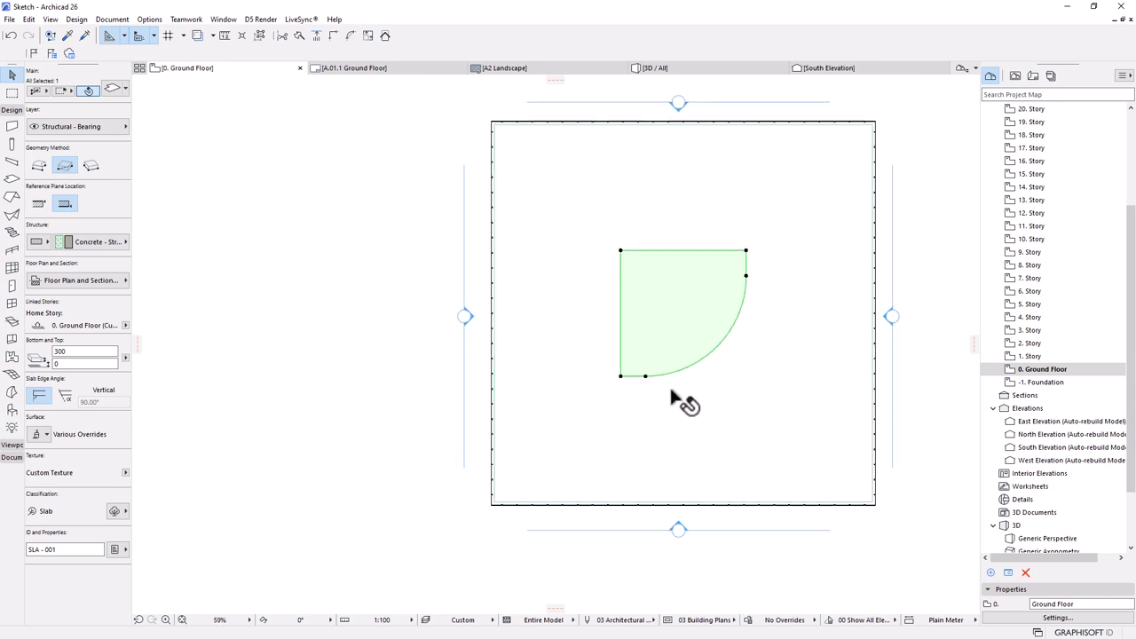
click(926, 430)
- Open the default settings for placing objects and search the object library for "ele"
scroll(666, 278, up, 3)
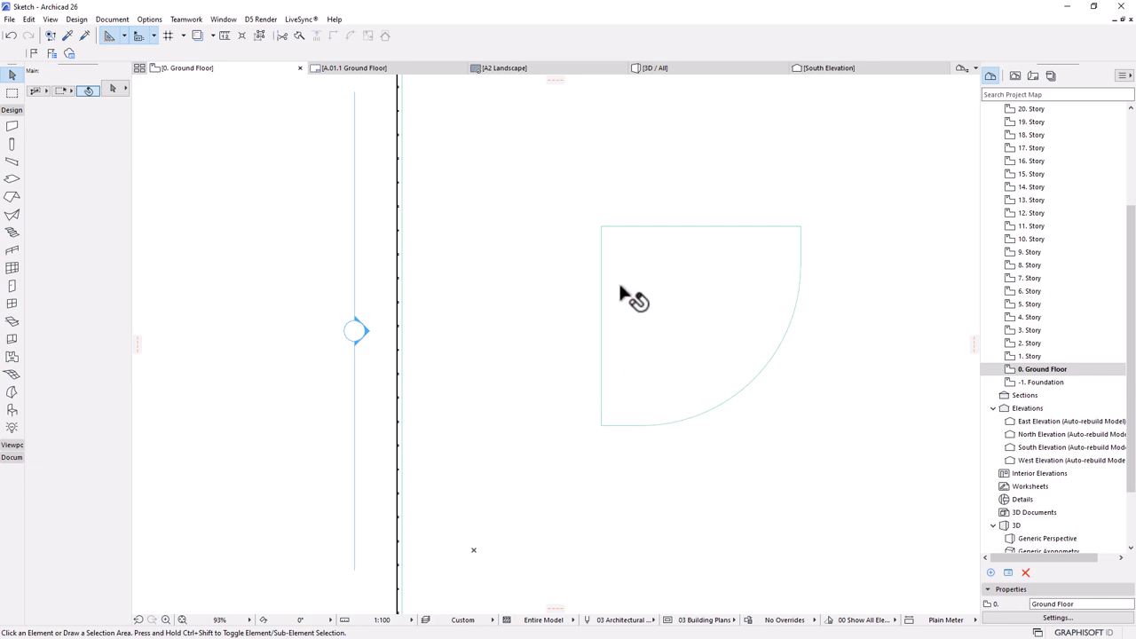
scroll(691, 277, up, 1)
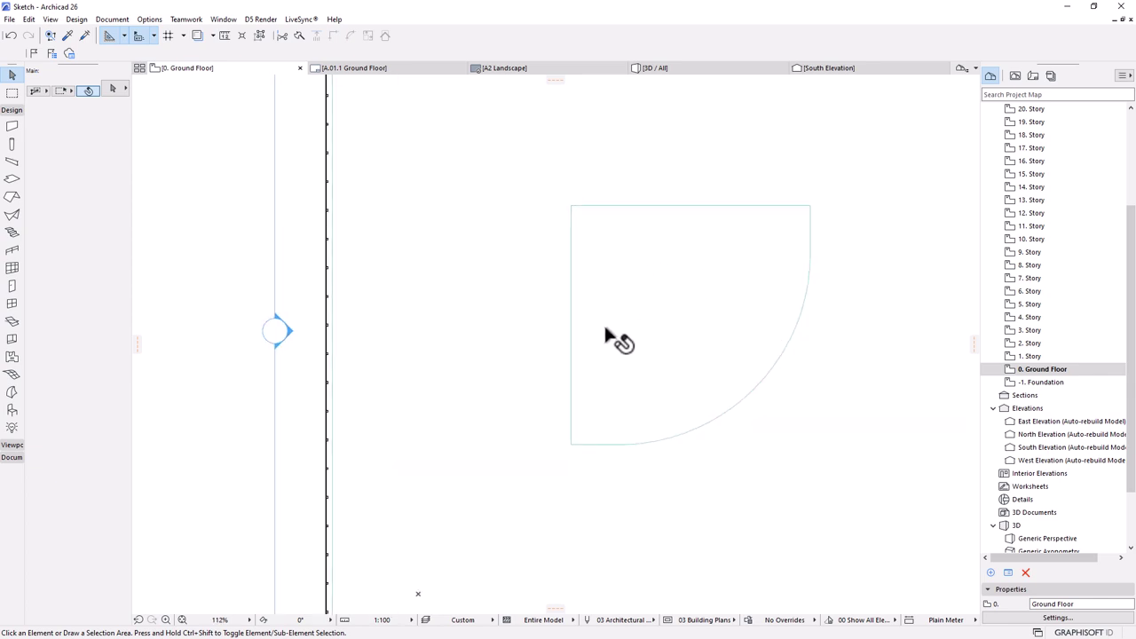
click(13, 411)
key(ctrl+t)
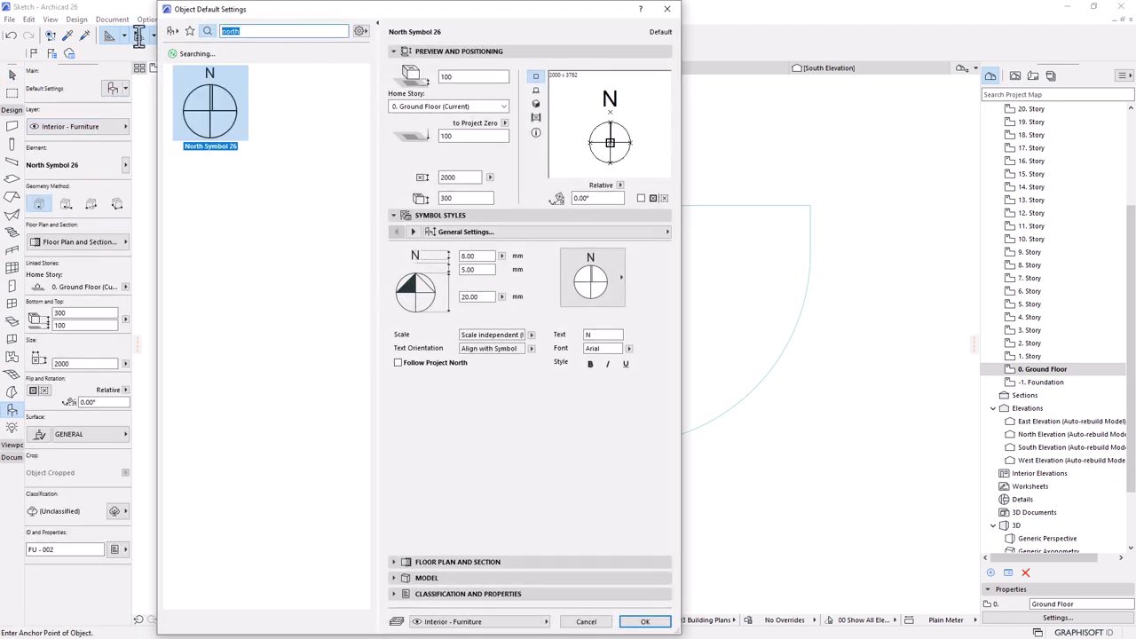
text(ele)
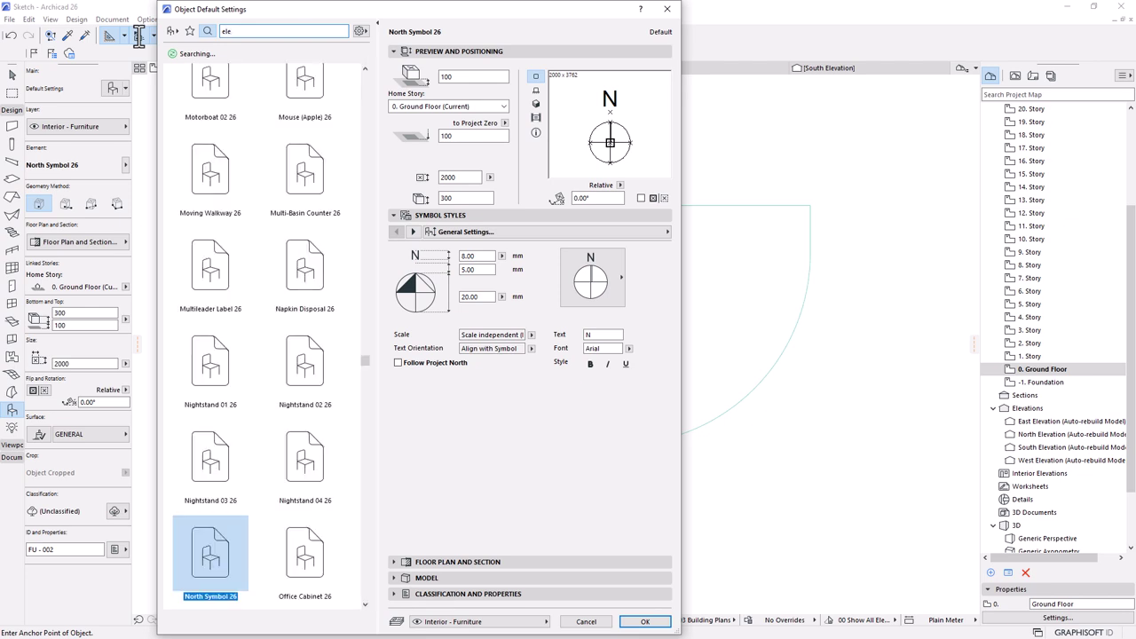
- Find and choose the Elevator 26 object in the library and check the direction options for its second opening
text(vat)
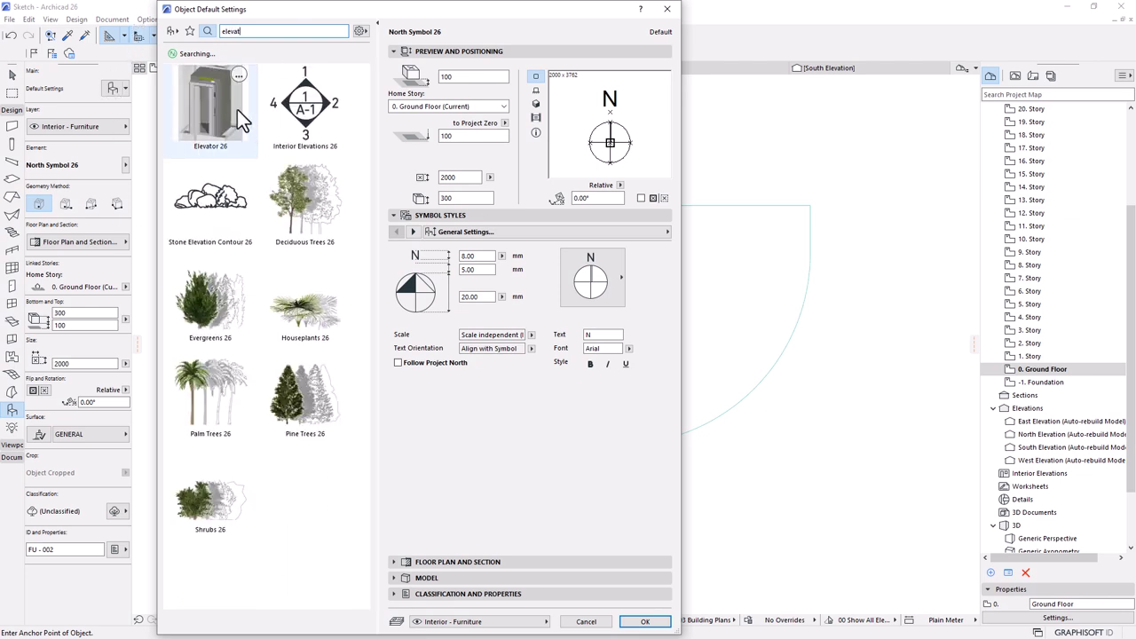
click(227, 113)
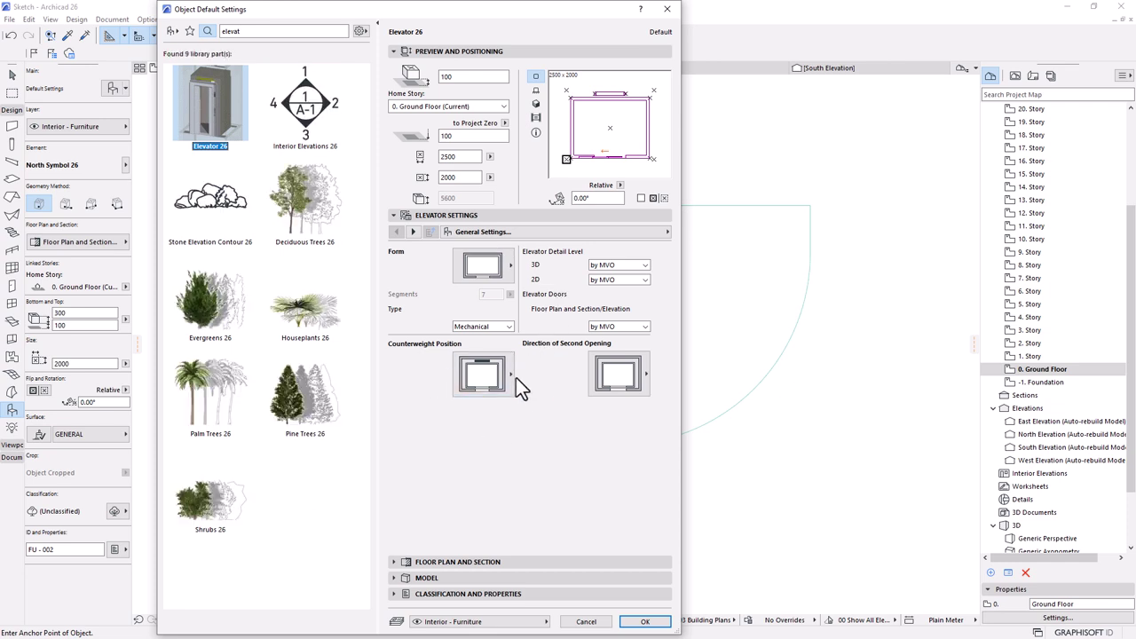
click(624, 378)
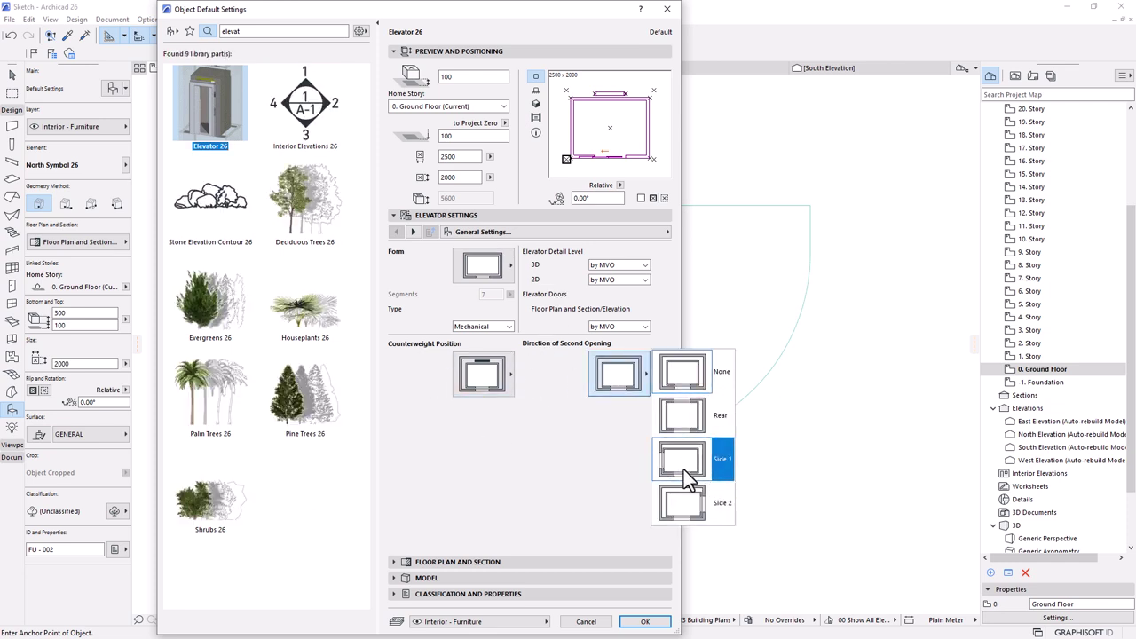
click(535, 435)
click(618, 374)
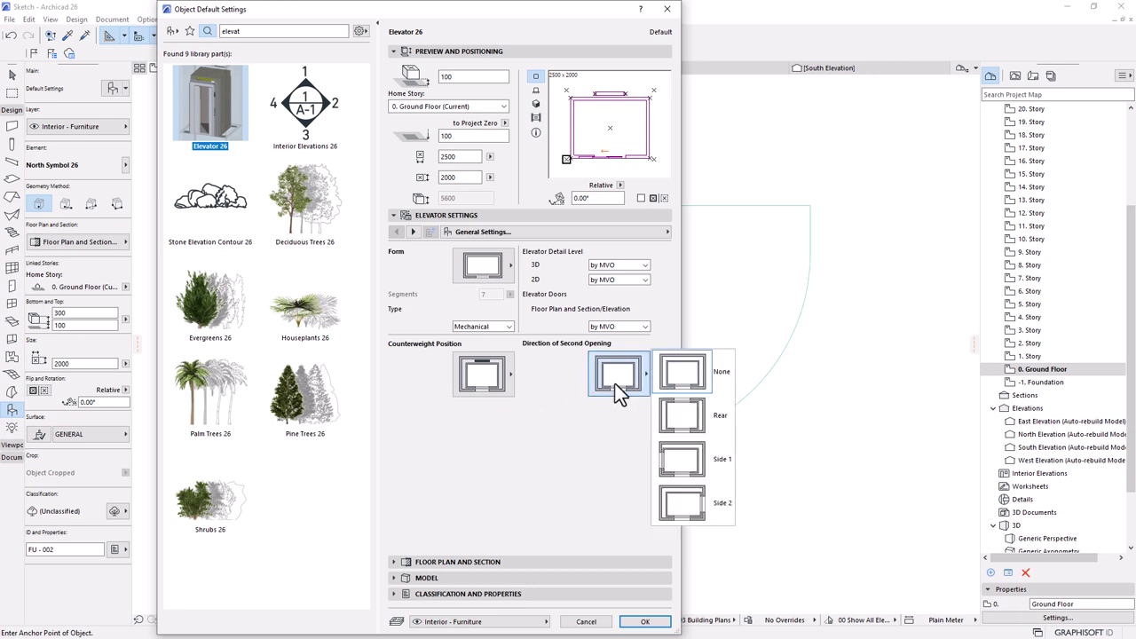
click(544, 444)
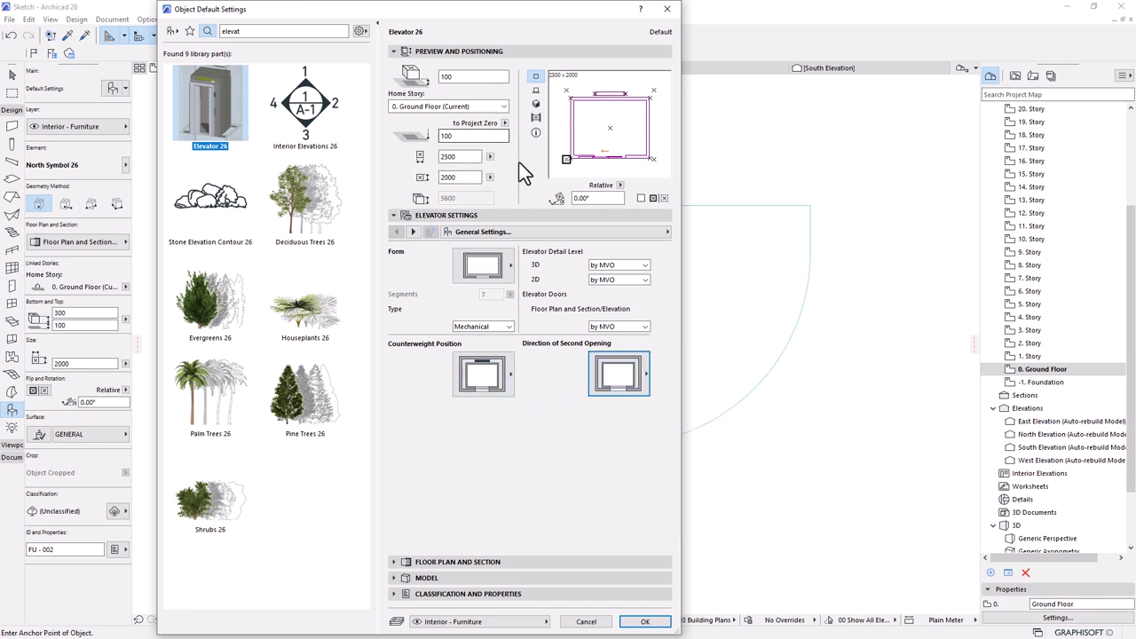
- Accept the elevator settings and place the elevator inside the slab near its lower-left corner
click(645, 621)
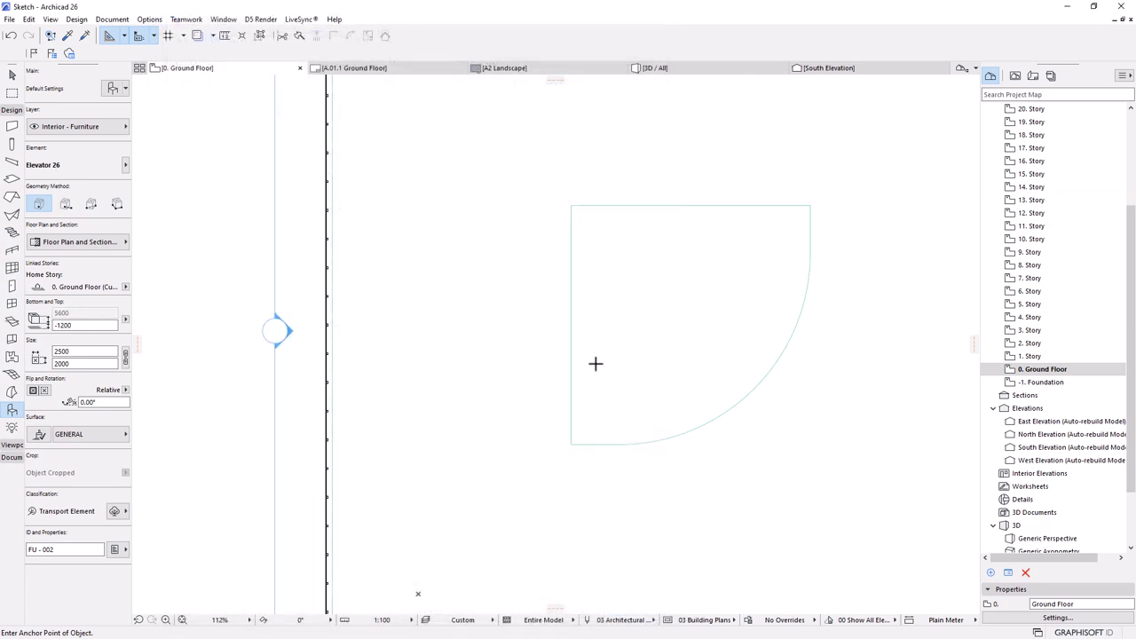
click(593, 406)
scroll(558, 448, up, 4)
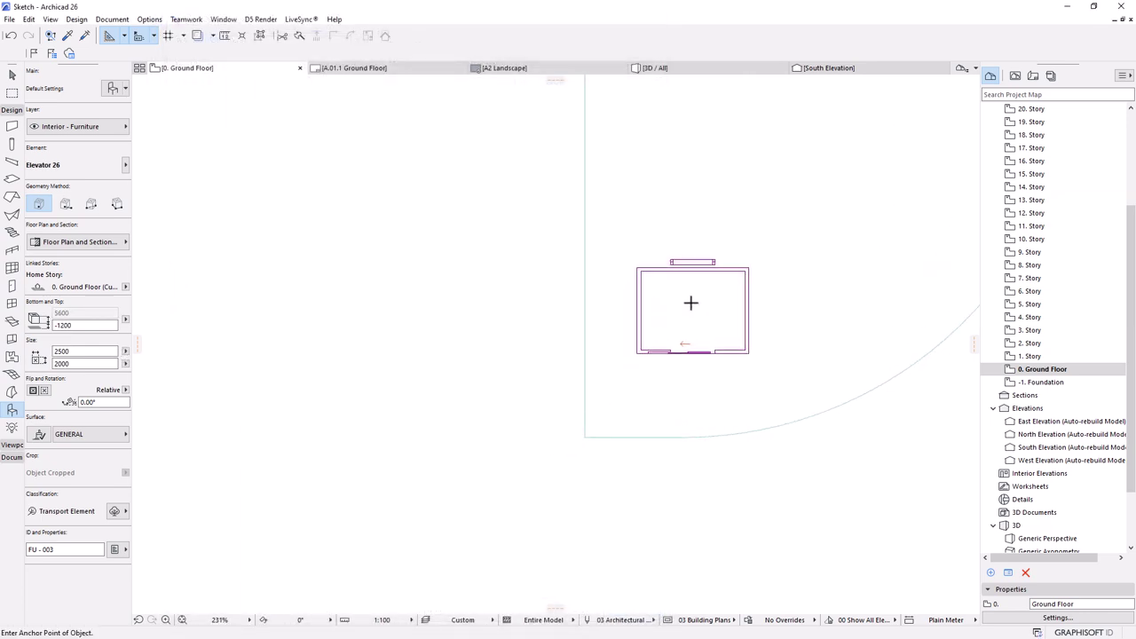
key(Escape)
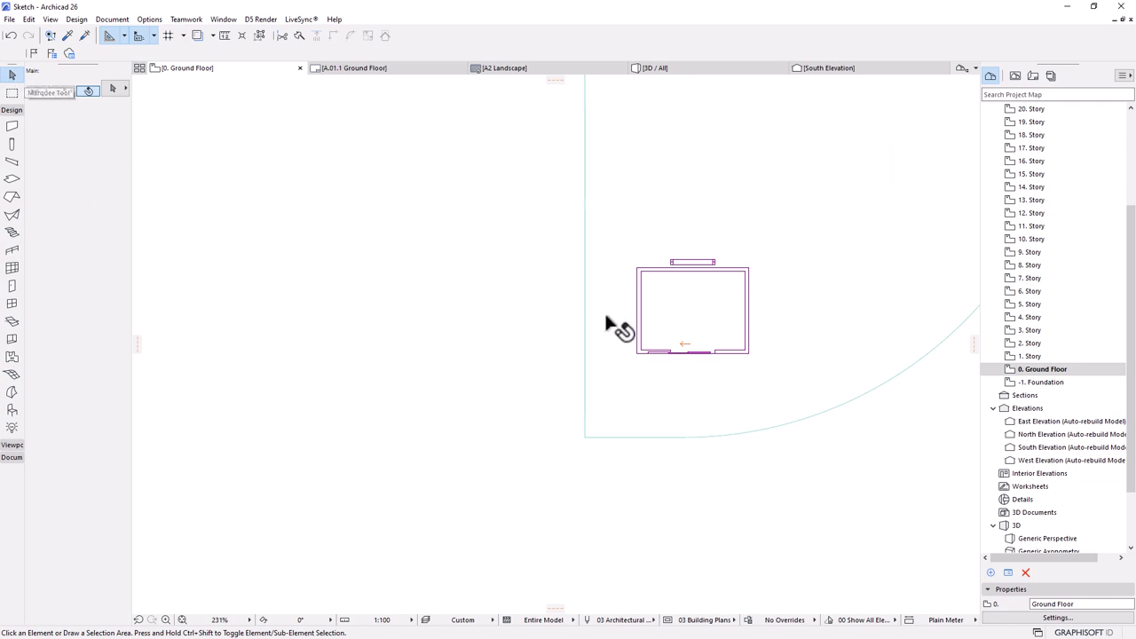
- Rotate the elevator 90° counterclockwise about its centre so its door faces right
click(690, 312)
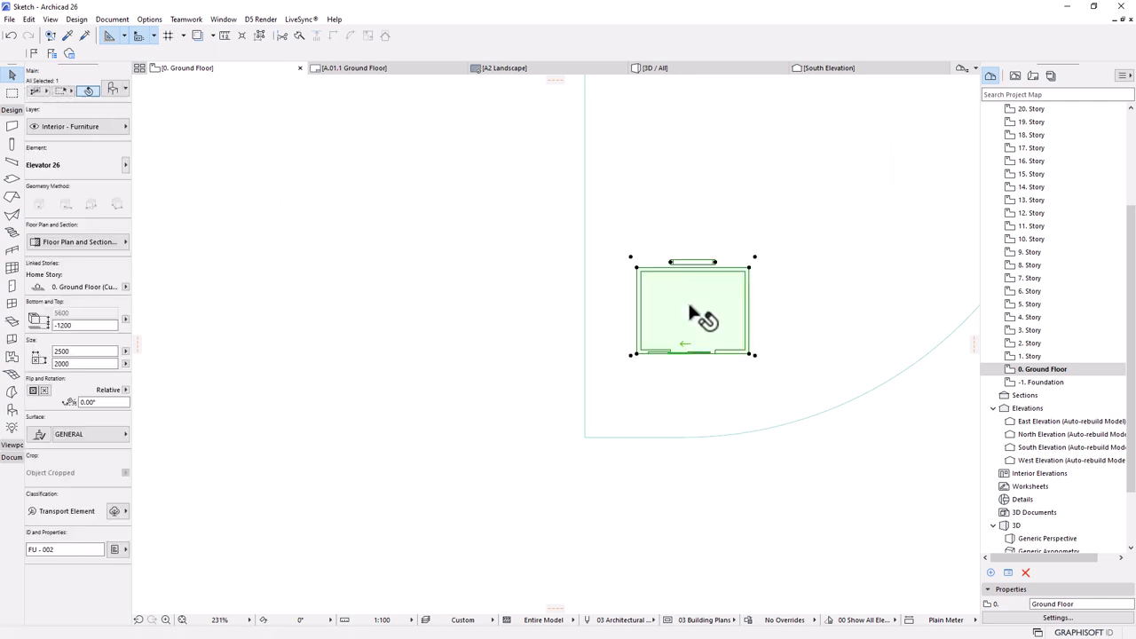
click(676, 310)
click(706, 253)
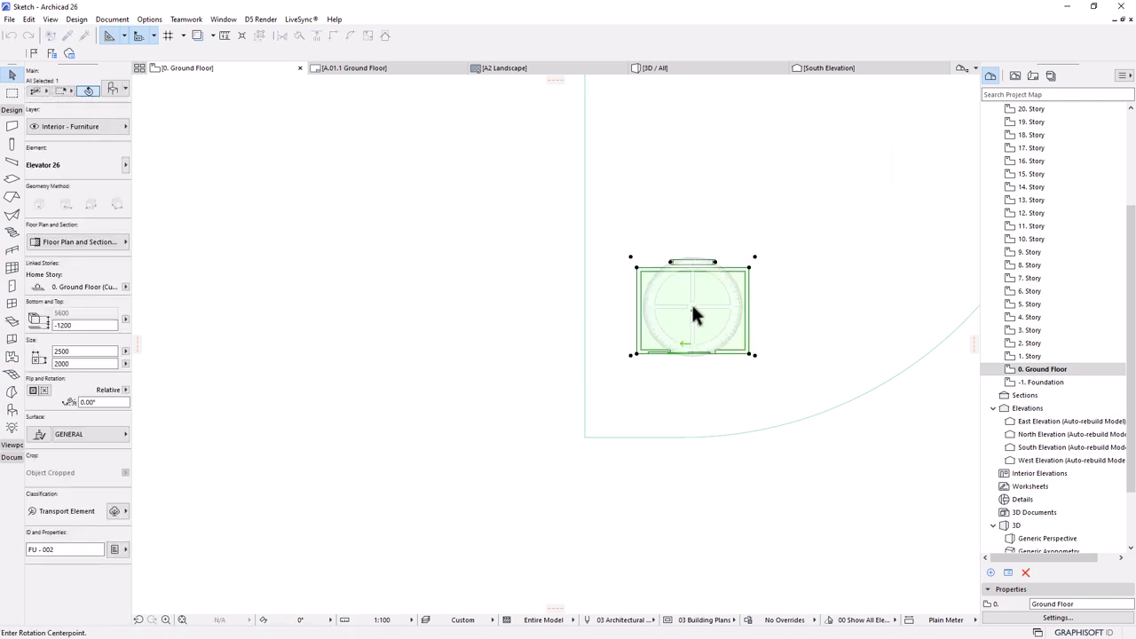
click(692, 311)
click(691, 486)
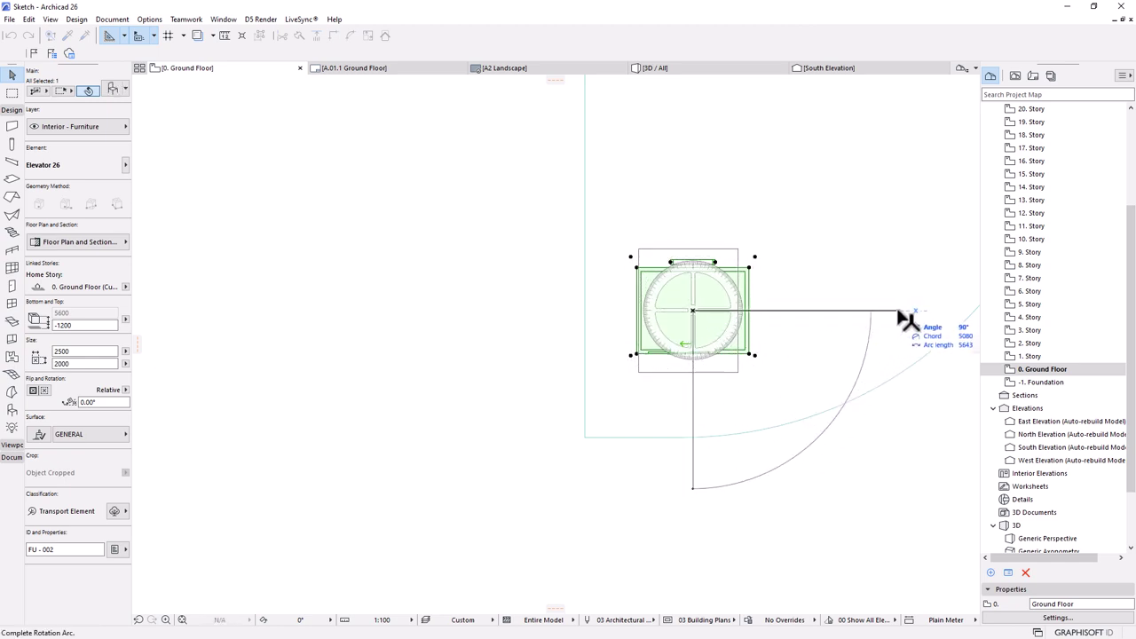
click(898, 311)
scroll(688, 374, up, 2)
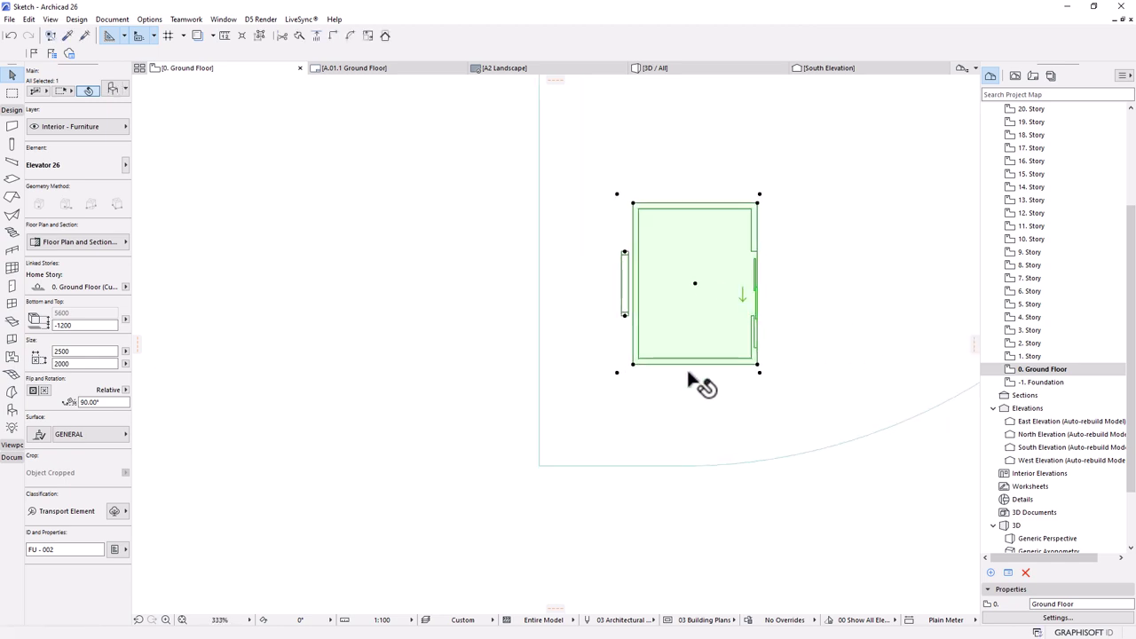
- Move the elevator by its lower-left corner onto the slab's lower-left corner
key(ctrl+d)
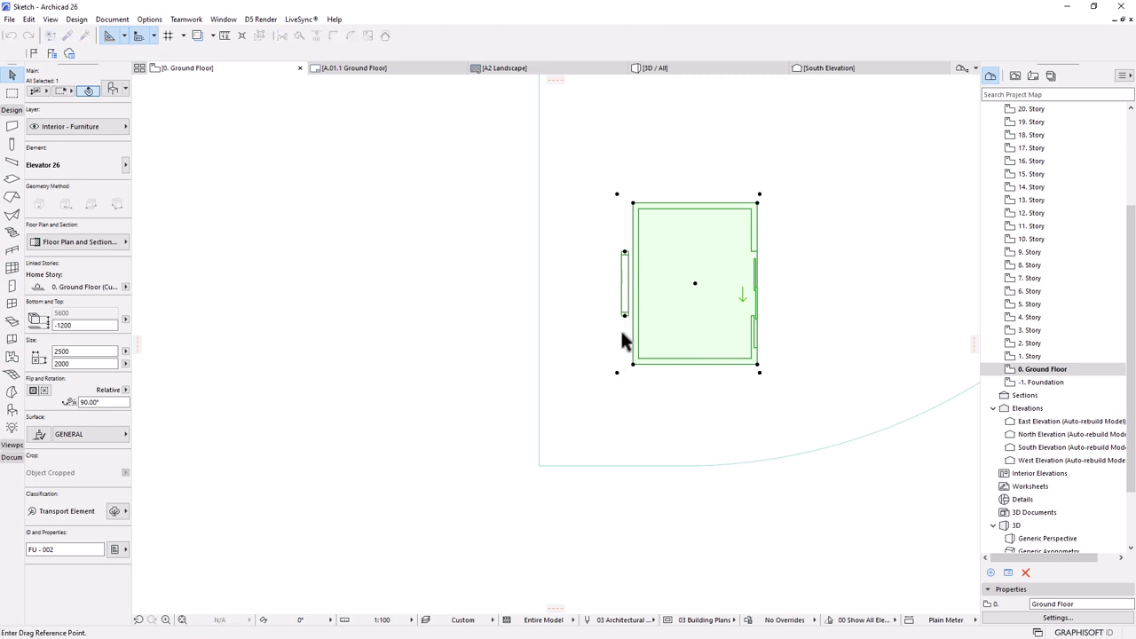
click(632, 364)
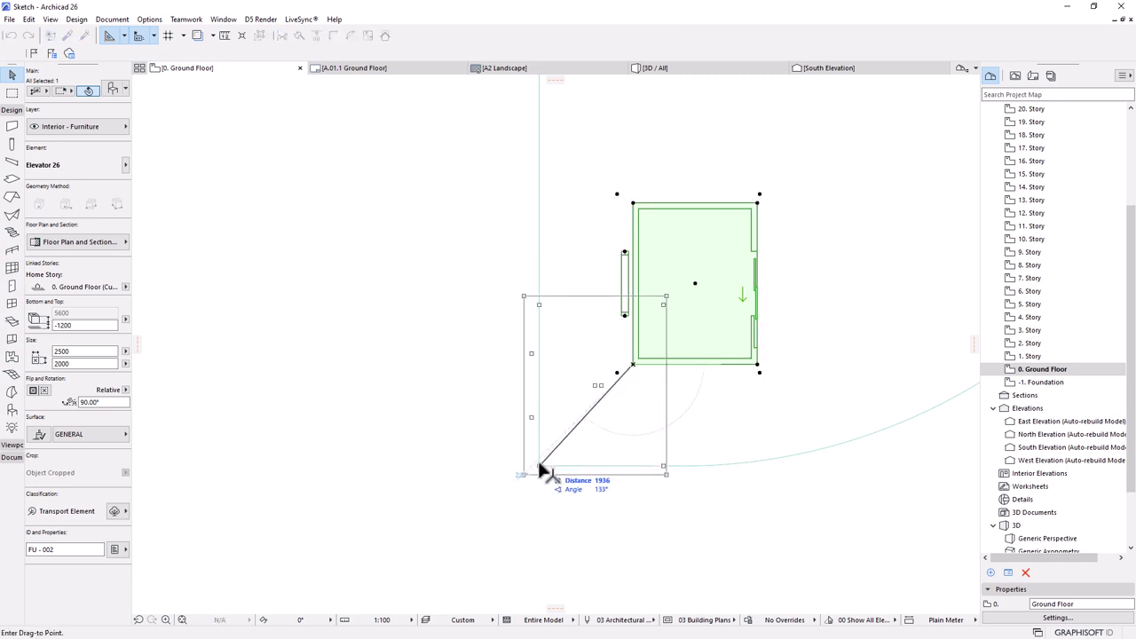
click(538, 463)
scroll(606, 390, down, 6)
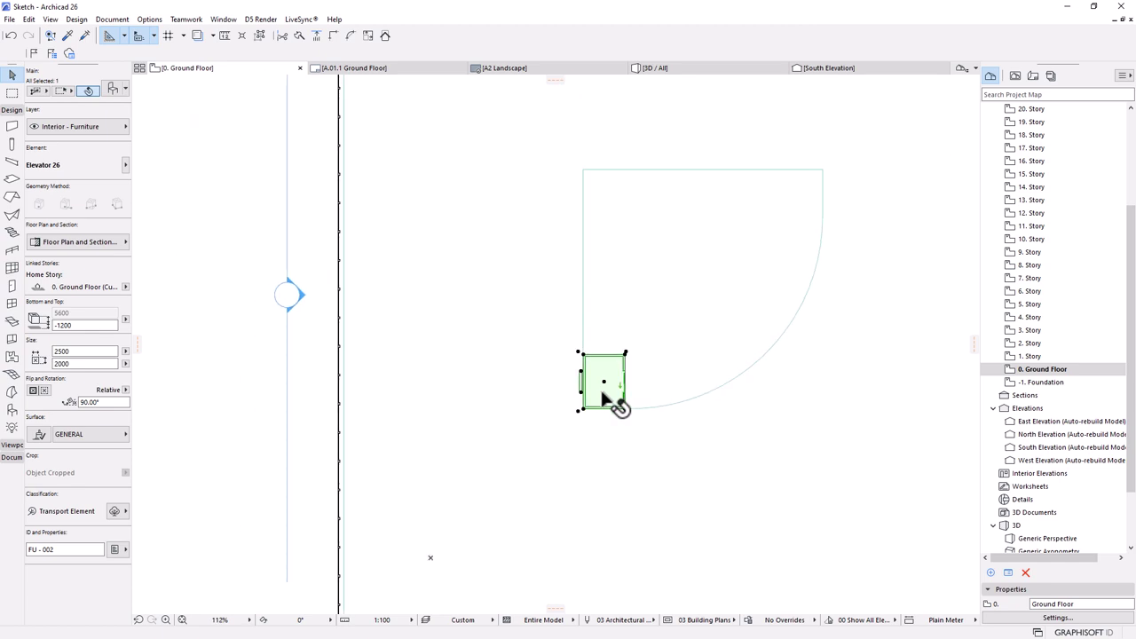
- Move the elevator about 2400 mm straight up along the slab's left edge and deselect it
key(ctrl+d)
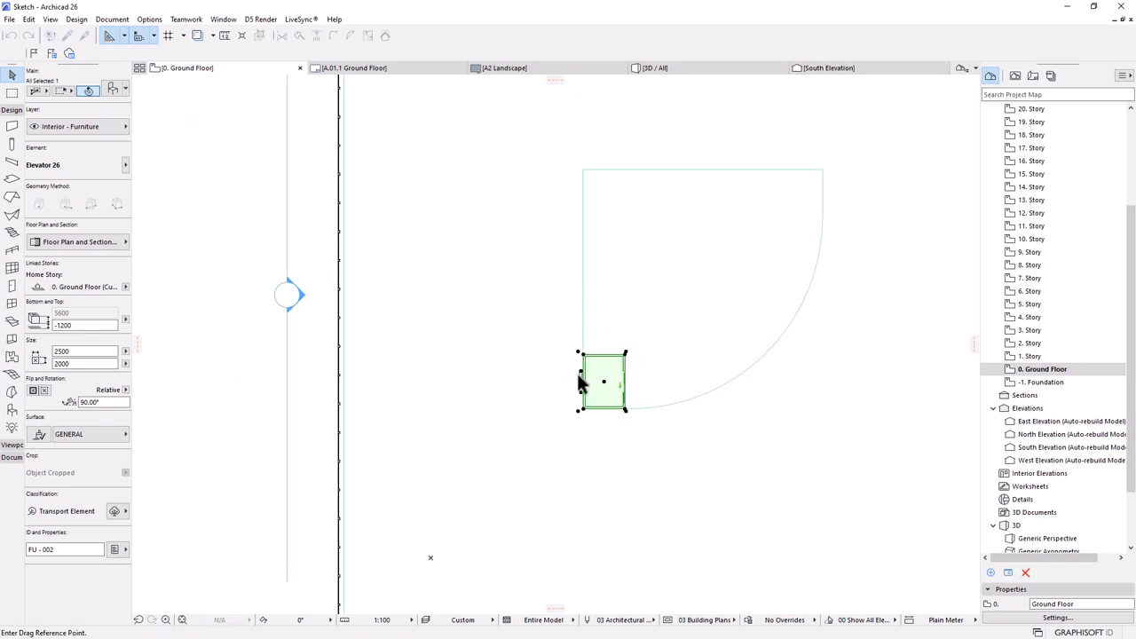
click(581, 379)
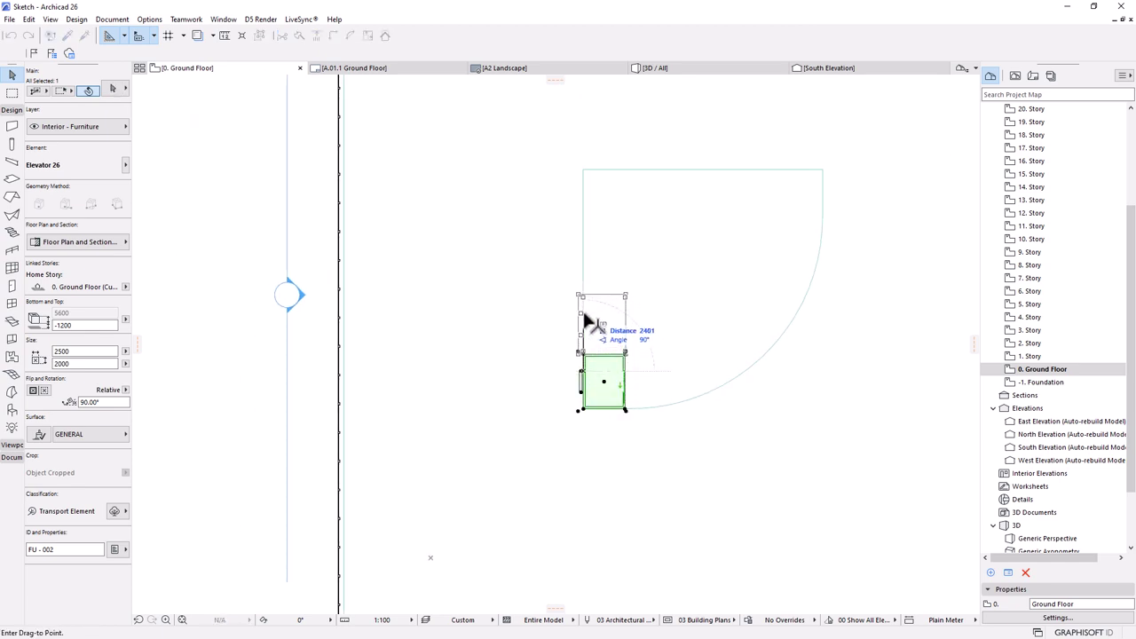
click(583, 321)
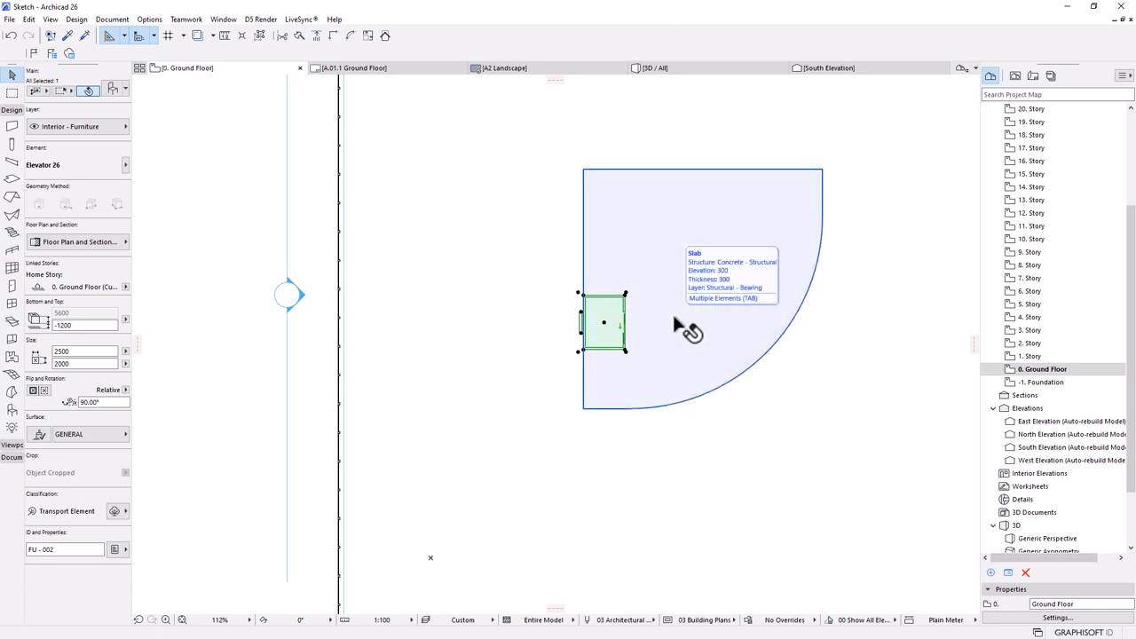
key(Escape)
scroll(643, 326, down, 4)
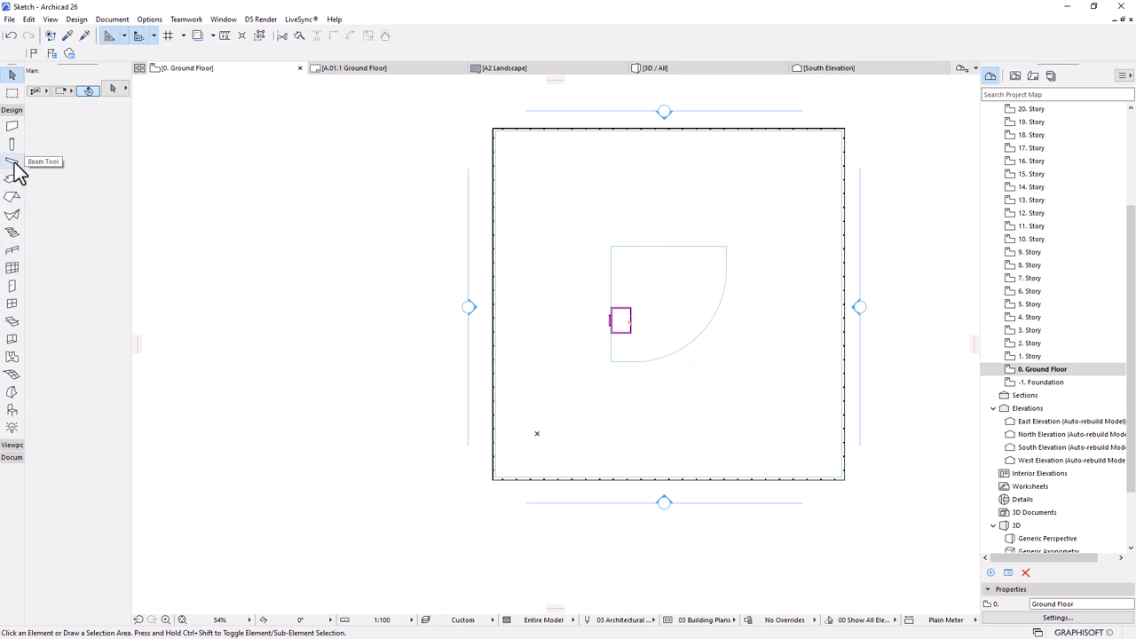
- Configure the Wall tool to use a basic structure with the Brick - Structural building material
click(12, 130)
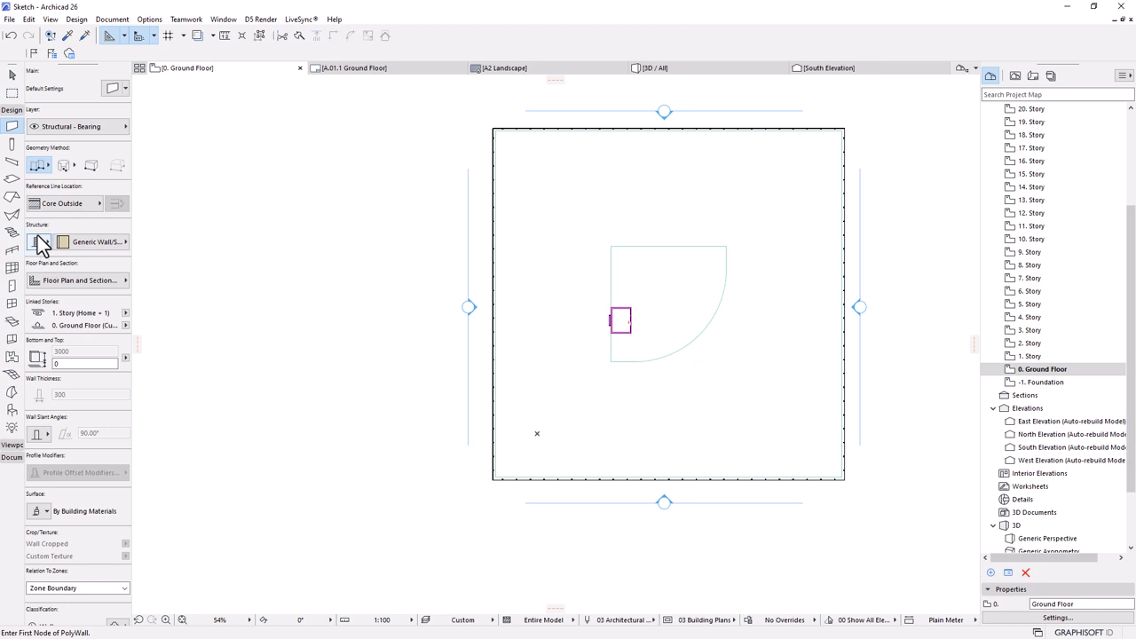
click(36, 246)
click(56, 243)
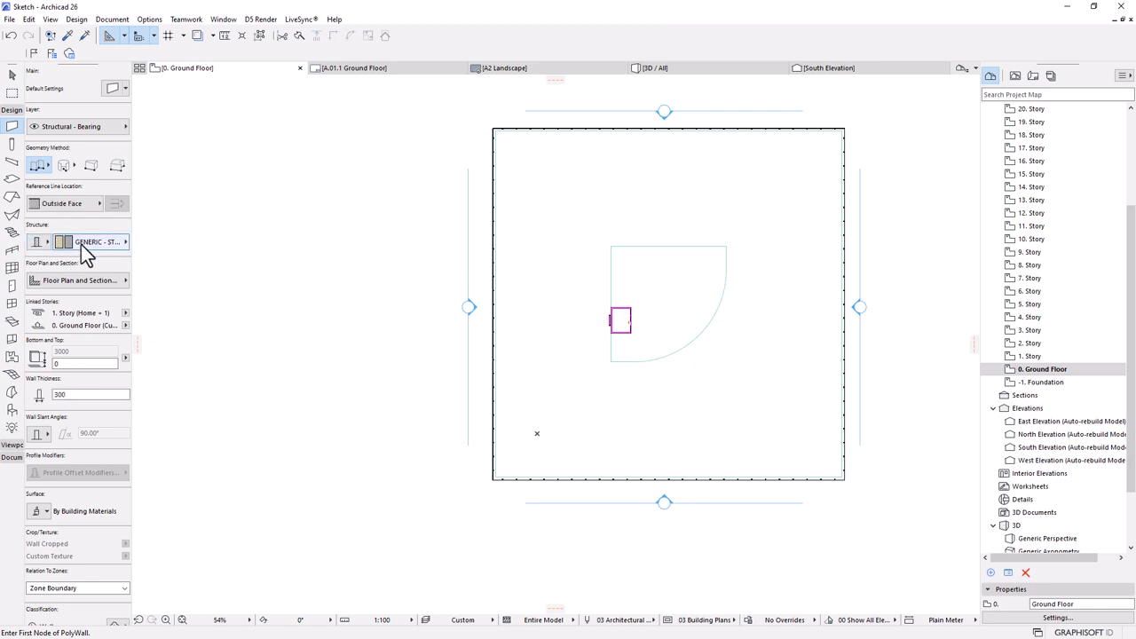
click(88, 241)
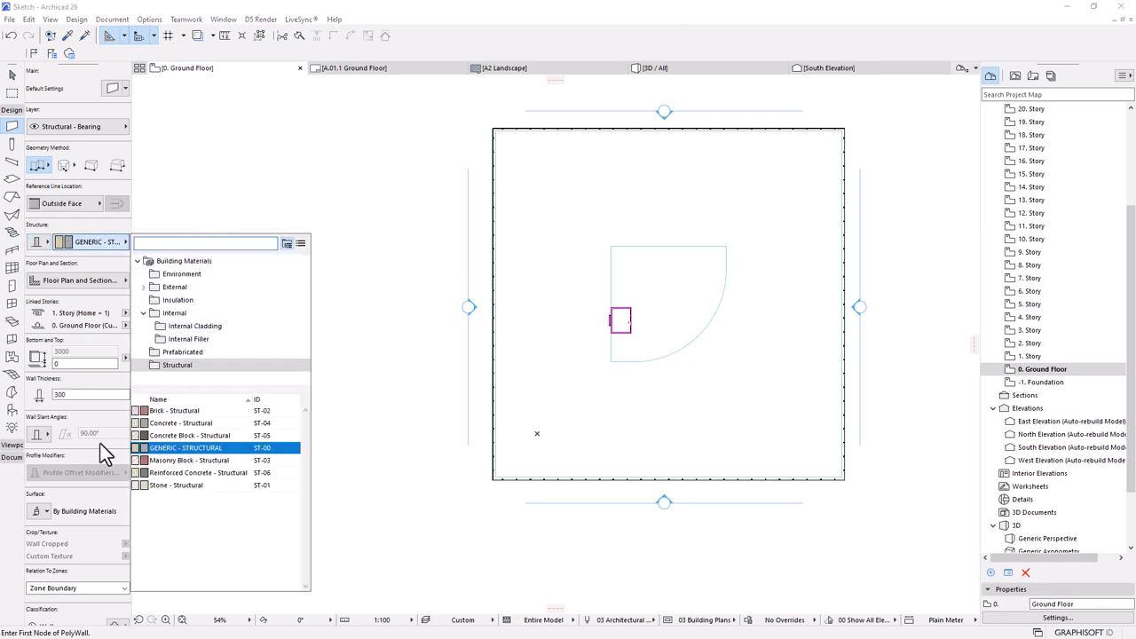
click(185, 412)
- Override all three wall surfaces with Stucco - White Rough and link them together
scroll(111, 429, down, 2)
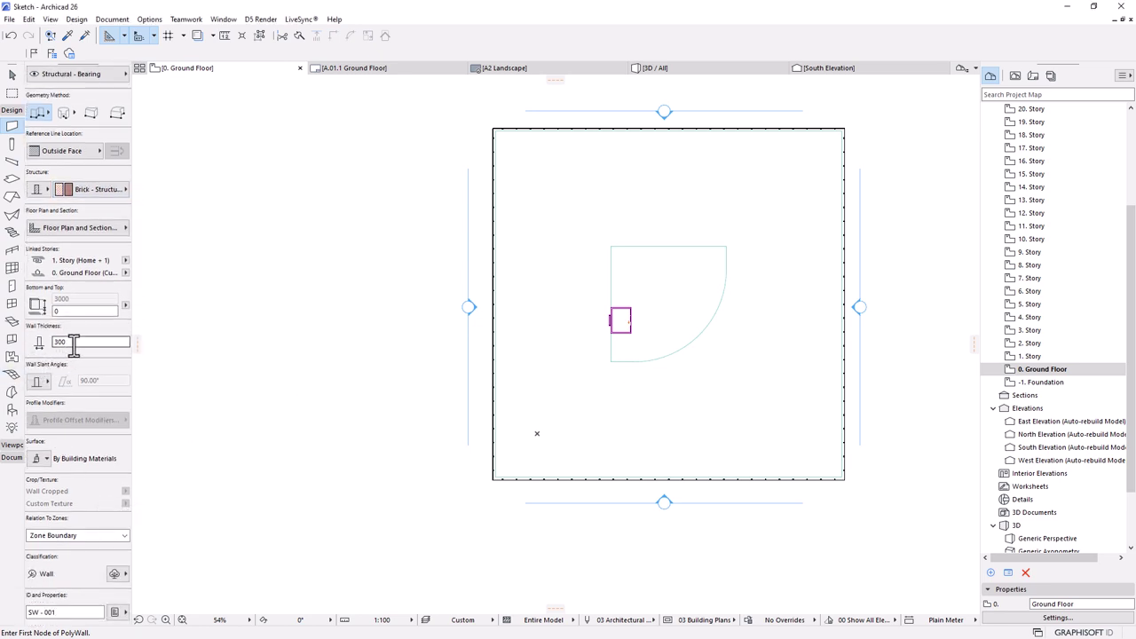
click(35, 461)
click(40, 489)
click(40, 505)
click(40, 522)
click(133, 488)
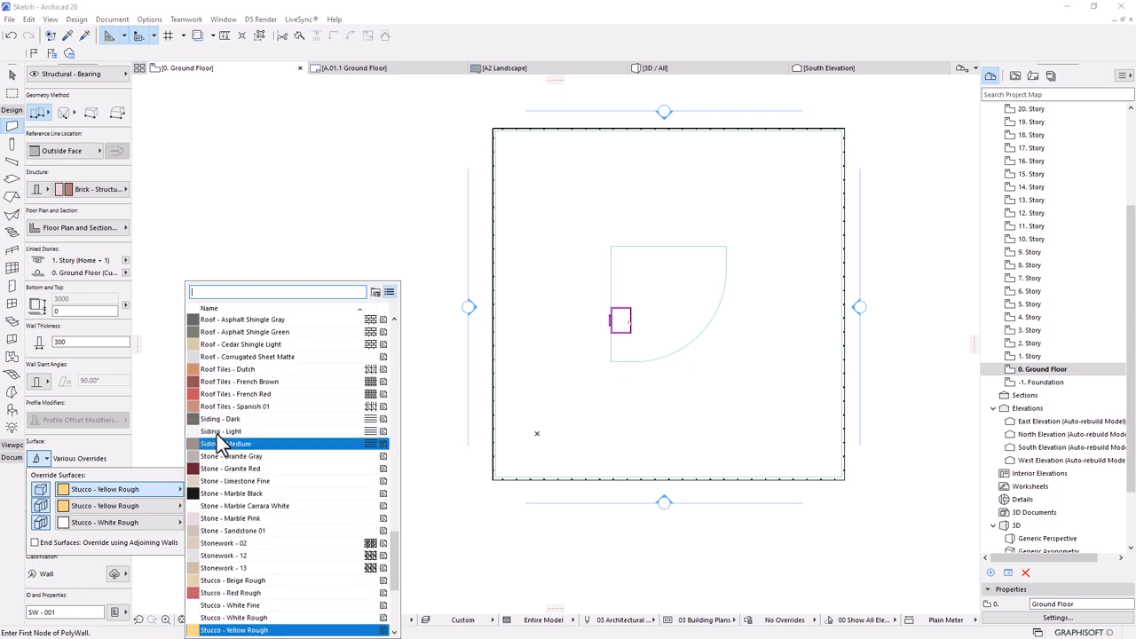
text(stu)
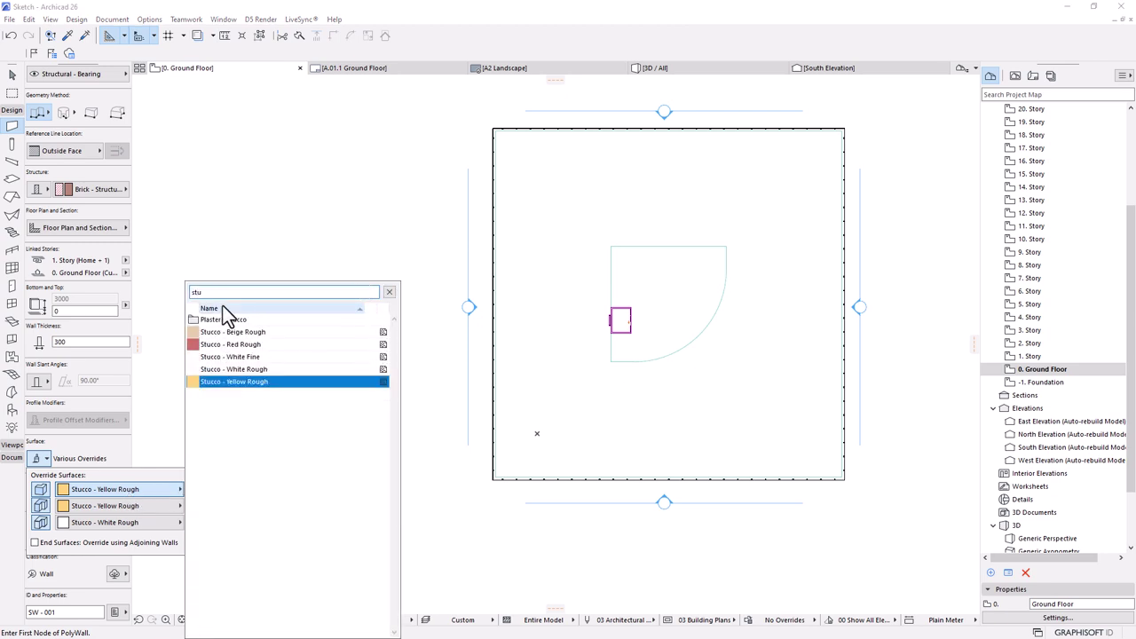
click(271, 369)
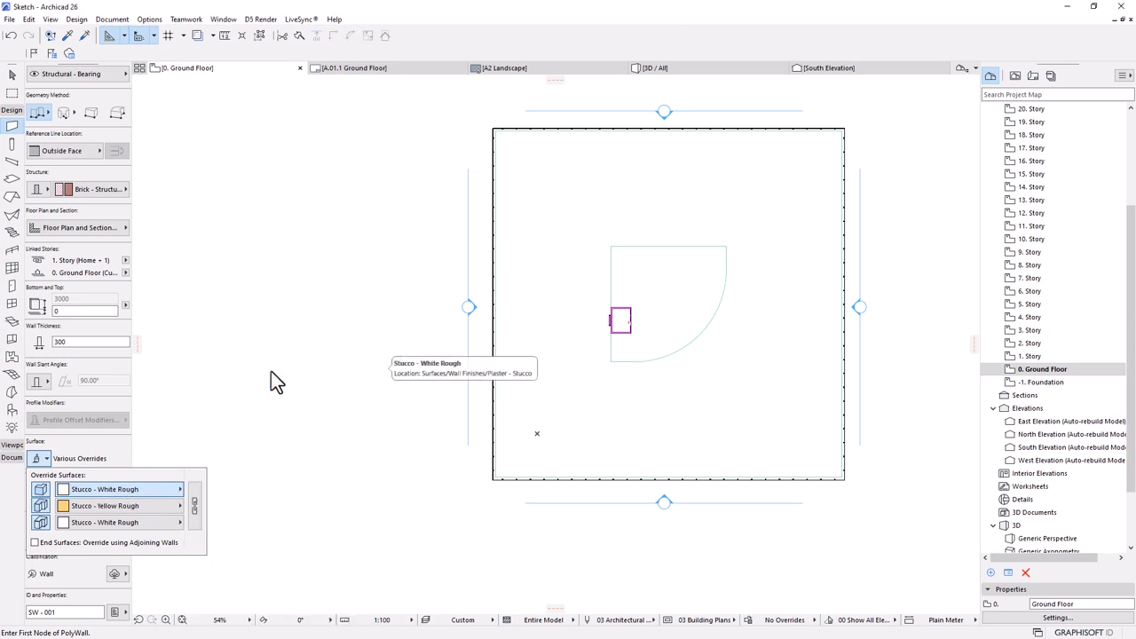
click(195, 505)
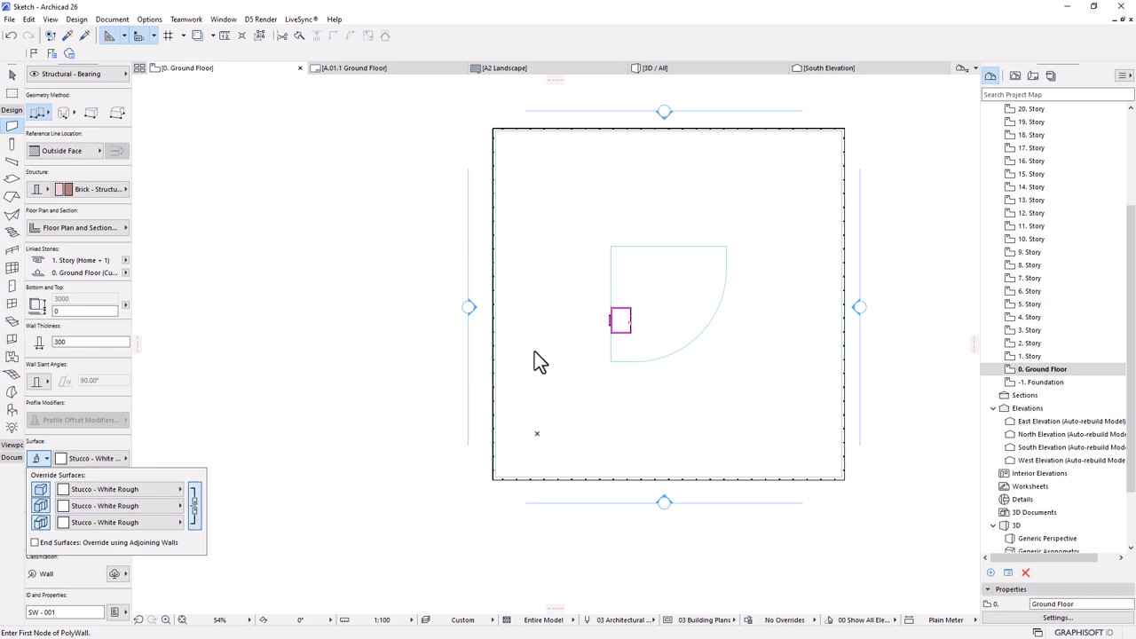
- Try to trace walls along the slab outline with the Magic Wand, using the Outside Face reference line
scroll(688, 247, up, 3)
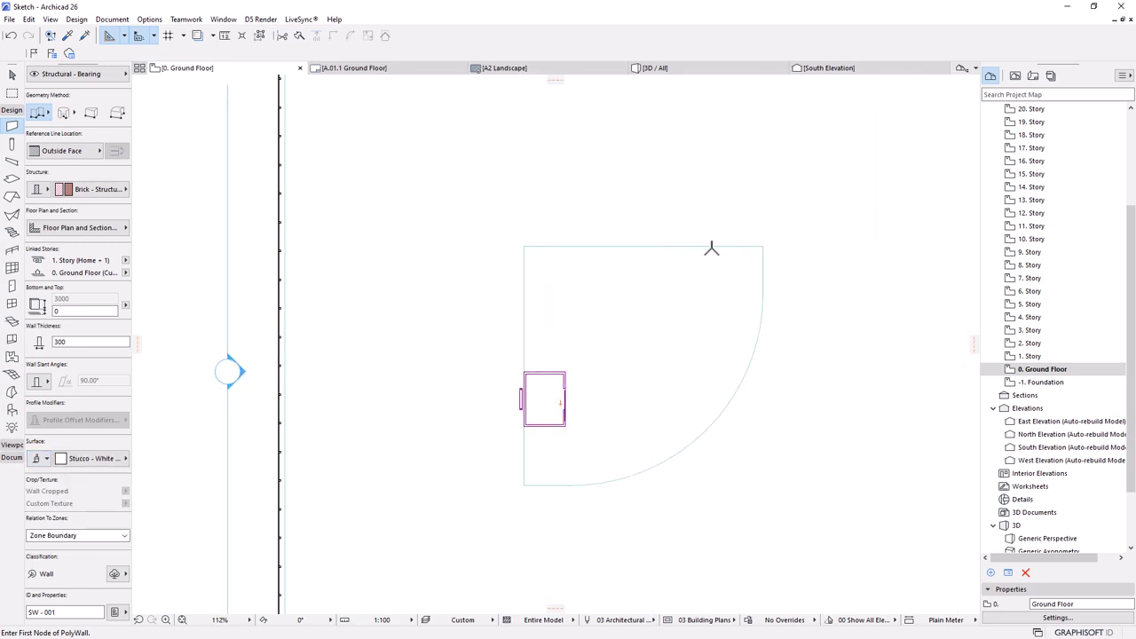
click(645, 468)
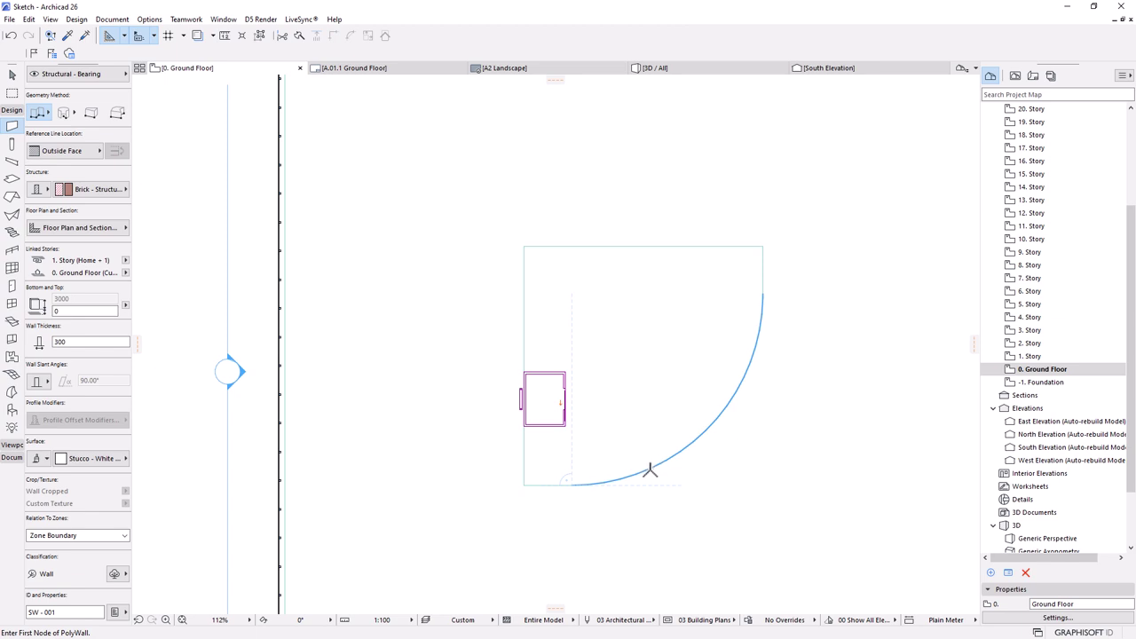
scroll(643, 477, up, 3)
key(space)
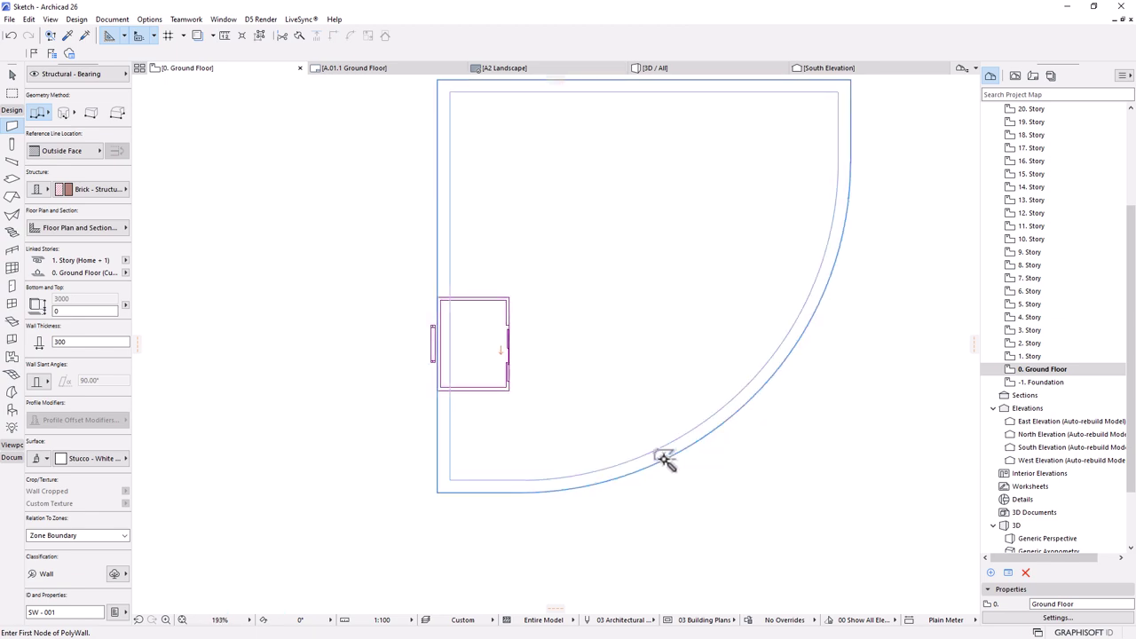
click(663, 459)
key(ctrl+z)
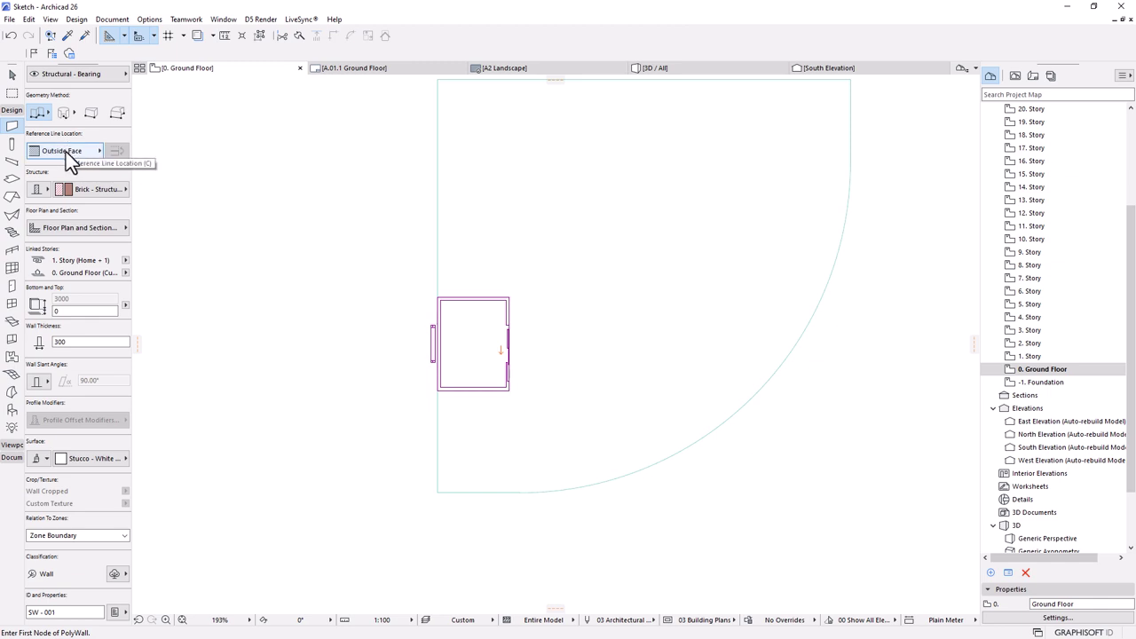
- Set the wall reference line to Inside Face and trace walls around the whole slab outline with the Magic Wand
click(66, 151)
click(130, 182)
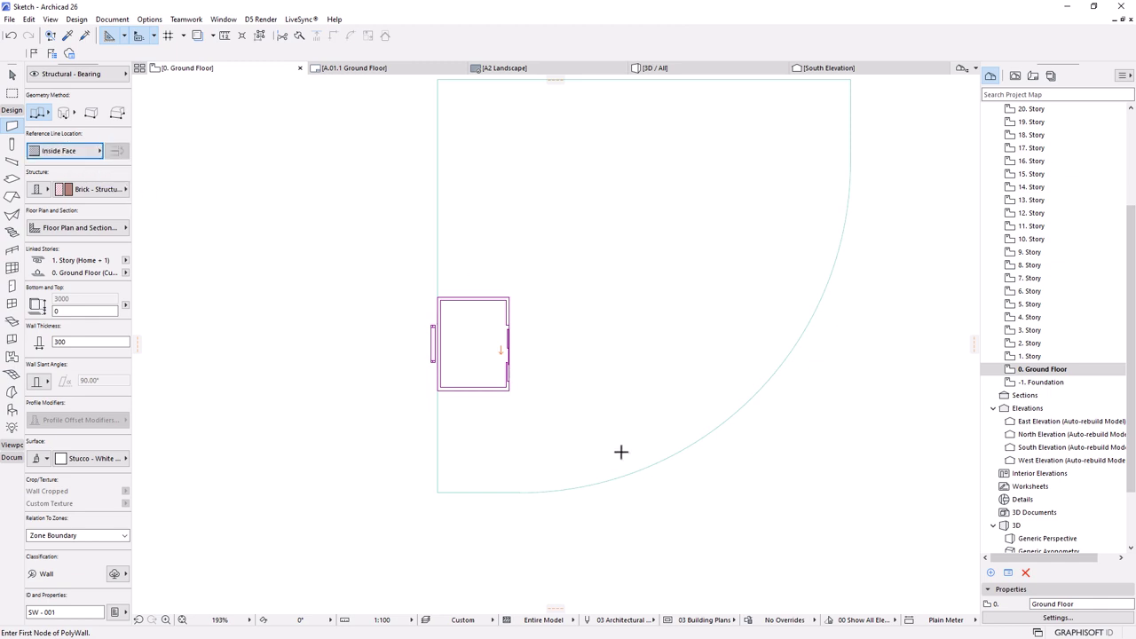
key(space)
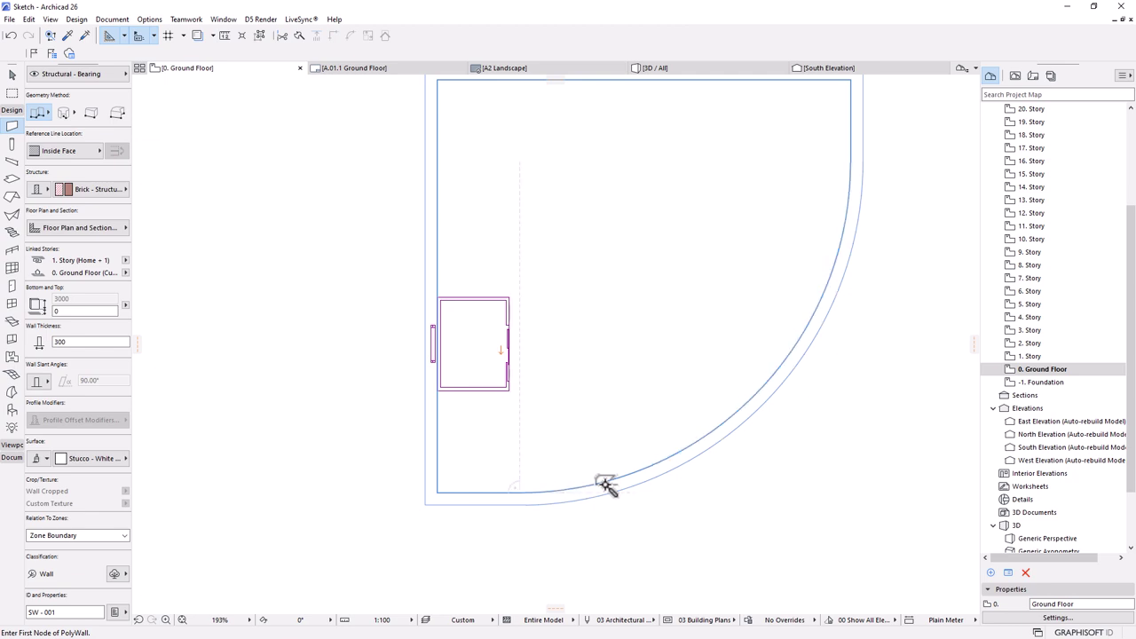
click(606, 484)
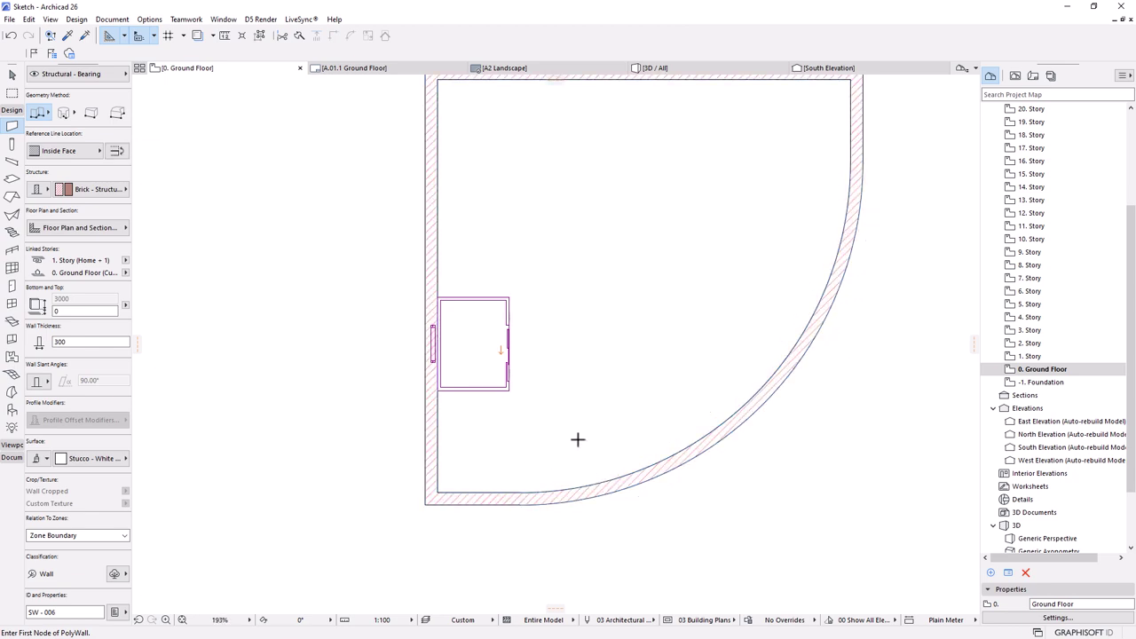
scroll(577, 439, down, 3)
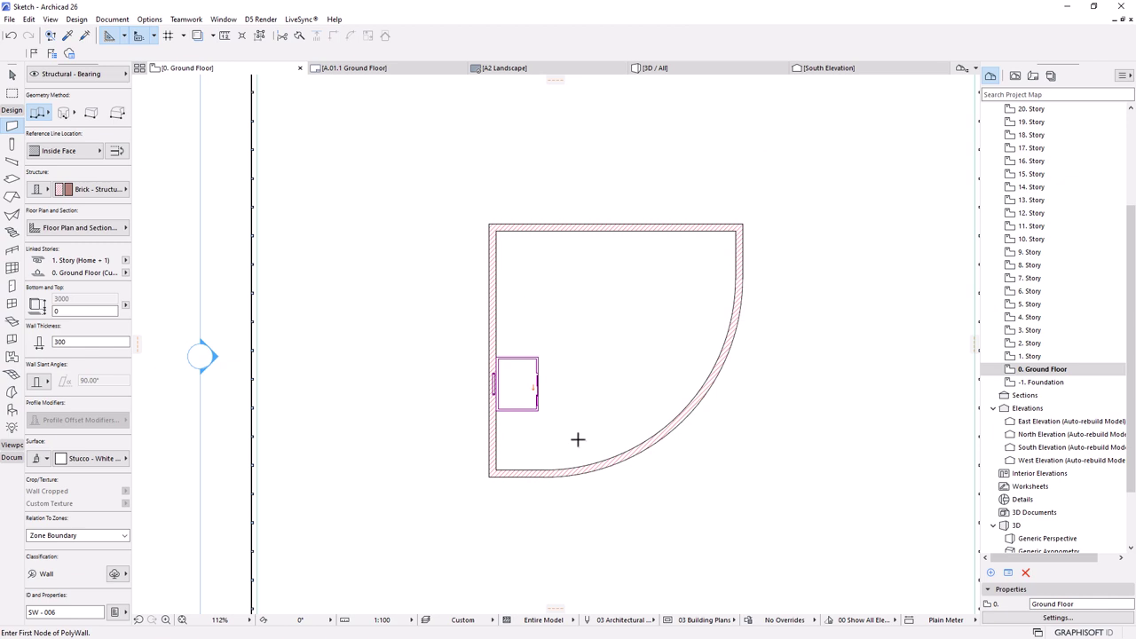
- Undo the traced walls and retrace them around the whole slab outline with the Magic Wand
key(ctrl+z)
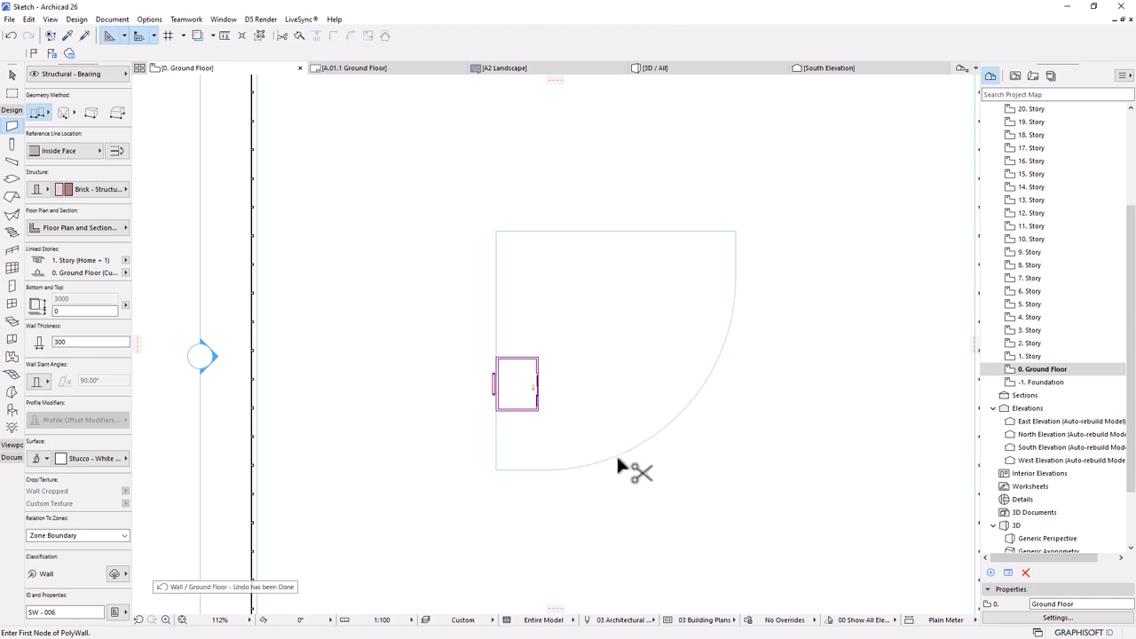
scroll(586, 466, up, 2)
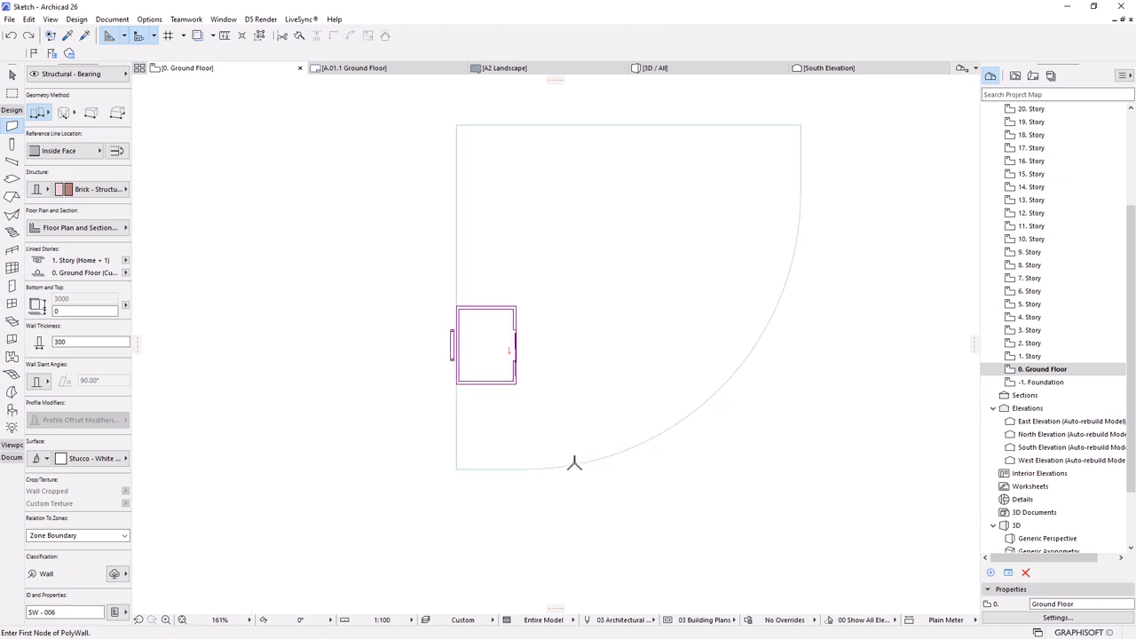
click(568, 461)
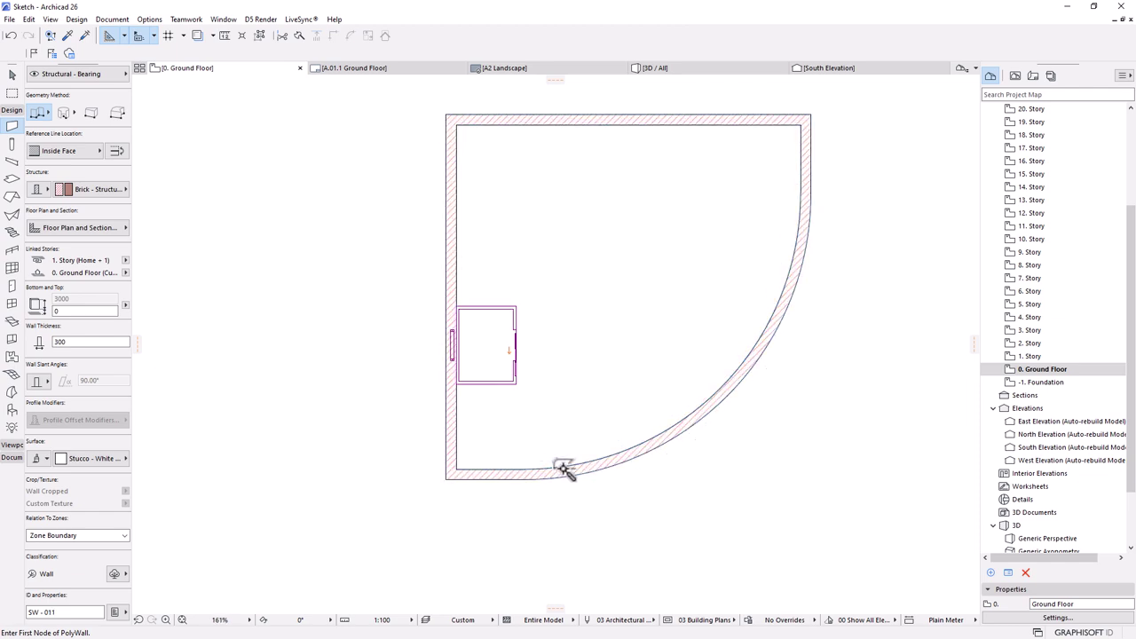
- Delete the curved slab enclosed by the traced walls
scroll(564, 468, down, 5)
click(598, 370)
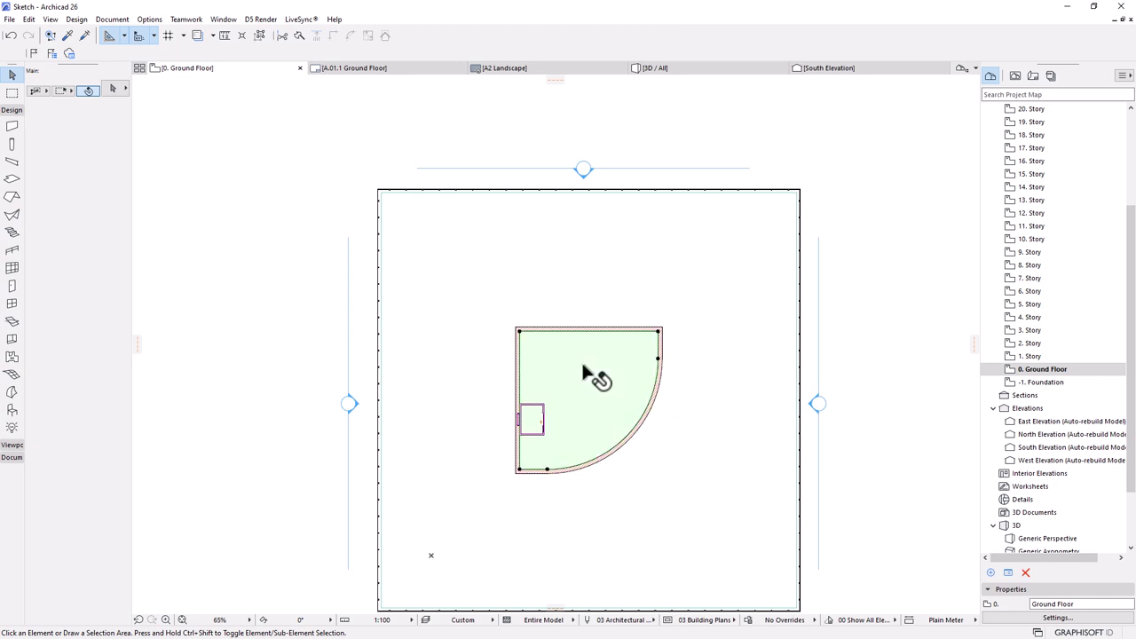
key(Delete)
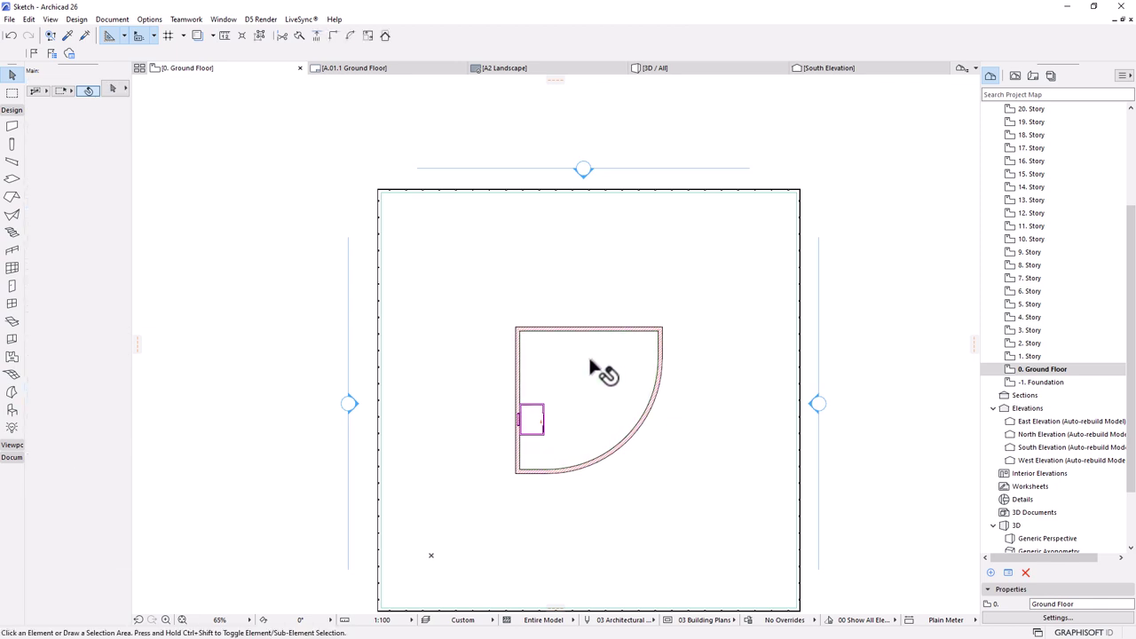
- Copy the elevator from its lower corner to its upper corner so the two stand side by side along the straight vertical wall
scroll(589, 329, down, 1)
scroll(577, 382, down, 1)
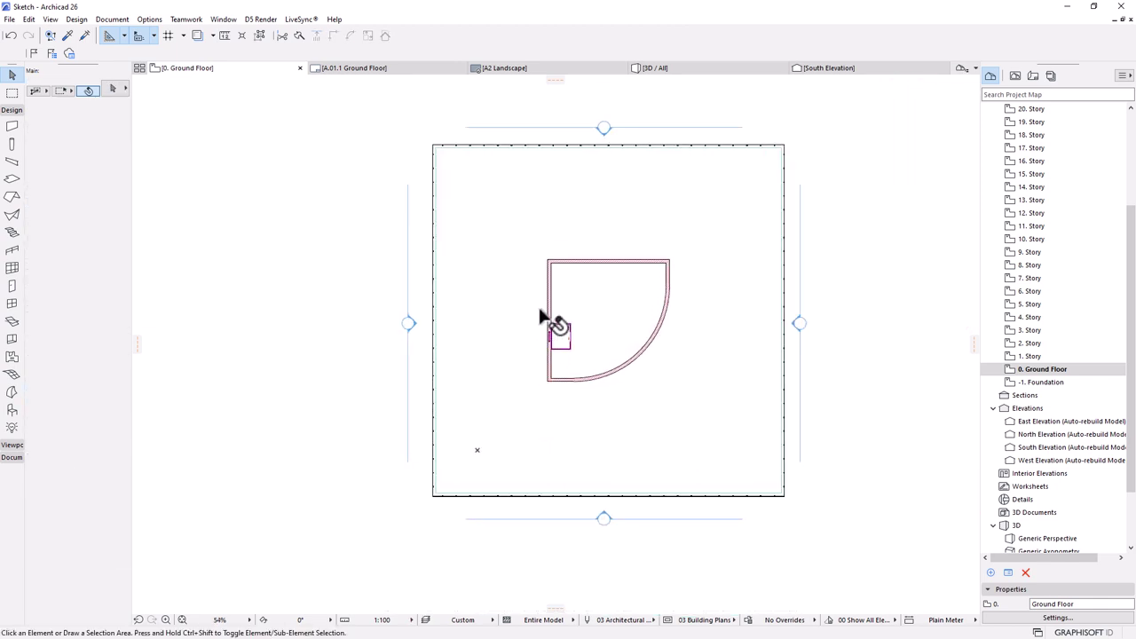
scroll(589, 306, up, 3)
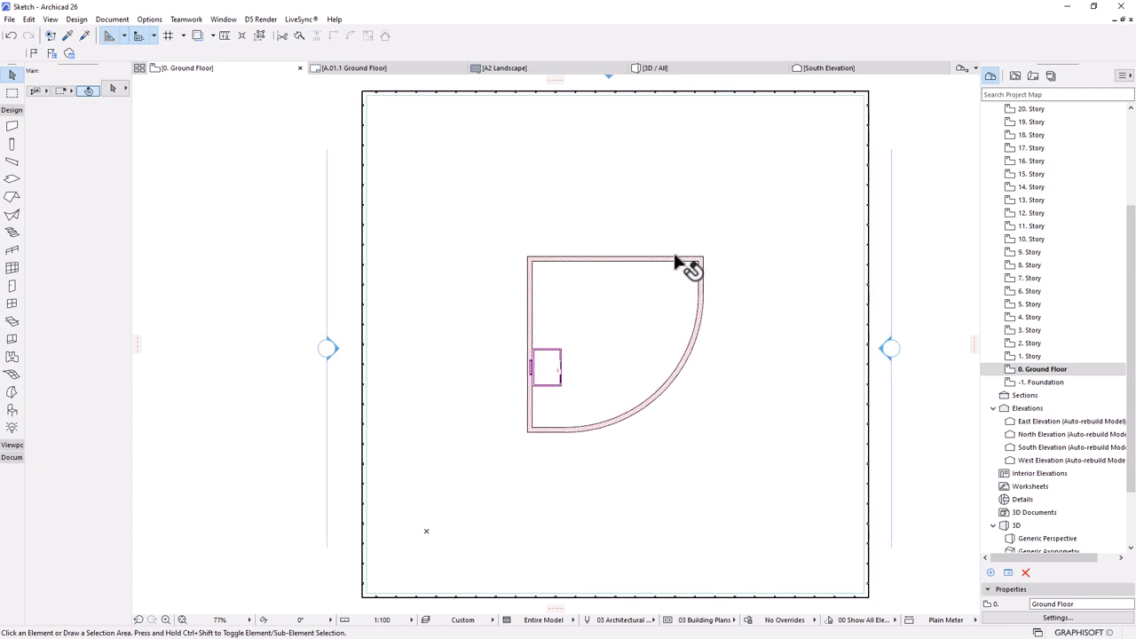
scroll(543, 313, up, 1)
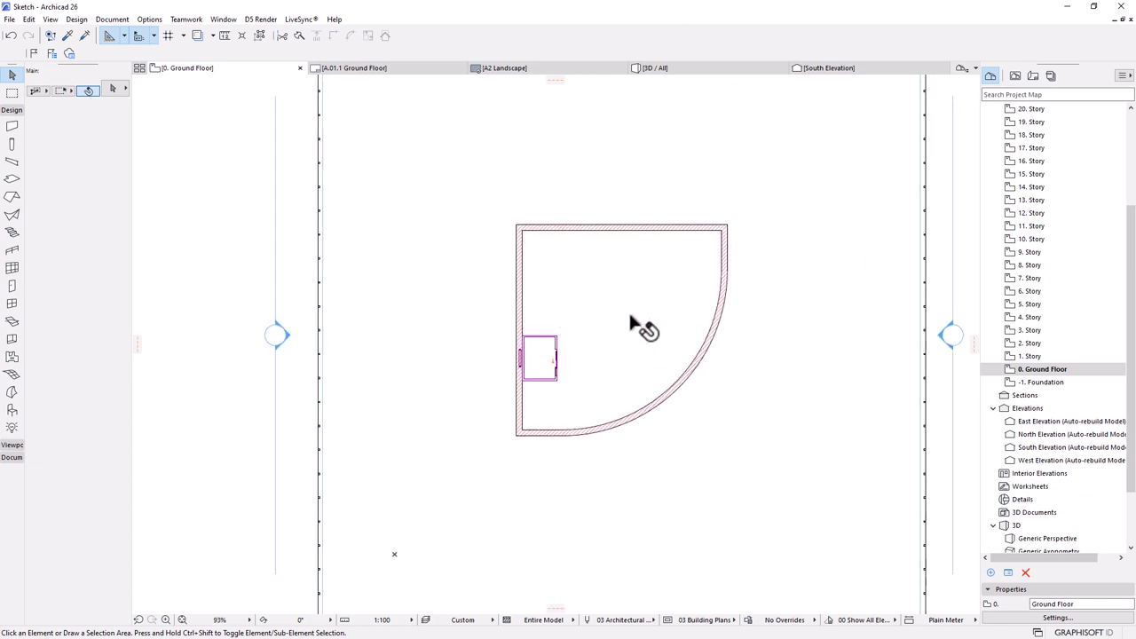
scroll(550, 304, up, 2)
click(532, 377)
key(ctrl+d)
scroll(521, 391, up, 3)
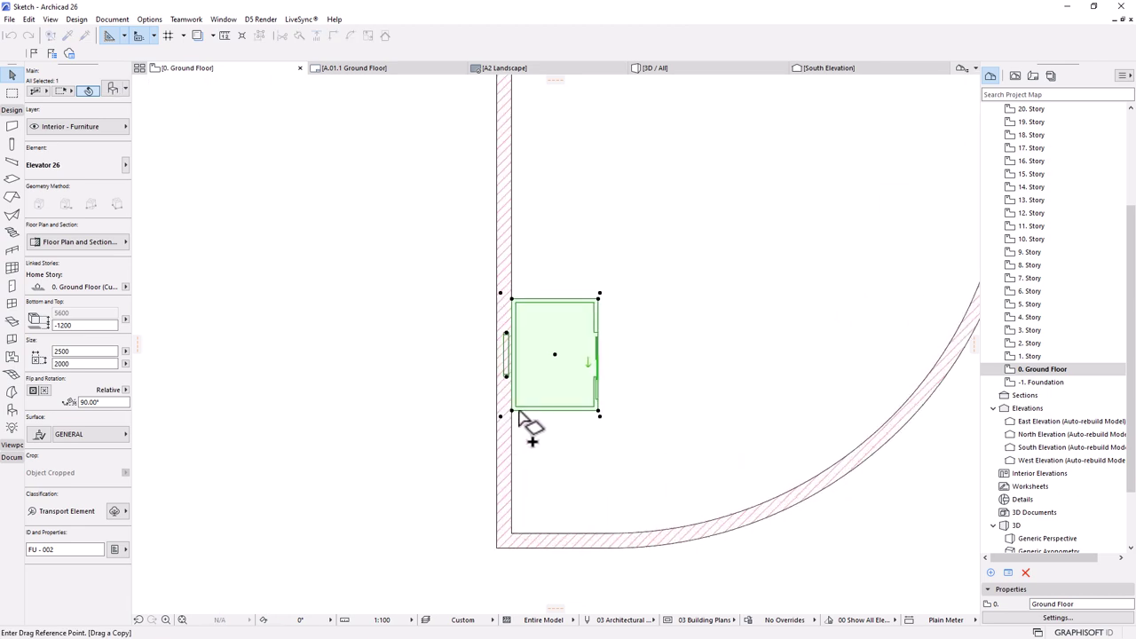
click(517, 391)
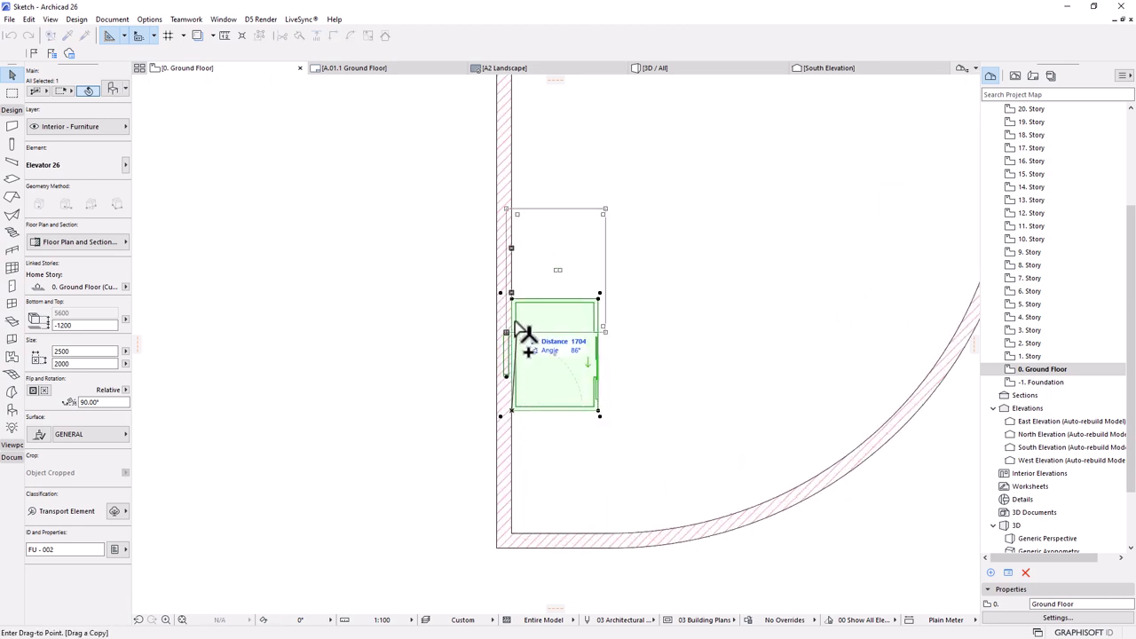
click(518, 302)
- Move both elevators down along the straight vertical wall, close to the lower wall
key(ctrl+d)
click(658, 252)
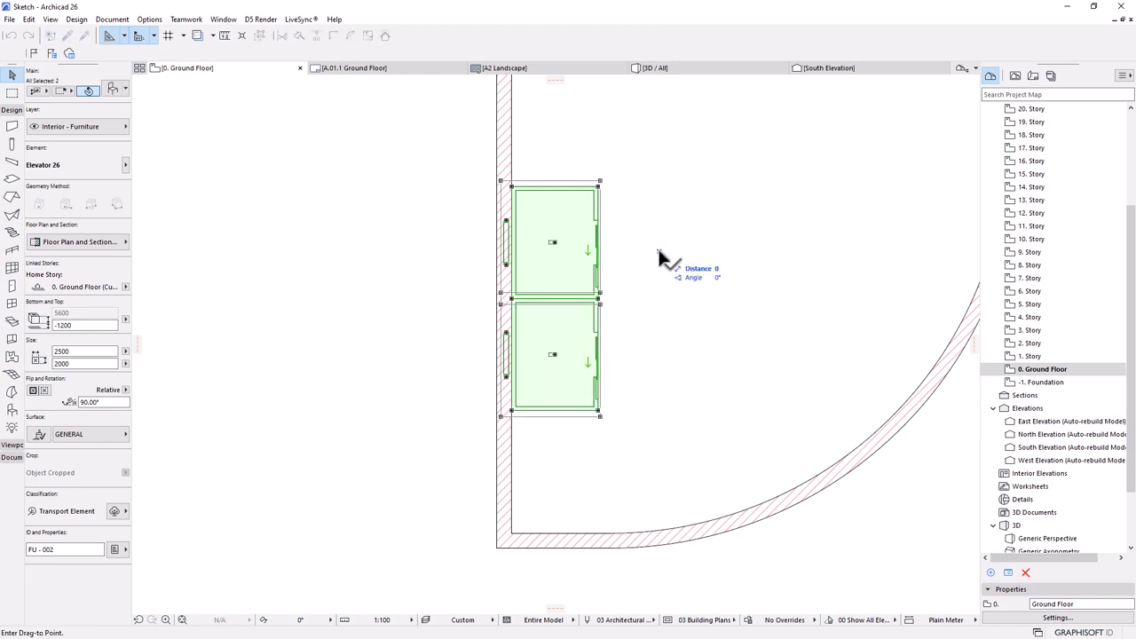
click(654, 334)
scroll(655, 355, down, 5)
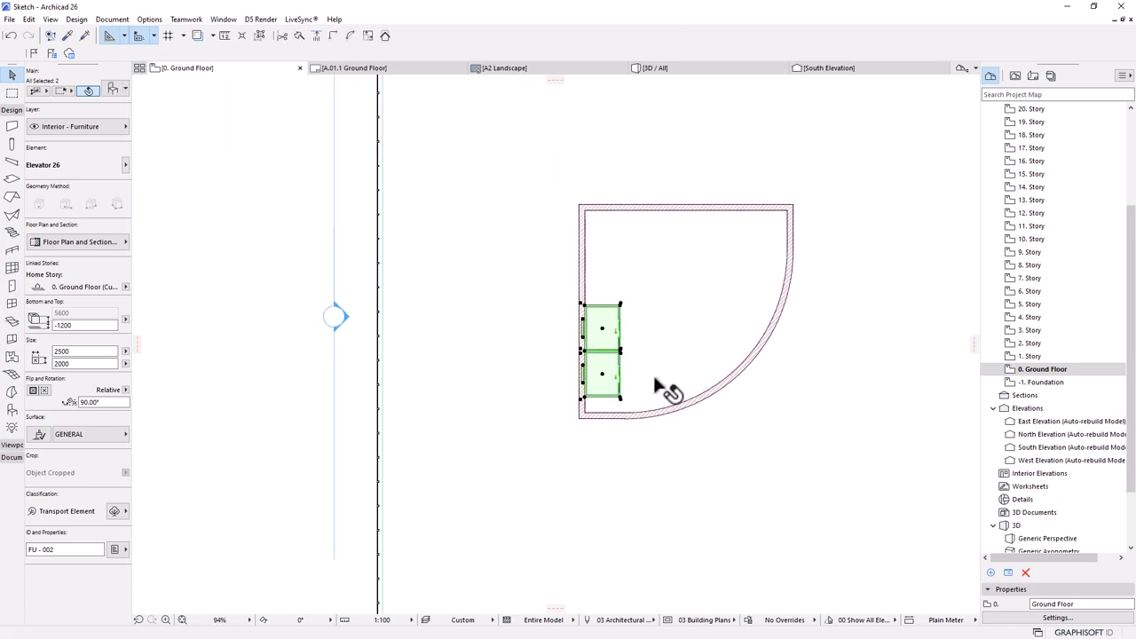
click(688, 446)
- Pick up the settings of the upper horizontal wall for drawing new walls
scroll(759, 224, up, 2)
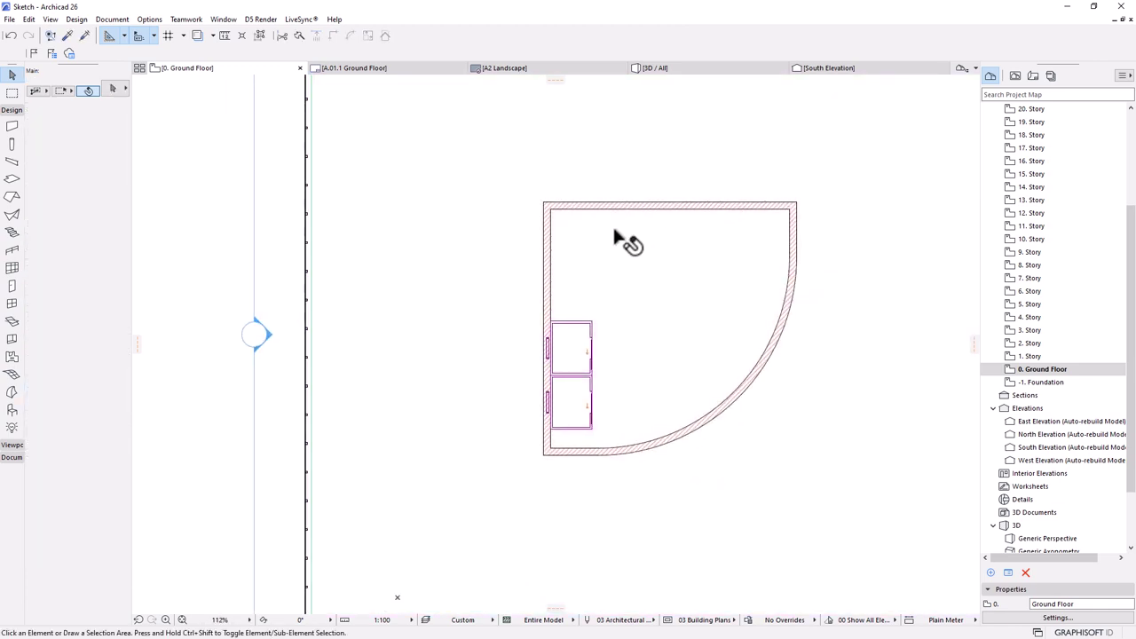
scroll(603, 244, down, 5)
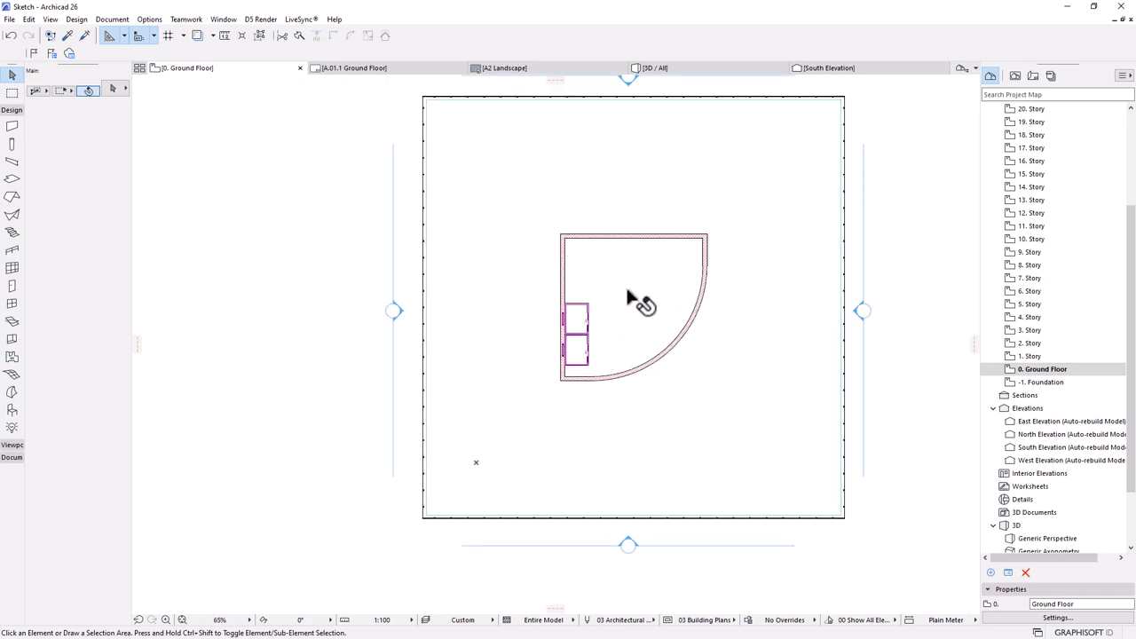
scroll(680, 311, down, 2)
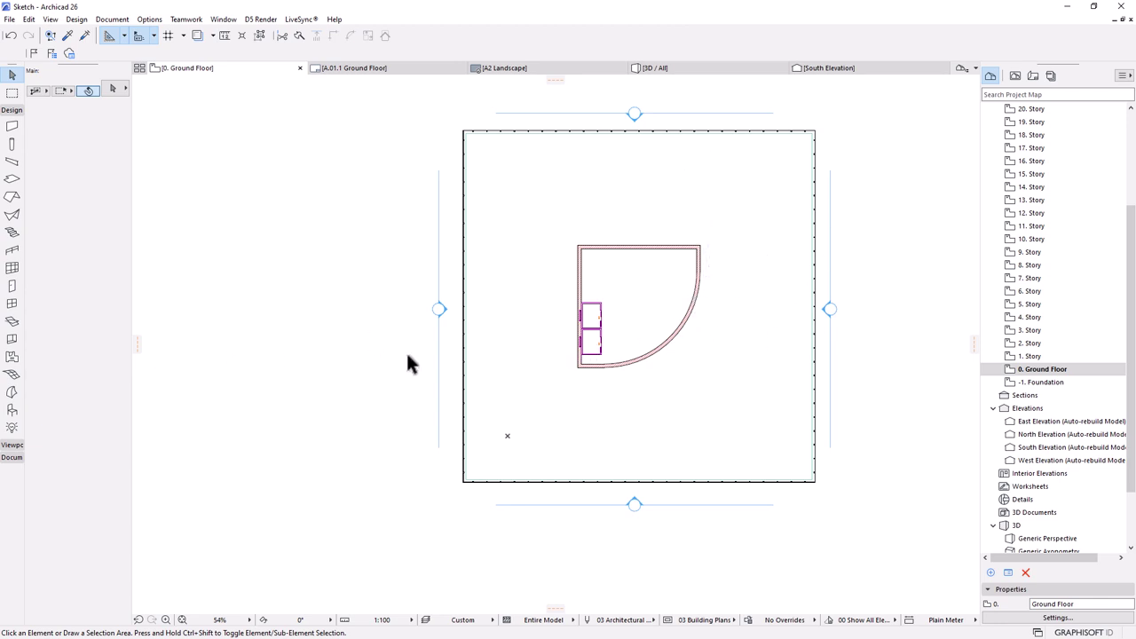
alt+click(629, 247)
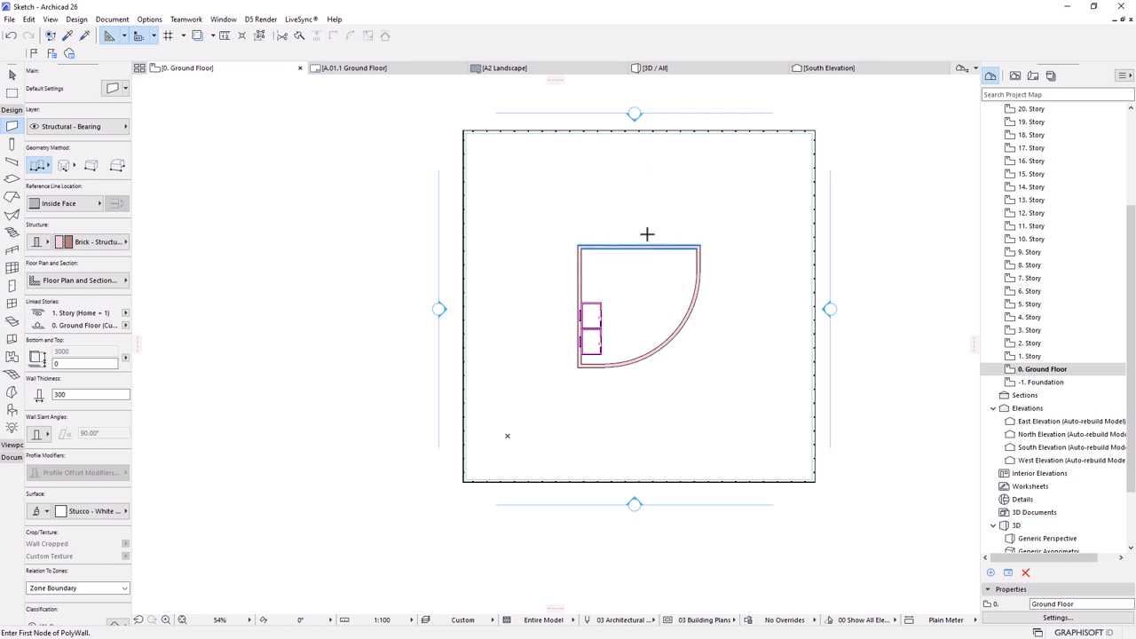
- Turn on Snap Points with the Half division in the snap options
scroll(644, 153, up, 3)
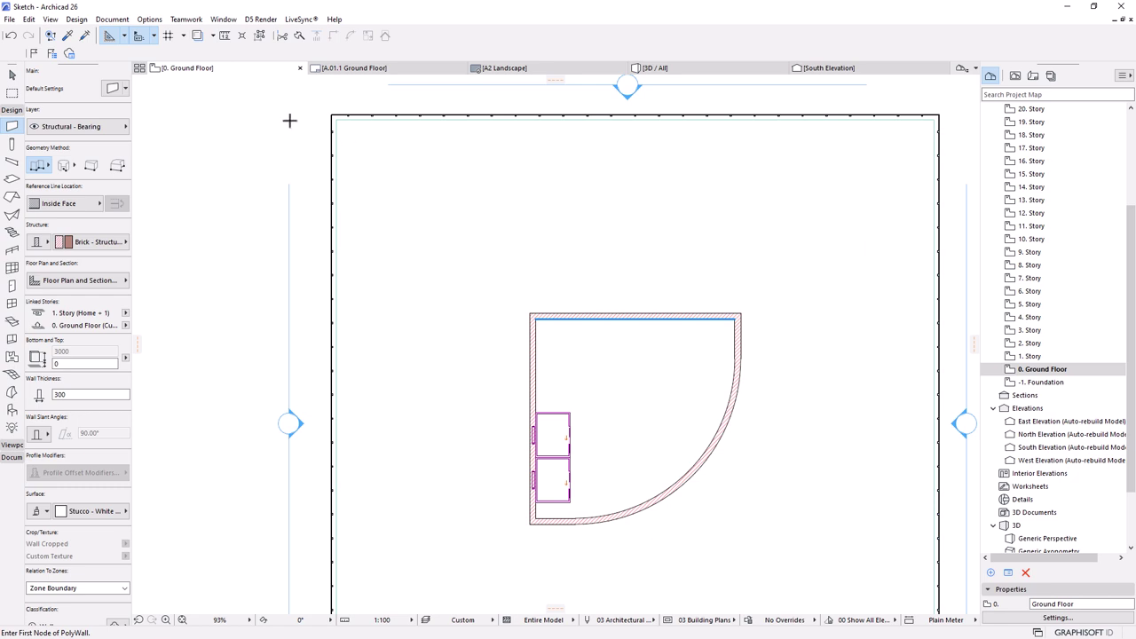
click(125, 39)
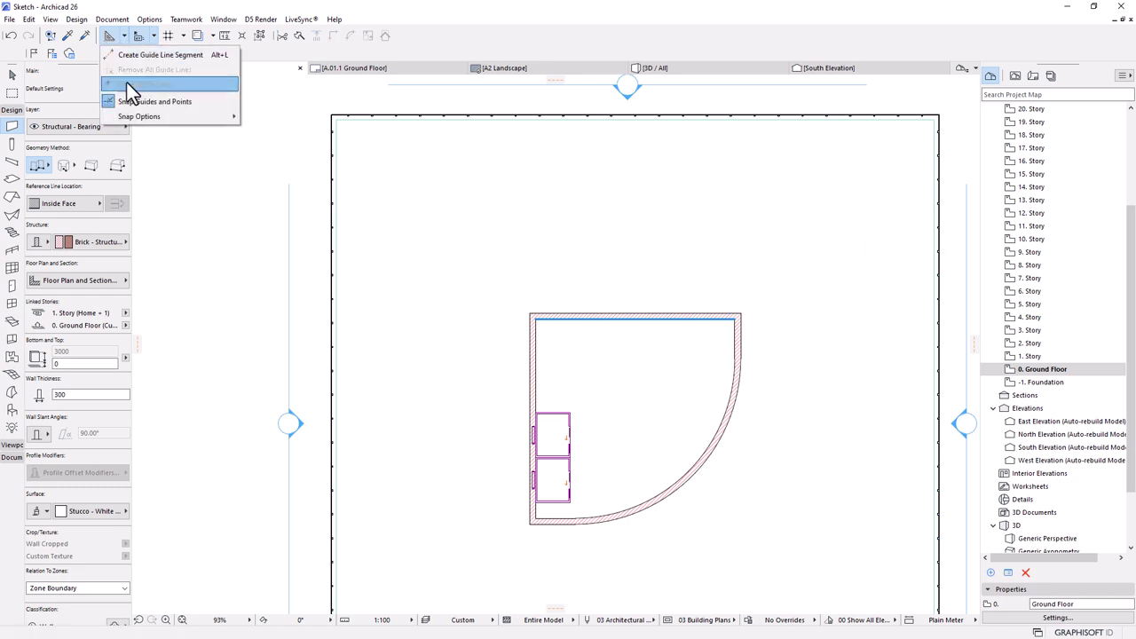
mouse_move(131, 119)
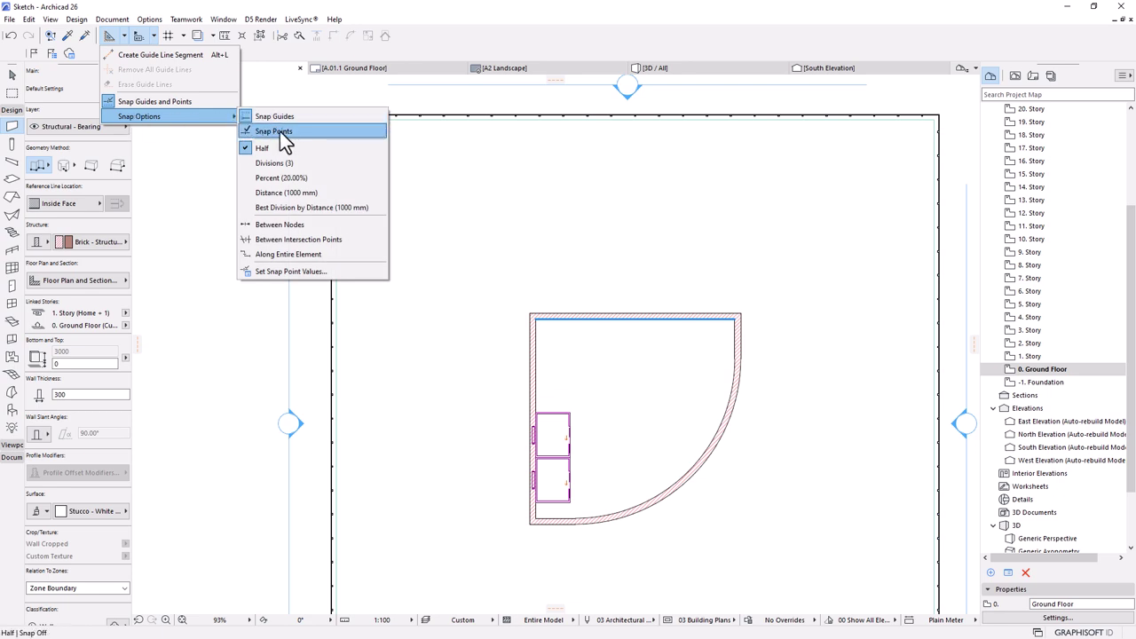
click(255, 135)
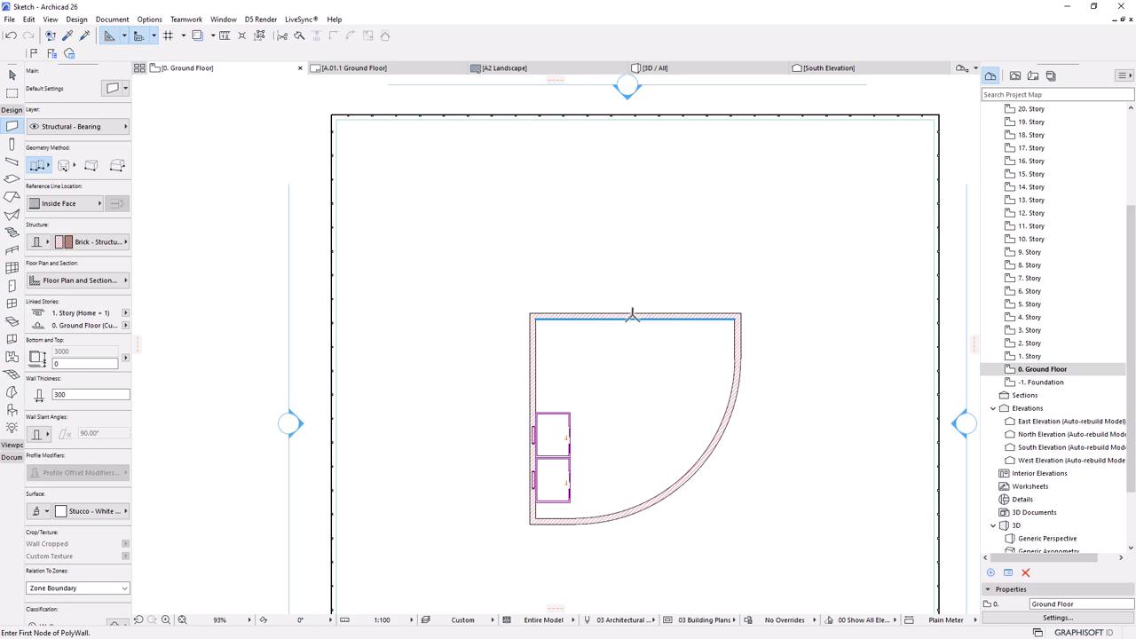
- Draw a wall with a Center reference line from the midpoint of the upper wall's outer face, 9700 mm straight up to the slab boundary
scroll(632, 319, up, 4)
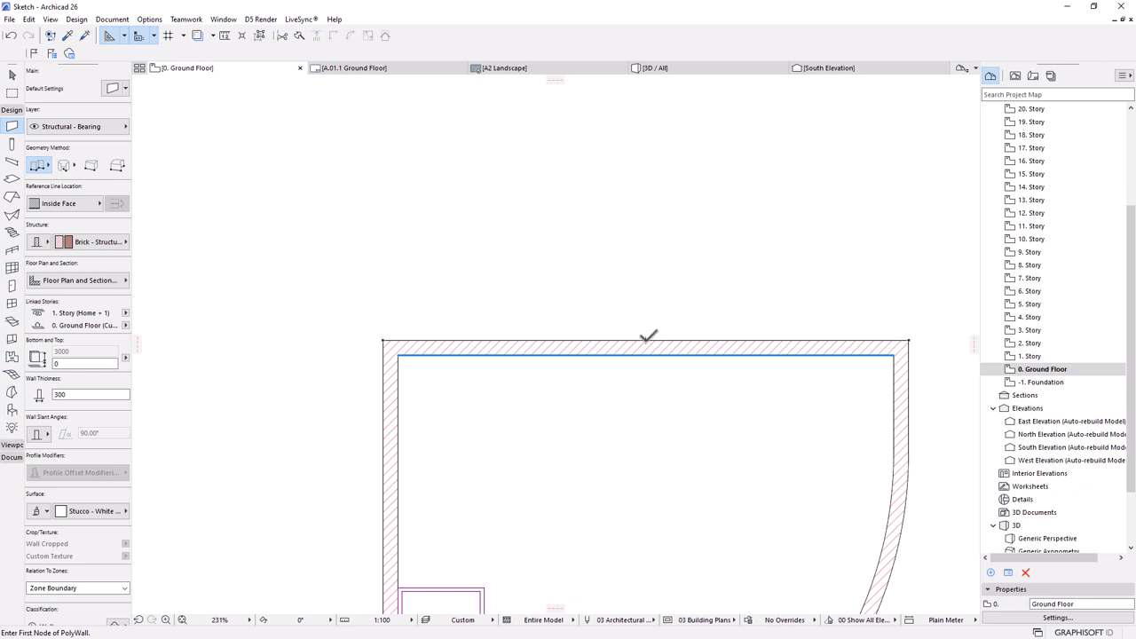
click(646, 338)
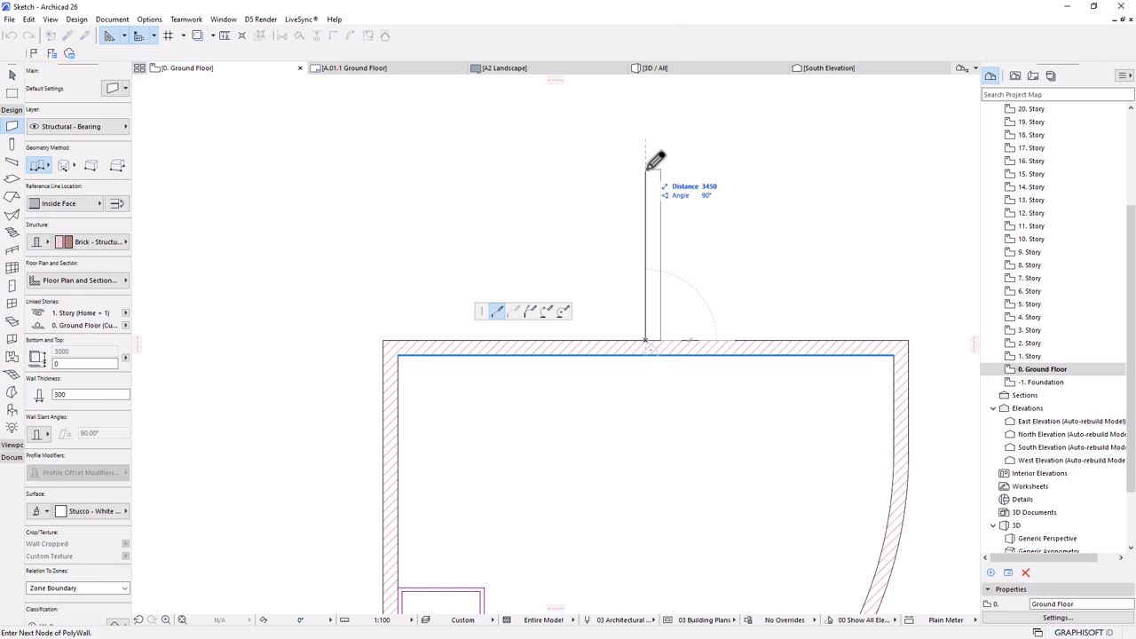
click(56, 204)
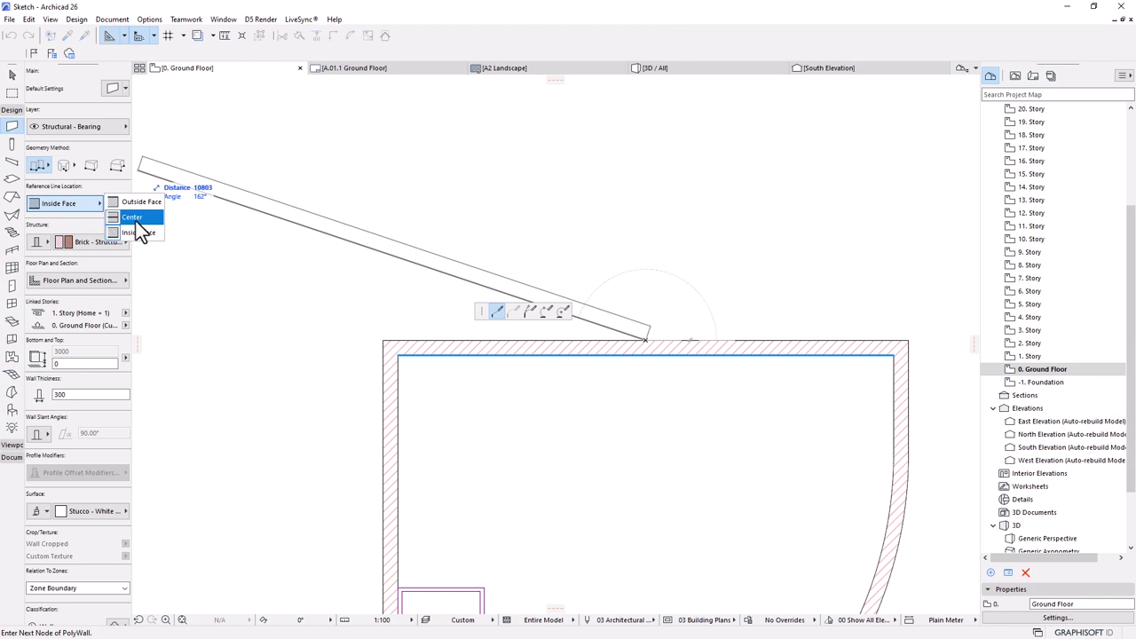
click(135, 221)
scroll(659, 346, down, 5)
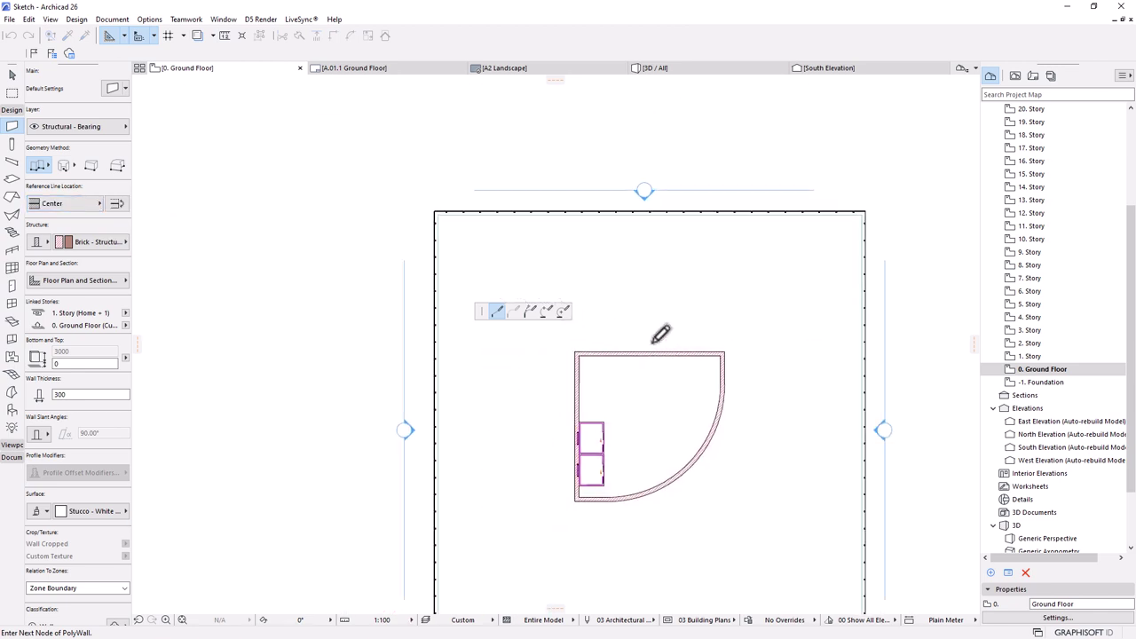
scroll(644, 219, up, 5)
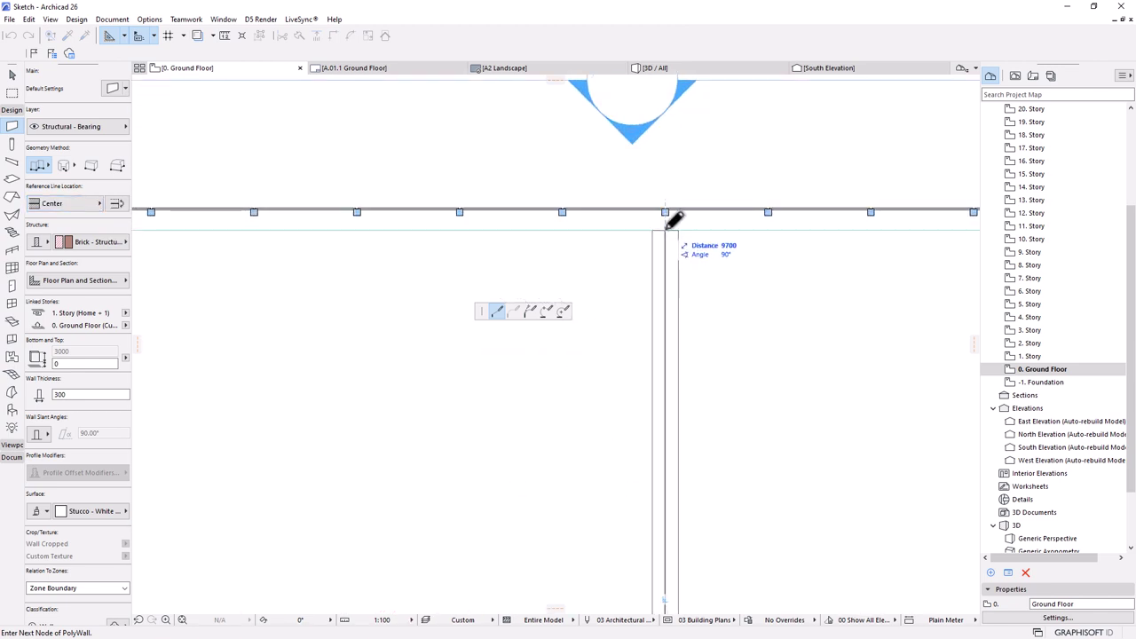
click(674, 219)
right_click(673, 219)
click(707, 324)
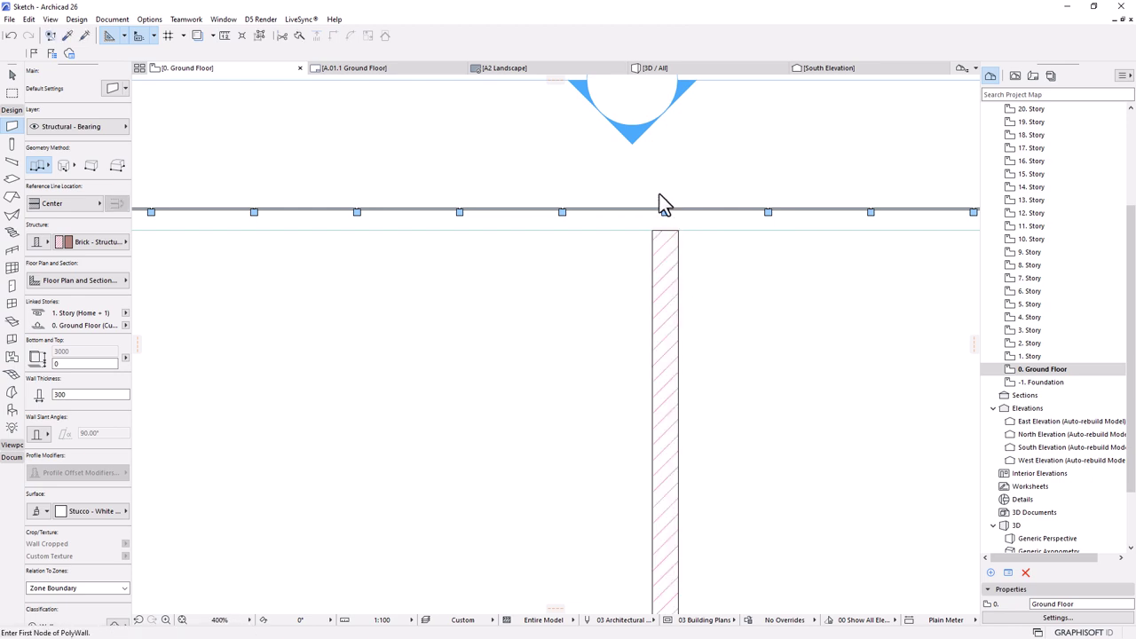
- Examine how the new wall's upper end relates to the perimeter glass panels and posts
scroll(665, 211, up, 3)
scroll(665, 212, up, 2)
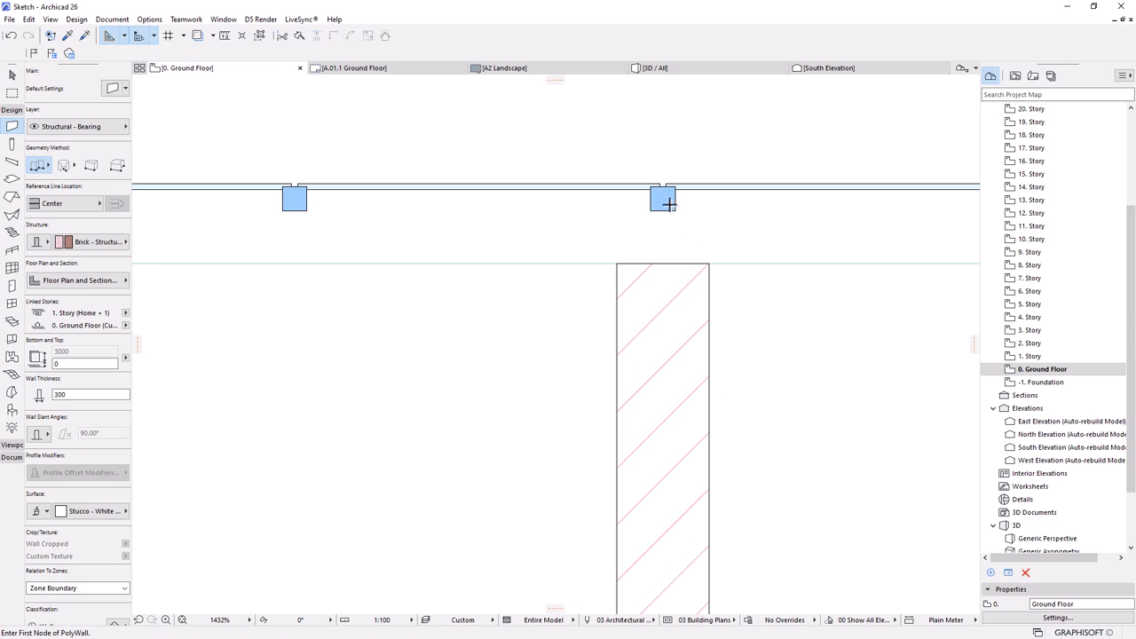
scroll(613, 216, down, 3)
scroll(689, 190, up, 5)
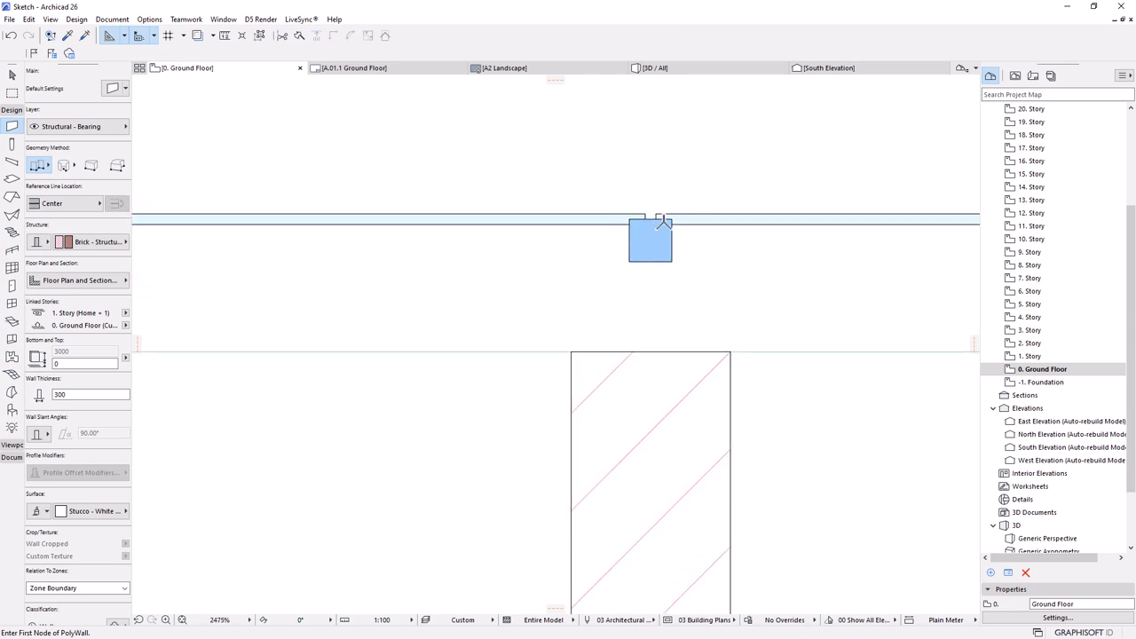
scroll(688, 226, down, 1)
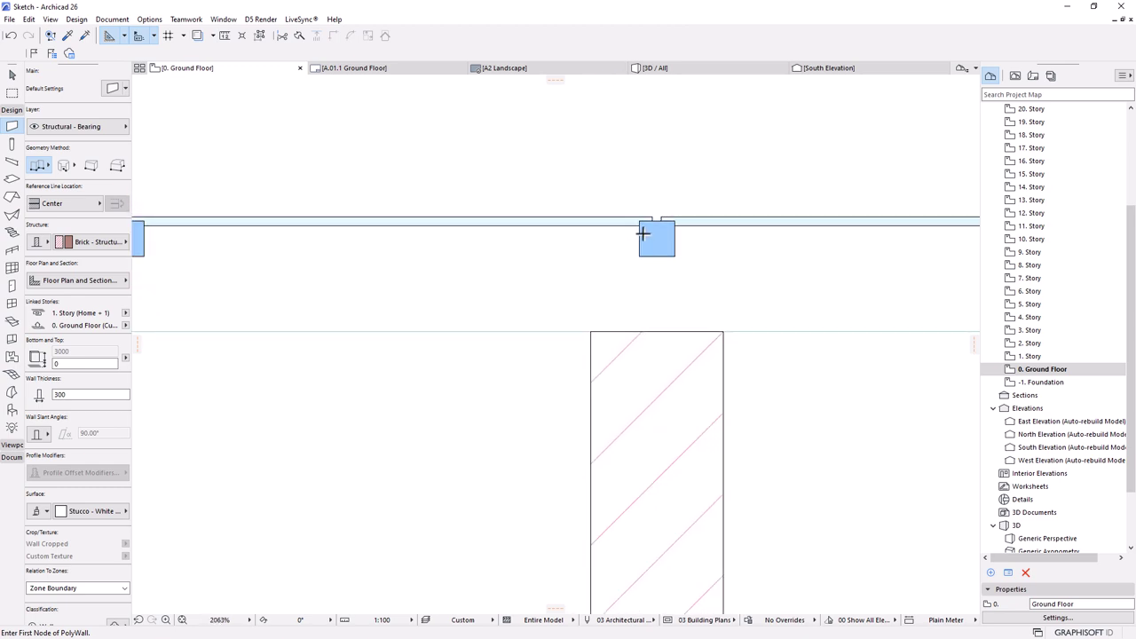
scroll(638, 233, down, 5)
scroll(639, 239, up, 3)
scroll(637, 235, up, 4)
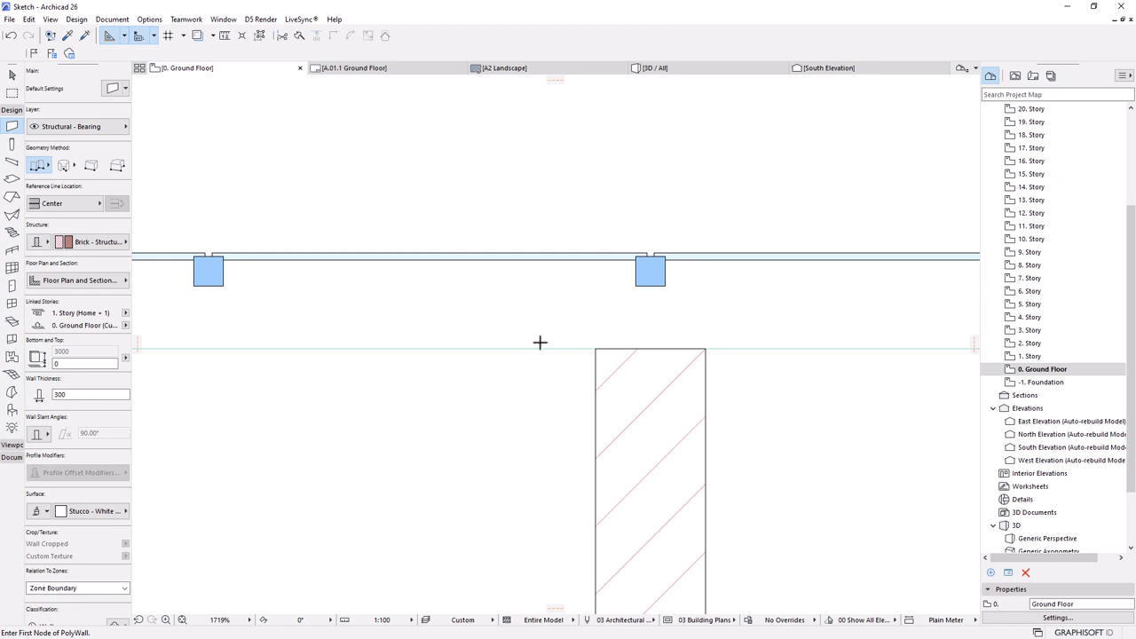
- Draw a horizontal wall from the outer face of the core's left wall, beside the upper elevator, to the left slab boundary
scroll(630, 272, down, 10)
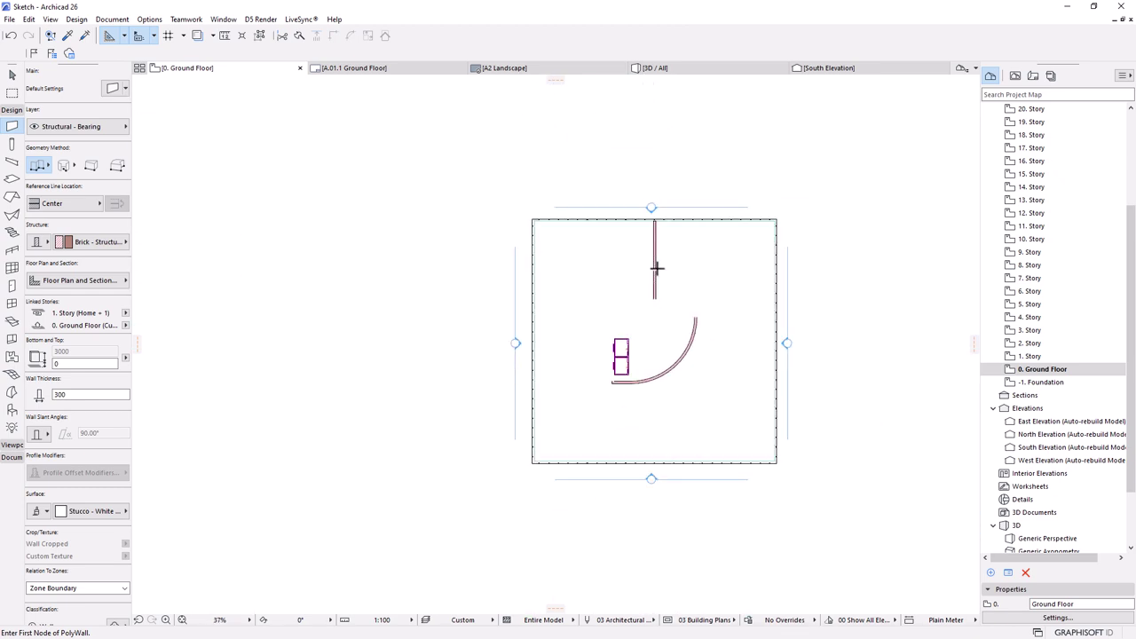
scroll(643, 323, up, 2)
scroll(493, 391, up, 1)
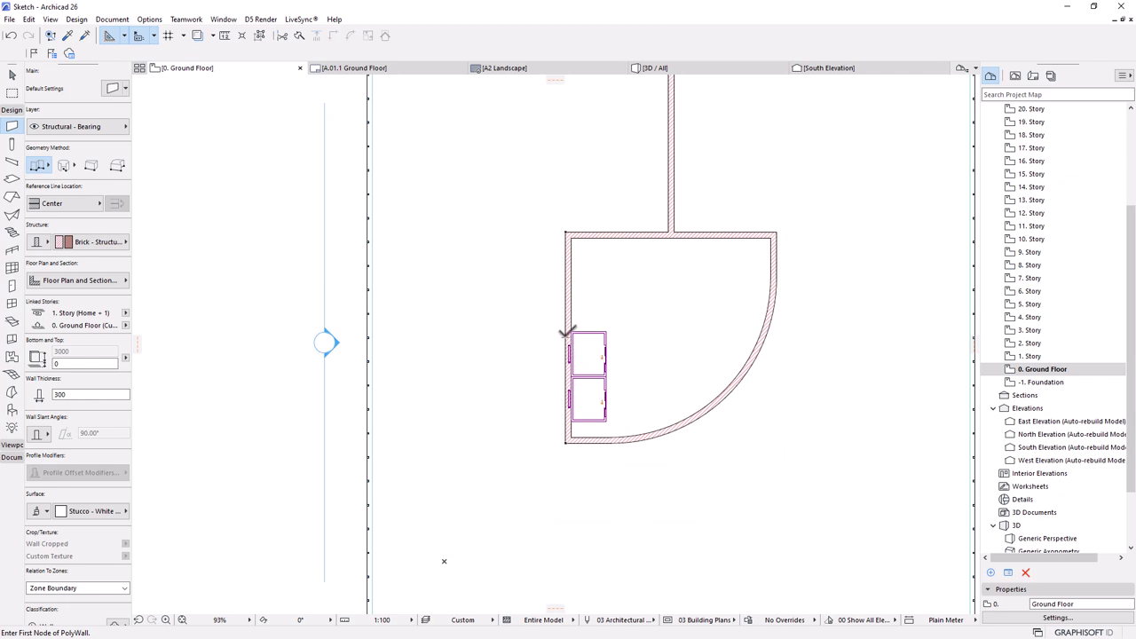
click(565, 336)
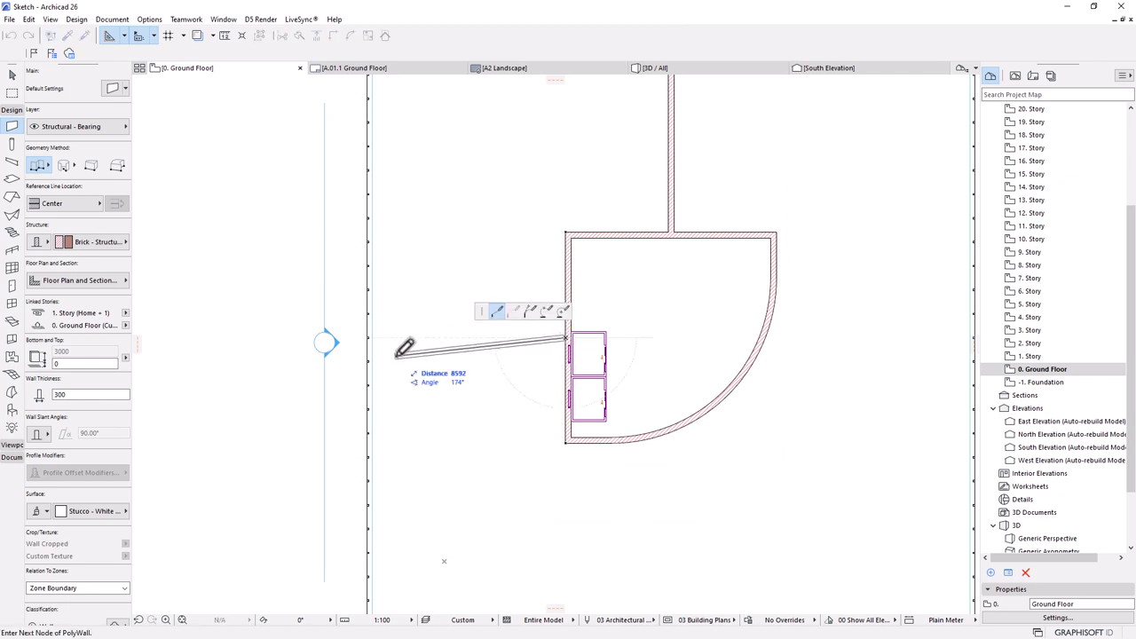
scroll(355, 324, up, 5)
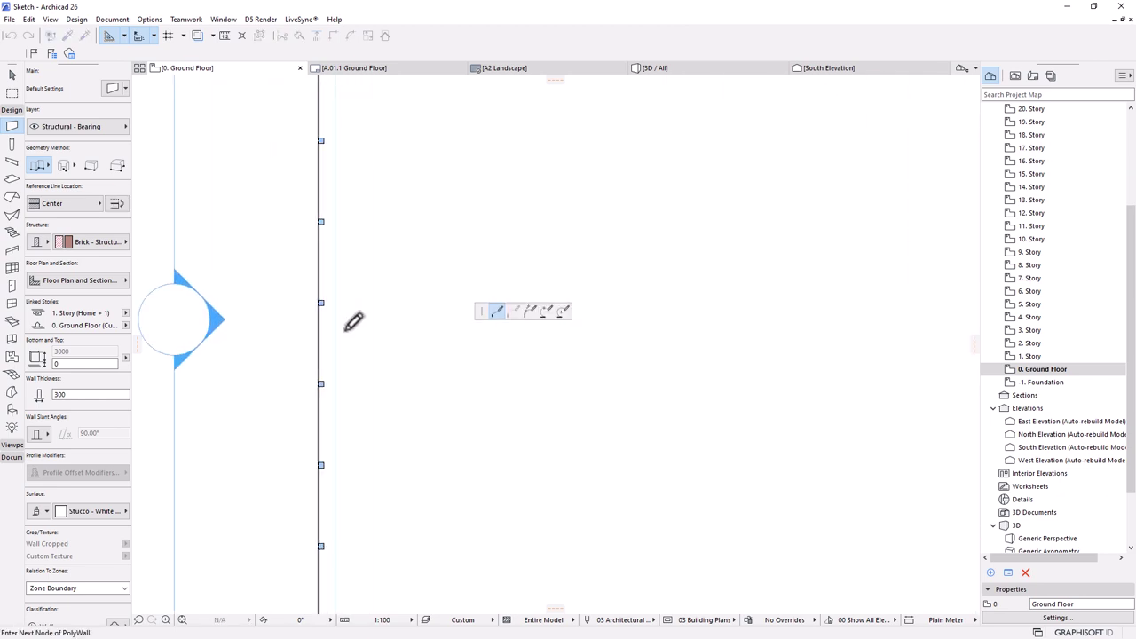
click(332, 286)
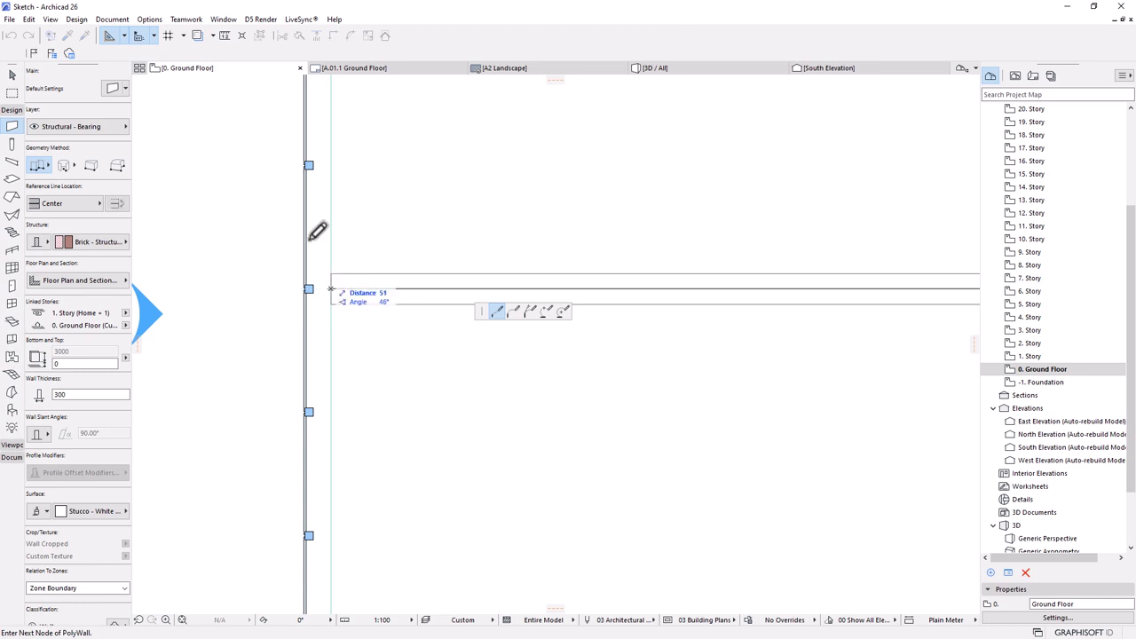
right_click(409, 201)
click(438, 292)
scroll(368, 257, down, 3)
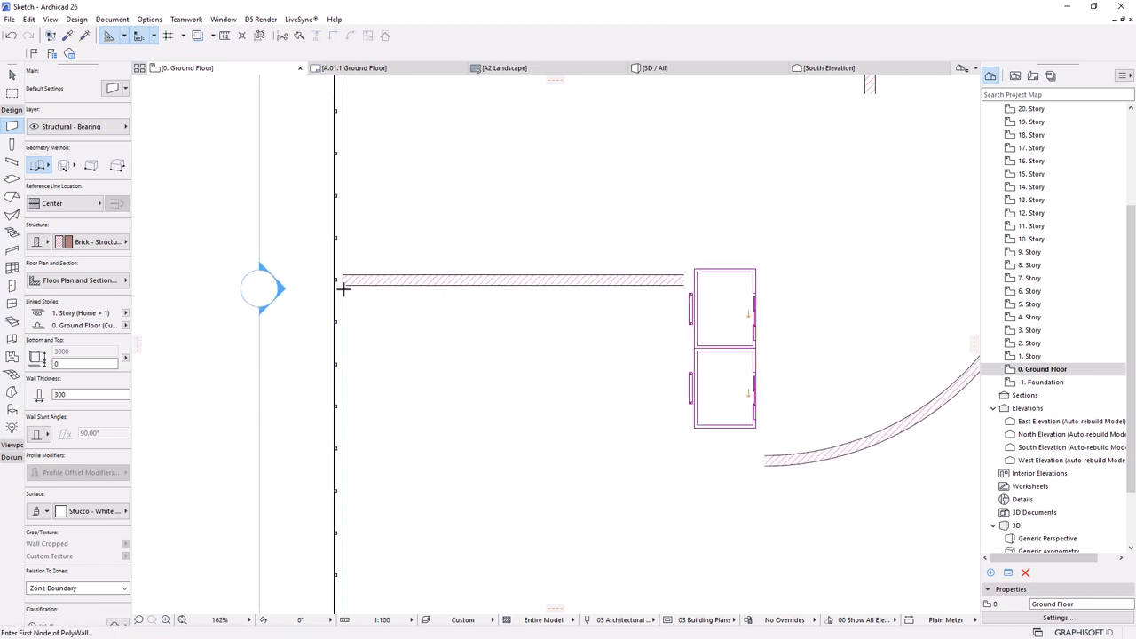
- Switch the wall geometry method from chained to single straight walls
click(37, 165)
click(44, 161)
scroll(576, 329, down, 5)
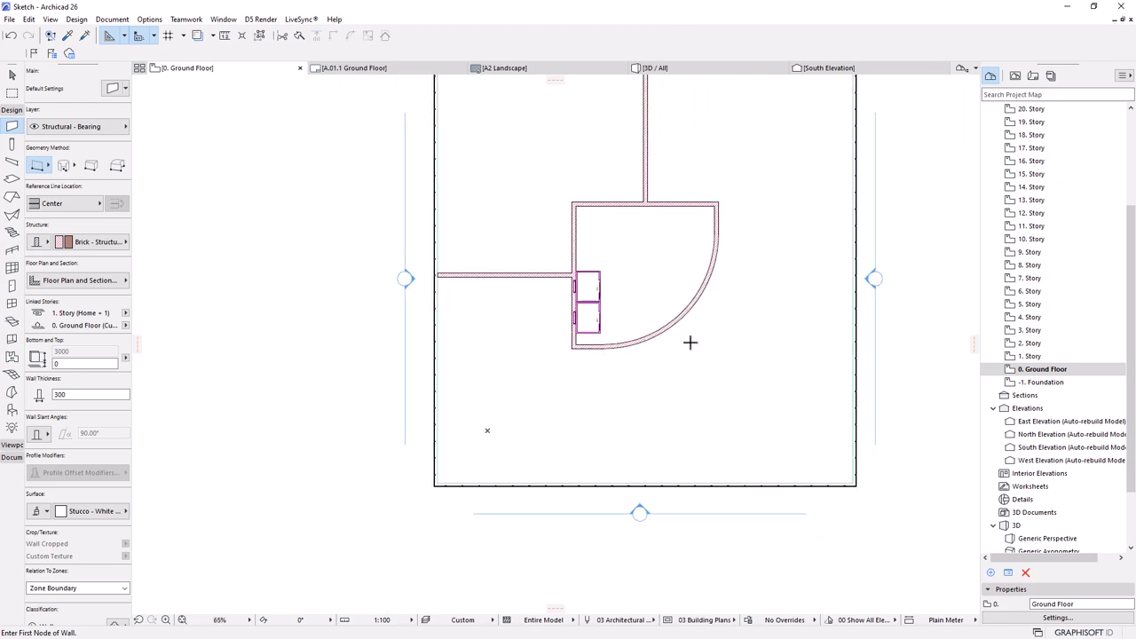
scroll(773, 440, down, 1)
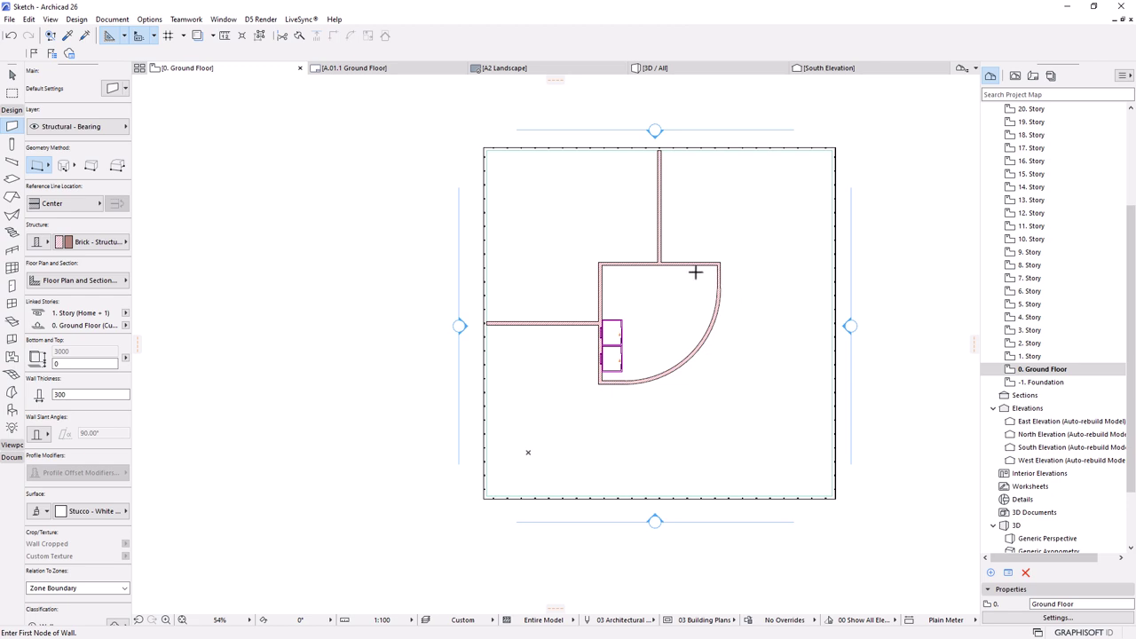
- Suspend grouping on the core walls so that each wall can be selected individually
click(12, 75)
click(675, 264)
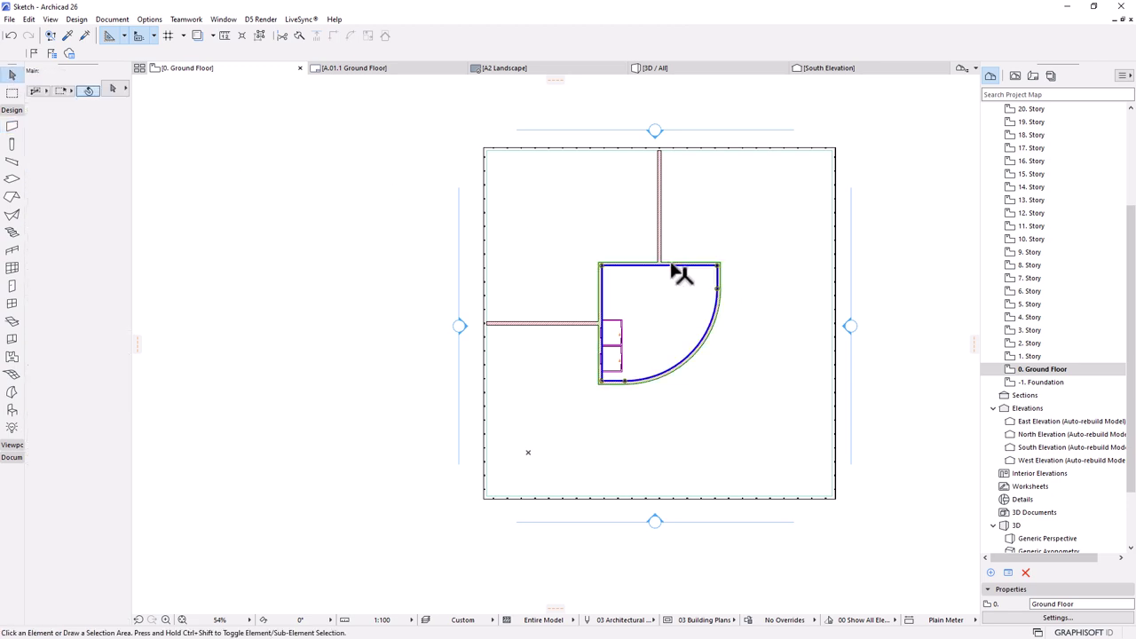
scroll(729, 256, up, 5)
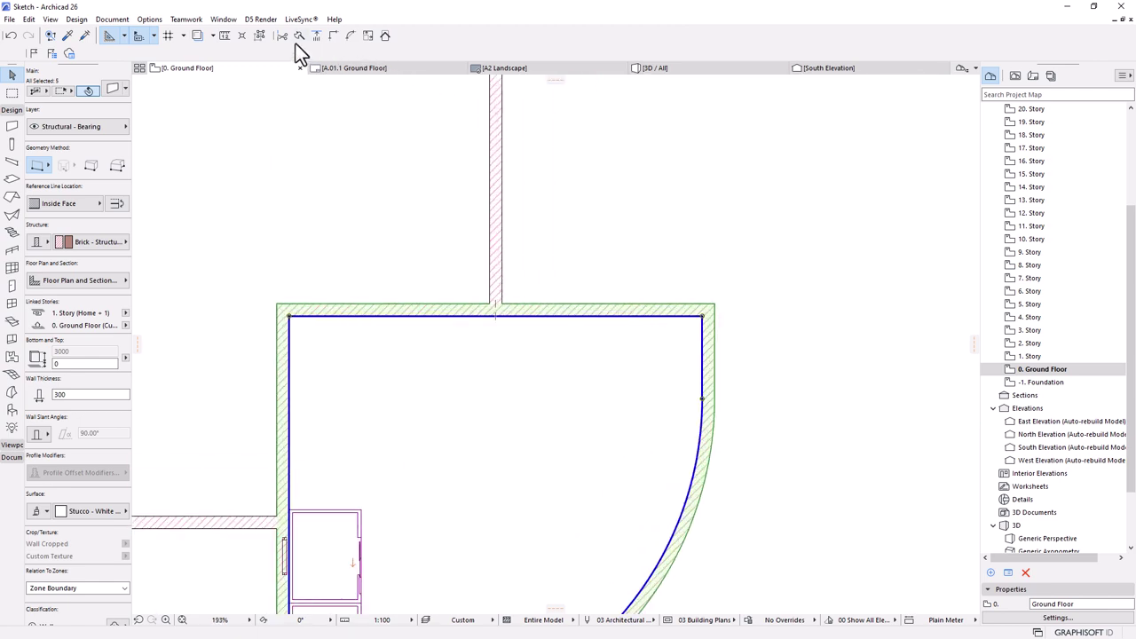
click(258, 37)
click(642, 316)
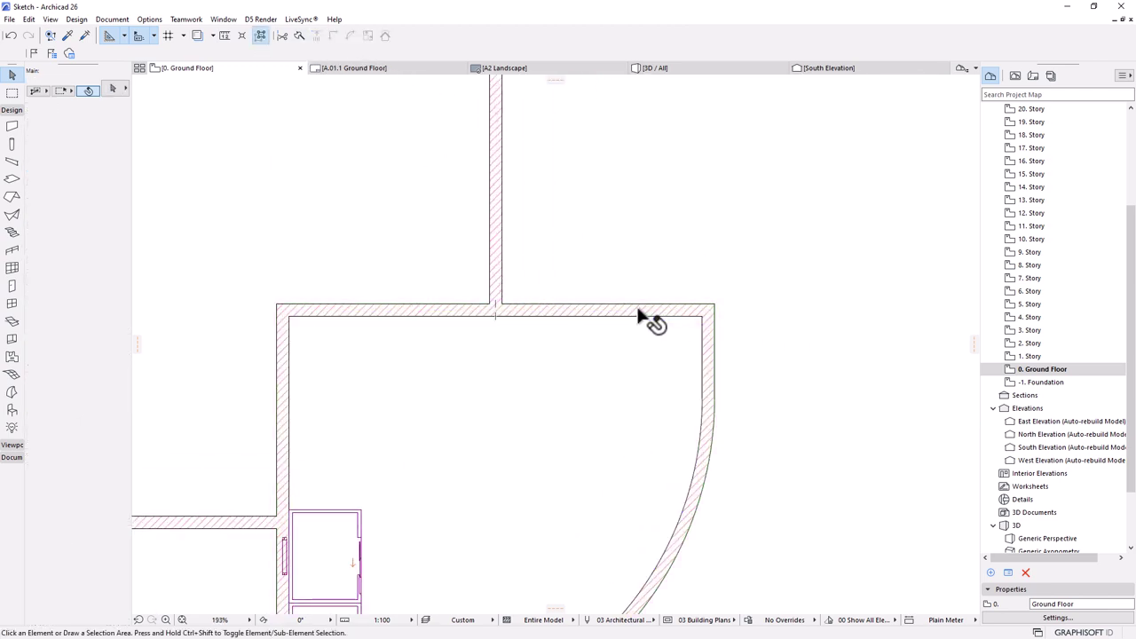
- Stretch the right end of the core's upper horizontal wall to the right slab boundary
scroll(608, 293, down, 3)
click(664, 303)
scroll(900, 294, up, 5)
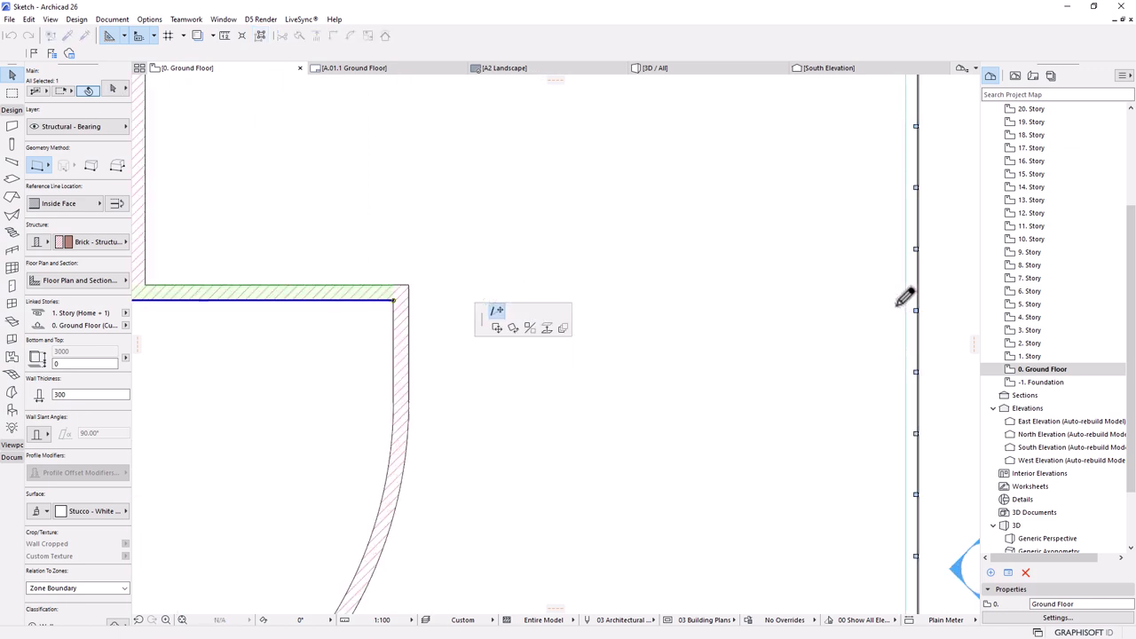
click(906, 299)
scroll(825, 302, down, 5)
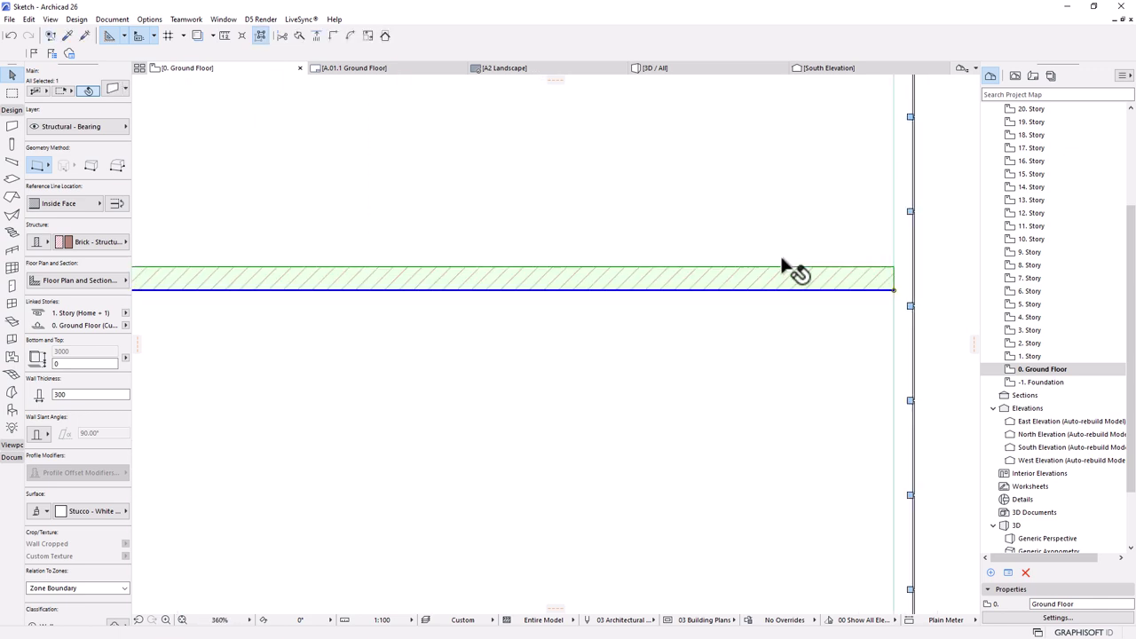
scroll(845, 333, down, 2)
click(905, 353)
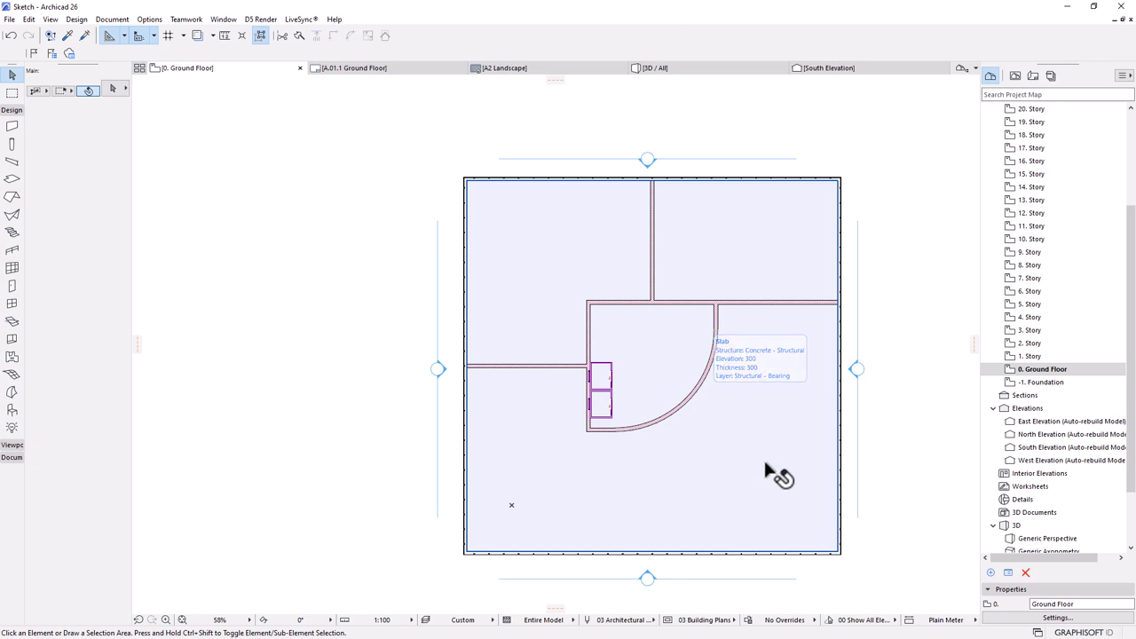
- Stretch the lower end of the core's left vertical wall straight down to the lower slab boundary
scroll(763, 455, up, 2)
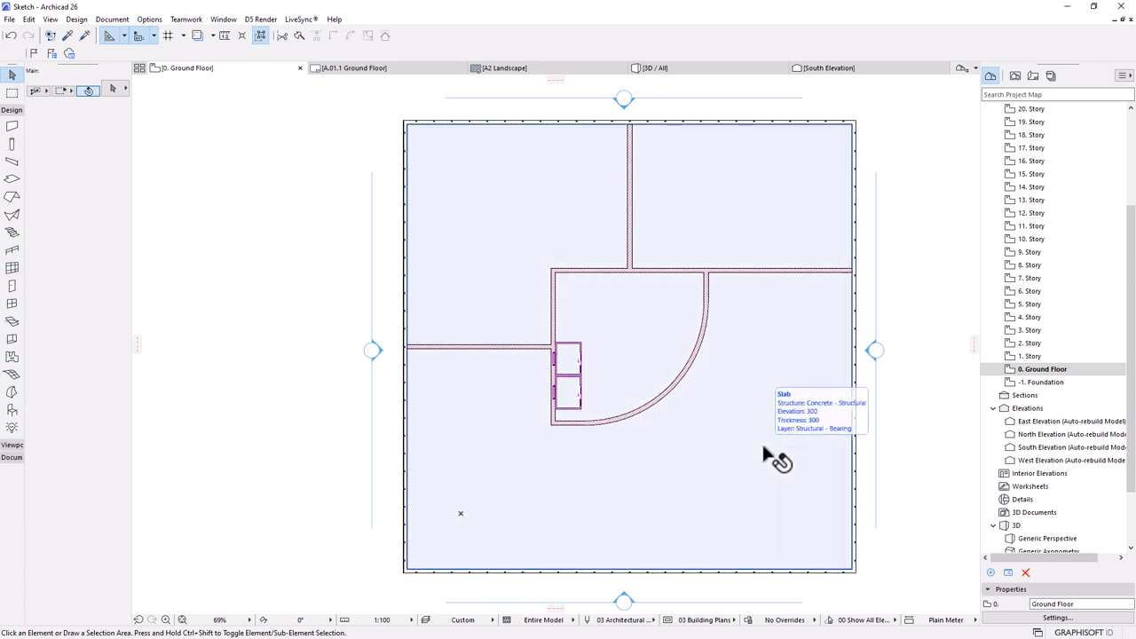
scroll(715, 335, down, 2)
scroll(666, 526, up, 2)
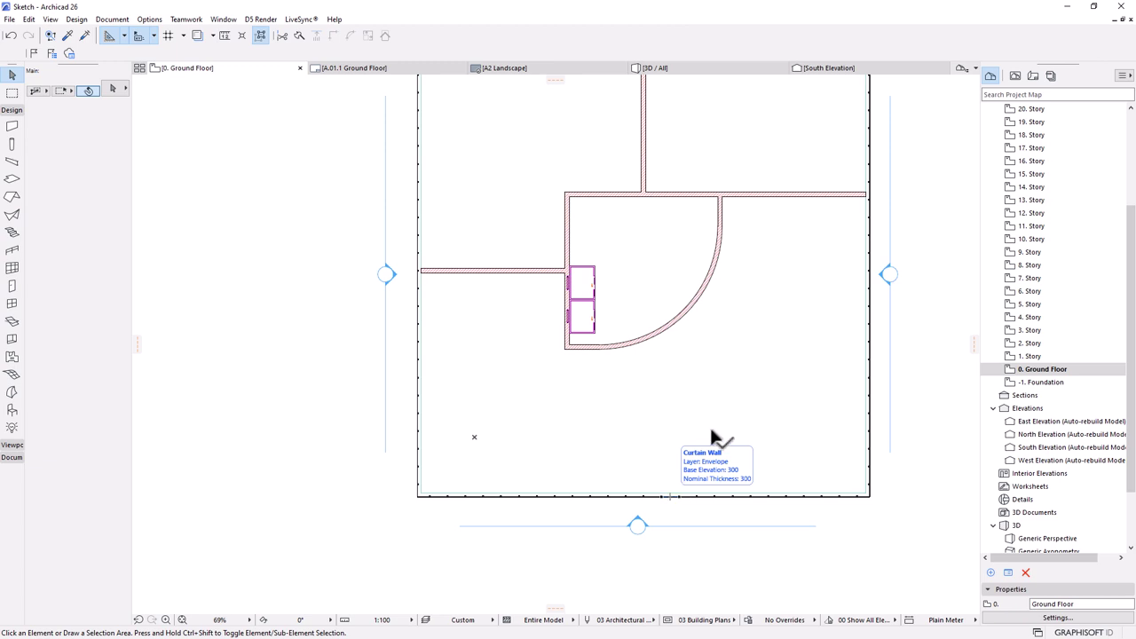
scroll(701, 372, down, 2)
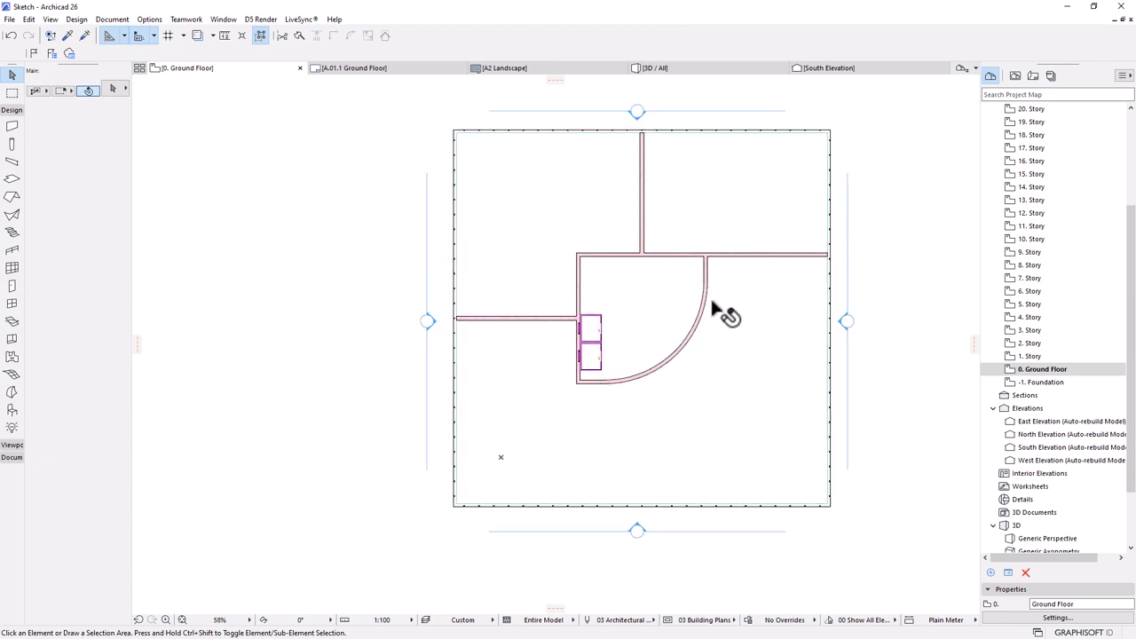
click(578, 388)
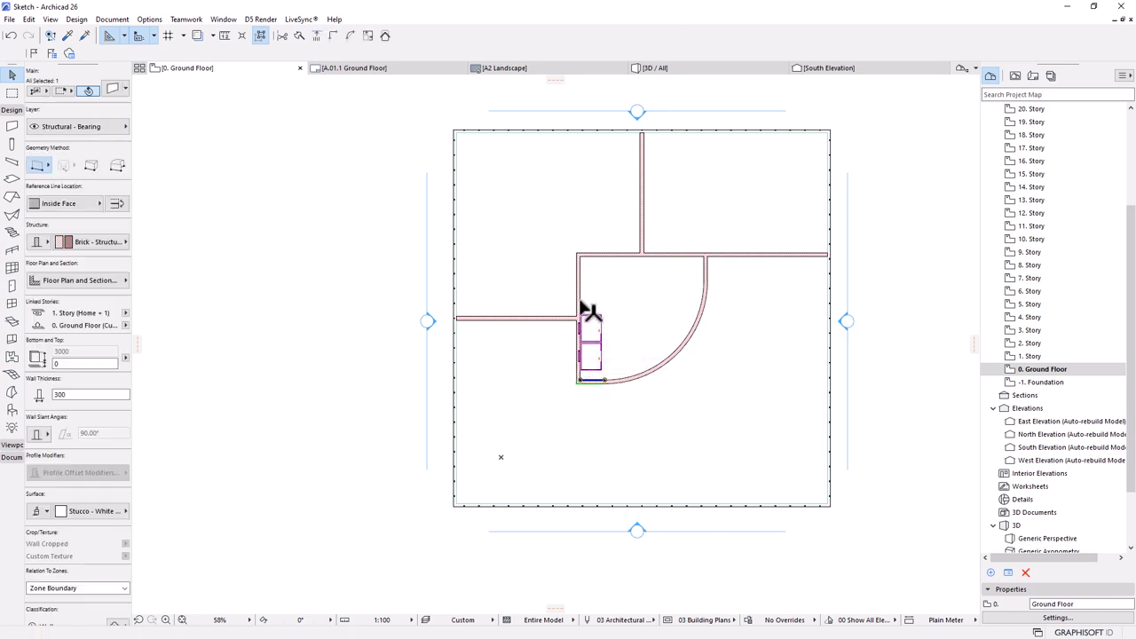
click(577, 381)
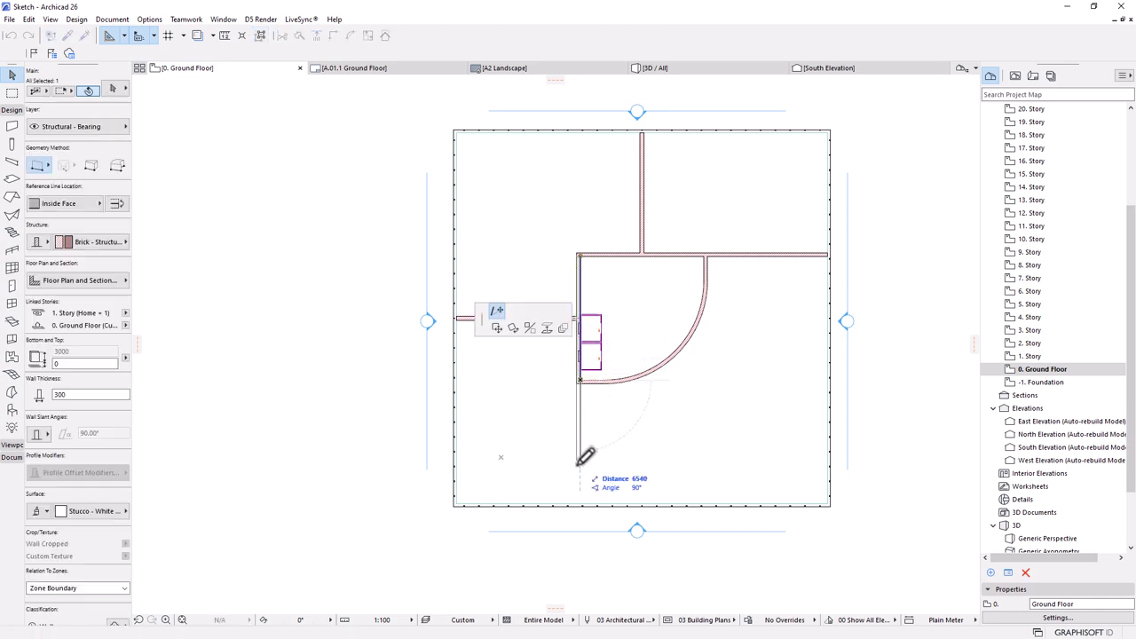
scroll(587, 495, up, 5)
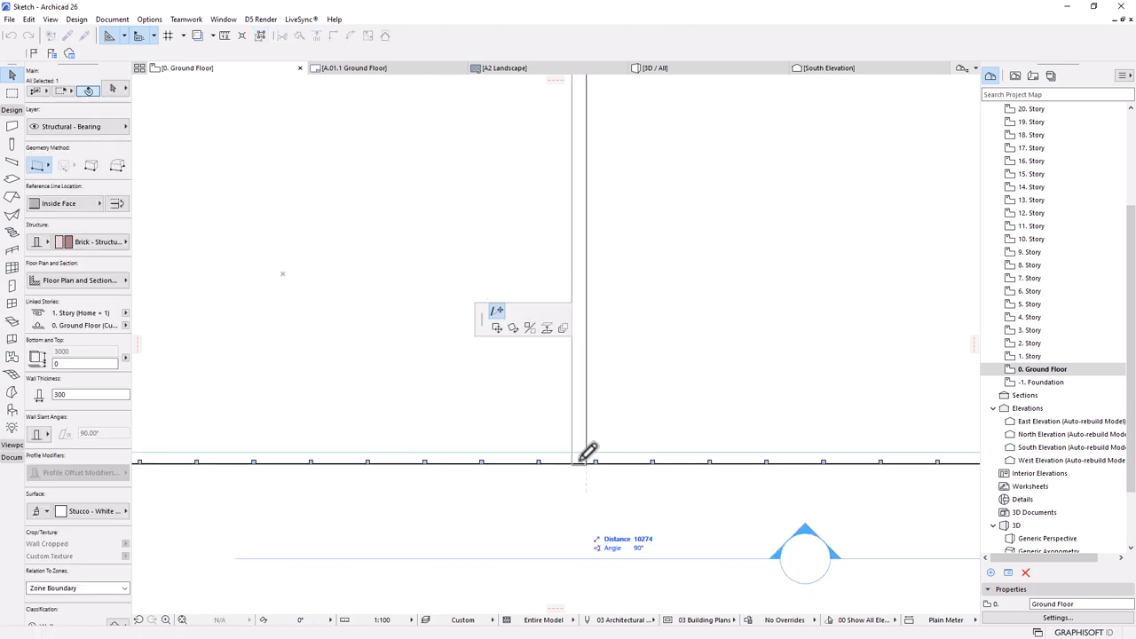
click(590, 449)
scroll(584, 499, down, 6)
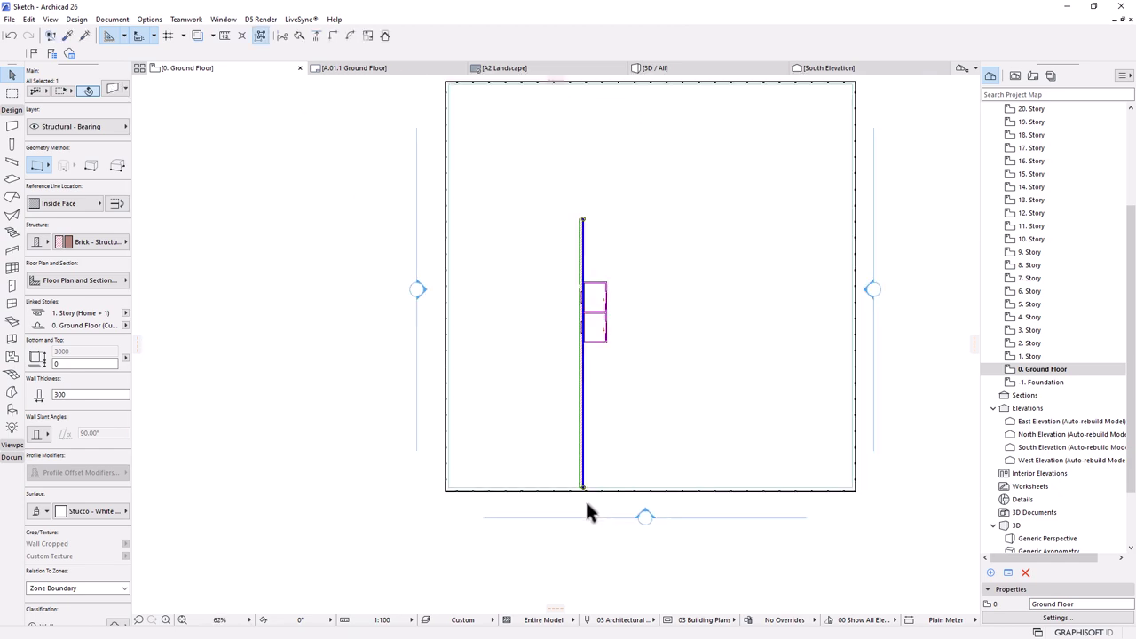
click(837, 459)
scroll(636, 404, up, 3)
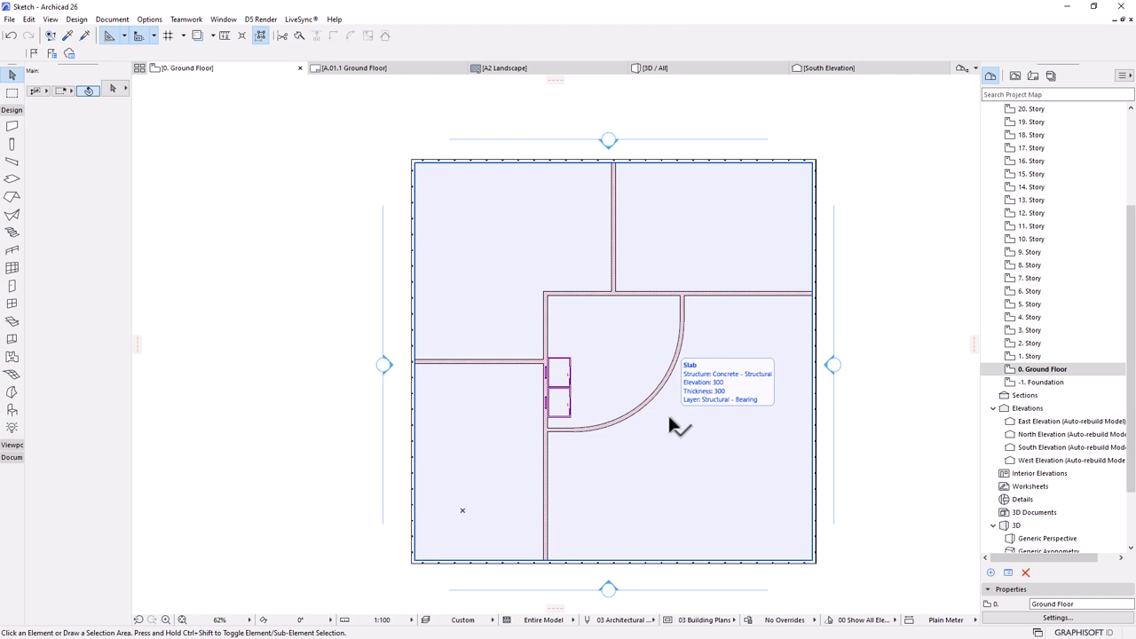
scroll(670, 426, up, 3)
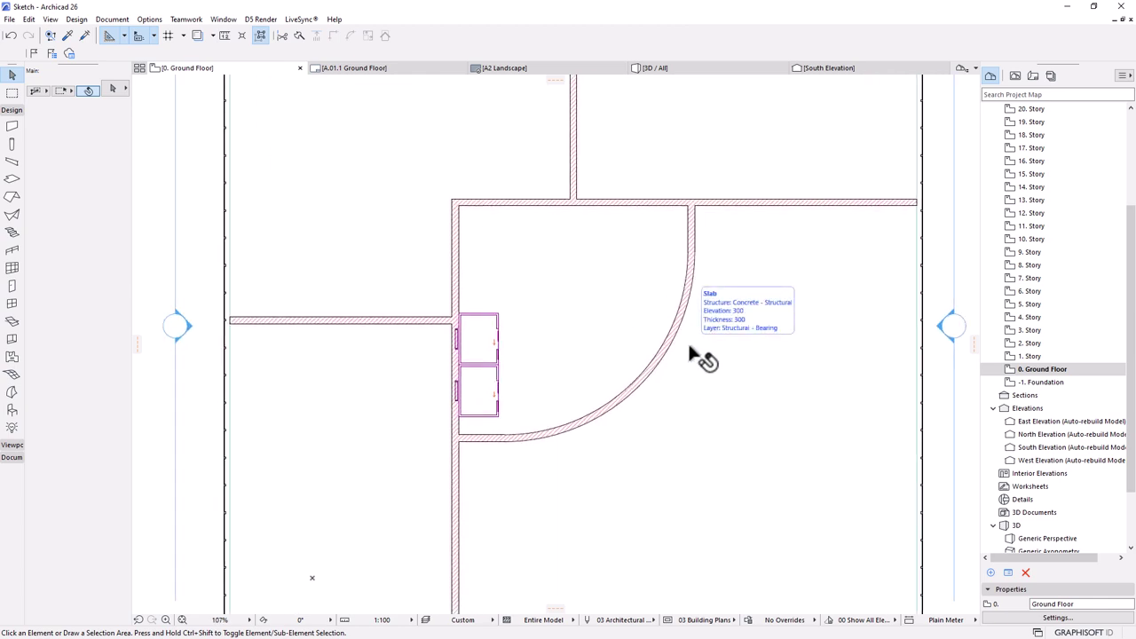
scroll(666, 269, down, 1)
scroll(612, 267, up, 1)
scroll(676, 315, down, 3)
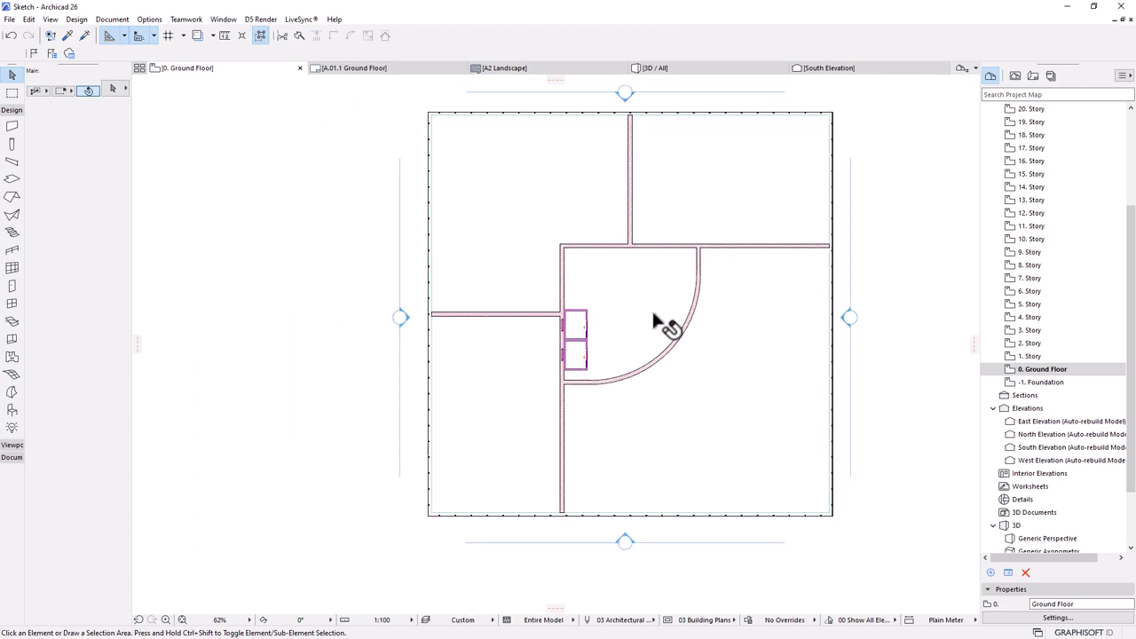
scroll(634, 267, up, 2)
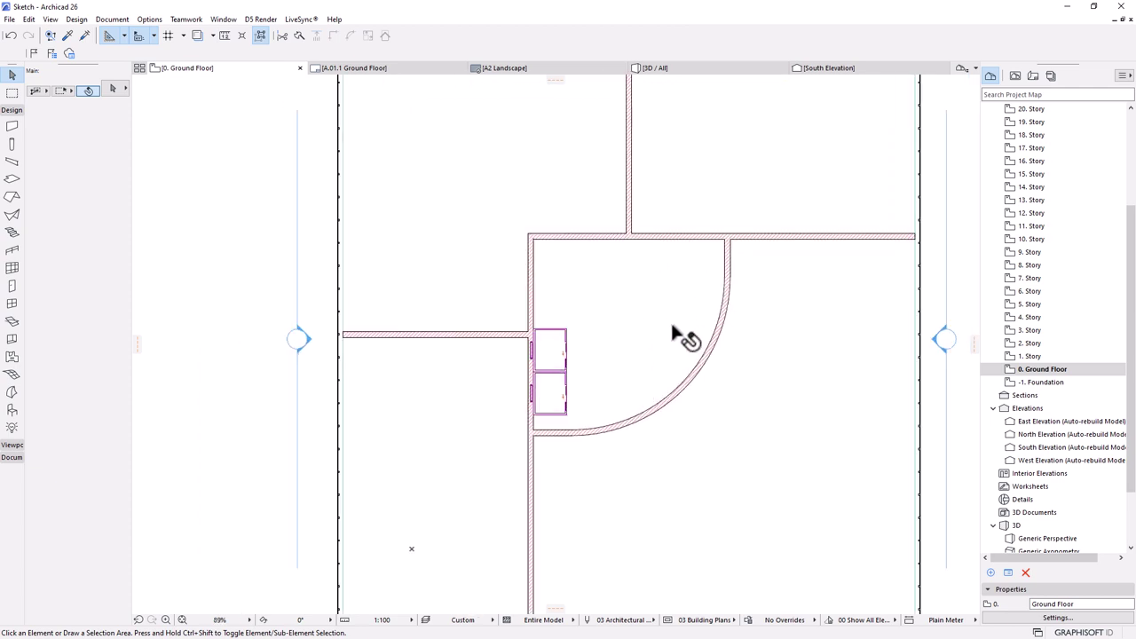
scroll(614, 340, up, 2)
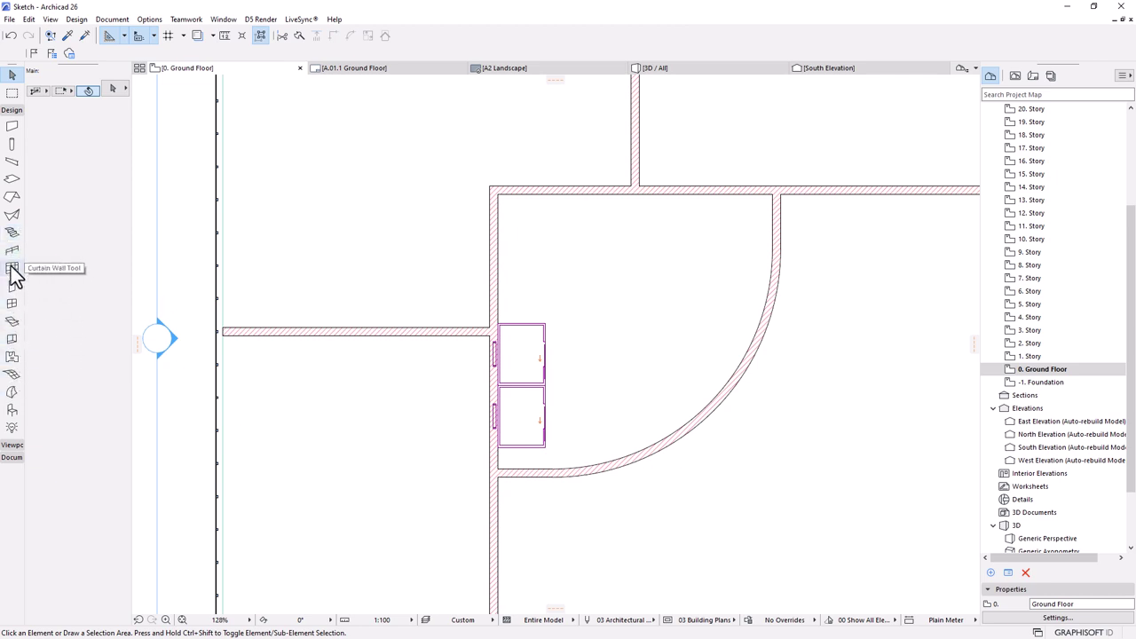
- Activate the Stair tool and set the default stair width to 1500 mm
click(12, 233)
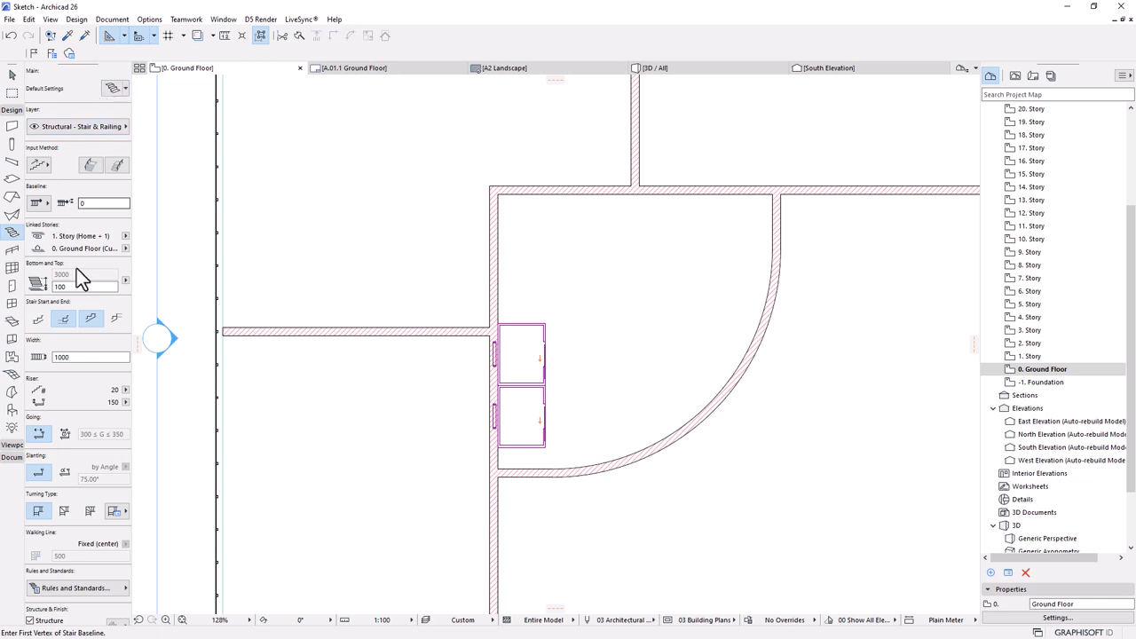
click(75, 357)
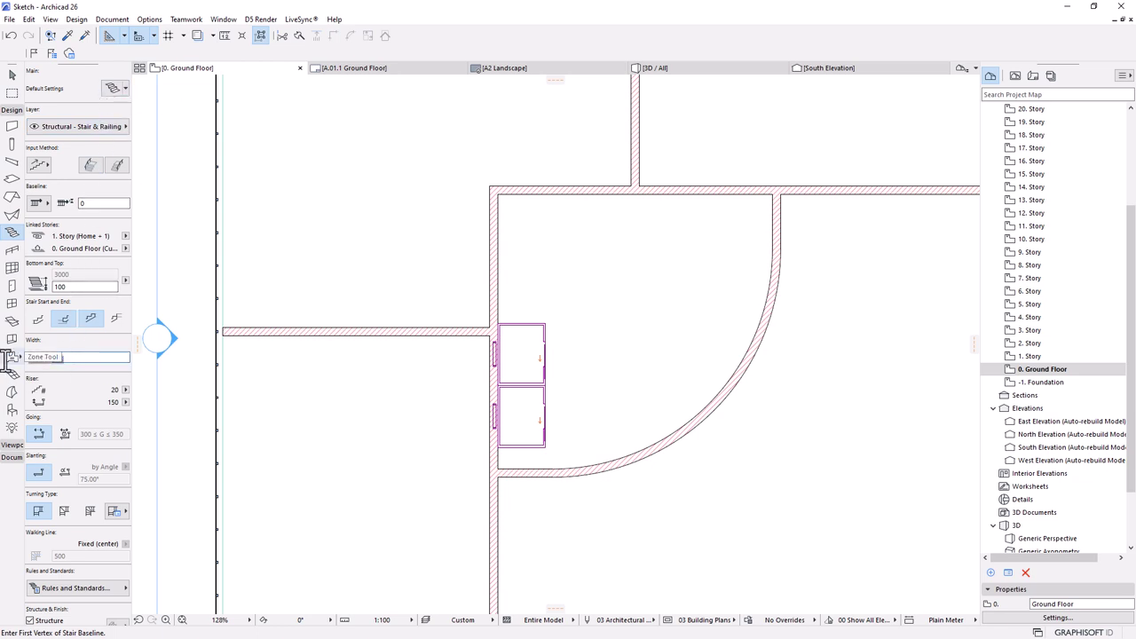
text(1500)
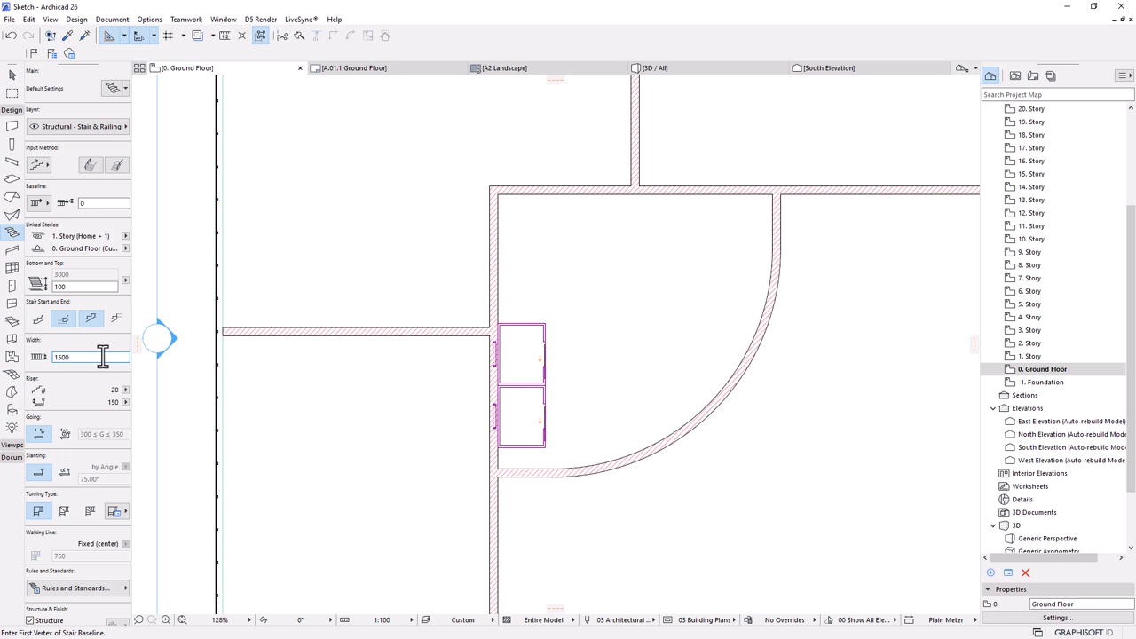
scroll(558, 212, up, 2)
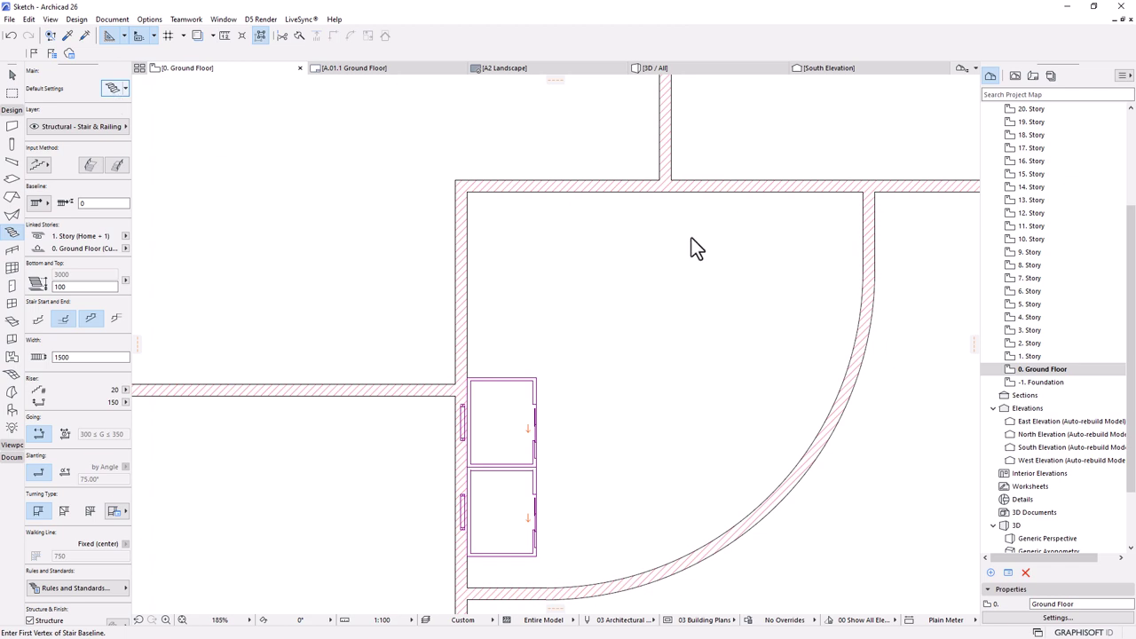
- In the default stair settings, switch the monolithic flight to the third structure type, review the landing and tread settings, and accept
key(ctrl+t)
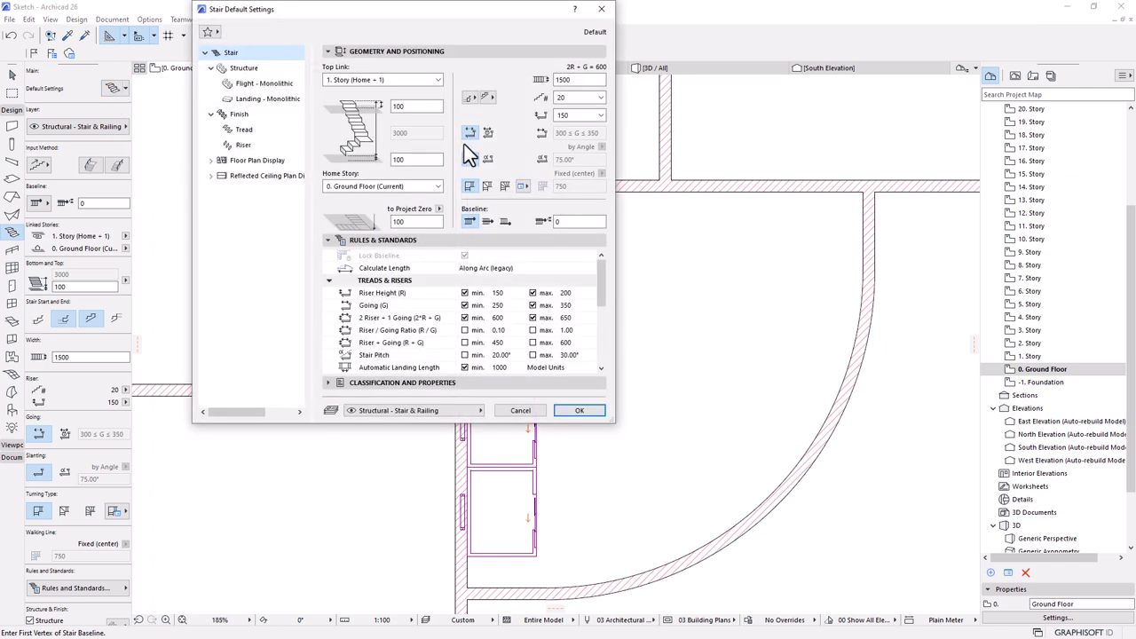
click(249, 84)
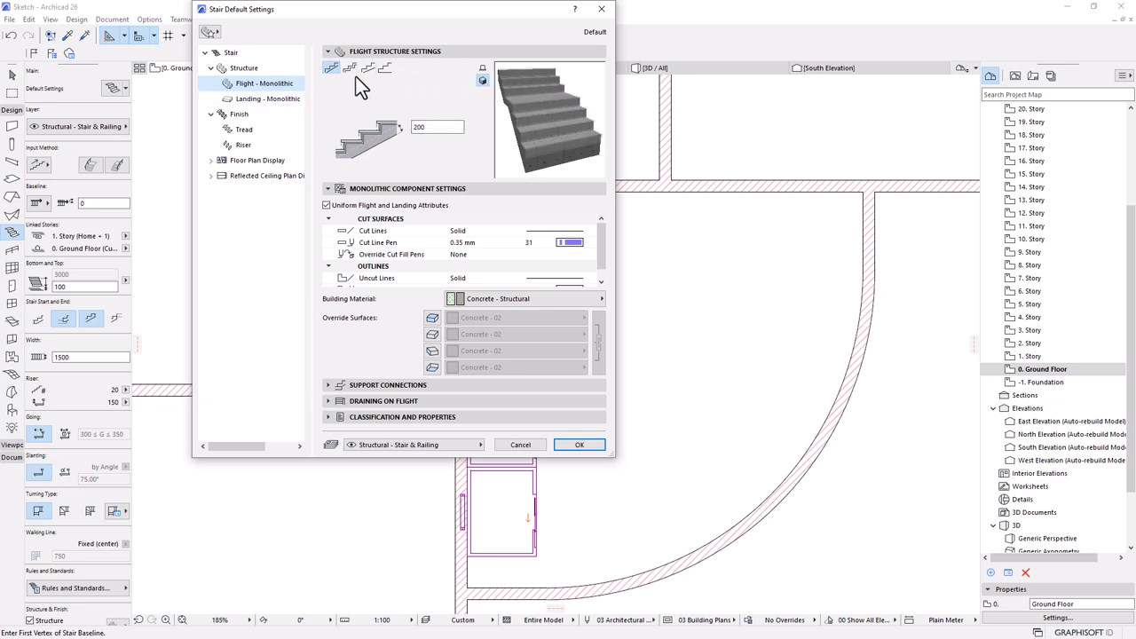
click(368, 69)
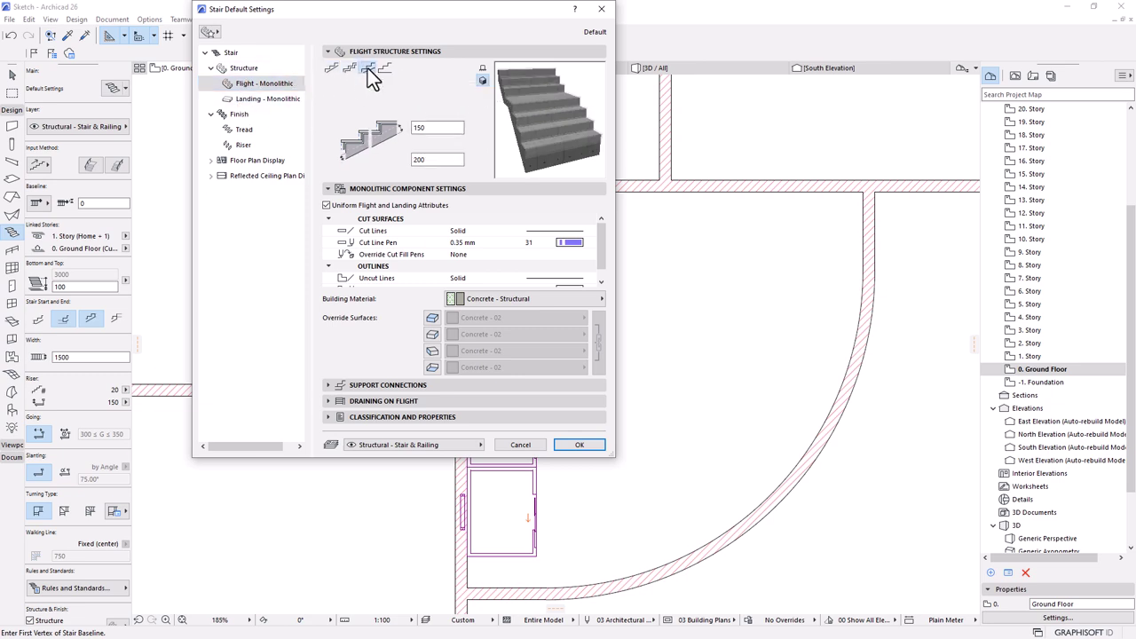
click(266, 99)
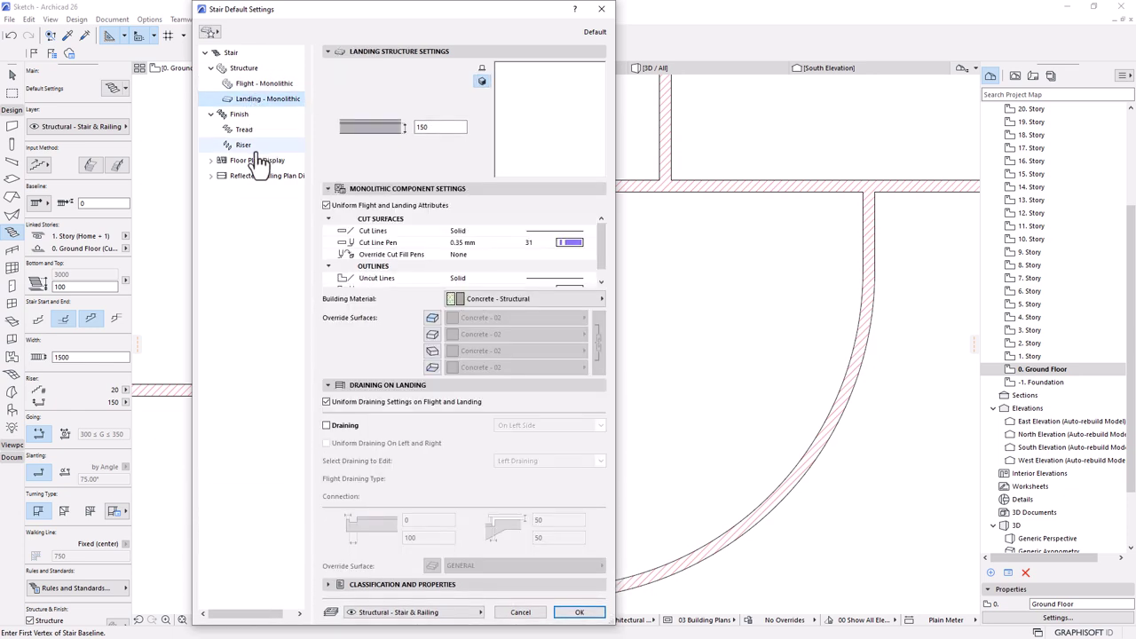
click(243, 130)
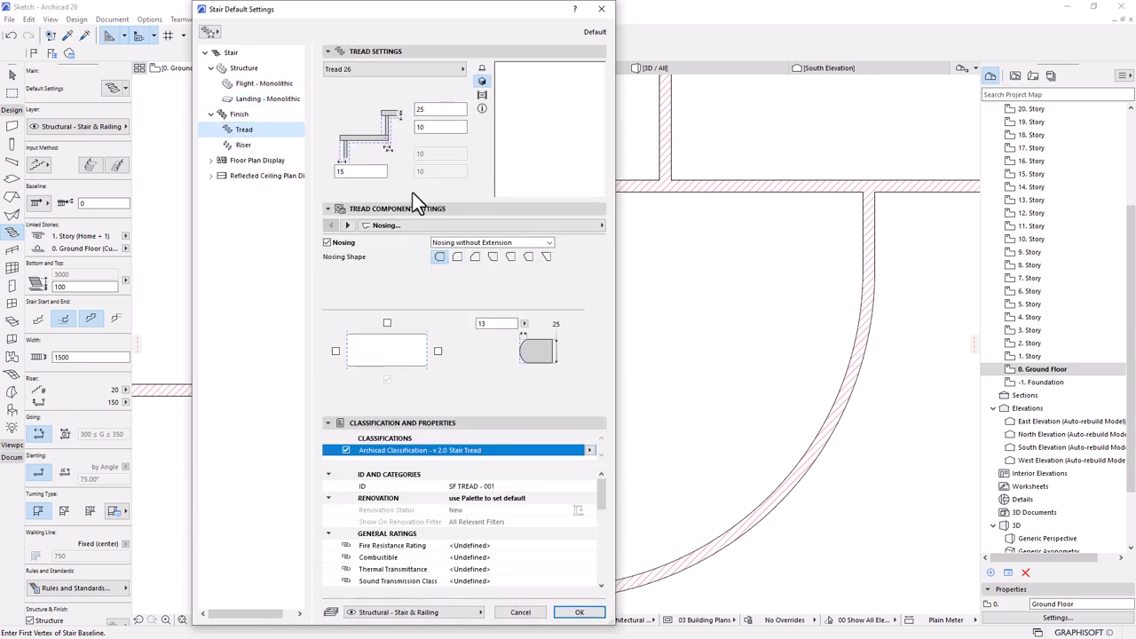
click(578, 612)
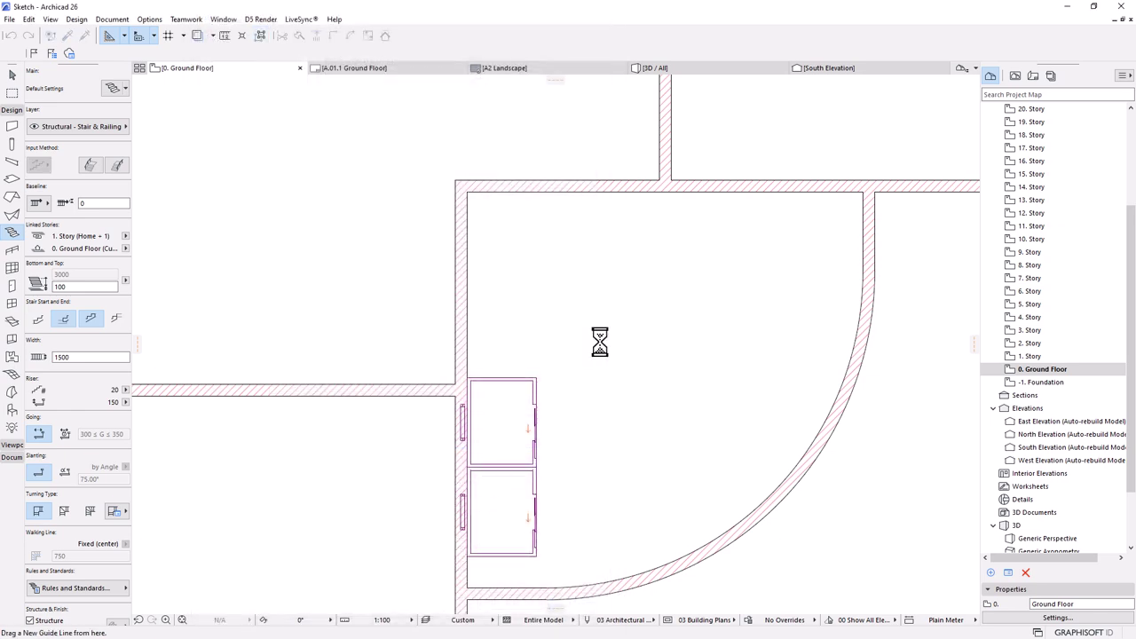
- Draw a U-shaped stair from the core's upper wall with a first flight about 3000 mm long, a landing, a 300 mm gap and a parallel return flight
scroll(458, 201, up, 2)
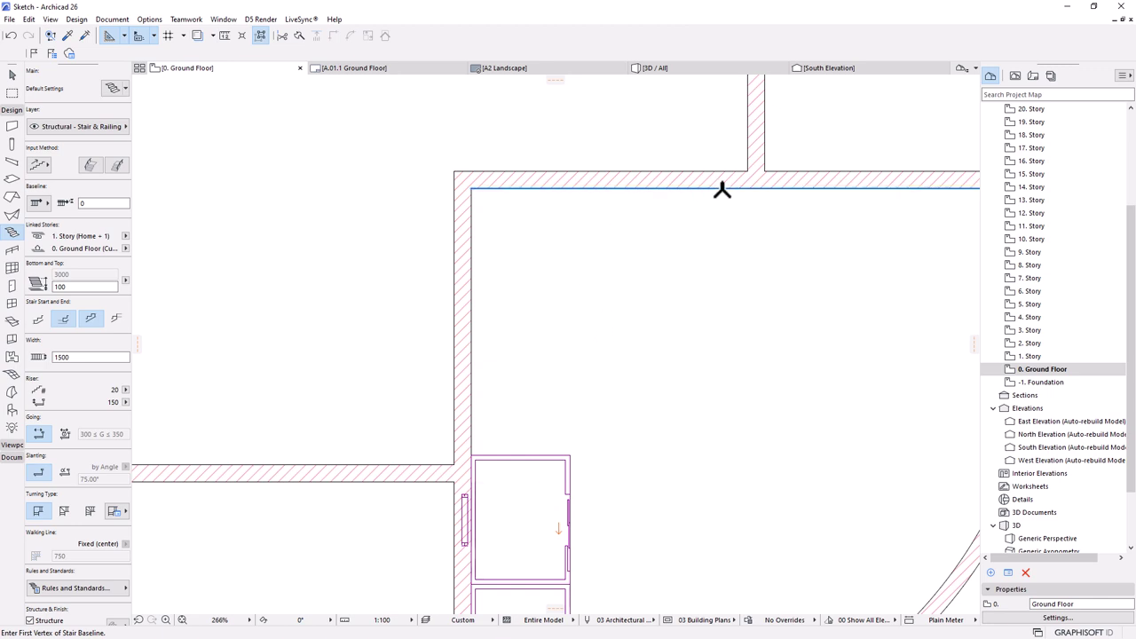
click(689, 188)
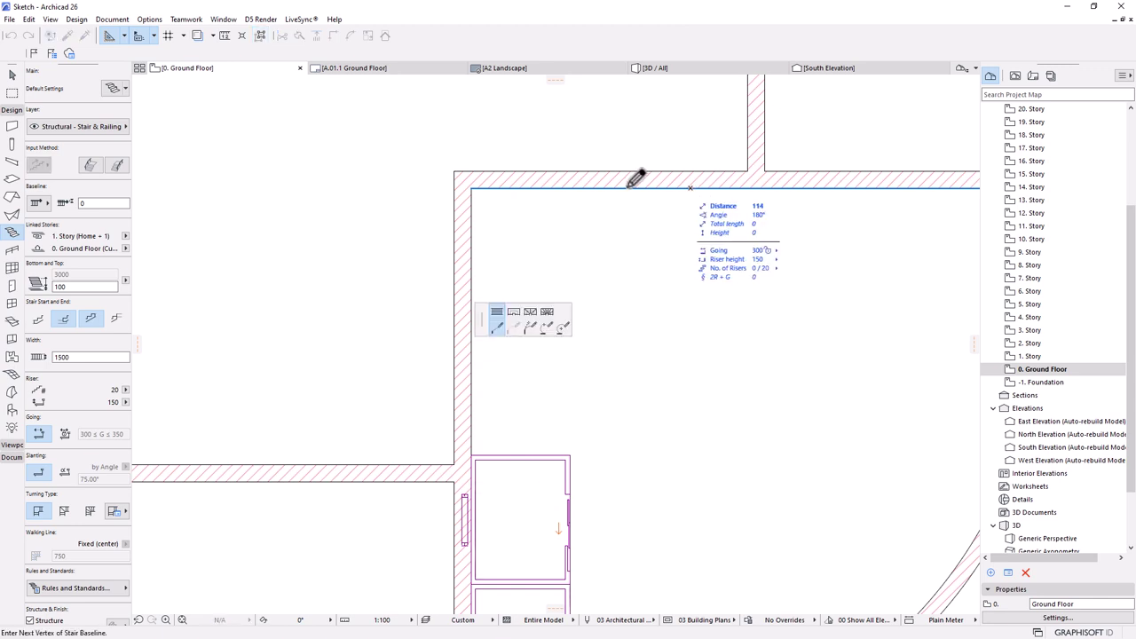
click(520, 186)
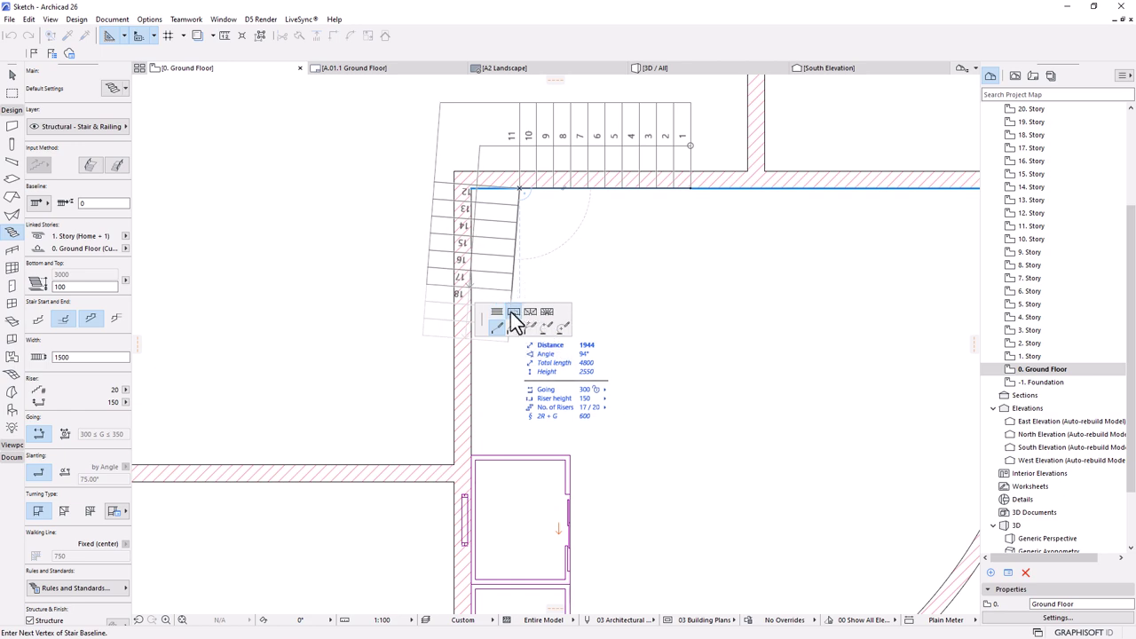
click(514, 312)
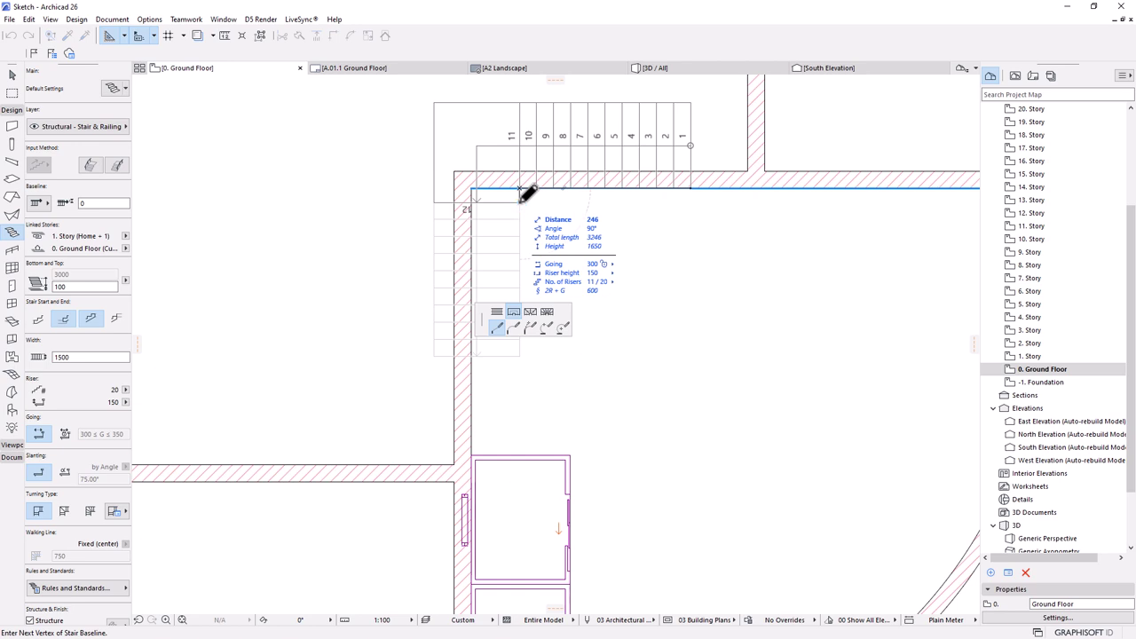
text(300)
key(Return)
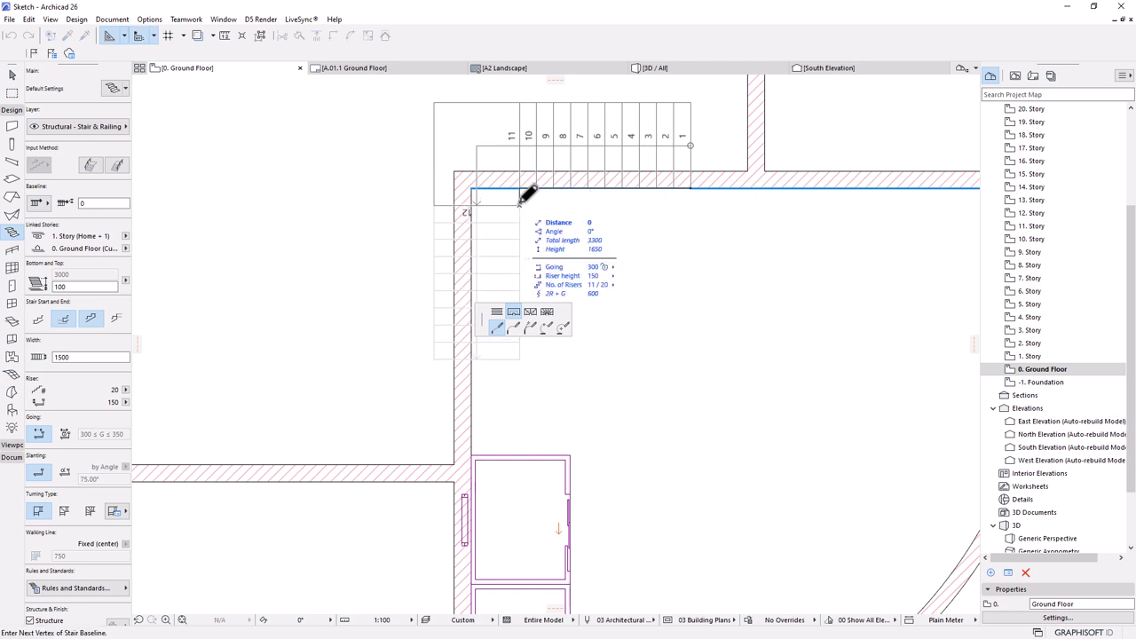
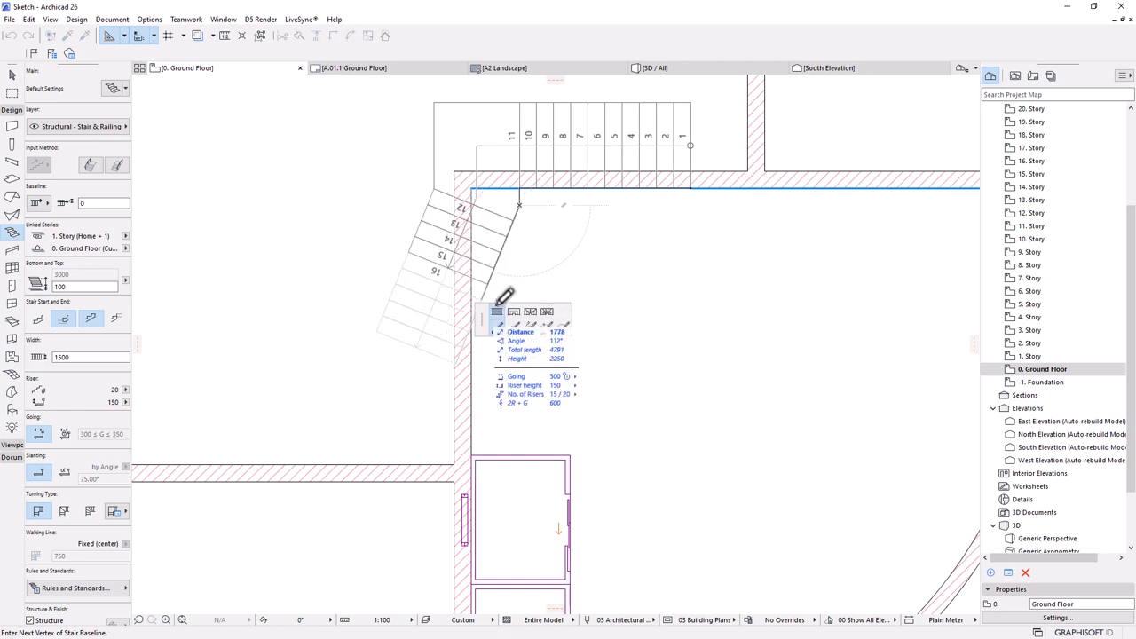
double_click(700, 196)
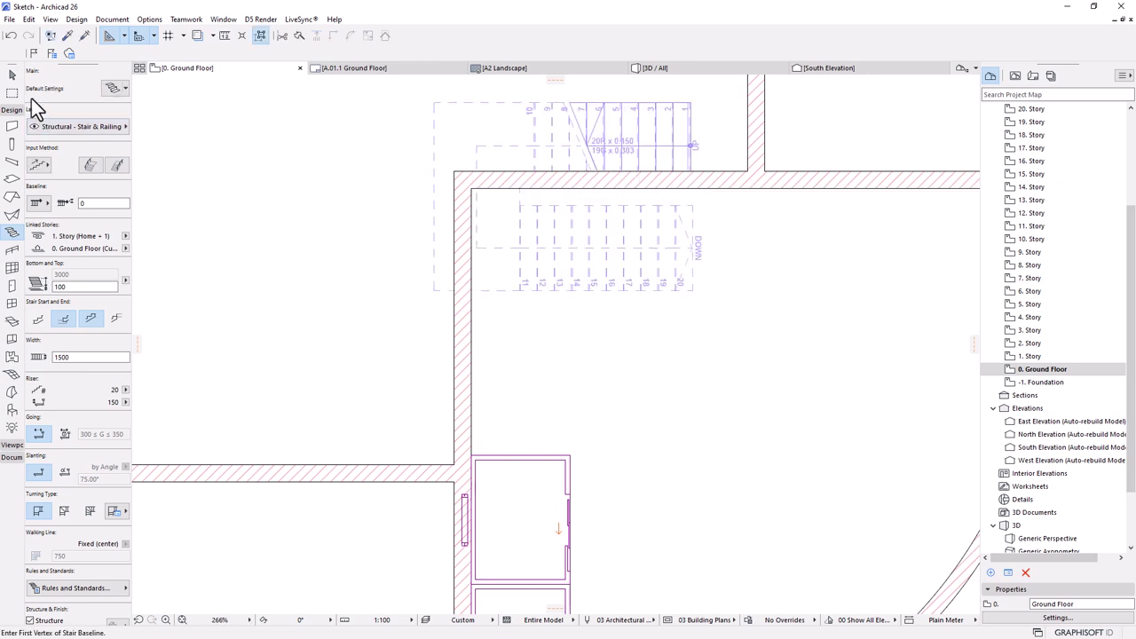
- Move the stair so the outer corner of its landing meets the inside upper-left corner of the core walls
click(11, 78)
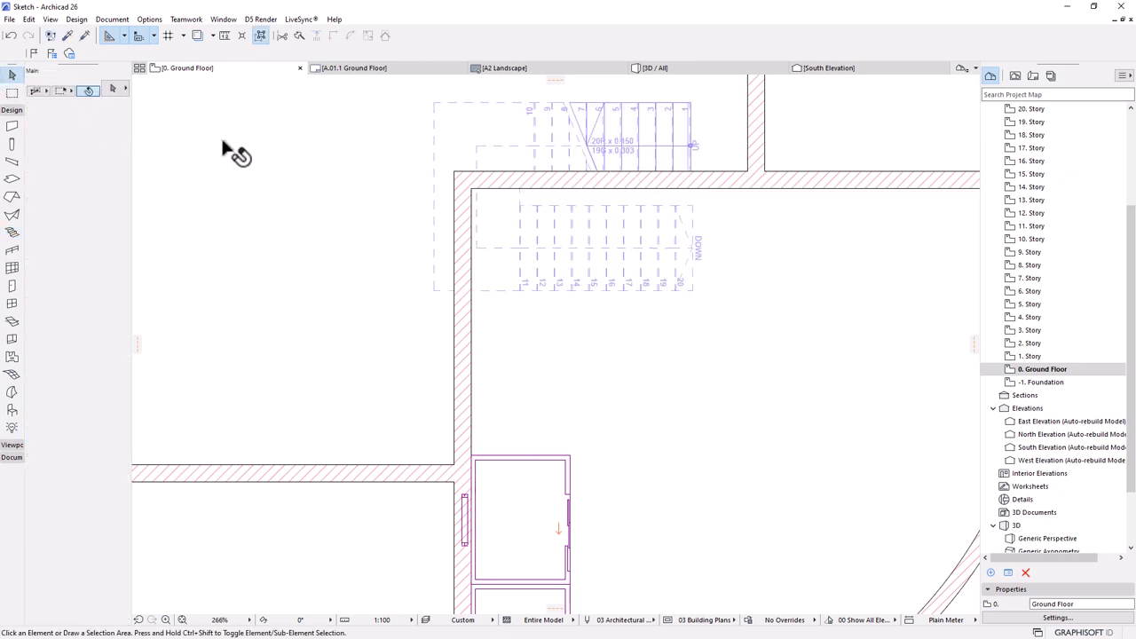
click(598, 146)
key(ctrl+d)
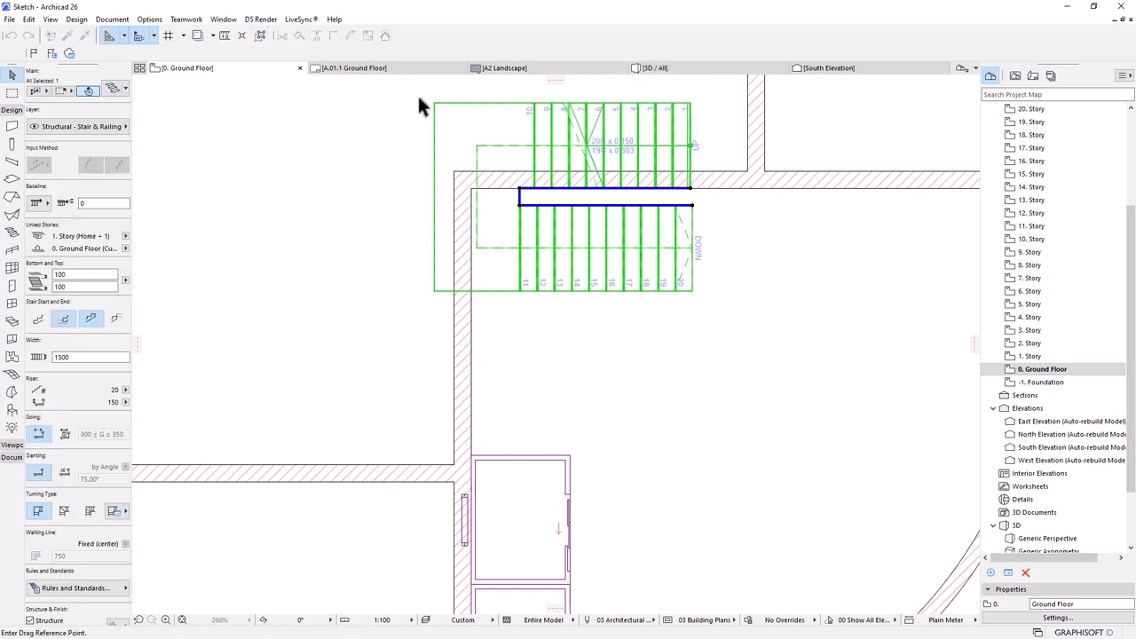
click(434, 103)
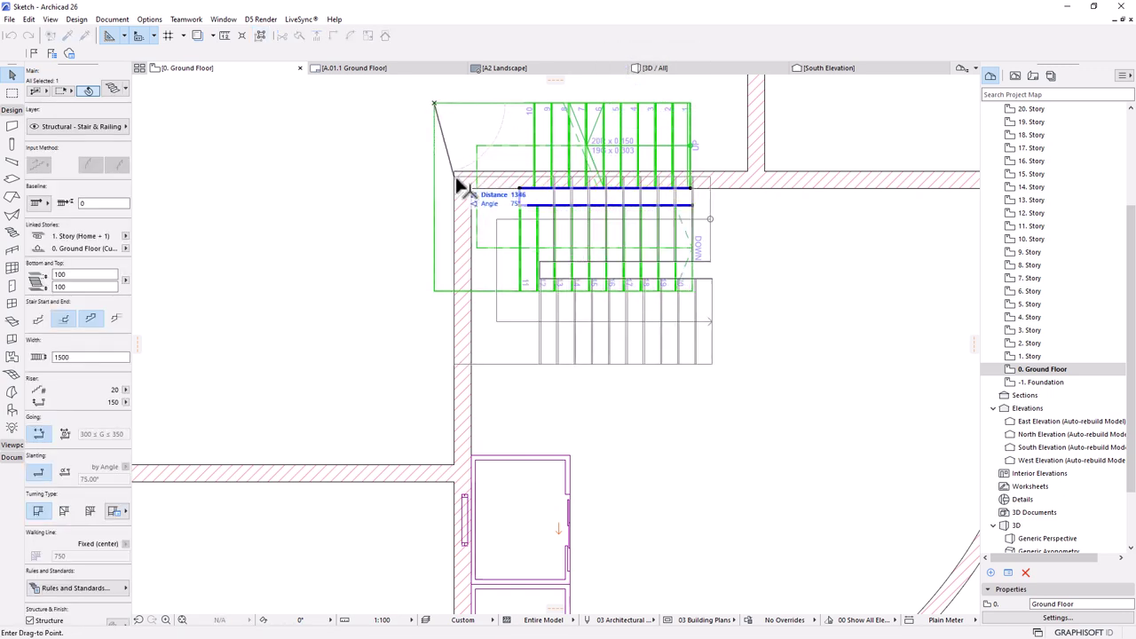
click(473, 192)
scroll(661, 363, down, 3)
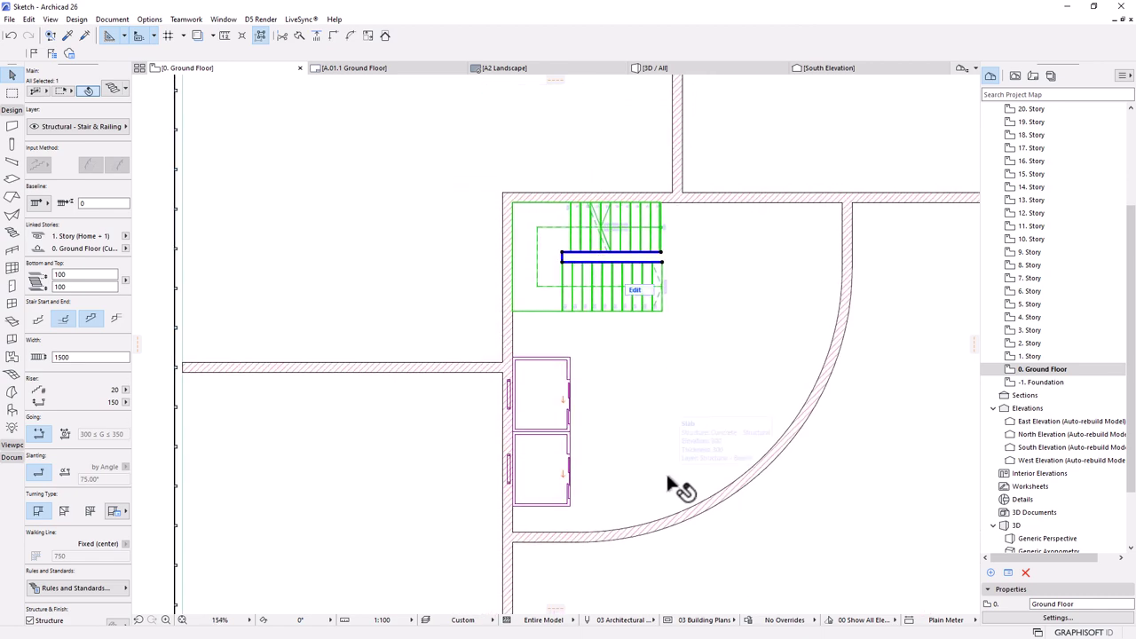
key(Escape)
scroll(754, 207, up, 3)
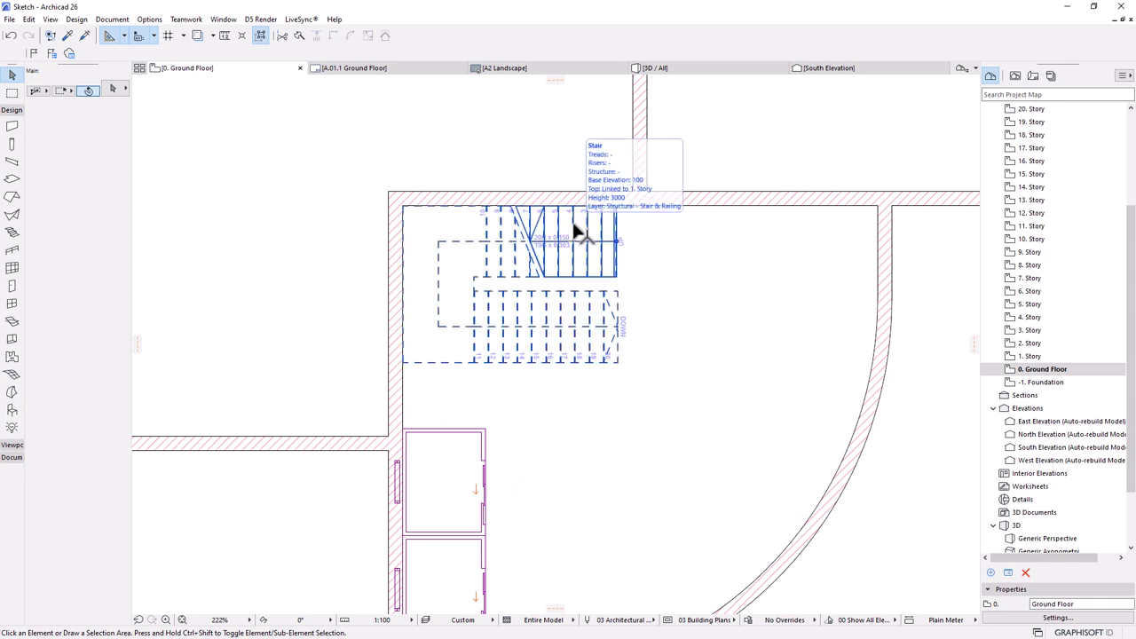
scroll(673, 222, down, 3)
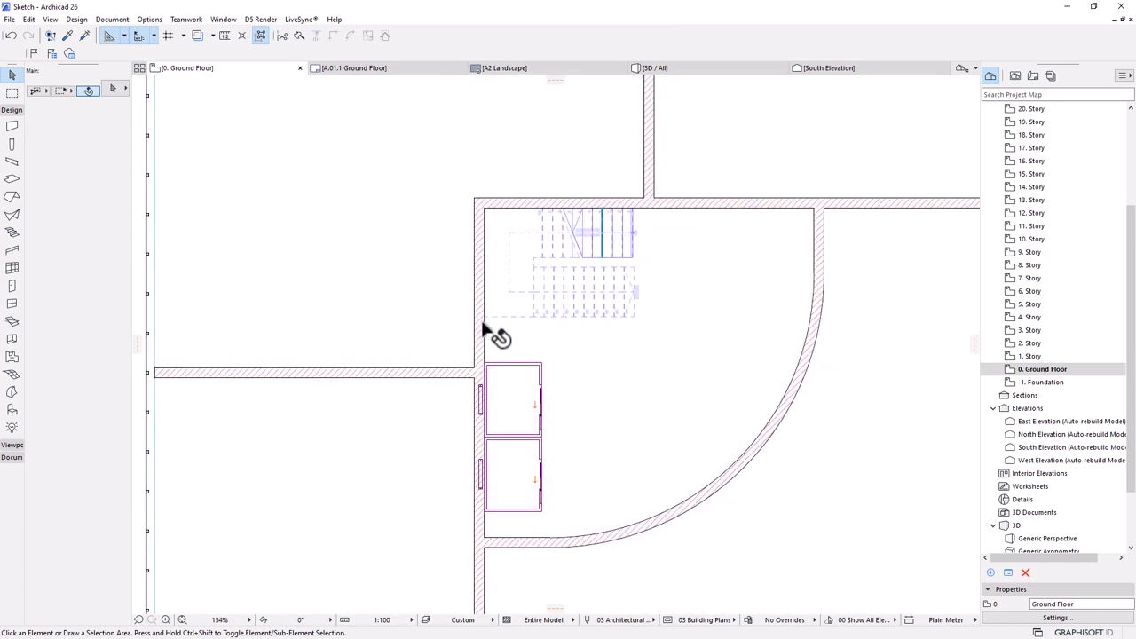
- Using the core wall's settings, draw a horizontal wall about 4531 mm long along the stair's lower edge from the core's left wall
alt+click(483, 340)
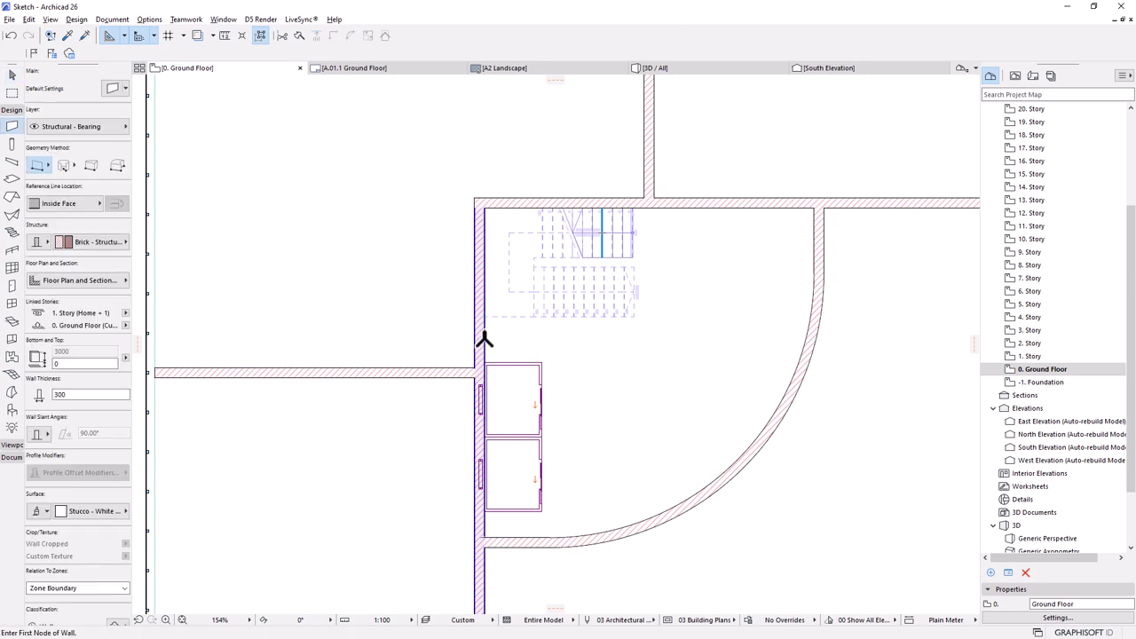
scroll(521, 330, up, 3)
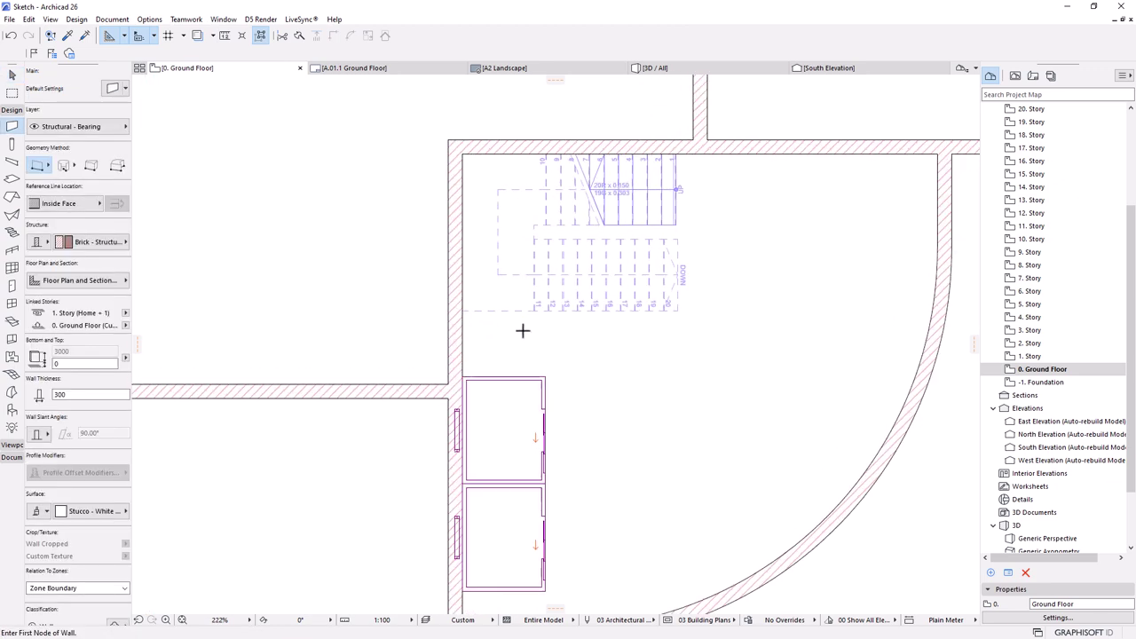
click(463, 312)
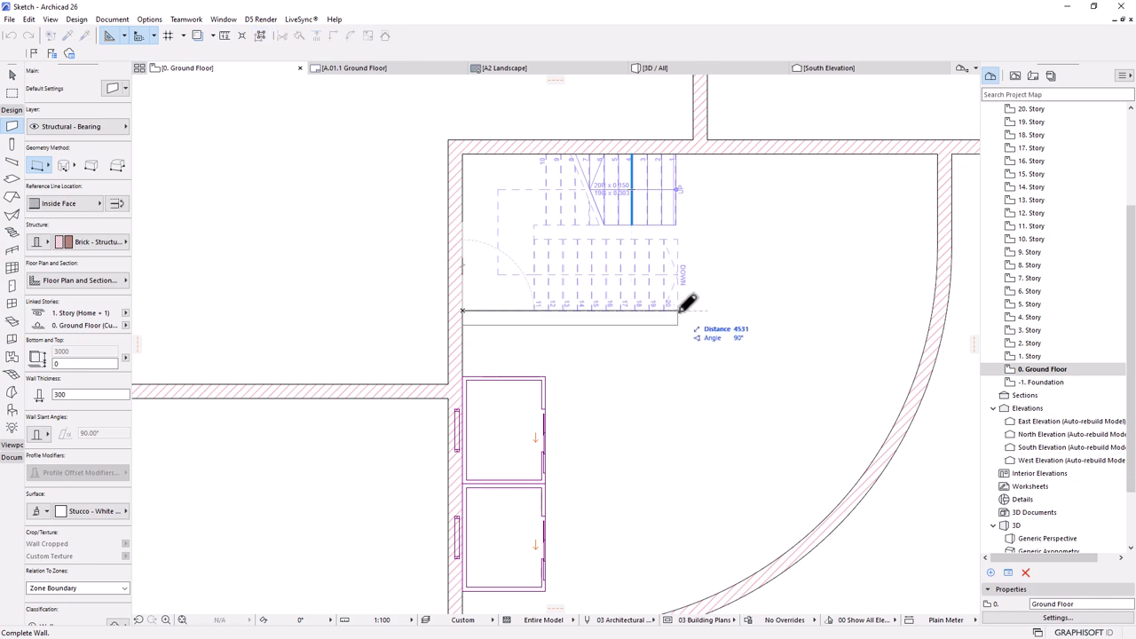
click(678, 218)
- Try to close the stair's open end with a vertical wall up to the core's upper wall, and delete that wall
click(676, 322)
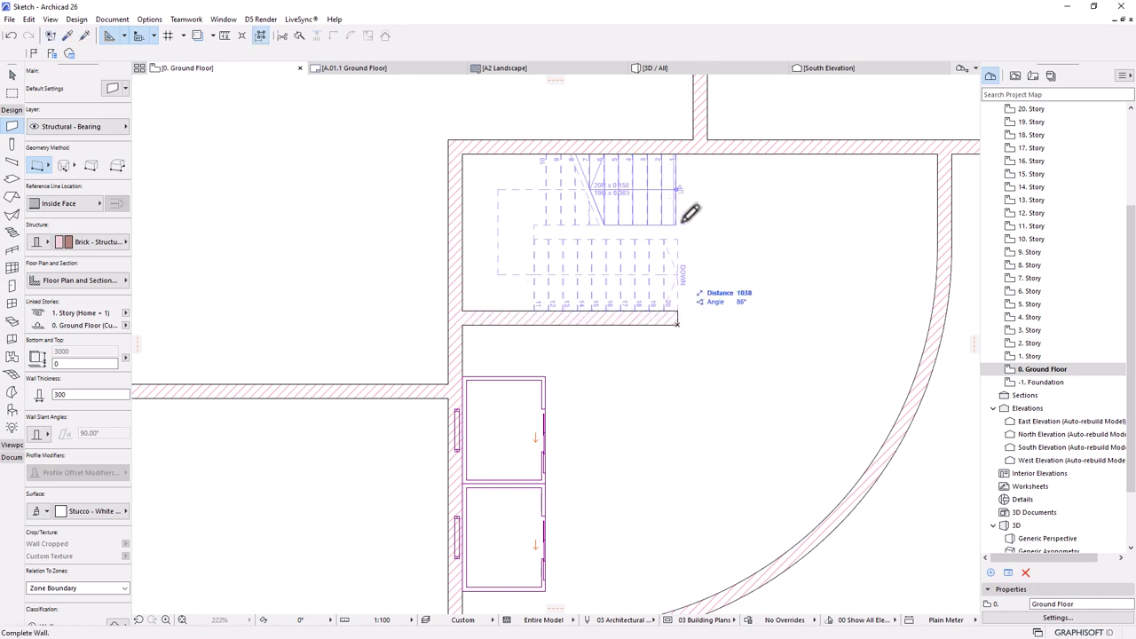
click(681, 151)
key(Escape)
click(694, 177)
click(701, 209)
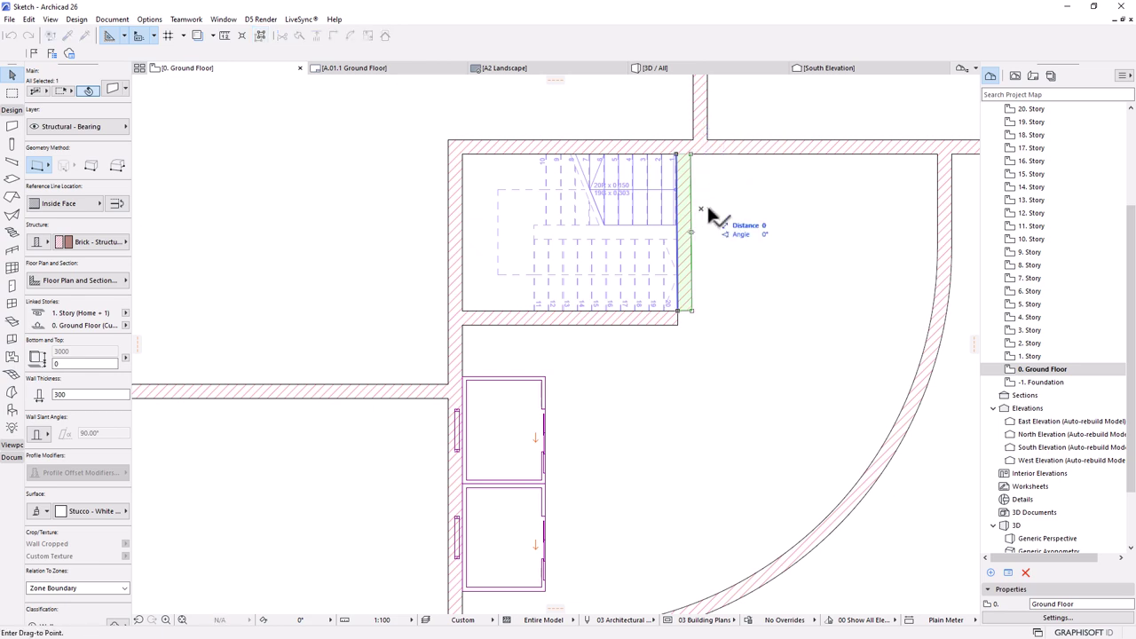
scroll(735, 217, up, 3)
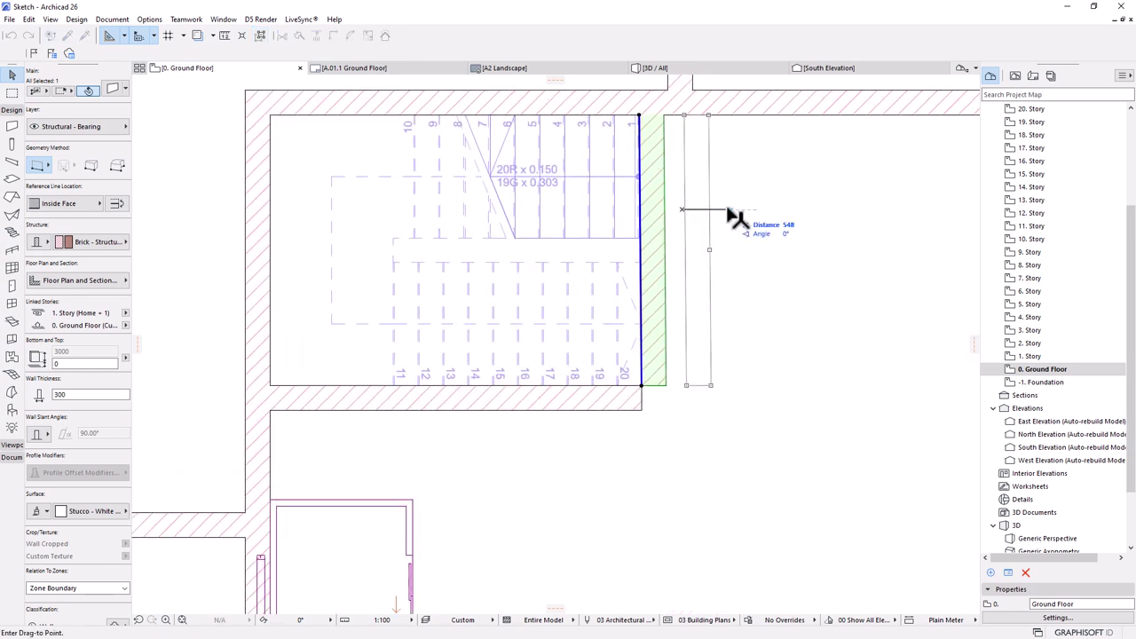
key(Escape)
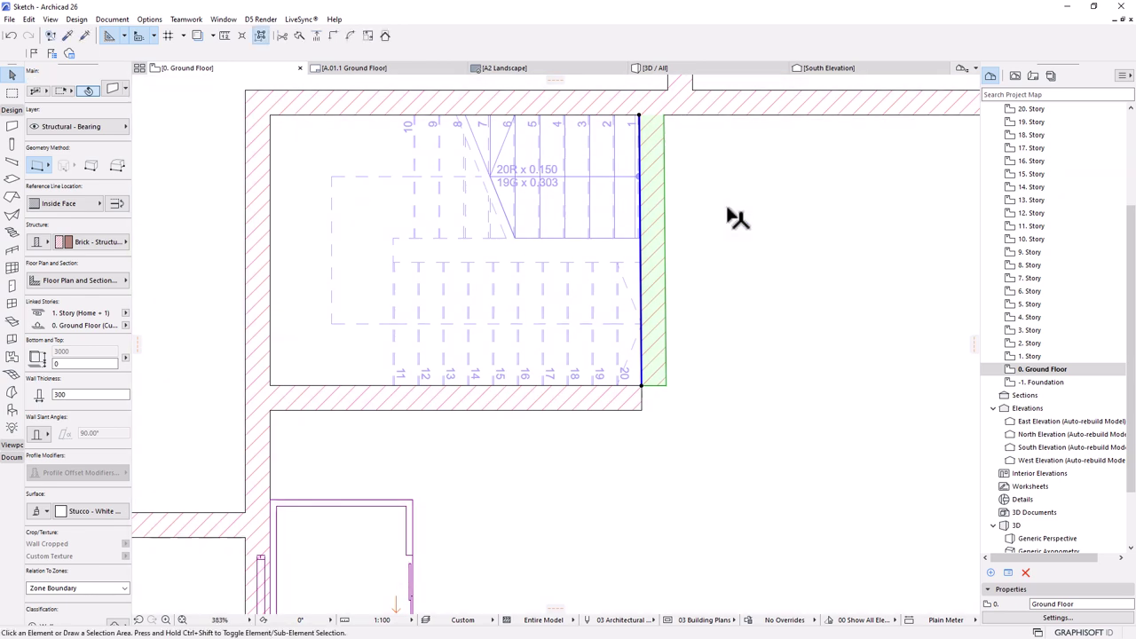
key(Delete)
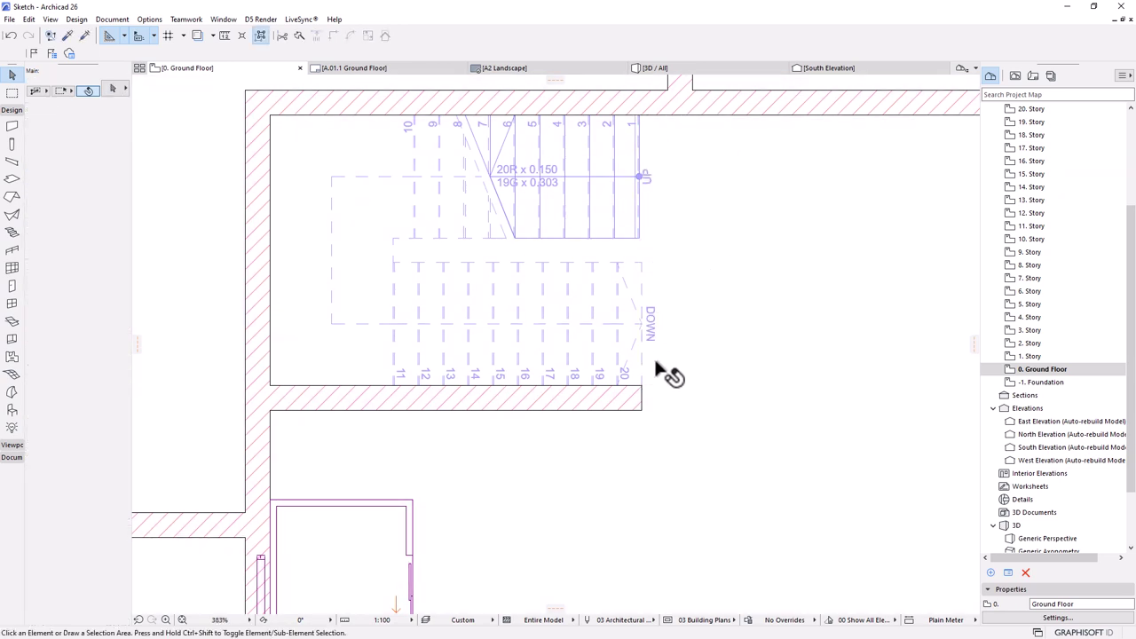
- Draw a straight vertical wall from the free end of the wall below the stair up to the core's upper wall
alt+click(632, 401)
click(641, 410)
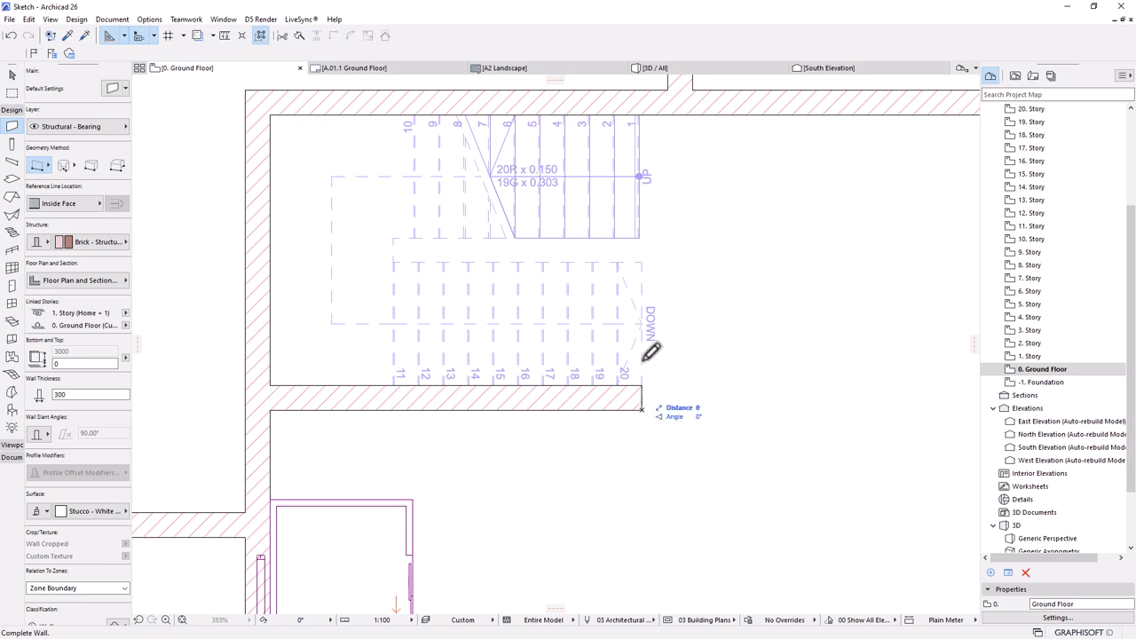
click(646, 110)
key(Escape)
- Move the vertical wall at the stair's open end 1500 mm to the right, away from the flights
click(654, 157)
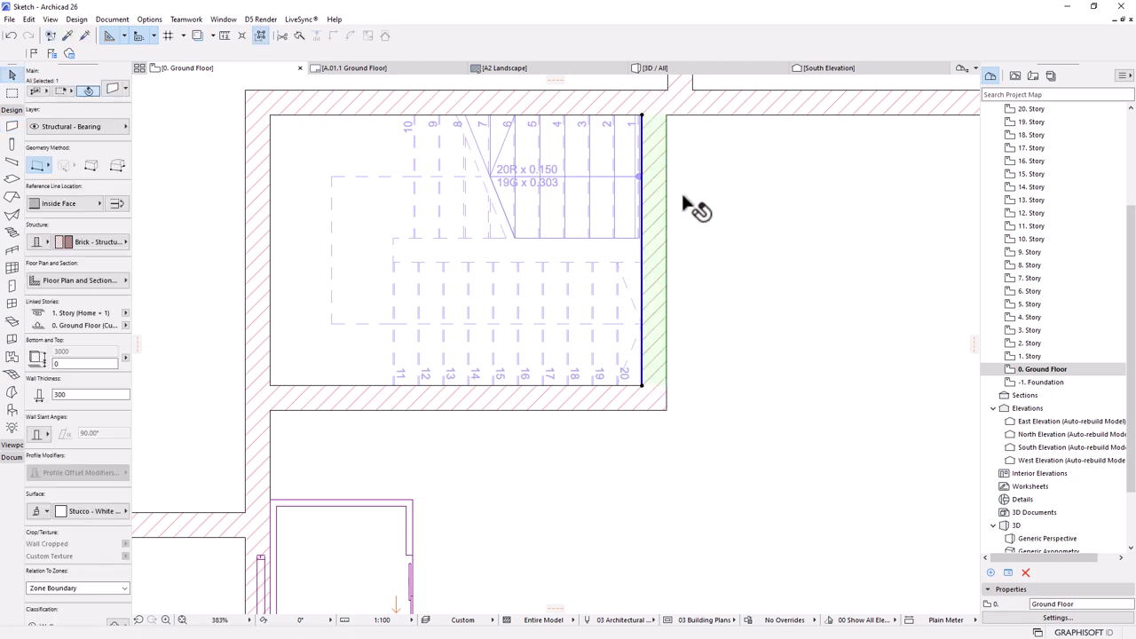
key(ctrl+d)
click(683, 196)
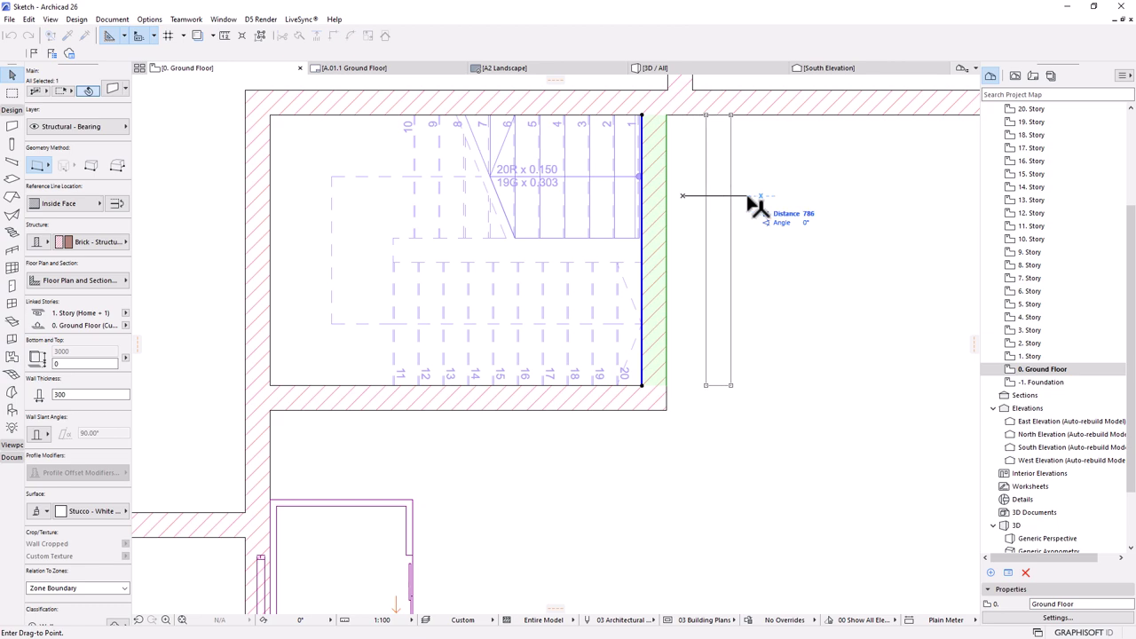
text(1500)
key(Return)
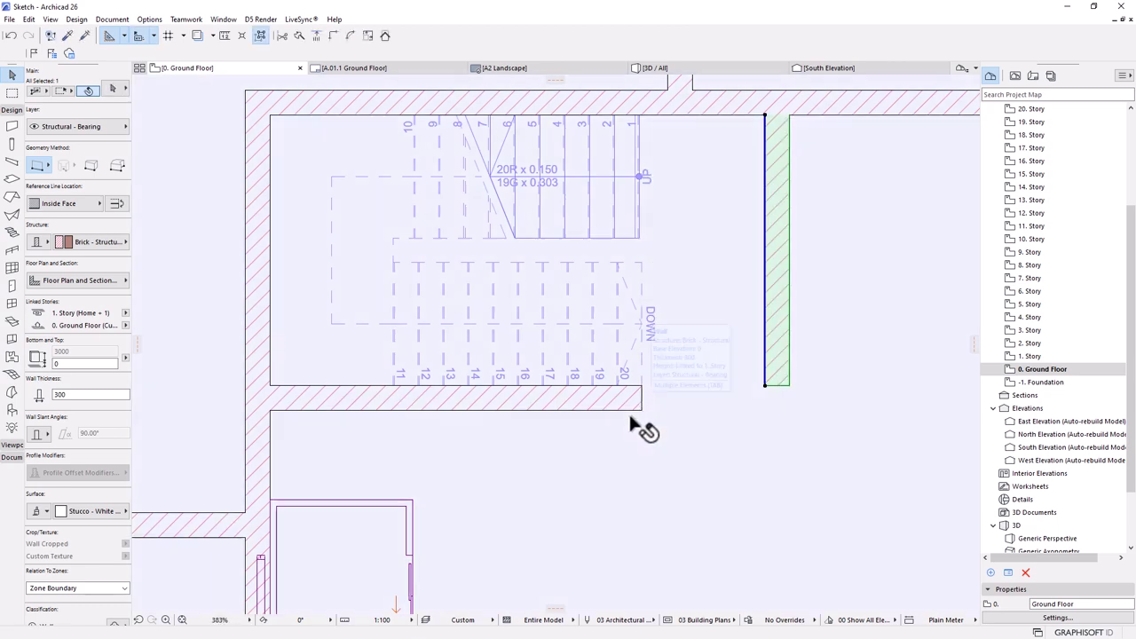
- Join the wall below the stair and the offset vertical wall into a closed corner, and clear the selection
click(636, 407)
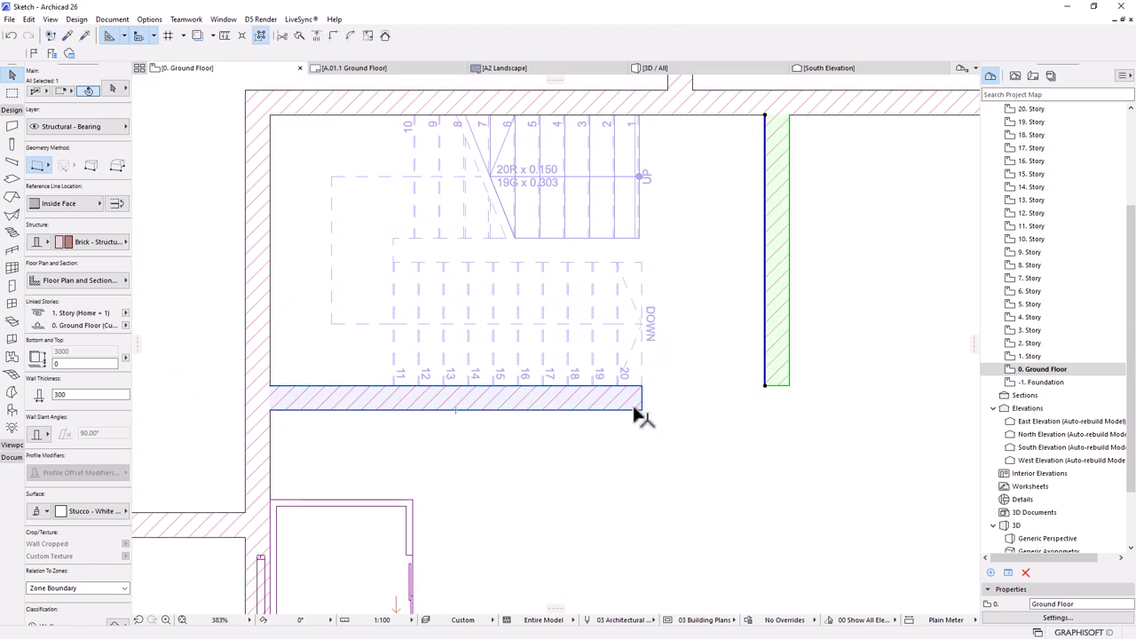
shift+click(635, 410)
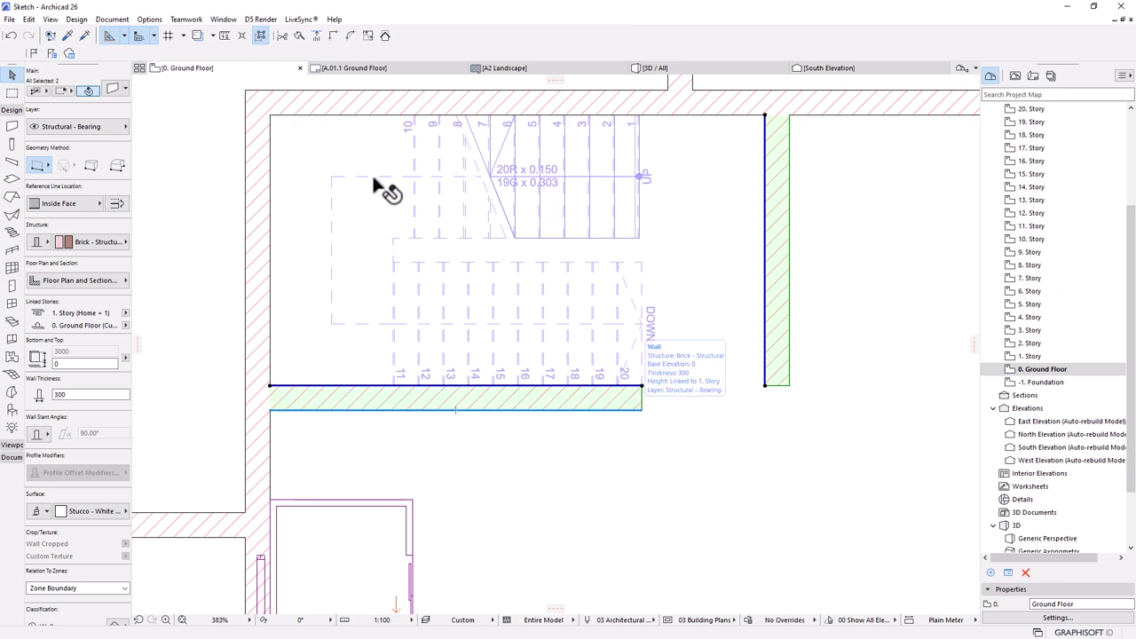
click(333, 37)
scroll(653, 239, down, 3)
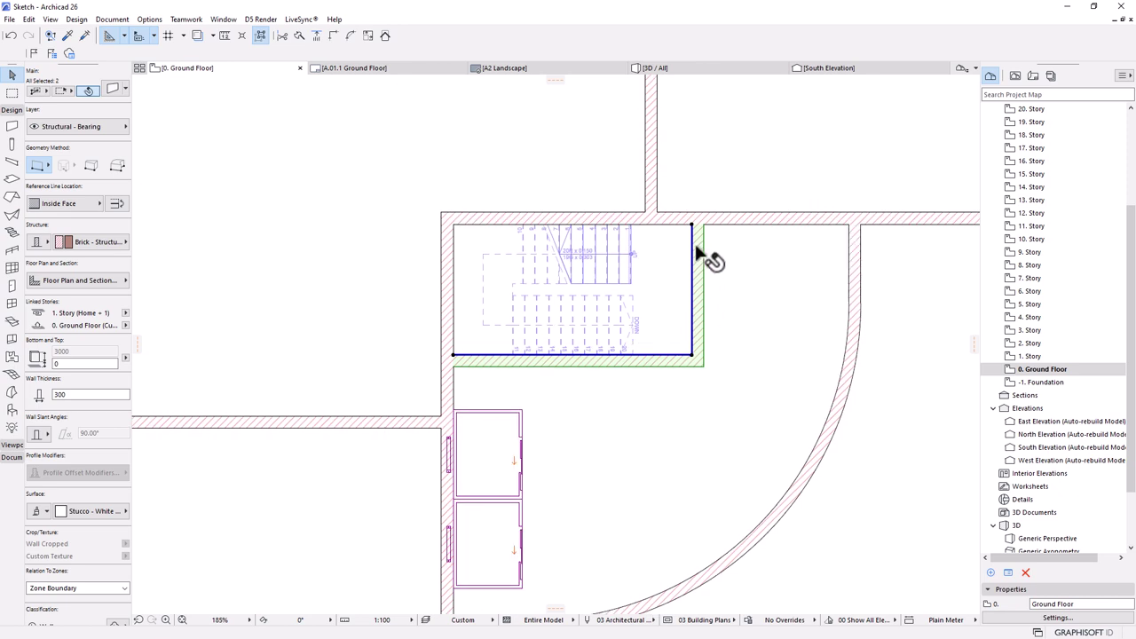
key(Escape)
scroll(584, 270, down, 4)
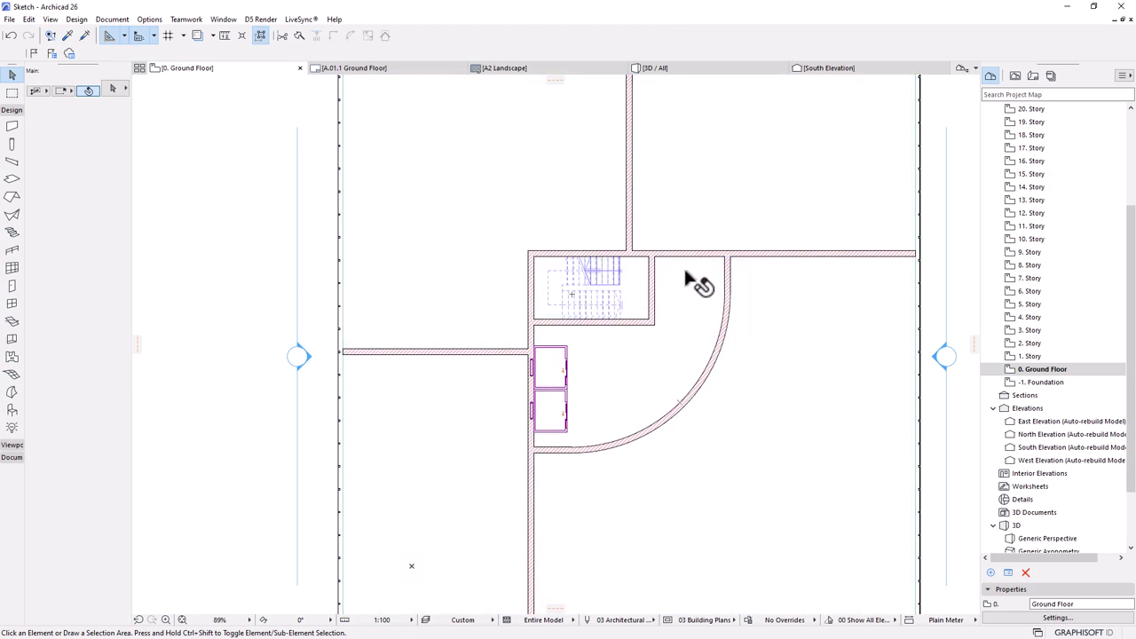
- Review the ground-floor partition layout and the space around the curved core wall
scroll(685, 279, down, 3)
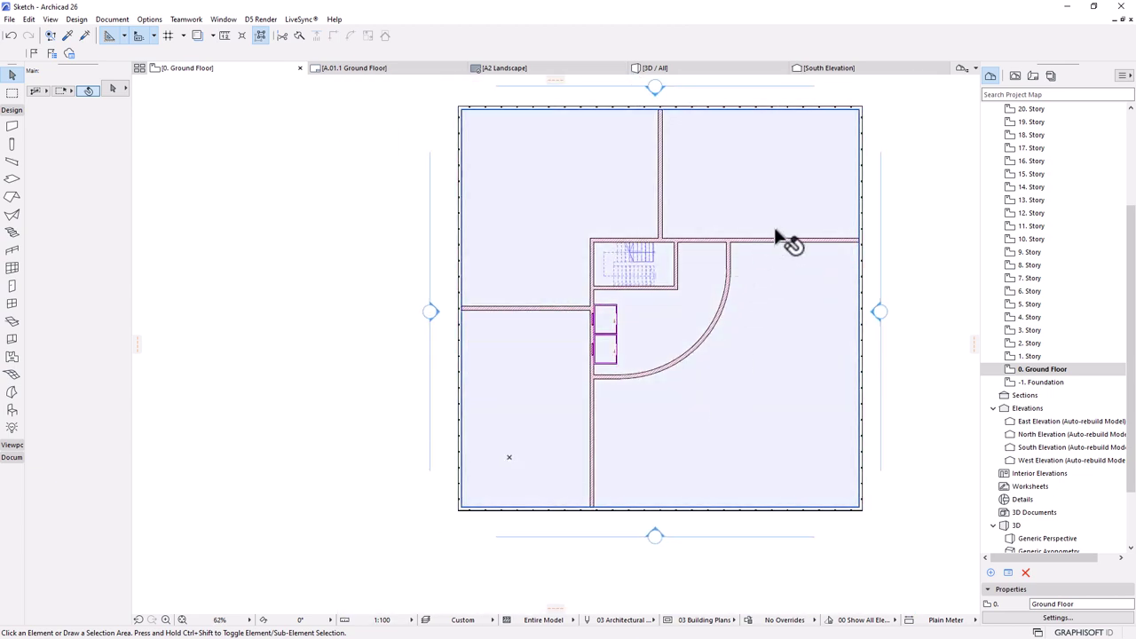
scroll(802, 196, up, 1)
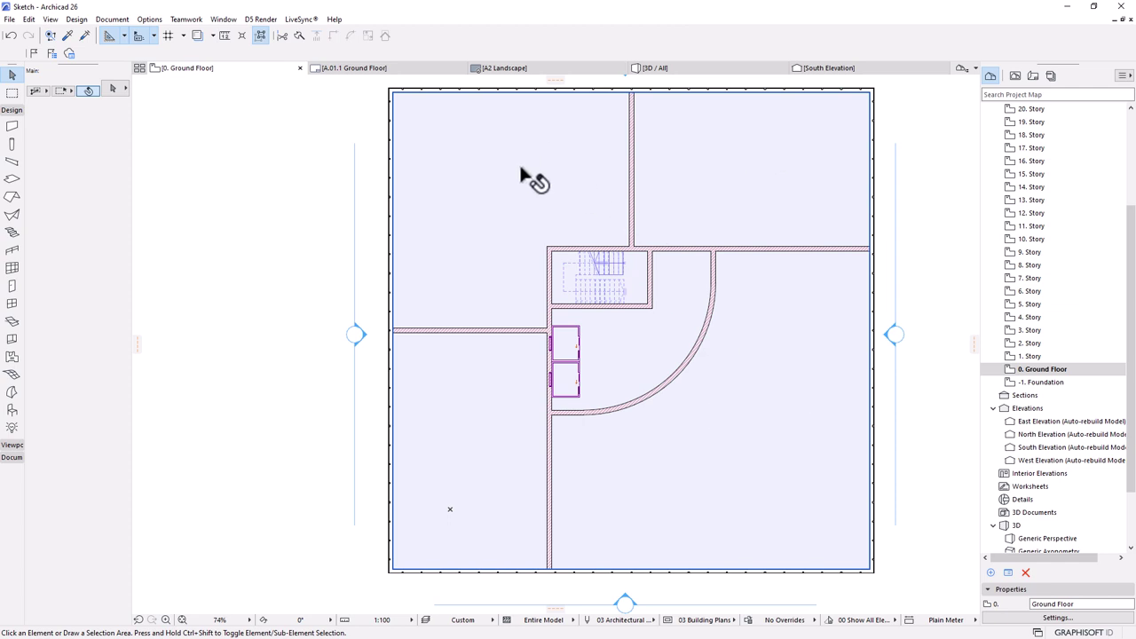
mouse_move(690, 281)
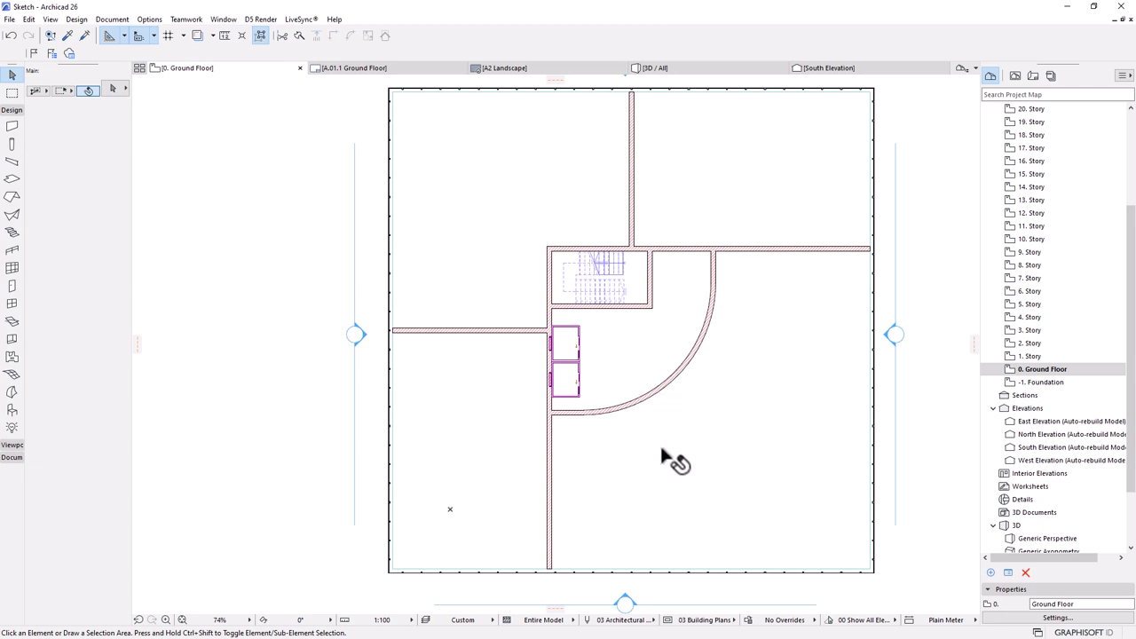
scroll(643, 416, down, 1)
scroll(654, 434, up, 2)
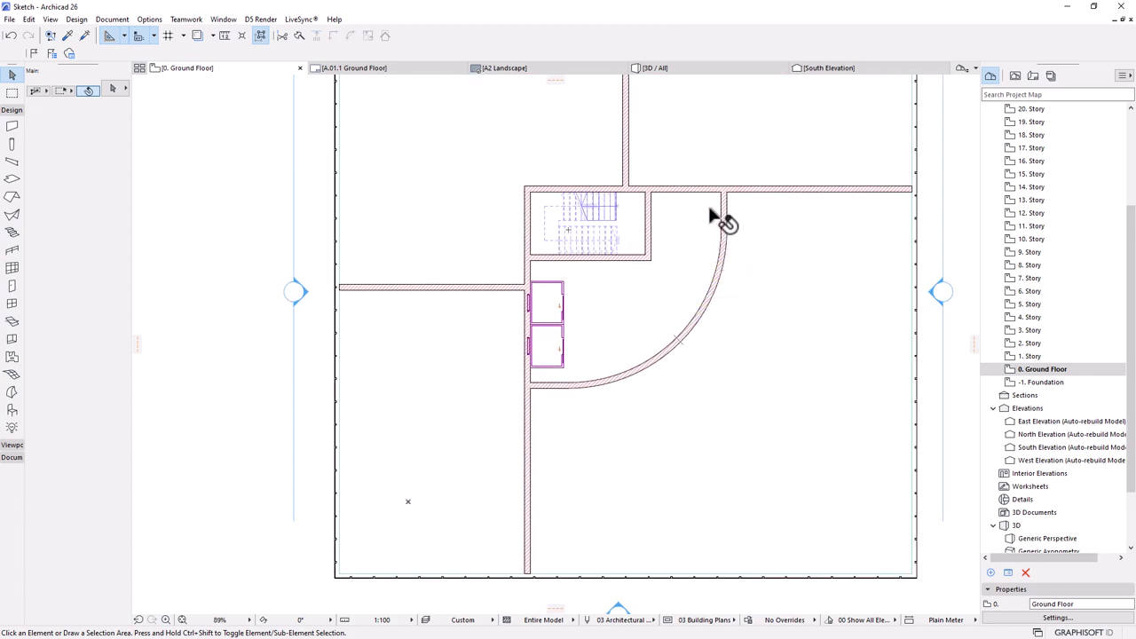
click(768, 204)
scroll(648, 203, up, 2)
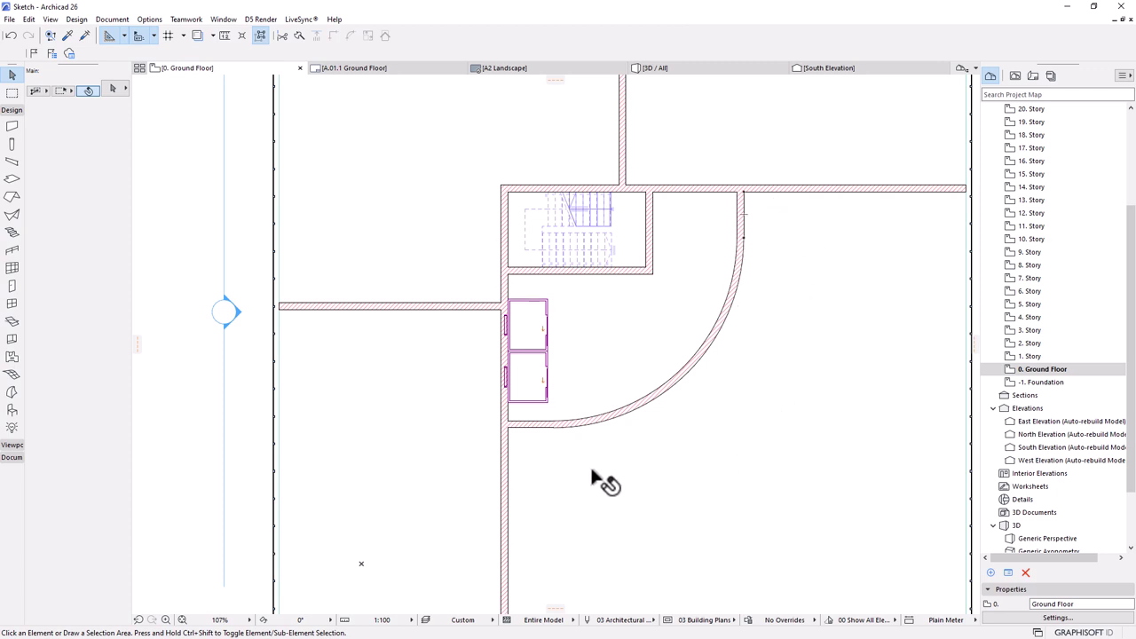
scroll(750, 286, down, 2)
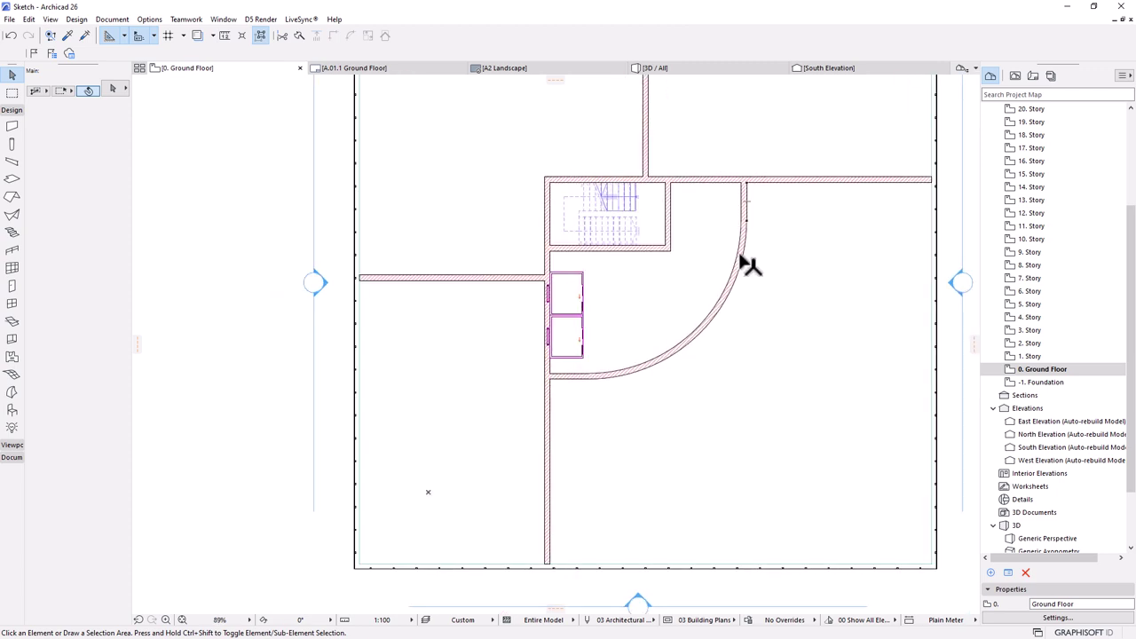
- Try to resize the curved segment of the core wall with a radius of 1500 mm, and undo that change
click(740, 257)
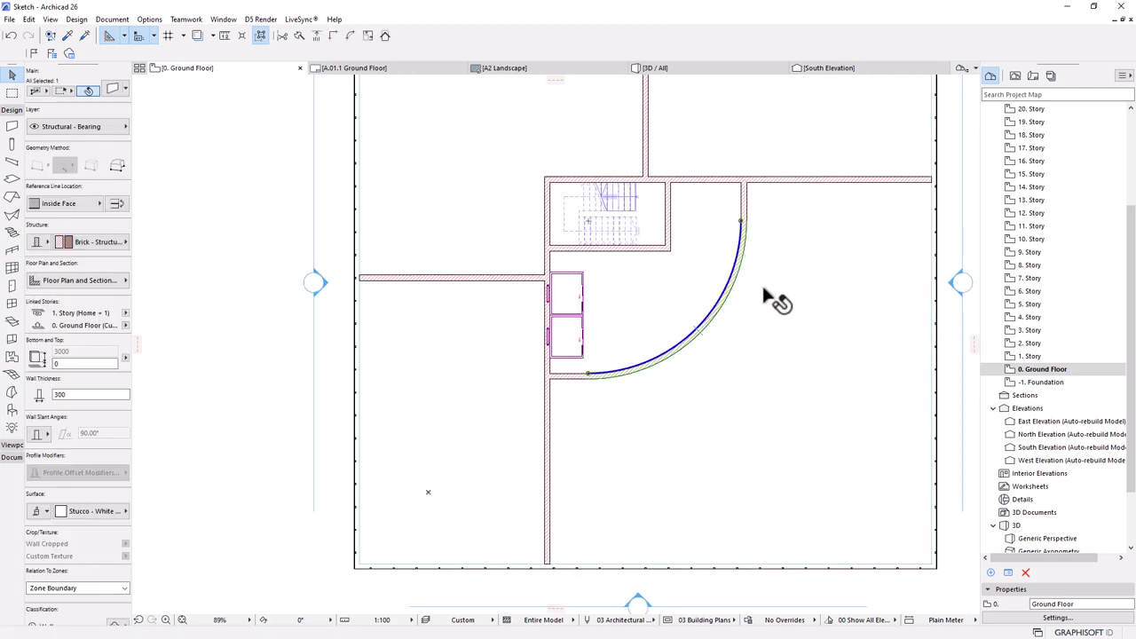
click(739, 236)
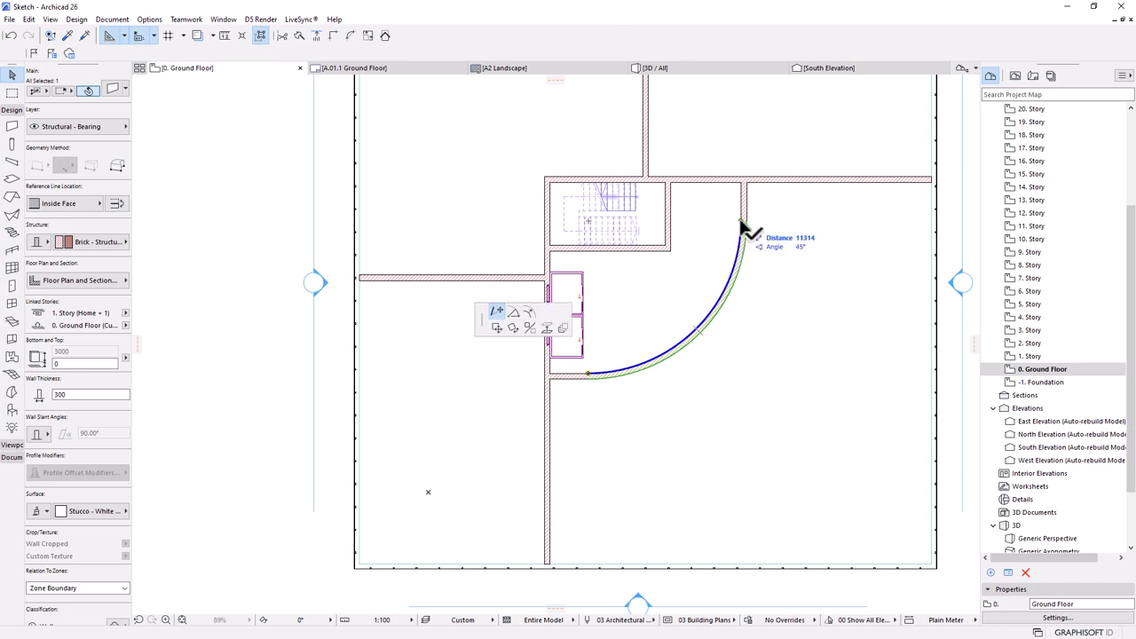
click(529, 312)
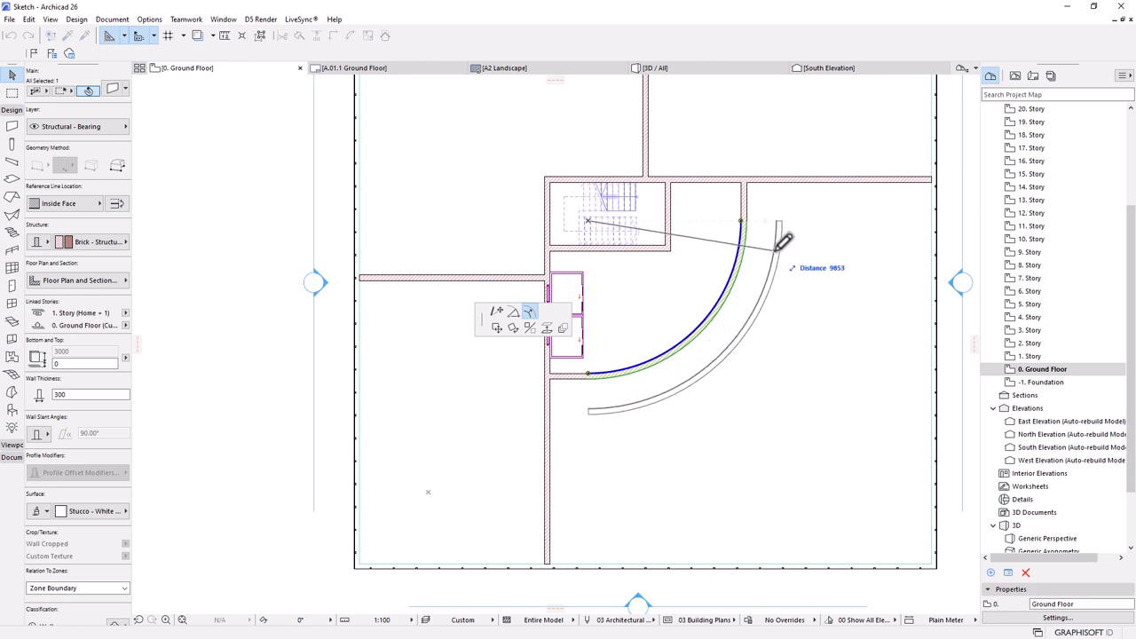
text(1500)
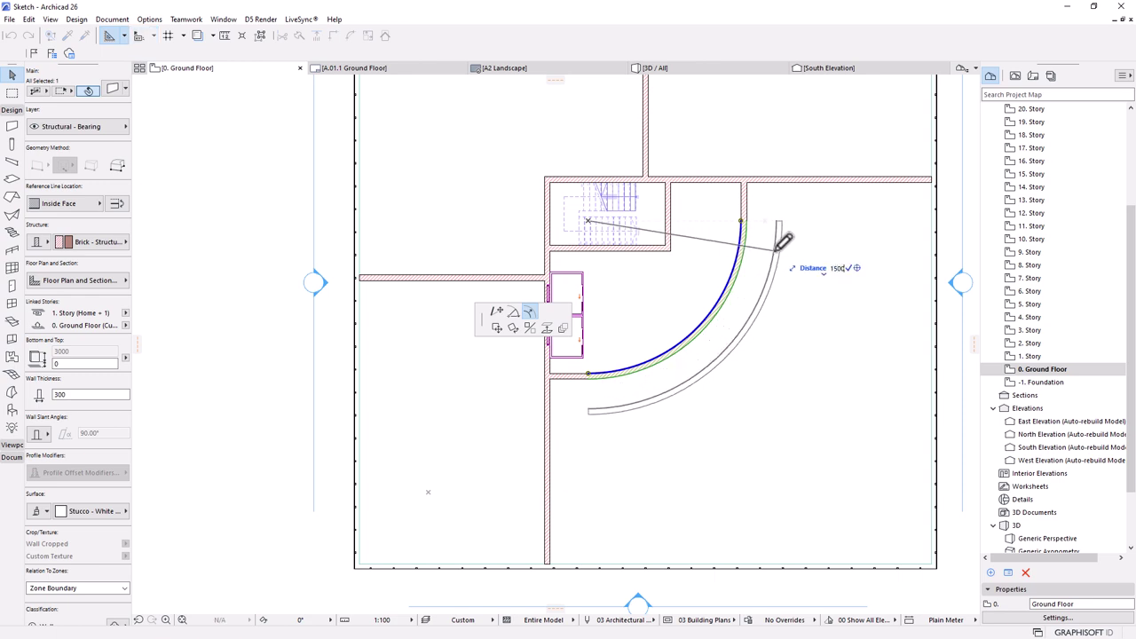
key(Return)
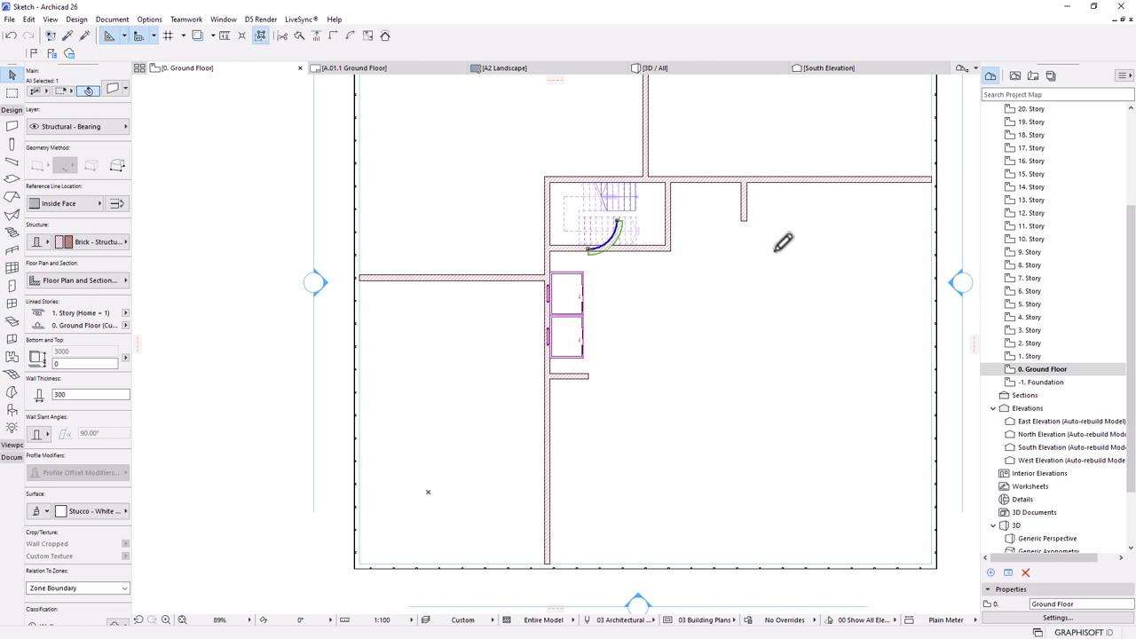
key(ctrl+z)
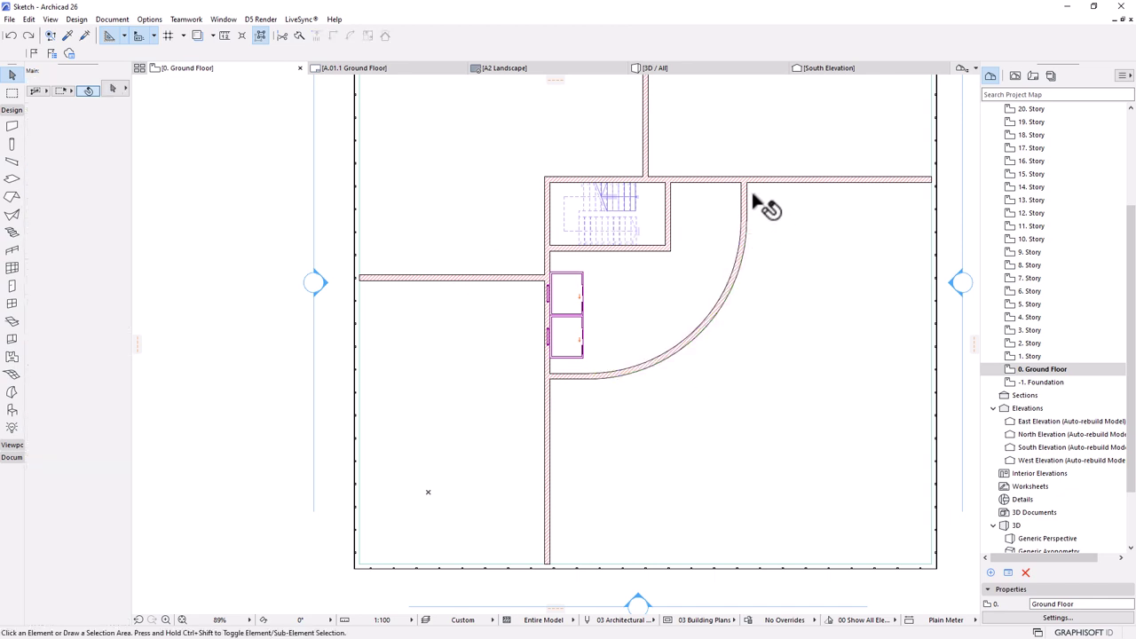
- Draw a three-segment polyline along the core wall's outer face, joining the two ends of its curved part with a straight diagonal
click(12, 457)
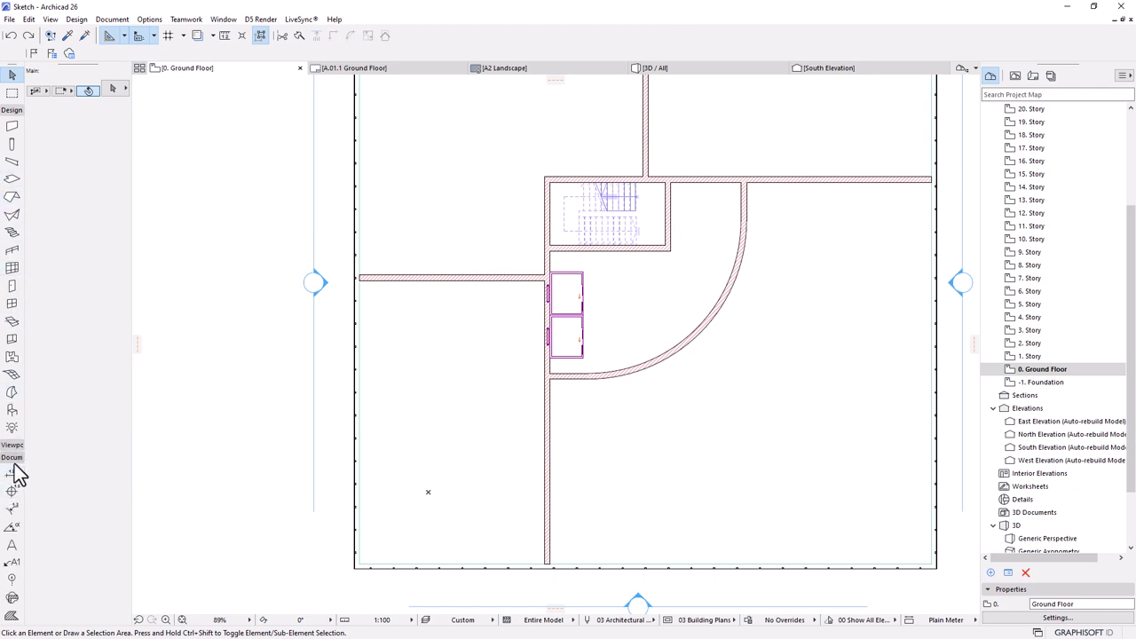
click(12, 111)
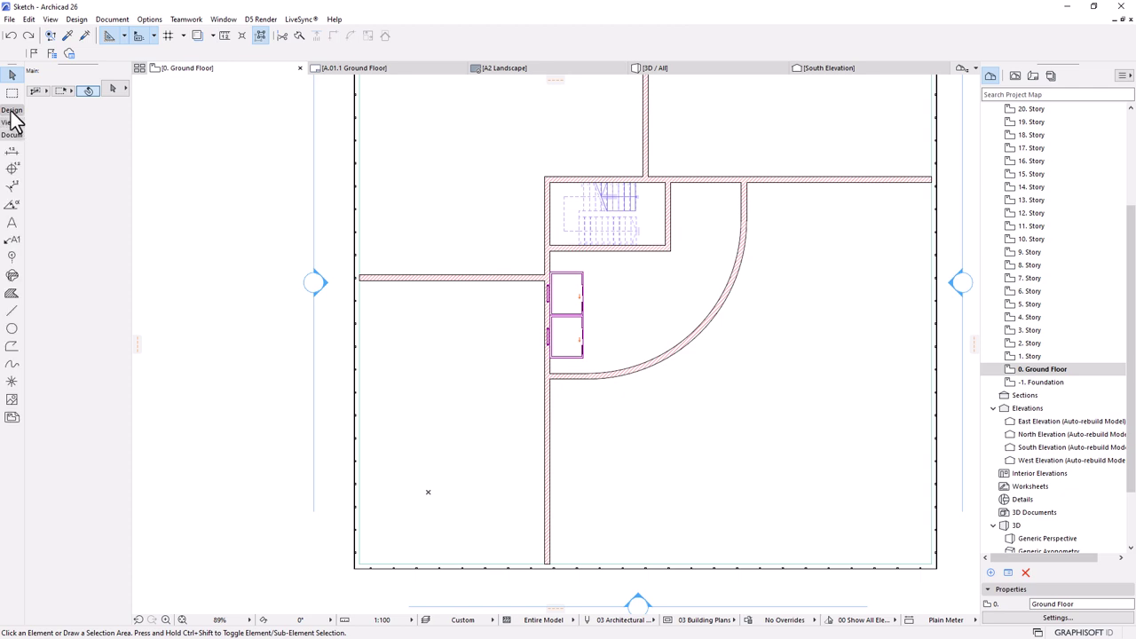
click(13, 346)
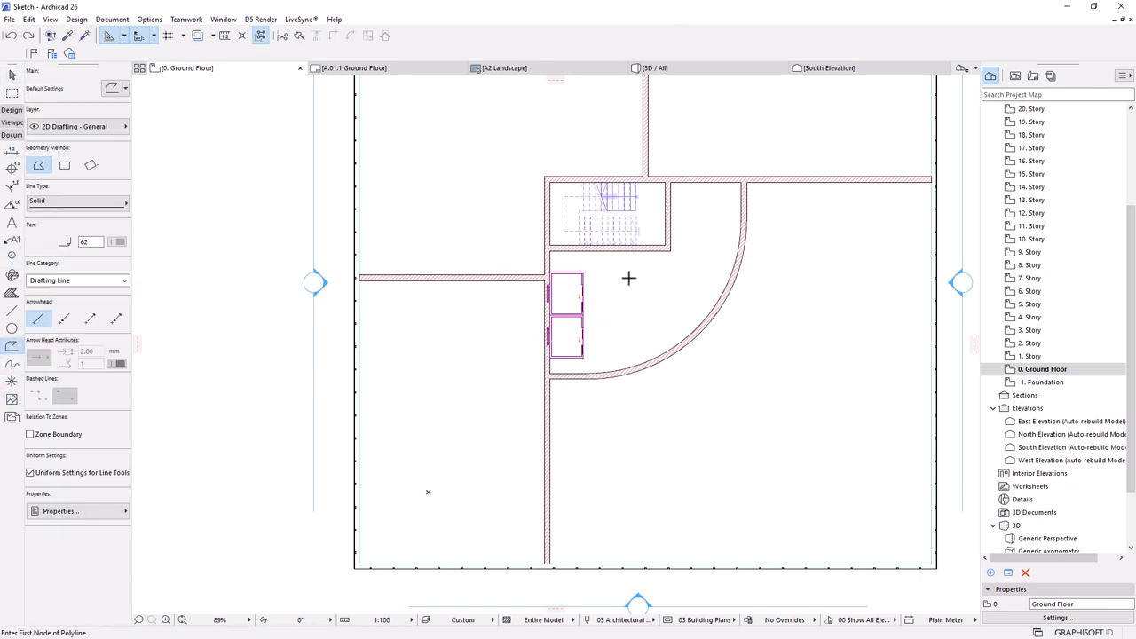
click(745, 182)
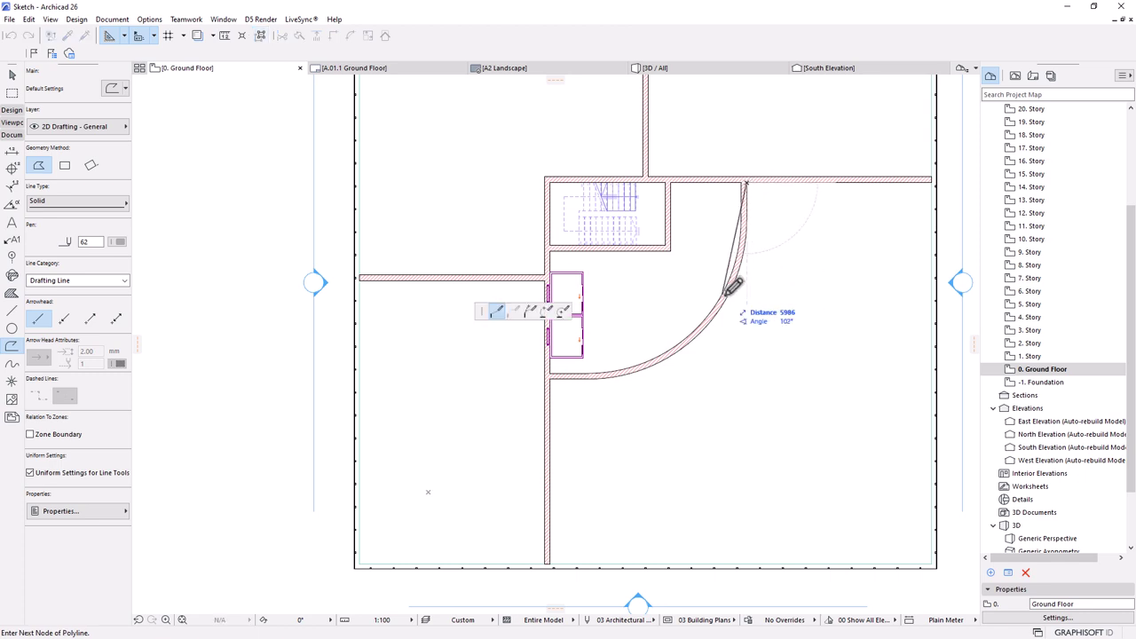
click(746, 221)
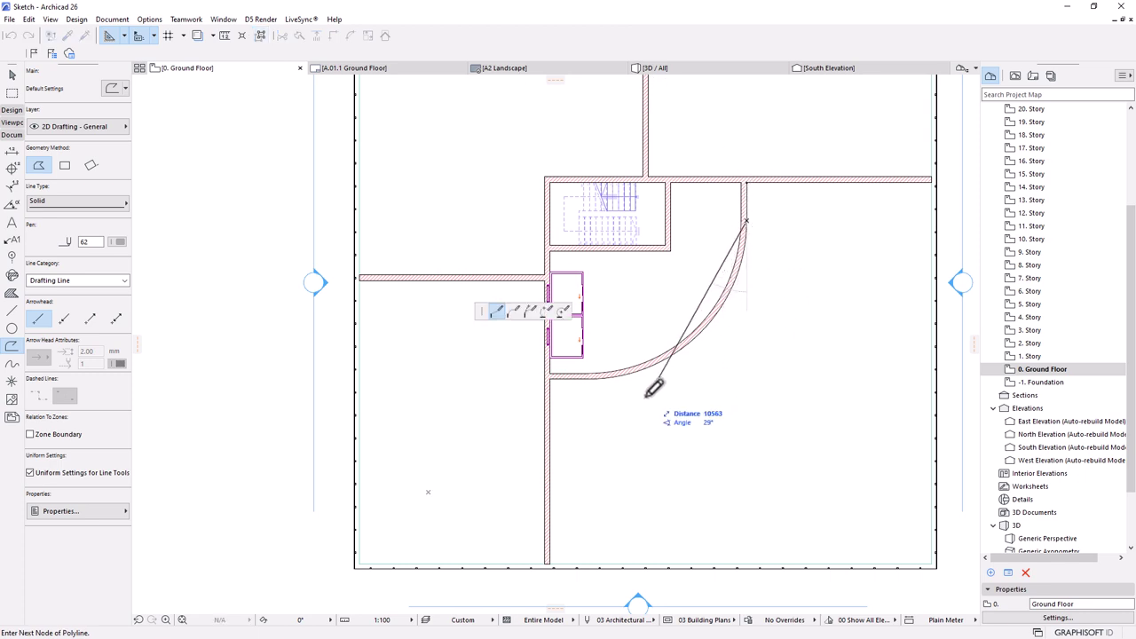
click(587, 378)
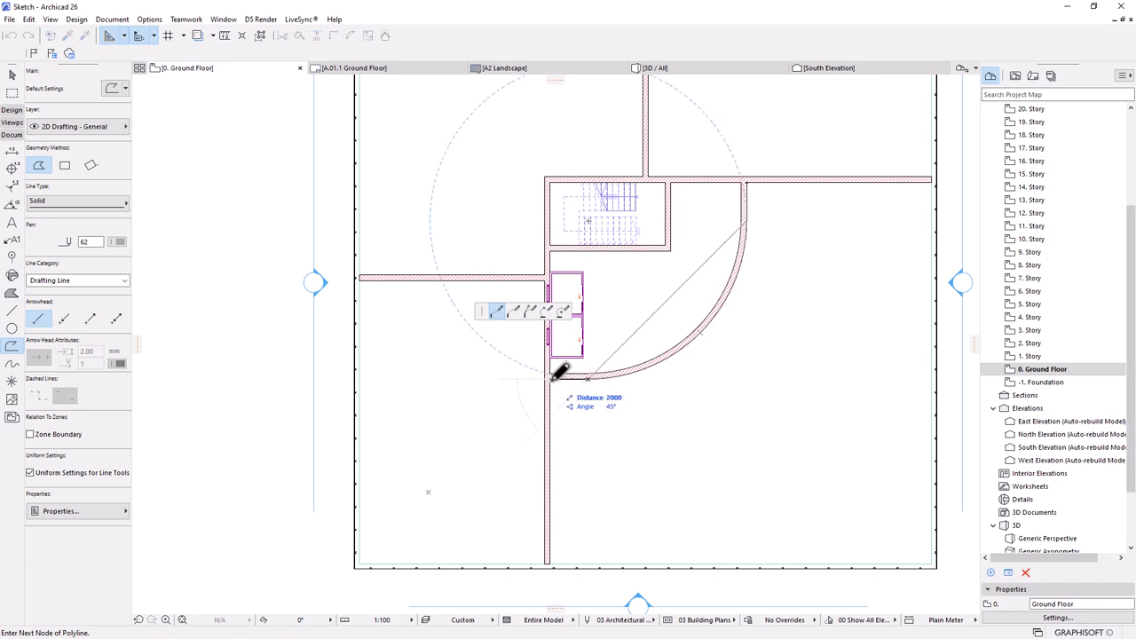
double_click(556, 377)
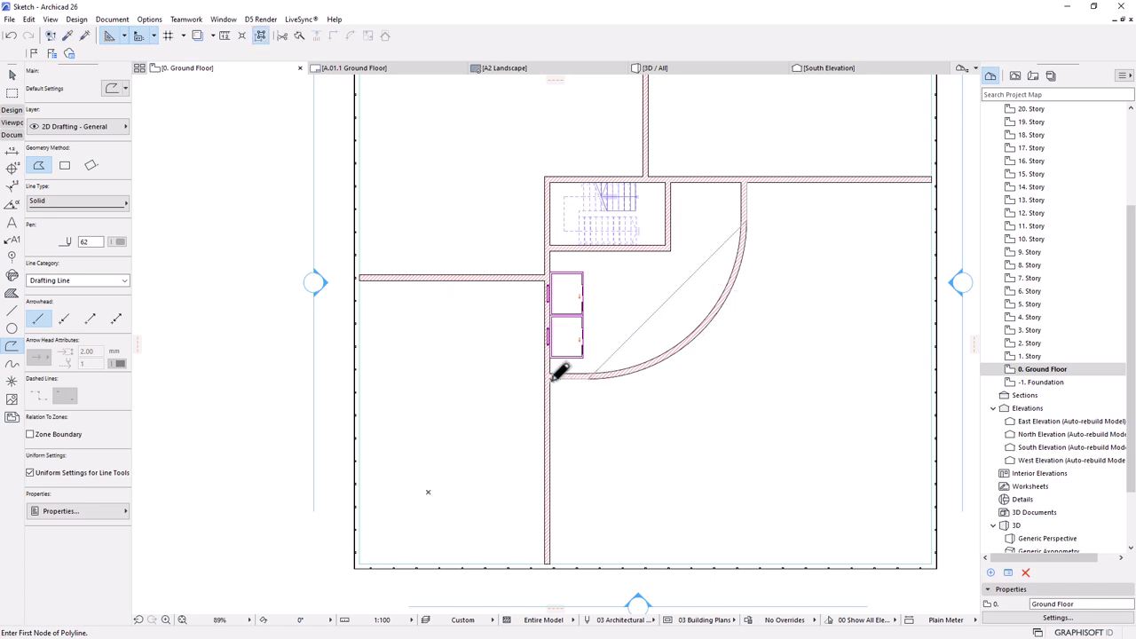
- Bend the polyline's diagonal segment into an arc that follows the curved wall's outer face
shift+click(697, 270)
click(697, 282)
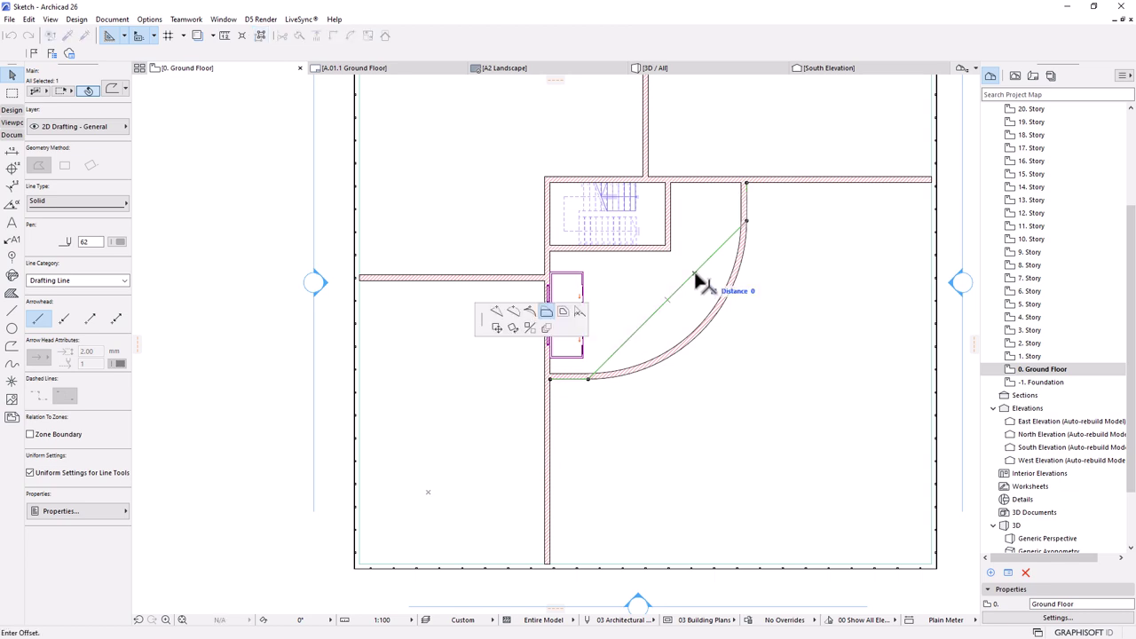
click(514, 314)
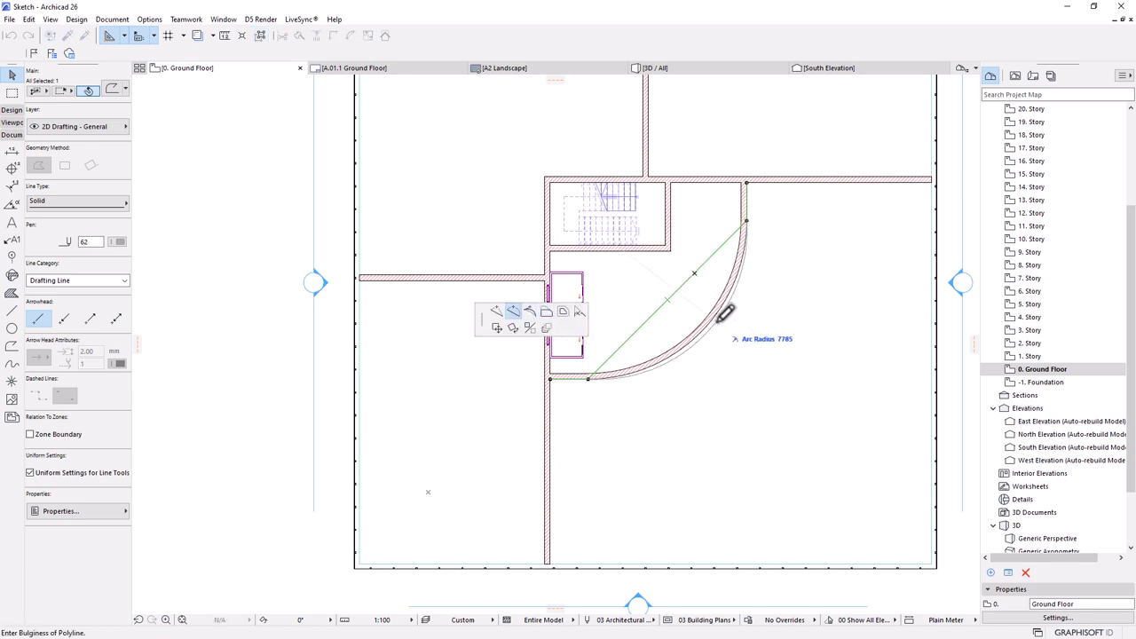
click(728, 301)
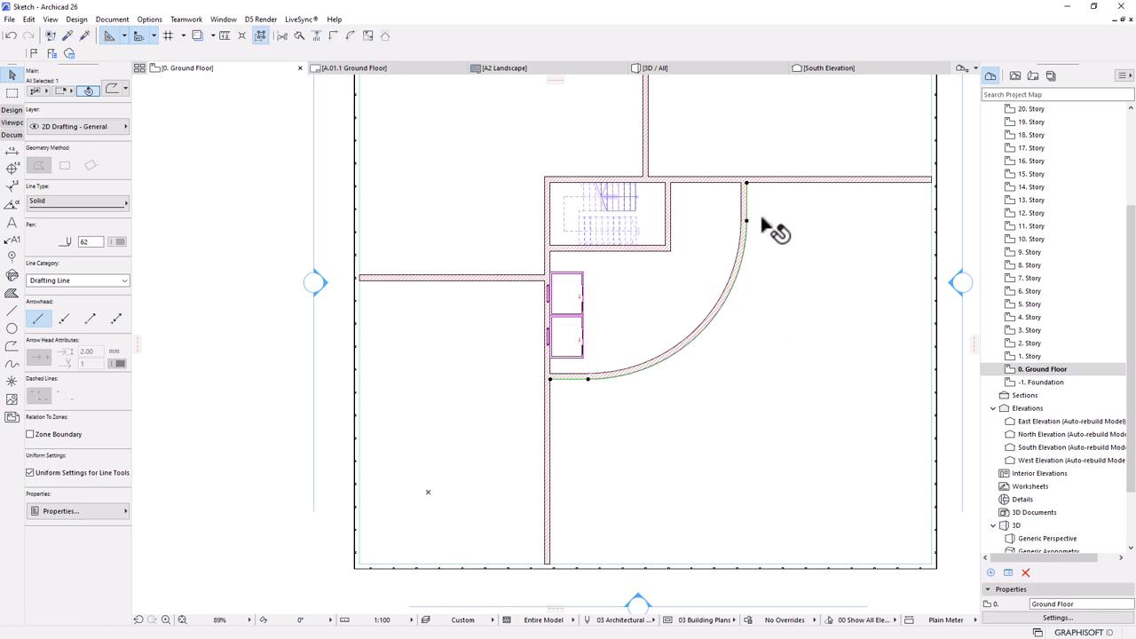
- Offset the whole polyline 1500 mm outward from the curved core wall, and clear the selection
click(747, 183)
click(732, 275)
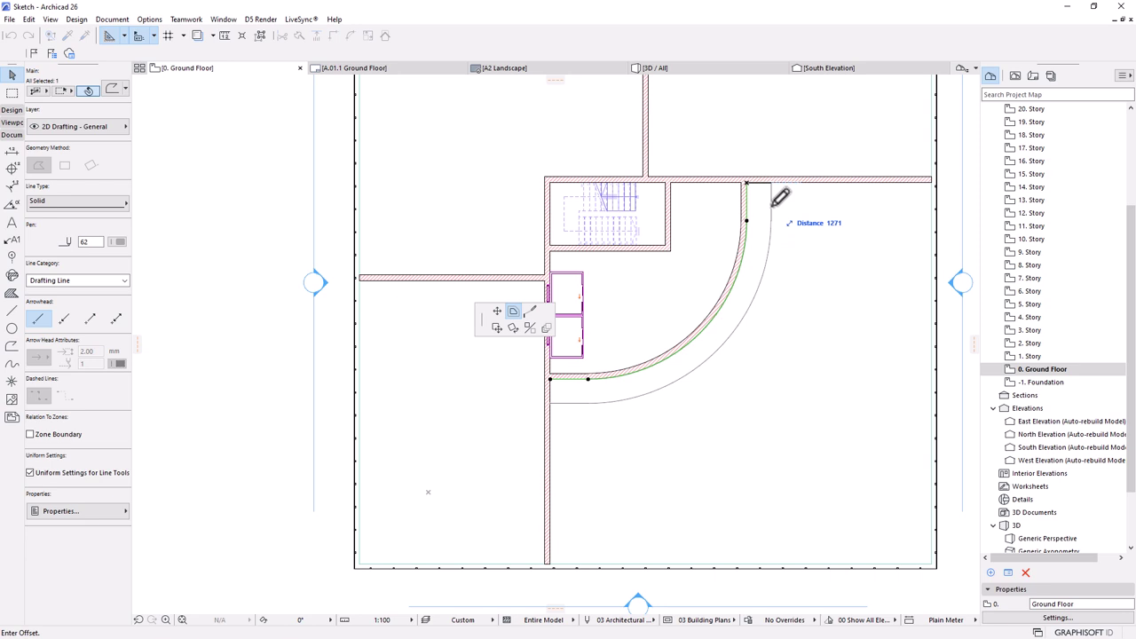
text(1500)
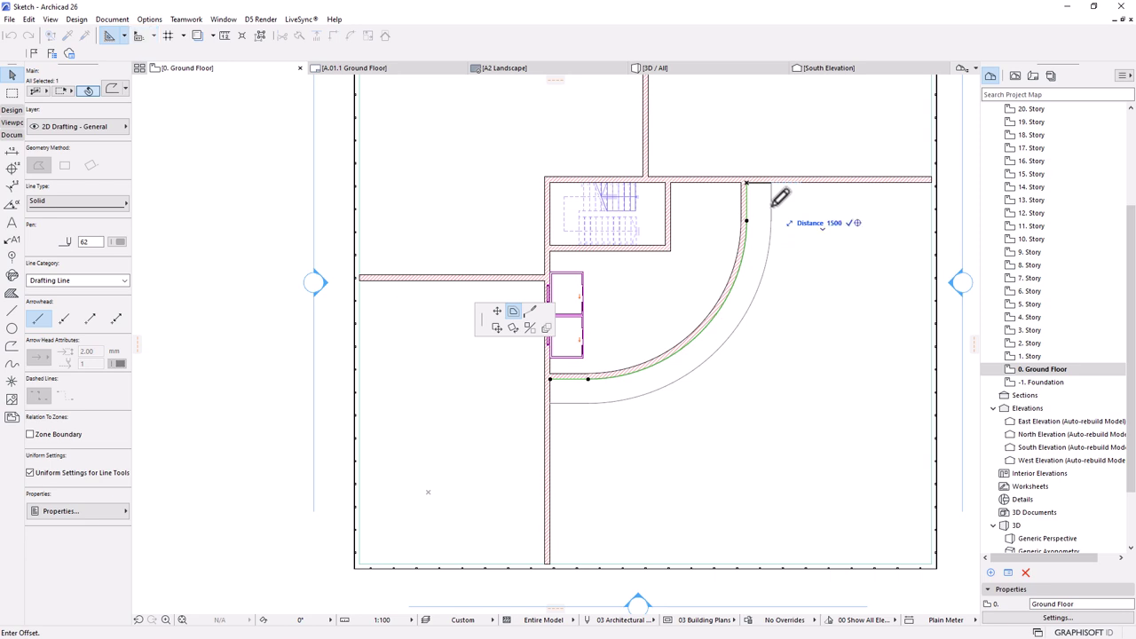
key(Return)
key(Escape)
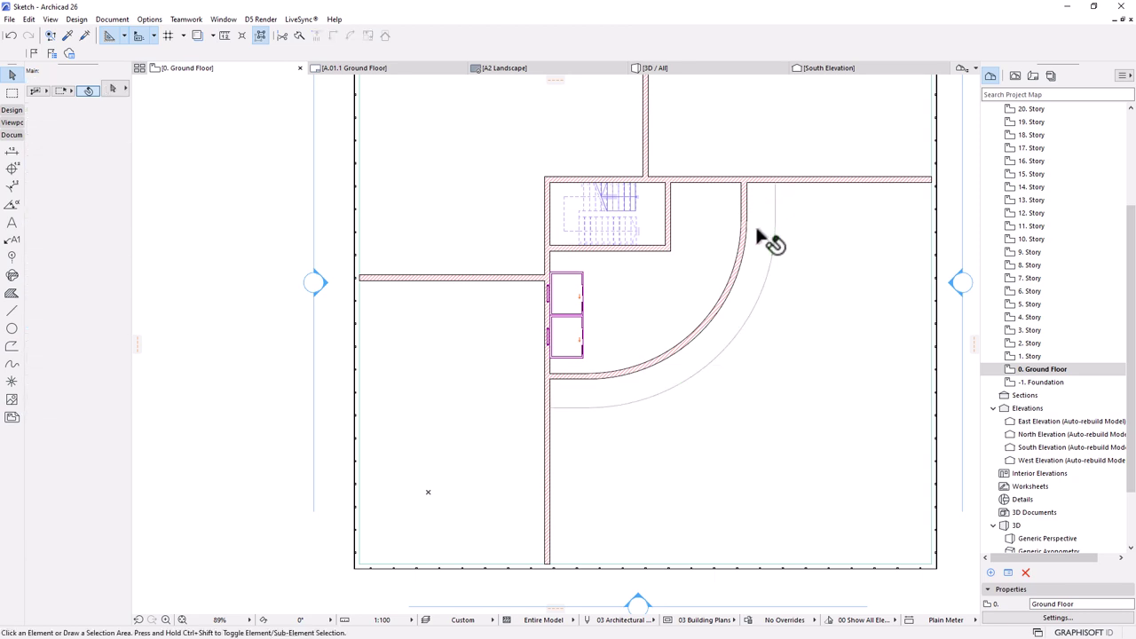
- Create walls along the offset polyline with the Magic Wand, using the settings of the existing 300 mm brick core wall
alt+click(701, 328)
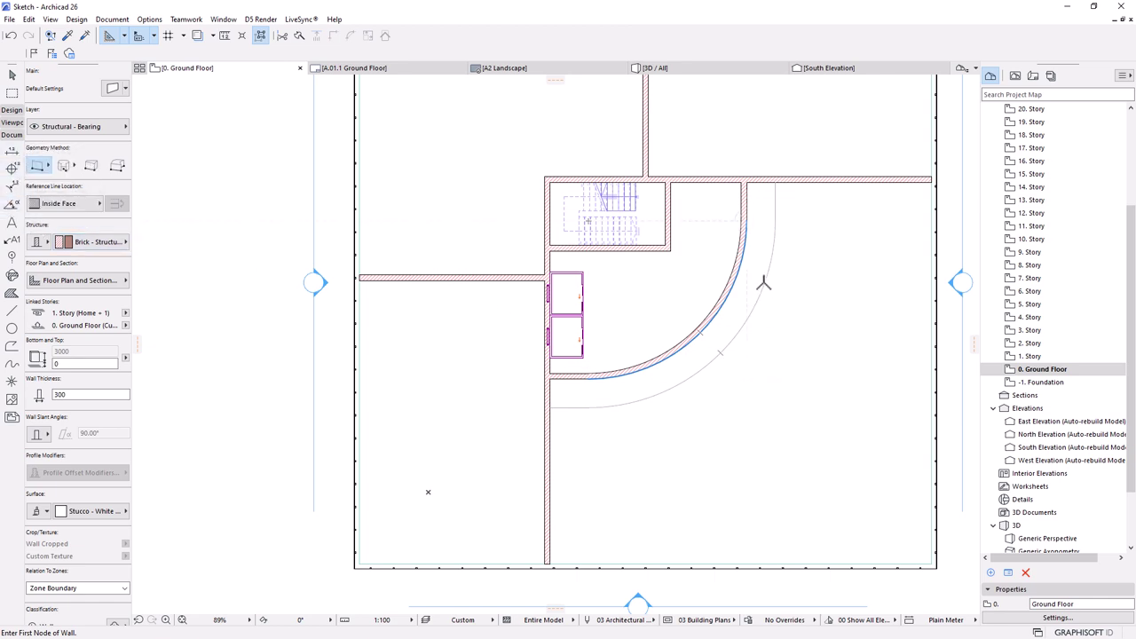
key(space)
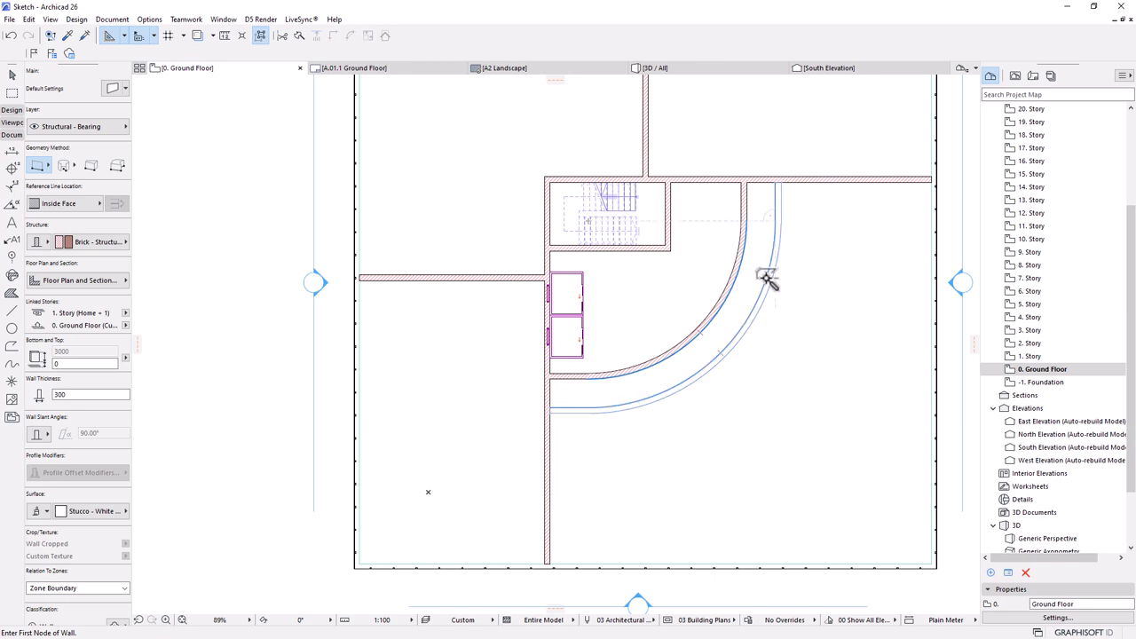
click(767, 280)
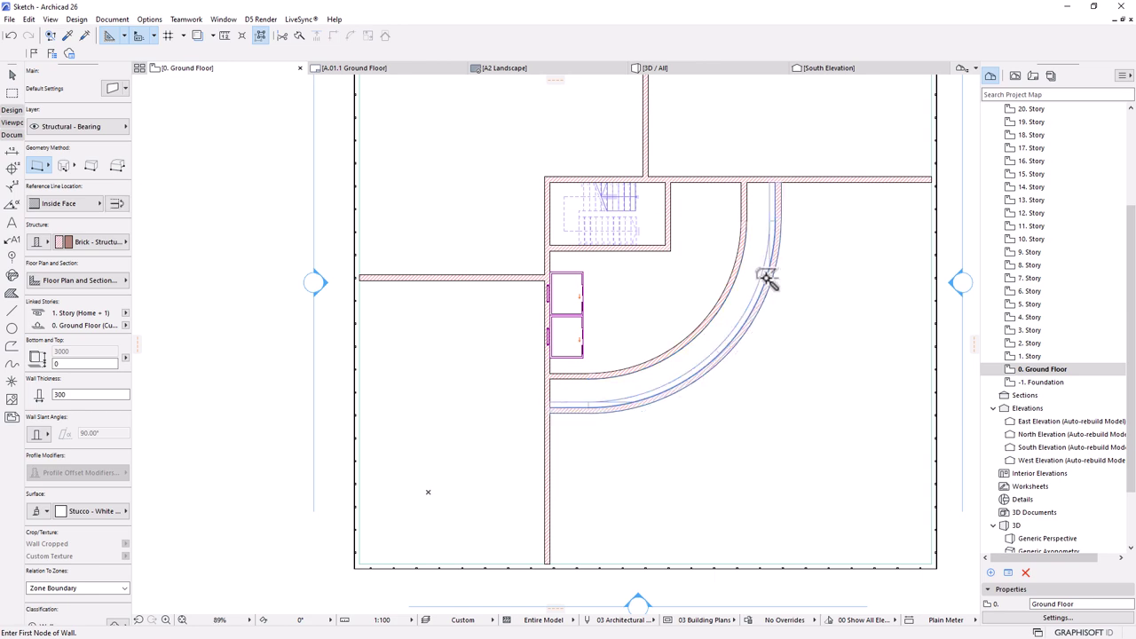
key(Escape)
- Select all three segments of the inner curved core wall, the two straight ends and the arc, and delete them
scroll(726, 309, up, 2)
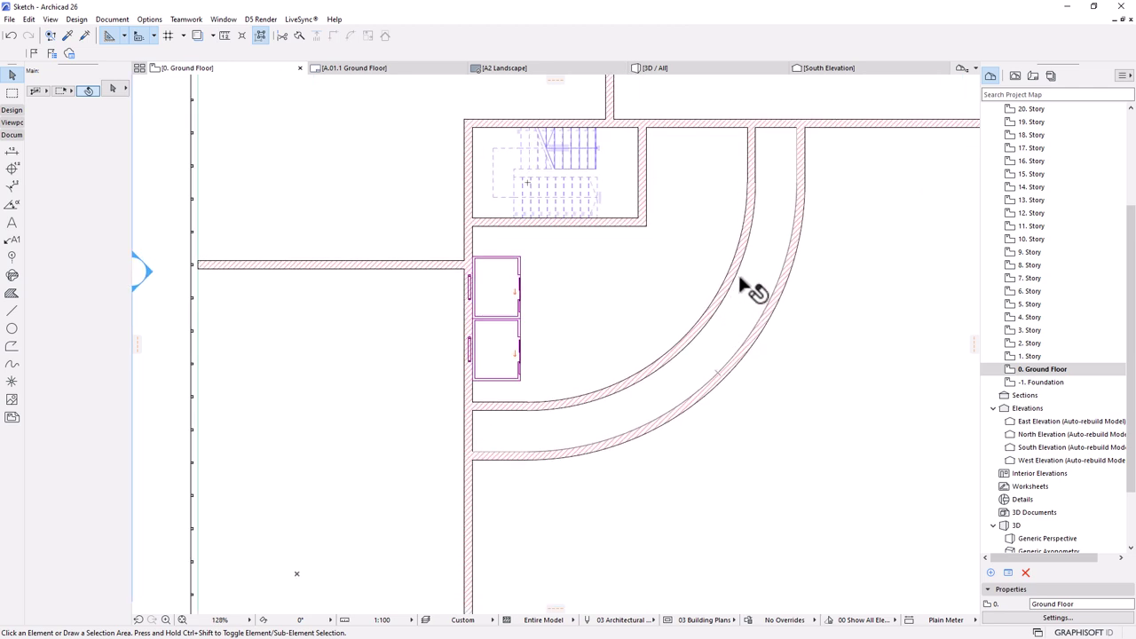
click(724, 277)
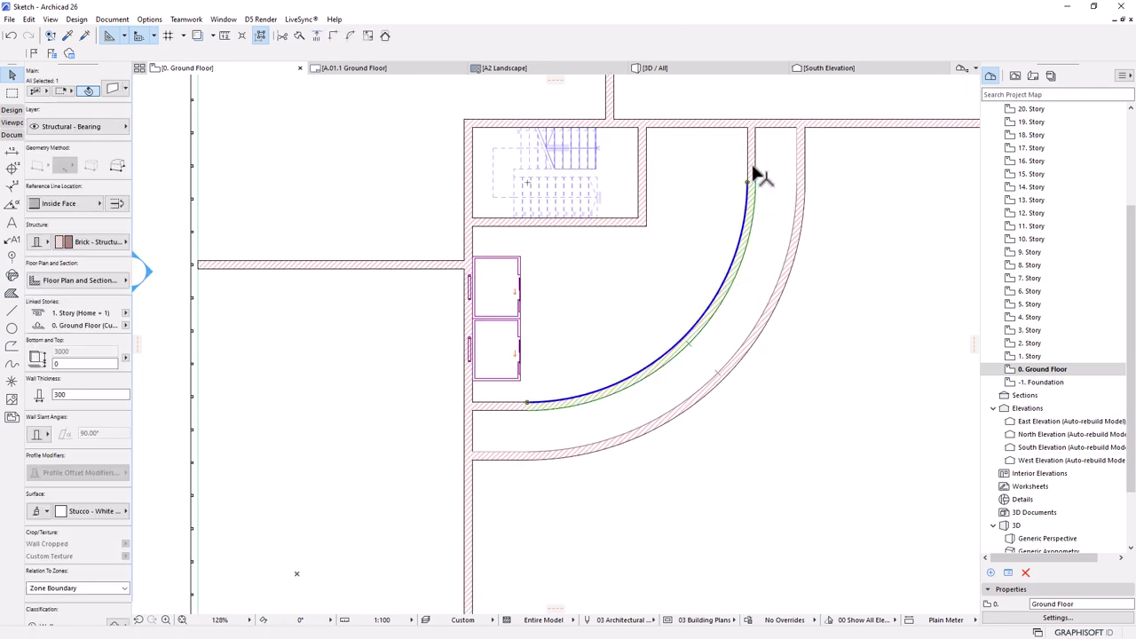
click(768, 286)
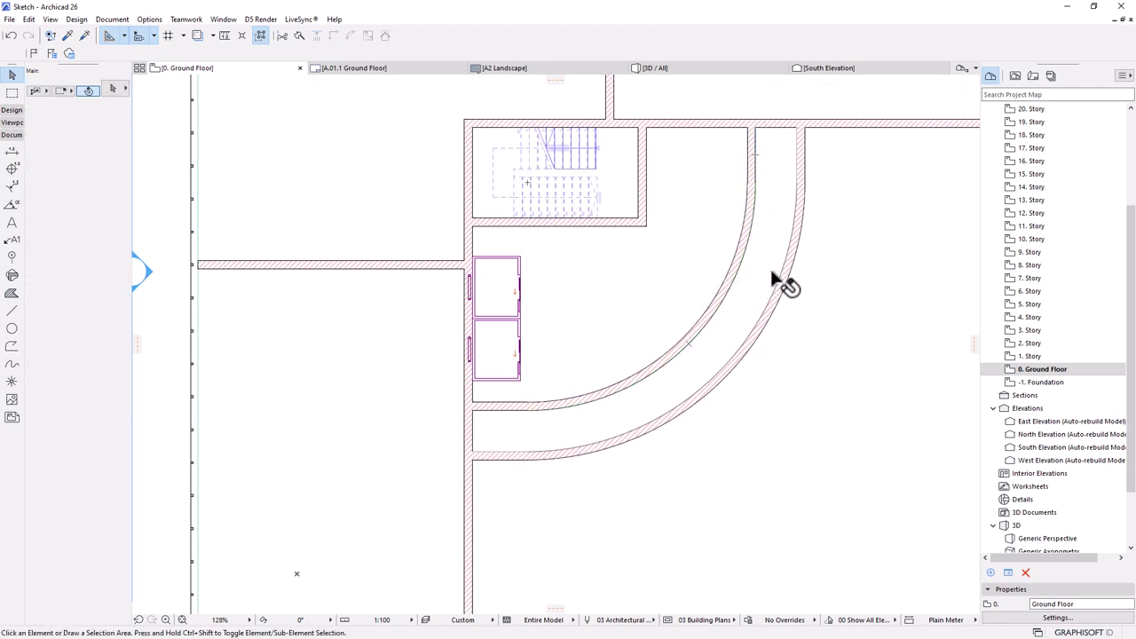
click(793, 253)
click(749, 177)
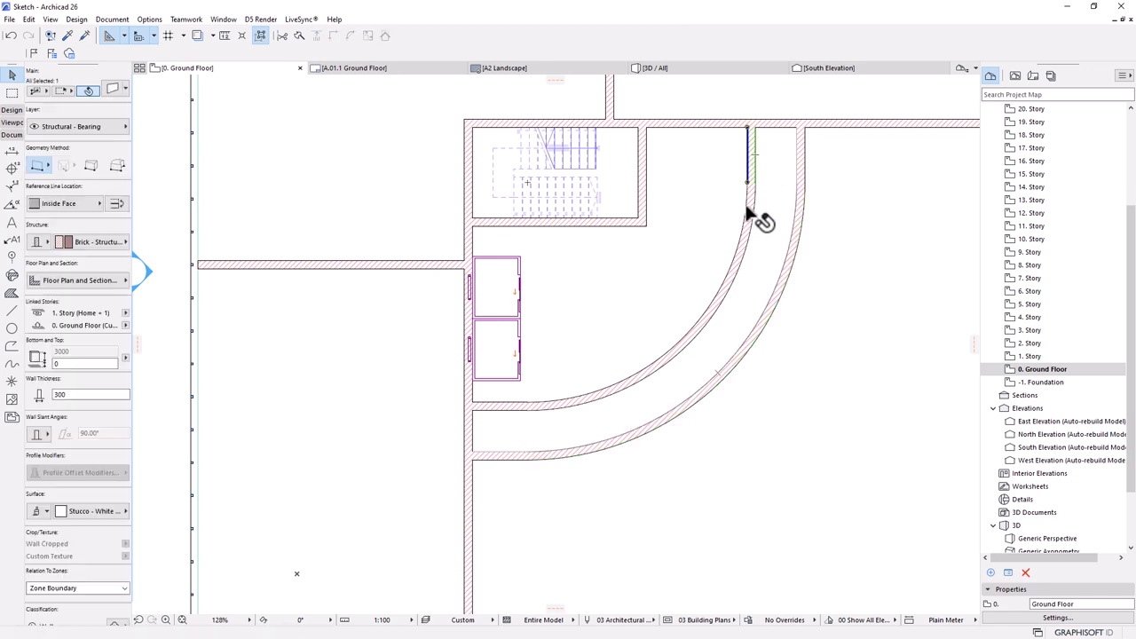
click(259, 37)
click(751, 173)
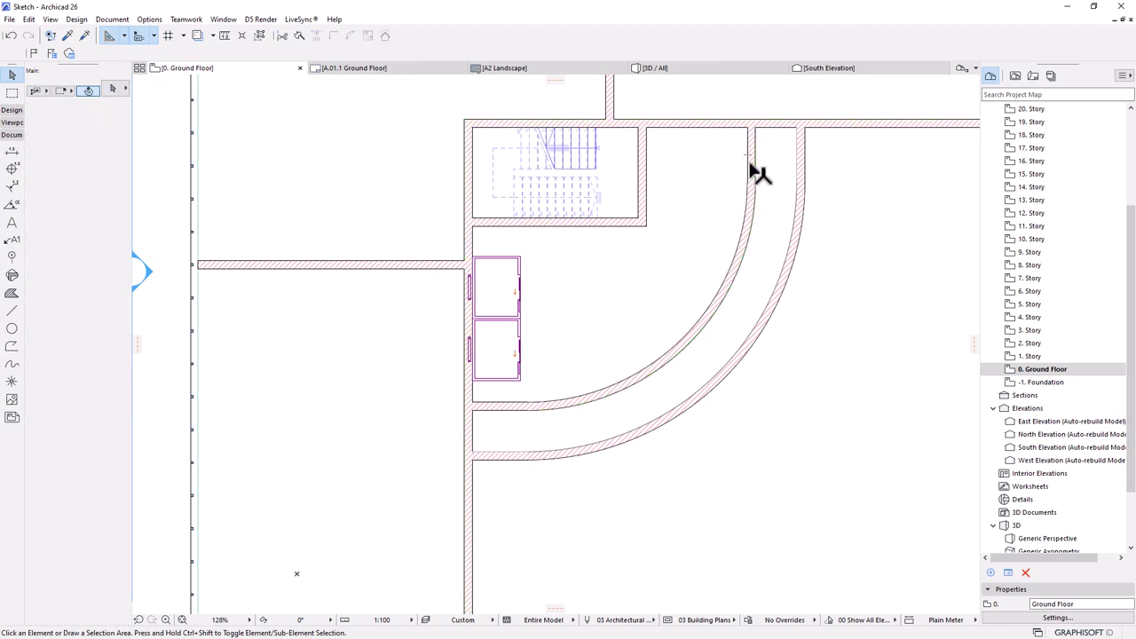
click(258, 36)
click(744, 251)
shift+click(740, 275)
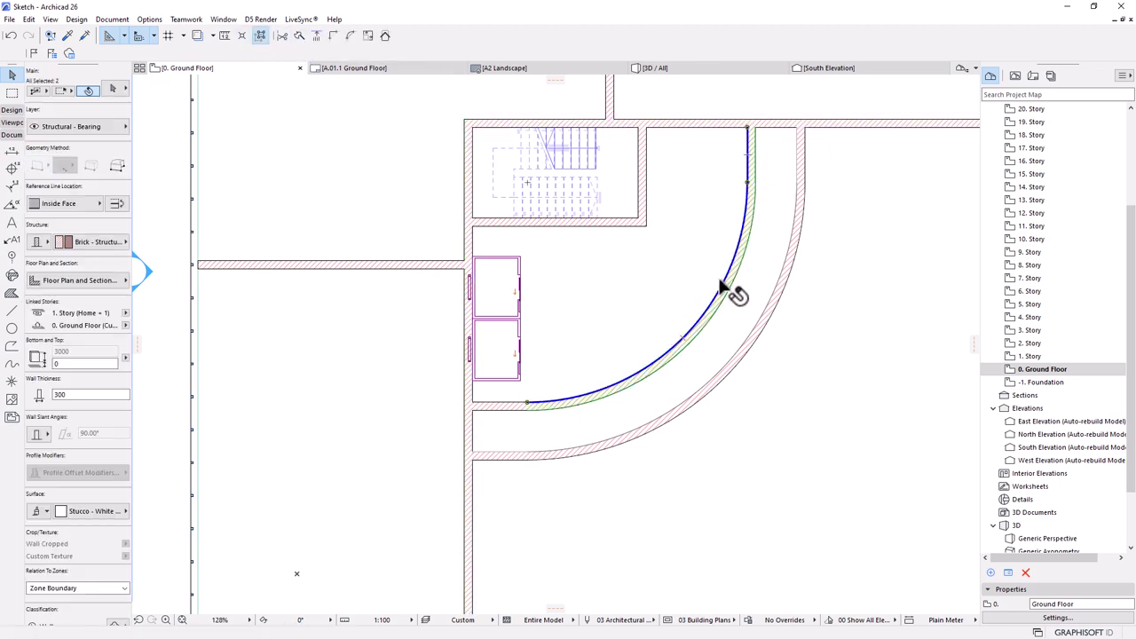
shift+click(518, 409)
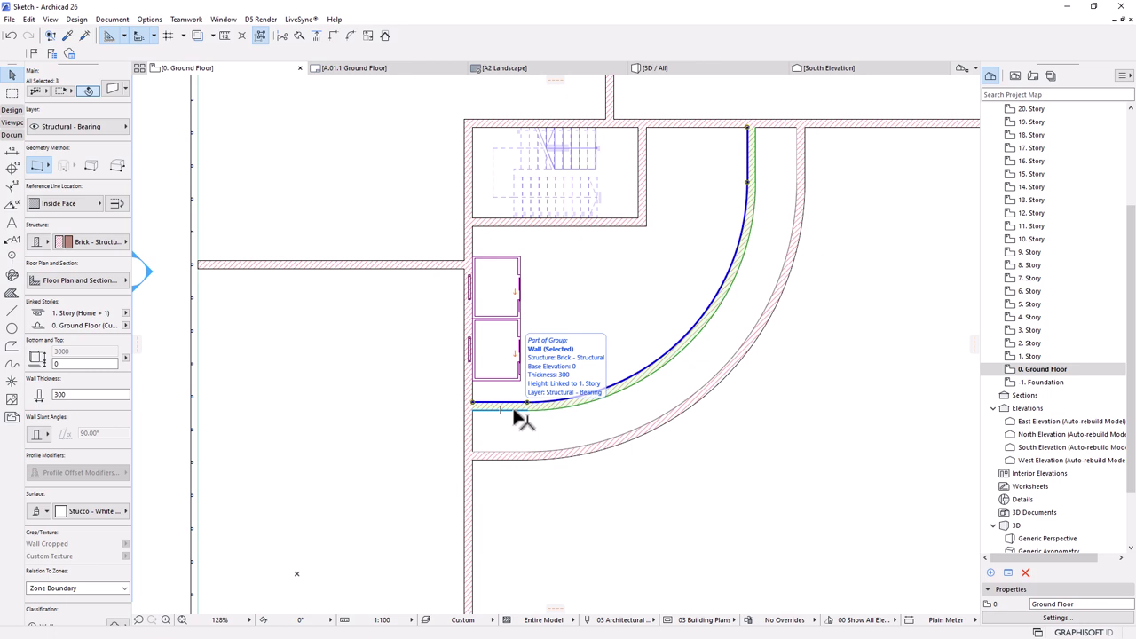
key(Escape)
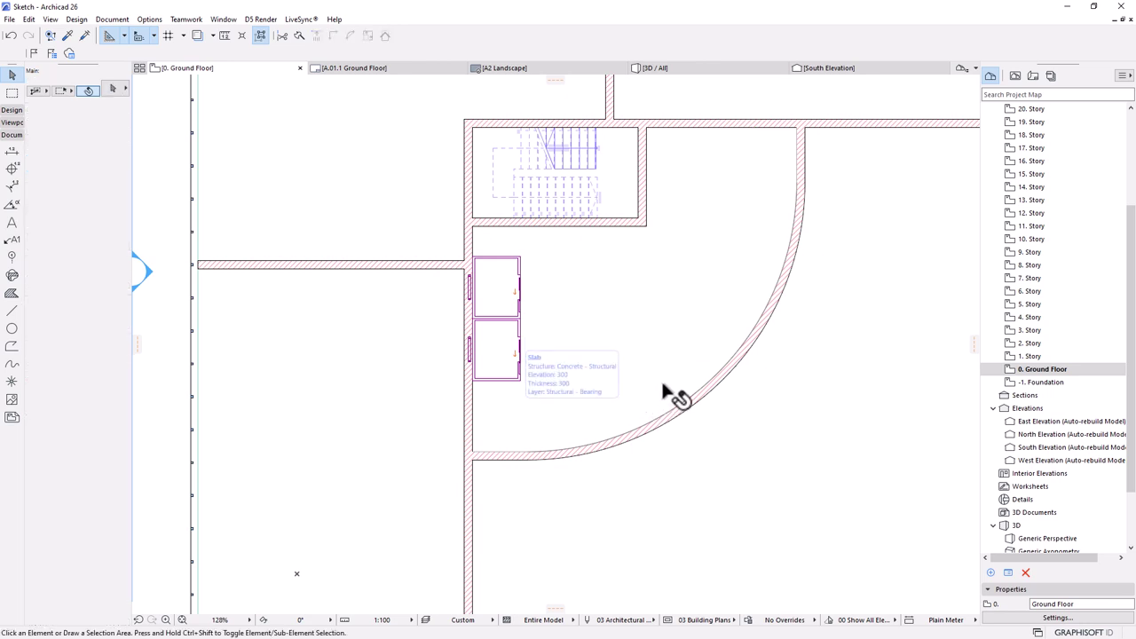
- Offset the polyline along the remaining curved wall 1500 mm inward toward the elevators, and clear the selection
click(795, 262)
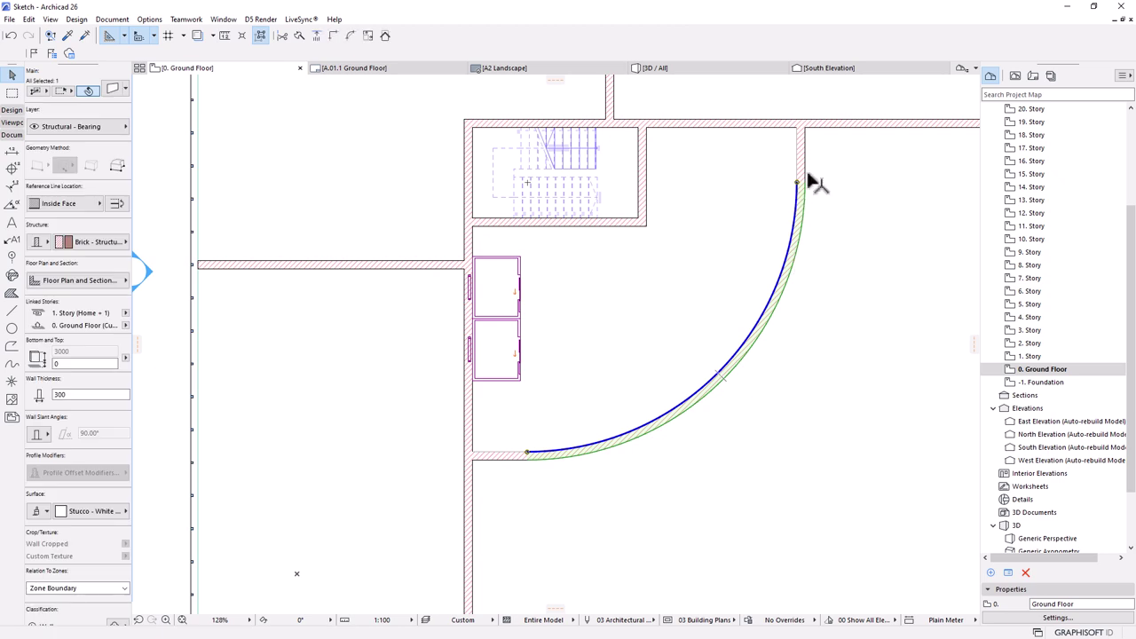
key(Escape)
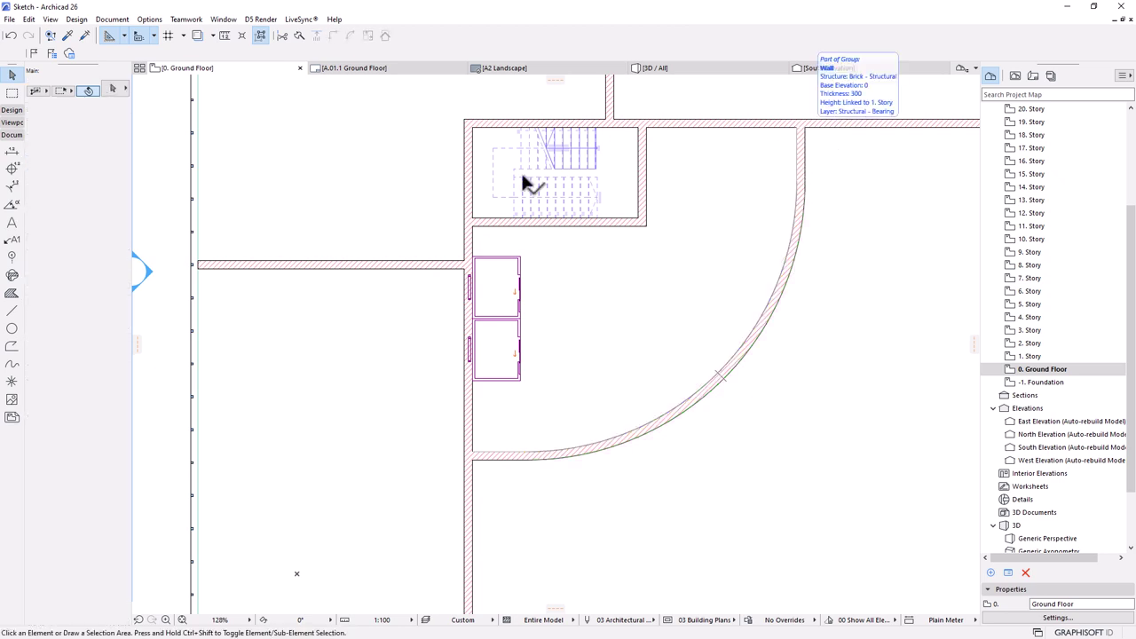
click(11, 347)
click(360, 347)
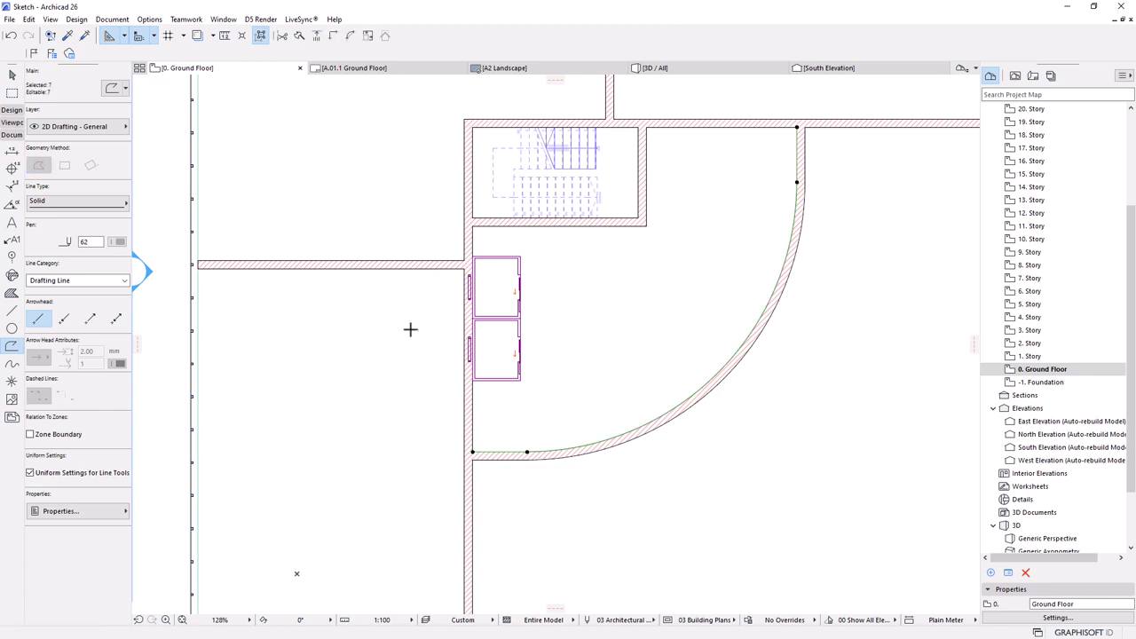
click(799, 125)
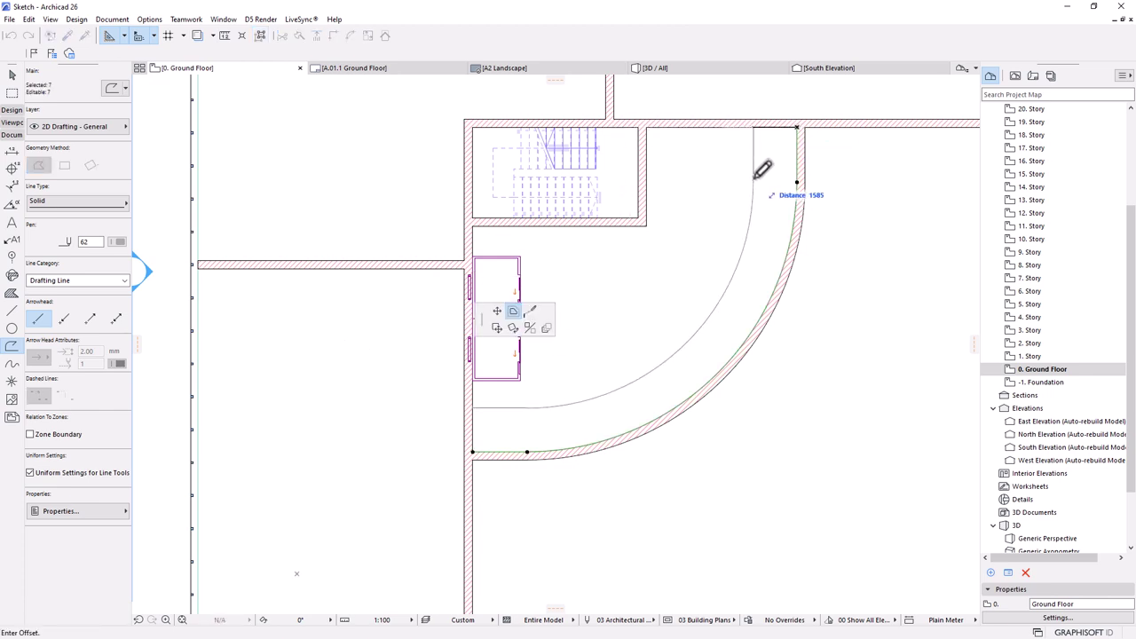
text(150)
key(Return)
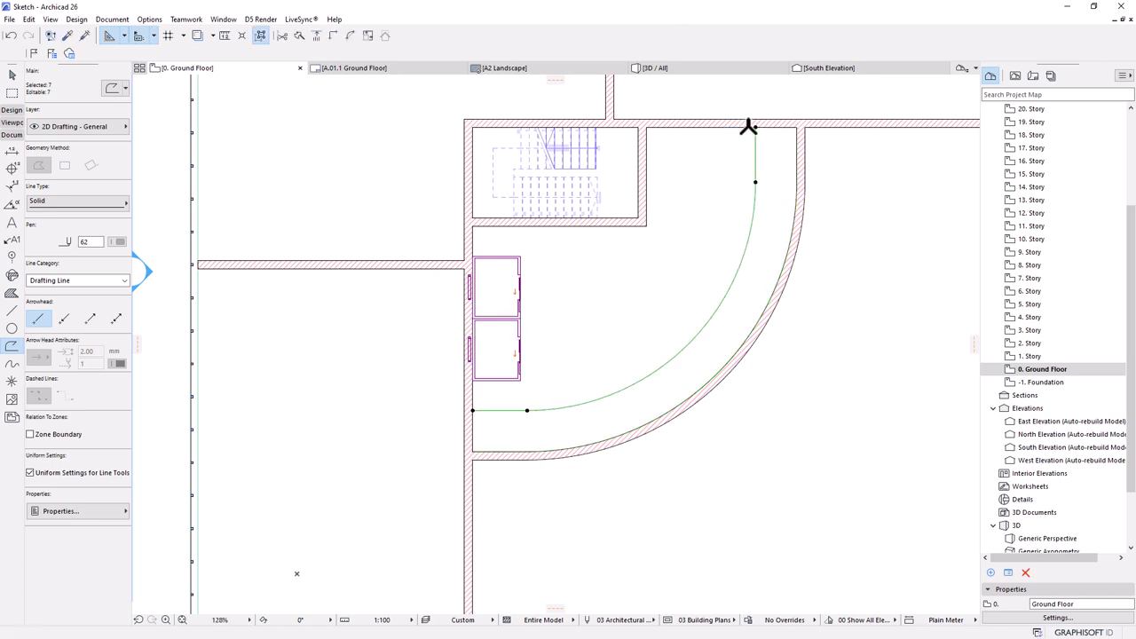
key(Escape)
- Create a railing along the inner offset polyline with the Magic Wand, keeping the default railing settings
scroll(750, 247, down, 2)
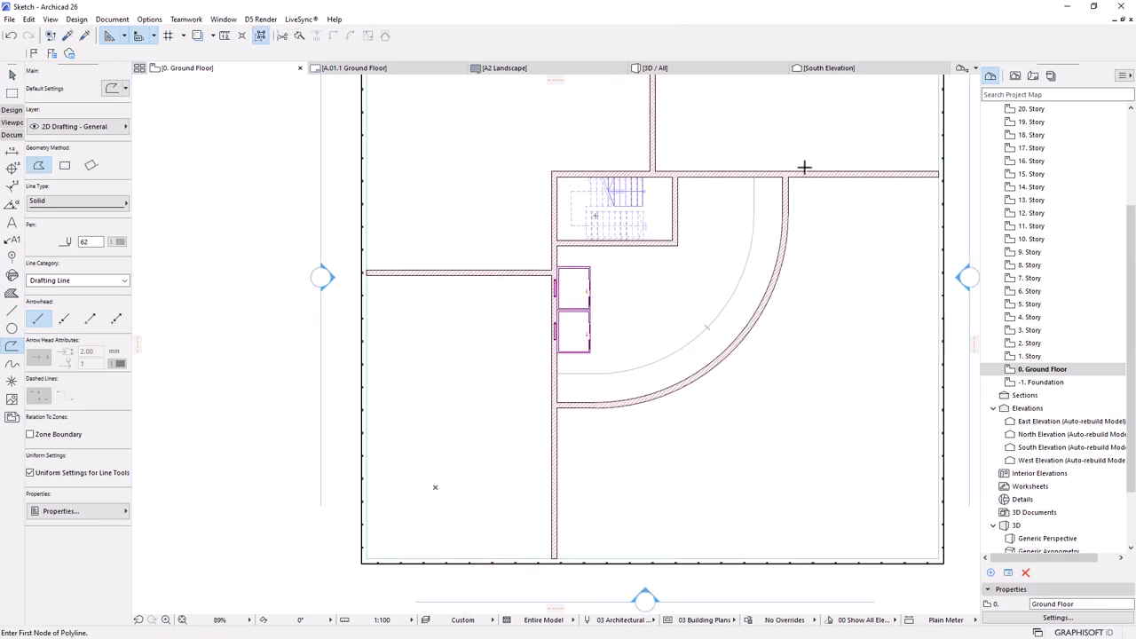
scroll(738, 233, up, 1)
scroll(734, 236, up, 1)
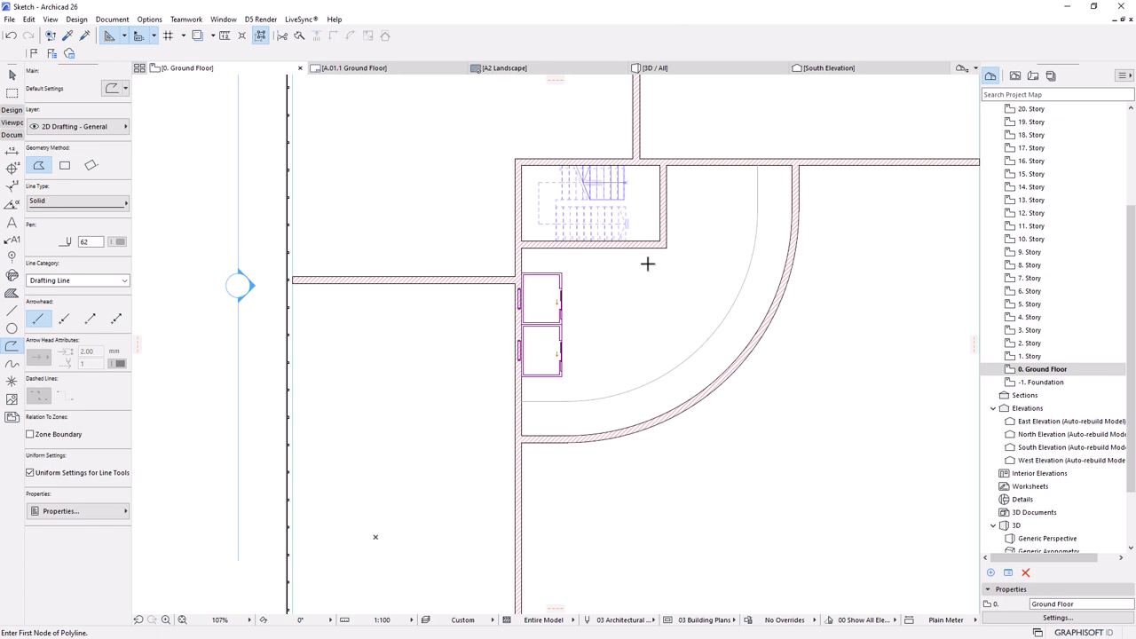
scroll(653, 277, down, 1)
scroll(614, 356, up, 1)
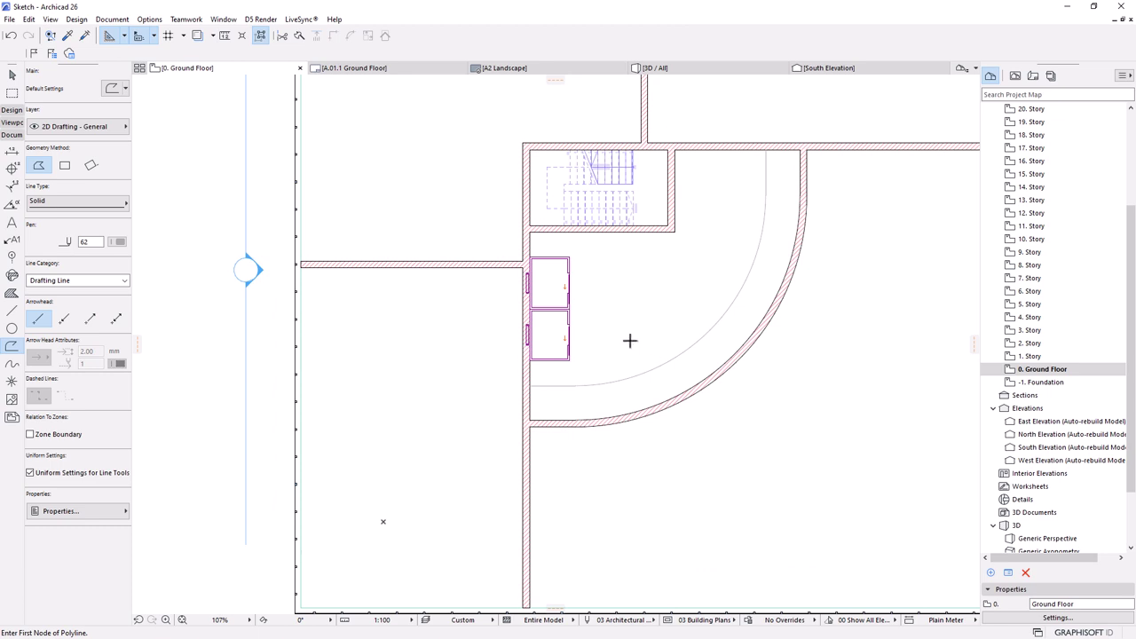
scroll(664, 379, up, 1)
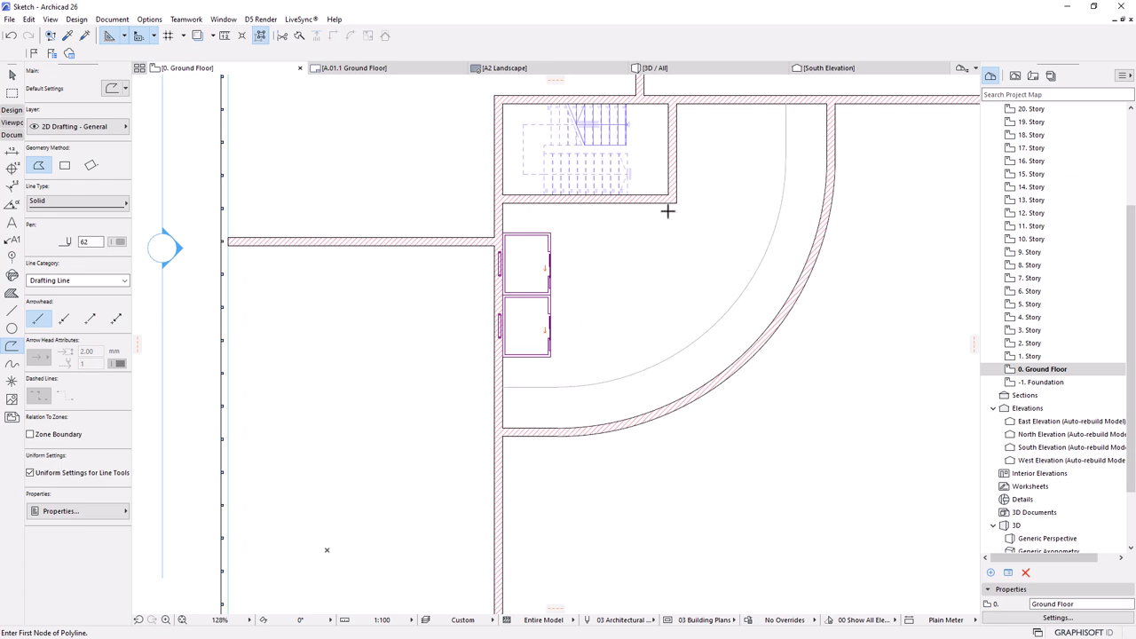
click(11, 112)
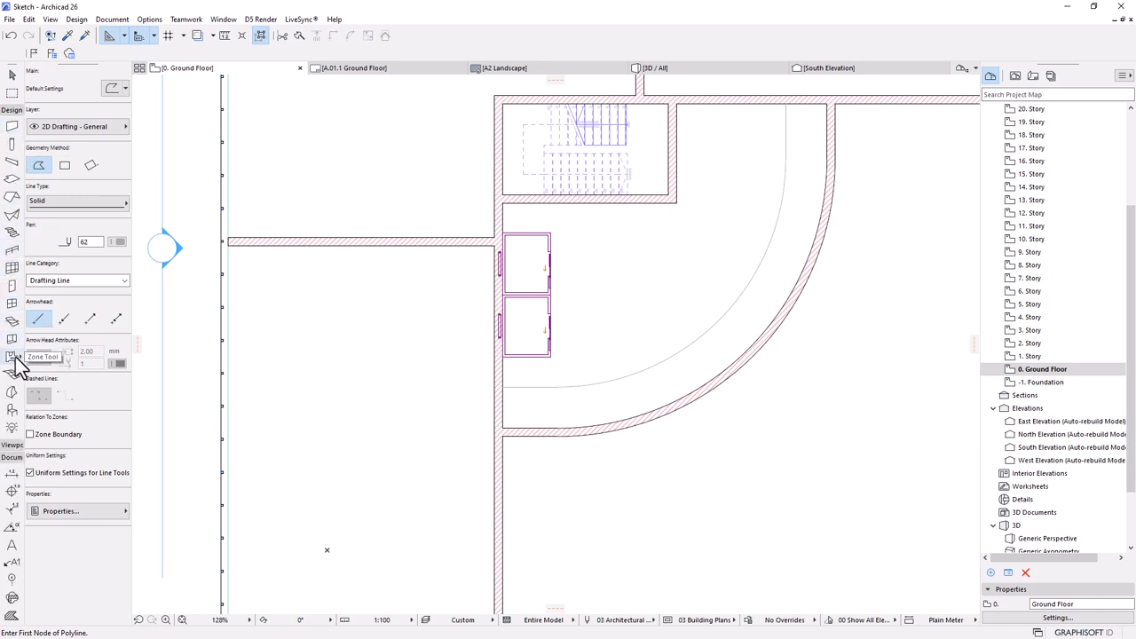
click(11, 249)
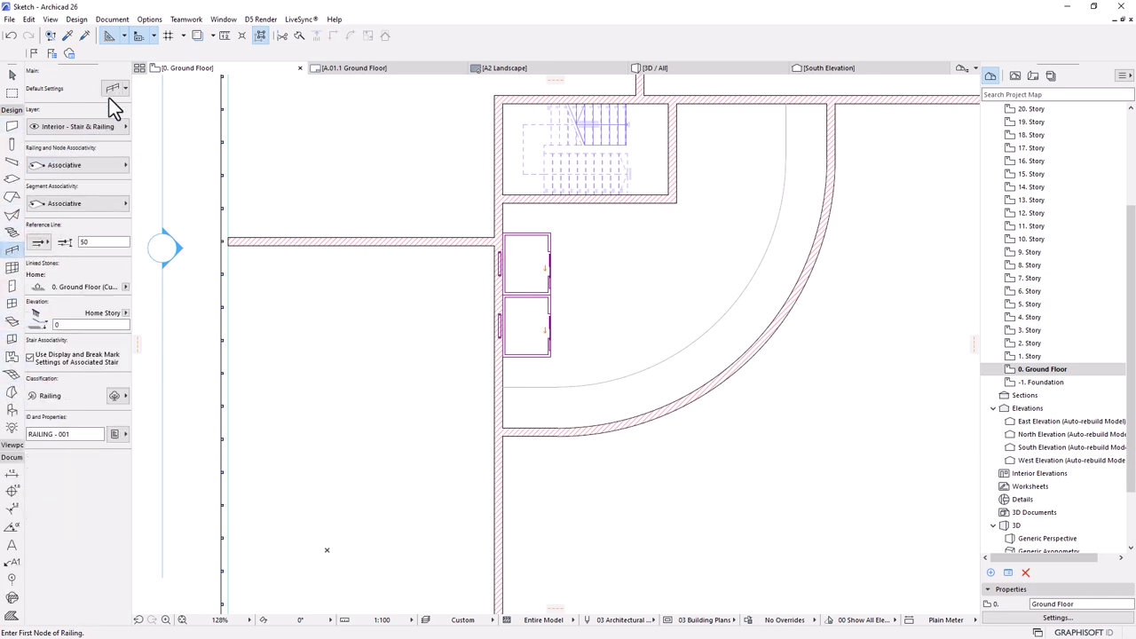
click(114, 90)
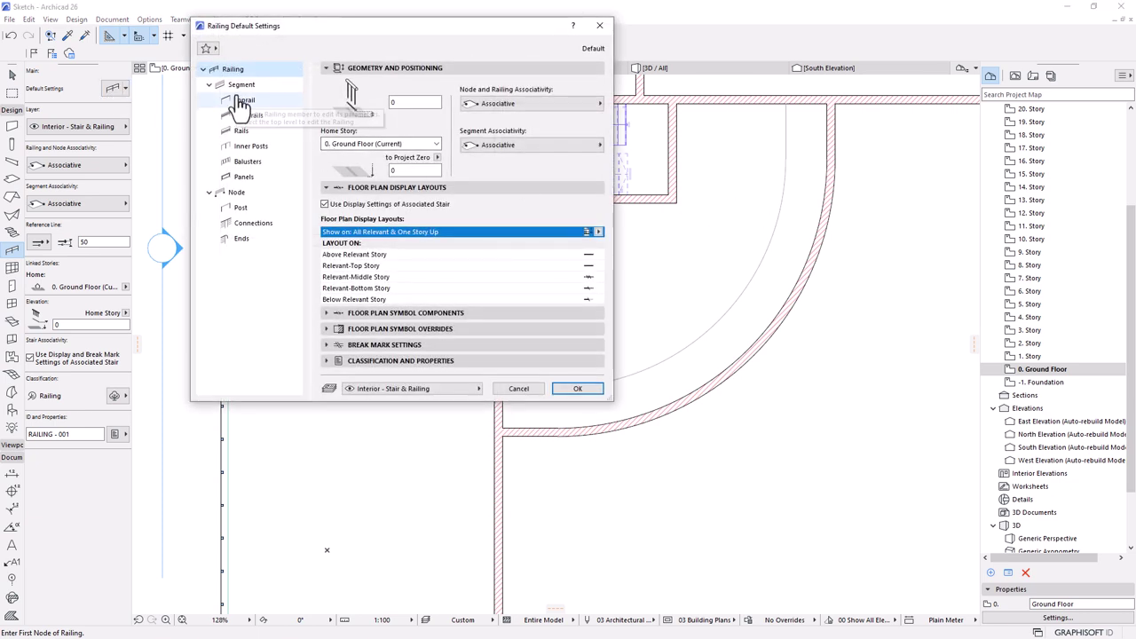
click(576, 391)
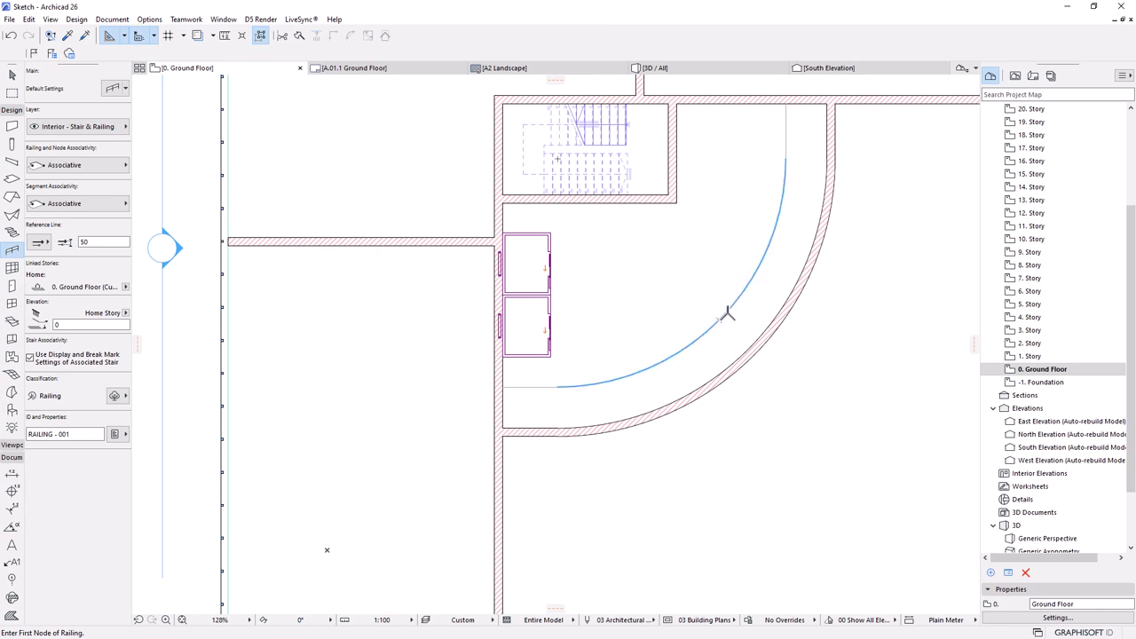
key(space)
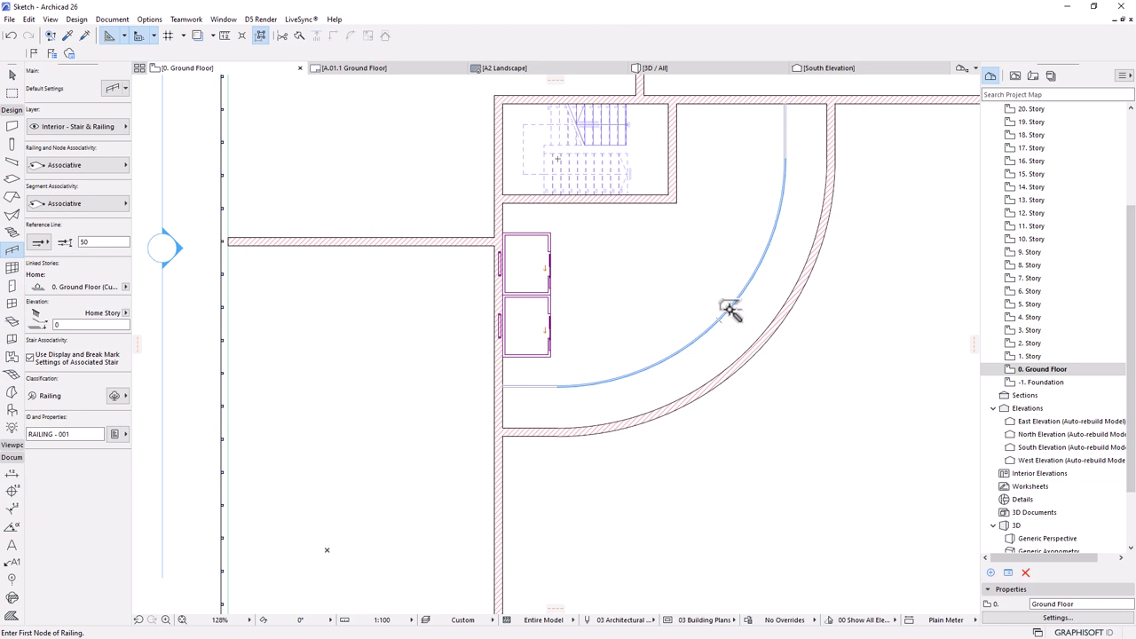
click(738, 302)
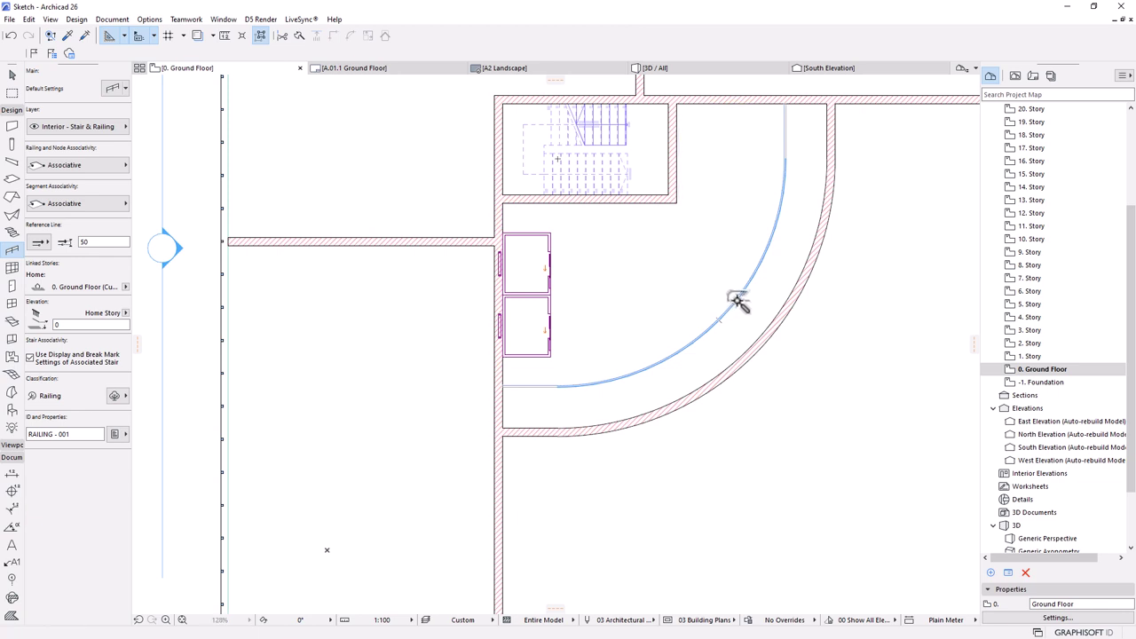
- Inspect the new curved railing on the plan, and undo its creation
scroll(779, 137, up, 1)
scroll(779, 137, up, 3)
scroll(767, 257, down, 4)
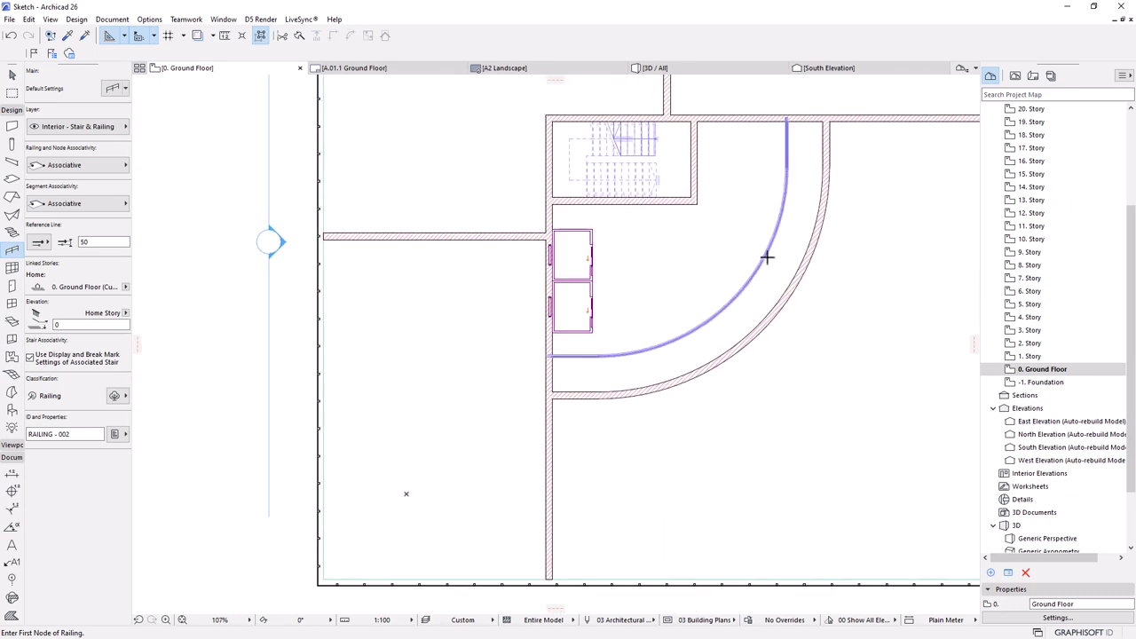
scroll(767, 257, up, 3)
scroll(684, 325, down, 2)
scroll(605, 404, up, 2)
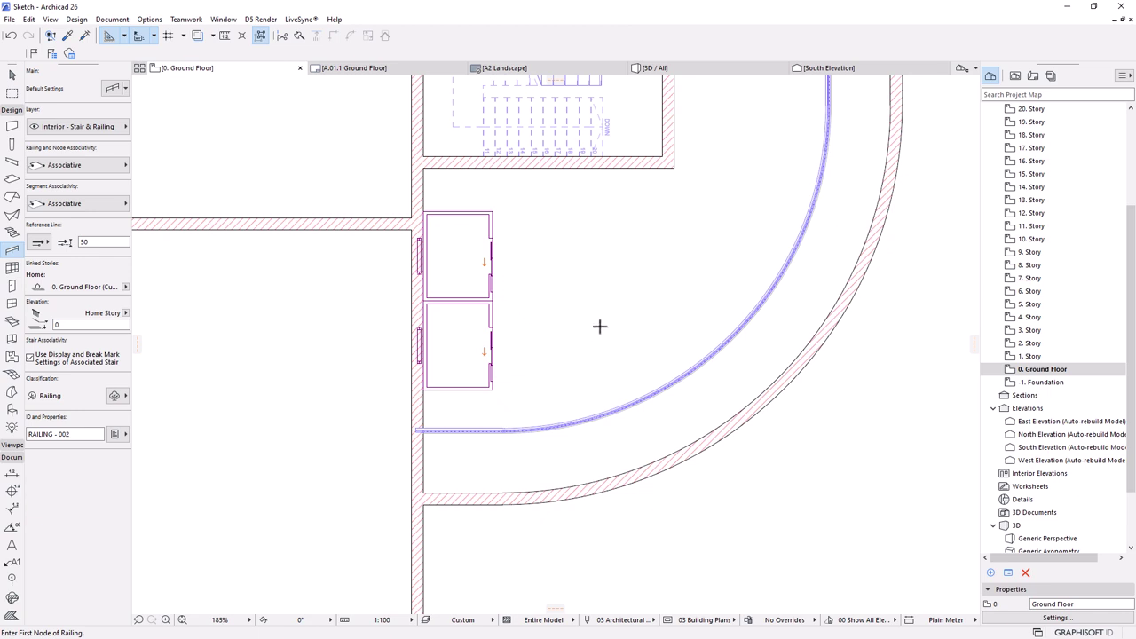
key(Escape)
scroll(611, 337, down, 2)
- Move the polyline's lower end node off the core wall to stand vertically above the arc's start, level with the lower elevator's bottom edge
click(12, 75)
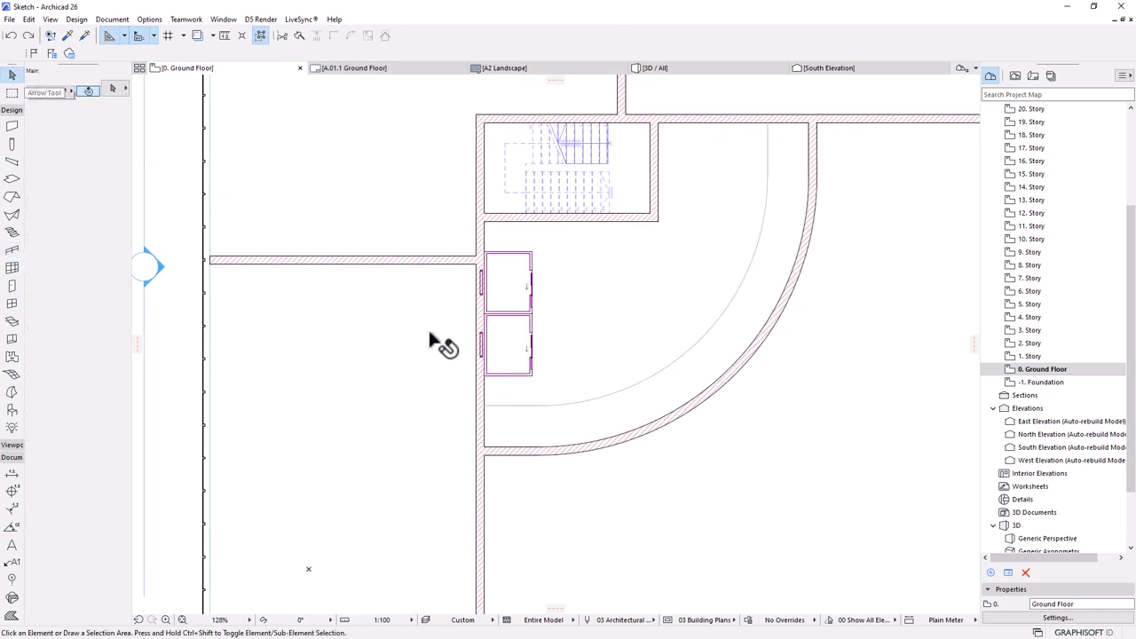
click(532, 406)
click(486, 405)
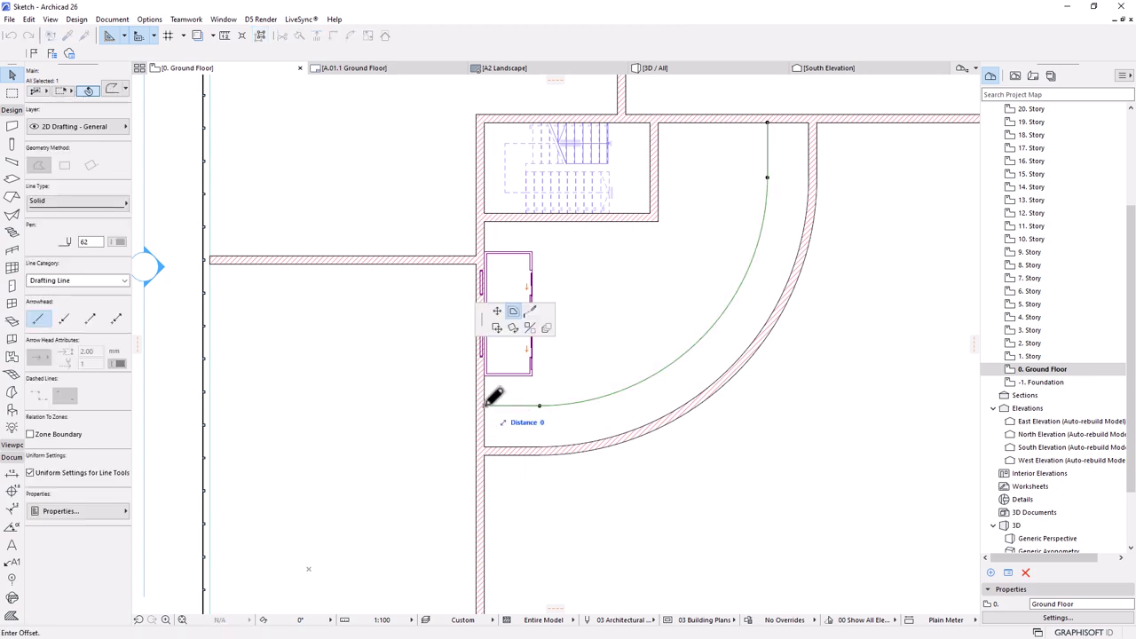
click(496, 311)
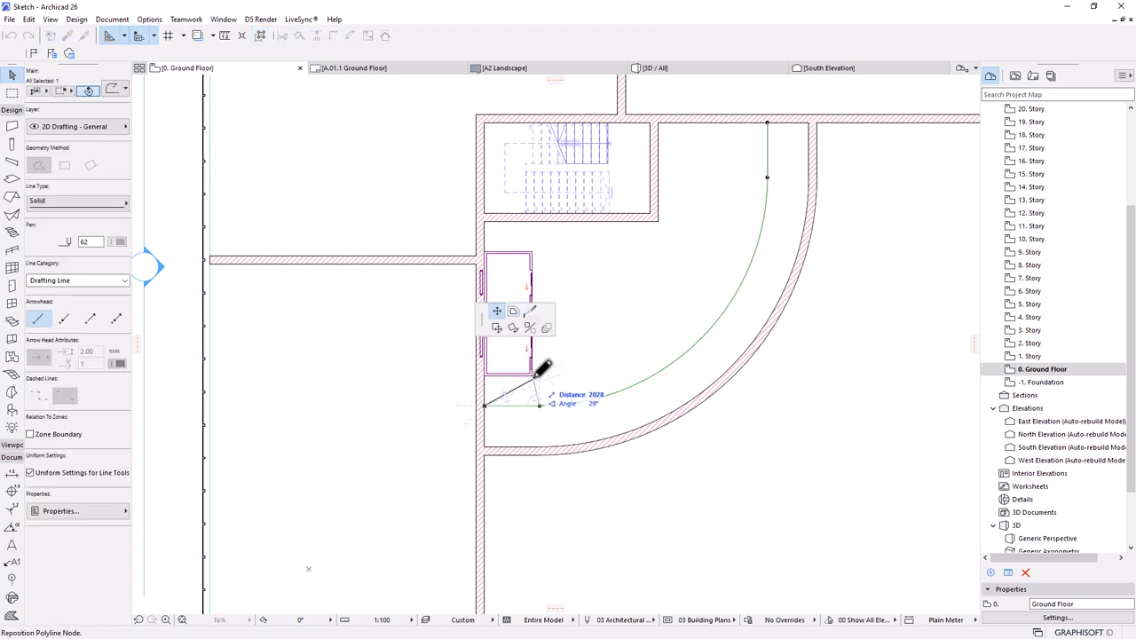
click(533, 377)
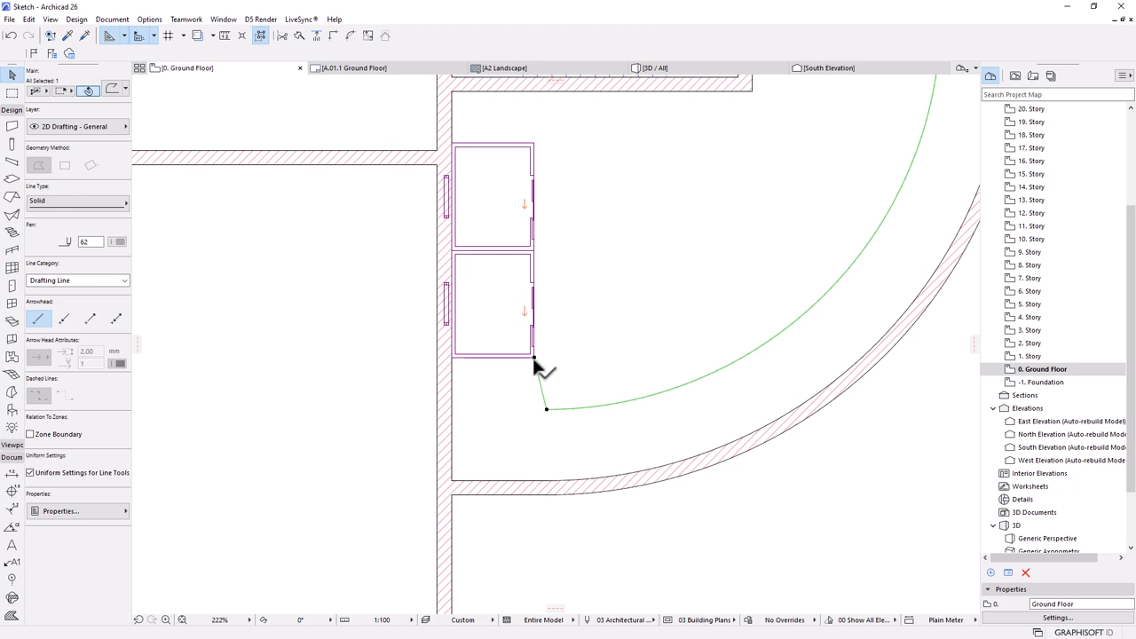
click(534, 356)
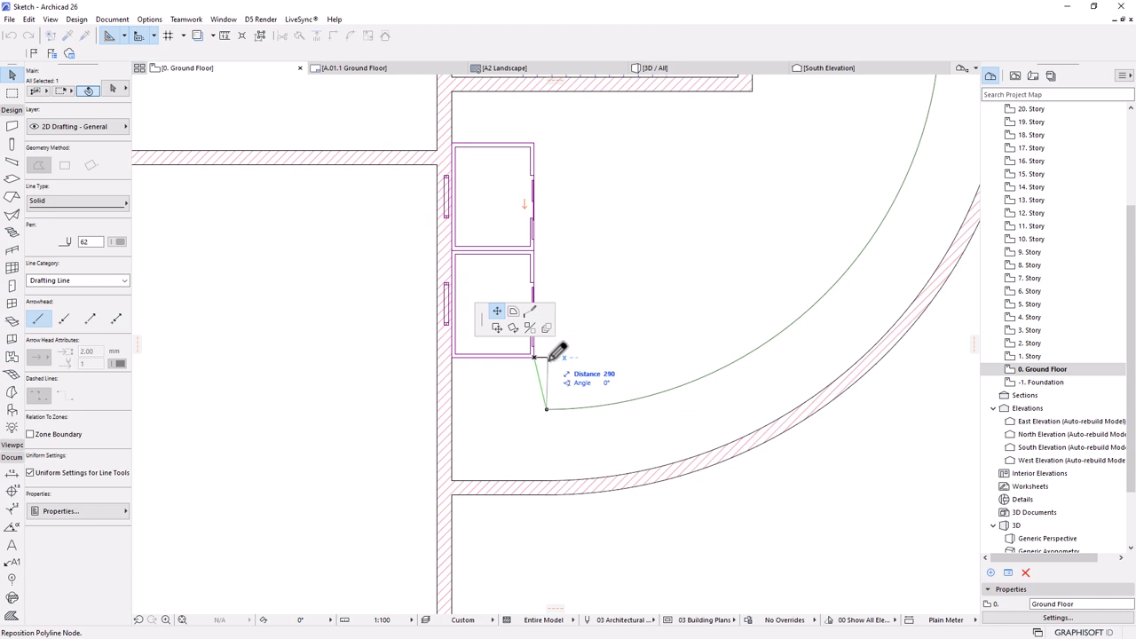
click(546, 358)
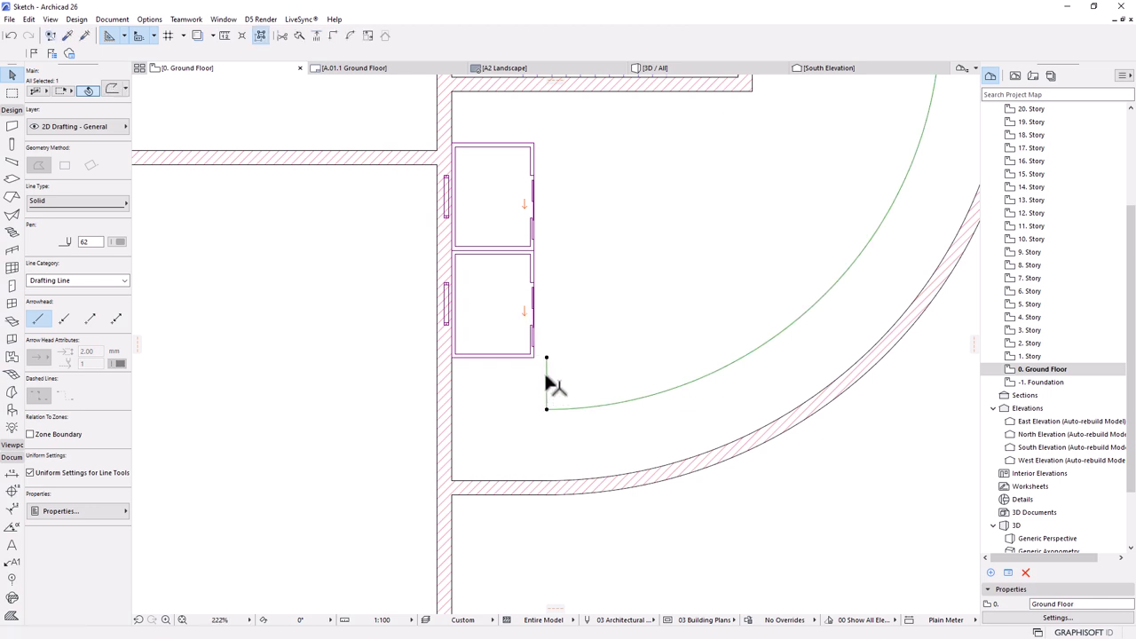
- Offset only the polyline's short vertical end segment about 1300 mm away from the elevators, shortening the arc
click(547, 383)
click(546, 311)
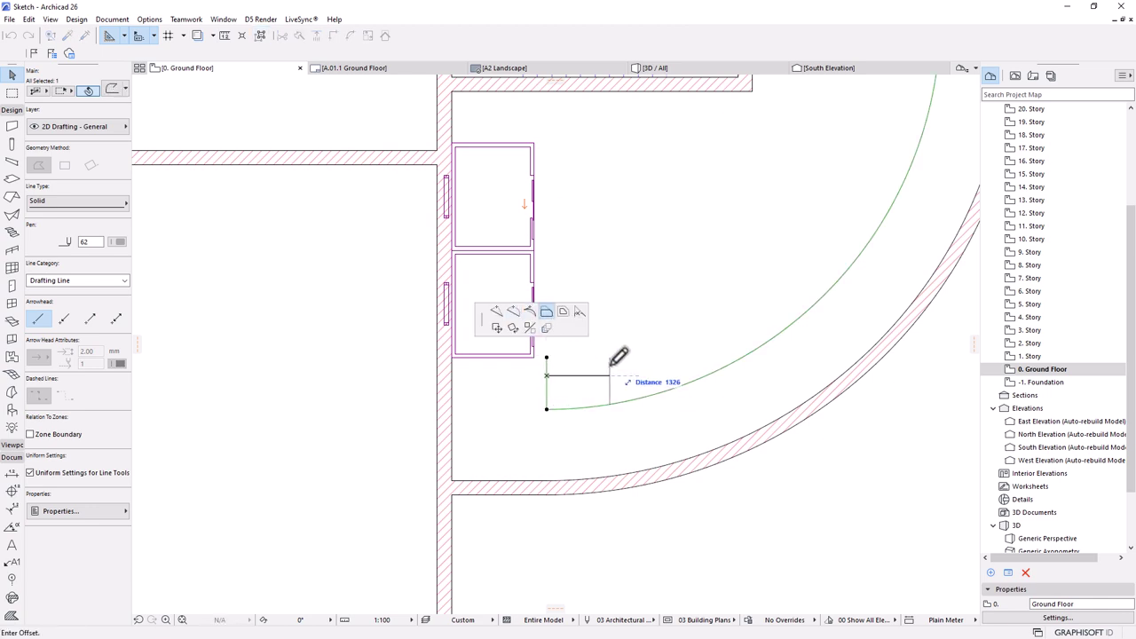
scroll(598, 414, down, 4)
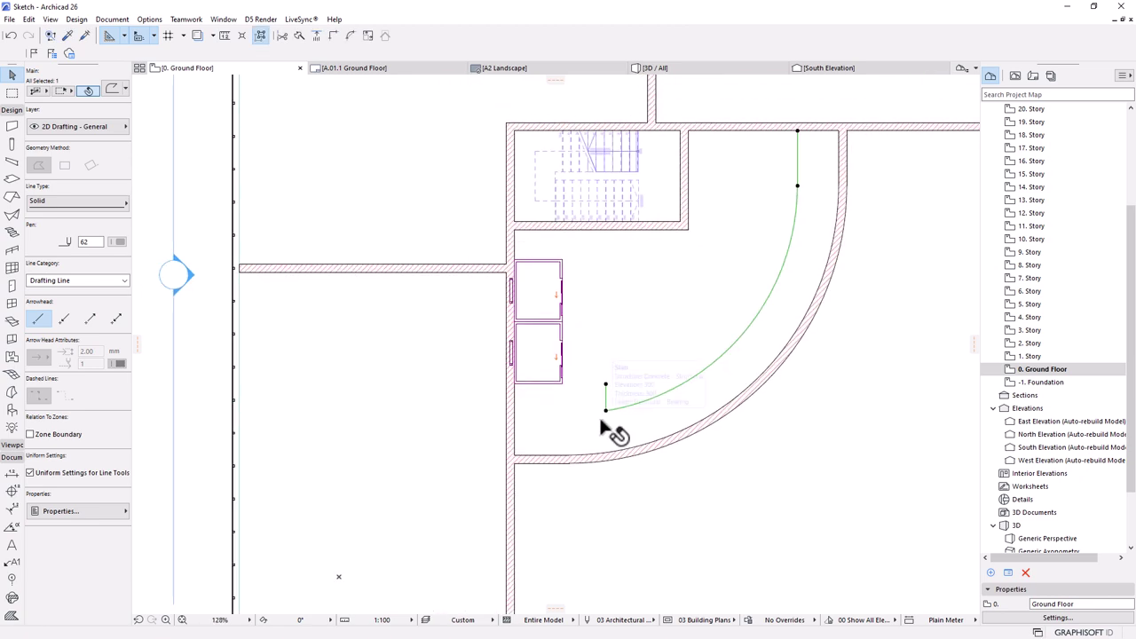
- Move the polyline's upper end node onto the outer face of the stair enclosure wall, making that end segment horizontal
scroll(751, 203, up, 2)
click(810, 116)
text(2000)
key(Return)
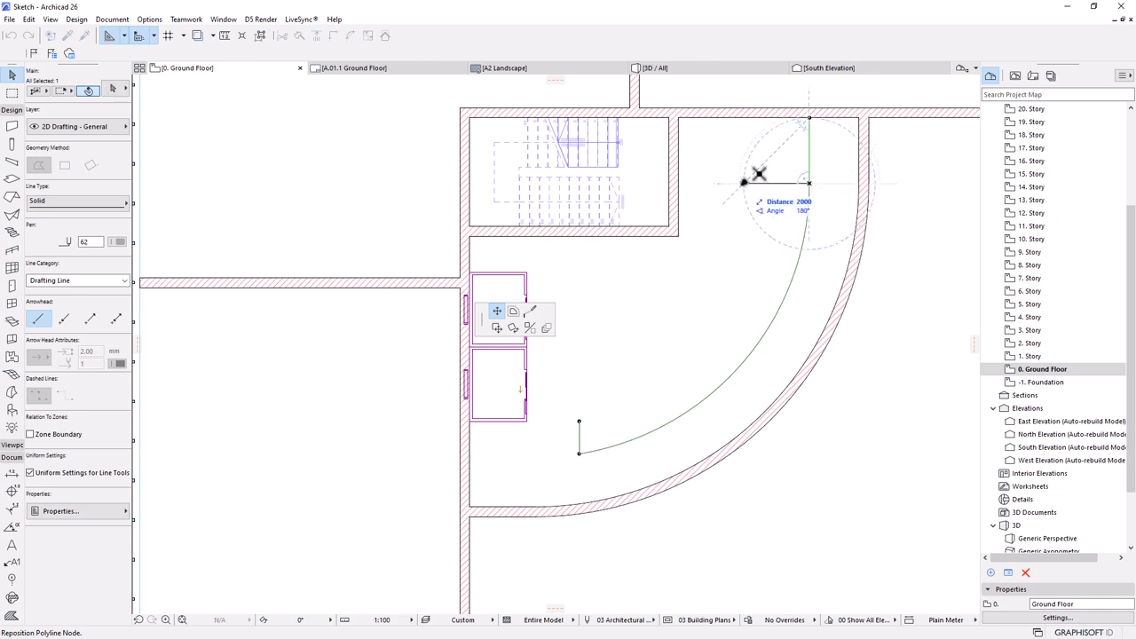
click(681, 185)
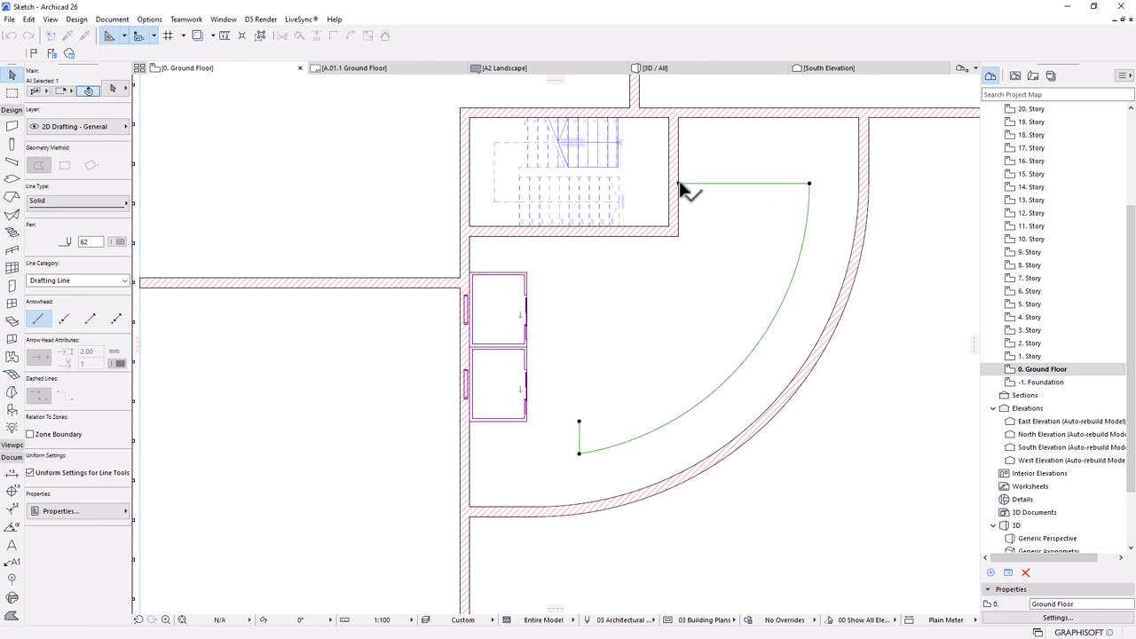
- Move the polyline's lower free end node vertically up onto the outer face of the stair enclosure's lower wall
click(579, 421)
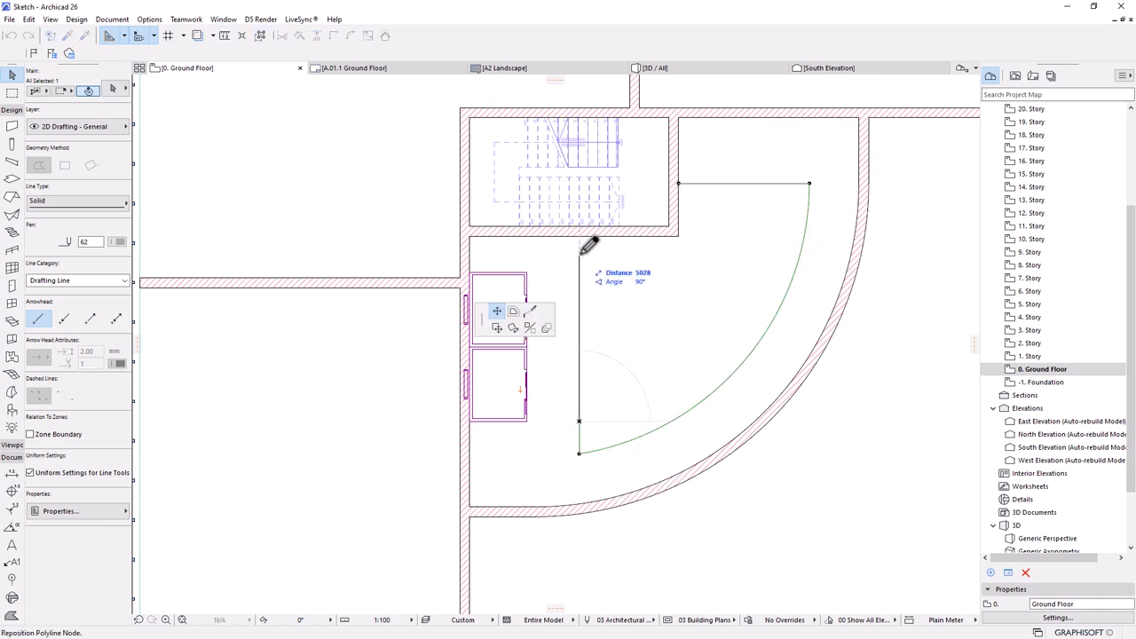
click(684, 226)
click(647, 268)
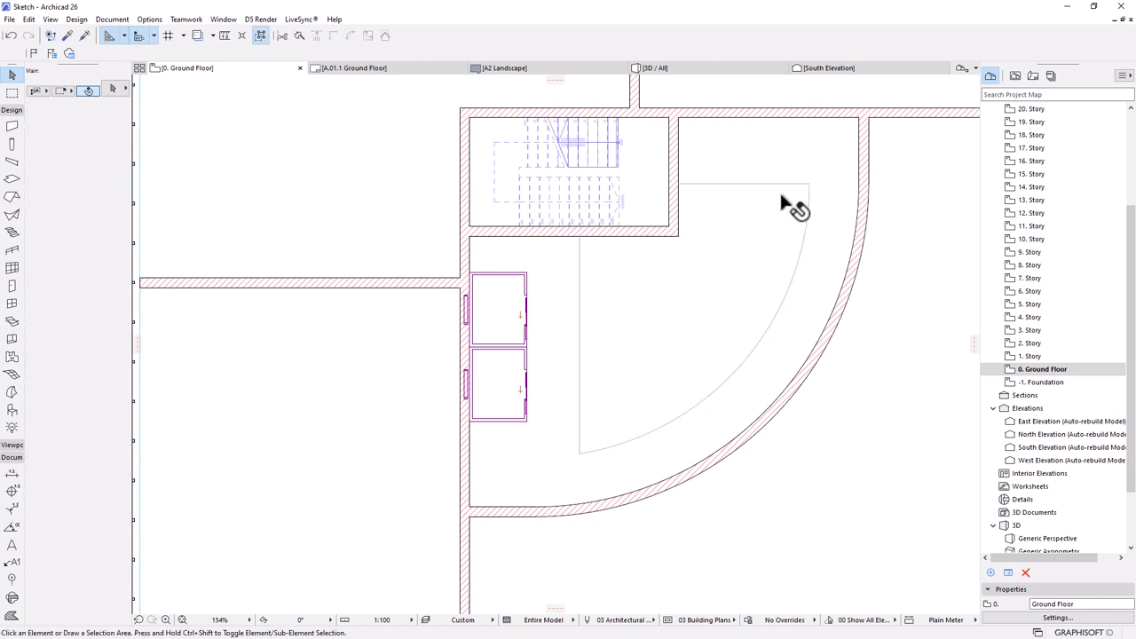
- Draw a Dashed polyline between the two ends of the arc, using the outline polyline's settings with the line type changed
alt+click(759, 321)
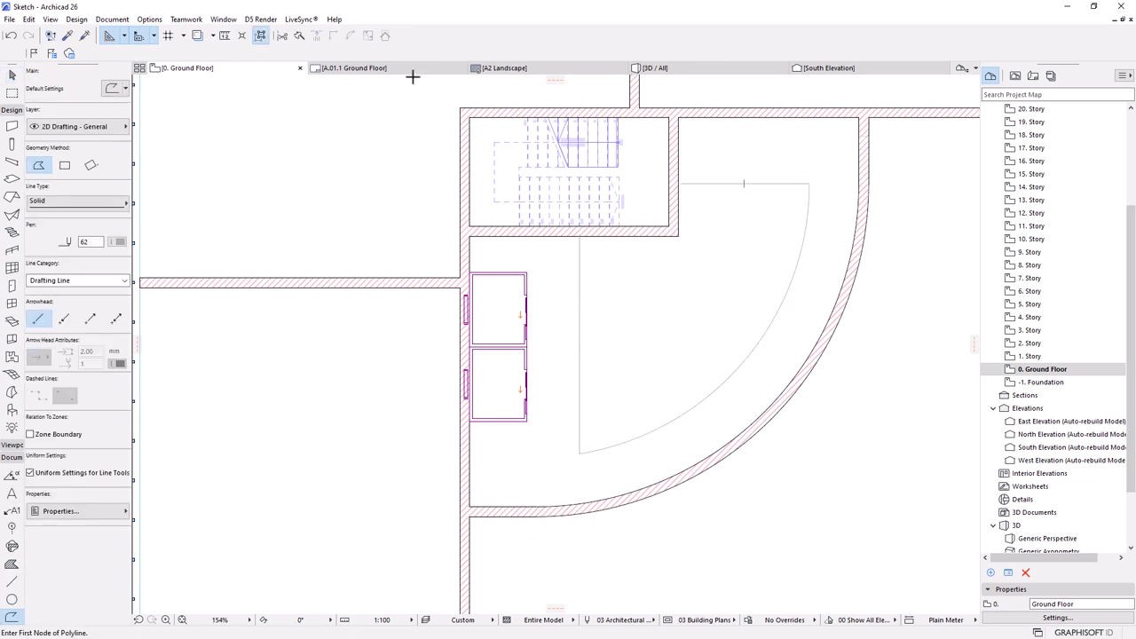
click(74, 201)
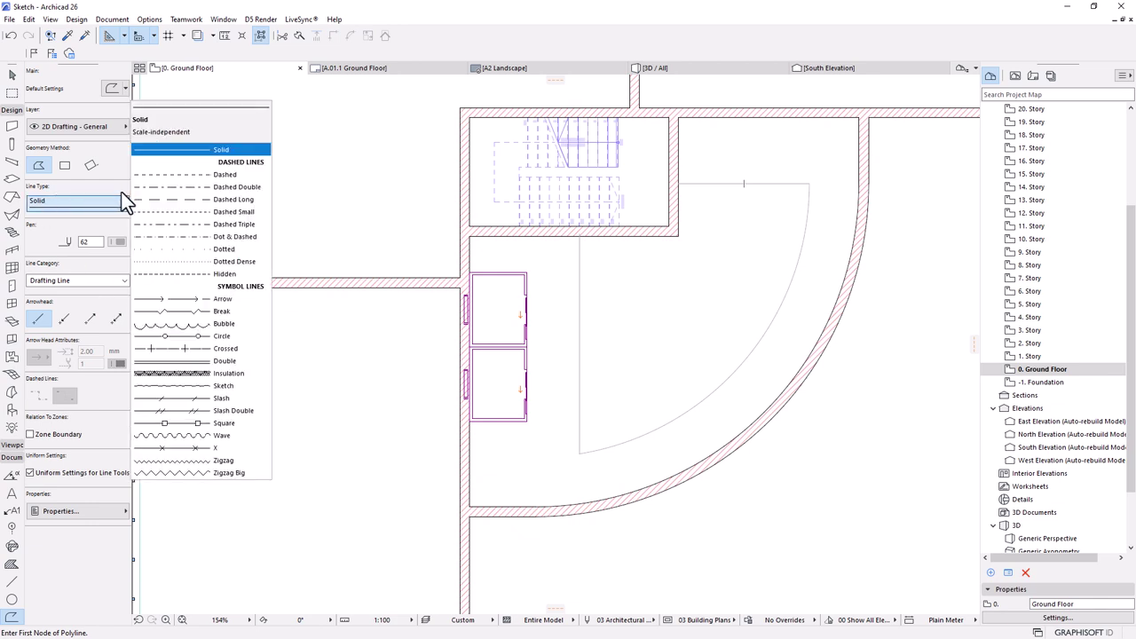
click(173, 174)
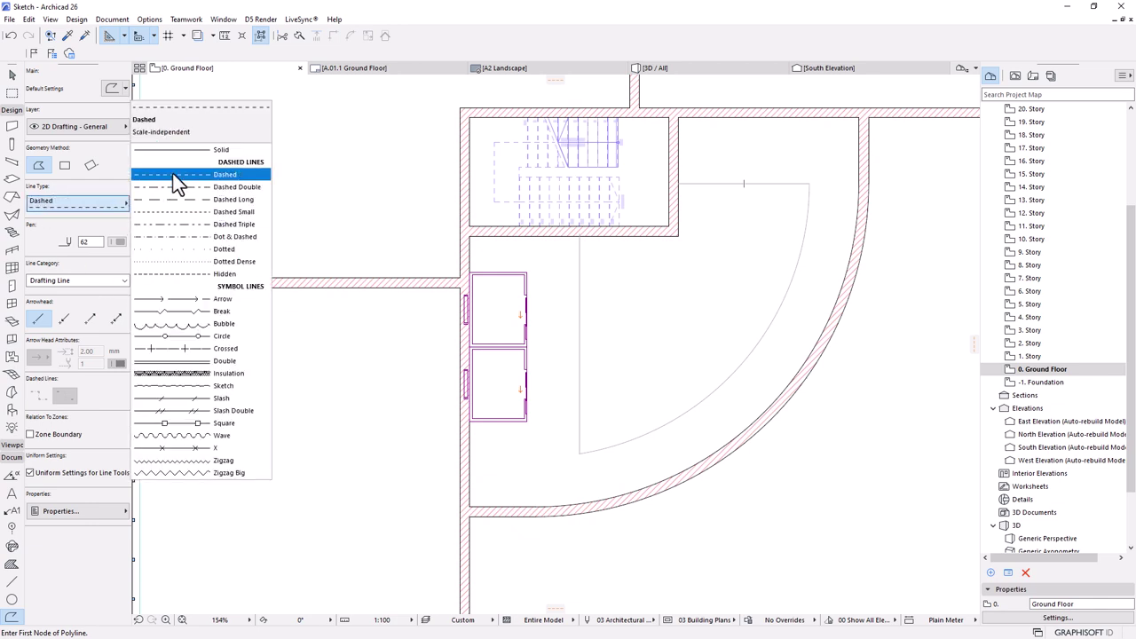
click(173, 174)
click(809, 183)
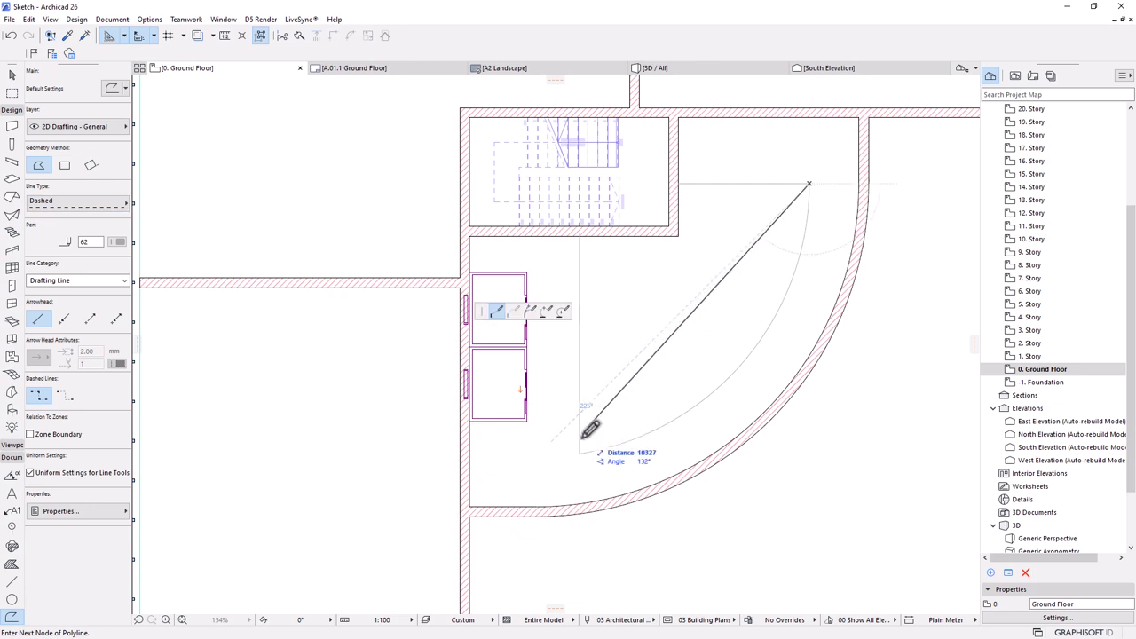
double_click(579, 451)
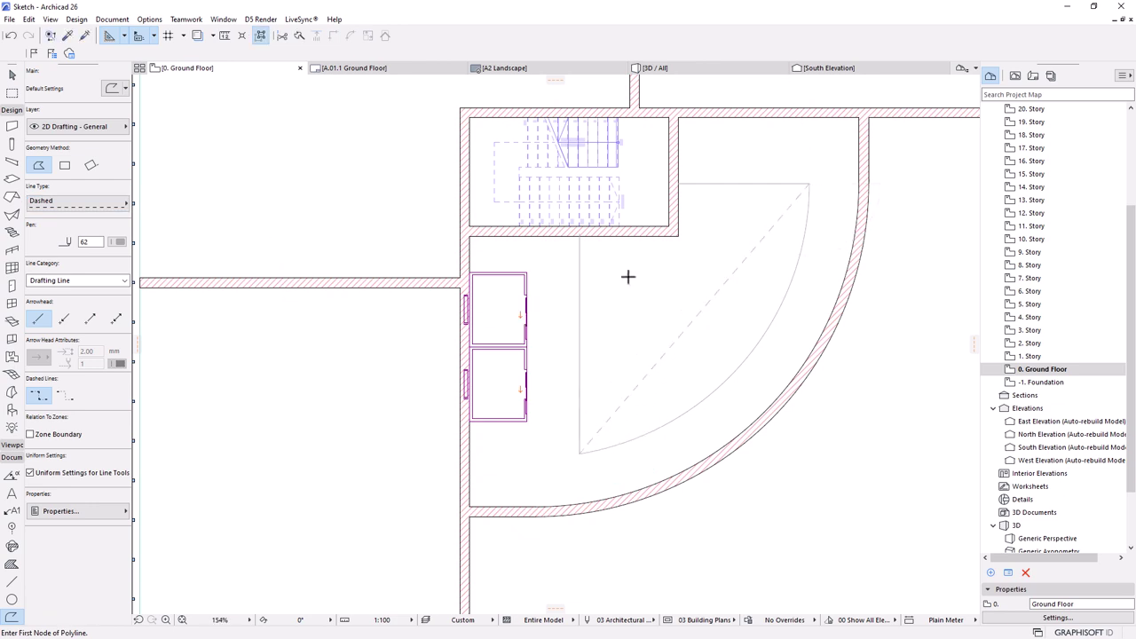
- Draw a second dashed line about 5919 mm long from the outline's end at the stair wall to the middle of the arc
click(682, 180)
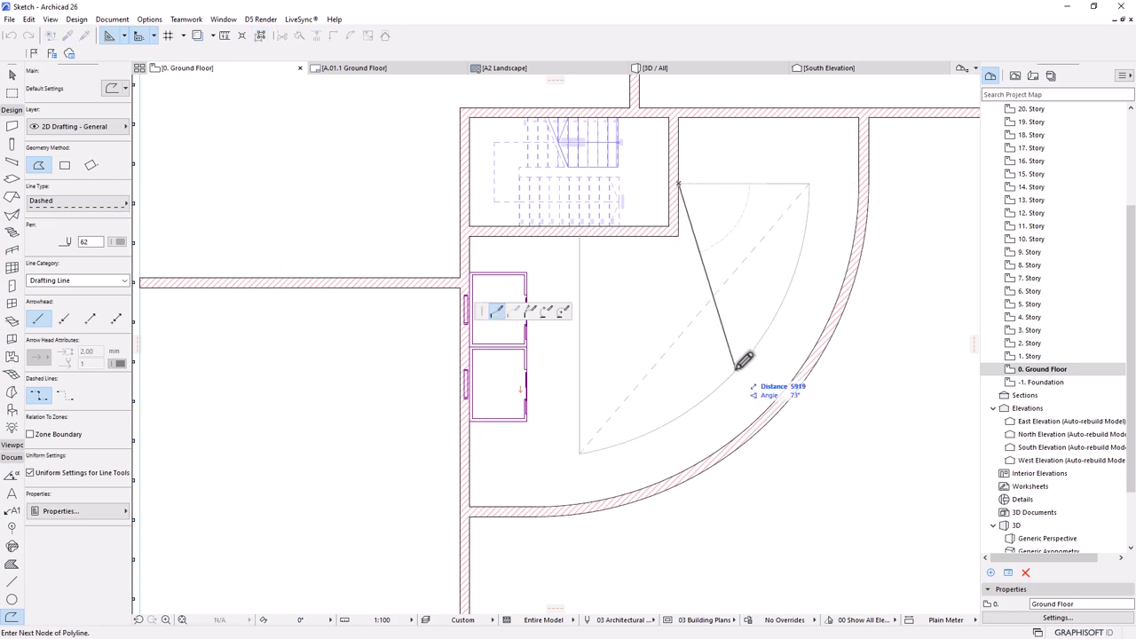
double_click(736, 368)
scroll(758, 244, down, 3)
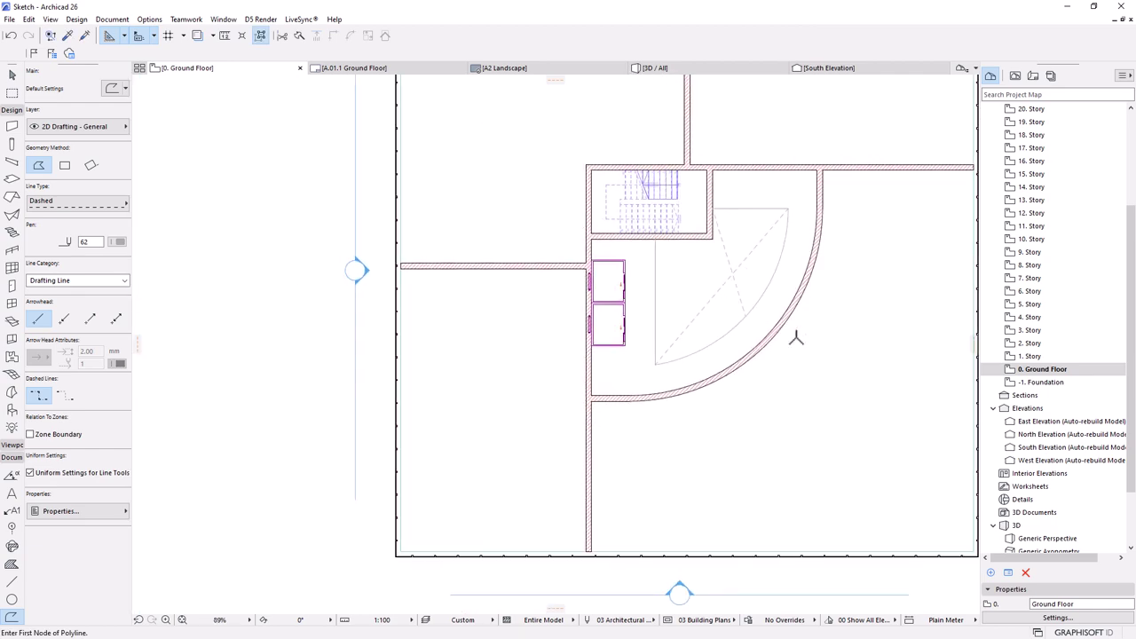
scroll(789, 284, up, 1)
key(Escape)
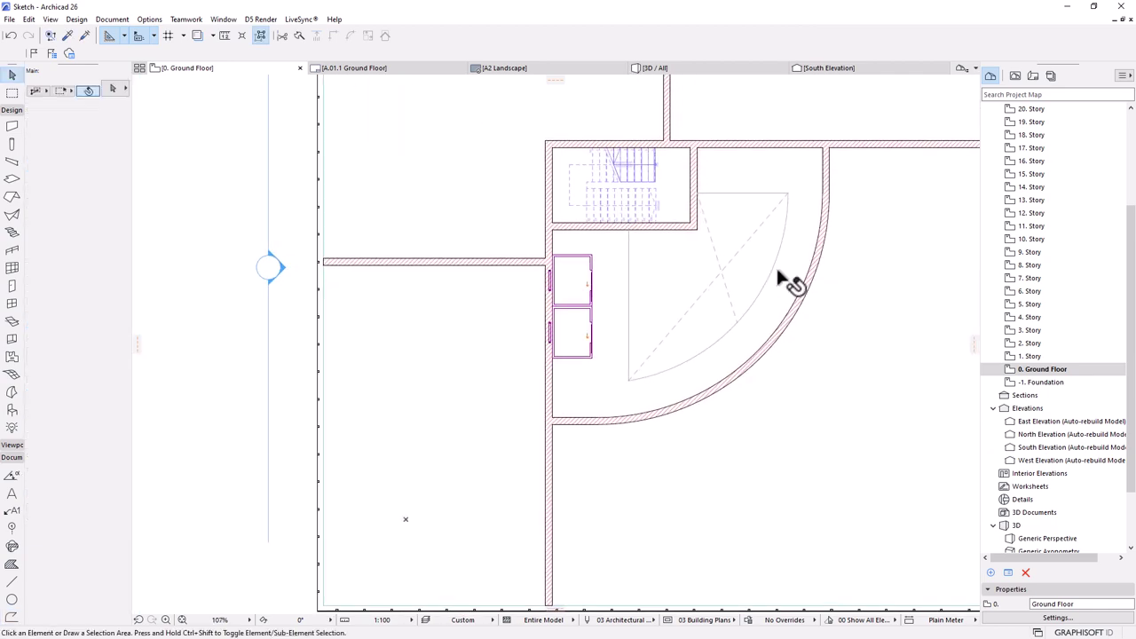
- Create a railing that traces the sharp-cornered outline polyline
click(12, 251)
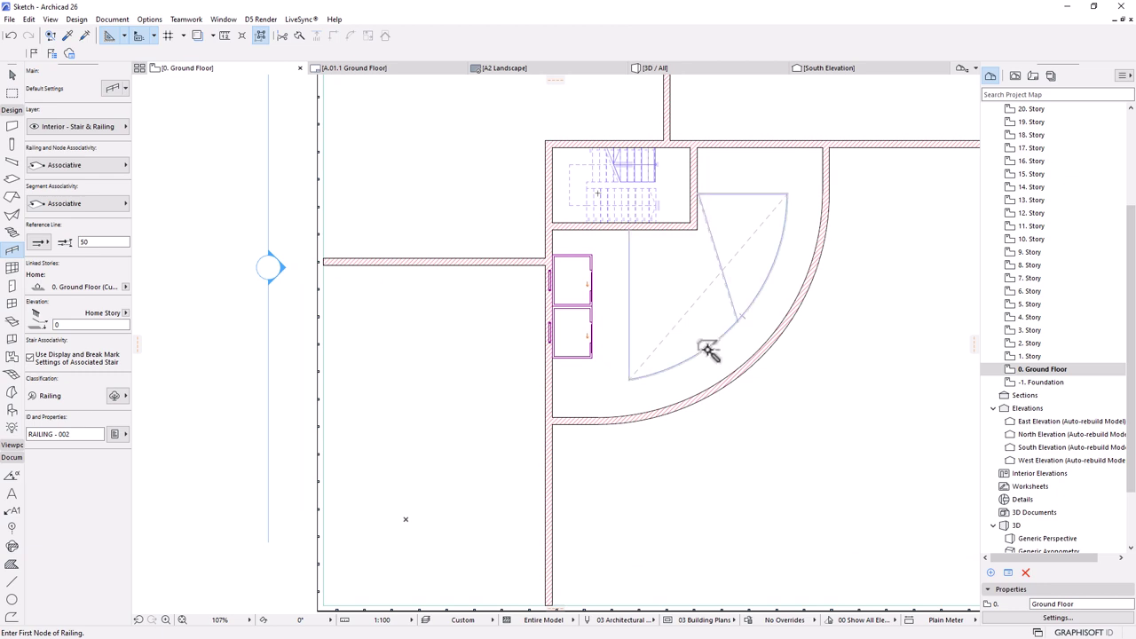
click(768, 277)
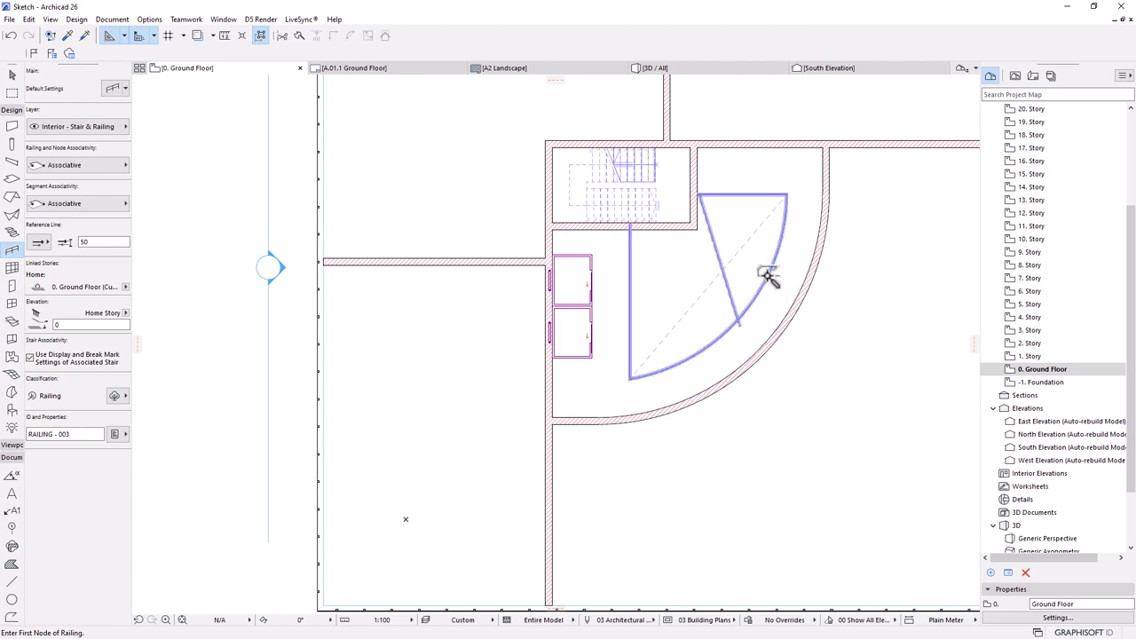
scroll(750, 190, up, 5)
key(Escape)
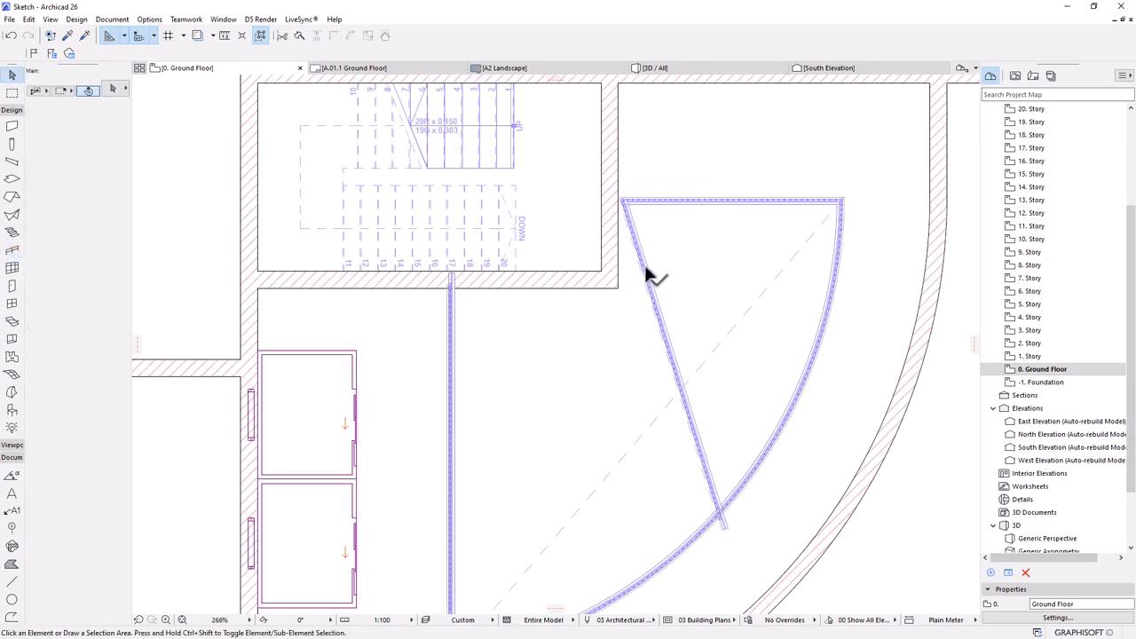
- Stretch the railing's stray end node from the arc to its corner at the stair wall, eliminating the diagonal segment
click(652, 282)
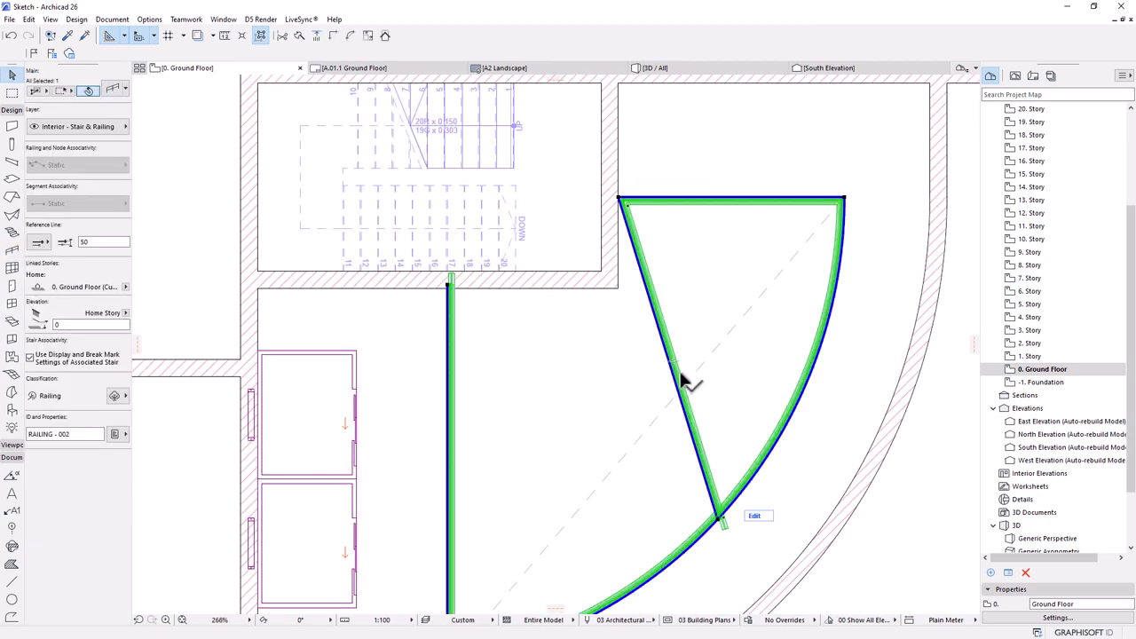
click(720, 525)
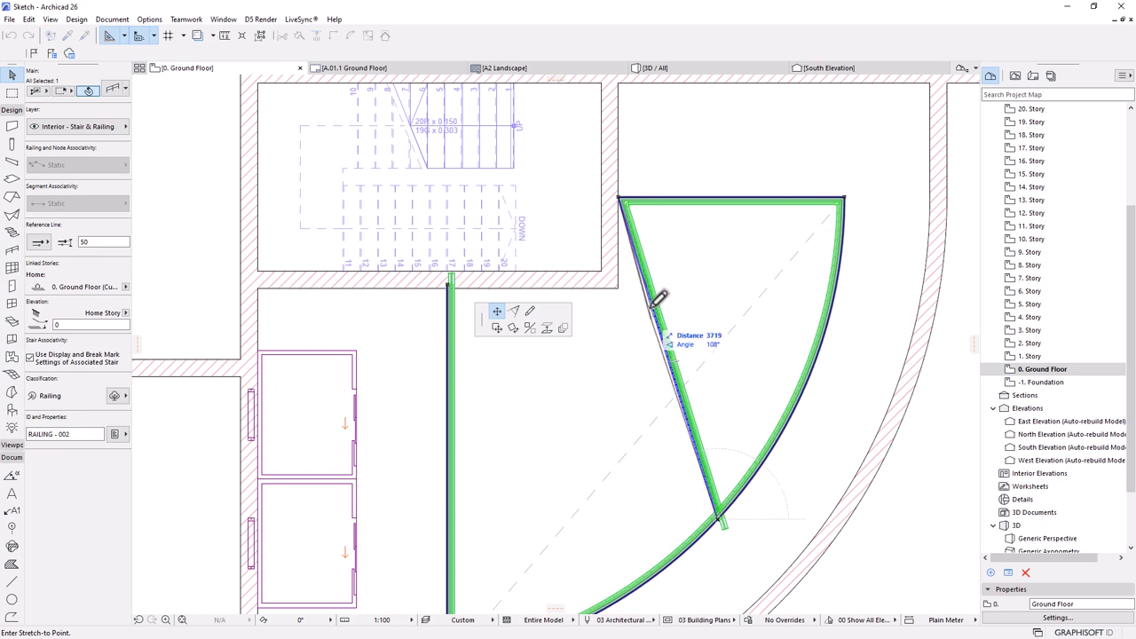
click(621, 197)
scroll(660, 215, down, 3)
click(758, 435)
scroll(594, 355, up, 2)
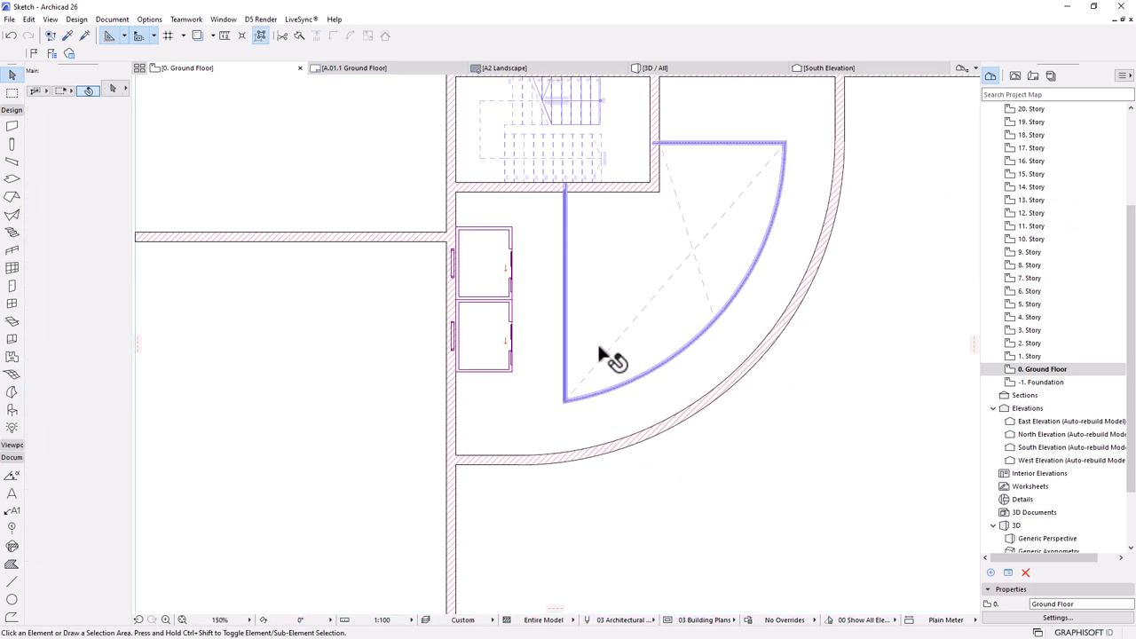
- Try to fillet the railing's sharp lower corner with a radius of 2000 mm, and undo the fillet and remove the railing
scroll(604, 355, up, 2)
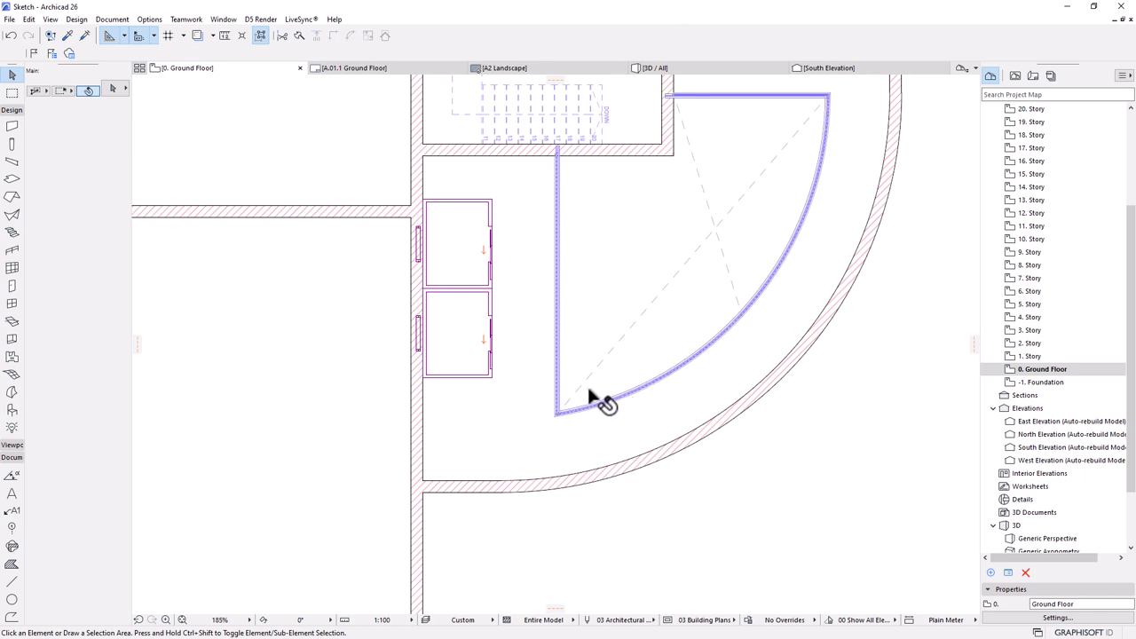
click(559, 415)
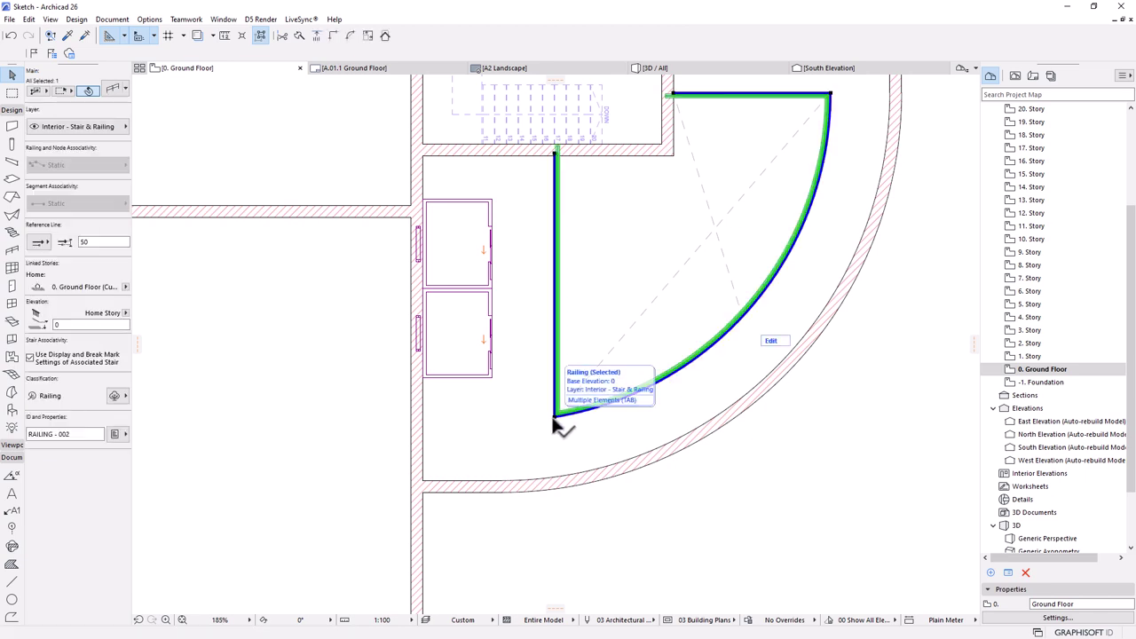
click(554, 414)
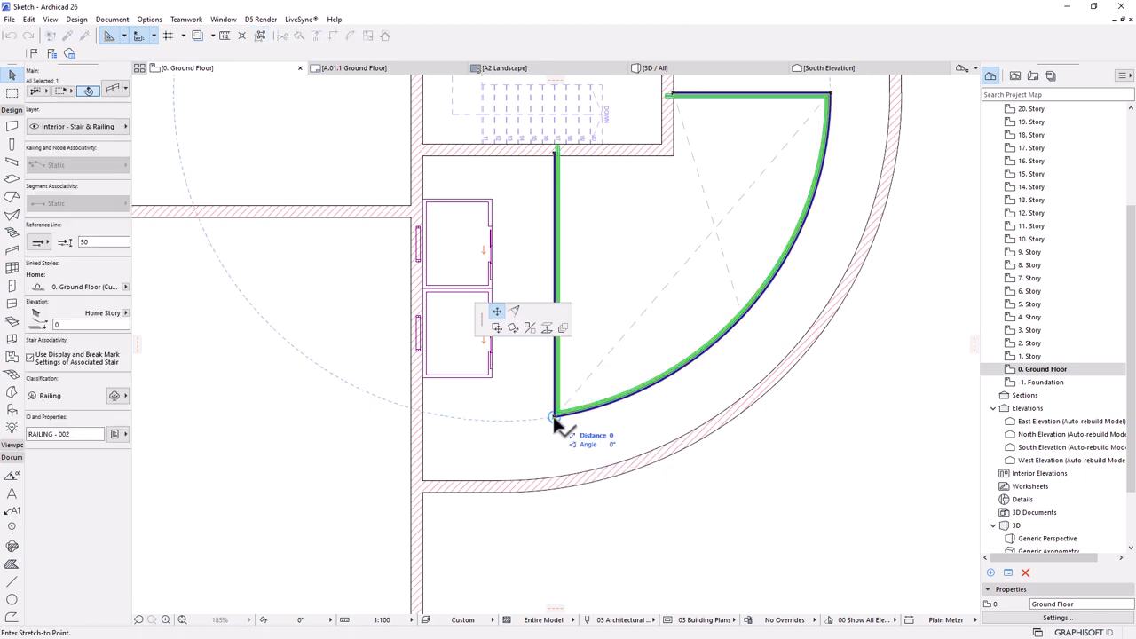
click(514, 309)
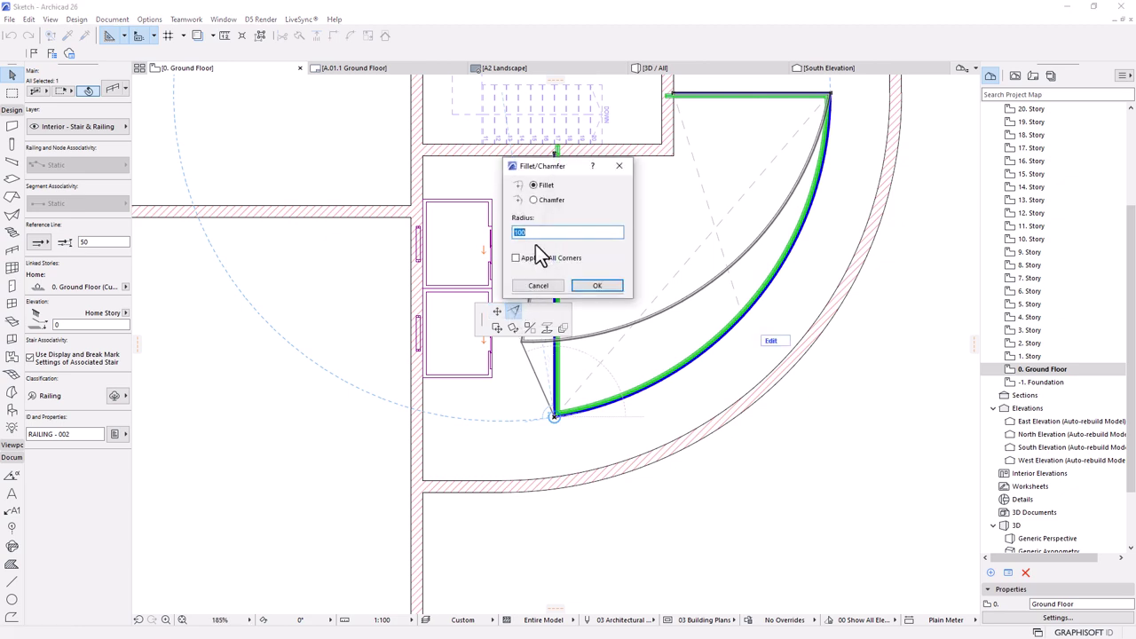
text(2000)
key(Return)
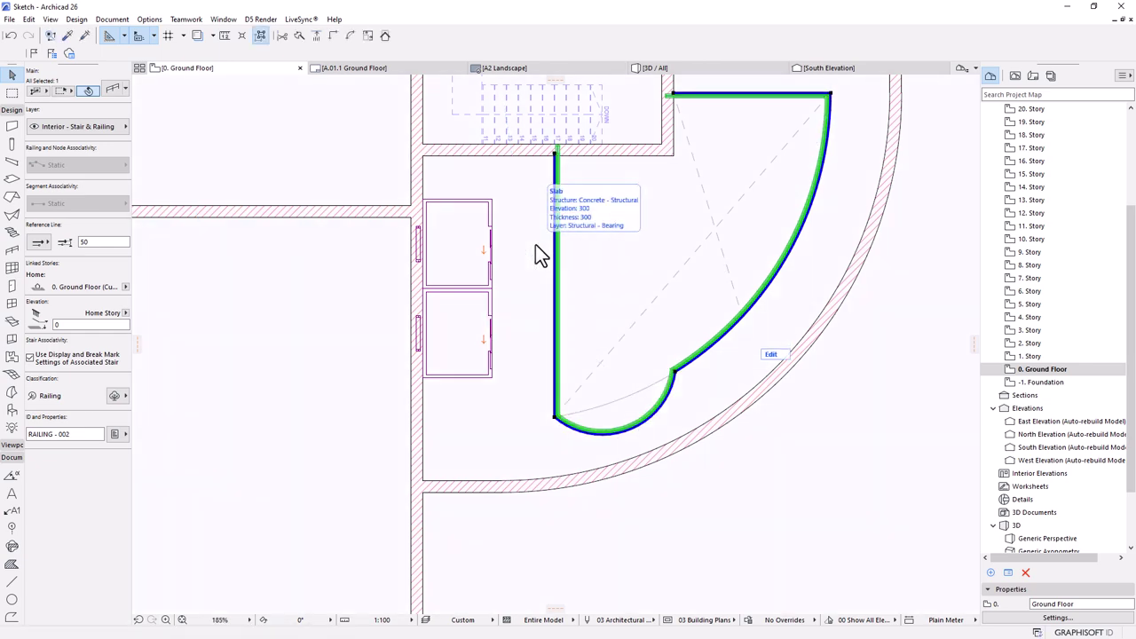
key(ctrl+z)
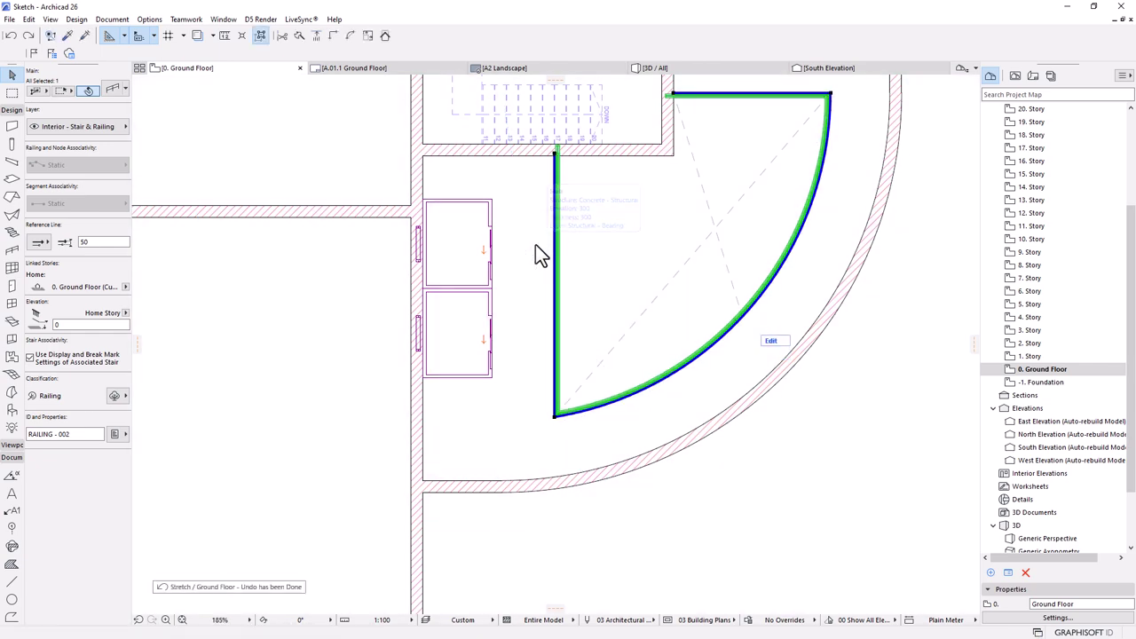
key(Escape)
- Fillet the outline polyline's sharp lower corner with a radius of 2000 mm
click(587, 405)
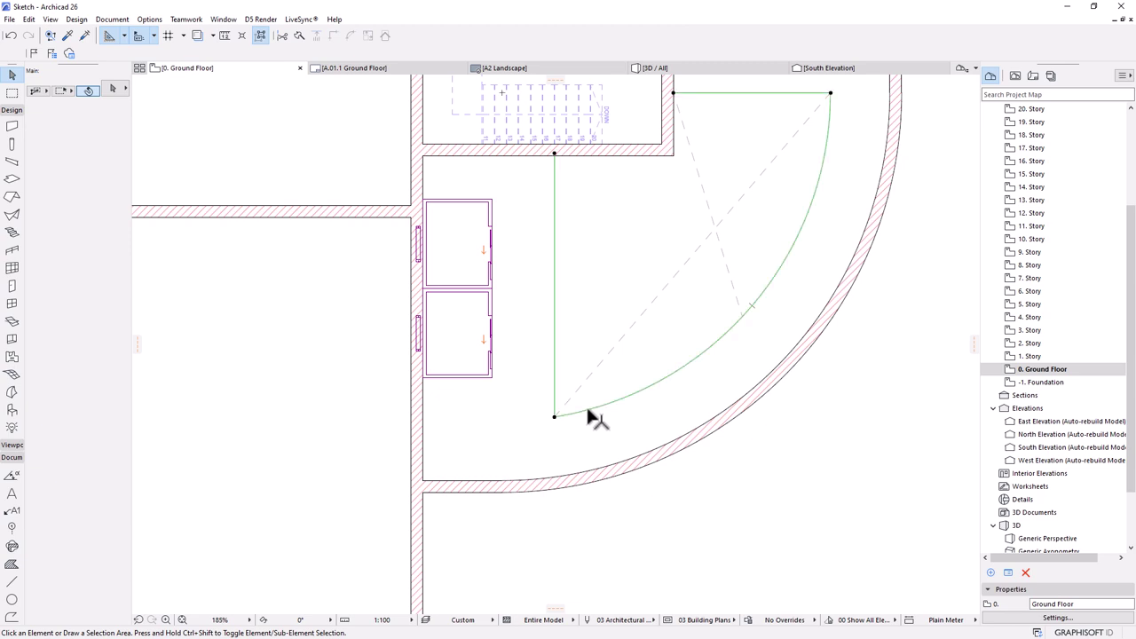
click(553, 412)
click(513, 311)
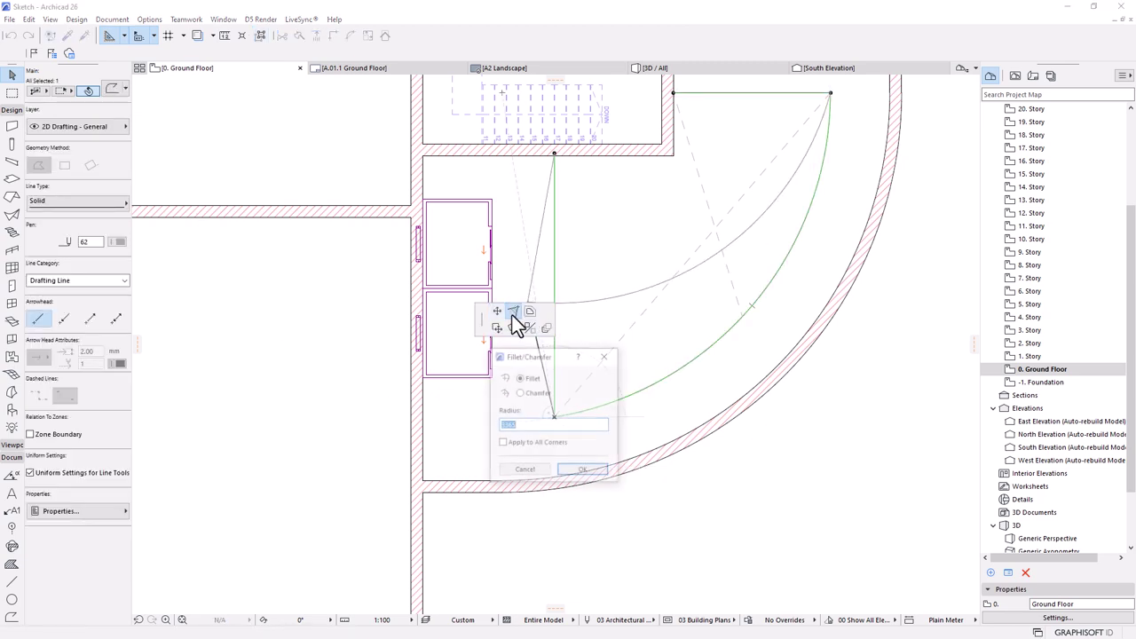
click(579, 470)
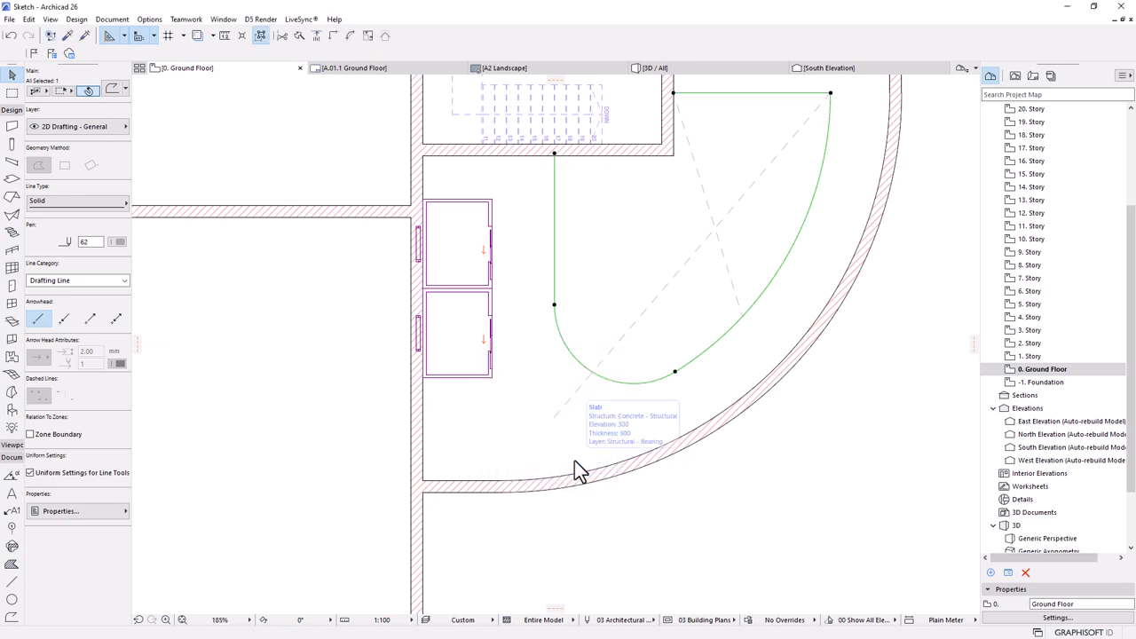
- Fillet the outline polyline's upper corner, where the horizontal segment meets the arc, with a radius of 2000 mm
scroll(798, 173, down, 2)
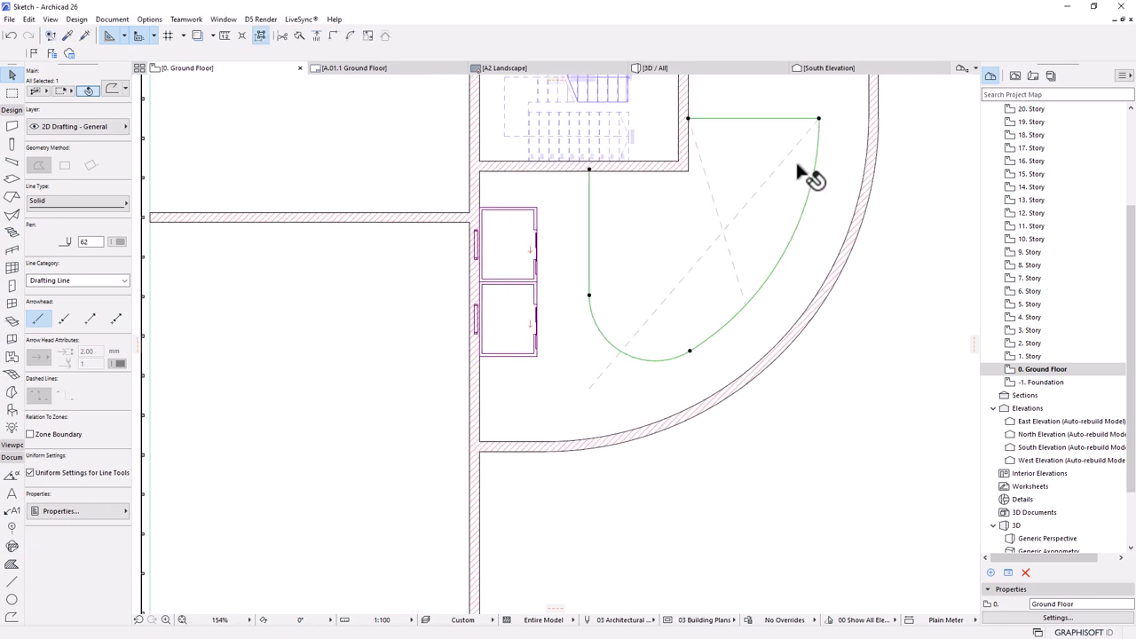
click(817, 116)
click(514, 310)
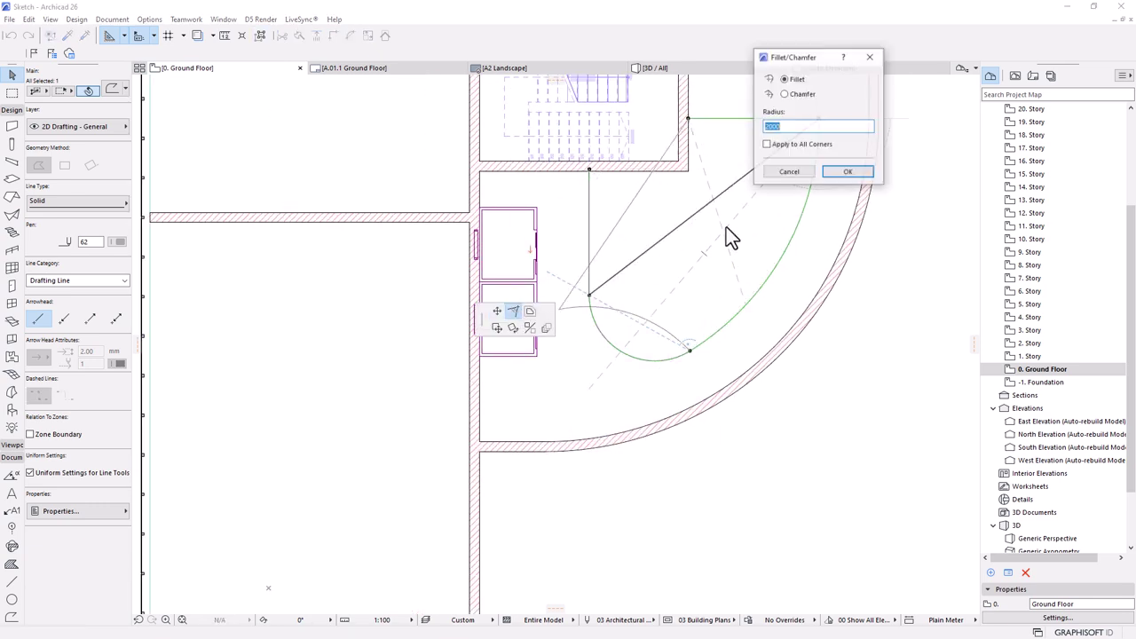
click(844, 171)
scroll(705, 254, down, 3)
scroll(731, 360, down, 5)
scroll(730, 275, up, 5)
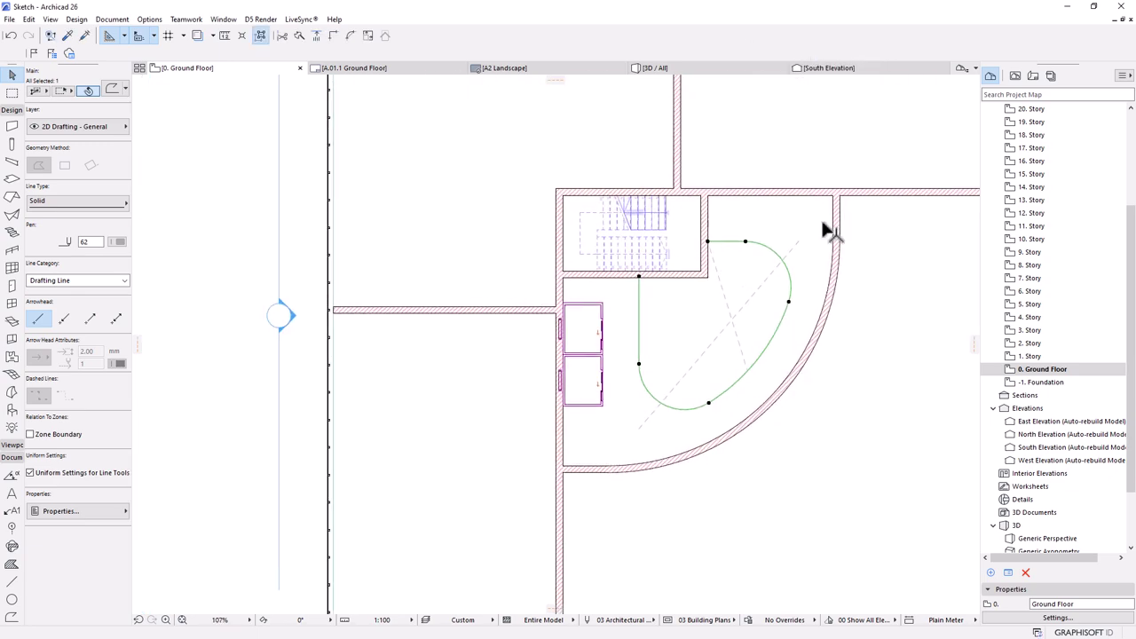
- Trim both ends of the long dashed diagonal that extend beyond the outline's filleted corners
click(796, 338)
scroll(771, 348, down, 4)
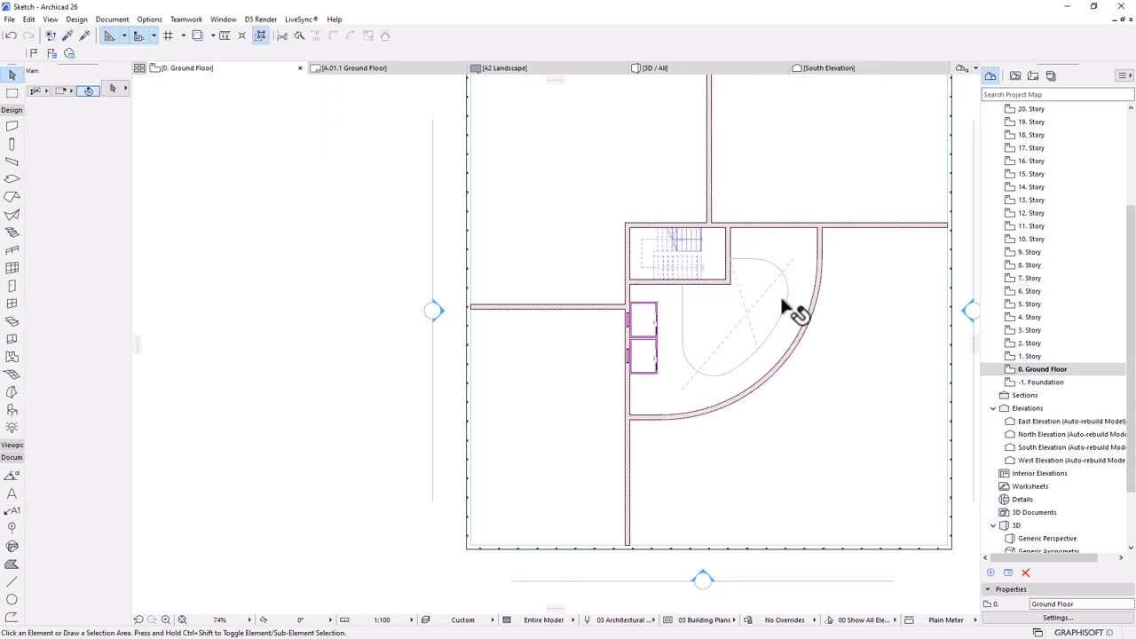
scroll(782, 300, up, 5)
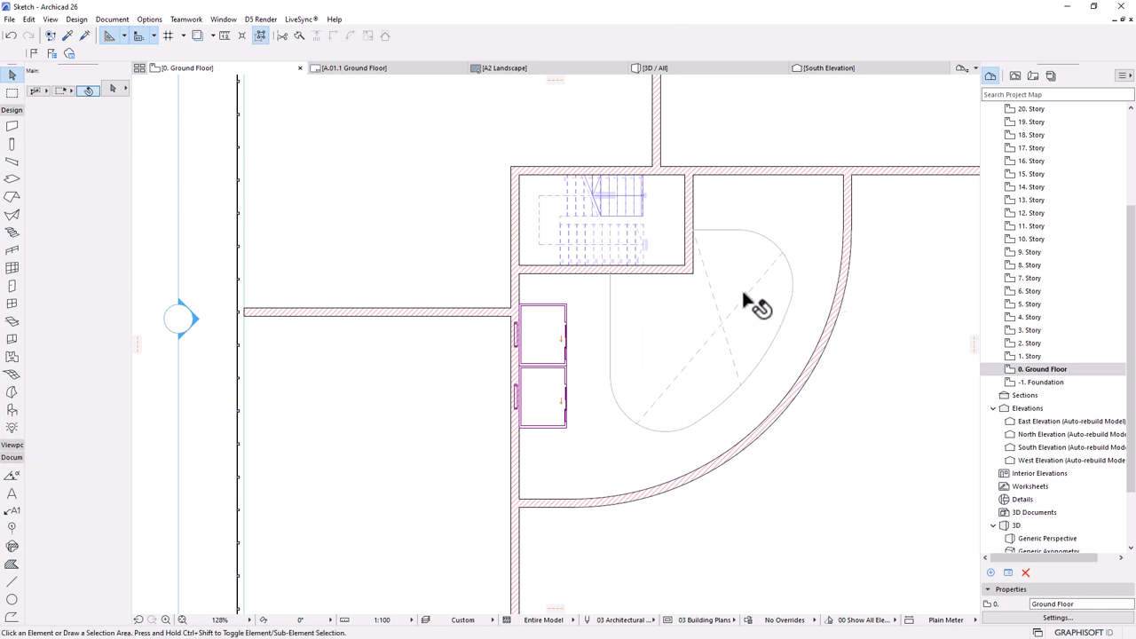
- Create a railing that traces the outline polyline with its rounded corners
click(11, 250)
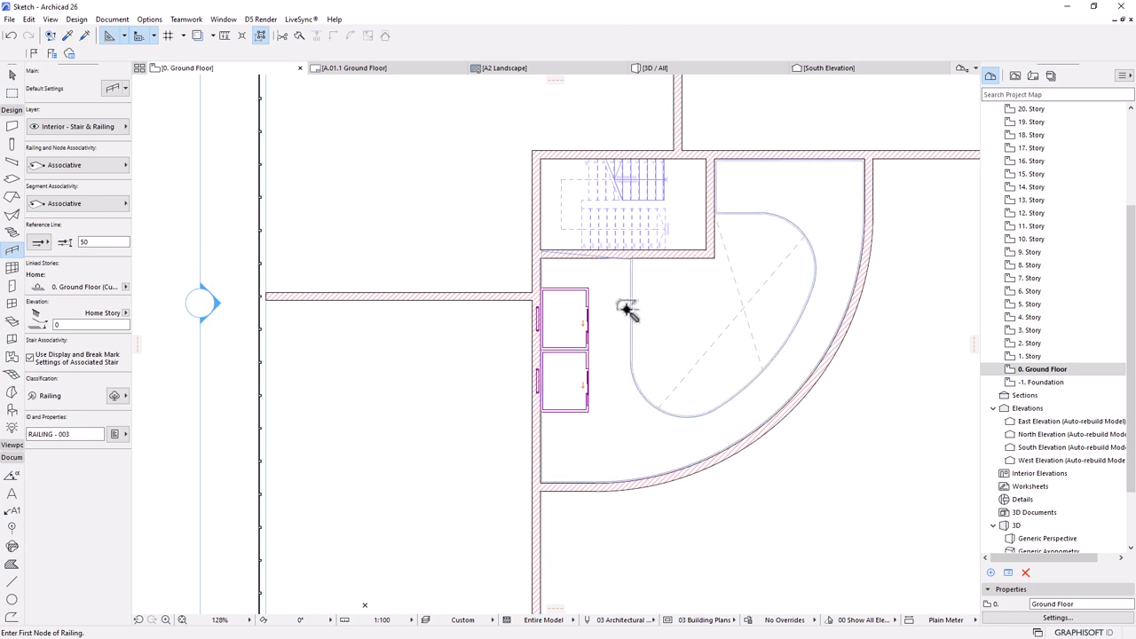
click(633, 362)
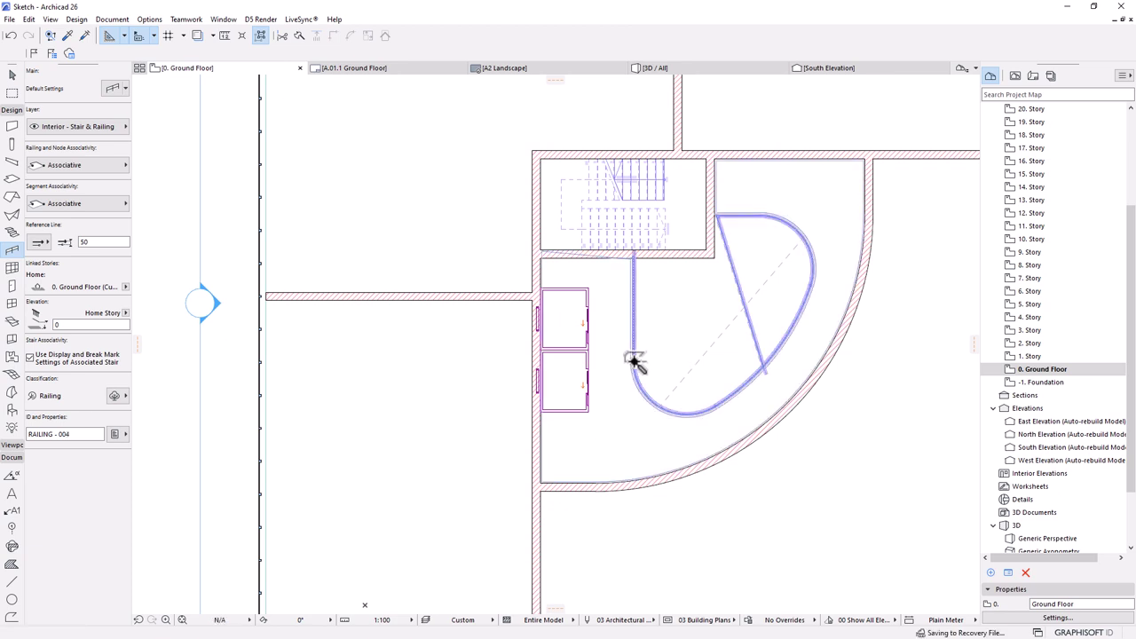
scroll(768, 312, up, 2)
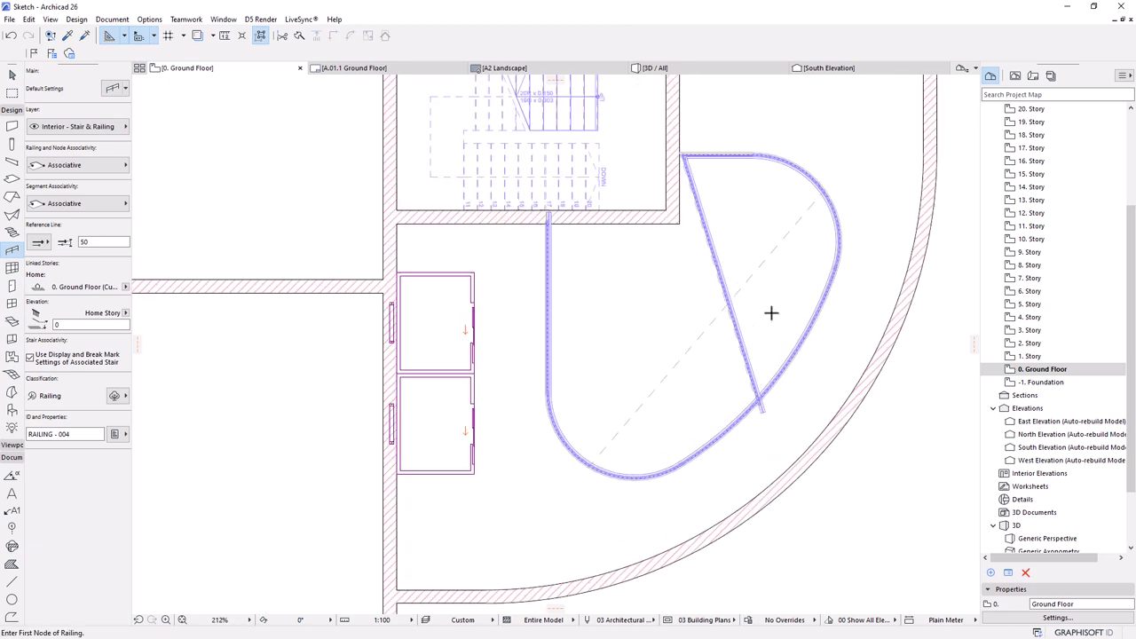
key(Escape)
- Remove the railing's stray diagonal segment by stretching its loose end node onto the upper corner at the stair wall
click(757, 414)
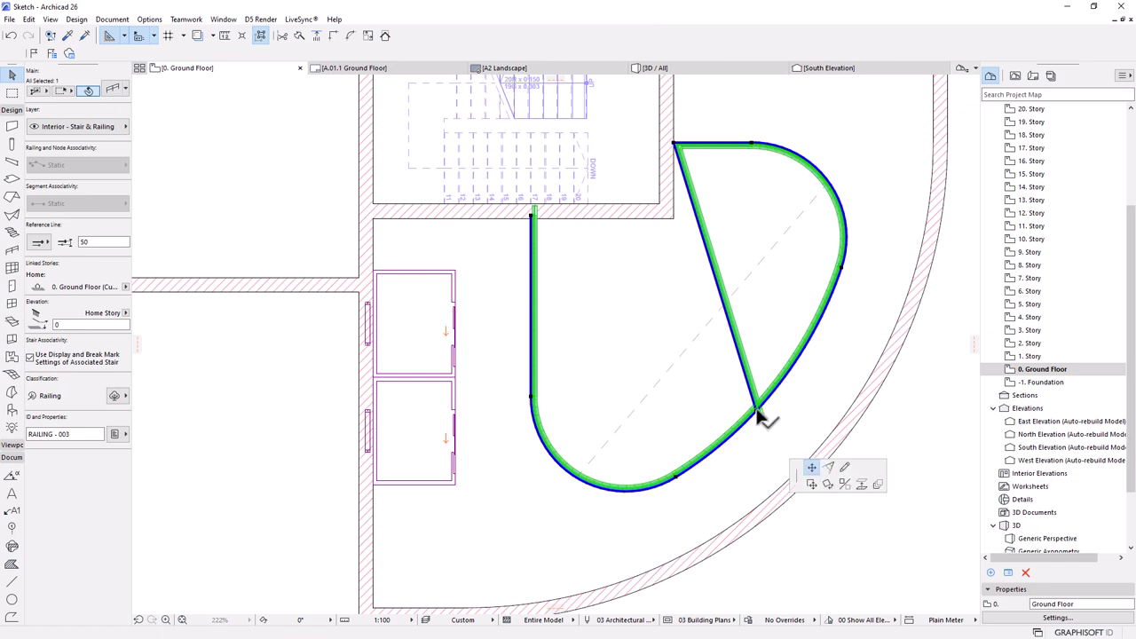
click(757, 413)
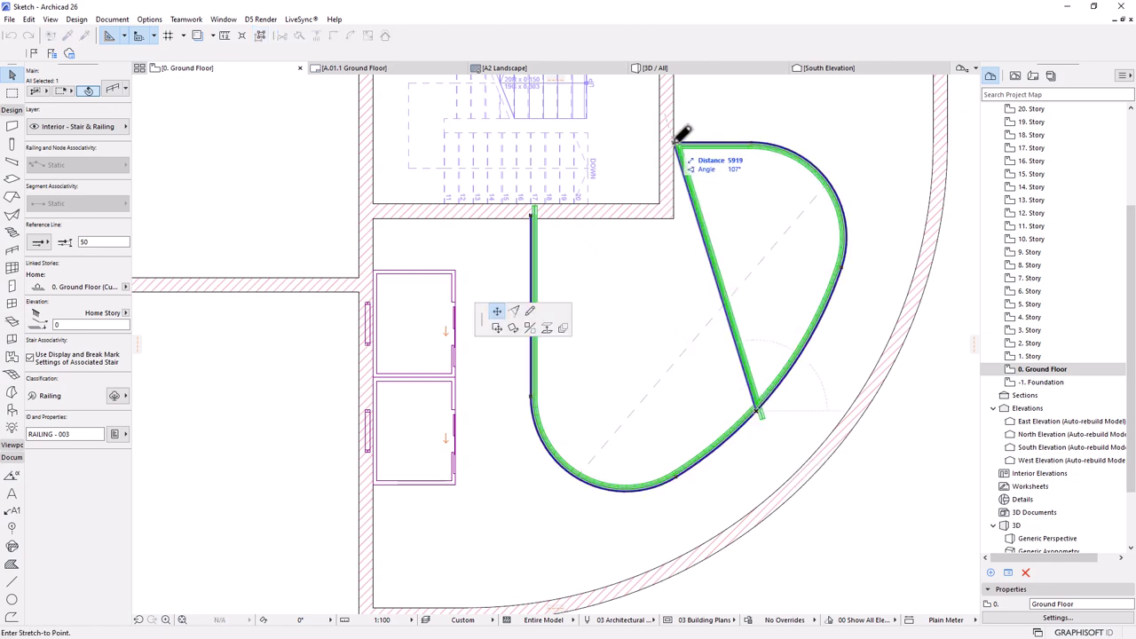
key(Escape)
click(683, 275)
scroll(683, 275, down, 5)
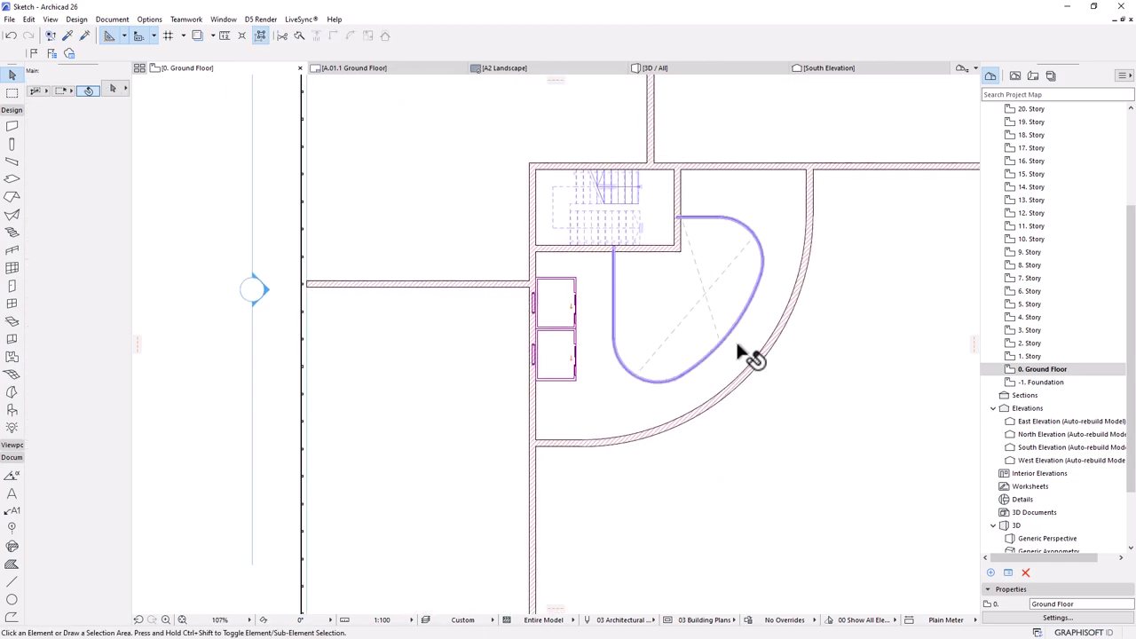
- Move the long dashed diagonal's lower end to where the railing's straight left side meets the curve, and its upper end down the right-hand curve
click(687, 310)
scroll(665, 337, up, 4)
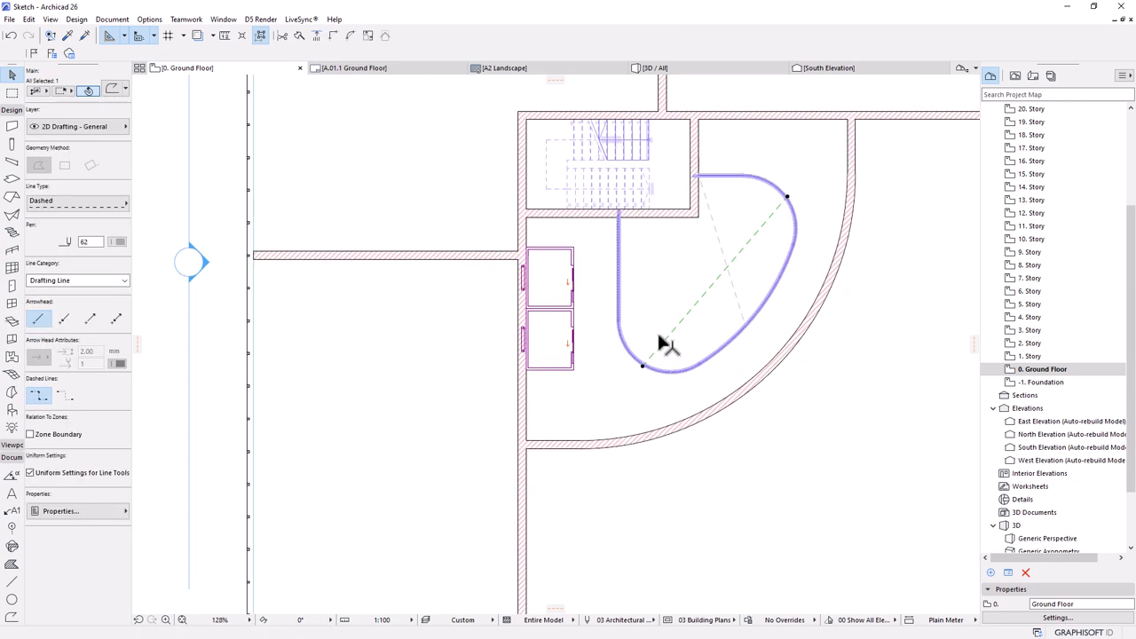
click(639, 371)
click(609, 321)
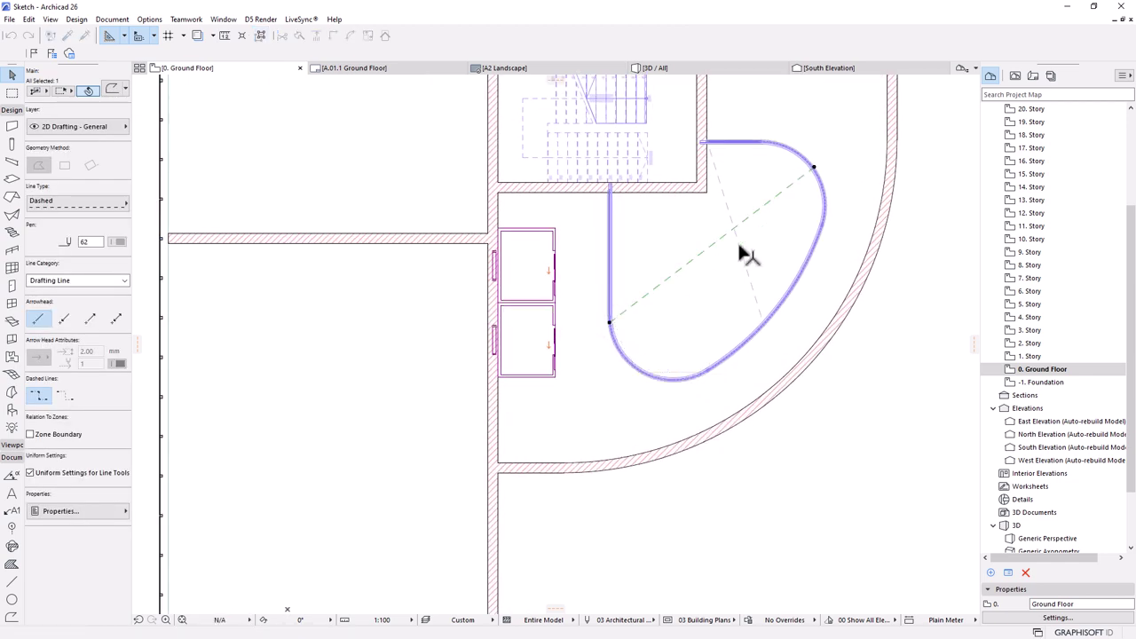
click(813, 167)
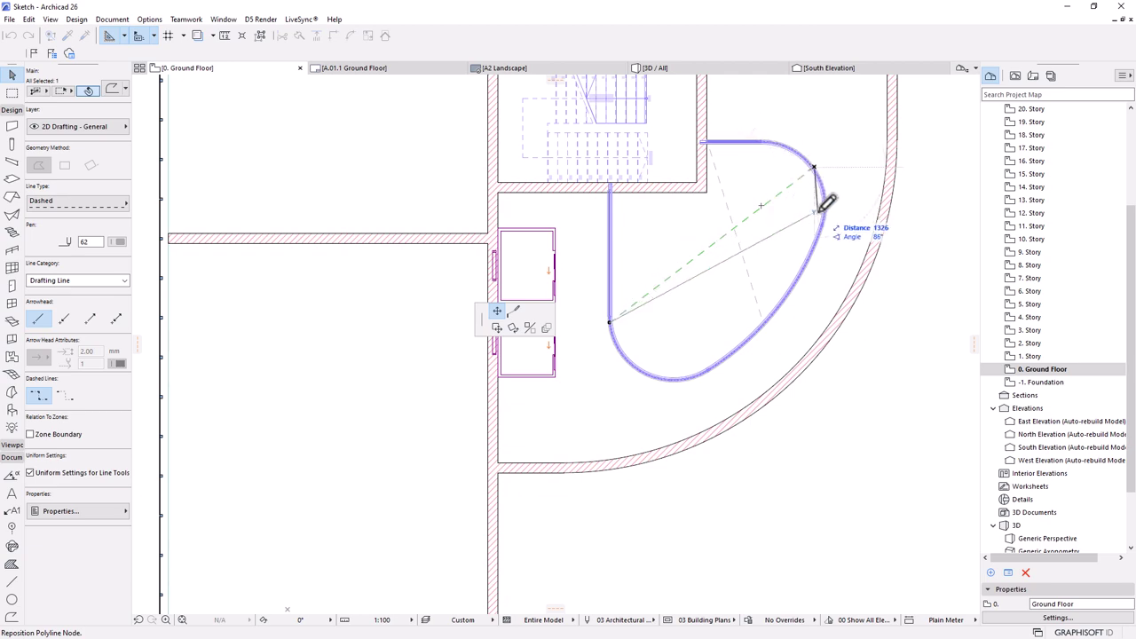
click(820, 212)
click(640, 307)
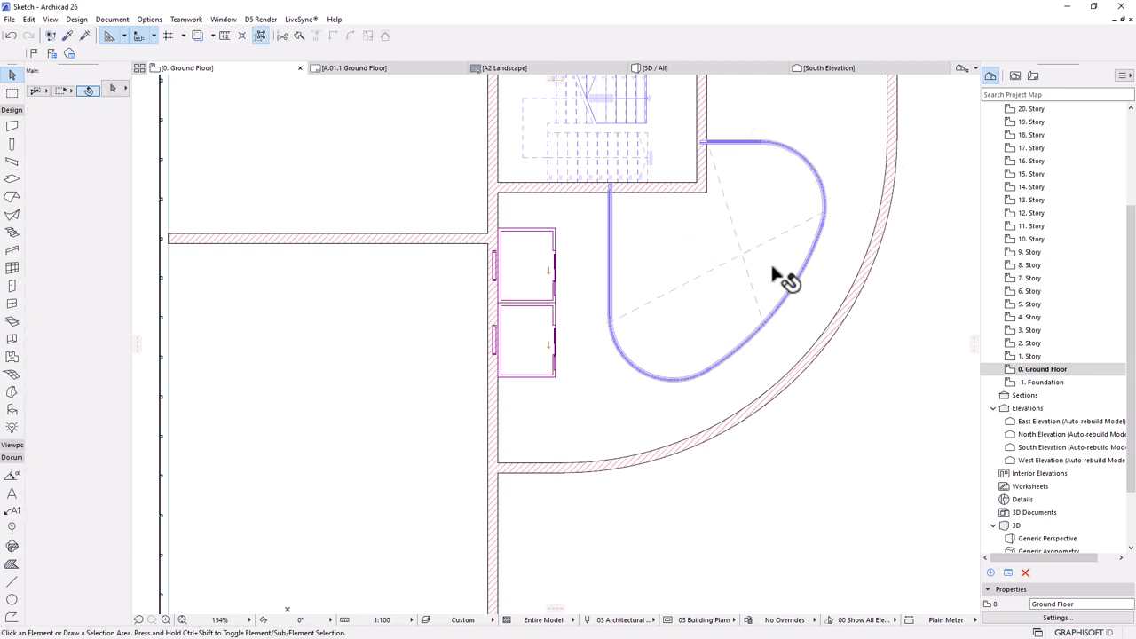
- Place a copy of the long horizontal wall above the stair 1500 mm further up
scroll(781, 266, down, 3)
scroll(523, 405, down, 3)
scroll(570, 368, up, 2)
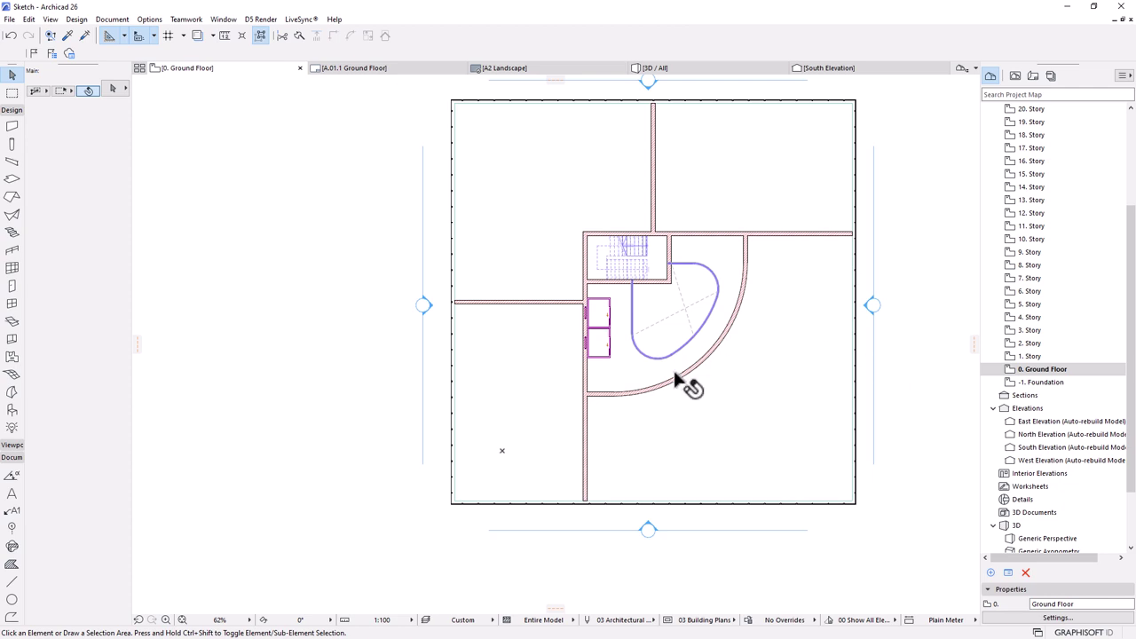
scroll(686, 374, up, 1)
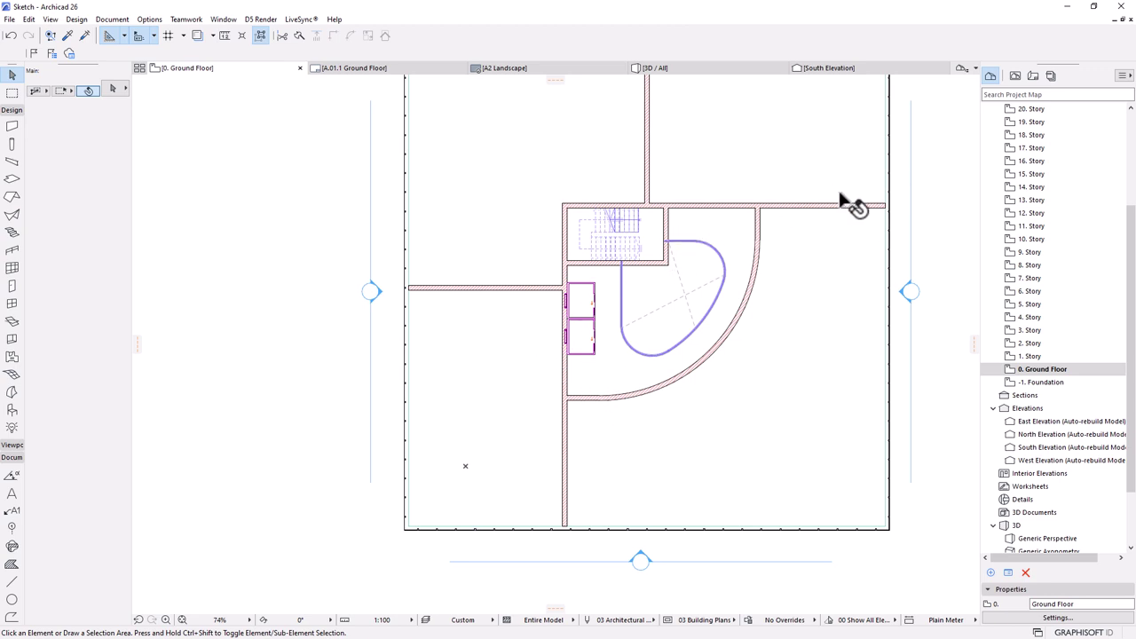
scroll(674, 427, down, 1)
scroll(675, 428, down, 2)
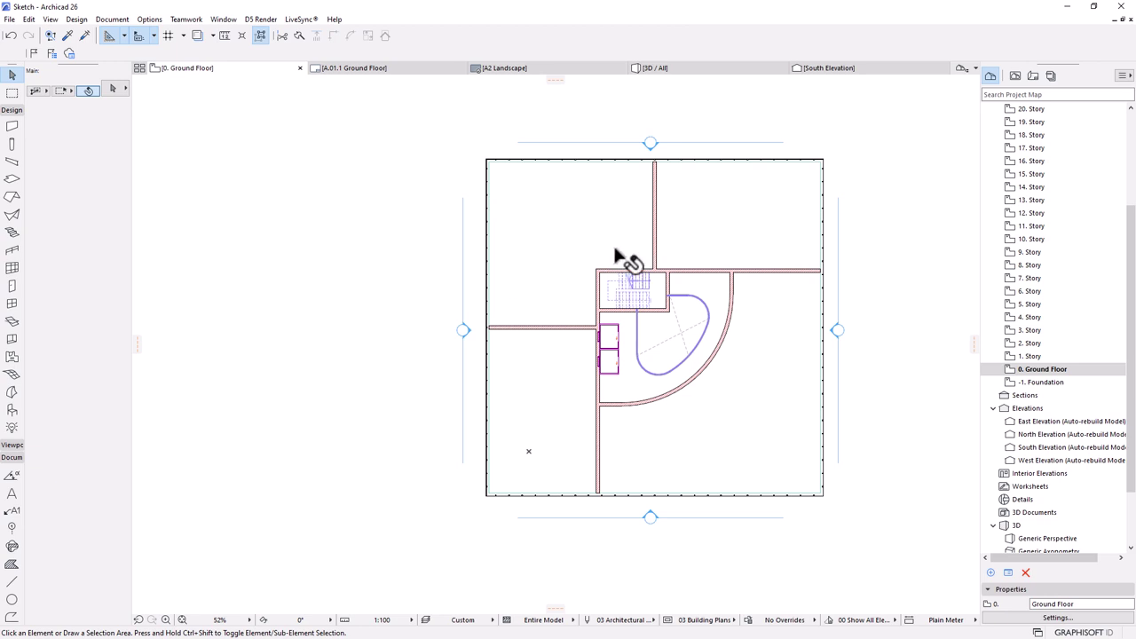
scroll(720, 241, up, 4)
click(745, 318)
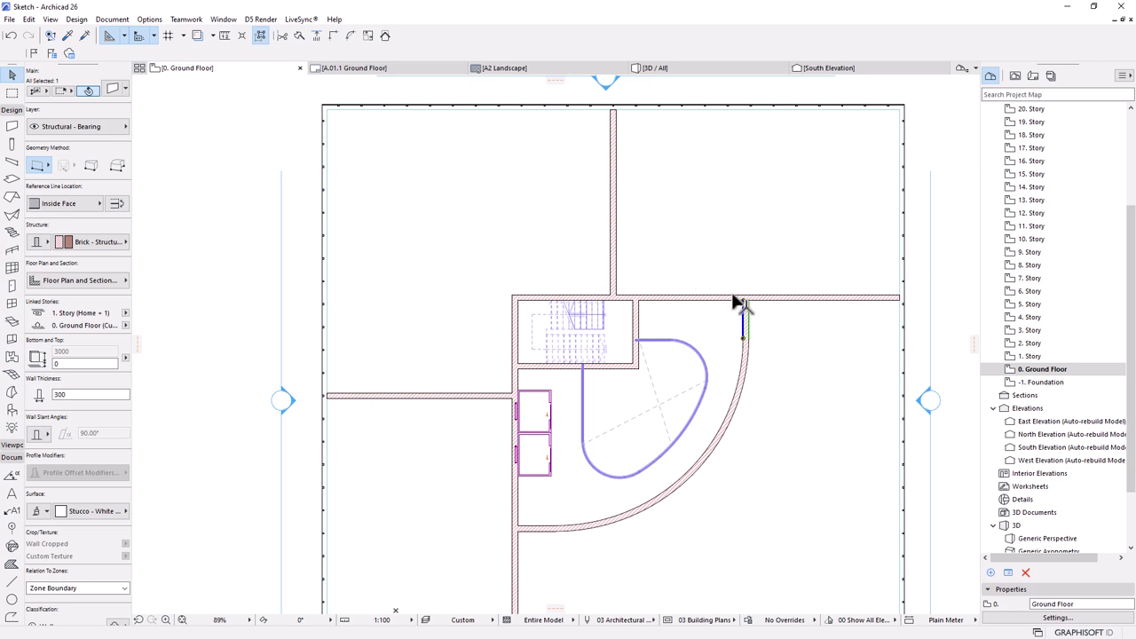
click(701, 309)
click(698, 304)
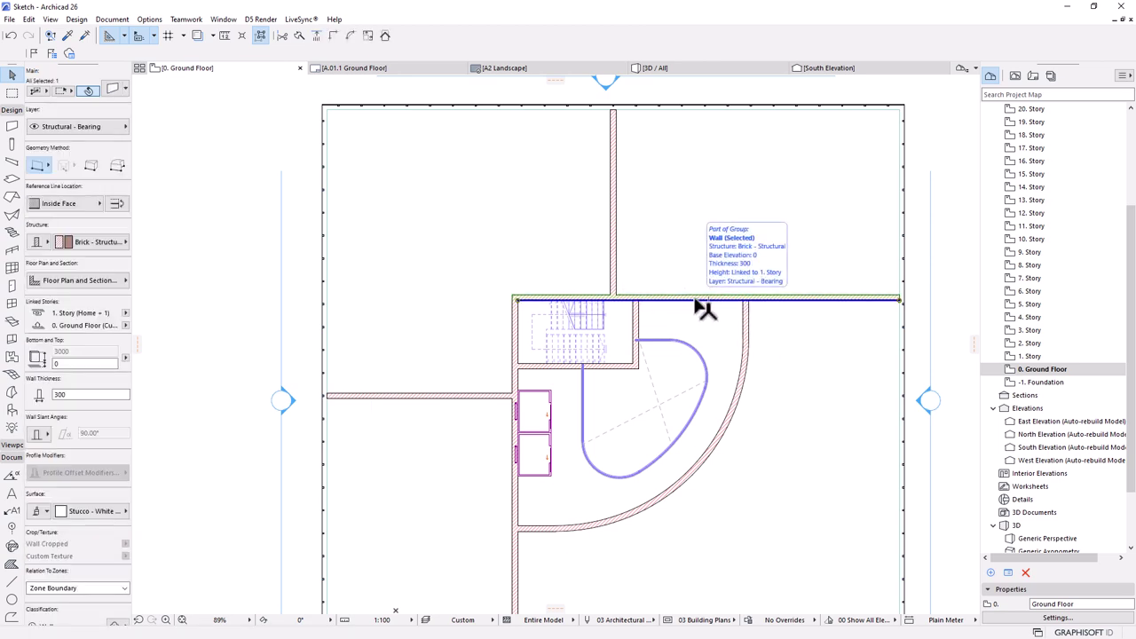
ctrl+drag(696, 301, 693, 235)
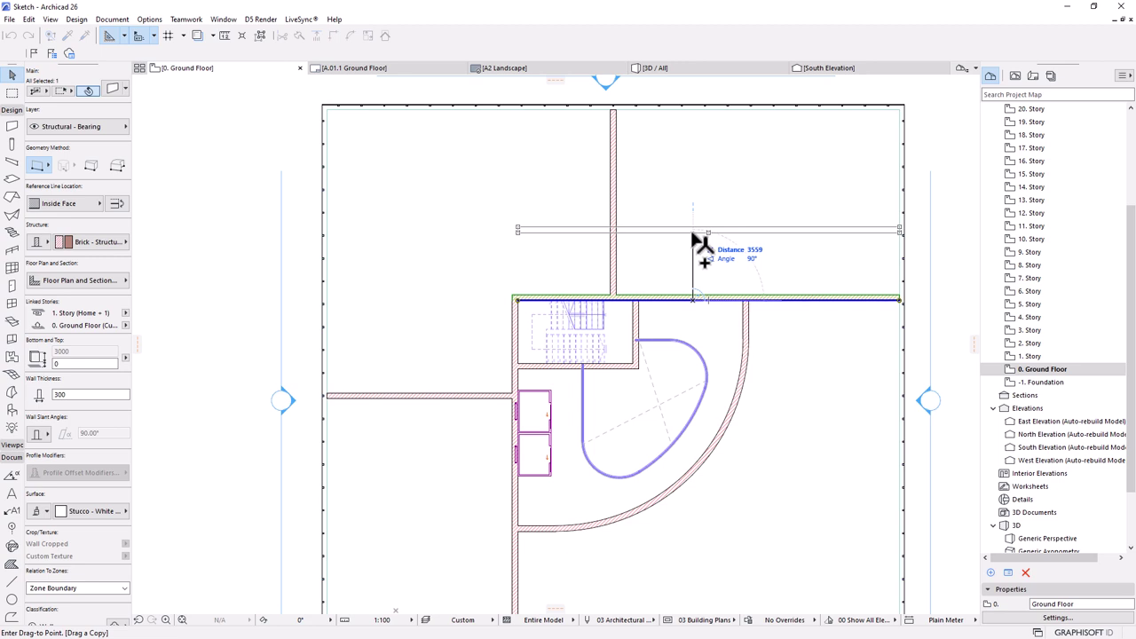
text(15)
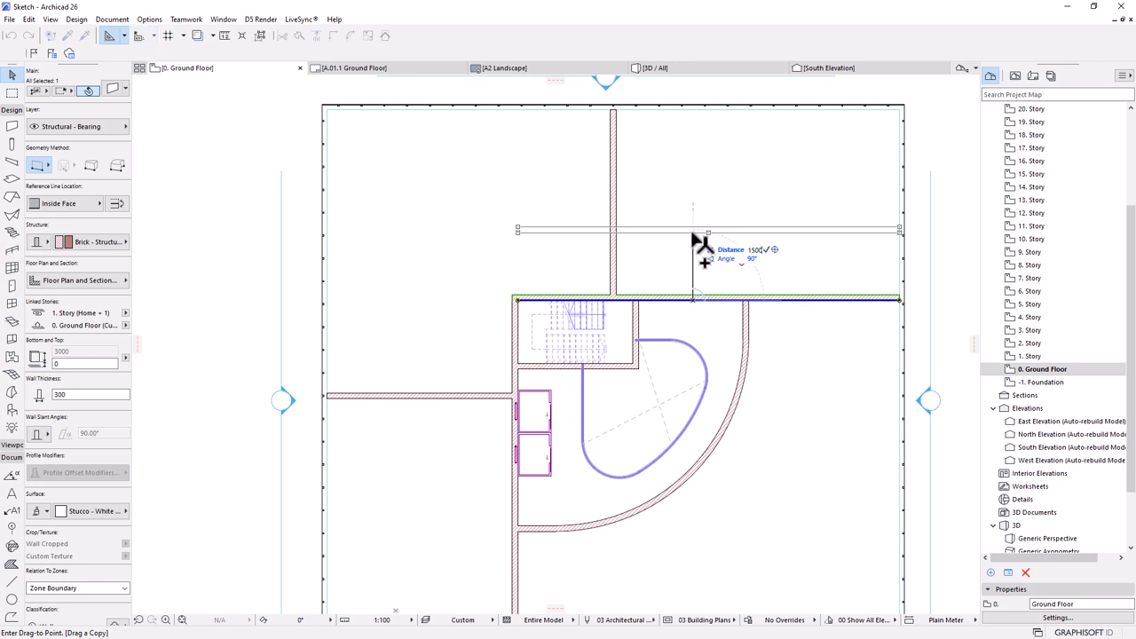
text(00)
key(Return)
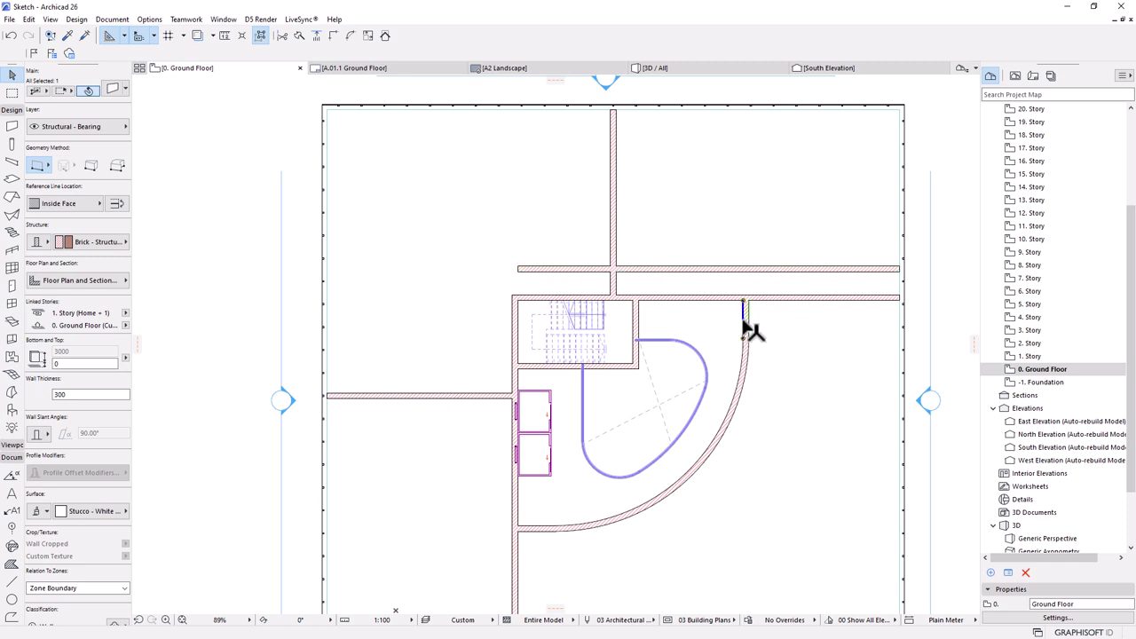
- Intersect the copied wall with the short vertical wall above the curved wall to form a corner, and undo the last trim
shift+click(710, 271)
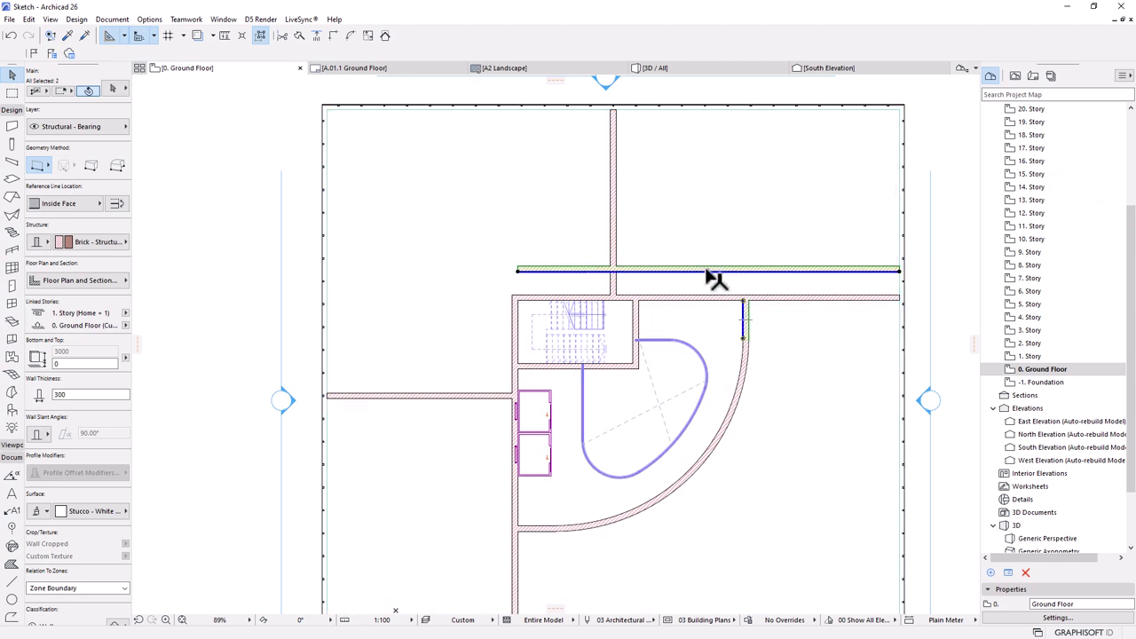
click(333, 36)
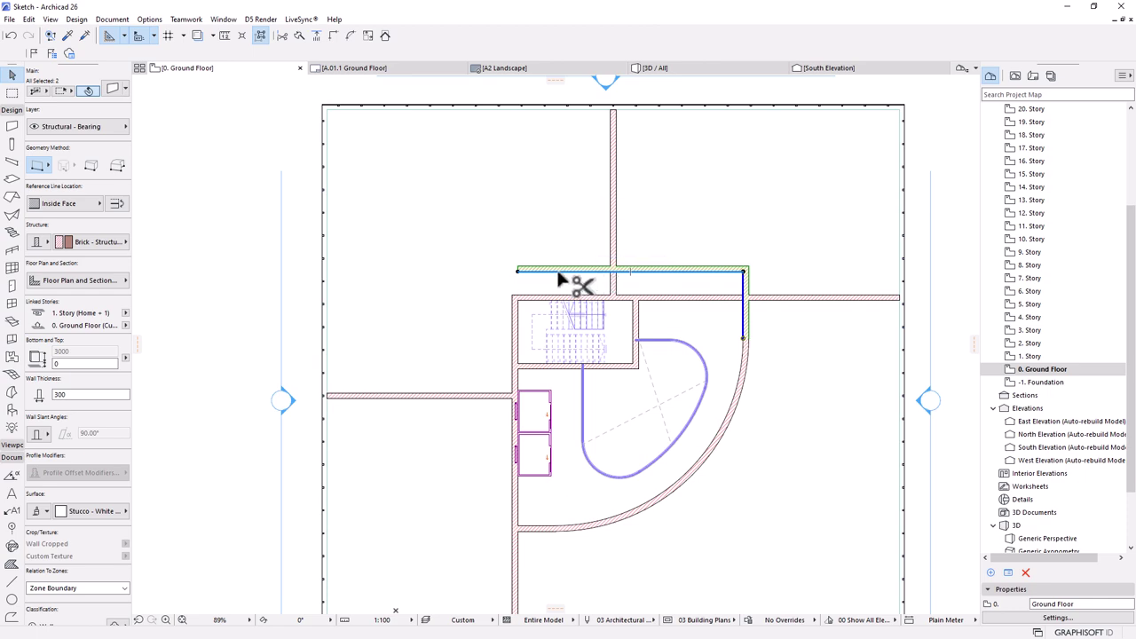
key(ctrl+z)
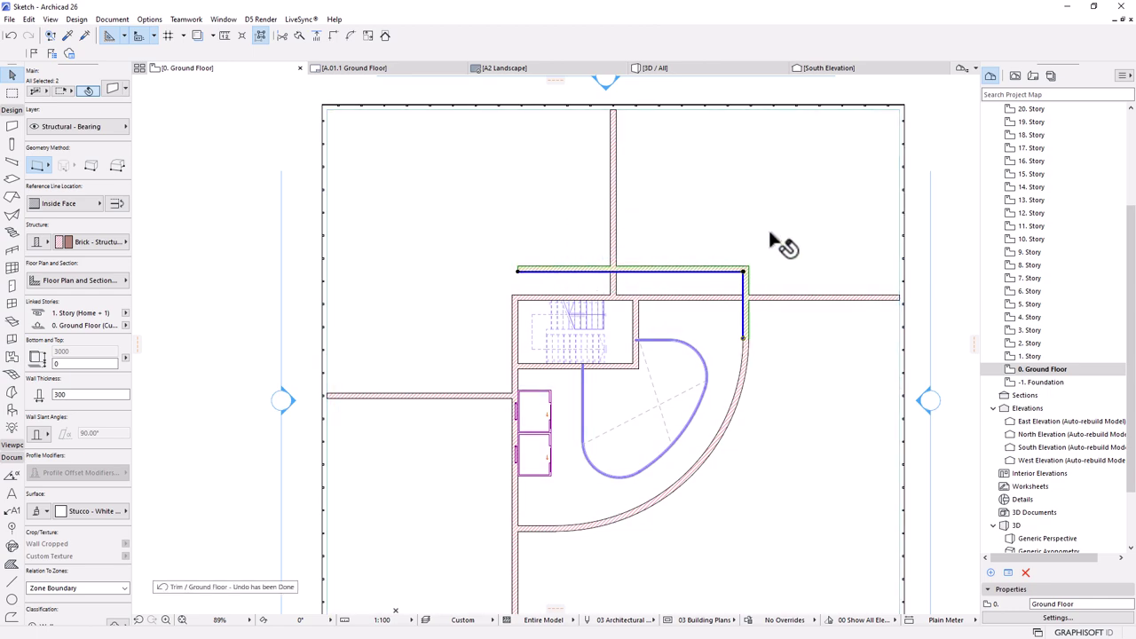
- Trim away the part of the copied wall left of the vertical partition, using that partition as the cutting edge
scroll(613, 267, up, 4)
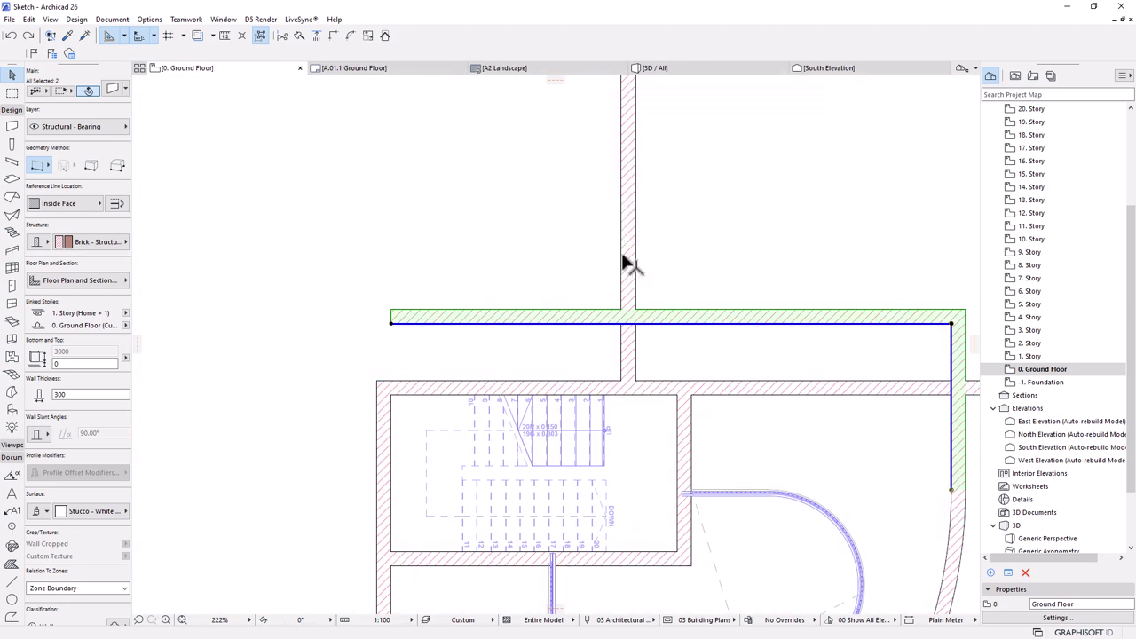
click(627, 262)
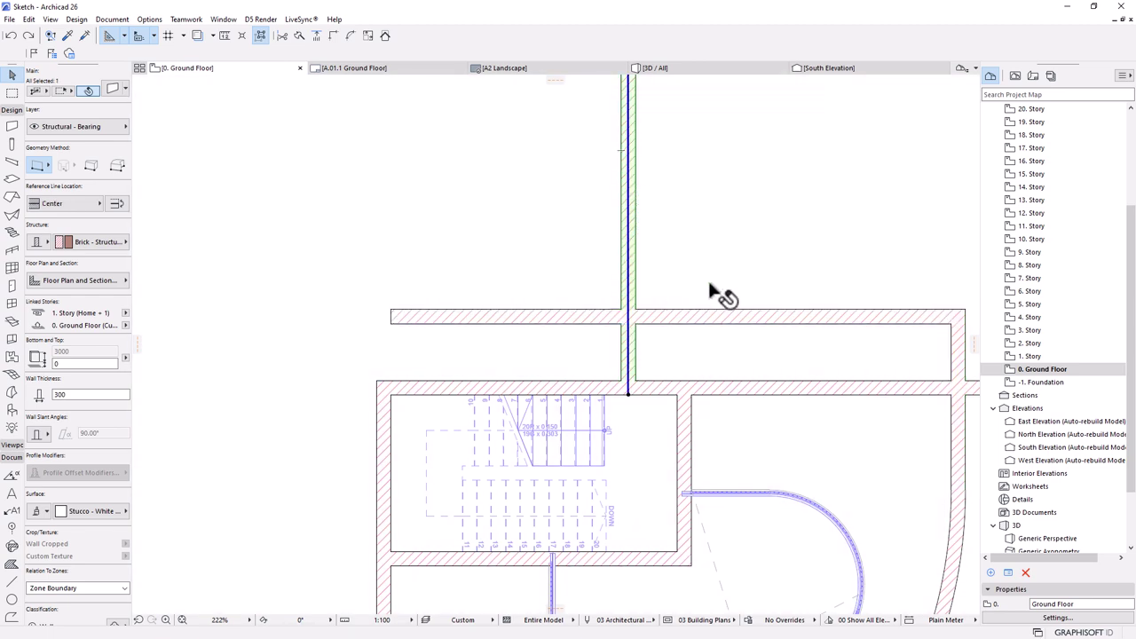
ctrl+click(494, 318)
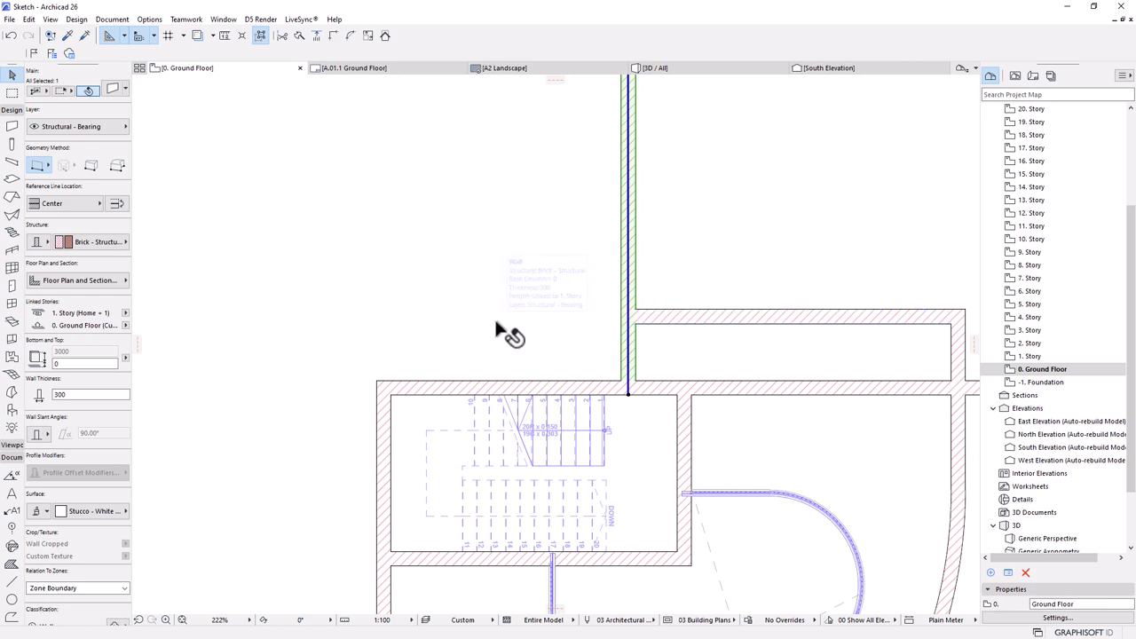
scroll(709, 319, down, 5)
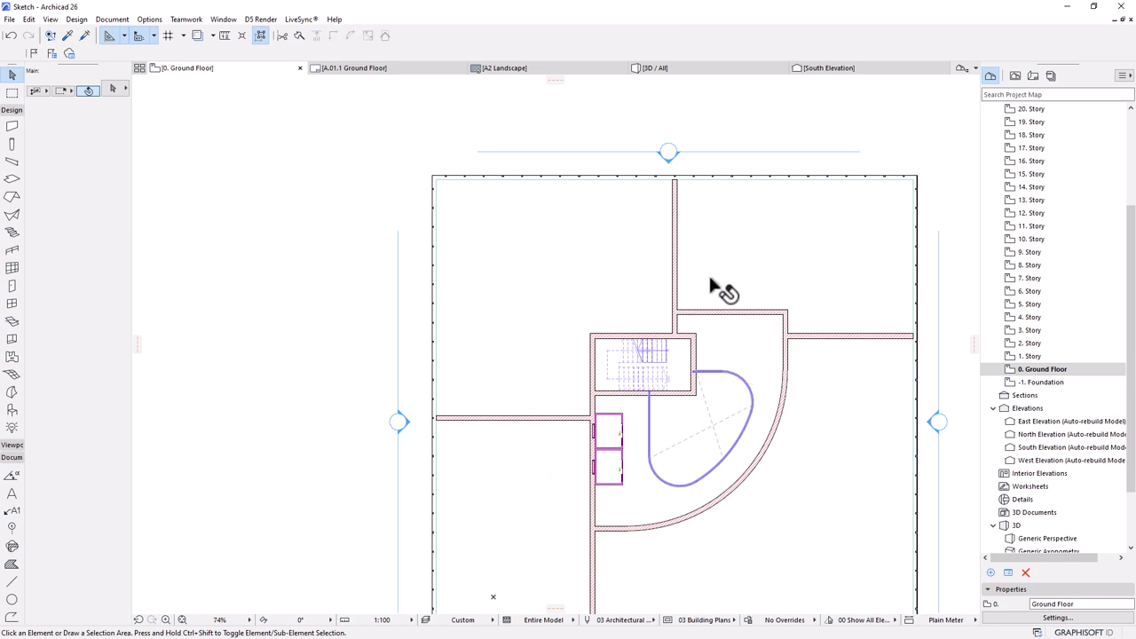
- Choose Double Door with Transom 26 from the Hinged Doors 26 library as the default door
scroll(710, 285, down, 3)
scroll(748, 355, up, 3)
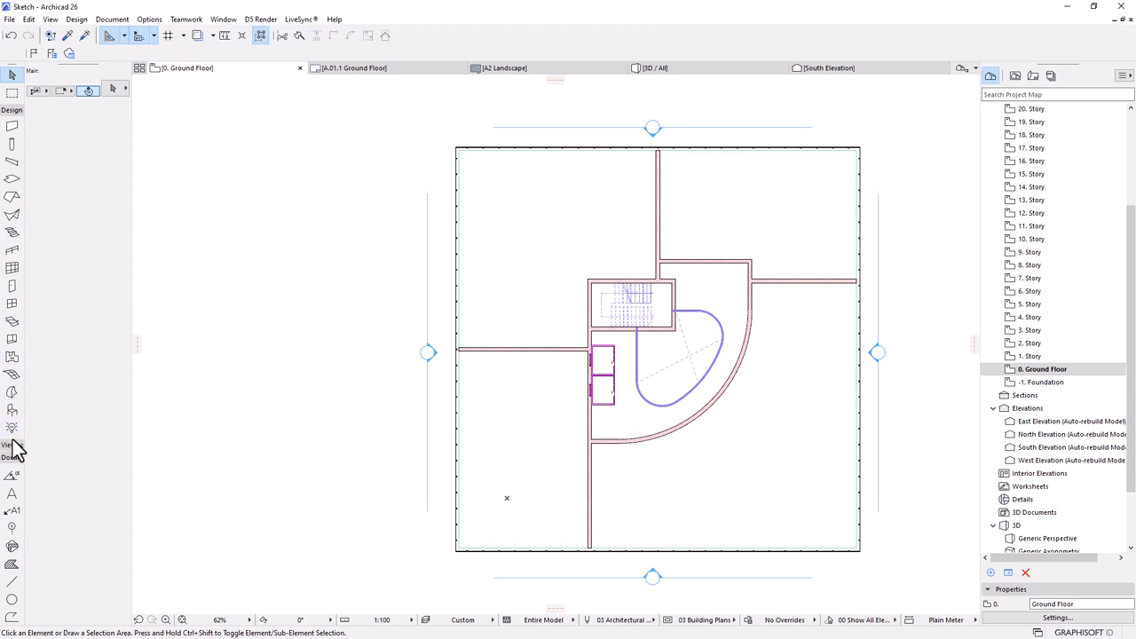
click(11, 285)
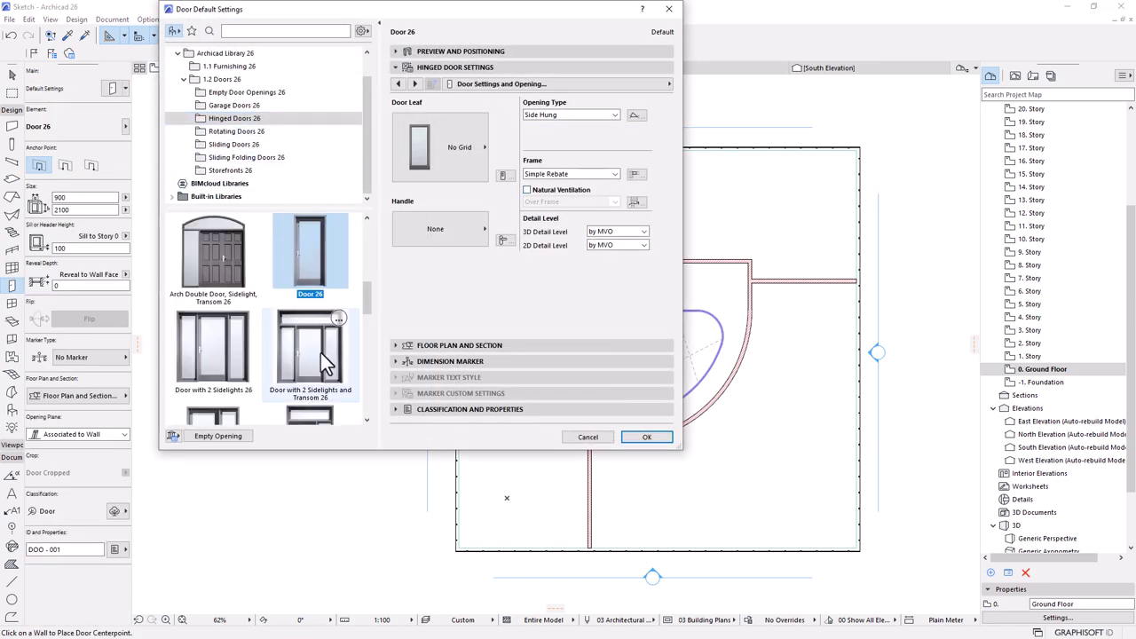
scroll(319, 360, down, 5)
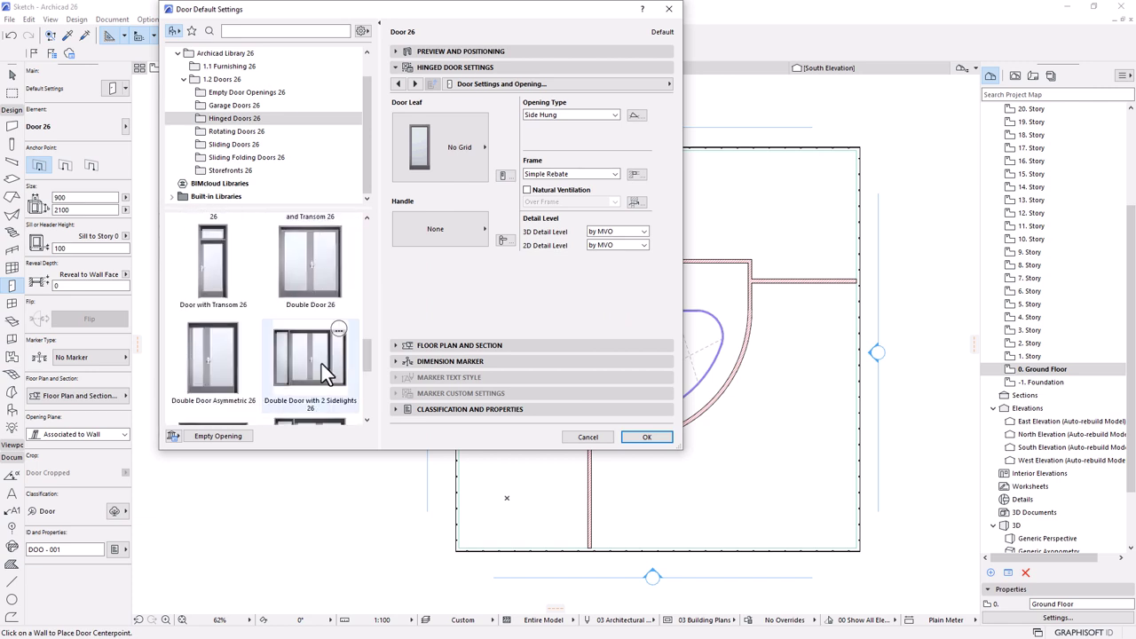
scroll(321, 363, down, 5)
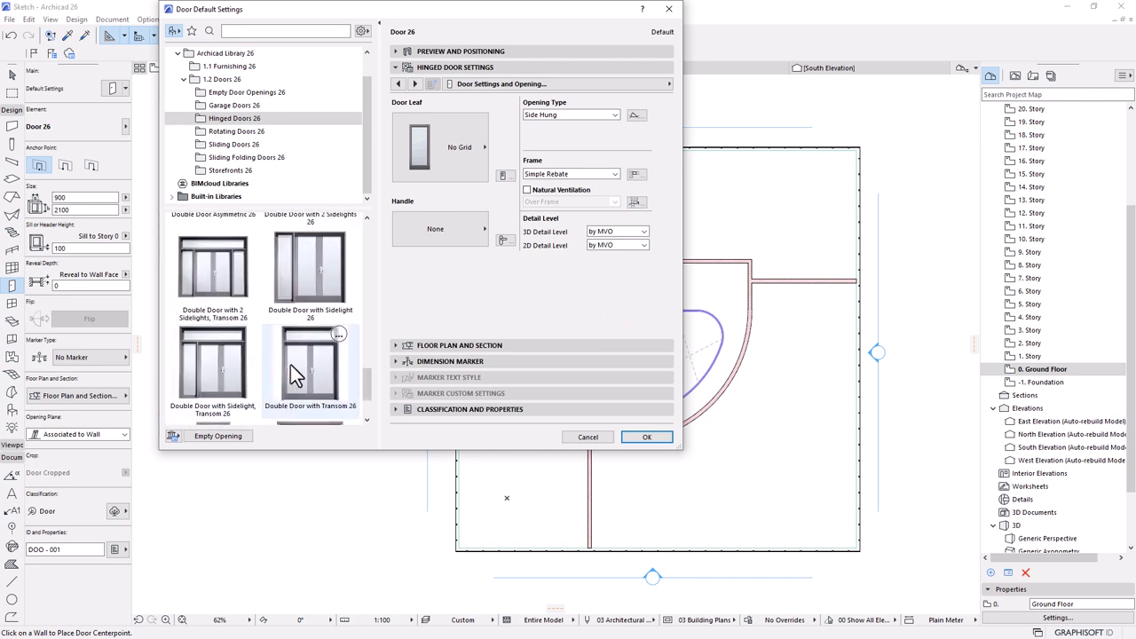
click(306, 365)
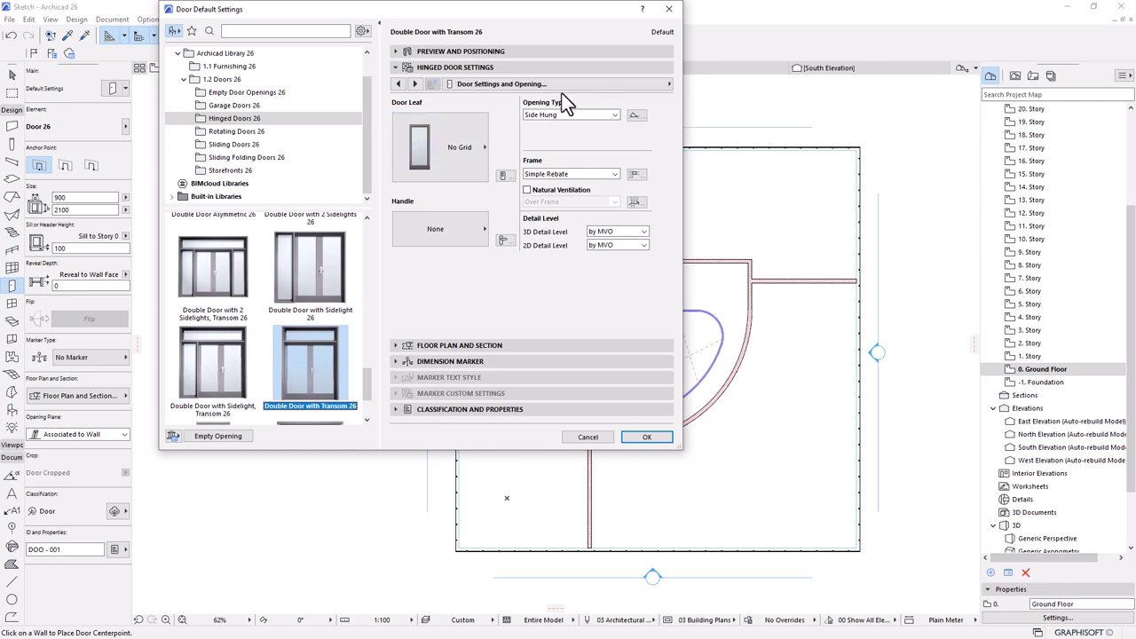
- Enable uniform door surfaces in the door's model attributes and set the frame and leaf surfaces to Metal - Aluminium
click(659, 88)
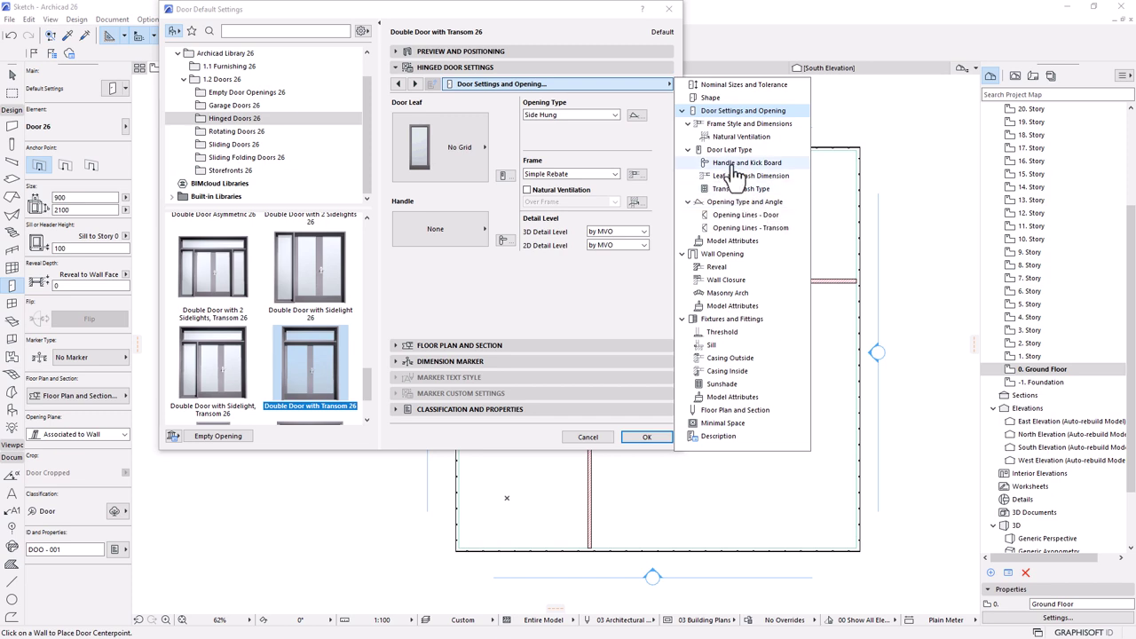
click(744, 242)
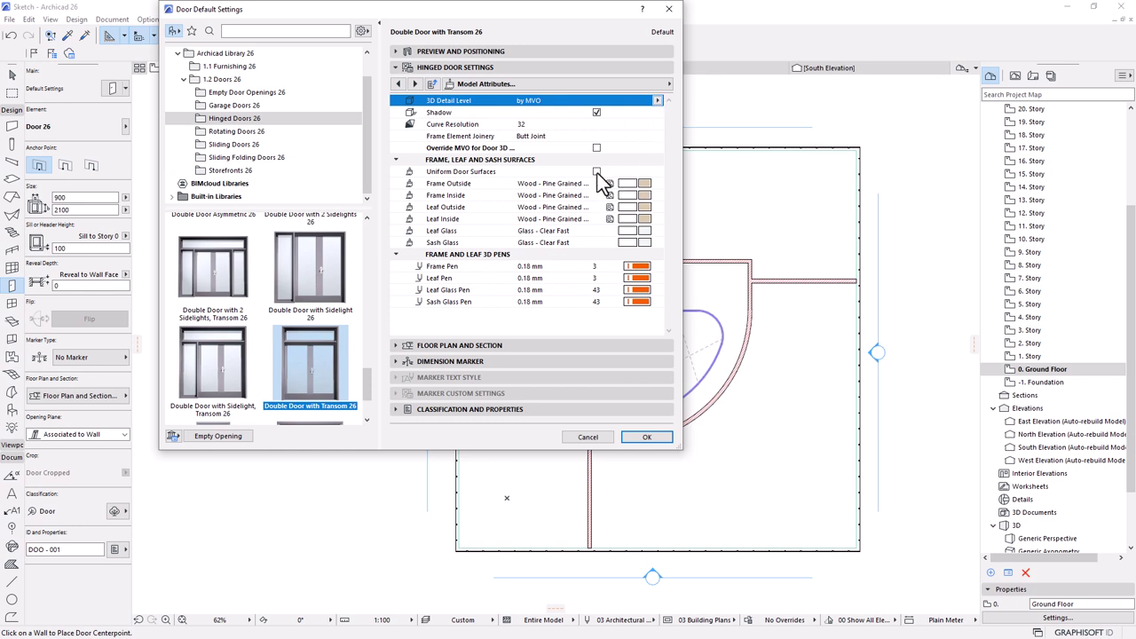
click(597, 172)
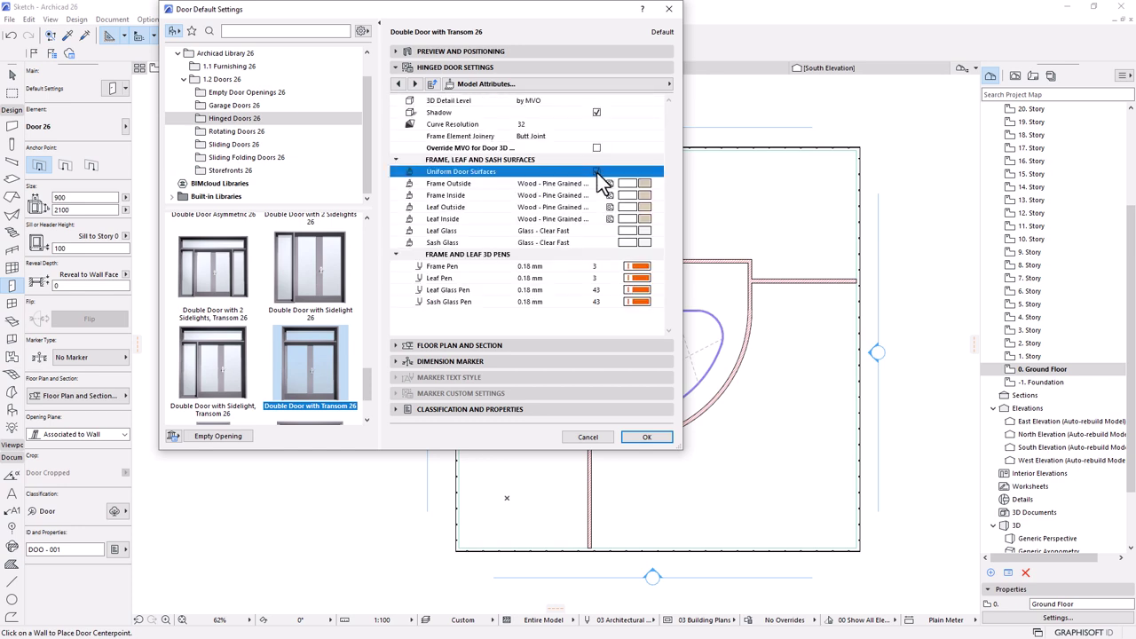
click(649, 186)
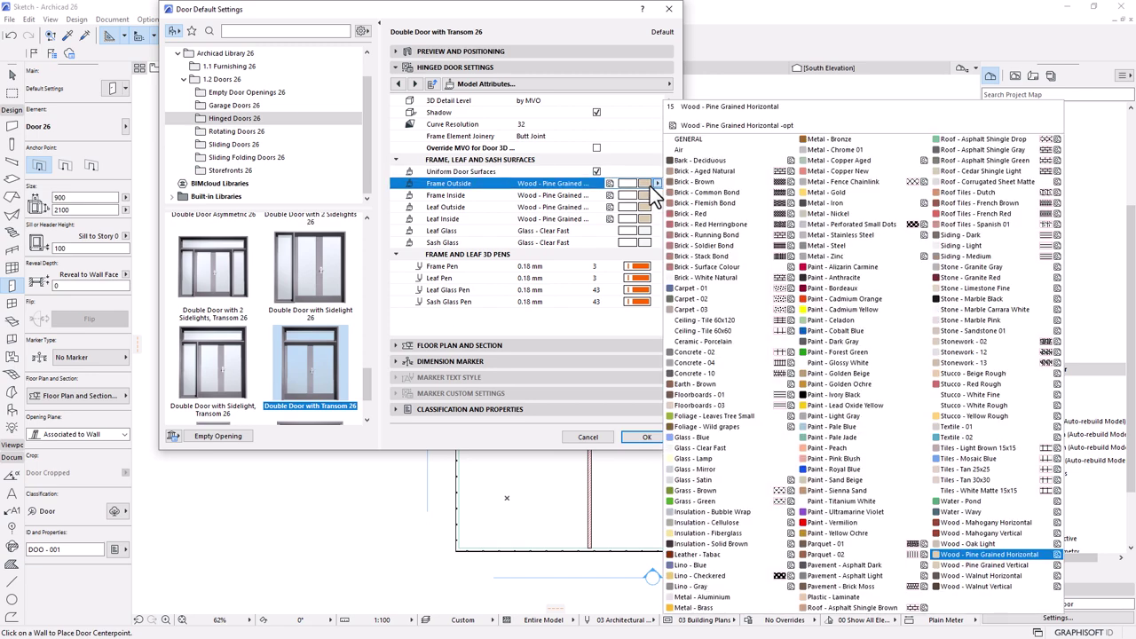
text(33)
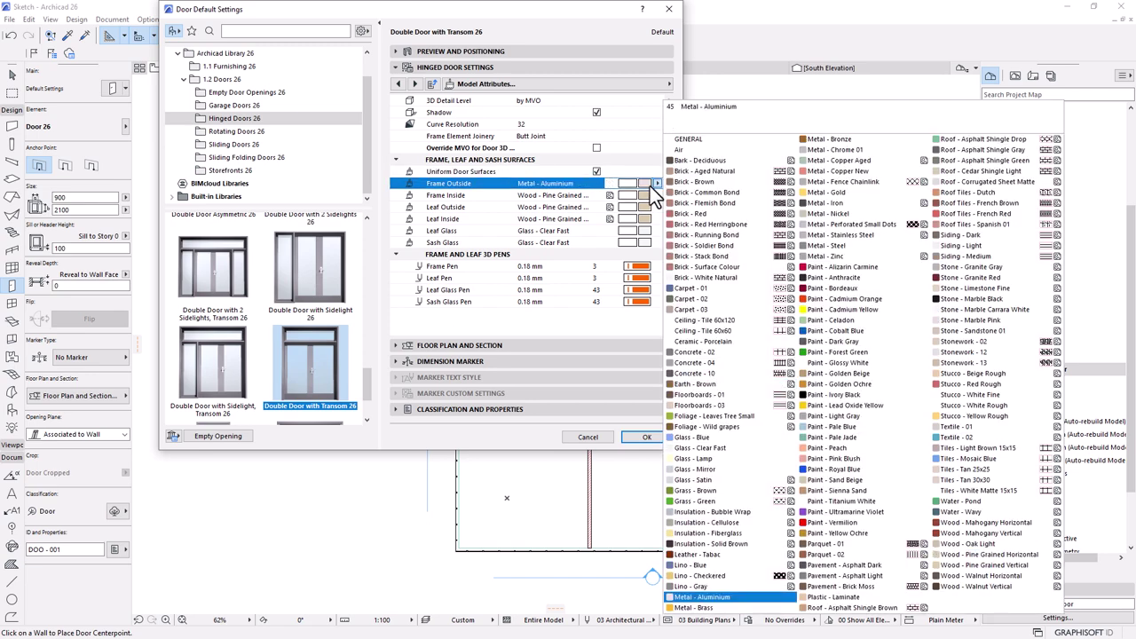
click(696, 597)
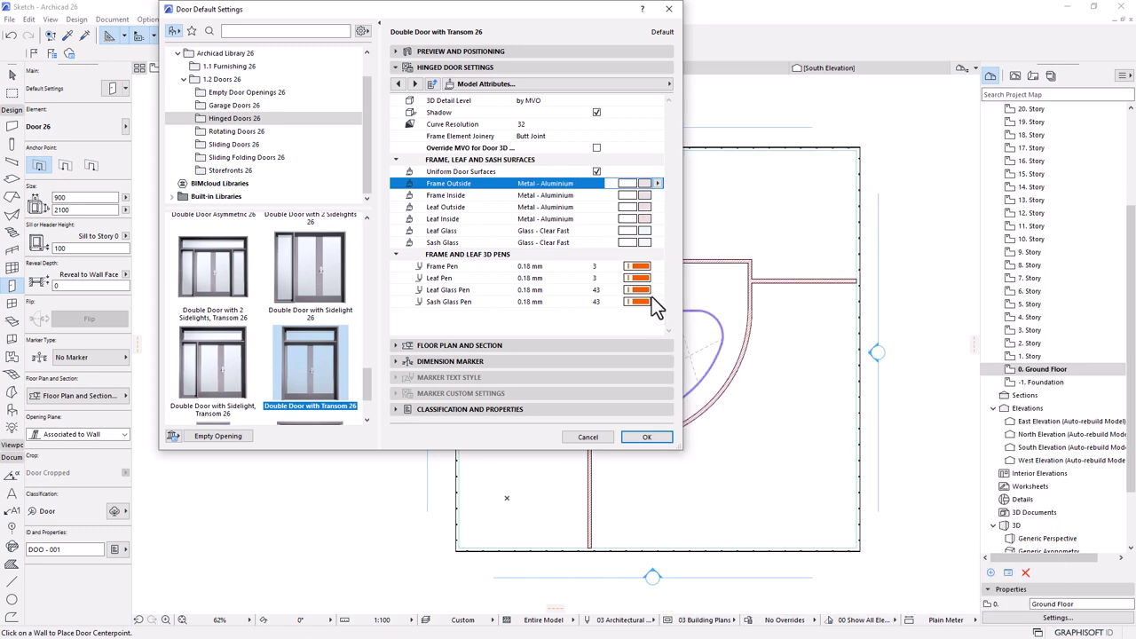
- Set the default door's 3D detail level to Full
click(463, 101)
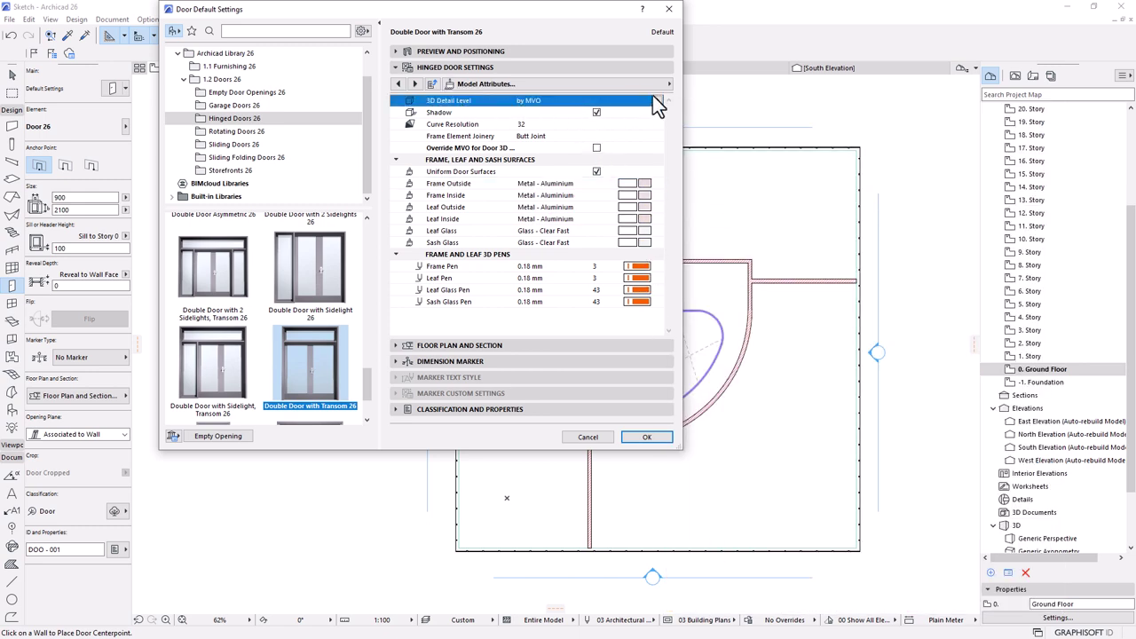
click(658, 101)
click(691, 120)
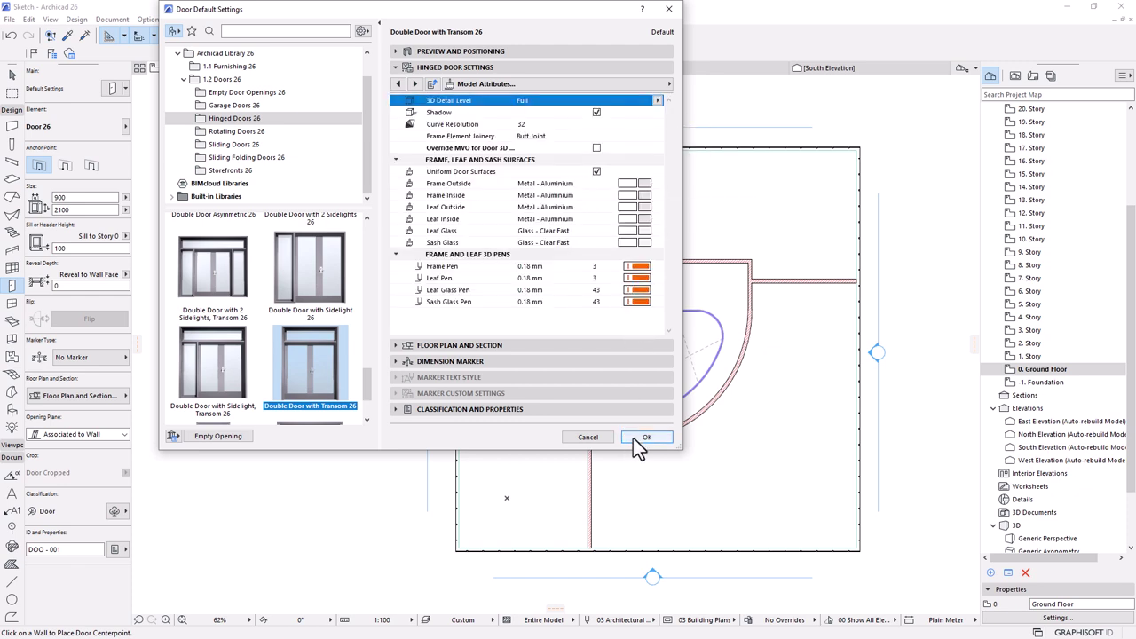
- Set the default door's floor plan display to 2D detail level 1:50, always showing the reveal, with fills disabled
click(645, 85)
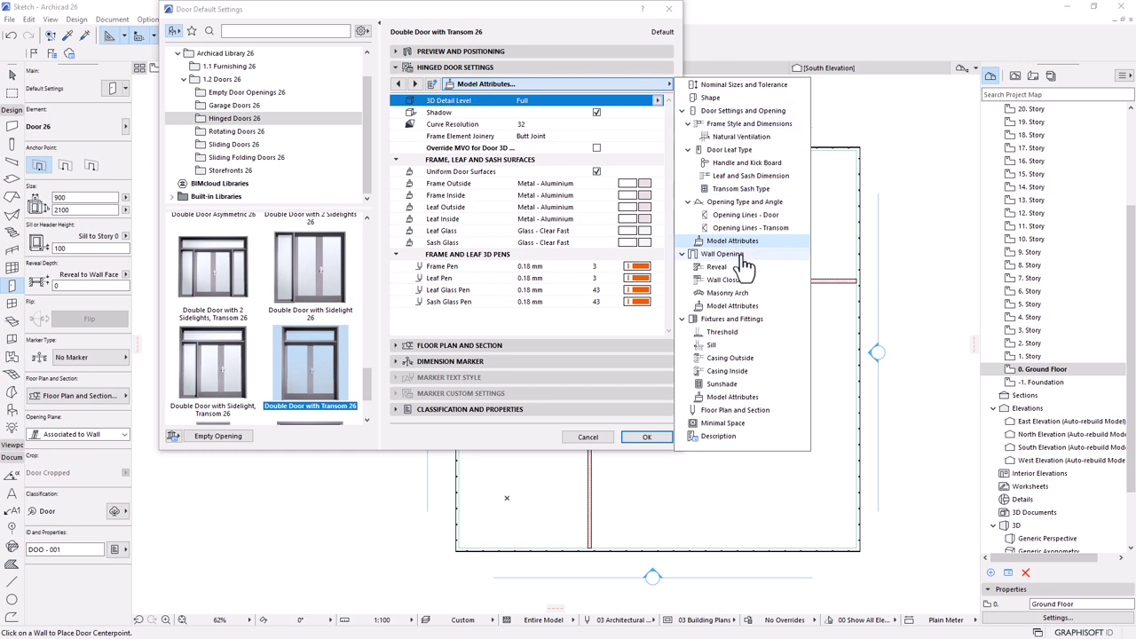
click(734, 410)
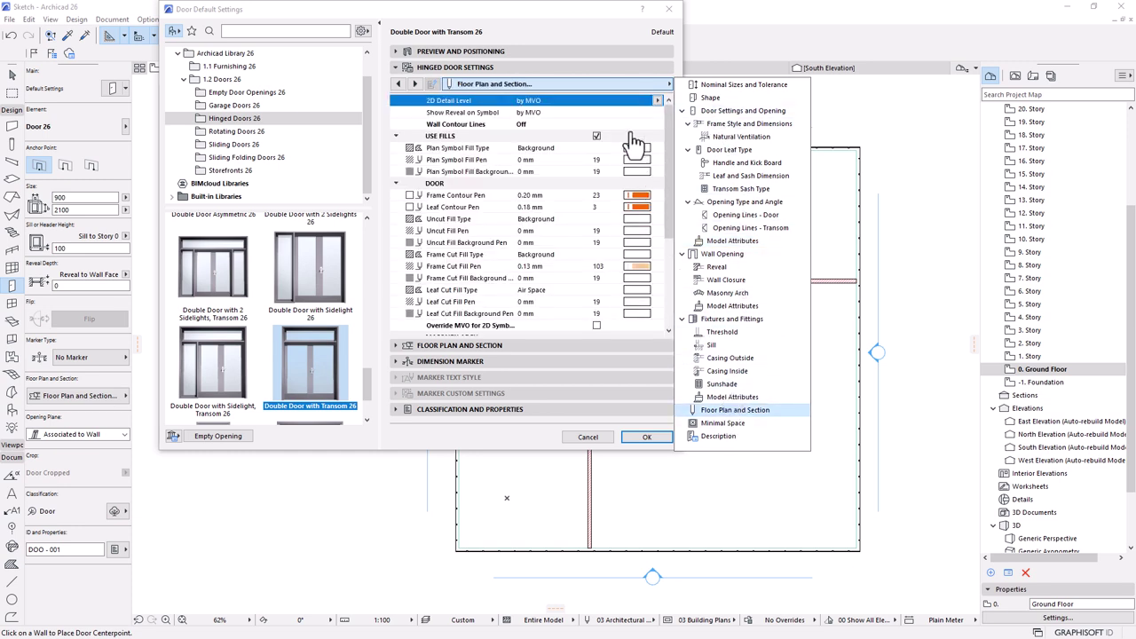
click(656, 101)
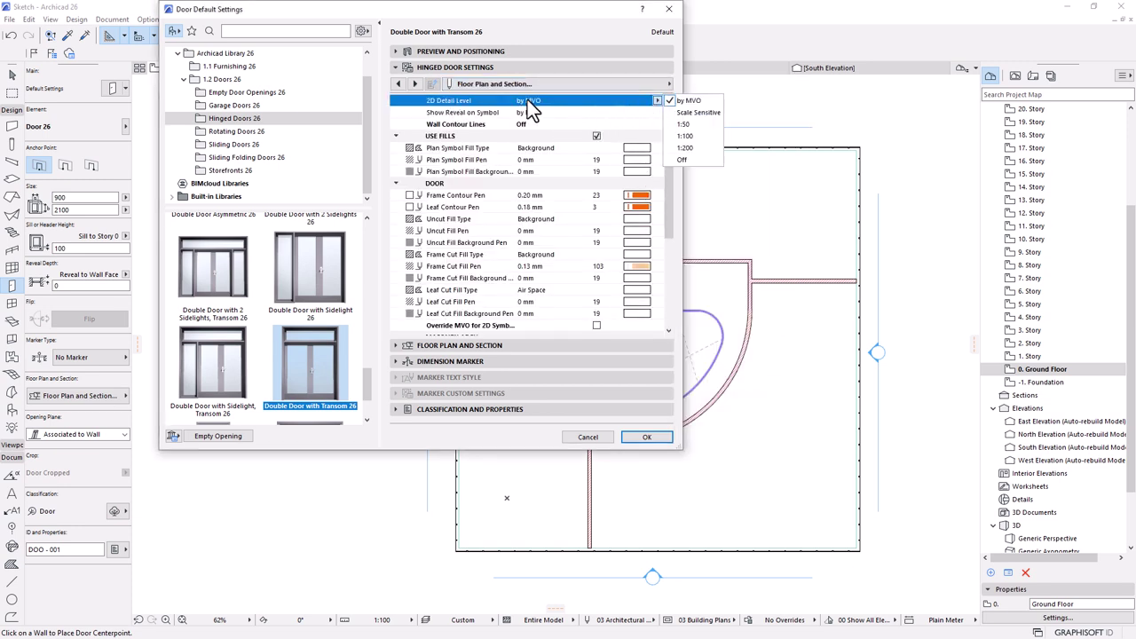
click(689, 124)
click(536, 113)
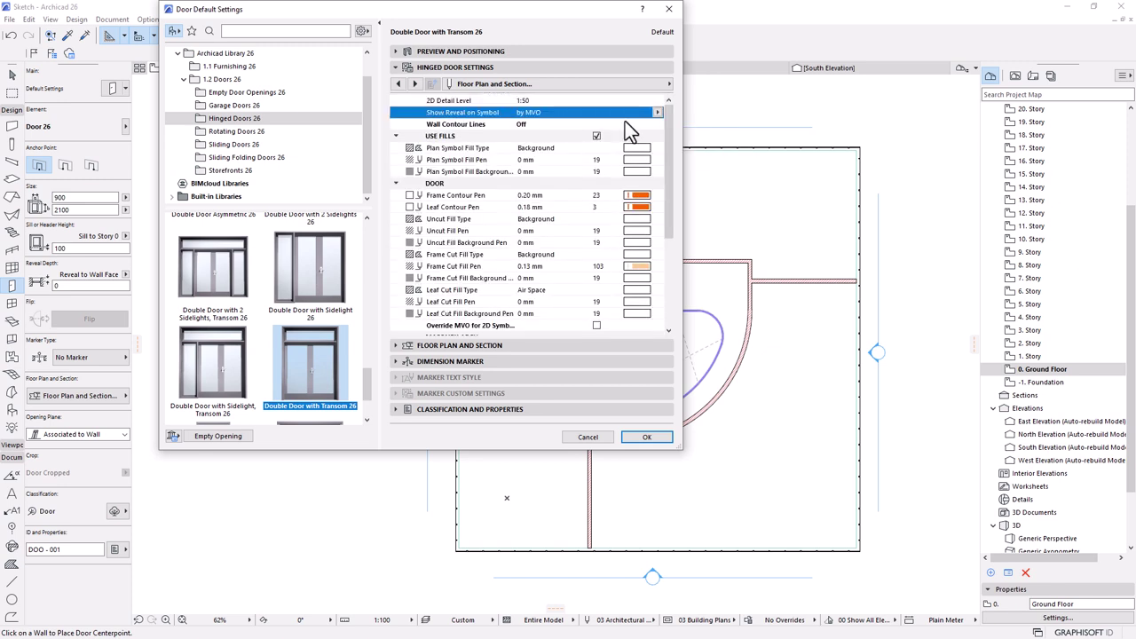
click(657, 113)
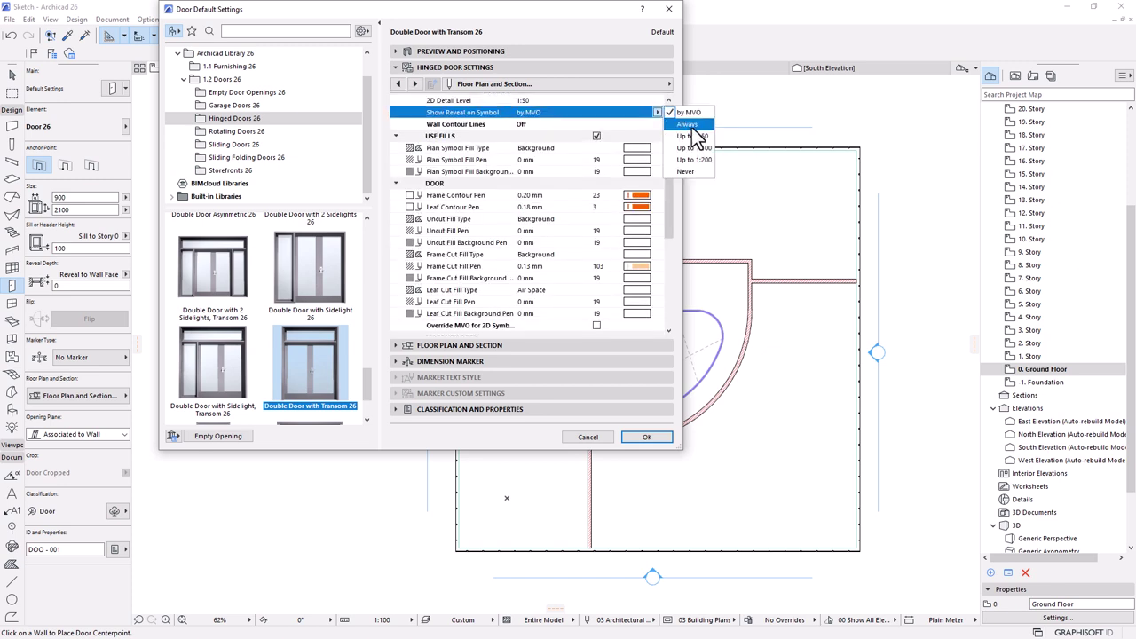
click(689, 124)
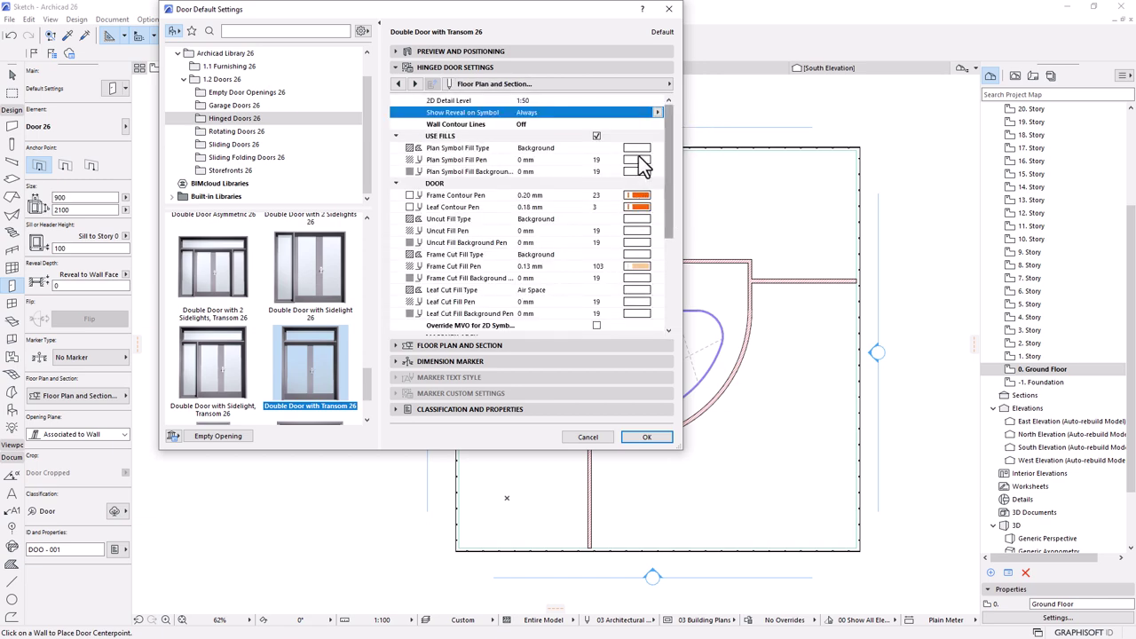
click(597, 137)
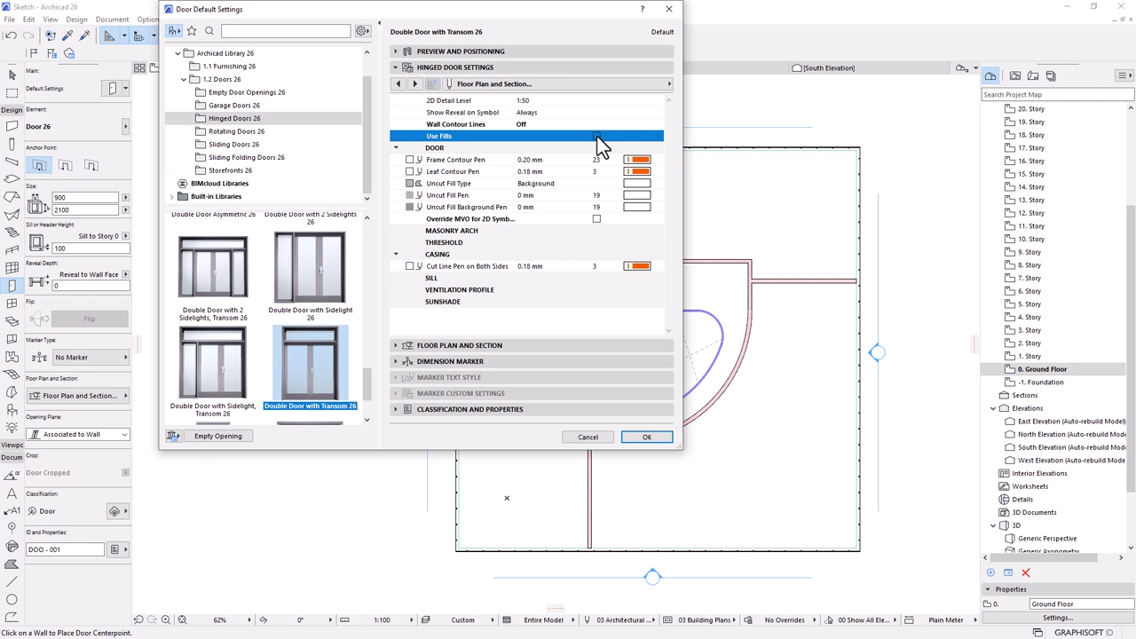
- Assign pen 2 (0.15 mm) to the door's frame contour, leaf contour and casing cut lines, and accept the door settings
click(637, 160)
click(677, 160)
click(637, 164)
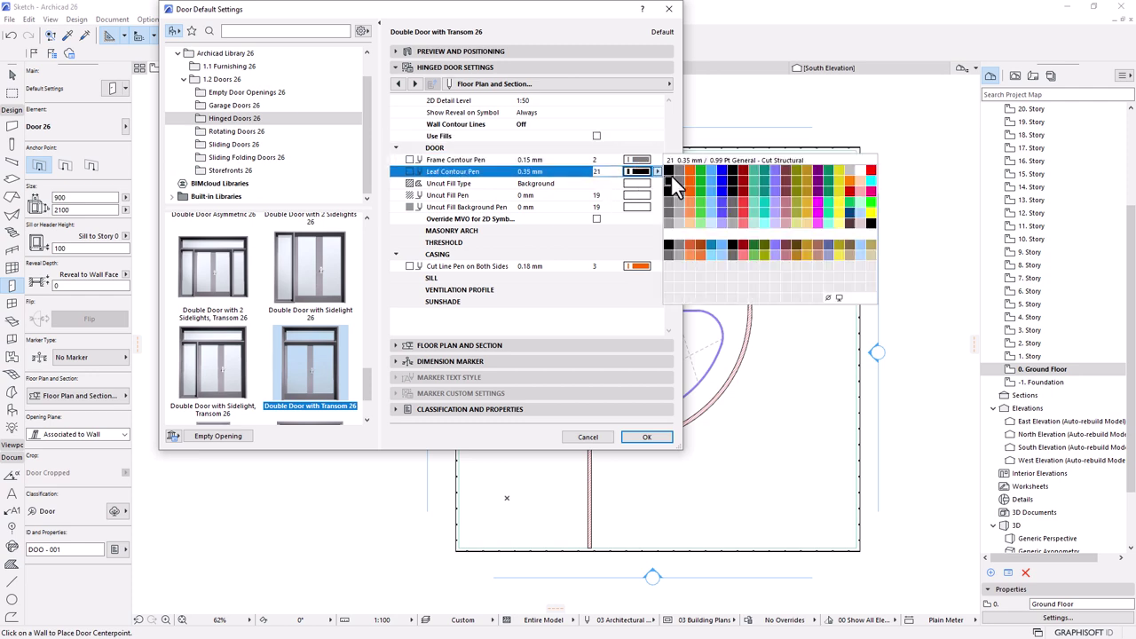
click(670, 195)
click(637, 265)
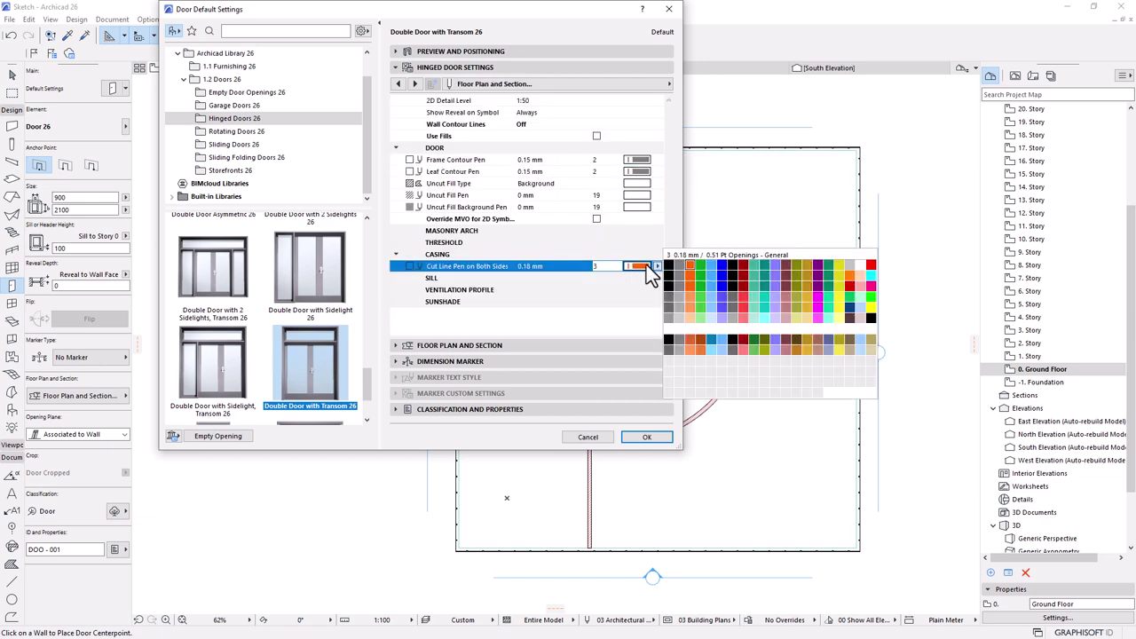
click(679, 271)
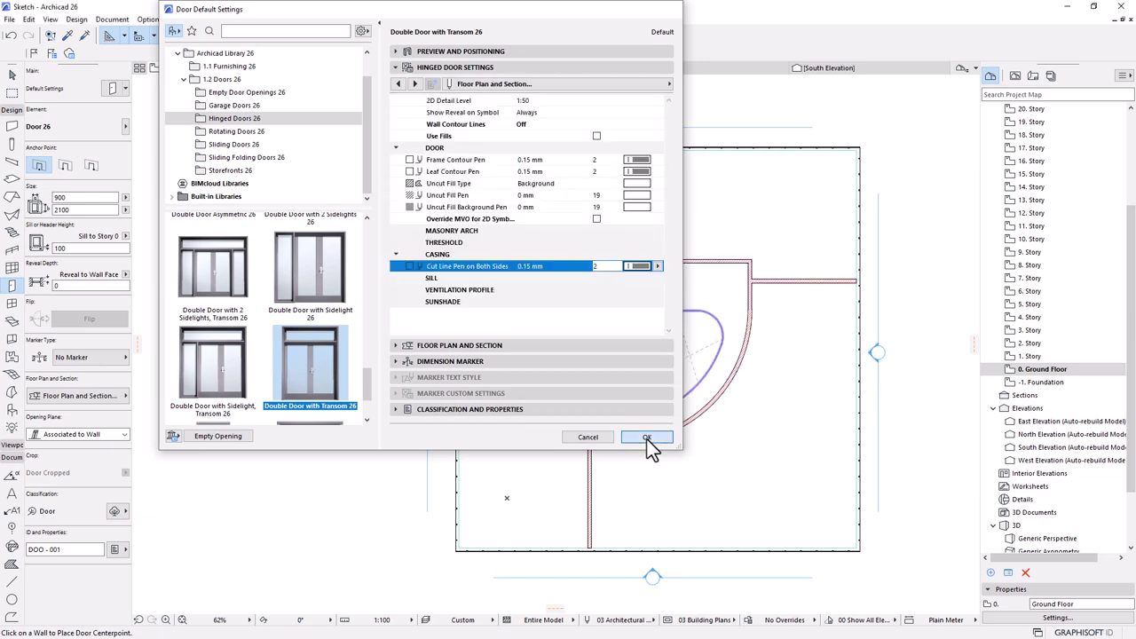
click(647, 438)
- Place a 1500 x 2400 double door in the short vertical wall at the lobby's right end, swinging outward
scroll(718, 248, up, 5)
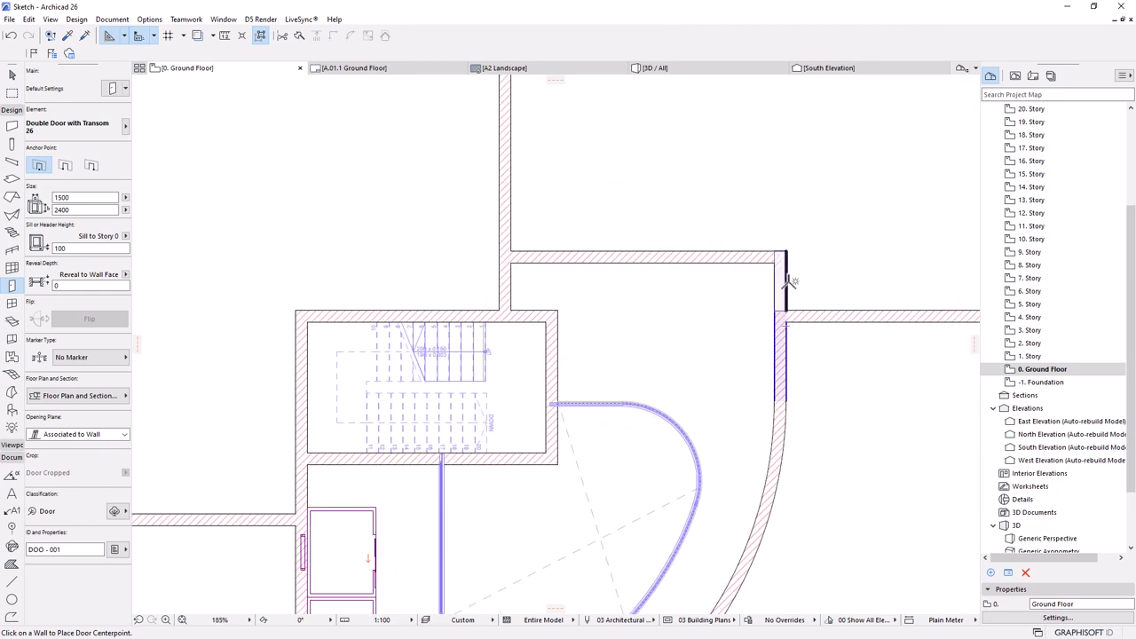
click(786, 277)
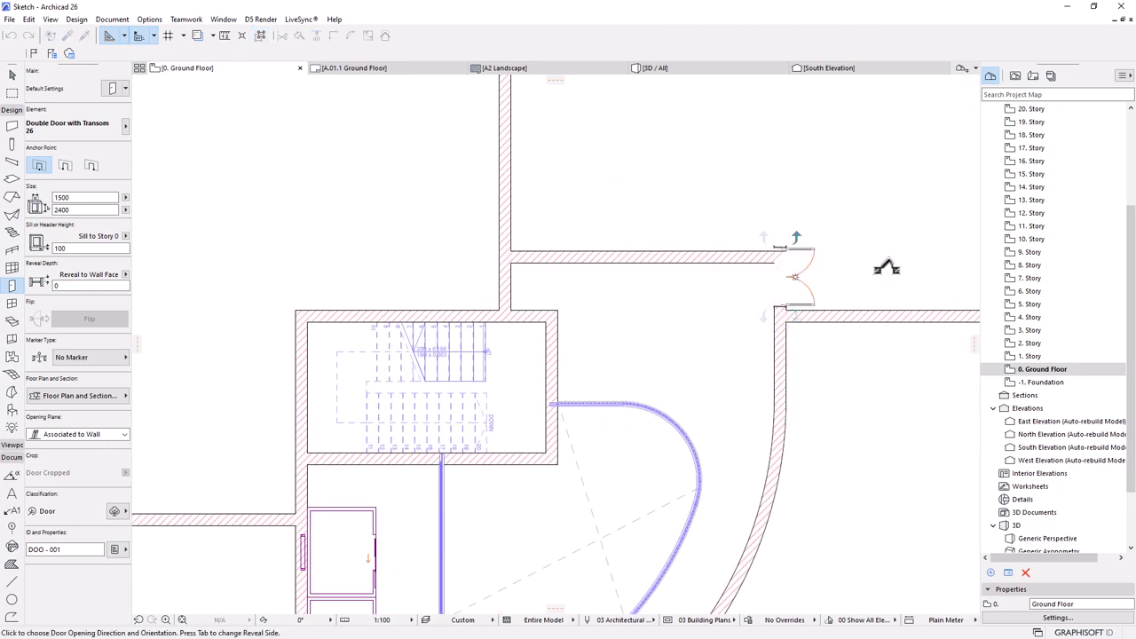
click(888, 260)
scroll(803, 240, up, 2)
scroll(803, 240, up, 2)
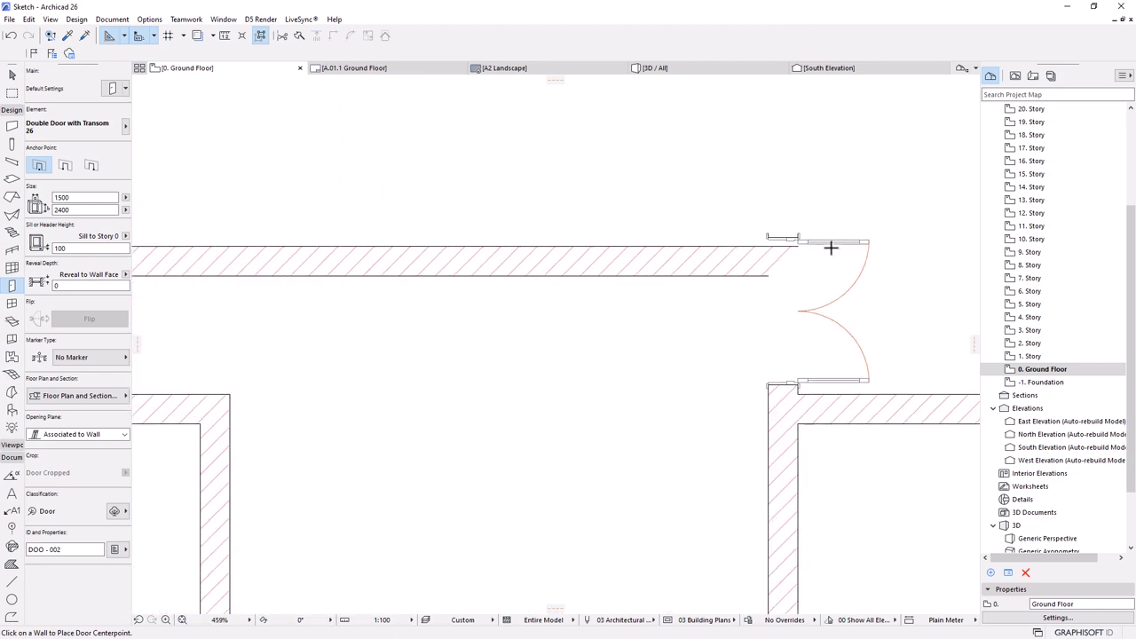
scroll(790, 292, down, 3)
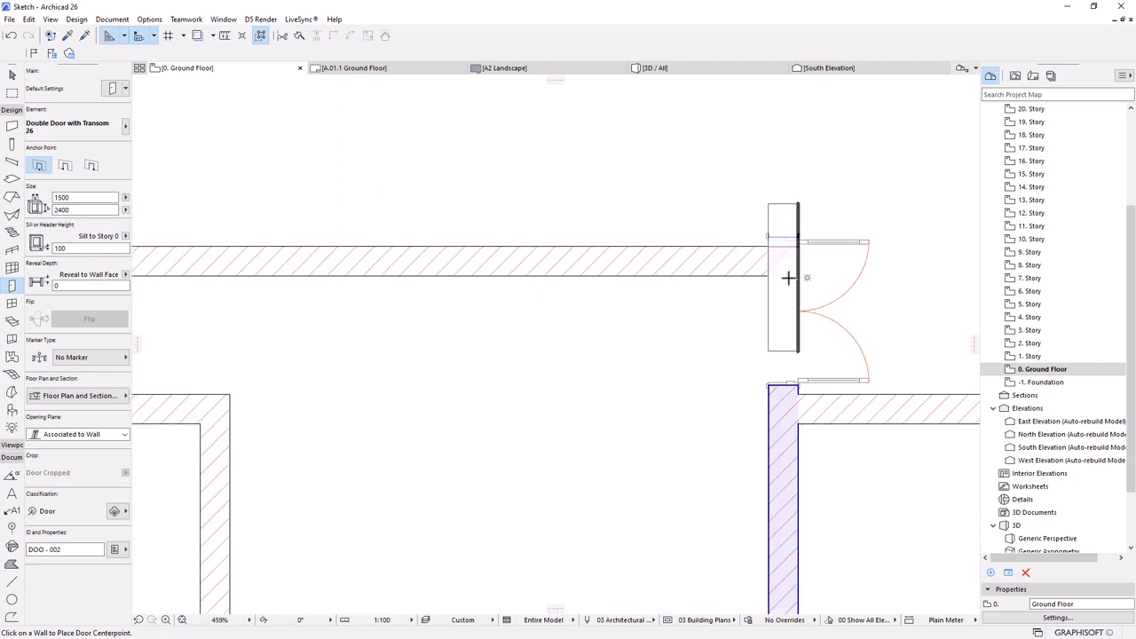
key(Escape)
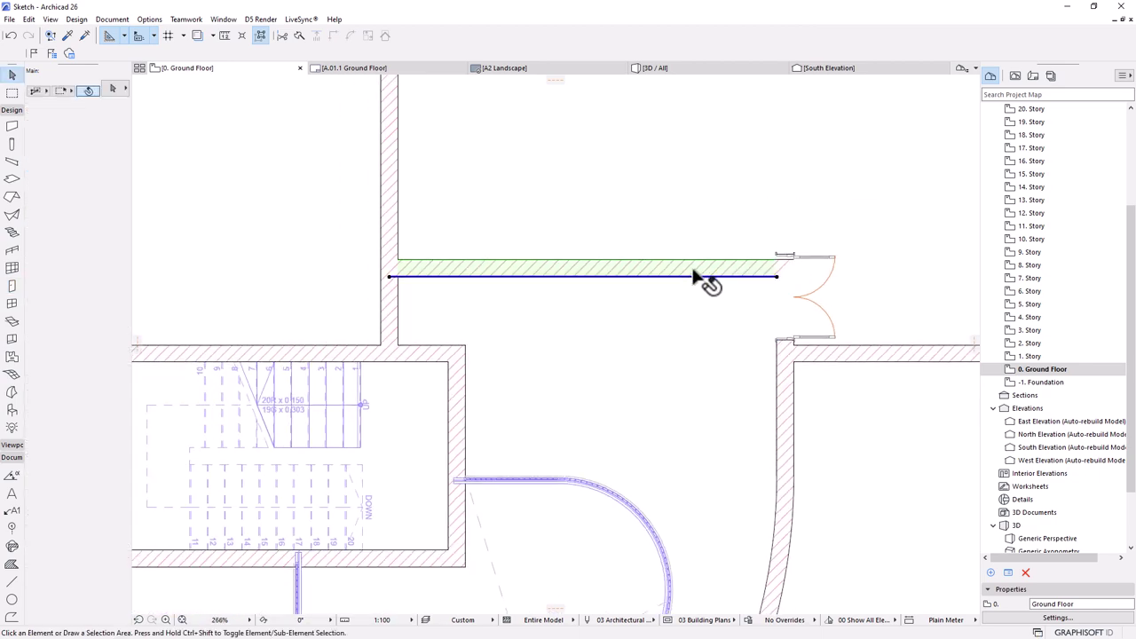
- Move the lobby's upper horizontal wall slightly upward and intersect it with the short wall holding the new door
click(701, 276)
click(703, 276)
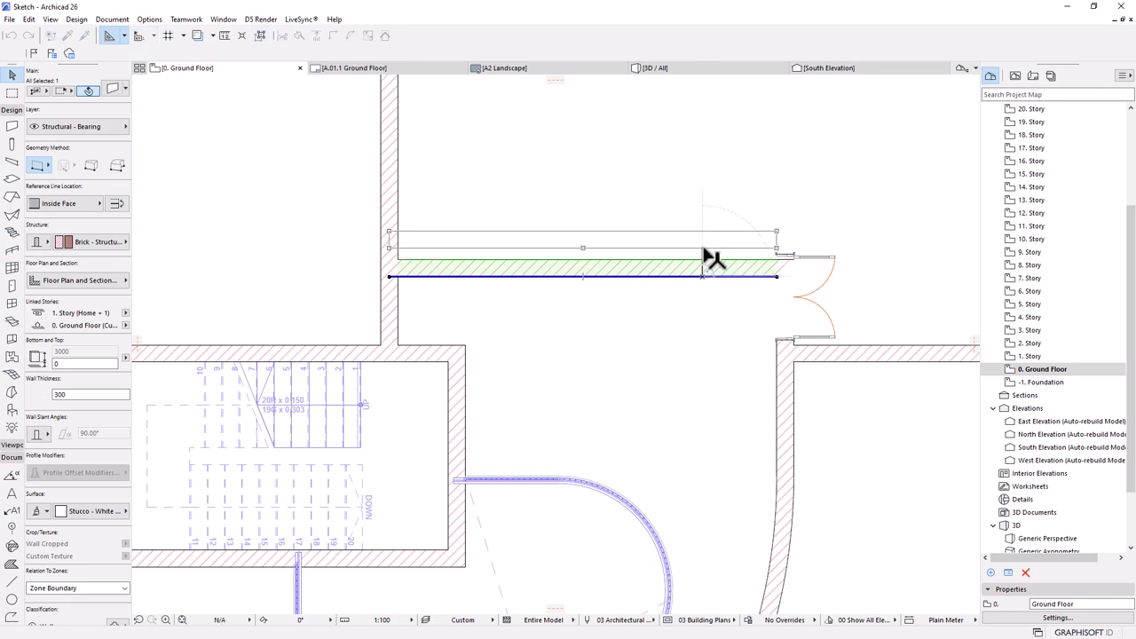
click(715, 257)
shift+click(785, 355)
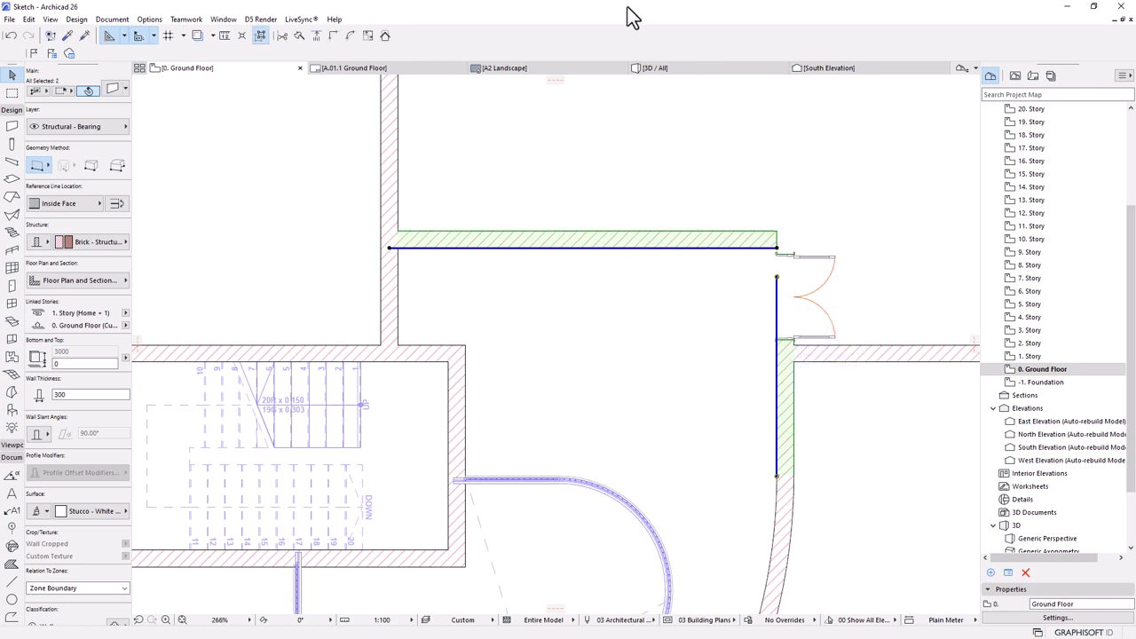
click(334, 36)
click(612, 159)
- Place a matching double door in the vertical wall at the lobby's left end, above the stair core, swinging outward to the left
scroll(824, 168, down, 5)
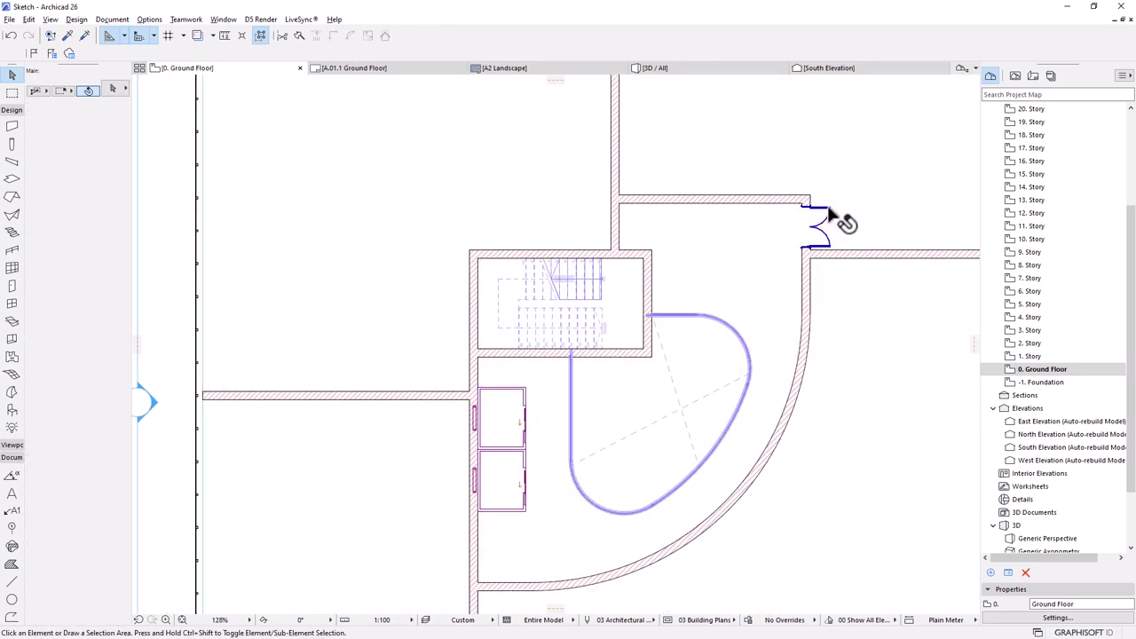
alt+click(825, 217)
scroll(710, 198, up, 4)
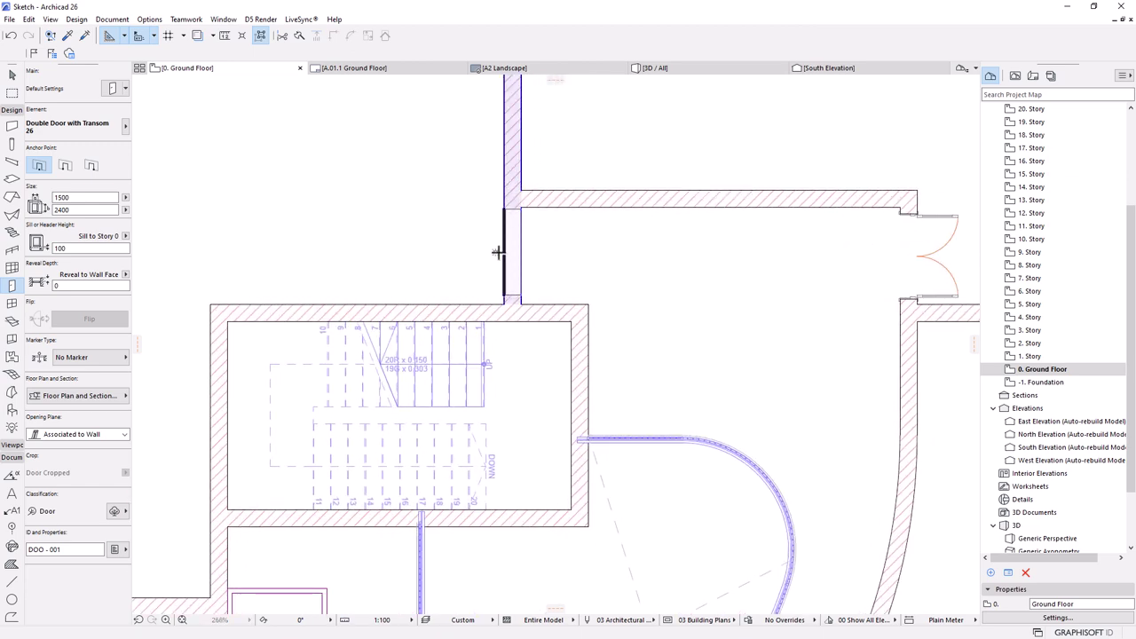
click(496, 253)
click(494, 183)
scroll(677, 140, down, 8)
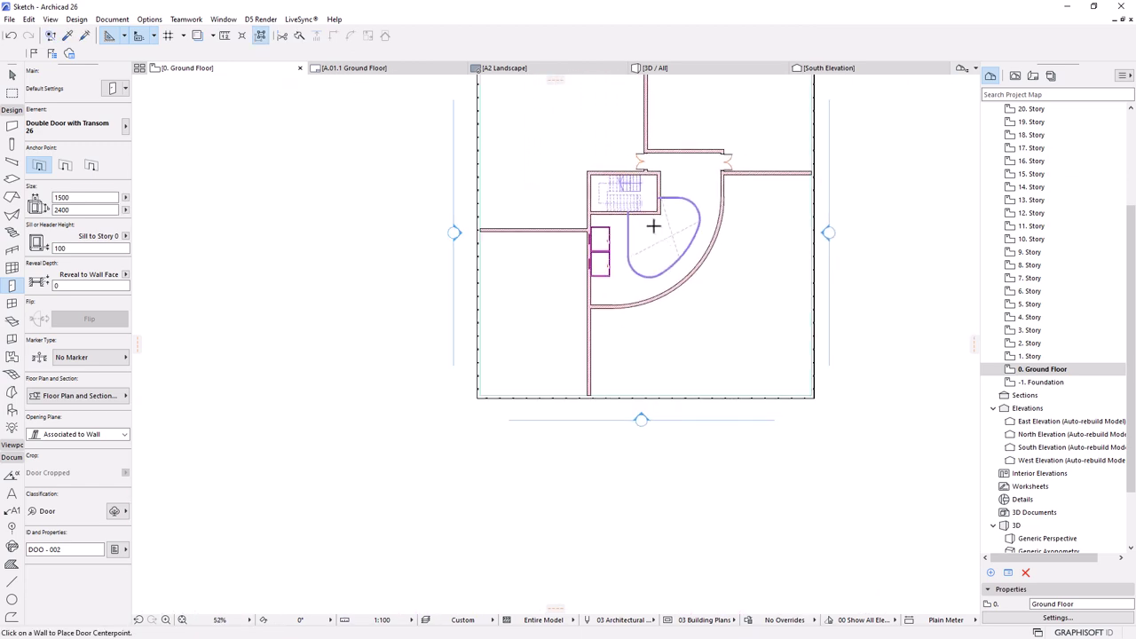
- Copy the long vertical wall below the elevators 2000 mm to the right and trim off the copy's part inside the lobby
scroll(611, 253, up, 1)
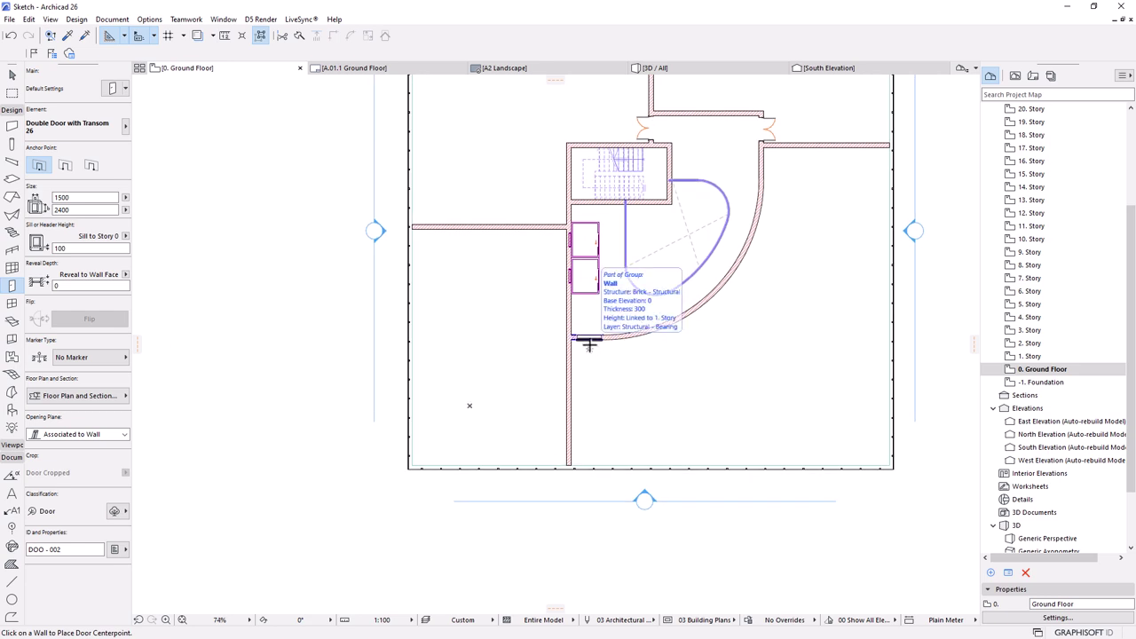
scroll(596, 371, up, 3)
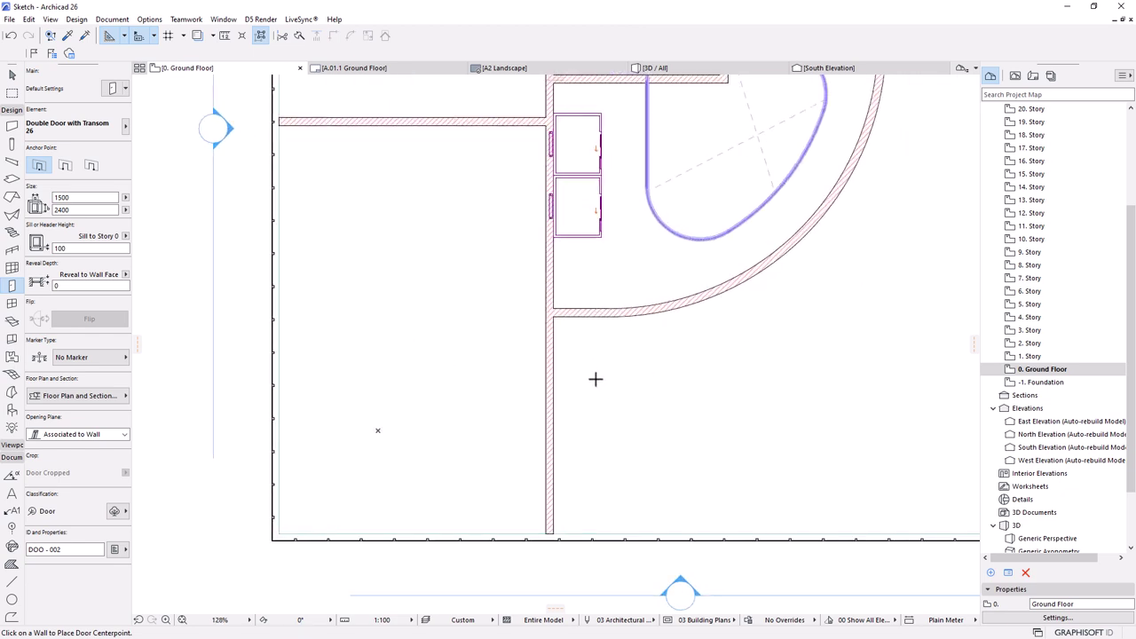
key(Escape)
click(547, 359)
click(545, 352)
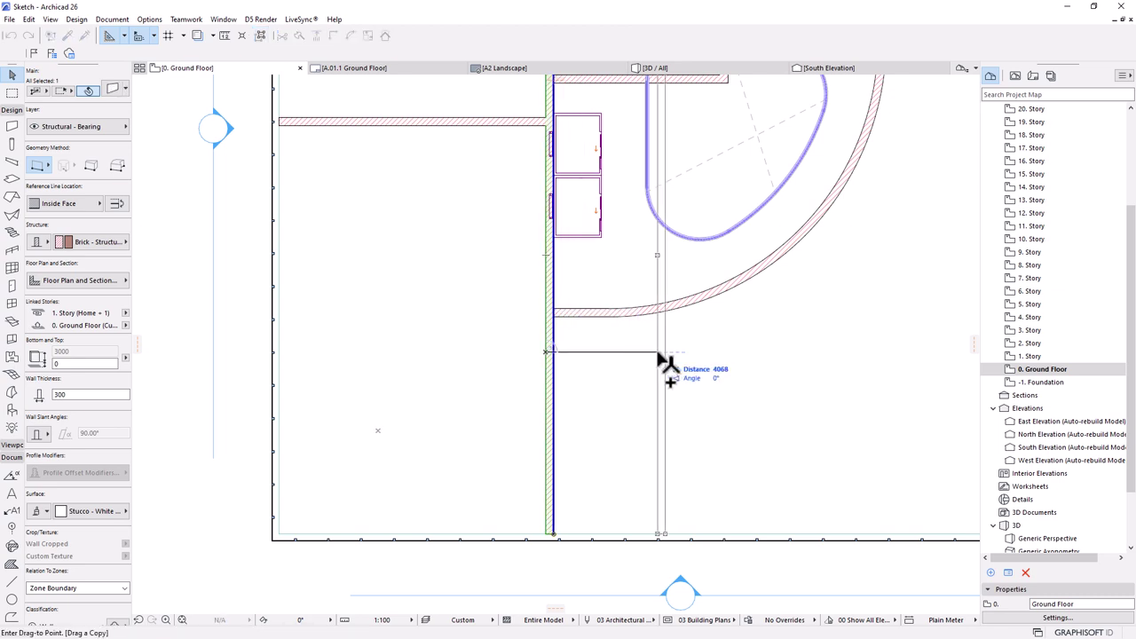
text(2000)
key(Return)
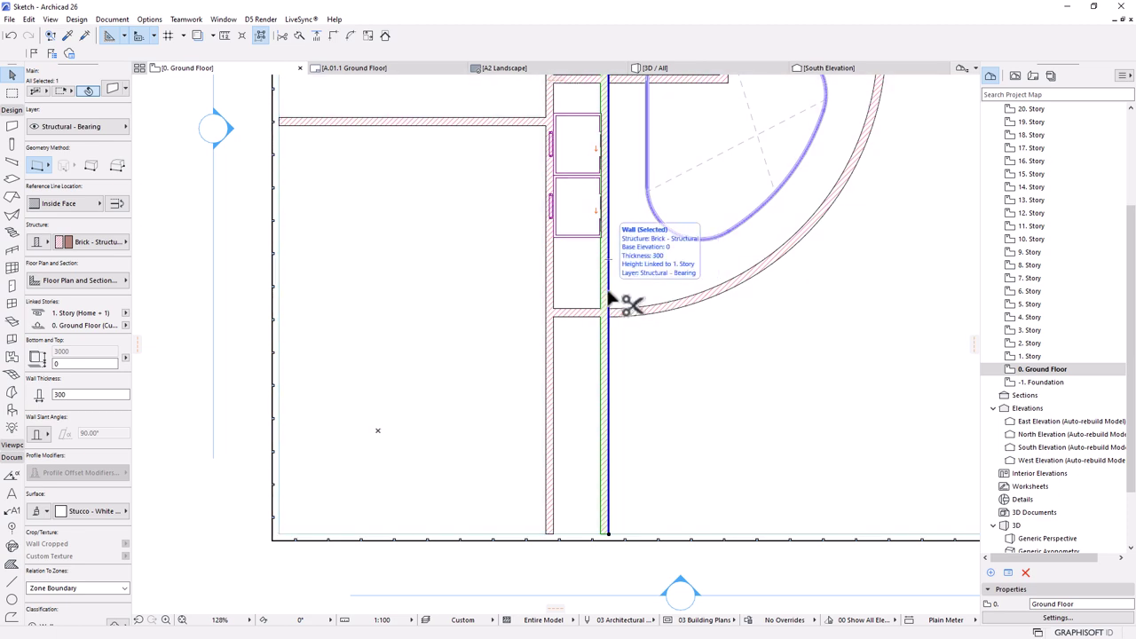
ctrl+click(609, 294)
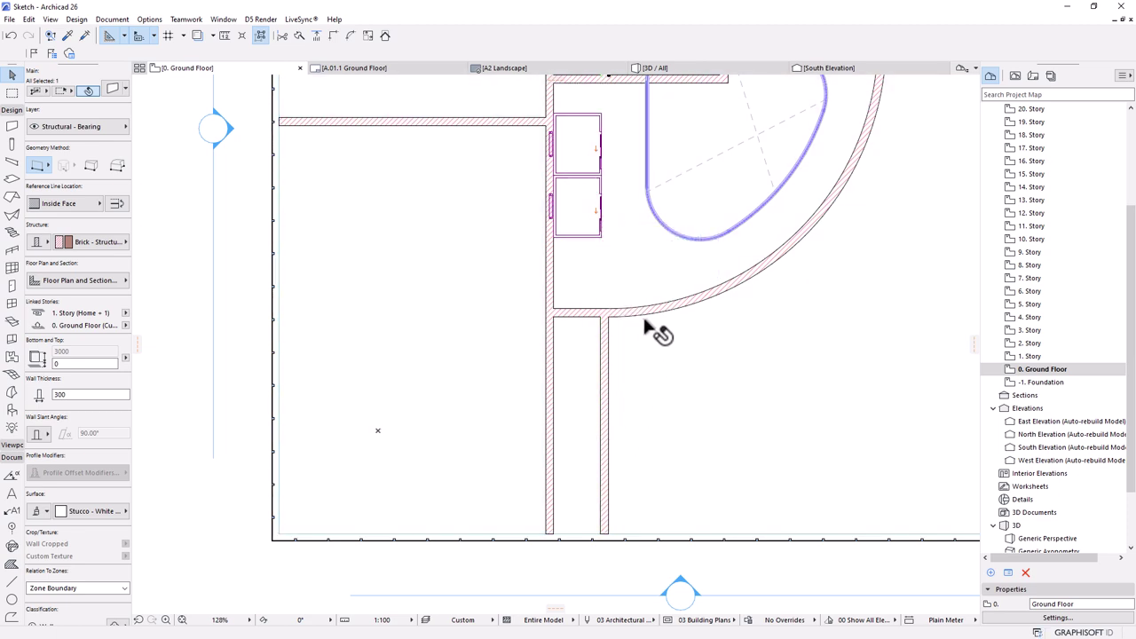
- Move the short horizontal wall between the two parallel vertical walls down by about 2000 mm
scroll(568, 390, down, 1)
scroll(616, 294, up, 1)
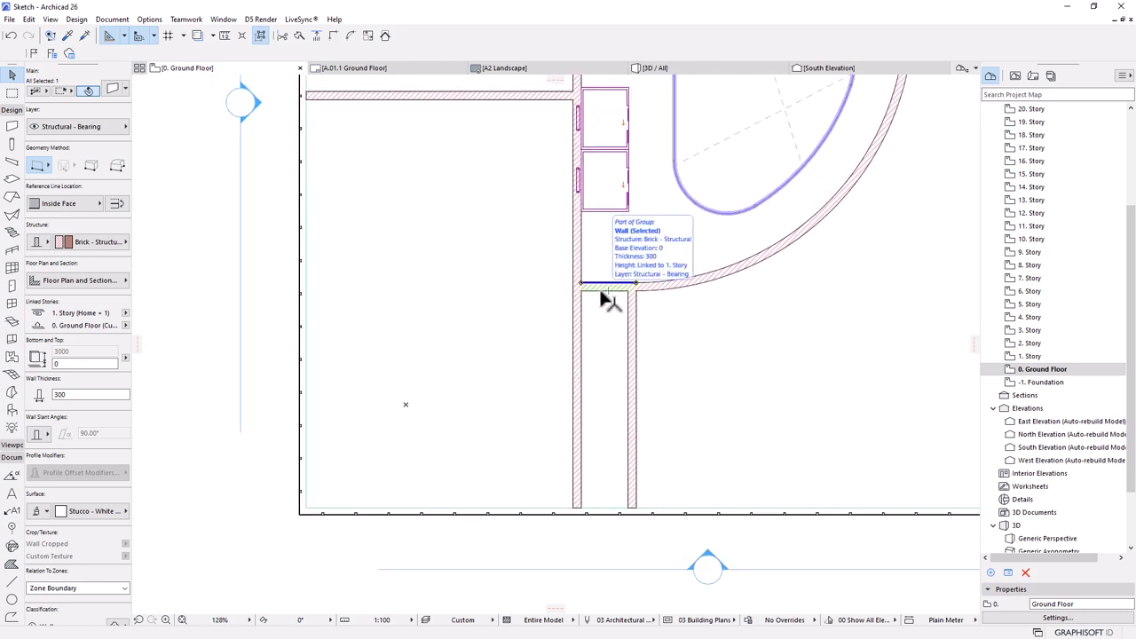
drag(609, 283, 608, 349)
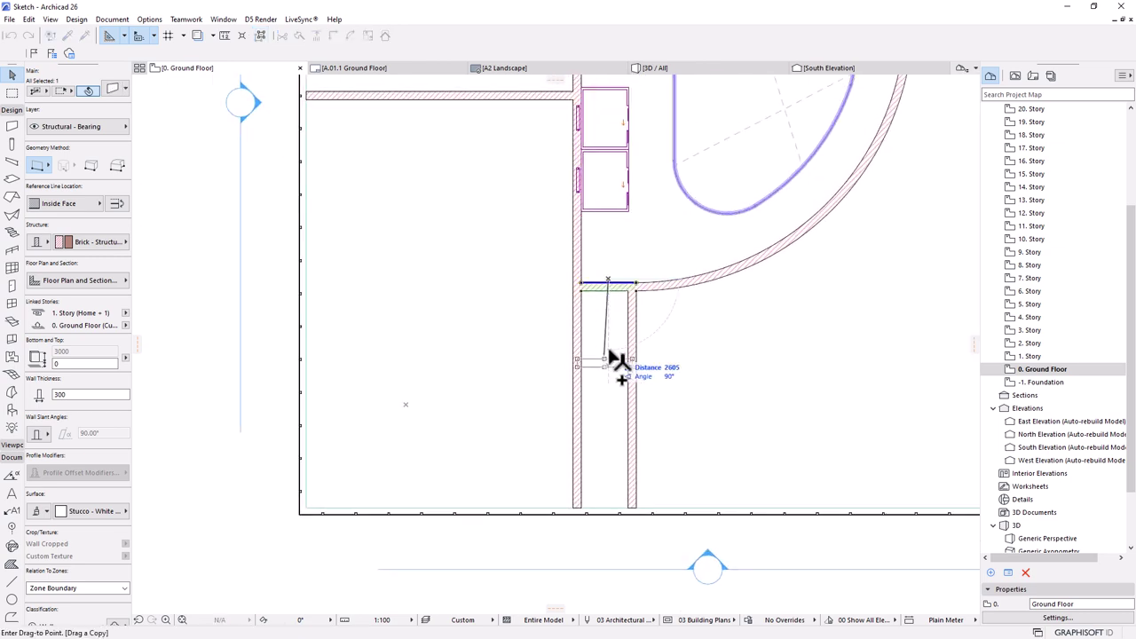
key(Escape)
key(ctrl+d)
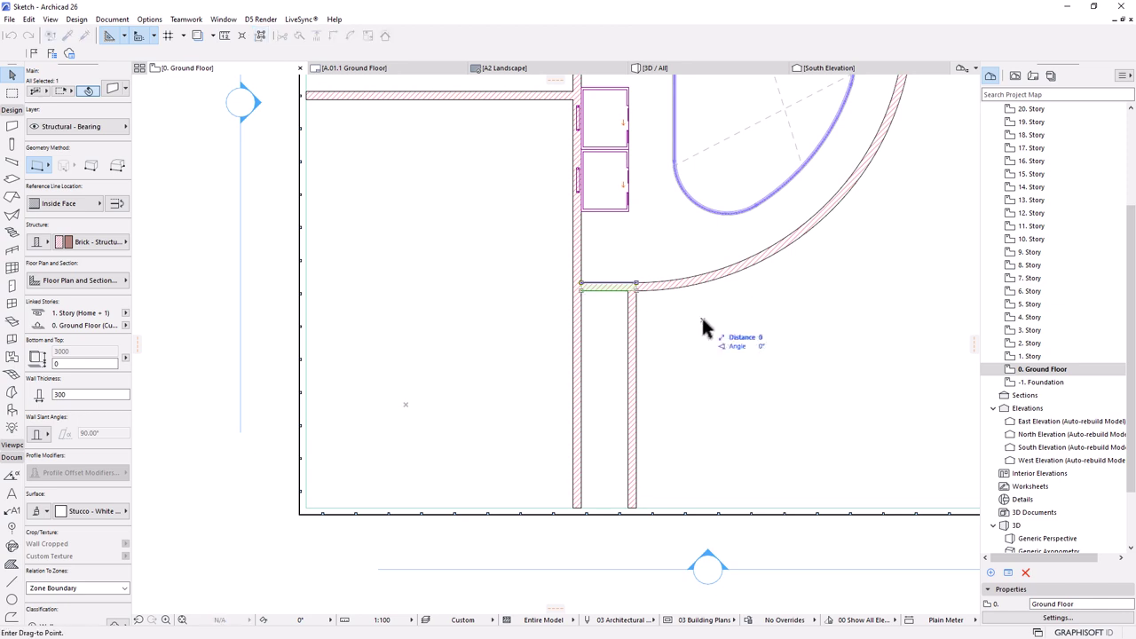
click(701, 320)
text(2)
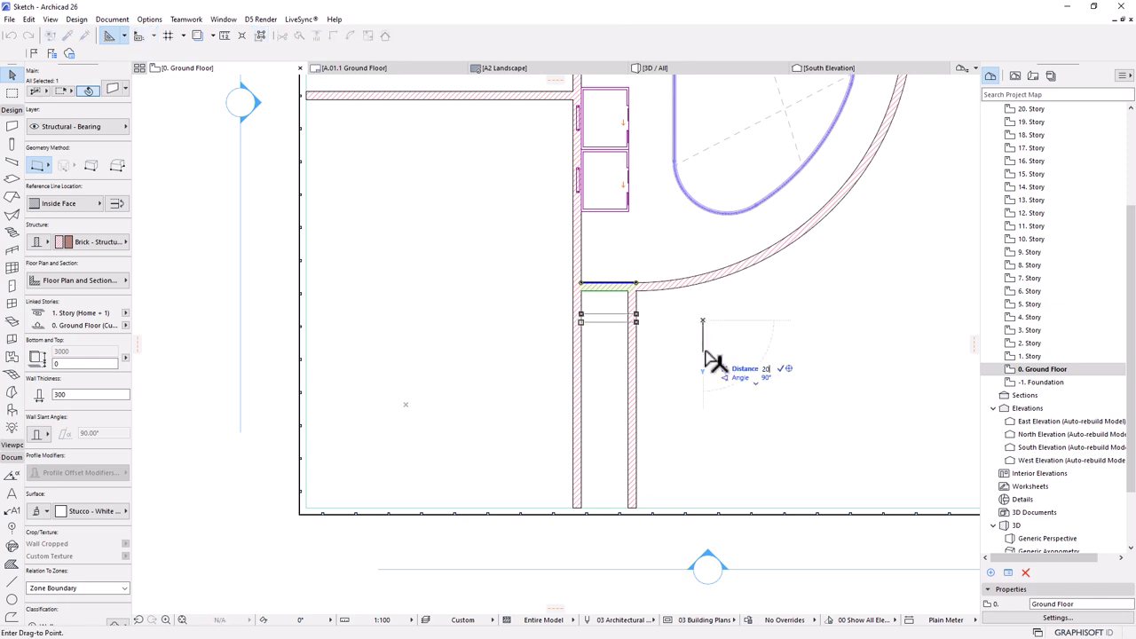
key(Return)
scroll(621, 312, up, 2)
key(Escape)
- Place 1500 x 2400 double doors in both vertical walls flanking the space below the elevators, each swinging outward from the lobby
scroll(689, 214, down, 5)
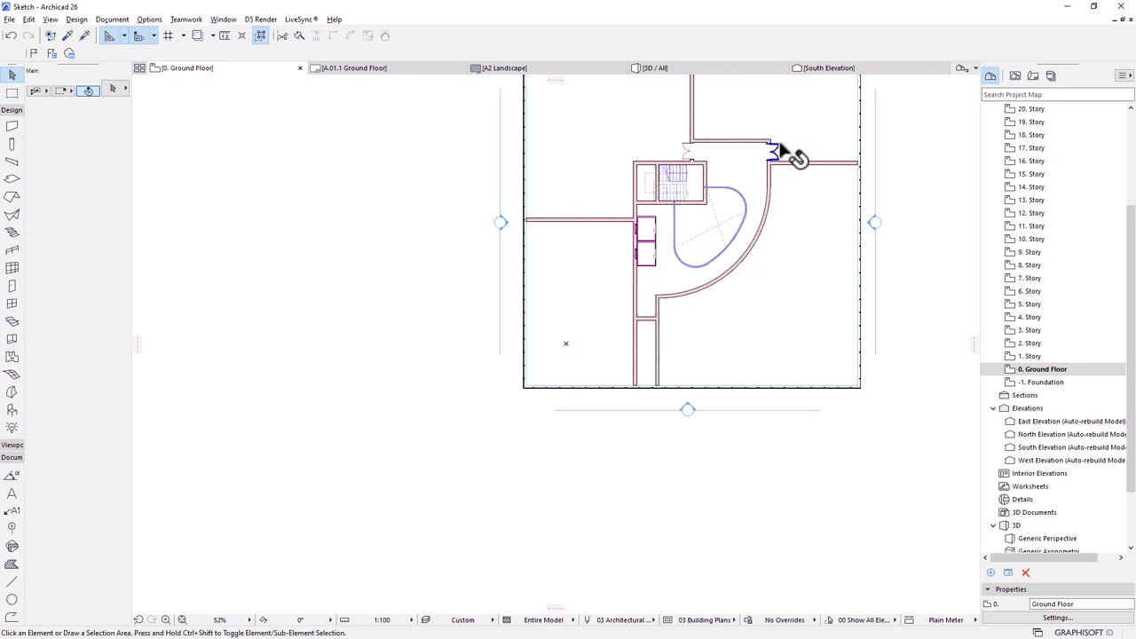
key(d)
scroll(656, 306, up, 4)
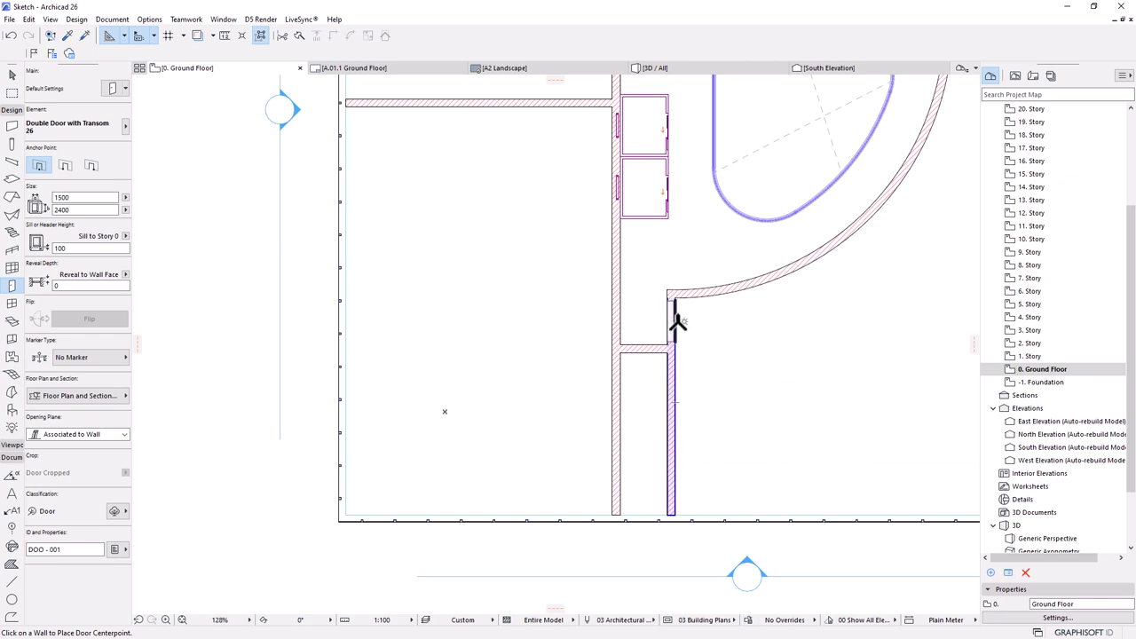
click(677, 322)
click(830, 317)
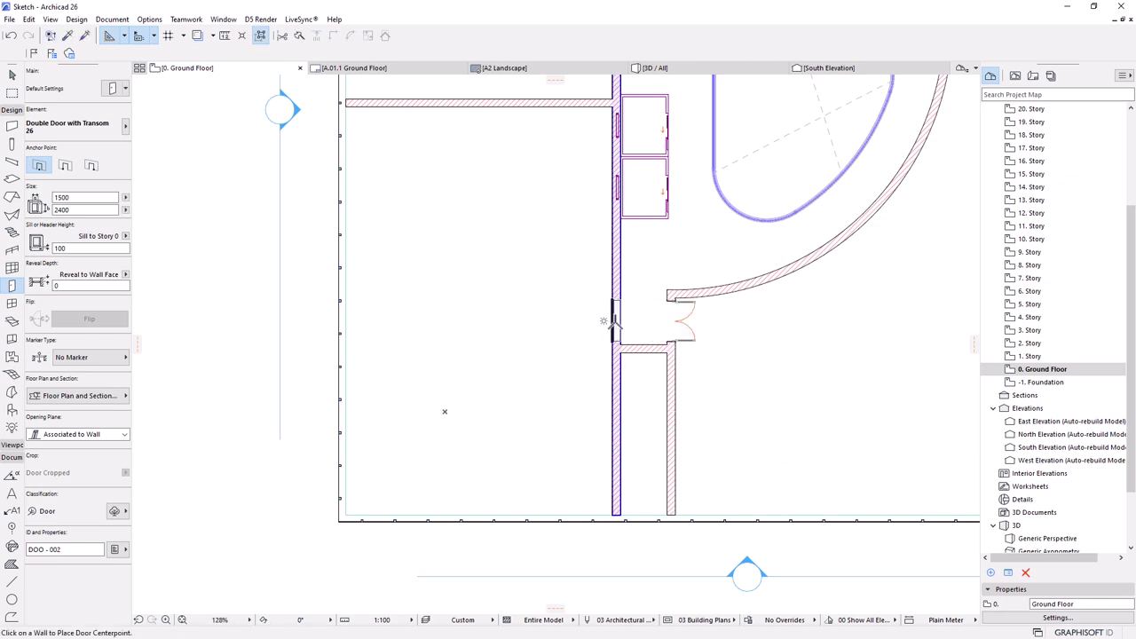
click(611, 321)
click(508, 325)
scroll(507, 326, down, 5)
scroll(535, 385, up, 3)
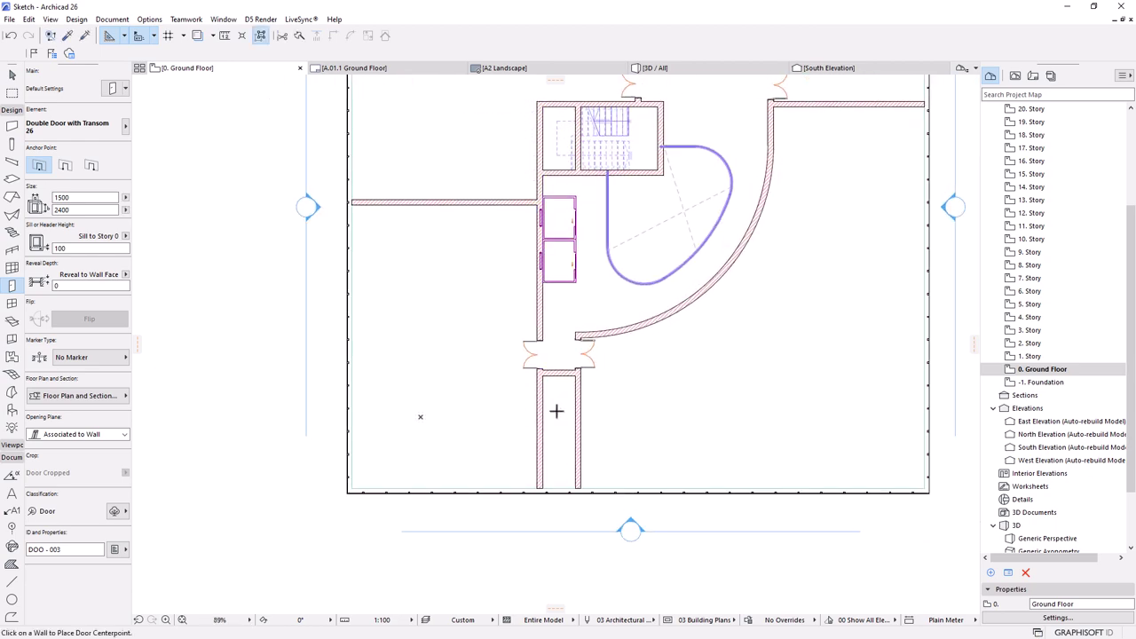
scroll(515, 426, up, 3)
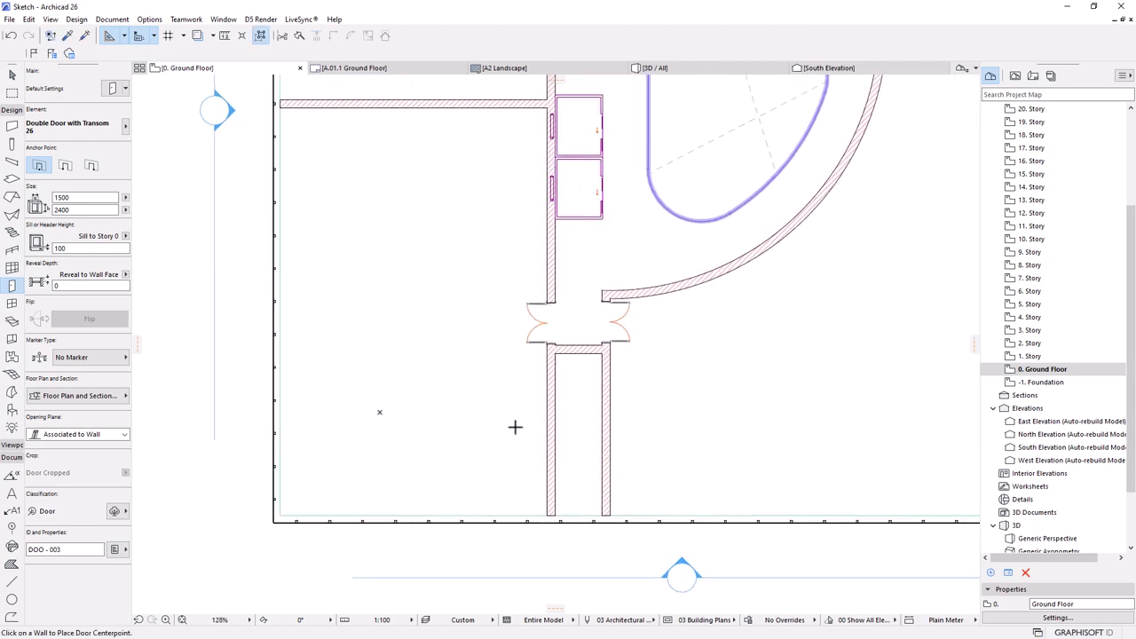
scroll(545, 526, up, 3)
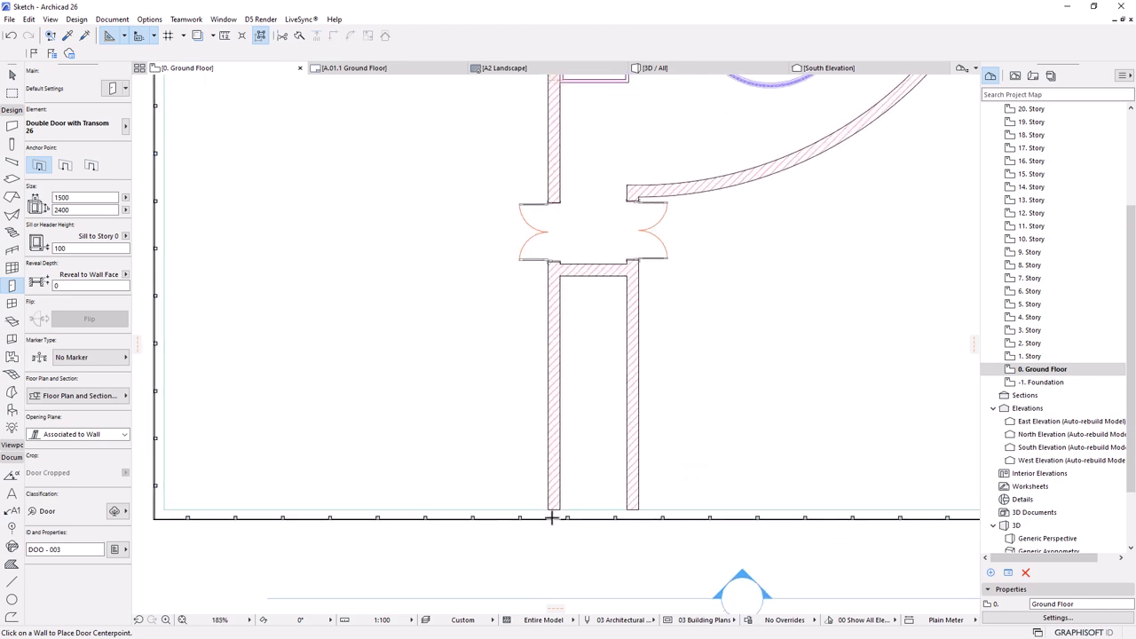
- Trim off both parallel vertical walls below the short horizontal wall under the lobby's lower double doors
key(Escape)
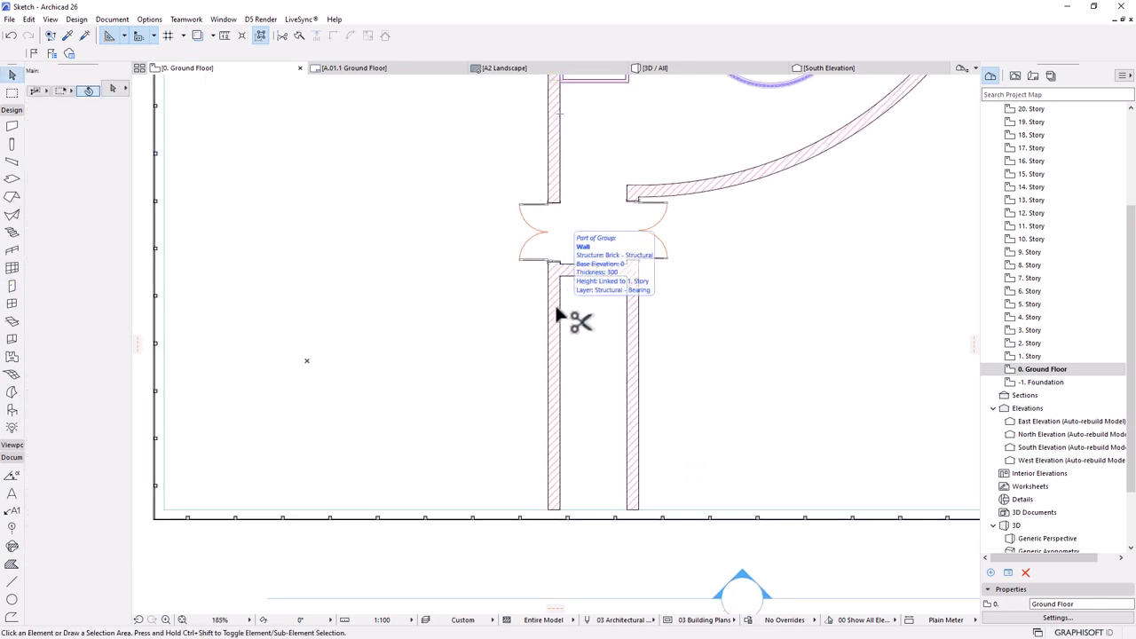
ctrl+click(557, 311)
ctrl+click(635, 308)
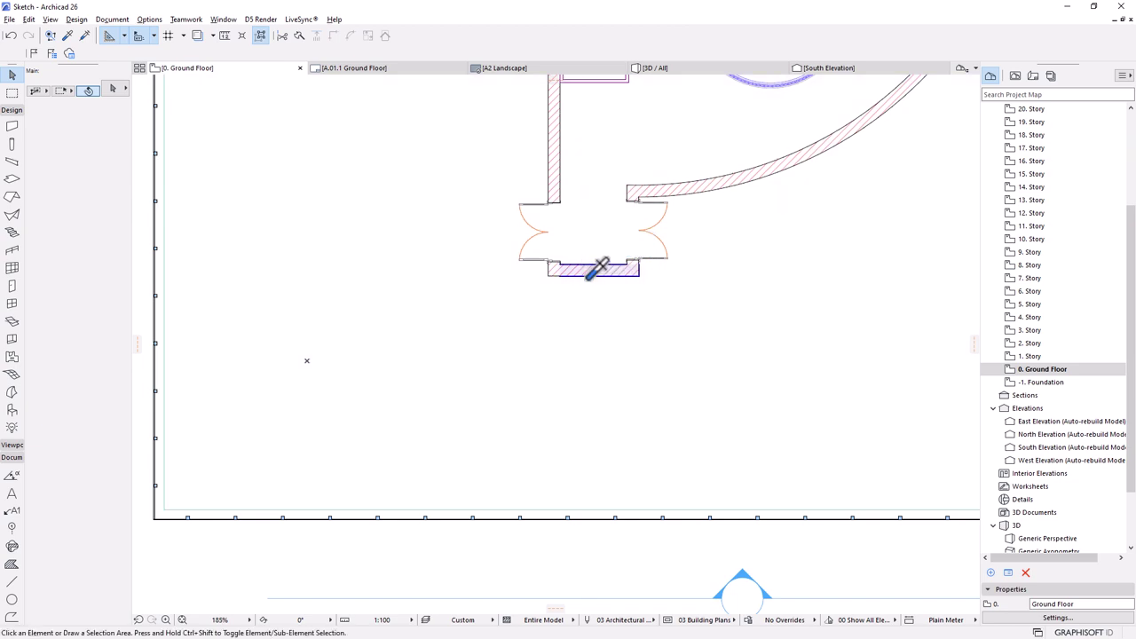
- Draw a 300 mm brick wall with a Center reference line from the short horizontal wall's midpoint straight down to the facade
alt+click(590, 269)
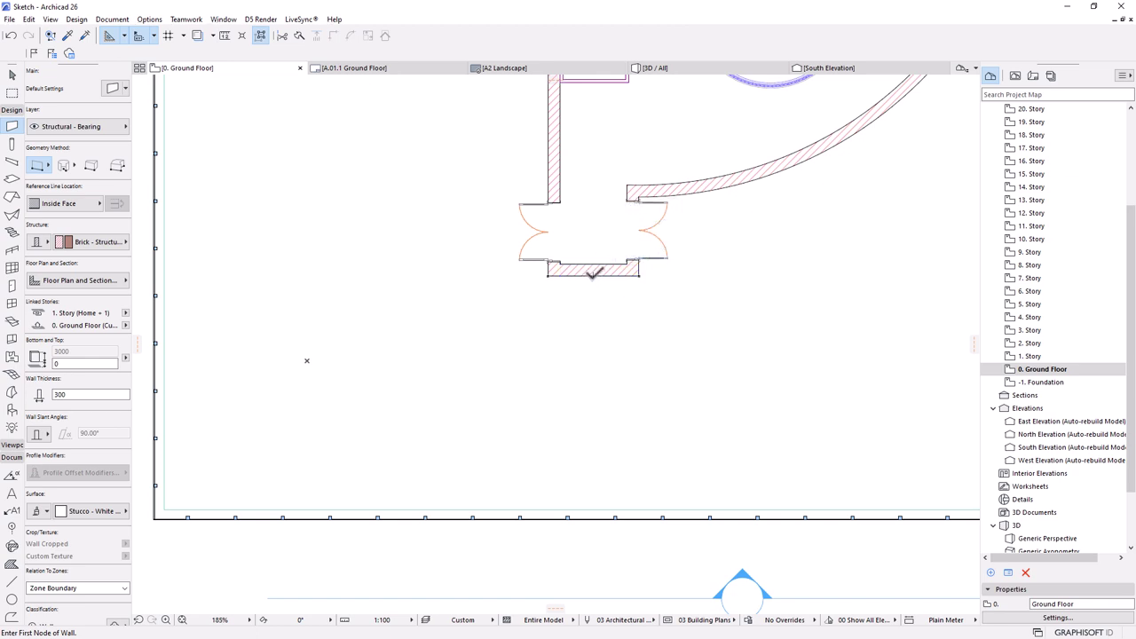
click(593, 274)
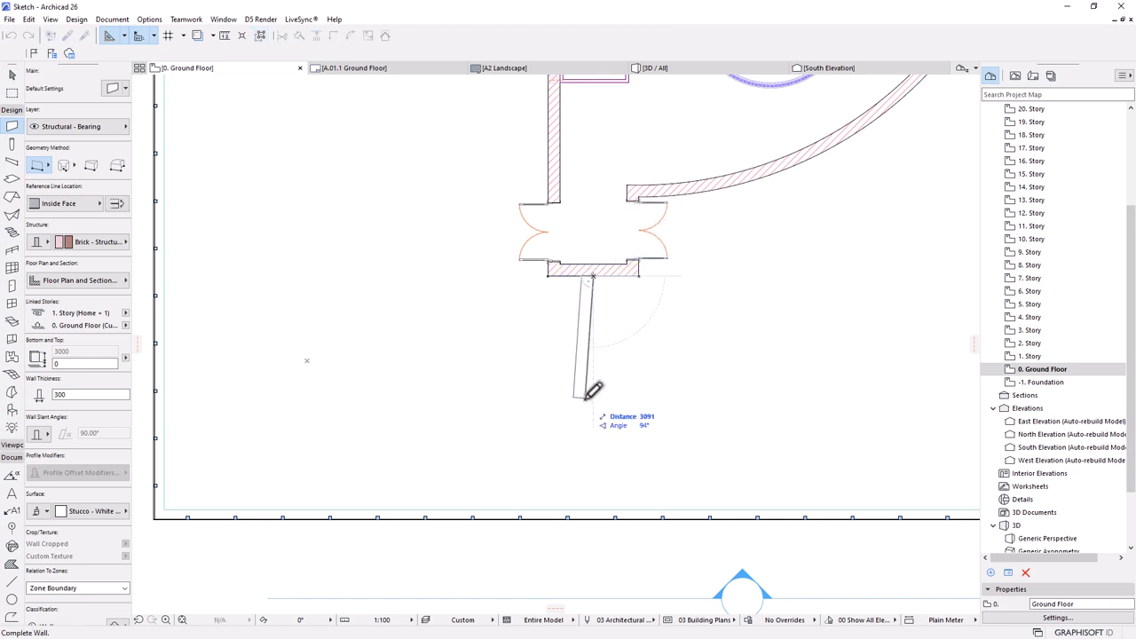
click(64, 211)
click(131, 216)
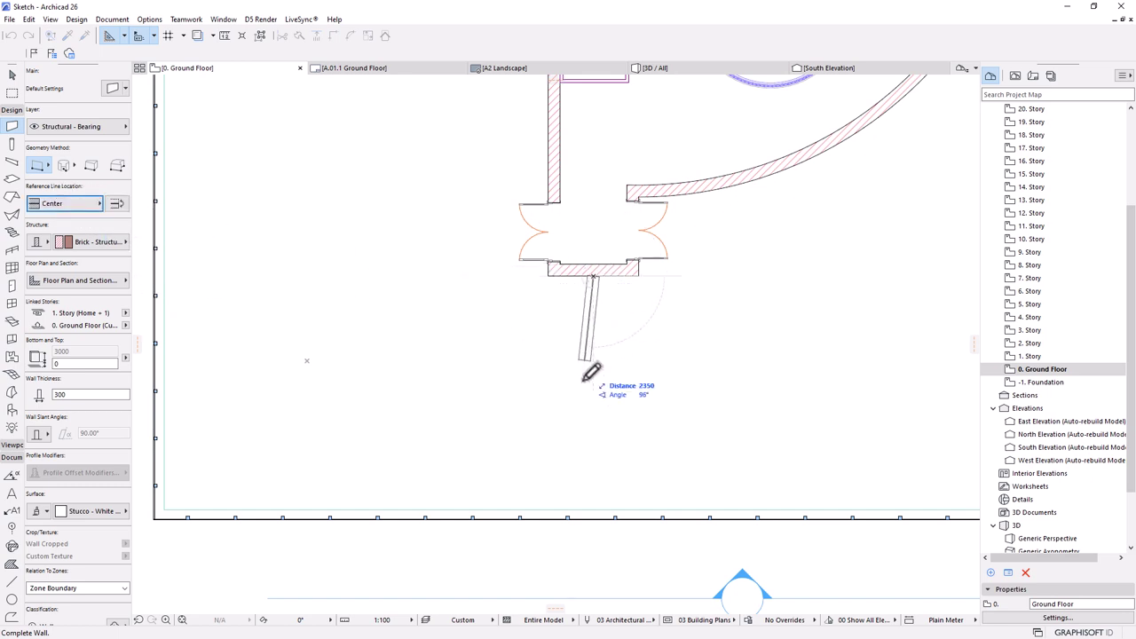
click(593, 507)
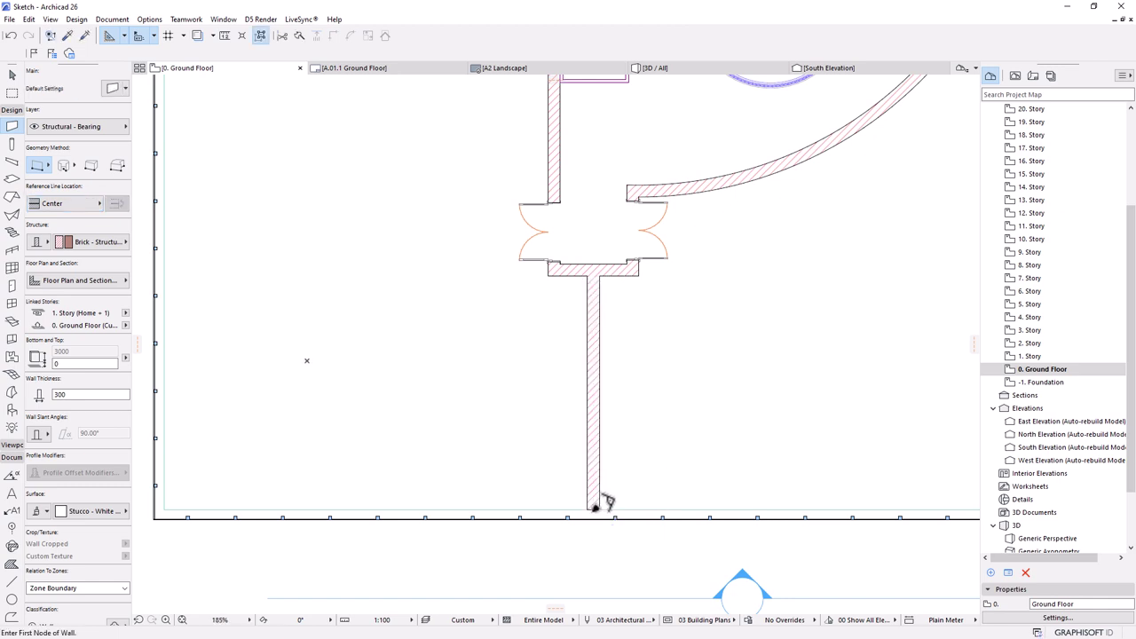
- Delete the vertical partition wall inside the stair core, beside the stair flights
scroll(605, 459, up, 2)
scroll(605, 459, down, 3)
scroll(654, 334, down, 2)
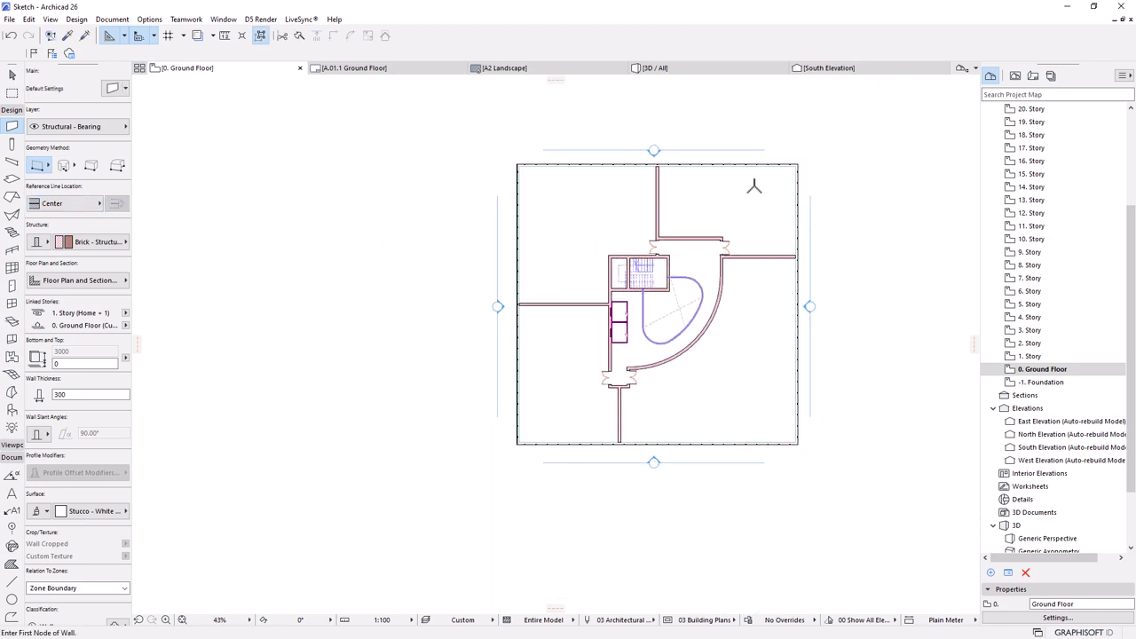
scroll(650, 303, up, 2)
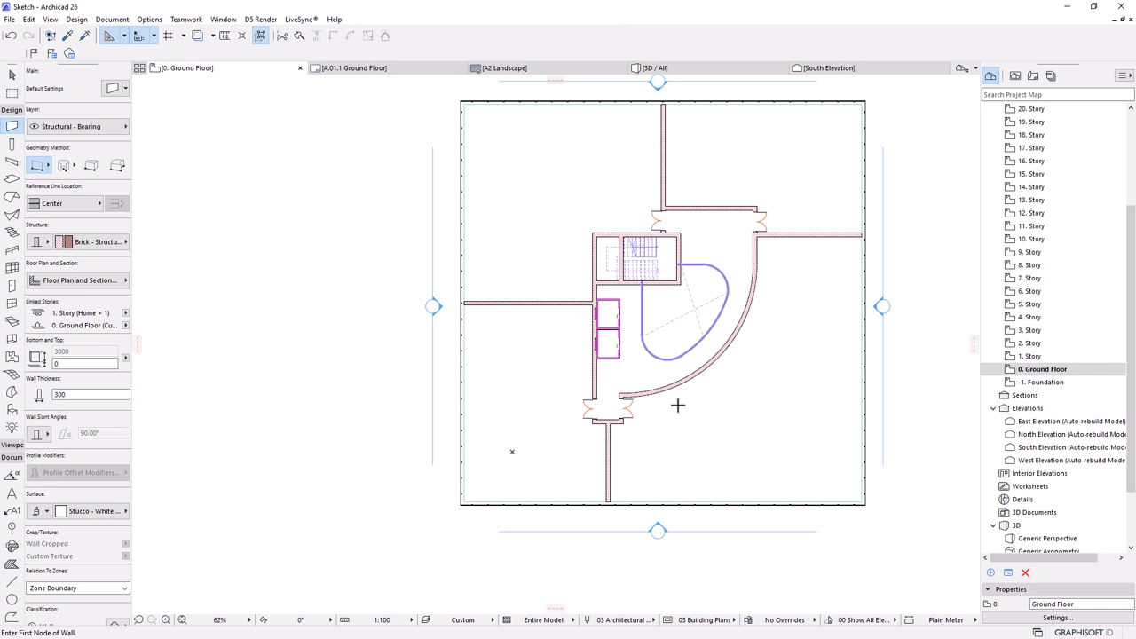
scroll(697, 276, up, 3)
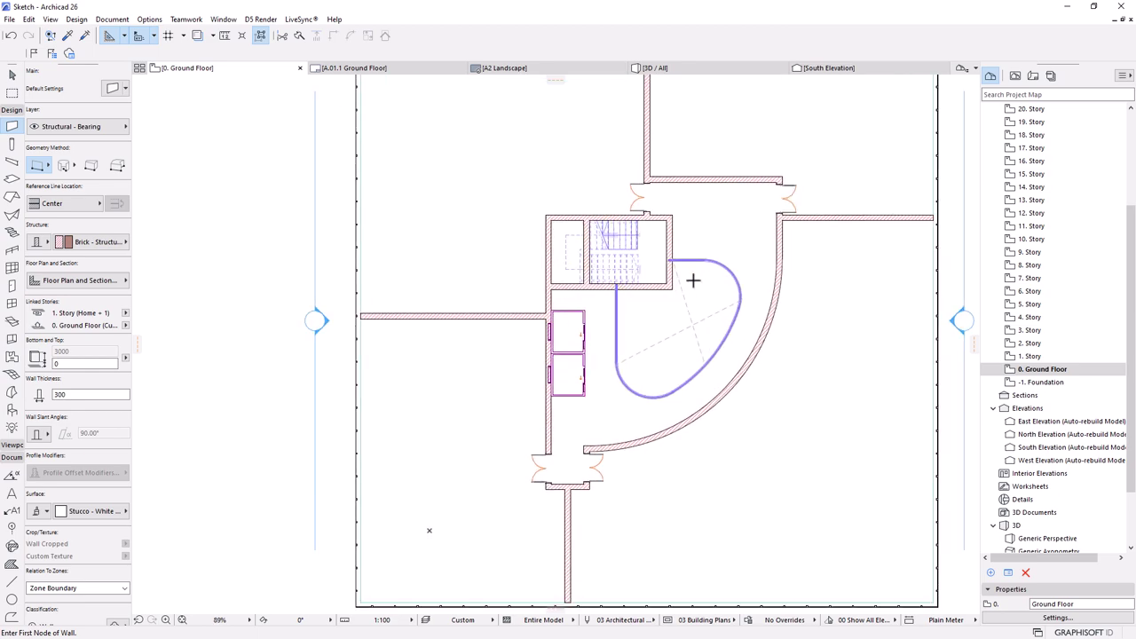
scroll(616, 323, up, 6)
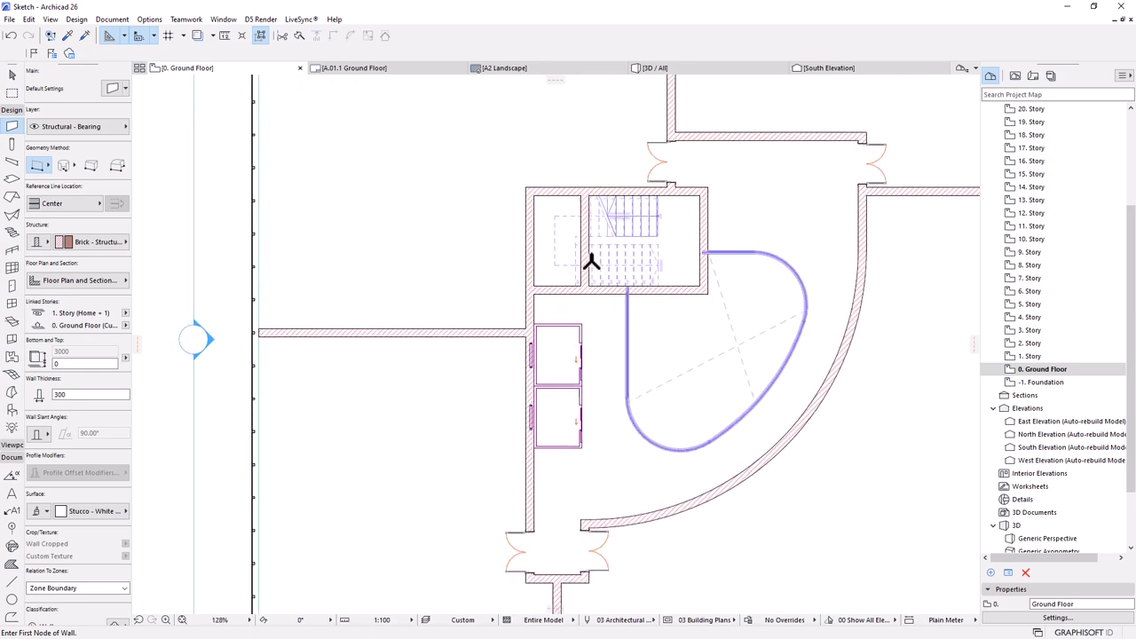
click(13, 76)
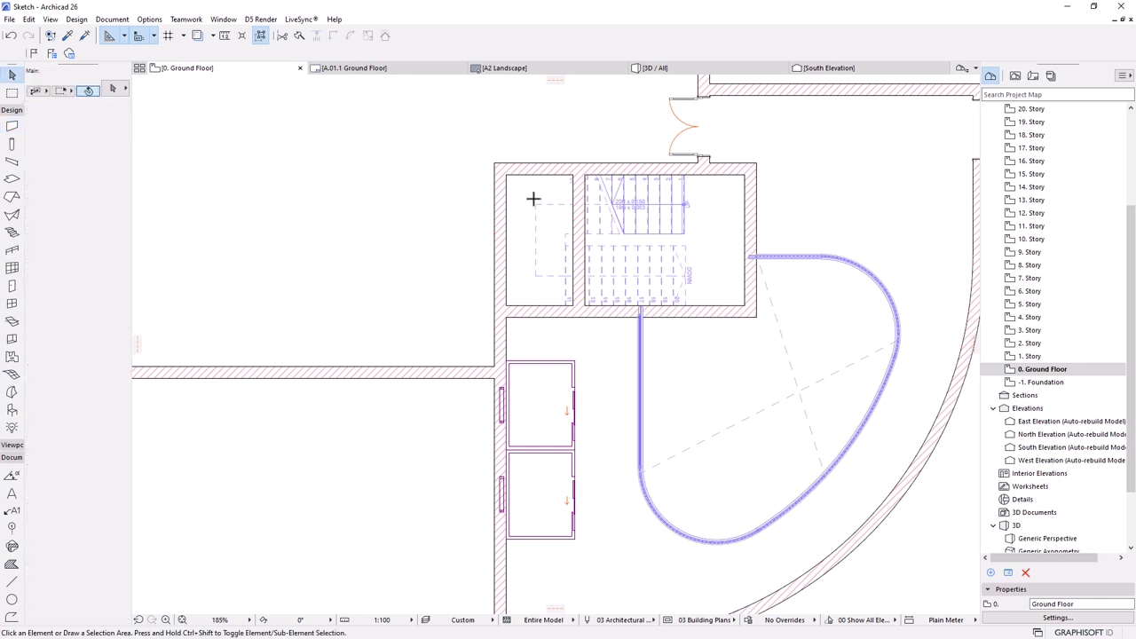
click(577, 203)
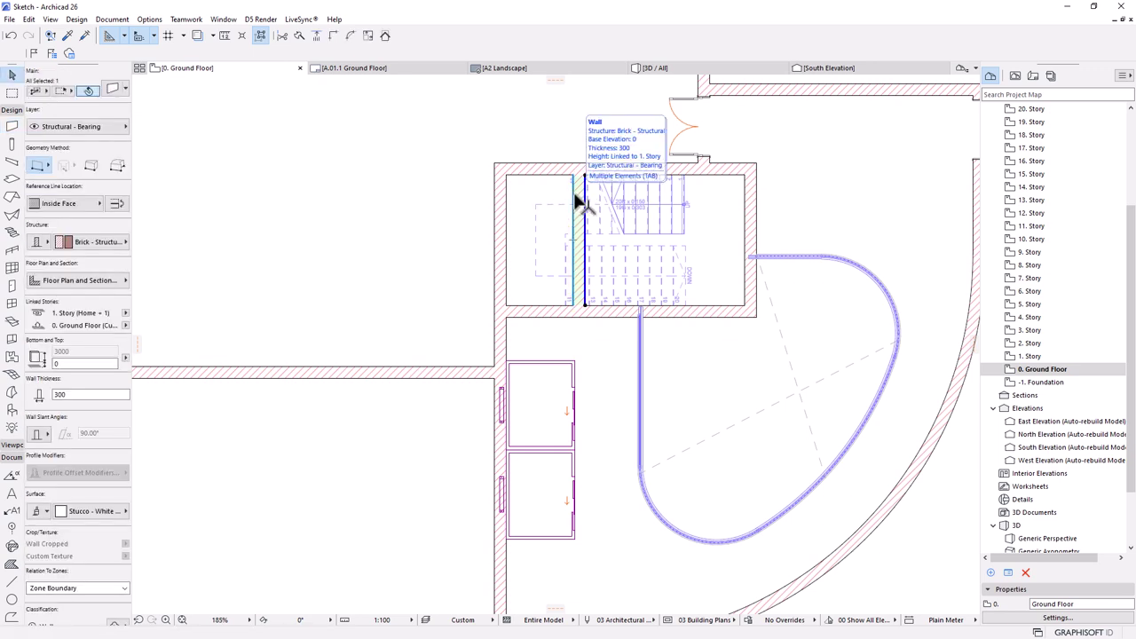
key(Escape)
- Place a matching 1500 x 2400 double door in the stair core's right wall, swinging inward toward the stairs
scroll(590, 226, down, 4)
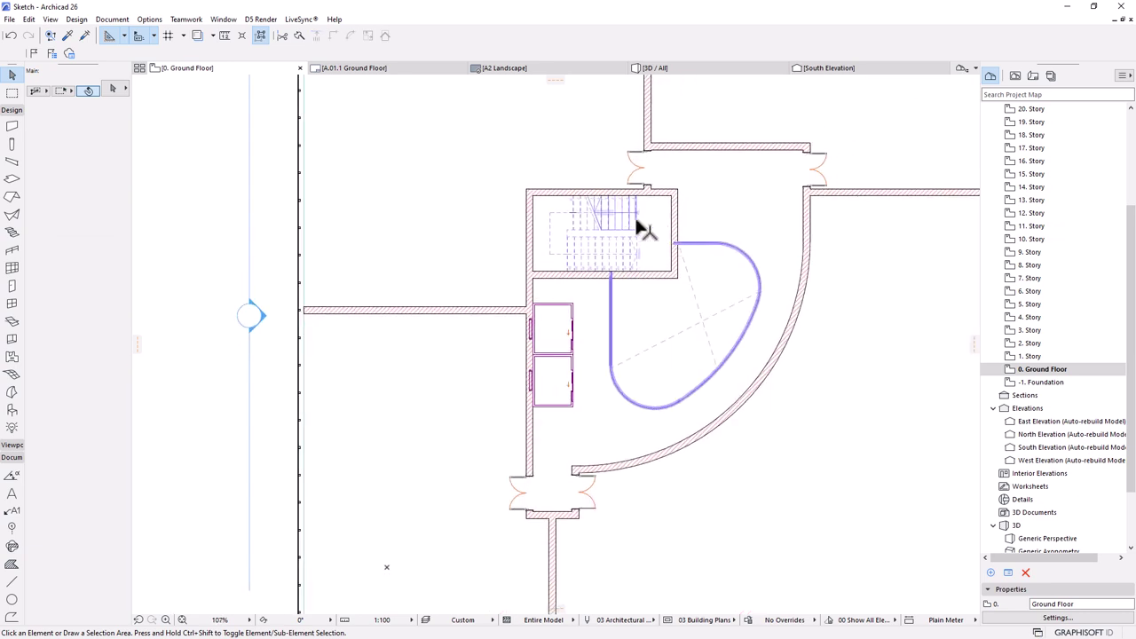
click(823, 165)
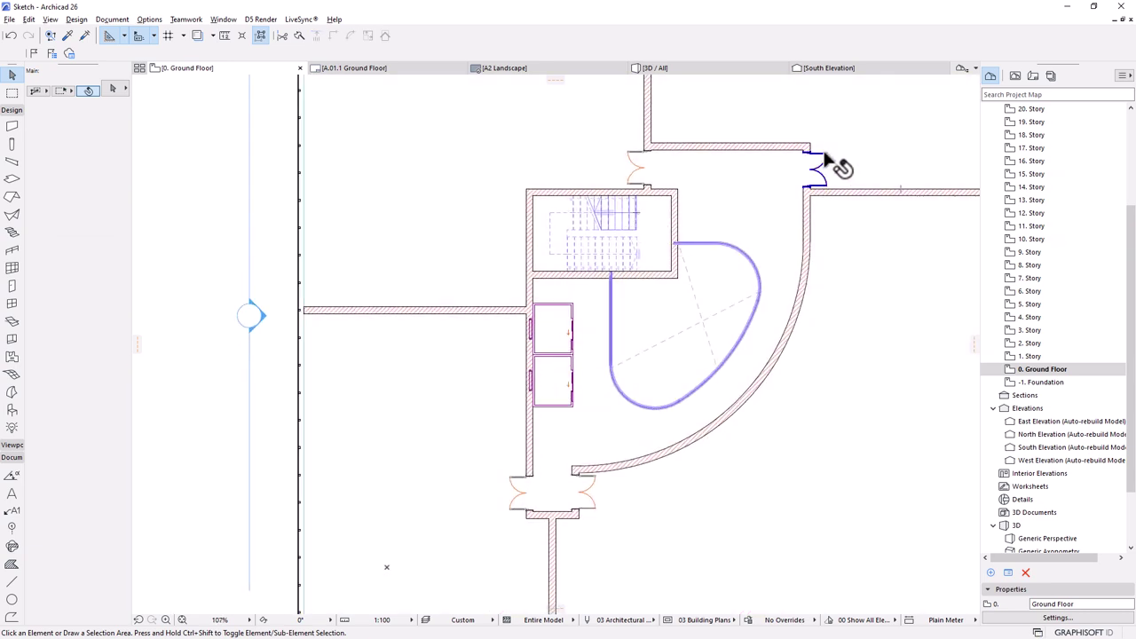
alt+click(723, 204)
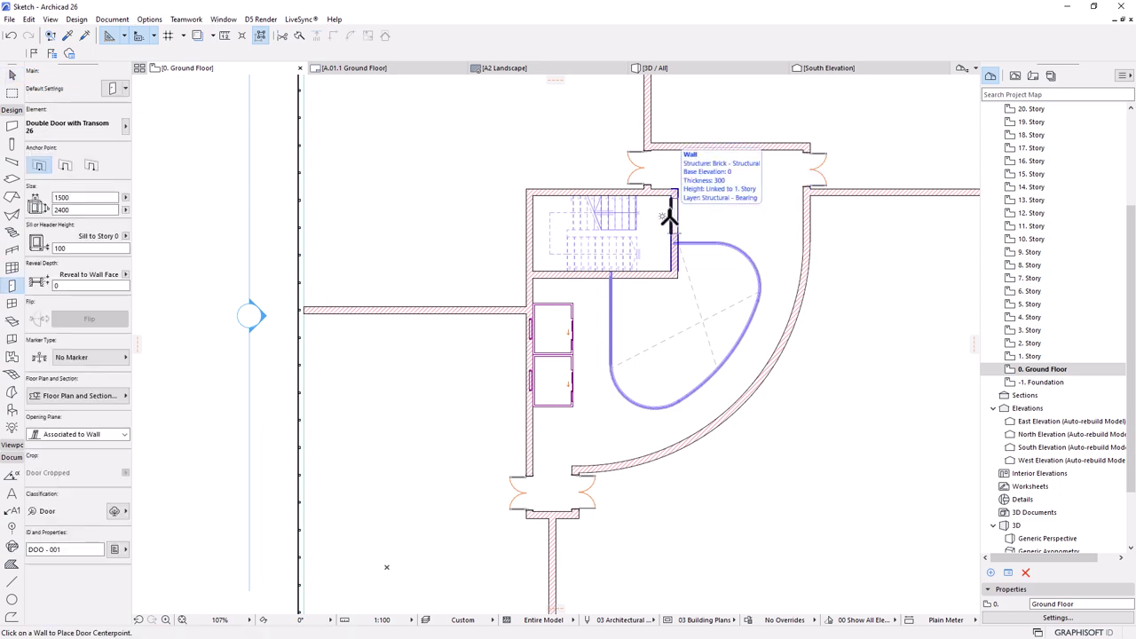
click(669, 218)
click(537, 218)
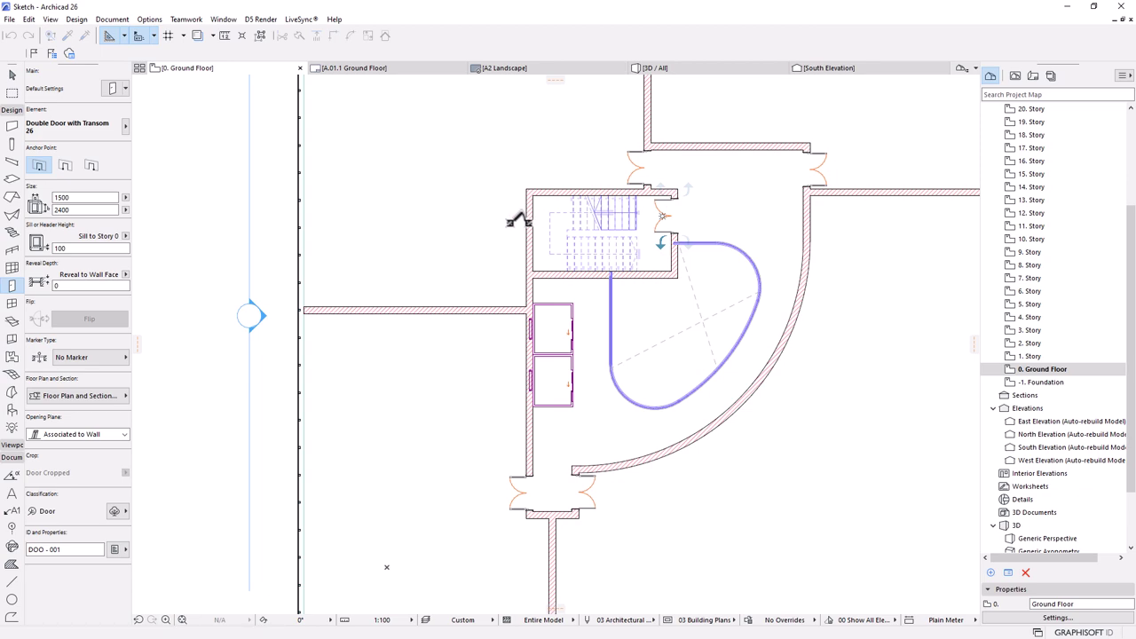
- Review the ground floor layout around the stair core, lobby doors, curved wall and railed void
scroll(654, 266, down, 5)
scroll(632, 354, up, 3)
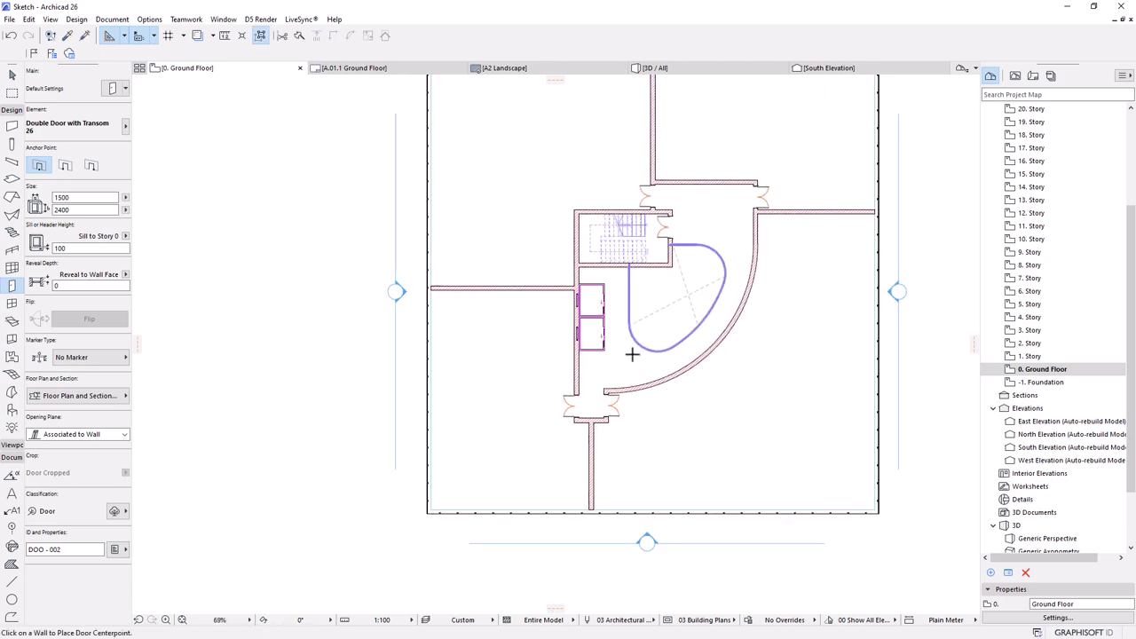
scroll(699, 293, down, 5)
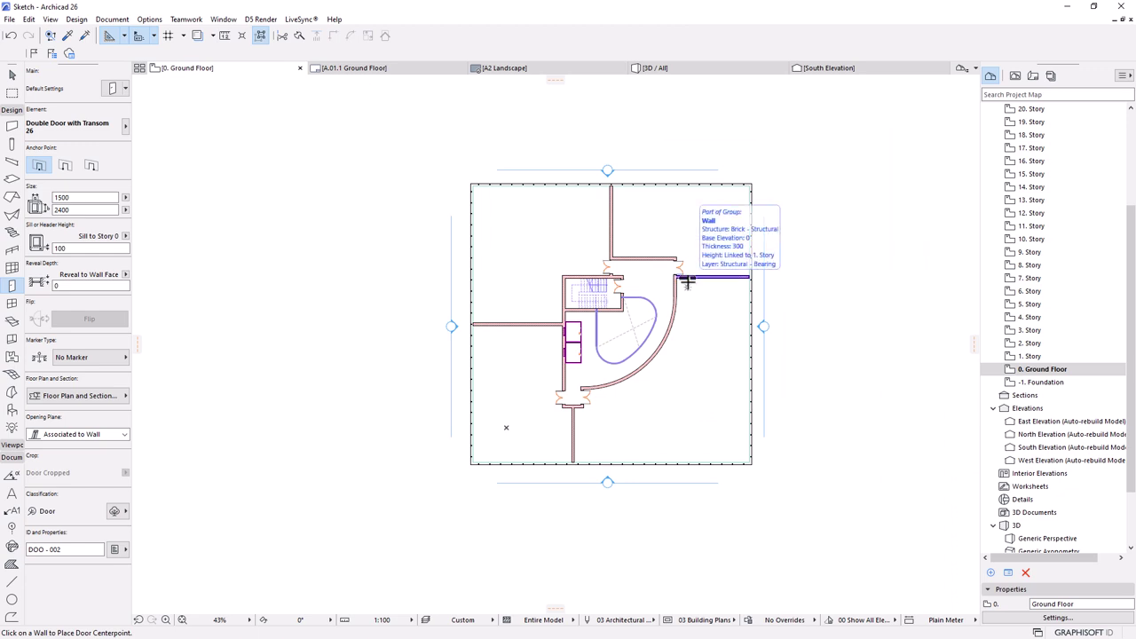
scroll(664, 348, up, 3)
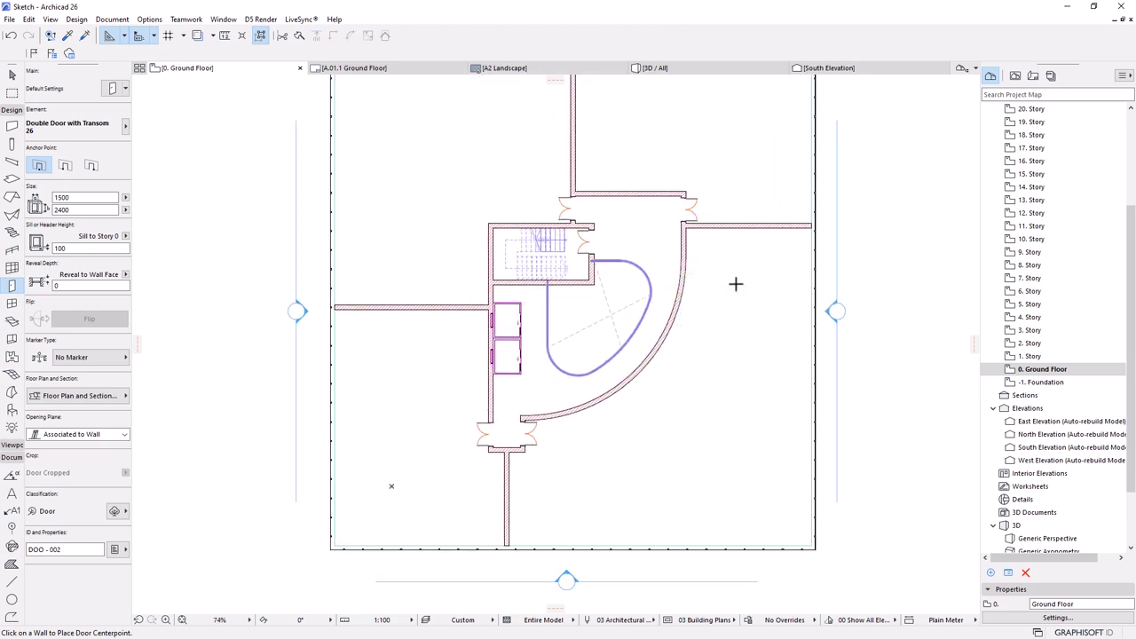
scroll(715, 453, down, 2)
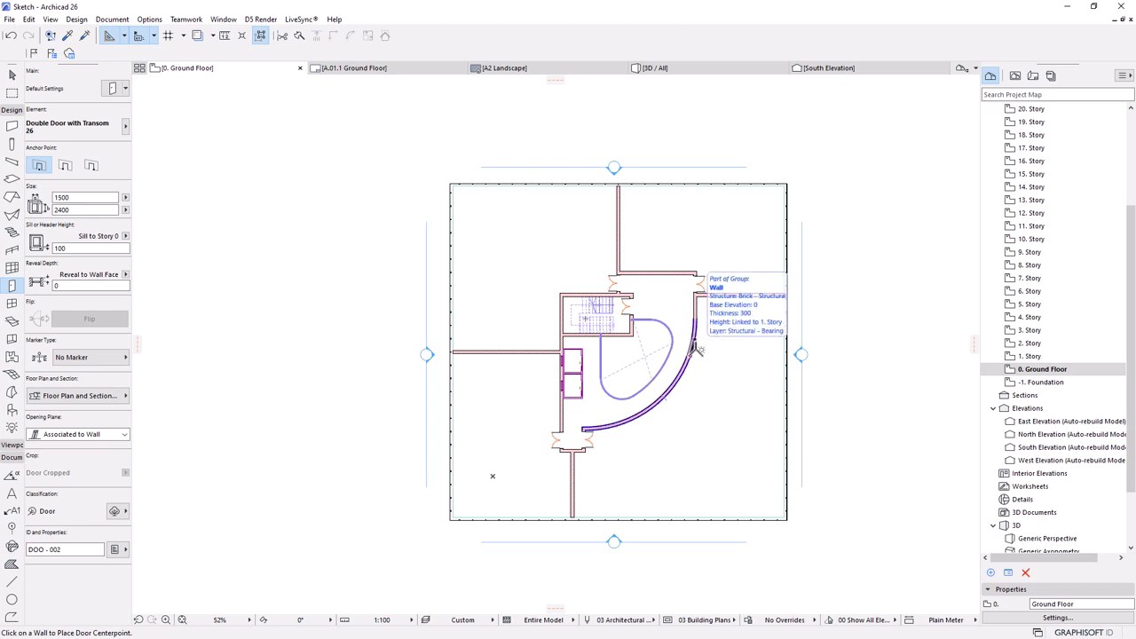
scroll(629, 355, up, 3)
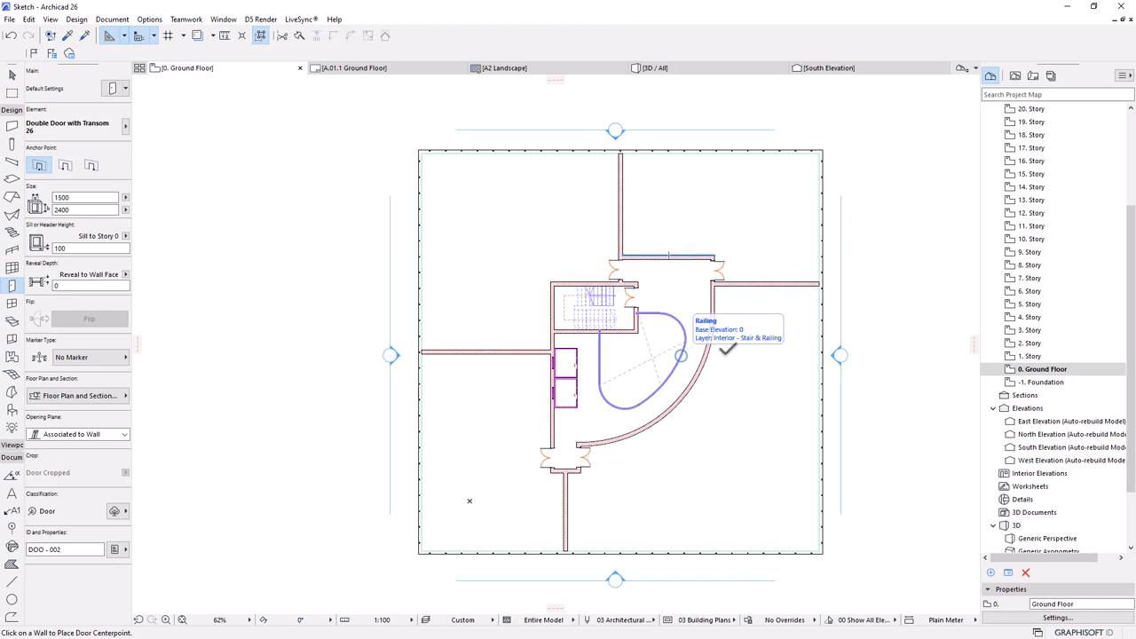
scroll(680, 353, down, 2)
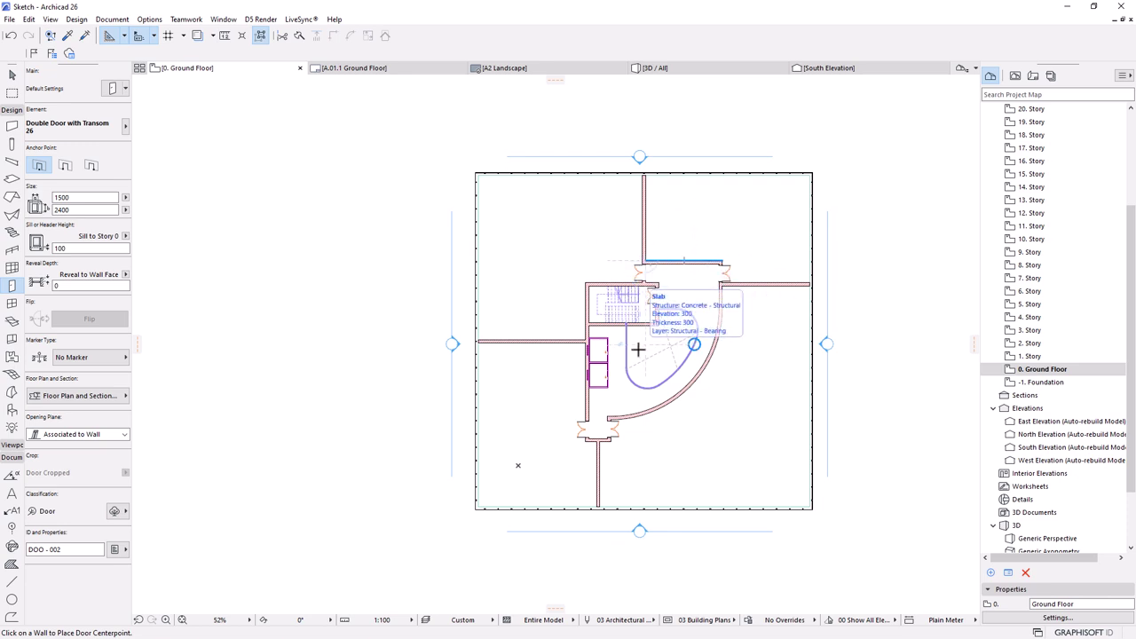
scroll(765, 348, up, 1)
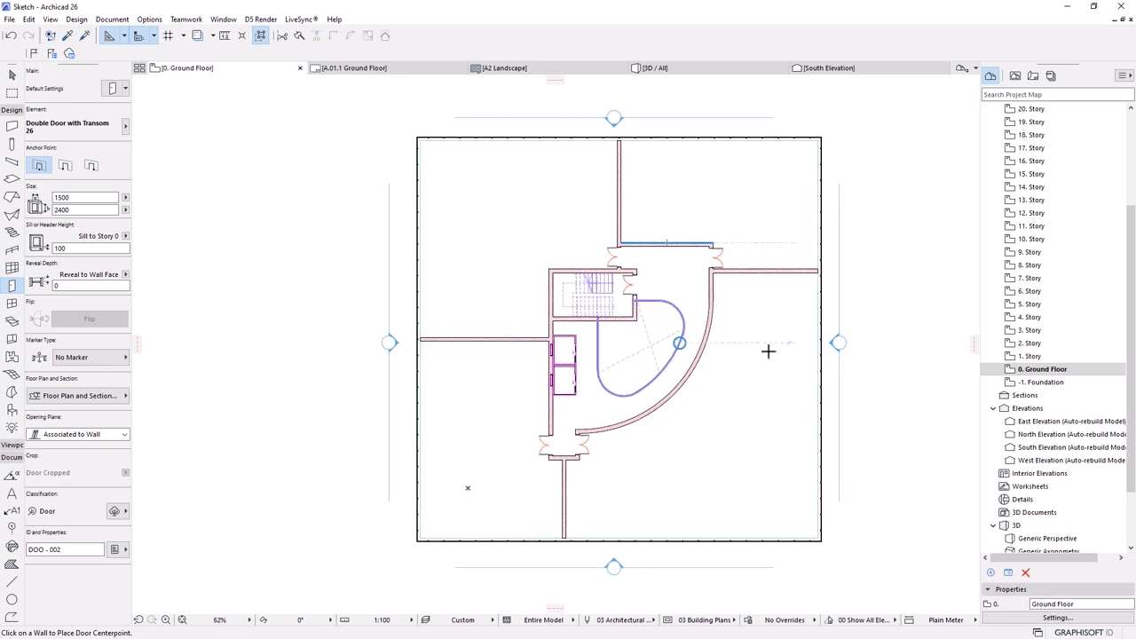
- Inspect the tower's lower stories in the 3D view, and return to the ground floor plan
click(674, 69)
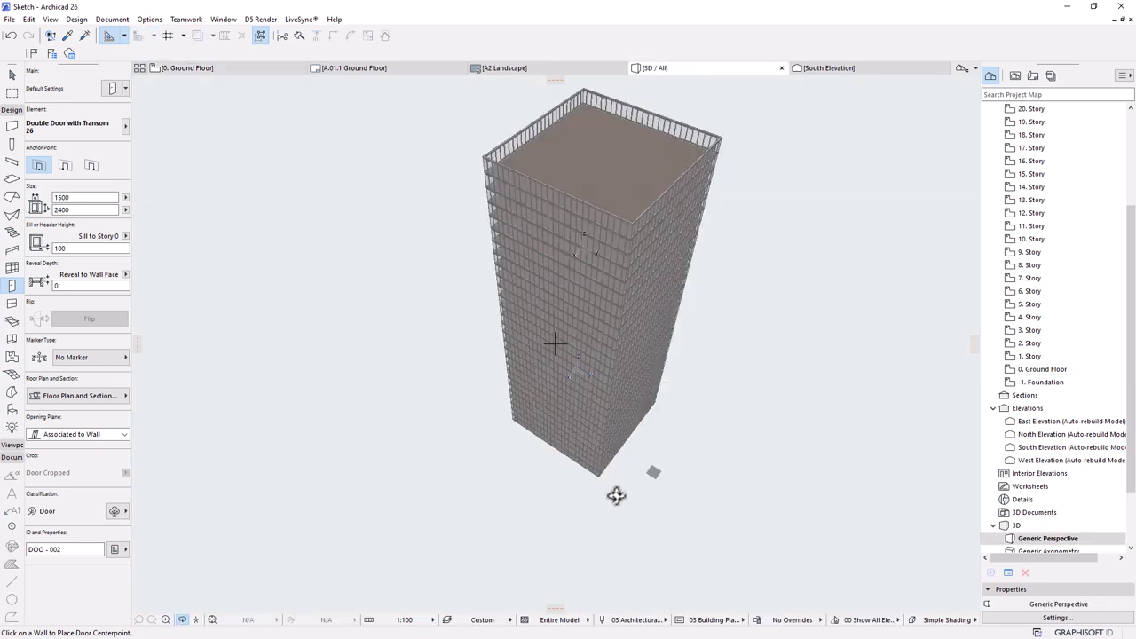
scroll(601, 454, up, 5)
mouse_move(599, 439)
shift+middle_down()
mouse_move(648, 505)
mouse_move(617, 344)
mouse_move(669, 506)
mouse_move(659, 520)
mouse_move(636, 497)
mouse_move(709, 499)
mouse_move(616, 497)
mouse_move(611, 509)
mouse_move(507, 484)
mouse_move(762, 483)
mouse_move(687, 471)
mouse_move(753, 479)
mouse_move(854, 393)
mouse_move(703, 439)
mouse_move(535, 459)
mouse_move(781, 520)
mouse_move(633, 459)
mouse_move(816, 461)
mouse_move(573, 459)
mouse_move(661, 467)
mouse_move(590, 505)
mouse_move(375, 463)
mouse_move(712, 487)
mouse_move(589, 500)
mouse_move(608, 424)
shift+middle_up()
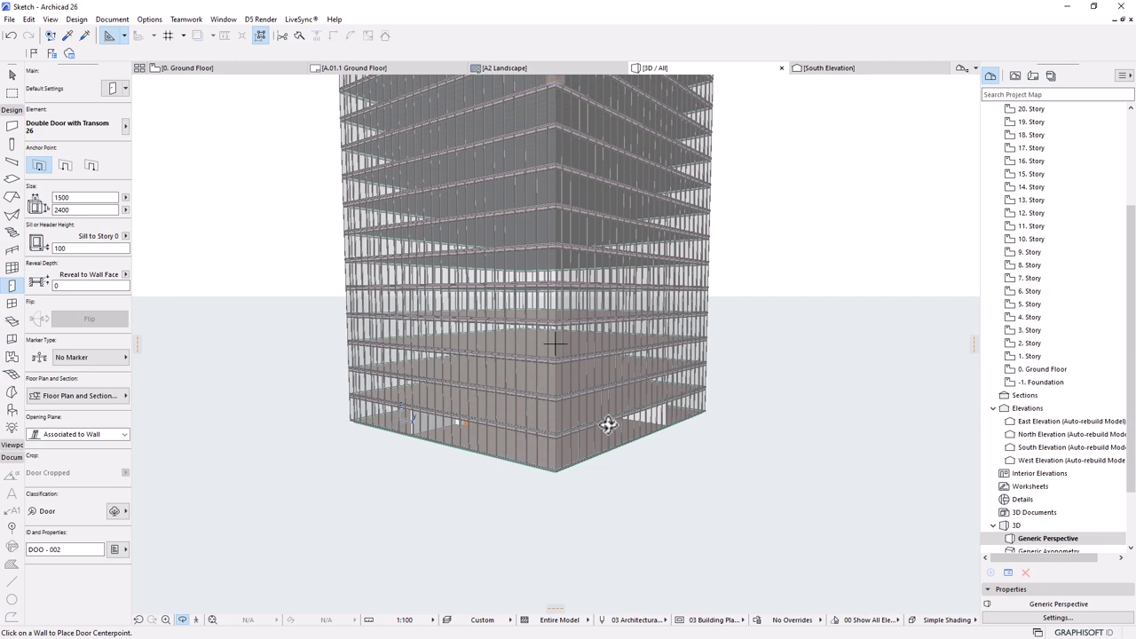
scroll(553, 393, up, 2)
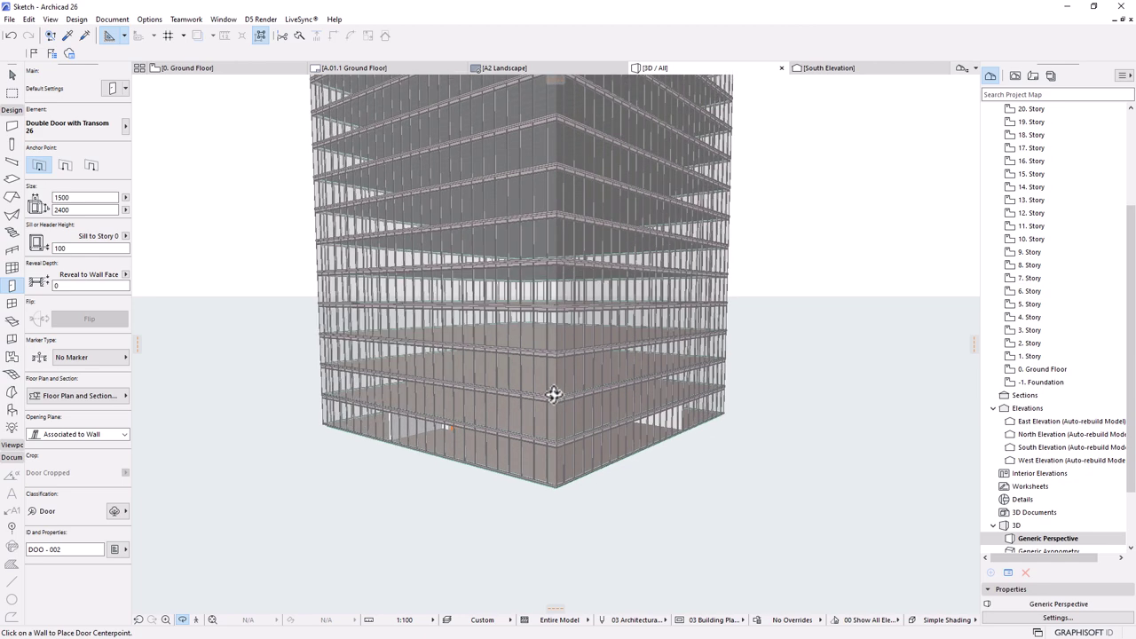
click(235, 68)
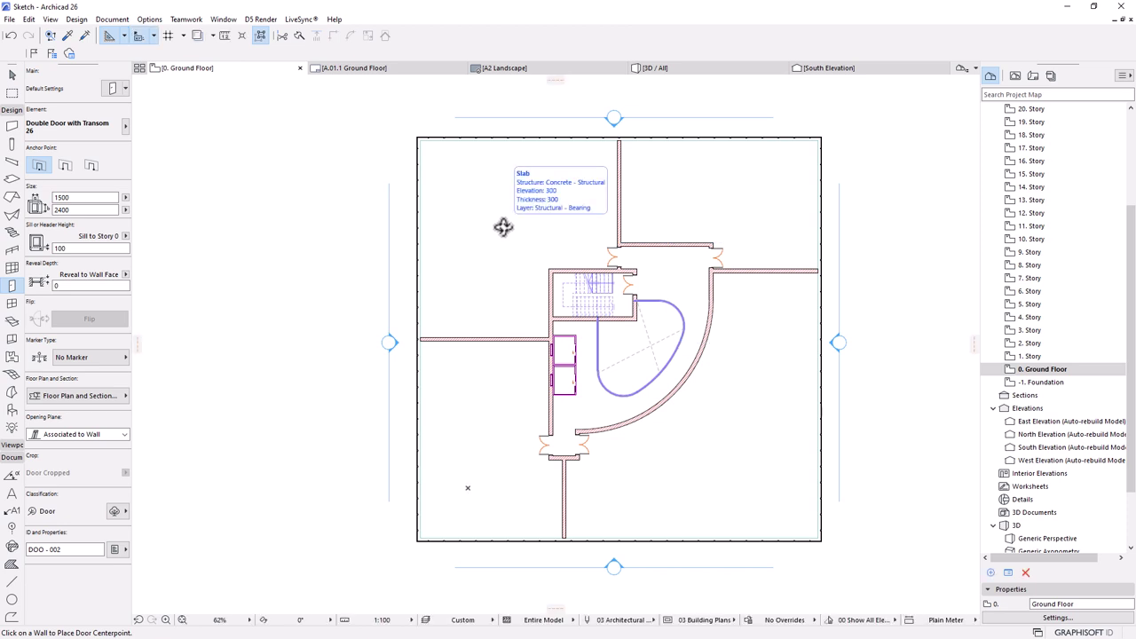
scroll(801, 337, down, 3)
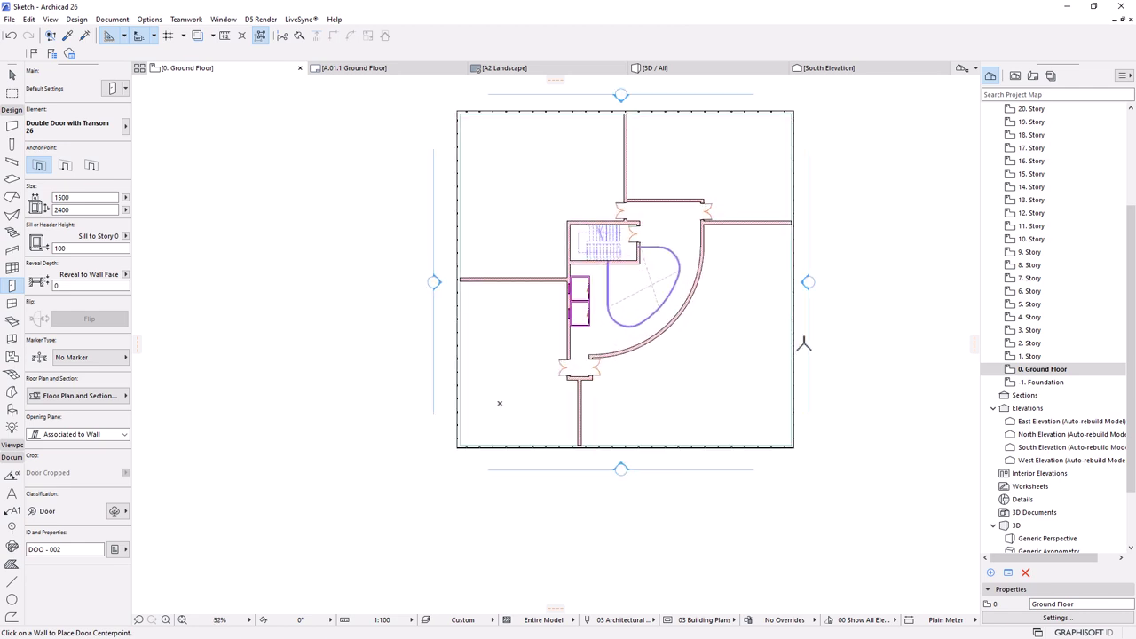
scroll(785, 301, down, 2)
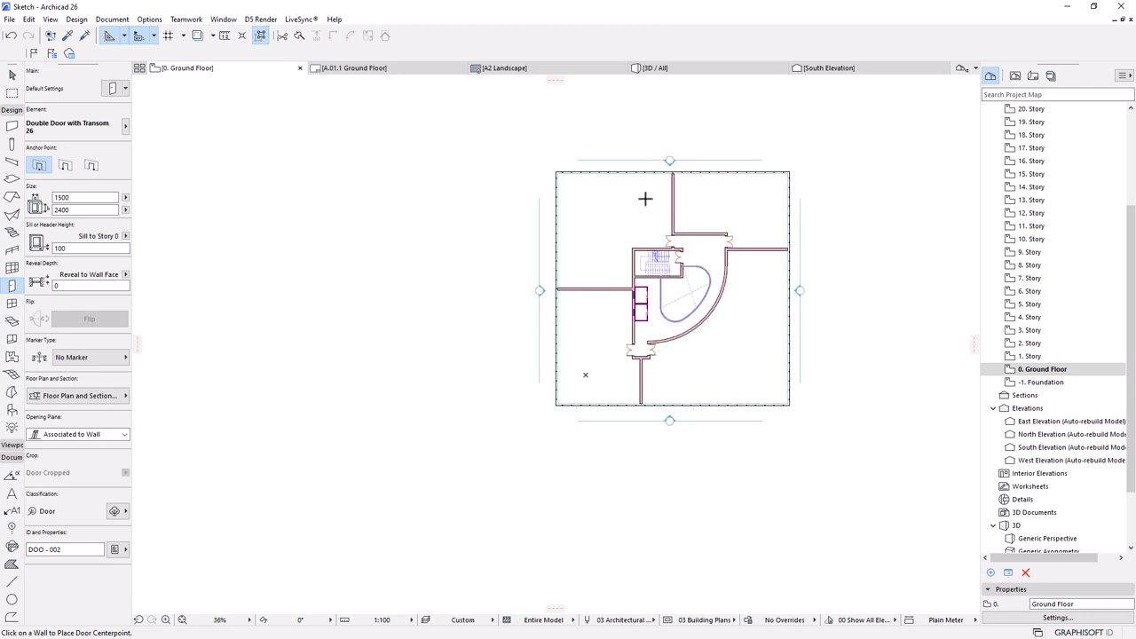
- Hide the curtain walls' Envelope layer in the 3D view so the tower's floor slabs and interior are exposed
click(734, 70)
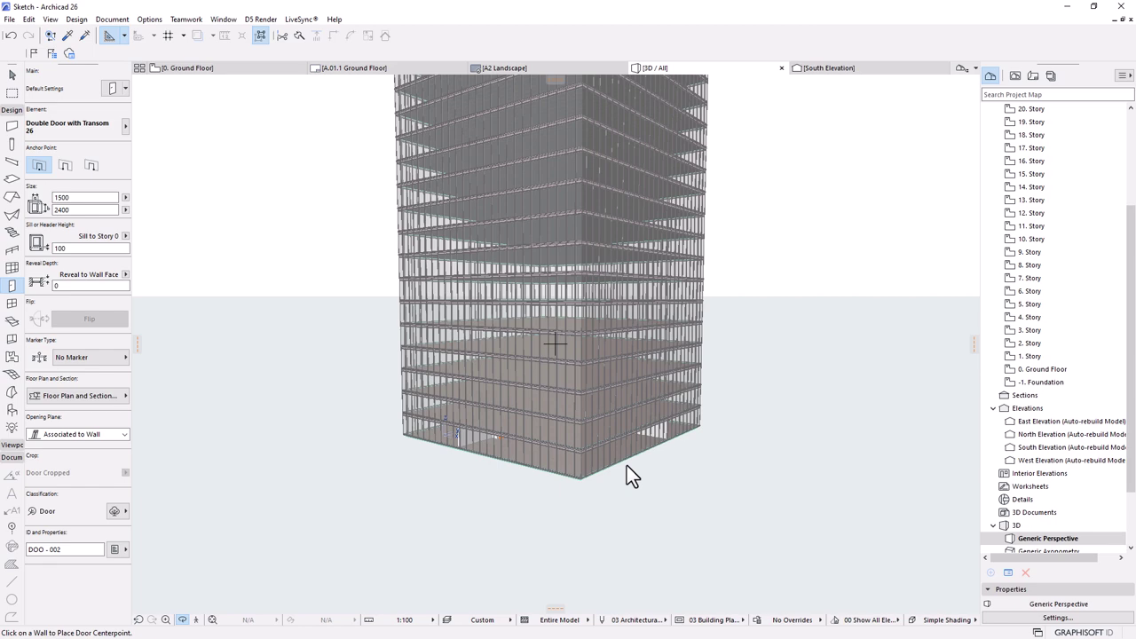
scroll(626, 467, down, 3)
scroll(589, 428, up, 5)
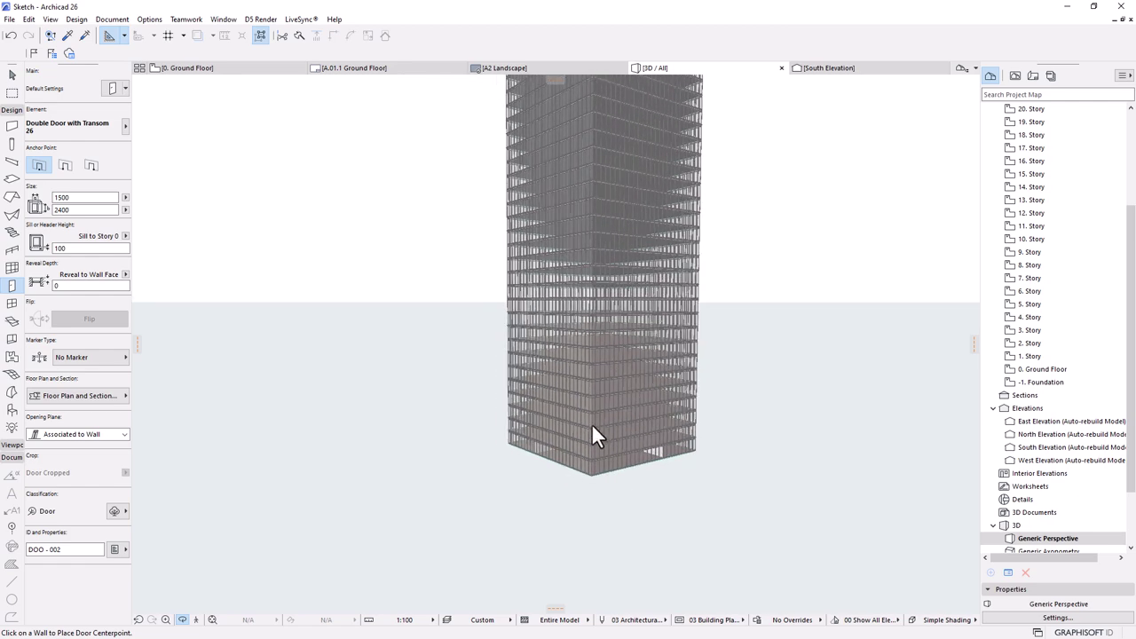
scroll(680, 337, up, 2)
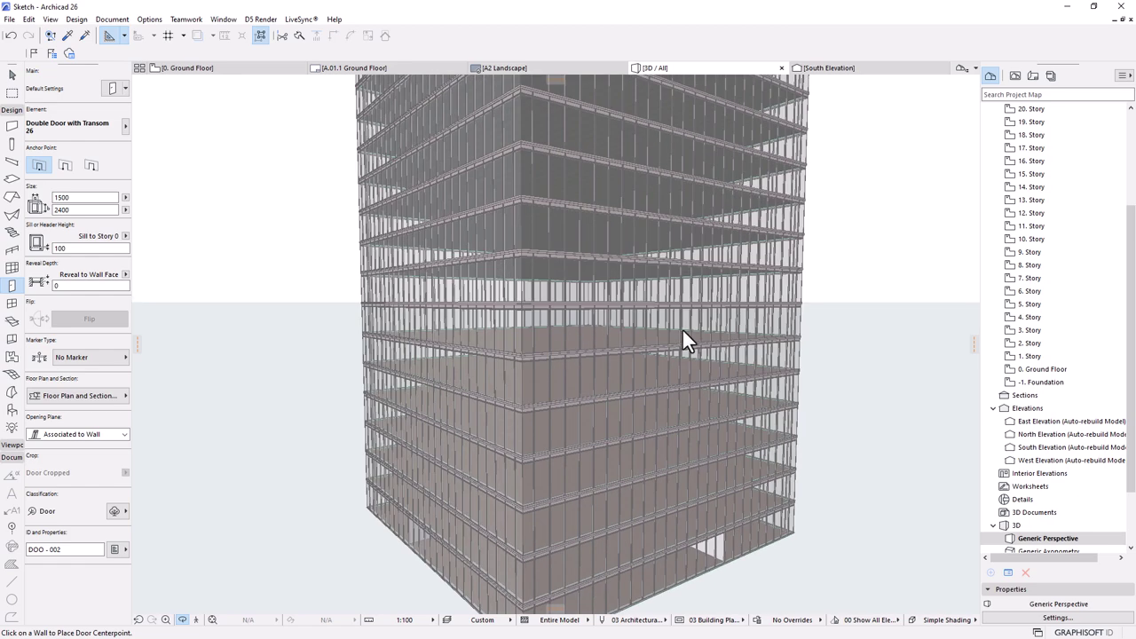
key(Escape)
click(717, 348)
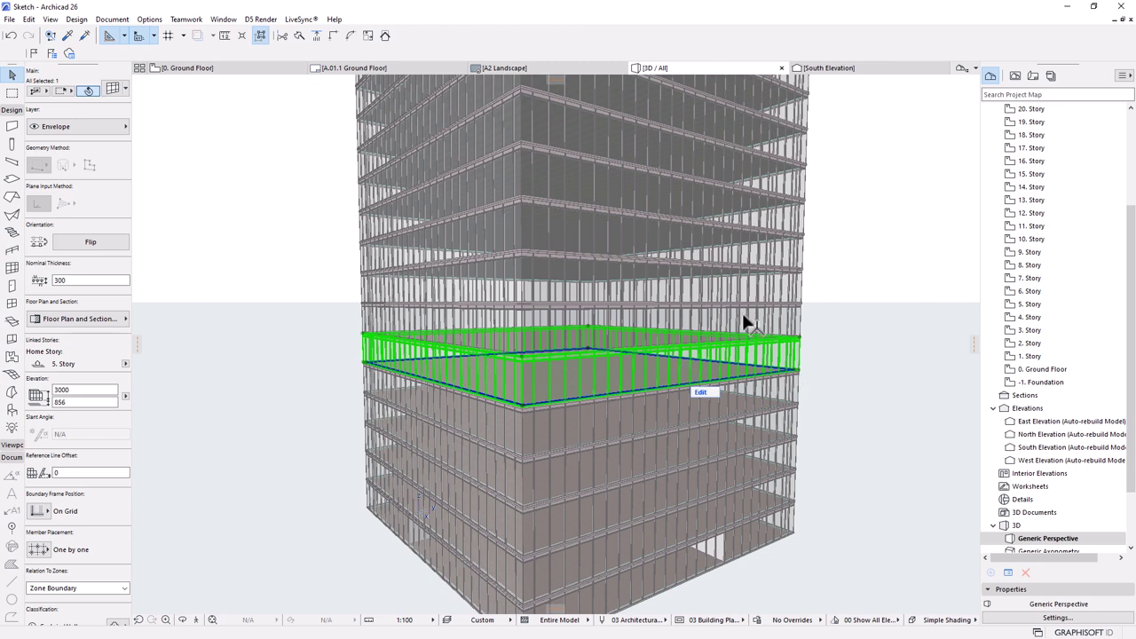
right_click(842, 165)
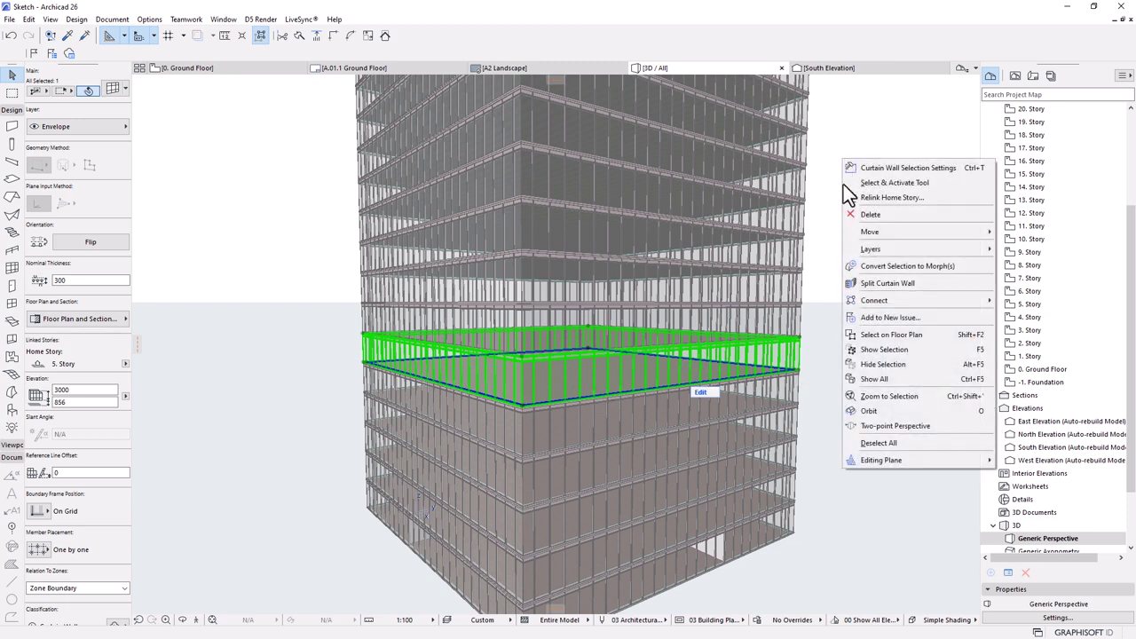
mouse_move(870, 251)
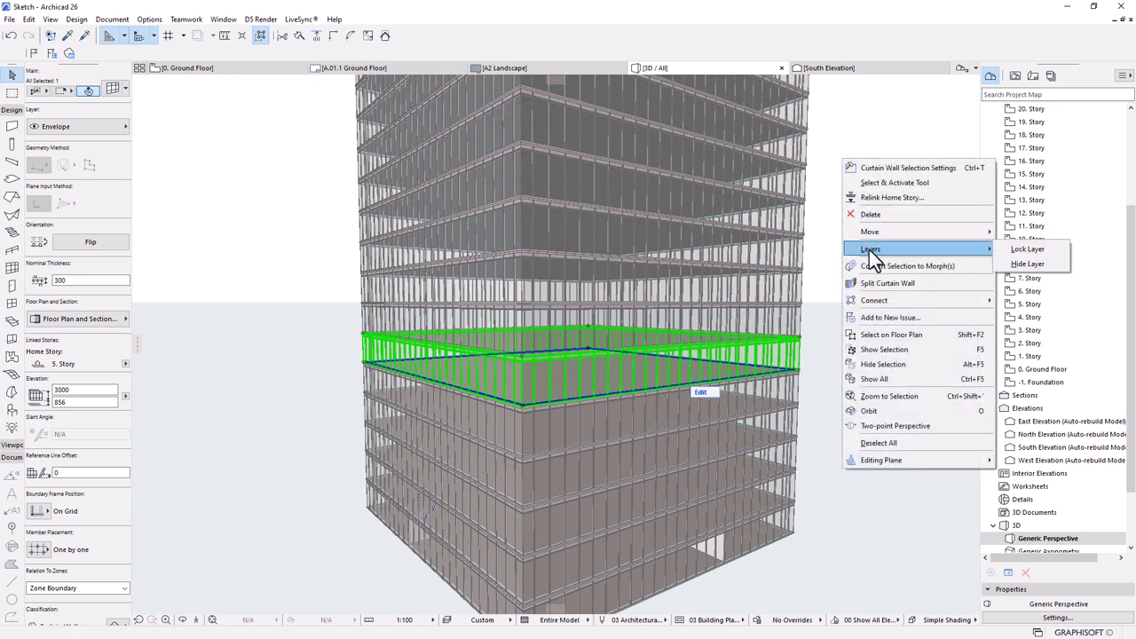
click(1030, 251)
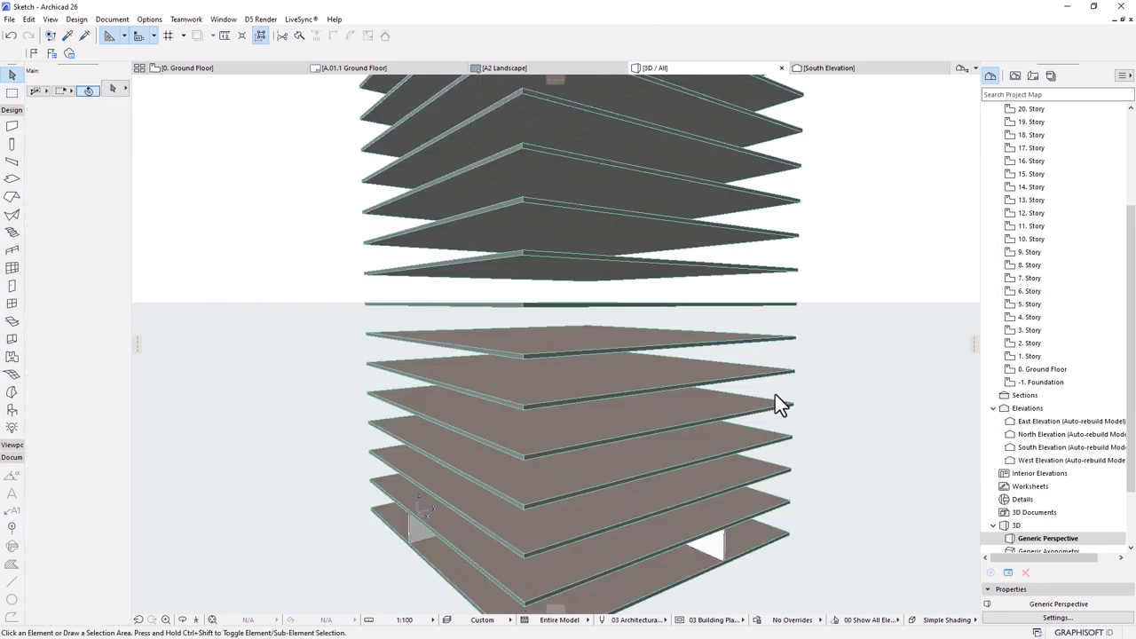
- Examine the ground floor double doors and how they meet the floor slab in the 3D view
scroll(680, 482, down, 3)
scroll(674, 490, up, 3)
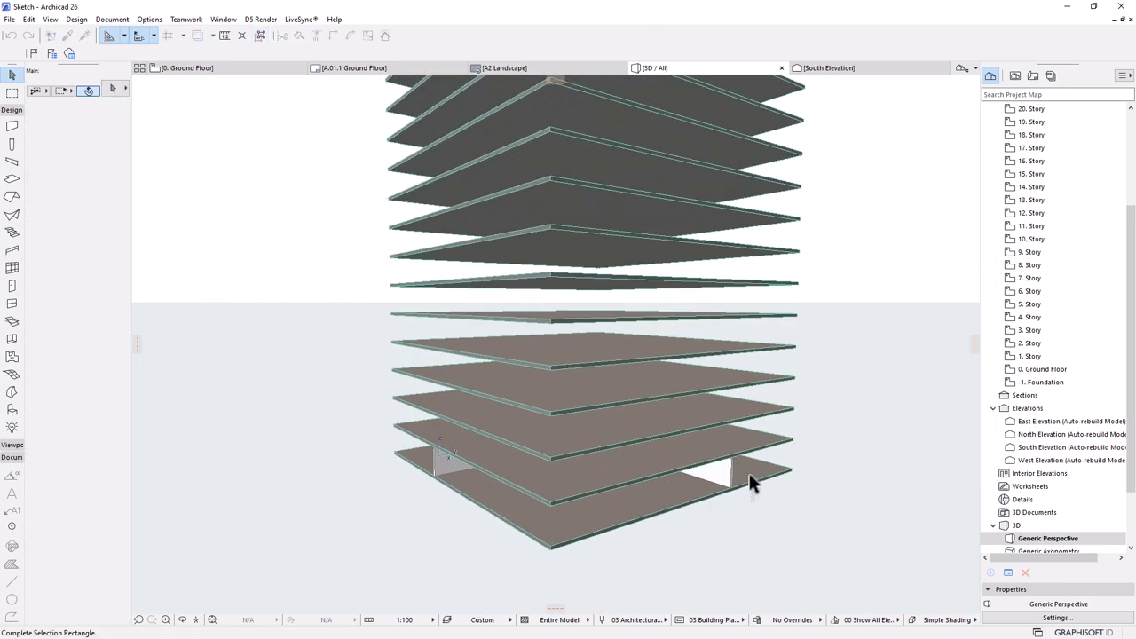
shift+middle_drag(753, 522, 701, 494)
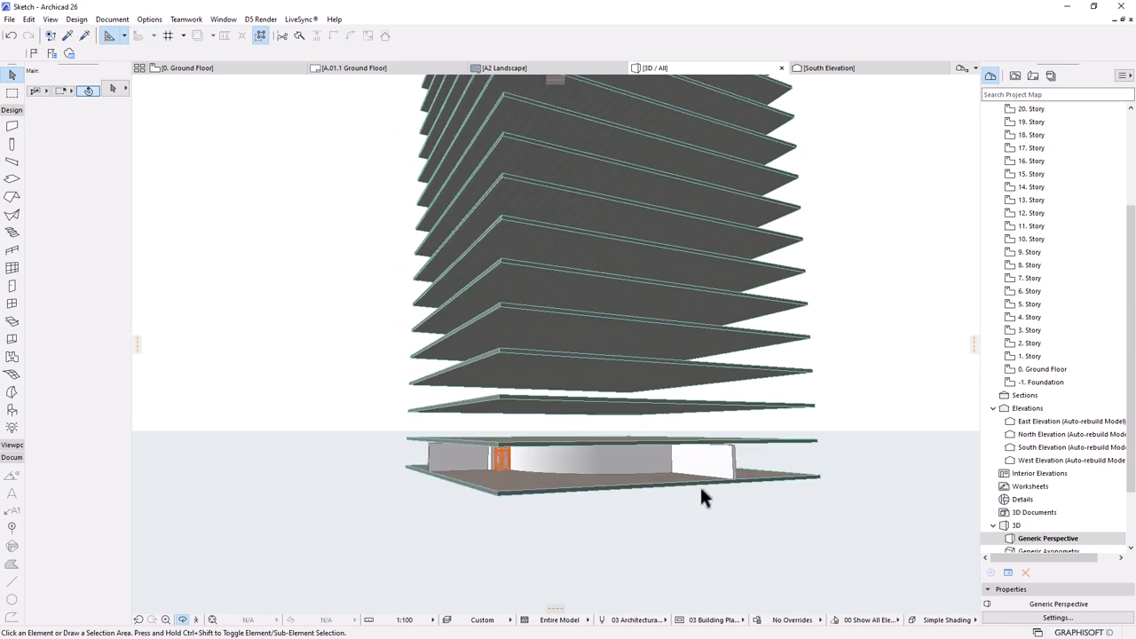
shift+middle_drag(595, 485, 428, 477)
scroll(531, 479, up, 10)
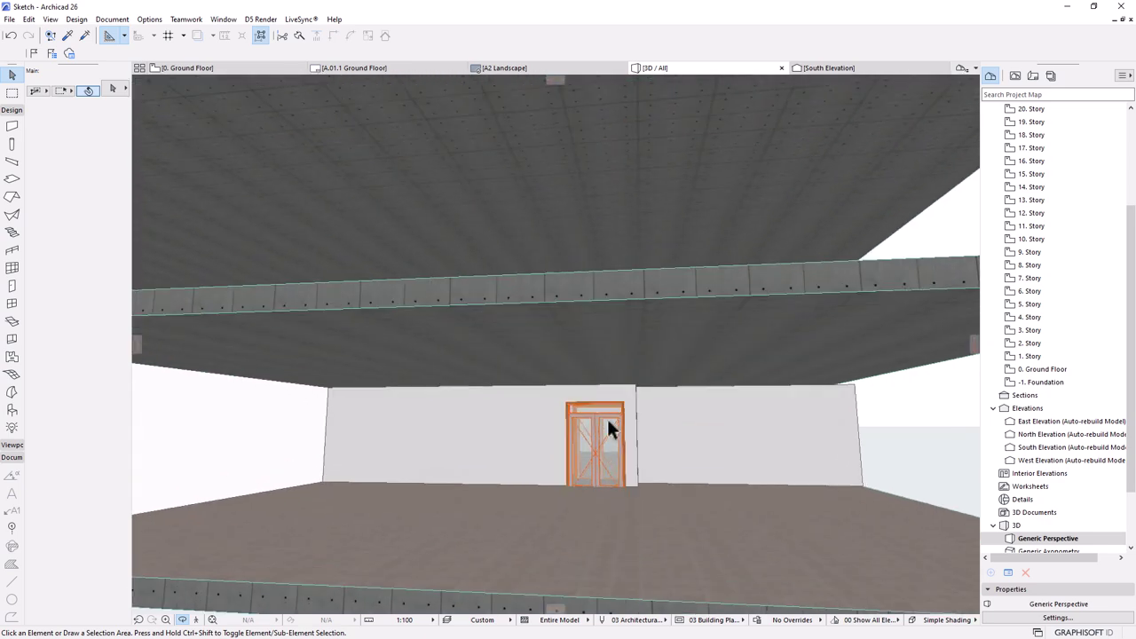
scroll(587, 424, up, 2)
click(588, 424)
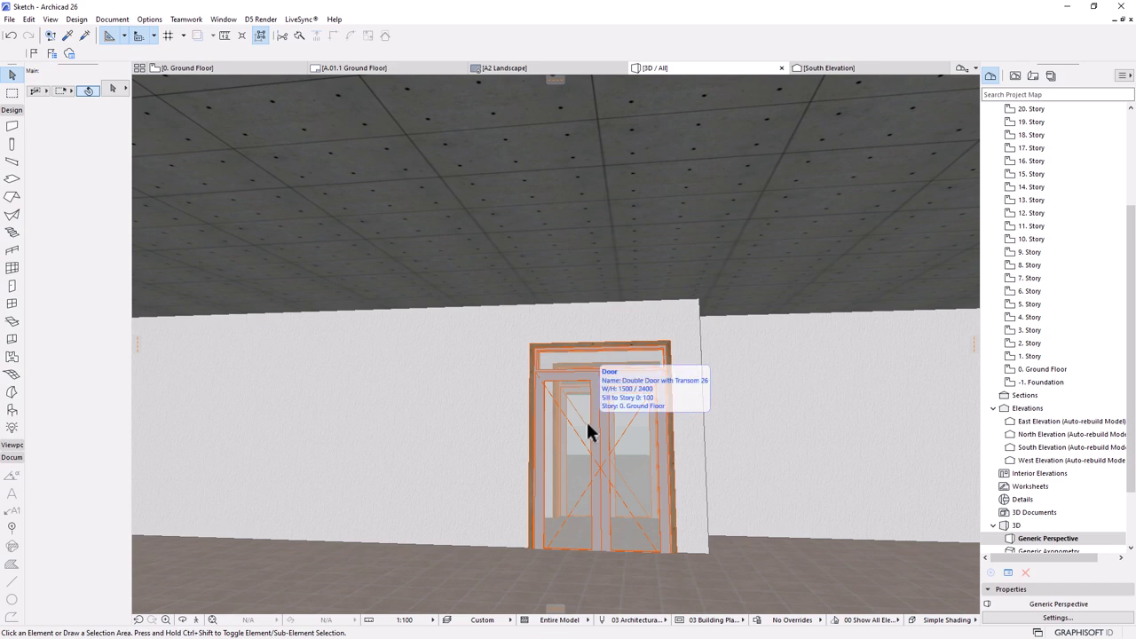
click(603, 406)
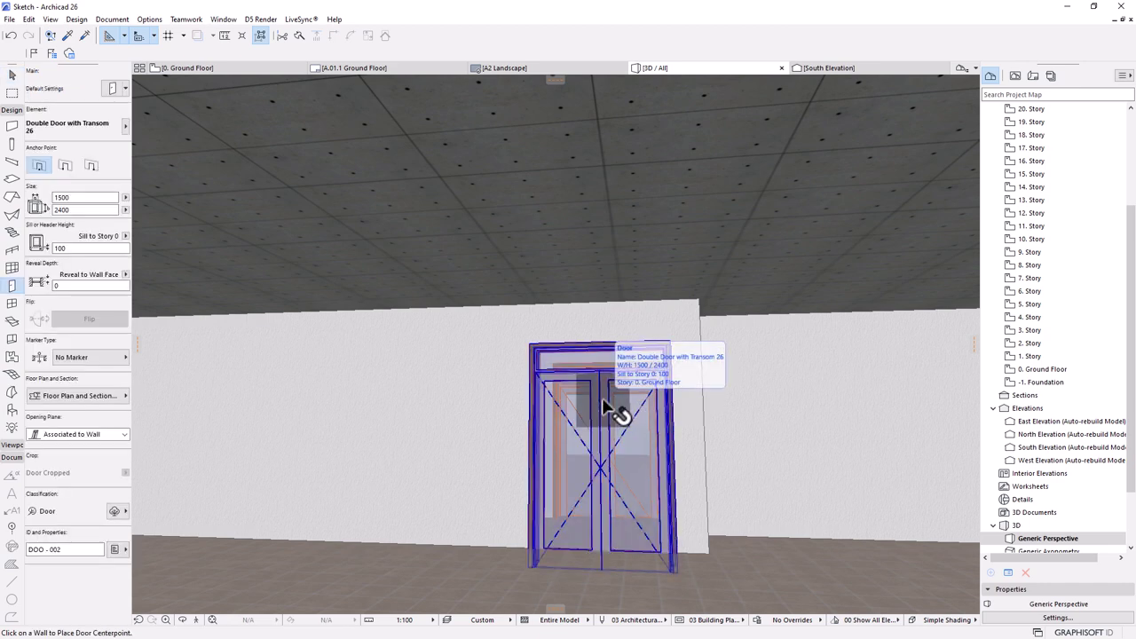
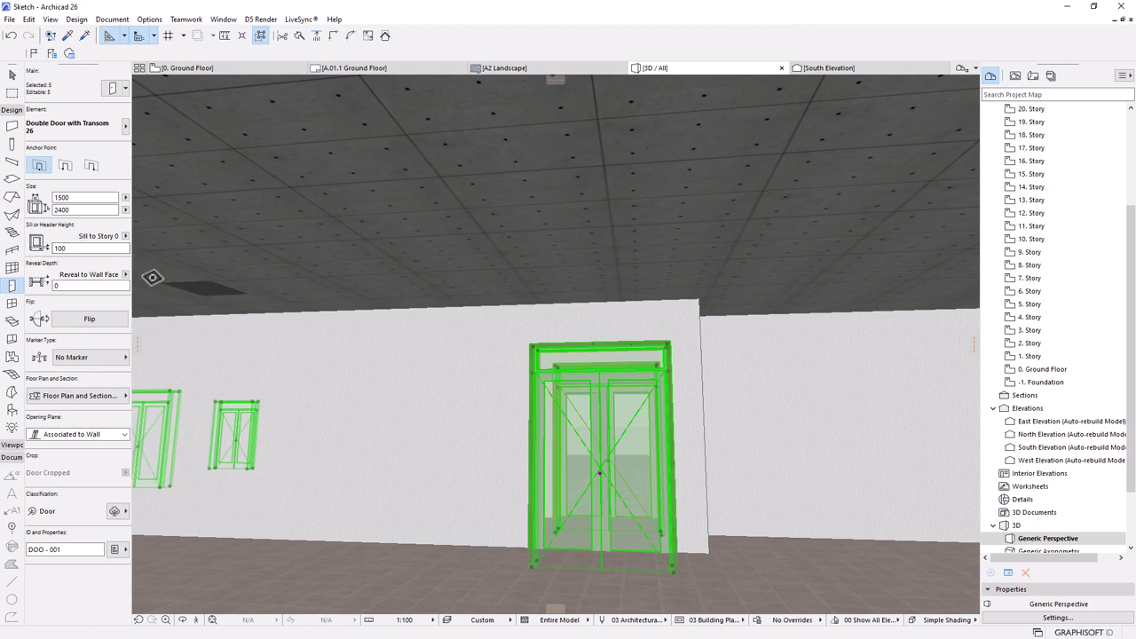
scroll(647, 405, down, 4)
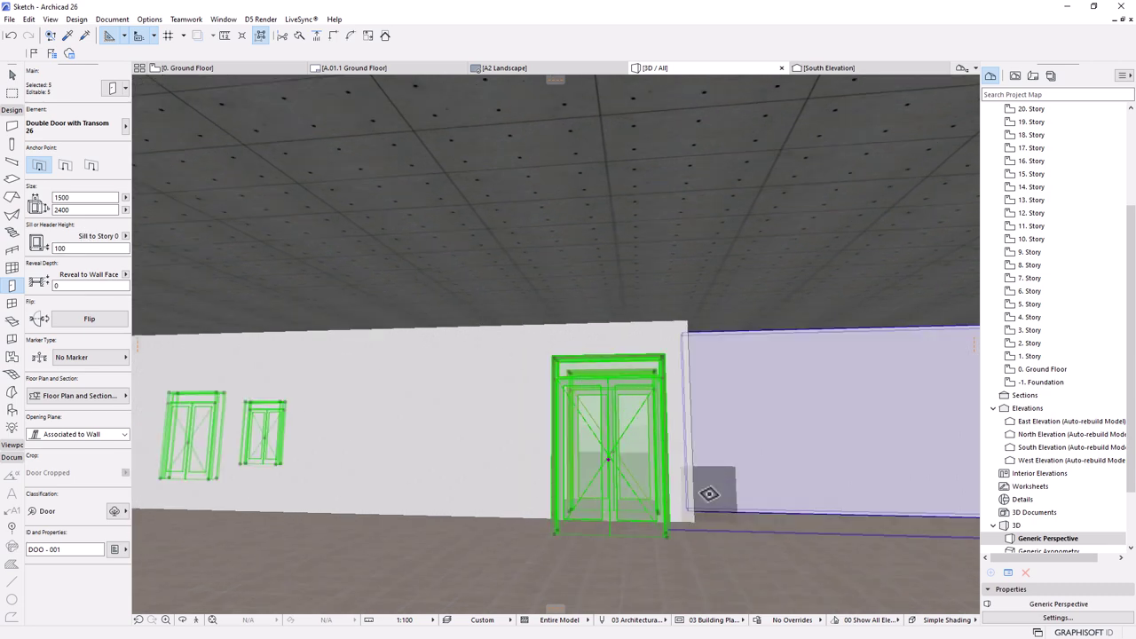
scroll(708, 493, down, 5)
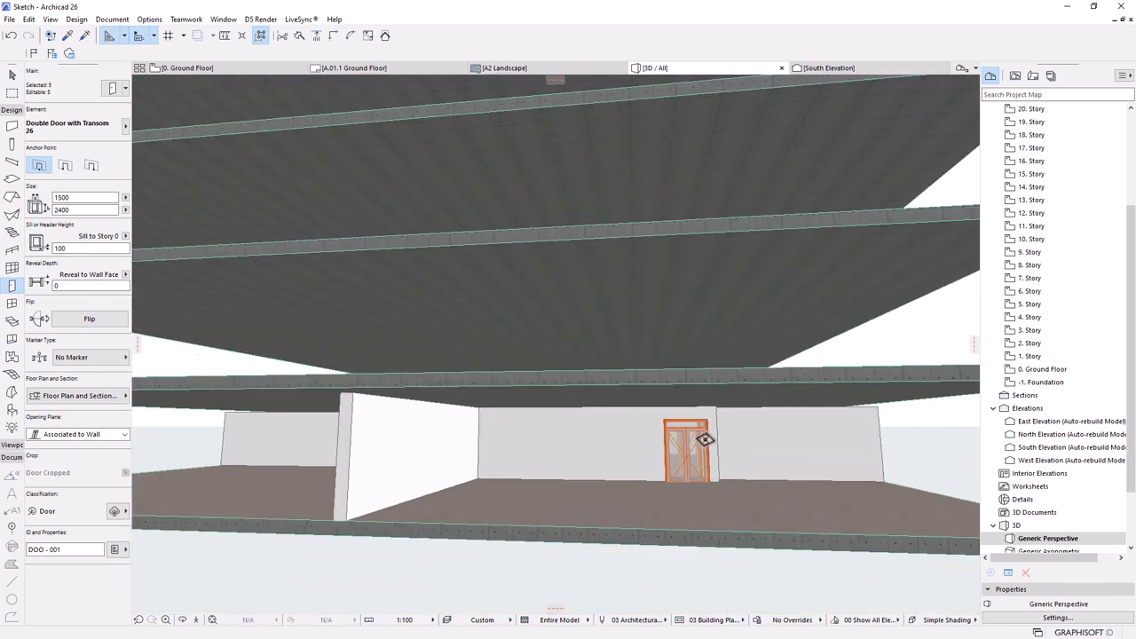
- Set the ground floor slab's reference plane to the top, keeping its 300 mm thickness, and deselect it
click(12, 76)
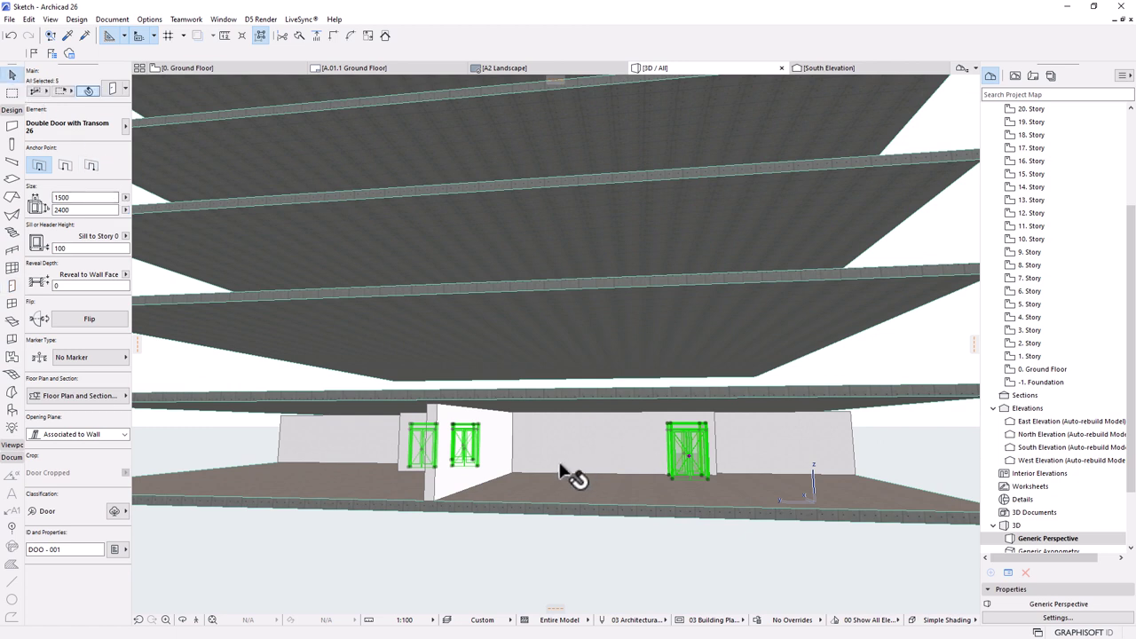
click(537, 486)
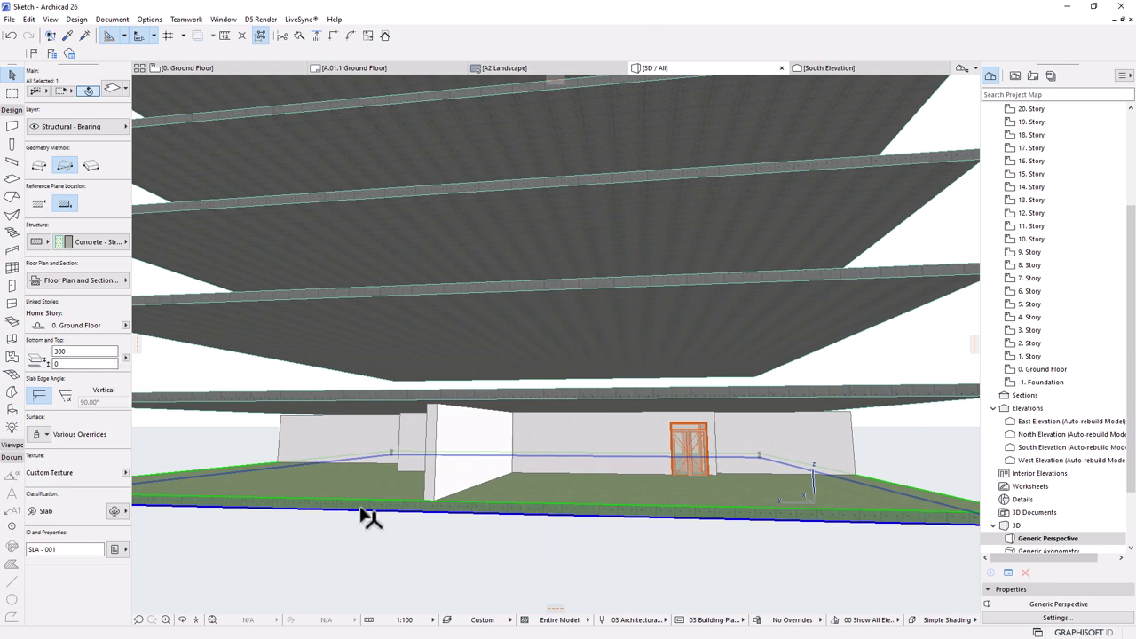
scroll(568, 488, down, 3)
scroll(923, 514, up, 5)
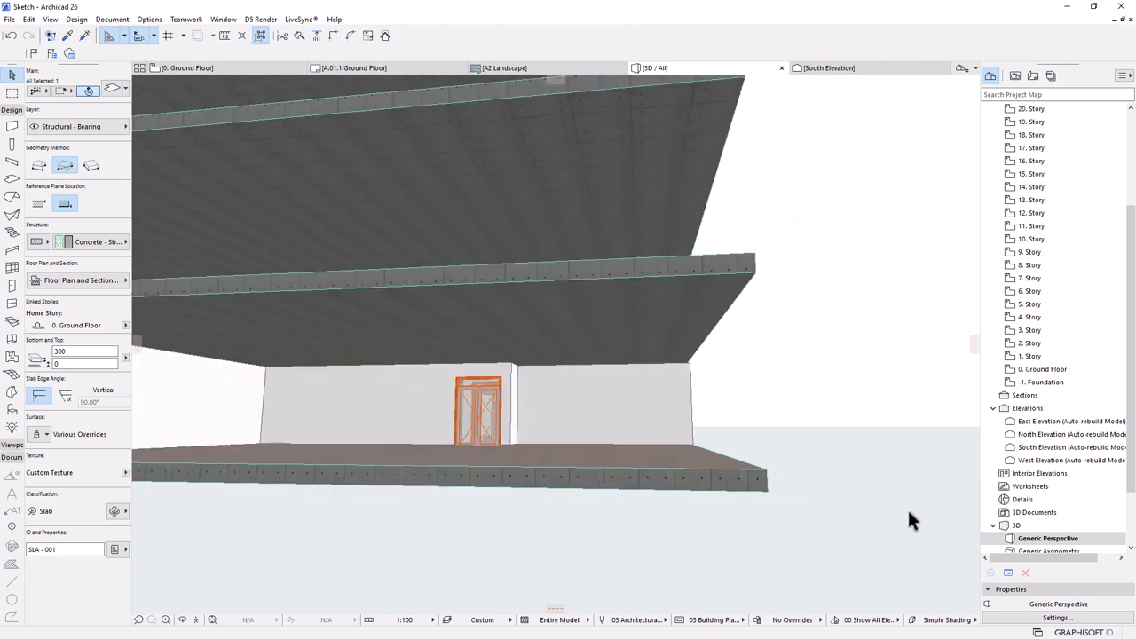
scroll(741, 493, up, 1)
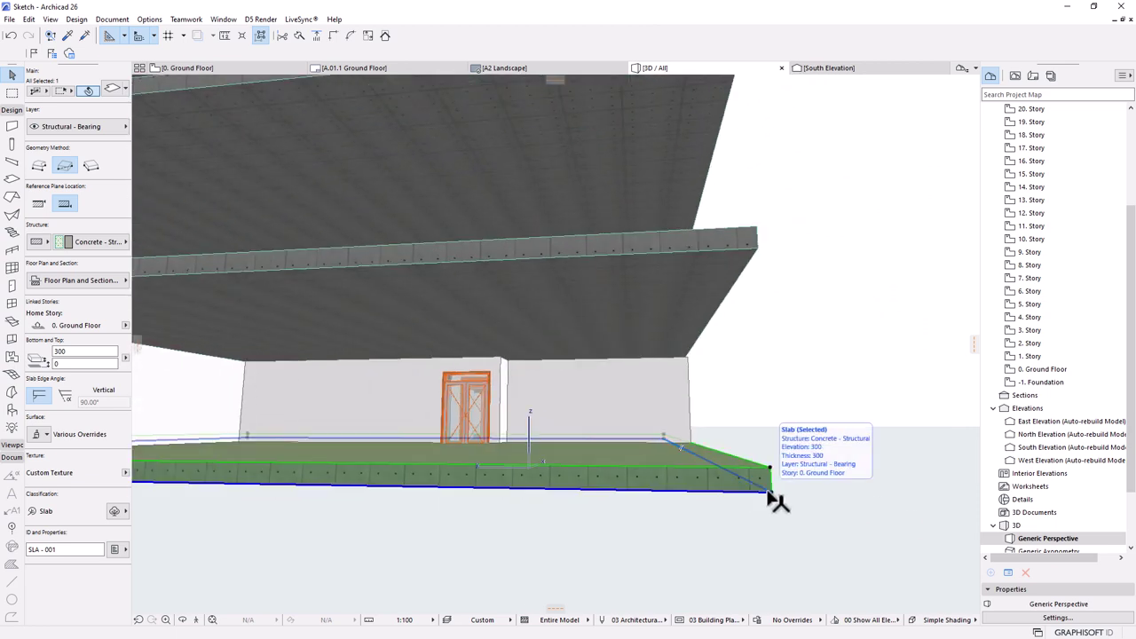
click(39, 209)
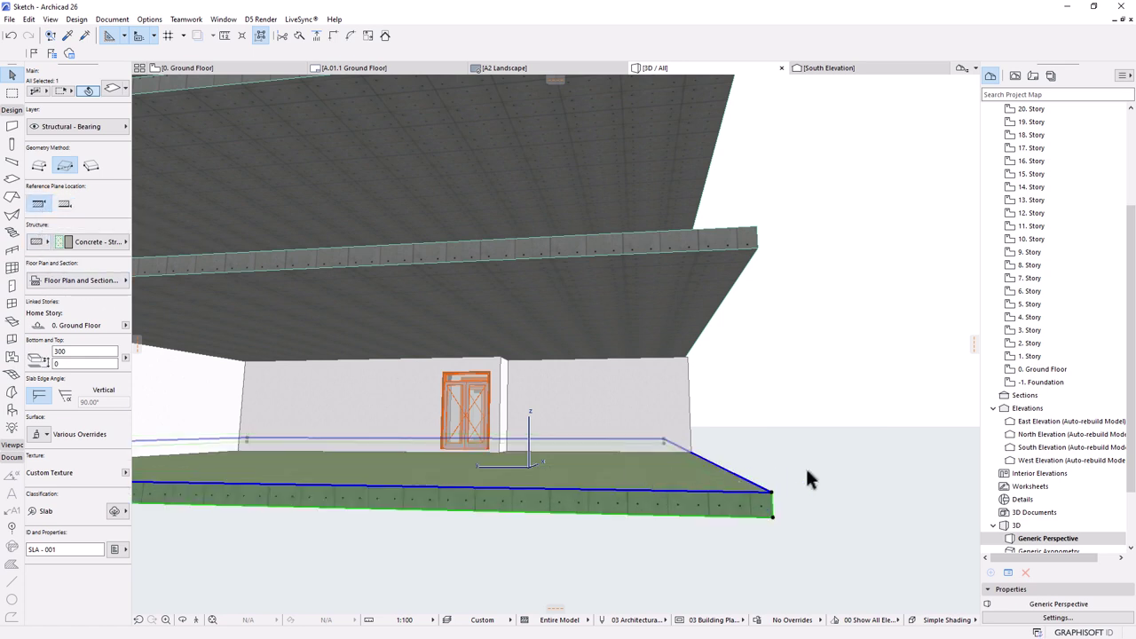
scroll(888, 471, down, 3)
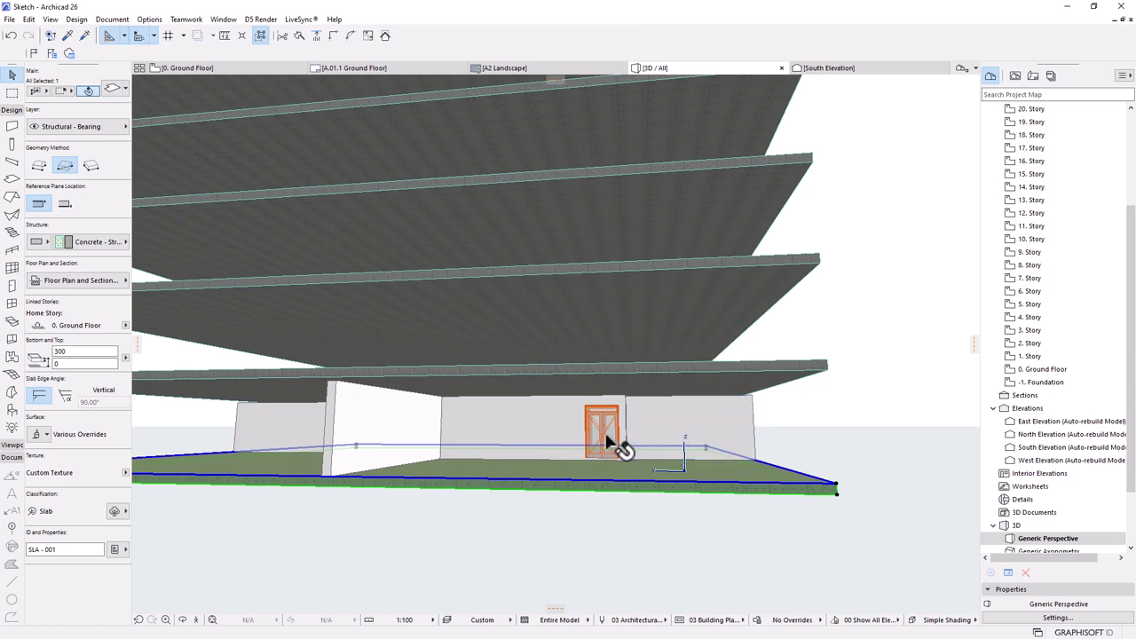
scroll(612, 466, up, 5)
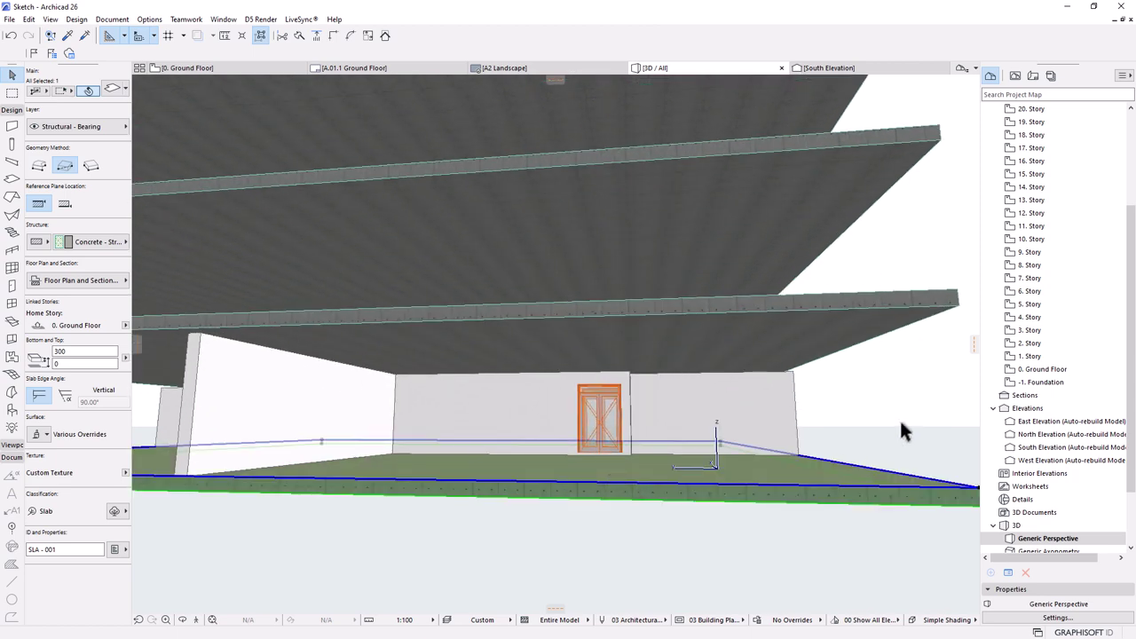
click(897, 421)
- Pick up the ground floor double door's parameters and select all doors in the 3D view
scroll(589, 431, up, 3)
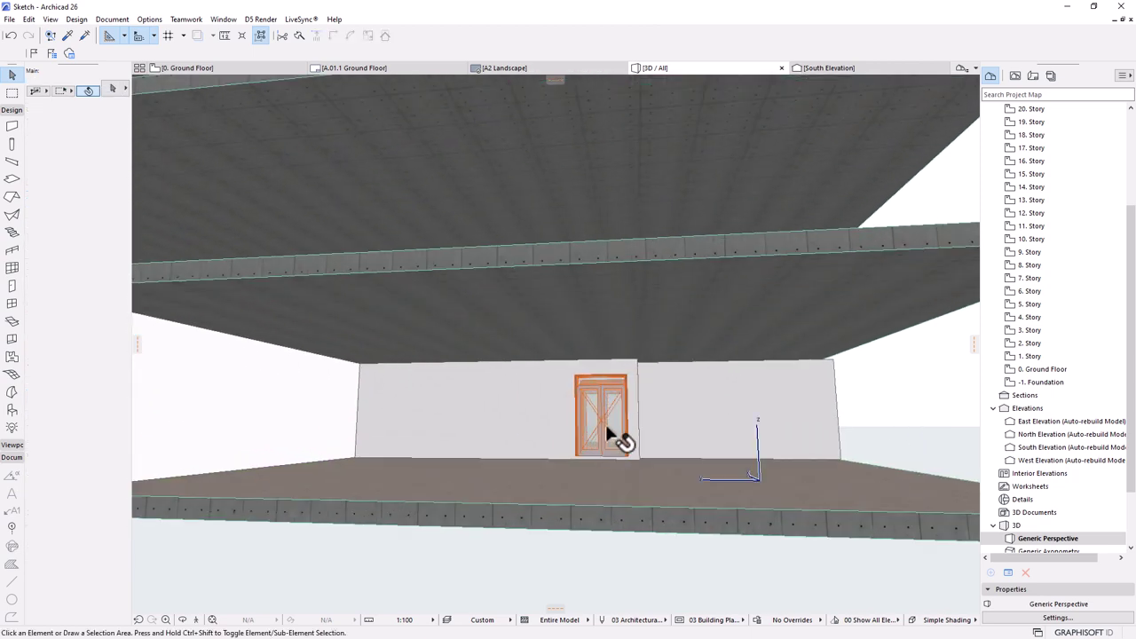
click(605, 425)
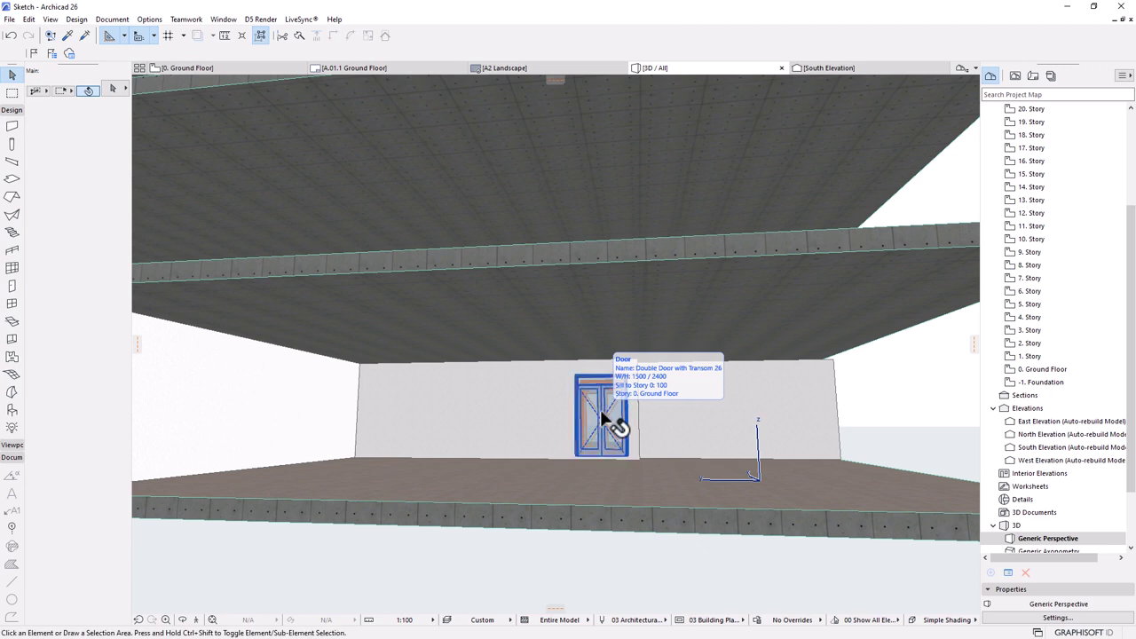
click(600, 409)
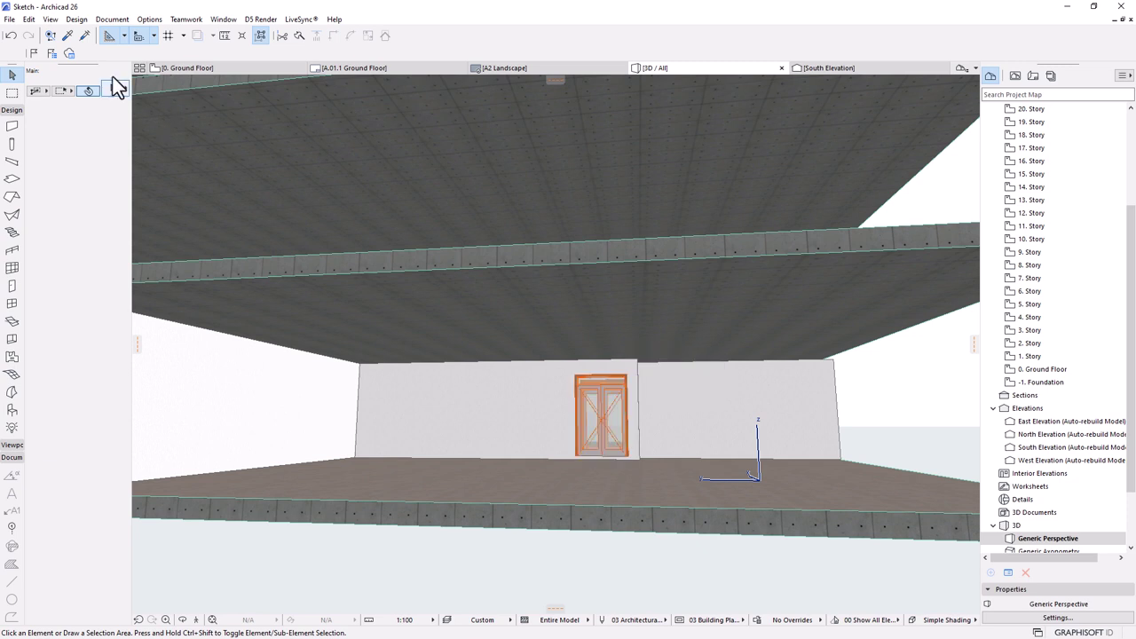
click(70, 35)
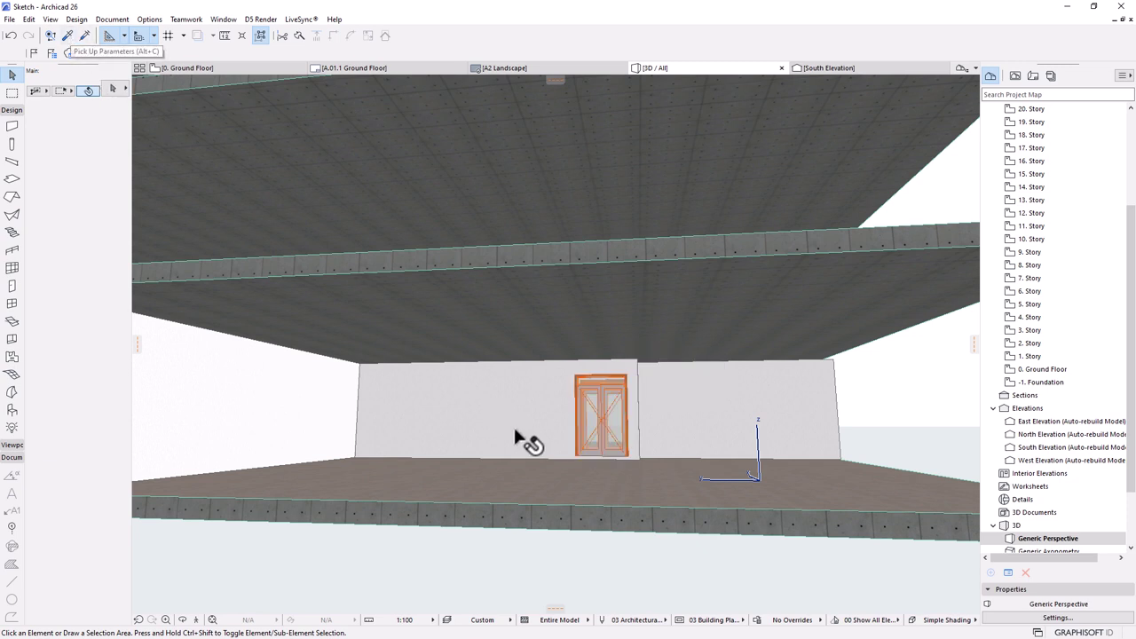
click(595, 404)
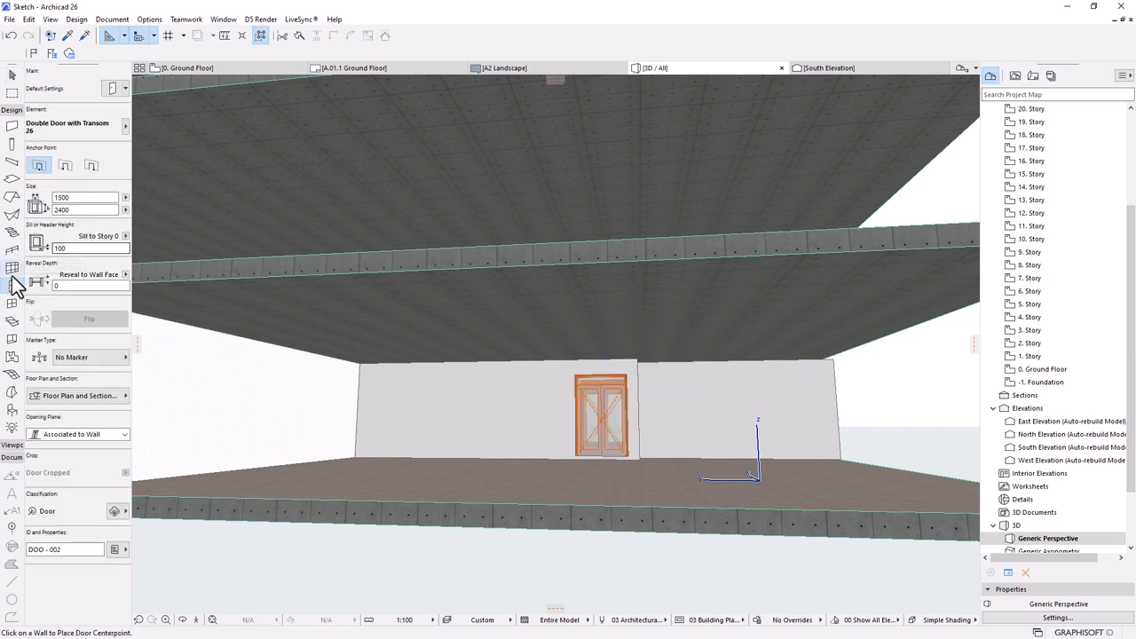
key(ctrl+a)
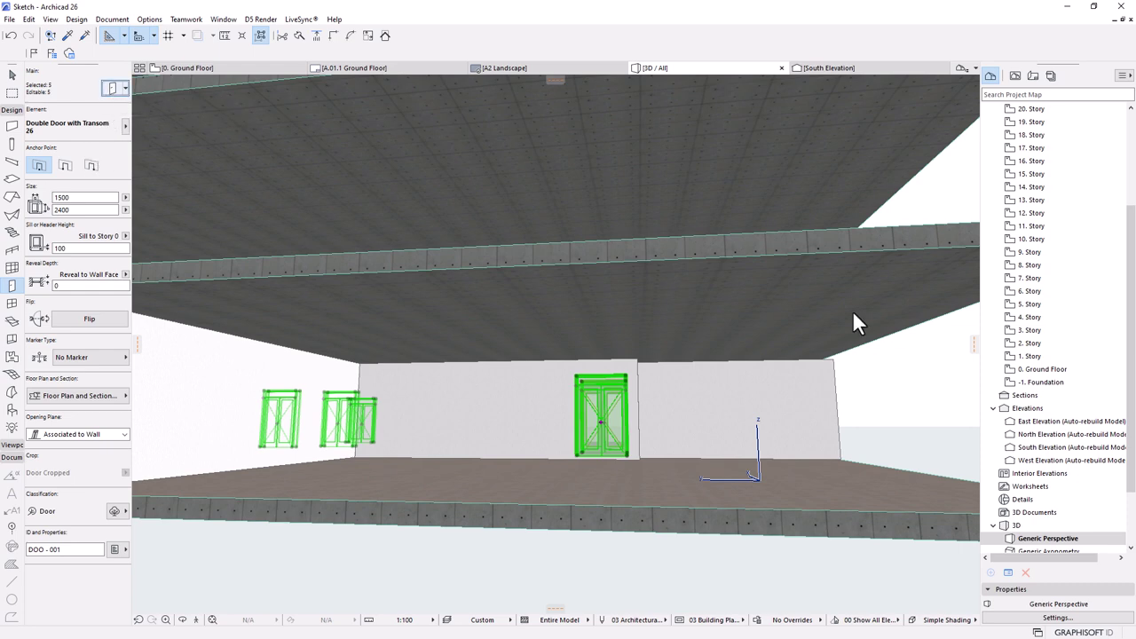
key(ctrl+t)
drag(480, 20, 350, 104)
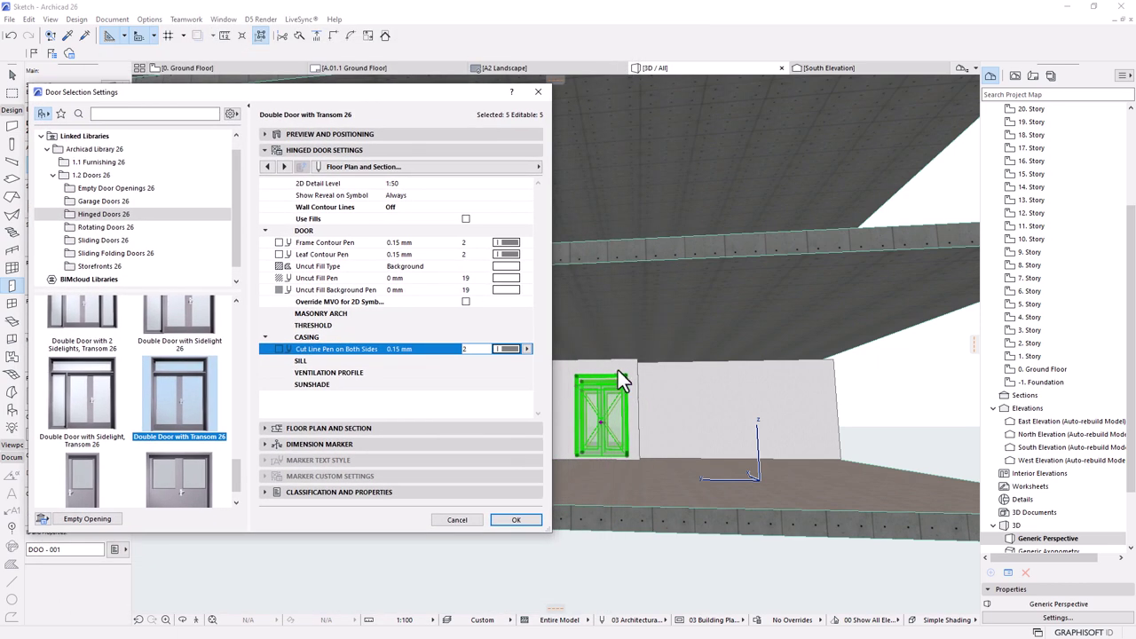
click(516, 519)
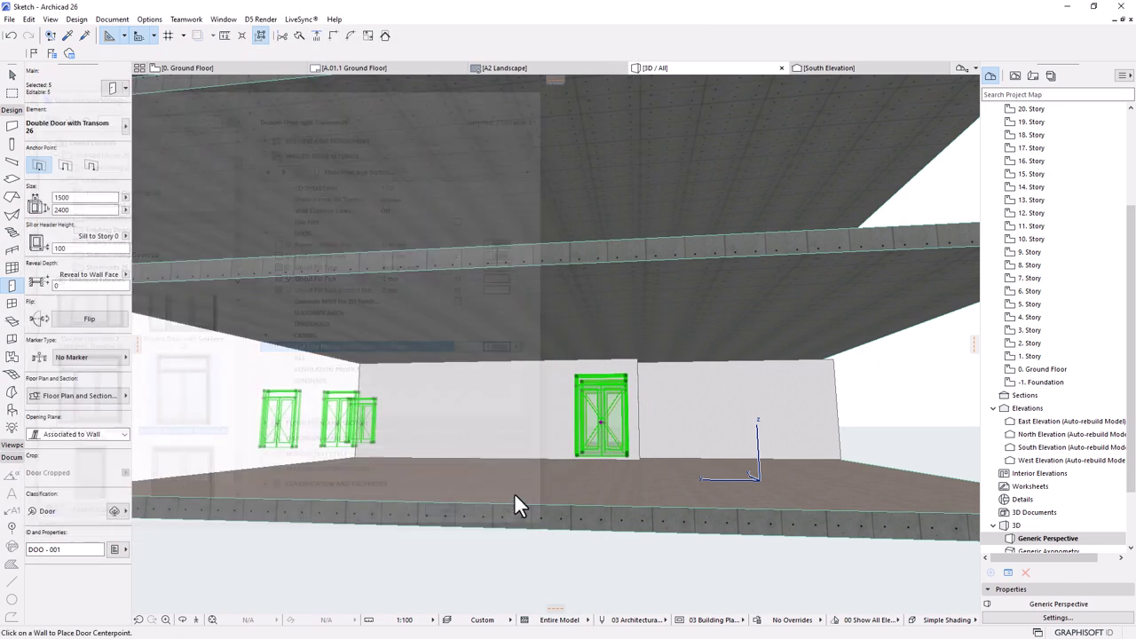
- Set the transom height of all selected double doors to 600 in their shape settings, checking the elevation preview
scroll(508, 497, up, 5)
shift+middle_drag(677, 404, 532, 375)
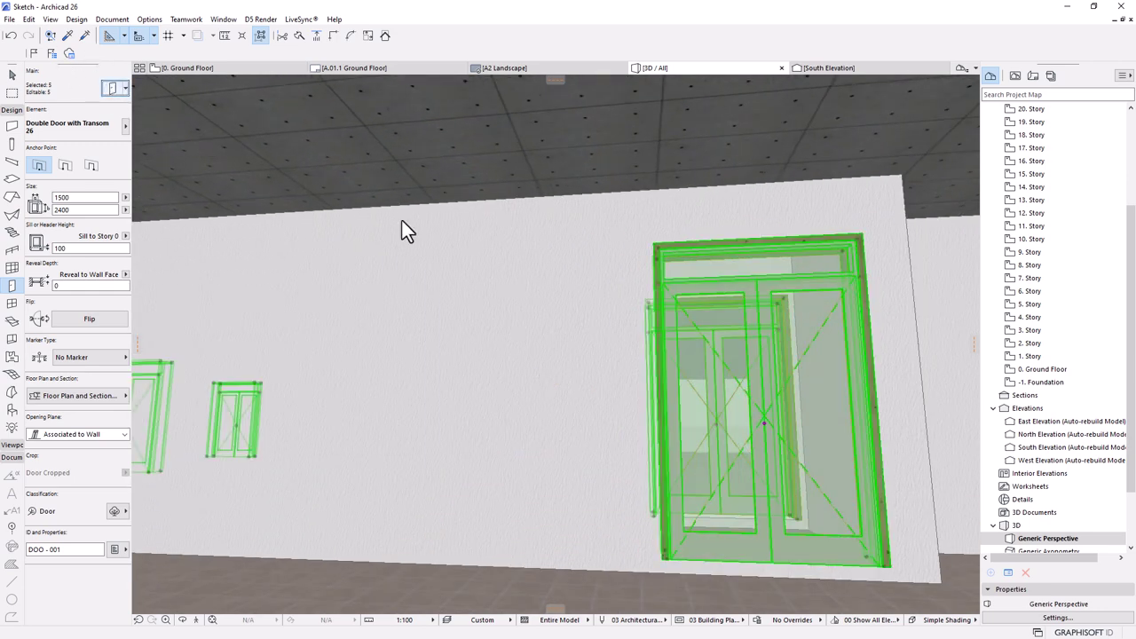
key(ctrl+t)
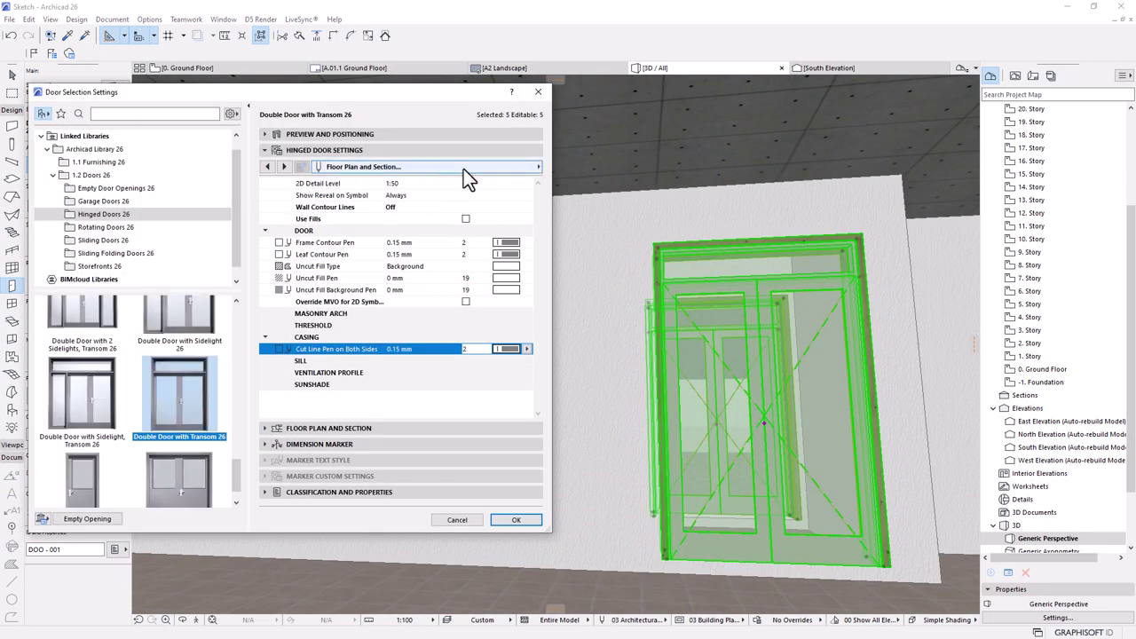
click(512, 170)
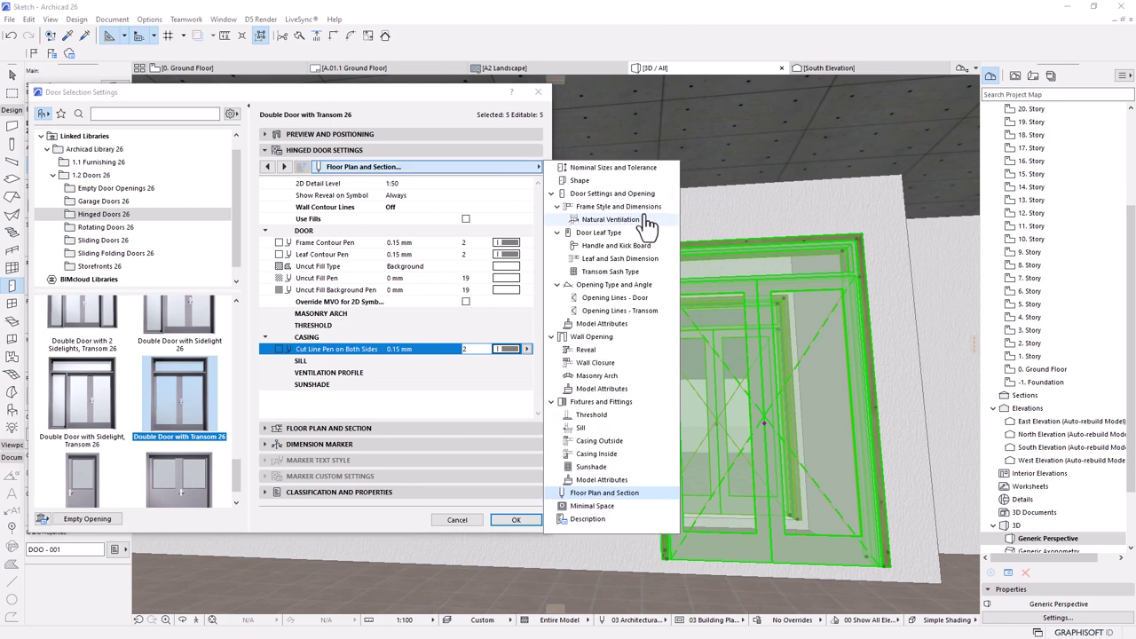
click(582, 181)
click(424, 220)
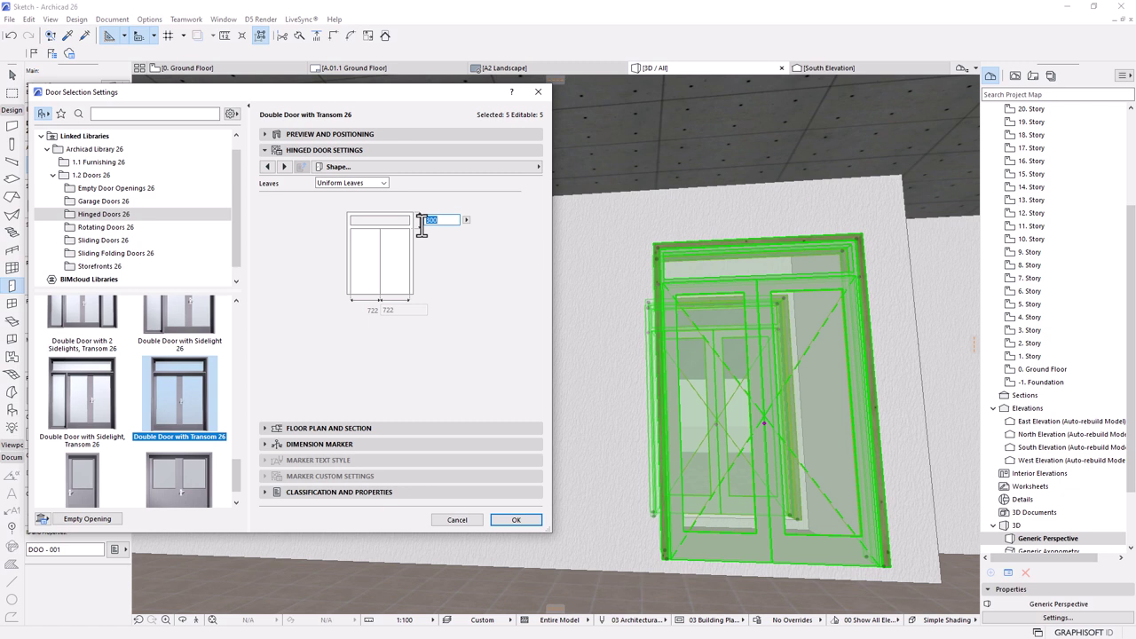
key(Return)
click(271, 135)
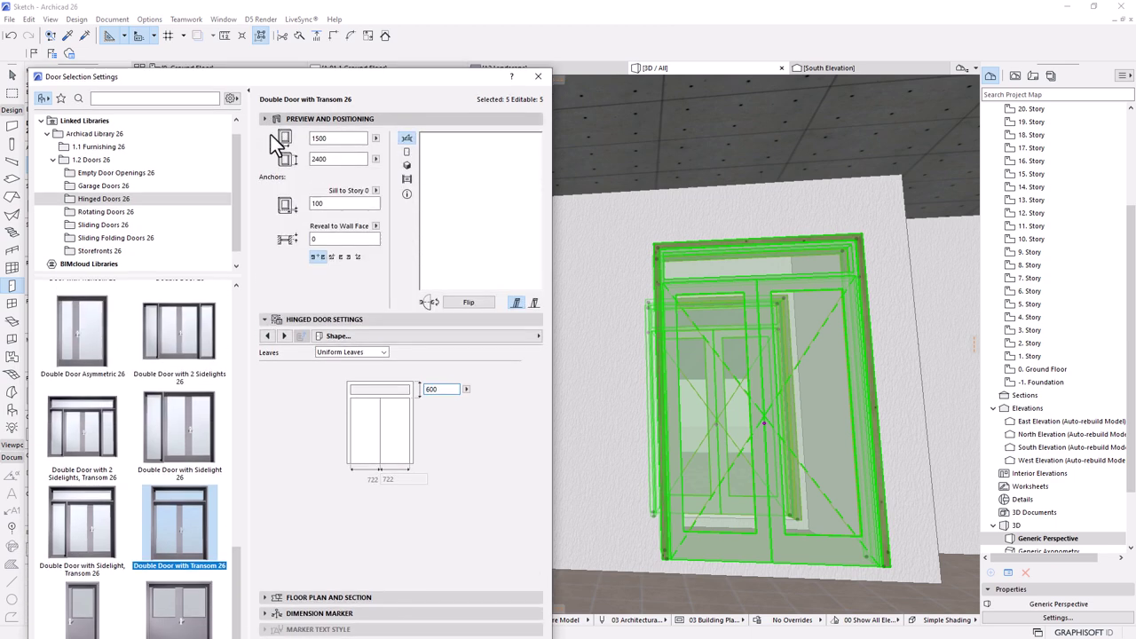
click(406, 85)
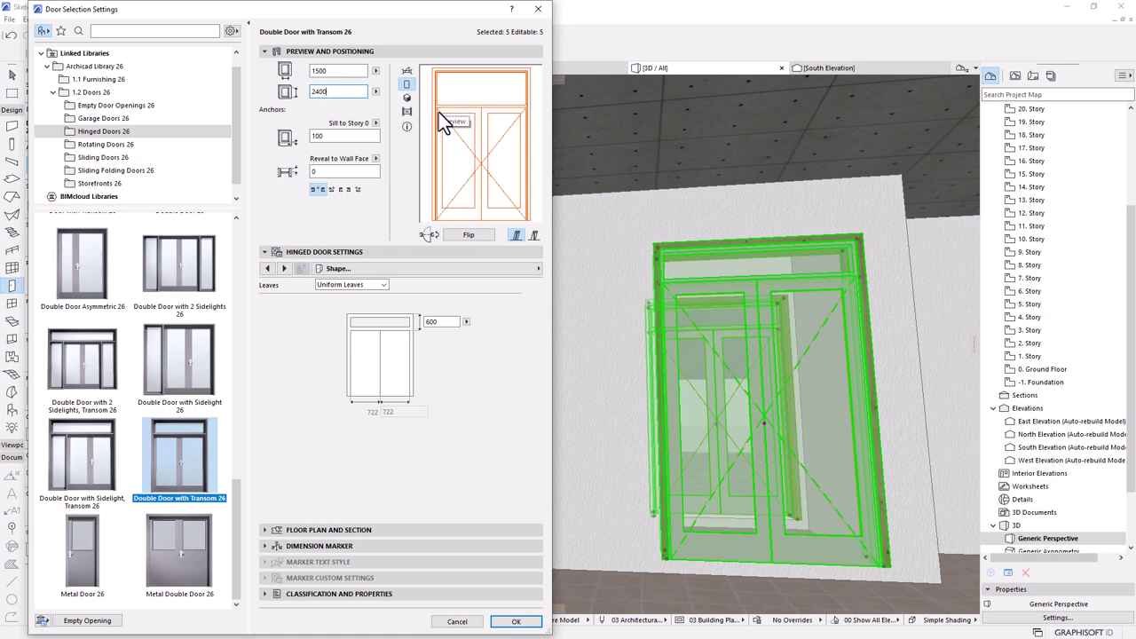
click(345, 93)
click(513, 621)
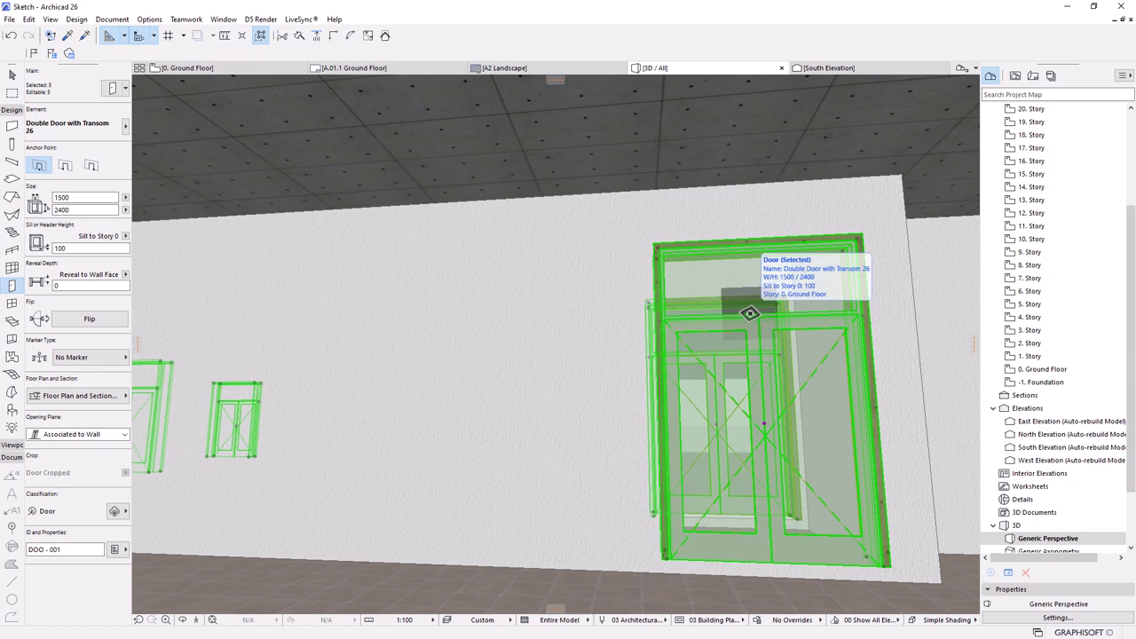
- Measure the front double door from its lower corner
key(m)
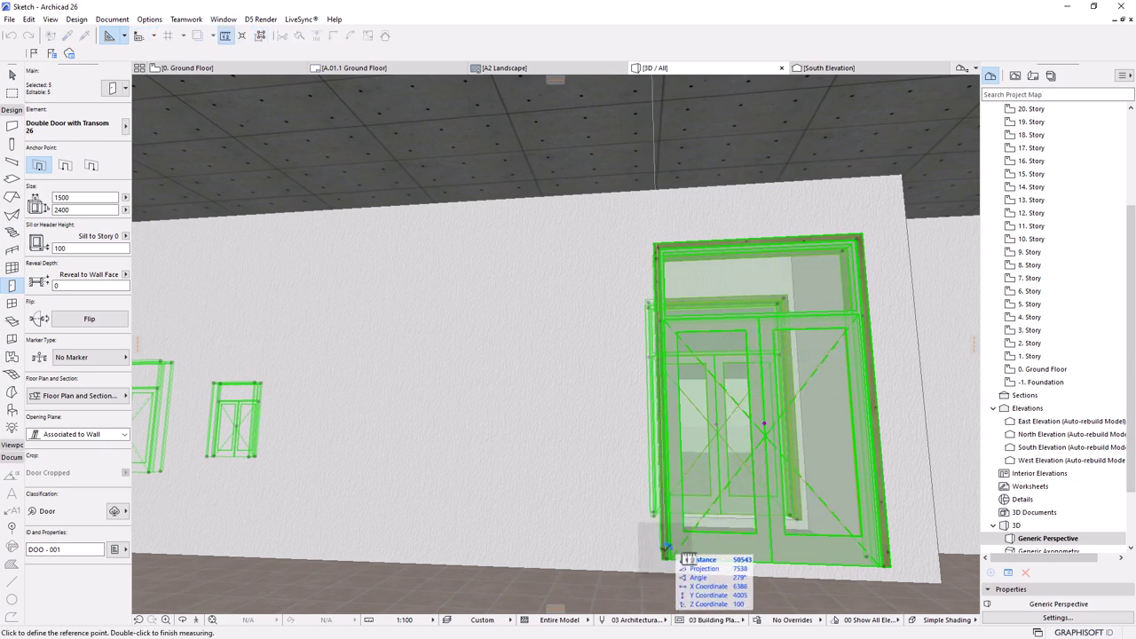
- Measure the selected double door's leaf height and set all five selected doors to 2600 mm high with a 600 mm transom
click(664, 550)
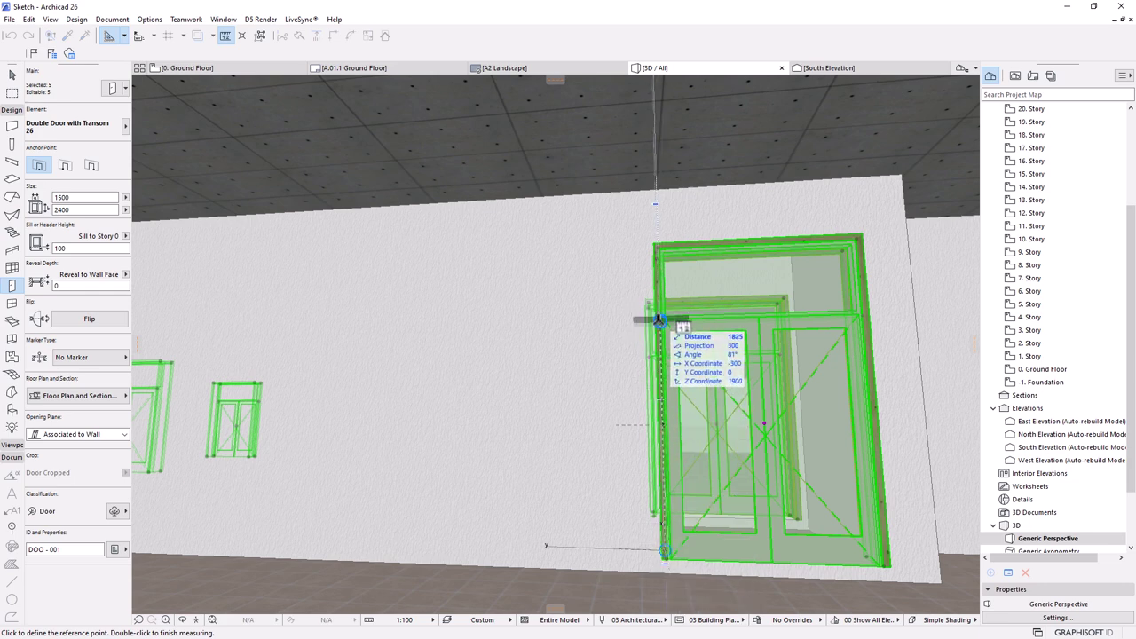
key(Escape)
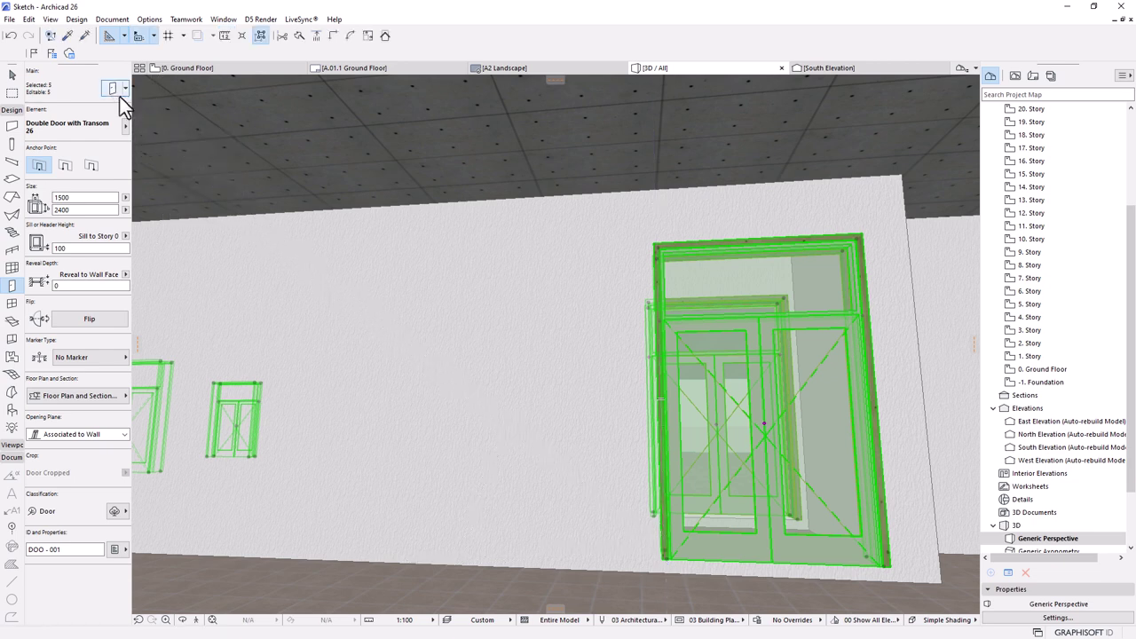
click(109, 90)
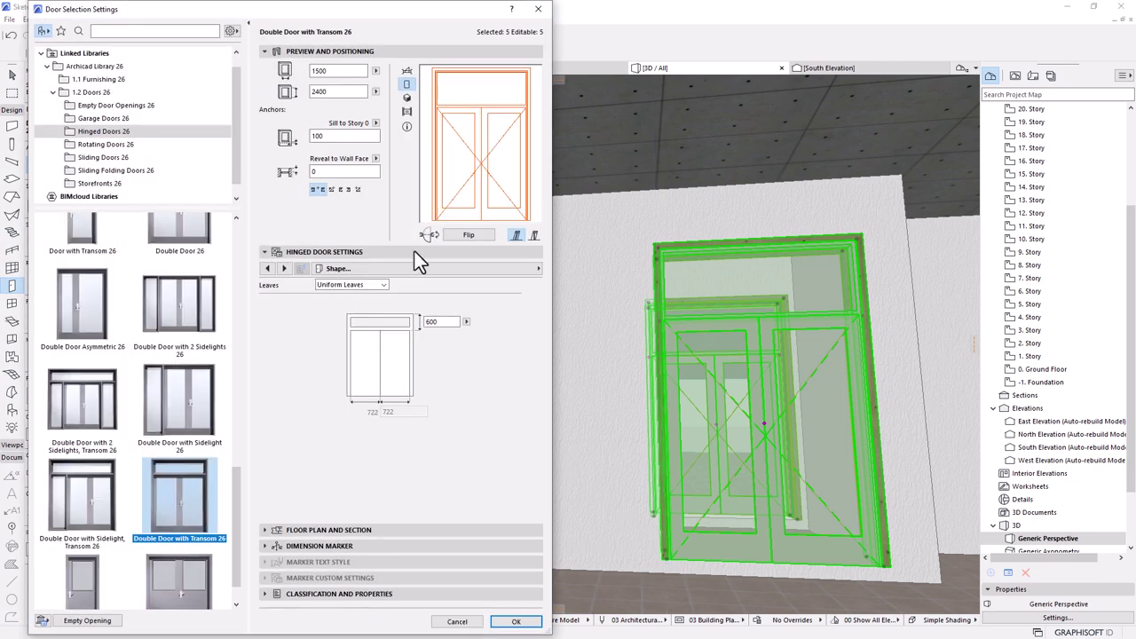
click(429, 321)
click(316, 92)
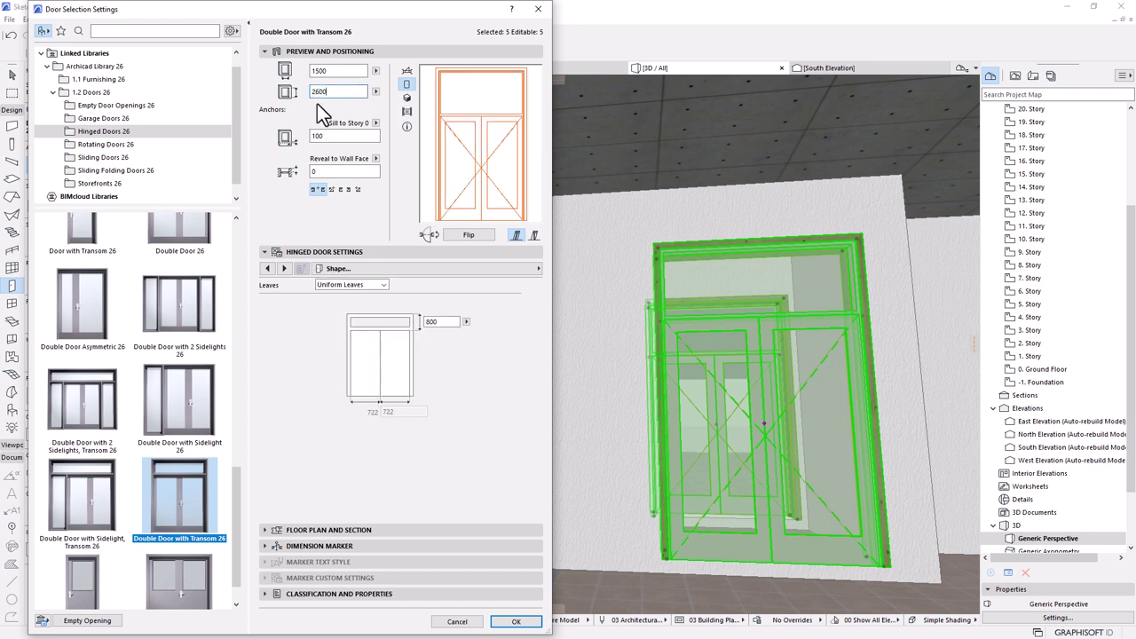
drag(330, 92, 321, 94)
click(435, 321)
text(600)
key(Return)
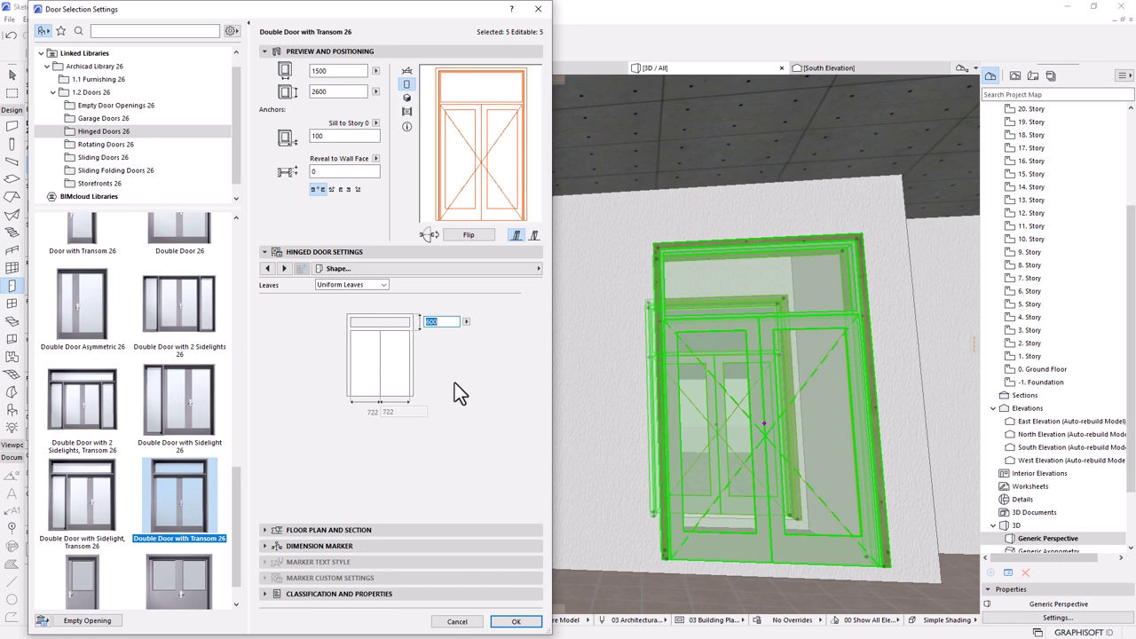
click(515, 621)
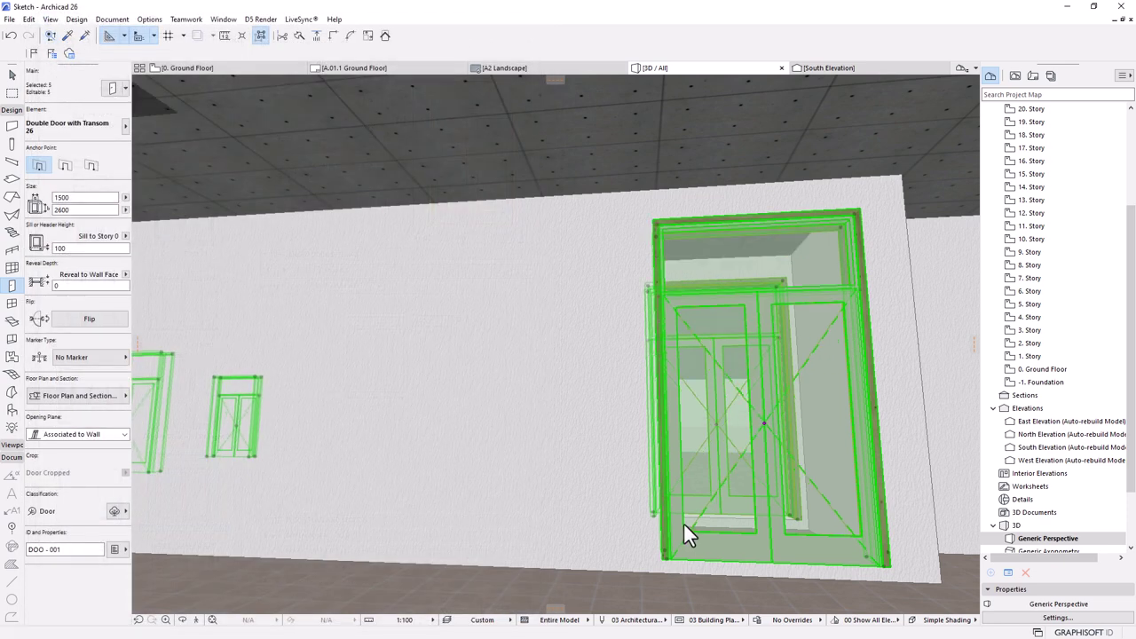
- Measure the door leaf height from the door's lower corner up to the underside of the transom
key(m)
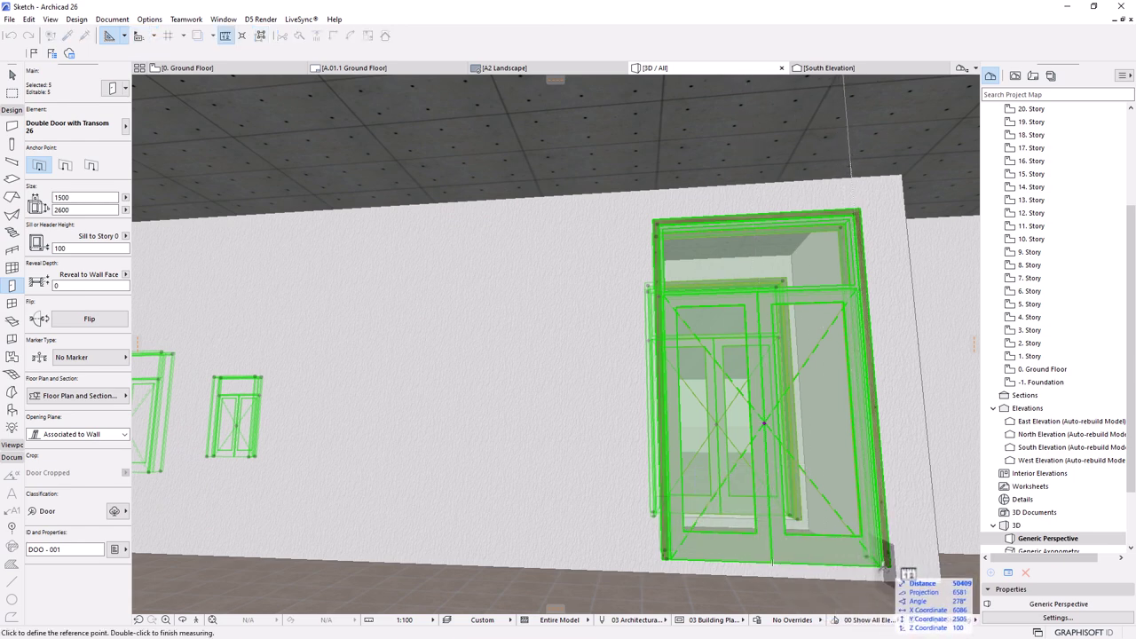
click(885, 564)
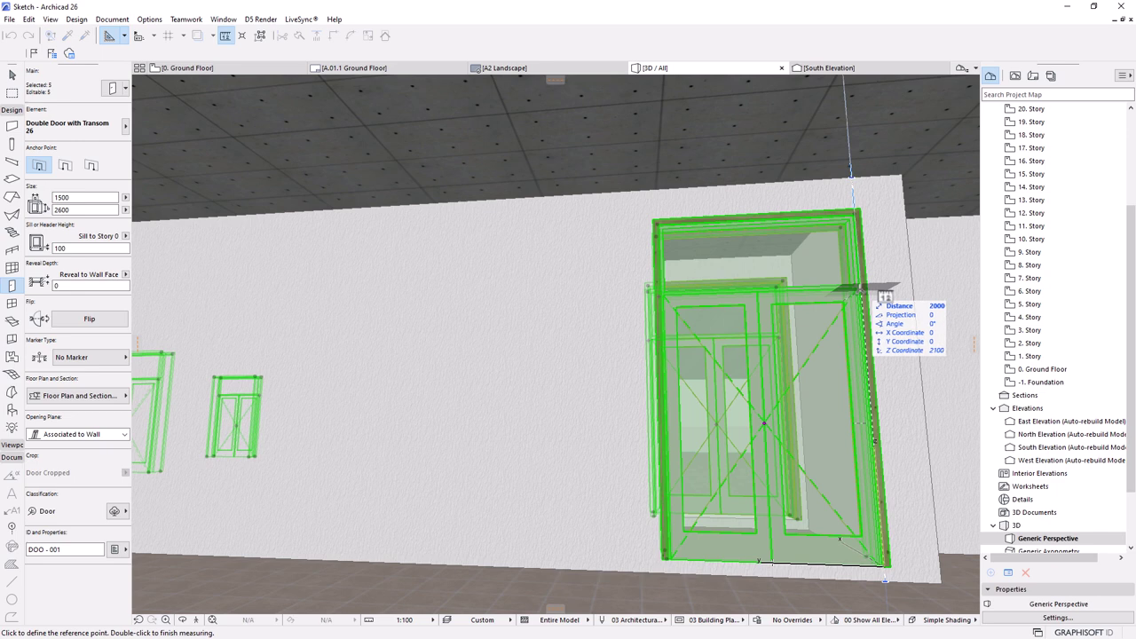
scroll(865, 286, up, 3)
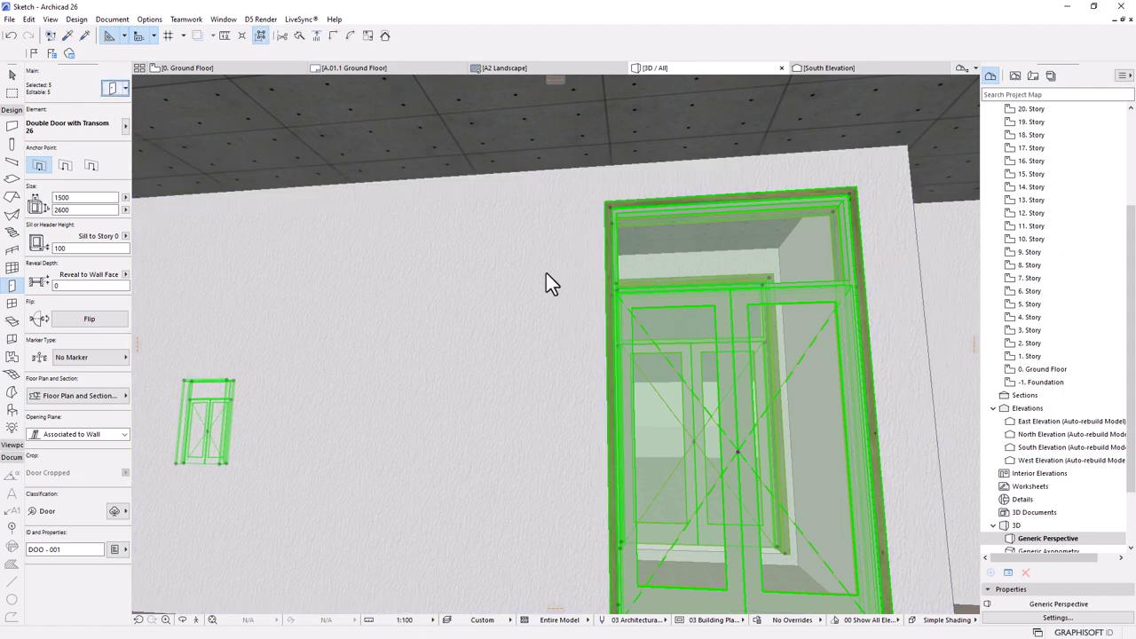
- Turn off both the outside casing and the inside casing for the selected double doors
key(ctrl+t)
click(500, 270)
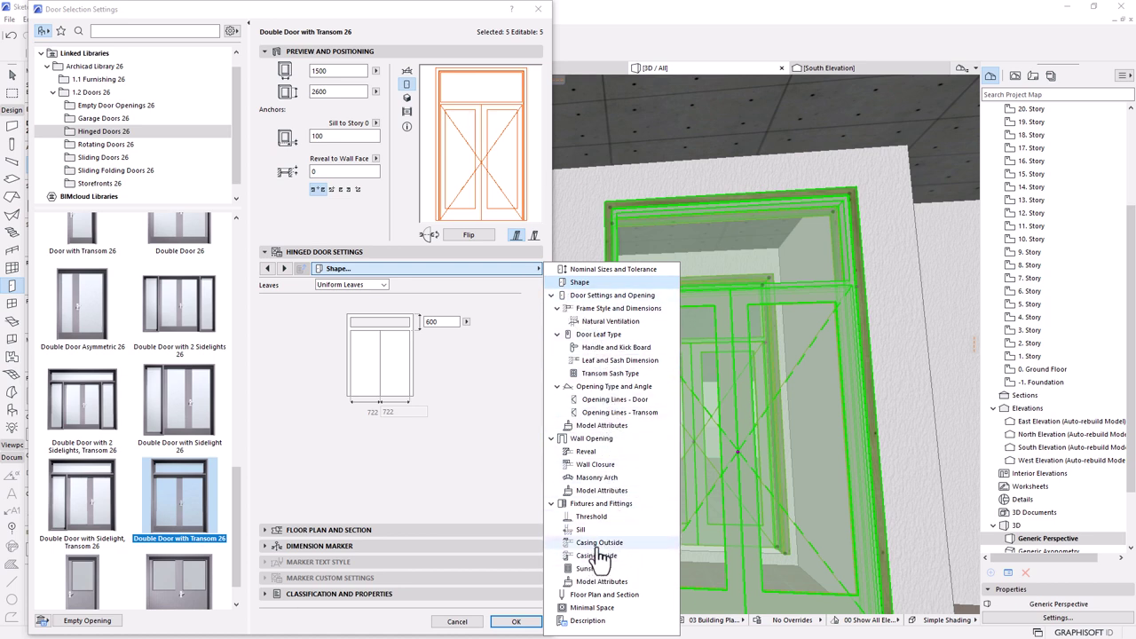
click(266, 297)
click(264, 288)
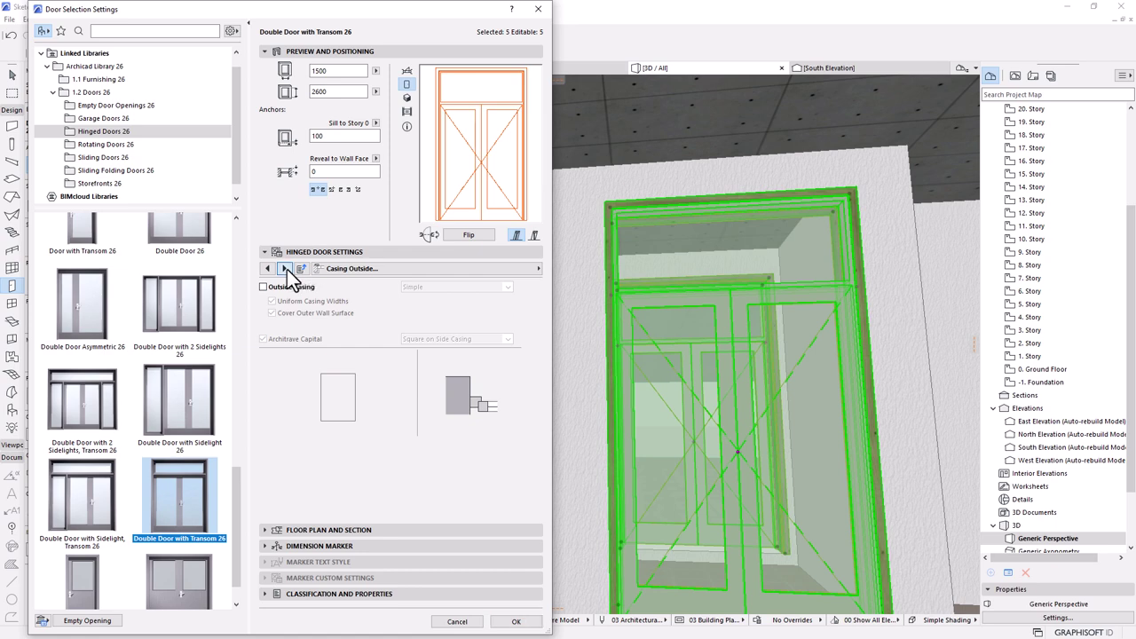
click(285, 268)
click(263, 287)
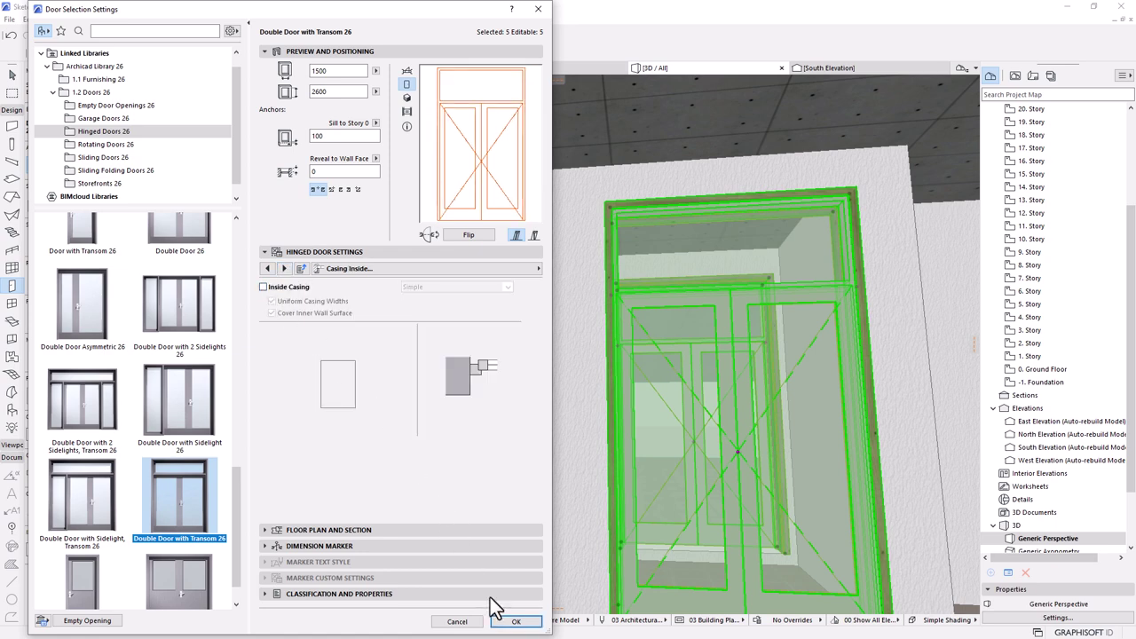
click(513, 622)
- Set the selected doors' frame, leaf, leaf glass and sash glass 3D pens to pen 2 in their model attributes
scroll(699, 429, down, 3)
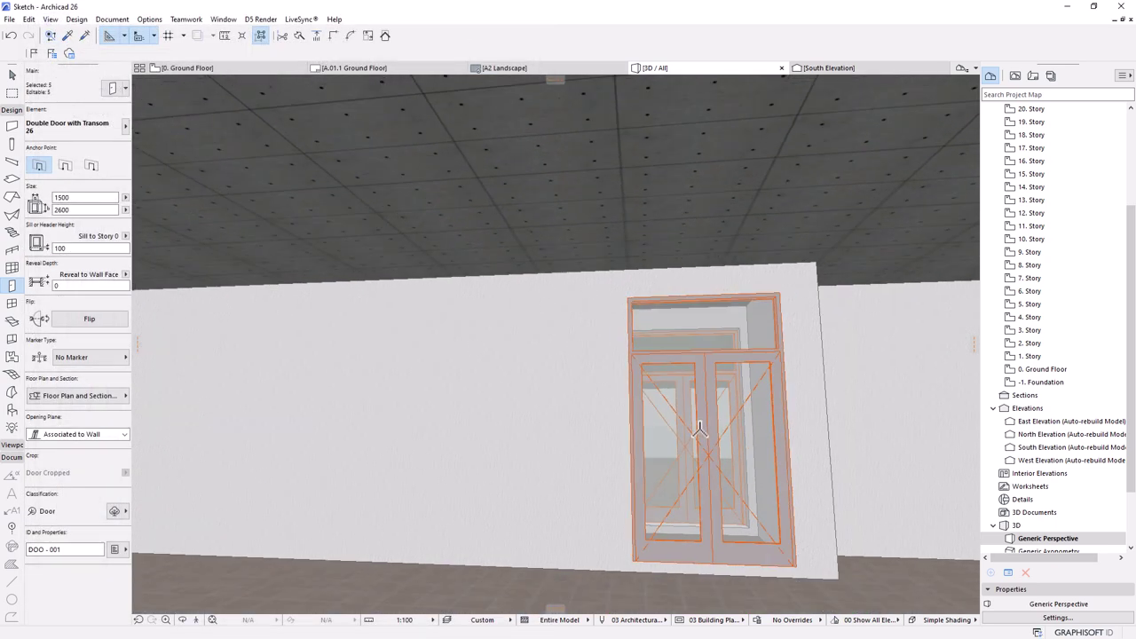
scroll(699, 430, down, 3)
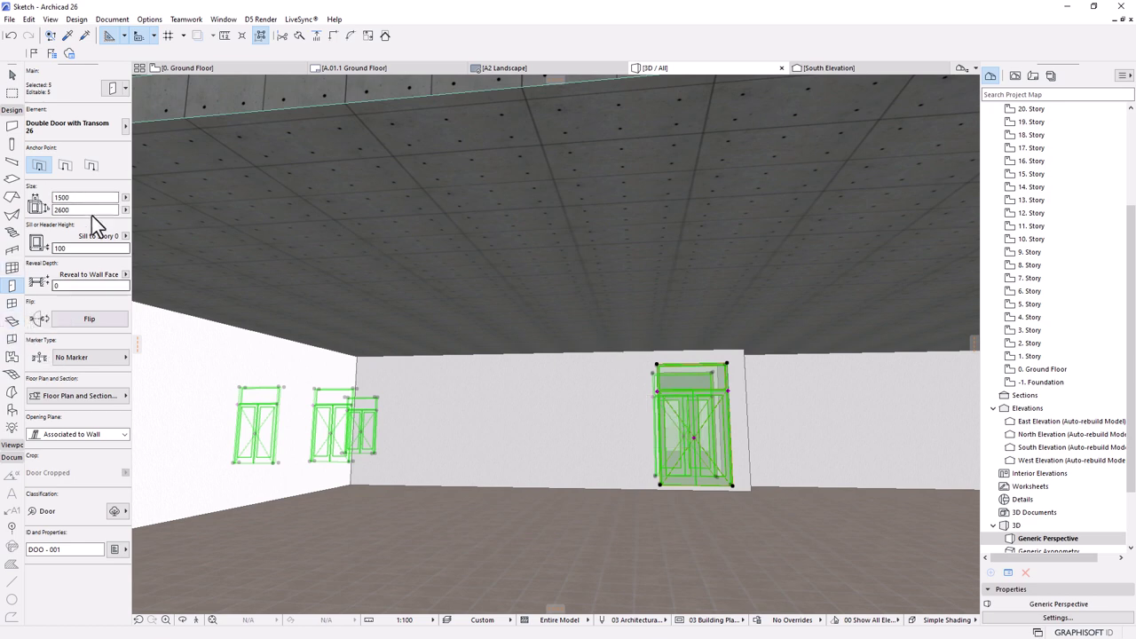
key(ctrl+t)
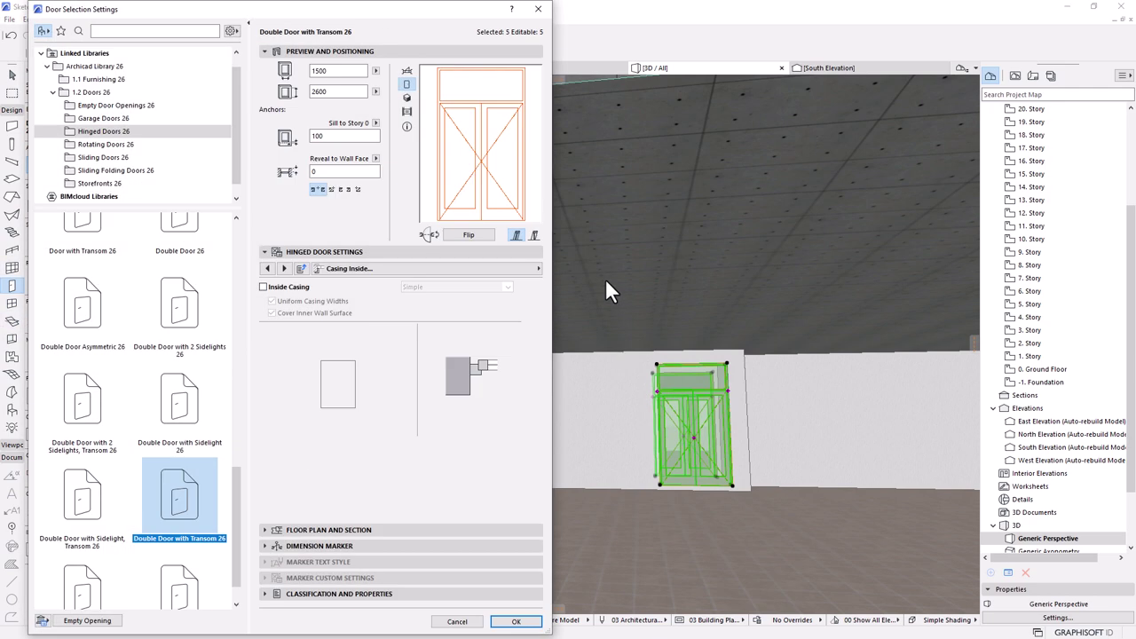
click(474, 276)
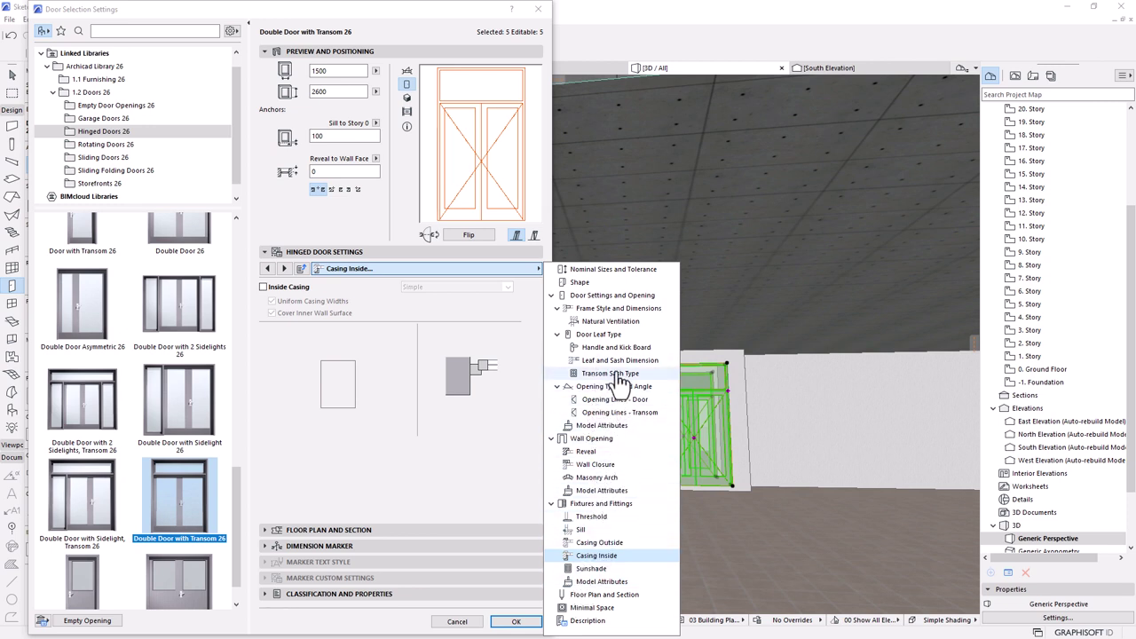
click(602, 426)
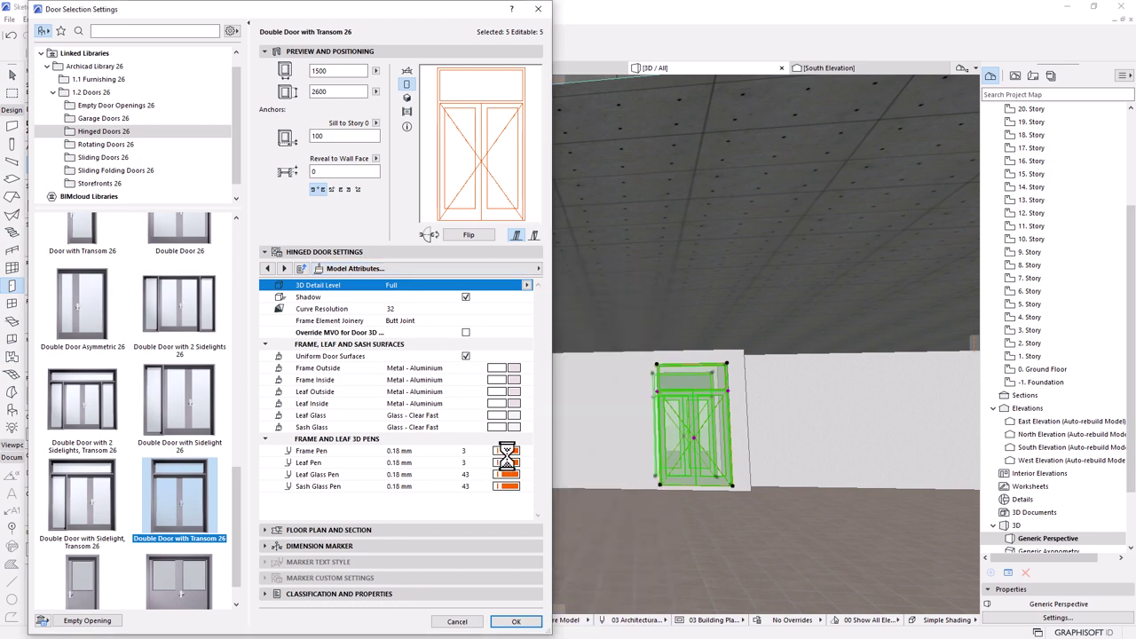
click(463, 450)
text(2)
click(466, 463)
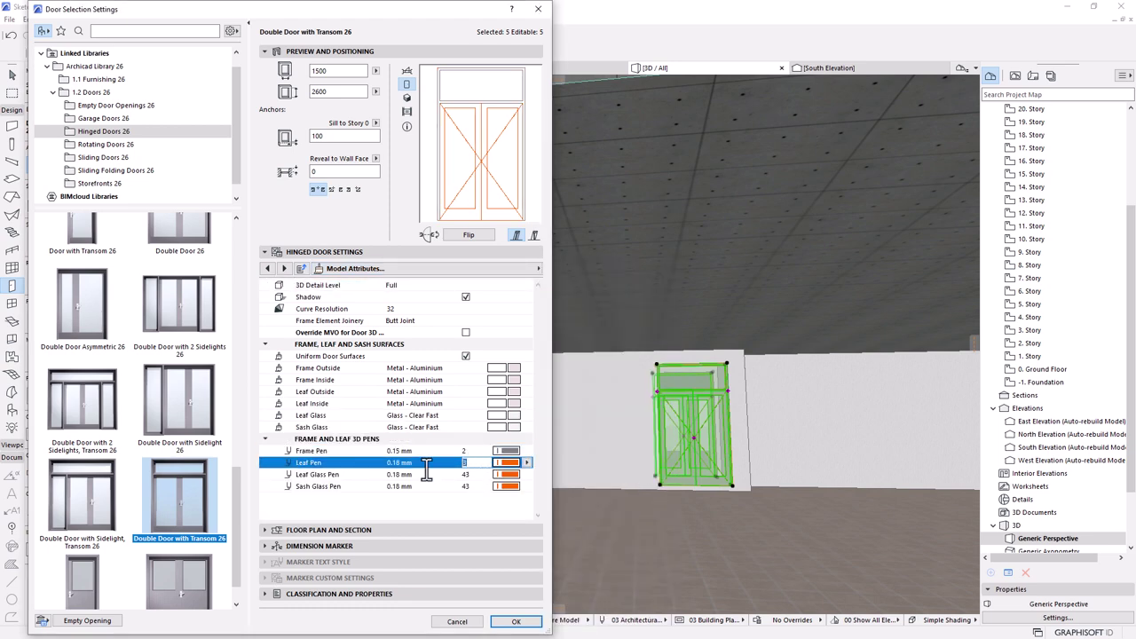
click(474, 473)
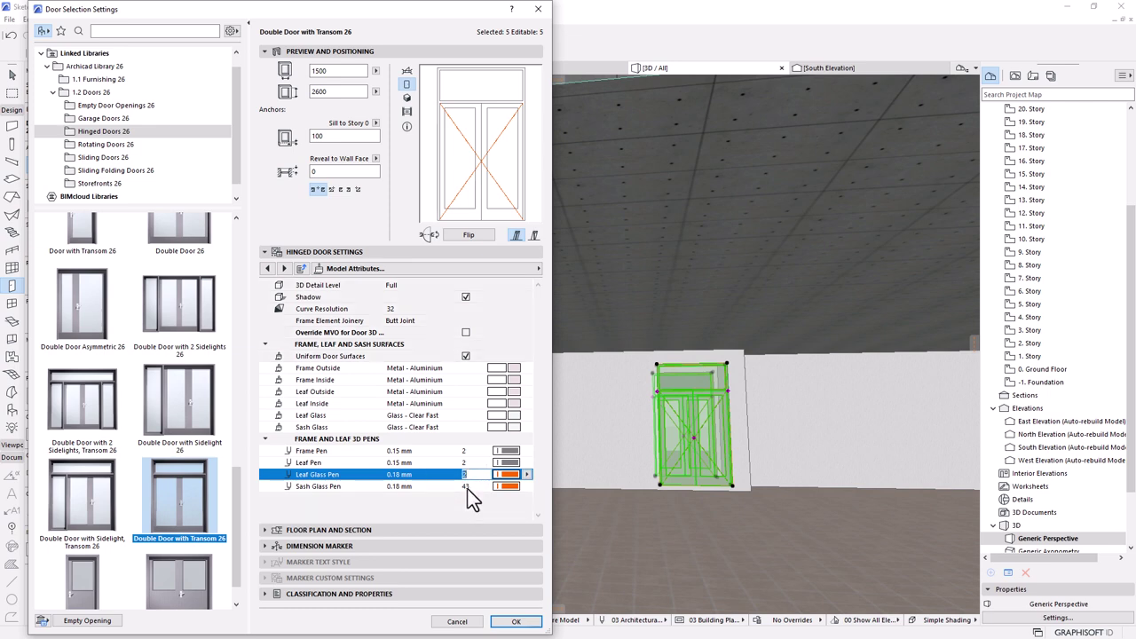
click(466, 486)
text(2)
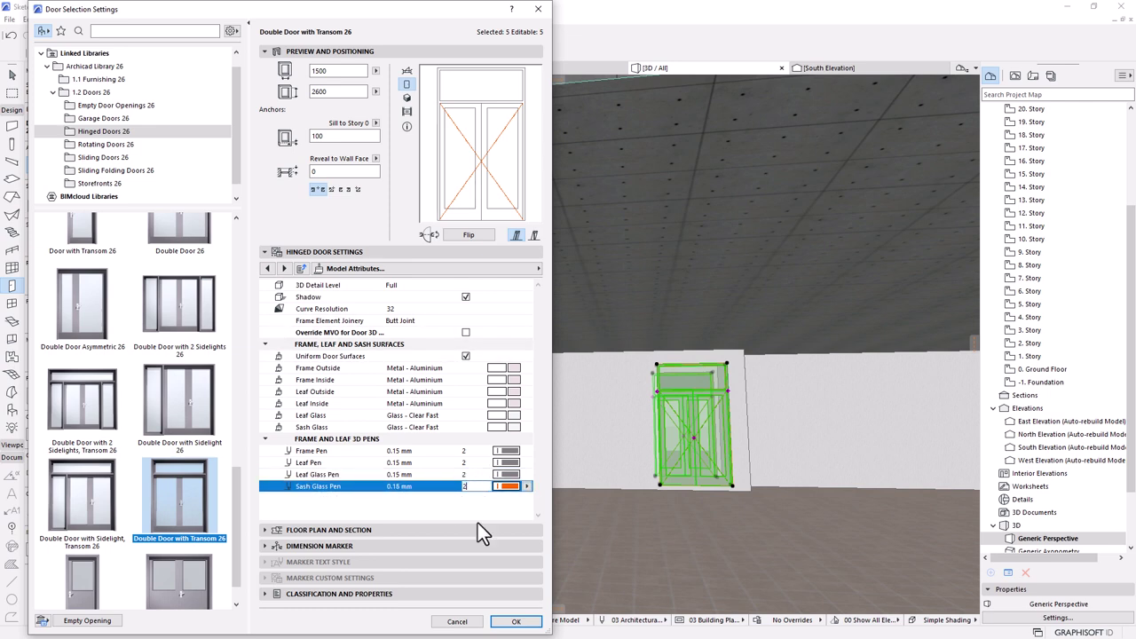
click(517, 622)
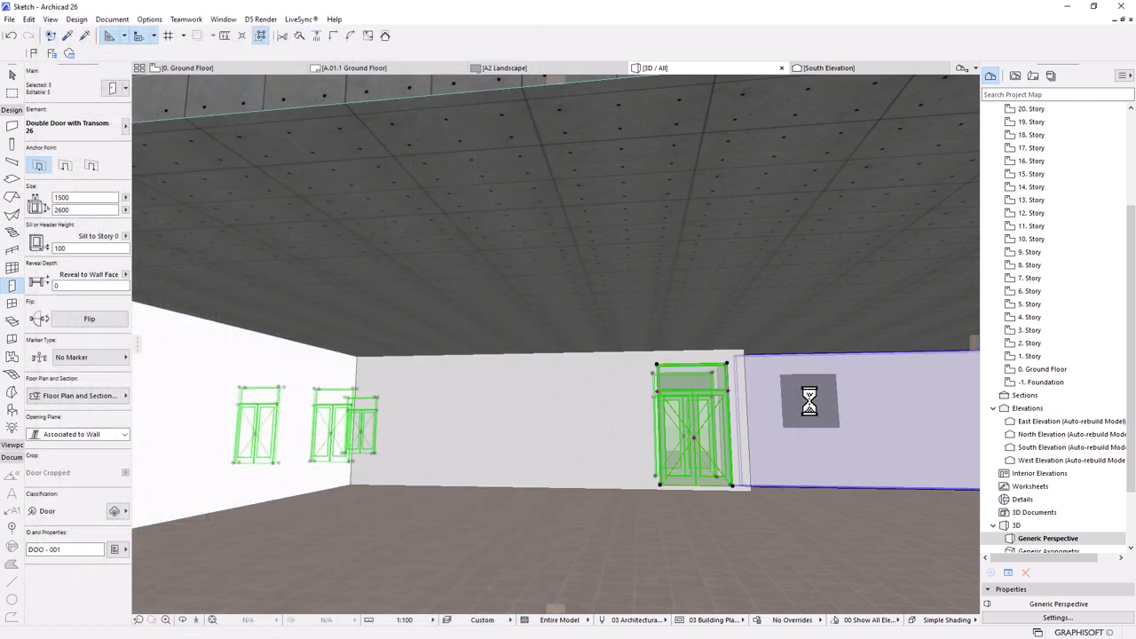
- Deselect the doors, review the tower from outside and switch to the 0. Ground Floor plan with no tool active
key(Escape)
scroll(723, 497, down, 8)
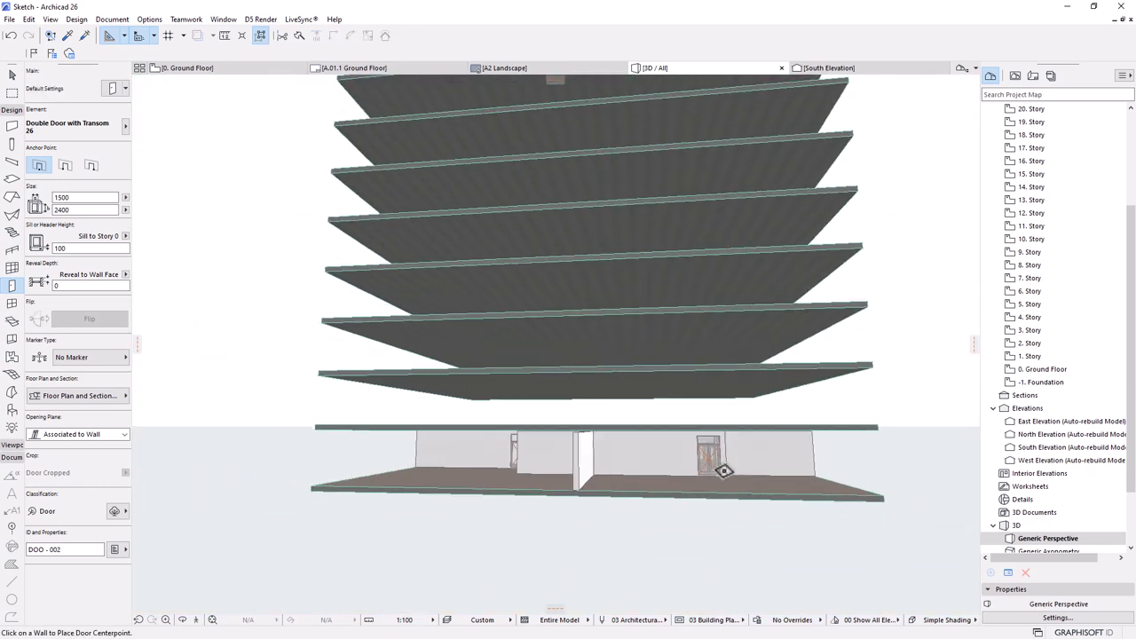
scroll(723, 471, down, 10)
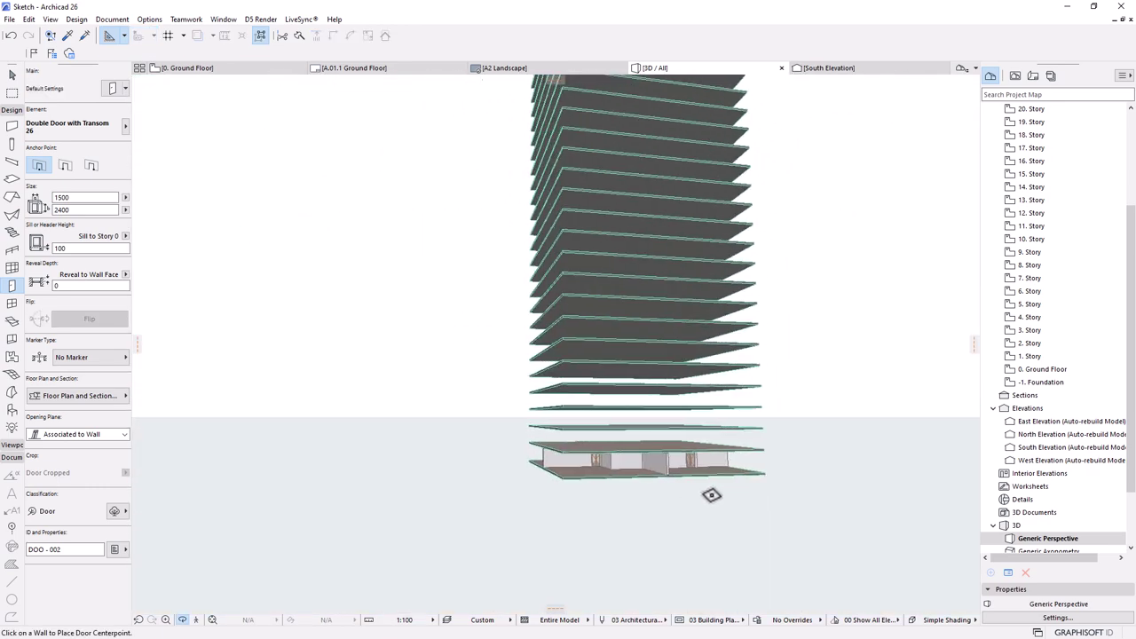
scroll(702, 494, down, 4)
scroll(555, 345, up, 8)
shift+middle_drag(638, 462, 545, 464)
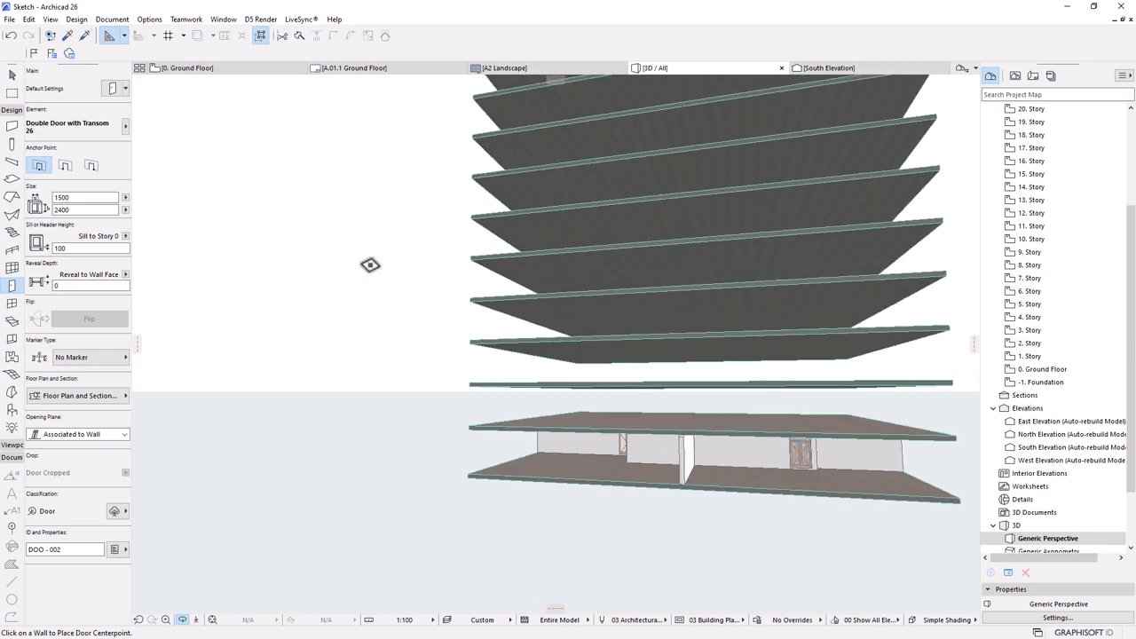
click(210, 68)
scroll(753, 246, up, 1)
key(Escape)
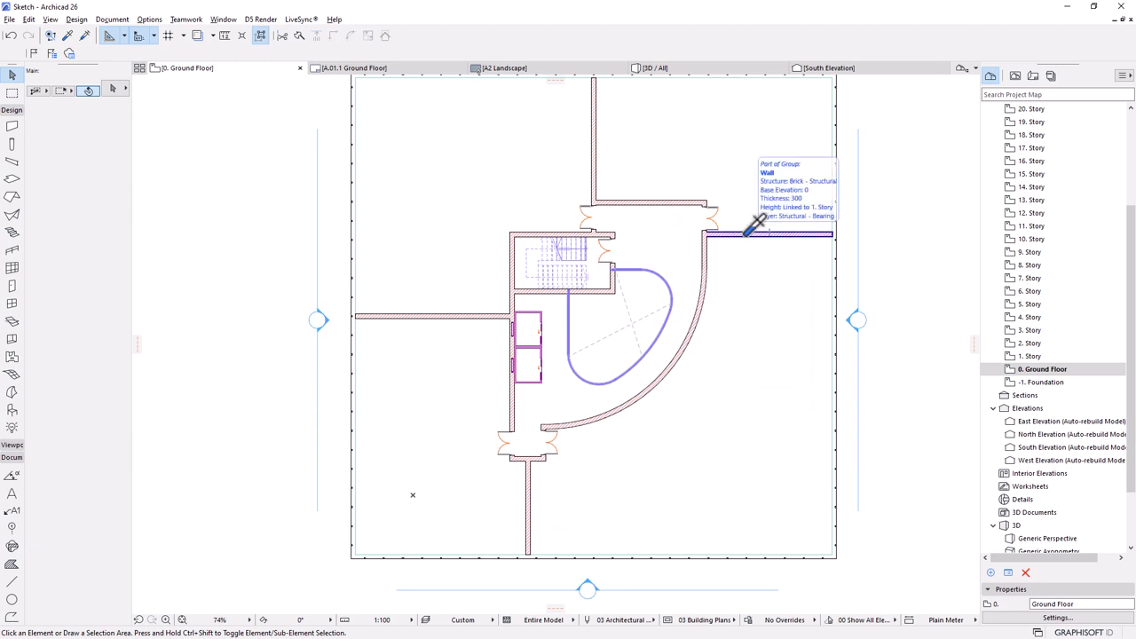
- Select all ground floor walls together with both elevators, the stair, the curved railing and the dashed opening lines
alt+click(747, 233)
key(ctrl+a)
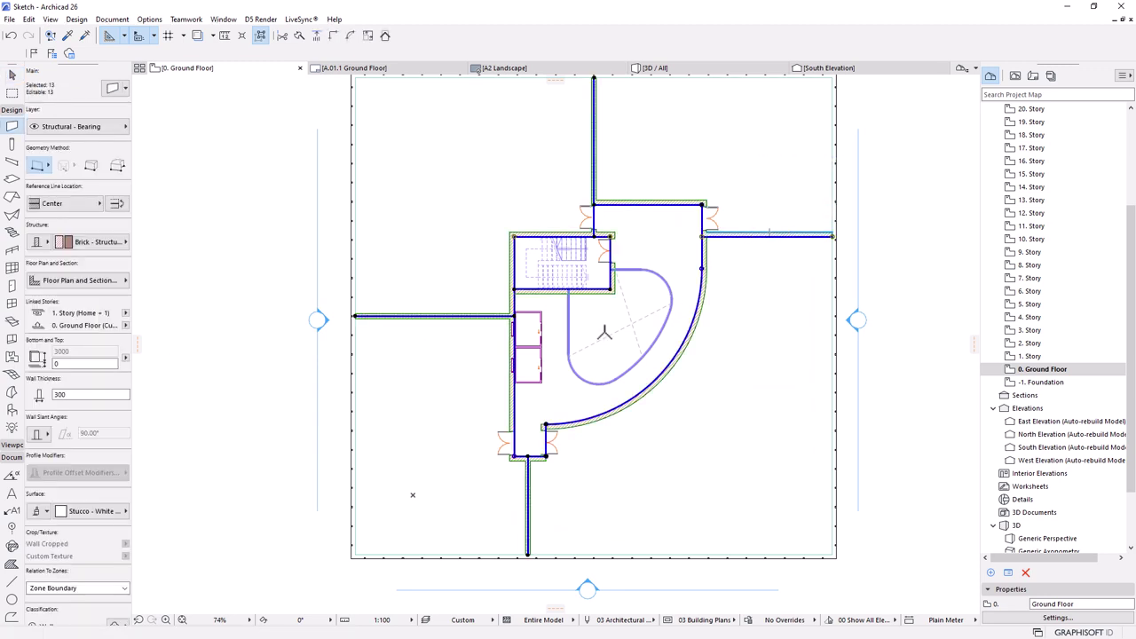
alt+click(529, 350)
key(ctrl+a)
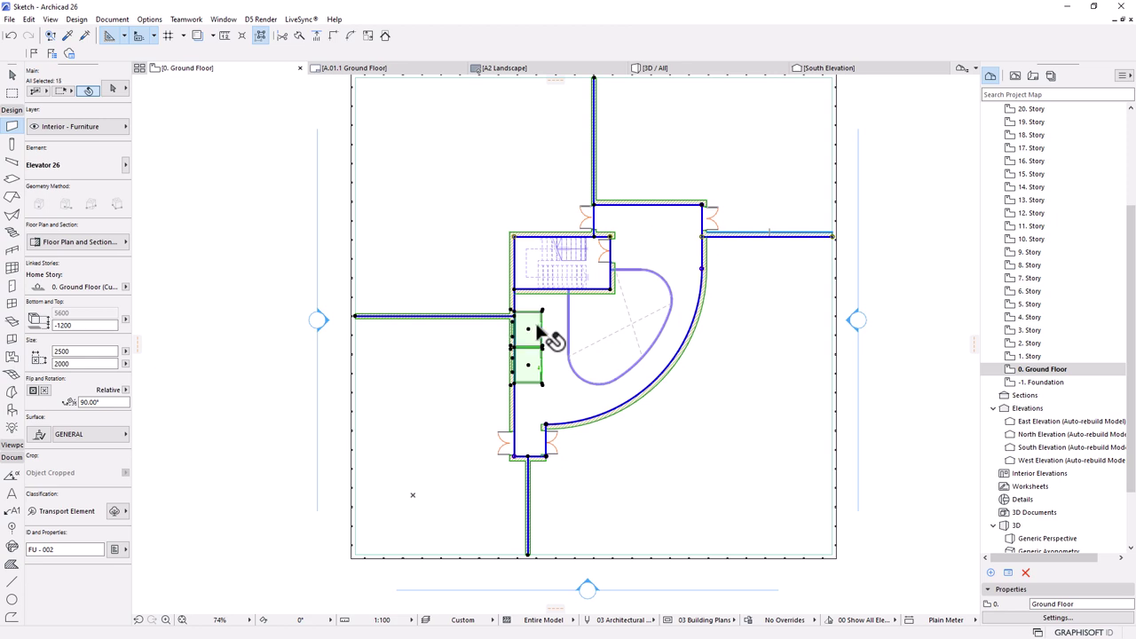
alt+click(550, 280)
key(ctrl+a)
alt+click(634, 335)
key(ctrl+a)
alt+click(632, 329)
key(ctrl+a)
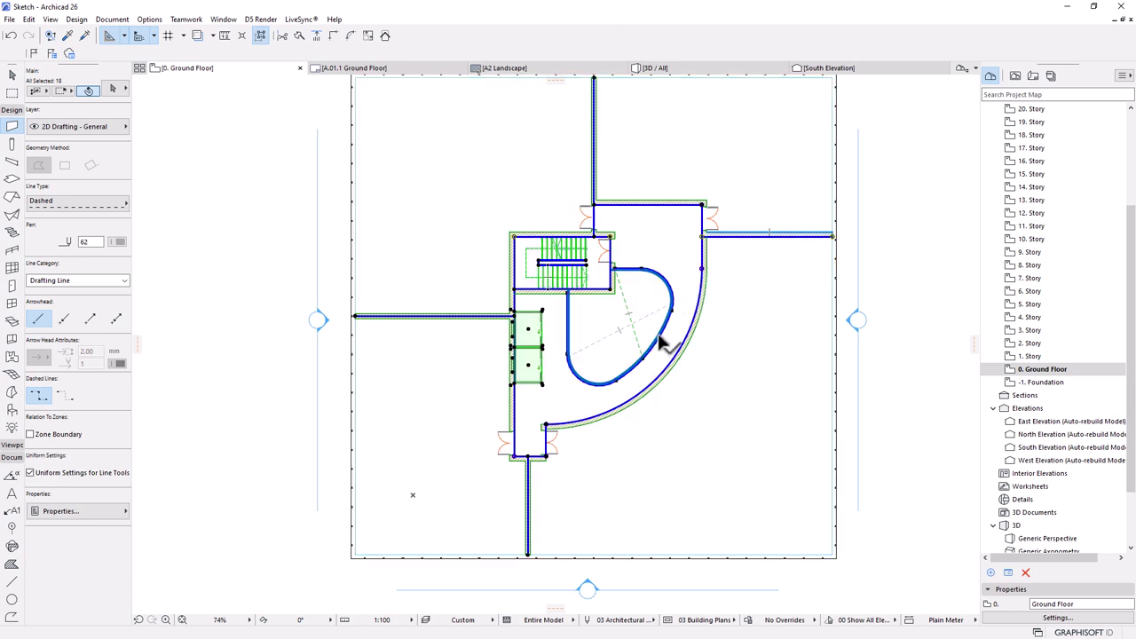
click(623, 306)
scroll(577, 431, down, 3)
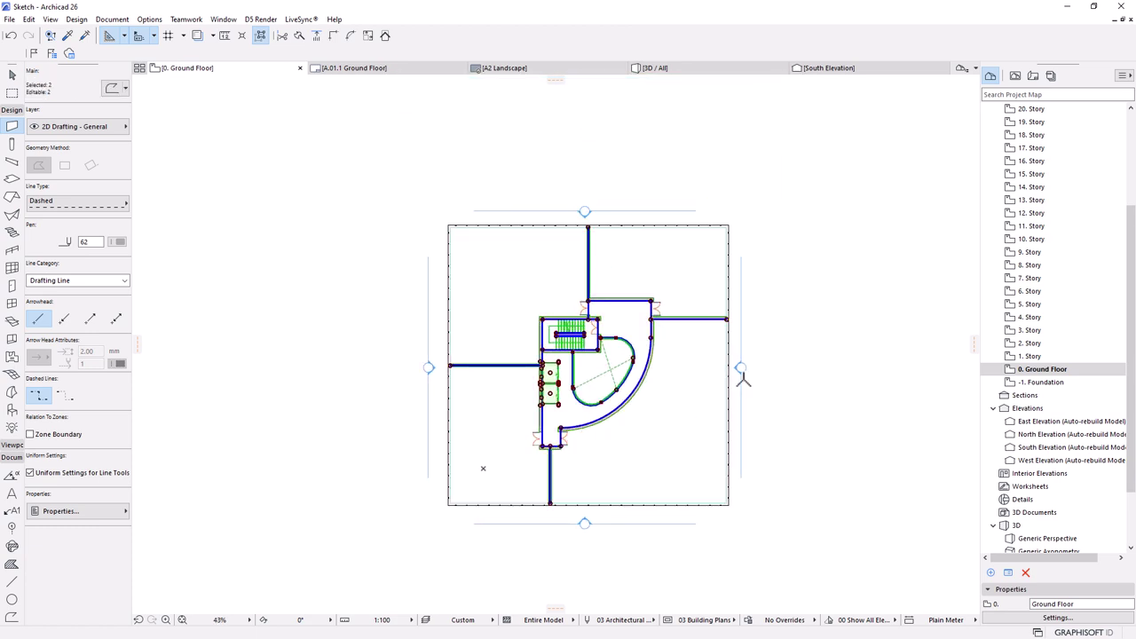
- In the 3D view, clear the old selection and select the ground floor core and walls as one group with group suspension turned off
click(686, 70)
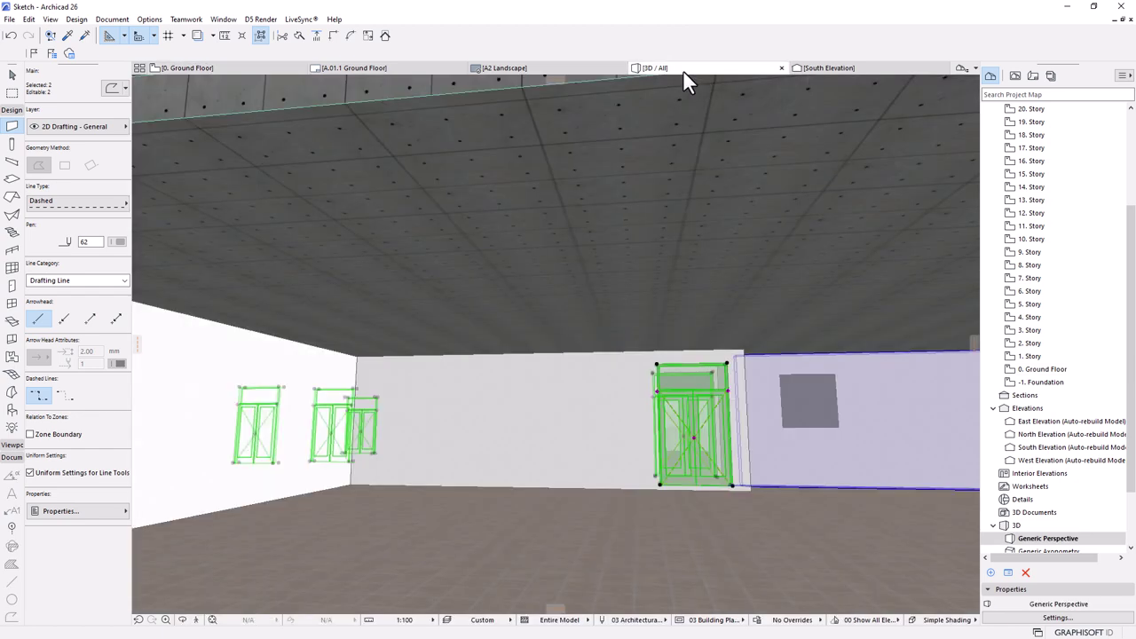
scroll(621, 408, down, 3)
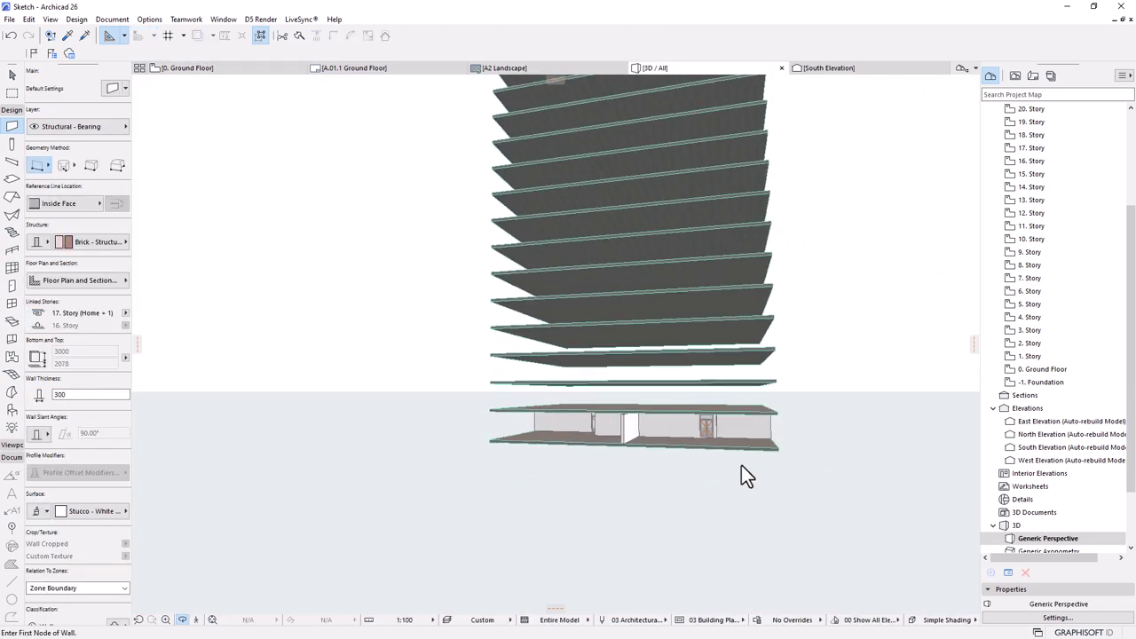
scroll(682, 425, up, 3)
key(Escape)
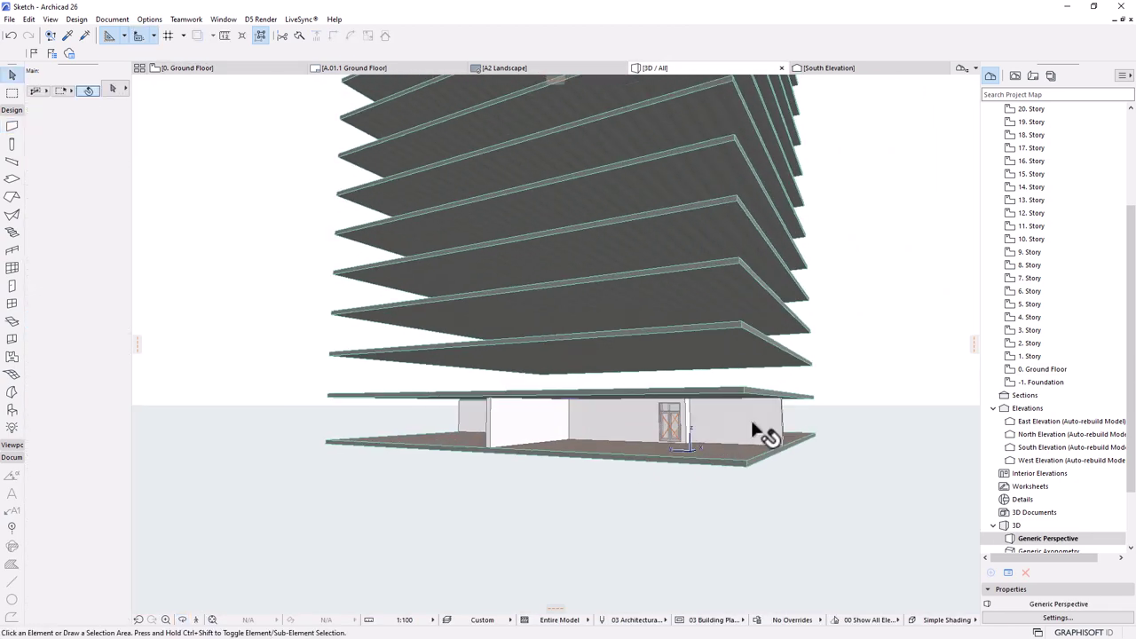
click(752, 423)
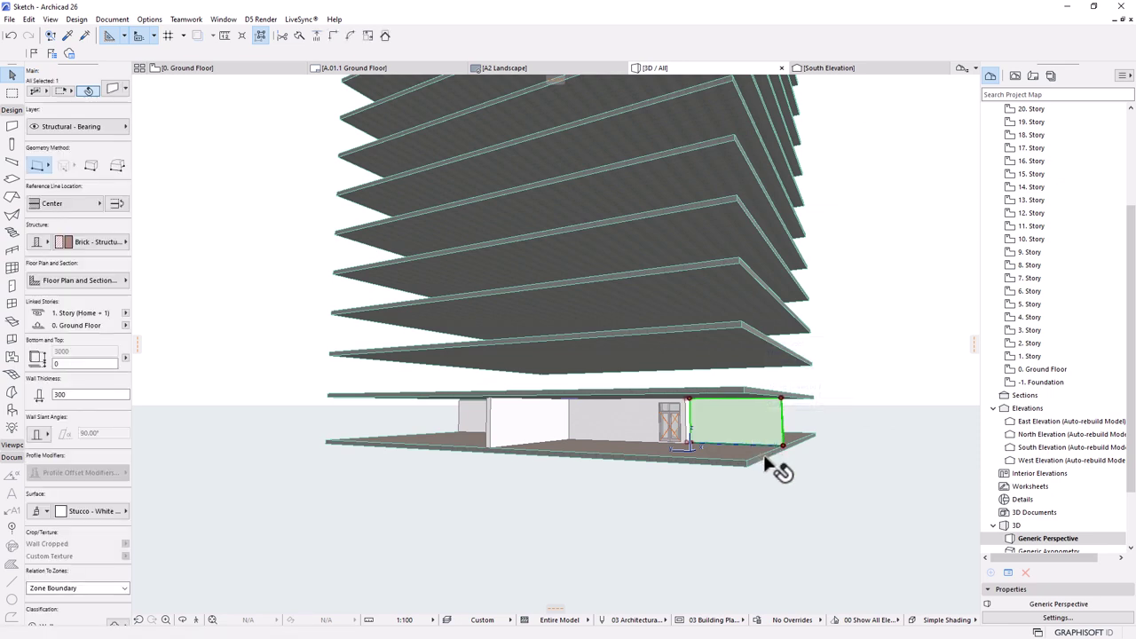
click(260, 37)
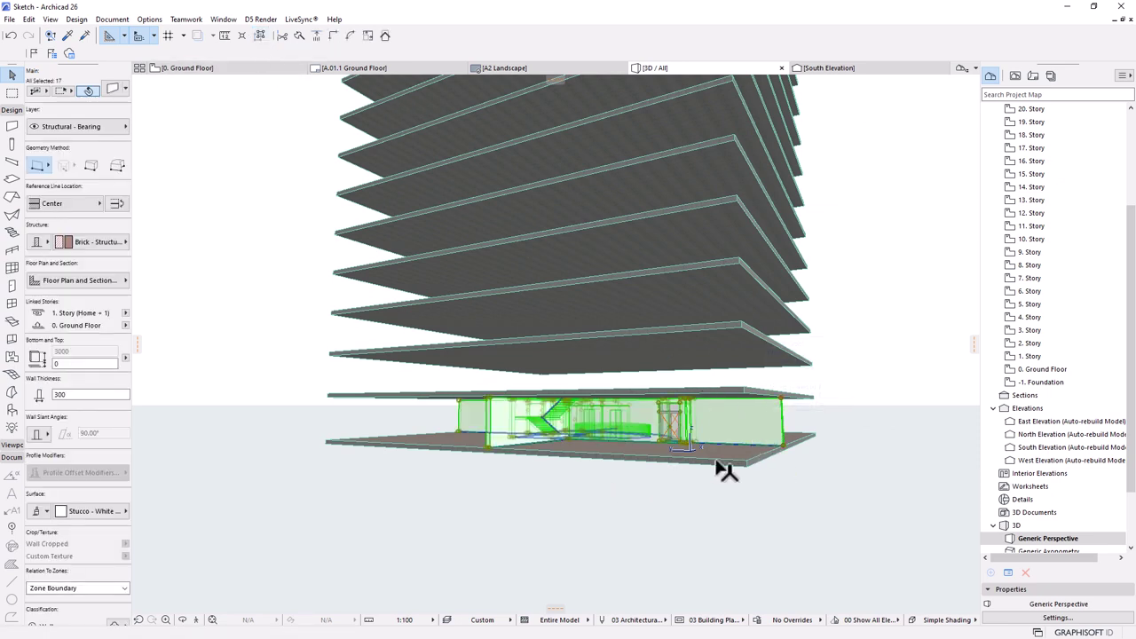
- Multiply the selected ground floor group upward with Elevate, distributing 27 copies over an elevation of 84000
click(784, 448)
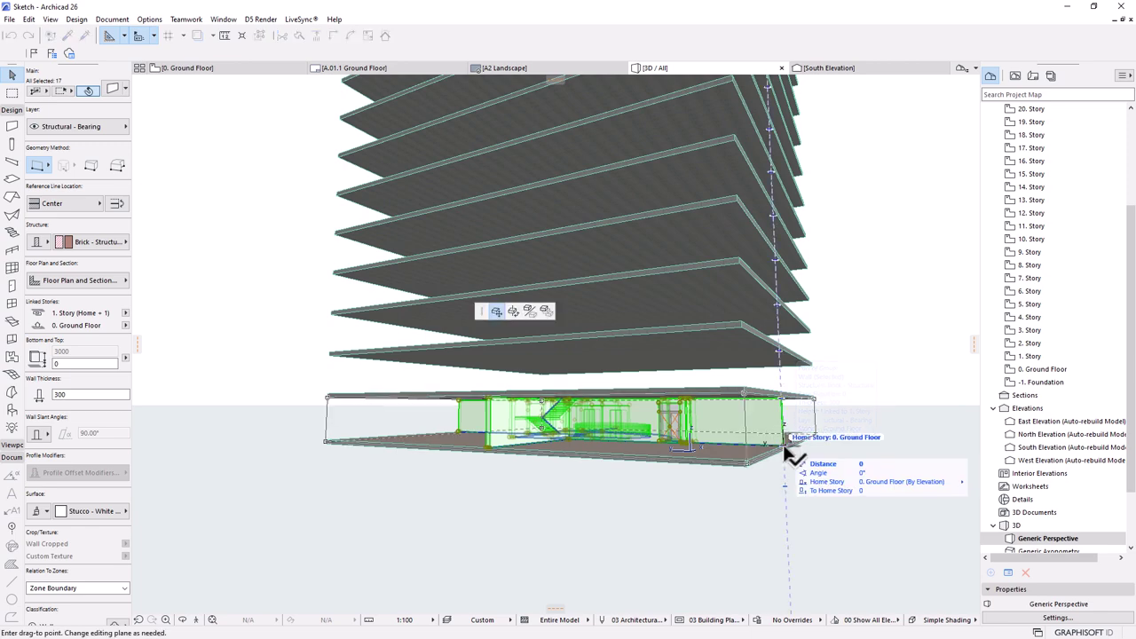
click(544, 310)
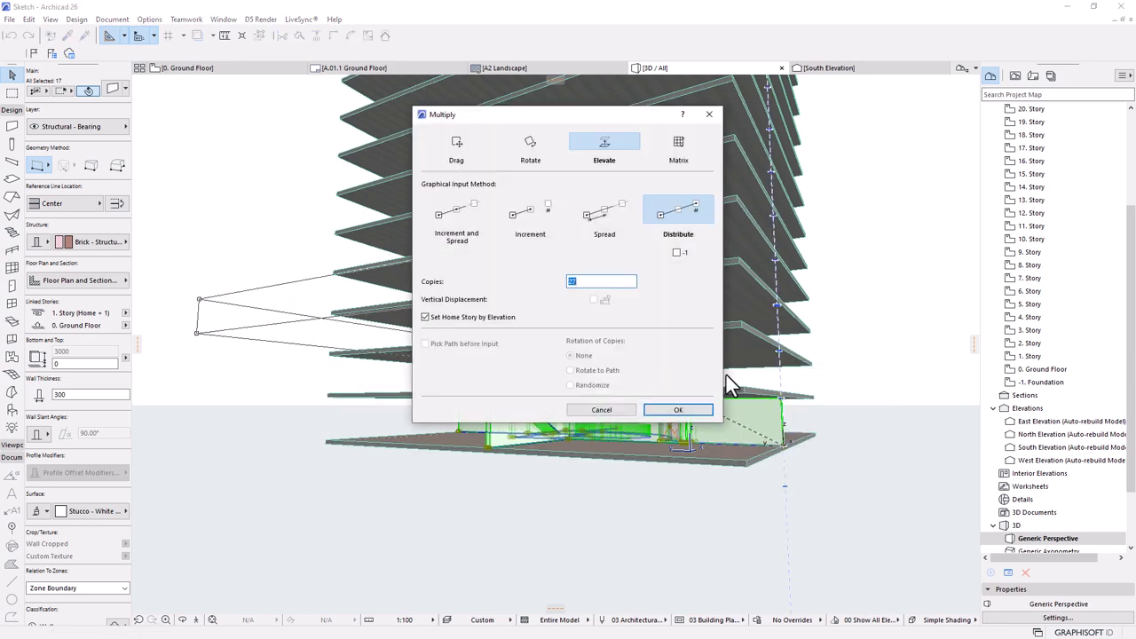
click(676, 410)
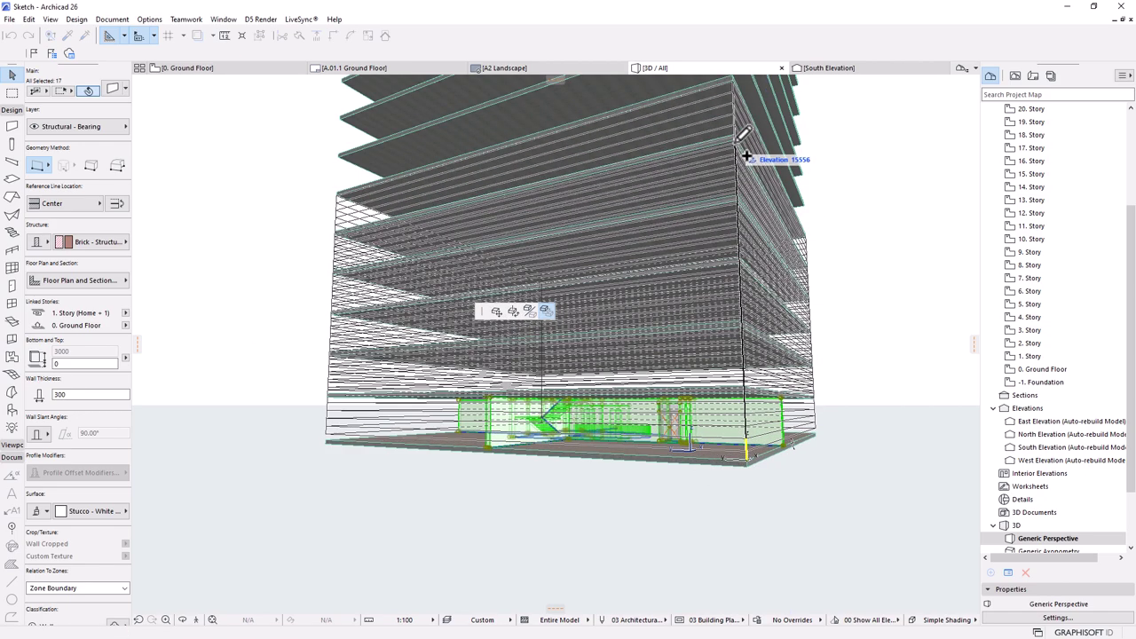
text(3)
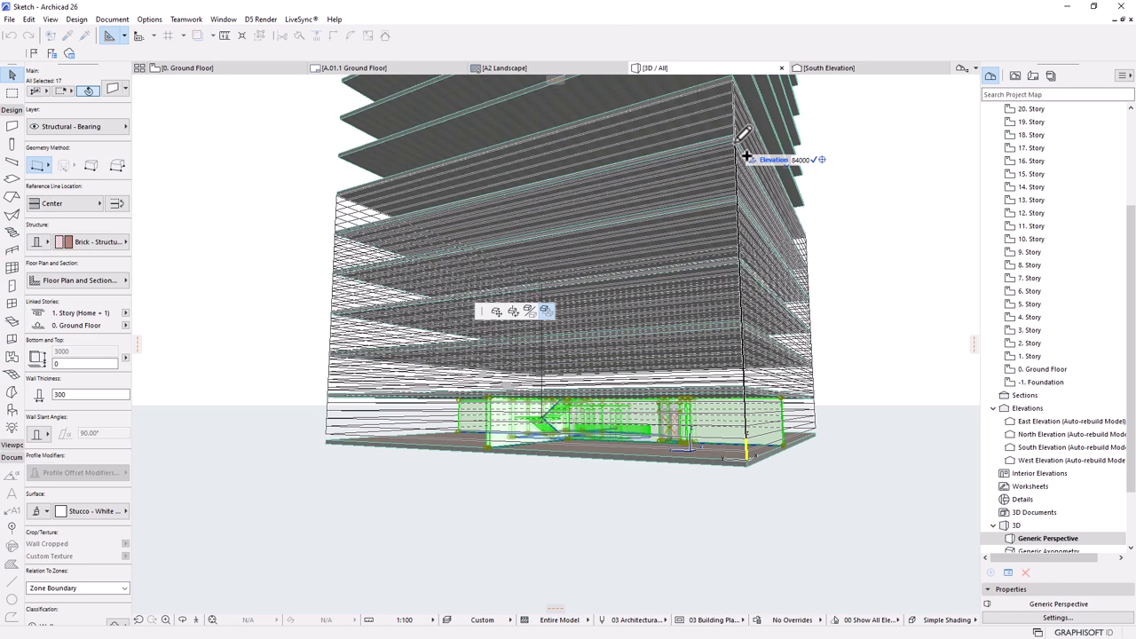
key(Return)
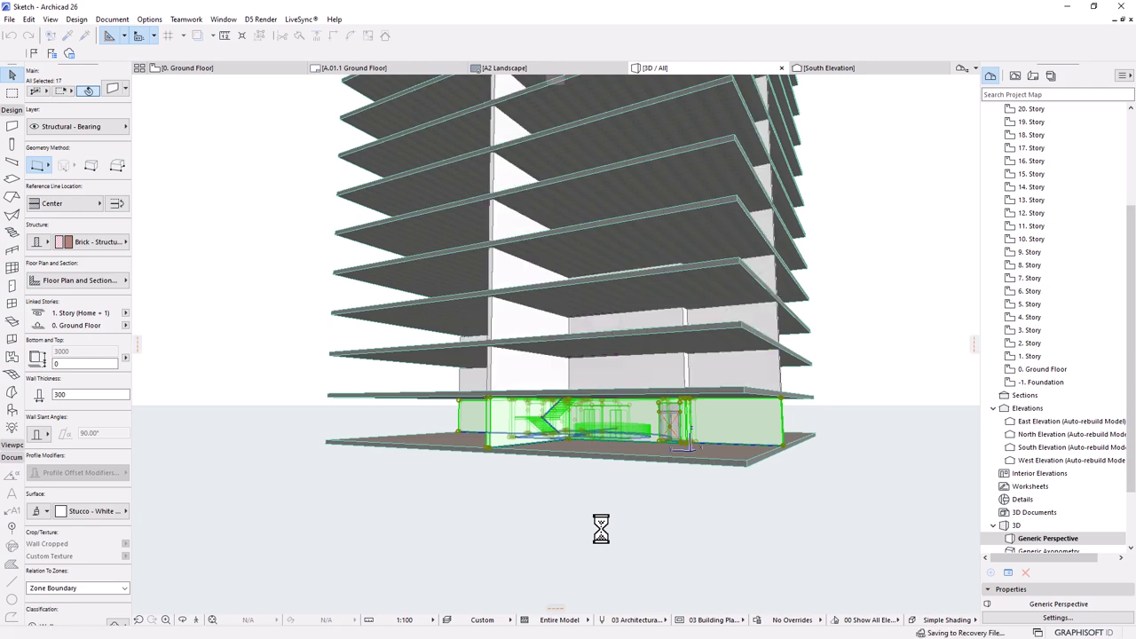
- Inspect the repeated walls, elevators, stair and railing from the tower's roof down to its base, and undo the multiplication
scroll(530, 560, down, 5)
shift+middle_drag(742, 463, 531, 193)
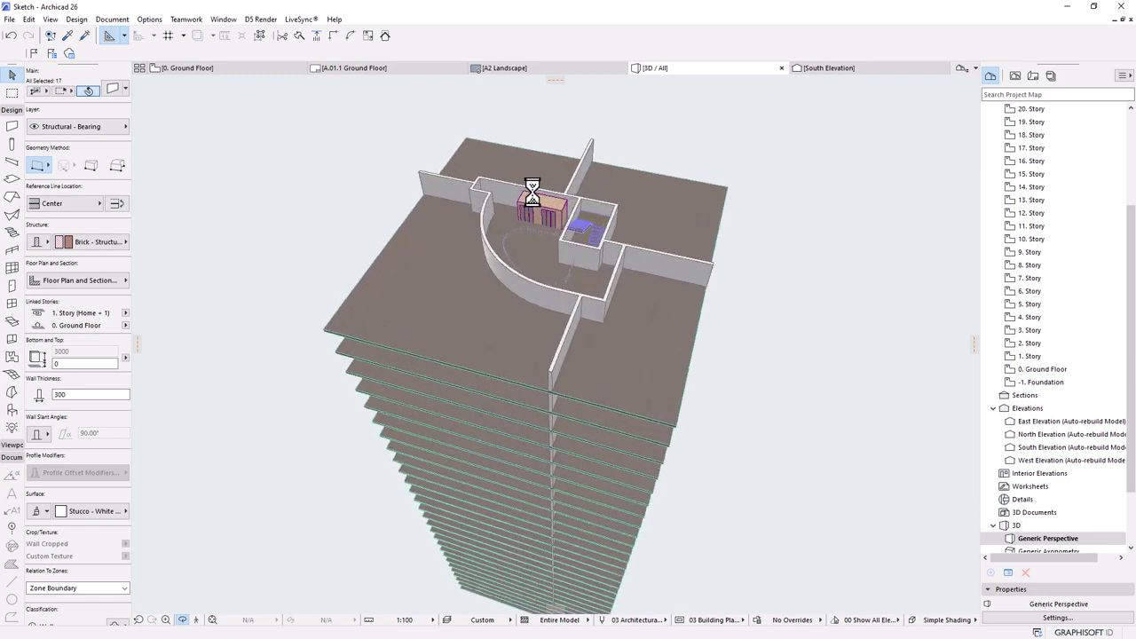
scroll(532, 192, up, 2)
scroll(531, 193, up, 3)
shift+middle_drag(588, 222, 583, 253)
scroll(577, 248, up, 4)
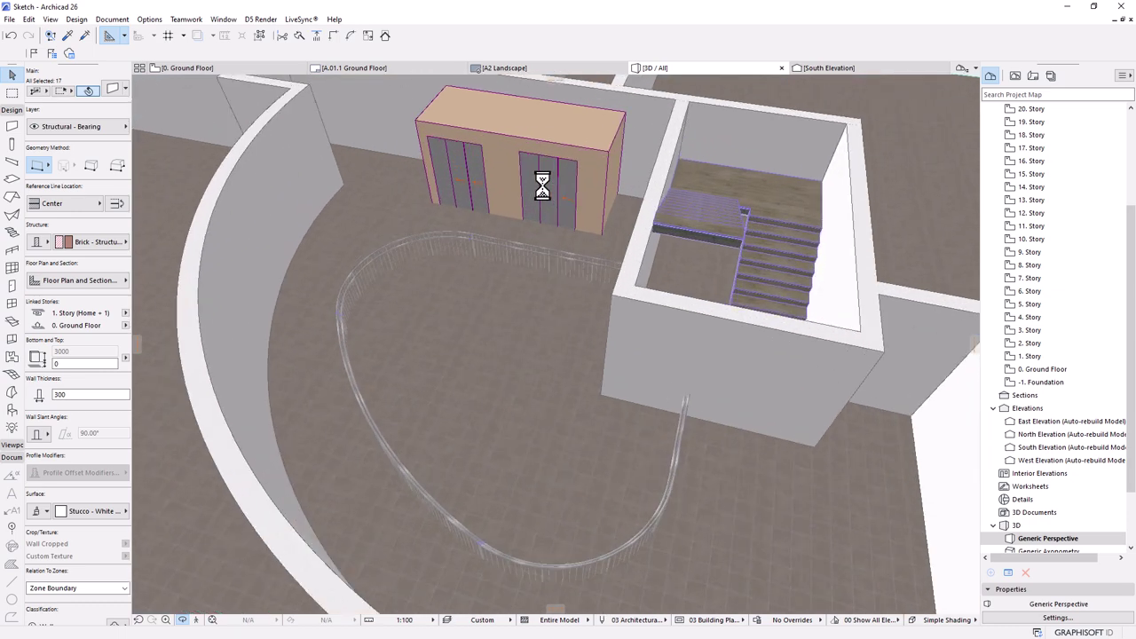
scroll(620, 200, down, 3)
scroll(619, 200, down, 10)
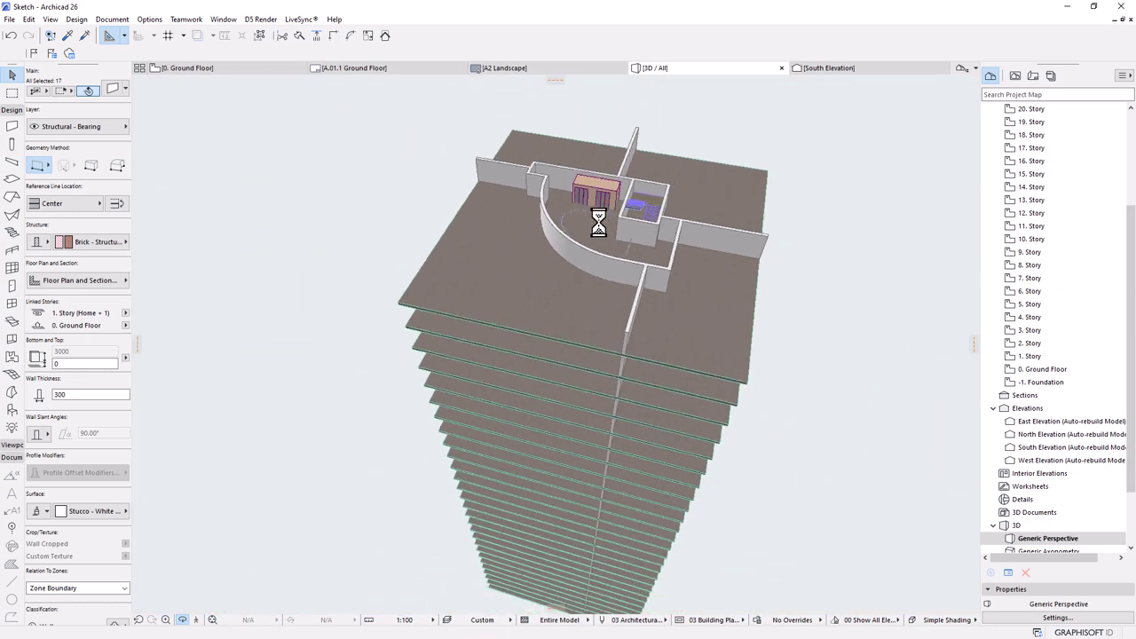
shift+middle_drag(585, 275, 629, 290)
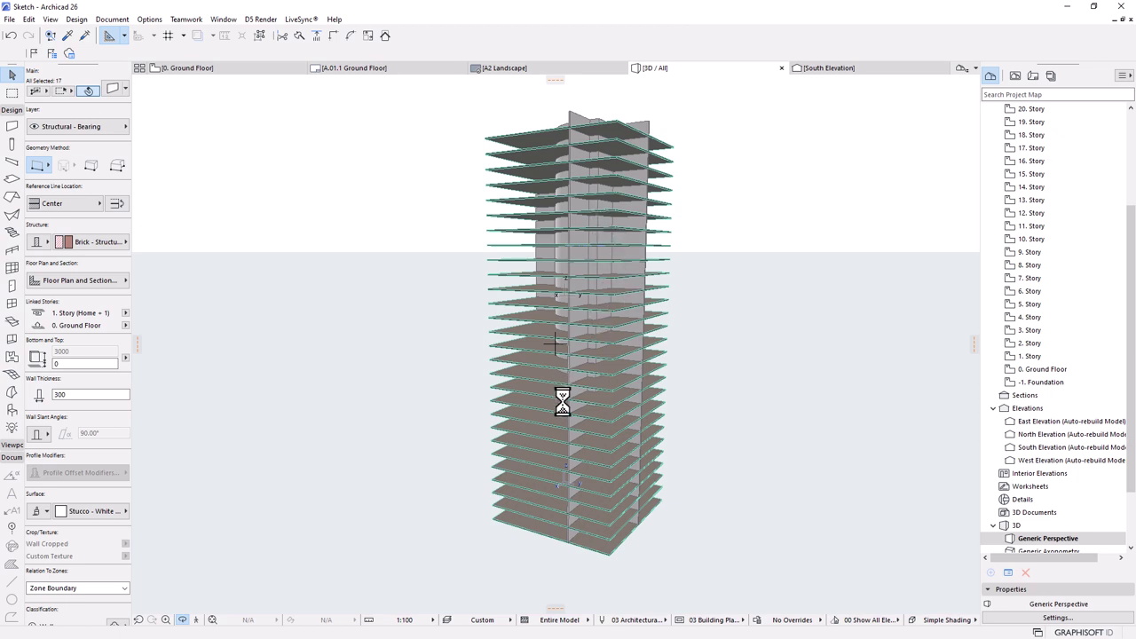
scroll(563, 385, up, 2)
shift+middle_drag(596, 480, 664, 436)
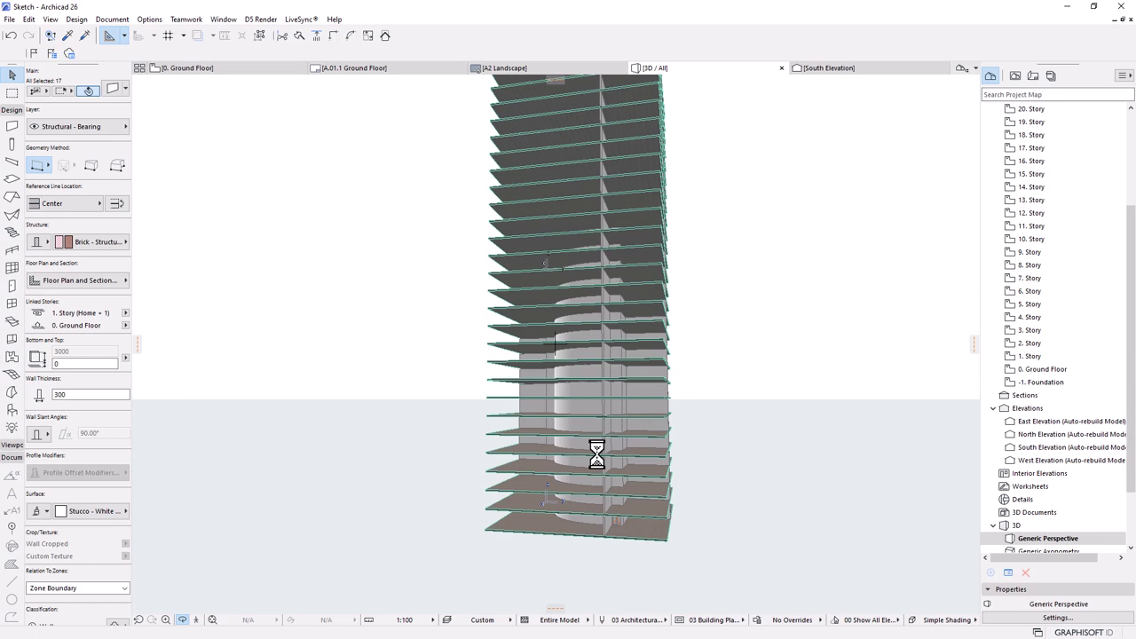
shift+middle_drag(596, 455, 578, 524)
scroll(572, 567, up, 2)
scroll(612, 495, up, 2)
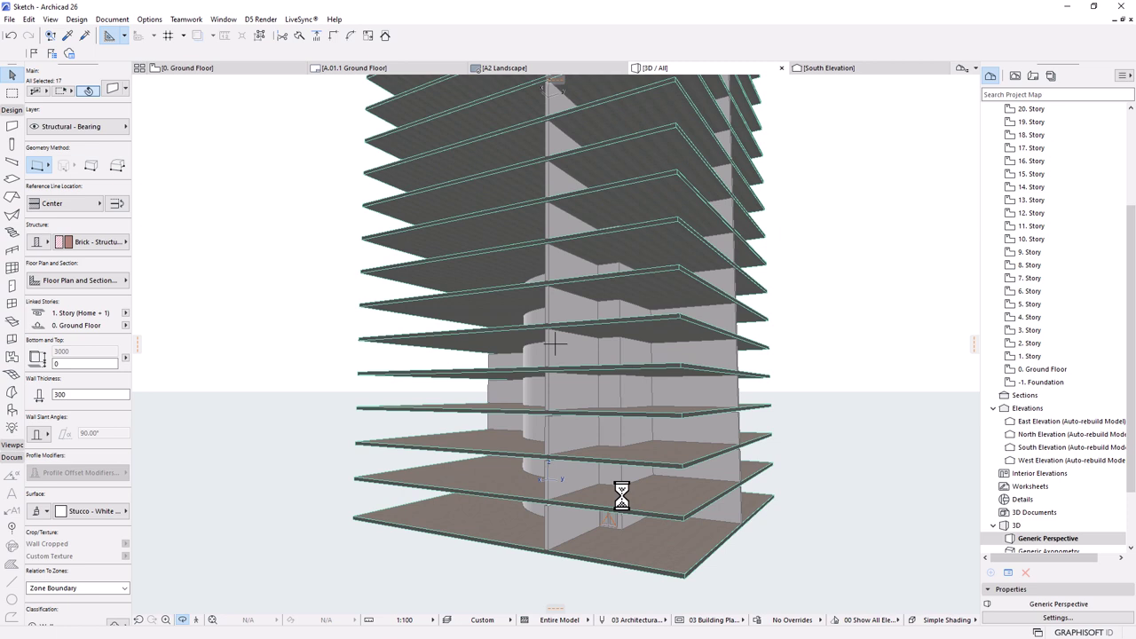
key(ctrl+z)
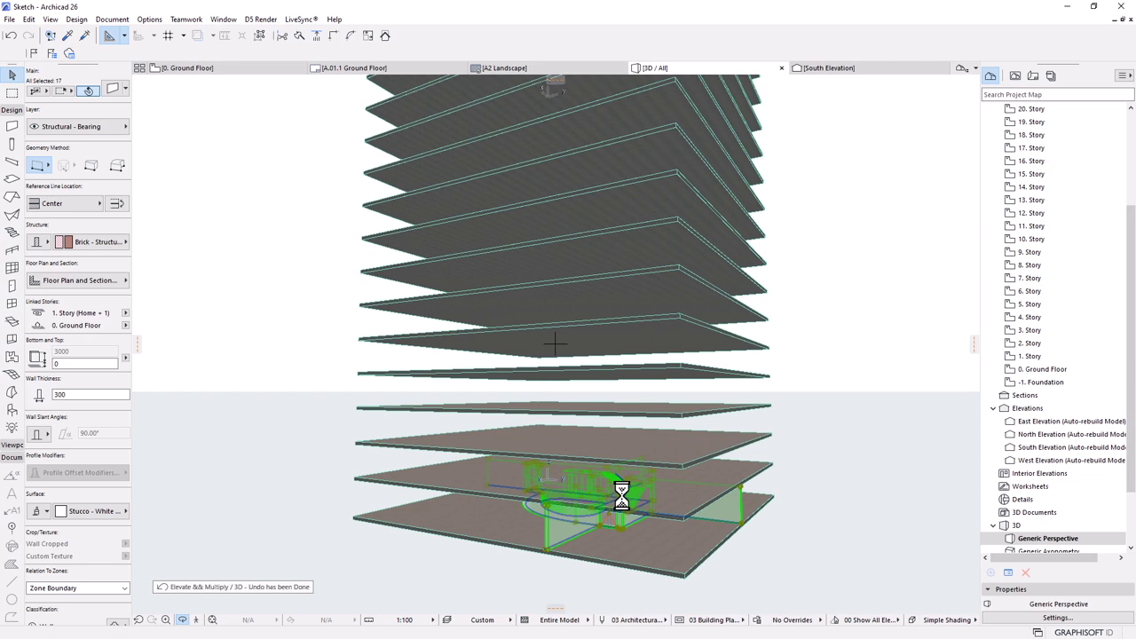
- From the 0. Ground Floor plan, start saving the selection as a module and browse to the Office Building in ArchiCAD folder
click(253, 70)
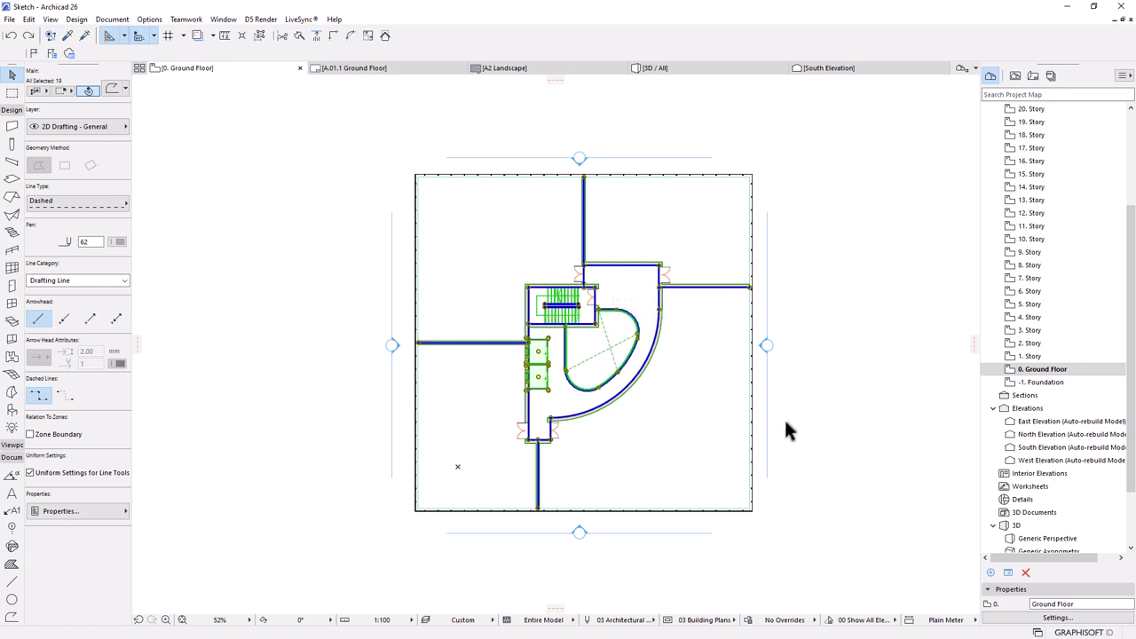
click(11, 23)
mouse_move(50, 218)
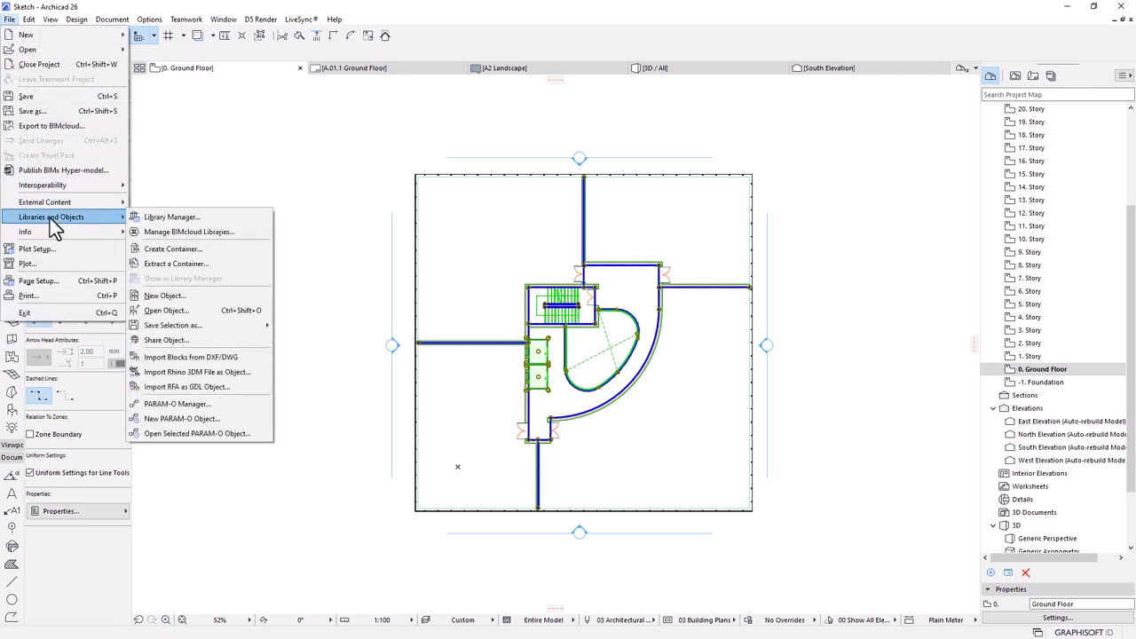
mouse_move(171, 327)
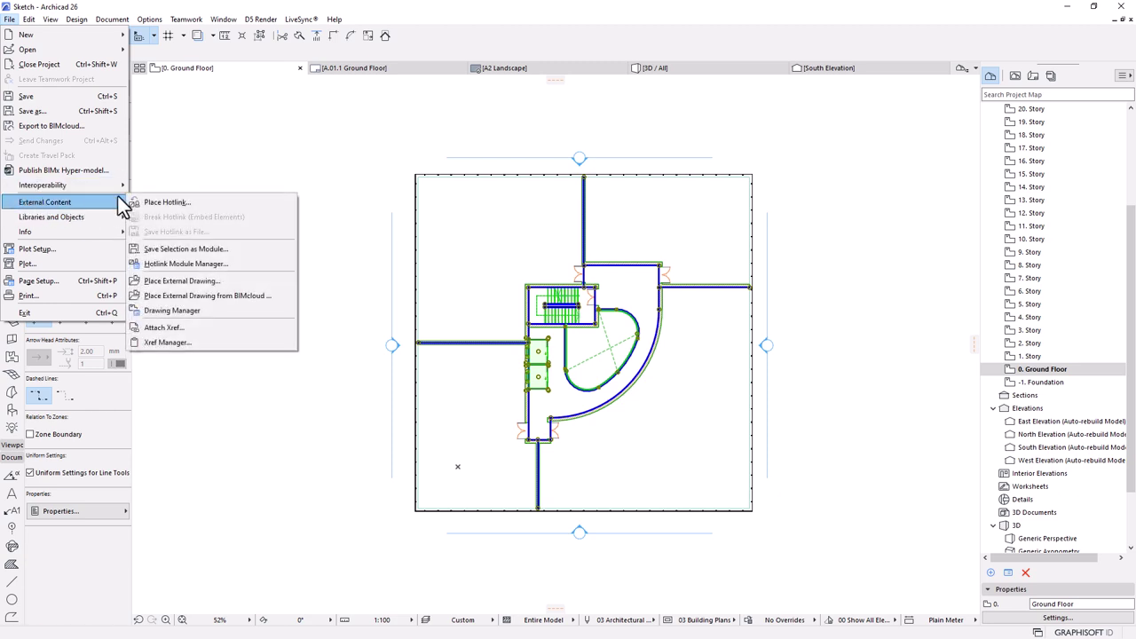
click(187, 250)
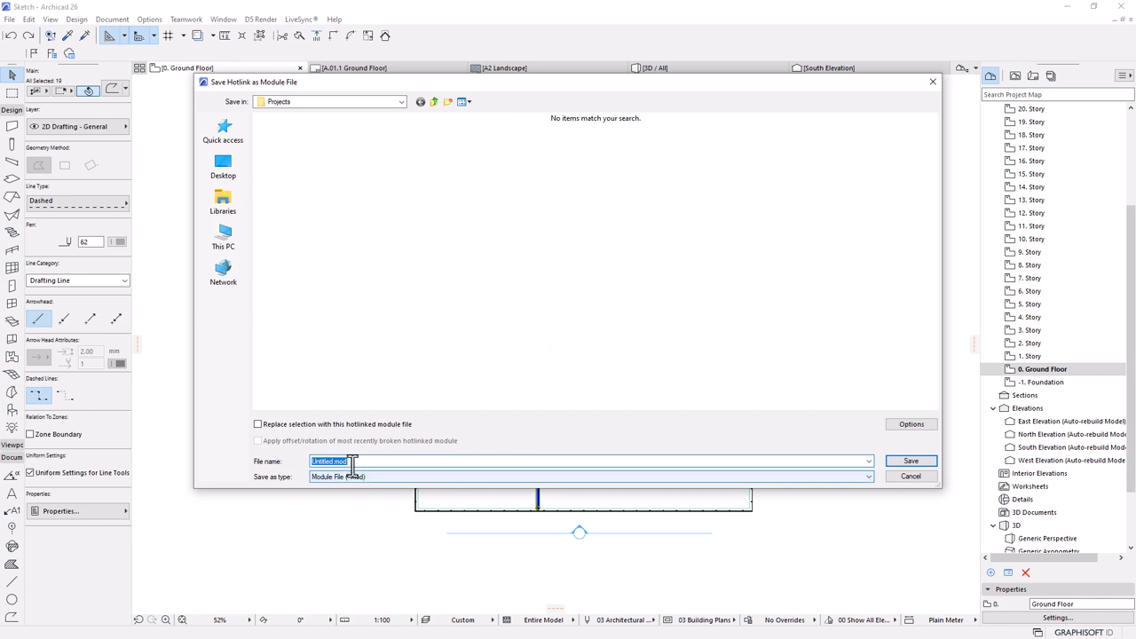
click(433, 103)
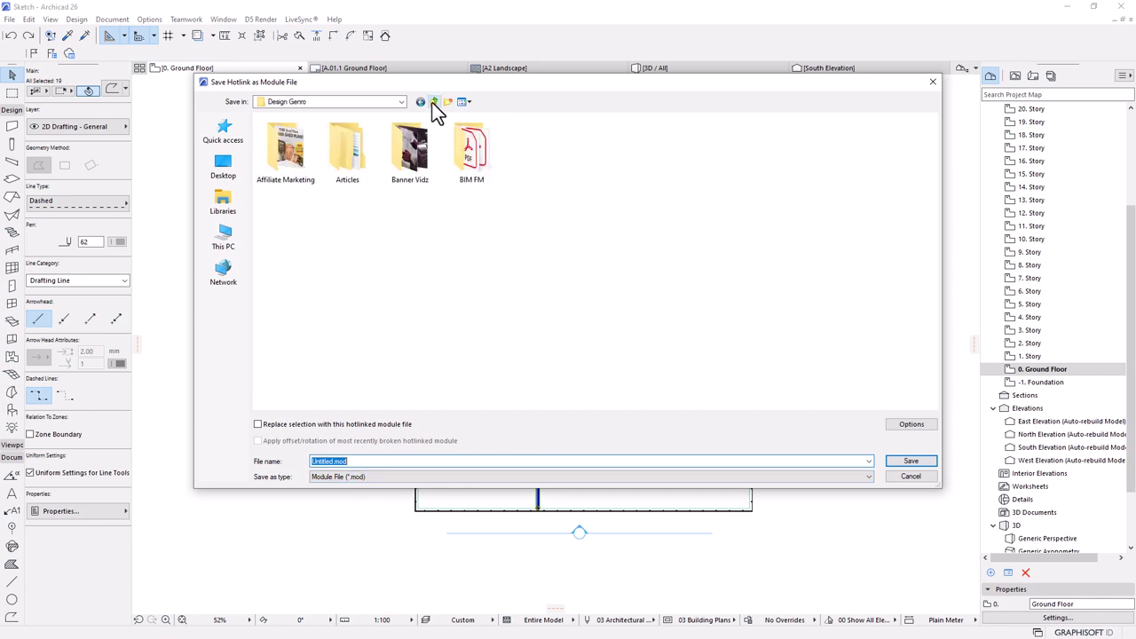
scroll(337, 293, down, 1)
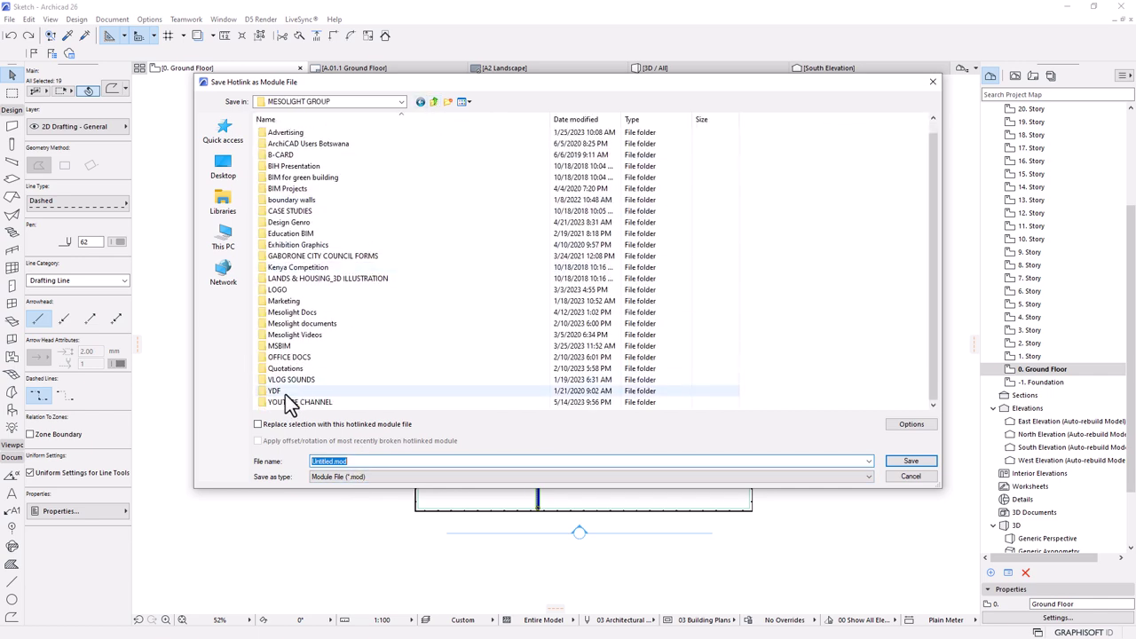
double_click(279, 403)
double_click(315, 145)
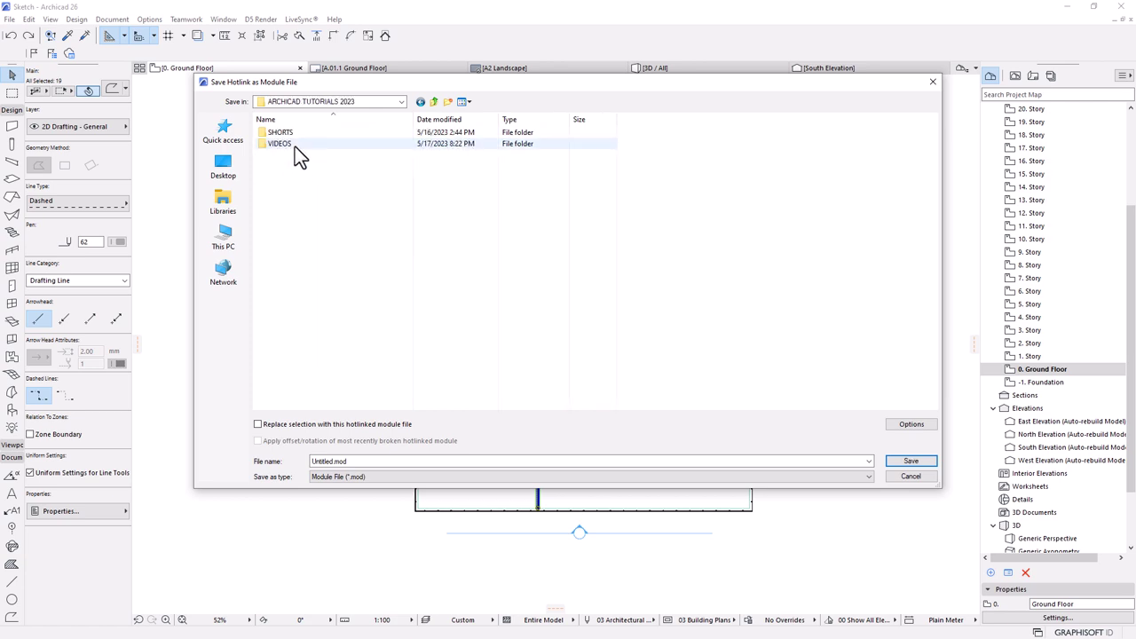
double_click(286, 144)
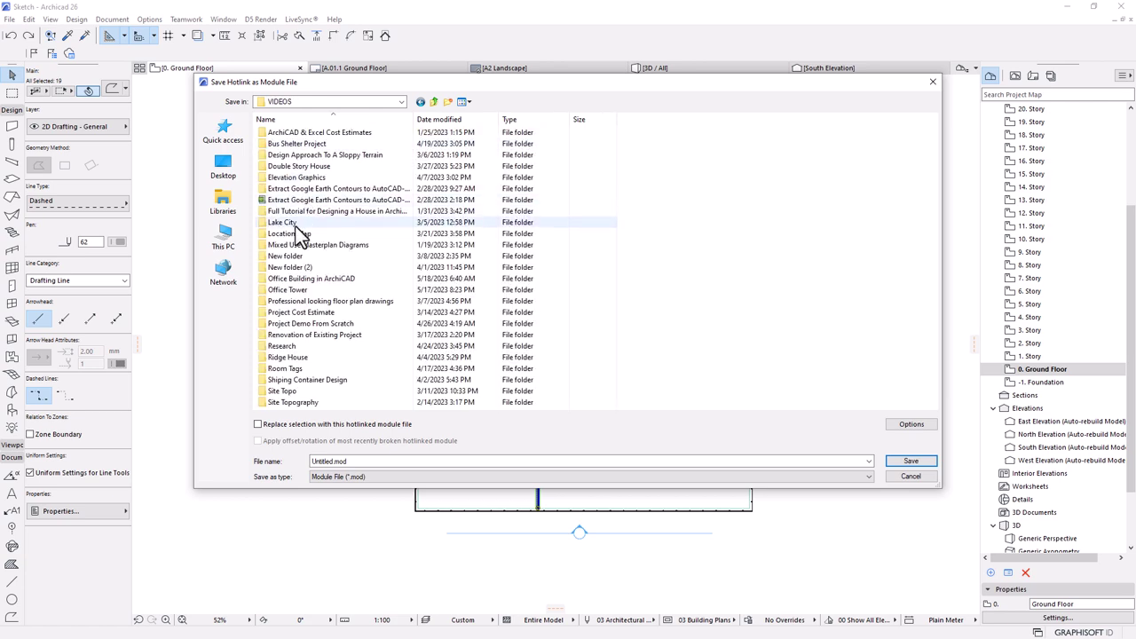
double_click(298, 278)
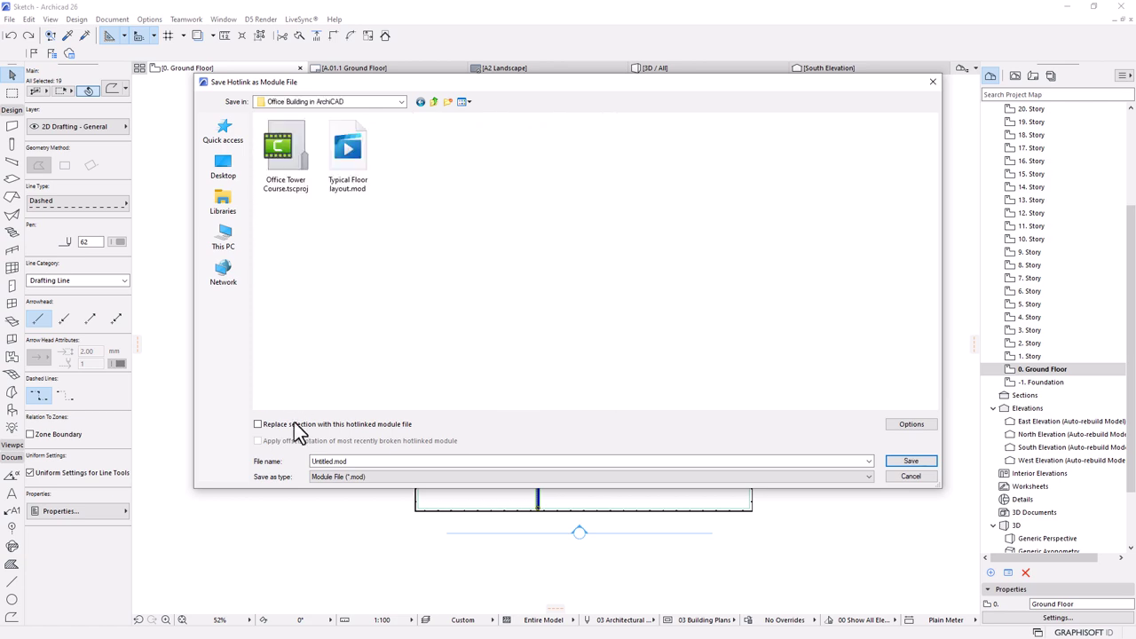
- Save the selection as the module file Typical Floor layout.mod, replacing the existing file of that name
double_click(358, 459)
text(Ty)
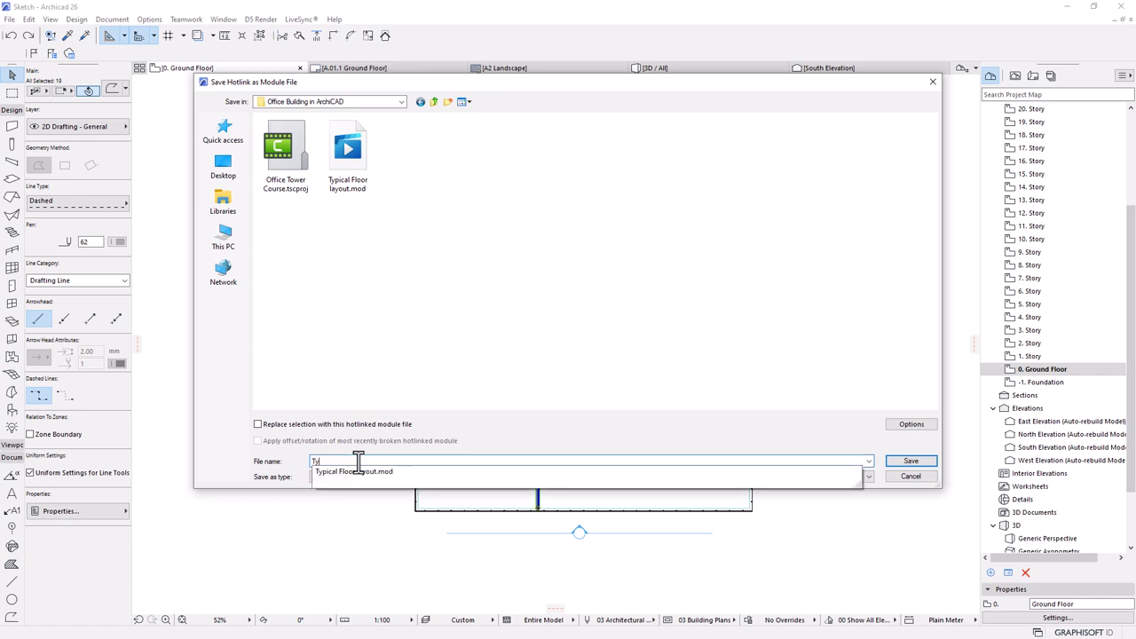
text(pical)
click(384, 474)
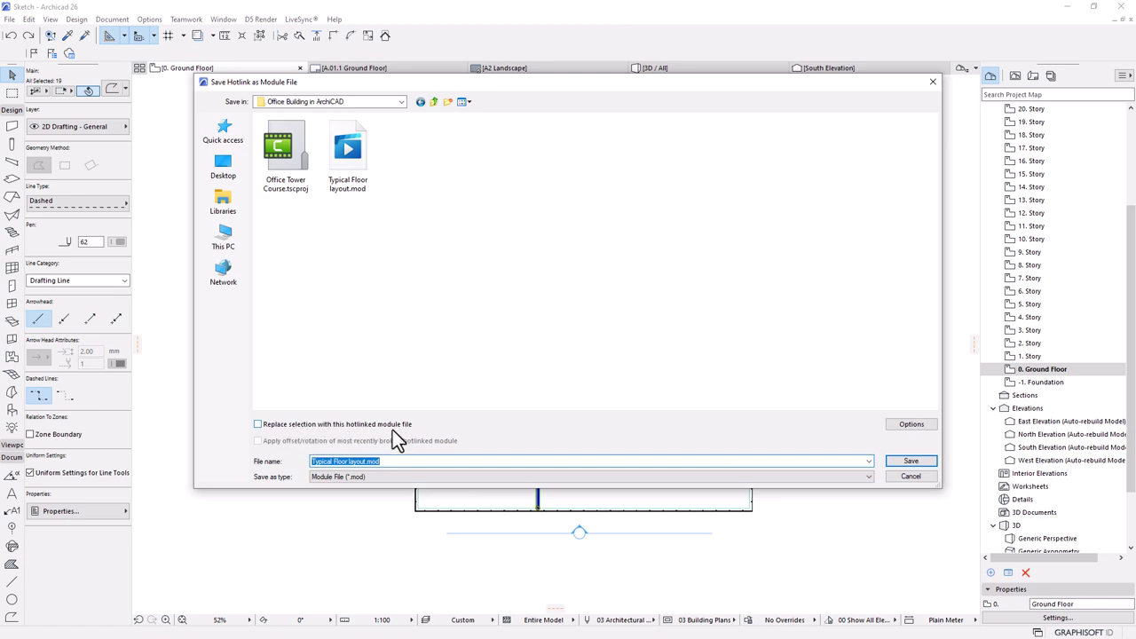
click(912, 462)
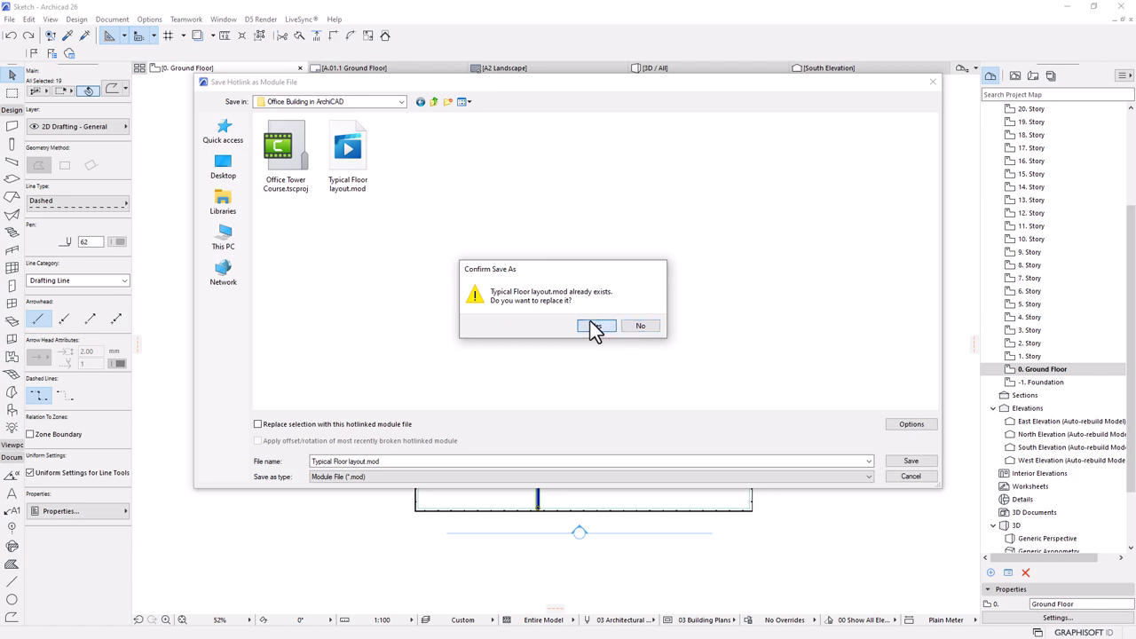
click(590, 325)
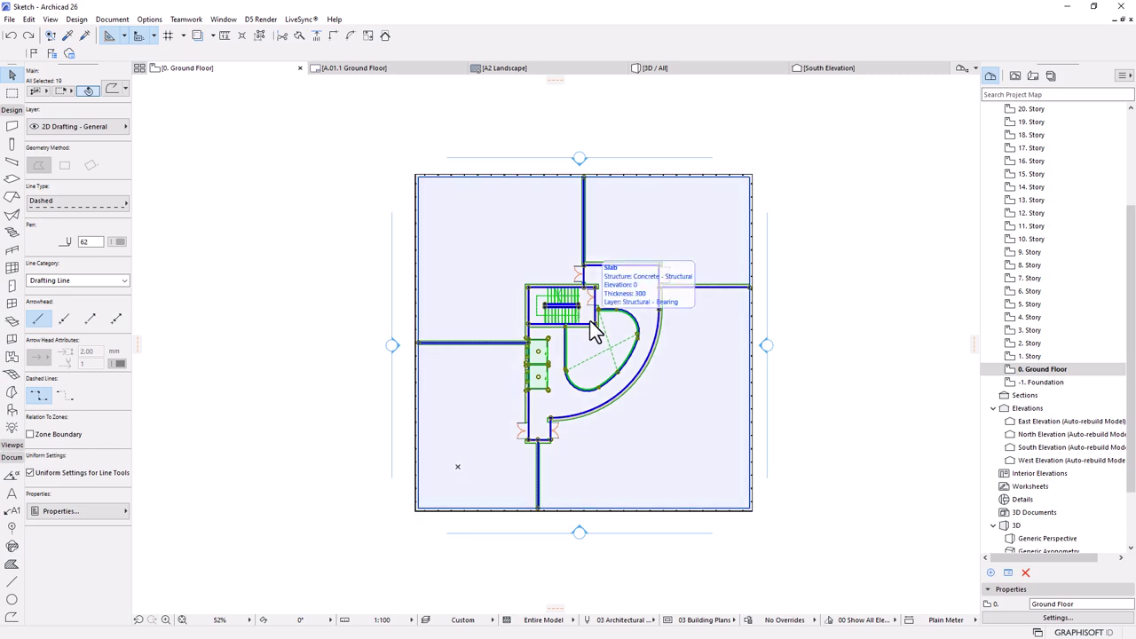
- Try moving the selected floor layout about 57,500 mm horizontally to the left of the slab, and undo the move
scroll(559, 411, up, 10)
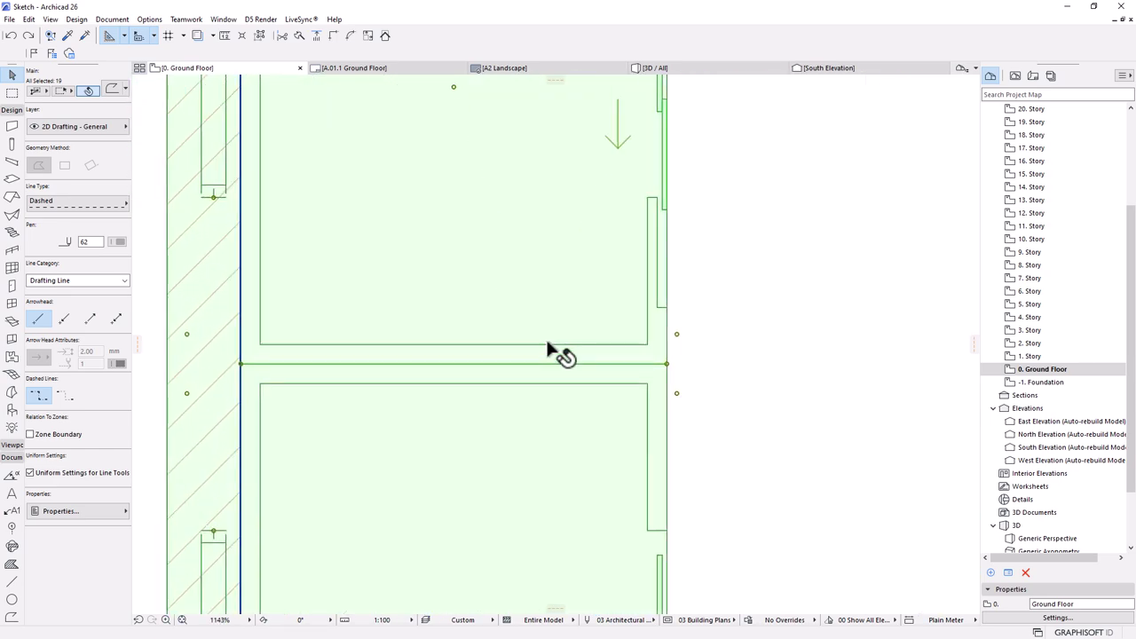
scroll(604, 311, down, 10)
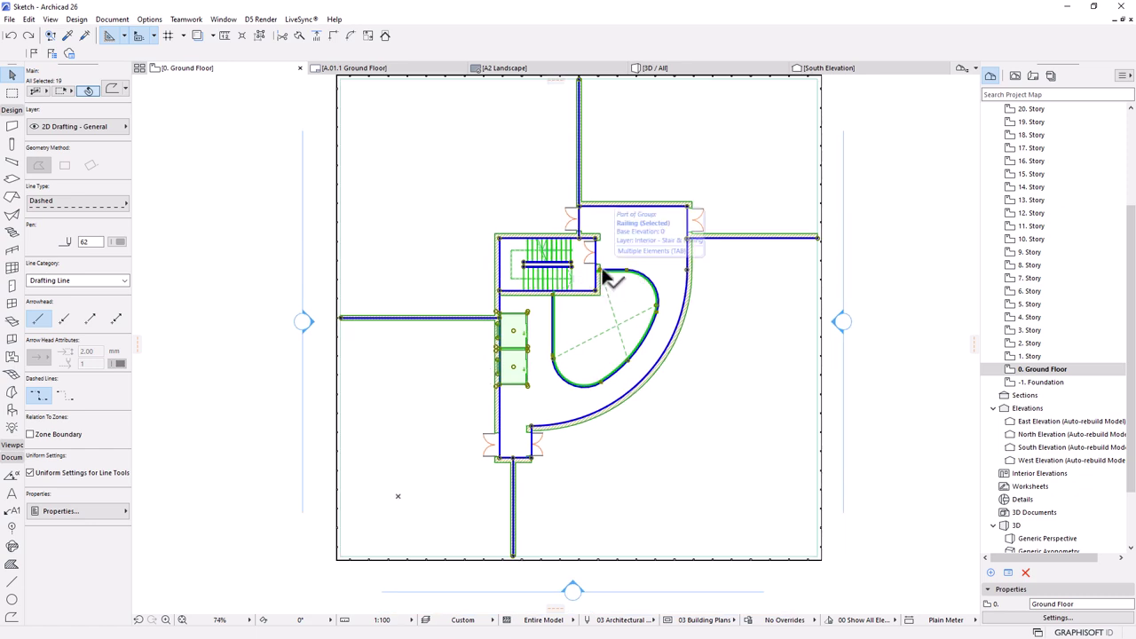
scroll(603, 278, down, 4)
key(ctrl+d)
click(605, 291)
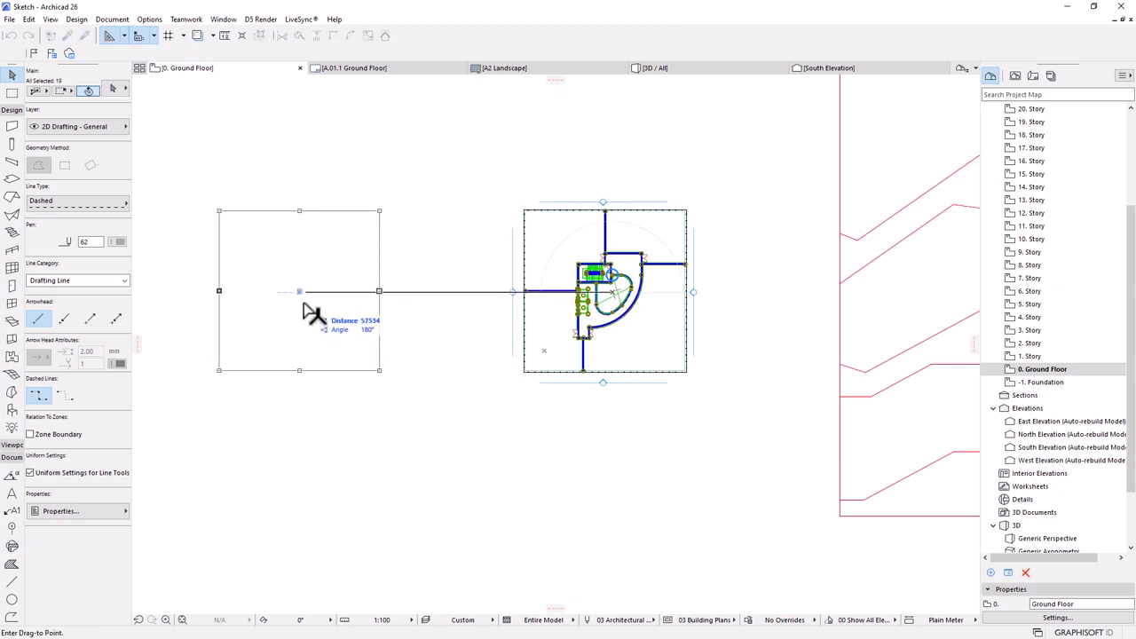
click(305, 304)
scroll(619, 289, up, 1)
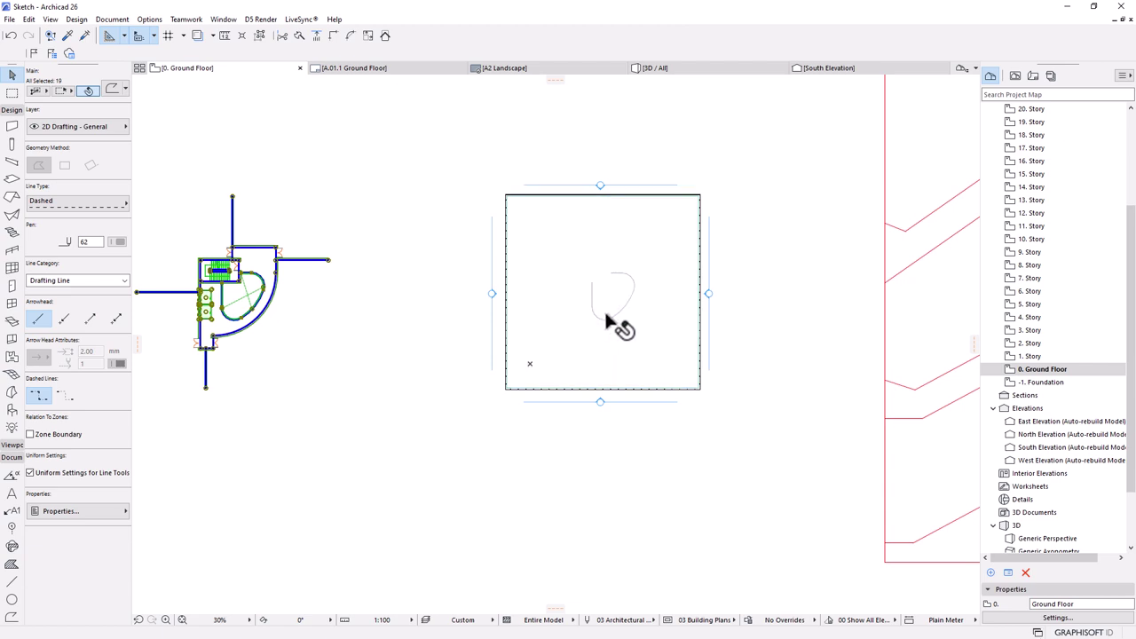
key(ctrl+z)
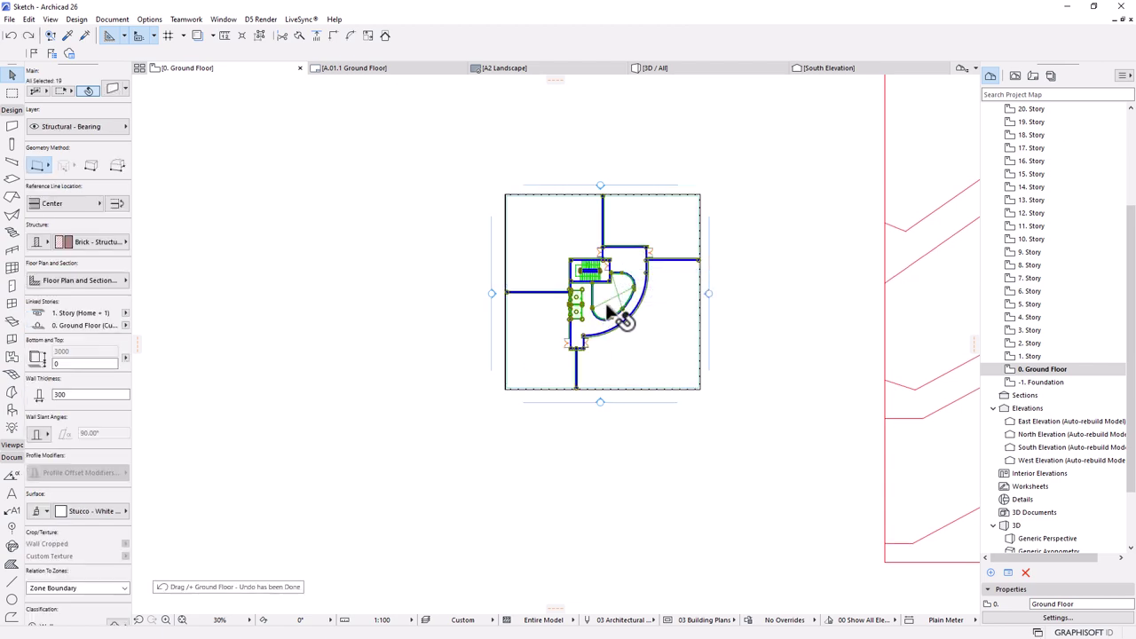
scroll(609, 306, up, 5)
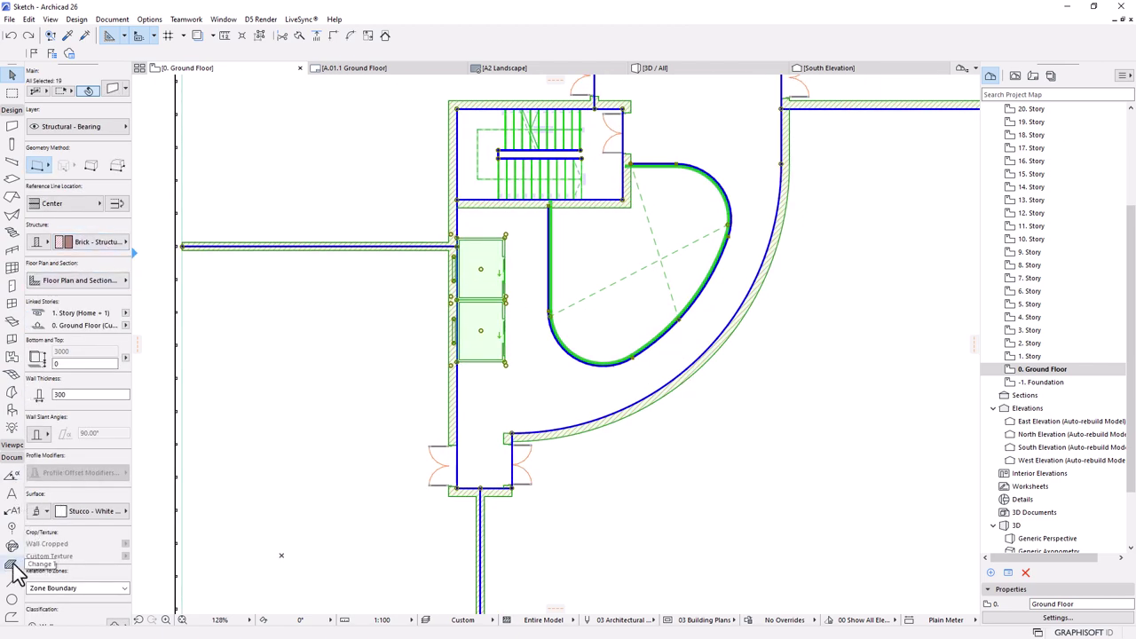
click(11, 612)
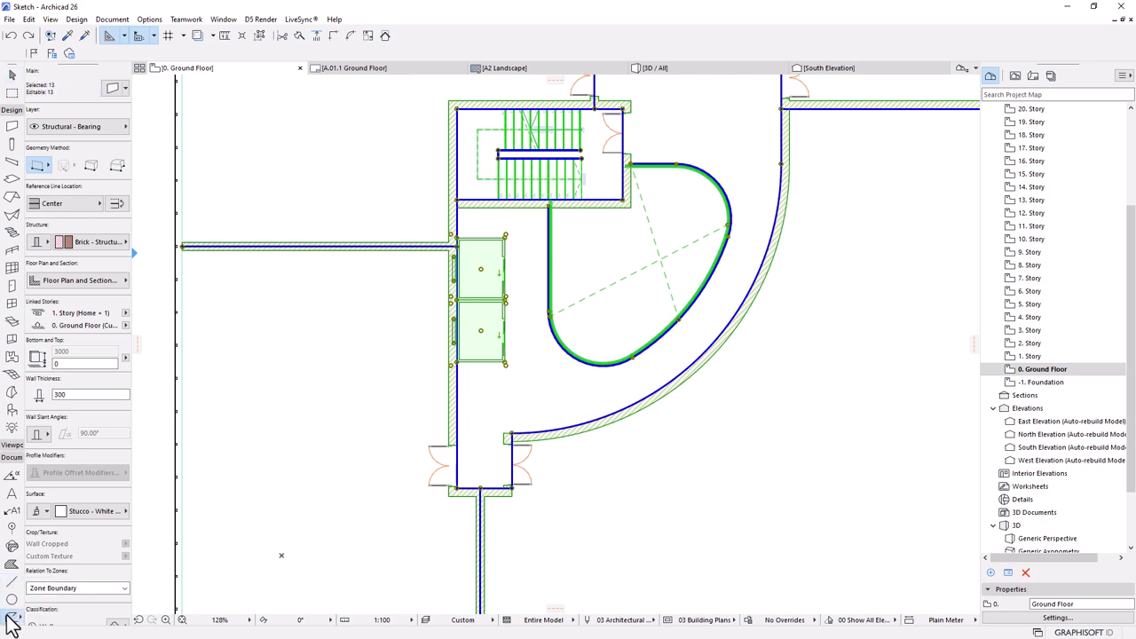
scroll(798, 313, down, 4)
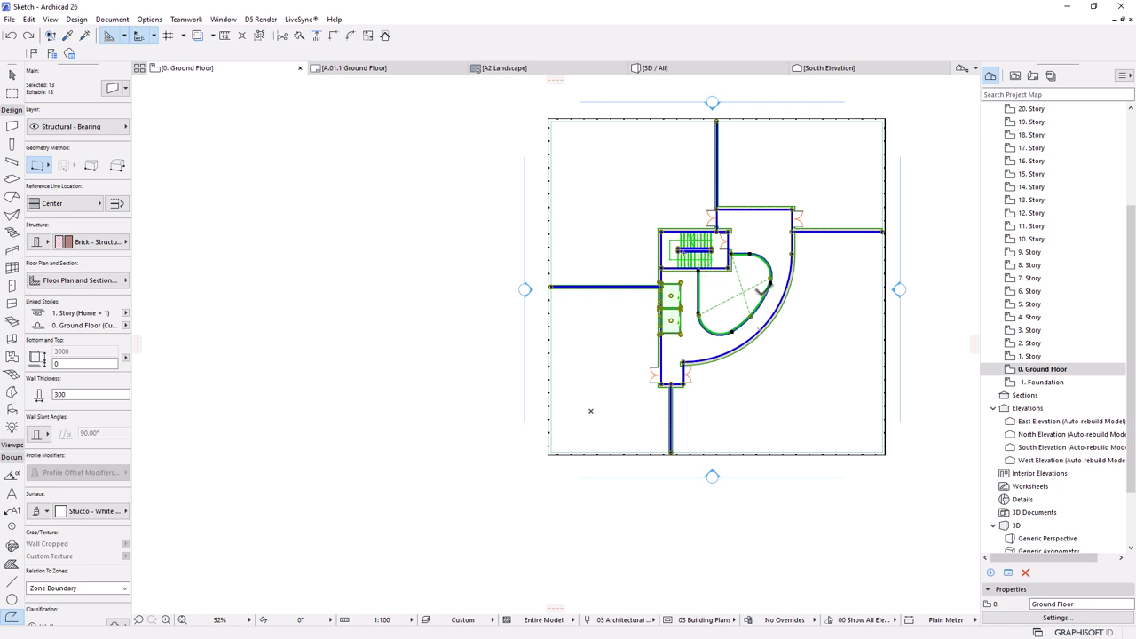
key(ctrl+d)
scroll(761, 297, down, 1)
click(761, 297)
scroll(756, 293, down, 3)
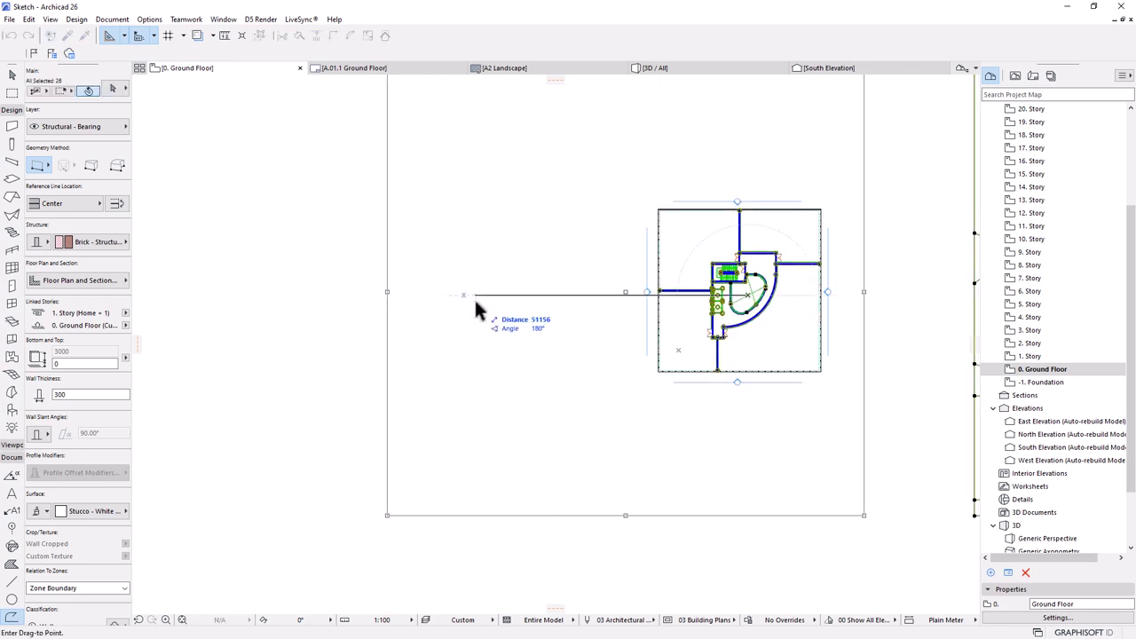
scroll(474, 306, down, 2)
key(Escape)
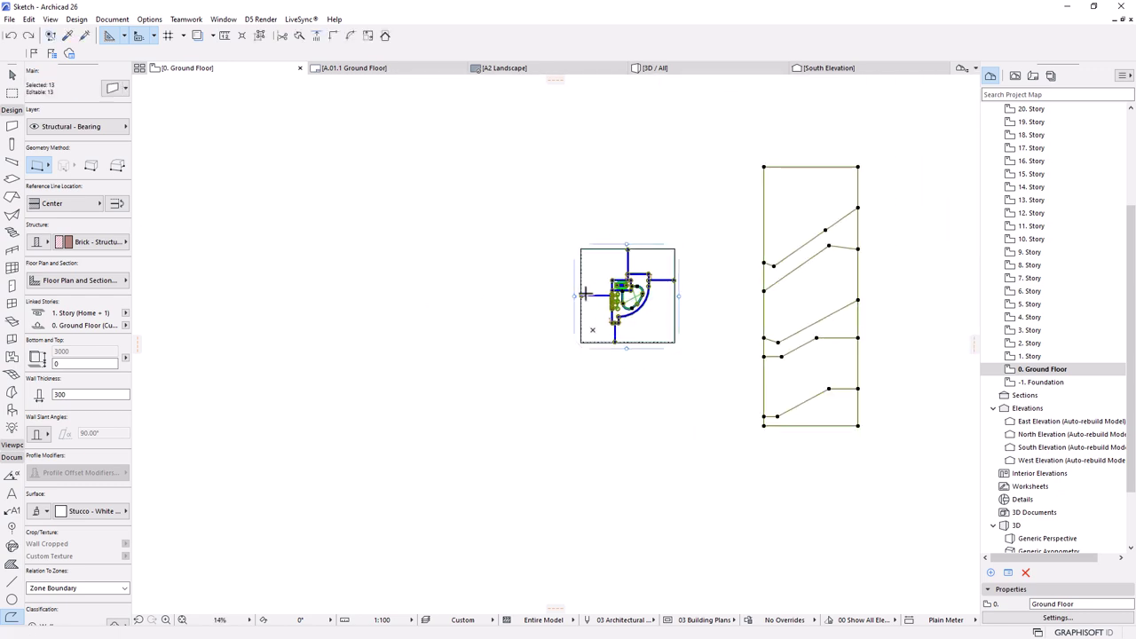
- Move the selected ground floor walls, stair, elevators and railing horizontally to the left, clear of the slab, and deselect them
drag(905, 124, 710, 493)
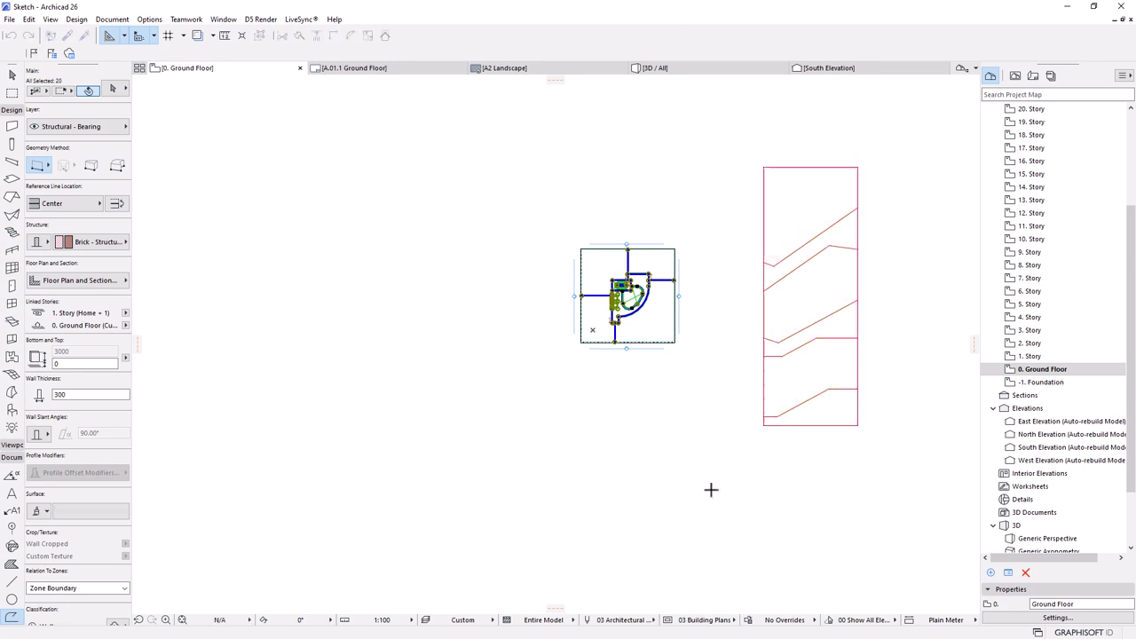
key(ctrl+a)
key(ctrl+d)
click(650, 296)
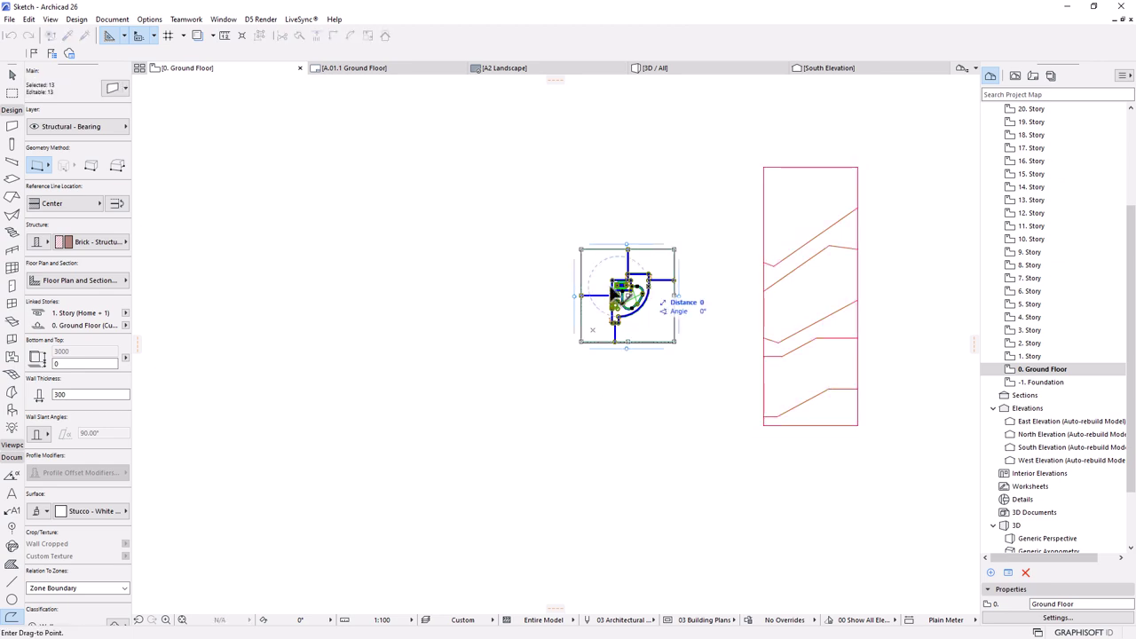
click(461, 296)
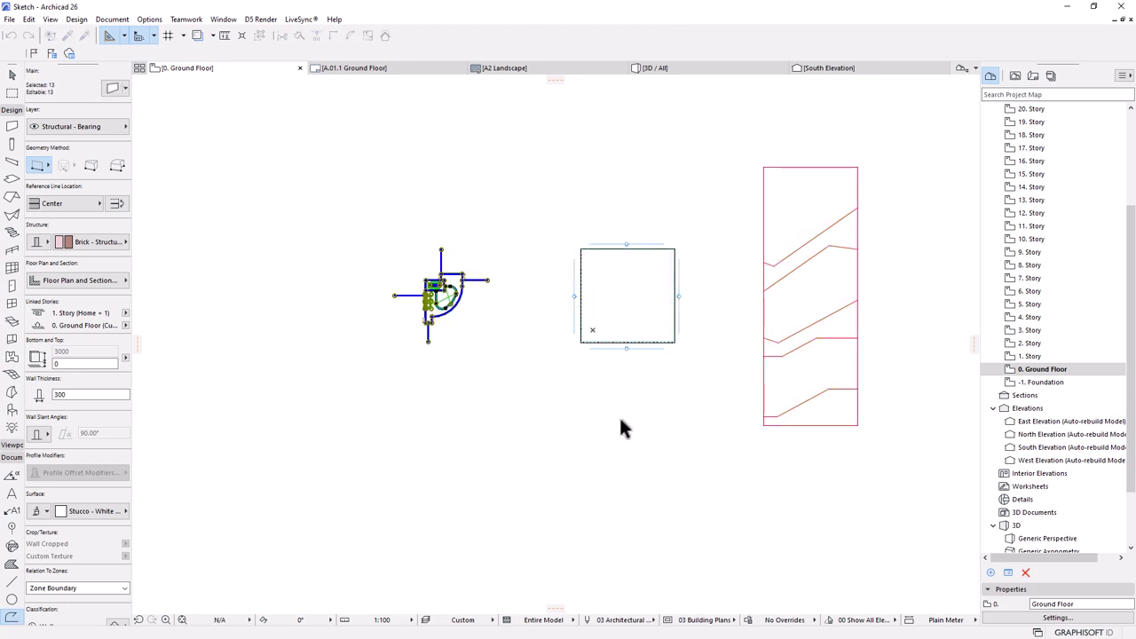
key(ctrl+shift+p)
scroll(665, 266, up, 1)
scroll(379, 316, up, 2)
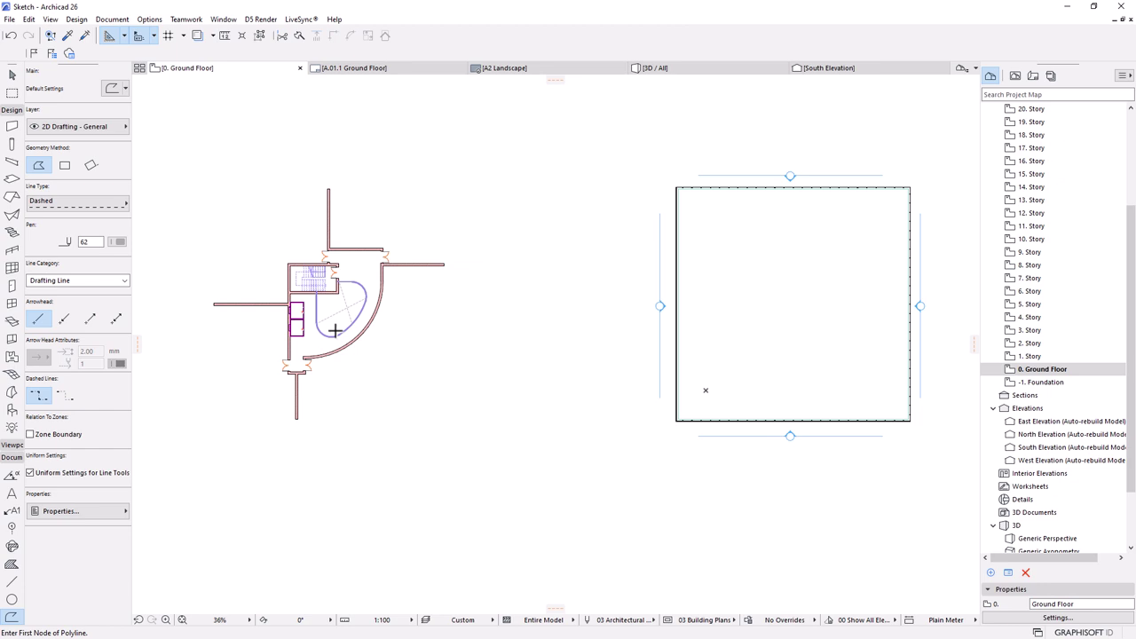
scroll(373, 375, down, 1)
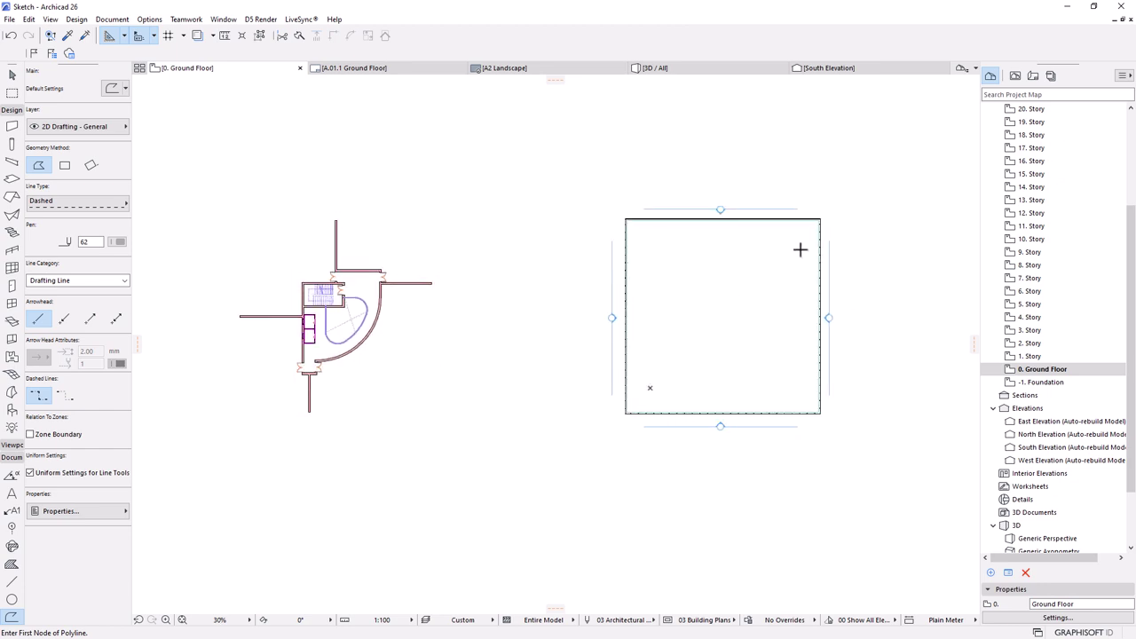
scroll(785, 242, up, 1)
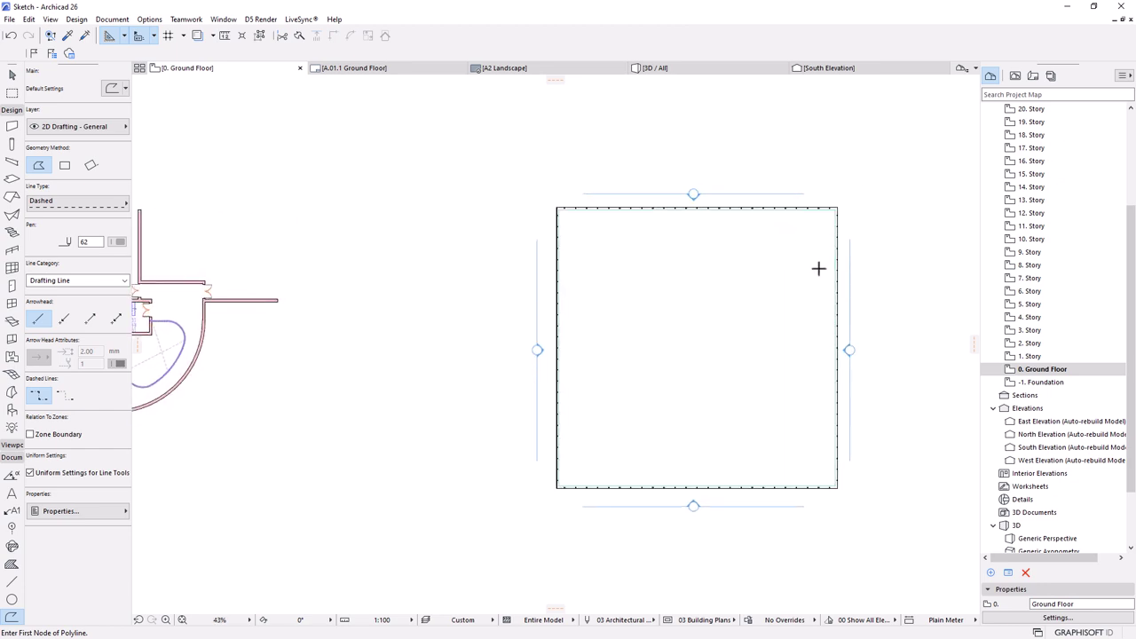
- Start placing a hotlink and load the module file Typical Floor layout.mod from the Office Building in ArchiCAD folder as a new module
click(9, 20)
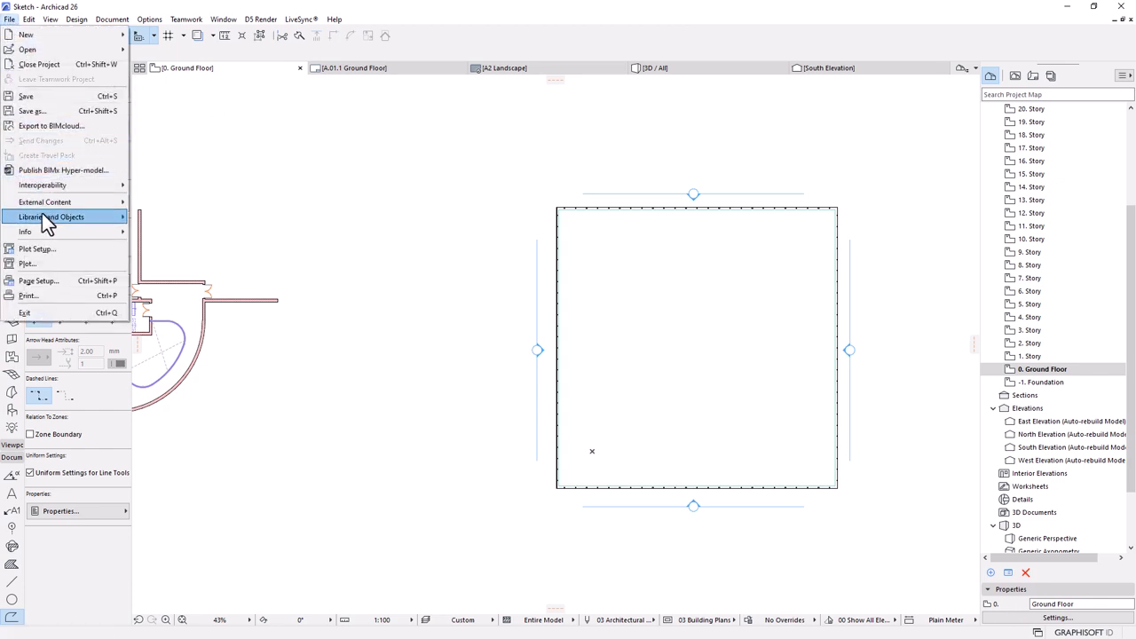
mouse_move(48, 204)
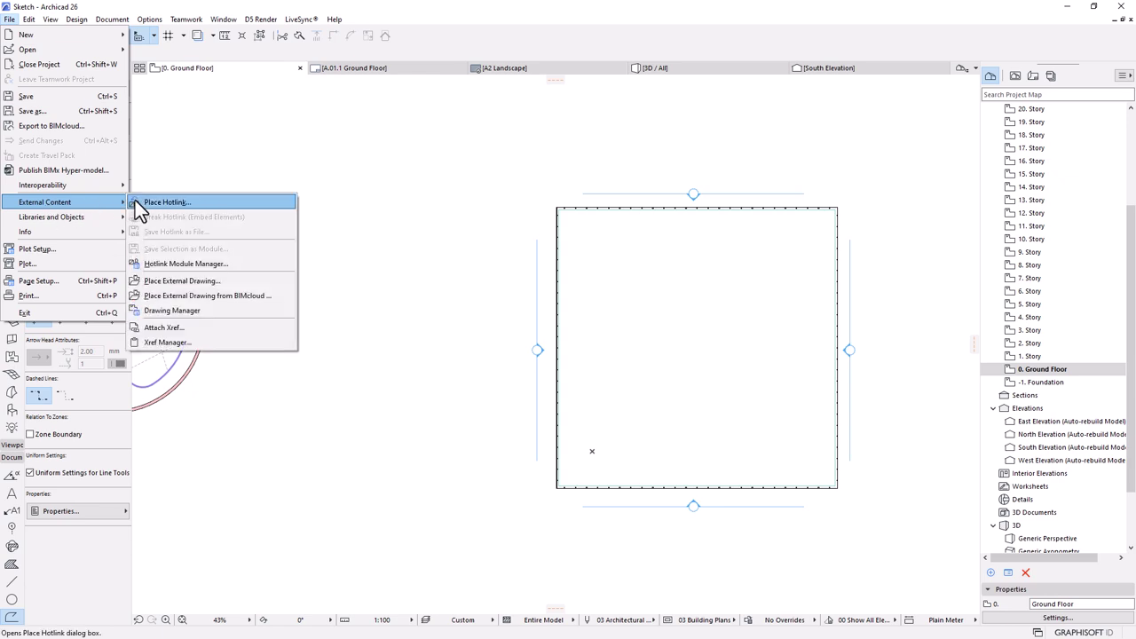
click(188, 206)
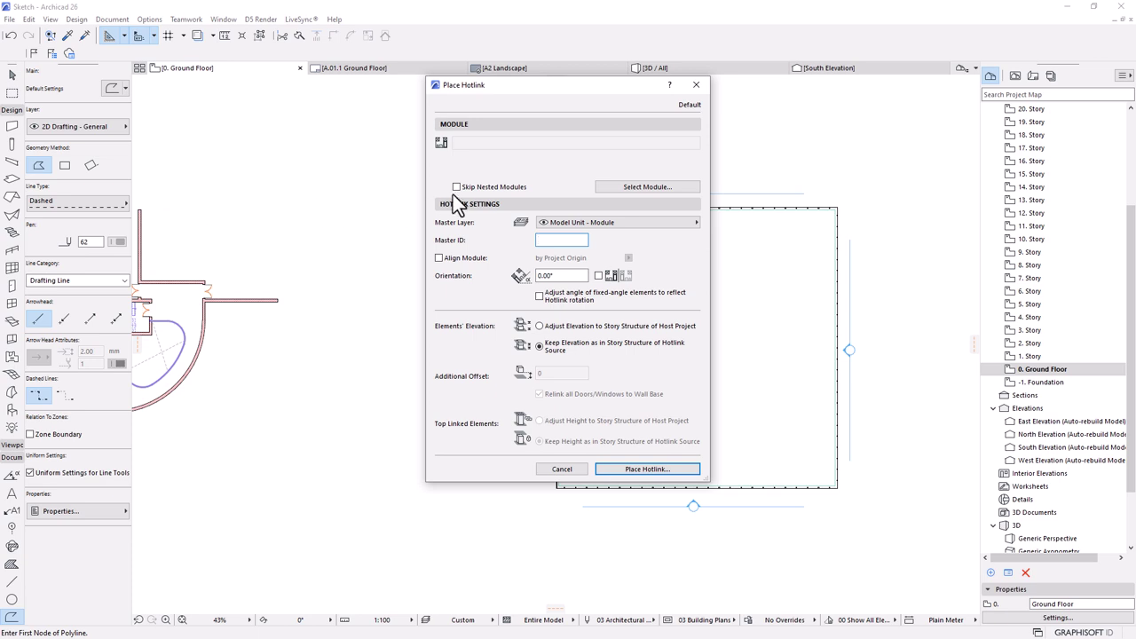
click(627, 190)
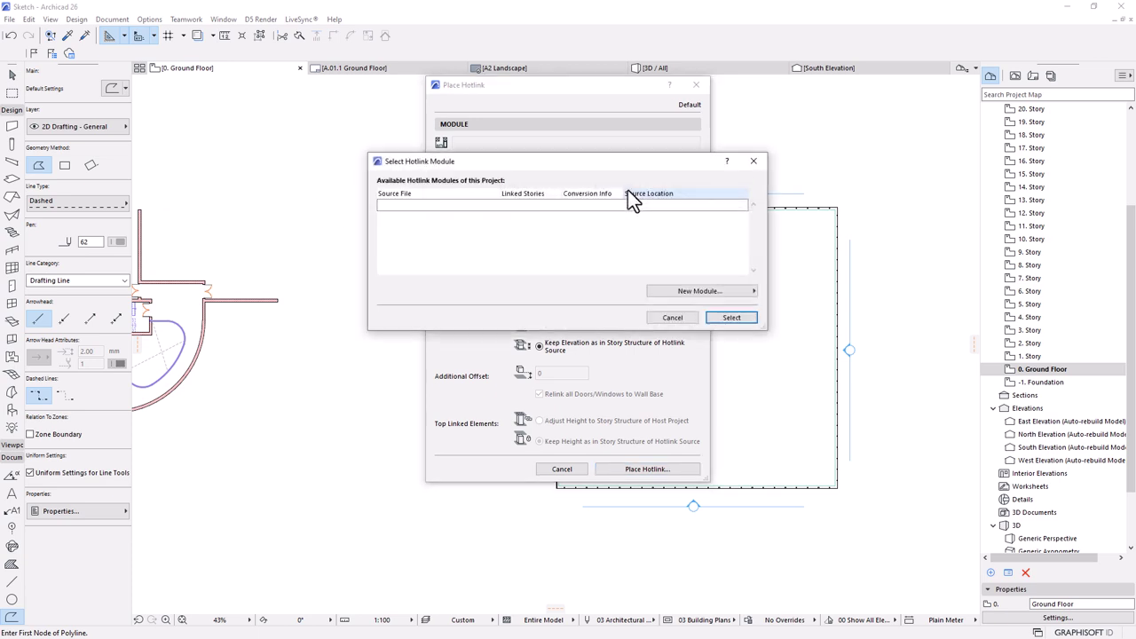
click(693, 288)
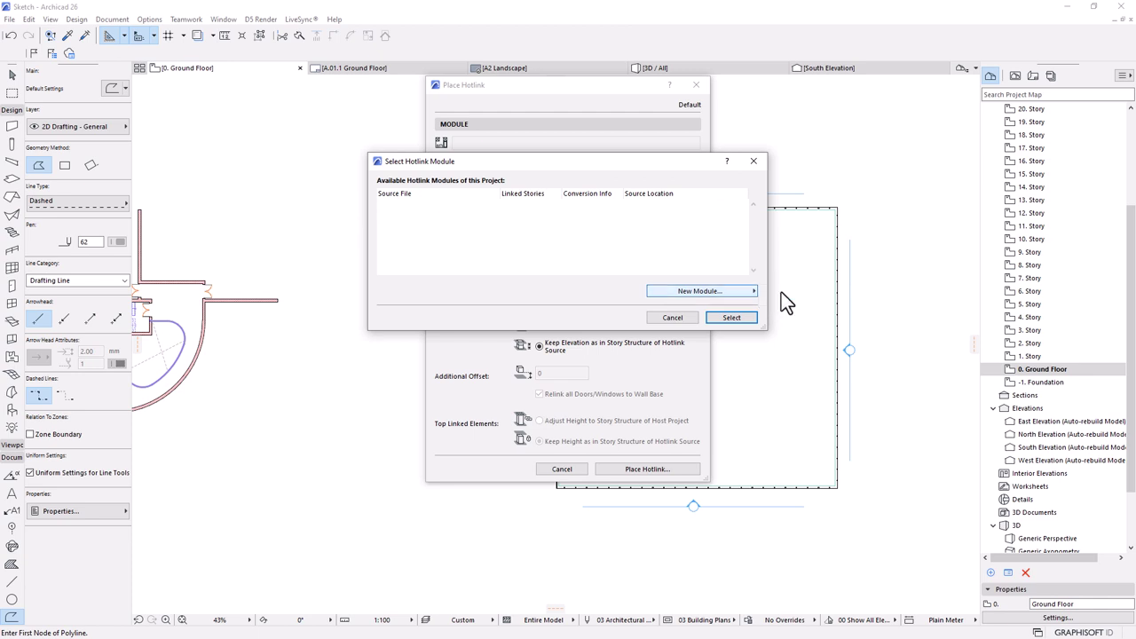
click(785, 290)
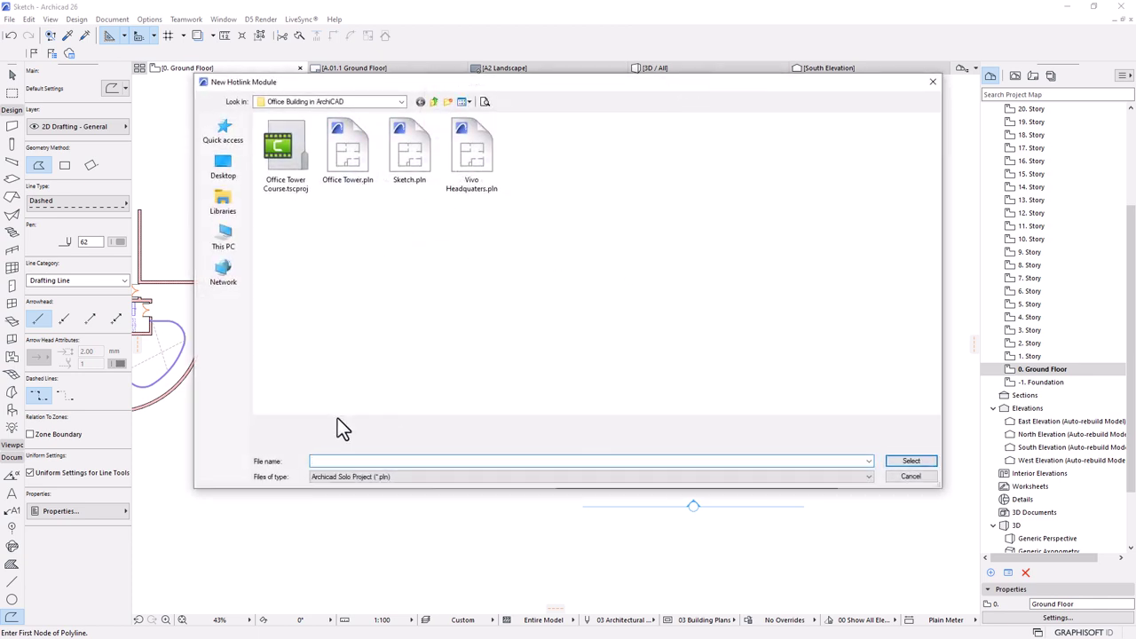
click(388, 480)
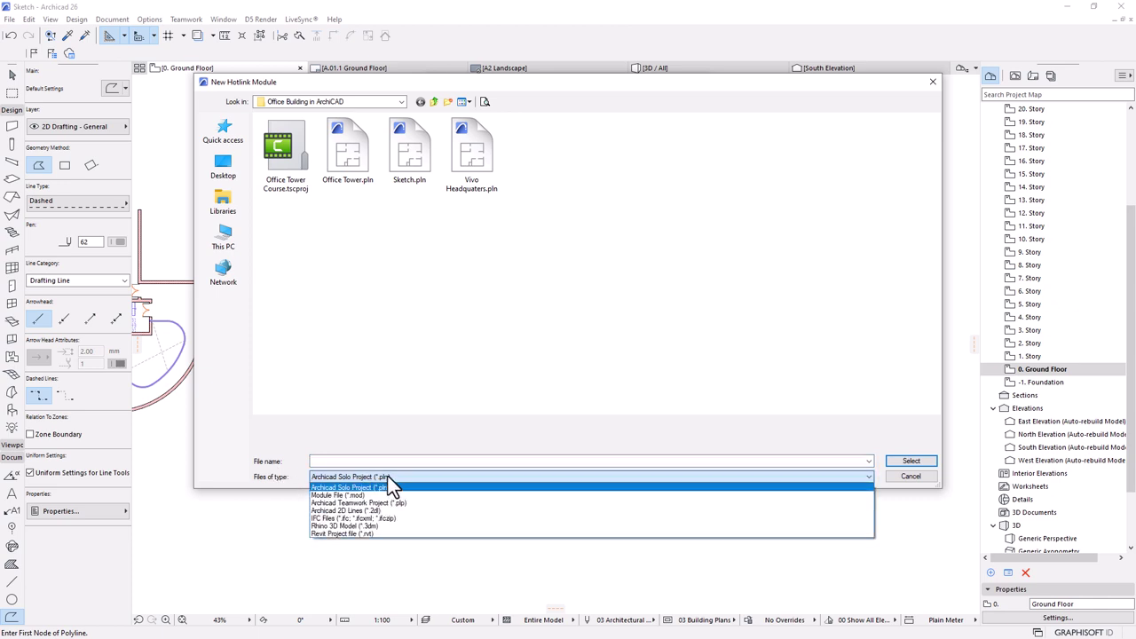
click(325, 496)
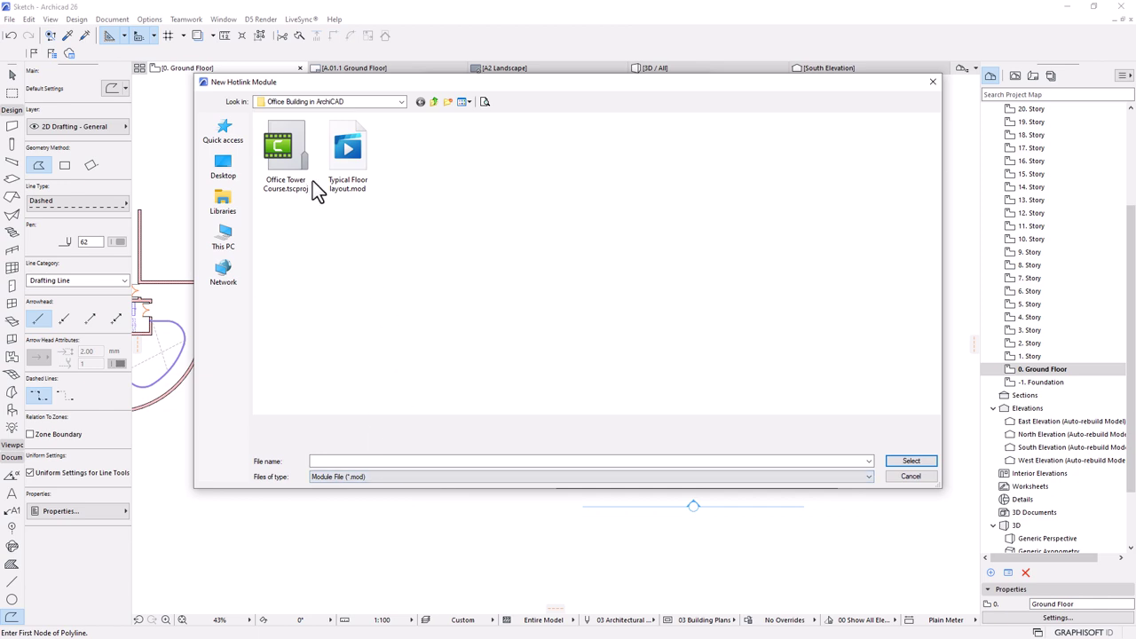
click(351, 158)
click(910, 460)
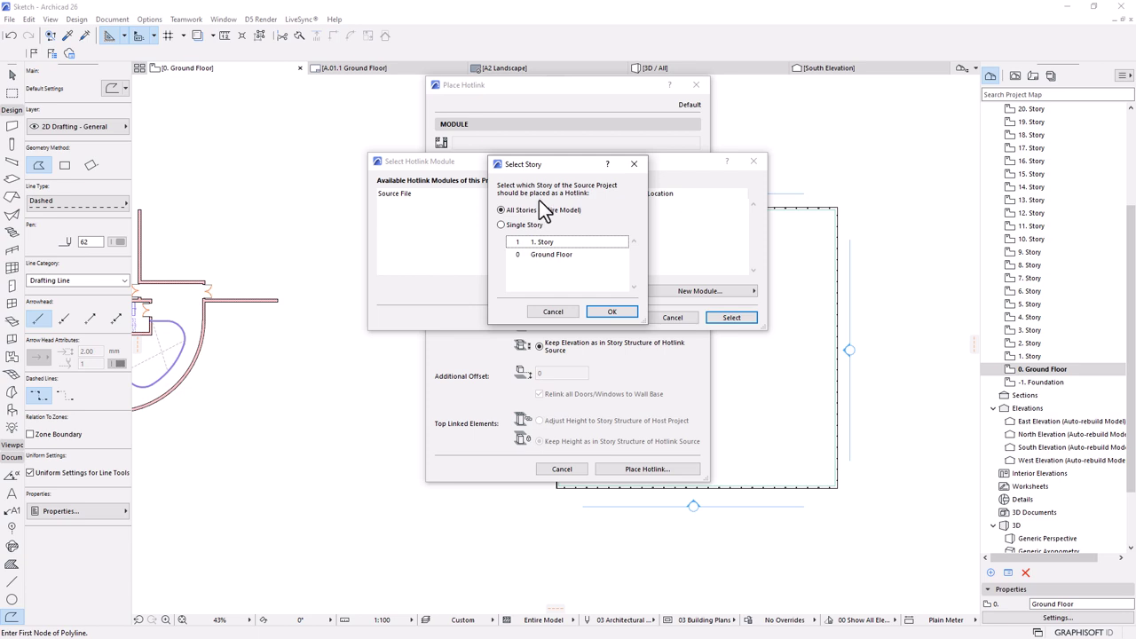
- Include all stories of the source model and select Typical Floor layout.mod as the hotlink's module
click(557, 256)
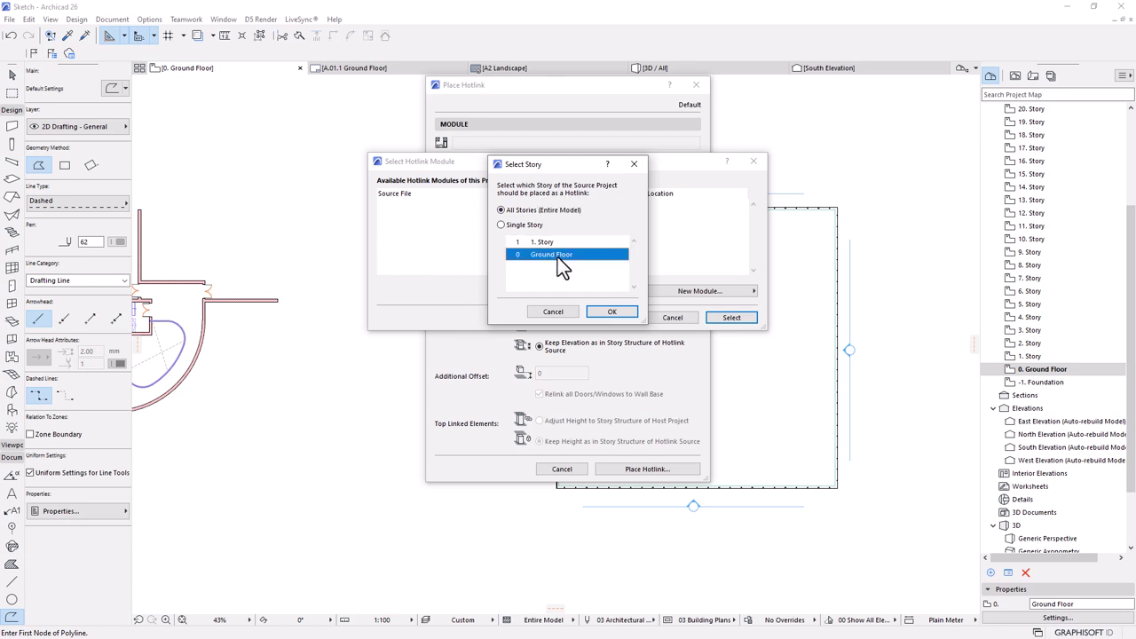
click(502, 210)
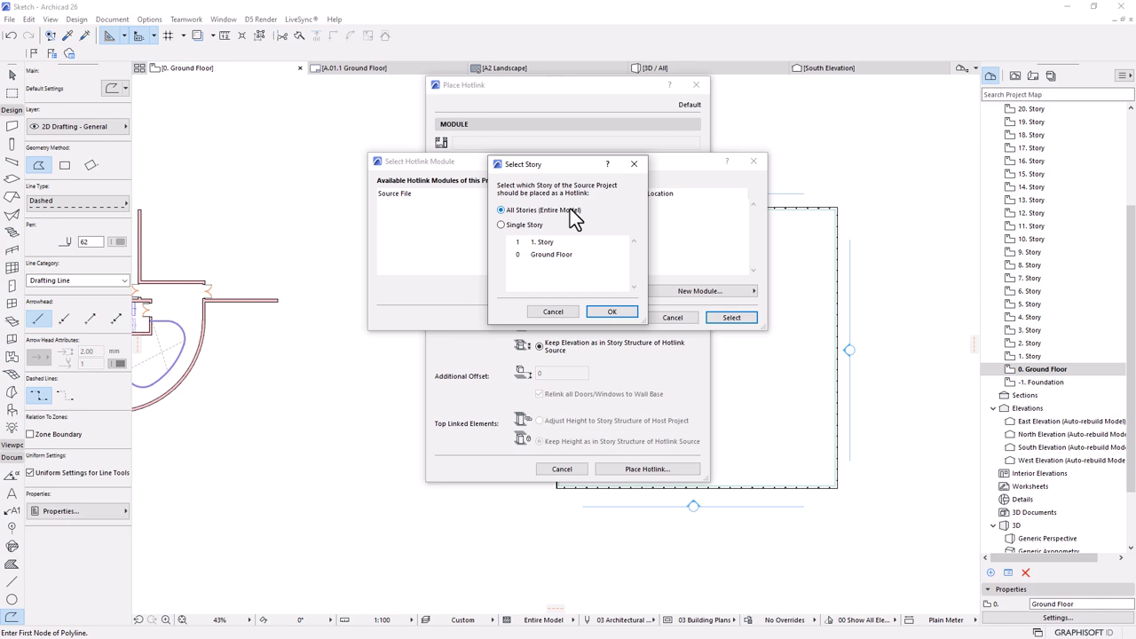
click(604, 312)
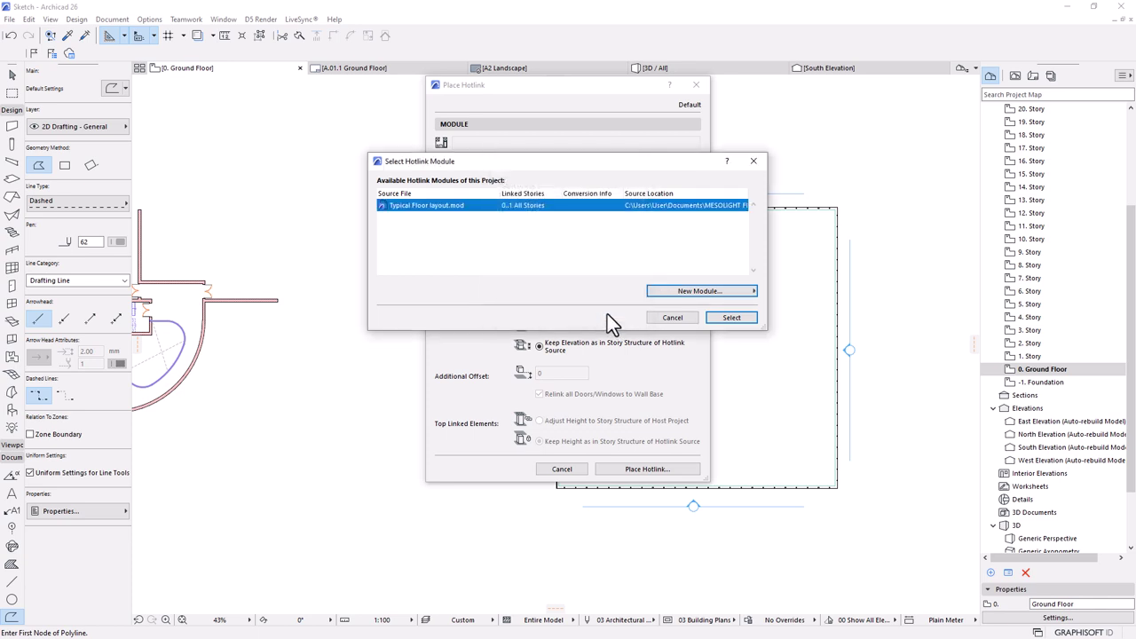
click(737, 317)
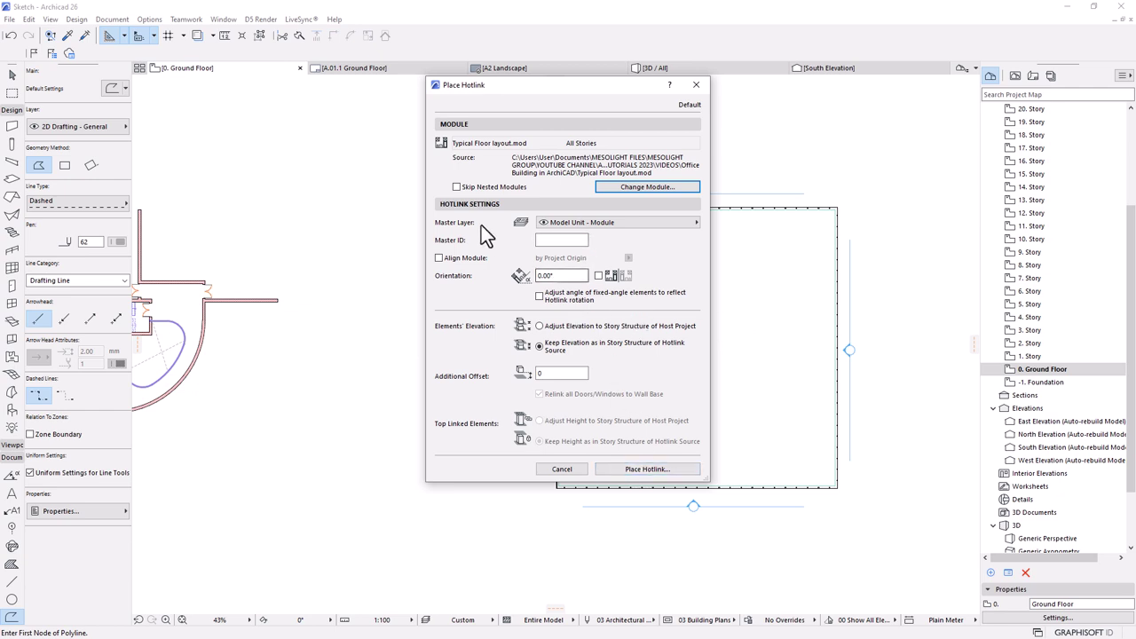
- Place the hotlink on the Model Unit - Module layer, matching its 0. Ground Floor to the current story
click(652, 221)
click(580, 216)
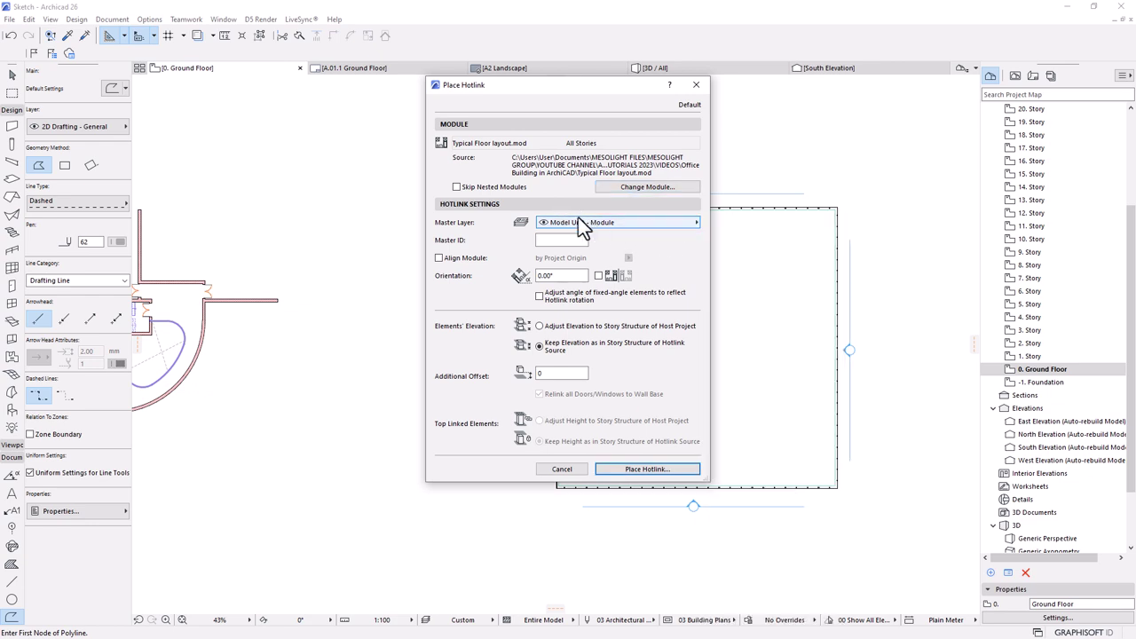
click(618, 471)
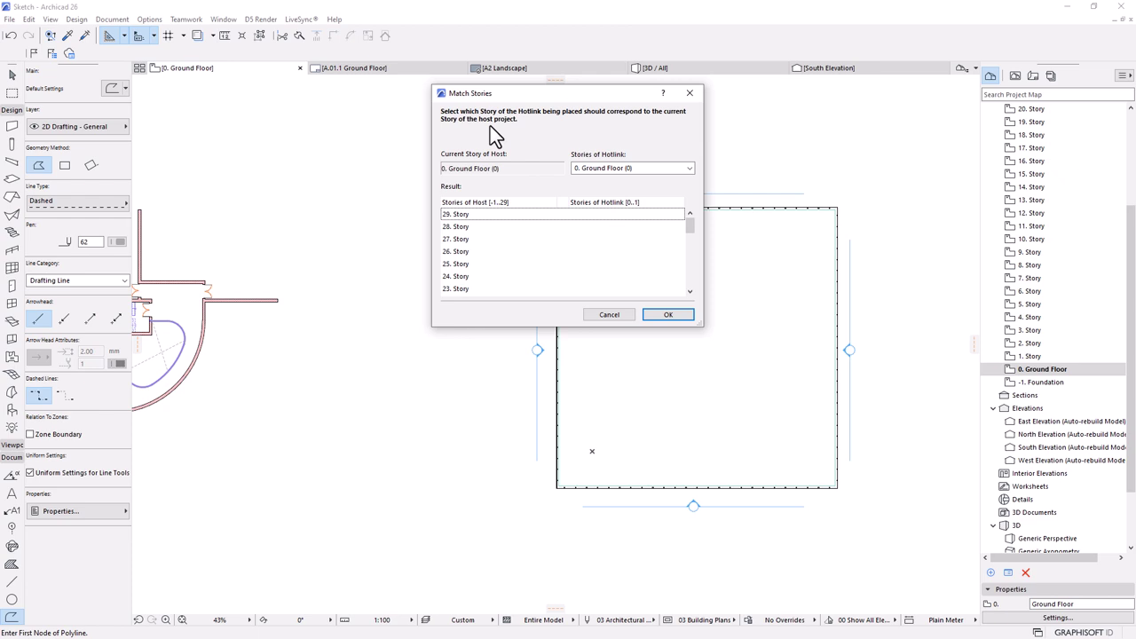
click(636, 168)
click(559, 156)
scroll(516, 260, down, 8)
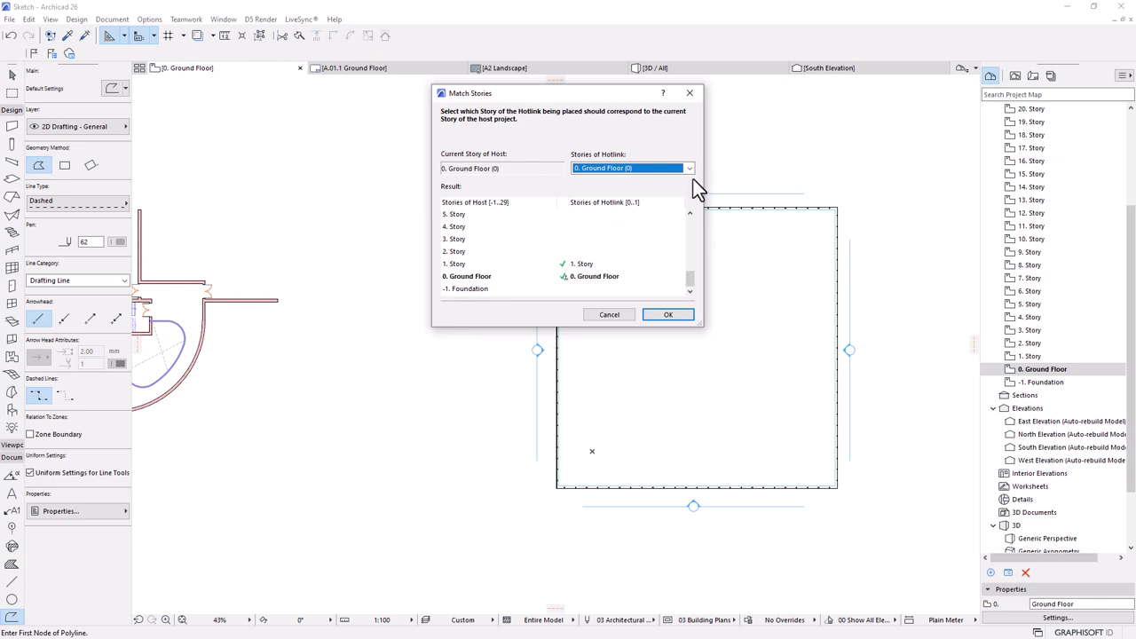
click(667, 314)
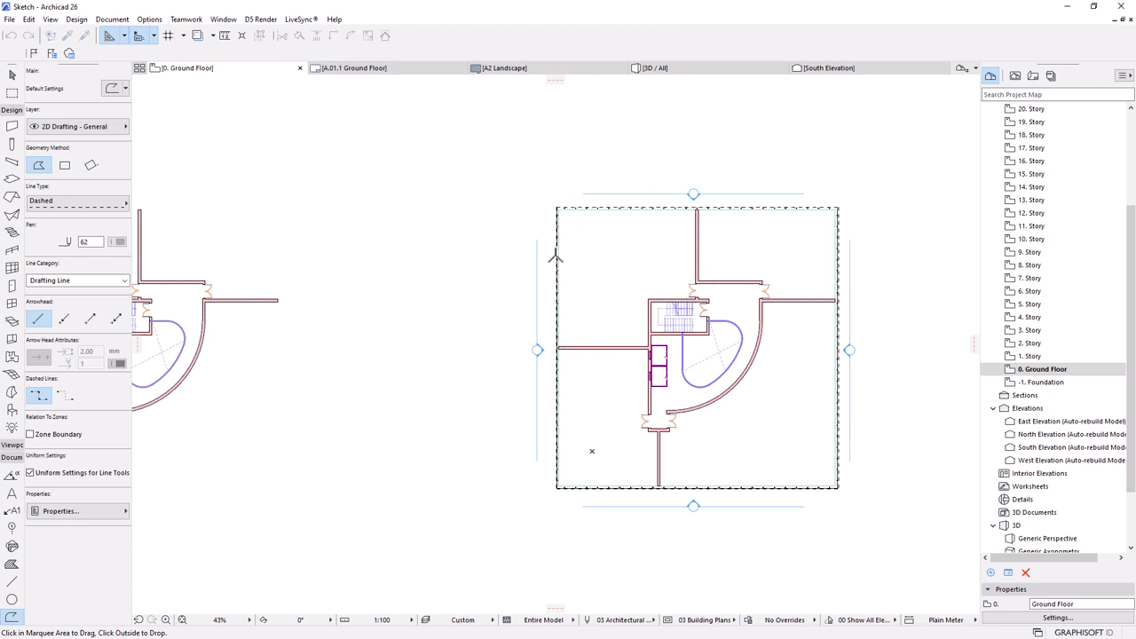
click(454, 294)
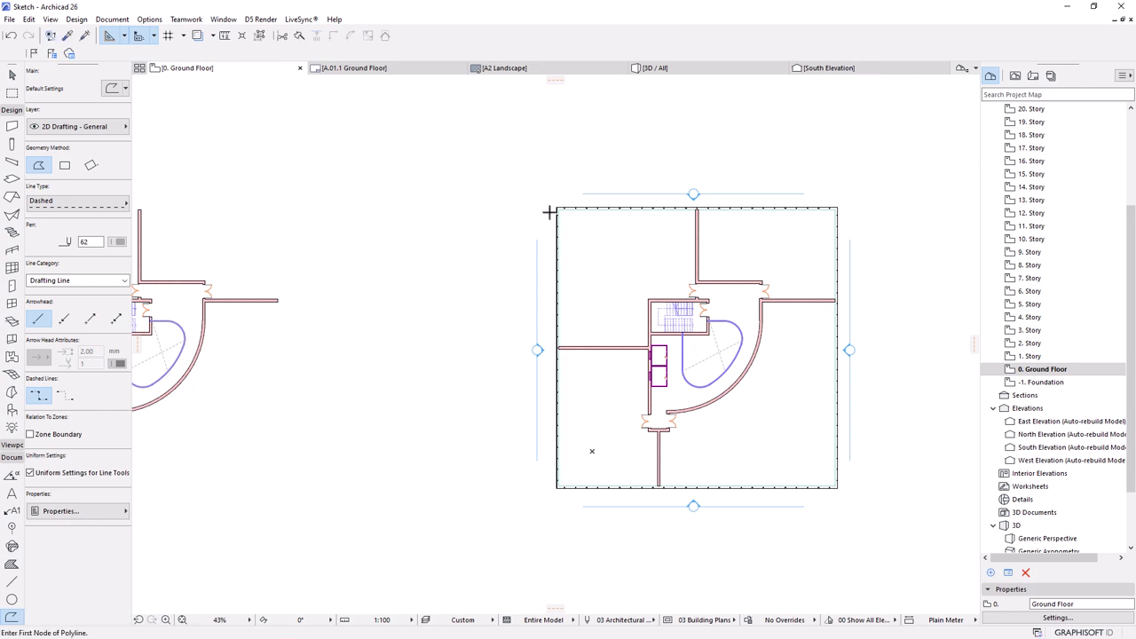
- Inspect the placed floor module between the tower's lowest slabs in the 3D view, and return to the 0. Ground Floor plan
click(661, 70)
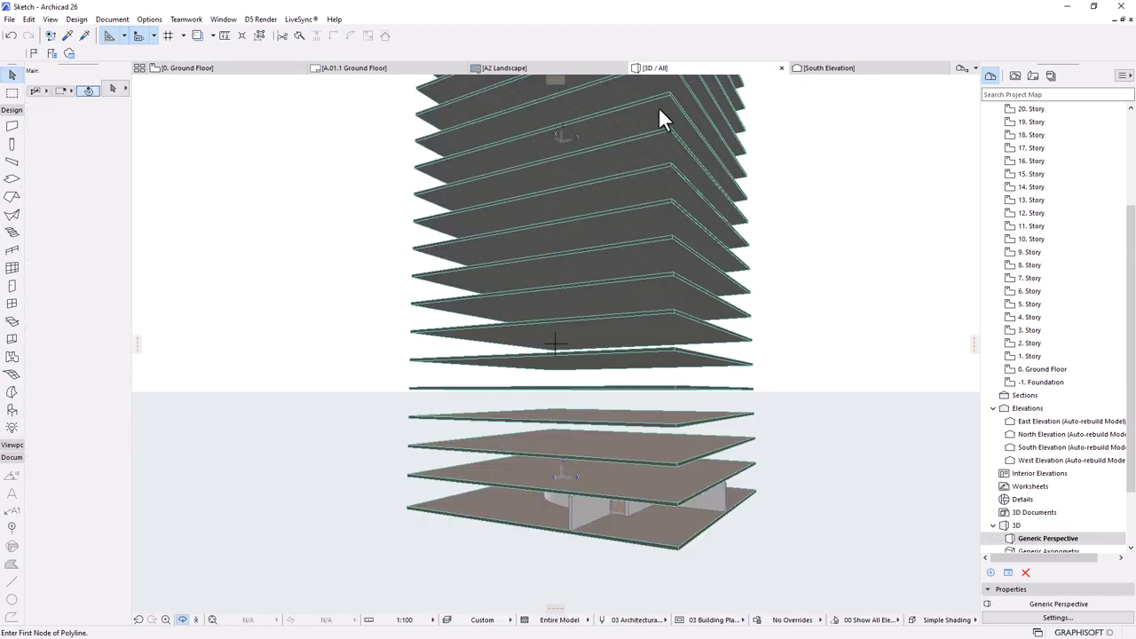
key(ctrl+v)
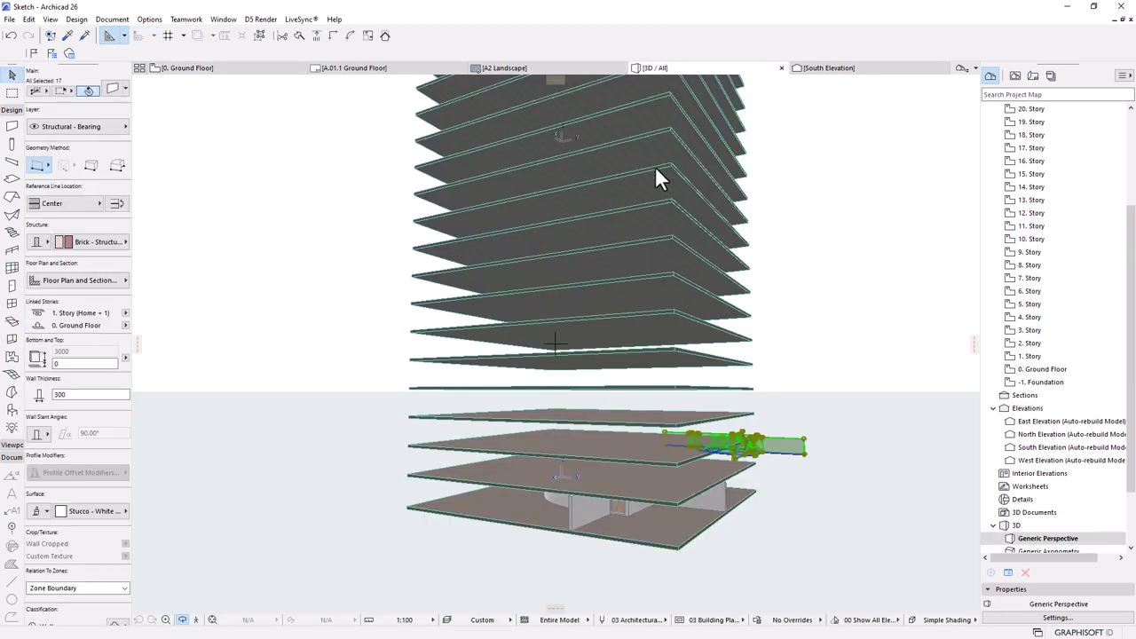
shift+middle_drag(657, 178, 670, 267)
scroll(550, 510, up, 6)
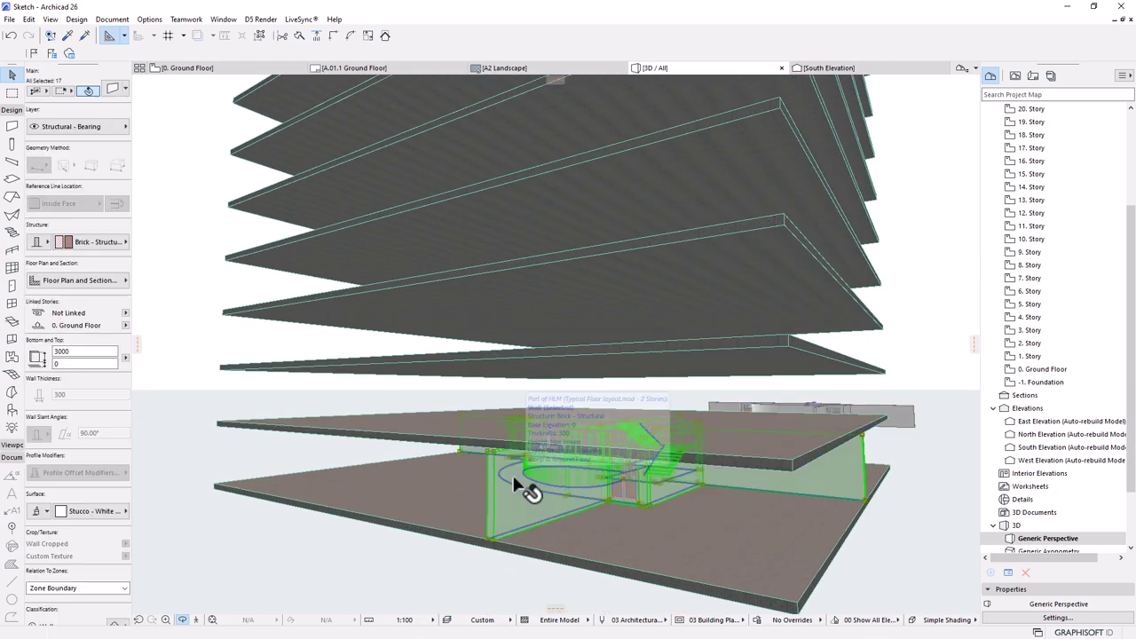
scroll(483, 550, up, 6)
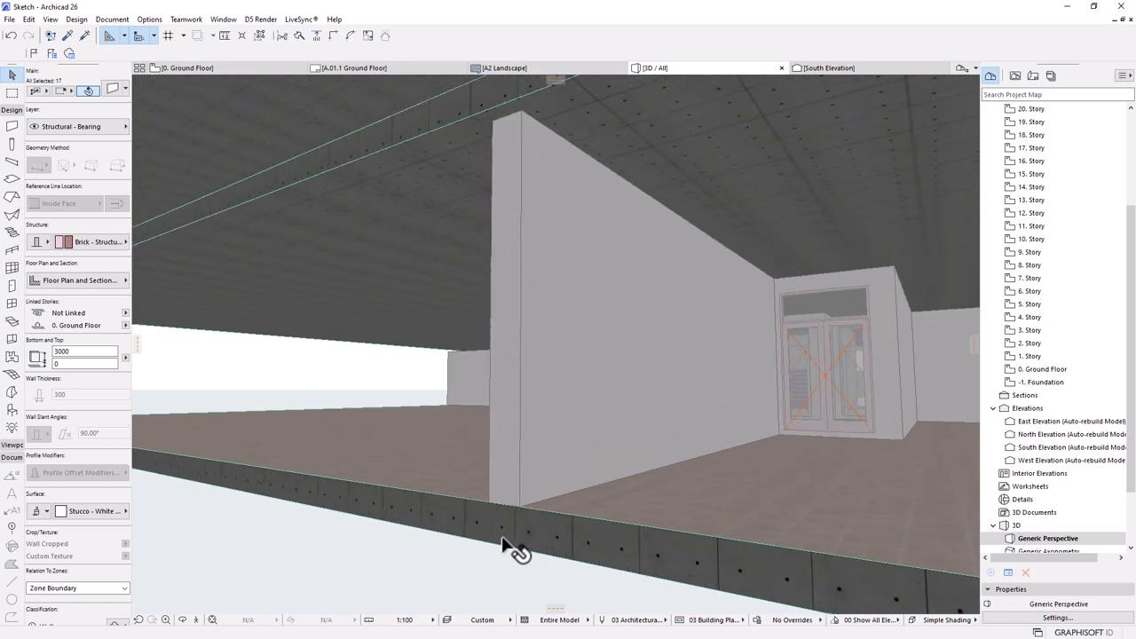
shift+middle_drag(483, 557, 289, 169)
click(209, 68)
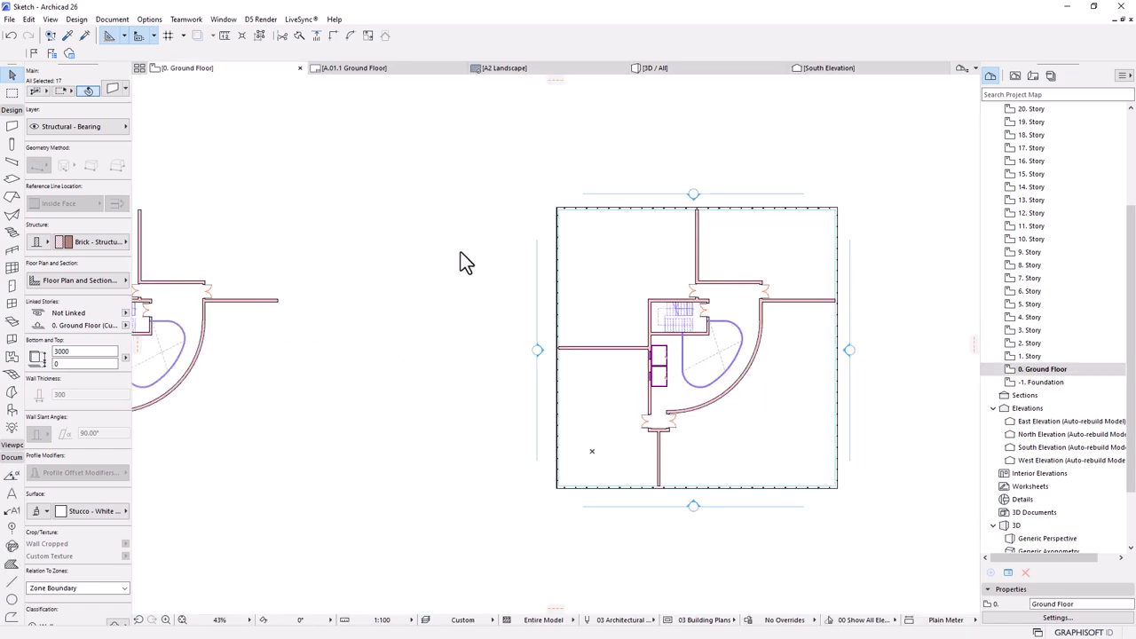
scroll(786, 329, up, 2)
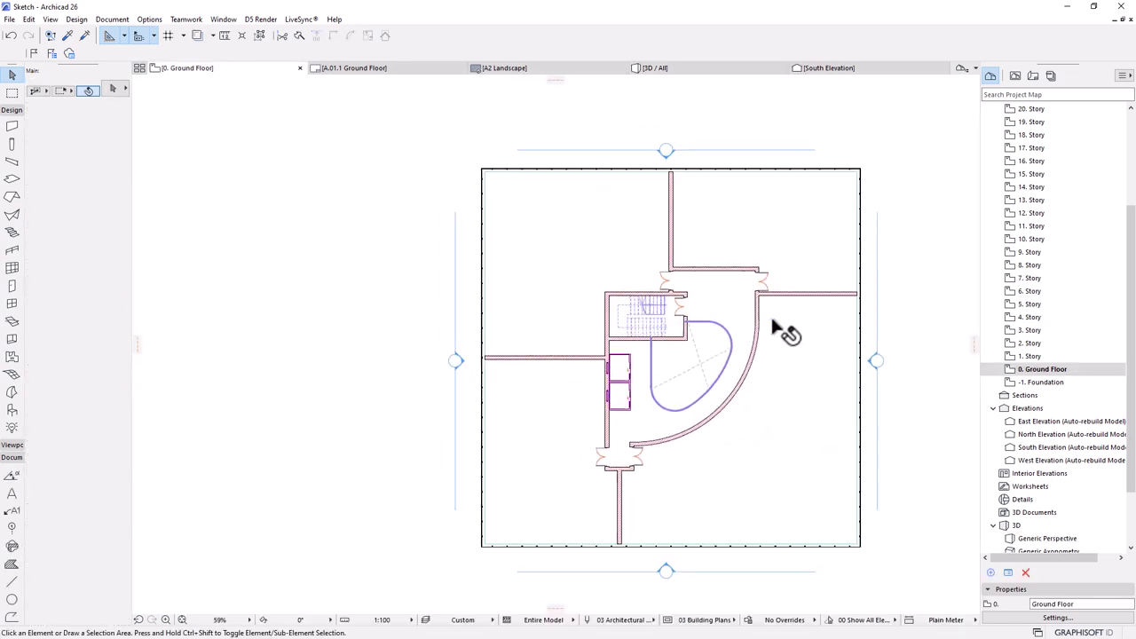
- Delete the placed floor module from the 0. Ground Floor plan, leaving the slab in place
click(13, 19)
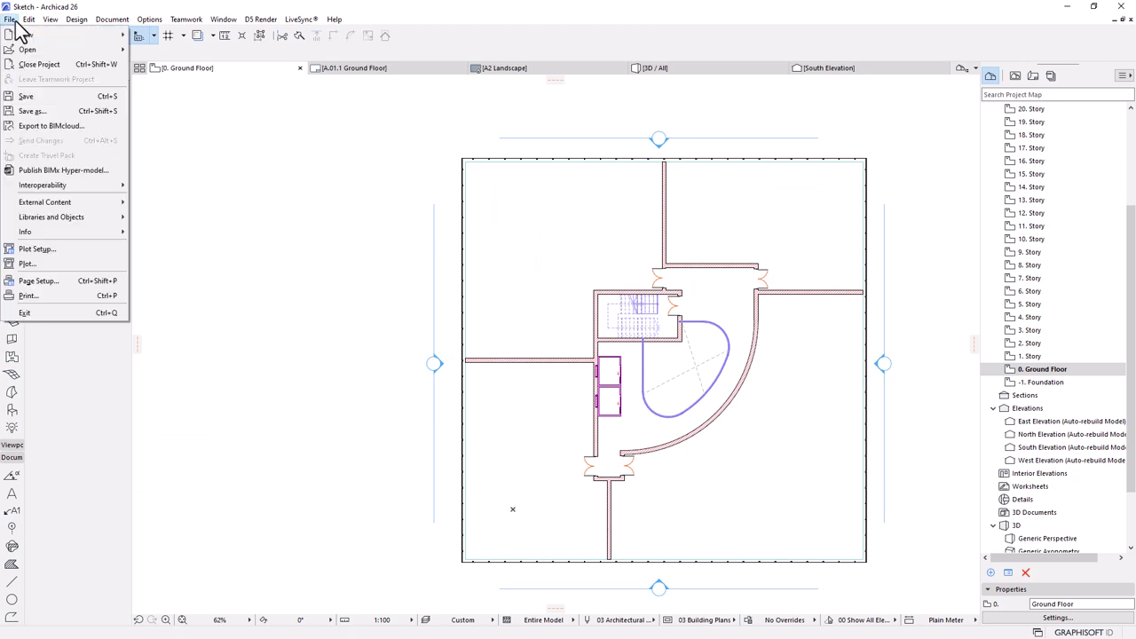
click(652, 346)
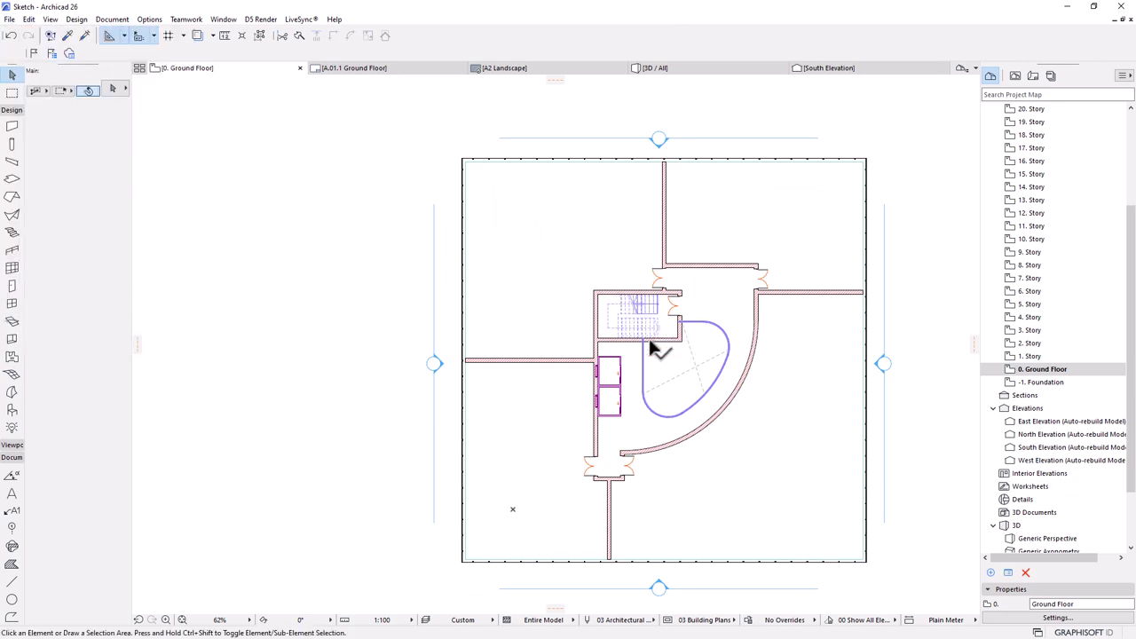
key(ctrl+a)
key(Delete)
- Start placing a hotlink again, with Typical Floor layout.mod as its module on the Model Unit - Module layer
click(9, 19)
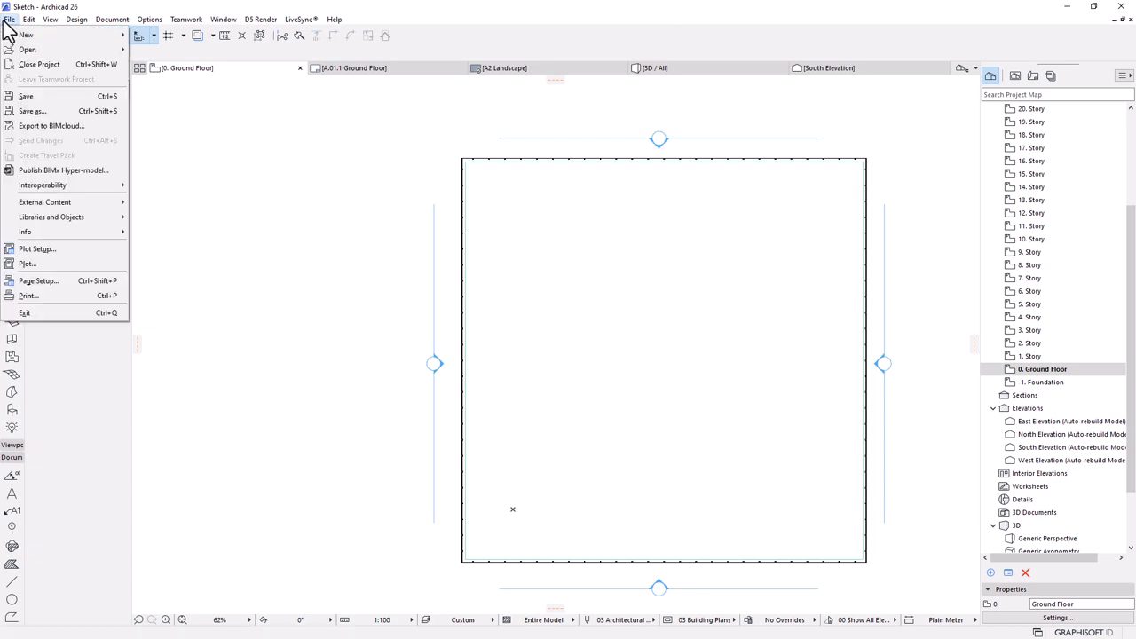
mouse_move(59, 204)
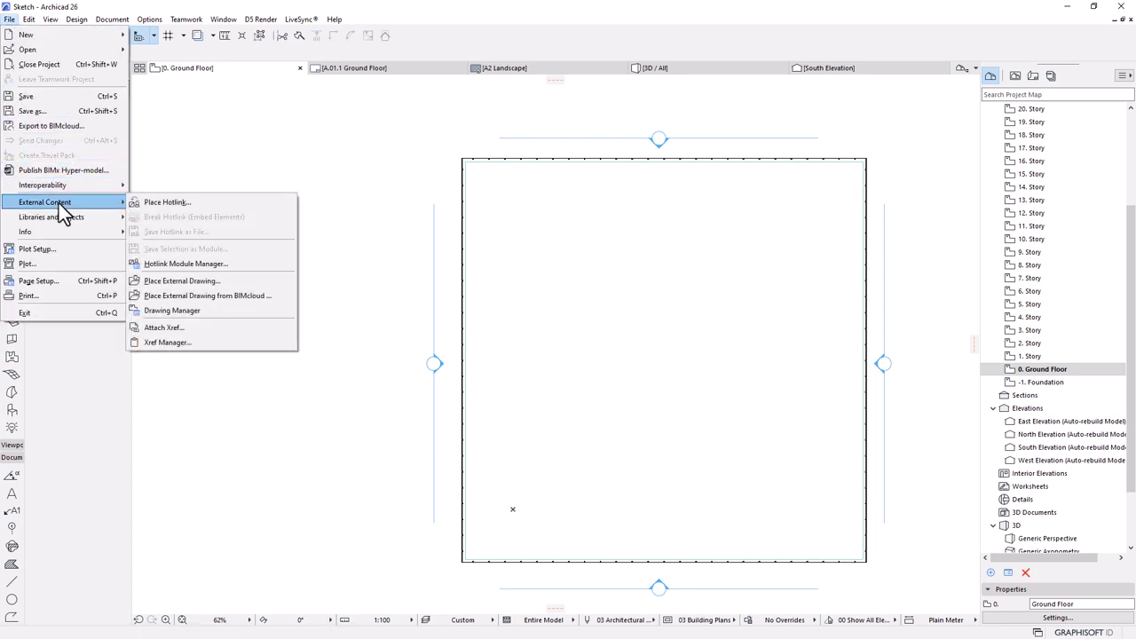
click(160, 202)
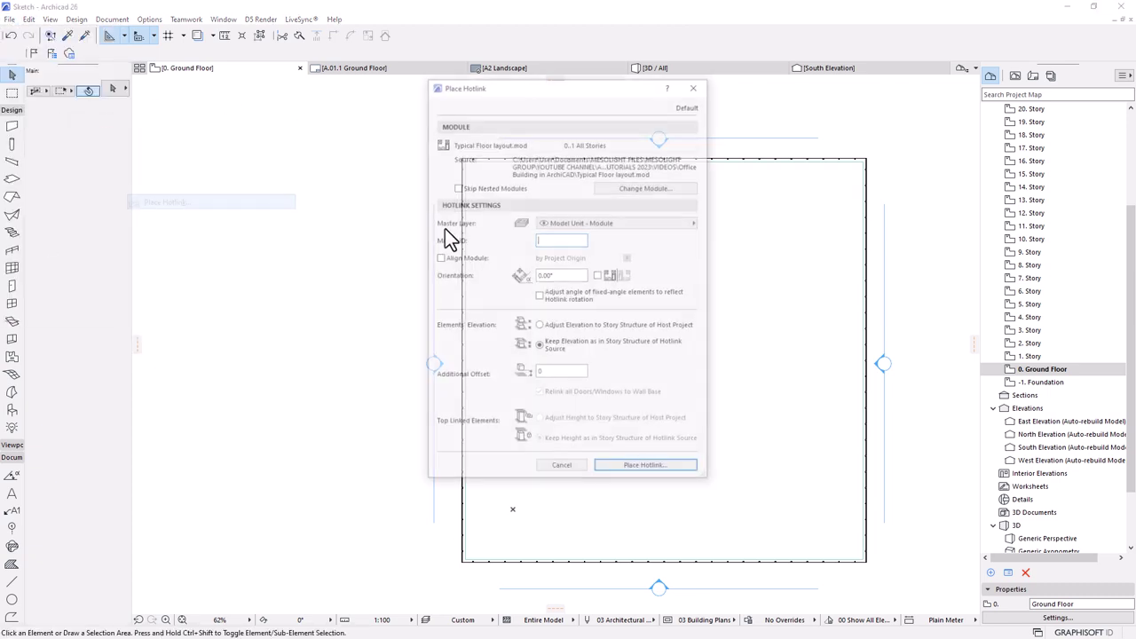
click(660, 186)
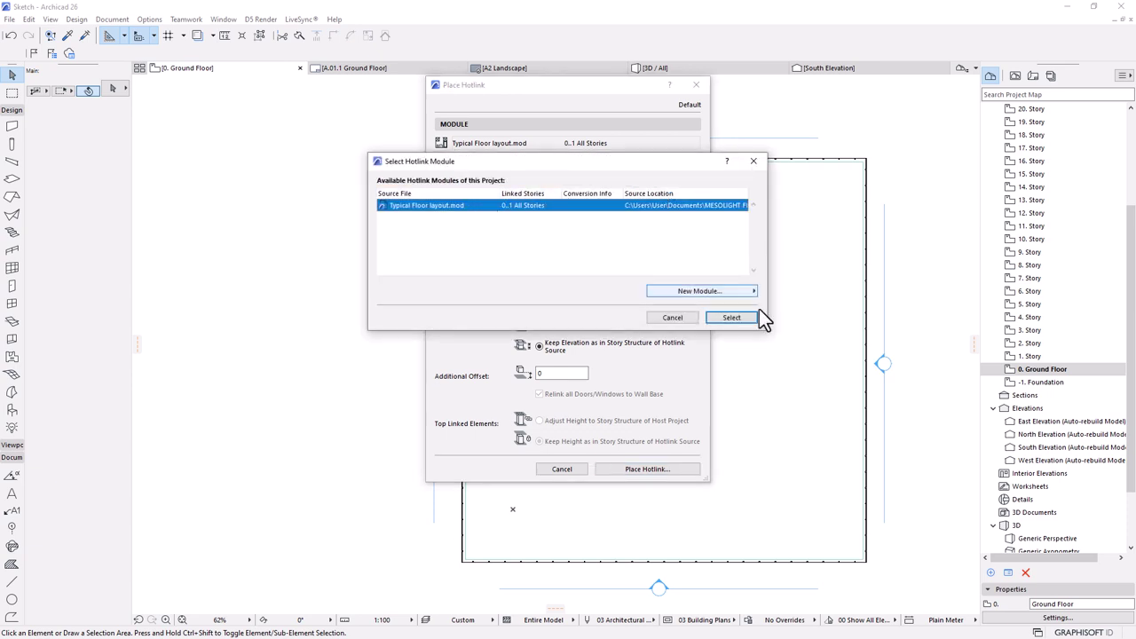
click(751, 322)
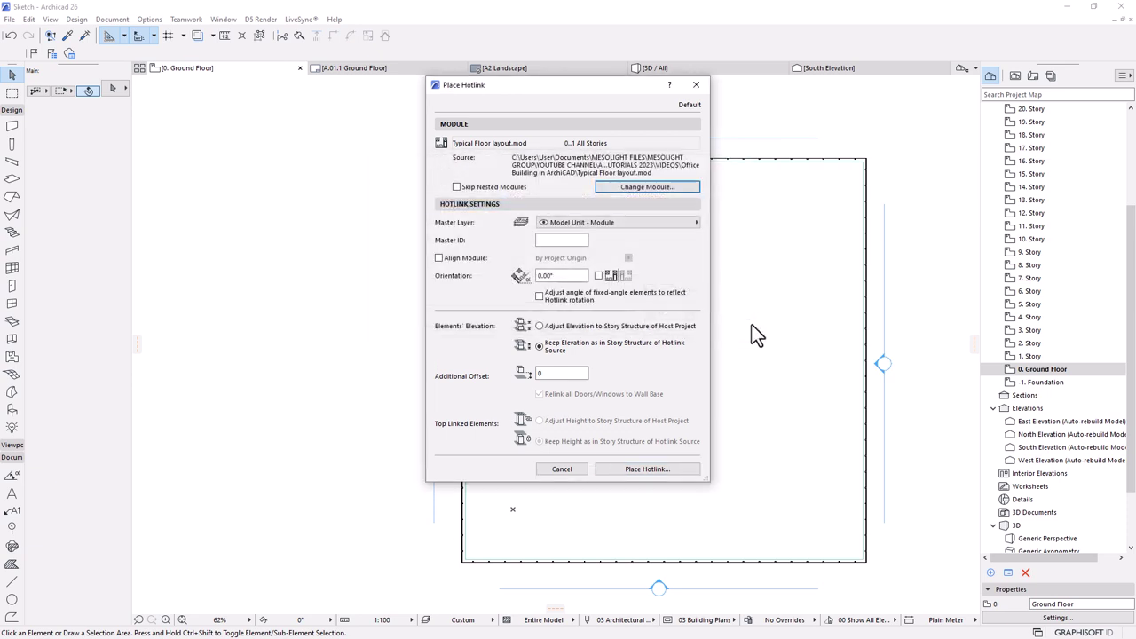
click(640, 470)
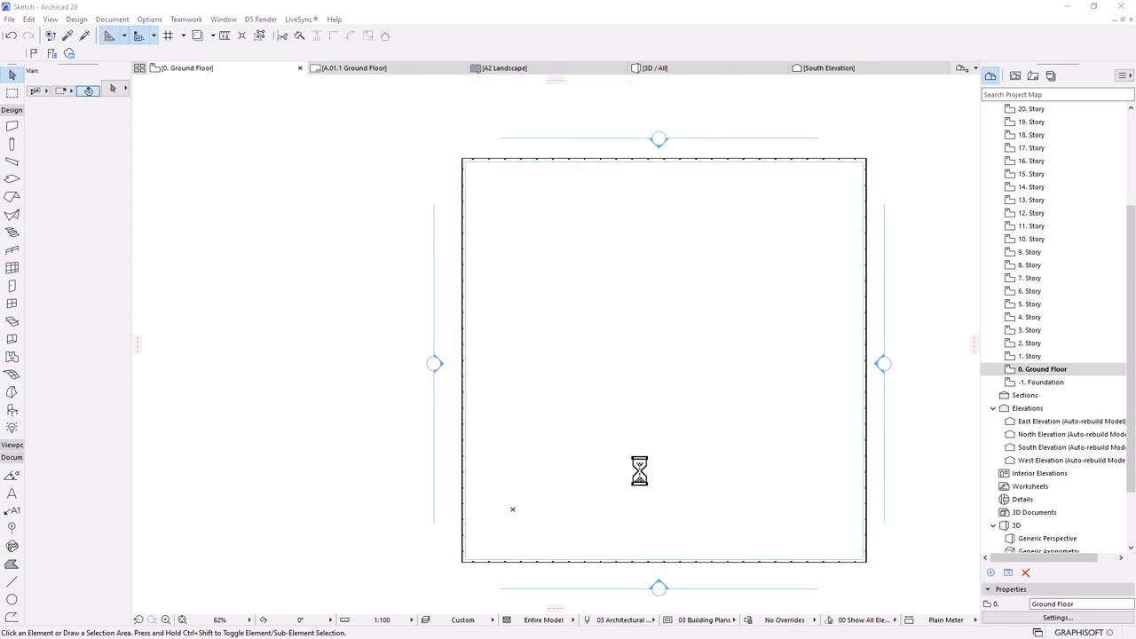
- Match the hotlink's 0. Ground Floor to the host's current ground floor story and place the module
scroll(557, 241, down, 8)
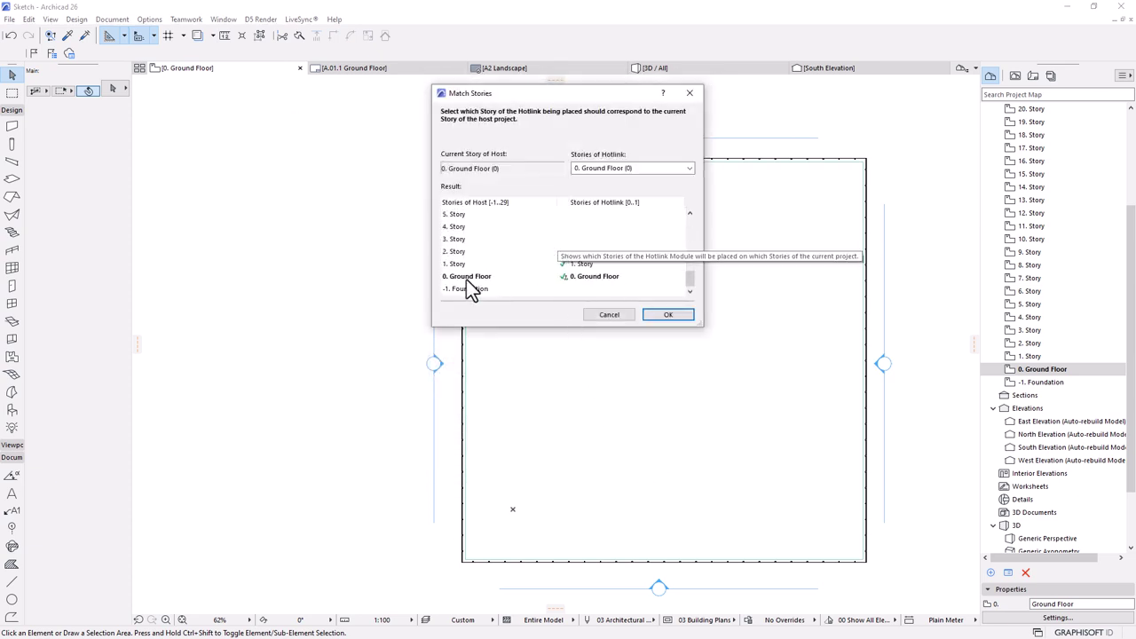
click(657, 172)
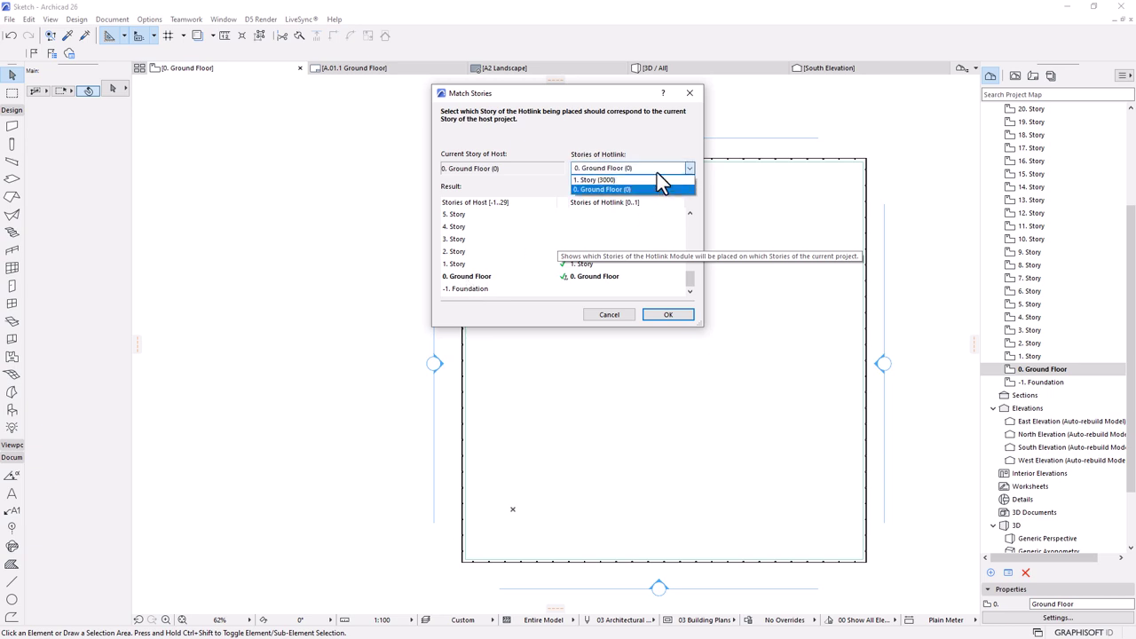
click(670, 122)
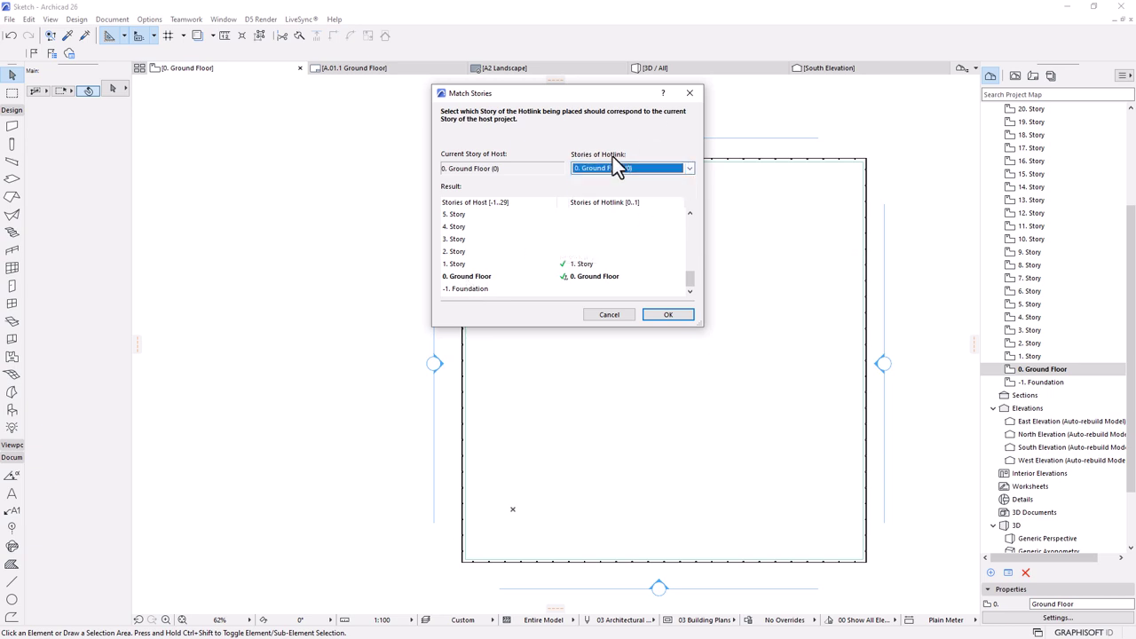
click(461, 267)
click(460, 277)
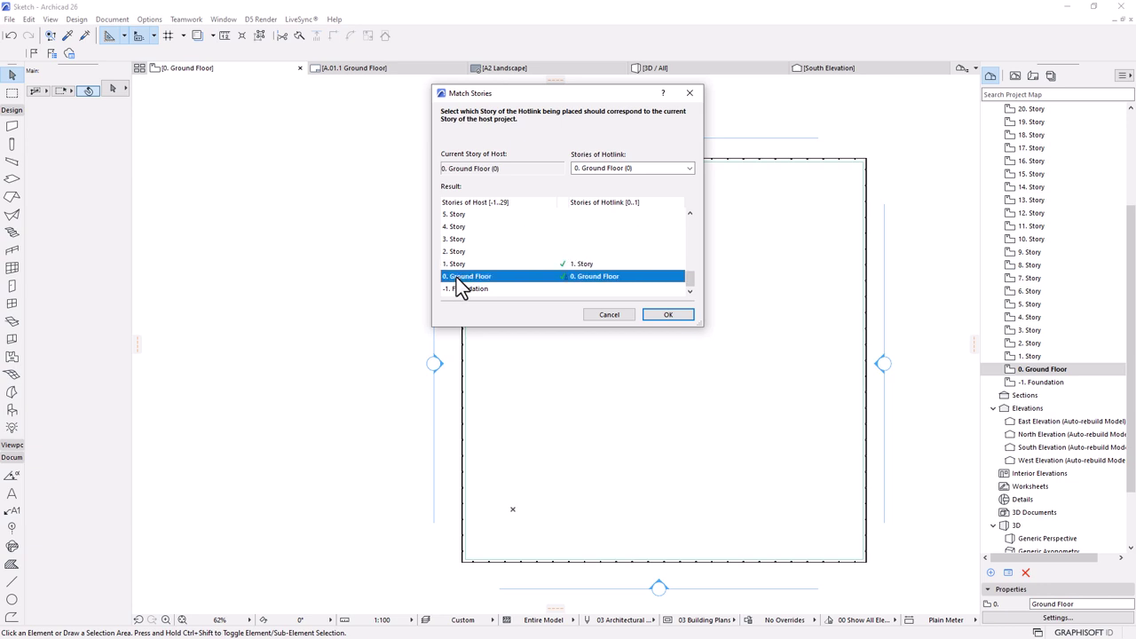
drag(691, 277, 694, 204)
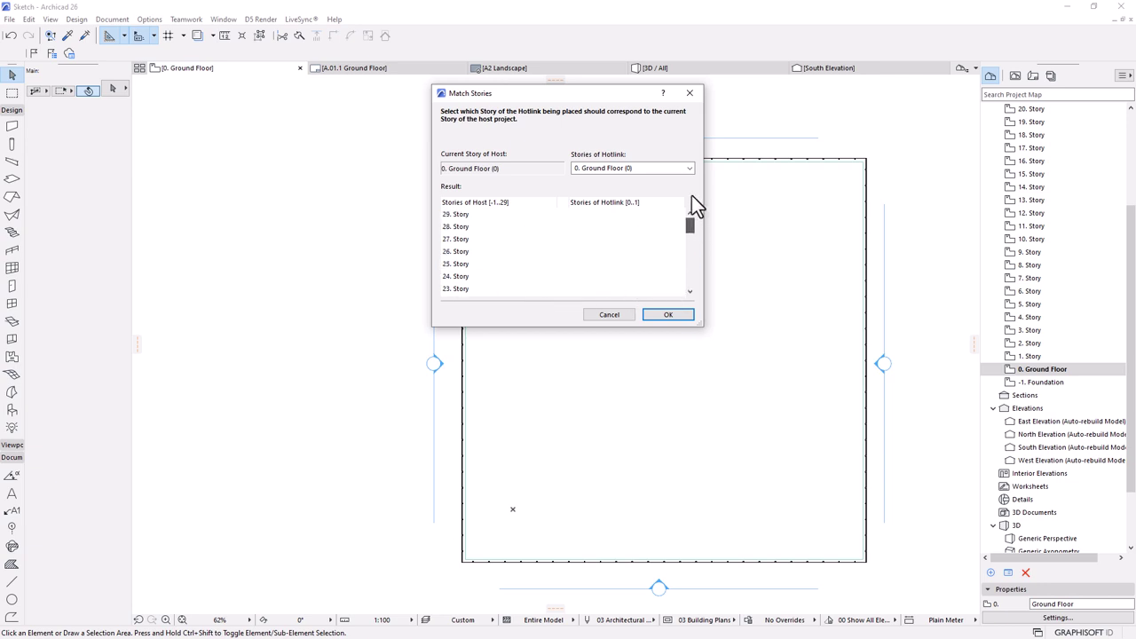
click(465, 214)
scroll(477, 273, down, 8)
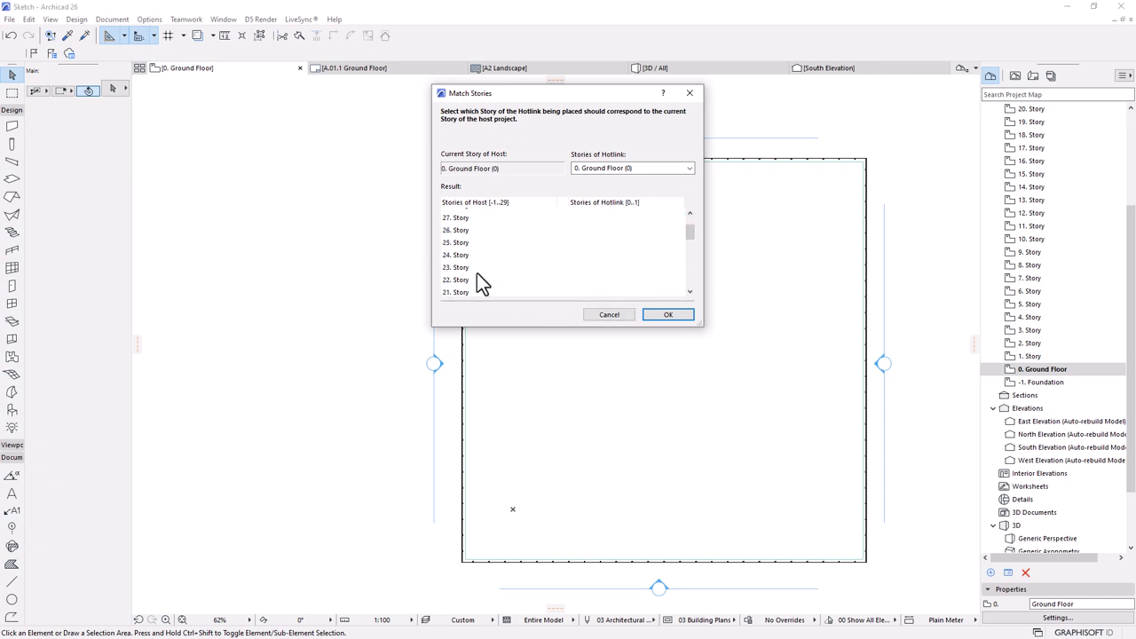
click(458, 277)
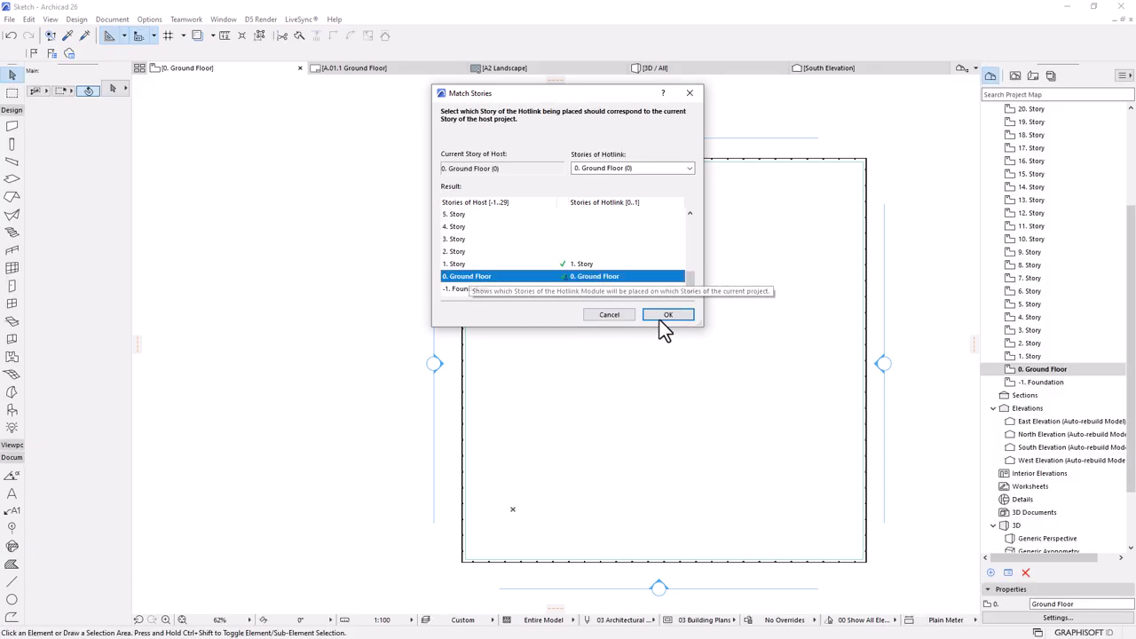
click(666, 316)
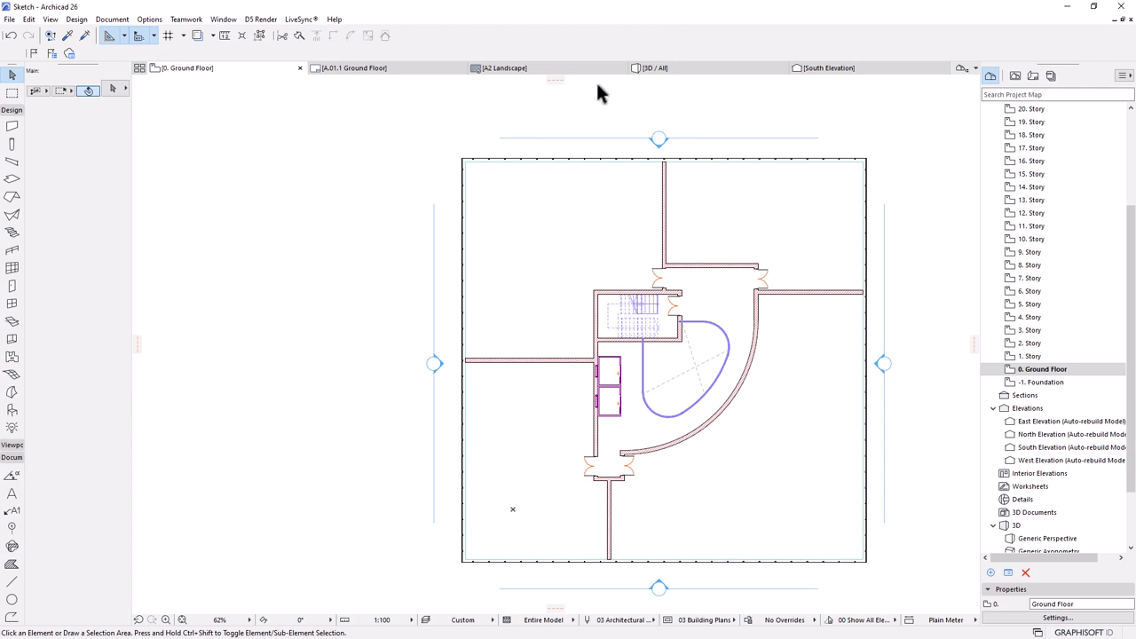
- Examine in the 3D view how the placed floor module sits between the tower's two lowest slabs
click(685, 68)
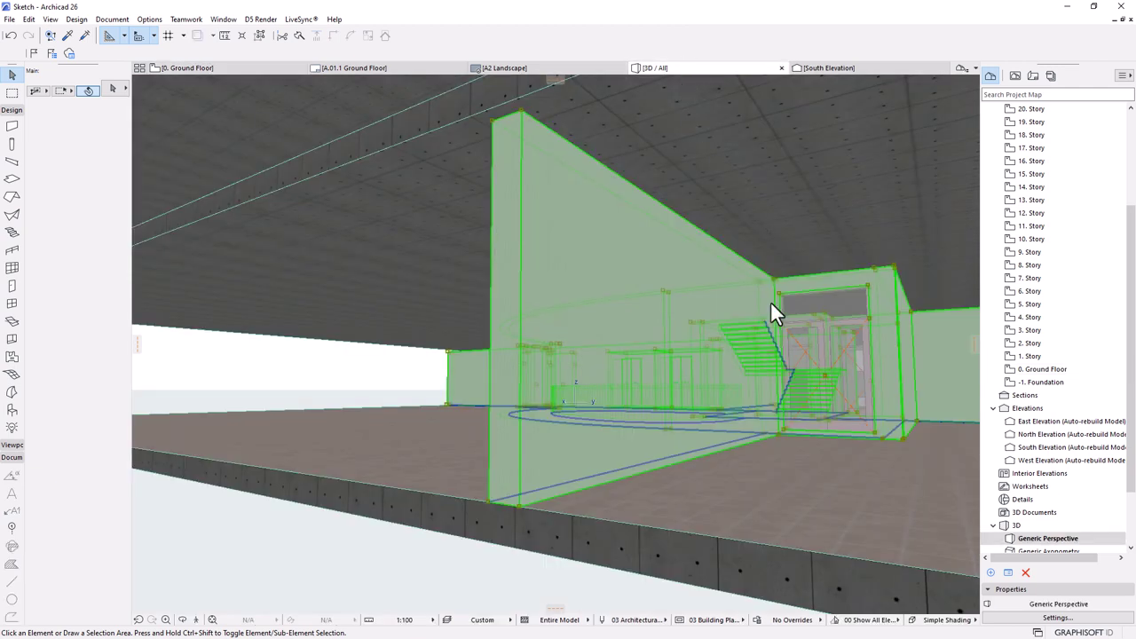
key(Escape)
scroll(682, 370, down, 5)
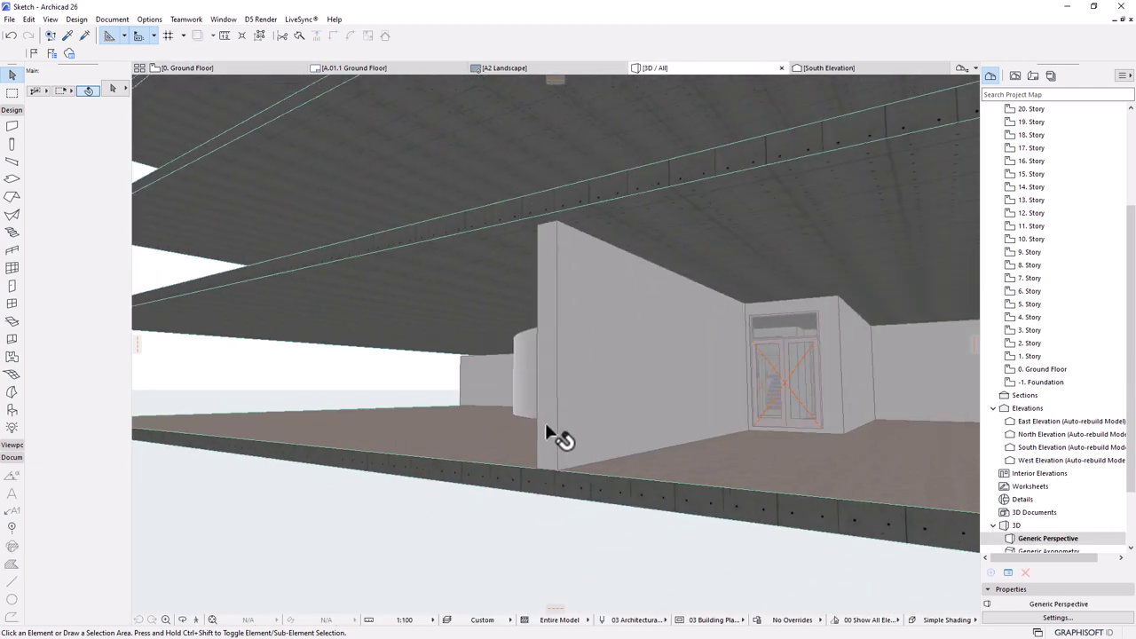
click(493, 467)
scroll(499, 479, down, 5)
shift+middle_drag(506, 477, 567, 509)
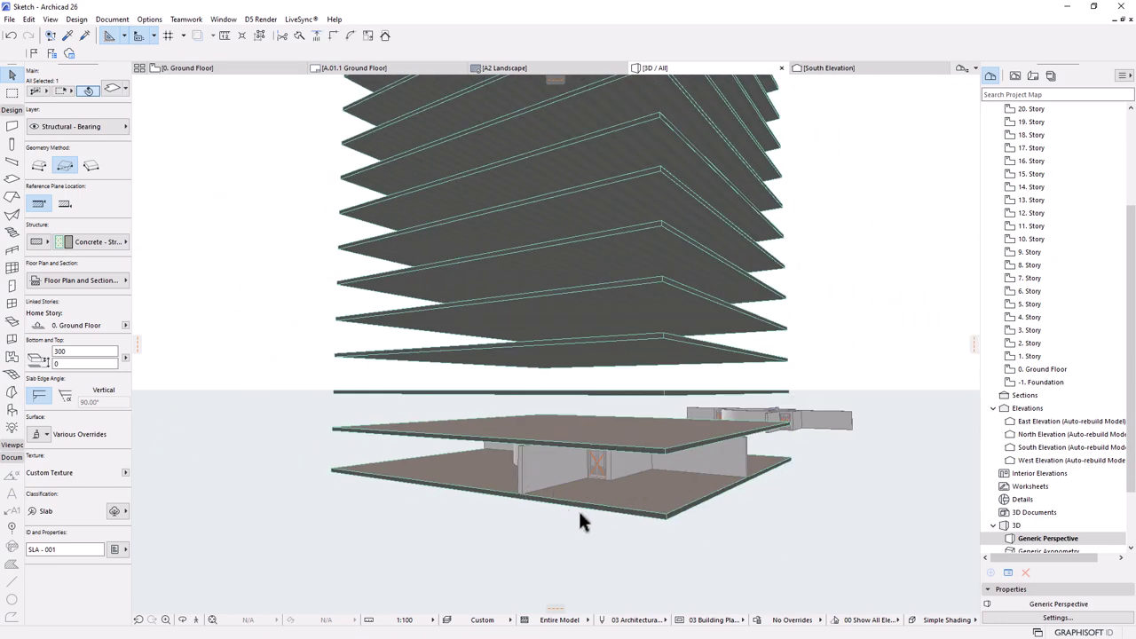
scroll(567, 510, up, 6)
key(Escape)
- Multiply the placed floor module up the tower with Elevate, distributing 27 copies over an elevation of 84000 from its wall's base corner
click(454, 379)
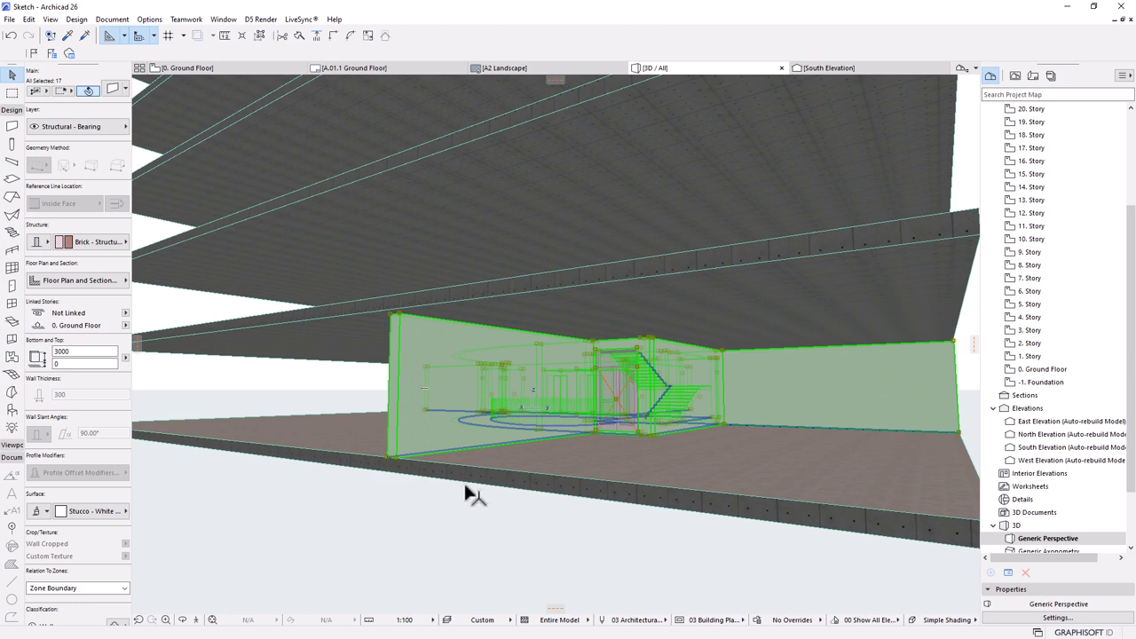
scroll(553, 467, down, 5)
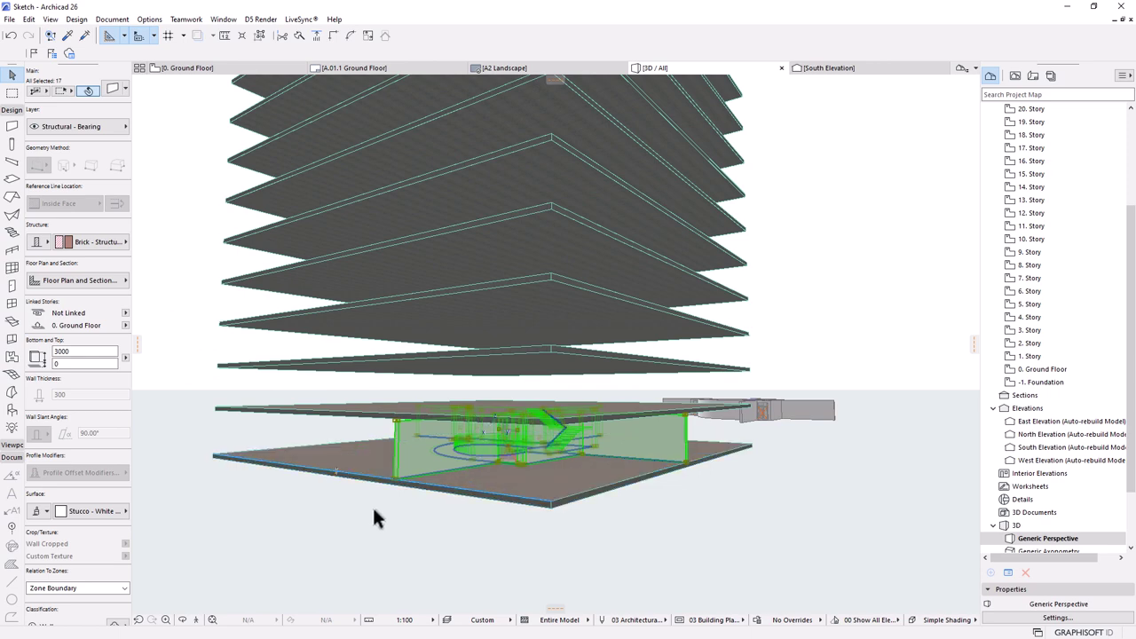
scroll(373, 506, up, 5)
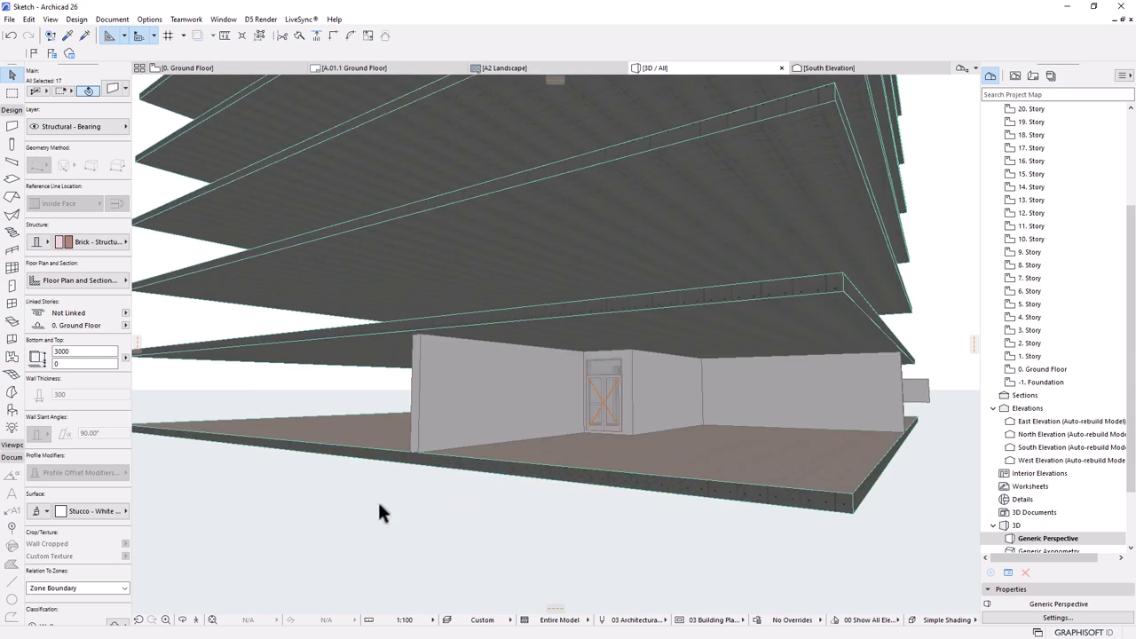
click(420, 455)
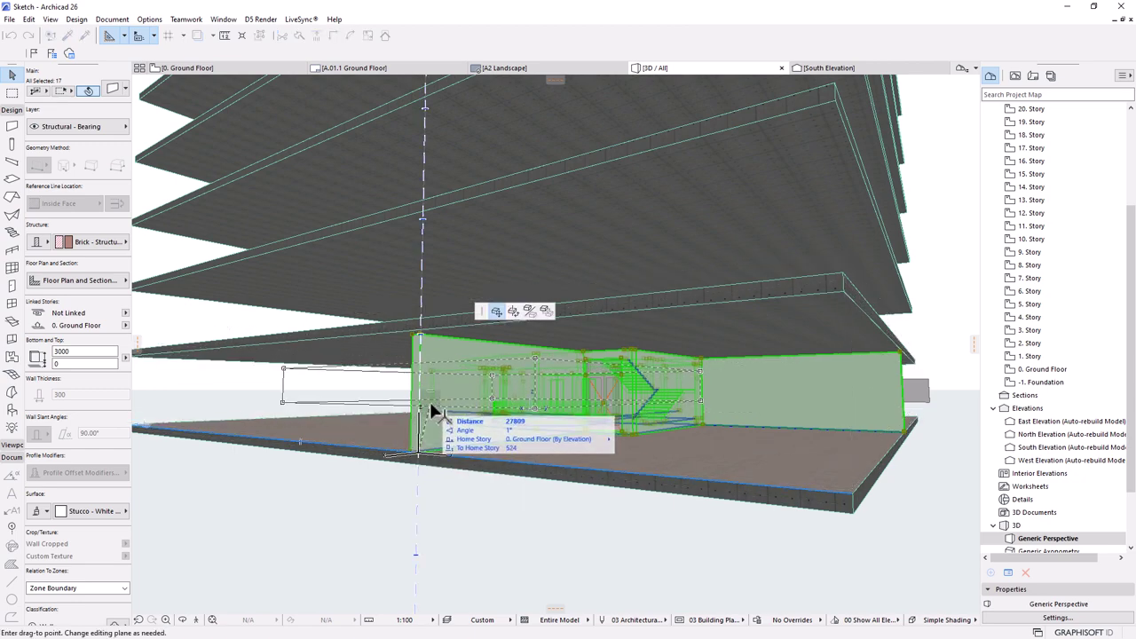
click(543, 317)
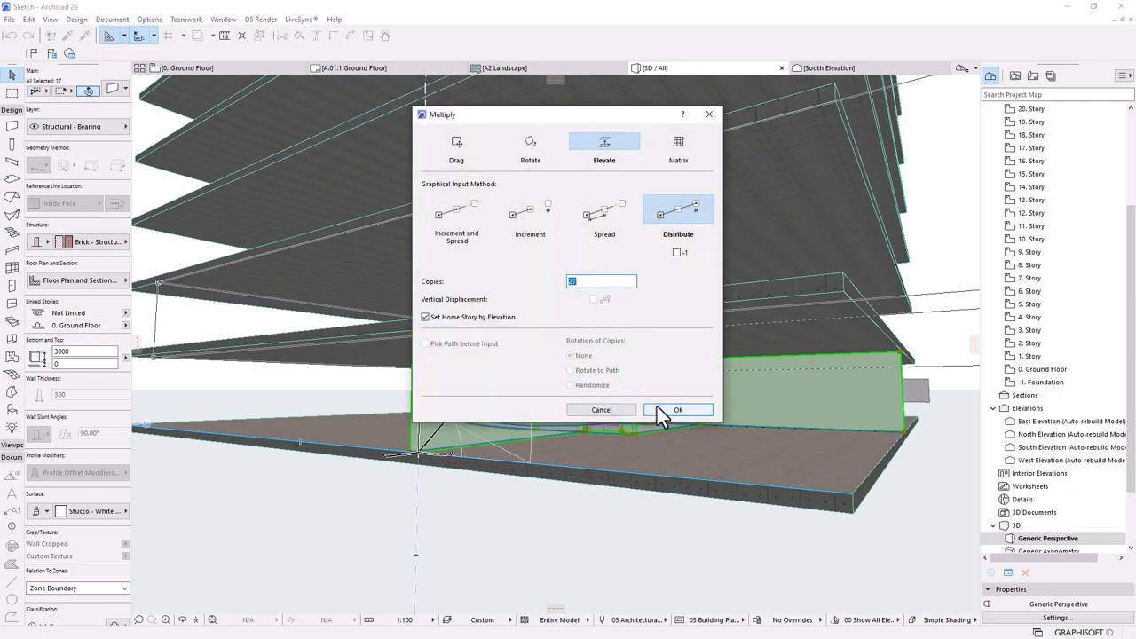
click(657, 408)
click(420, 454)
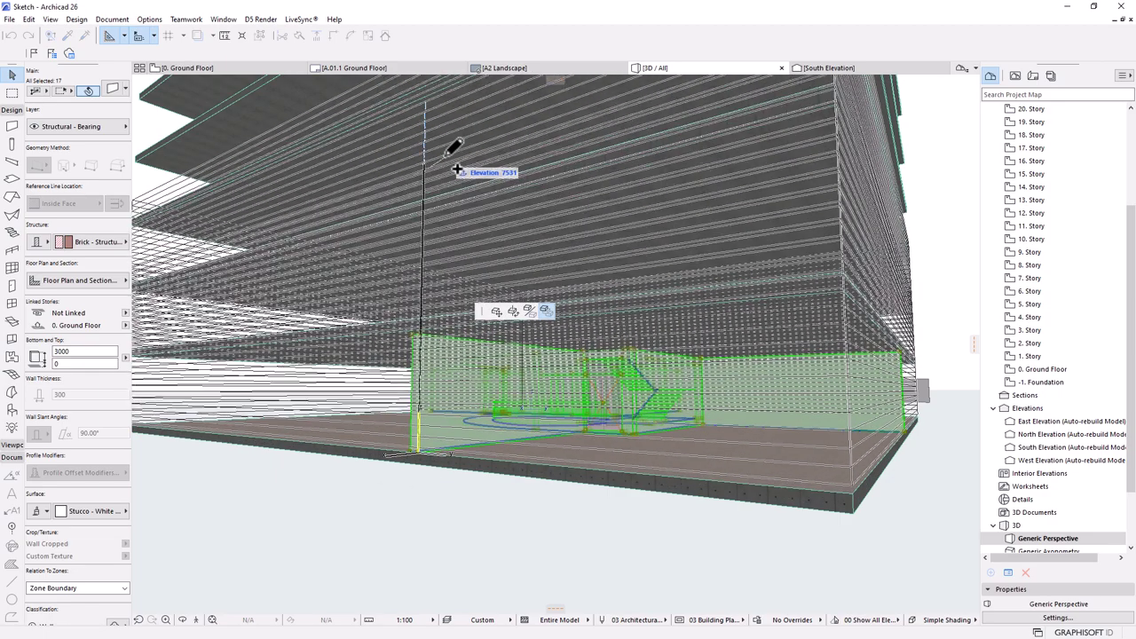
text(87)
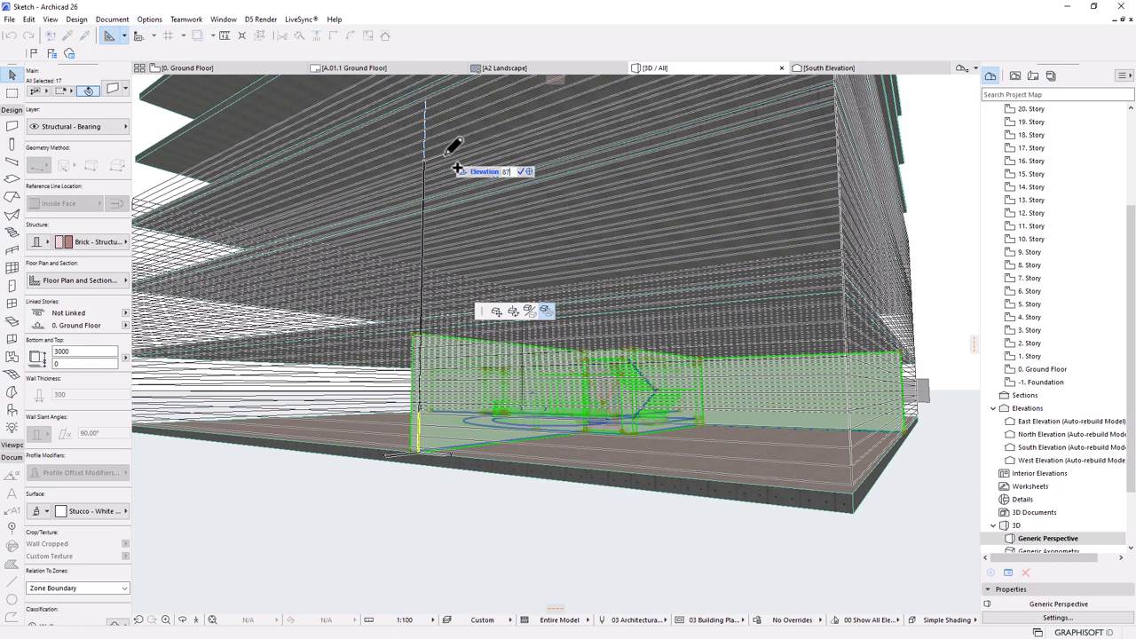
key(BackSpace)
key(BackSpace)
text(4000)
key(Return)
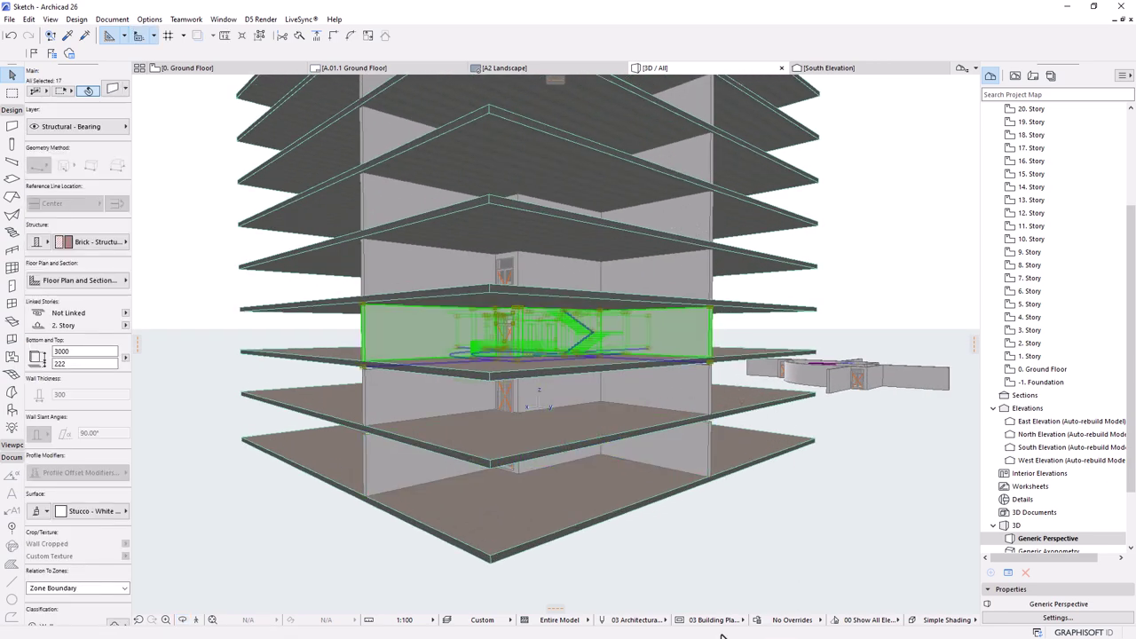
- Examine the stacked floor modules from the side and the top floor's lift, stair and railing, and return to the 0. Ground Floor plan
key(Escape)
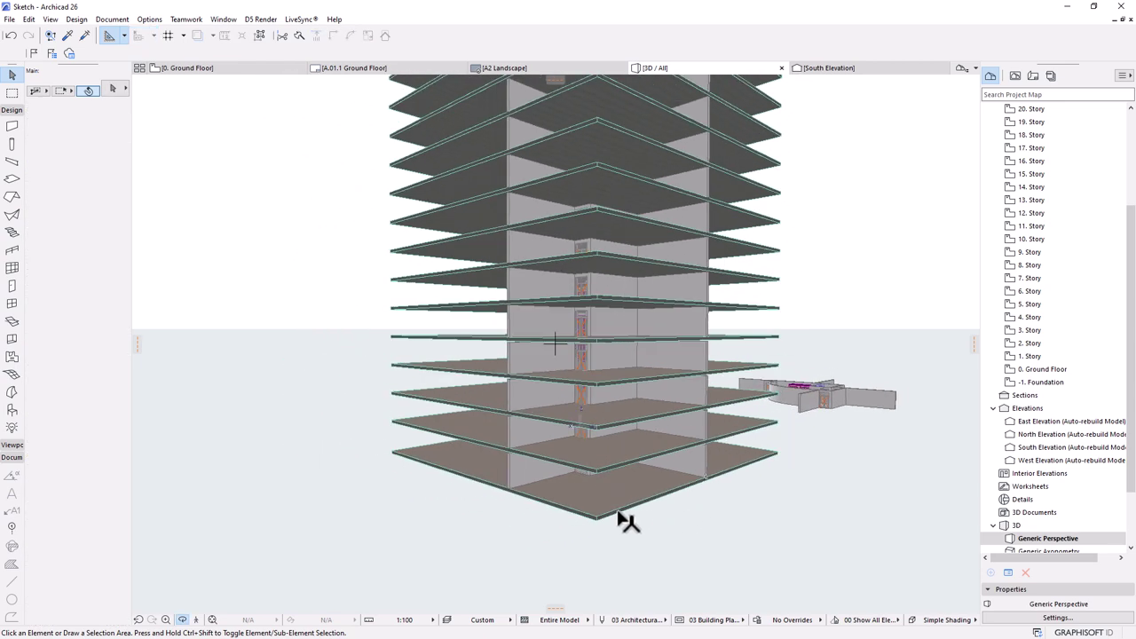
shift+middle_drag(621, 520, 839, 523)
shift+middle_drag(561, 437, 638, 483)
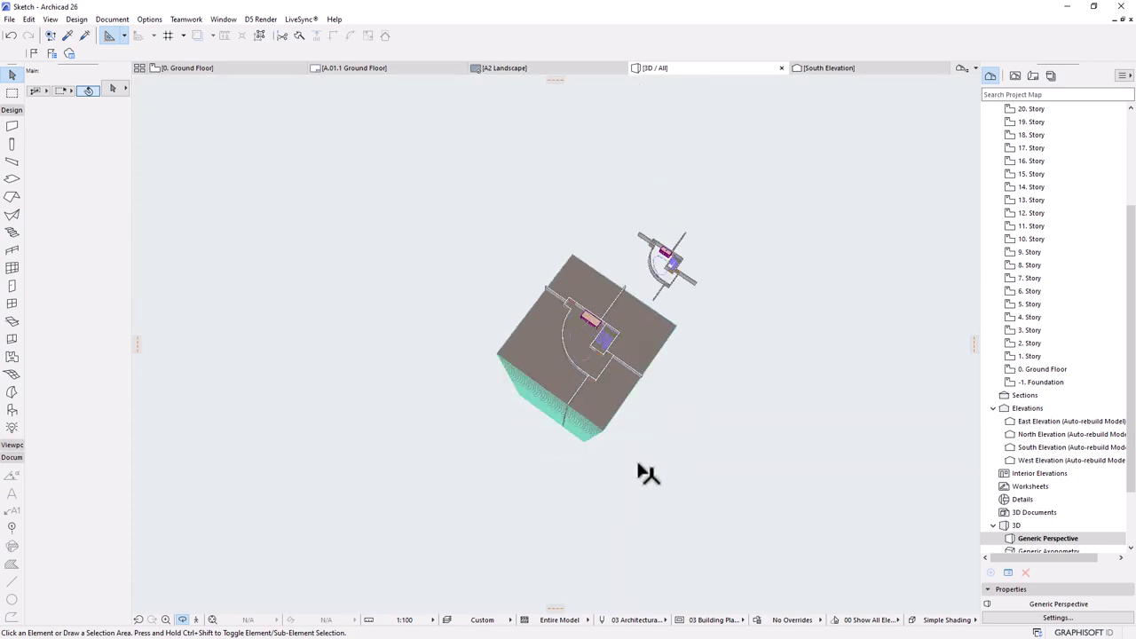
scroll(596, 405, up, 8)
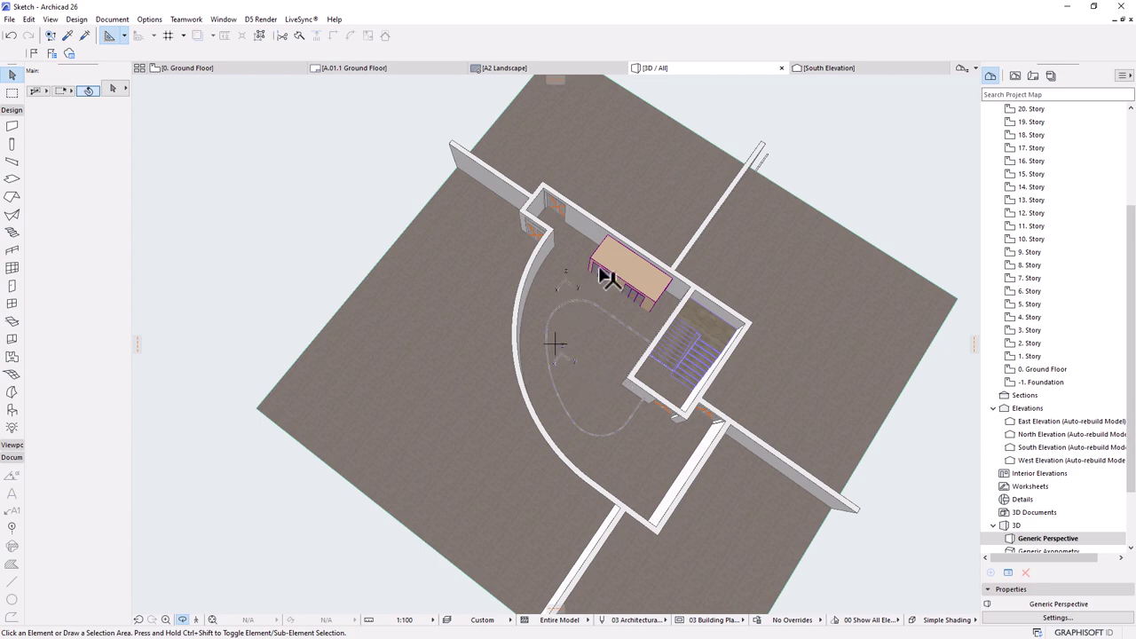
shift+middle_drag(577, 357, 648, 347)
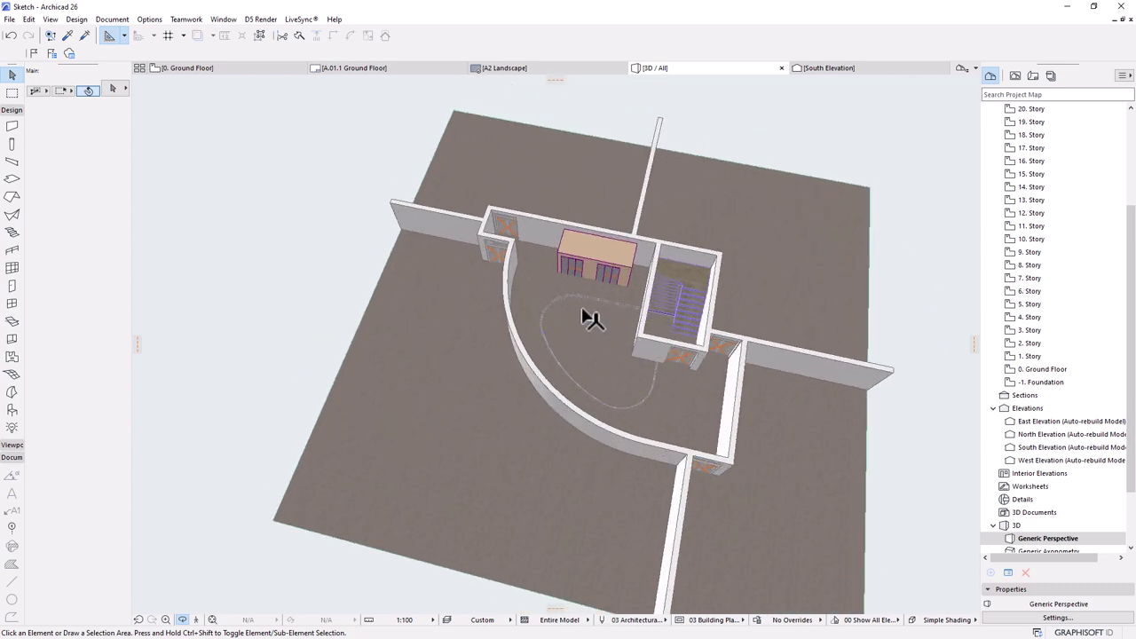
scroll(598, 322, up, 6)
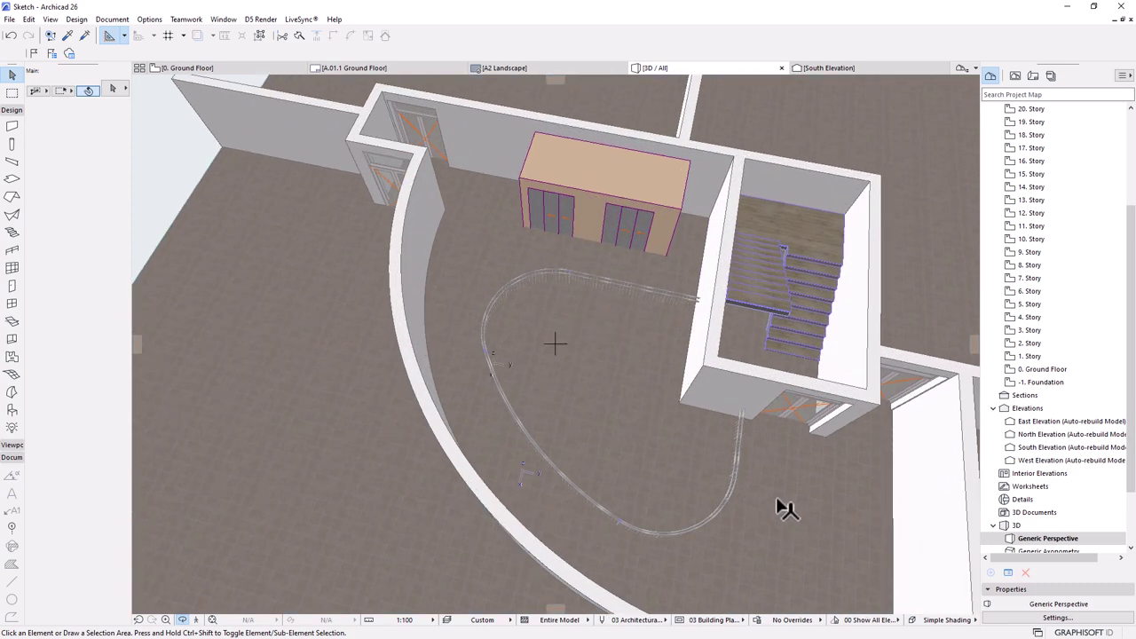
shift+middle_drag(653, 426, 621, 329)
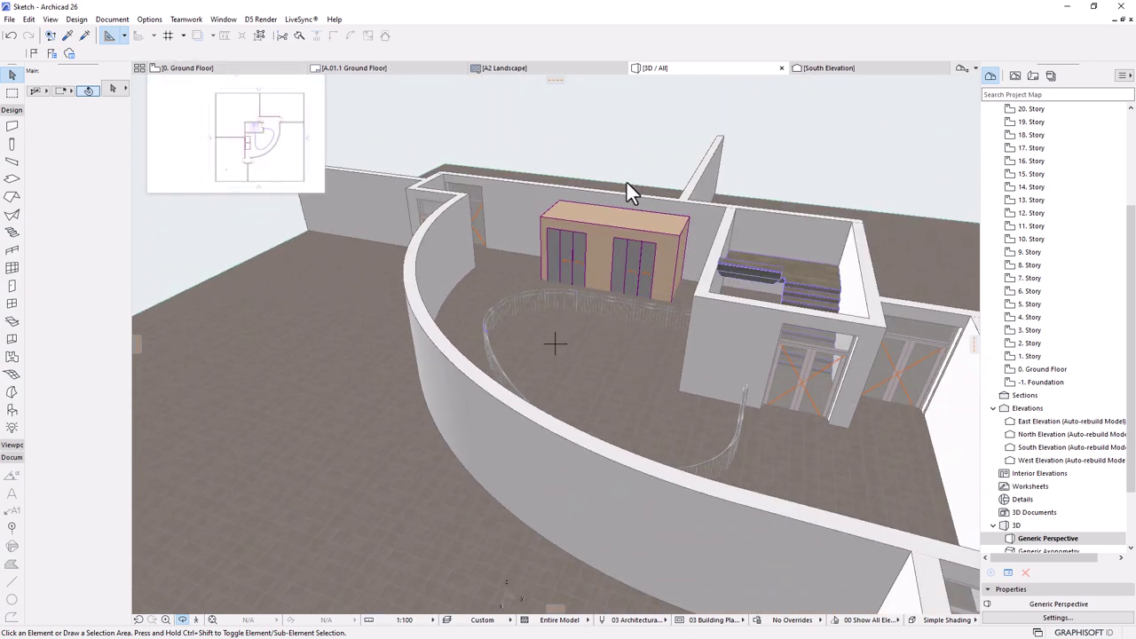
click(219, 67)
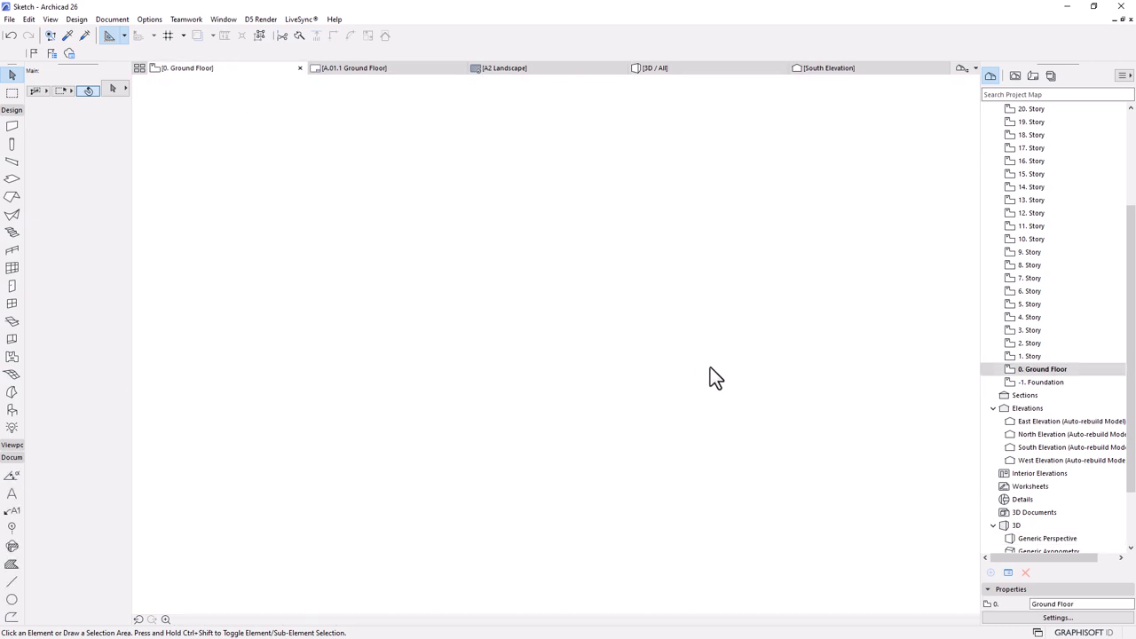
scroll(767, 444, up, 5)
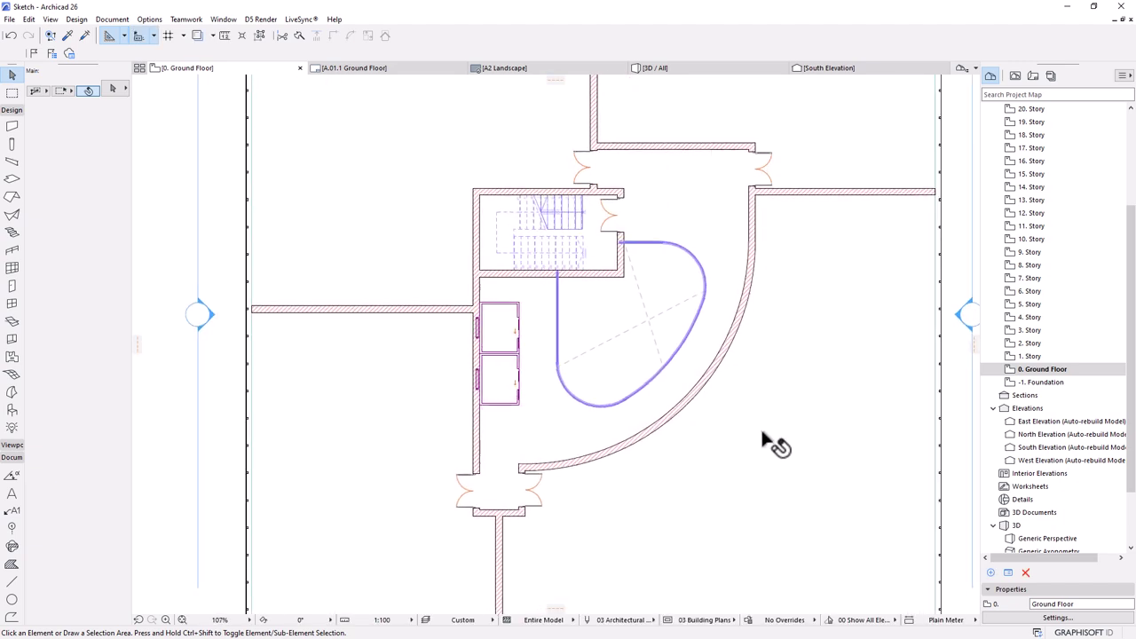
- Try to subtract the outline enclosed by the curved railing from the ground floor slab
click(714, 279)
scroll(767, 443, down, 4)
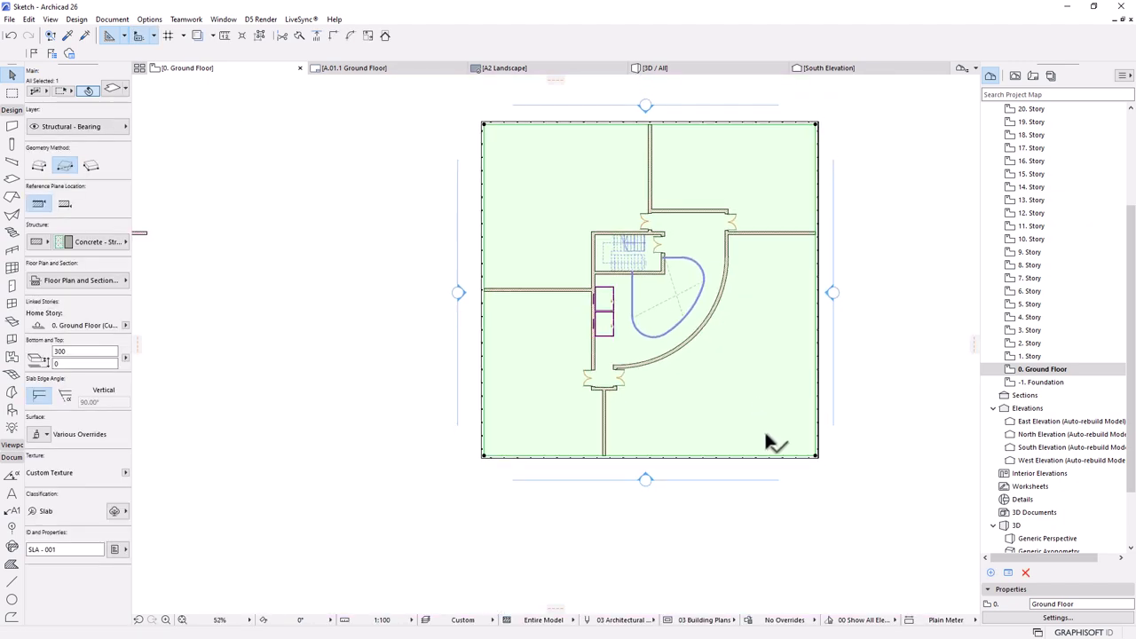
click(816, 457)
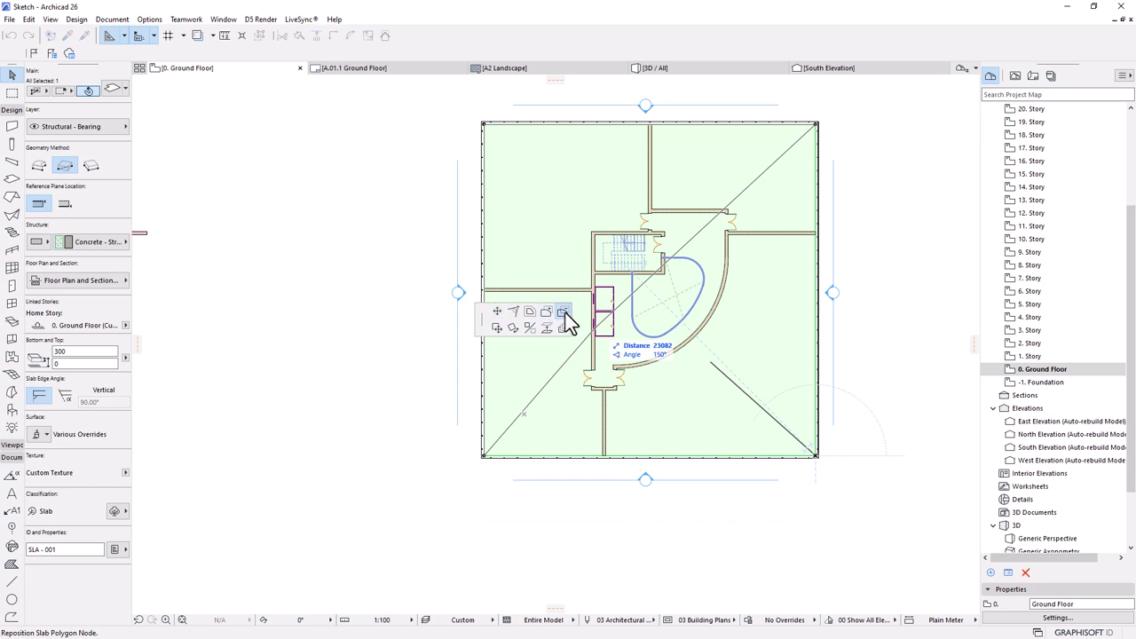
scroll(688, 306, up, 4)
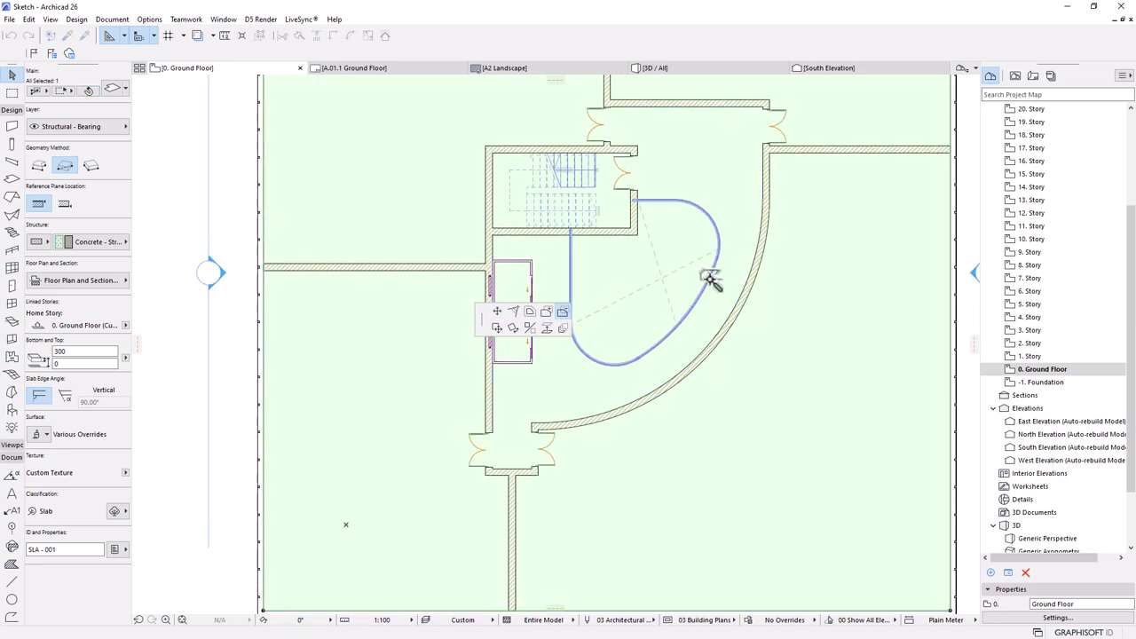
click(710, 277)
scroll(673, 280, down, 5)
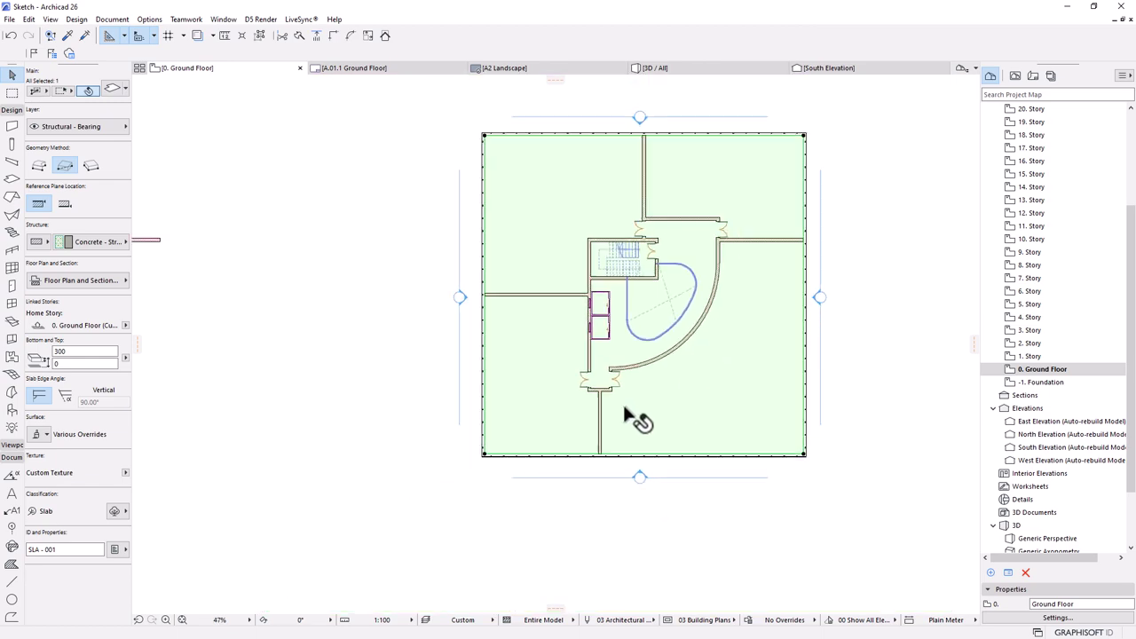
- Try to select only the polylines at the curved railing of the source floor copy beside the tower
scroll(643, 413, down, 2)
scroll(197, 325, up, 3)
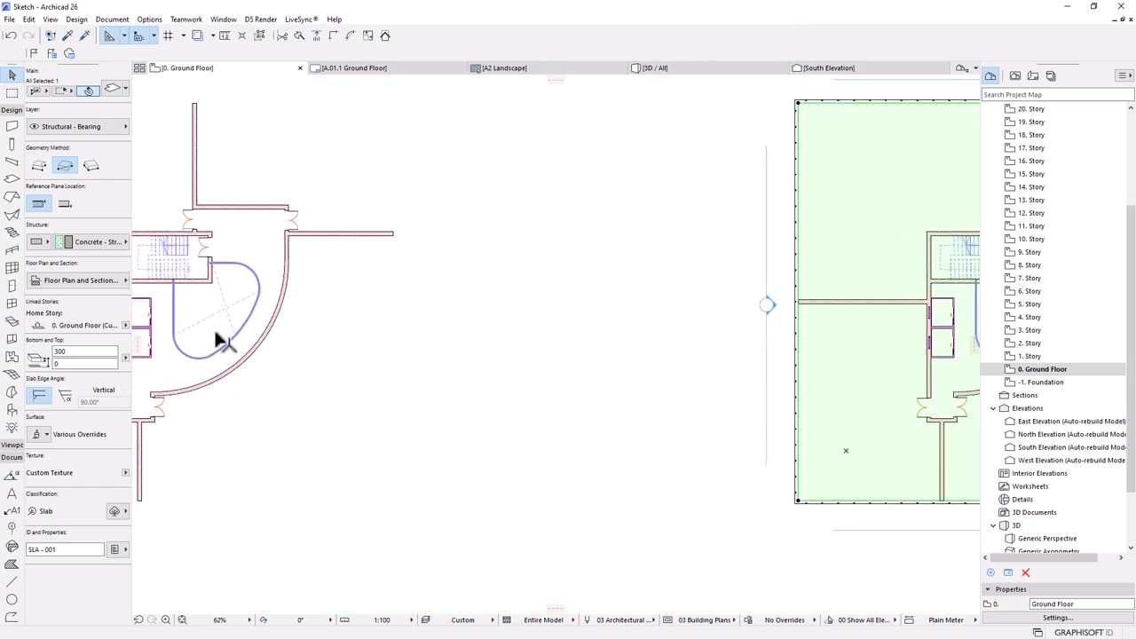
scroll(202, 330, up, 8)
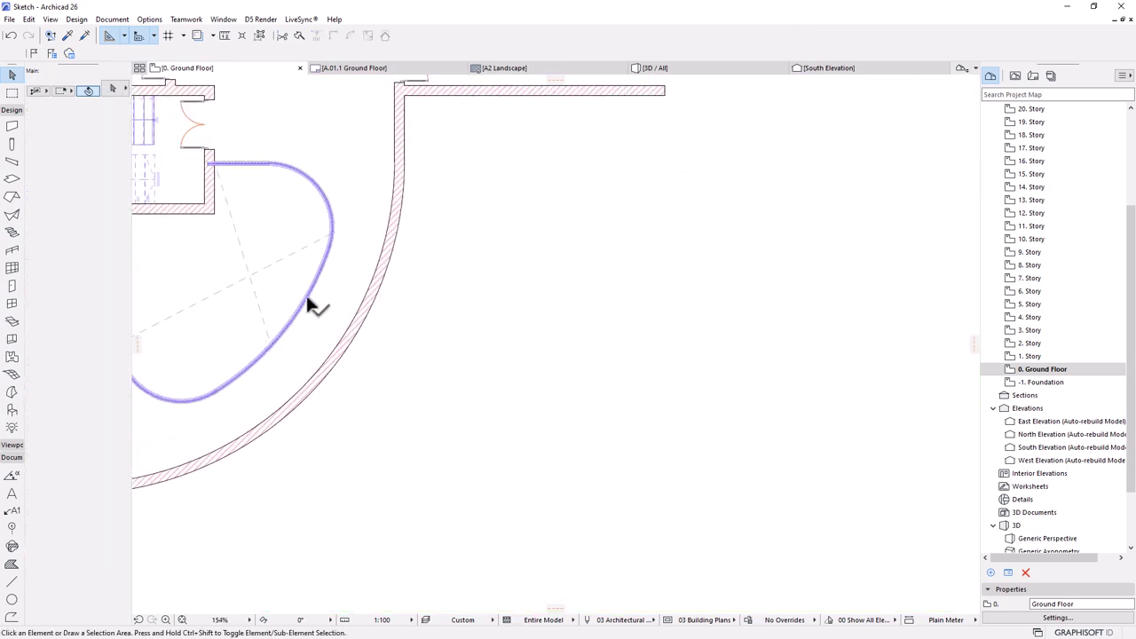
click(310, 292)
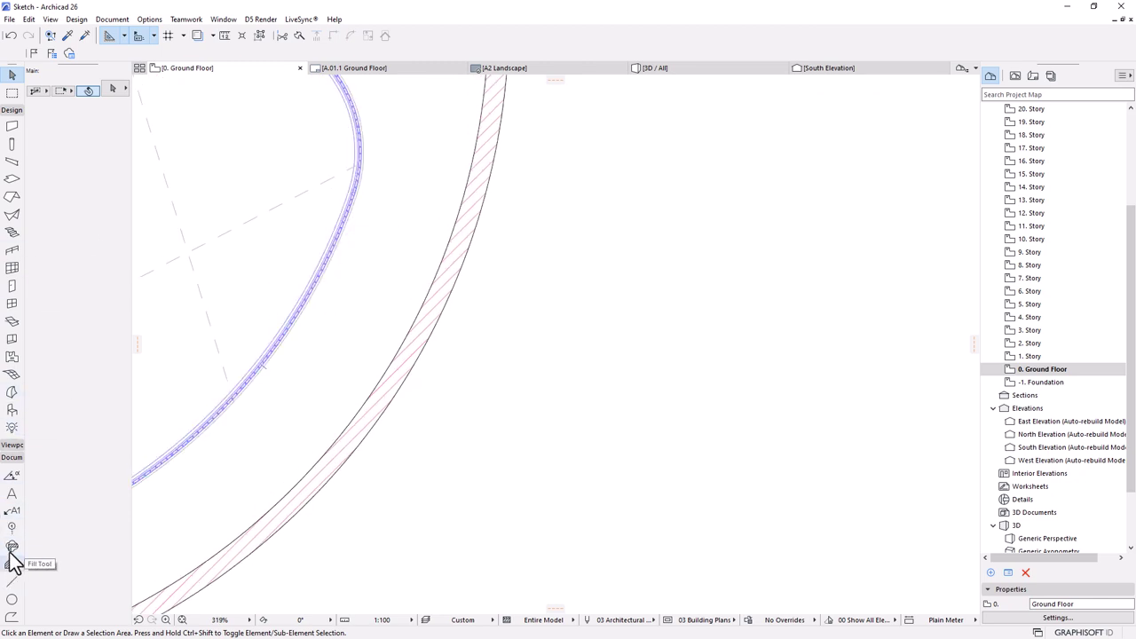
click(11, 617)
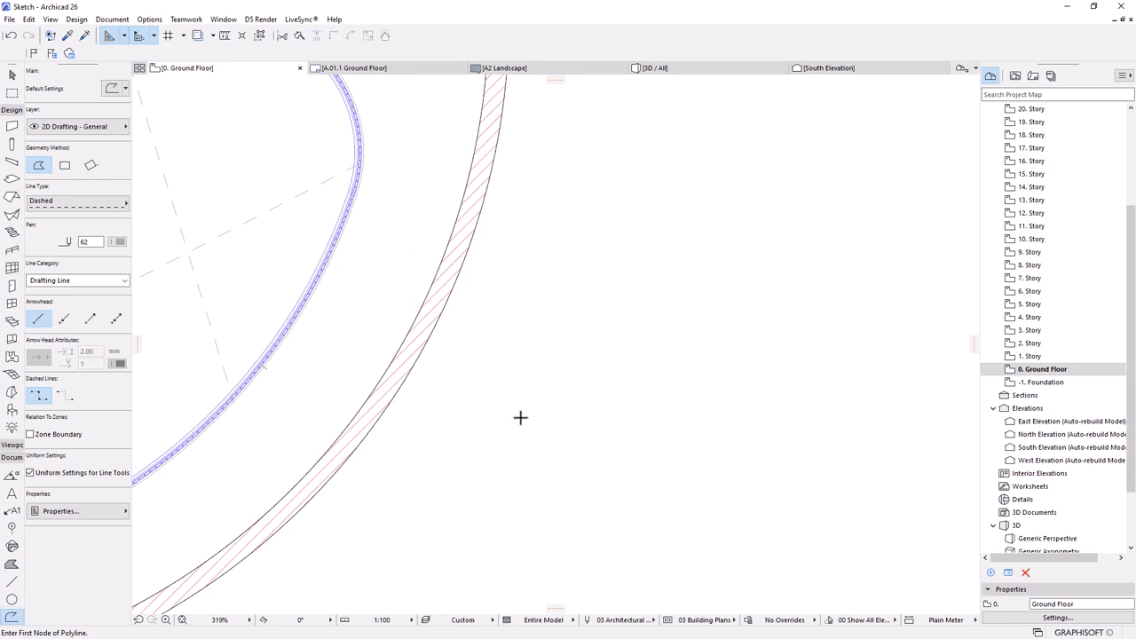
key(ctrl+a)
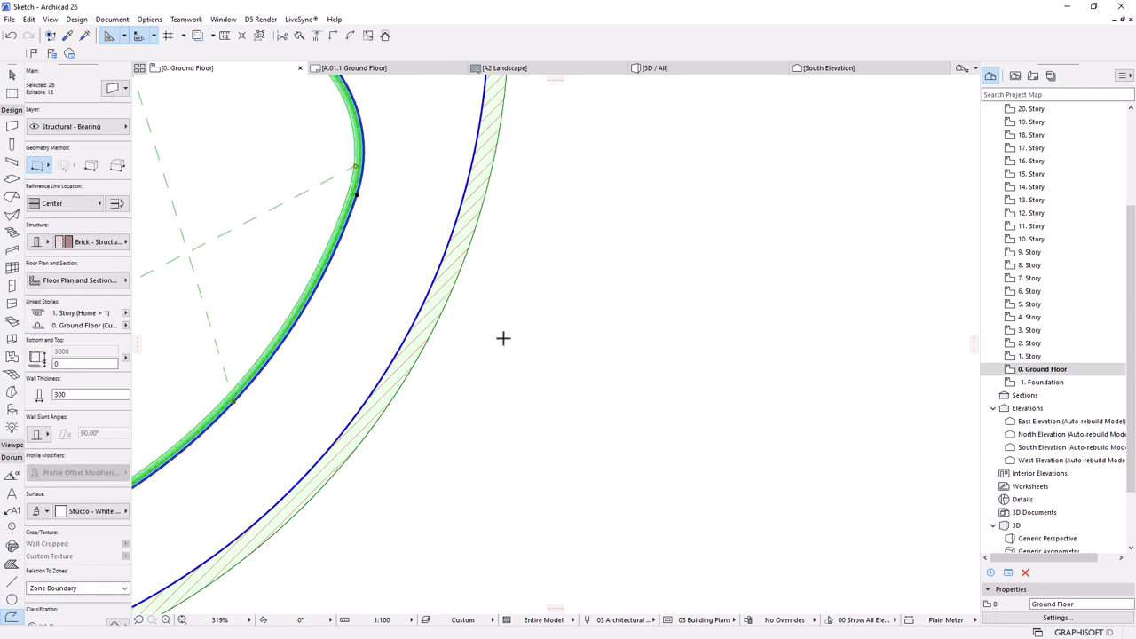
scroll(507, 338, down, 5)
key(Escape)
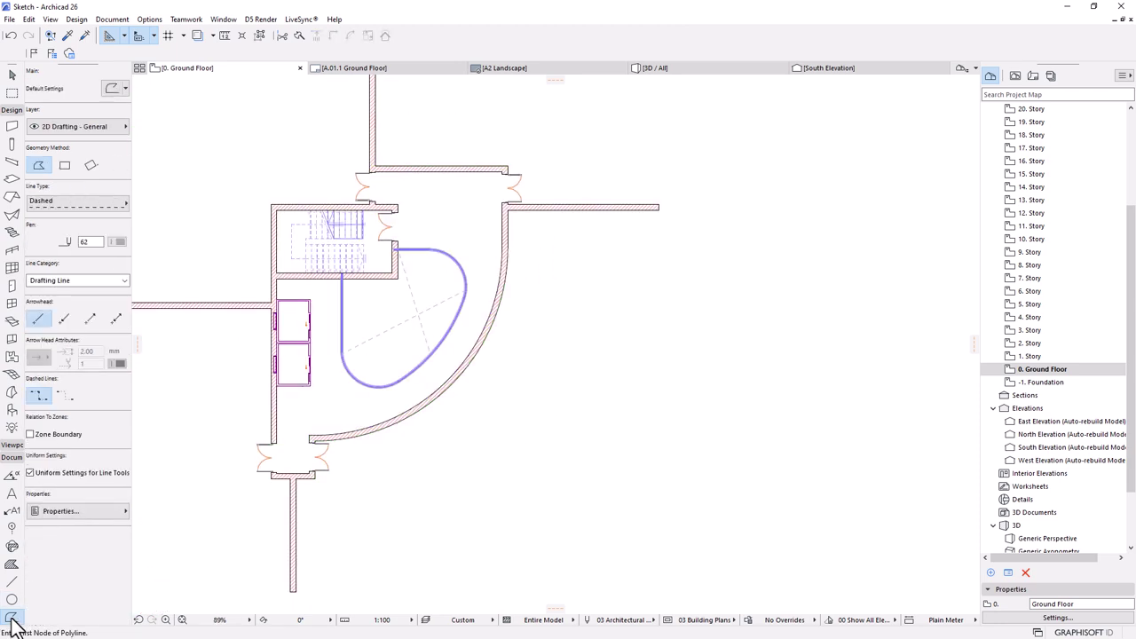
- Suspend groups and check which polylines on the ground floor plan can be selected on their own
key(ctrl+a)
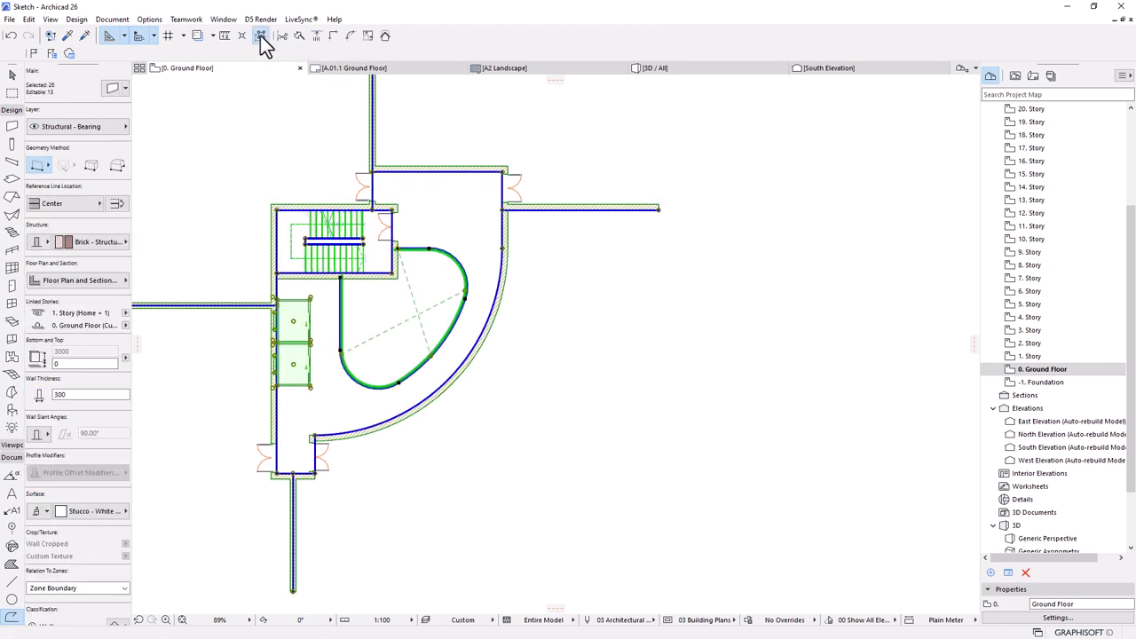
key(Escape)
key(ctrl+a)
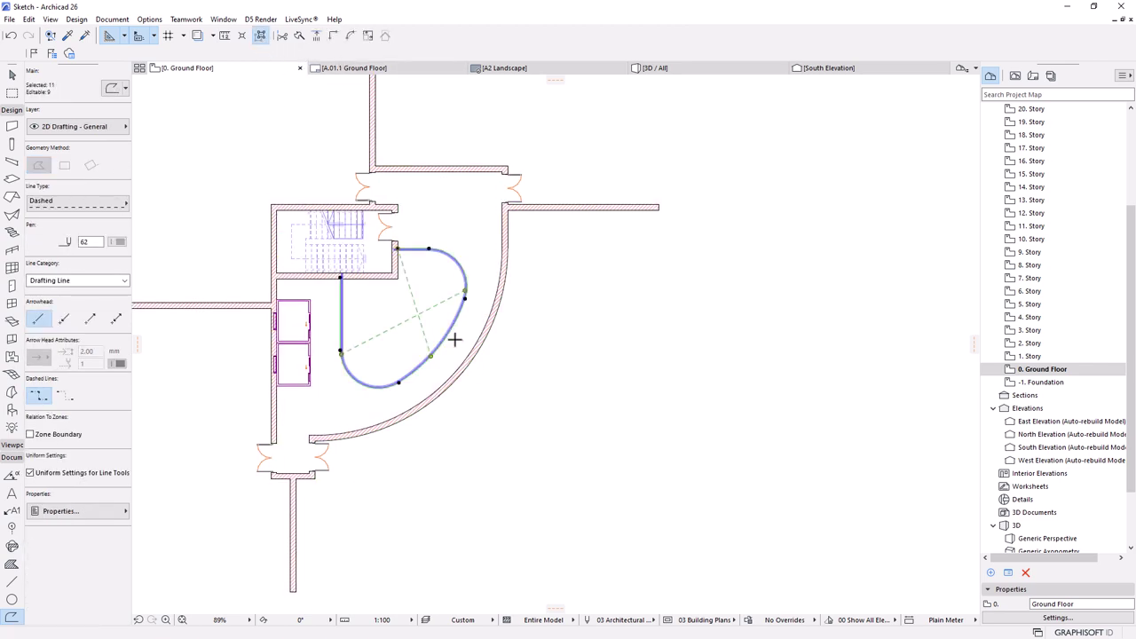
scroll(420, 343, up, 3)
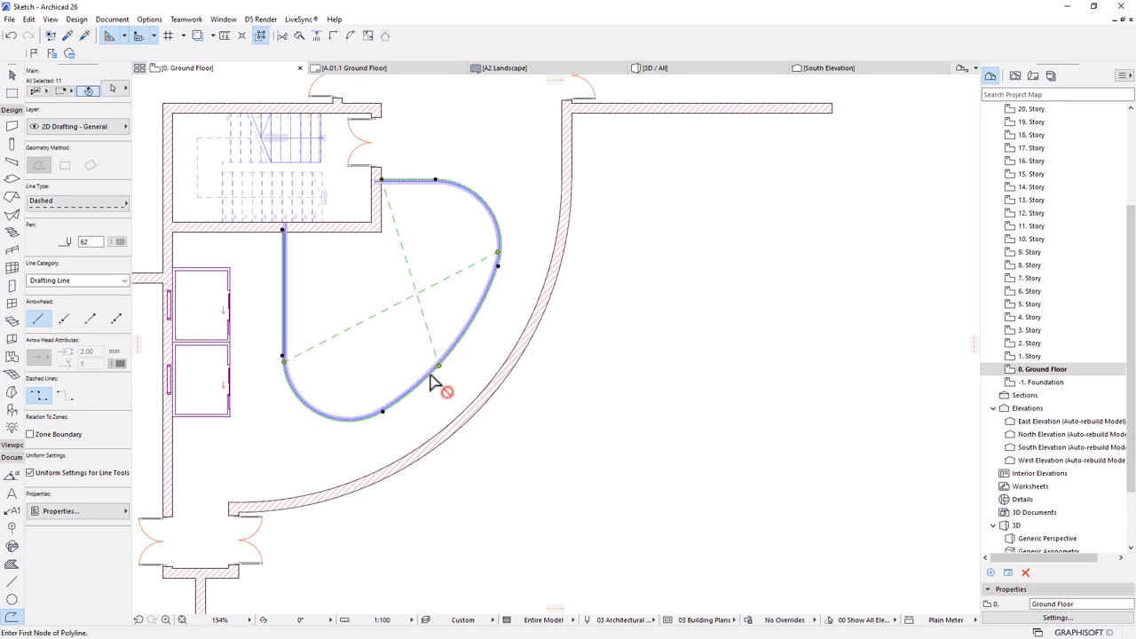
key(ctrl+apostrophe)
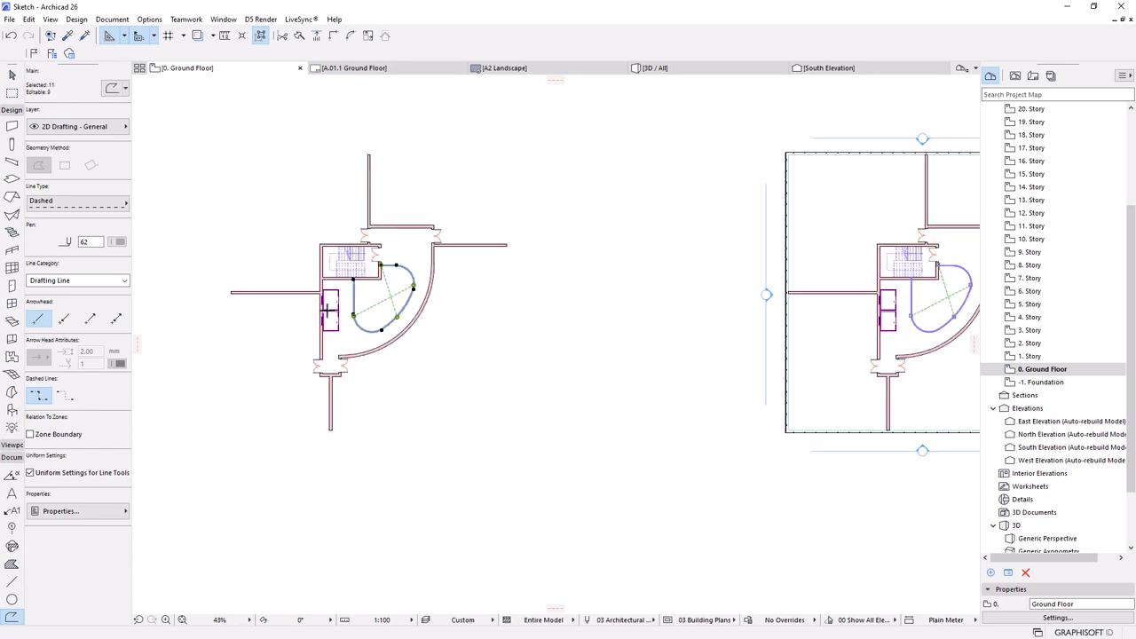
scroll(535, 307, up, 10)
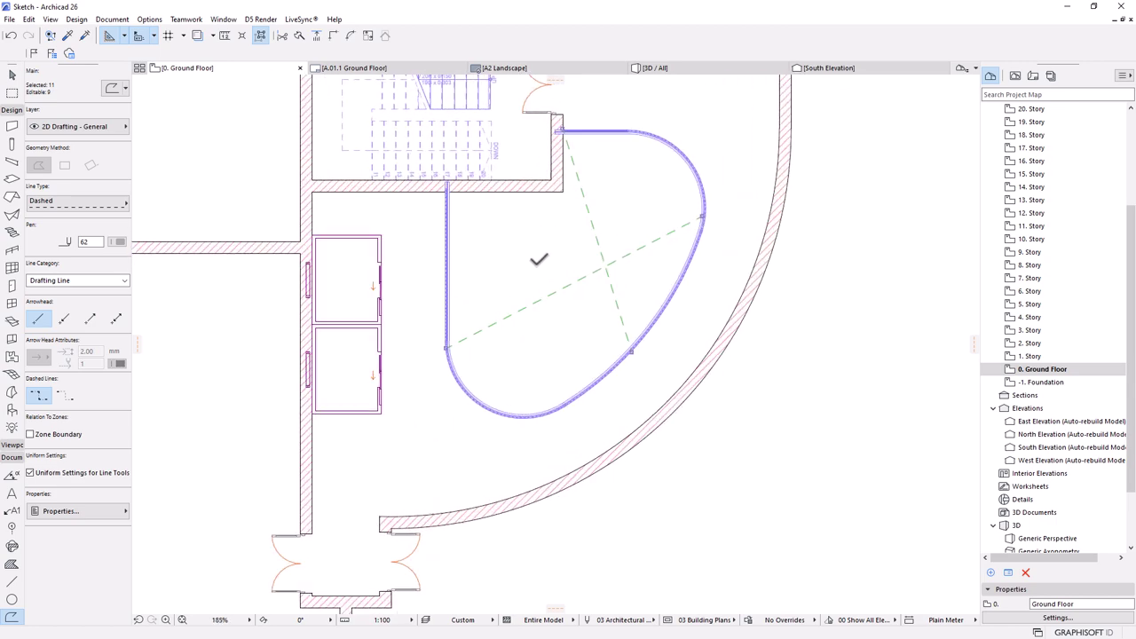
key(Escape)
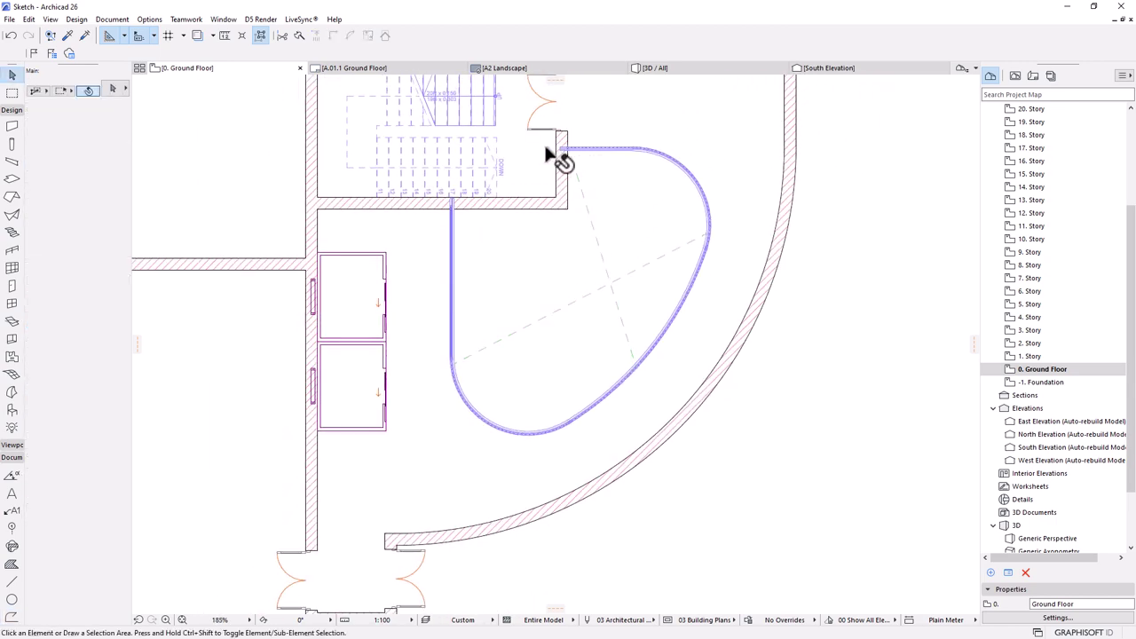
- Cut a rectangular hole in the ground floor slab, from the straight upper end of the curved railing to its far side
click(602, 181)
scroll(600, 253, down, 5)
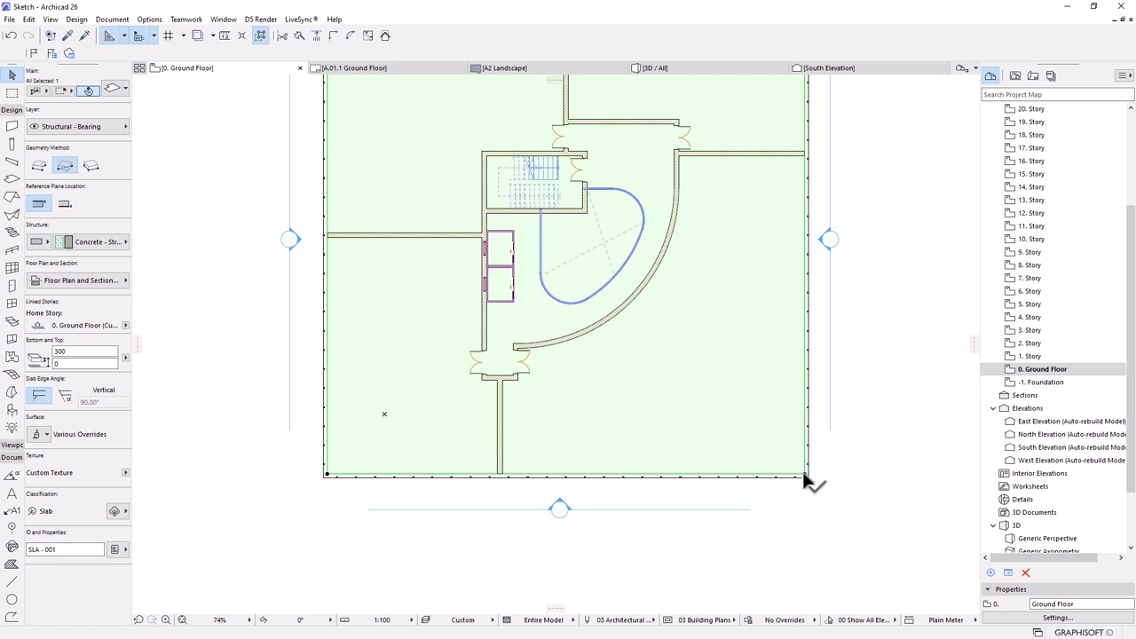
click(801, 476)
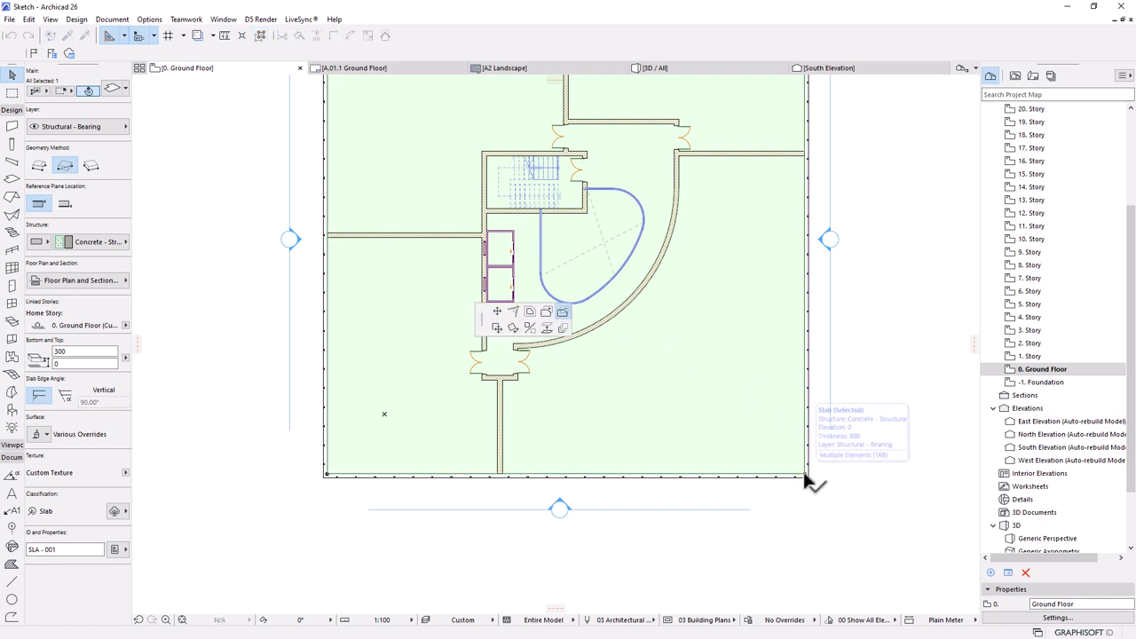
click(562, 313)
scroll(540, 216, up, 5)
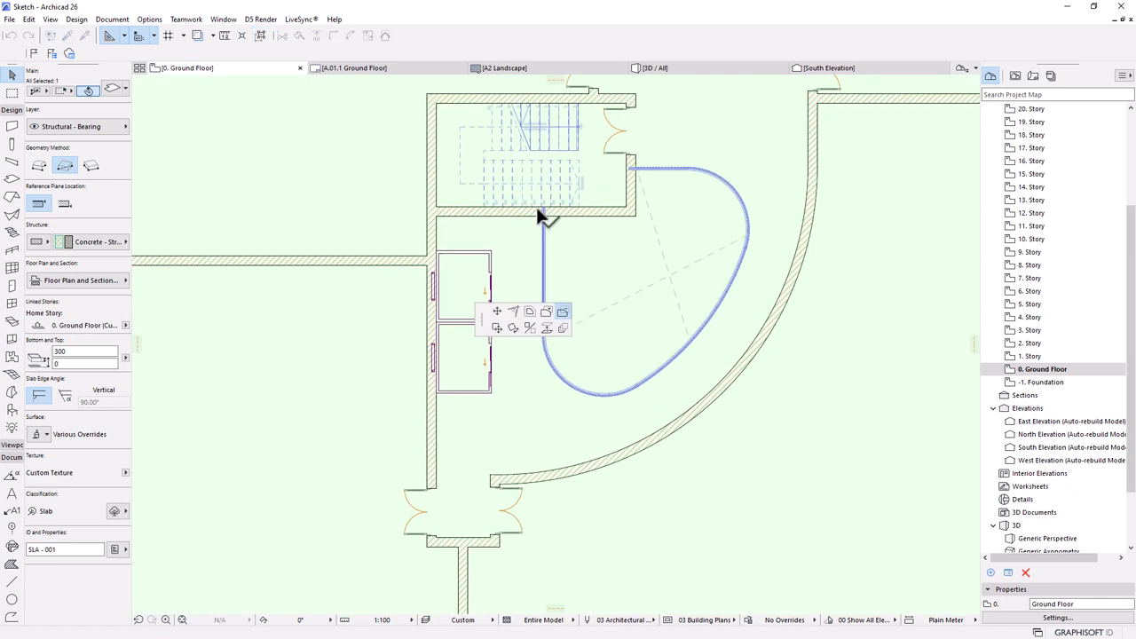
click(658, 104)
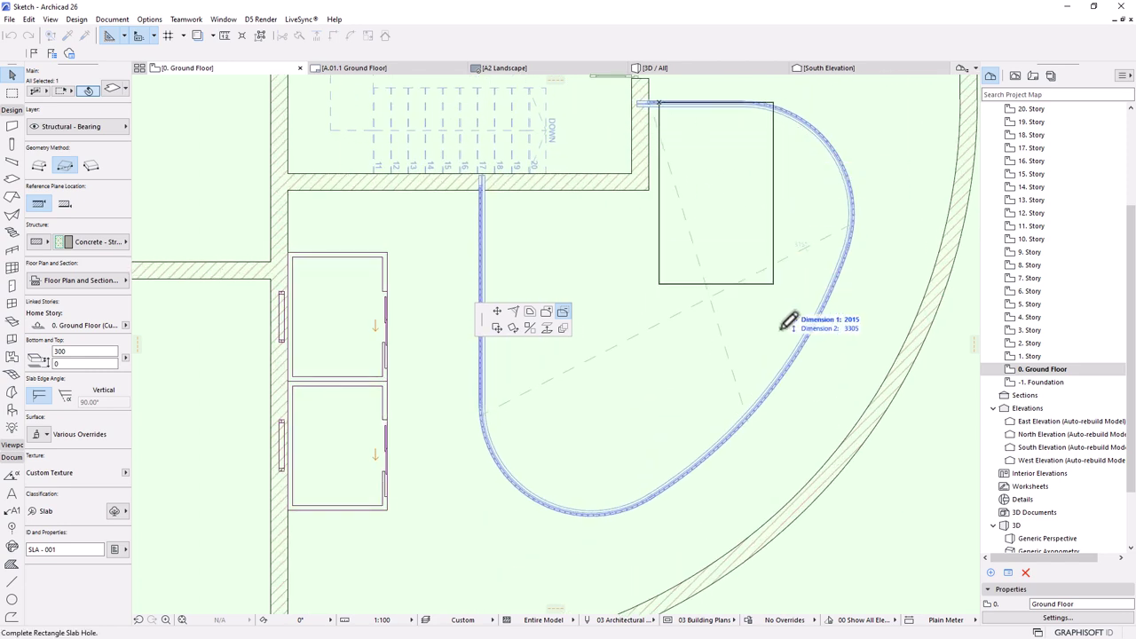
click(795, 356)
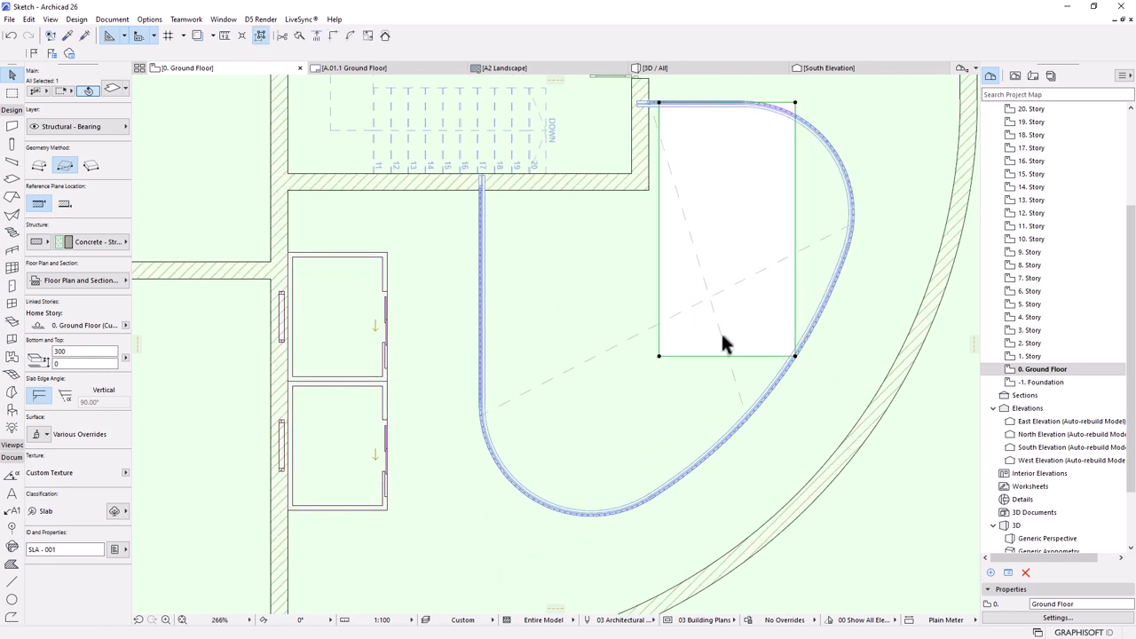
- Try to fit the slab hole to the railing by moving one corner and offsetting the adjoining edge, and undo the hole
click(658, 357)
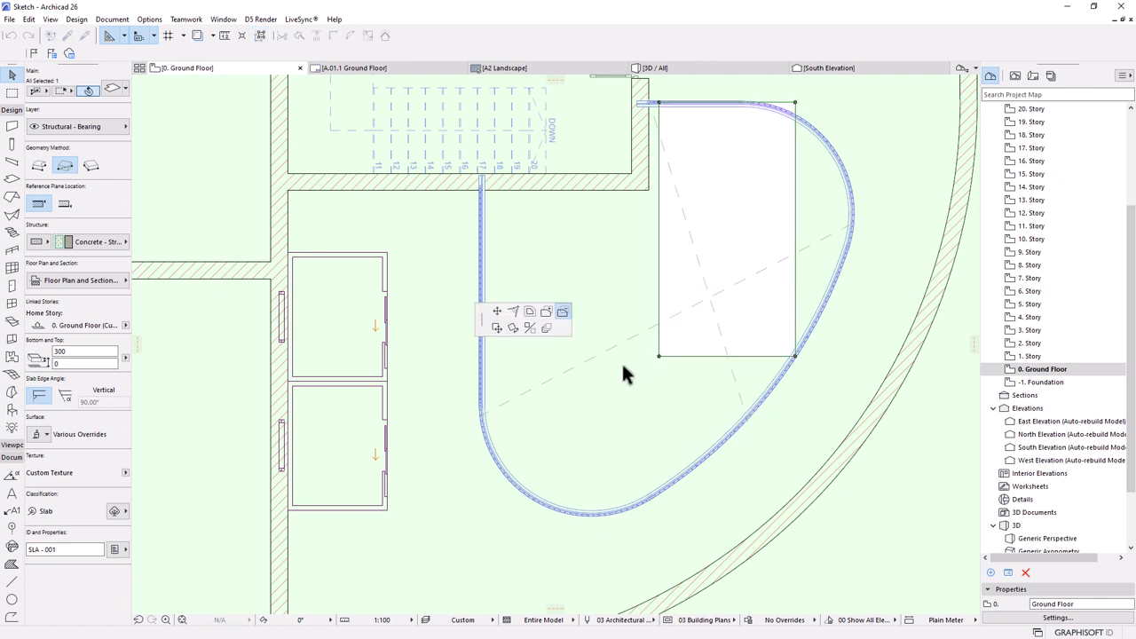
click(502, 313)
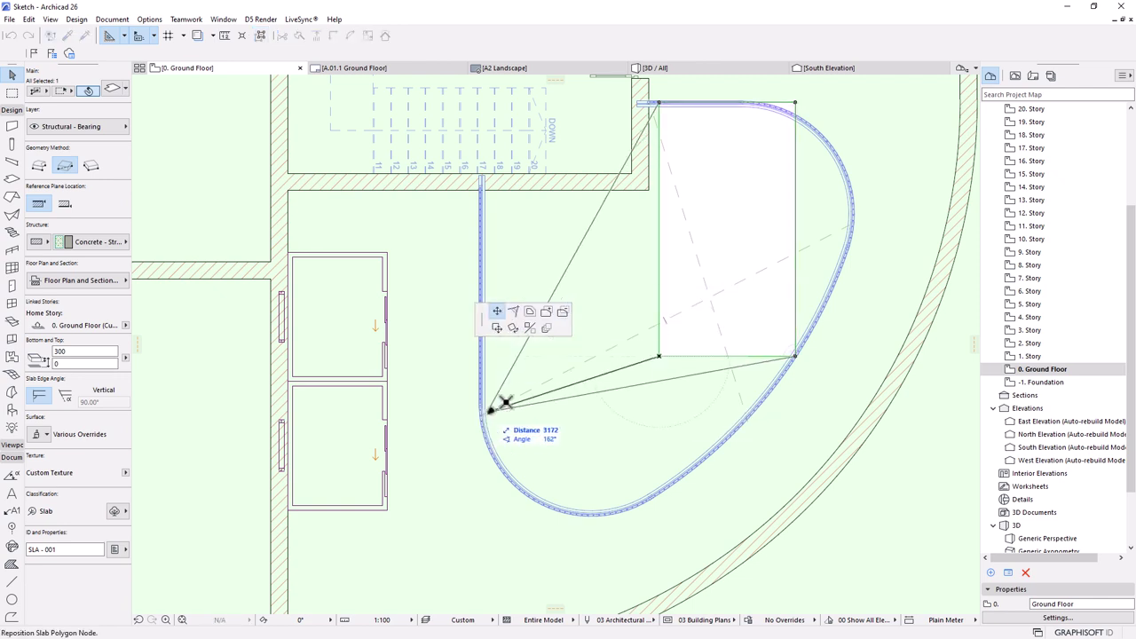
click(486, 411)
click(651, 380)
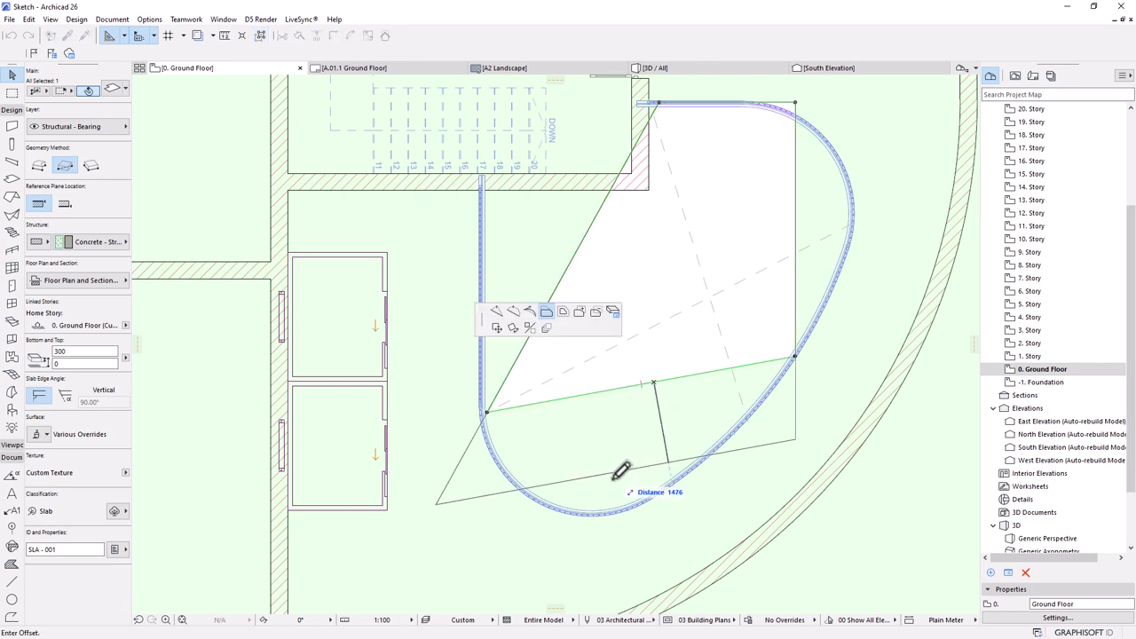
click(616, 488)
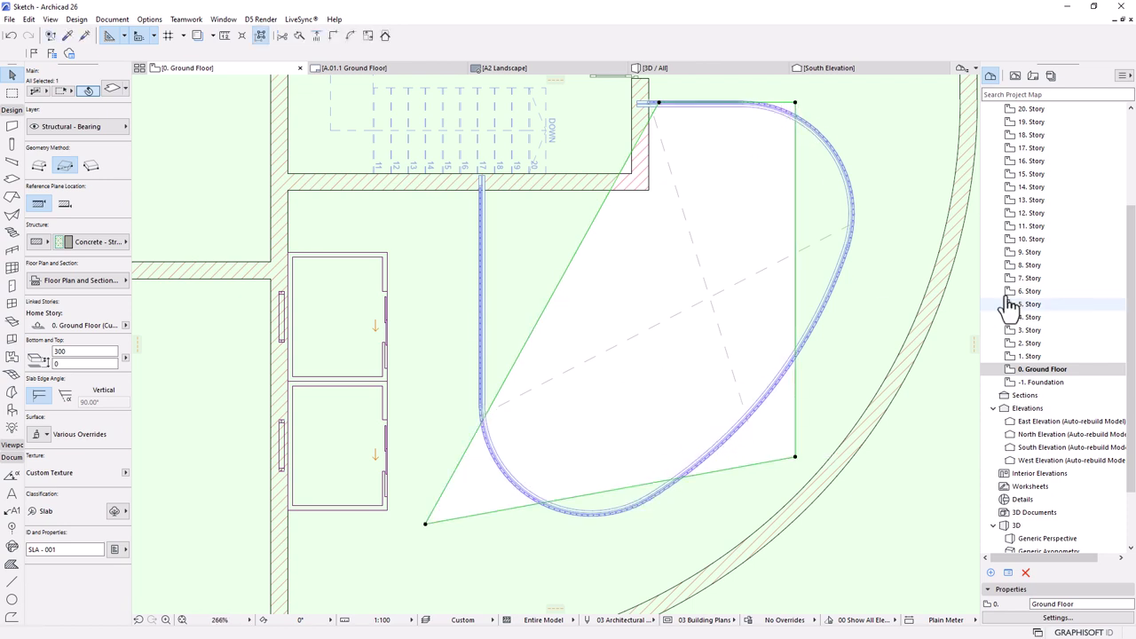
scroll(1035, 246, up, 5)
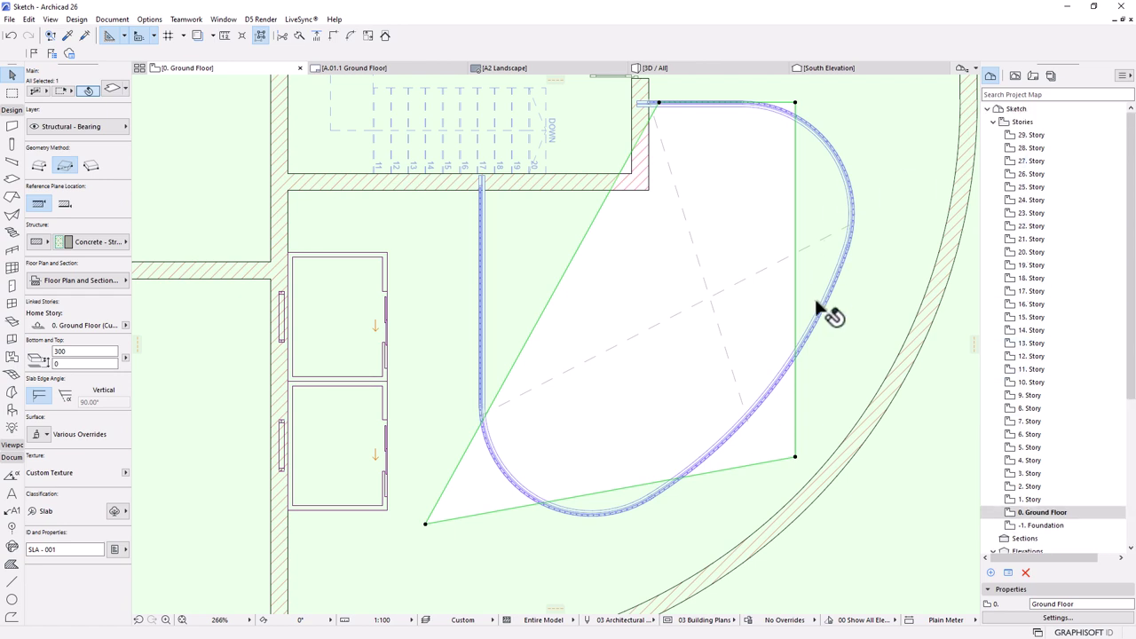
key(ctrl+z)
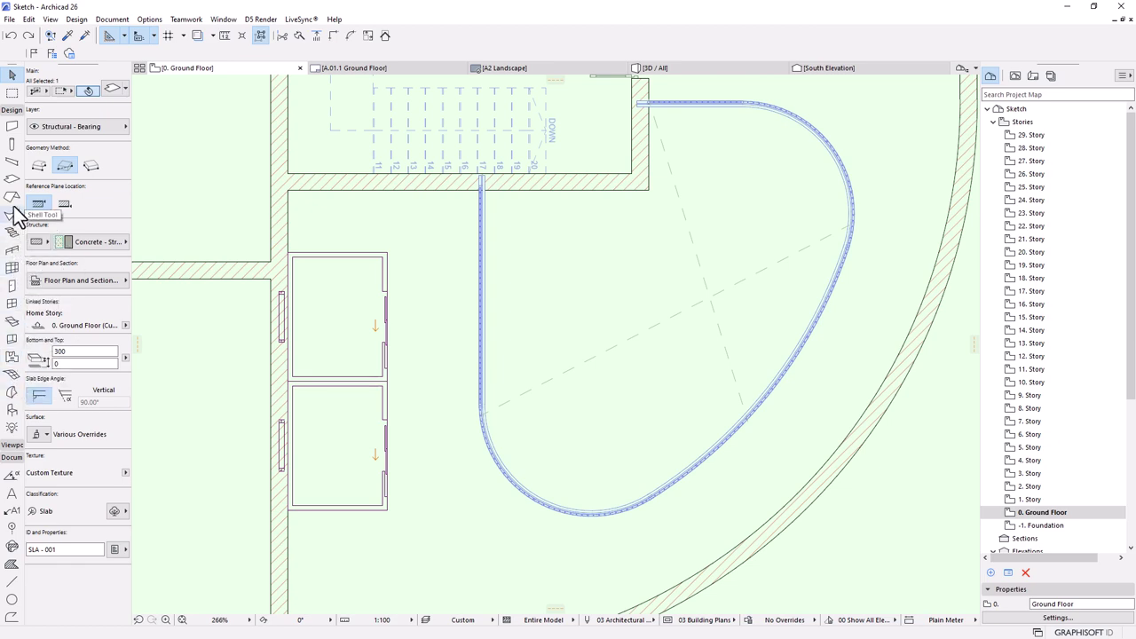
- Place a rectangular 300 by 300 opening in the slab inside the curved railing with the Opening tool
click(10, 346)
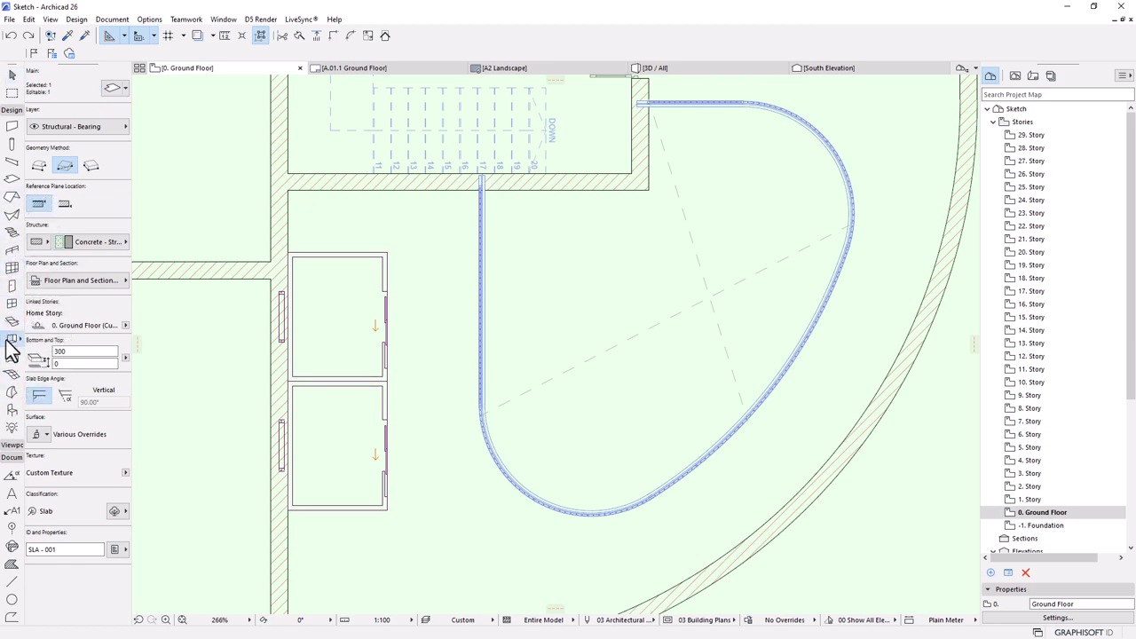
scroll(637, 324, down, 3)
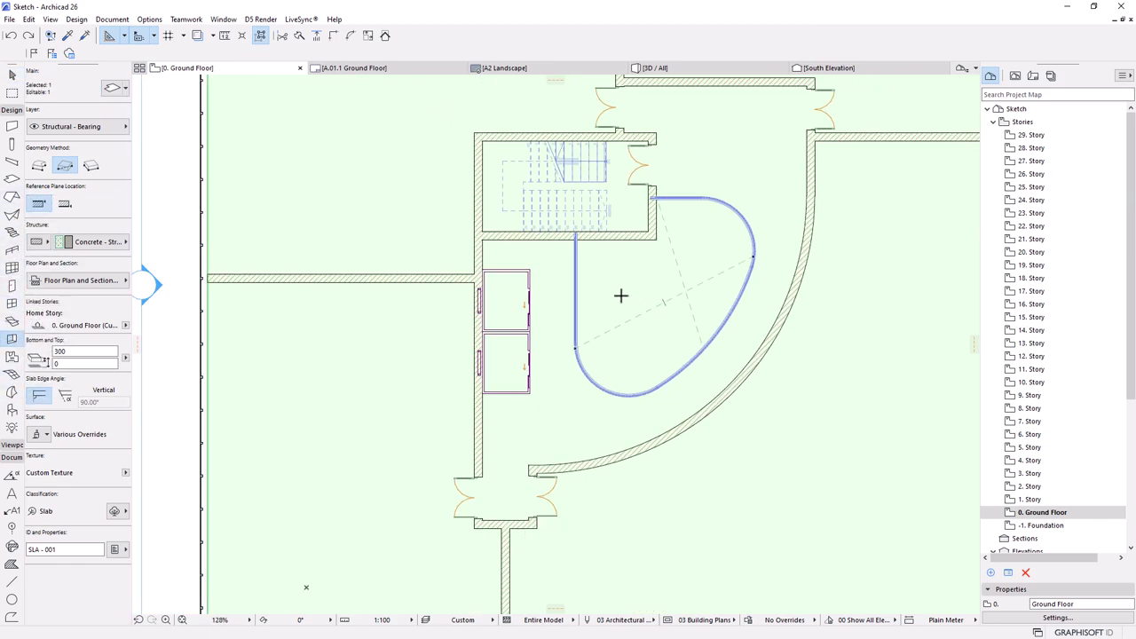
scroll(620, 295, down, 2)
key(Escape)
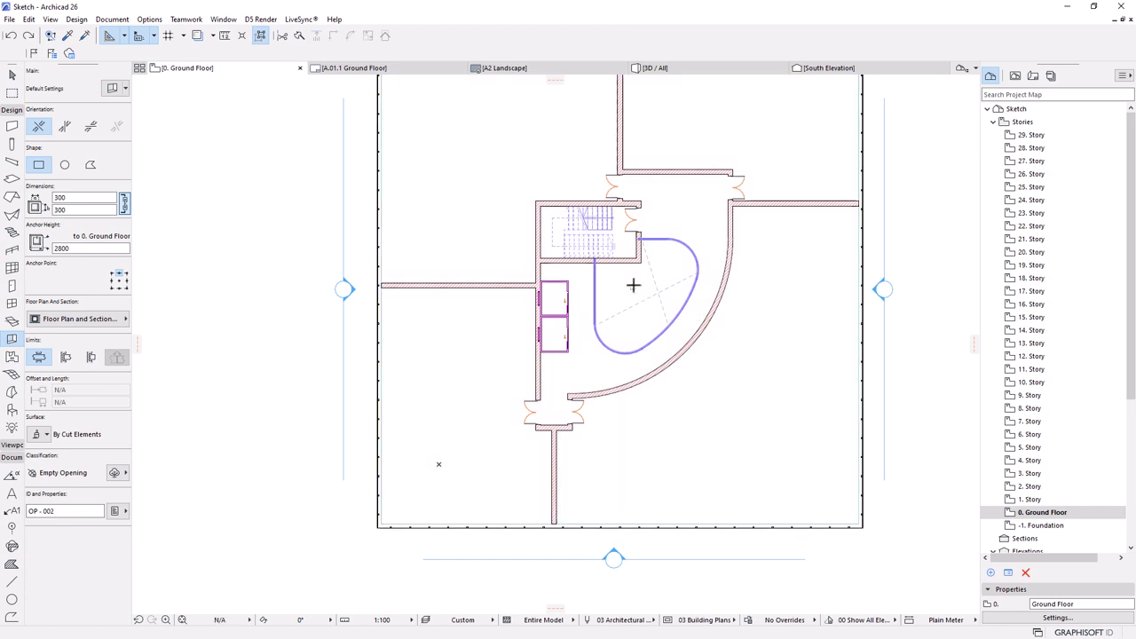
scroll(633, 285, up, 5)
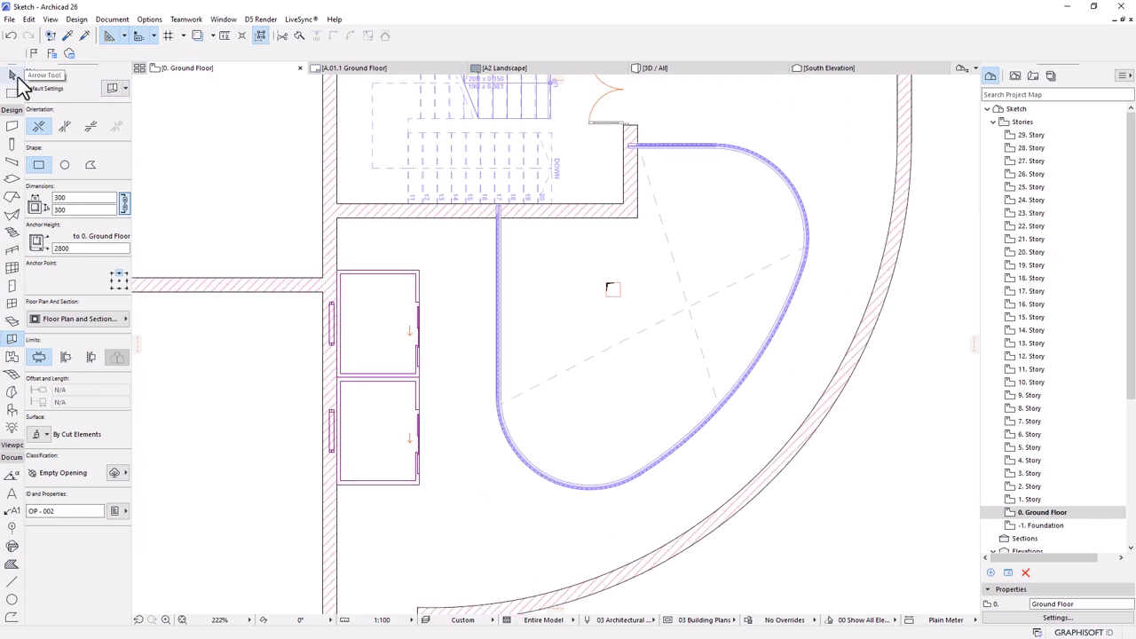
- Select the 300 by 300 opening and stretch it to about 3586 by 2639, its lower left corner at the end of the straight railing
click(13, 75)
click(620, 299)
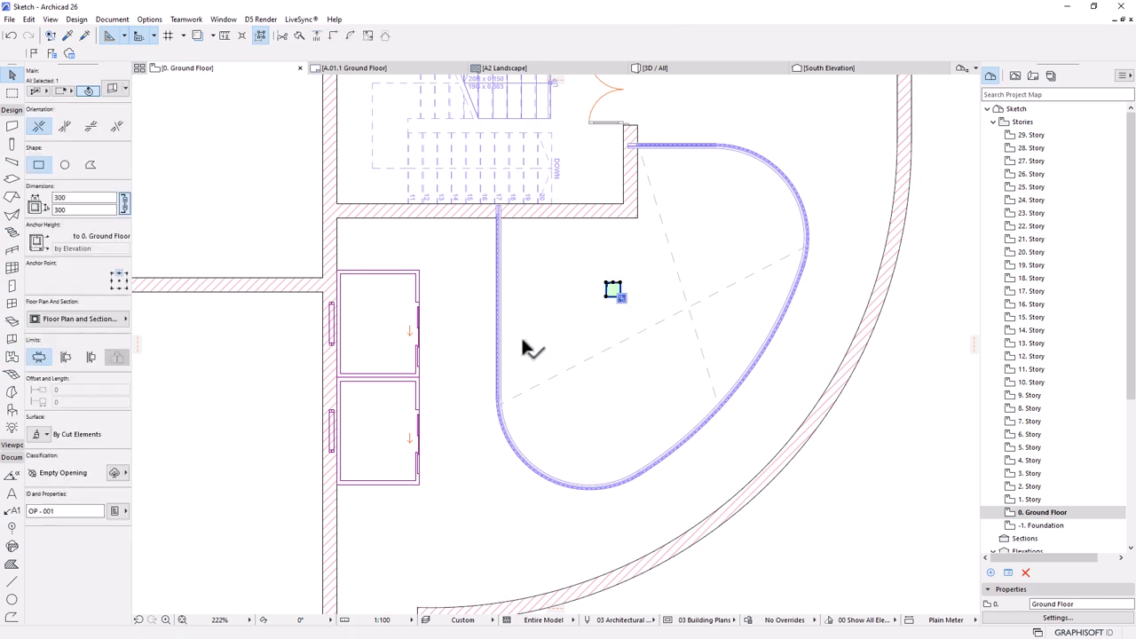
scroll(552, 329, up, 2)
click(581, 263)
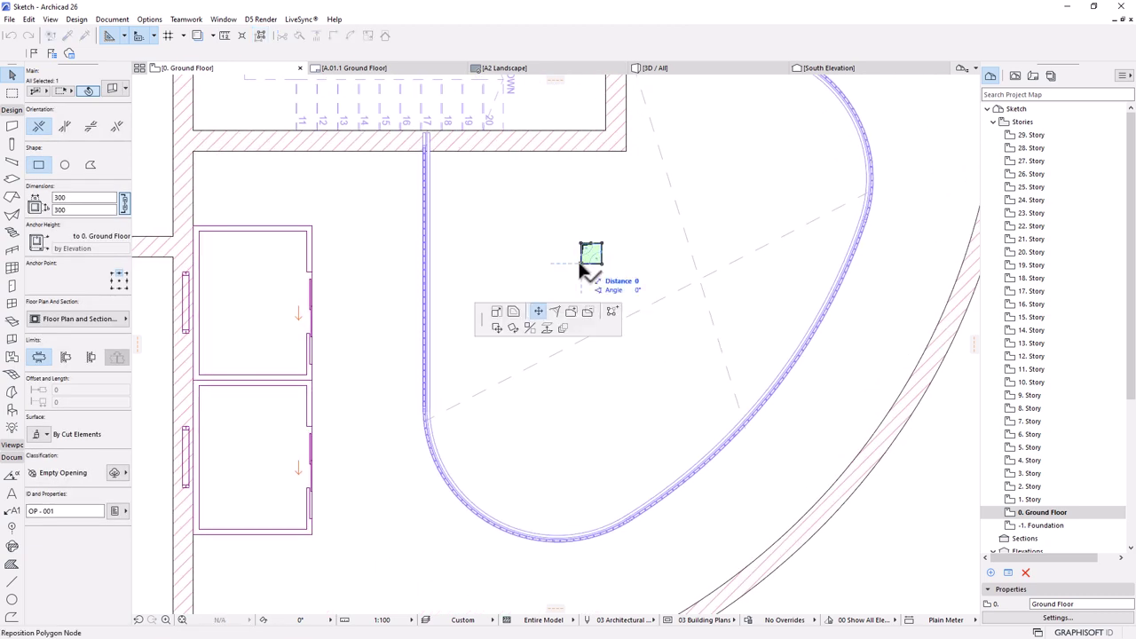
click(429, 418)
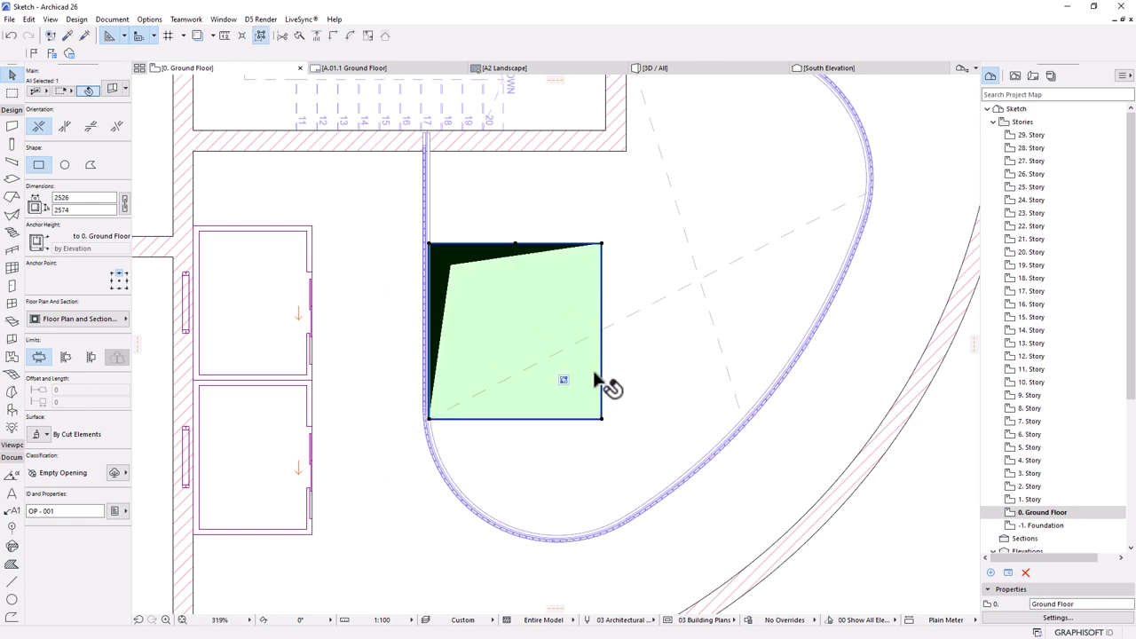
click(602, 418)
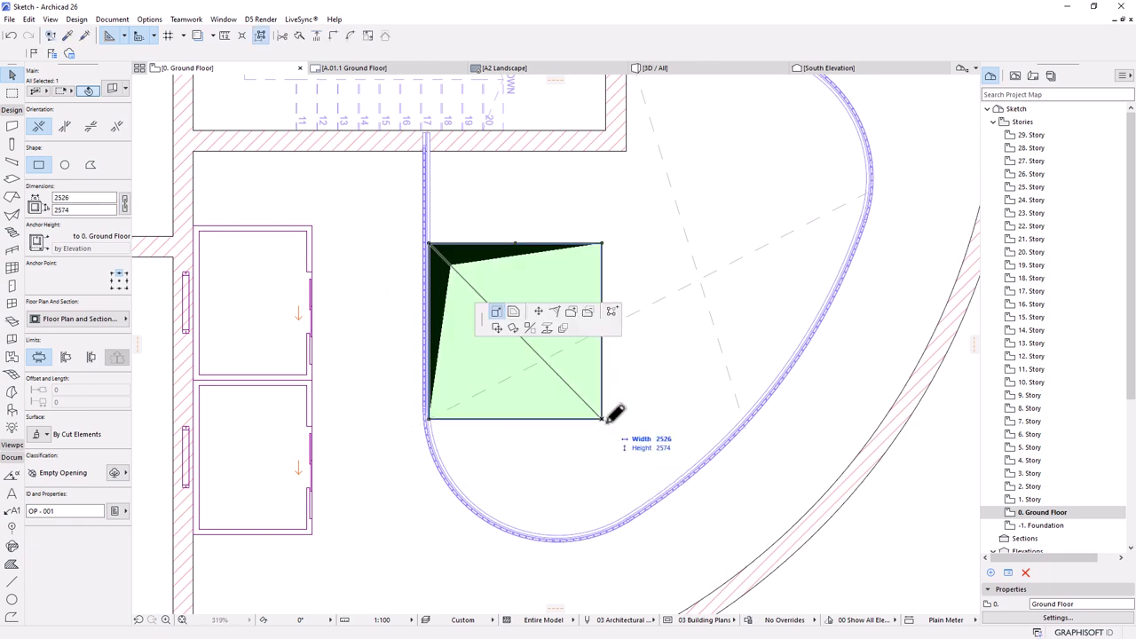
click(675, 484)
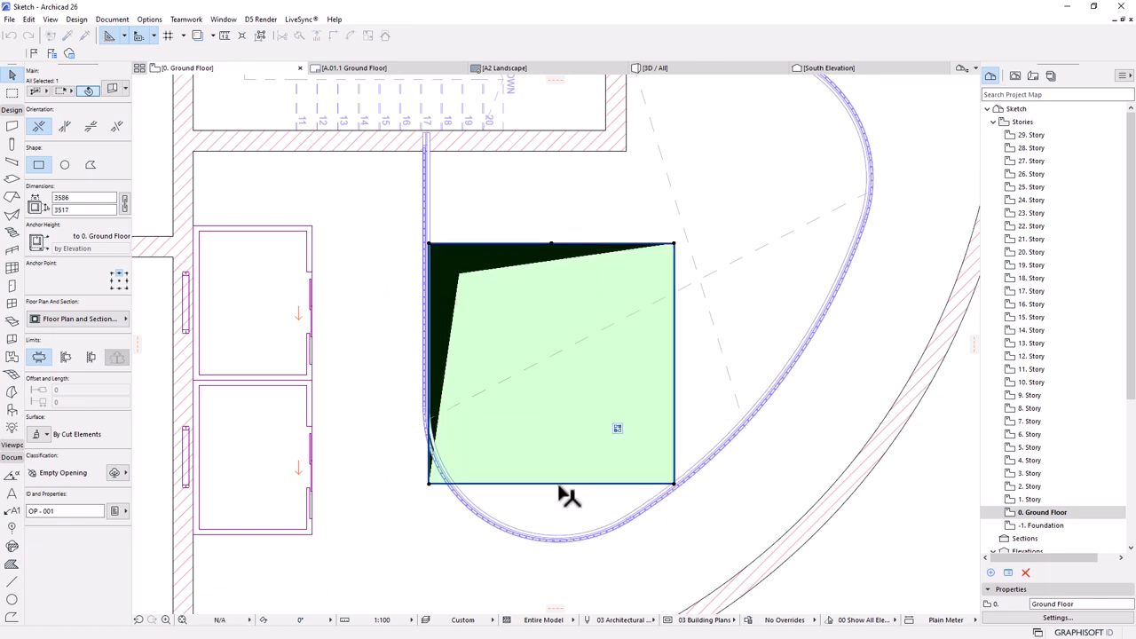
click(429, 486)
click(432, 423)
- Add a node on the opening's lower edge at the diagonal railing and curve that edge to about 2081 radius along the rounded end
click(610, 424)
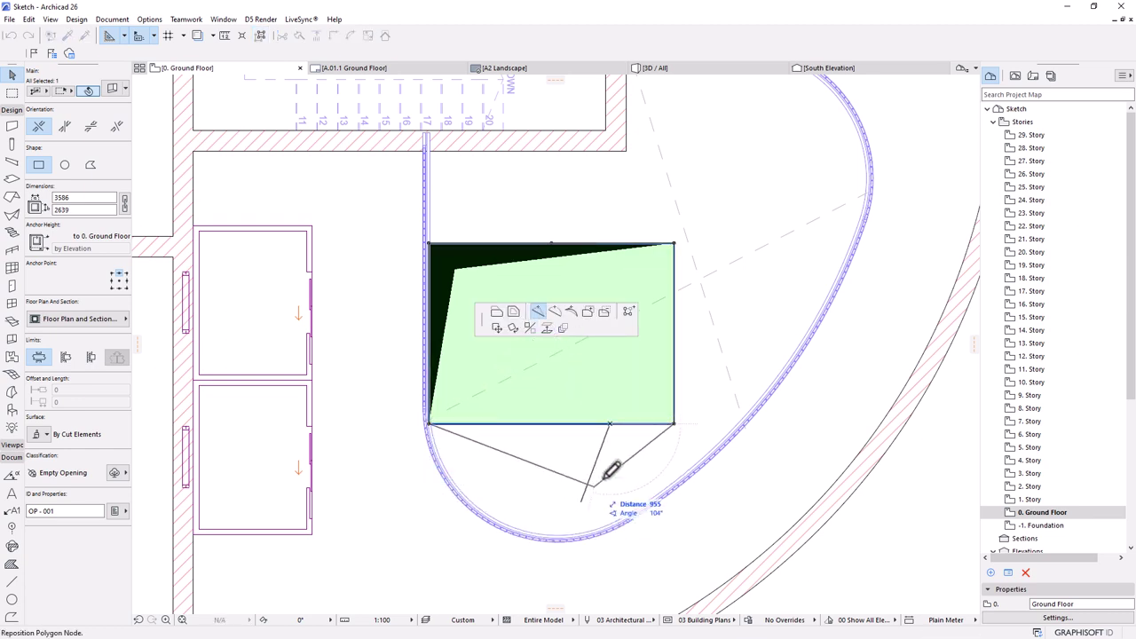
click(688, 470)
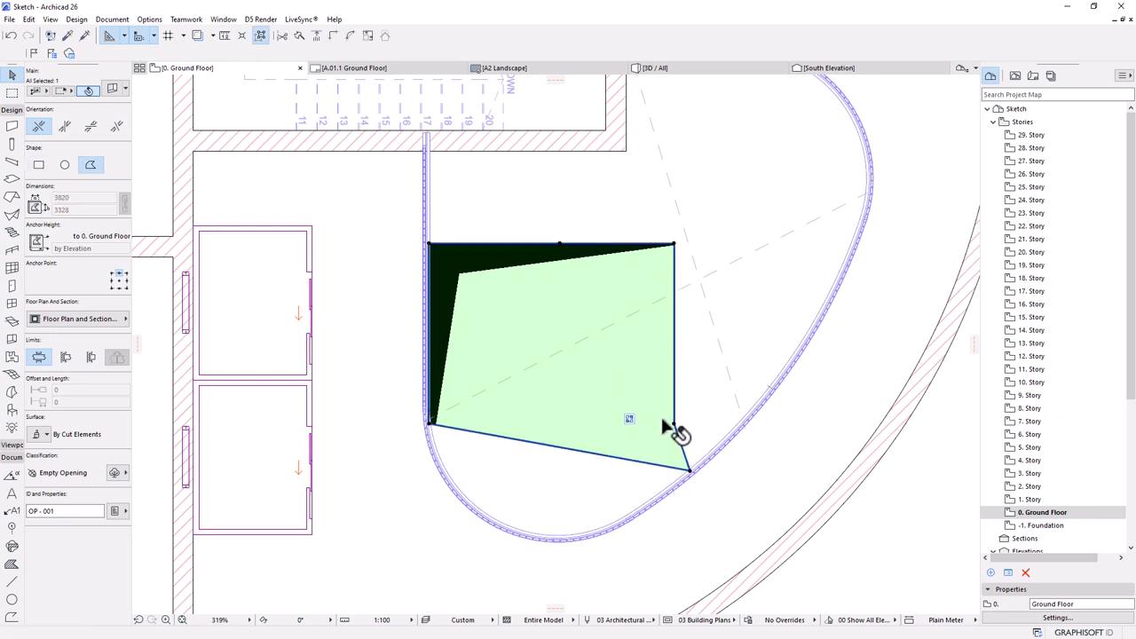
click(610, 458)
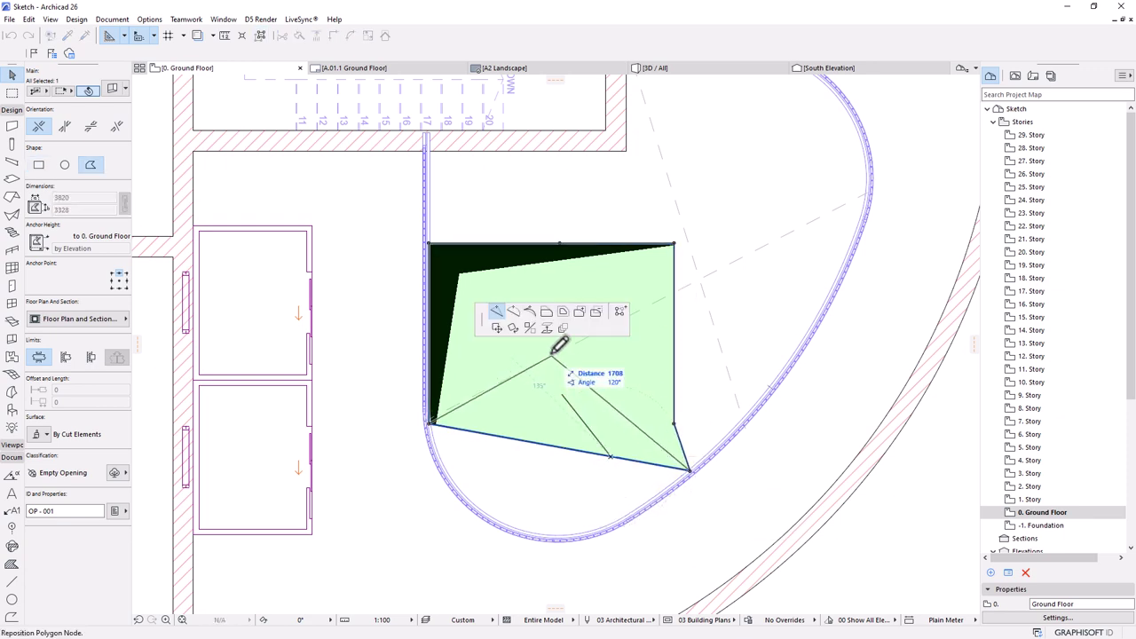
click(514, 312)
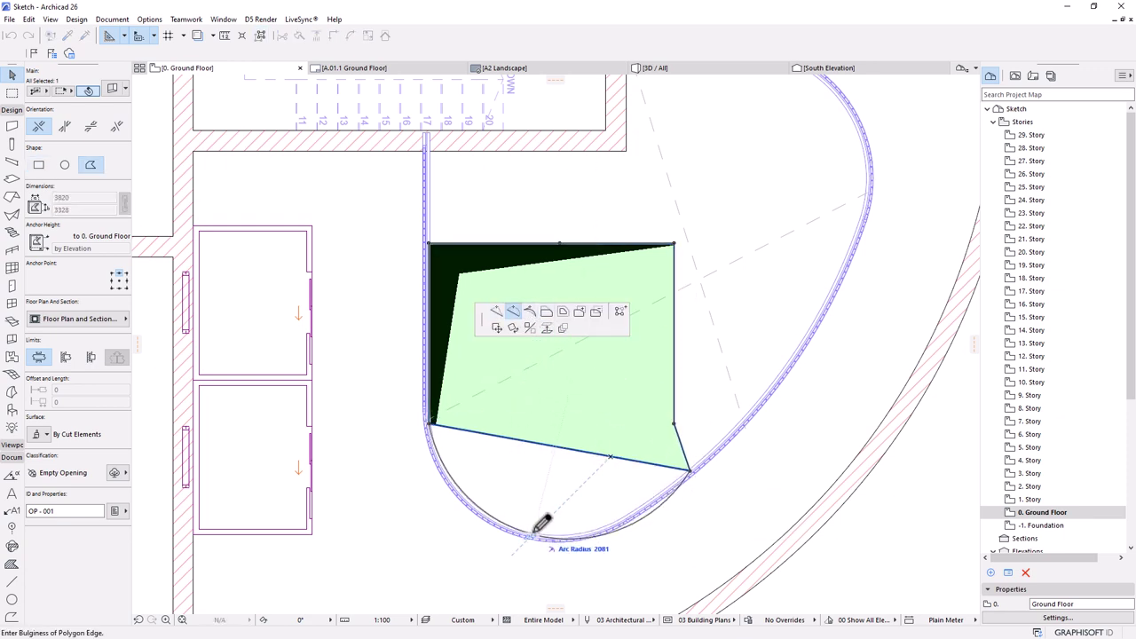
click(533, 534)
- Move the opening's two corners on the outer side onto the curved railing and curve the long diagonal edge to follow it
click(675, 245)
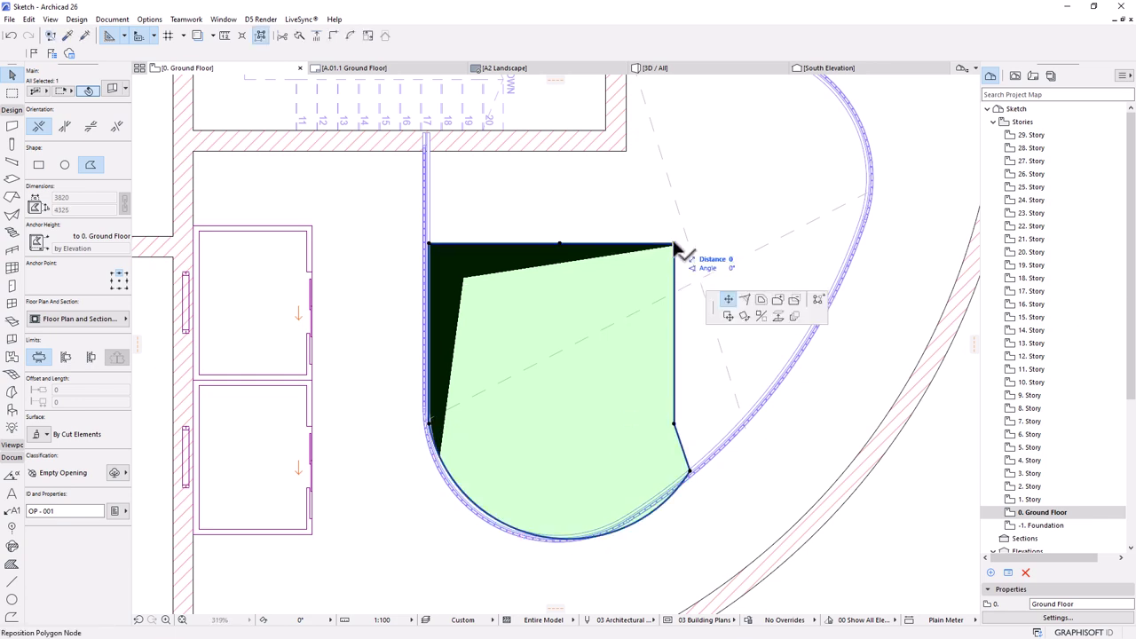
click(846, 108)
click(680, 432)
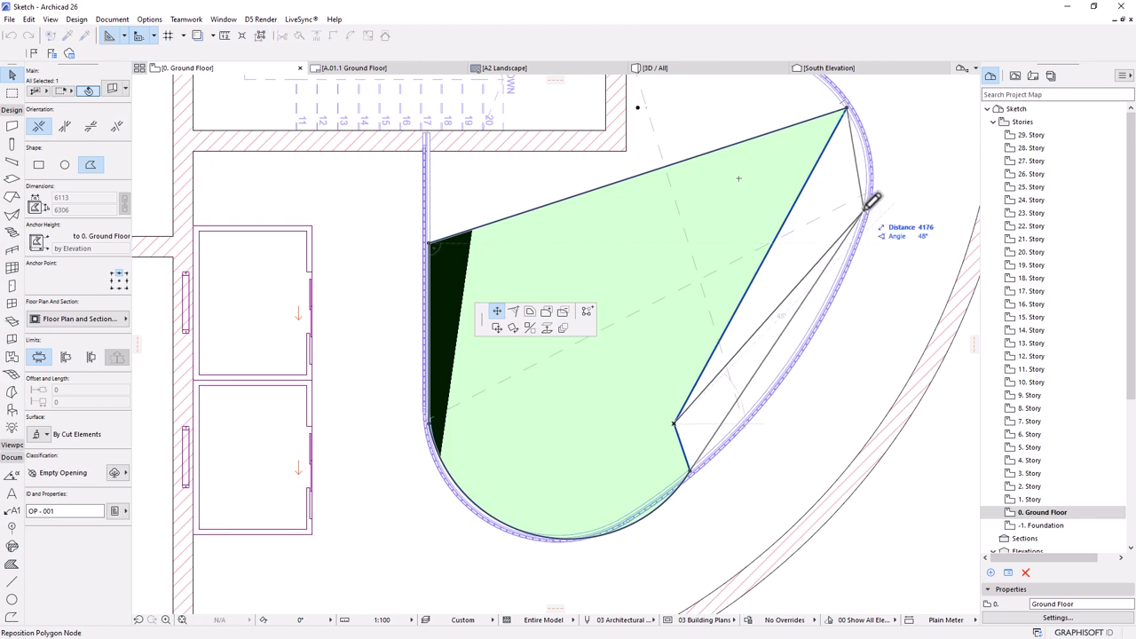
click(864, 210)
click(829, 278)
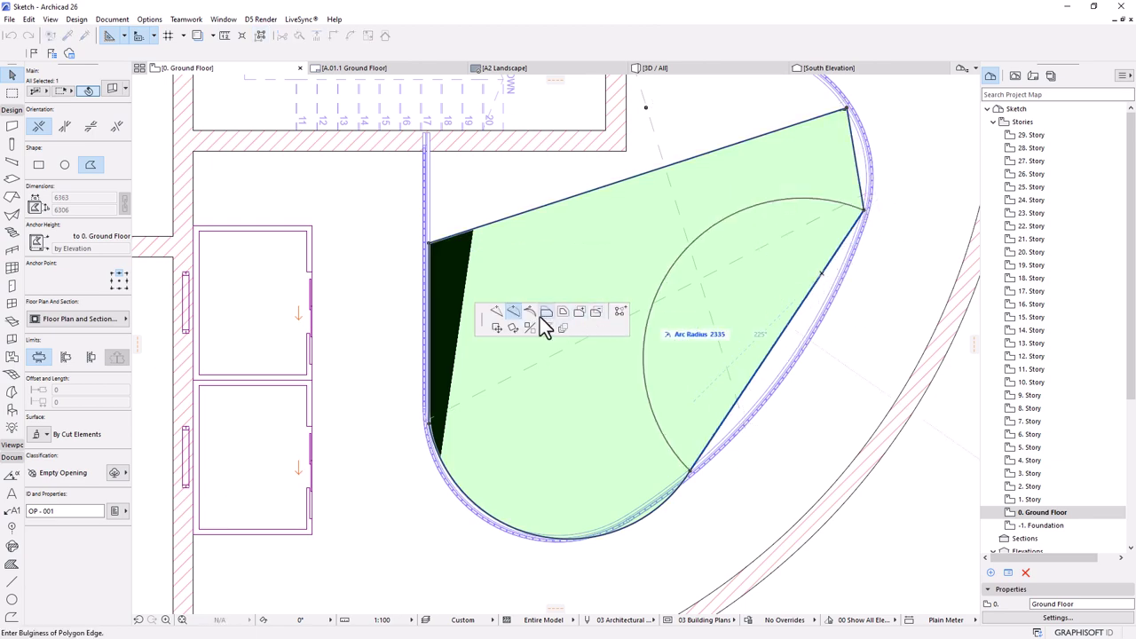
click(798, 359)
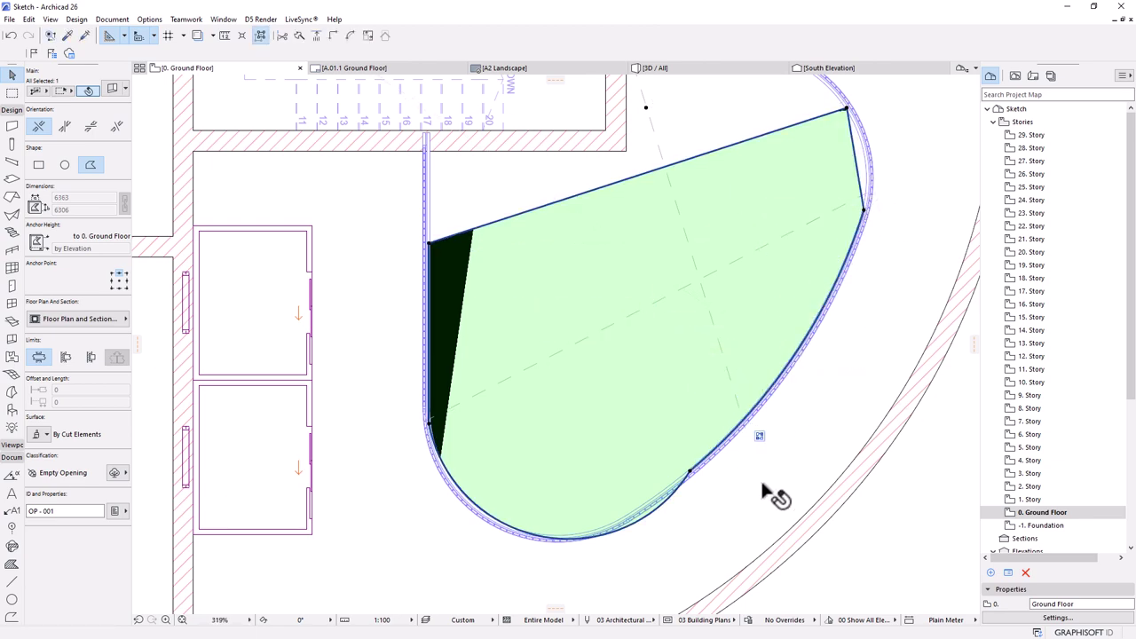
- Fit the opening's upper edge around the stair core walls, placing nodes at both railing-to-wall junctions and the outer wall corner
scroll(710, 466, down, 2)
scroll(735, 296, up, 2)
click(732, 264)
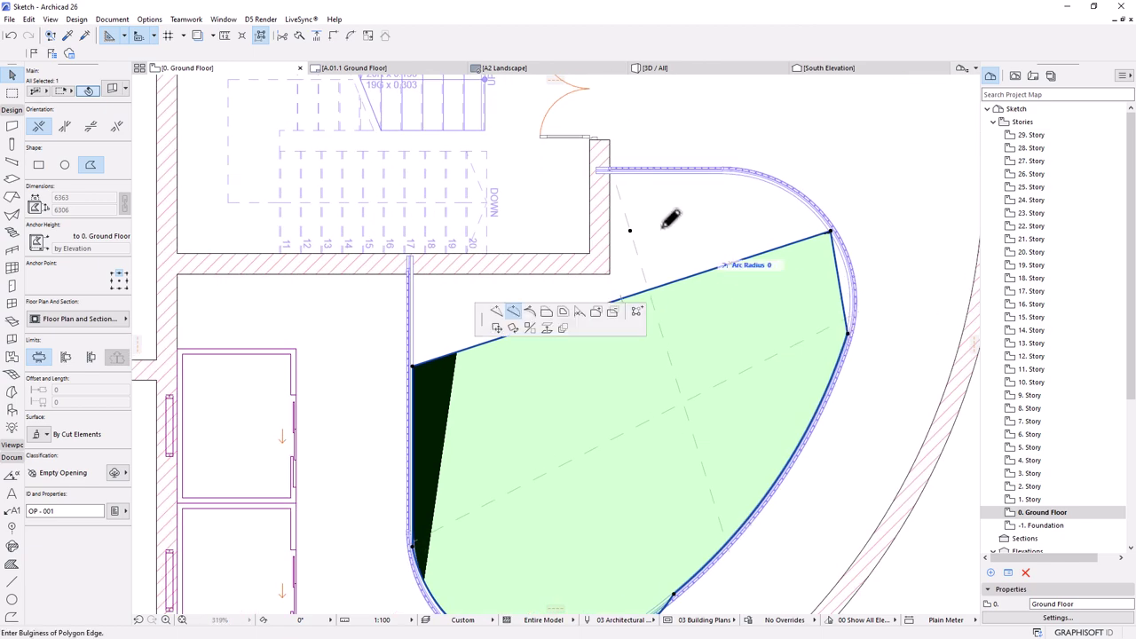
click(496, 310)
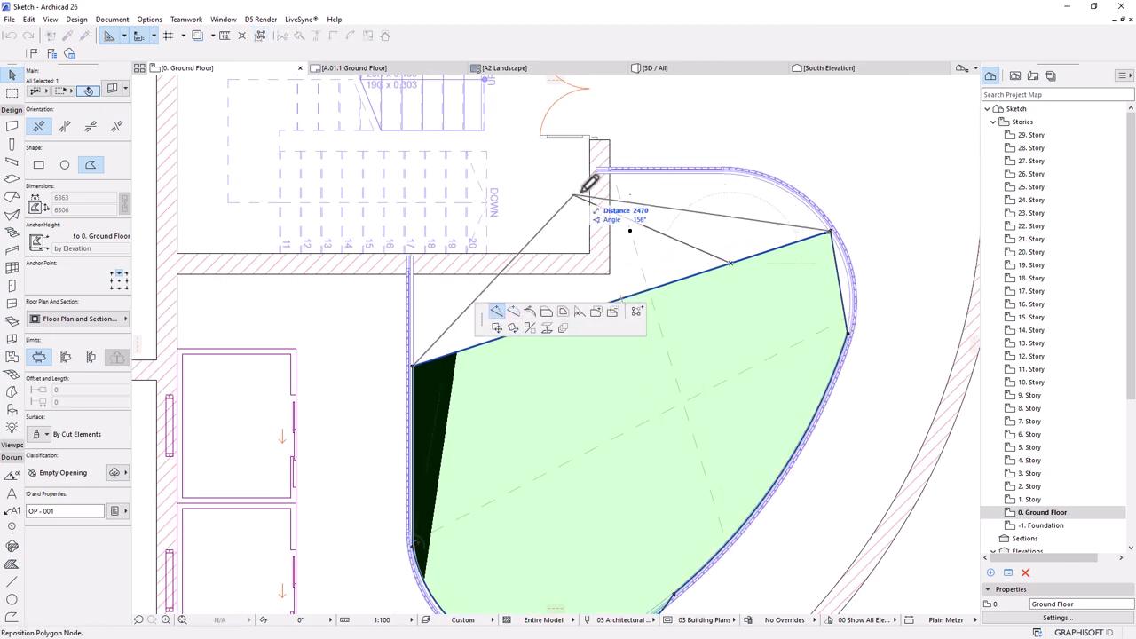
click(611, 170)
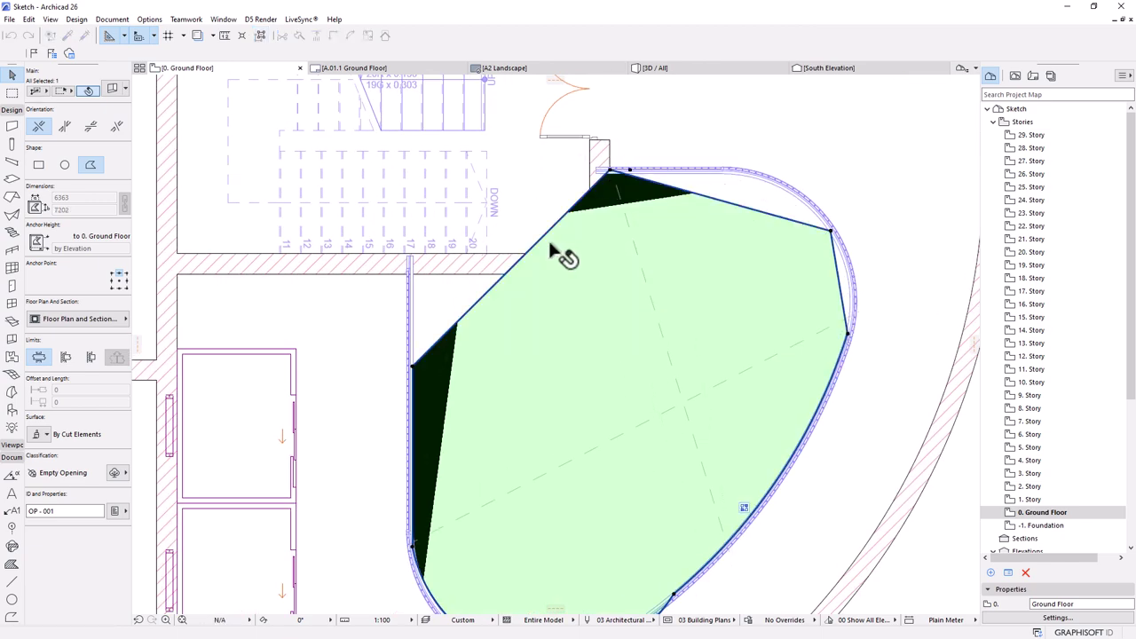
click(413, 366)
click(412, 274)
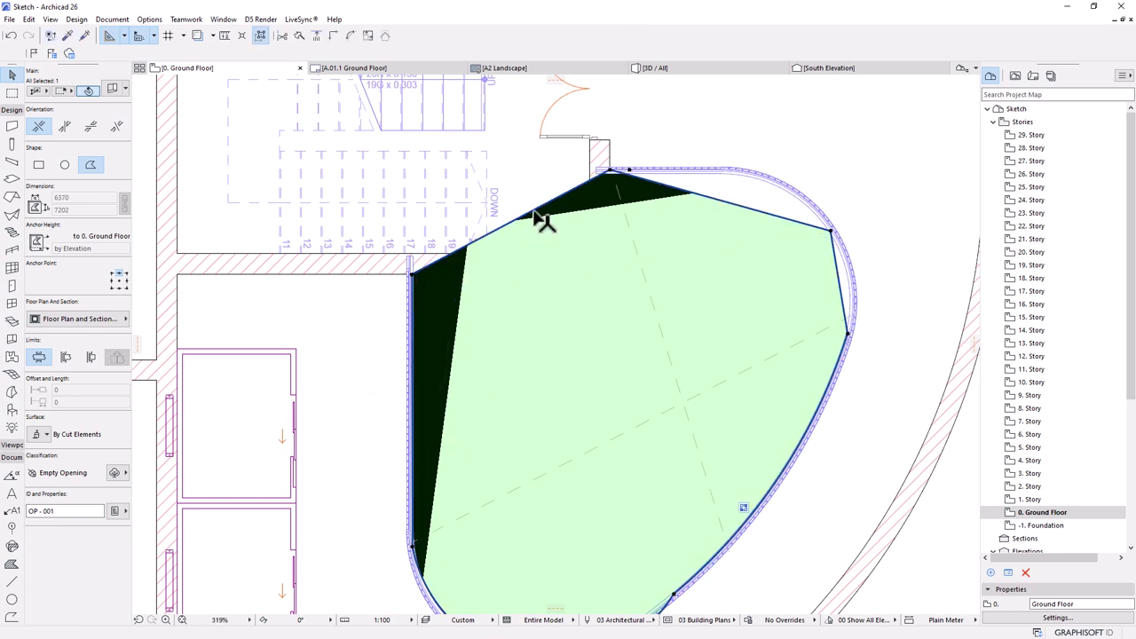
click(532, 214)
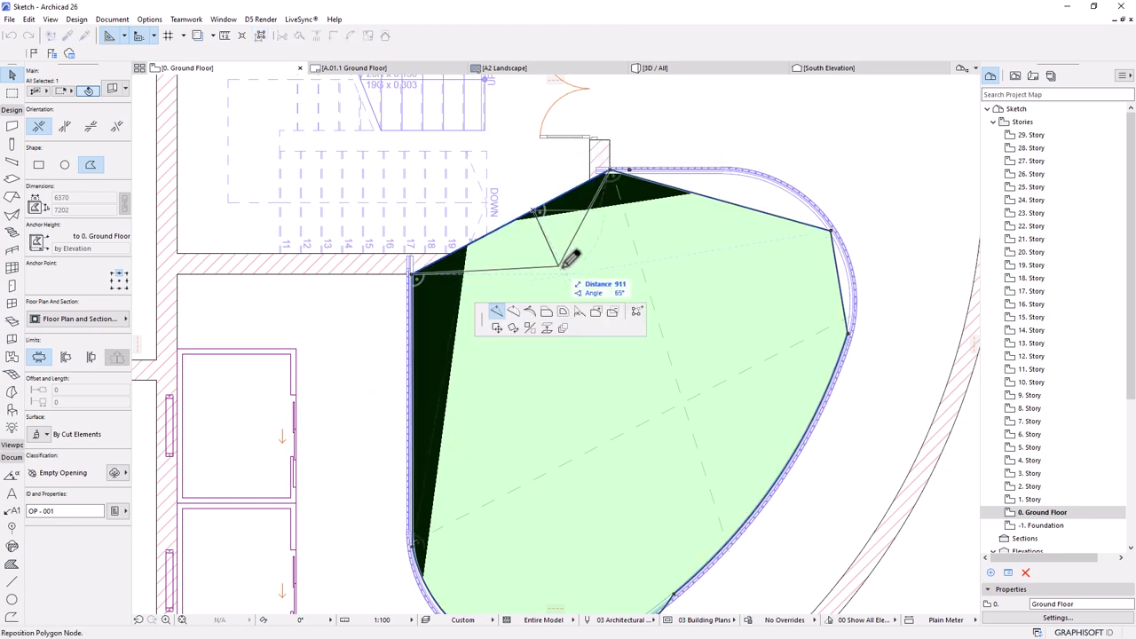
click(618, 266)
- Add a node to the sloping upper edge where the railing starts to curve, and bend the adjoining segment along the railing
scroll(709, 266, down, 3)
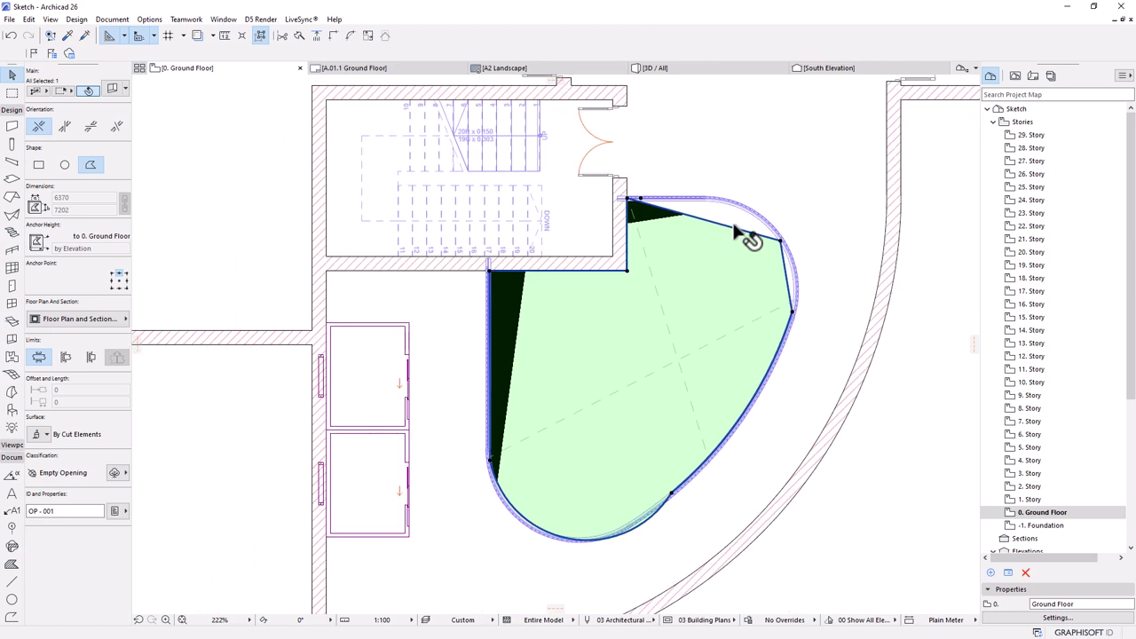
scroll(748, 236, up, 3)
click(734, 232)
click(733, 232)
click(741, 226)
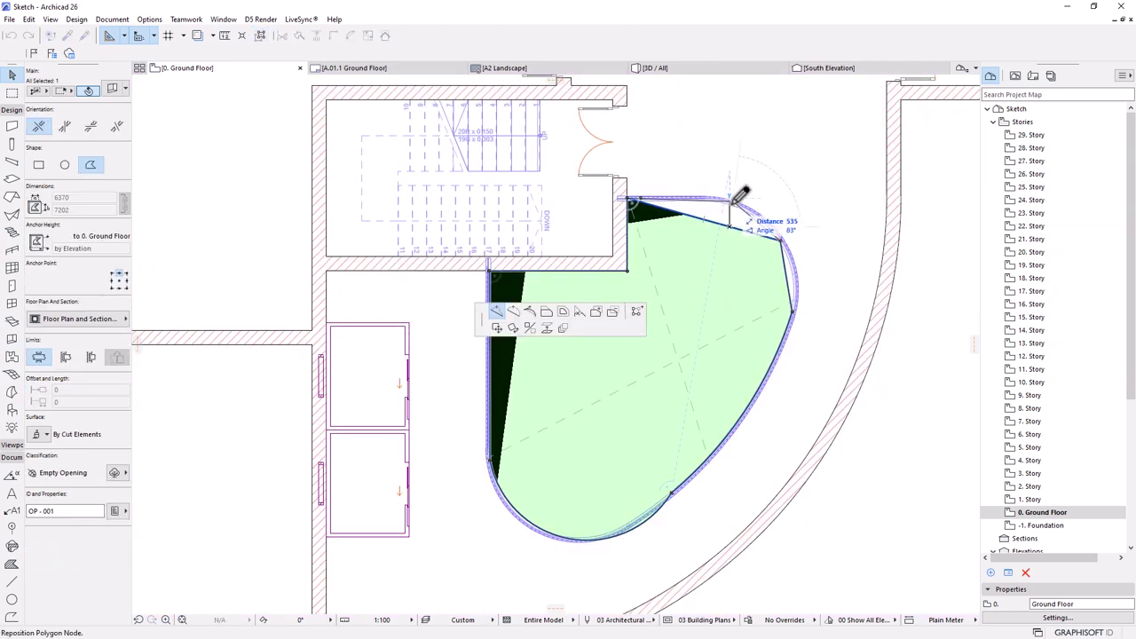
click(709, 204)
click(745, 229)
click(515, 311)
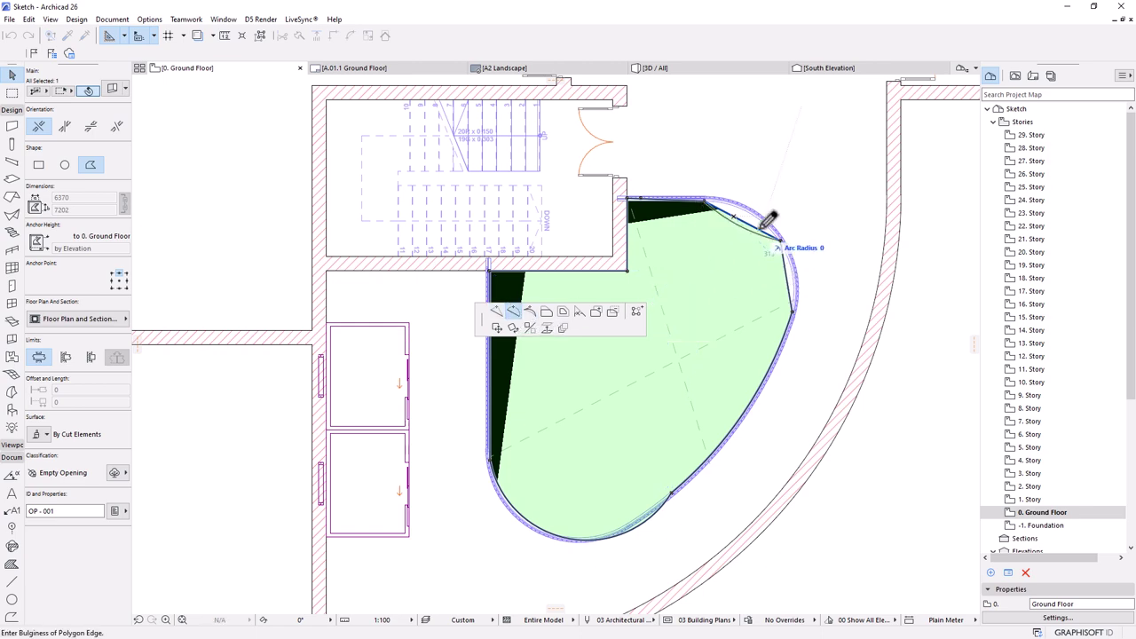
click(768, 212)
- Curve the short straight edge at the outer end of the opening to match the railing's bend
scroll(793, 281, up, 3)
click(794, 257)
click(794, 257)
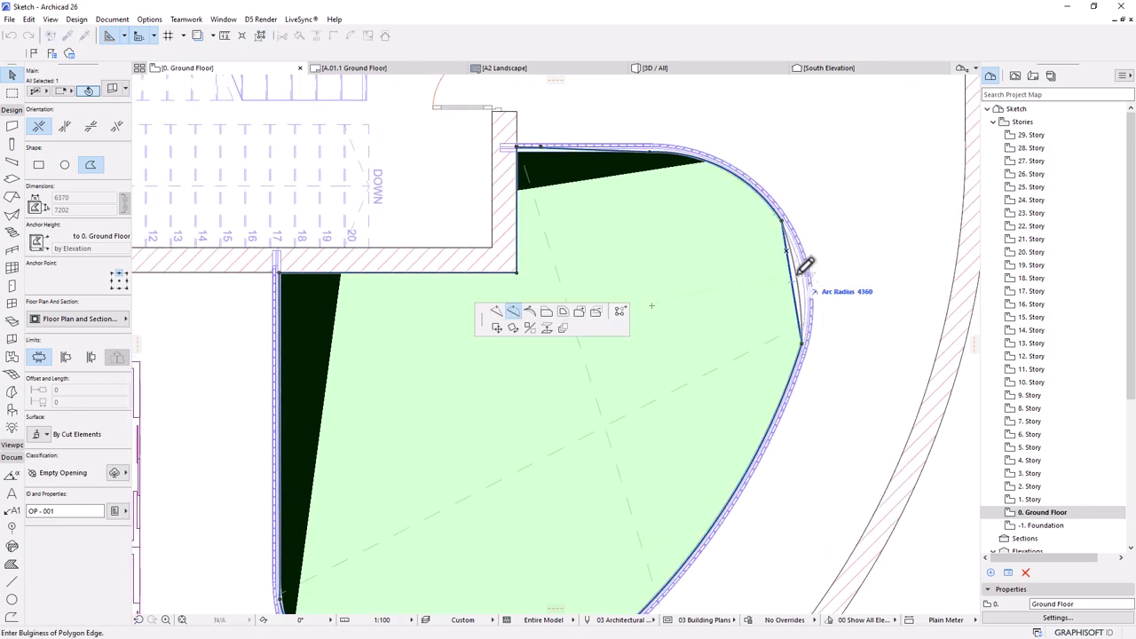
scroll(818, 286, up, 3)
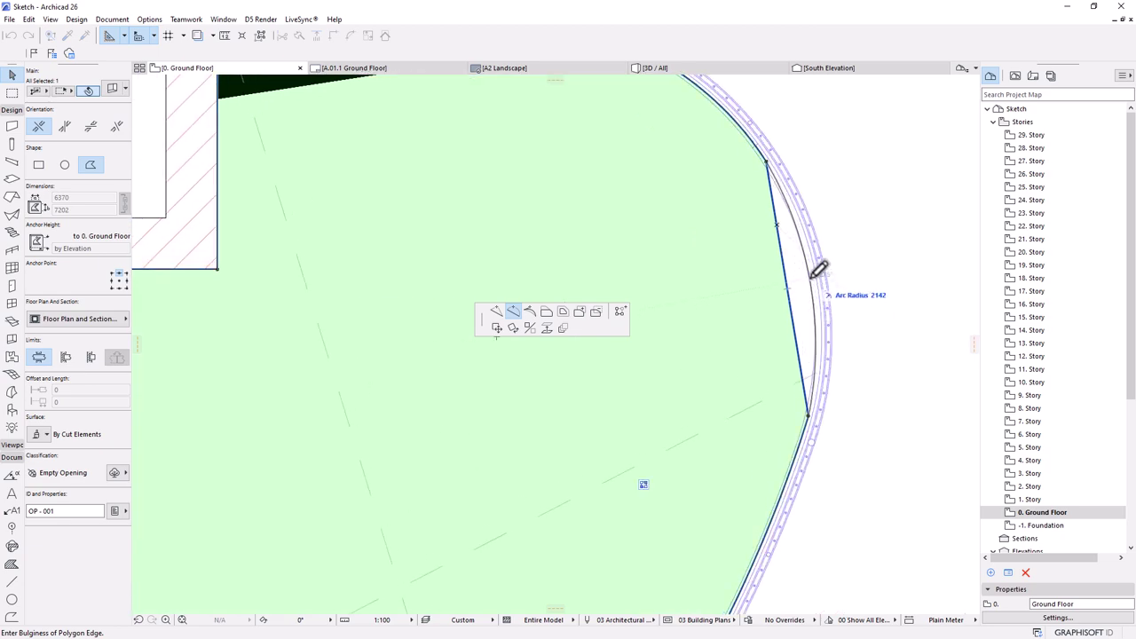
click(818, 279)
scroll(818, 299, down, 3)
scroll(697, 431, down, 2)
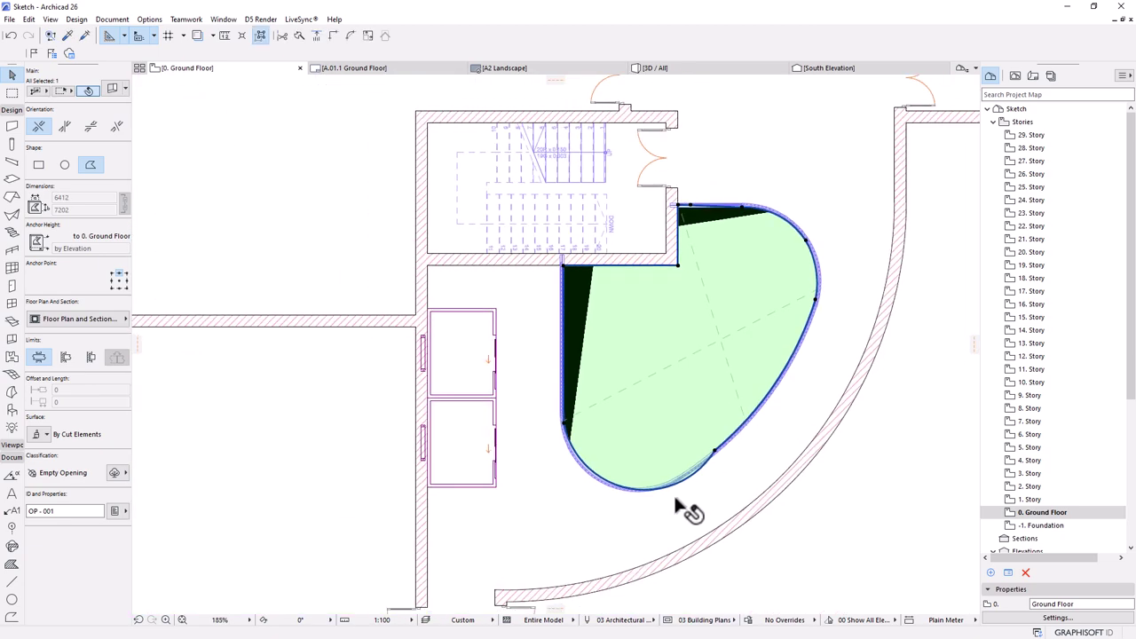
- Reposition the node between the diagonal and bottom edges on the railing, and re-curve the bottom arc to the railing's inner line
scroll(704, 452, up, 5)
click(816, 341)
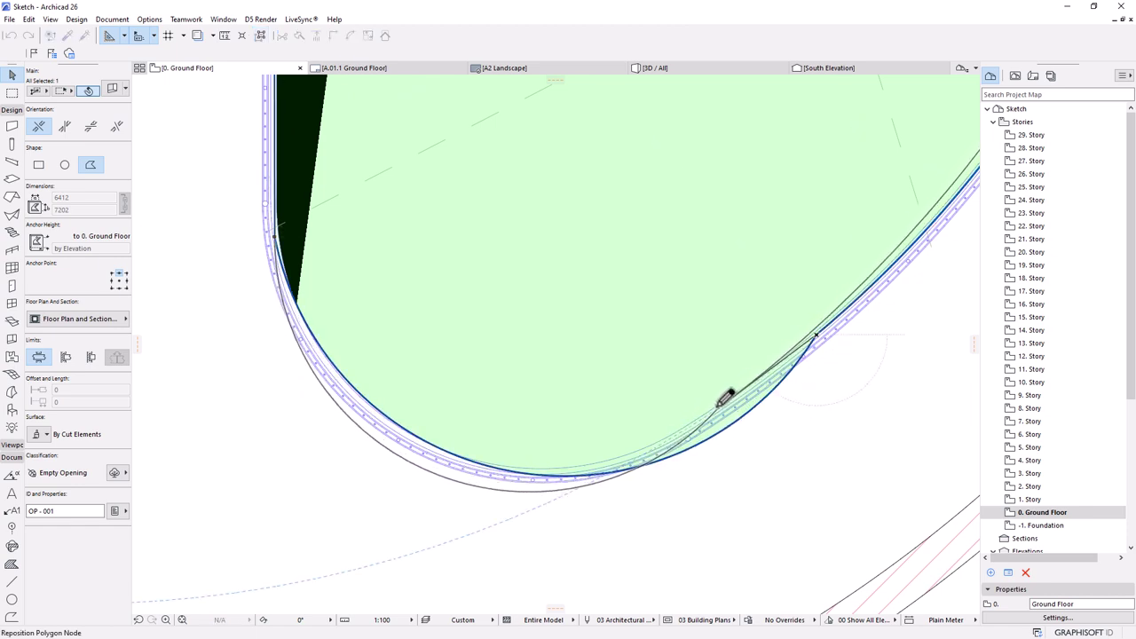
click(716, 409)
click(491, 470)
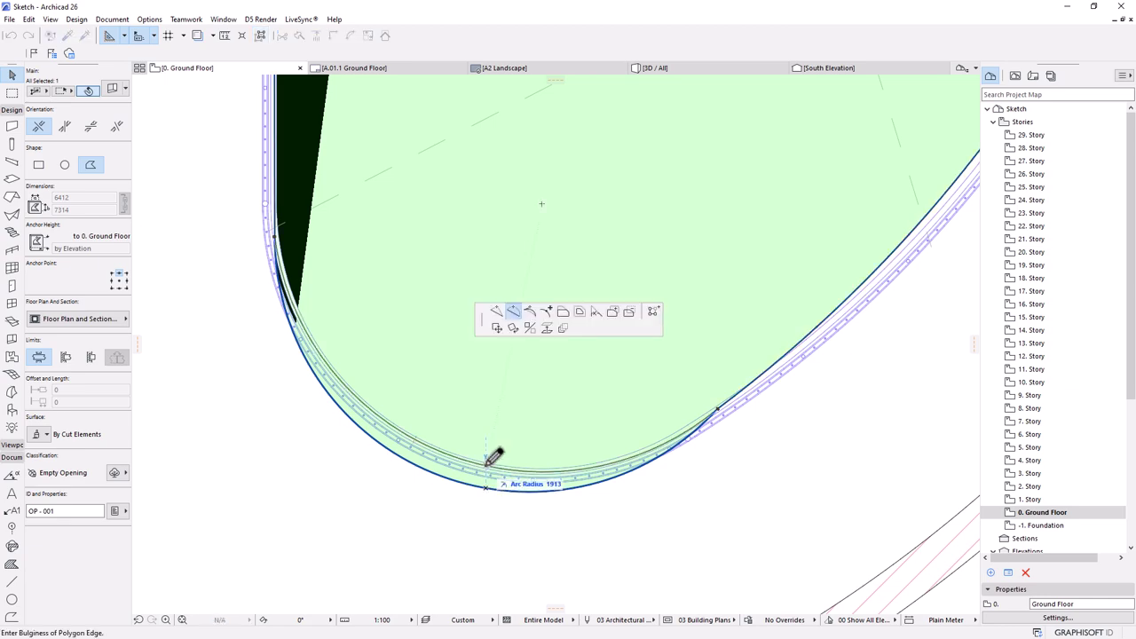
key(Escape)
- Adjust the bulge of the opening's long diagonal edge to follow the inner line of the railing
scroll(497, 510, down, 3)
scroll(649, 318, down, 5)
scroll(676, 372, up, 6)
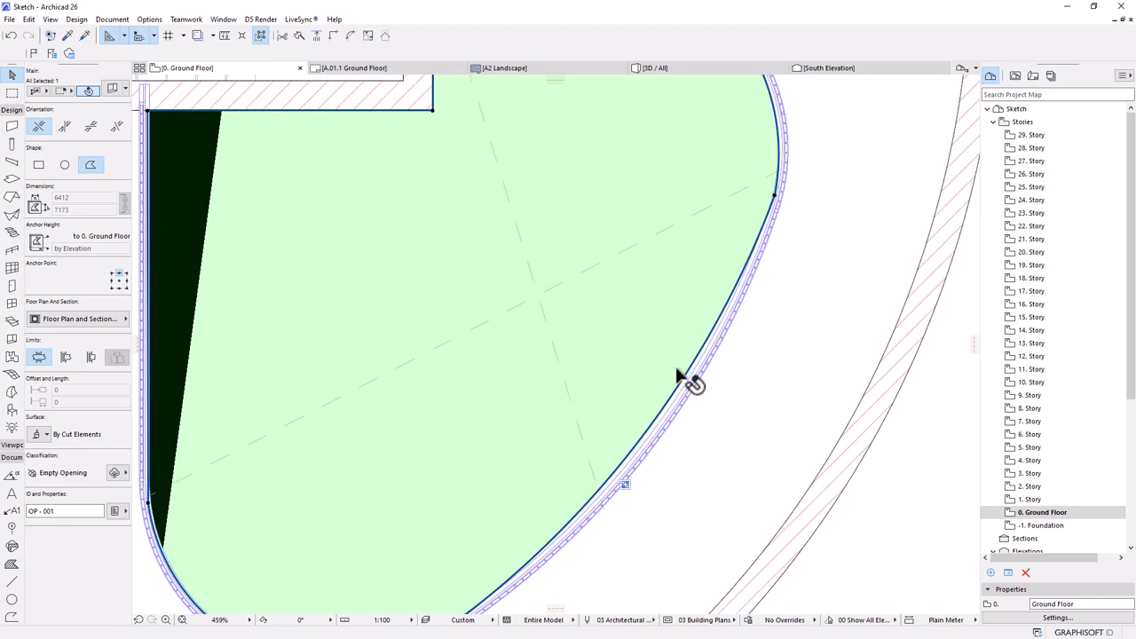
click(683, 383)
key(Escape)
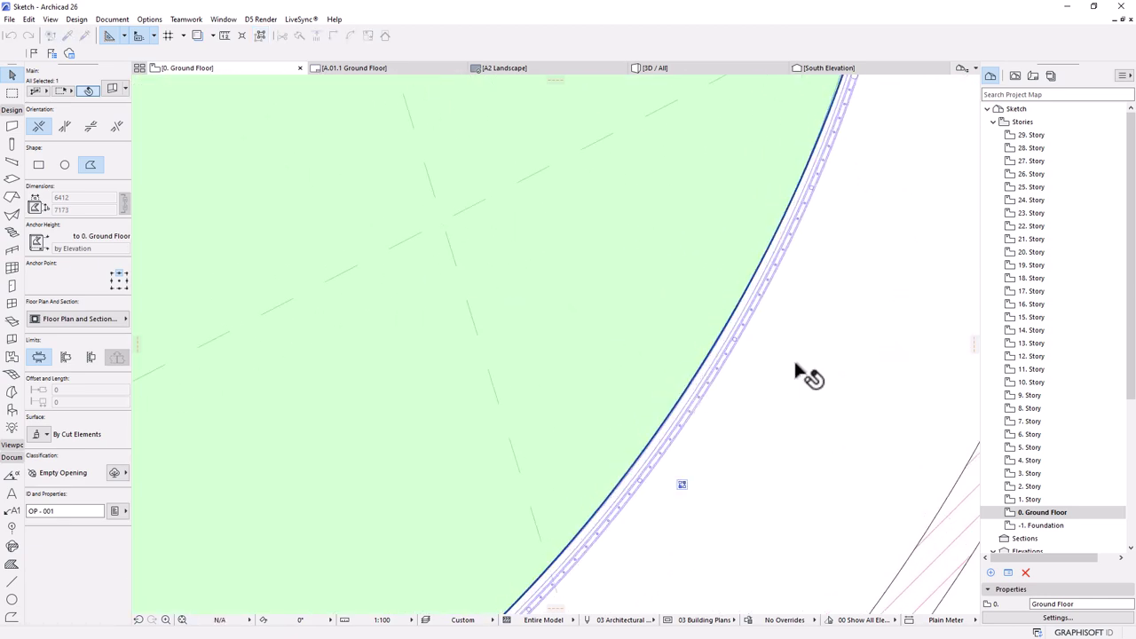
- Move the opening's corner at the upper railing-to-wall junction about 60 along the wall to the railing's inner line
scroll(793, 382, down, 3)
scroll(696, 128, up, 7)
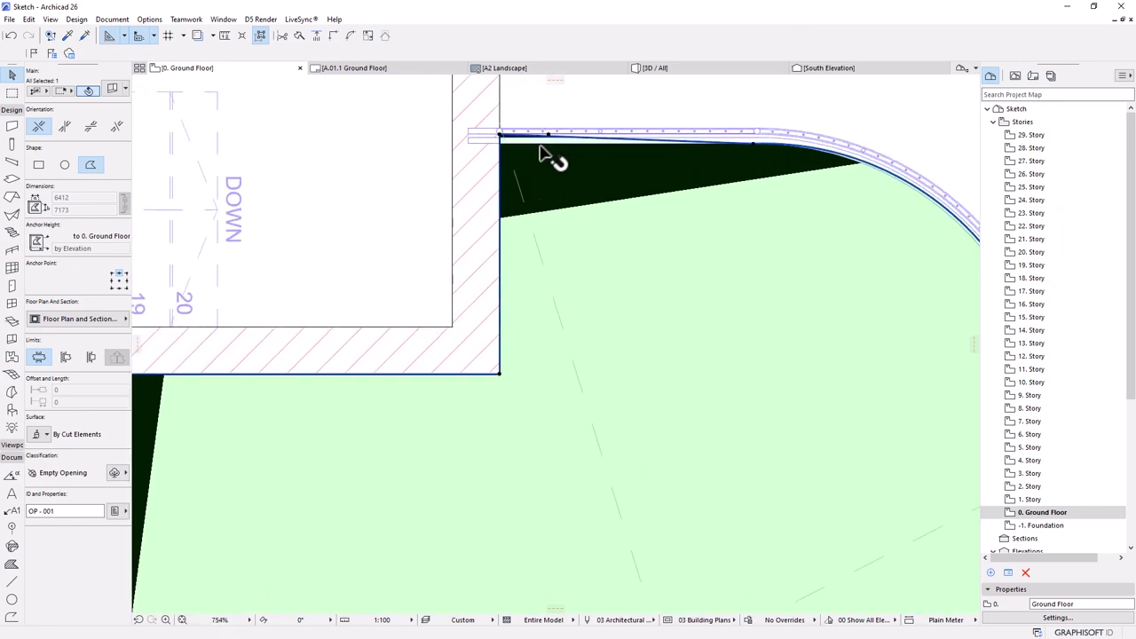
click(487, 132)
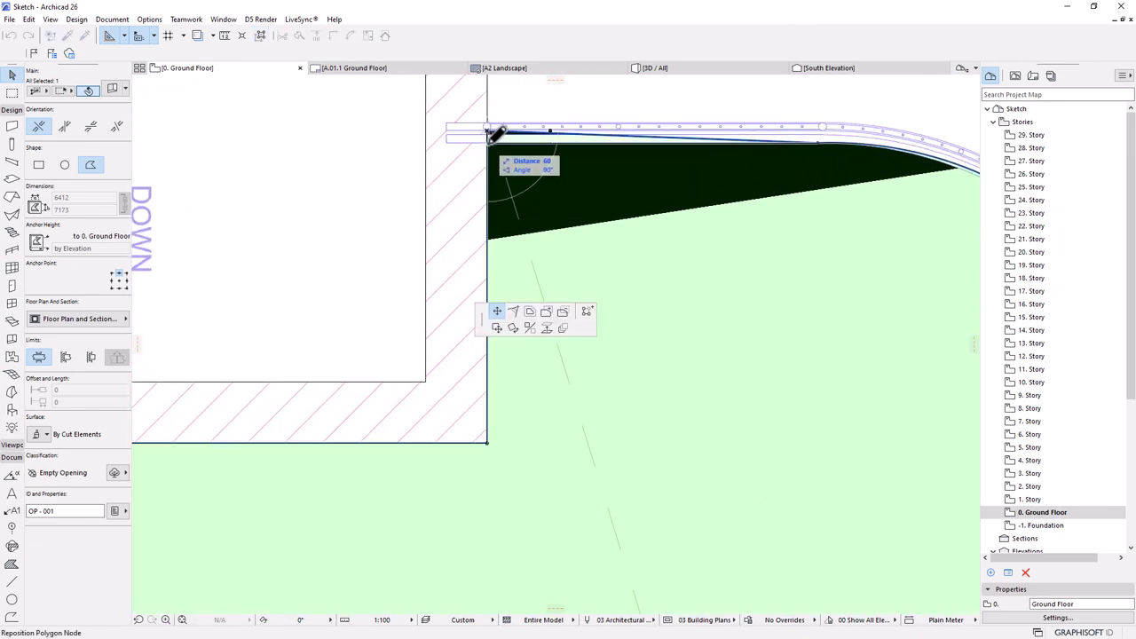
scroll(697, 133, down, 3)
scroll(688, 133, down, 5)
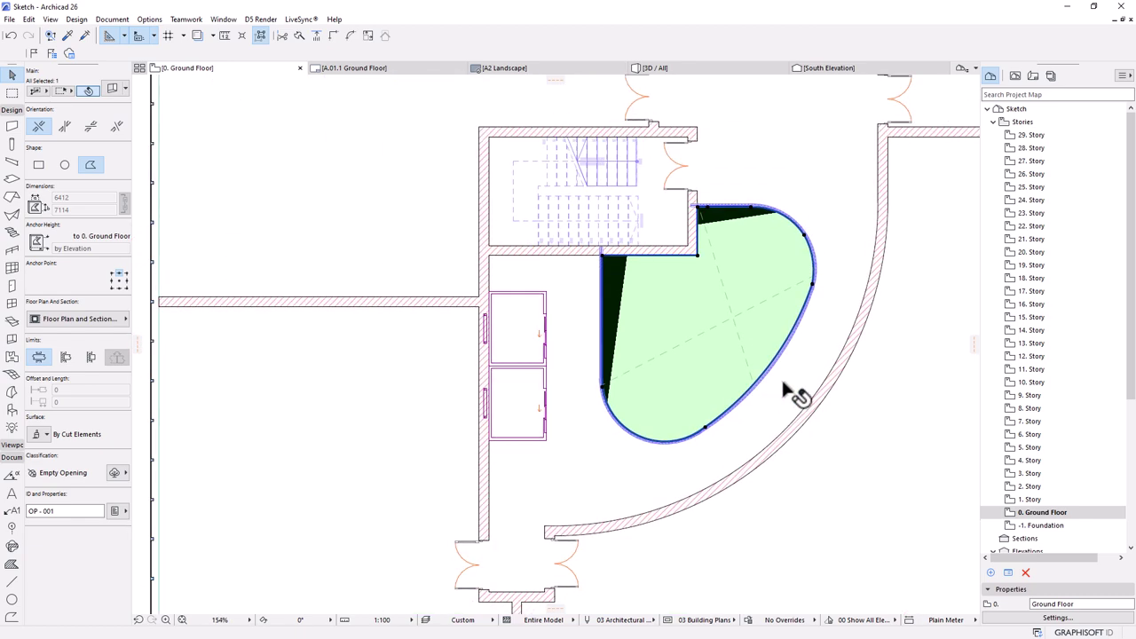
- Examine the slab within the railing and the stacked tower floors in the 3D view, and return to the ground floor plan
click(705, 66)
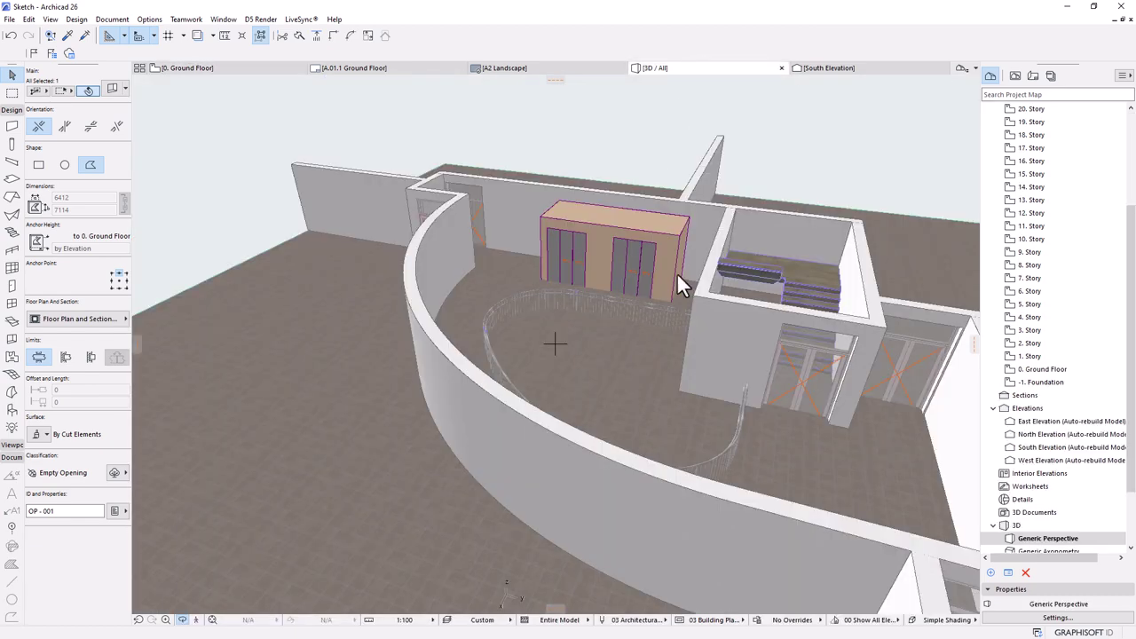
key(Escape)
scroll(652, 284, down, 10)
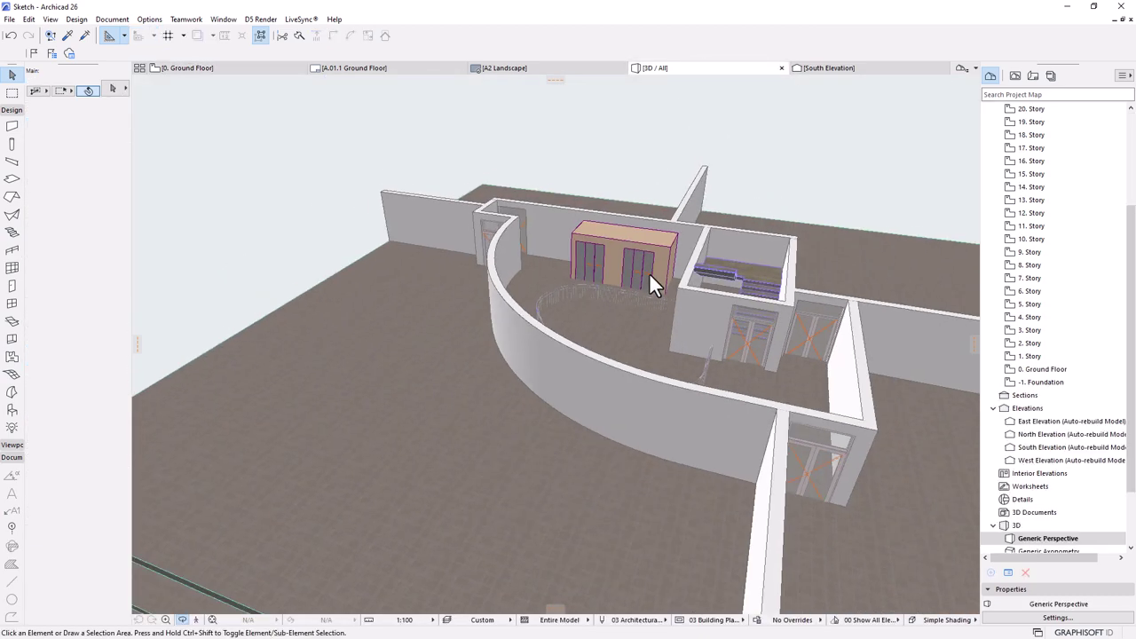
scroll(688, 275, down, 2)
scroll(659, 469, up, 10)
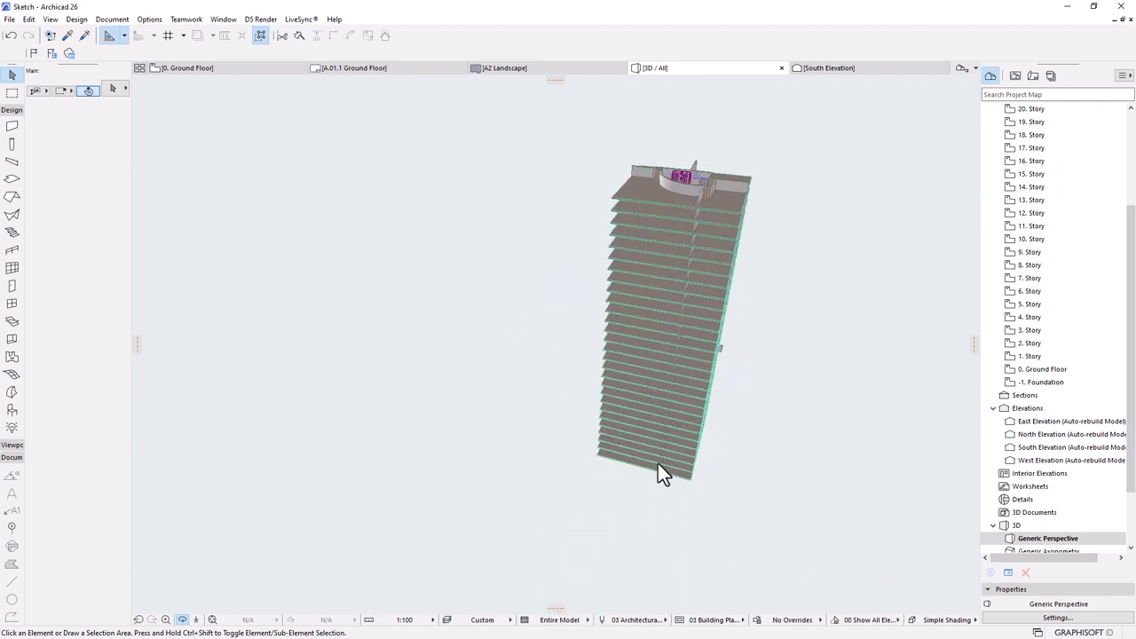
shift+middle_drag(459, 374, 399, 293)
click(226, 70)
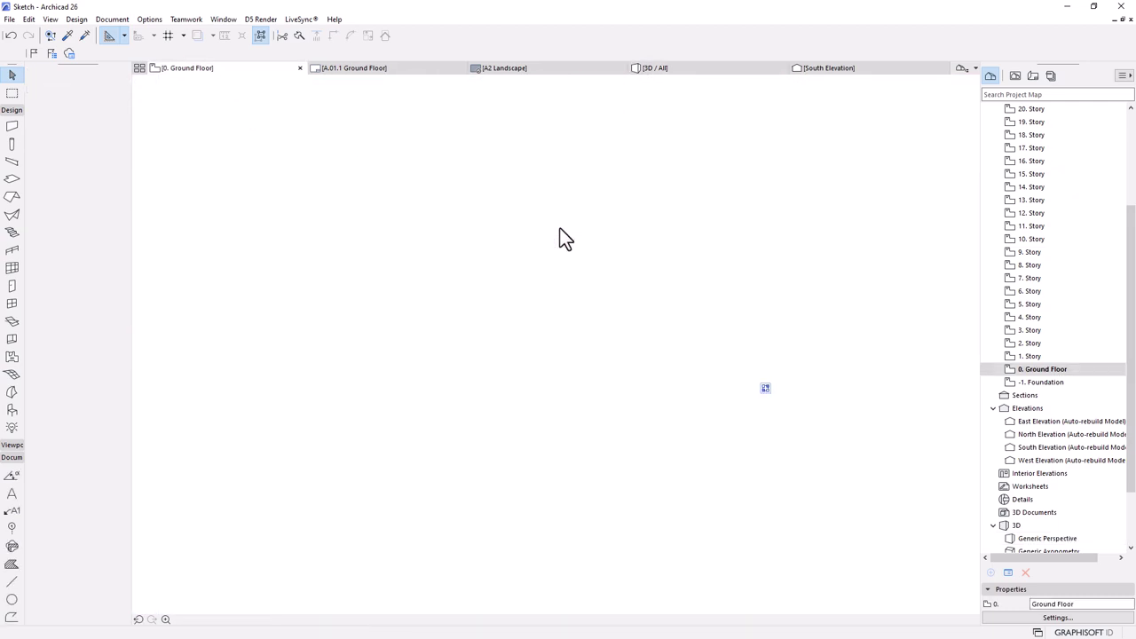
- Place a marquee on the ground floor plan through the core and atrium opening, past the slab's lower edge, and show the marquee area in 3D
scroll(560, 228, down, 5)
click(11, 93)
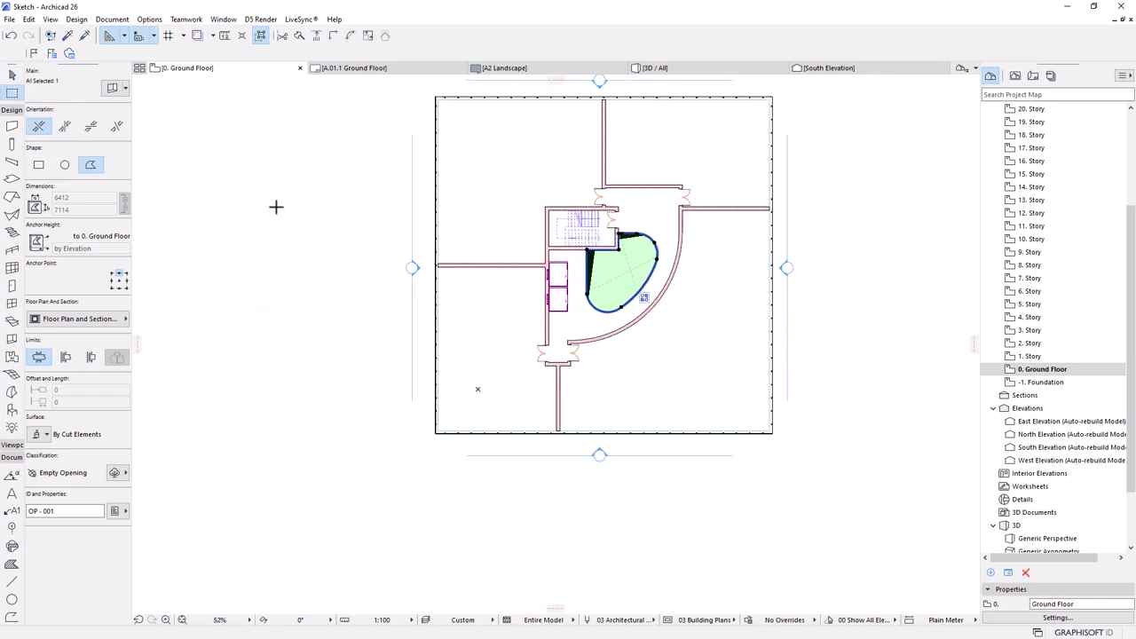
key(Escape)
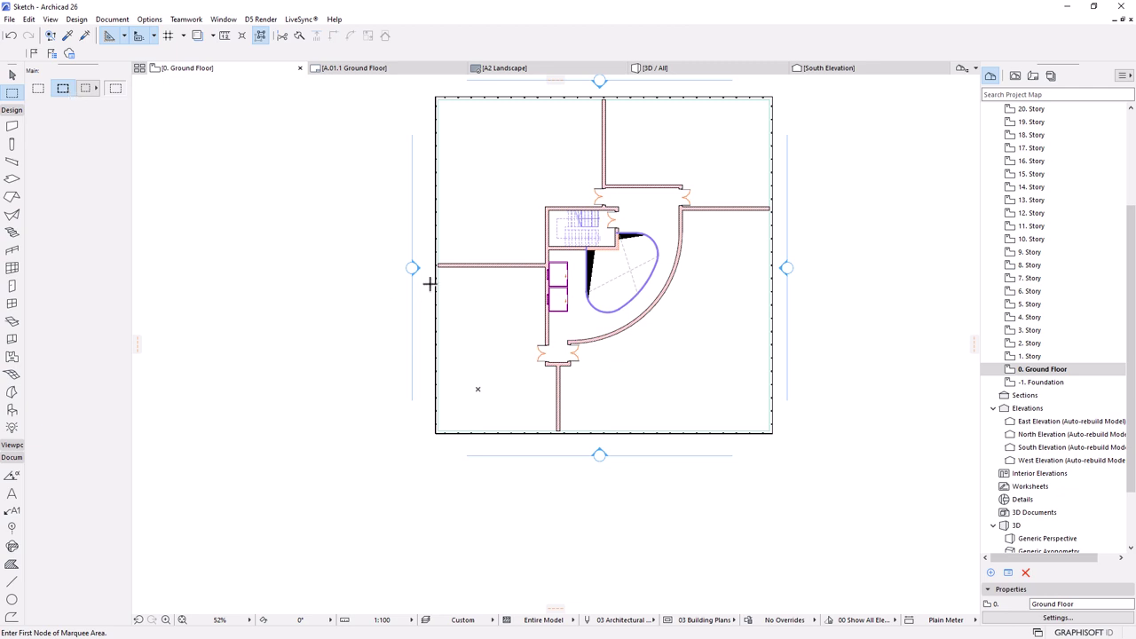
scroll(426, 294, up, 2)
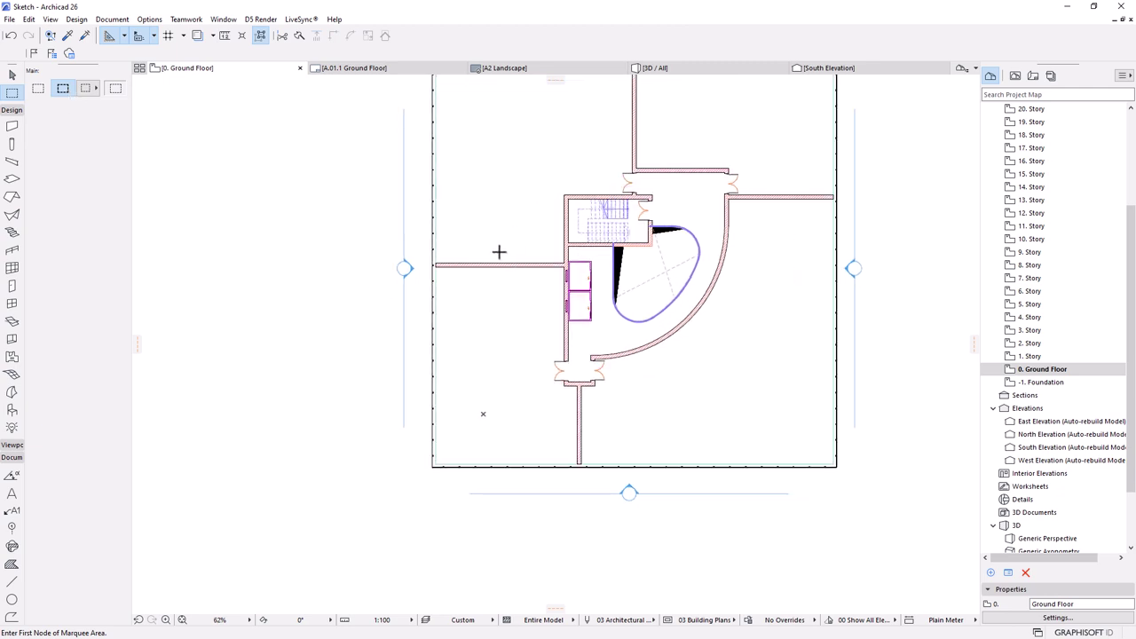
click(506, 236)
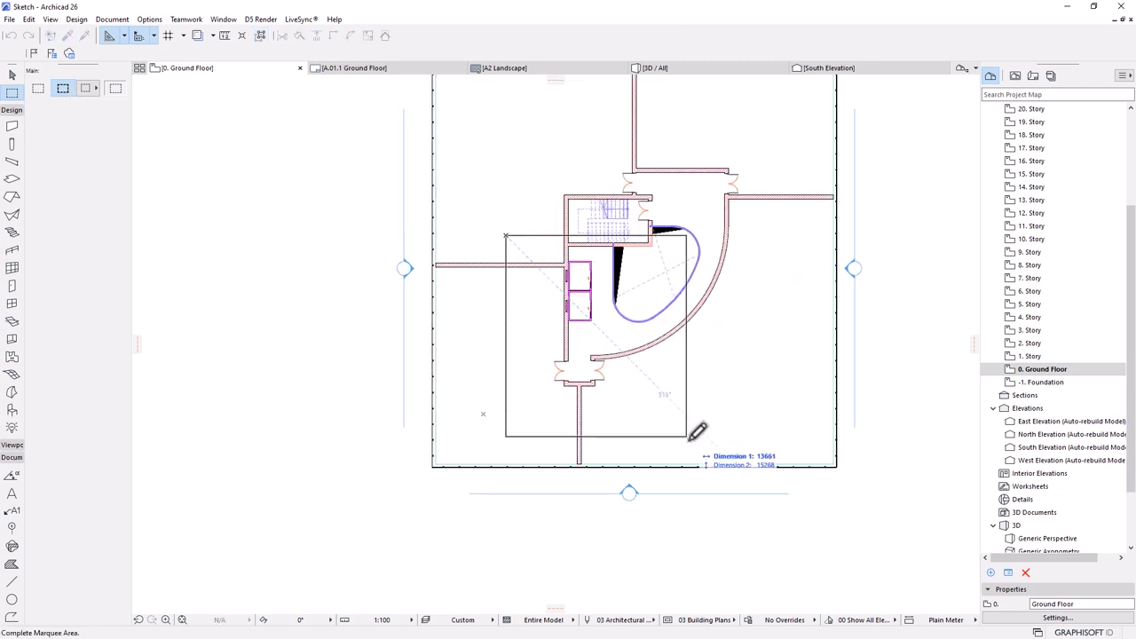
click(679, 519)
right_click(887, 306)
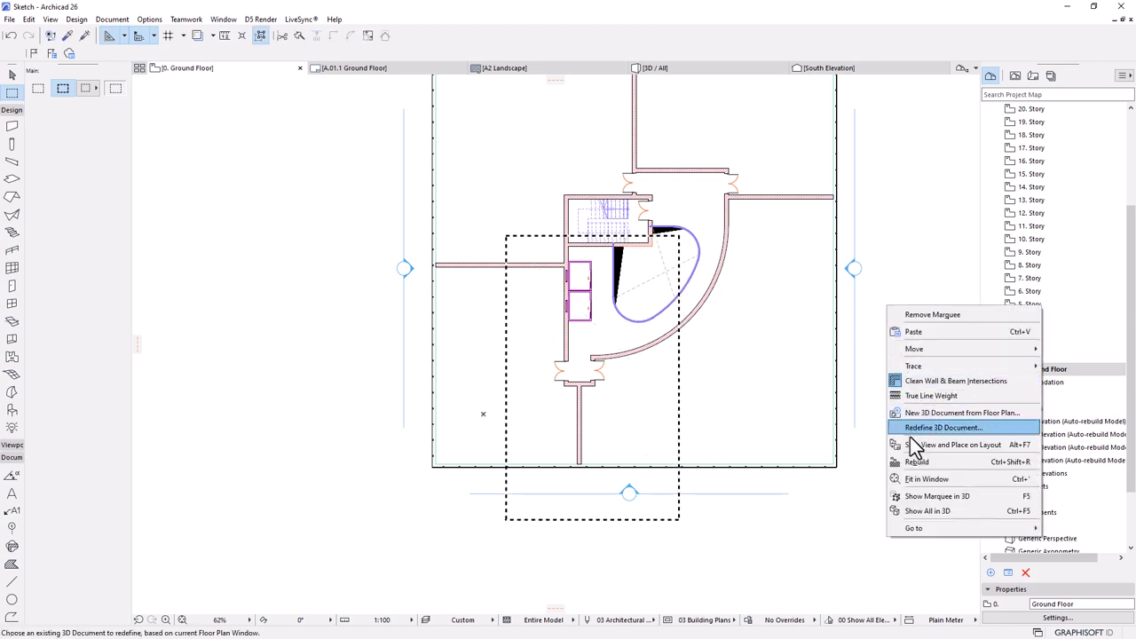
click(907, 497)
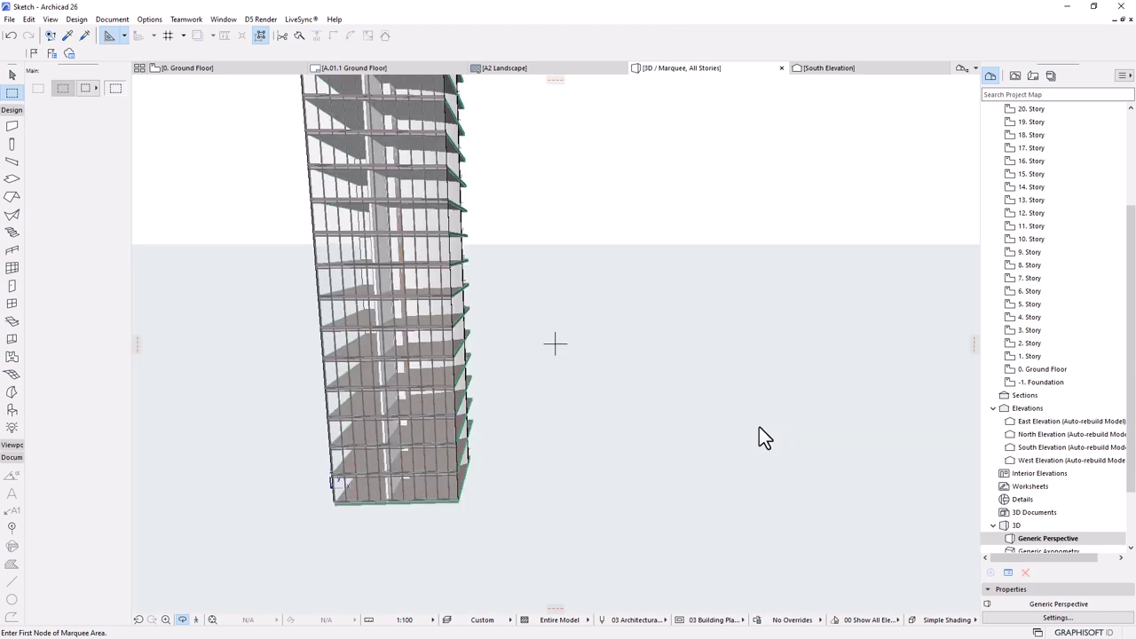
- Examine the cut slab, railings and lift doors on the lowest floors of the 3D cutaway, and select the atrium opening
shift+middle_drag(758, 427, 537, 470)
scroll(411, 497, up, 8)
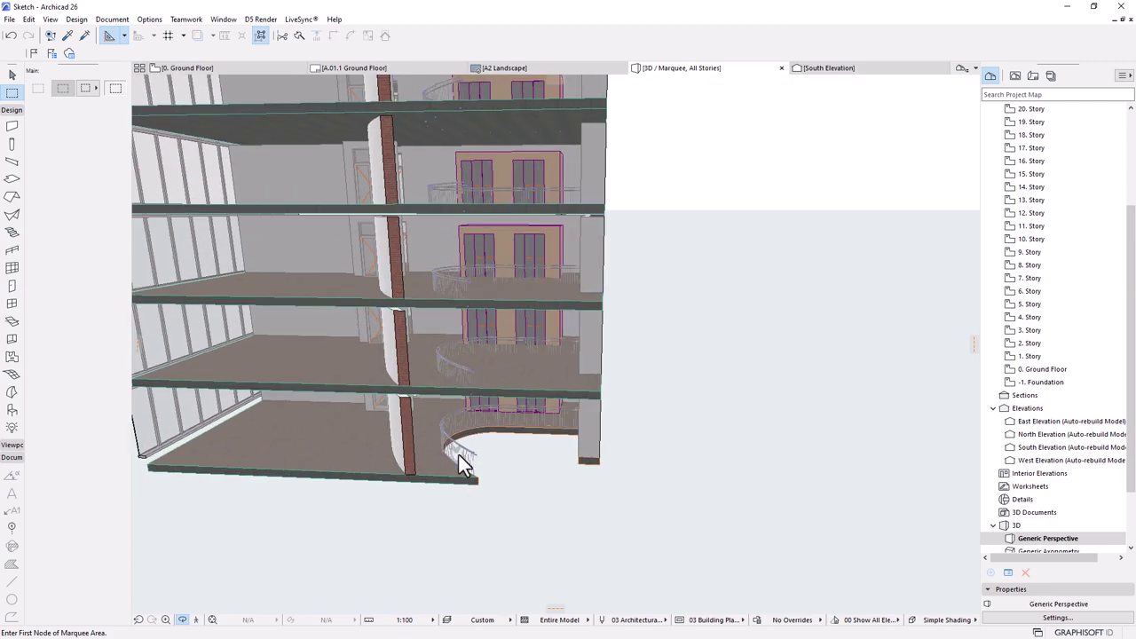
scroll(462, 466, up, 4)
shift+middle_drag(481, 475, 404, 484)
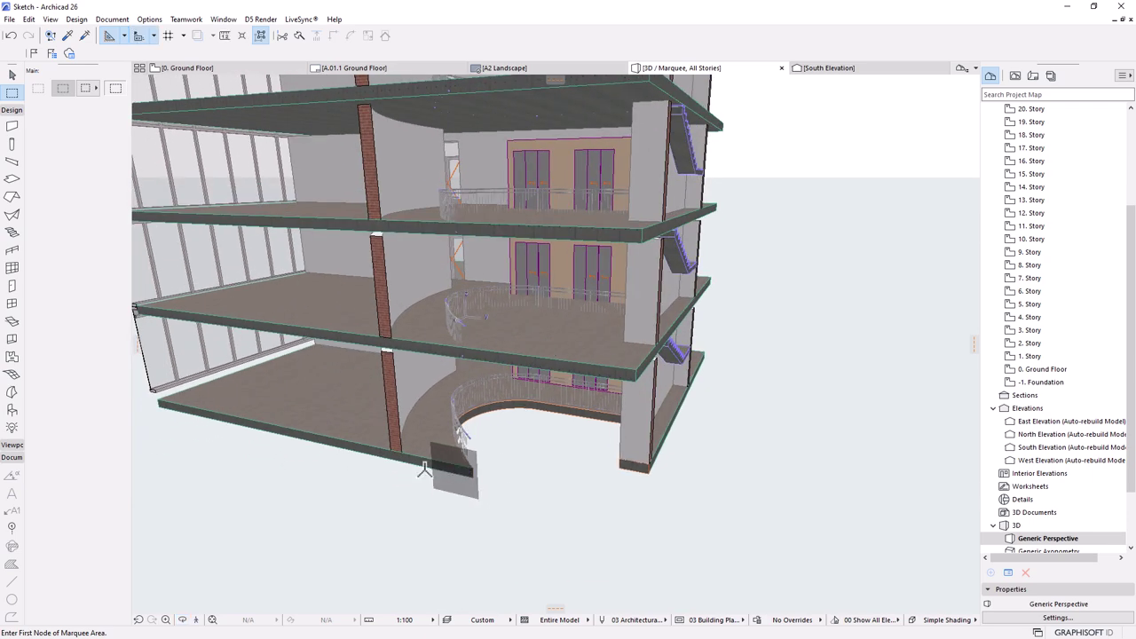
scroll(387, 353, up, 3)
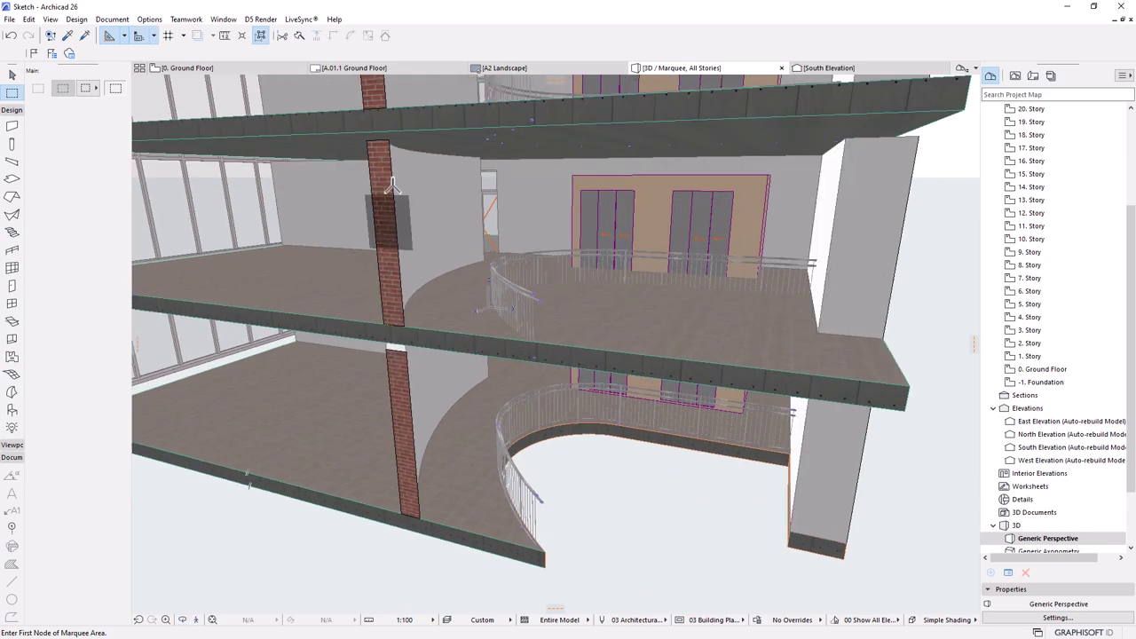
shift+middle_drag(383, 139, 452, 457)
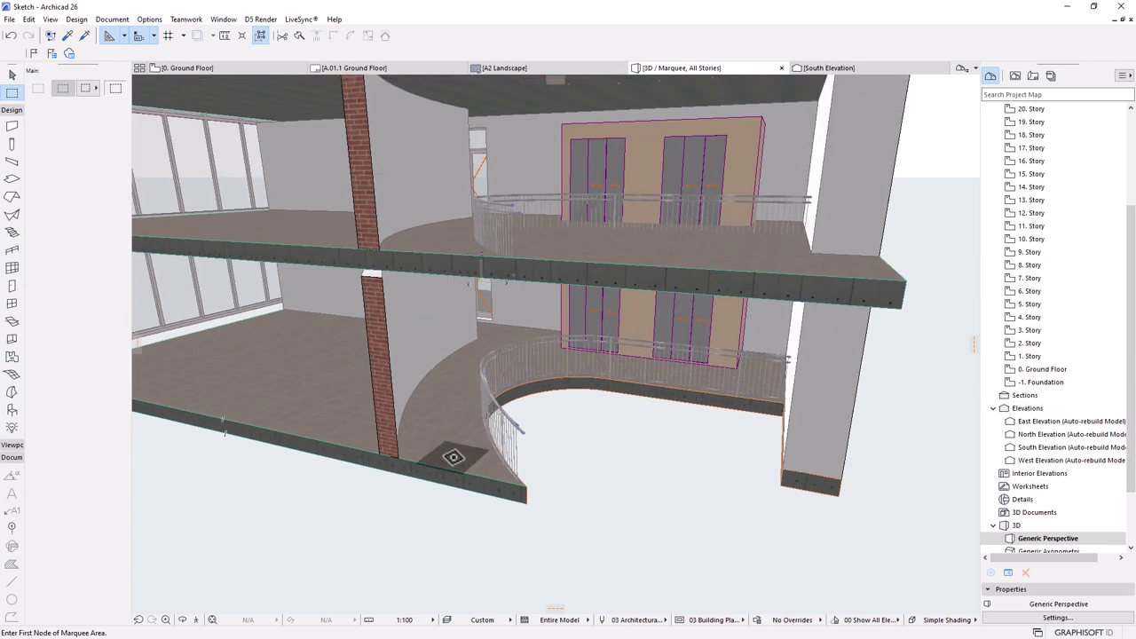
click(13, 75)
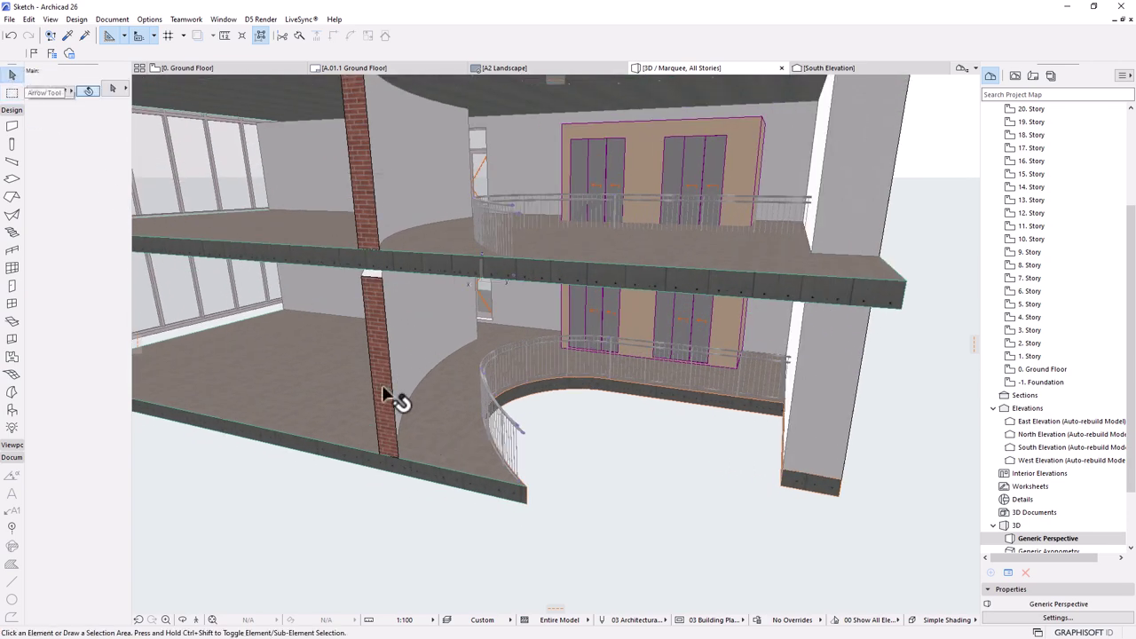
click(656, 404)
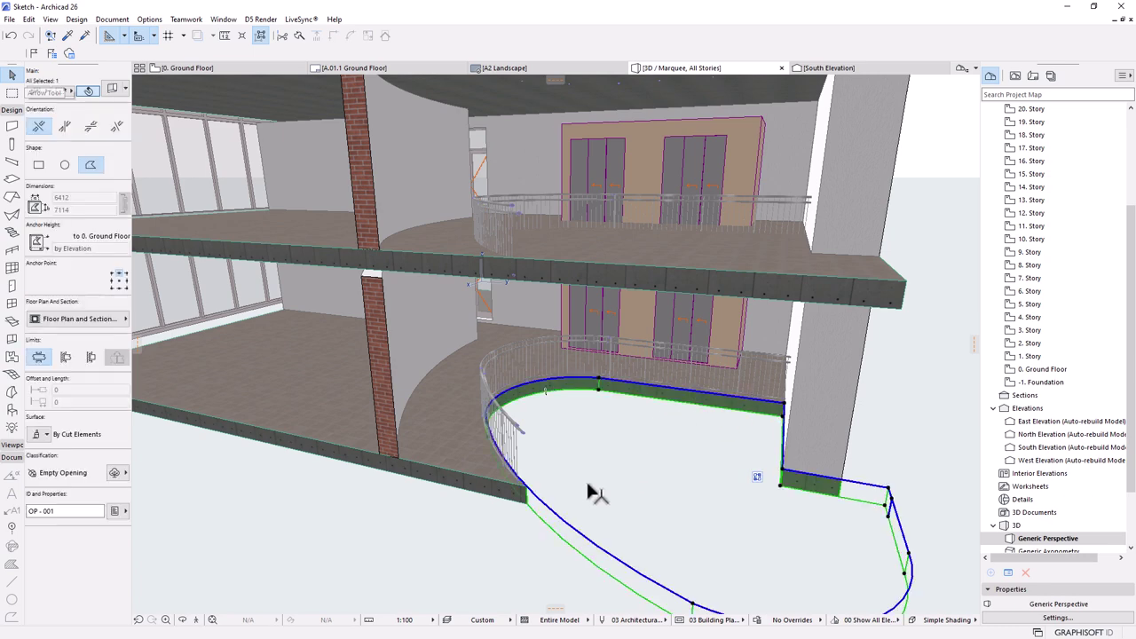
- Connect the atrium opening to the slabs of the first three floors above as additional cut elements
scroll(585, 478, down, 3)
scroll(701, 415, down, 3)
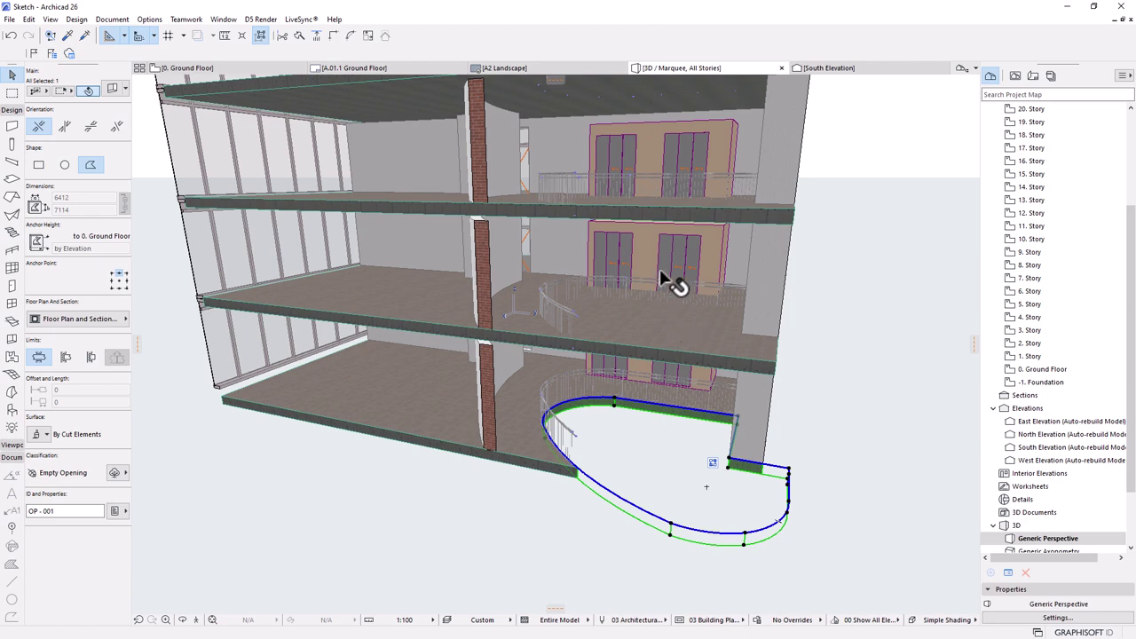
scroll(645, 490, down, 2)
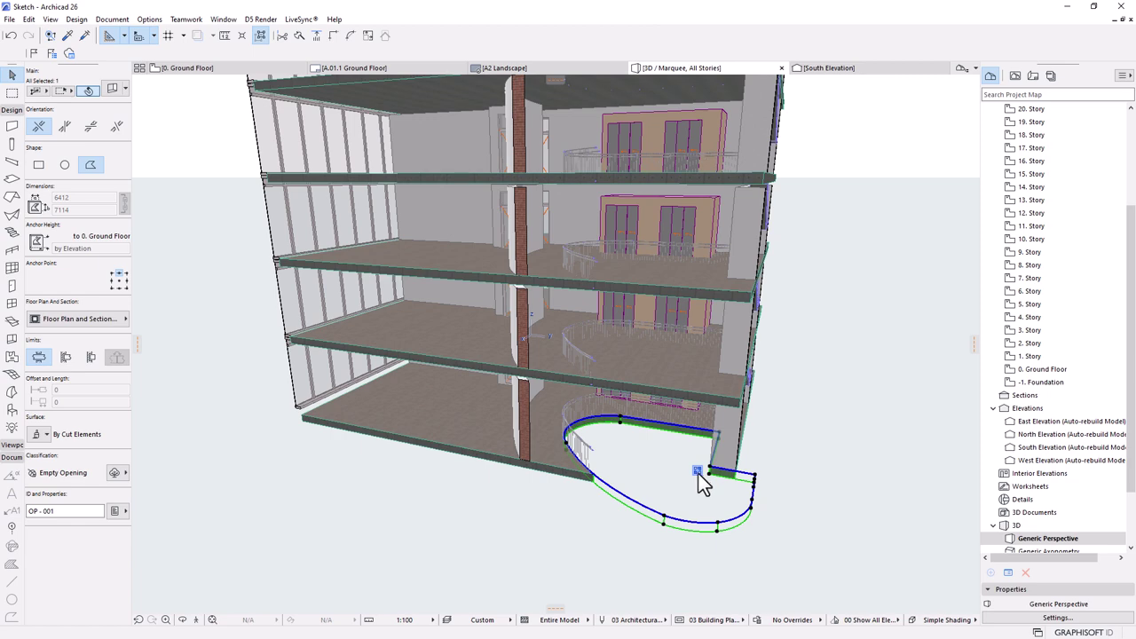
scroll(692, 514, up, 2)
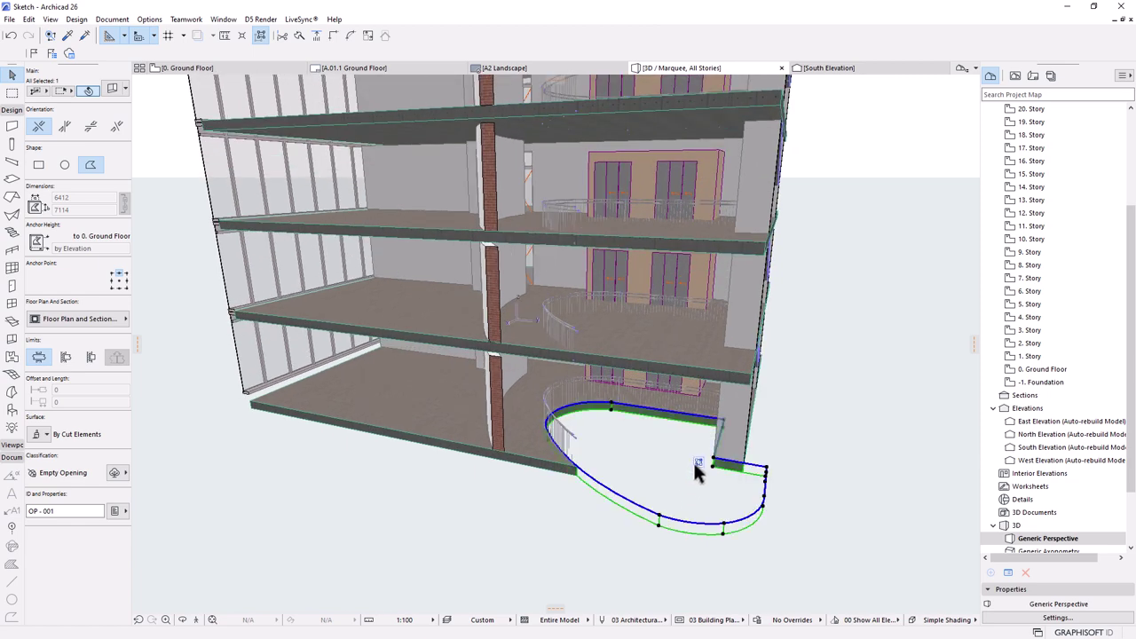
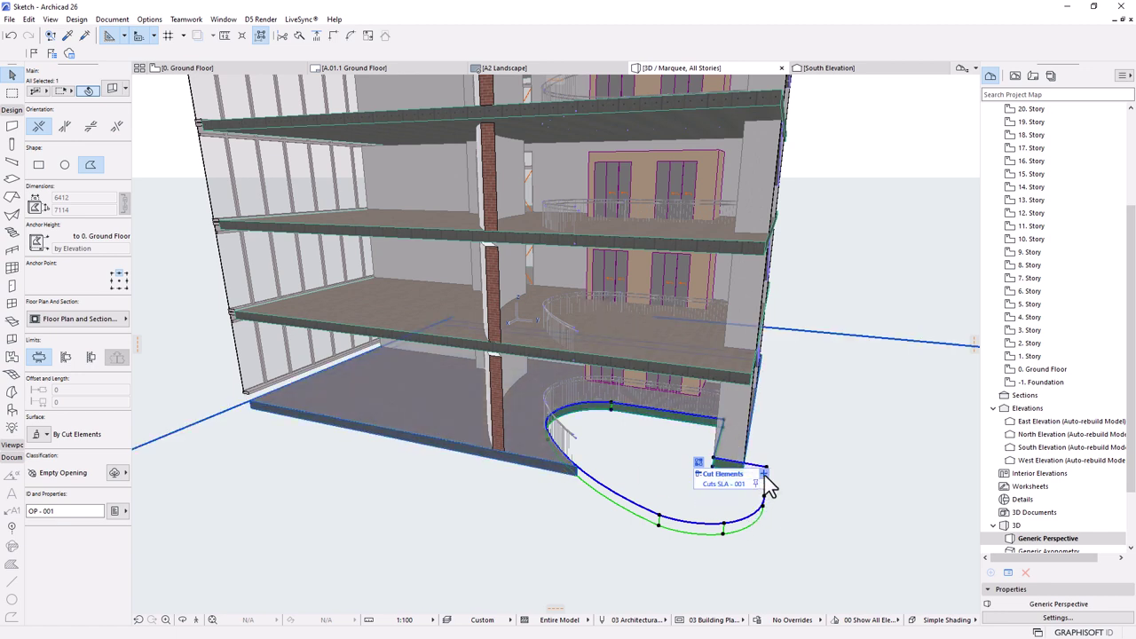
click(764, 474)
click(445, 334)
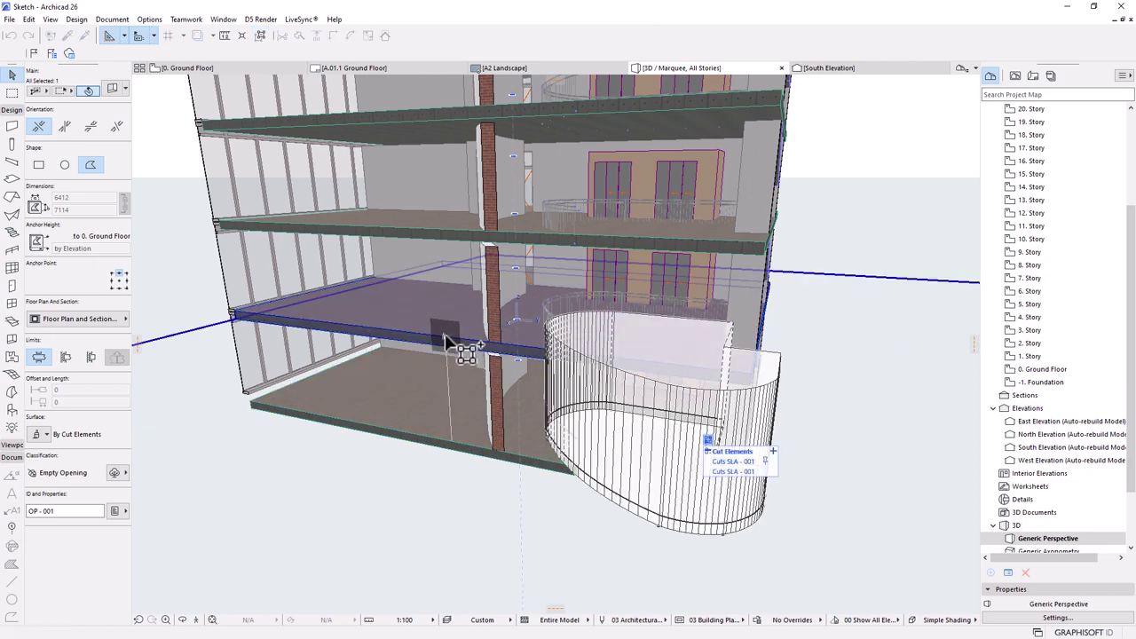
click(774, 451)
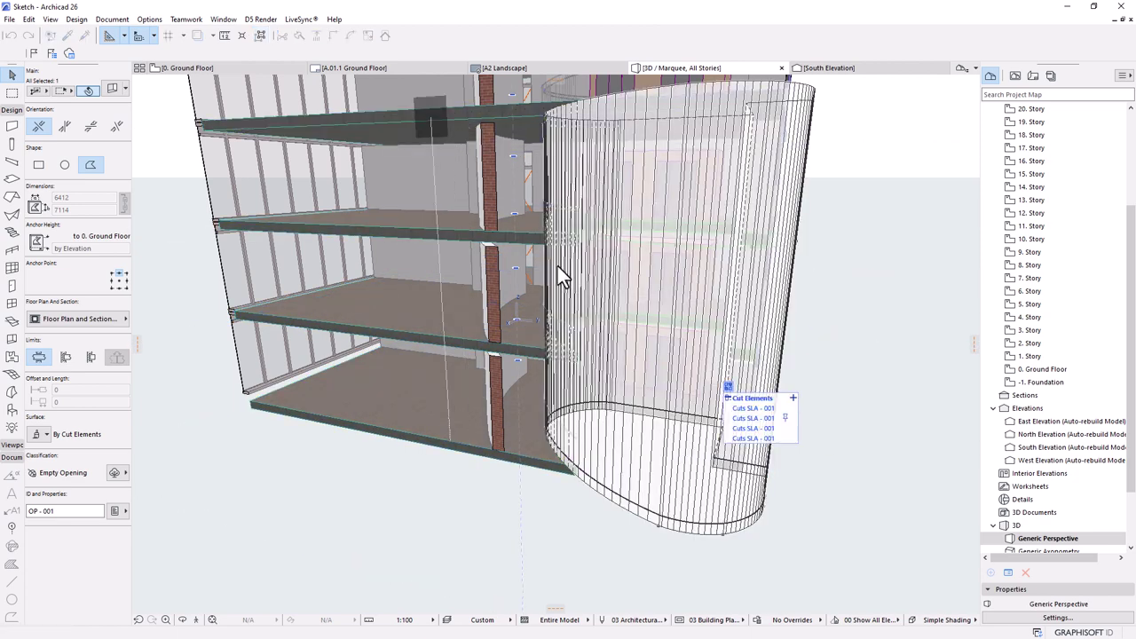
- Add the fourth slab above to the atrium opening's cut elements, then deselect the opening to view the voids
scroll(694, 524, down, 2)
scroll(693, 528, down, 2)
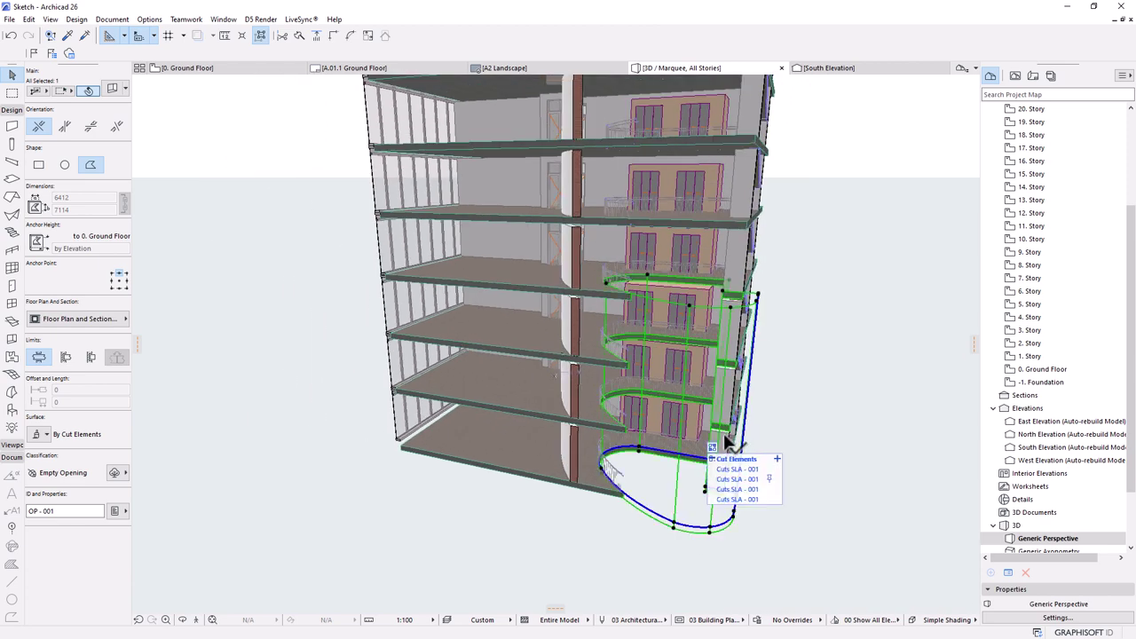
click(777, 459)
click(495, 224)
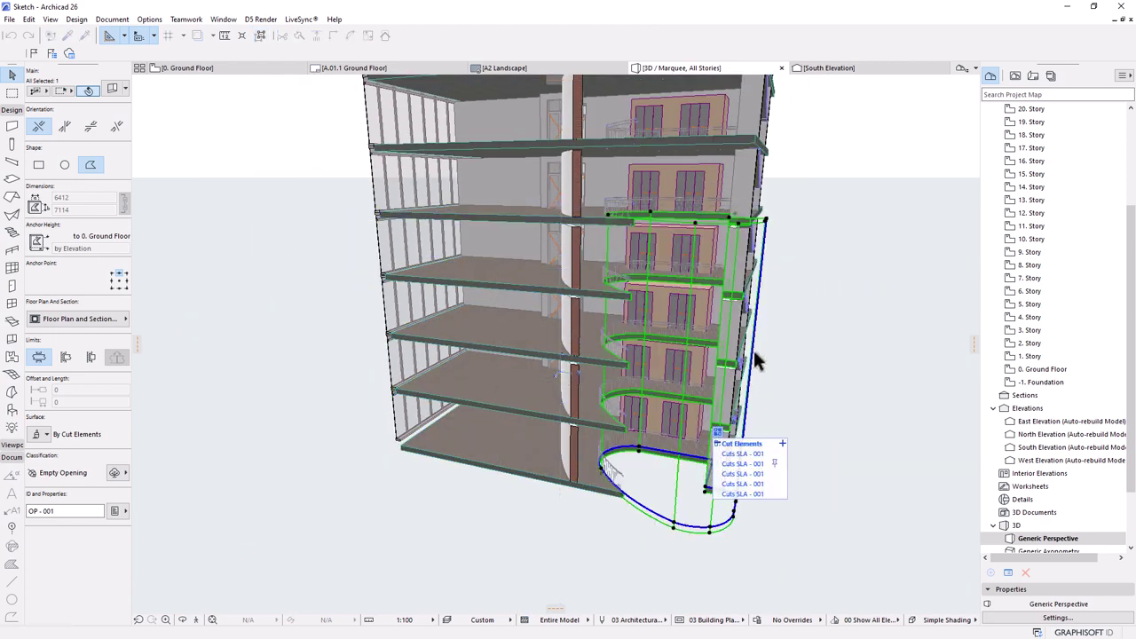
shift+middle_drag(534, 495, 568, 470)
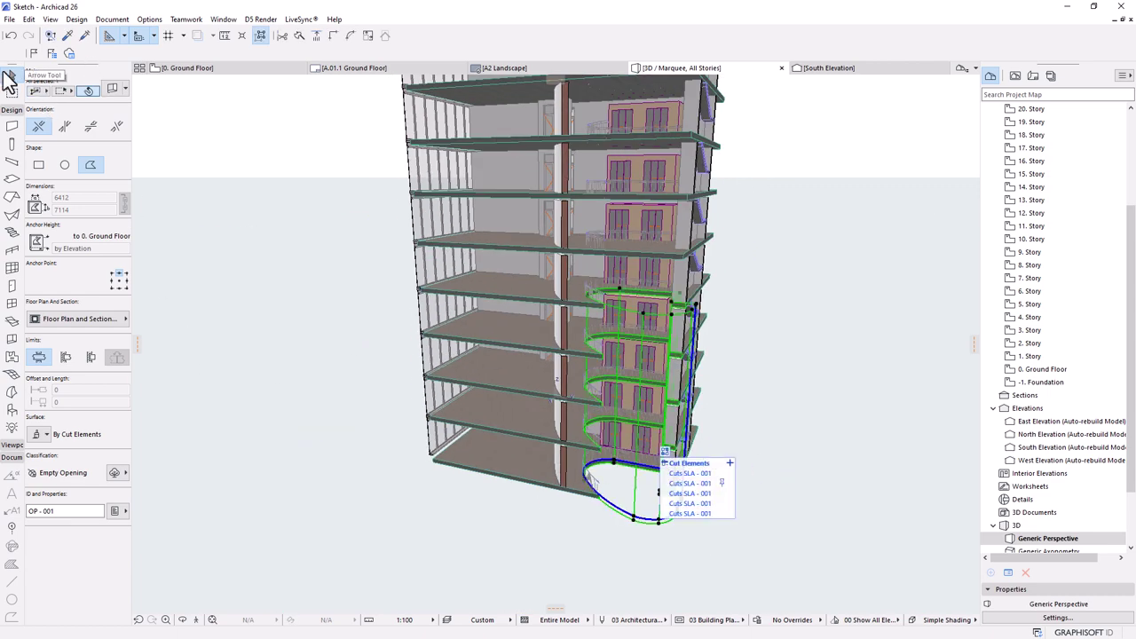
click(824, 396)
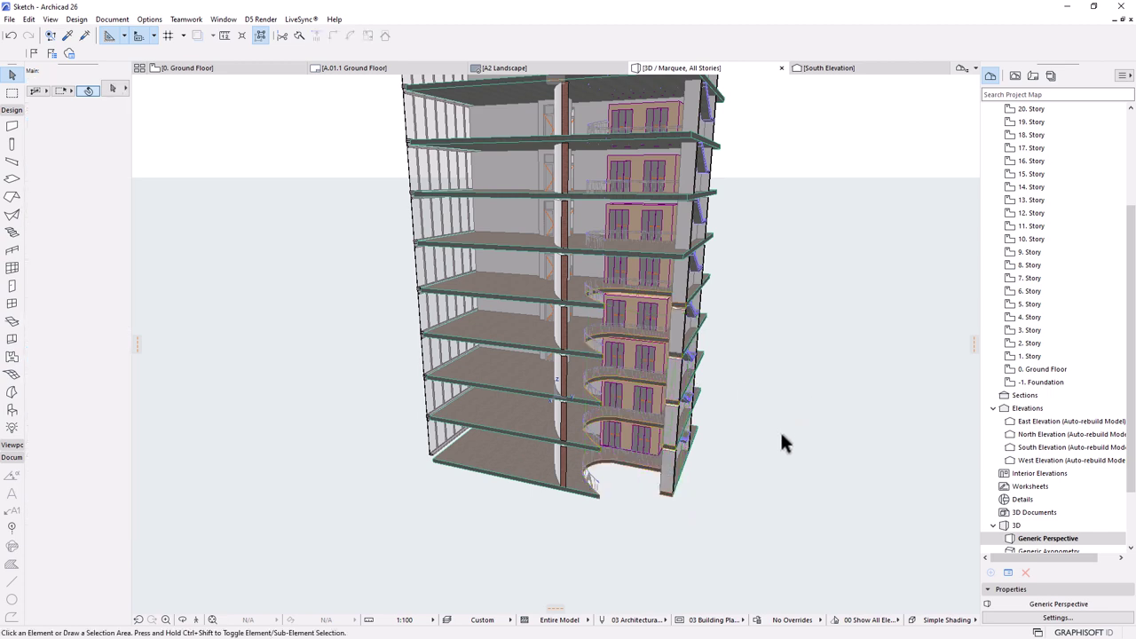
- Undo the four cut connections added between the atrium opening and the upper slabs
key(ctrl+z)
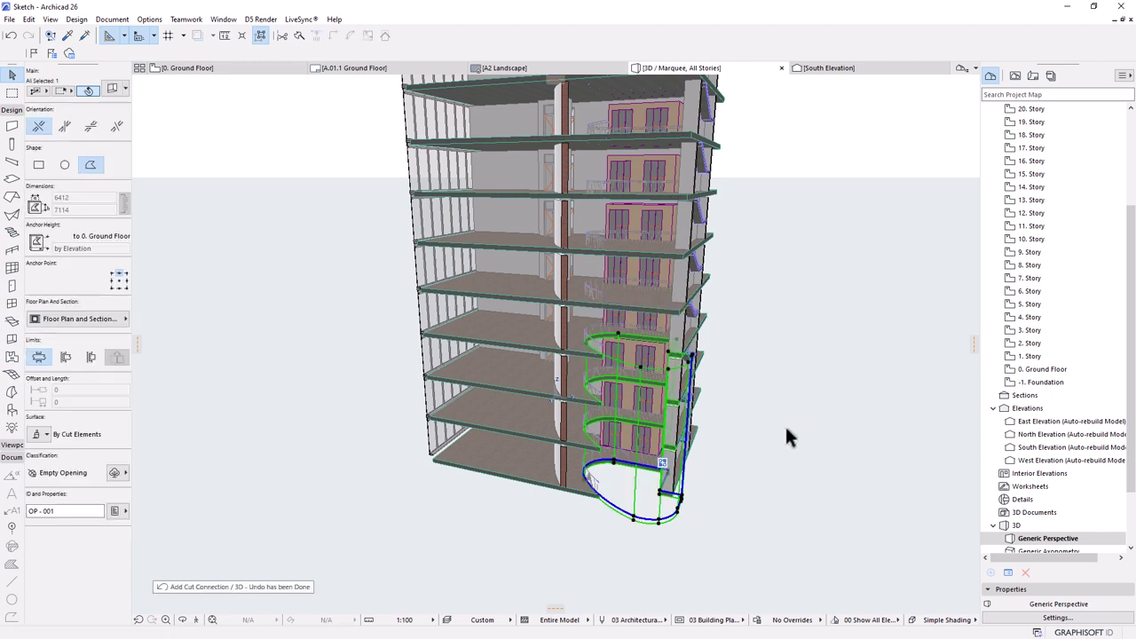
key(ctrl+z)
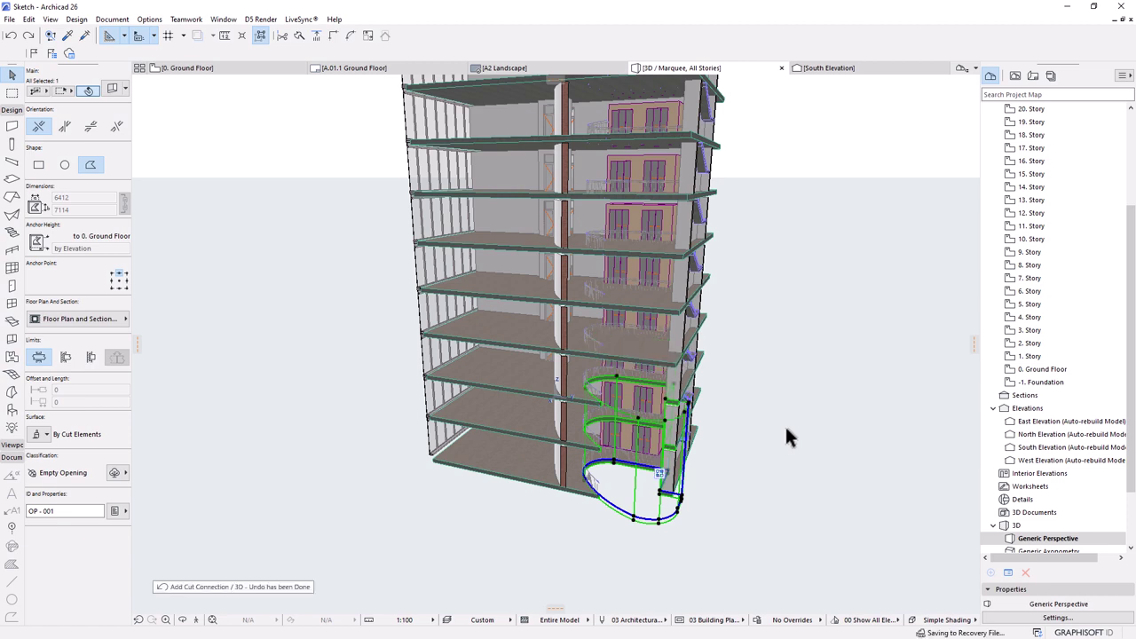
key(ctrl+z)
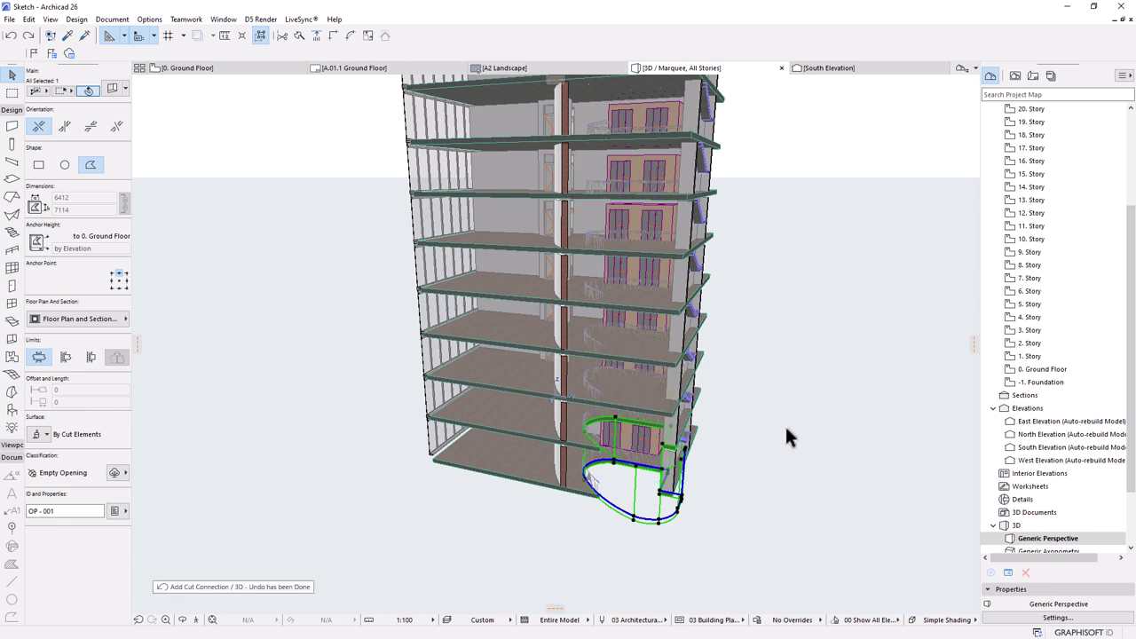
key(ctrl+z)
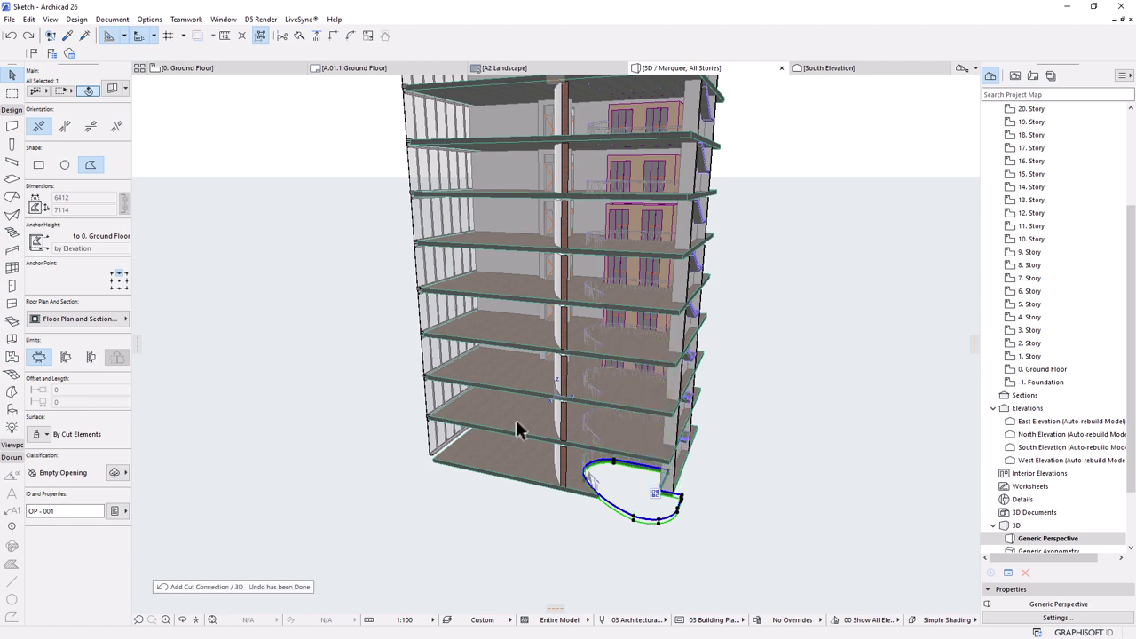
- Return to the ground floor plan, remove the marquee, and select the floor slab together with the curved railing
click(215, 69)
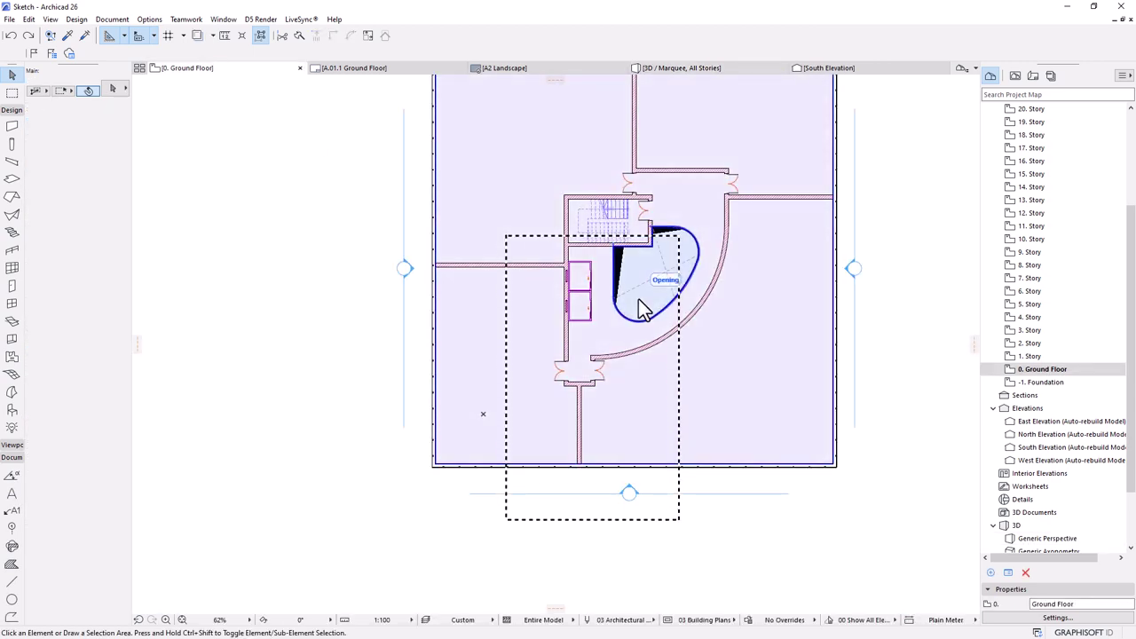
key(Escape)
click(794, 269)
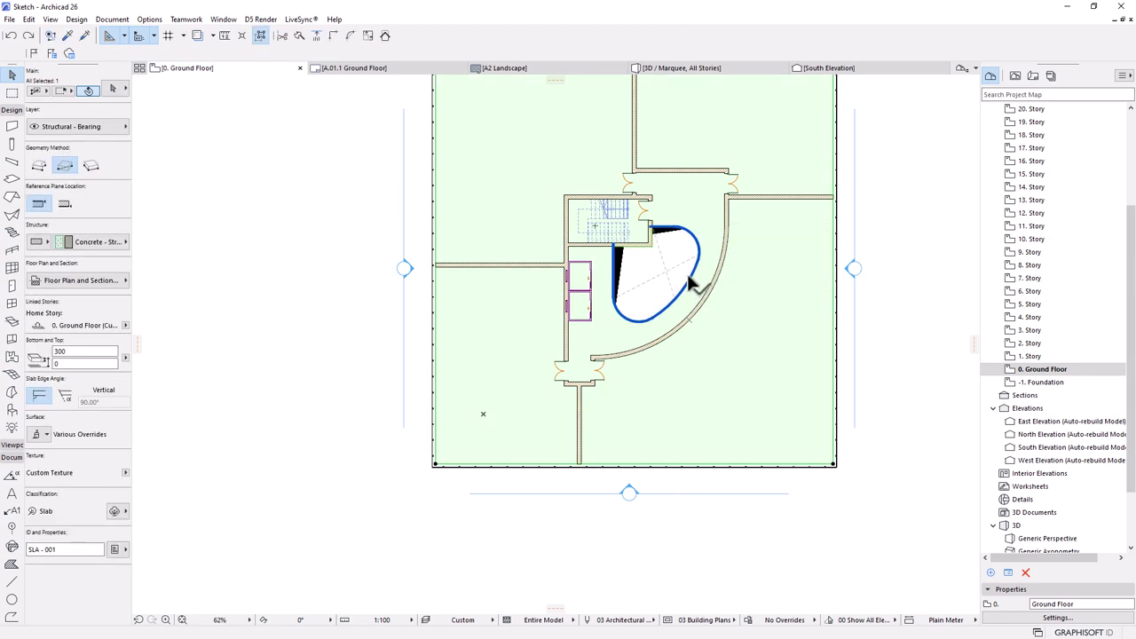
shift+click(691, 282)
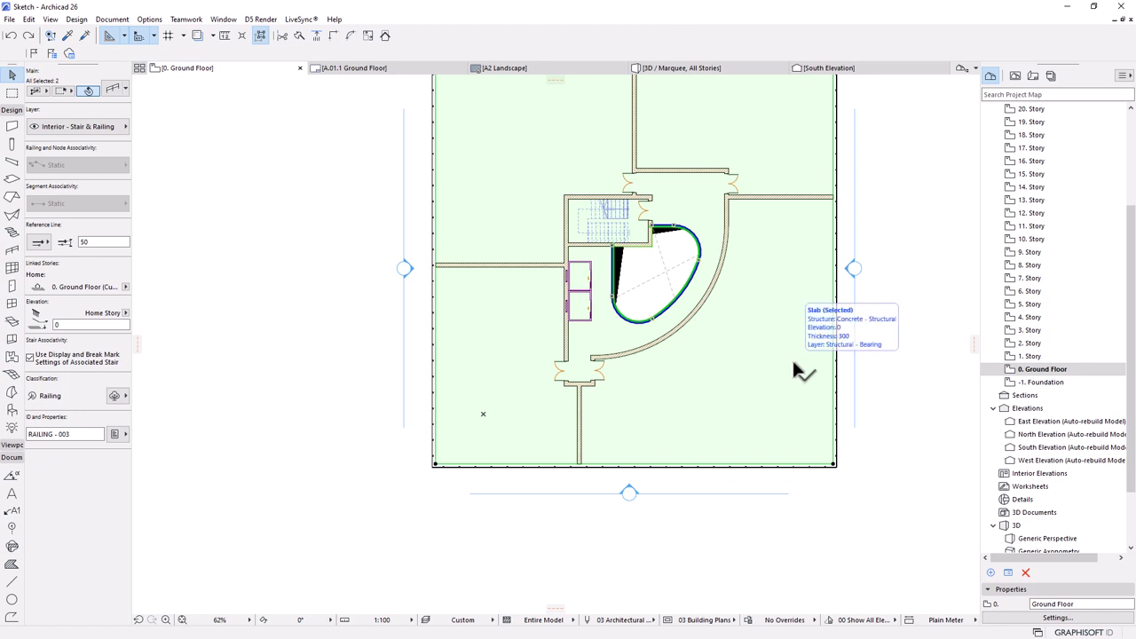
- Select the curved wall around the atrium and examine its lower end beside the double door
scroll(674, 301, up, 6)
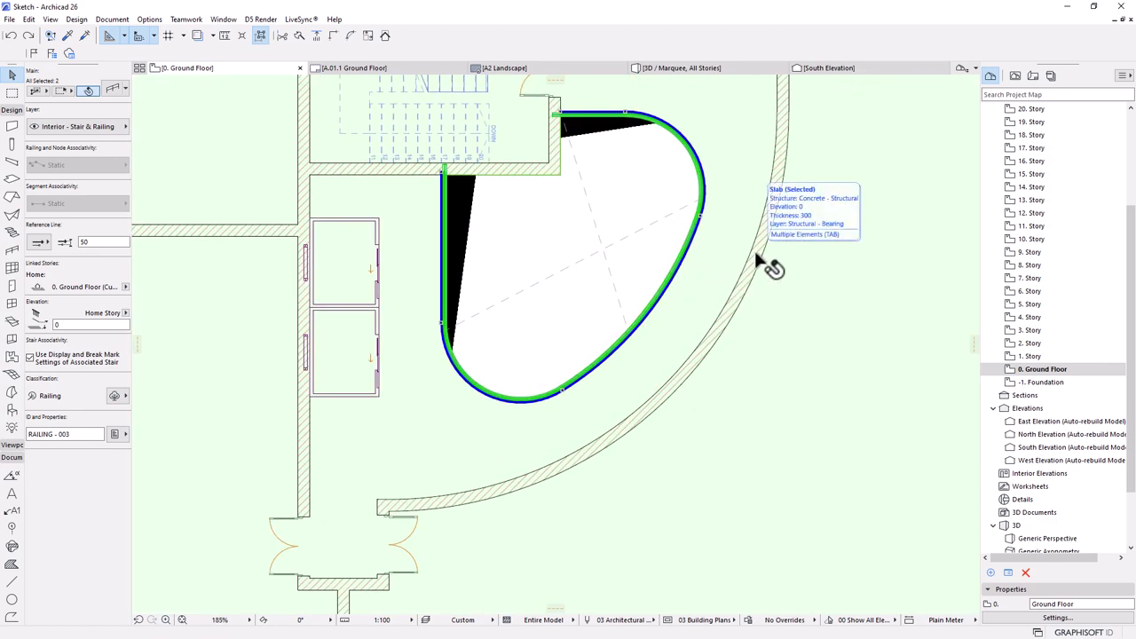
click(753, 261)
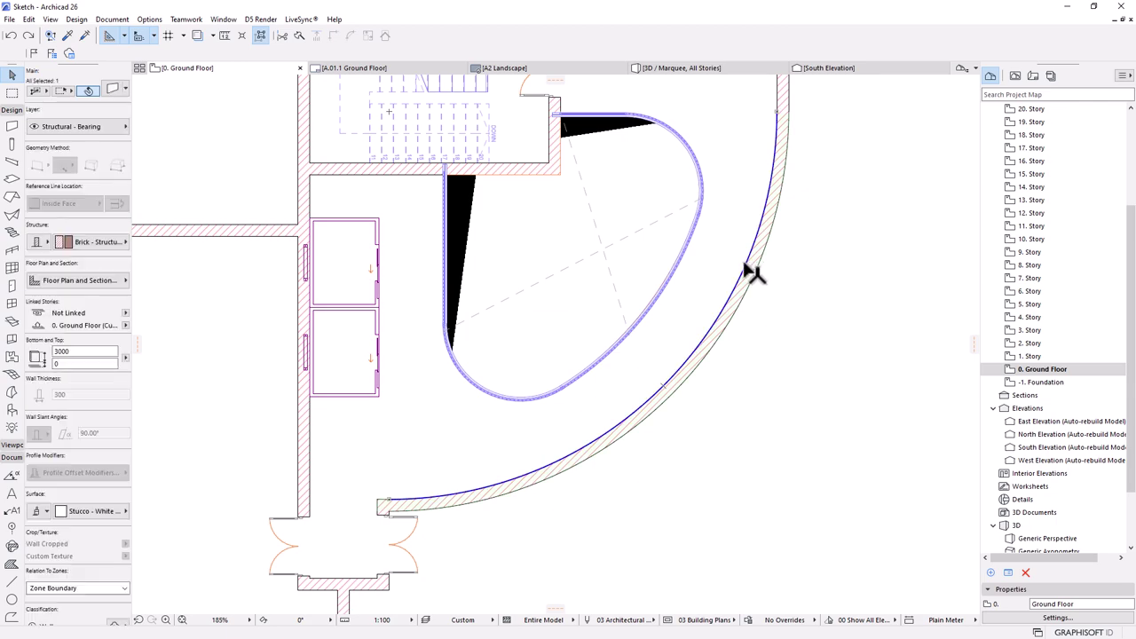
scroll(470, 462, down, 2)
scroll(533, 454, up, 10)
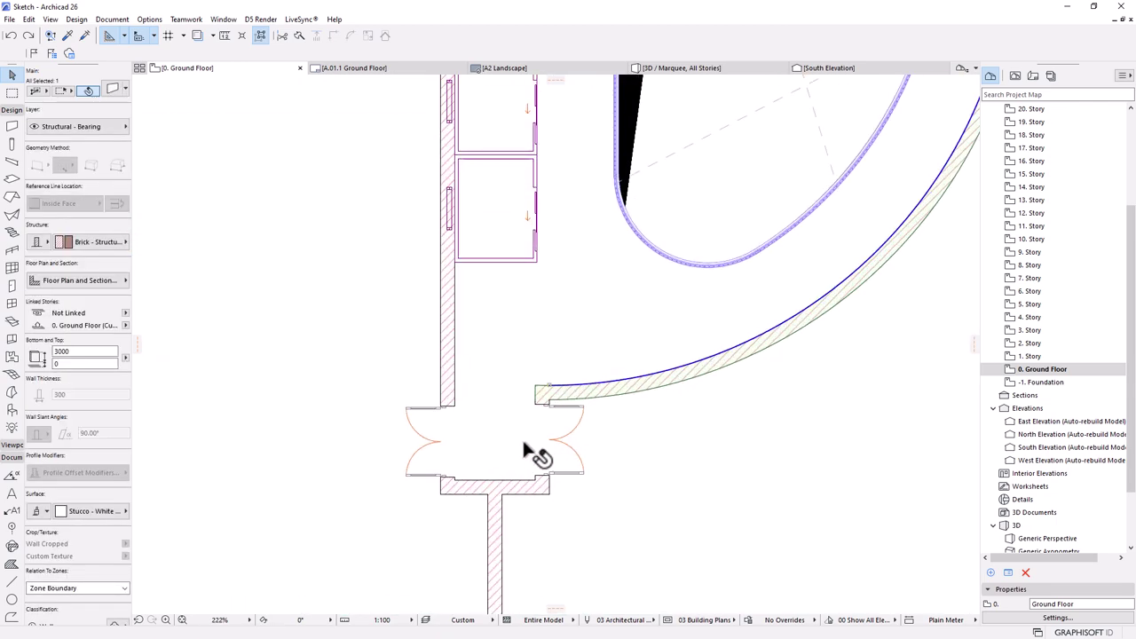
scroll(528, 354, up, 4)
scroll(810, 210, up, 4)
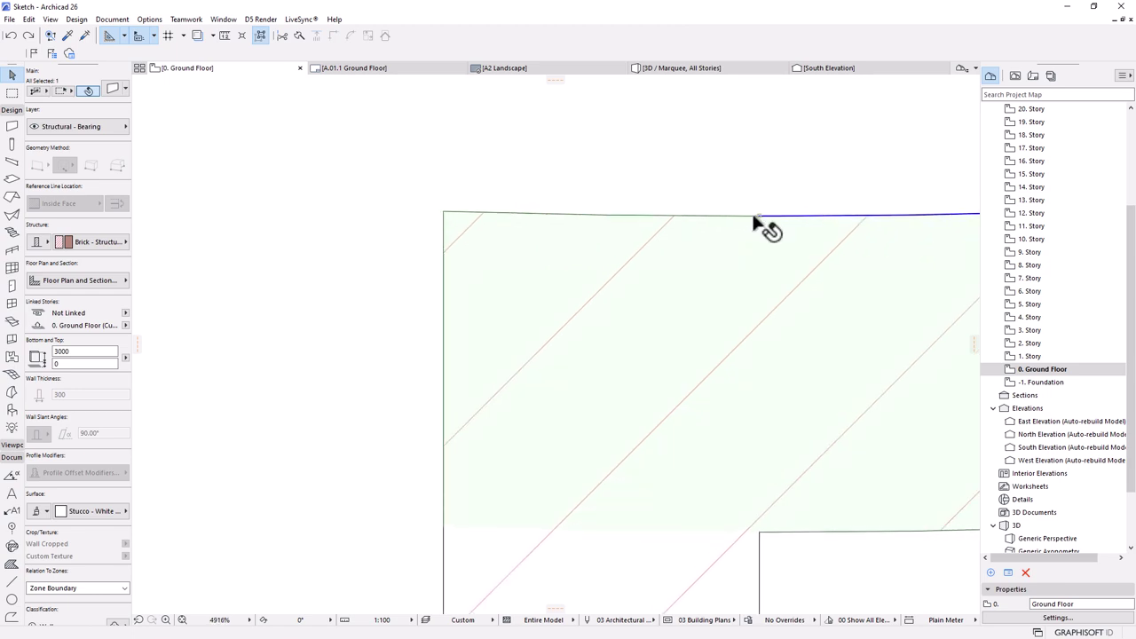
- Select the straight wall beside the upper double door in the separate plan copy and examine its free end
scroll(788, 224, down, 4)
scroll(803, 250, down, 15)
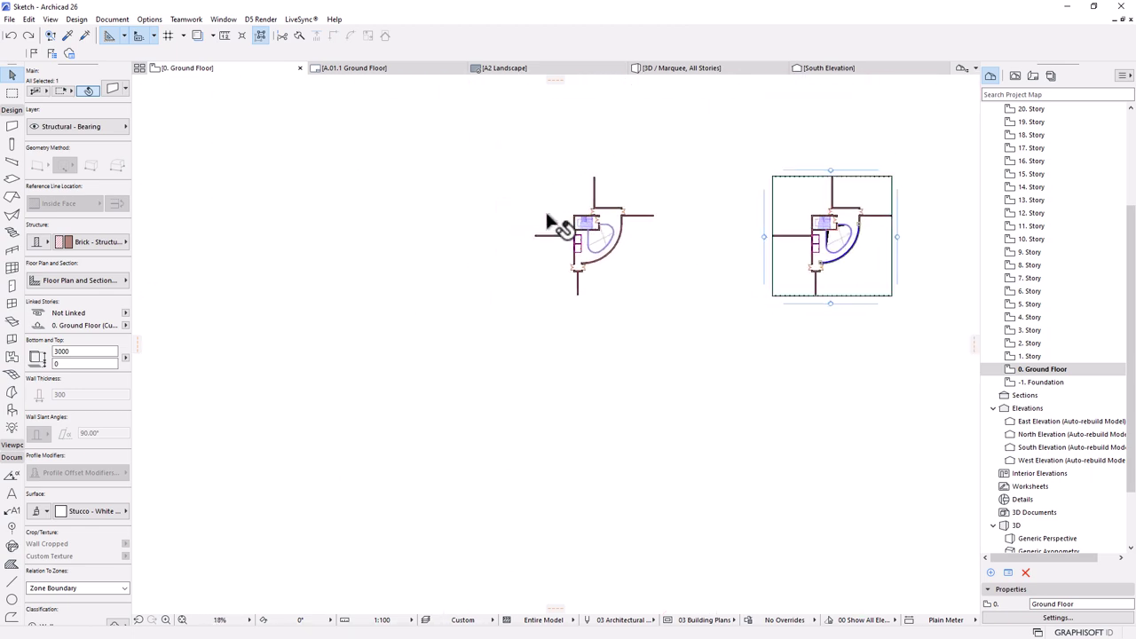
scroll(856, 307, up, 4)
click(854, 302)
scroll(891, 306, up, 4)
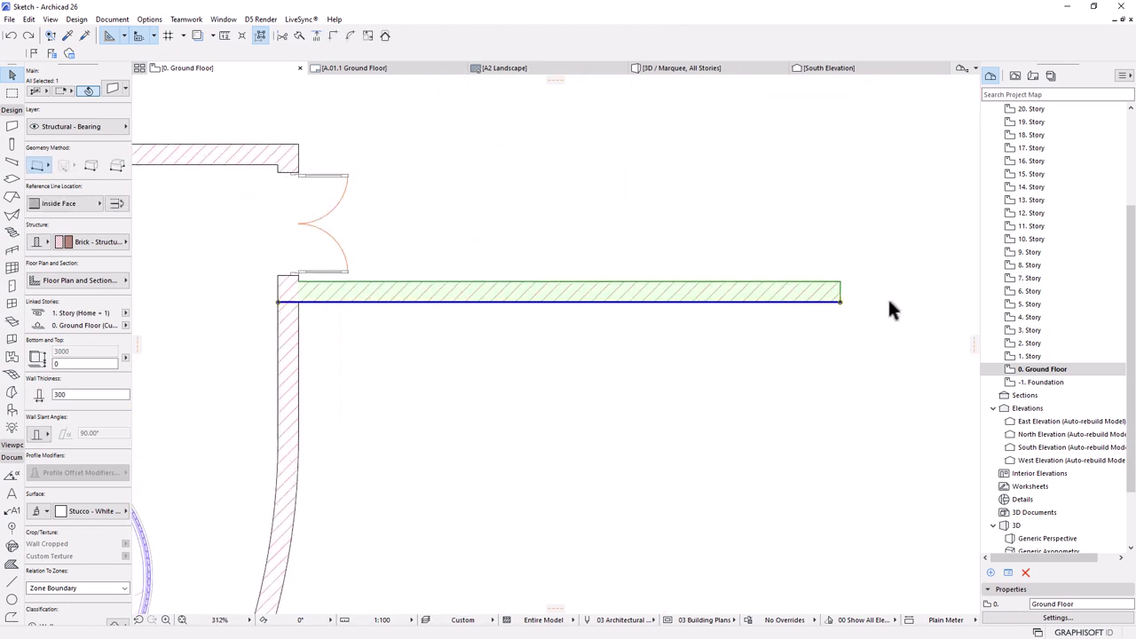
scroll(823, 301, up, 4)
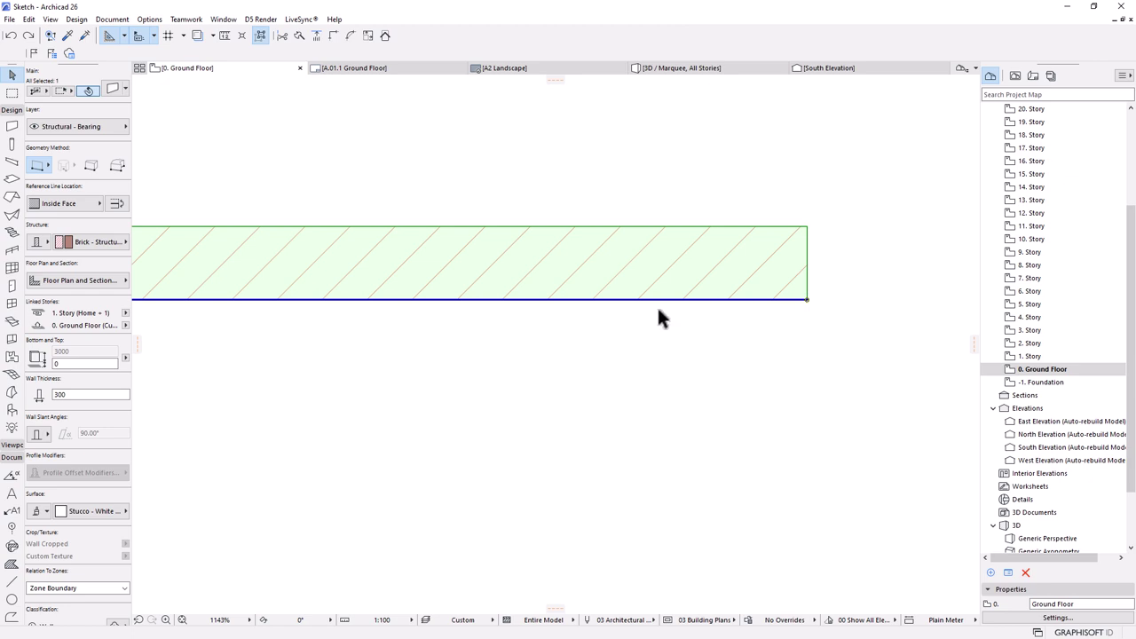
scroll(568, 271, down, 5)
scroll(493, 236, down, 4)
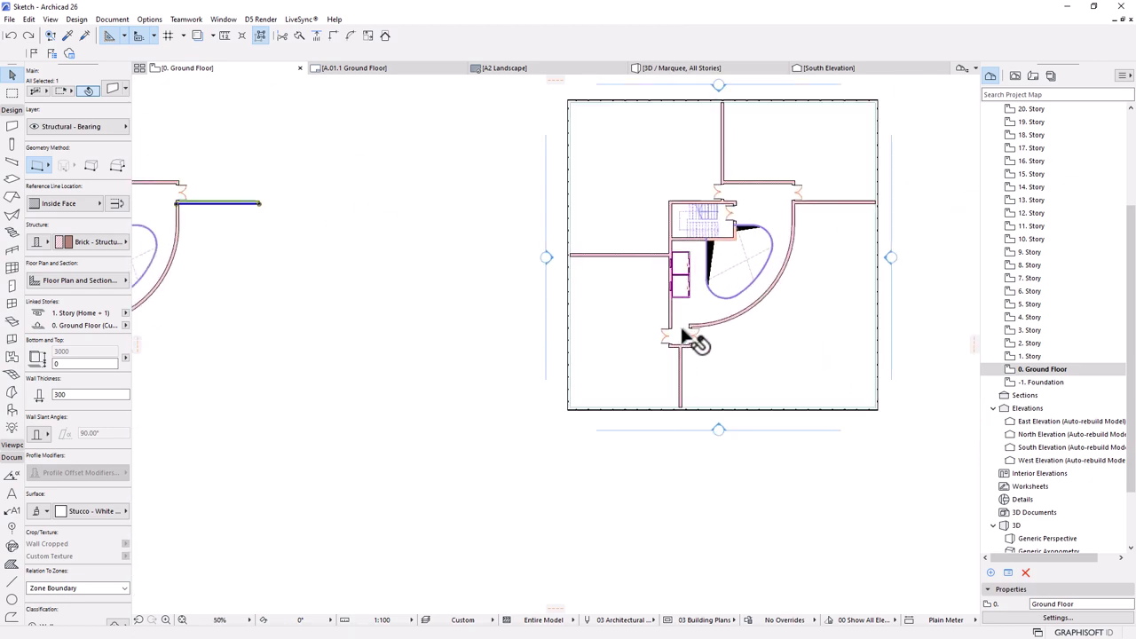
- Select the tower plan's curved wall, review its wall selection settings, and close them without changes
click(719, 330)
scroll(718, 330, up, 2)
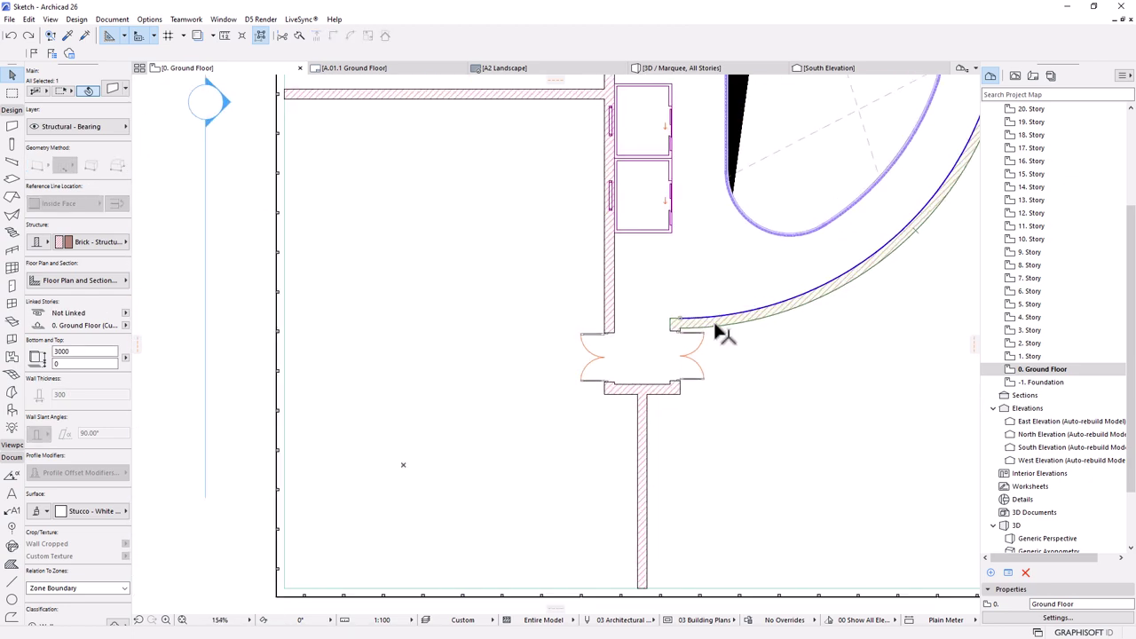
scroll(628, 301, up, 1)
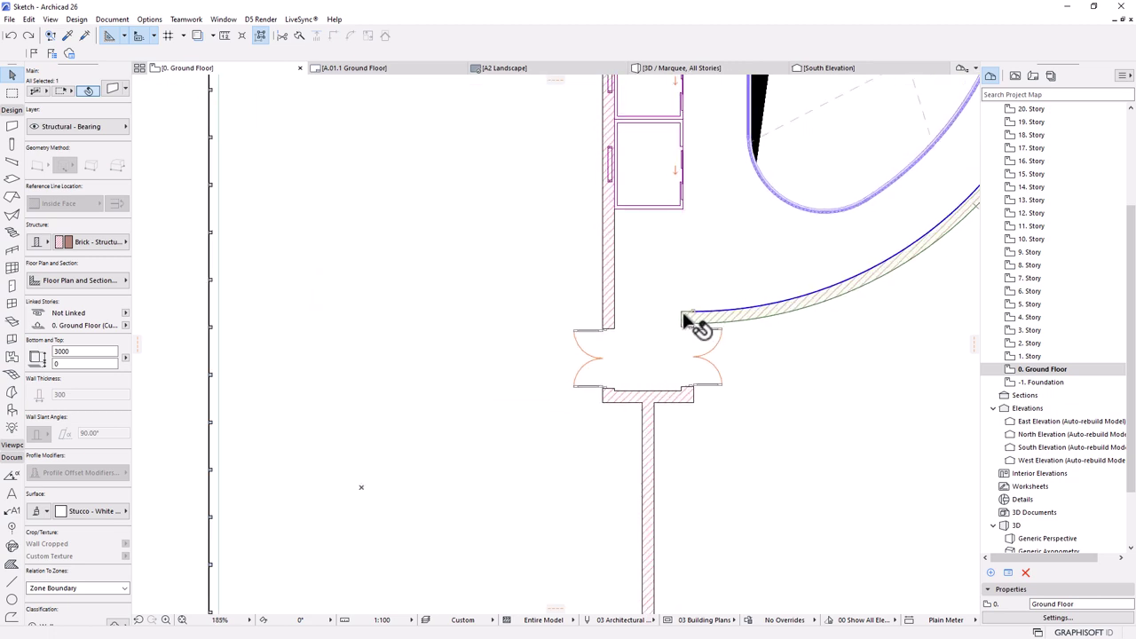
click(113, 89)
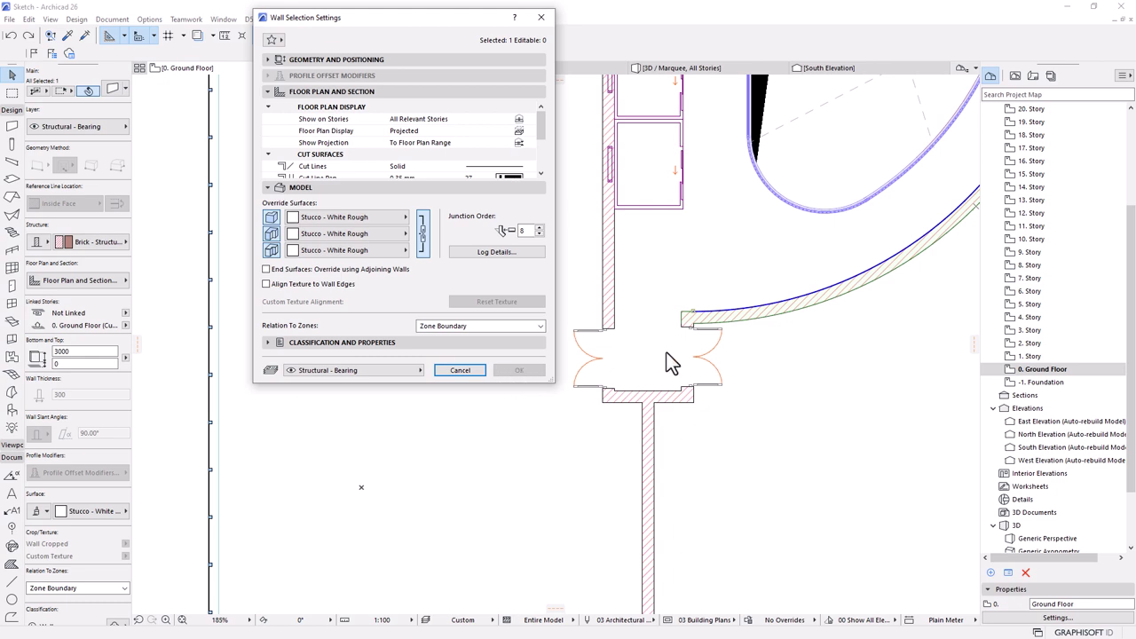
key(Escape)
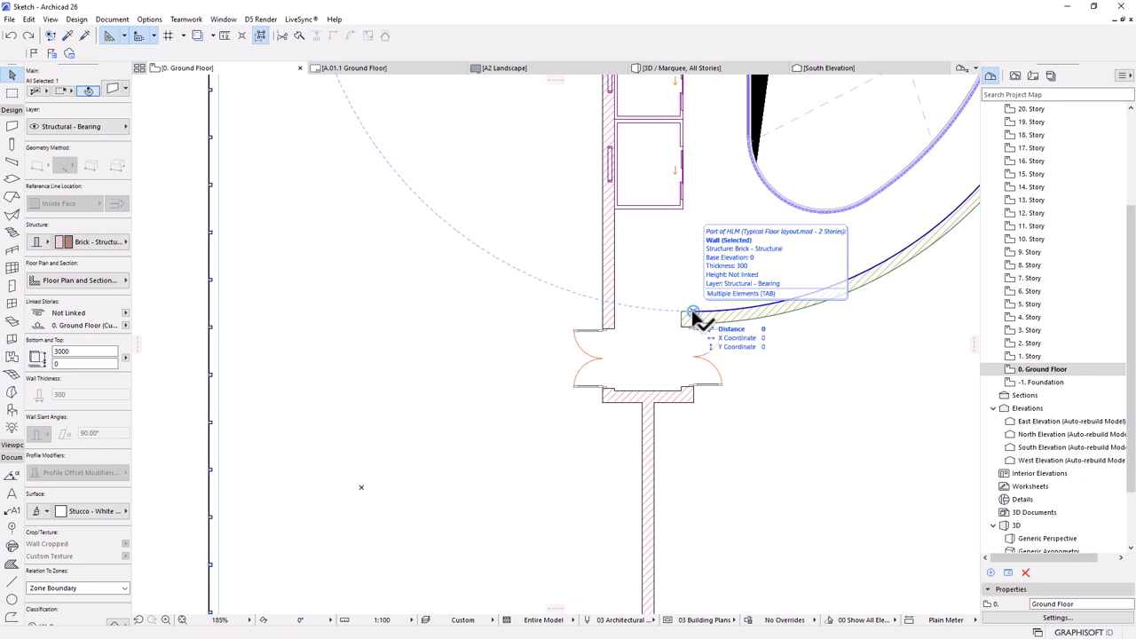
- Select the short straight wall above the curved wall and try to edit its hotlinked module in a separate Archicad
scroll(548, 352, down, 5)
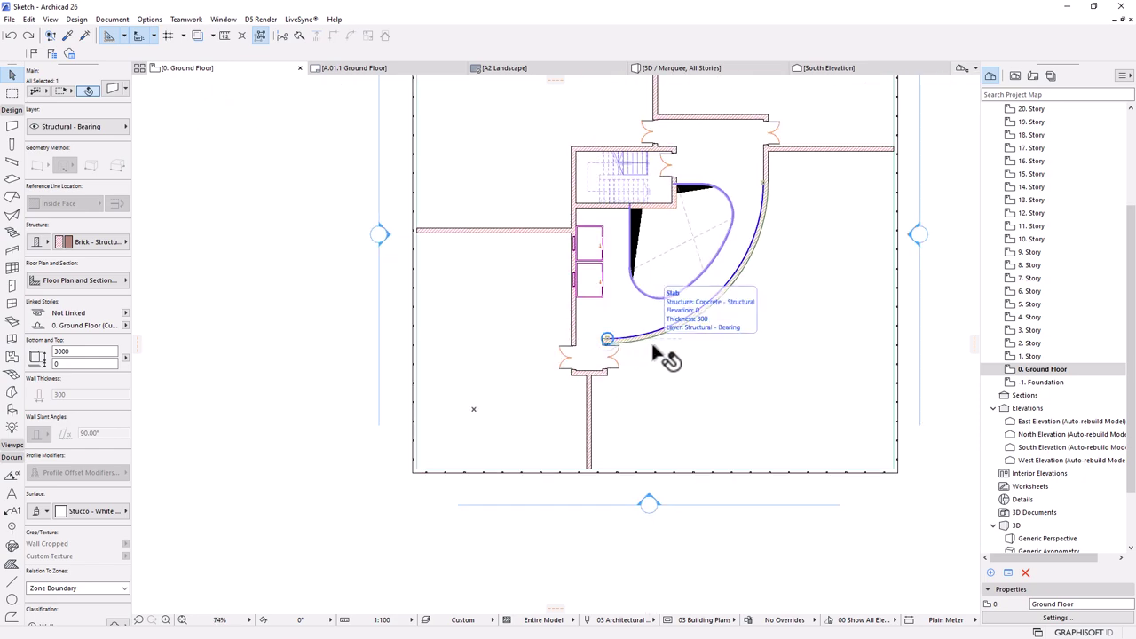
scroll(653, 348, down, 5)
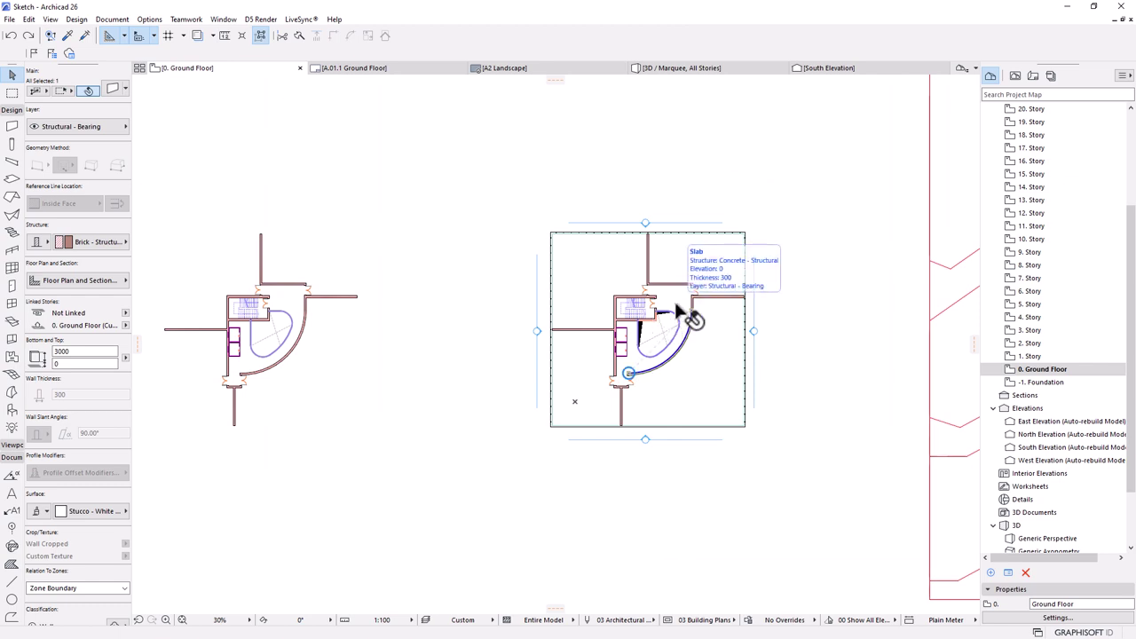
scroll(696, 306, up, 4)
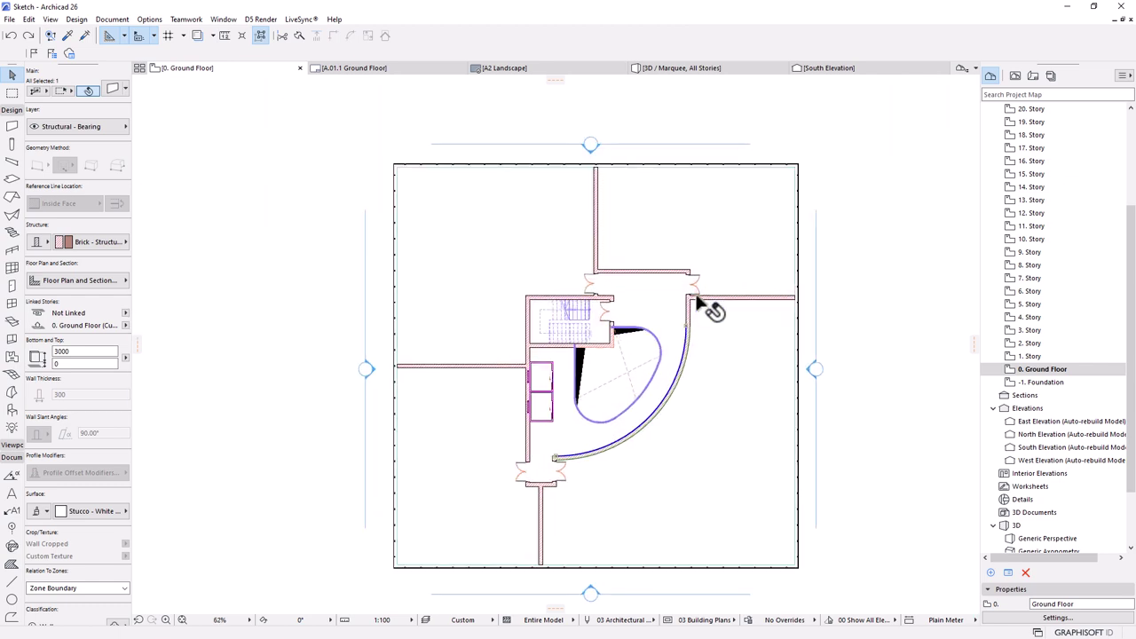
scroll(696, 306, up, 2)
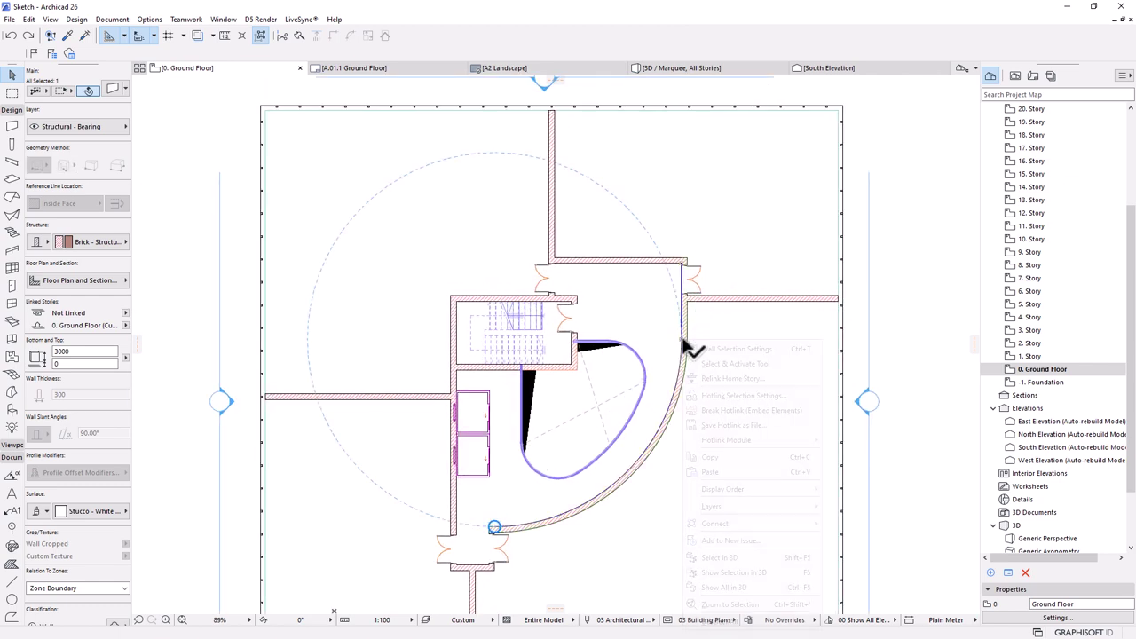
right_click(688, 348)
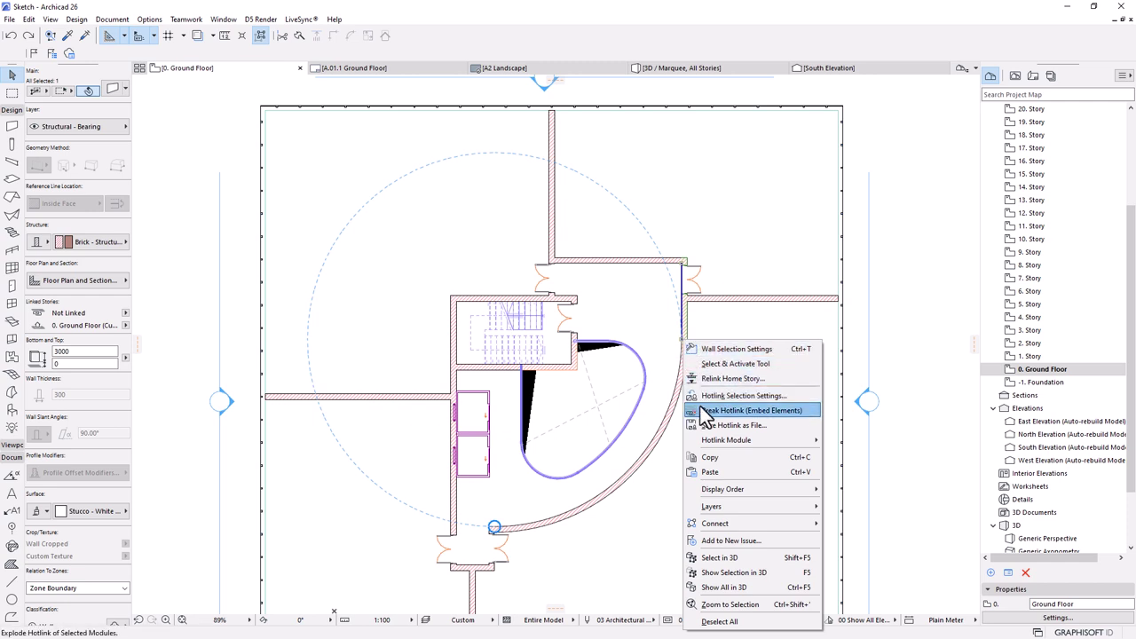
mouse_move(739, 440)
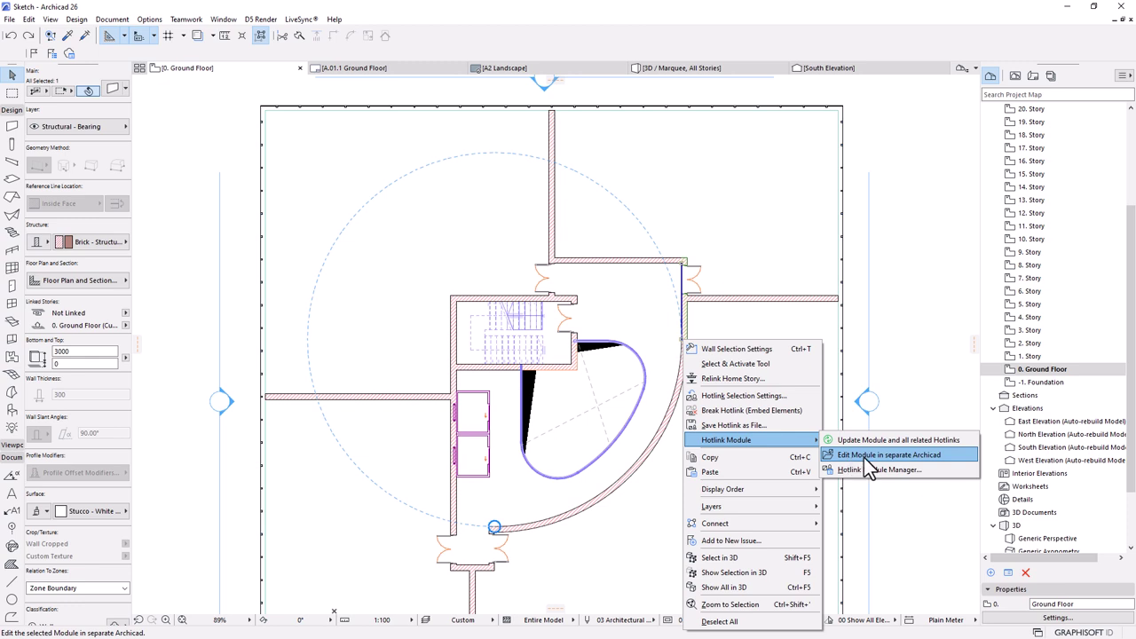
click(873, 456)
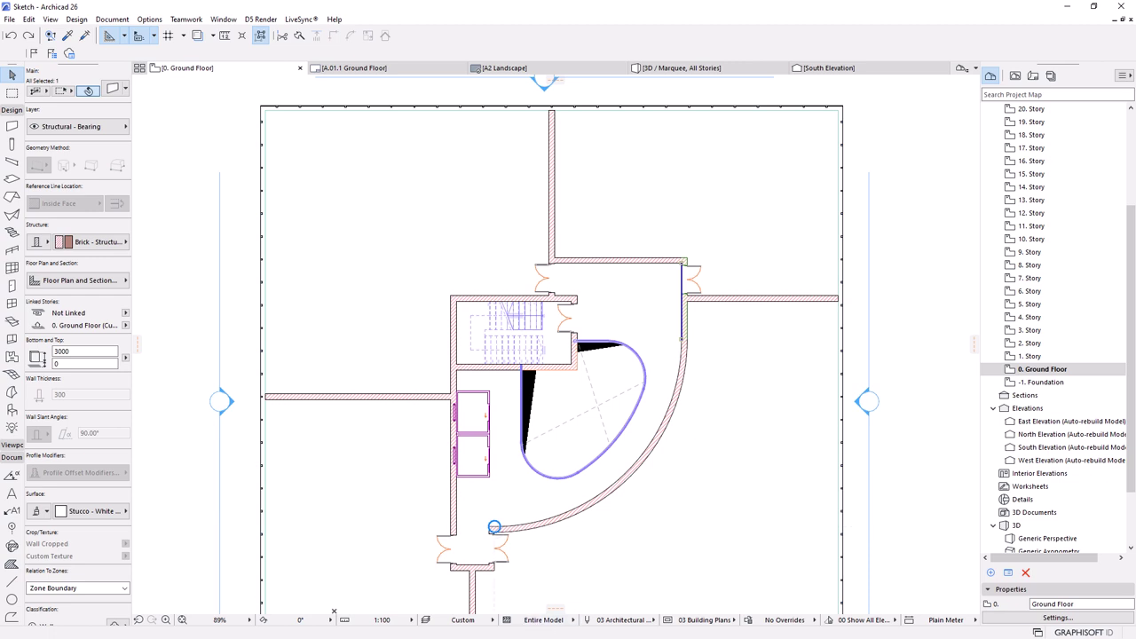
- Switch to the Title Block 03 project window and open the recent file Typical Floor layout.mod there
key(super)
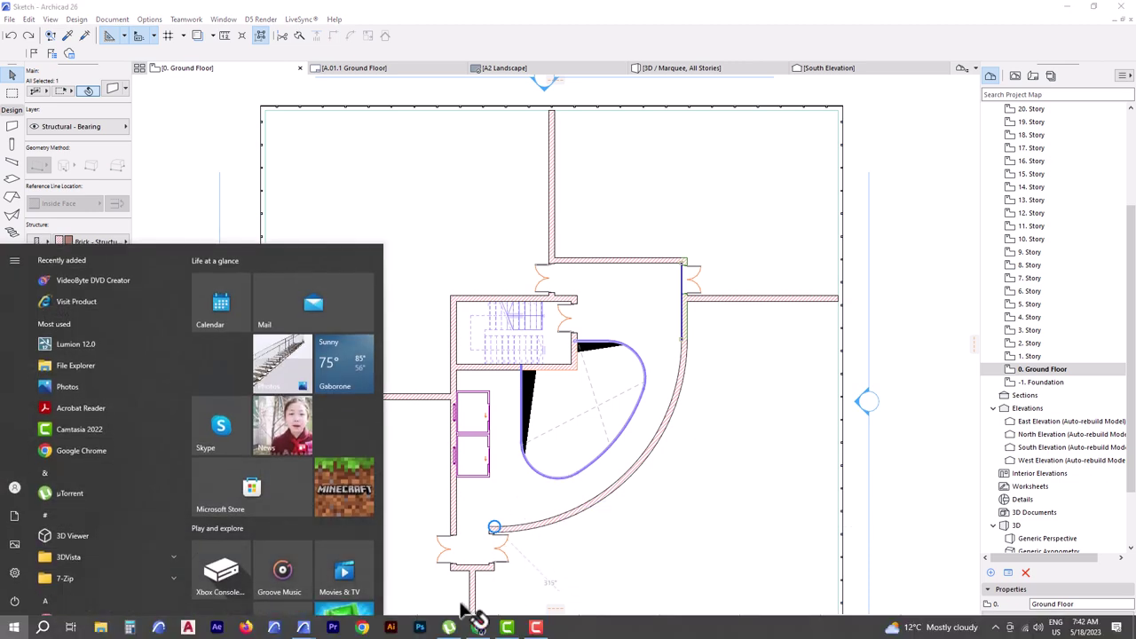
mouse_move(304, 627)
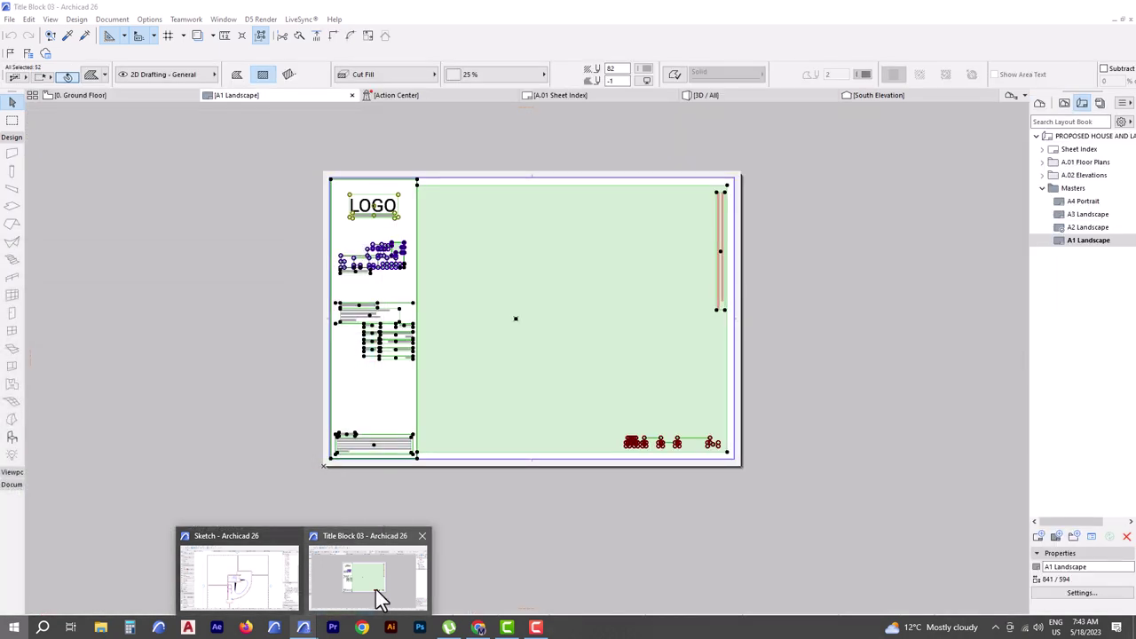
click(377, 599)
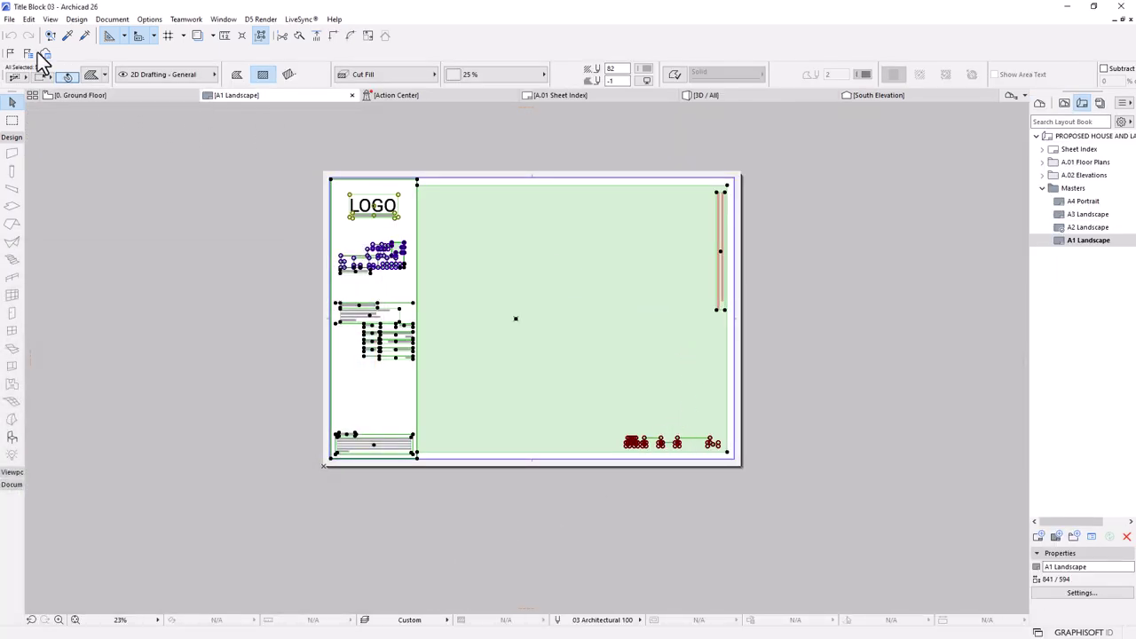
click(9, 19)
mouse_move(26, 50)
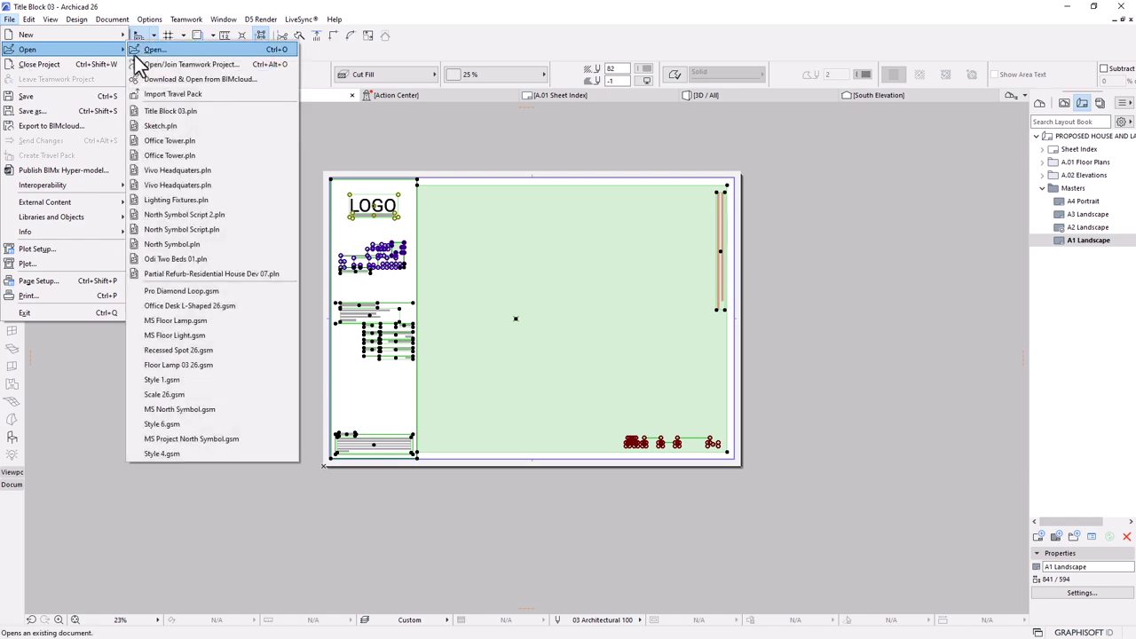
click(156, 50)
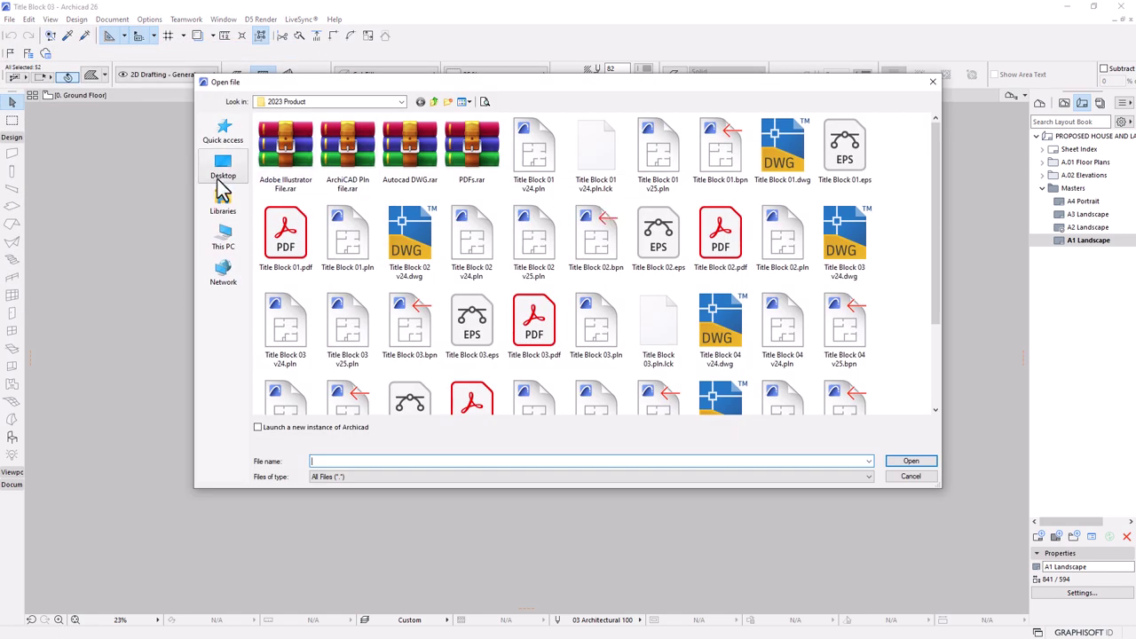
click(208, 139)
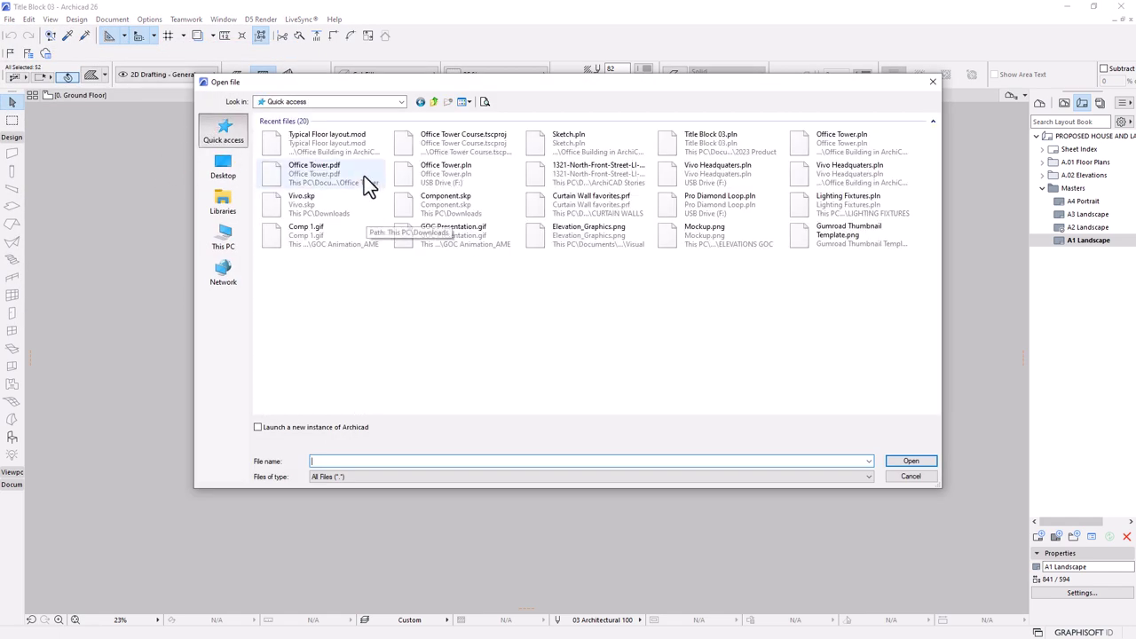
click(323, 144)
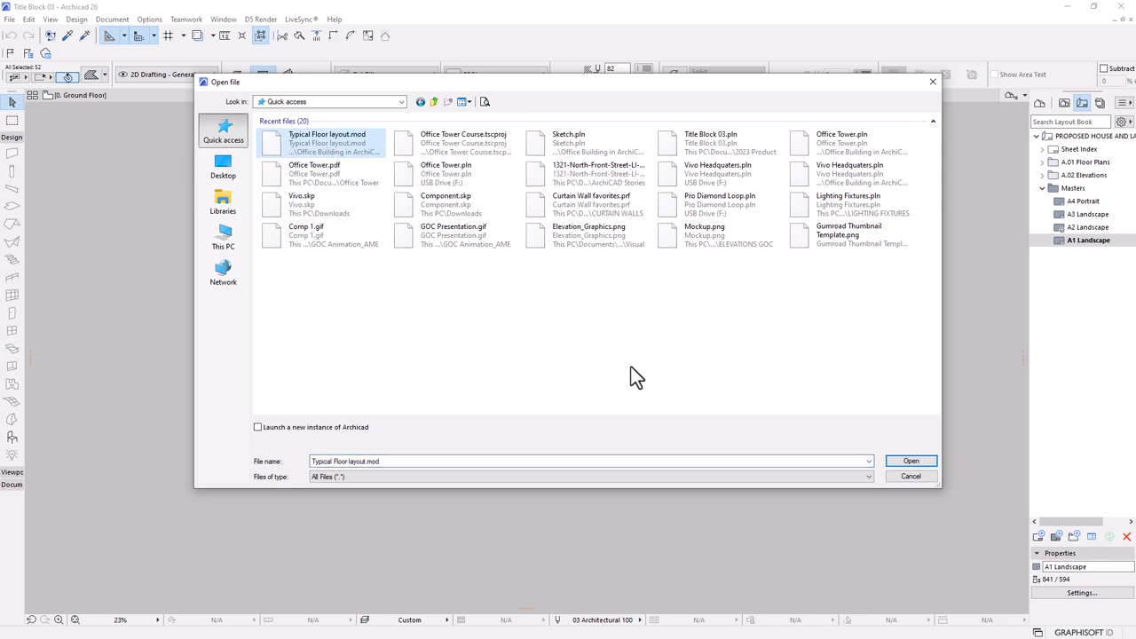
click(910, 461)
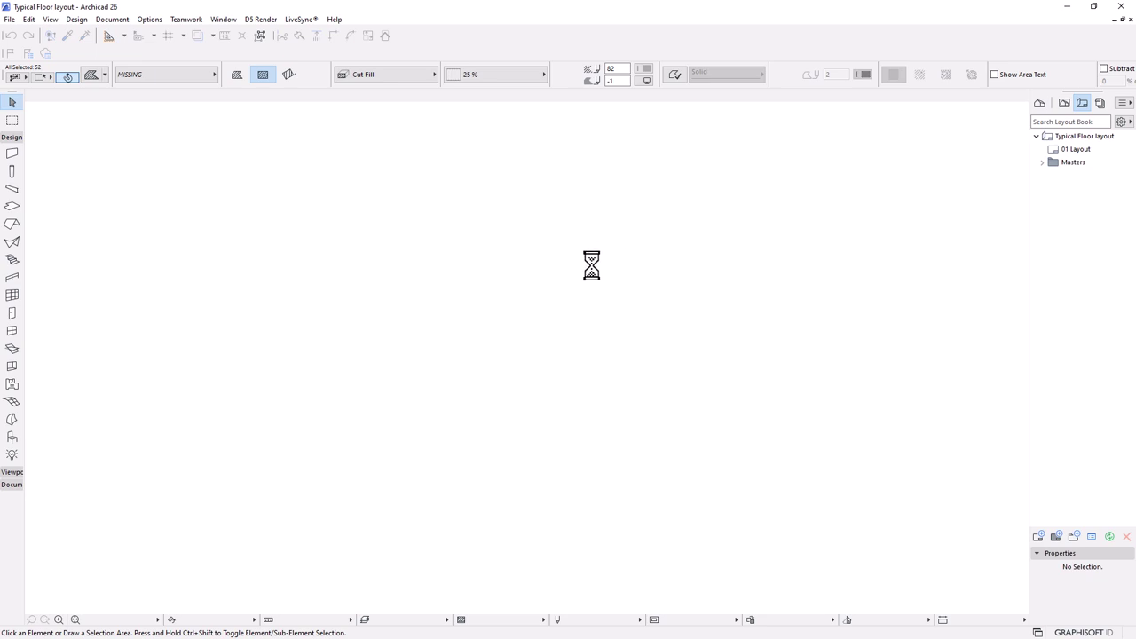
- Paste the copied floor slab into the module's ground floor at its original location
scroll(468, 403, up, 6)
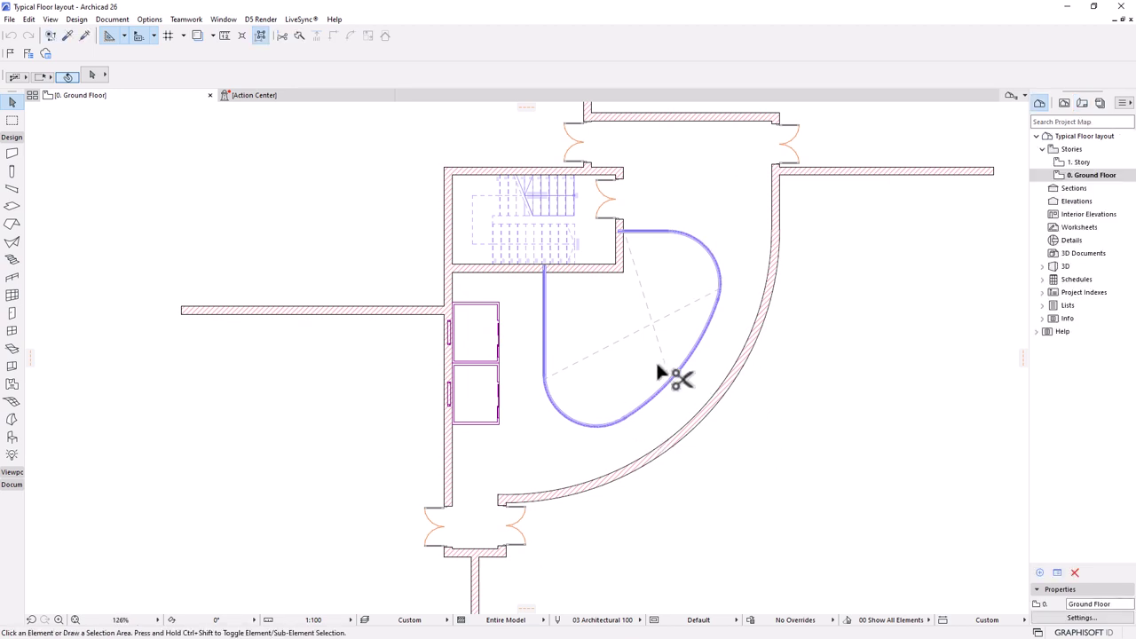
key(ctrl+v)
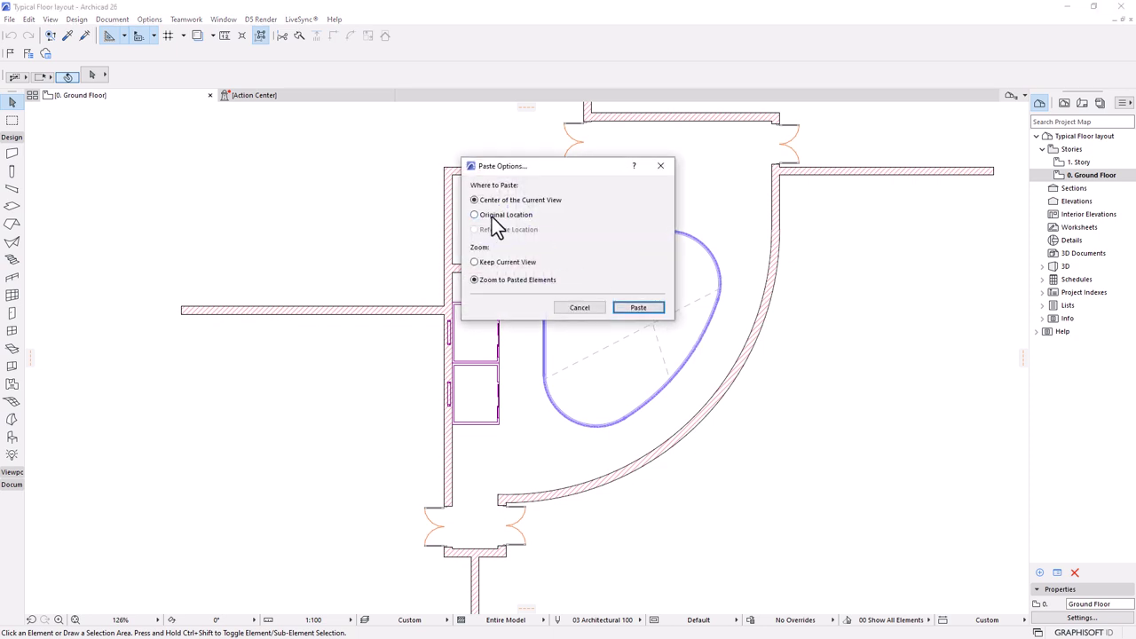
click(487, 215)
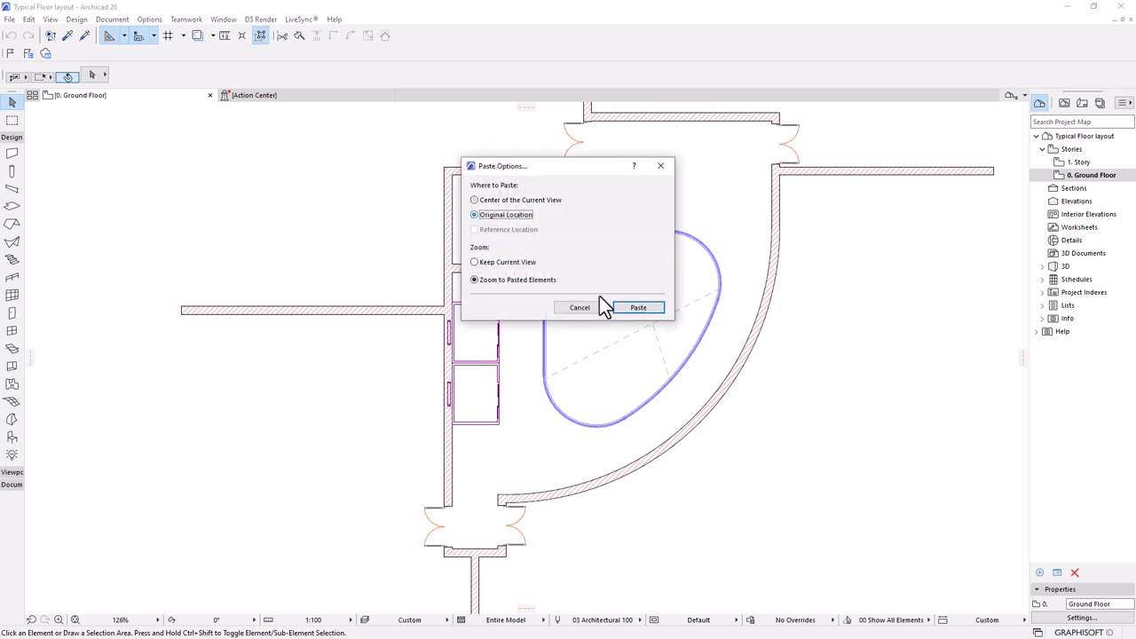
click(646, 305)
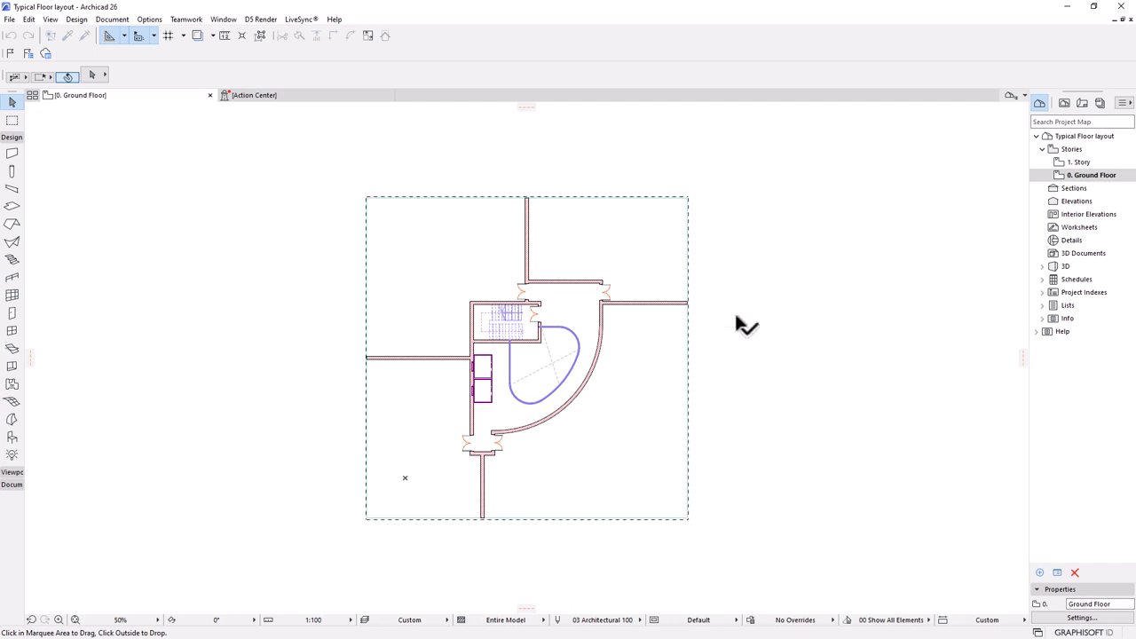
click(802, 286)
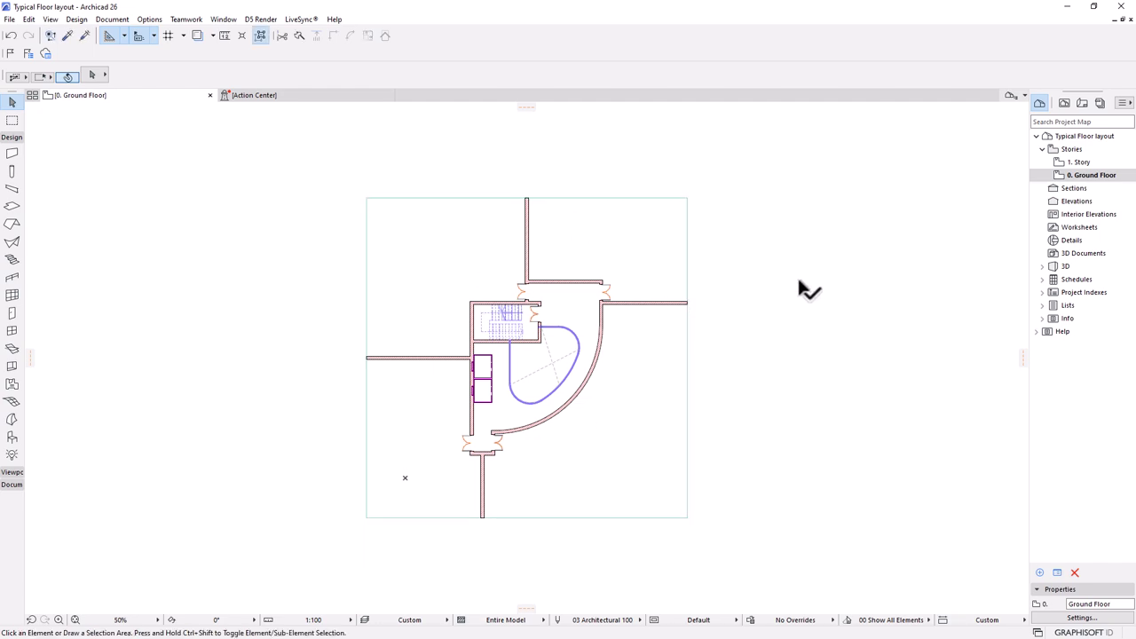
- Select the pasted floor slab and remove it from the module plan
click(671, 385)
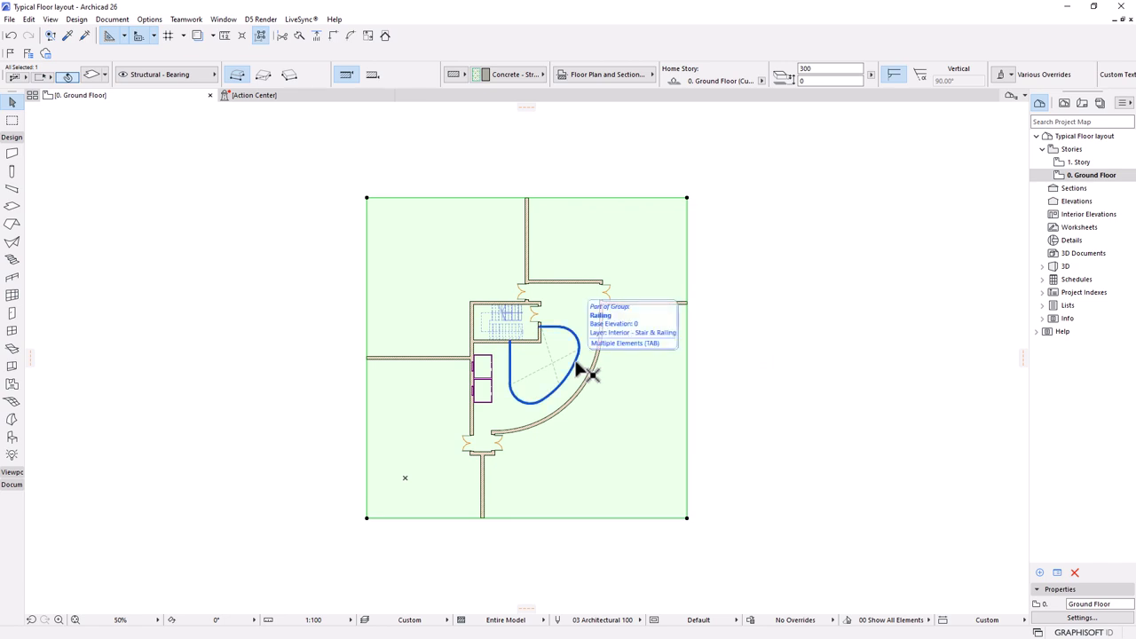
key(Escape)
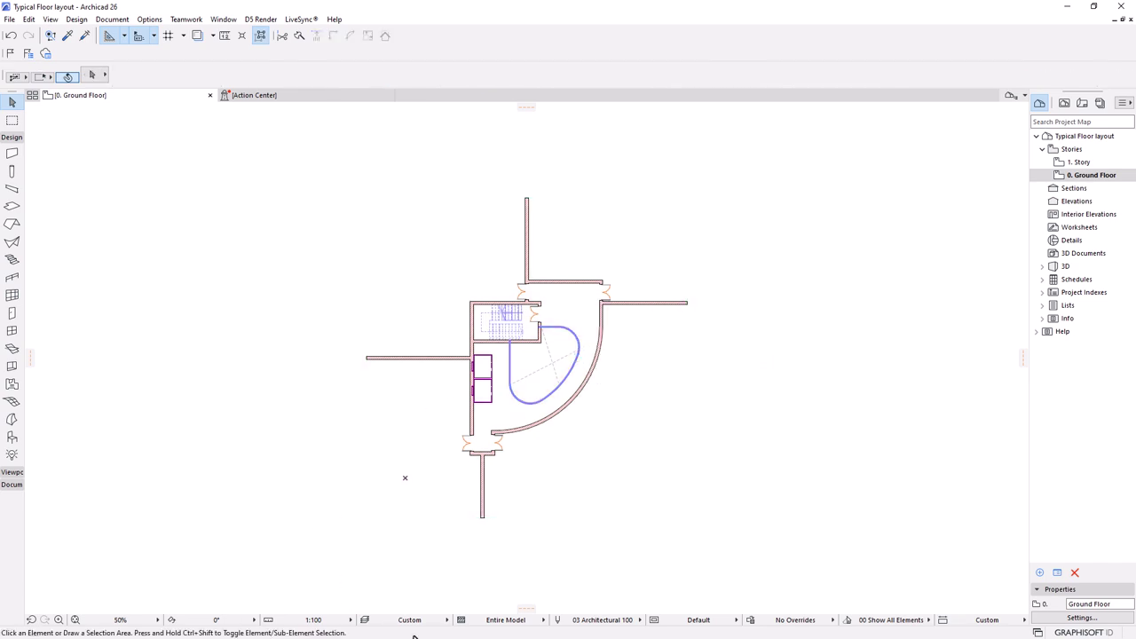
- Return to the Sketch project and select the ground floor slab together with the atrium opening
key(super)
mouse_move(299, 628)
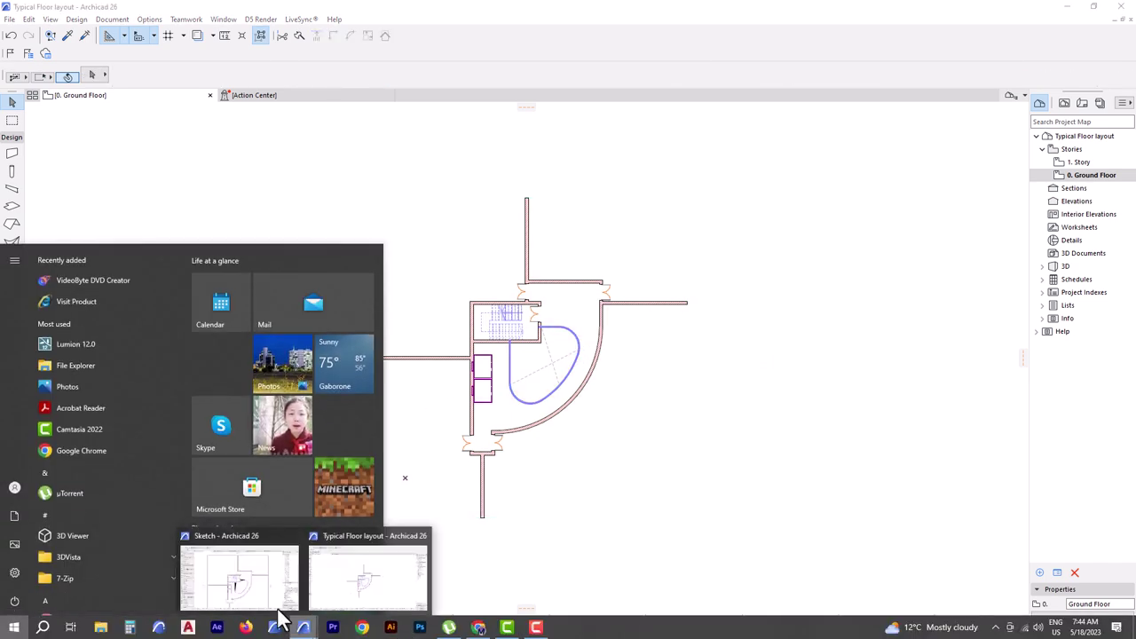
click(238, 577)
click(724, 357)
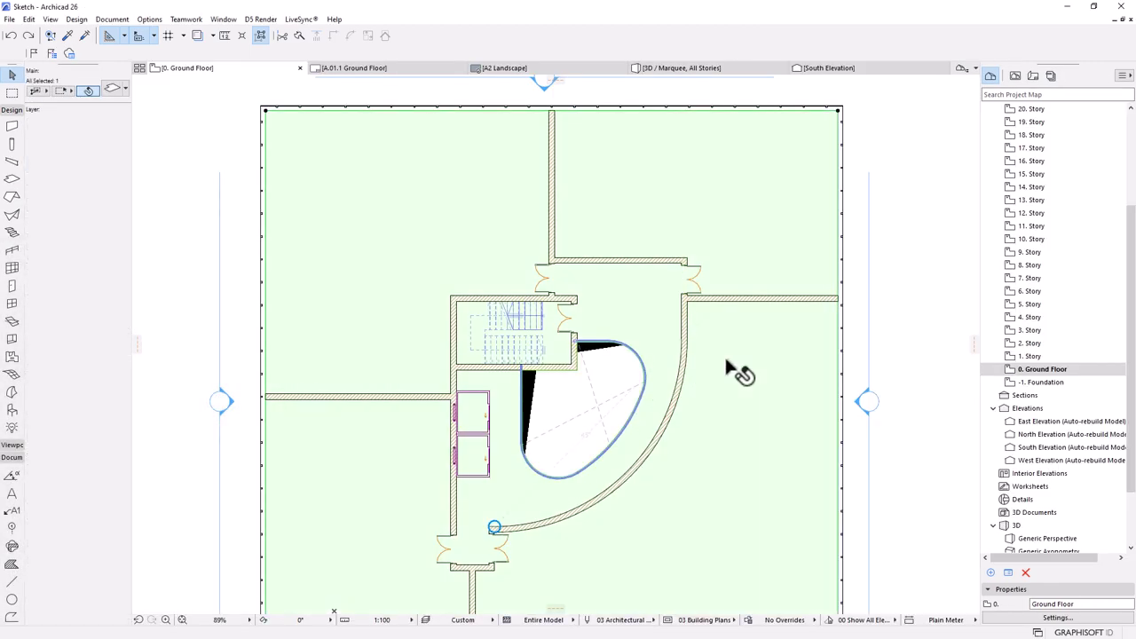
click(619, 367)
shift+click(621, 373)
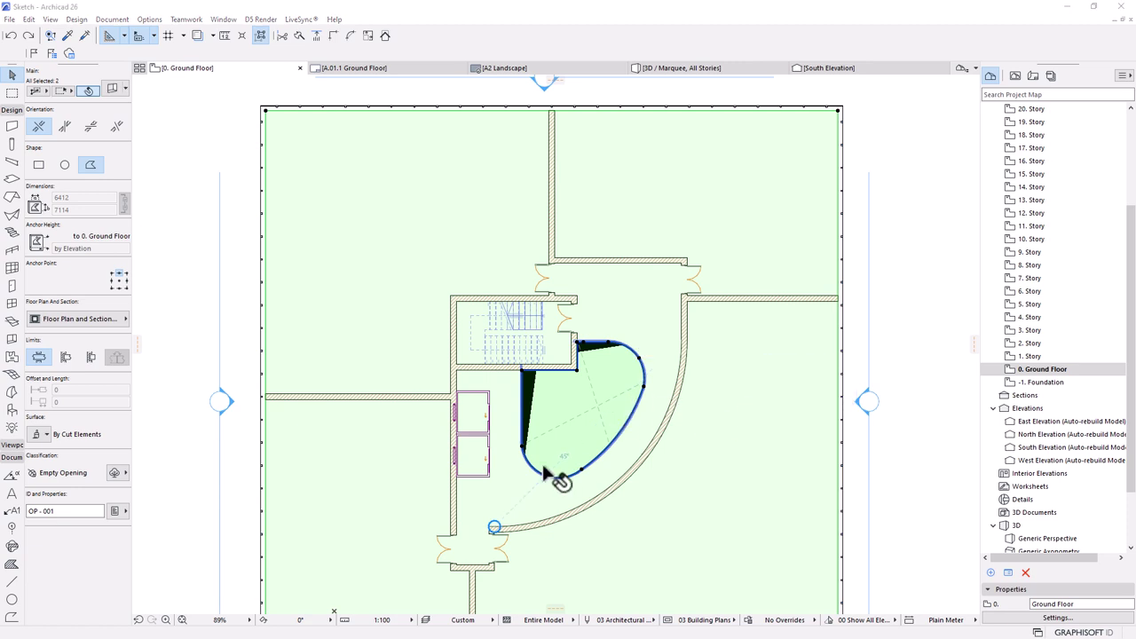
- Switch to the Typical Floor layout module window and paste the slab with its atrium opening at the original location
key(super)
mouse_move(304, 624)
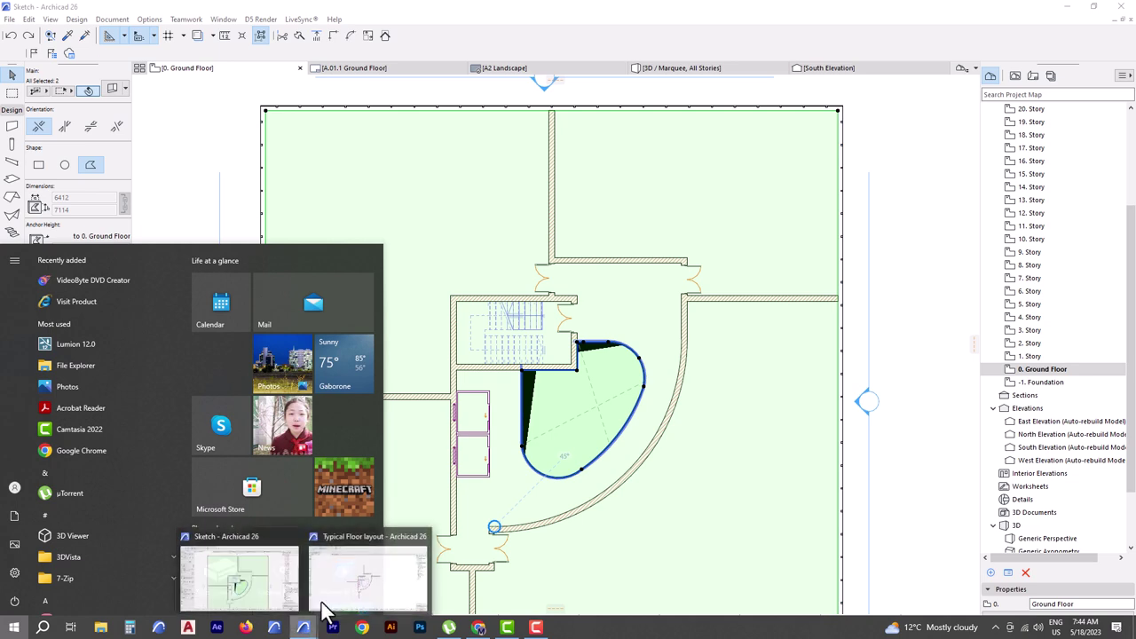
click(367, 591)
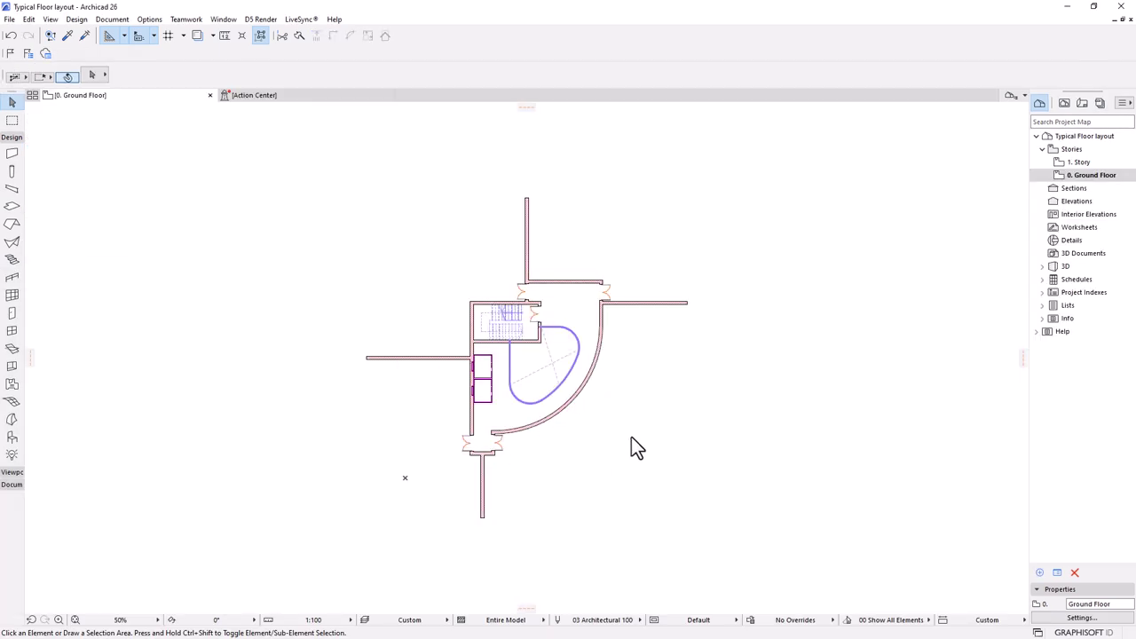
click(819, 386)
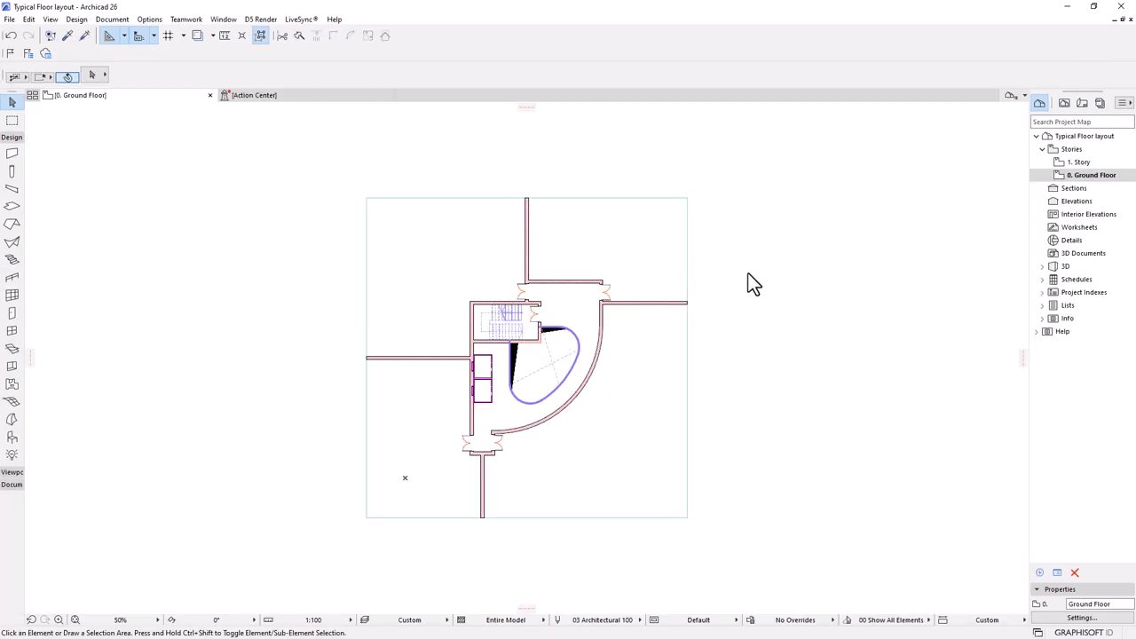
- Start saving the module plan as a separate file with Module File (*.mod) as the file type
click(9, 18)
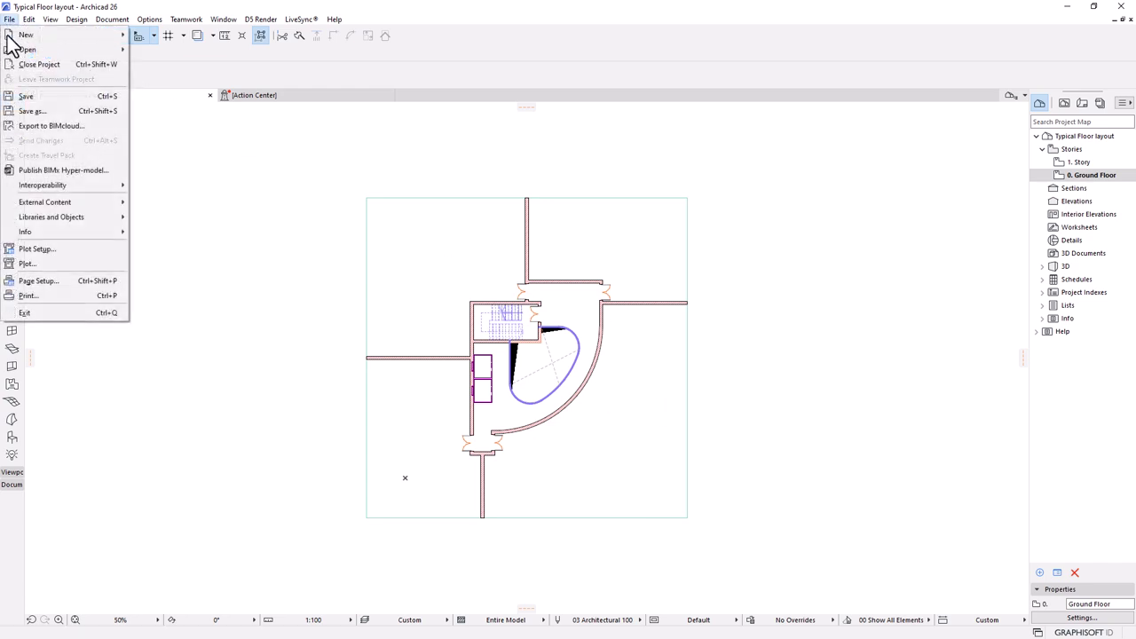
click(36, 114)
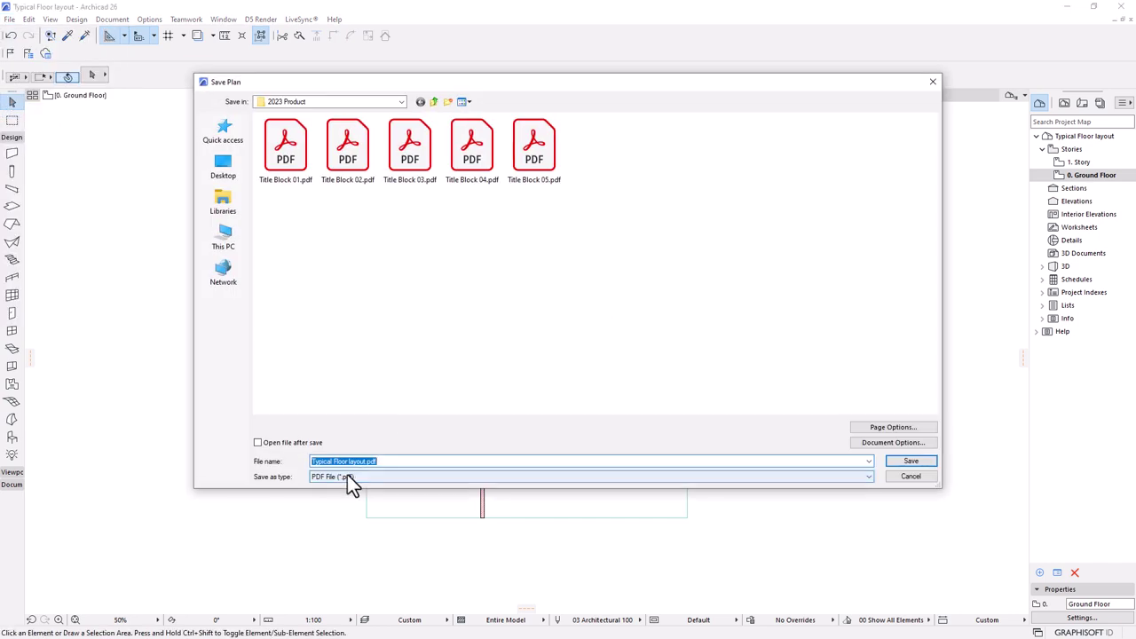
click(350, 476)
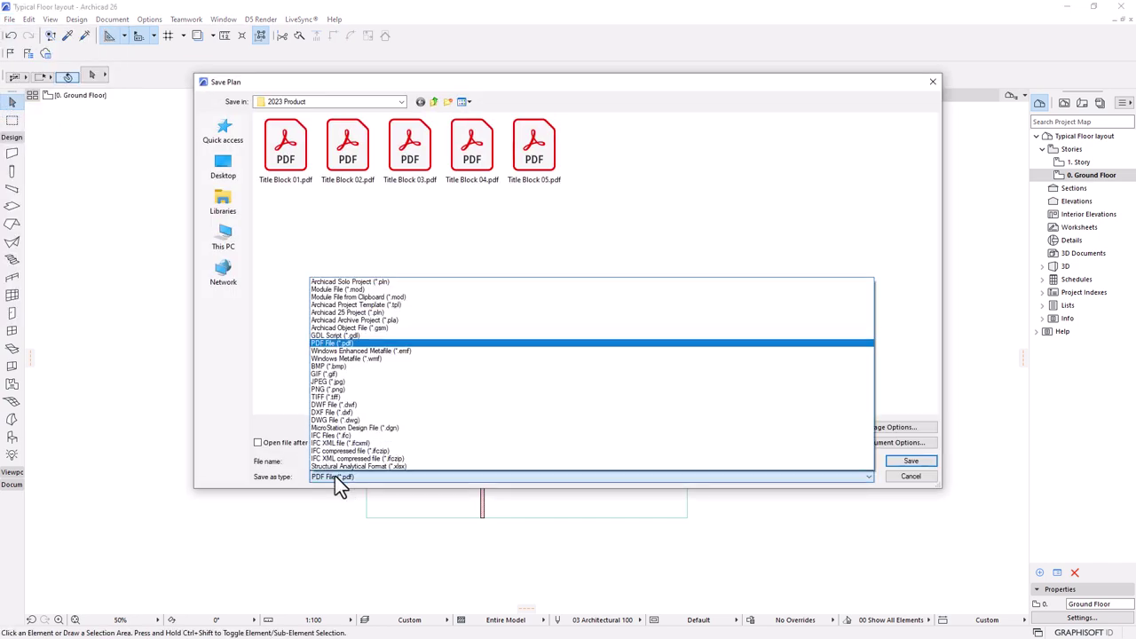
click(342, 289)
- Browse to YOUTUBE CHANNEL, ARCHICAD TUTORIALS 2023, VIDEOS, and open the Office Building in ArchiCAD folder as the save location
click(433, 102)
click(433, 102)
click(433, 103)
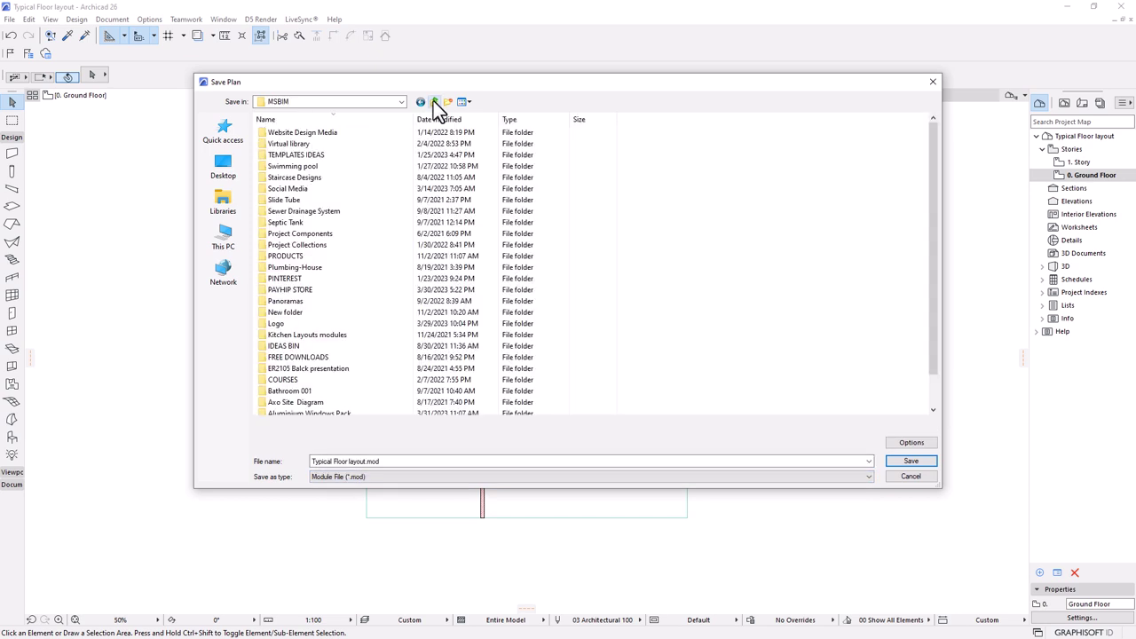
scroll(292, 399, down, 1)
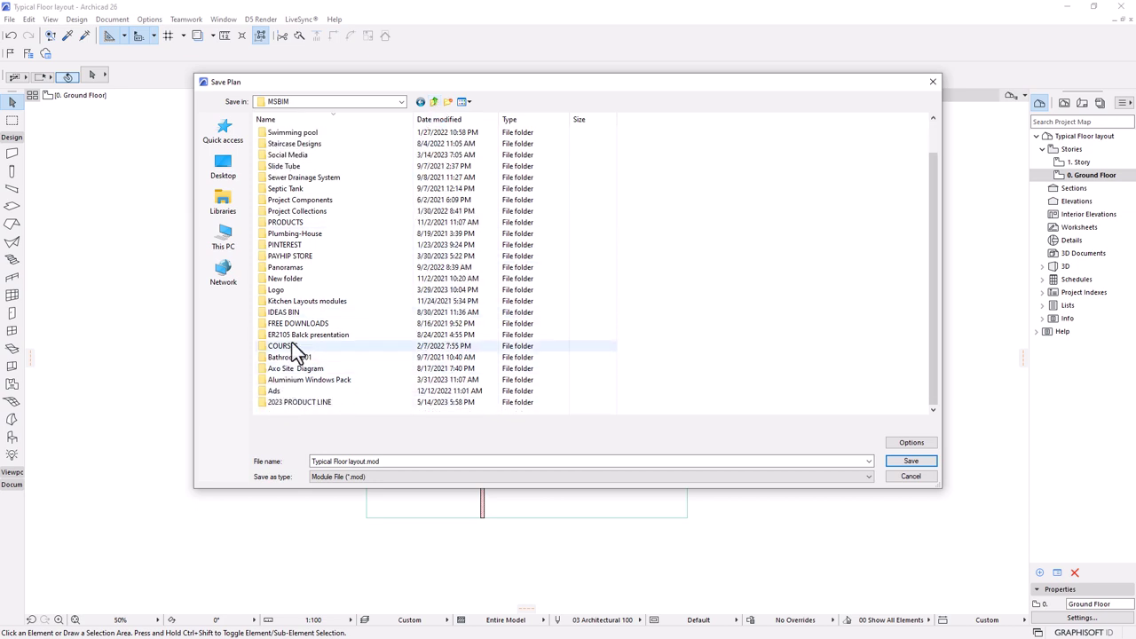
click(433, 102)
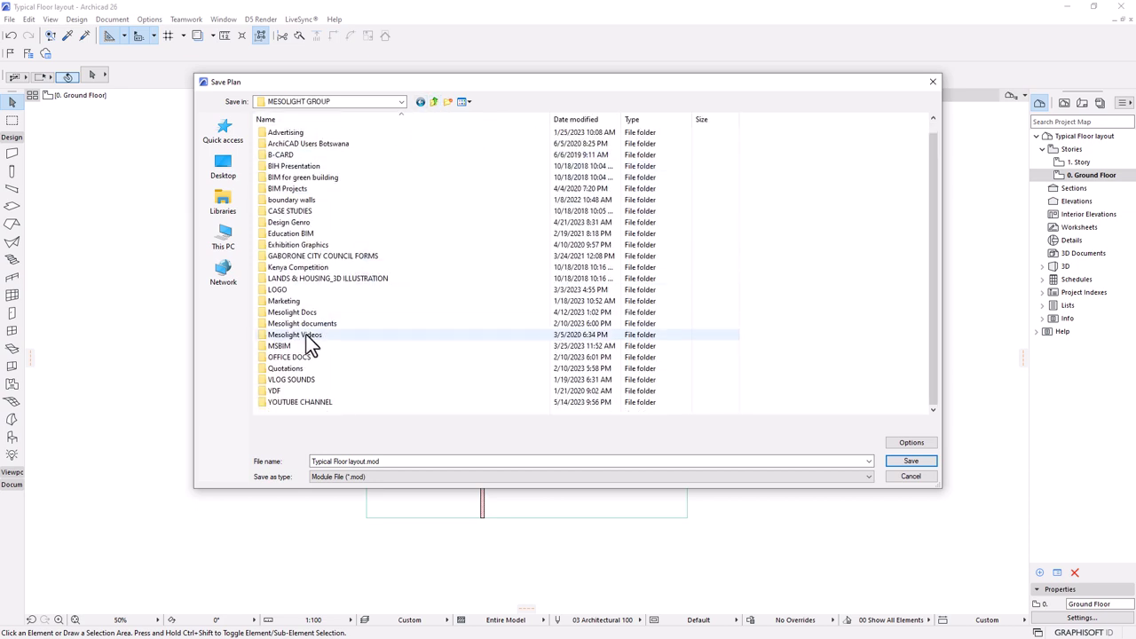
double_click(276, 402)
double_click(295, 144)
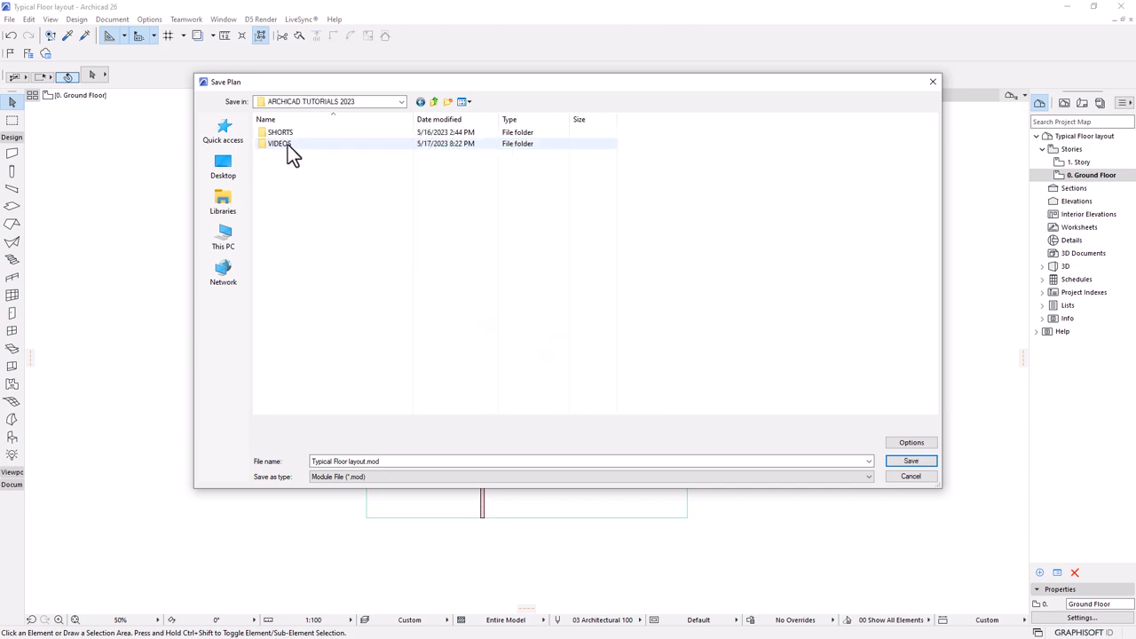
double_click(282, 143)
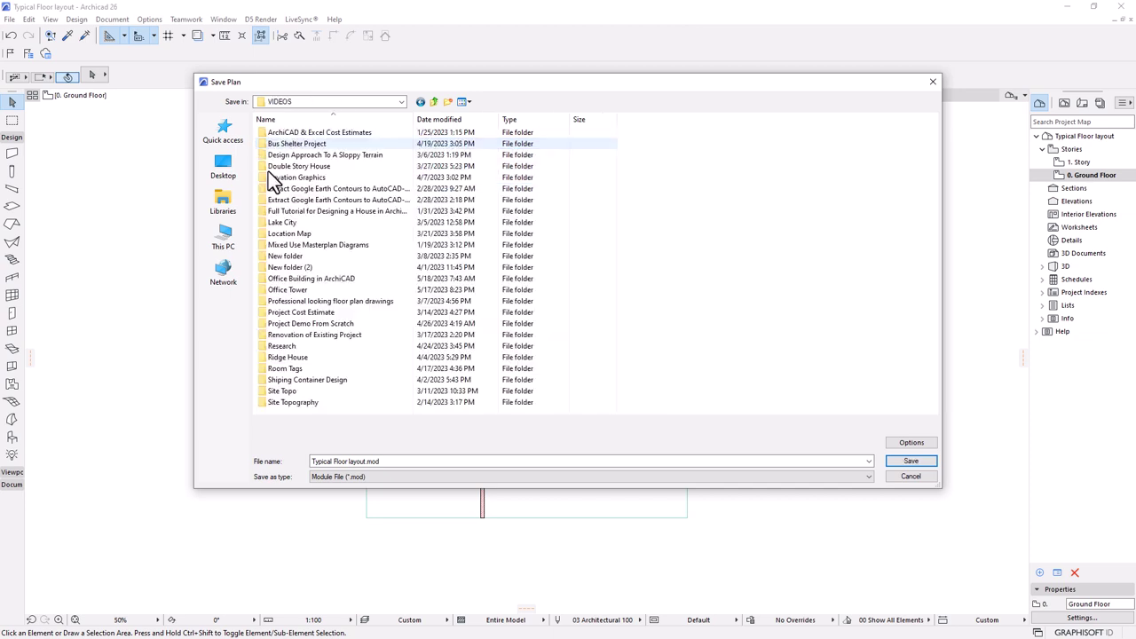
double_click(309, 279)
- Save the module over the existing Typical Floor layout.mod file, replacing it
click(347, 168)
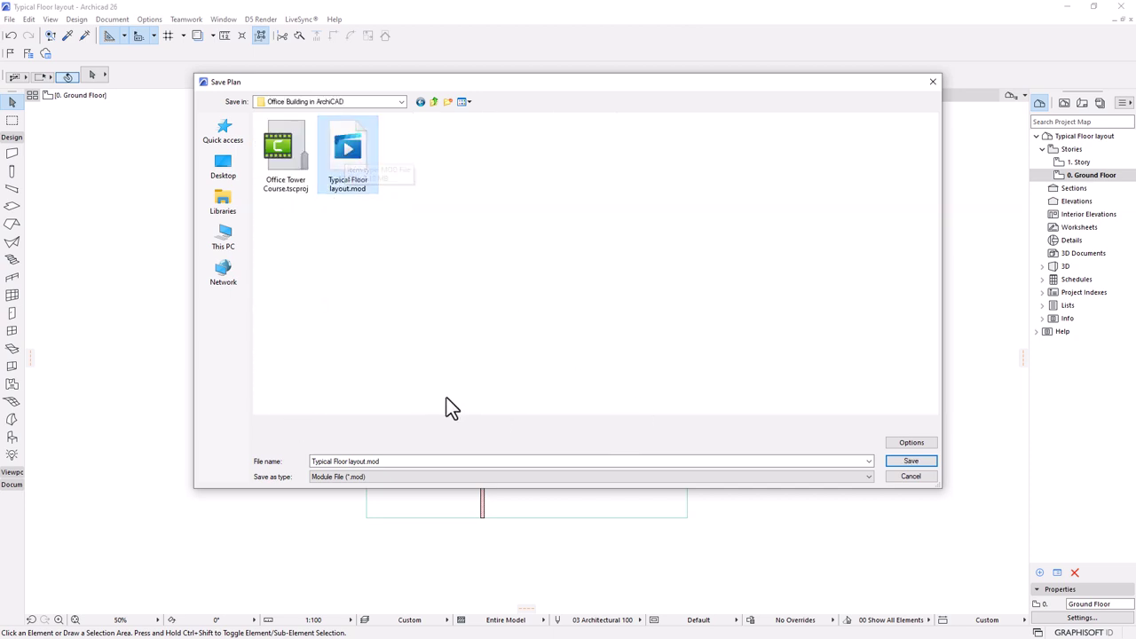
click(903, 461)
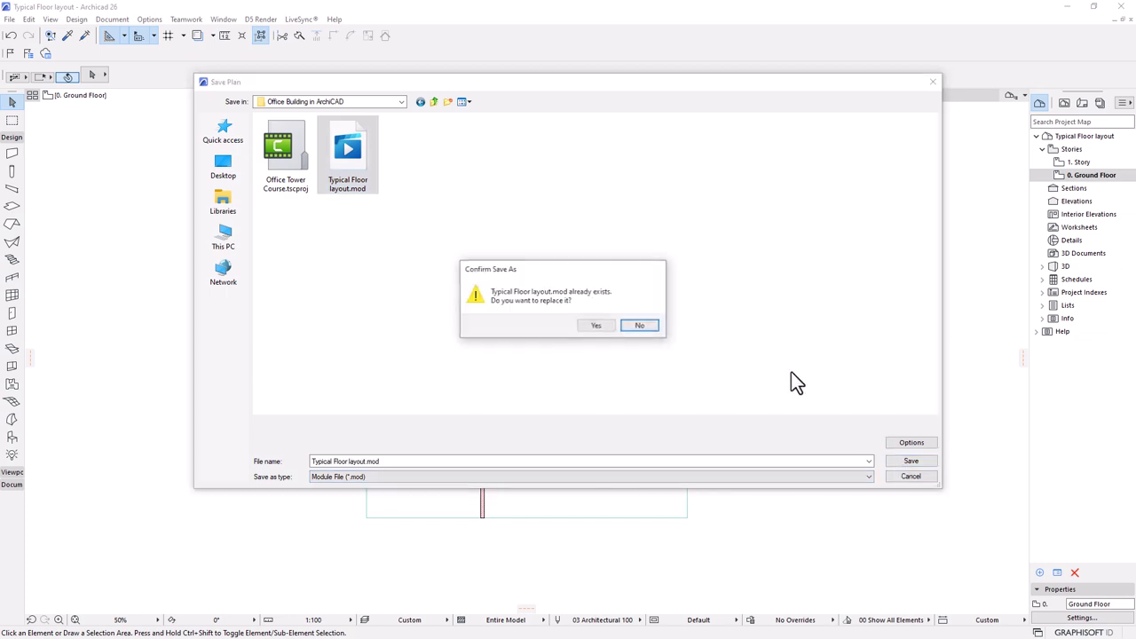
click(598, 326)
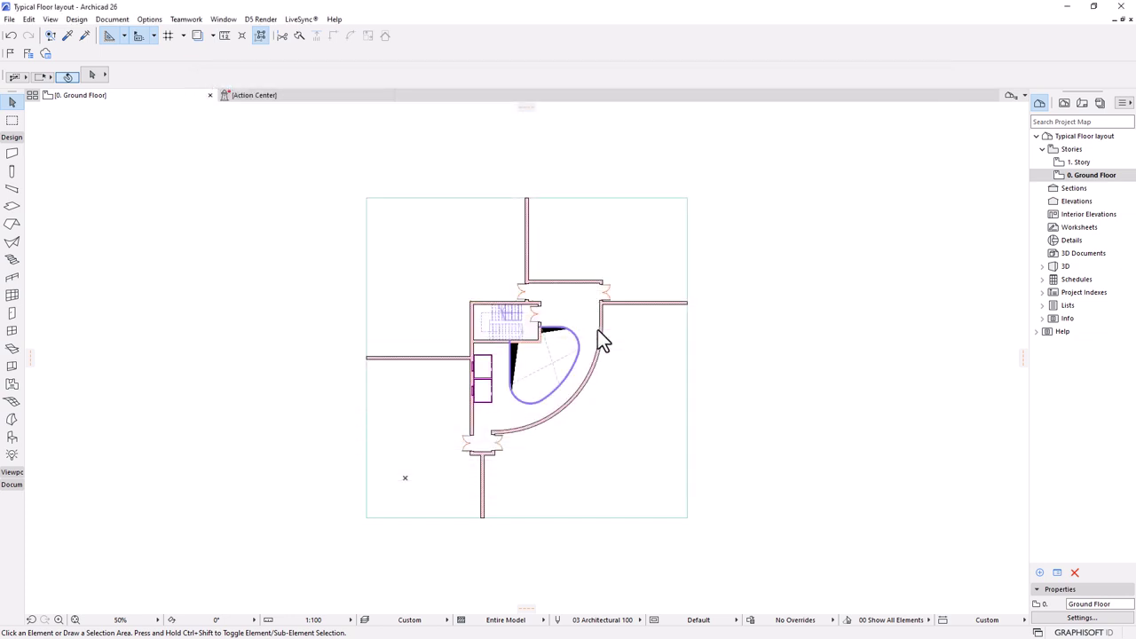
- Return to the Sketch project and open the Hotlink Module Manager
key(super)
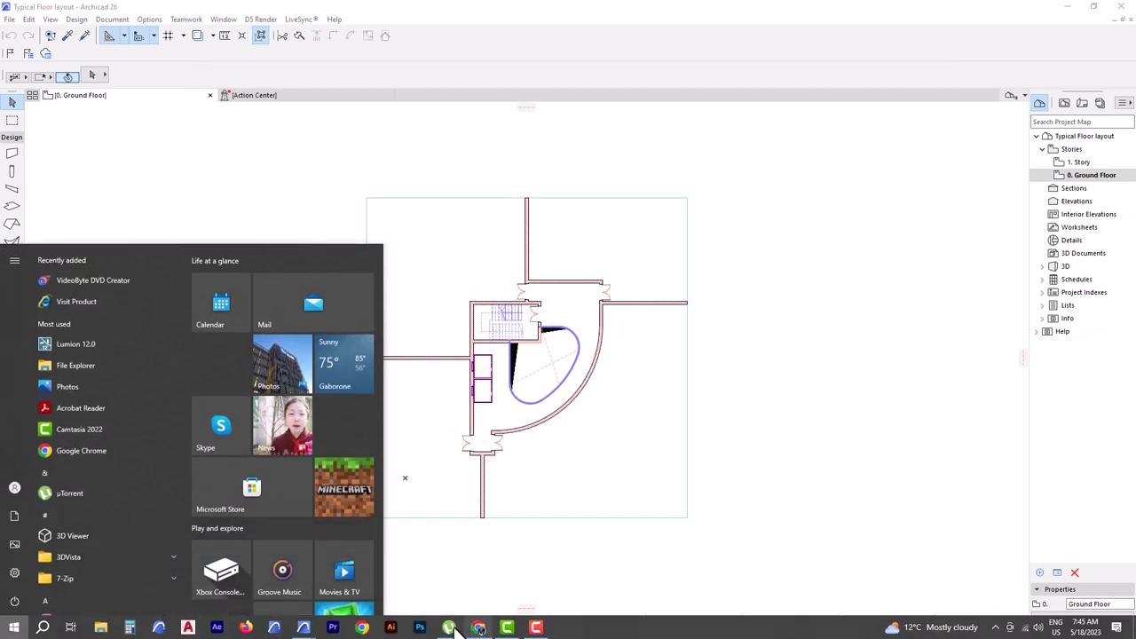
mouse_move(304, 627)
click(240, 596)
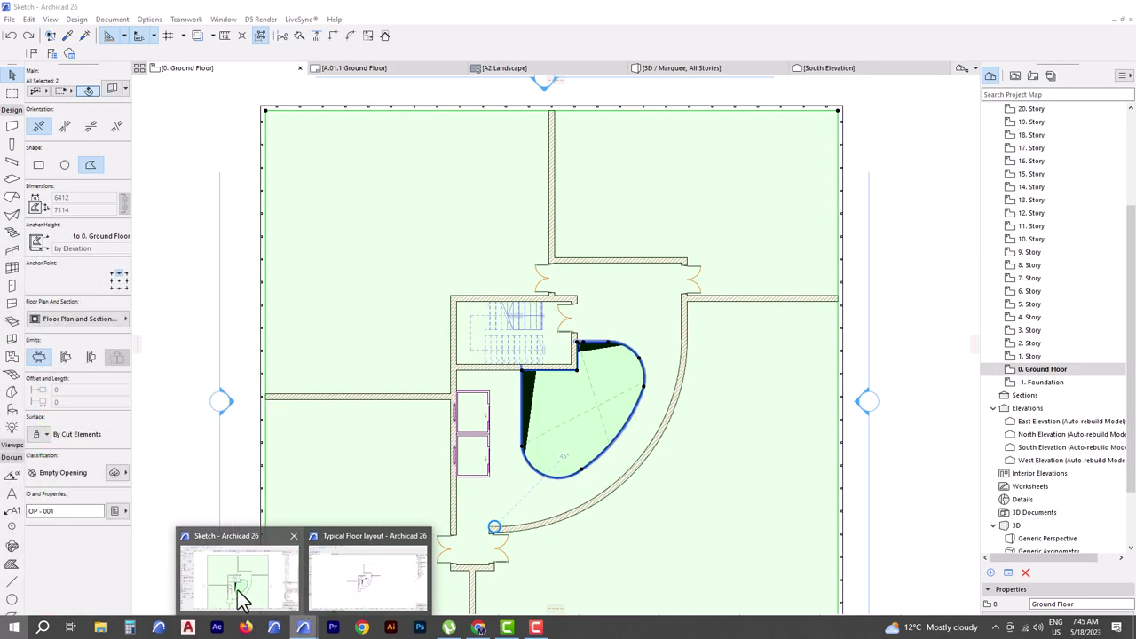
click(9, 20)
mouse_move(55, 219)
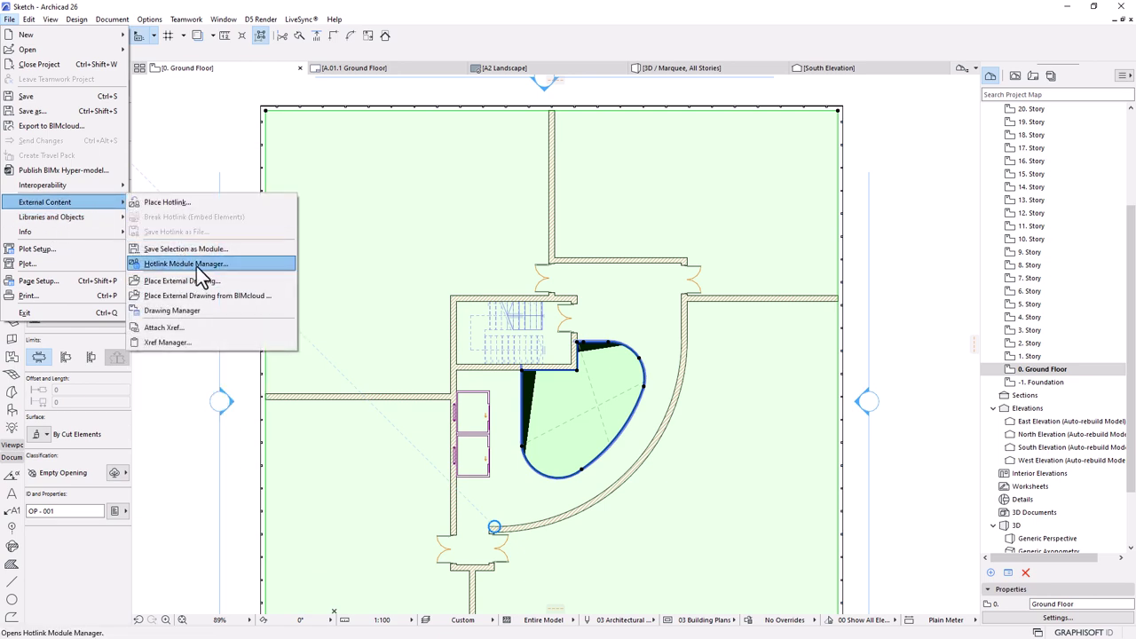
click(197, 264)
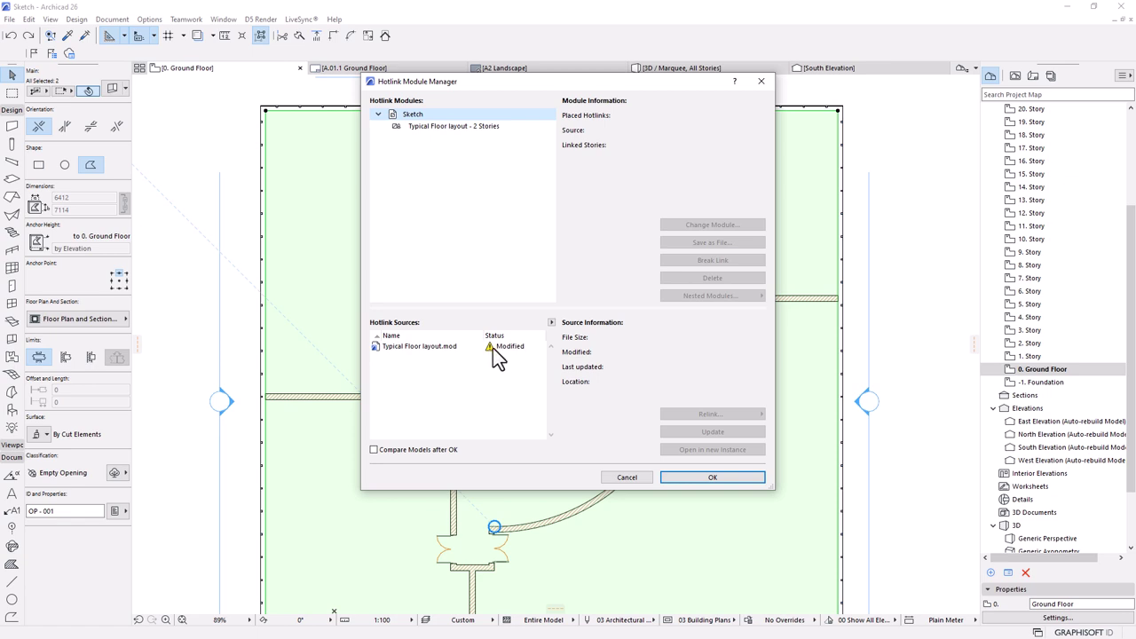
- Update the Typical Floor layout.mod hotlink source and apply the update to the project
click(427, 352)
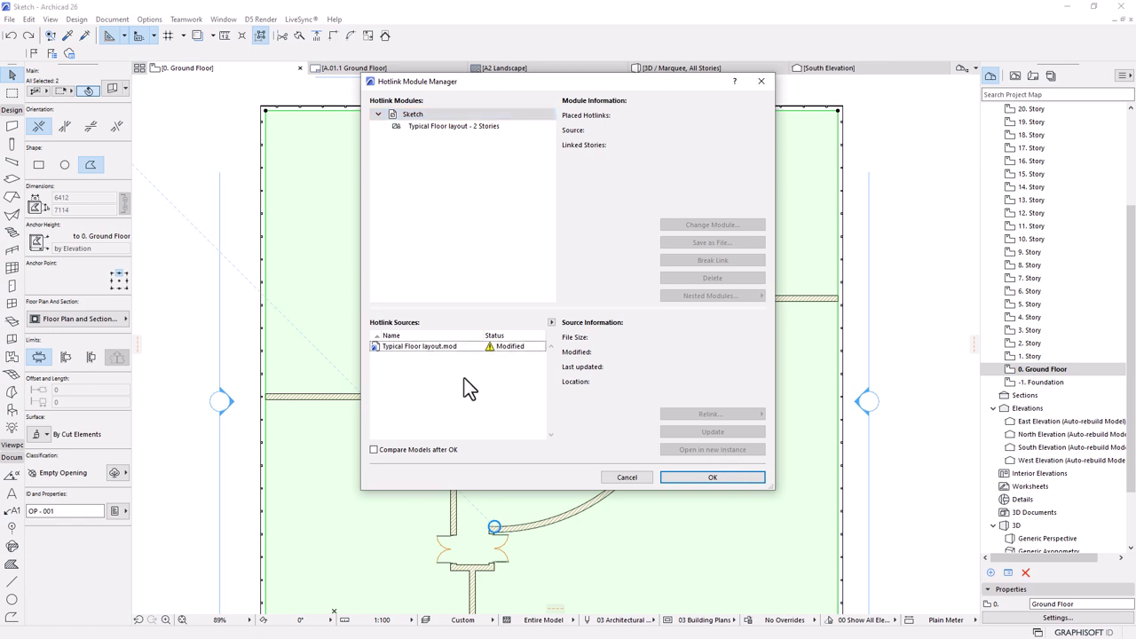
click(441, 348)
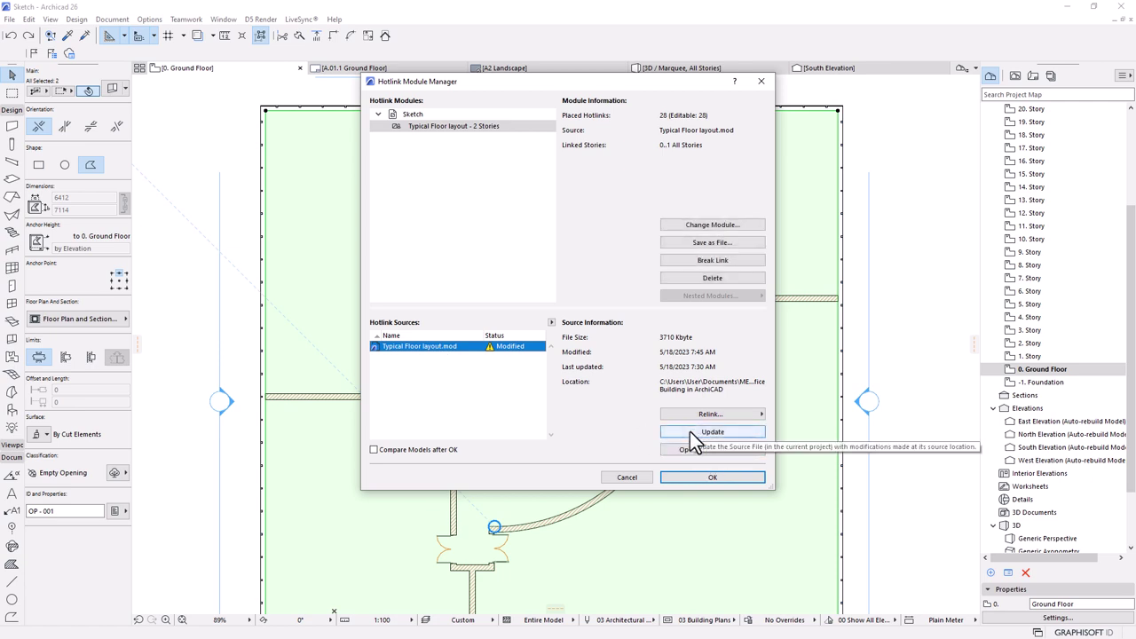
click(690, 431)
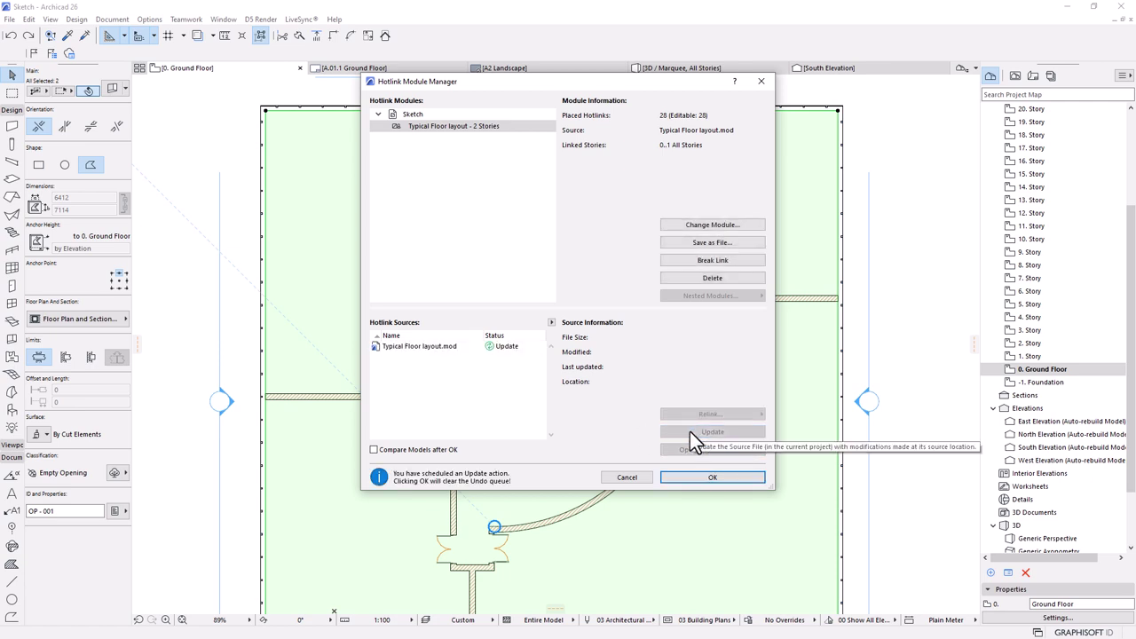
click(692, 477)
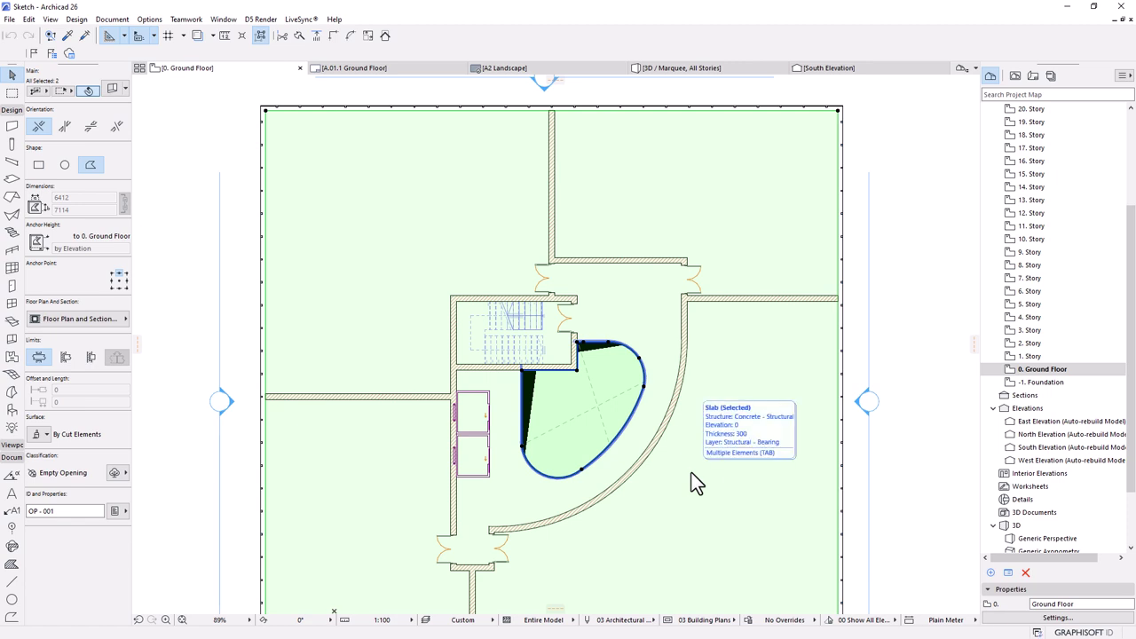
- In the 3D view of the tower, remove the old solid slabs covering the atrium openings on the upper floors and clear the selection
scroll(695, 482, down, 3)
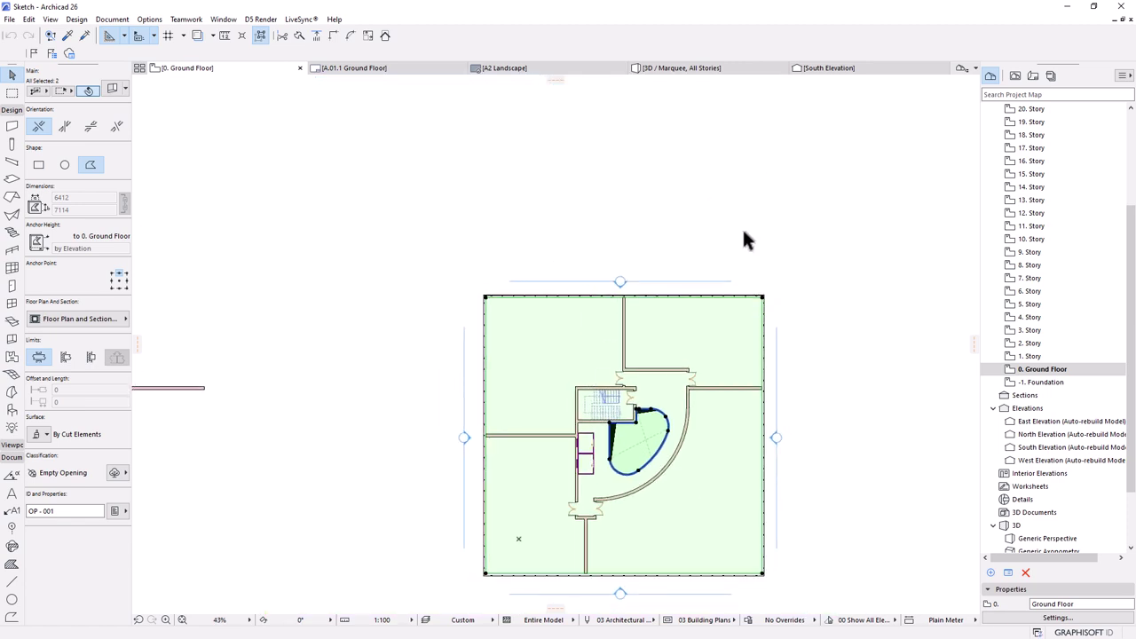
click(688, 70)
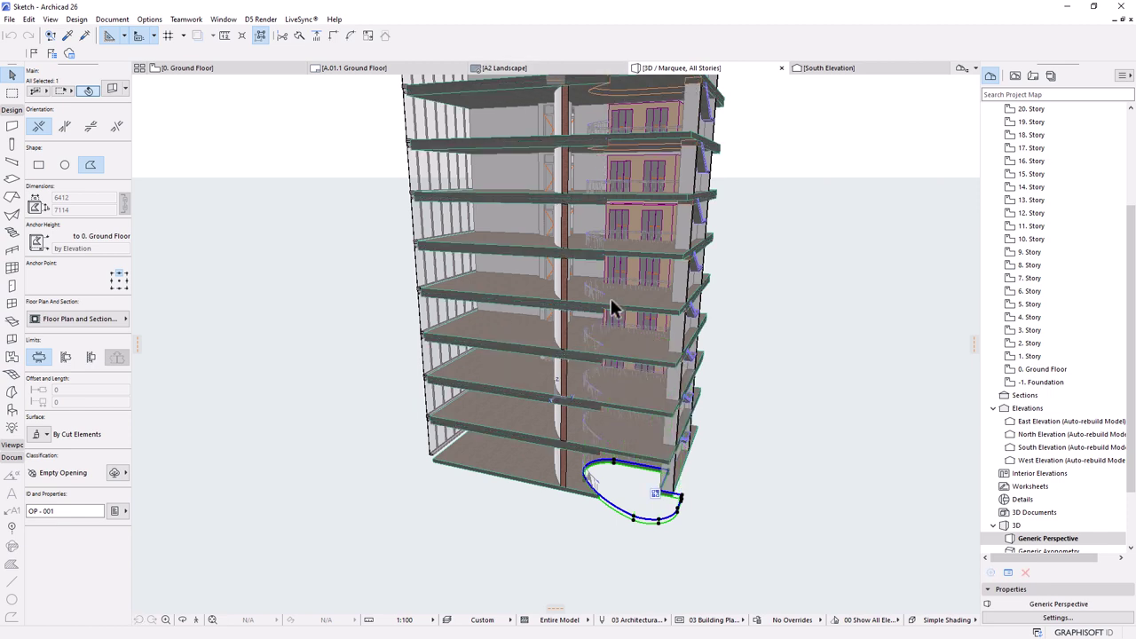
key(Escape)
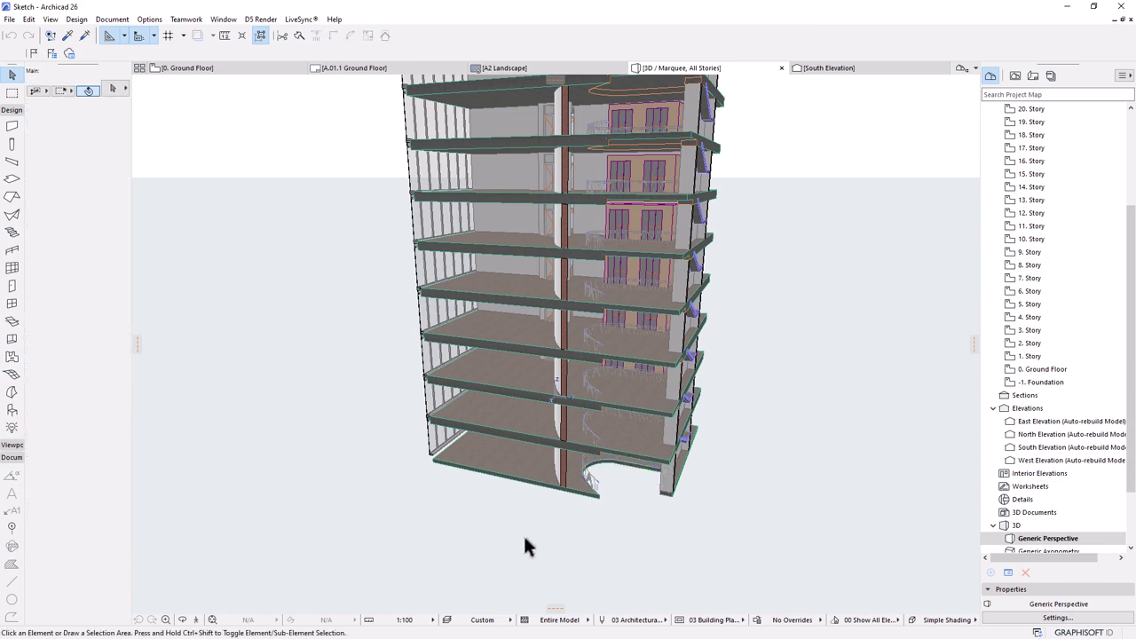
double_click(11, 178)
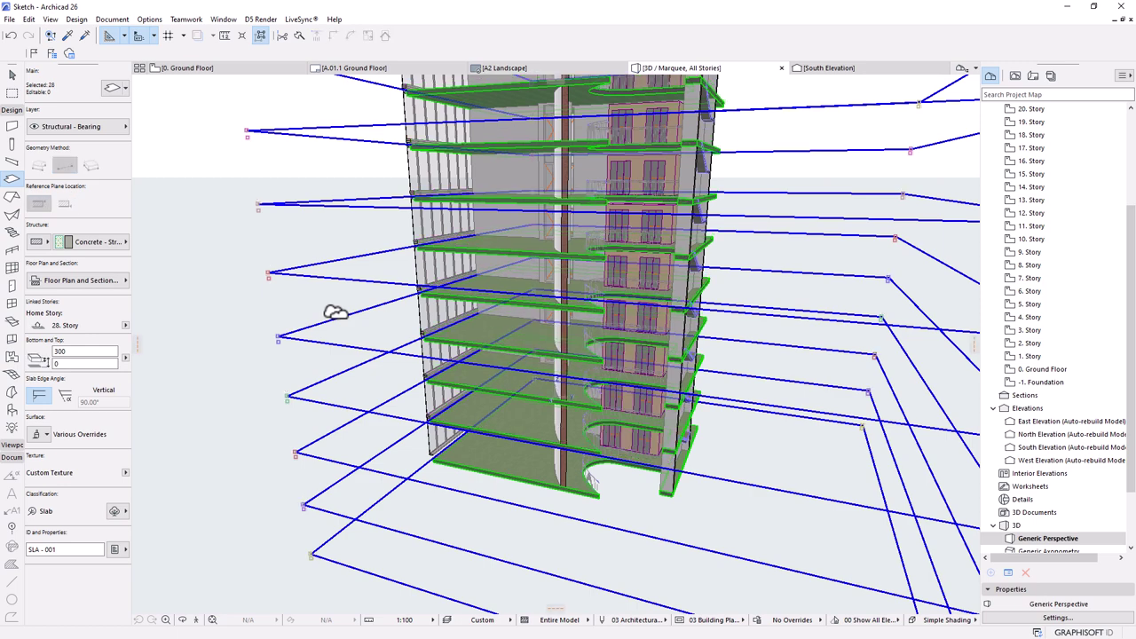
click(12, 76)
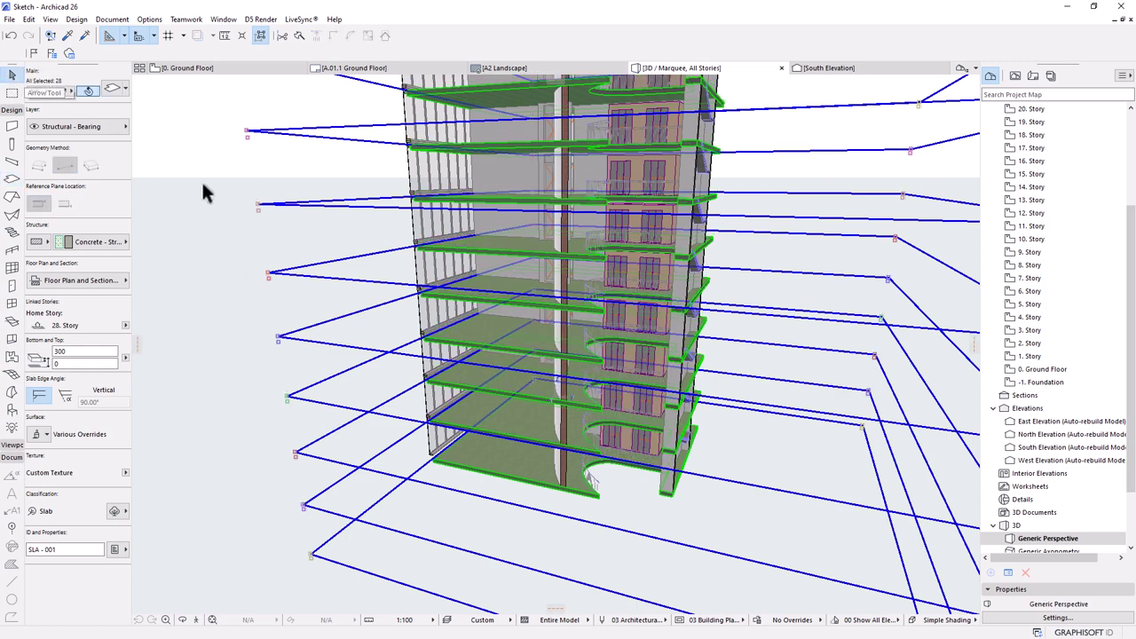
key(Escape)
- Inspect the tower's slabs, curved atrium openings, railings and stairs in 3D, checking the repeated void from several angles
scroll(527, 359, up, 2)
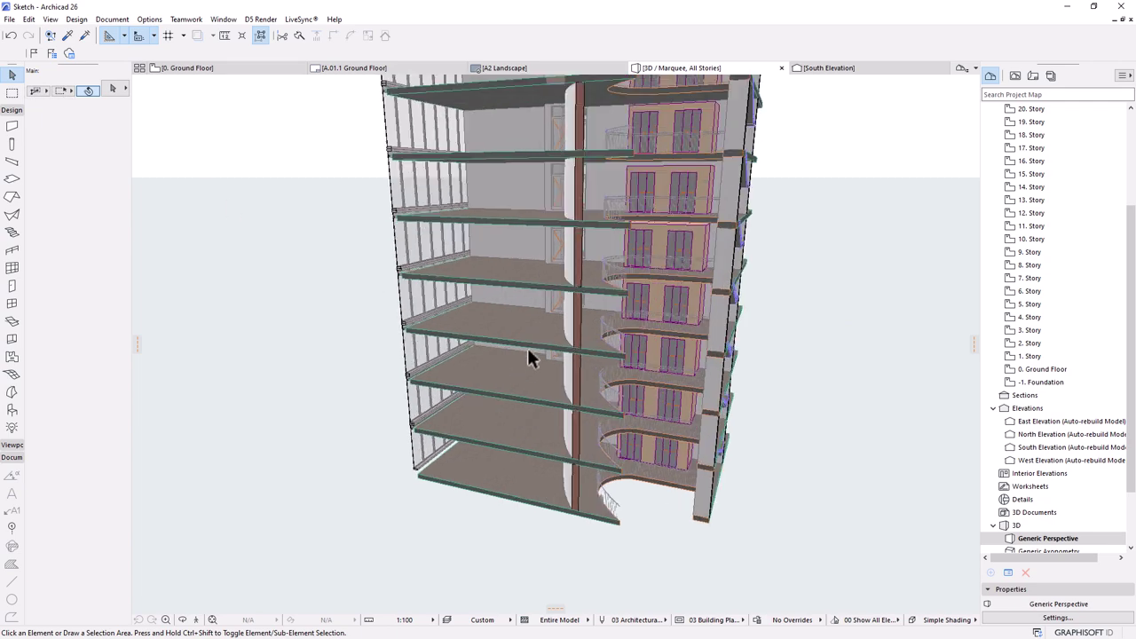
click(475, 330)
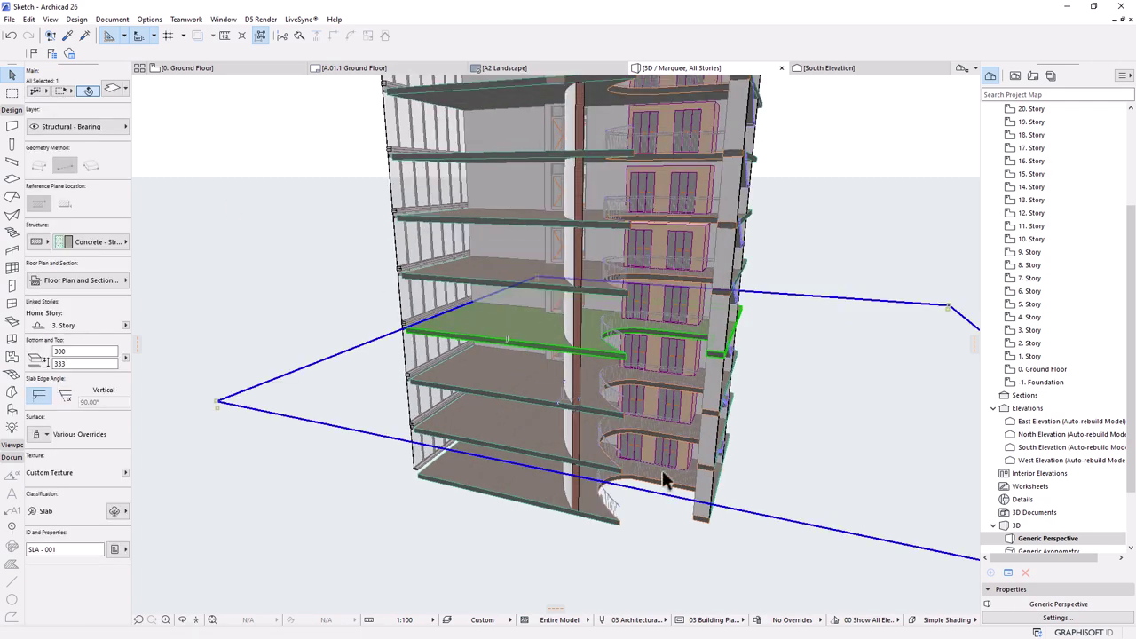
key(Escape)
shift+middle_drag(666, 480, 659, 470)
scroll(660, 470, up, 8)
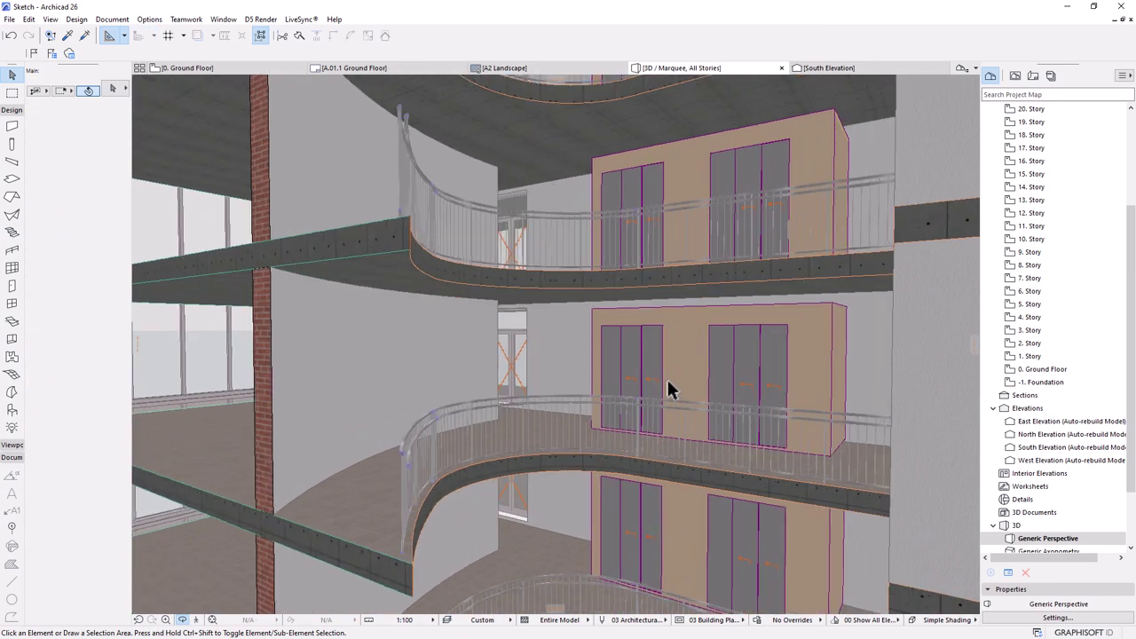
shift+middle_drag(667, 377, 595, 304)
shift+middle_drag(535, 263, 533, 265)
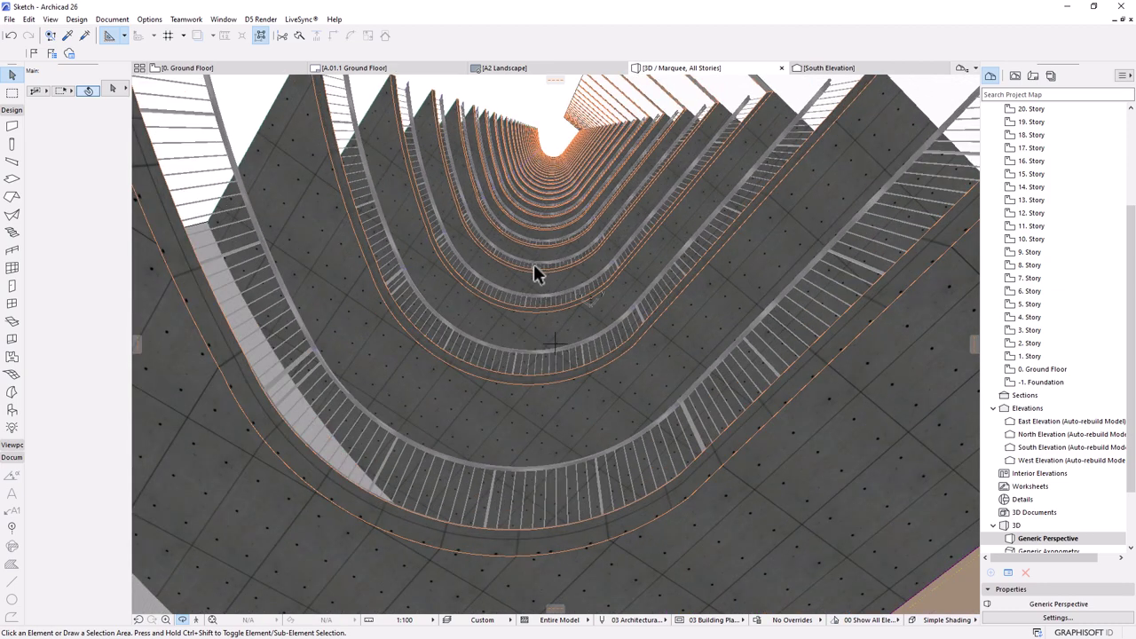
shift+middle_drag(530, 340, 528, 298)
shift+middle_drag(582, 398, 557, 346)
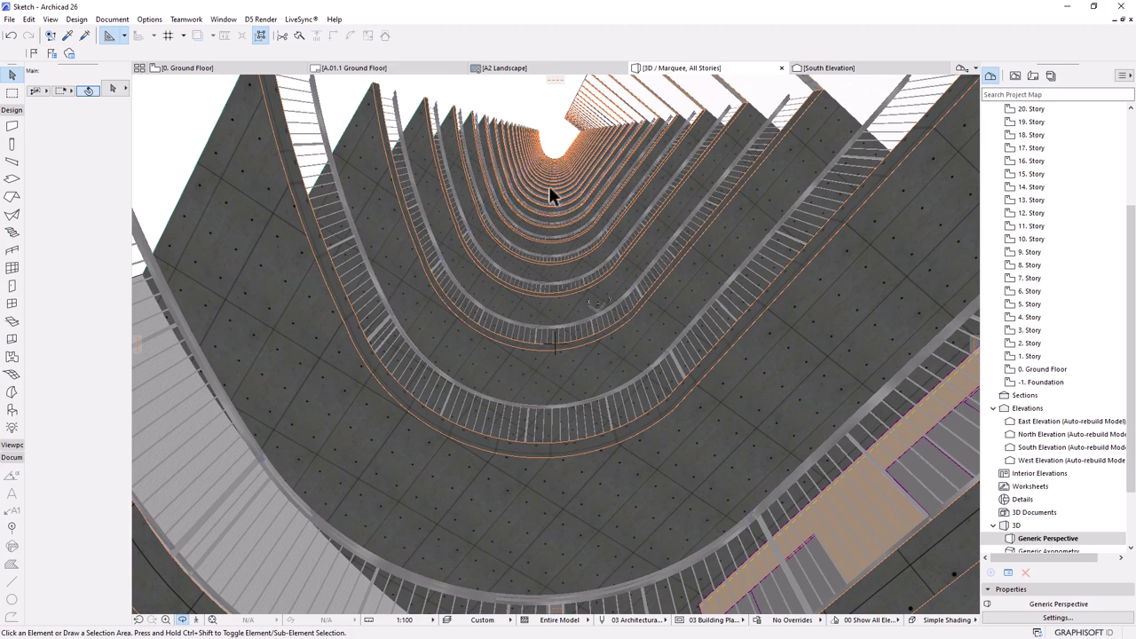
shift+middle_drag(548, 186, 769, 252)
shift+middle_drag(698, 283, 668, 263)
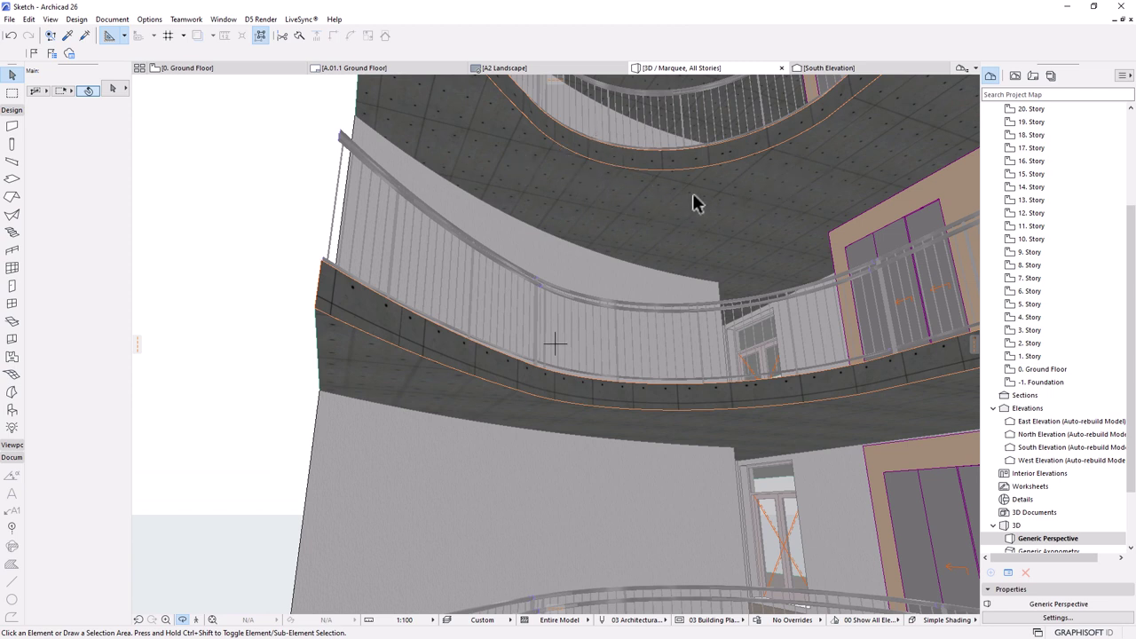
shift+middle_drag(692, 193, 694, 446)
scroll(789, 215, up, 3)
scroll(829, 287, up, 3)
scroll(807, 307, up, 3)
scroll(694, 355, up, 3)
shift+middle_drag(694, 355, 702, 257)
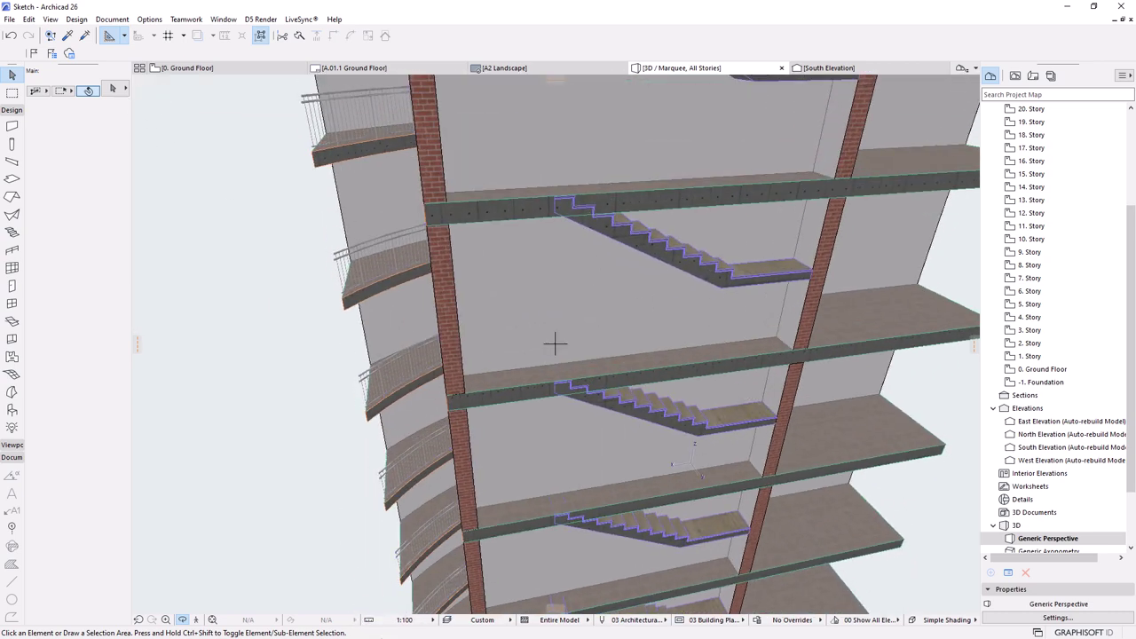
- Switch to the Typical Floor layout project and place a 300 by 300 rectangular opening in the slab within the stairwell
key(super)
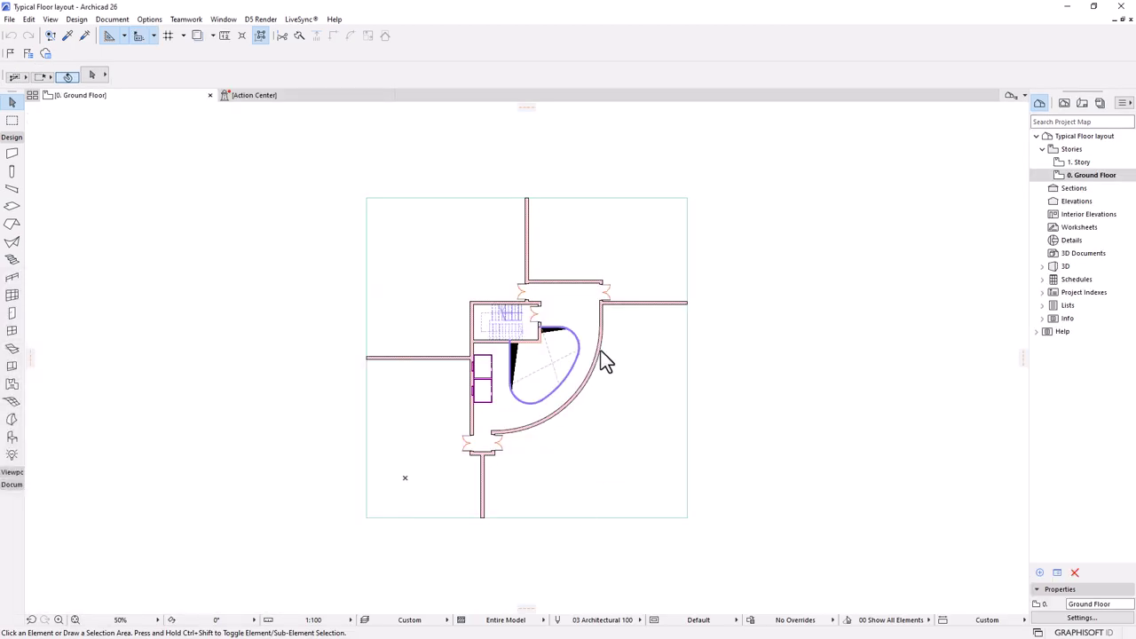
scroll(479, 328, up, 5)
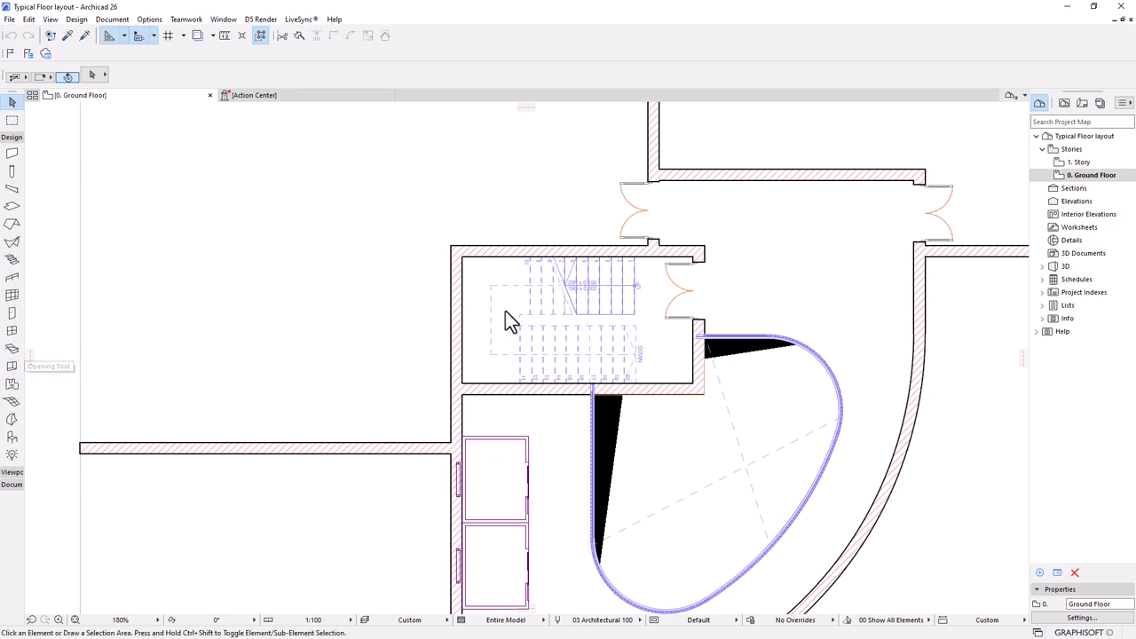
scroll(507, 316, up, 3)
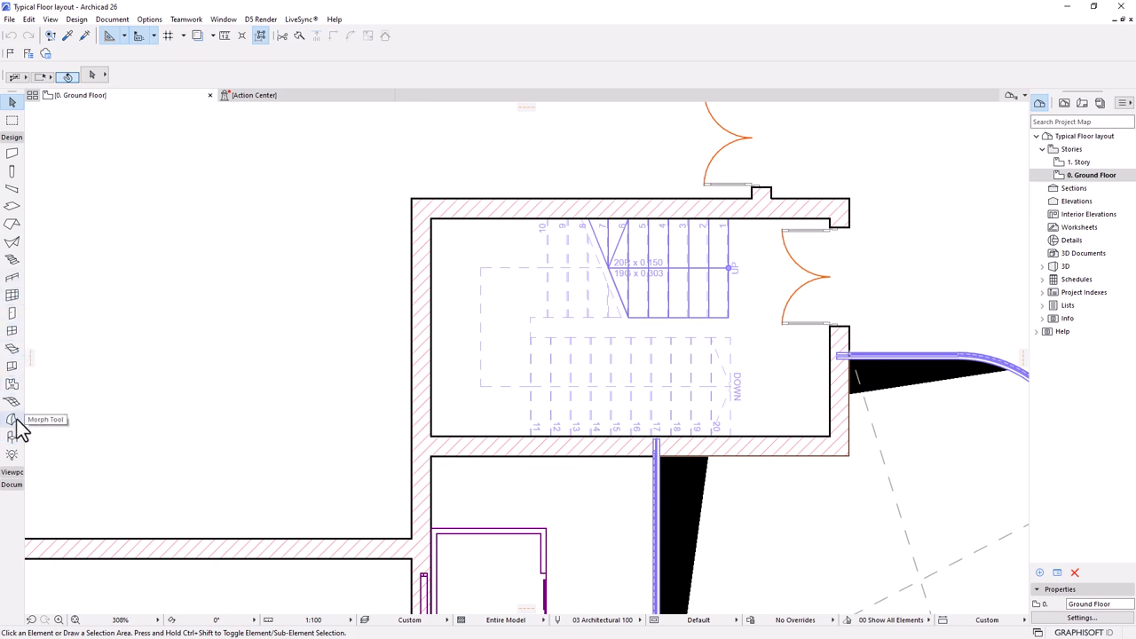
click(11, 371)
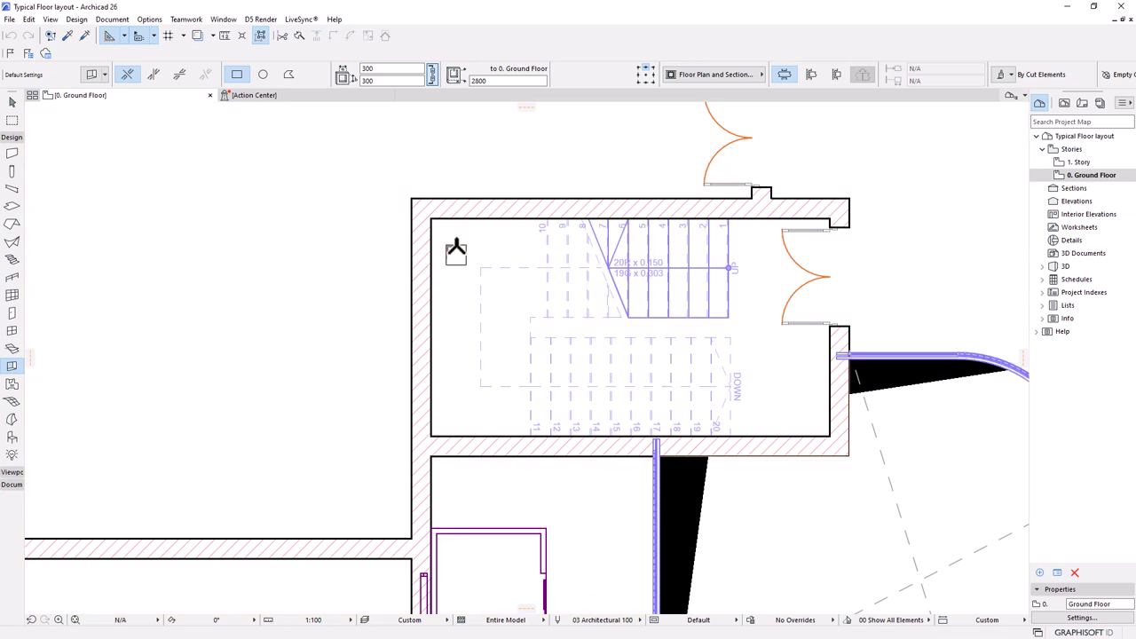
click(454, 252)
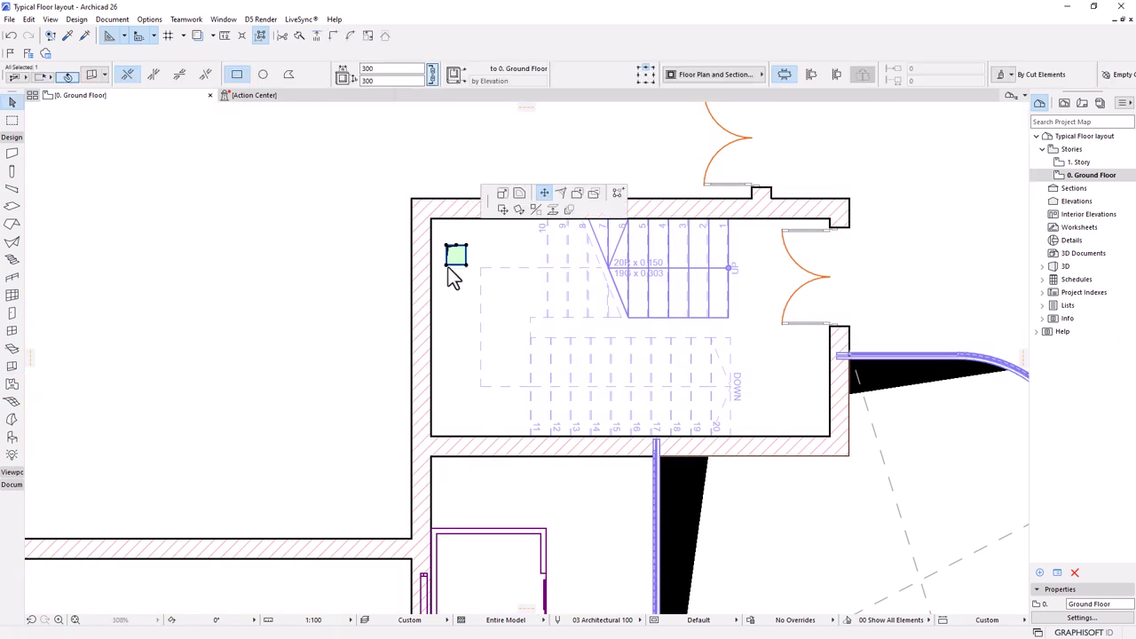
- Stretch the opening's corners to the stairwell walls and the first riser so it covers the stair at 4500 by 3300
click(446, 246)
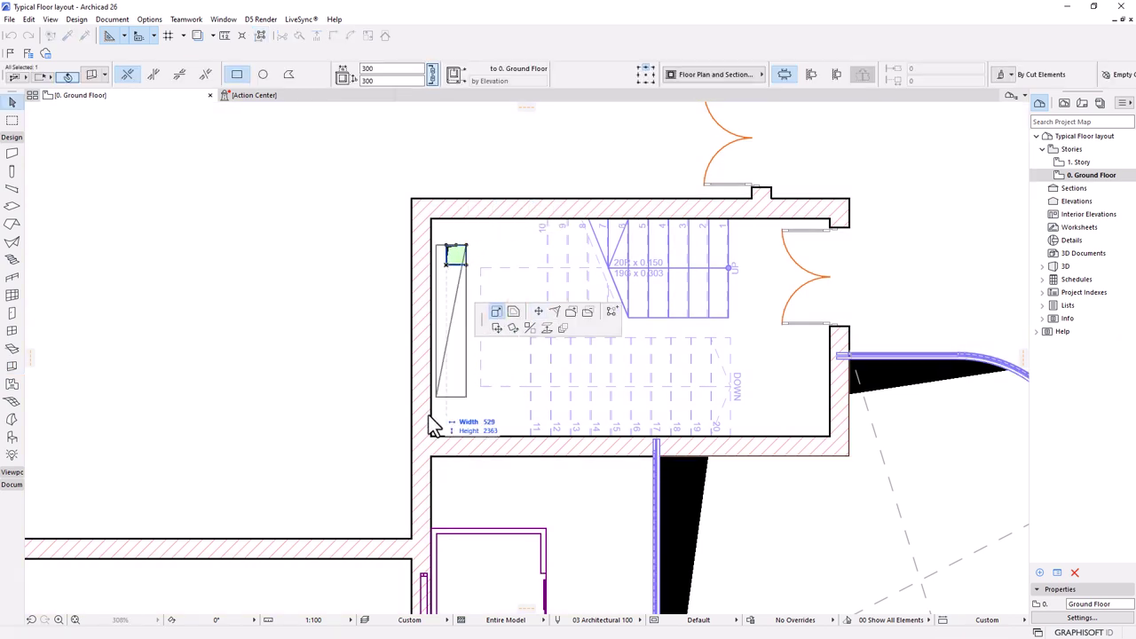
click(432, 435)
click(465, 246)
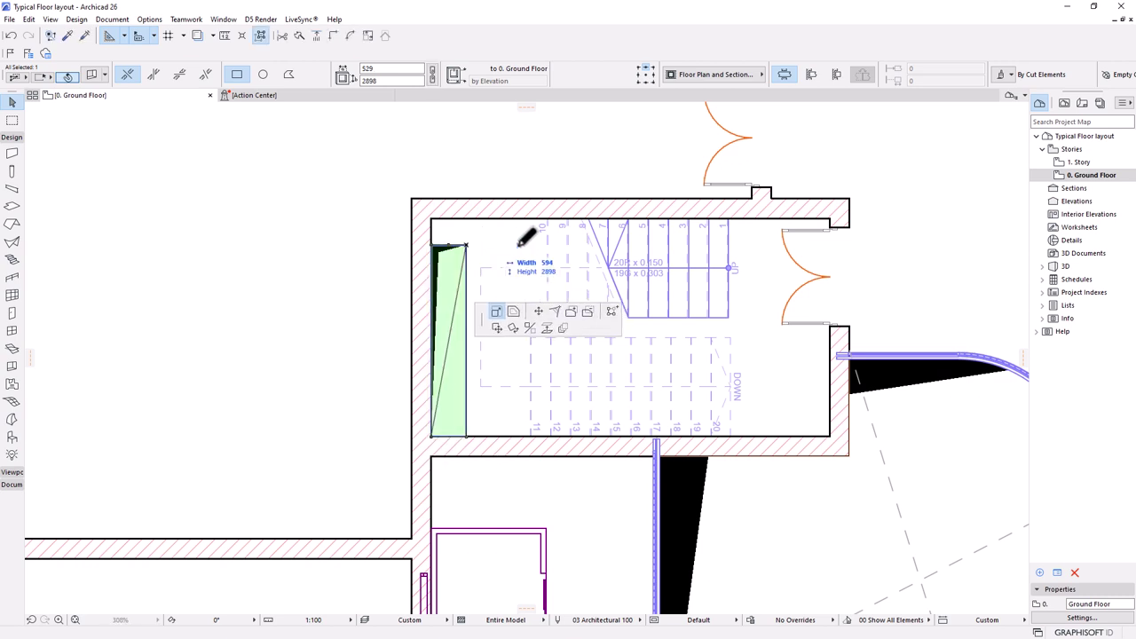
click(729, 217)
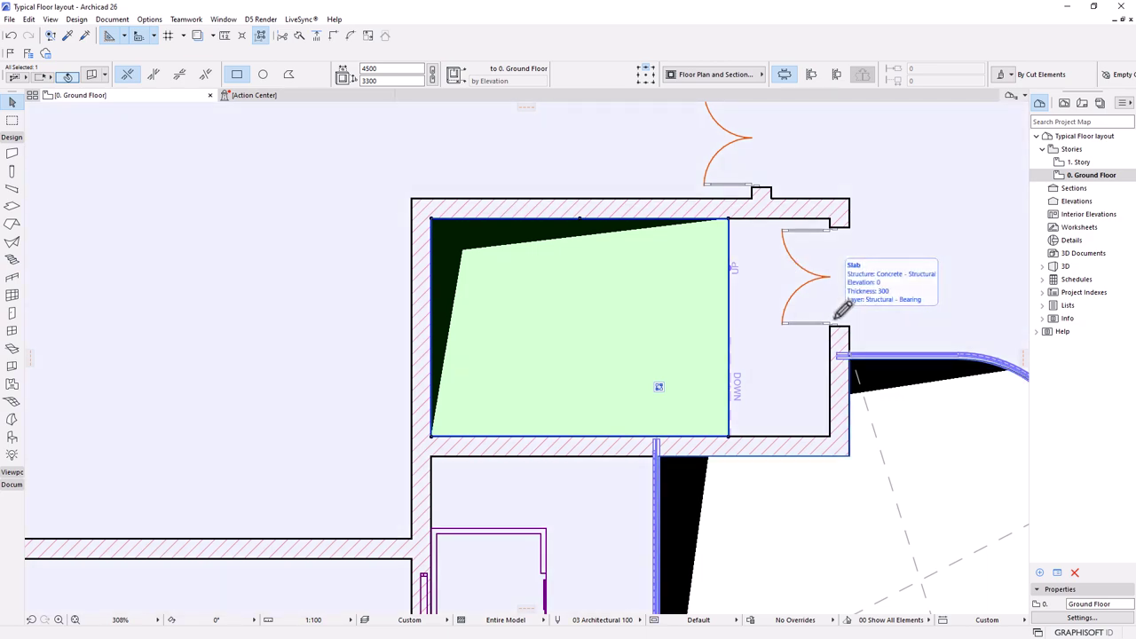
- Turn off the floor plan cover fills for both the stair opening and the curved atrium opening
scroll(840, 309, down, 4)
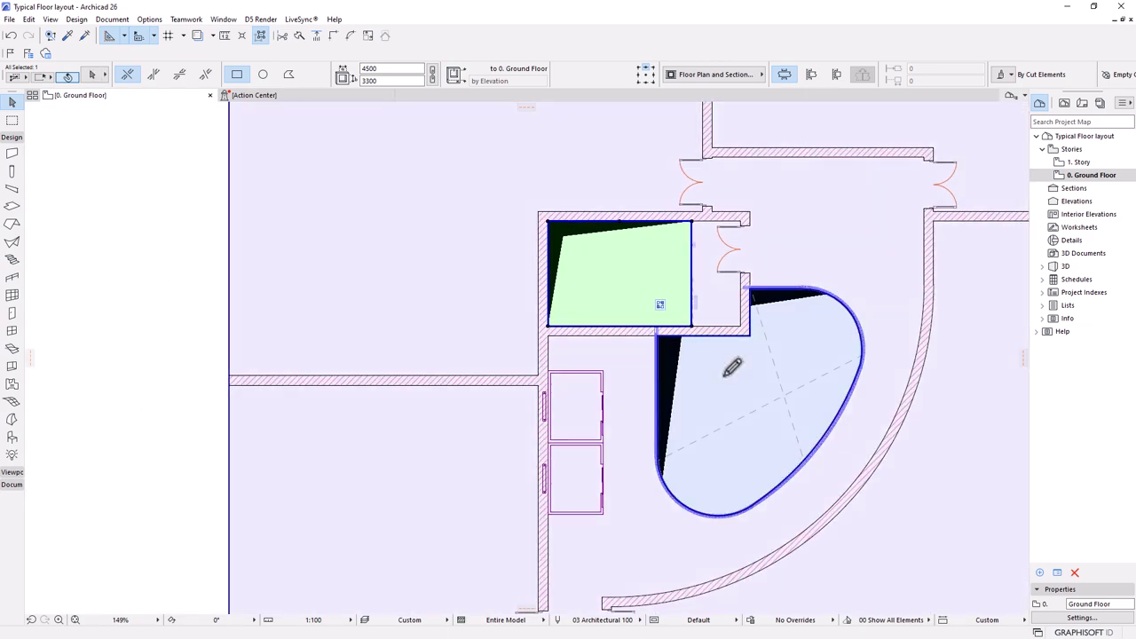
shift+click(735, 432)
click(99, 77)
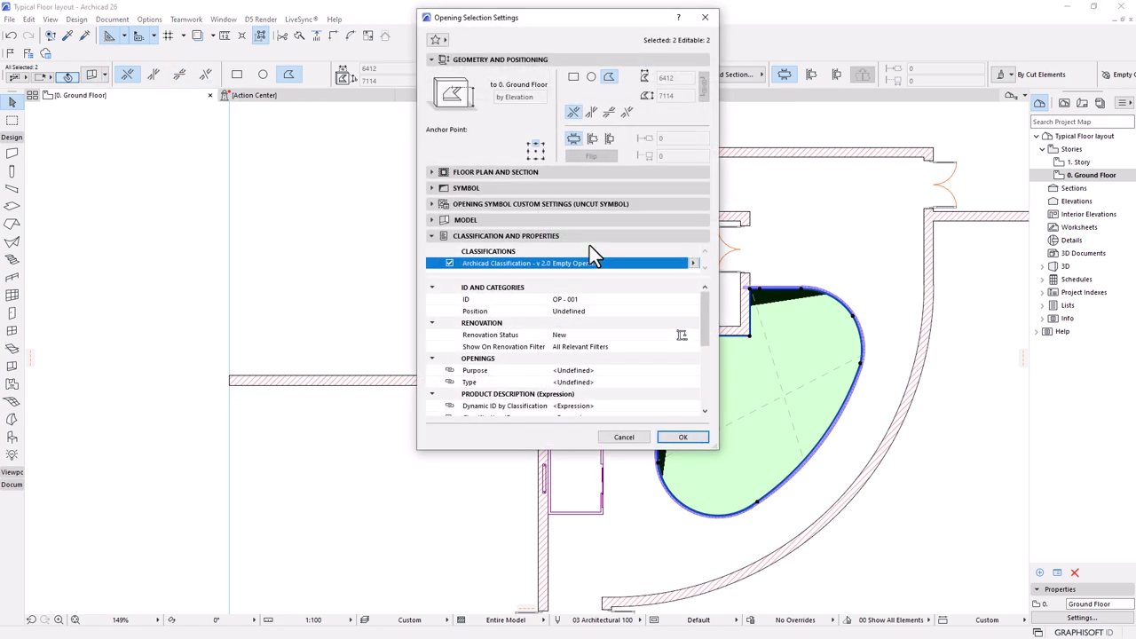
click(441, 172)
scroll(642, 254, down, 5)
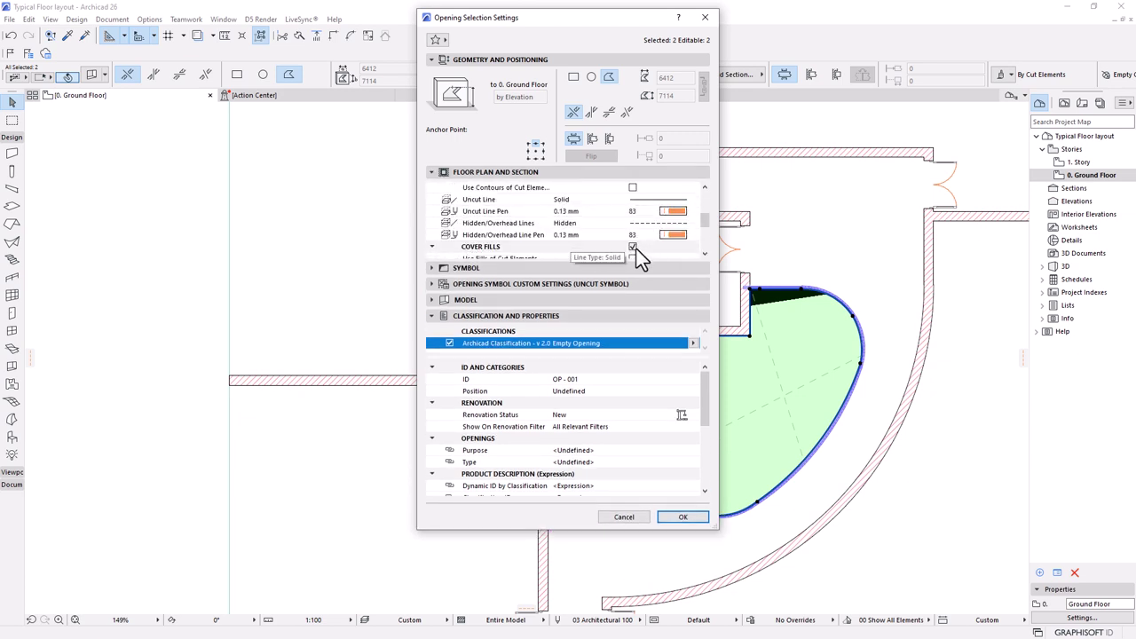
scroll(612, 236, down, 1)
click(634, 213)
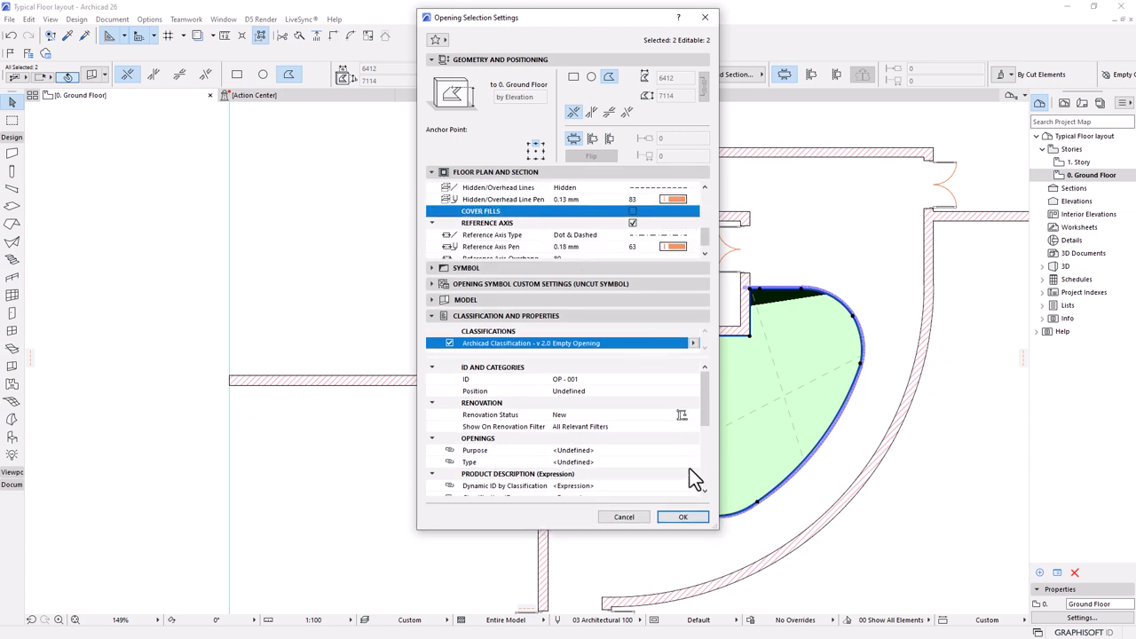
click(678, 516)
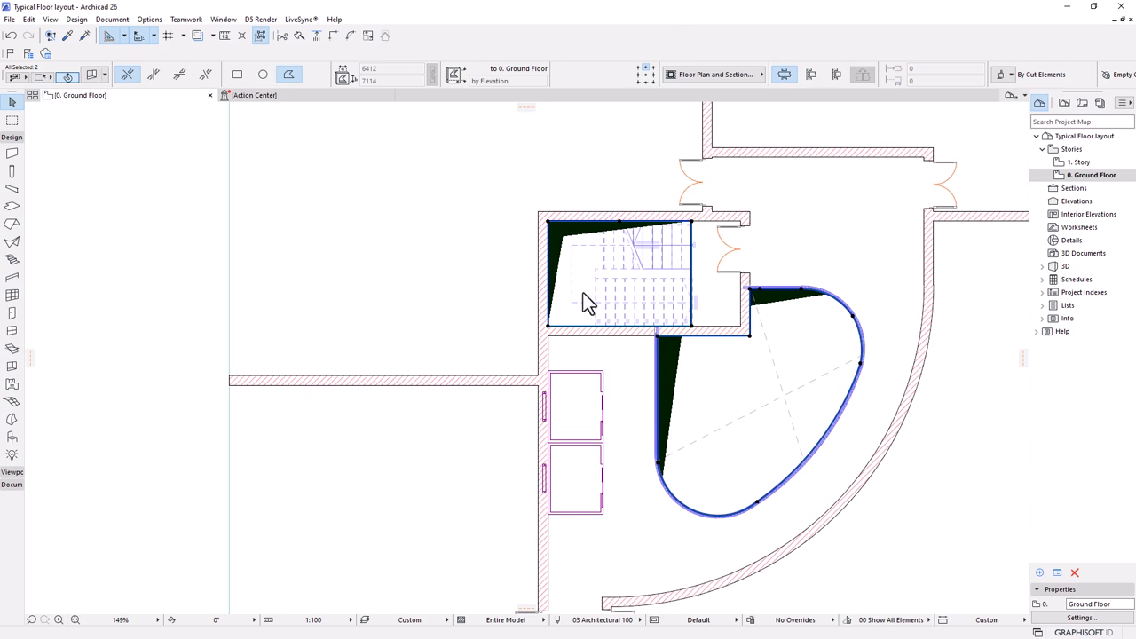
- Save the plan as the module file Typical Floor layout.mod, replacing the existing file
click(9, 20)
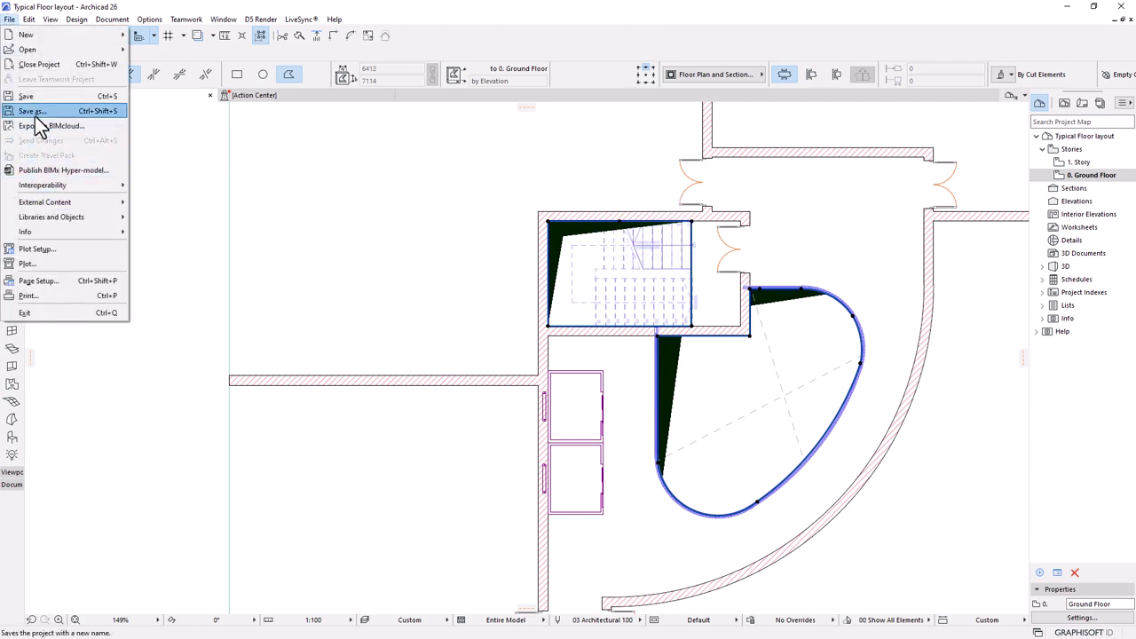
click(32, 111)
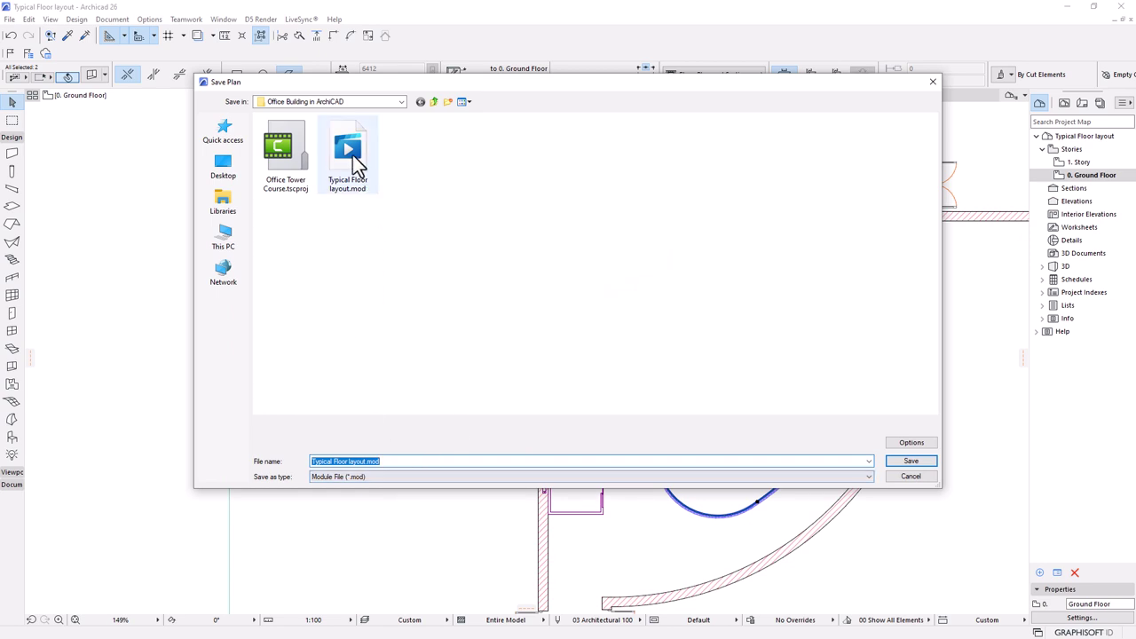
click(353, 160)
click(910, 463)
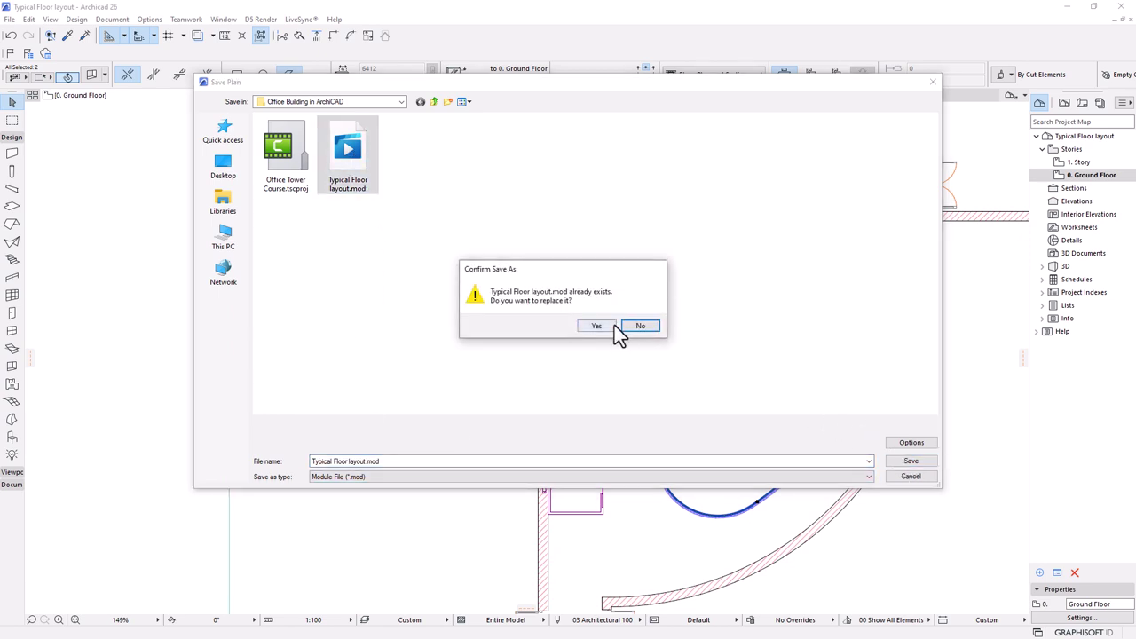
click(613, 326)
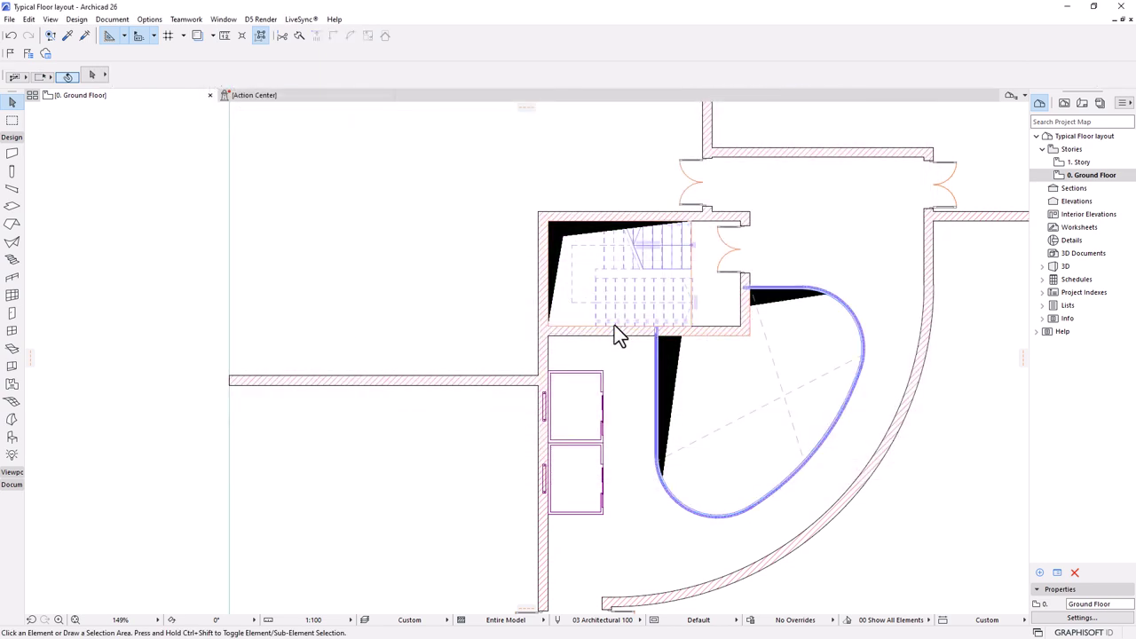
- Return to the Sketch project and bring up the Hotlink Module Manager
key(super)
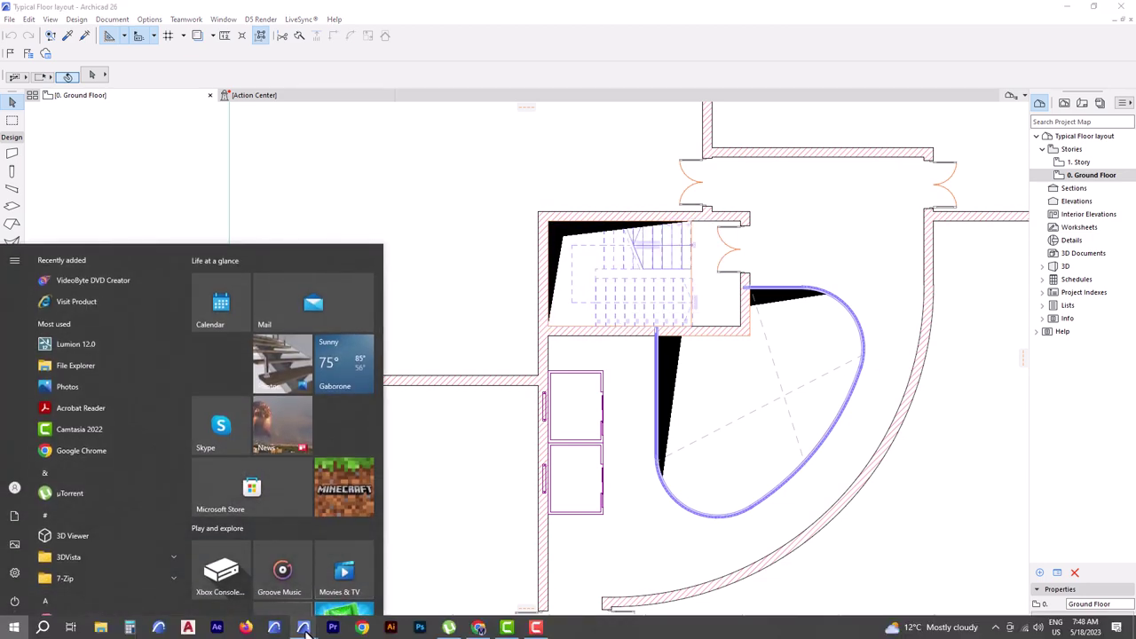
mouse_move(332, 627)
click(241, 583)
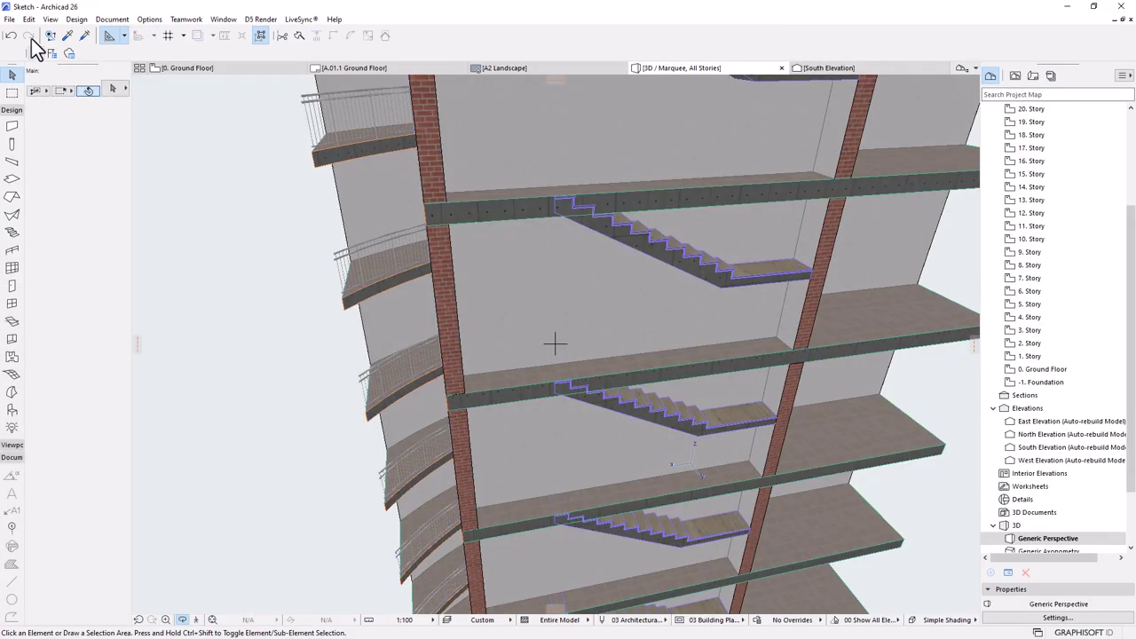
click(9, 18)
mouse_move(57, 201)
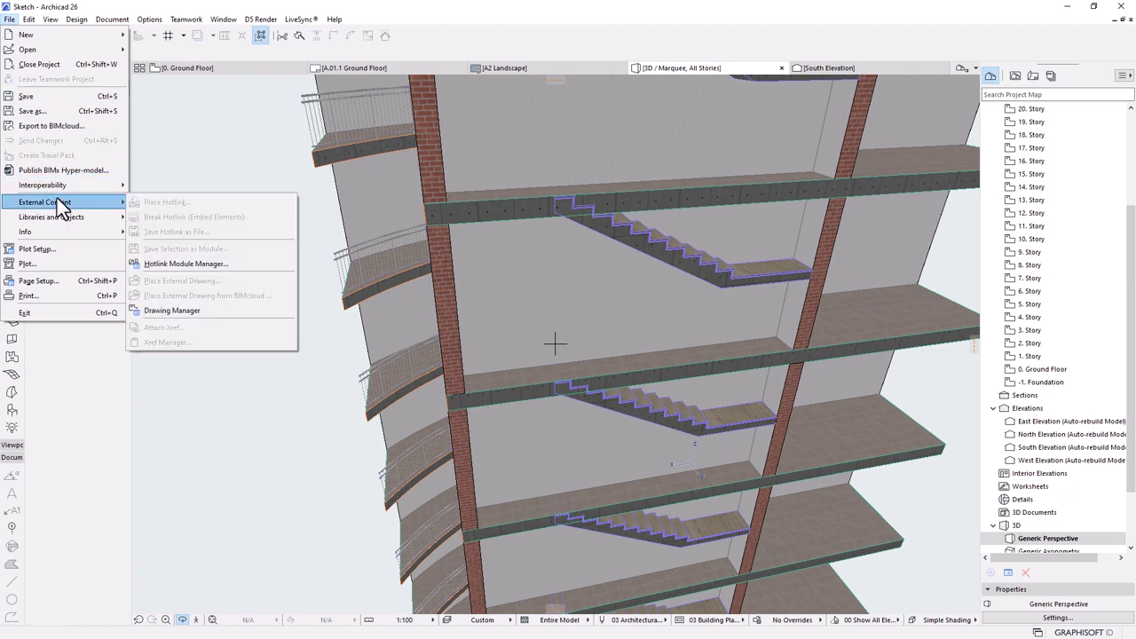
click(205, 264)
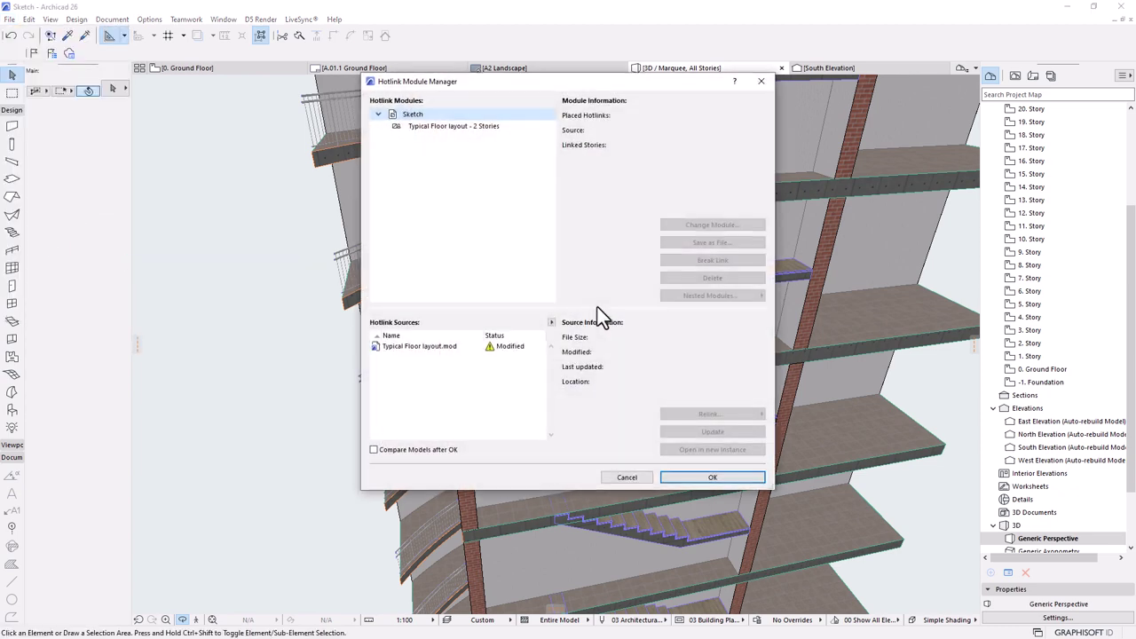
- Update the modified Typical Floor layout.mod source, apply it to the tower, and check the stair openings in 3D
click(492, 348)
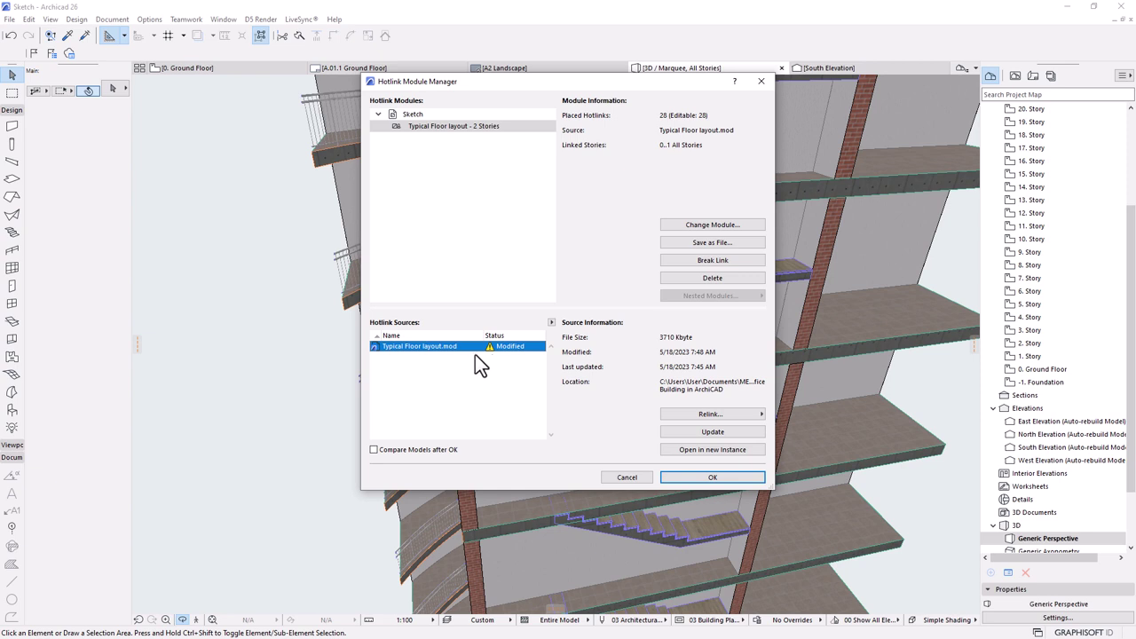
click(688, 435)
click(709, 478)
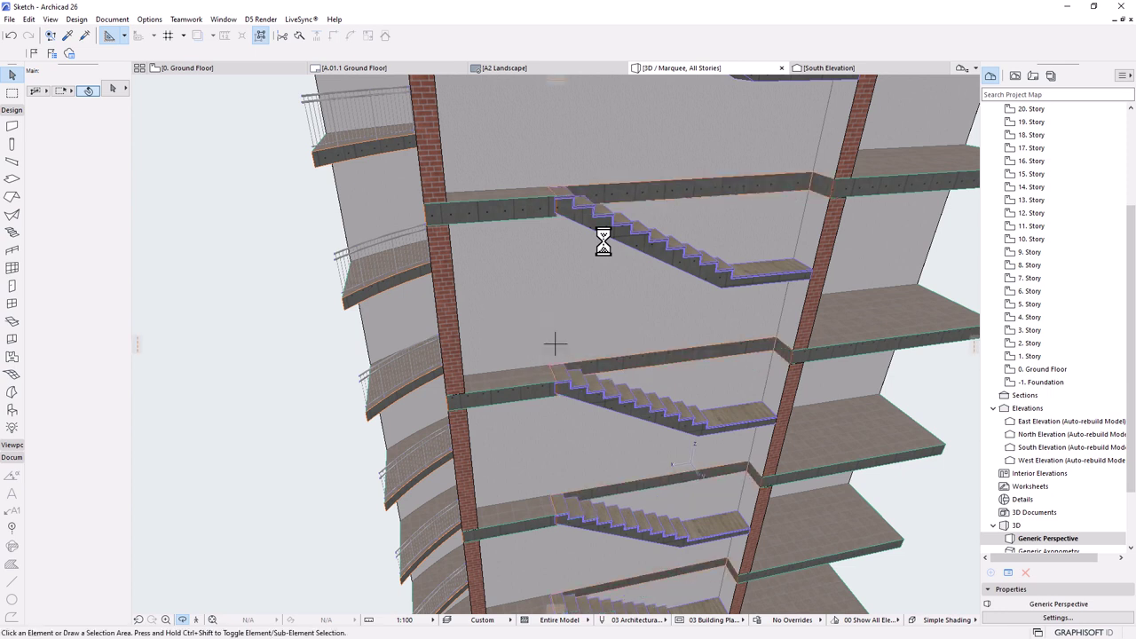
click(773, 468)
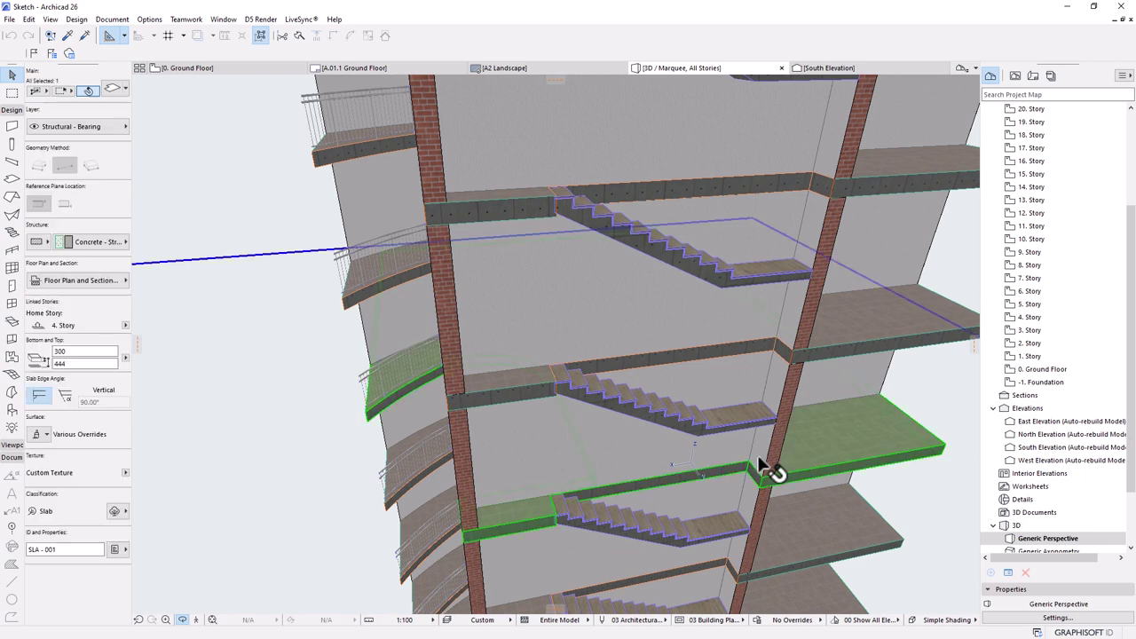
key(Escape)
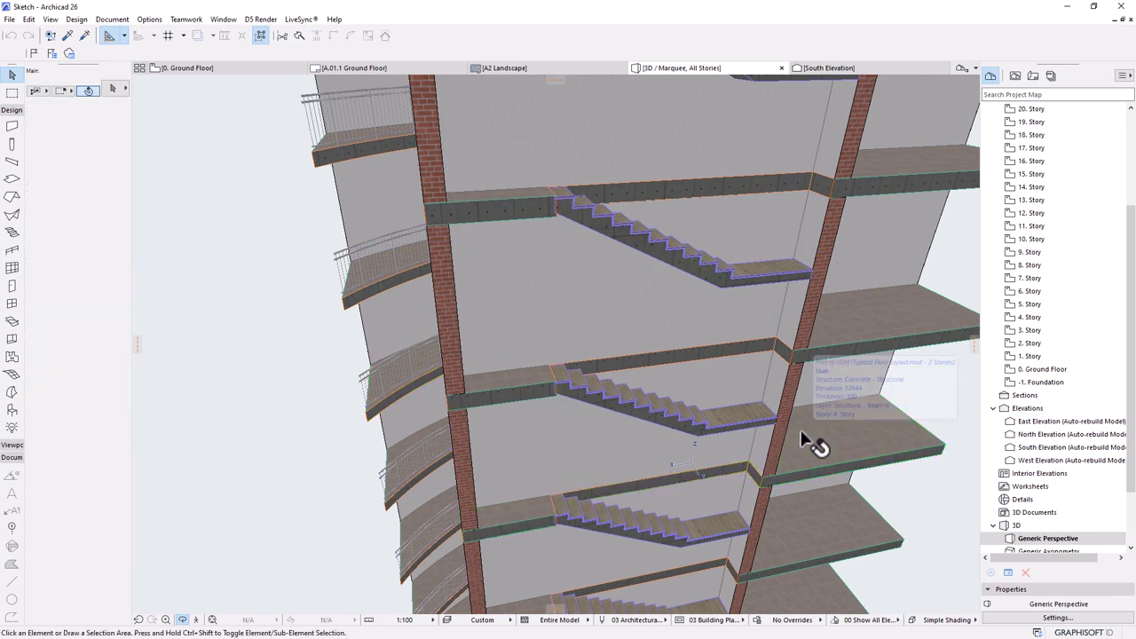
shift+middle_drag(774, 448, 880, 461)
shift+middle_drag(652, 505, 437, 258)
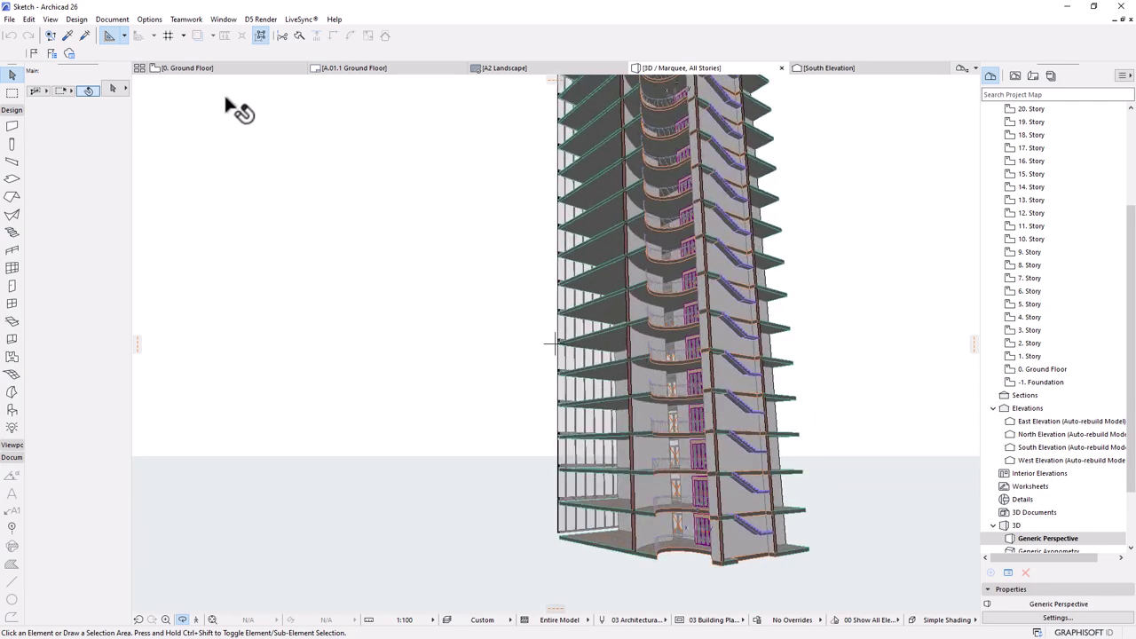
- On the Ground Floor plan, delete the loose copy of the core walls, stair and railing beside the tower plan
mouse_move(228, 73)
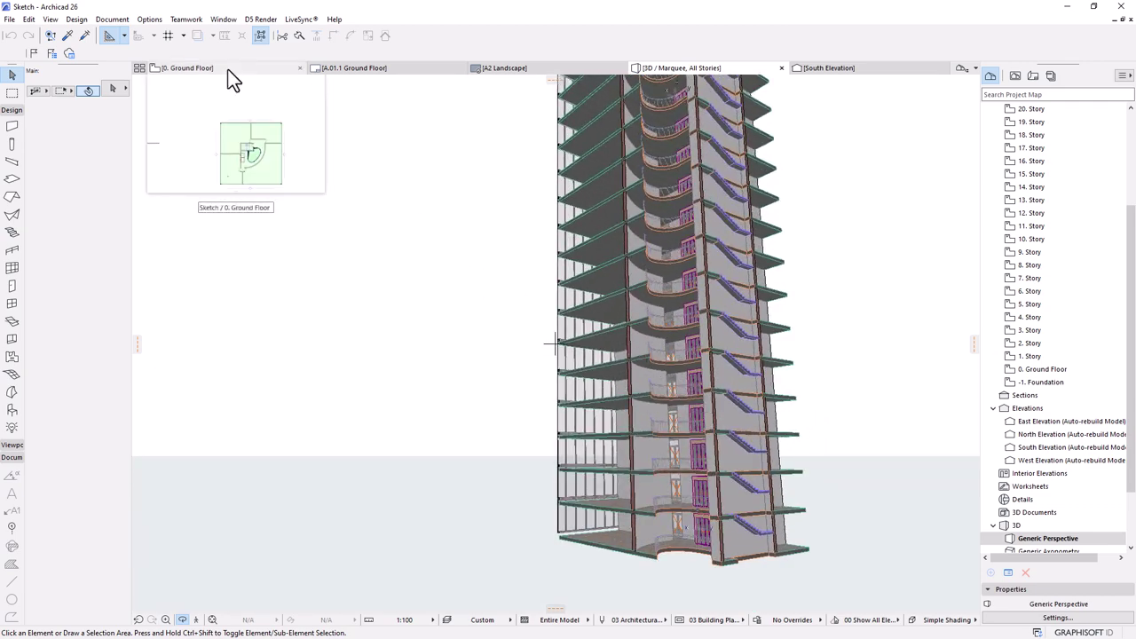
click(227, 71)
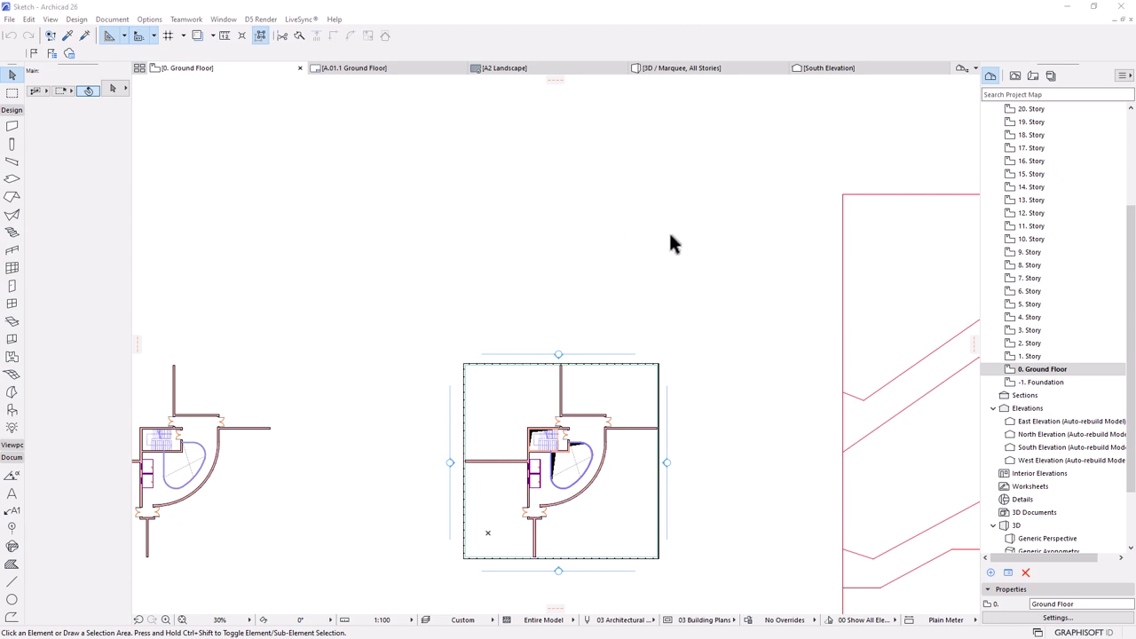
scroll(729, 224, down, 3)
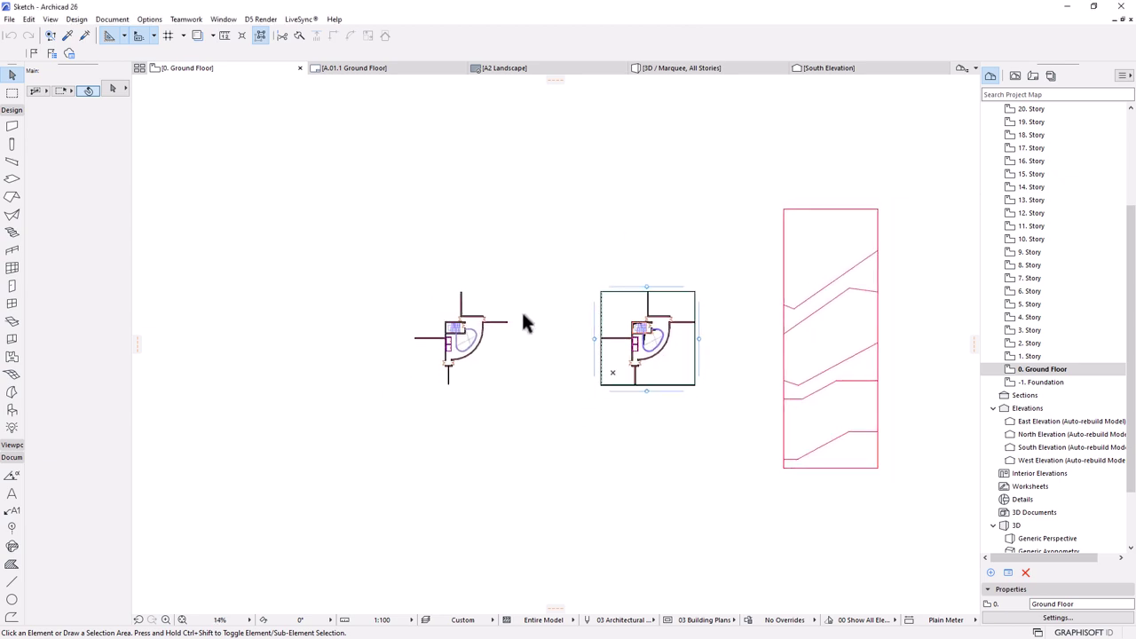
scroll(524, 320, up, 1)
drag(559, 223, 326, 463)
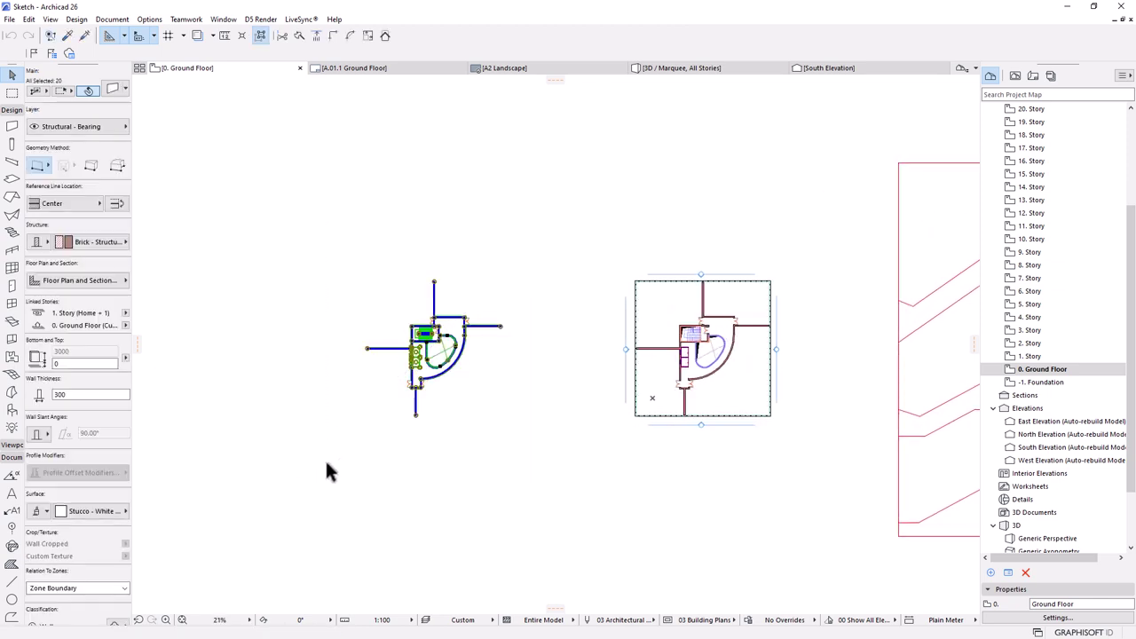
key(Delete)
scroll(744, 355, up, 2)
scroll(604, 299, down, 1)
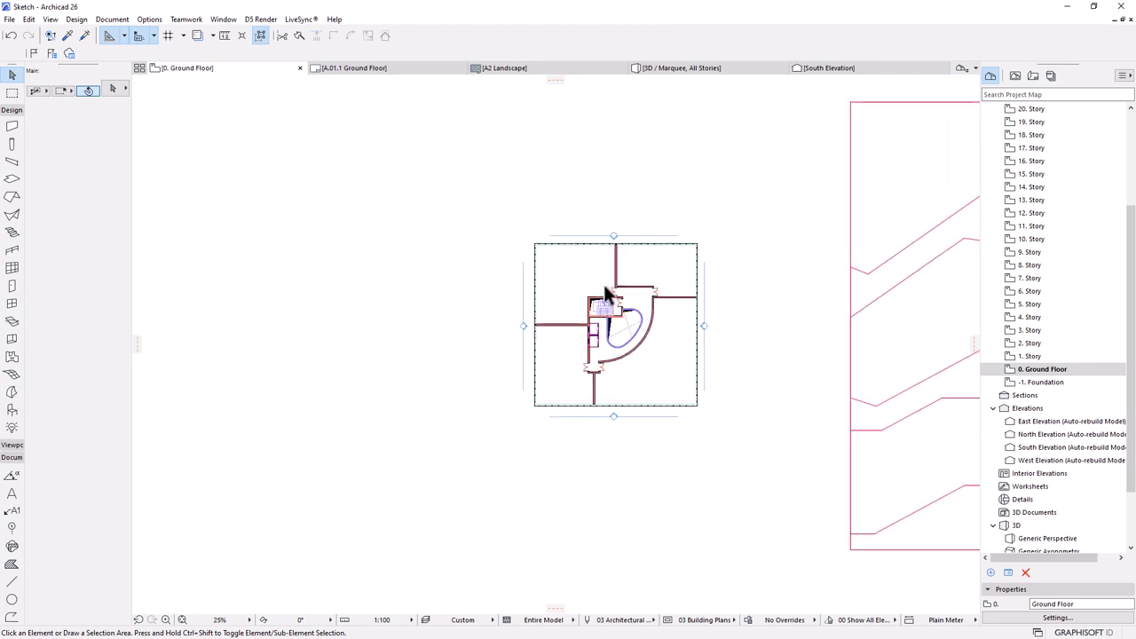
scroll(539, 144, up, 2)
- Return to the 3D view, show all elements of the model, and orbit around the full glazed tower
click(664, 68)
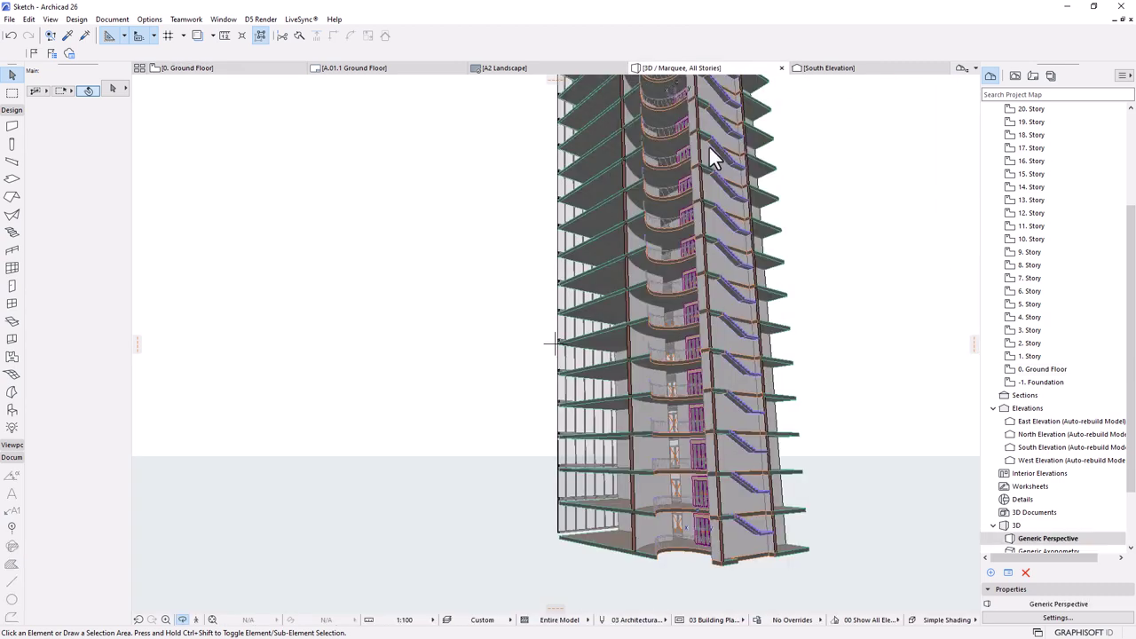
right_click(829, 134)
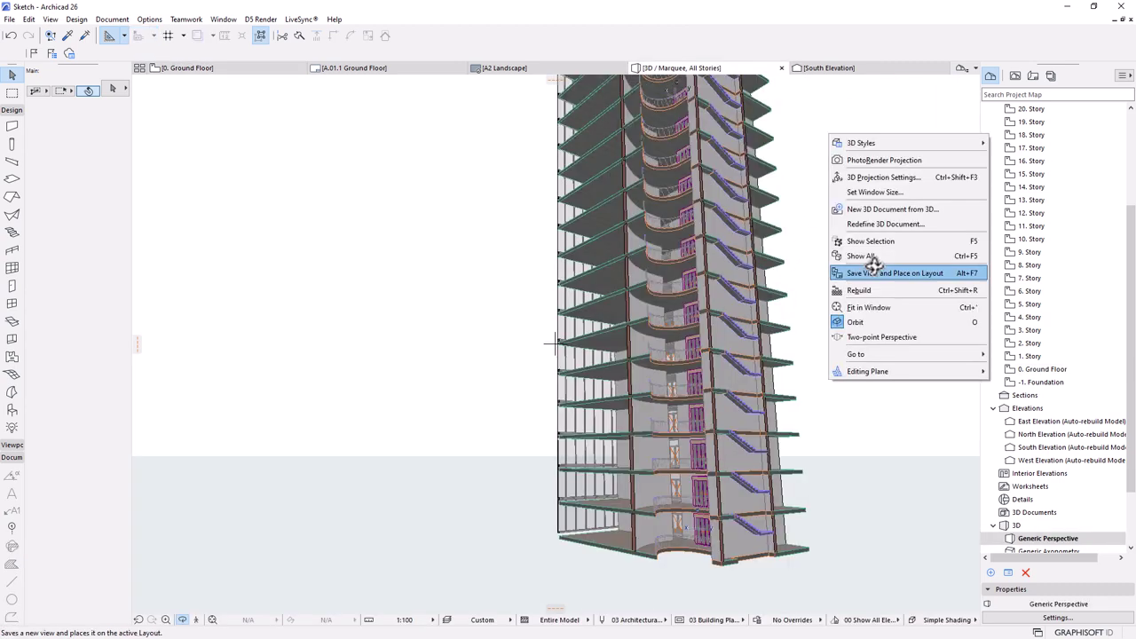
click(874, 259)
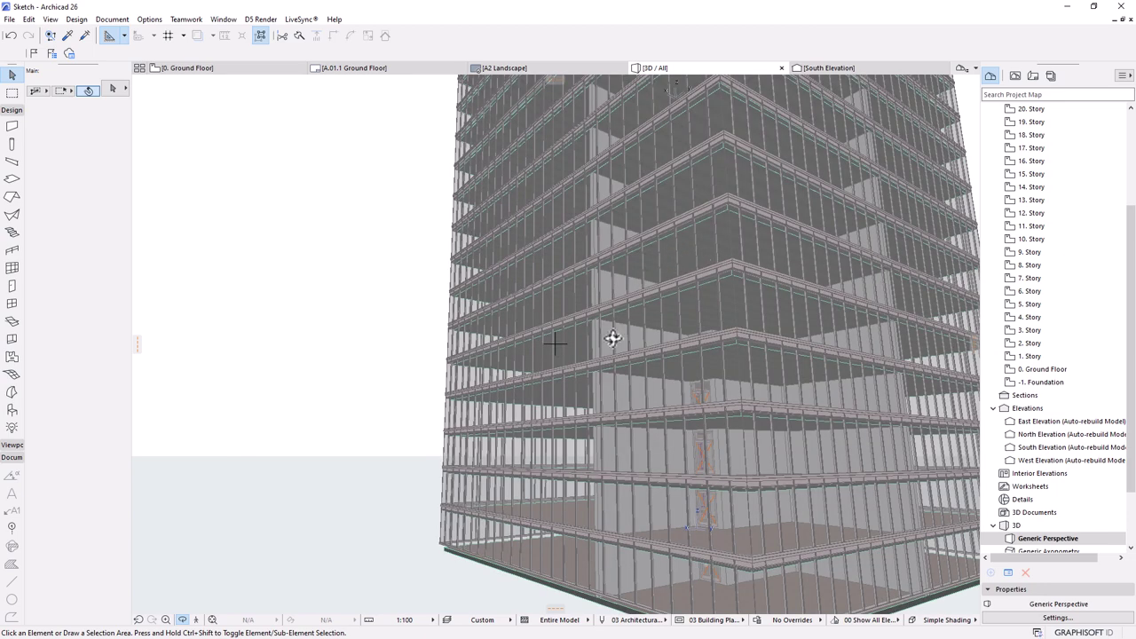
shift+middle_drag(562, 418, 626, 453)
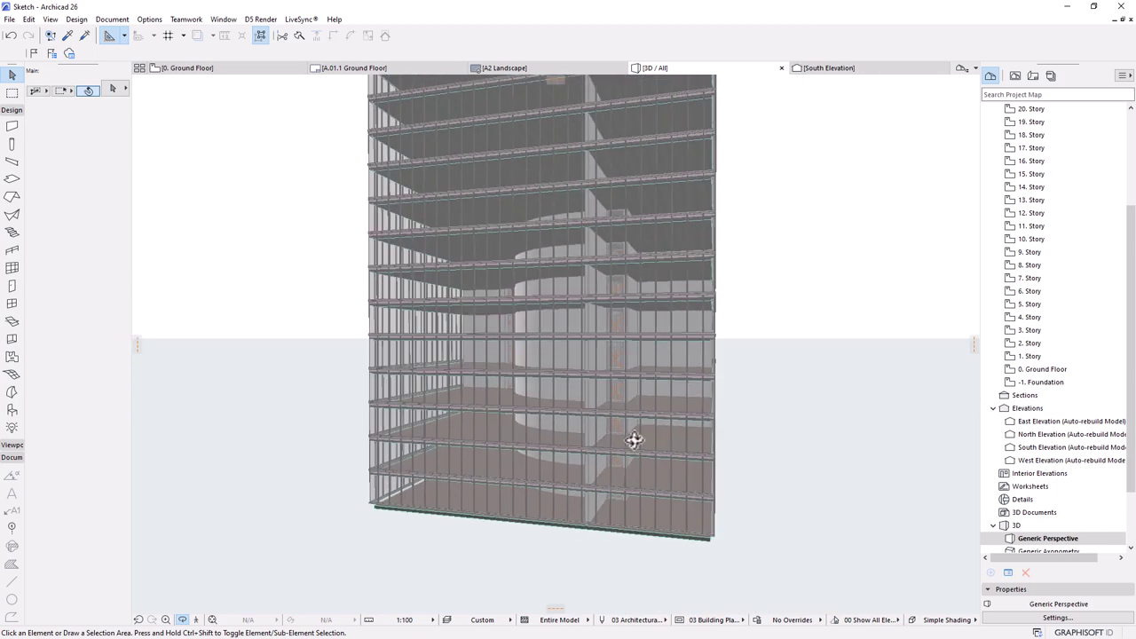
- Select all curtain walls of the tower and set their base elevation to 0
scroll(712, 362, up, 10)
shift+middle_drag(729, 411, 665, 470)
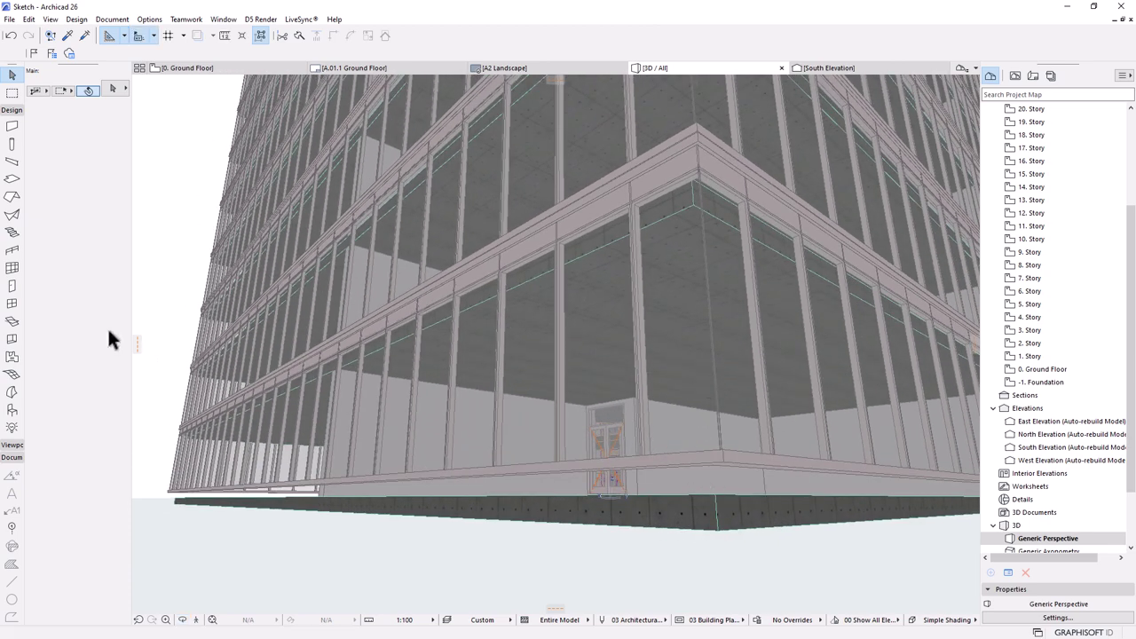
click(12, 269)
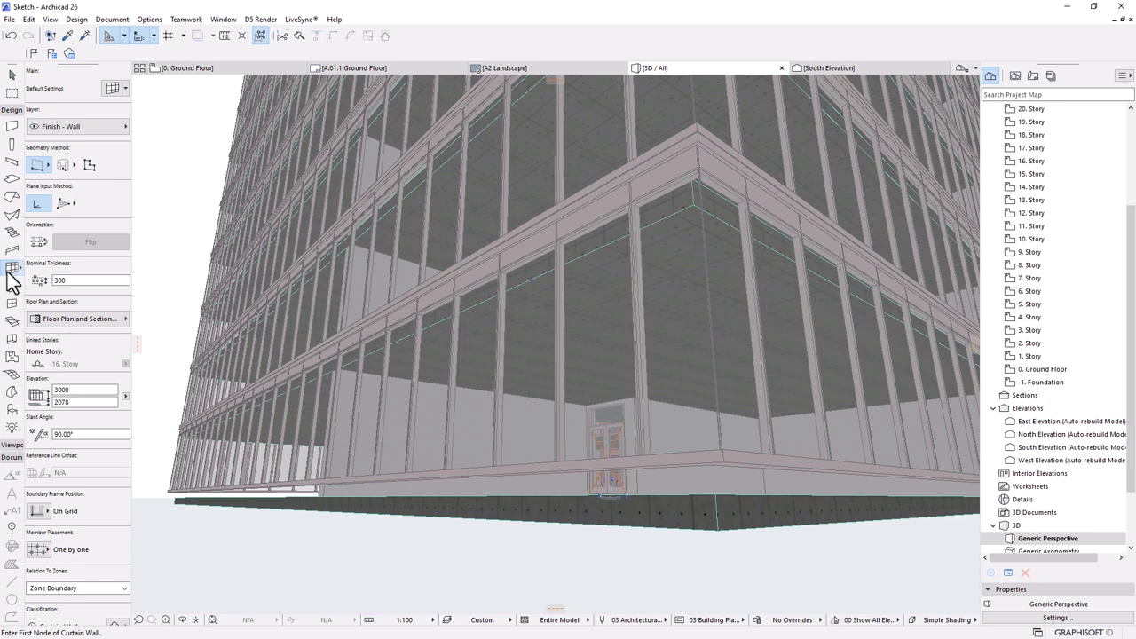
shift+click(315, 280)
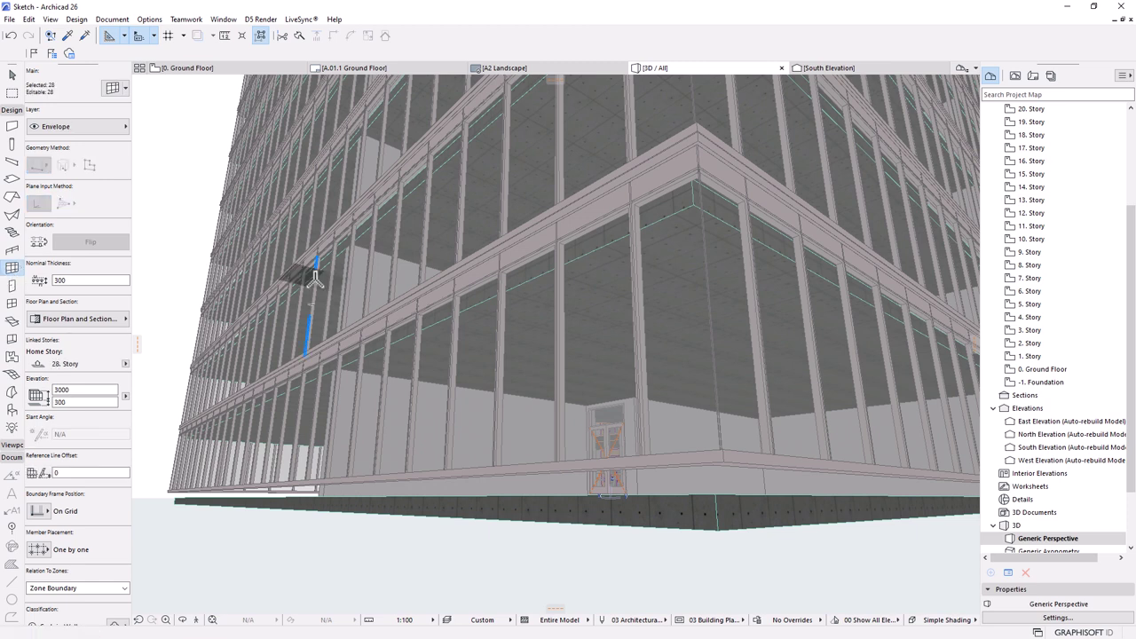
click(315, 279)
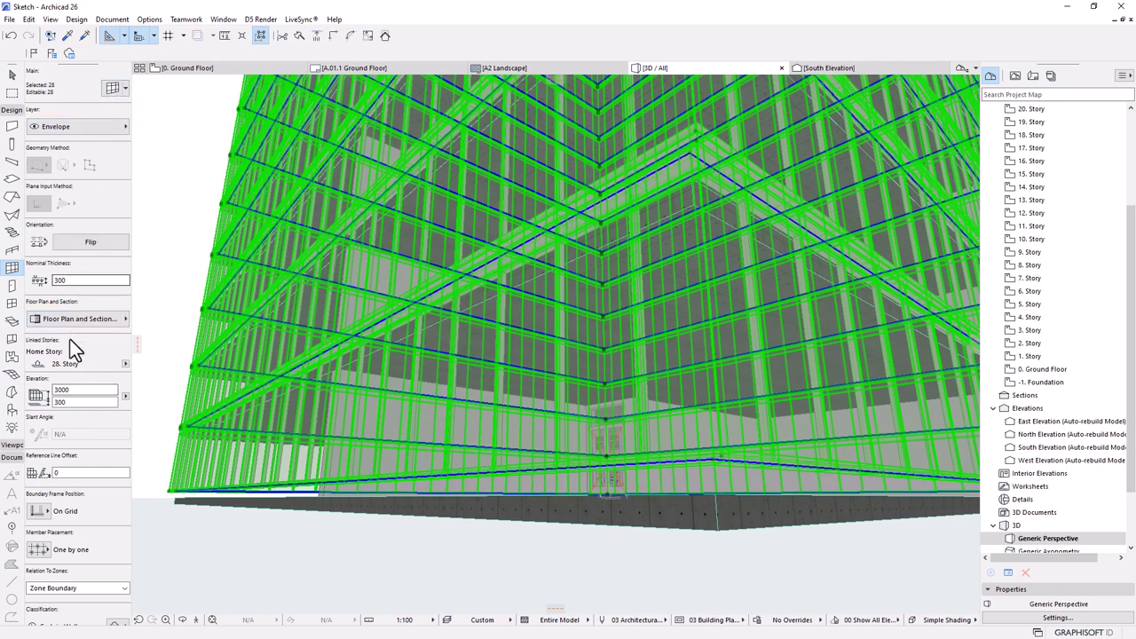
click(58, 402)
text(0)
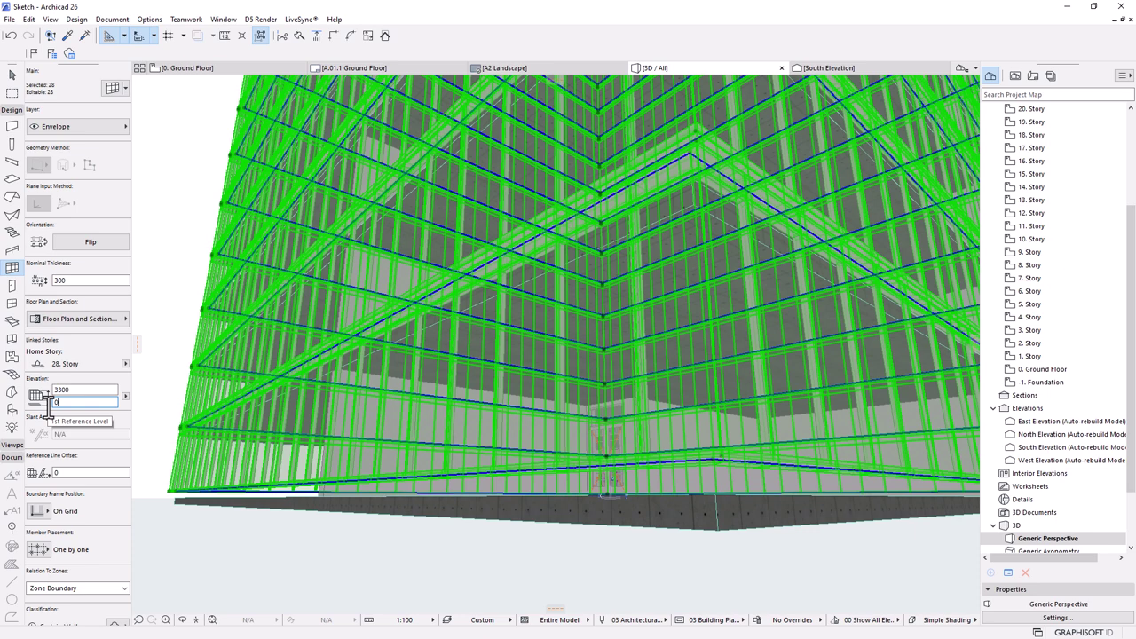
key(Return)
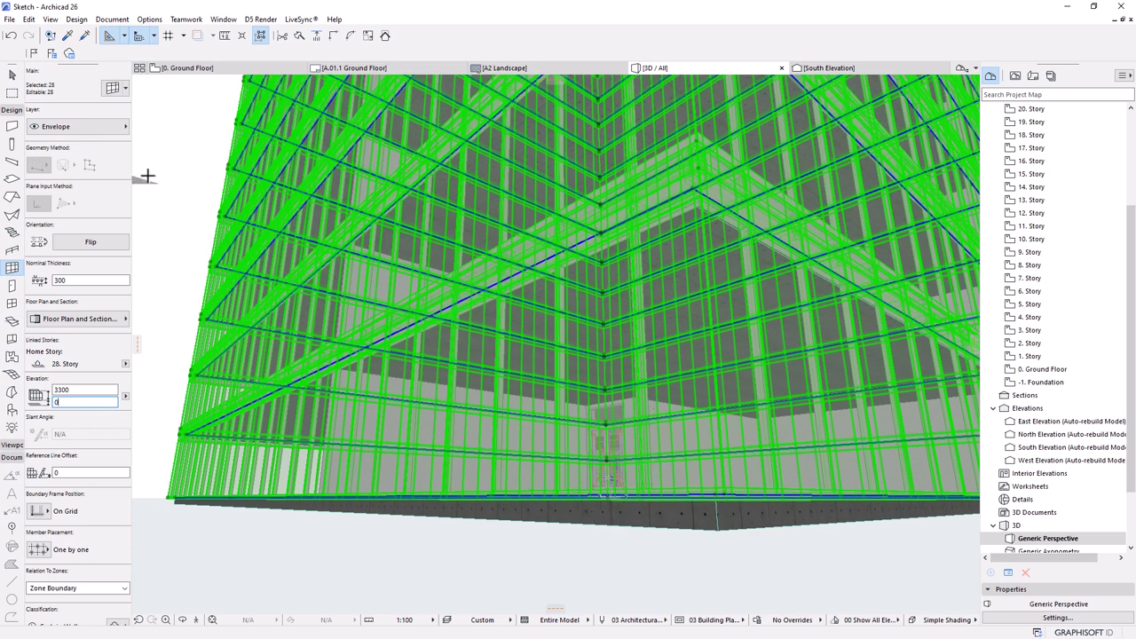
key(Escape)
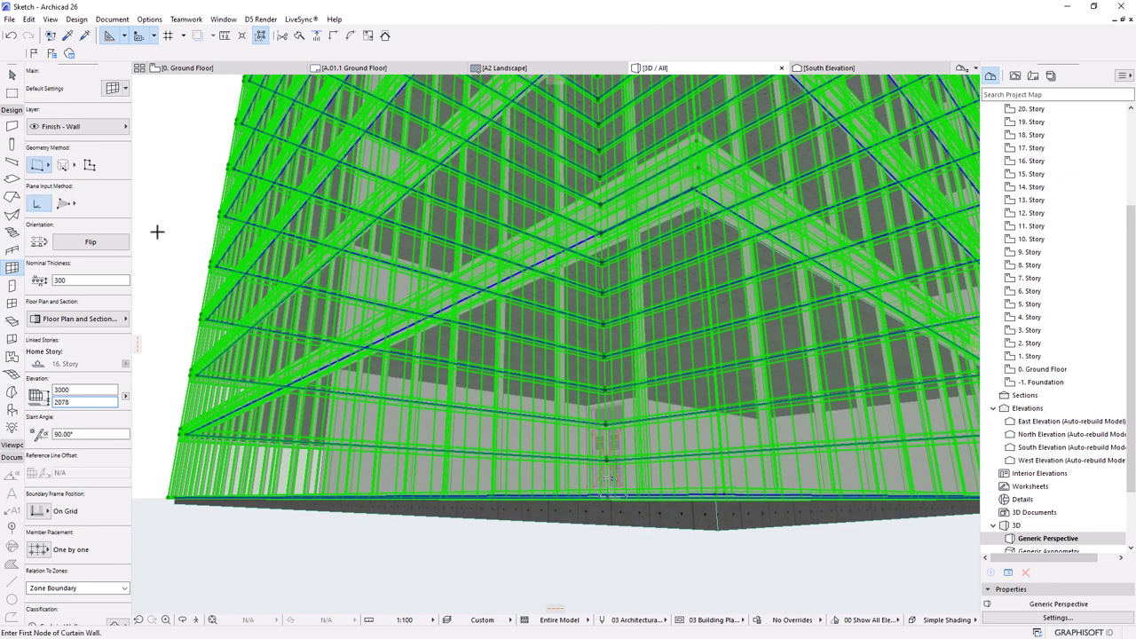
click(11, 74)
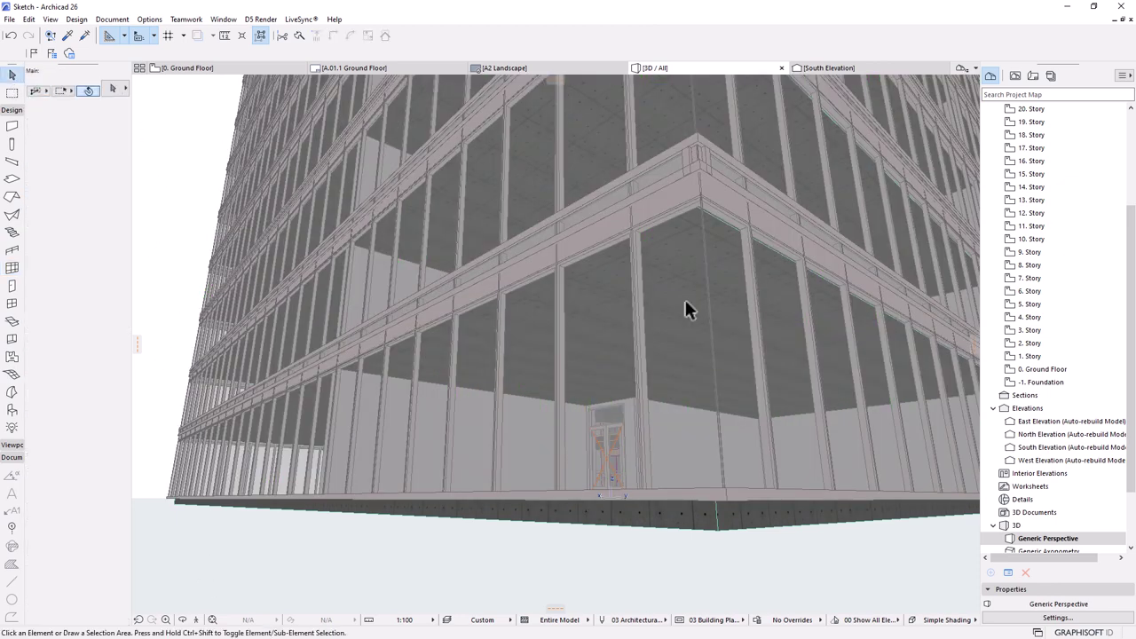
- Examine the ground floor curtain wall at the building corner where it meets the storey above
shift+middle_drag(713, 291, 593, 367)
shift+middle_drag(687, 332, 661, 440)
click(674, 373)
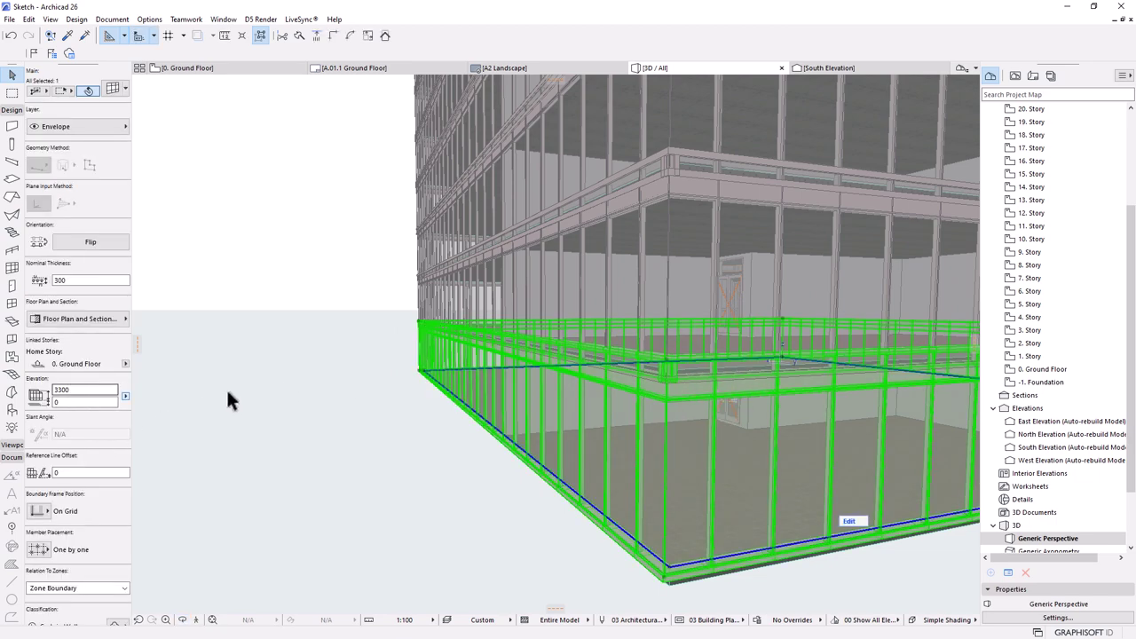
scroll(714, 559, up, 2)
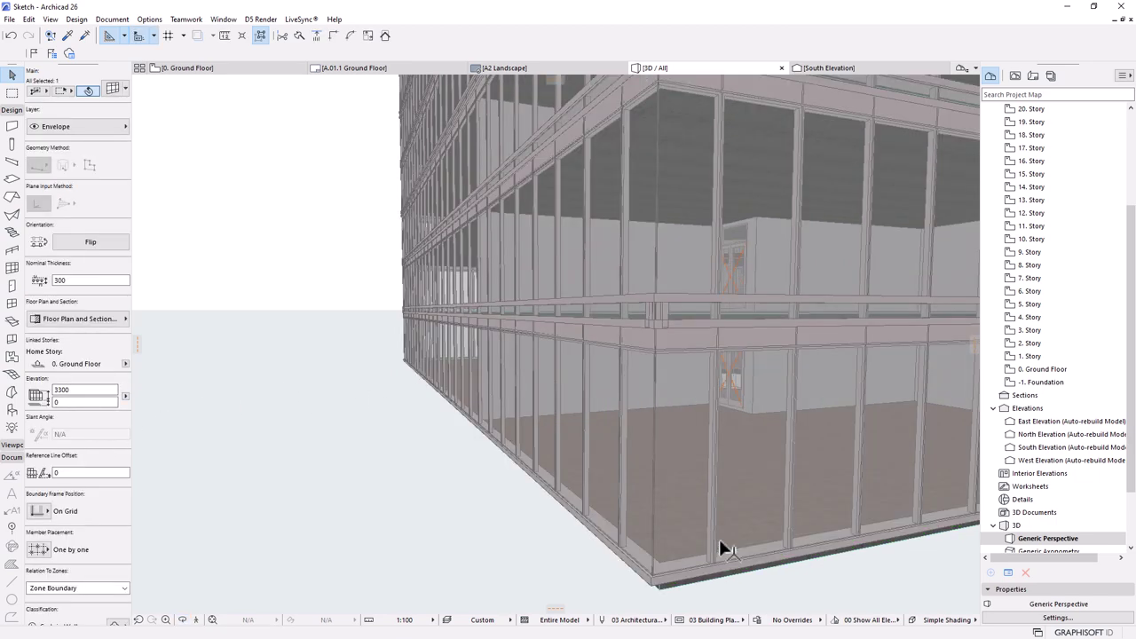
- Select all the tower's curtain walls, check their scheme's row heights, and set the curtain wall height to 3000
alt+click(689, 437)
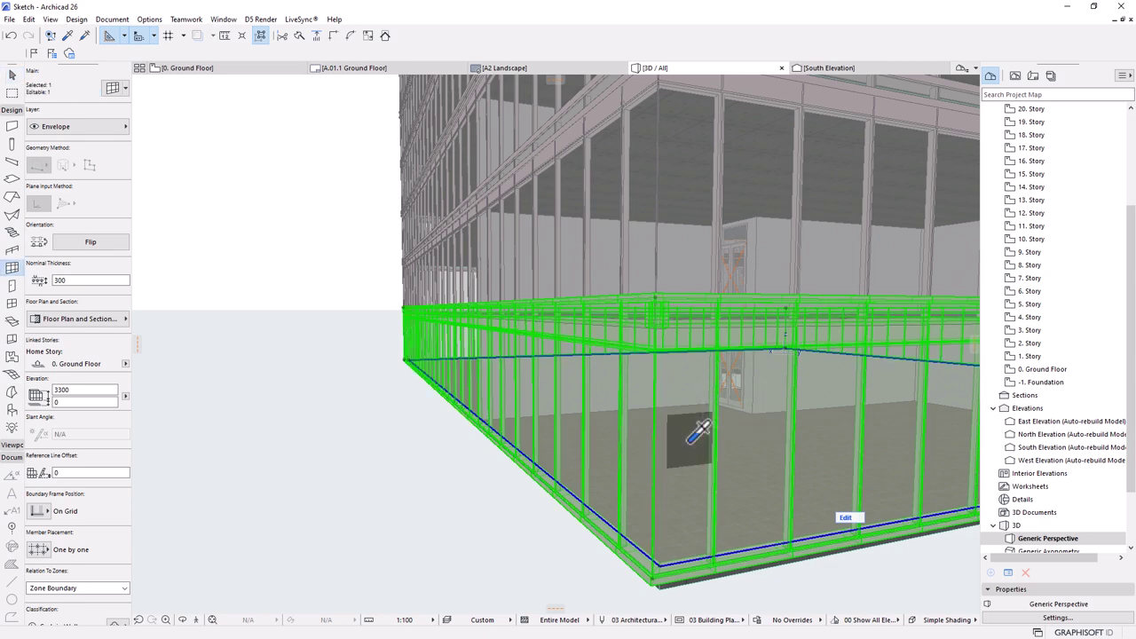
key(ctrl+a)
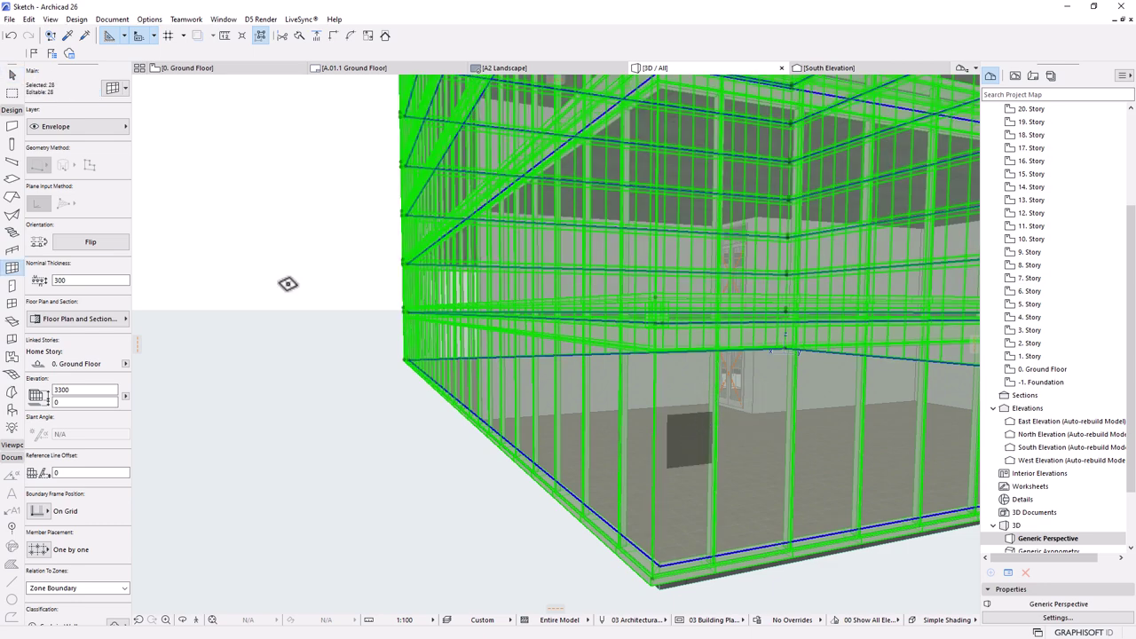
click(113, 89)
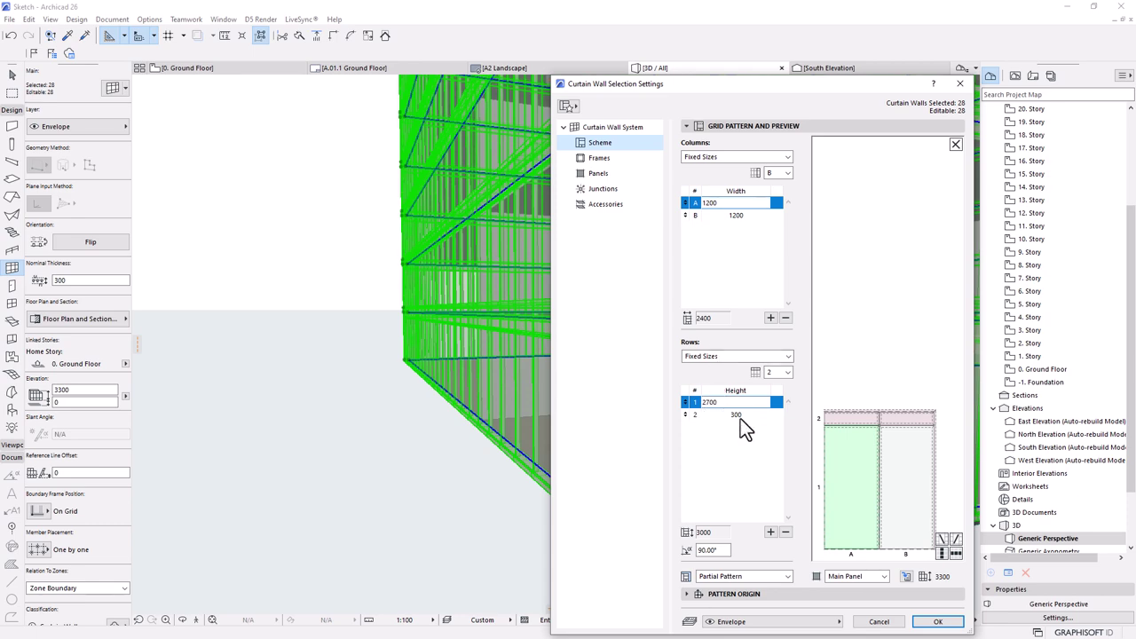
click(937, 621)
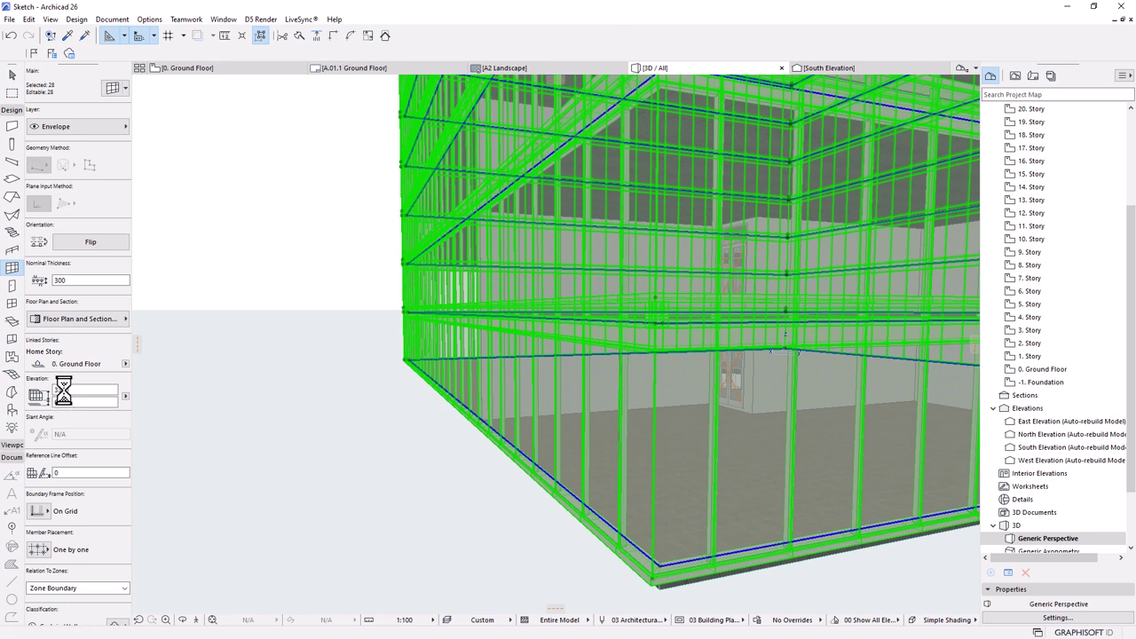
click(59, 391)
text(3000)
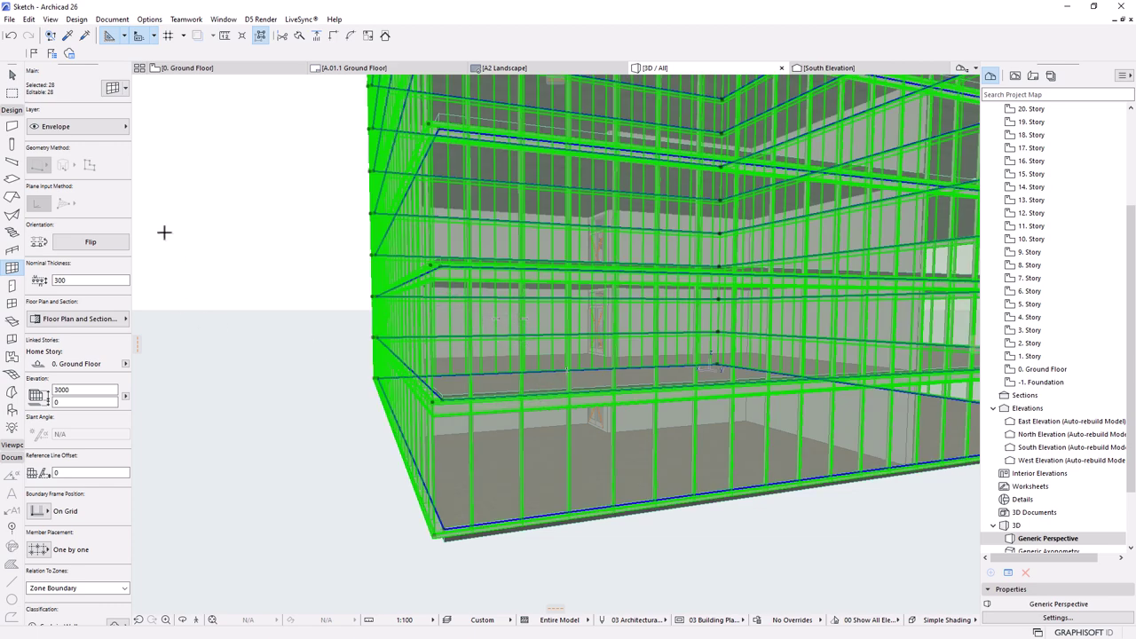
click(12, 75)
click(286, 253)
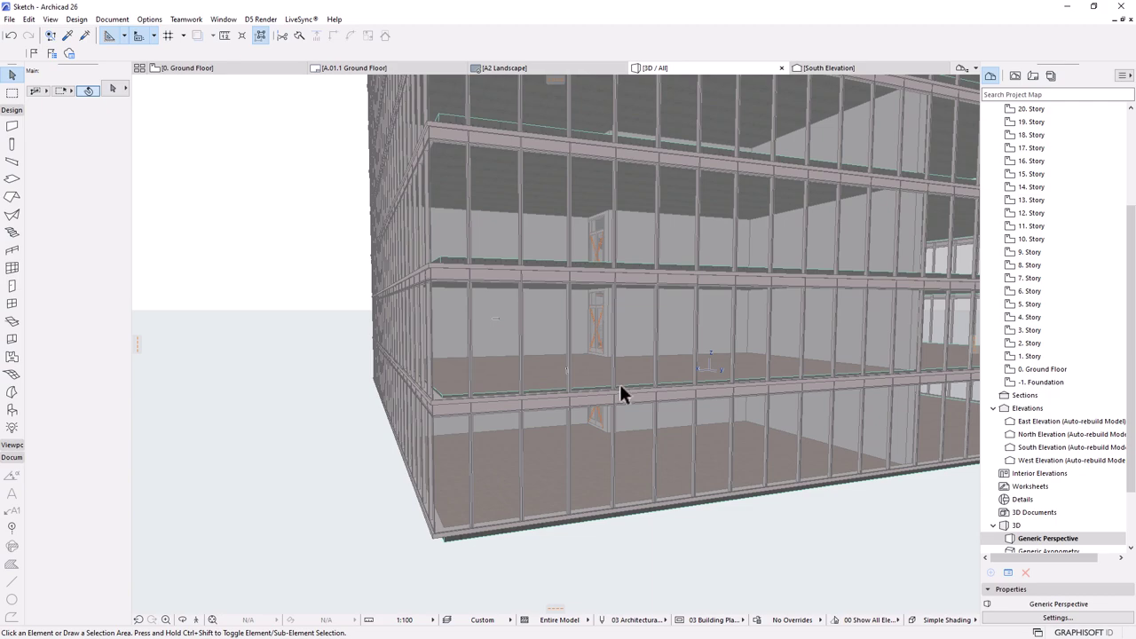
- Orbit around the tower and examine how the curtain walls line up with the floor slabs
key(o)
drag(621, 393, 621, 332)
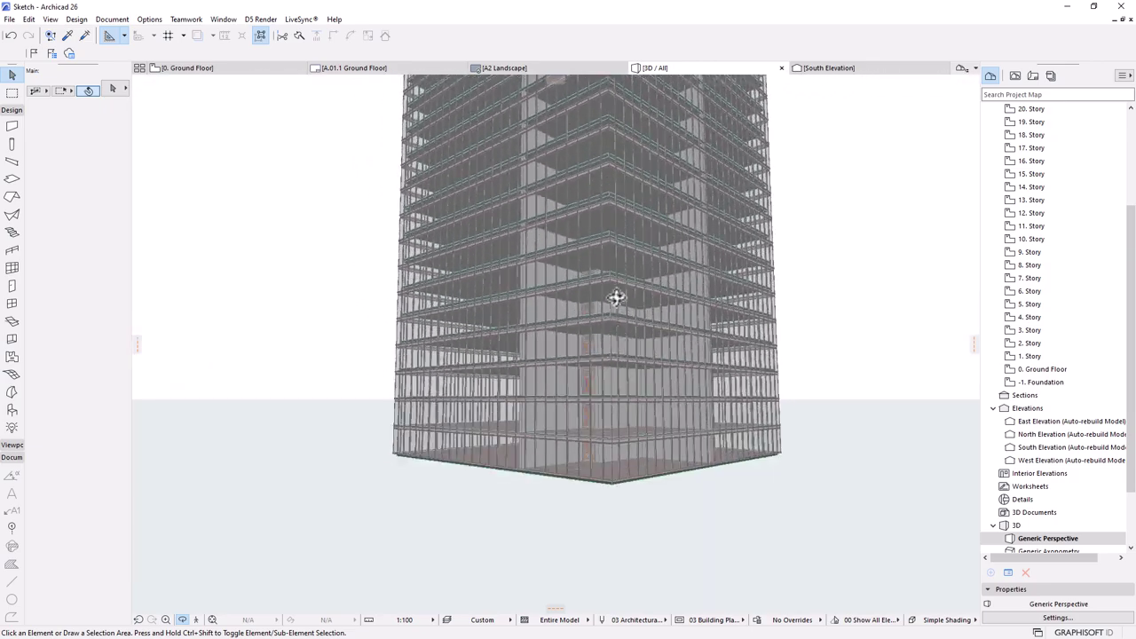
scroll(621, 260, up, 6)
scroll(620, 235, up, 4)
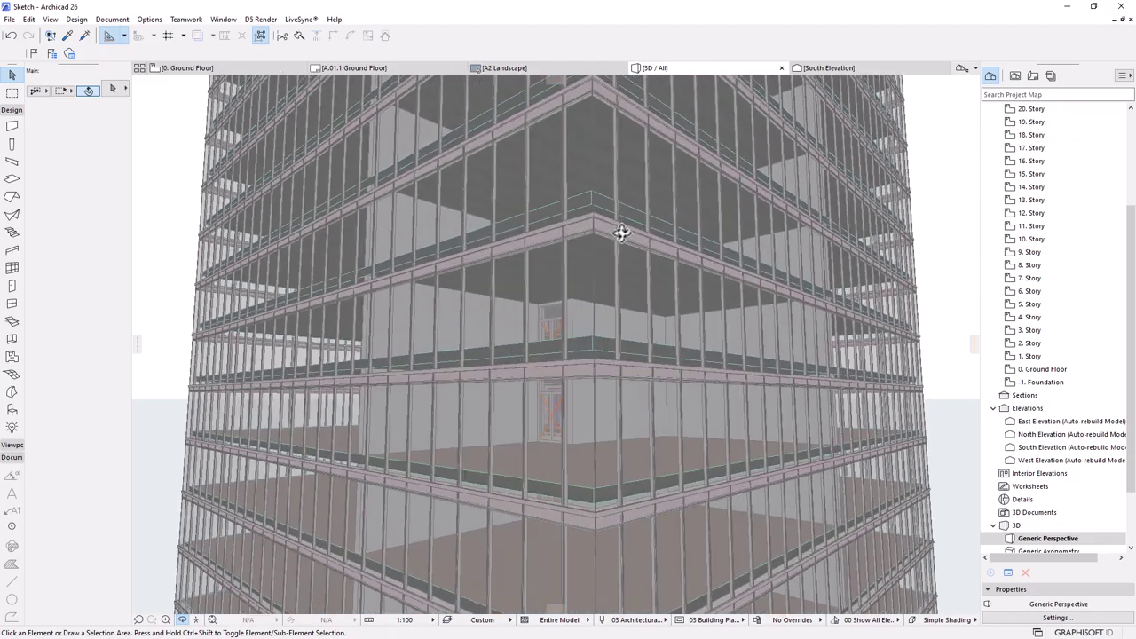
drag(609, 269, 640, 258)
scroll(641, 258, down, 10)
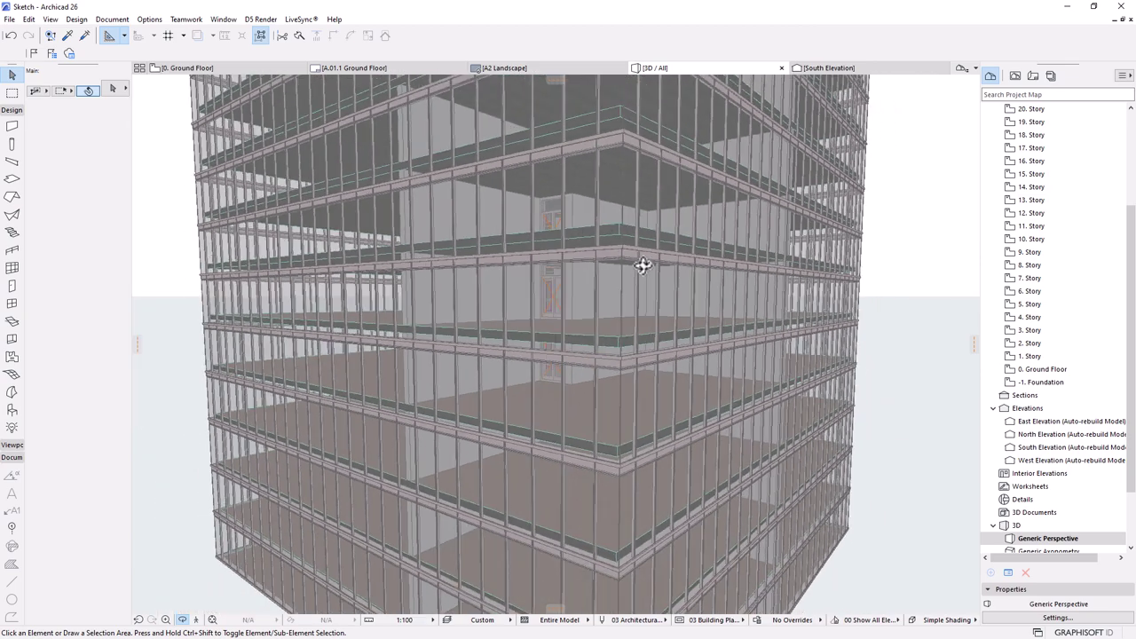
drag(716, 406, 634, 423)
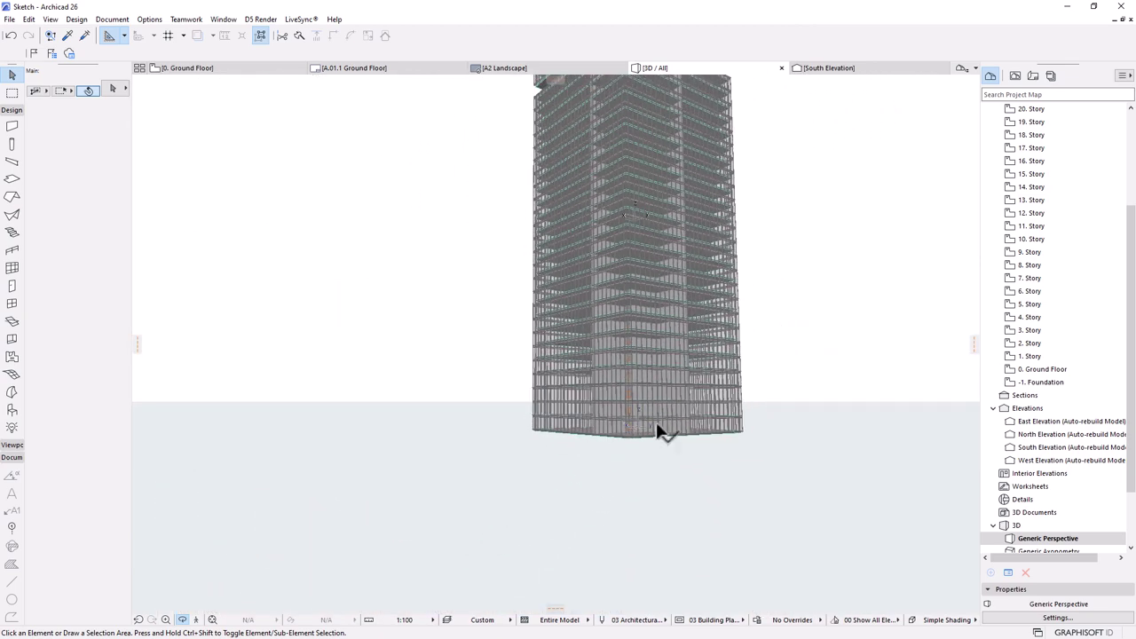
- Delete all curtain walls on the upper stories, keeping only the ground floor one
alt+click(657, 429)
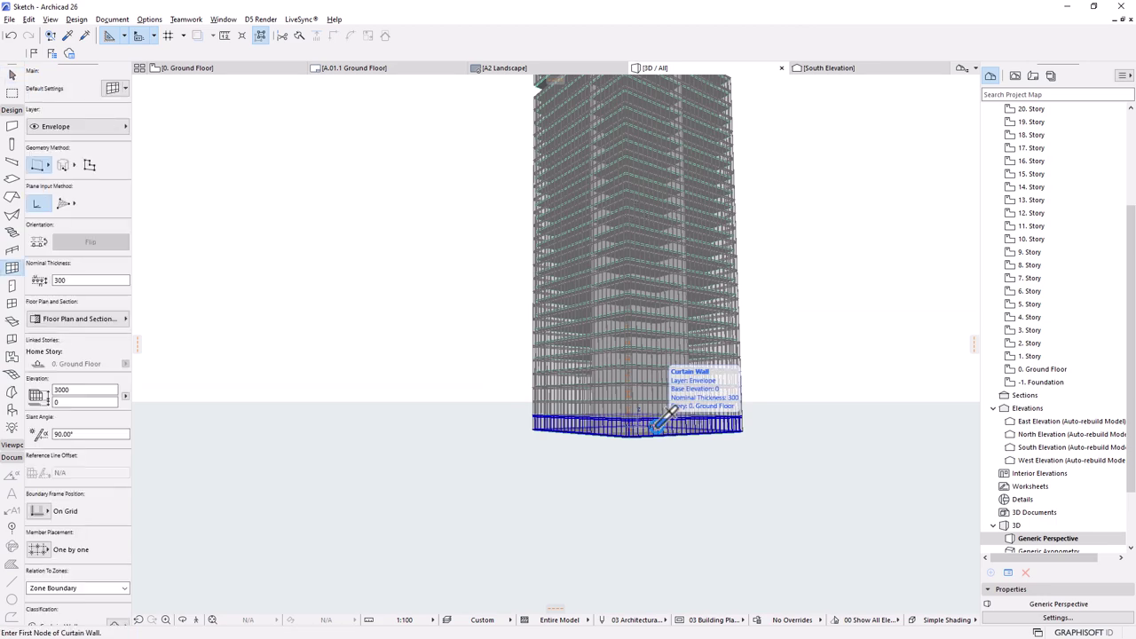
key(ctrl+a)
alt+click(659, 419)
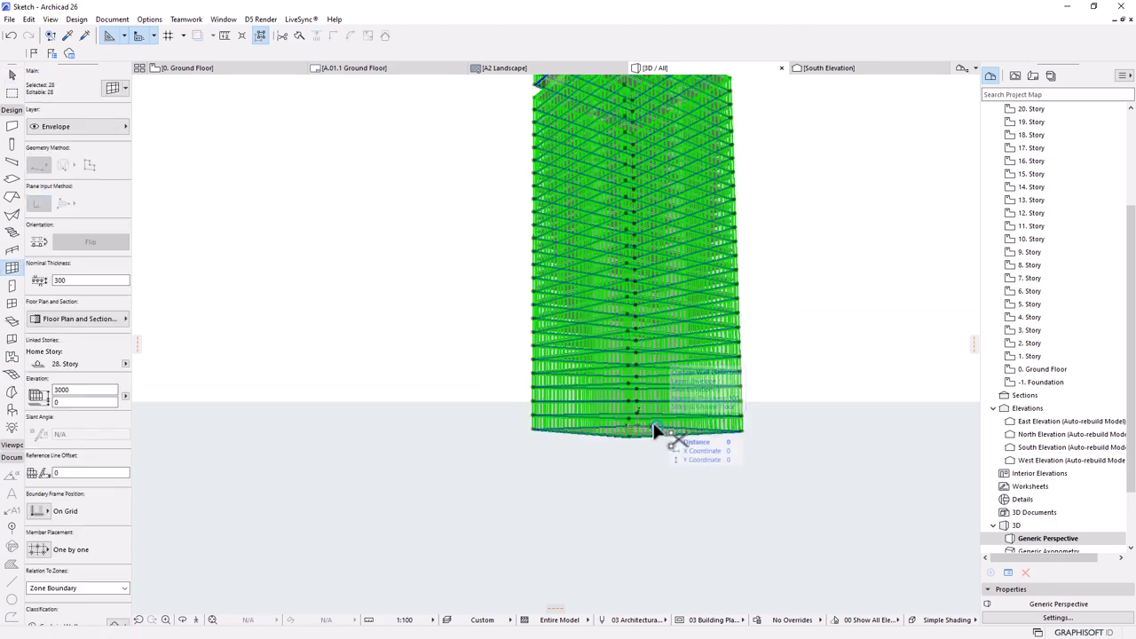
scroll(652, 427, up, 10)
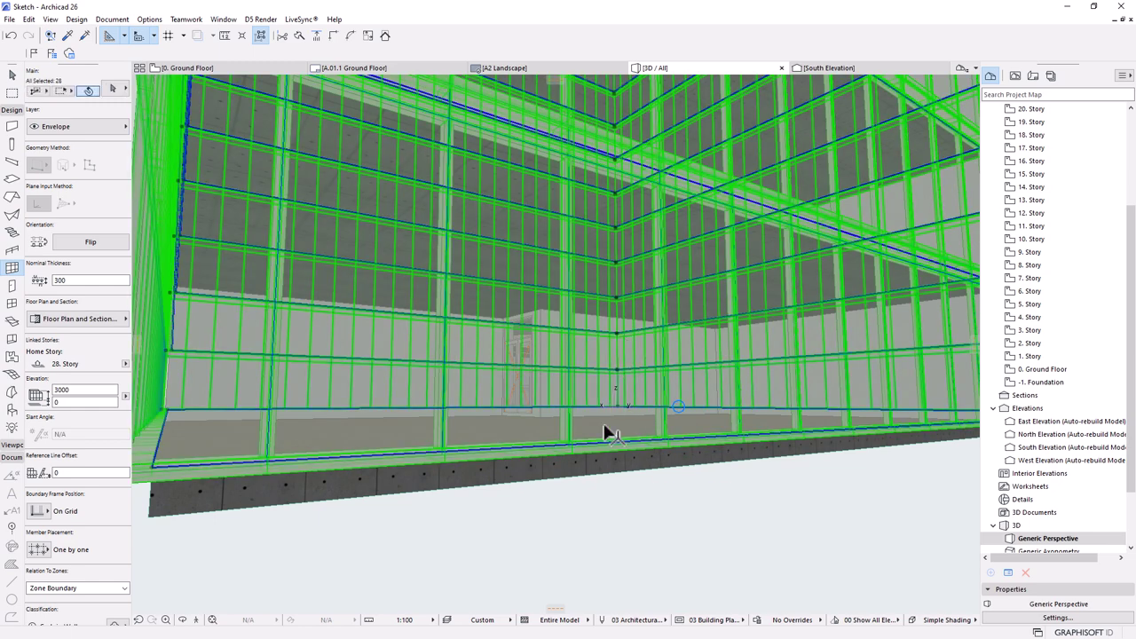
shift+click(697, 500)
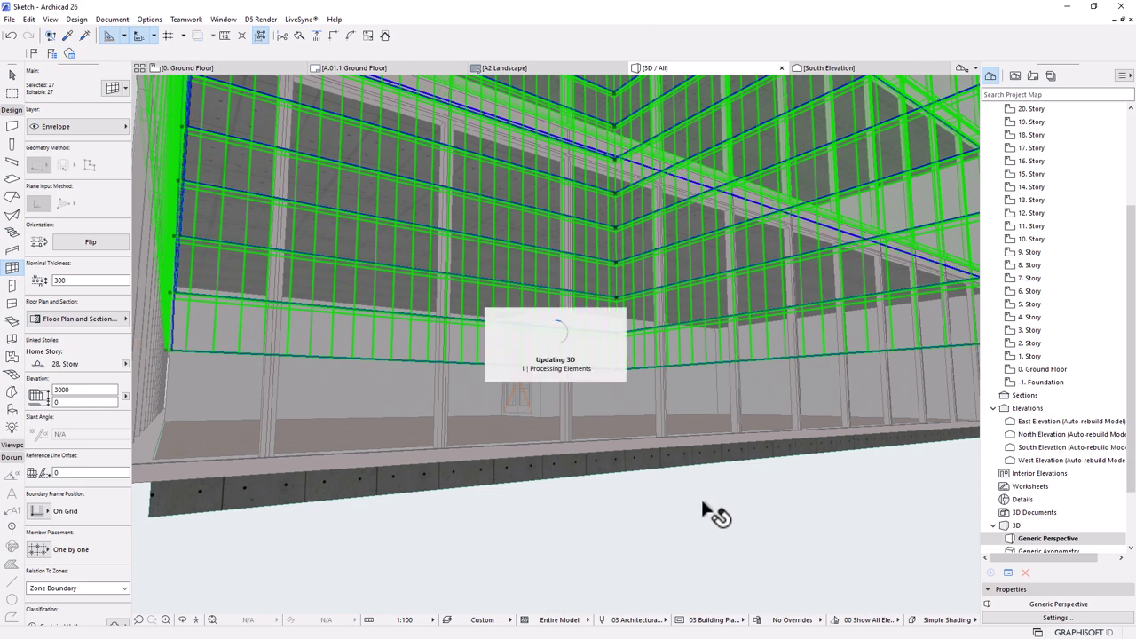
key(Escape)
scroll(679, 524, down, 10)
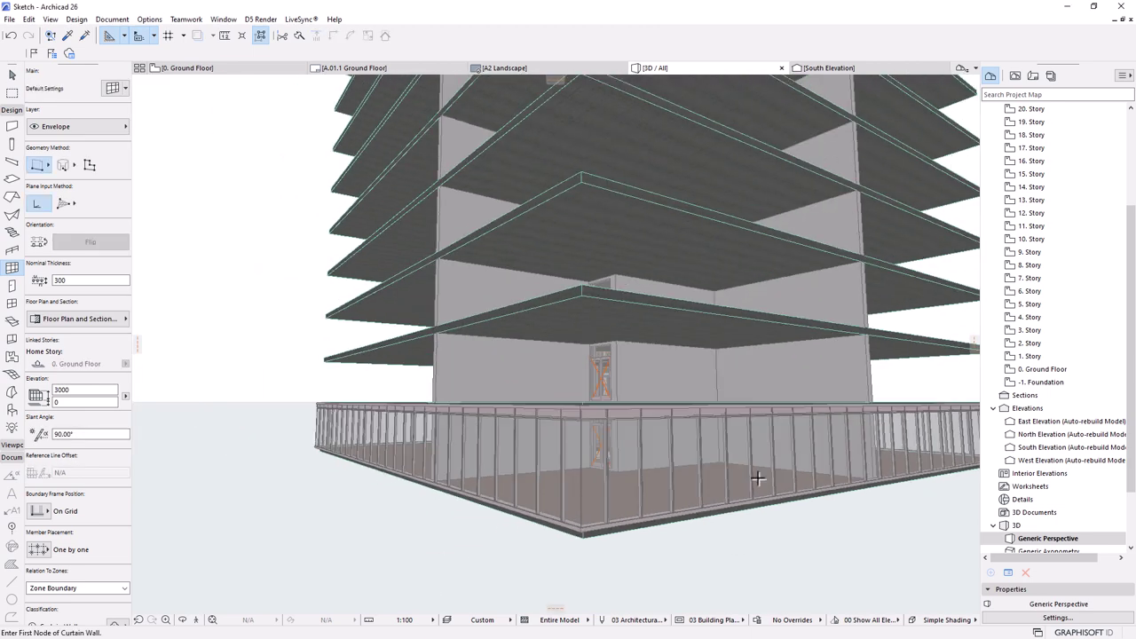
scroll(629, 487, up, 4)
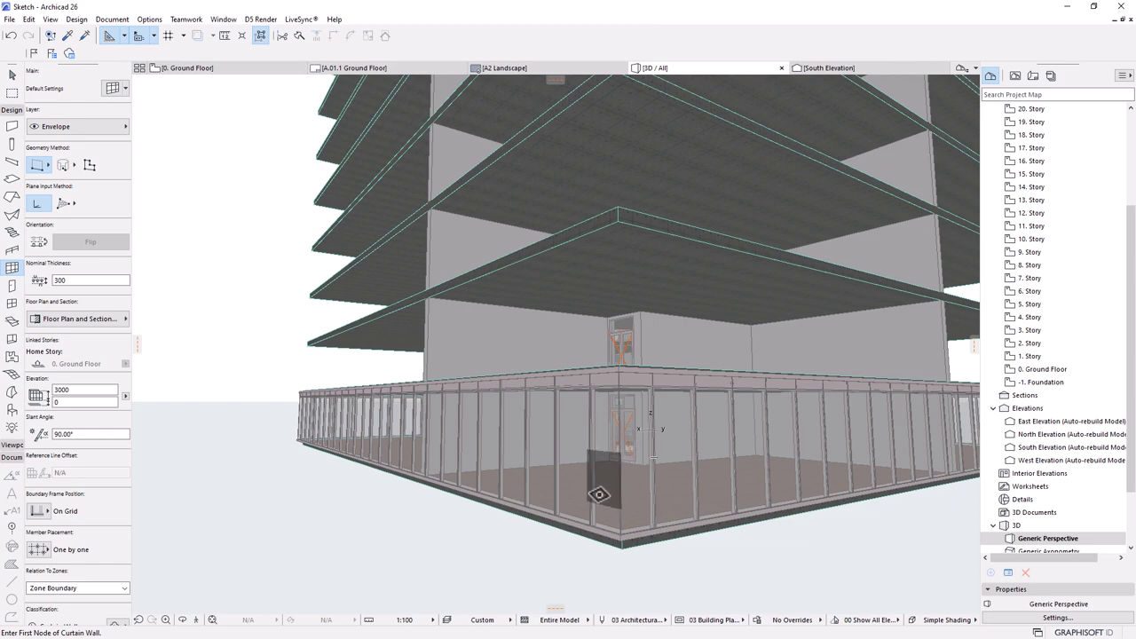
scroll(609, 526, up, 1)
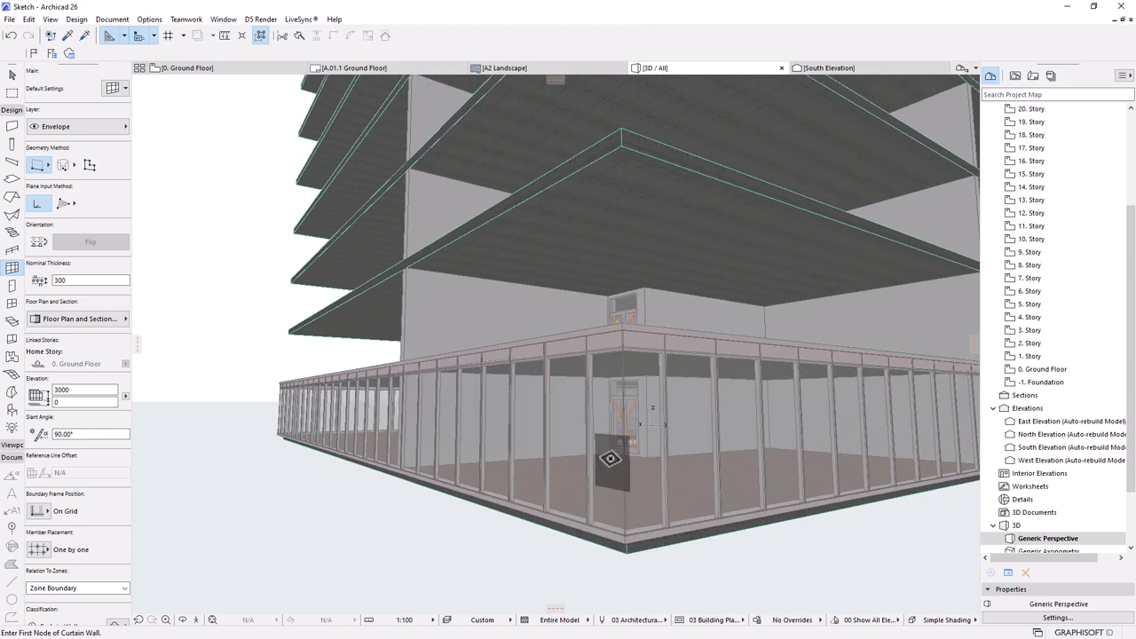
- Select the ground-floor curtain wall and check its elevation settings
click(12, 75)
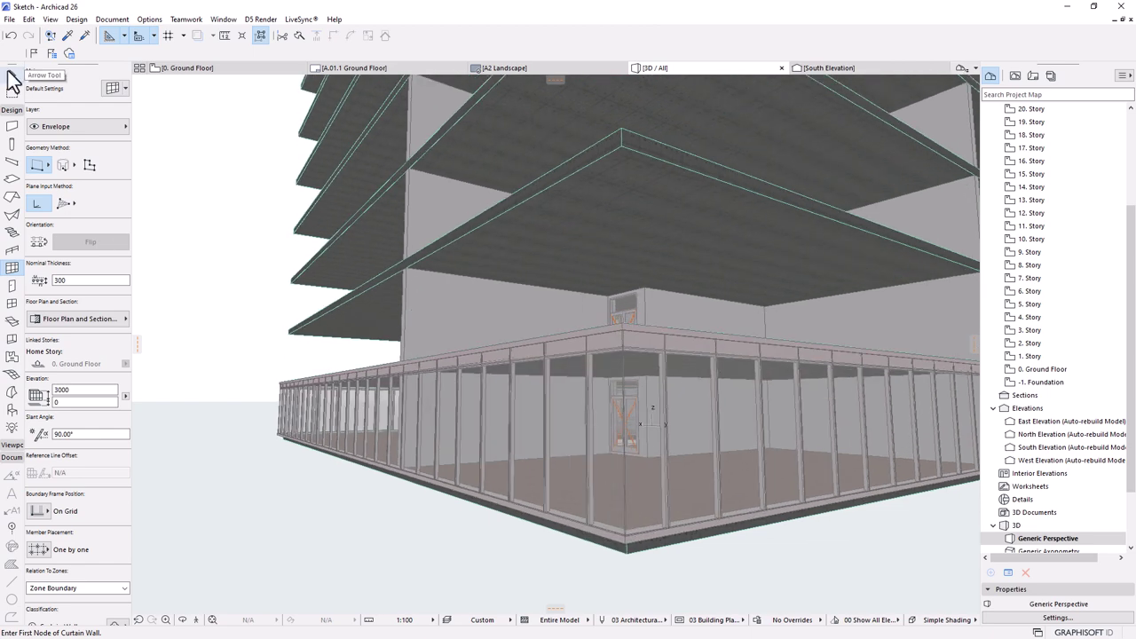
click(474, 362)
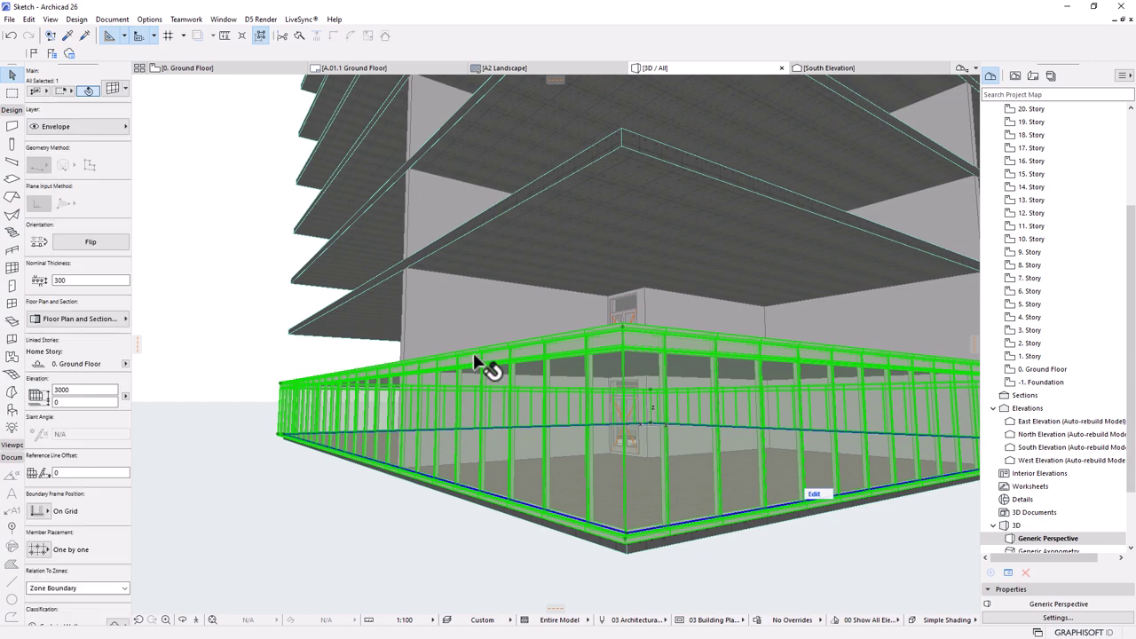
click(83, 390)
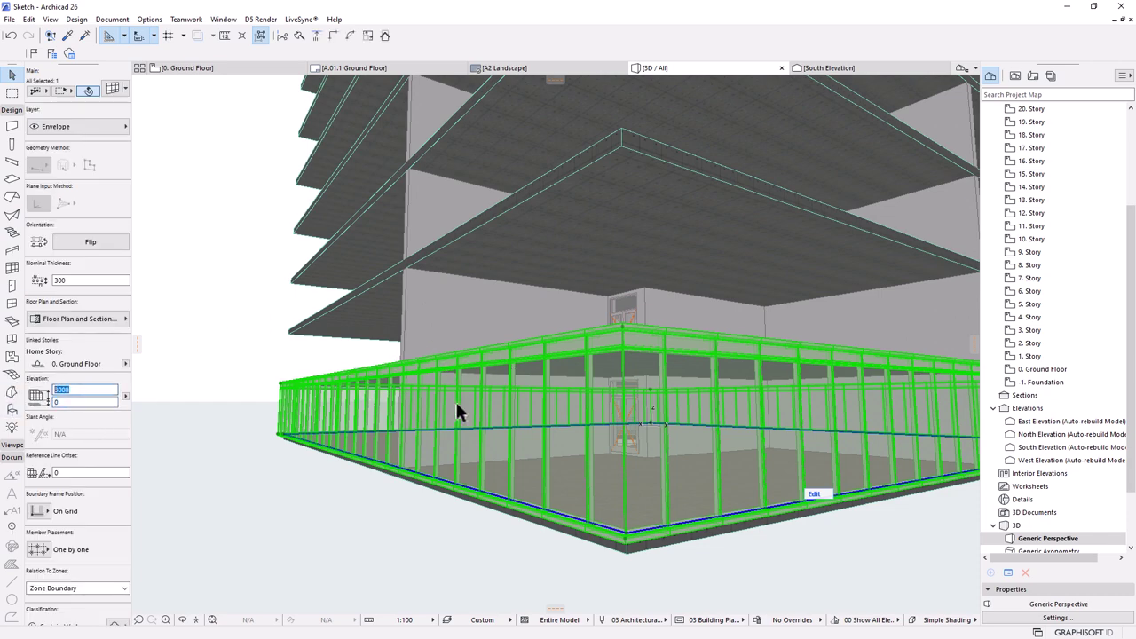
- Select the 1. Story slab above the curtain wall and check its elevation settings
shift+middle_drag(554, 414, 500, 441)
shift+middle_drag(459, 397, 578, 365)
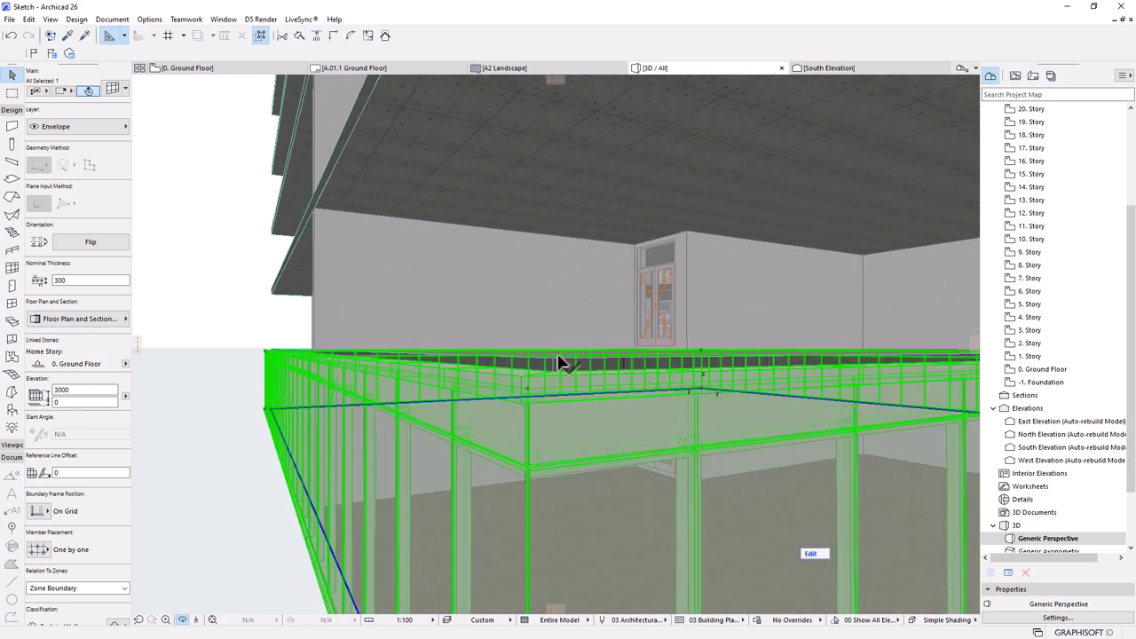
click(561, 360)
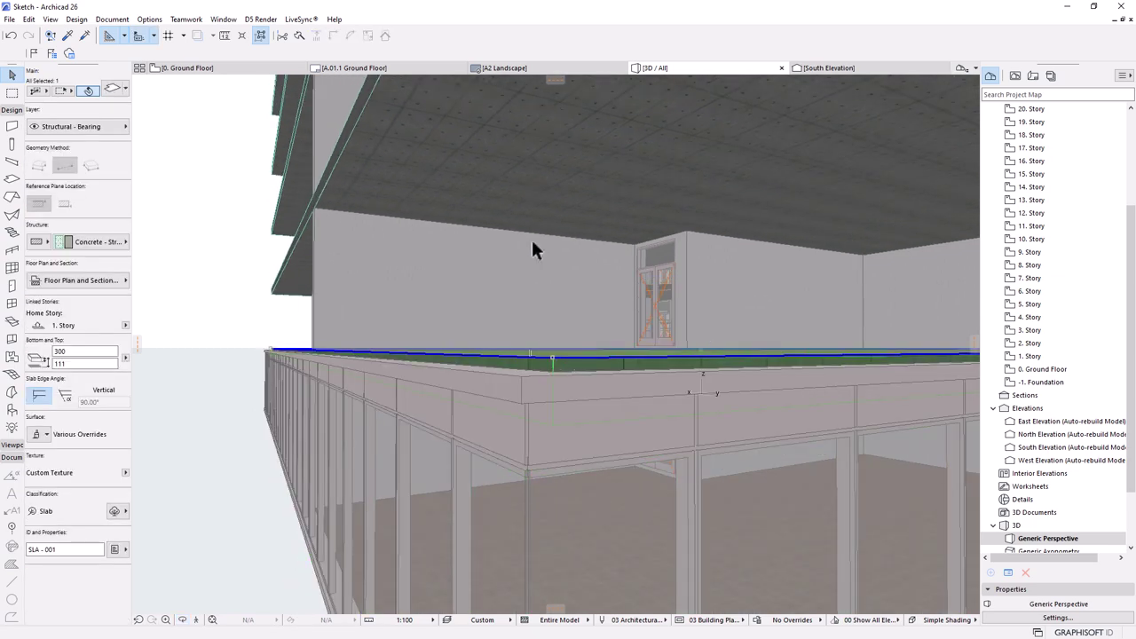
shift+middle_drag(541, 199, 585, 453)
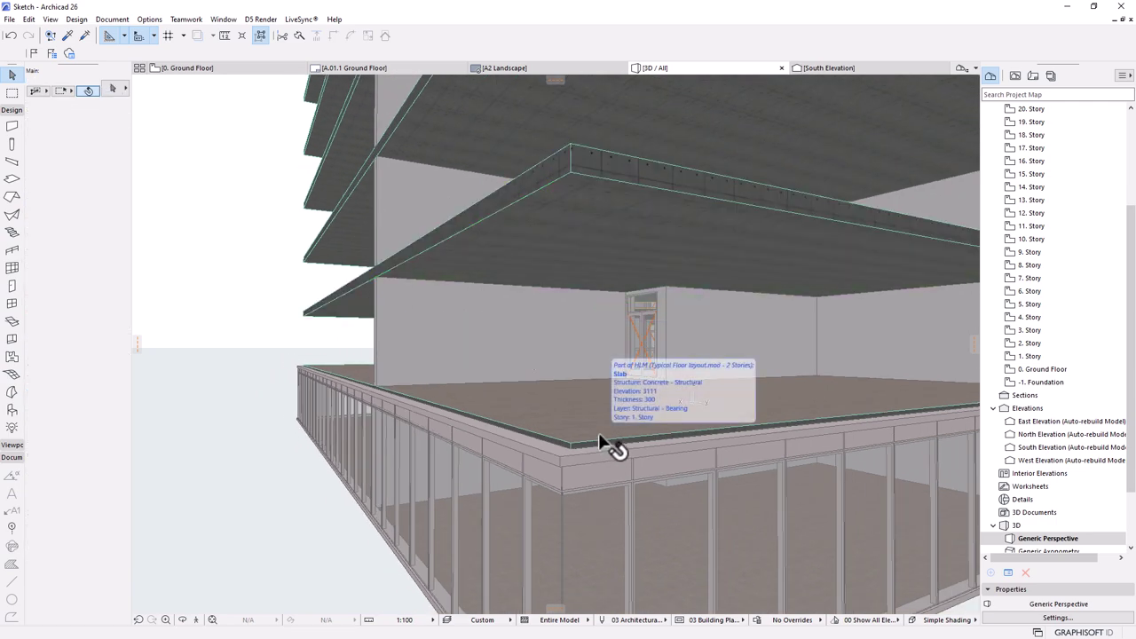
- Measure the vertical distance from the 1. Story slab's front corner to the slab corner directly above it
key(m)
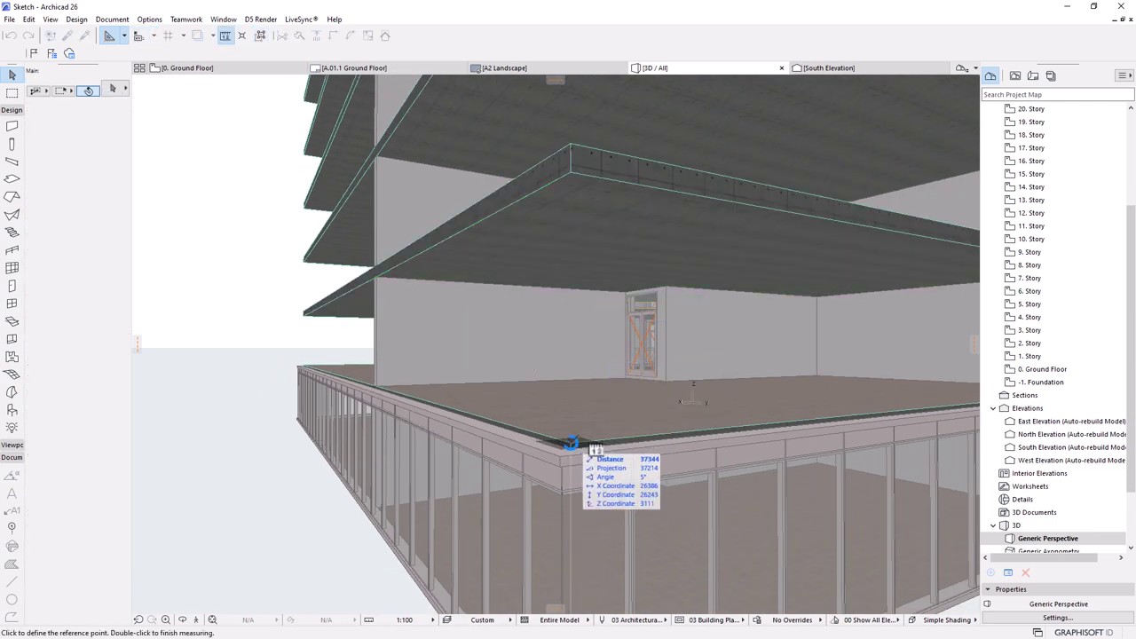
click(570, 442)
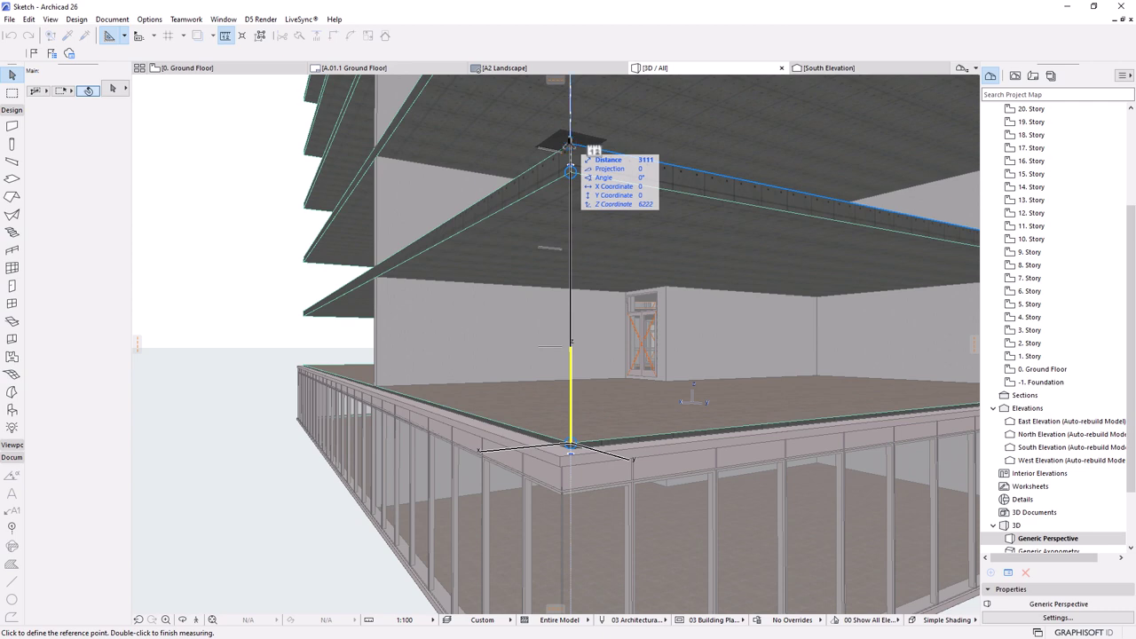
scroll(571, 168, down, 5)
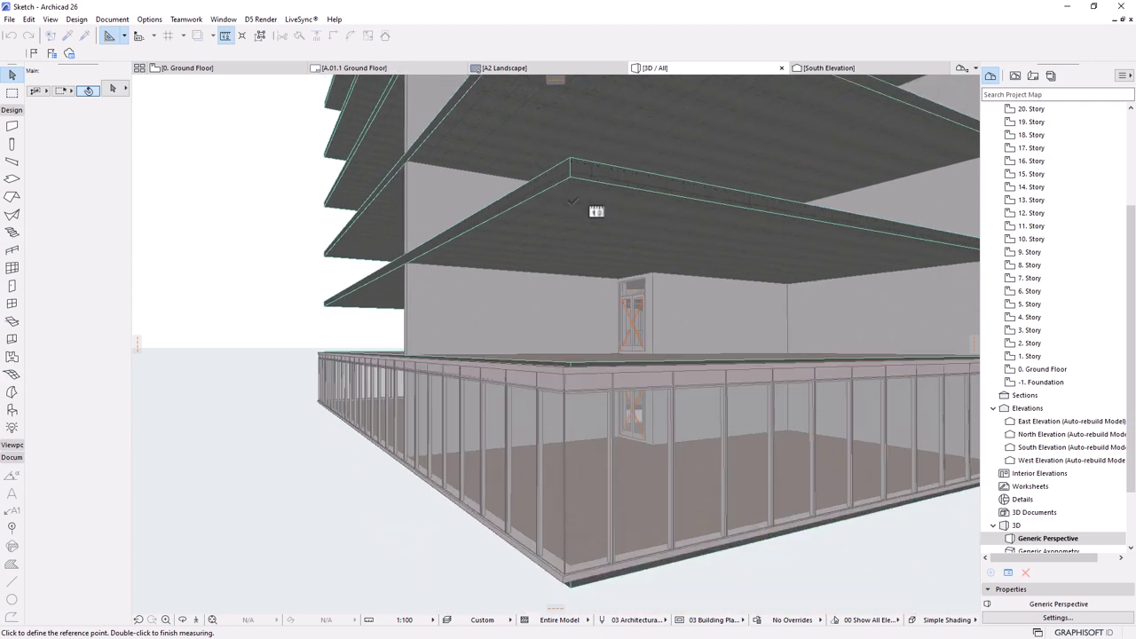
key(Escape)
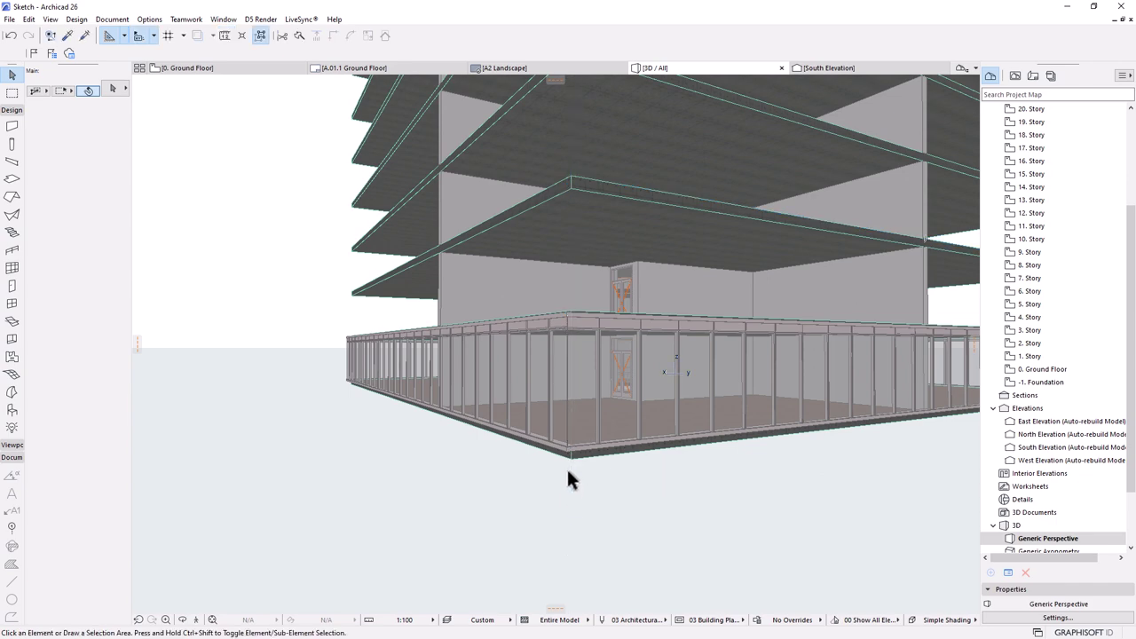
- Select the ground-floor slab and the 1. Story slab in turn to compare their home stories and offsets
scroll(567, 470, up, 5)
click(588, 413)
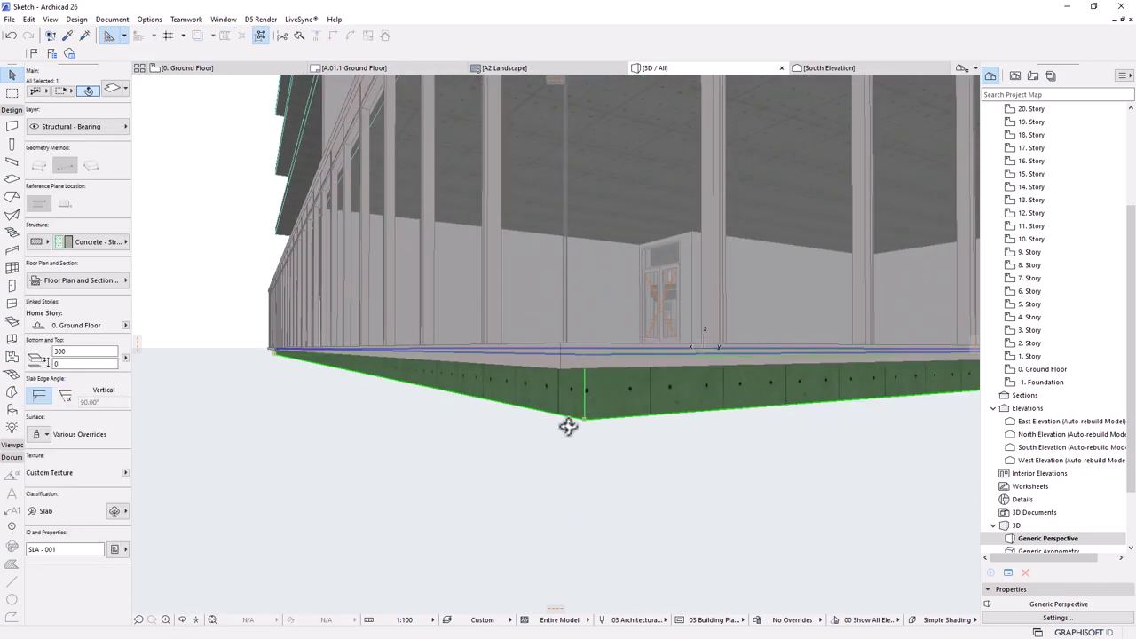
scroll(566, 427, up, 5)
scroll(570, 431, down, 5)
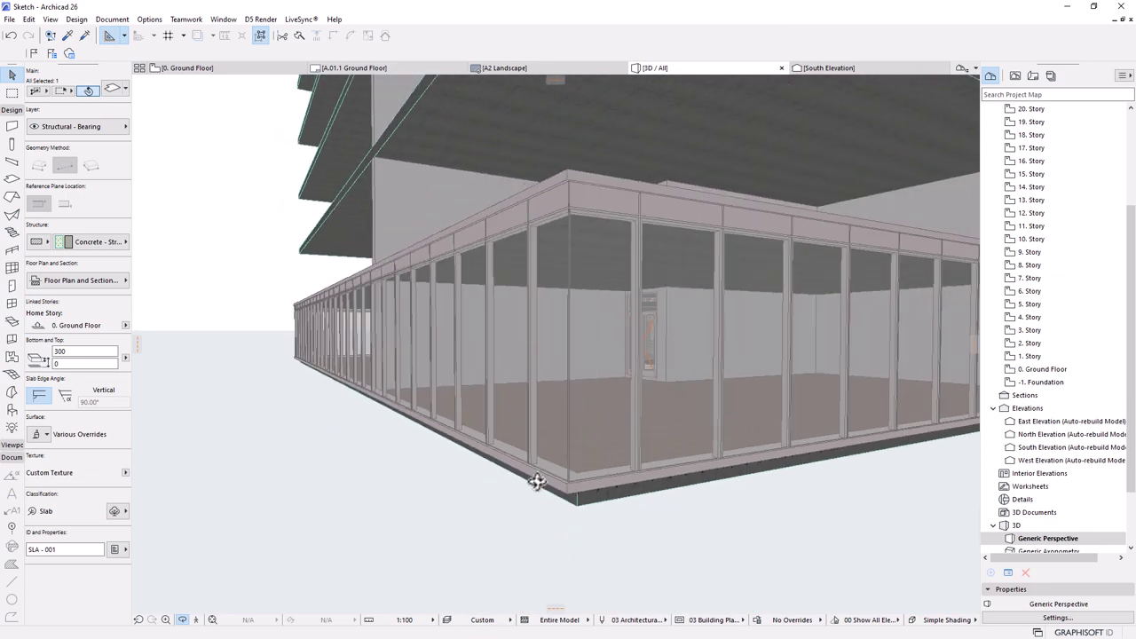
scroll(554, 444, up, 5)
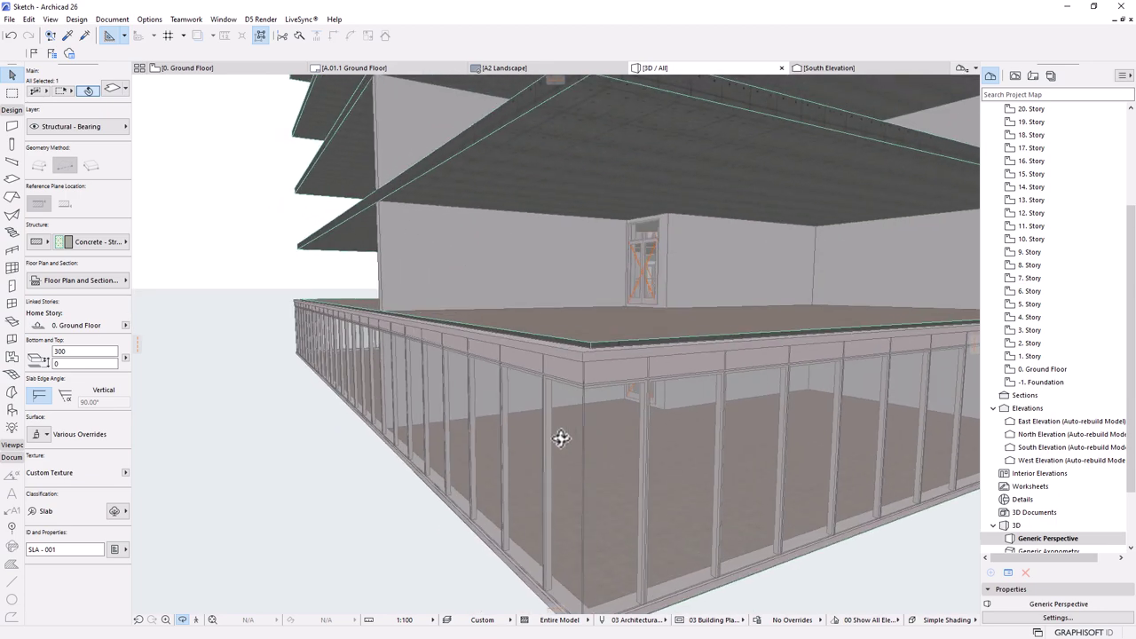
key(Escape)
click(601, 349)
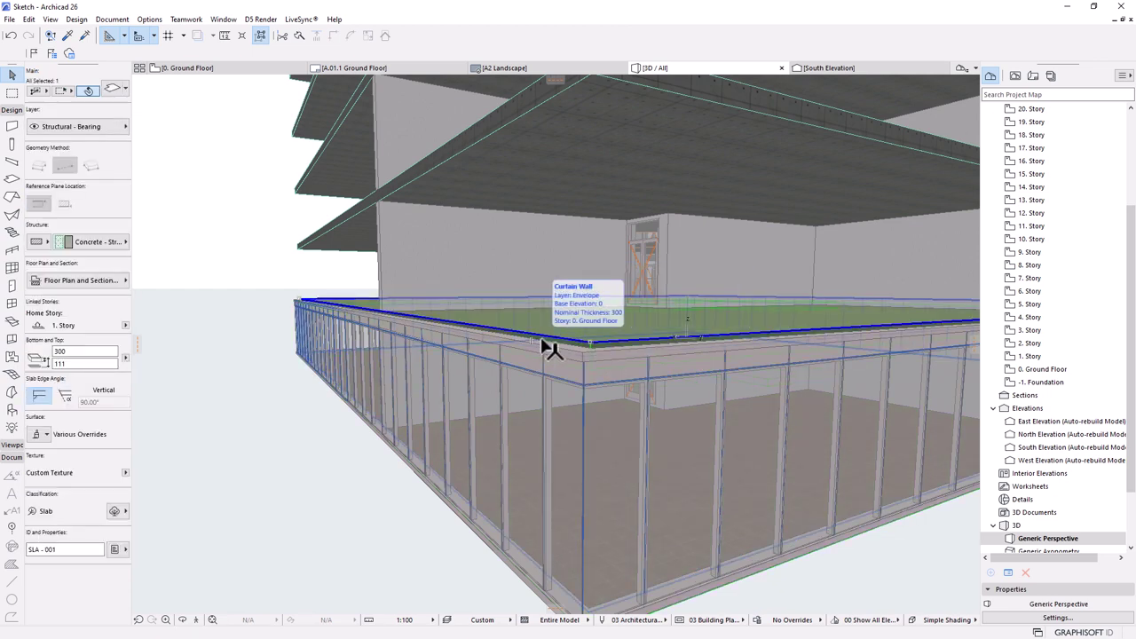
- Review the story elevations and heights in Story Settings, leaving the values as they are
click(1030, 280)
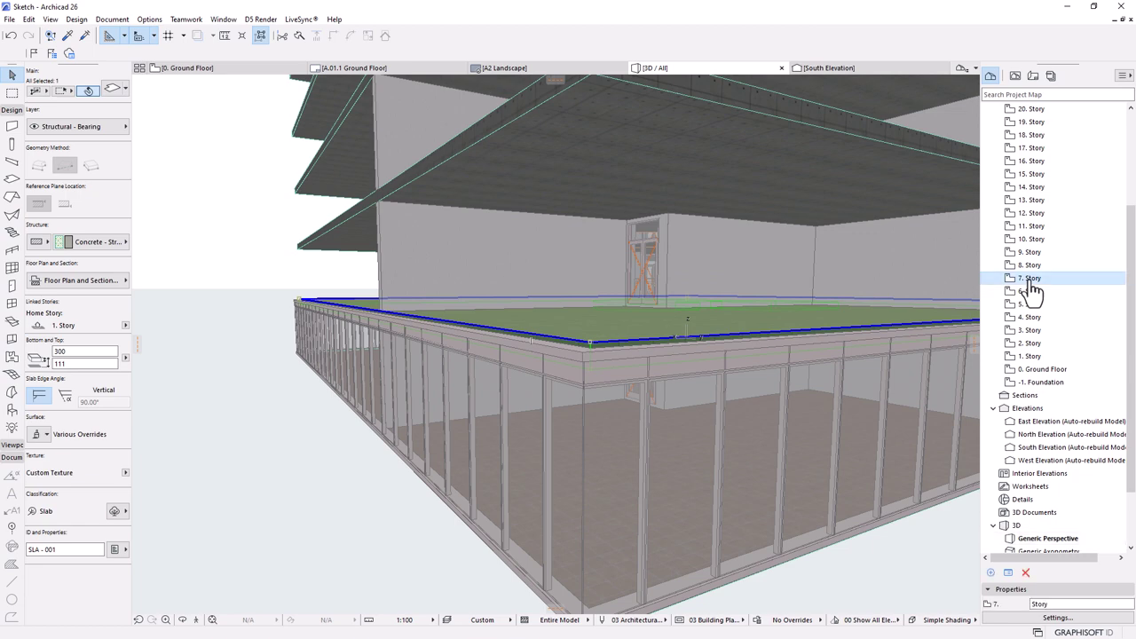
key(ctrl+7)
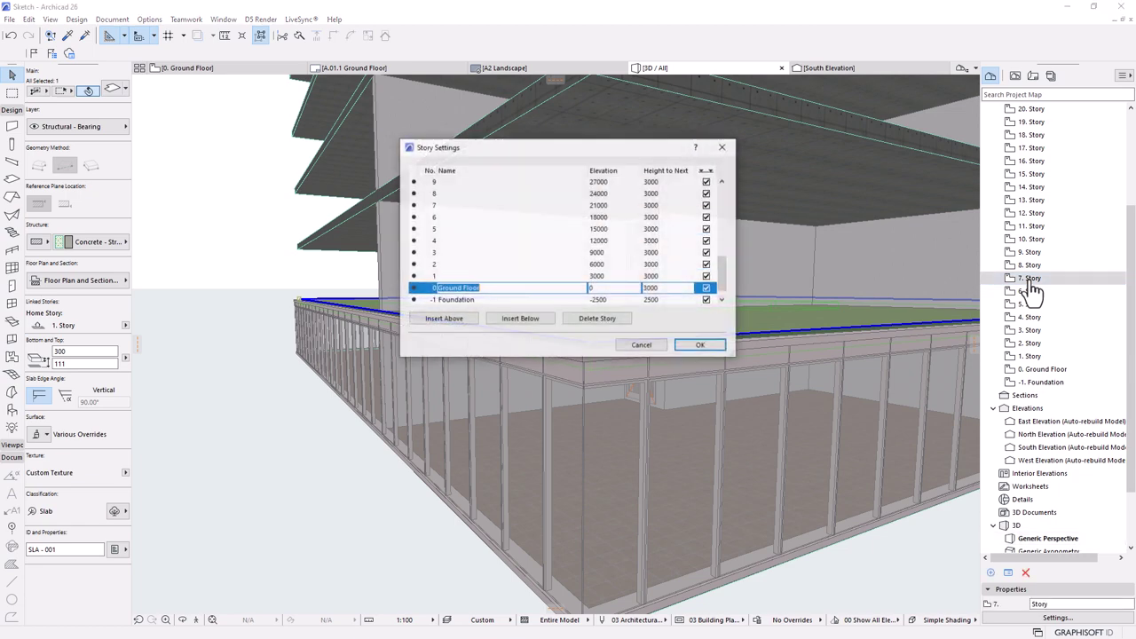
click(697, 345)
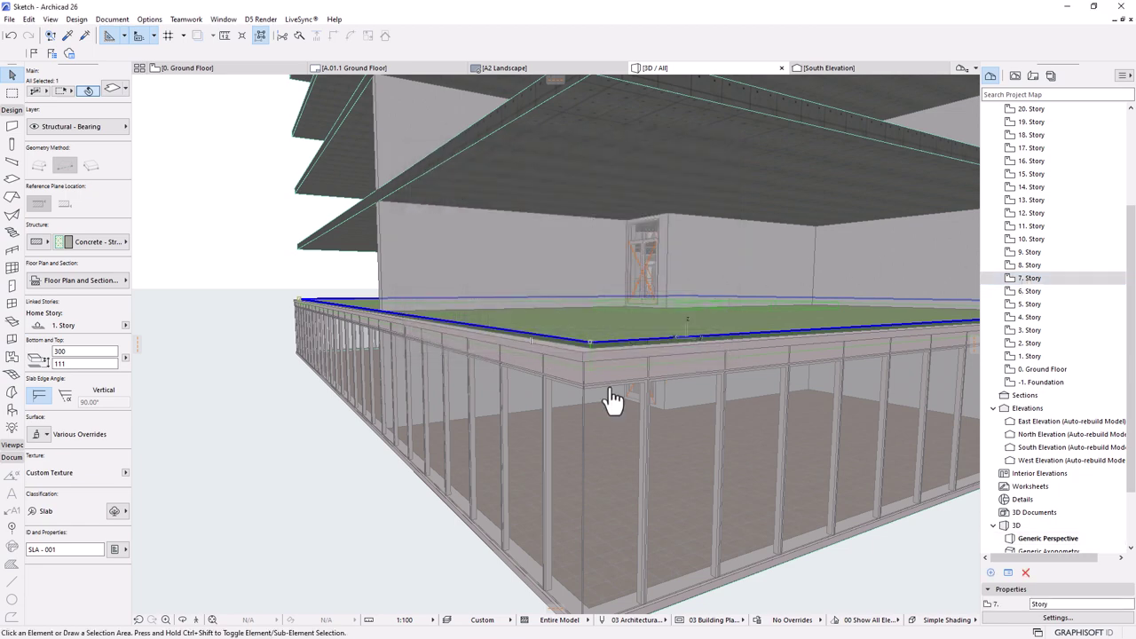
- View the whole tower, window-select its typical-floor elements to inspect them, and clear the selection
scroll(595, 430, down, 5)
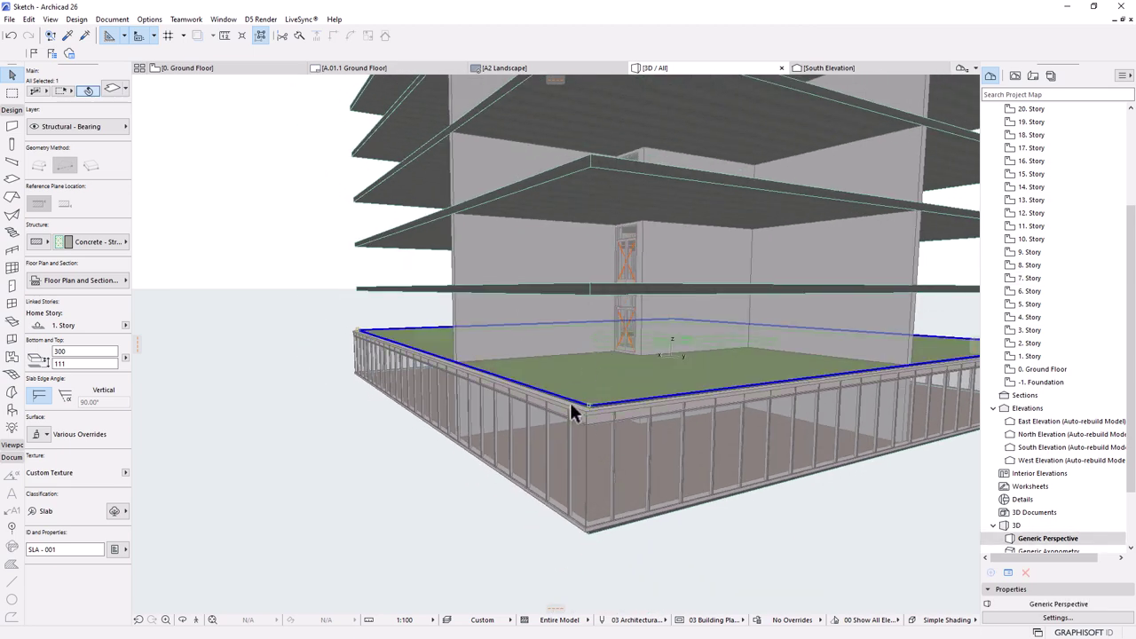
key(o)
drag(567, 427, 574, 477)
scroll(608, 567, down, 5)
drag(609, 567, 733, 258)
key(Escape)
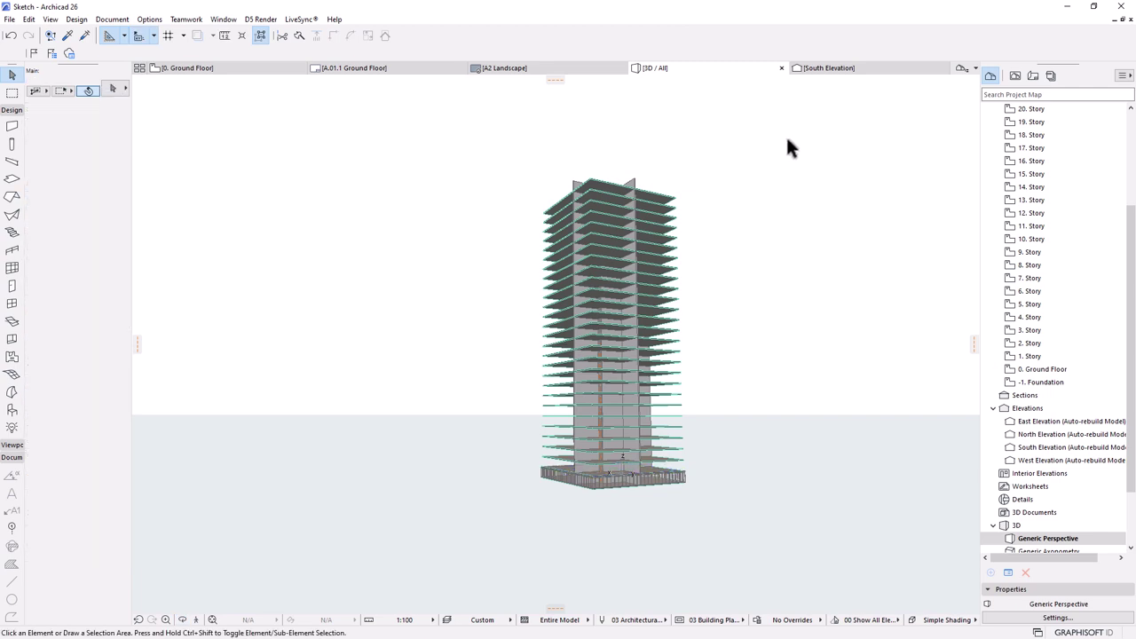
click(787, 139)
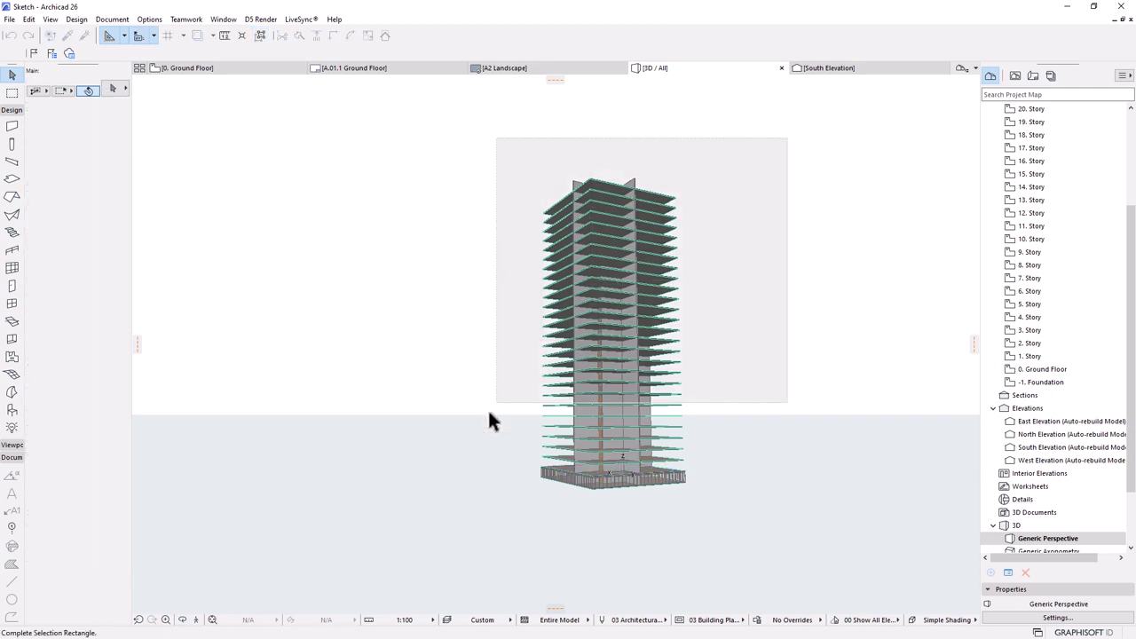
click(760, 302)
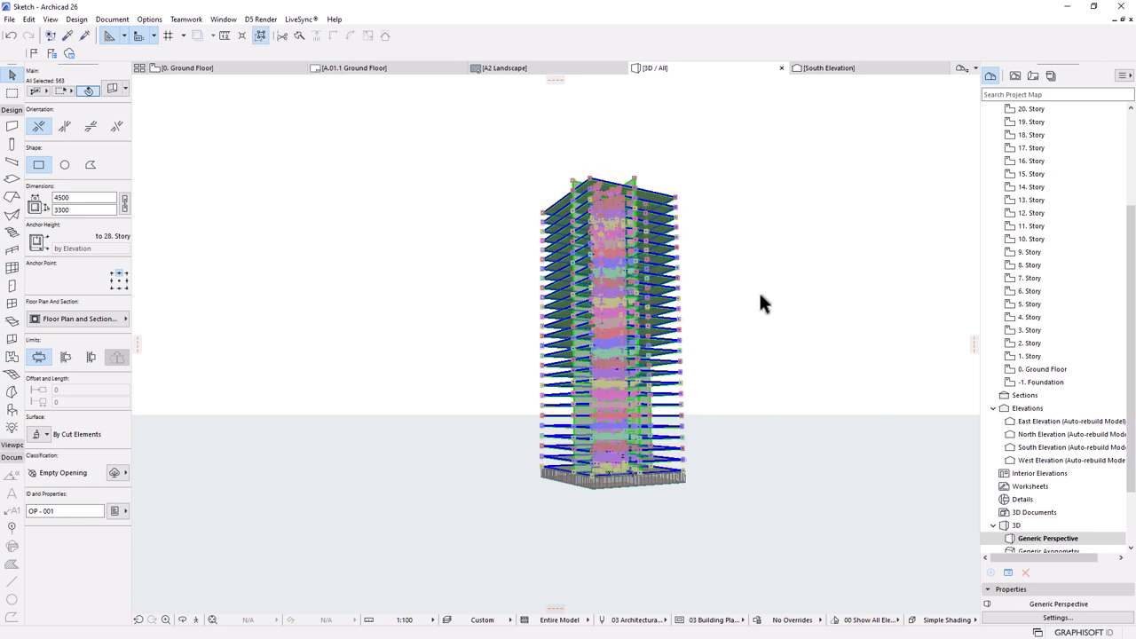
scroll(630, 450, up, 2)
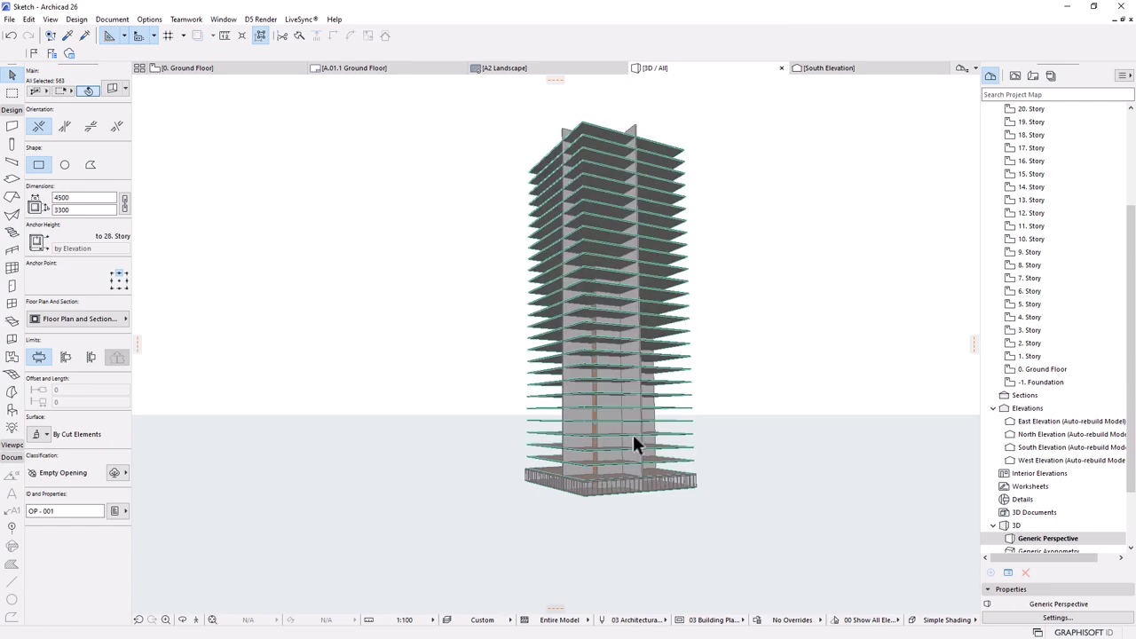
scroll(632, 438, up, 1)
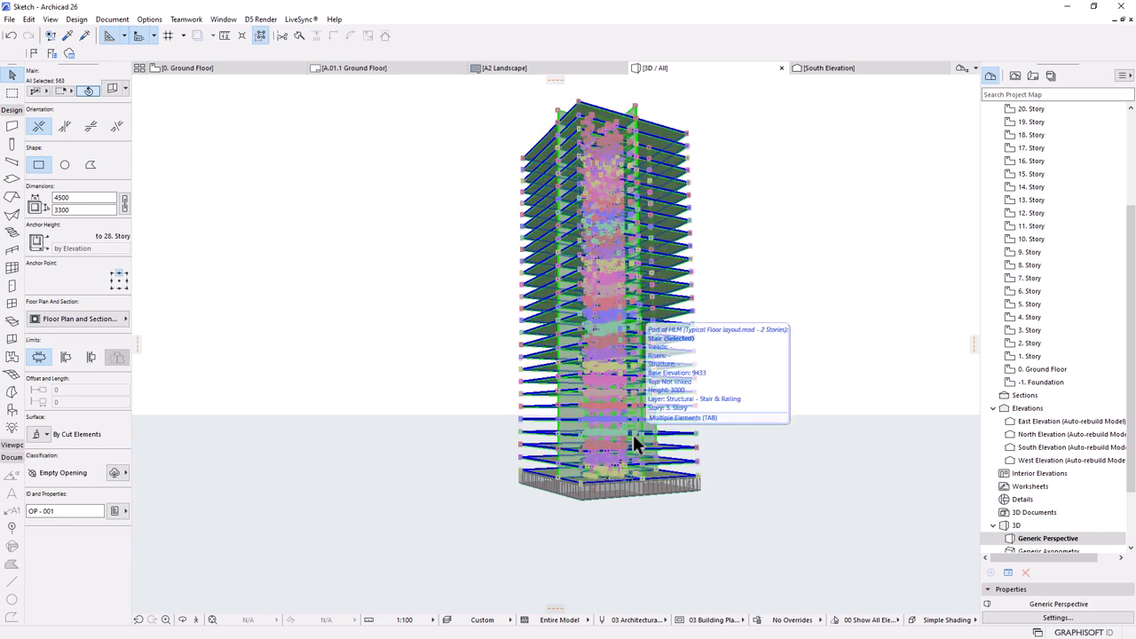
click(417, 589)
- Select the ground-floor curtain wall and examine its front corner at the upper slab and at the base
scroll(535, 490, up, 5)
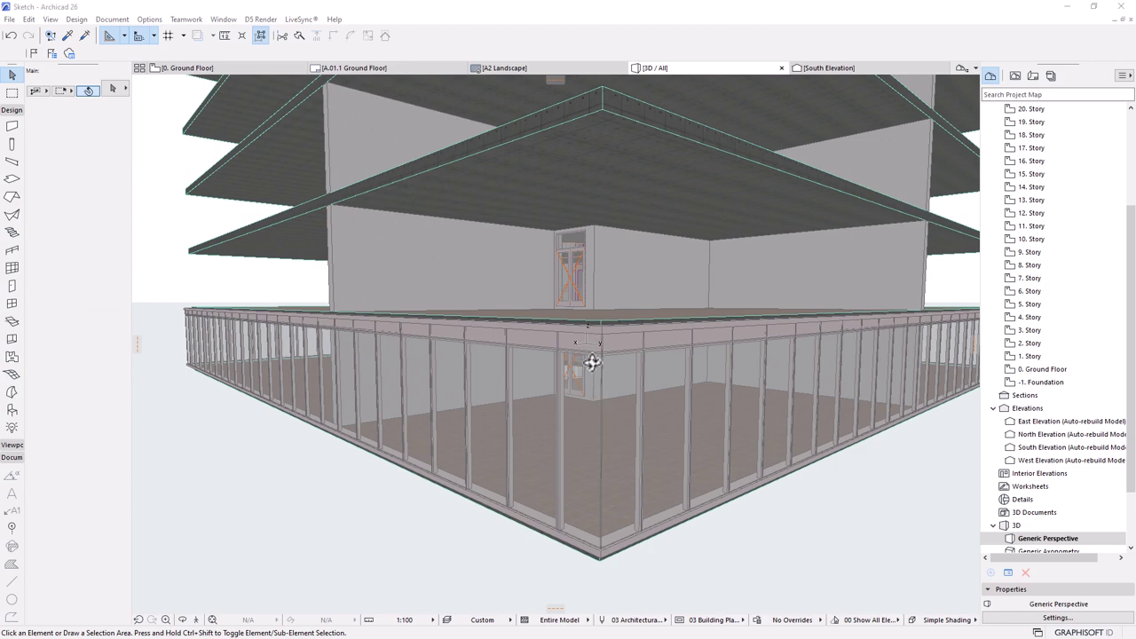
scroll(606, 374, up, 1)
click(601, 321)
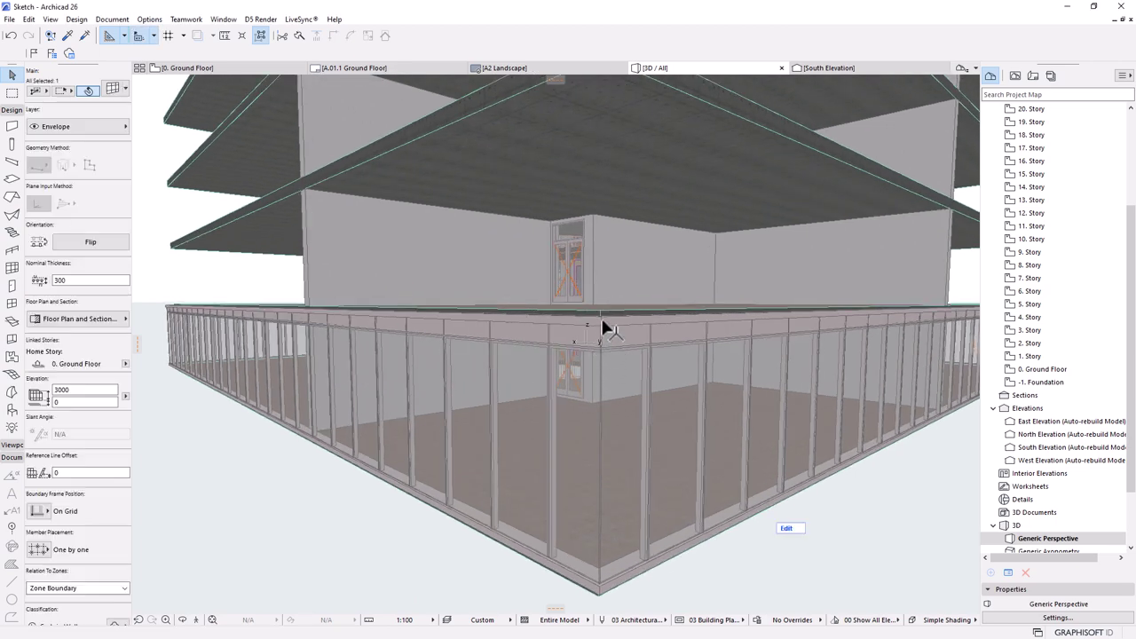
scroll(574, 548, down, 3)
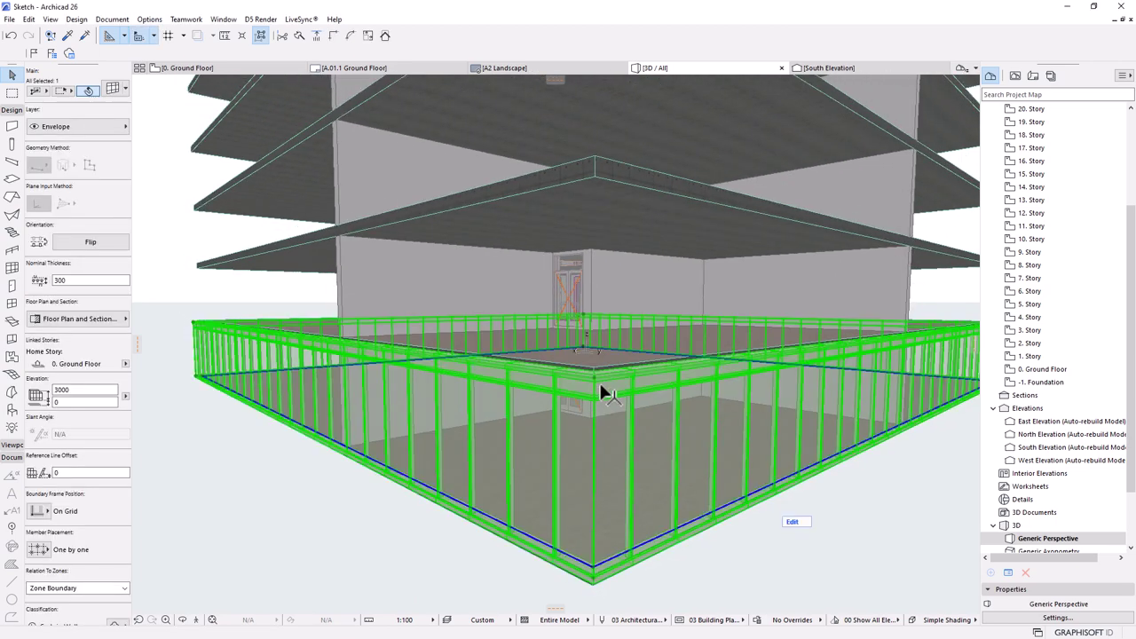
scroll(619, 543, up, 3)
scroll(618, 543, up, 3)
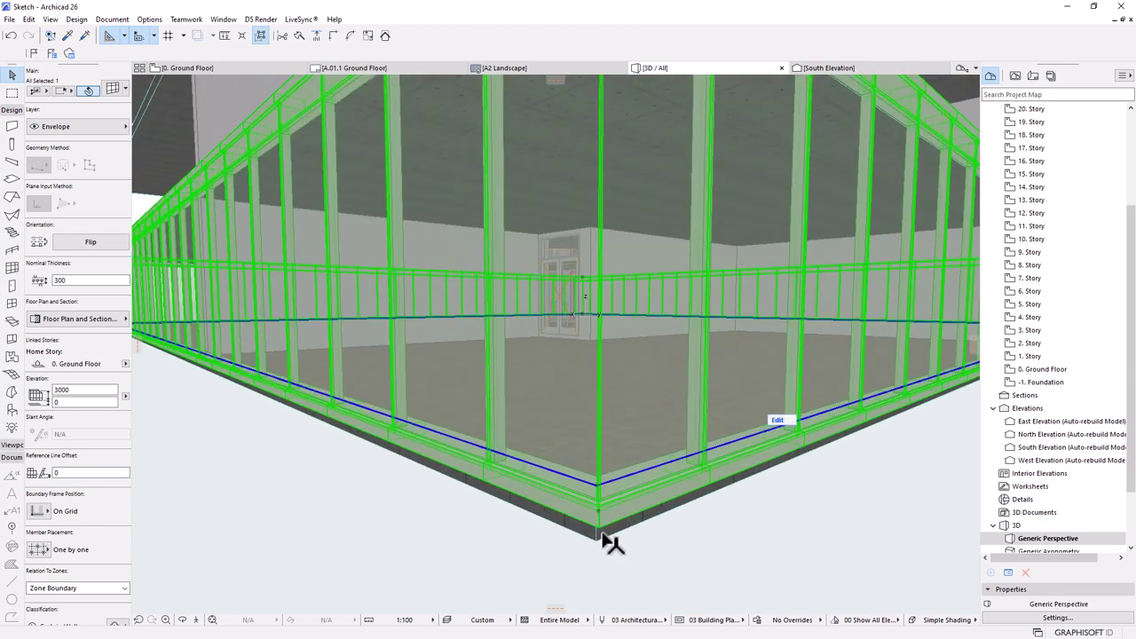
- Measure from the ground-floor slab's upper front corner to check the curtain wall's position at its base
key(Escape)
key(m)
shift+middle_drag(619, 547, 616, 474)
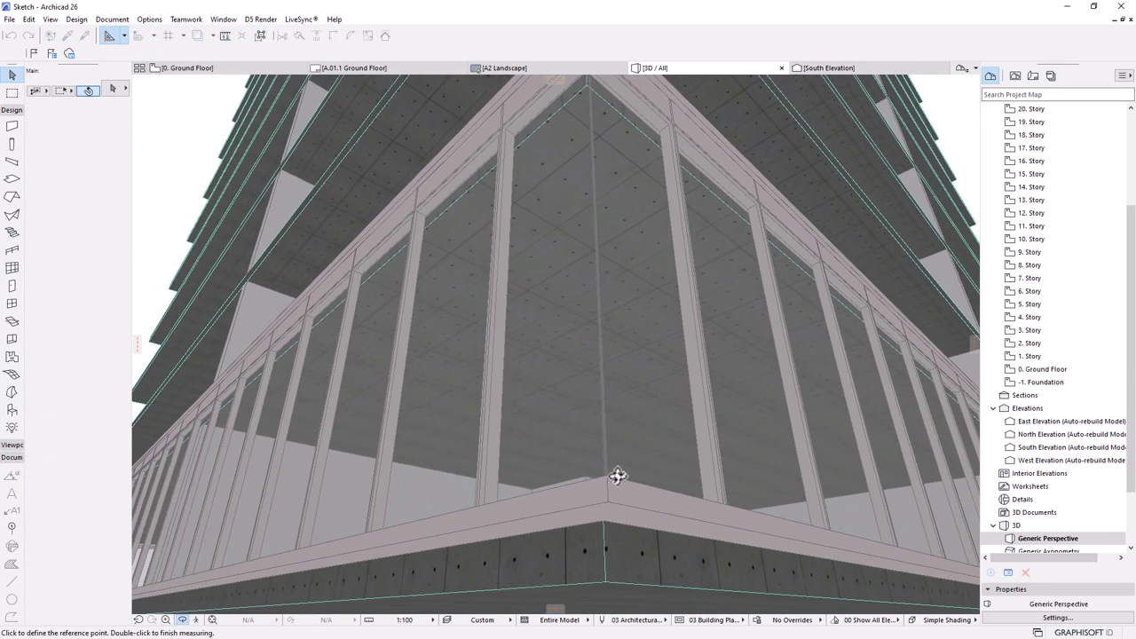
click(602, 521)
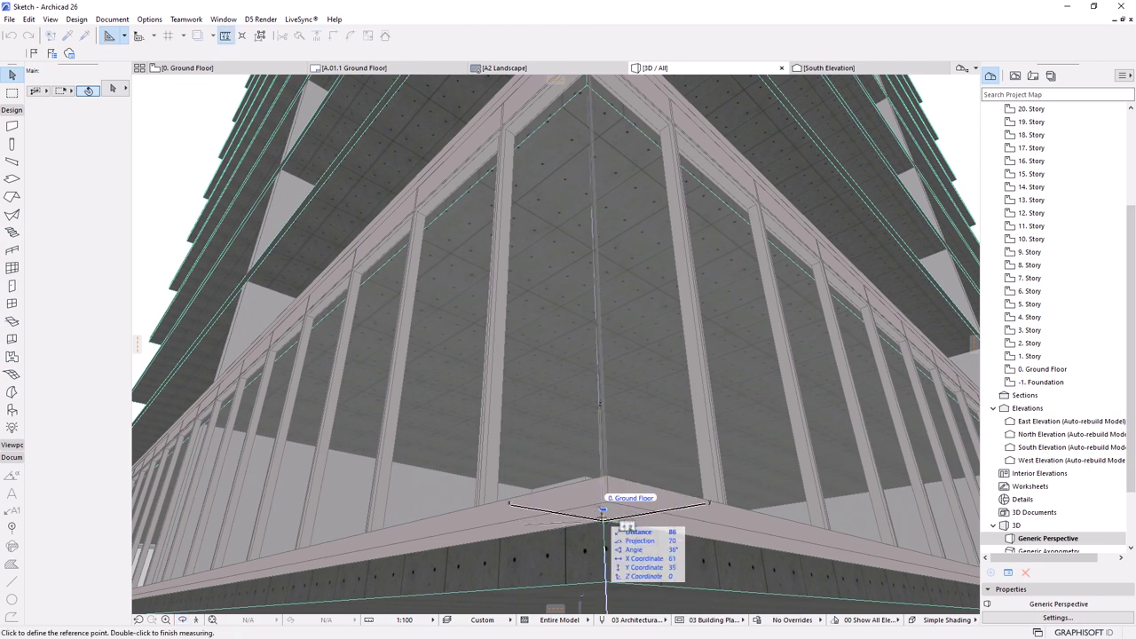
key(Escape)
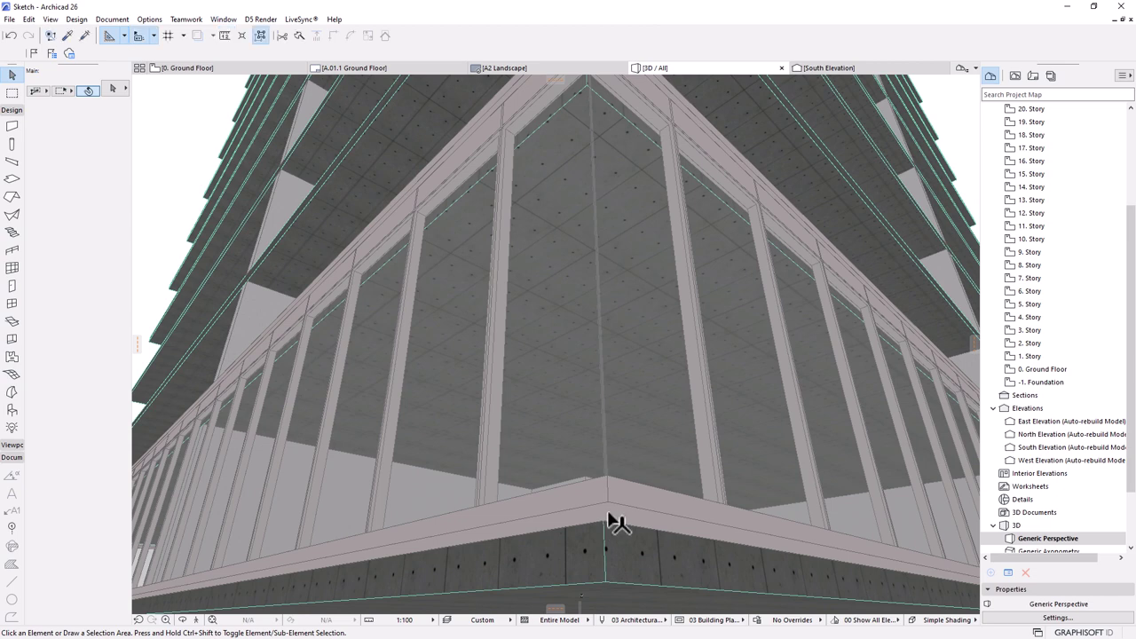
- Select the curtain wall and examine the underside of its base frame against the ground slab edge at the corner
click(615, 494)
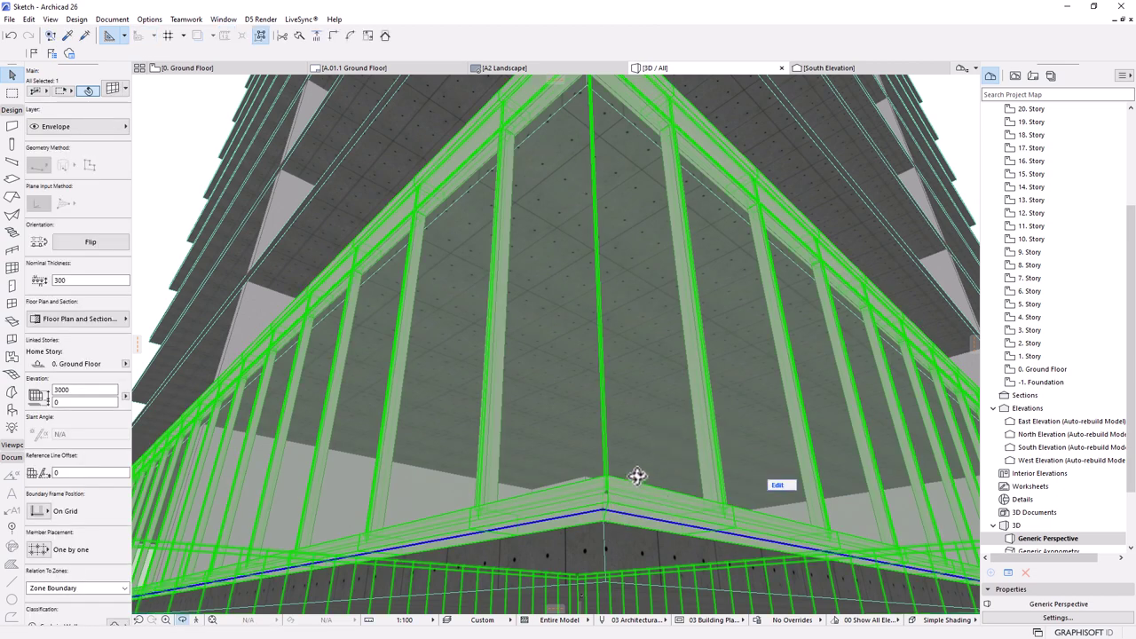
key(ctrl+shift+e)
shift+middle_drag(650, 488, 900, 603)
scroll(928, 589, up, 5)
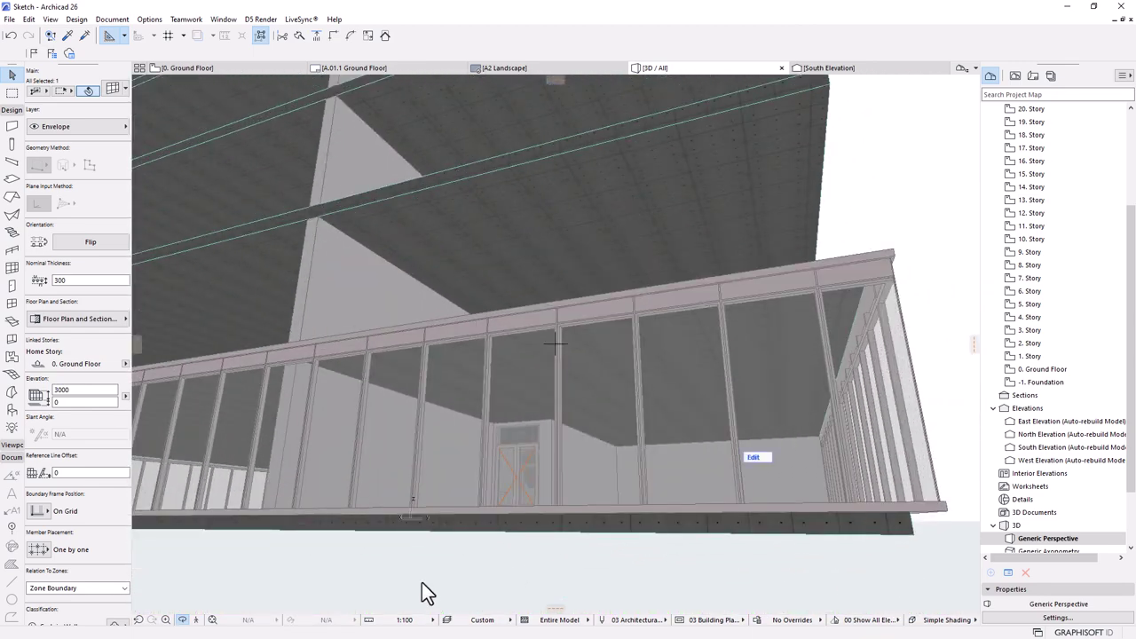
scroll(690, 512, up, 3)
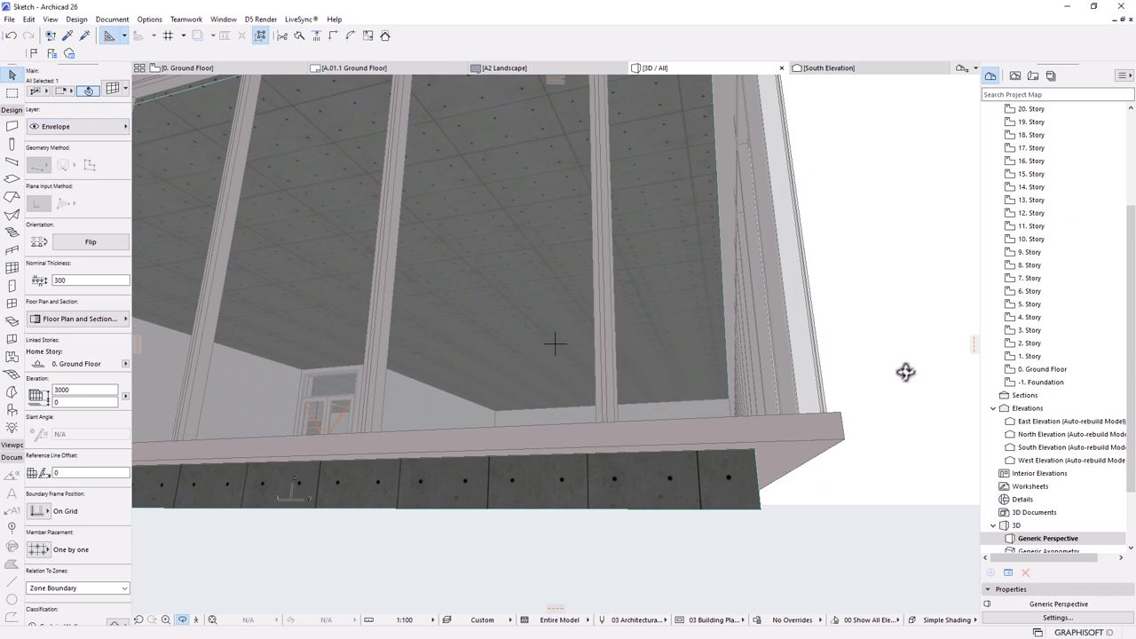
click(851, 463)
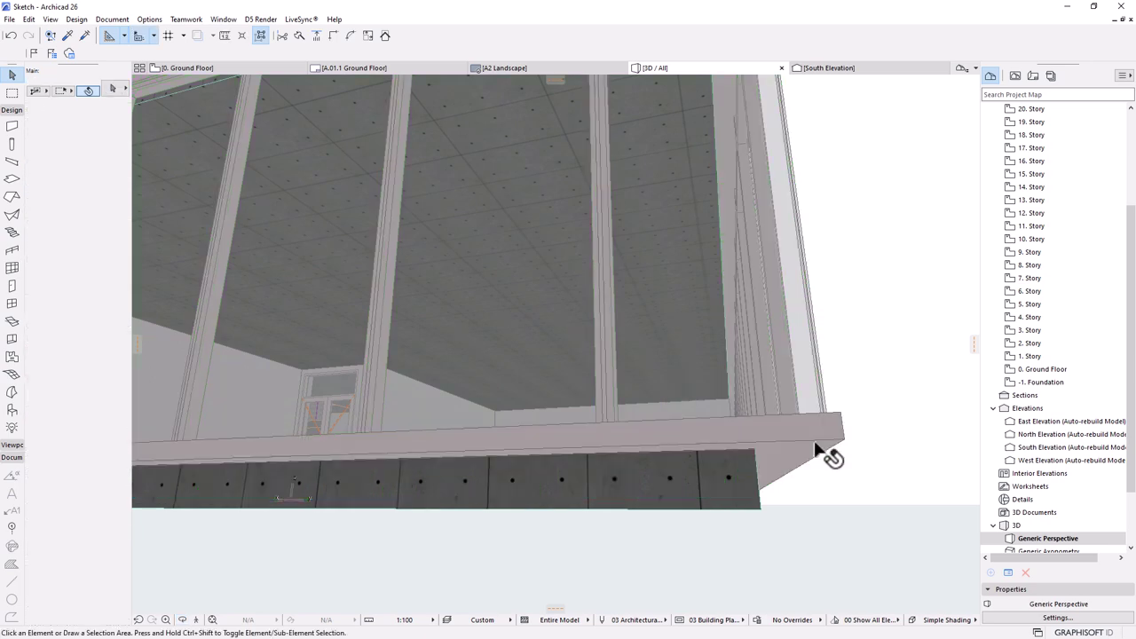
click(824, 451)
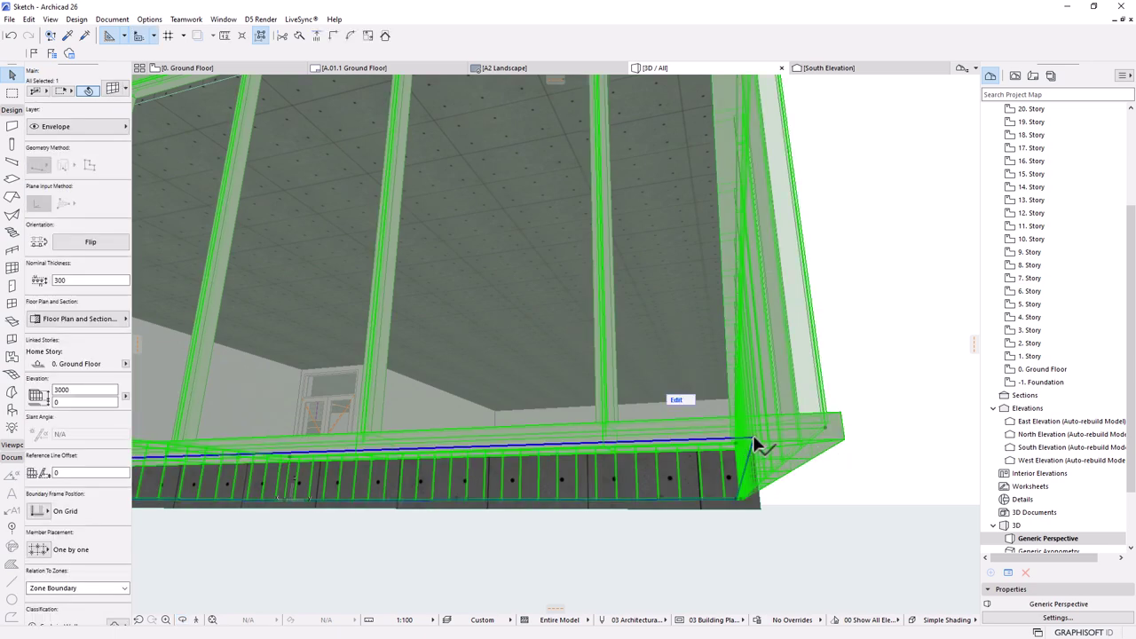
- Inspect the second-story slab and the ground-floor slab against the top and base of the ground-floor curtain wall
mouse_move(753, 434)
shift+middle_drag(764, 530, 726, 525)
shift+middle_drag(573, 533, 582, 513)
shift+middle_drag(706, 518, 704, 509)
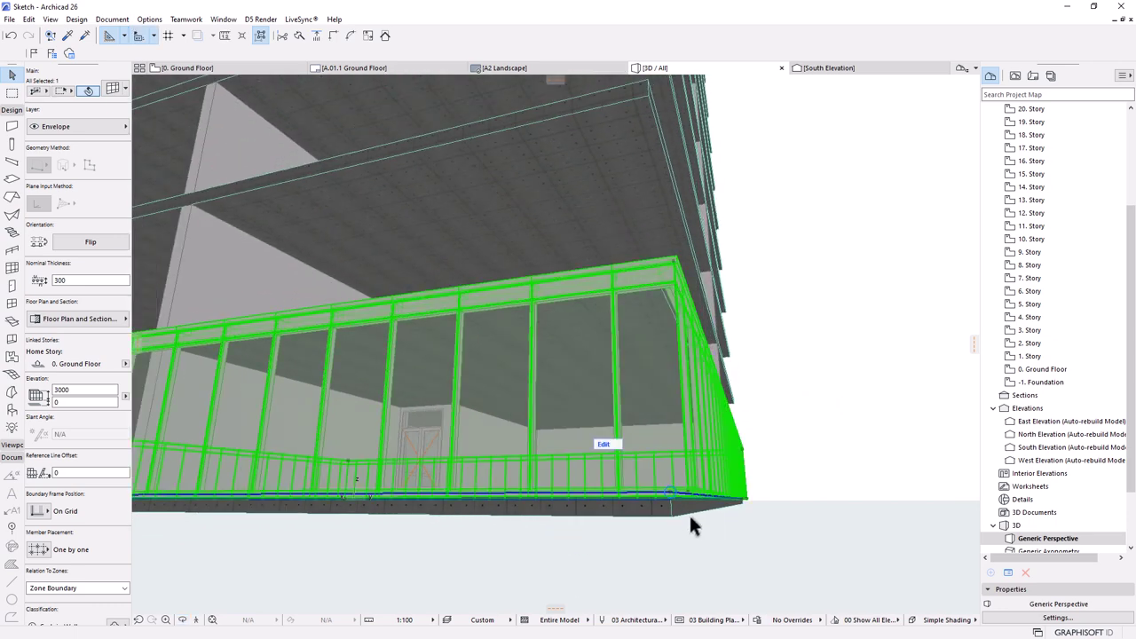
click(628, 133)
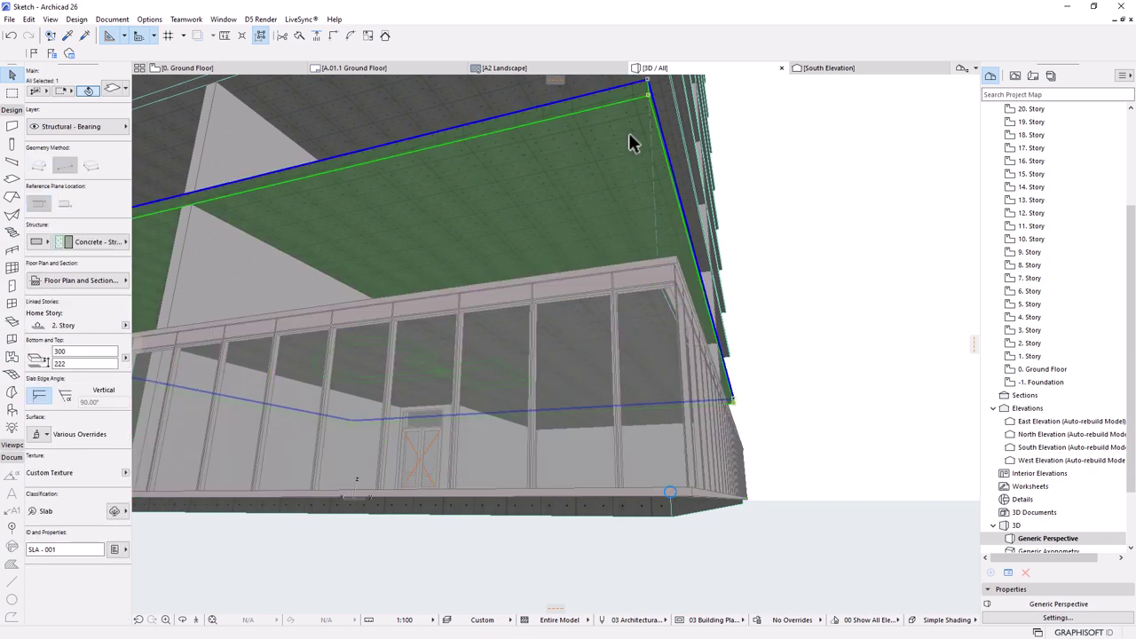
click(597, 515)
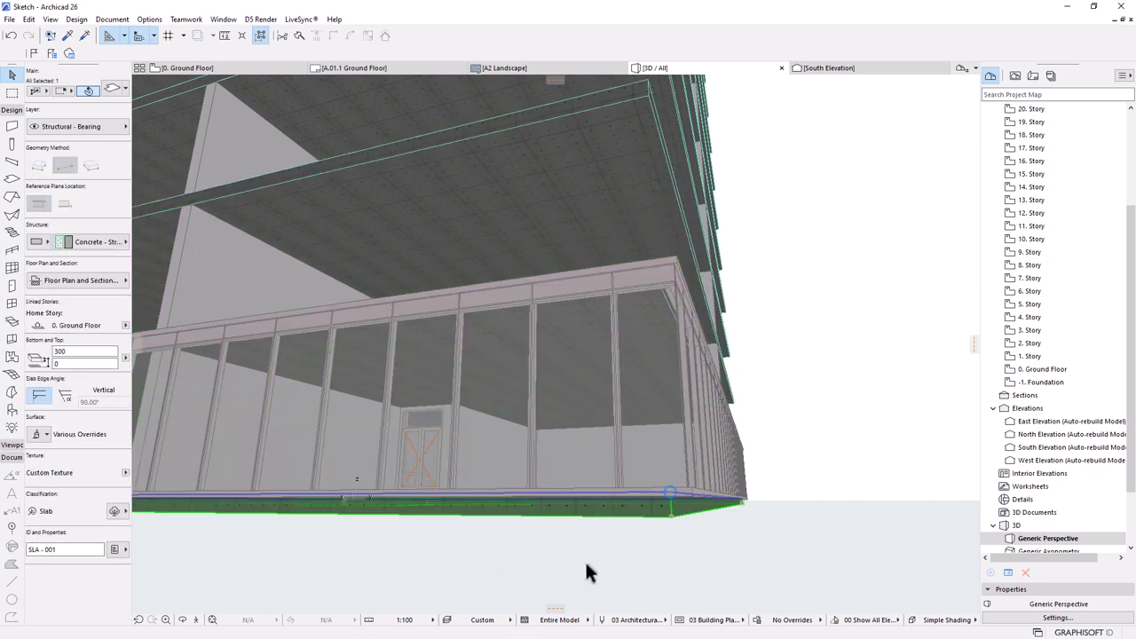
mouse_move(687, 459)
shift+middle_down()
mouse_move(672, 383)
mouse_move(638, 430)
mouse_move(679, 467)
mouse_move(654, 358)
mouse_move(654, 434)
mouse_move(653, 408)
mouse_move(638, 422)
mouse_move(680, 459)
shift+middle_up()
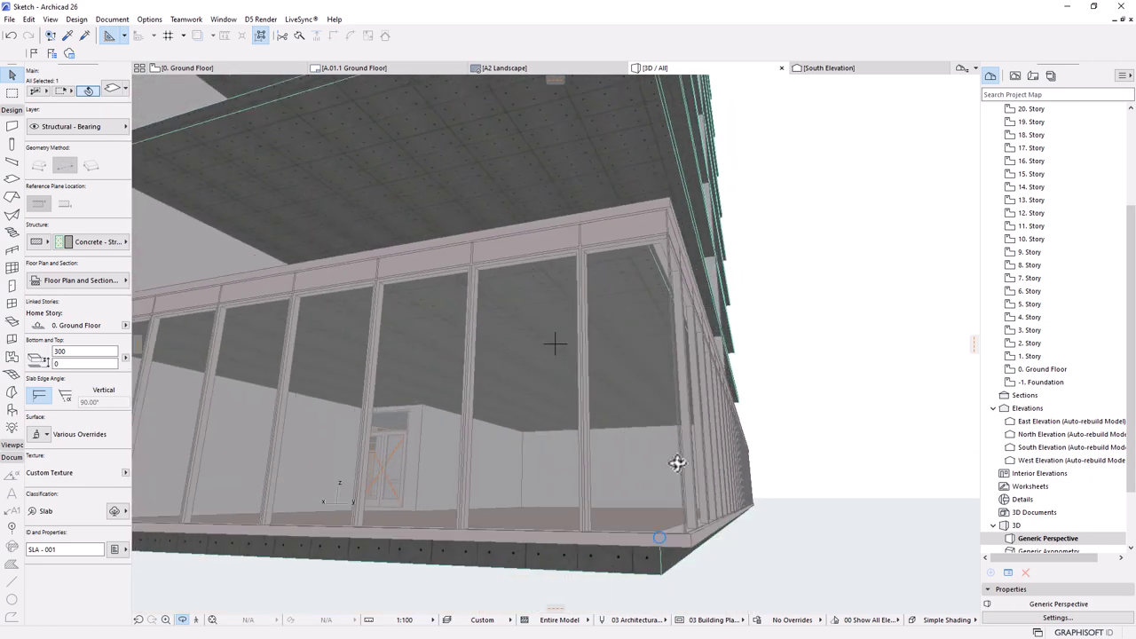
- Set up an elevated multiplication of the ground-floor curtain wall with the Distribute method and 27 copies
click(676, 453)
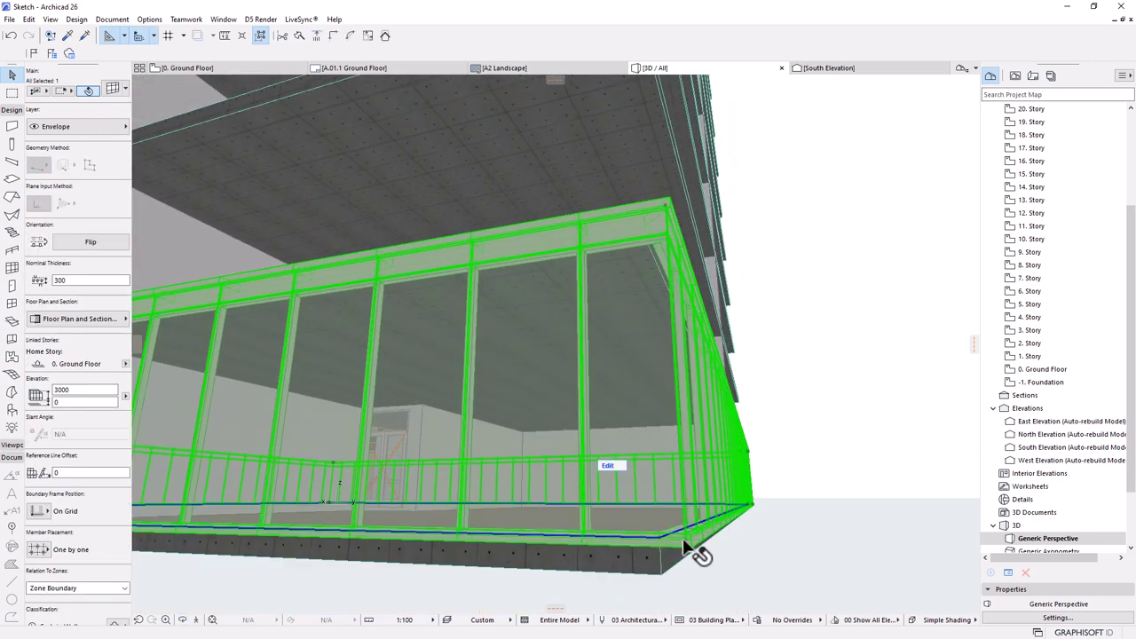
click(685, 543)
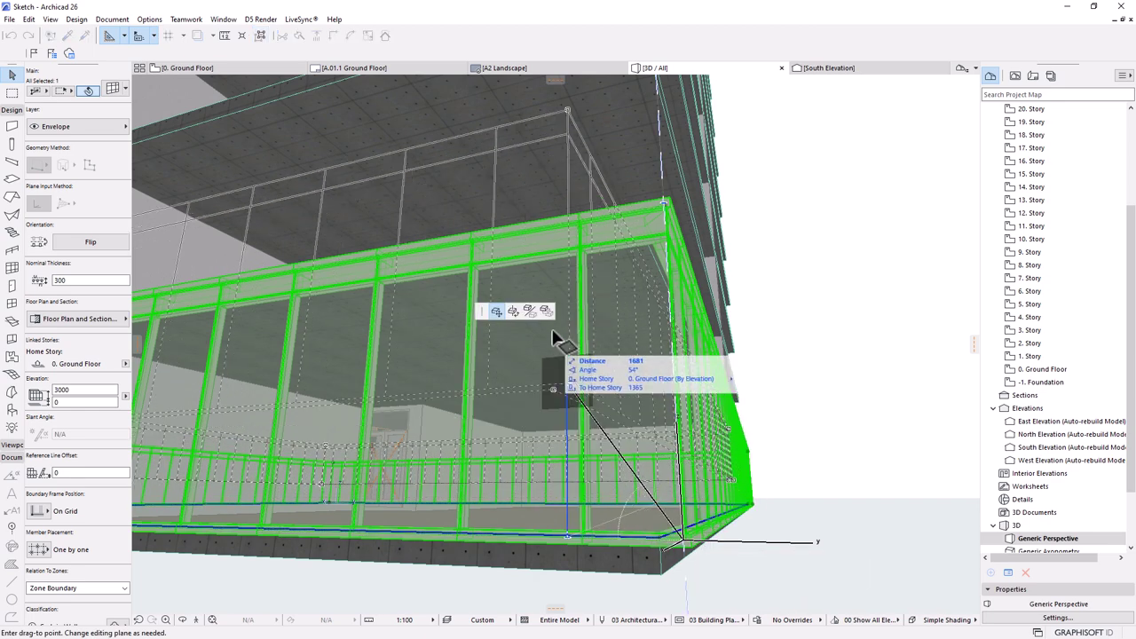
click(546, 311)
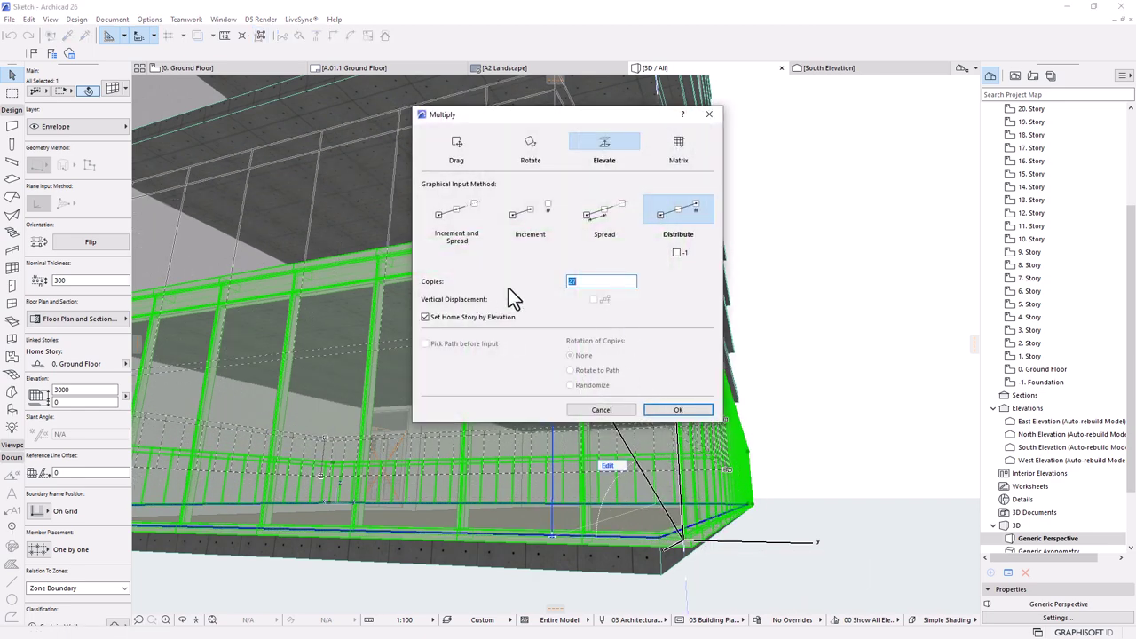
click(667, 411)
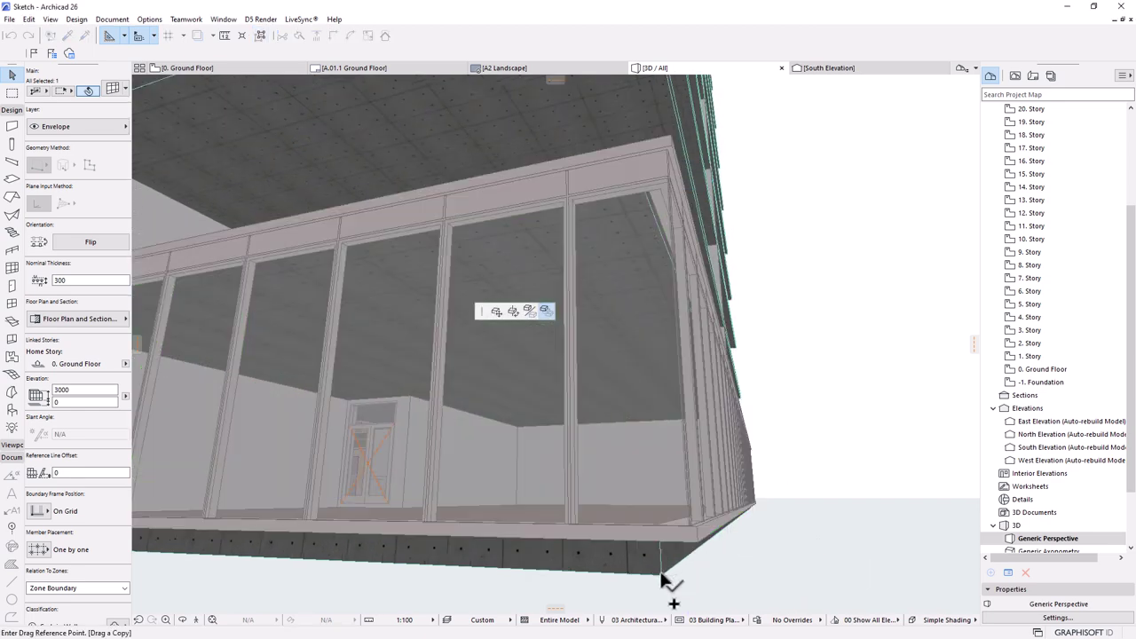
- Distribute the curtain wall copies up the tower from the base corner over a total elevation of 84000
click(690, 530)
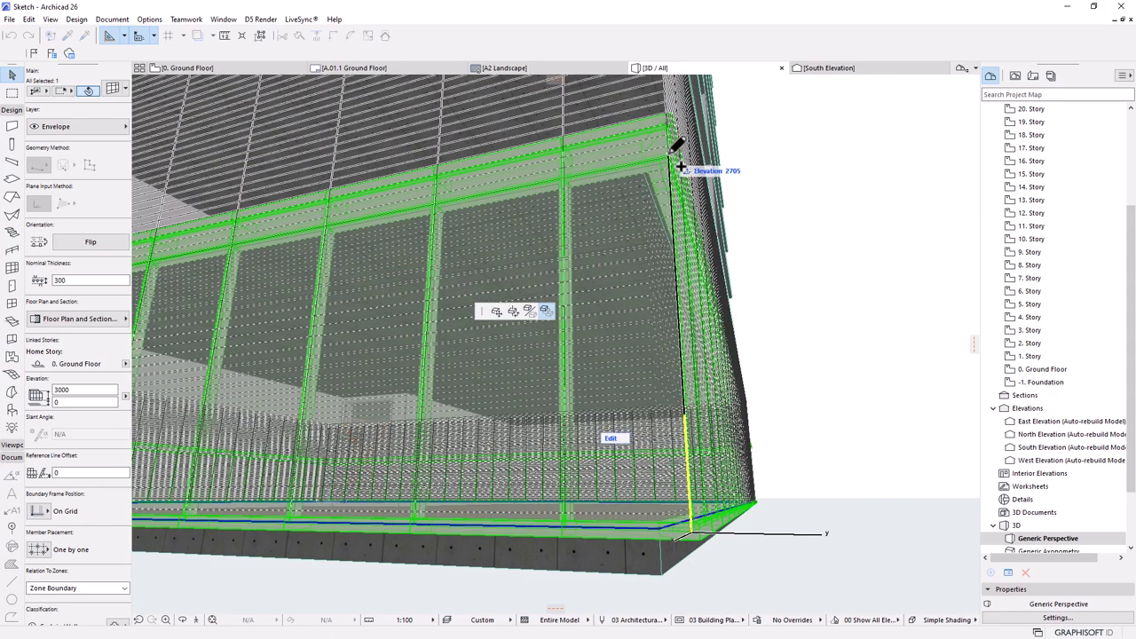
scroll(714, 514, down, 10)
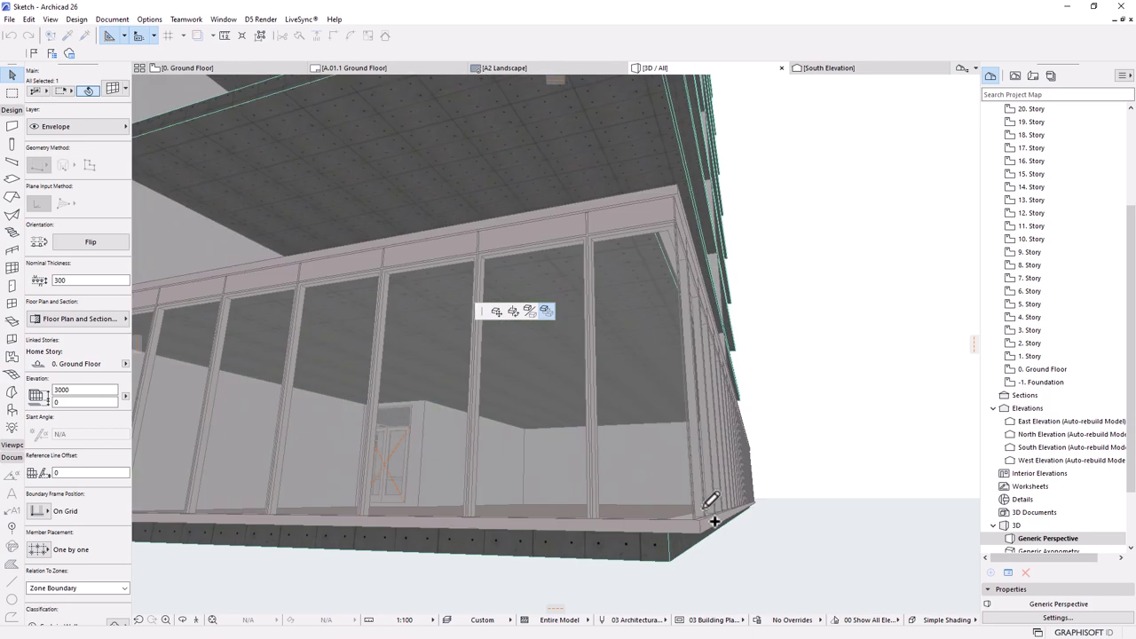
scroll(707, 510, down, 4)
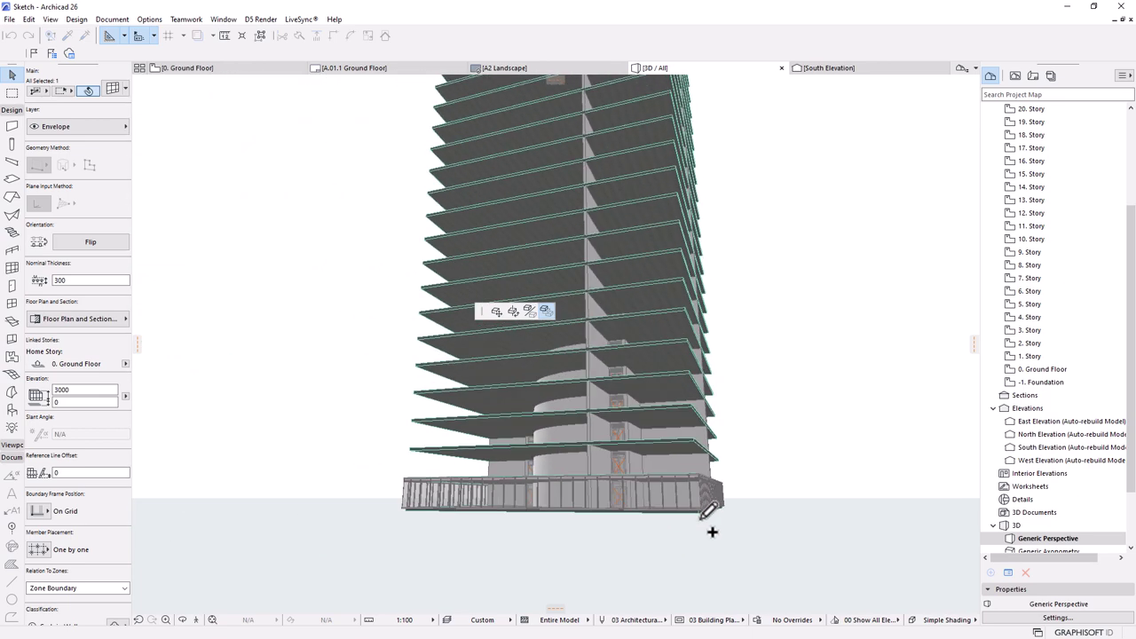
scroll(699, 542, down, 2)
click(698, 535)
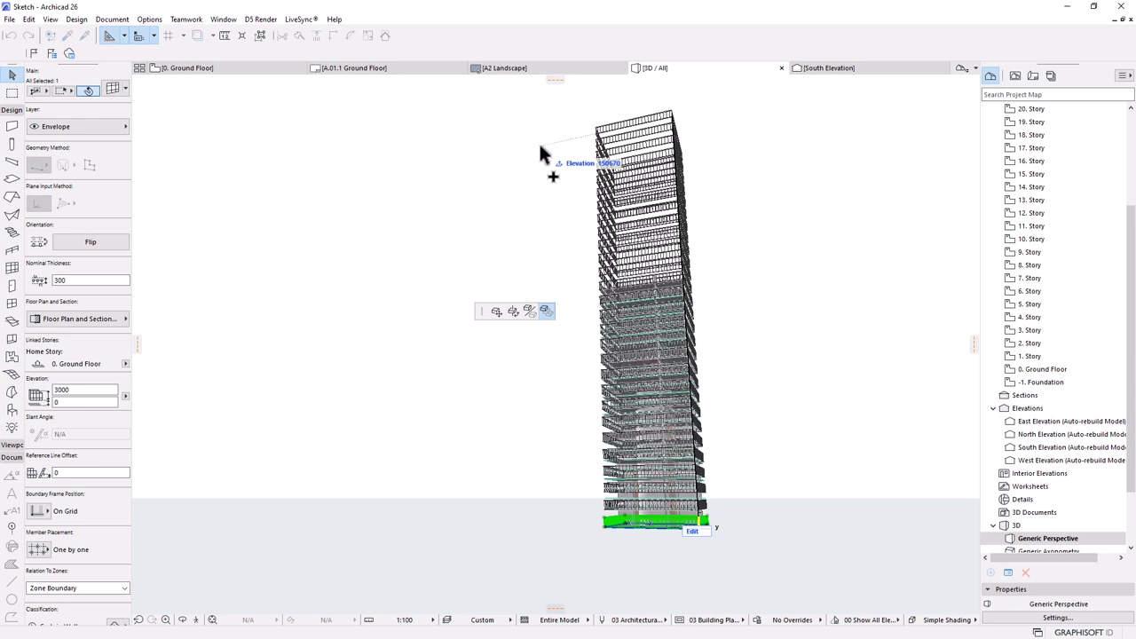
text(8400)
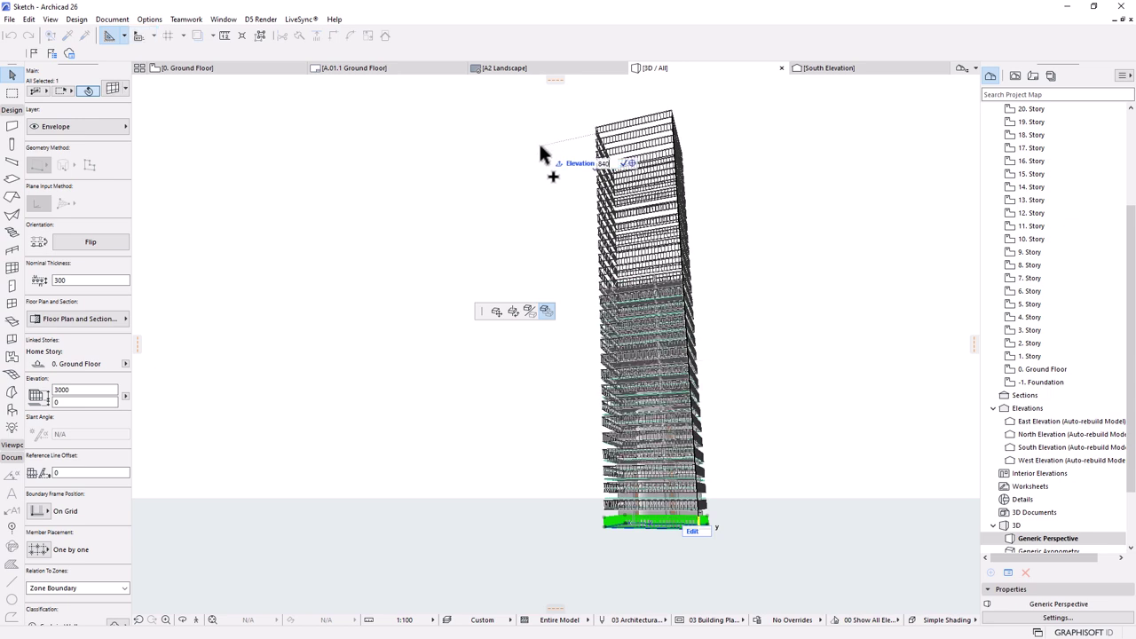
text(0)
key(Return)
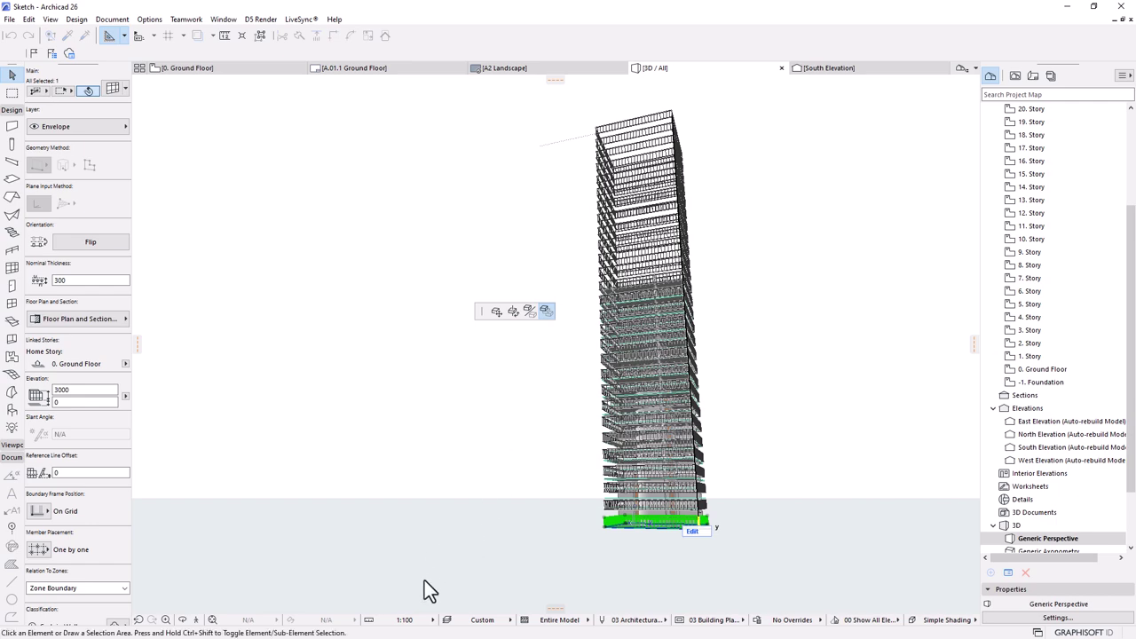
- Examine the repeated curtain walls against the slabs from the base corner up to the open top floor and around the whole tower
scroll(696, 537, up, 10)
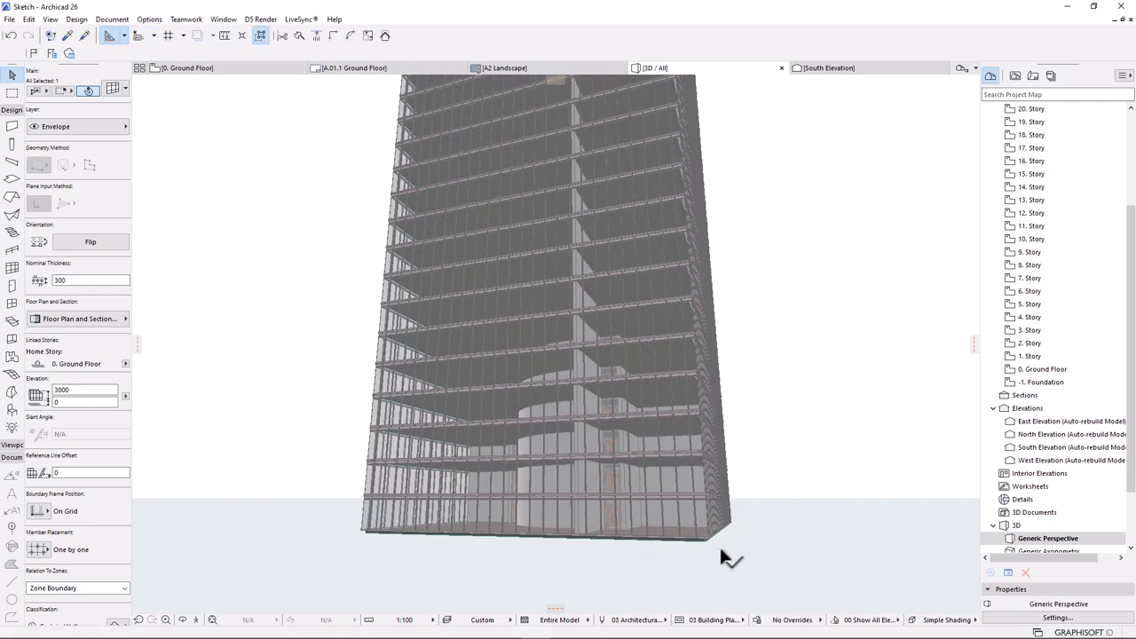
click(696, 499)
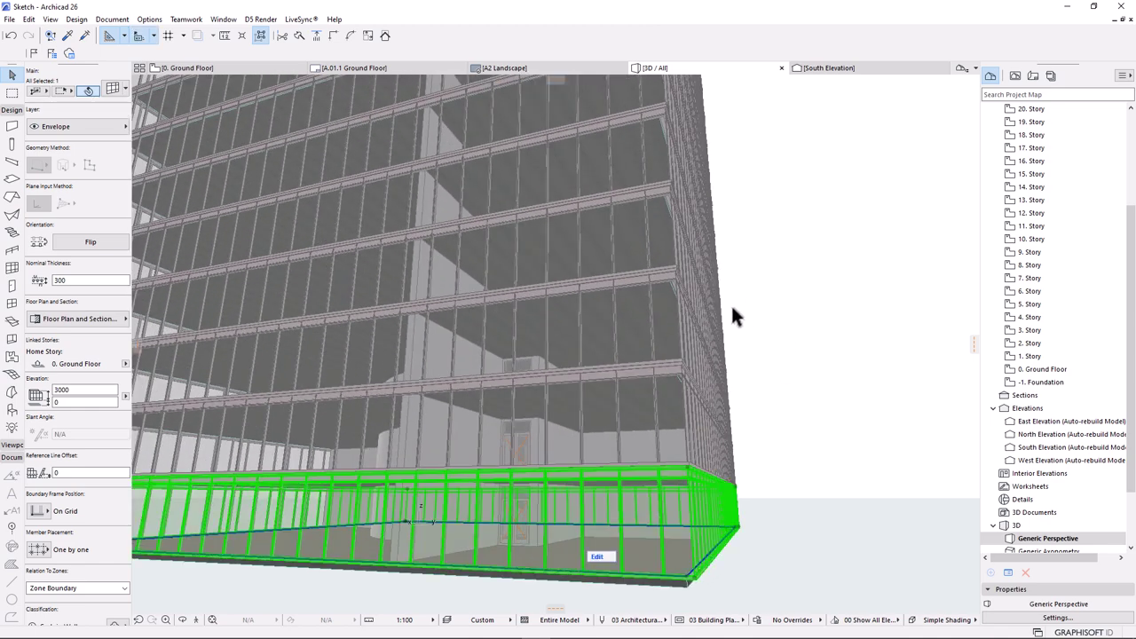
click(774, 284)
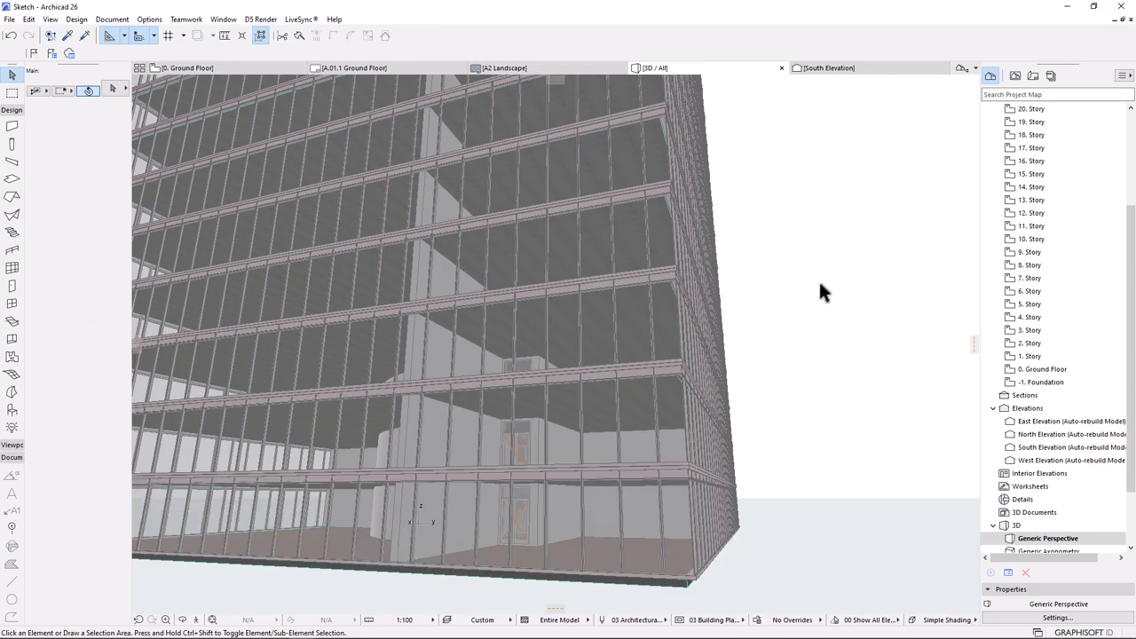
shift+middle_drag(783, 309, 668, 458)
shift+middle_drag(691, 358, 738, 435)
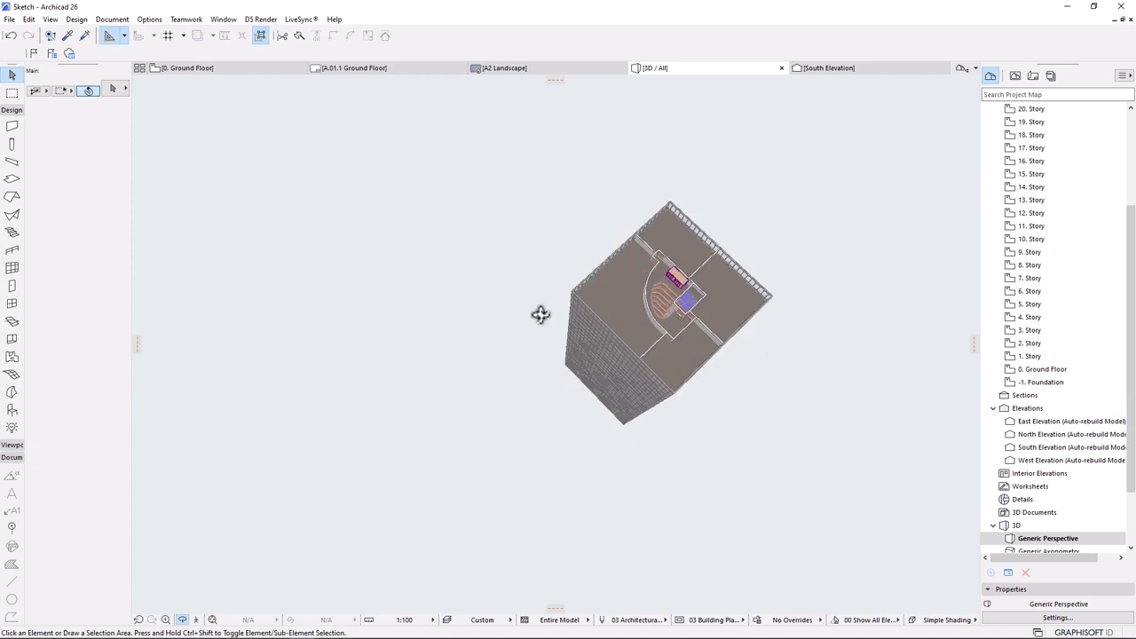
scroll(662, 247, up, 6)
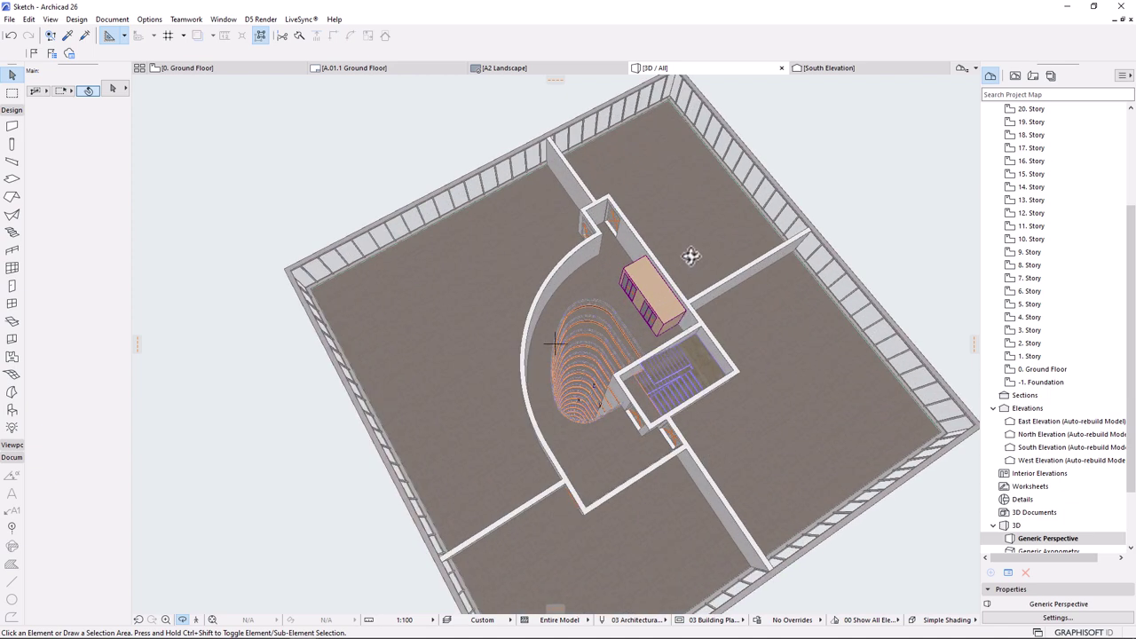
scroll(692, 260, up, 3)
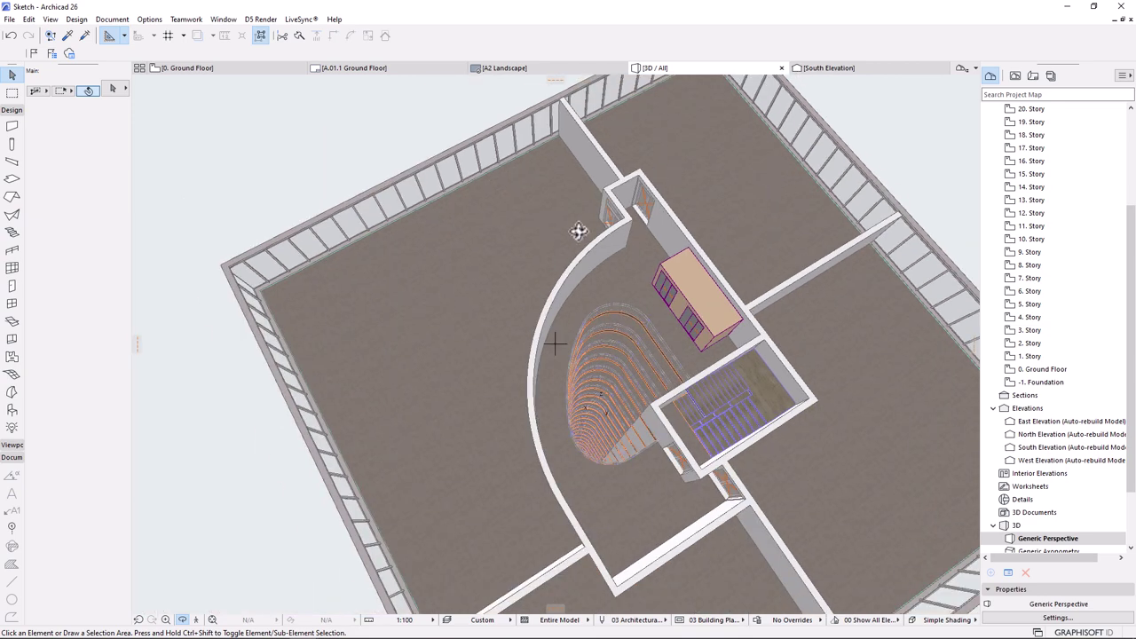
scroll(599, 218, down, 4)
scroll(831, 264, down, 5)
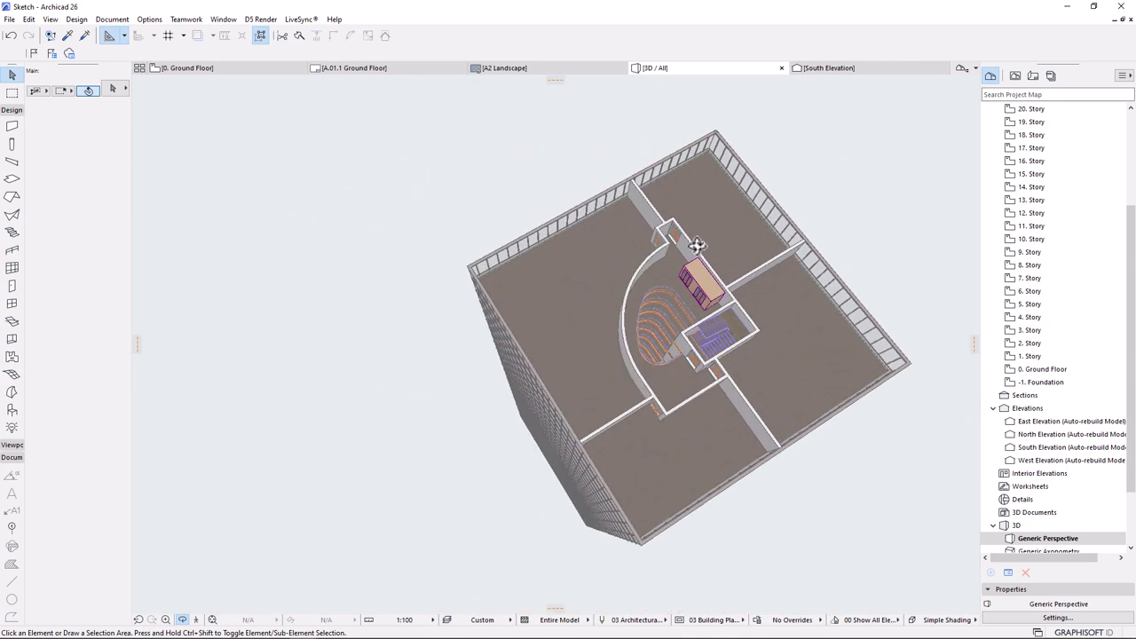
shift+middle_drag(552, 299, 753, 444)
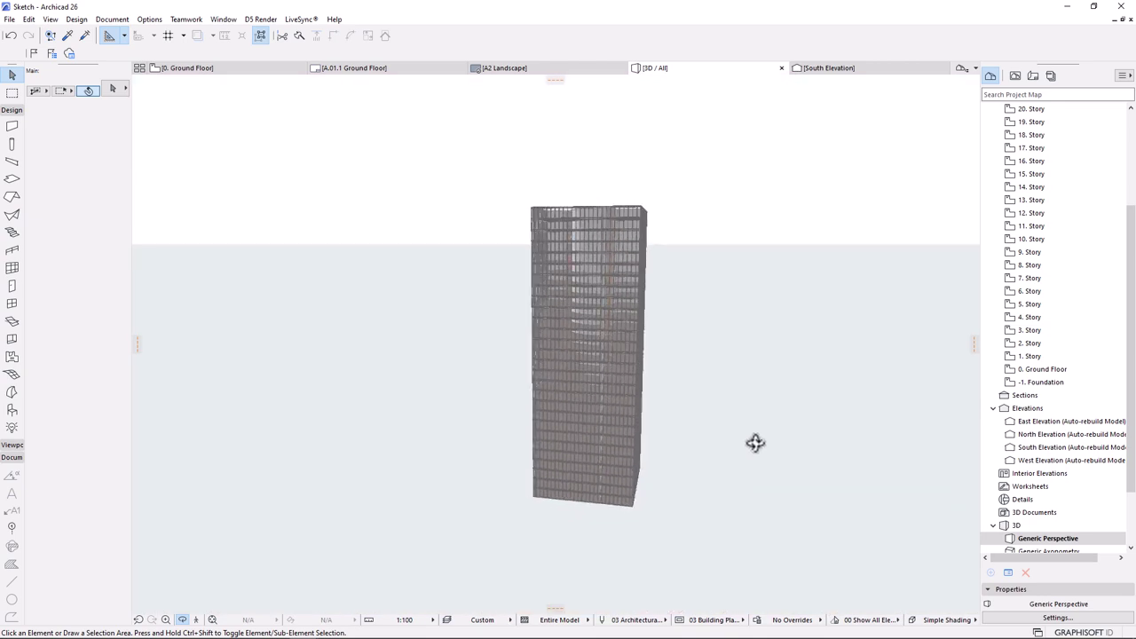
scroll(603, 525, up, 6)
shift+middle_drag(647, 484, 549, 460)
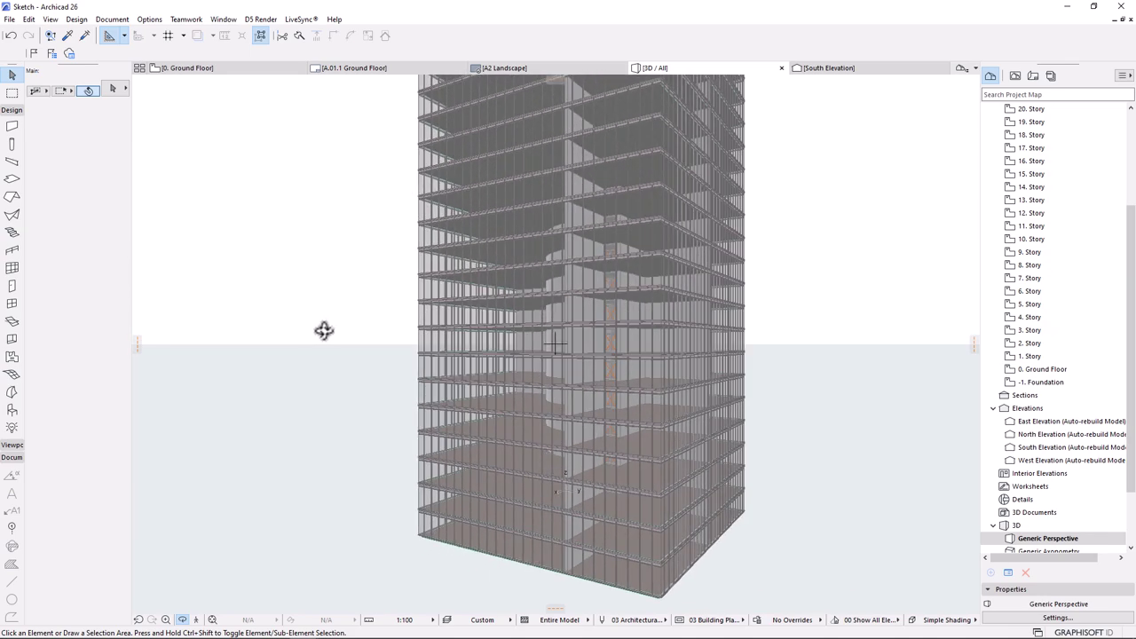
- Open the ground-floor plan and set the Line tool's line type to Dashed Triple
click(232, 69)
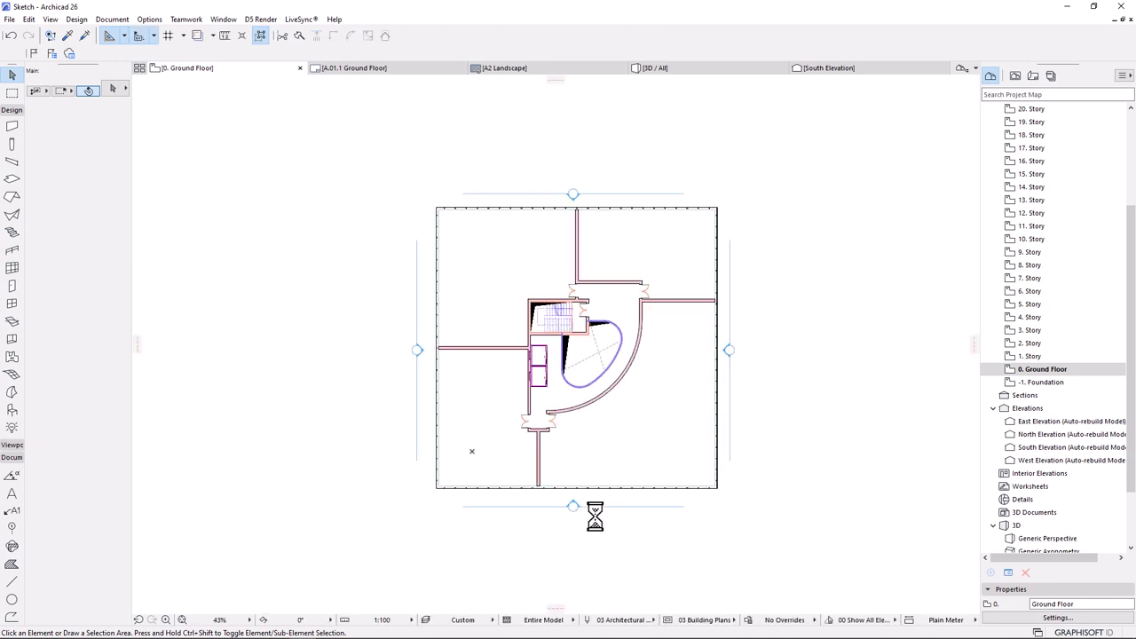
scroll(684, 324, down, 2)
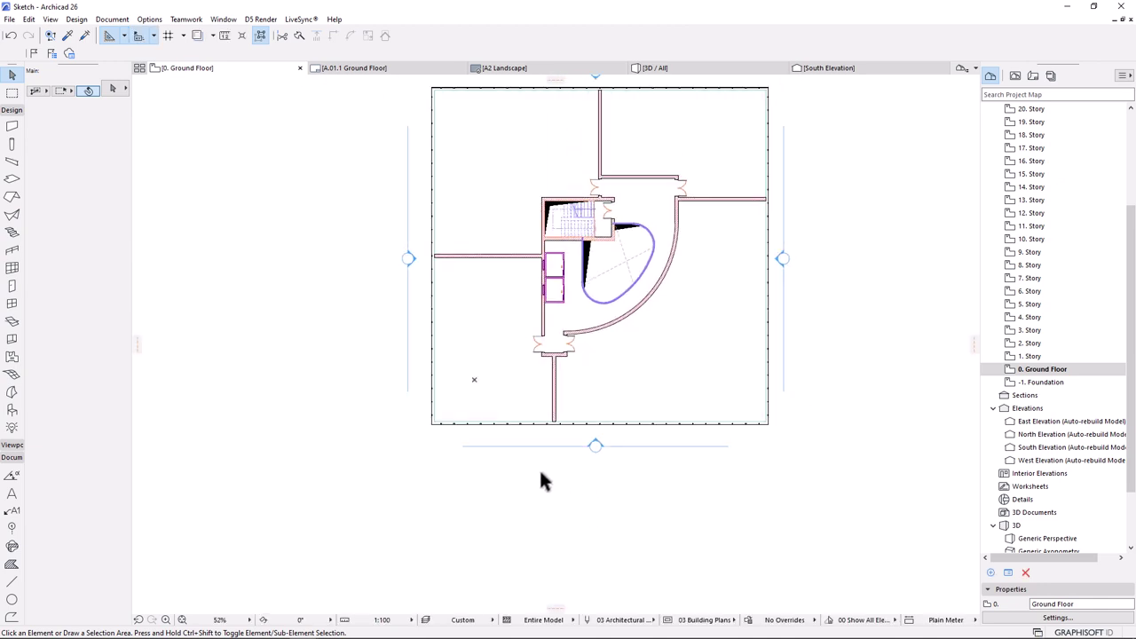
click(11, 582)
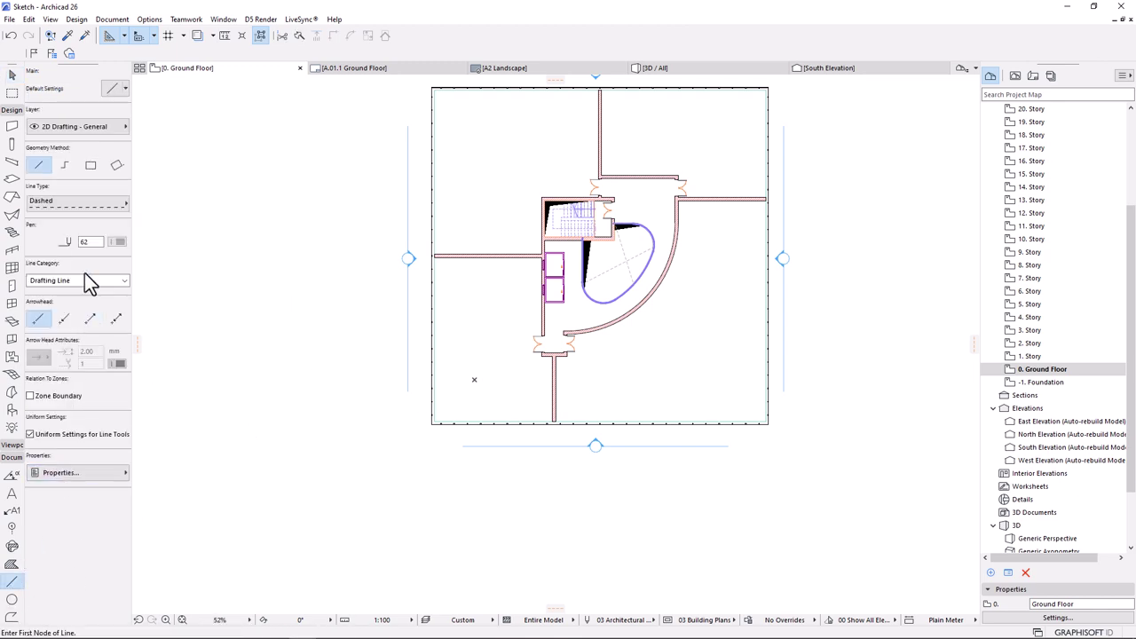
click(61, 200)
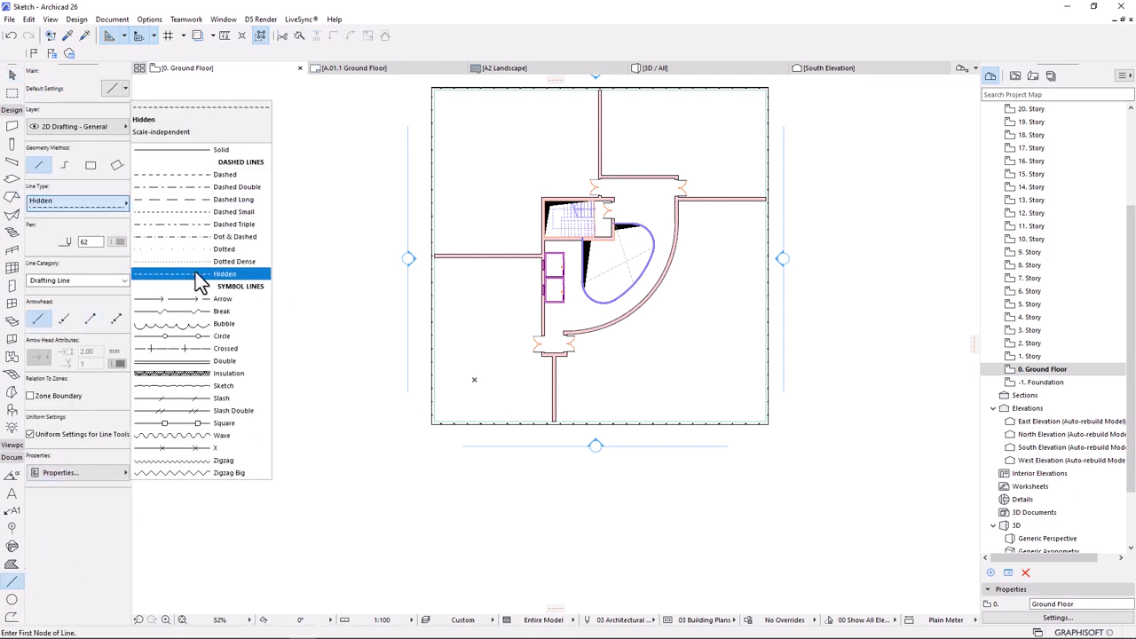
click(230, 225)
- Draw a diagonal line across the plan from the slab's lower-left corner to a point beyond the building's upper-right corner
scroll(435, 381, up, 3)
scroll(435, 381, up, 3)
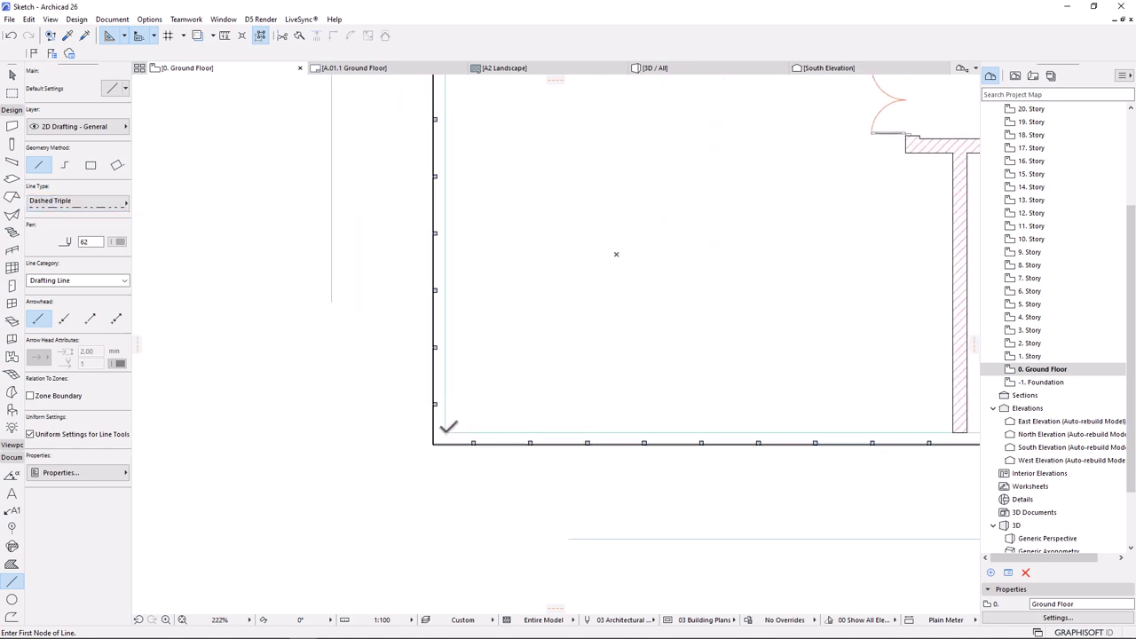
click(444, 433)
scroll(393, 435, down, 5)
scroll(520, 286, up, 5)
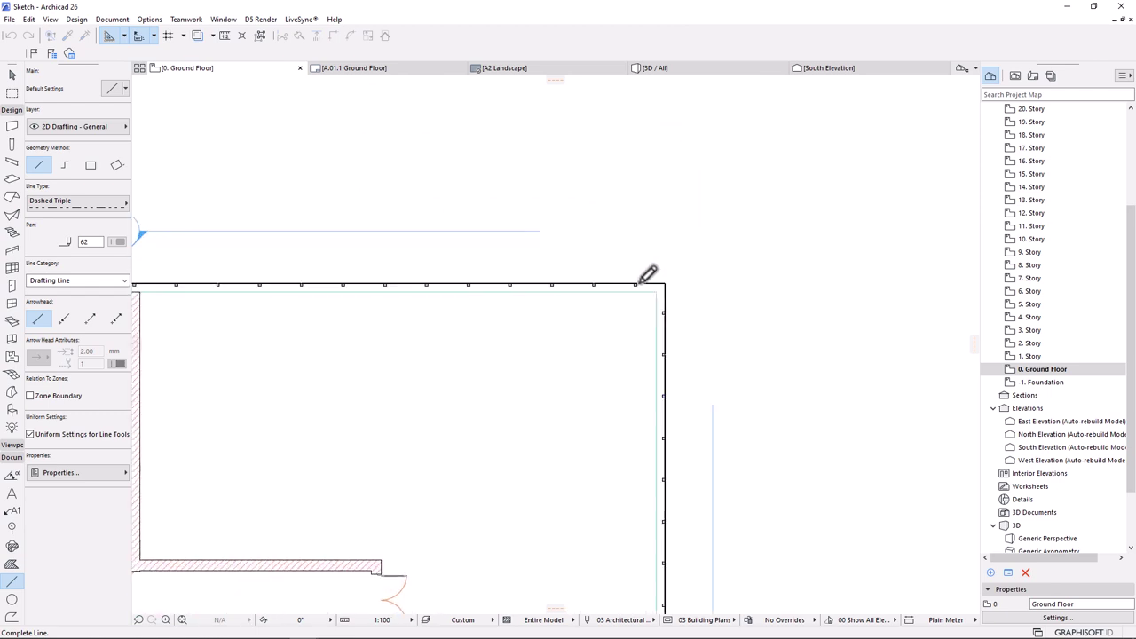
scroll(680, 302, down, 4)
click(804, 163)
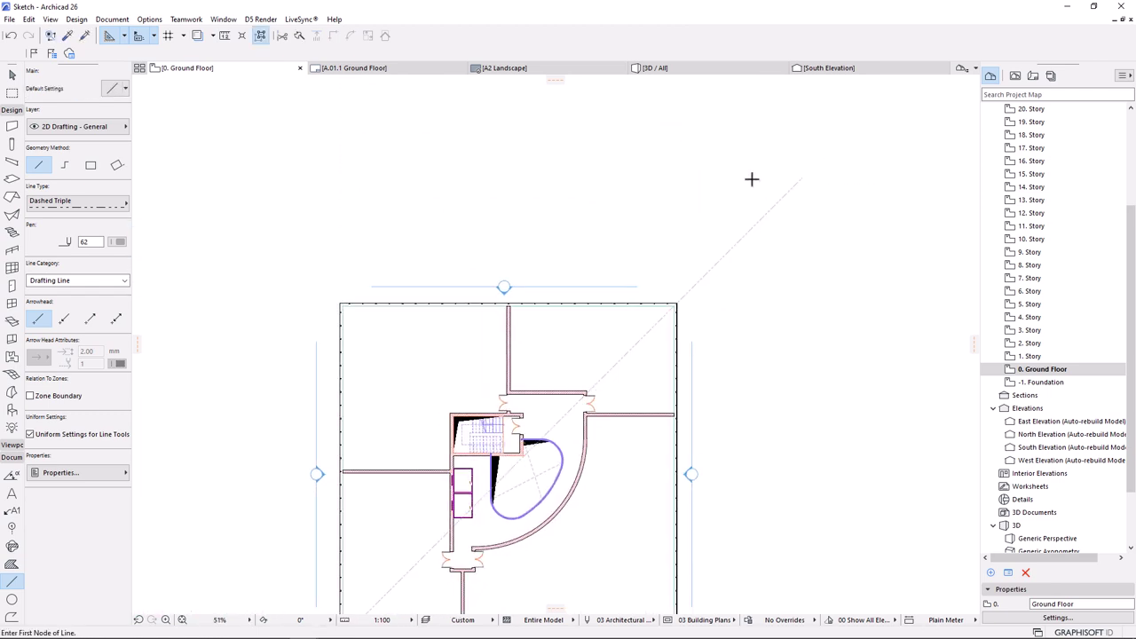
- Move the diagonal line along its own direction so it extends past both opposite corners of the building, and clear the selection
scroll(751, 186, down, 3)
key(Escape)
click(740, 220)
click(697, 273)
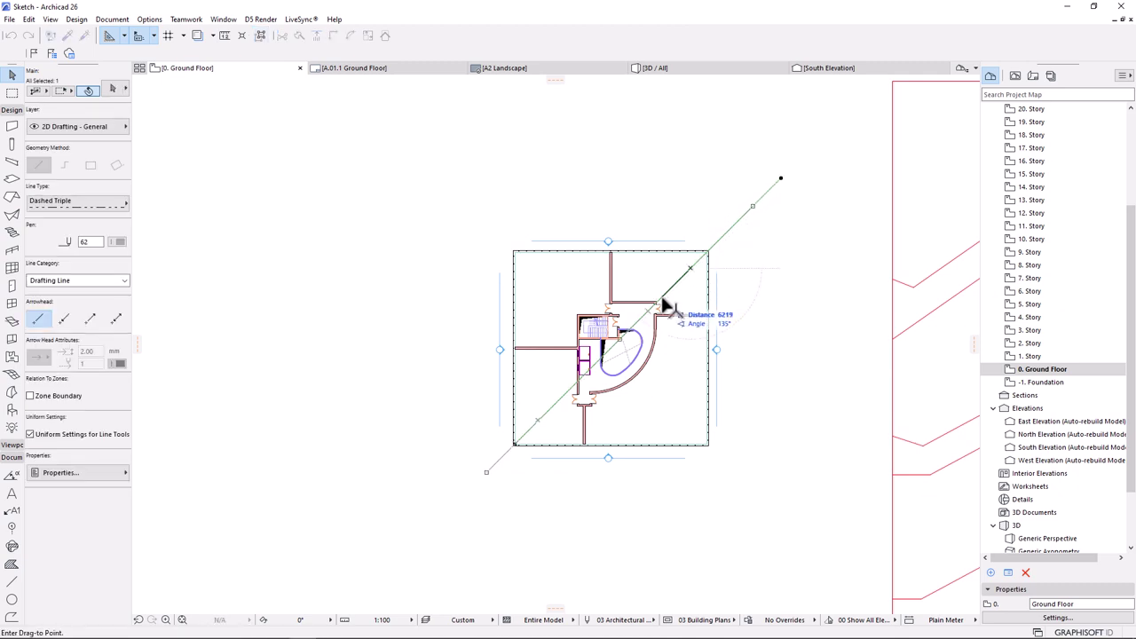
click(672, 296)
scroll(723, 350, up, 1)
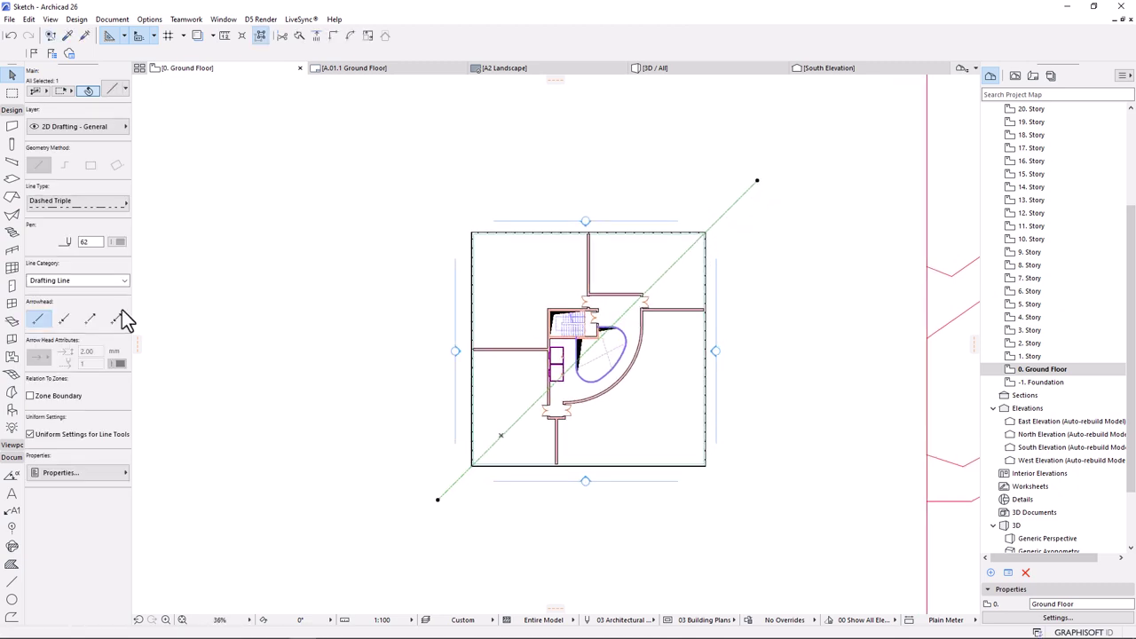
click(742, 455)
scroll(621, 352, up, 4)
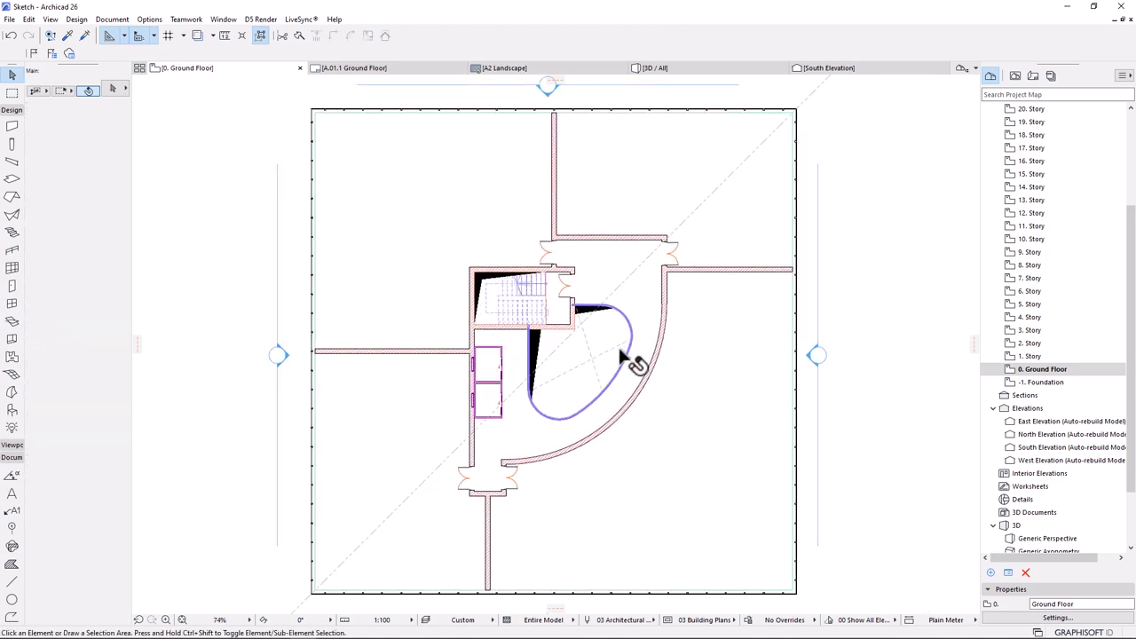
- Mirror a copy of the diagonal line about a vertical axis through the midpoint of the building's lower side, and clear the selection
scroll(690, 220, down, 2)
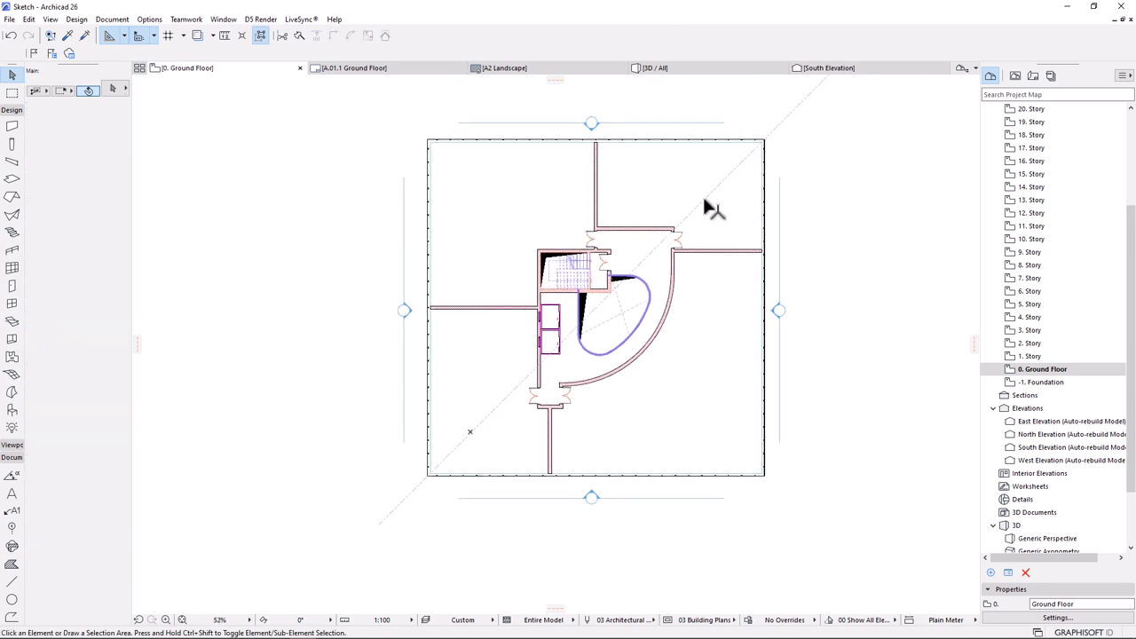
click(702, 200)
key(ctrl+alt+m)
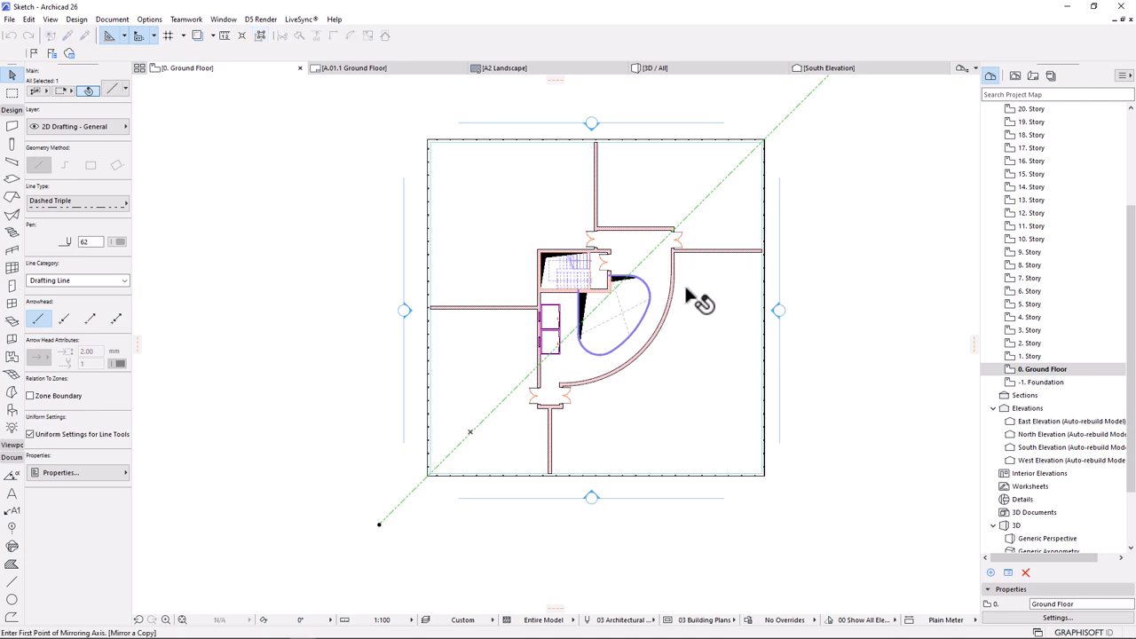
scroll(599, 487, up, 5)
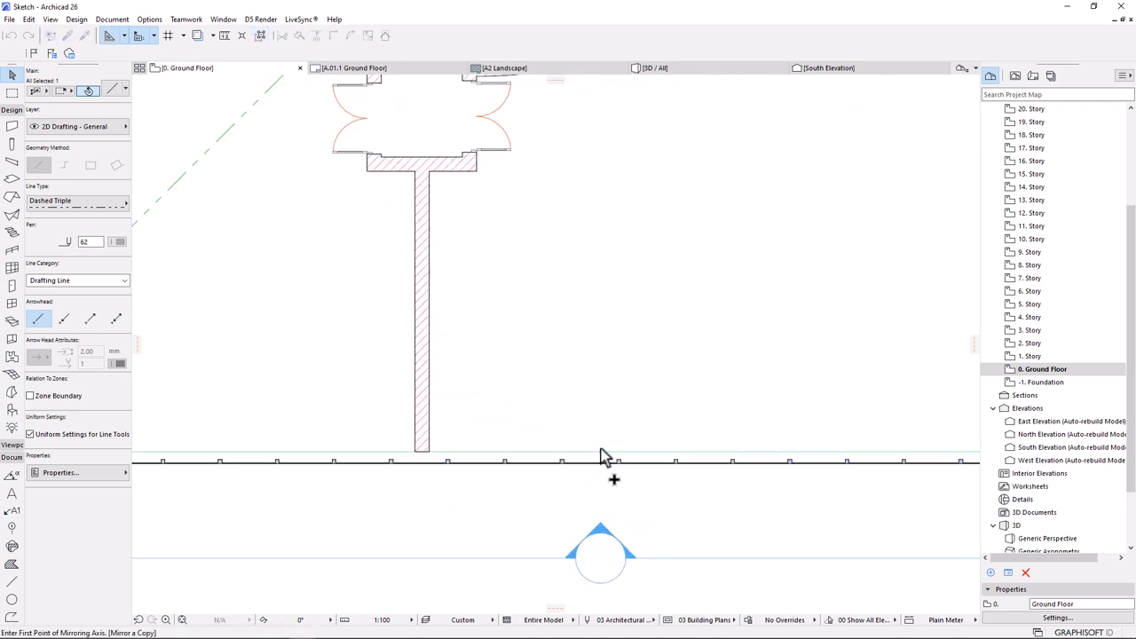
click(618, 460)
scroll(612, 382, down, 6)
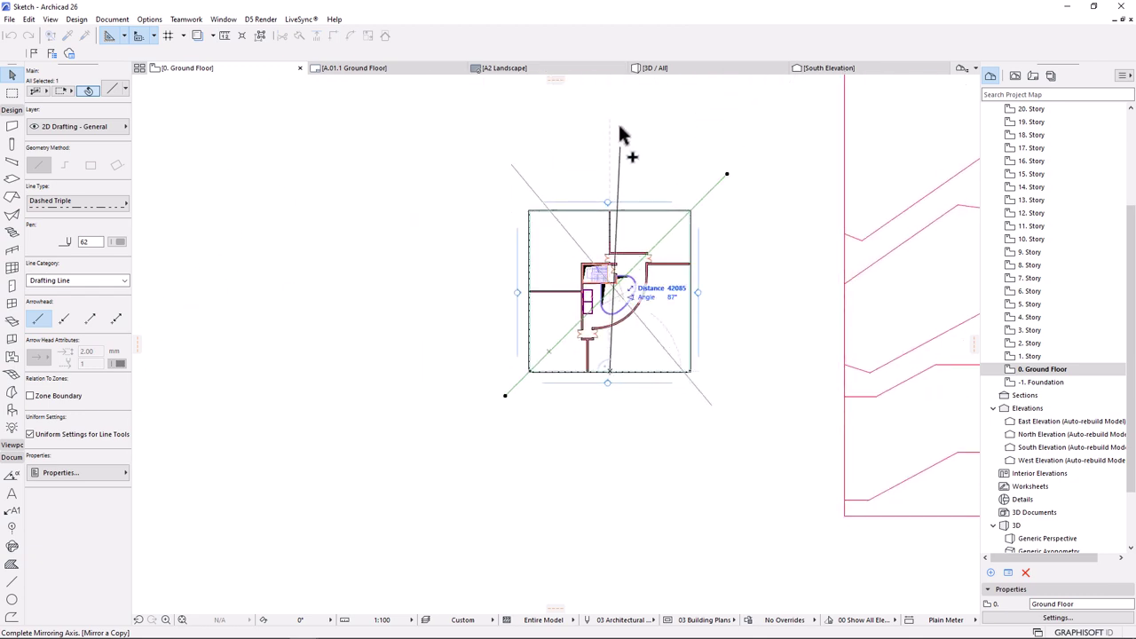
click(619, 135)
scroll(628, 247, up, 2)
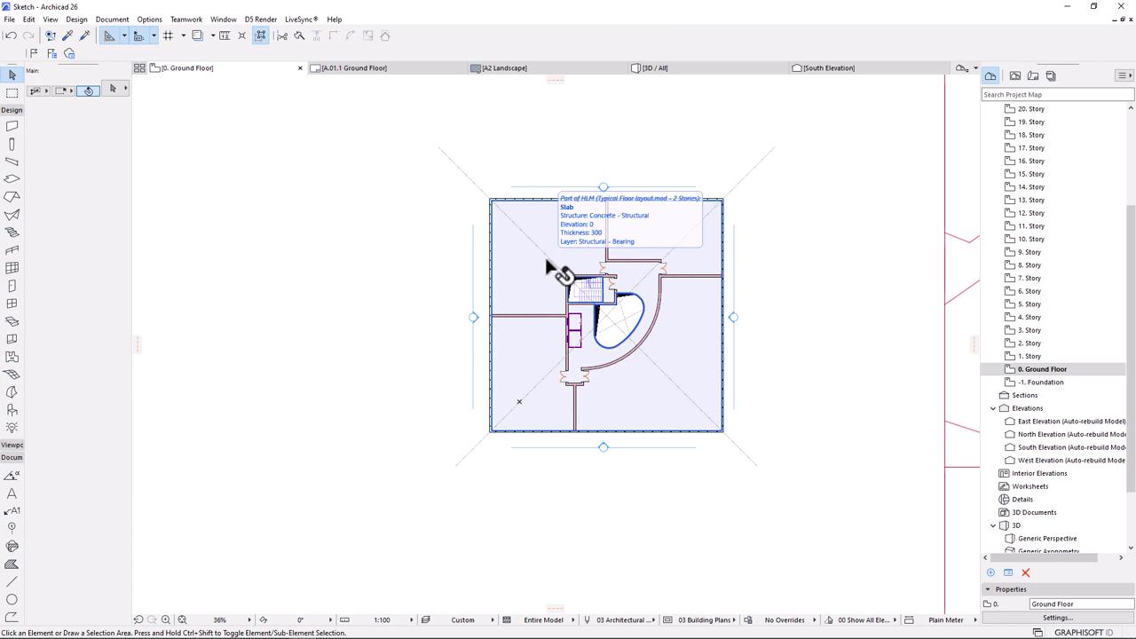
scroll(522, 211, up, 2)
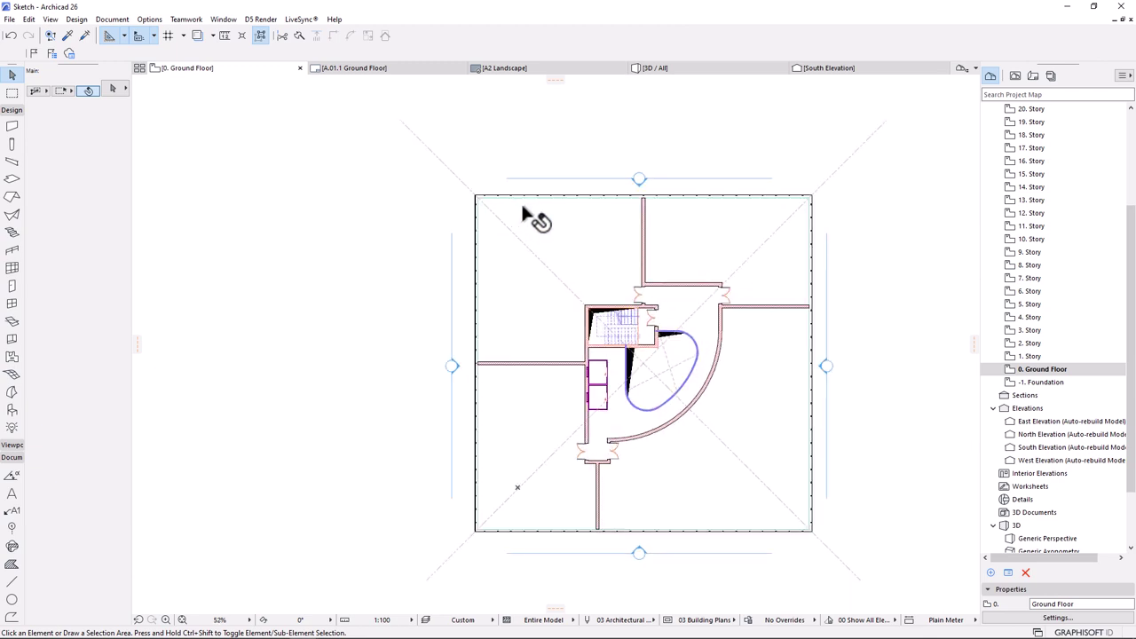
click(523, 211)
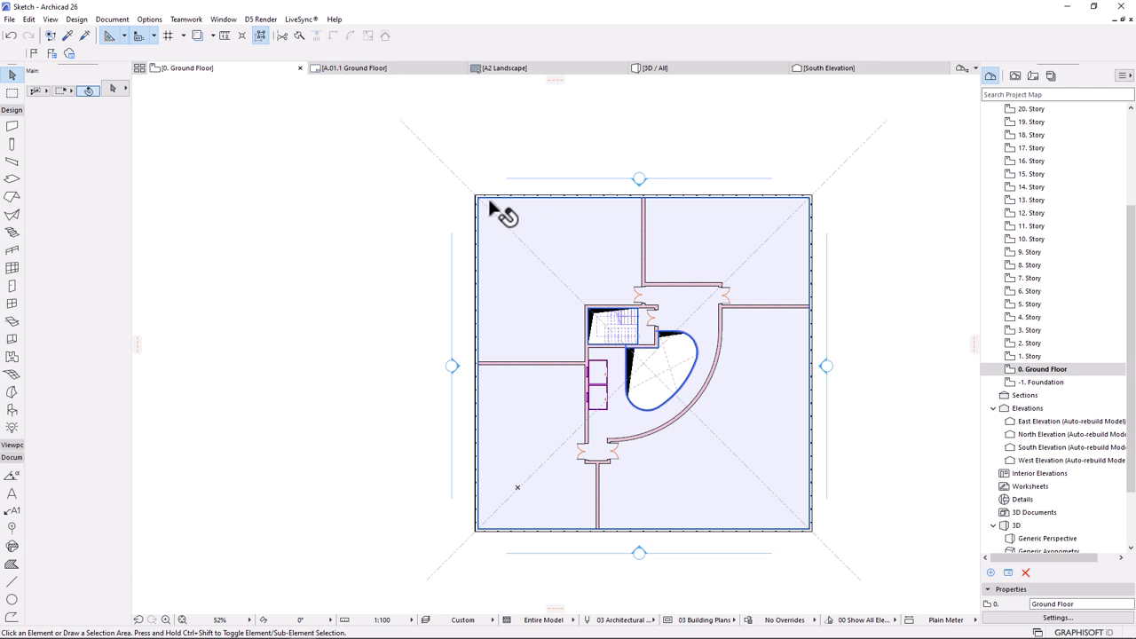
key(Escape)
- Start the Column tool, search its building materials for steel, and set the cross-section size to 400 × 400
scroll(654, 314, down, 2)
scroll(542, 417, up, 3)
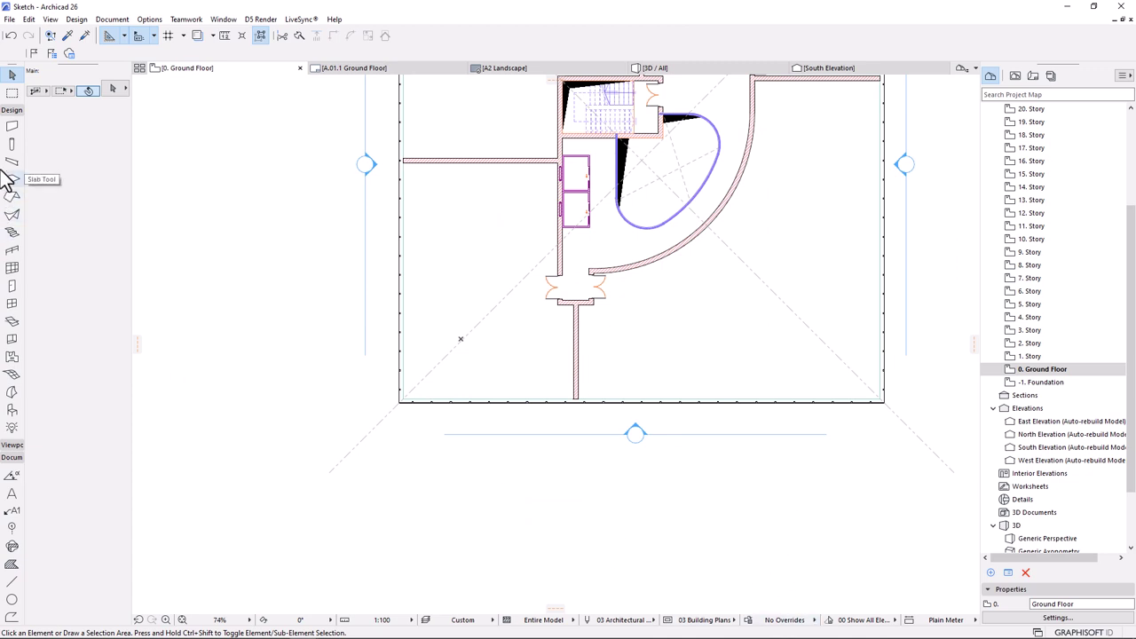
click(12, 144)
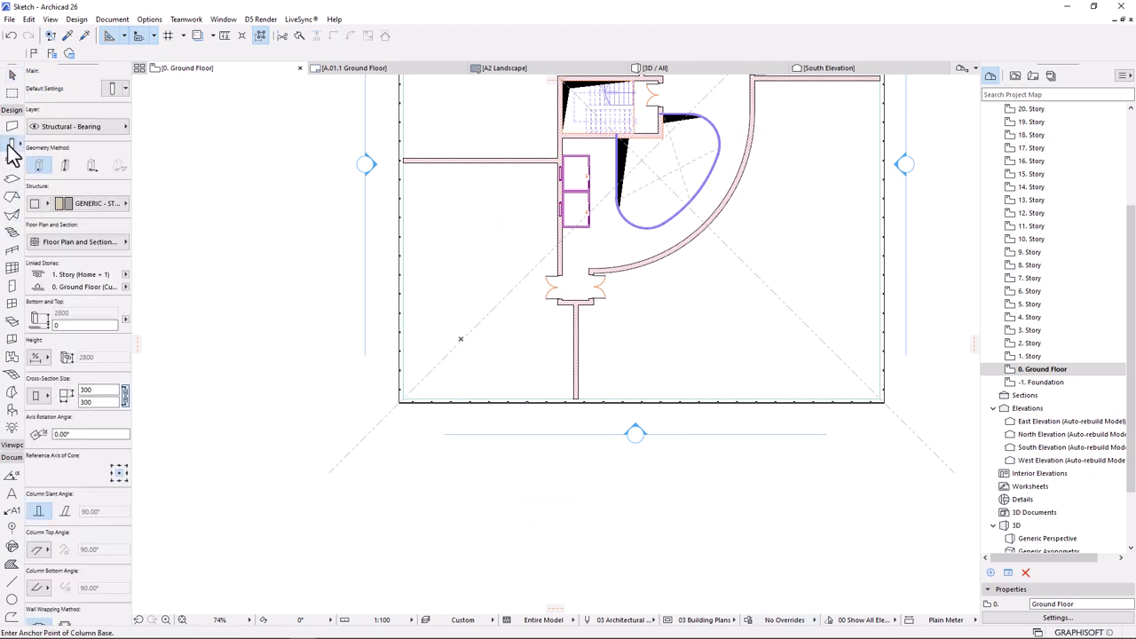
click(78, 206)
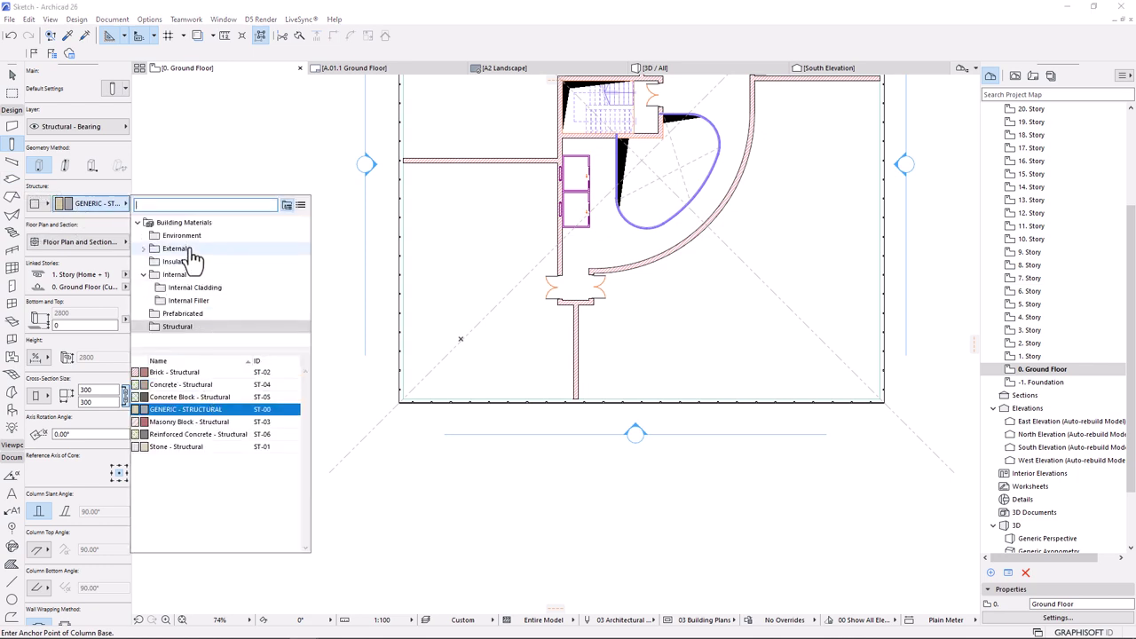
text(steel)
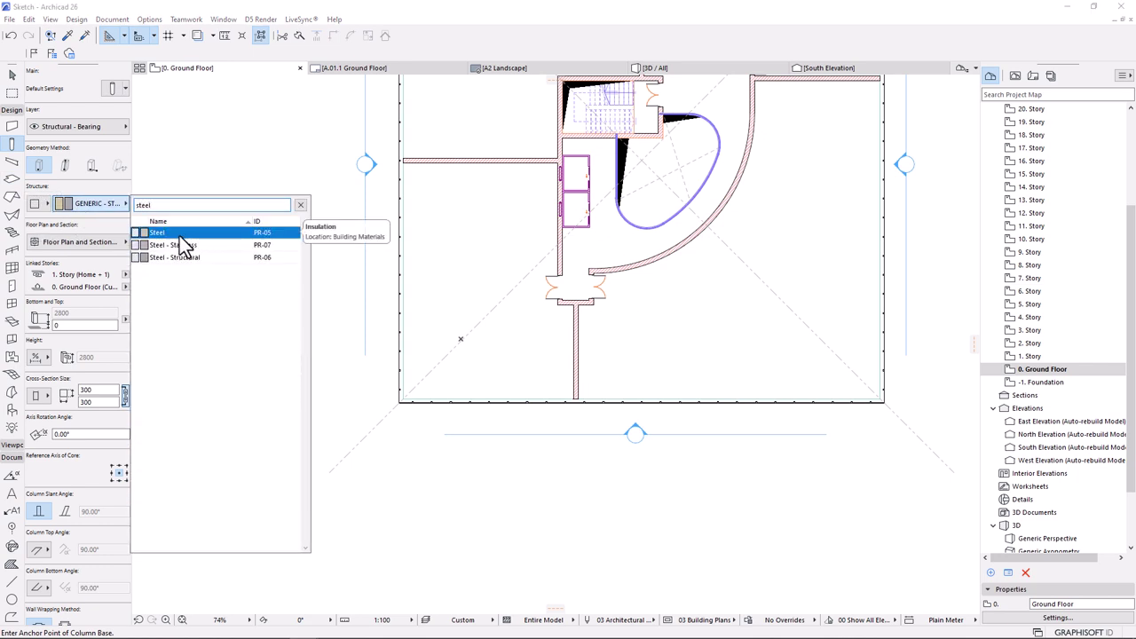
click(96, 391)
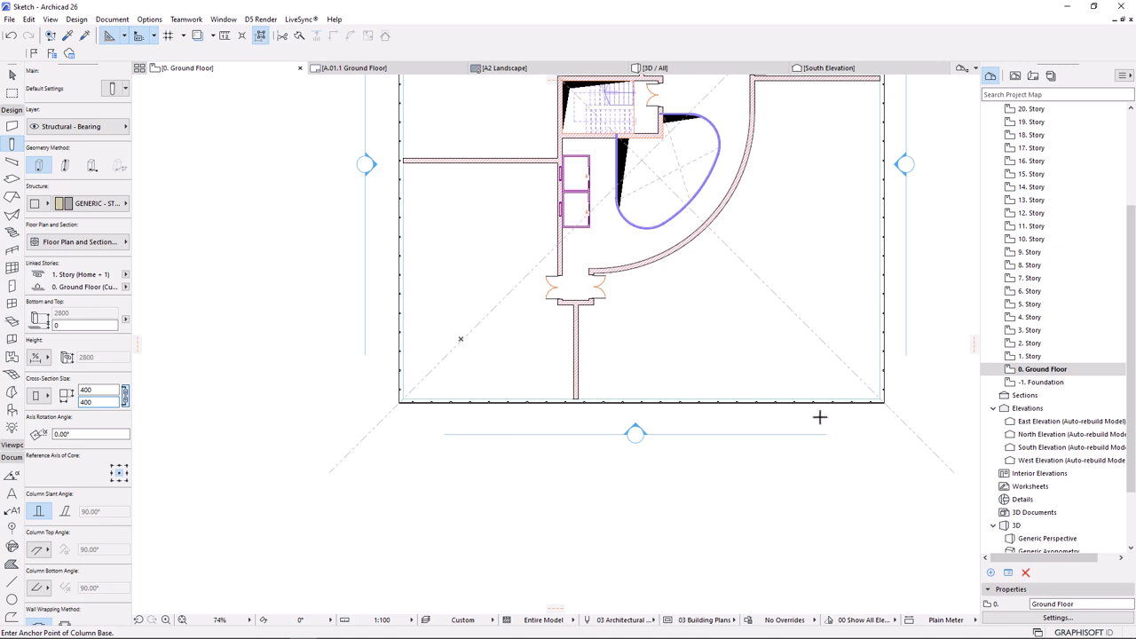
- Place one column just outside the building's lower-left corner beside the diagonal line, leave the Column tool, and clear any selection
click(375, 418)
scroll(377, 419, up, 5)
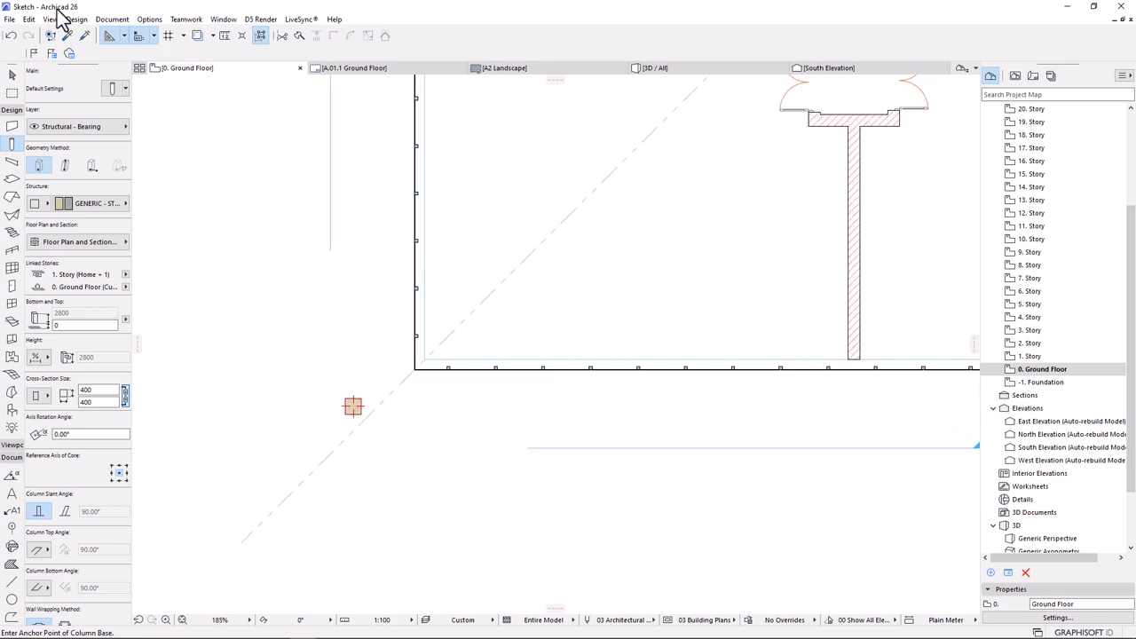
click(11, 76)
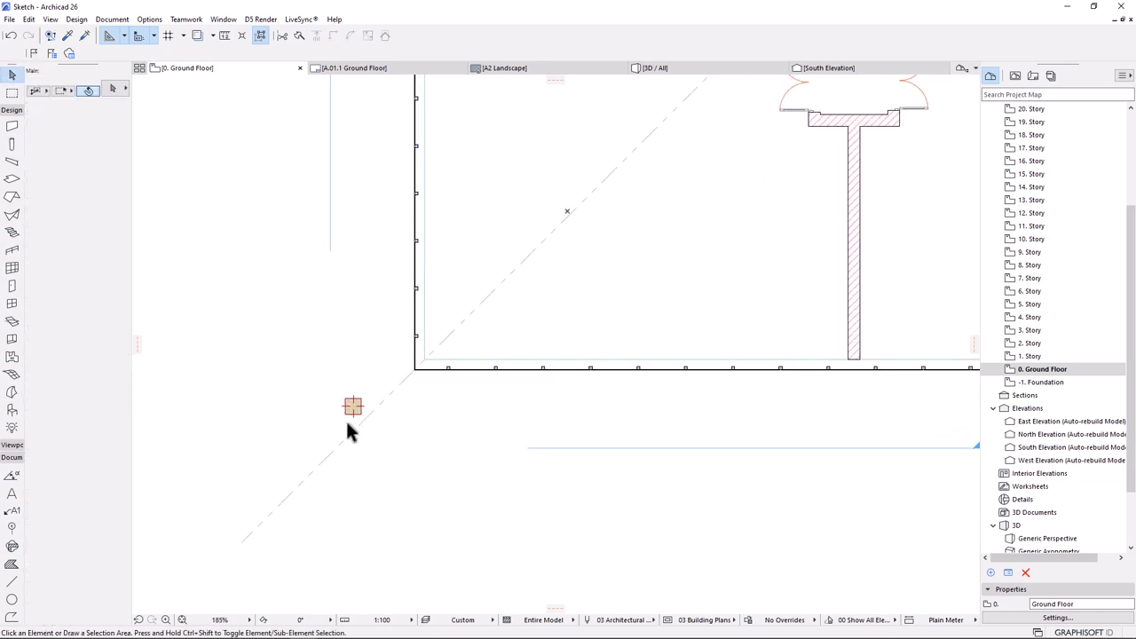
click(552, 286)
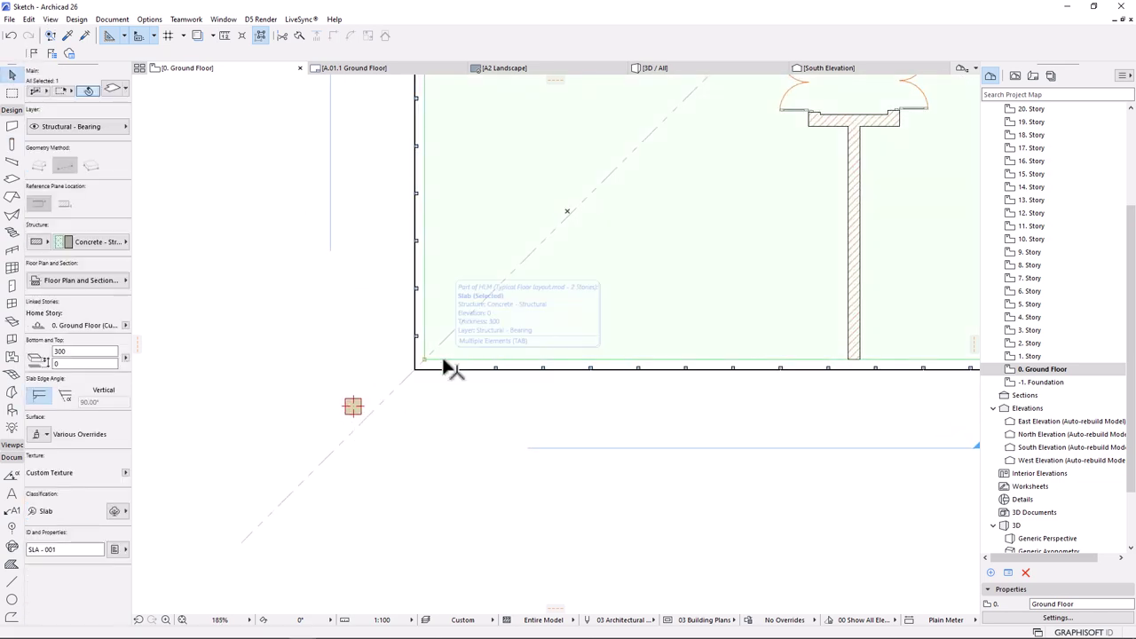
click(411, 405)
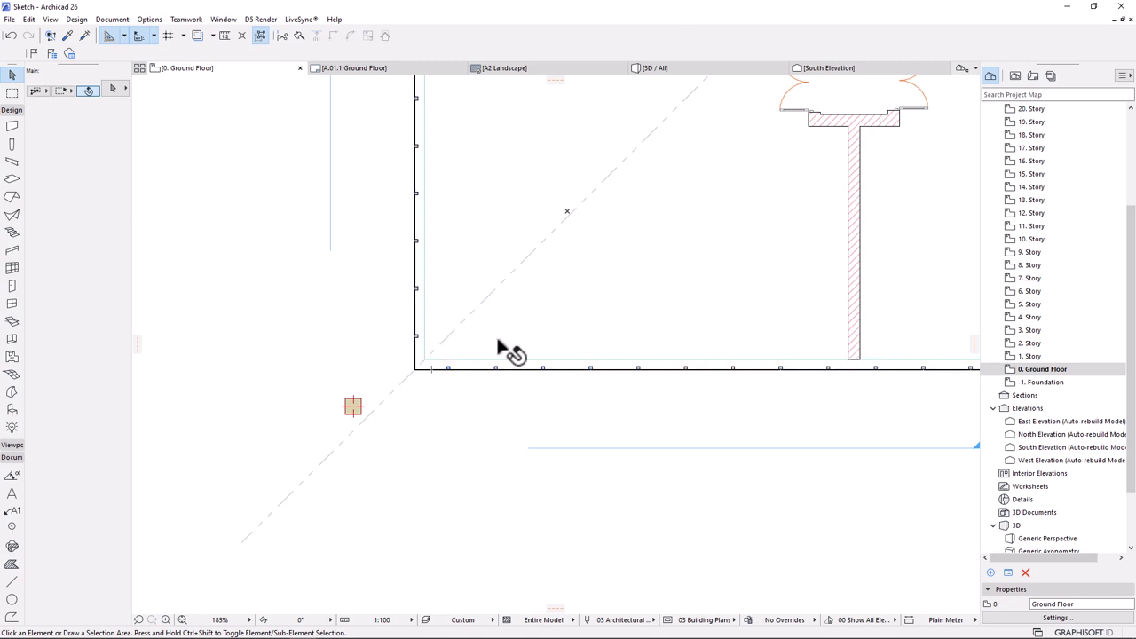
- Draw a rectangular Dashed Triple polyline along the building's outer edge from one corner to the opposite one, and leave the Polyline tool
scroll(493, 343, down, 5)
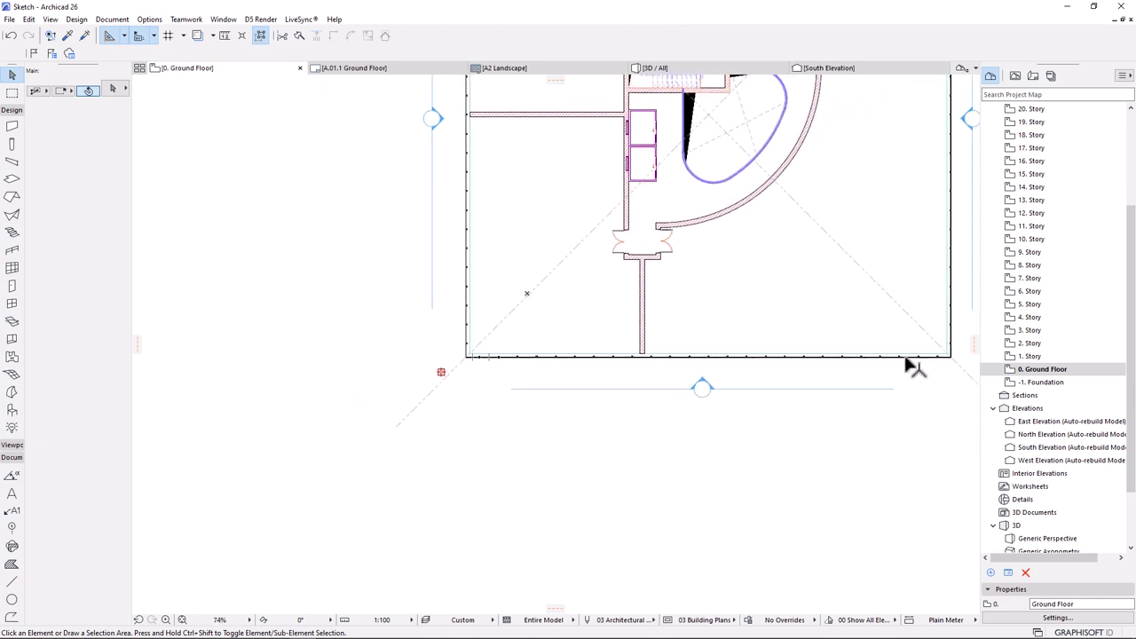
scroll(513, 386, up, 1)
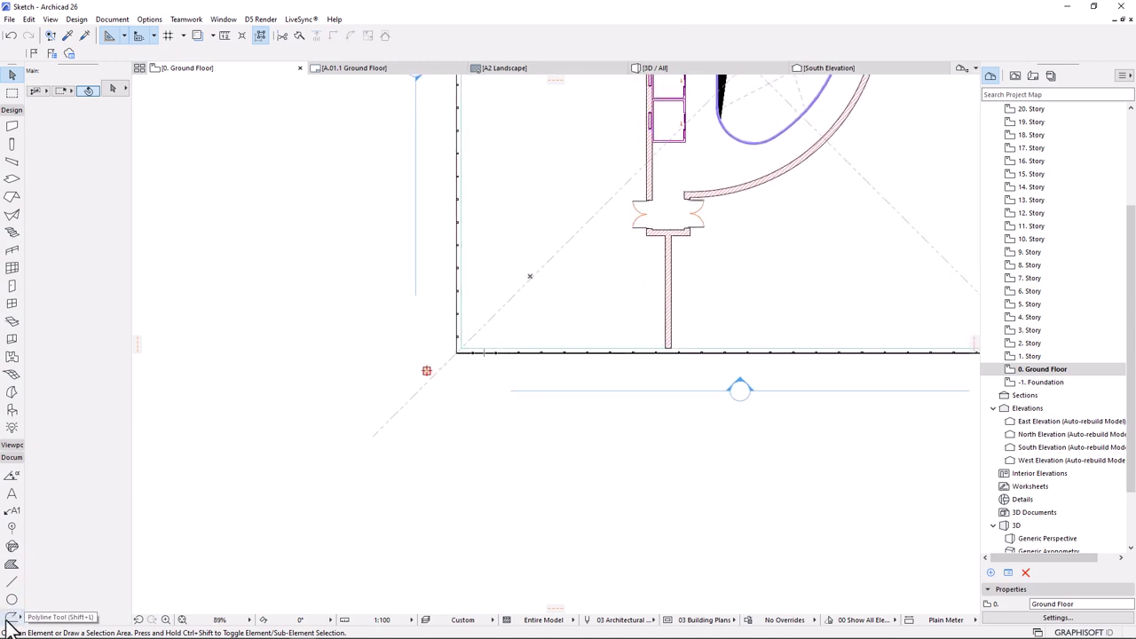
click(11, 617)
click(458, 349)
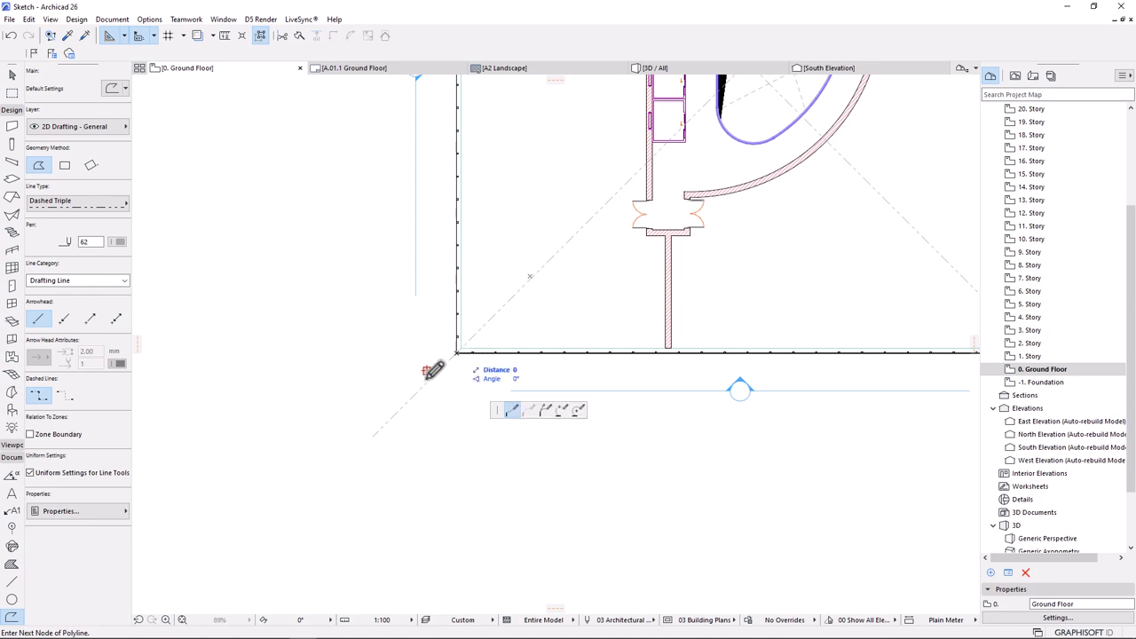
scroll(404, 433, down, 5)
click(64, 166)
scroll(658, 169, up, 6)
click(658, 210)
scroll(751, 177, down, 6)
scroll(489, 467, up, 8)
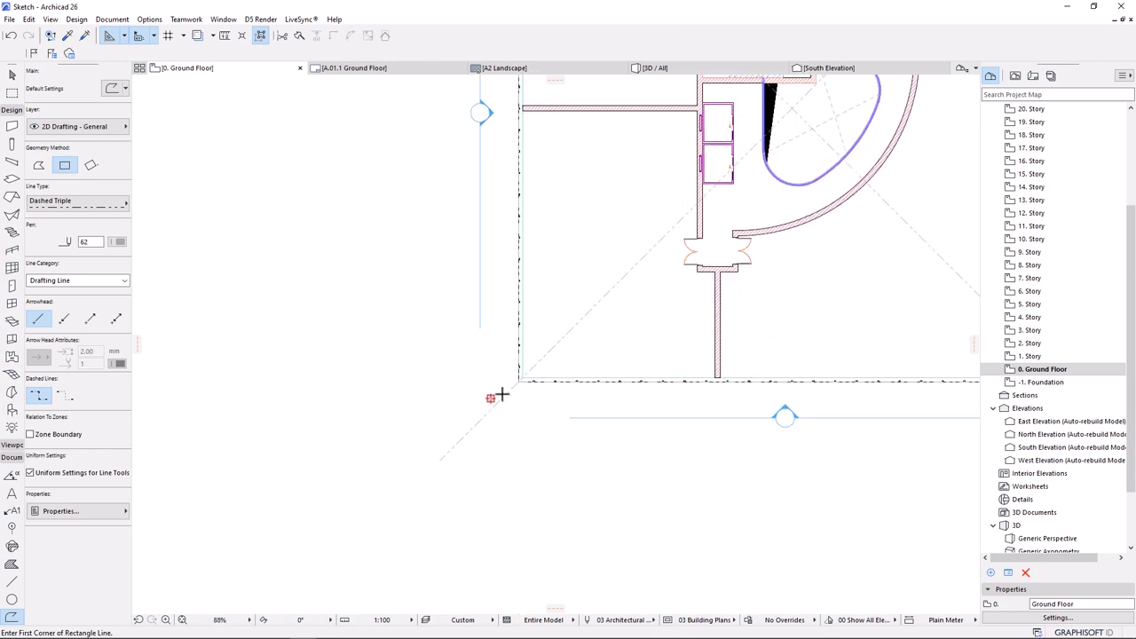
key(Escape)
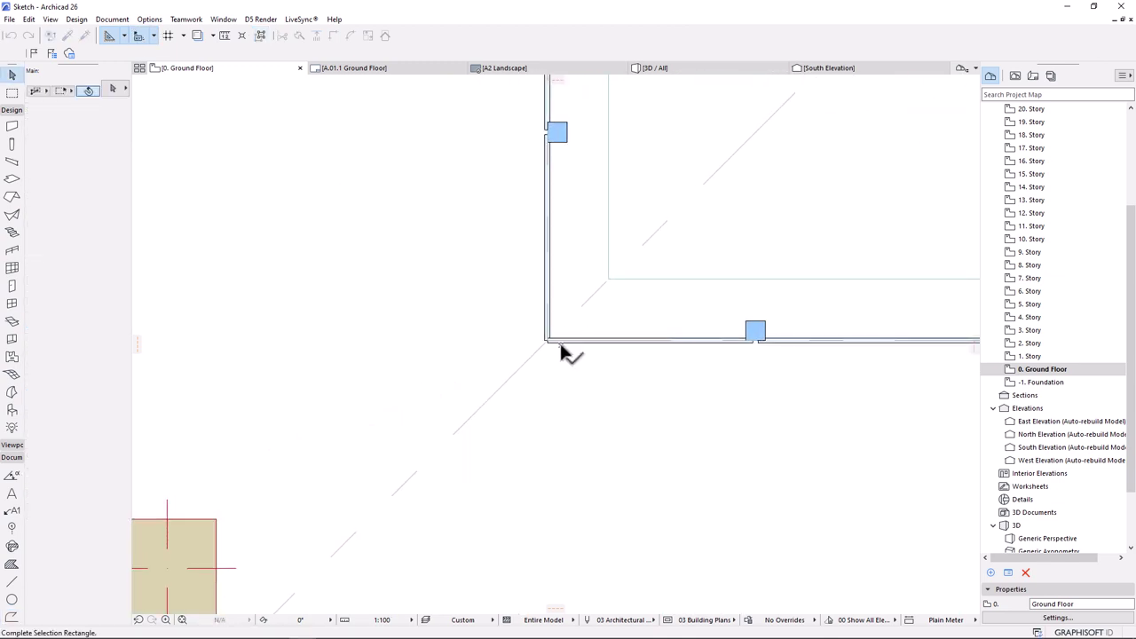
- Offset the dashed rectangle outward from the building's edge by 1500 and clear the selection
click(562, 343)
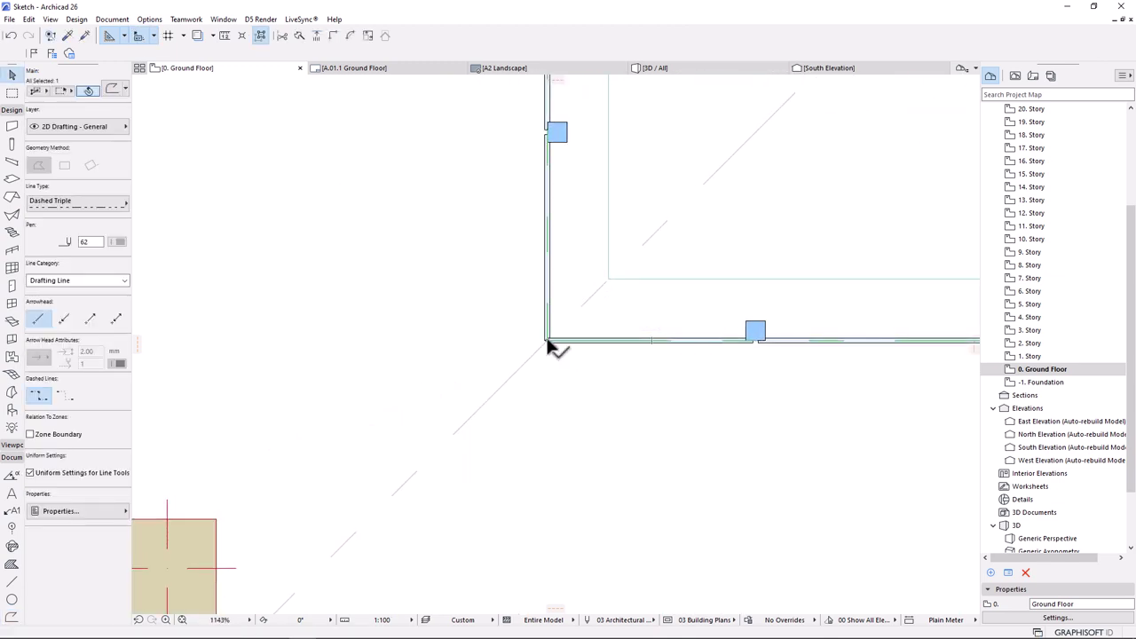
click(550, 344)
click(531, 311)
scroll(672, 229, down, 2)
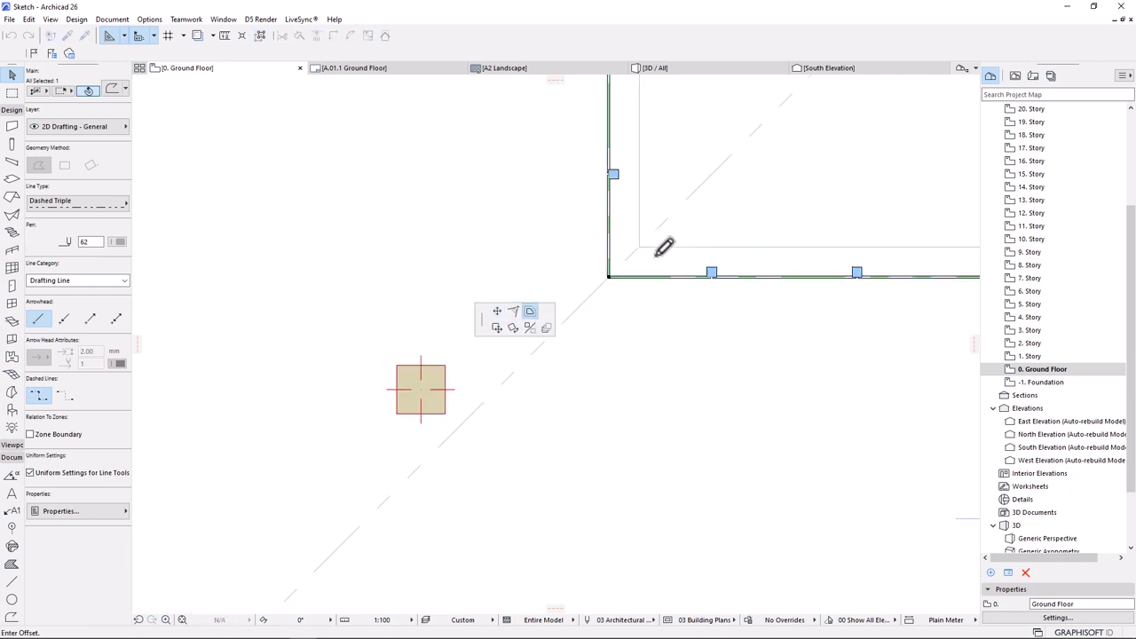
scroll(672, 229, down, 2)
text(1)
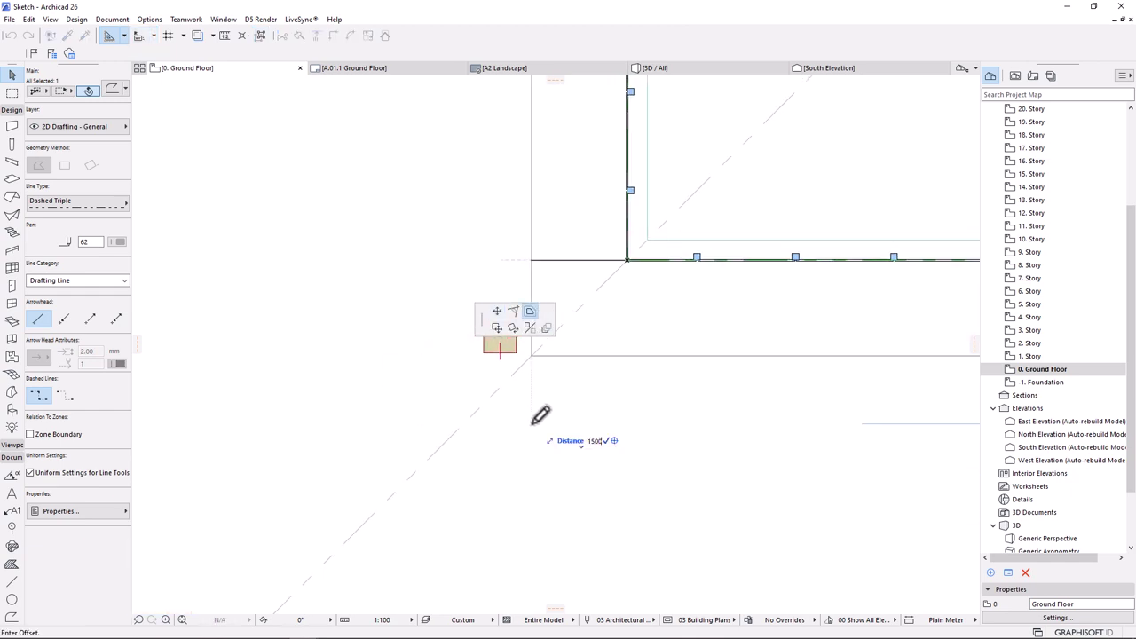
text(500)
key(Return)
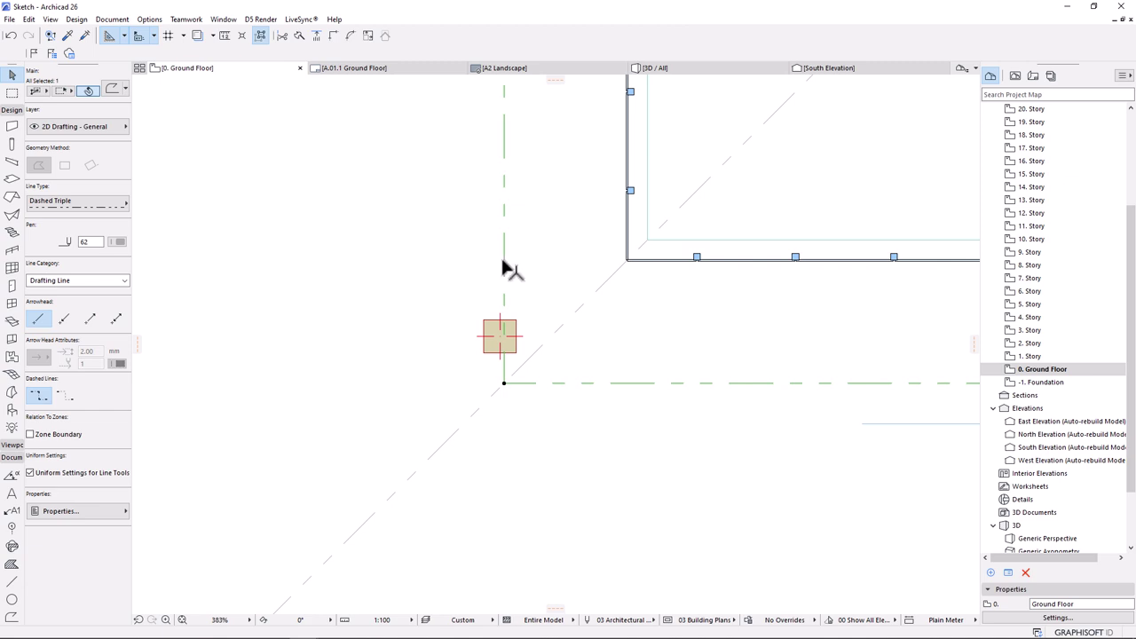
key(Escape)
- Move the column so its lower-left corner sits on the lower-left corner of the offset rectangle
scroll(486, 391, up, 2)
click(481, 336)
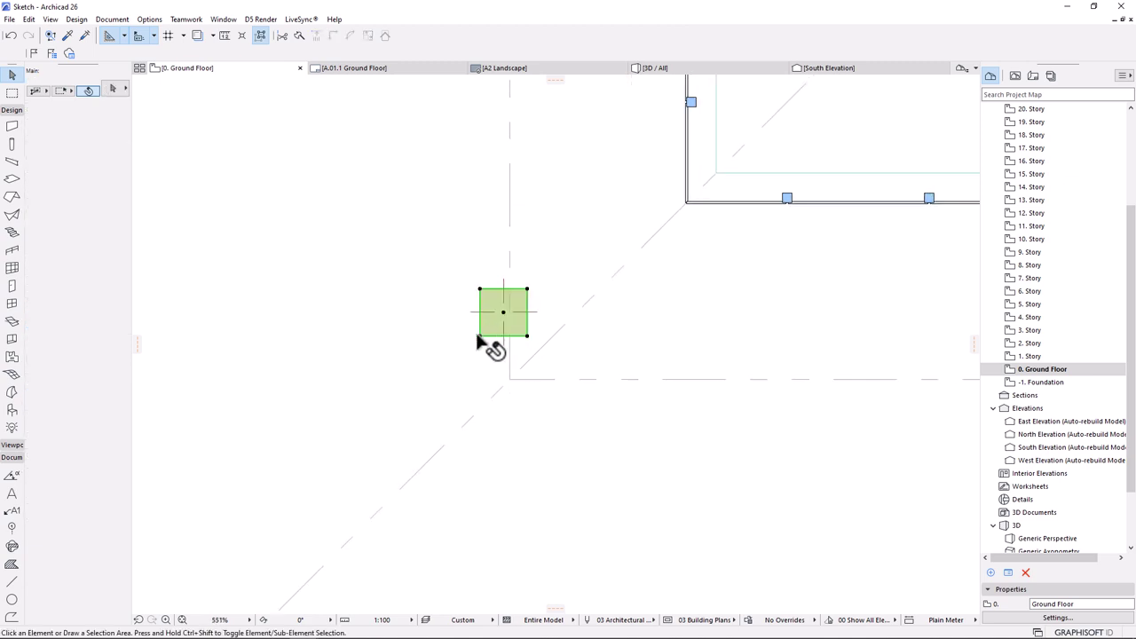
drag(482, 336, 509, 379)
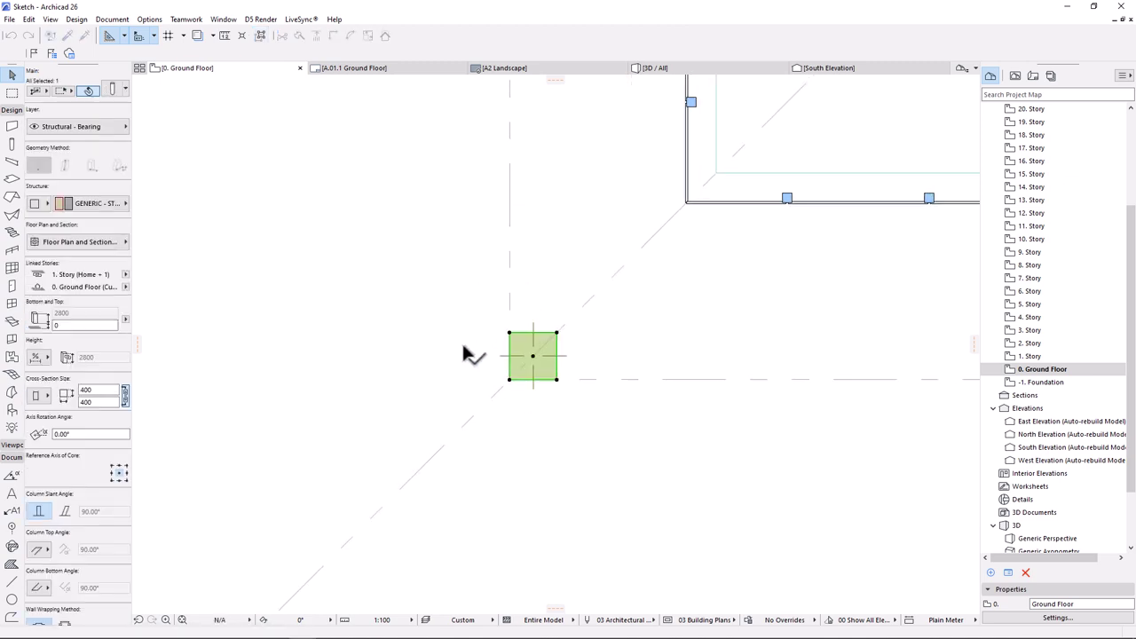
- Mirror a copy of the corner column to the rectangle's lower-right corner about a vertical axis through the crossing of the diagonals
scroll(438, 381, down, 4)
key(ctrl+shift+m)
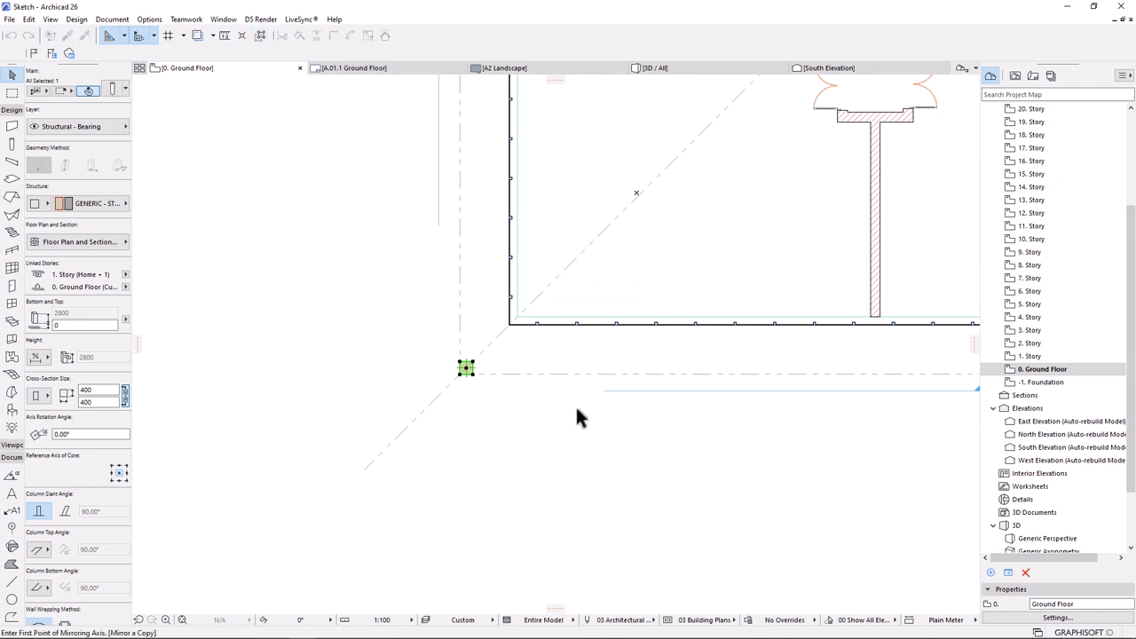
scroll(535, 427, down, 2)
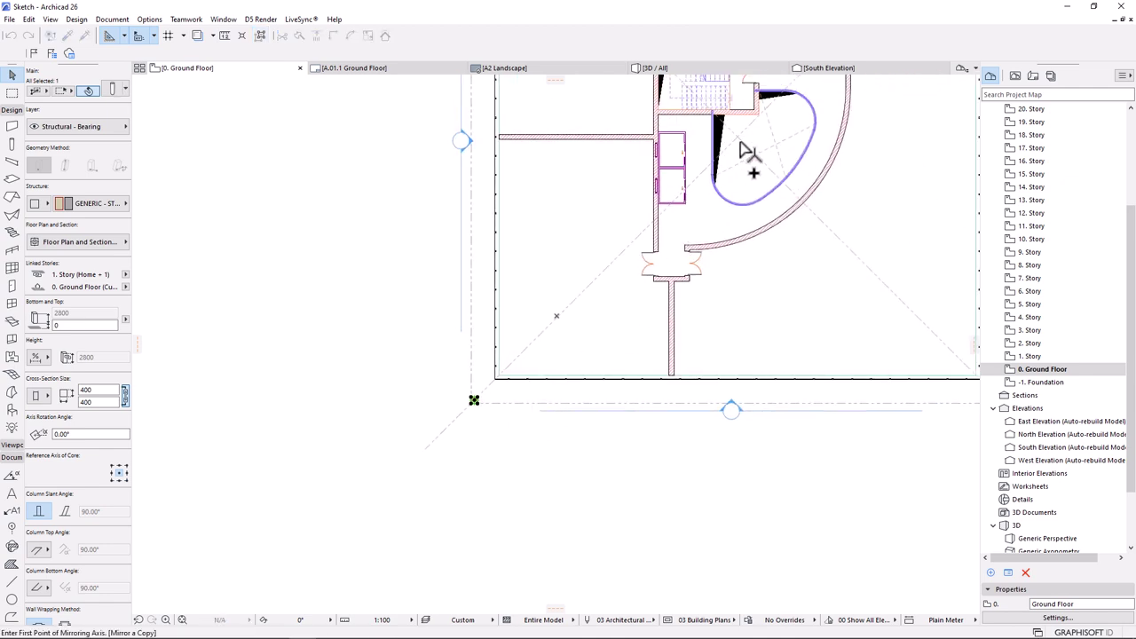
scroll(697, 191, down, 1)
scroll(701, 167, up, 1)
click(695, 158)
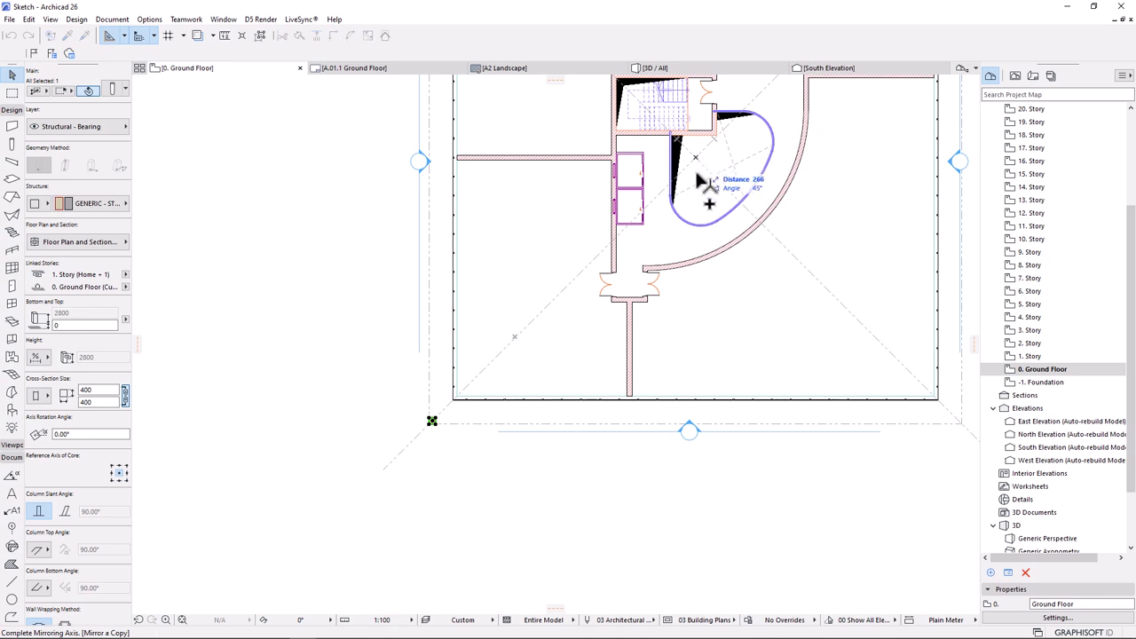
click(664, 510)
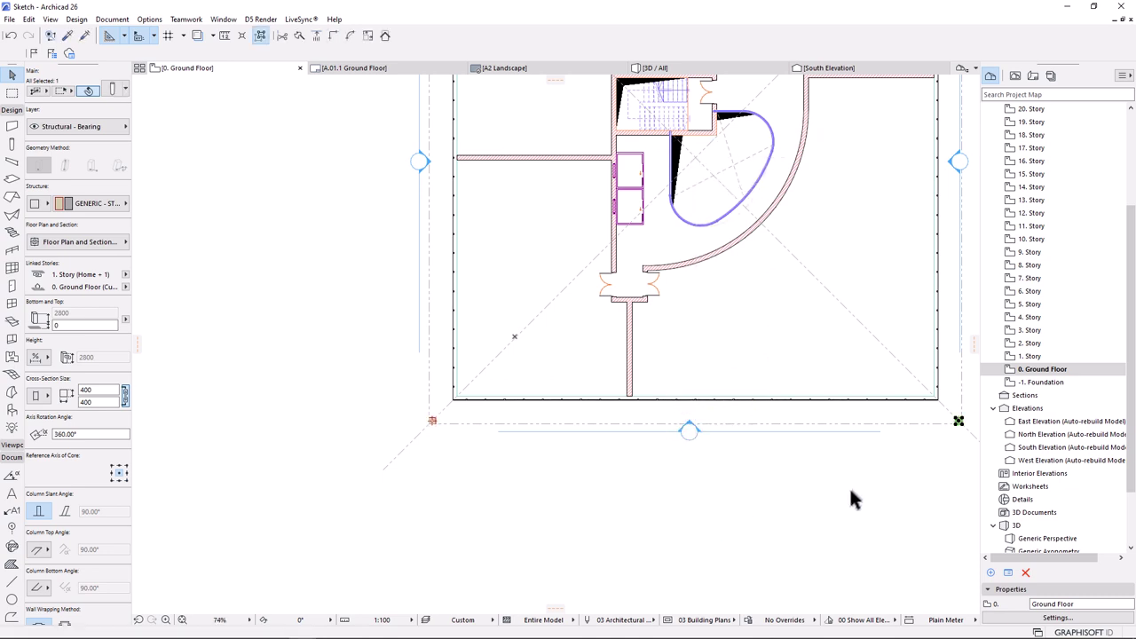
- Drag a copy of the lower-right column horizontally along the rectangle's lower side to a position between the two corner columns
key(ctrl+alt+d)
click(946, 457)
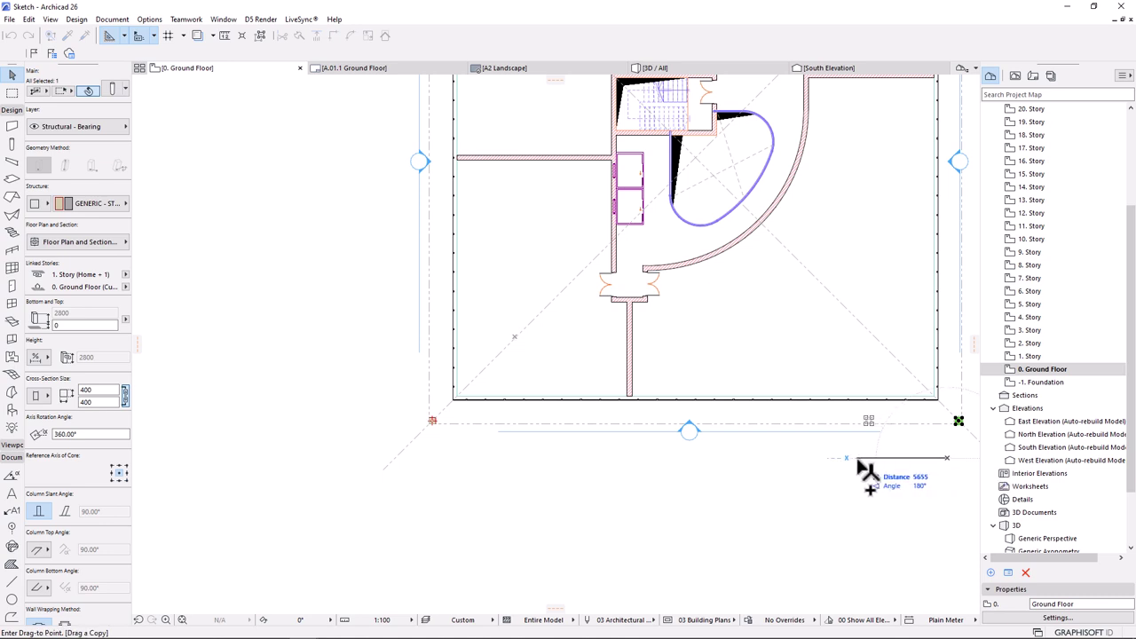
text(95)
click(799, 461)
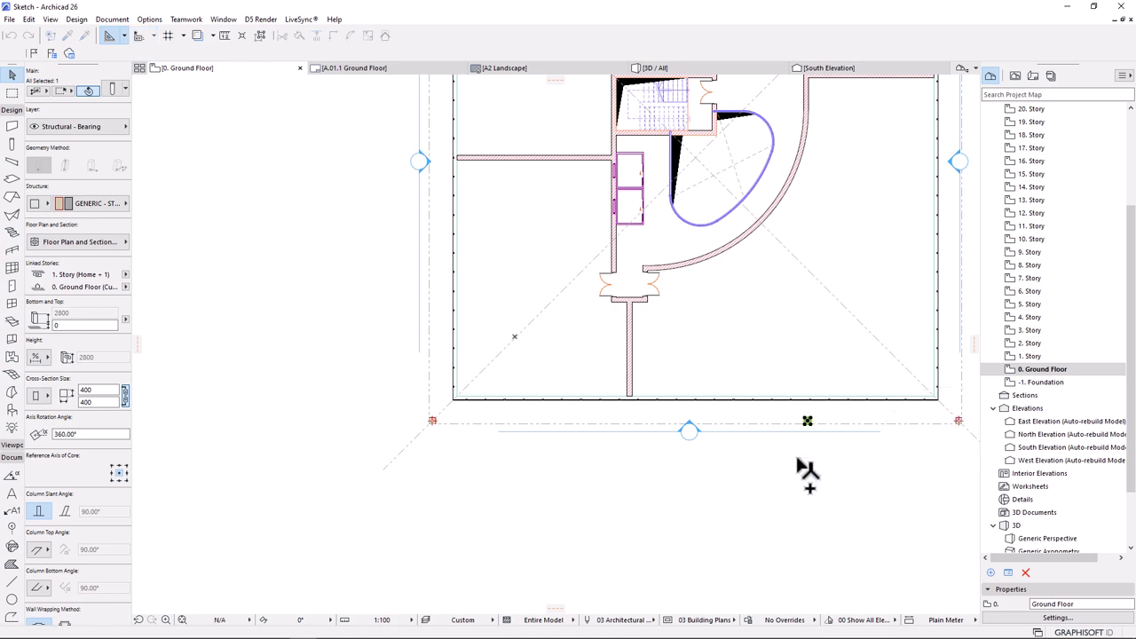
- Try mirroring the intermediate column about the vertical axis through the diagonals' crossing, and undo both the mirrored and the dragged copy
key(ctrl+alt+m)
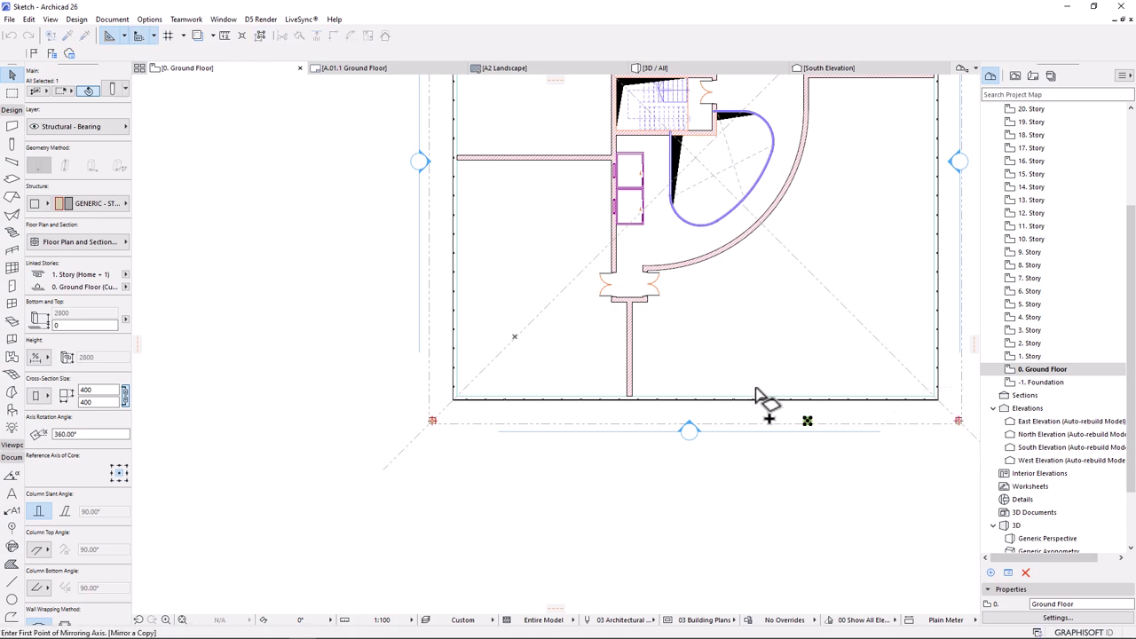
click(696, 159)
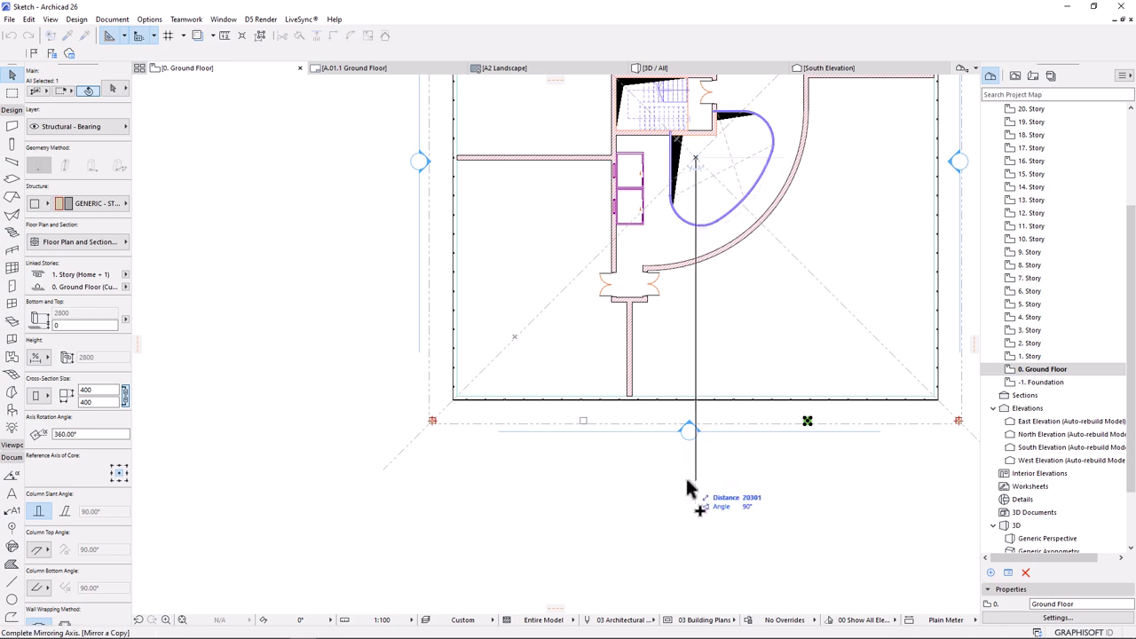
click(690, 505)
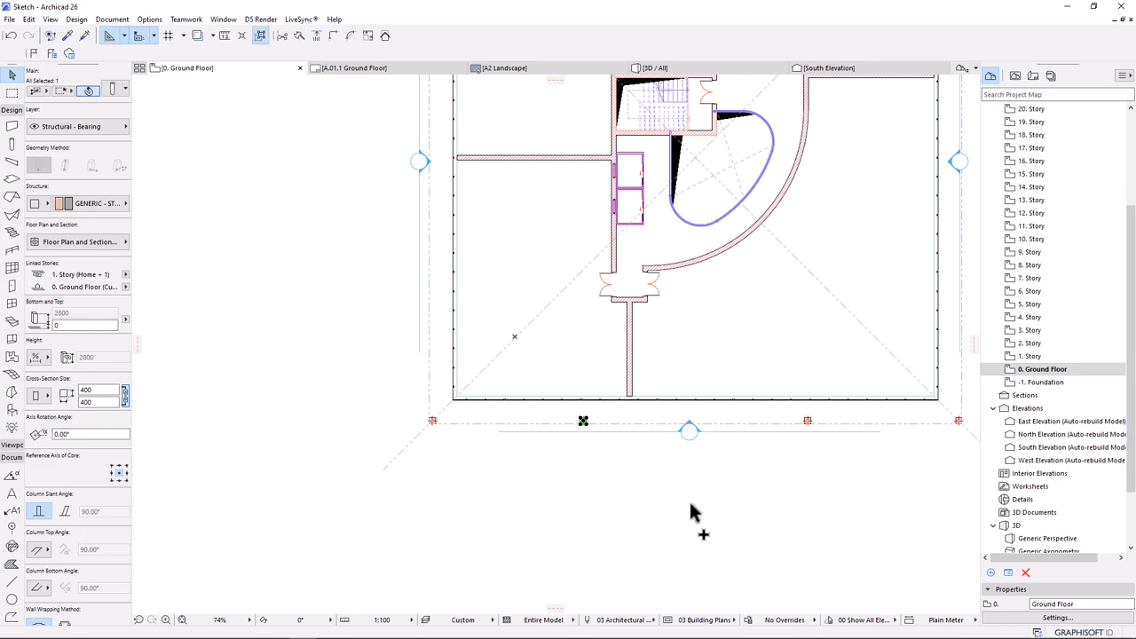
scroll(638, 477, up, 4)
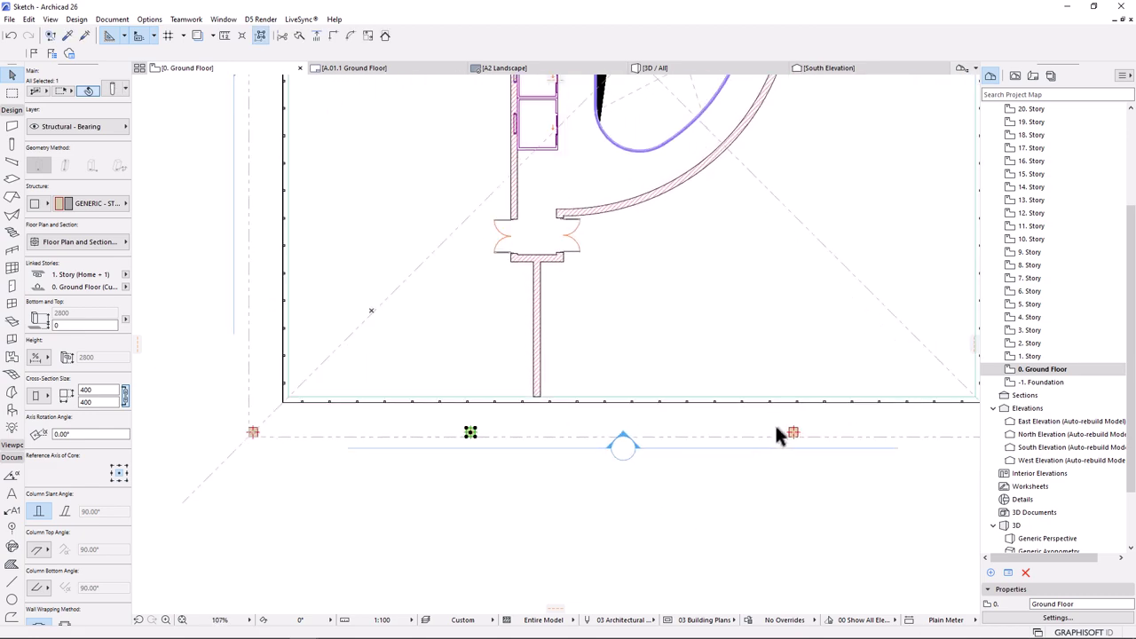
key(ctrl+z)
key(ctrl+z)
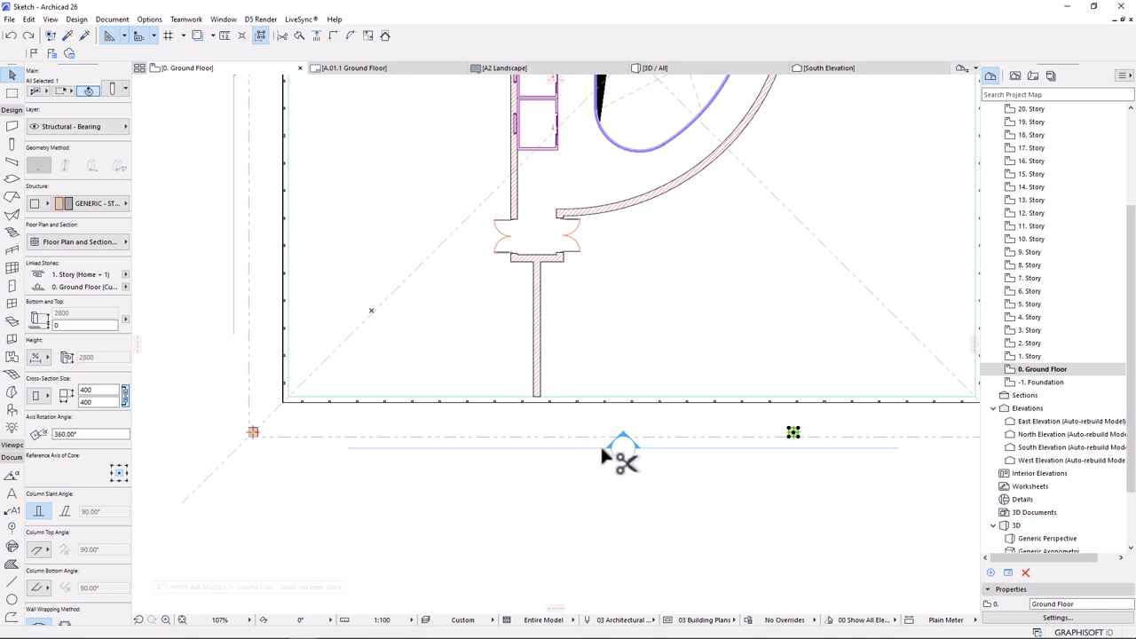
- Try to drag a copy of the lower-right corner column 1300 inward along the rectangle's lower side, and undo it
scroll(679, 477, down, 5)
key(ctrl+shift+d)
click(796, 482)
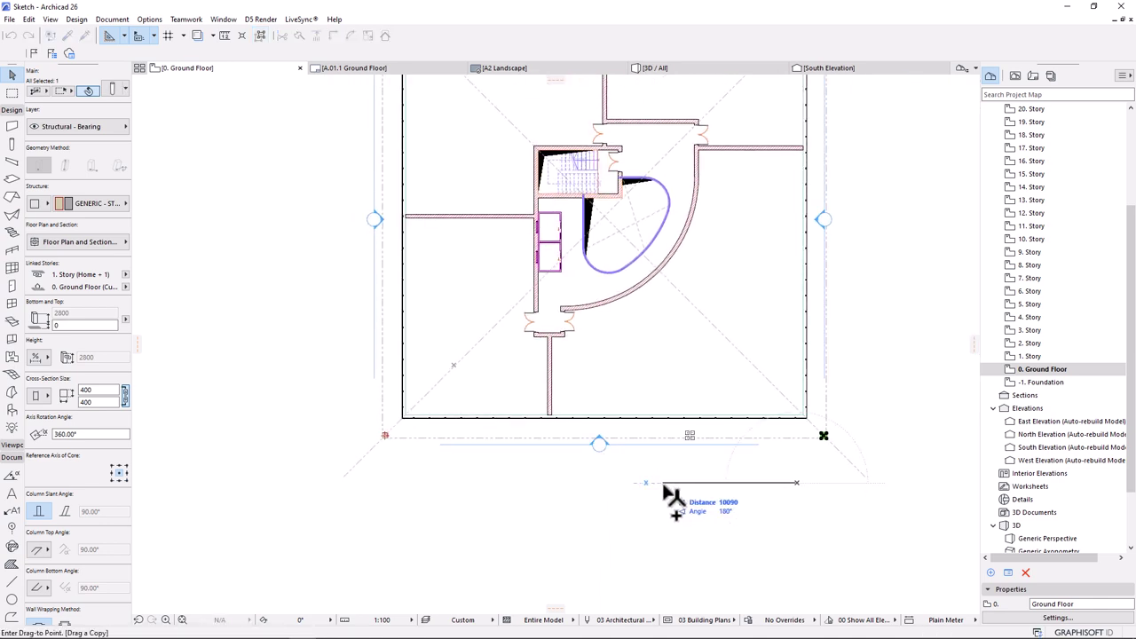
text(1)
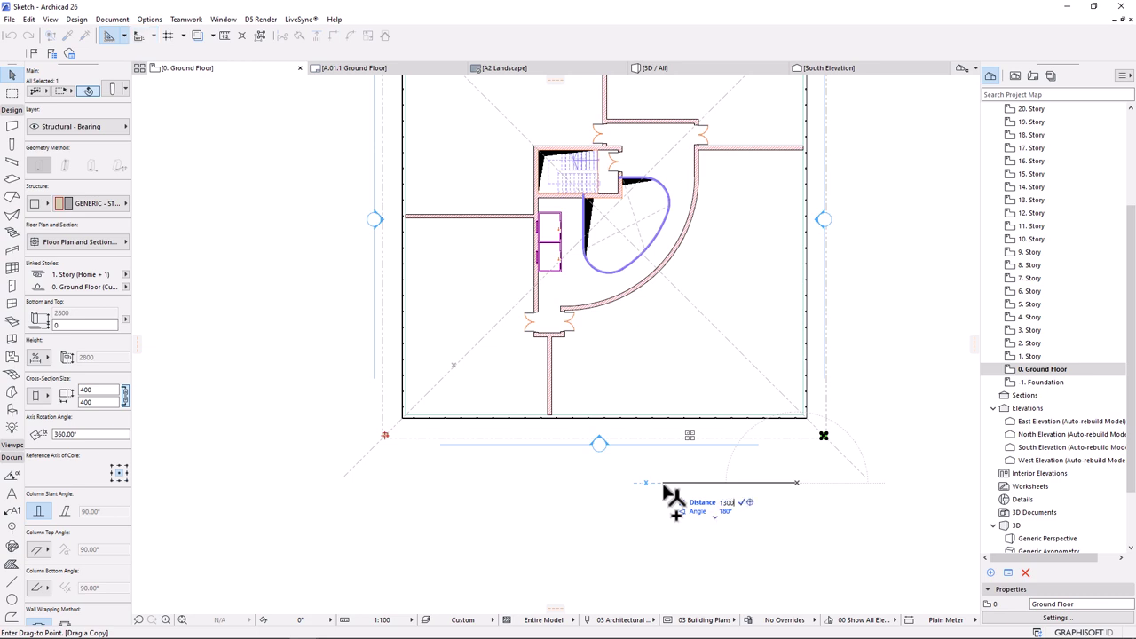
key(Return)
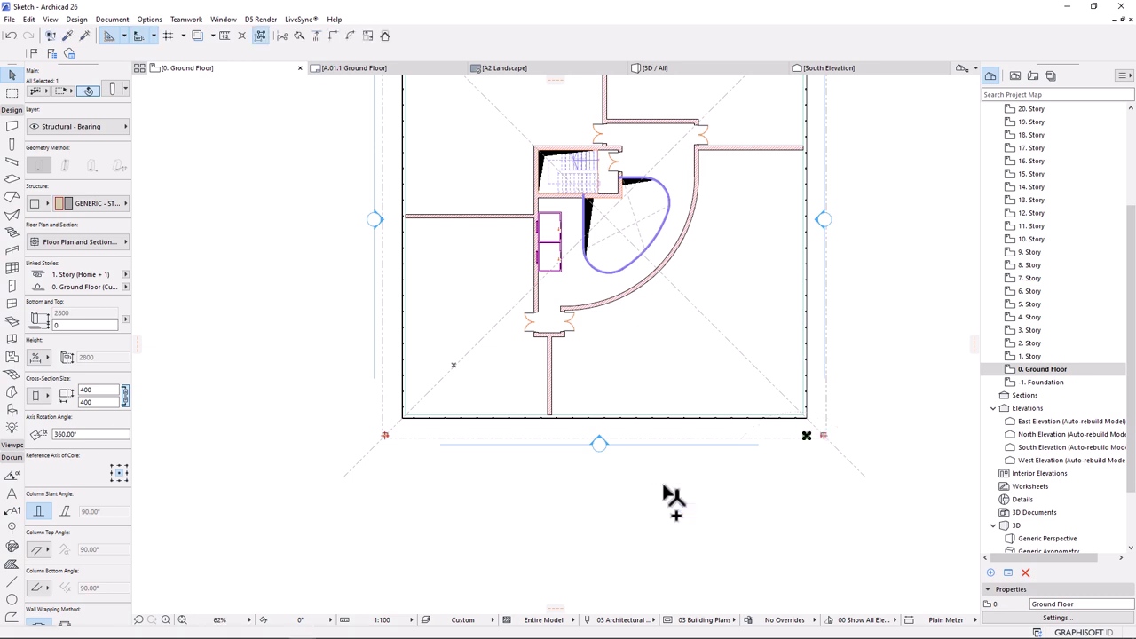
key(ctrl+z)
- Drag a copy of the lower-right corner column 13000 inward along the rectangle's lower side
click(817, 487)
text(130)
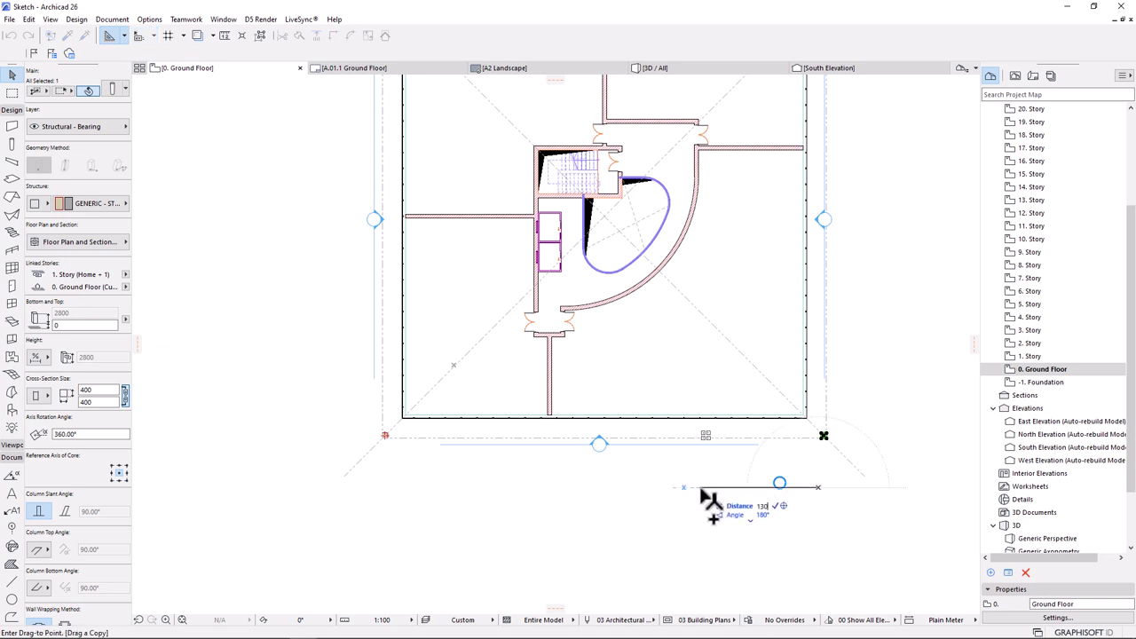
text(0)
key(Return)
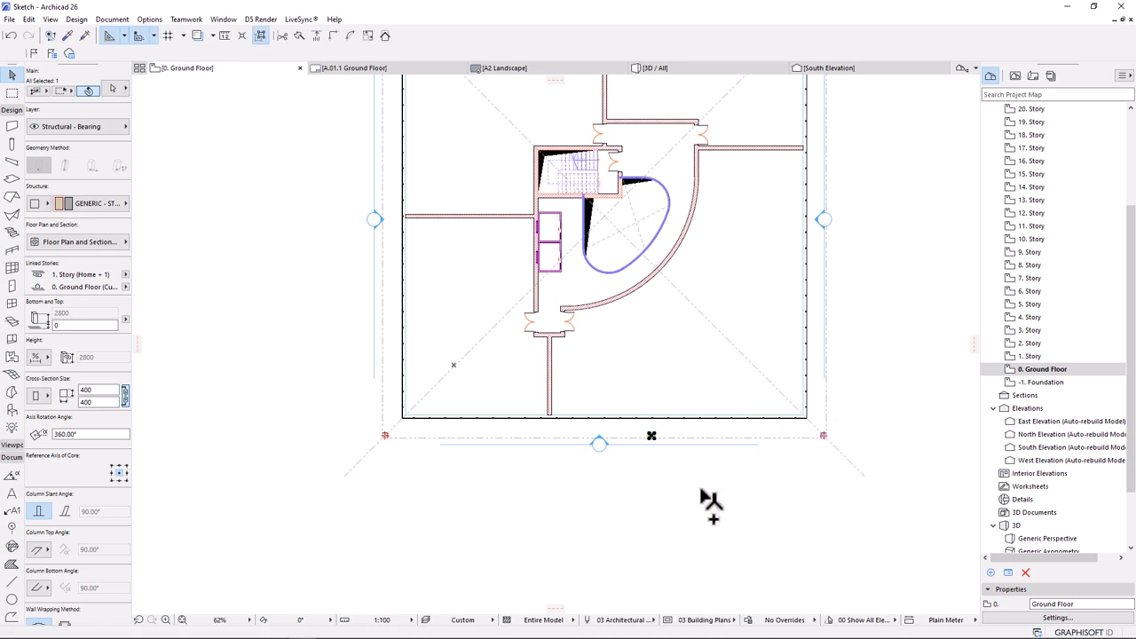
- Mirror a copy of the intermediate column about the vertical axis through the crossing of the diagonals and clear the selection
key(ctrl+m)
click(603, 215)
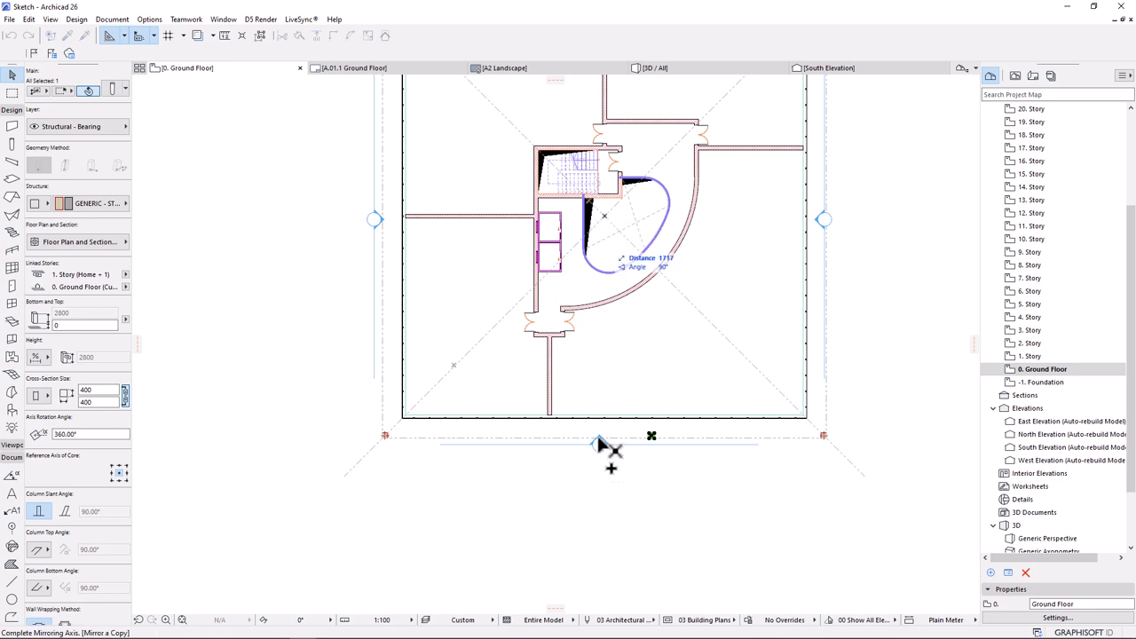
click(604, 541)
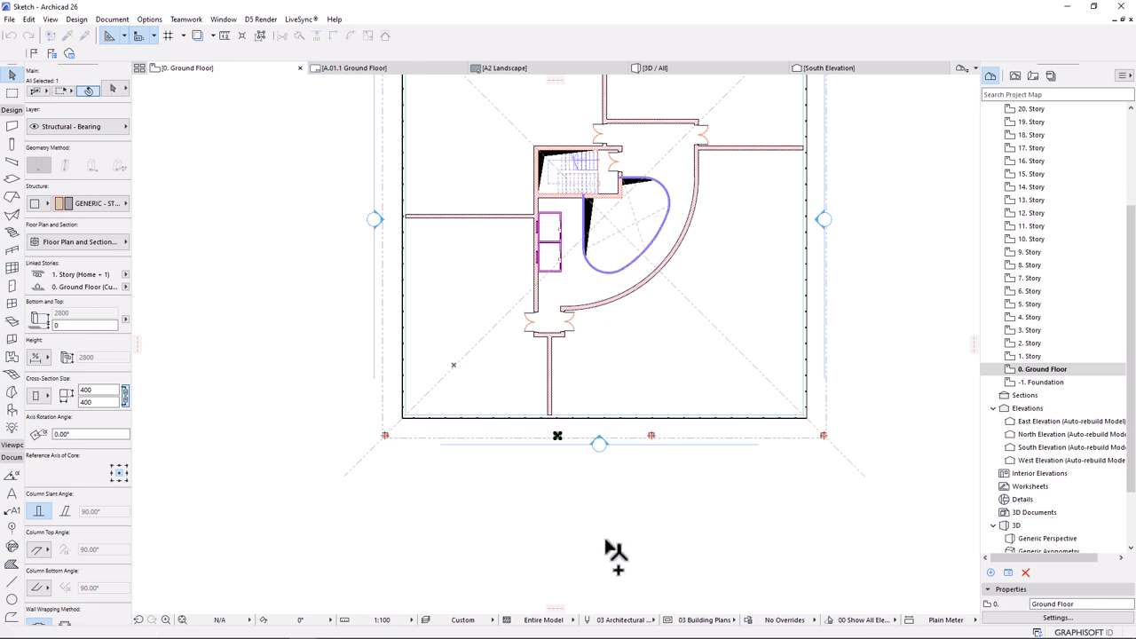
scroll(632, 519, down, 2)
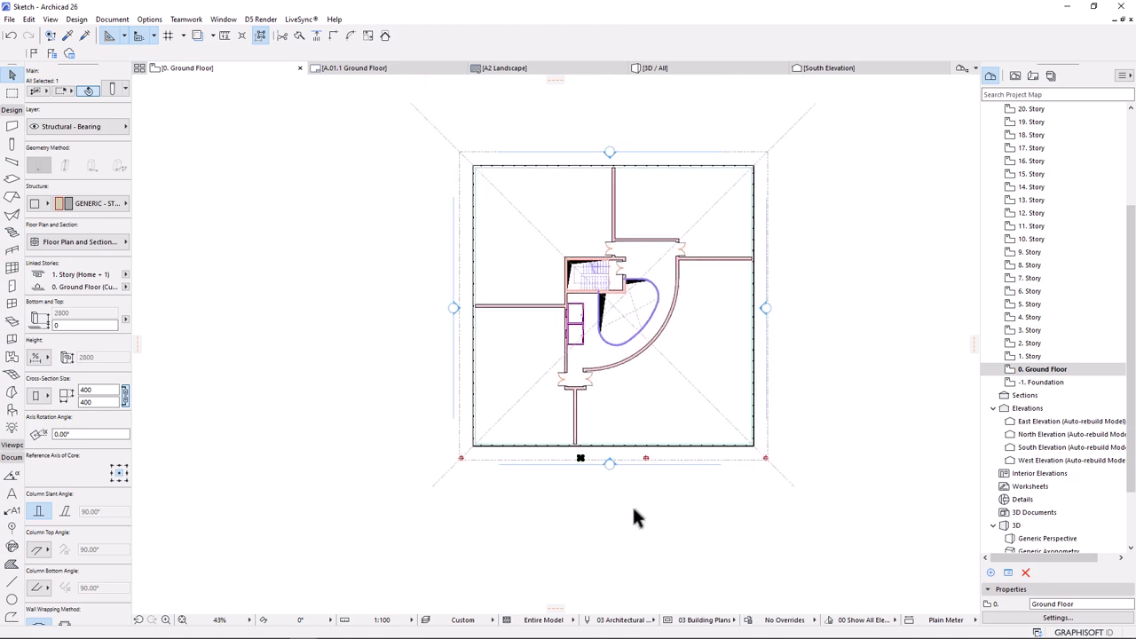
scroll(627, 507, up, 2)
click(615, 503)
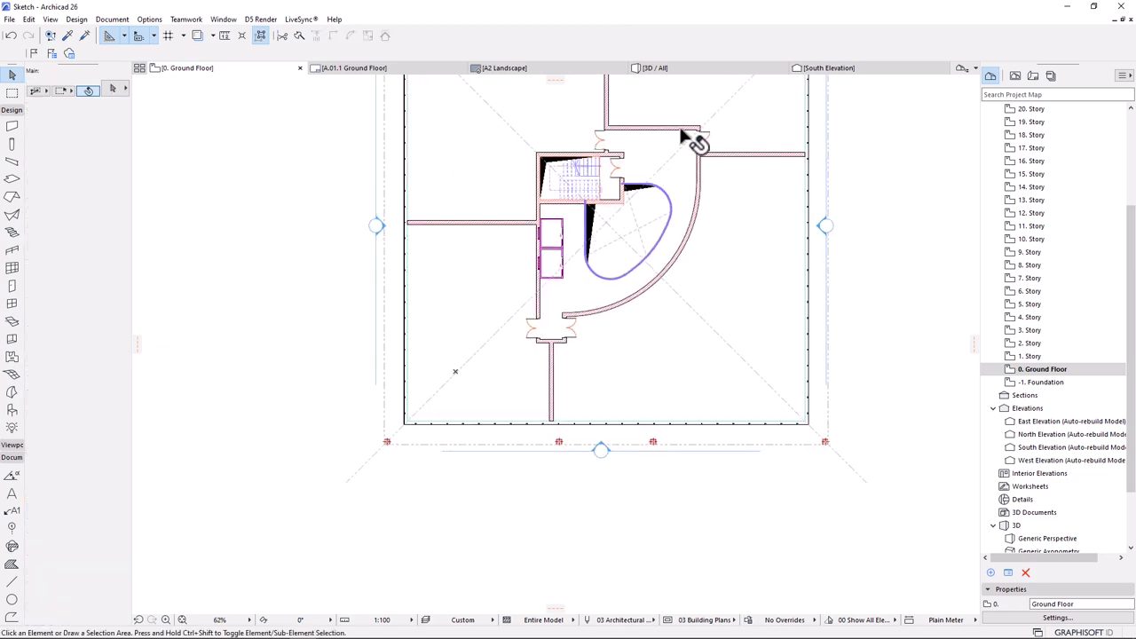
- Show the whole tower in the 3D view and select all four exterior columns
click(702, 70)
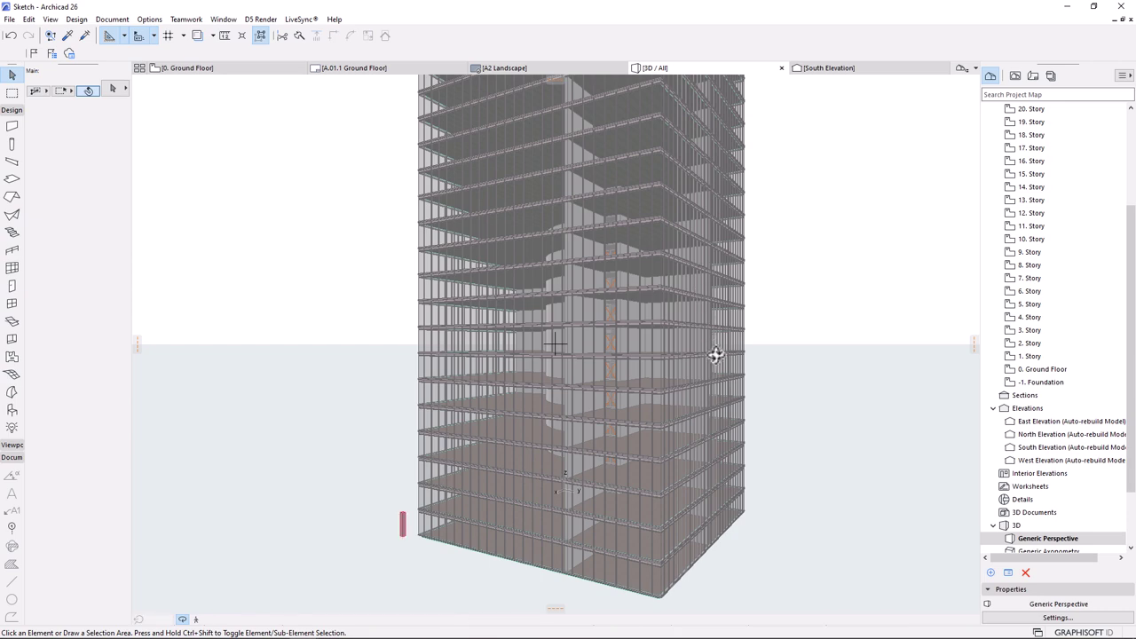
shift+middle_drag(690, 385, 641, 505)
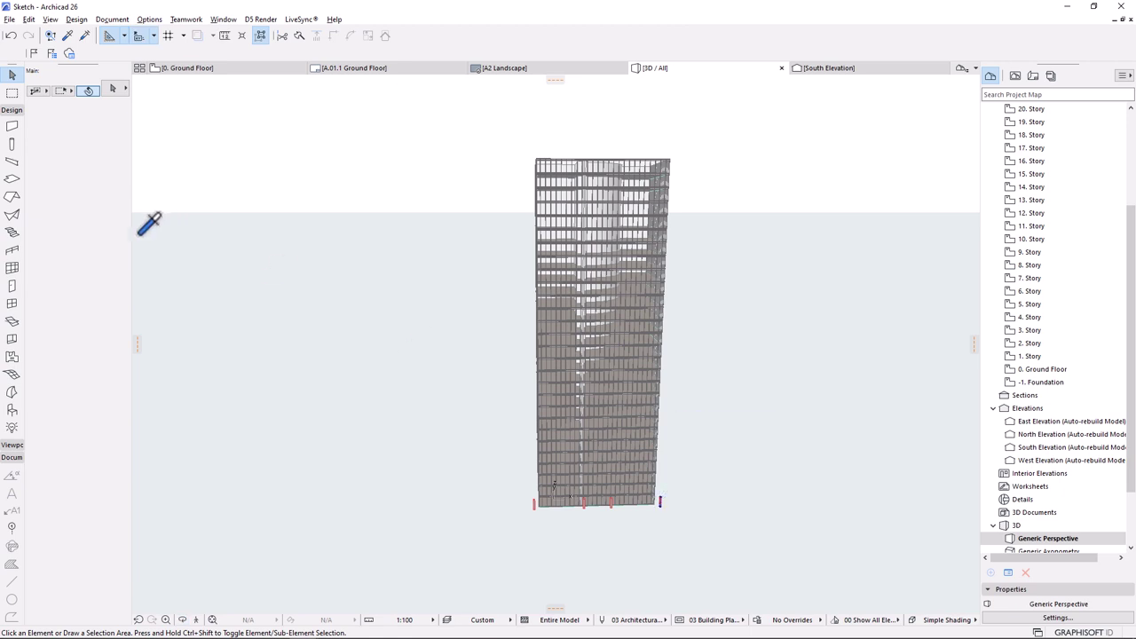
click(11, 145)
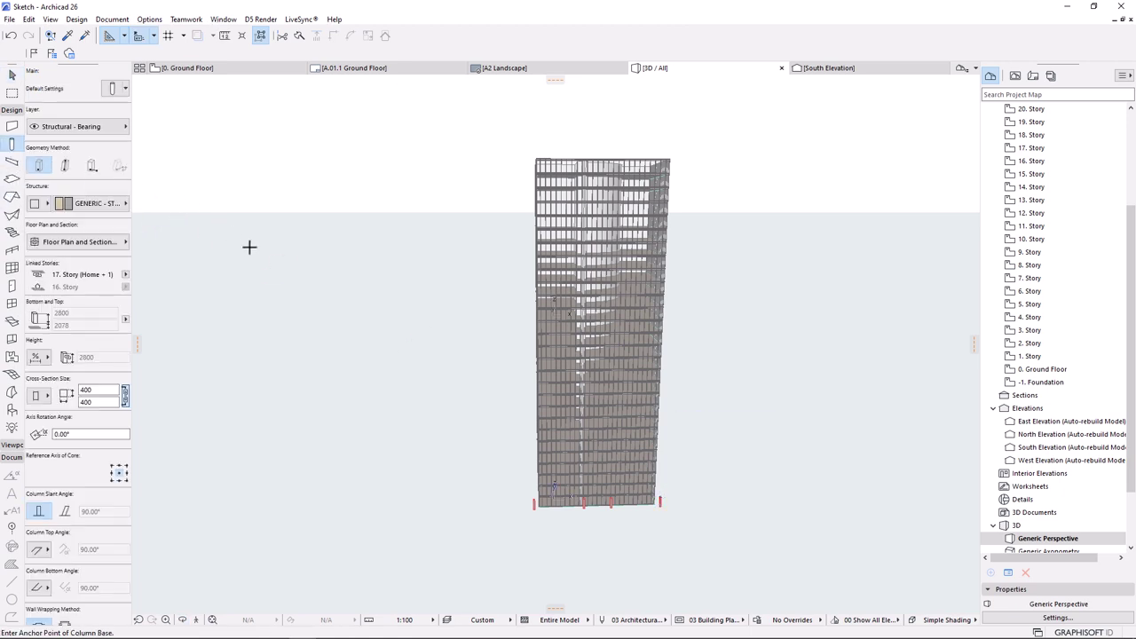
key(ctrl+a)
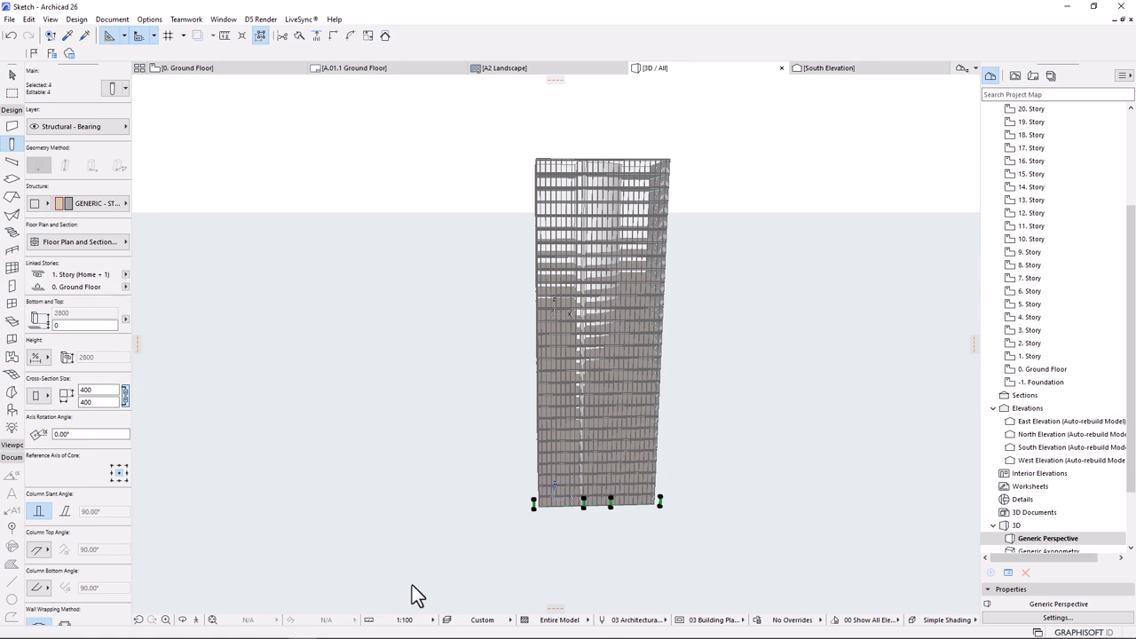
- Link the top of the four selected columns to 28. Story (Home + 28)
click(125, 274)
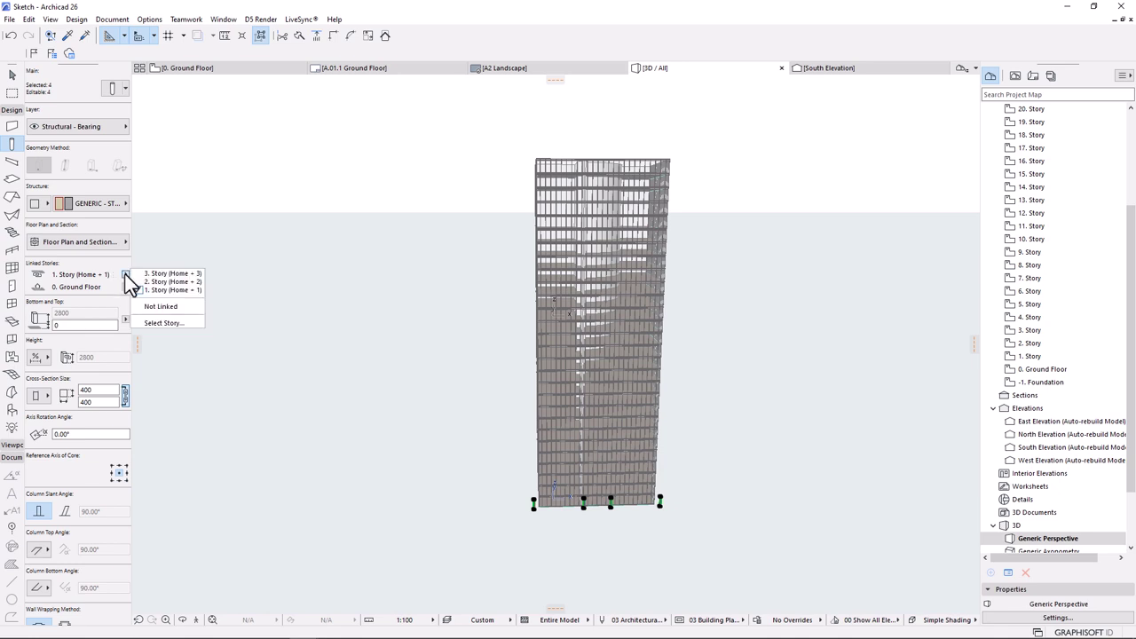
click(170, 291)
click(159, 322)
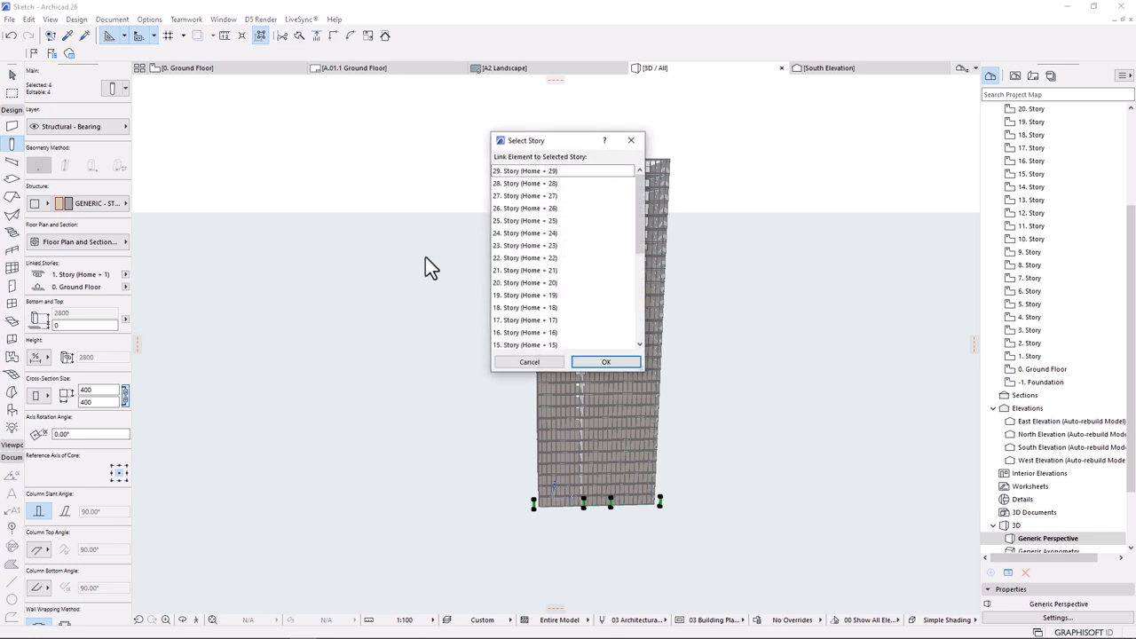
scroll(570, 285, down, 5)
scroll(569, 293, up, 5)
click(543, 185)
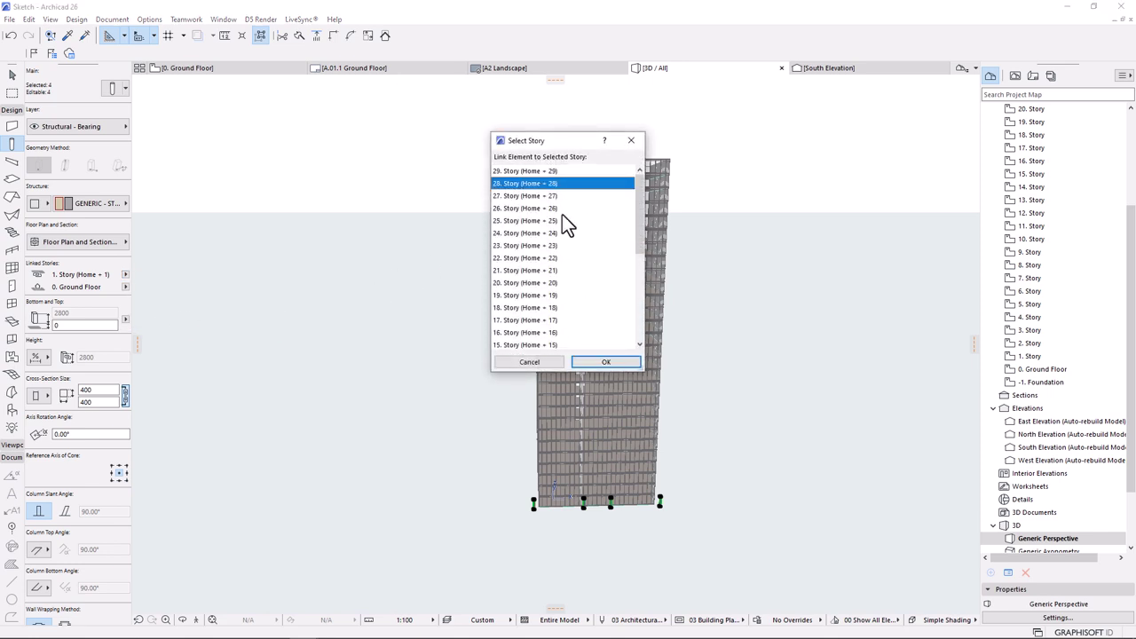
click(607, 362)
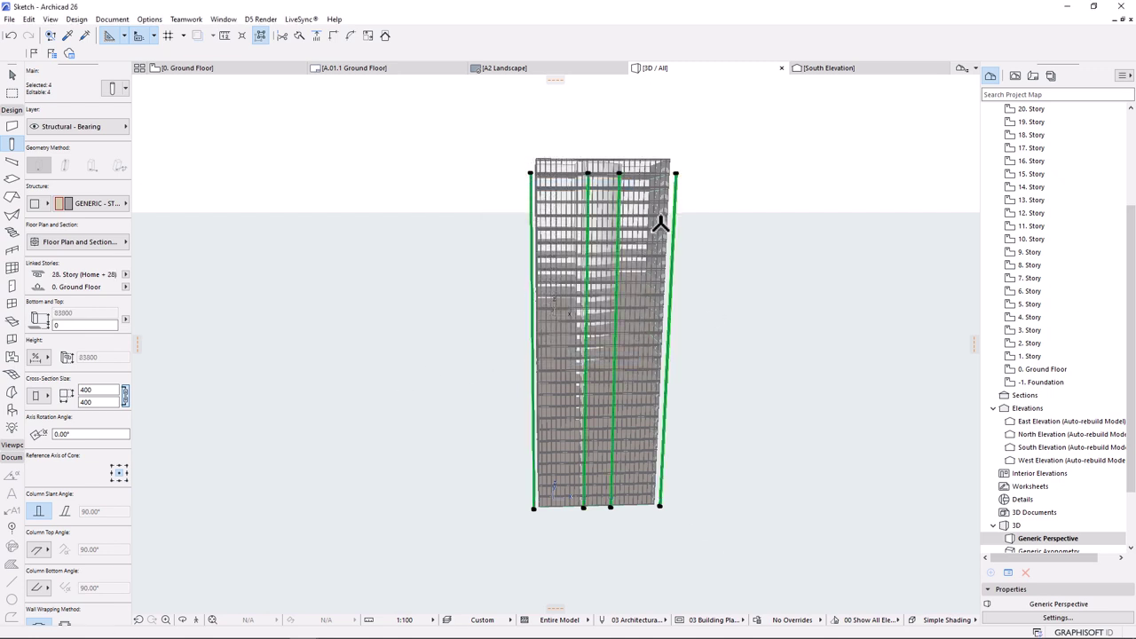
- Link the top of the four selected columns to 29. Story (Home + 29) and clear the selection
click(124, 274)
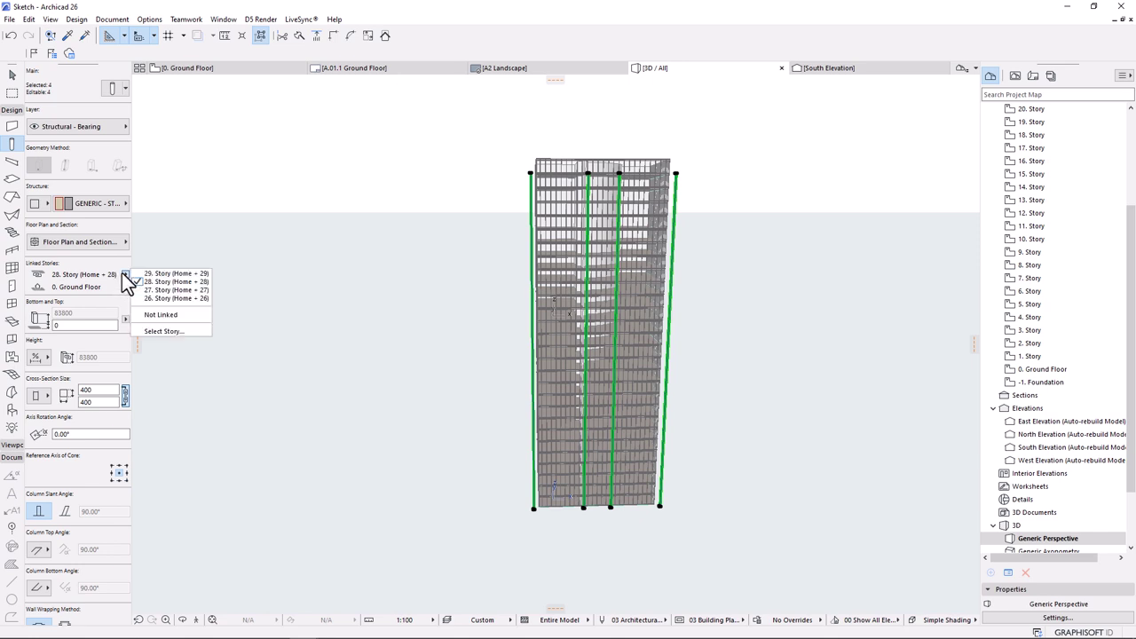
click(164, 330)
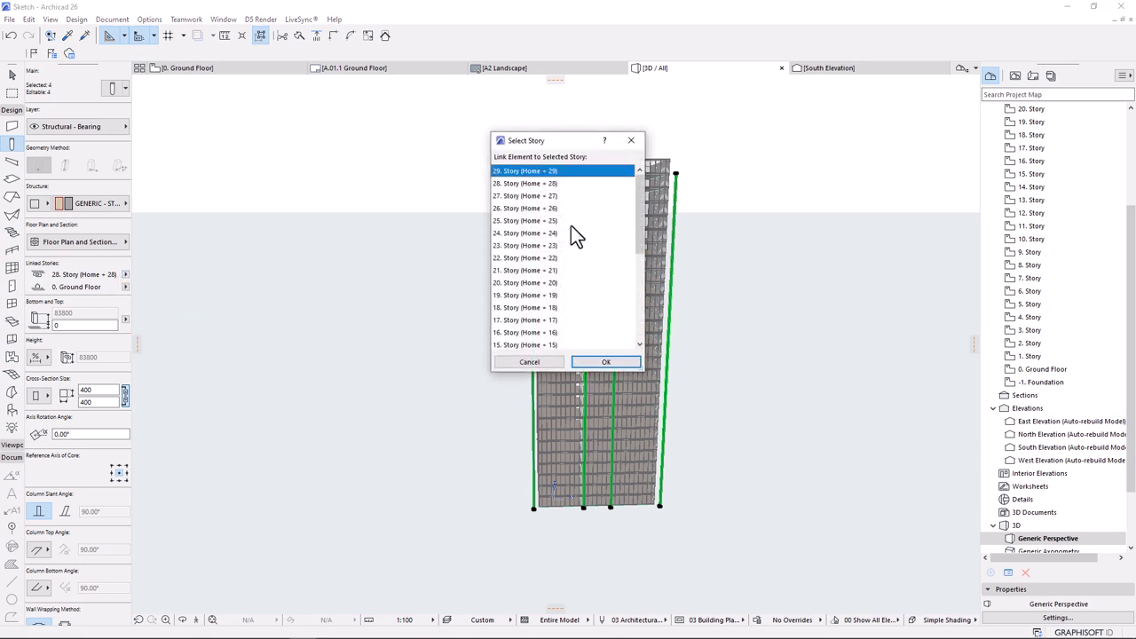
click(604, 363)
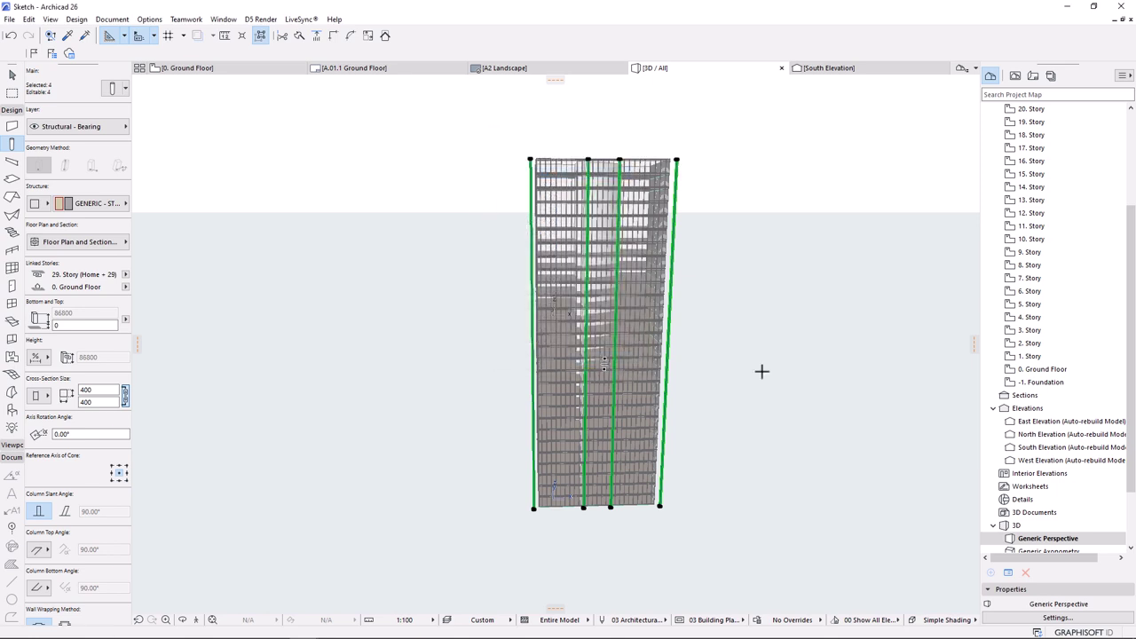
key(Escape)
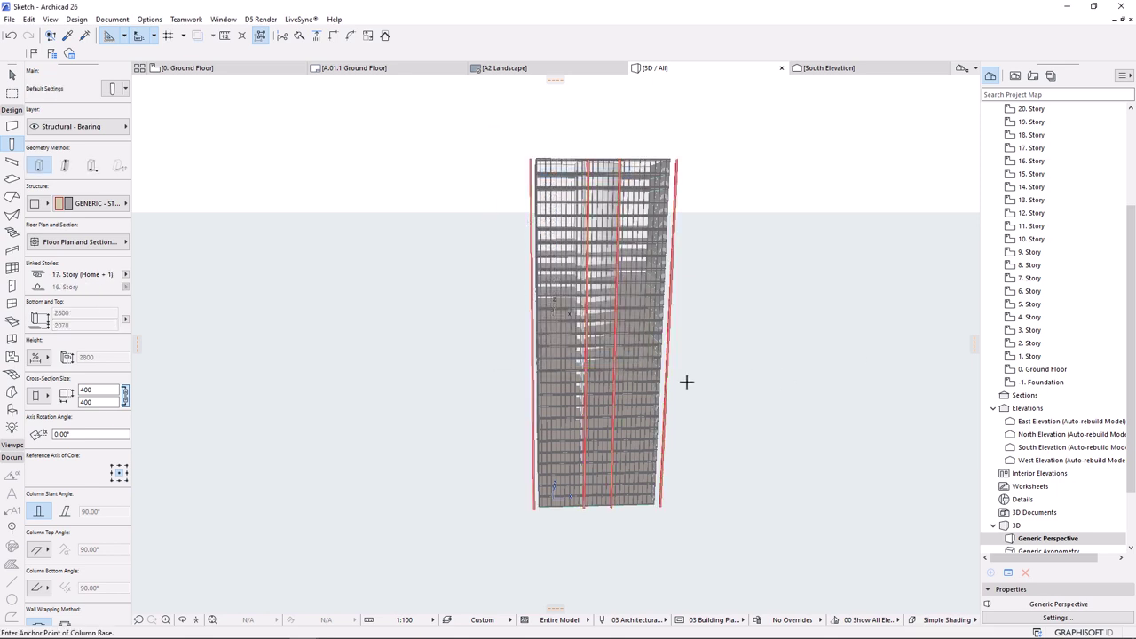
- Select all four exterior columns and enable the surface override for both their side and end surfaces
scroll(700, 367, up, 1)
shift+click(667, 297)
key(ctrl+a)
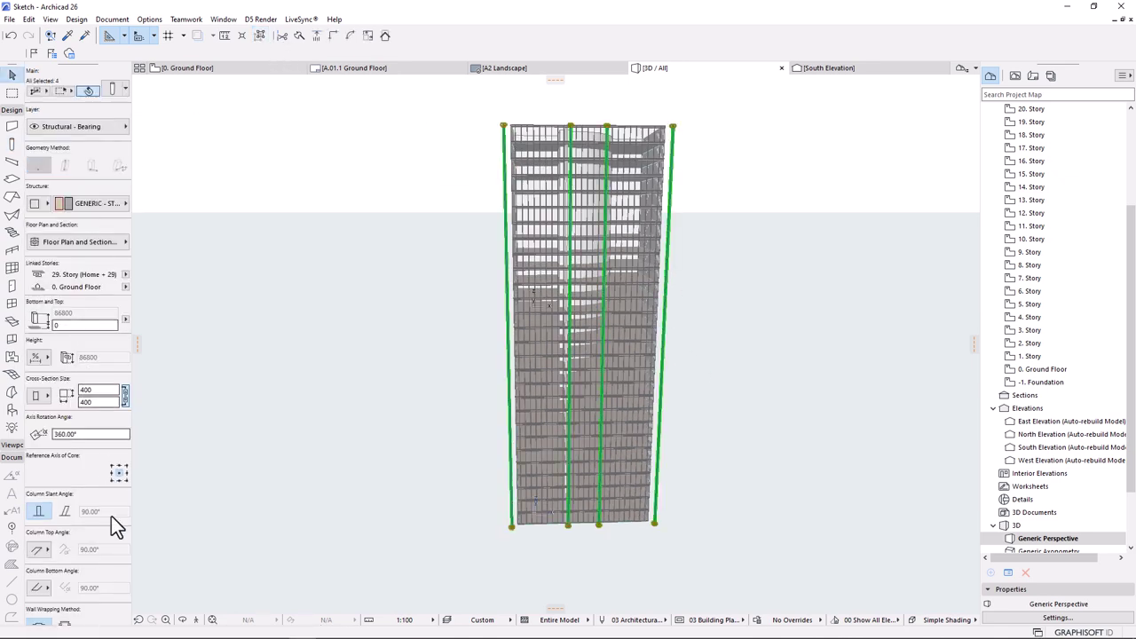
scroll(109, 545, down, 4)
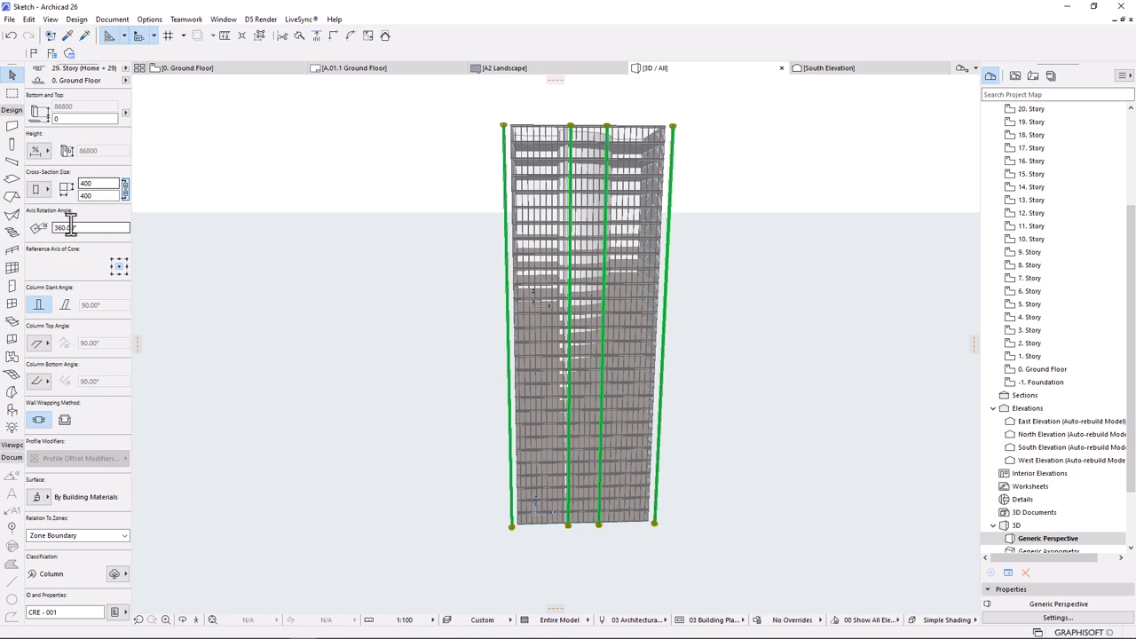
scroll(96, 174, up, 5)
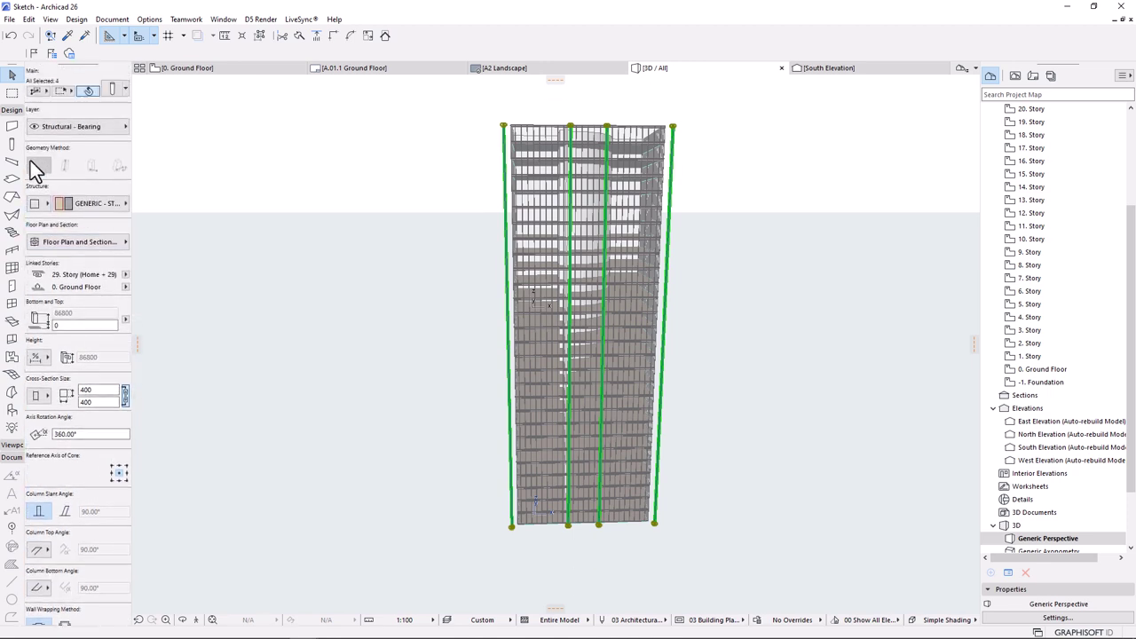
scroll(49, 468, down, 3)
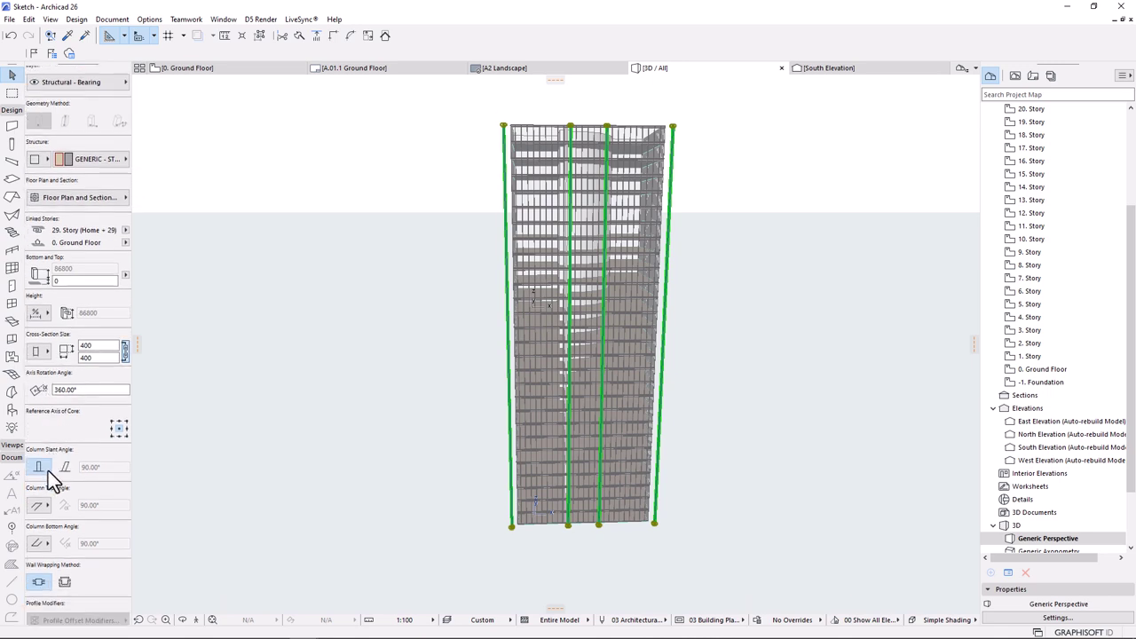
scroll(46, 614, down, 1)
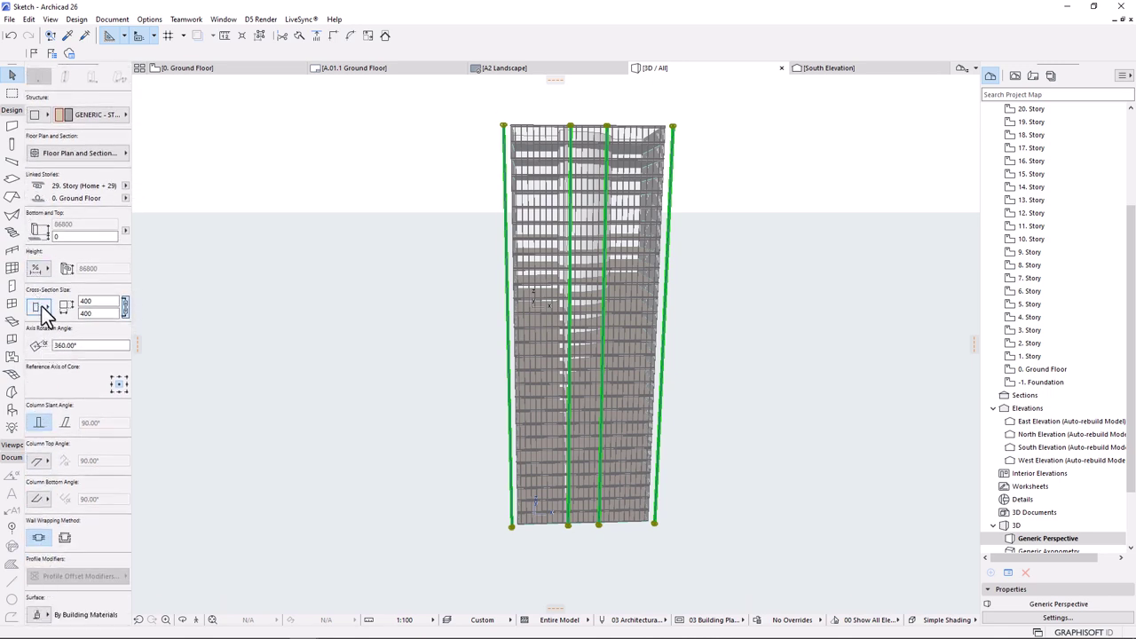
scroll(48, 250, down, 2)
scroll(45, 246, down, 6)
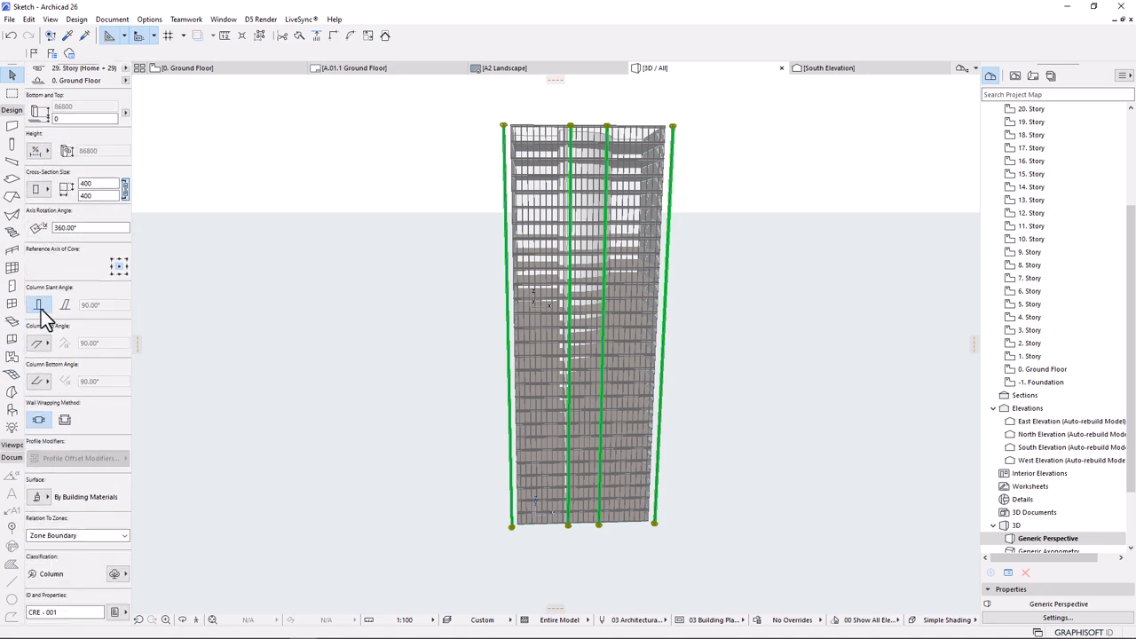
click(40, 498)
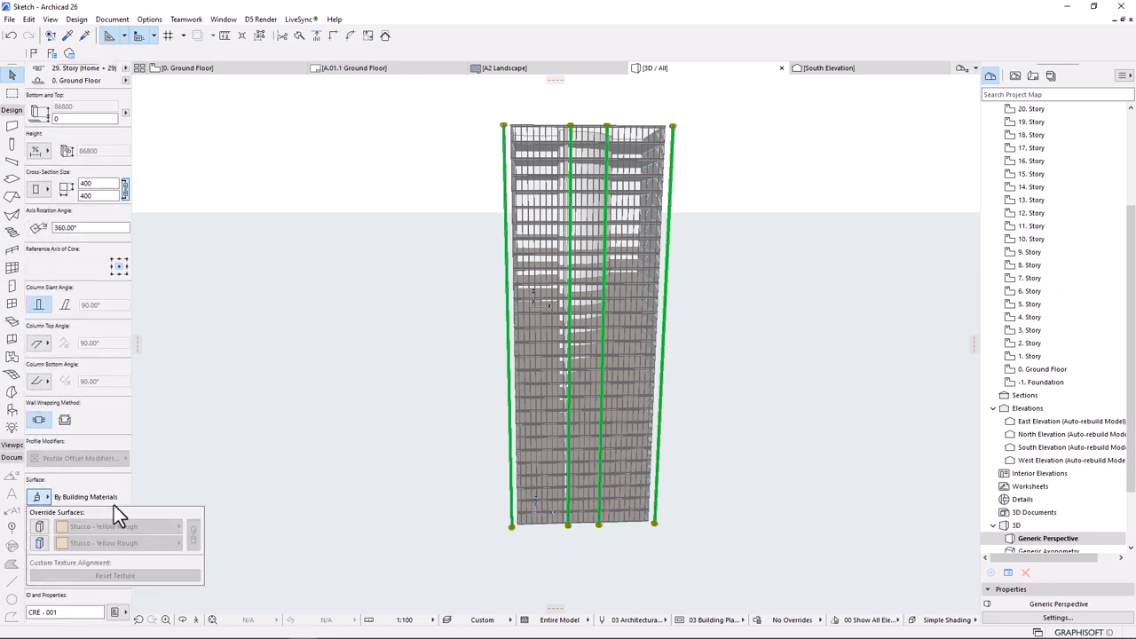
click(39, 526)
click(39, 542)
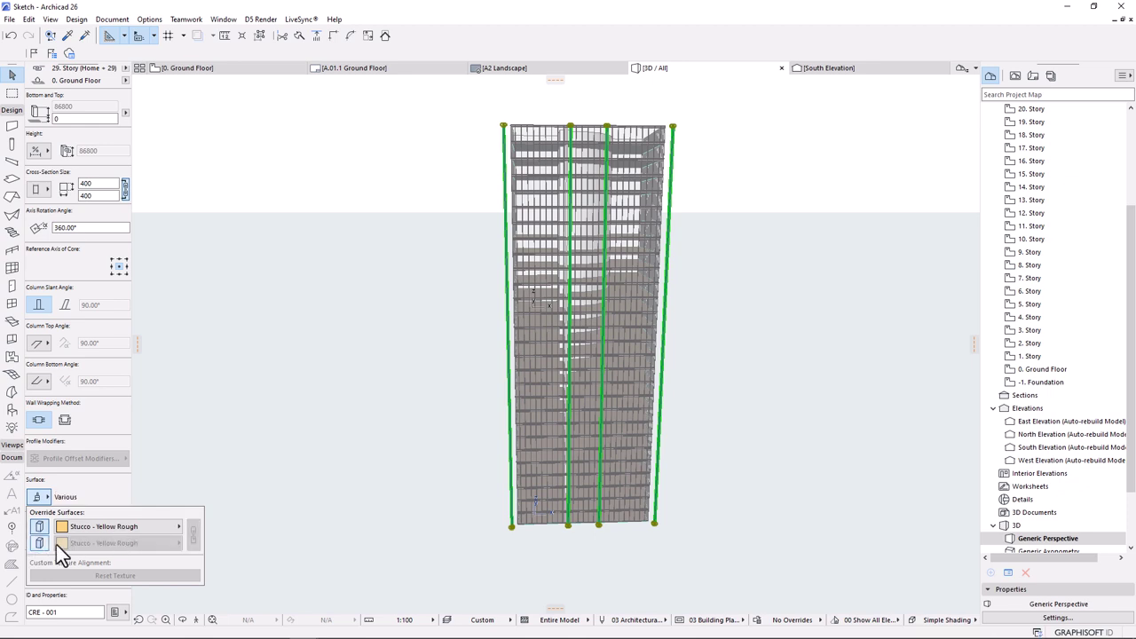
click(35, 544)
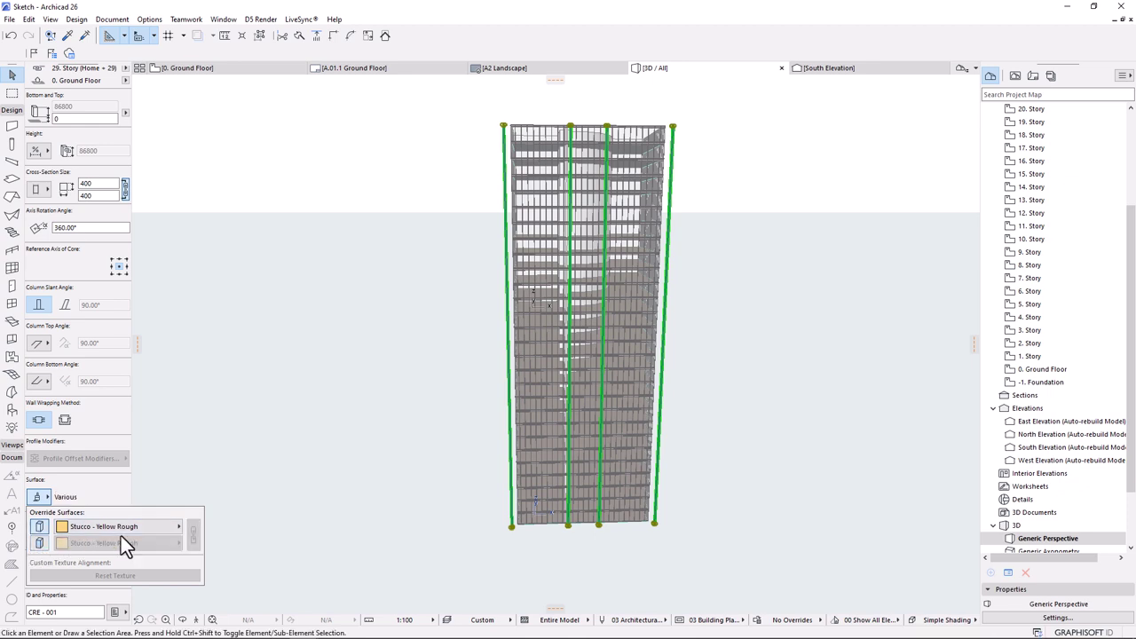
click(39, 542)
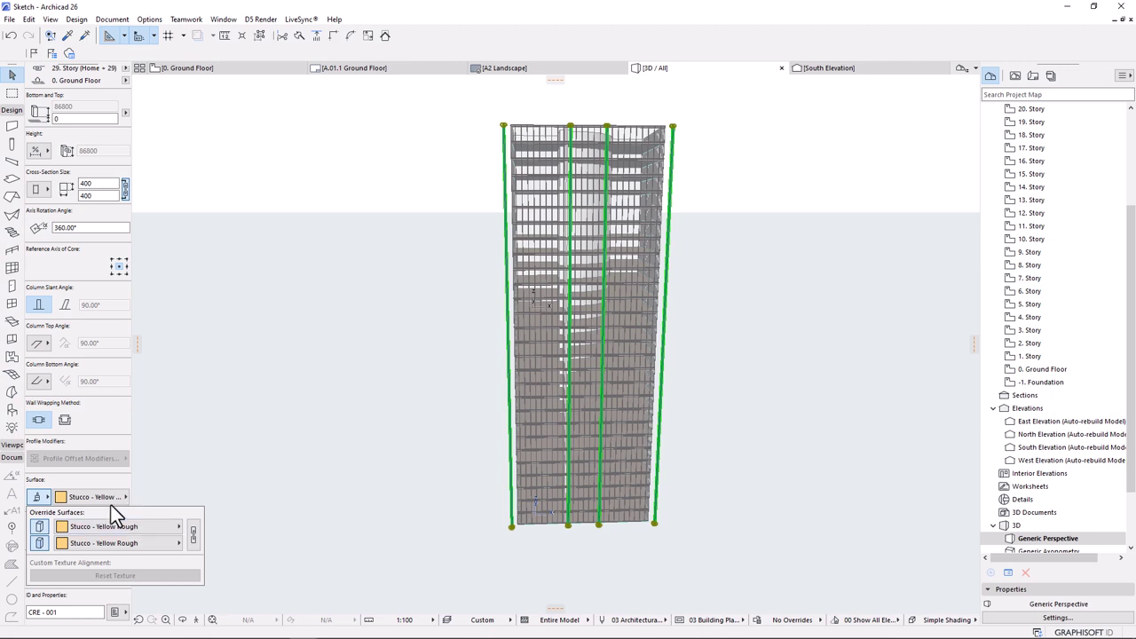
- Set the overridden surface of the four columns to Paint - Dark Gray and clear the selection
click(120, 502)
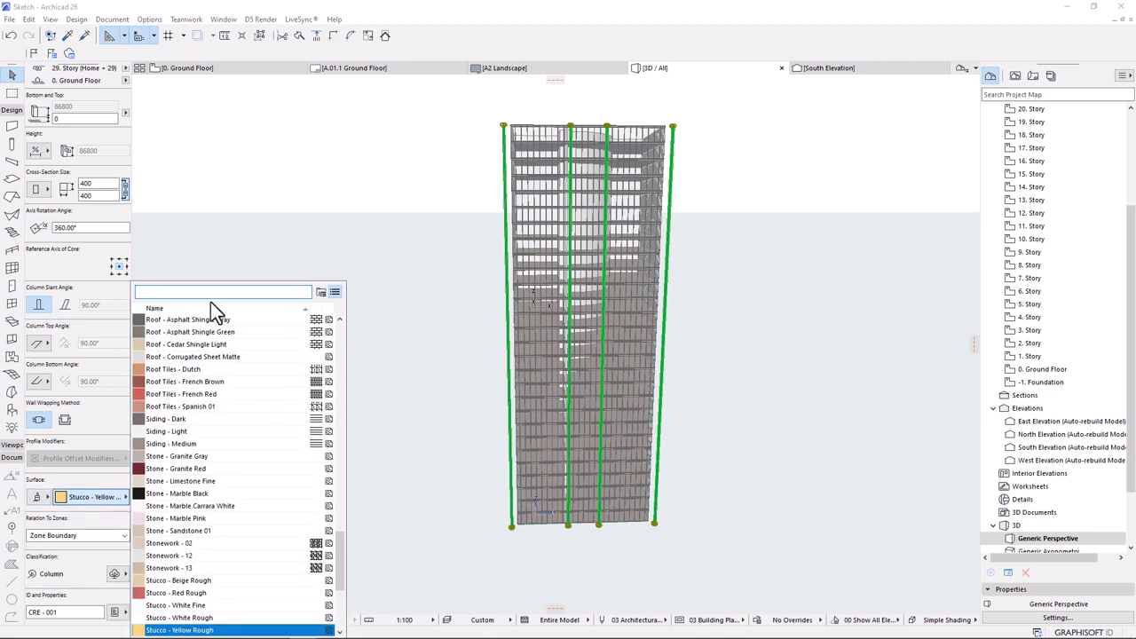
text(pain)
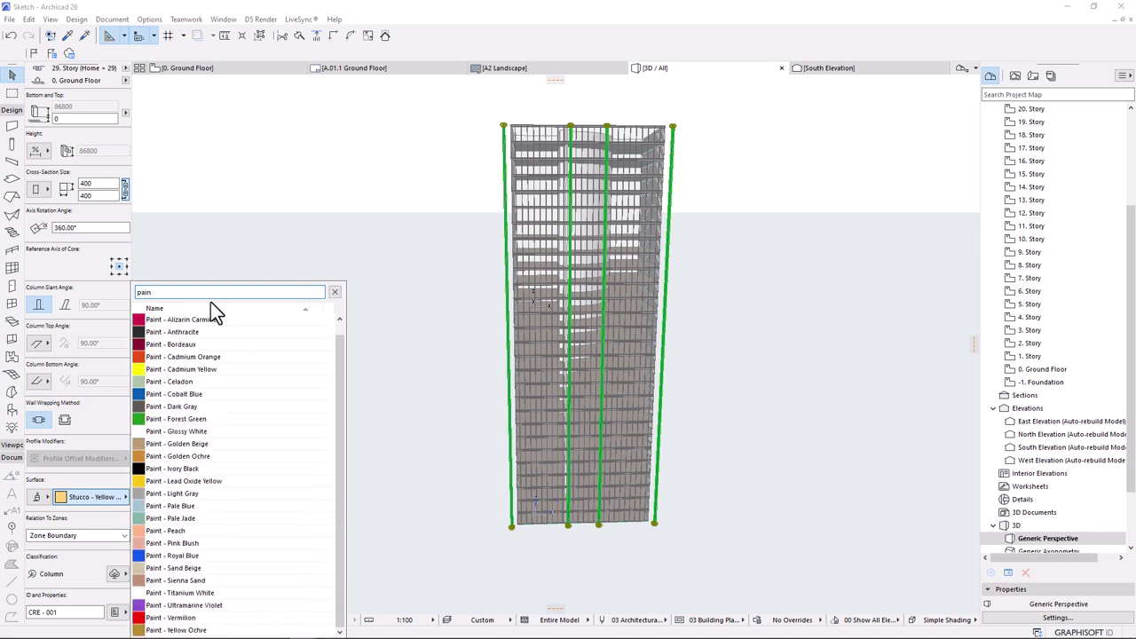
click(183, 408)
click(752, 483)
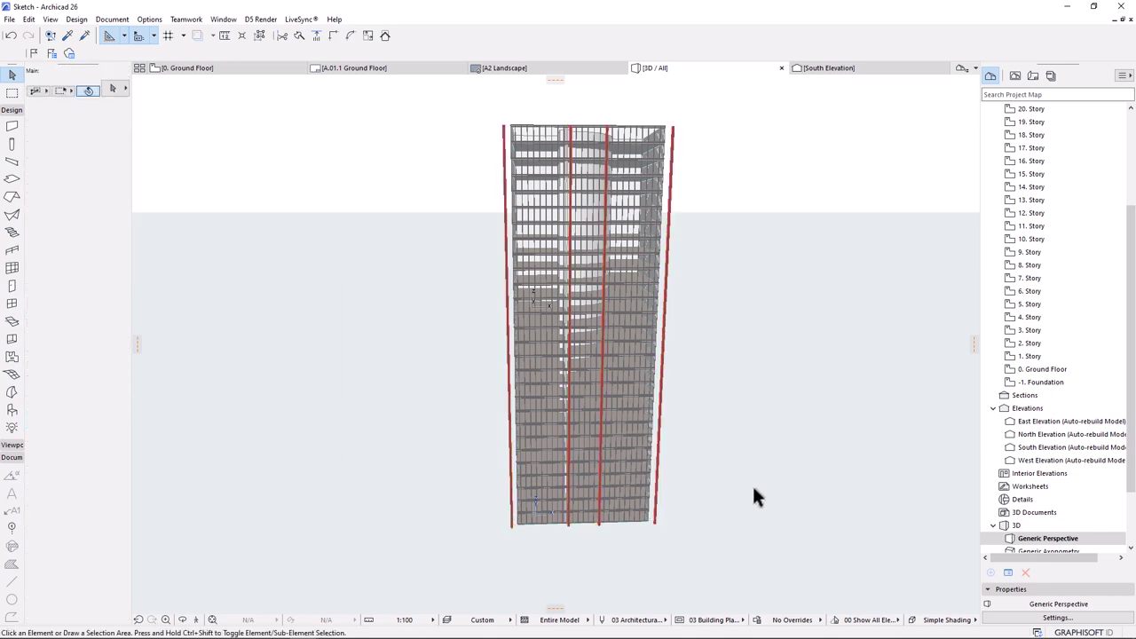
- Reselect the four columns, pick a pen for their cut-surface core lines and clear the selection
click(672, 374)
scroll(106, 400, down, 3)
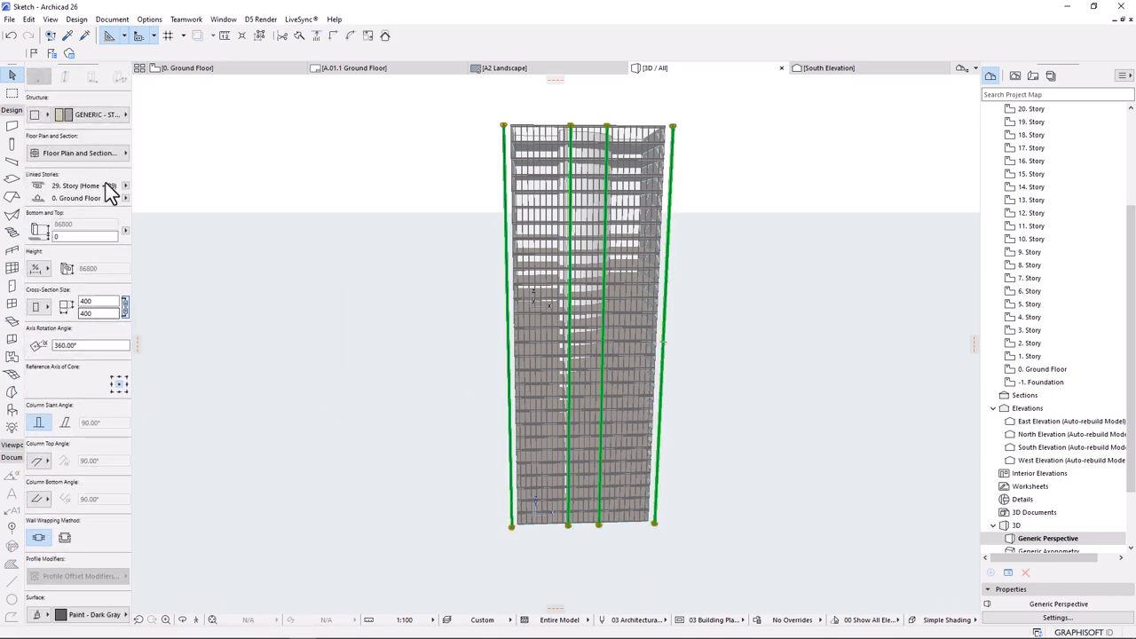
click(89, 154)
click(388, 222)
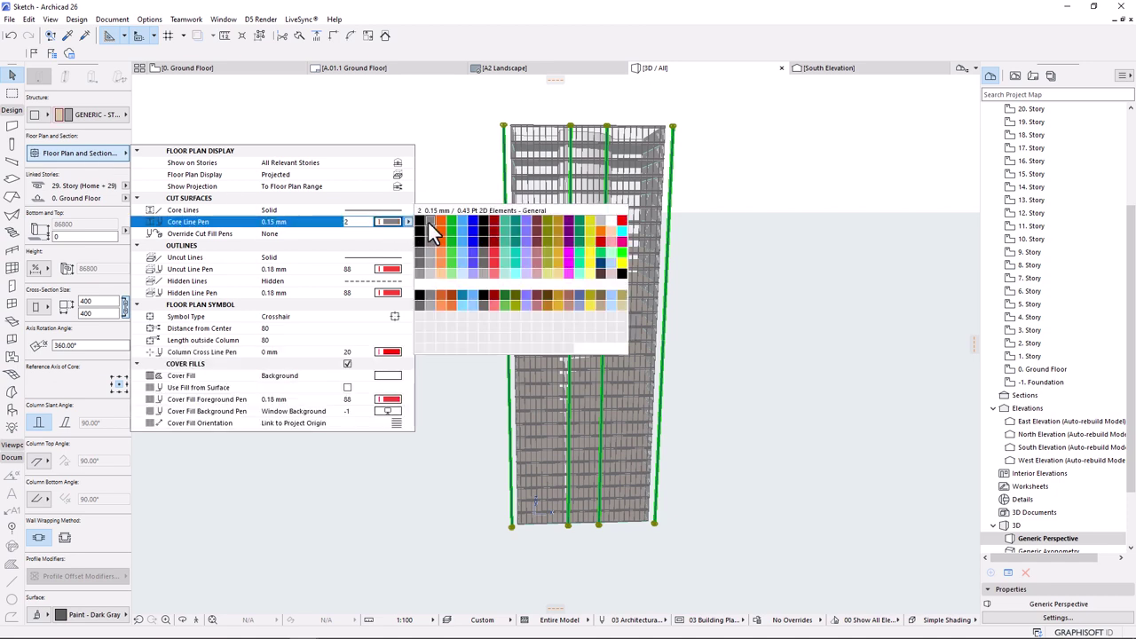
click(430, 230)
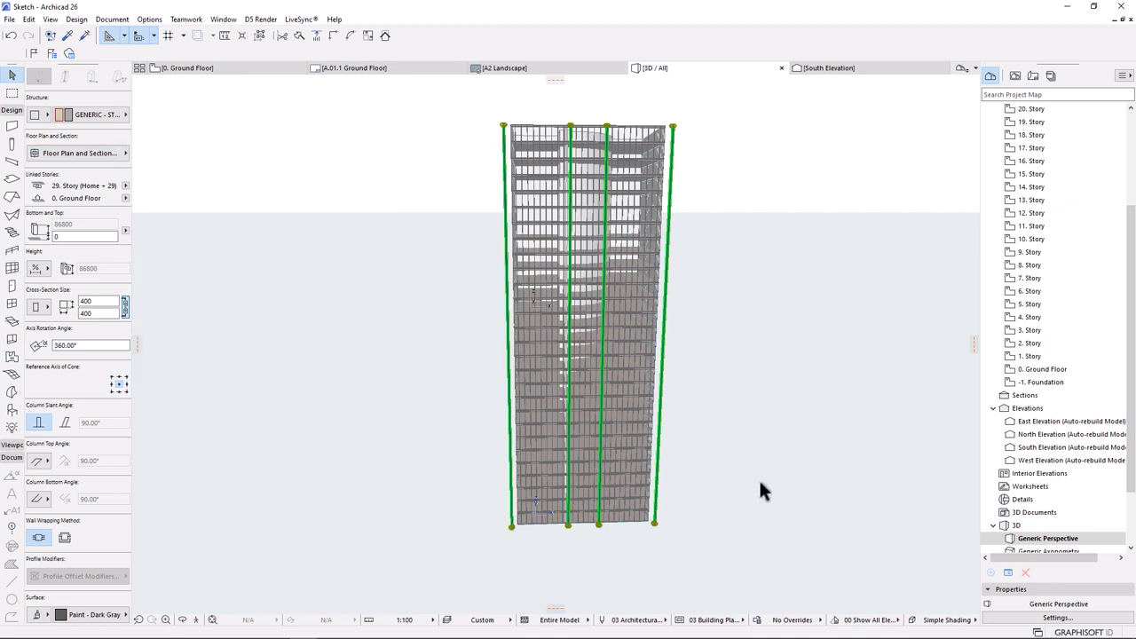
click(806, 535)
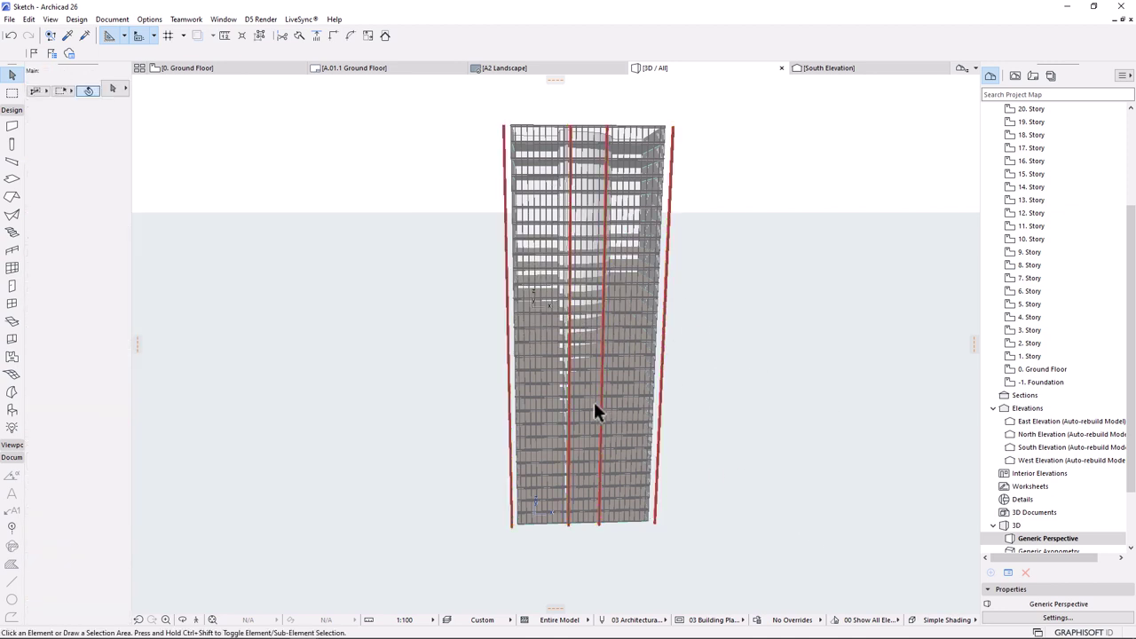
- Apply the Simplified Plan graphic override combination to the 3D view of the tower
click(947, 619)
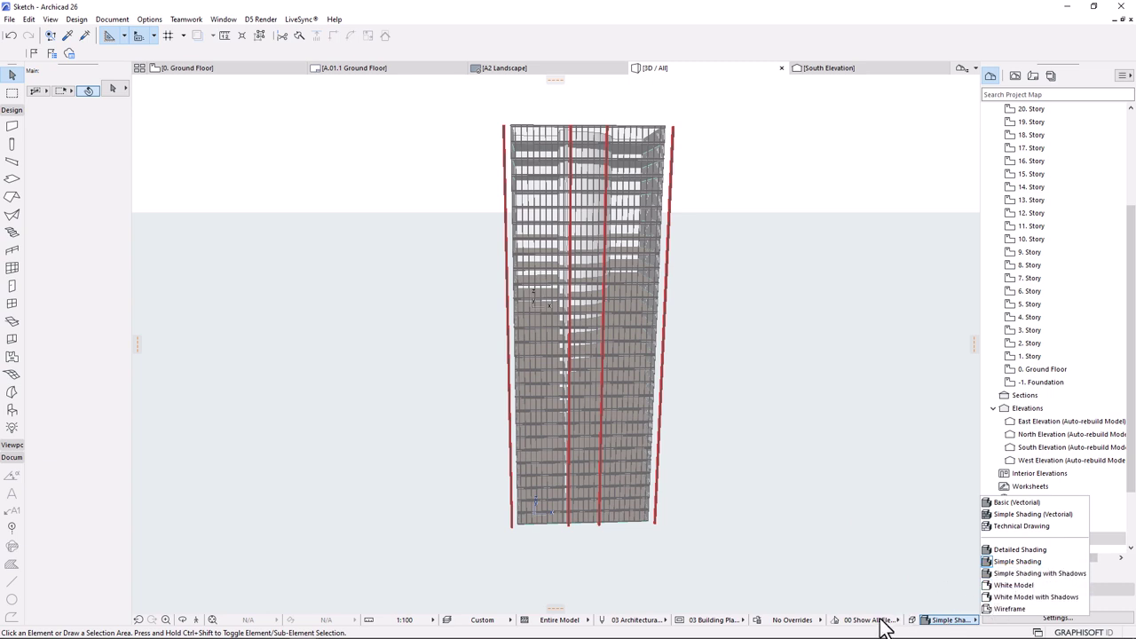
click(795, 619)
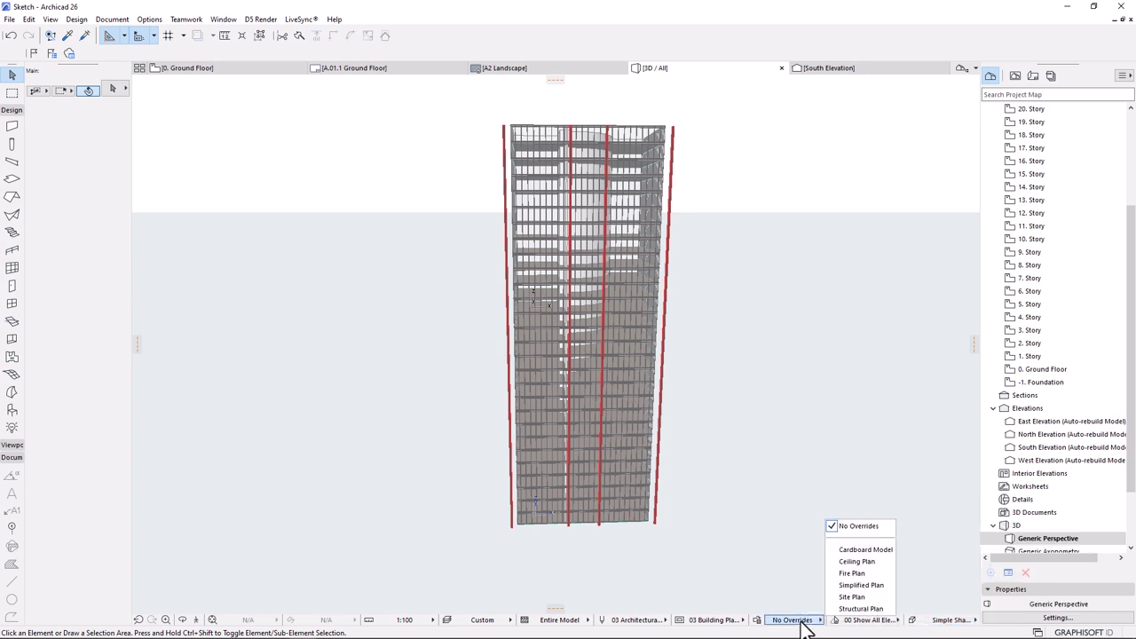
click(857, 585)
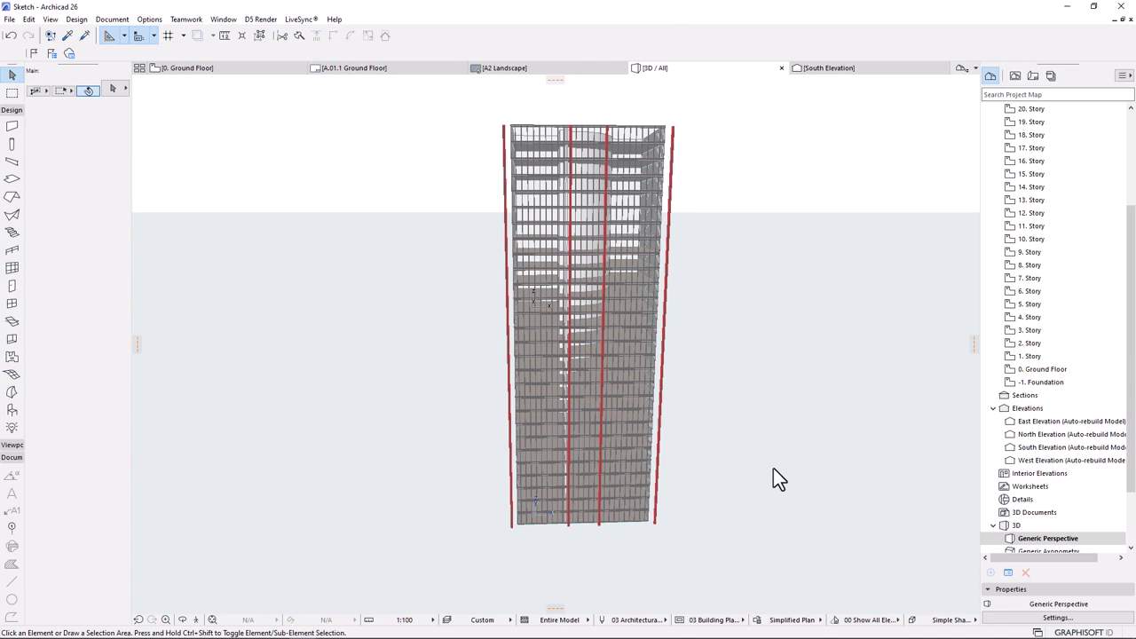
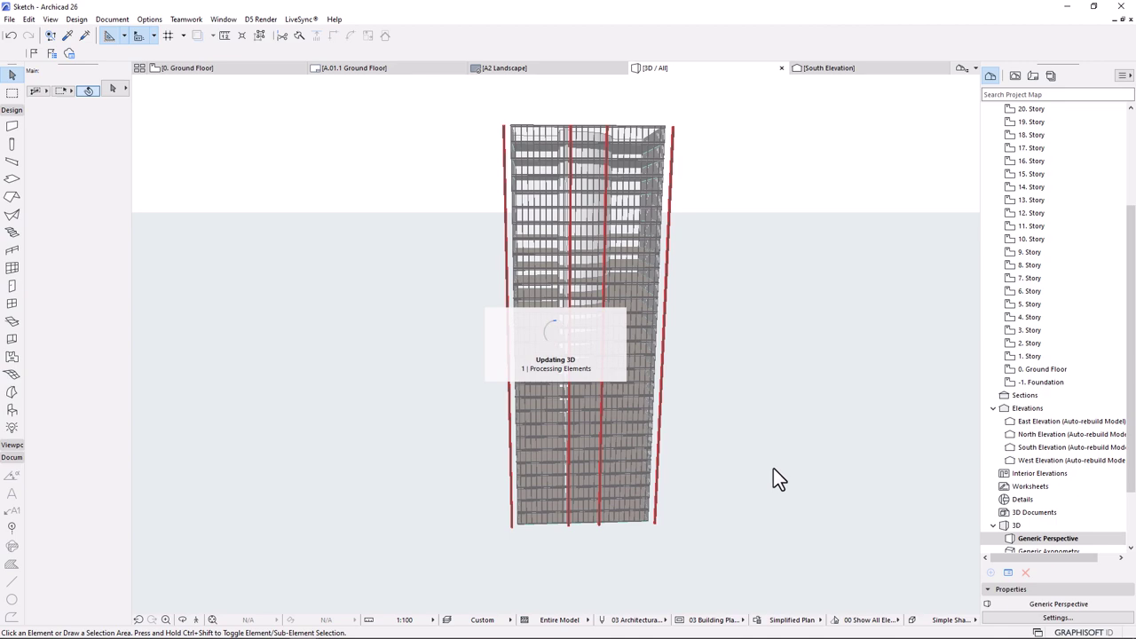
scroll(560, 404, up, 3)
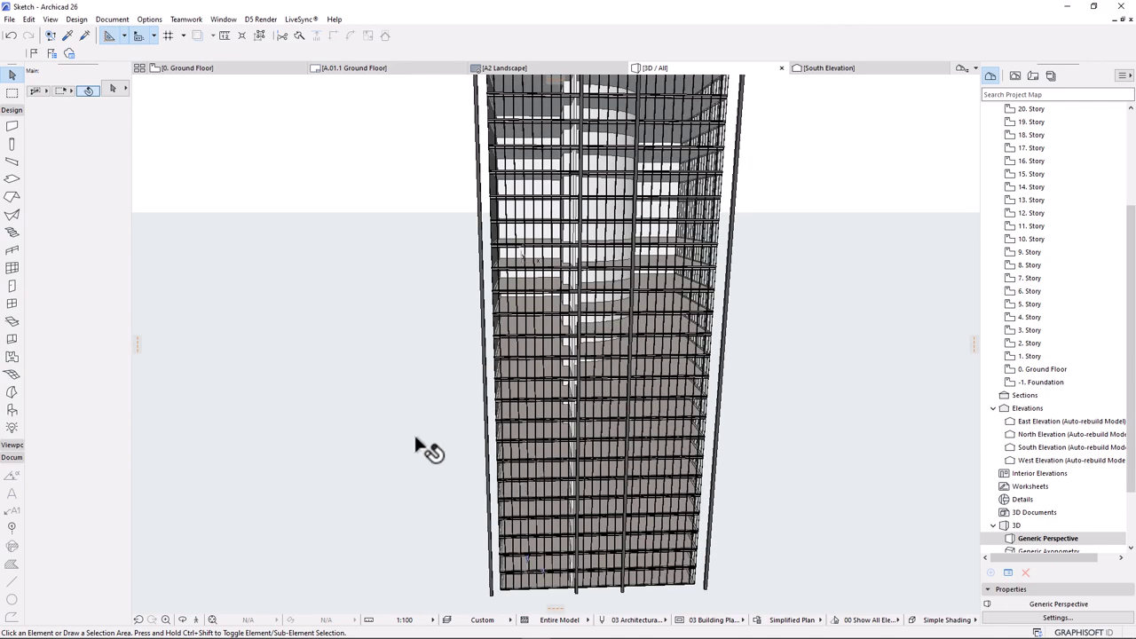
click(354, 444)
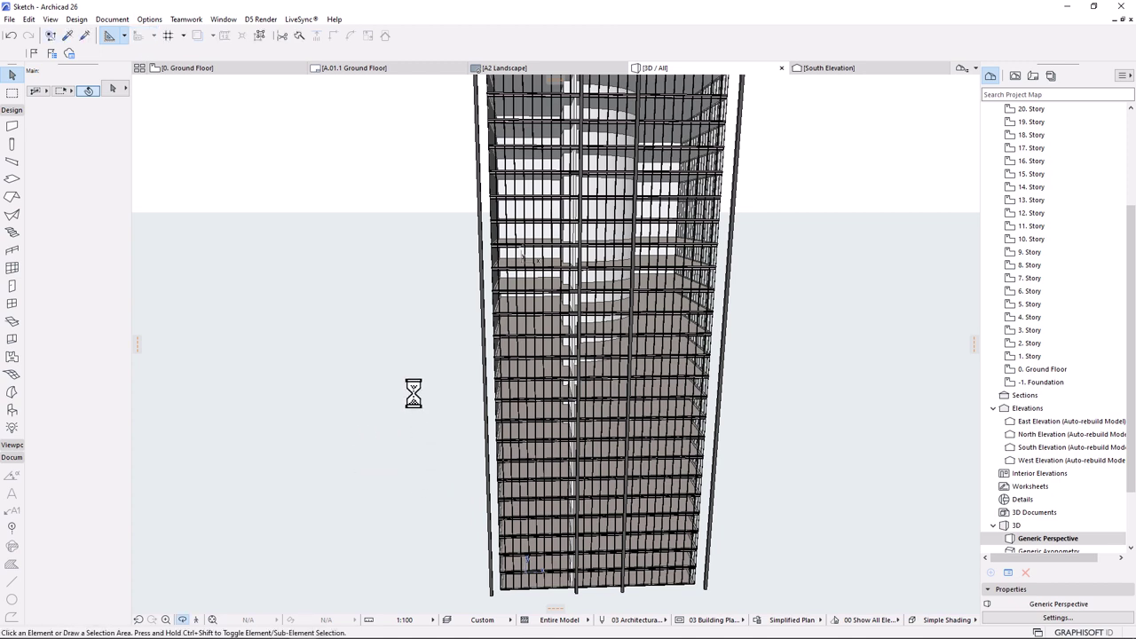
shift+middle_drag(444, 444, 626, 417)
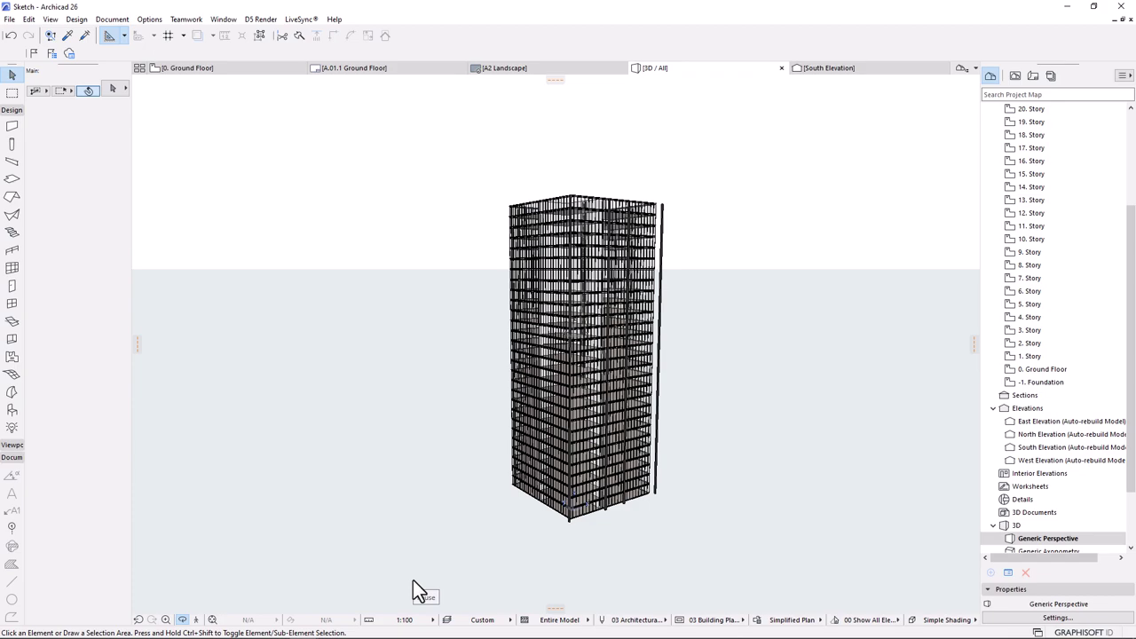
scroll(522, 322, up, 3)
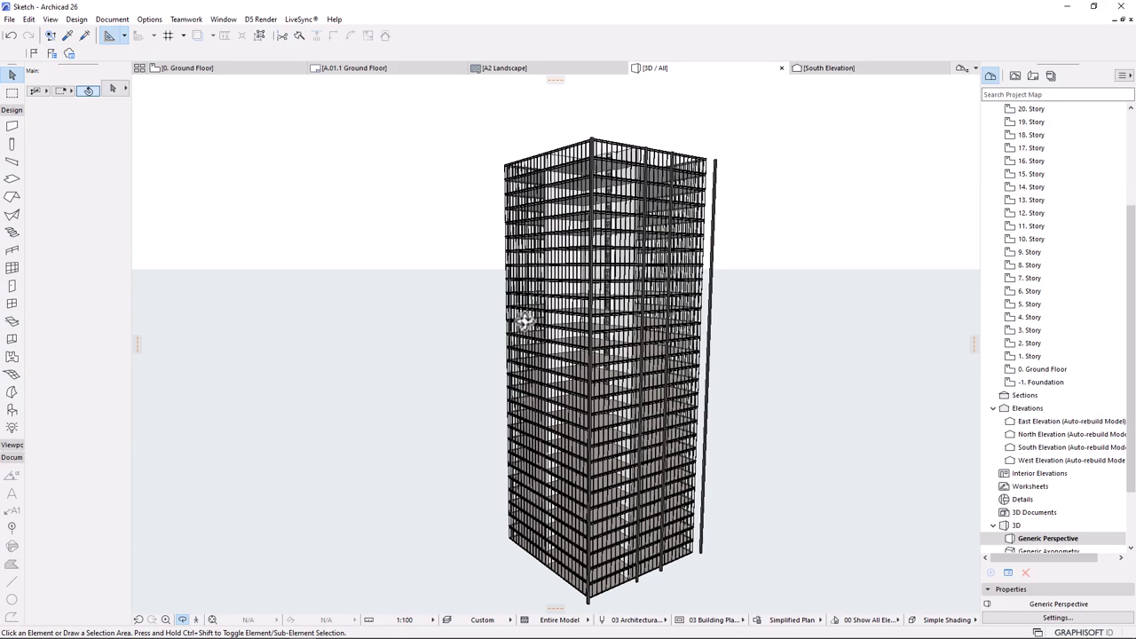
shift+middle_drag(553, 375, 627, 488)
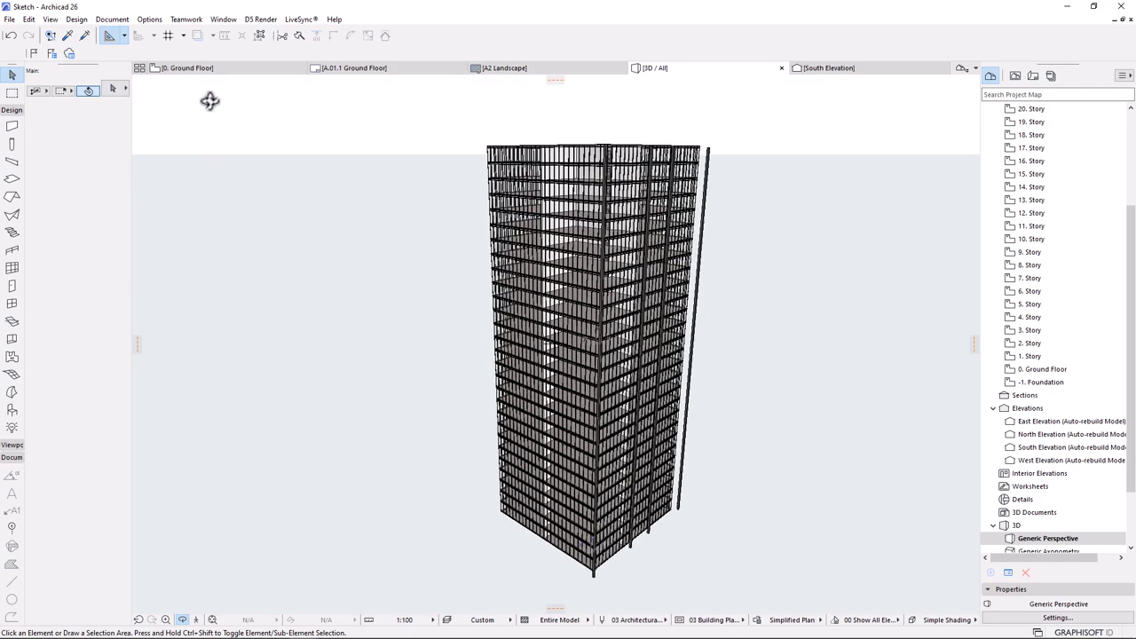
- Draw a curtain wall on the Ground Floor plan along the south guide line, between the outer corners of the two corner columns
click(204, 69)
scroll(518, 372, up, 4)
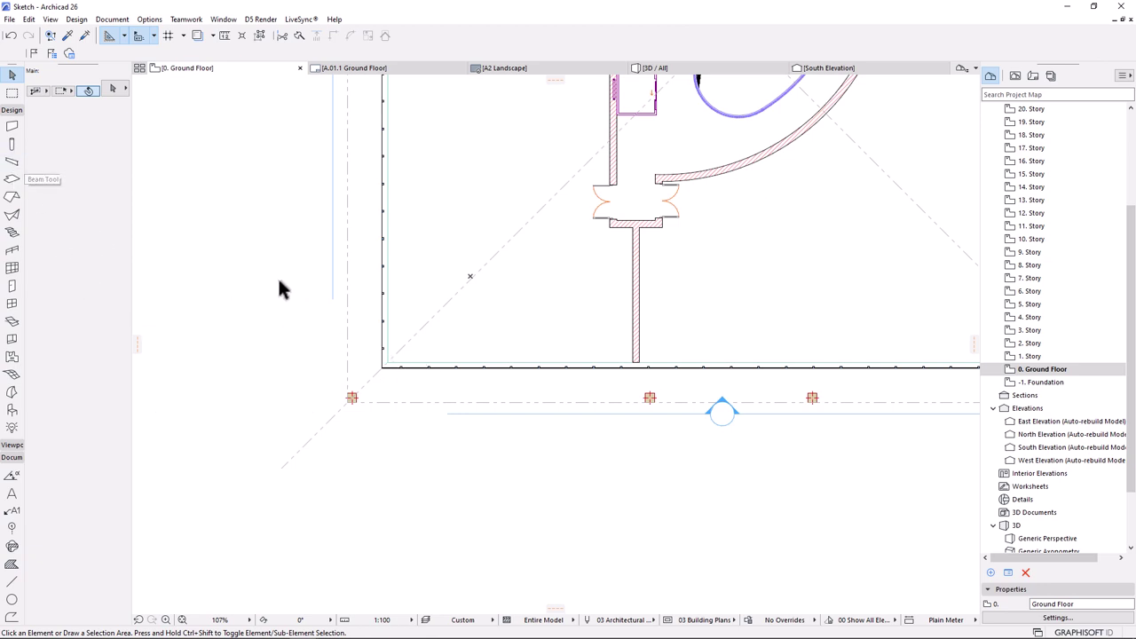
click(11, 269)
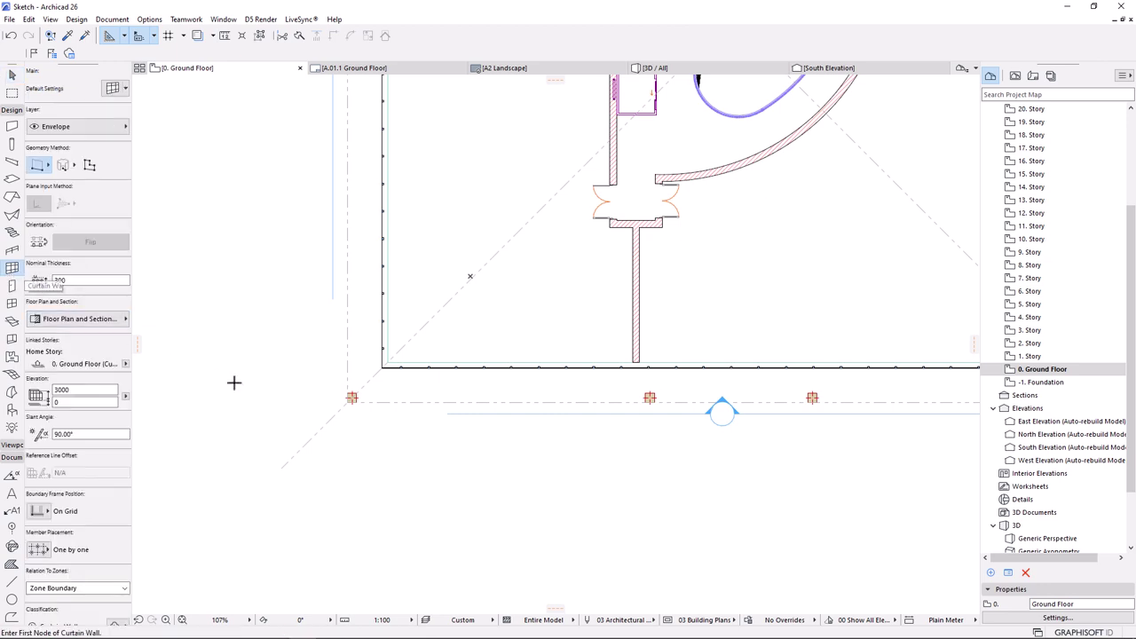
scroll(355, 386, up, 5)
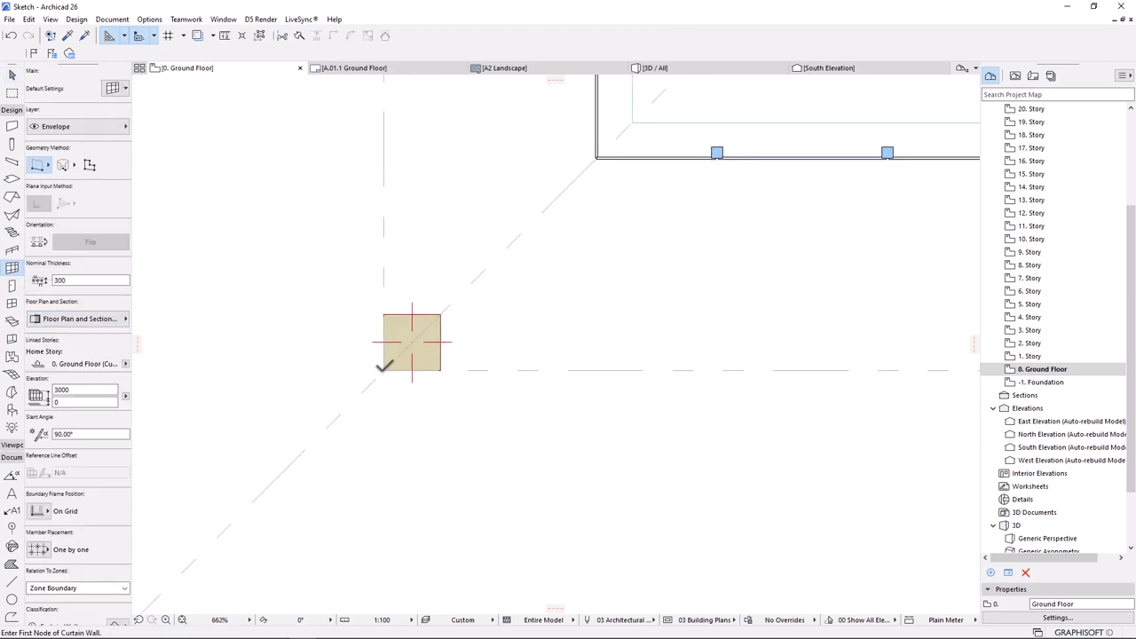
scroll(383, 370, up, 2)
click(388, 361)
scroll(254, 360, down, 5)
scroll(431, 397, up, 3)
scroll(763, 377, up, 3)
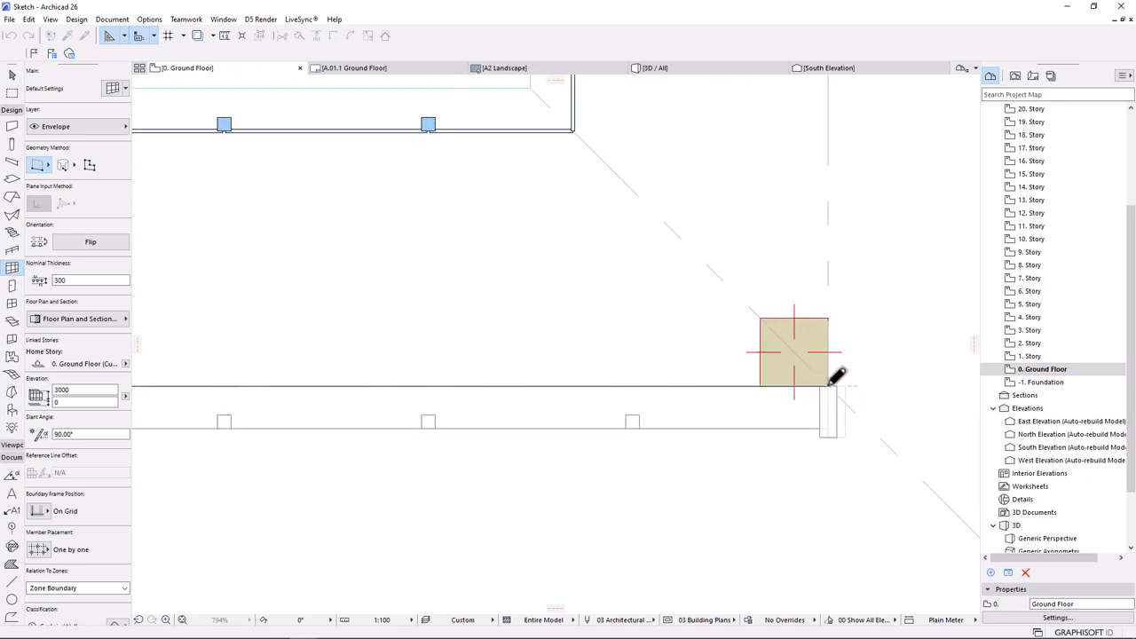
click(829, 385)
scroll(839, 357, down, 4)
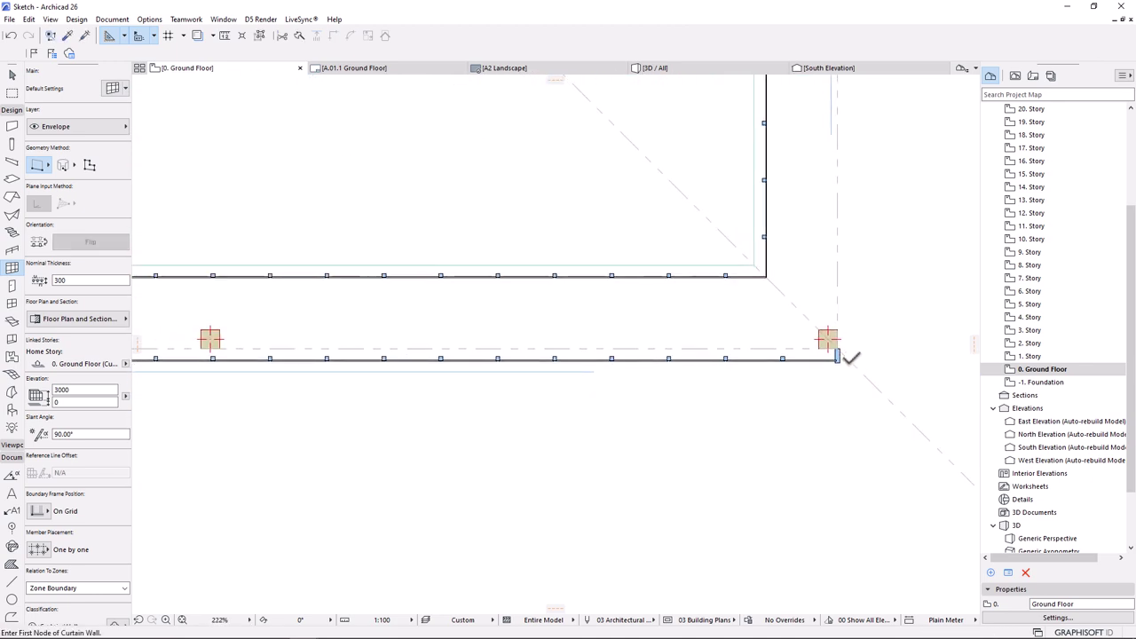
- Select the new curtain wall and examine its ends at the corner columns in plan and its placement in 3D
scroll(855, 357, up, 5)
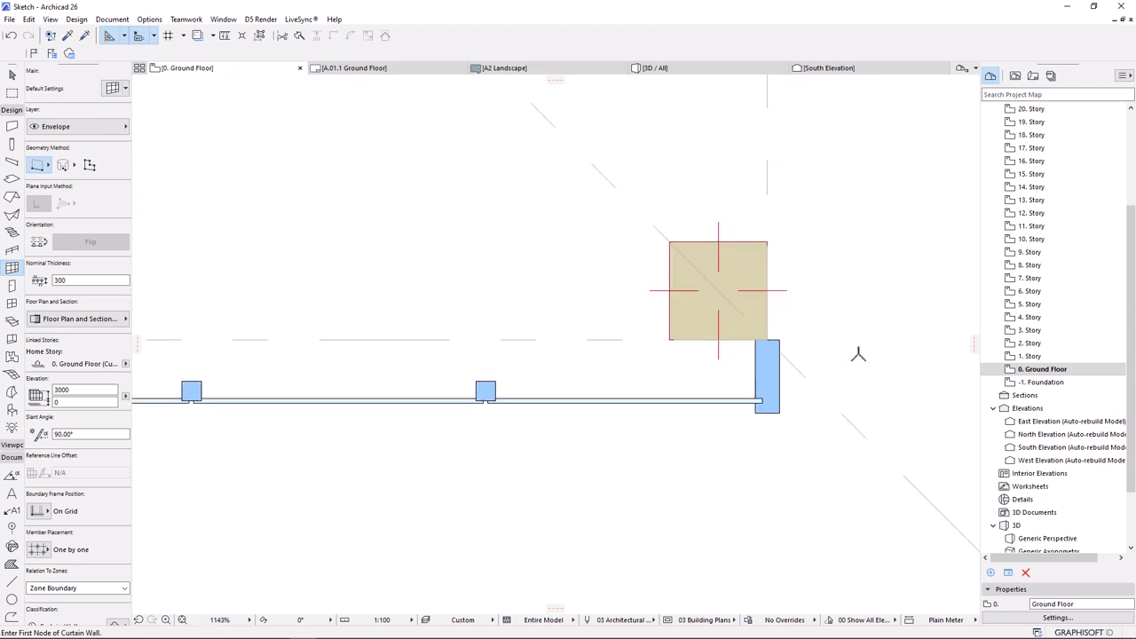
click(12, 74)
click(761, 410)
scroll(811, 325, down, 10)
scroll(654, 367, up, 9)
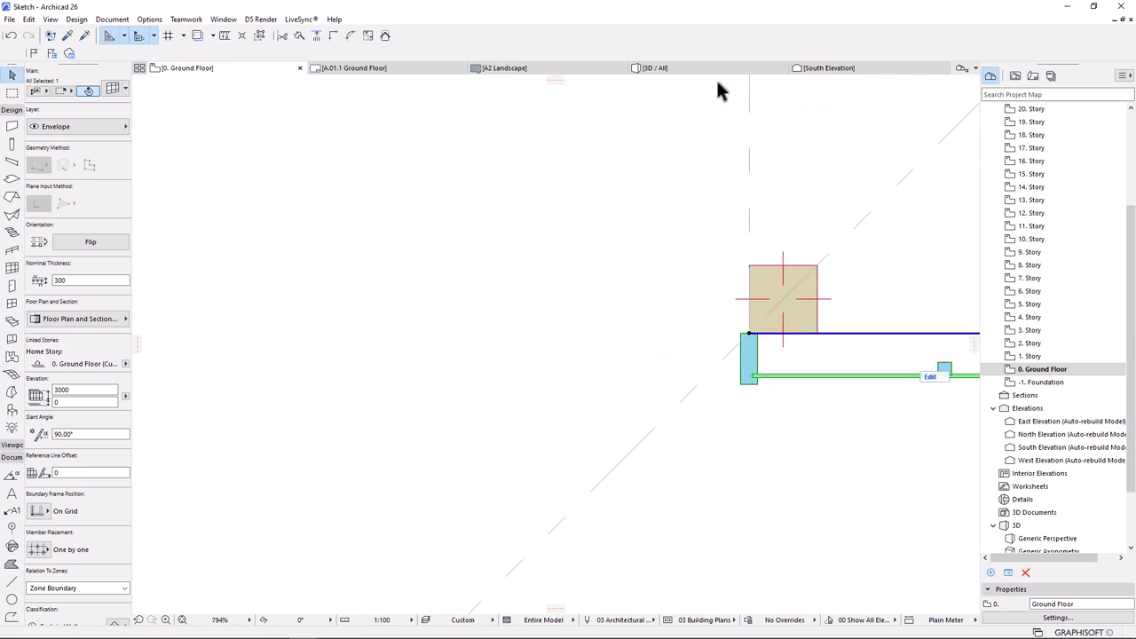
click(657, 67)
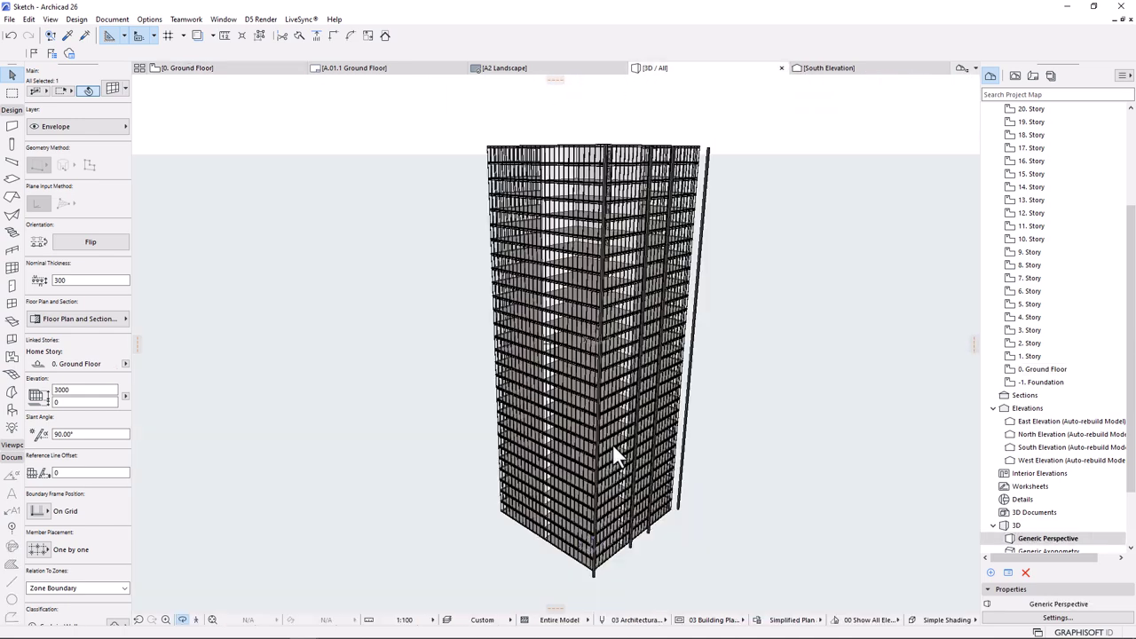
click(647, 554)
shift+middle_drag(658, 580, 699, 486)
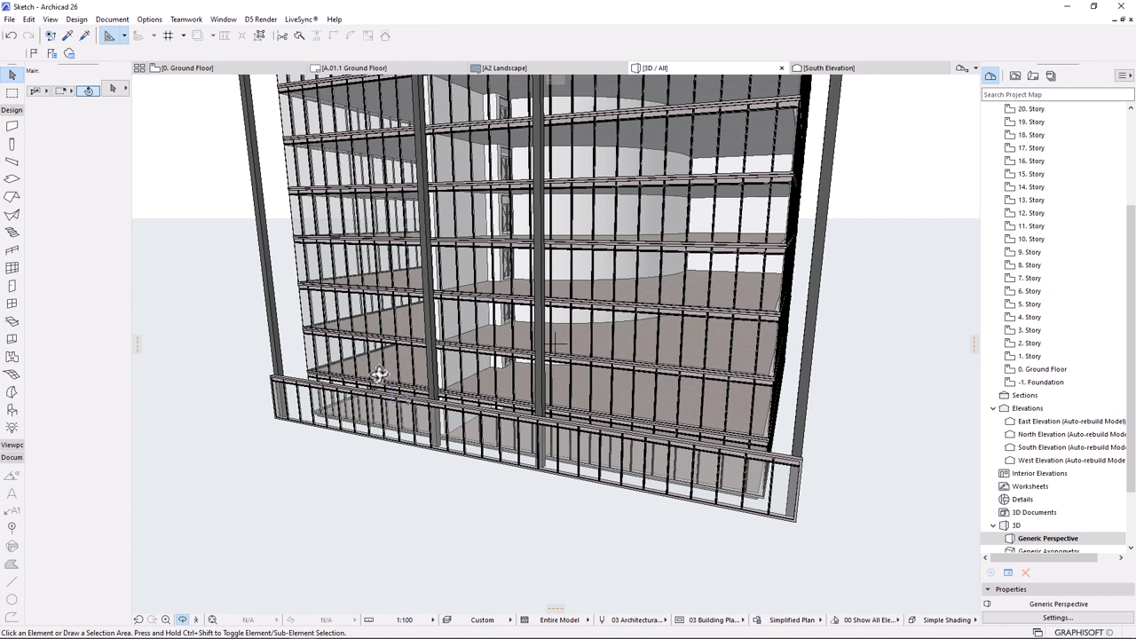
- Select the outer curtain wall in 3D and load the Checkerboard 1000/1000 scheme favorite into its settings
click(10, 80)
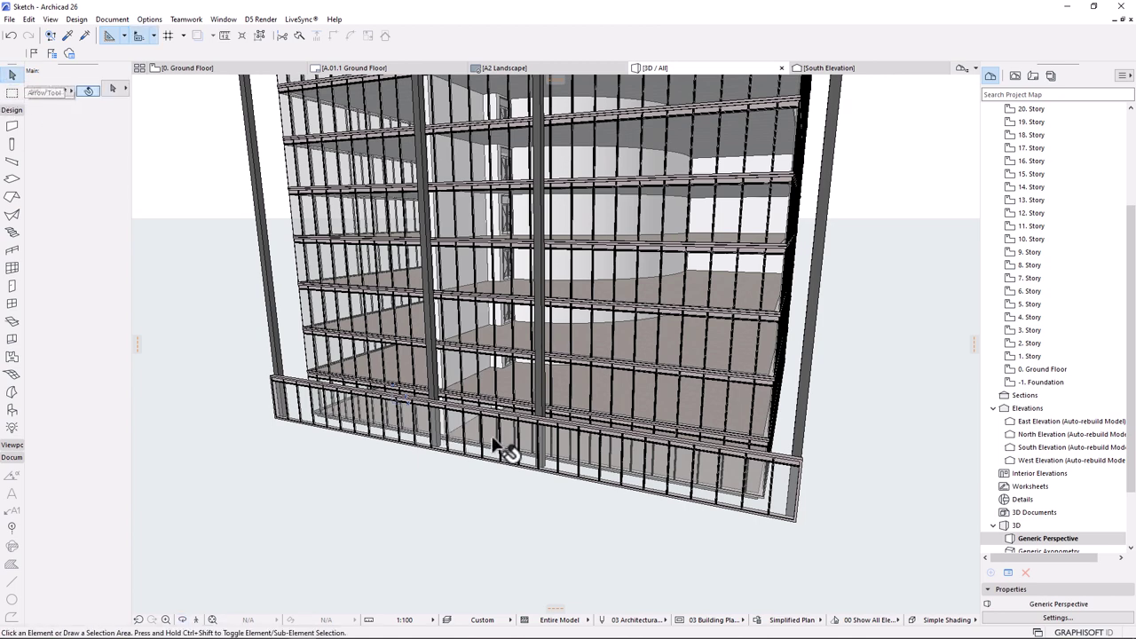
click(506, 452)
click(89, 91)
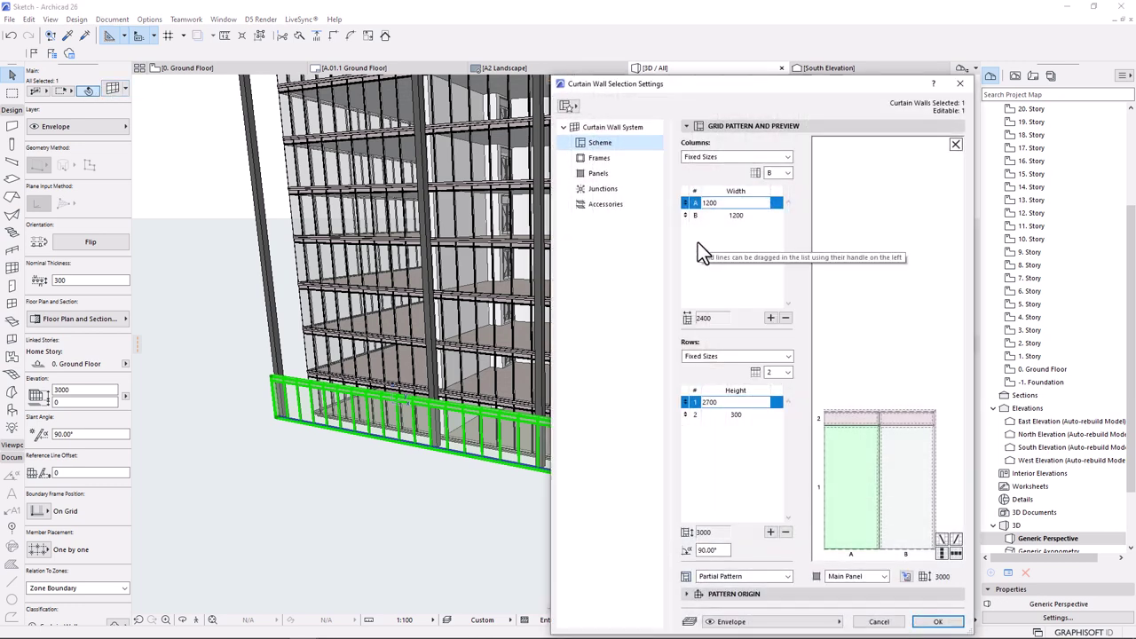
click(568, 107)
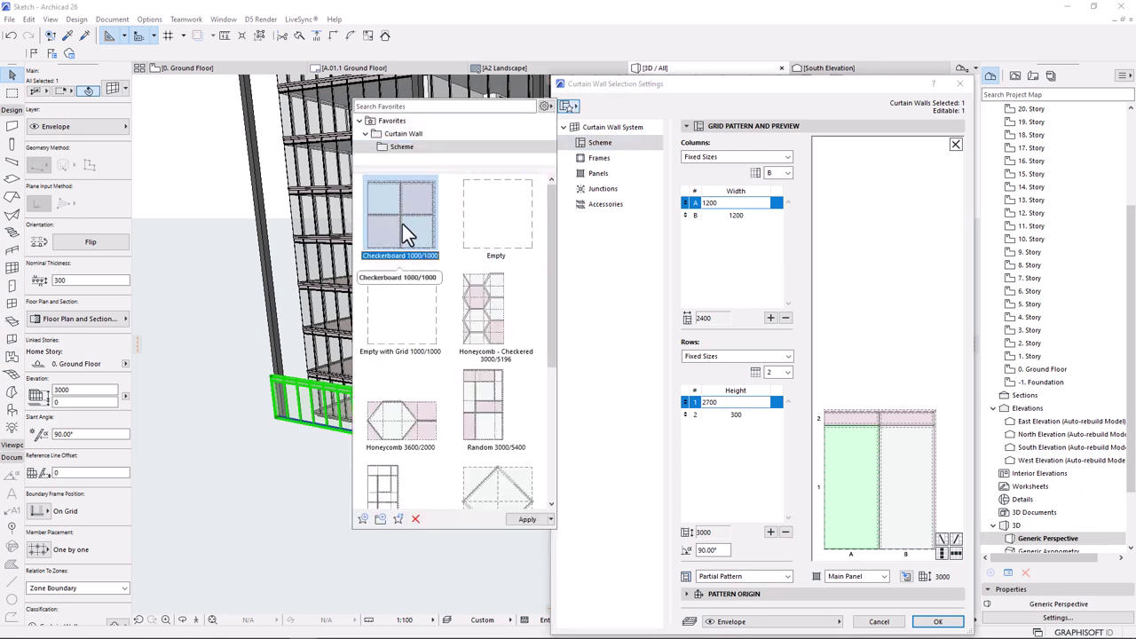
double_click(402, 224)
drag(837, 82, 696, 15)
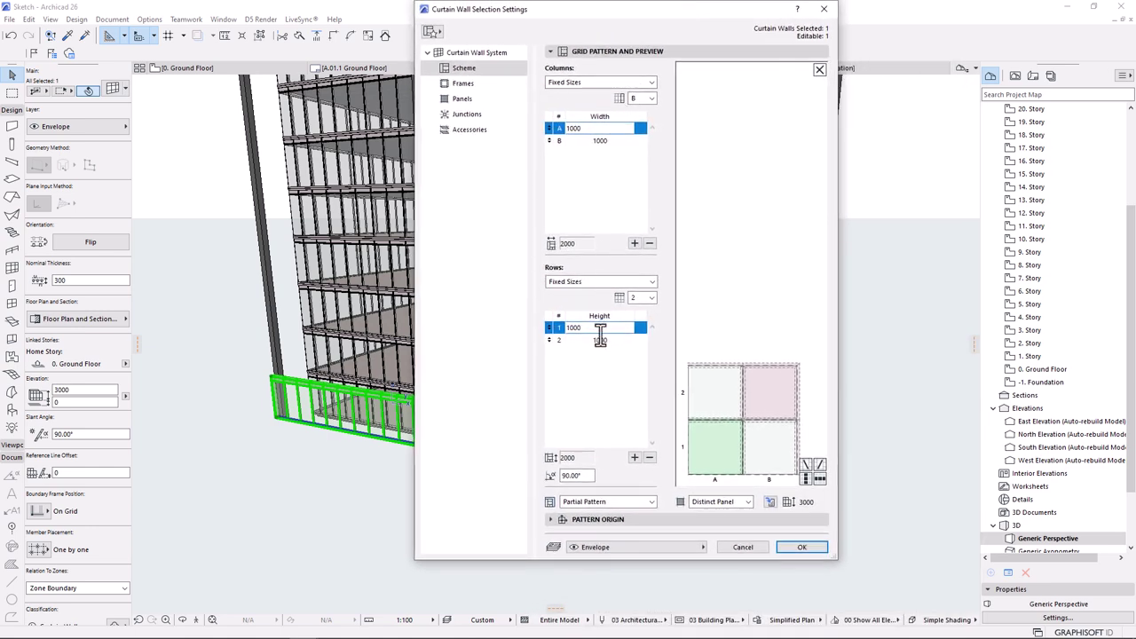
- Add a third 1000 mm row to the grid pattern and remove the mullion segment between the two middle-row cells
click(759, 387)
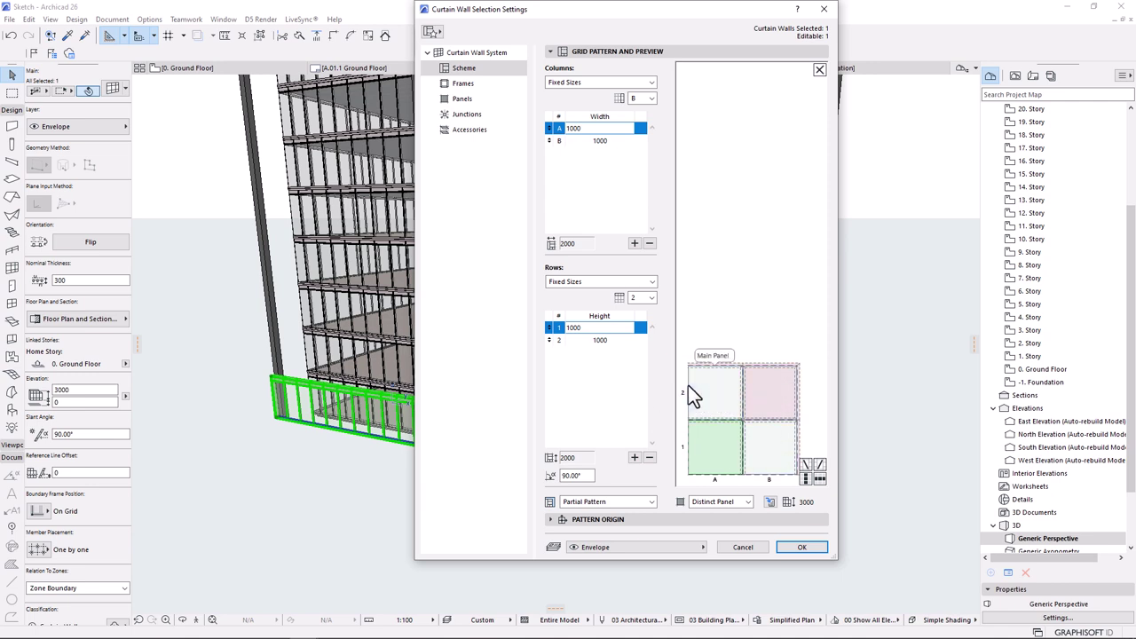
click(634, 458)
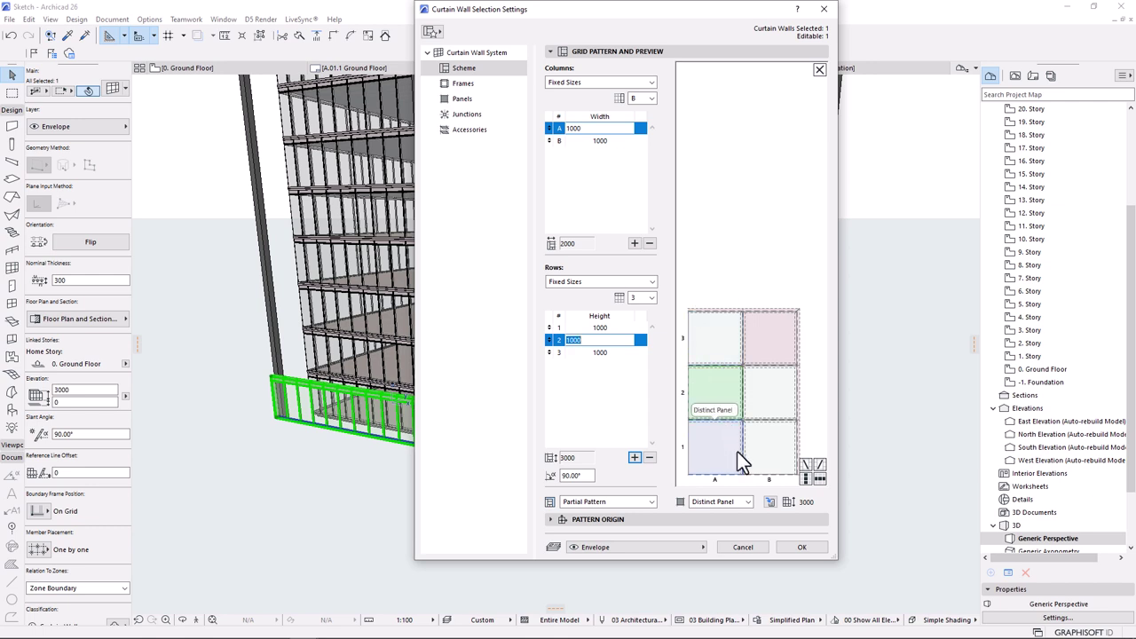
click(744, 389)
click(743, 385)
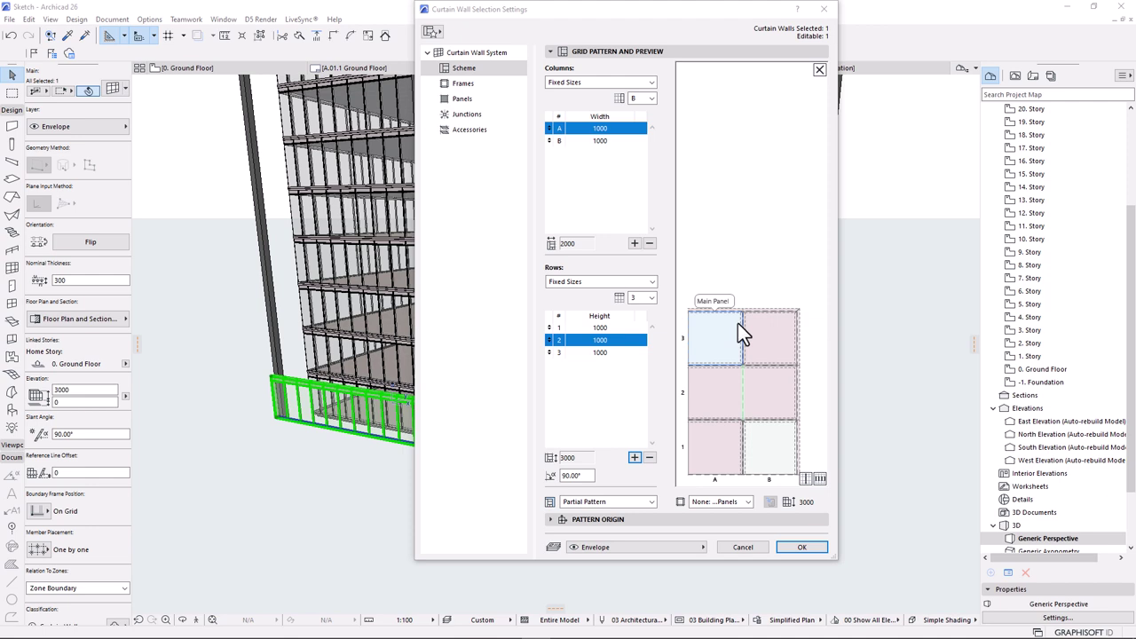
- Select all cells of the curtain wall pattern and set their panel type to Deleted Panel
drag(755, 356, 726, 469)
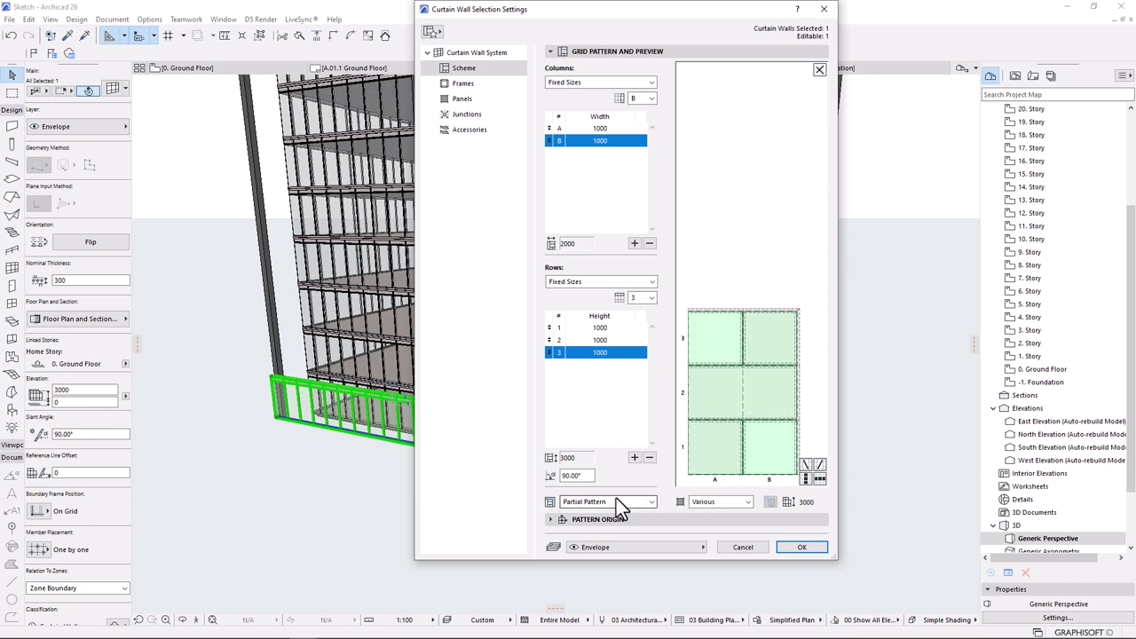
click(743, 504)
click(709, 536)
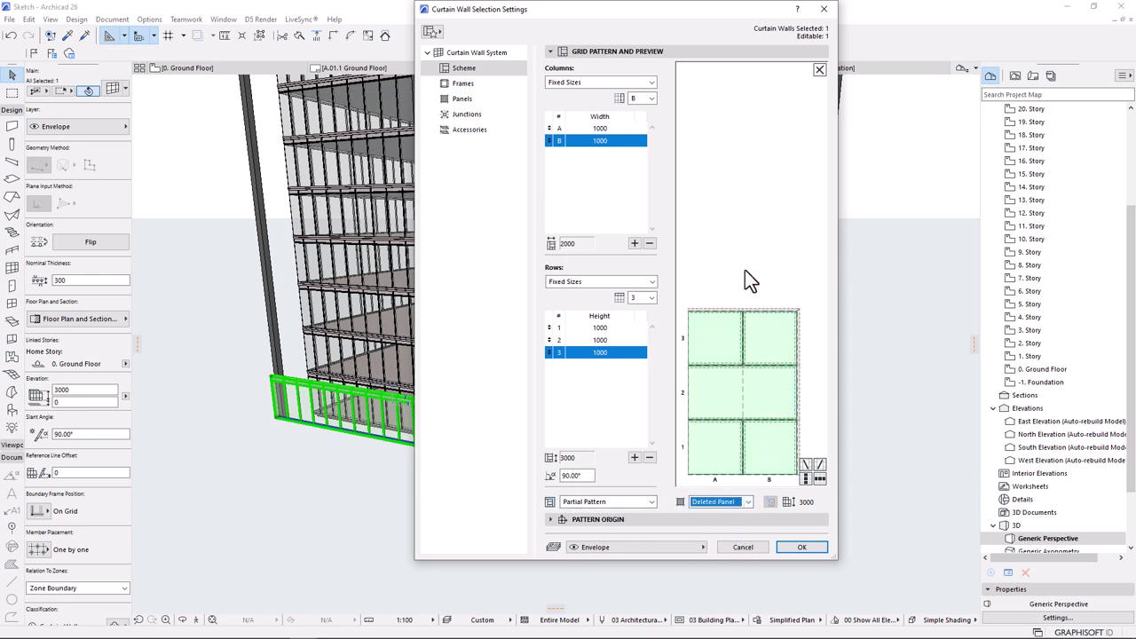
click(723, 347)
click(773, 346)
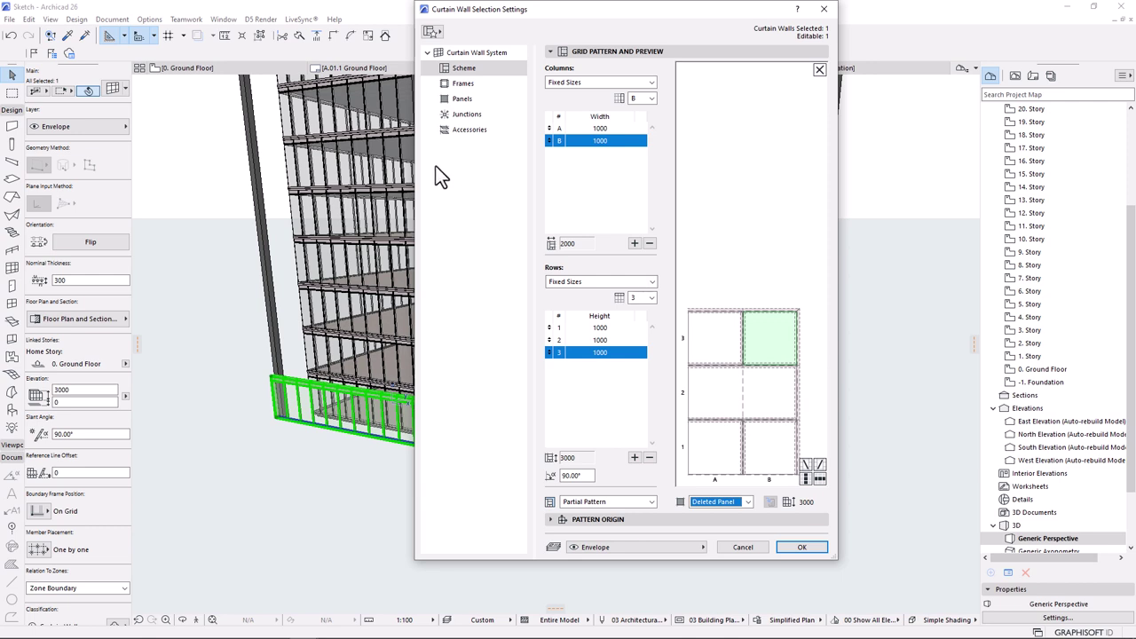
- Set the Transom Frame width to 400 mm and apply the new scheme to the outer curtain wall
click(463, 84)
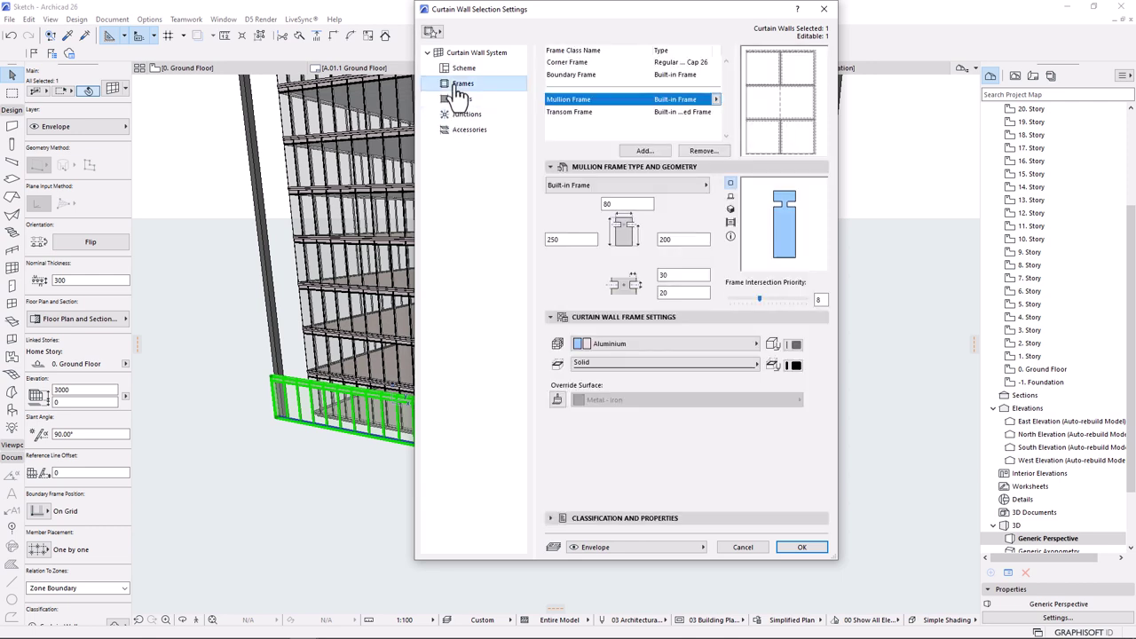
click(572, 112)
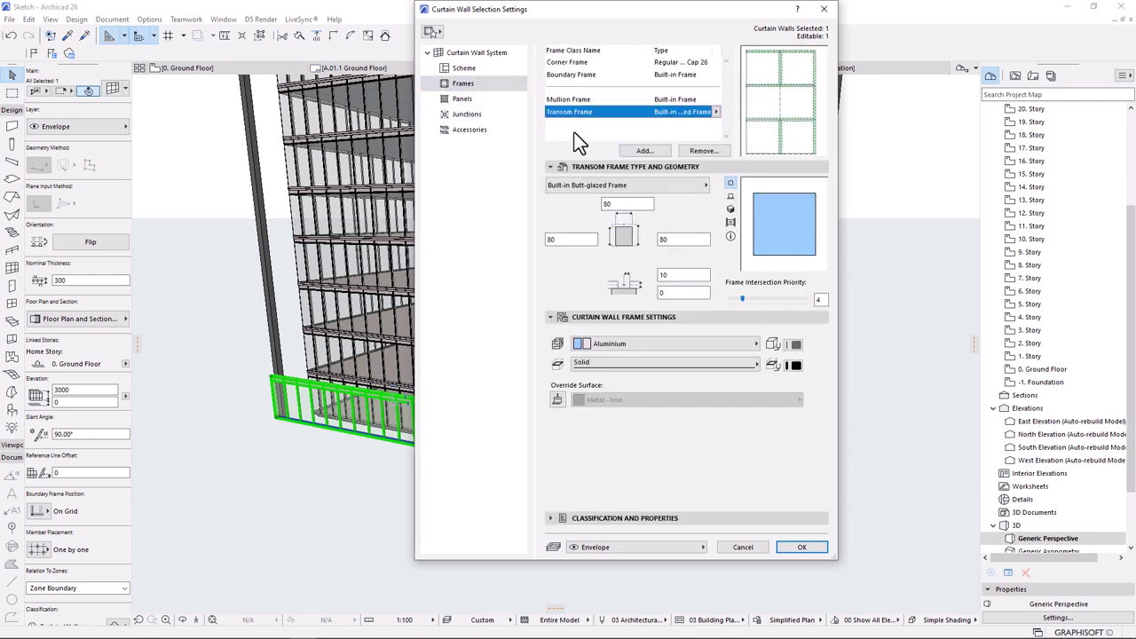
double_click(632, 205)
text(400)
click(665, 239)
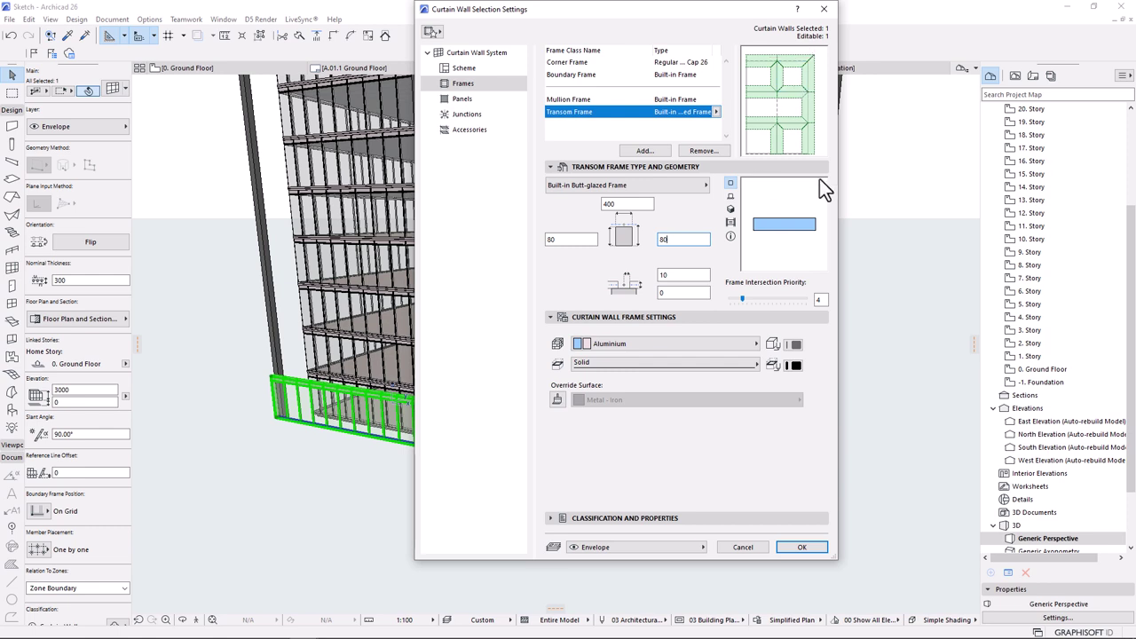
click(463, 70)
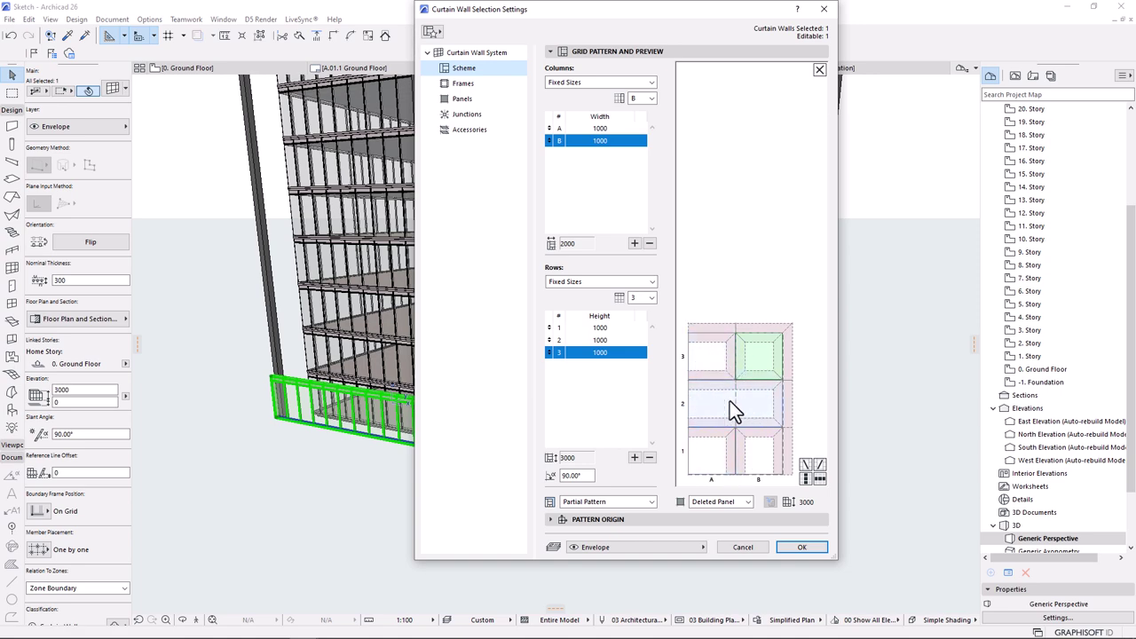
click(796, 546)
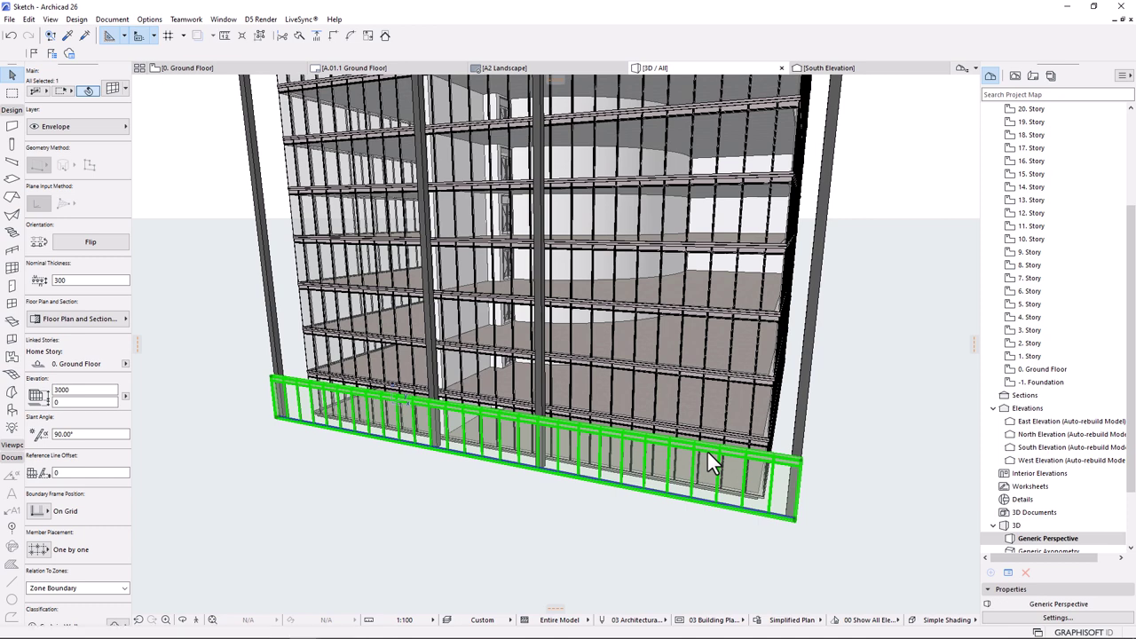
mouse_move(706, 449)
shift+middle_drag(768, 518, 772, 526)
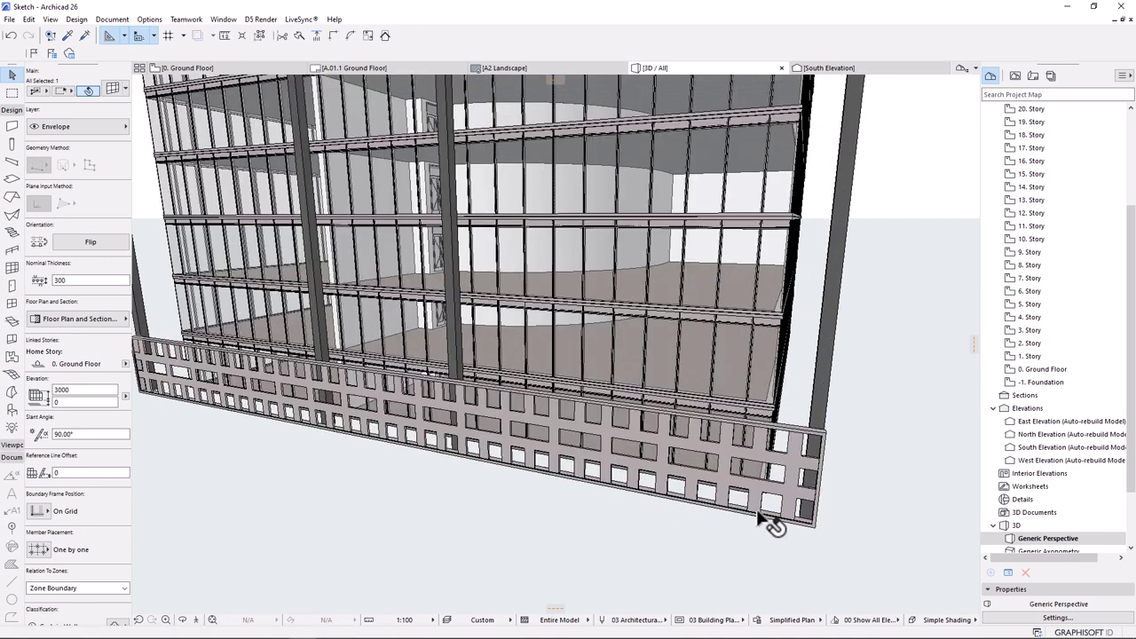
- Select the red rectangle and its slanted inner polylines beside the Ground Floor plan and remove them from the plan
click(221, 68)
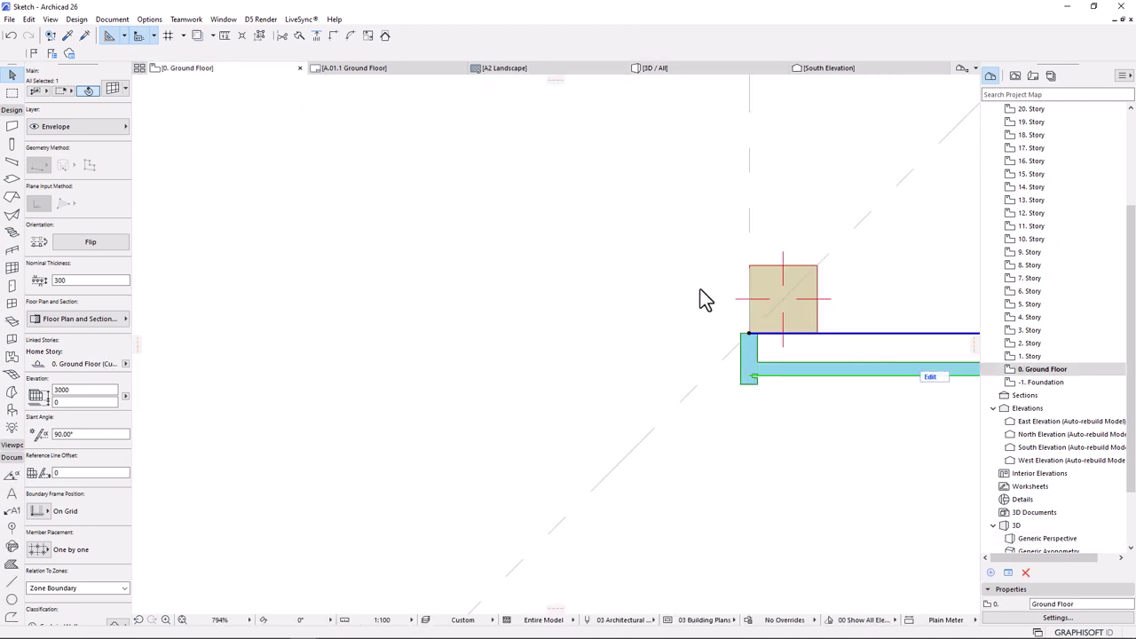
scroll(476, 349, down, 15)
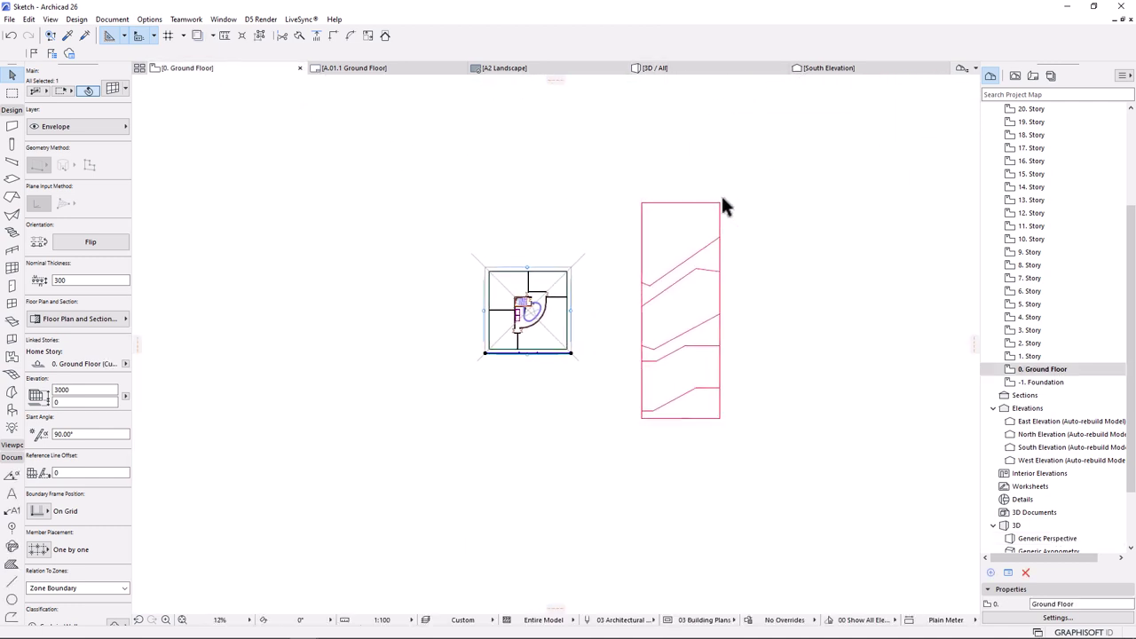
click(701, 220)
drag(795, 136, 619, 437)
scroll(725, 270, up, 3)
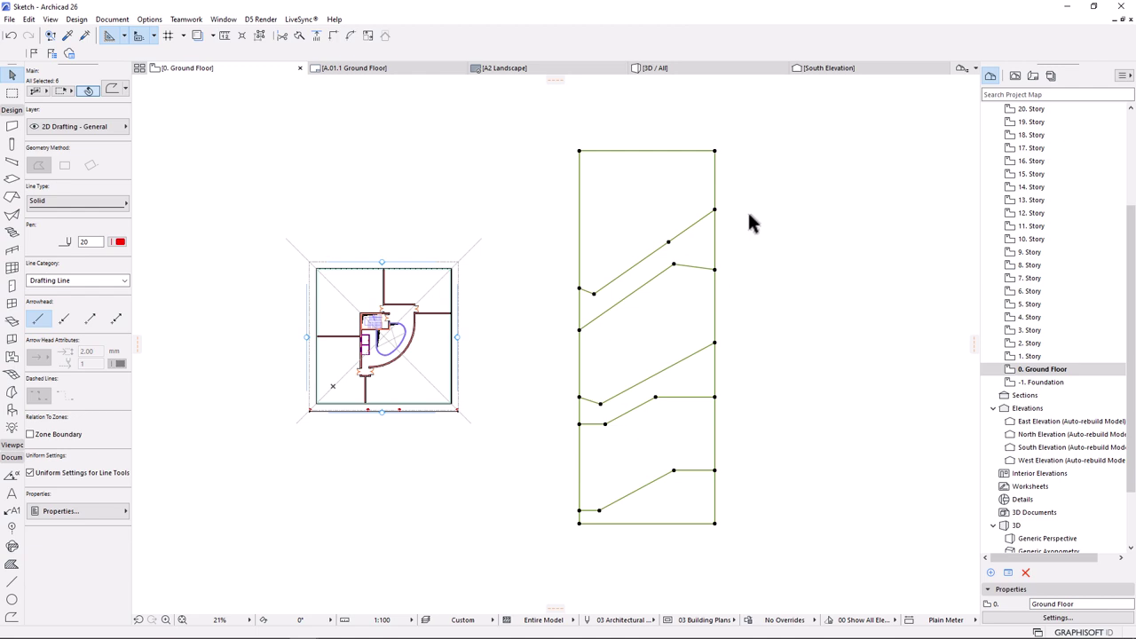
key(Delete)
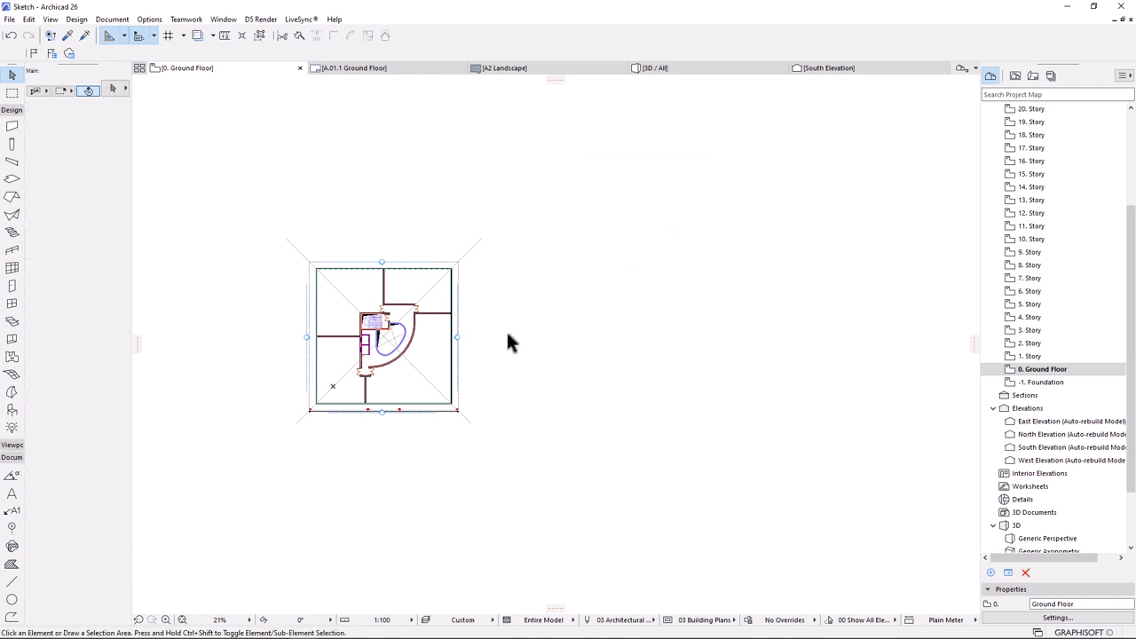
- Move the South Elevation marker line straight south, clear of the outer curtain wall
scroll(263, 459, up, 2)
scroll(535, 338, up, 4)
click(582, 304)
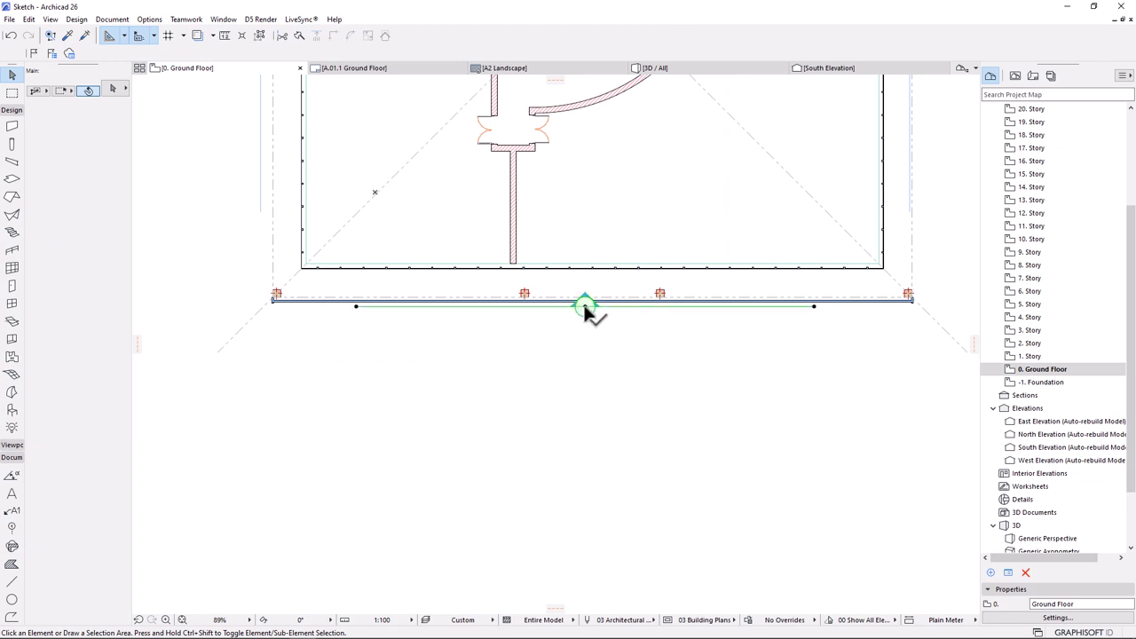
click(584, 306)
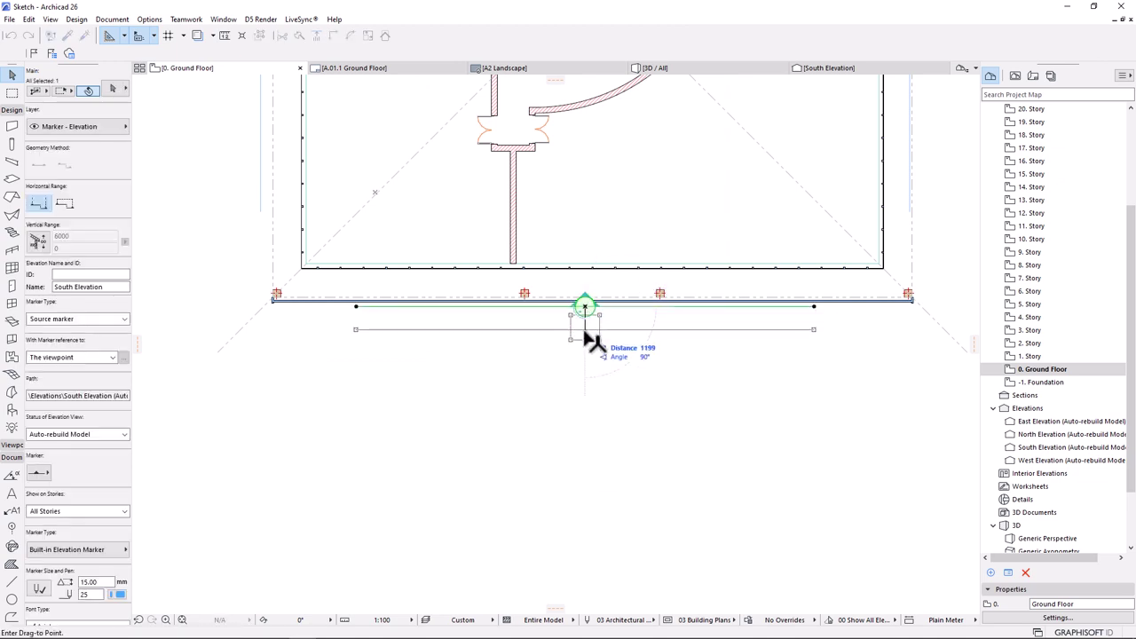
click(586, 335)
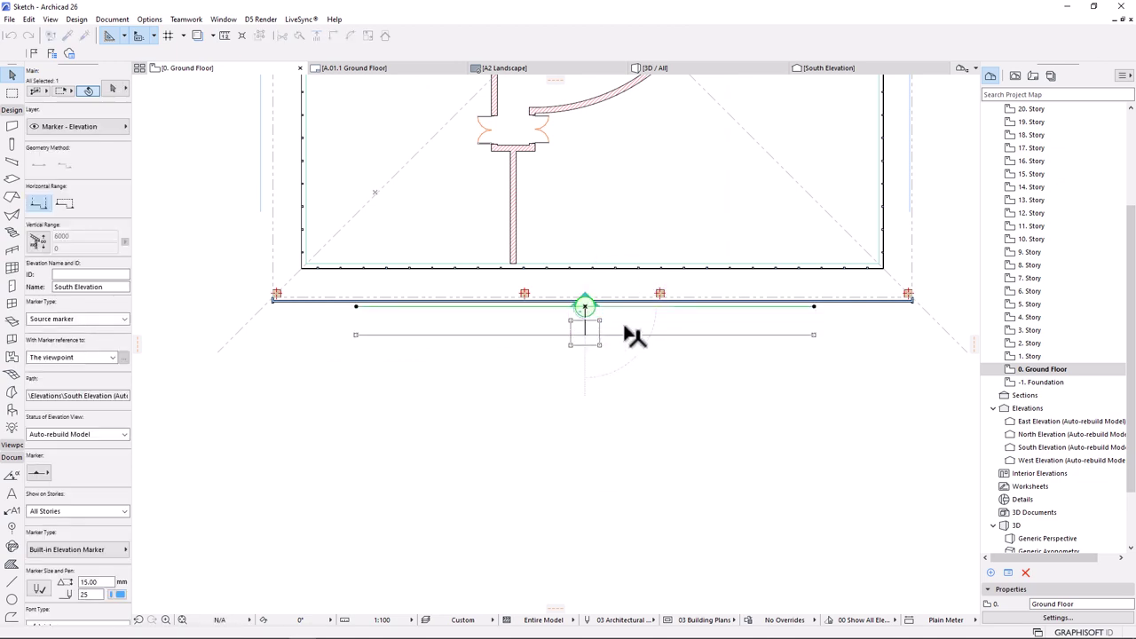
- Stretch both ends of the South Elevation line beyond the corner columns, to about 38475 mm overall
click(812, 334)
click(562, 313)
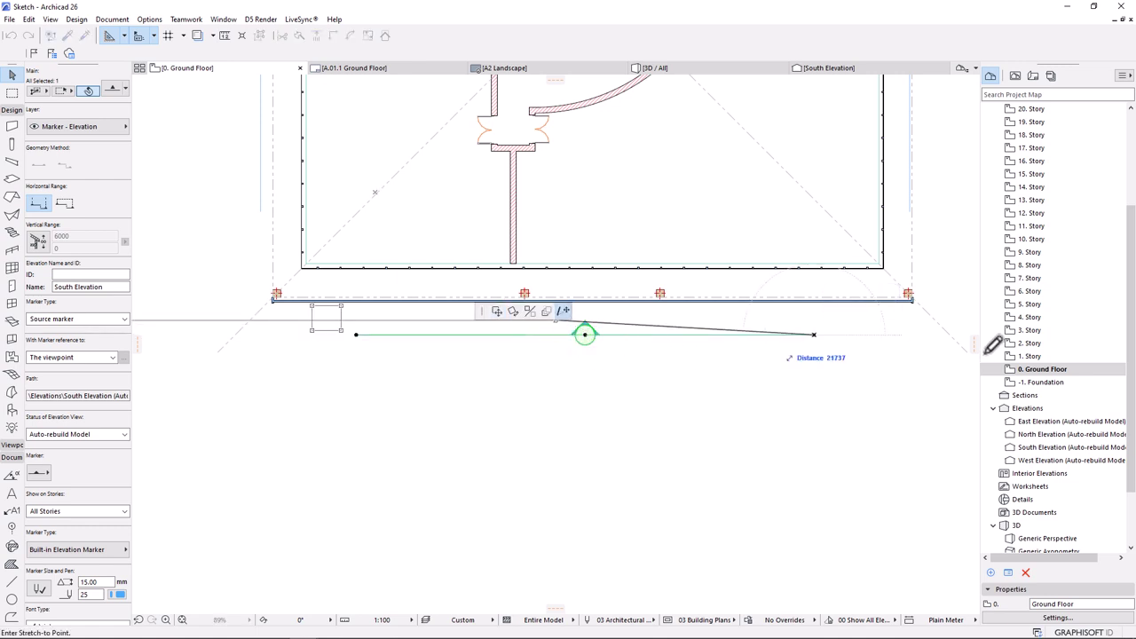
click(963, 311)
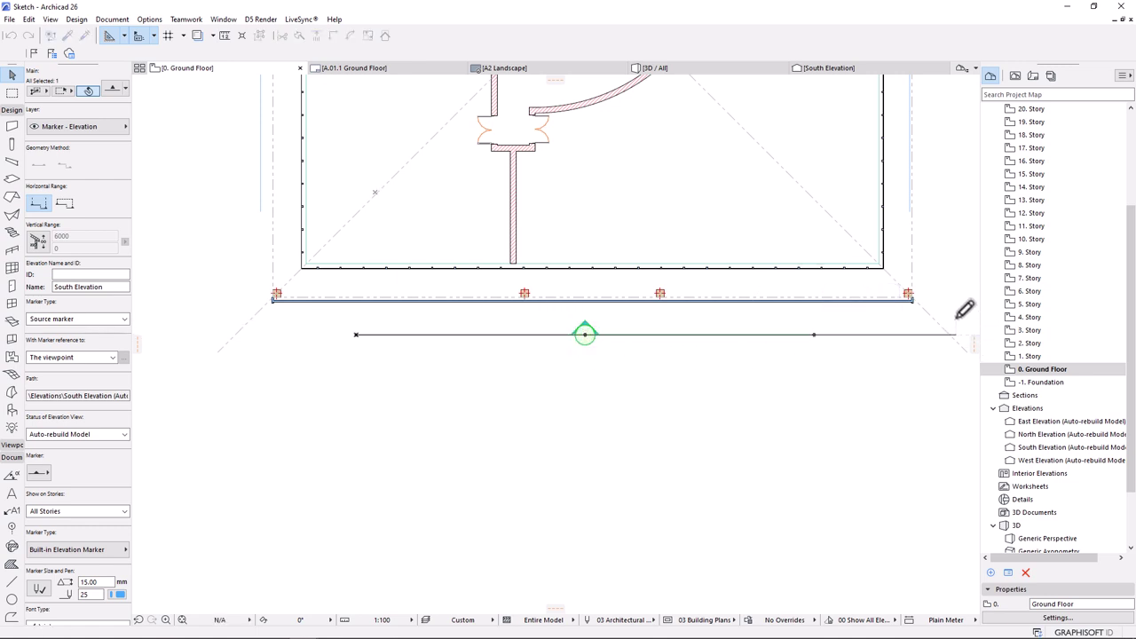
click(355, 335)
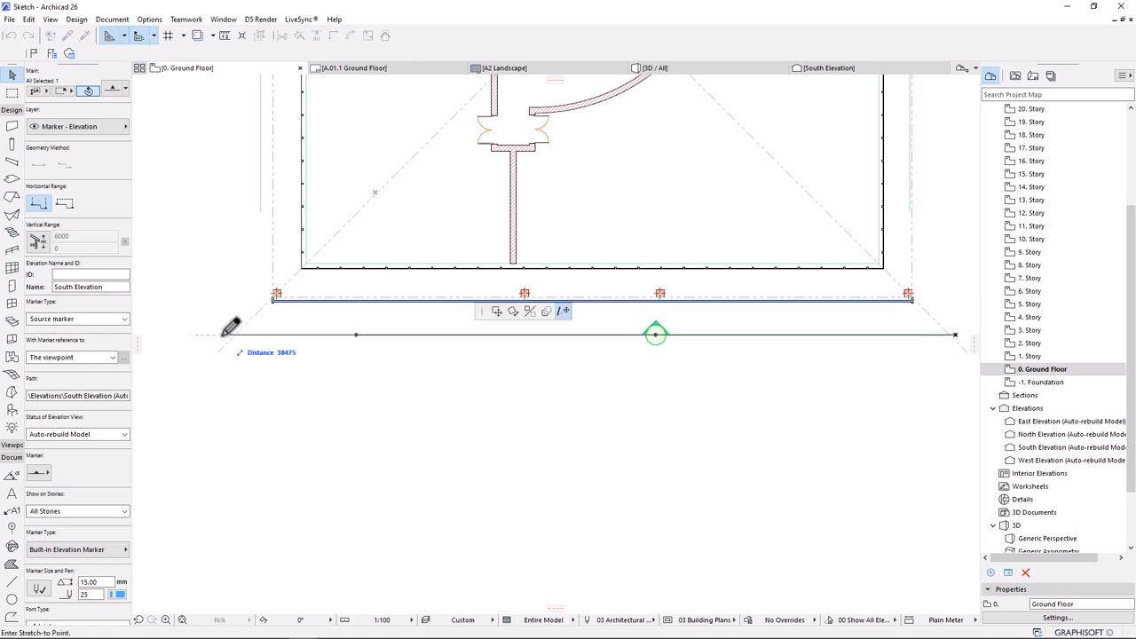
click(221, 334)
- Open the South Elevation with the current view settings and apply the Simplified Plan graphic override combination
right_click(485, 383)
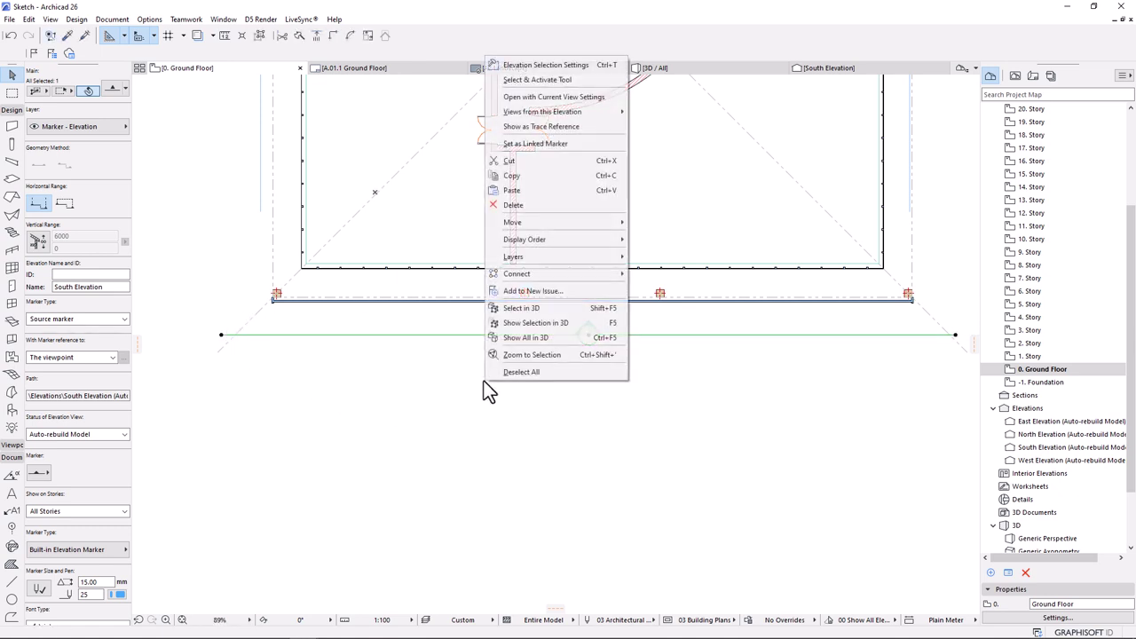
click(515, 97)
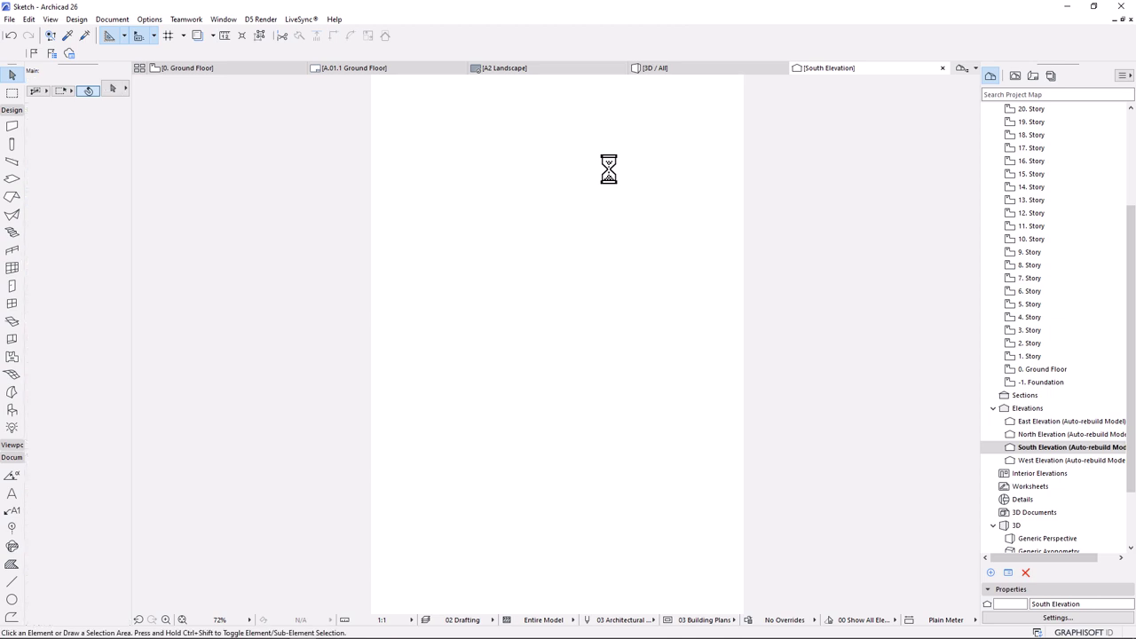
scroll(648, 399, down, 2)
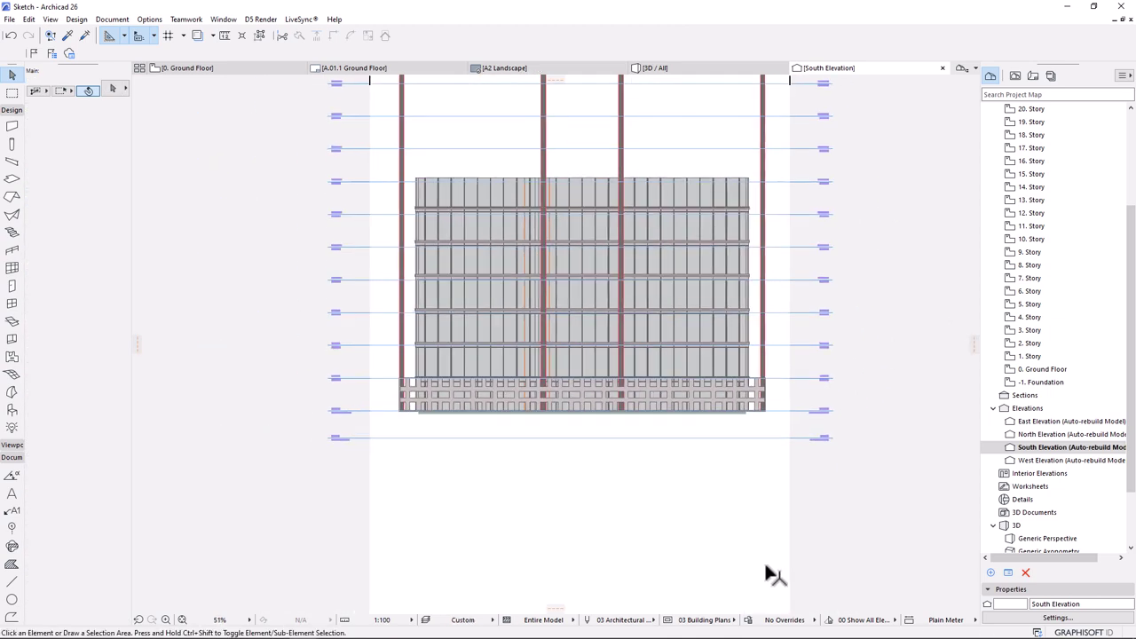
scroll(679, 532, down, 1)
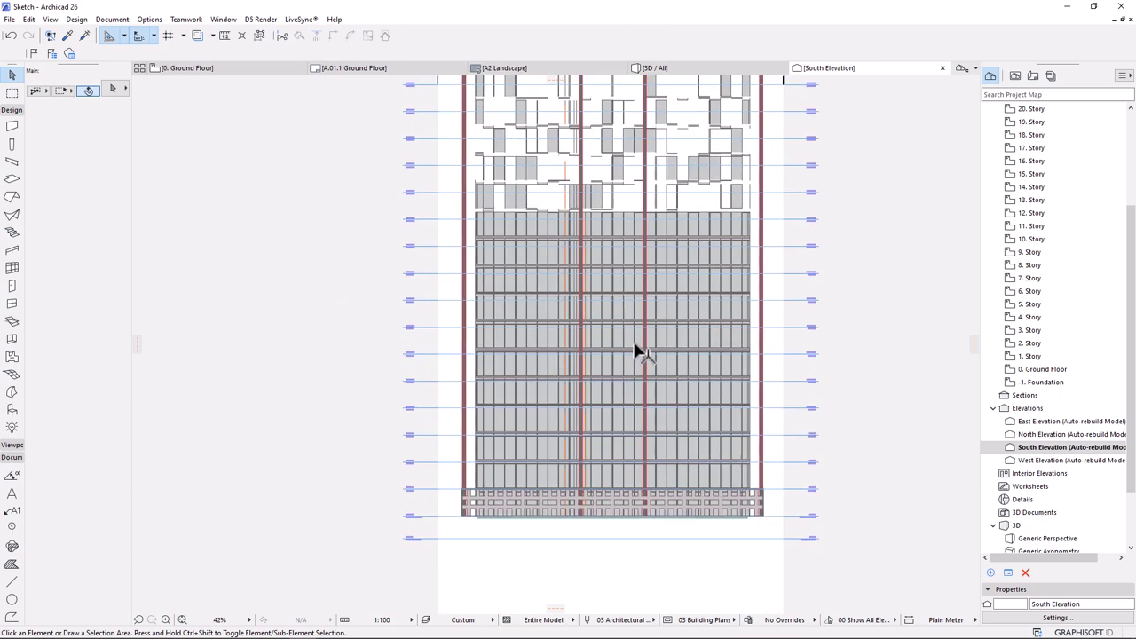
click(801, 619)
click(860, 586)
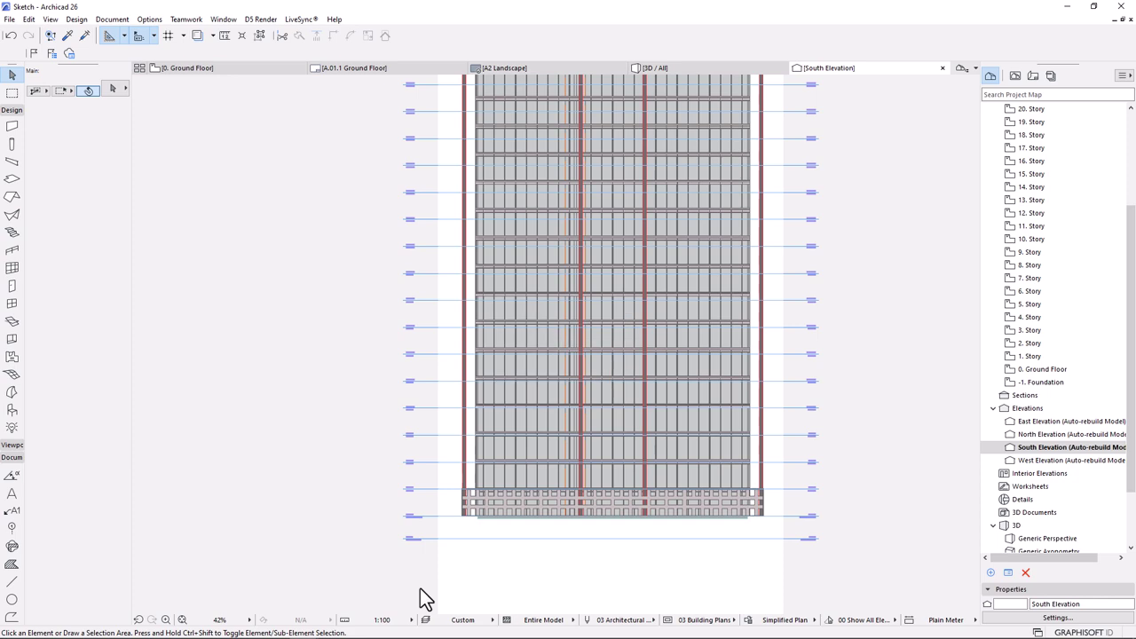
- Paste the copied rectangle and slanted polylines at the centre of the South Elevation, placing the rectangle's lower-left corner on the right end of the Ground Floor line
scroll(436, 441, down, 3)
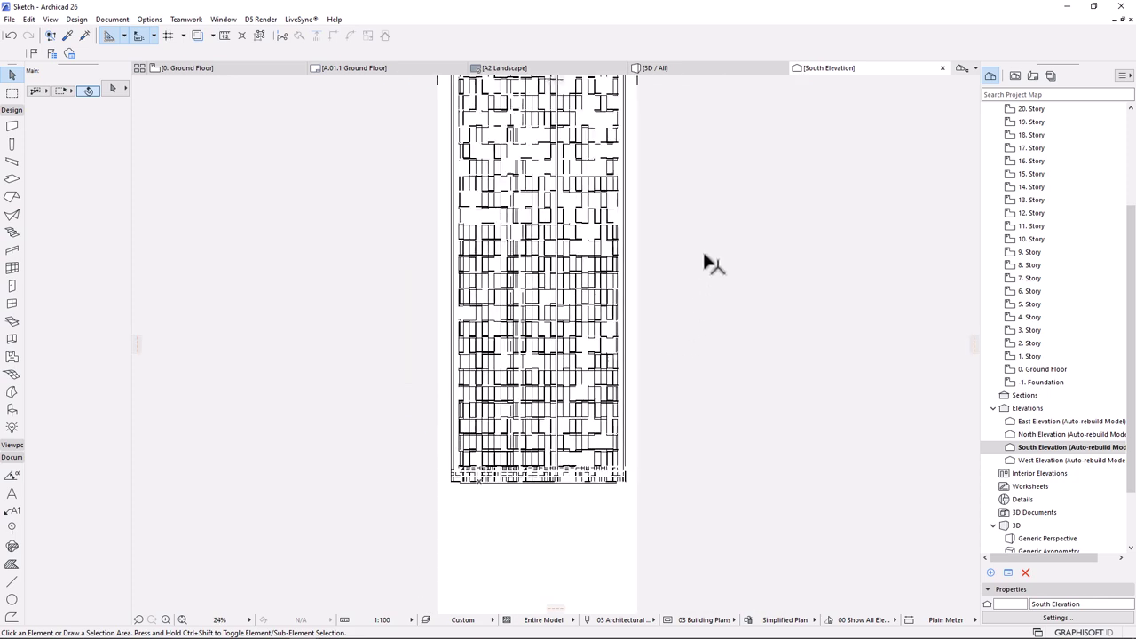
right_click(721, 230)
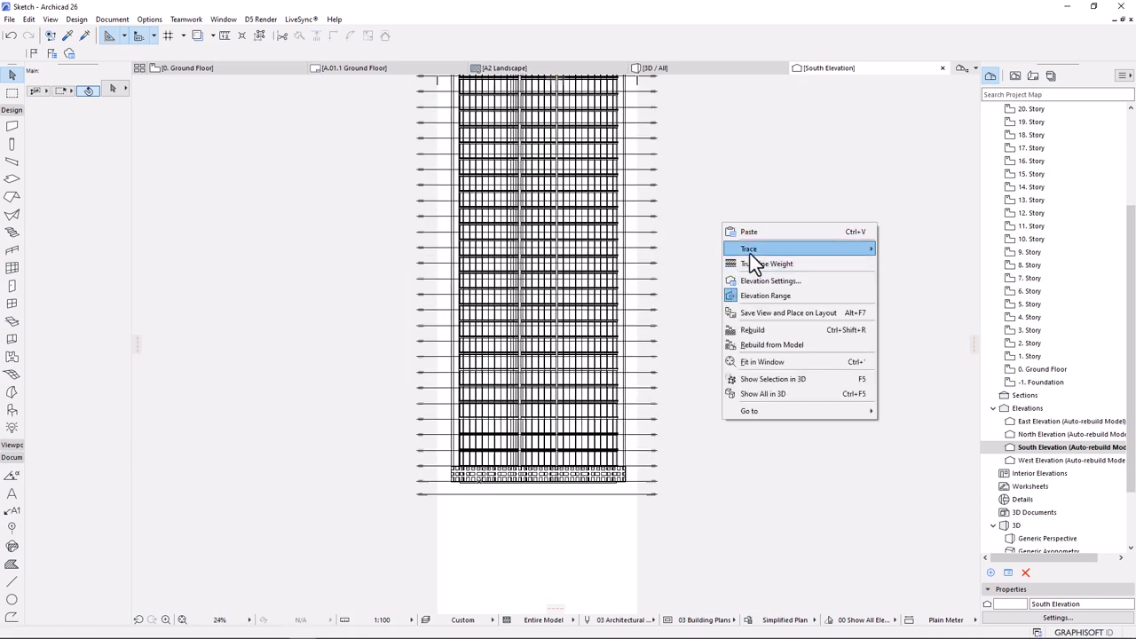
click(759, 233)
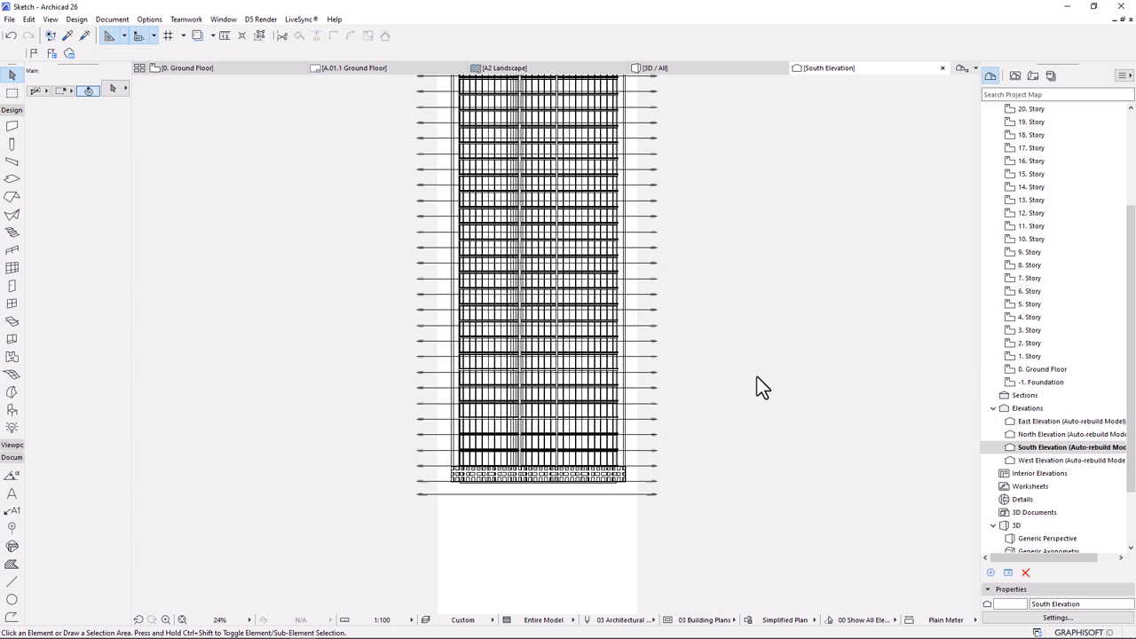
key(ctrl+v)
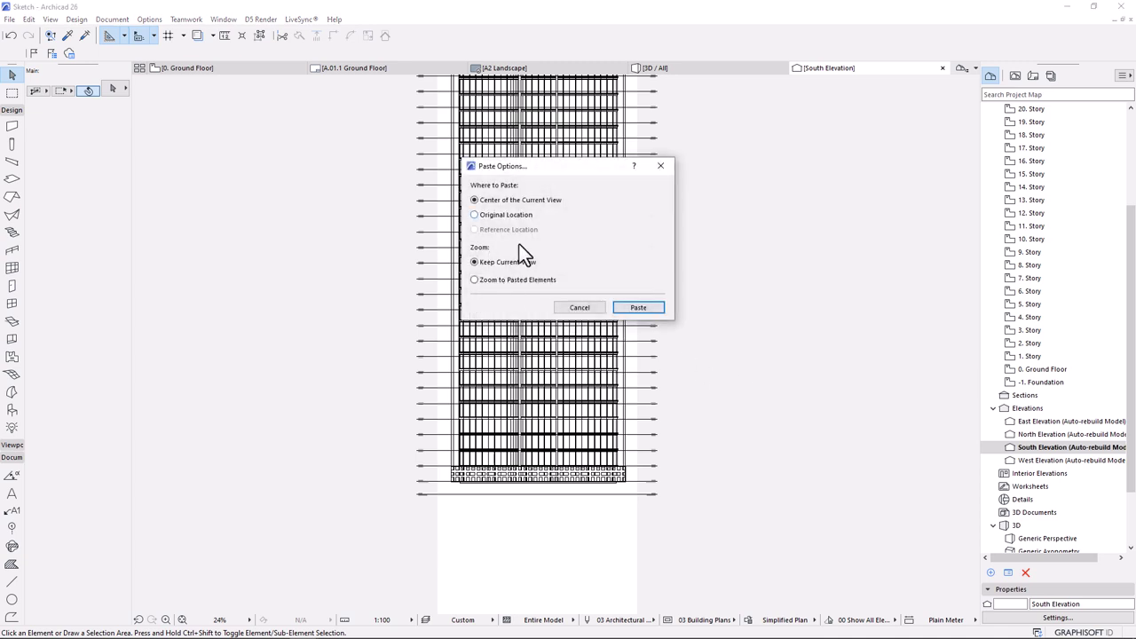
click(621, 308)
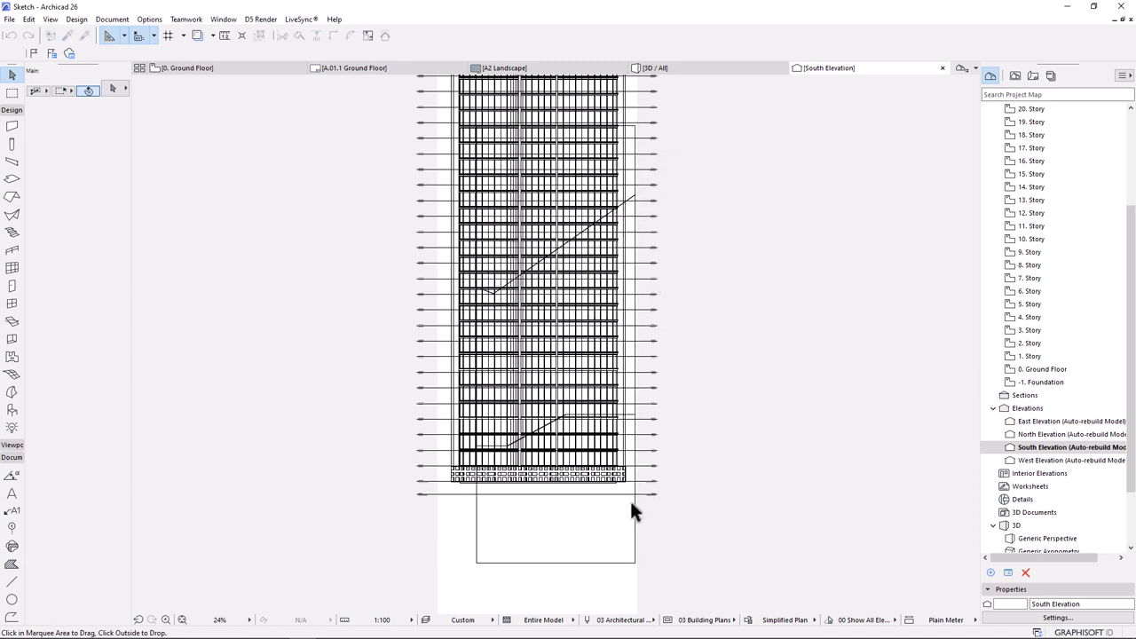
click(476, 562)
scroll(648, 484, up, 4)
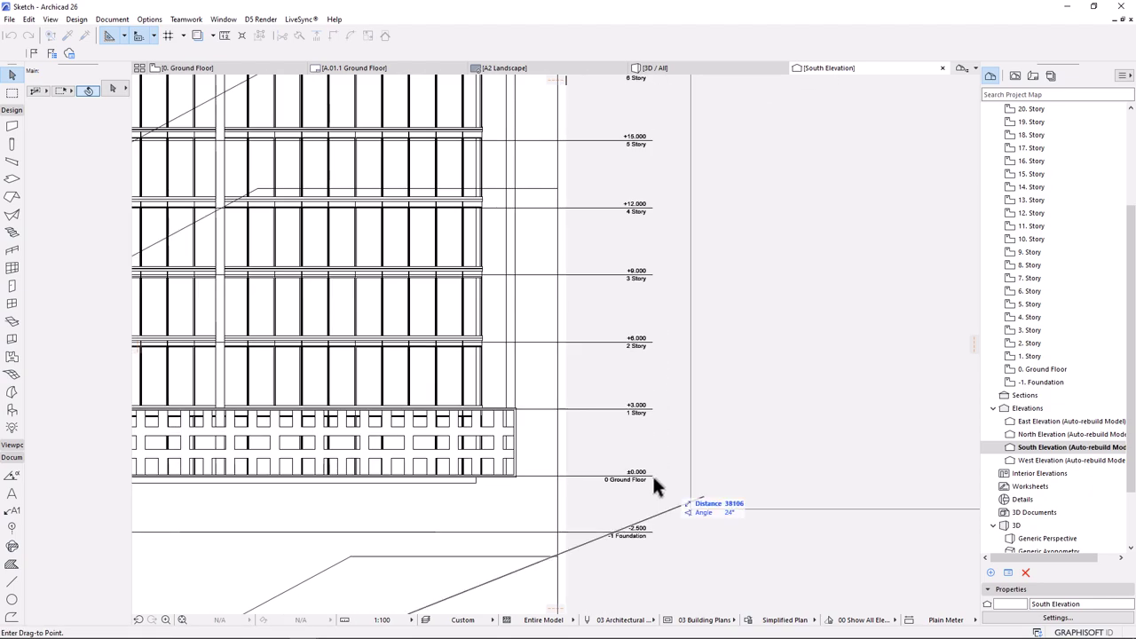
click(654, 477)
scroll(681, 420, down, 4)
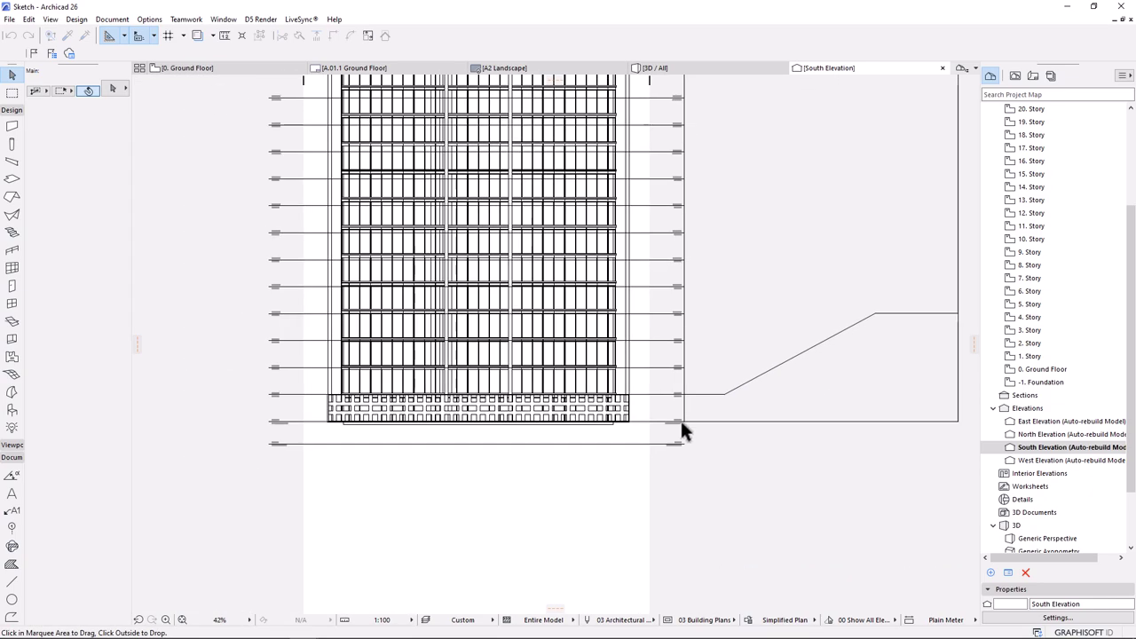
- Move the pasted outline straight left along the Ground Floor level so its left edge meets the inner glazed facade's left edge
click(681, 420)
scroll(679, 421, up, 4)
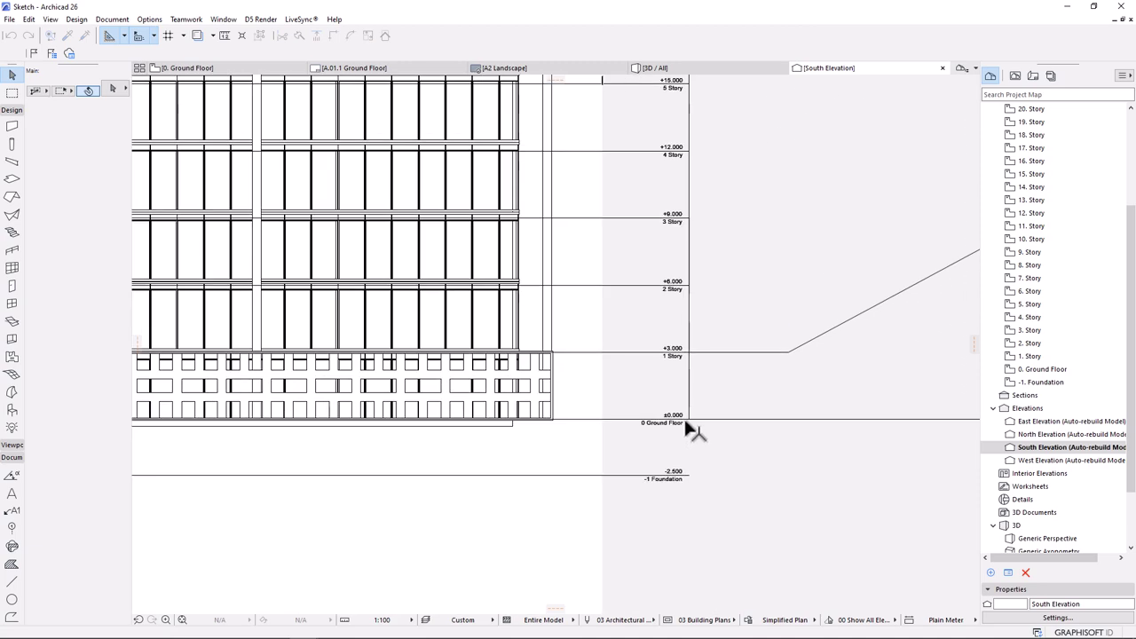
scroll(714, 413, down, 4)
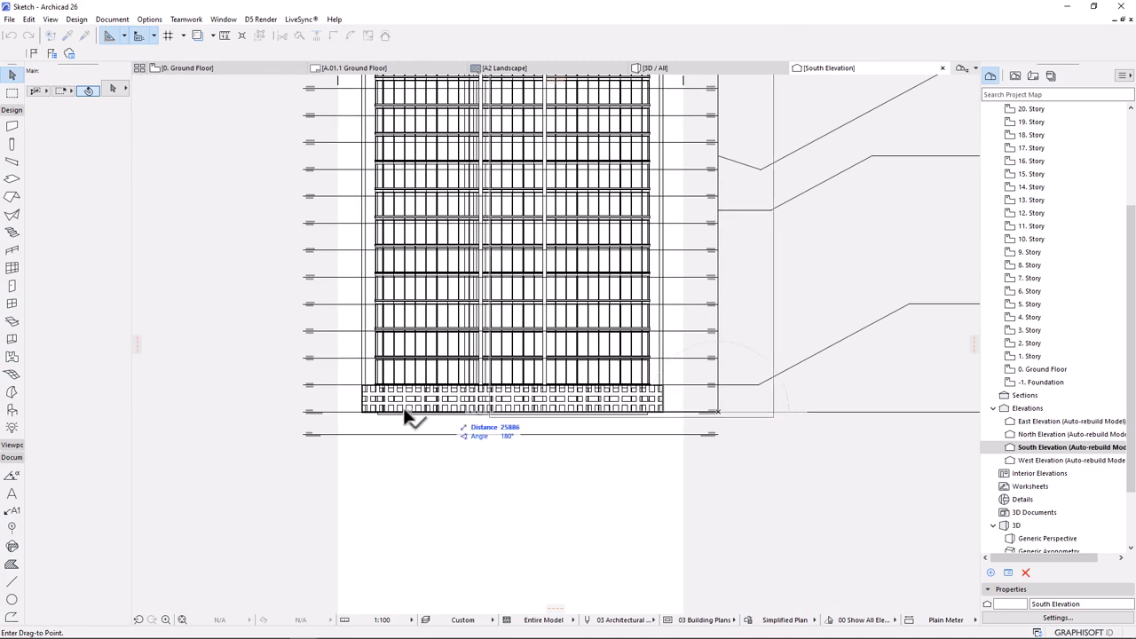
scroll(395, 415, up, 7)
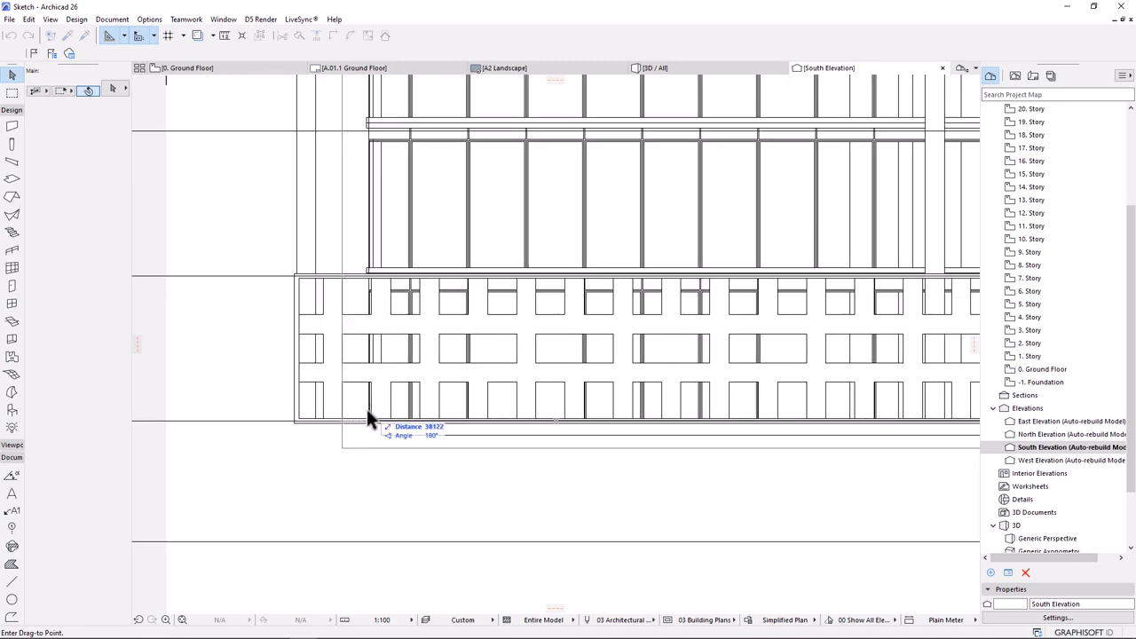
click(371, 277)
scroll(381, 297, down, 6)
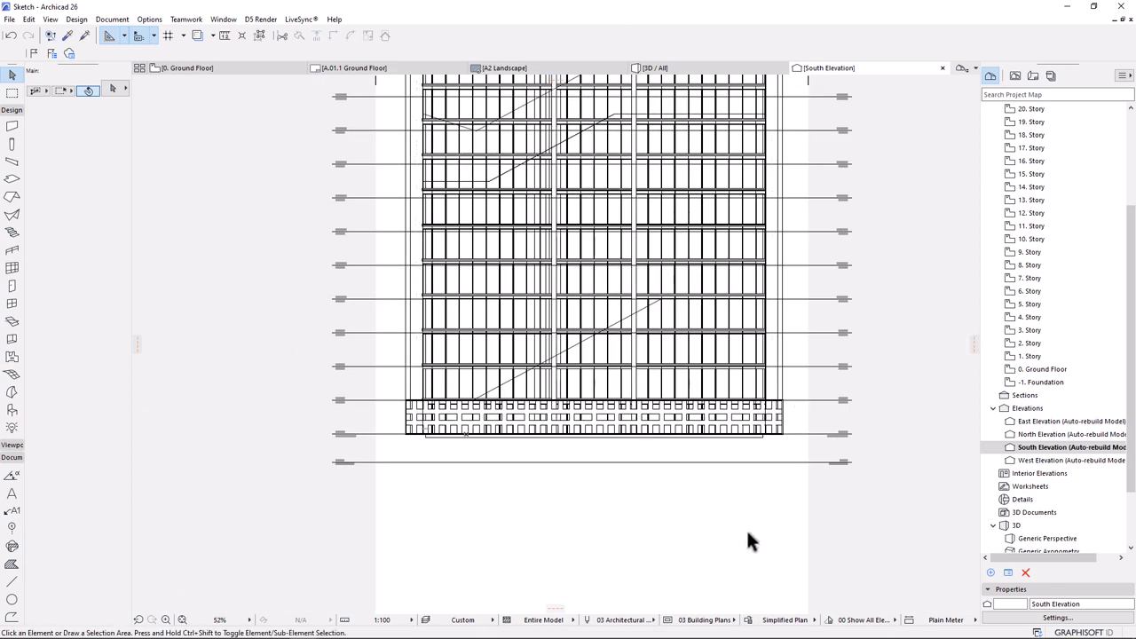
- Select the outer curtain wall at the tower's base and stretch its upper edge to the horizontal sketch line, 28500 mm high
scroll(639, 525, down, 3)
scroll(643, 519, down, 1)
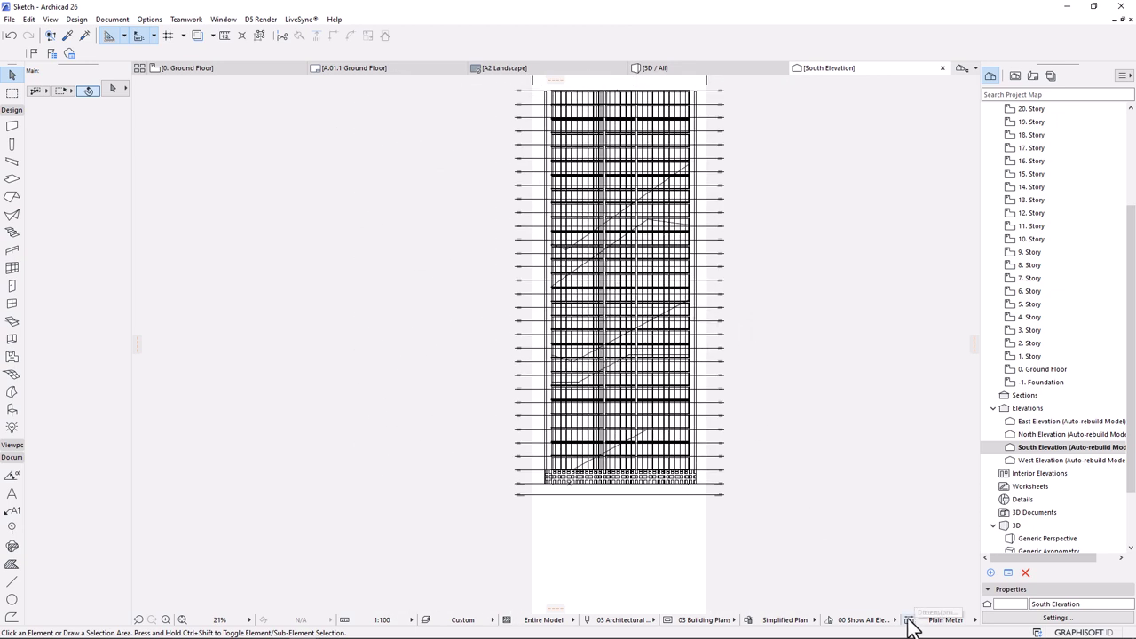
scroll(563, 406, up, 3)
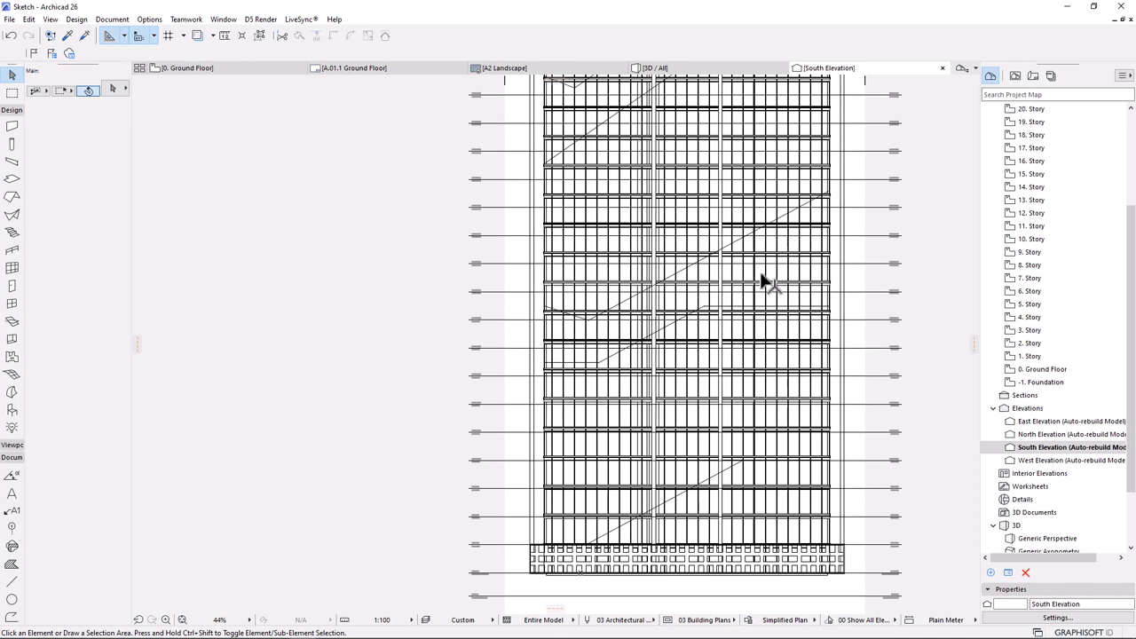
scroll(660, 502, down, 3)
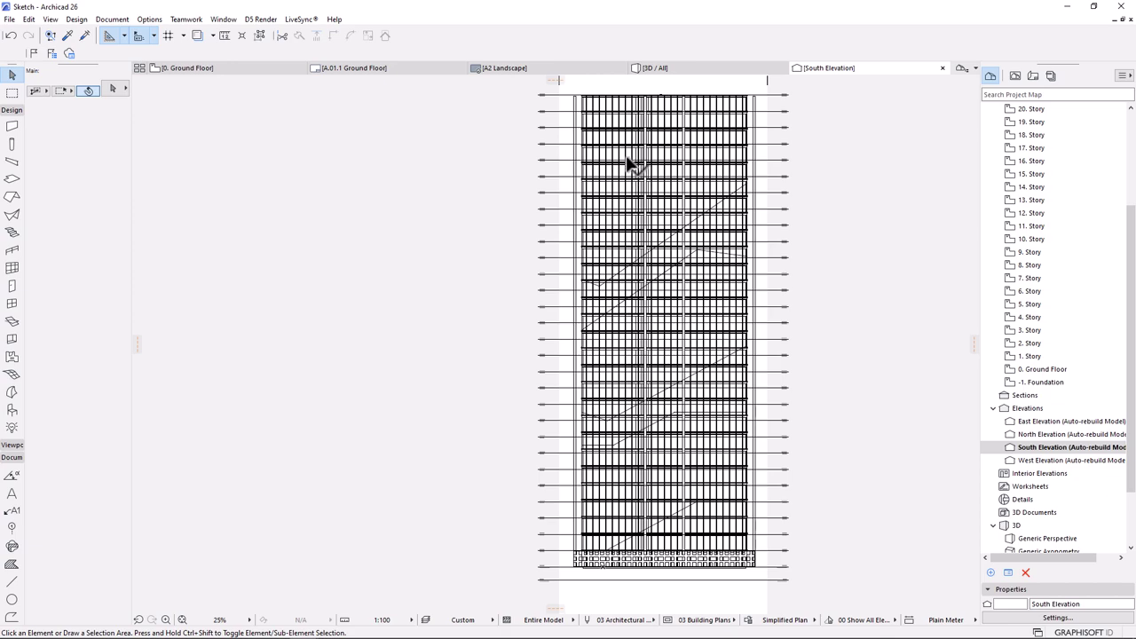
scroll(689, 190, down, 2)
scroll(700, 496, up, 4)
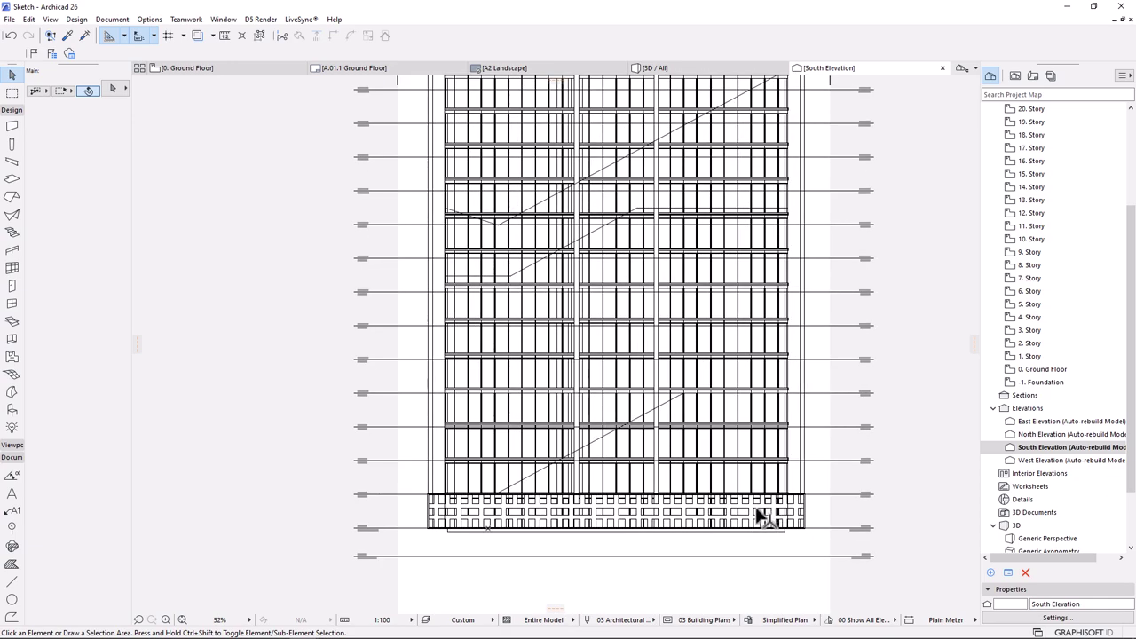
click(757, 504)
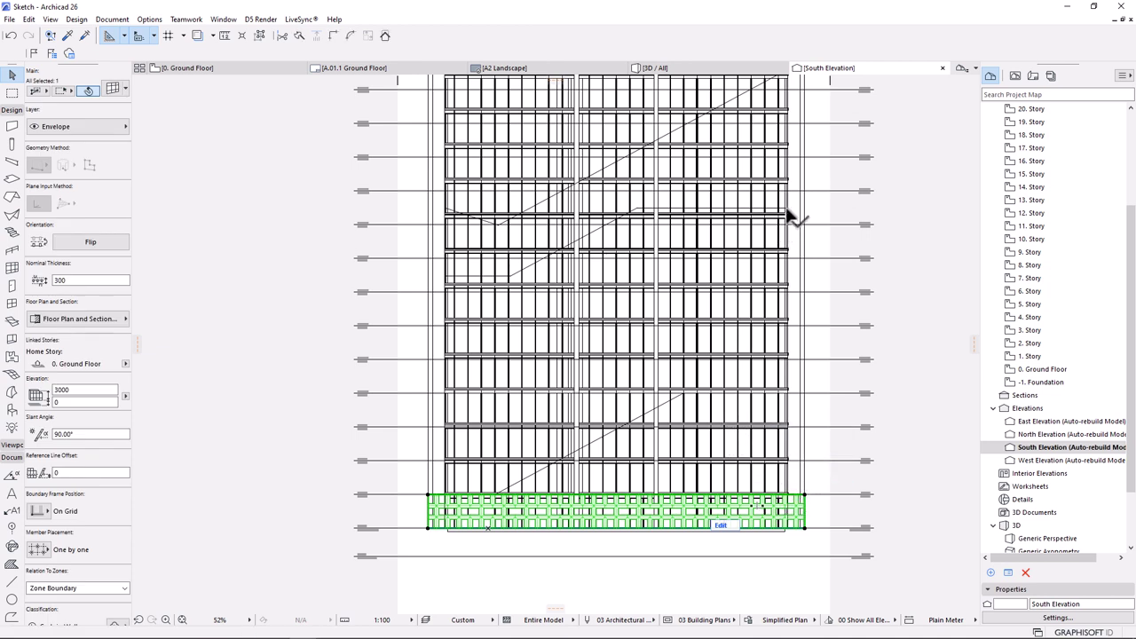
click(803, 495)
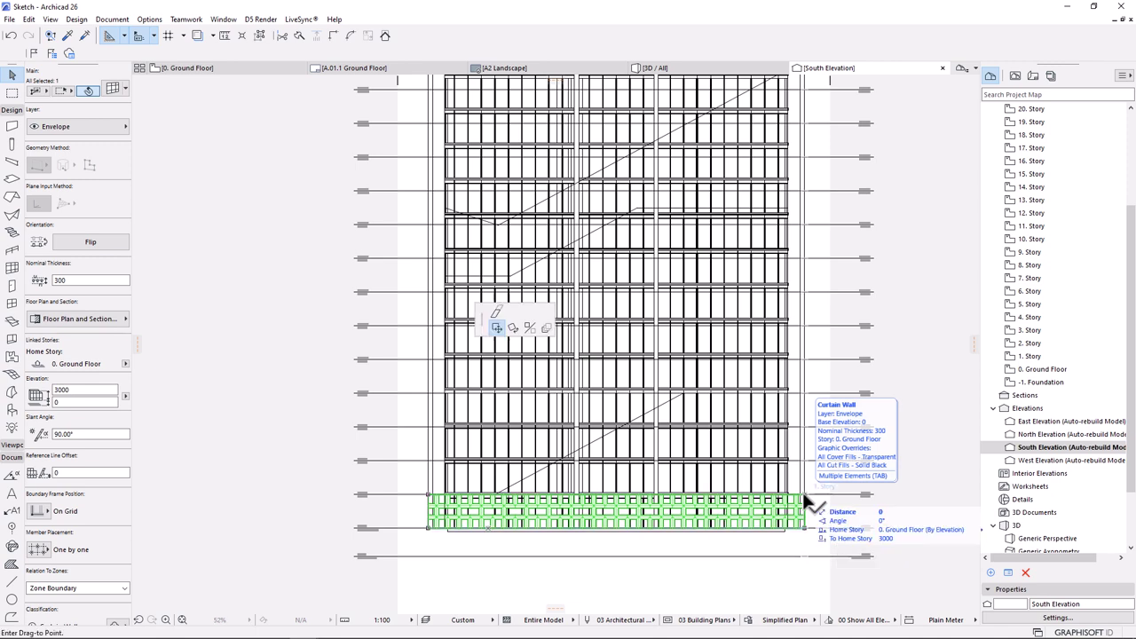
click(496, 313)
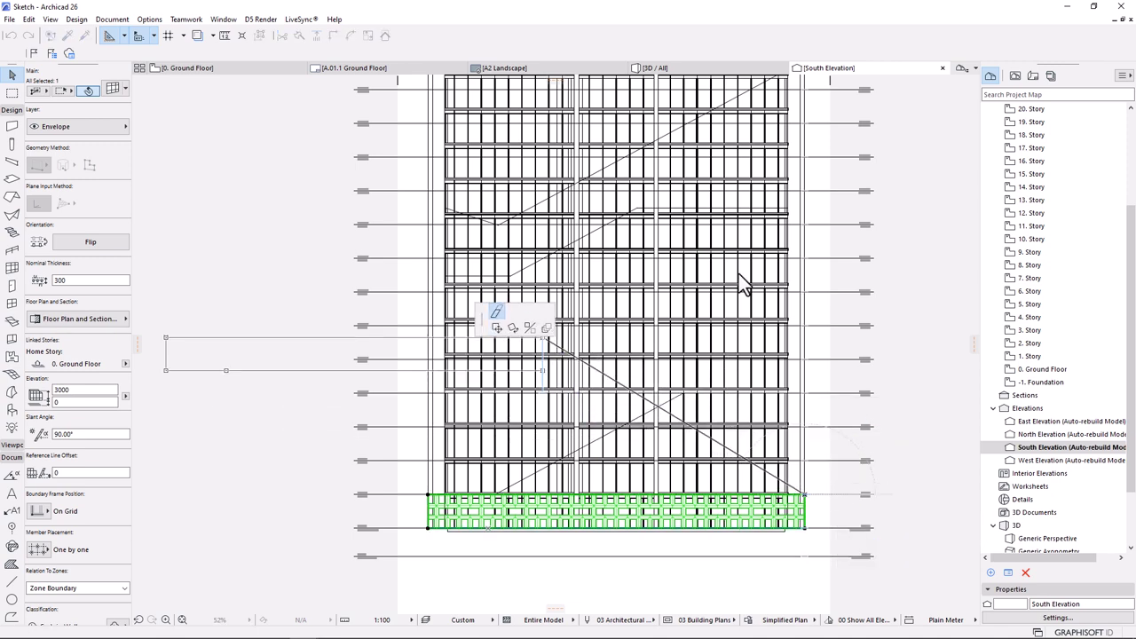
click(797, 199)
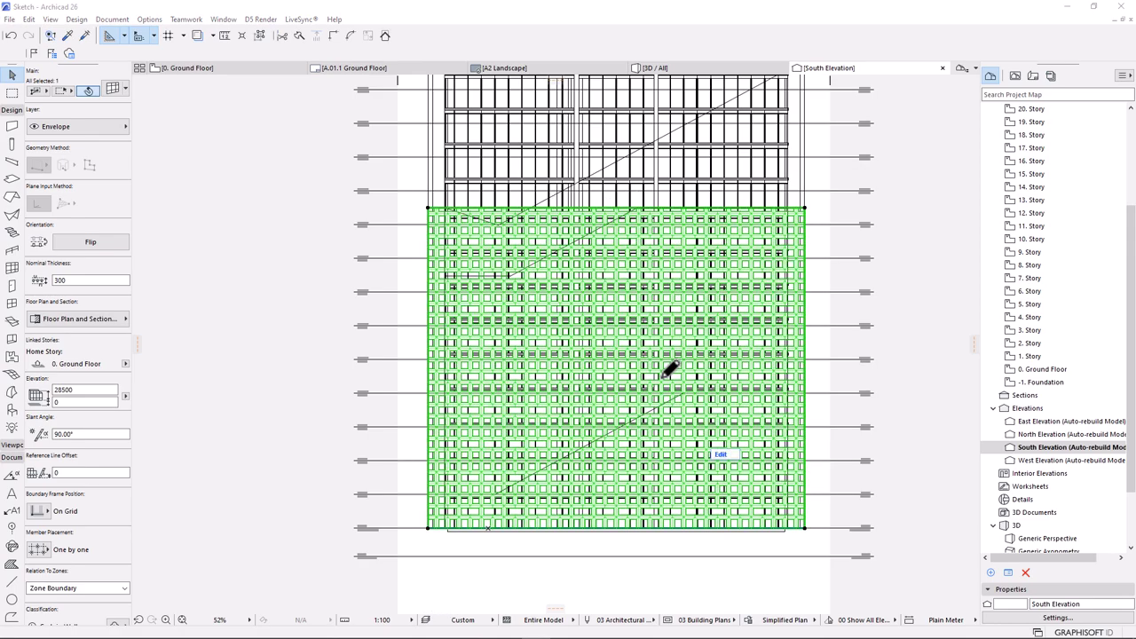
- Remove the vertical transom frames at column B's outer edge in rows 1 and 3 of the curtain wall's scheme pattern
scroll(691, 471, up, 6)
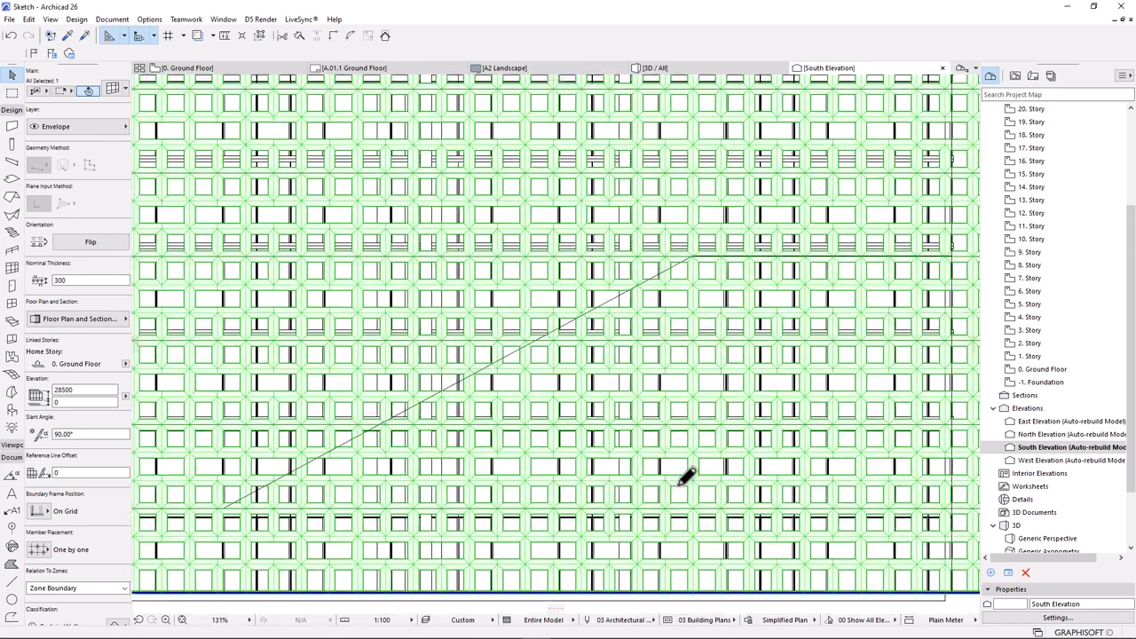
scroll(631, 457, up, 2)
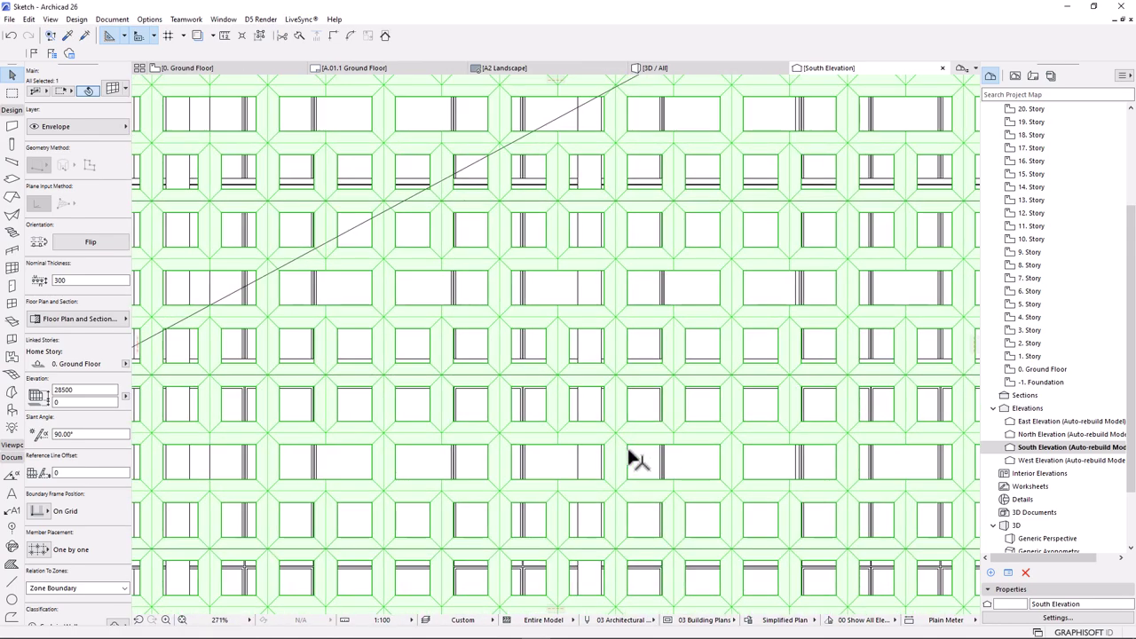
scroll(621, 462, down, 2)
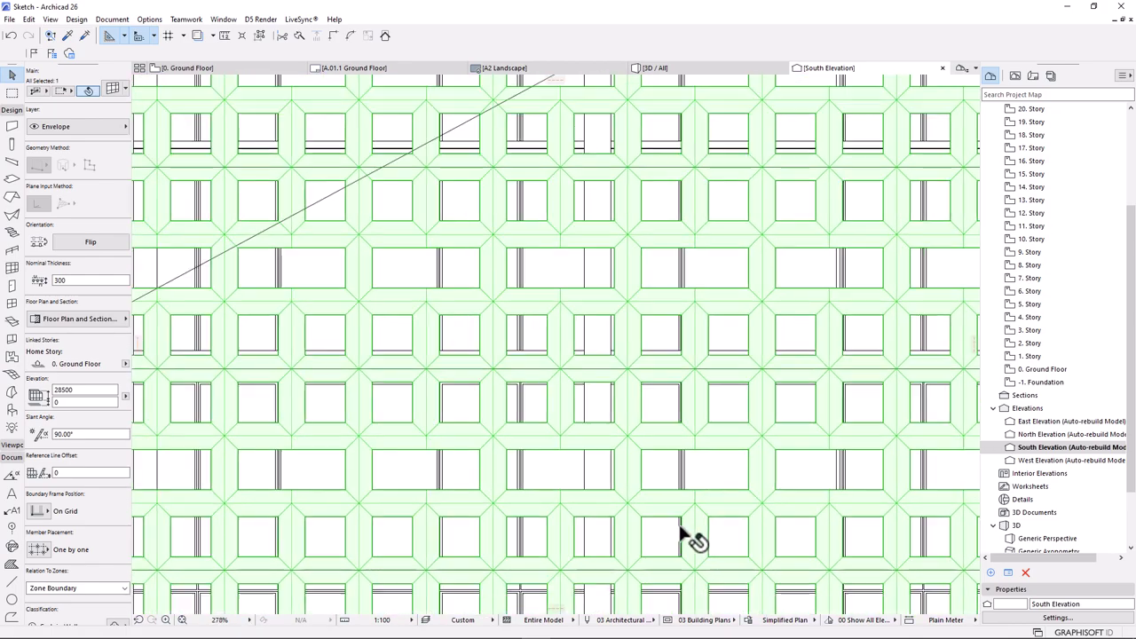
scroll(683, 479, down, 2)
scroll(704, 432, up, 5)
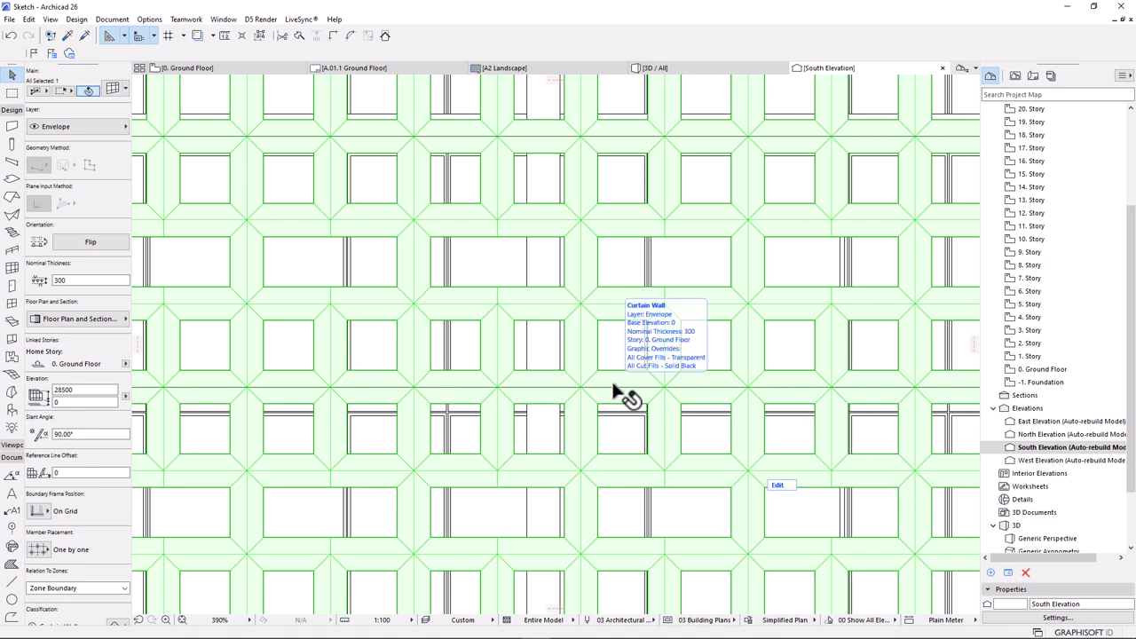
click(110, 90)
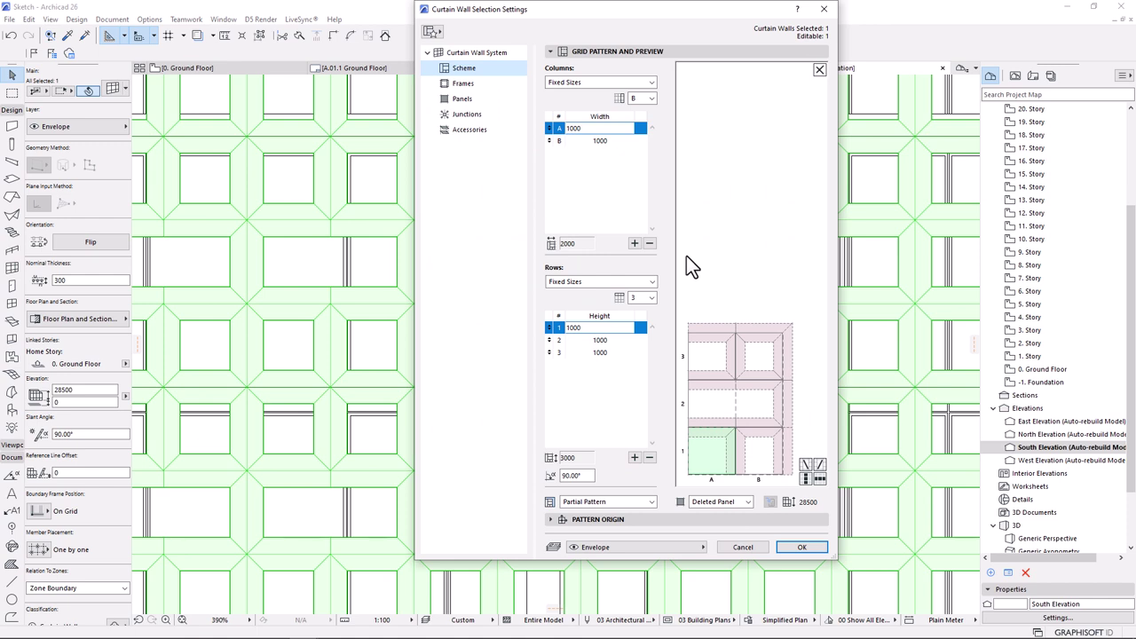
click(782, 454)
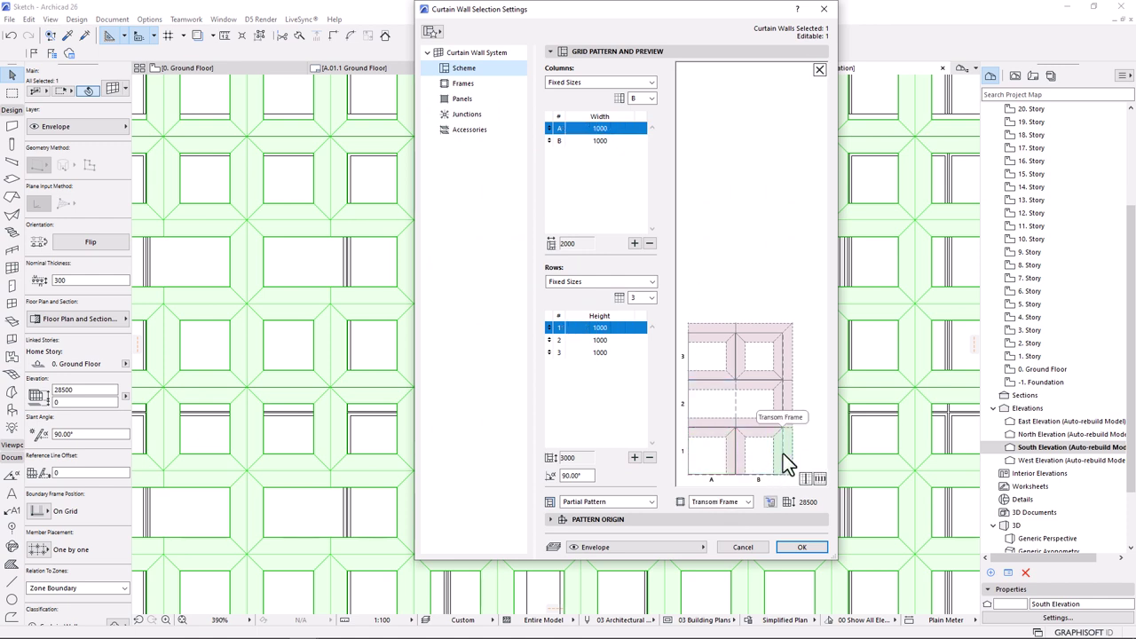
click(782, 454)
click(785, 359)
key(Delete)
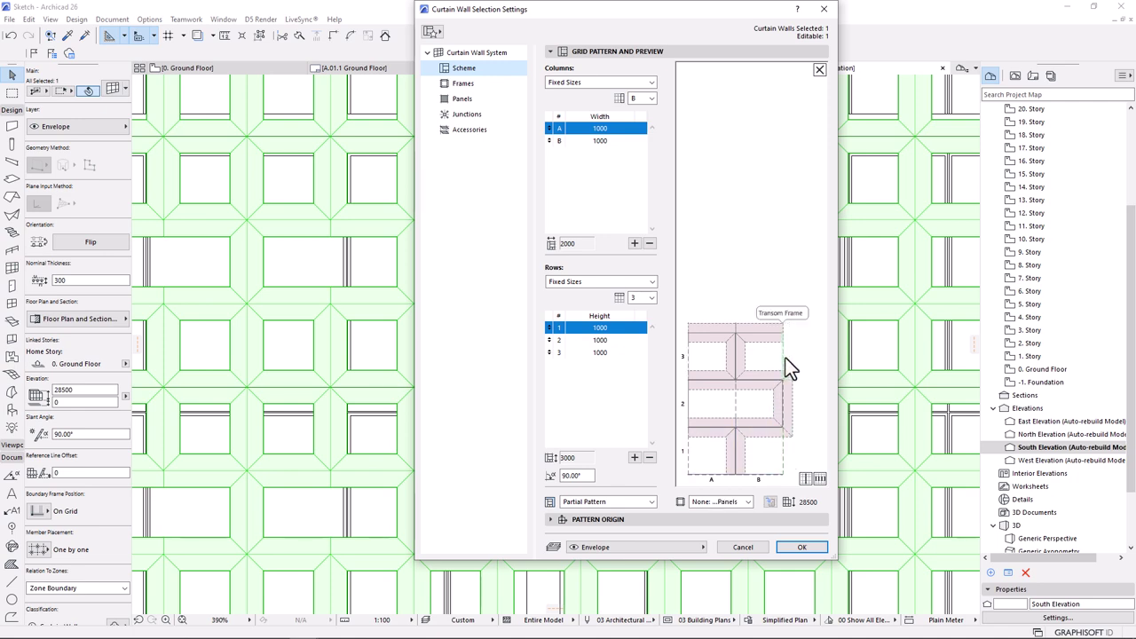
click(806, 548)
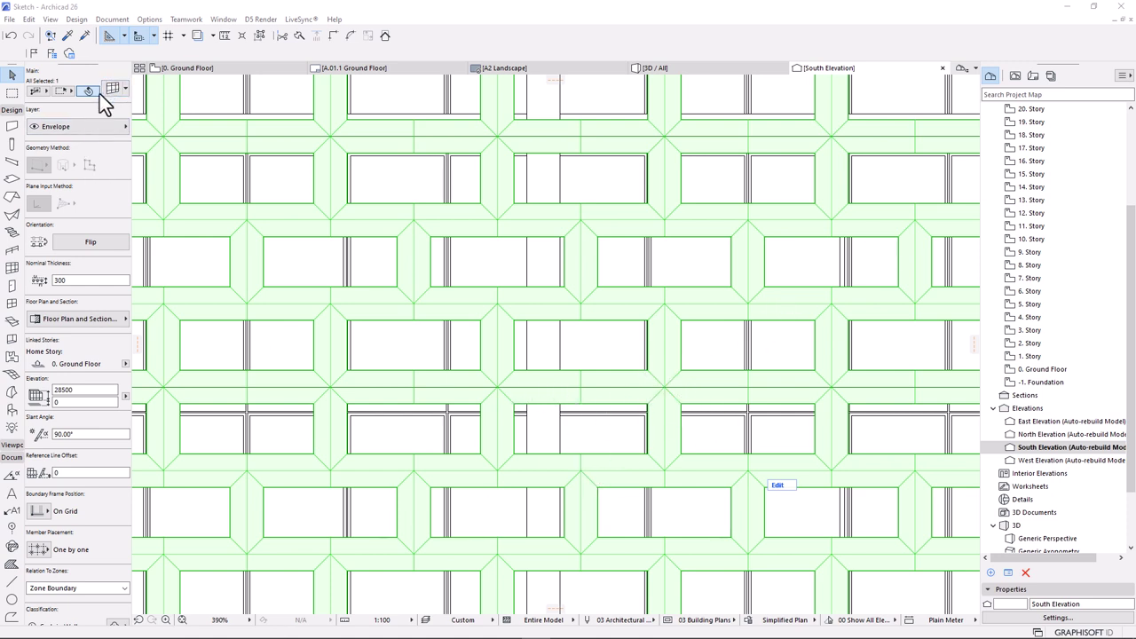
- Duplicate row 2 of the curtain wall's scheme and order the copy as row 4 to alternate the openings, and show the wall in 3D
mouse_move(684, 224)
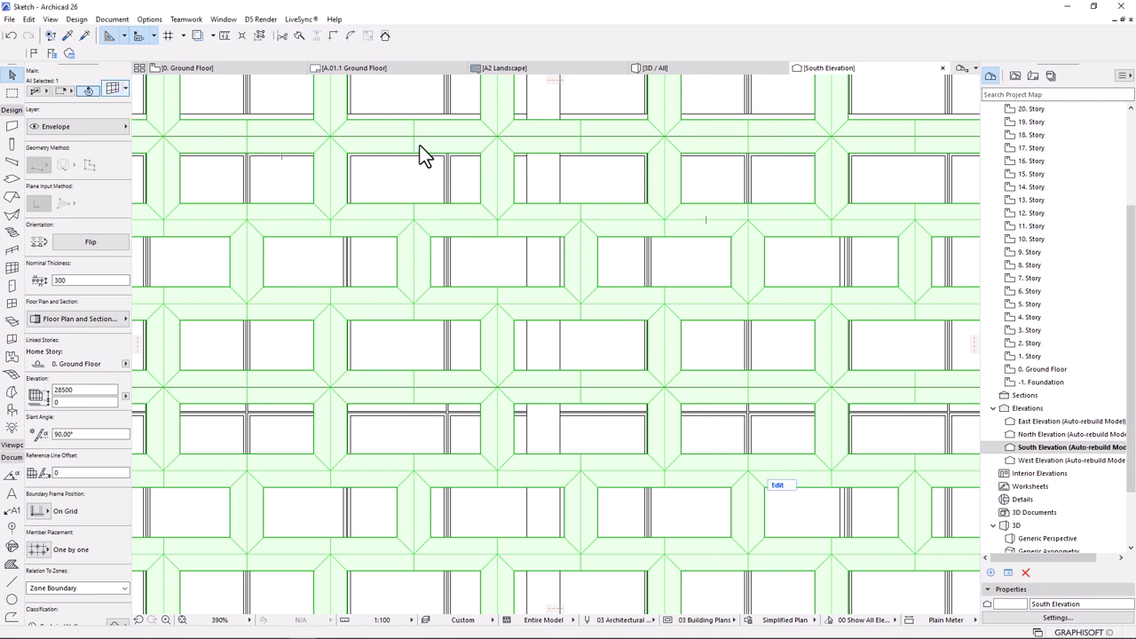
key(ctrl+t)
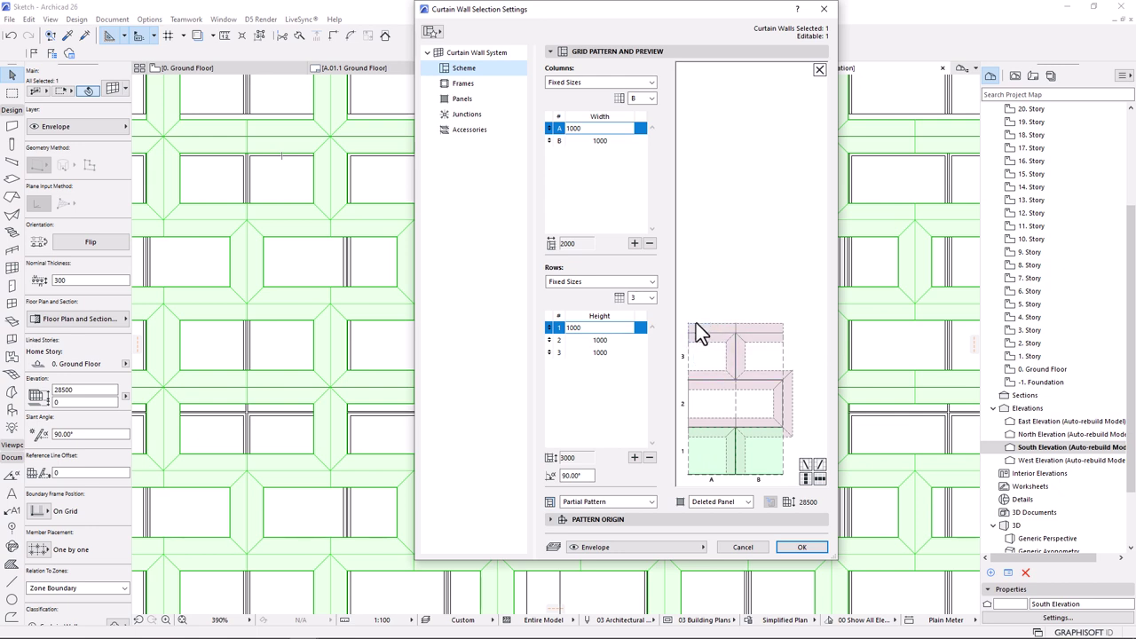
click(715, 405)
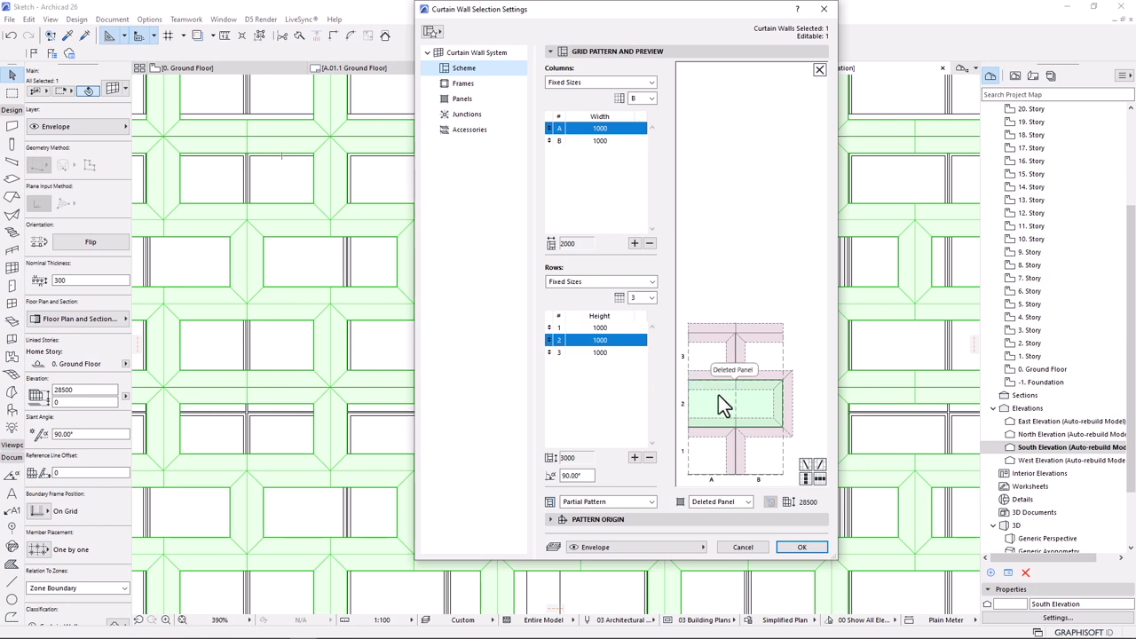
click(633, 457)
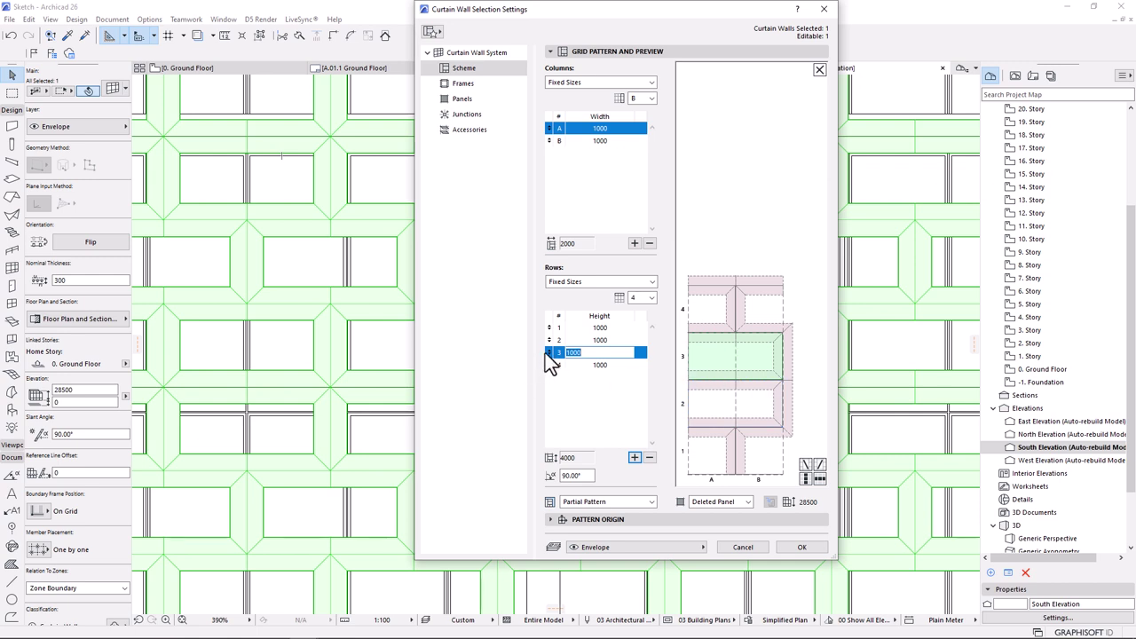
drag(548, 353, 549, 374)
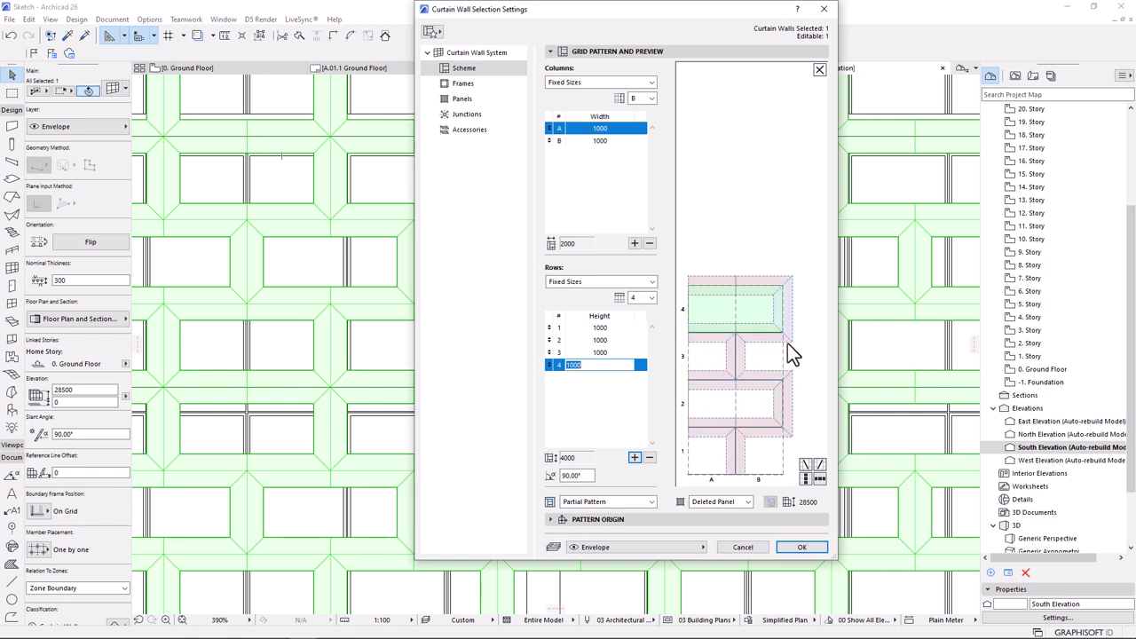
click(803, 548)
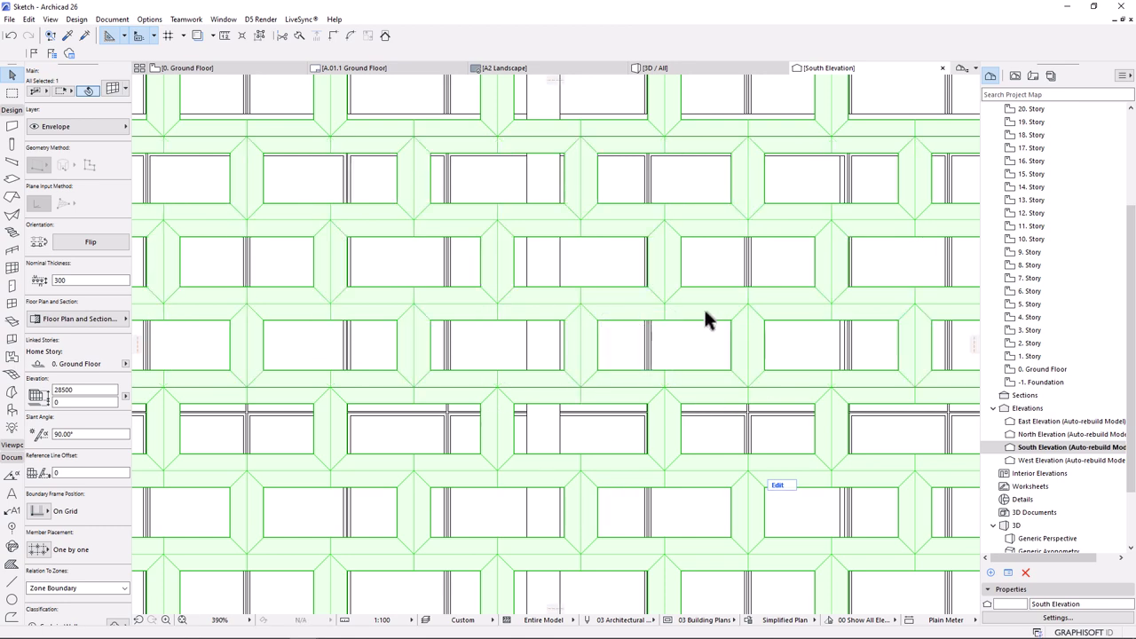
scroll(708, 317, down, 10)
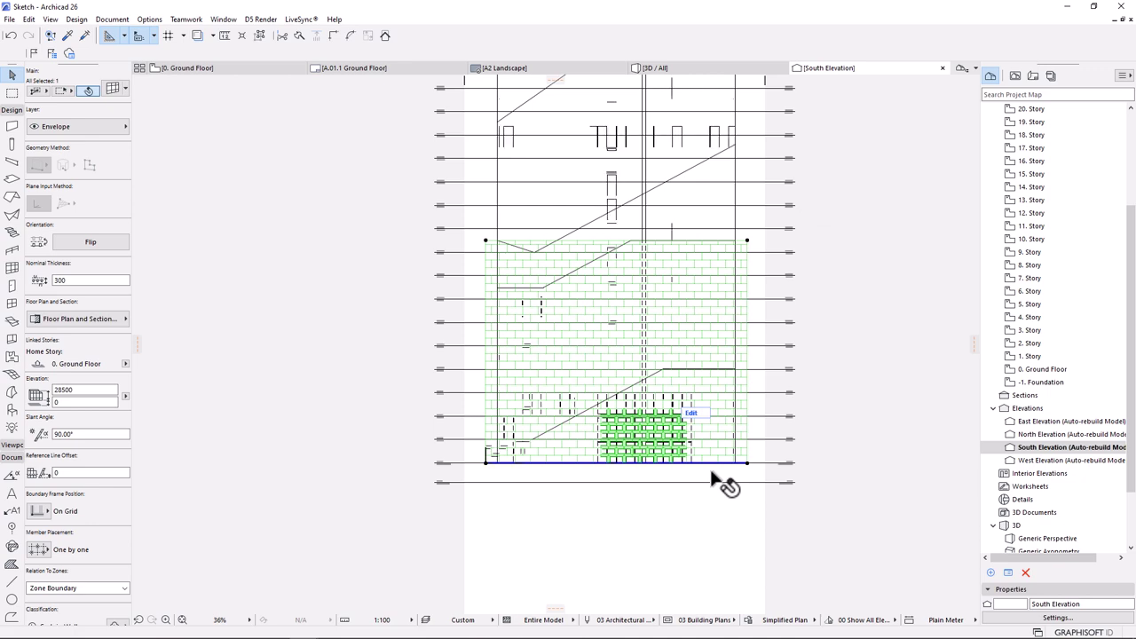
click(673, 69)
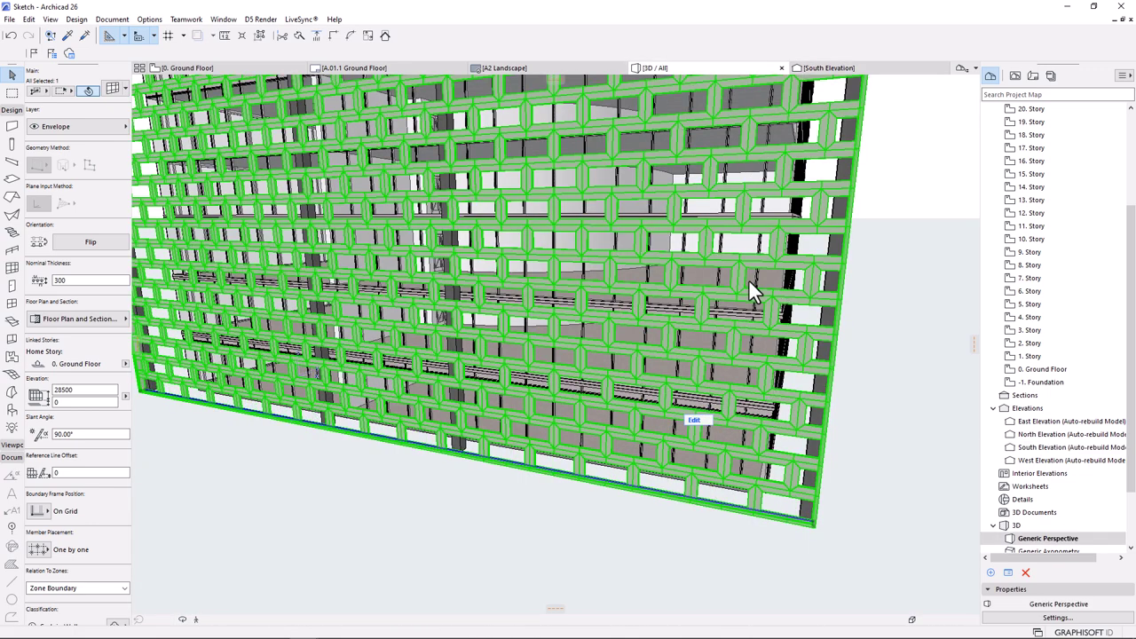
- Set columns A and B of the outer curtain wall's scheme pattern to 1500 mm wide
shift+middle_drag(806, 411, 635, 457)
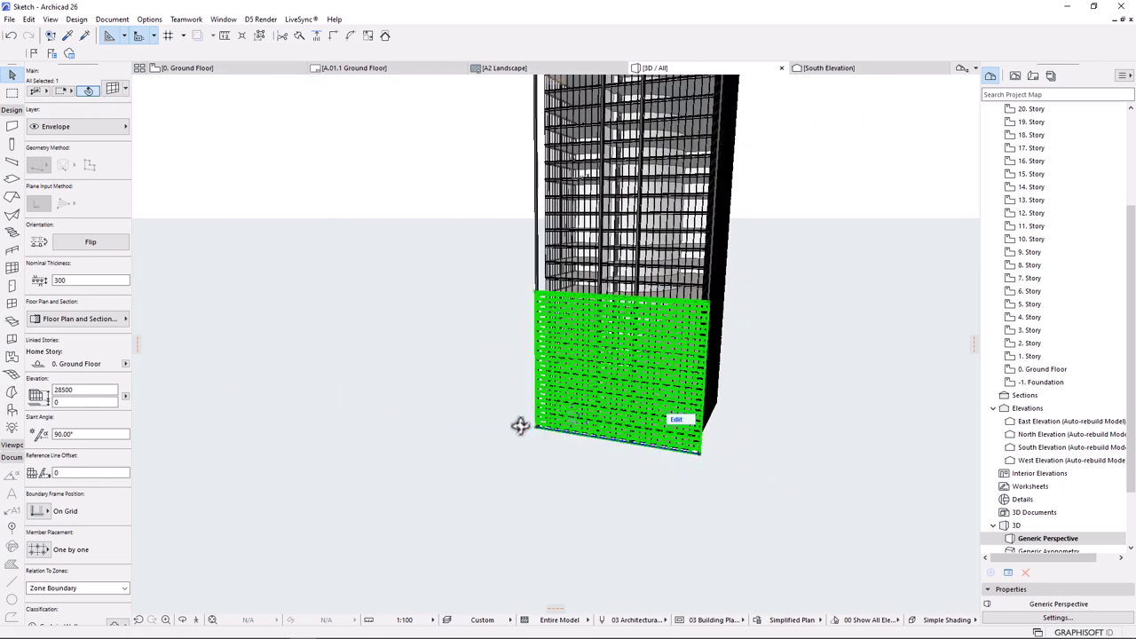
shift+middle_drag(517, 423, 642, 407)
scroll(661, 419, up, 8)
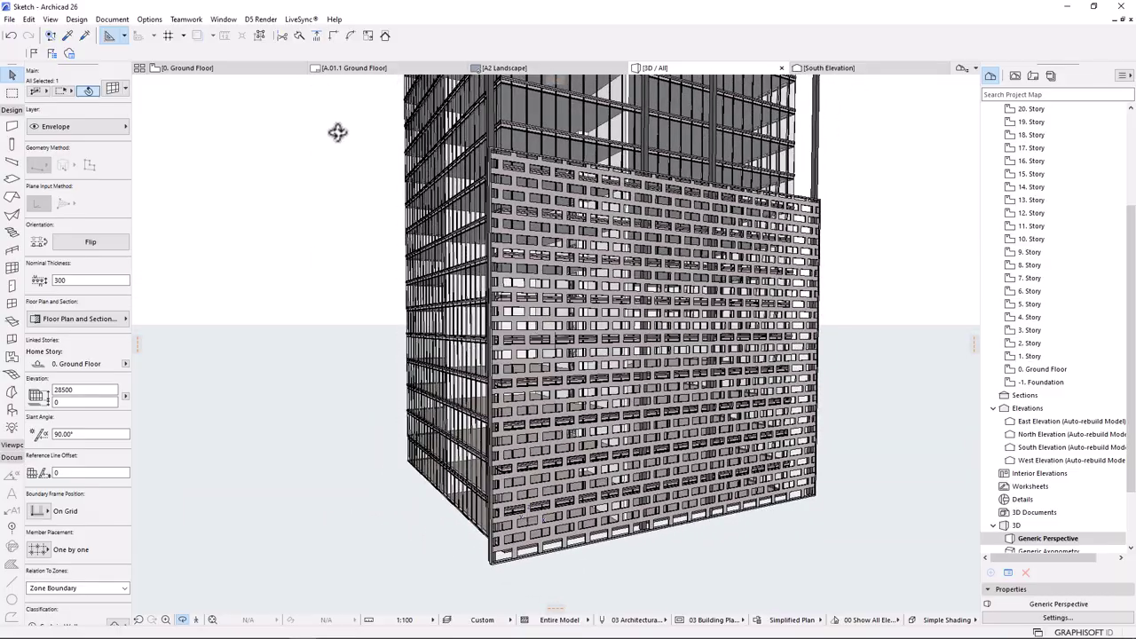
click(113, 88)
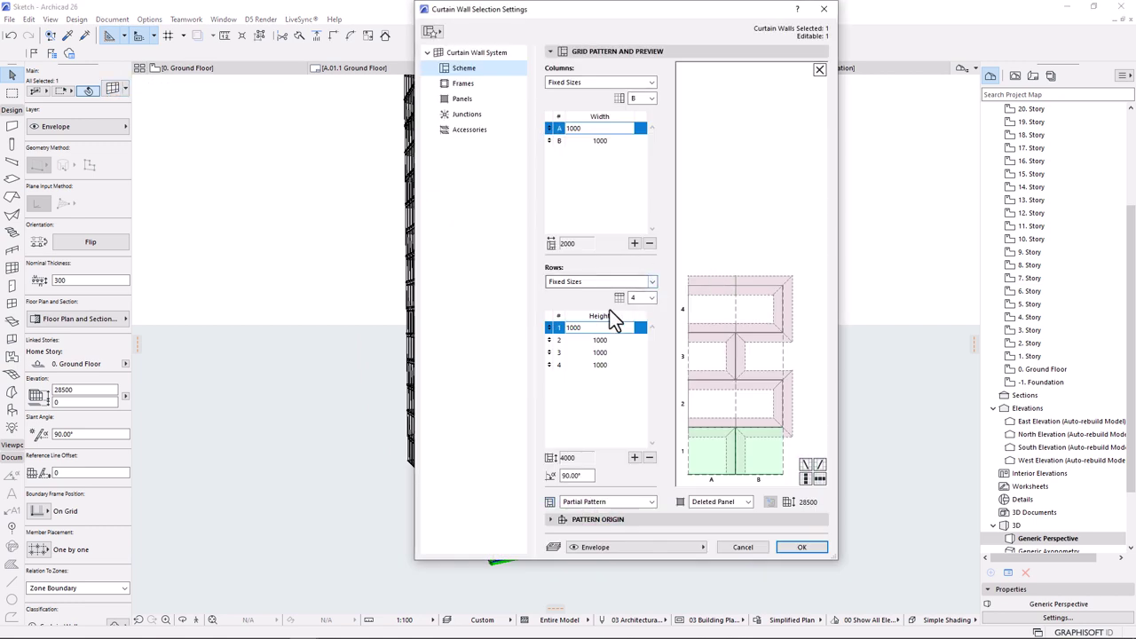
click(591, 327)
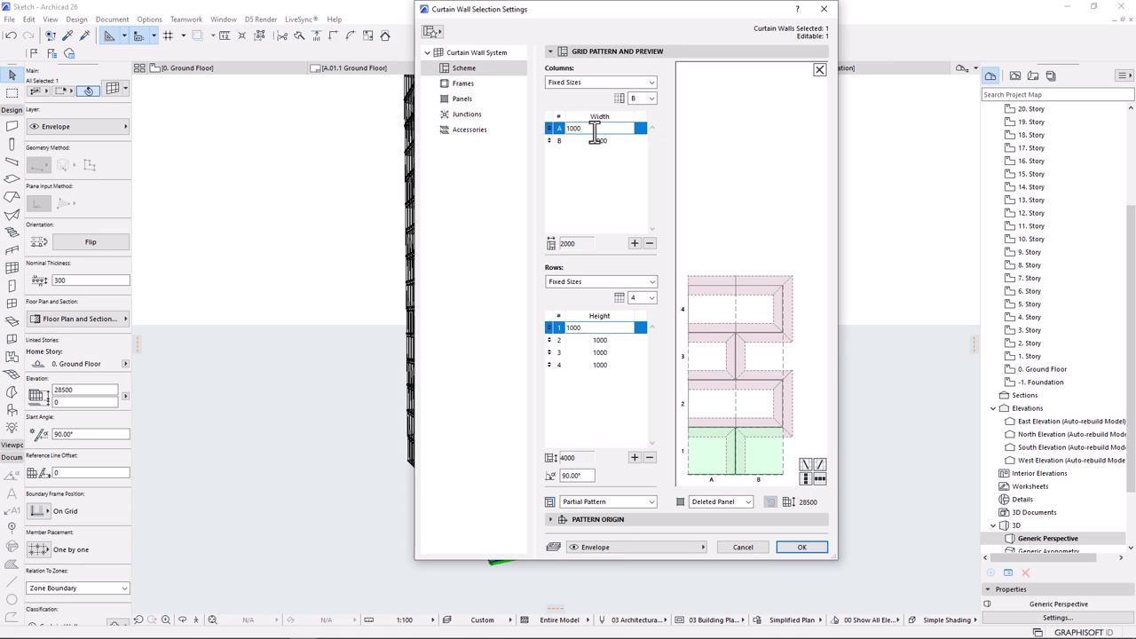
drag(594, 133, 512, 133)
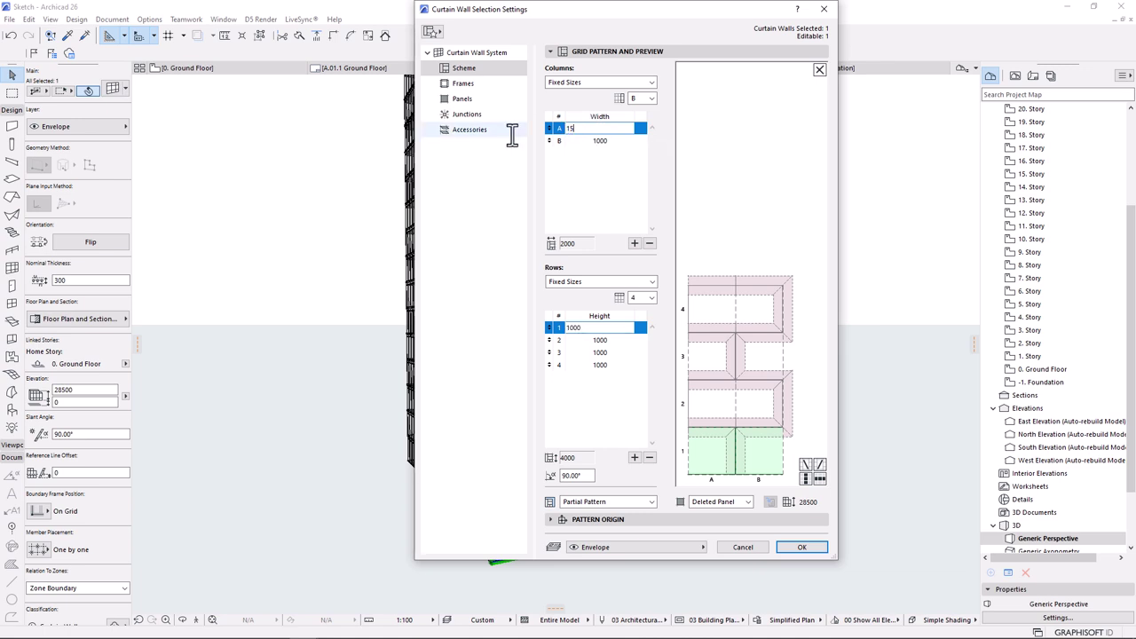
text(1500)
click(613, 140)
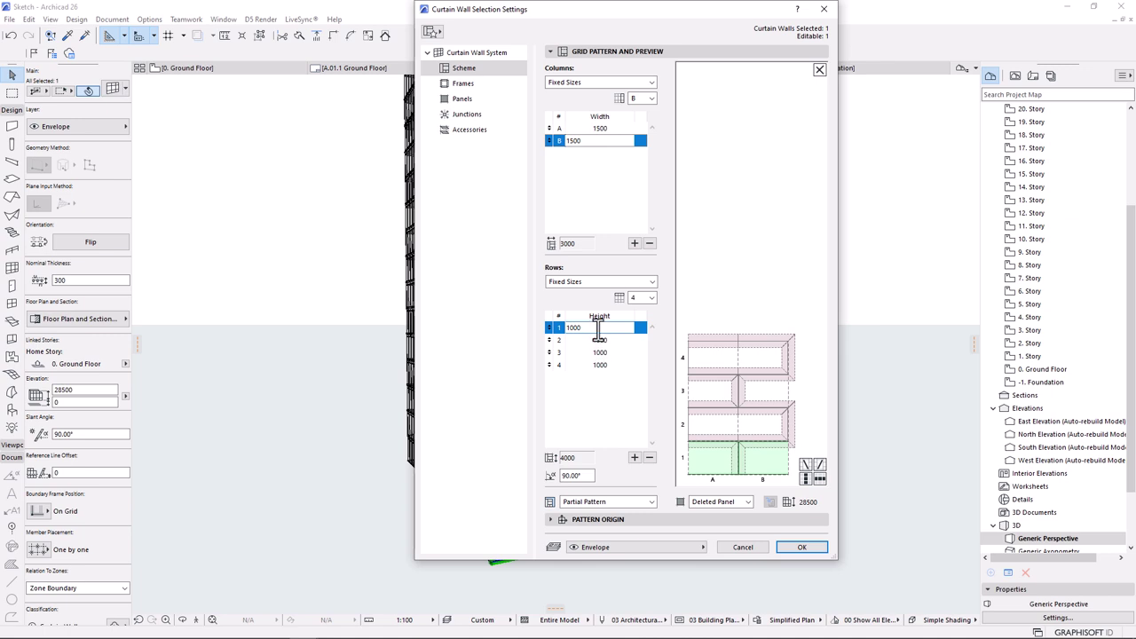
click(462, 85)
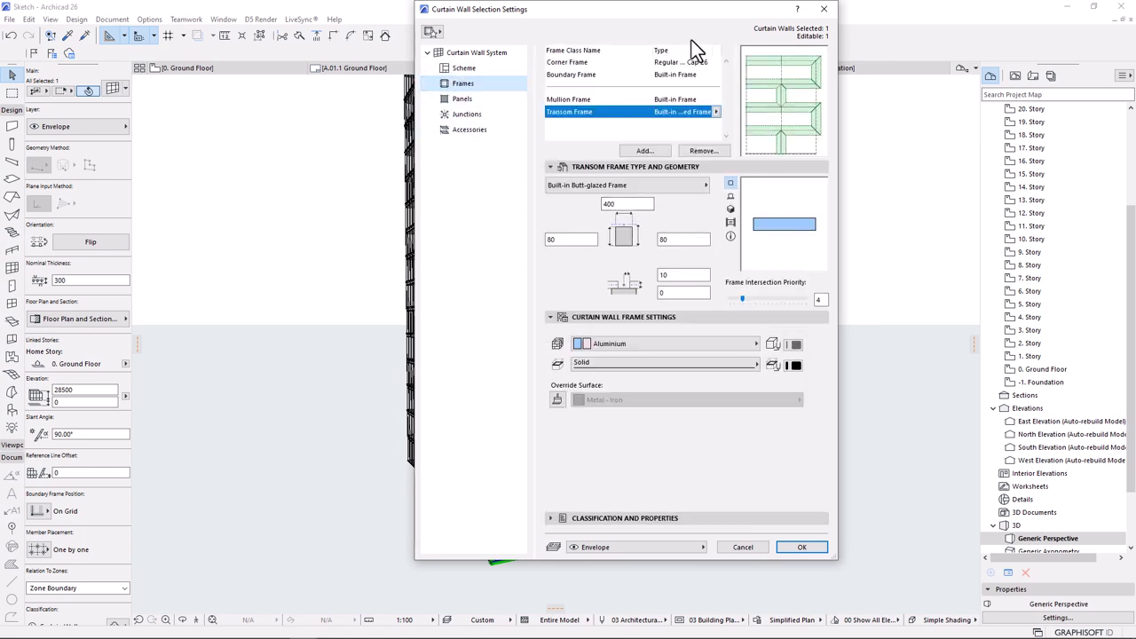
drag(703, 11, 731, 26)
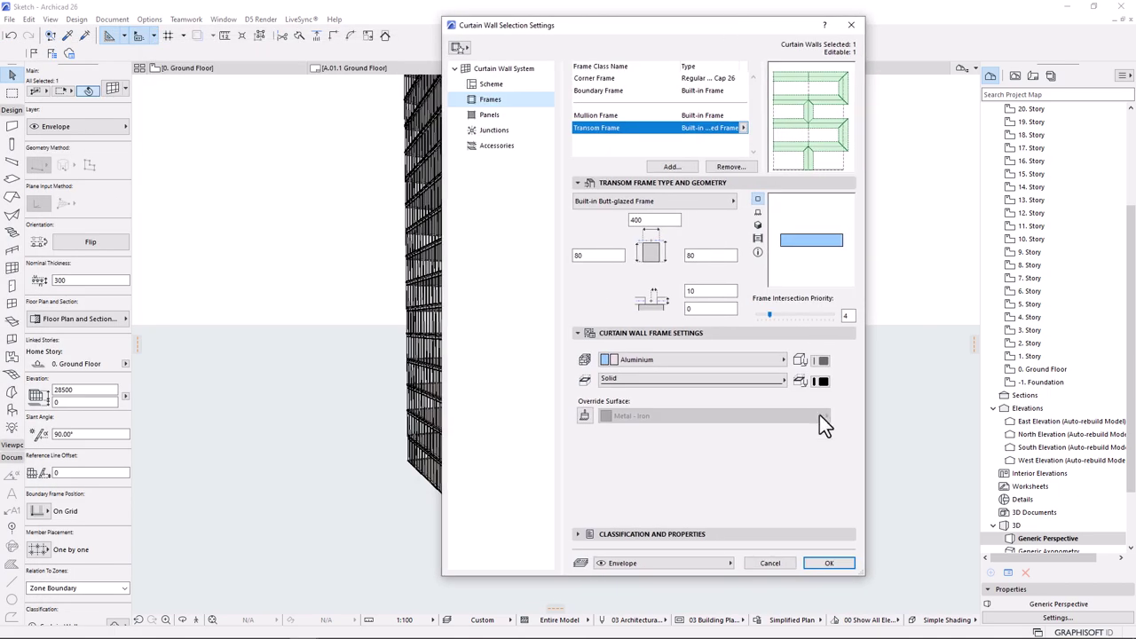
click(824, 561)
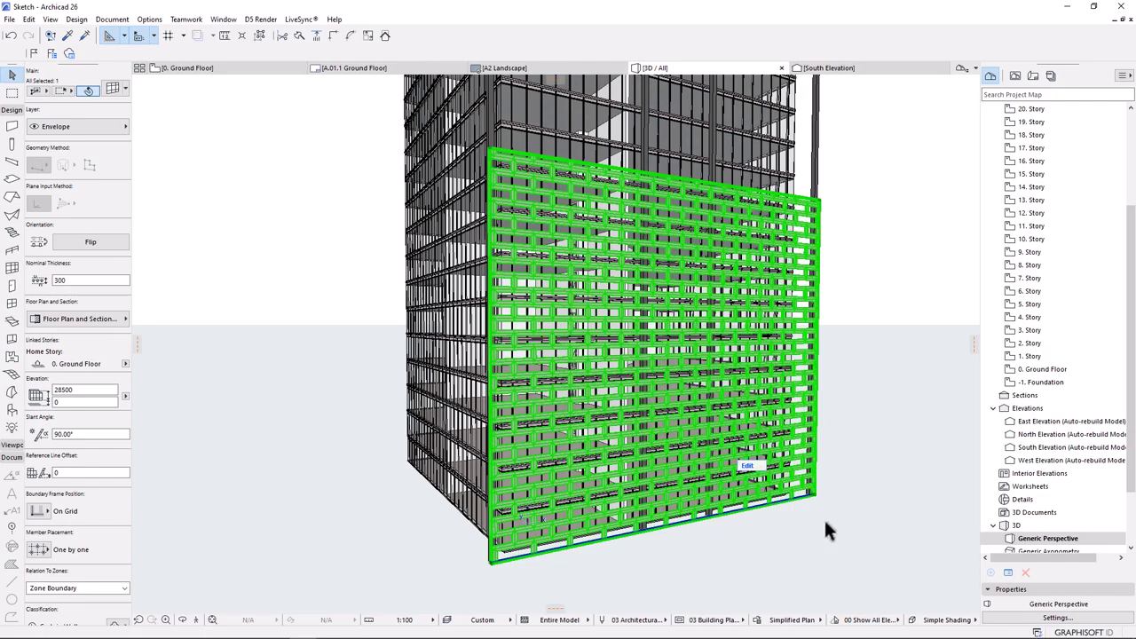
- Override the surface of the curtain wall's transom frames with Paint - Dark Gray, then deselect the wall and view the tower
key(o)
drag(811, 519, 662, 500)
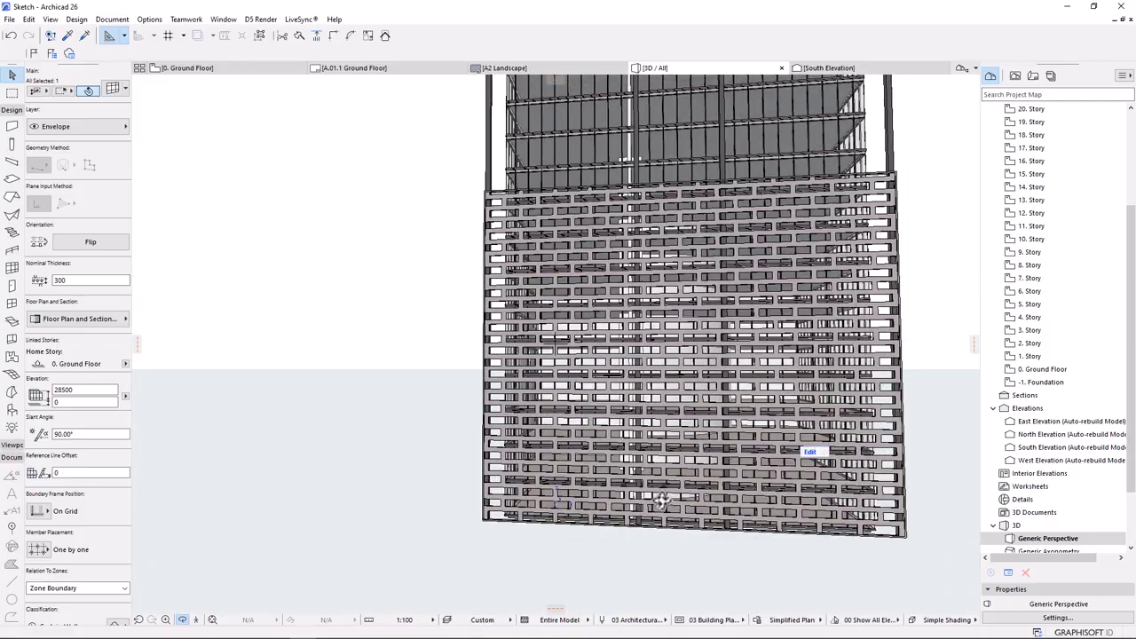
drag(671, 454, 654, 329)
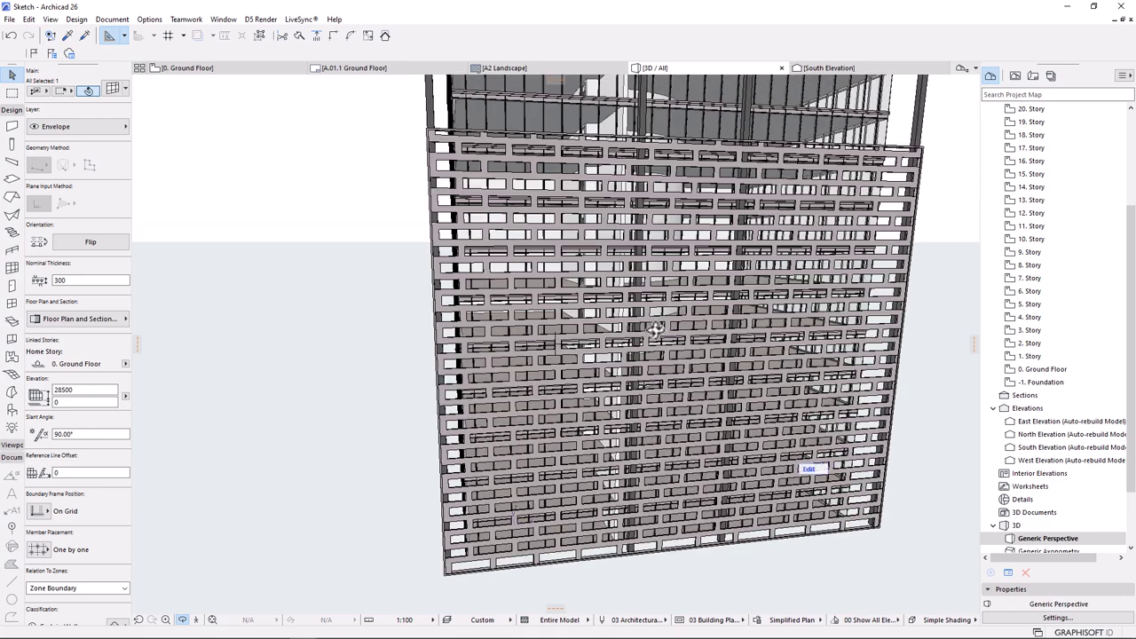
double_click(627, 309)
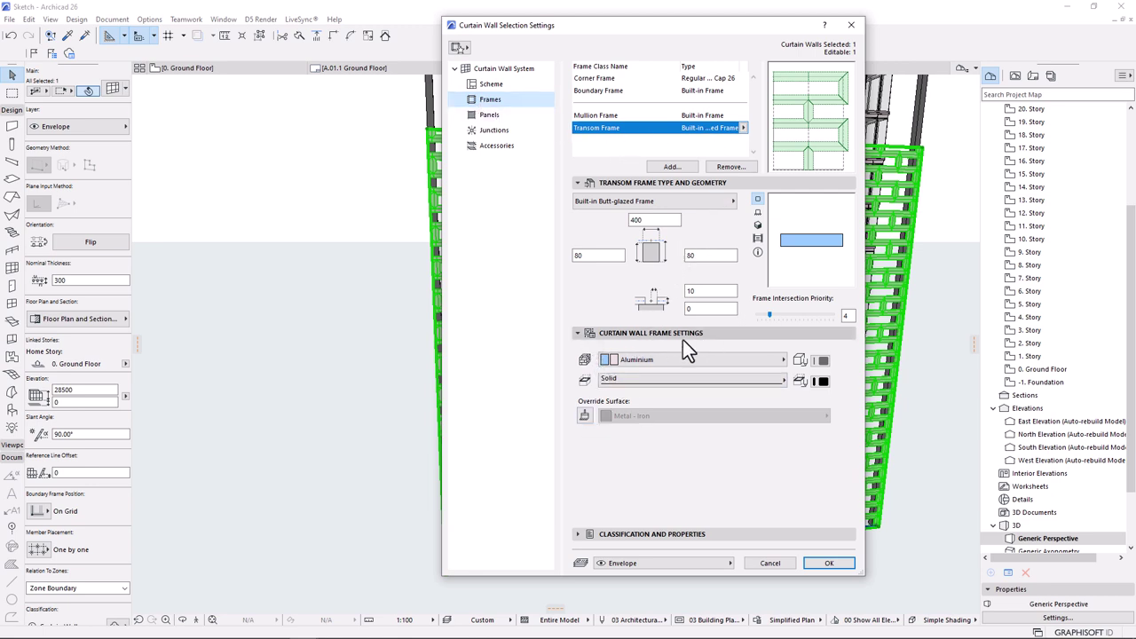
click(583, 413)
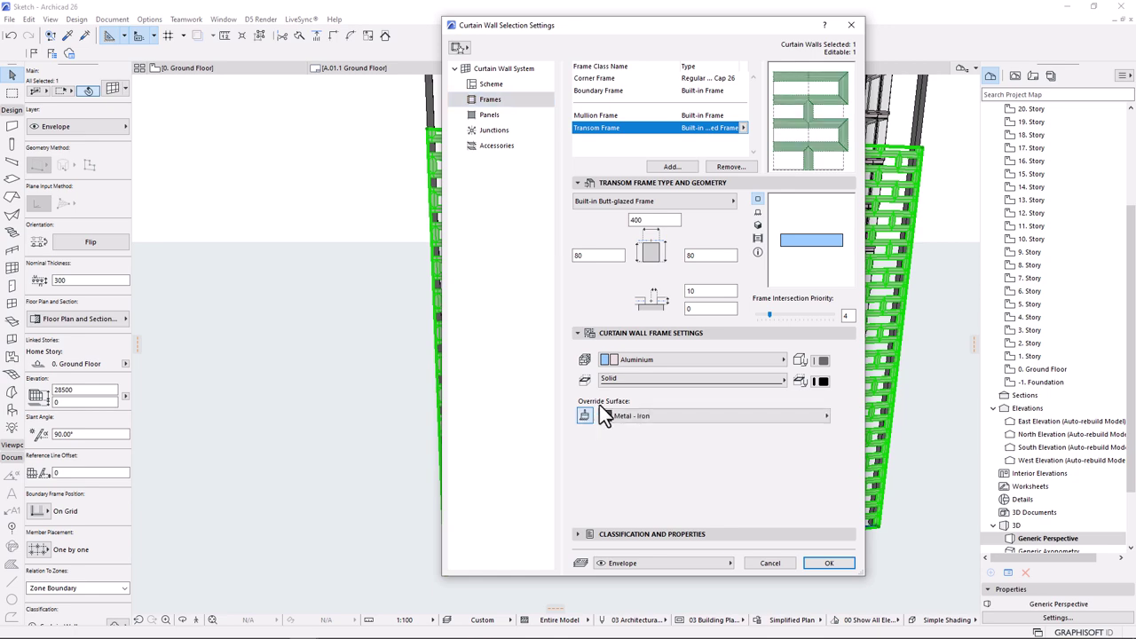
click(736, 417)
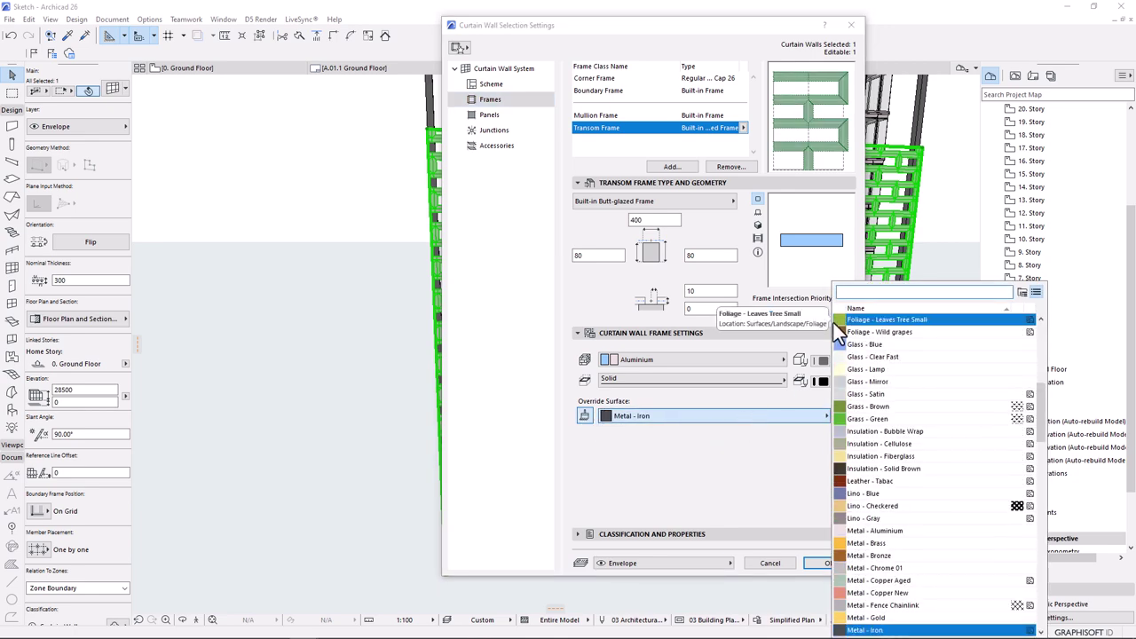
text(paint)
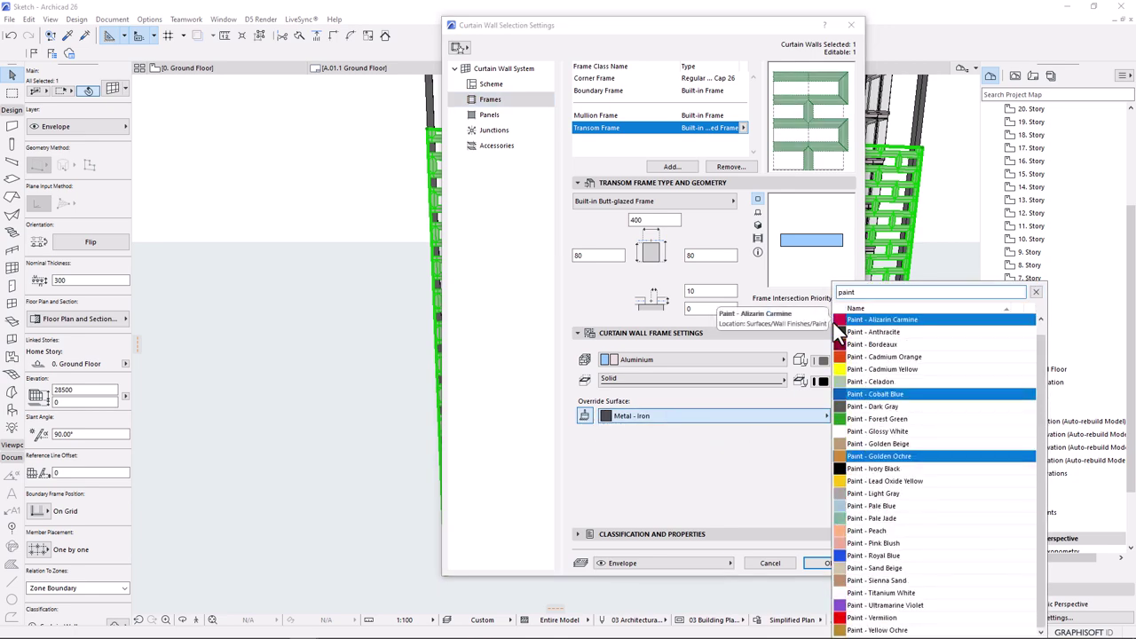
click(883, 408)
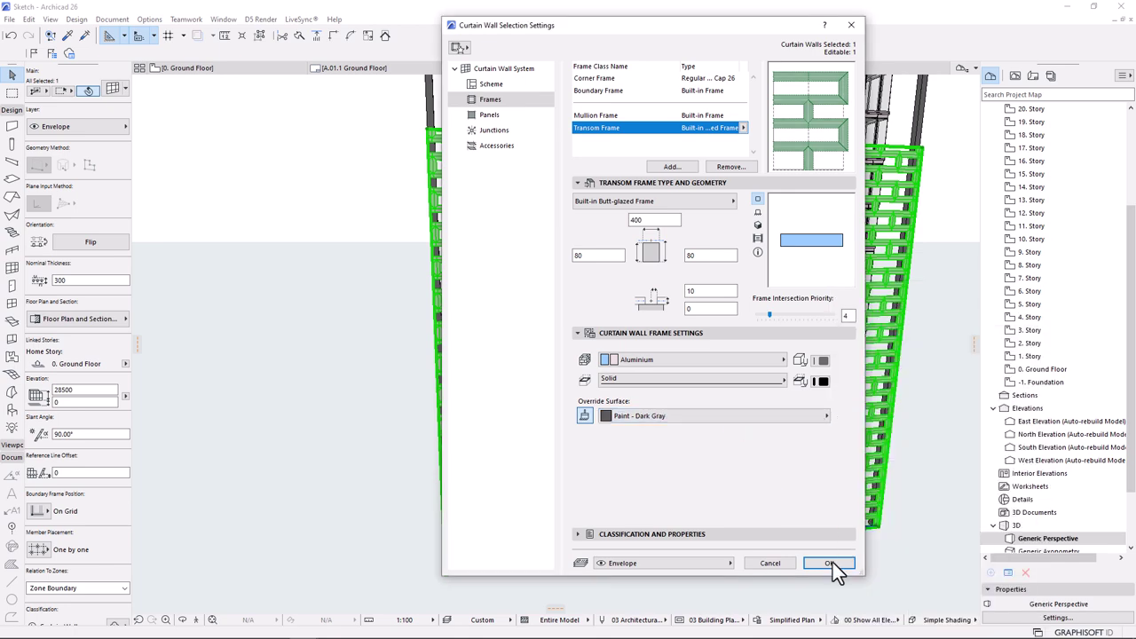
click(828, 562)
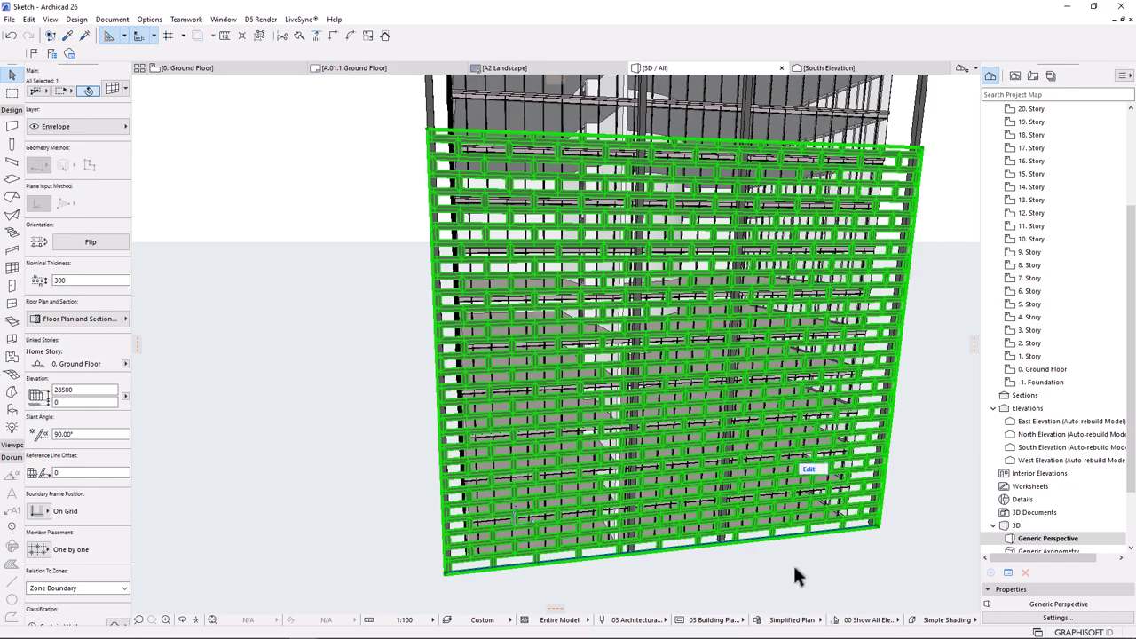
click(793, 562)
scroll(679, 560, down, 2)
shift+middle_drag(772, 499, 568, 508)
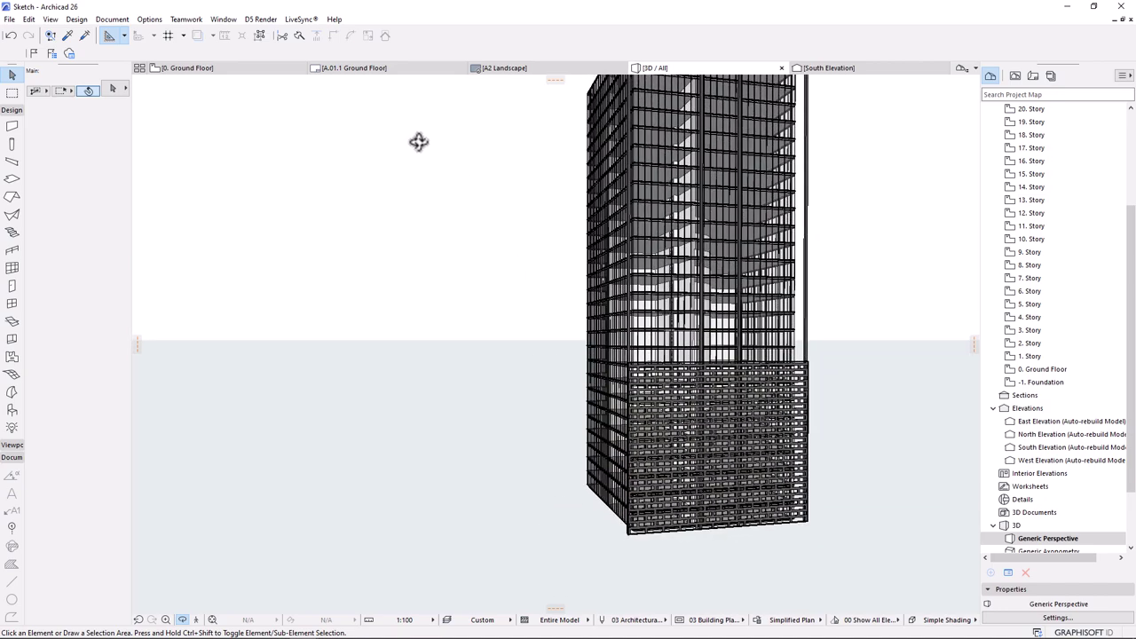
- Open the outer curtain wall for editing in the South Elevation, hide its pattern and show the scheme grid
click(832, 68)
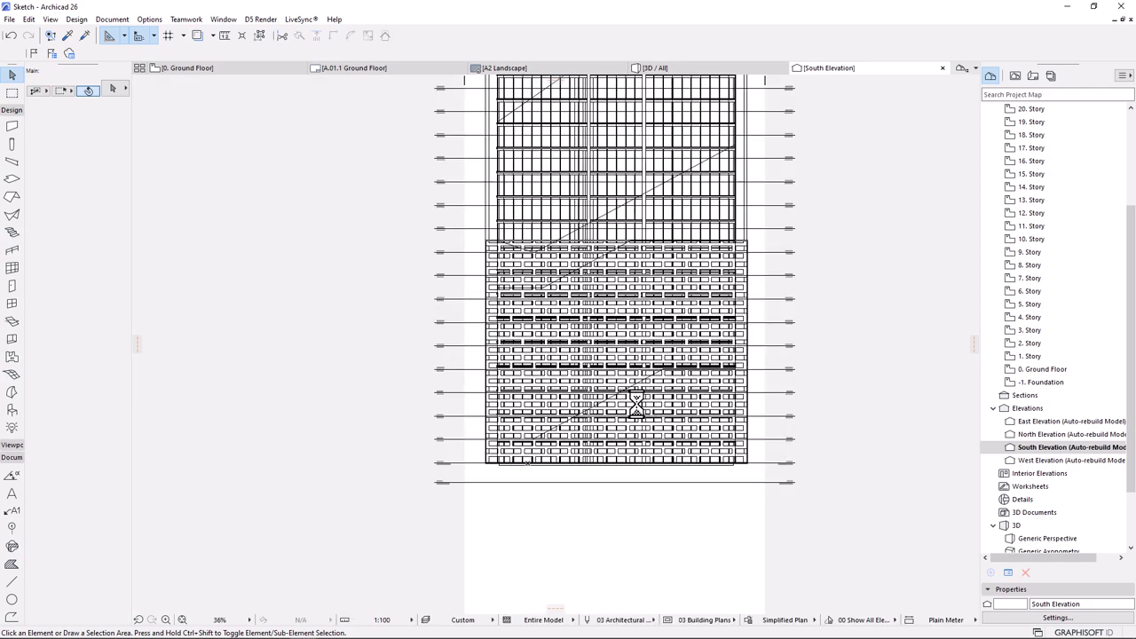
scroll(636, 408, up, 3)
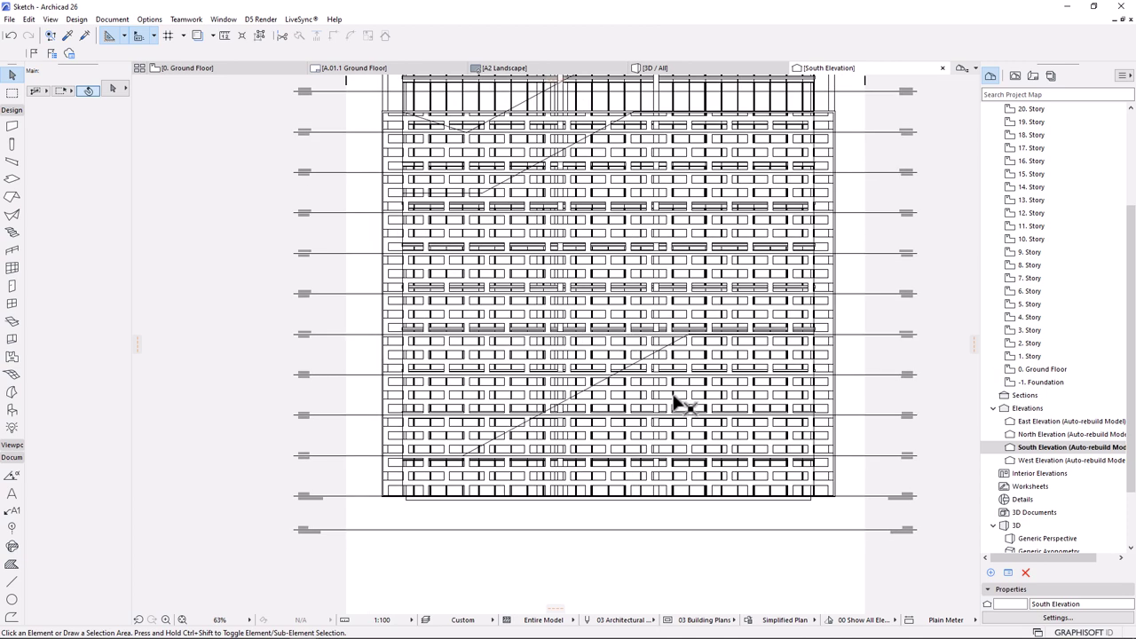
click(691, 360)
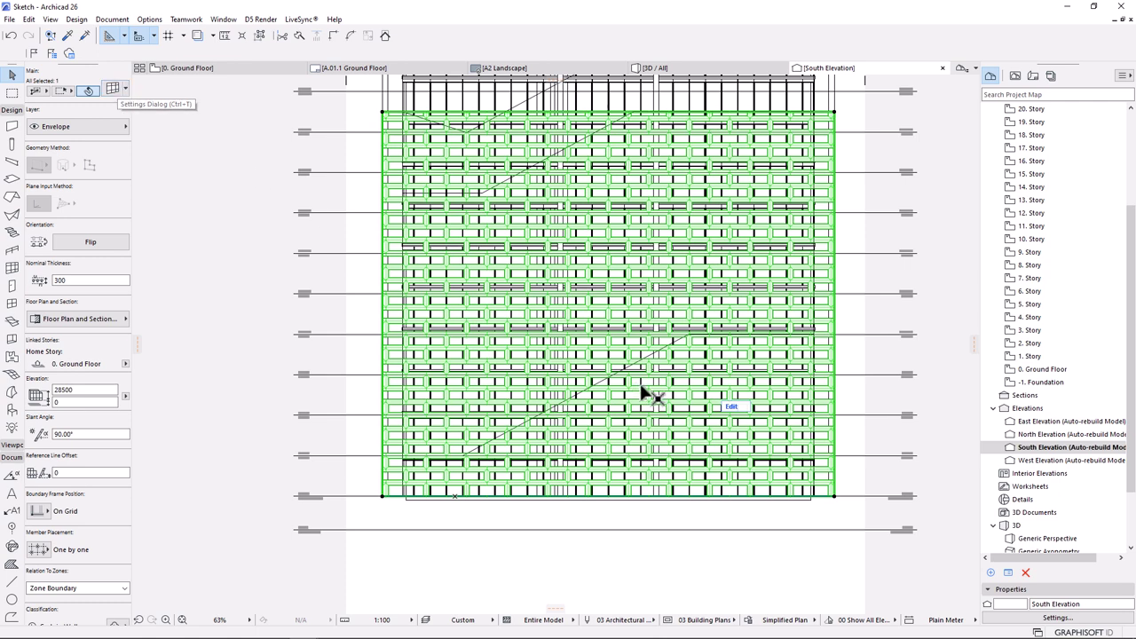
click(730, 406)
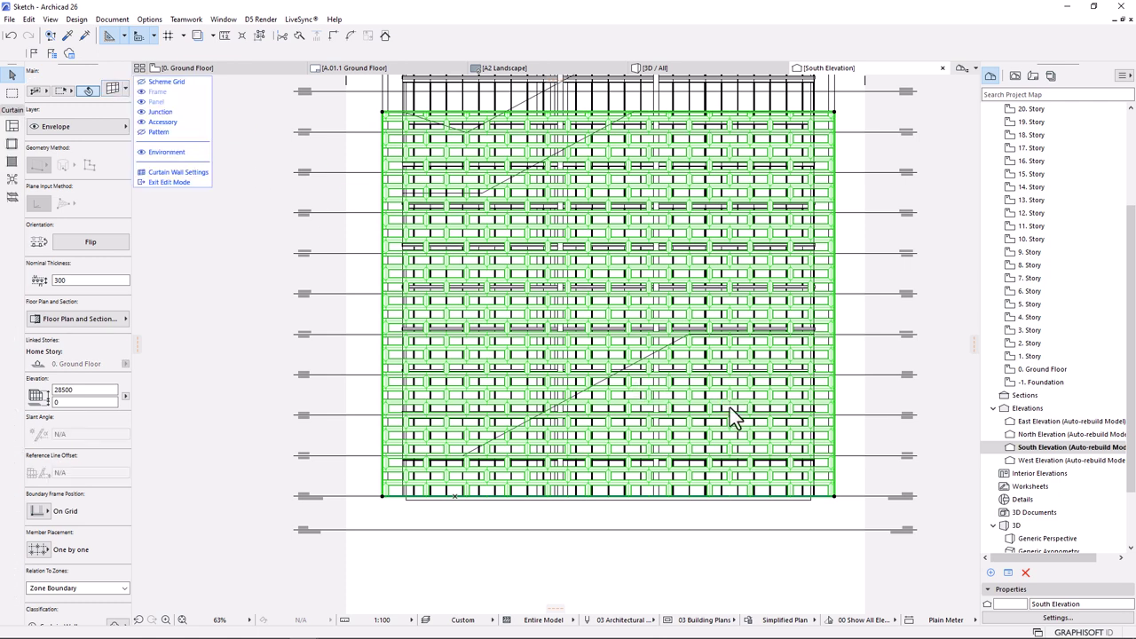
key(Escape)
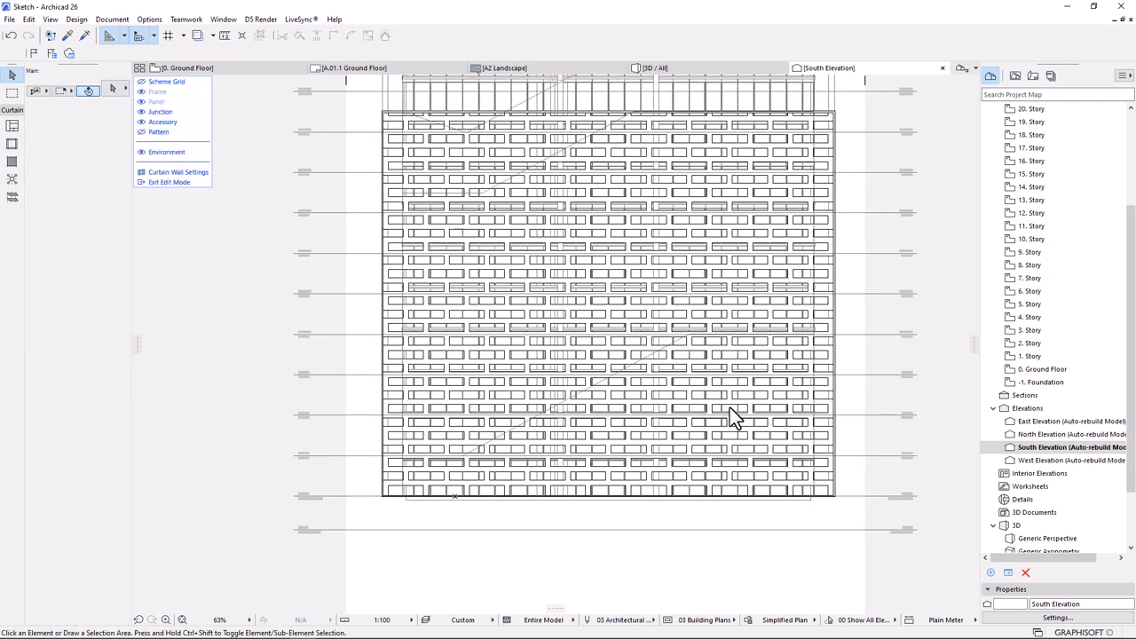
click(162, 111)
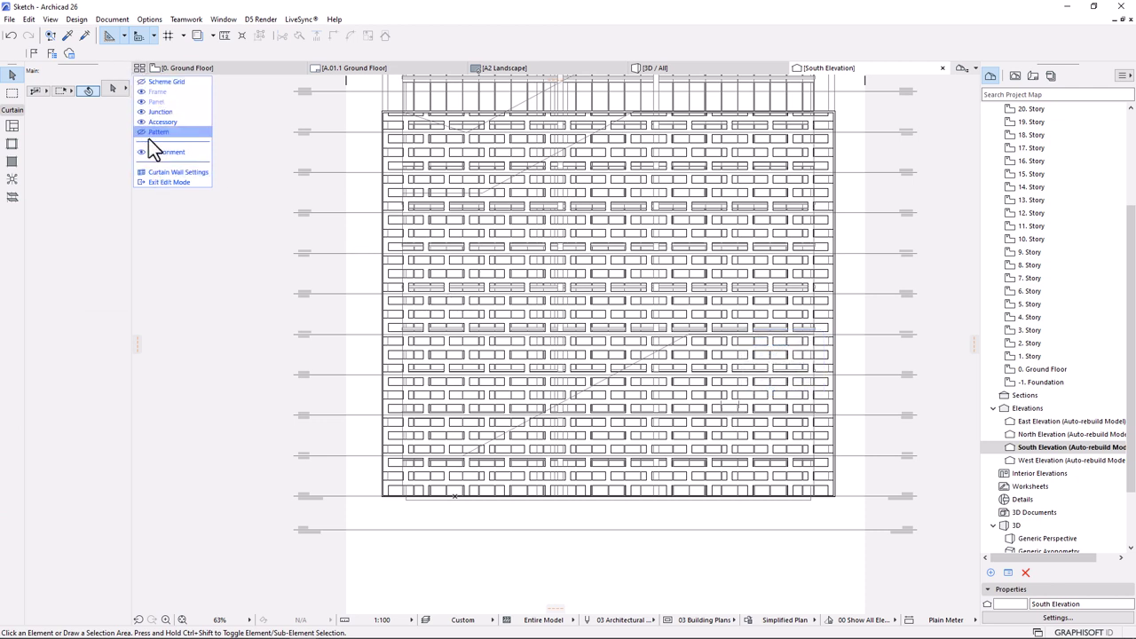
click(142, 82)
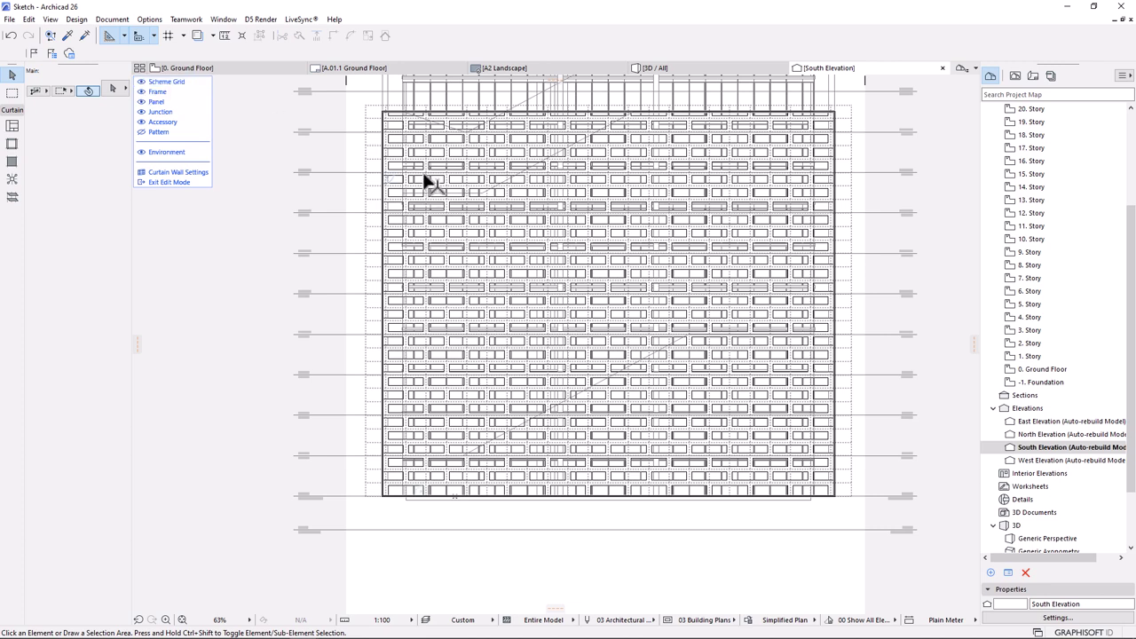
- Select the outer curtain wall's scheme boundary at its upper-right corner, after checking the wall's lower-left corner
scroll(450, 512, up, 3)
scroll(450, 511, up, 3)
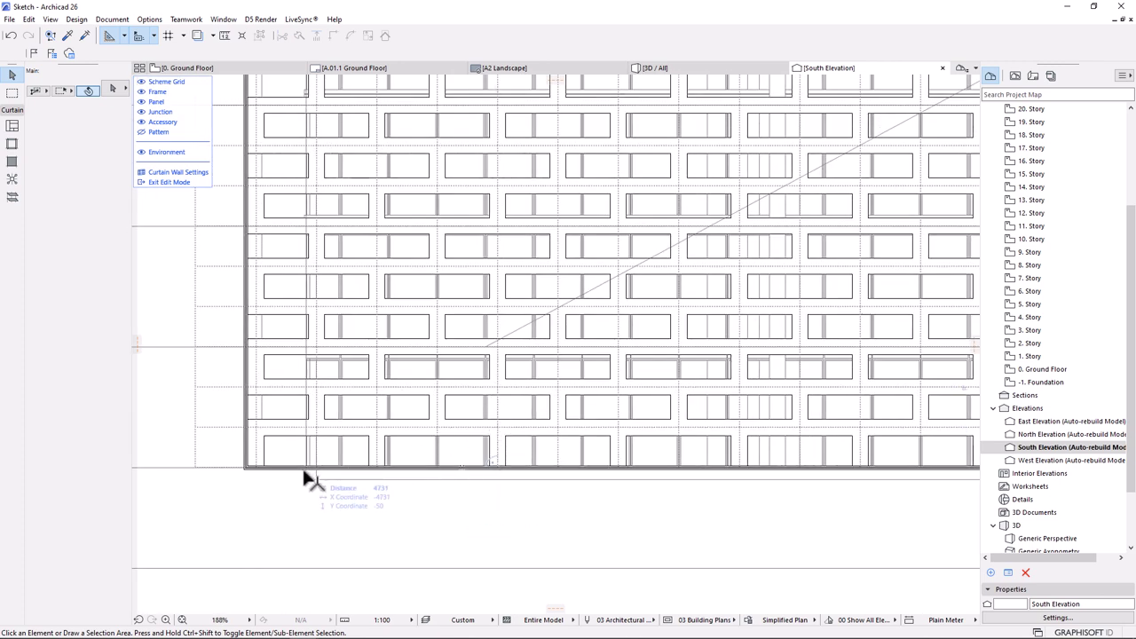
scroll(233, 488, up, 2)
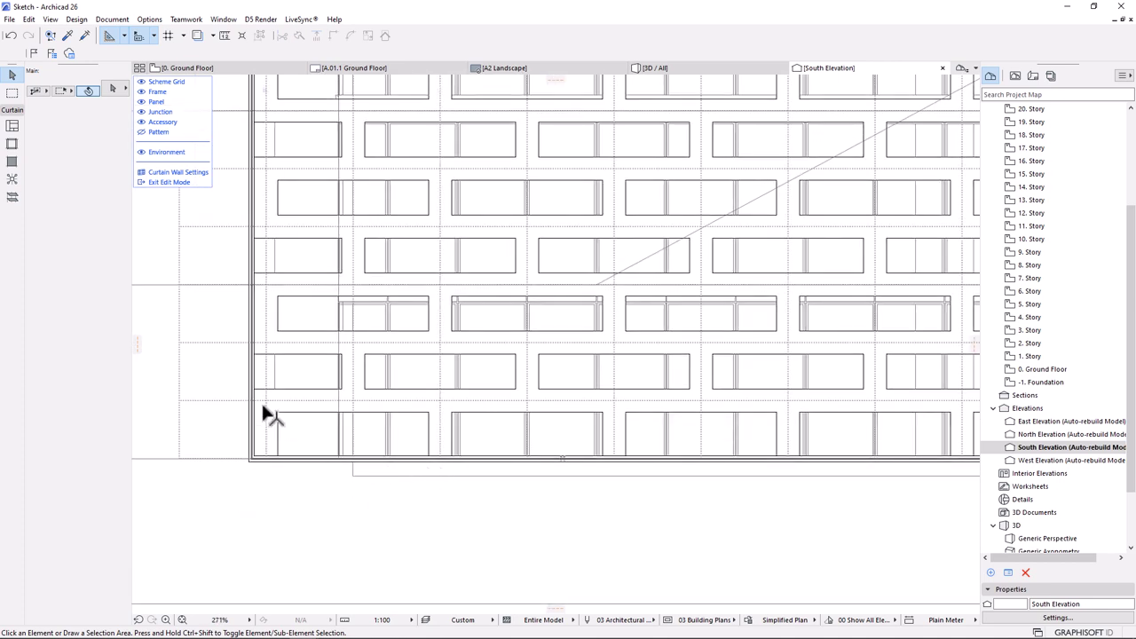
scroll(278, 488, up, 4)
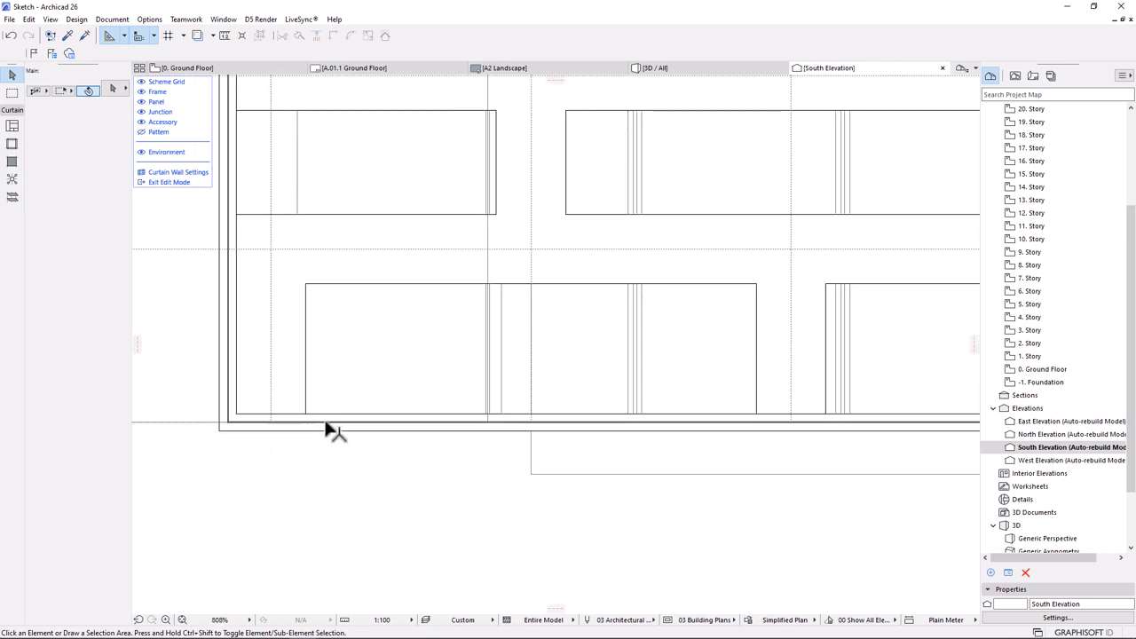
scroll(343, 443, down, 7)
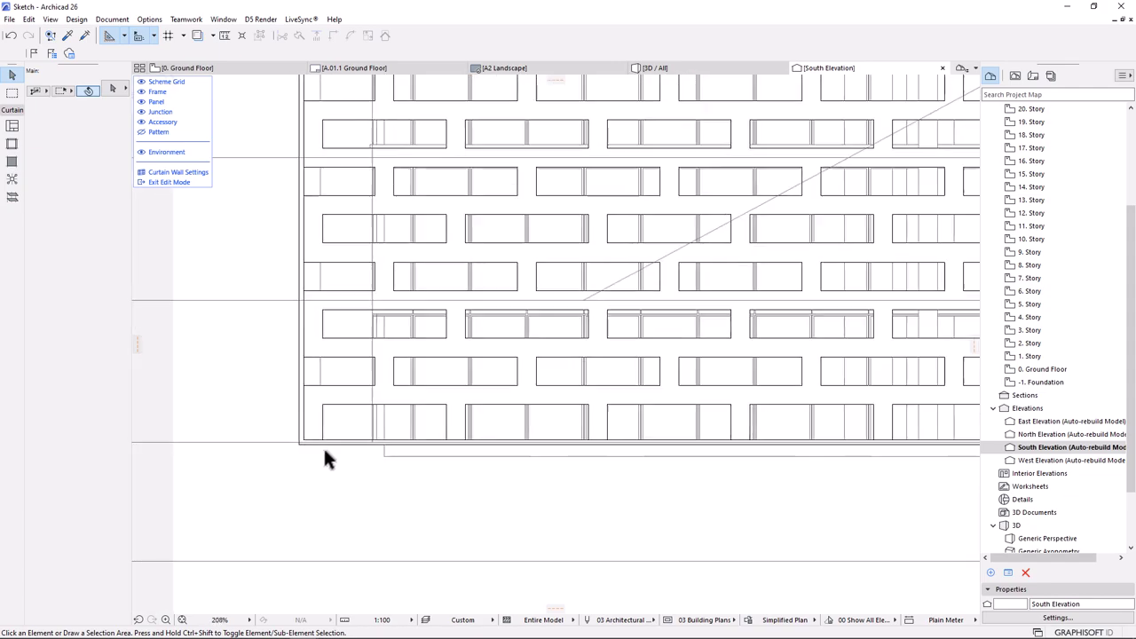
scroll(344, 444, down, 6)
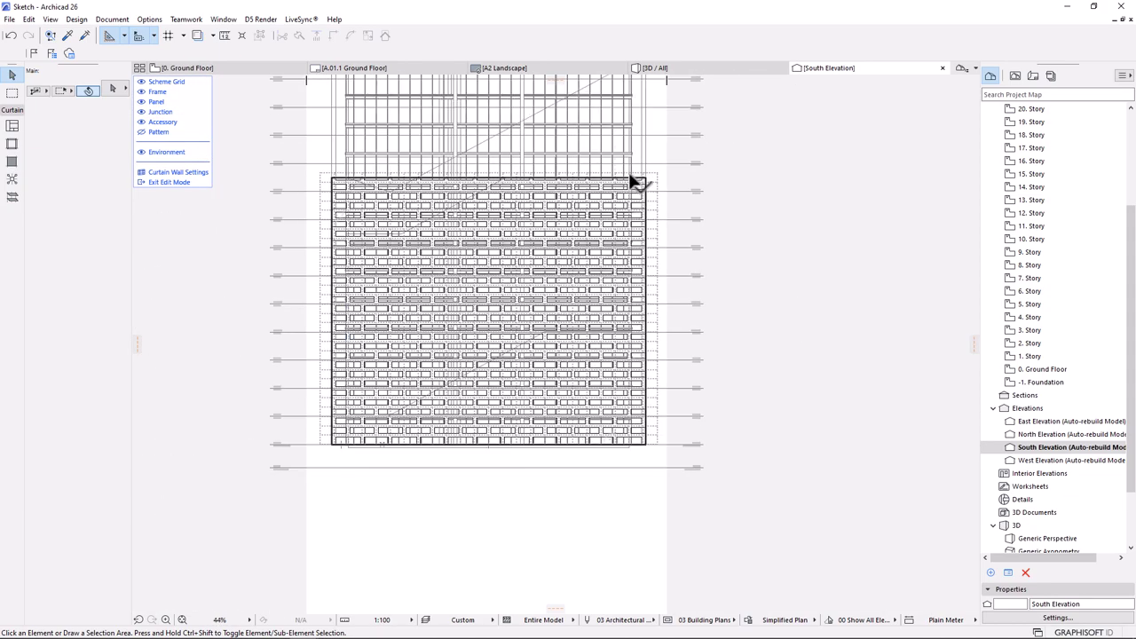
scroll(632, 180, up, 8)
scroll(671, 203, up, 5)
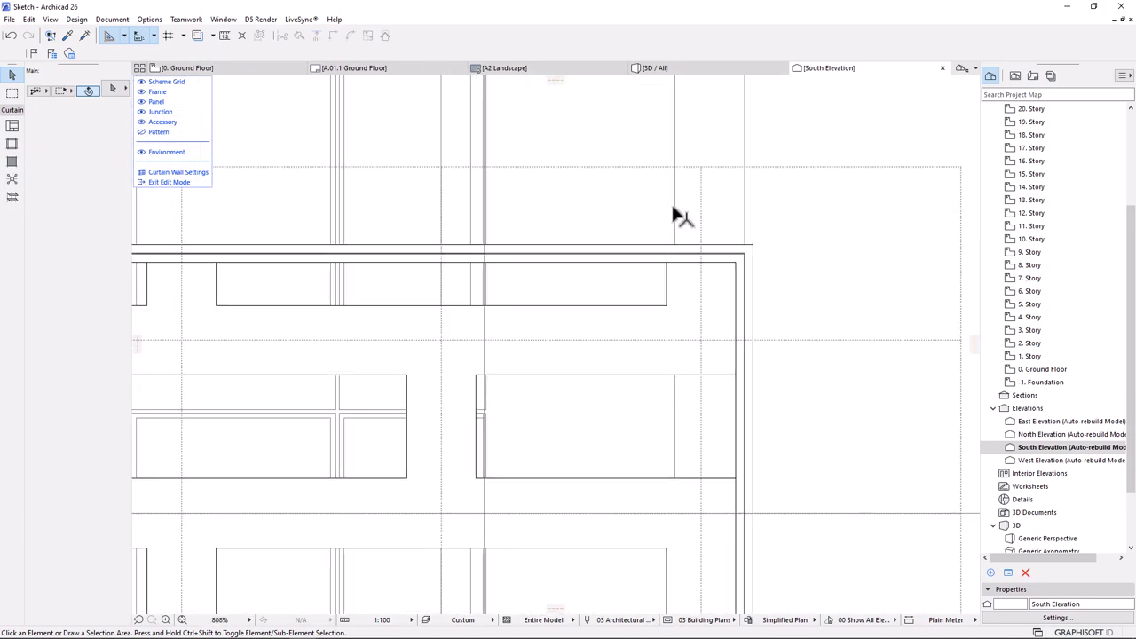
click(744, 272)
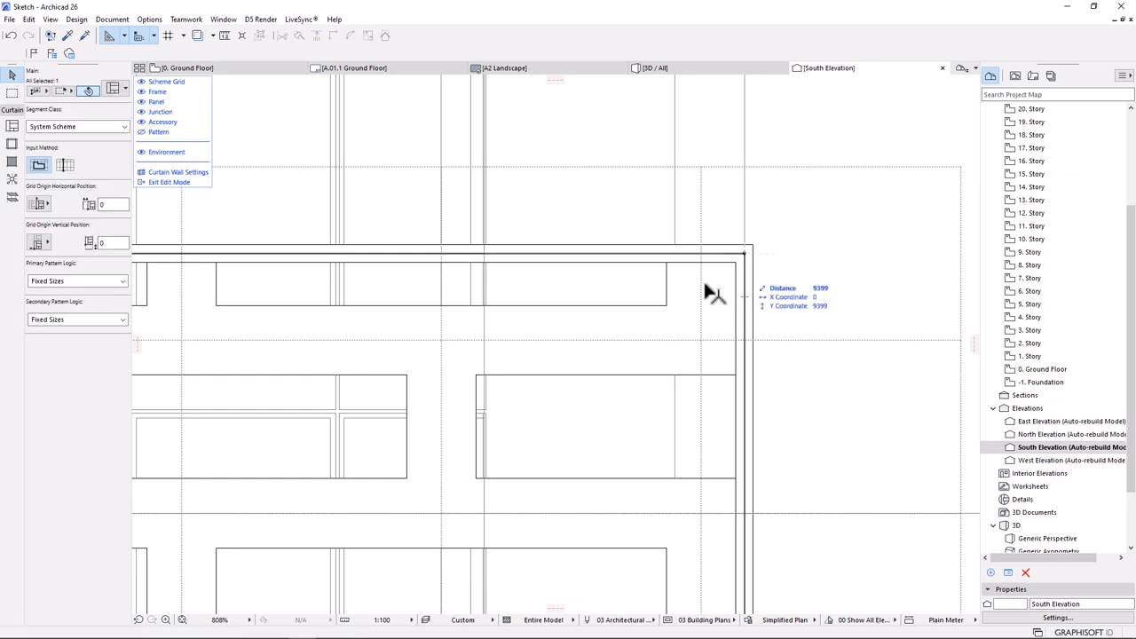
scroll(745, 267, up, 3)
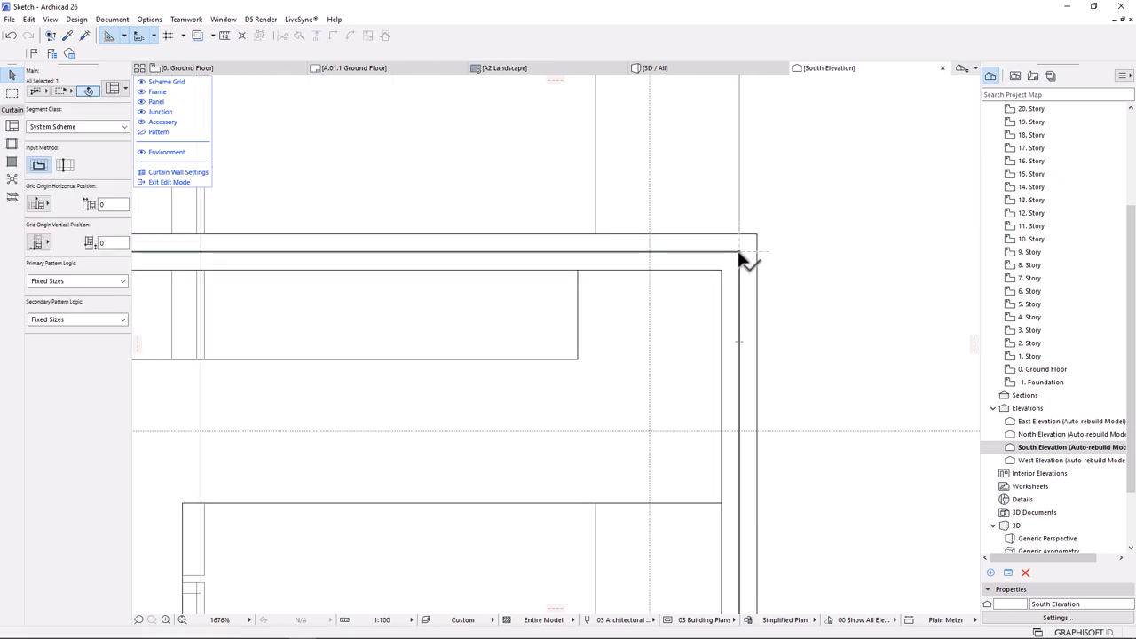
click(736, 247)
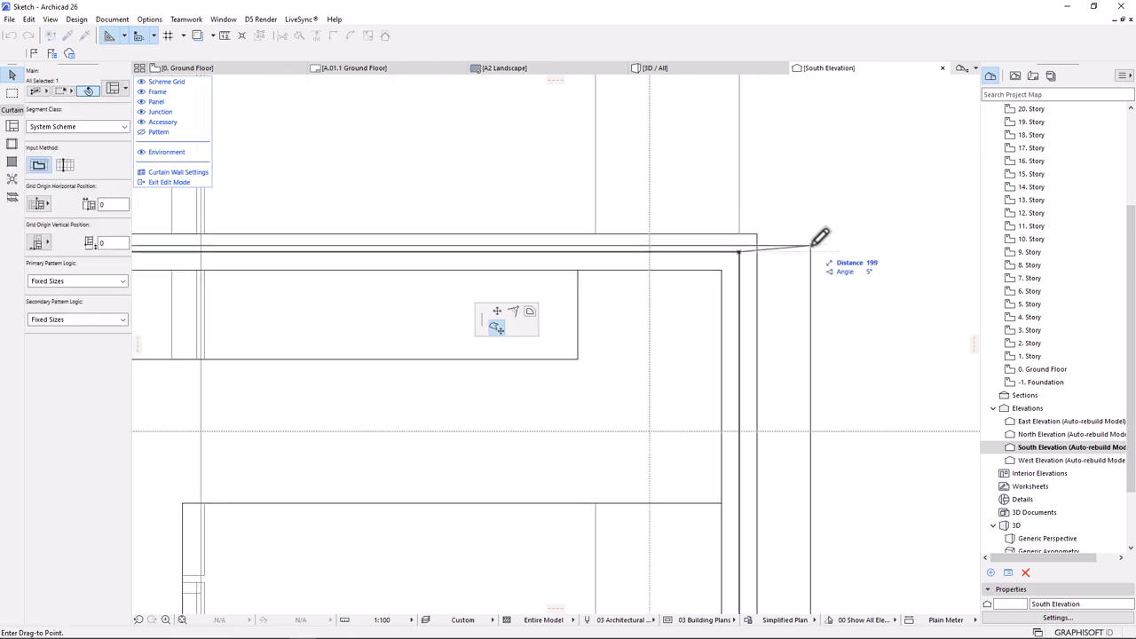
scroll(818, 237, down, 4)
scroll(819, 237, down, 3)
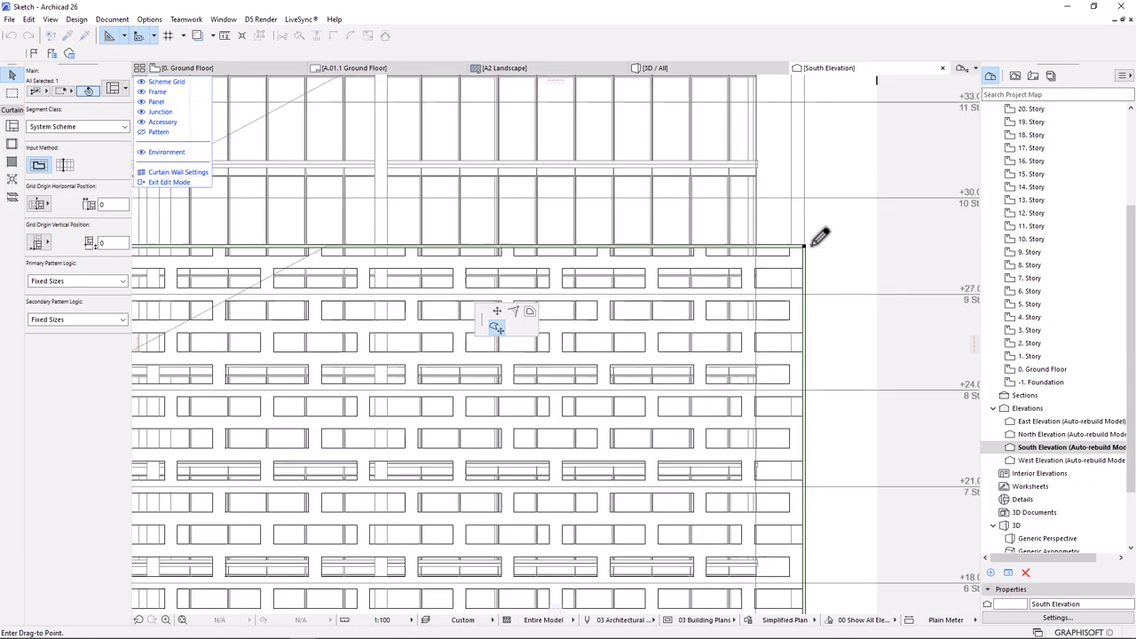
scroll(826, 236, down, 3)
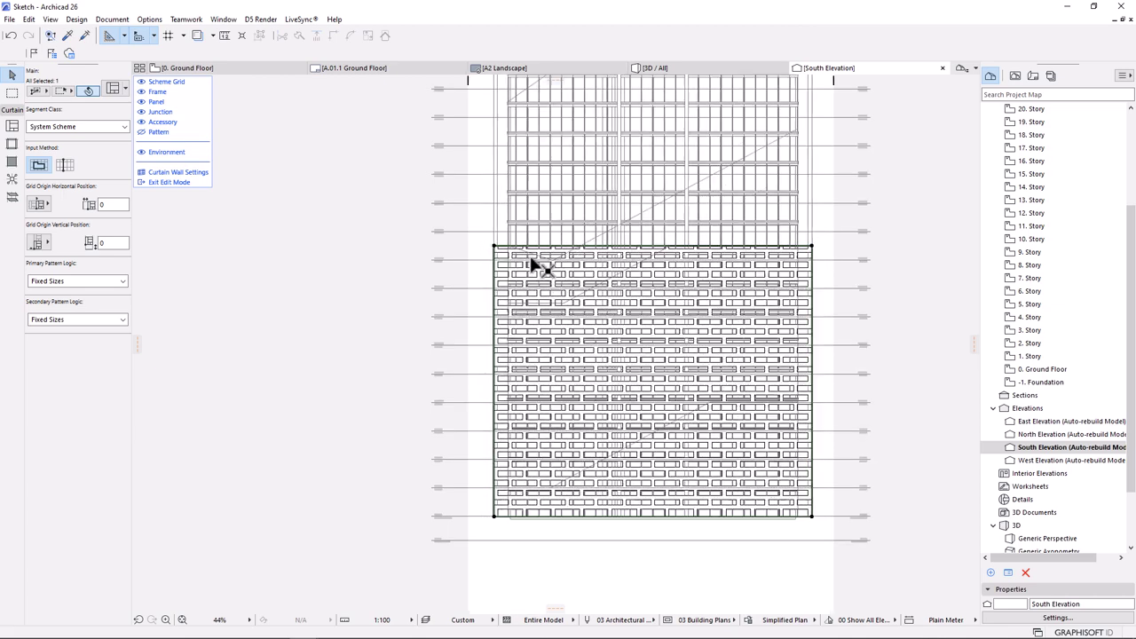
- Move the whole boundary horizontally about 18450 mm so its upper-left corner meets the upper end of the sloped sketch line
scroll(462, 249, up, 3)
click(454, 246)
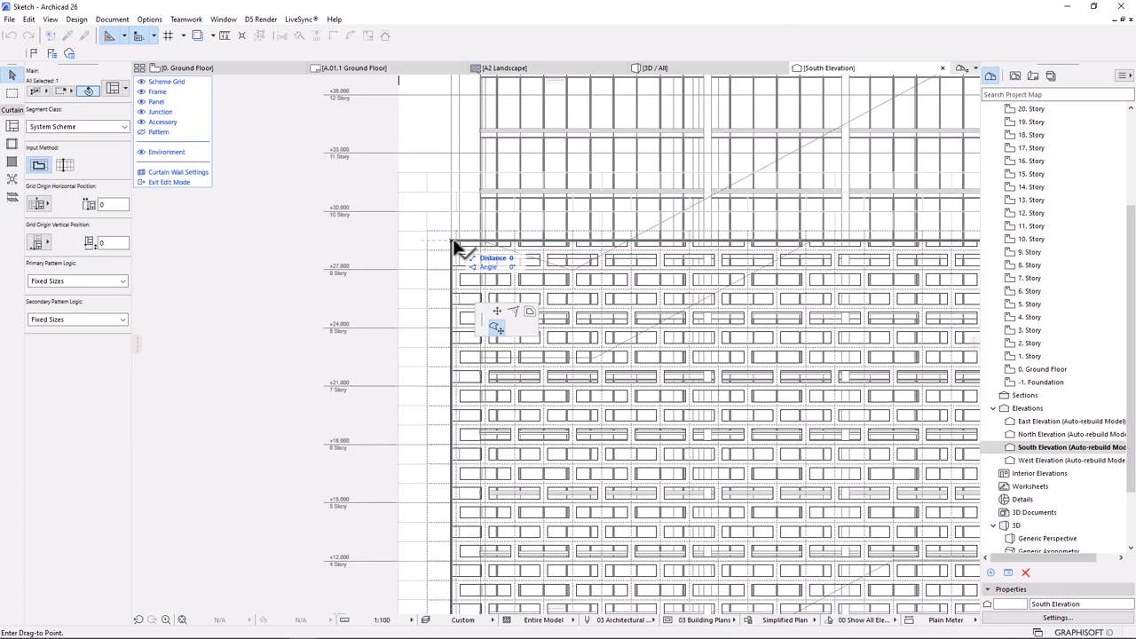
scroll(824, 236, up, 3)
scroll(823, 235, up, 1)
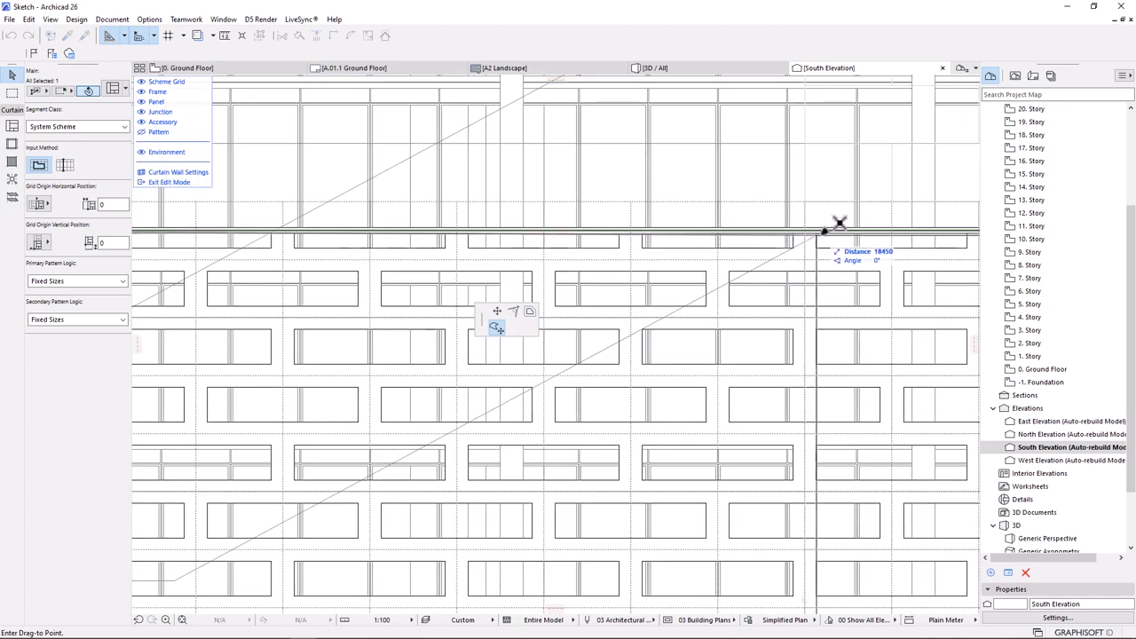
click(826, 293)
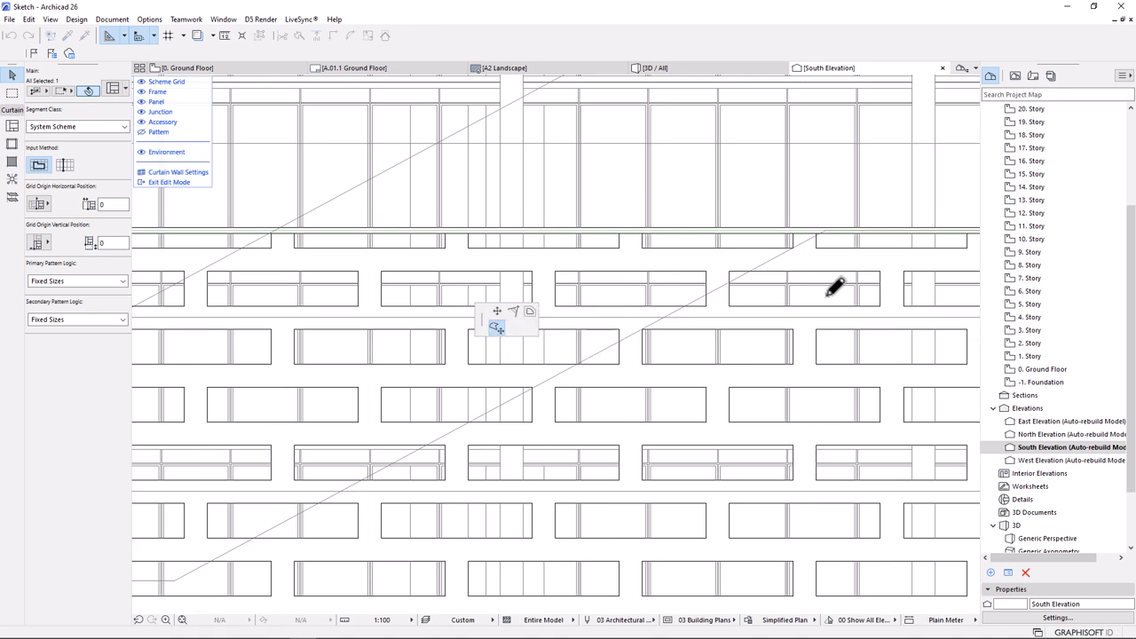
- Insert a new node on the boundary's left edge and place it at the lower end of the upper sloped sketch line
scroll(827, 238, down, 5)
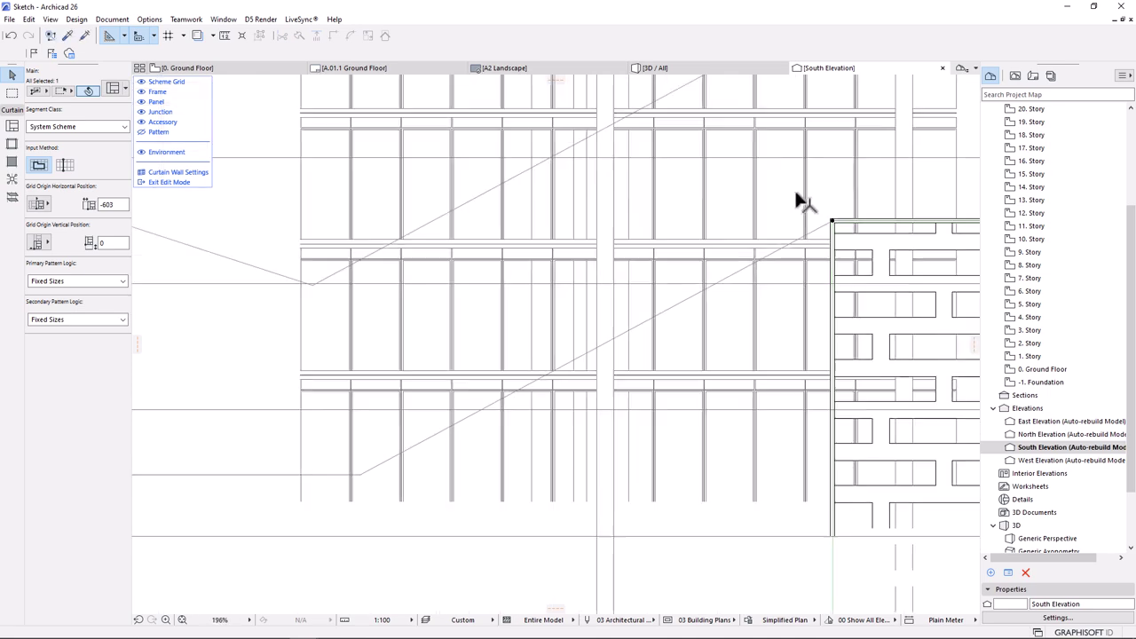
scroll(803, 215, up, 5)
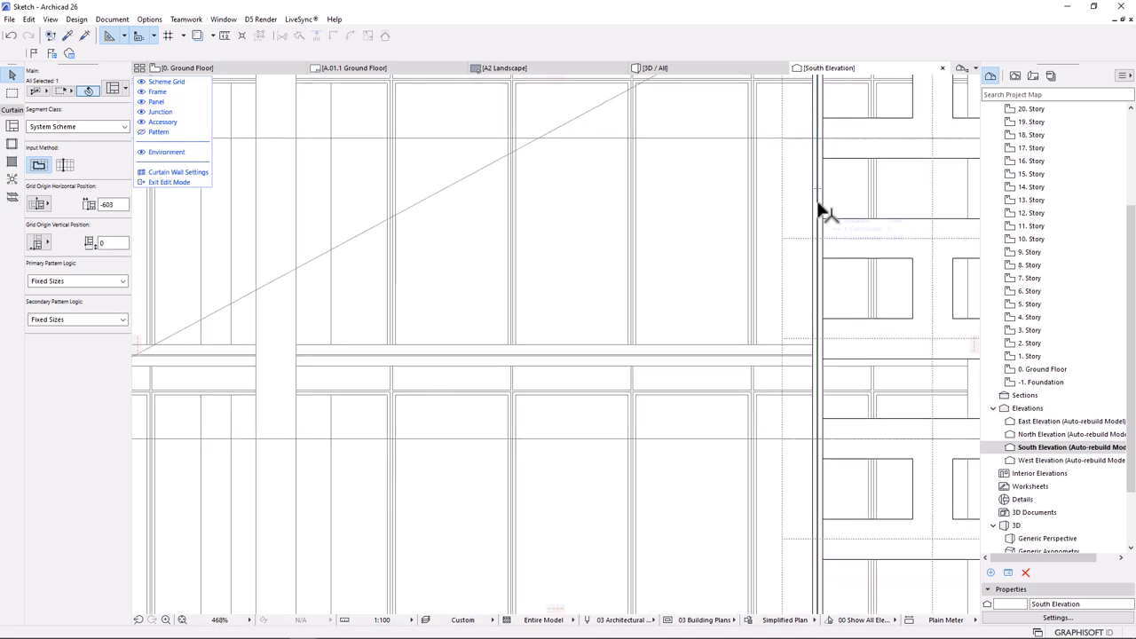
click(817, 207)
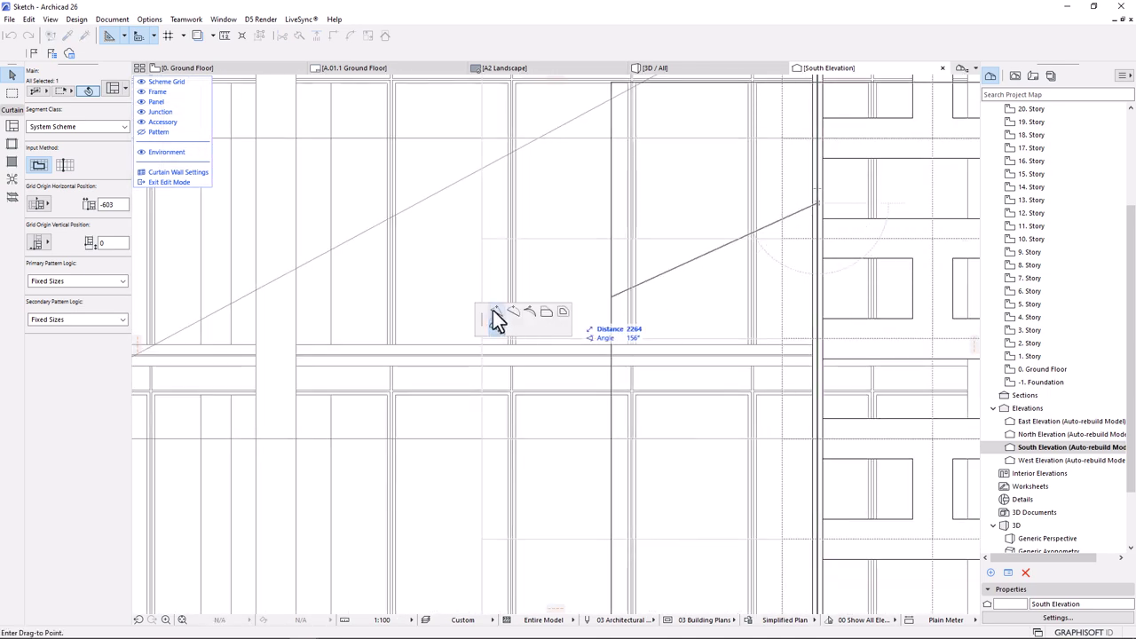
click(494, 311)
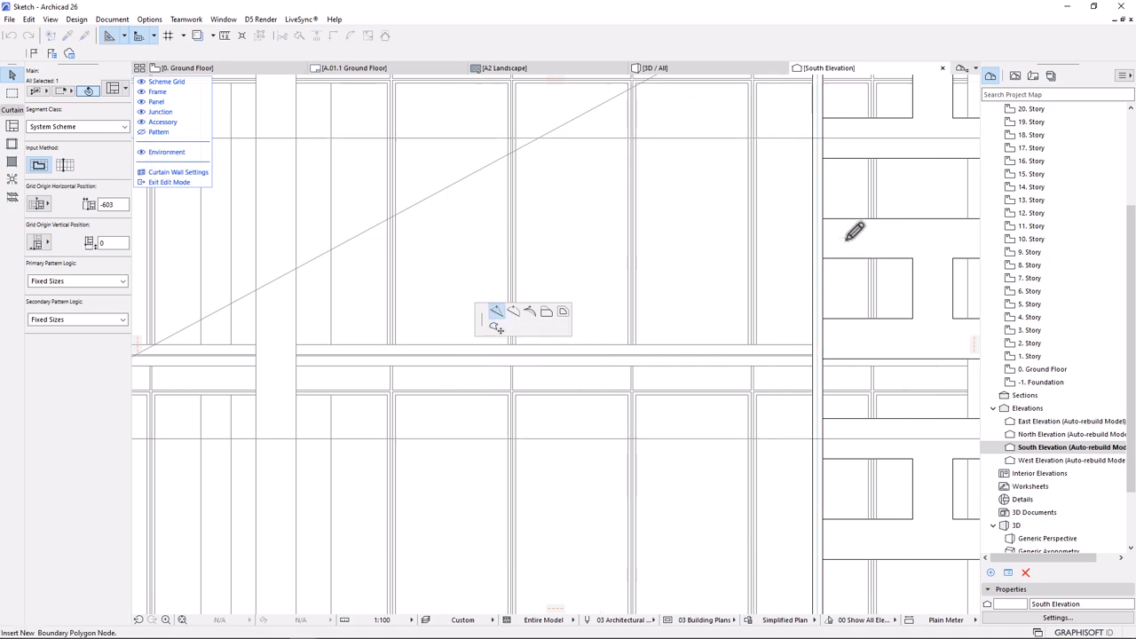
scroll(815, 241, down, 4)
scroll(574, 347, up, 3)
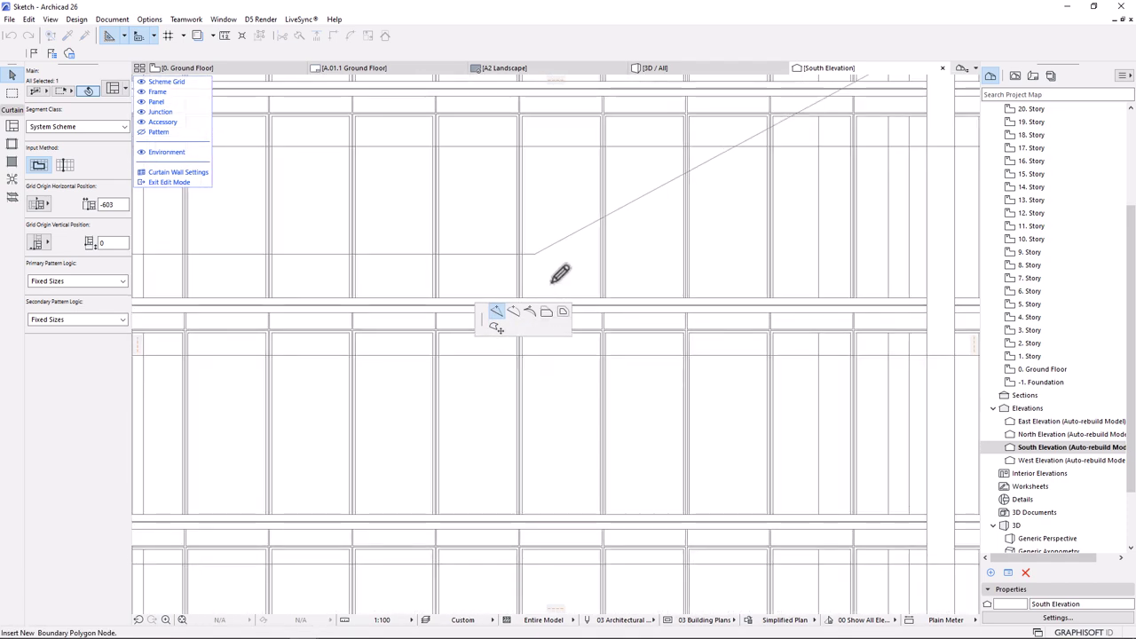
click(537, 253)
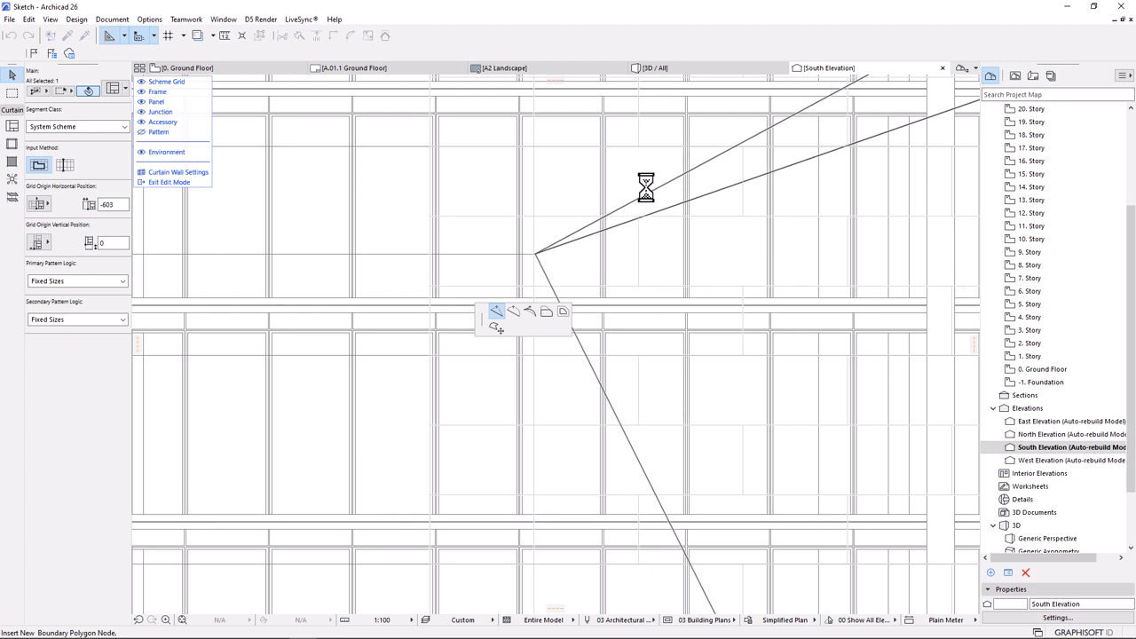
- Insert a node on the slanted lower-left boundary edge and place it where the horizontal sketch line meets the building's left edge
scroll(646, 183, up, 5)
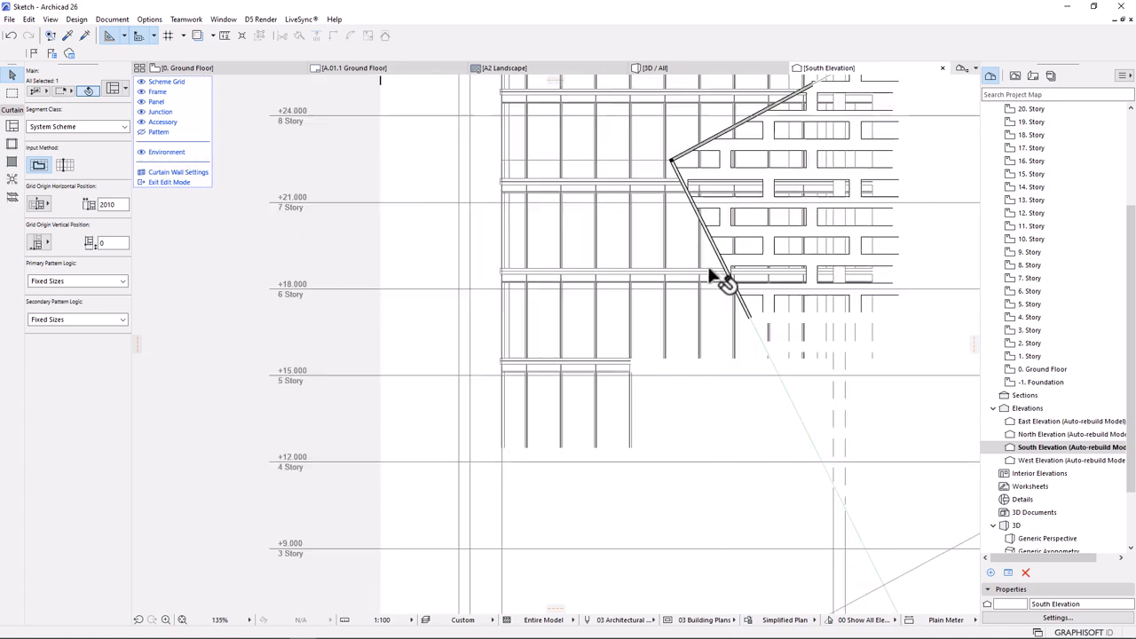
scroll(721, 265, up, 1)
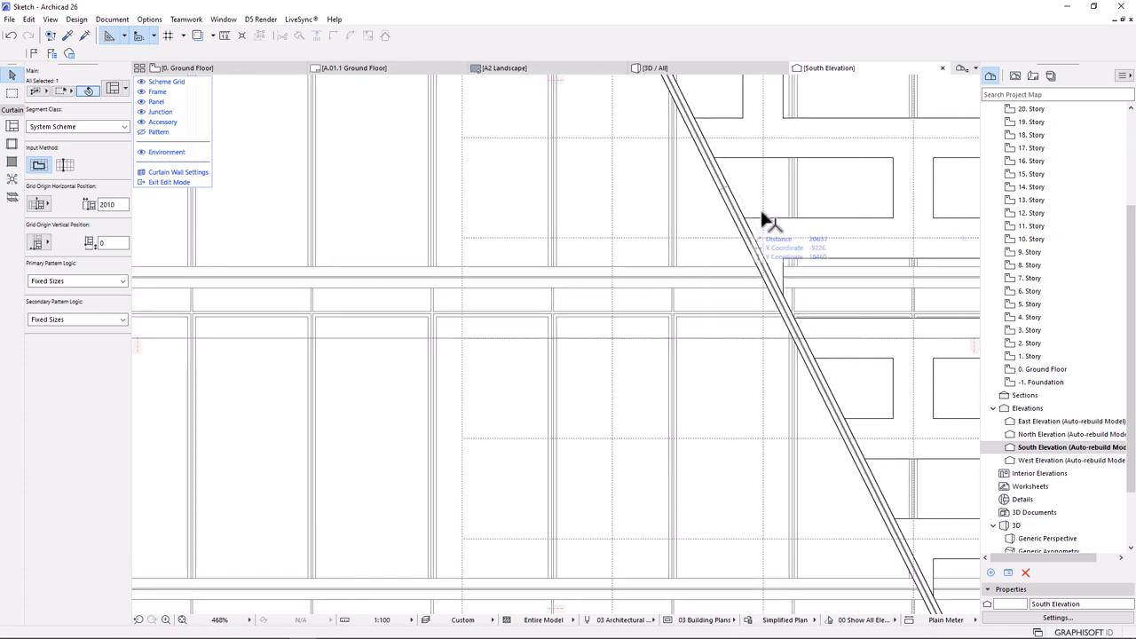
click(739, 220)
scroll(790, 238, down, 5)
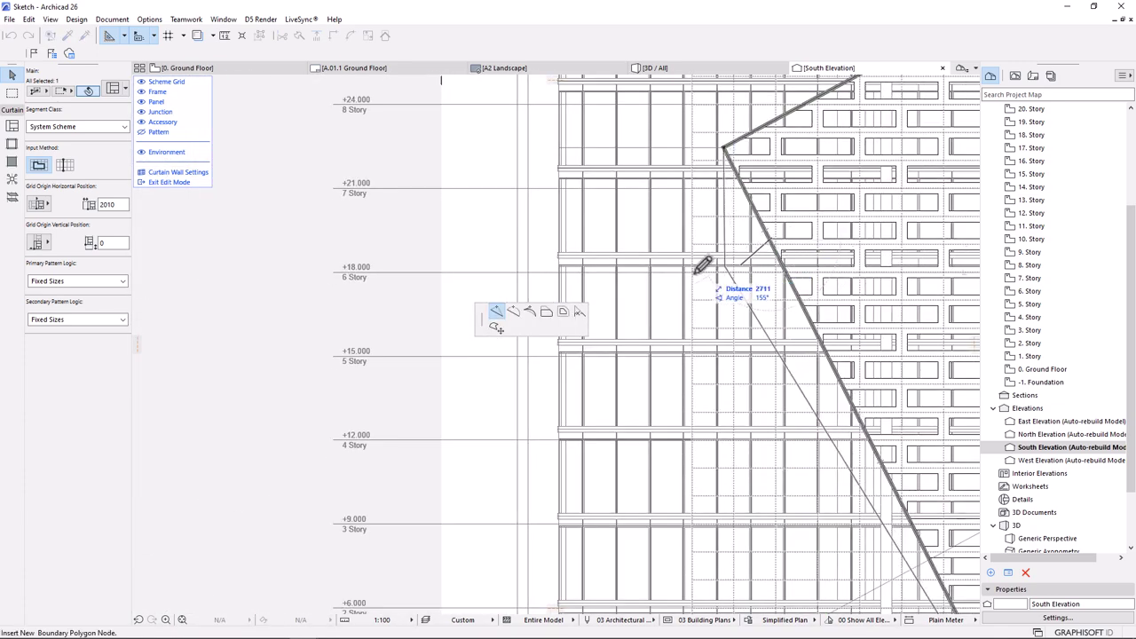
scroll(643, 239, up, 5)
click(606, 157)
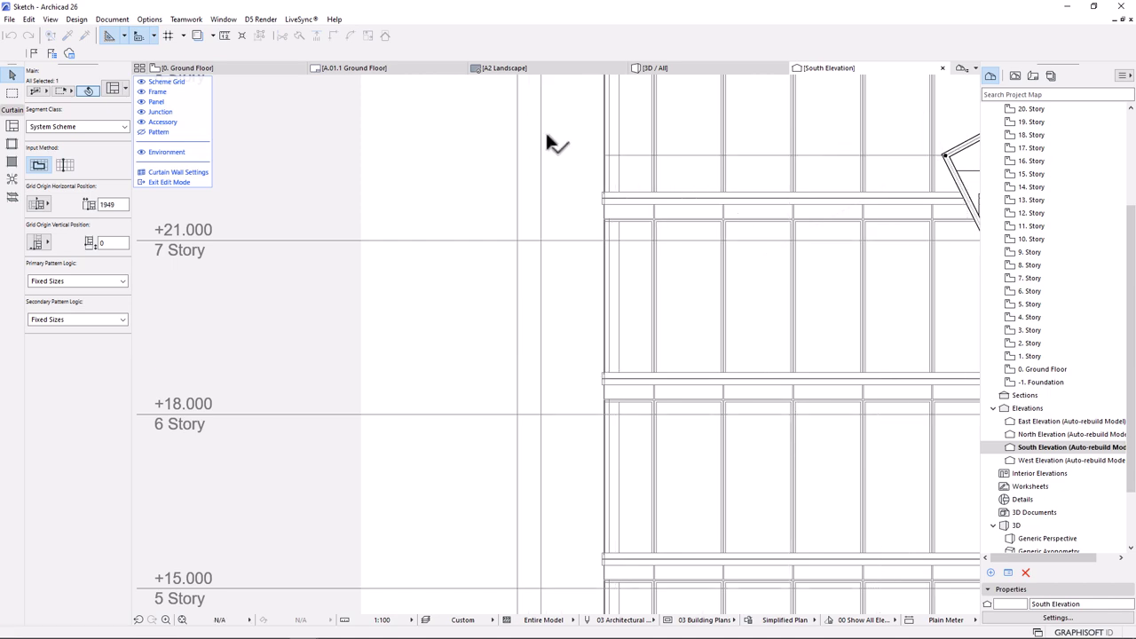
- Insert another node on the long slanted boundary edge and place it on the building's left edge at the 1. Story level
scroll(545, 139, down, 4)
scroll(687, 373, up, 5)
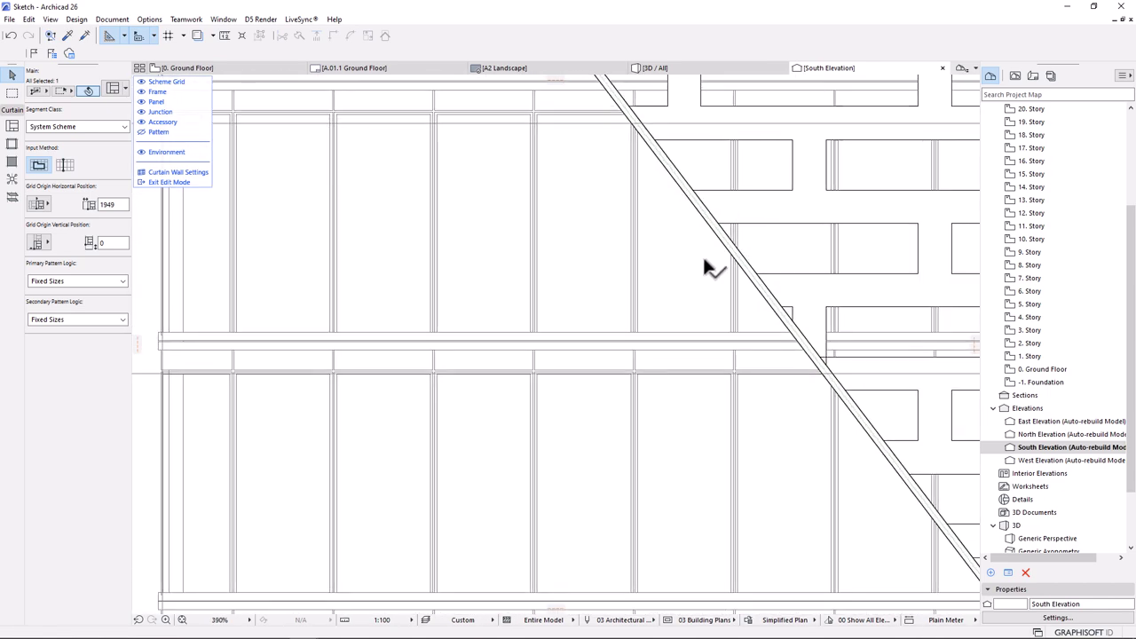
click(811, 203)
scroll(816, 183, down, 5)
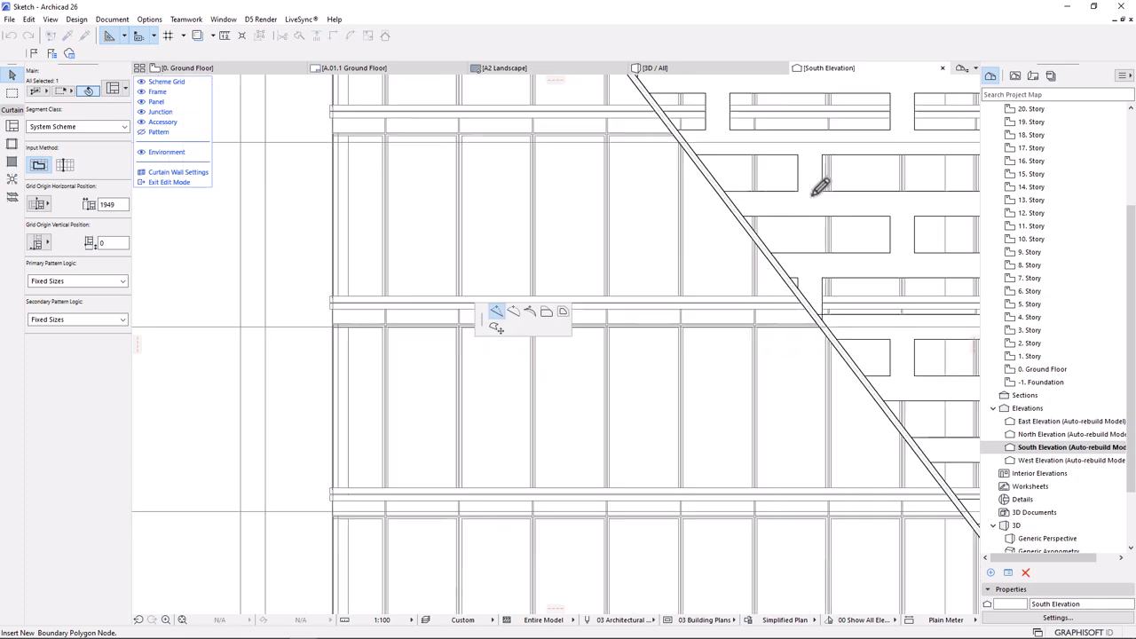
scroll(748, 188, down, 2)
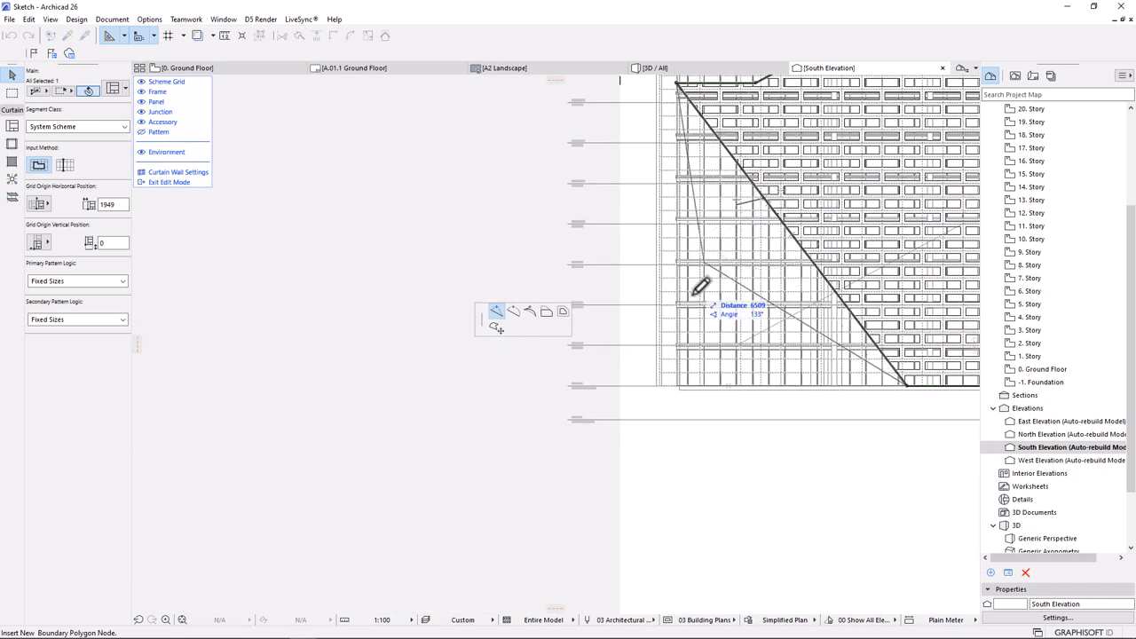
scroll(685, 325, up, 5)
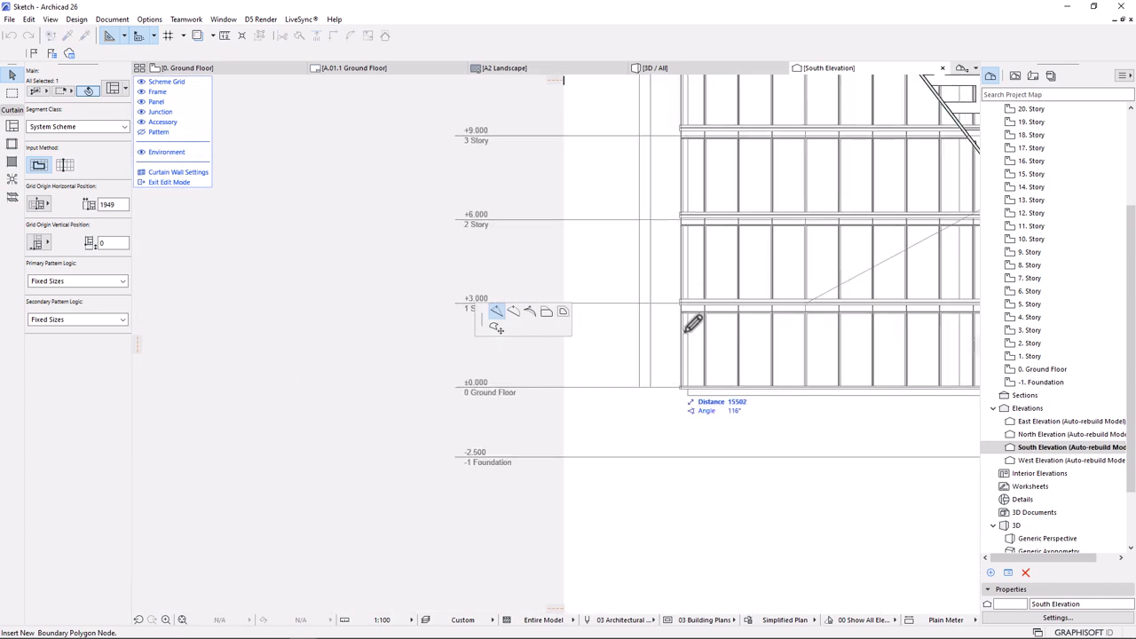
scroll(688, 293, up, 3)
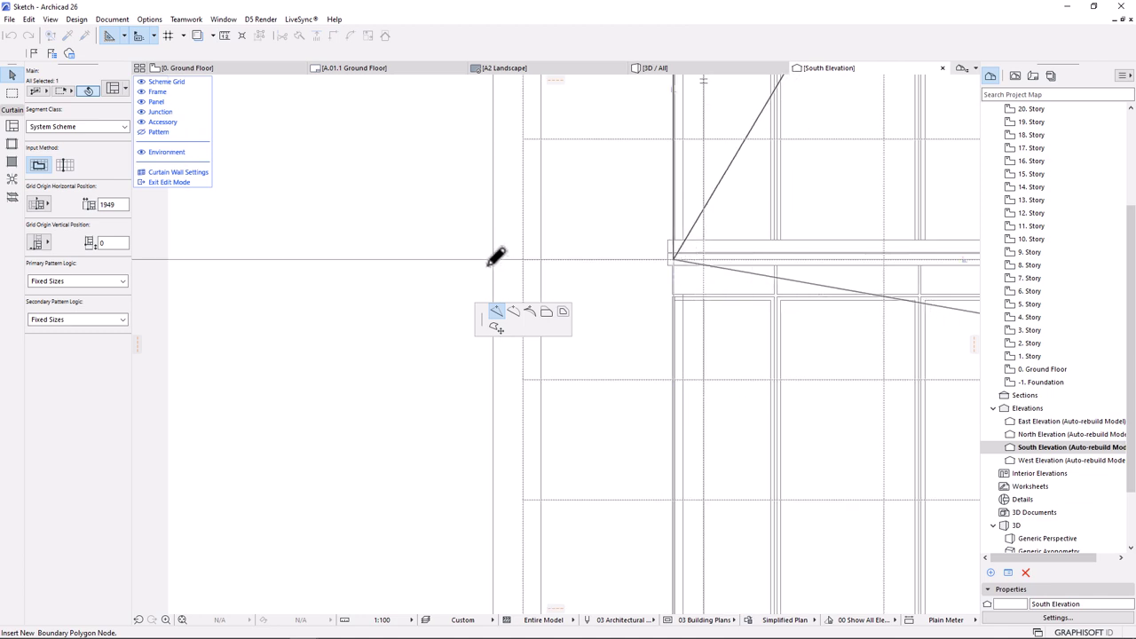
- Insert a node on the bottom slanted edge at the 1. Story corner of the lower sketch line, and view the whole boundary
scroll(495, 256, down, 5)
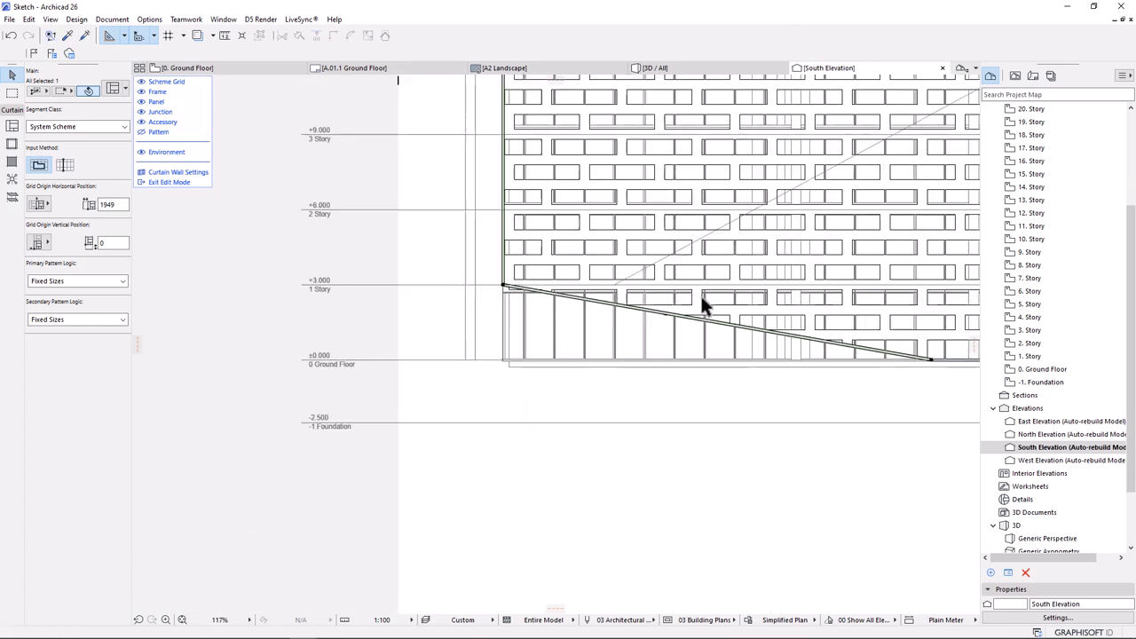
scroll(701, 303, up, 6)
click(709, 323)
scroll(498, 310, down, 5)
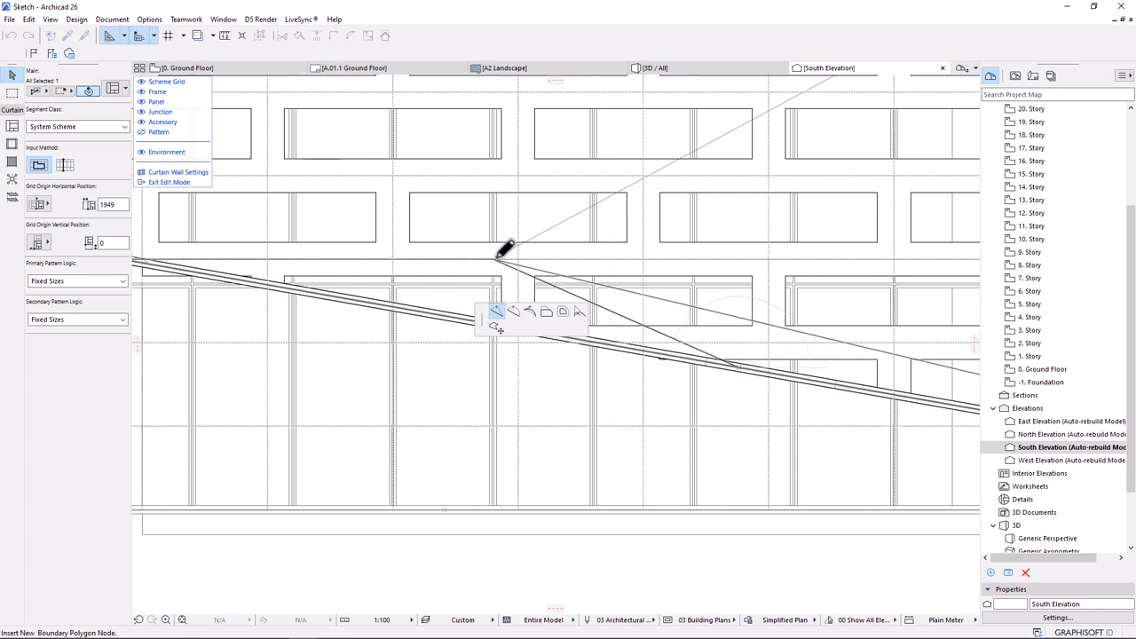
click(502, 252)
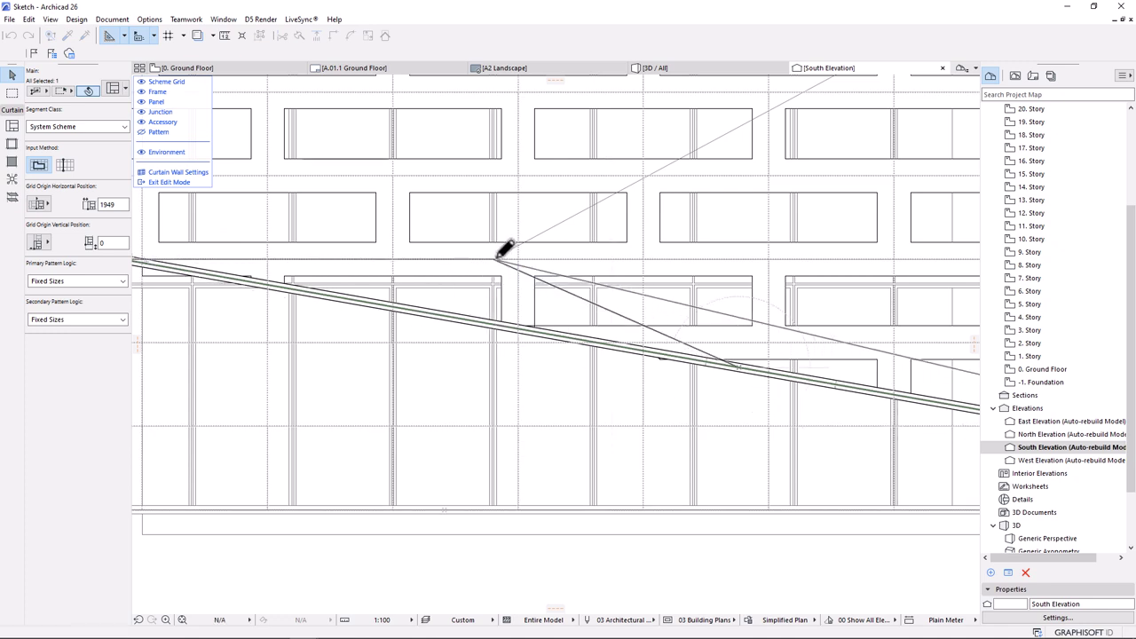
scroll(533, 292, down, 4)
scroll(609, 373, down, 2)
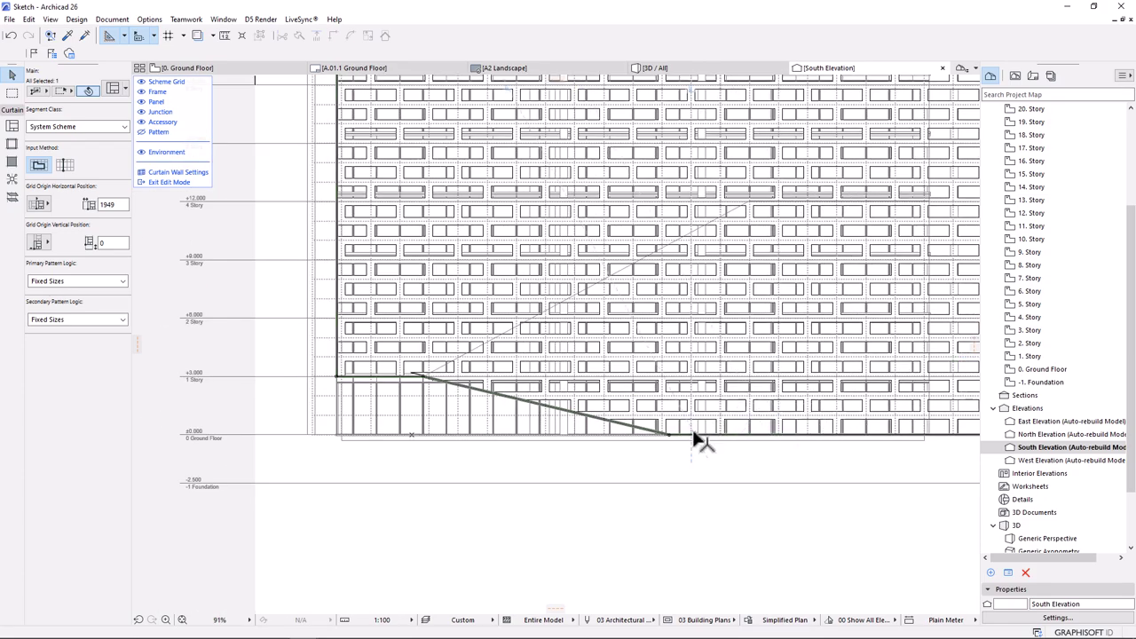
scroll(679, 441, down, 3)
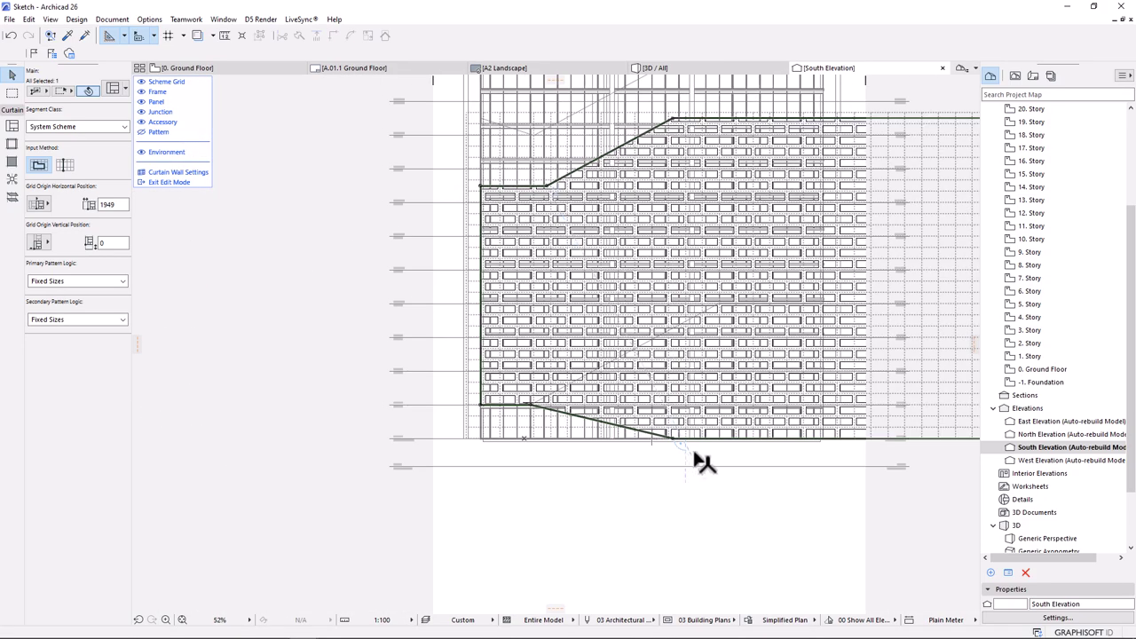
scroll(612, 447, down, 1)
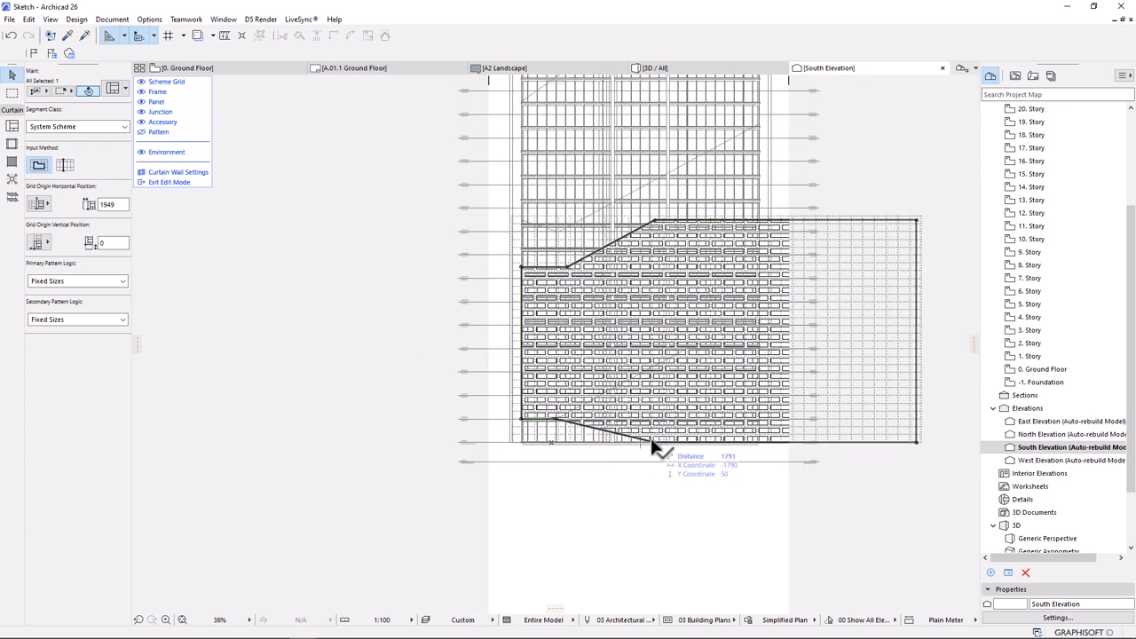
- Reposition the boundary's lower sloped-edge node from the ground line to the upper end of the lower sloped sketch line at the 4. Story level
scroll(656, 449, up, 3)
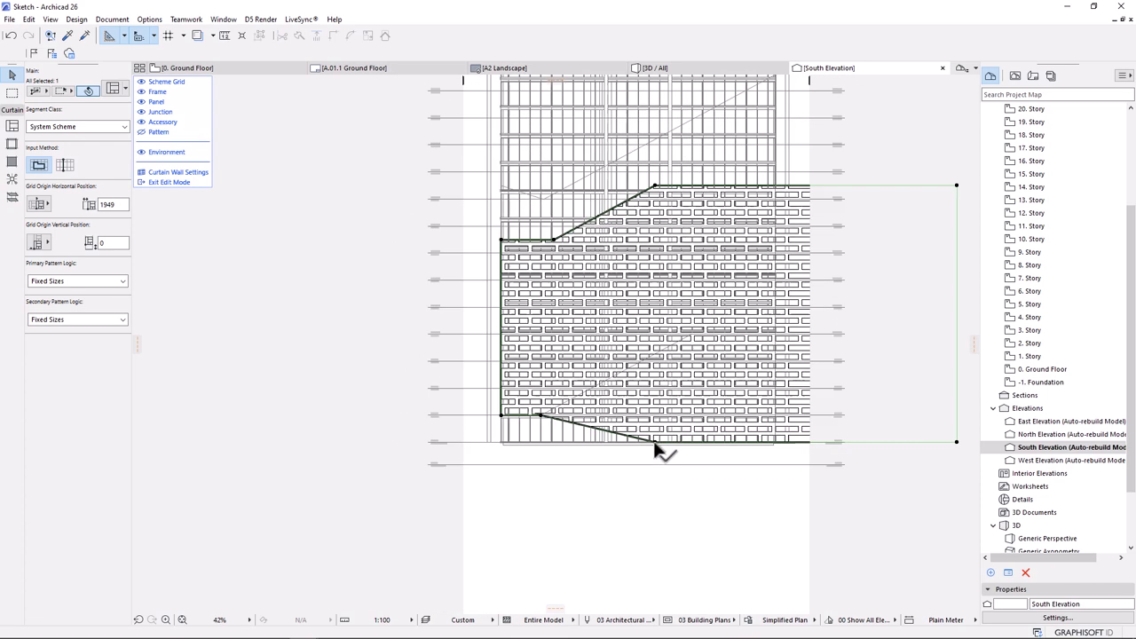
click(655, 444)
scroll(717, 330, up, 4)
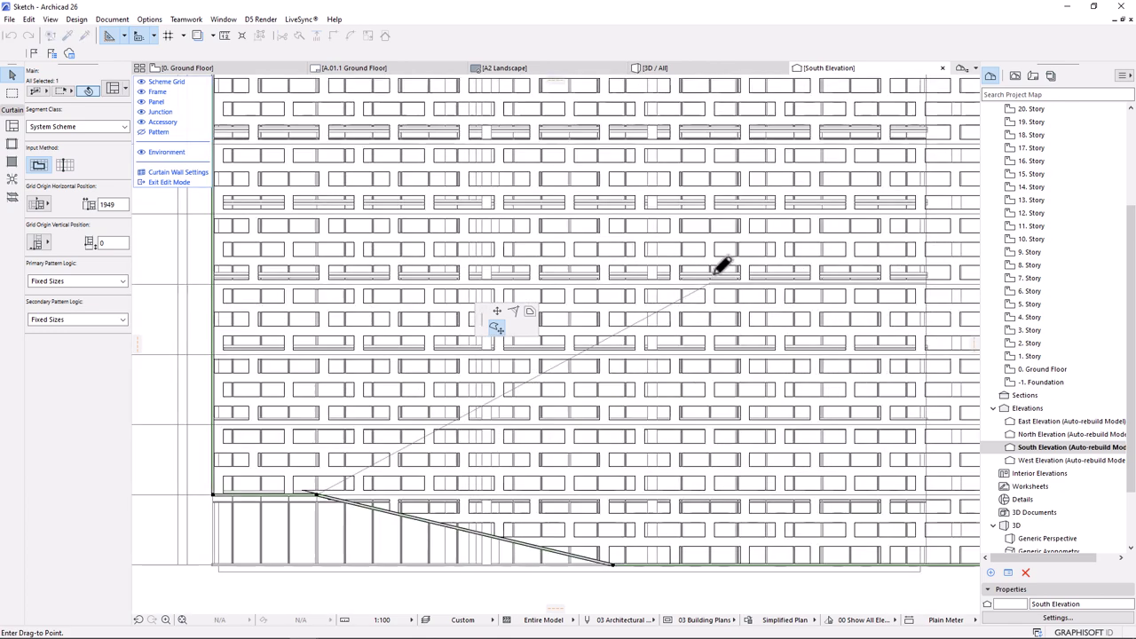
click(497, 311)
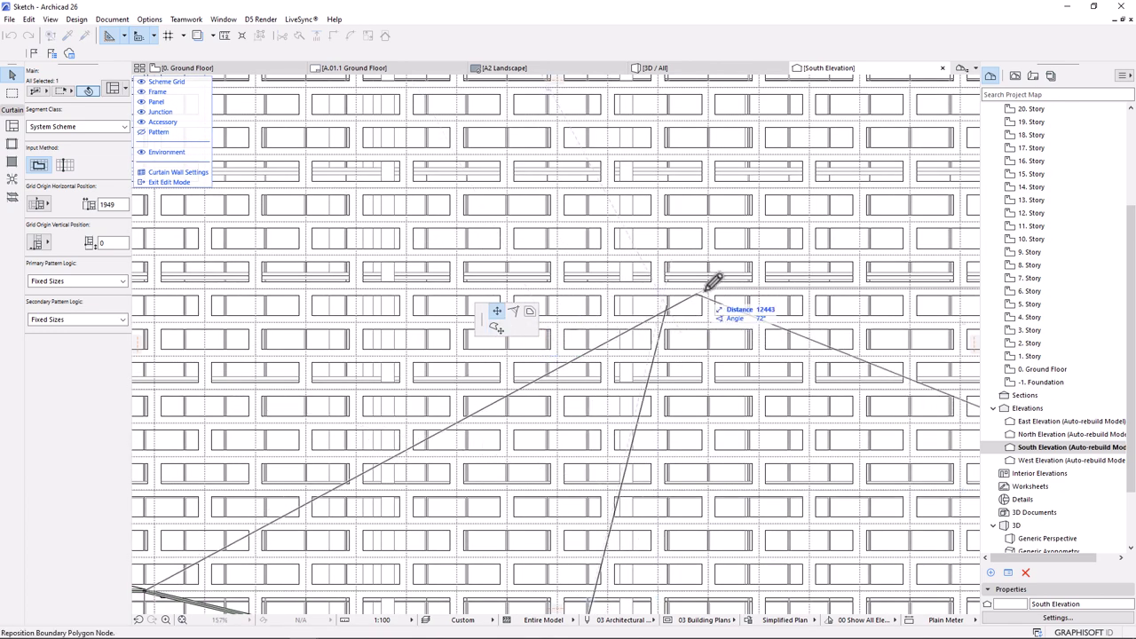
click(518, 361)
scroll(520, 373, down, 4)
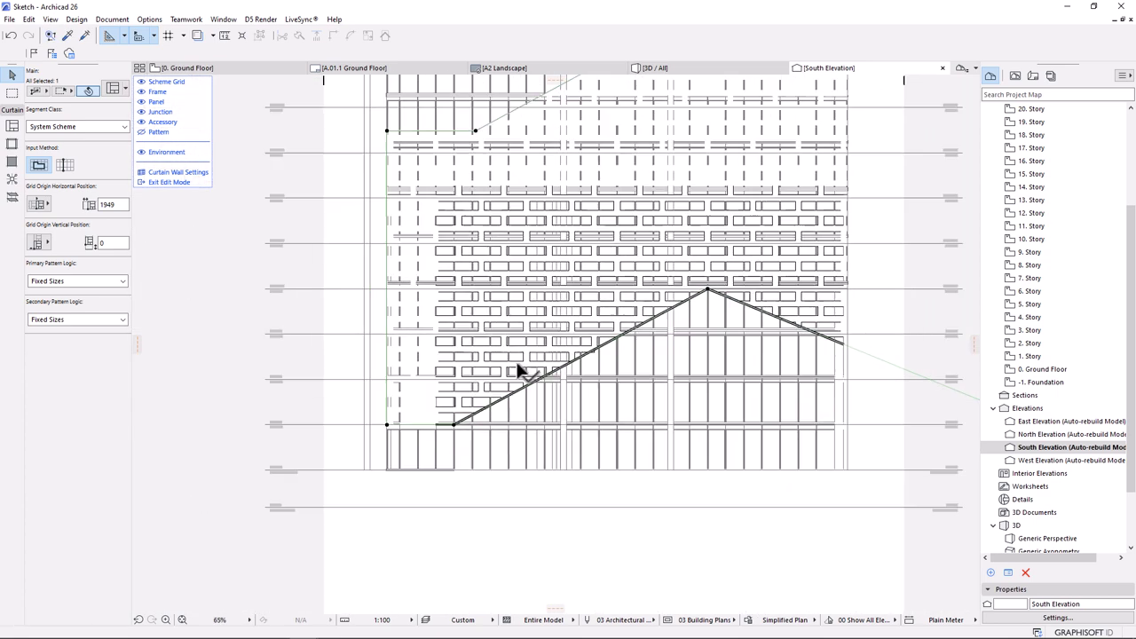
- Raise the boundary's lower-right corner node to the 4. Story level, finish editing the curtain wall, and view it in 3D
scroll(529, 417, down, 1)
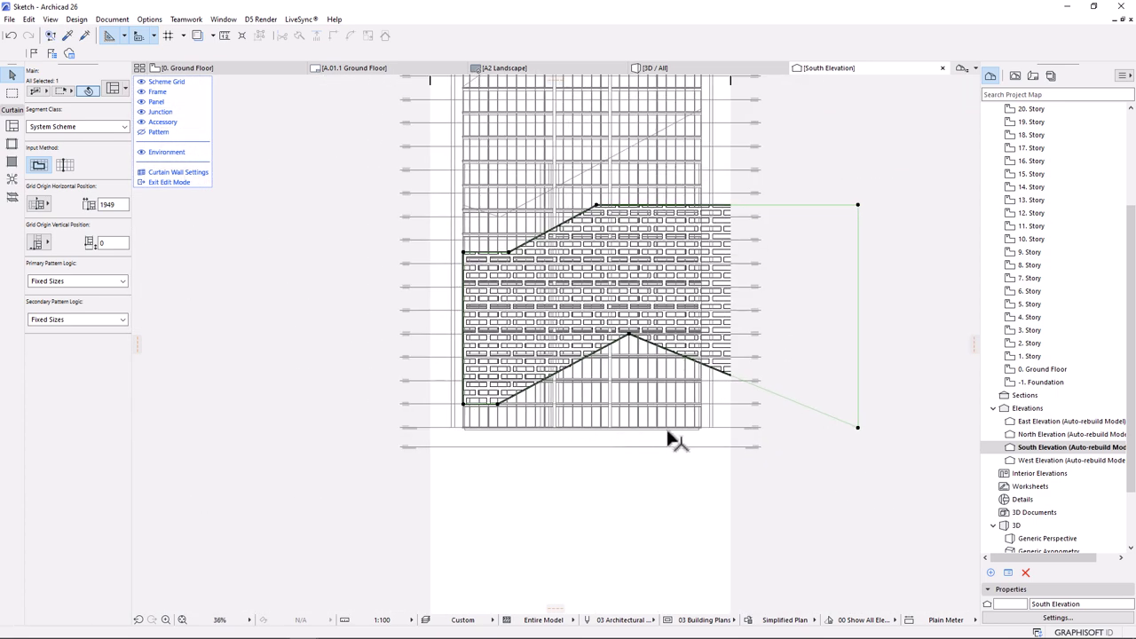
click(857, 427)
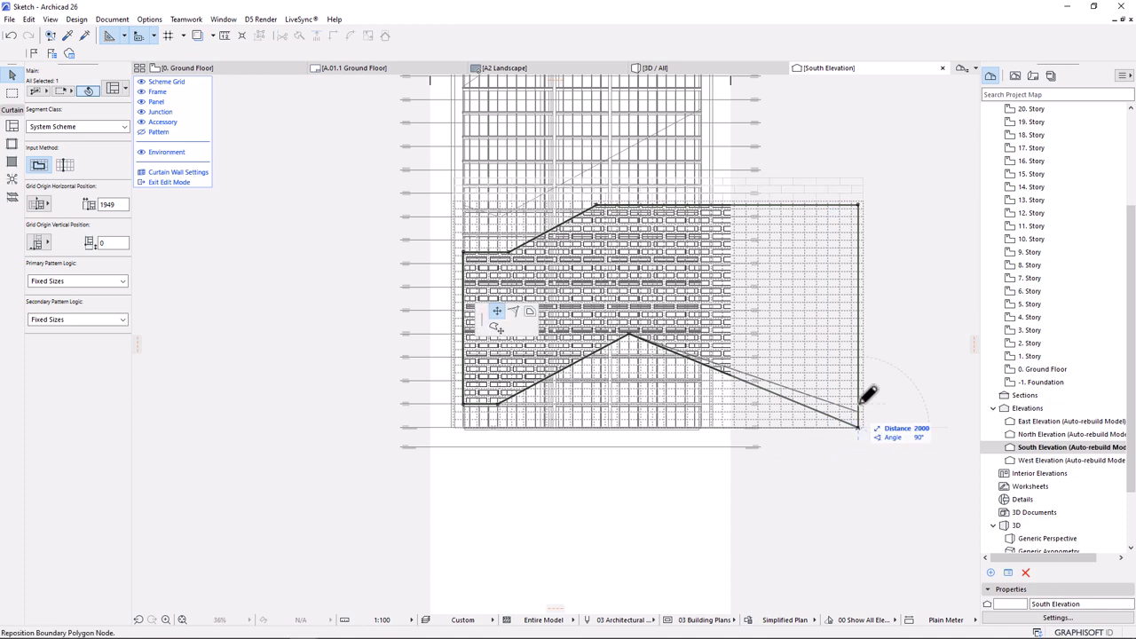
scroll(707, 327, up, 3)
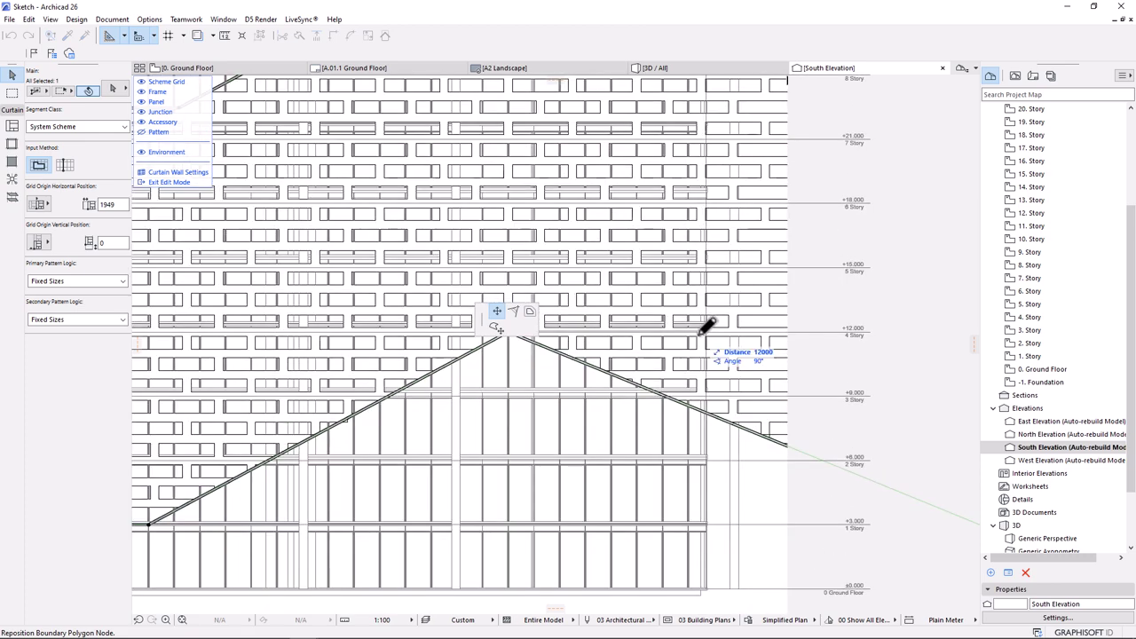
scroll(543, 365, down, 2)
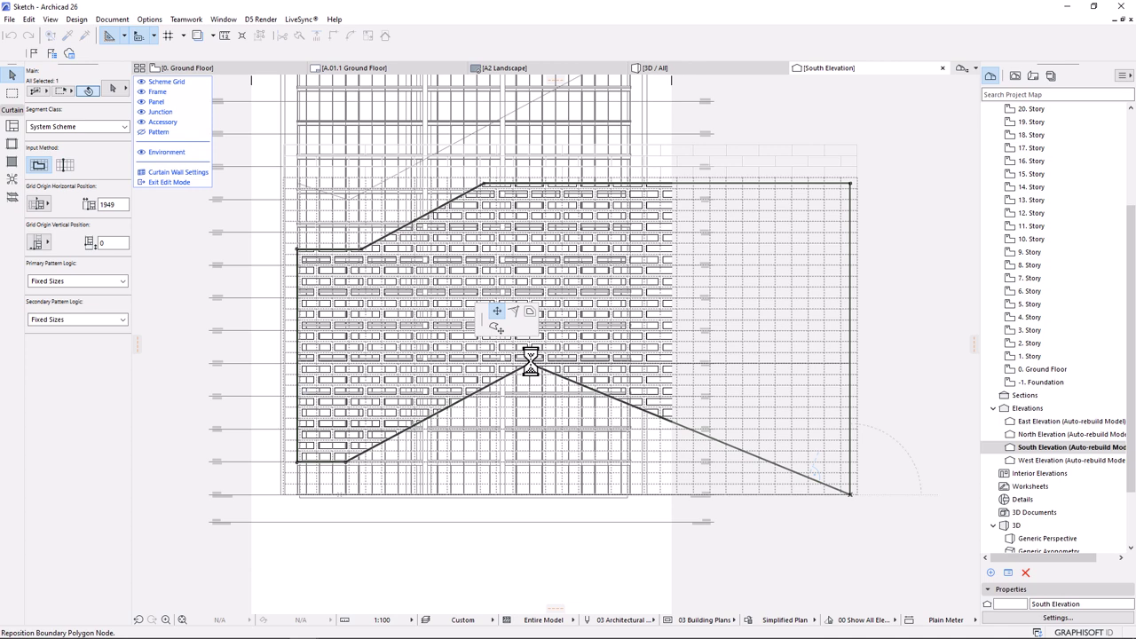
click(822, 364)
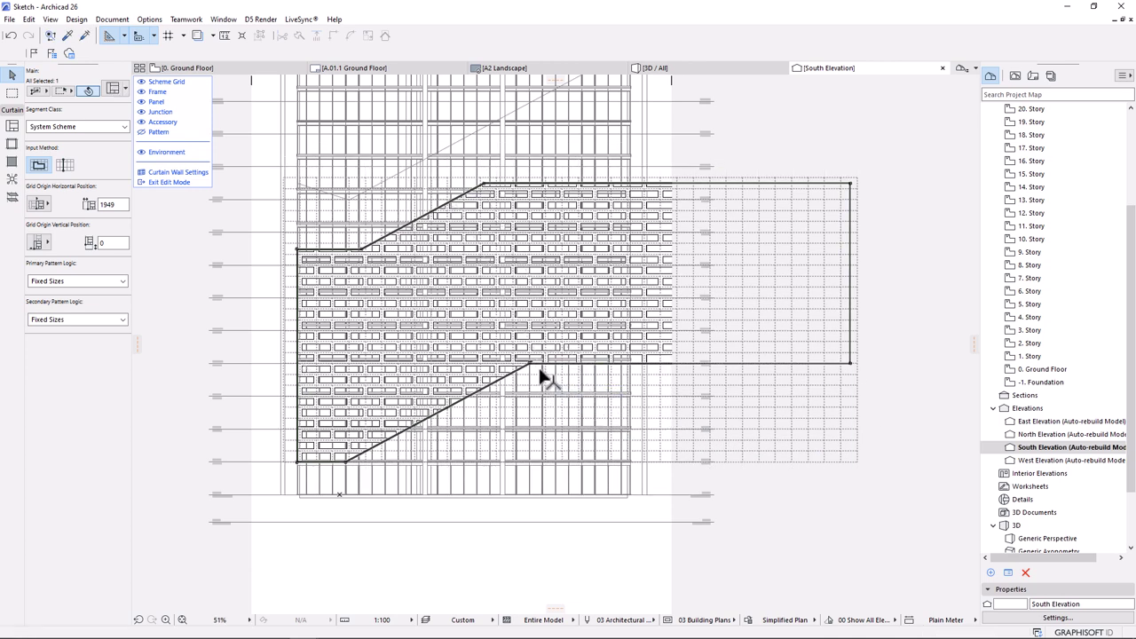
click(168, 182)
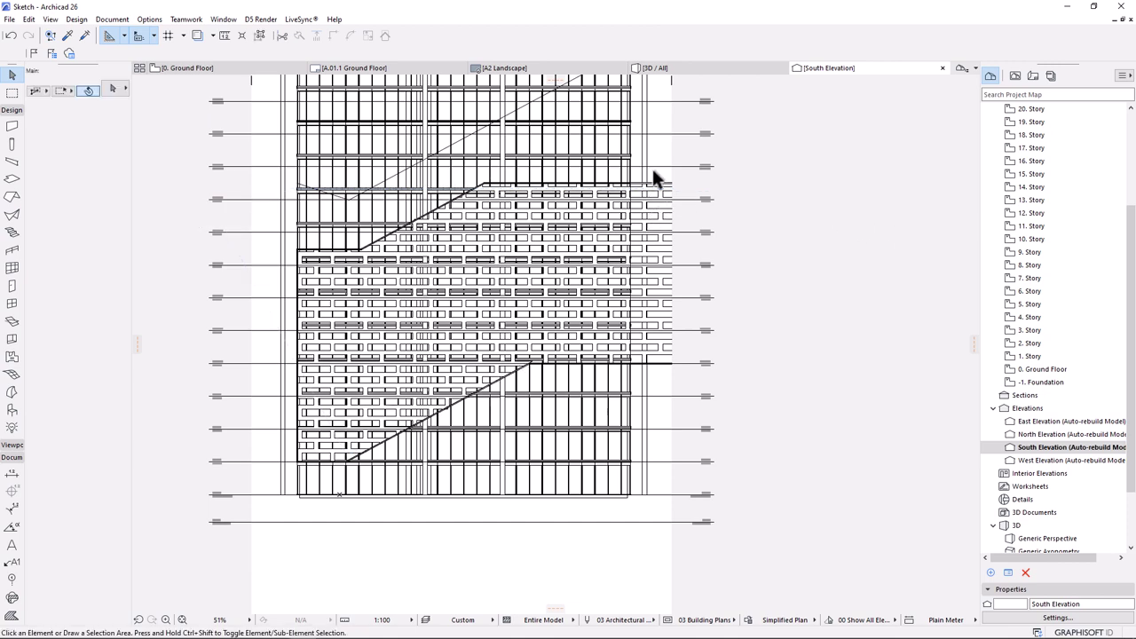
click(701, 70)
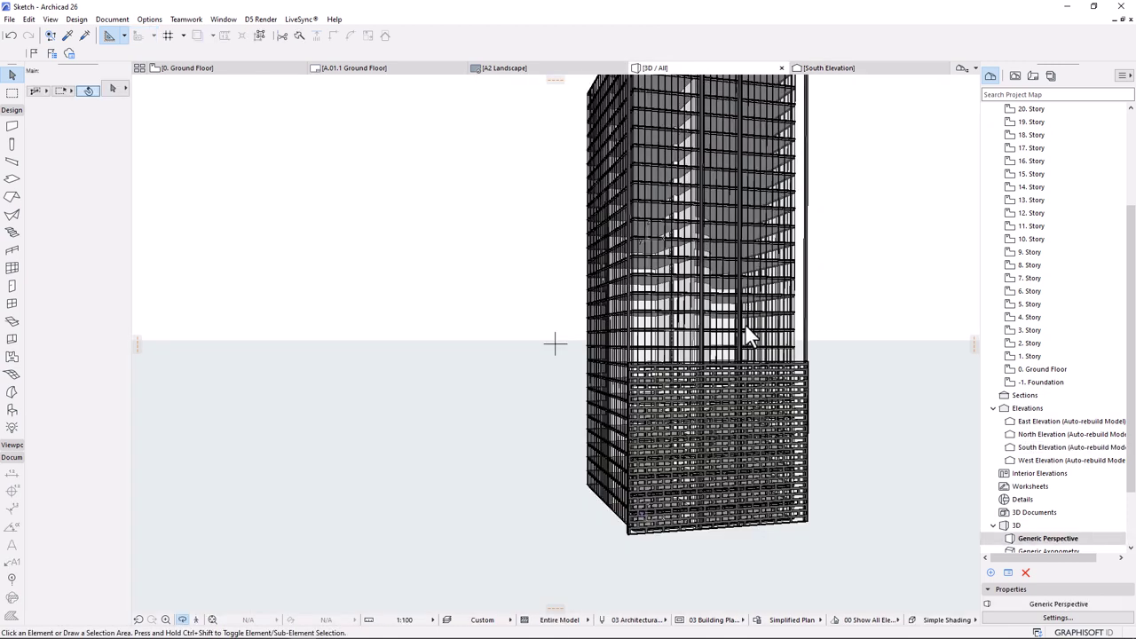
shift+middle_drag(773, 398, 783, 302)
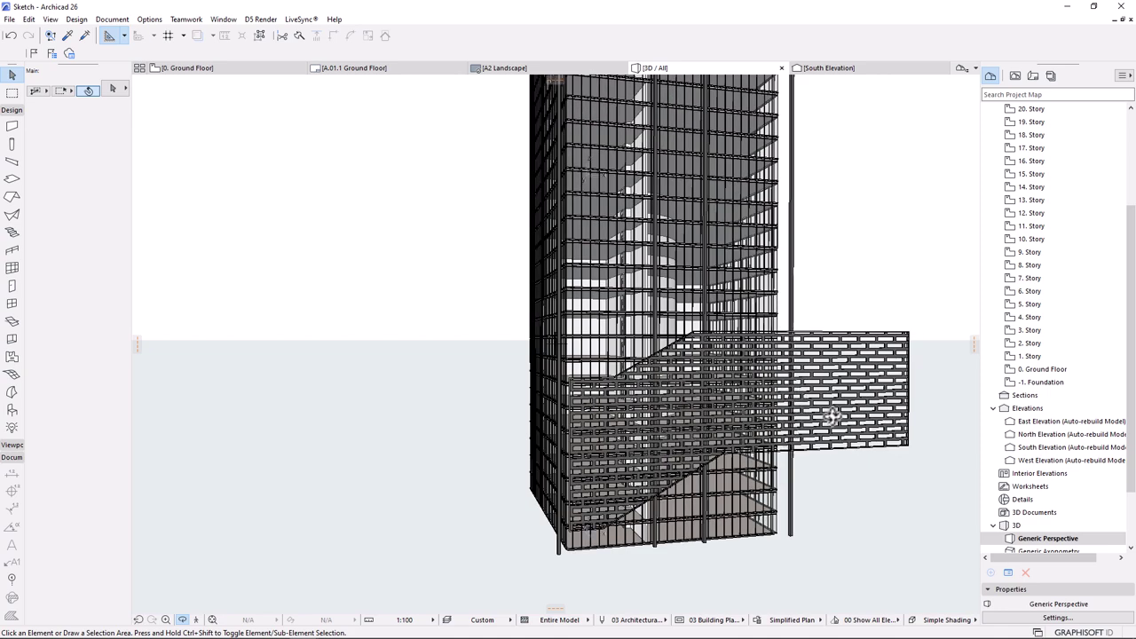
click(870, 68)
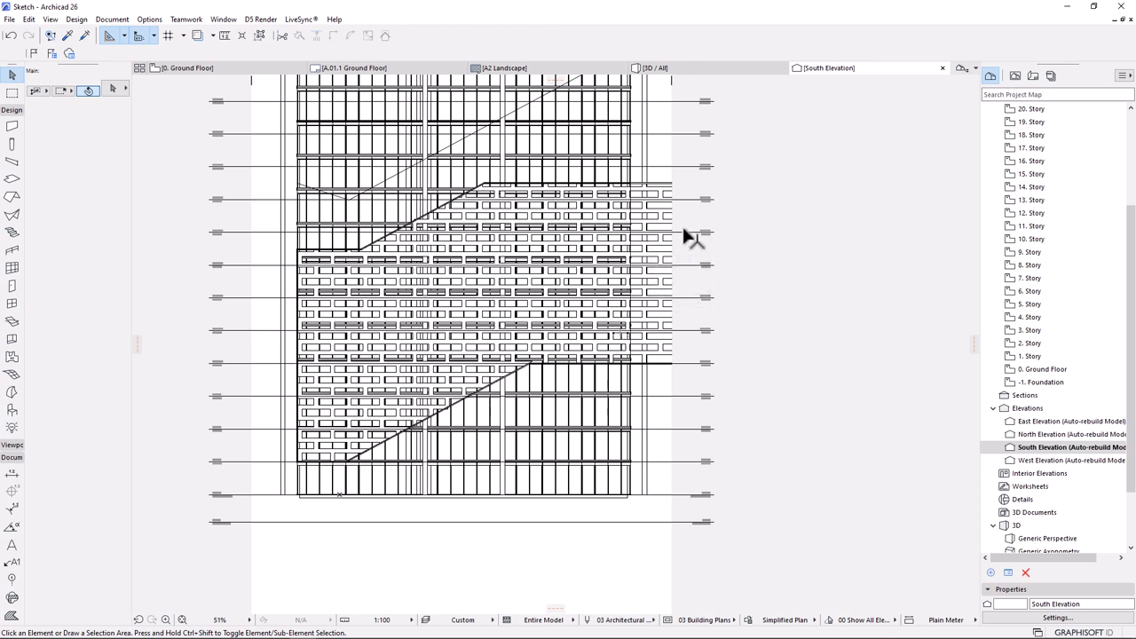
click(666, 252)
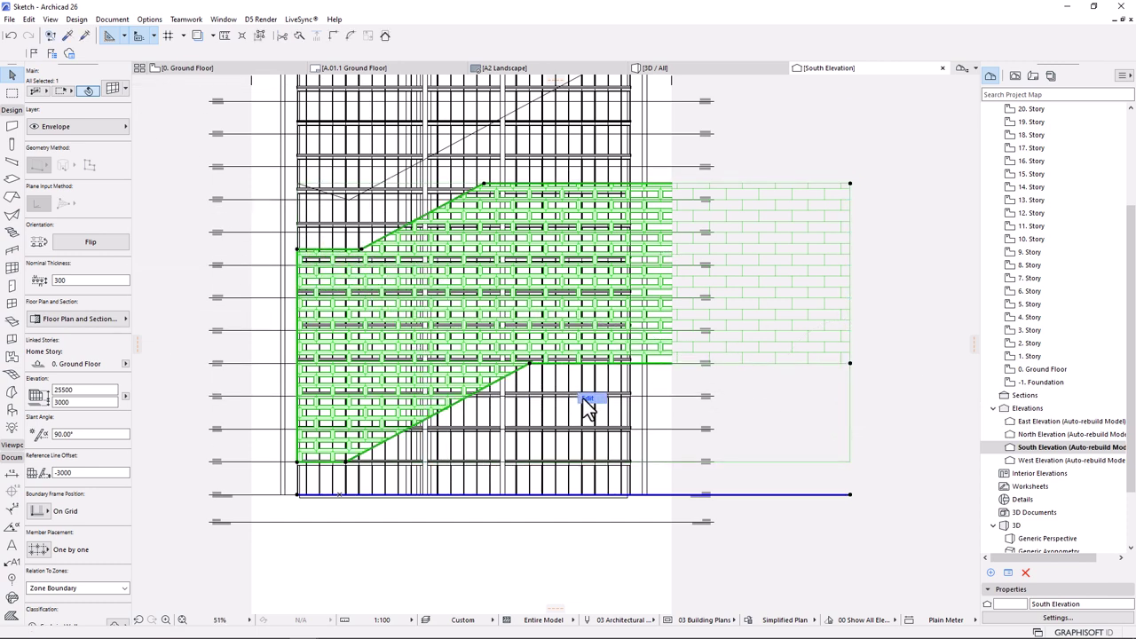
mouse_move(197, 80)
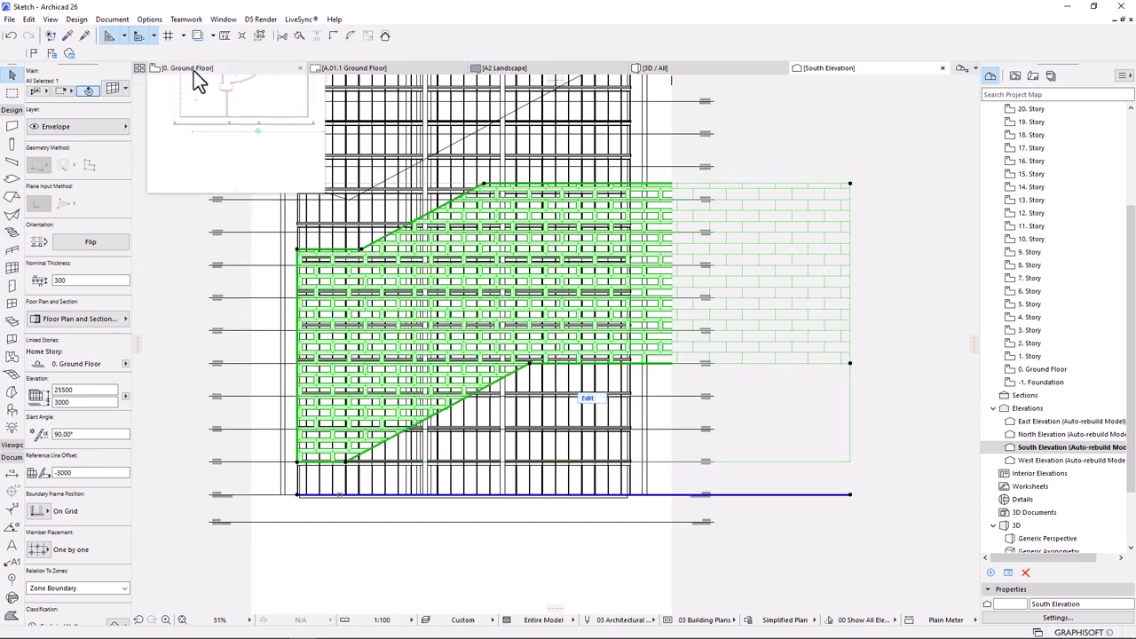
click(849, 494)
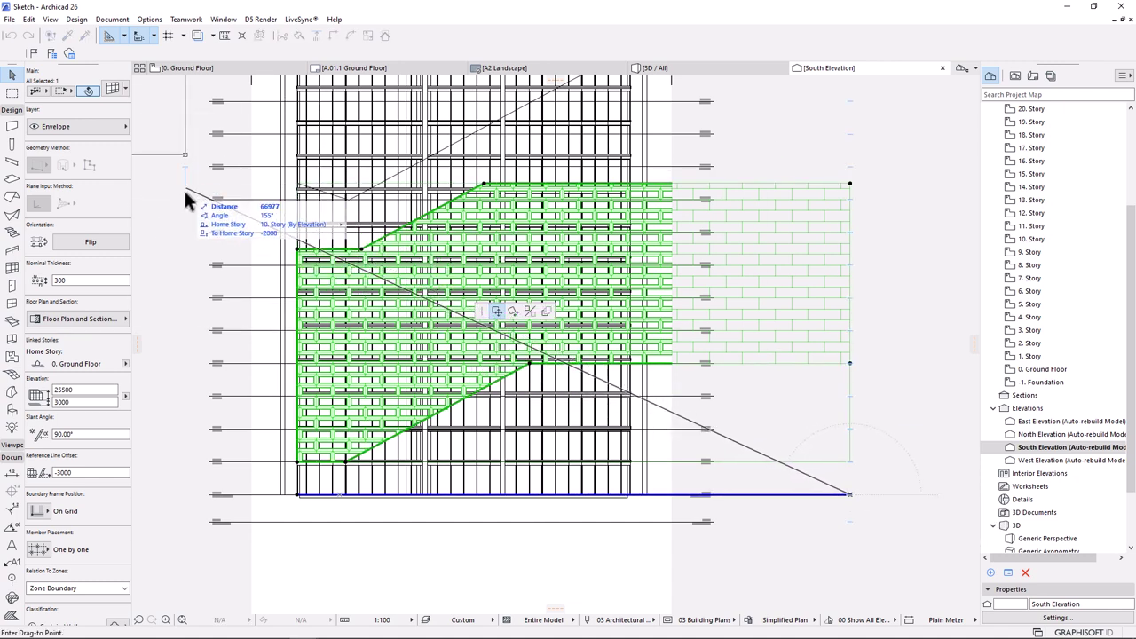
key(Escape)
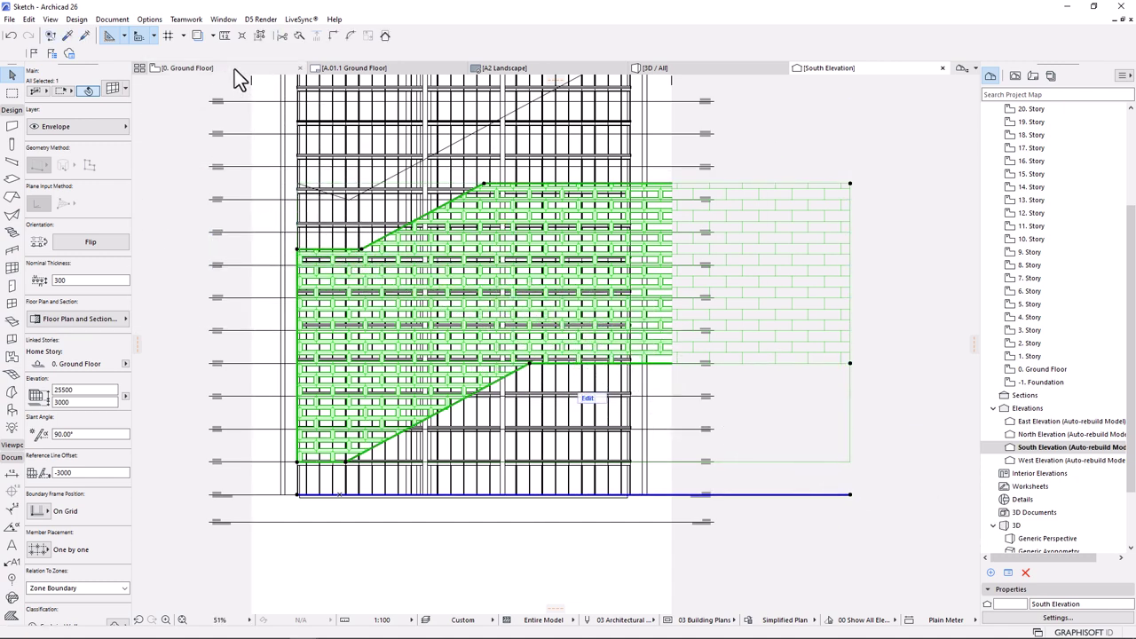
- In the Ground Floor plan, shorten the curtain wall's reference line to the outer corner of the southeast corner column
click(235, 69)
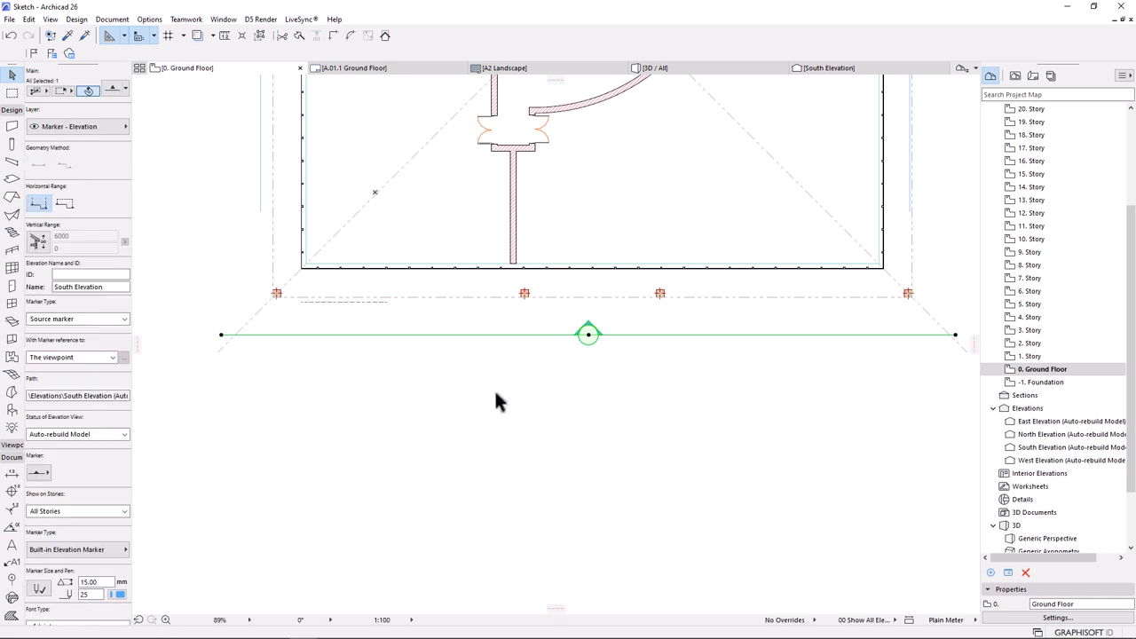
click(402, 314)
scroll(370, 370, down, 2)
click(739, 338)
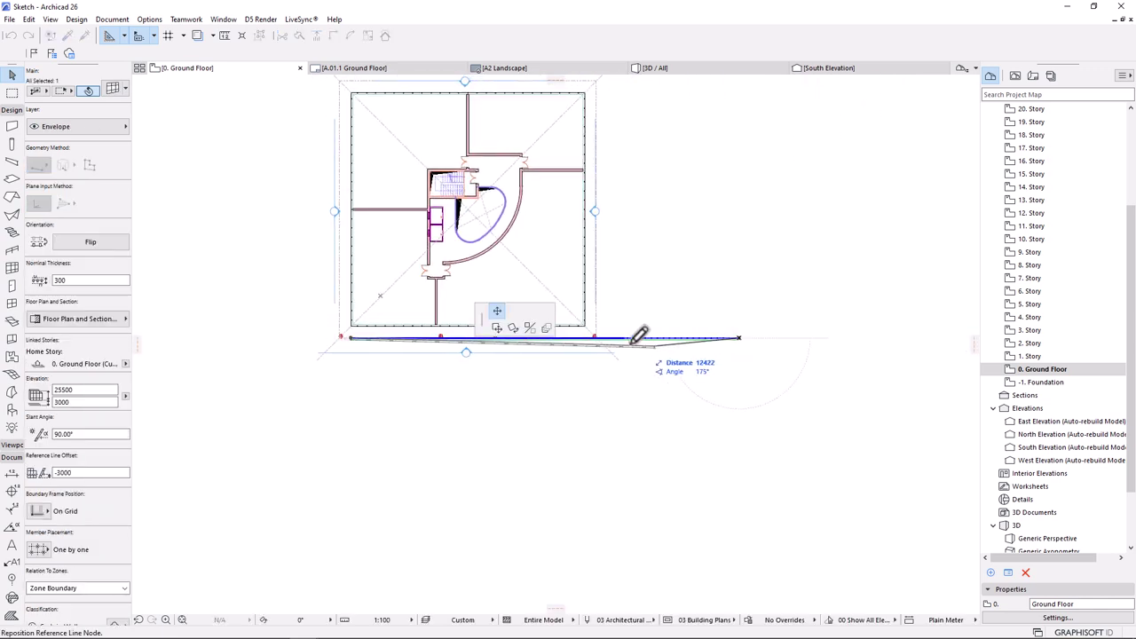
scroll(630, 332, up, 3)
scroll(567, 336, up, 5)
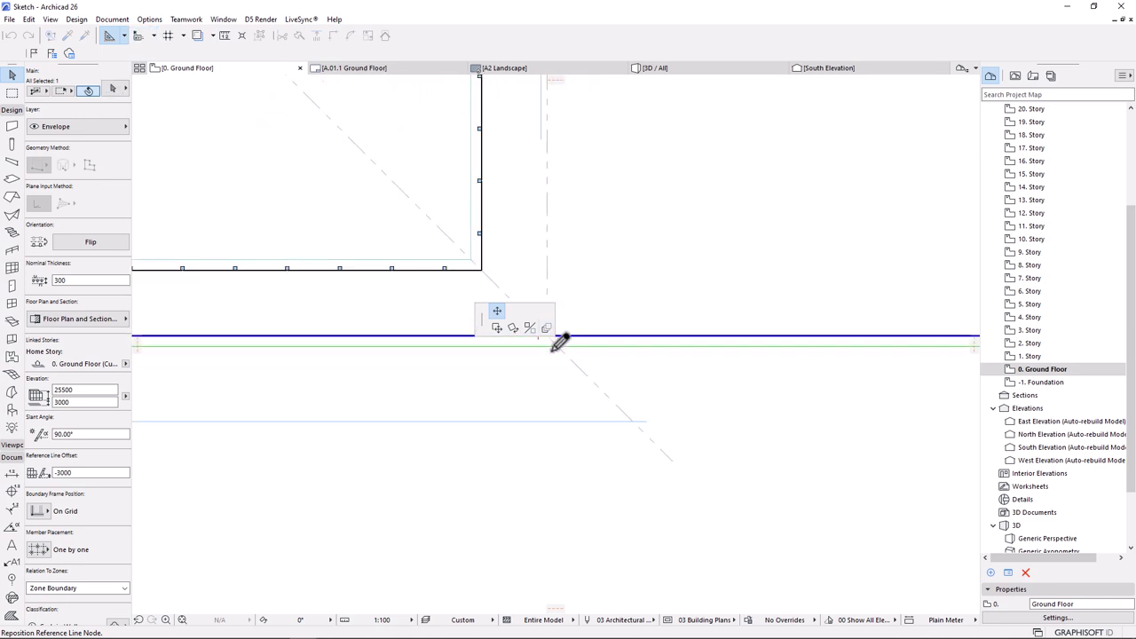
scroll(648, 180, down, 3)
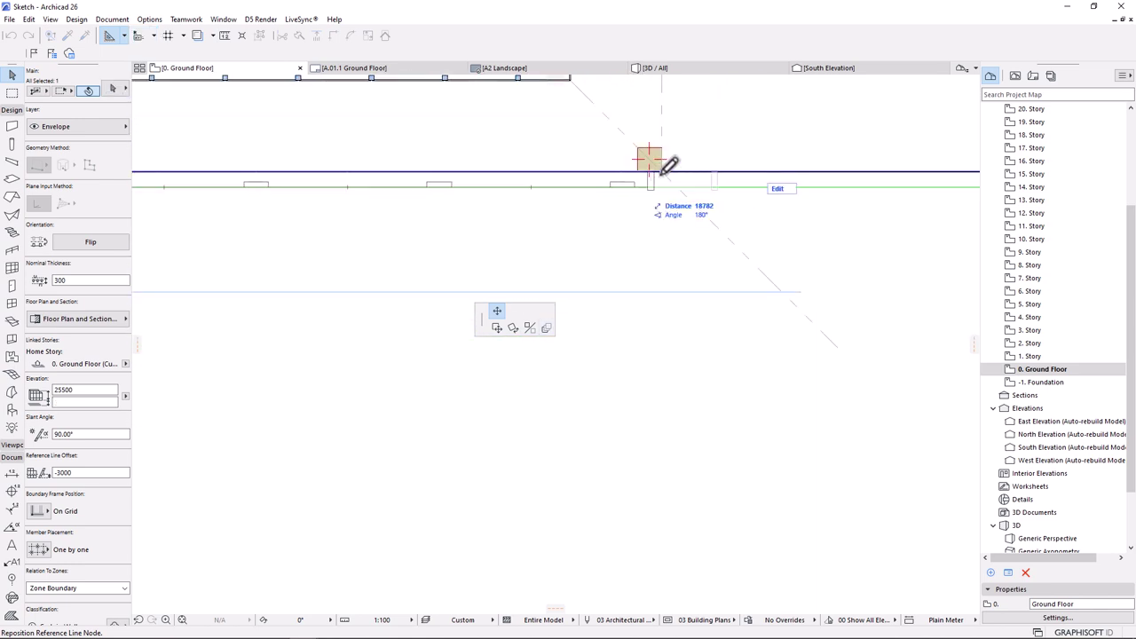
click(662, 173)
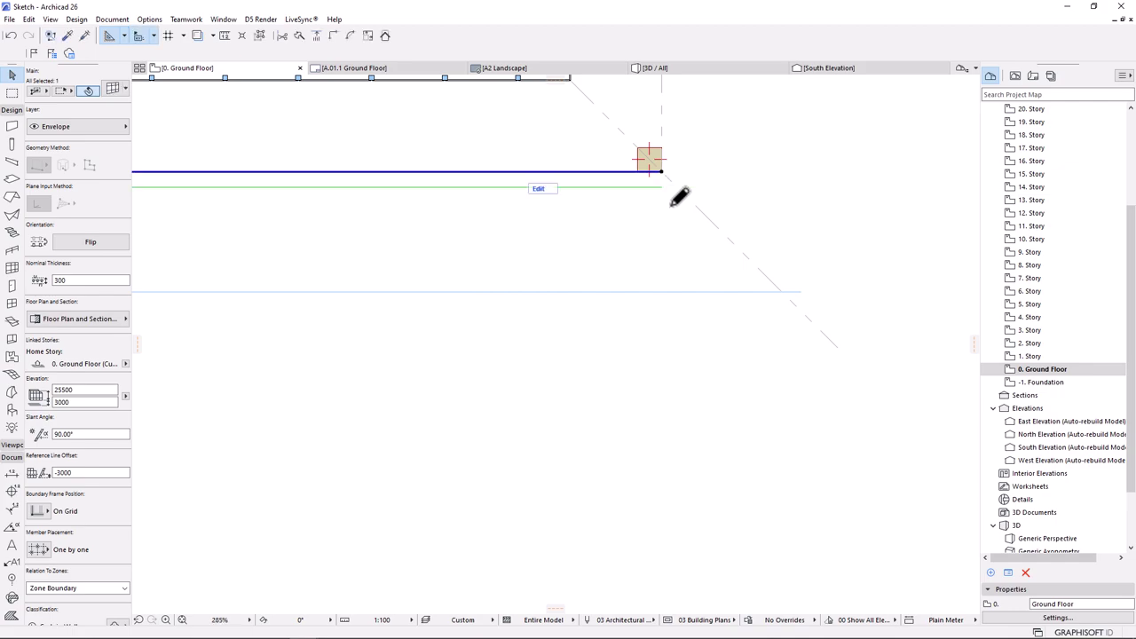
- Check the facade's corners in 3D and extend its reference line in the Ground Floor plan to the southwest column's outer corner
click(679, 67)
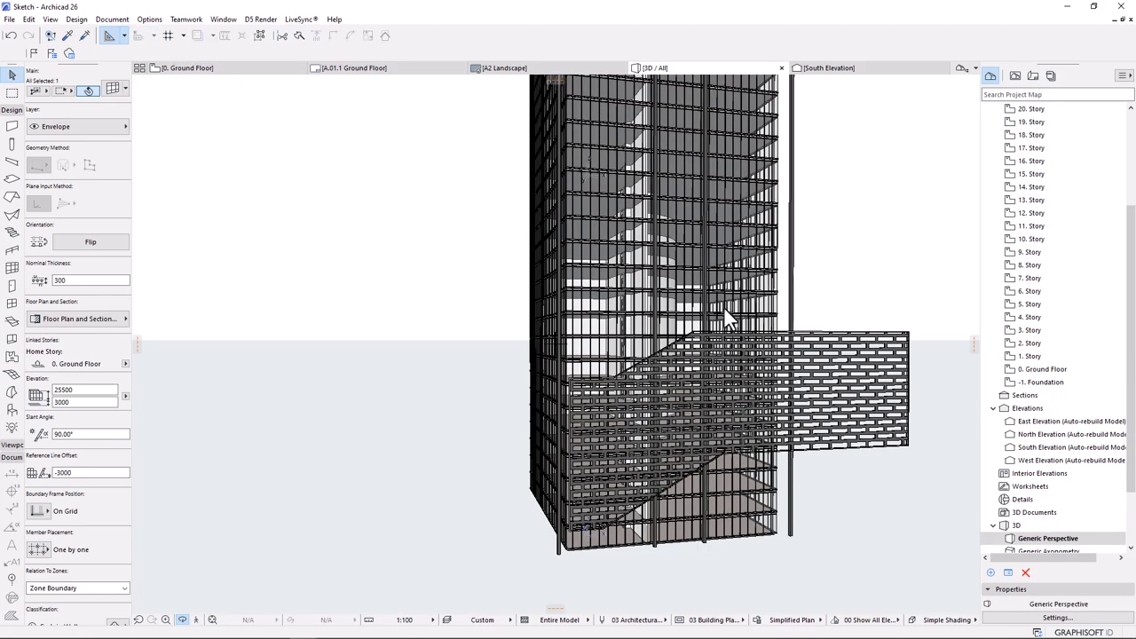
drag(815, 434, 552, 222)
drag(571, 282, 658, 312)
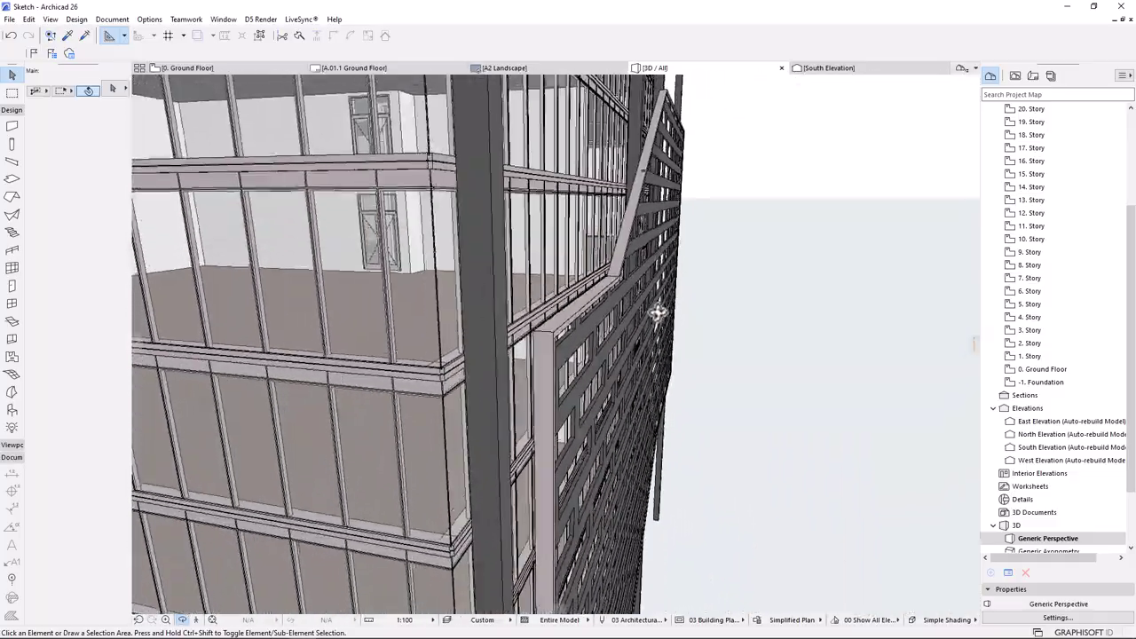
drag(677, 399, 469, 314)
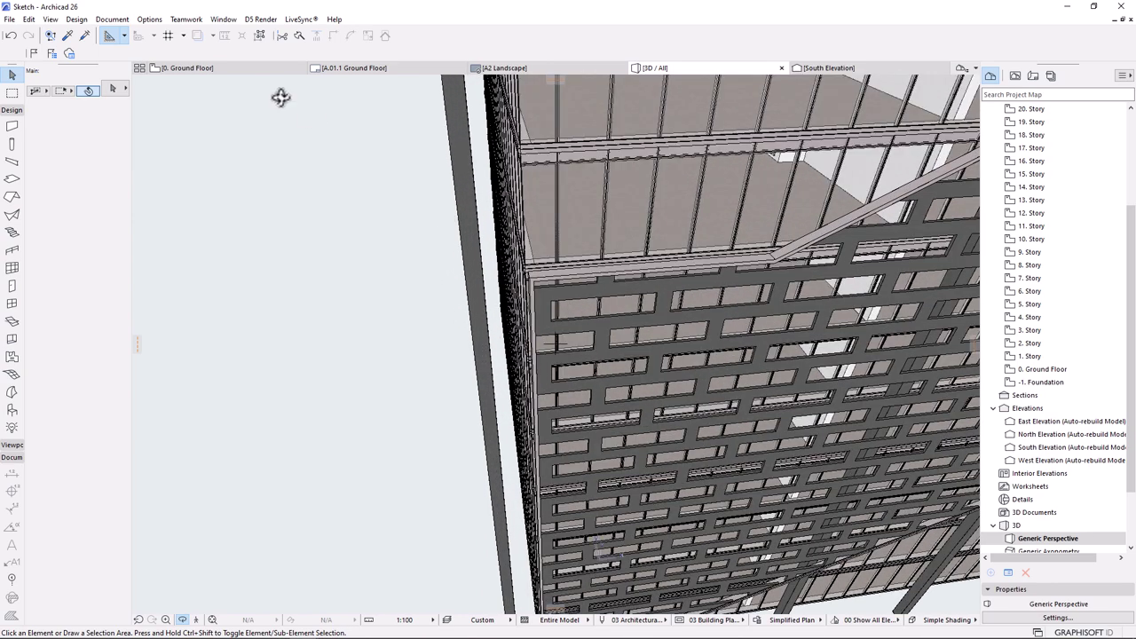
click(242, 71)
scroll(287, 297, up, 5)
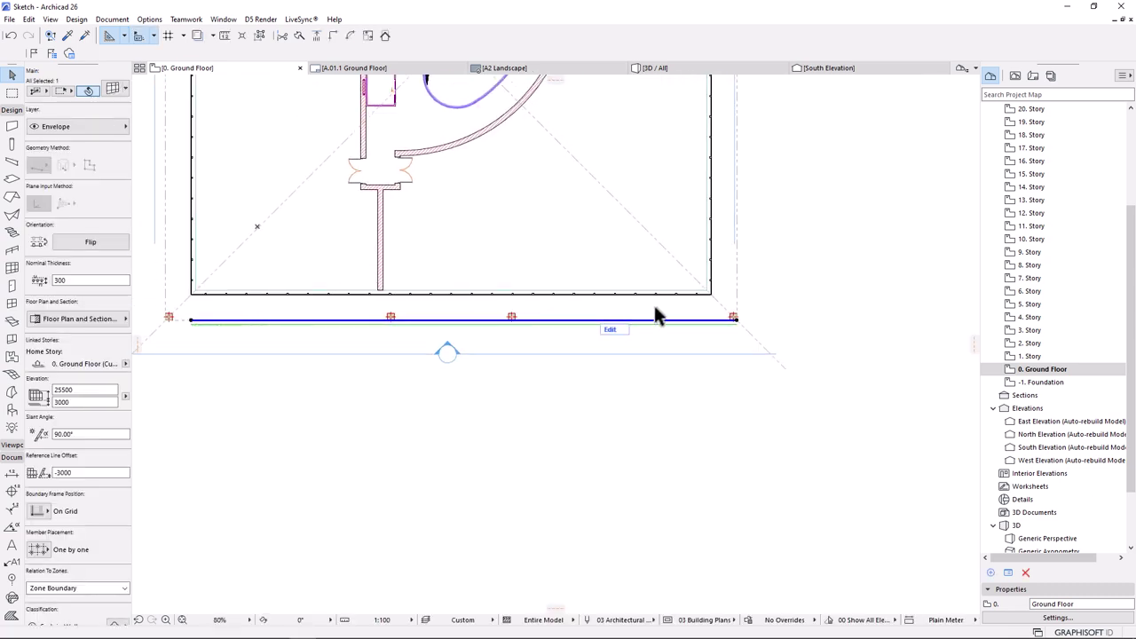
scroll(373, 304, up, 8)
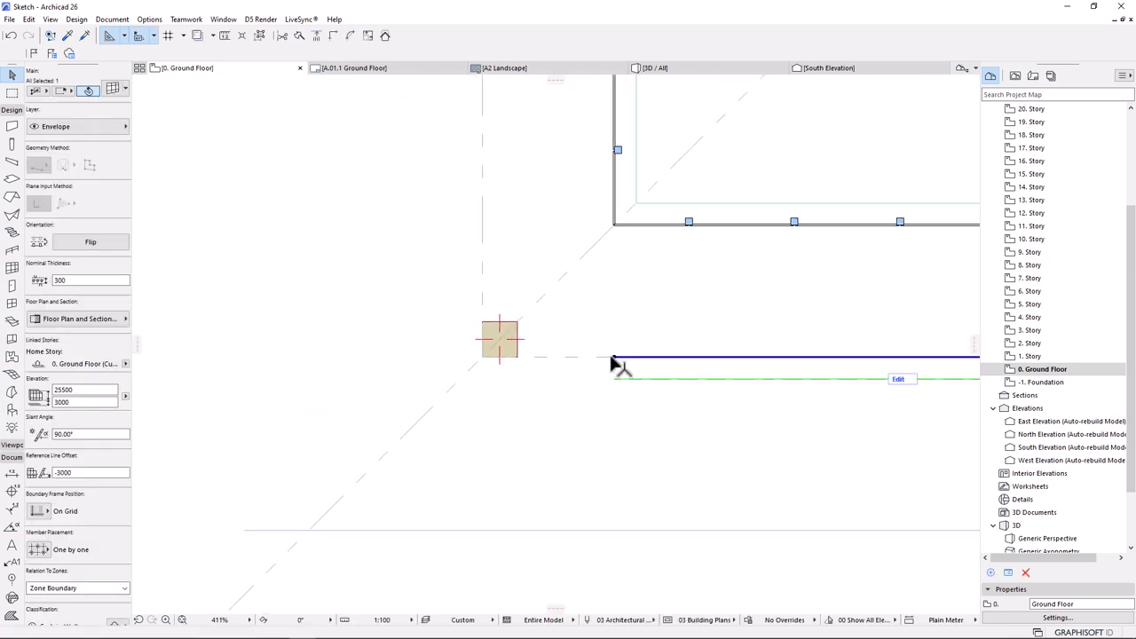
click(612, 357)
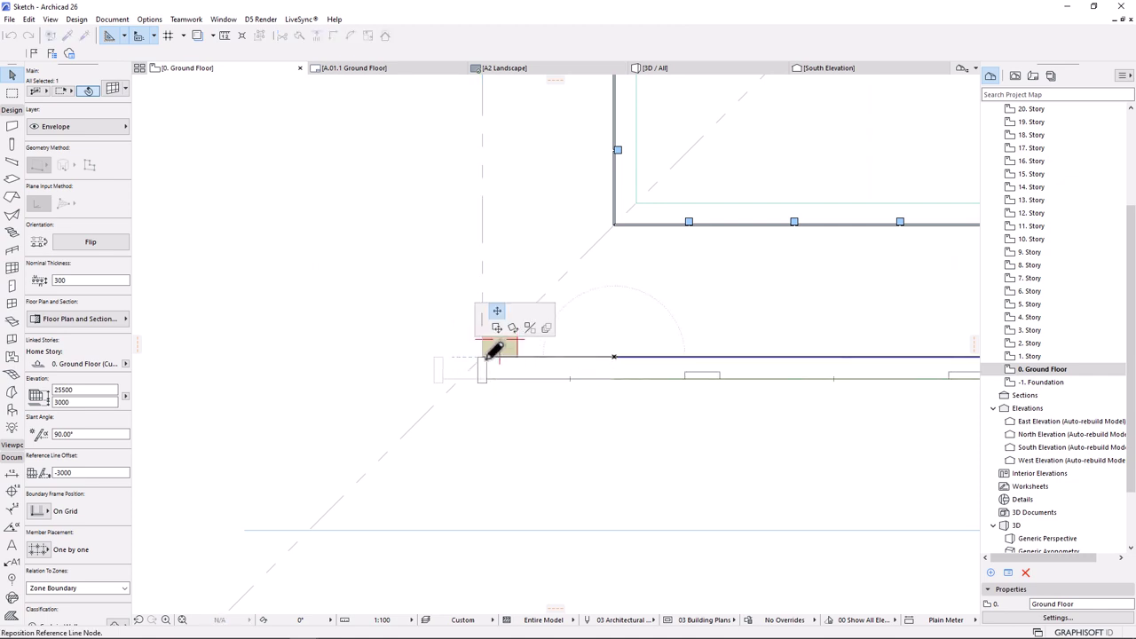
click(485, 357)
- Mirror a copy of the curtain wall about the diagonal guide line through the southwest corner, onto the building's west side
scroll(486, 357, down, 3)
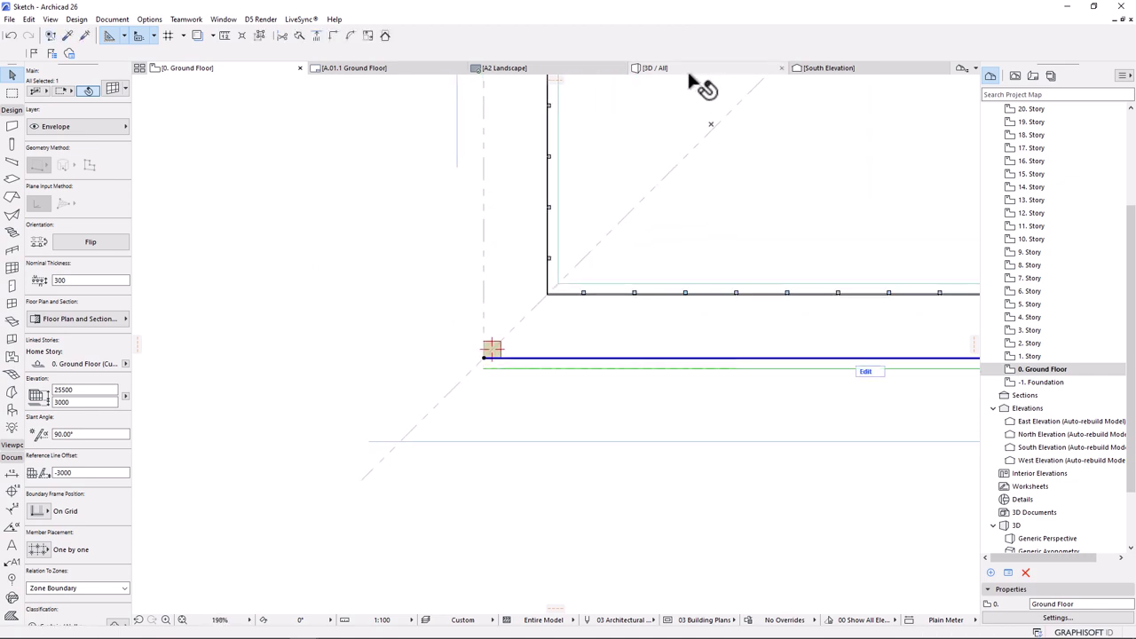
scroll(512, 444, down, 1)
key(ctrl+m)
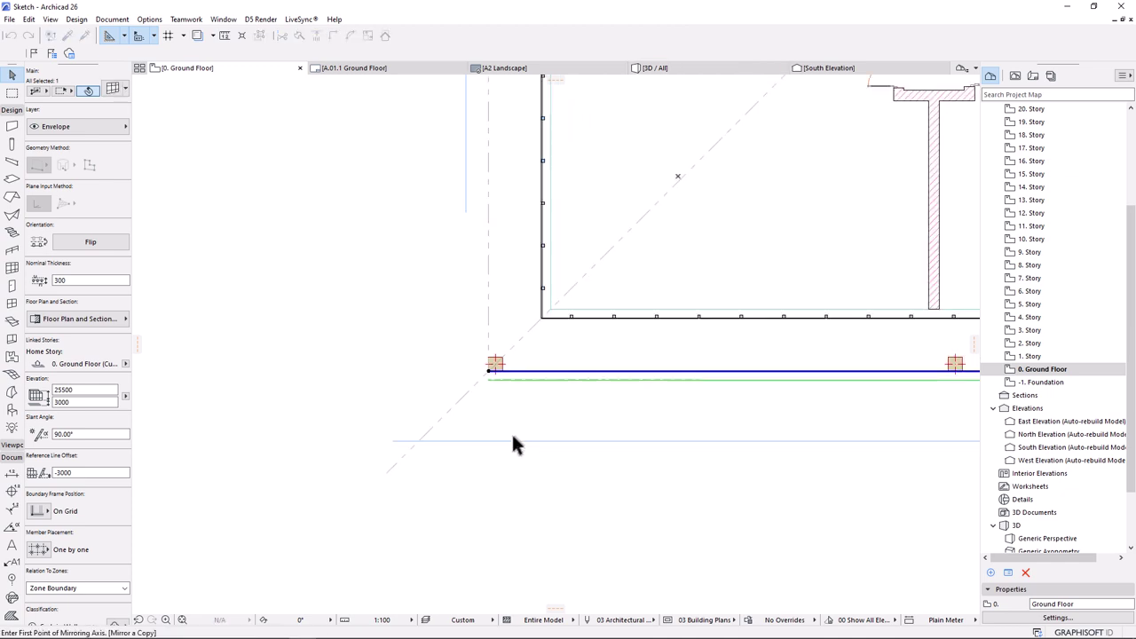
click(384, 476)
scroll(385, 477, down, 5)
click(723, 133)
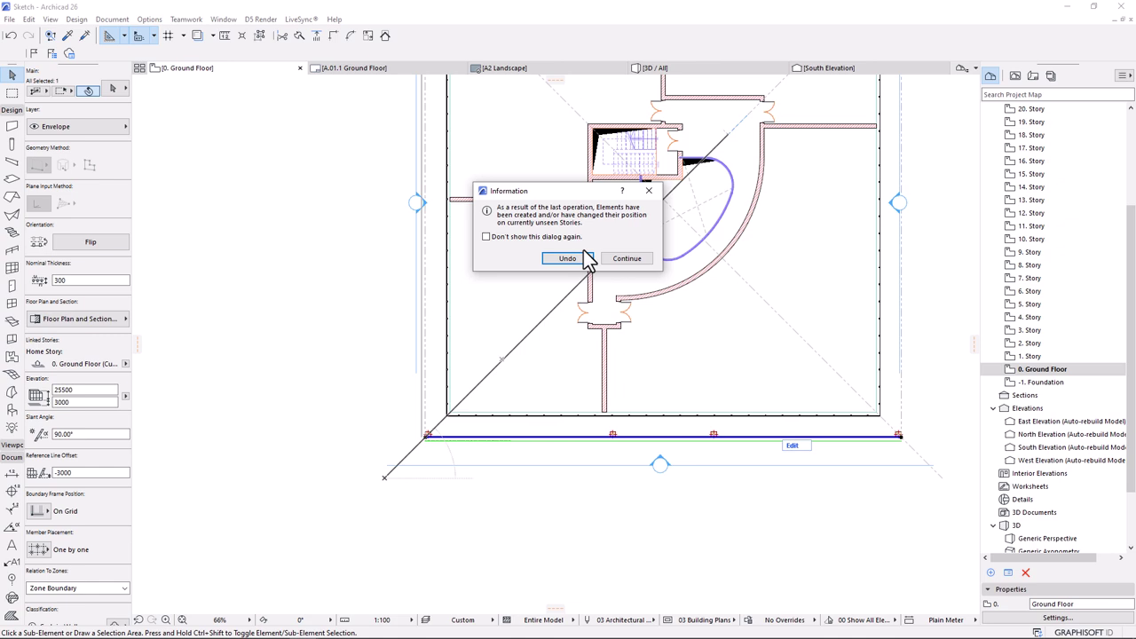
click(631, 259)
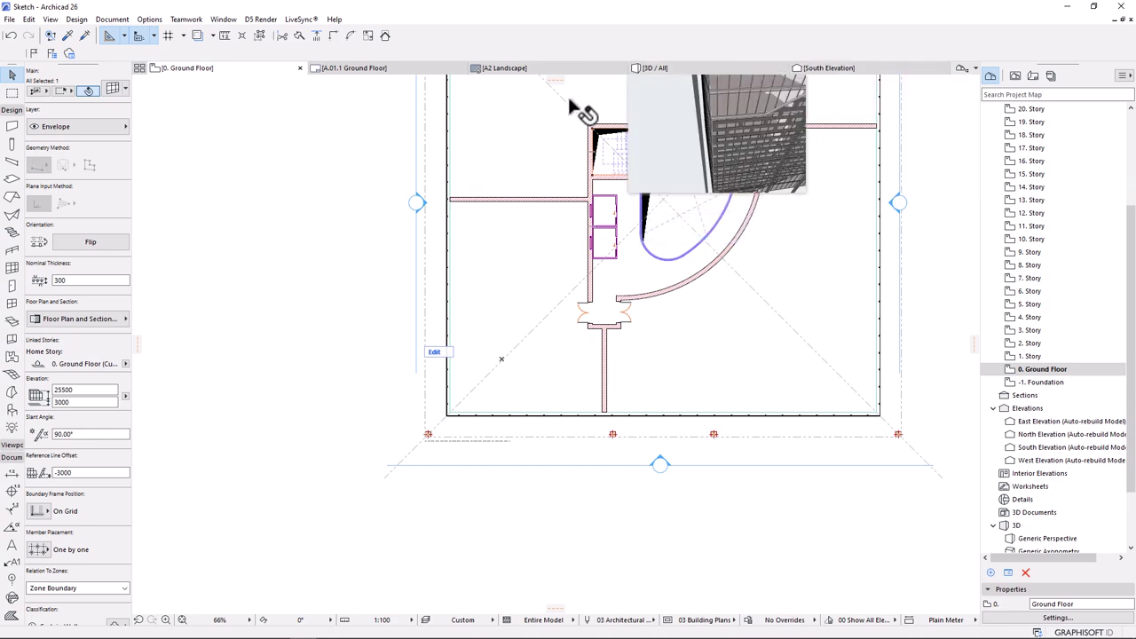
- Examine in 3D how the original and mirrored facades meet at the southwest corner
click(676, 69)
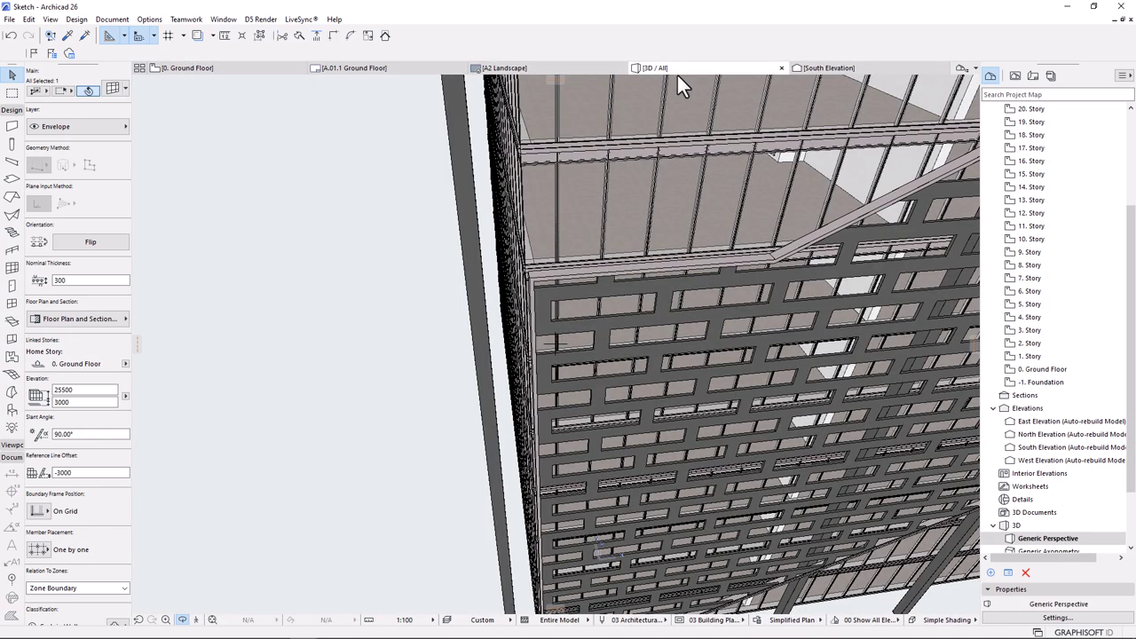
shift+middle_drag(543, 395, 671, 329)
scroll(644, 380, down, 3)
shift+middle_drag(641, 380, 593, 457)
scroll(594, 457, up, 10)
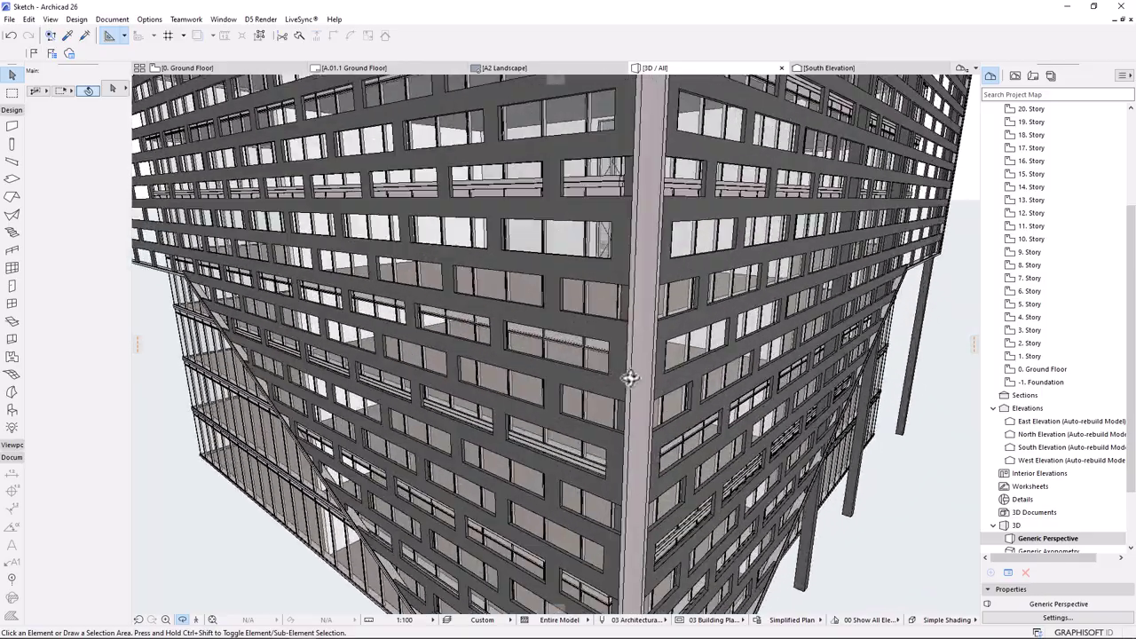
shift+middle_drag(628, 378, 679, 321)
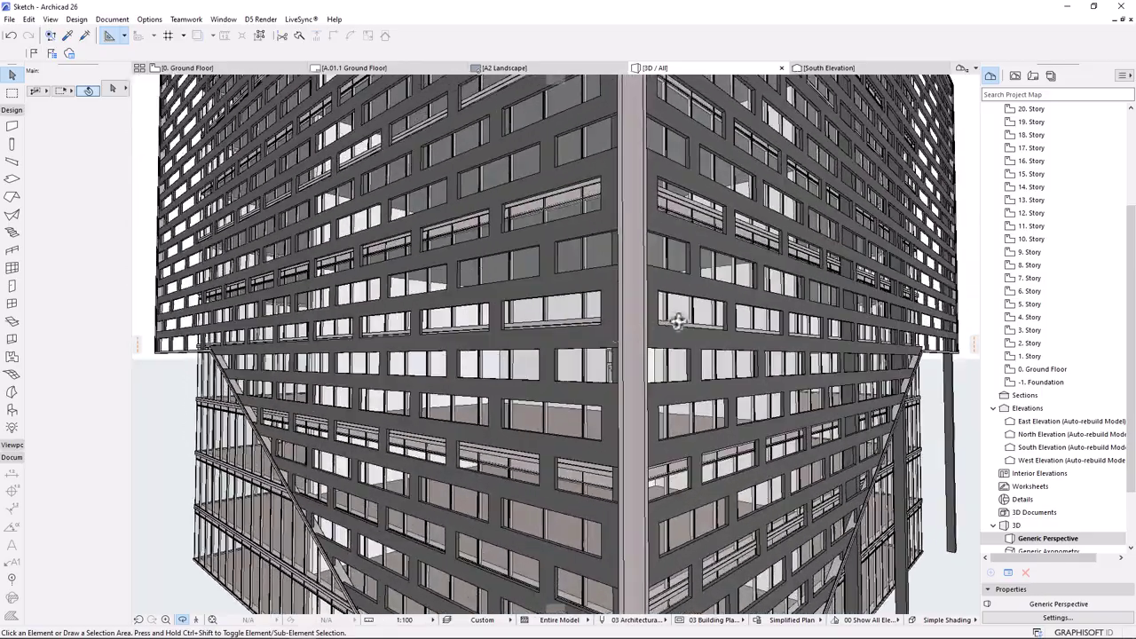
- Delete the column of boundary frames along the southwest corner edge of the original south curtain wall
shift+middle_drag(639, 356, 625, 422)
shift+middle_drag(622, 347, 704, 491)
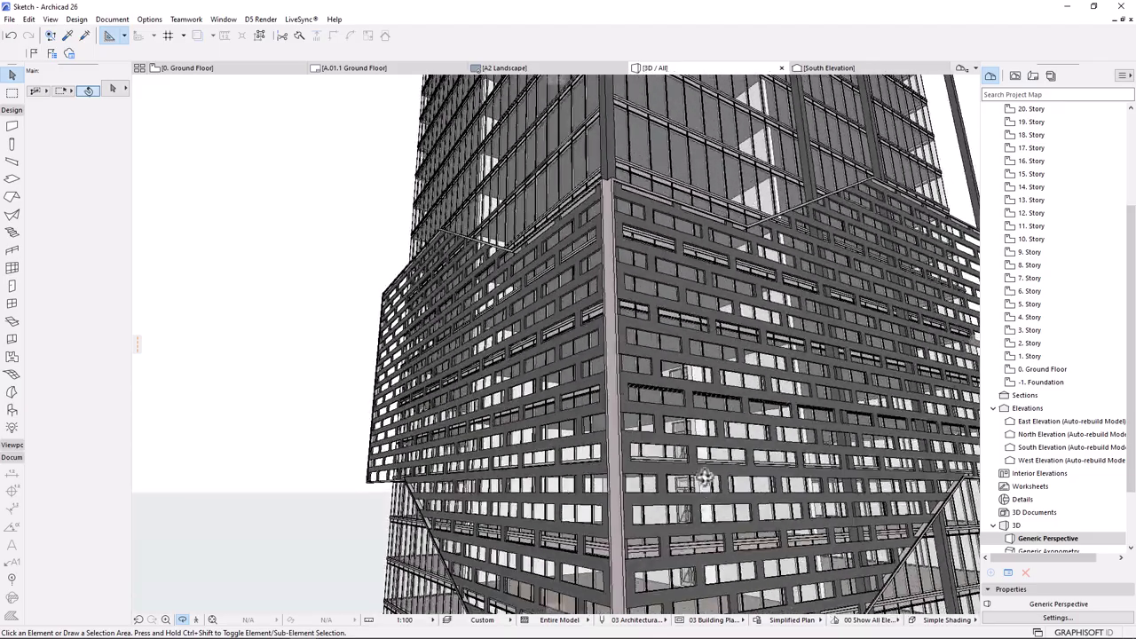
click(674, 388)
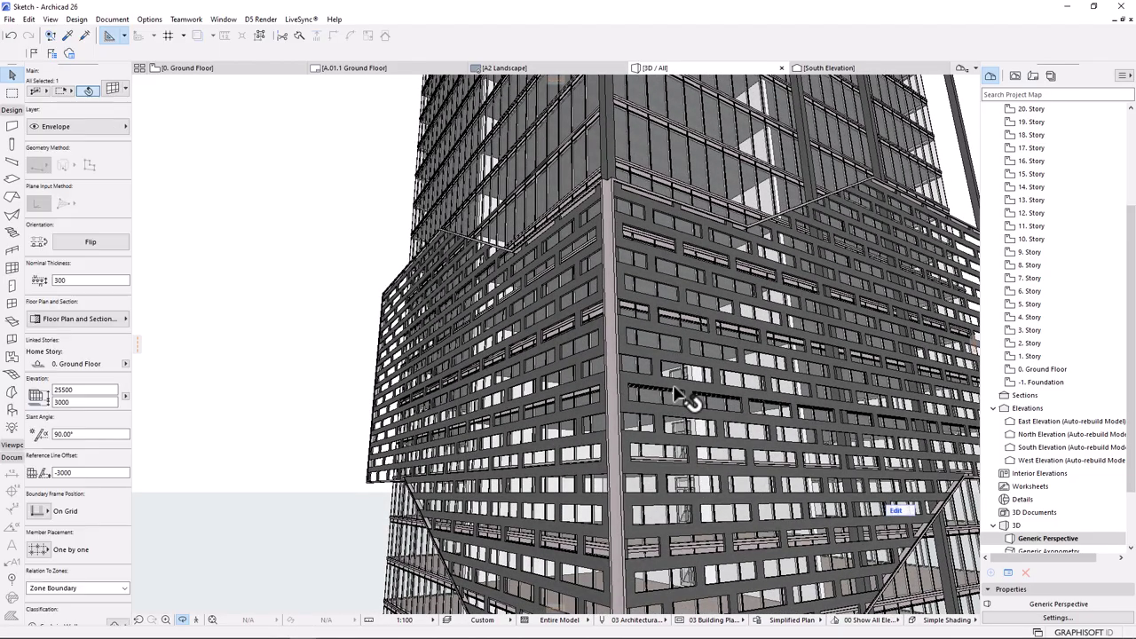
click(894, 511)
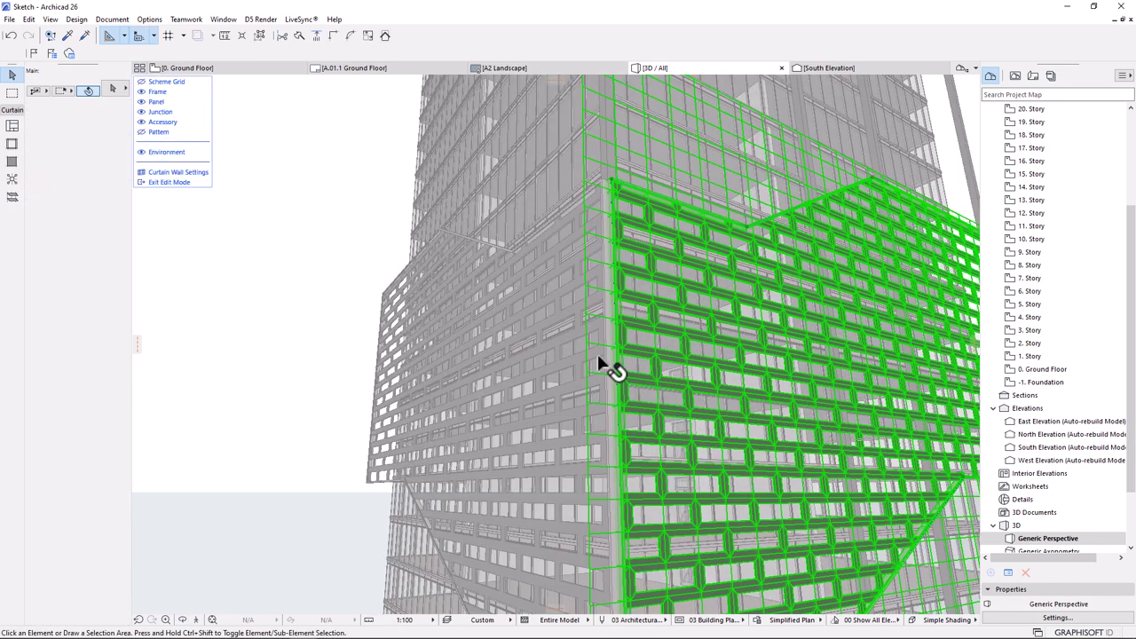
click(612, 340)
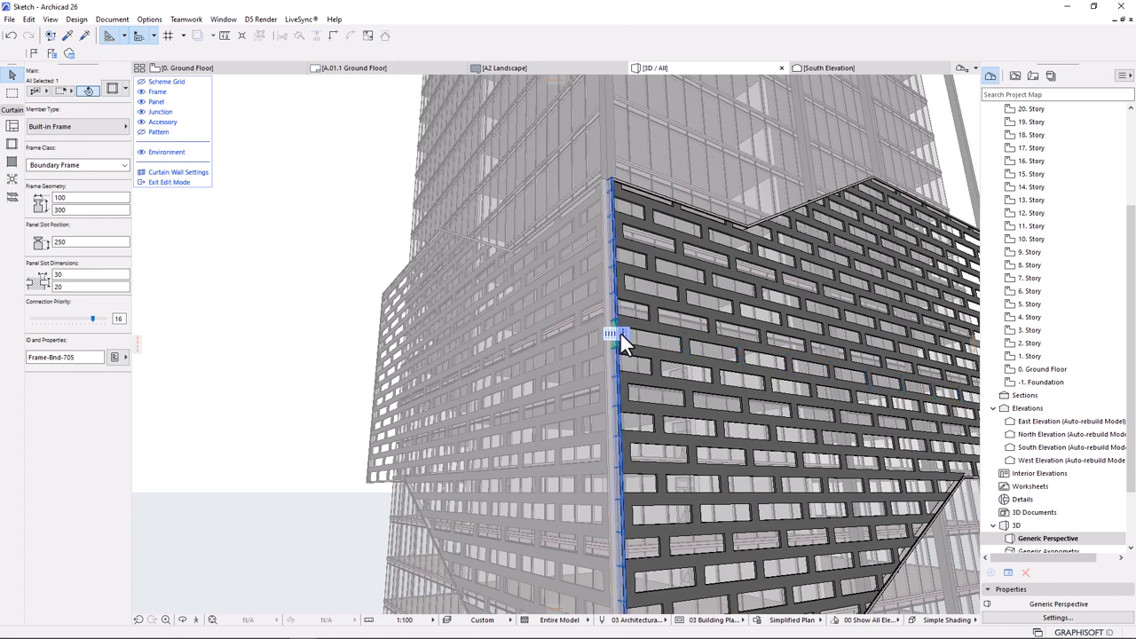
click(621, 331)
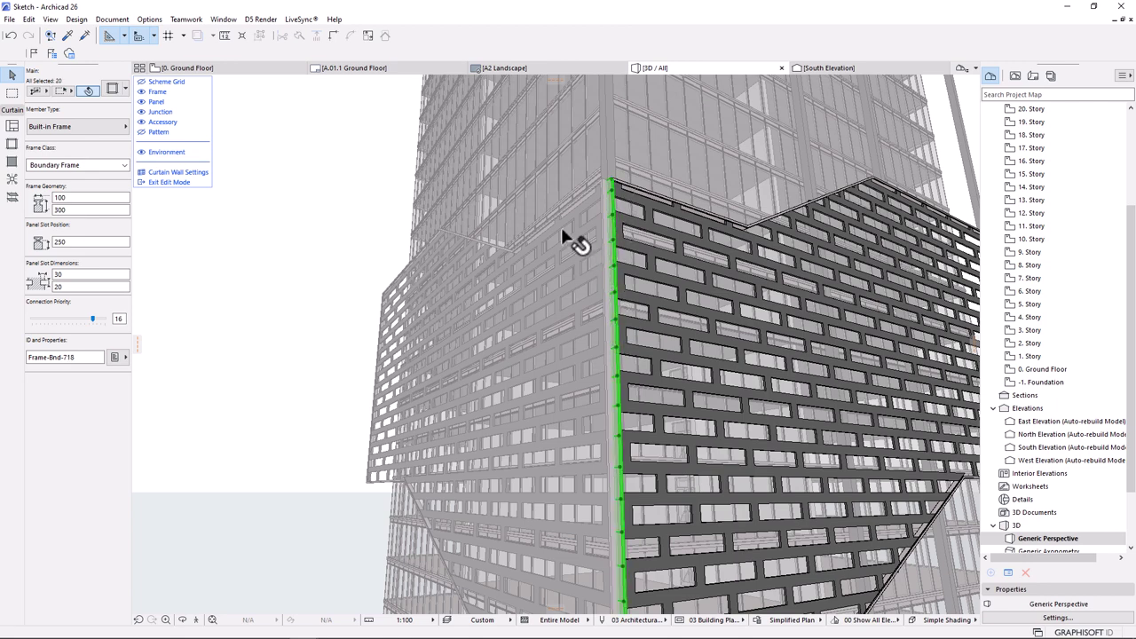
scroll(561, 228, down, 2)
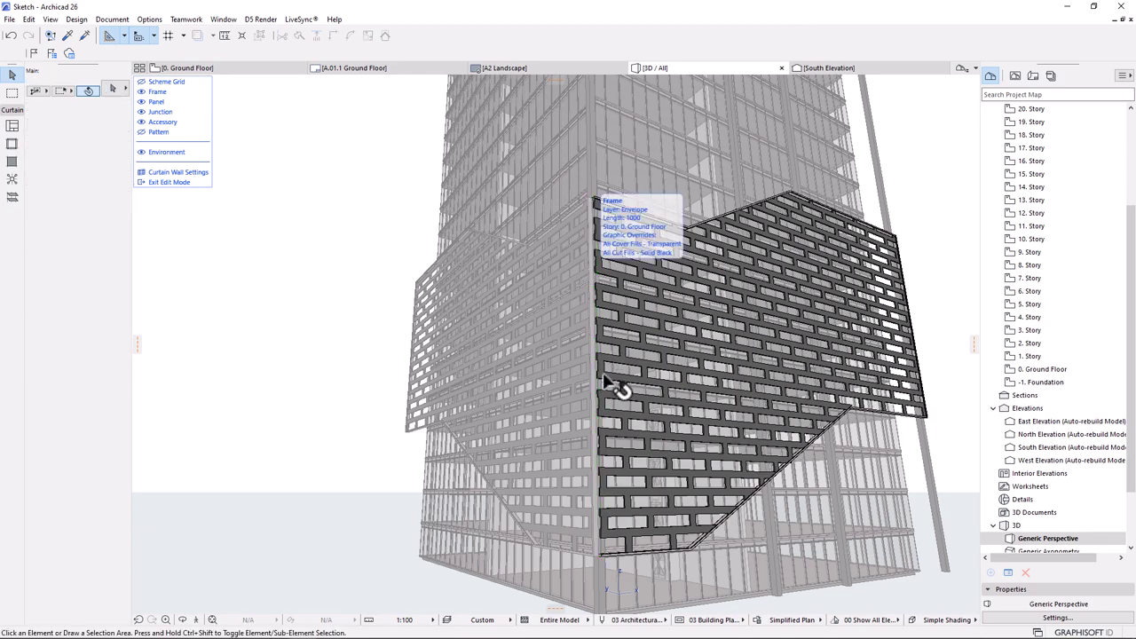
scroll(614, 429, up, 3)
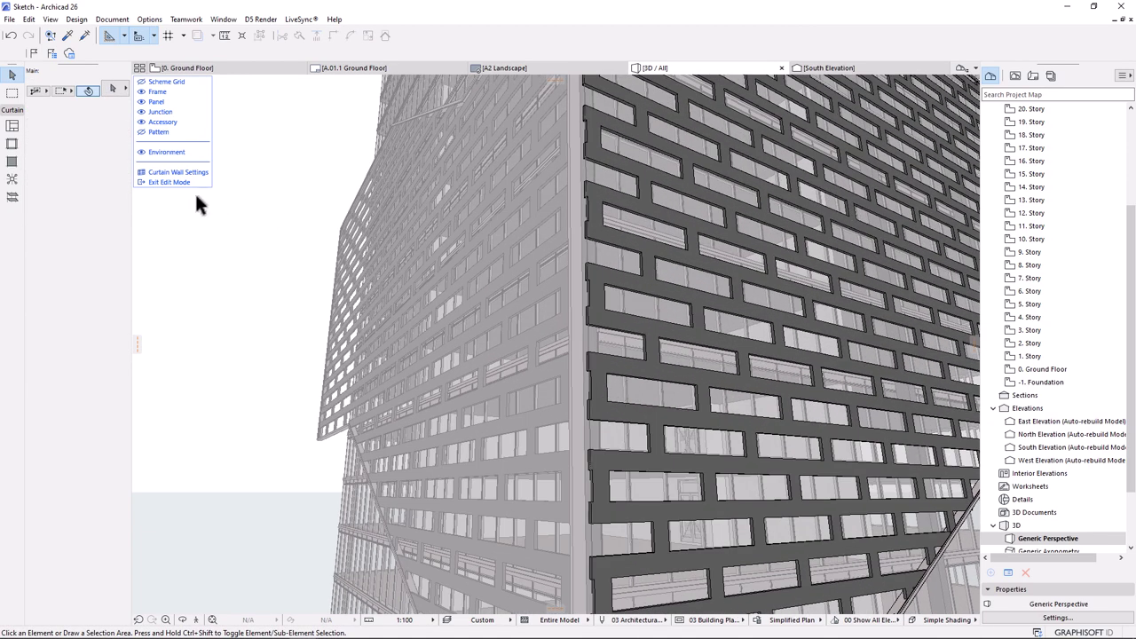
click(168, 182)
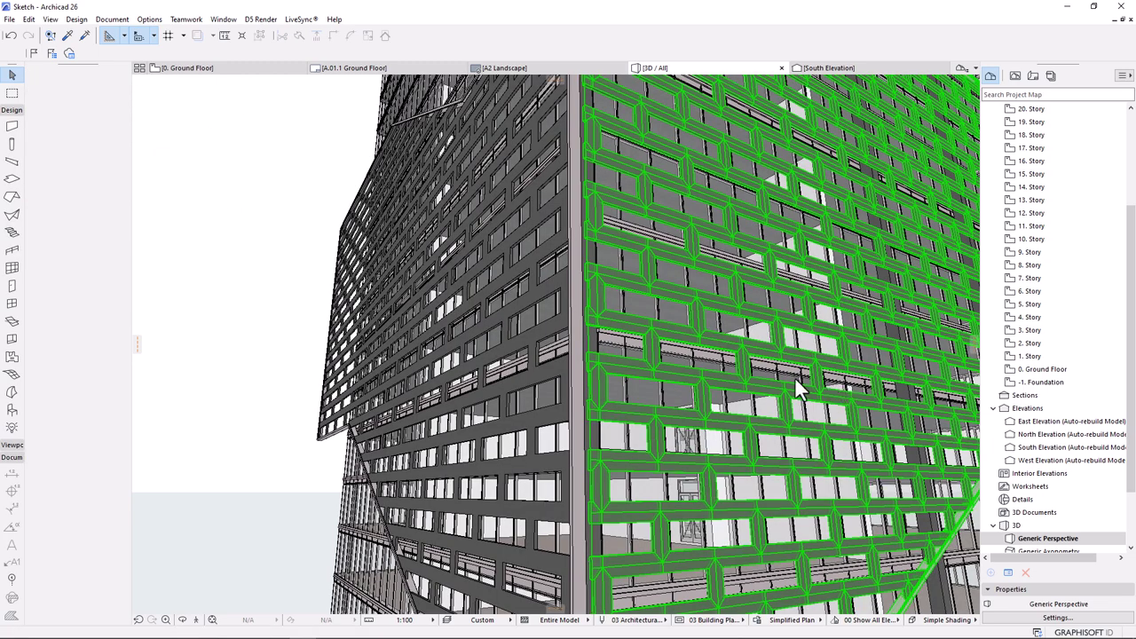
- Delete the matching chain of boundary frames along the corner edge of the mirrored west curtain wall
click(820, 376)
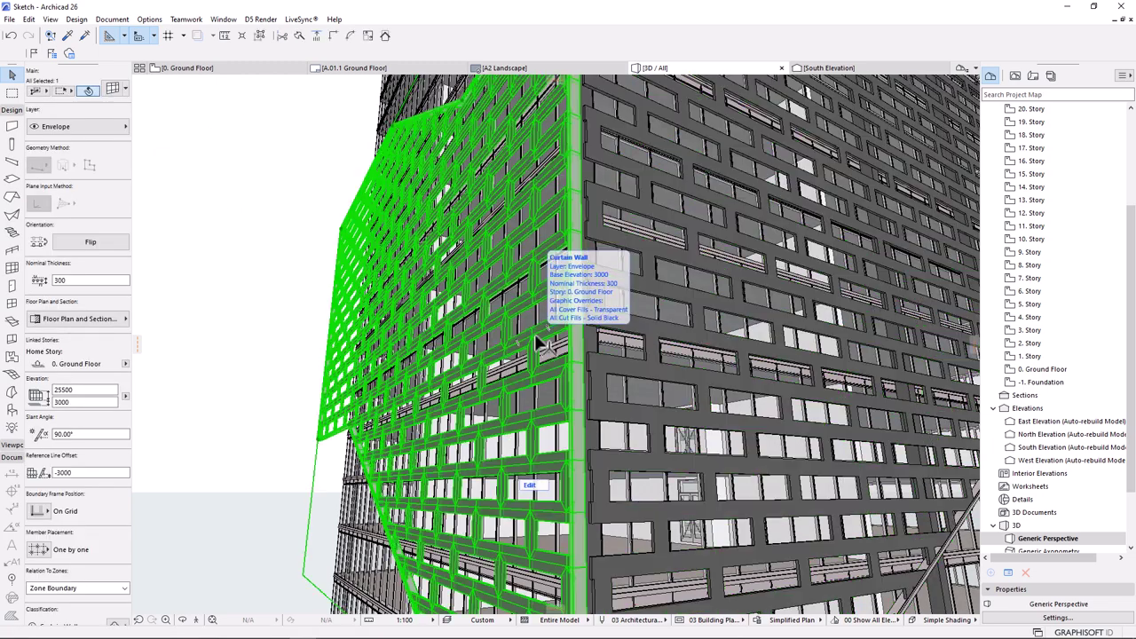
double_click(530, 487)
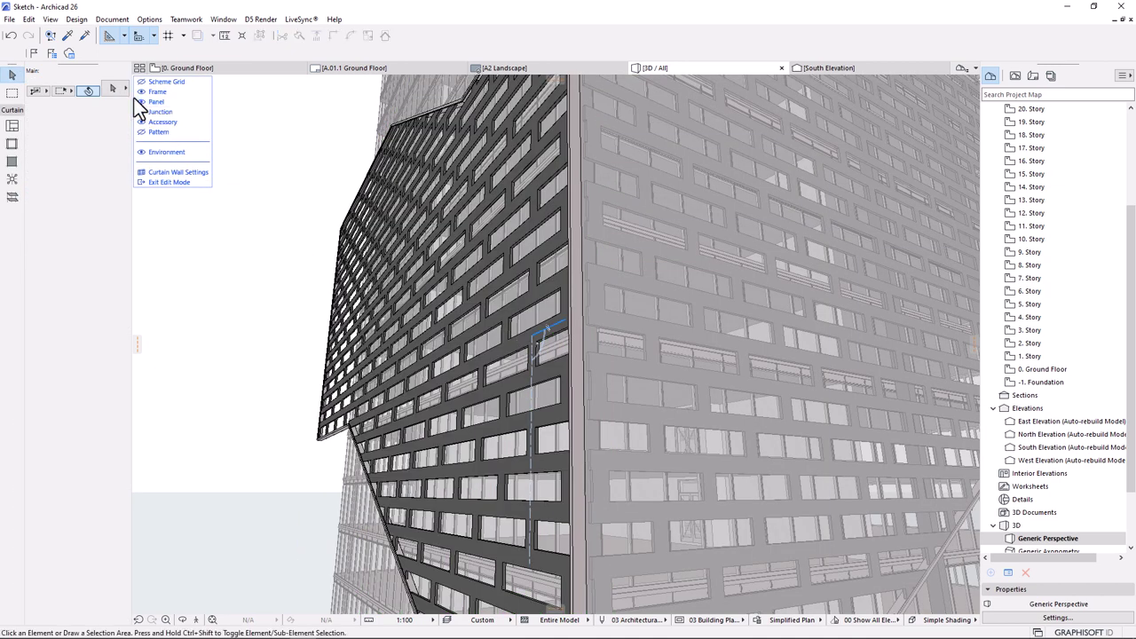
click(574, 221)
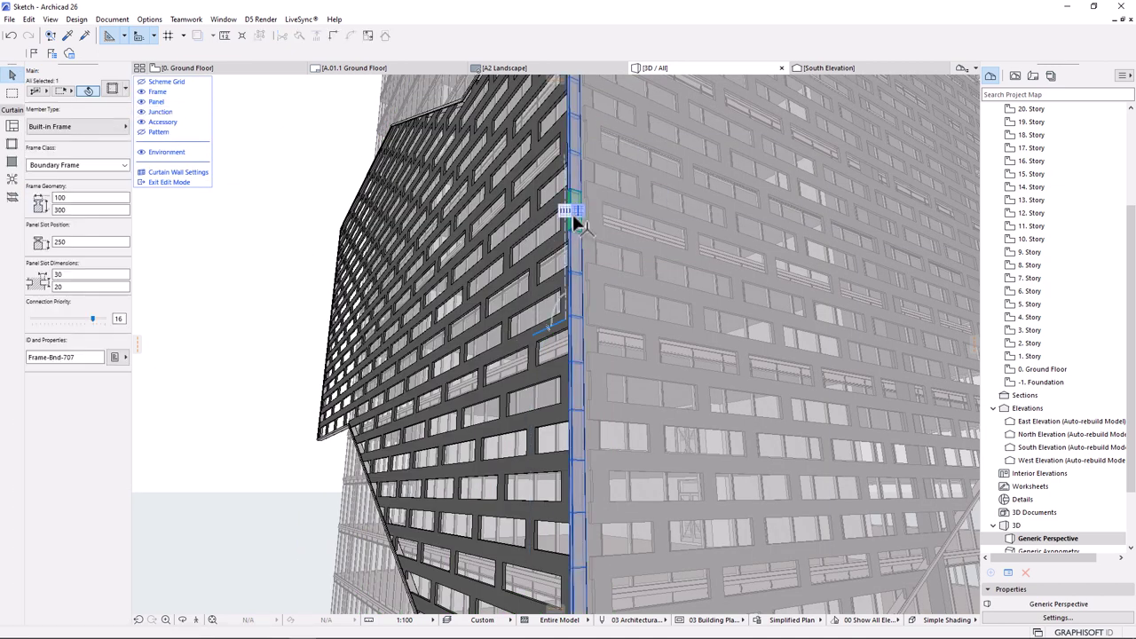
double_click(577, 209)
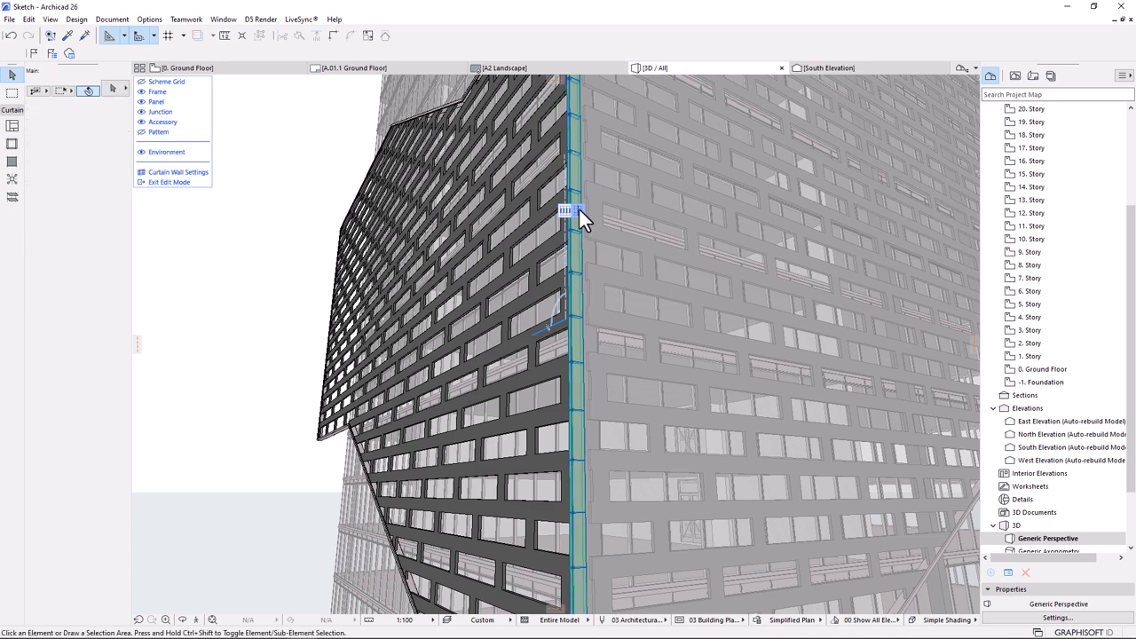
click(177, 182)
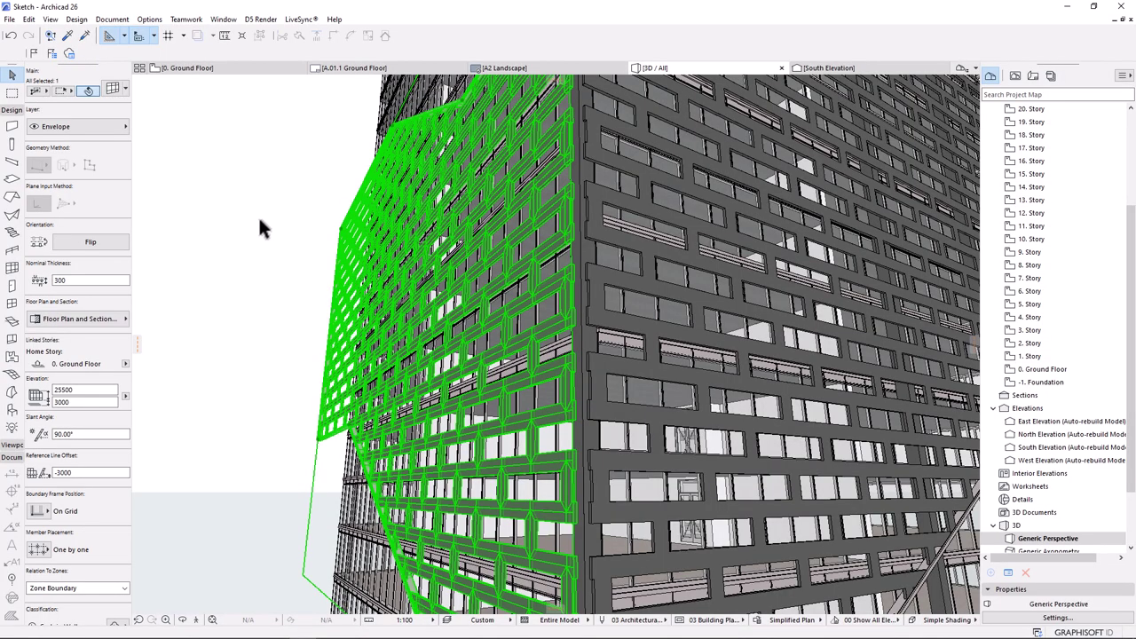
click(263, 248)
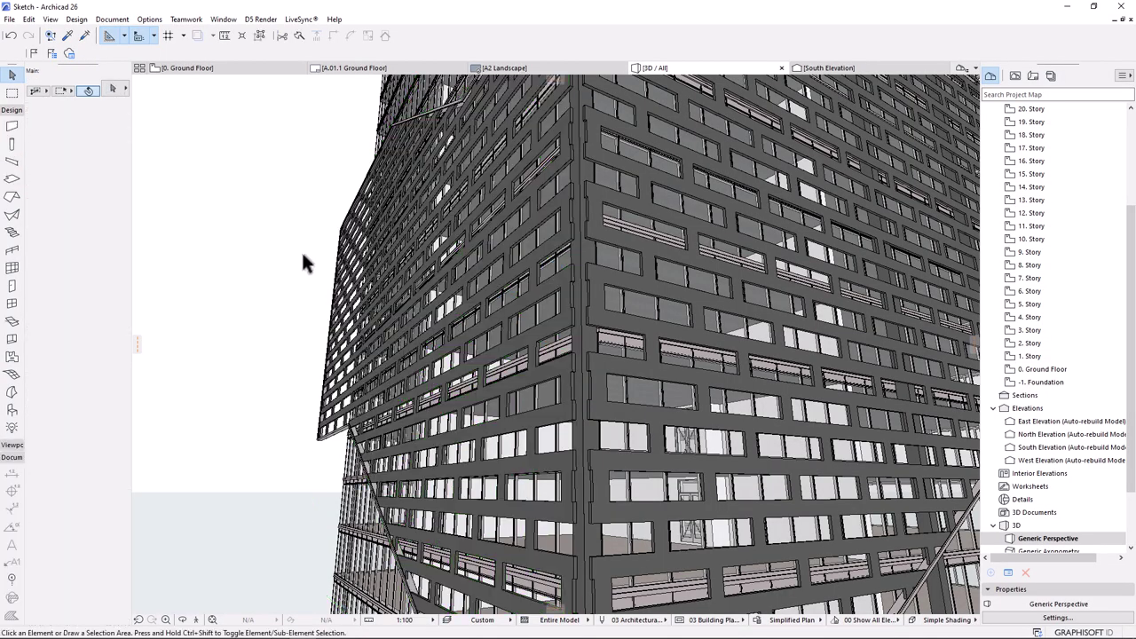
- Check the corner in 3D, then open the 4. Story plan with the Ground Floor as its trace reference
shift+middle_drag(717, 292, 678, 433)
scroll(671, 215, up, 10)
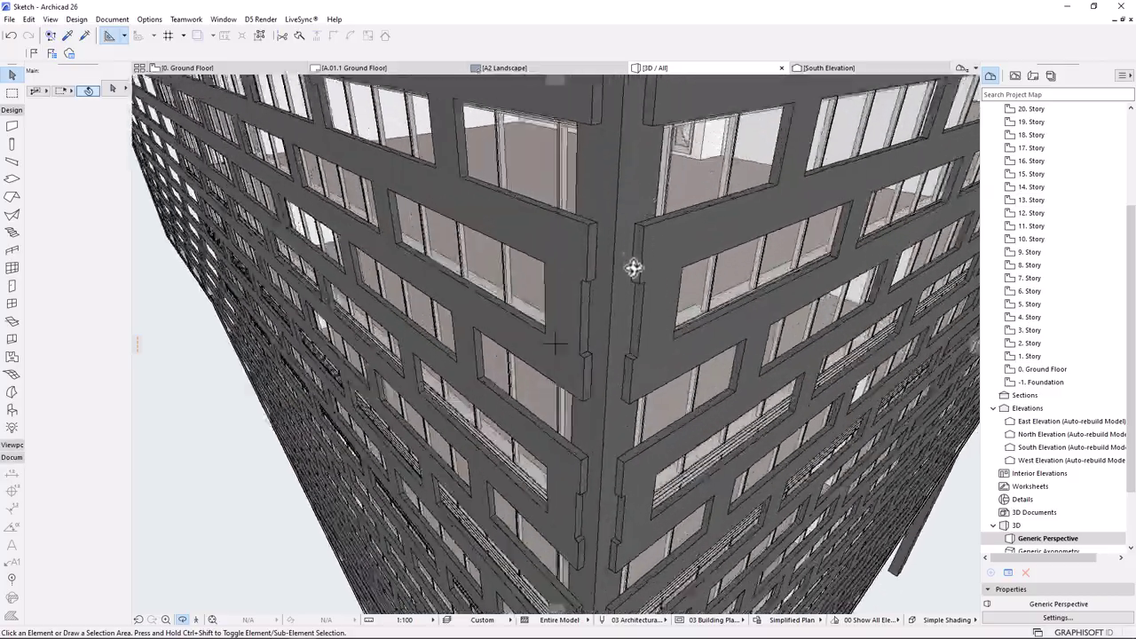
shift+middle_drag(632, 268, 546, 355)
click(200, 67)
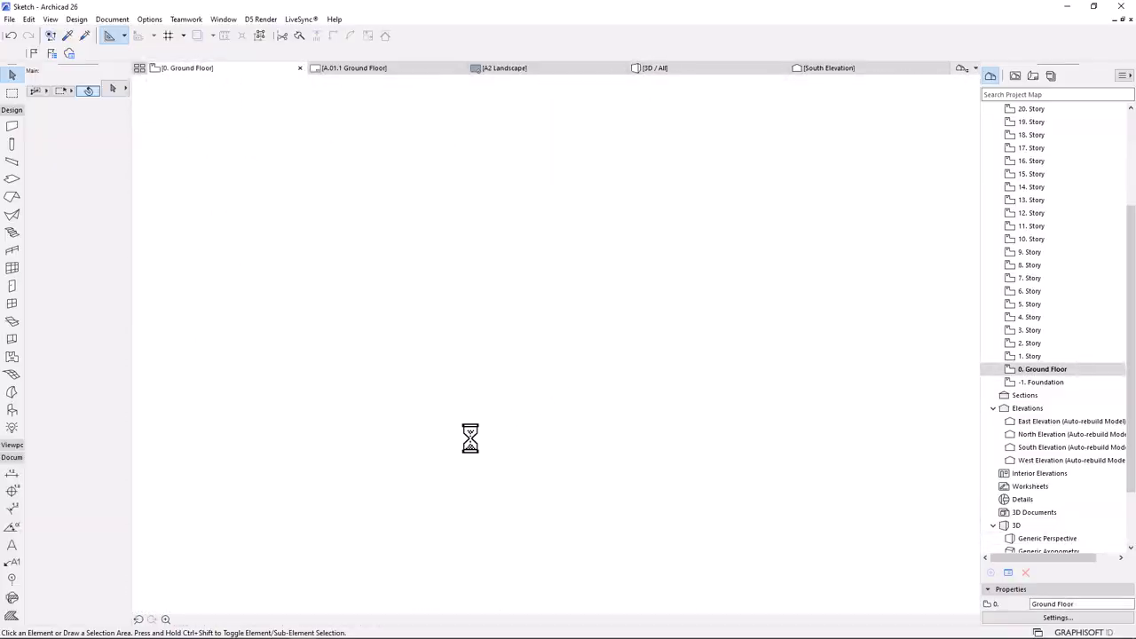
scroll(415, 446, up, 5)
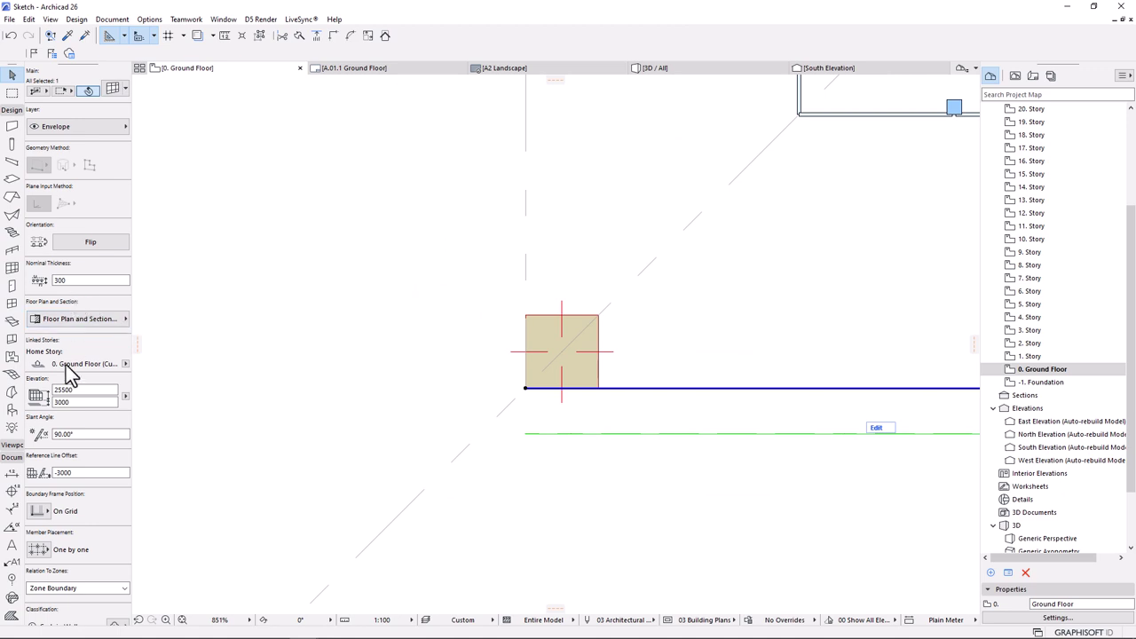
click(1027, 319)
double_click(1027, 319)
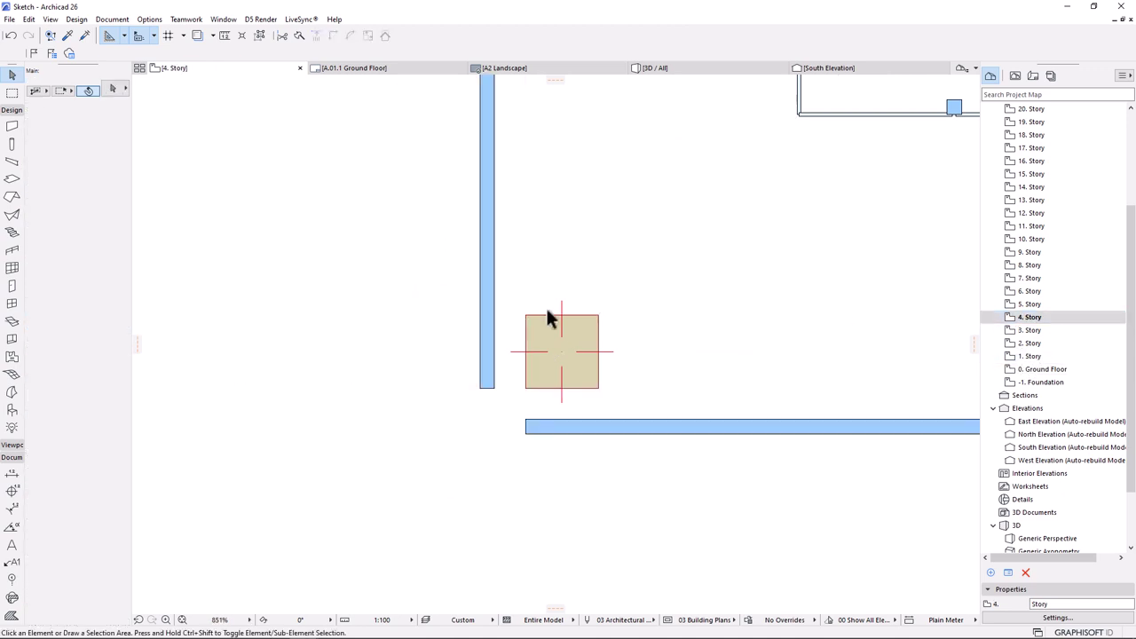
scroll(532, 412, down, 3)
scroll(520, 426, up, 3)
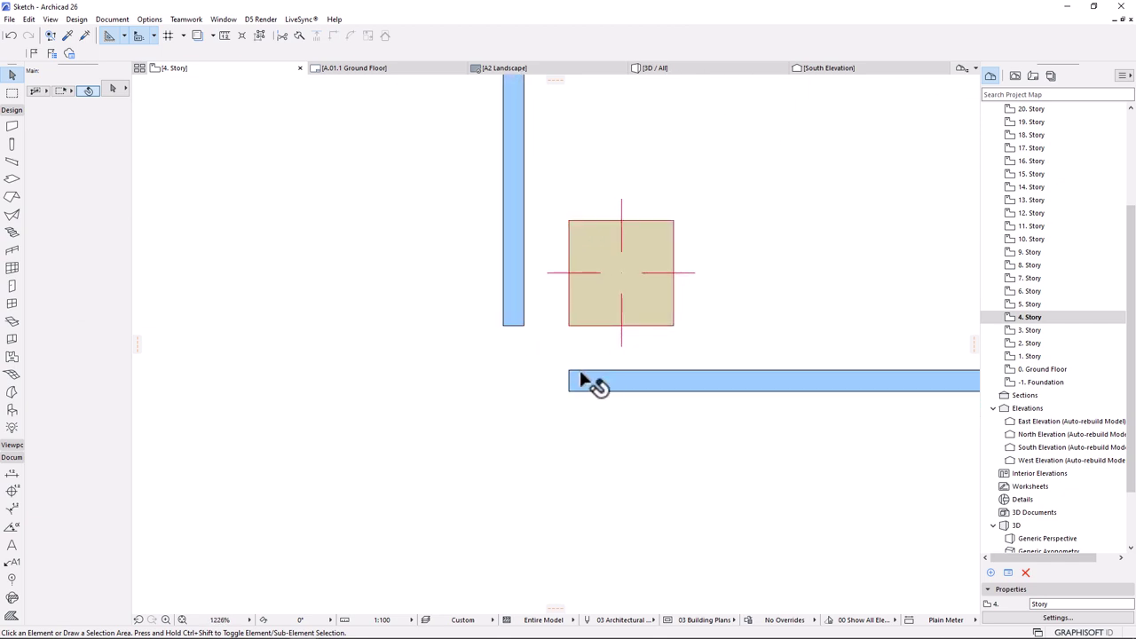
right_click(1030, 368)
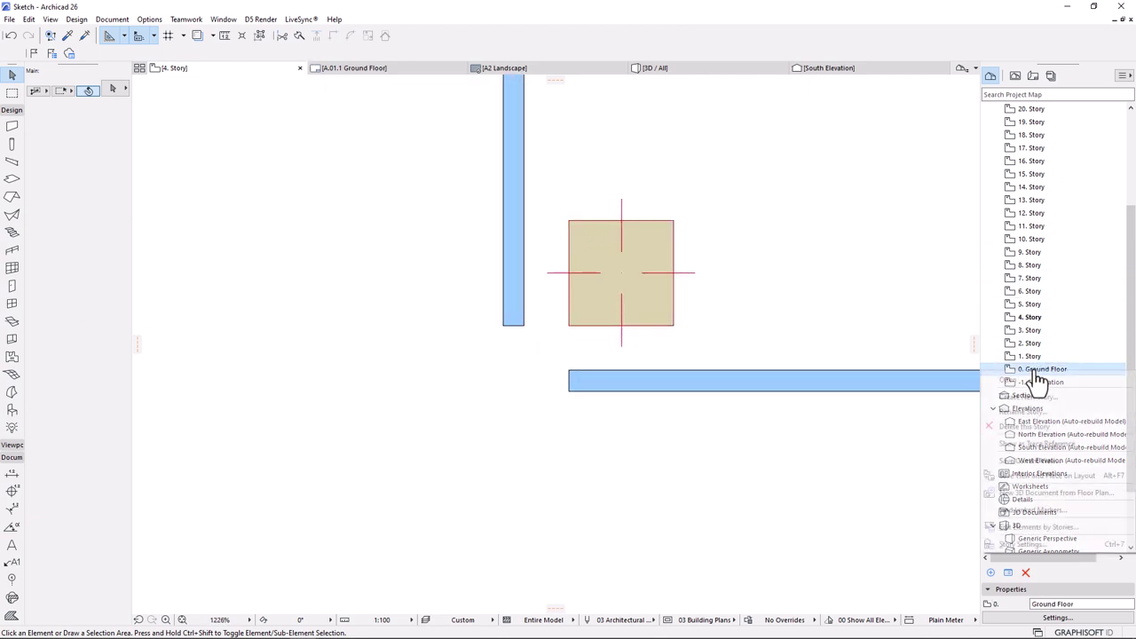
click(1028, 443)
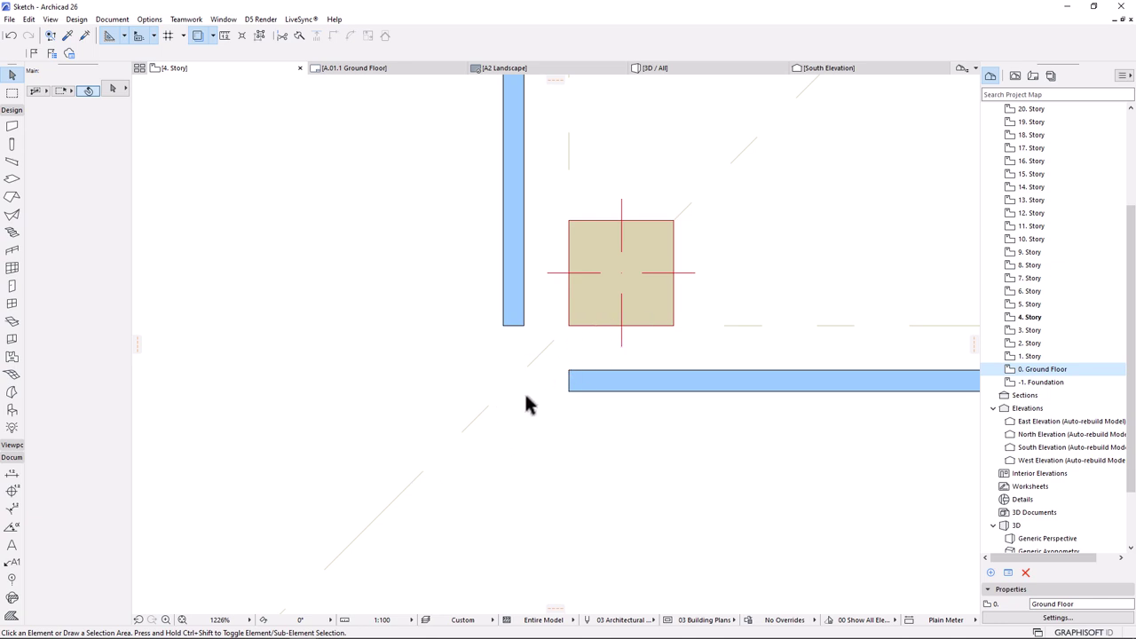
- Examine the south curtain wall's ends and its offset from the corner columns in the 4. Story plan and in 3D
scroll(531, 395, up, 3)
click(633, 355)
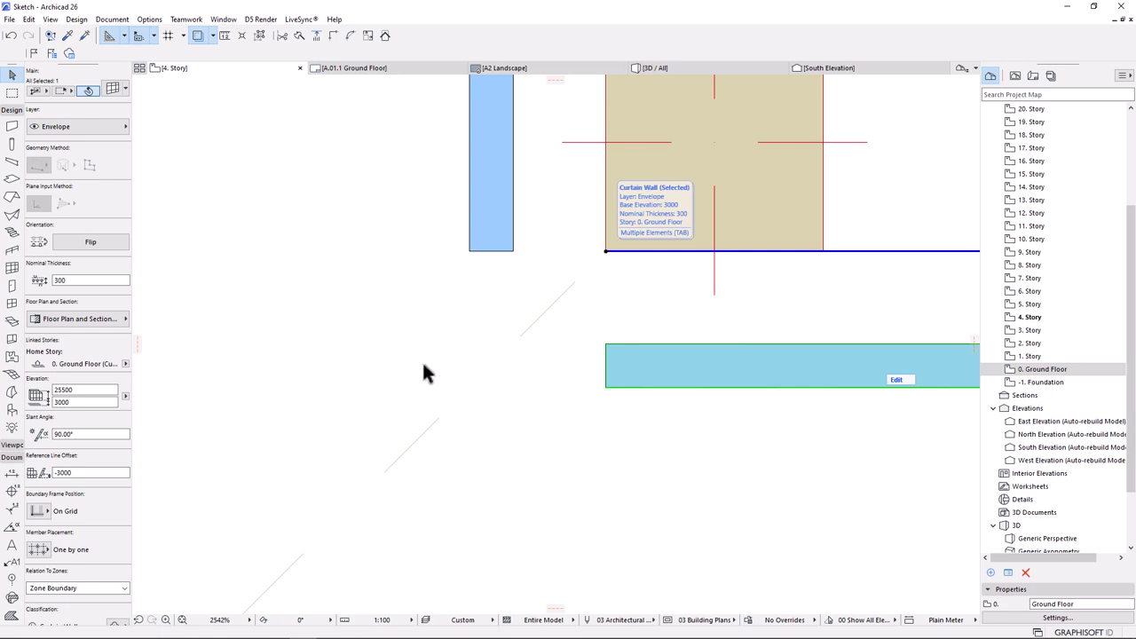
scroll(422, 371, down, 4)
scroll(461, 354, up, 2)
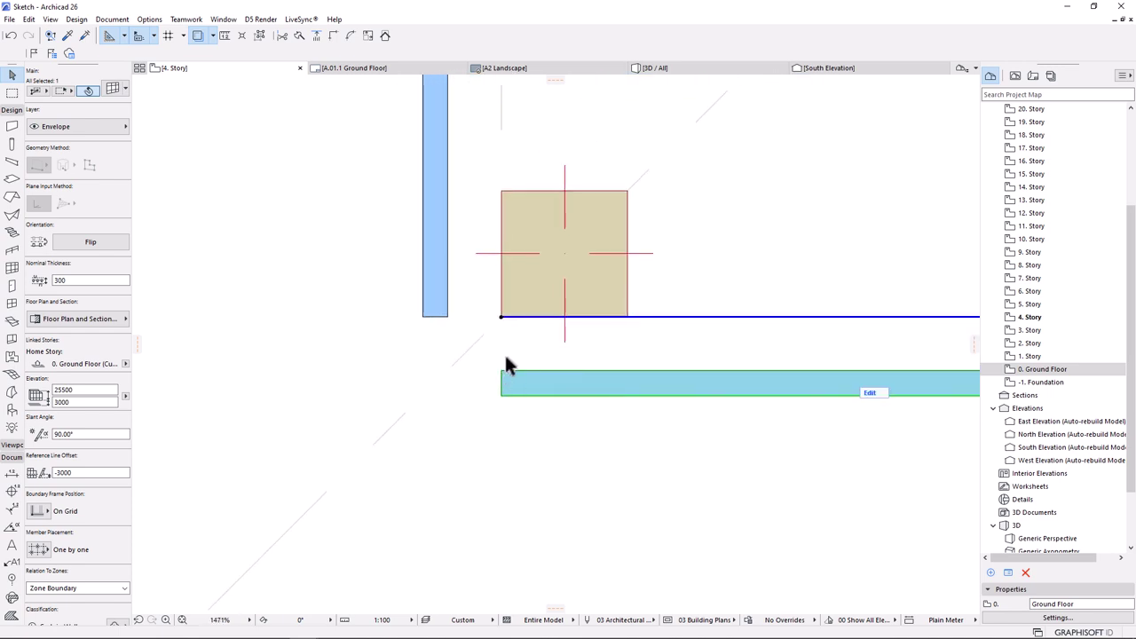
click(695, 71)
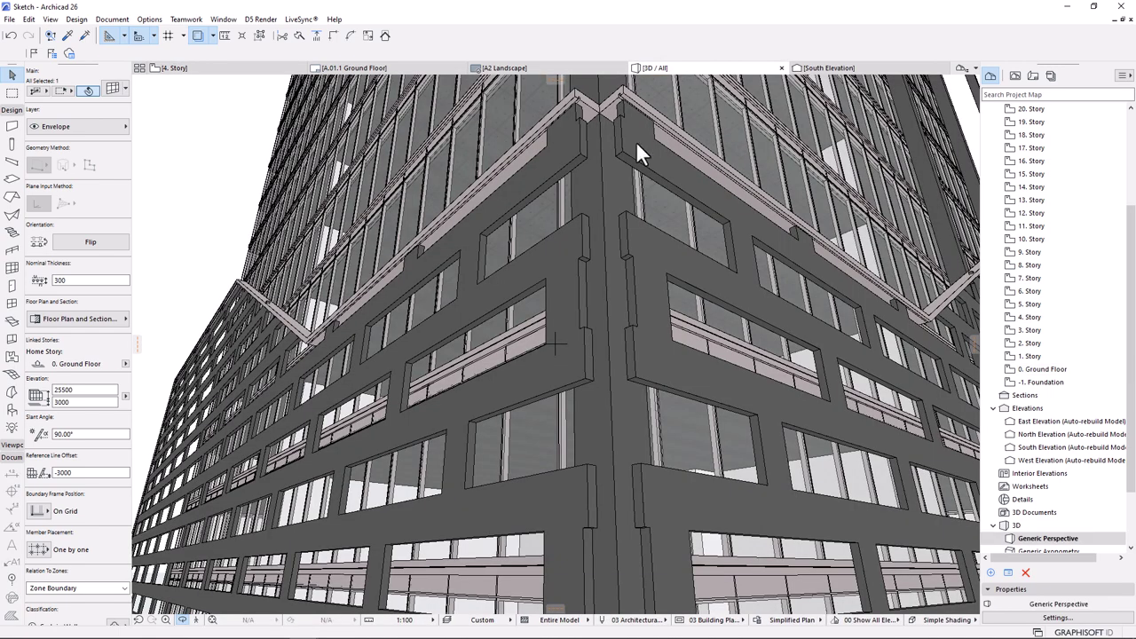
key(Escape)
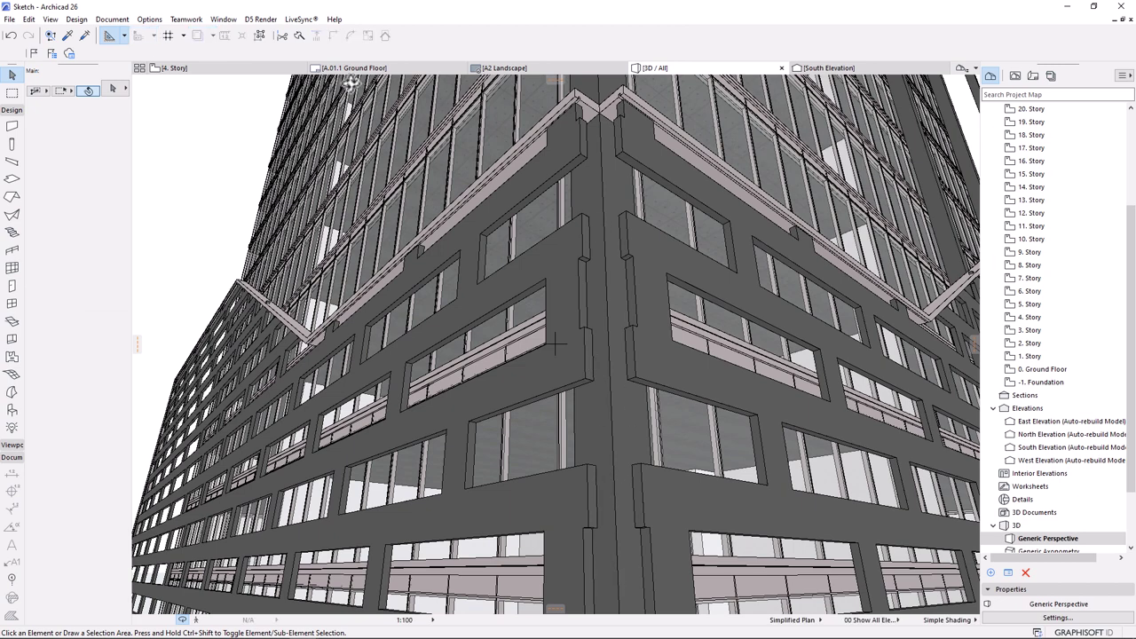
click(220, 69)
click(576, 317)
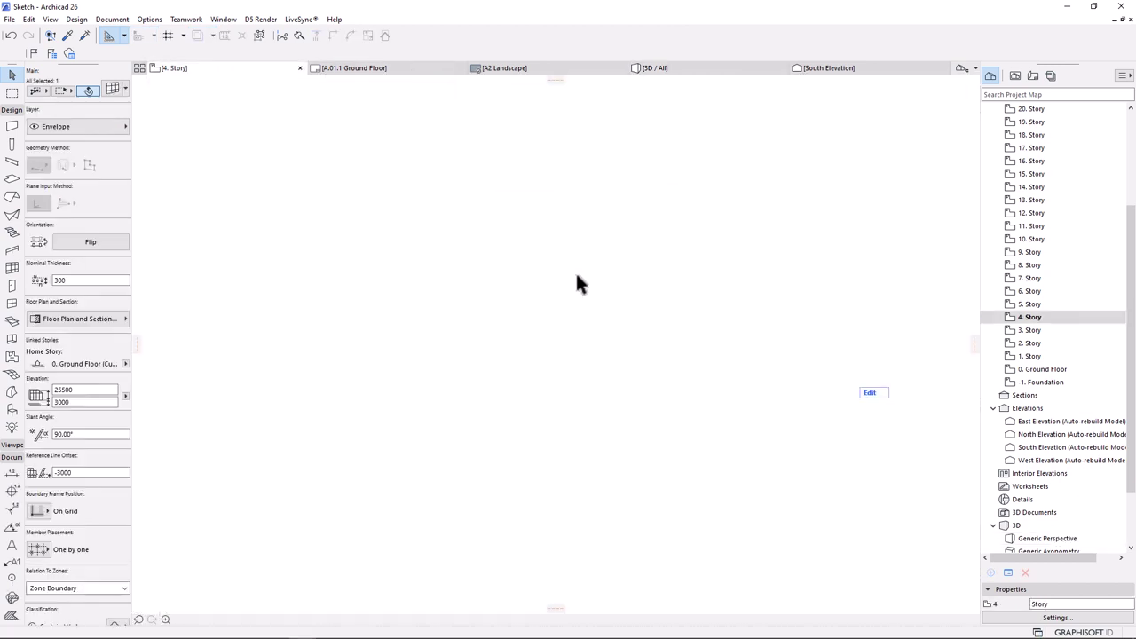
scroll(401, 394, down, 6)
scroll(404, 399, down, 6)
scroll(806, 395, up, 5)
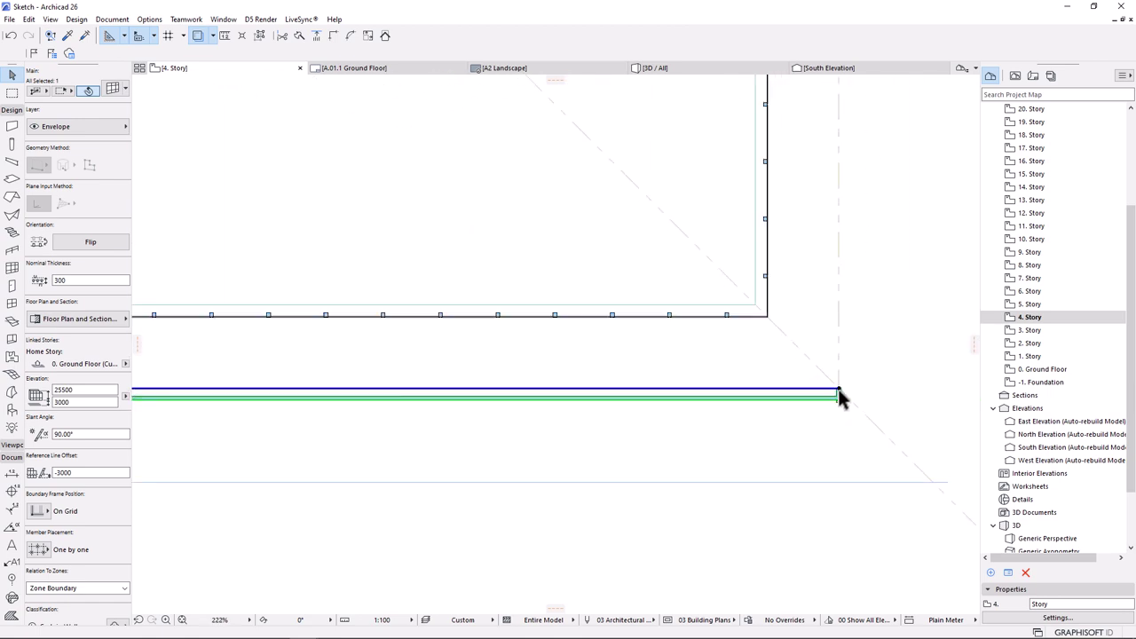
scroll(887, 391, down, 5)
scroll(552, 385, up, 11)
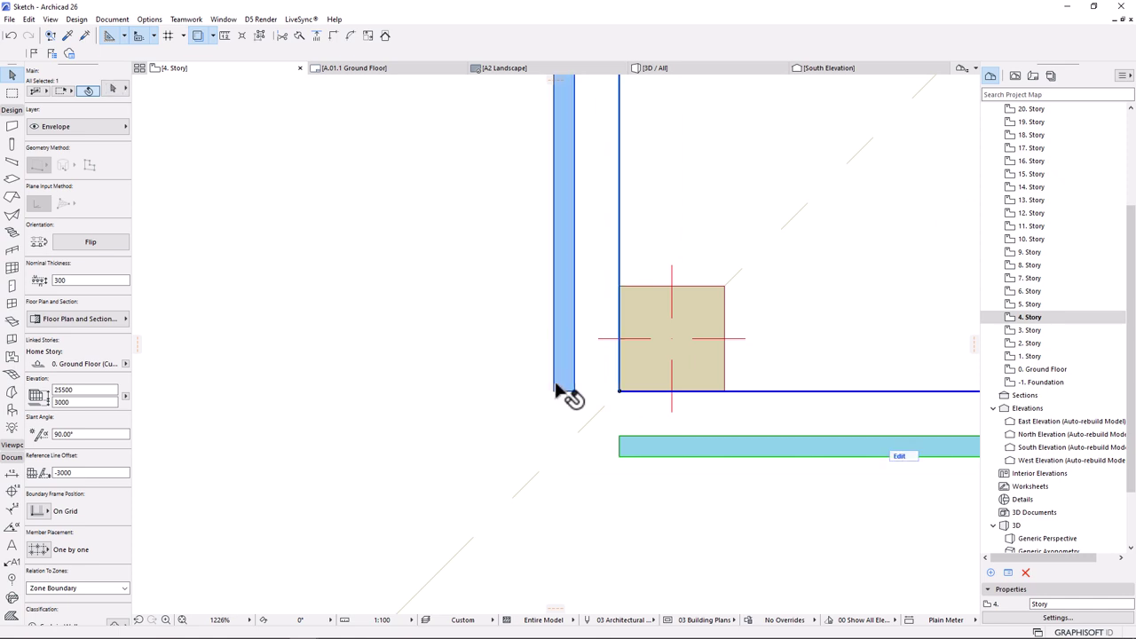
- Try flipping the orientation of both the south and west curtain walls
shift+click(557, 387)
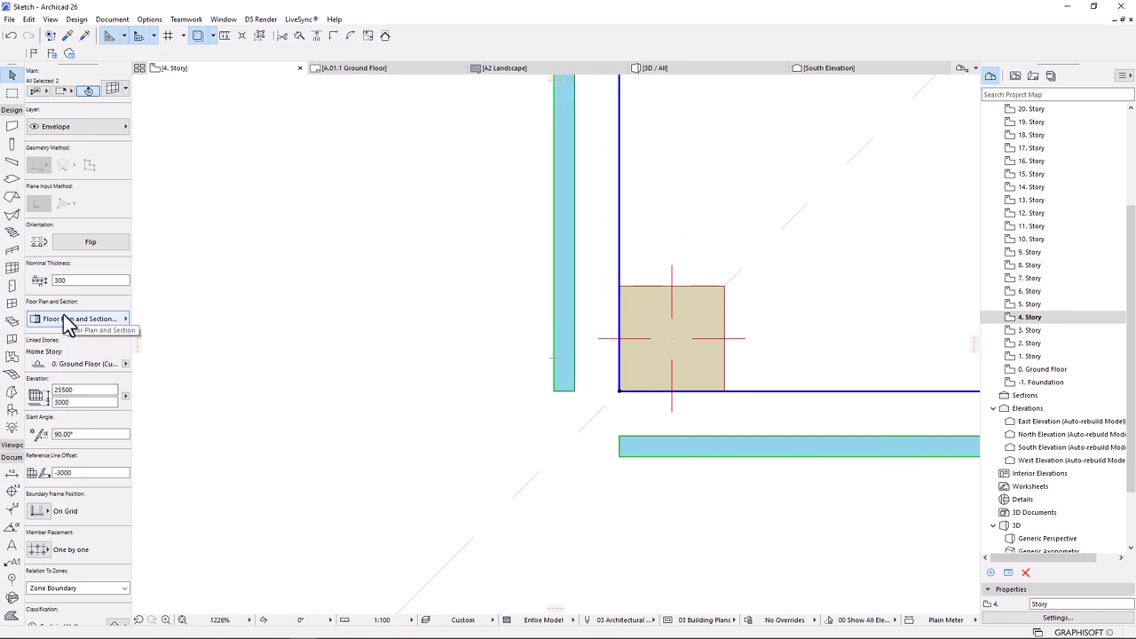
click(87, 241)
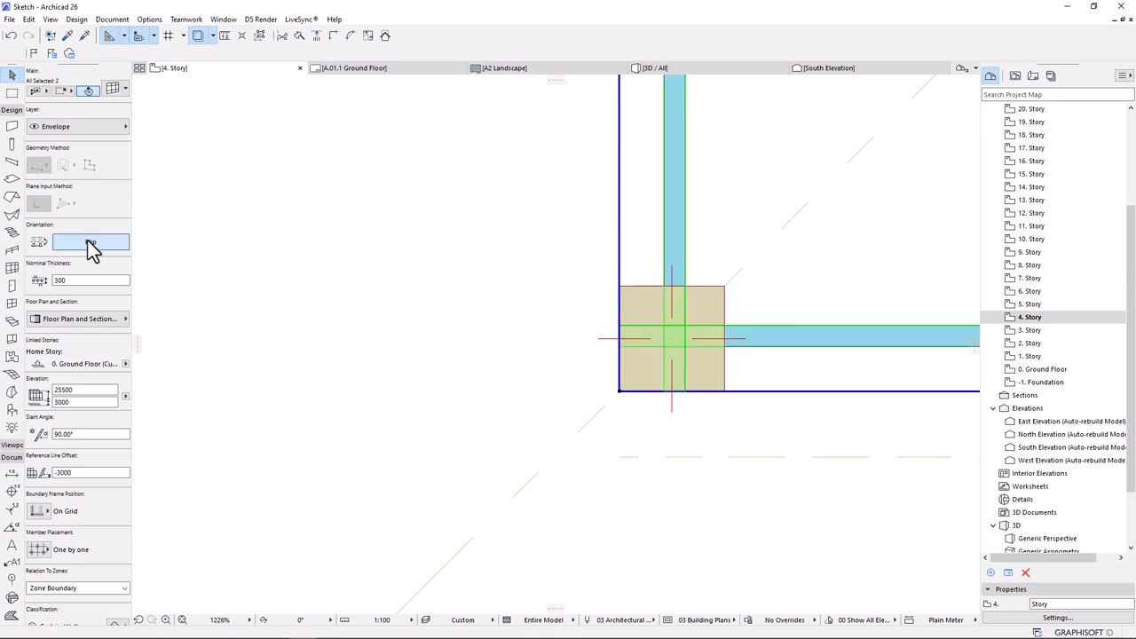
click(88, 241)
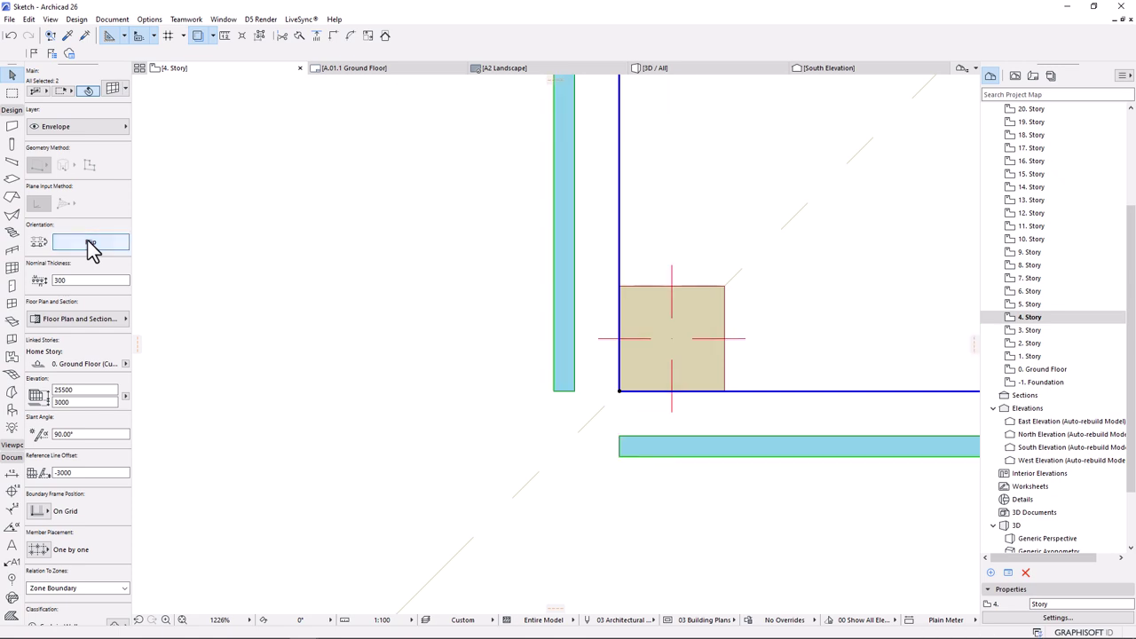
- Review the curtain walls' settings and measure the gap between the southwest column's outer corner and the south curtain wall's inner face
scroll(67, 397, down, 1)
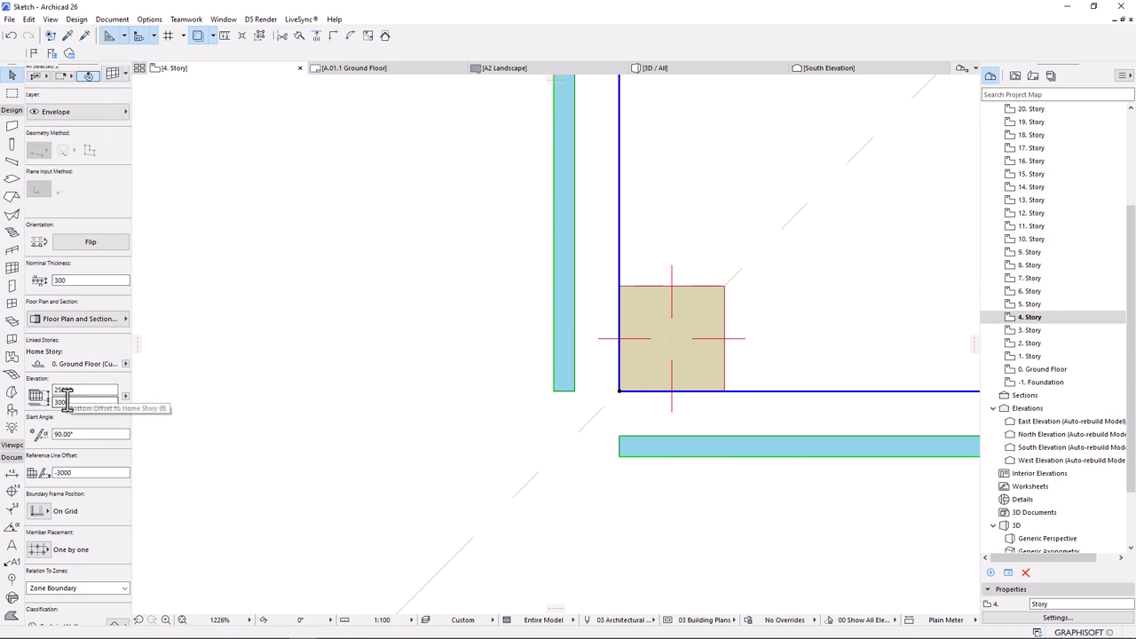
scroll(67, 401, down, 1)
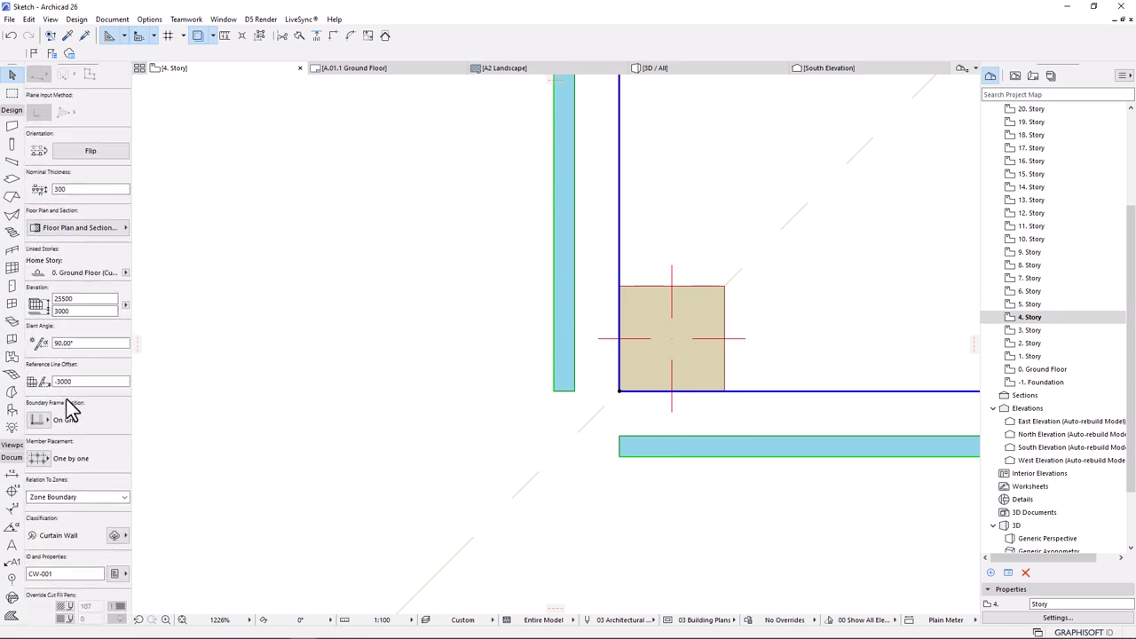
scroll(67, 399, up, 1)
drag(85, 233, 39, 237)
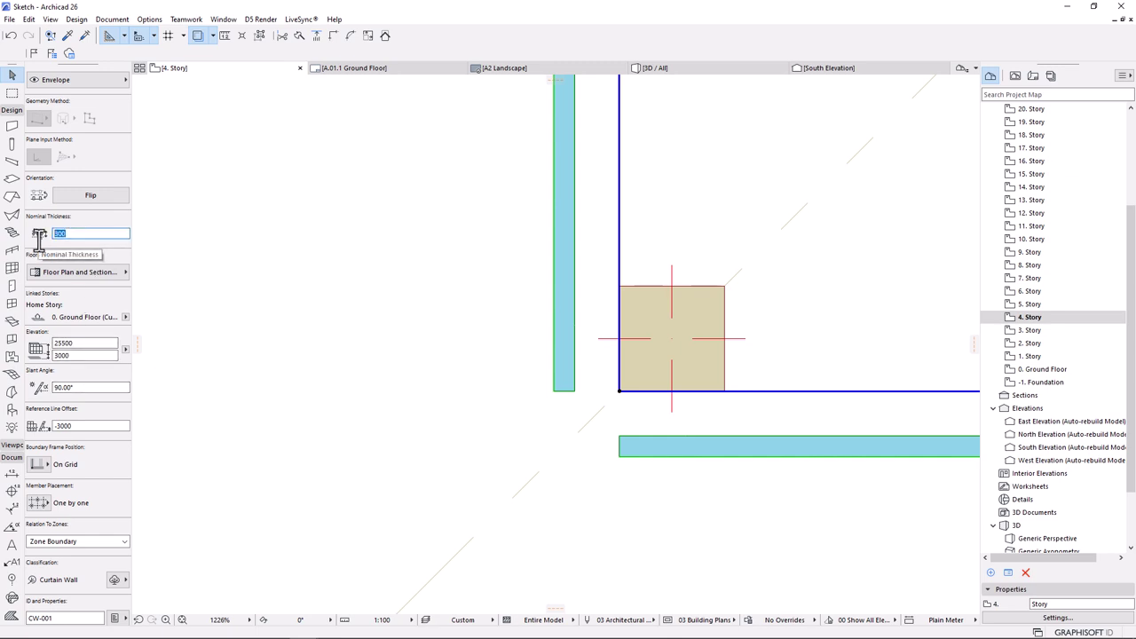
key(m)
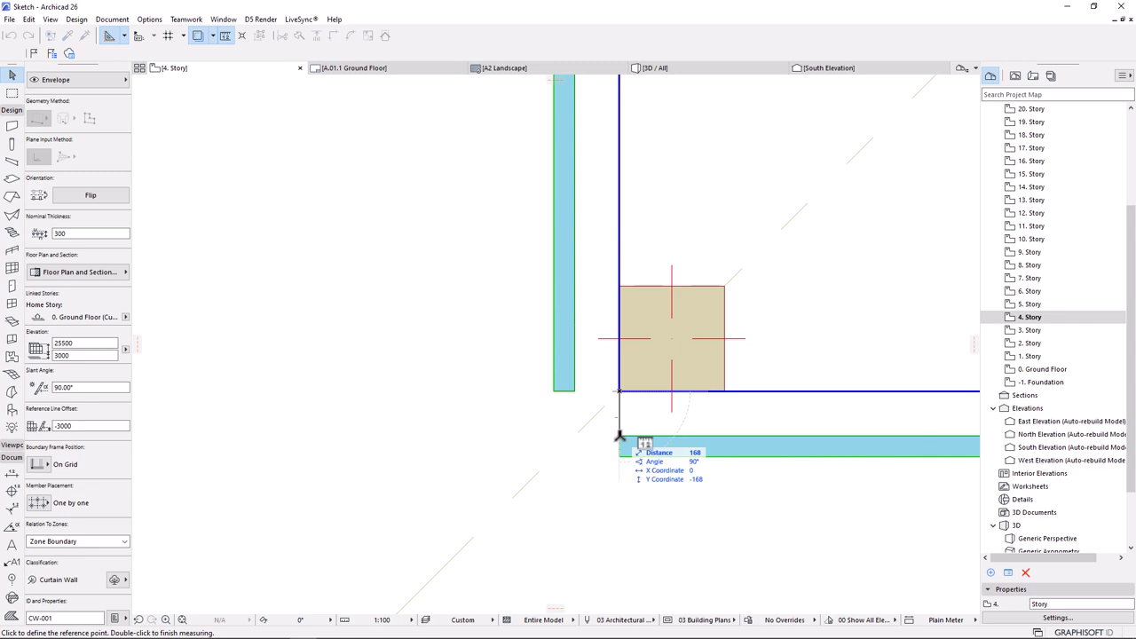
key(Escape)
click(736, 393)
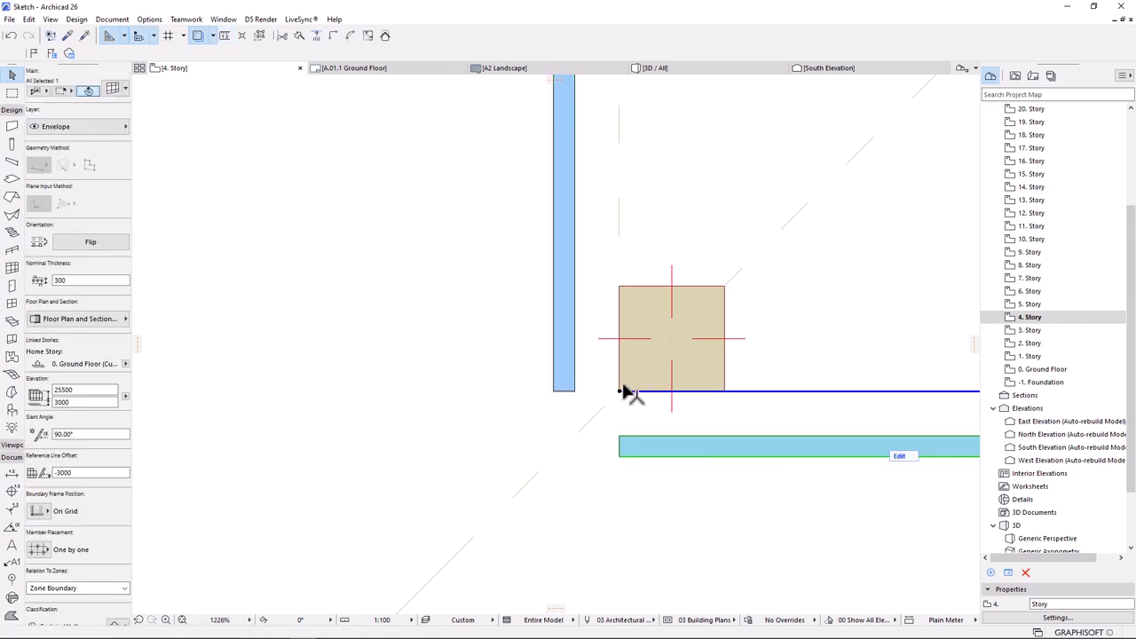
- In the Ground Floor plan, offset a copy of the dashed outline through the columns' outer corners 150 mm outward
double_click(1033, 369)
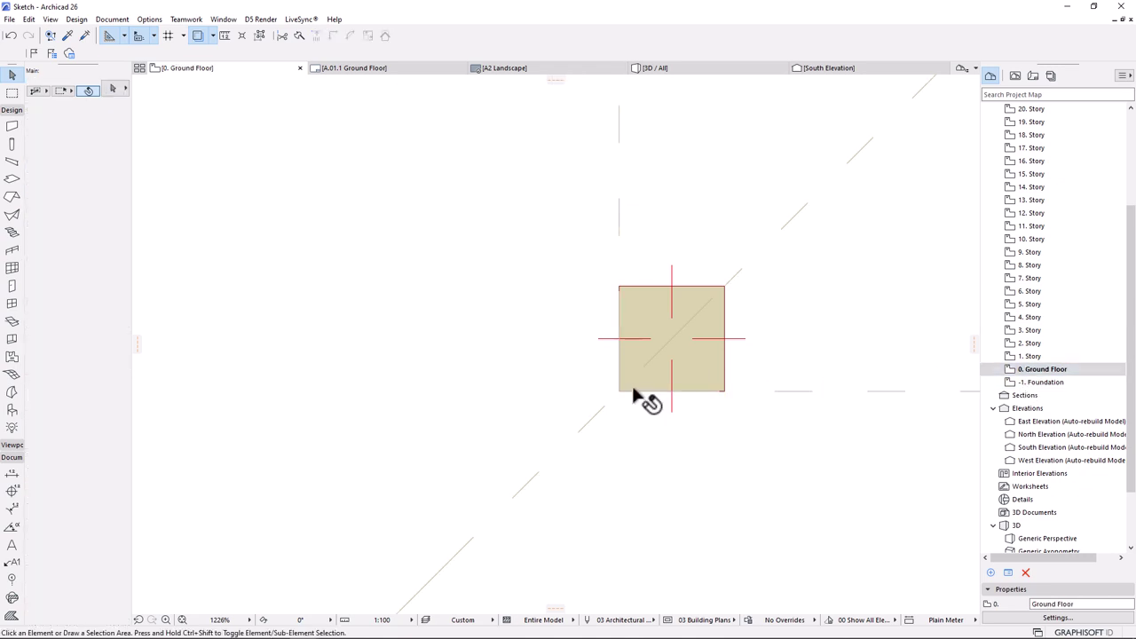
click(619, 241)
click(619, 391)
click(530, 312)
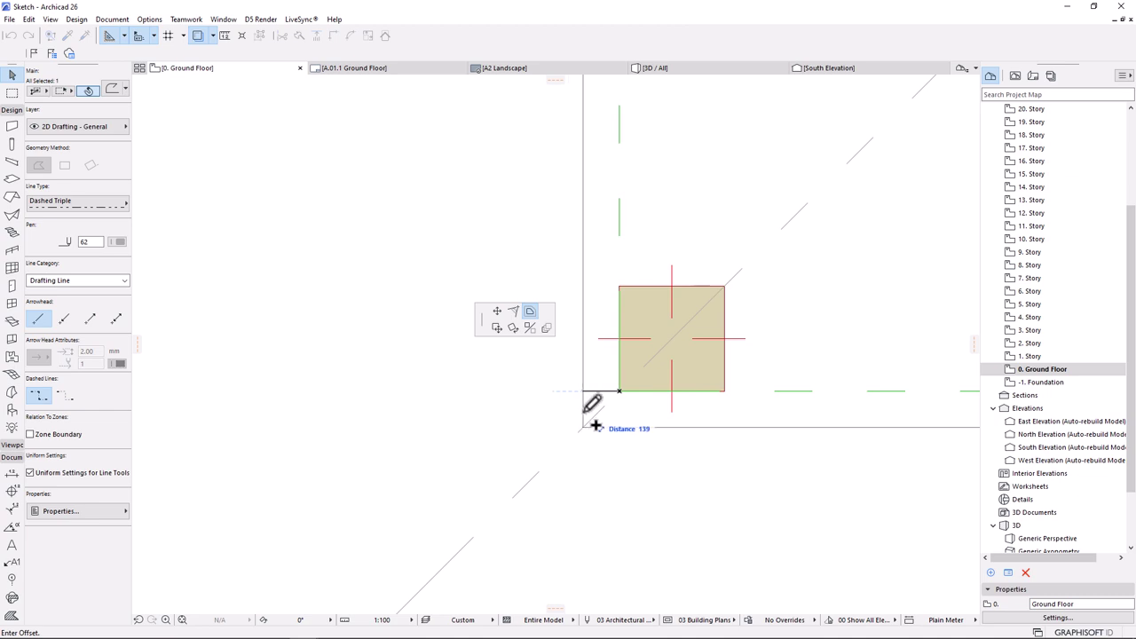
text(150)
key(Return)
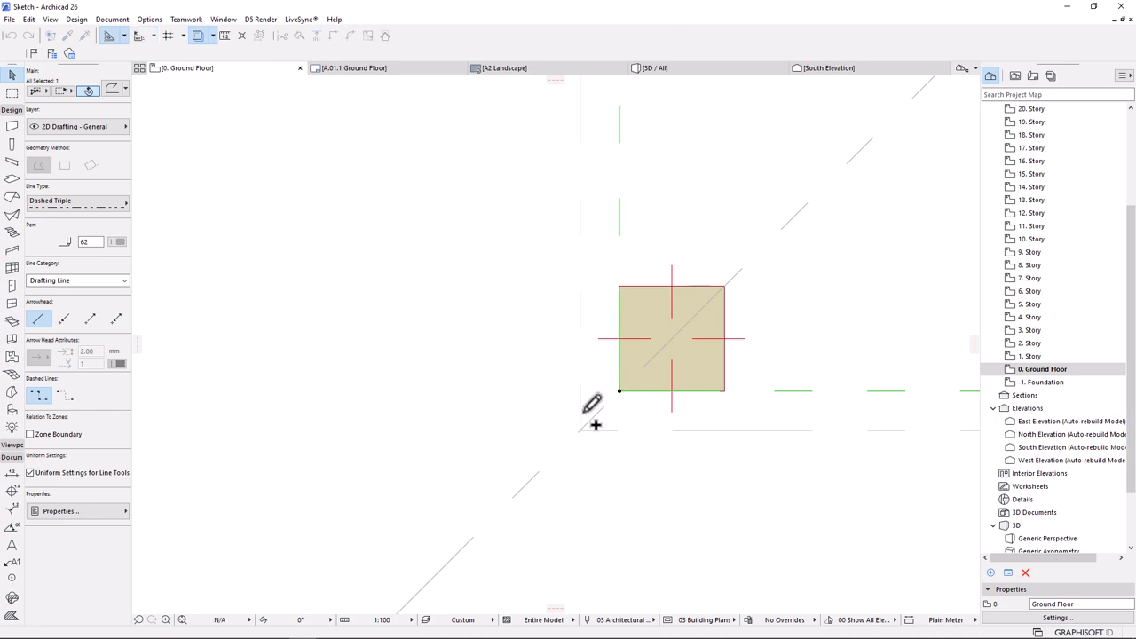
- Return to the 4. Story plan and select the south curtain wall beside the southwest column
double_click(1028, 317)
scroll(634, 445, up, 2)
click(617, 451)
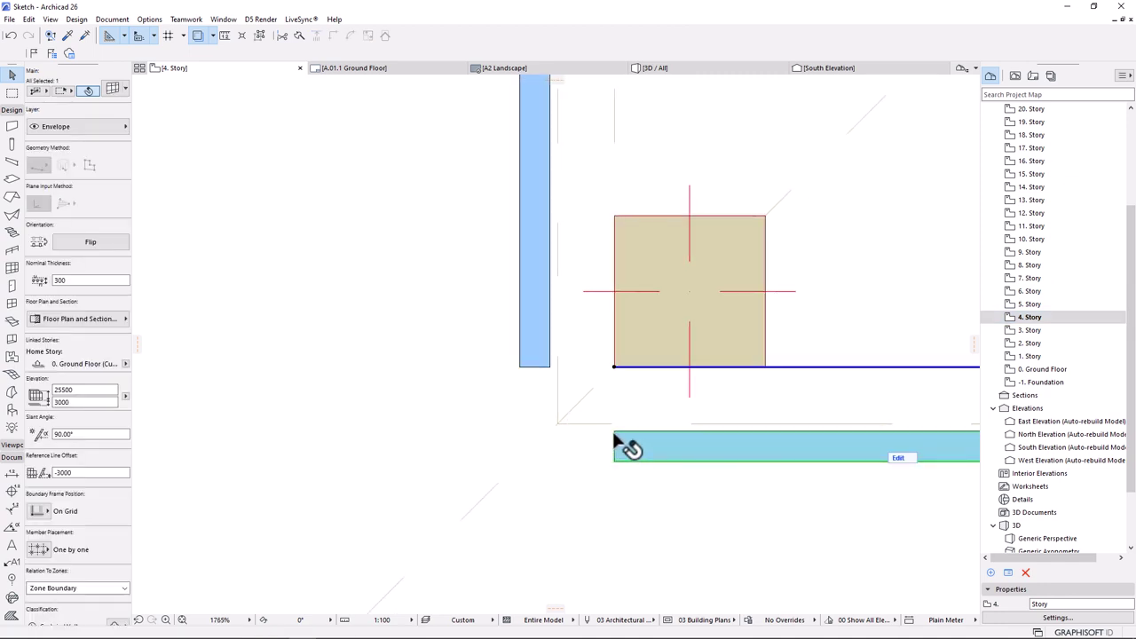
- Extend the reference lines of both façade curtain walls beyond the column's outer corner on the 4. Story plan and check the corner in 3D
click(613, 367)
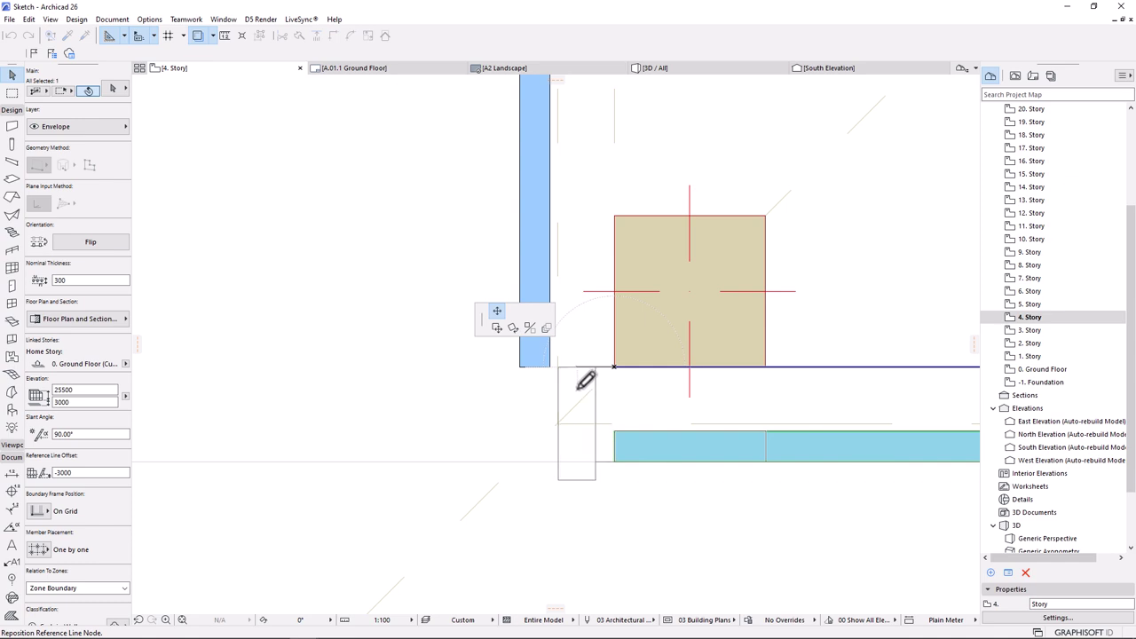
click(585, 378)
click(616, 369)
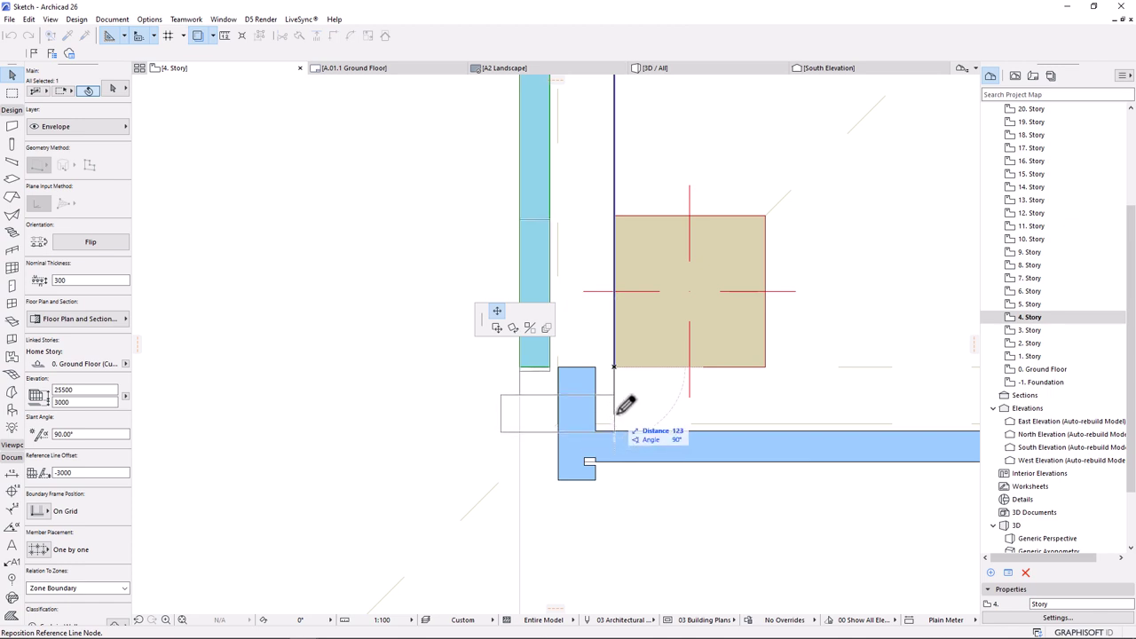
click(629, 409)
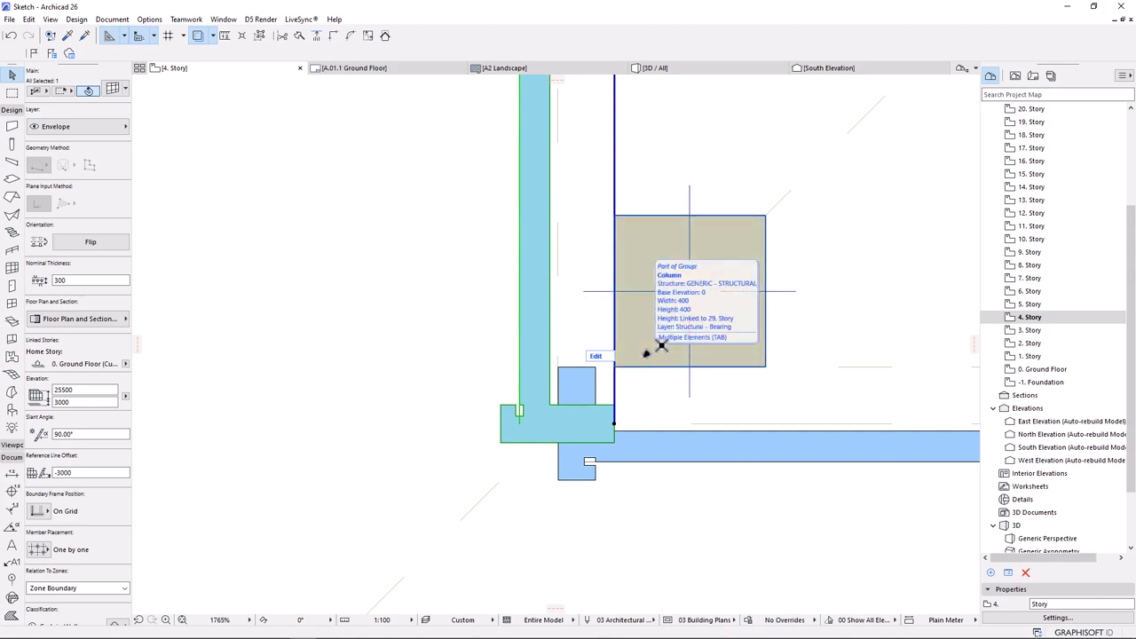
click(695, 68)
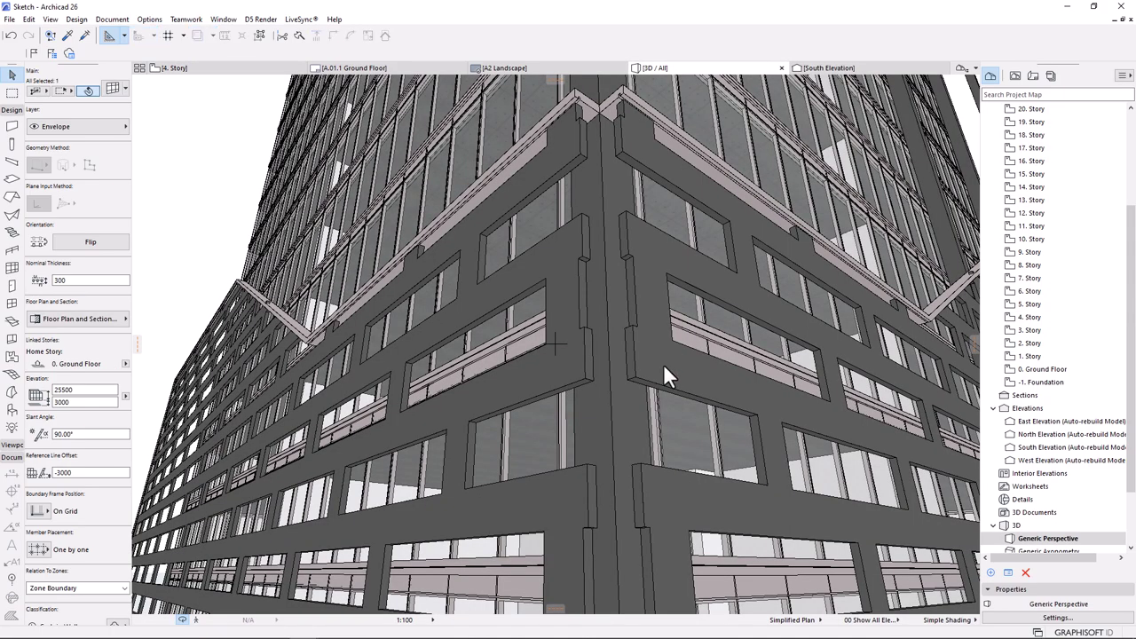
shift+middle_drag(665, 368, 674, 288)
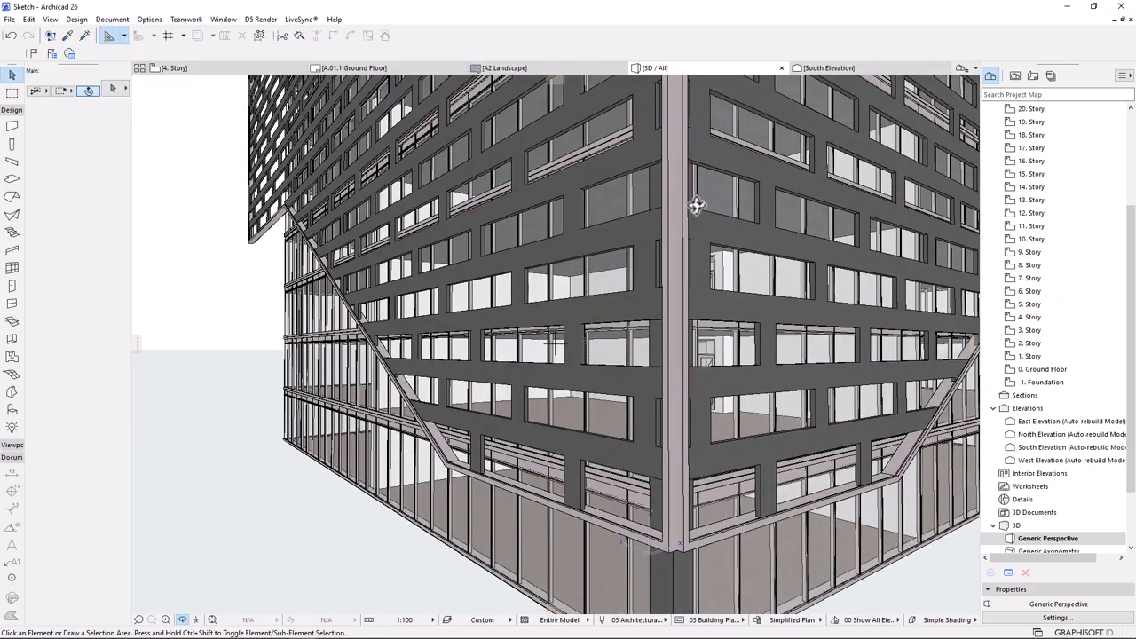
- Undo and redo the last curtain wall edit, and return to the 3D view
key(ctrl+z)
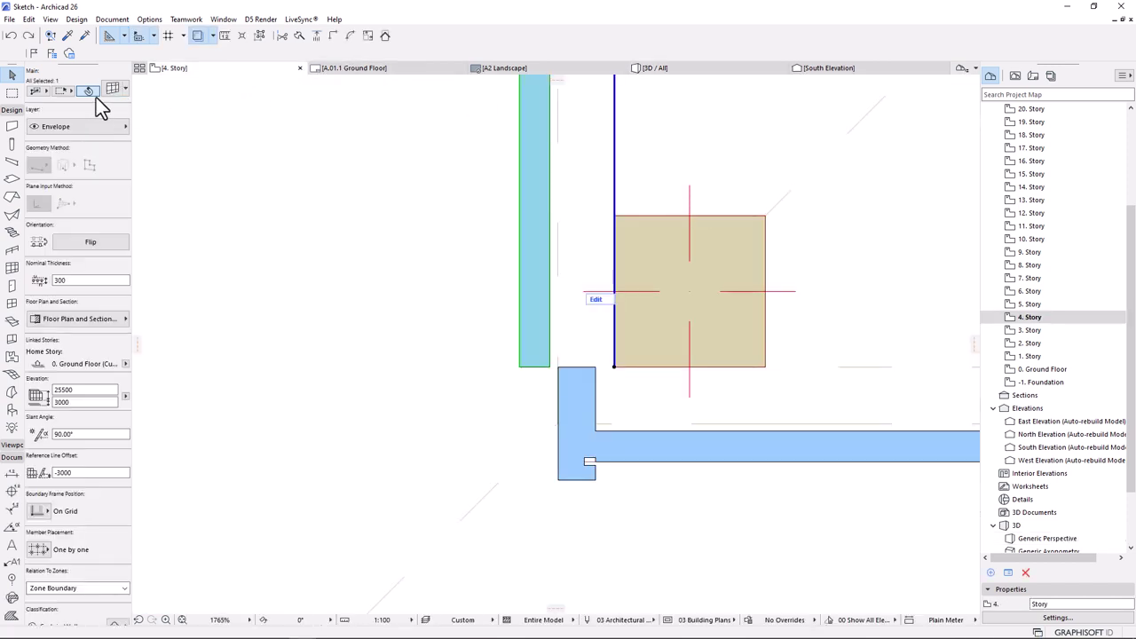
click(28, 35)
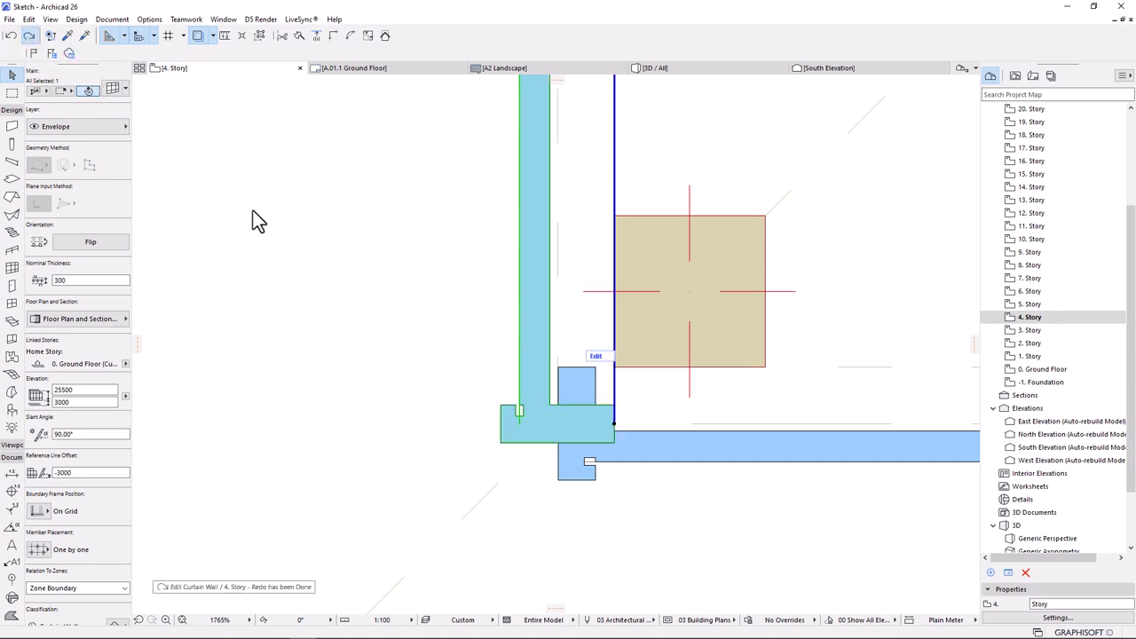
click(658, 68)
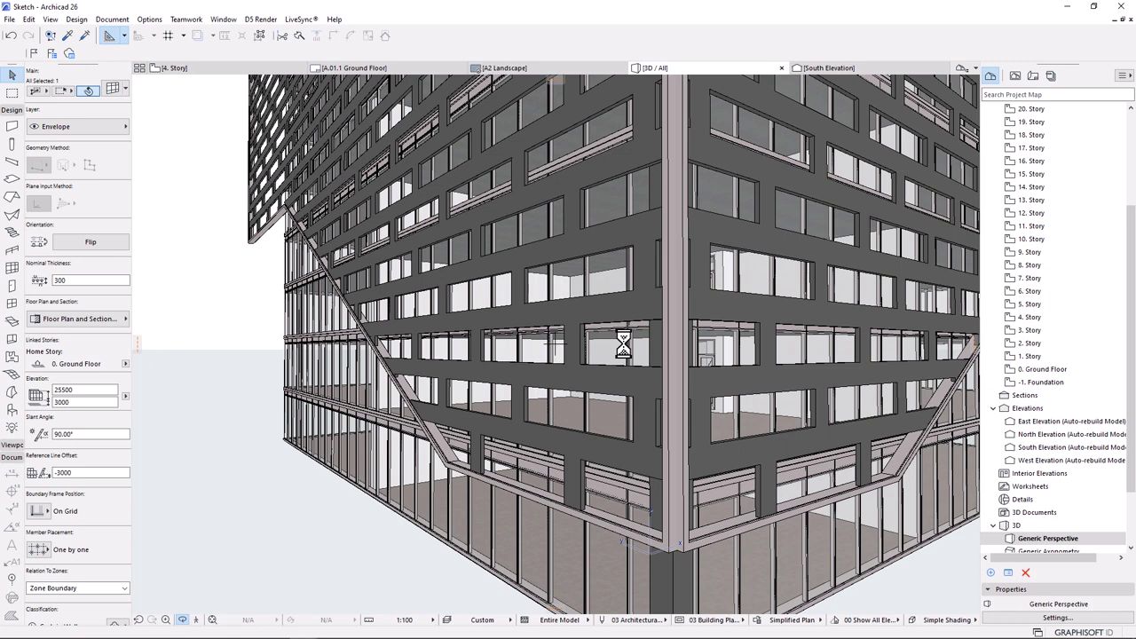
- Delete all vertical boundary frames of the right-hand façade curtain wall at the building corner and exit its edit mode
scroll(623, 345, up, 3)
click(655, 377)
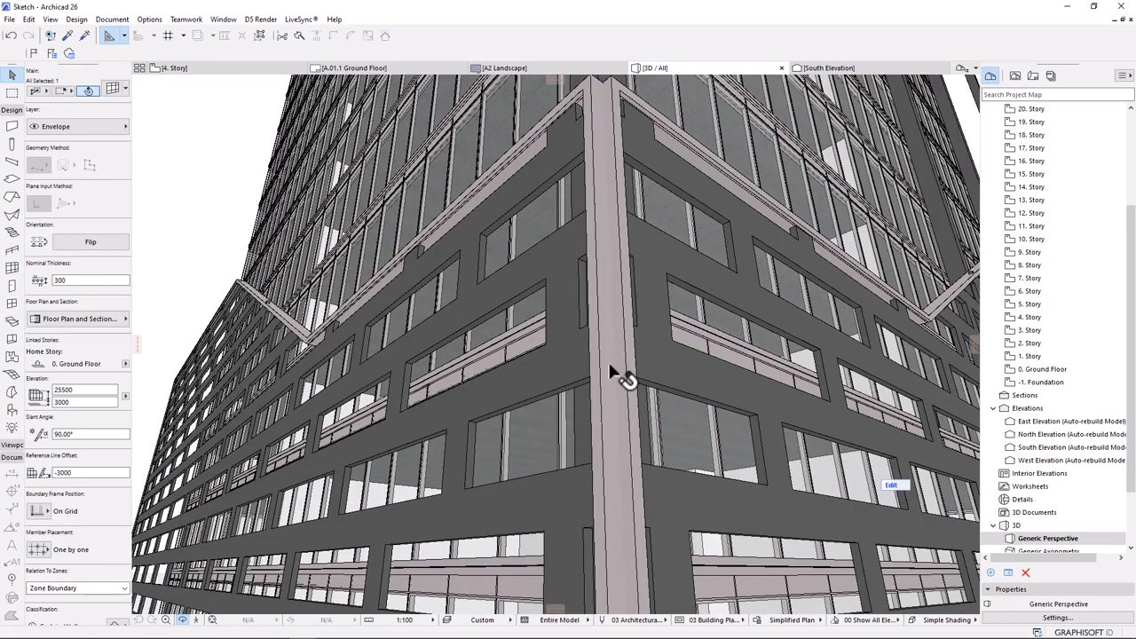
double_click(697, 374)
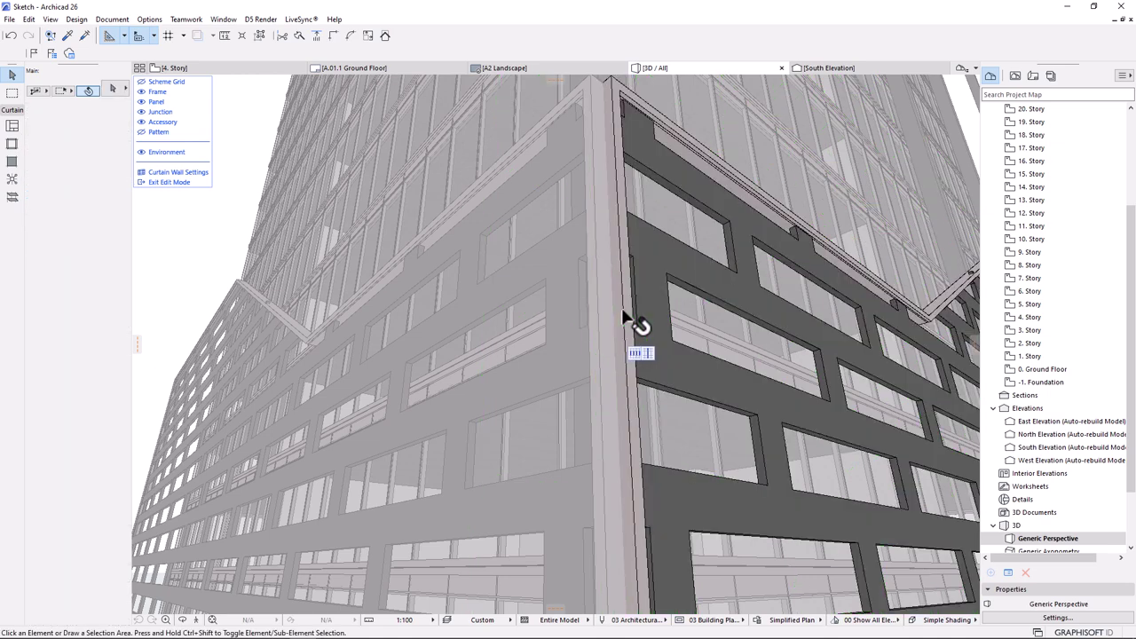
click(647, 358)
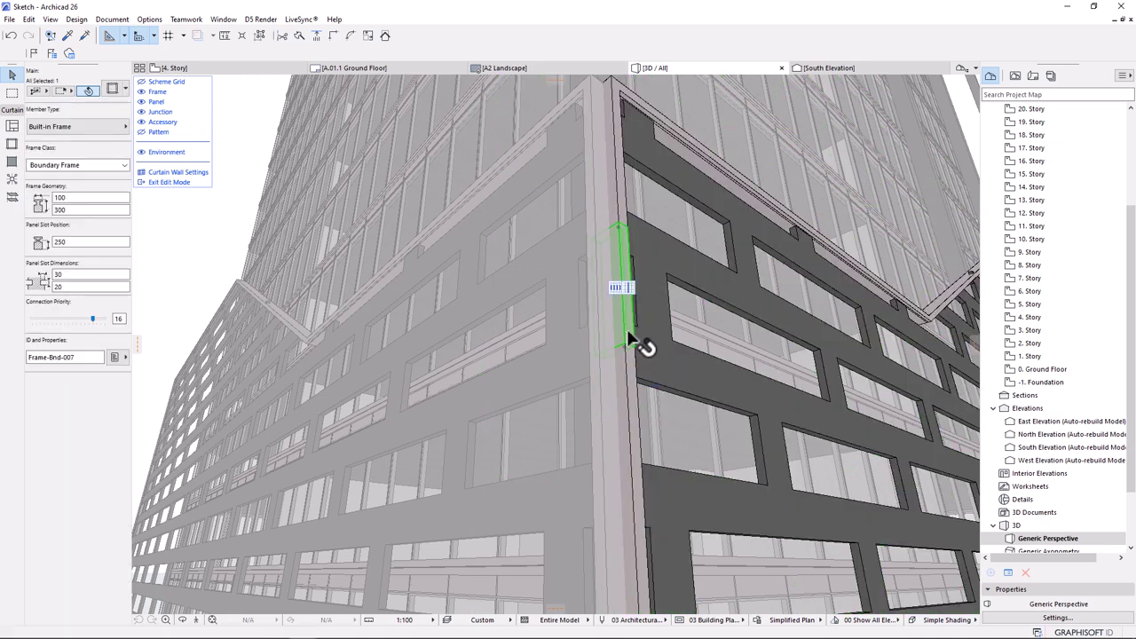
click(629, 286)
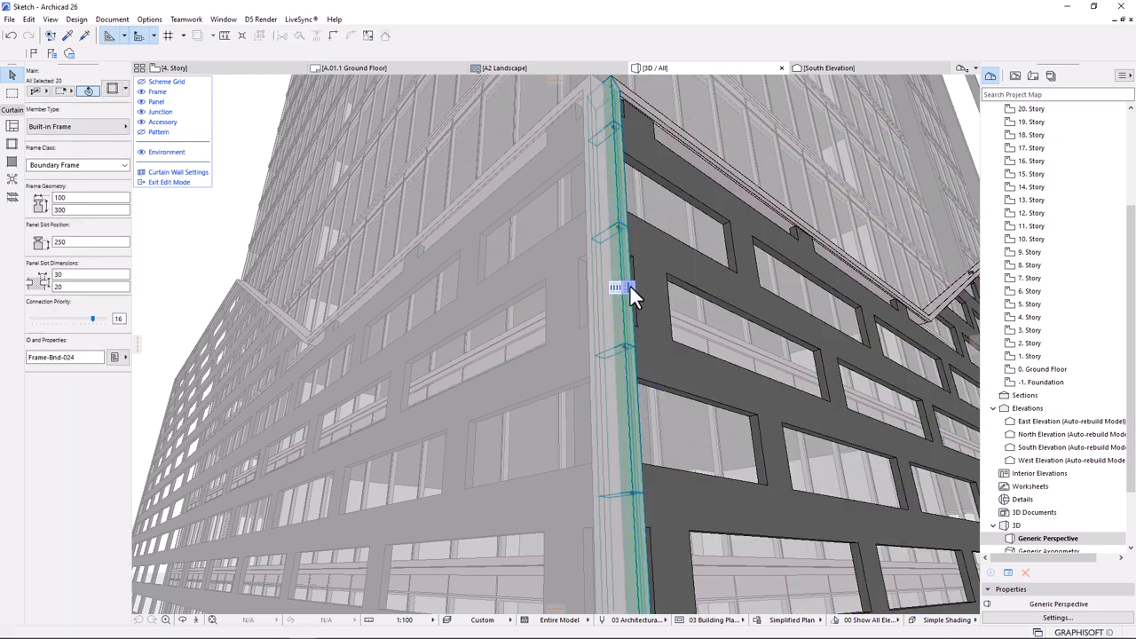
key(Escape)
key(Delete)
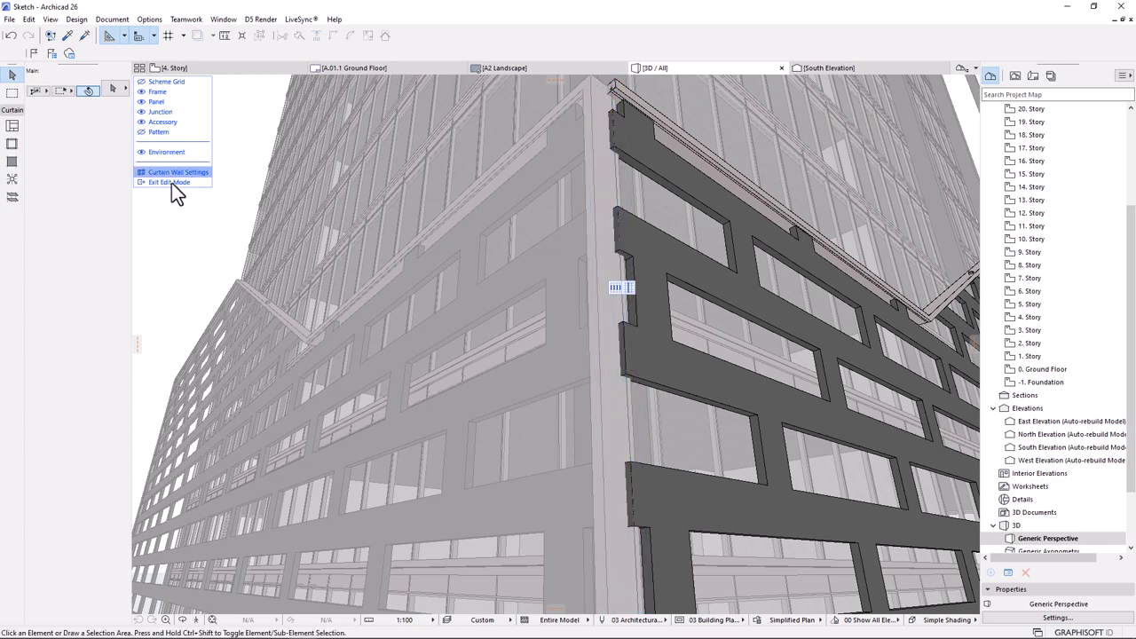
click(168, 181)
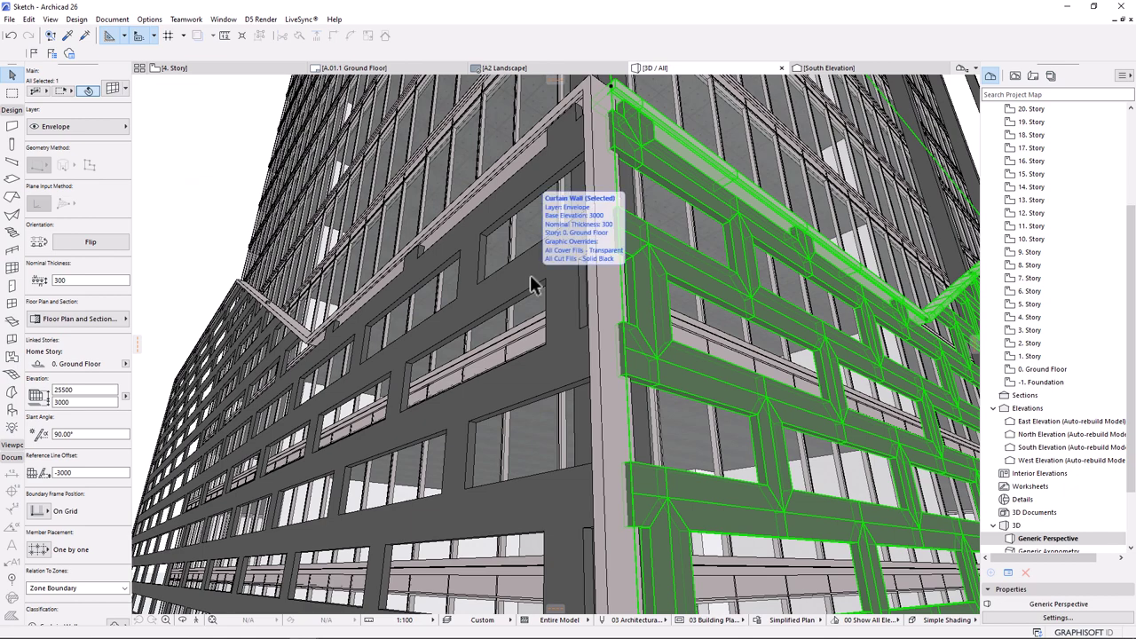
- Delete all vertical boundary frames of the left-hand façade curtain wall at the building corner and exit its edit mode
click(497, 454)
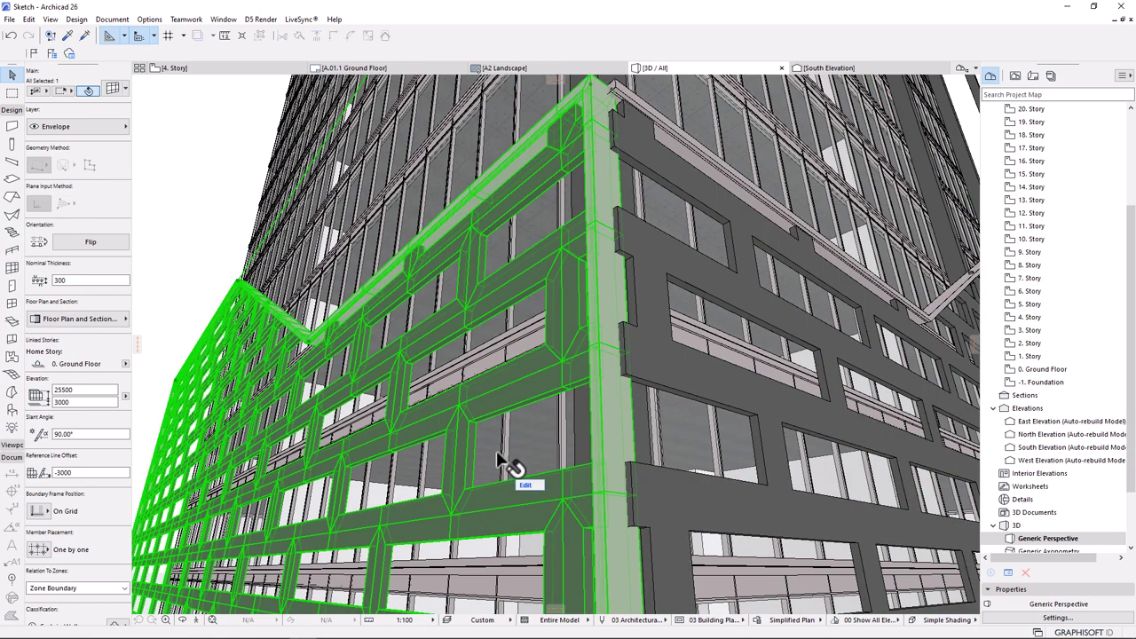
click(525, 487)
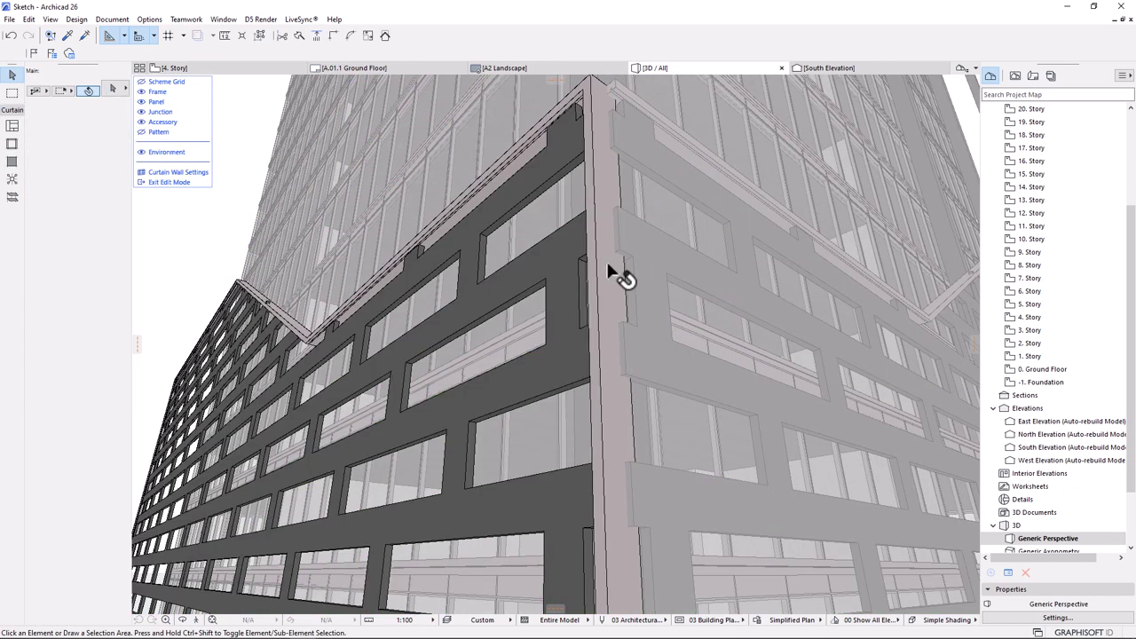
click(621, 274)
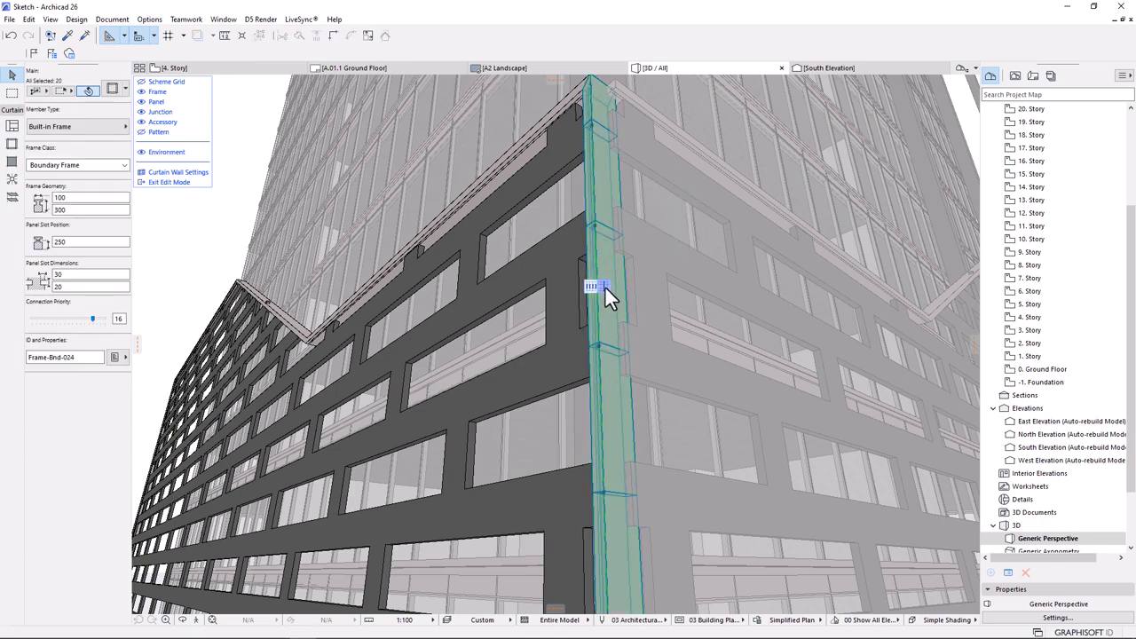
key(Escape)
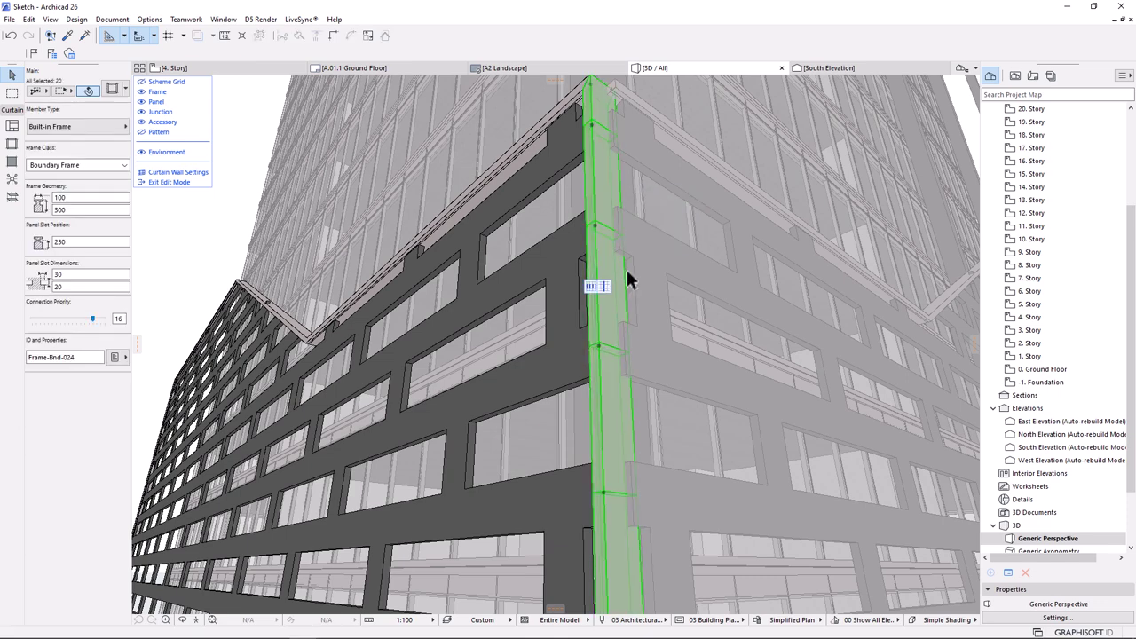
click(166, 182)
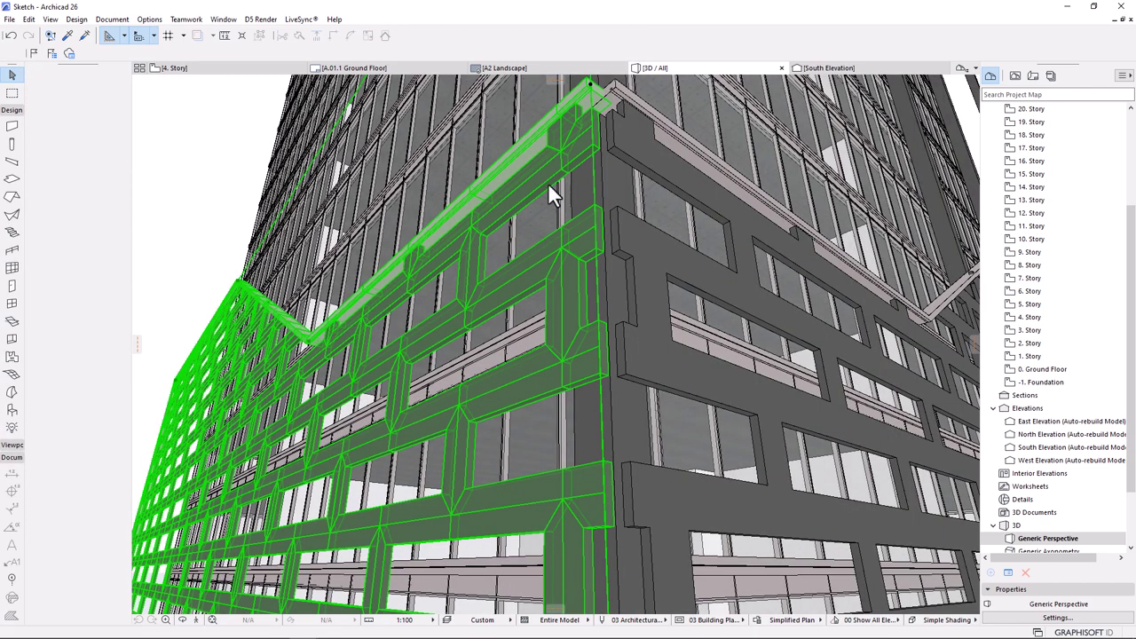
click(619, 169)
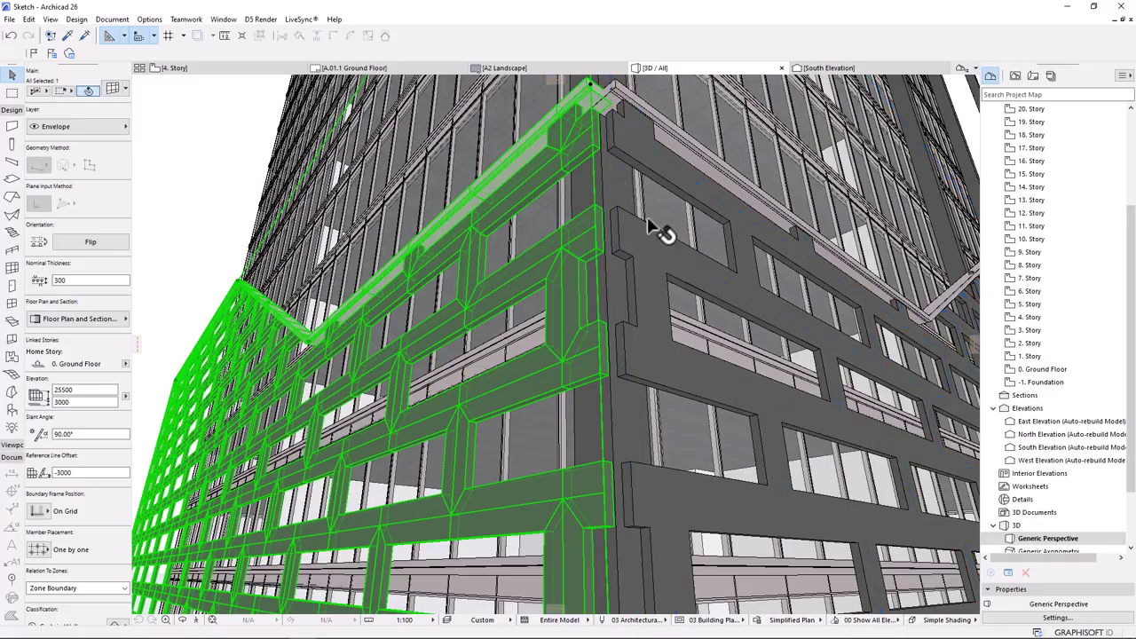
- Examine how the two façade curtain walls meet along the building corner in 3D, from above and from below
scroll(520, 306, down, 5)
shift+middle_drag(609, 337, 572, 499)
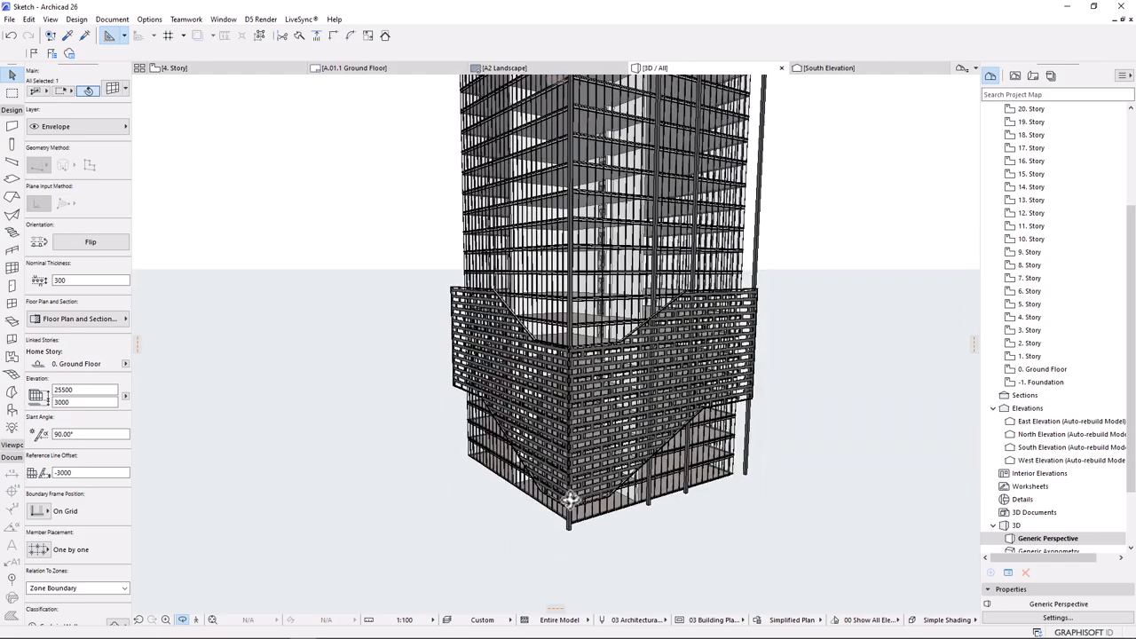
scroll(572, 497, up, 5)
scroll(566, 454, up, 8)
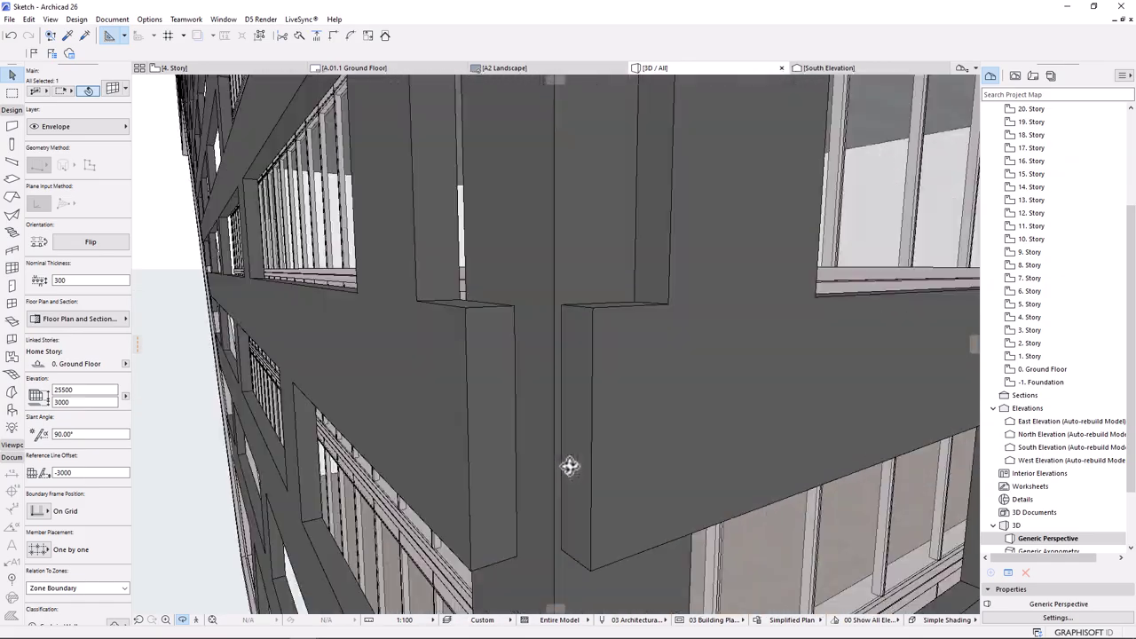
scroll(497, 379, down, 3)
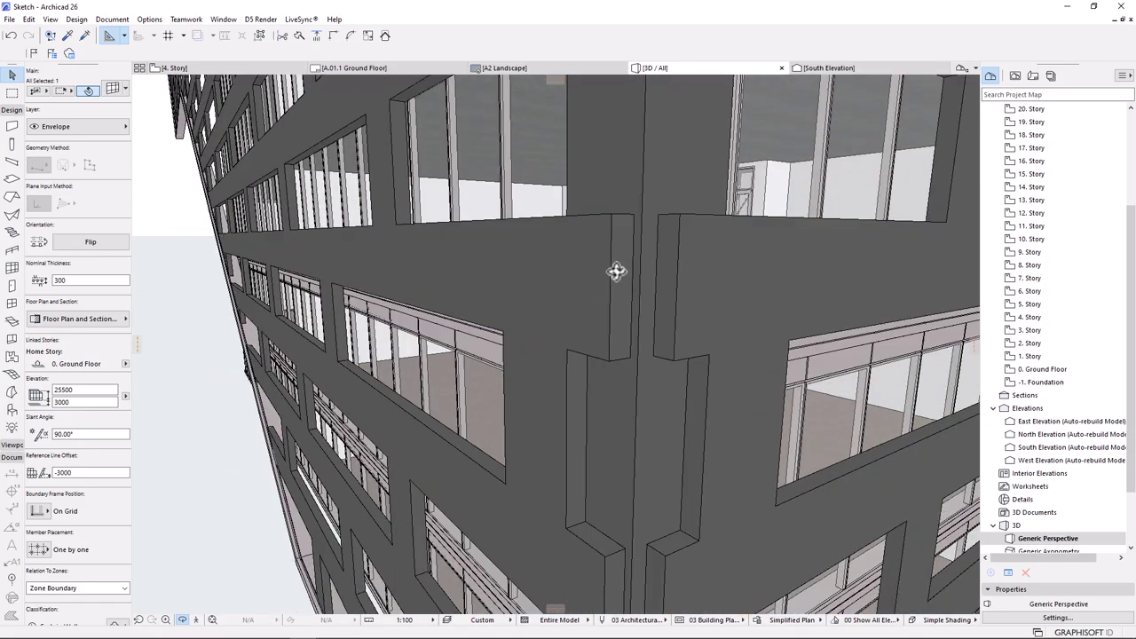
scroll(566, 315, down, 5)
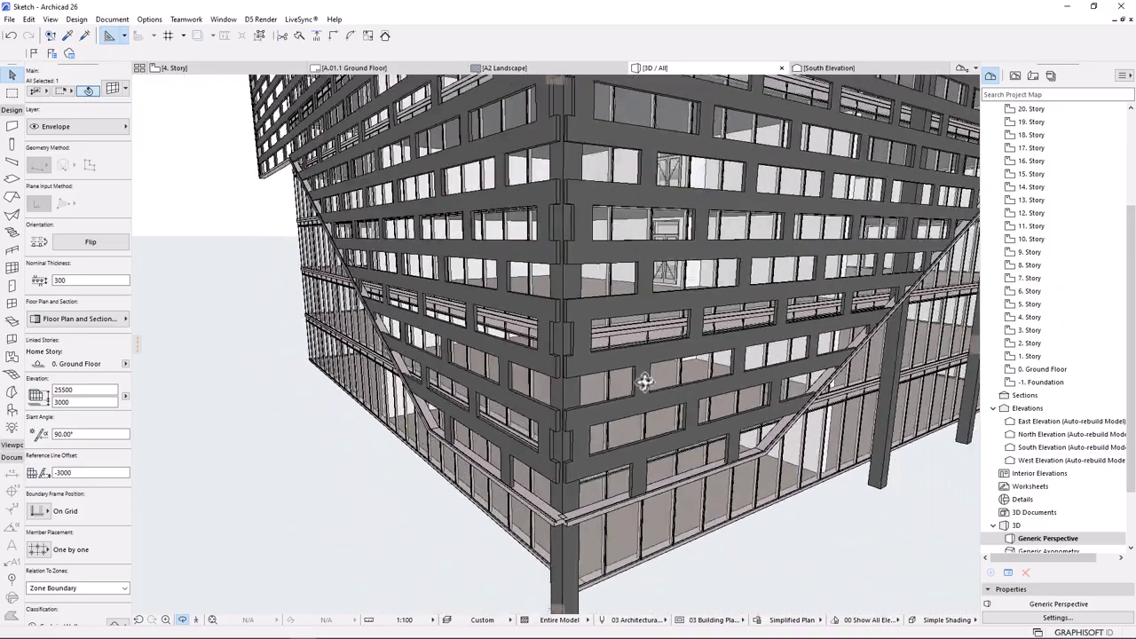
scroll(607, 475, up, 5)
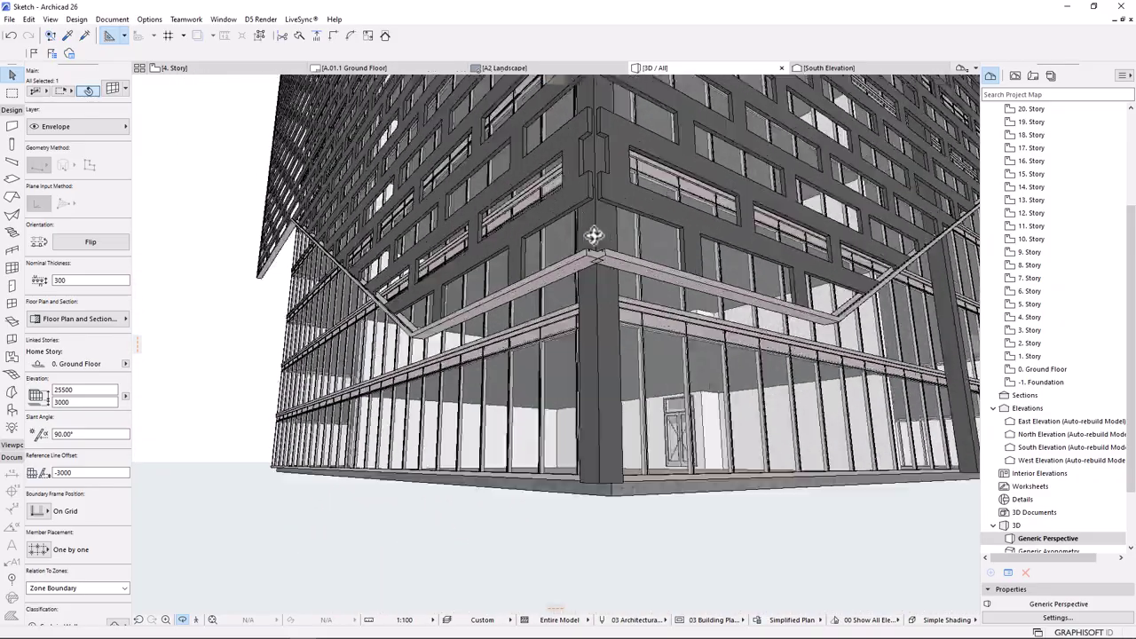
scroll(594, 235, up, 2)
double_click(597, 235)
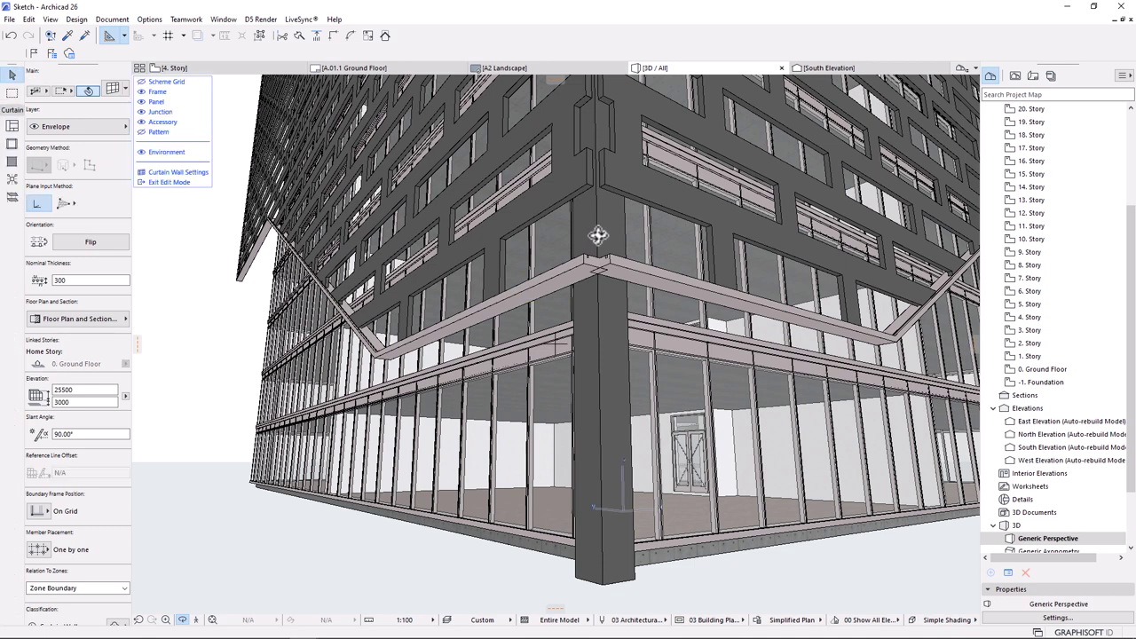
- Undo the corner frame deletions, the curtain wall edits on the 4. Story plan and the polyline edit on the ground floor
key(ctrl+z)
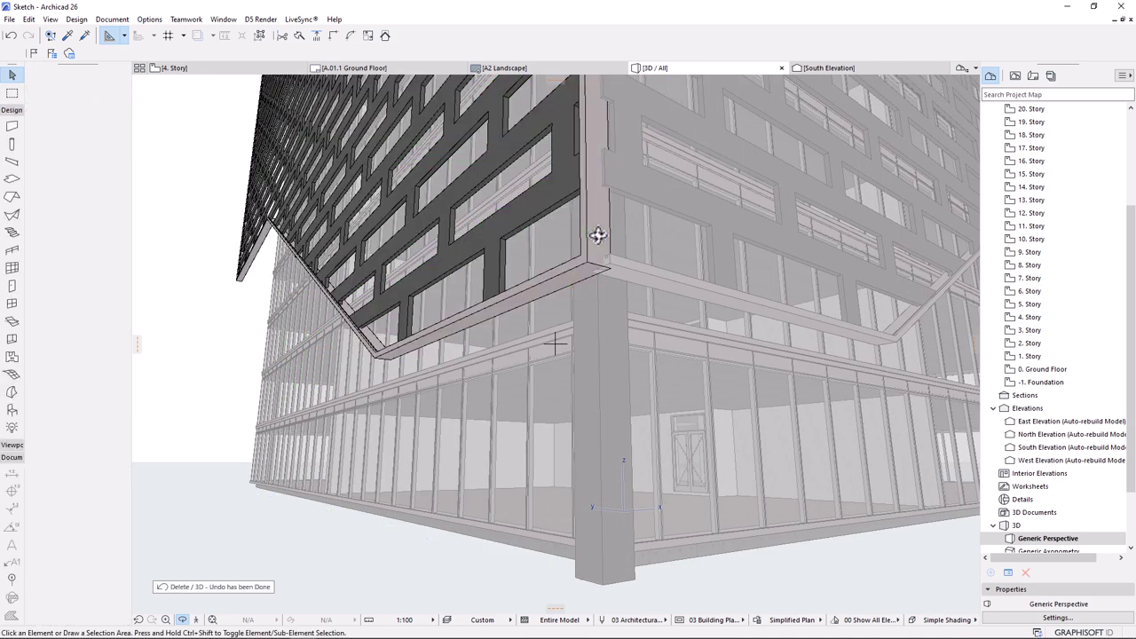
click(596, 235)
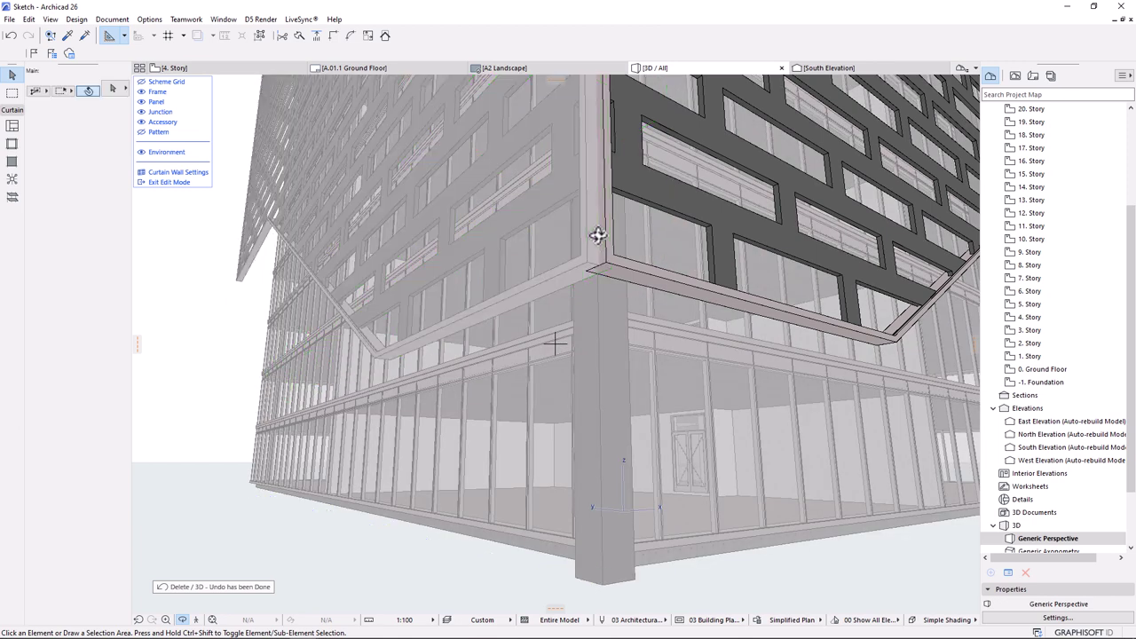
key(F2)
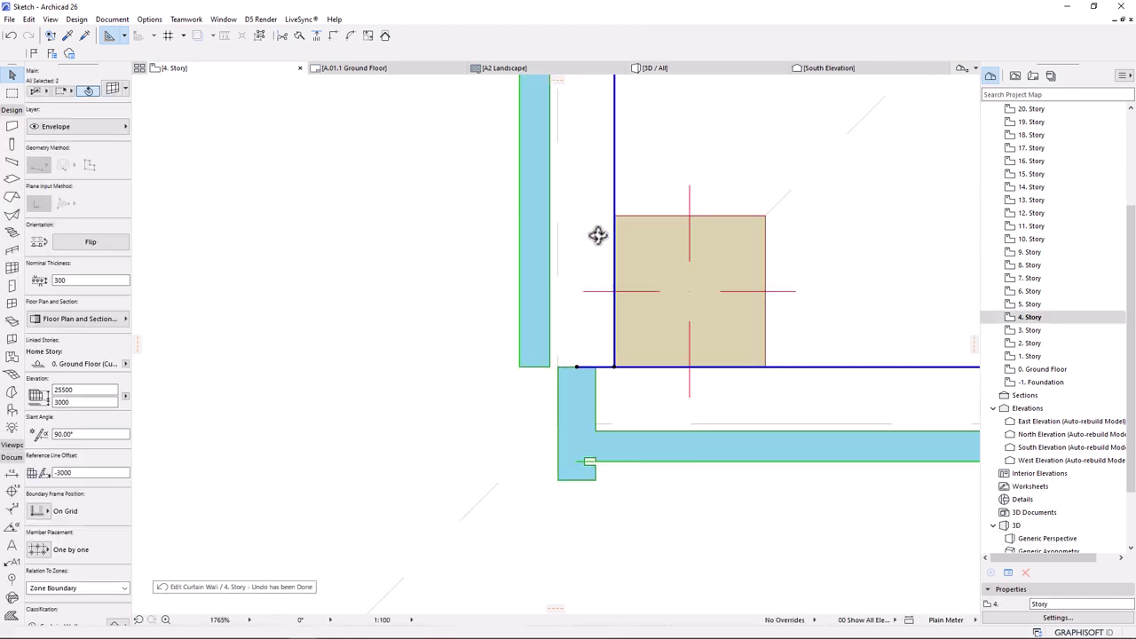
key(ctrl+Down)
key(ctrl+Down)
key(ctrl+Down)
key(ctrl+Down)
scroll(593, 396, down, 3)
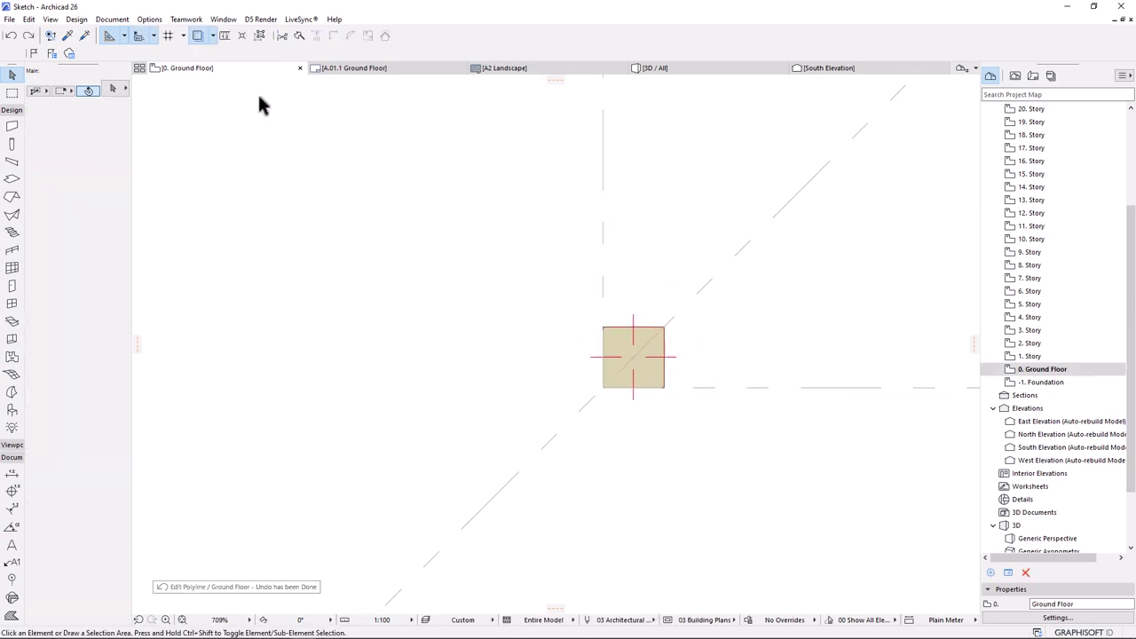
- Examine the façade curtain walls and their shared corner on the tower in the 3D view
click(690, 72)
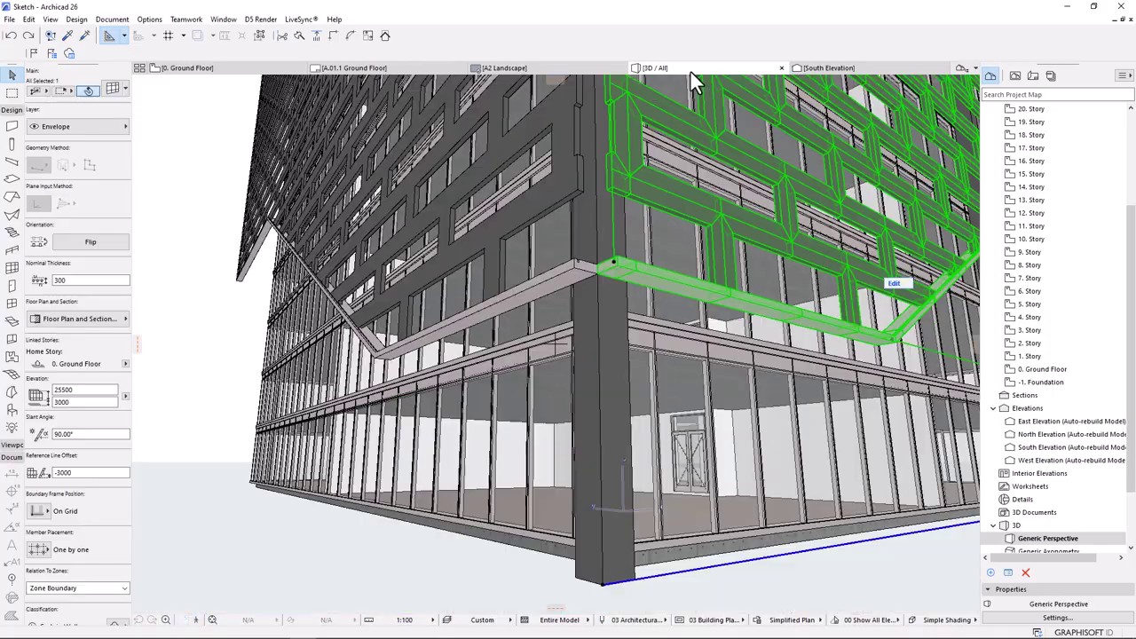
scroll(579, 479, down, 5)
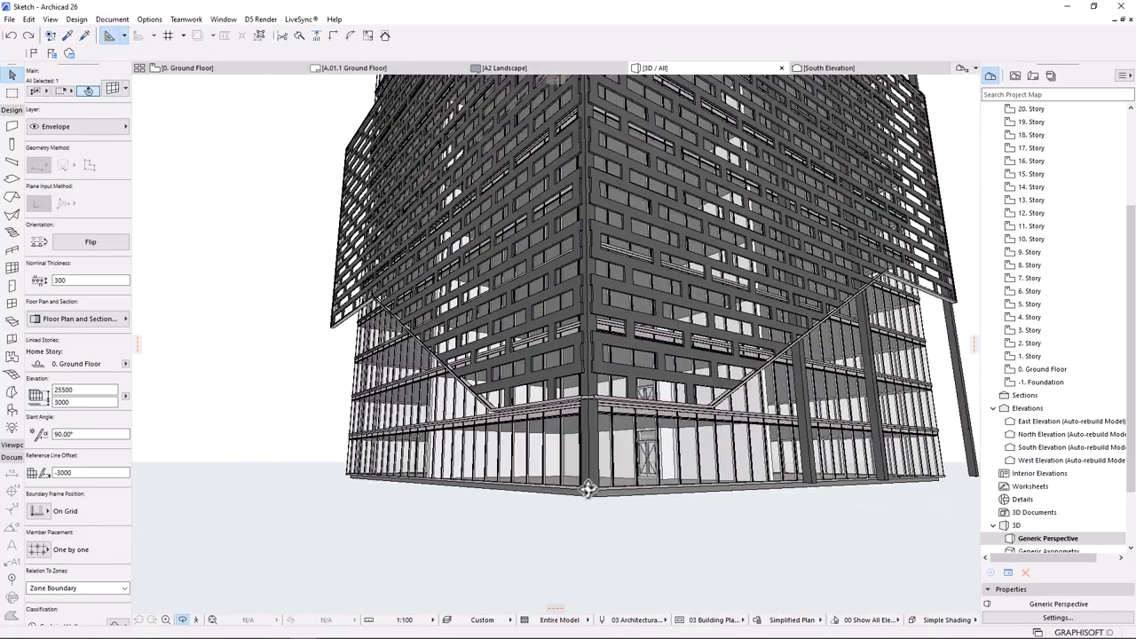
shift+middle_drag(637, 371, 626, 334)
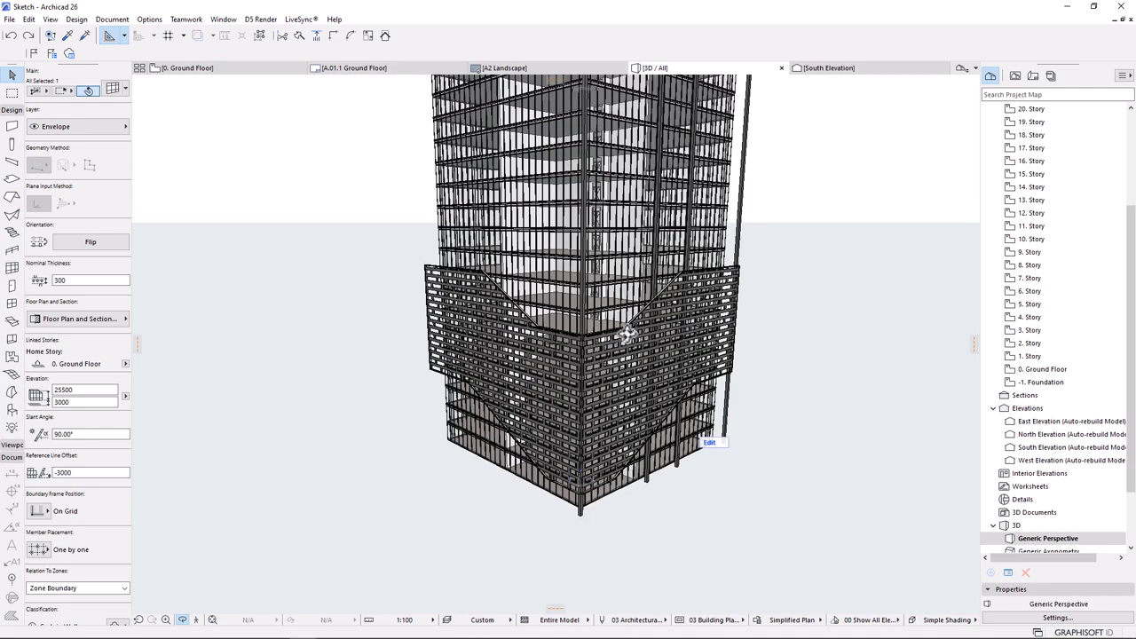
scroll(627, 334, up, 3)
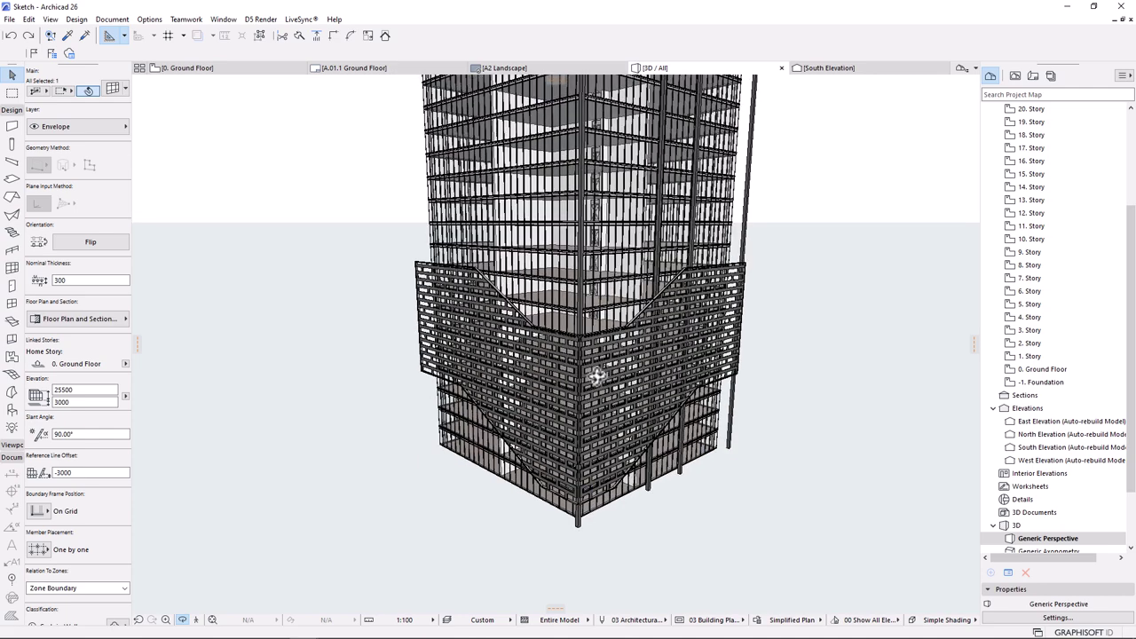
scroll(677, 335, up, 6)
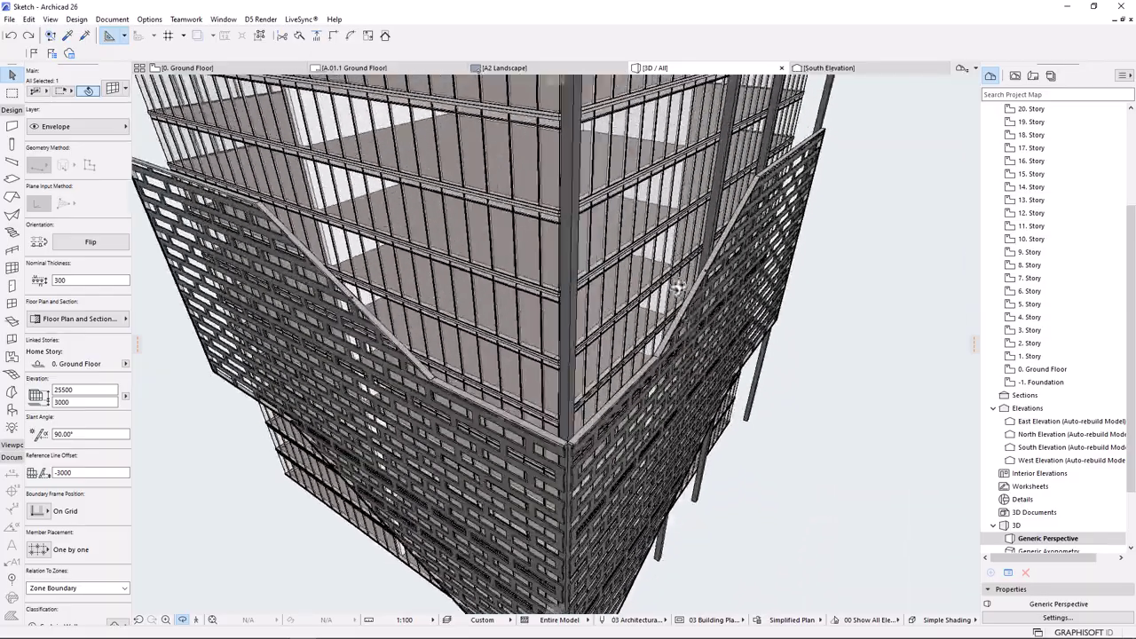
- Clear the façade curtain wall selection and set up the Beam tool with the Steel - Structural building material
scroll(684, 334, up, 8)
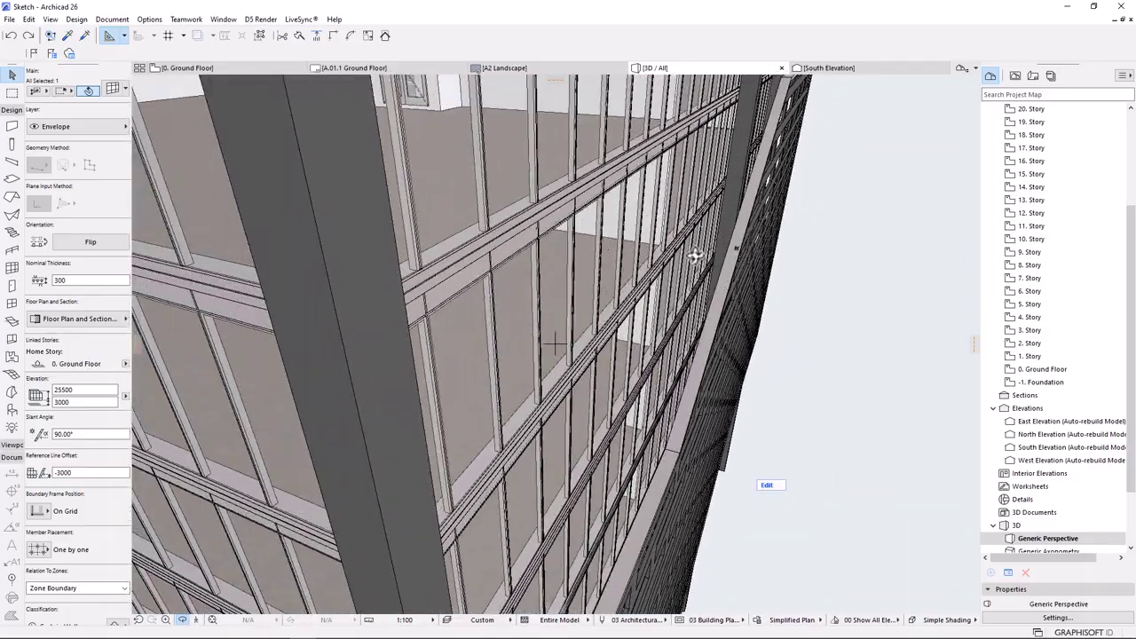
shift+middle_drag(683, 364, 483, 415)
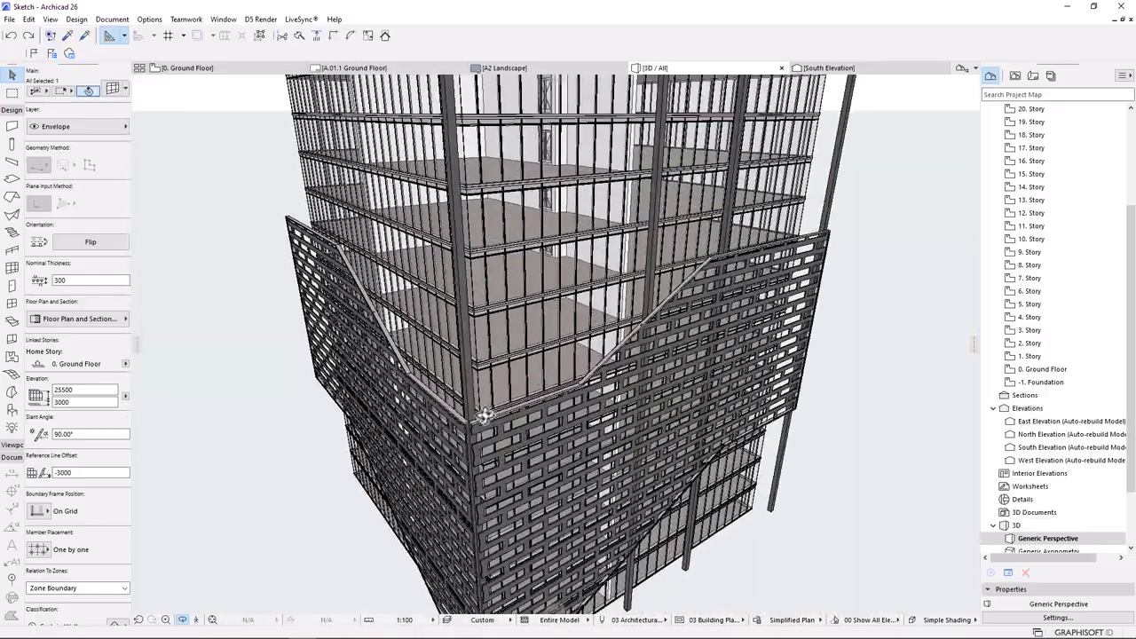
shift+middle_drag(723, 347, 676, 338)
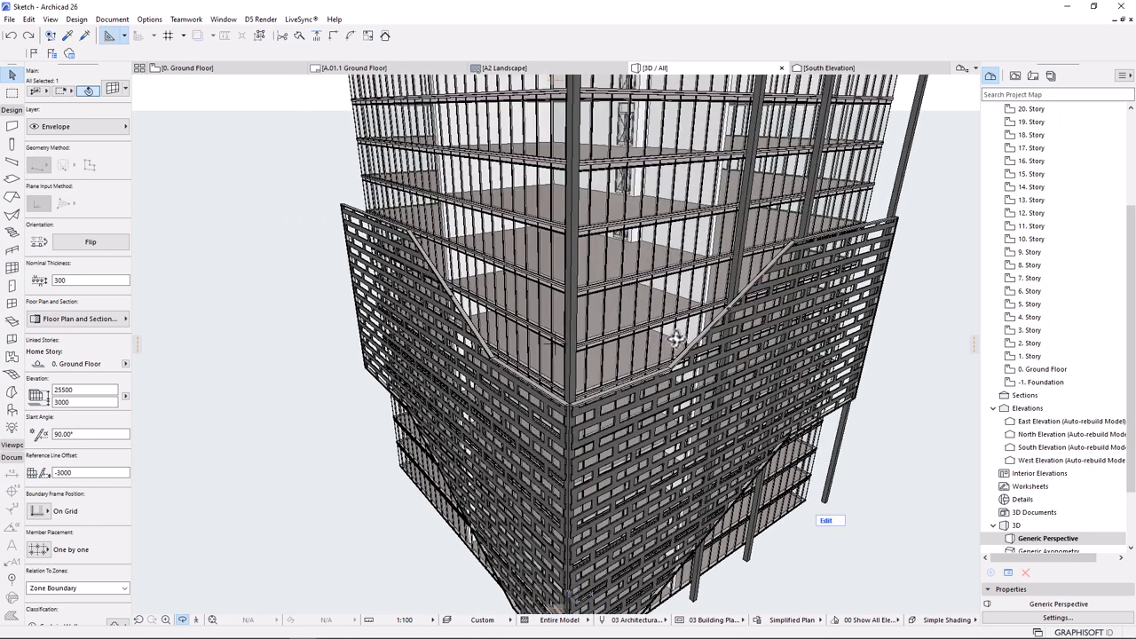
scroll(676, 337, up, 1)
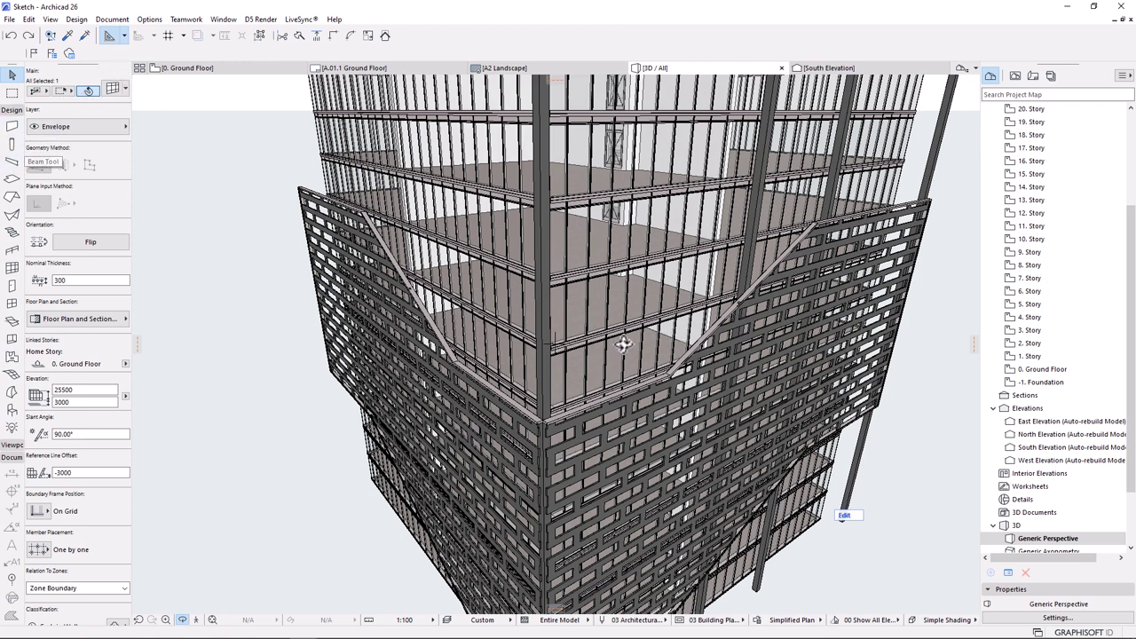
click(546, 311)
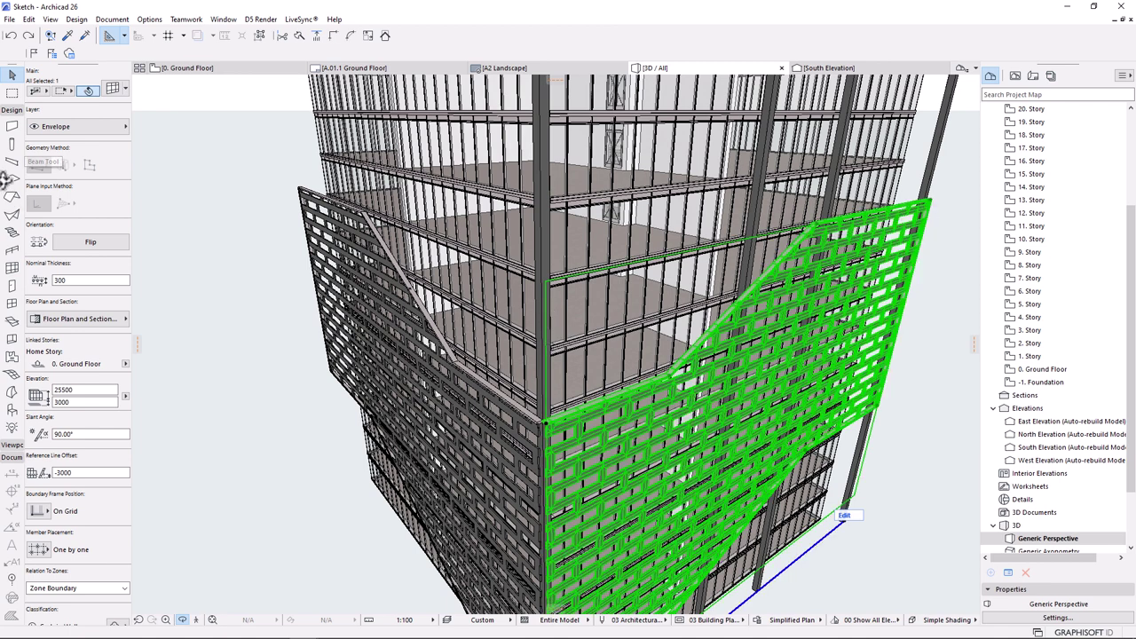
click(258, 324)
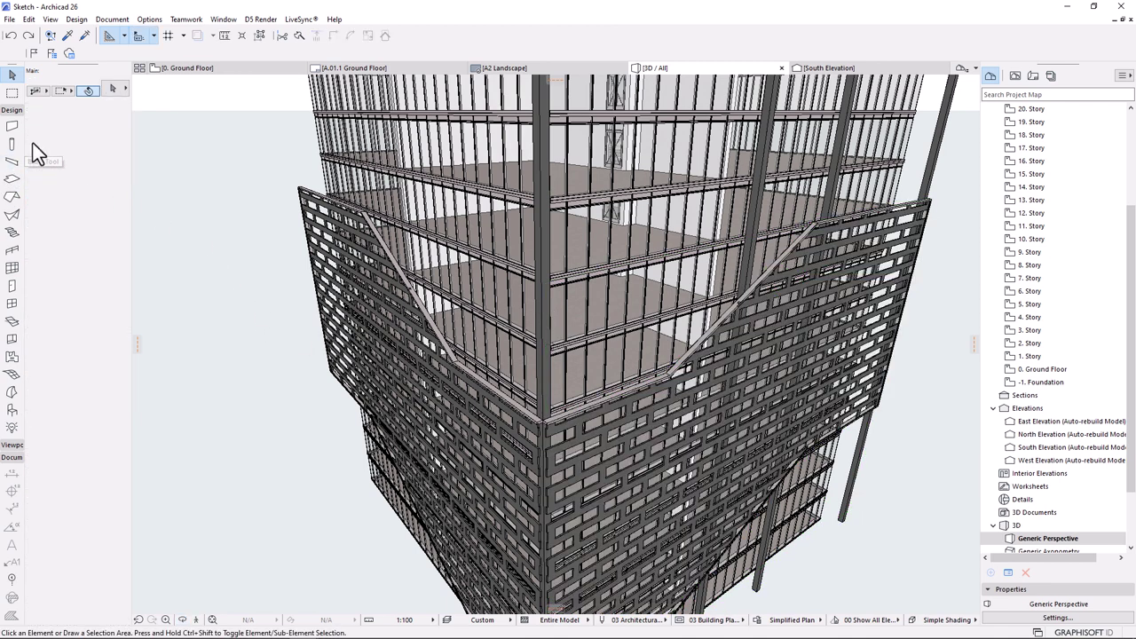
click(12, 163)
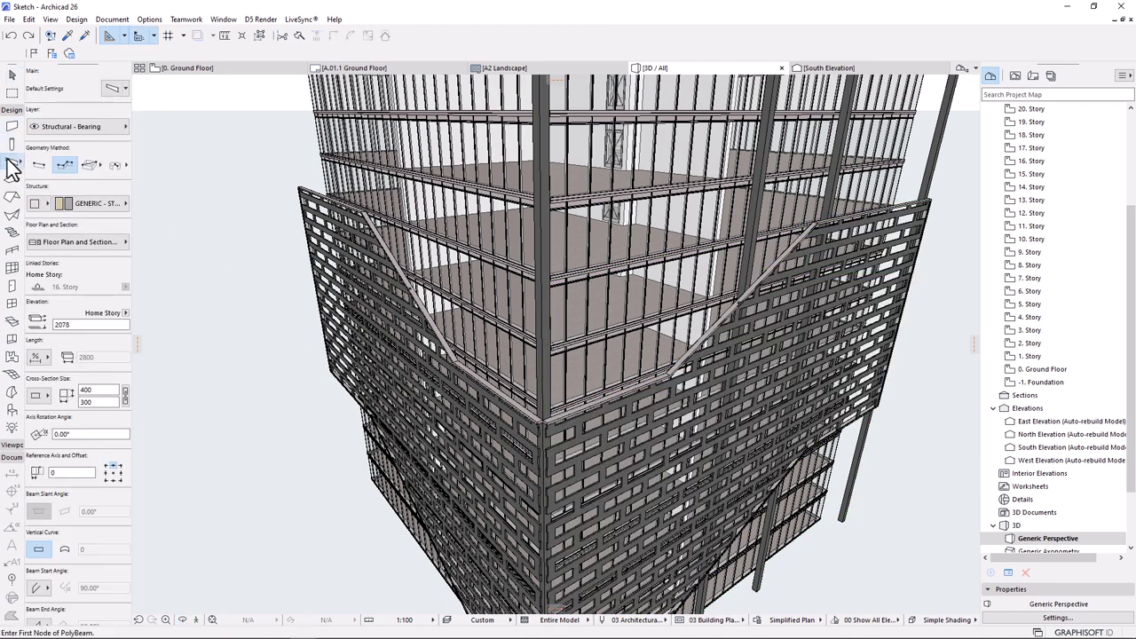
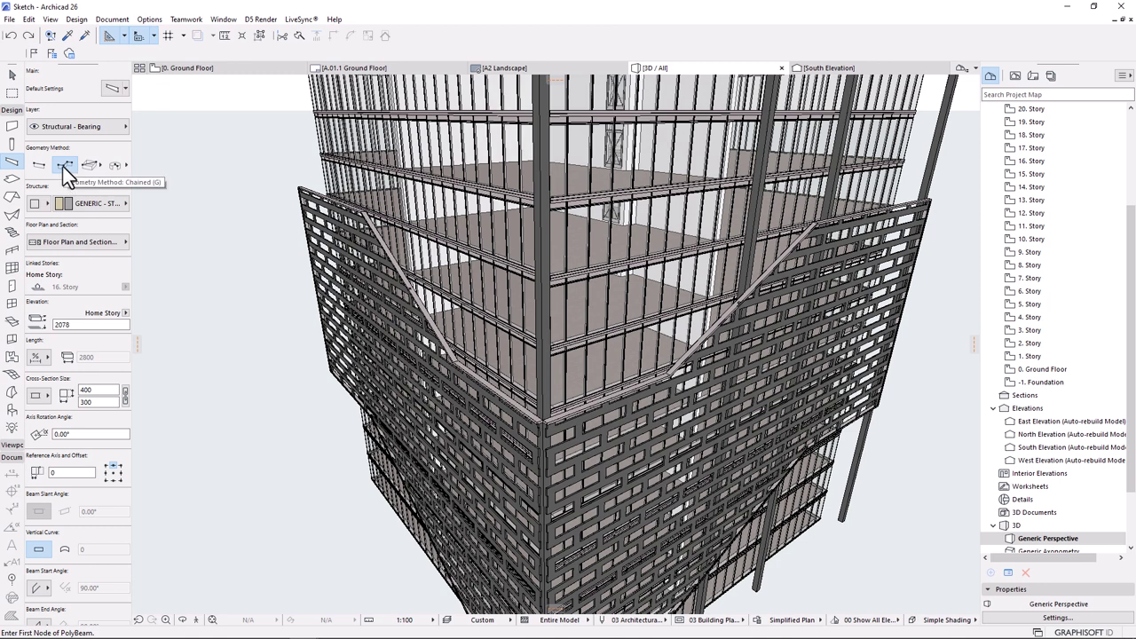
click(122, 204)
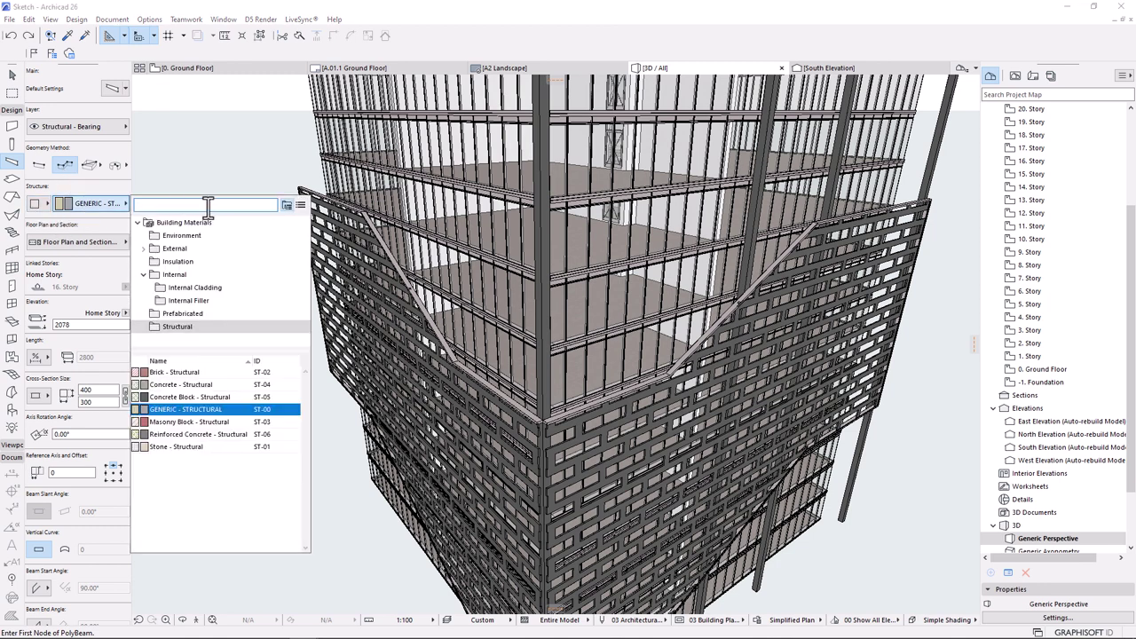
text(steel)
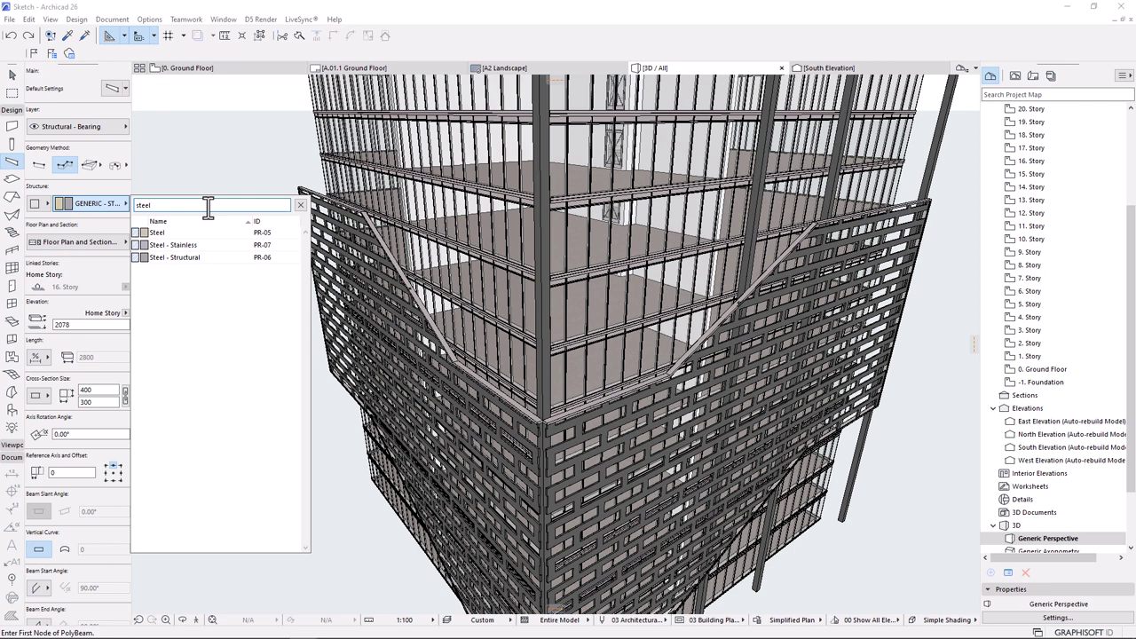
click(155, 257)
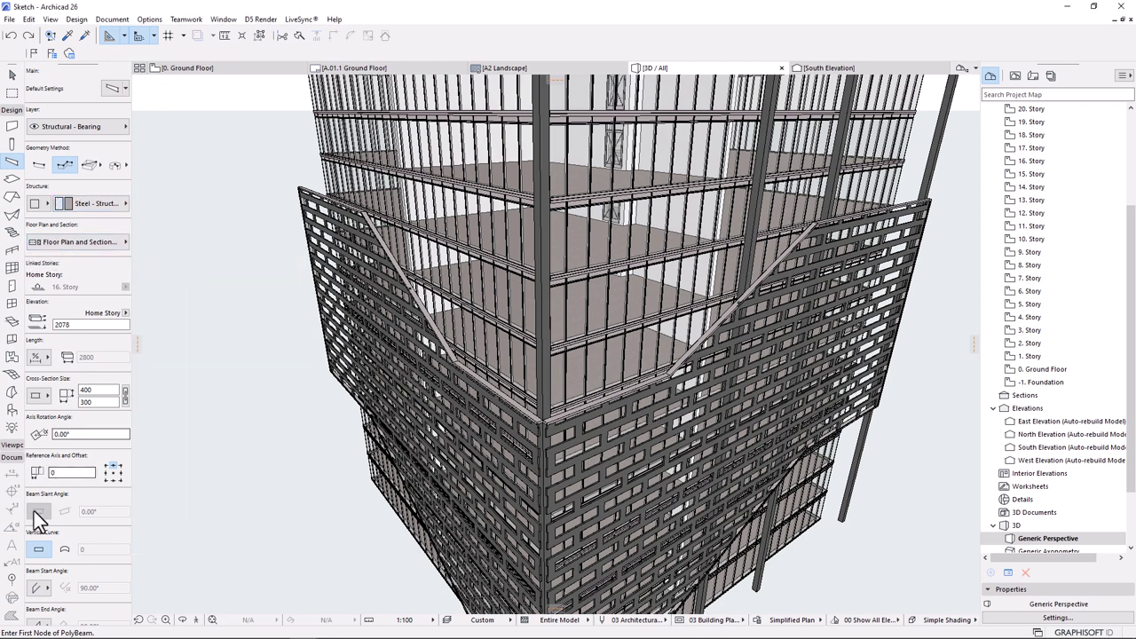
- Enable the surface override for all five faces in the beam defaults
scroll(53, 475, down, 3)
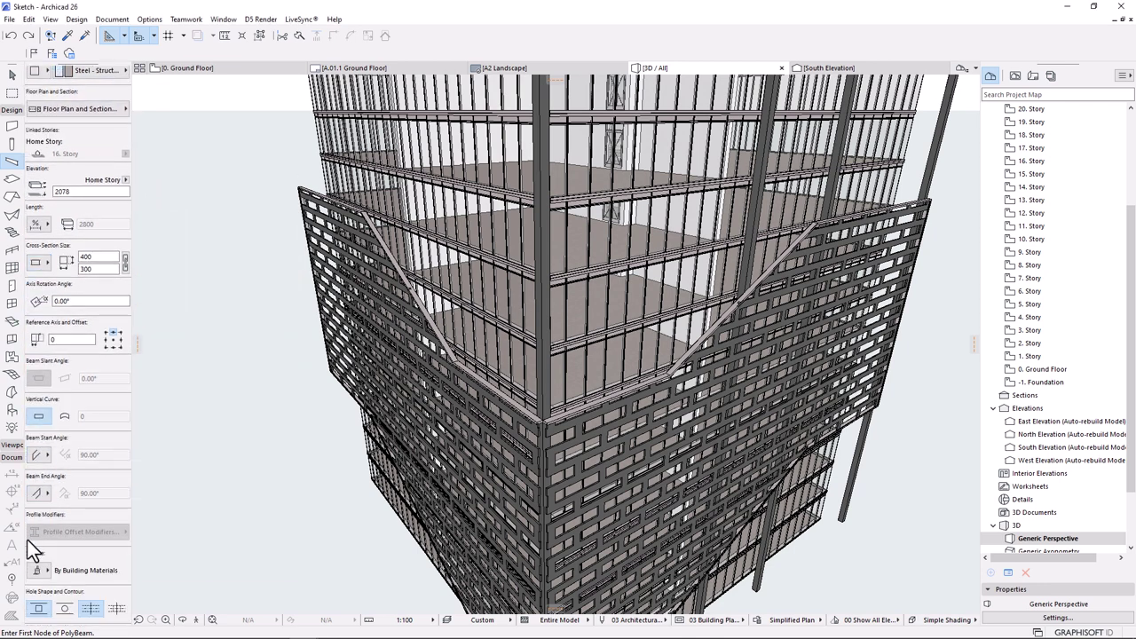
click(36, 570)
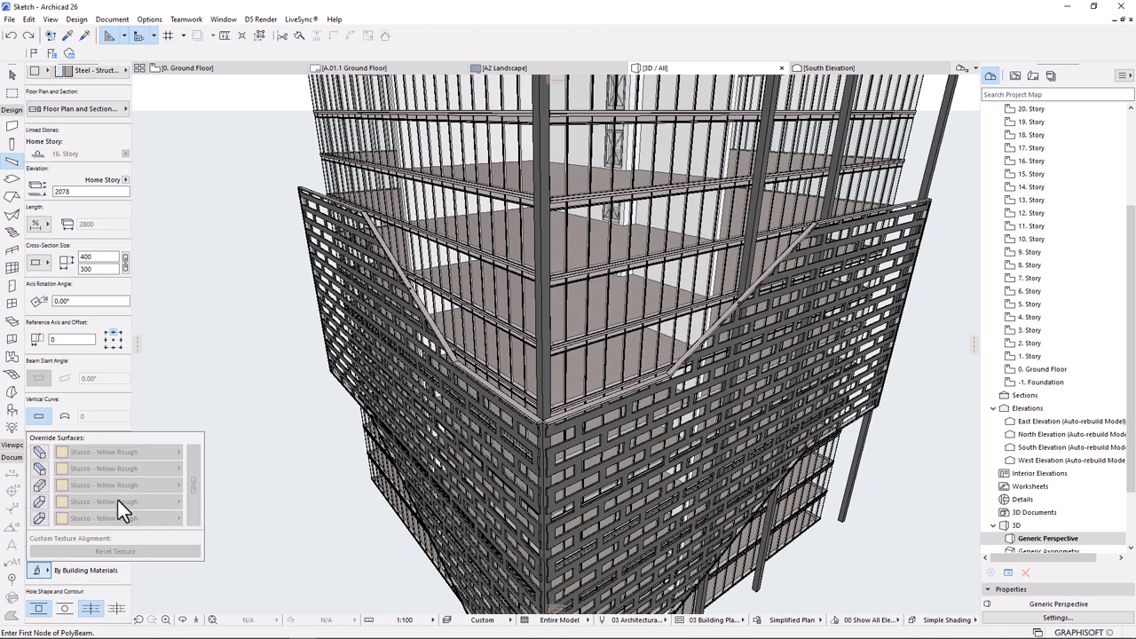
click(40, 453)
click(40, 469)
click(40, 484)
click(40, 502)
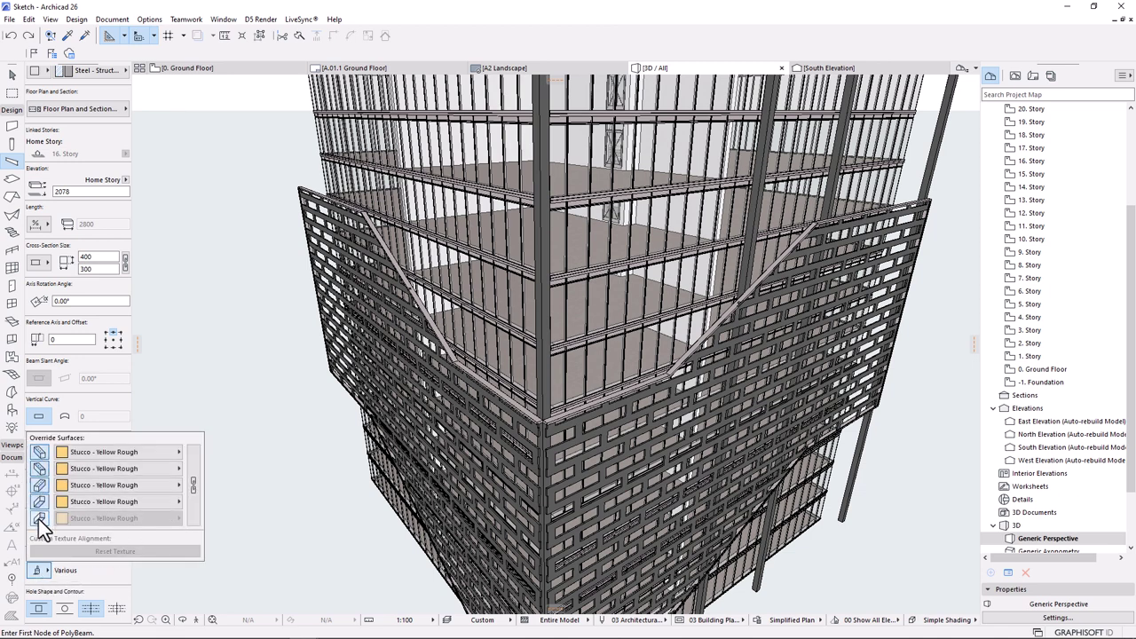
click(40, 517)
- Set the beam's override surfaces to Paint - Dark Gray
click(157, 453)
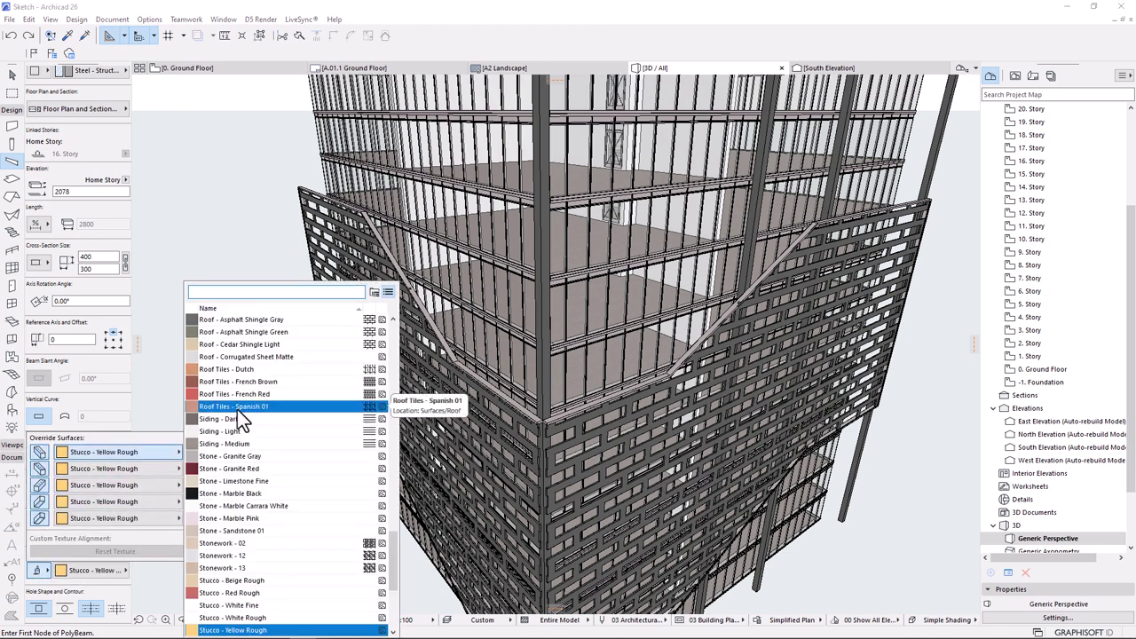
text(s)
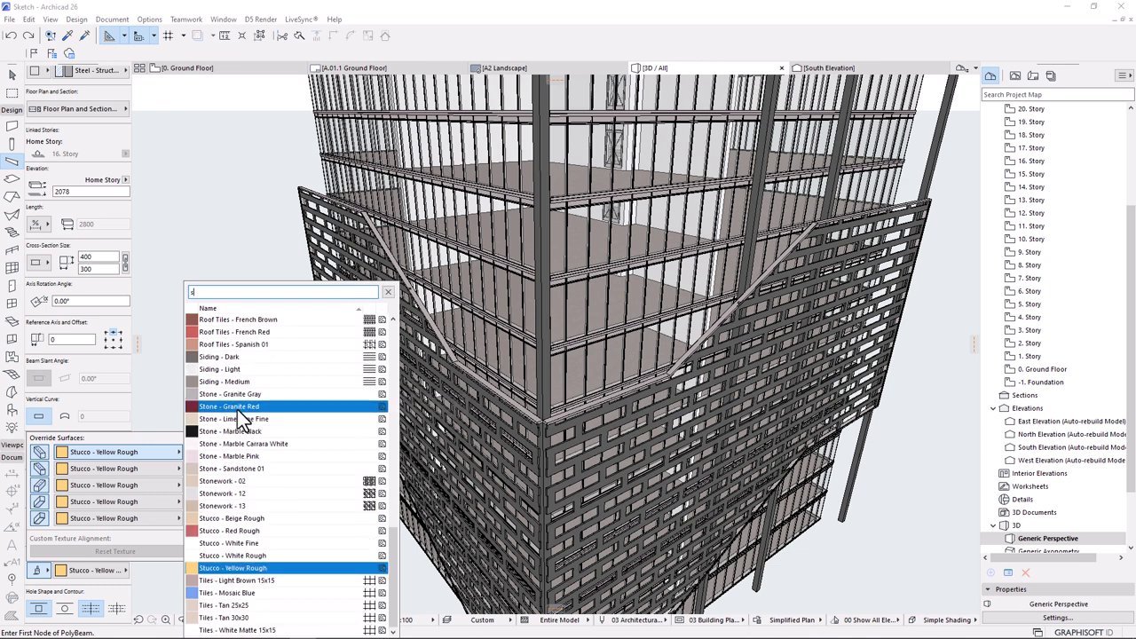
key(BackSpace)
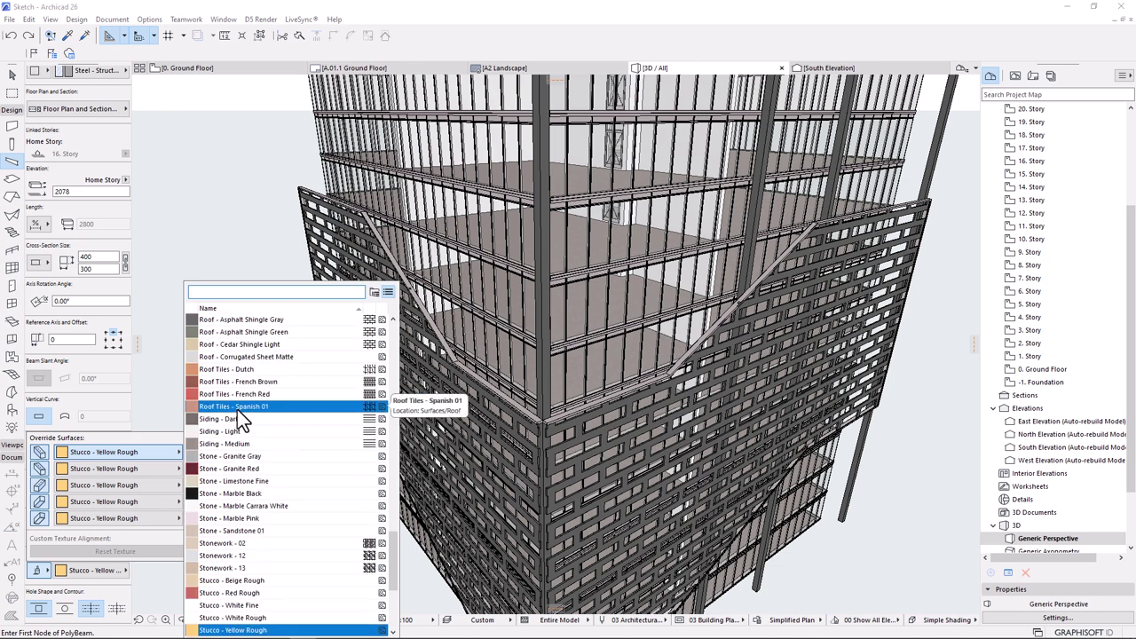
text(met)
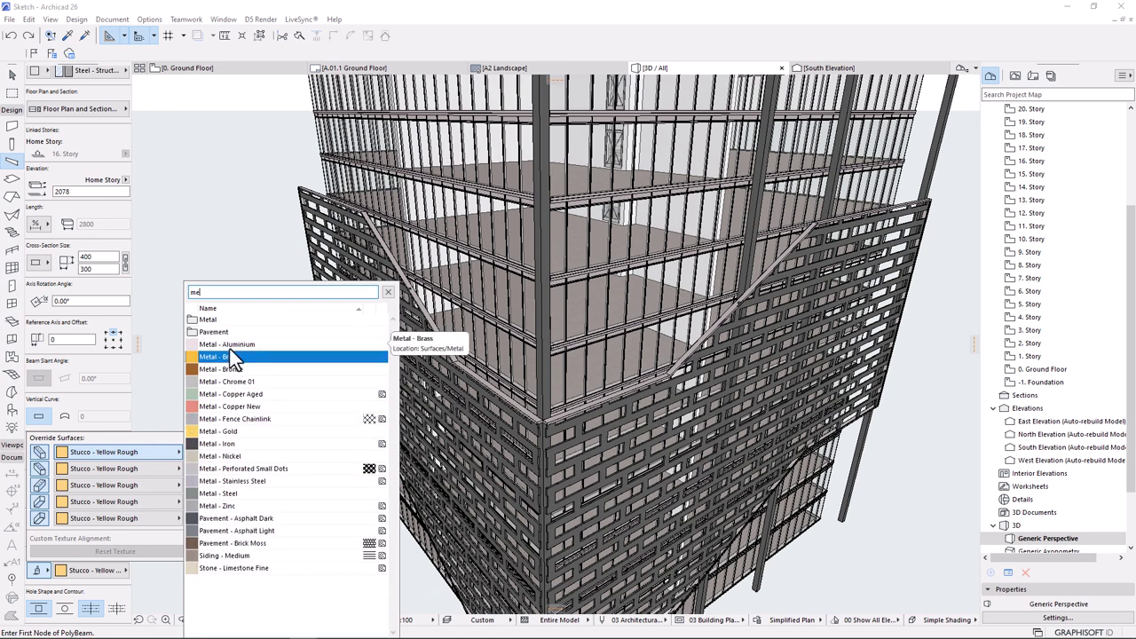
key(BackSpace)
key(BackSpace)
key(BackSpace)
text(paint)
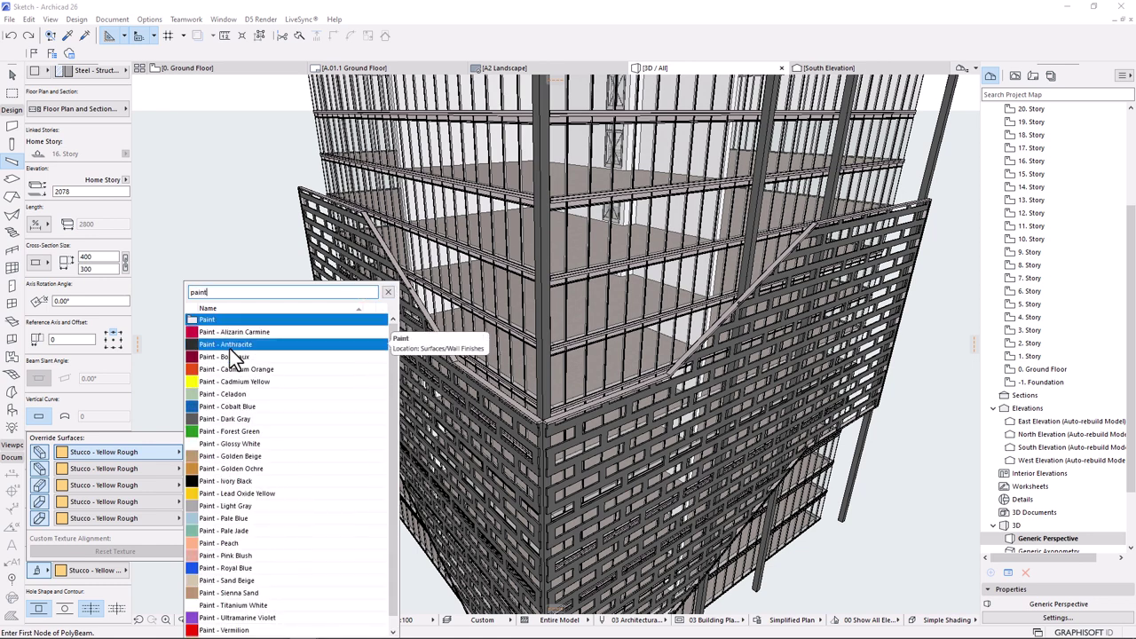
click(219, 420)
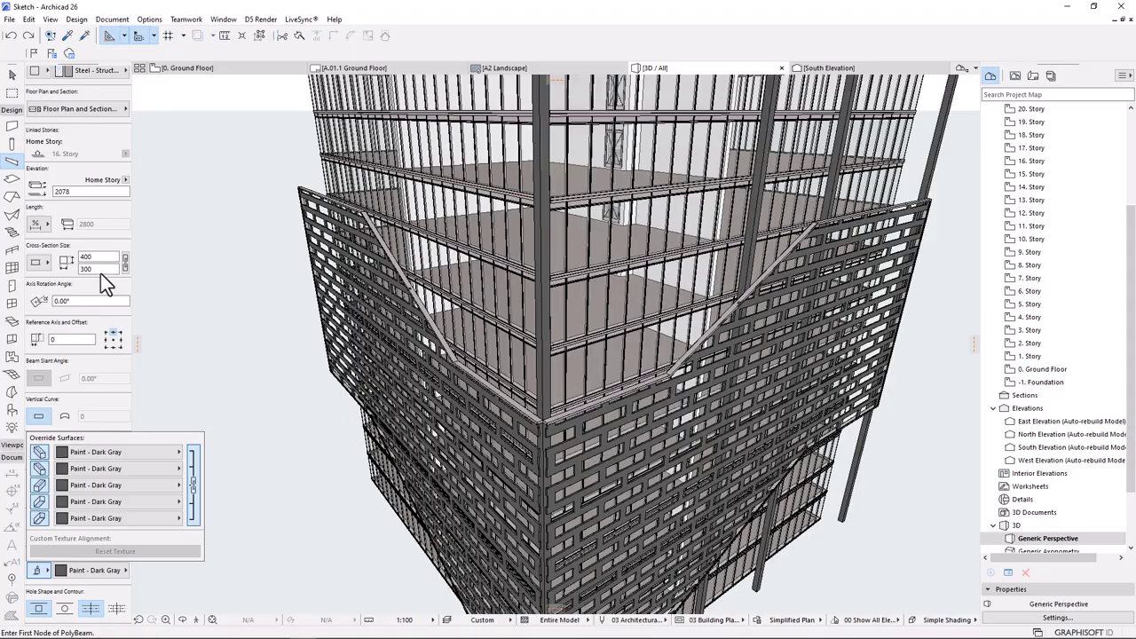
- Examine the upper edges and shared corner of the two perforated façade walls up close and from around the tower
scroll(577, 355, up, 2)
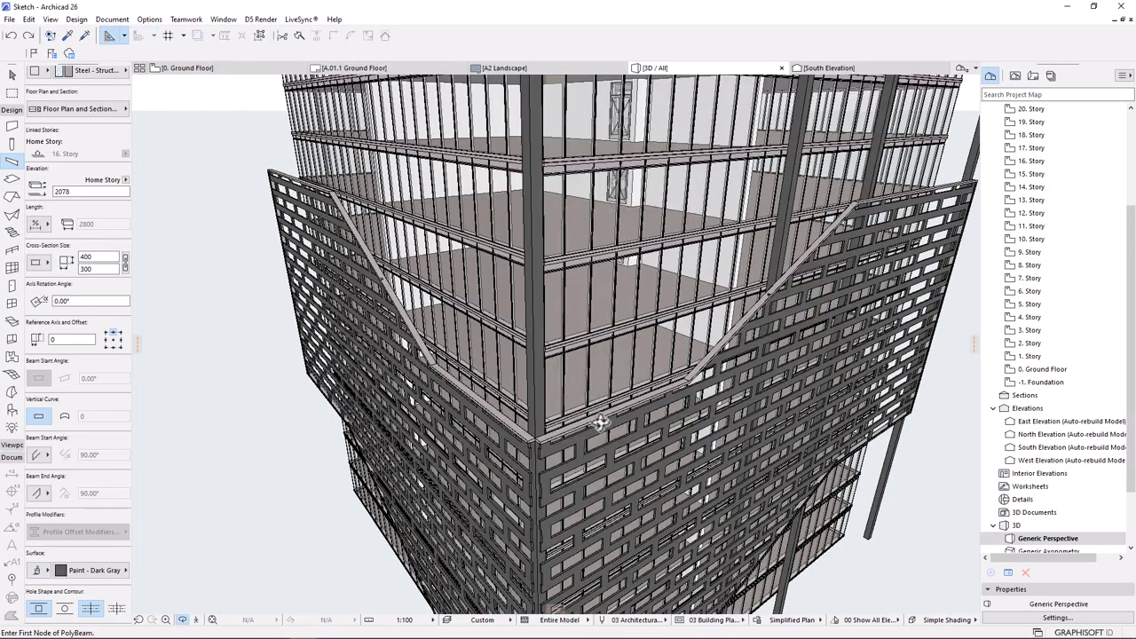
scroll(586, 406, up, 4)
scroll(632, 313, up, 5)
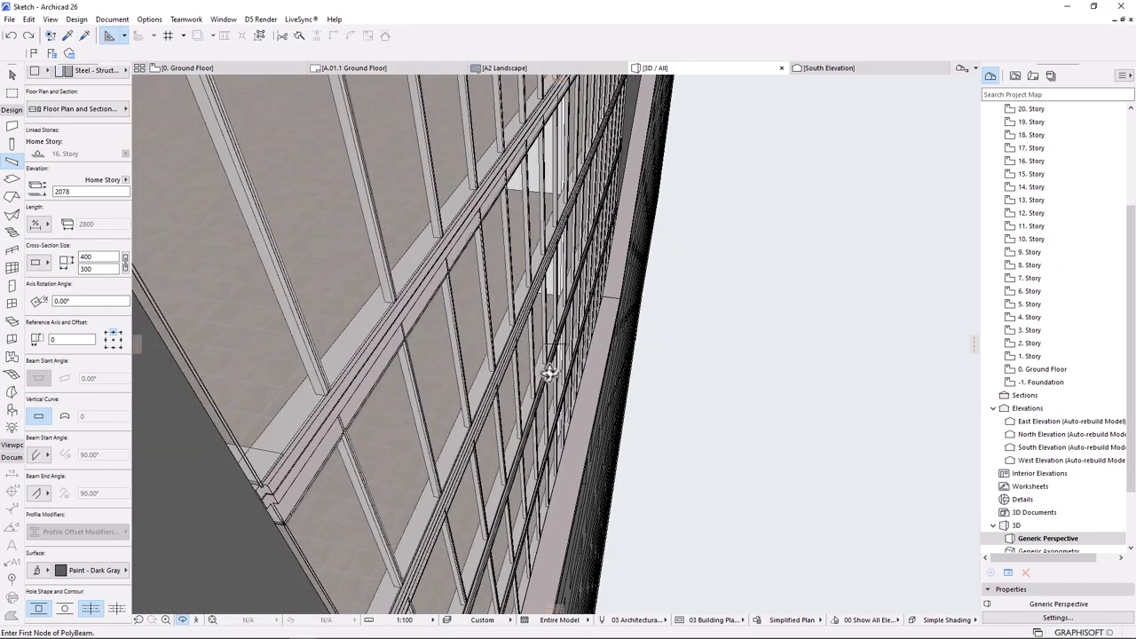
scroll(566, 340, up, 4)
scroll(586, 329, down, 2)
shift+middle_drag(600, 329, 377, 356)
shift+middle_drag(561, 274, 375, 363)
scroll(394, 269, down, 4)
shift+middle_drag(425, 280, 372, 305)
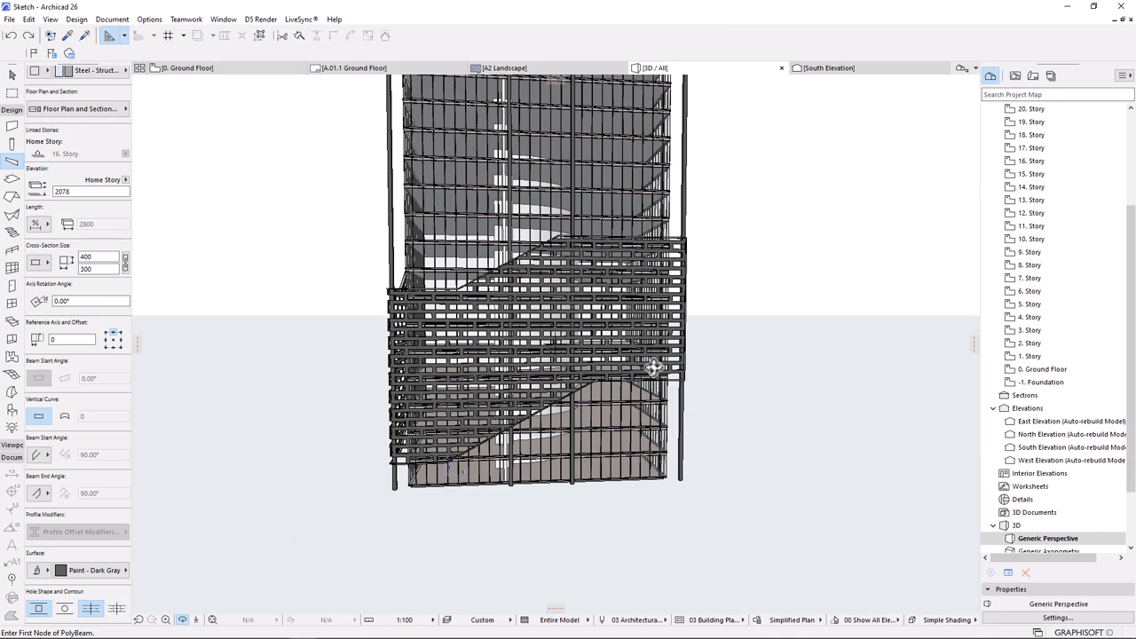
scroll(550, 484, down, 4)
shift+middle_drag(438, 314, 559, 493)
scroll(478, 426, up, 3)
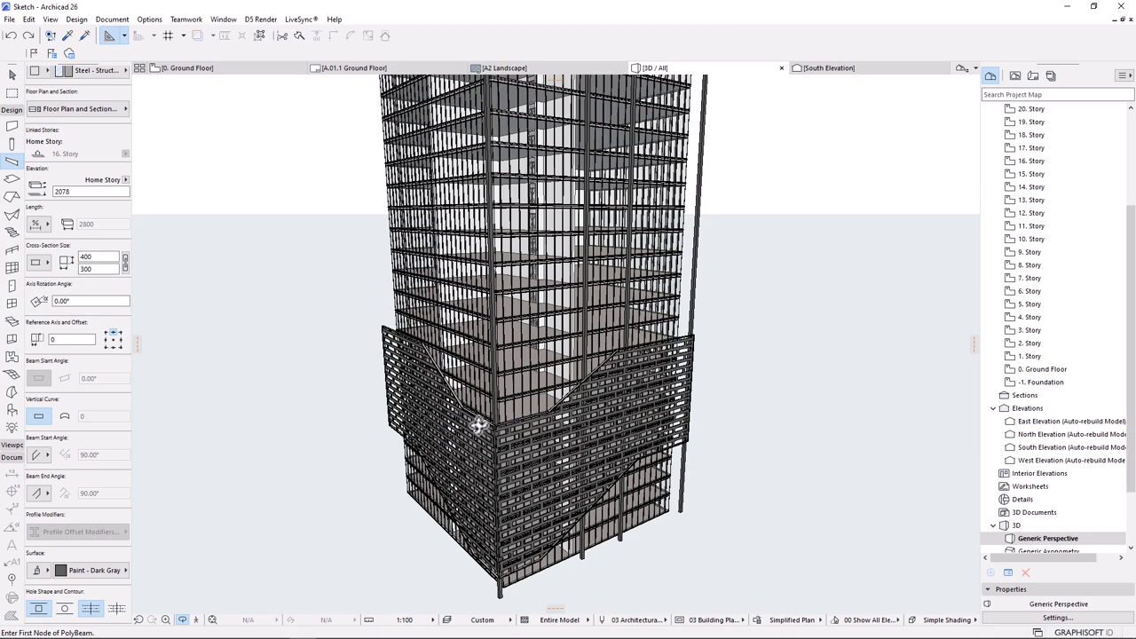
scroll(479, 425, up, 4)
shift+middle_drag(478, 426, 524, 493)
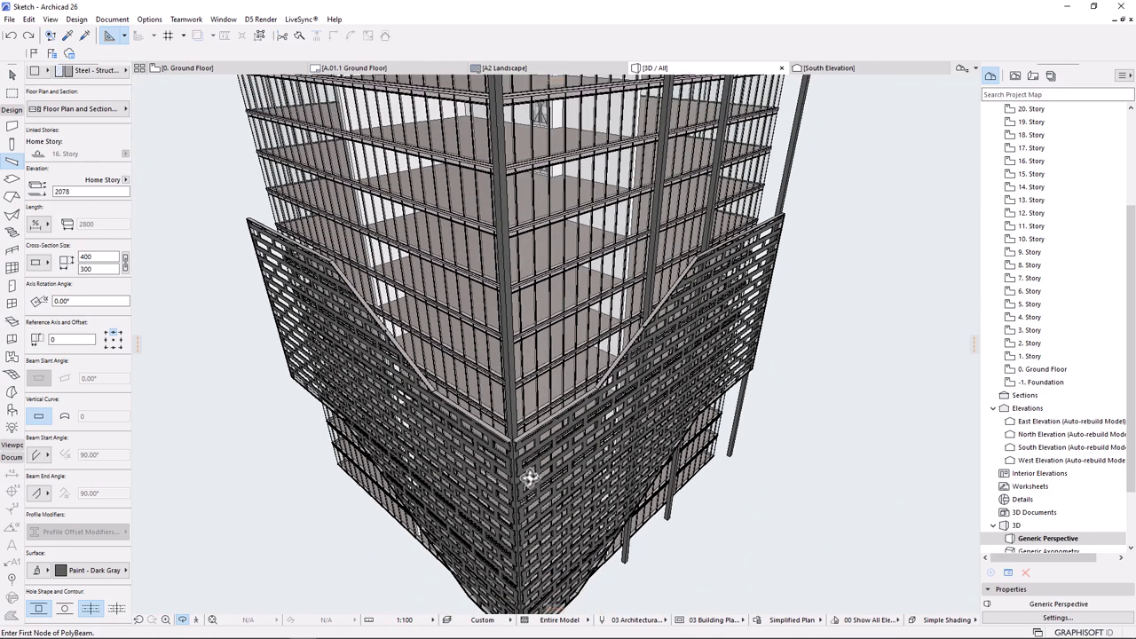
scroll(571, 394, up, 1)
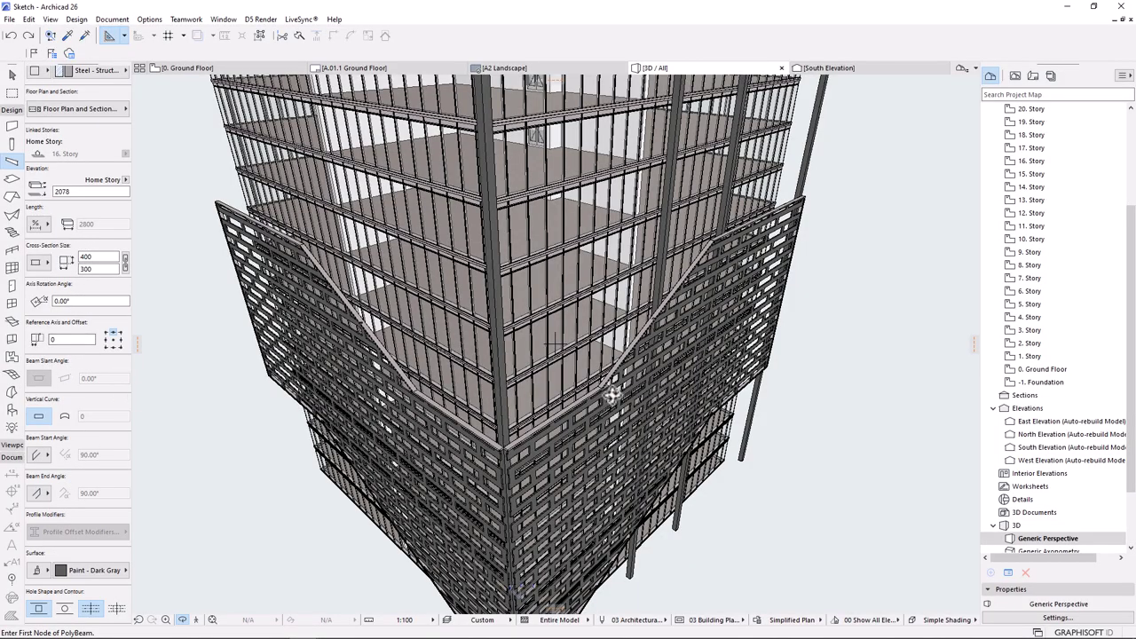
scroll(612, 299, up, 1)
scroll(612, 299, up, 3)
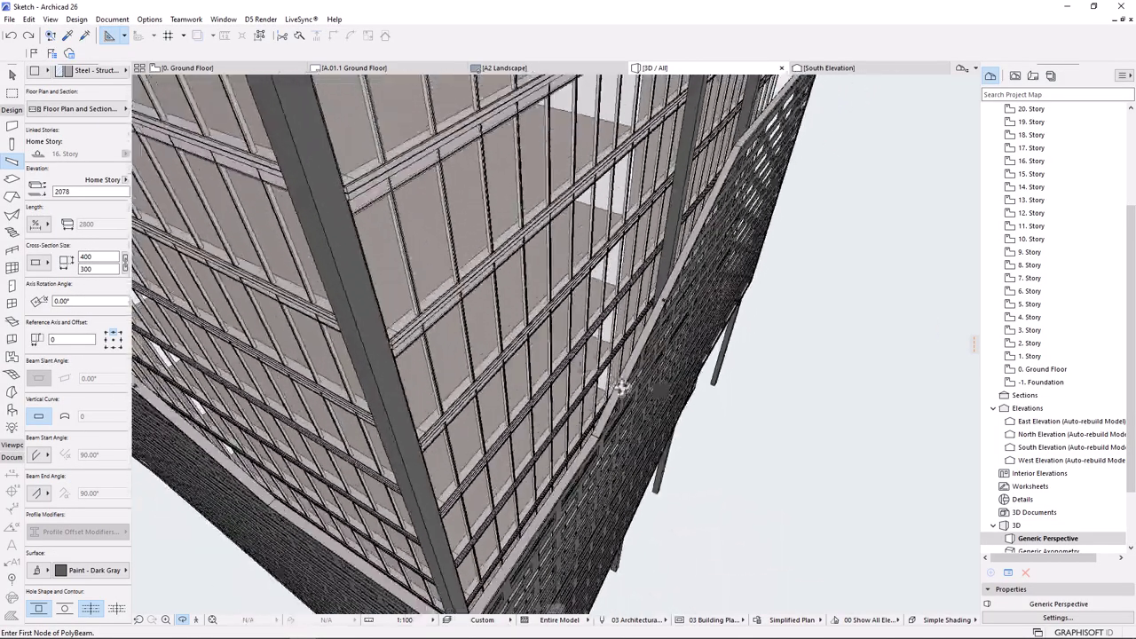
scroll(577, 402, up, 1)
shift+middle_drag(577, 402, 740, 272)
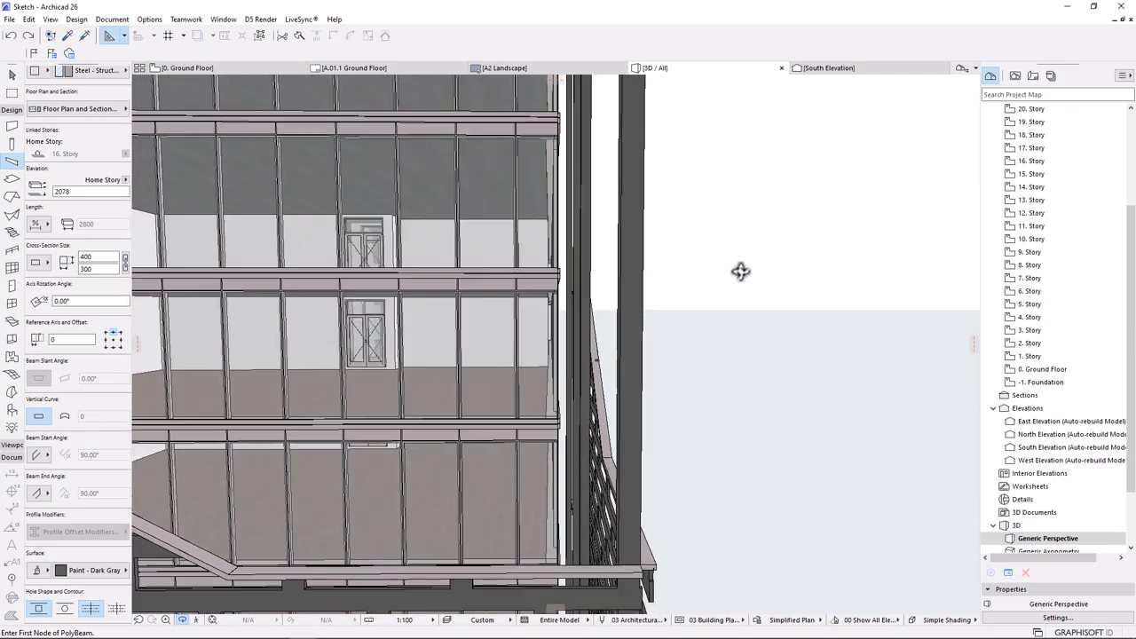
shift+middle_drag(592, 363, 499, 488)
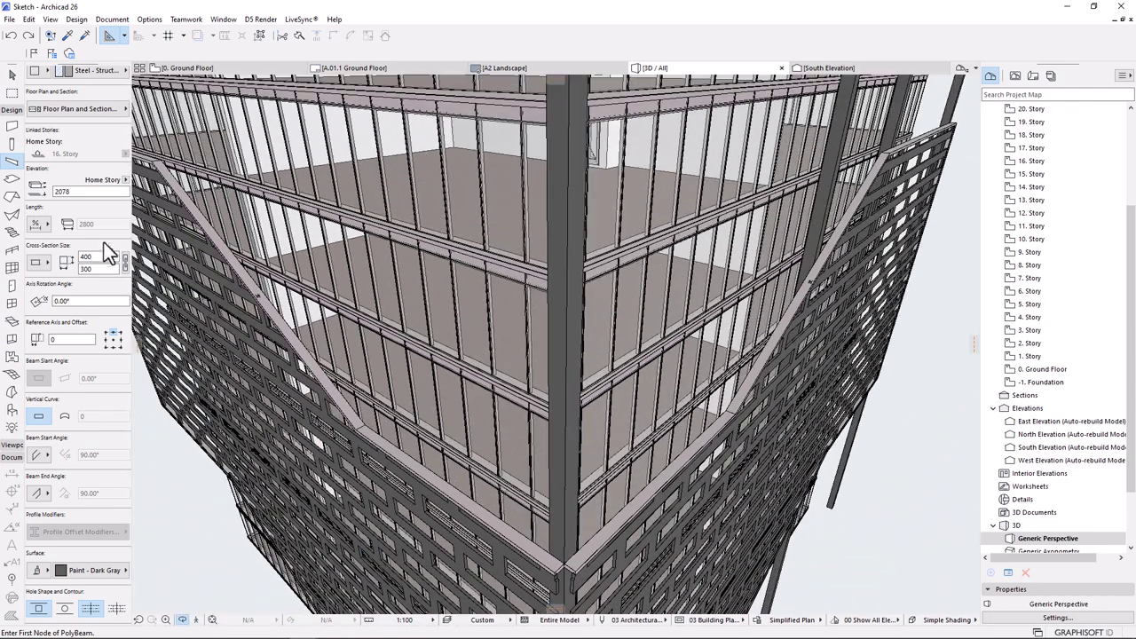
- Set the beam's cross-section size to 1000 by 2050
click(99, 256)
click(98, 269)
click(100, 256)
click(99, 269)
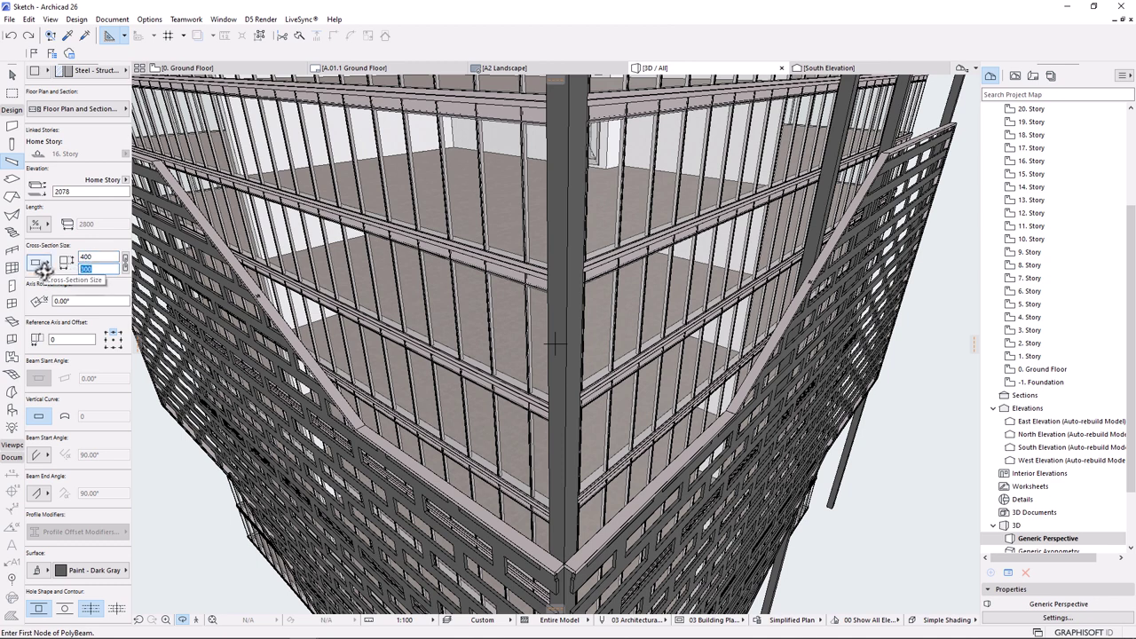
text(2050)
click(99, 256)
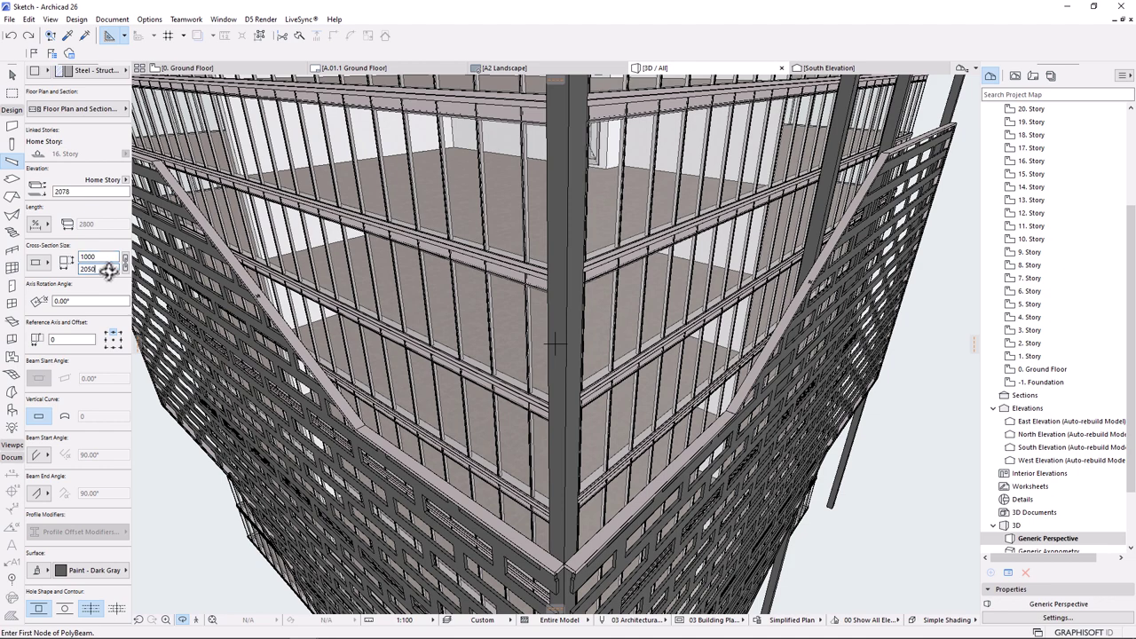
key(Return)
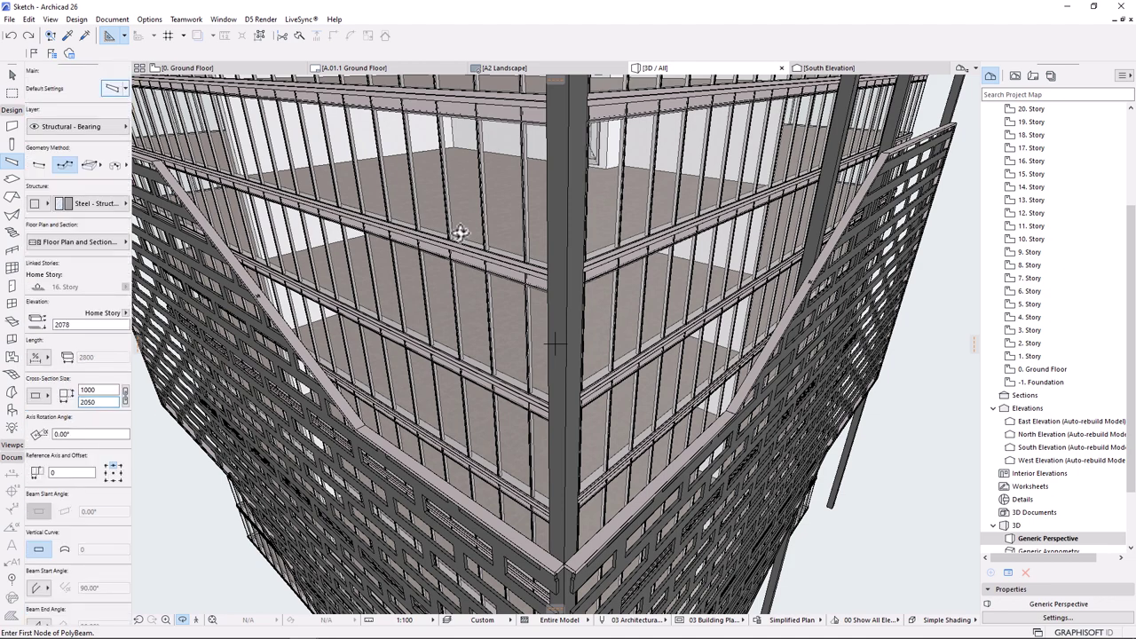
- Review the default beam settings without applying changes, and set the beam's reference axis to the top-right point of its cross-section
click(111, 87)
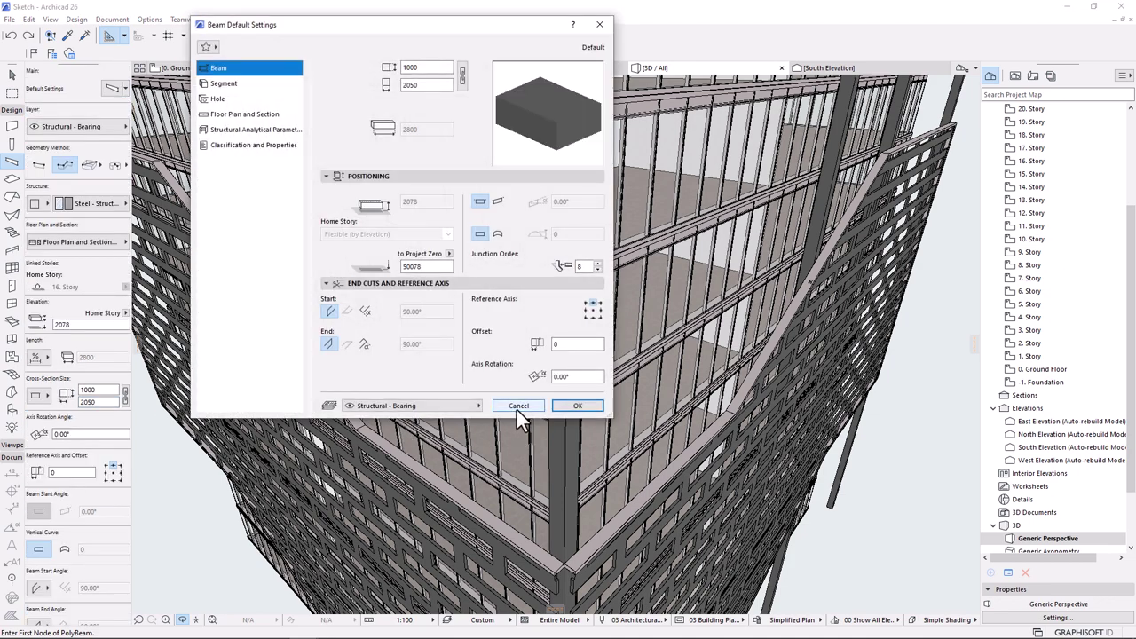
click(518, 409)
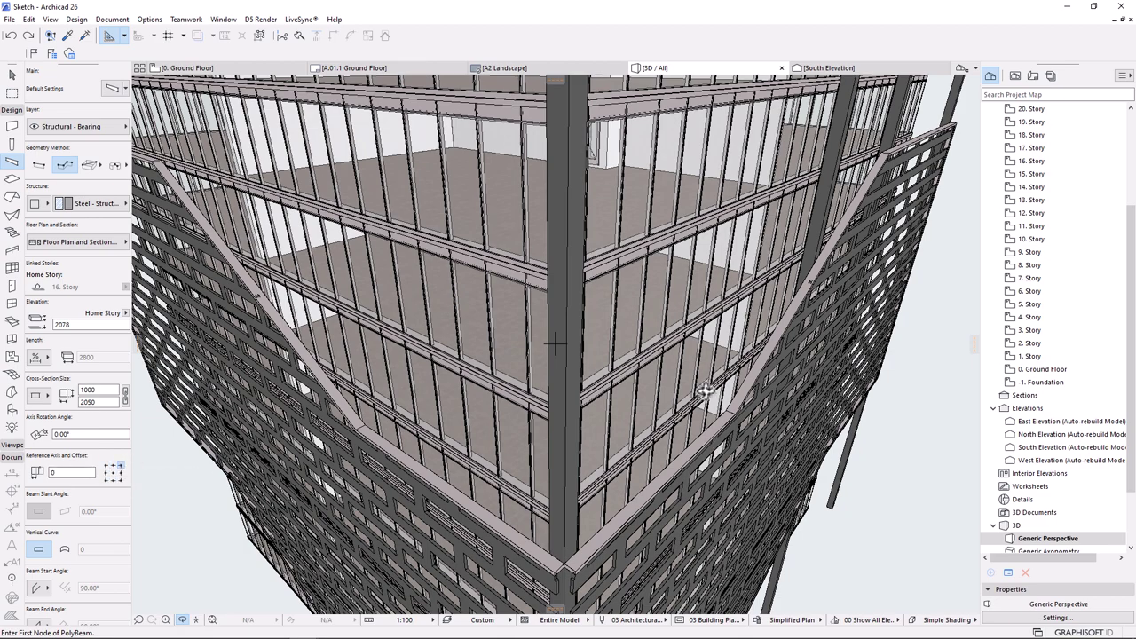
scroll(704, 391, up, 2)
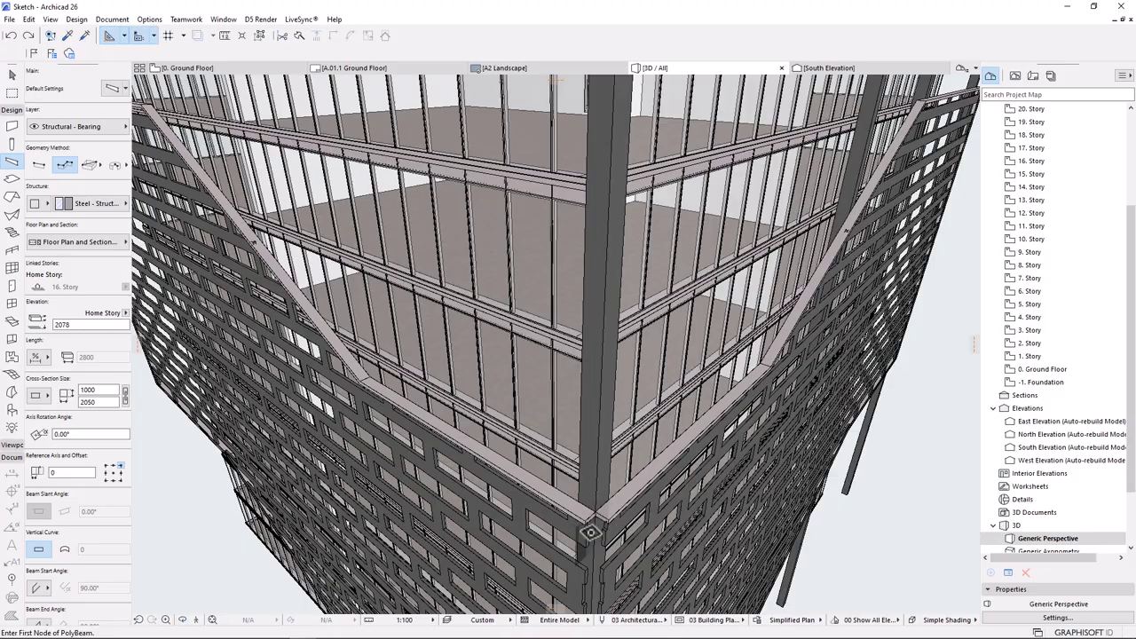
- Start a multi-segment beam at the outer end of the first perforated wall's top edge
scroll(603, 524, up, 5)
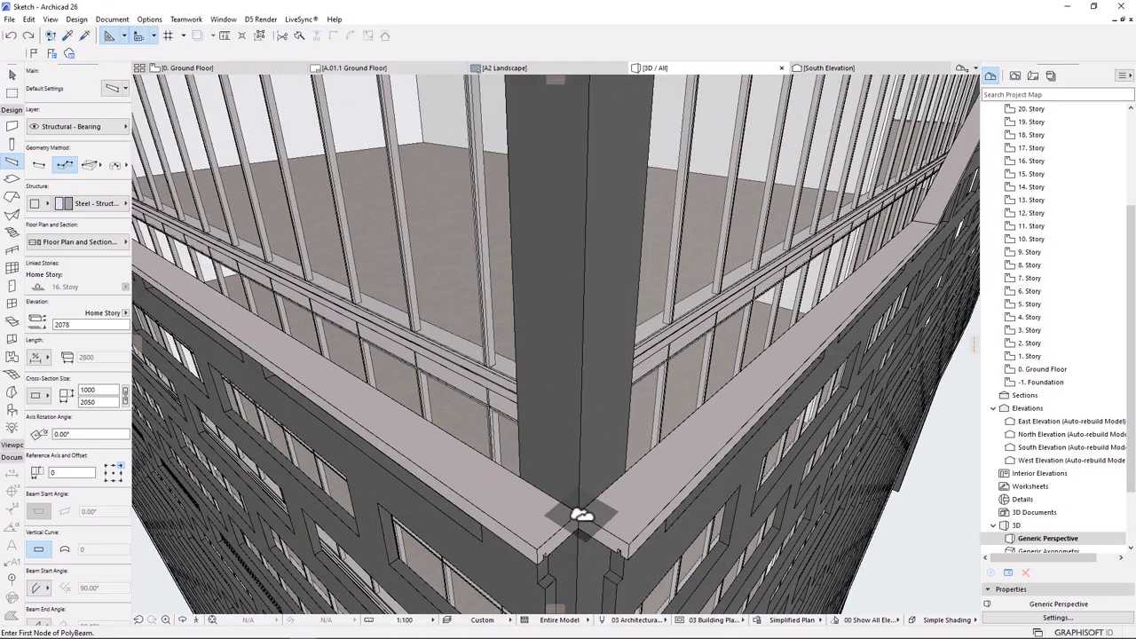
scroll(576, 513, up, 2)
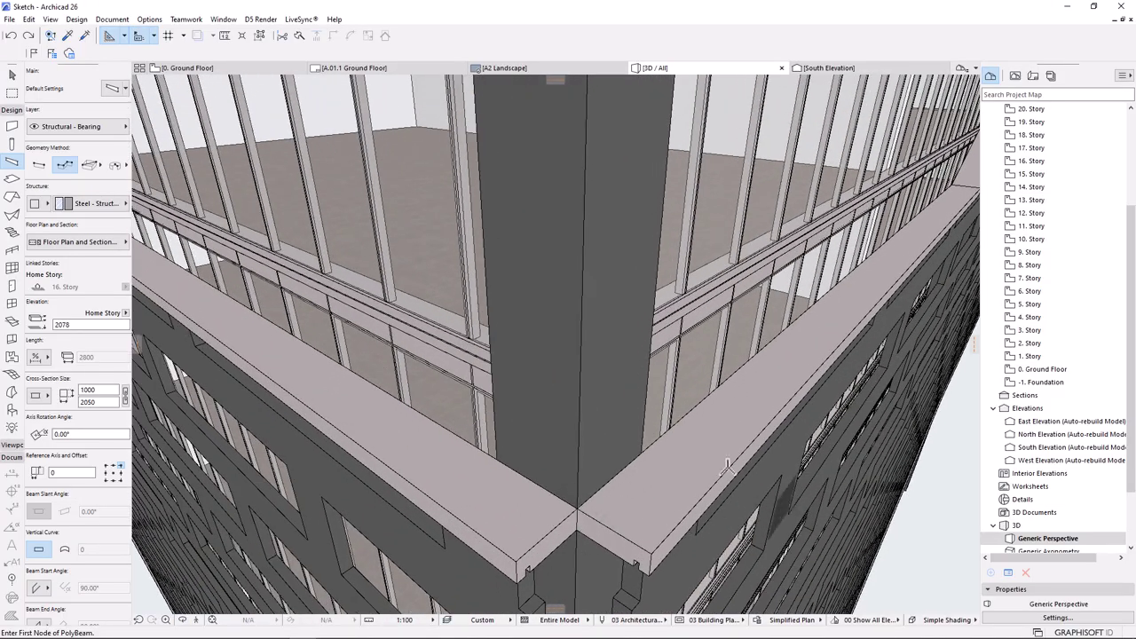
scroll(568, 513, down, 6)
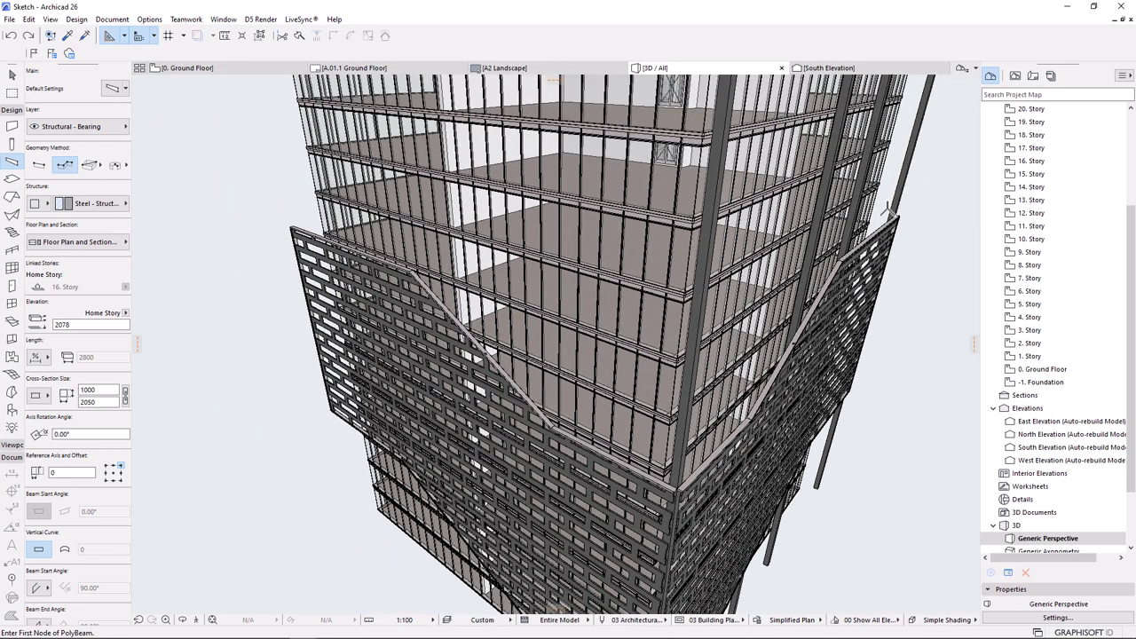
shift+middle_drag(887, 208, 870, 294)
shift+middle_drag(720, 408, 588, 360)
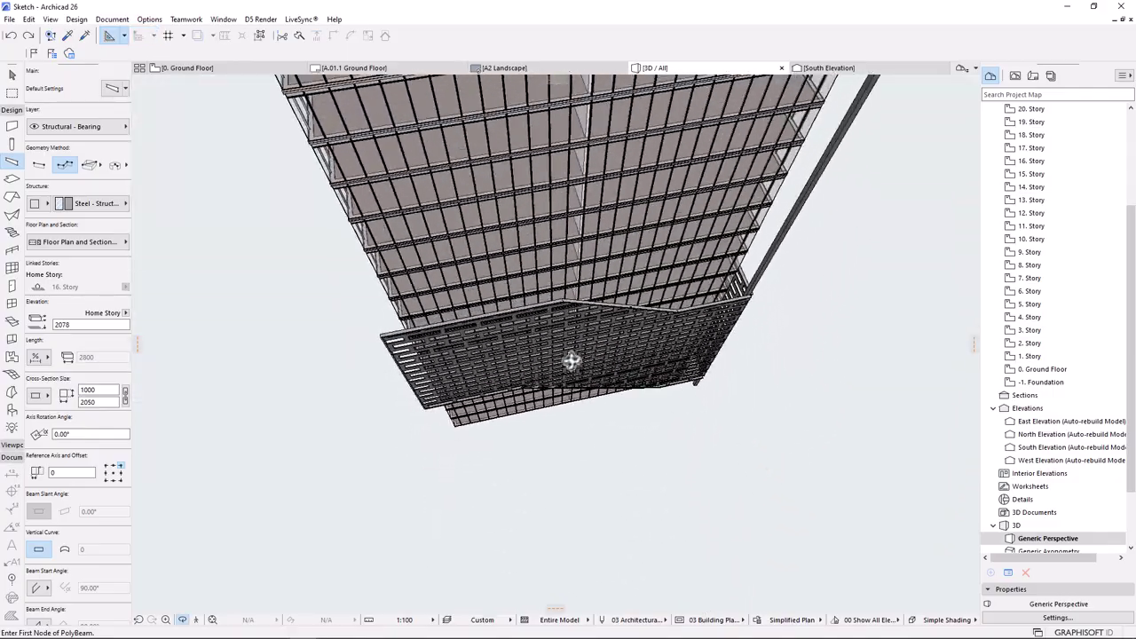
scroll(428, 349, up, 3)
scroll(385, 332, up, 5)
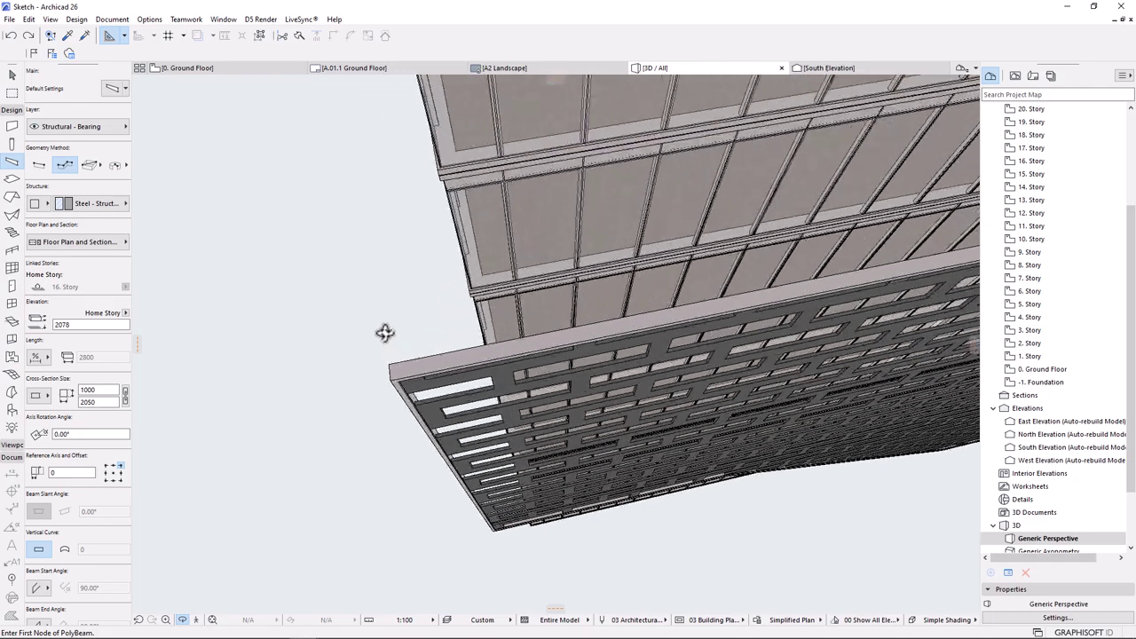
click(382, 379)
- Continue the beam along the first perforated wall's top edge, placing nodes at its bends and at the shared tower corner
shift+middle_drag(253, 393, 244, 402)
scroll(733, 282, up, 6)
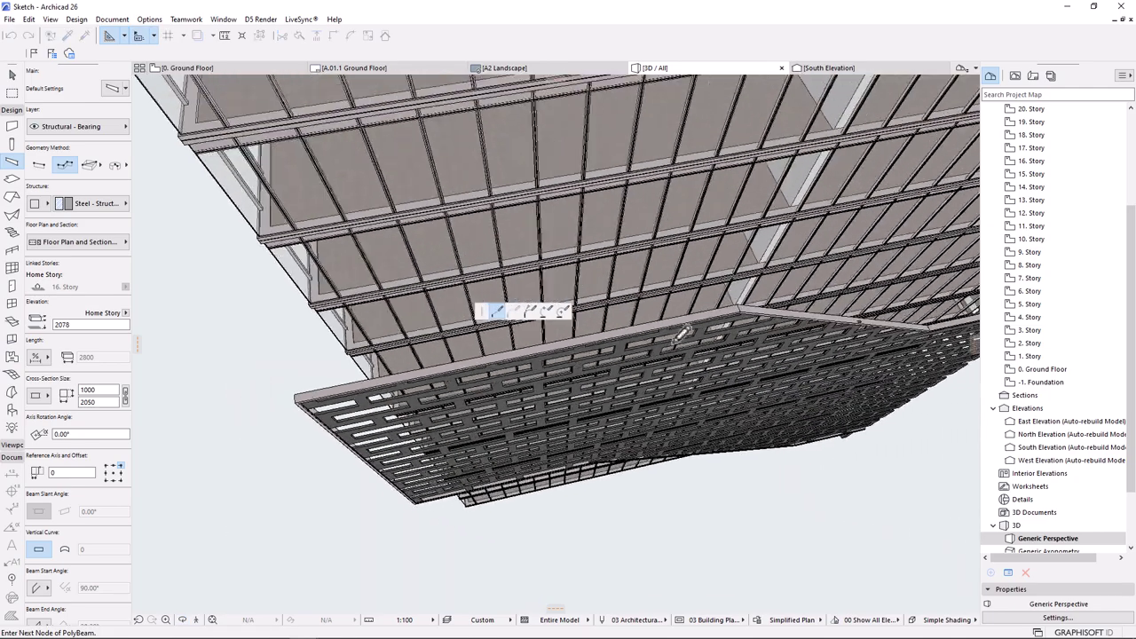
scroll(733, 282, up, 2)
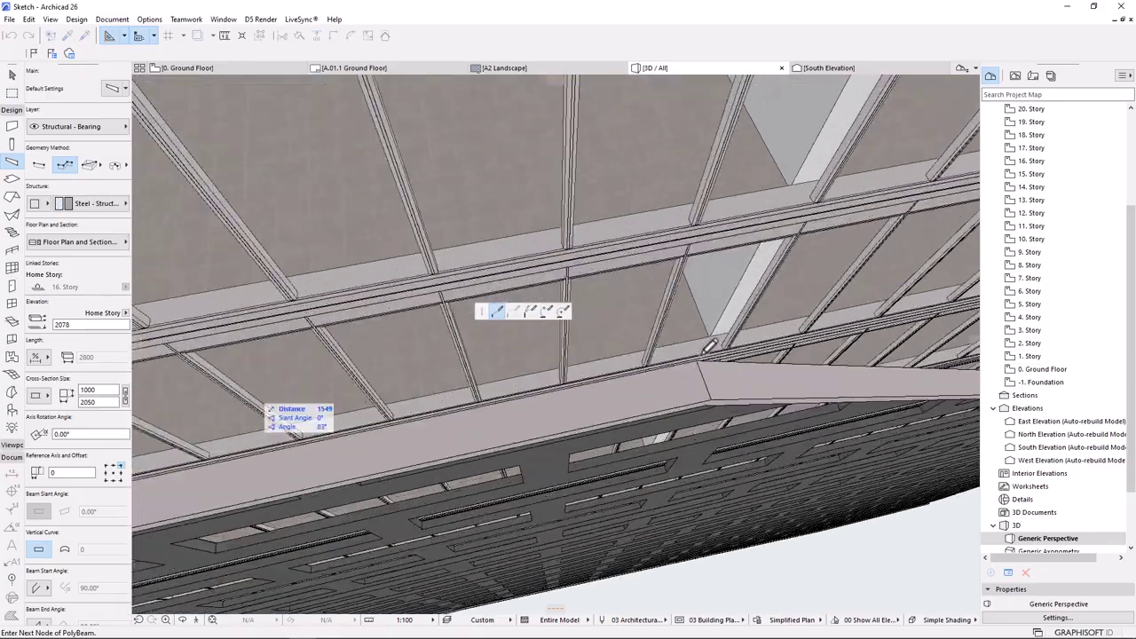
shift+middle_drag(581, 409, 697, 378)
scroll(657, 382, up, 5)
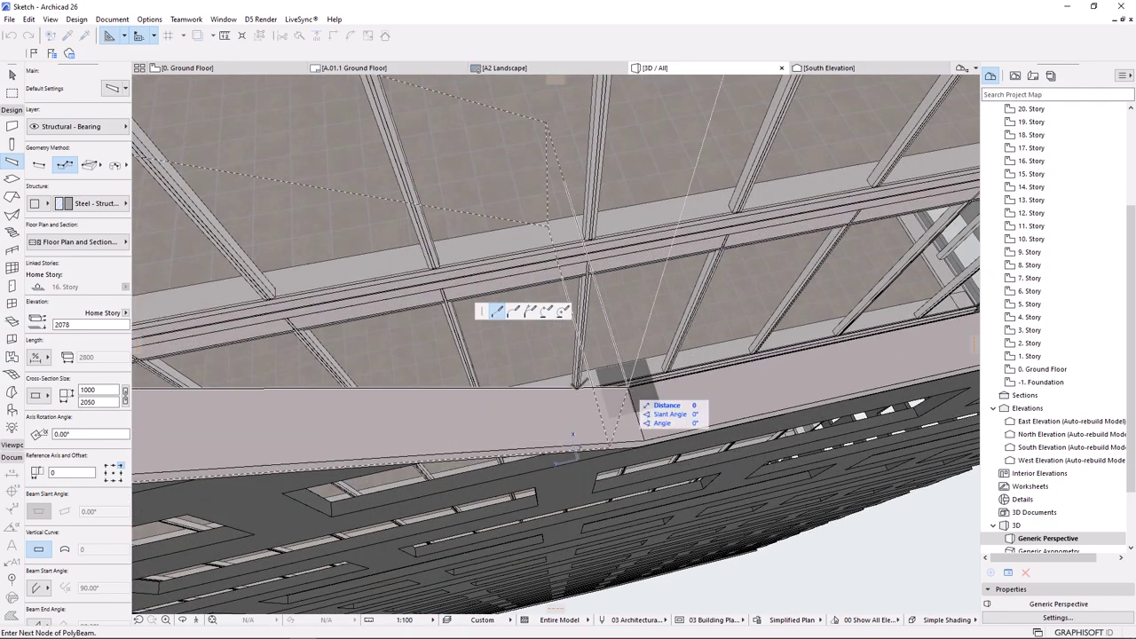
shift+middle_drag(515, 319, 568, 383)
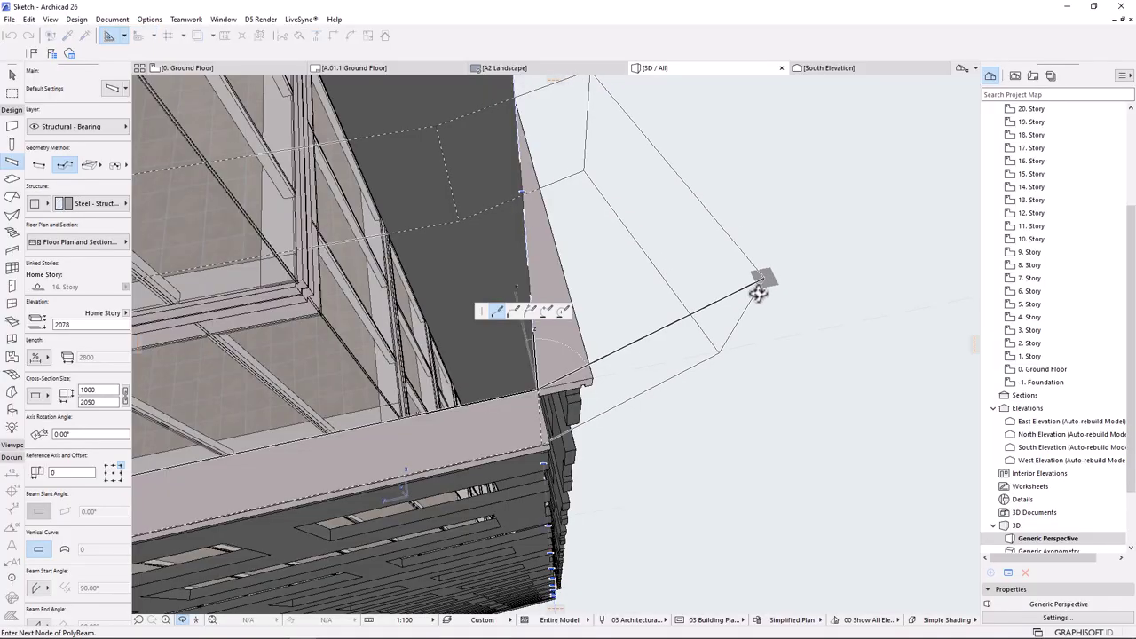
- Continue the beam along the second perforated wall's top edge through its bends to the outer end, and finish the beam
shift+middle_drag(761, 310, 491, 370)
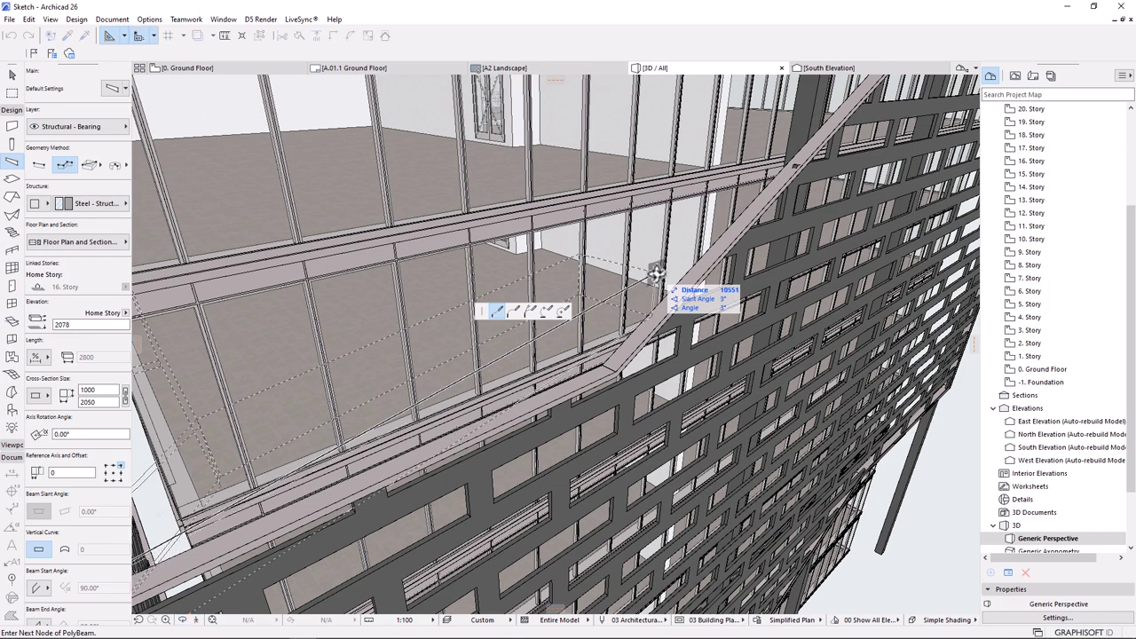
scroll(654, 273, up, 5)
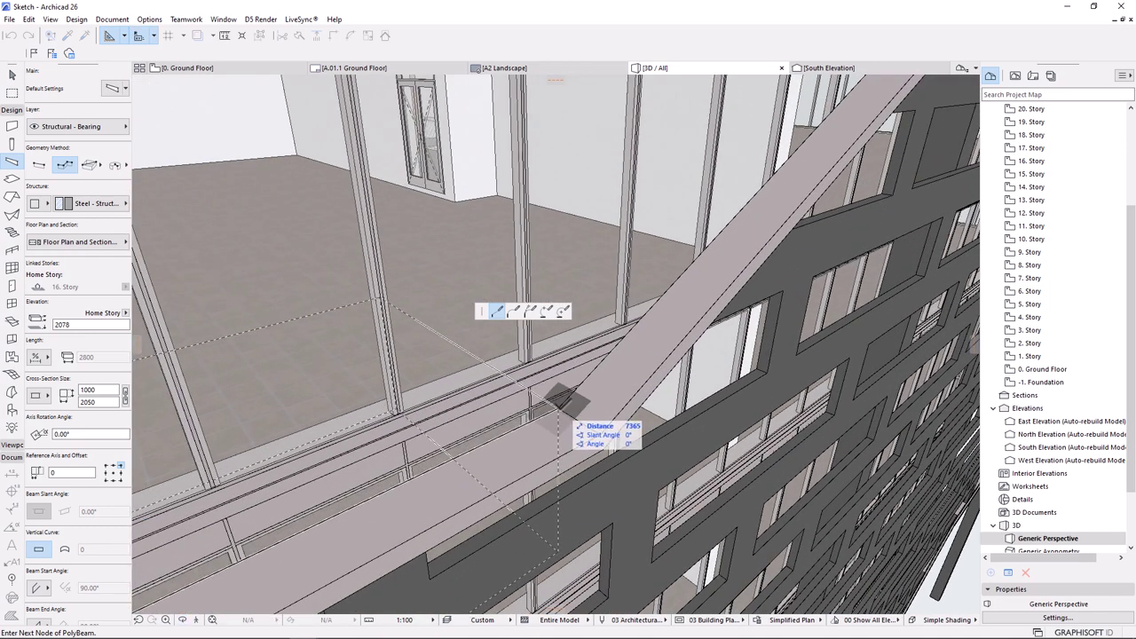
shift+middle_drag(424, 479, 737, 218)
scroll(736, 217, up, 8)
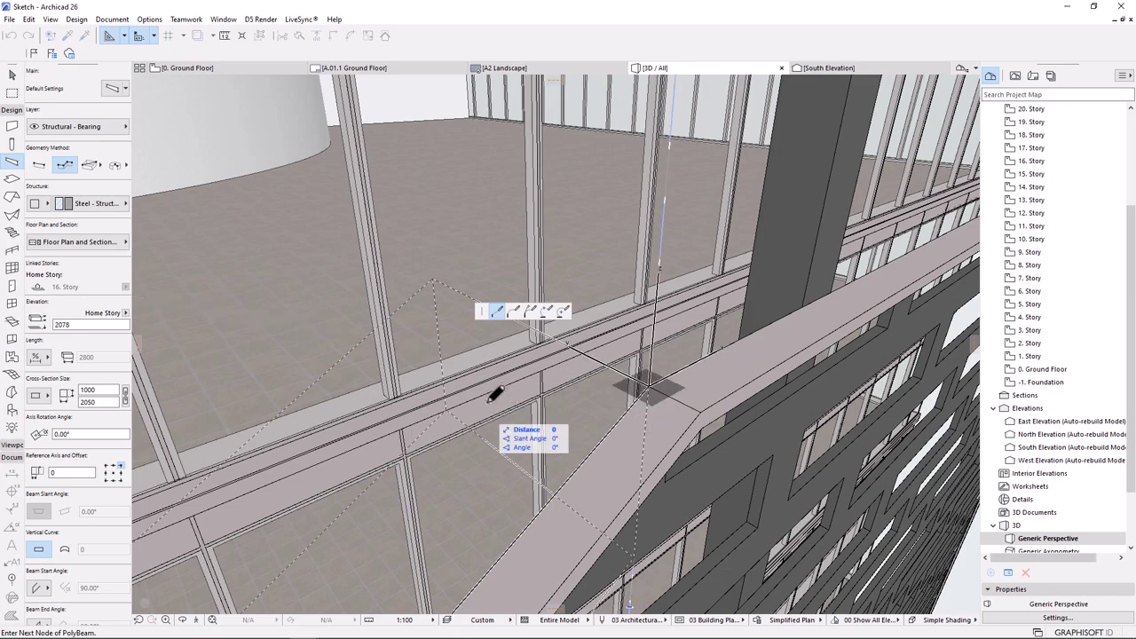
scroll(494, 393, down, 6)
scroll(824, 236, up, 8)
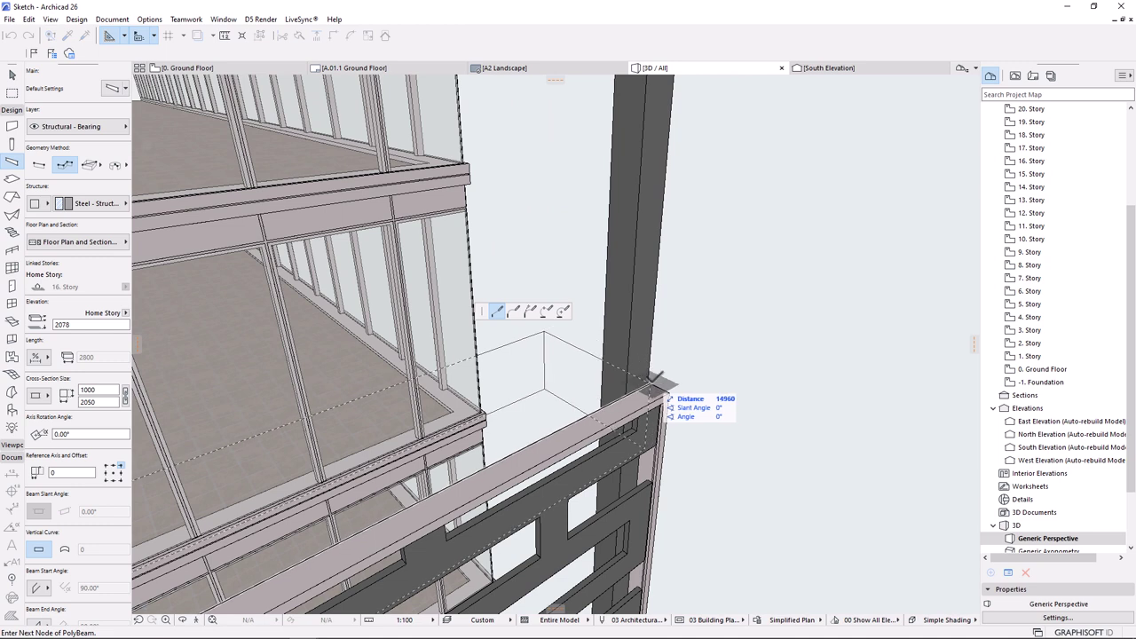
right_click(786, 224)
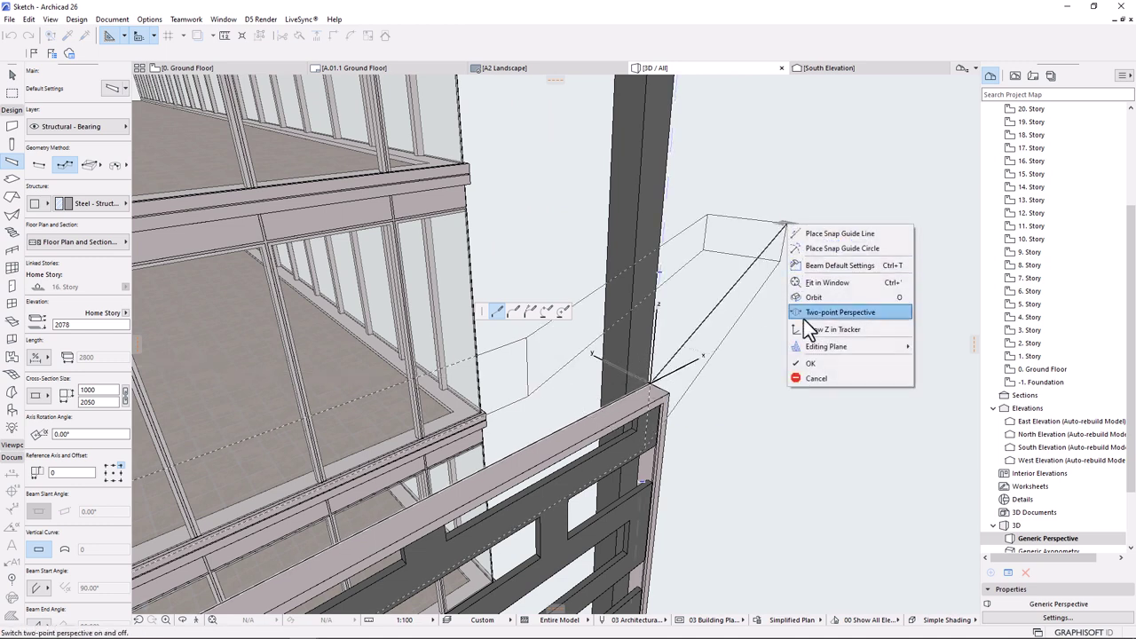
click(832, 364)
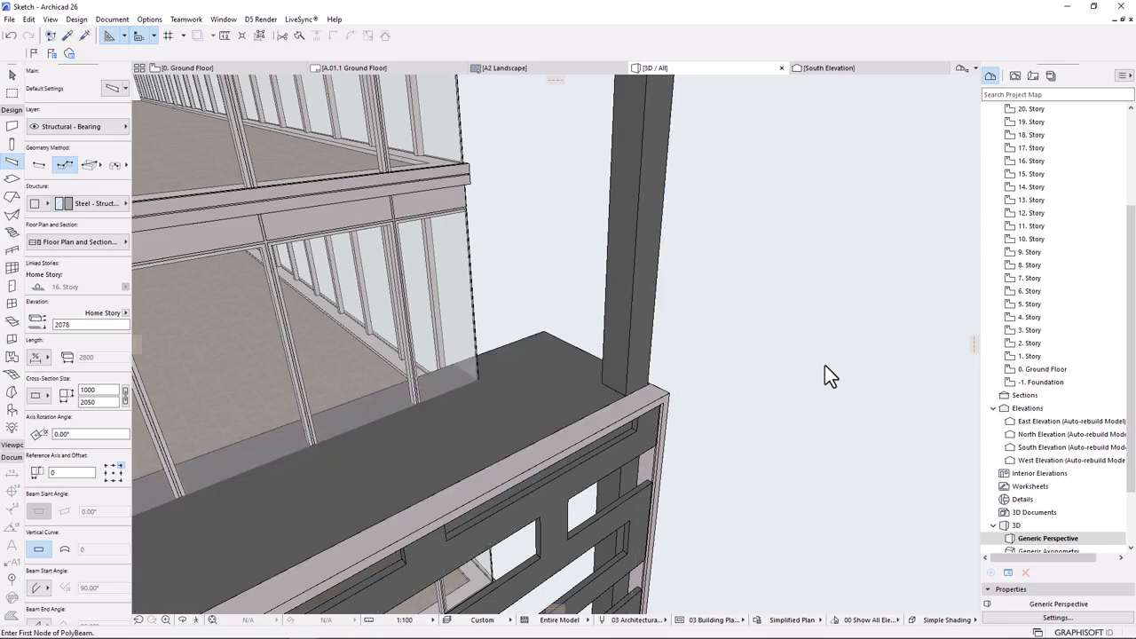
- Examine the new beam along both perforated walls, from around the tower and close up at the ends and corner
shift+middle_drag(890, 299, 728, 363)
scroll(864, 256, down, 5)
scroll(505, 395, up, 6)
scroll(496, 430, down, 5)
mouse_move(577, 459)
shift+middle_down()
mouse_move(532, 466)
mouse_move(639, 355)
mouse_move(590, 463)
shift+middle_up()
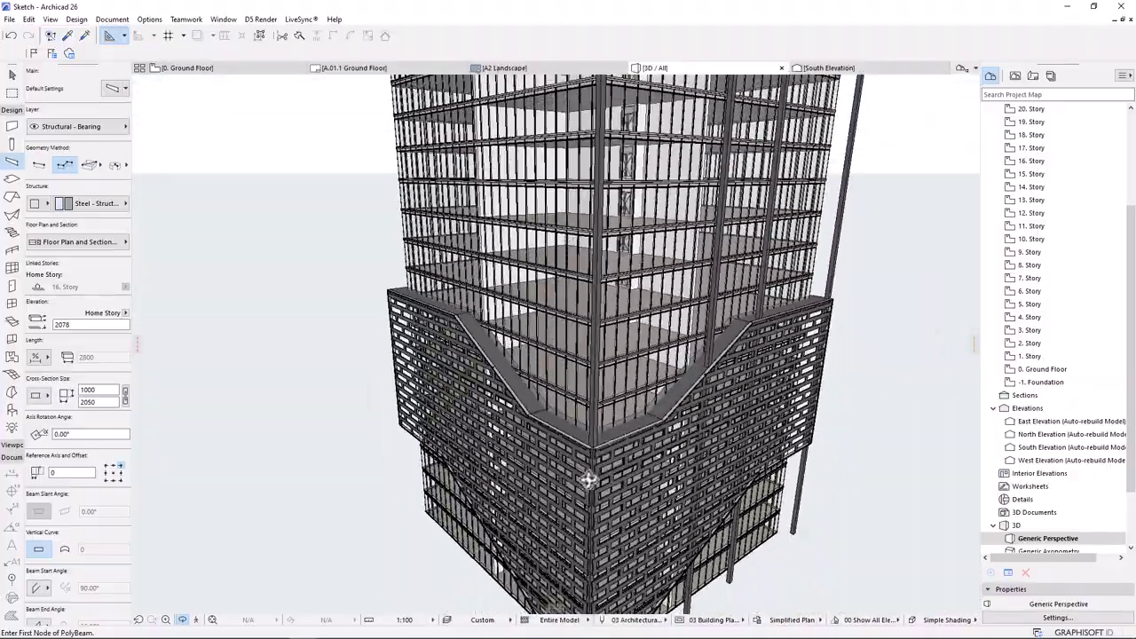
scroll(603, 408, up, 4)
scroll(722, 475, up, 2)
scroll(710, 426, up, 2)
scroll(624, 322, up, 4)
scroll(754, 355, up, 3)
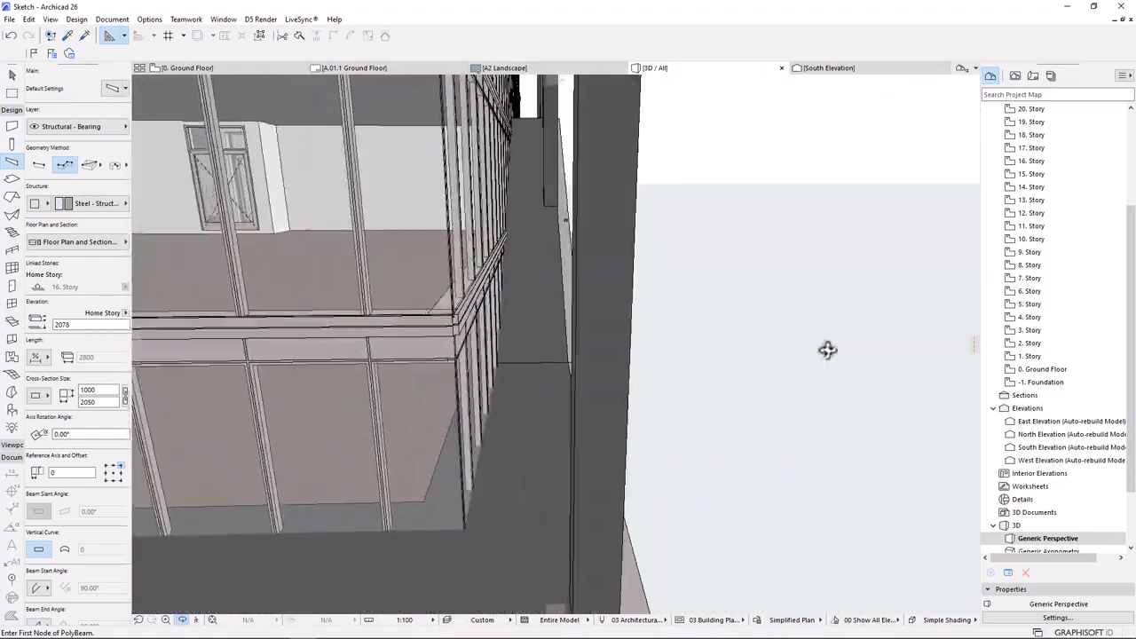
shift+middle_drag(411, 466, 584, 435)
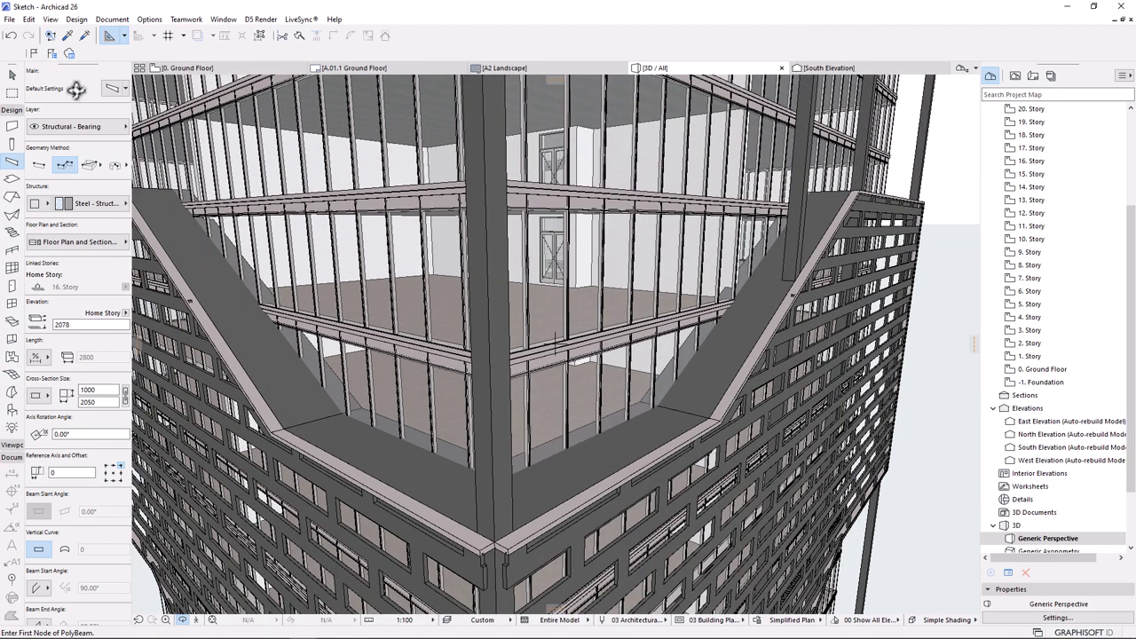
- Select only the second wall's beam segment adjoining the tower corner and capture its cross-section as a custom profile for editing
click(11, 76)
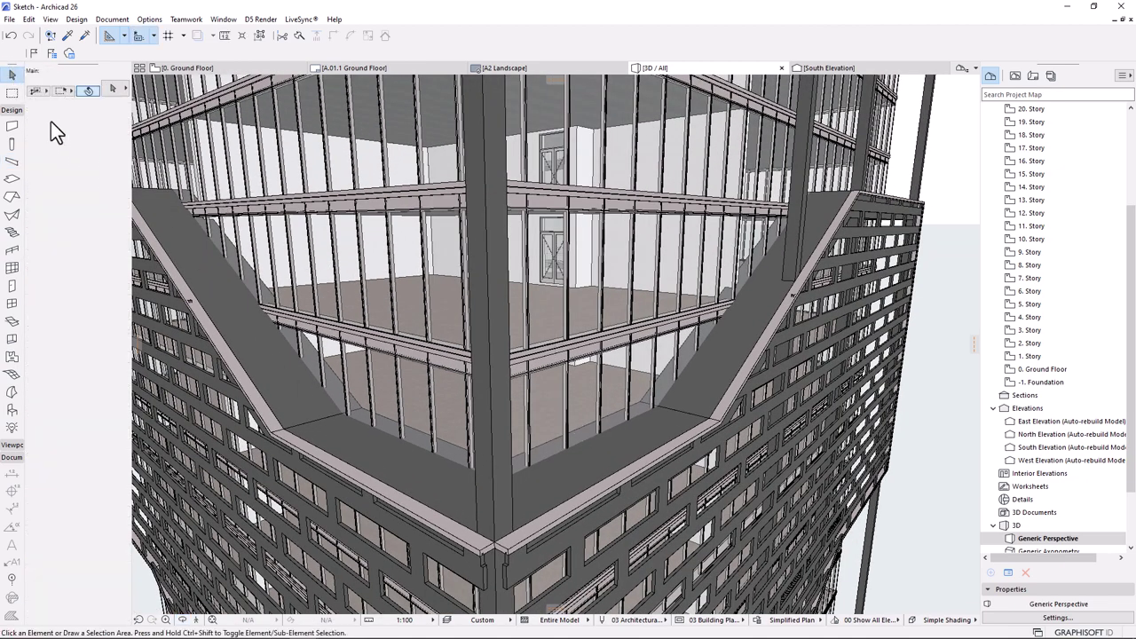
click(597, 457)
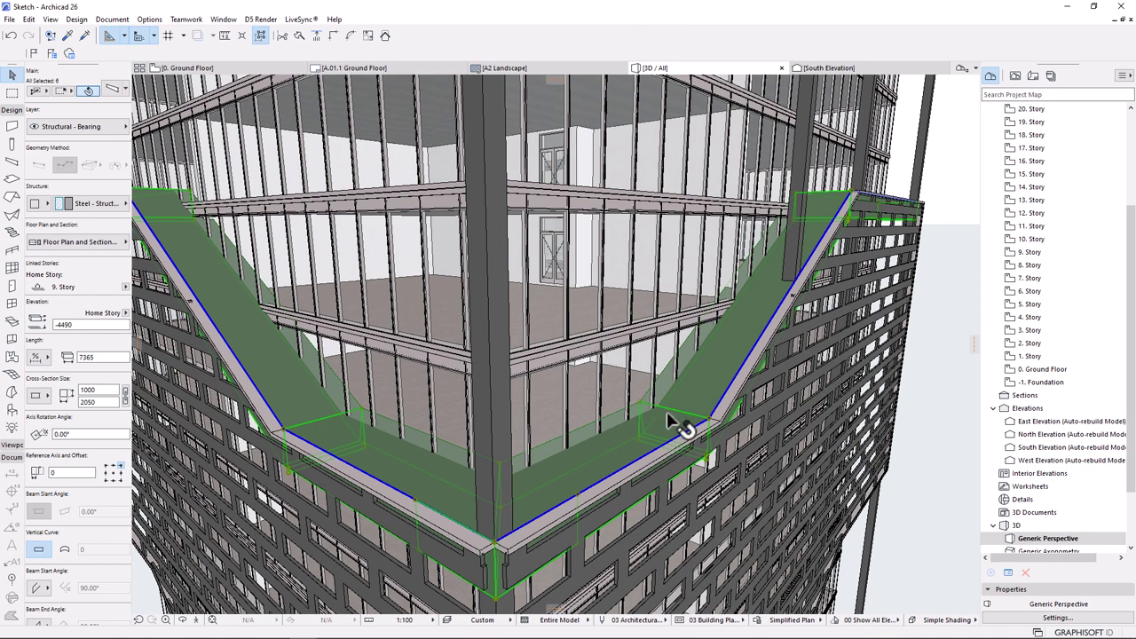
key(Escape)
click(588, 459)
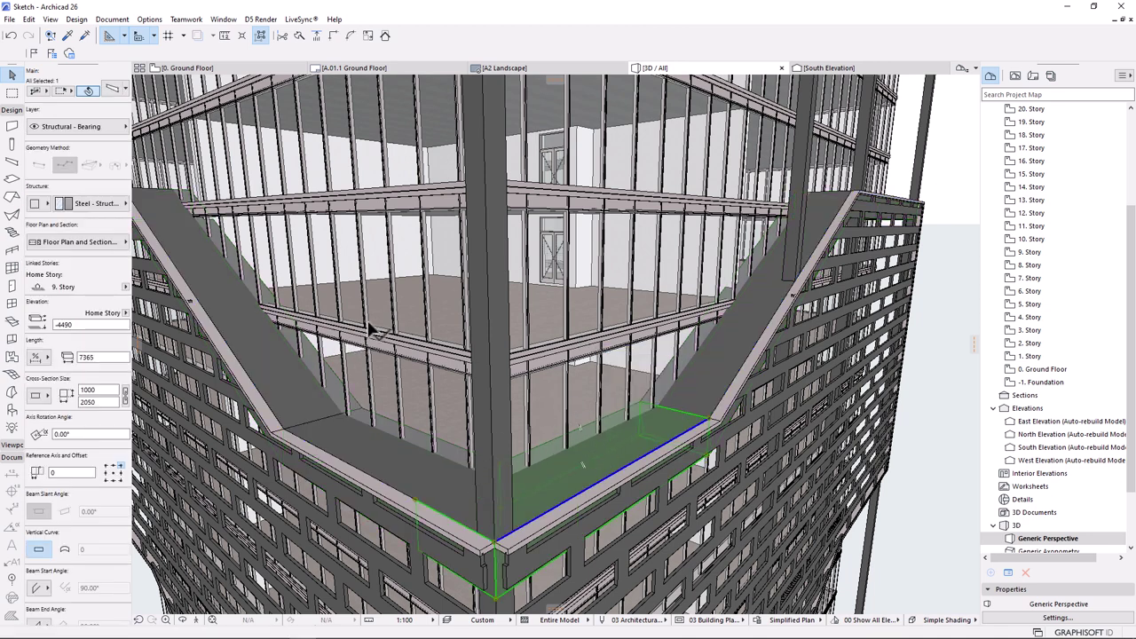
click(149, 18)
mouse_move(175, 82)
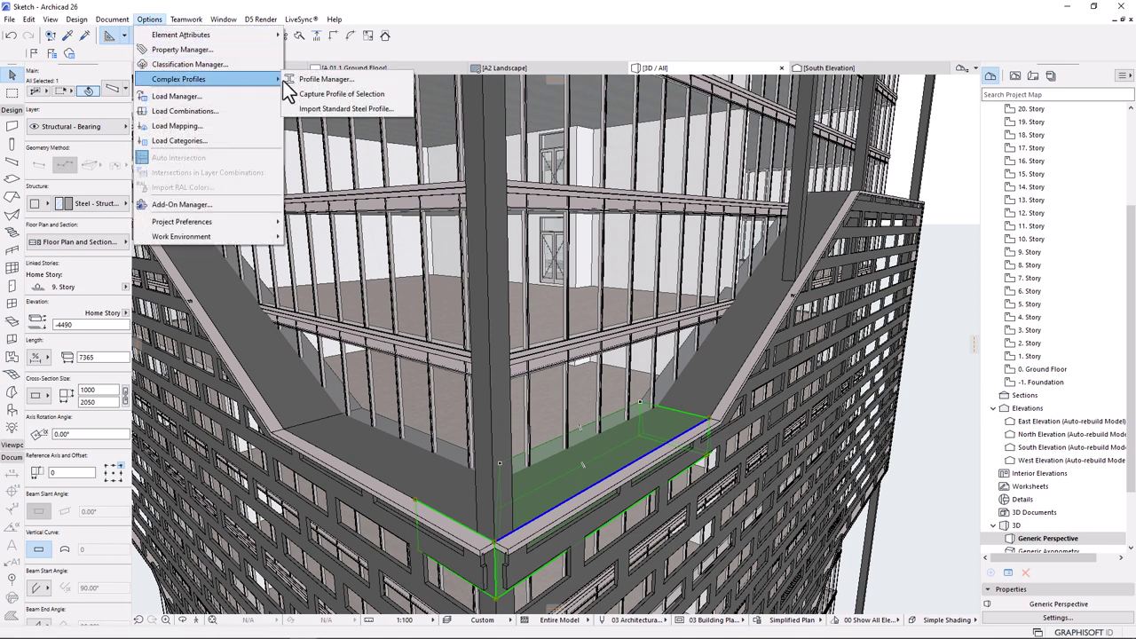
click(348, 90)
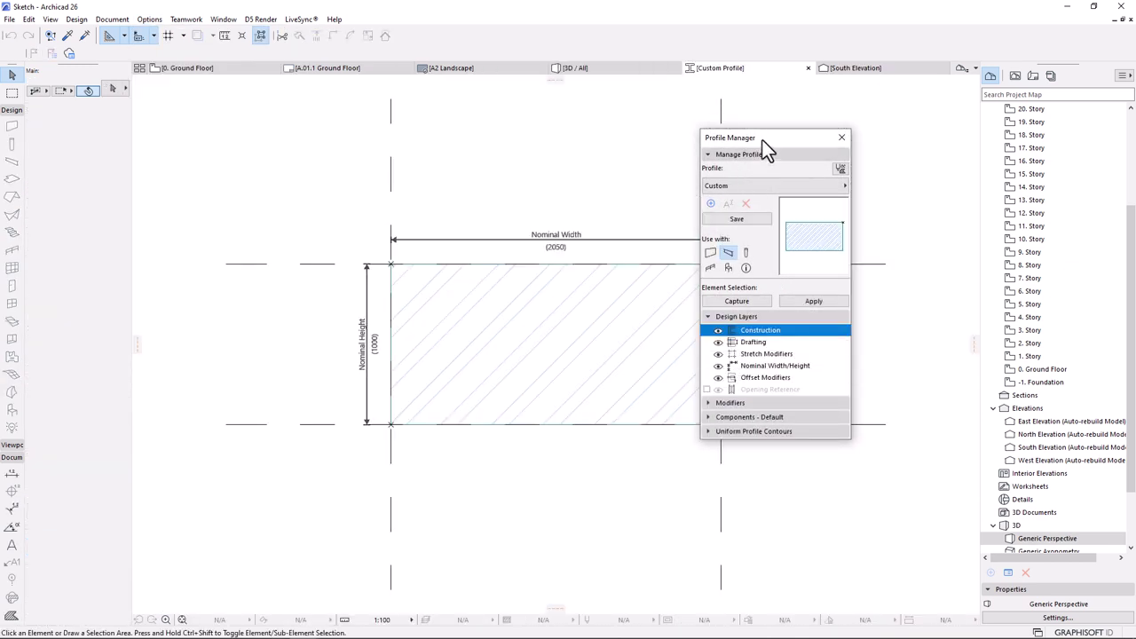
- Draw a 900 mm horizontal guide line above the profile, running inward from the right edge of the section
drag(762, 140, 929, 136)
click(587, 303)
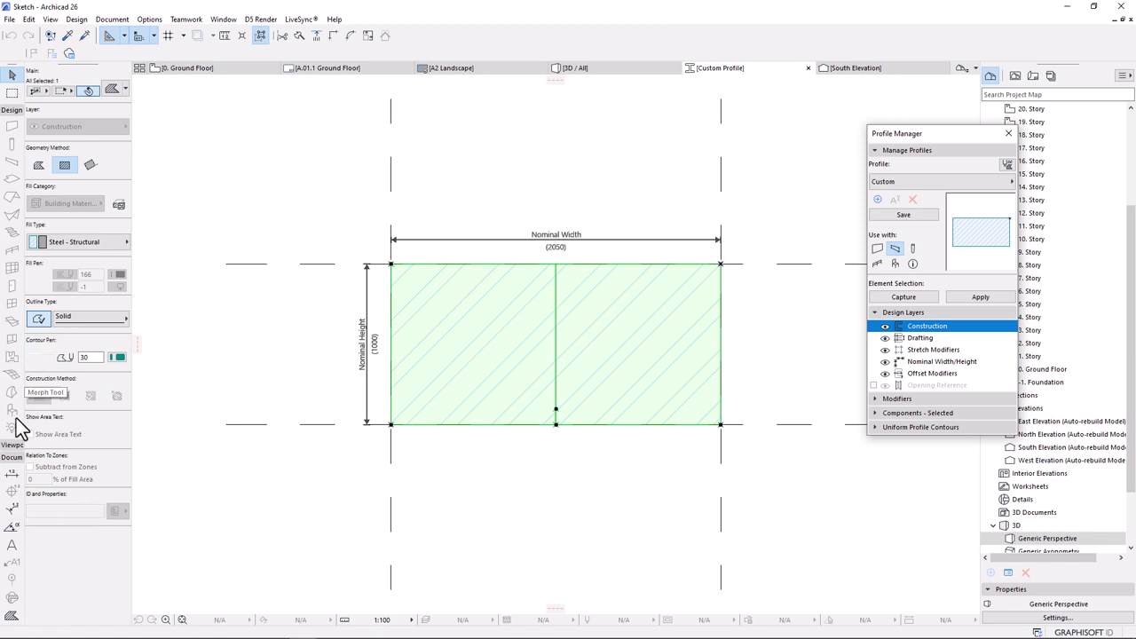
scroll(11, 559, down, 3)
click(12, 508)
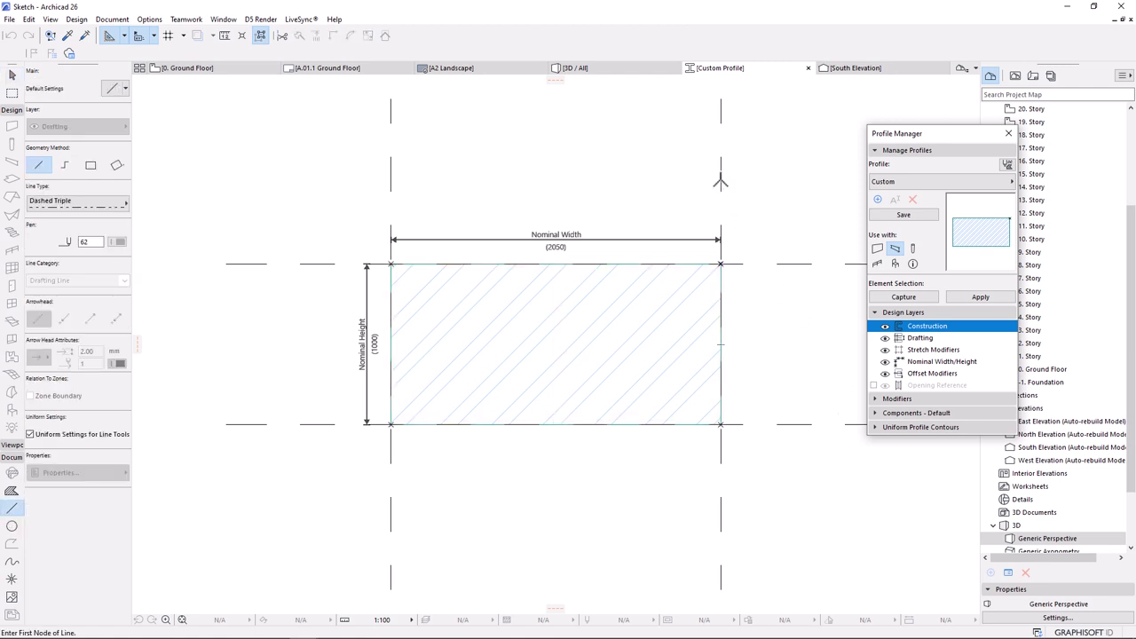
click(720, 180)
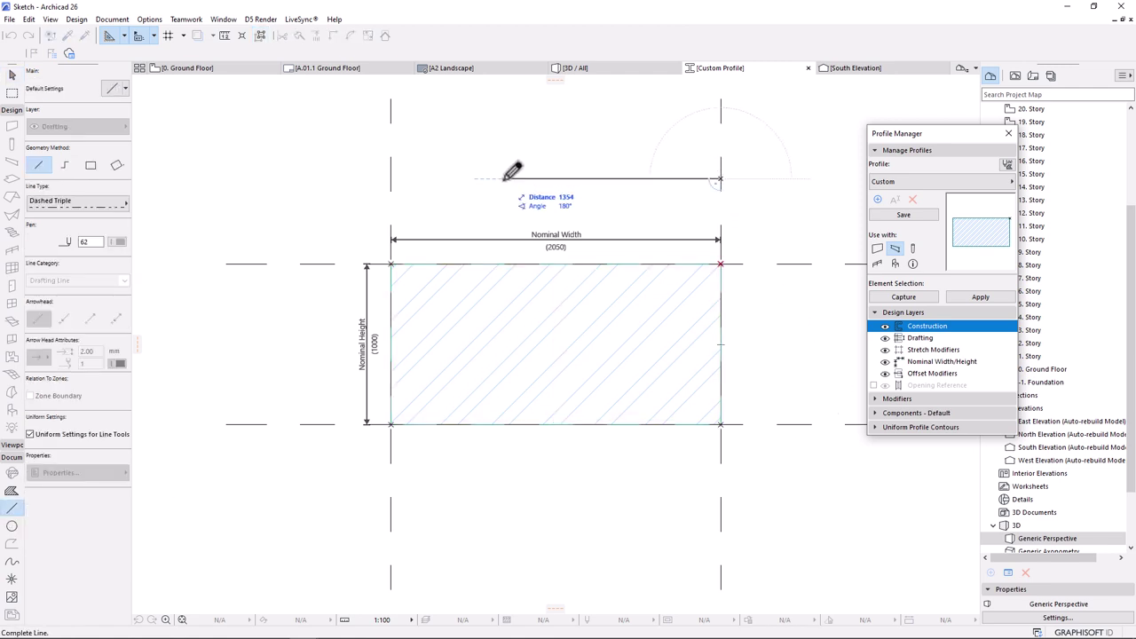
text(9)
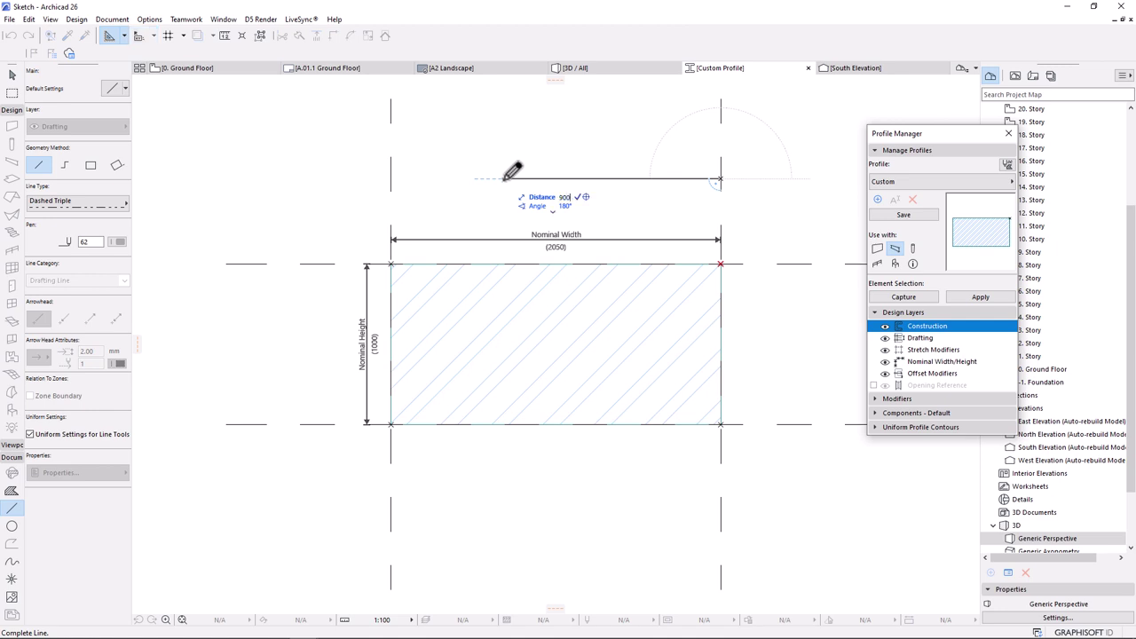
text(00)
key(Return)
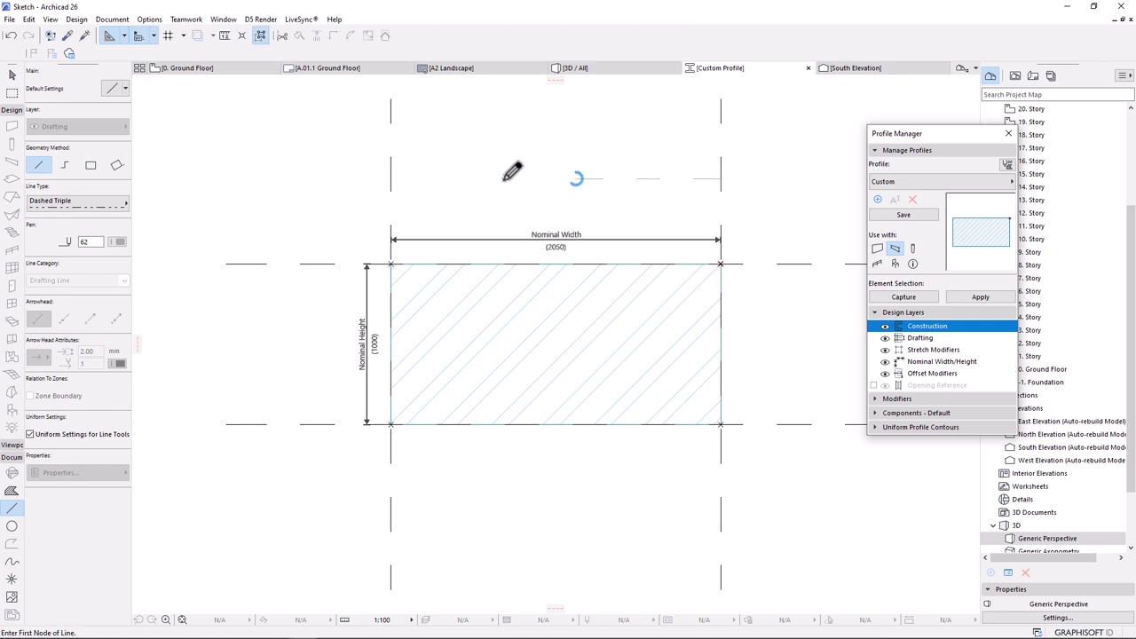
- Insert a new node on the profile fill's top edge, aligned with the inner end of the 900 mm guide line
shift+click(608, 317)
click(573, 264)
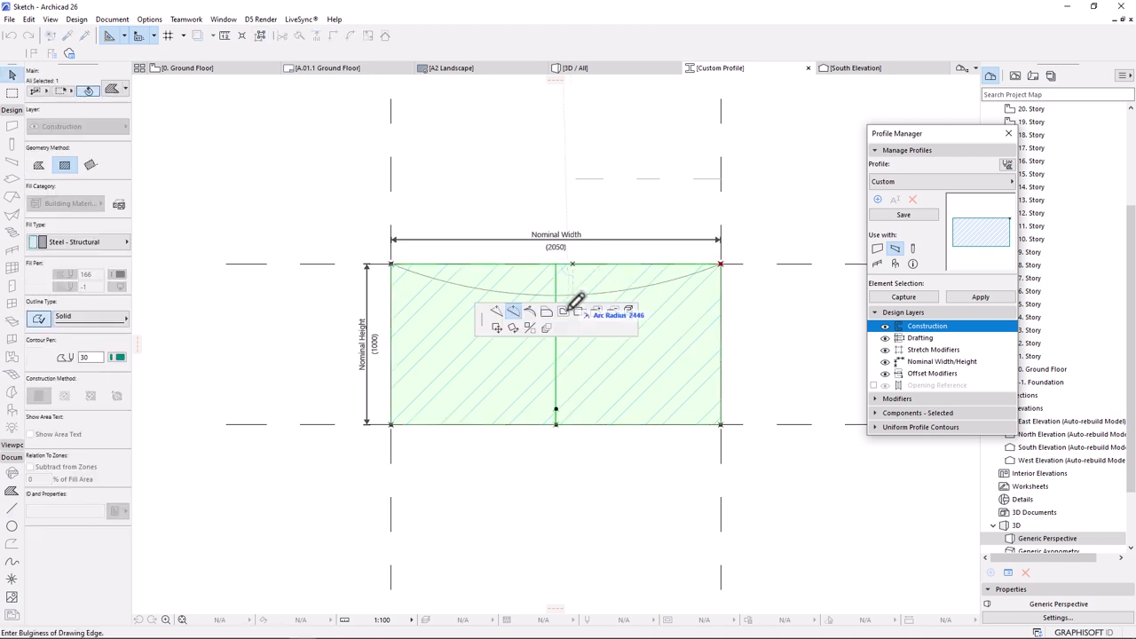
click(498, 314)
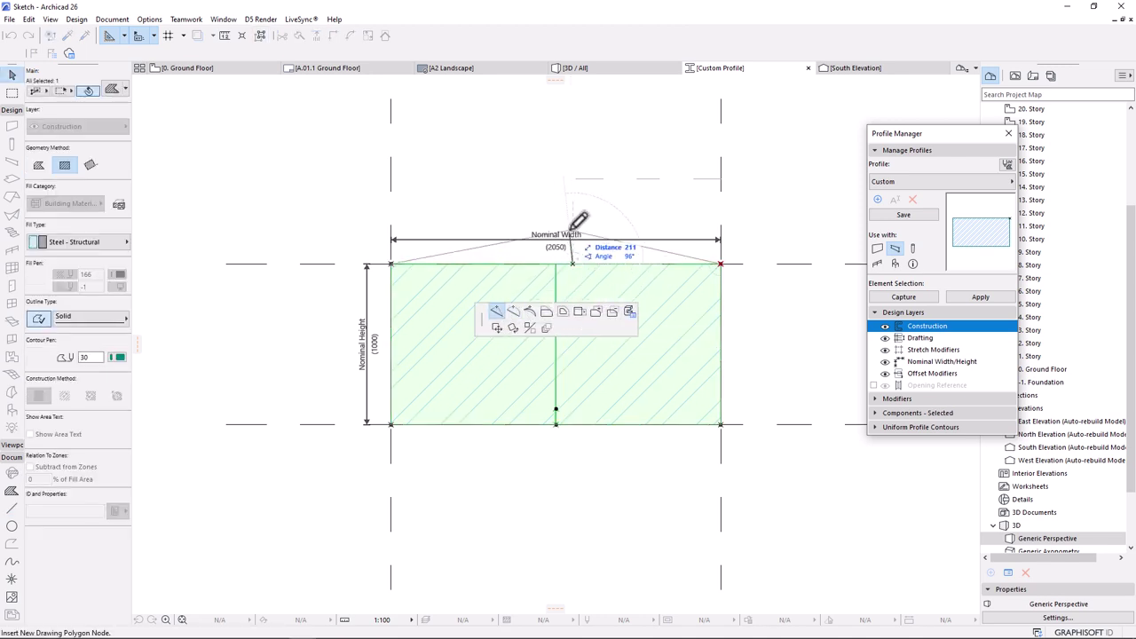
click(575, 174)
click(488, 262)
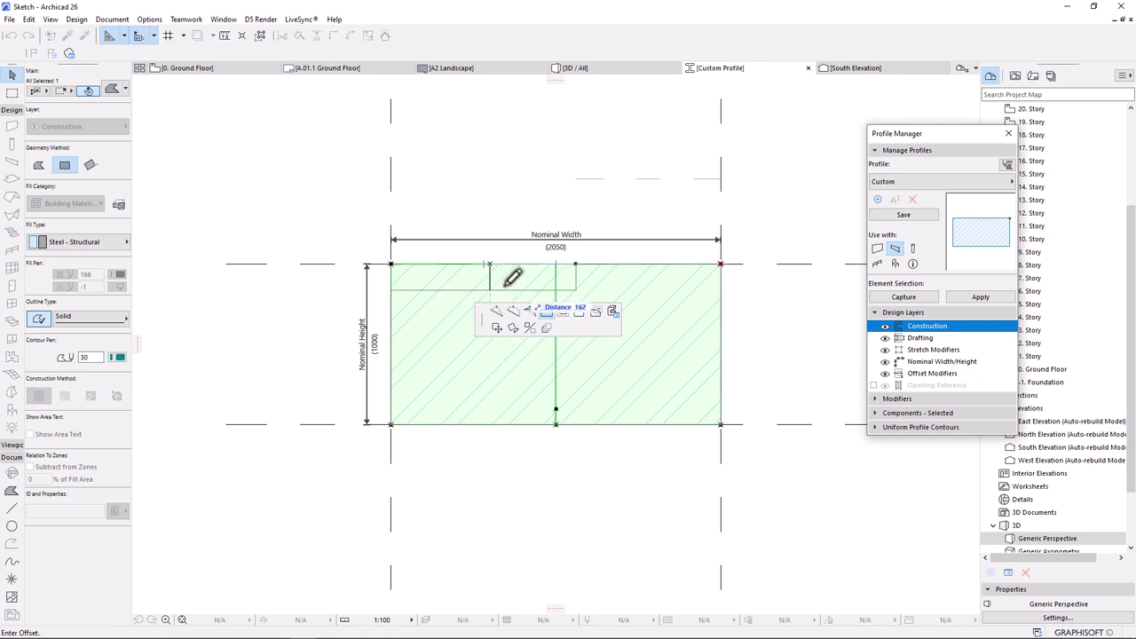
key(Escape)
- Draw a 150 mm horizontal guide line above the profile, running inward from the left edge of the section
scroll(398, 264, up, 3)
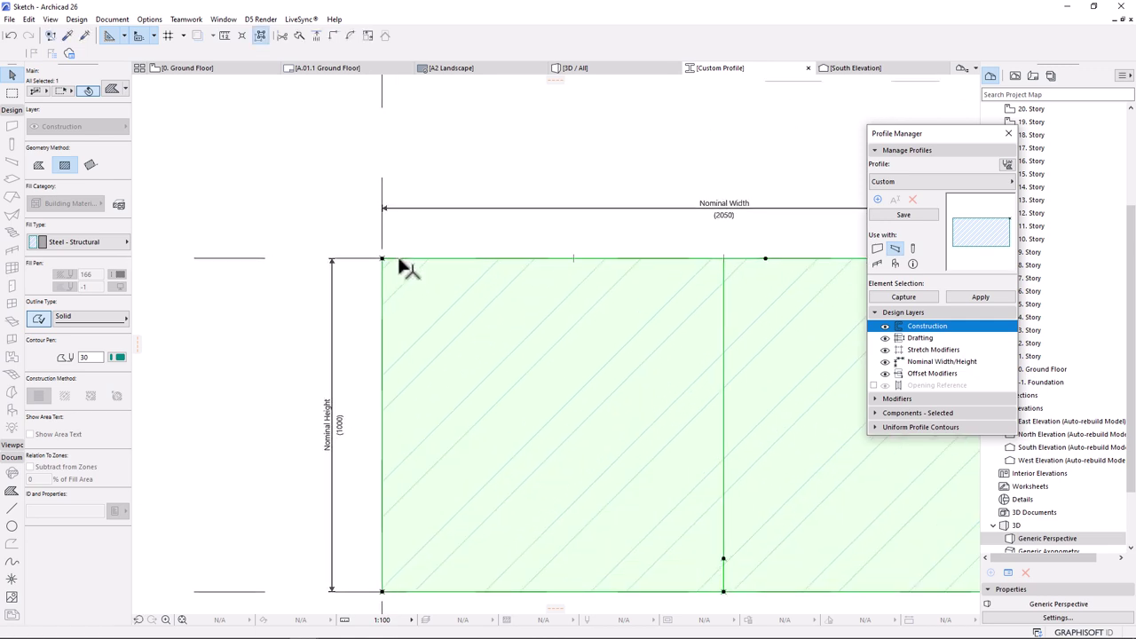
key(Escape)
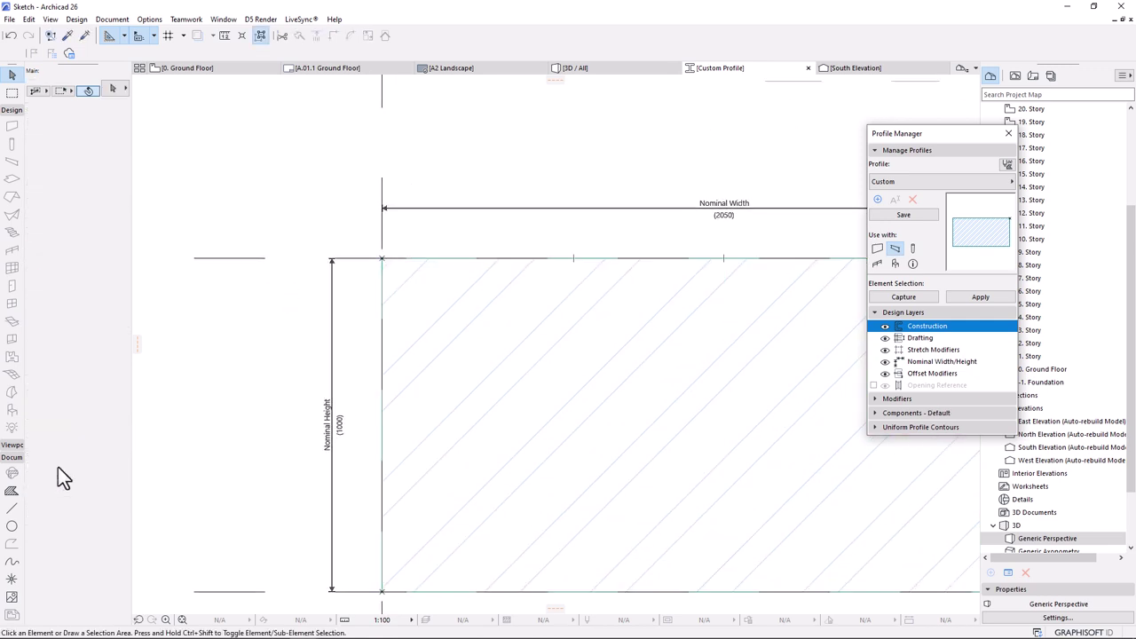
click(11, 509)
click(381, 130)
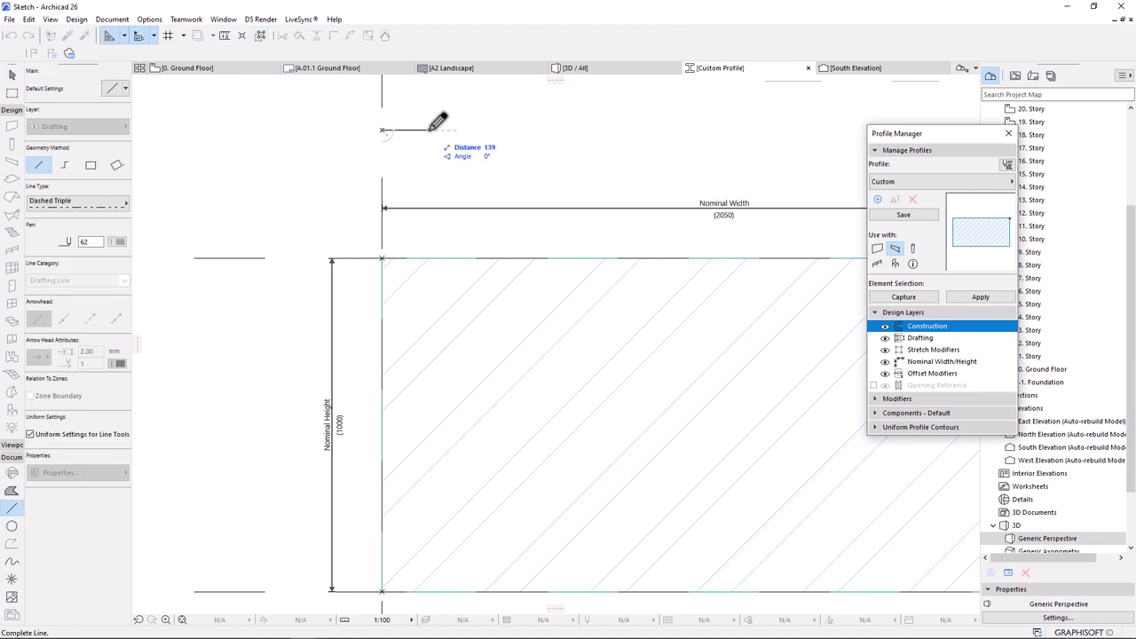
text(150)
key(Return)
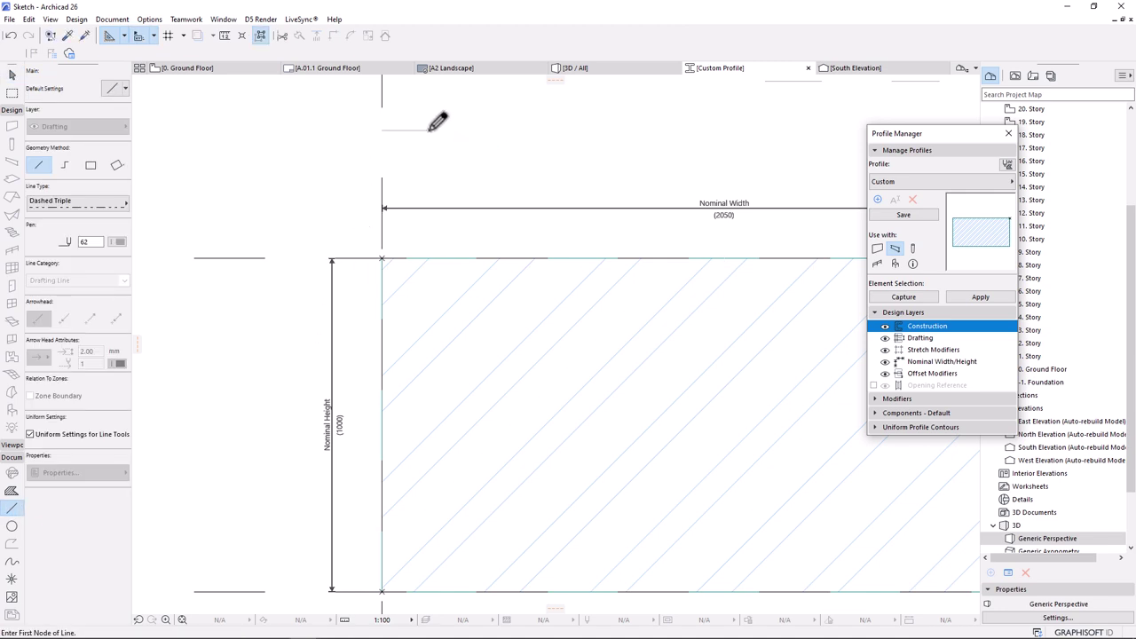
- Insert a new node on the profile fill's top edge, aligned with the inner end of the 150 mm guide line
key(Escape)
click(448, 296)
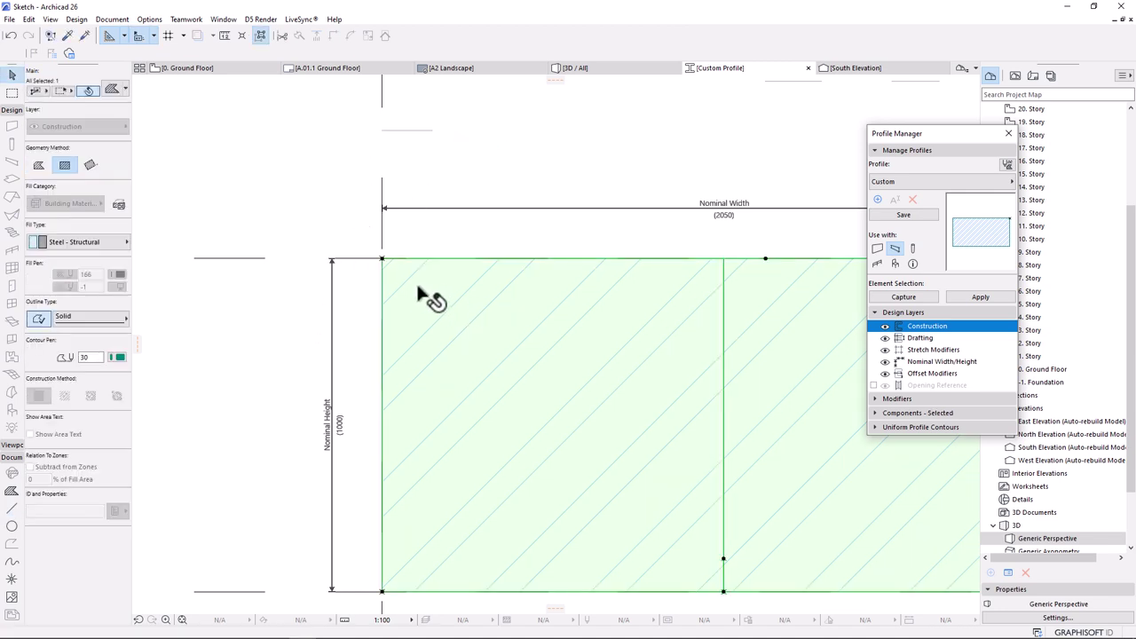
click(507, 259)
click(496, 312)
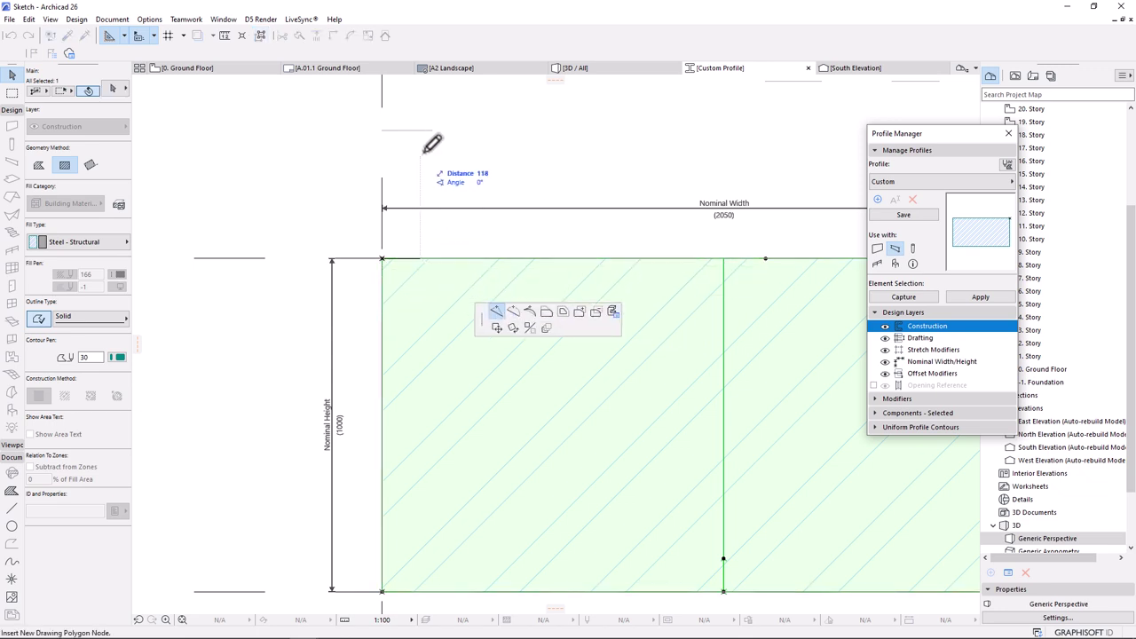
- Offset the top edge segment between the two inserted nodes 850 mm downward to hollow out a recess in the profile
click(581, 259)
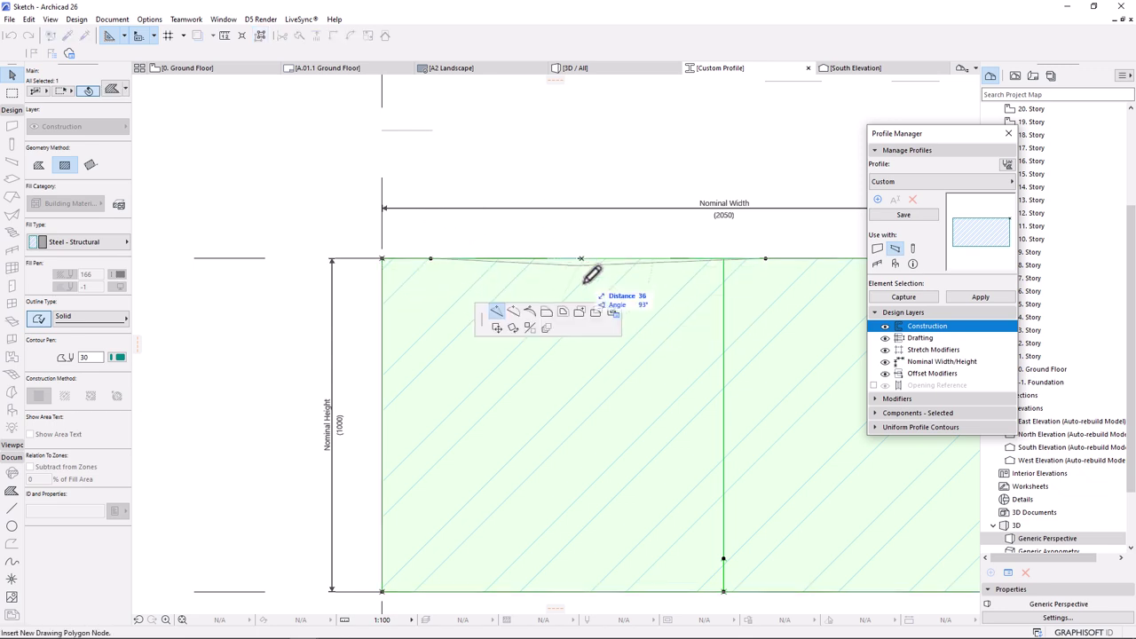
click(546, 312)
scroll(552, 330, down, 4)
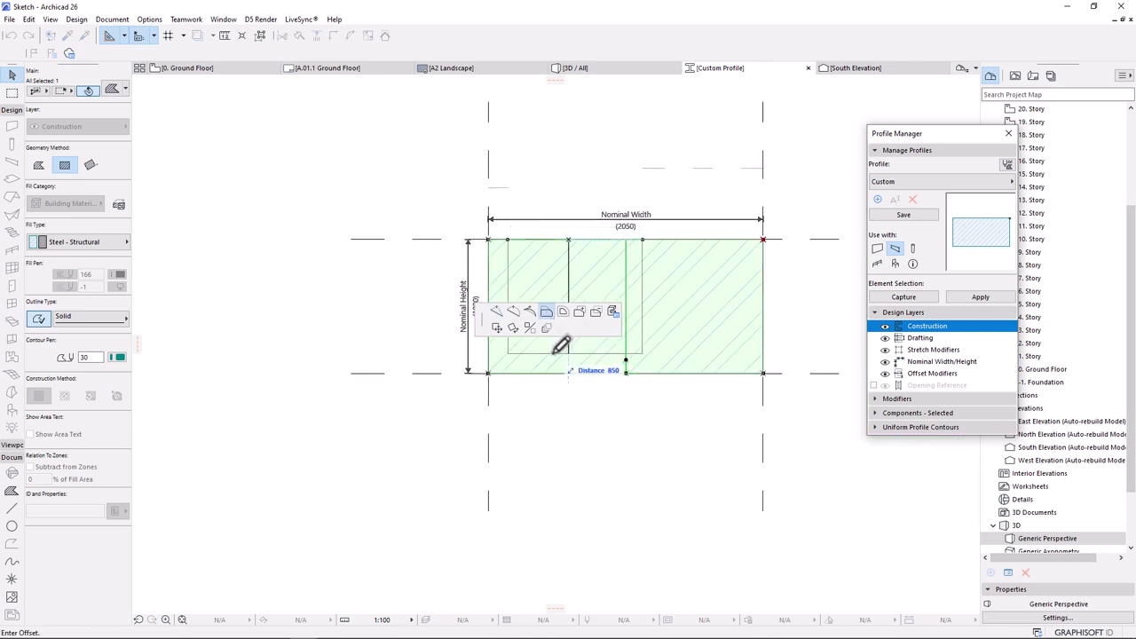
click(560, 346)
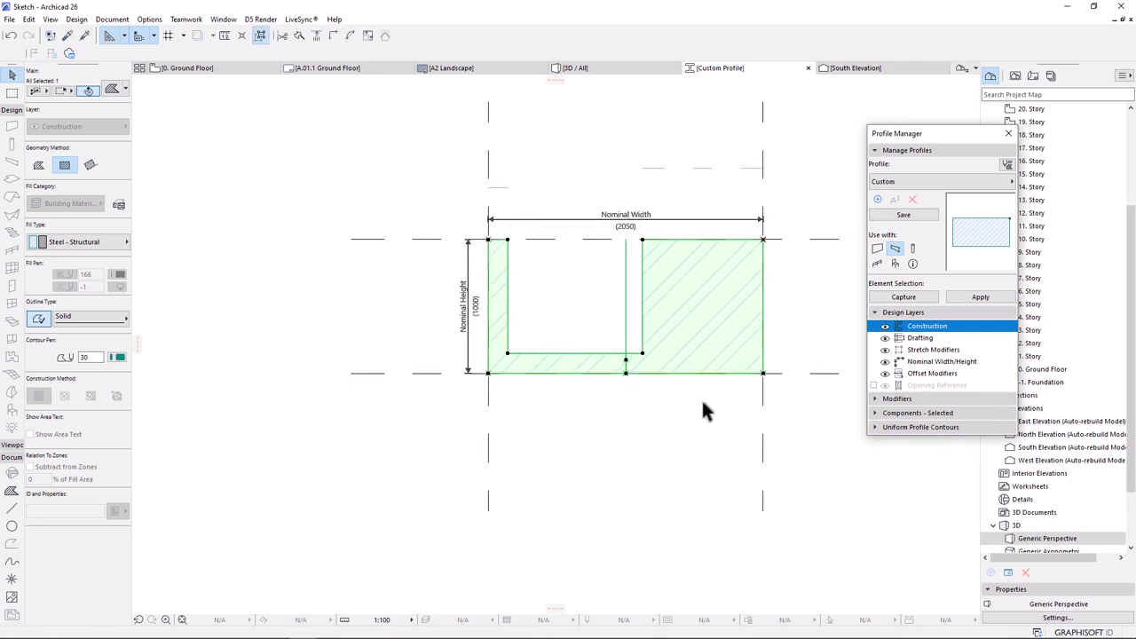
- Move the 150 mm guide line so its outer end sits partway down the recess's right wall and it runs into the fill
scroll(787, 257, up, 3)
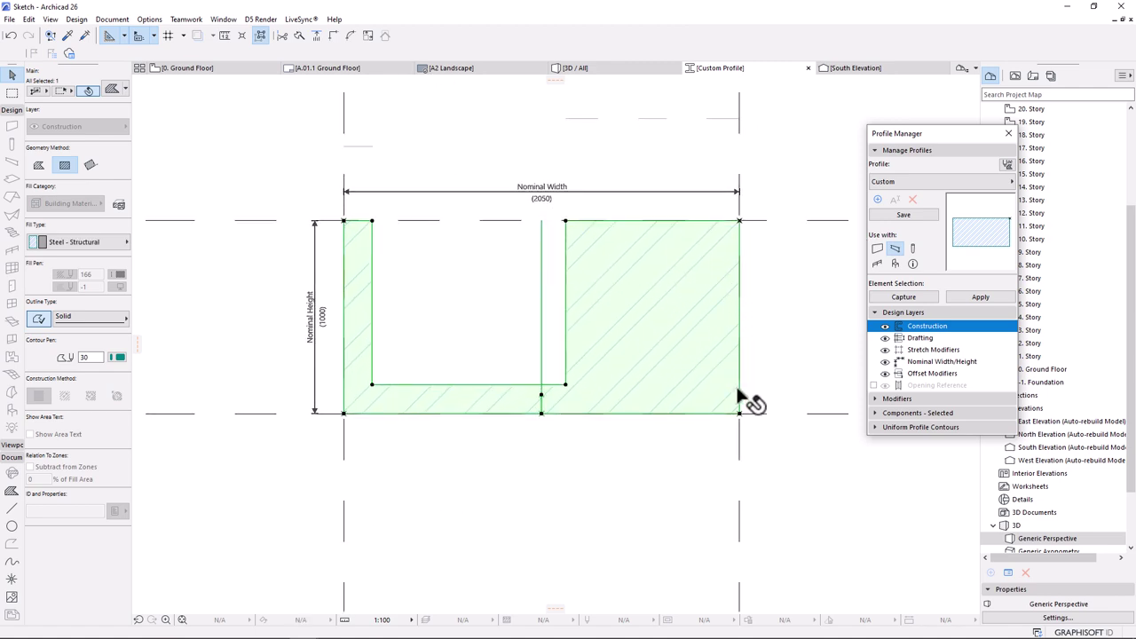
click(479, 229)
click(357, 146)
key(ctrl+d)
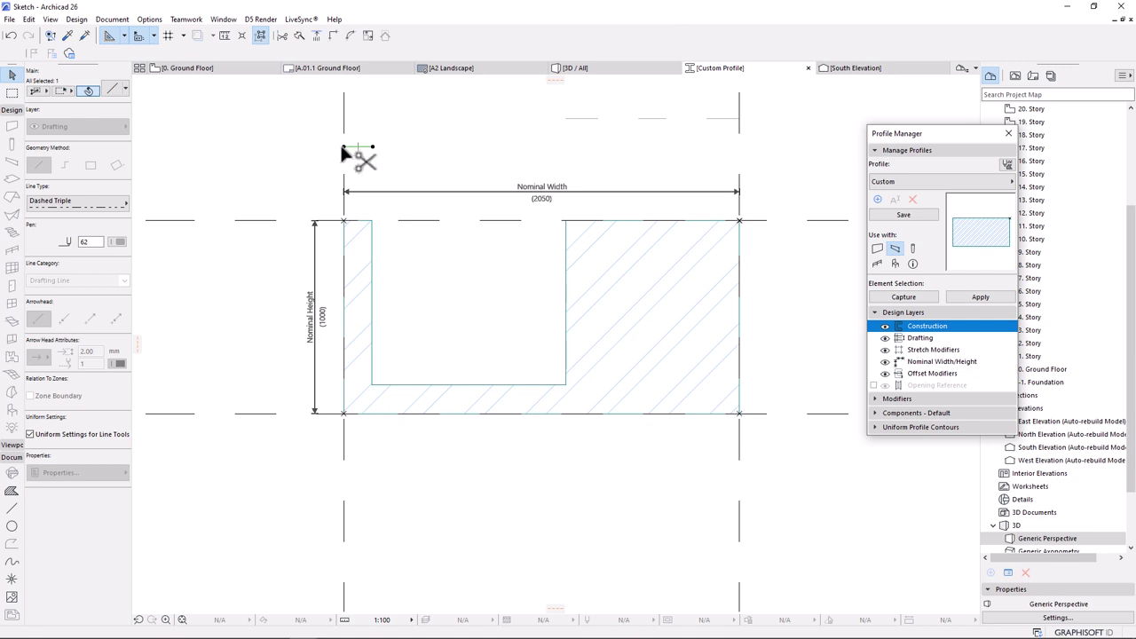
click(344, 147)
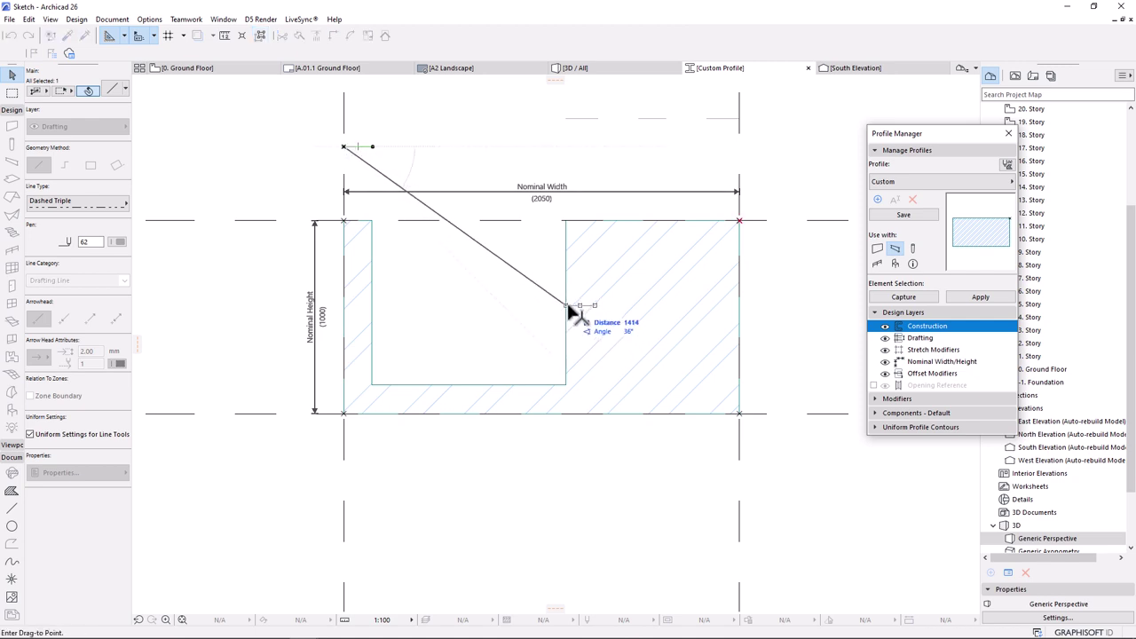
click(566, 303)
- Cut a rectangular piece out of the fill's lower right corner, starting at the moved 150 mm guide line's outer end
click(675, 310)
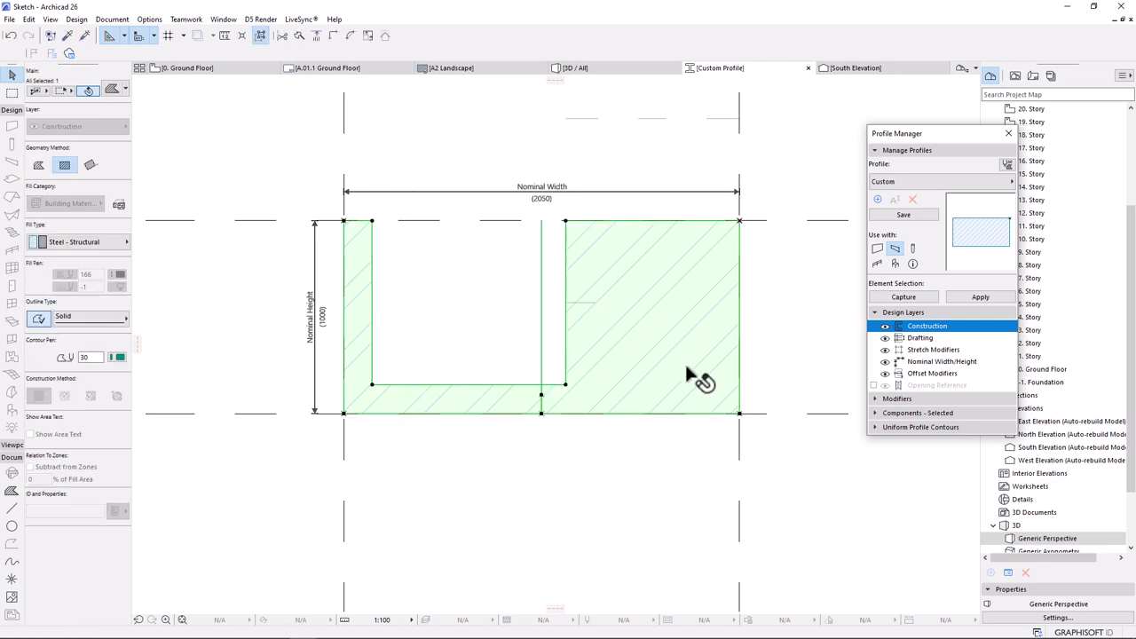
click(740, 414)
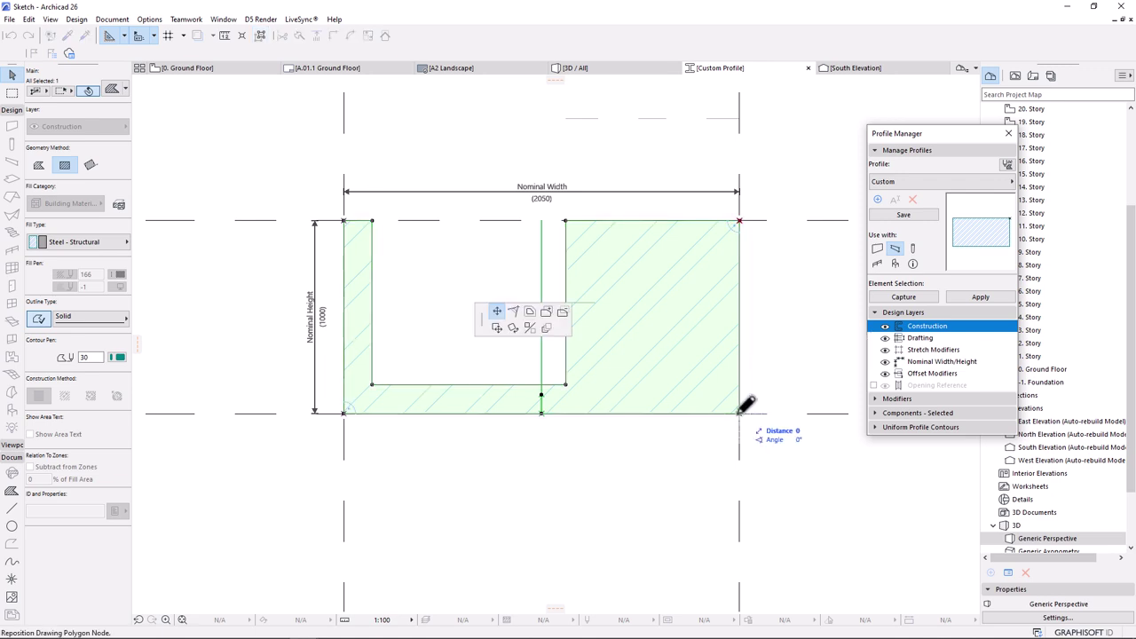
click(561, 310)
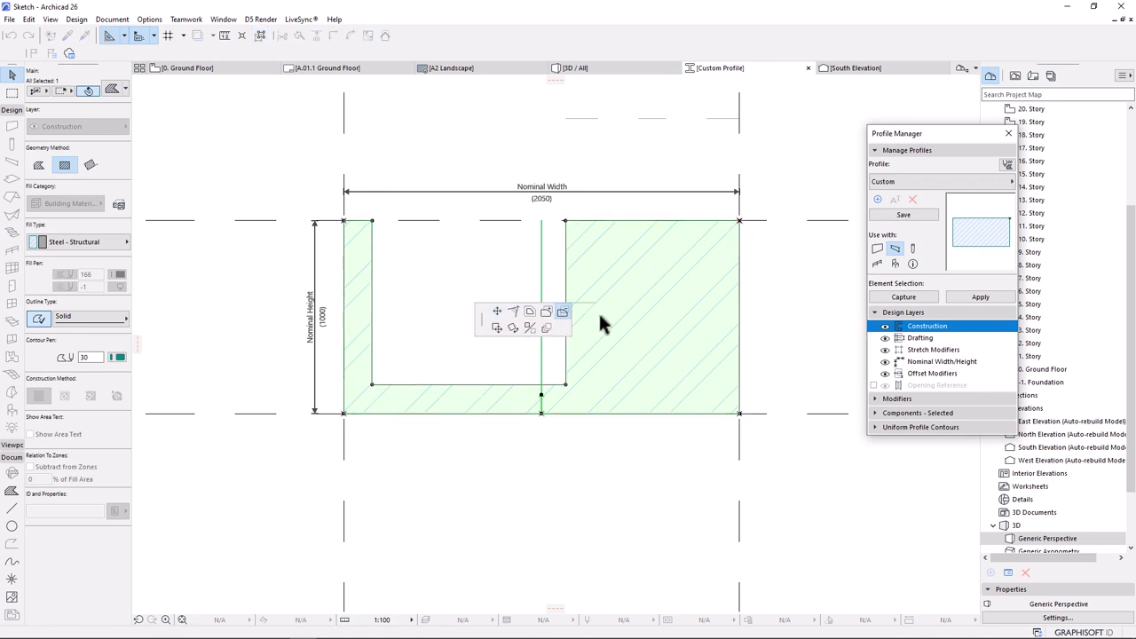
click(594, 303)
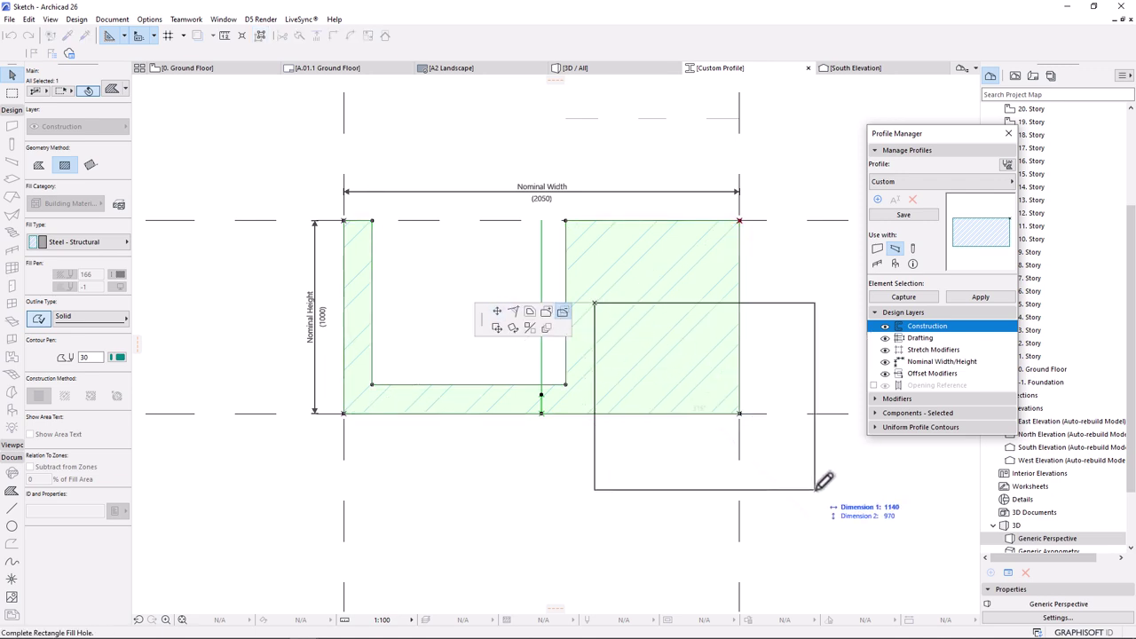
click(812, 460)
click(672, 317)
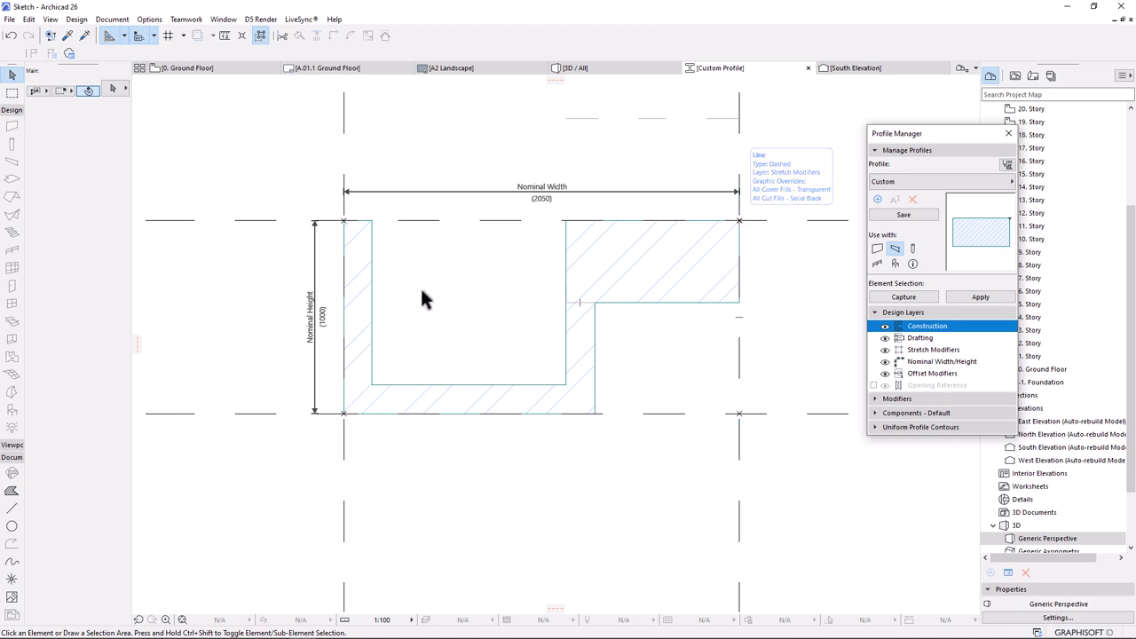
- Draw a 400 mm vertical guide line just outside the profile's right end, starting level with its top edge
click(11, 508)
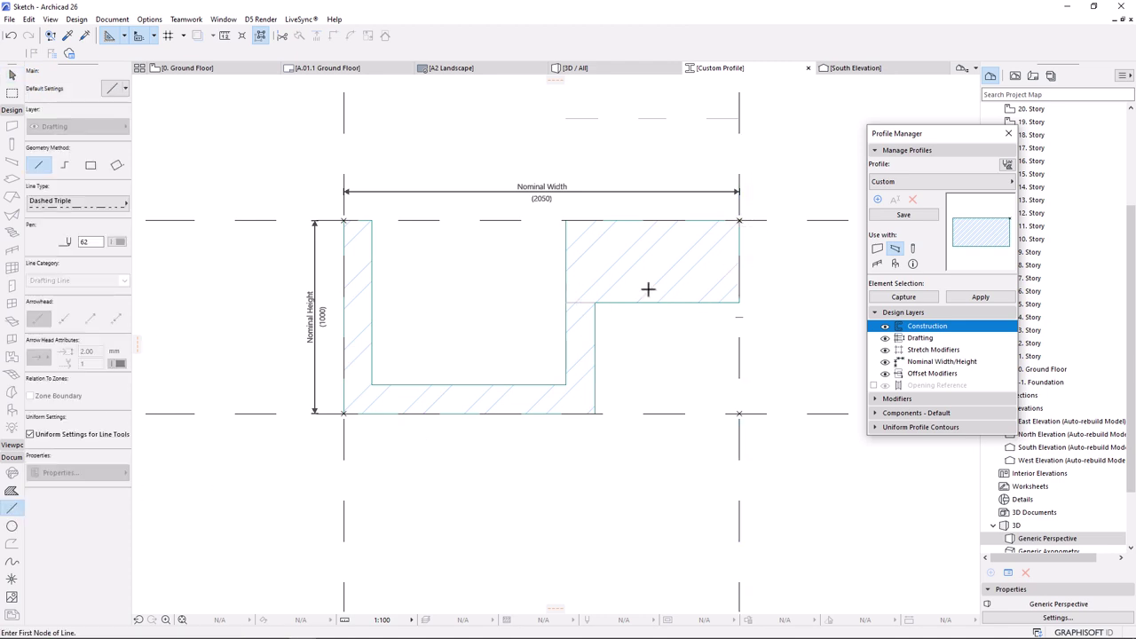
click(760, 222)
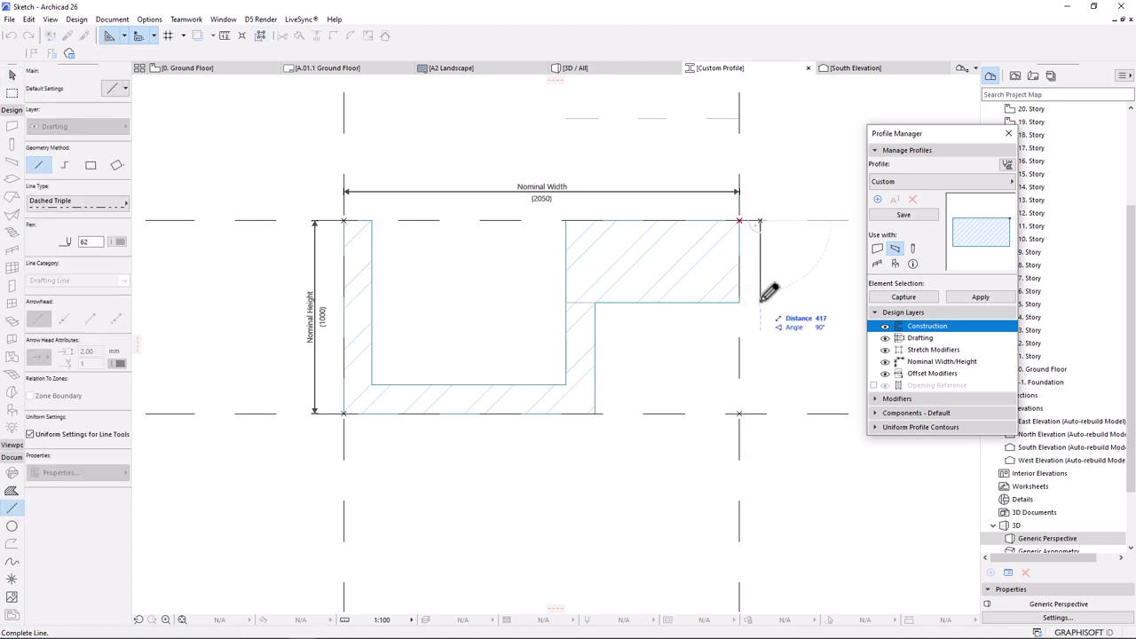
text(400)
key(Return)
- Offset the underside of the profile's right arm up to the lower end of the 400 mm guide line
shift+click(673, 260)
click(710, 303)
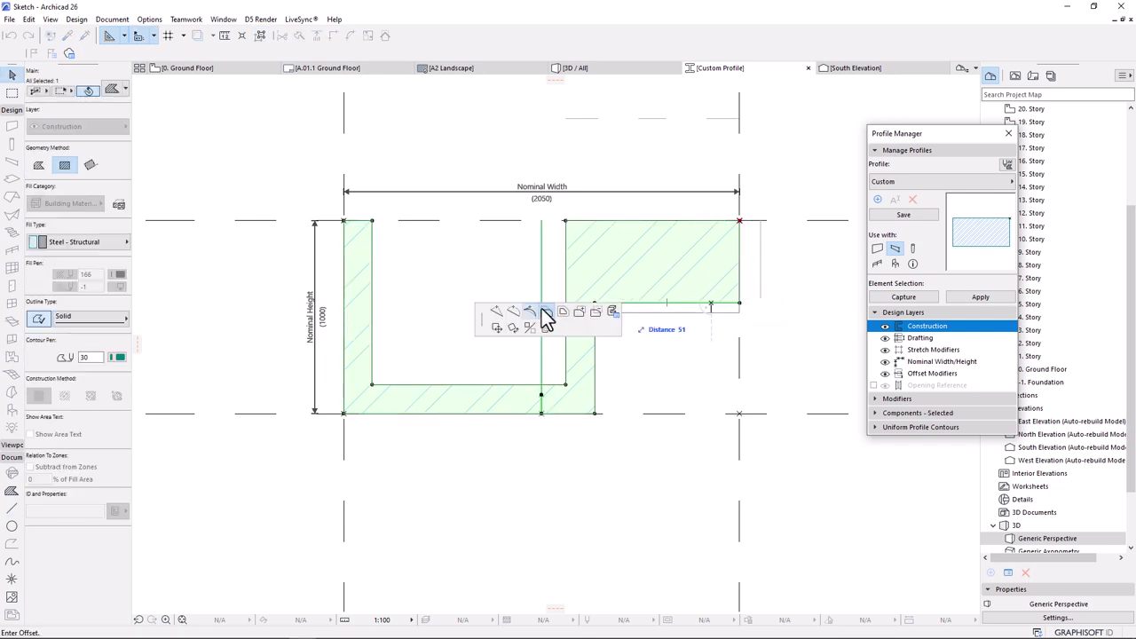
click(768, 285)
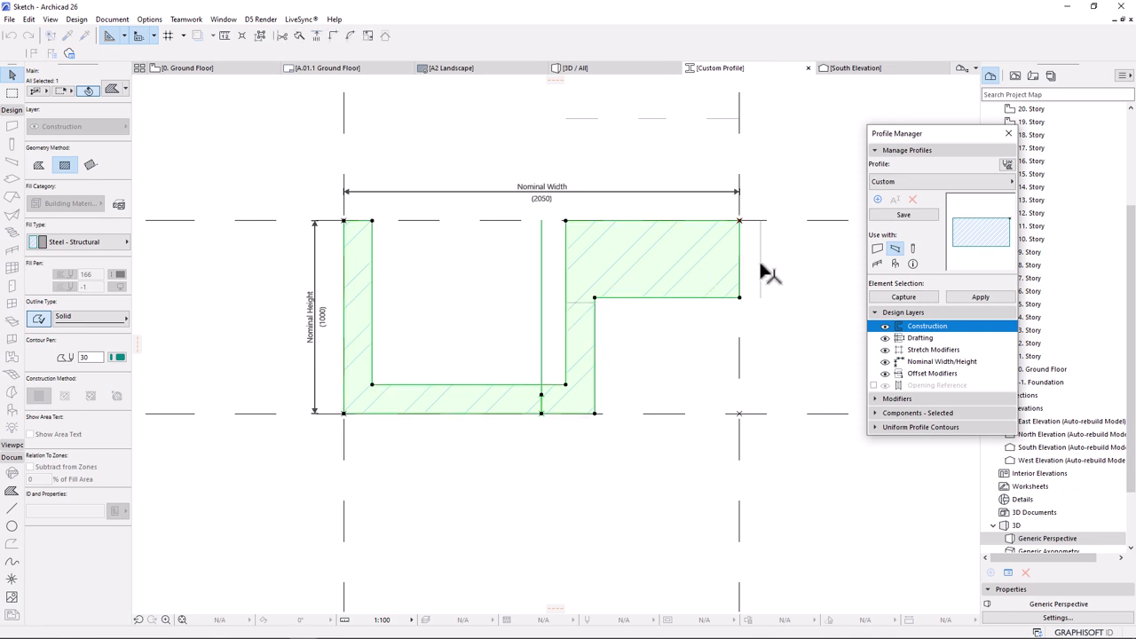
click(768, 273)
- Try to change the building material of the existing profile fill from Steel - Structural to Glass
scroll(740, 246, up, 3)
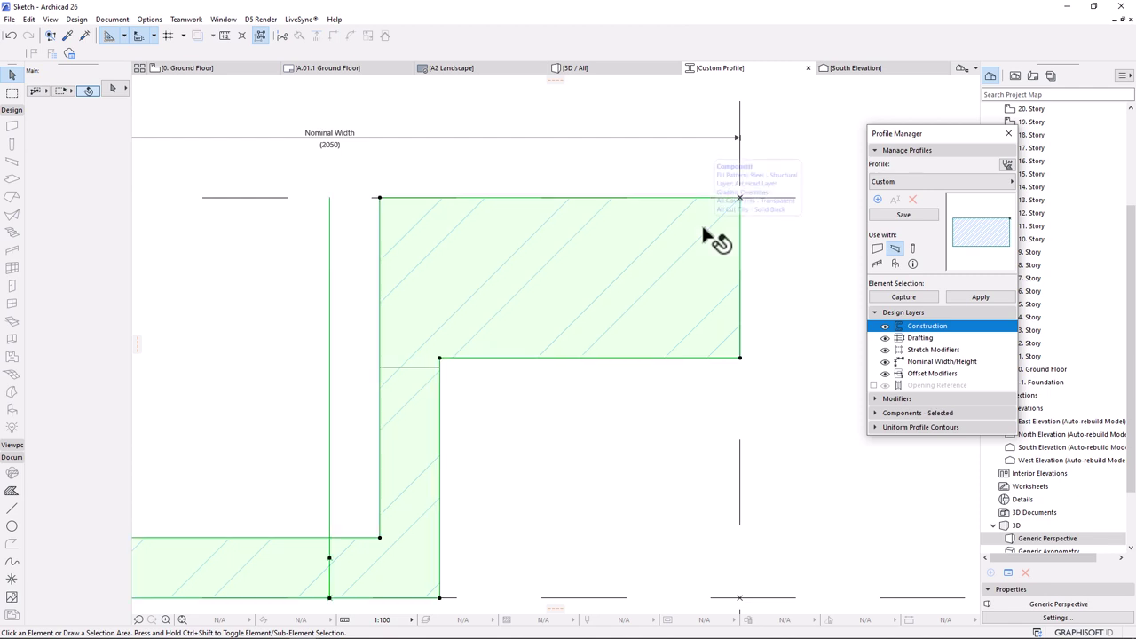
click(705, 248)
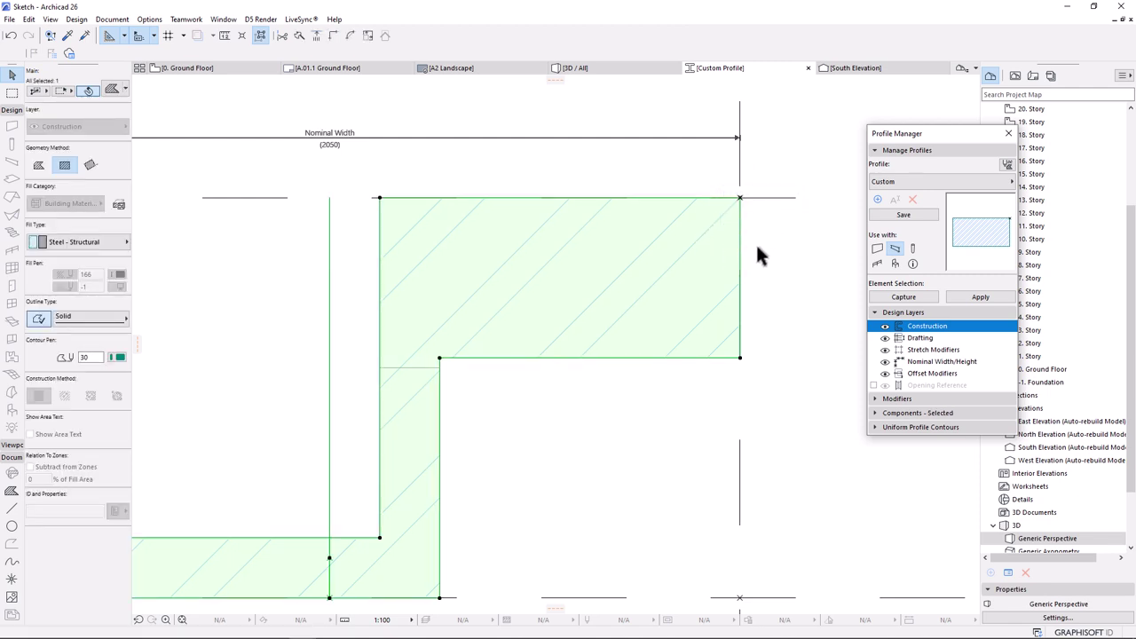
scroll(719, 252, down, 2)
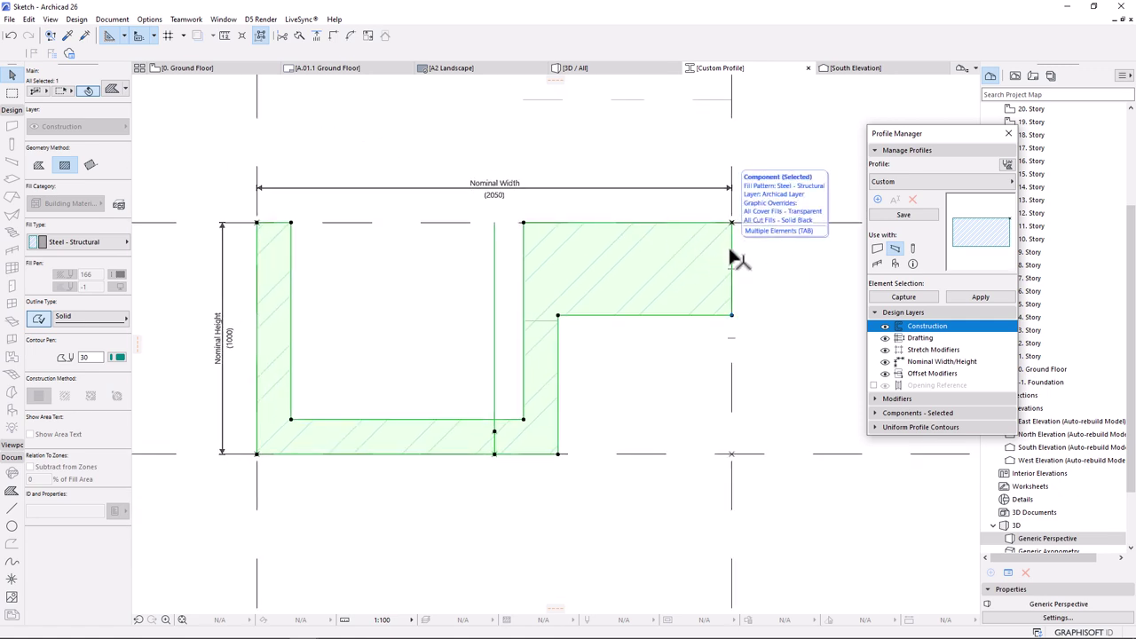
scroll(736, 252, up, 2)
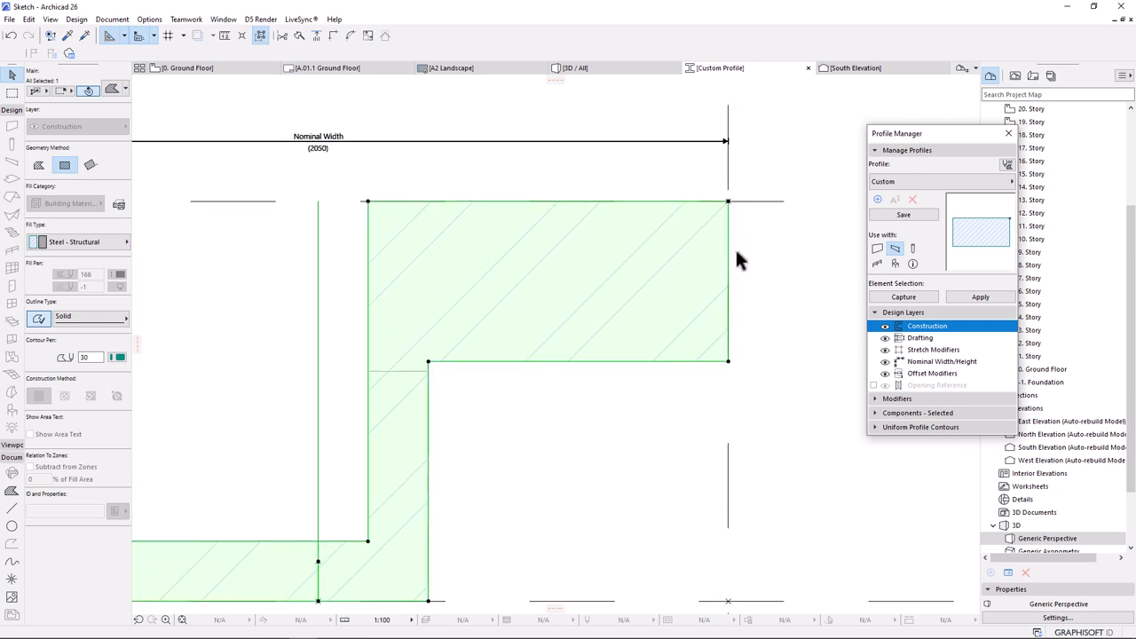
click(586, 272)
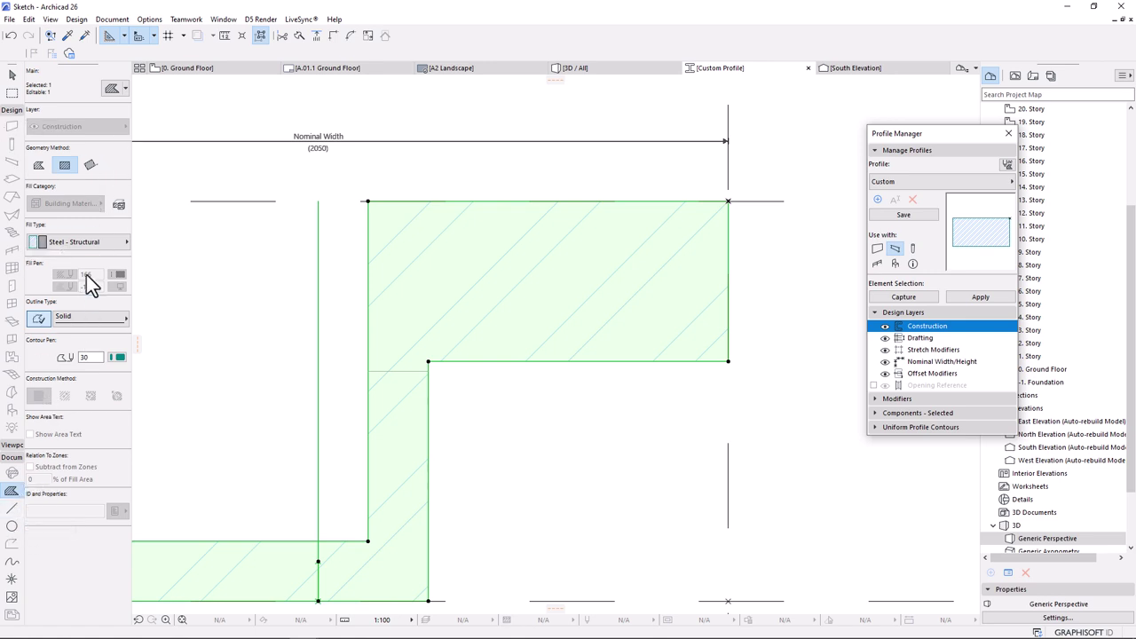
click(88, 244)
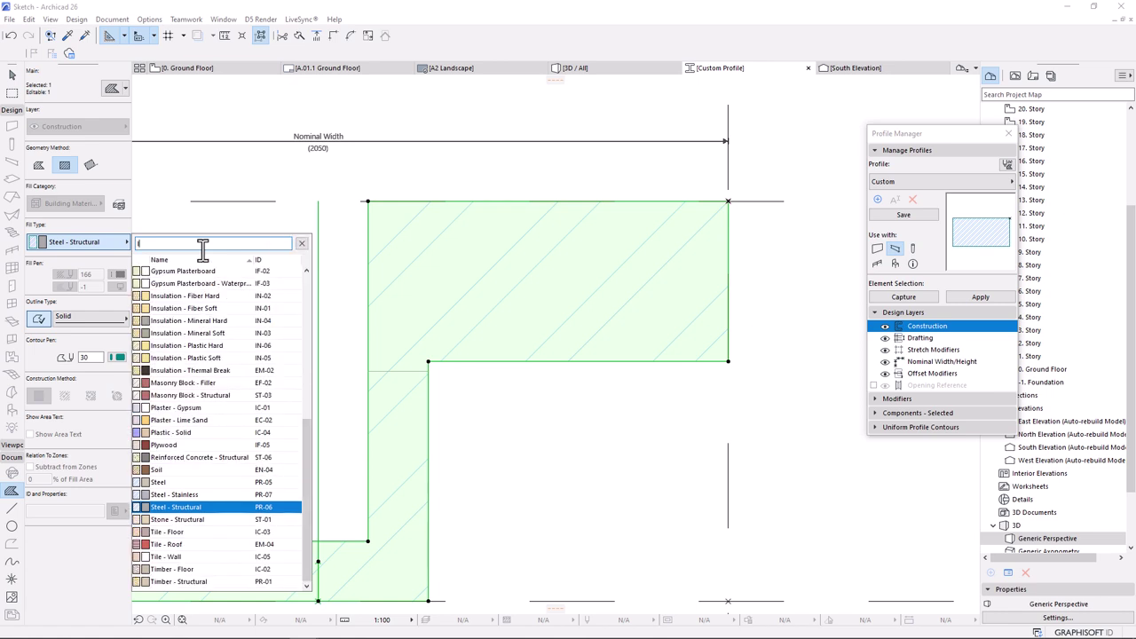
text(gla)
click(155, 272)
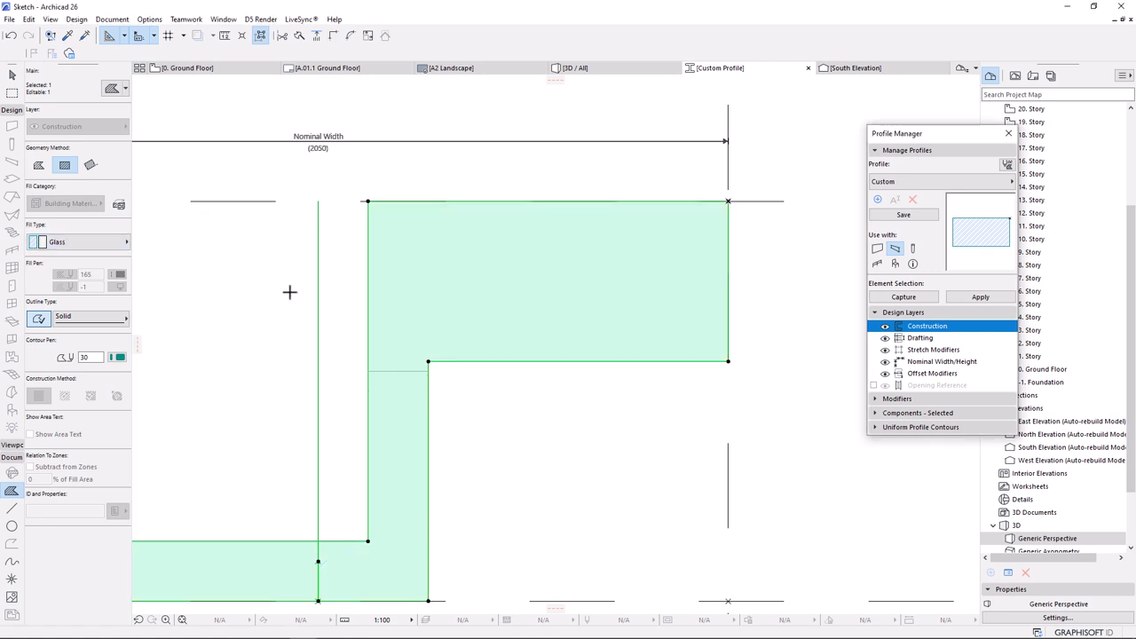
key(ctrl+z)
key(Escape)
- Draw a Glass rectangular fill 125 mm wide and about 250 mm high, inside the right arm against its outer edge
click(100, 244)
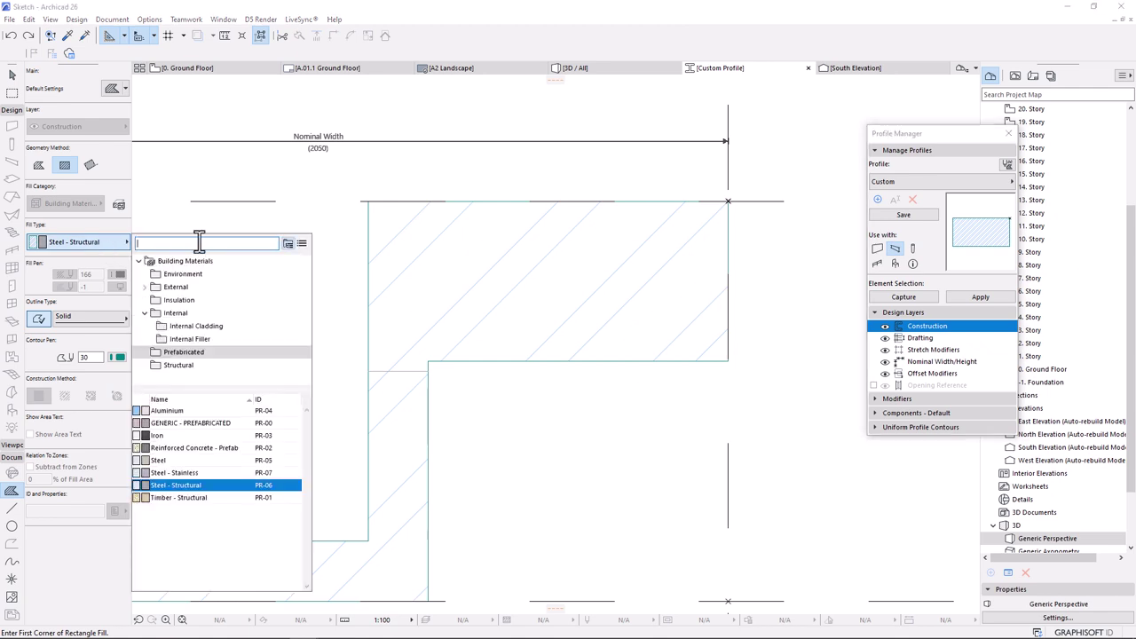
text(gla)
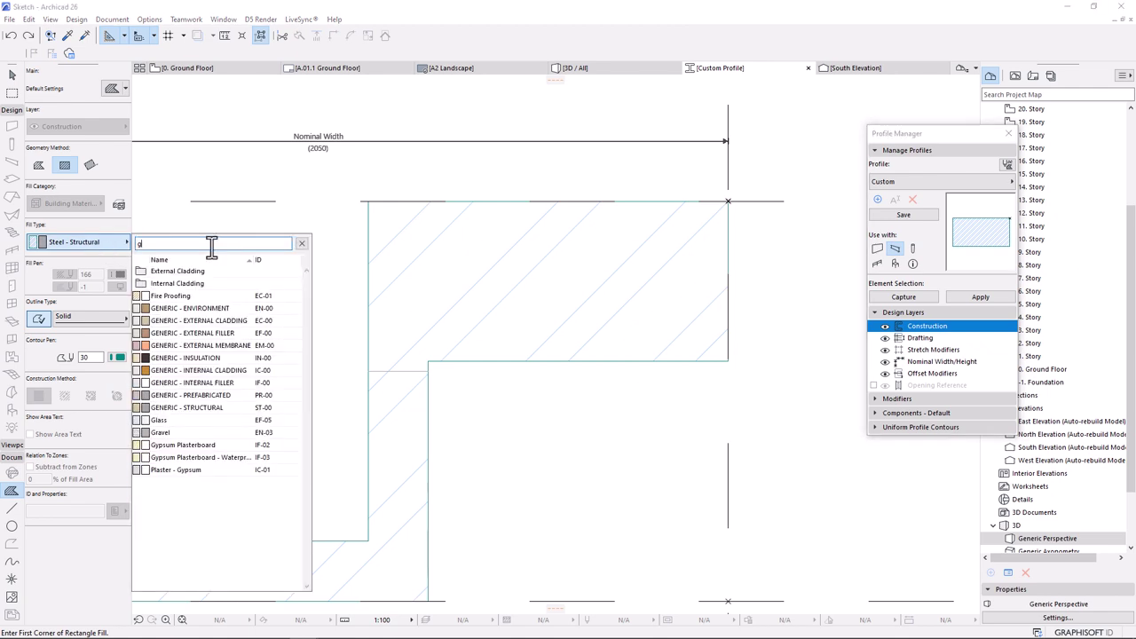
click(171, 271)
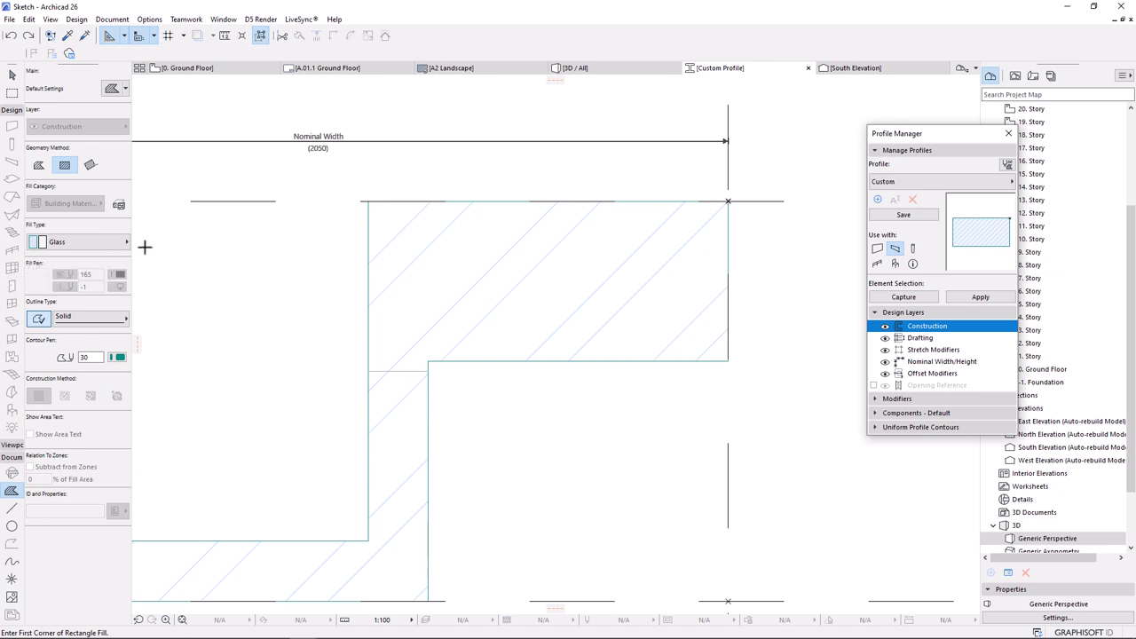
click(728, 230)
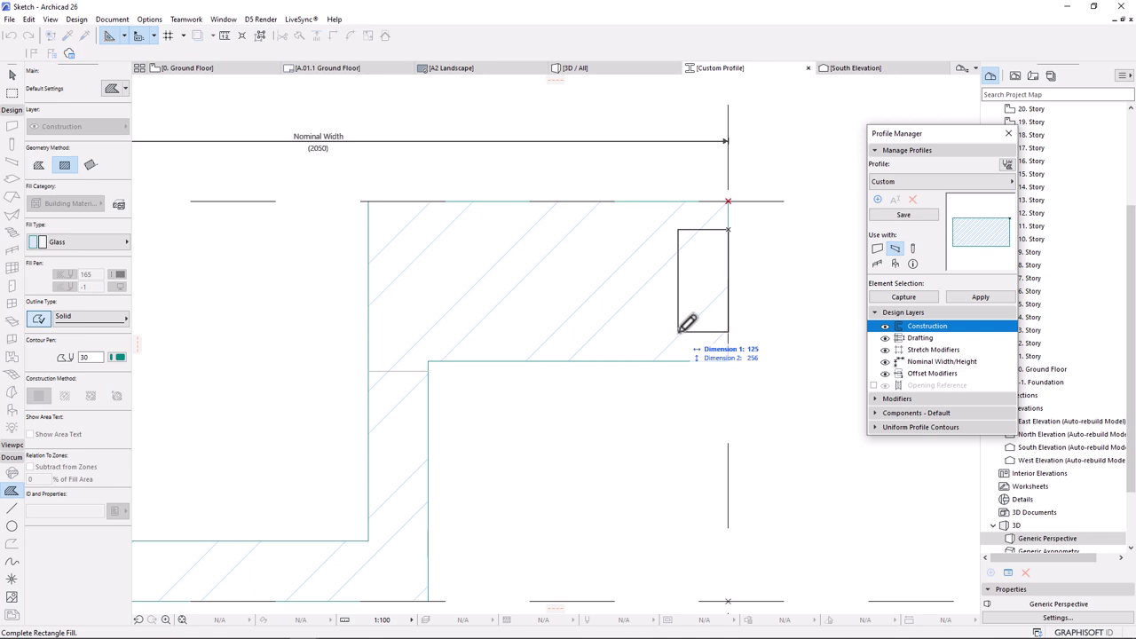
text(125)
key(Tab)
key(Return)
scroll(740, 286, down, 1)
scroll(718, 243, up, 1)
key(Escape)
- Move the Glass rectangle slightly down along the right arm's outer edge to centre it vertically in the arm
click(679, 298)
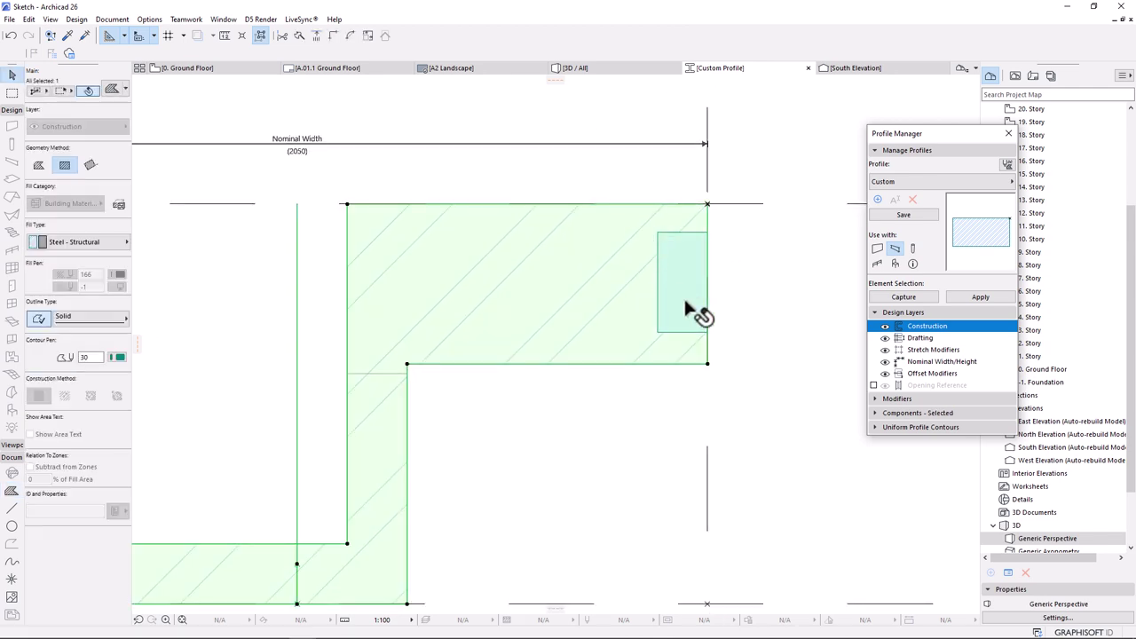
click(694, 287)
scroll(699, 282, up, 2)
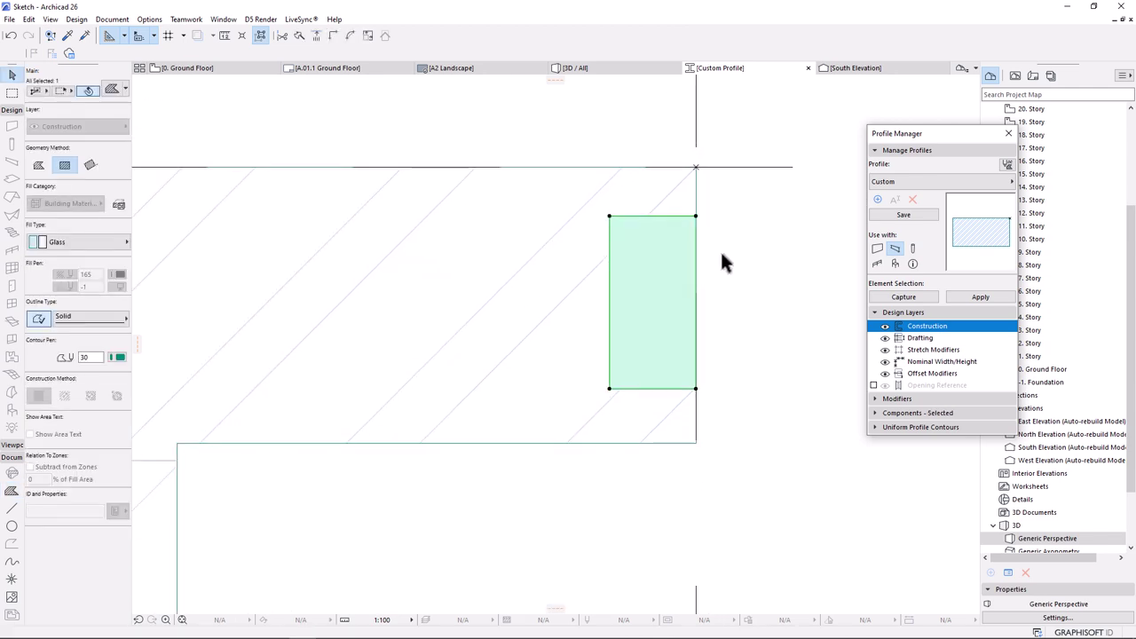
scroll(694, 316, up, 2)
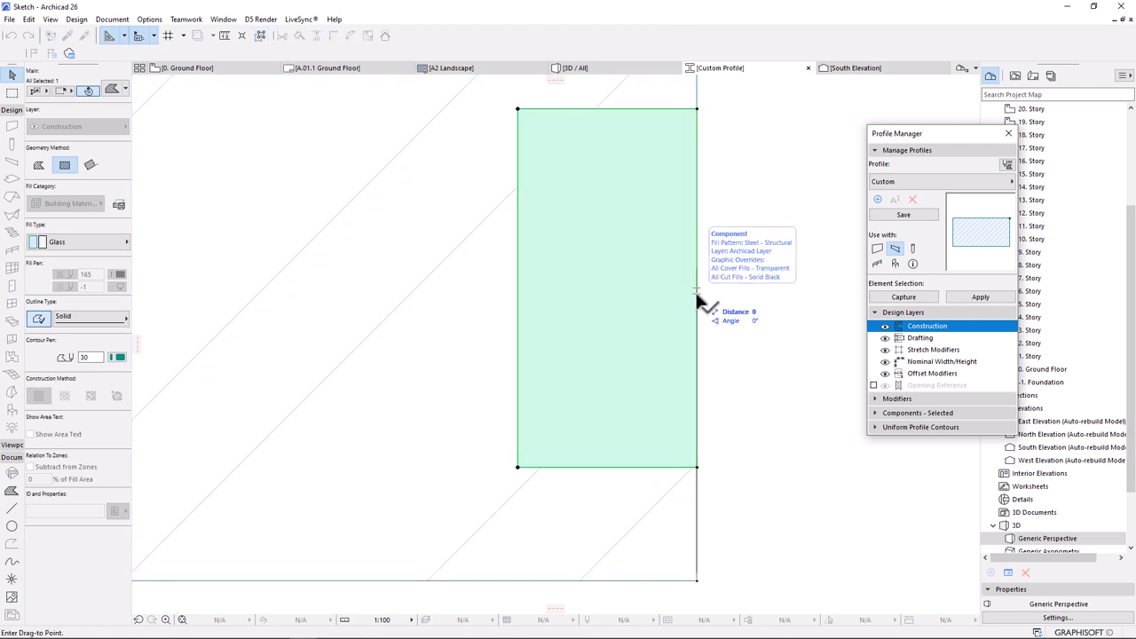
mouse_move(694, 290)
mouse_down()
mouse_move(672, 303)
mouse_move(702, 302)
mouse_move(694, 283)
mouse_move(678, 294)
mouse_up()
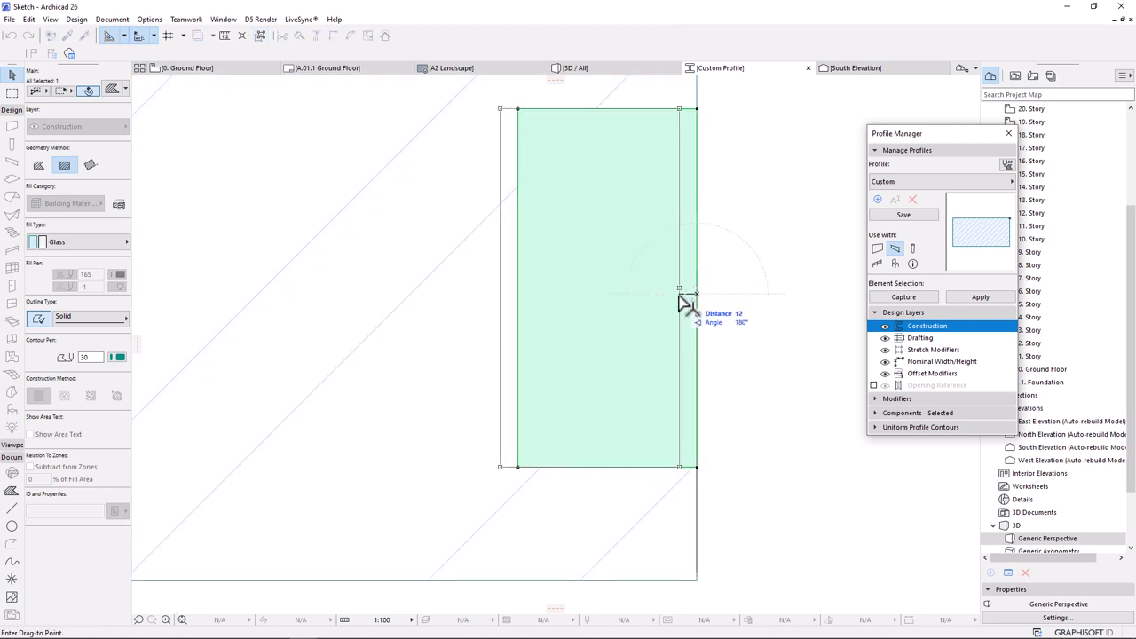
key(Escape)
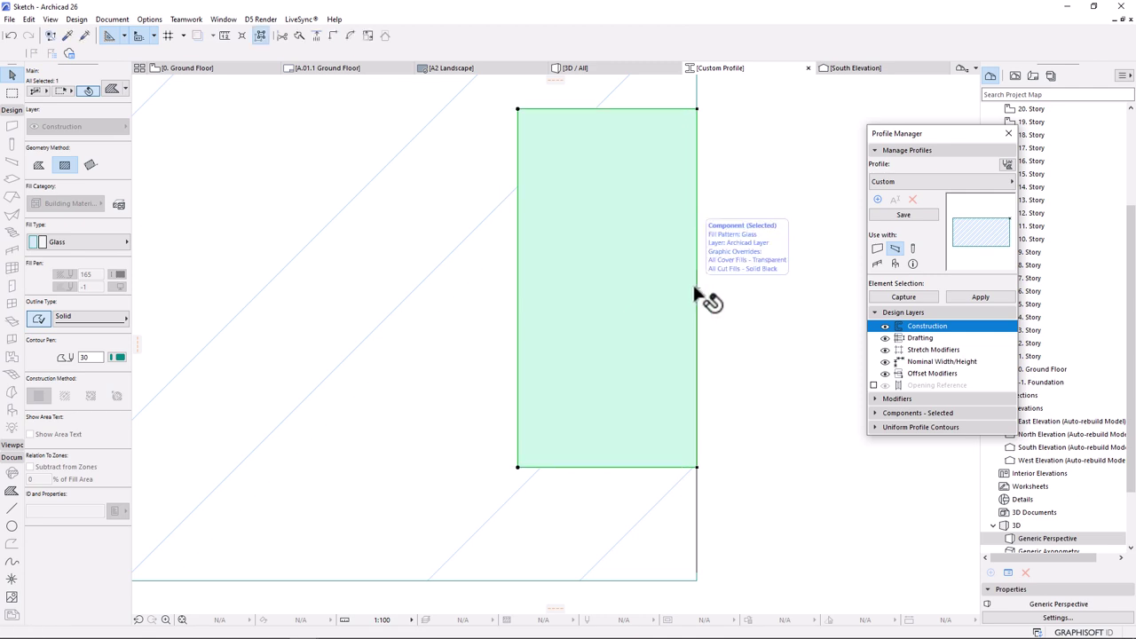
drag(695, 286, 725, 299)
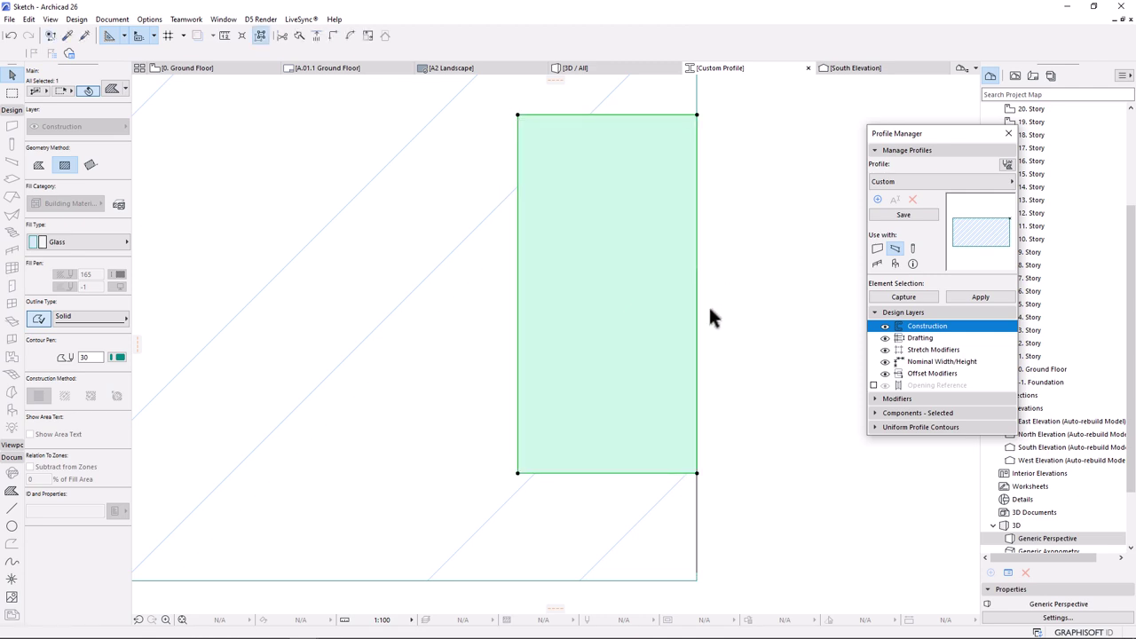
scroll(701, 302, down, 5)
- Subtract the Glass rectangle's outline from the steel fill of the profile's right arm
click(614, 264)
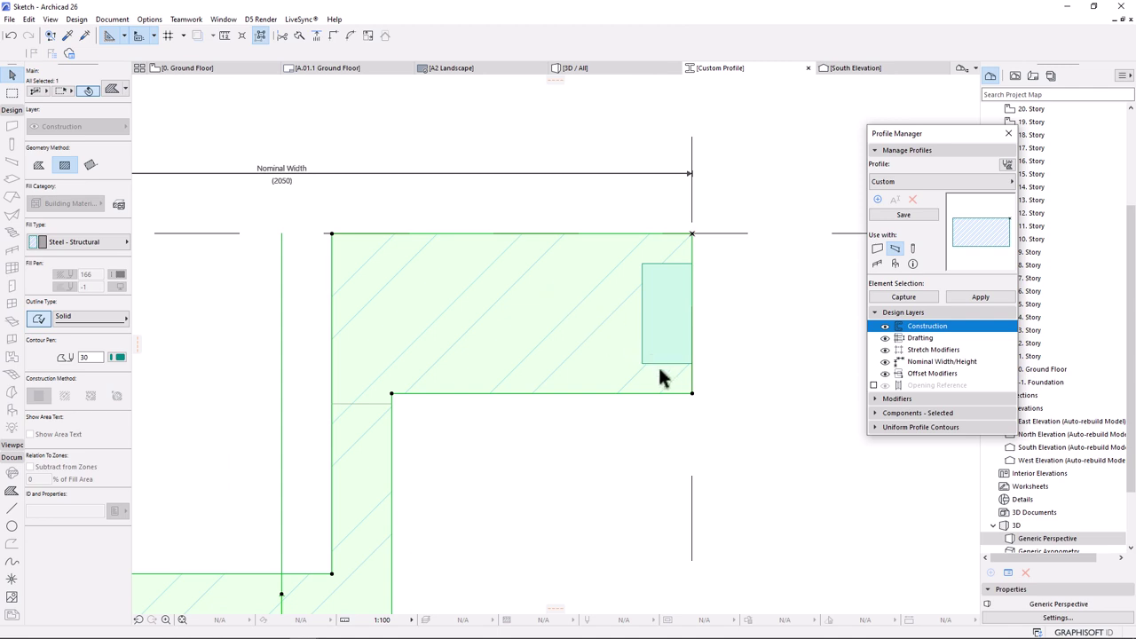
click(691, 393)
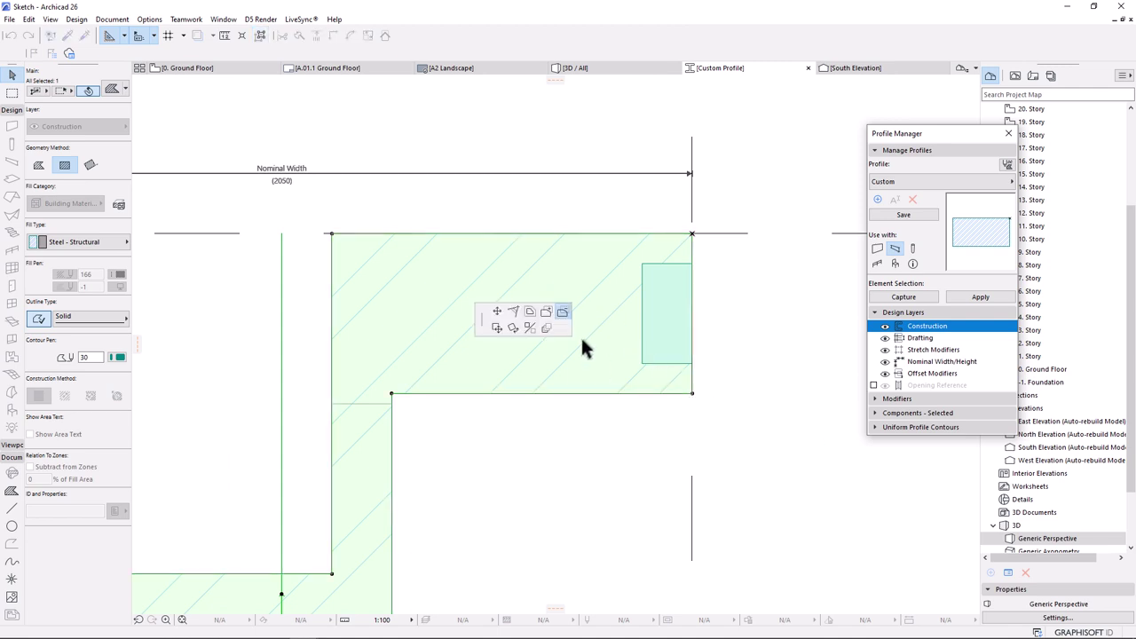
click(564, 315)
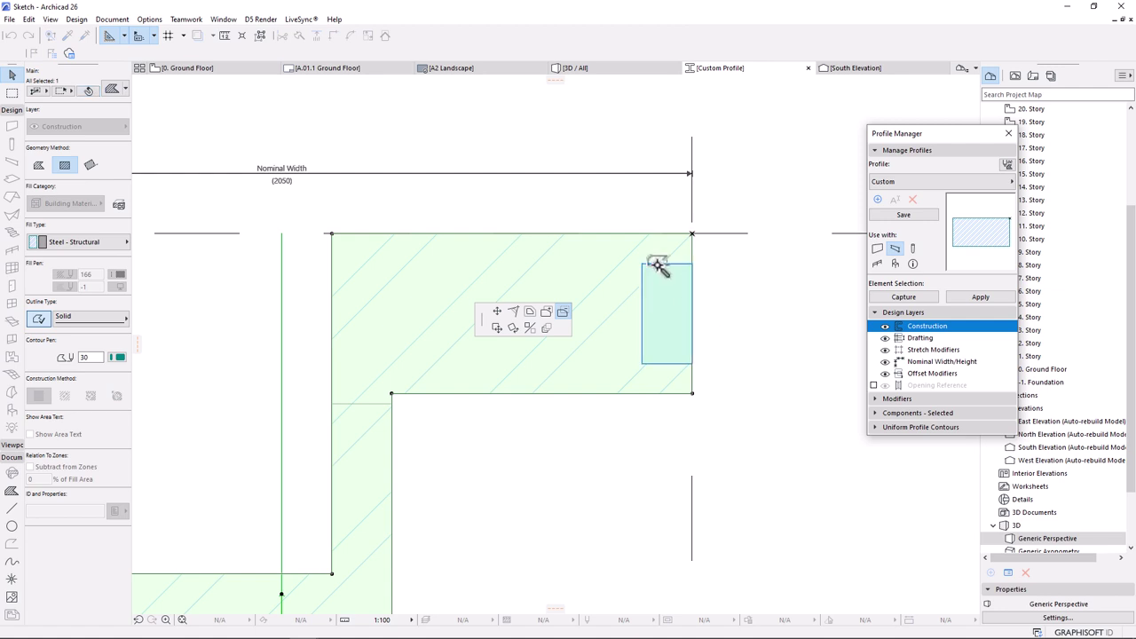
click(658, 265)
click(776, 261)
- Offset the outer vertical edge of the Glass rectangle inward by about 35 mm so the glass sits recessed in the arm
click(681, 302)
scroll(674, 292, up, 4)
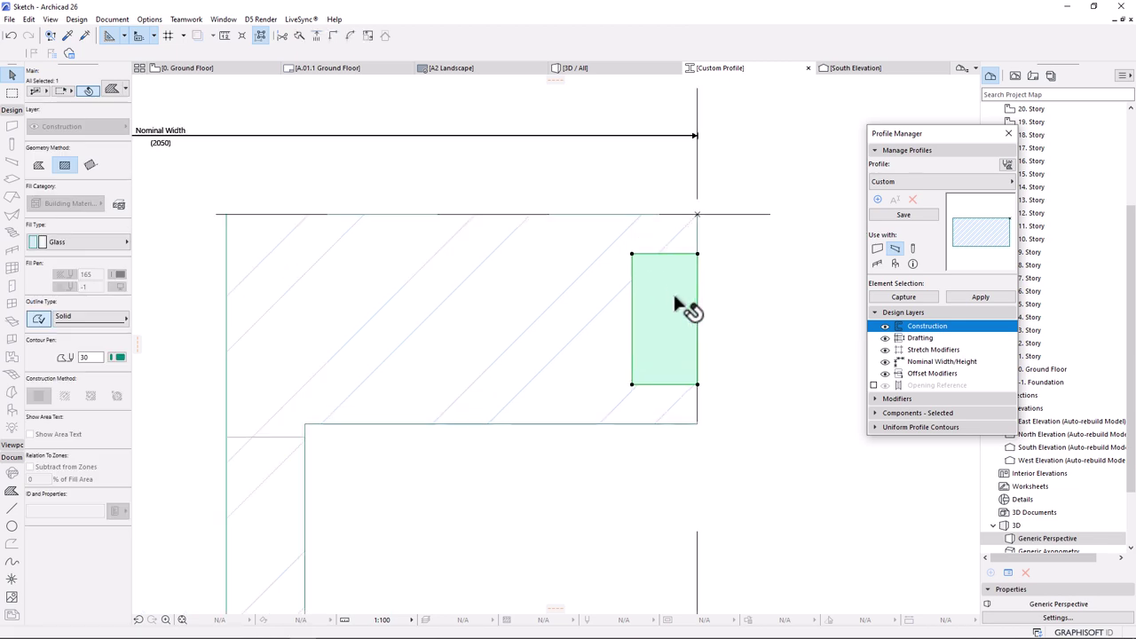
click(710, 255)
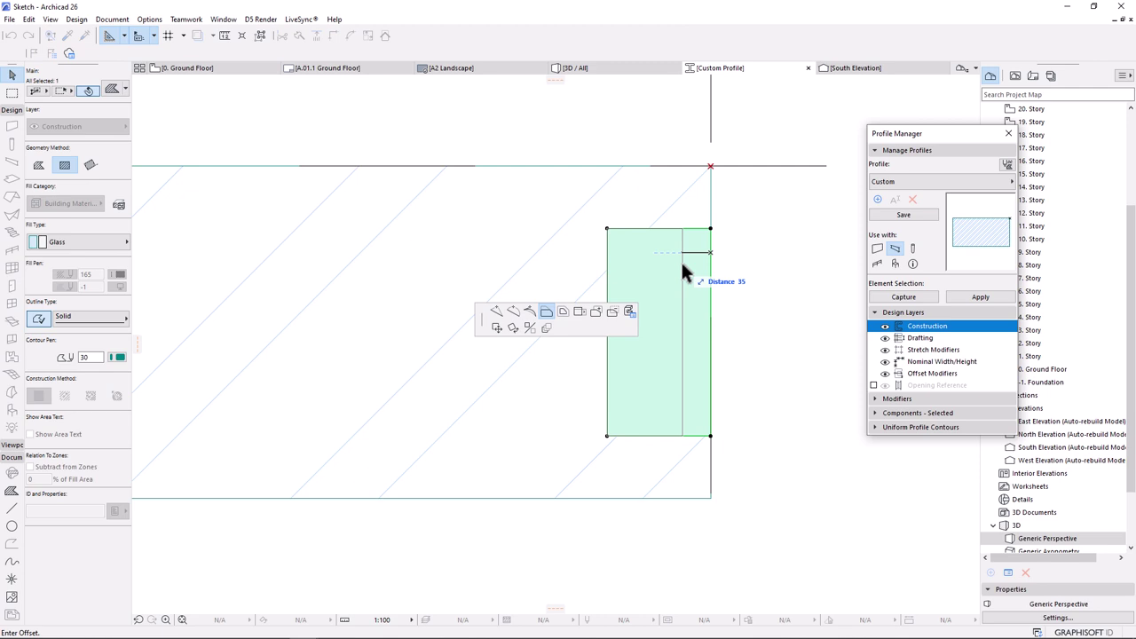
click(680, 260)
click(725, 306)
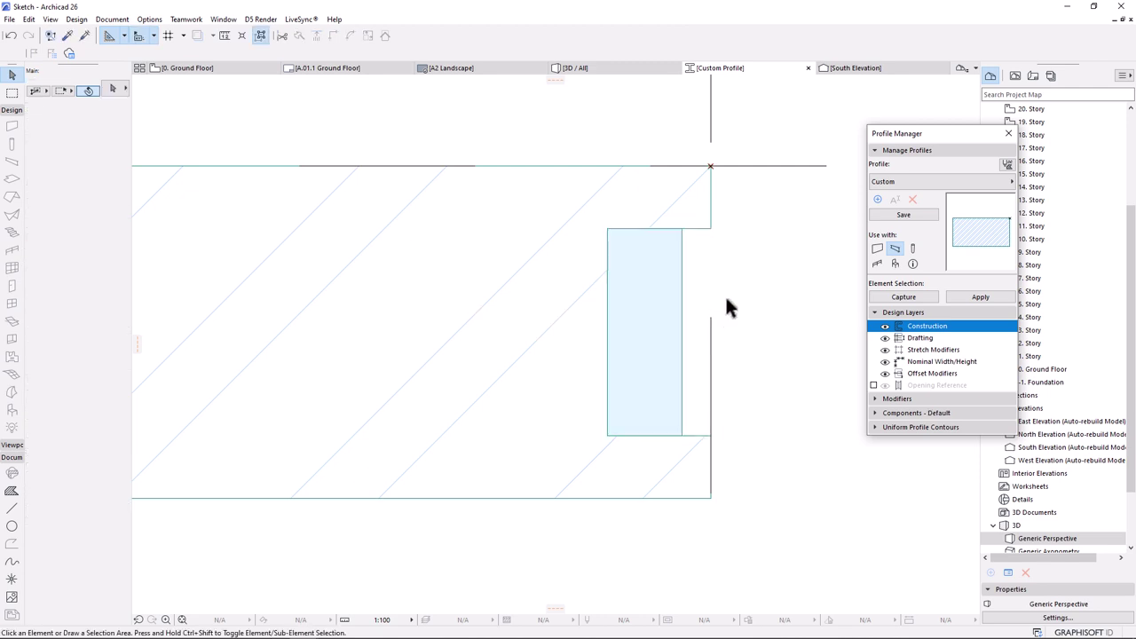
- Draw a rectangular Soil fill across the full width of the U-shaped recess, from its floor to about three quarters of its depth
scroll(725, 306, down, 5)
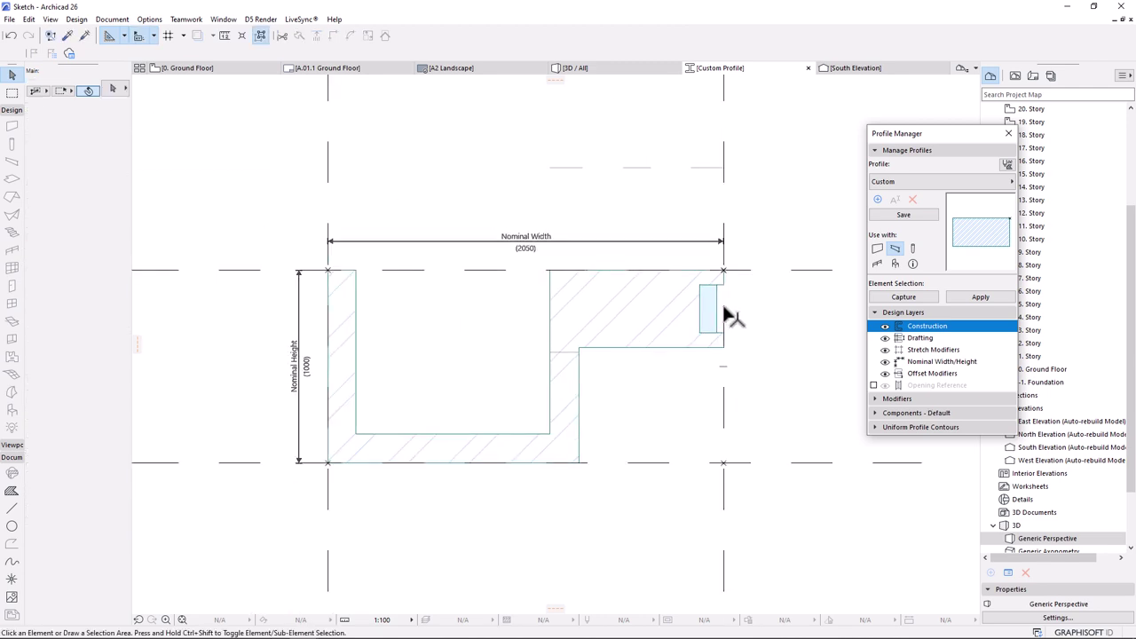
scroll(701, 248, down, 3)
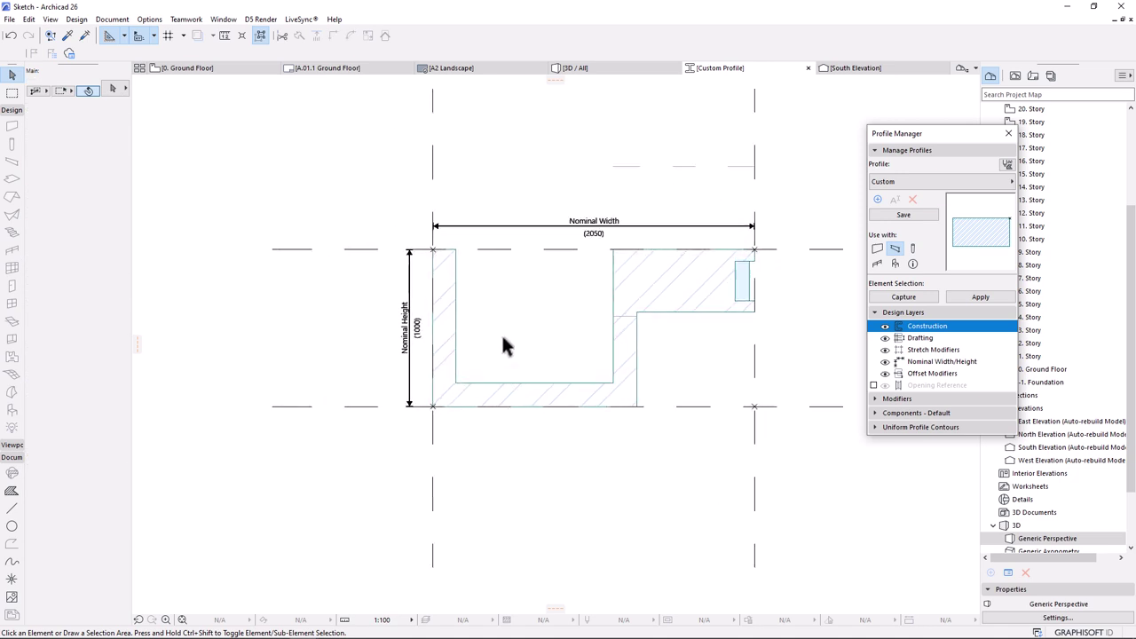
scroll(496, 341, up, 1)
scroll(464, 293, up, 2)
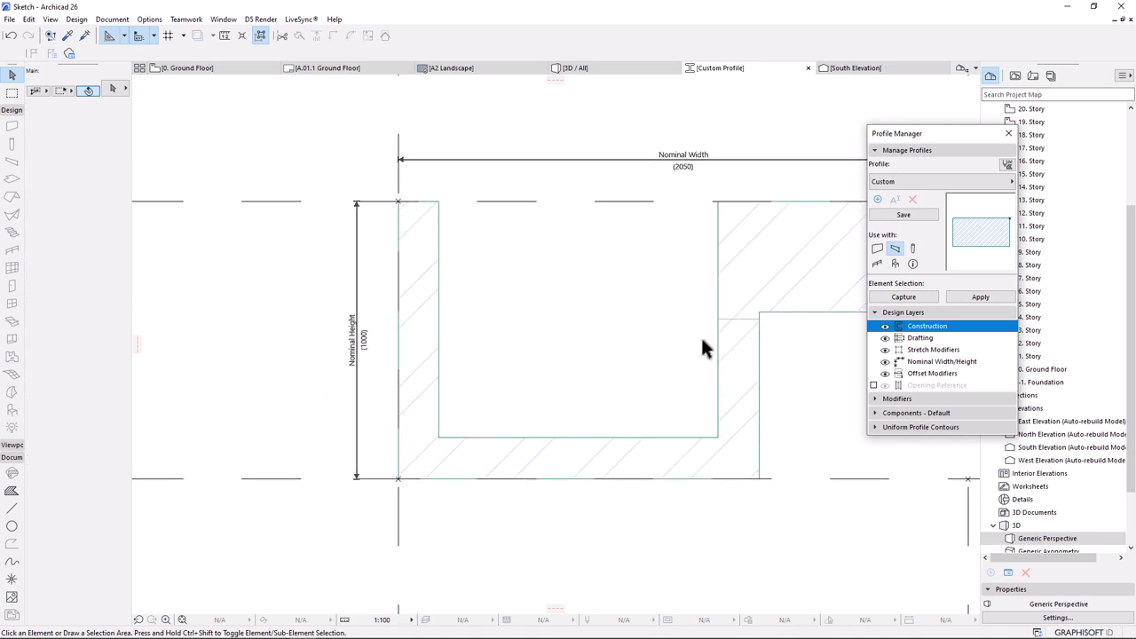
click(11, 491)
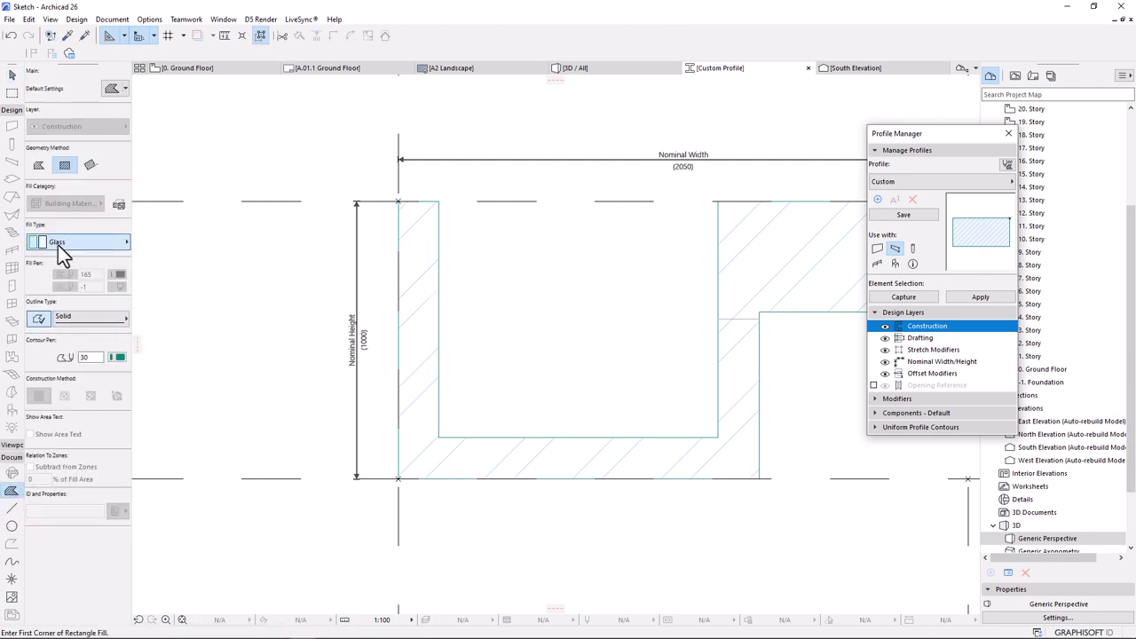
click(58, 242)
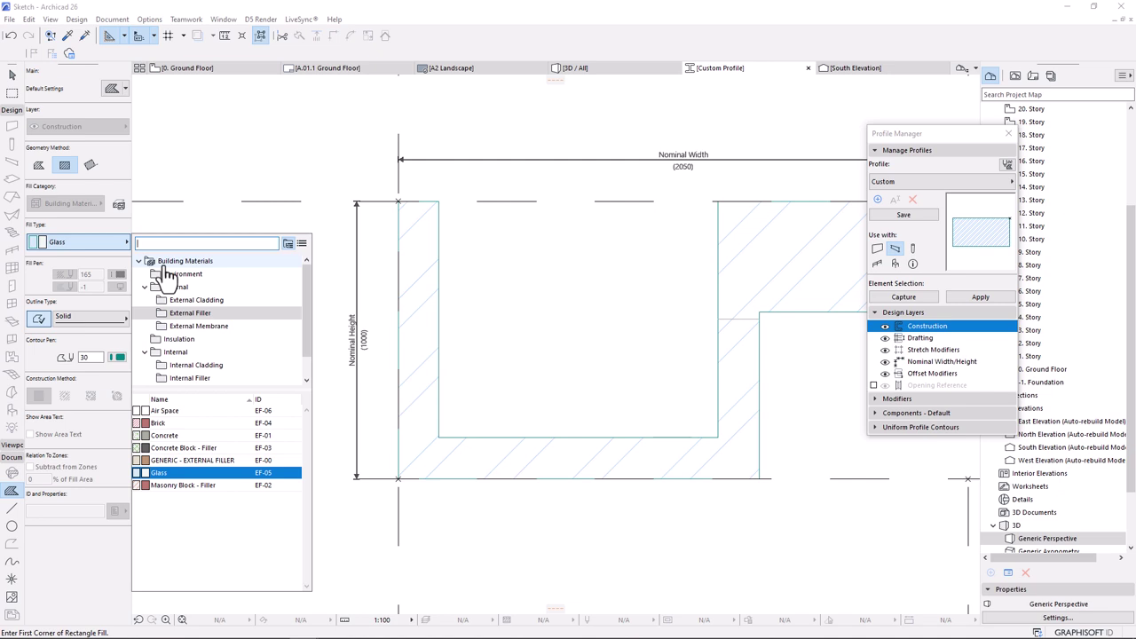
text(ea)
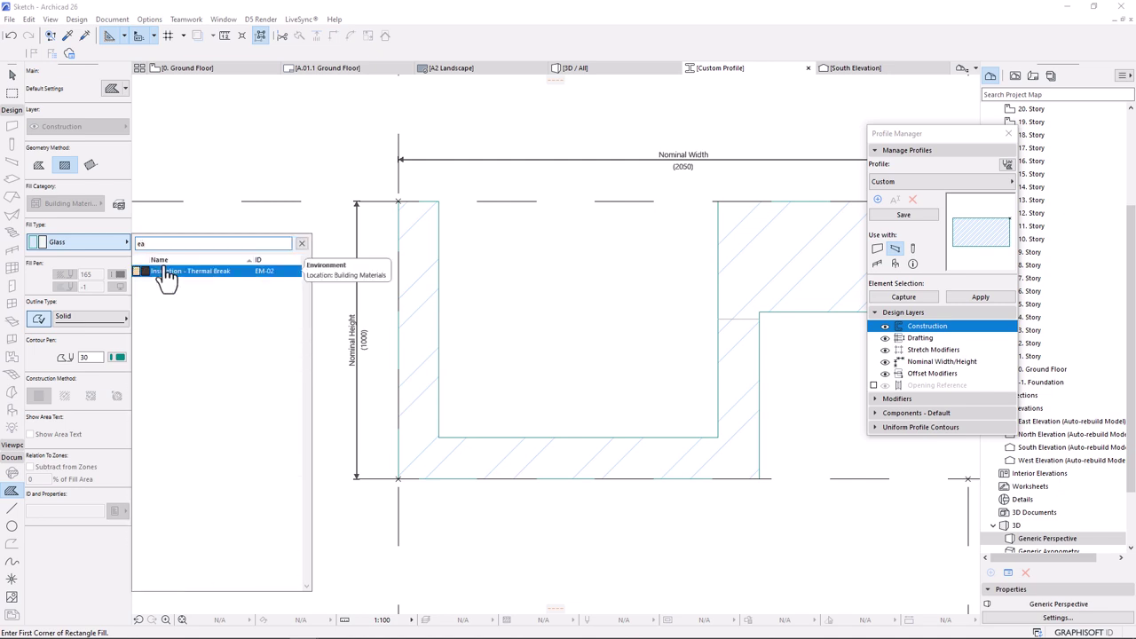
key(BackSpace)
key(BackSpace)
text(soi)
click(160, 271)
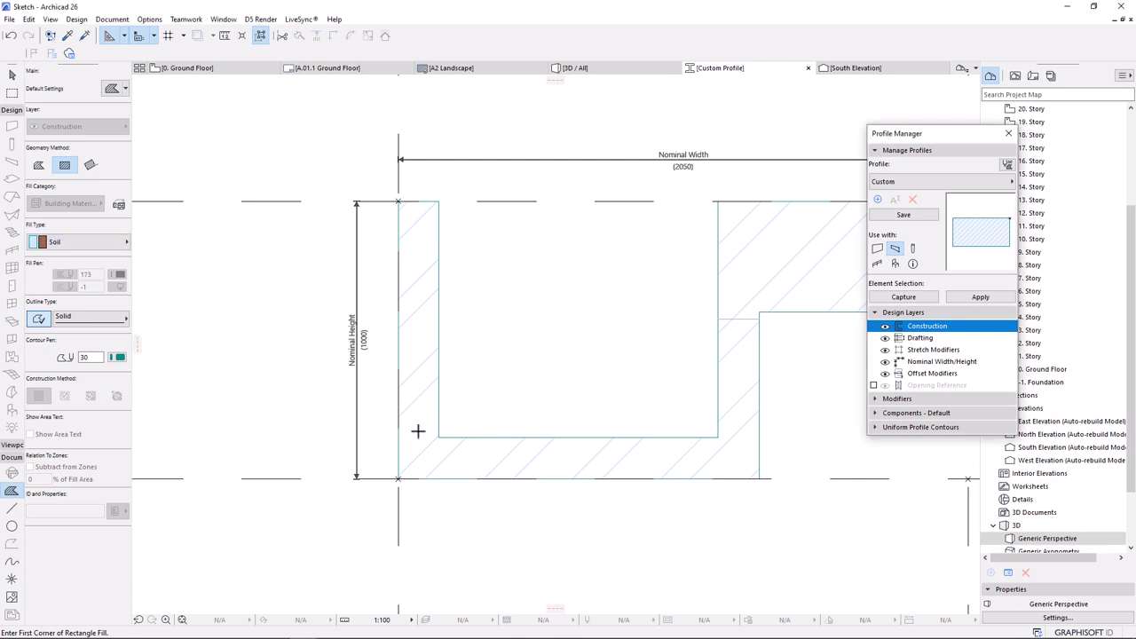
click(439, 437)
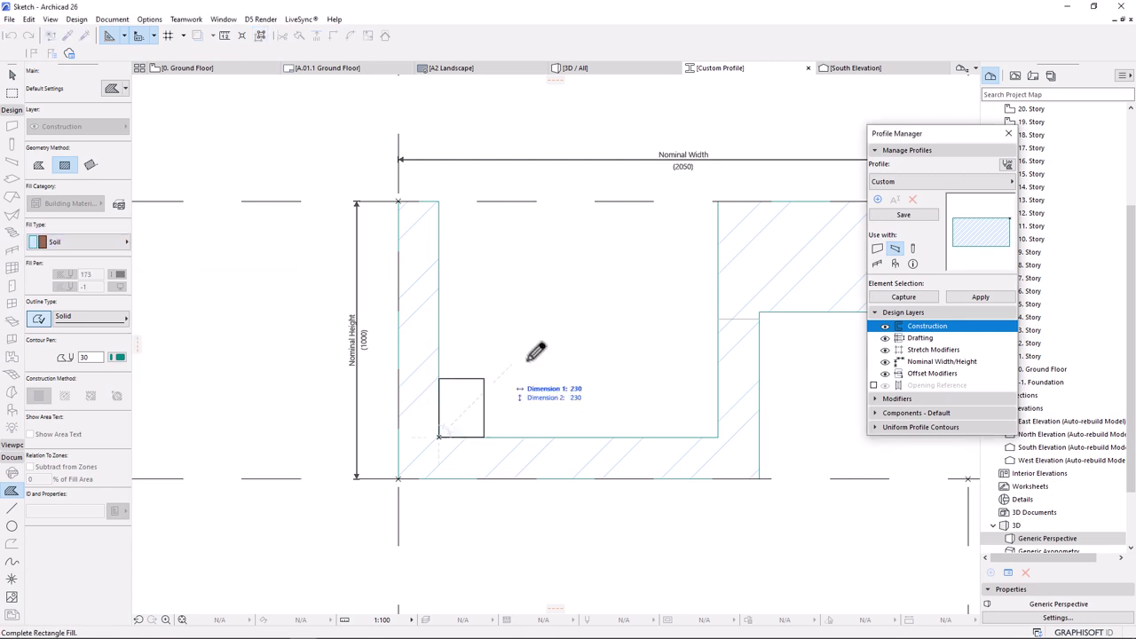
click(717, 257)
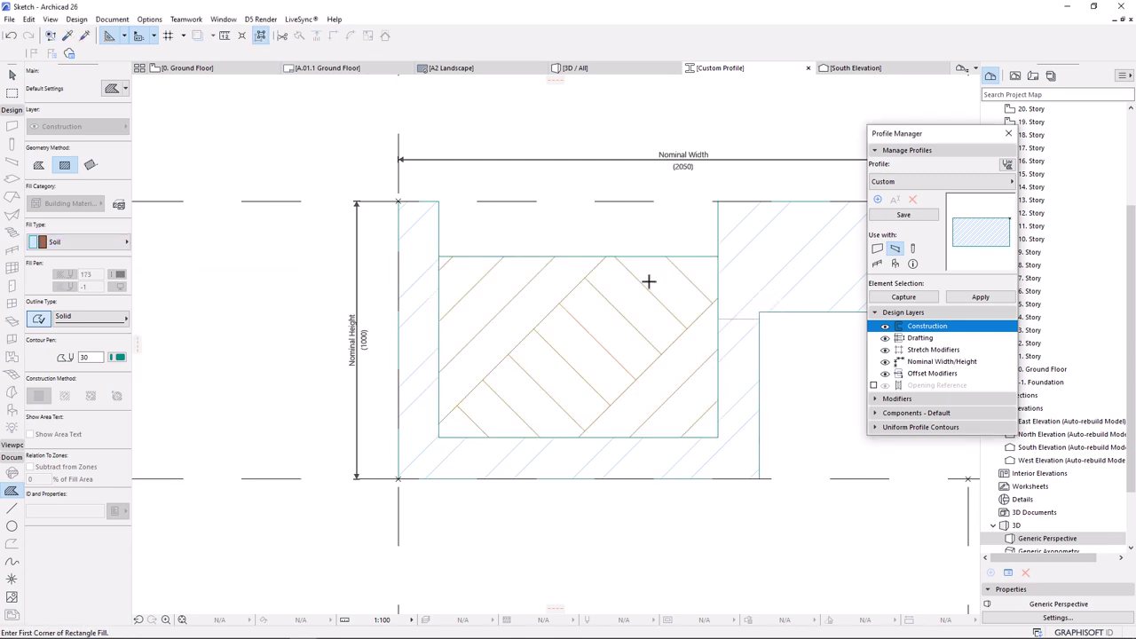
- Save the custom profile under the name Planter
scroll(648, 281, down, 3)
scroll(728, 282, down, 1)
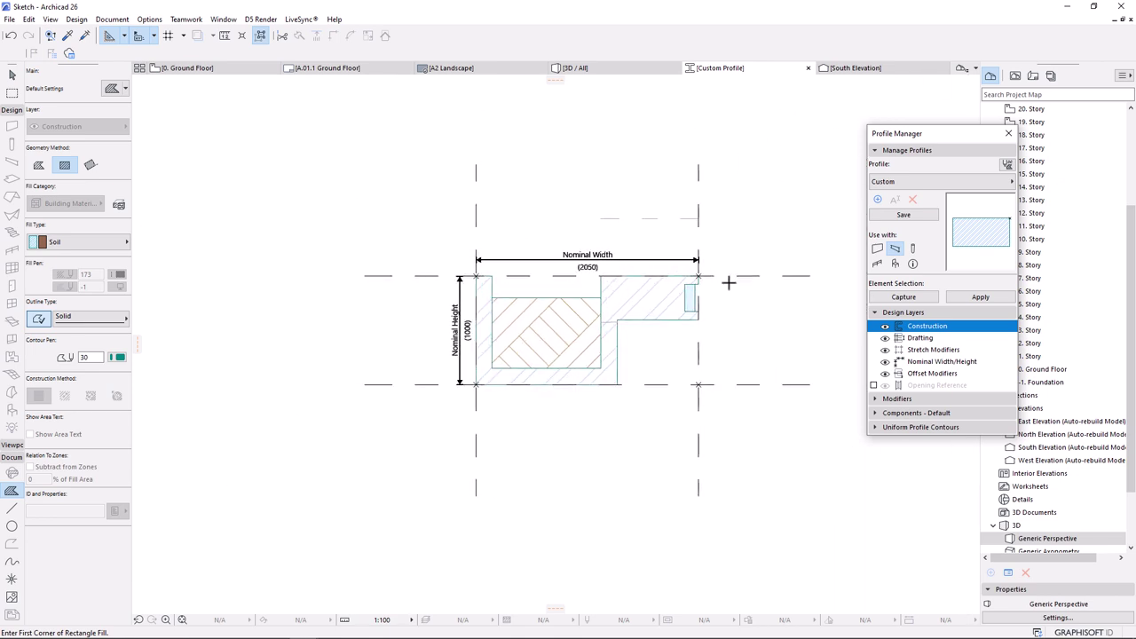
scroll(728, 282, up, 1)
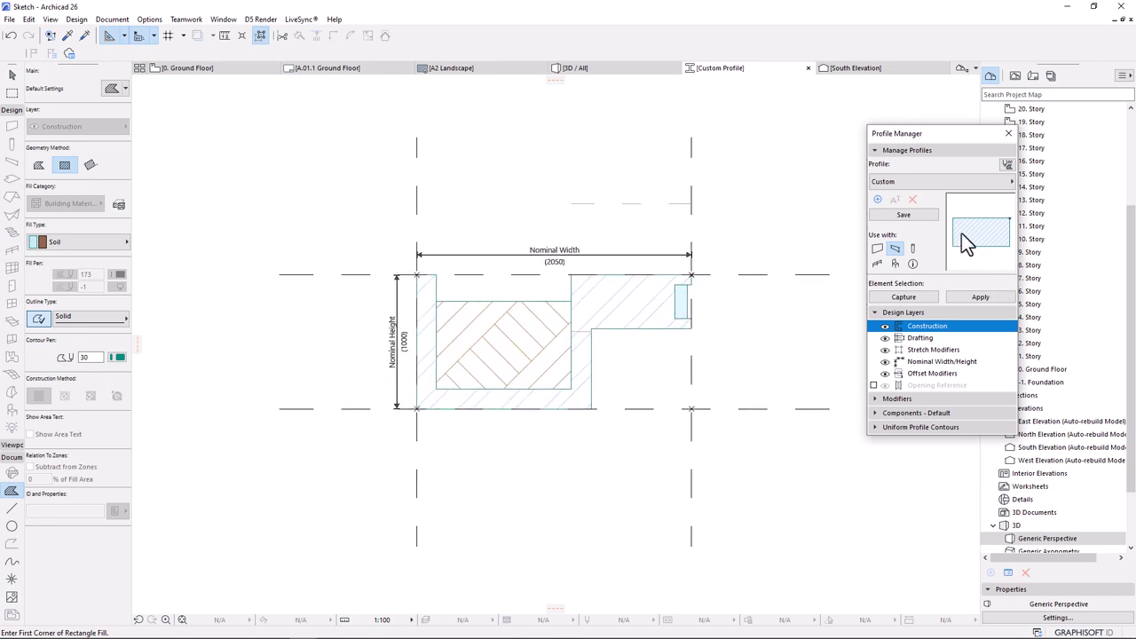
click(919, 216)
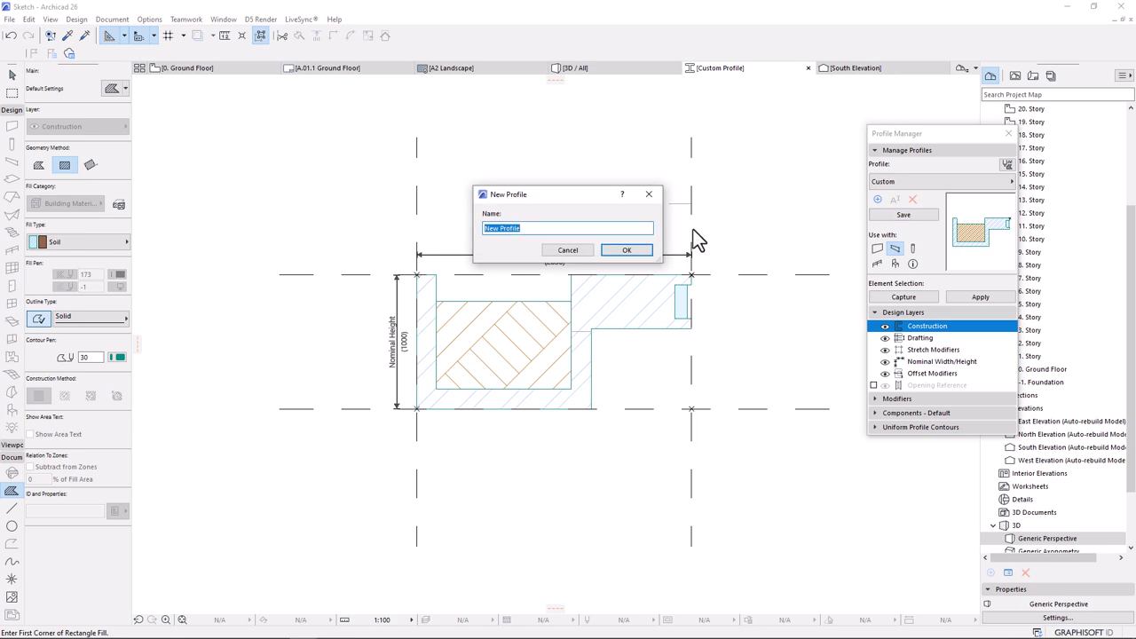
text(Planter)
key(Return)
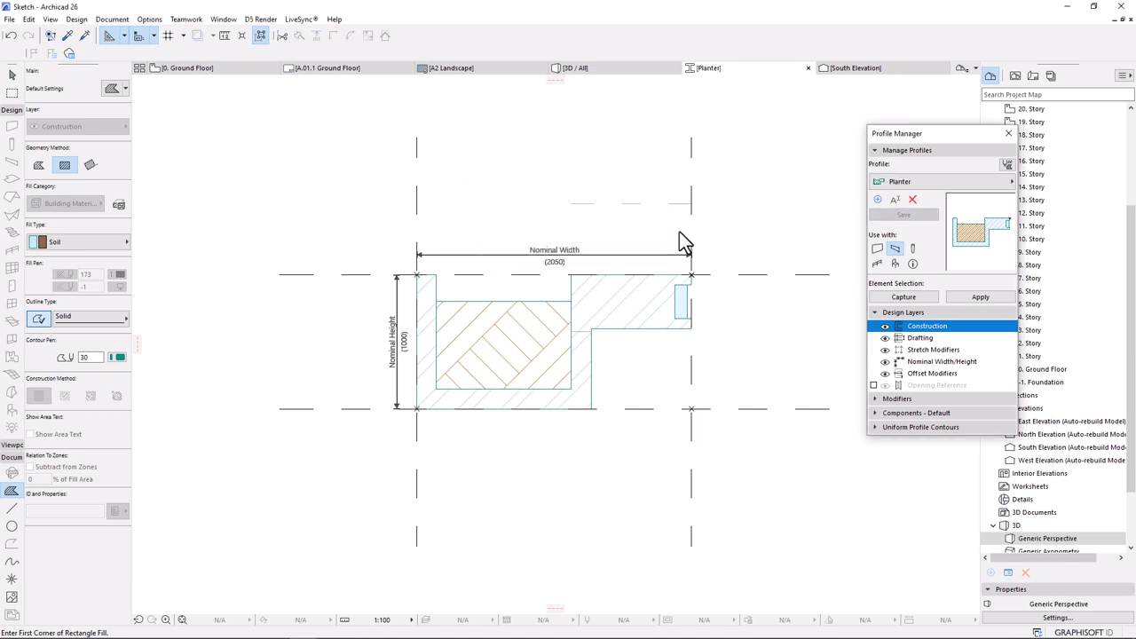
- In the 3D view, select the whole group of façade capping beams and apply the Planter profile to them
click(603, 67)
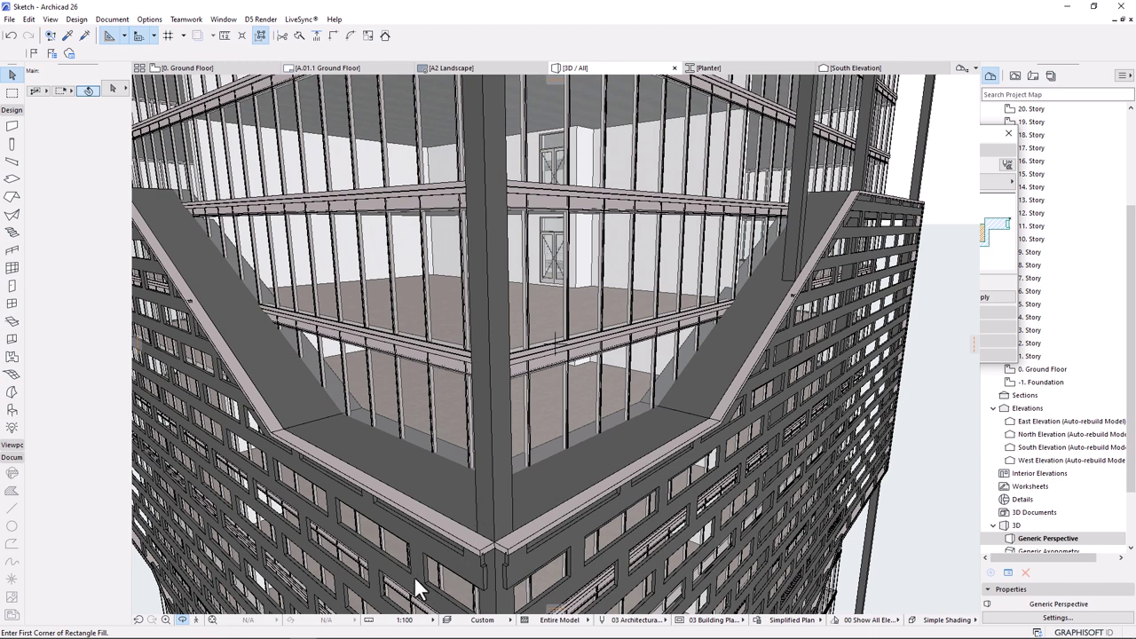
click(598, 469)
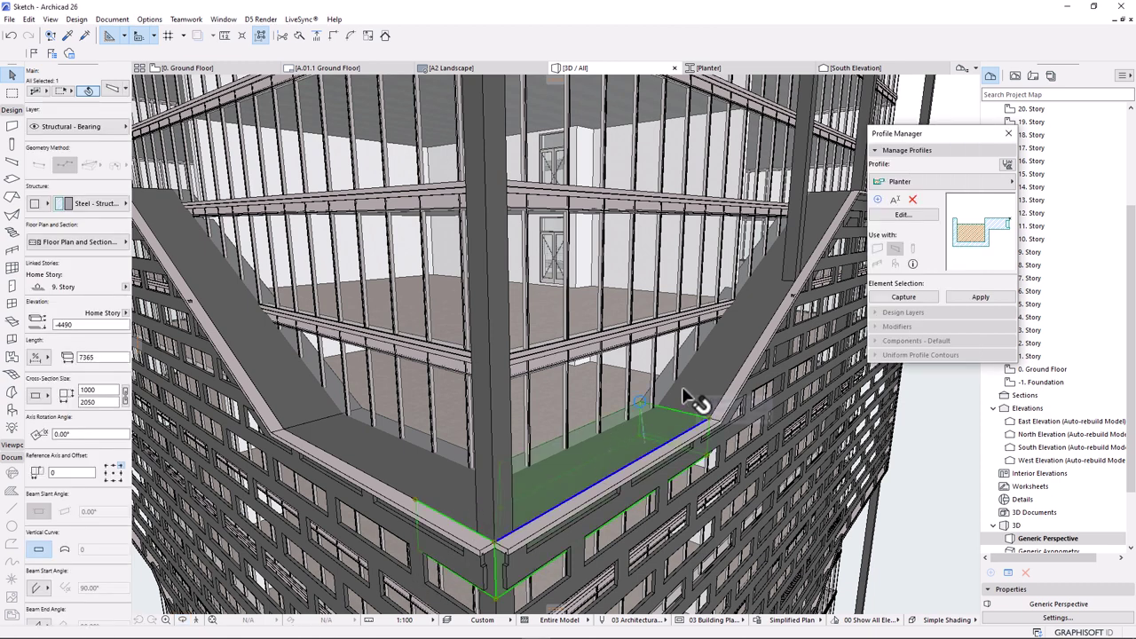
click(409, 461)
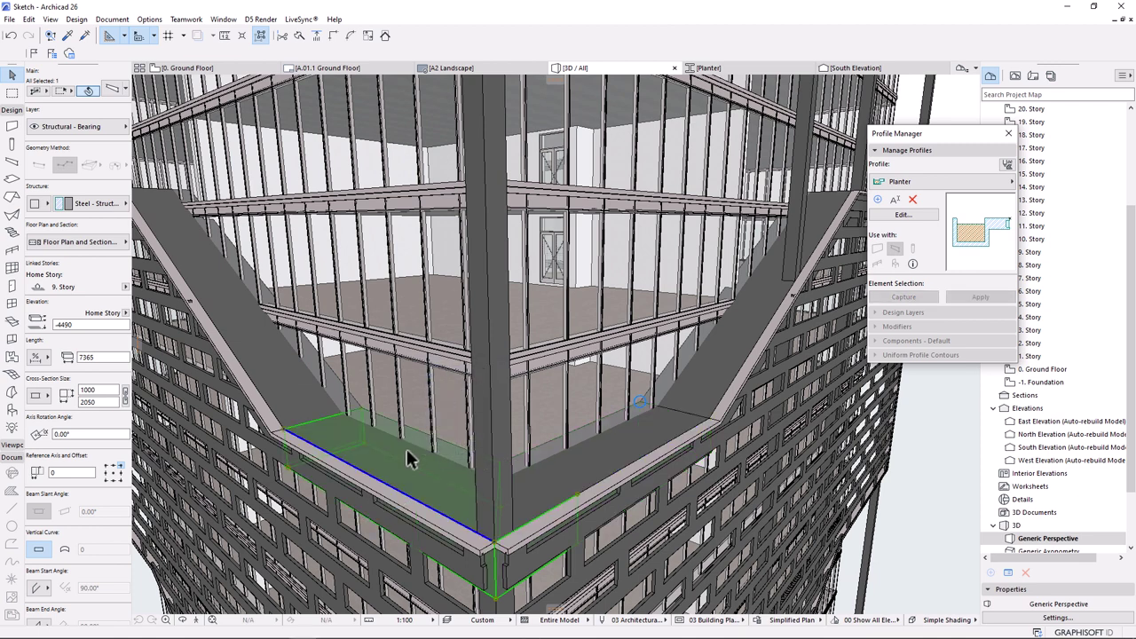
shift+click(694, 463)
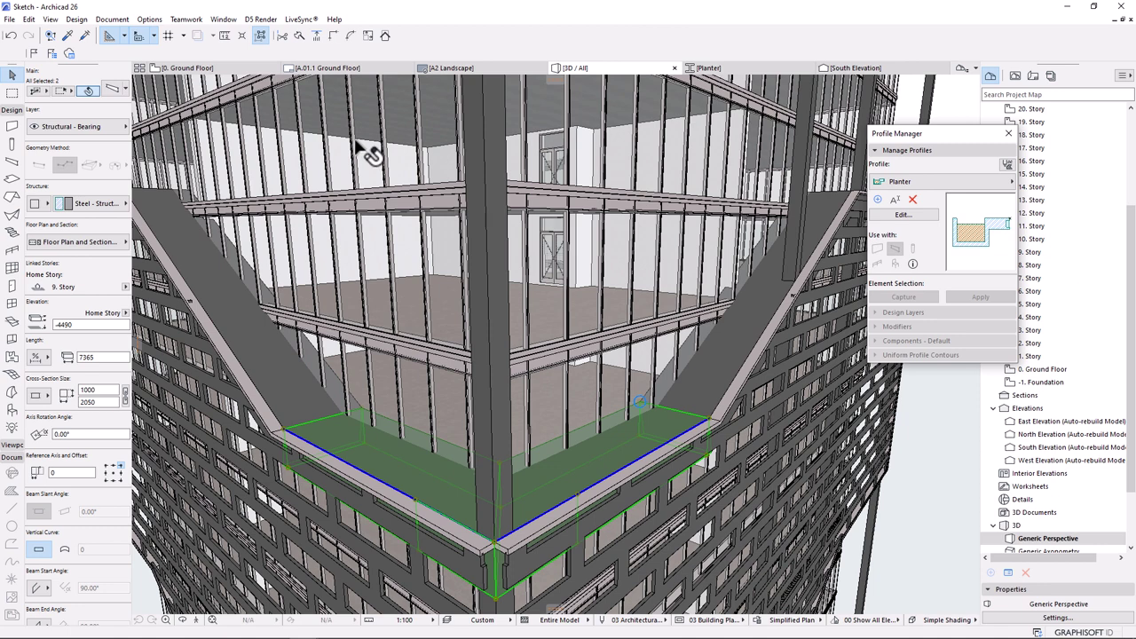
click(265, 36)
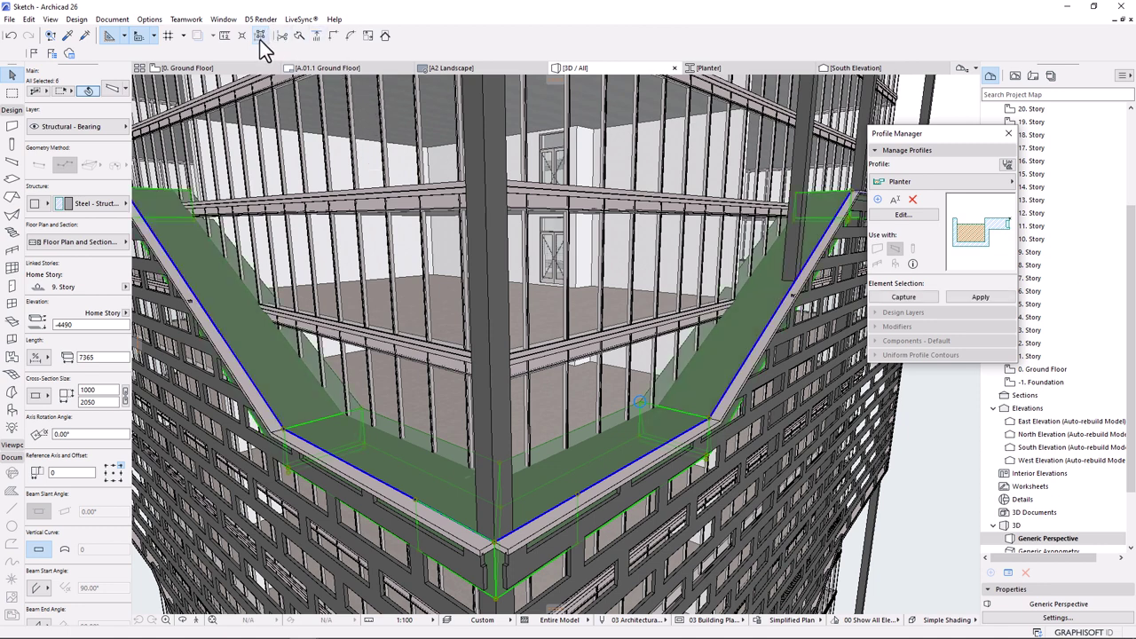
click(260, 36)
click(961, 298)
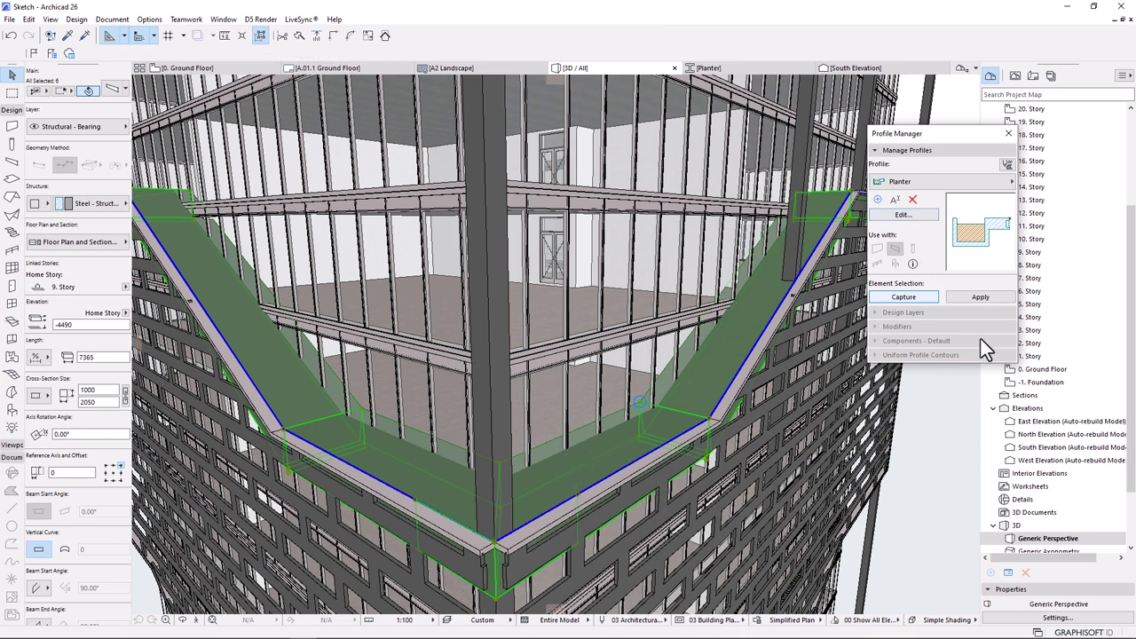
click(978, 298)
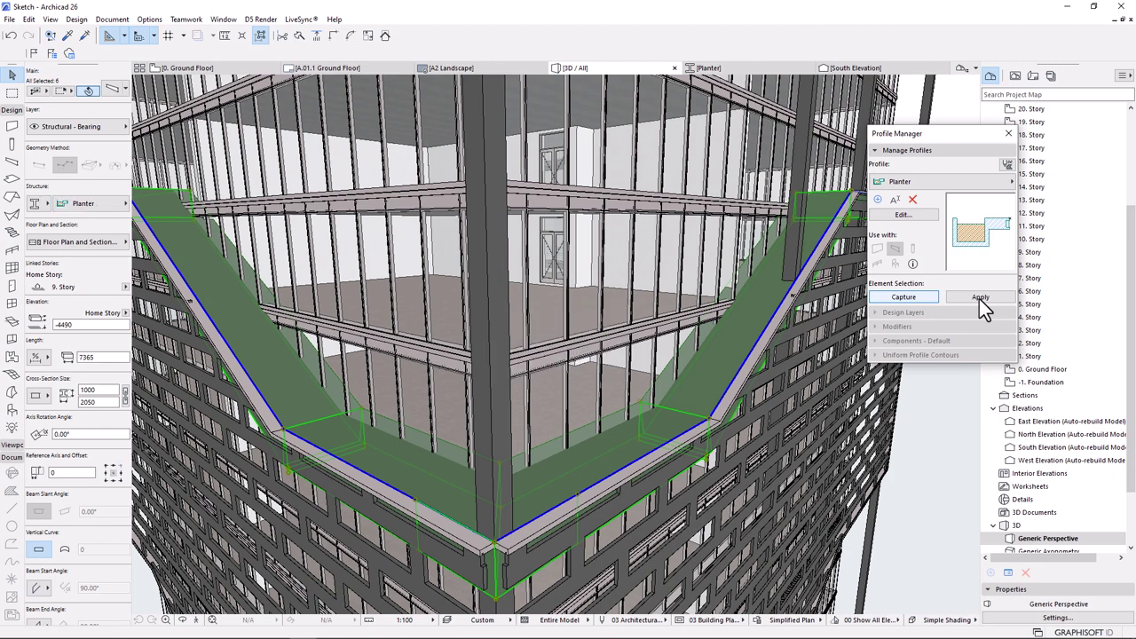
- Inspect the Planter beams around the façade corner, open the 4. Story floor plan, and move the Profile Manager clear of the story list
scroll(717, 413, up, 5)
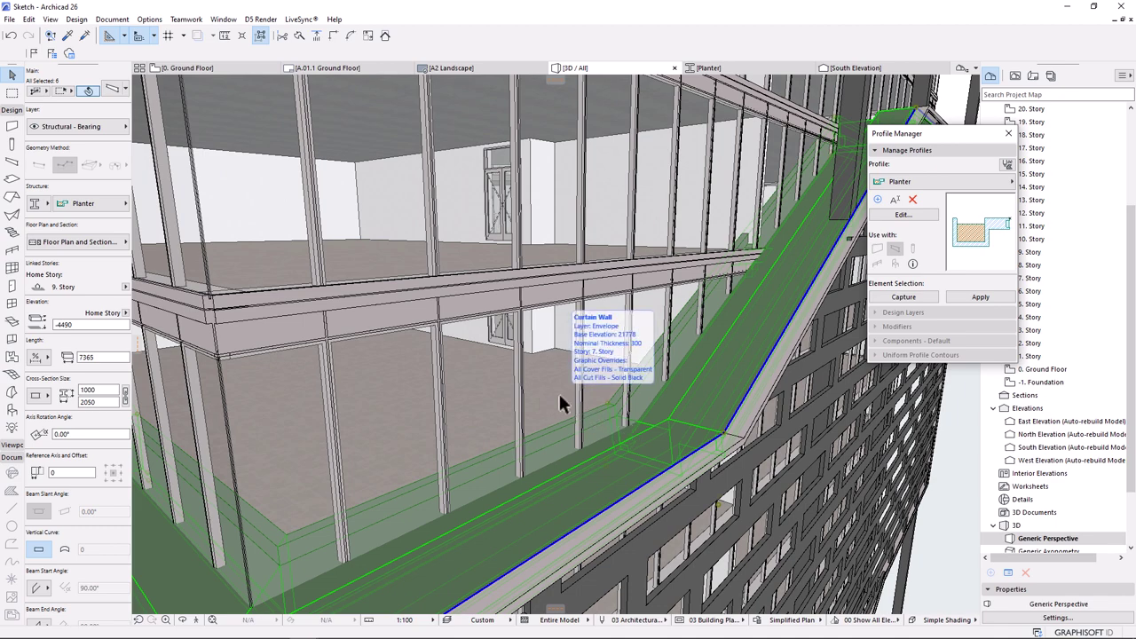
shift+middle_drag(740, 426, 695, 384)
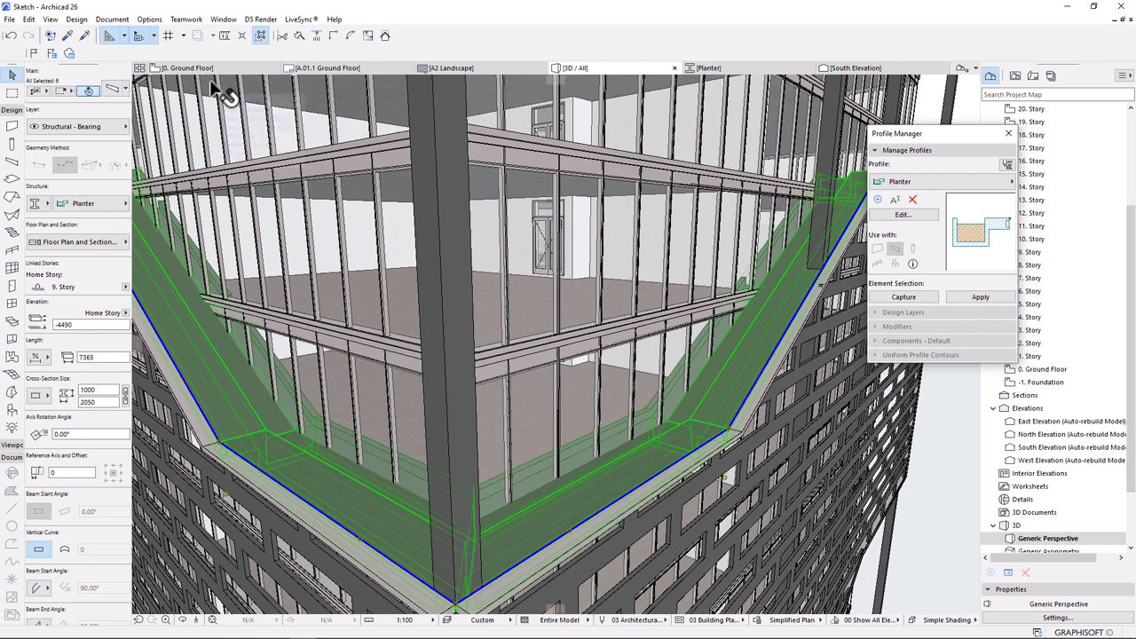
drag(665, 332, 661, 337)
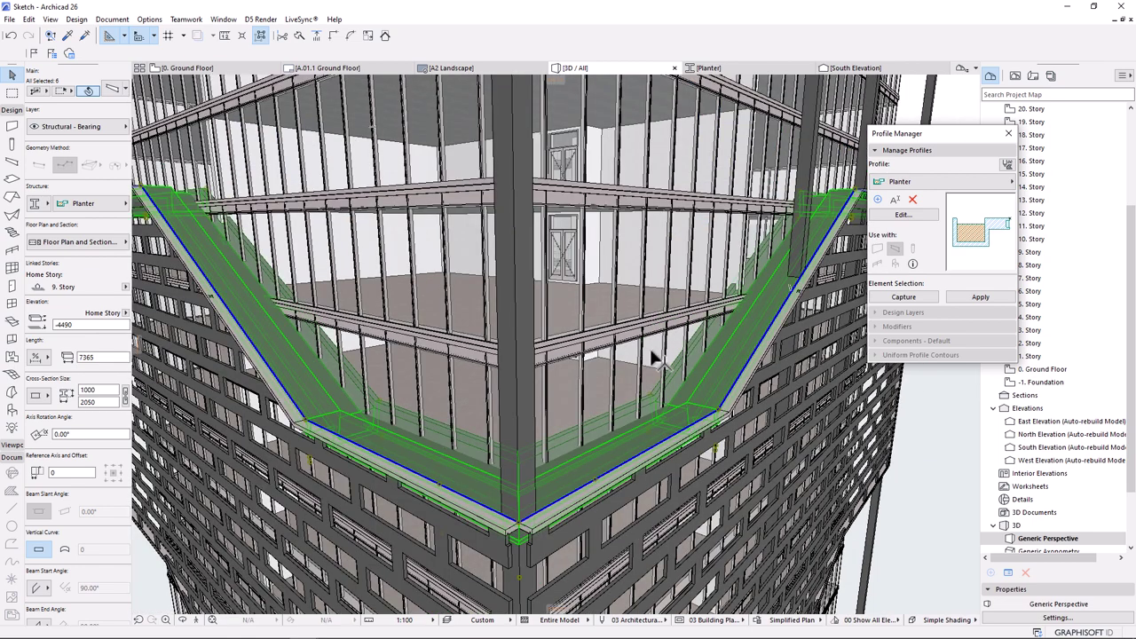
scroll(524, 530, up, 2)
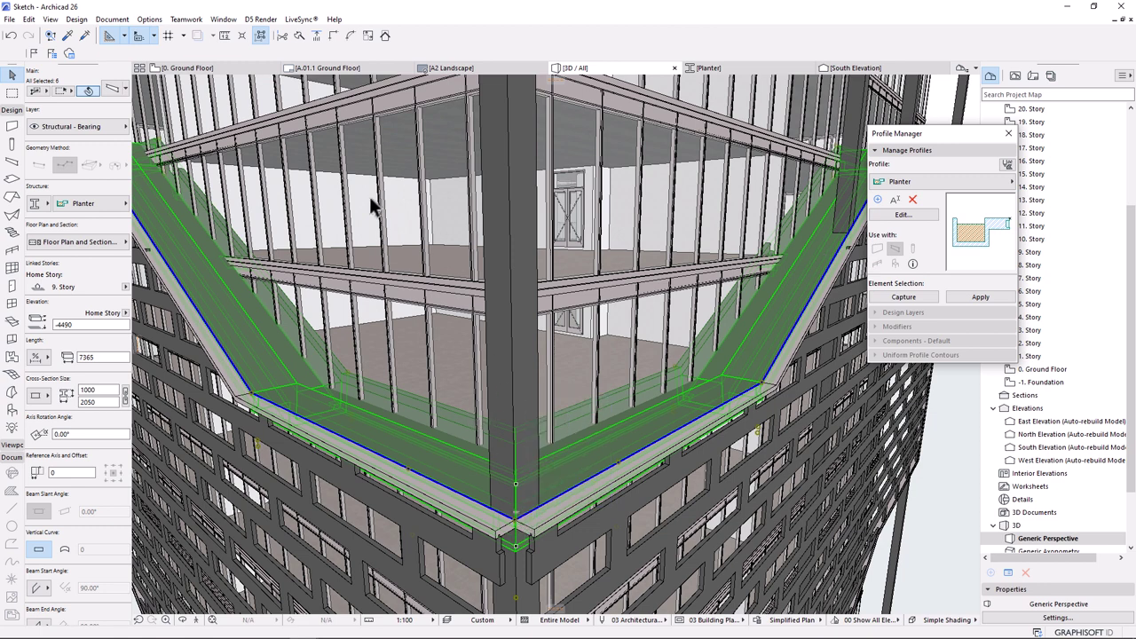
click(203, 70)
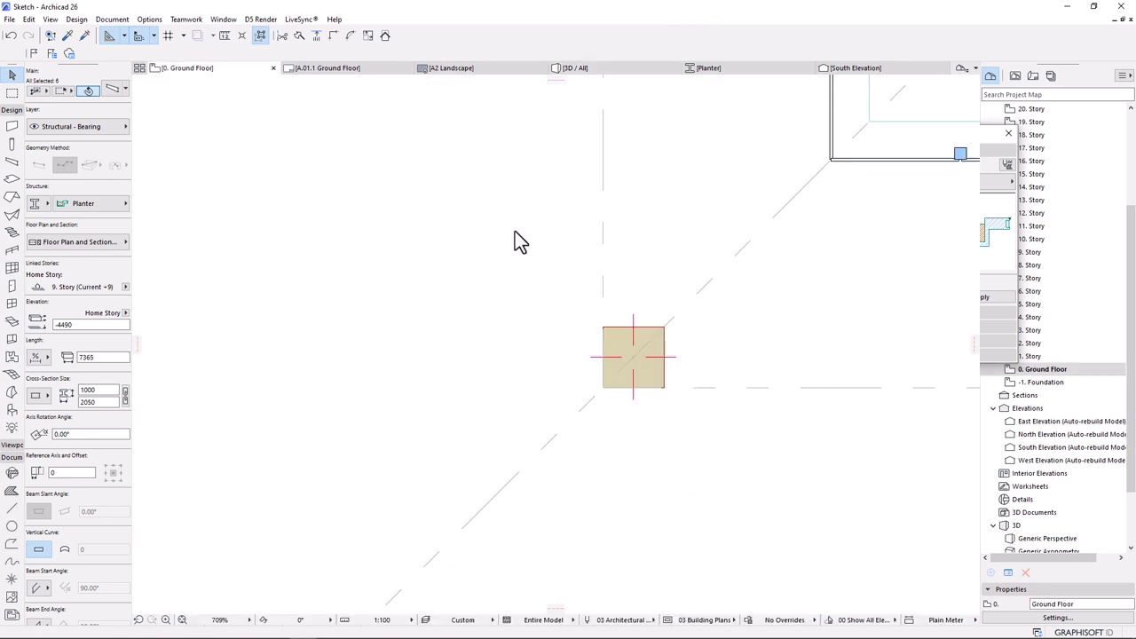
scroll(464, 302, down, 3)
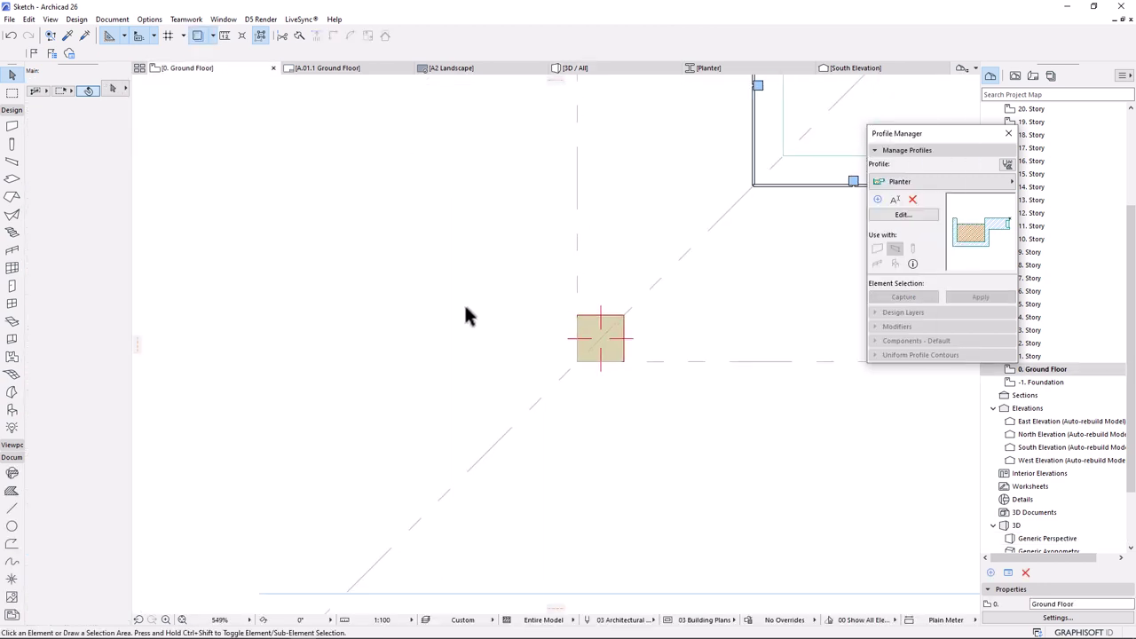
scroll(367, 351, down, 3)
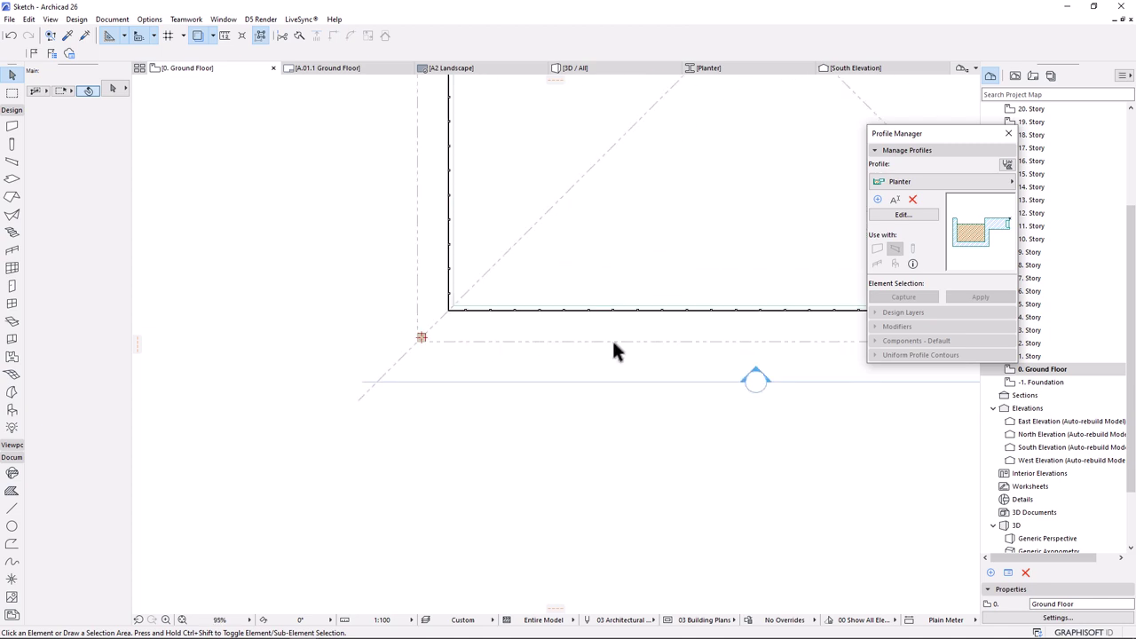
click(1035, 319)
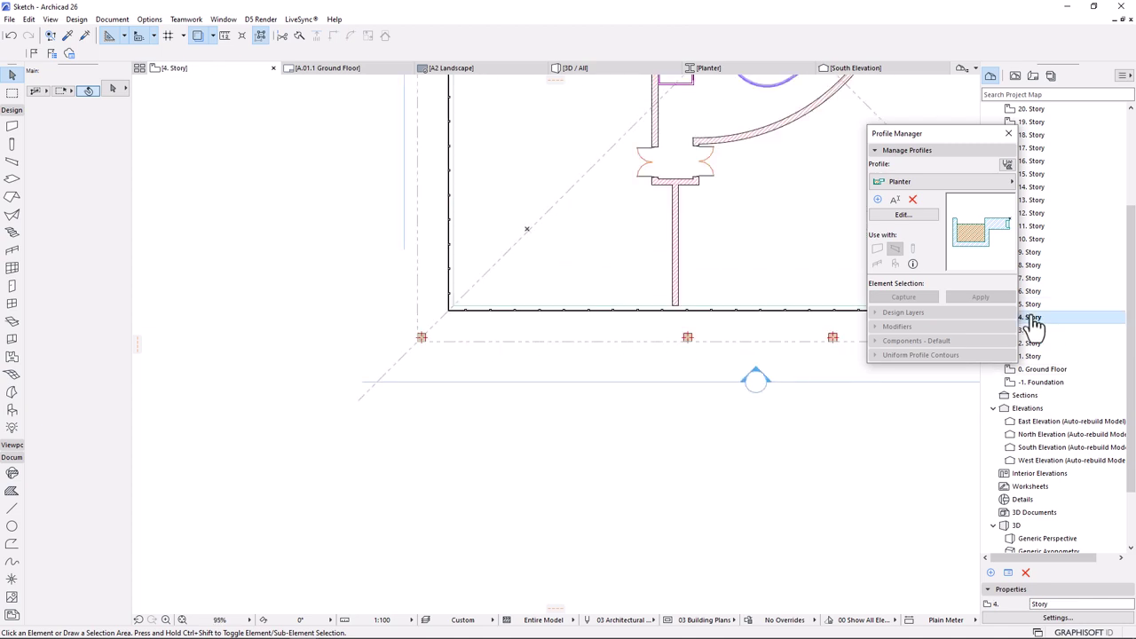
drag(975, 137, 901, 137)
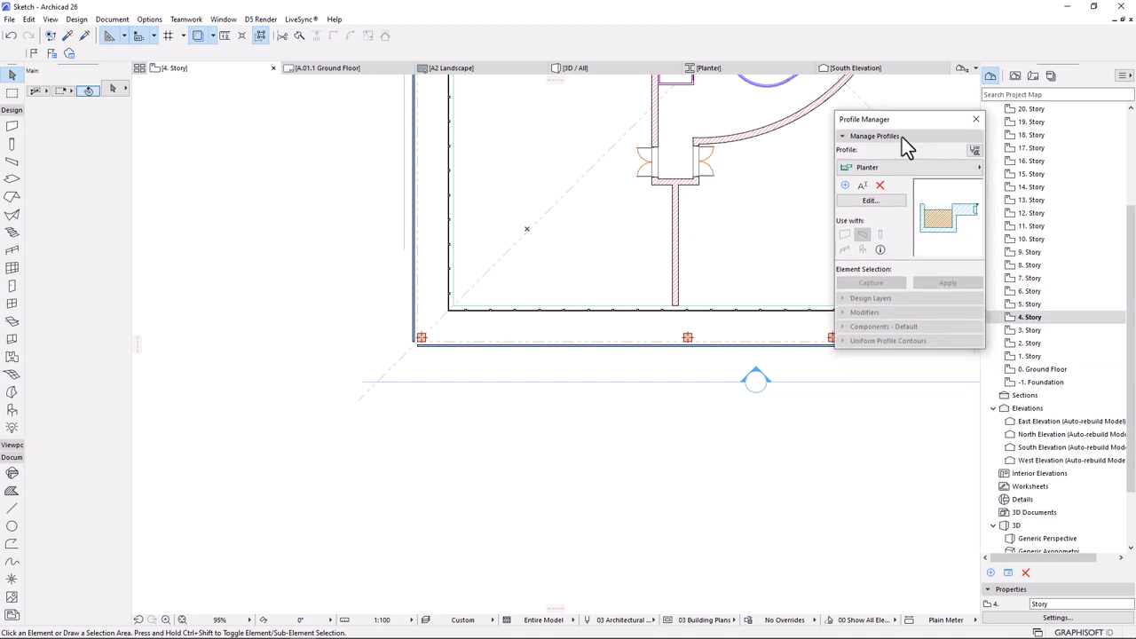
- Check the selected Planter beams' home story in the 3D view and open the 9. Story floor plan
click(843, 137)
scroll(545, 367, down, 3)
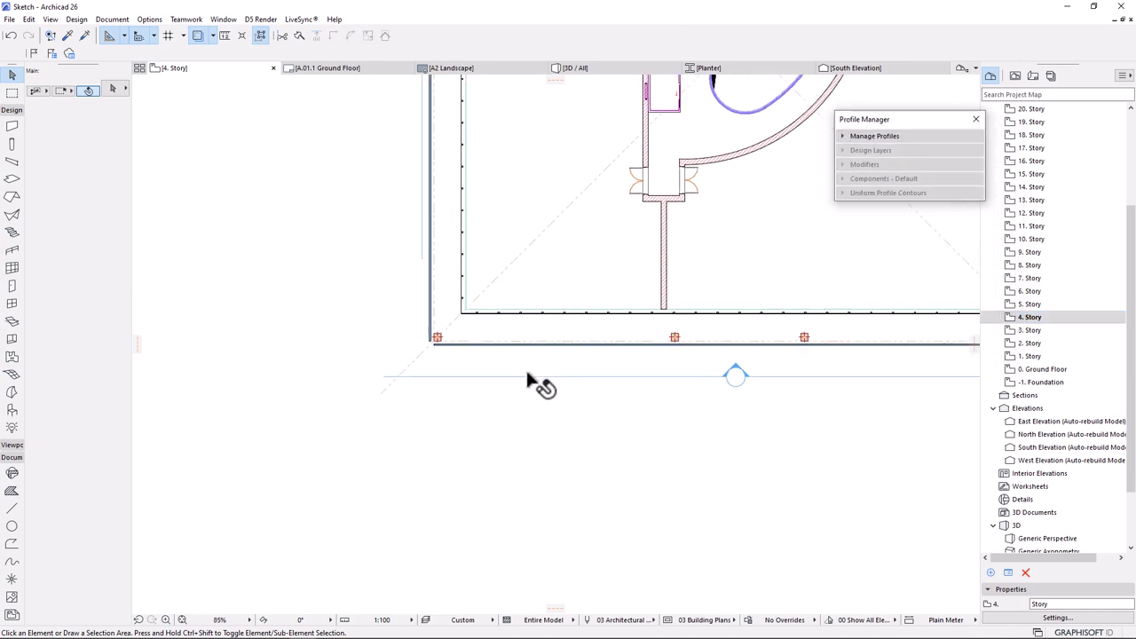
scroll(642, 349, up, 1)
scroll(643, 353, up, 2)
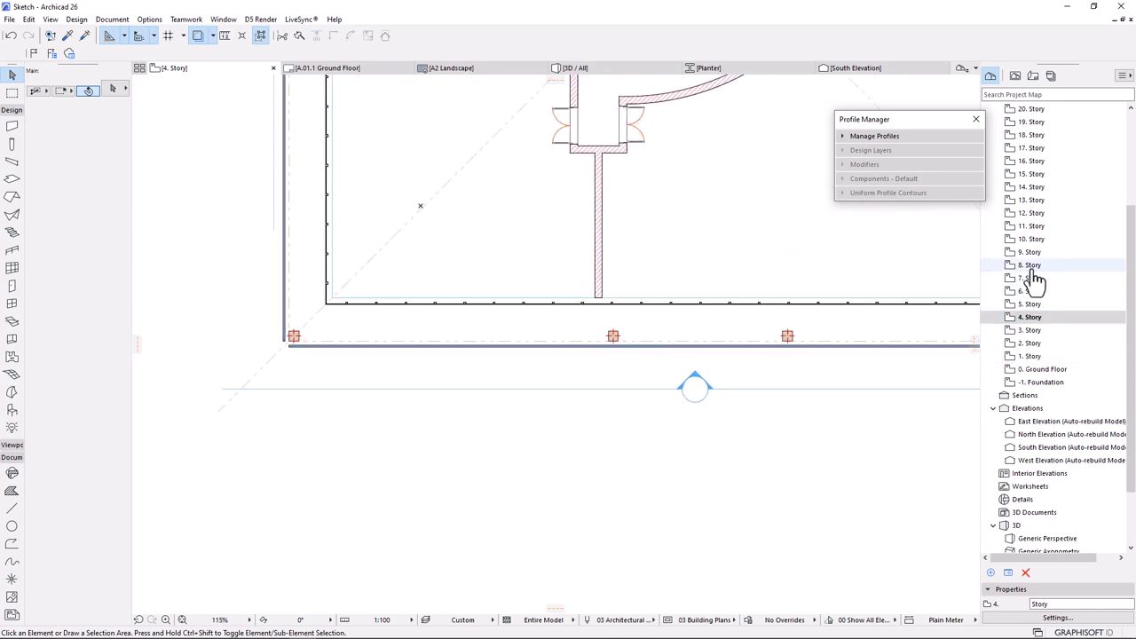
click(606, 70)
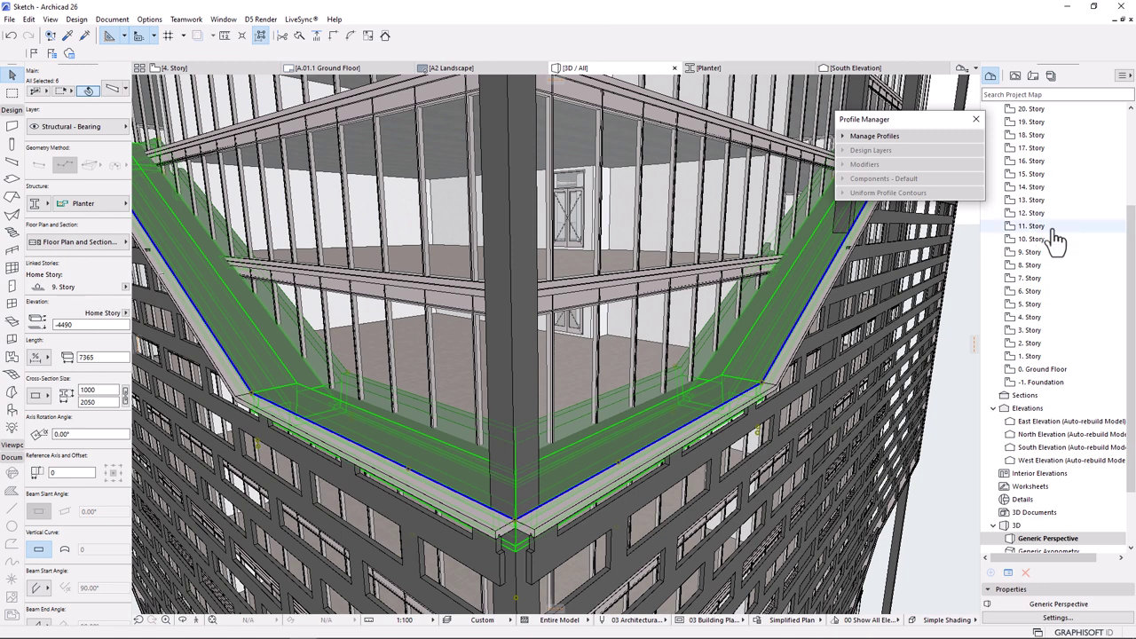
double_click(1025, 253)
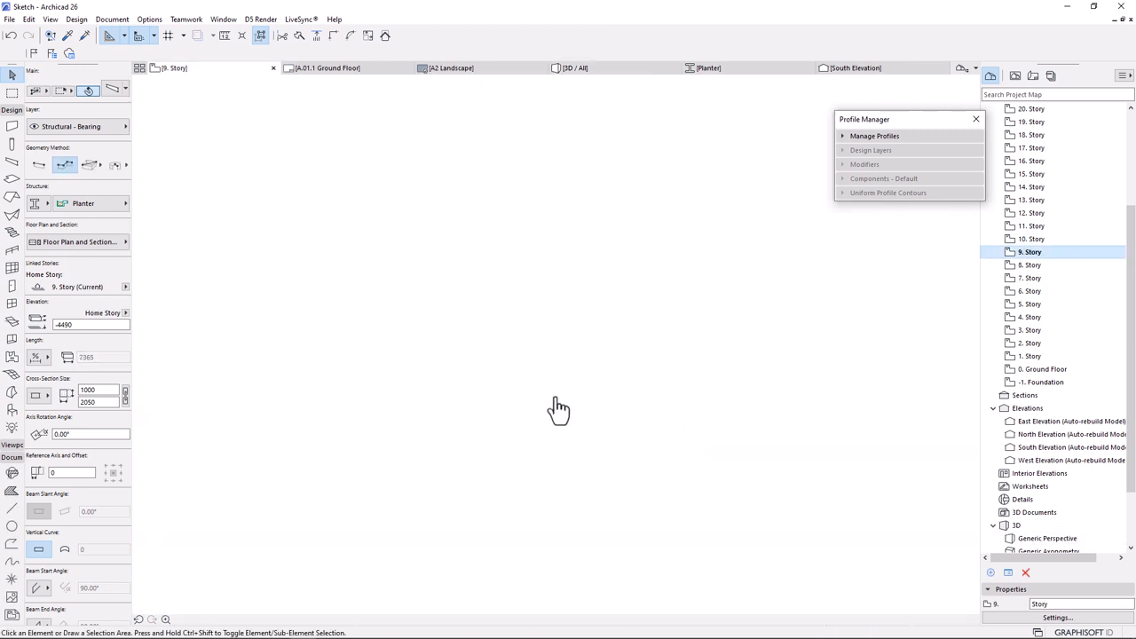
scroll(349, 391, down, 2)
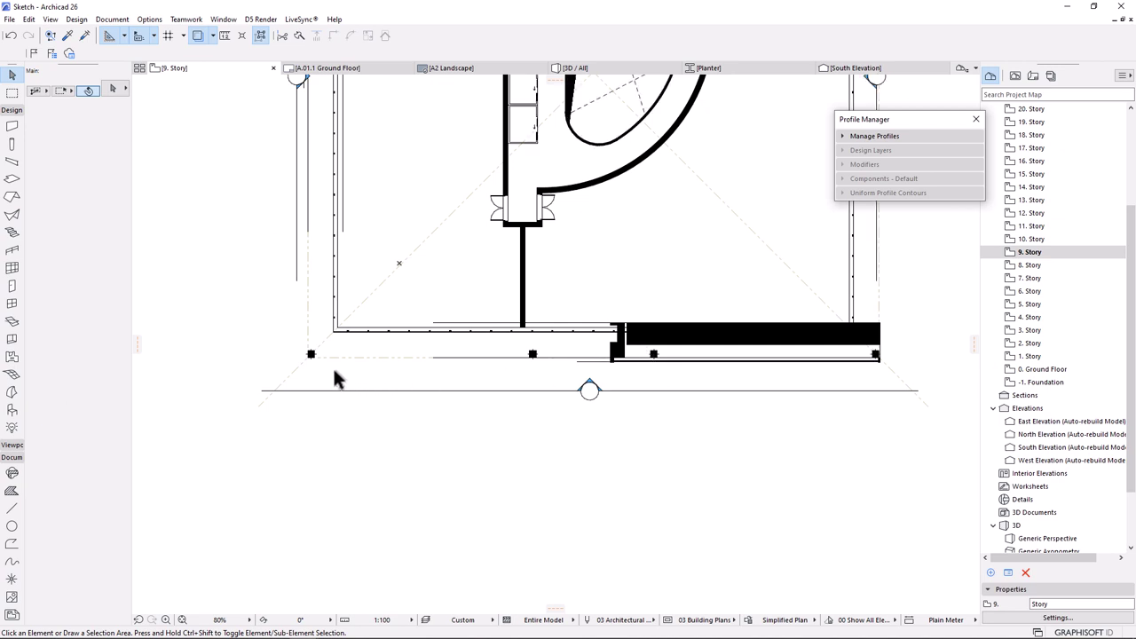
- Measure from the Planter beam's inner edge to the curtain wall line on the 9. Story floor plan
scroll(680, 351, up, 5)
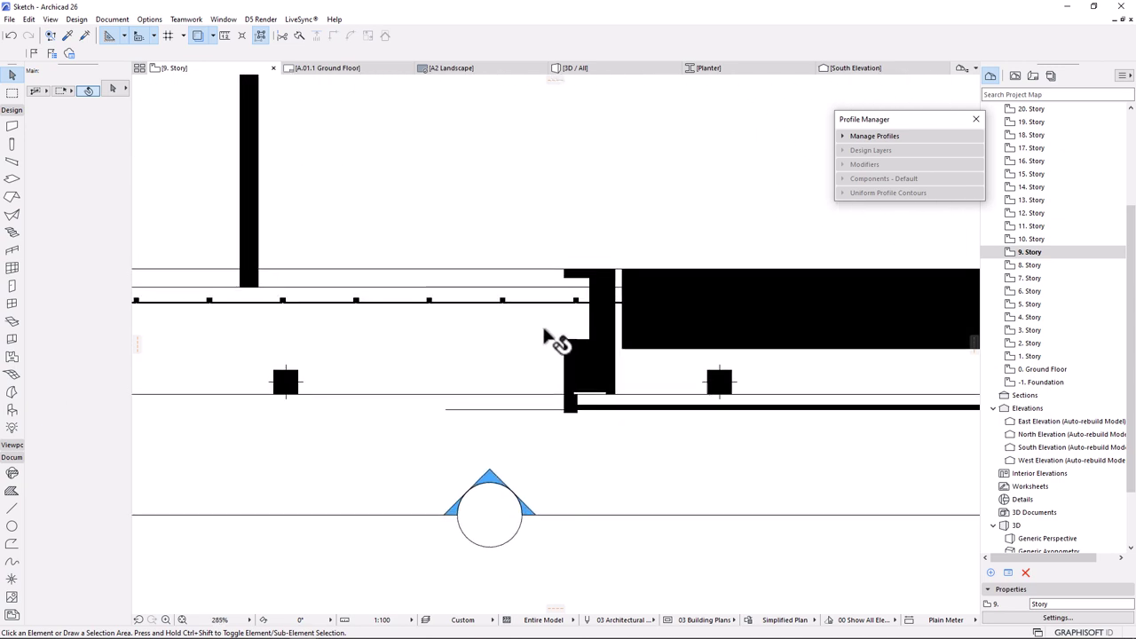
key(m)
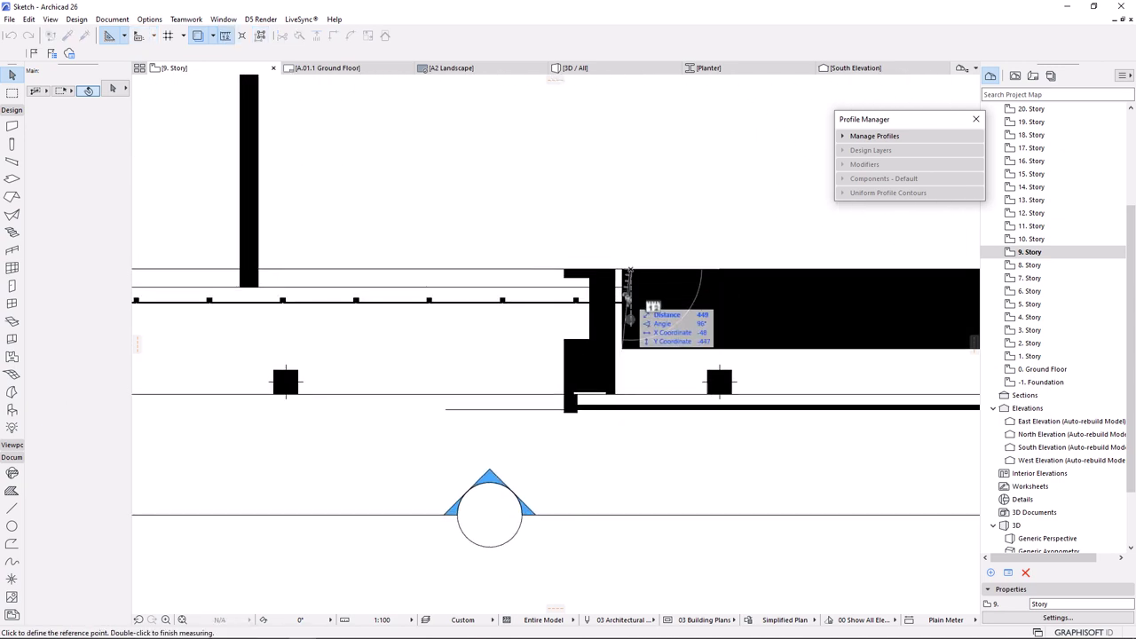
scroll(630, 309, up, 1)
scroll(630, 309, up, 3)
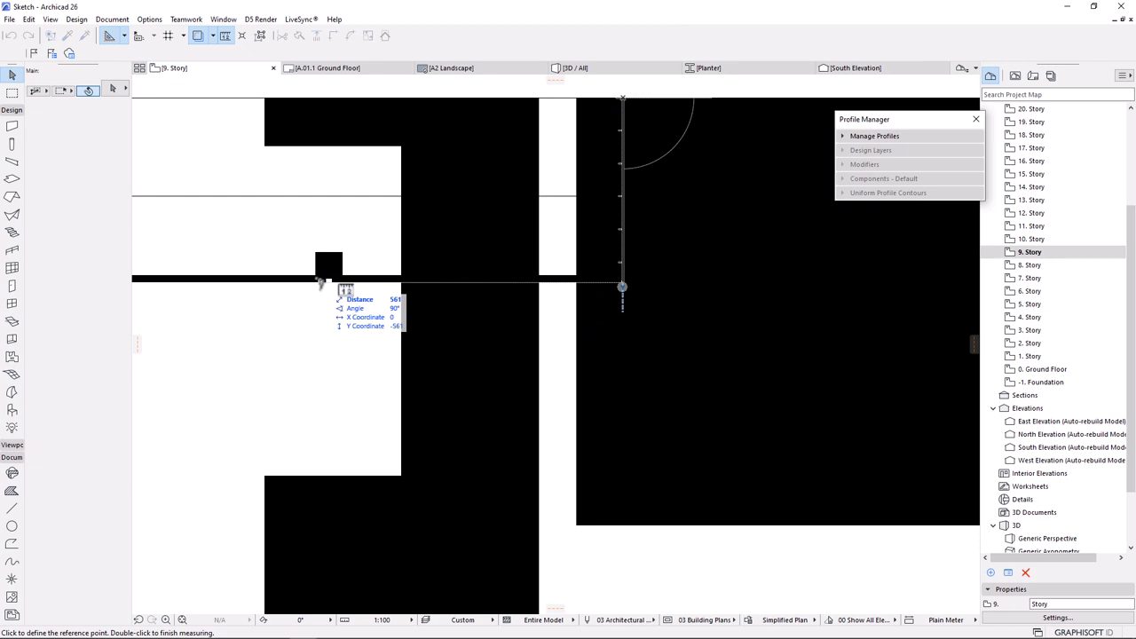
key(Escape)
- Move all the Planter profile's geometry 150 mm at 0° from the profile origin and save the profile
click(857, 137)
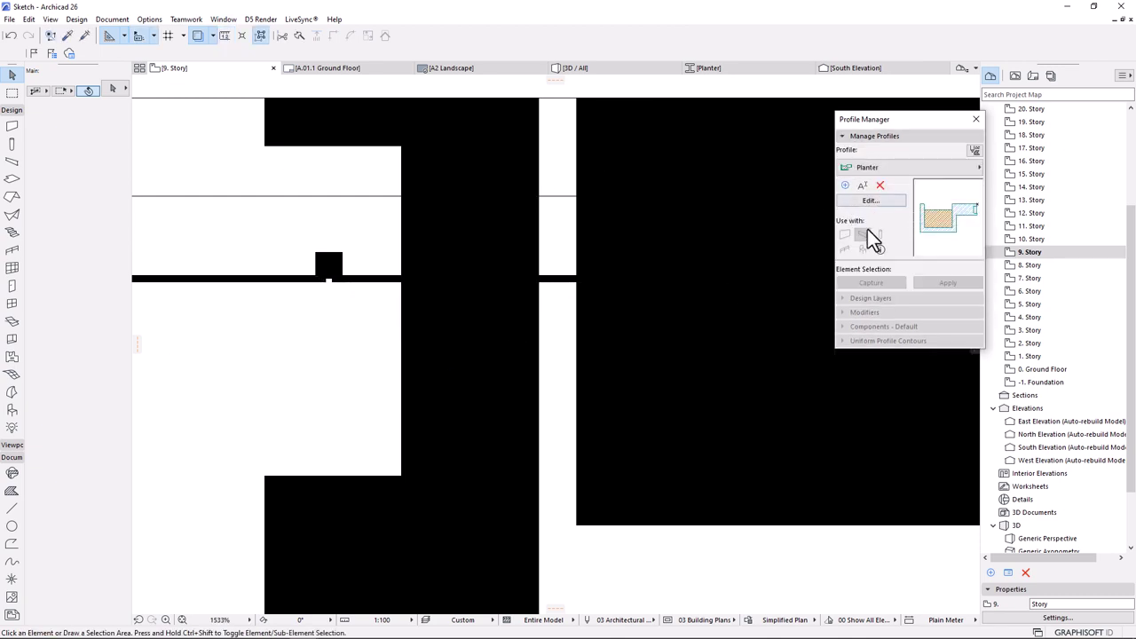
click(708, 71)
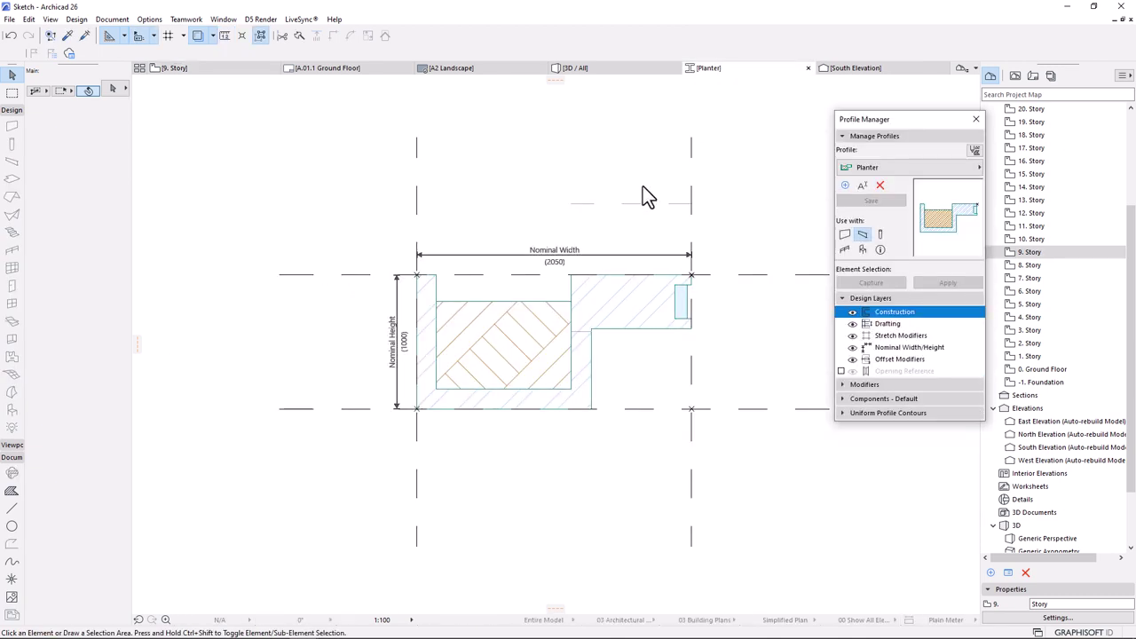
drag(752, 193, 427, 451)
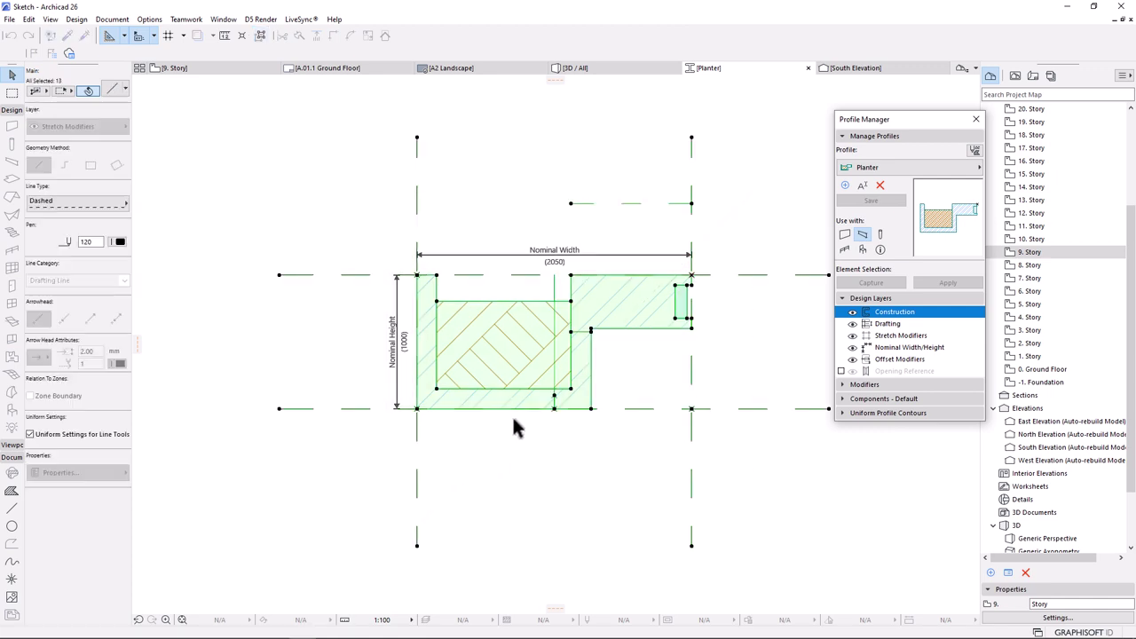
key(ctrl+d)
click(297, 227)
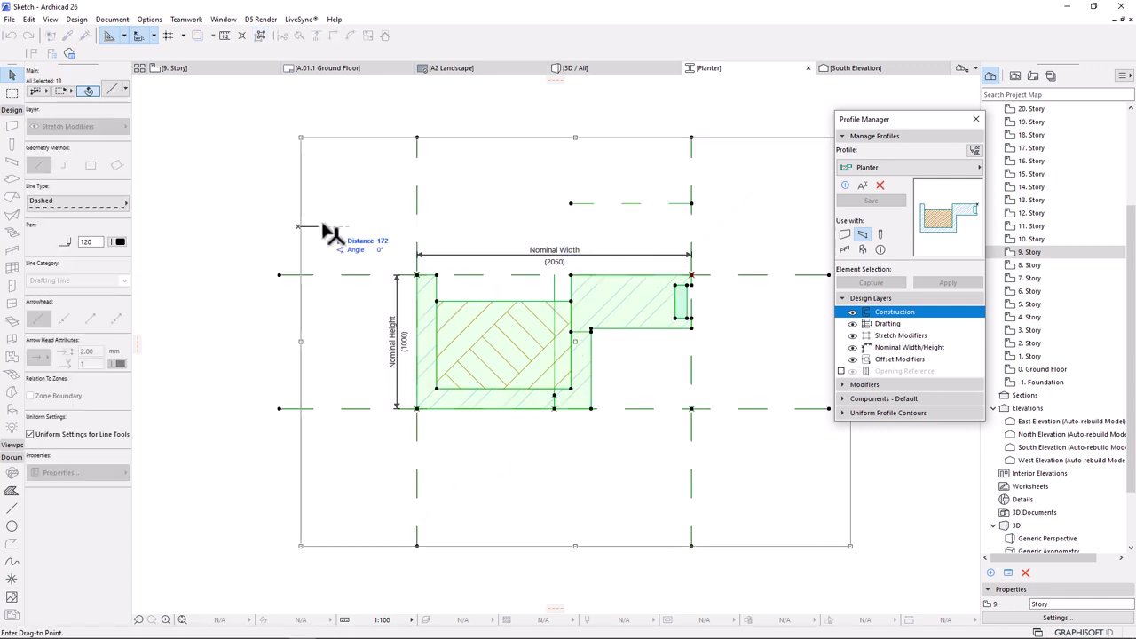
text(1)
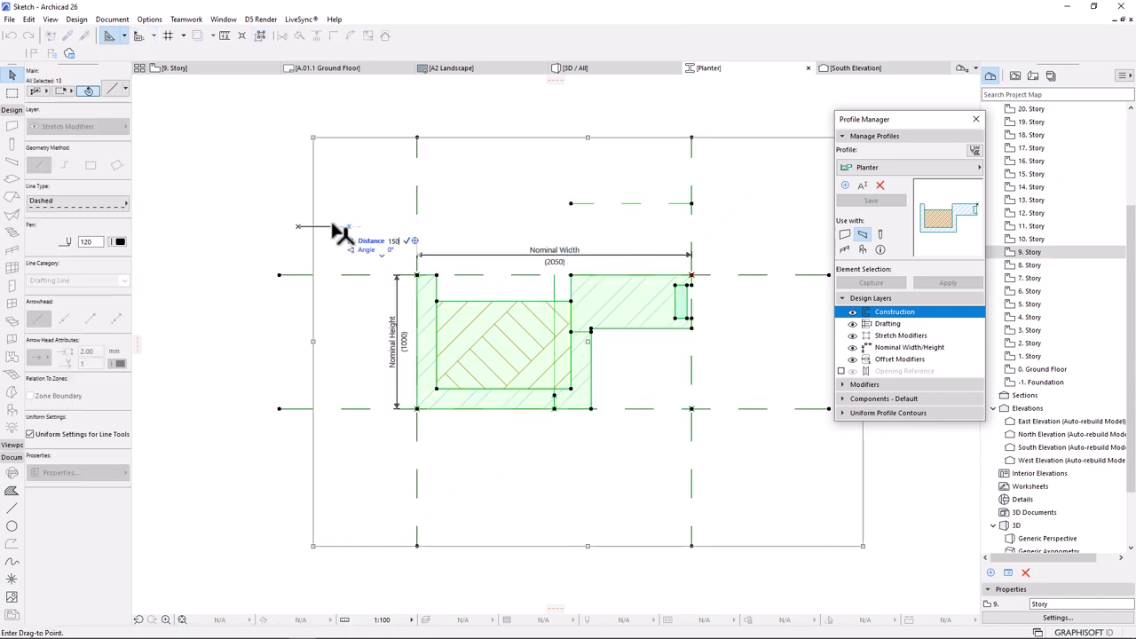
text(50)
key(Return)
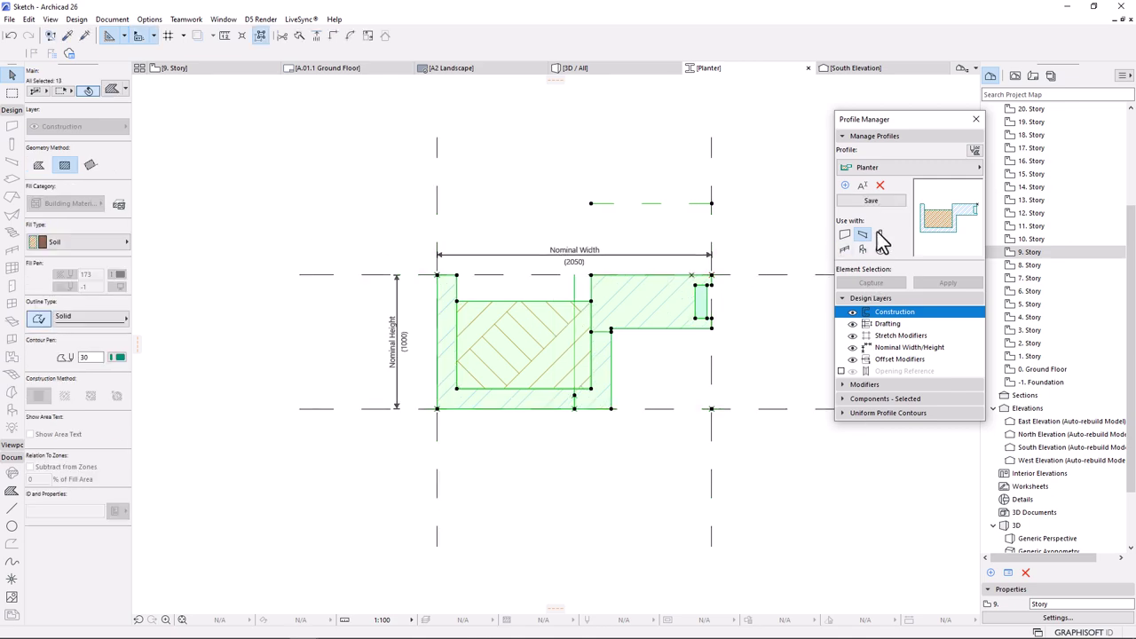
click(874, 202)
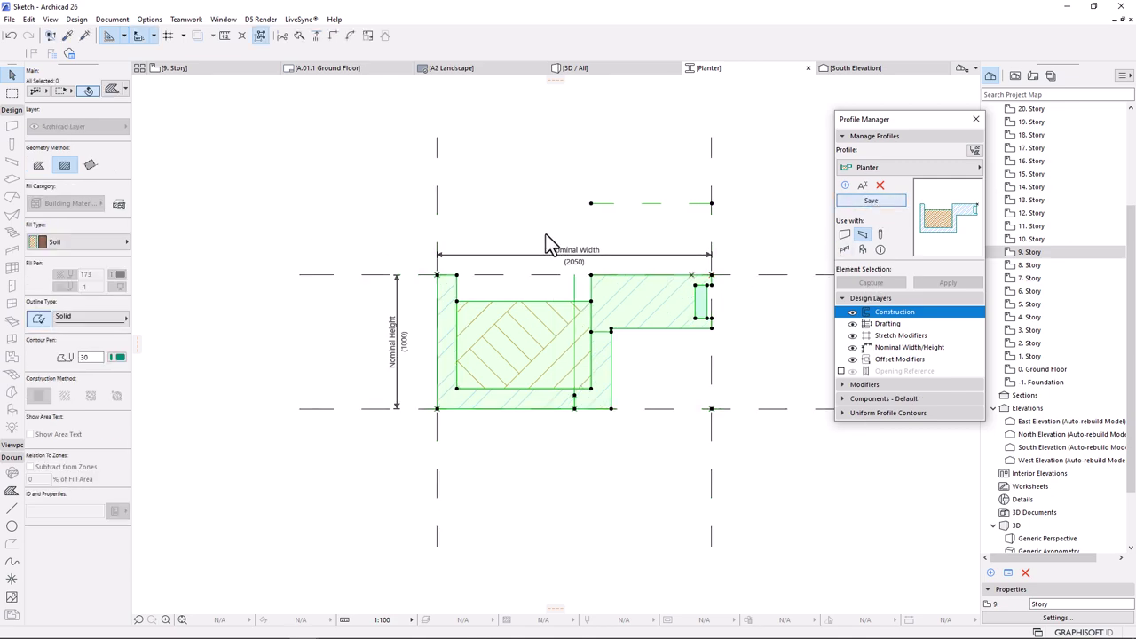
click(545, 234)
- Inspect the shifted Planter beams at the façade corner in 3D and compare them on the 9. Story floor plan
click(609, 69)
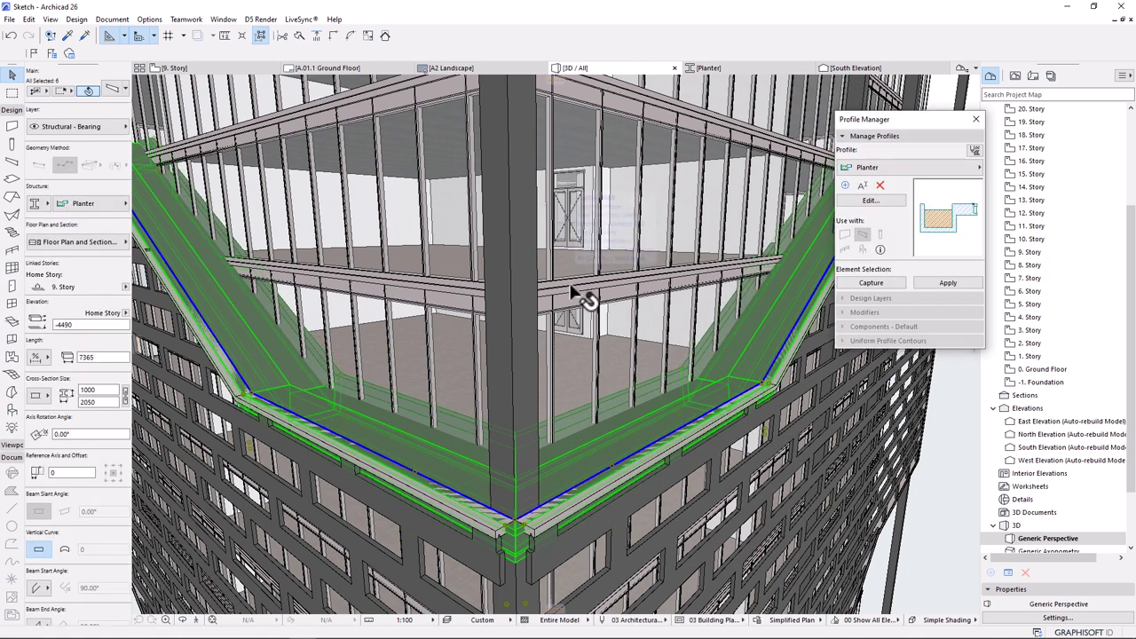
scroll(524, 363, up, 5)
shift+middle_drag(510, 351, 533, 337)
key(F2)
scroll(565, 297, down, 8)
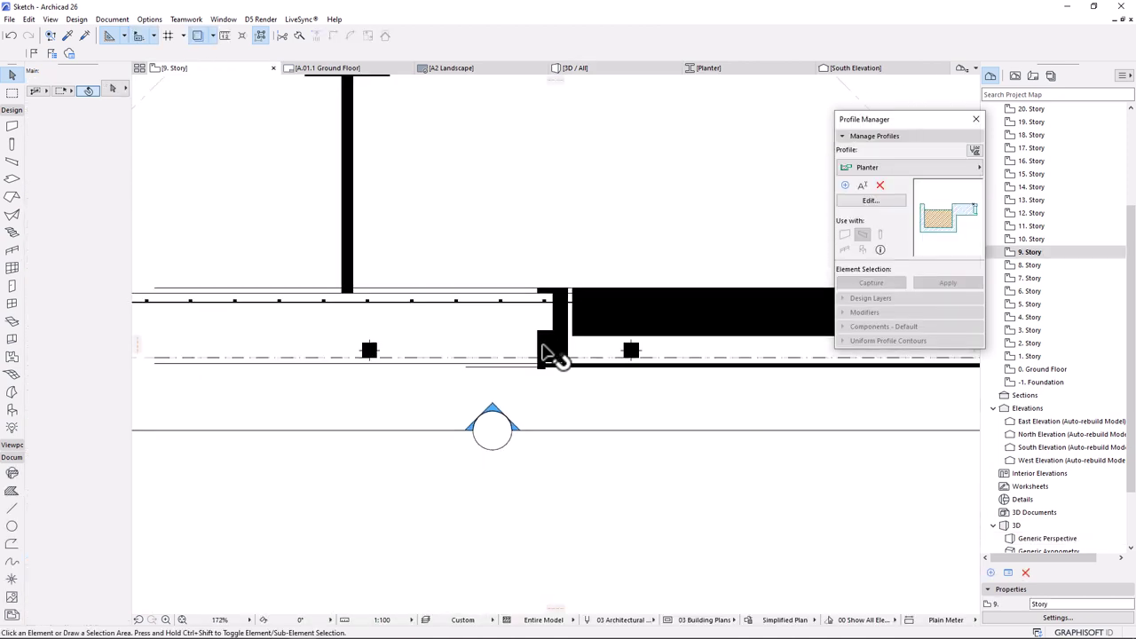
scroll(582, 302, down, 3)
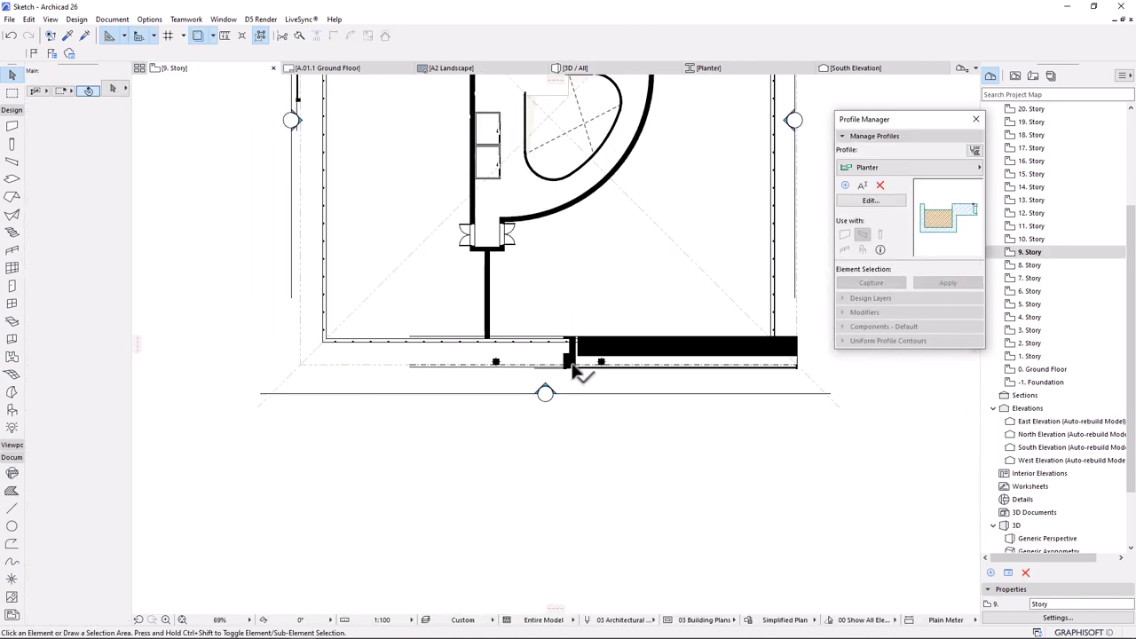
scroll(576, 306, up, 4)
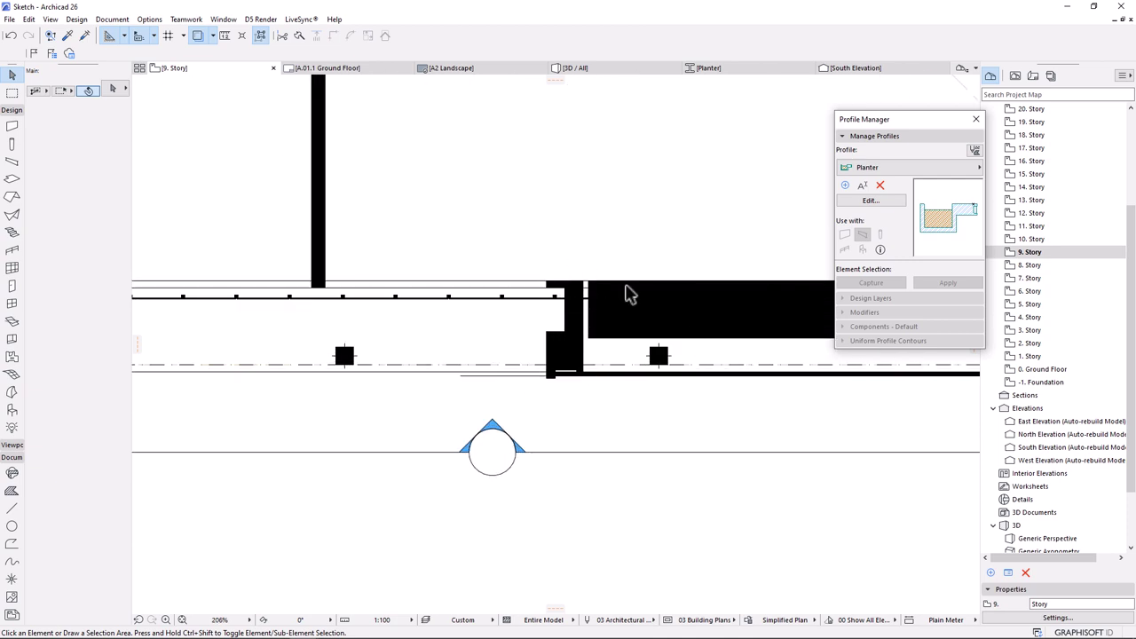
- Measure the remaining offset between the Planter beam's inner edge and the curtain wall on the 9. Story floor plan
scroll(781, 329, down, 4)
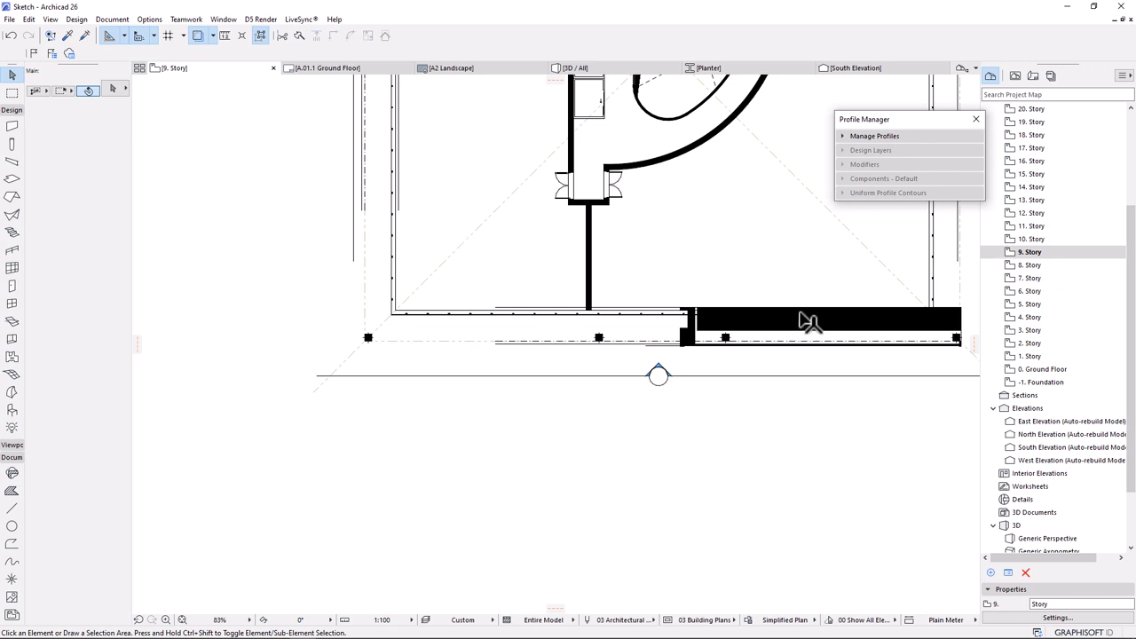
scroll(799, 313, up, 3)
scroll(652, 311, up, 3)
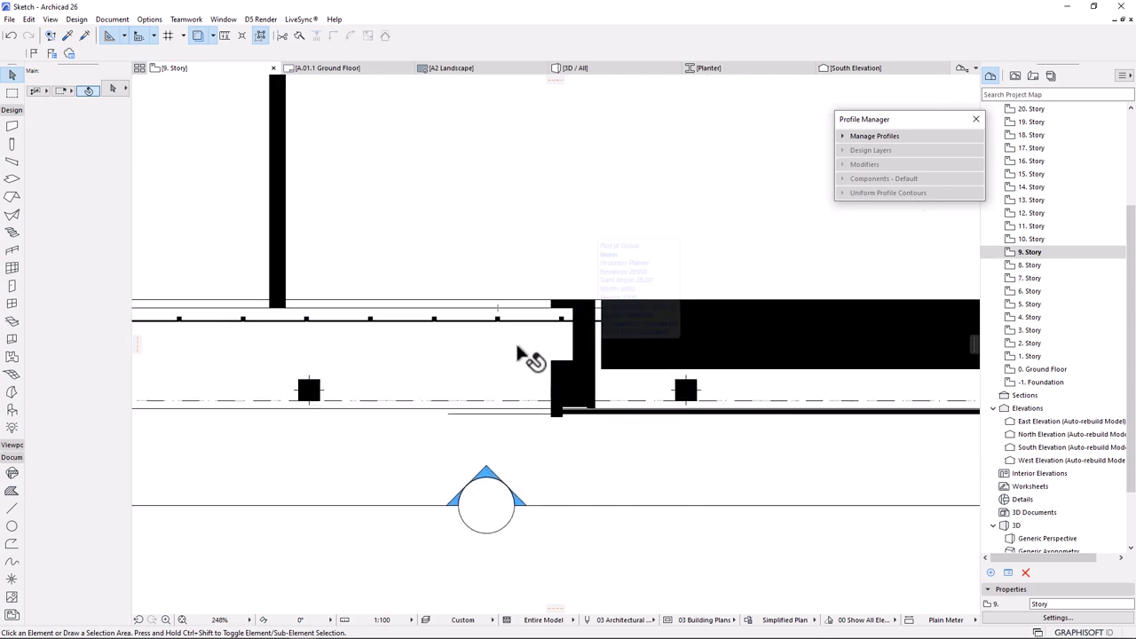
scroll(522, 355, up, 3)
key(m)
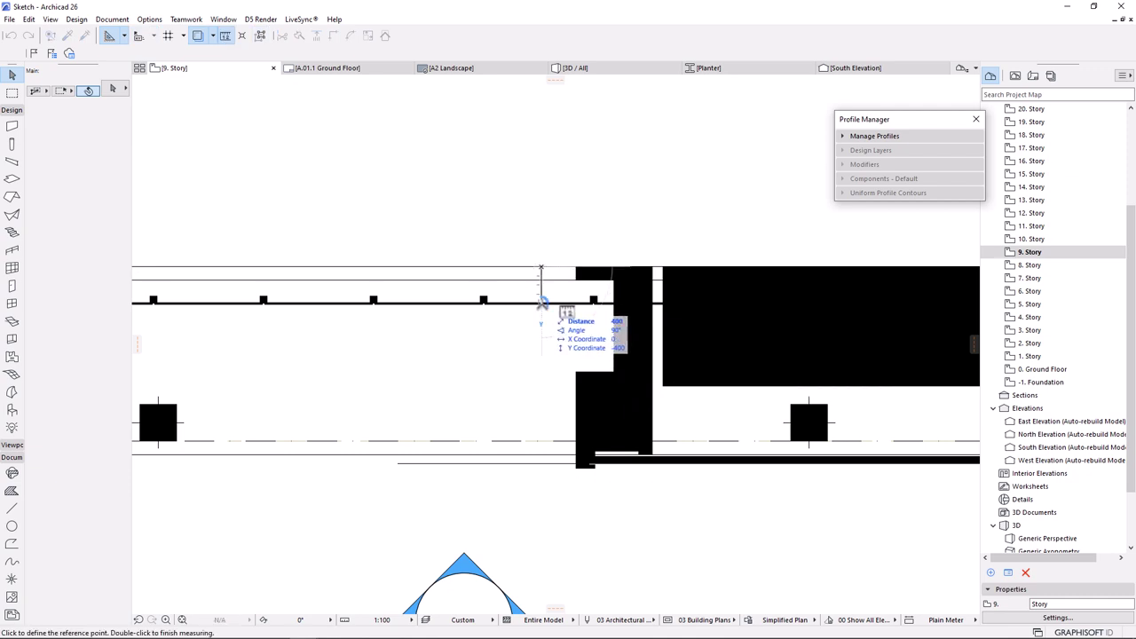
key(Escape)
- Move the whole Planter profile geometry a further 400 mm at 0° and save the profile
click(754, 68)
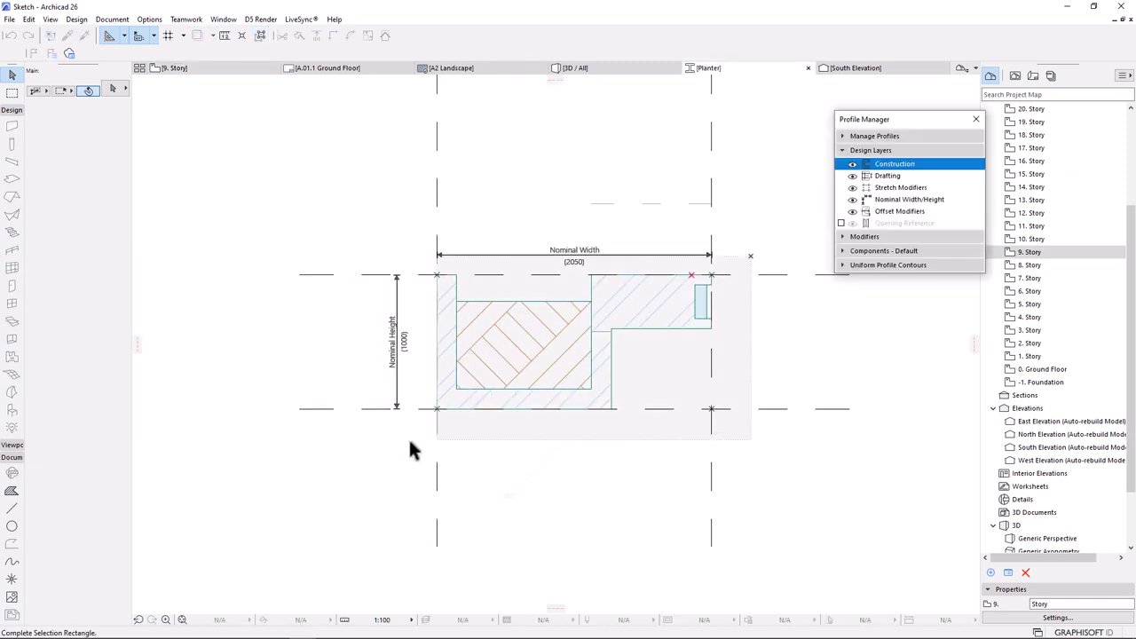
key(ctrl+a)
key(ctrl+d)
click(498, 475)
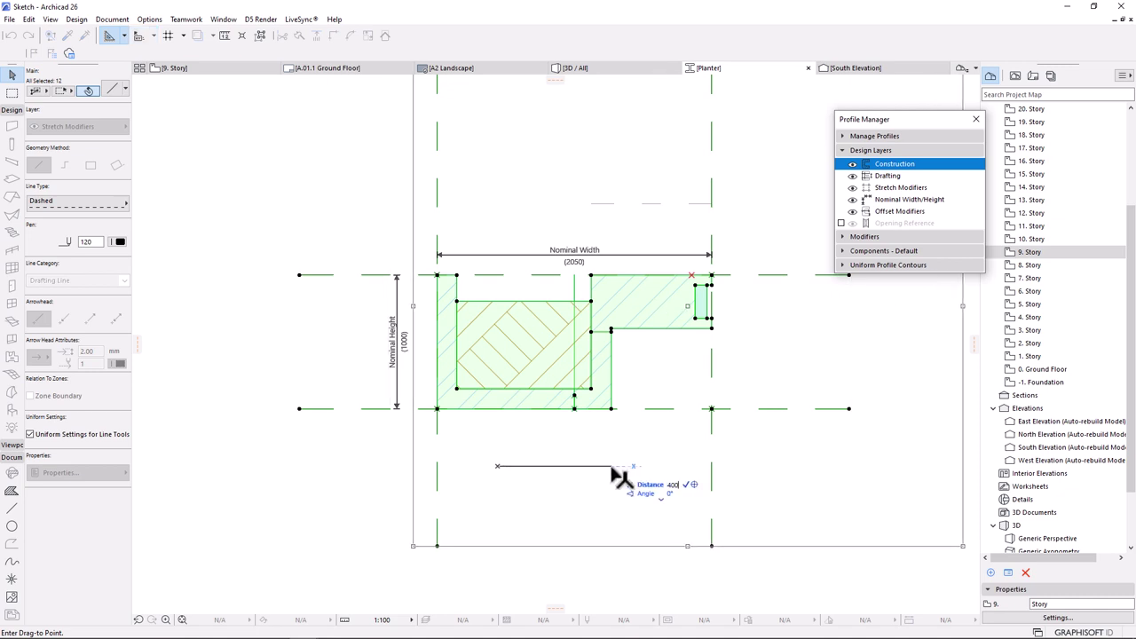
text(400)
key(Return)
click(848, 136)
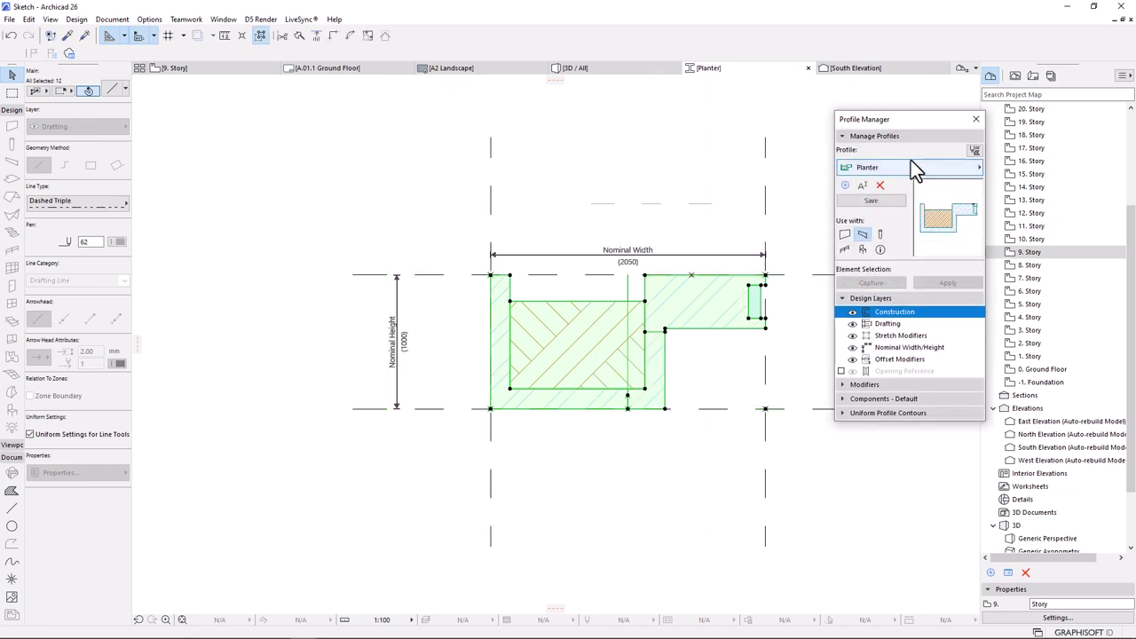
click(886, 202)
- Review the repositioned profile section and its beams along the façade in 3D, and close the Profile Manager
scroll(765, 297, up, 2)
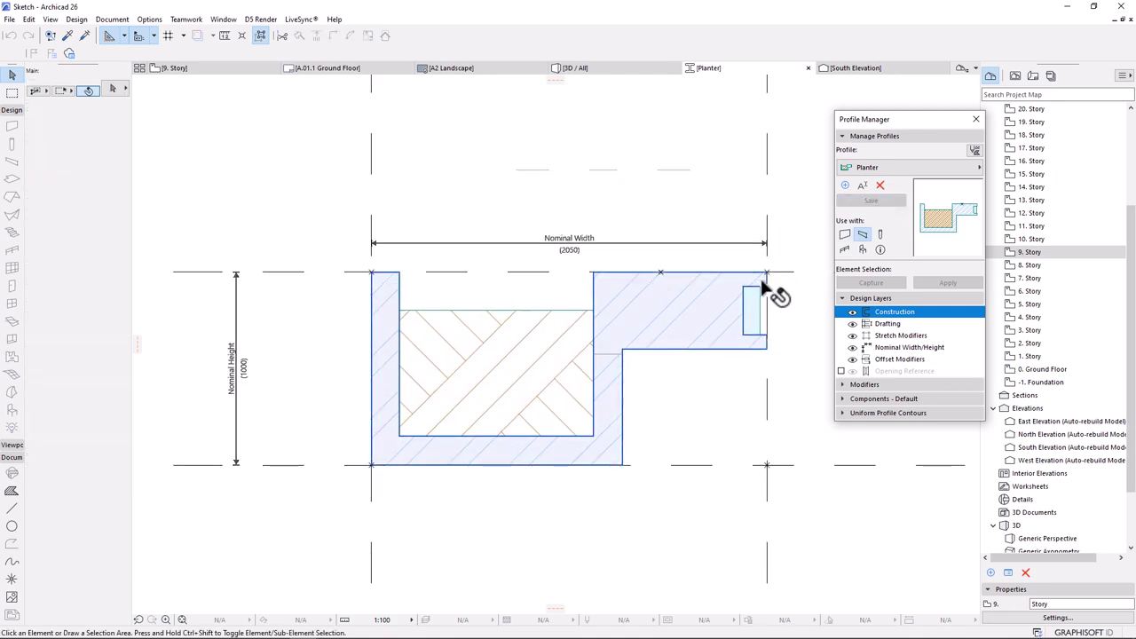
scroll(762, 285, down, 3)
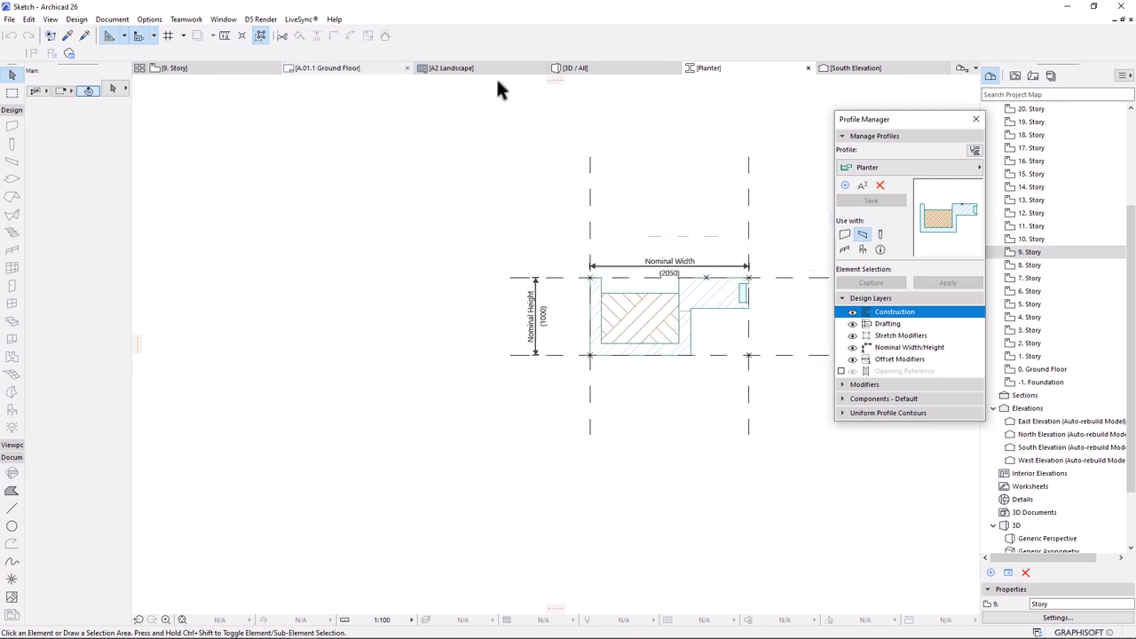
click(612, 69)
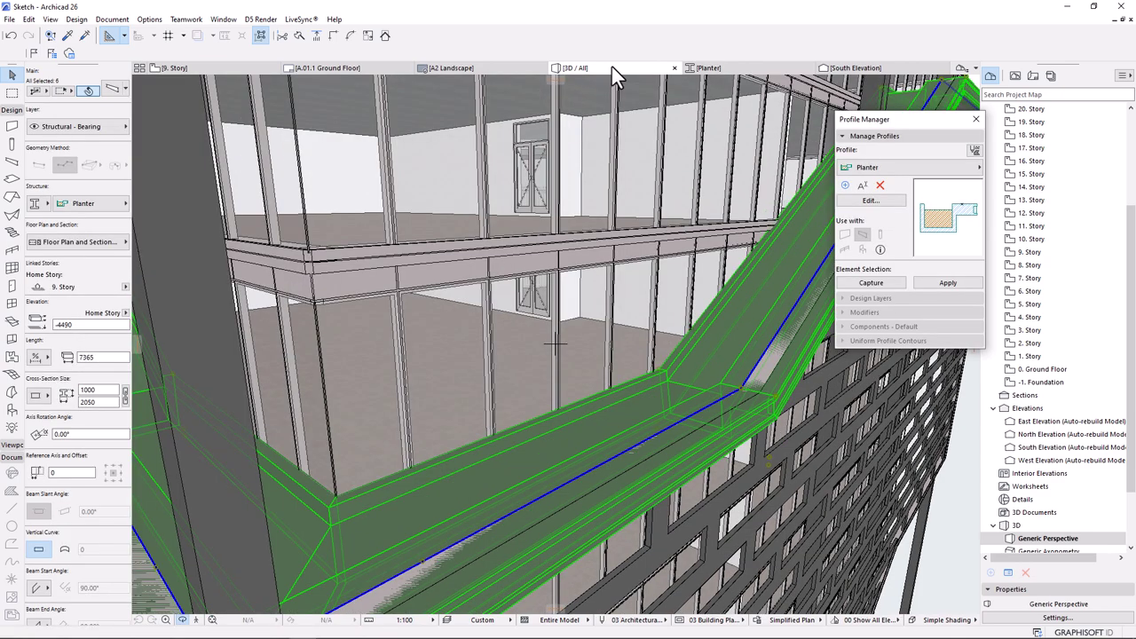
shift+middle_drag(721, 367, 505, 308)
shift+middle_drag(373, 239, 760, 264)
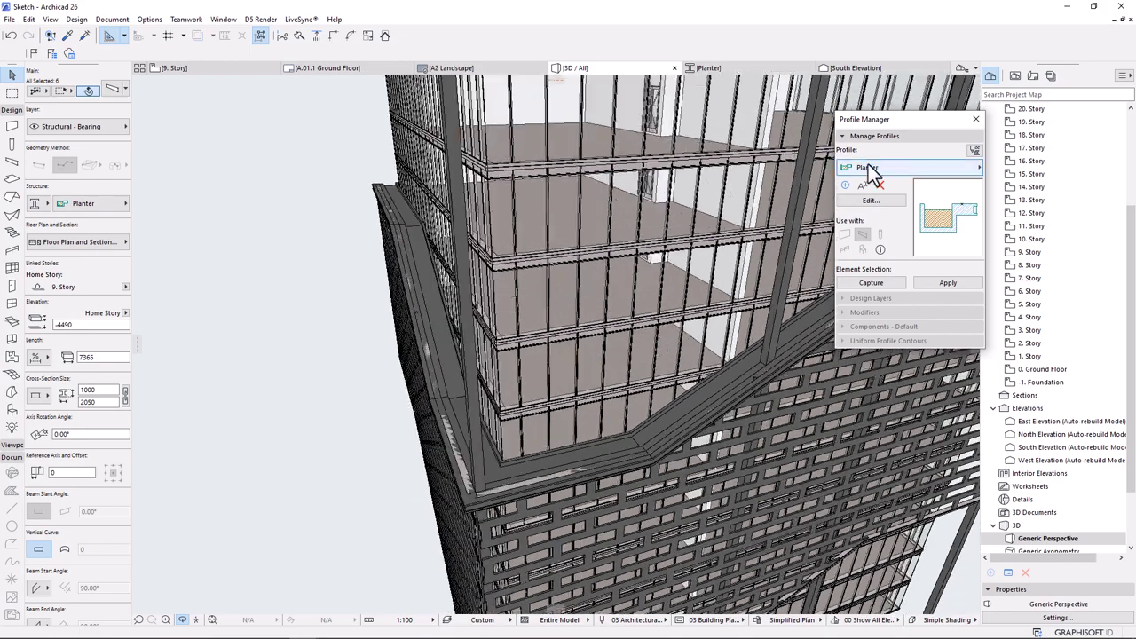
click(975, 118)
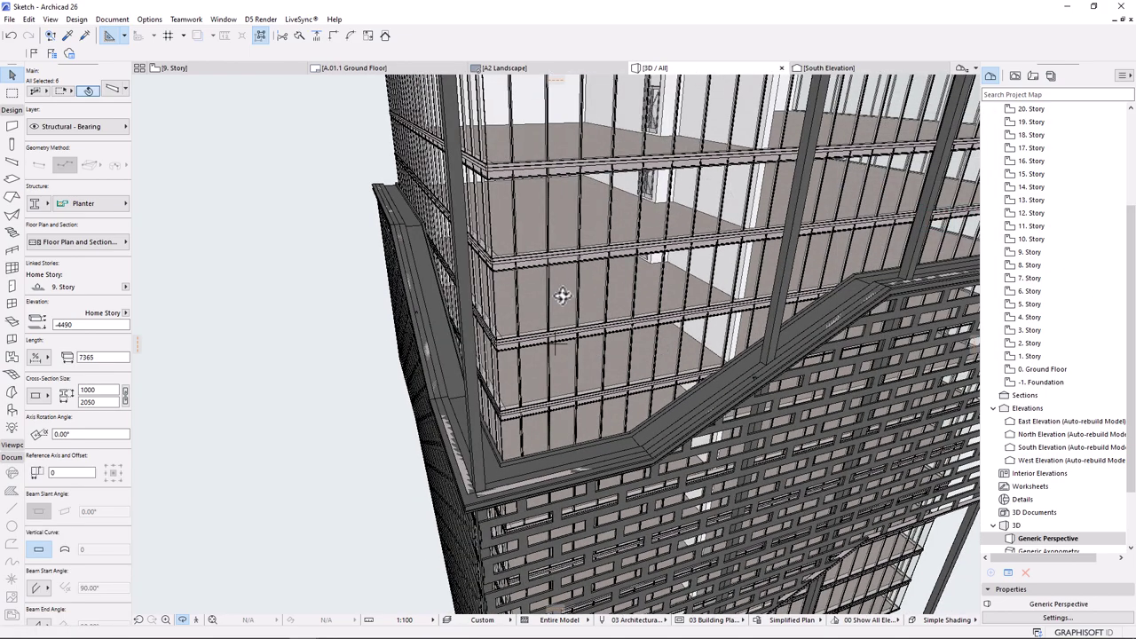
- Examine how the Planter beams meet the perforated façade walls and the corner column from several angles
scroll(547, 288, down, 5)
shift+middle_drag(545, 286, 653, 473)
scroll(725, 471, up, 8)
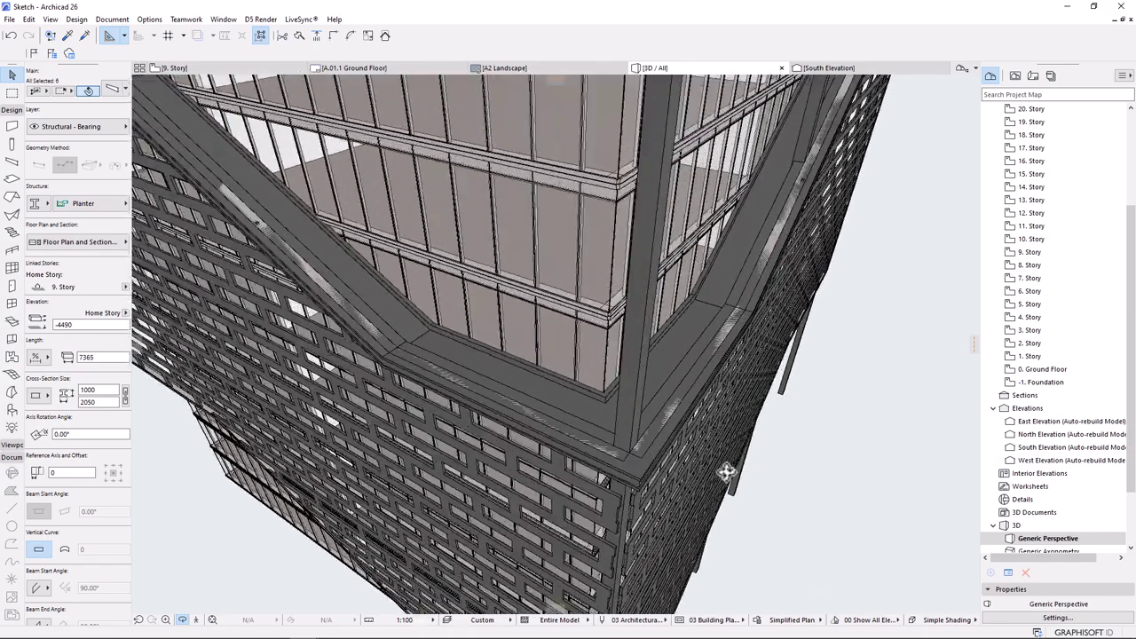
scroll(725, 471, up, 5)
shift+middle_drag(727, 471, 601, 413)
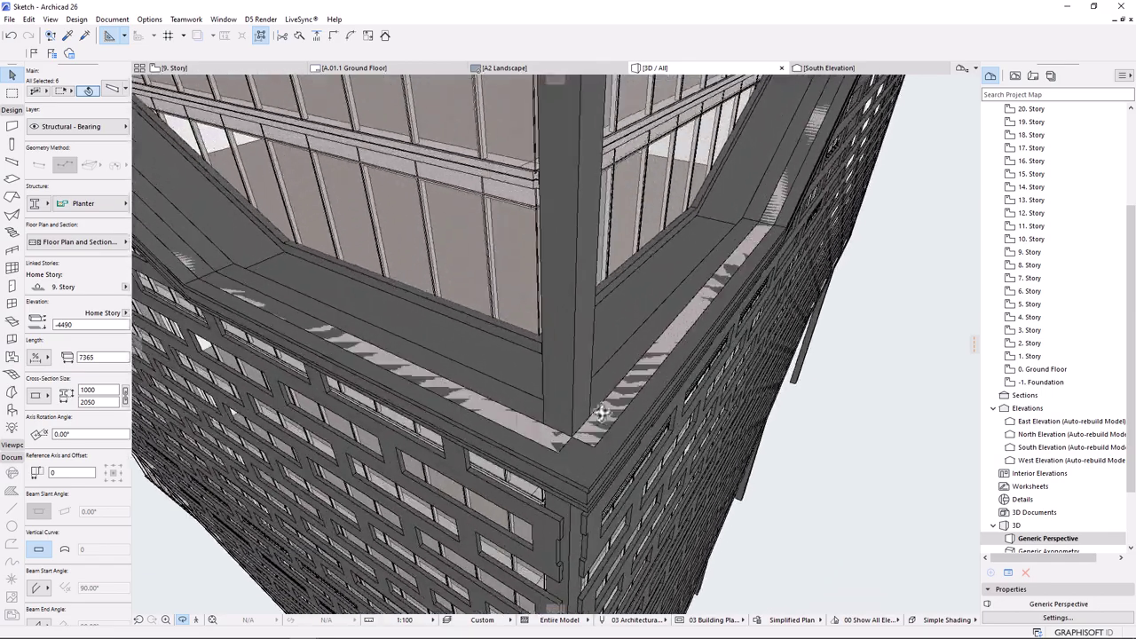
scroll(593, 455, up, 3)
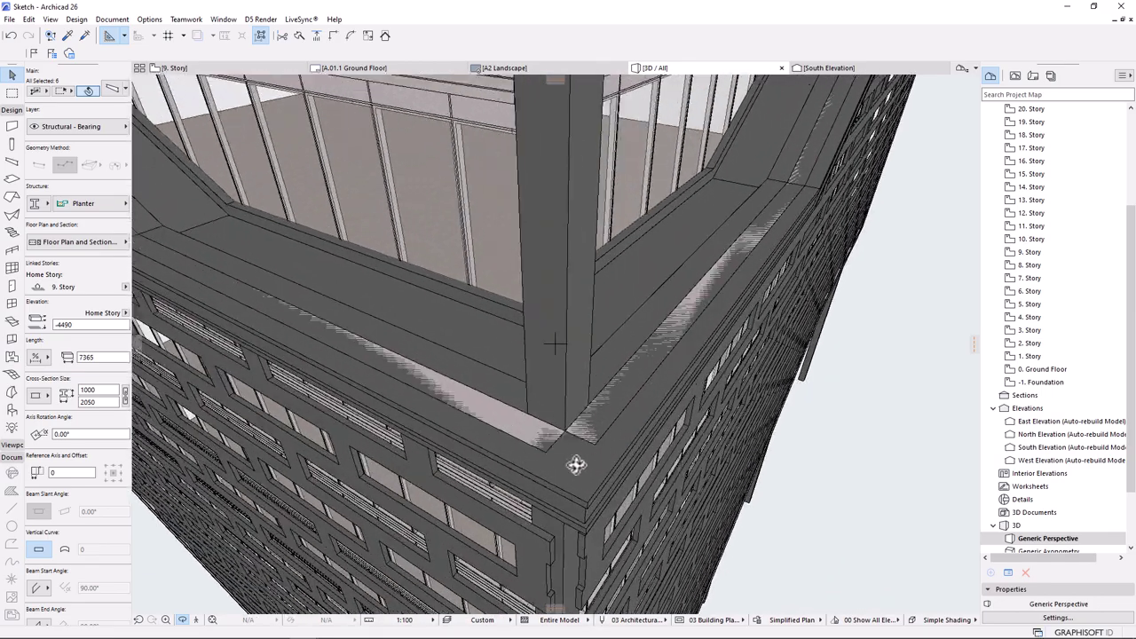
shift+middle_drag(651, 365, 589, 431)
- Set the two perforated façade curtain walls meeting at the corner as the targets of a Solid Element Operation
scroll(566, 432, down, 3)
scroll(549, 446, down, 3)
shift+middle_drag(548, 466, 564, 483)
shift+middle_drag(596, 353, 517, 380)
shift+middle_drag(573, 460, 652, 430)
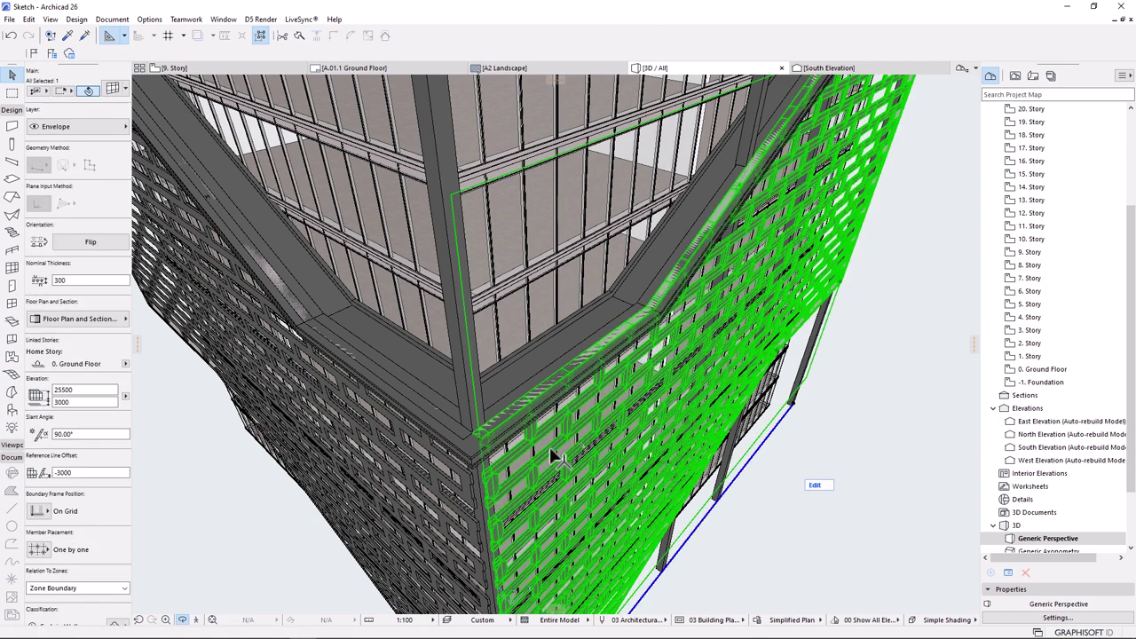
shift+click(446, 466)
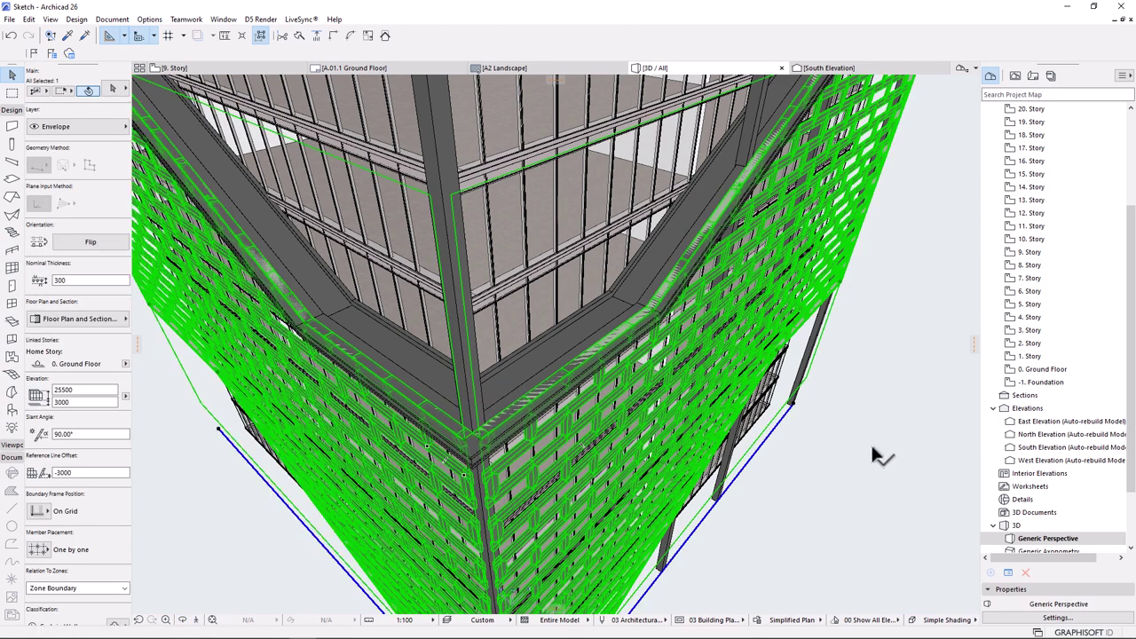
right_click(877, 317)
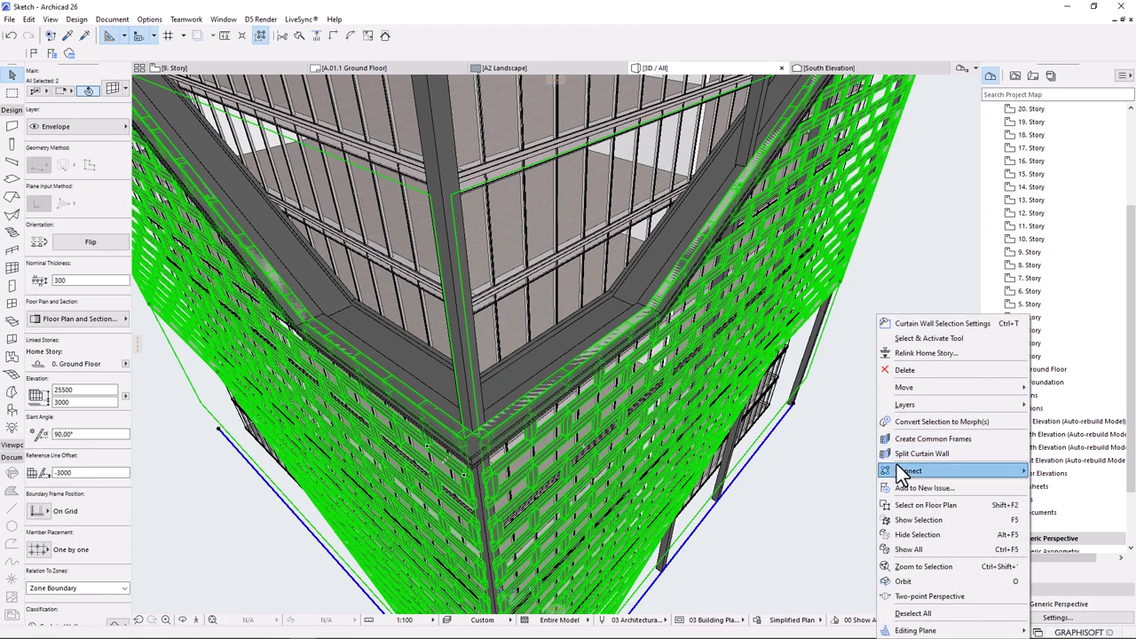
mouse_move(900, 470)
click(782, 501)
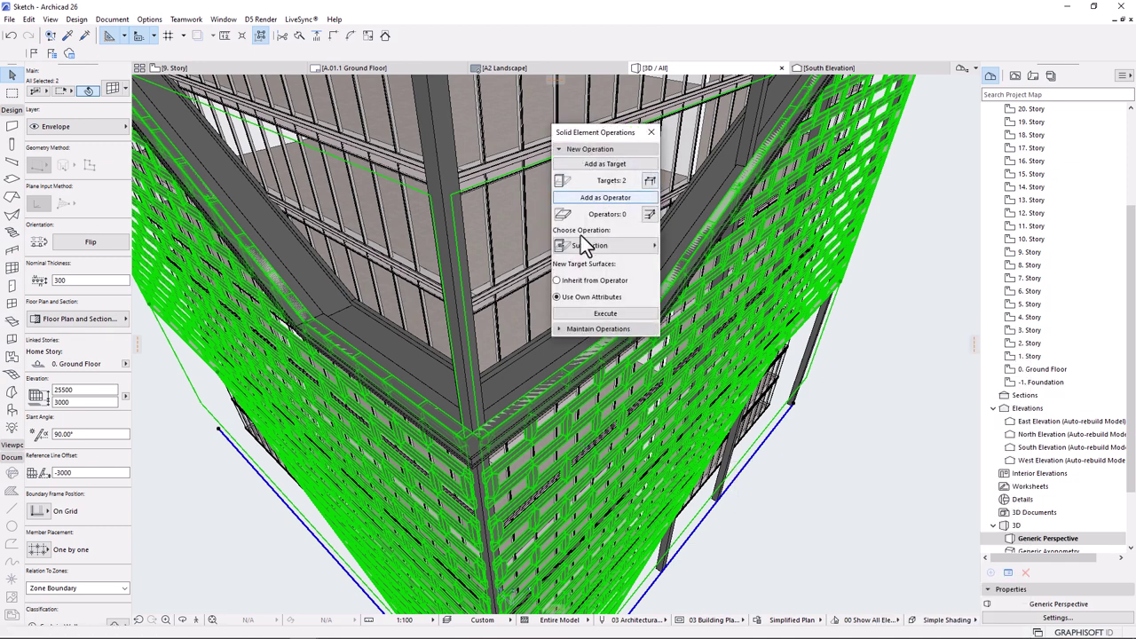
- Assign the whole group of Planter beams along both façades as the operators of the Solid Element Operation
click(539, 363)
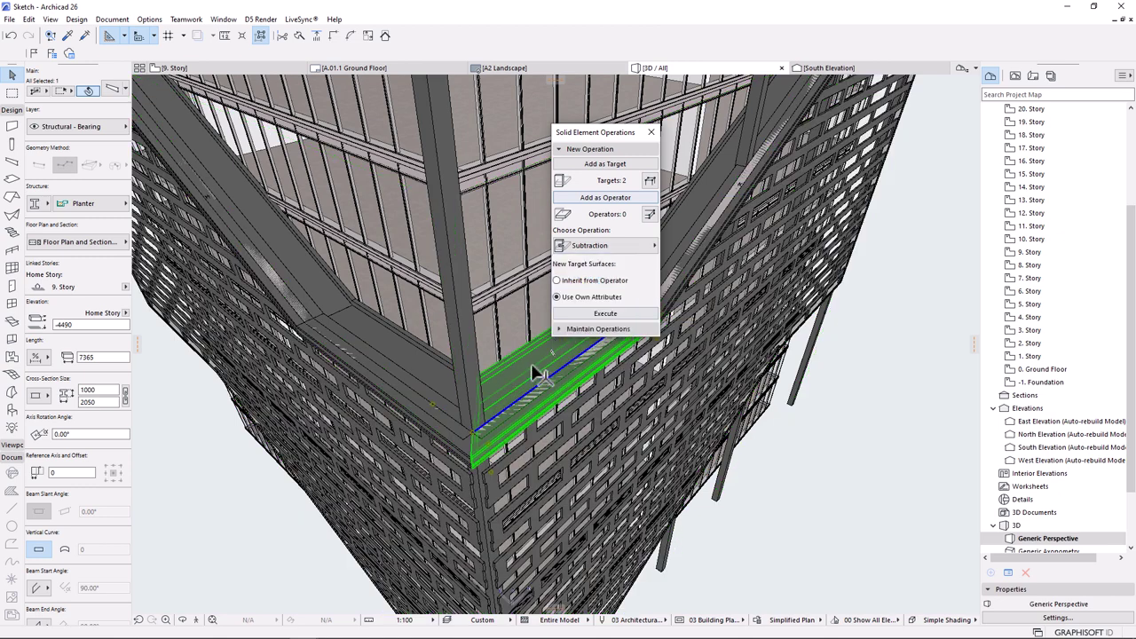
shift+click(393, 359)
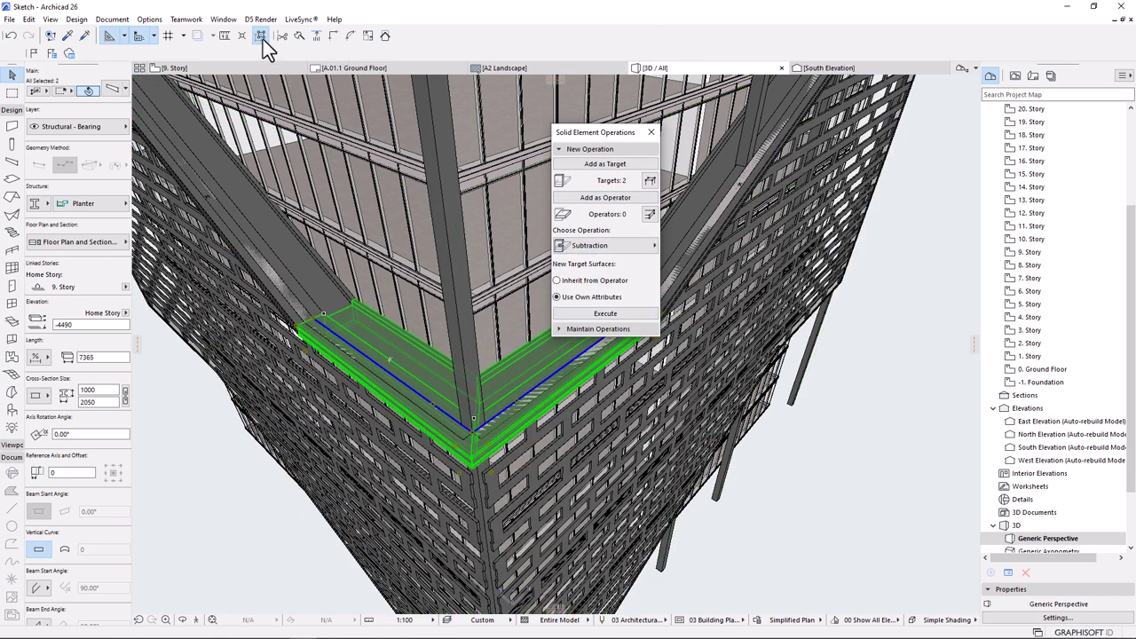
click(262, 39)
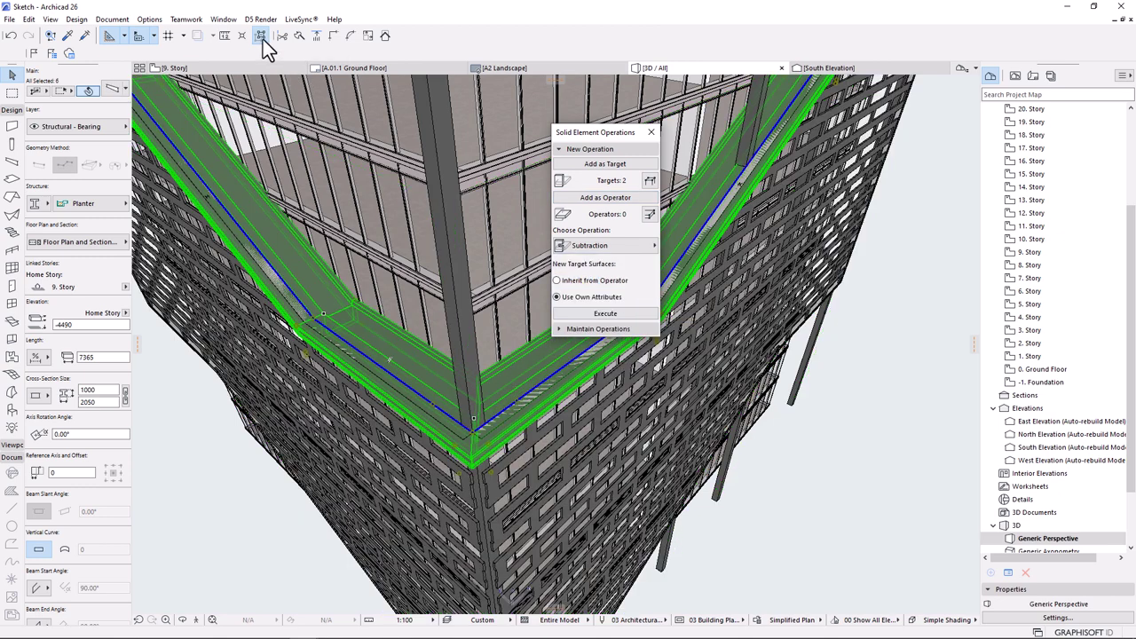
click(605, 198)
- Run Subtraction with upward extrusion on the perforated curtain walls, then close Solid Element Operations and clear the selection
click(597, 247)
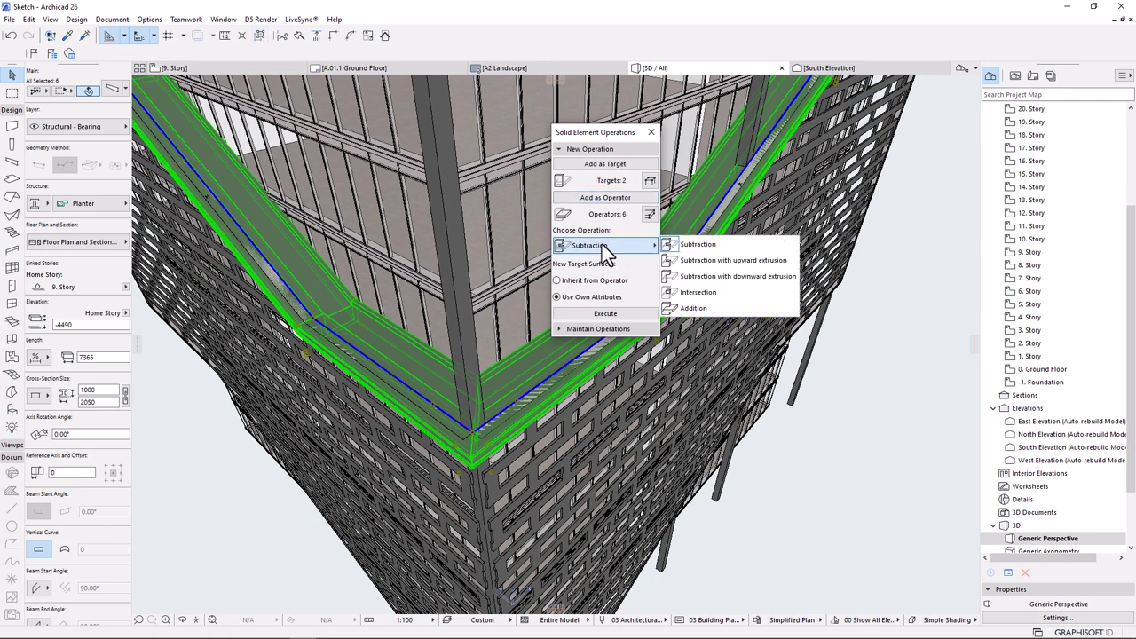
click(737, 264)
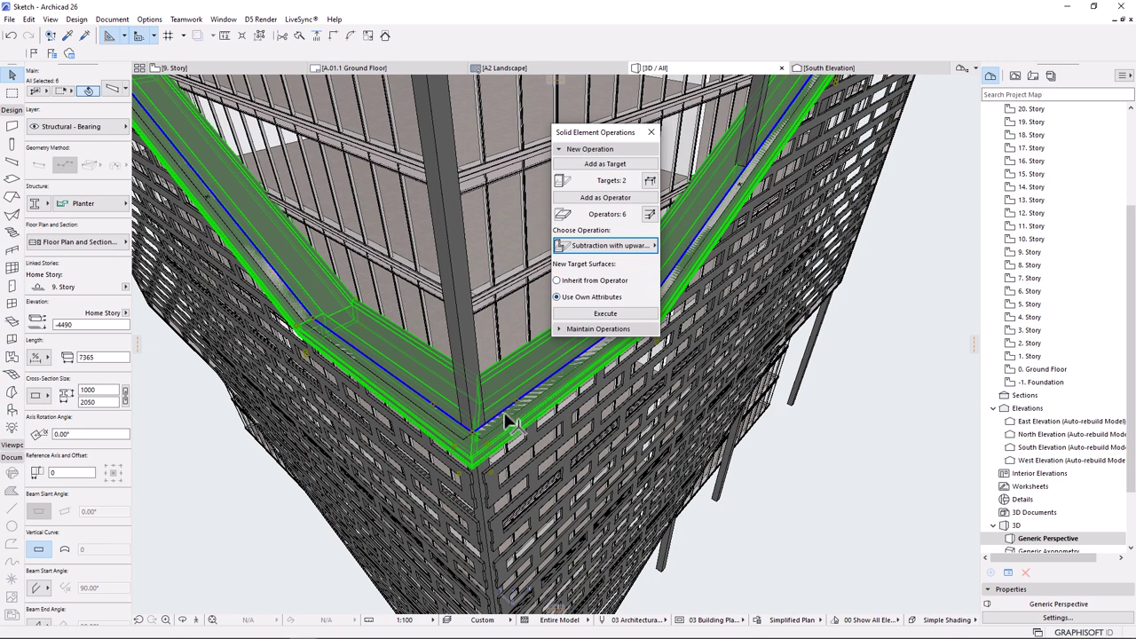
click(597, 314)
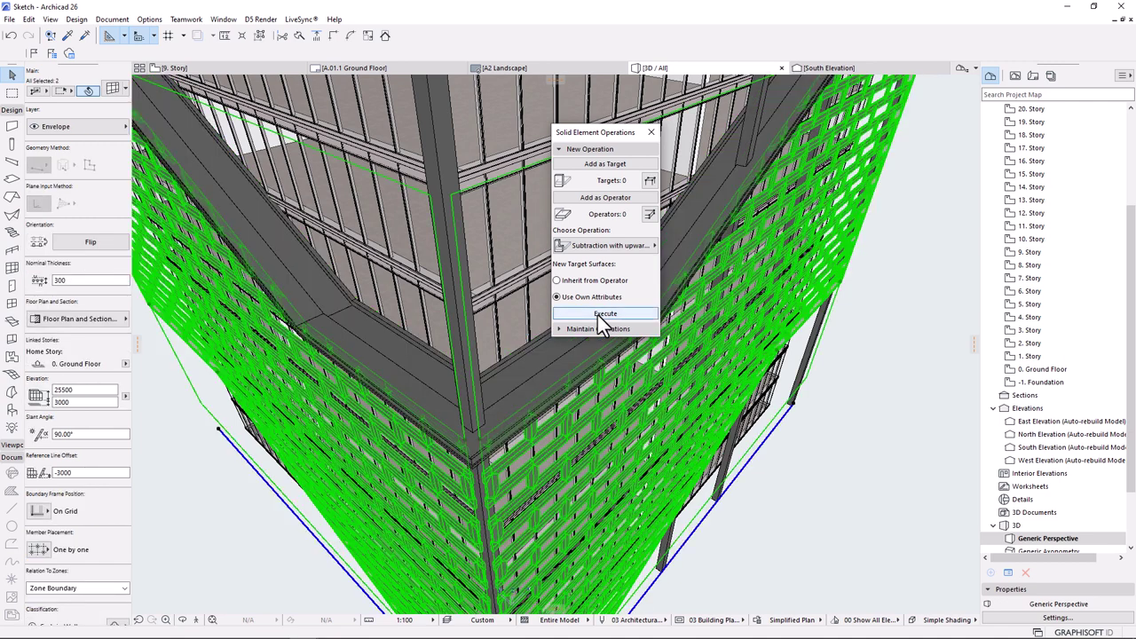
click(650, 133)
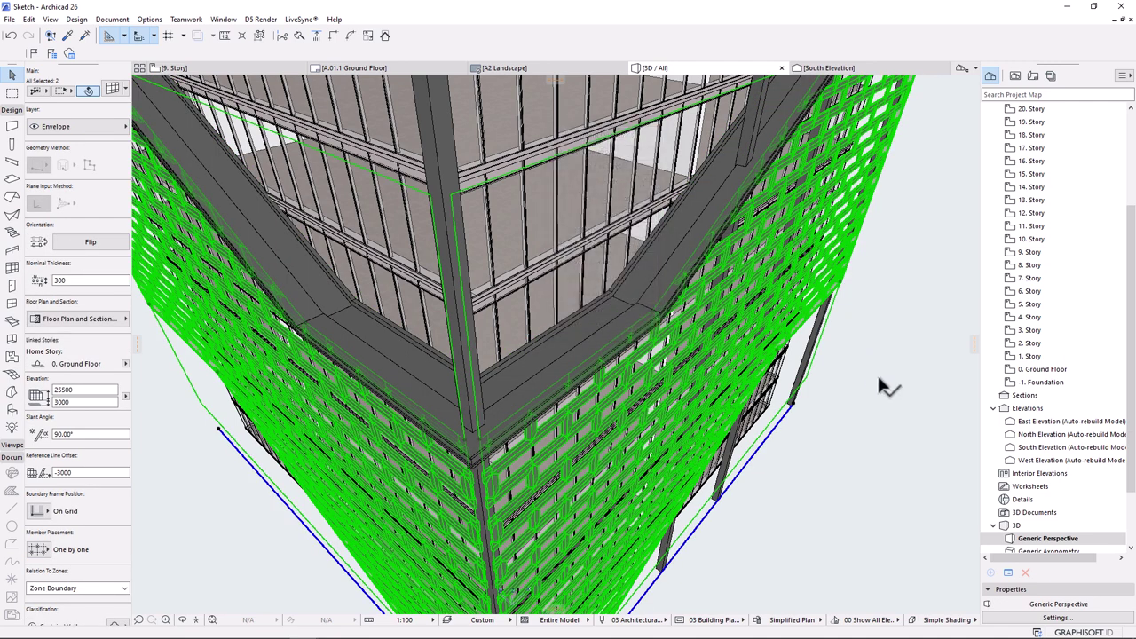
click(869, 410)
- Select only the Planter beam beside the corner column with group selection suspended and remove its Paint - Dark Gray surface overrides
key(o)
drag(798, 431, 715, 301)
scroll(670, 307, up, 3)
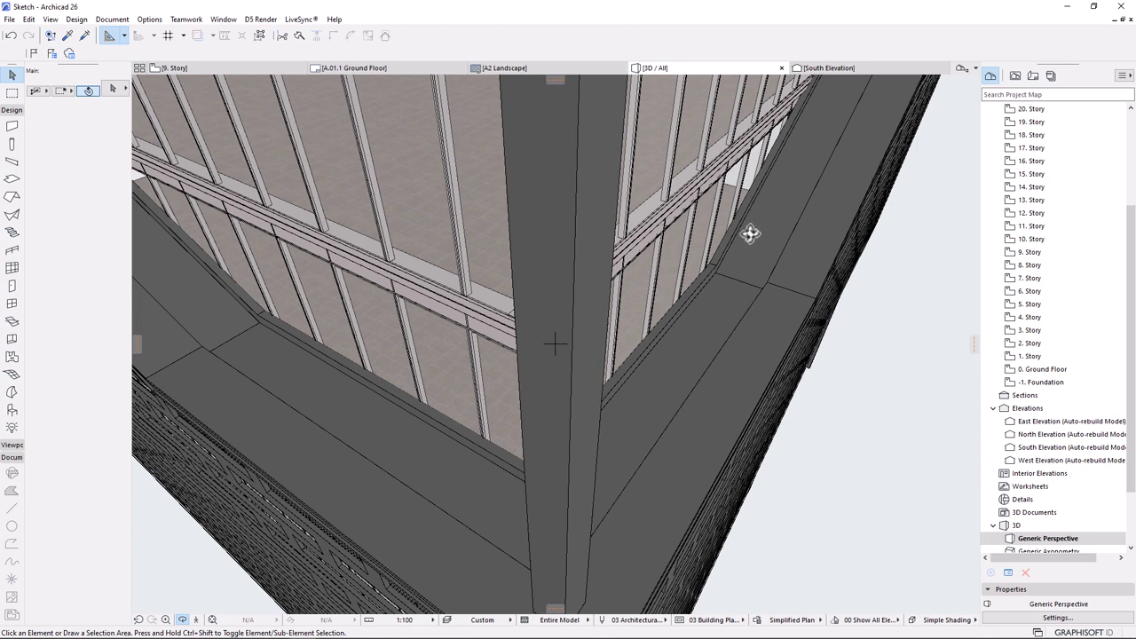
drag(664, 358, 693, 317)
key(Escape)
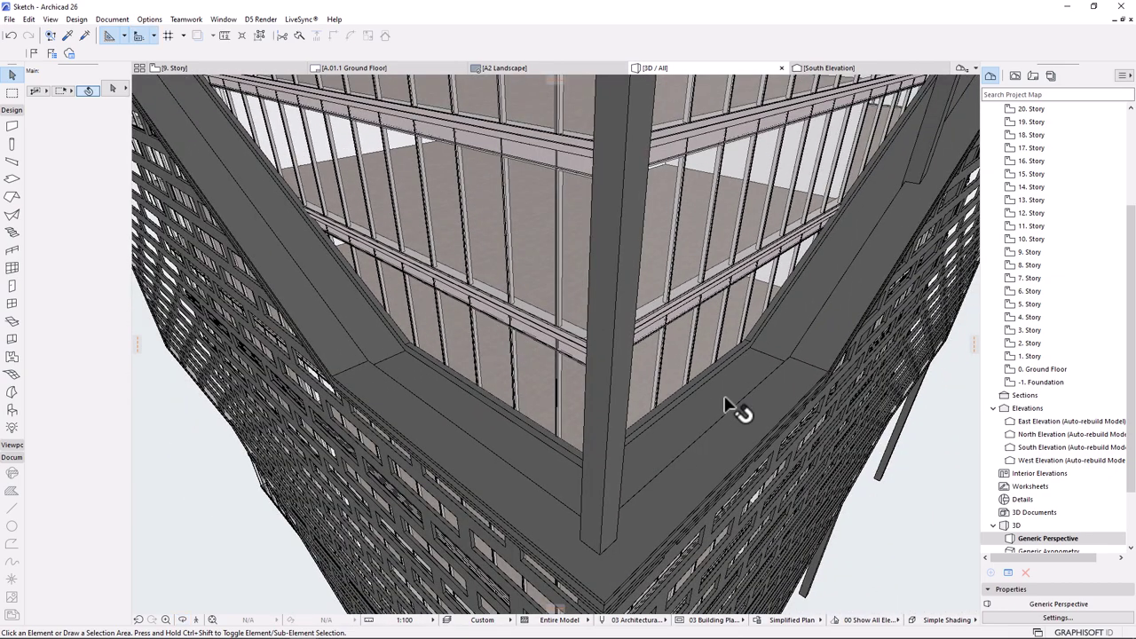
mouse_move(725, 404)
click(259, 37)
click(717, 387)
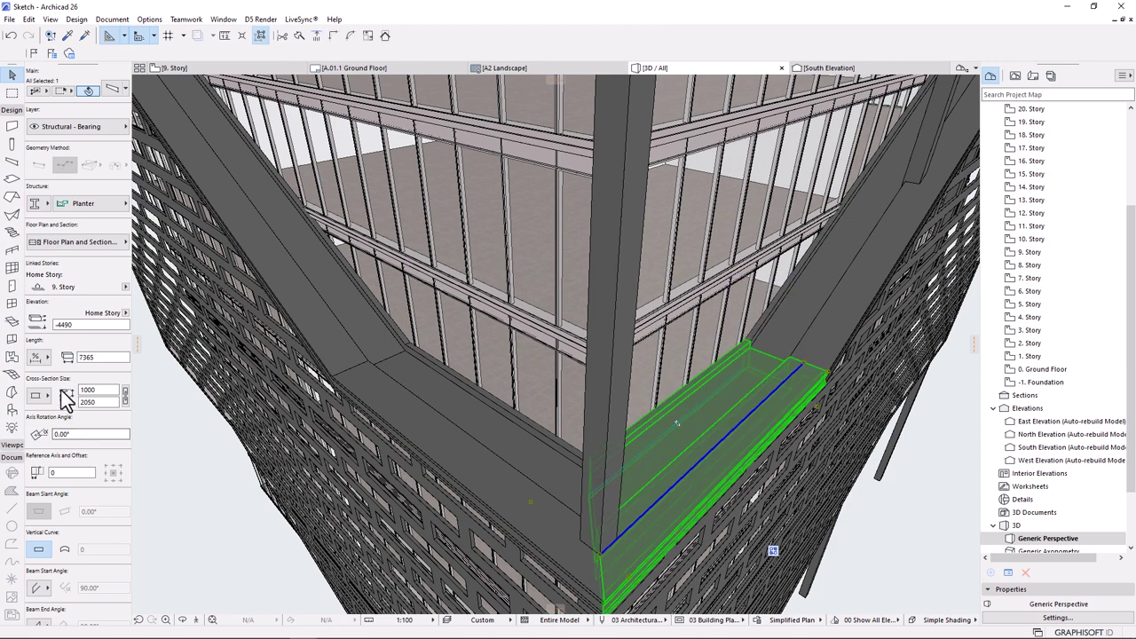
scroll(62, 392, down, 3)
scroll(61, 390, down, 5)
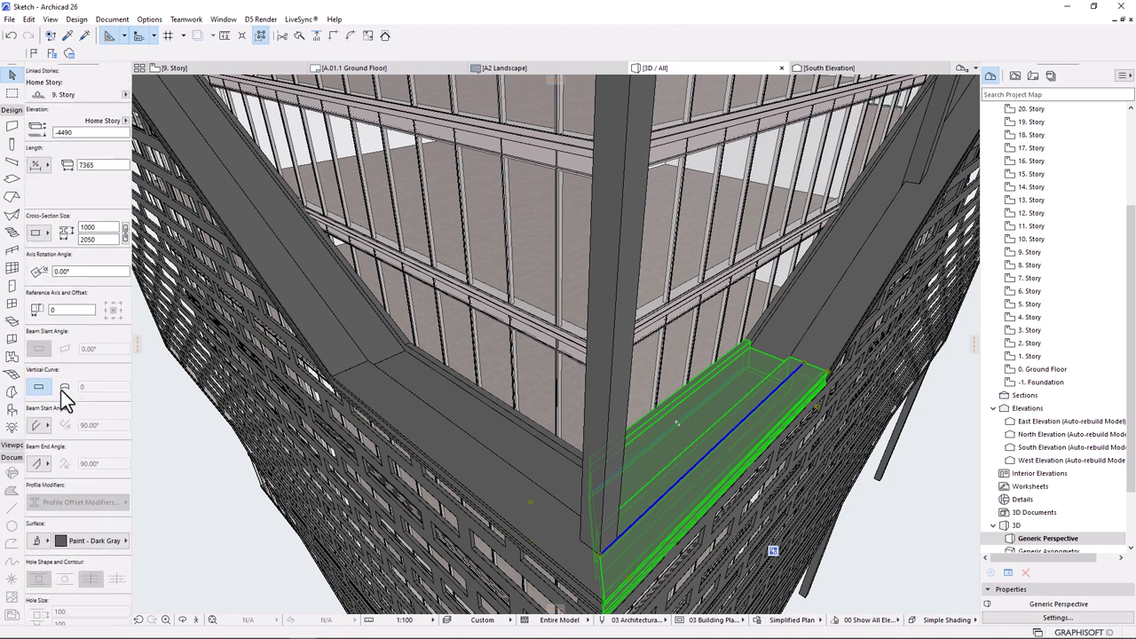
click(37, 438)
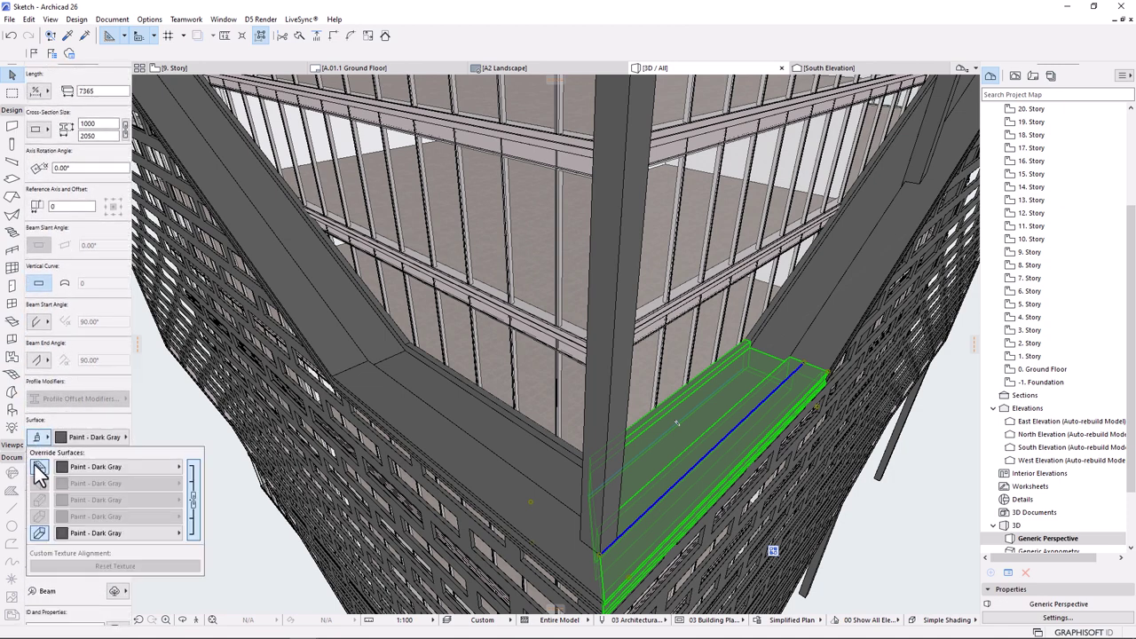
click(39, 468)
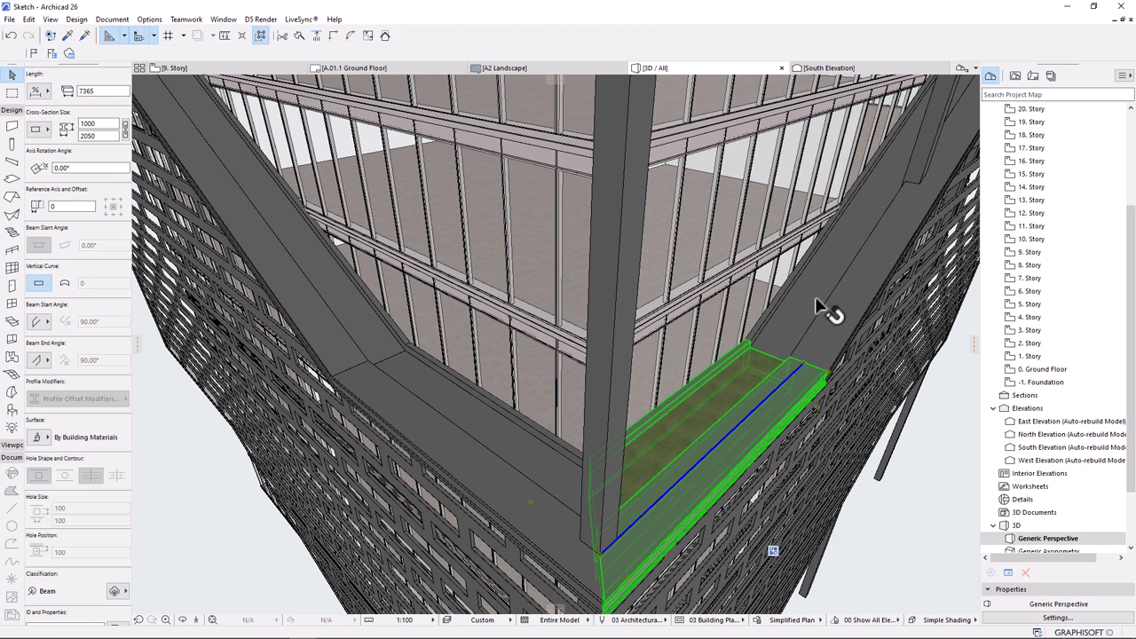
- Reactivate grouping and remove the surface overrides from all grouped Planter beams so their surfaces follow the building materials
click(264, 40)
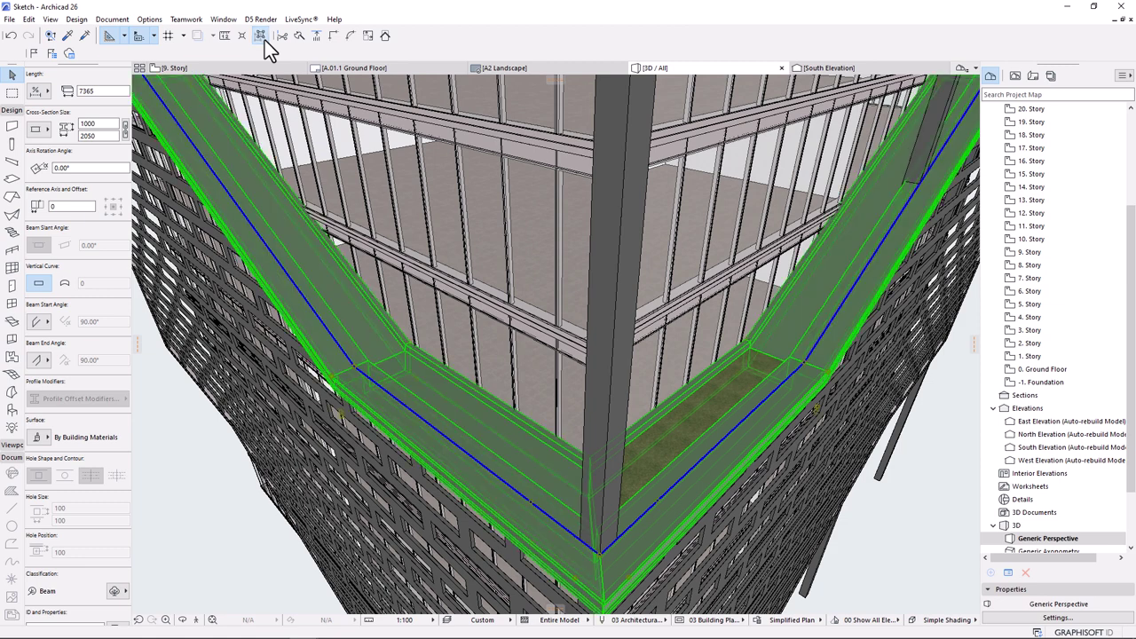
click(36, 440)
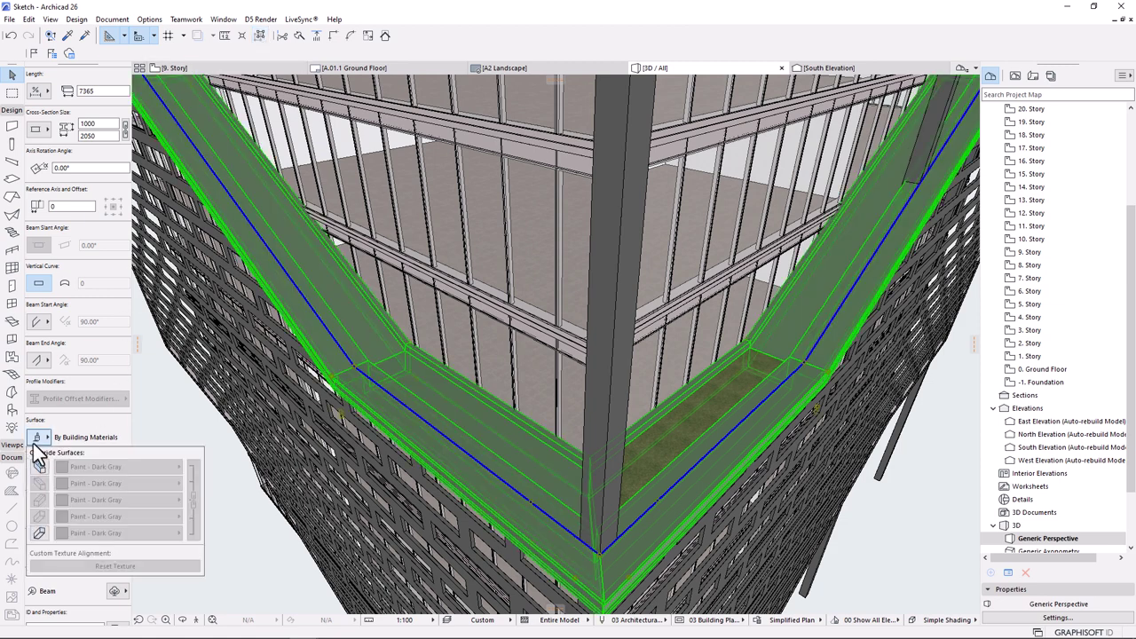
click(39, 533)
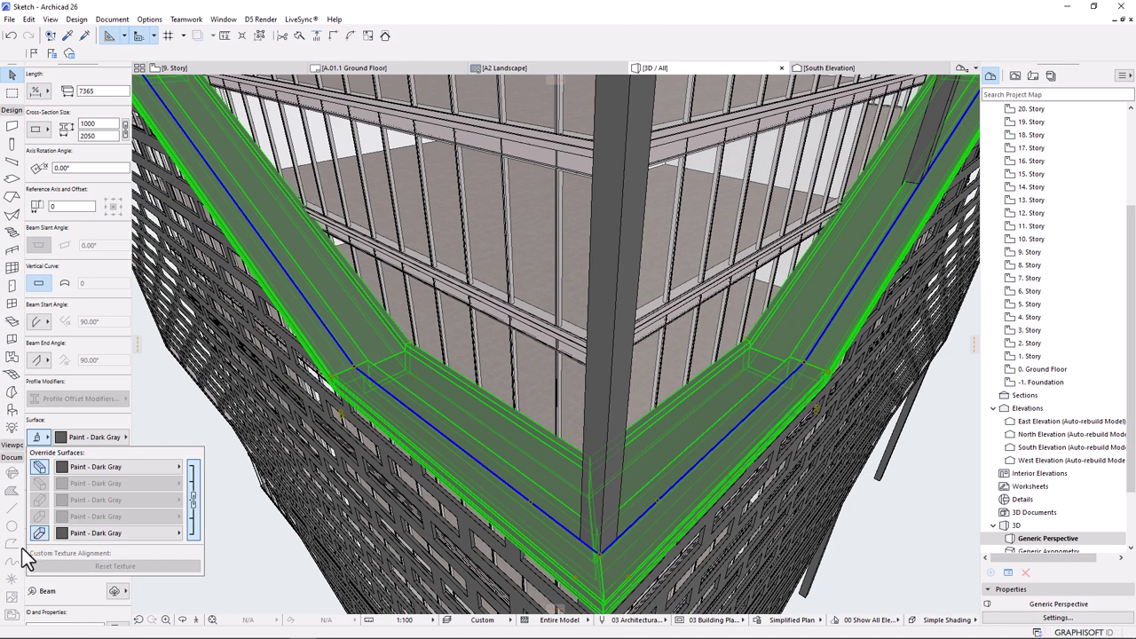
click(39, 533)
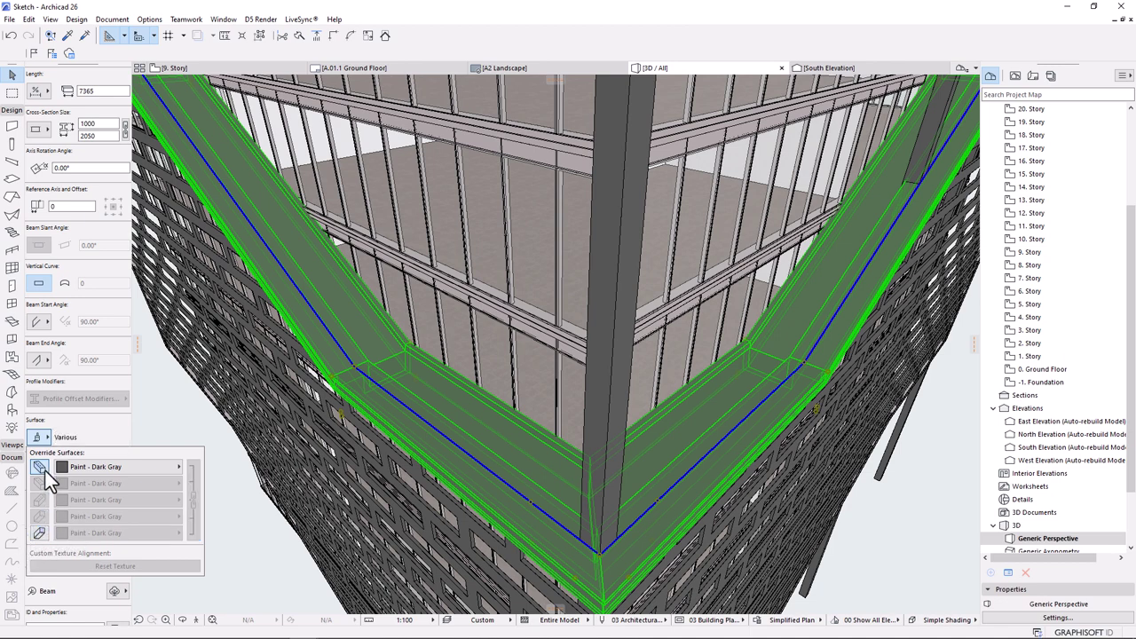
click(39, 467)
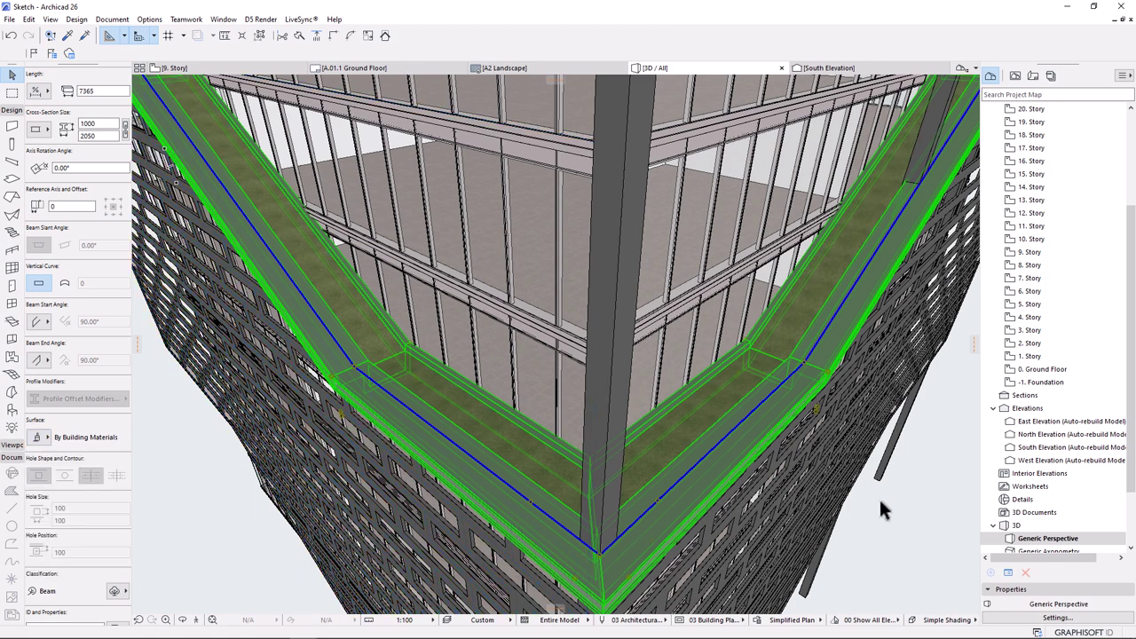
click(888, 539)
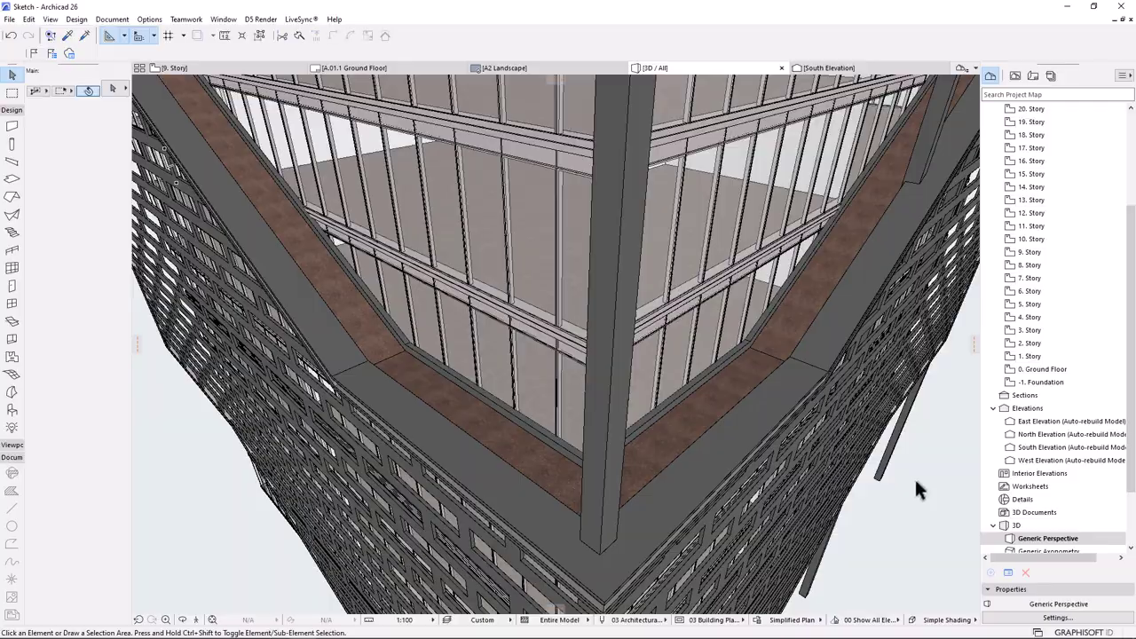
- Examine the Planter beams and the lower edge of the perforated façade from several angles around the tower
shift+middle_drag(791, 525, 407, 495)
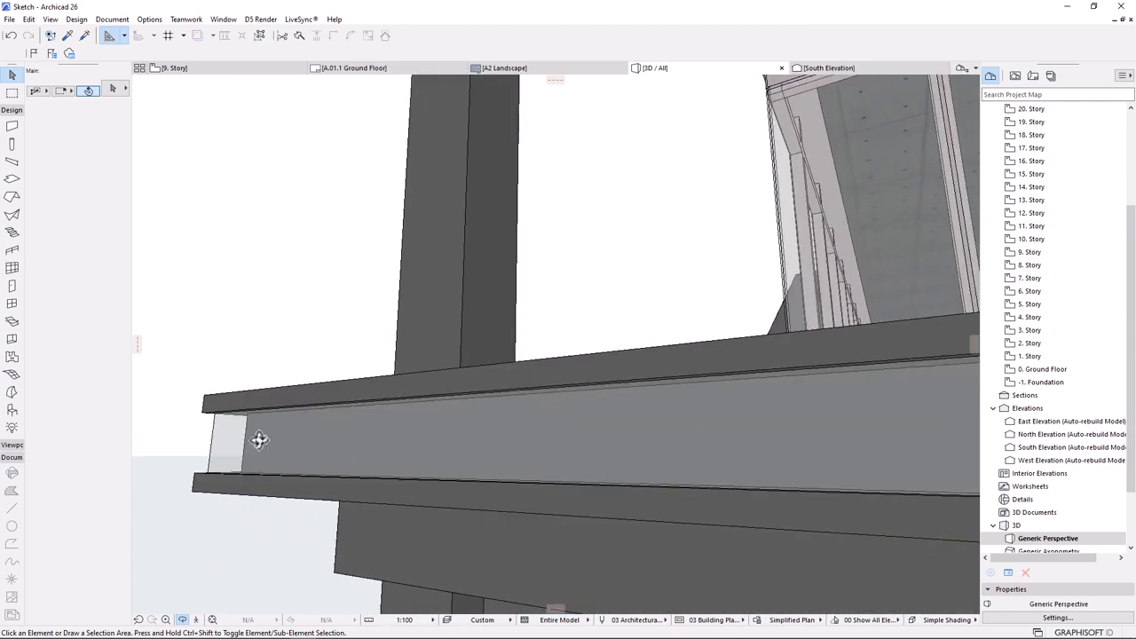
shift+middle_drag(553, 480, 487, 448)
shift+middle_drag(504, 356, 603, 404)
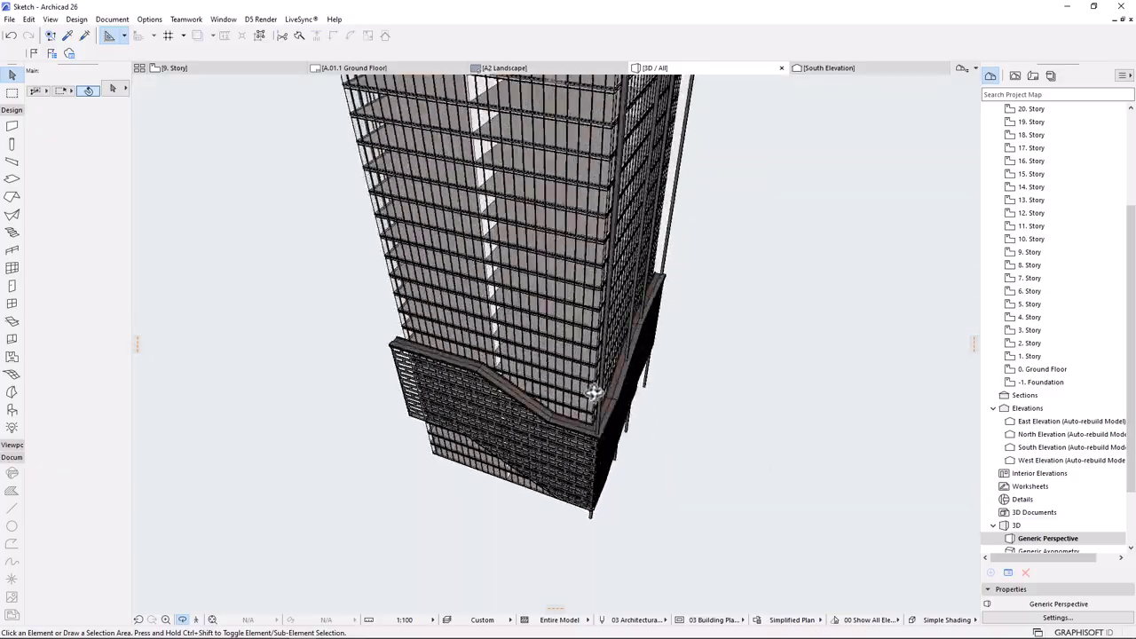
scroll(603, 405, up, 10)
shift+middle_drag(669, 479, 568, 305)
scroll(568, 305, down, 8)
shift+middle_drag(562, 484, 568, 522)
scroll(568, 522, up, 8)
shift+middle_drag(658, 459, 617, 350)
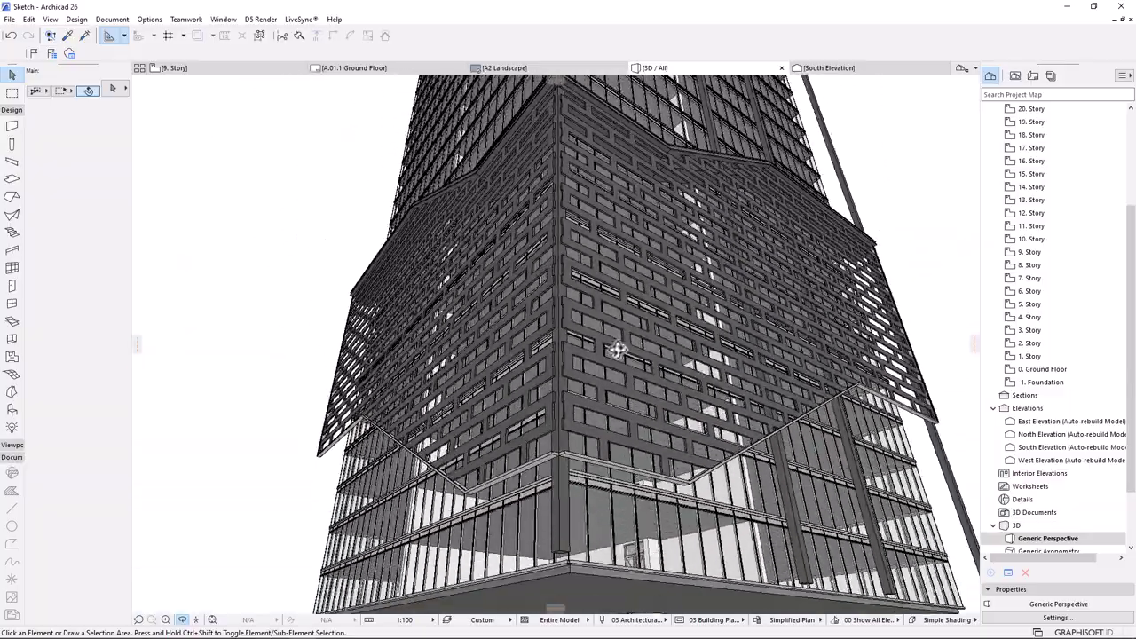
shift+middle_drag(610, 480, 479, 413)
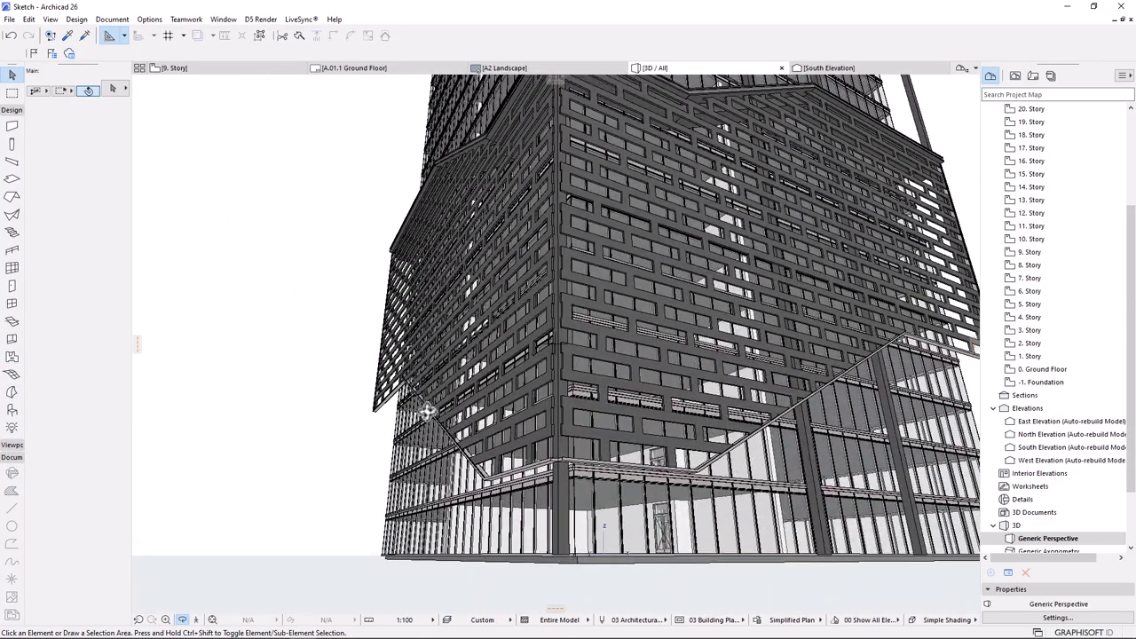
shift+middle_drag(748, 451, 562, 385)
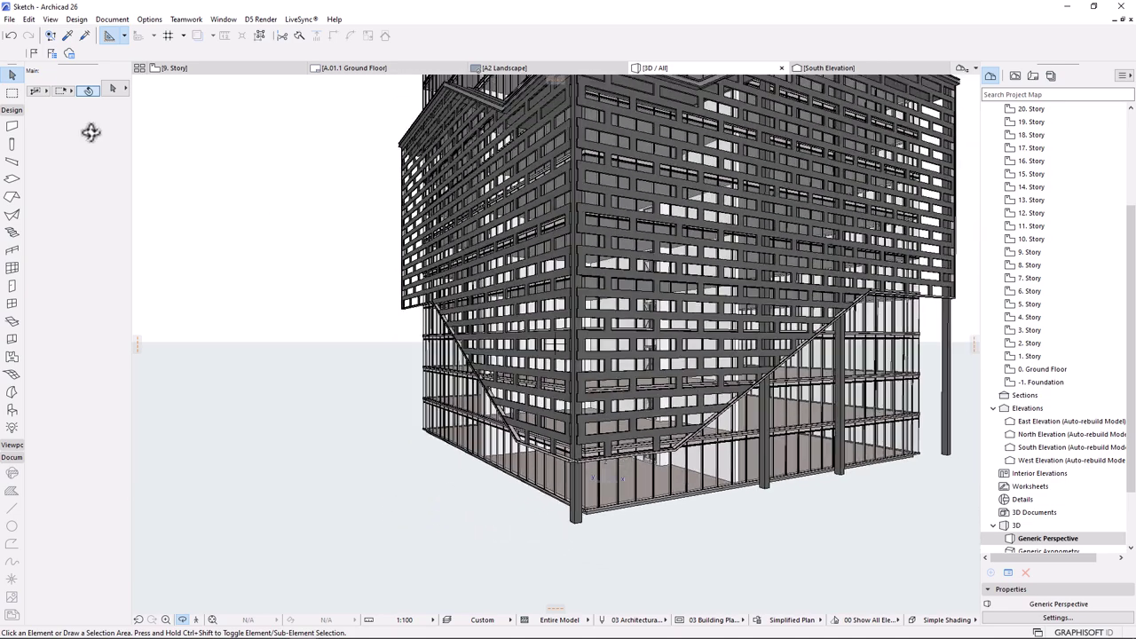
- Set the Beam tool to a 400 × 400 mm cross-section with its reference axis at the section's upper-right corner
click(12, 162)
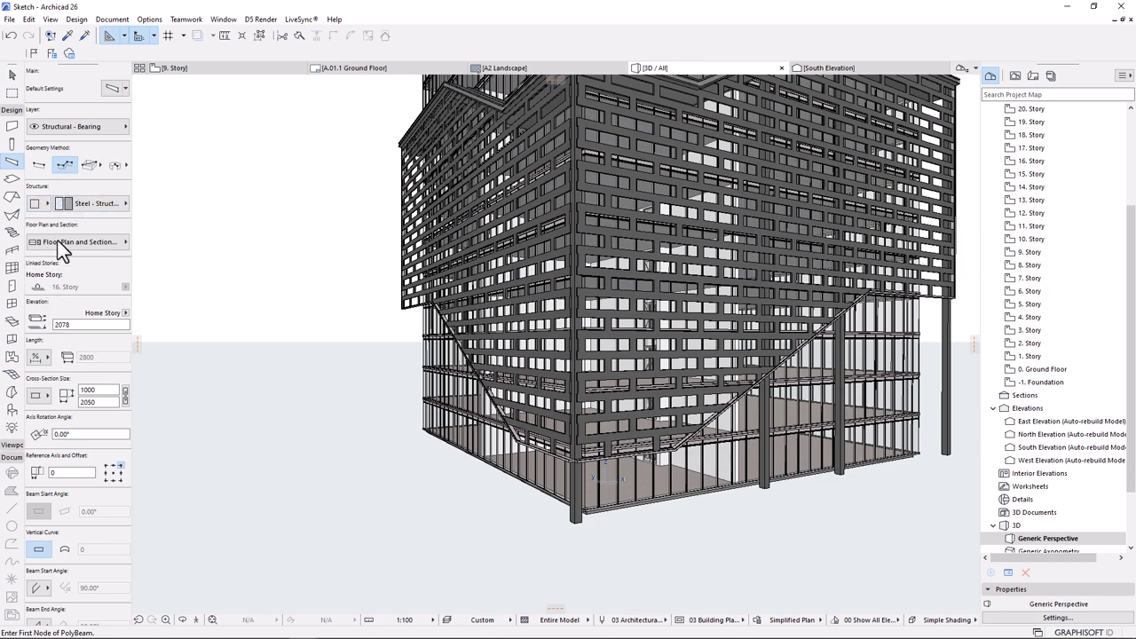
click(108, 392)
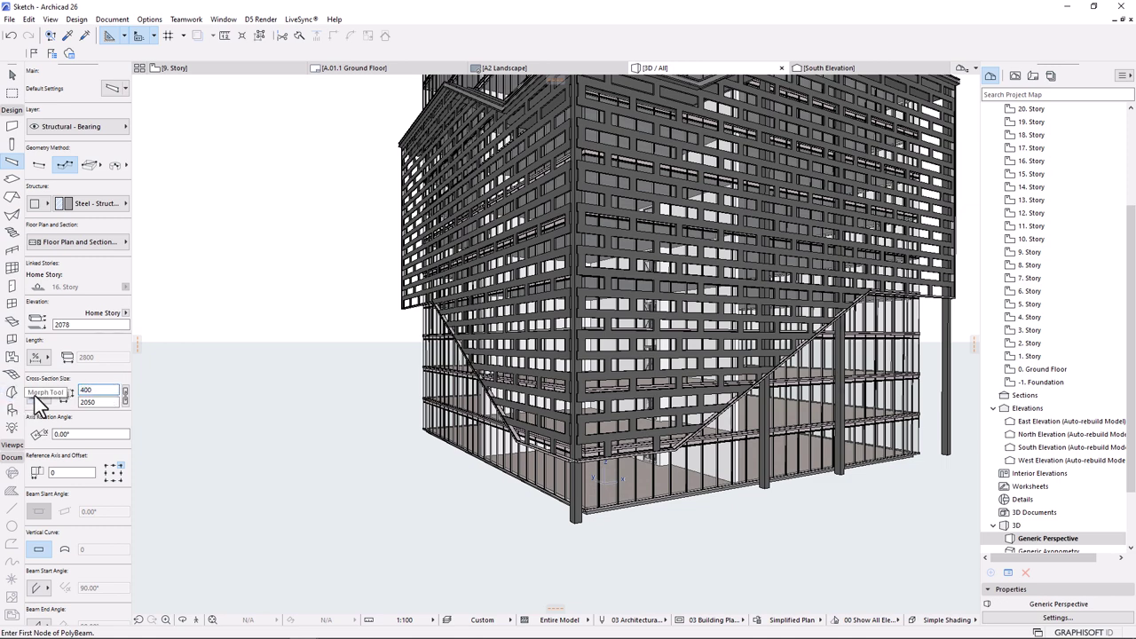
click(106, 401)
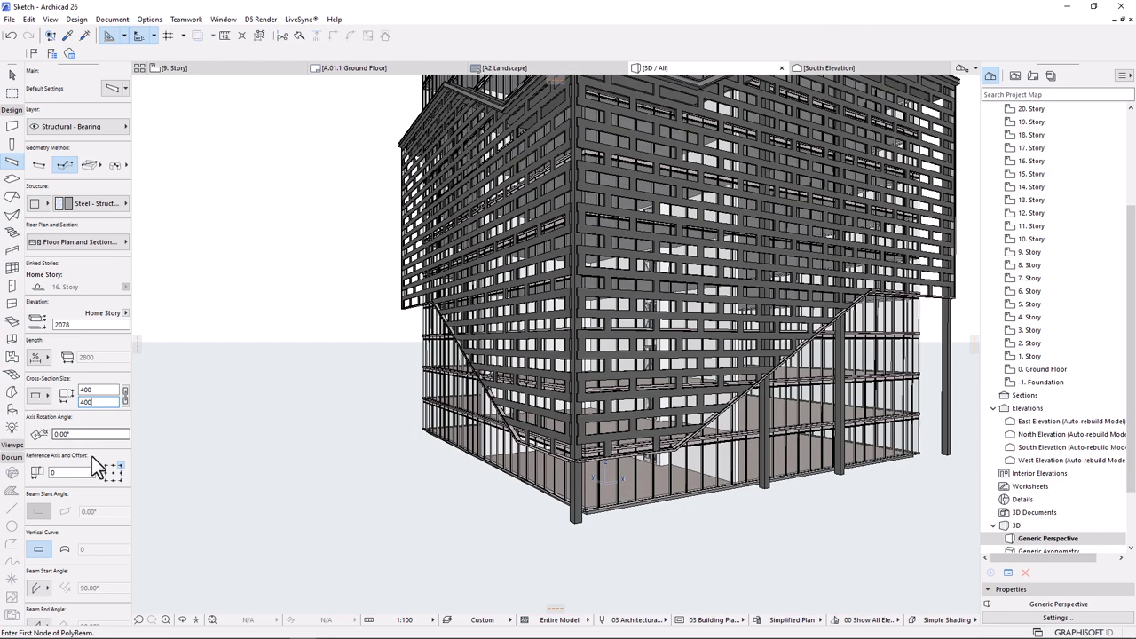
scroll(582, 479, up, 6)
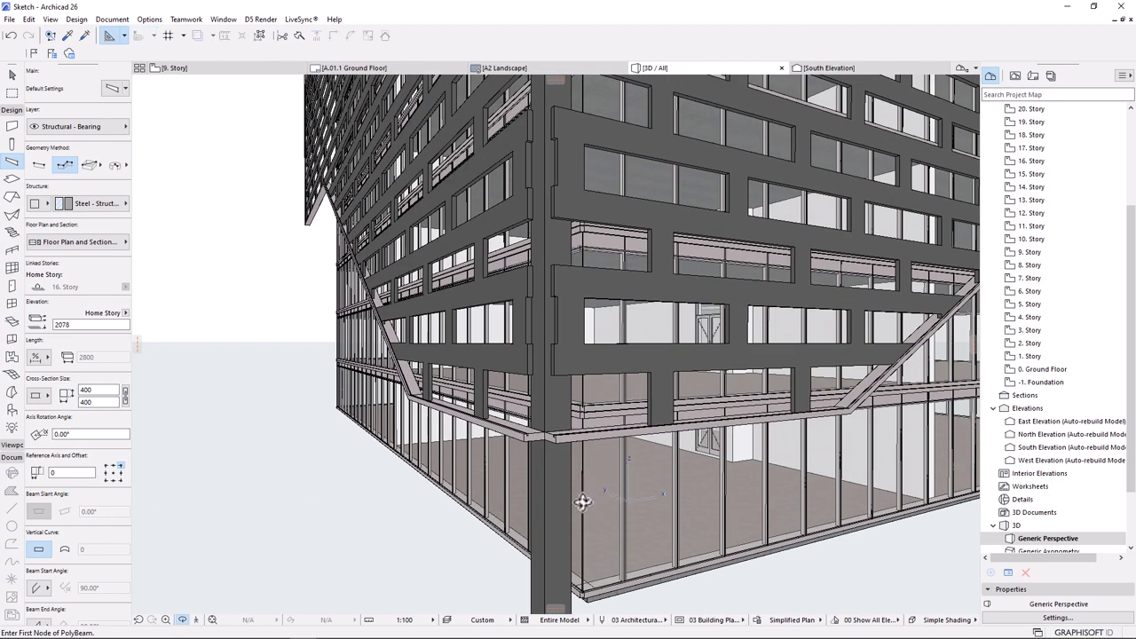
scroll(582, 501, down, 8)
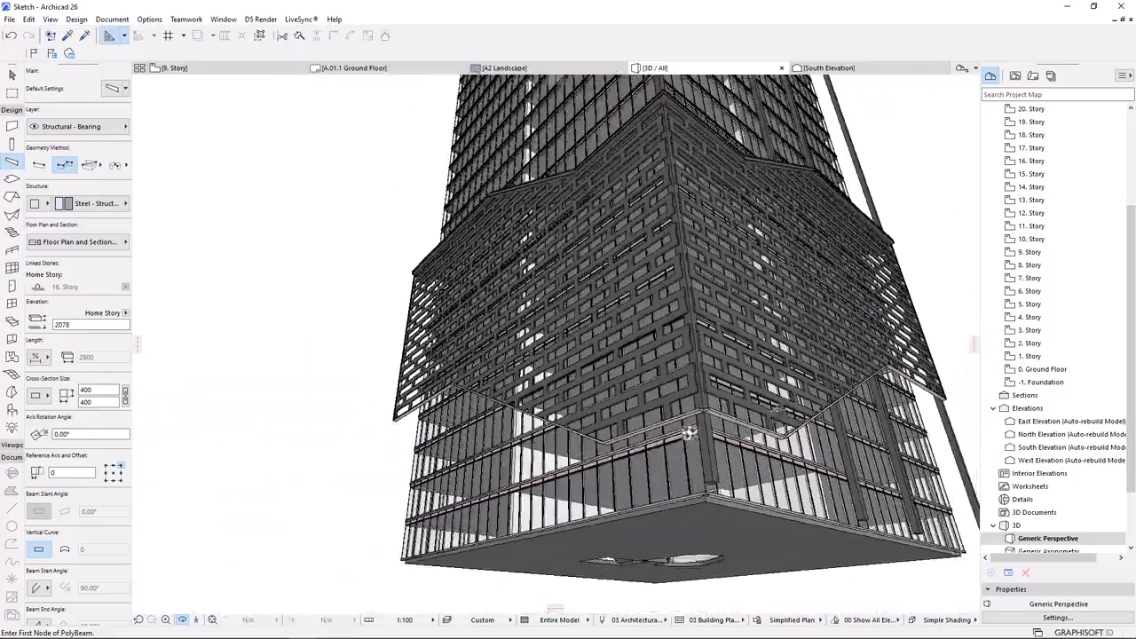
shift+middle_drag(688, 433, 578, 389)
scroll(577, 389, up, 6)
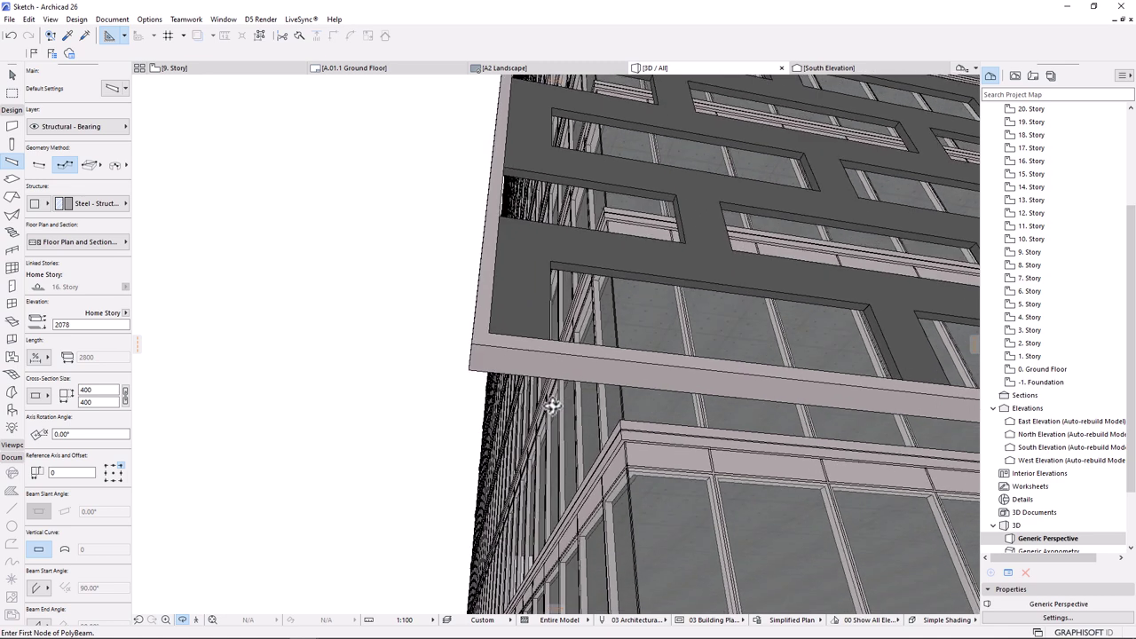
click(120, 466)
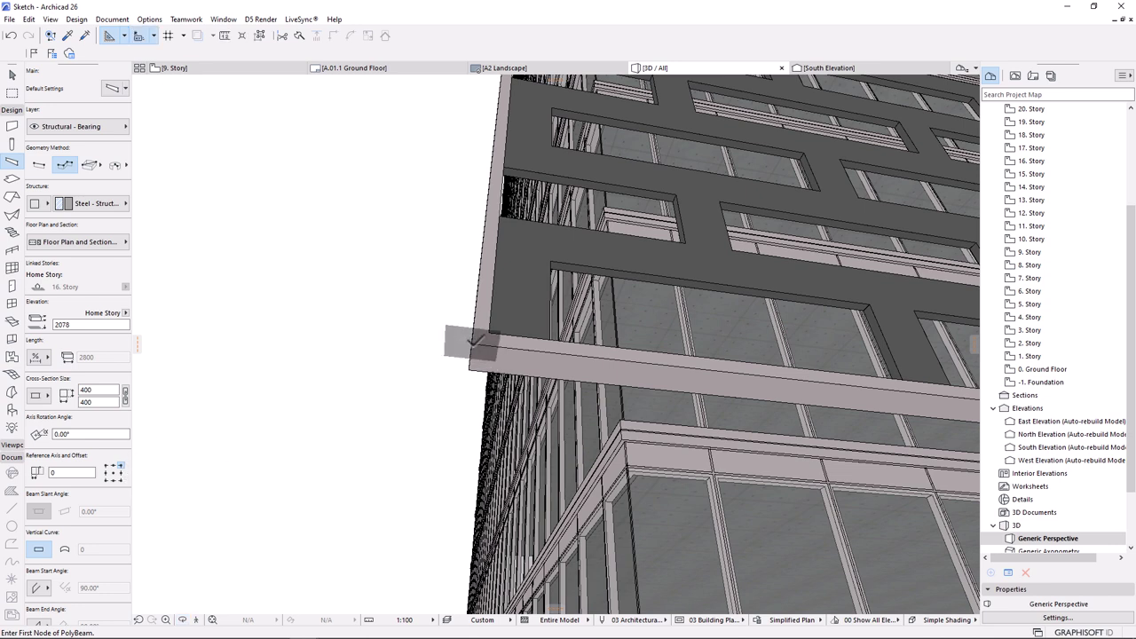
- Draw a chained 400 × 400 mm beam along the perforated façade's stepped lower edge, from its outer end to the corner column
click(471, 342)
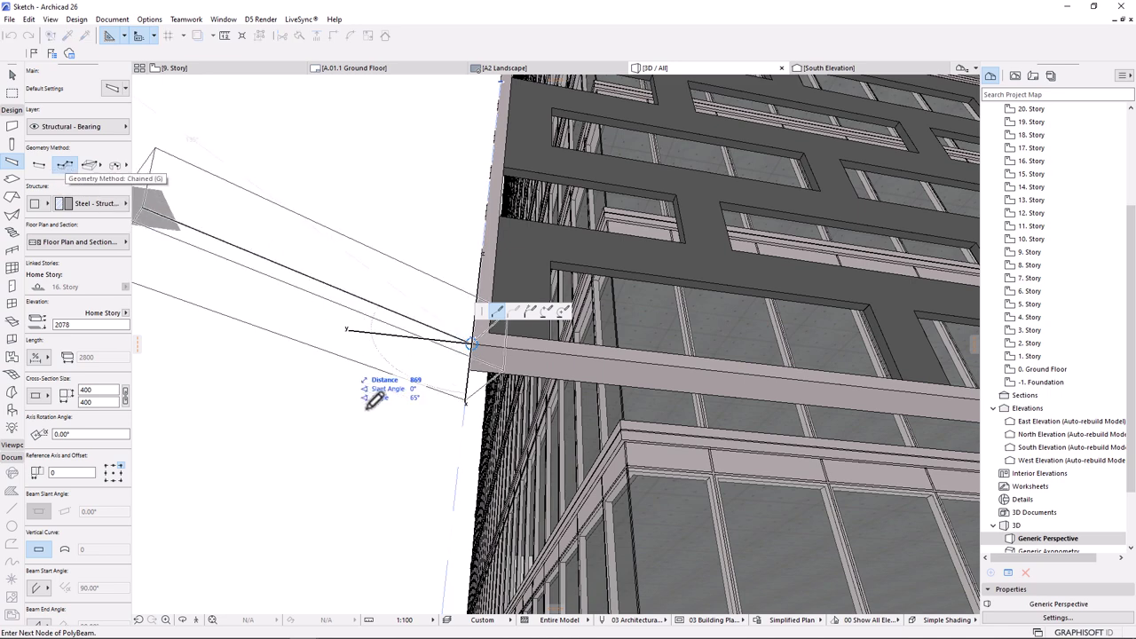
shift+middle_drag(470, 337, 449, 351)
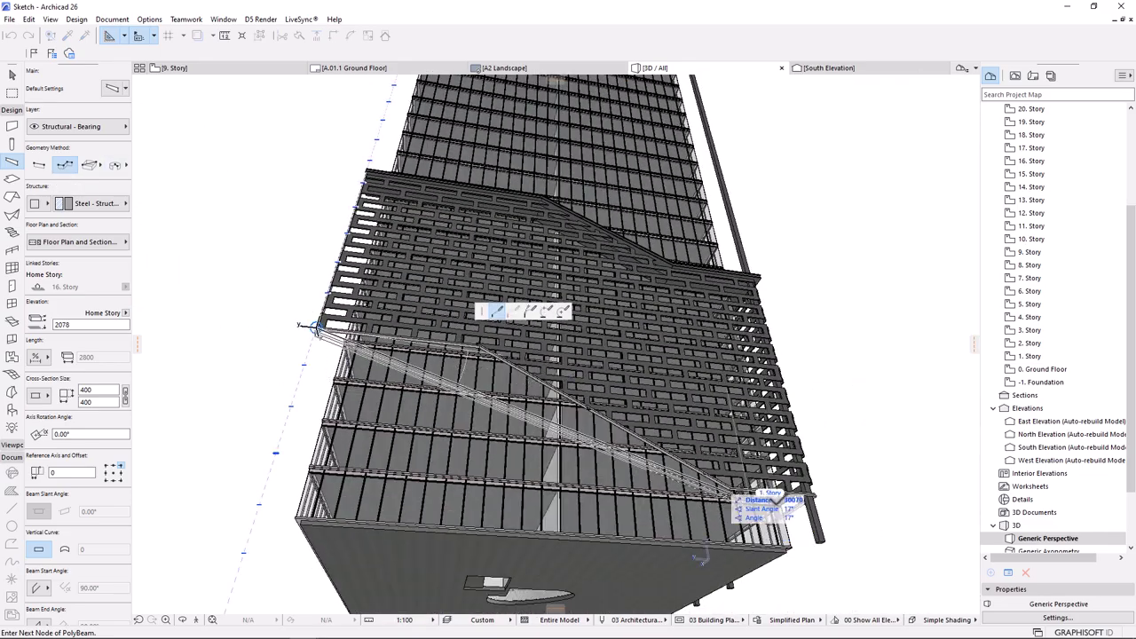
scroll(487, 354, up, 4)
scroll(487, 355, up, 5)
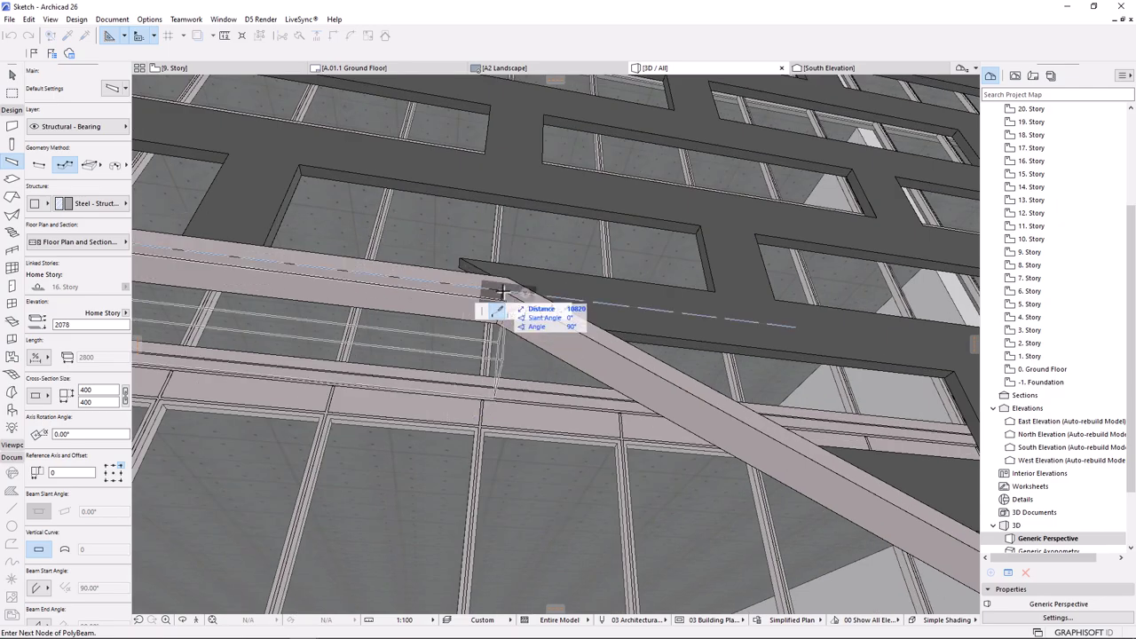
scroll(291, 215, down, 6)
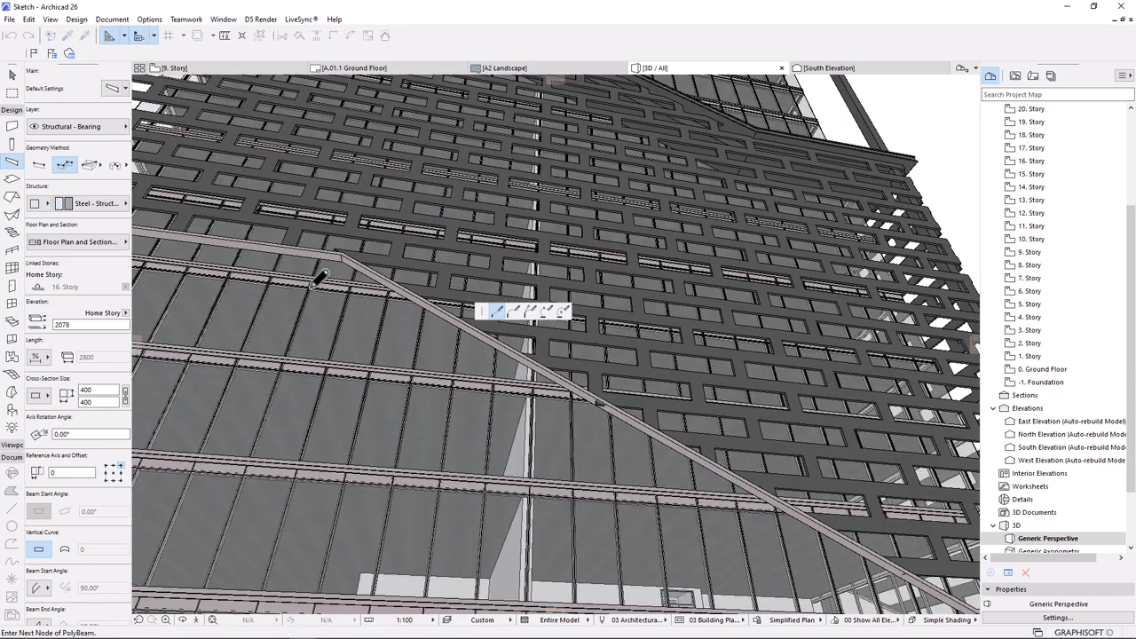
shift+middle_drag(319, 278, 678, 444)
scroll(679, 444, up, 6)
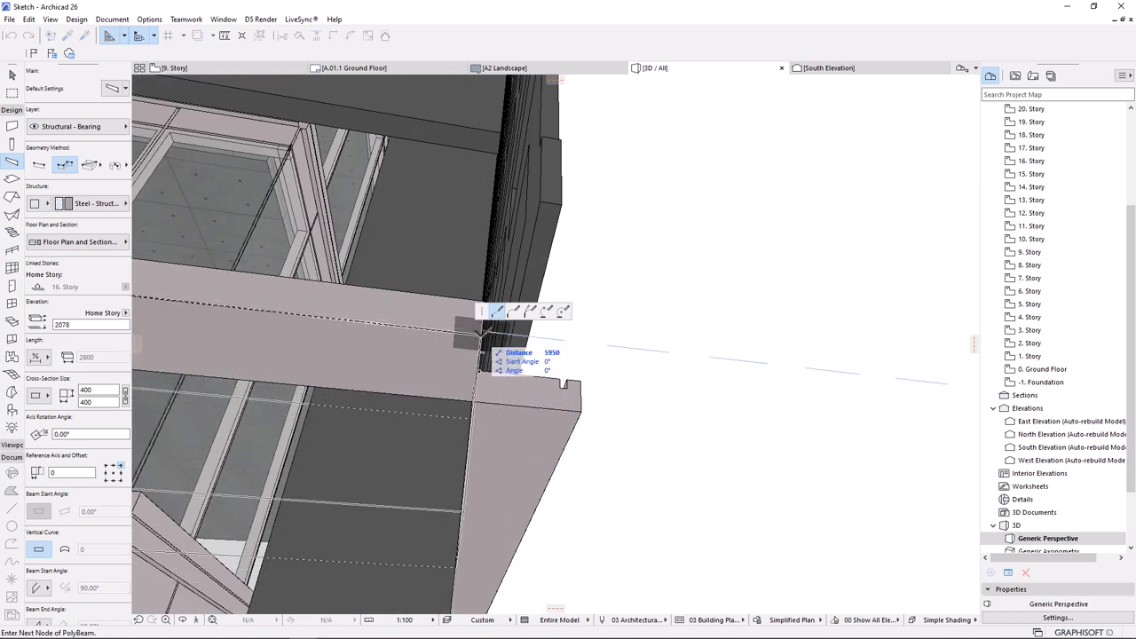
click(480, 335)
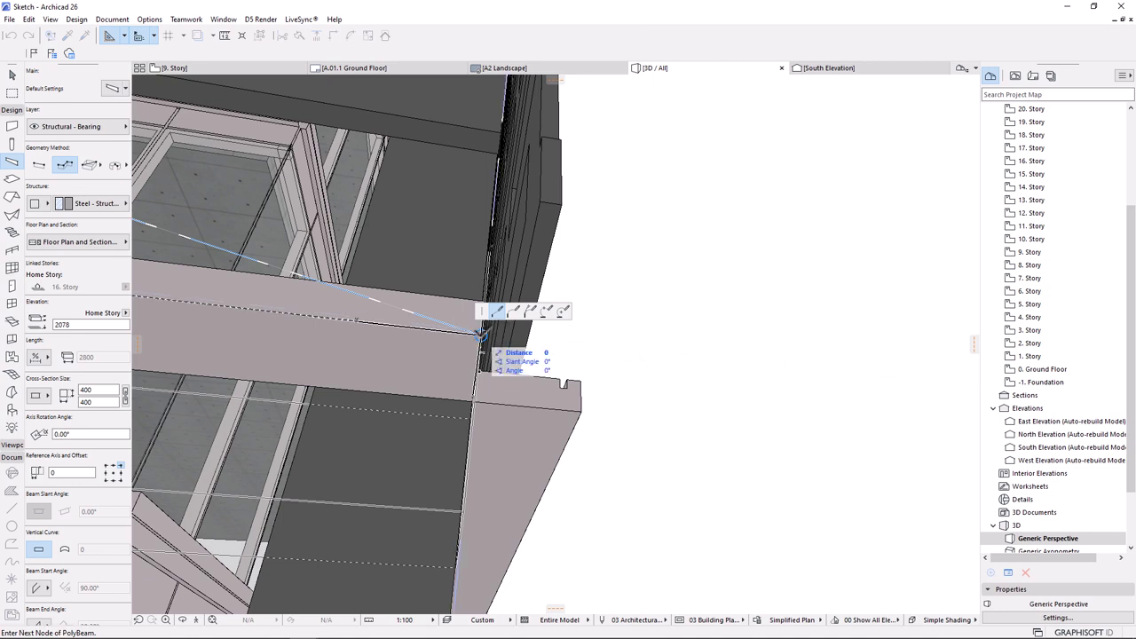
right_click(744, 215)
click(769, 352)
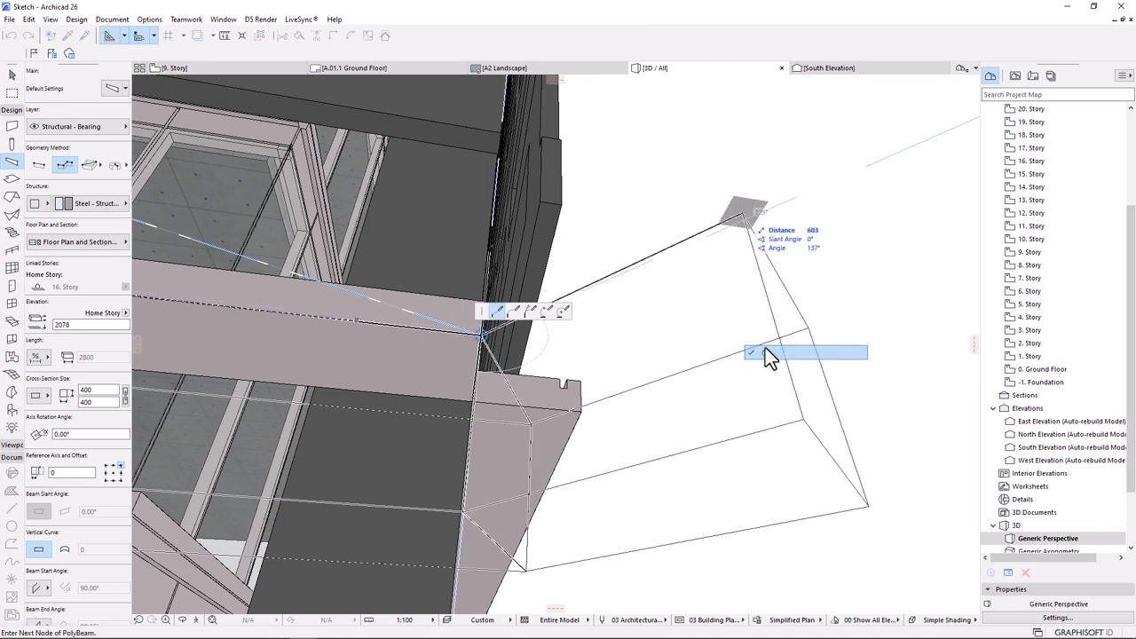
- Select the new lower-edge beams in 3D to check their home story and open the 3. Story floor plan
scroll(757, 347, down, 10)
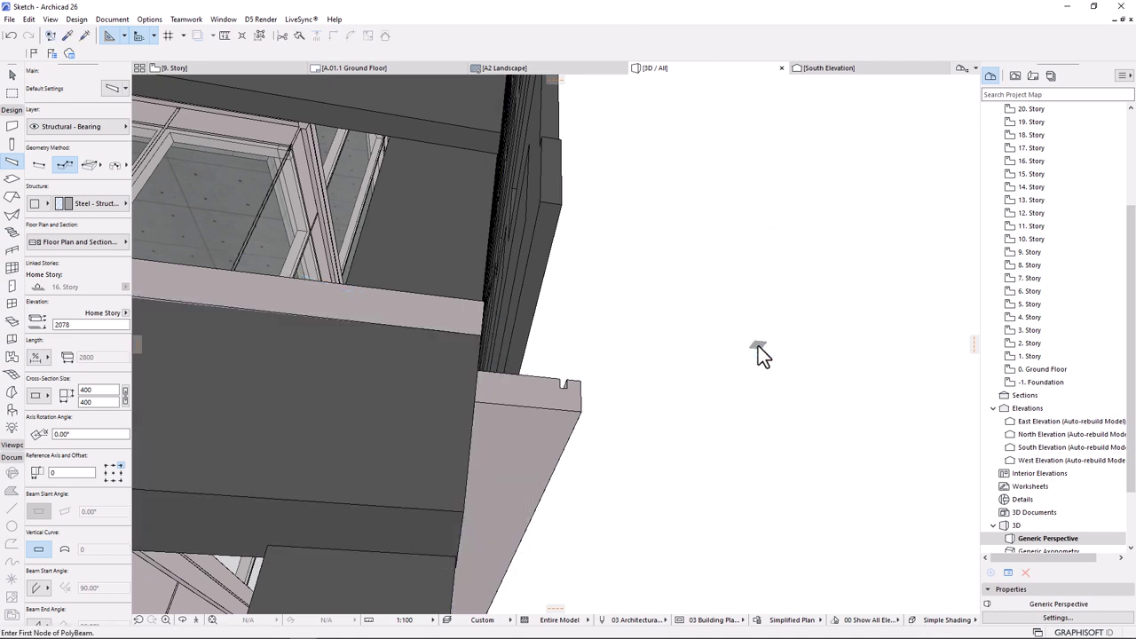
shift+middle_drag(790, 274, 652, 400)
scroll(570, 329, up, 5)
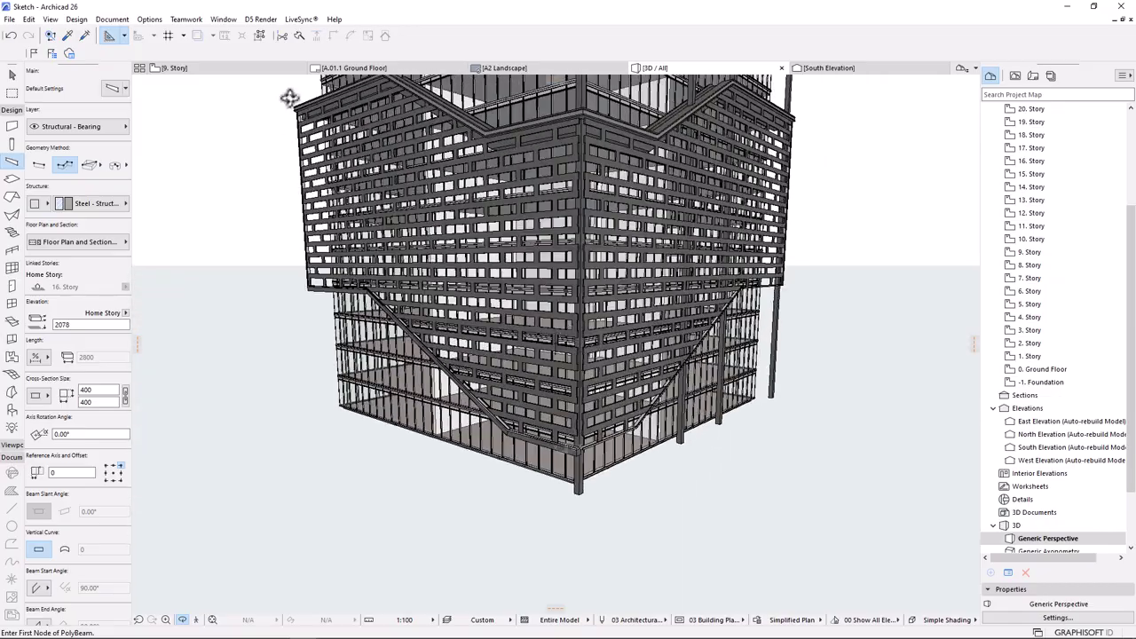
key(Escape)
click(539, 444)
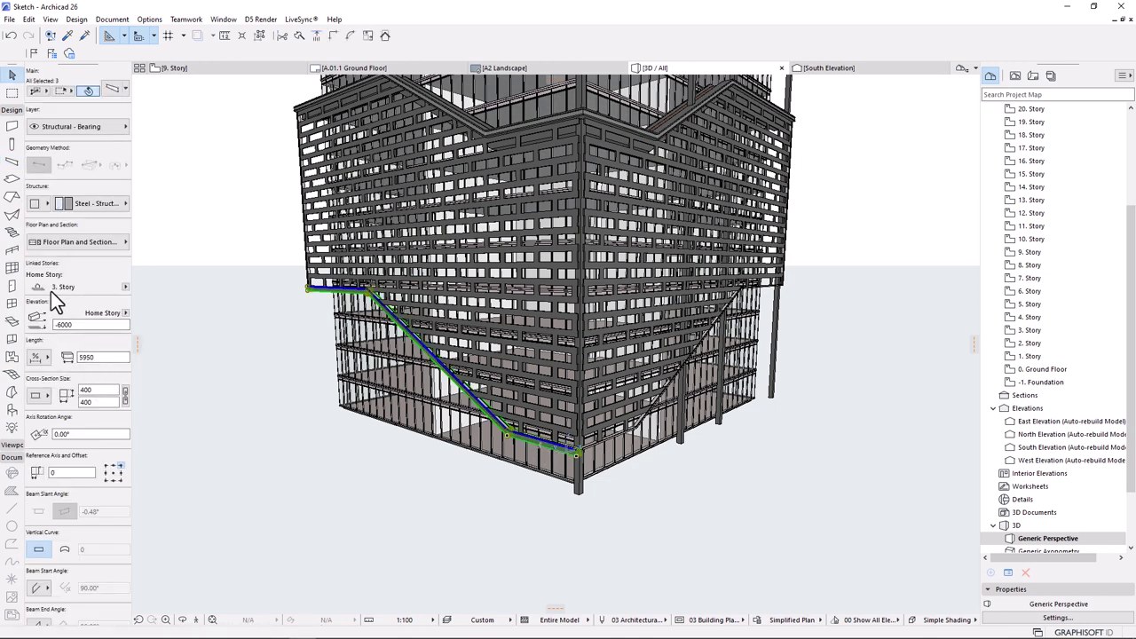
double_click(1012, 331)
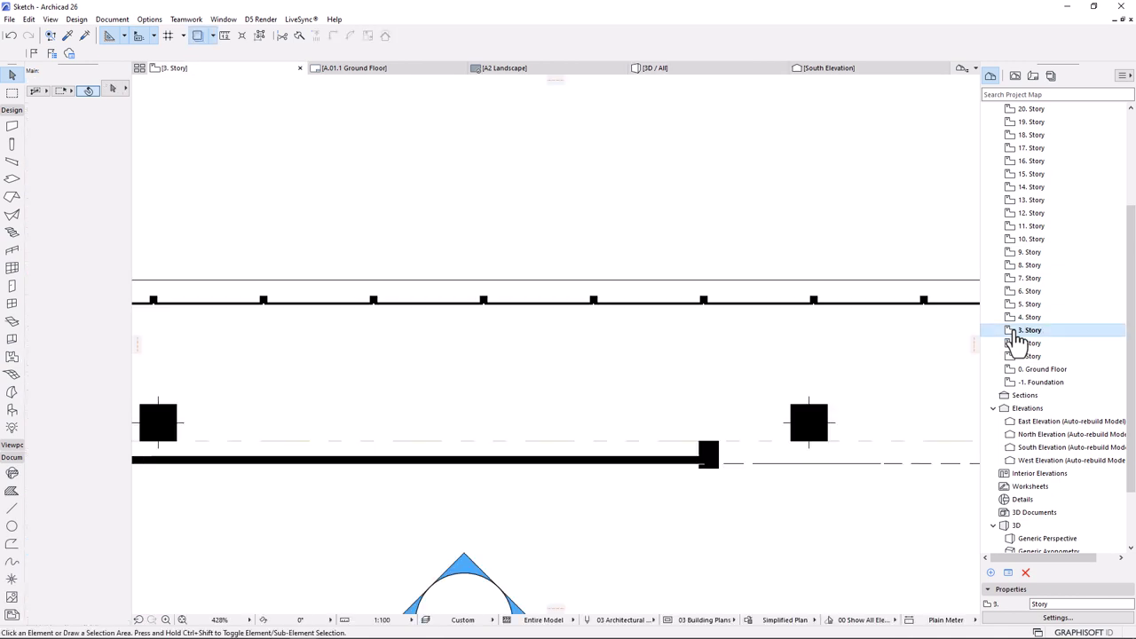
- Look for the new beam beside the corner column on the 3. Story plan by checking the overlapping elements there
scroll(804, 368, down, 5)
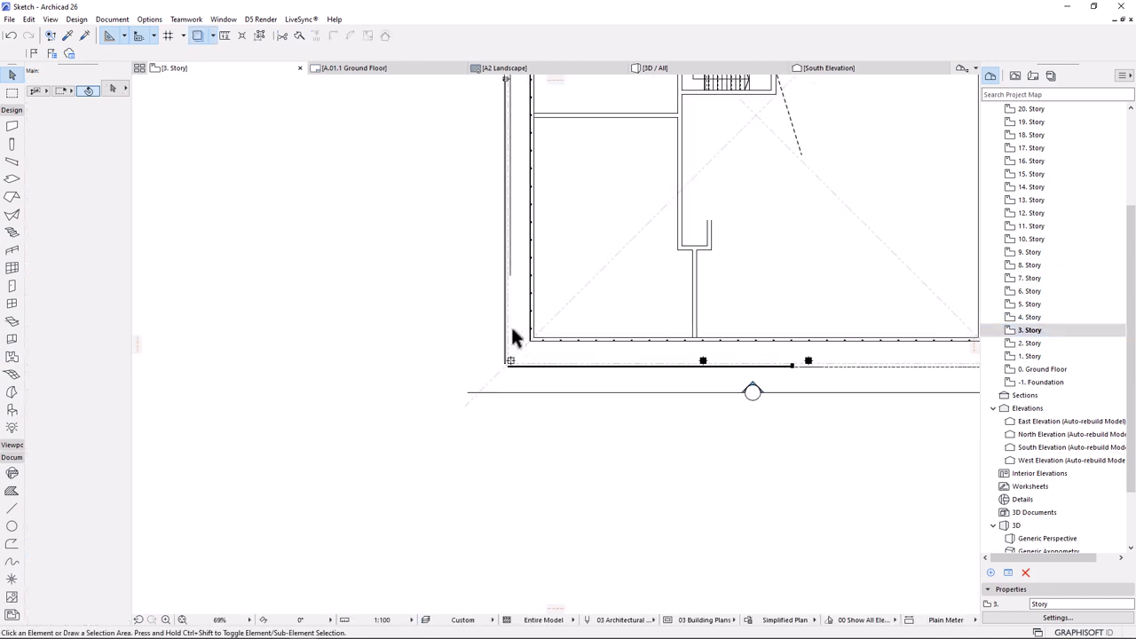
click(508, 348)
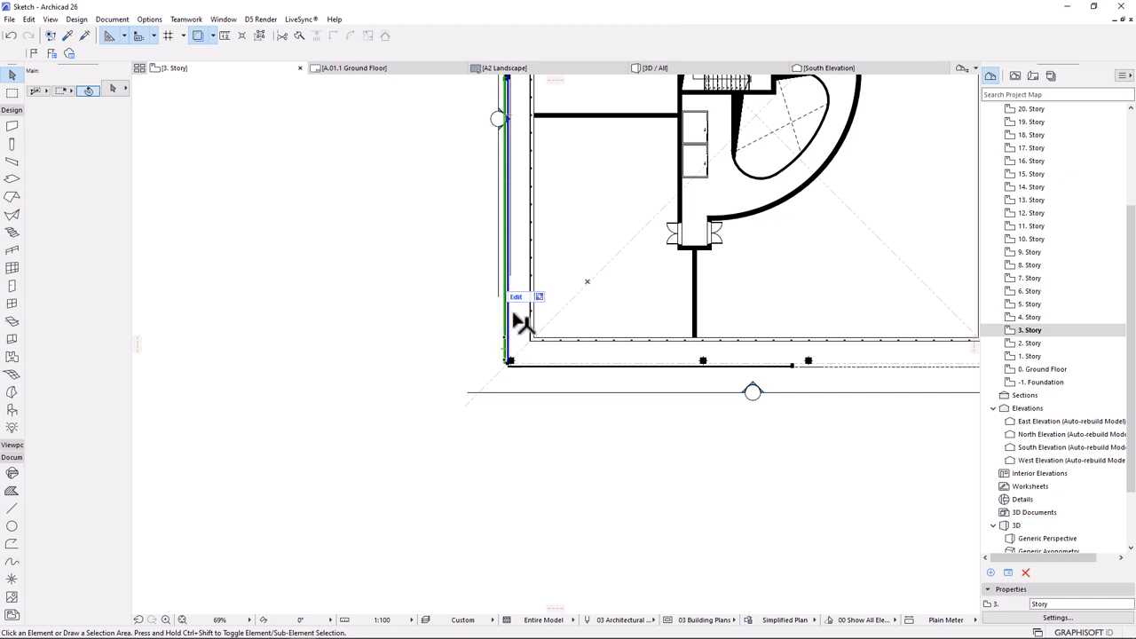
scroll(497, 424, up, 3)
scroll(508, 383, up, 2)
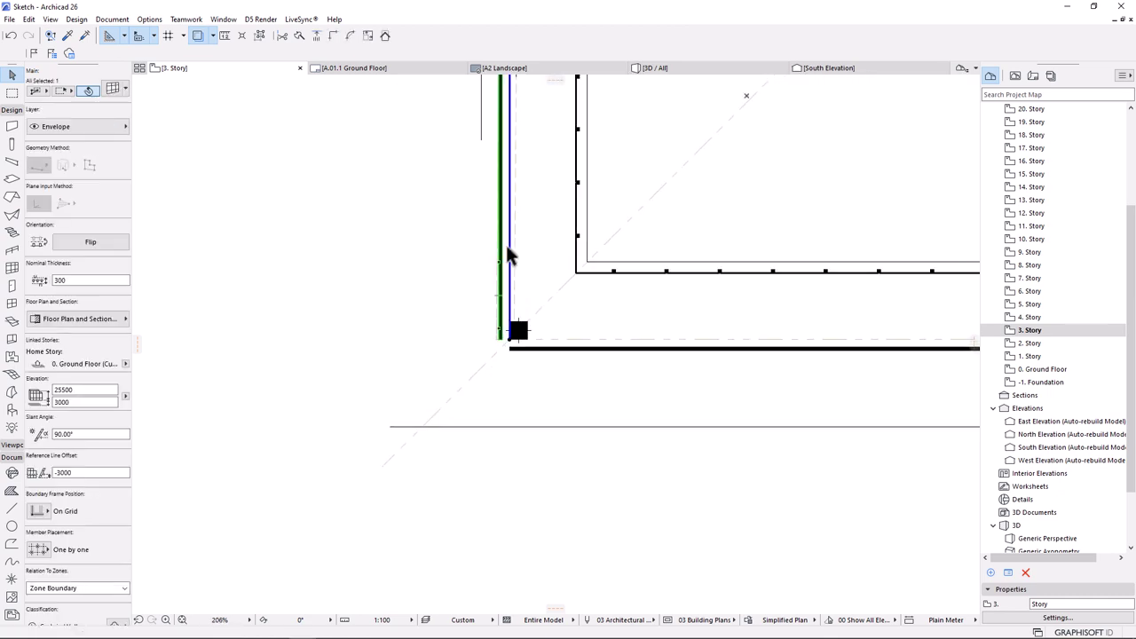
click(484, 145)
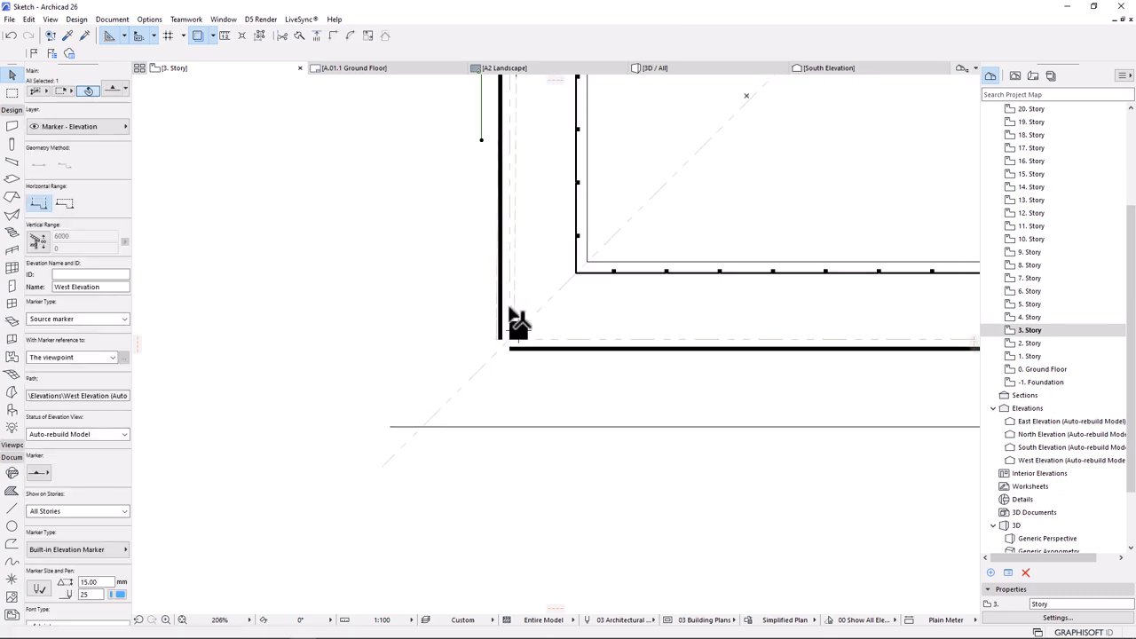
key(Escape)
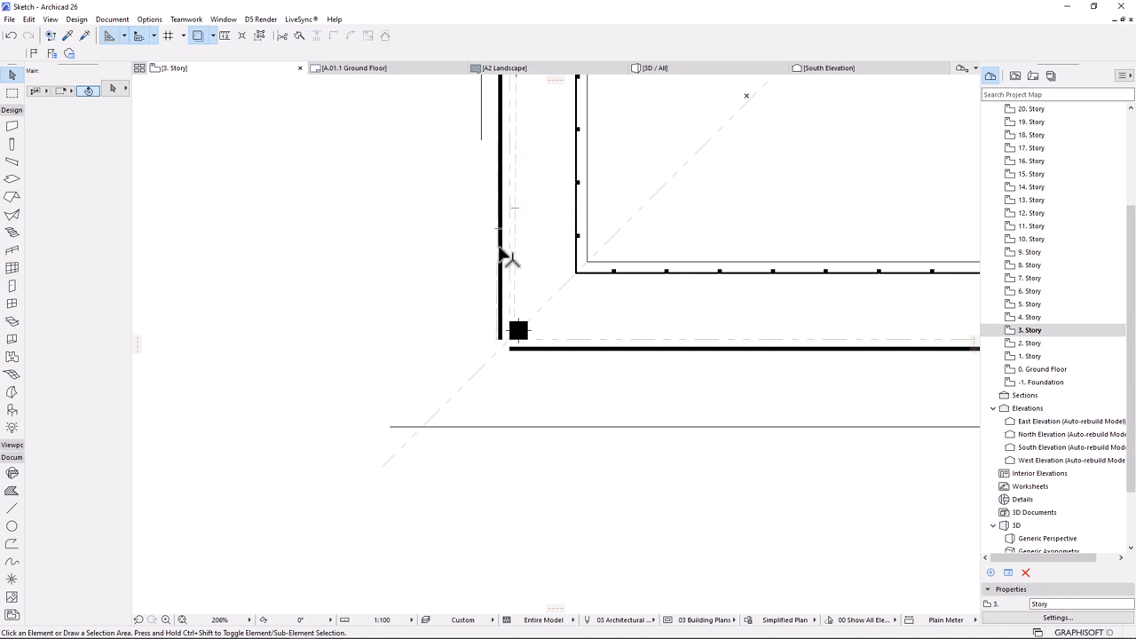
- Open the 4. Story floor plan and switch off the trace reference
click(1029, 319)
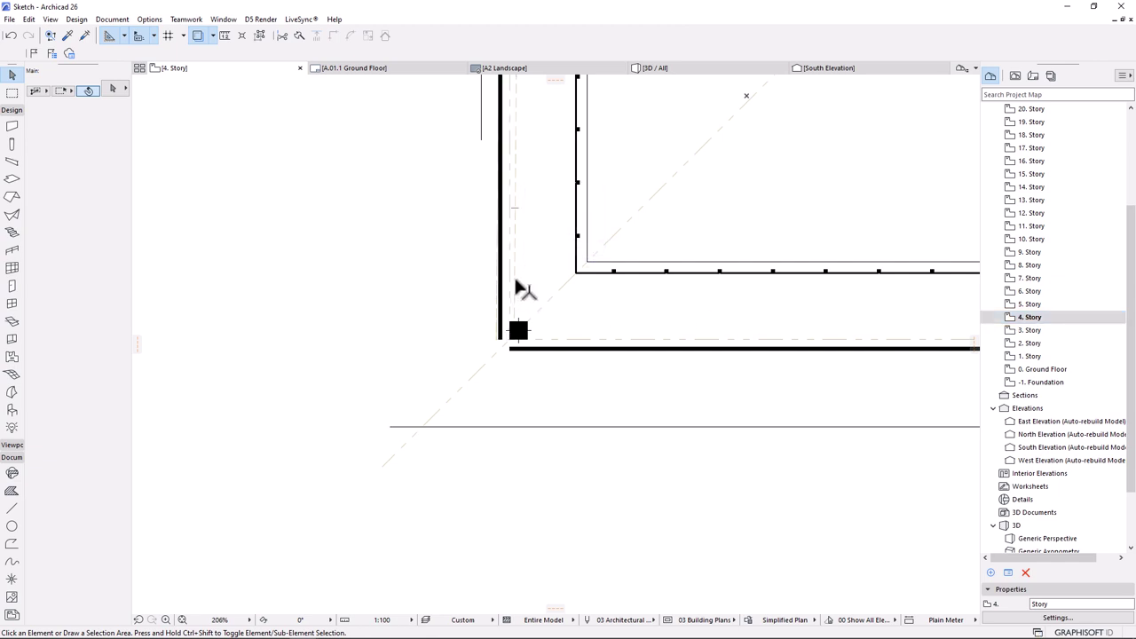
scroll(550, 398, down, 6)
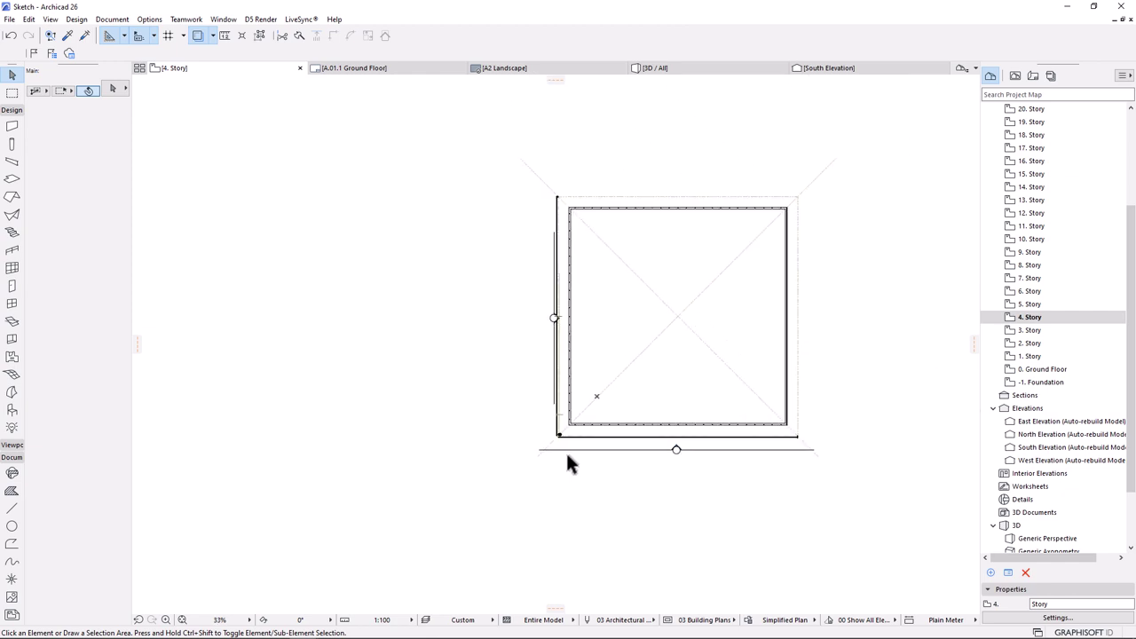
scroll(566, 233, up, 10)
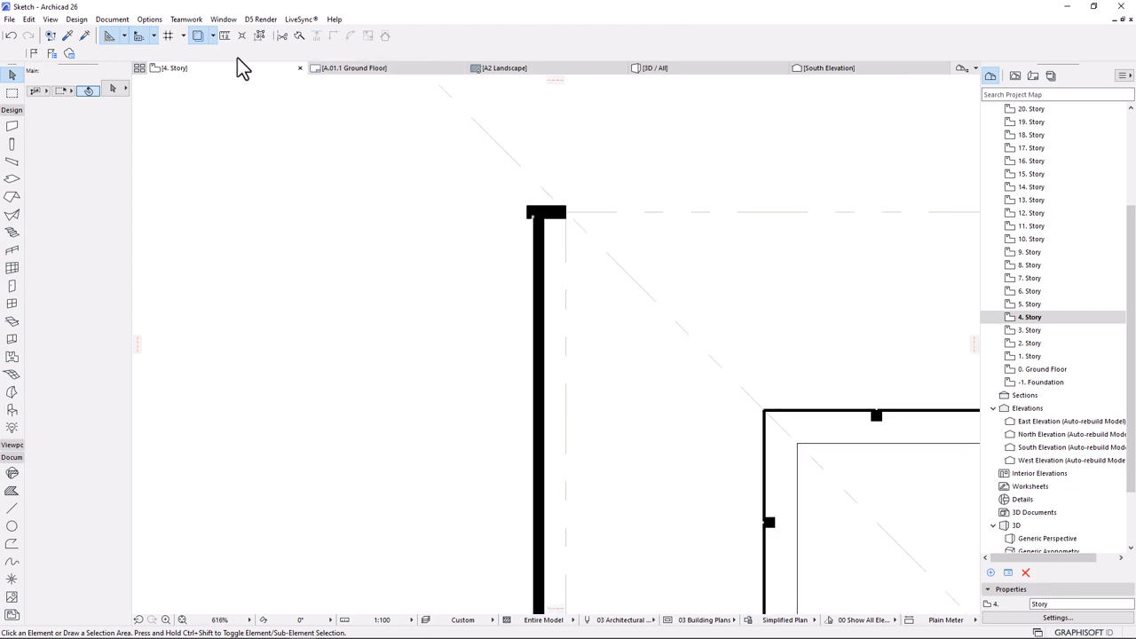
click(198, 36)
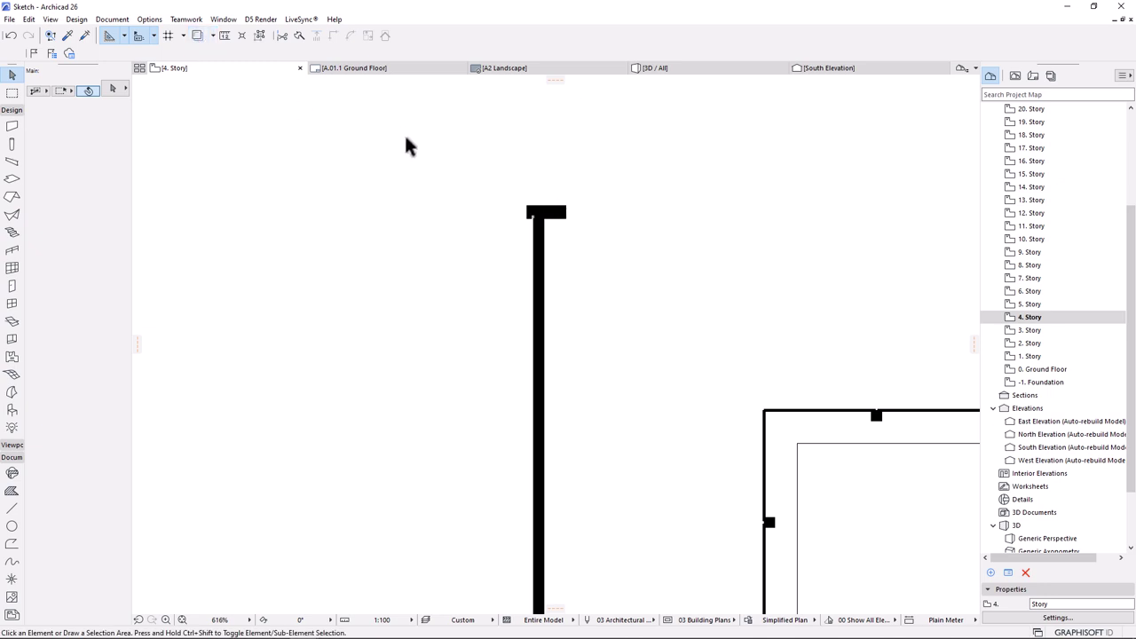
- Search the 4., 5. and 6. Story plans around the corner column for the lower-edge façade beams
scroll(629, 234, down, 4)
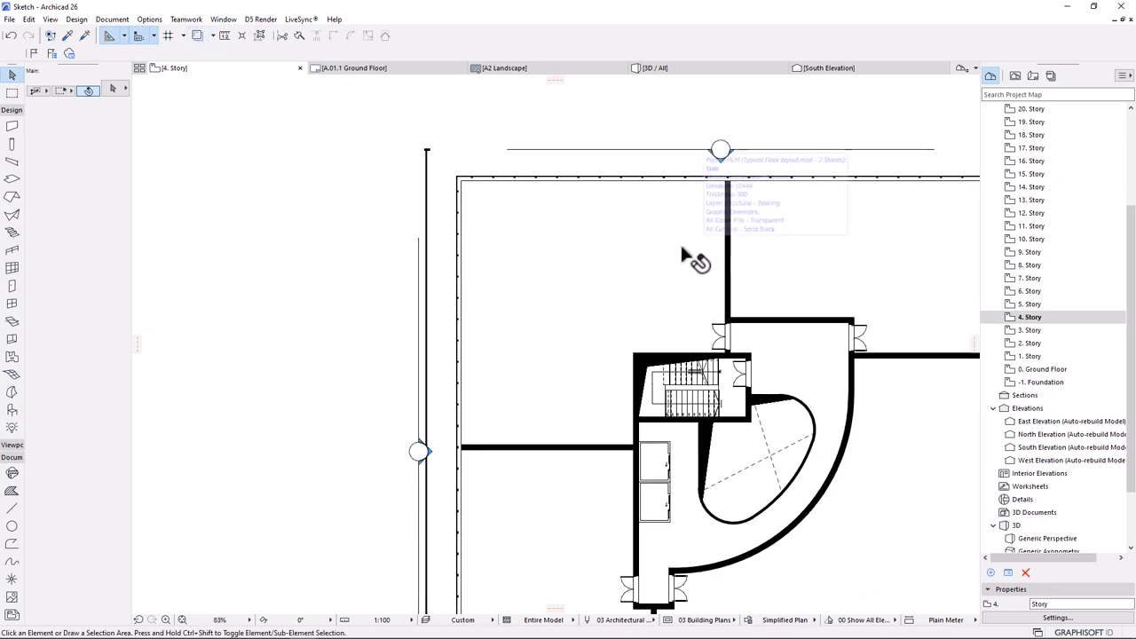
scroll(697, 261, down, 2)
scroll(543, 492, up, 7)
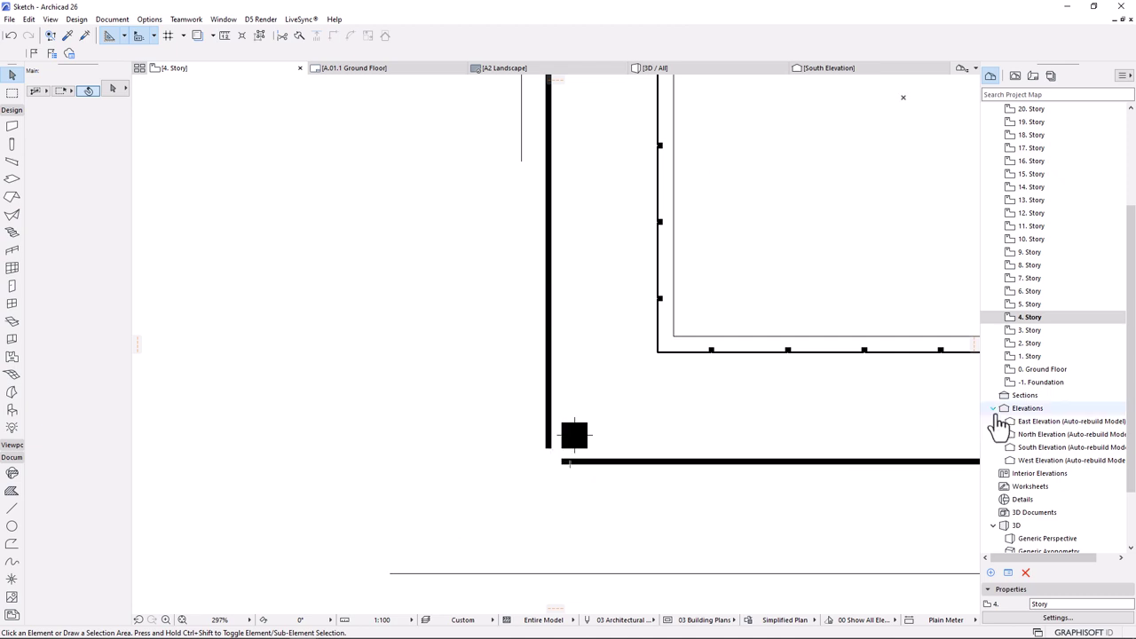
click(1001, 304)
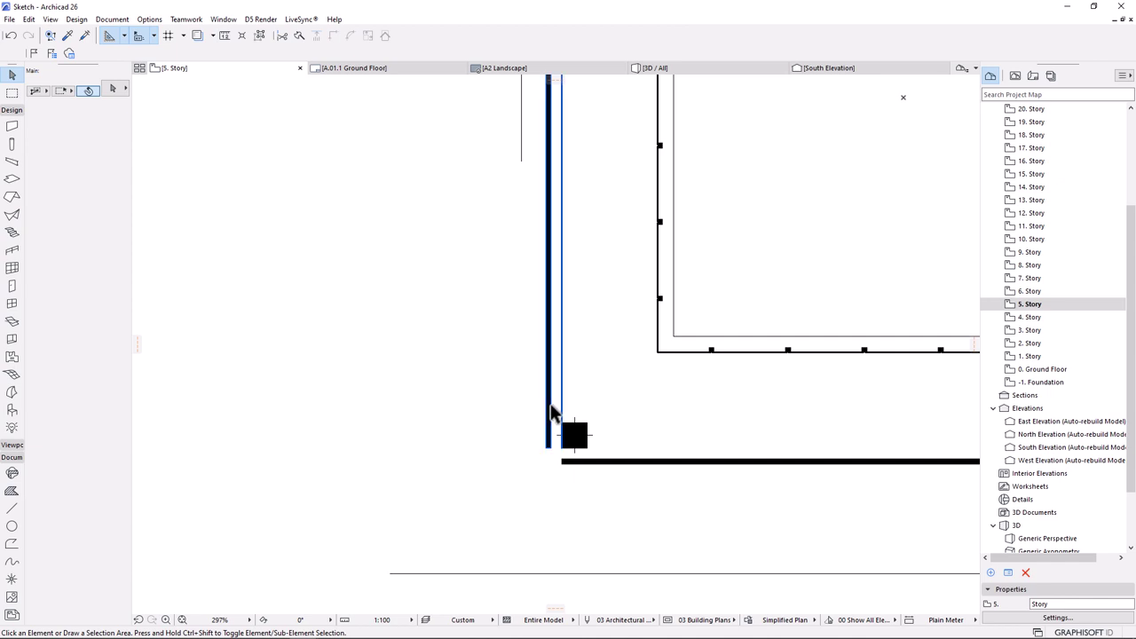
click(553, 181)
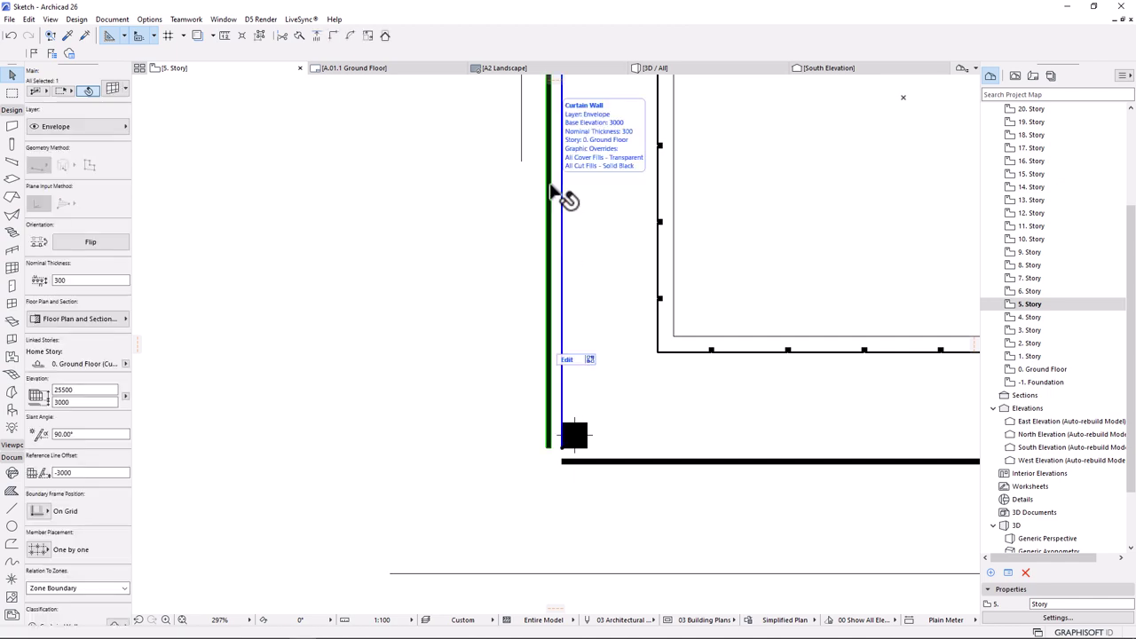
click(508, 153)
click(521, 162)
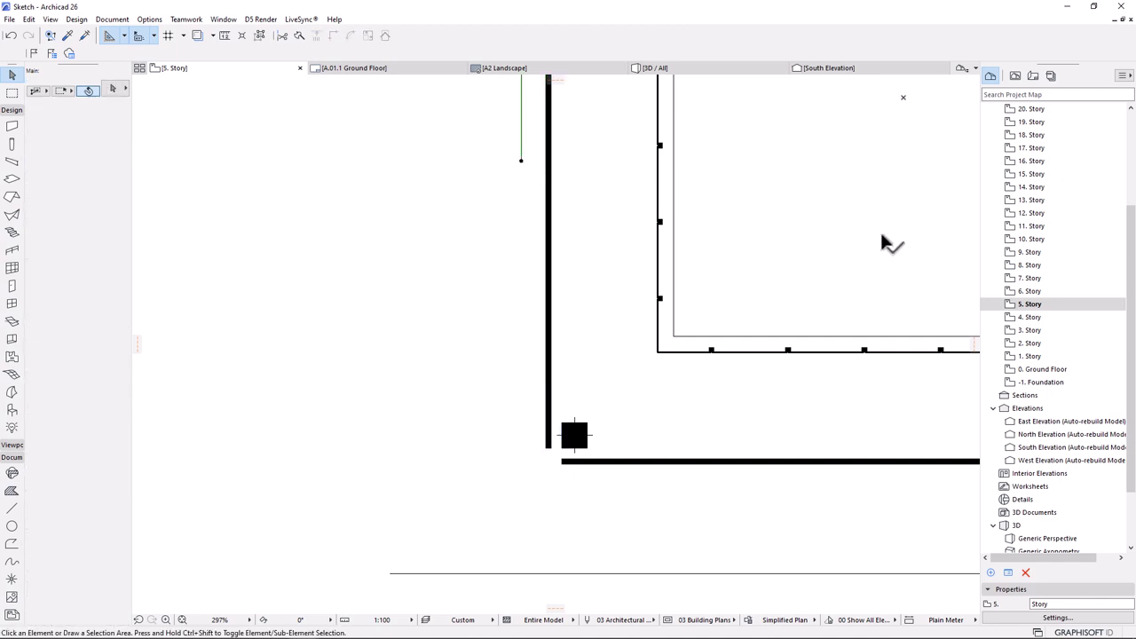
double_click(1025, 291)
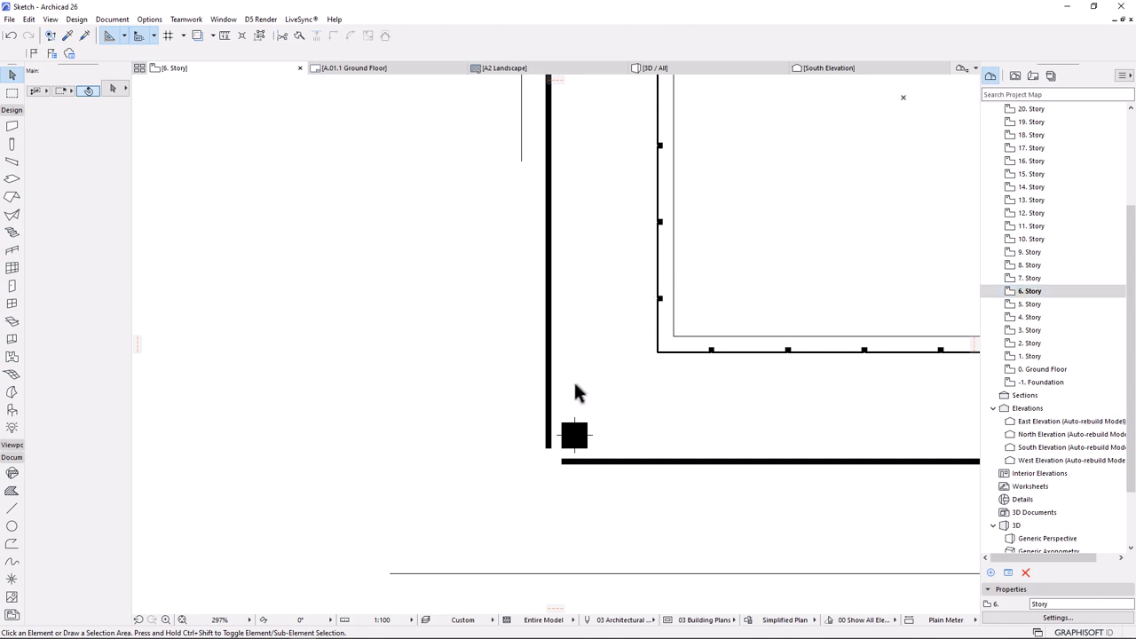
- In 3D, suspend grouping, select only the lower-edge beam beside the corner column and set it to show on Home Story Only
click(689, 69)
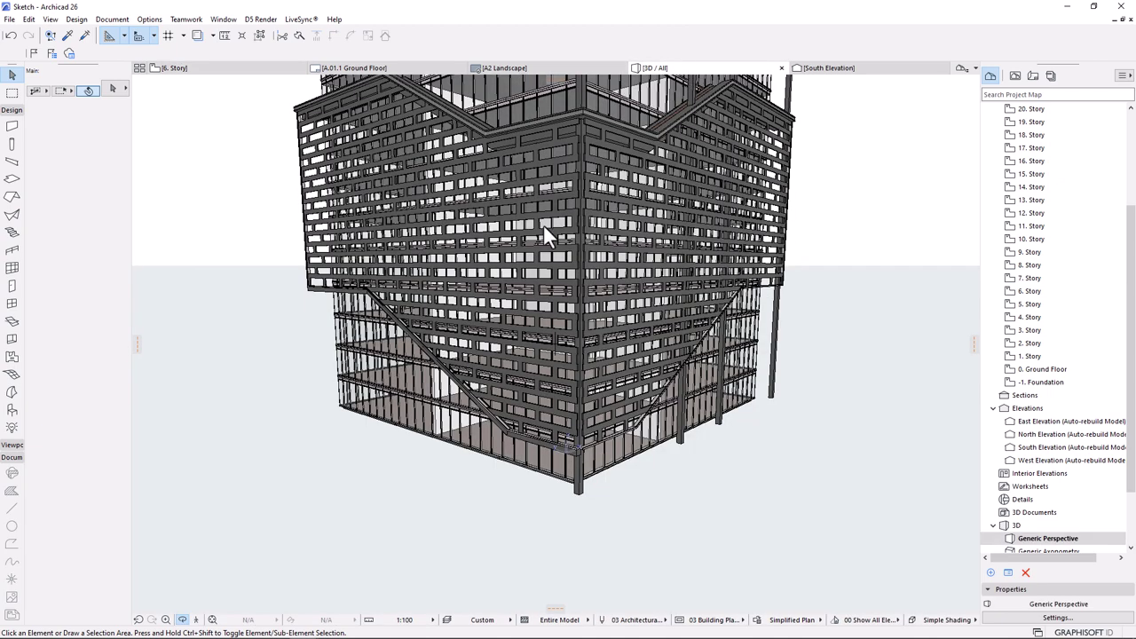
click(538, 441)
scroll(520, 451, up, 5)
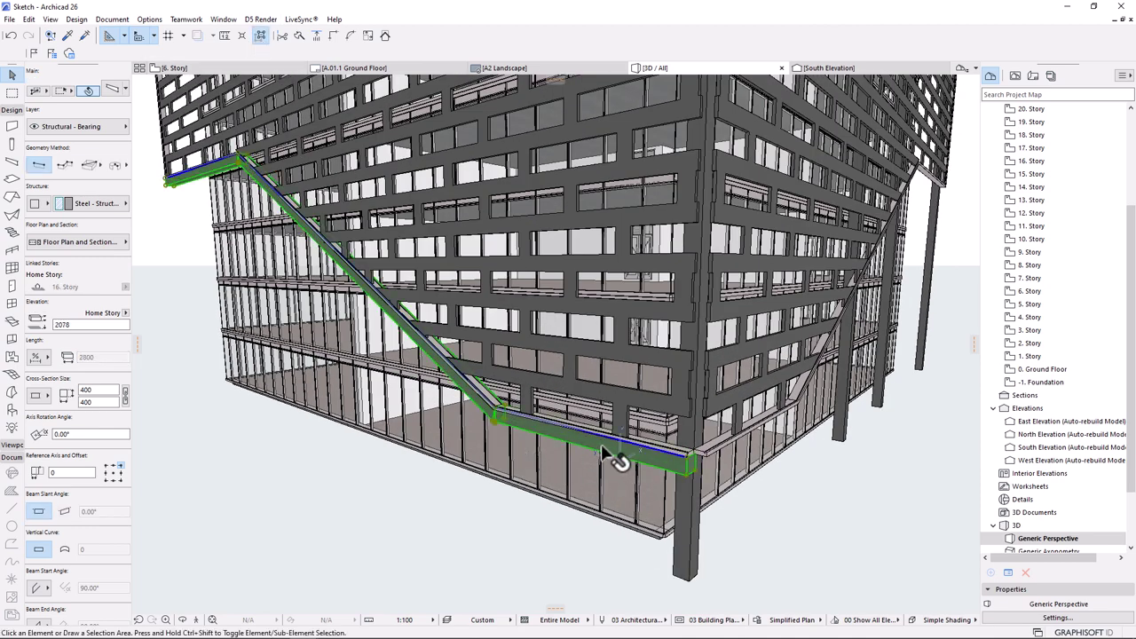
click(600, 444)
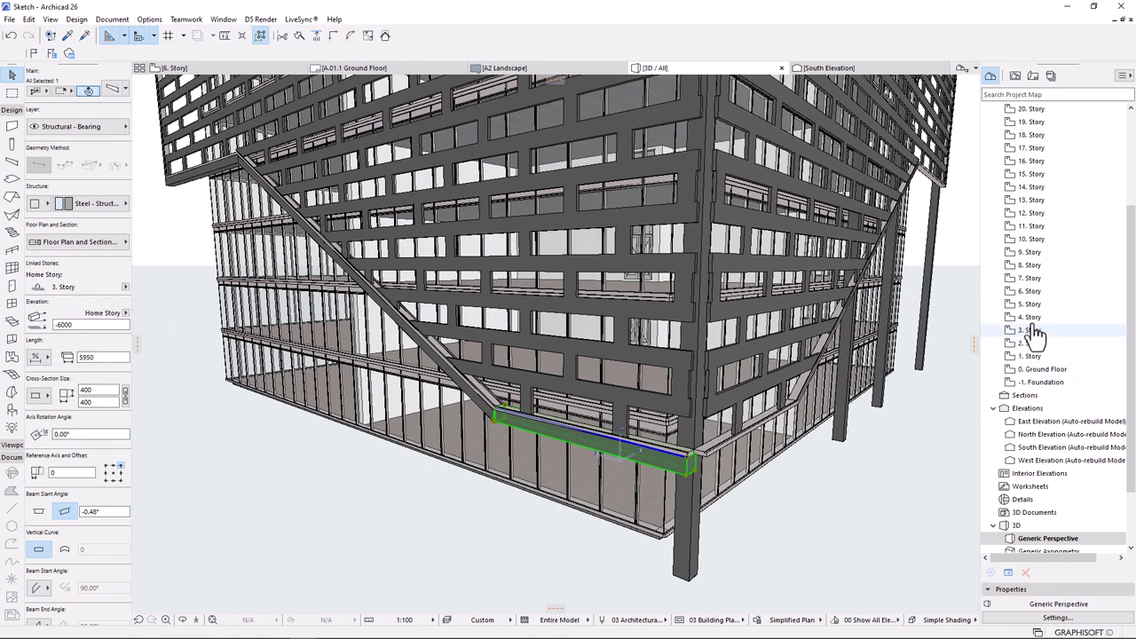
click(89, 243)
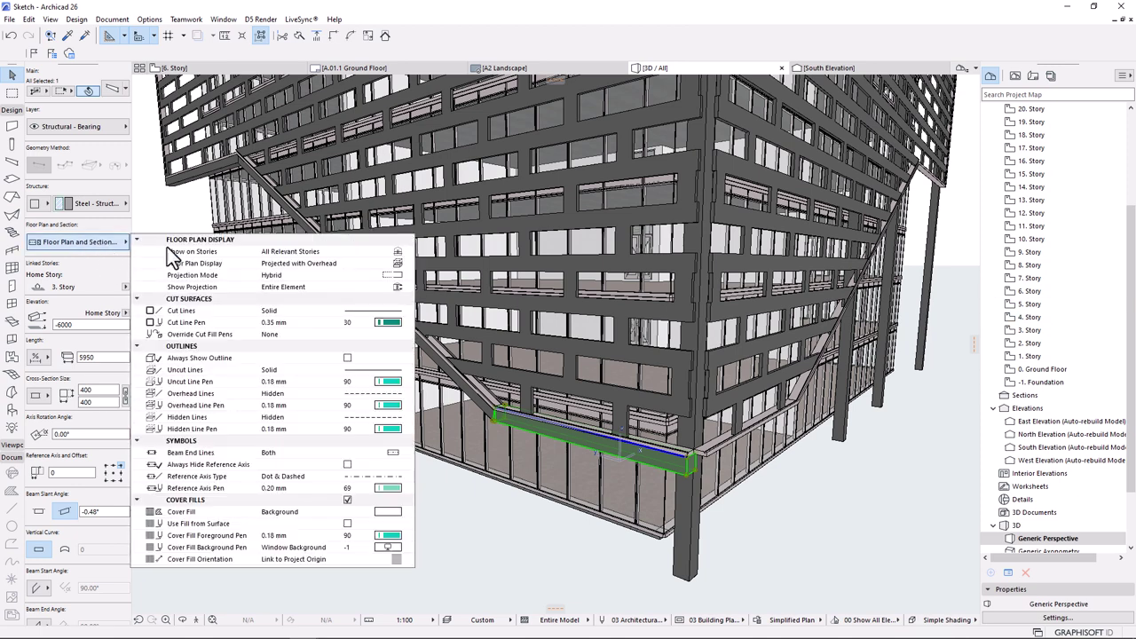
click(392, 252)
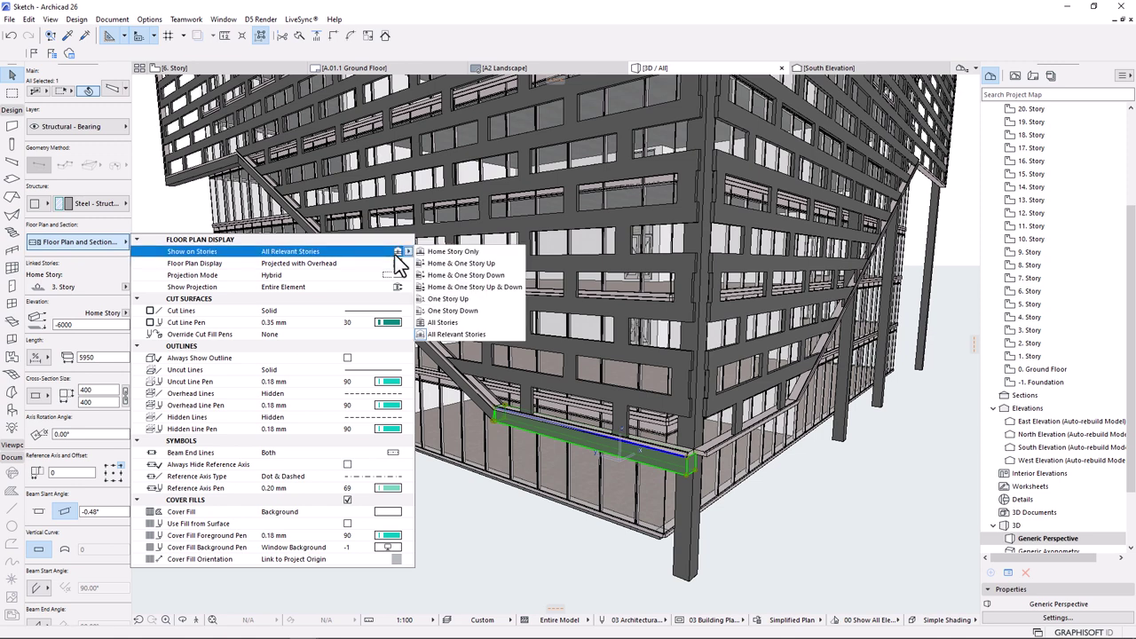
click(465, 254)
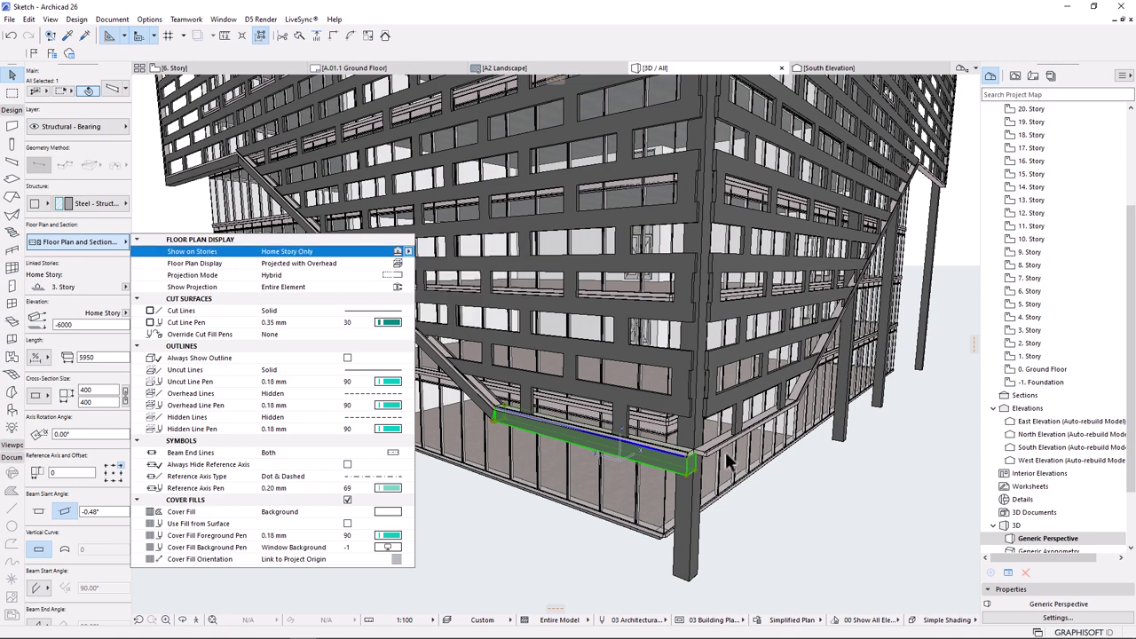
- Open the 3. Story floor plan and select the lower-edge beam beside the corner column
double_click(1029, 332)
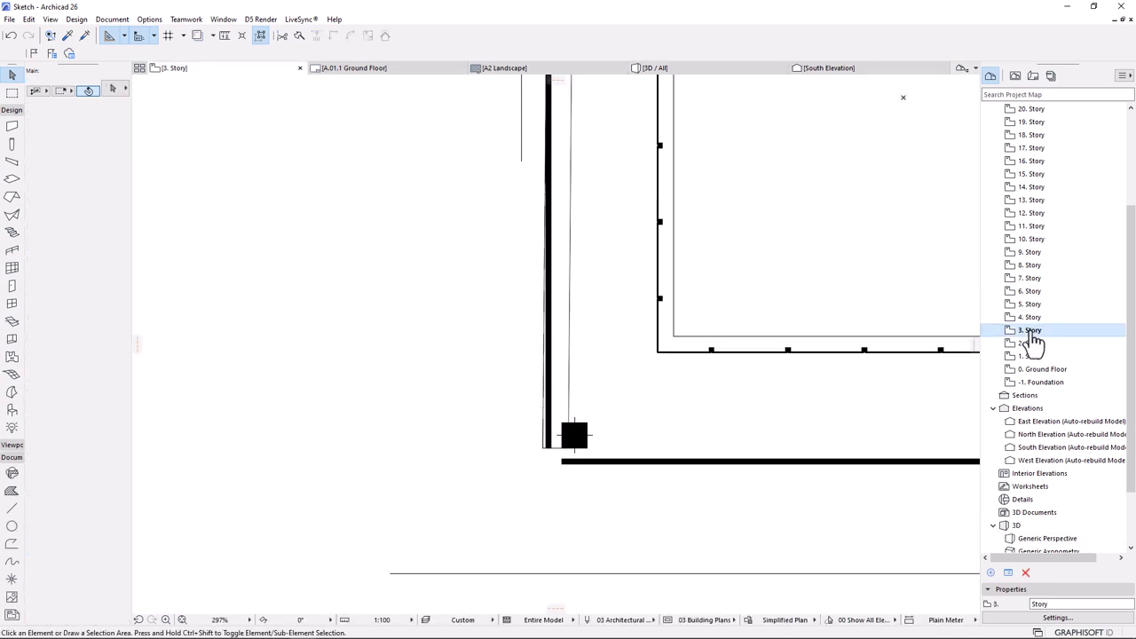
click(547, 453)
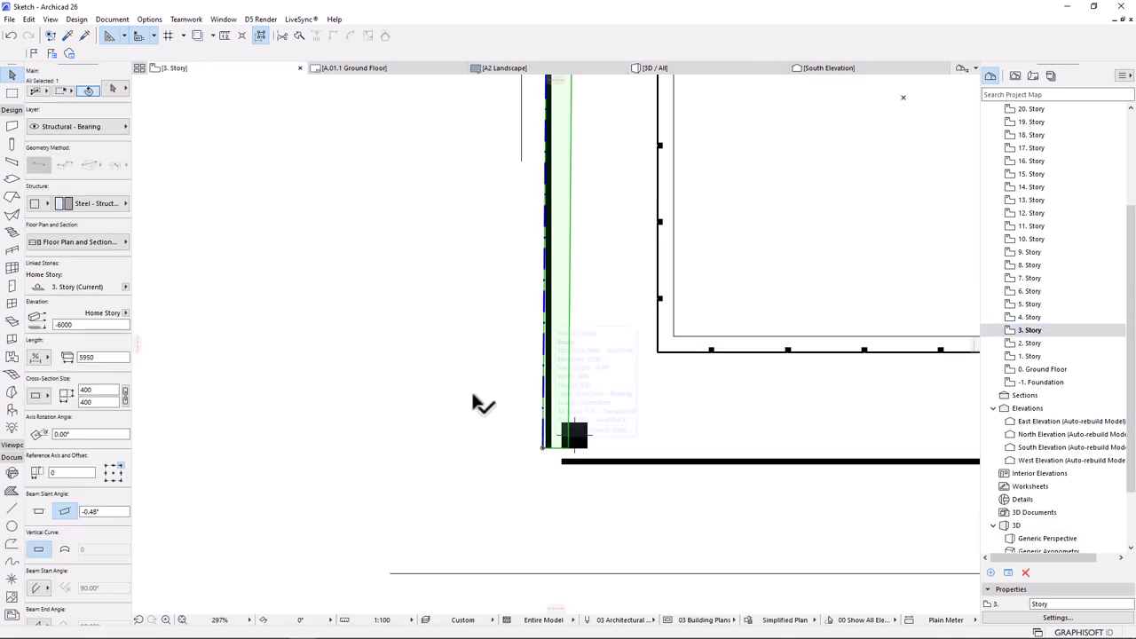
scroll(497, 439, down, 5)
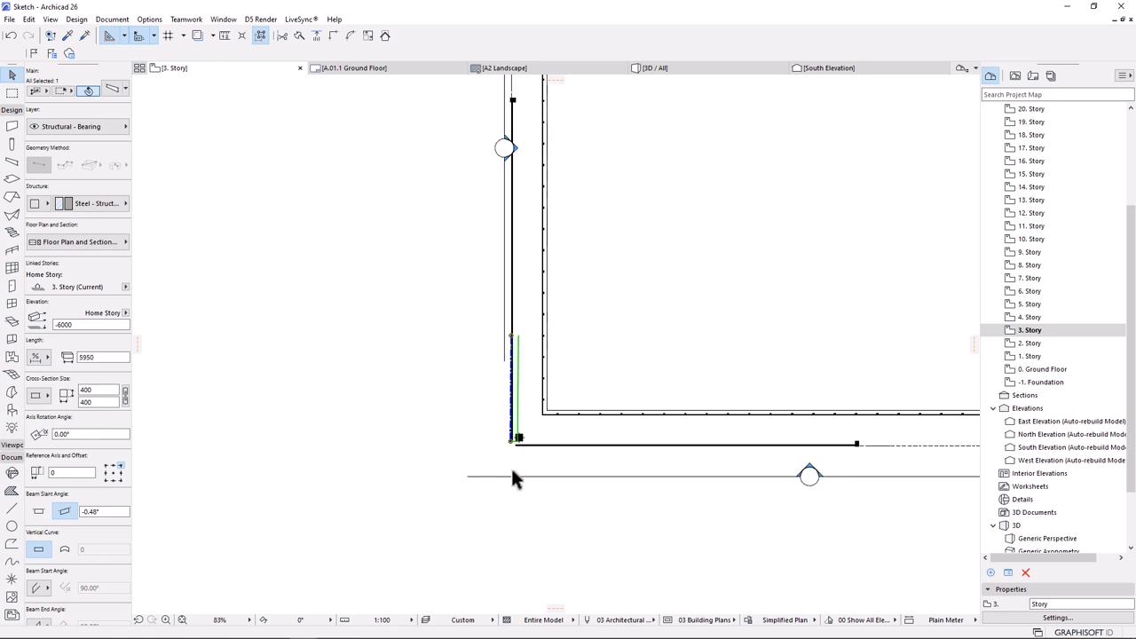
- Restore grouping and mirror a copy of the three lower-edge façade beams across the building's diagonal guide line onto the adjacent façade
click(258, 40)
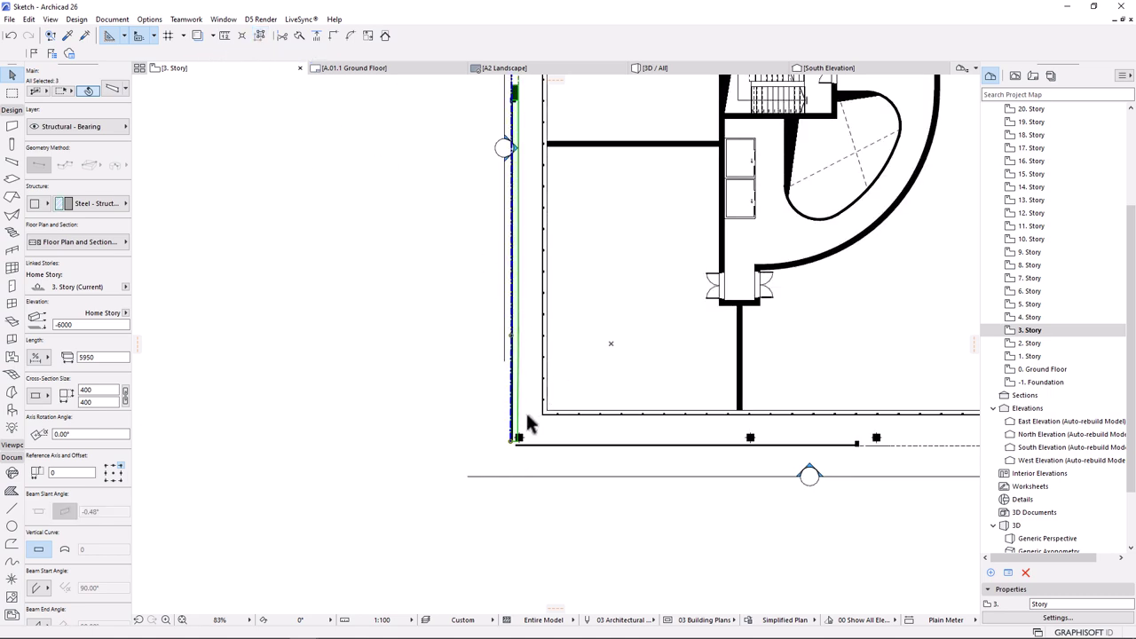
scroll(514, 441, down, 2)
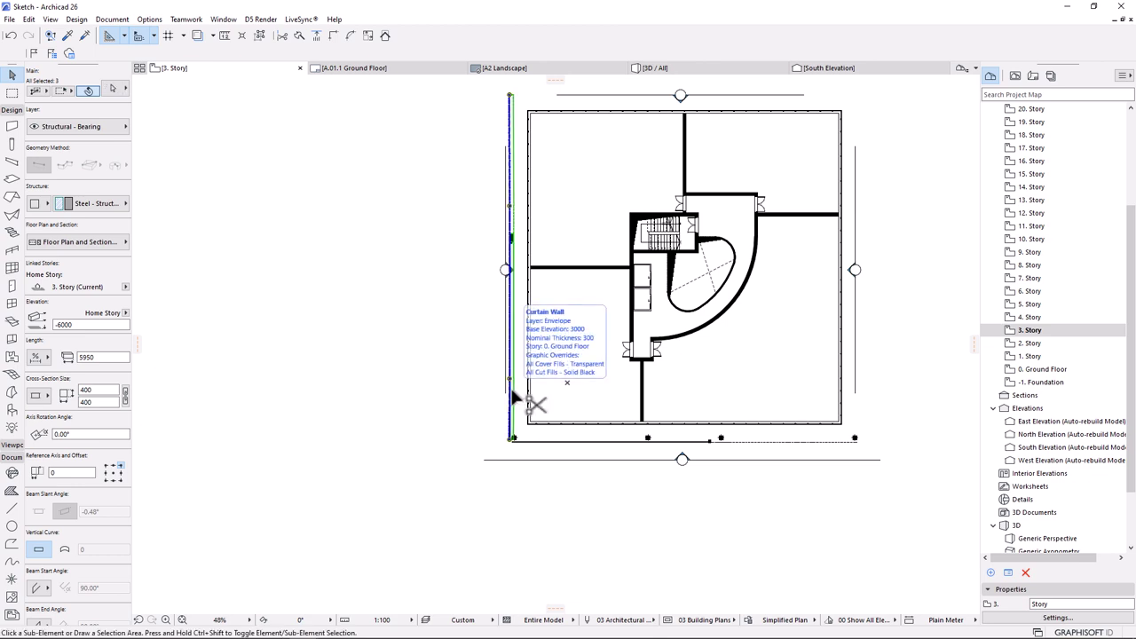
key(ctrl+m)
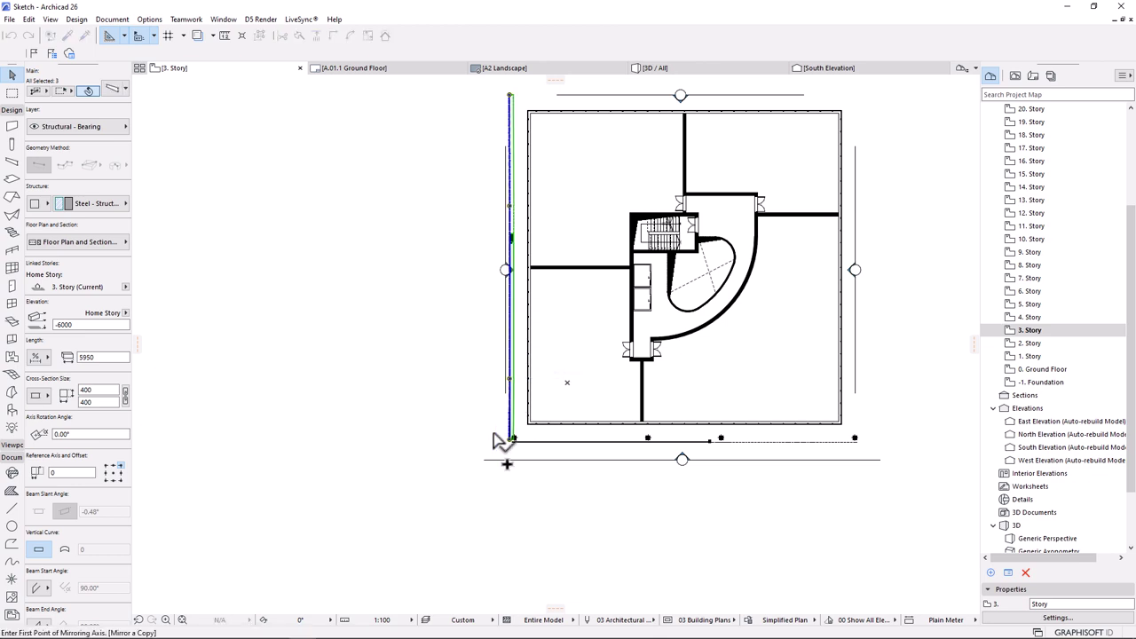
click(198, 37)
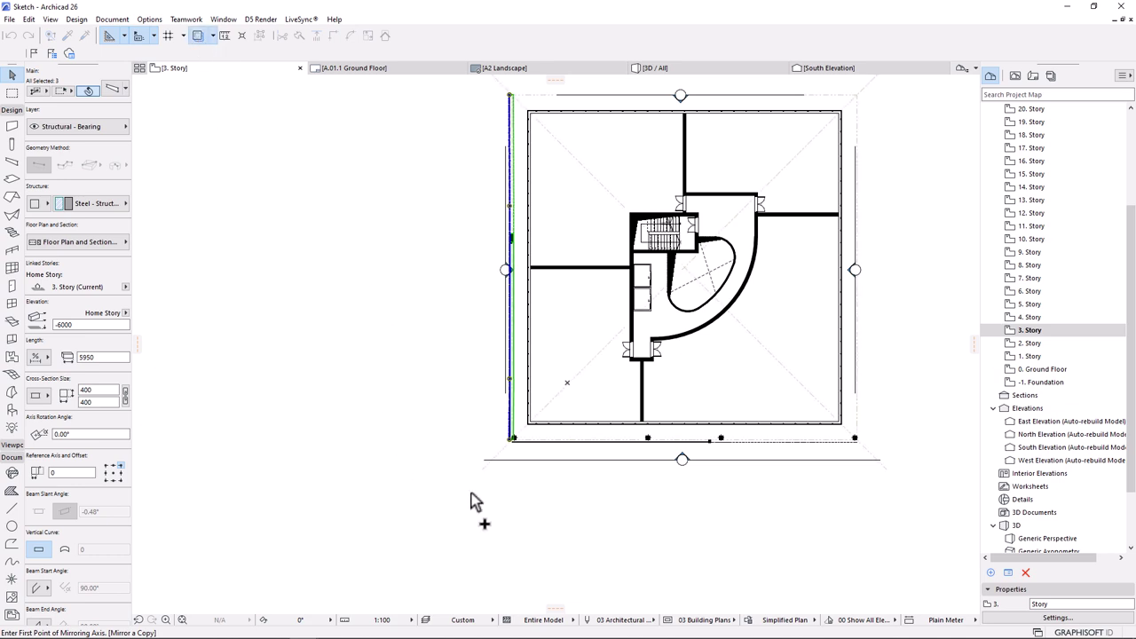
scroll(489, 482, up, 3)
scroll(476, 444, up, 2)
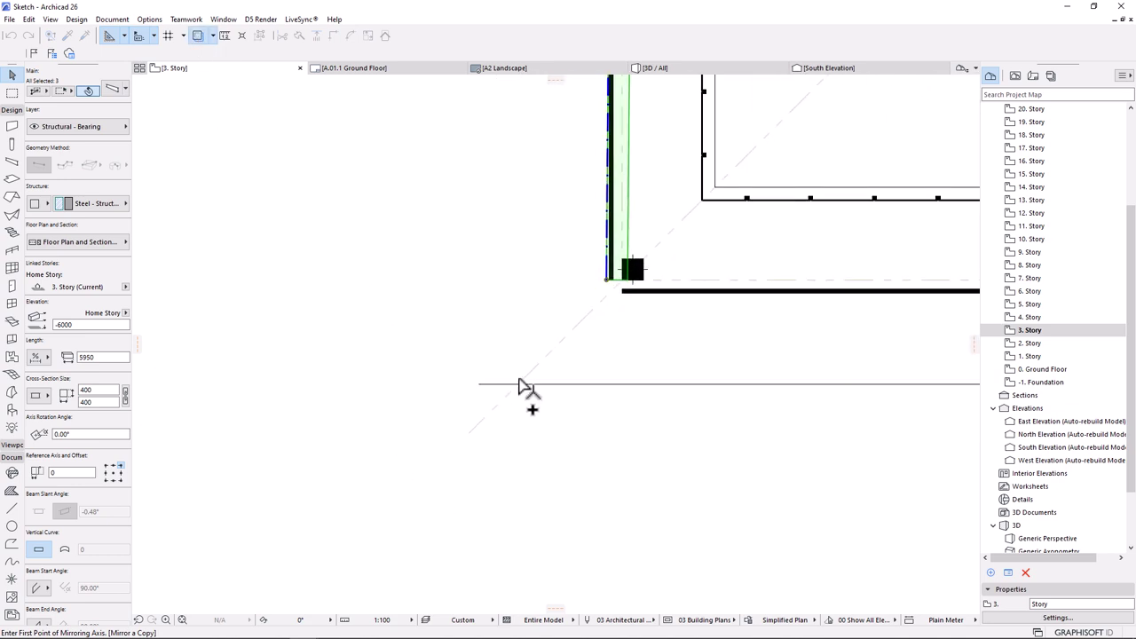
click(470, 441)
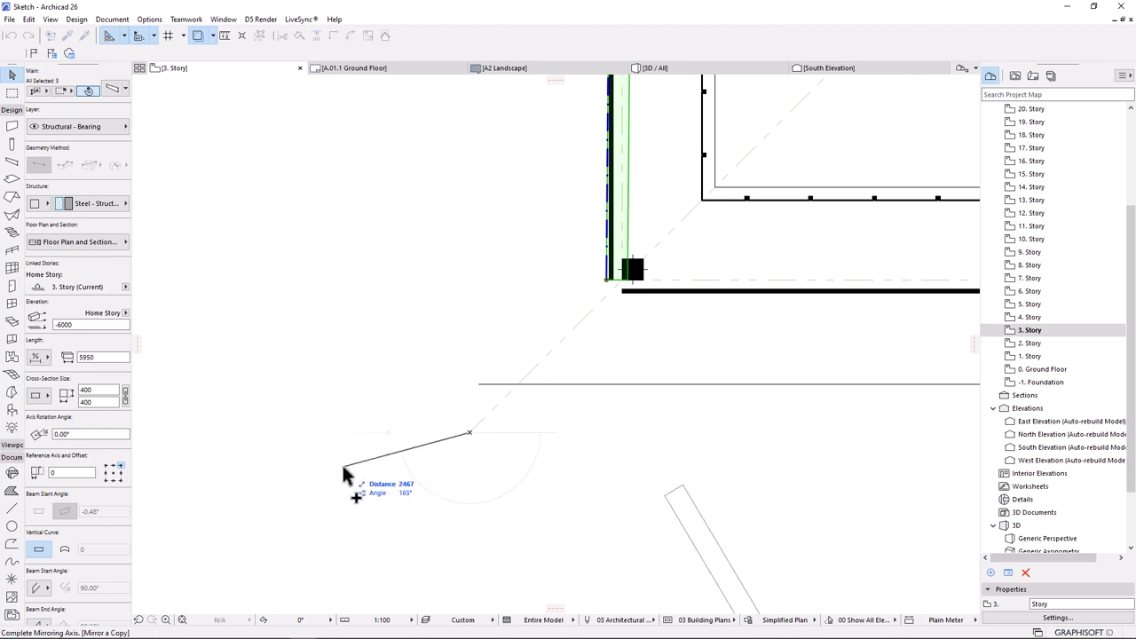
scroll(453, 404, down, 3)
scroll(634, 222, down, 4)
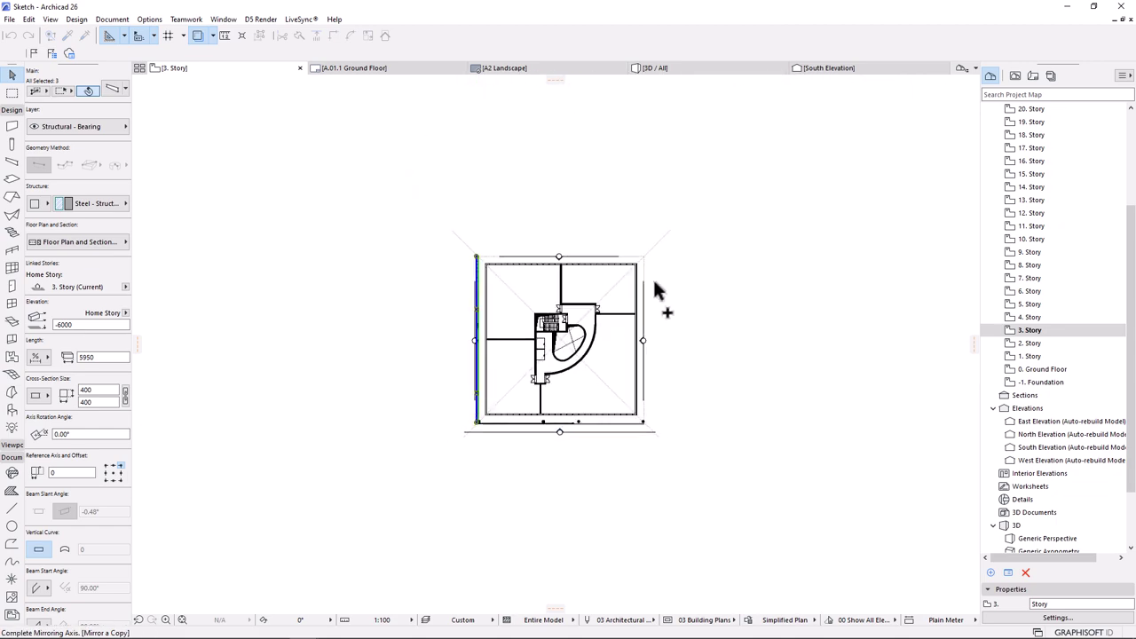
click(678, 232)
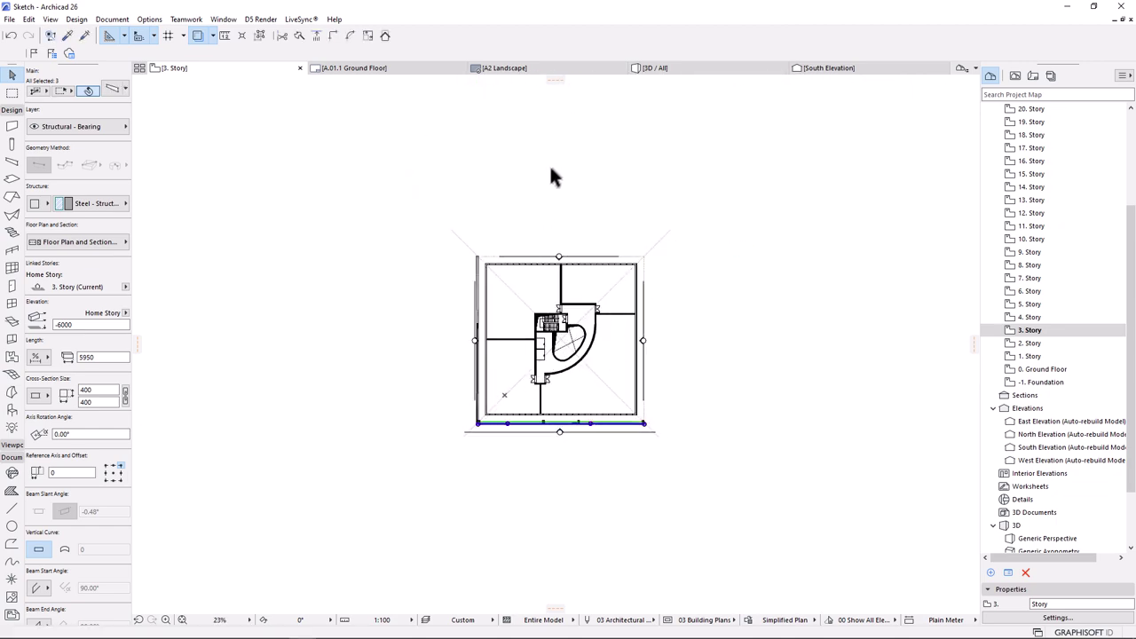
- In 3D, suspend grouping and intersect the two lower-edge beams that meet at the corner column
click(656, 67)
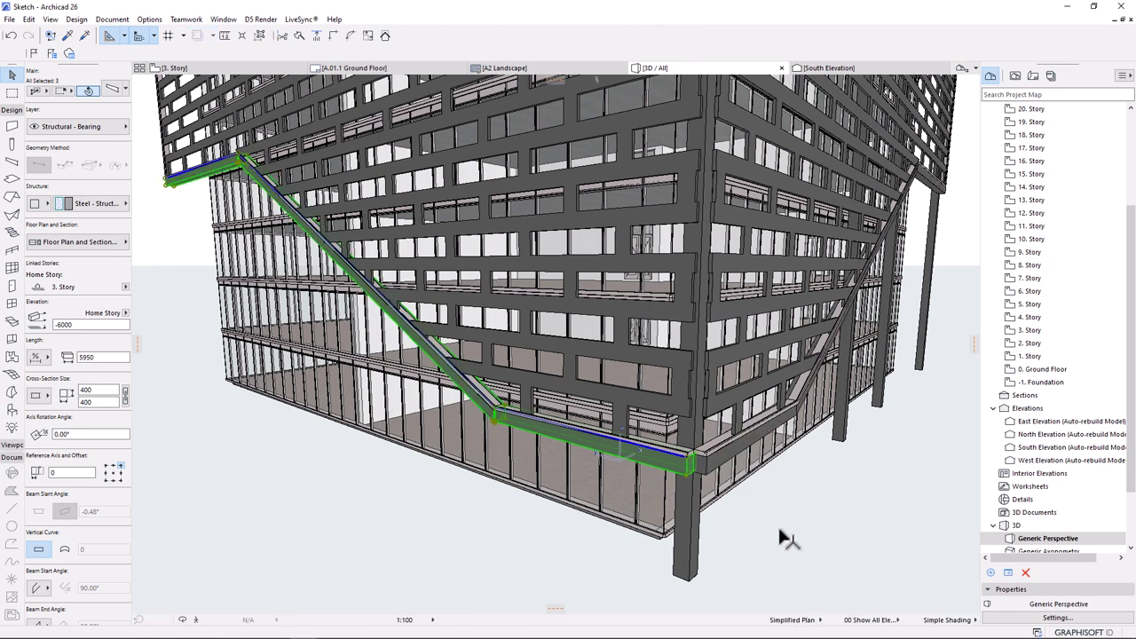
scroll(778, 524, up, 3)
scroll(626, 394, up, 2)
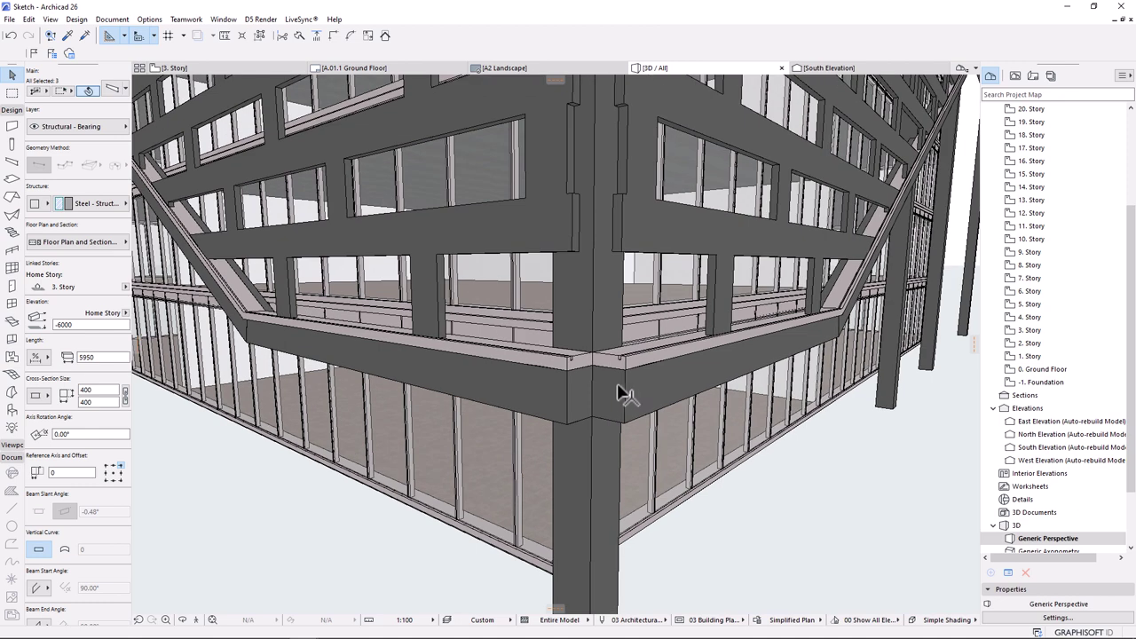
key(Escape)
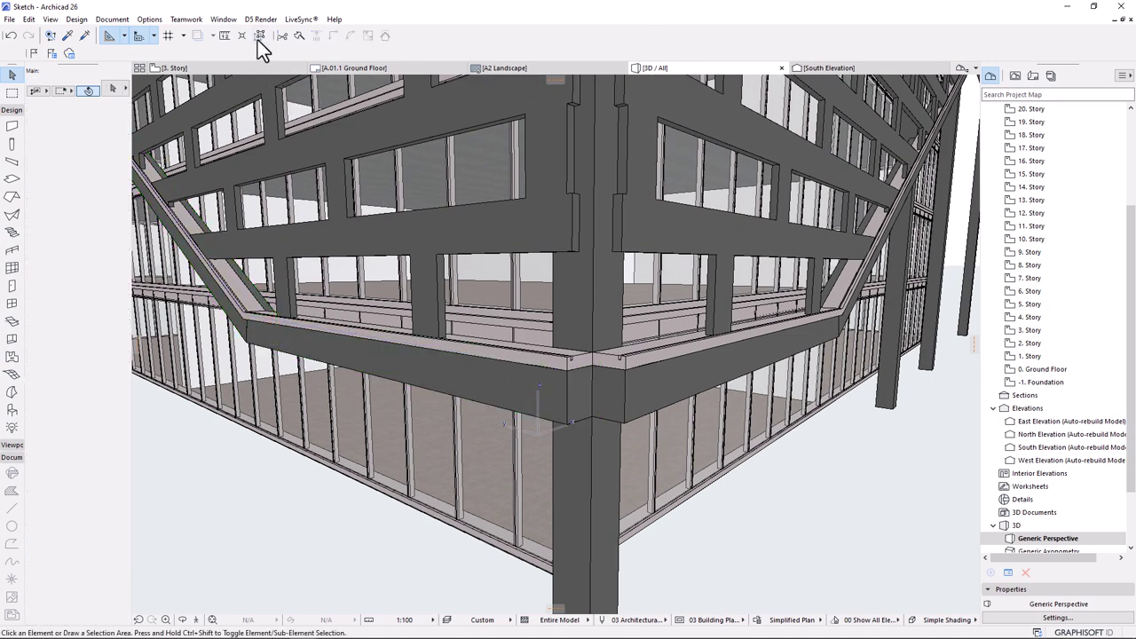
click(632, 398)
shift+click(545, 323)
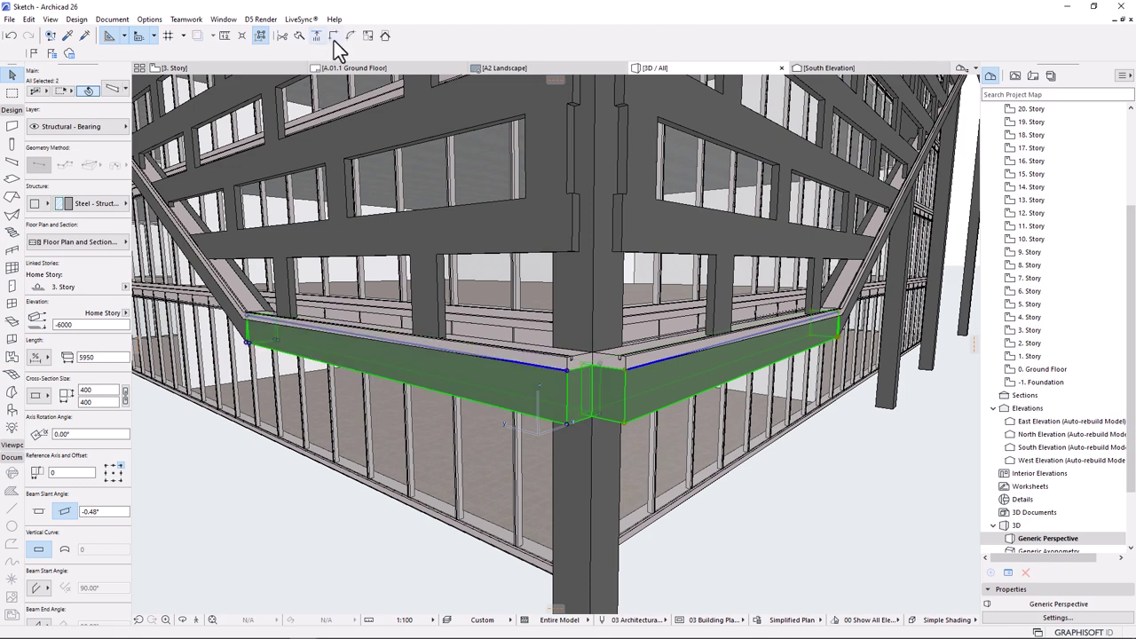
key(Escape)
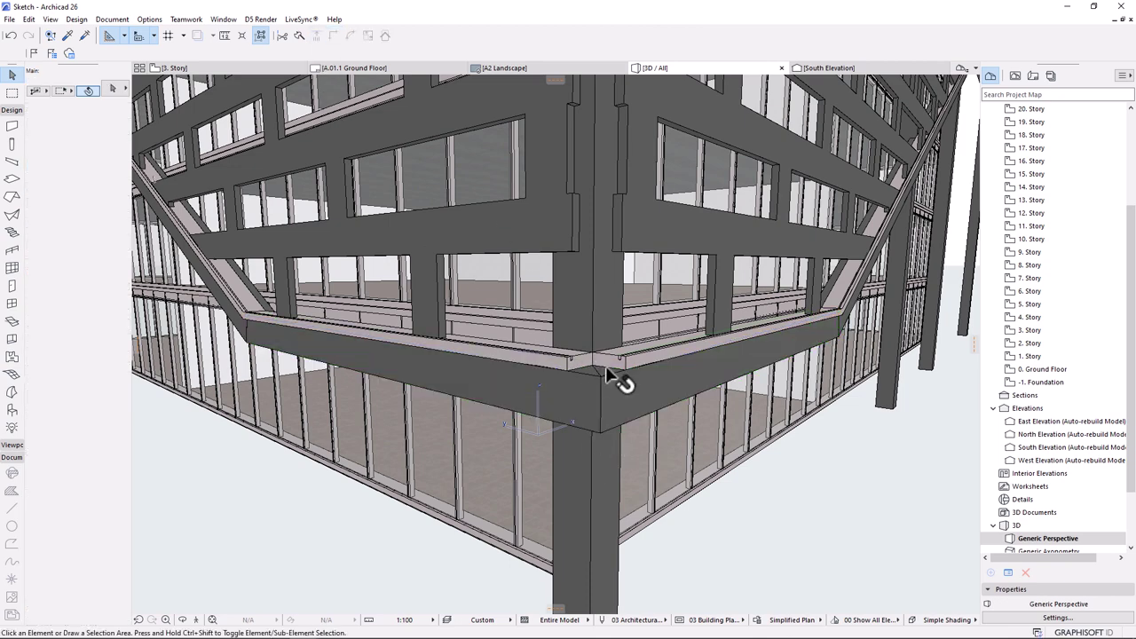
- Examine the joined corner beams and the façade's lower edge from several angles in 3D
shift+middle_drag(687, 421, 716, 476)
scroll(680, 456, up, 4)
scroll(609, 418, down, 5)
scroll(598, 361, up, 2)
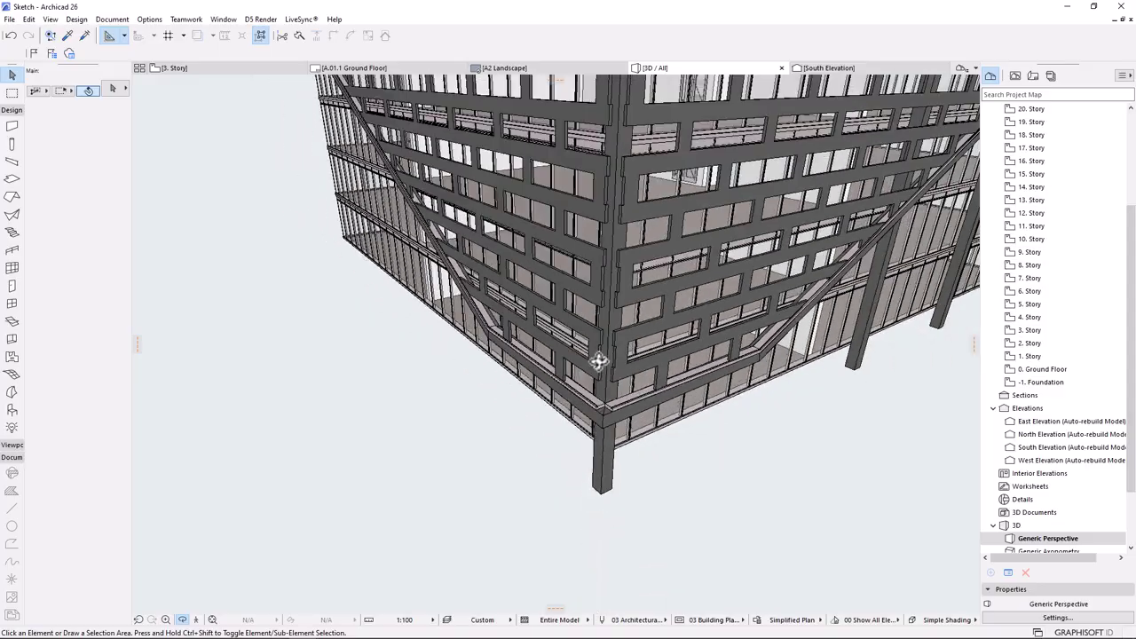
scroll(598, 361, down, 4)
shift+middle_drag(598, 361, 543, 419)
scroll(614, 410, up, 2)
scroll(615, 400, up, 2)
- Select the lower-edge beam beside the corner column and capture its cross-section as a custom profile for editing
click(540, 417)
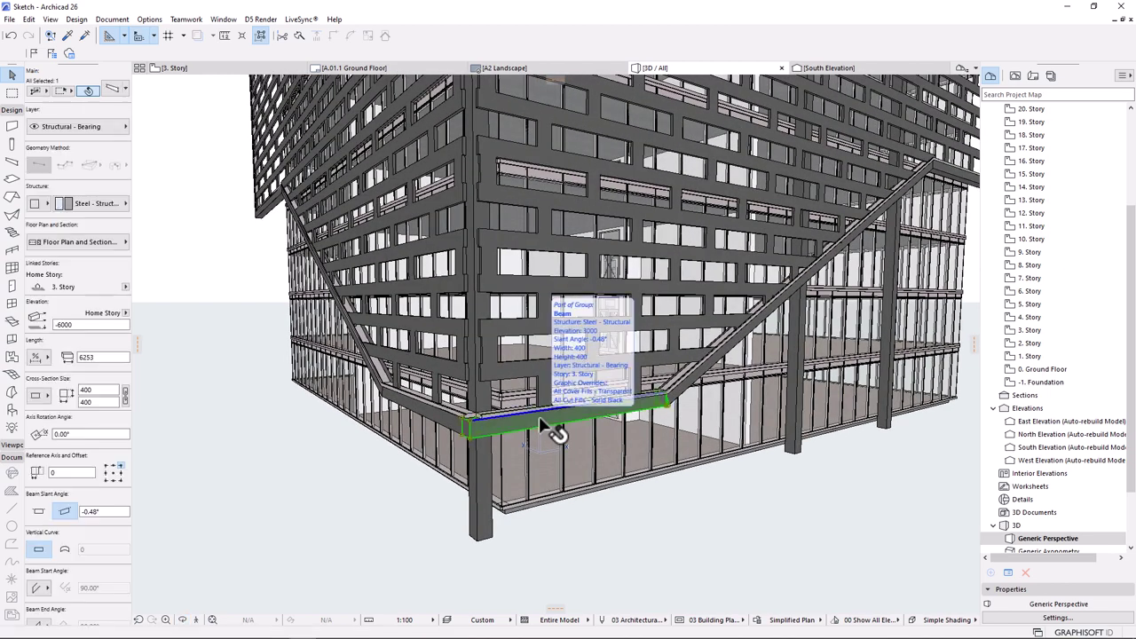
right_click(539, 416)
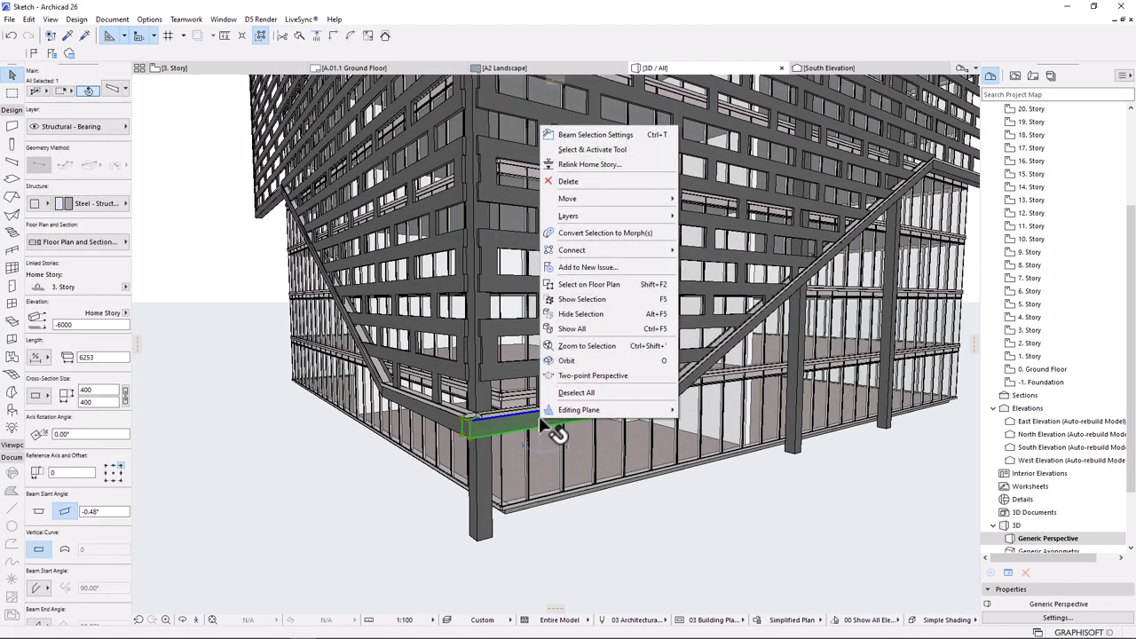
click(337, 100)
click(153, 19)
mouse_move(169, 78)
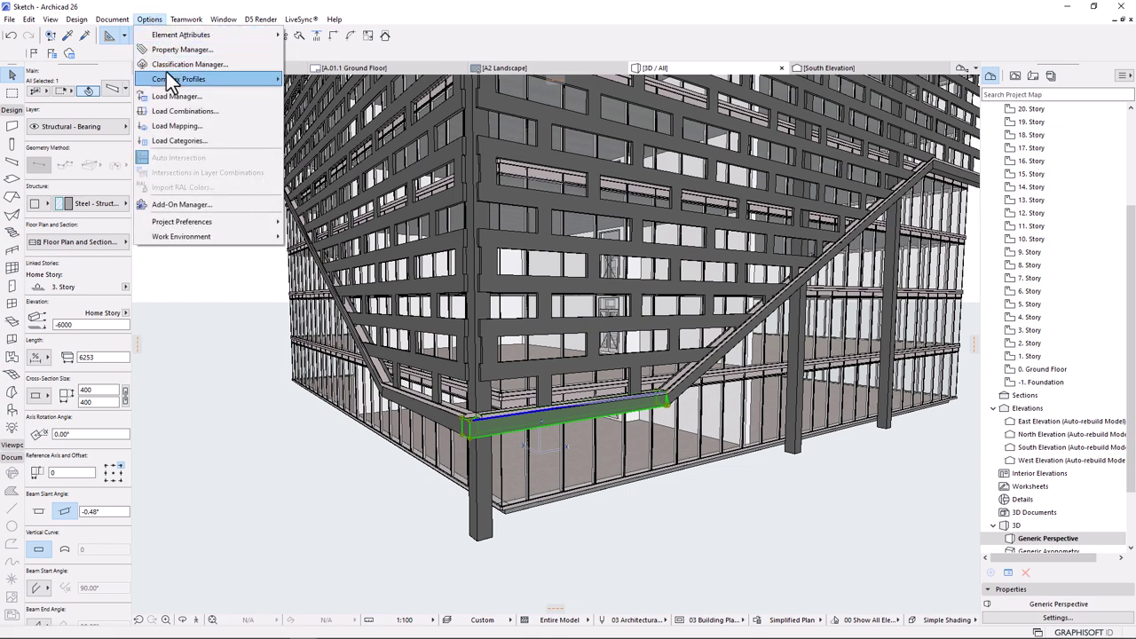
click(353, 94)
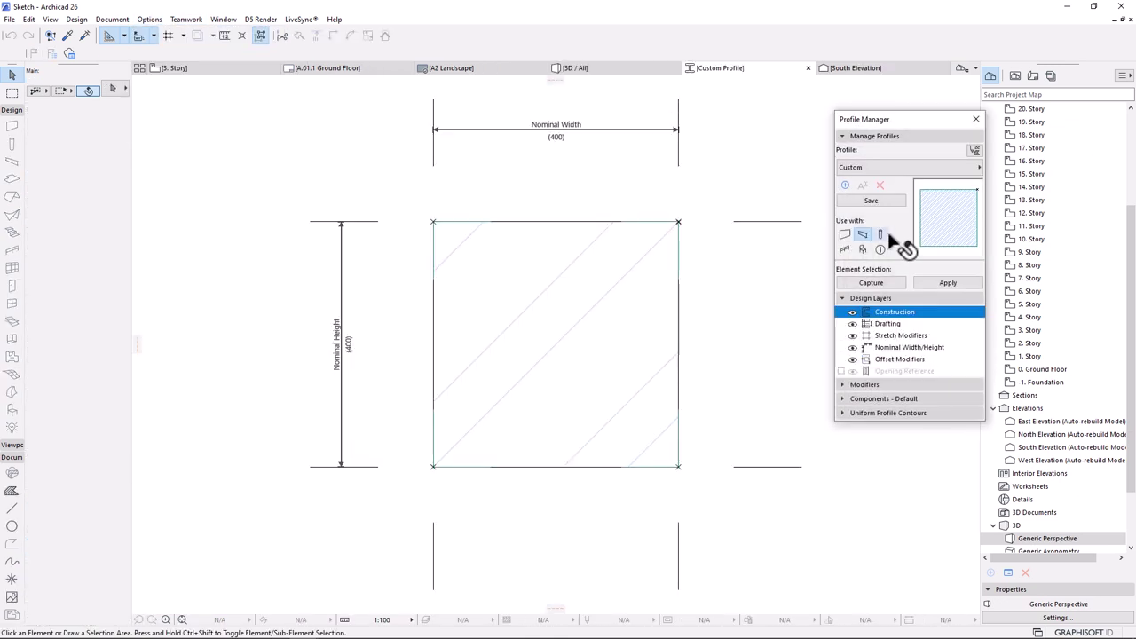
click(621, 304)
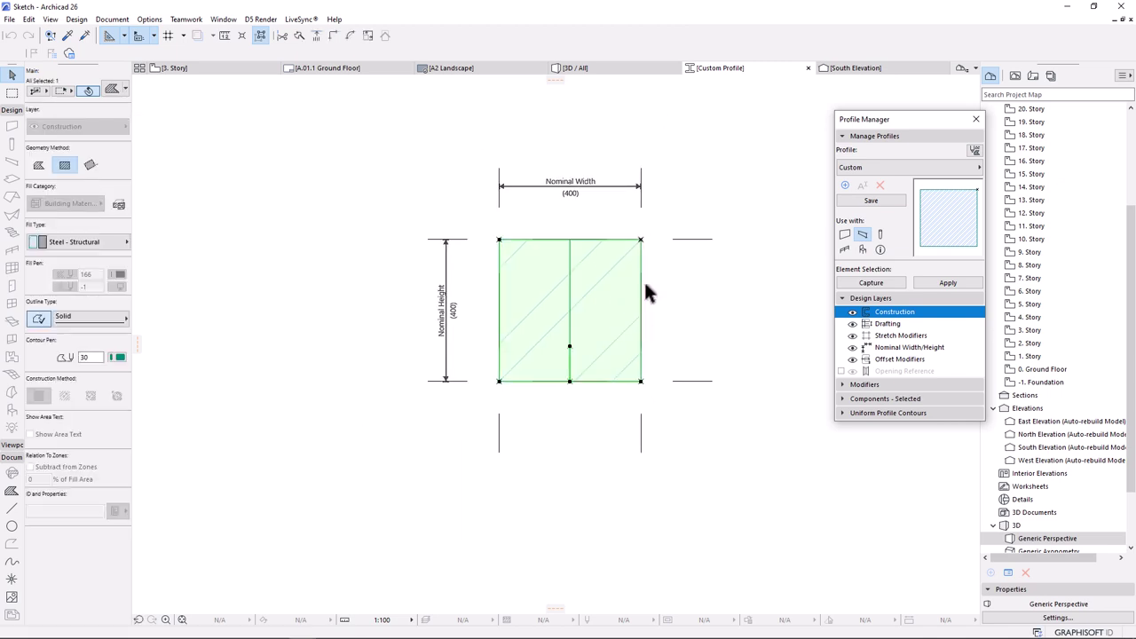
click(233, 300)
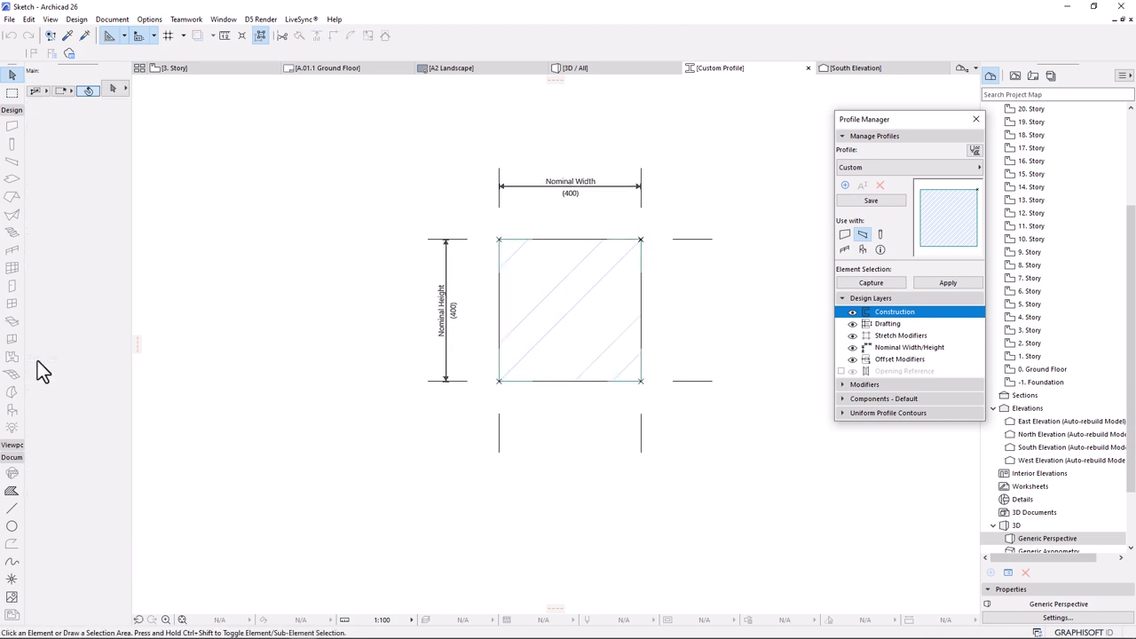
- Draw a 100 mm wide rectangular fill of Glass building material over the outer edge of the square steel profile
click(10, 492)
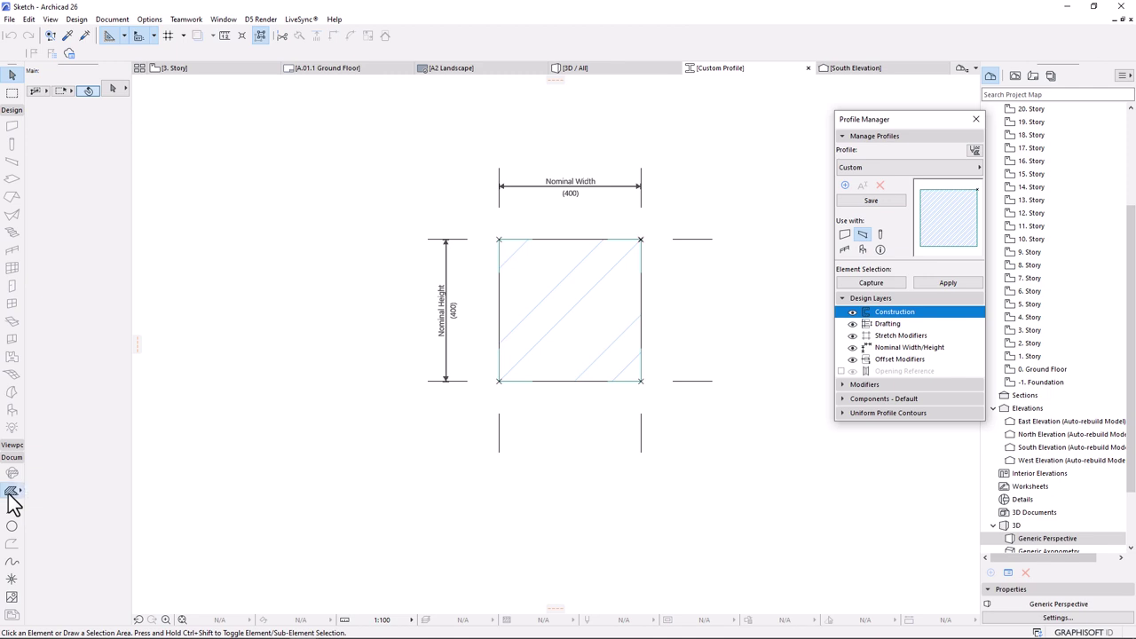
click(93, 249)
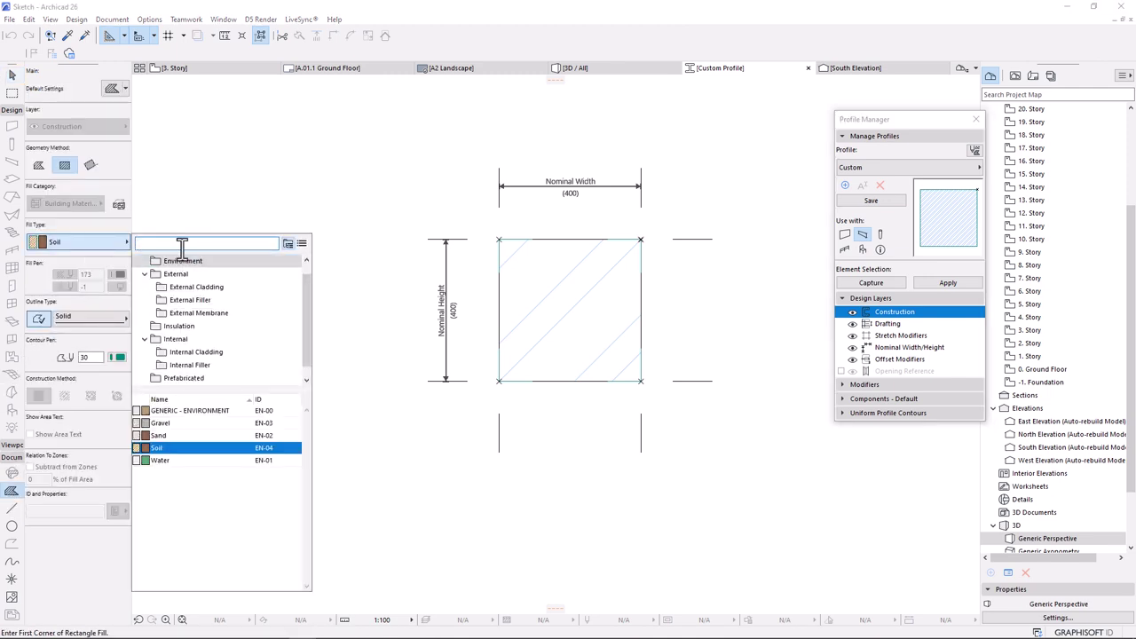
text(gla)
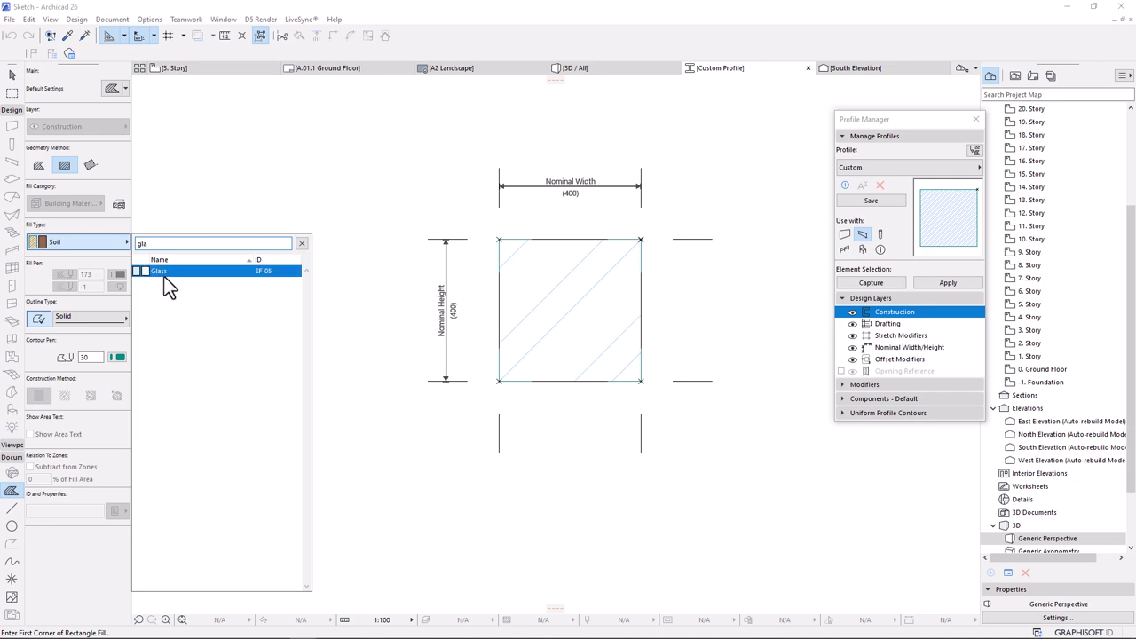
click(164, 272)
scroll(645, 322, up, 2)
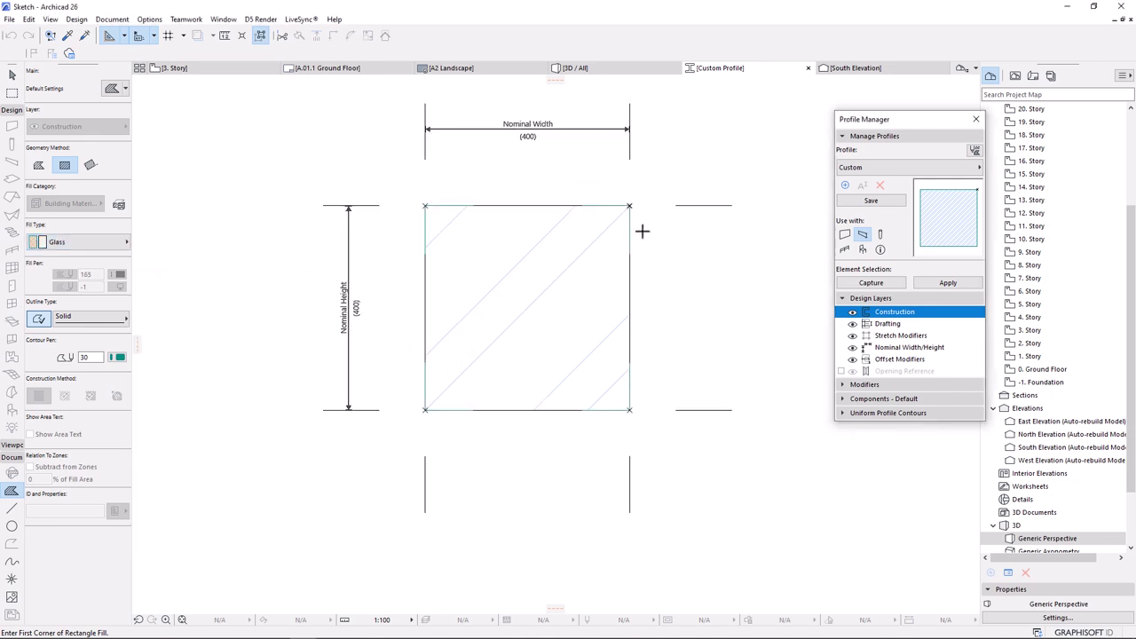
click(642, 231)
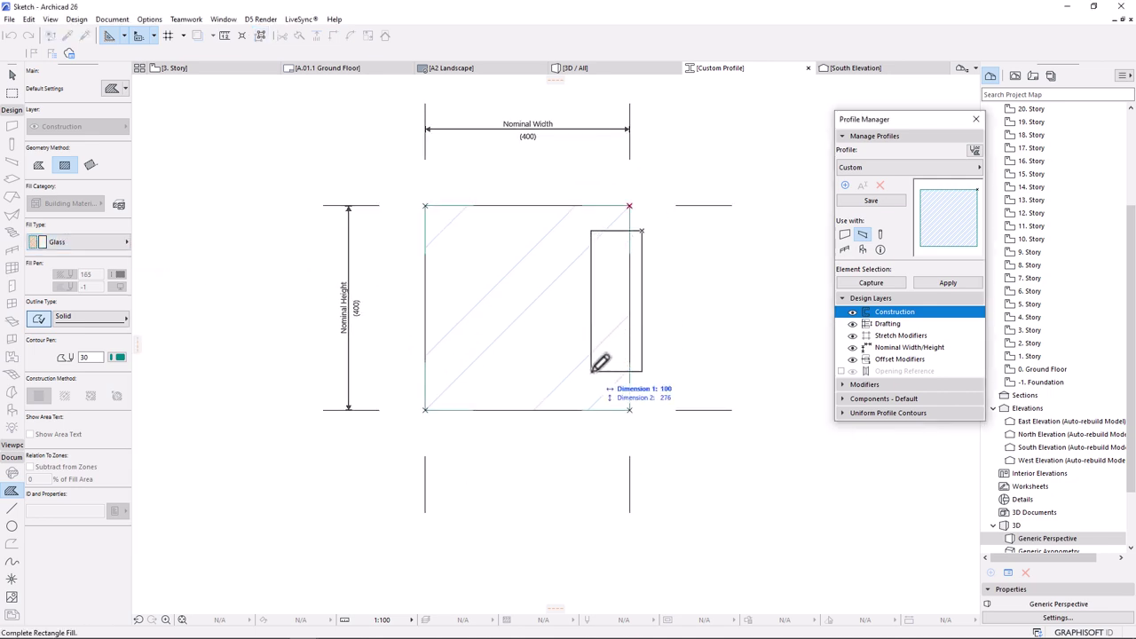
text(100)
key(Tab)
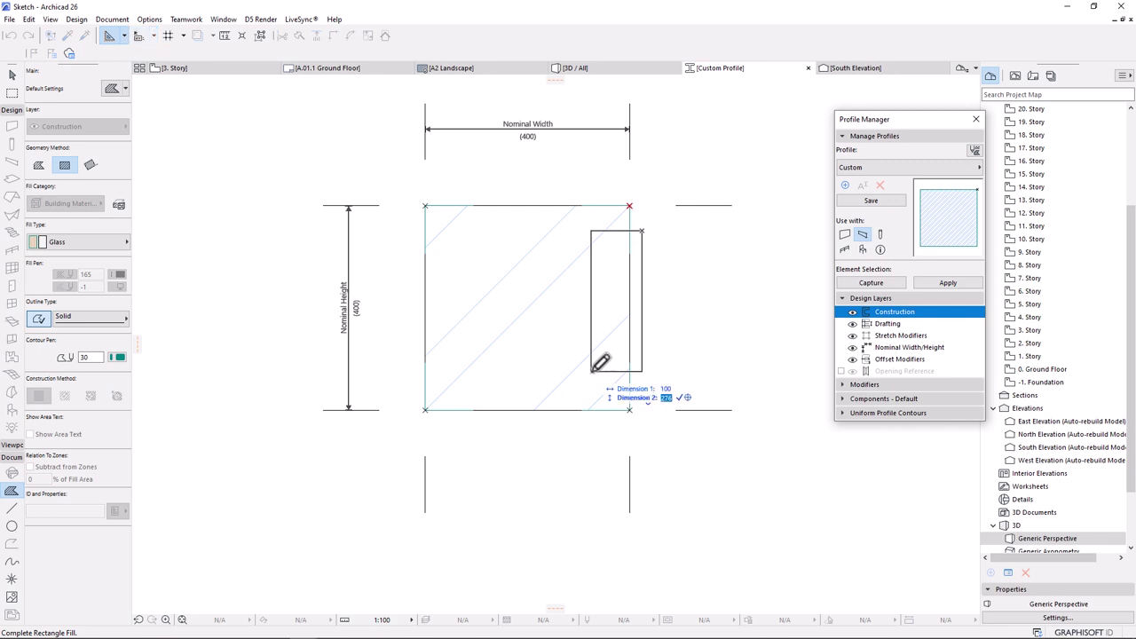
key(Return)
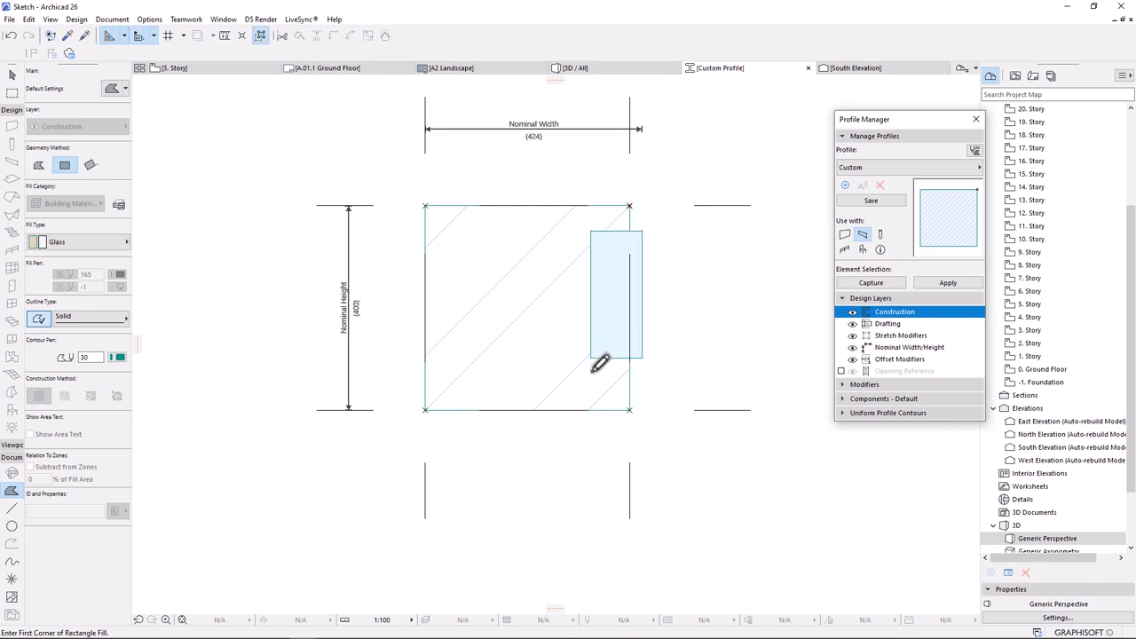
- Move the glass fill so its outer edge is flush with and vertically centred on the steel profile's side
shift+click(641, 293)
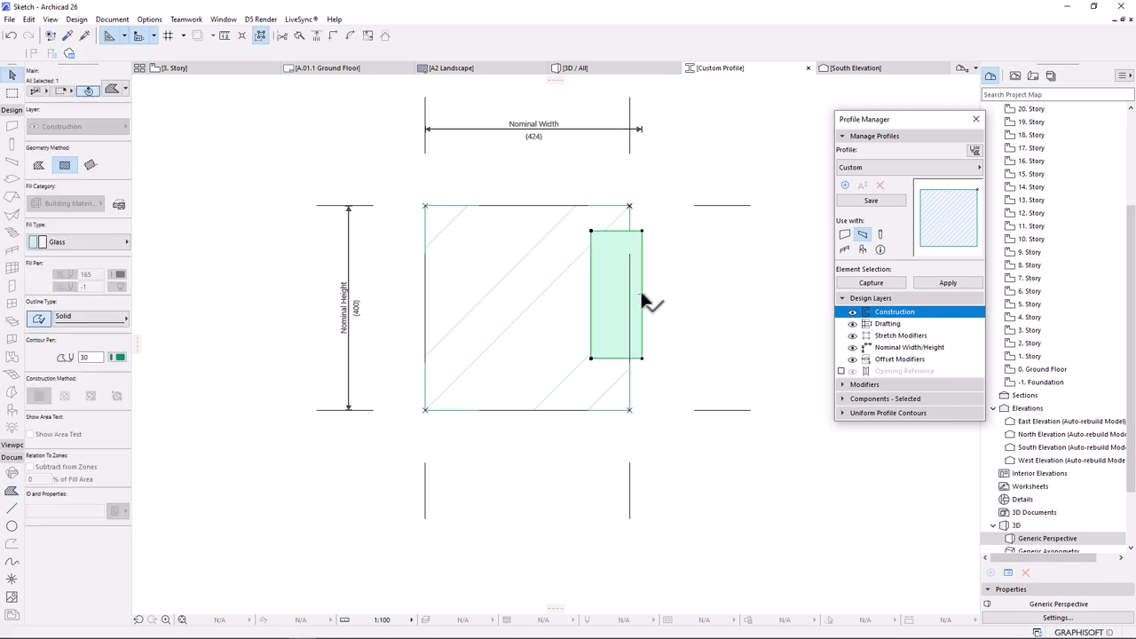
click(639, 290)
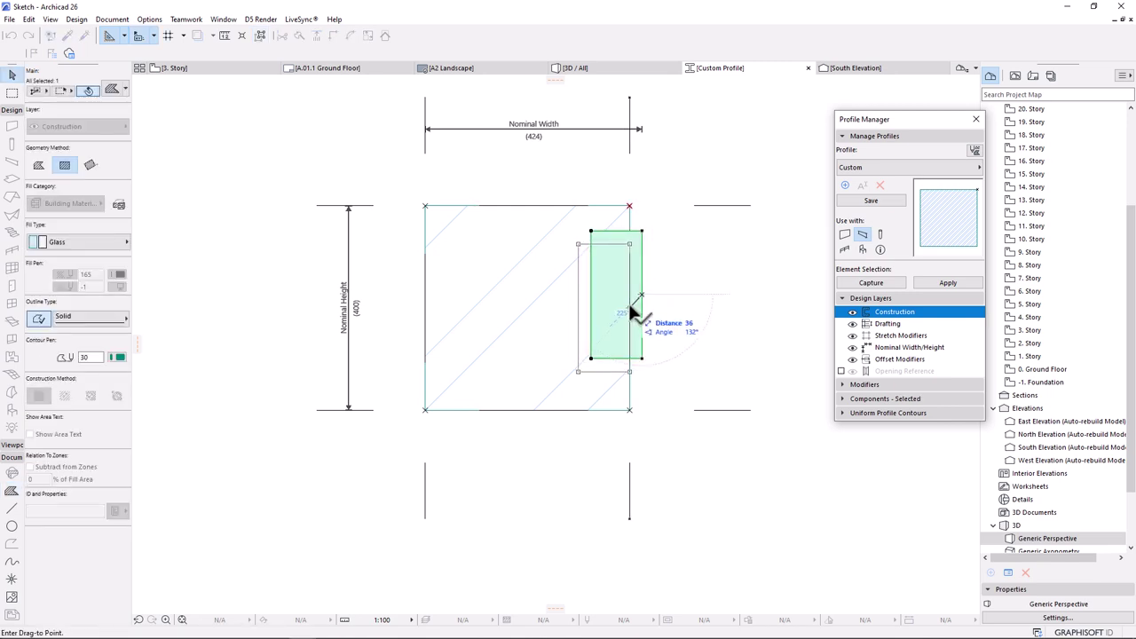
click(630, 307)
- Subtract the glass rectangle's outline from the steel fill to leave a recess around the glass
click(569, 228)
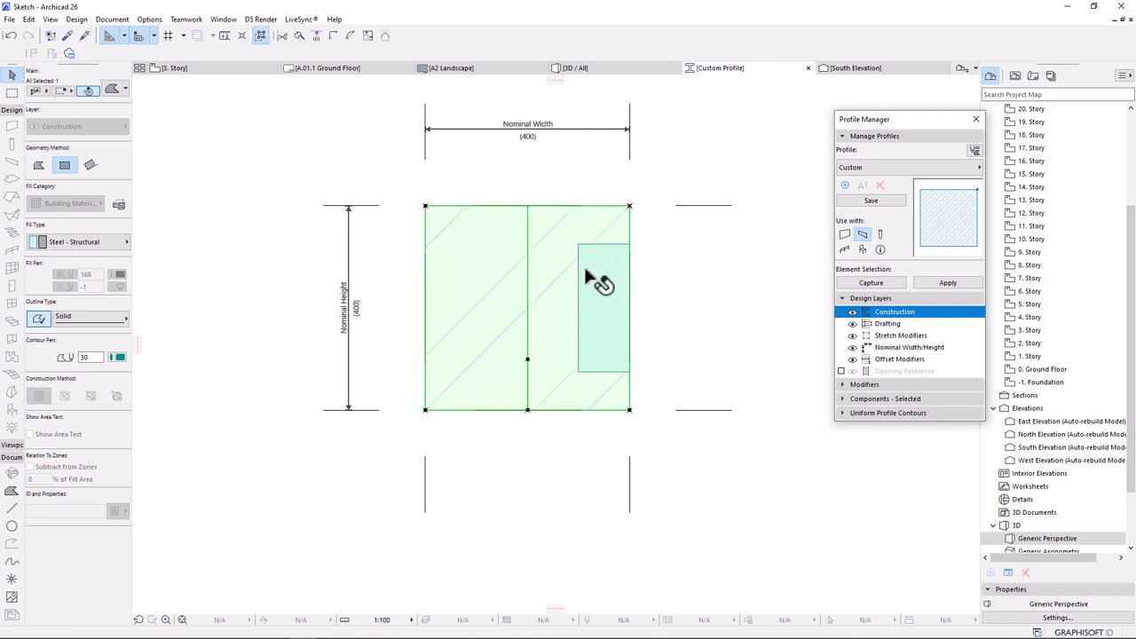
click(629, 207)
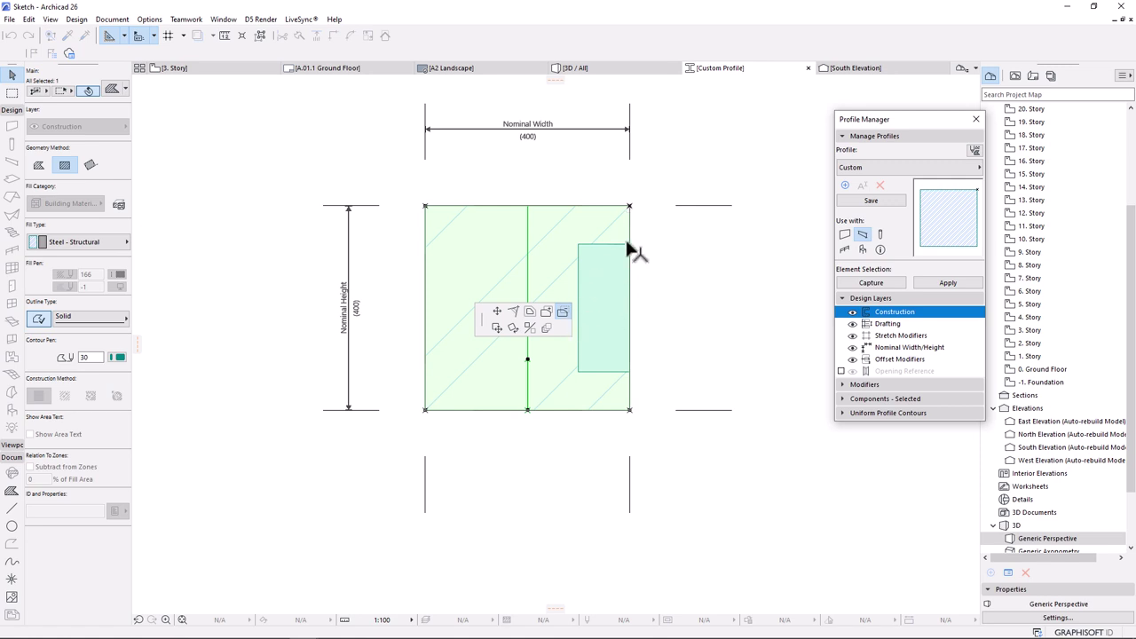
click(563, 312)
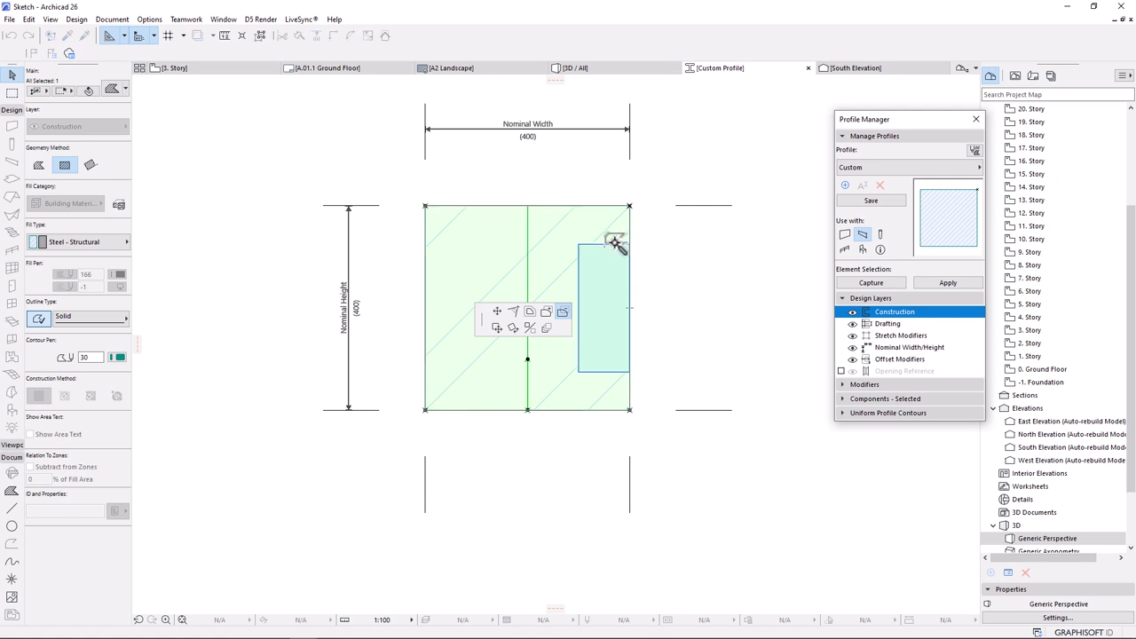
click(614, 245)
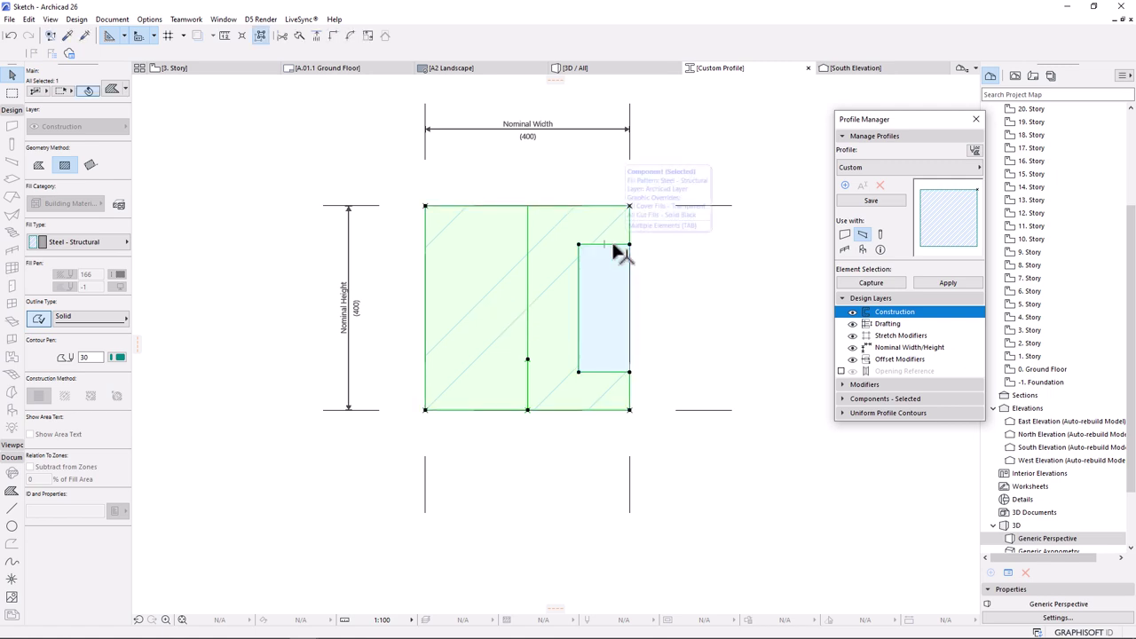
click(661, 302)
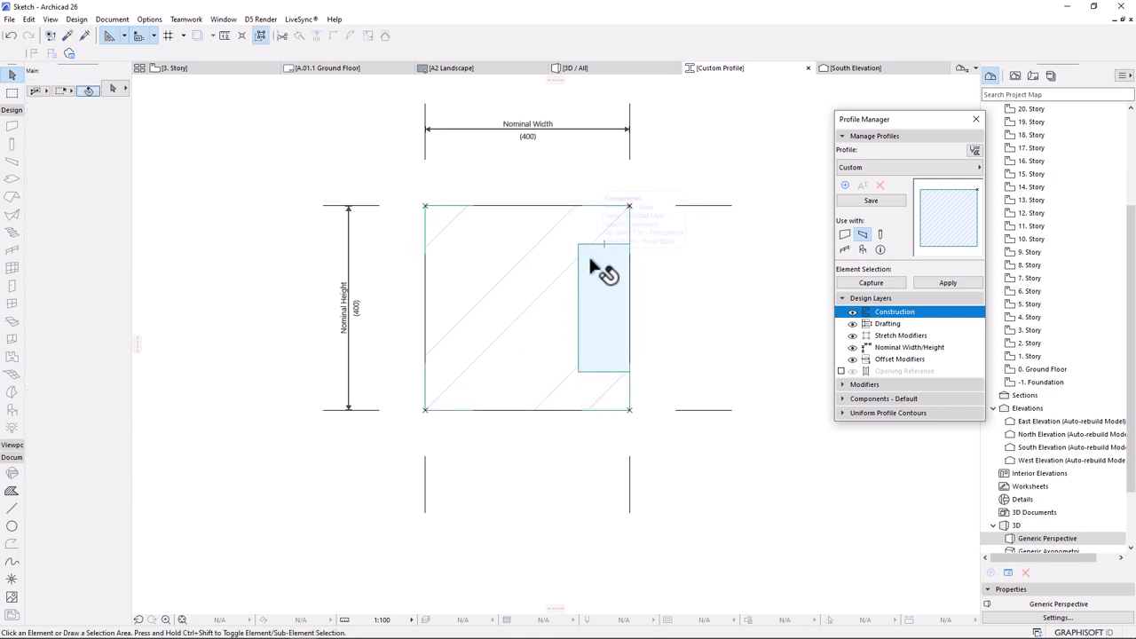
- Offset the glass fill's outer edge inward by about 26 mm so it sits recessed within the steel profile
click(601, 275)
click(629, 266)
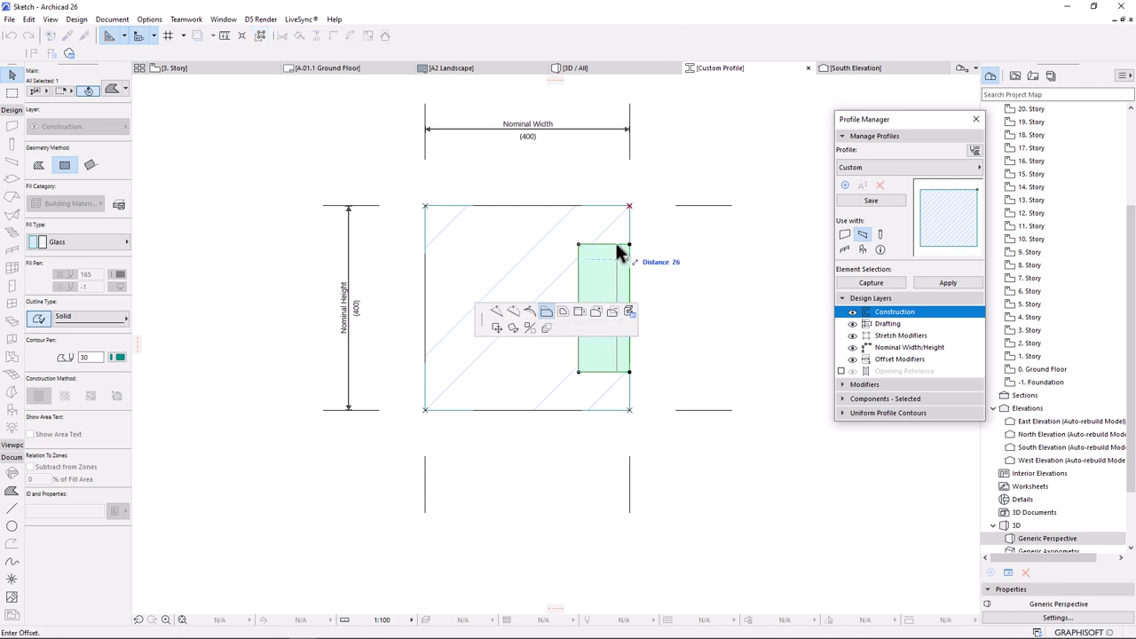
click(616, 246)
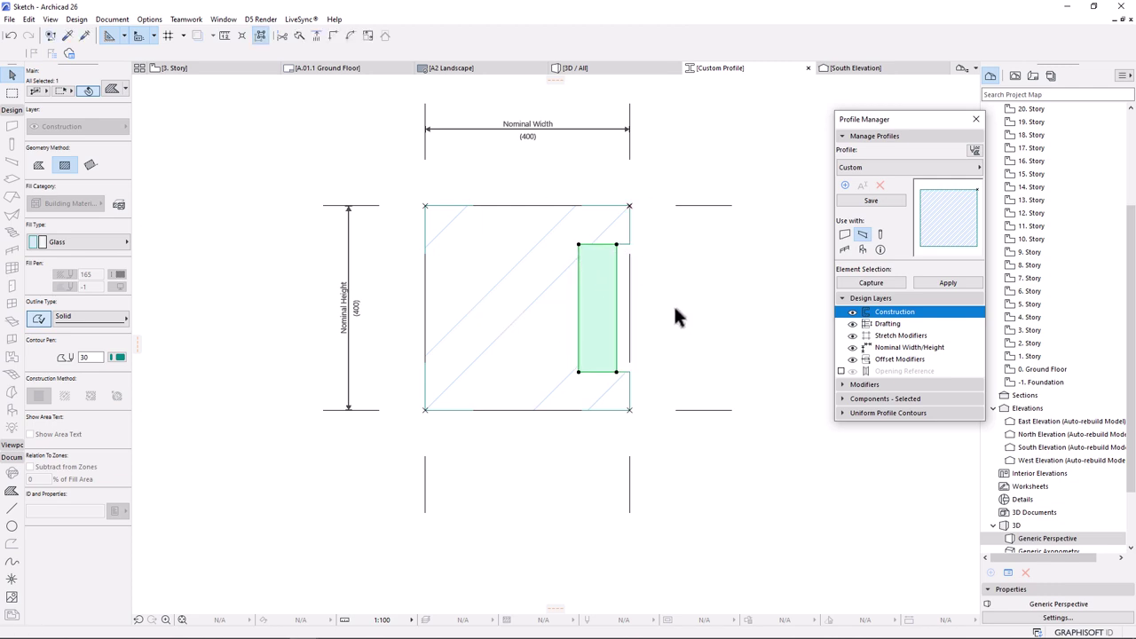
- Save the edited custom profile under the name Shade light
click(867, 200)
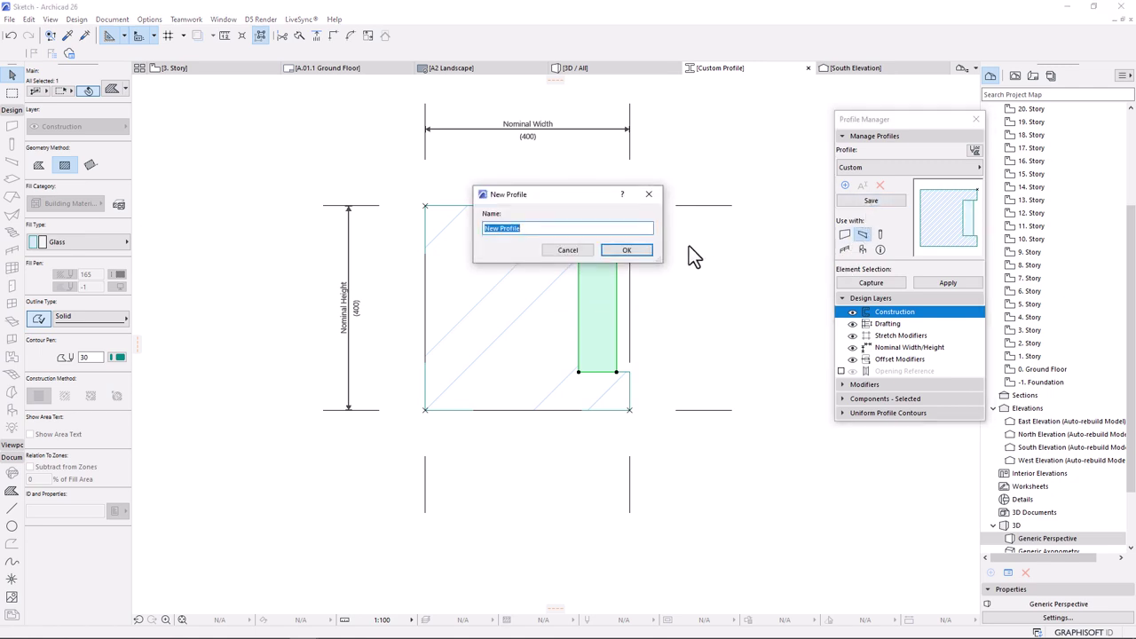
text(Shade light)
key(Return)
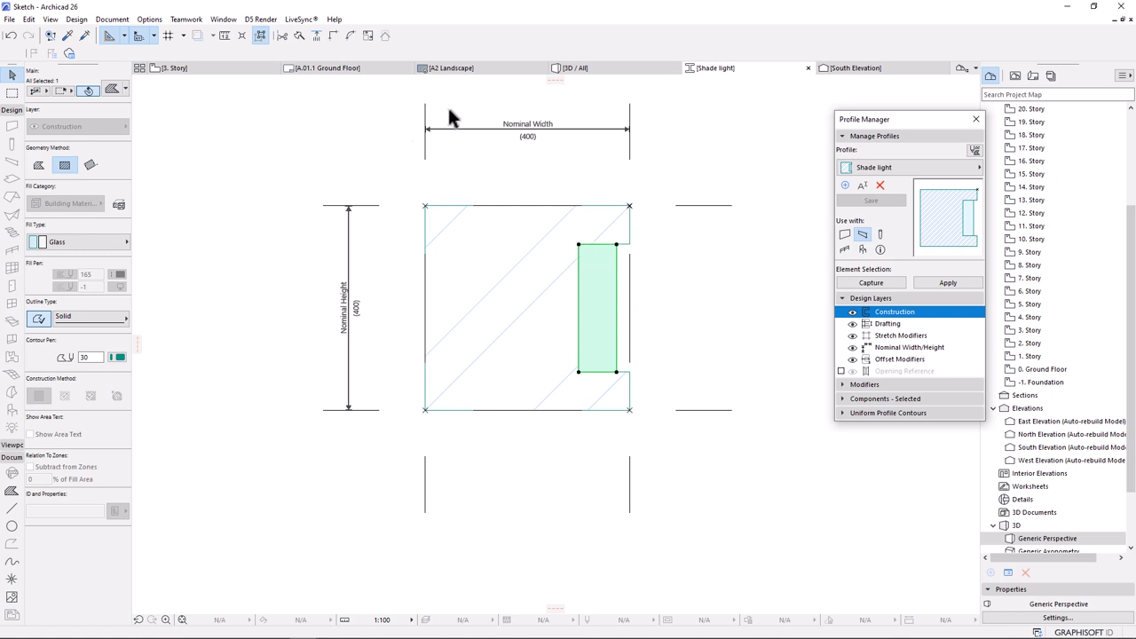
- Select all the grouped lower-edge façade beams in the 3D view and apply the Shade light profile to them
mouse_move(617, 73)
click(617, 72)
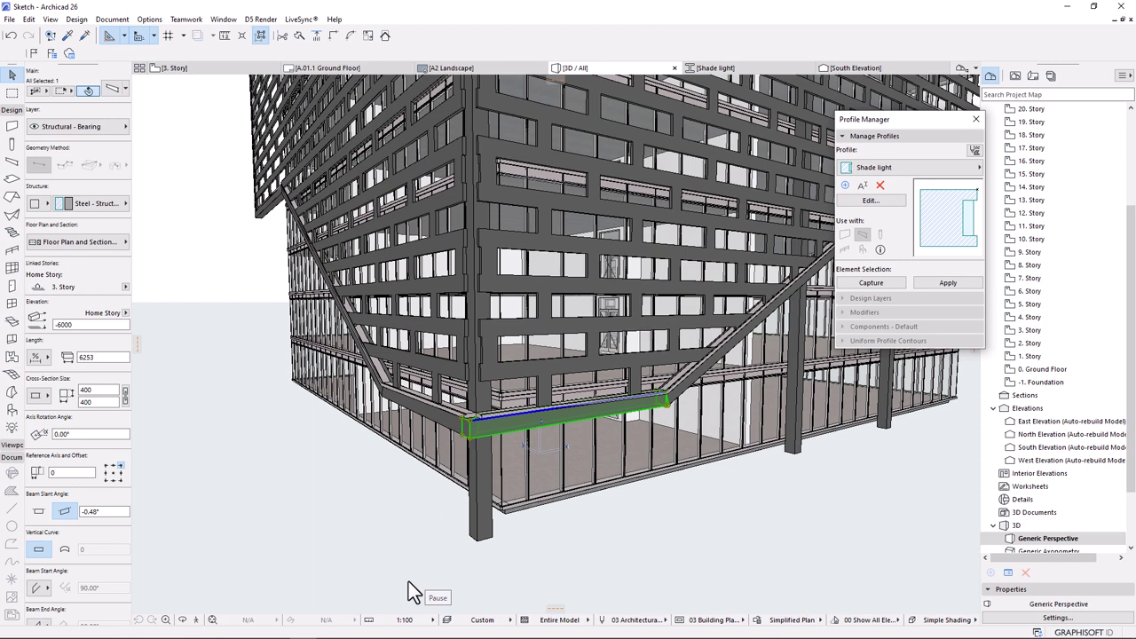
shift+click(436, 422)
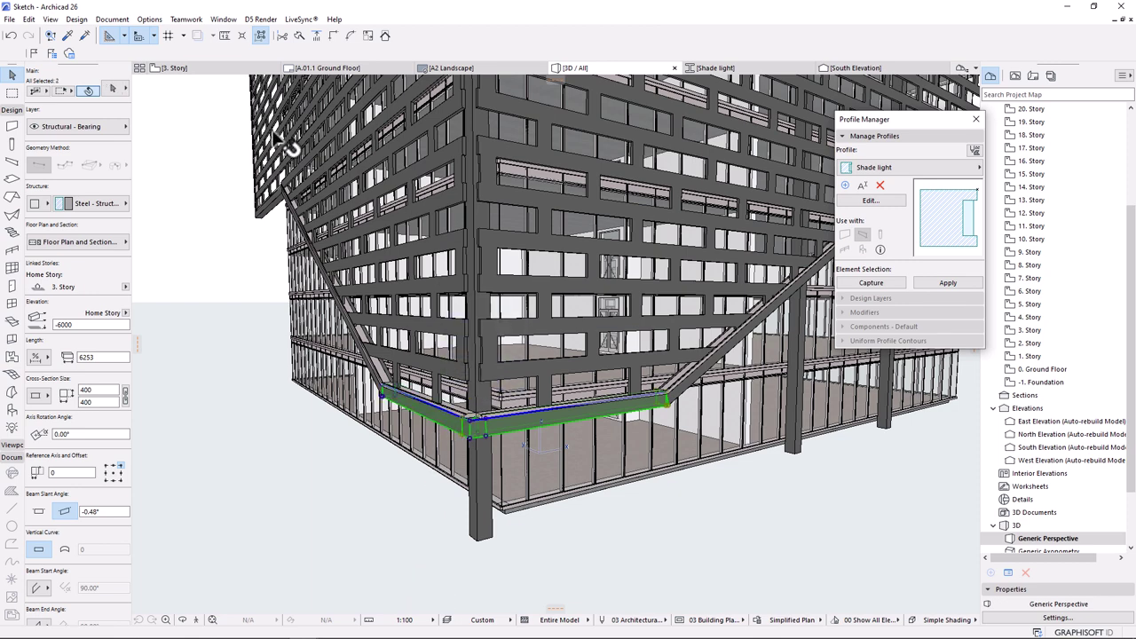
click(260, 38)
click(261, 37)
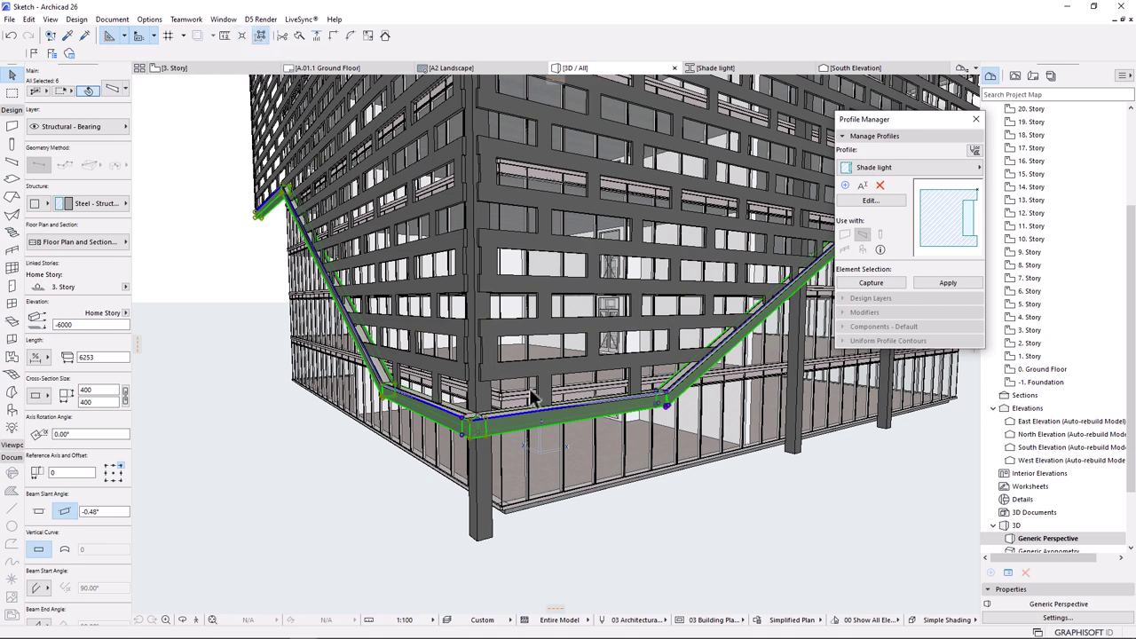
click(942, 284)
click(262, 36)
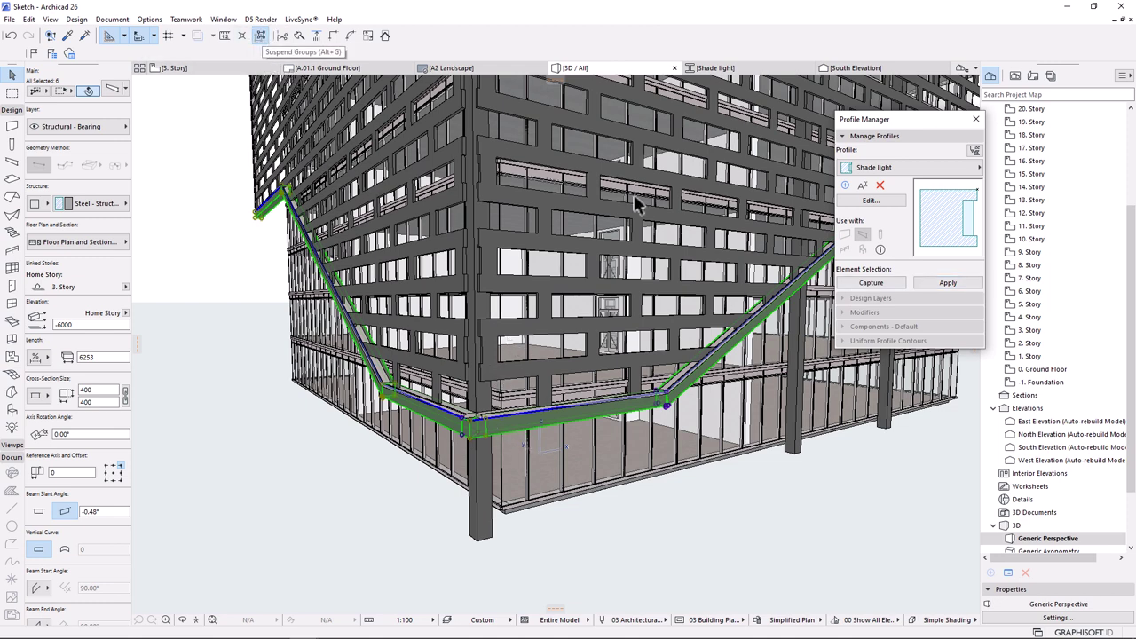
click(944, 284)
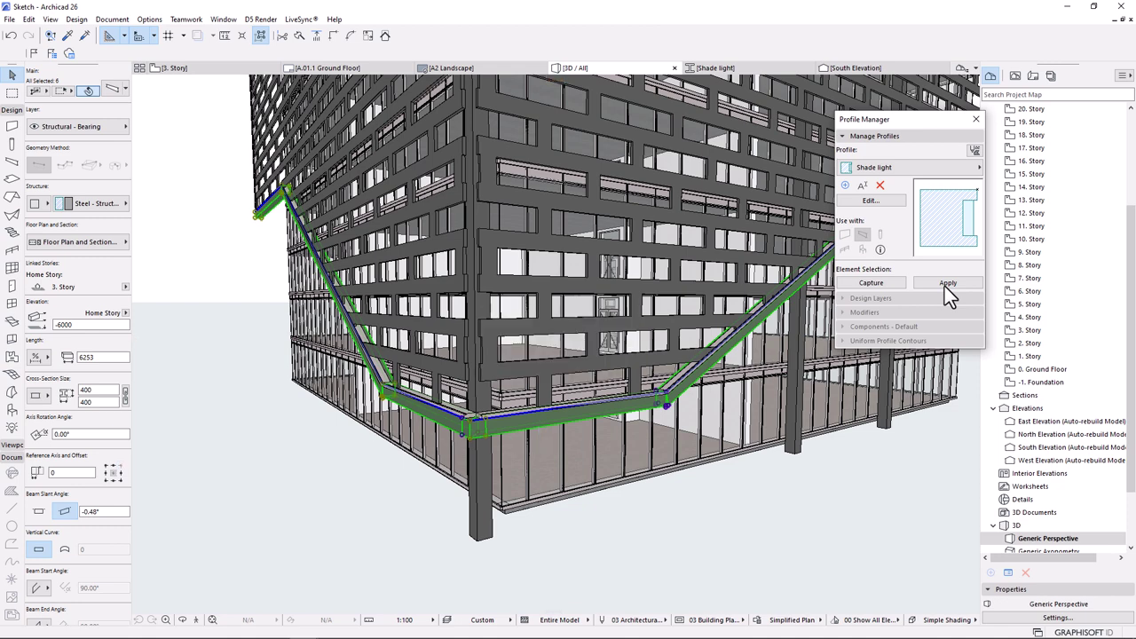
- Examine the lower-edge beams and their recessed profile around the building corner from below and both sides
shift+middle_drag(828, 332, 657, 435)
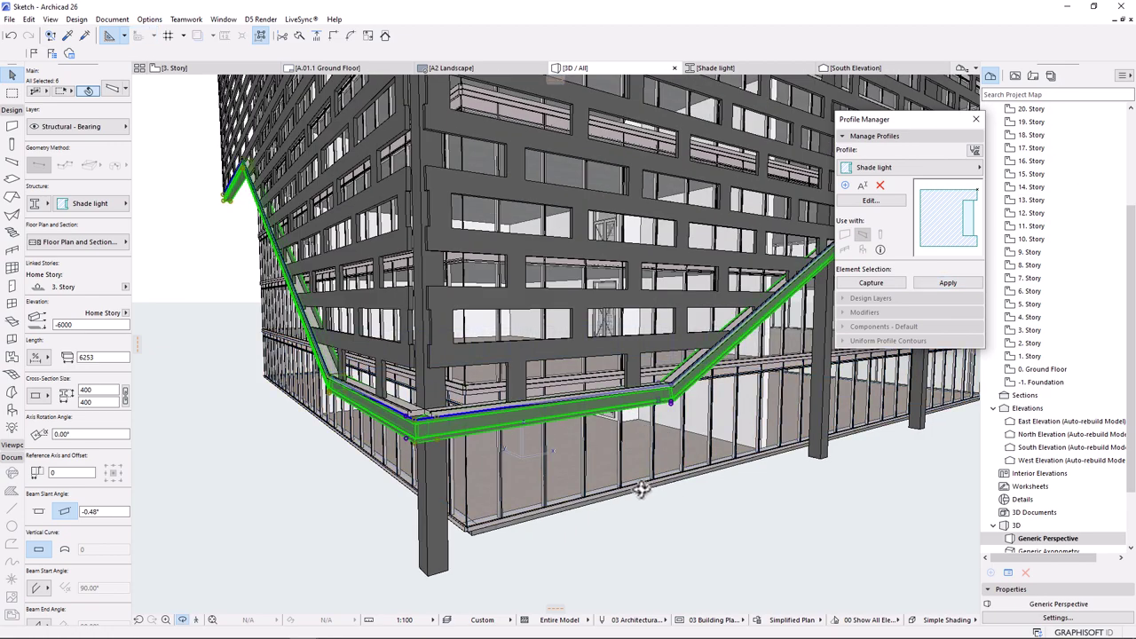
scroll(550, 472, up, 3)
middle_drag(545, 472, 617, 452)
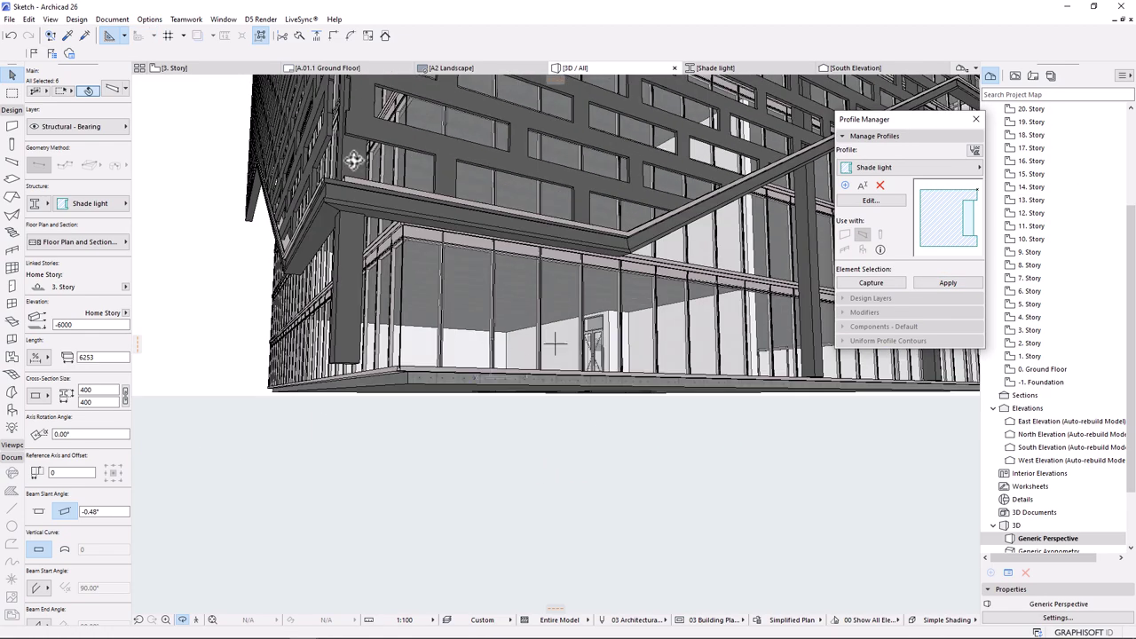
scroll(359, 173, up, 5)
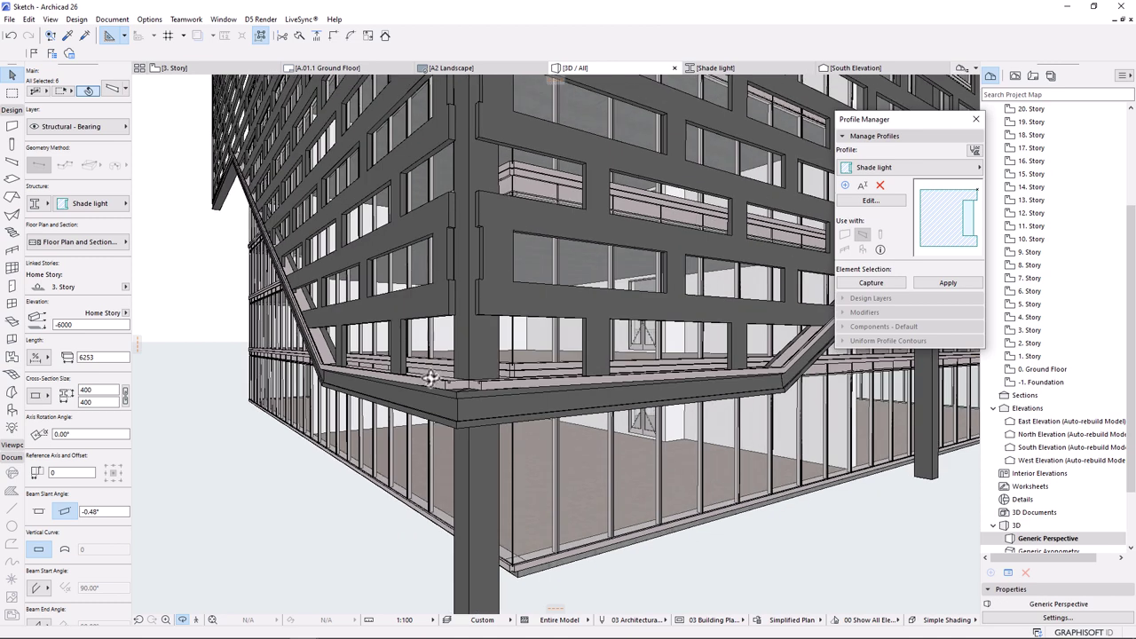
scroll(433, 395, up, 3)
key(Escape)
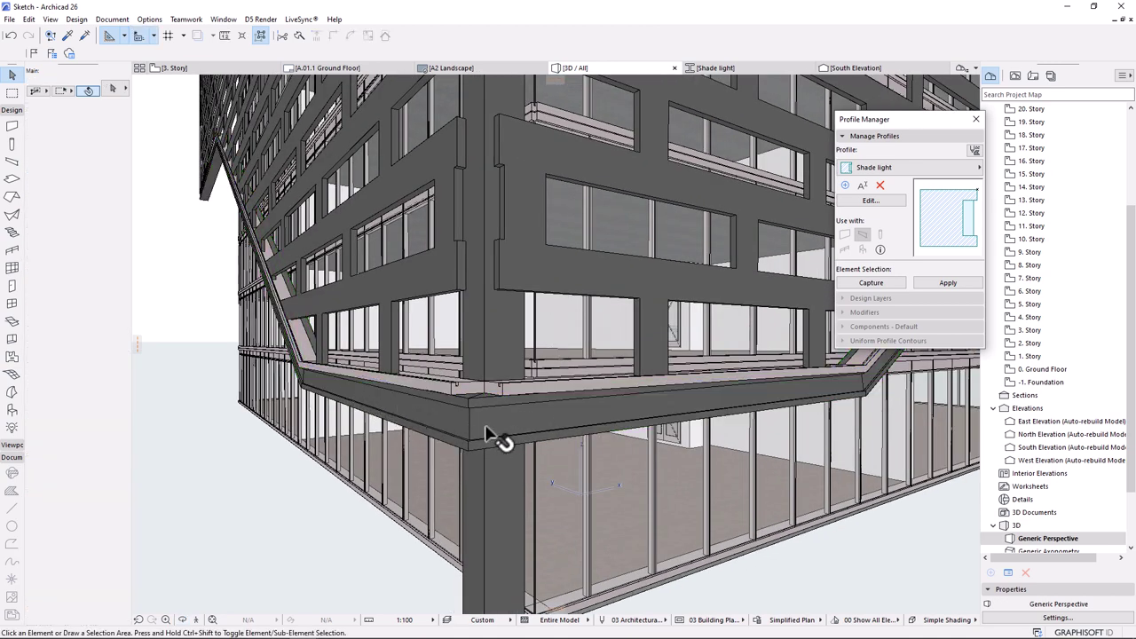
scroll(469, 355, down, 5)
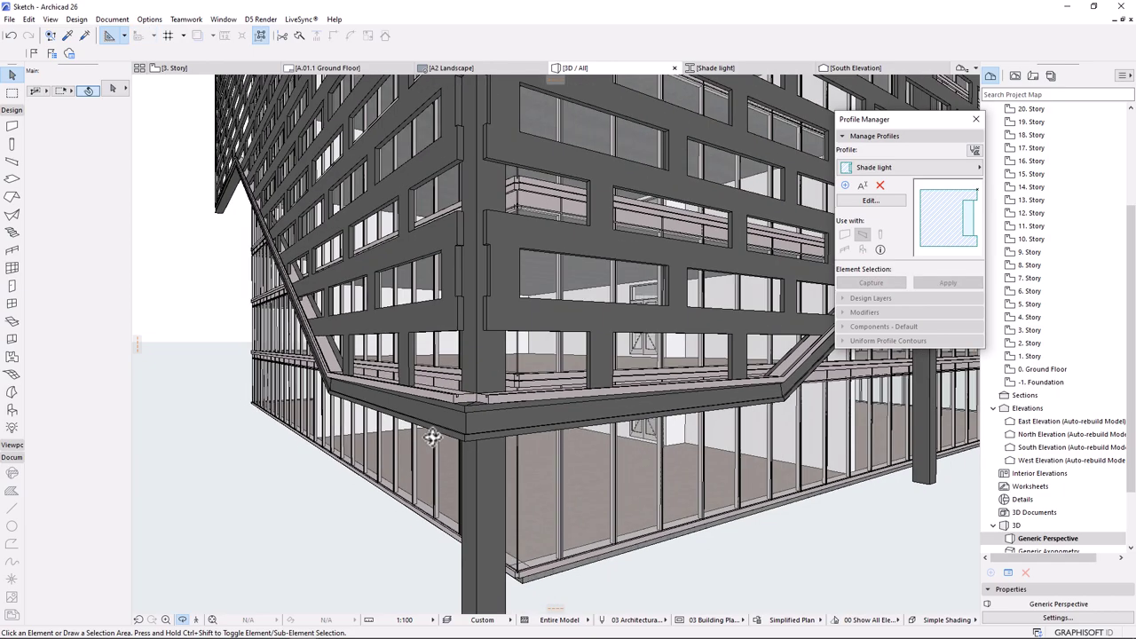
shift+middle_drag(616, 517, 578, 521)
scroll(578, 521, down, 3)
shift+middle_drag(477, 383, 556, 344)
scroll(403, 454, up, 3)
scroll(404, 454, up, 2)
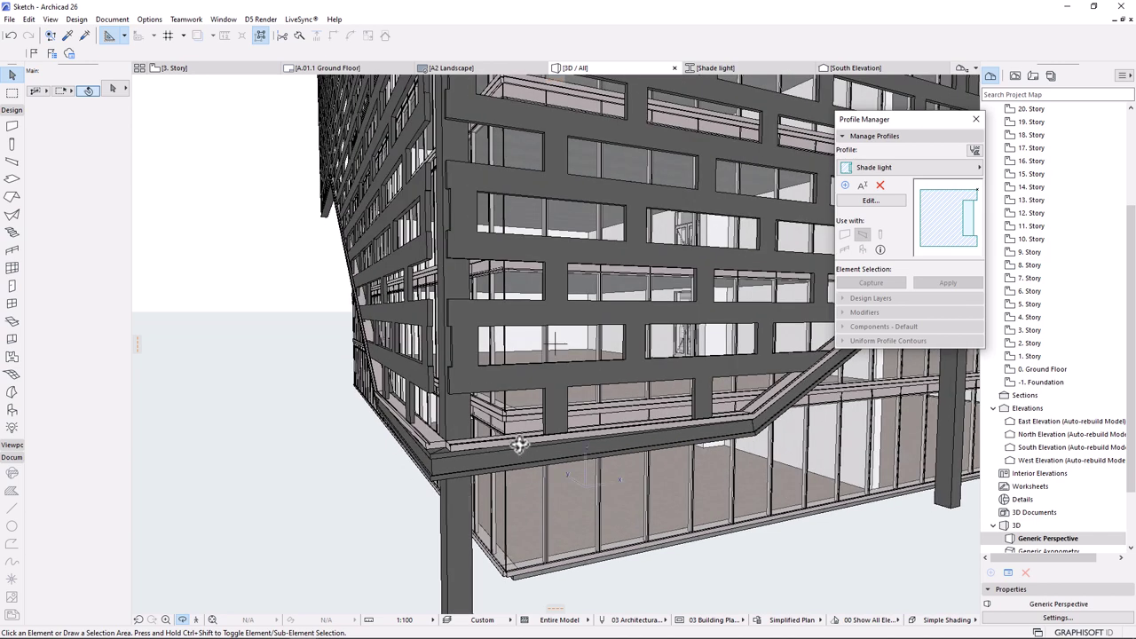
- Set the ambient reflection of the Glass - Lamp surface to 59
click(149, 20)
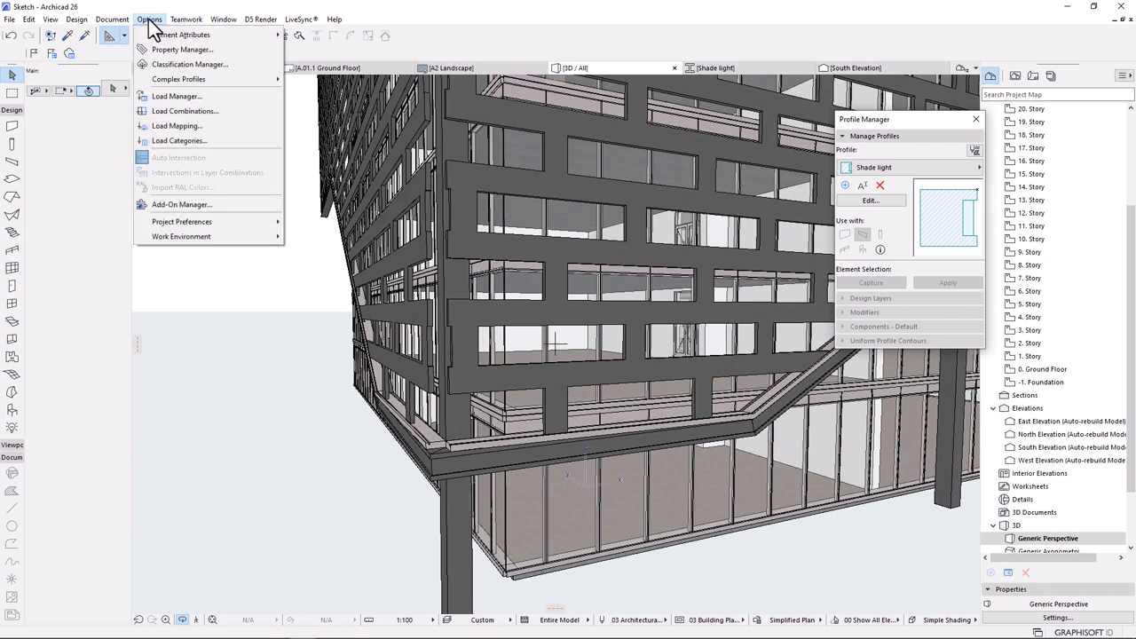
mouse_move(148, 34)
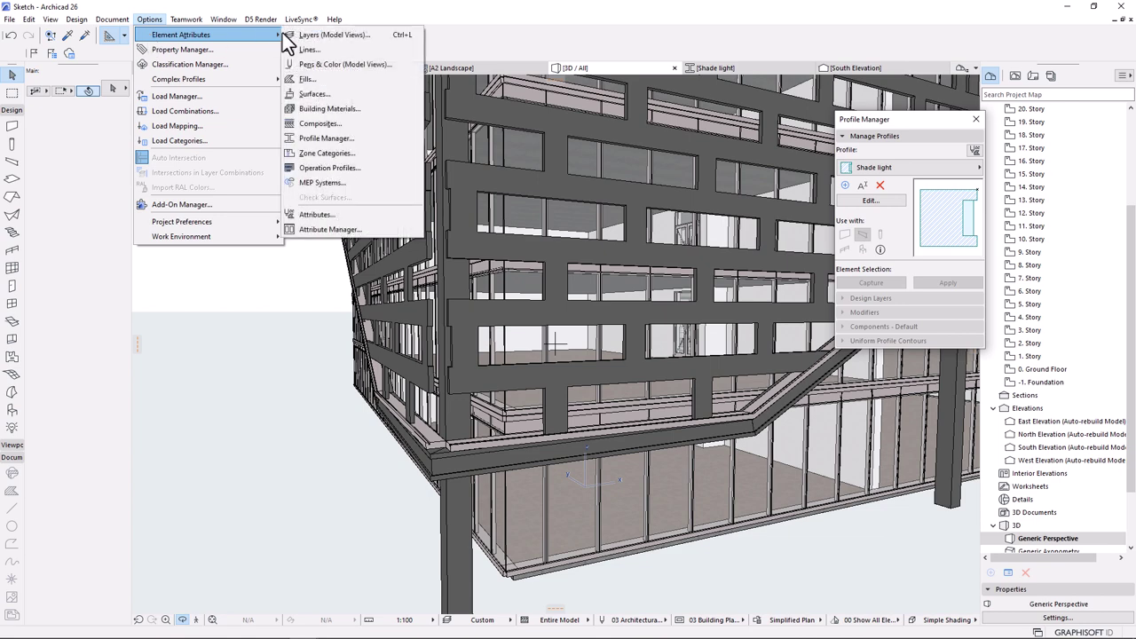
click(315, 93)
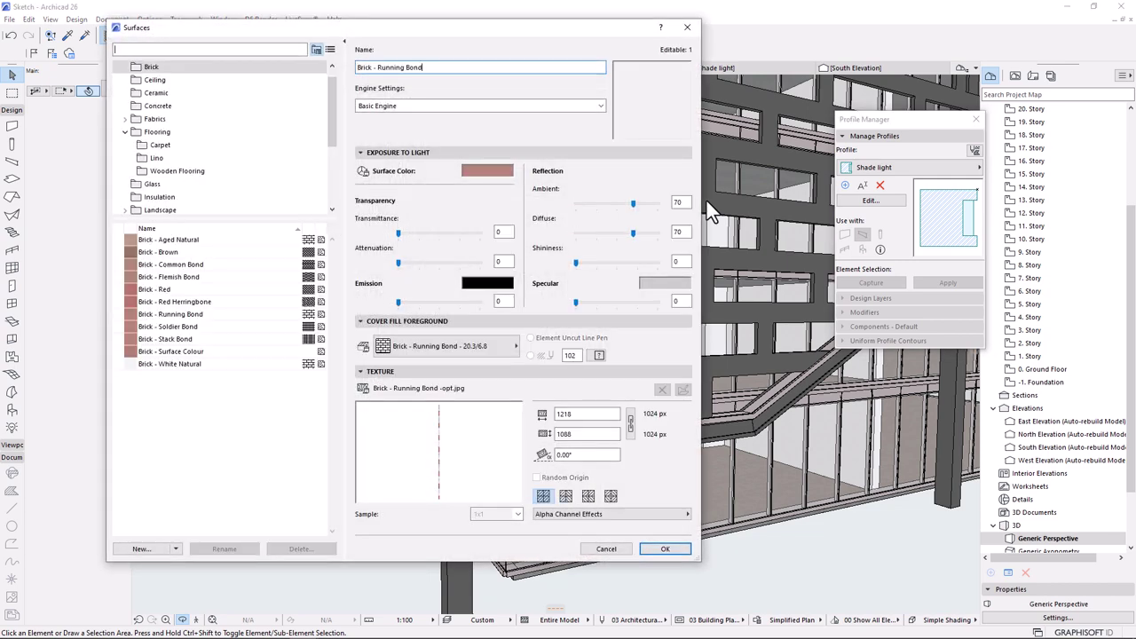
click(153, 185)
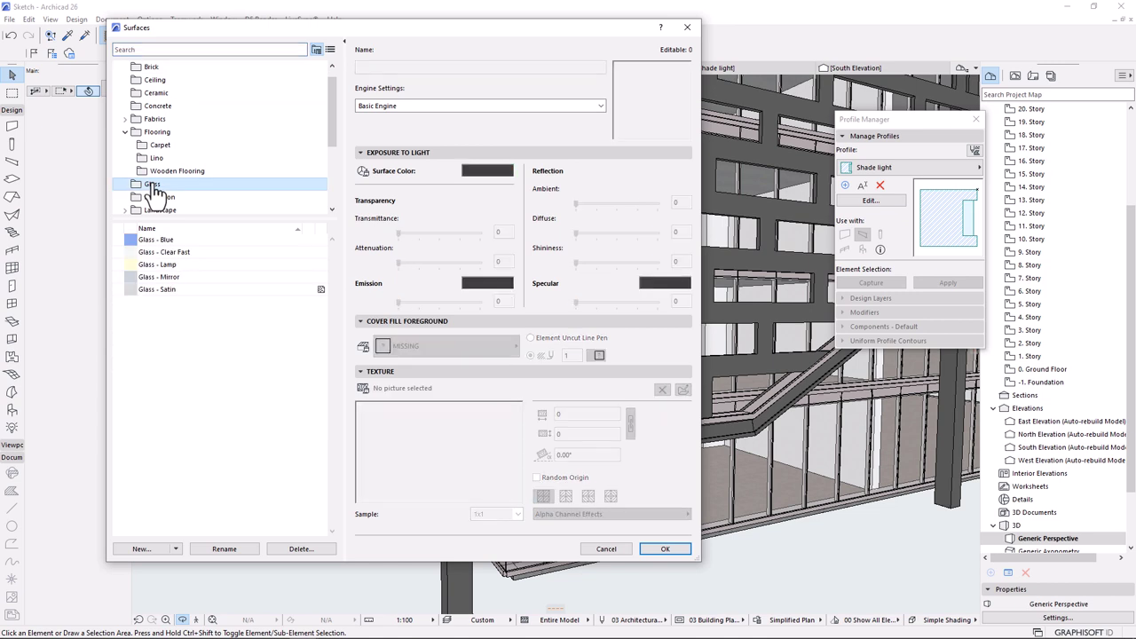
click(156, 266)
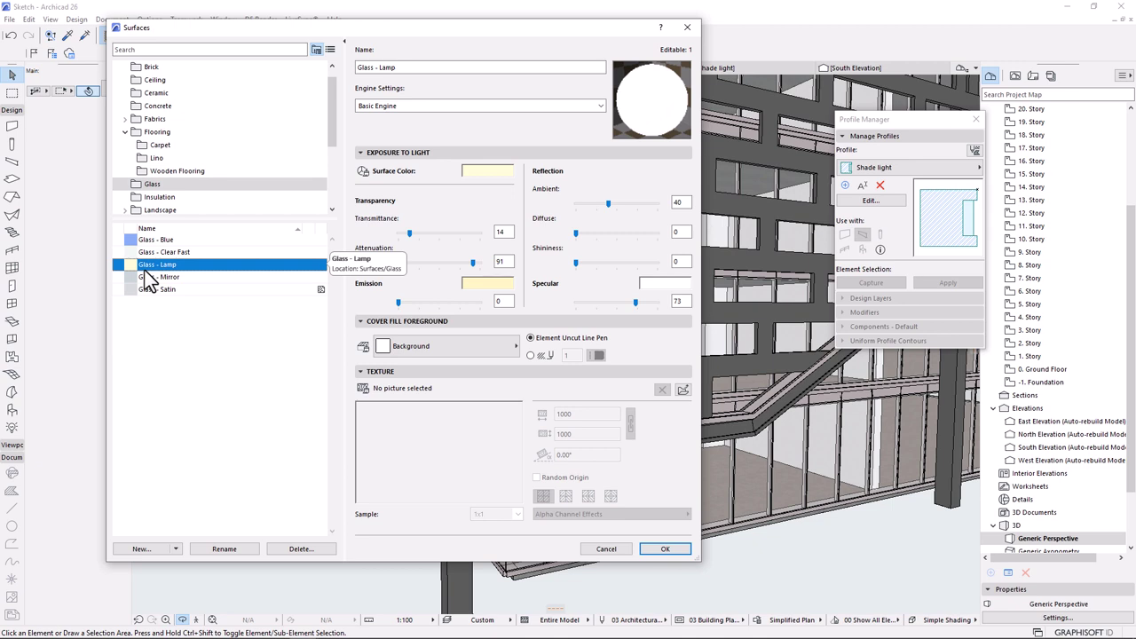
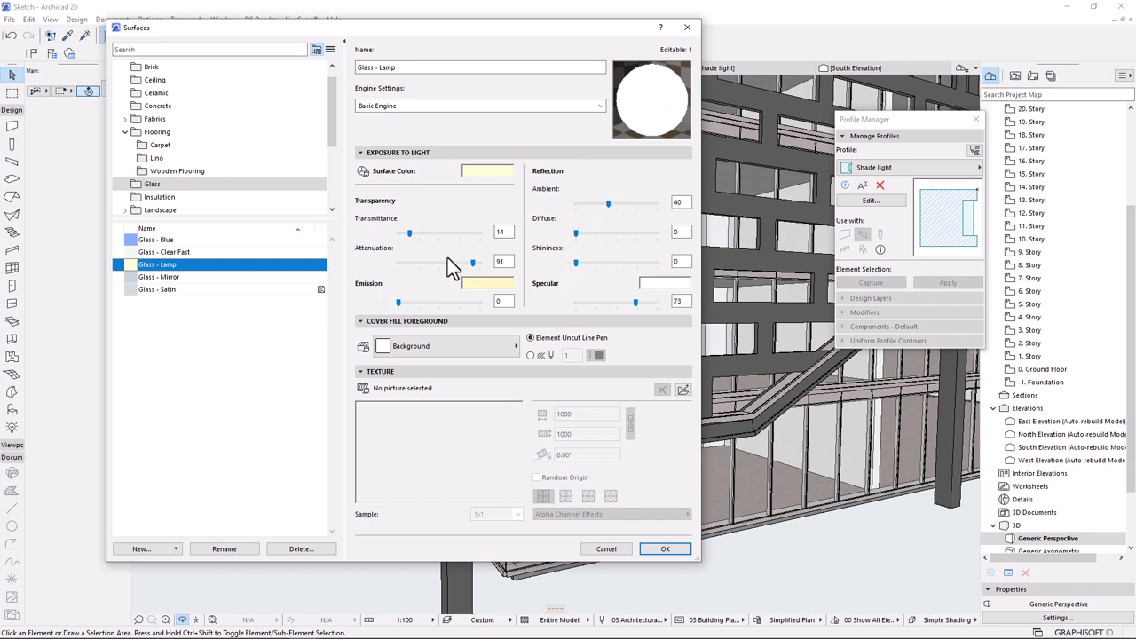
mouse_move(608, 203)
mouse_down()
mouse_move(645, 204)
mouse_move(623, 203)
mouse_up()
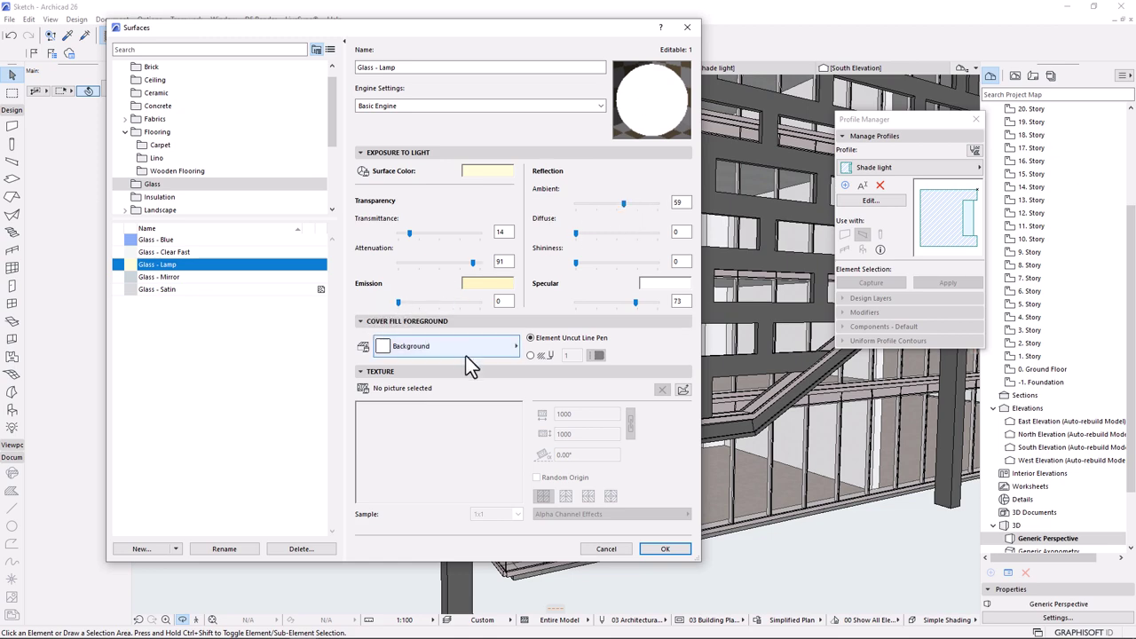
click(648, 548)
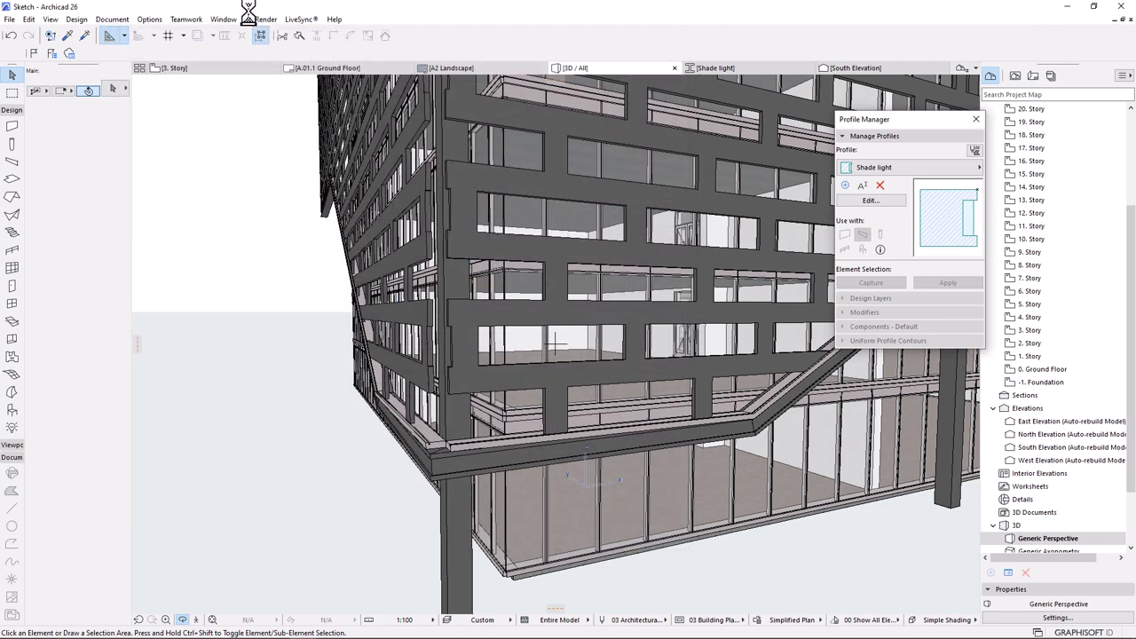
- Create a new building material named Light by duplicating Glass
click(147, 20)
mouse_move(248, 34)
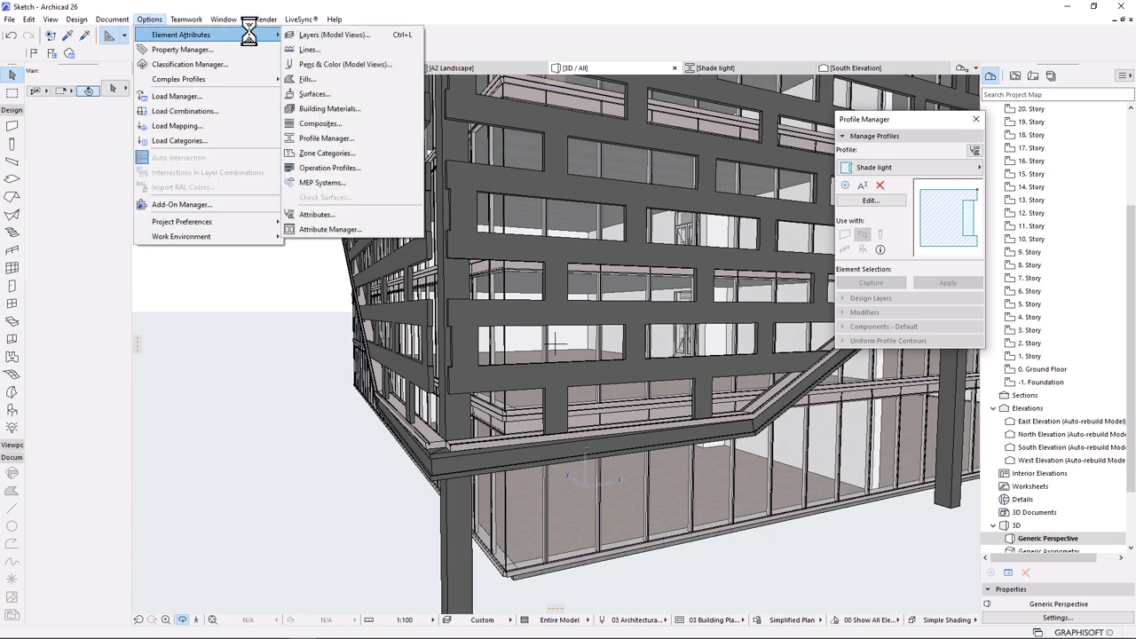
click(344, 109)
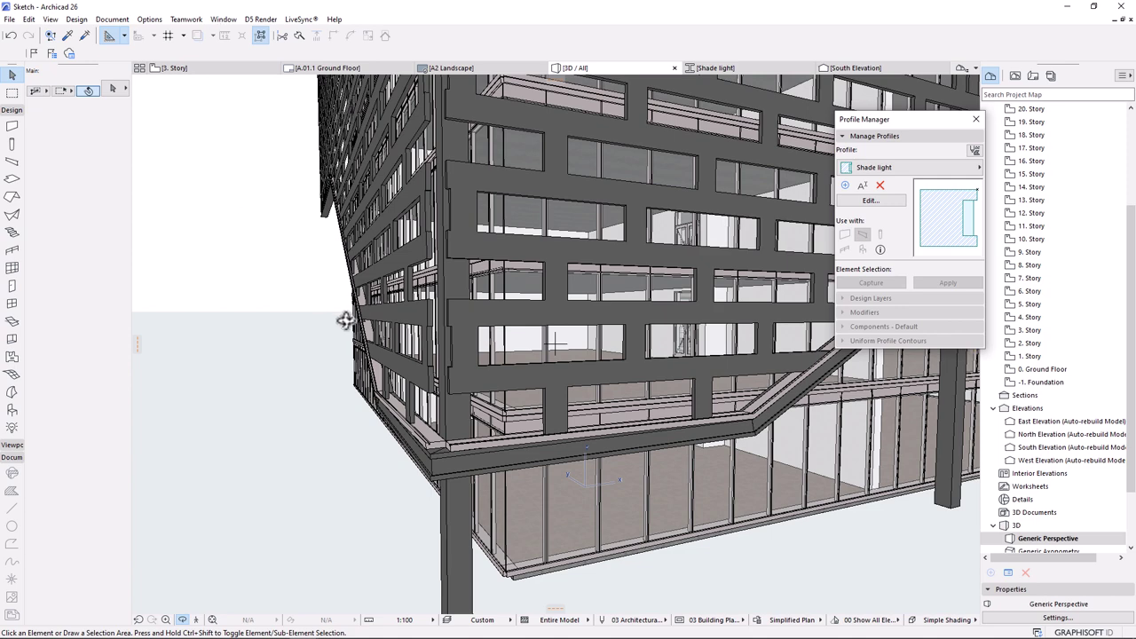
click(151, 18)
mouse_move(221, 40)
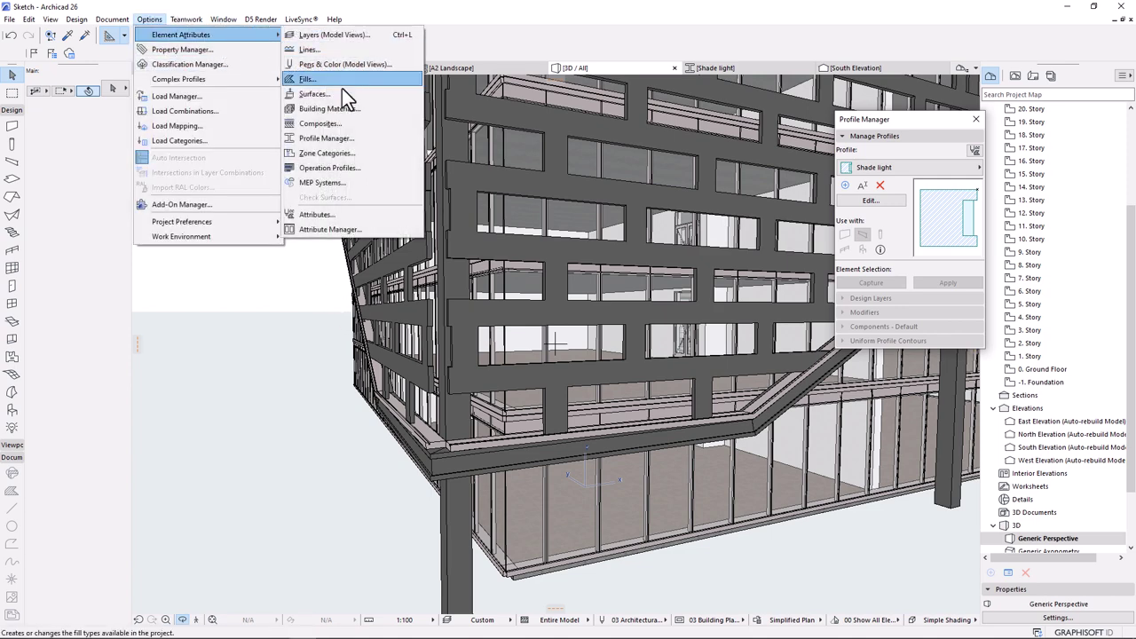
click(328, 108)
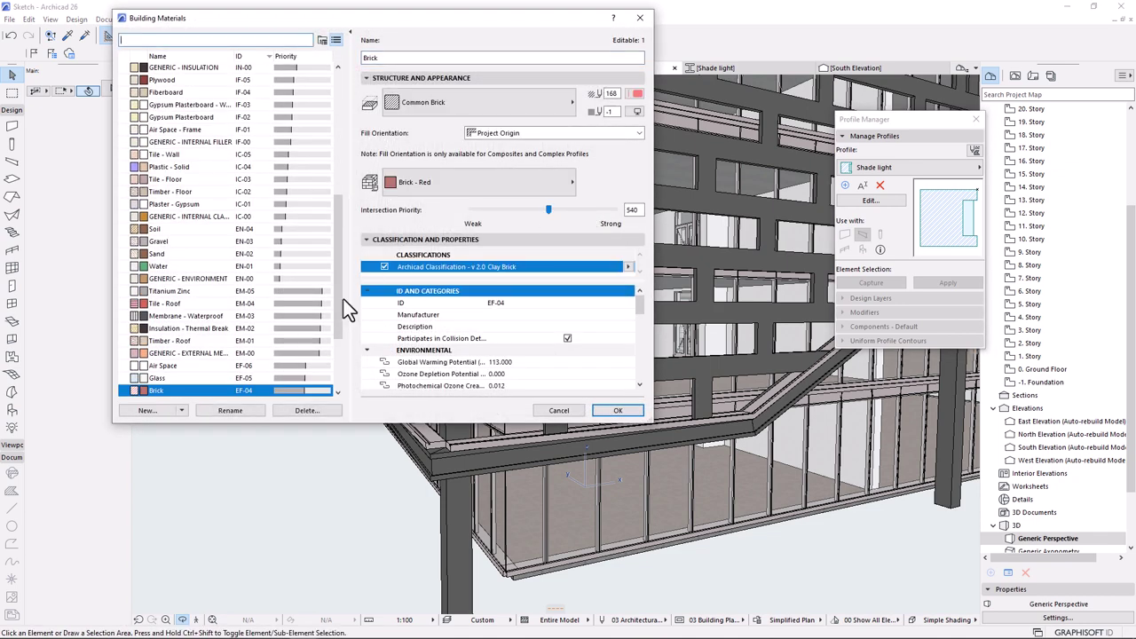
click(162, 378)
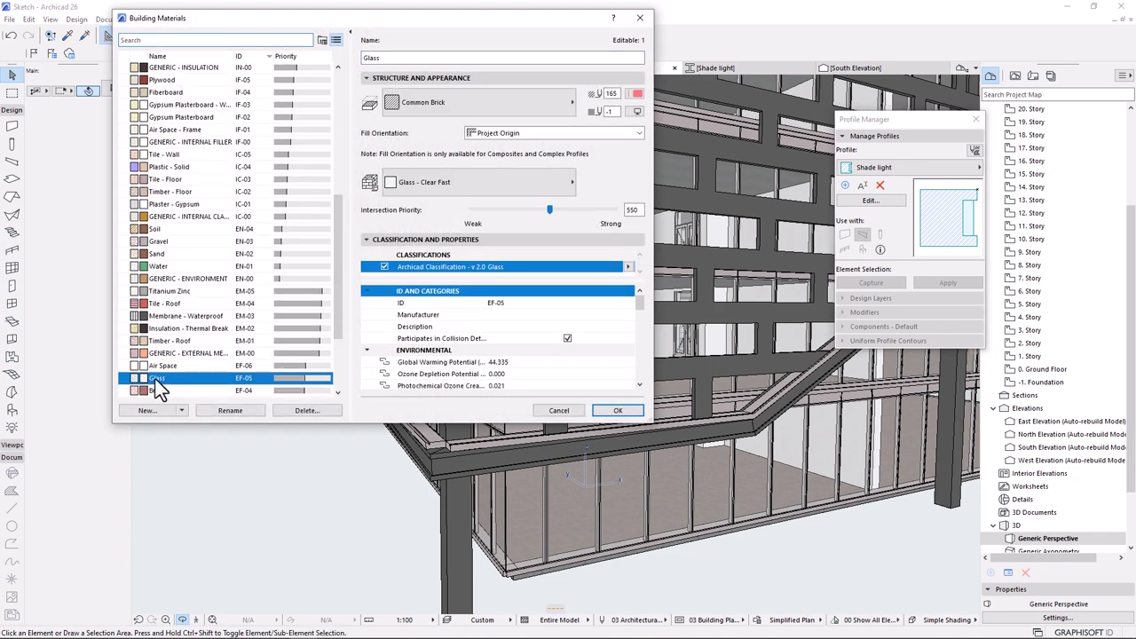
click(149, 411)
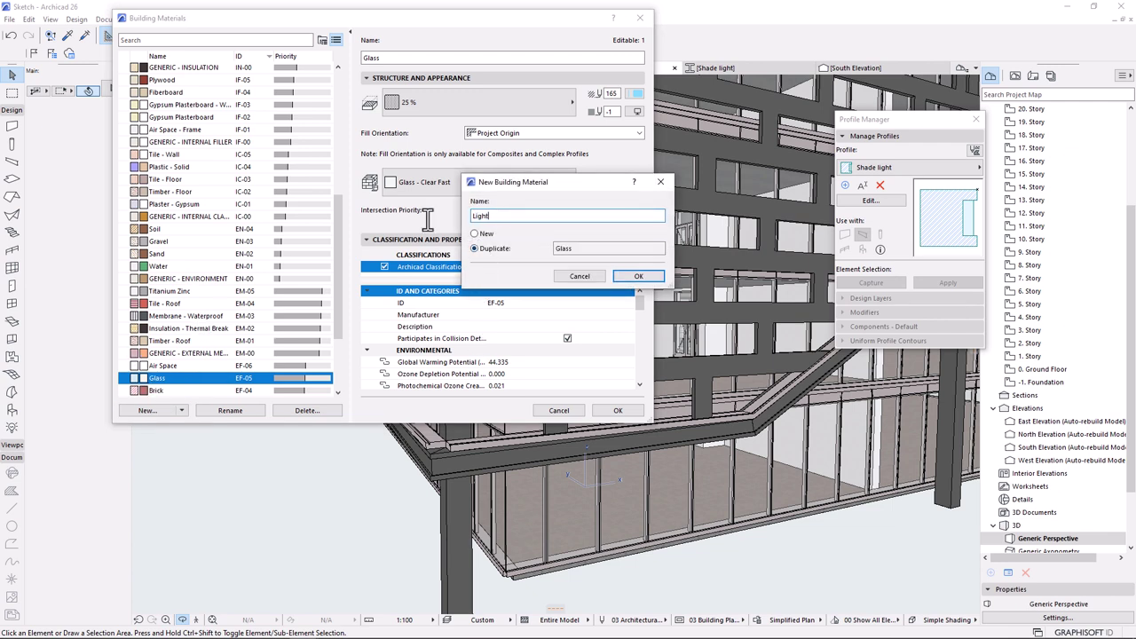
key(Return)
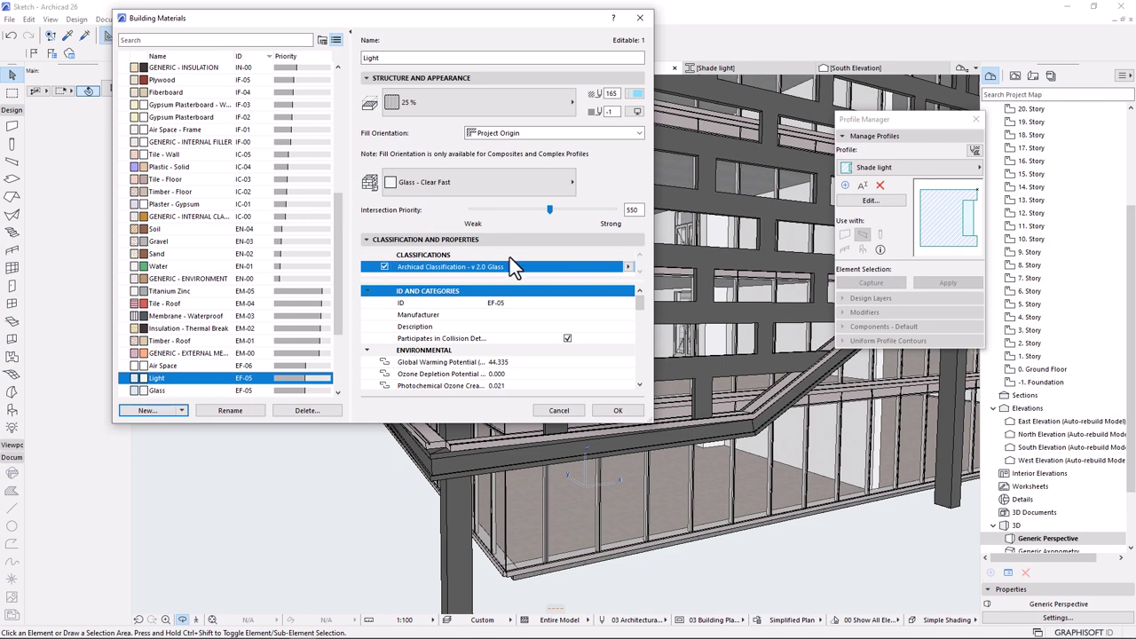
- Assign the Glass - Lamp surface to the Light building material and accept the material settings
click(484, 182)
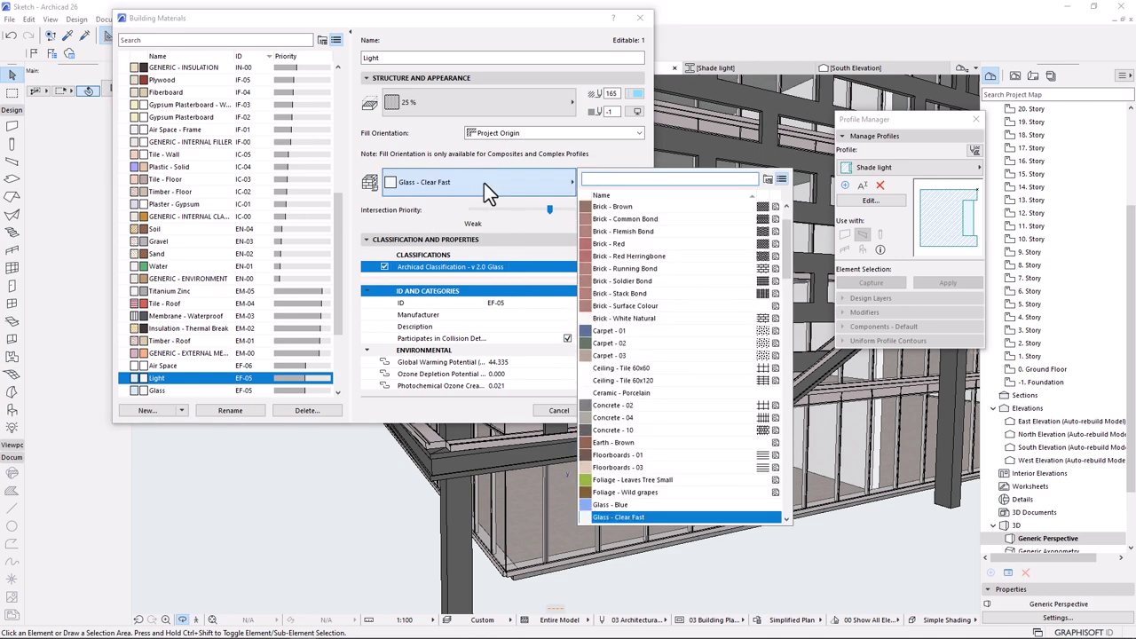
text(gl)
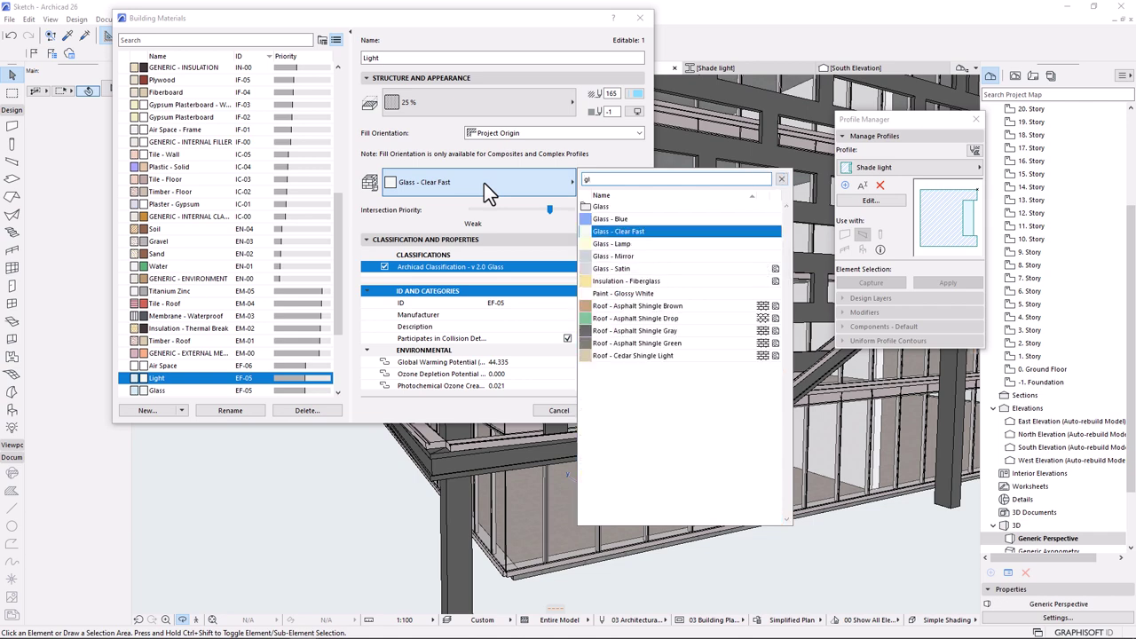
click(608, 243)
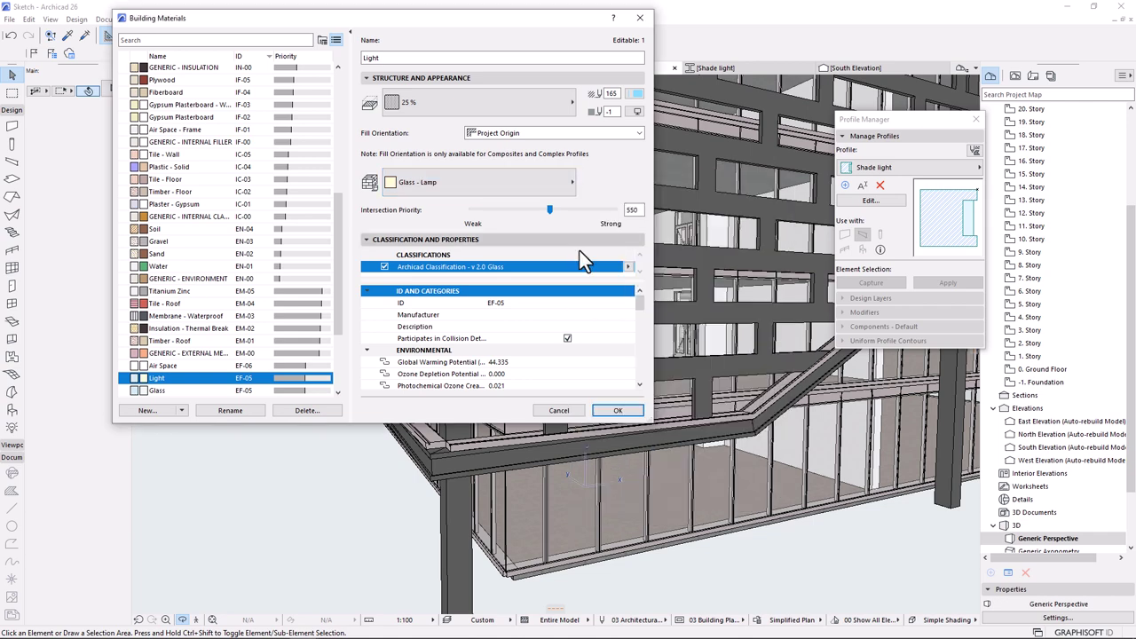
click(618, 411)
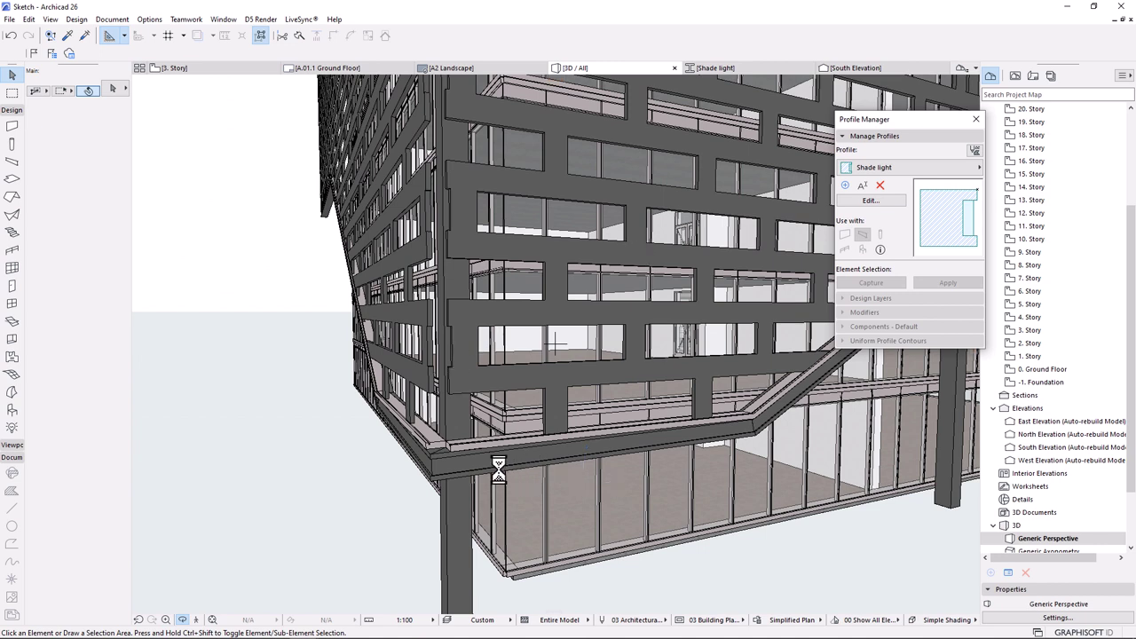
- Assign the Light building material to the recessed glass fill in the Shade light profile, save the profile and return to the 3D view
click(715, 68)
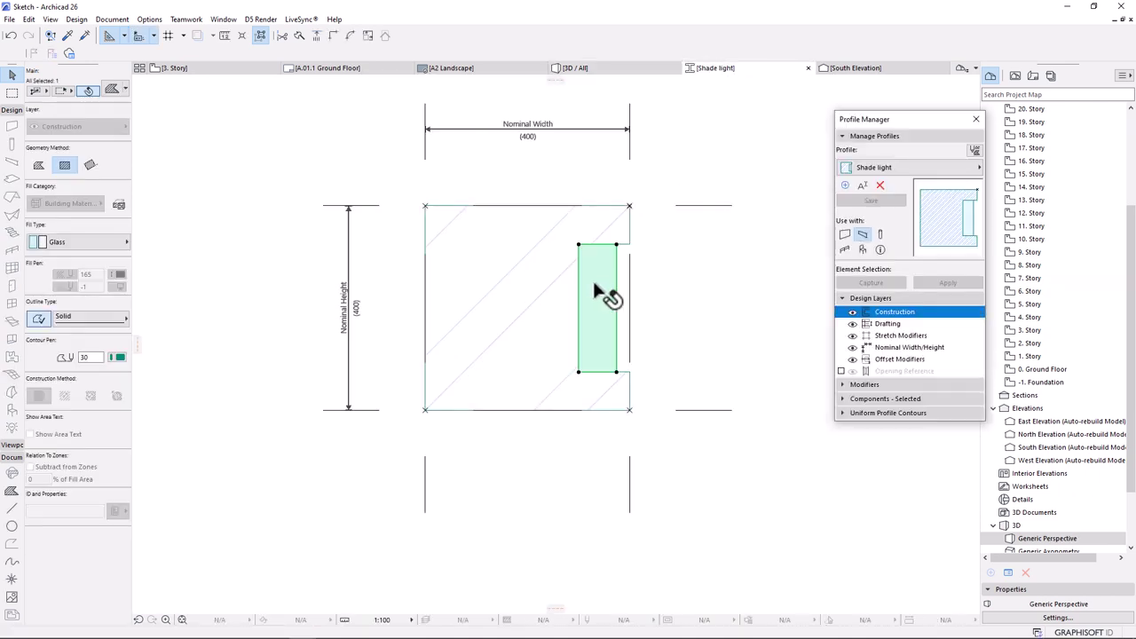
click(84, 242)
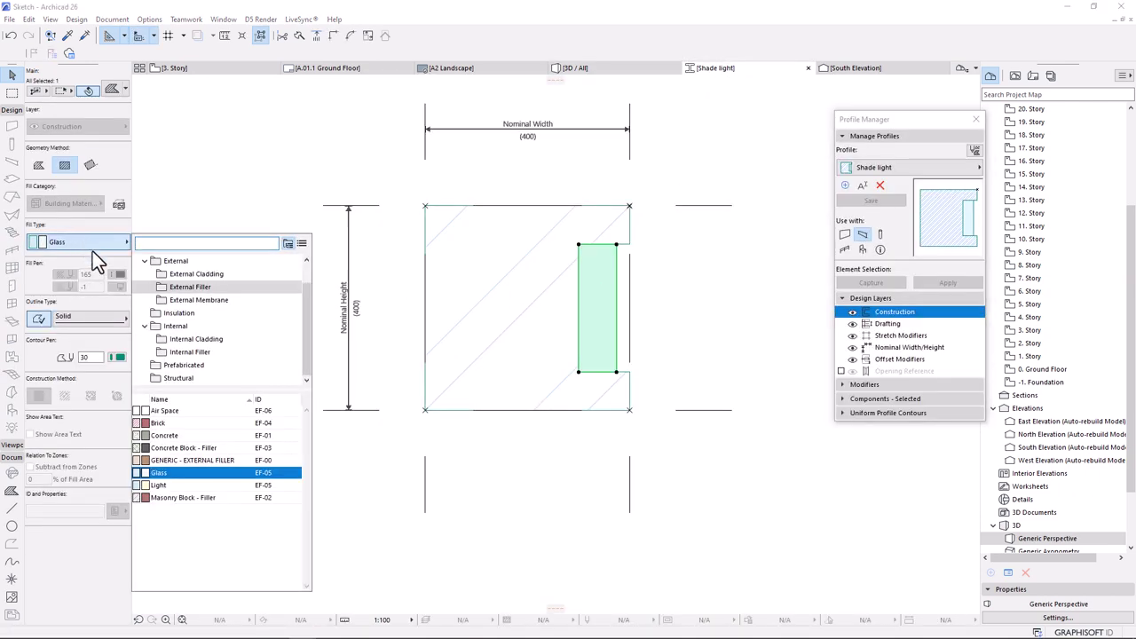
text(ligh)
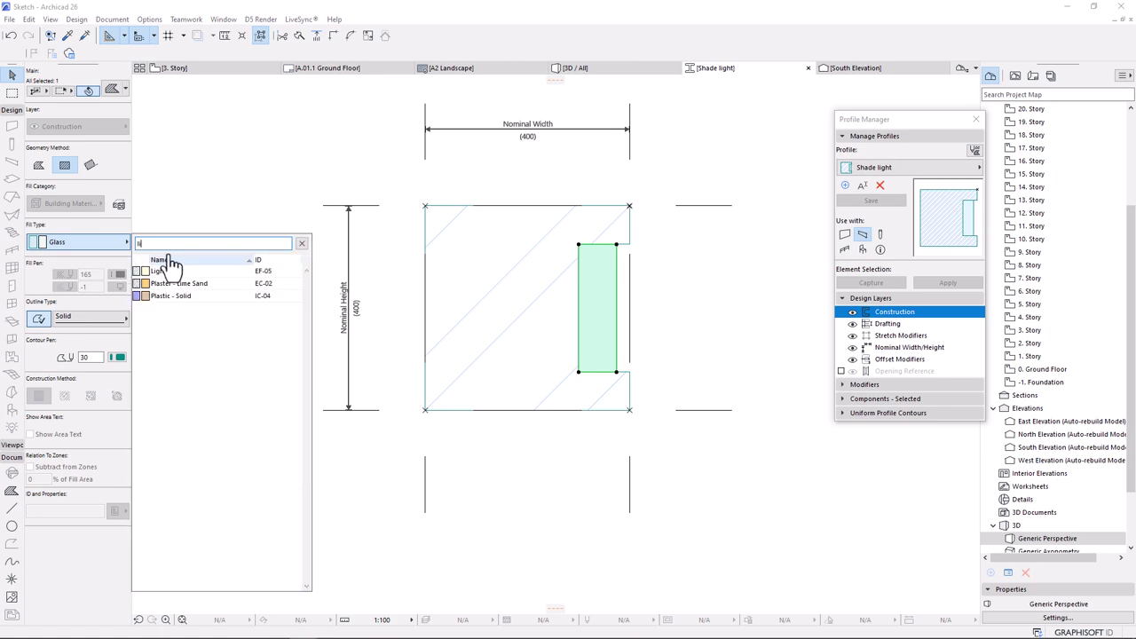
click(154, 271)
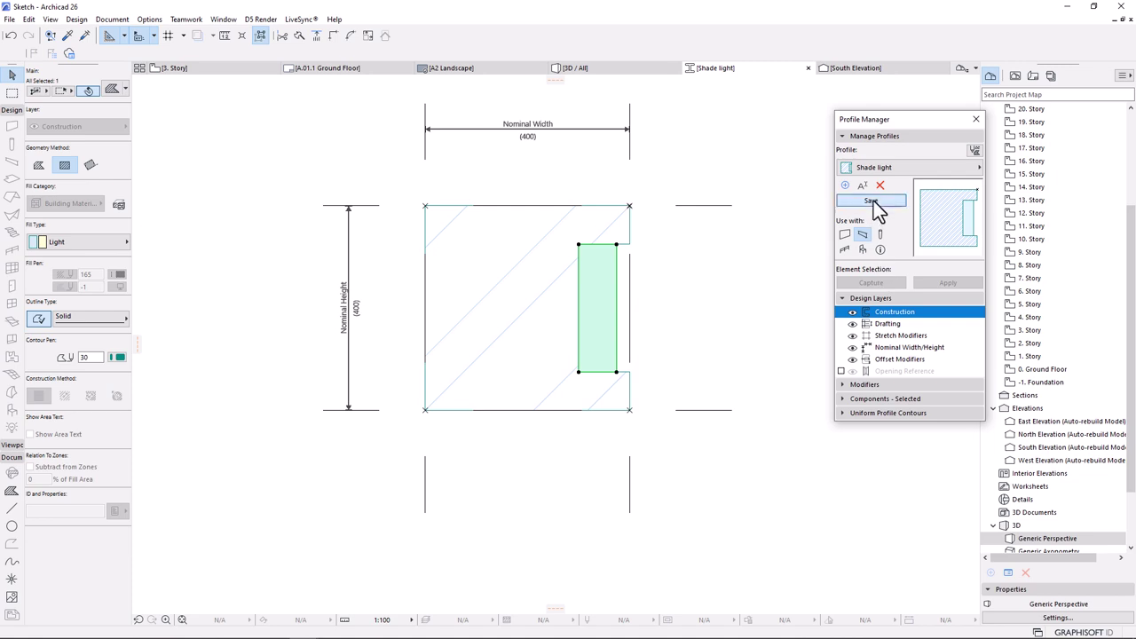
click(585, 67)
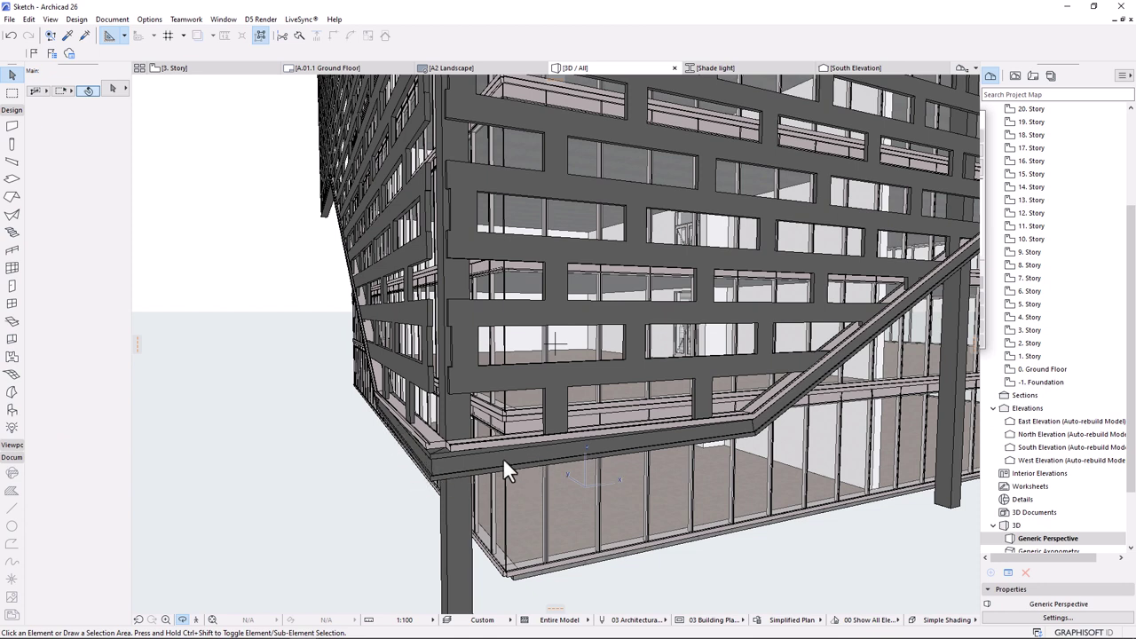
- Remove both surface overrides from the grouped Shade light beams along the façade's lower edge so their surfaces follow the building materials
shift+middle_drag(446, 456, 326, 415)
scroll(380, 372, up, 5)
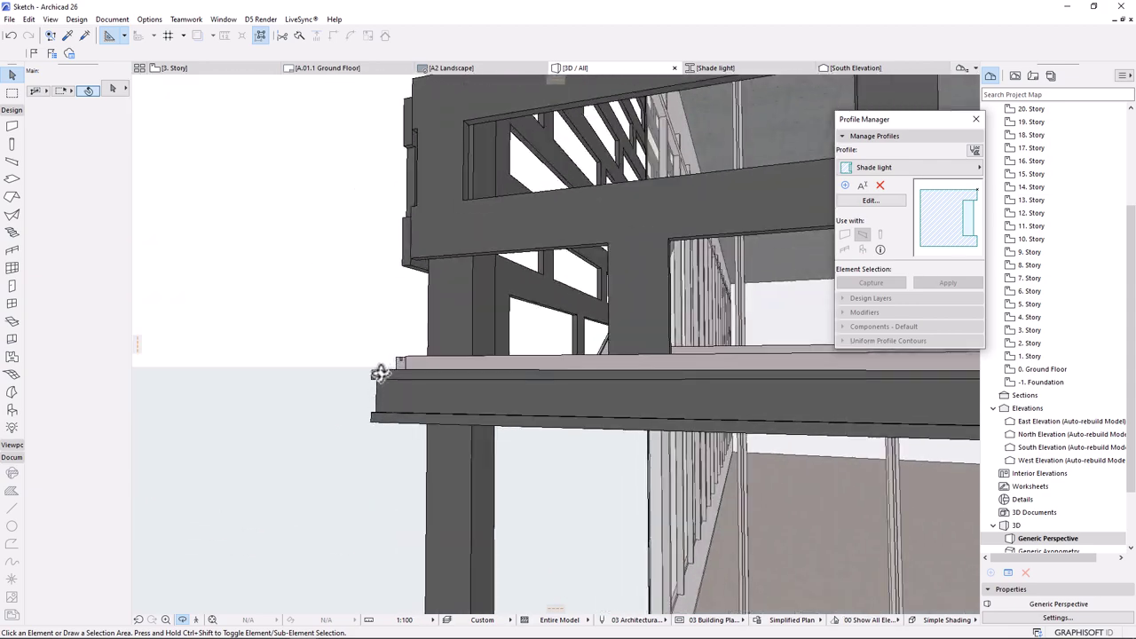
click(401, 404)
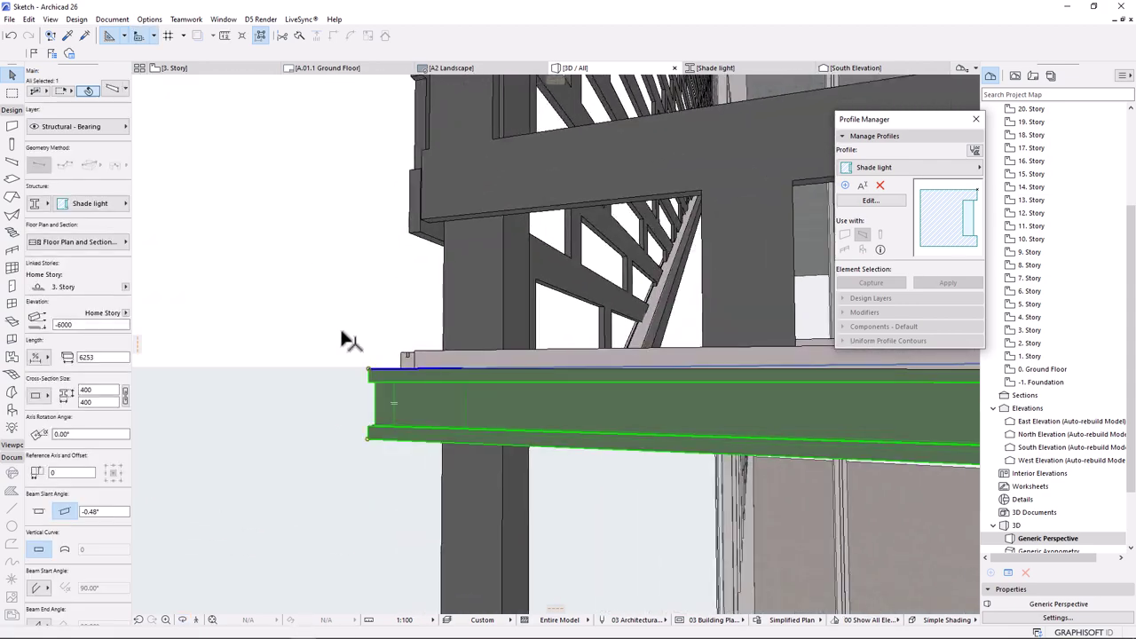
shift+middle_drag(376, 347, 471, 411)
click(452, 406)
click(263, 37)
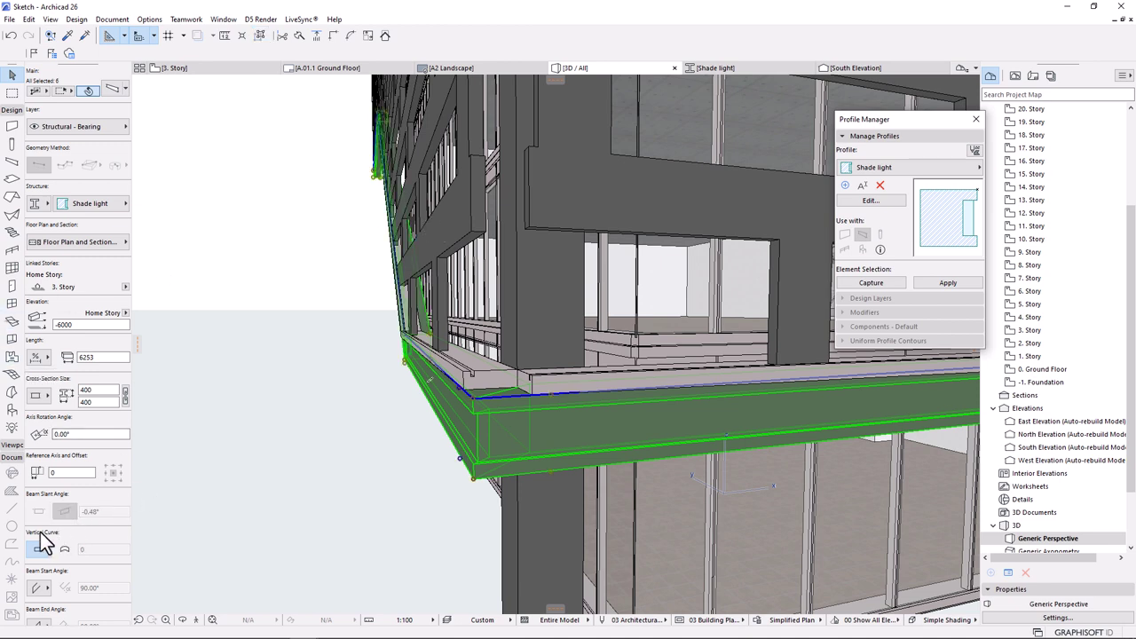
scroll(35, 568, down, 3)
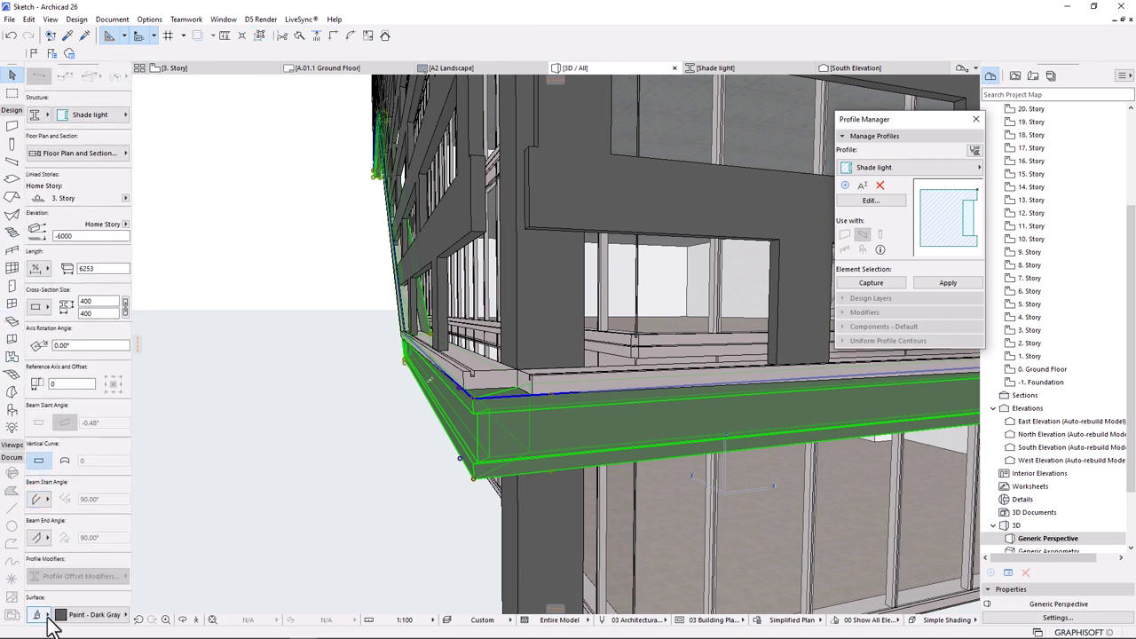
scroll(35, 565, down, 3)
click(39, 526)
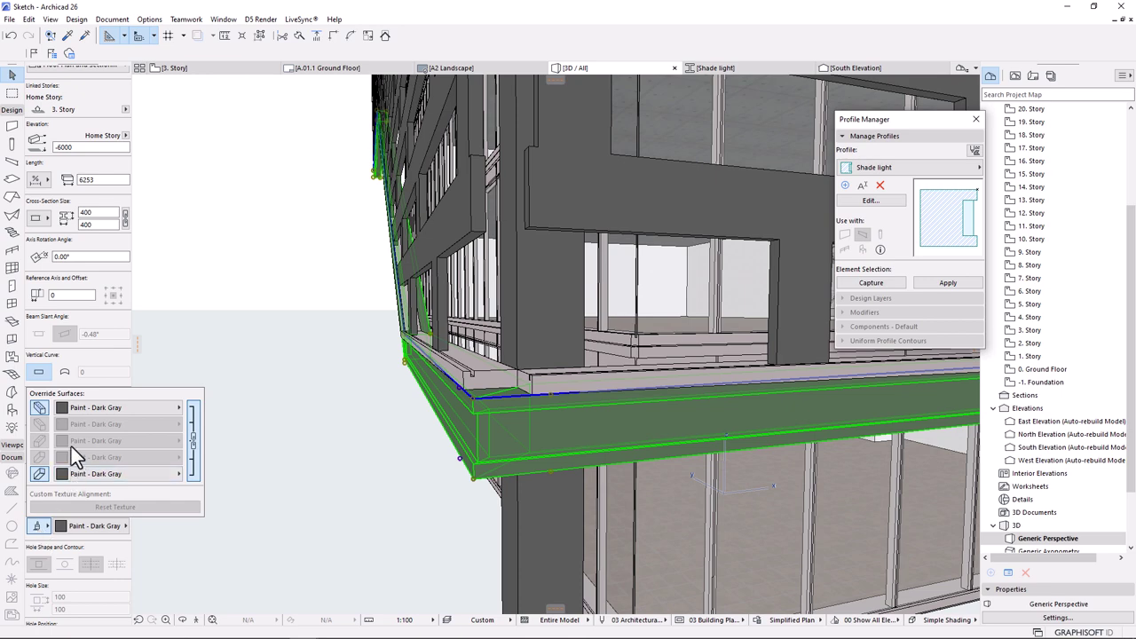
click(40, 408)
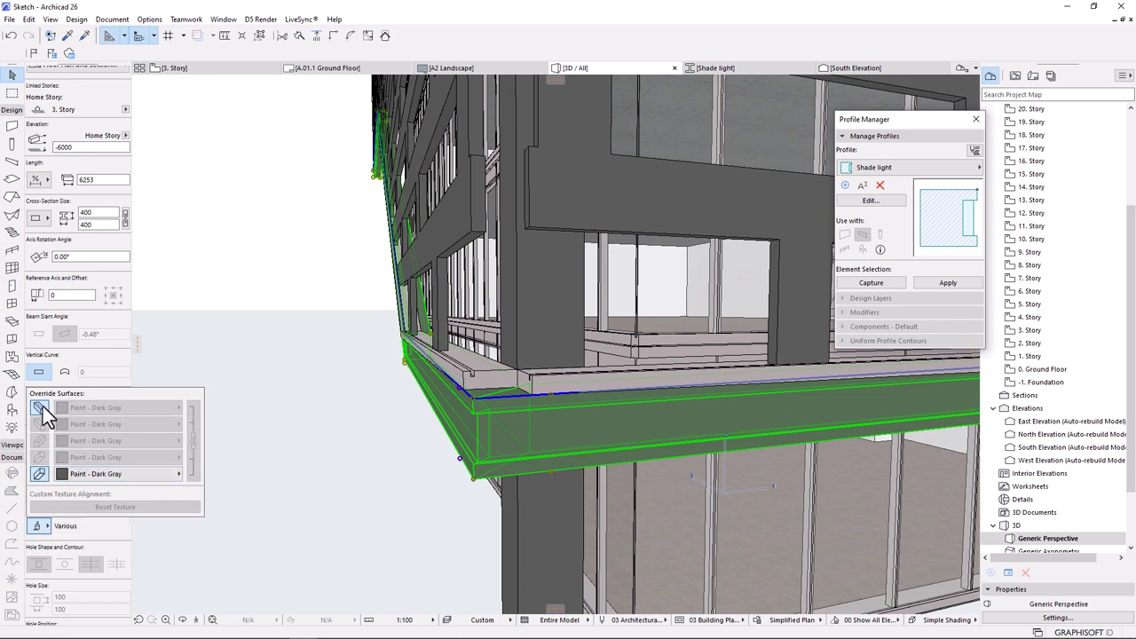
click(40, 473)
click(268, 370)
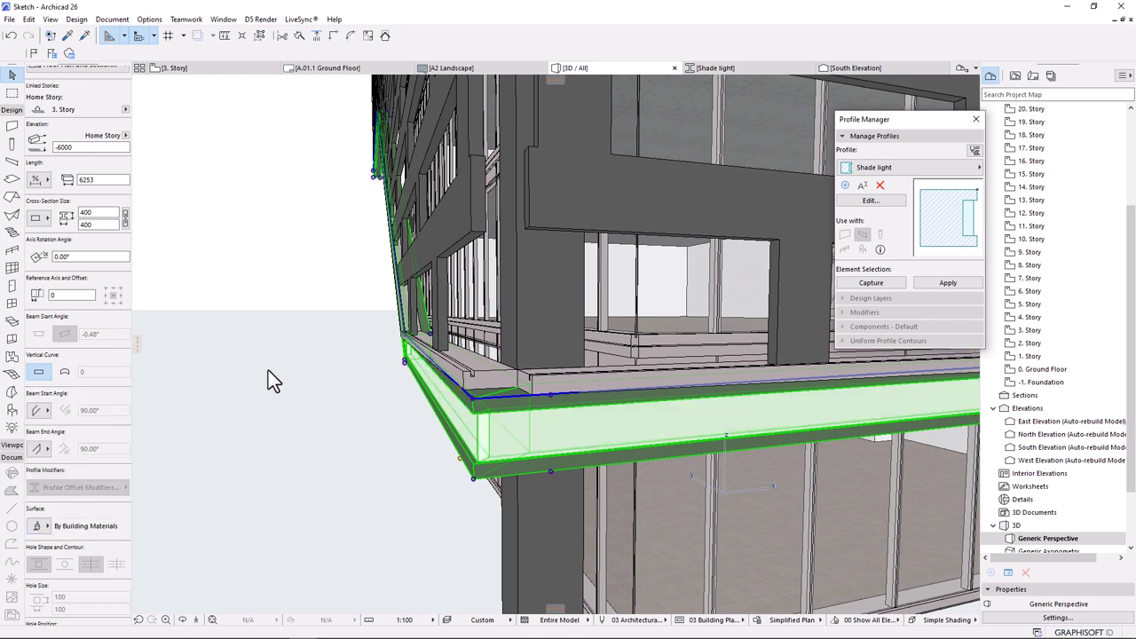
click(303, 423)
- Select only the long front planter beam at the façade's upper edge and open its Planter profile for editing
shift+middle_drag(303, 423, 371, 448)
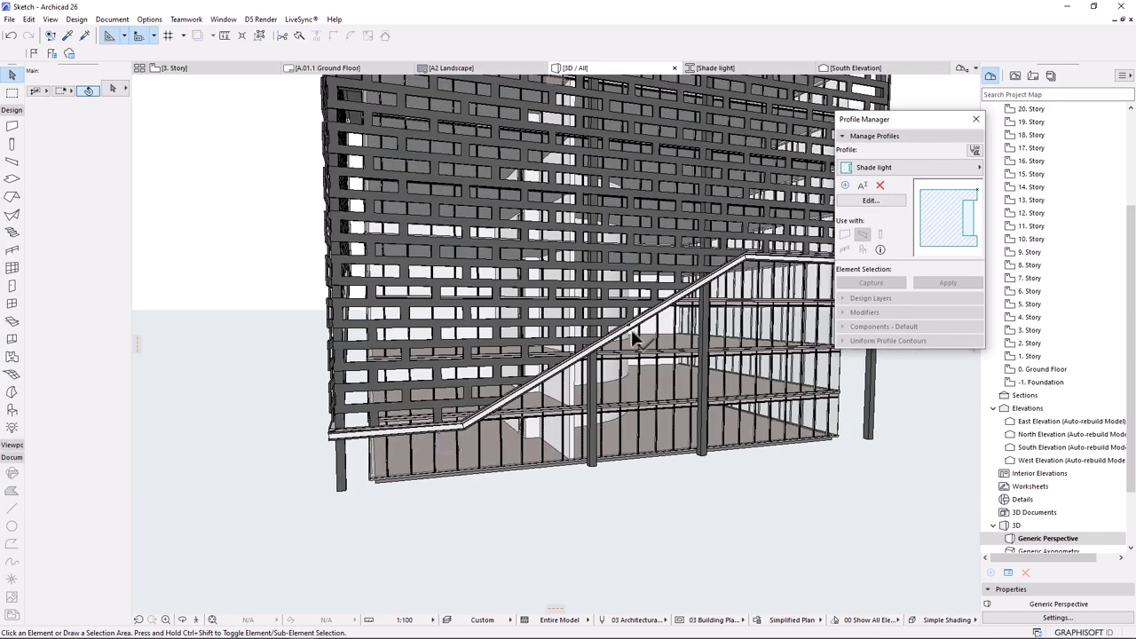
shift+middle_drag(575, 389, 522, 446)
scroll(463, 177, up, 5)
scroll(463, 177, up, 3)
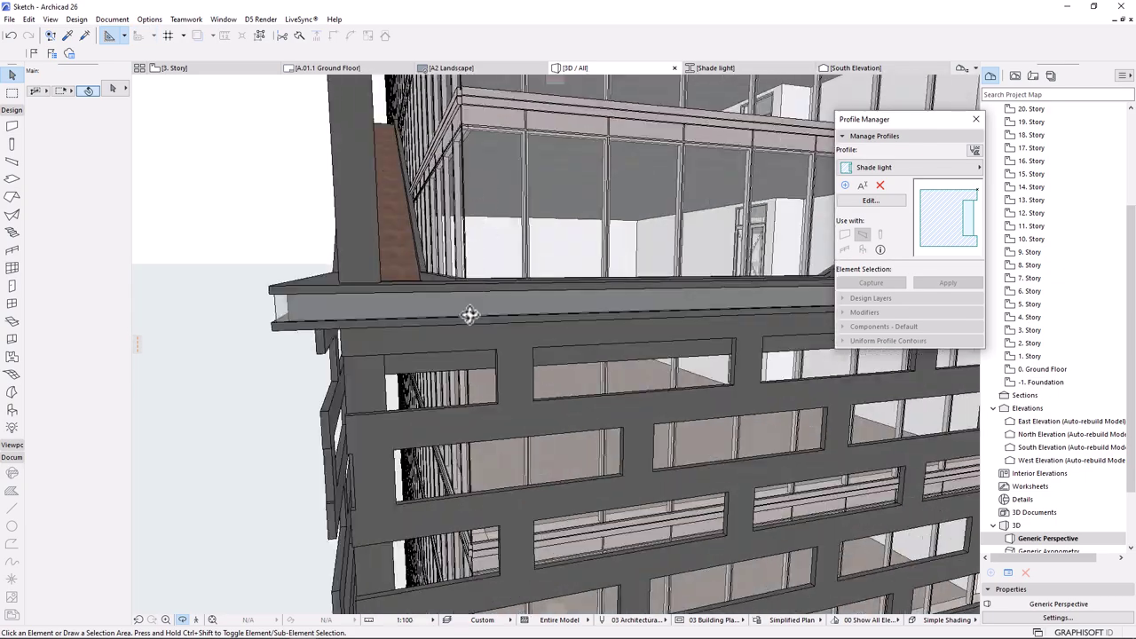
click(469, 312)
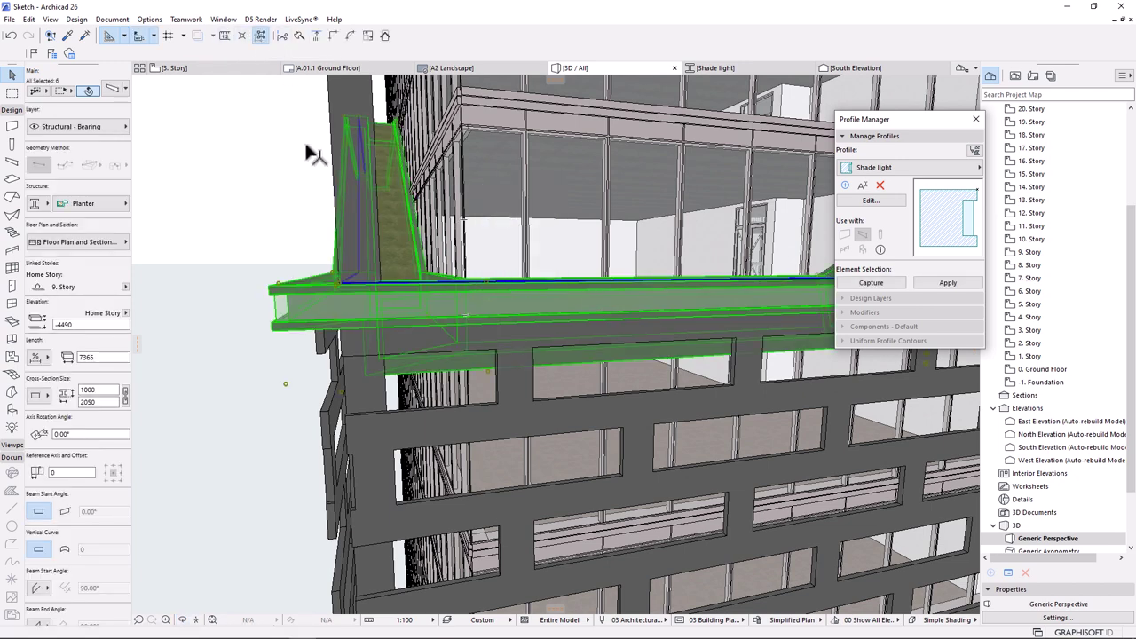
click(317, 109)
click(494, 302)
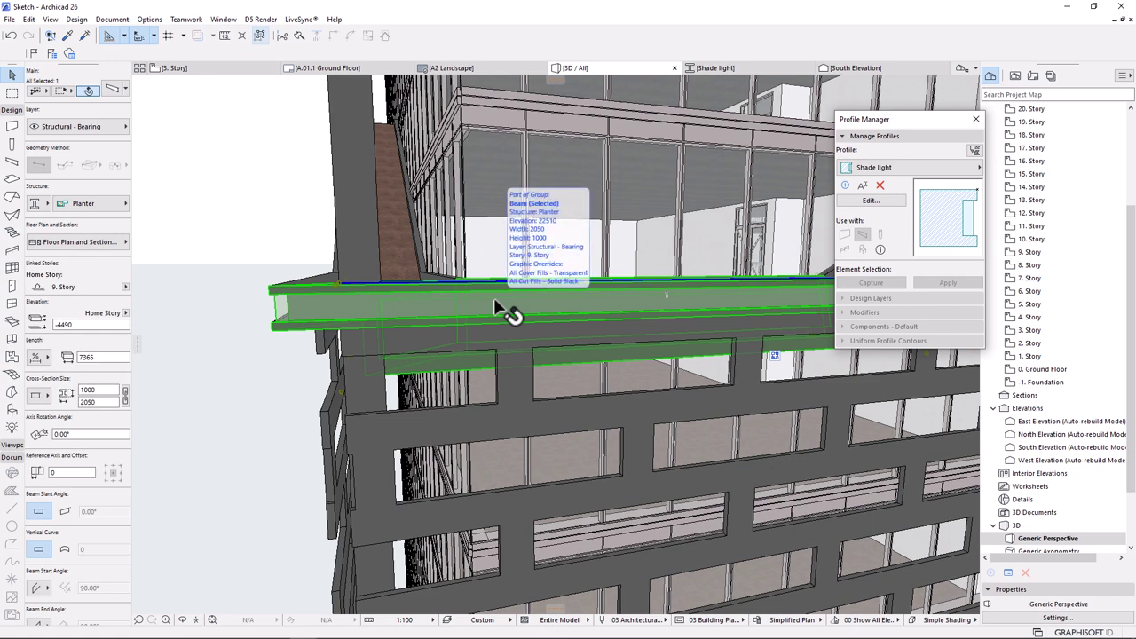
right_click(495, 302)
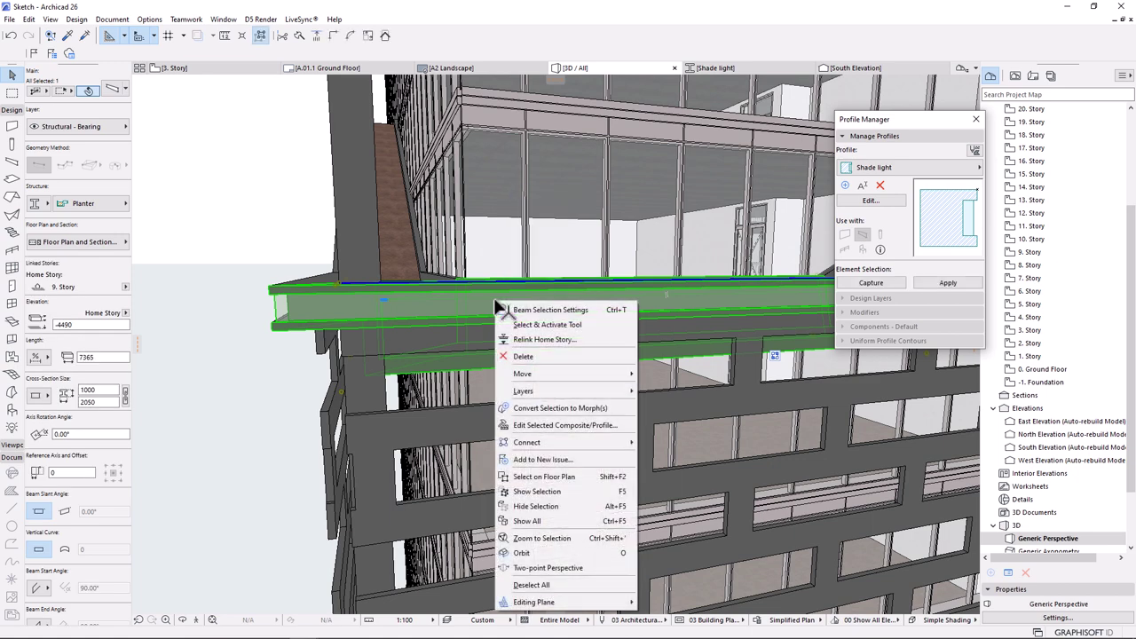
click(537, 424)
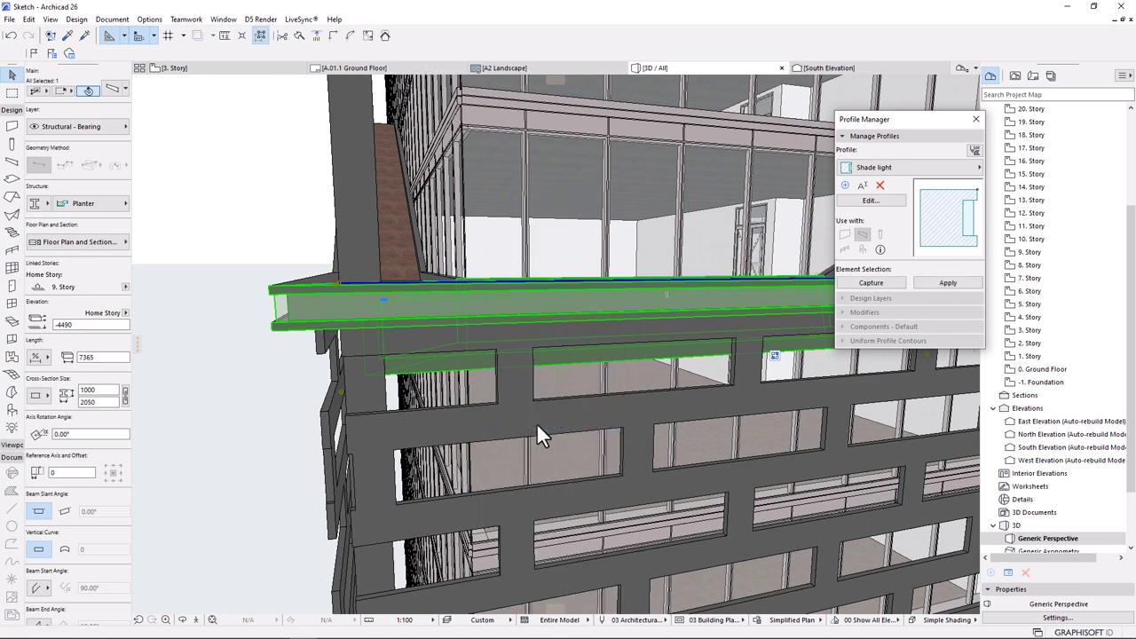